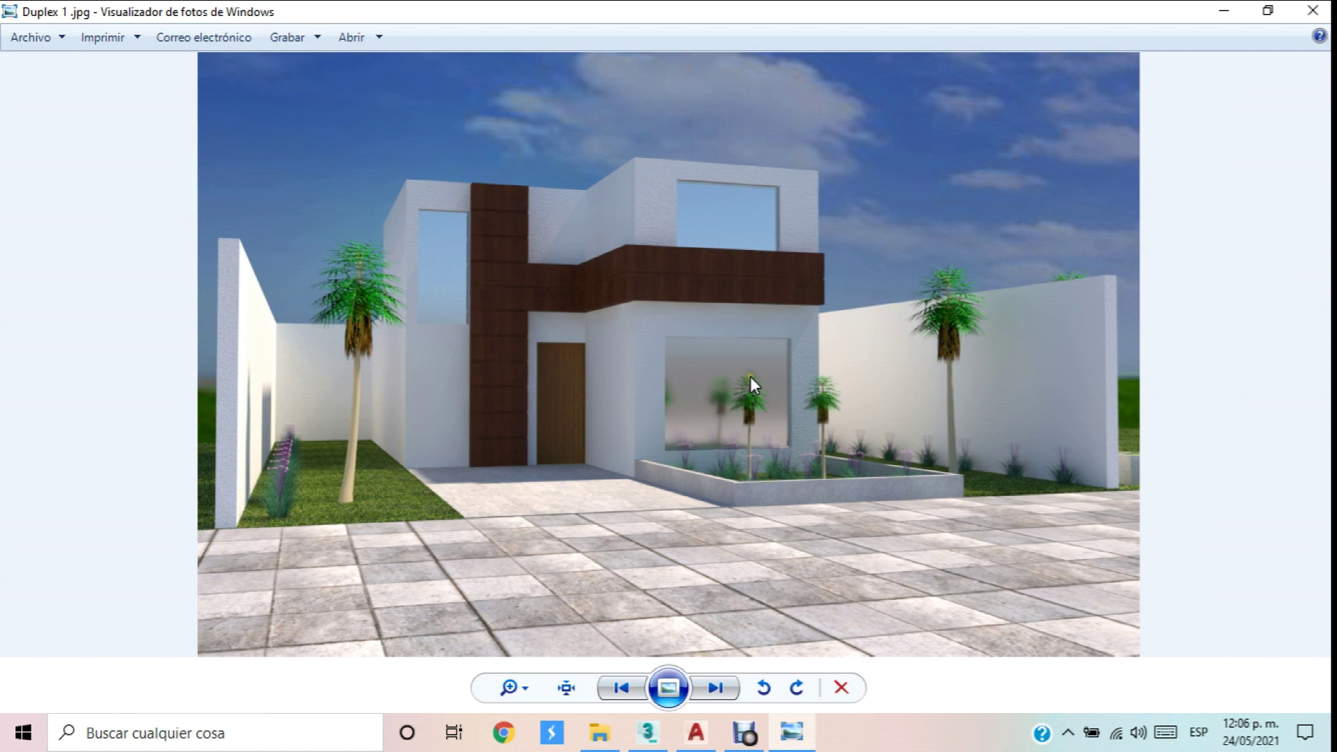
# Look through the duplex house renders, from the daytime exterior views to the night-time views.
pyautogui.press('Right')
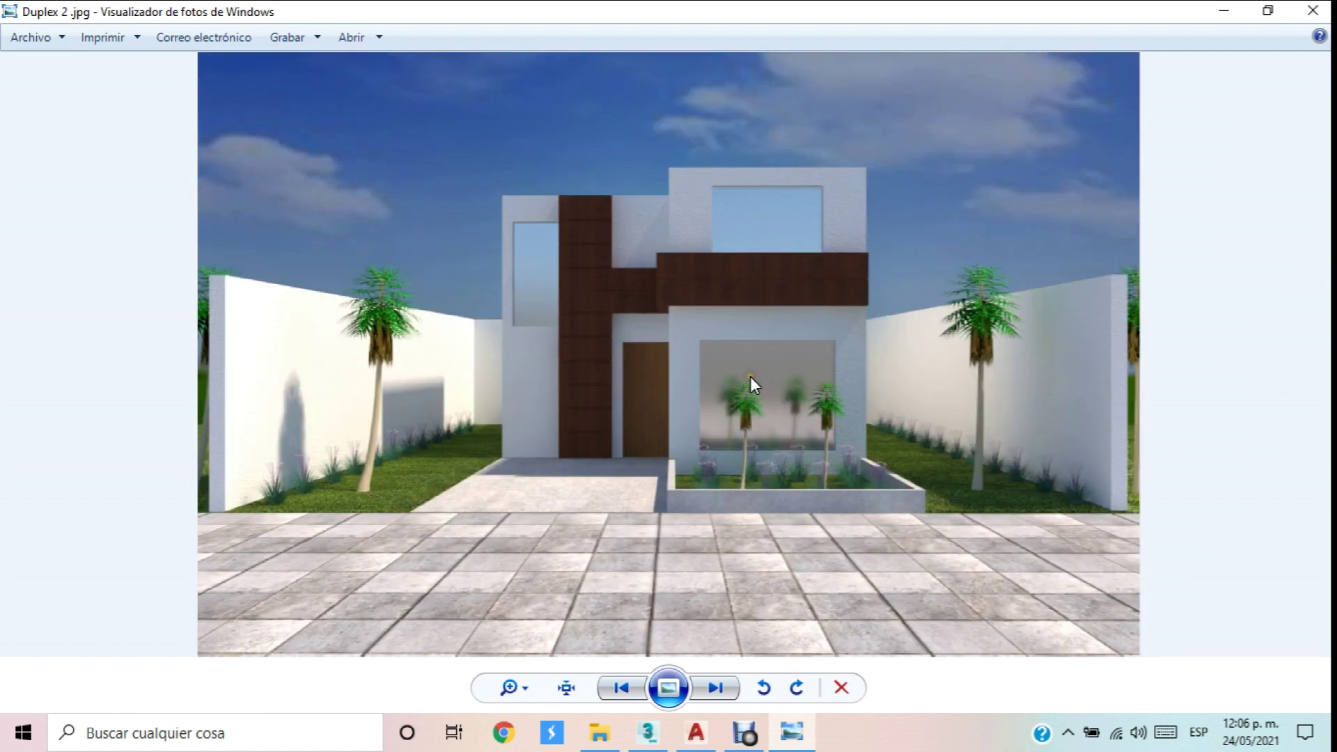
pyautogui.press('Left')
pyautogui.press('Right')
pyautogui.press('Right')
pyautogui.press('Right')
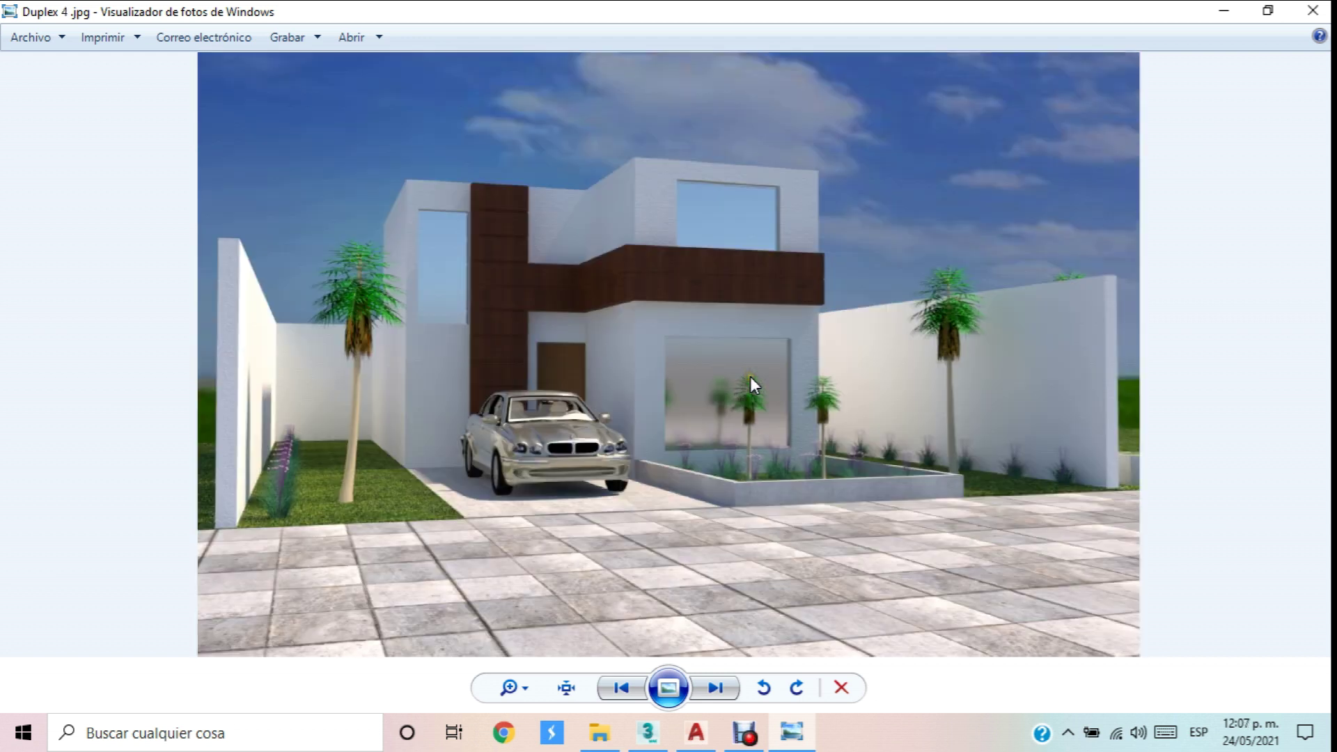
pyautogui.press('Right')
pyautogui.press('Right')
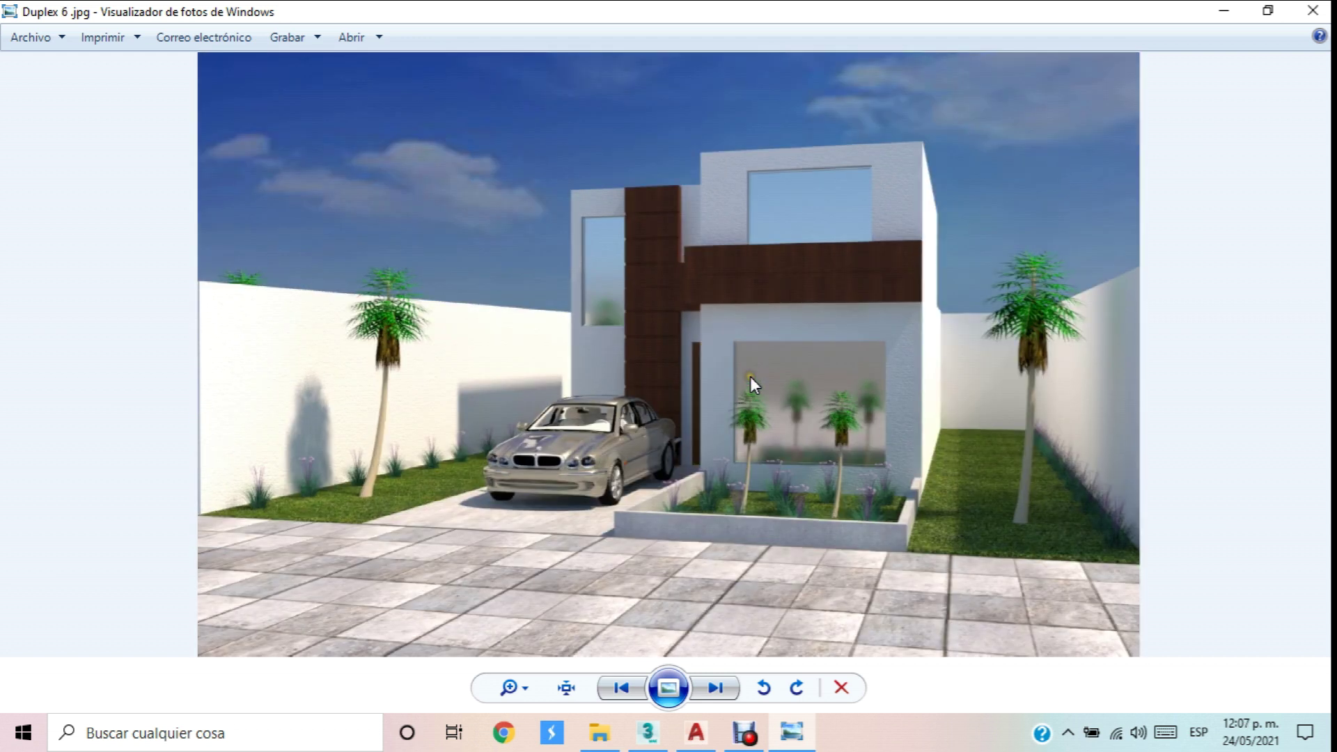
pyautogui.press('Right')
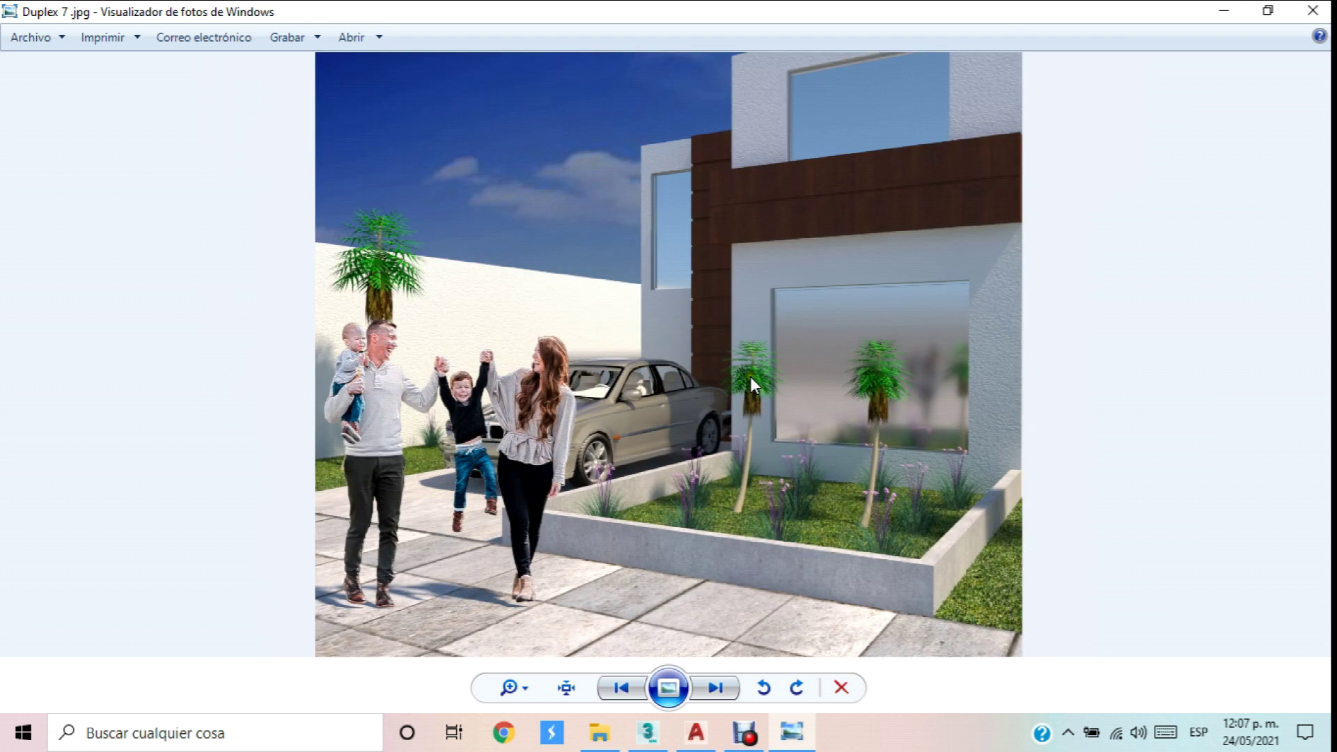
pyautogui.press('Right')
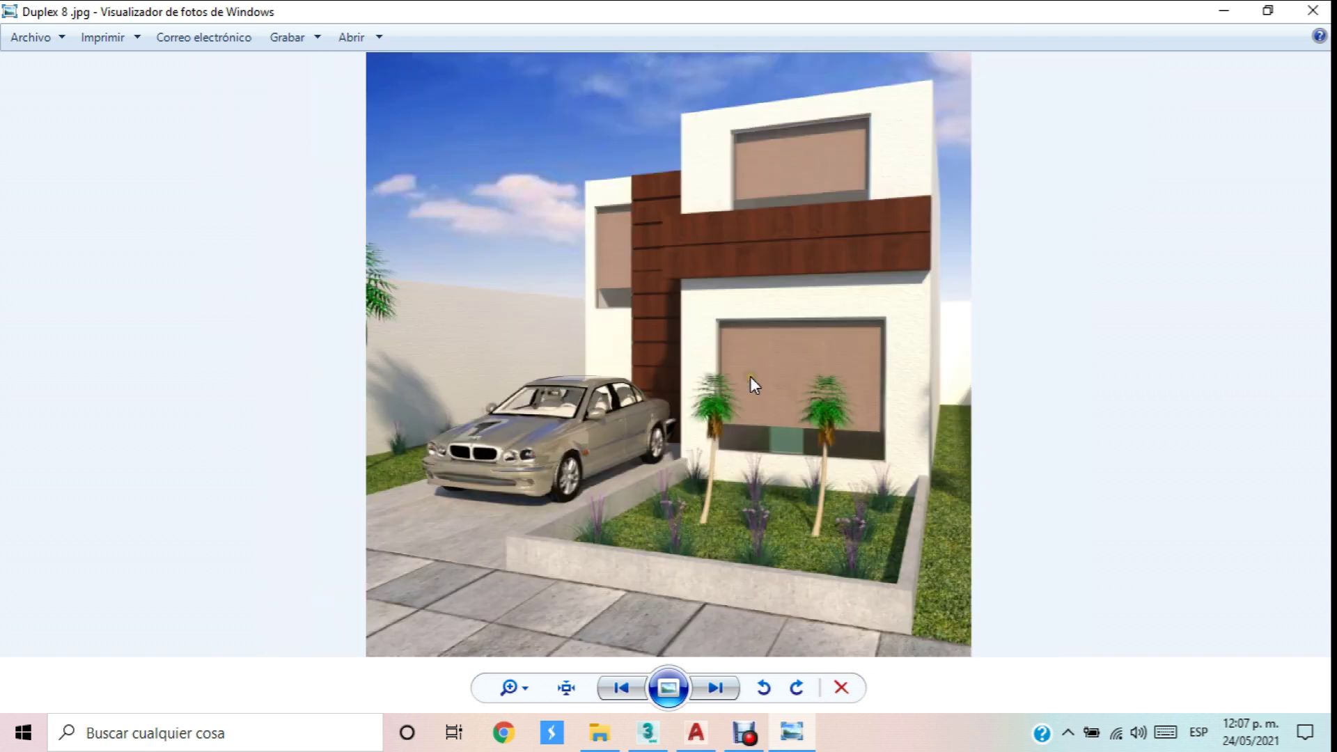
pyautogui.press('Right')
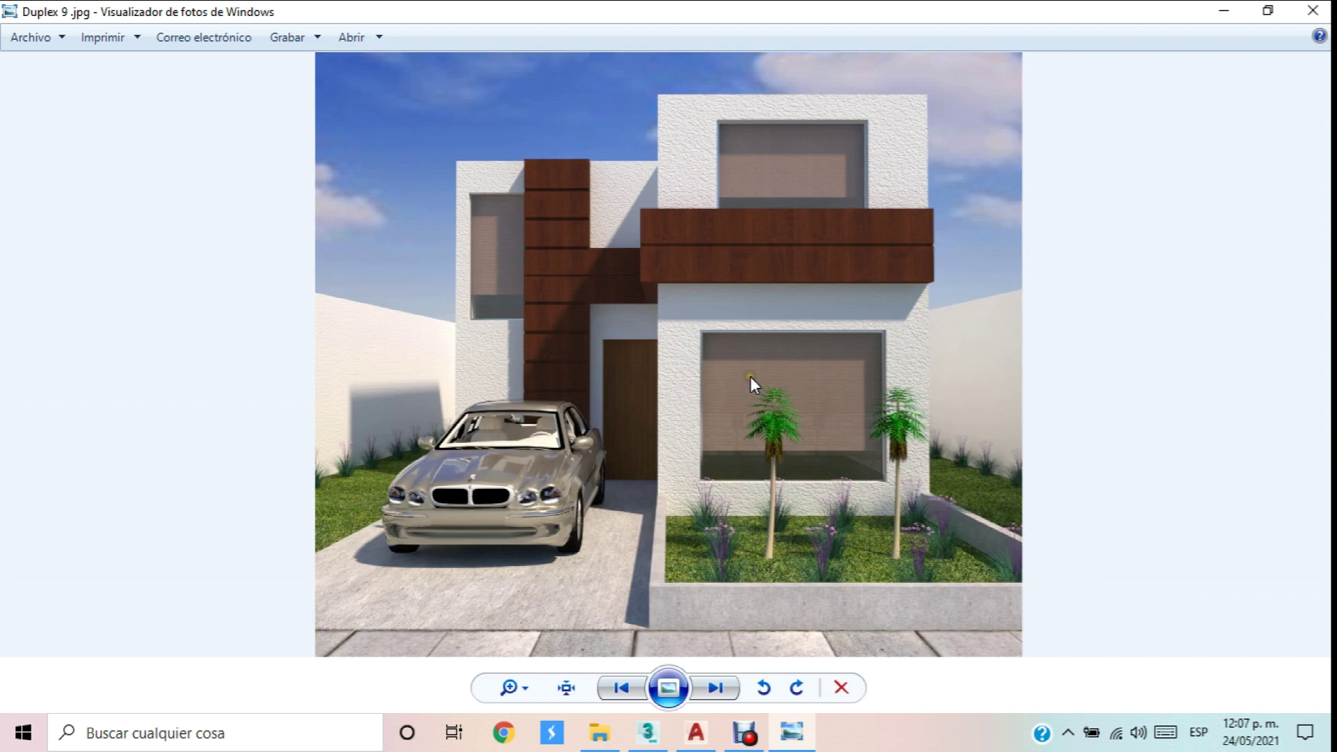
pyautogui.press('Right')
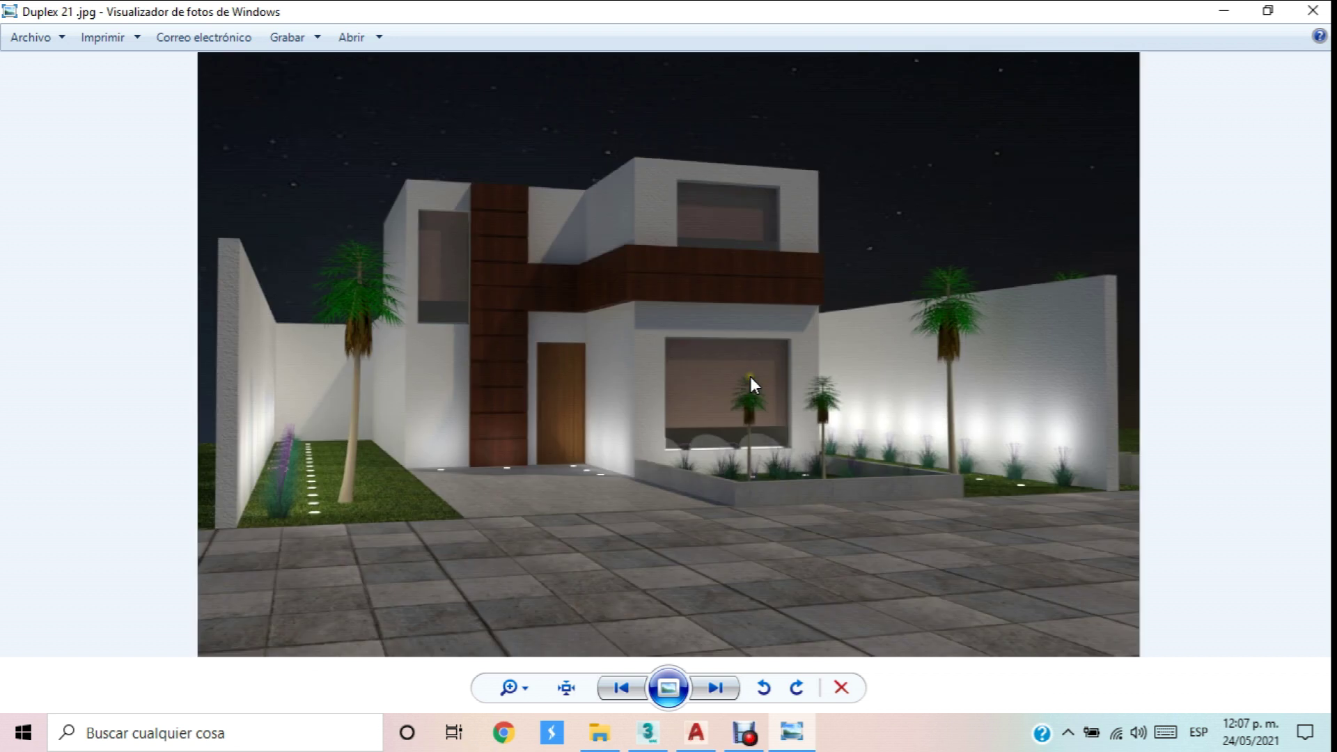
pyautogui.press('Right')
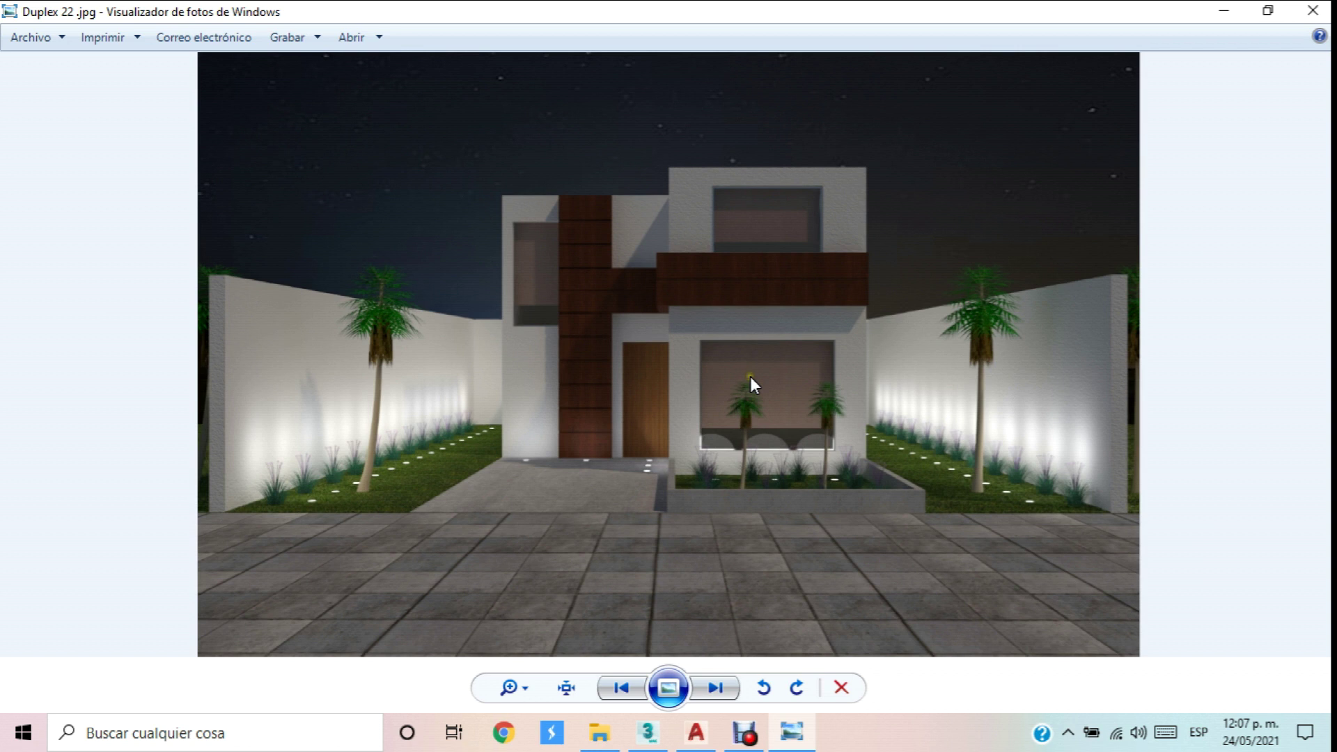
pyautogui.press('Right')
# Switch to AutoCAD and examine the 3D duplex model's facade, roof and perimeter walls from several angles.
pyautogui.hotkey('alt', 'Tab')
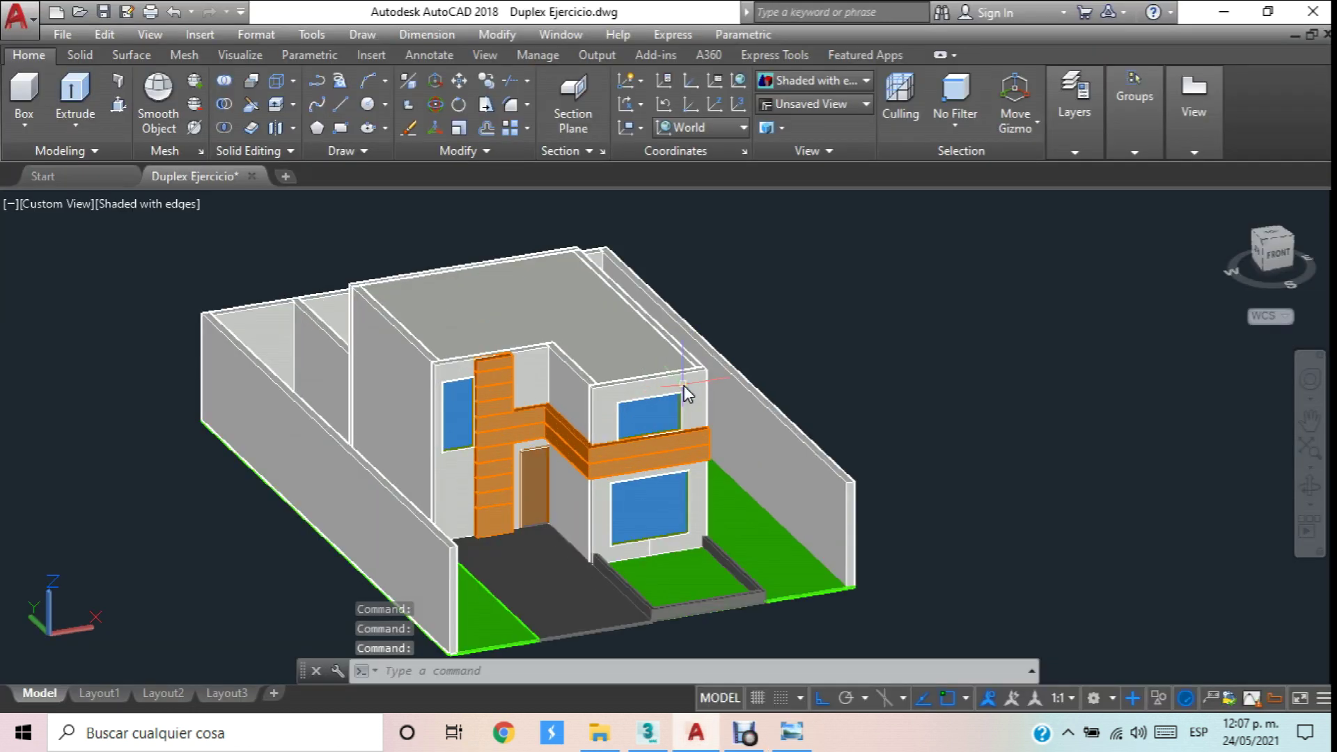
pyautogui.click(1309, 485)
pyautogui.moveTo(744, 397); pyautogui.dragTo(568, 437)
pyautogui.scroll(2, 585, 459)
pyautogui.scroll(-4, 585, 458)
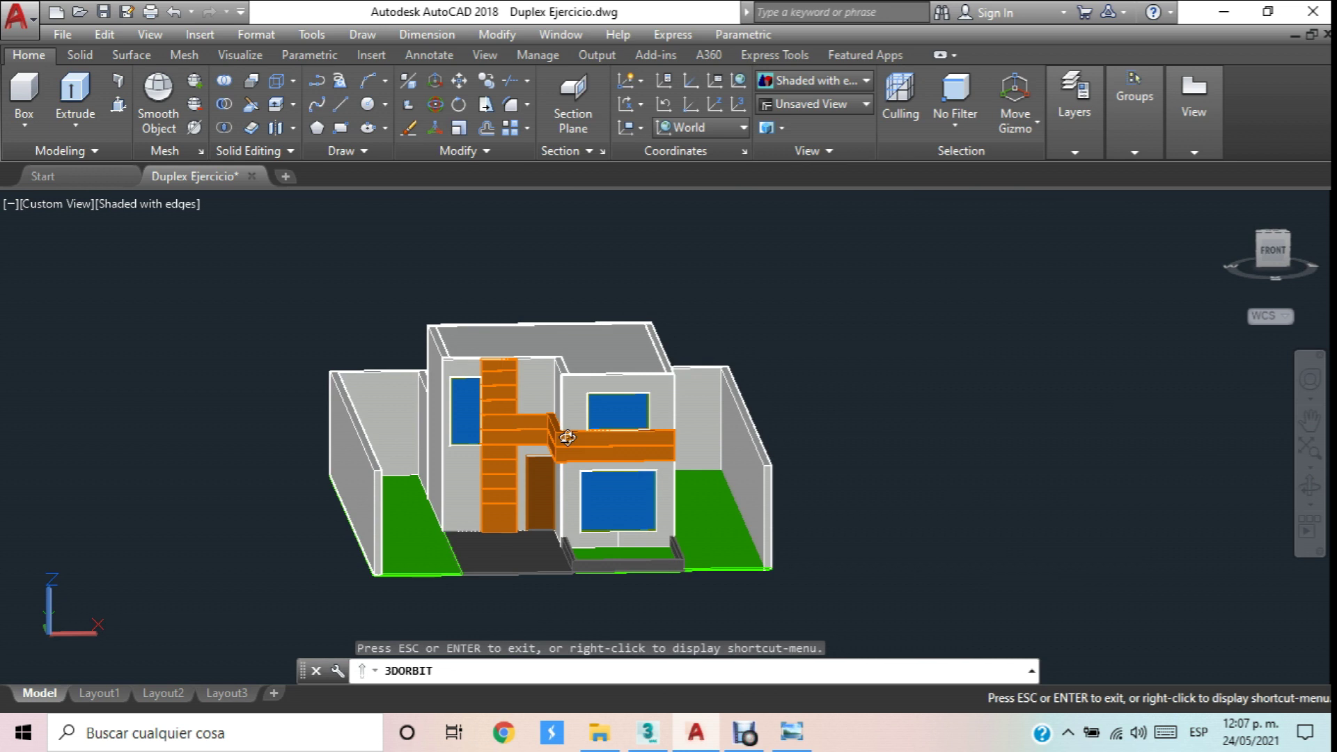
pyautogui.scroll(2, 567, 438)
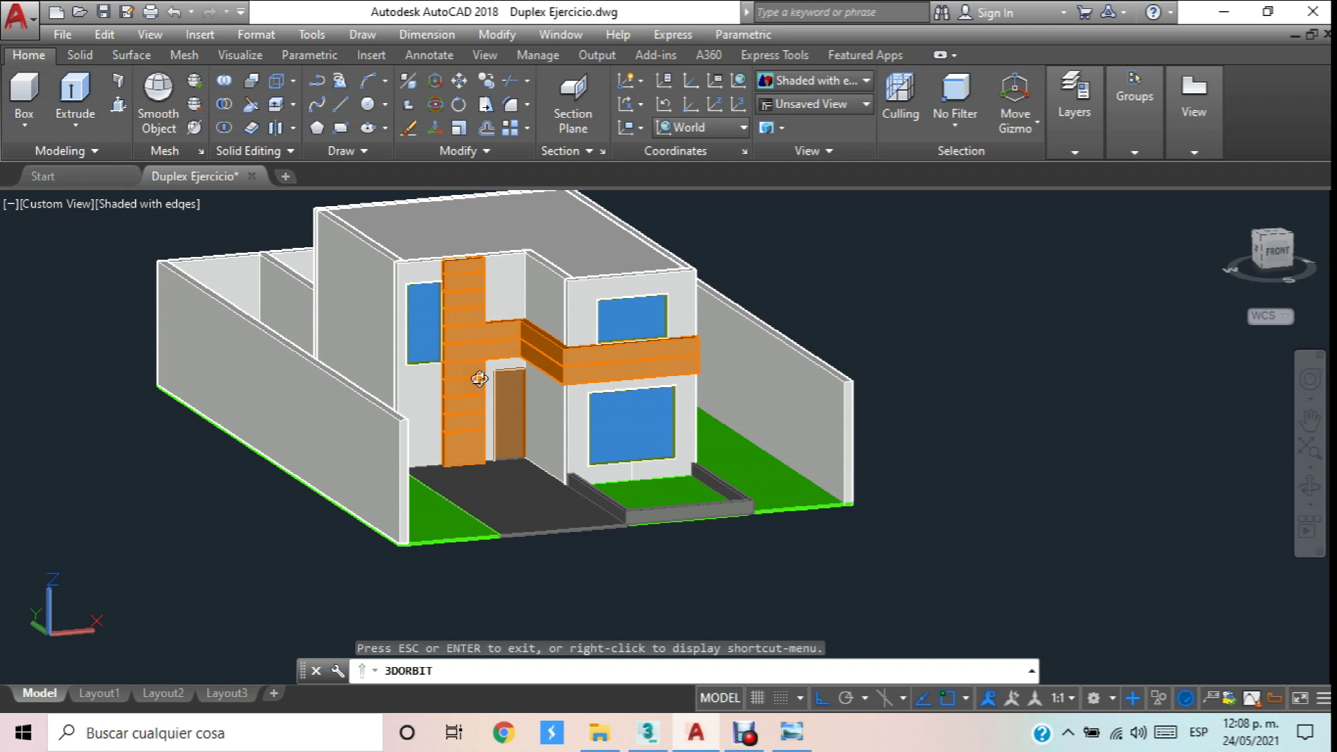
pyautogui.scroll(-4, 481, 378)
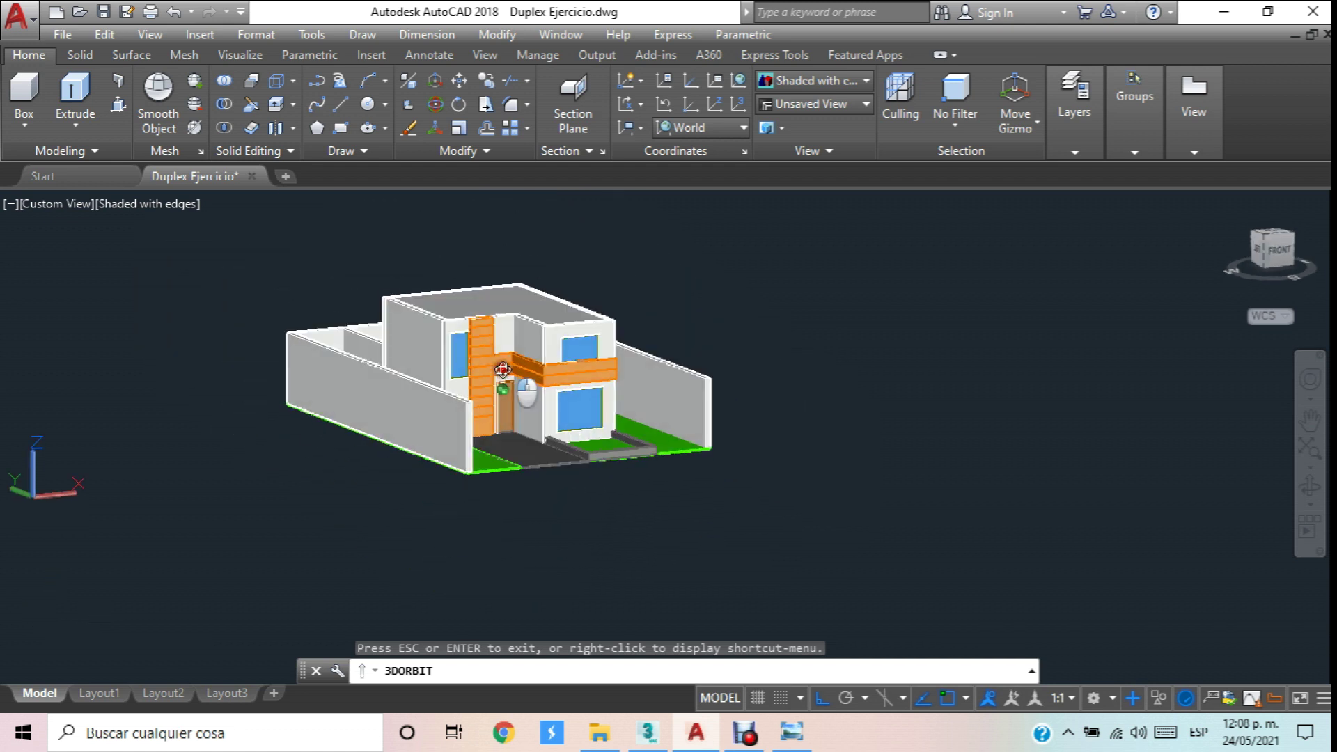
pyautogui.click(21, 18)
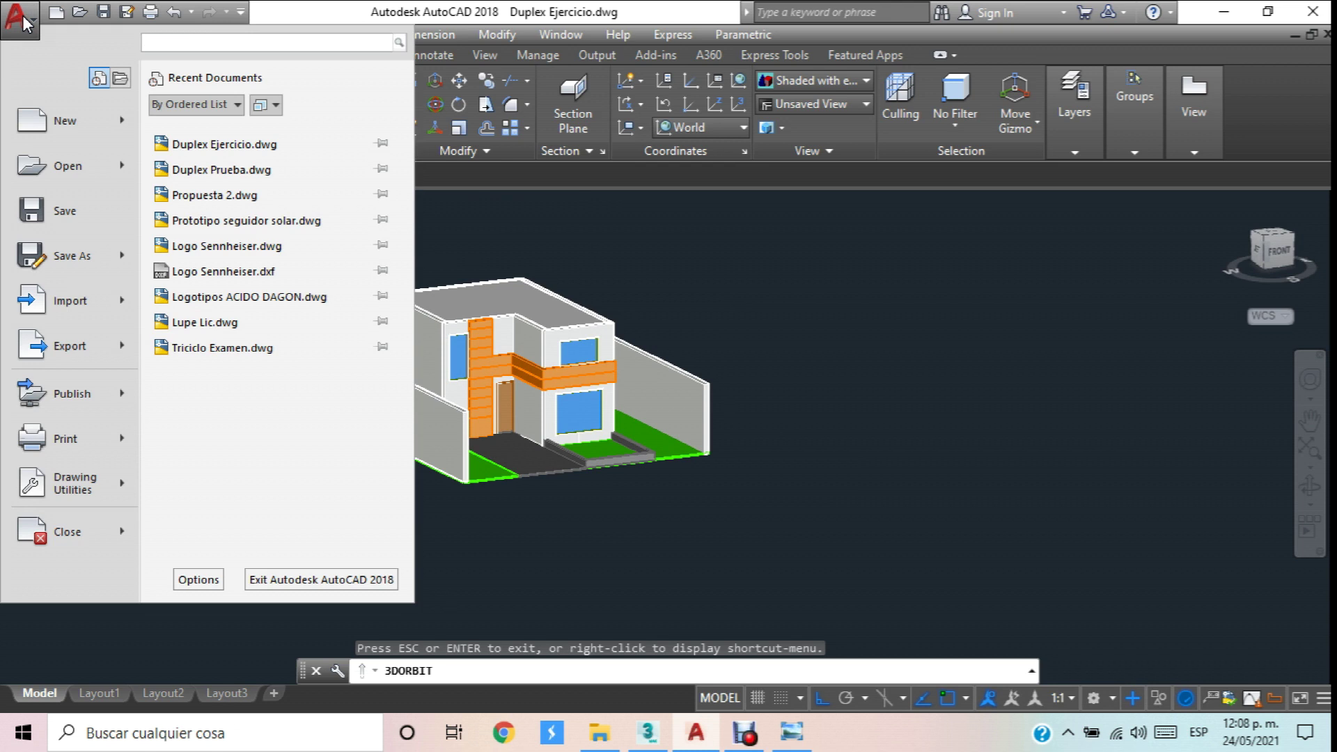
pyautogui.press('Escape')
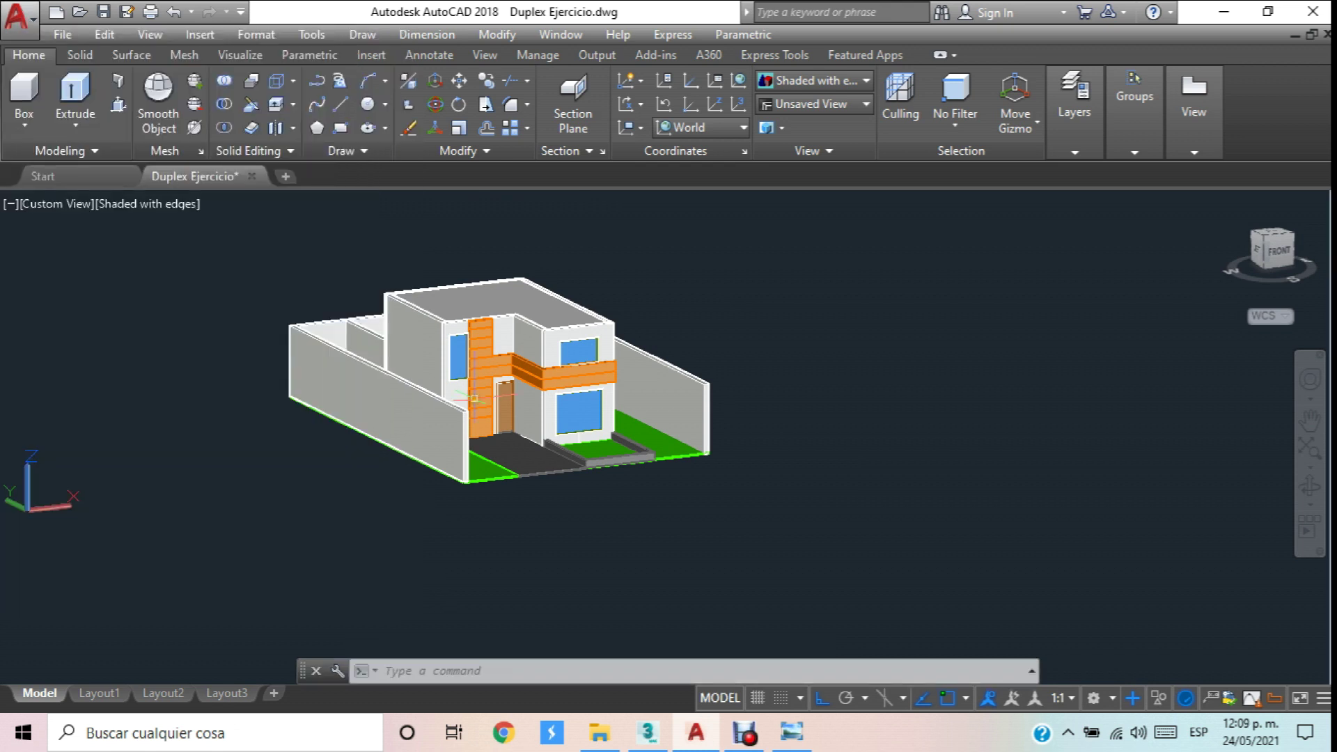
# Export the drawing in IGES (*.iges) format to the Duplex CAD 1 folder under the name Duplex Ejercicio.iges22.
pyautogui.click(31, 17)
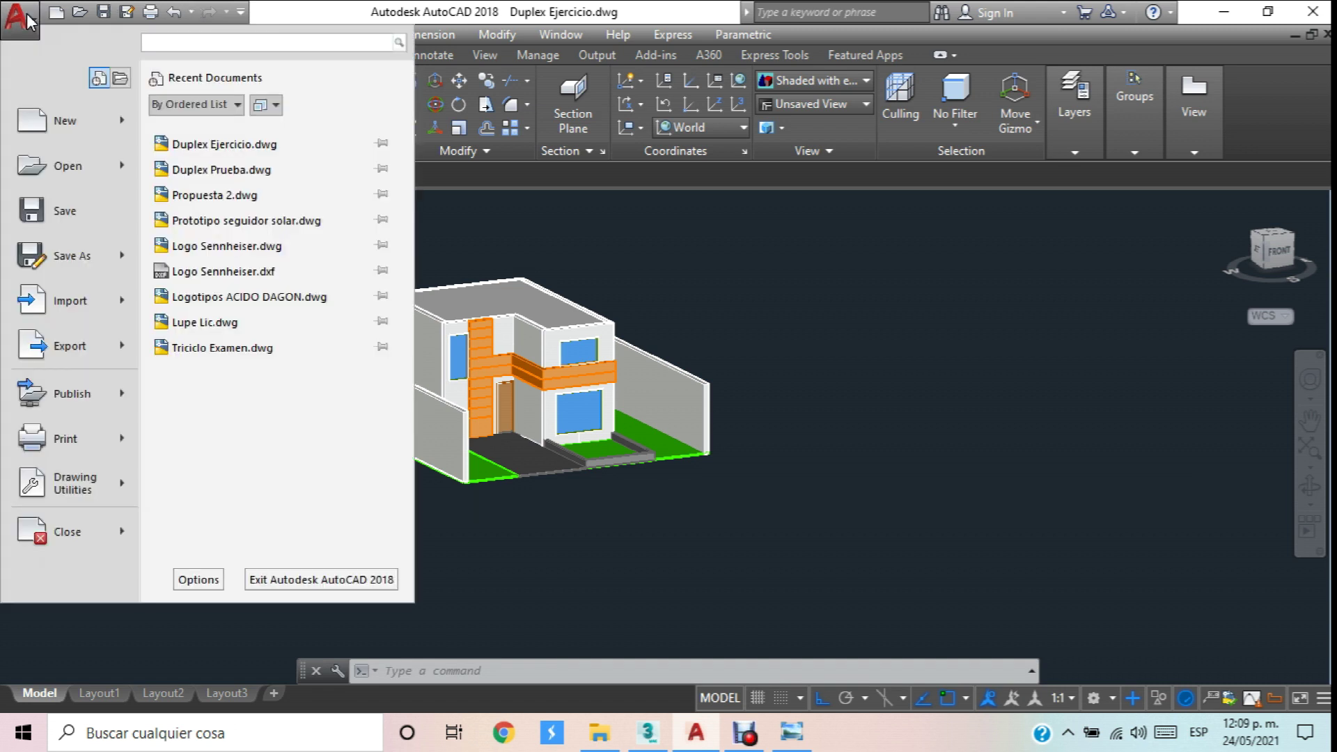
pyautogui.moveTo(93, 353)
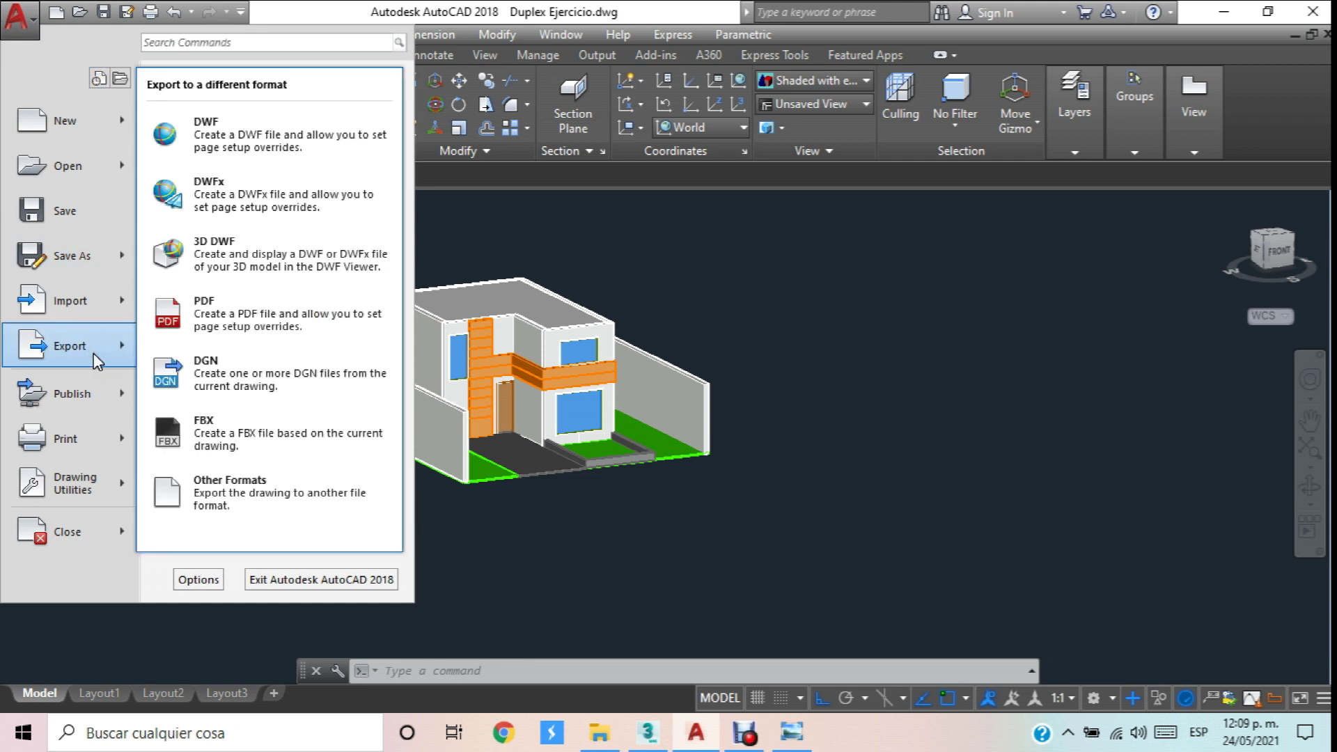
pyautogui.click(245, 499)
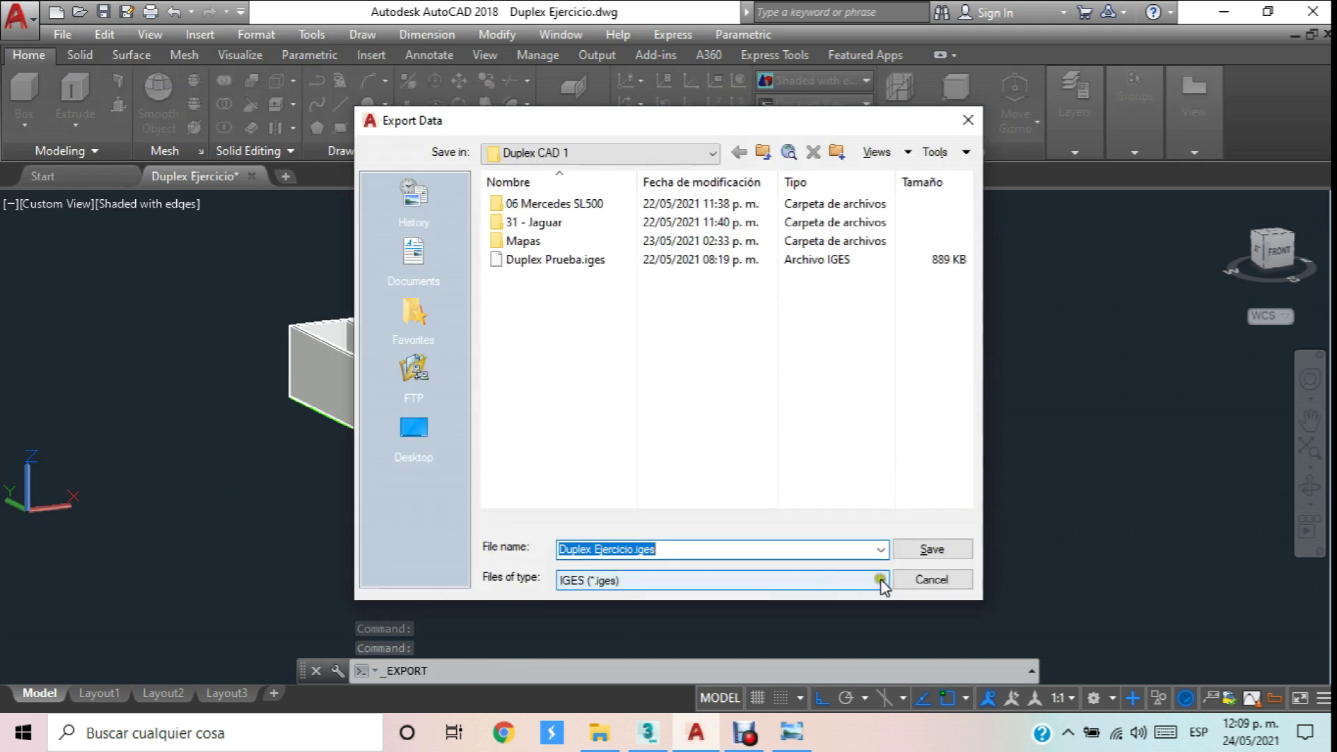
pyautogui.click(881, 580)
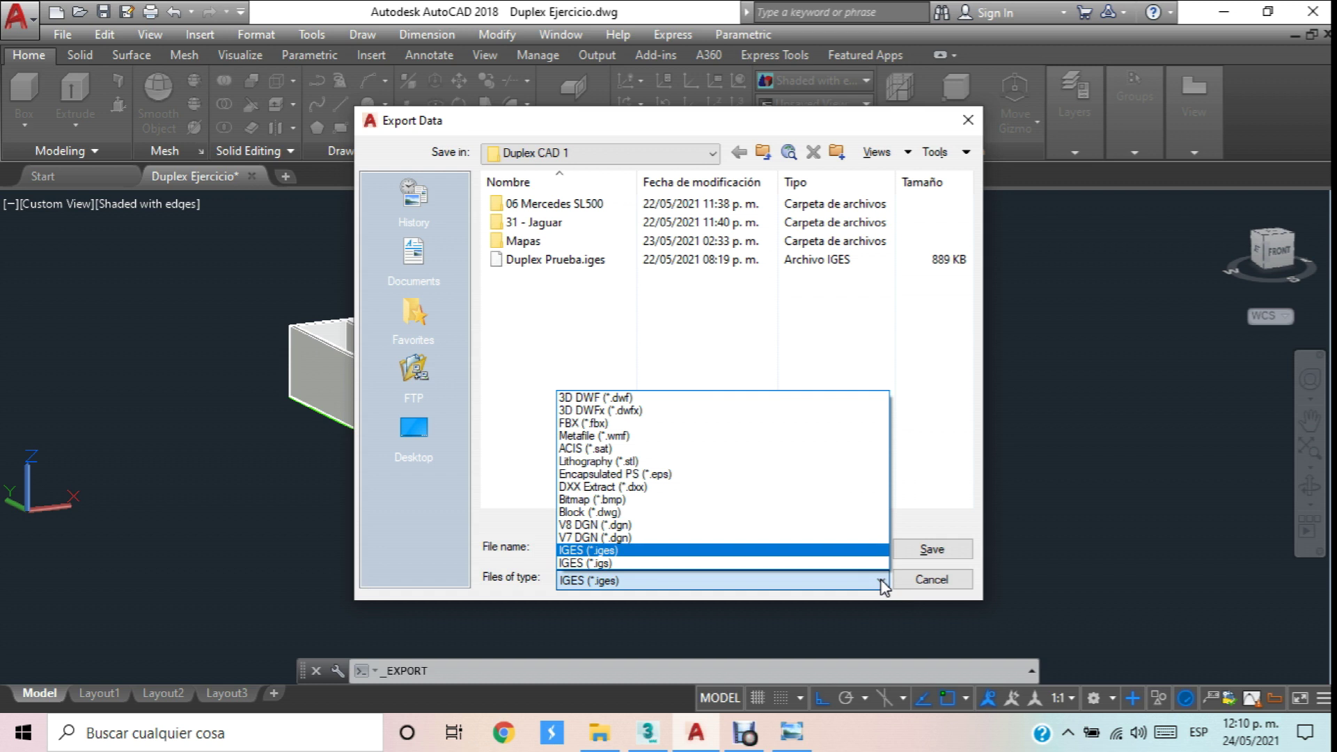
pyautogui.click(609, 549)
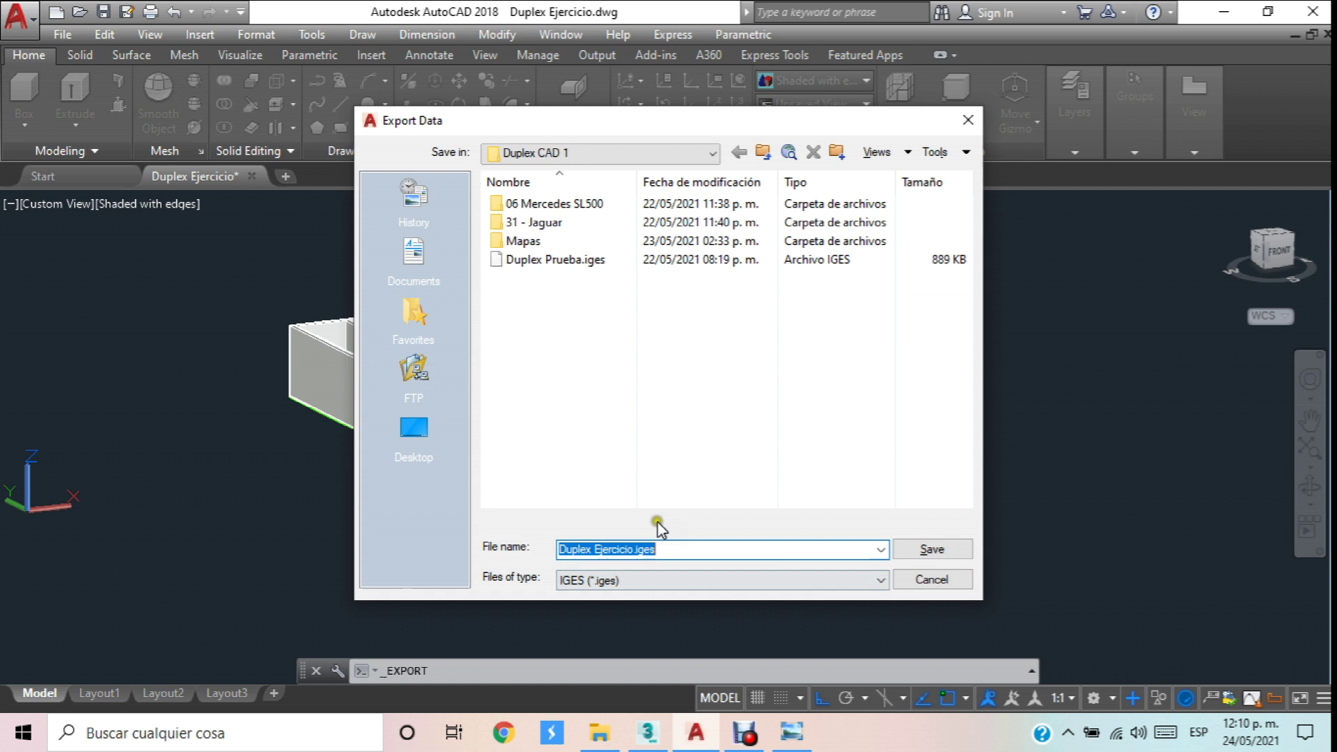
pyautogui.click(670, 554)
pyautogui.write('22')
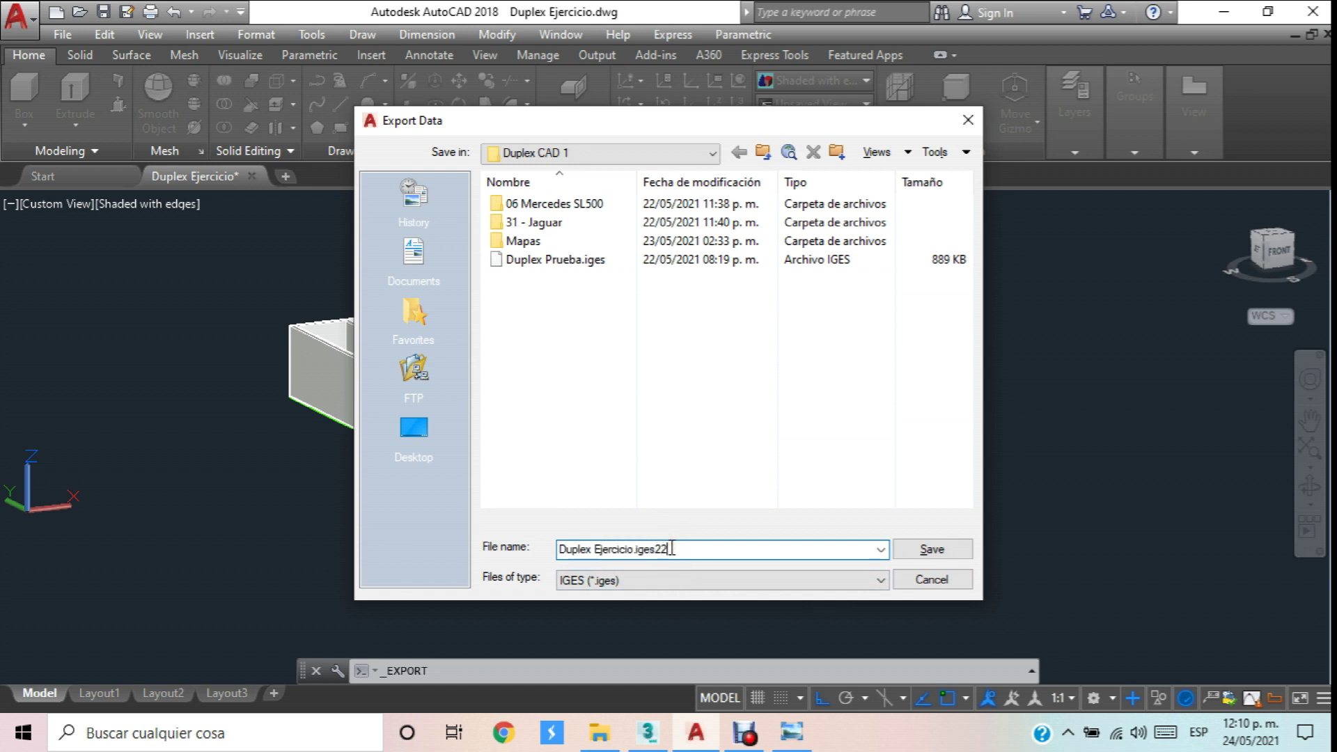
pyautogui.click(932, 549)
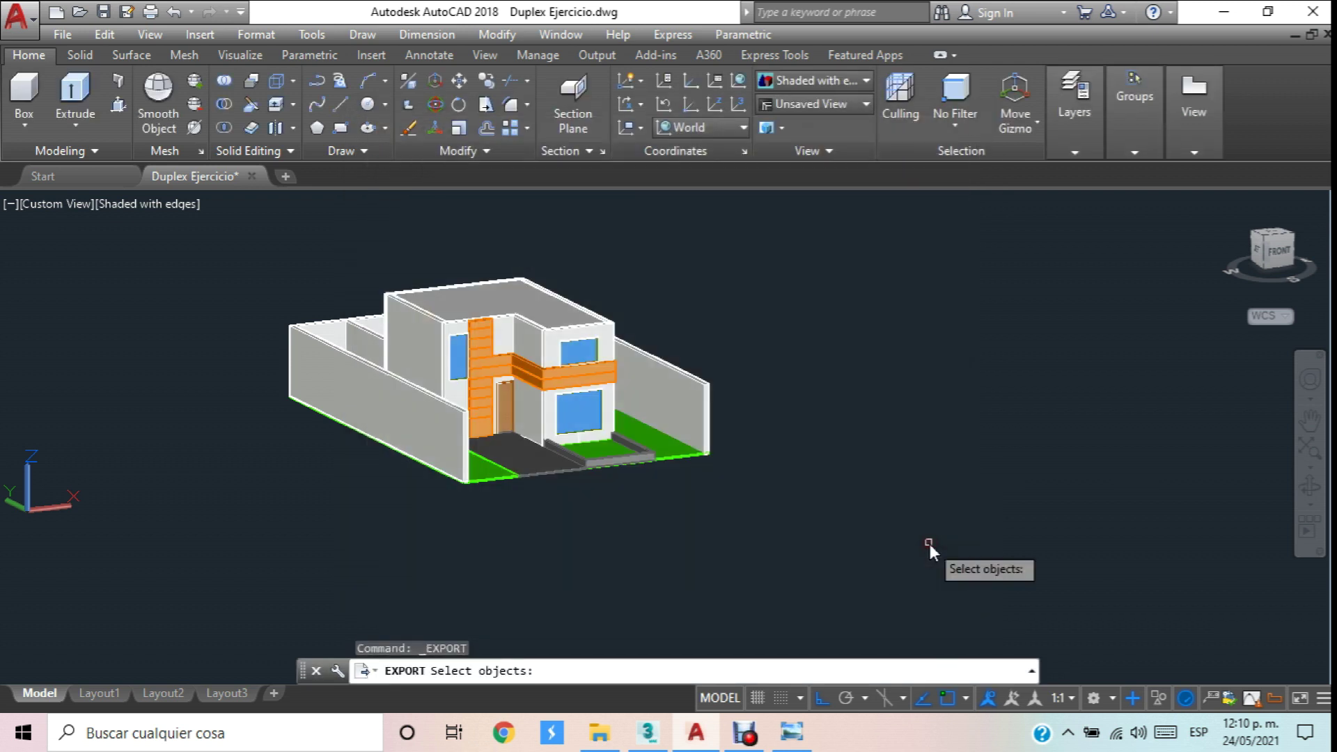
# Select the whole house model as the objects for export and dismiss the background job notice.
pyautogui.click(224, 225)
pyautogui.click(744, 544)
pyautogui.press('Return')
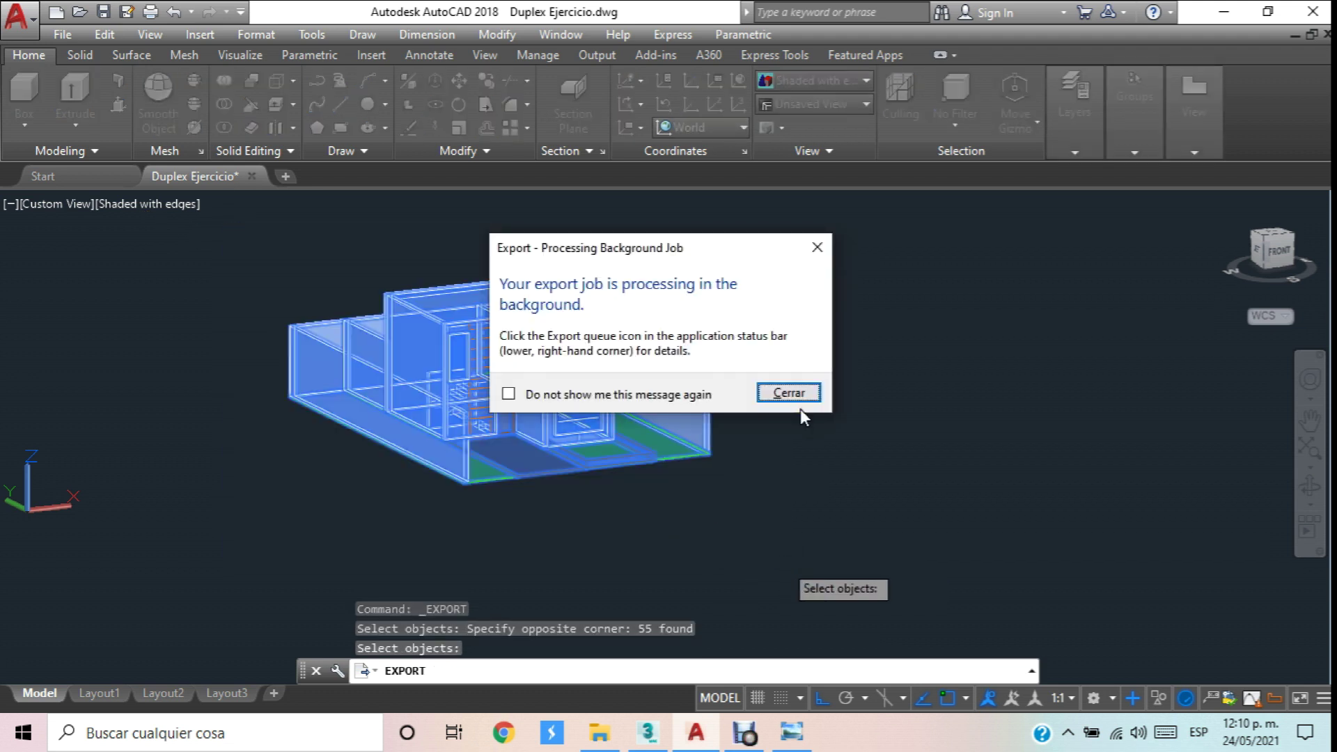
pyautogui.click(794, 394)
# Switch to 3ds Max and check the system unit scale and the display units in Units Setup.
pyautogui.moveTo(651, 735)
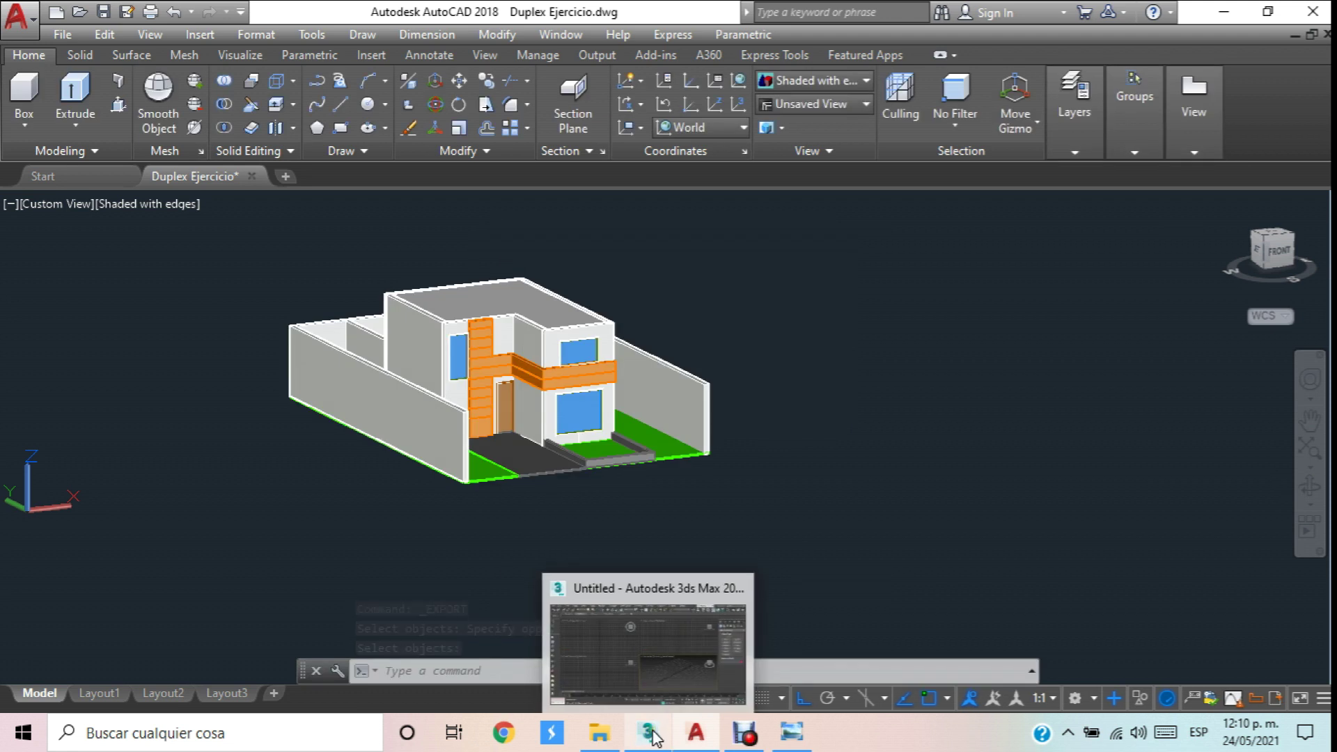
pyautogui.click(652, 734)
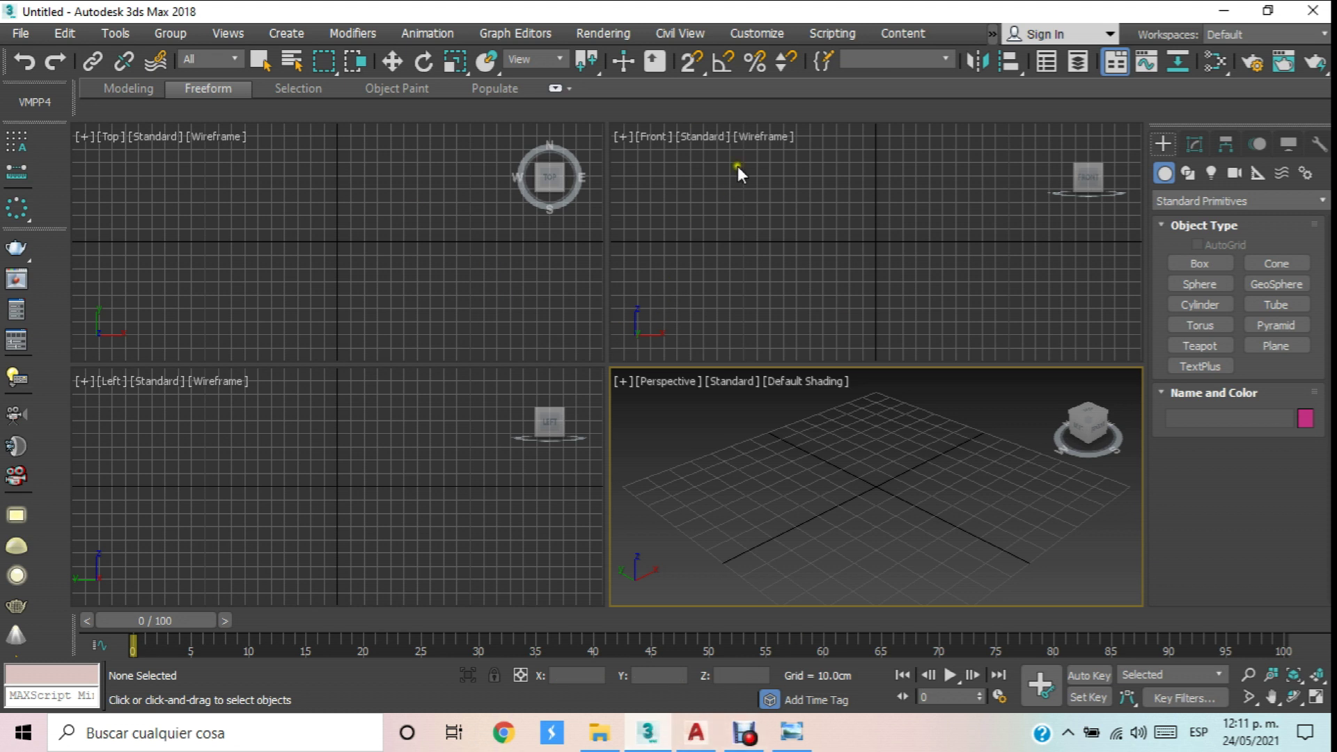
pyautogui.click(758, 33)
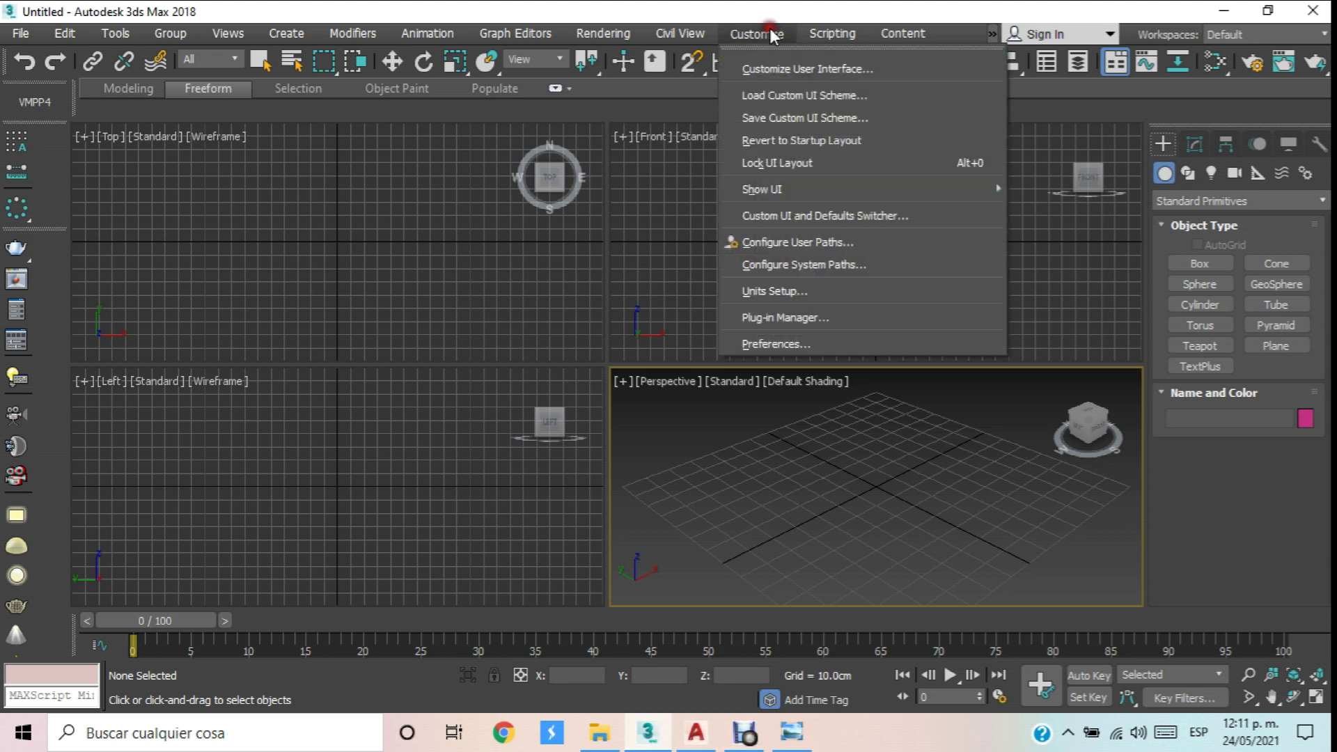
pyautogui.click(771, 292)
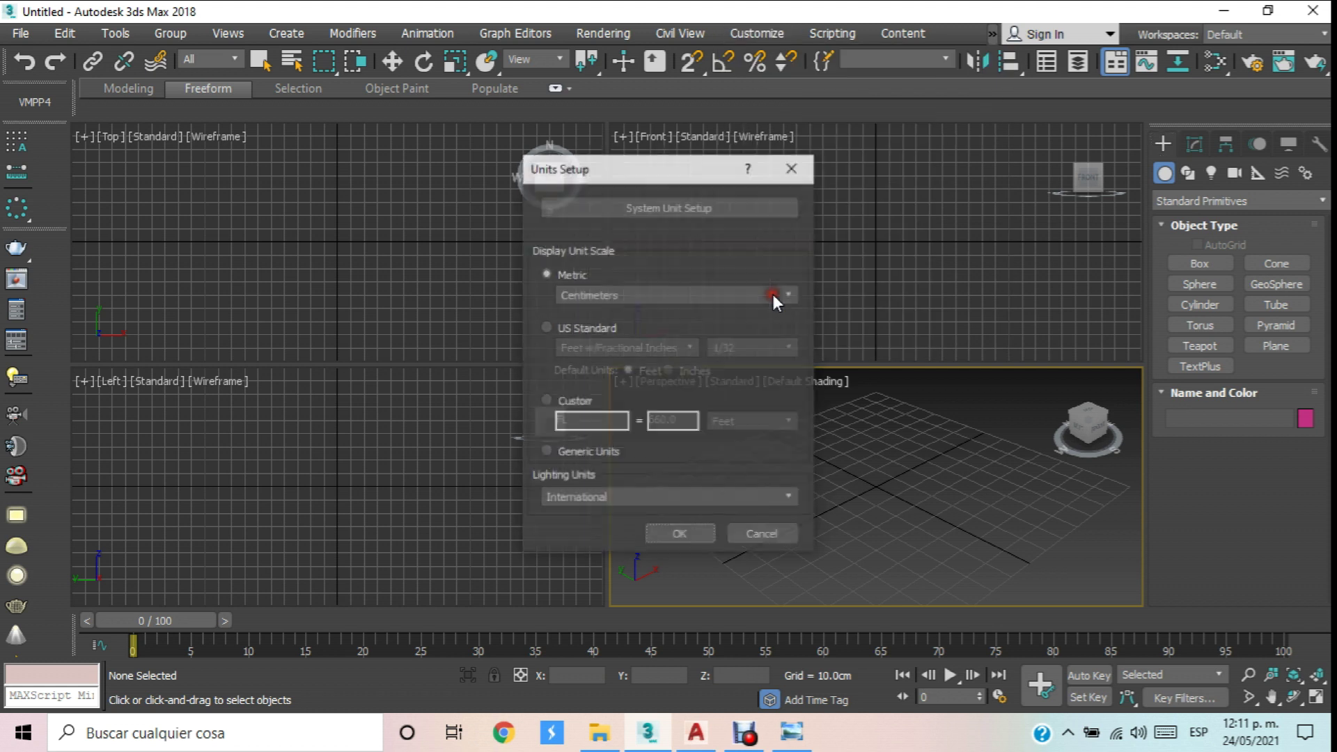
pyautogui.click(680, 206)
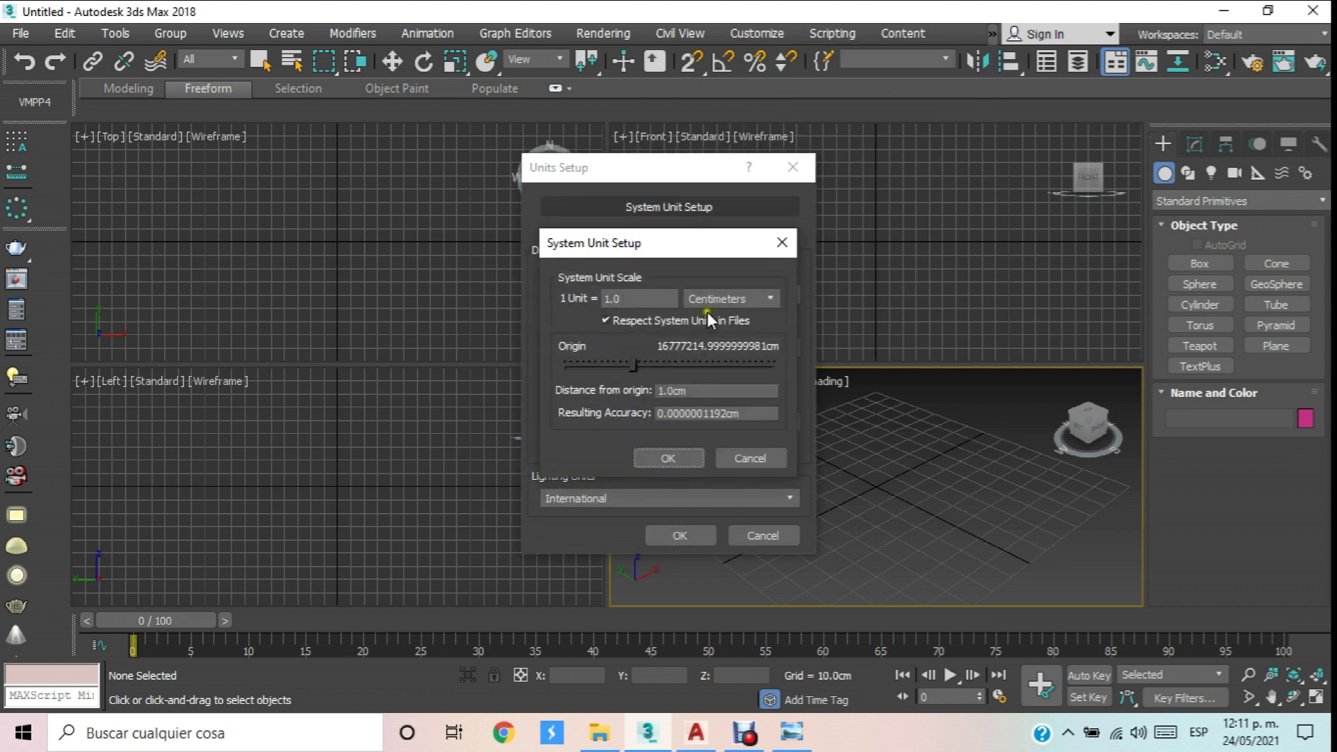
pyautogui.click(670, 459)
pyautogui.click(586, 298)
pyautogui.click(595, 321)
pyautogui.click(791, 168)
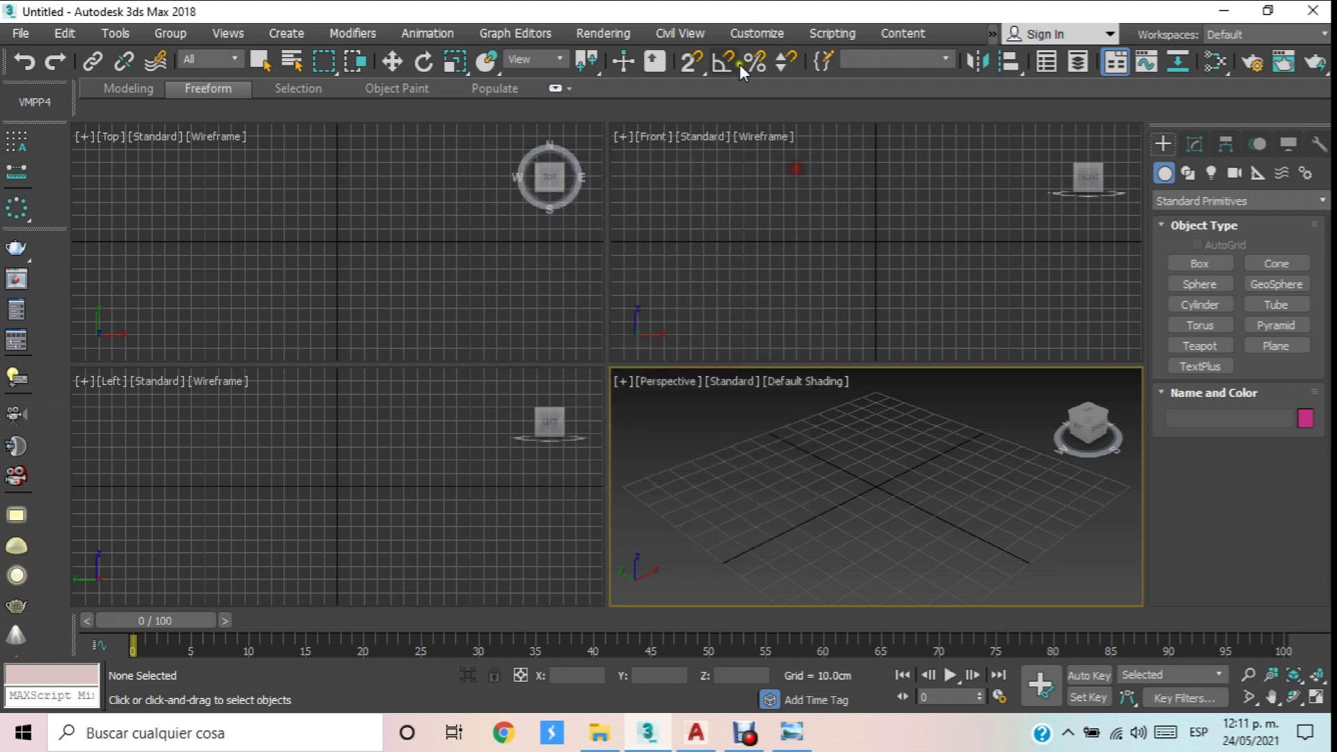
# Set the home grid spacing to 1 cm in the grid and snap settings.
pyautogui.rightClick(691, 61)
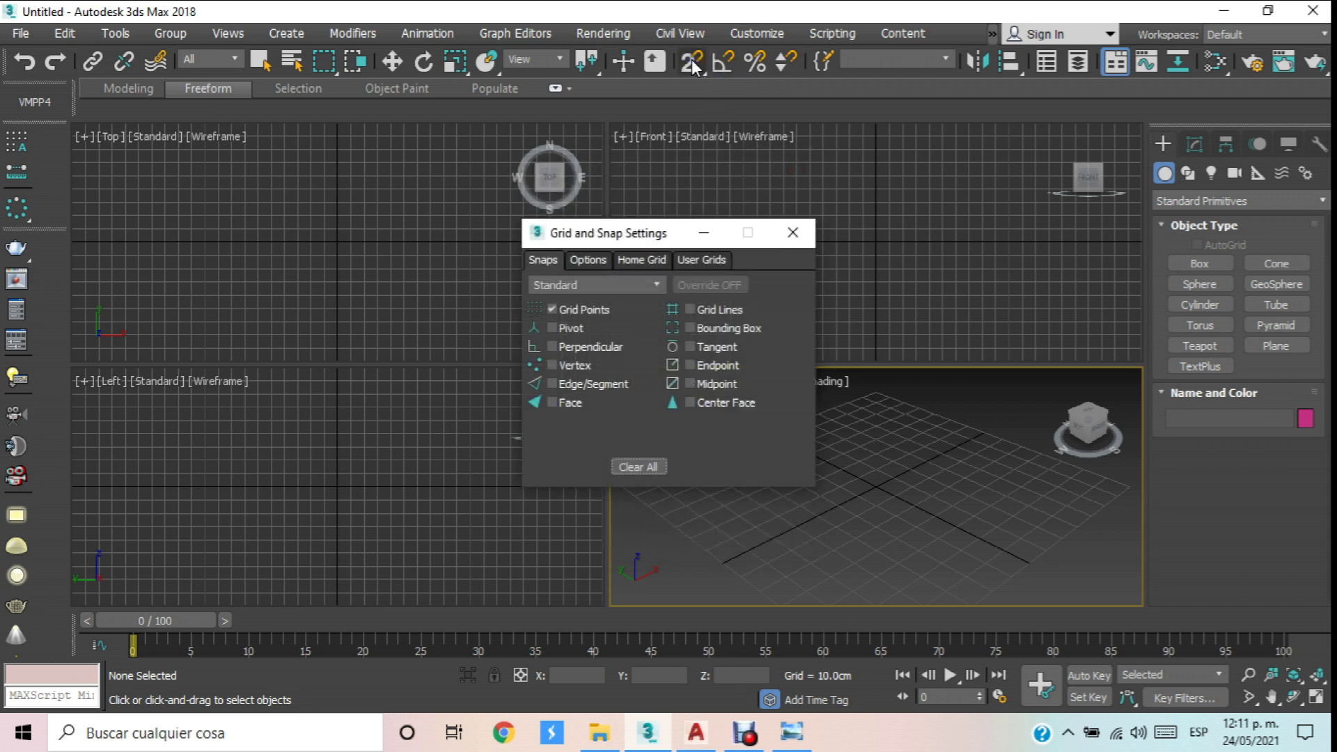
pyautogui.click(640, 260)
pyautogui.doubleClick(738, 295)
pyautogui.write('1')
pyautogui.press('Return')
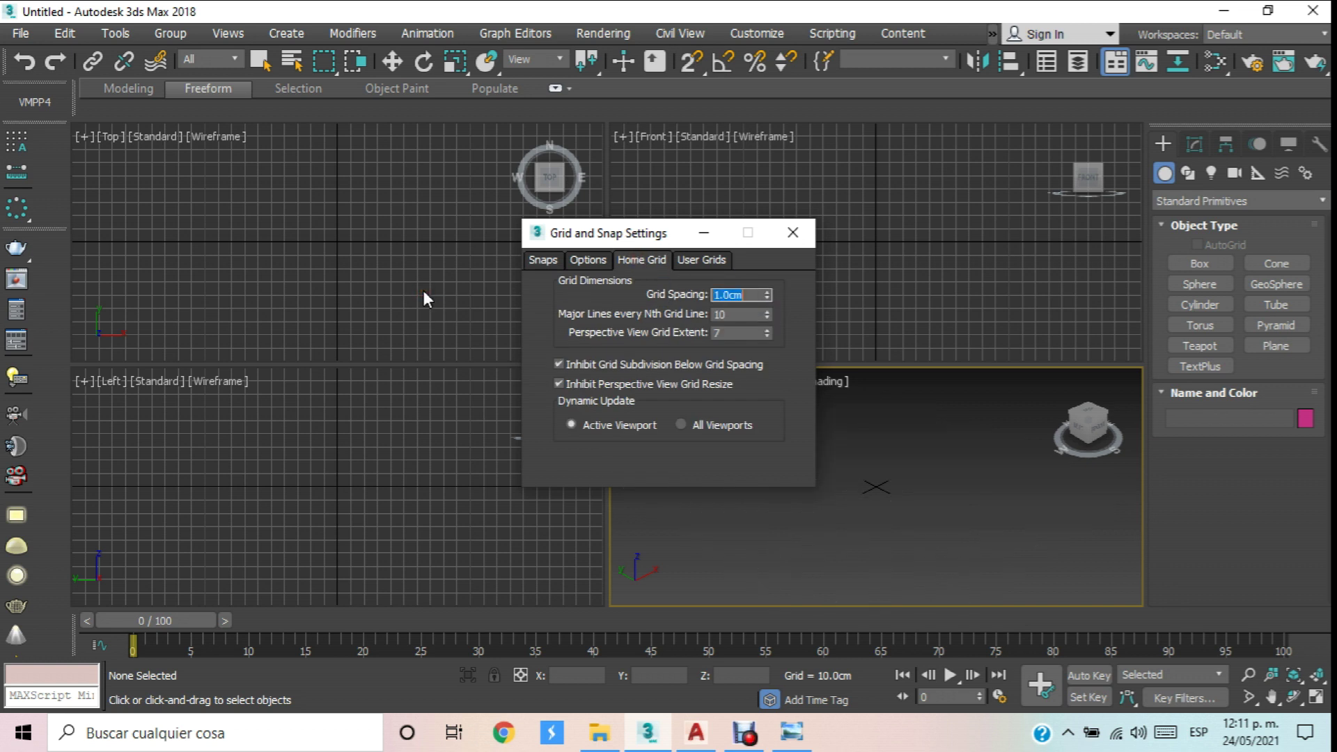
pyautogui.click(792, 232)
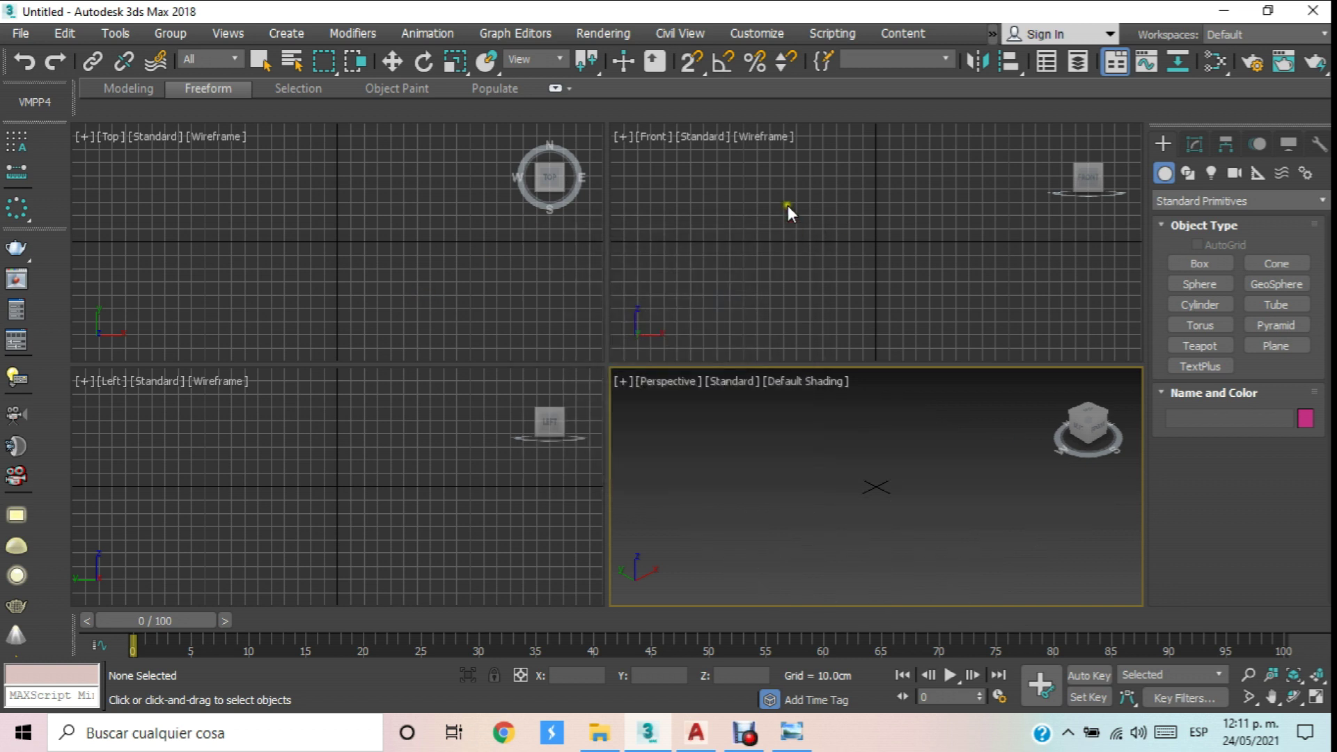
# Turn on the snaps toggle and make the Perspective viewport active.
pyautogui.click(594, 261)
pyautogui.click(948, 458)
pyautogui.click(797, 231)
pyautogui.moveTo(690, 61); pyautogui.dragTo(695, 98)
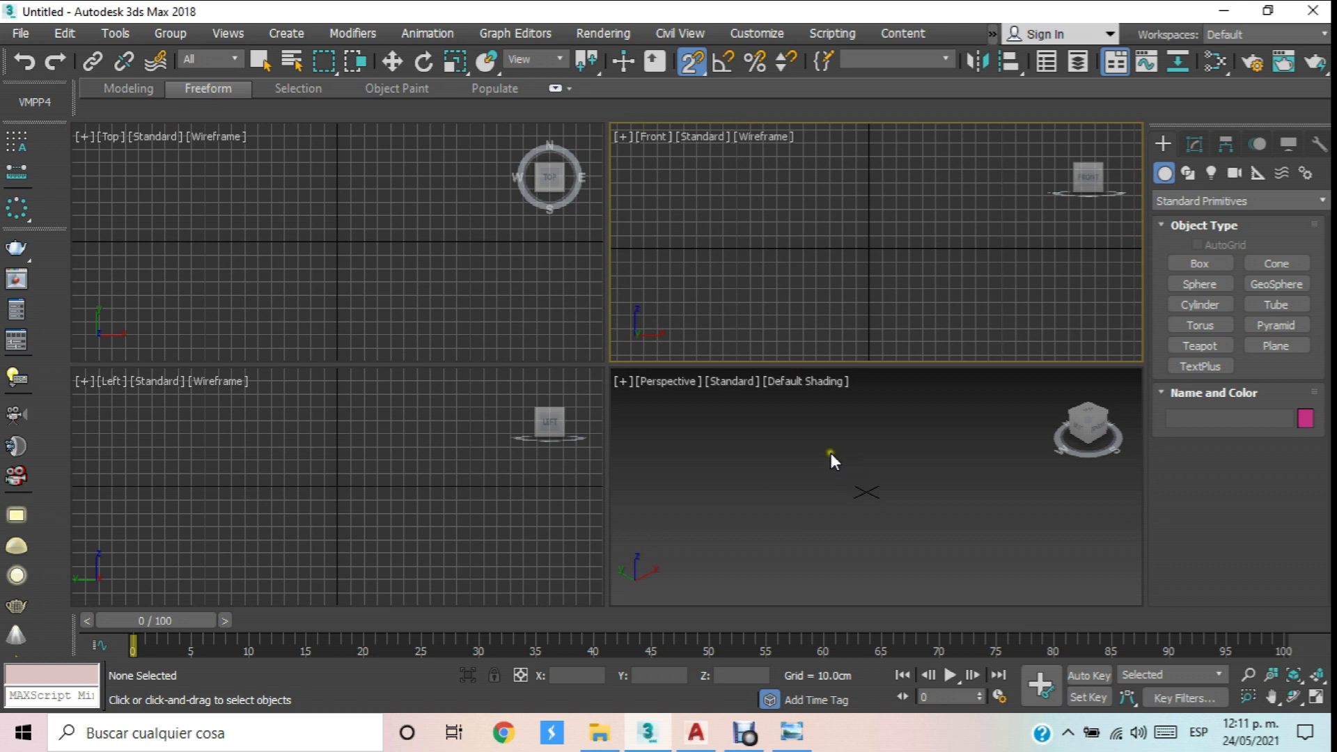
pyautogui.moveTo(820, 461); pyautogui.dragTo(852, 467, button='middle')
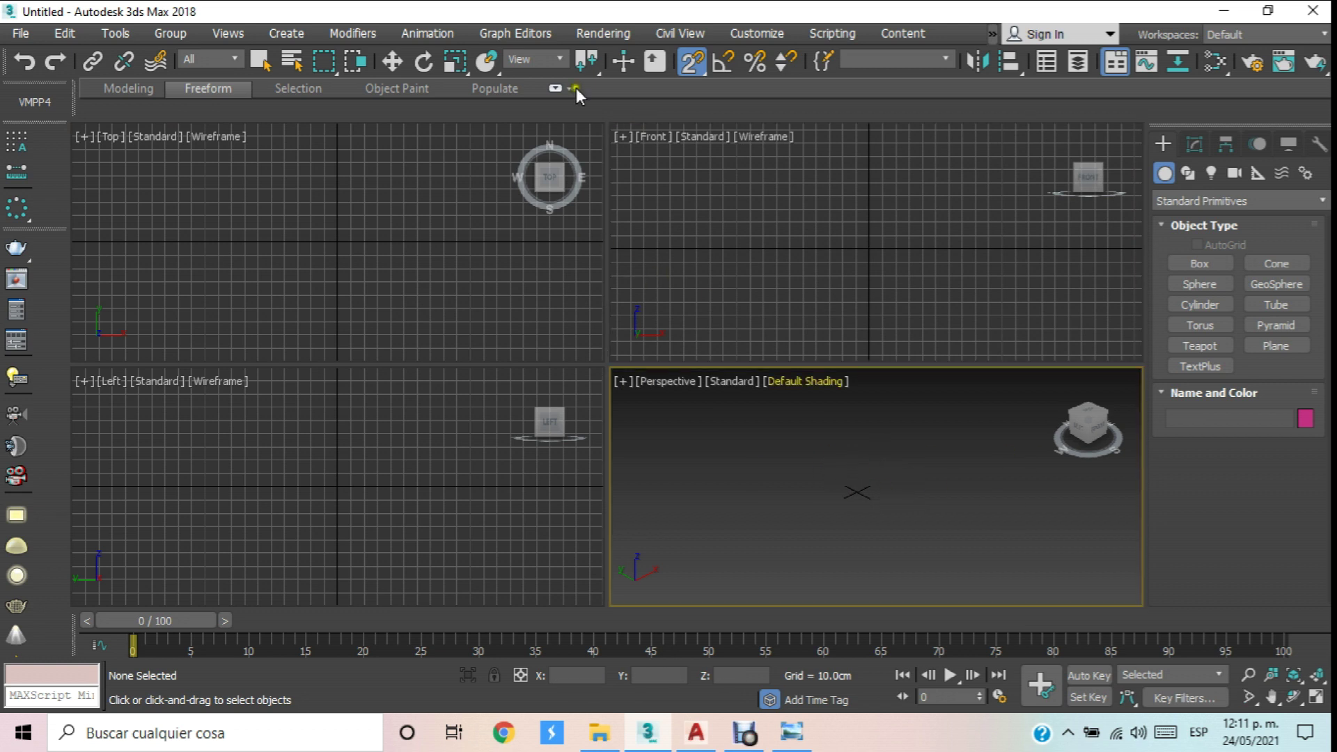
# Import Duplex Prueba.iges from the Duplex CAD 1 folder, converted to mesh with Z-Up axis and a mesh resolution of 7.
pyautogui.click(20, 36)
pyautogui.moveTo(85, 303)
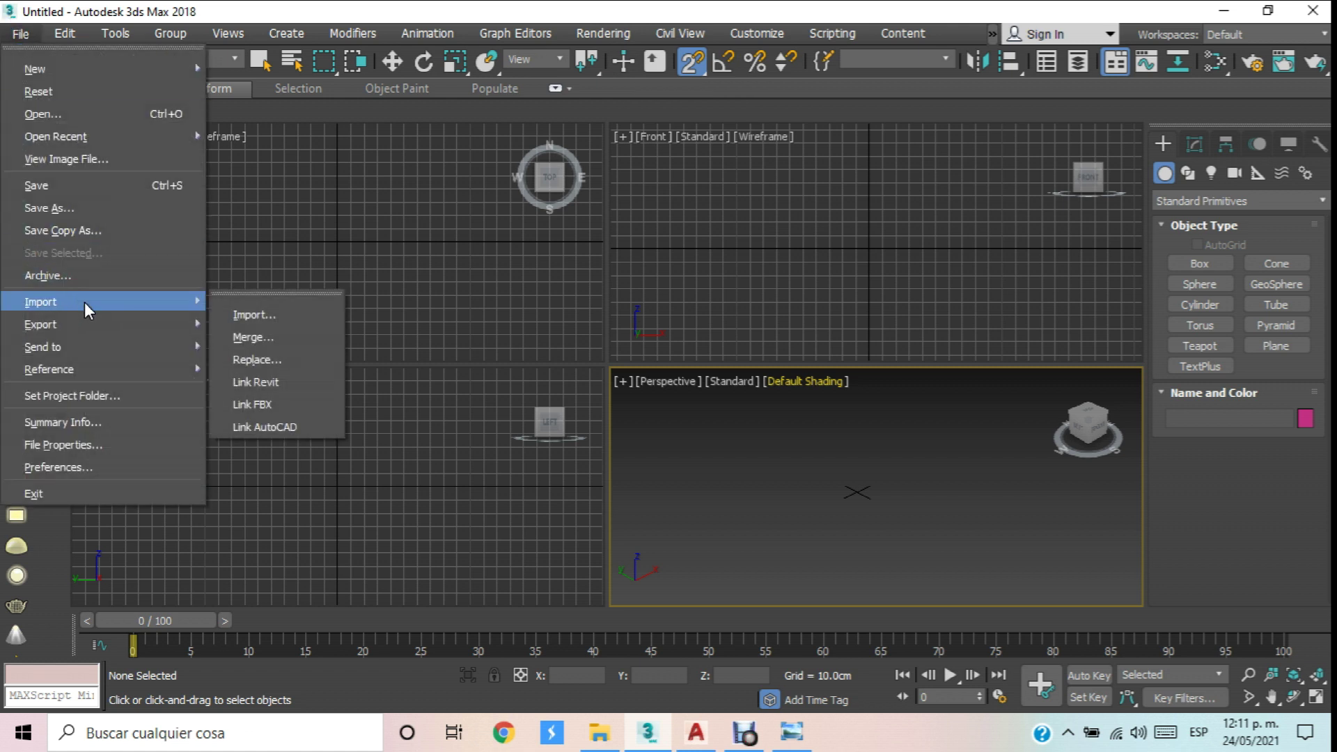
pyautogui.click(282, 314)
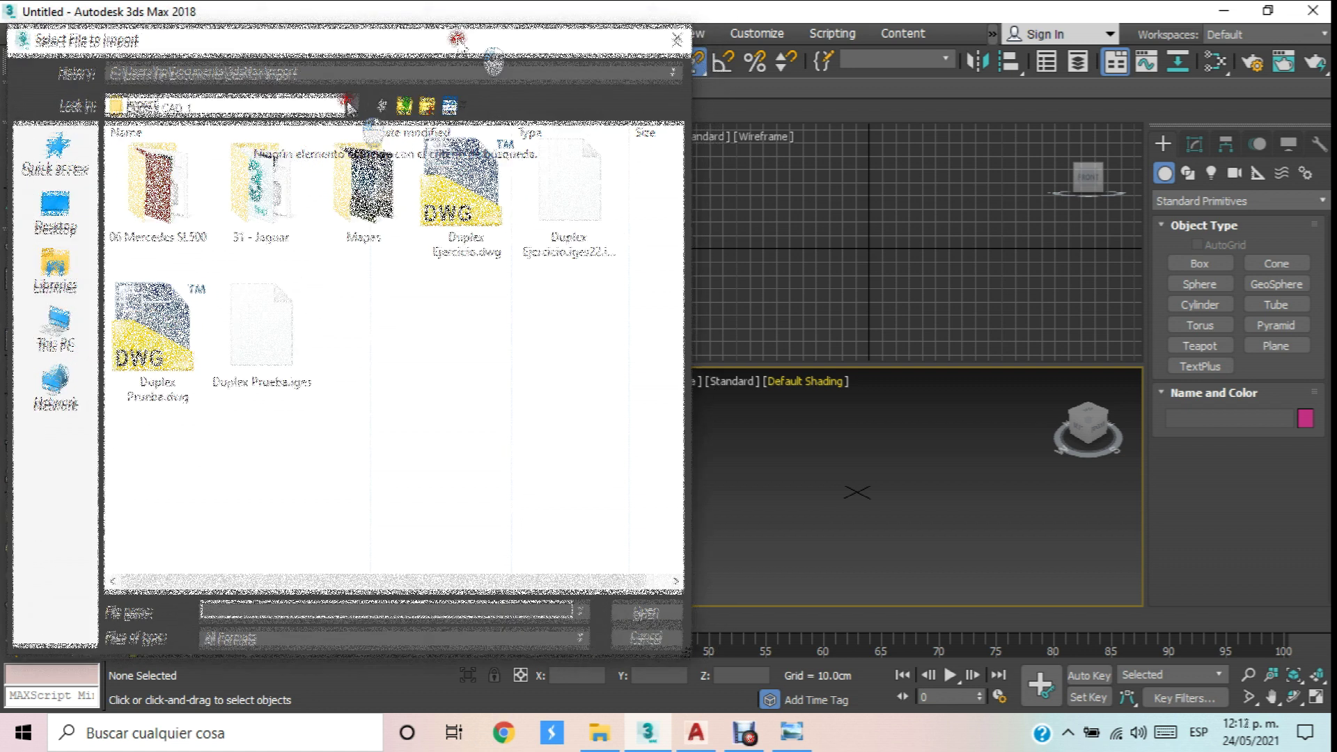
pyautogui.click(259, 351)
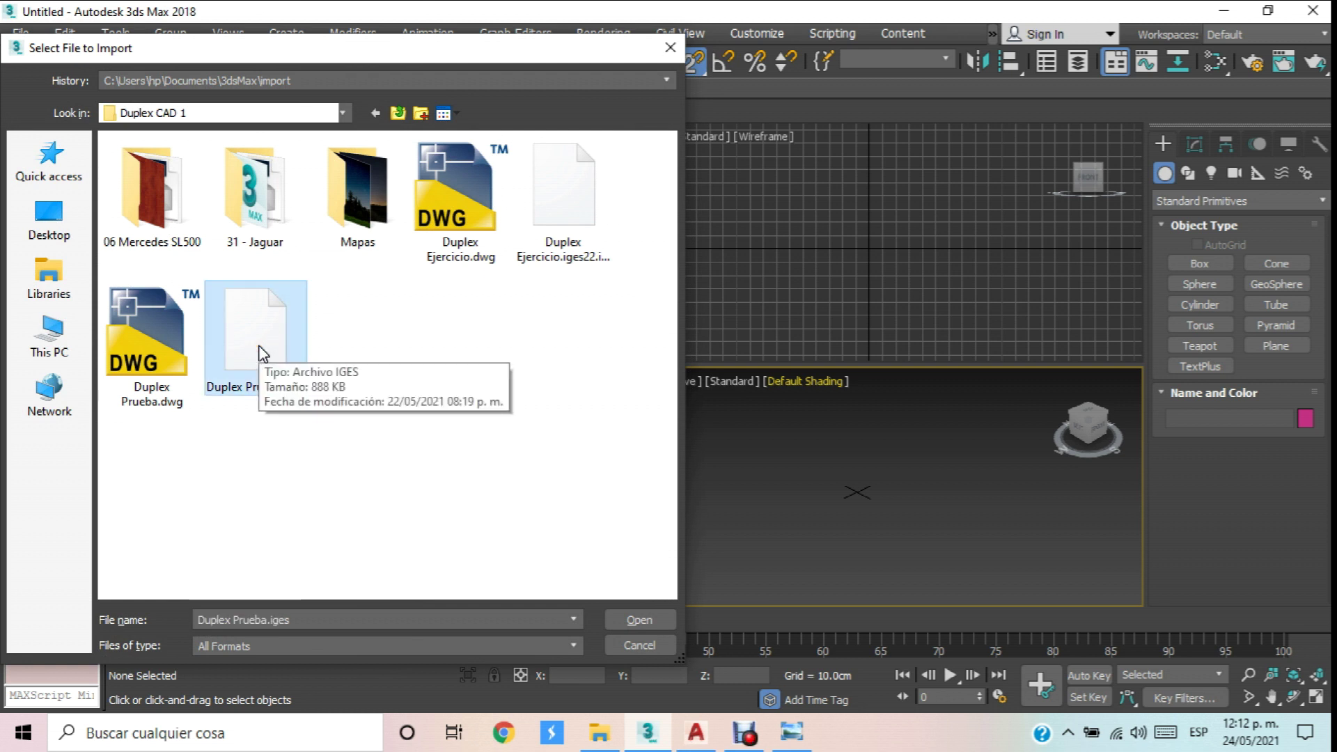
pyautogui.doubleClick(259, 352)
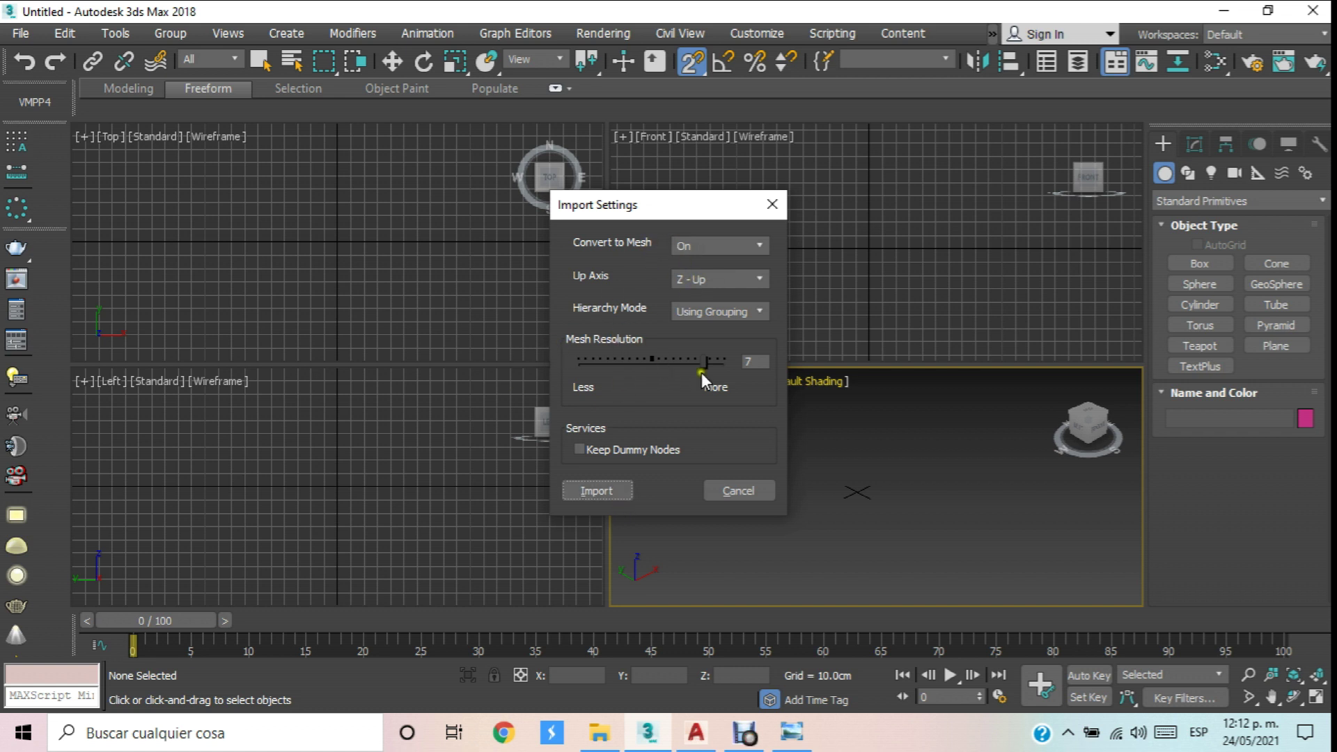
pyautogui.doubleClick(748, 360)
pyautogui.click(610, 490)
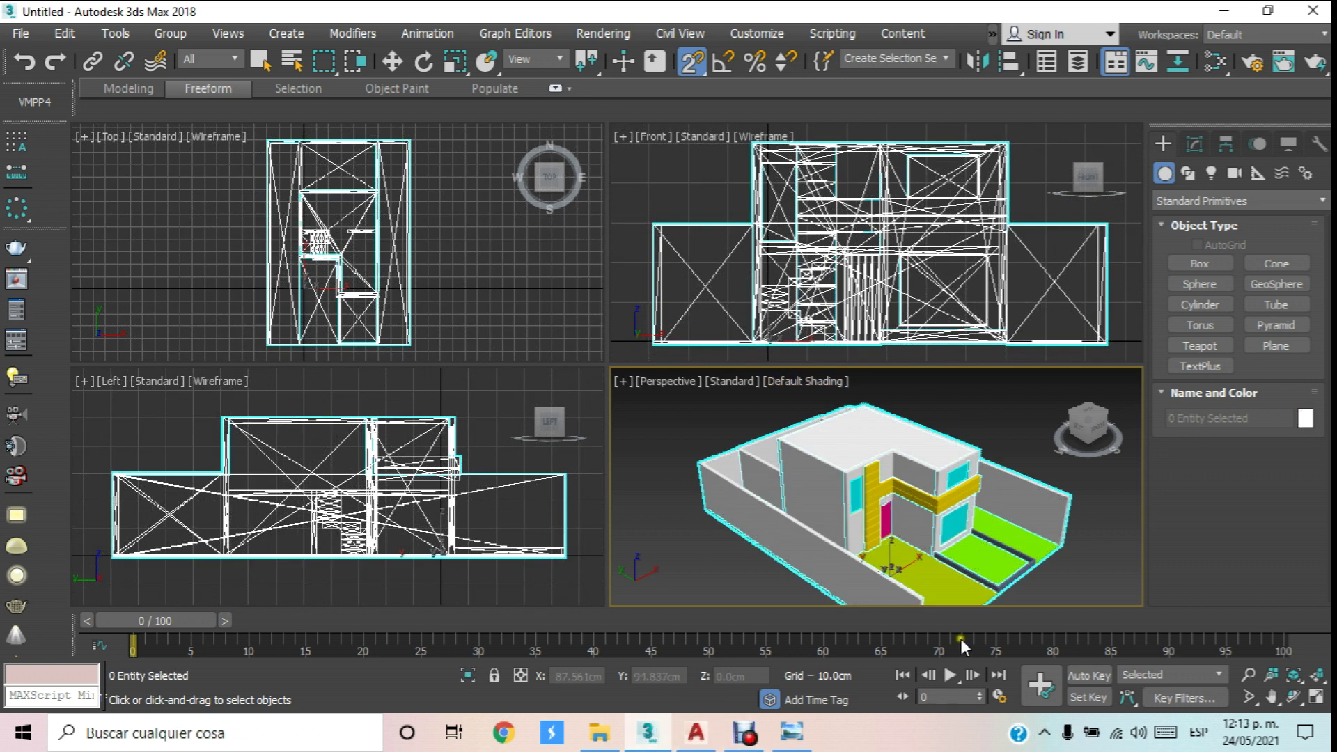
# Maximize the Perspective viewport and orbit to view the front facade of the imported house.
pyautogui.keyDown('alt'); pyautogui.moveTo(985, 575); pyautogui.dragTo(1017, 538, button='middle'); pyautogui.keyUp('alt')
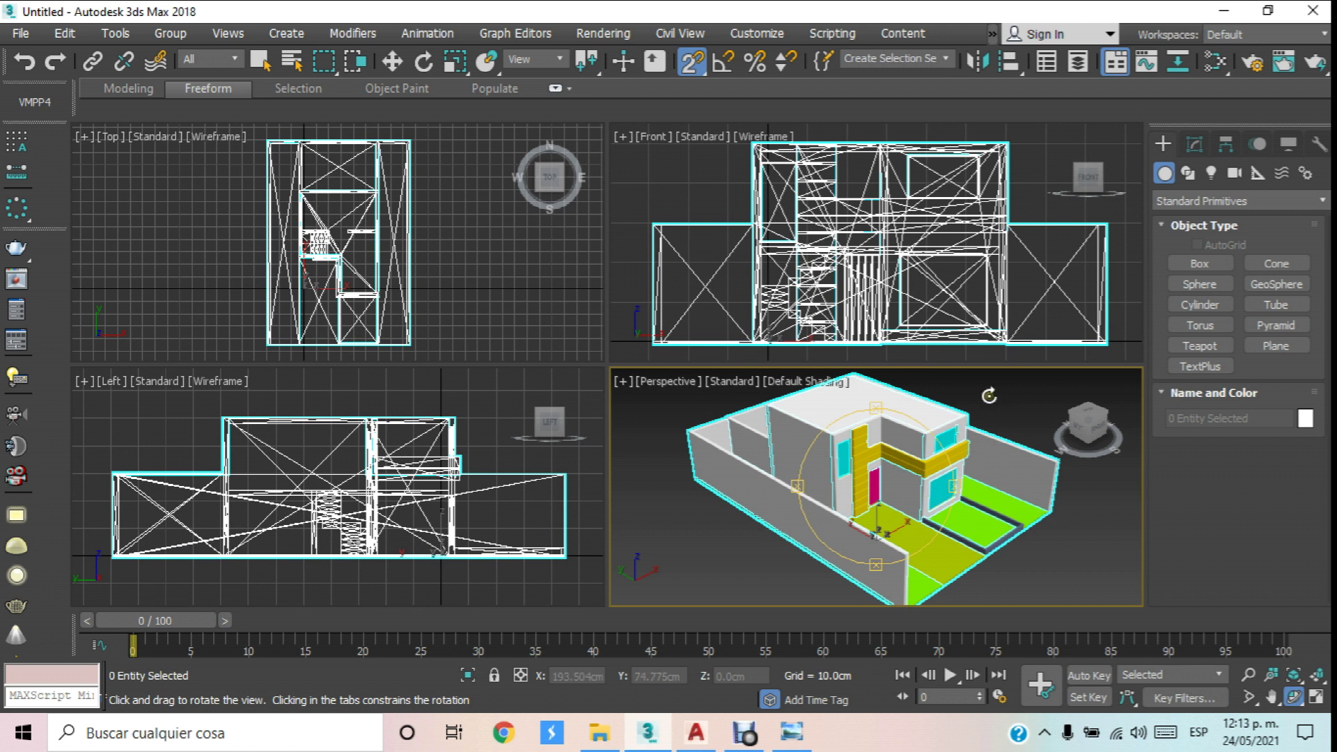
pyautogui.click(1315, 696)
pyautogui.moveTo(1000, 512); pyautogui.dragTo(587, 343)
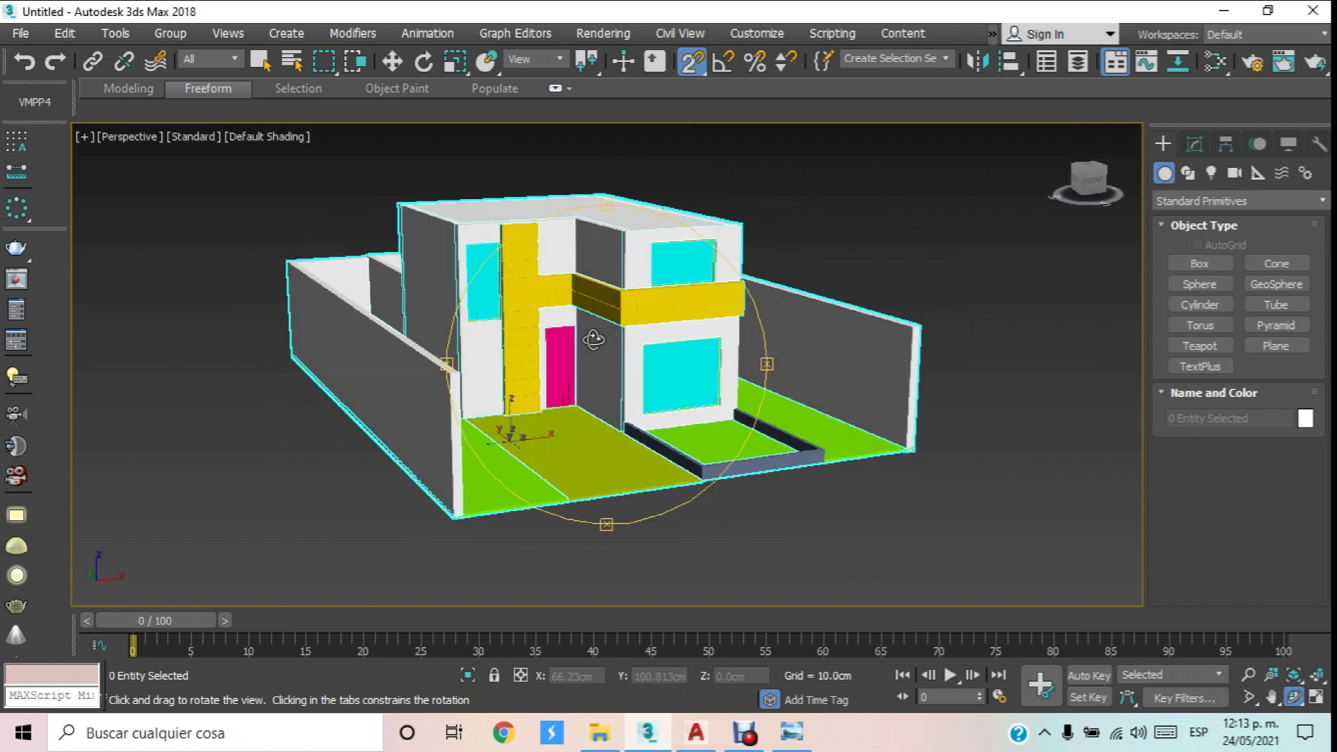
# Switch to File Explorer and look through the texture and background images in the Mapas folder, starting with the wood floor map.
pyautogui.click(600, 733)
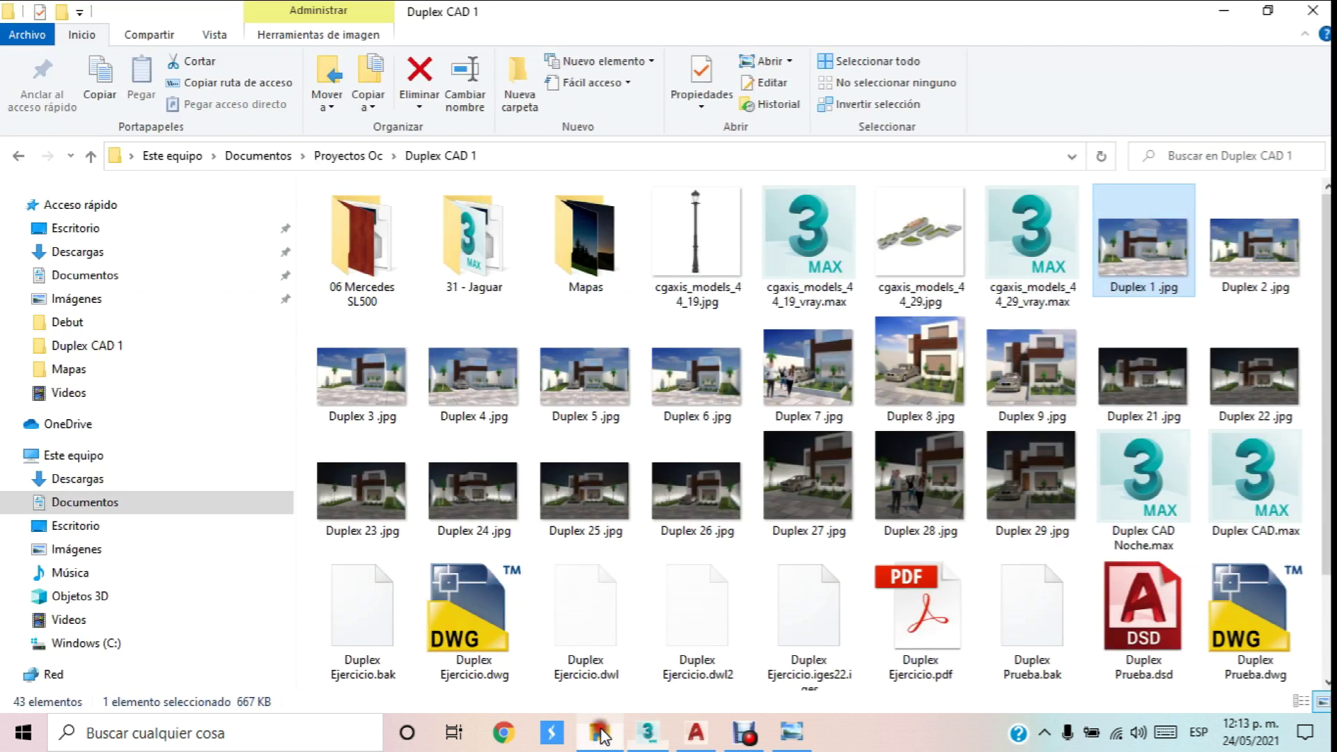
pyautogui.doubleClick(625, 251)
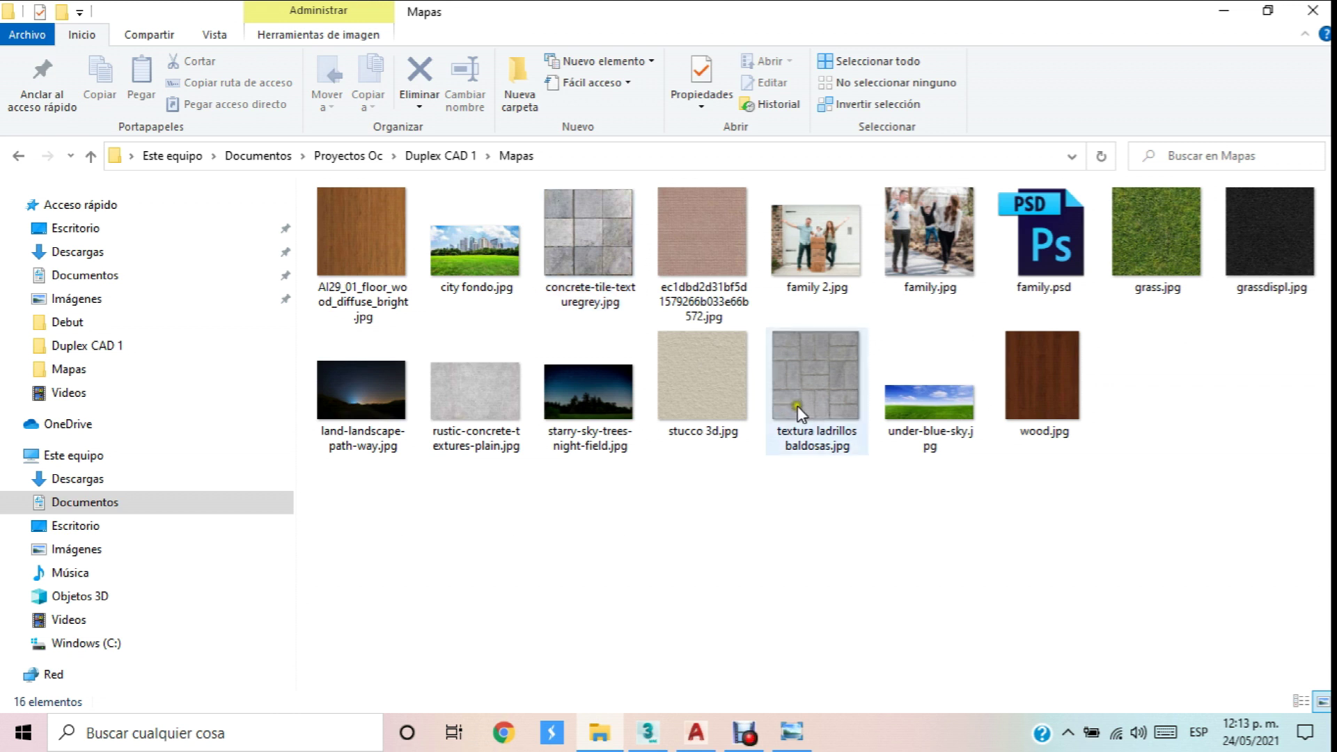
pyautogui.click(360, 250)
pyautogui.doubleClick(359, 251)
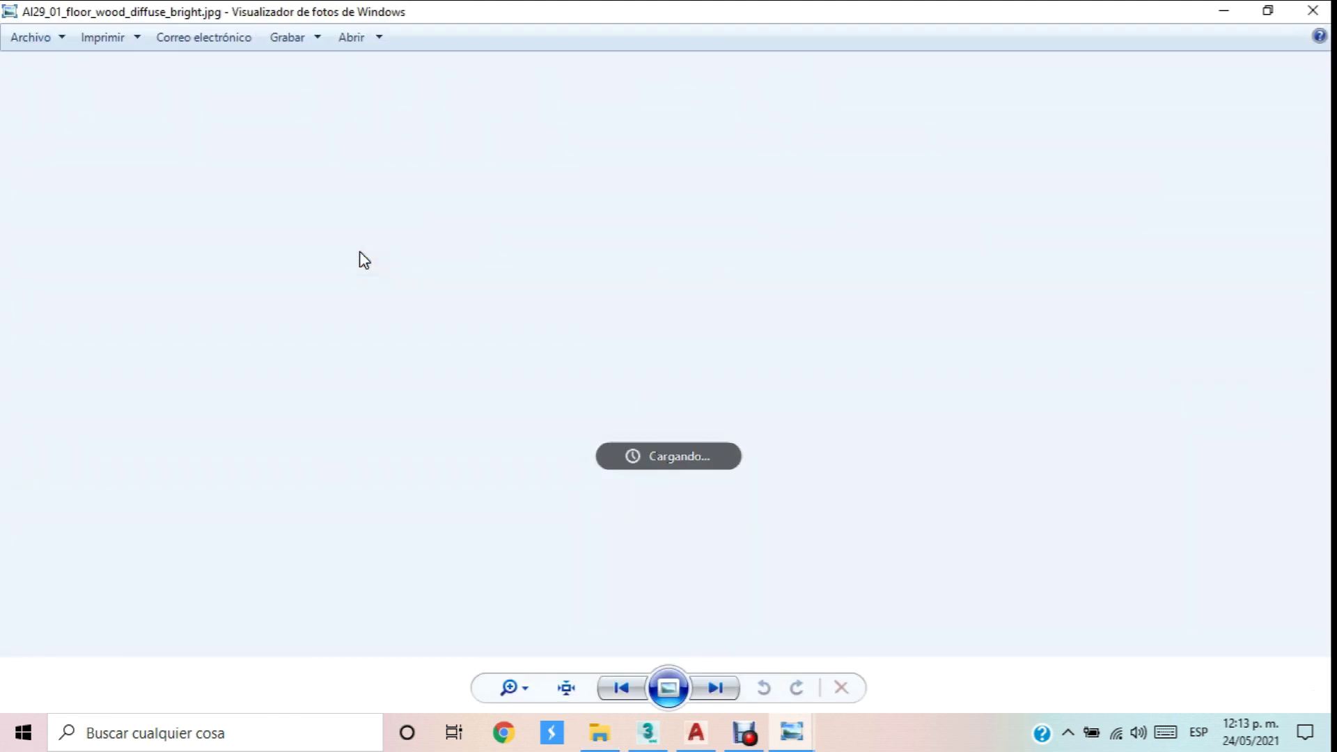
pyautogui.press('Right')
pyautogui.press('Right')
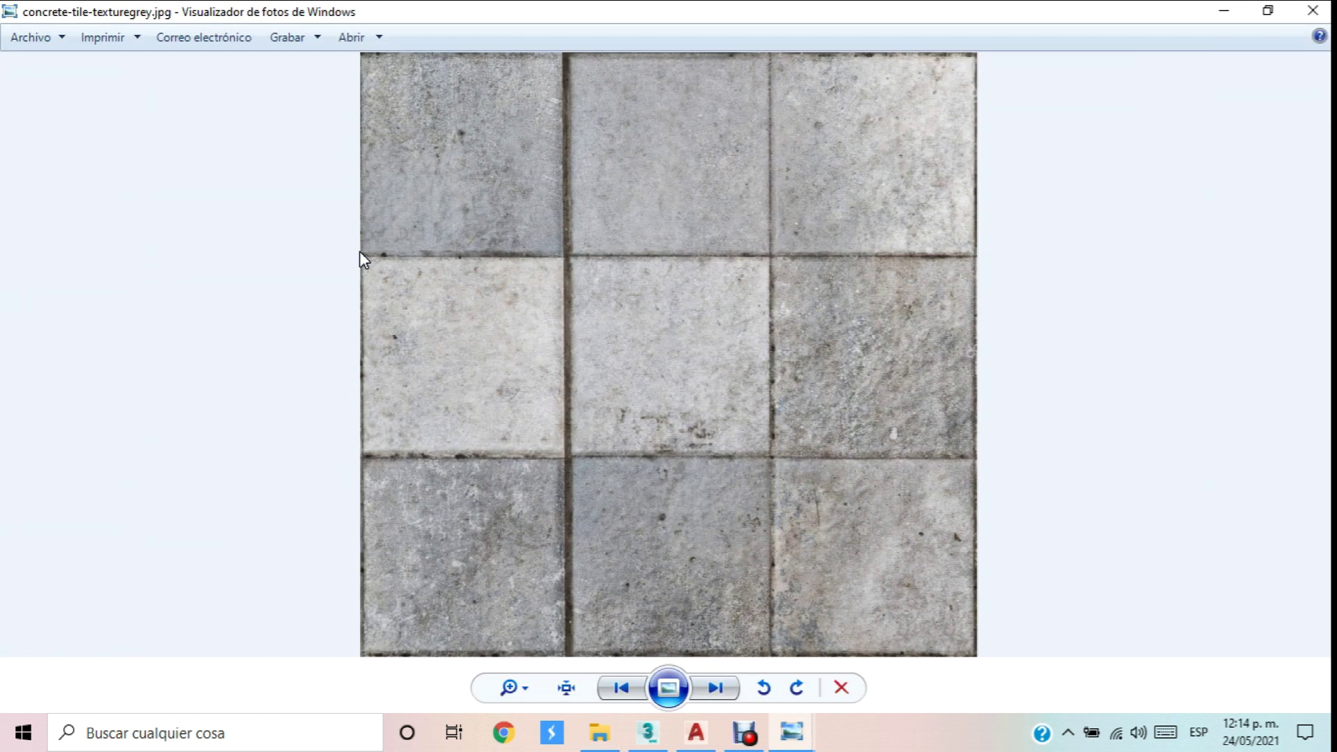
pyautogui.press('Left')
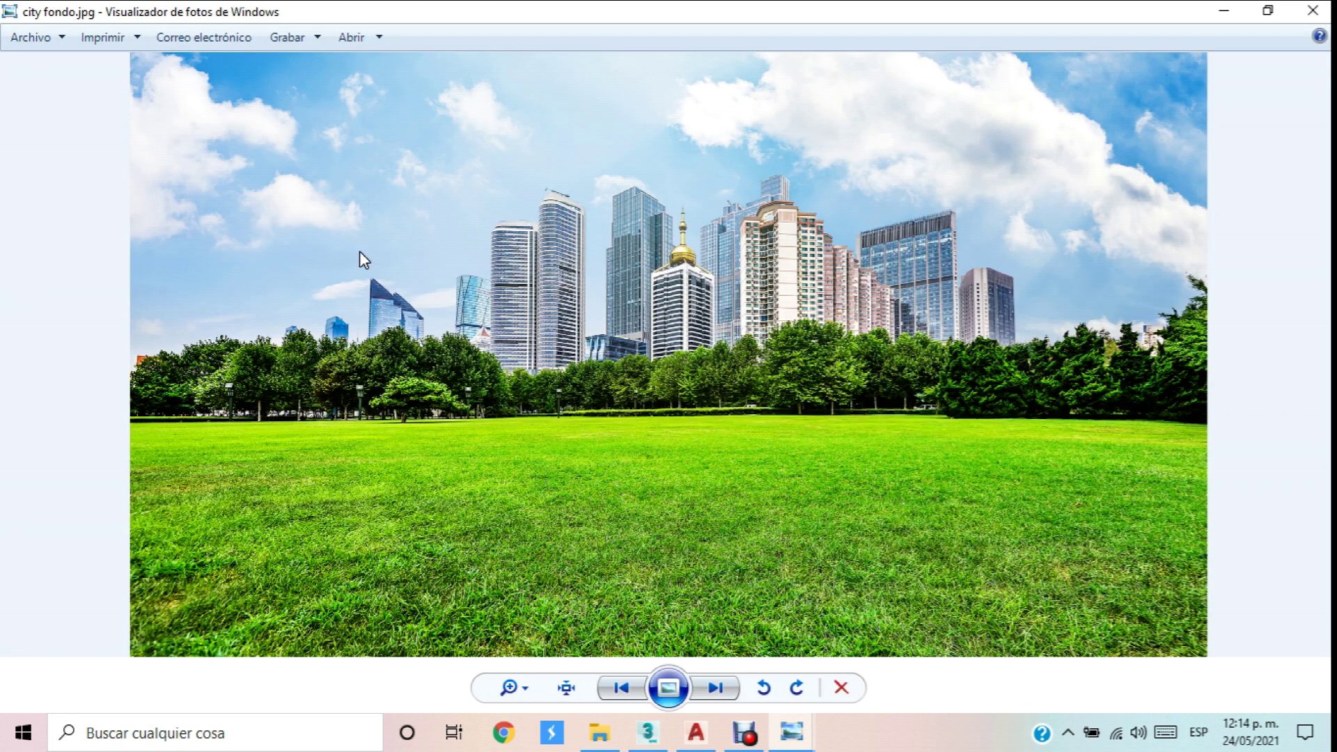
pyautogui.press('Right')
pyautogui.press('Right')
pyautogui.press('Right')
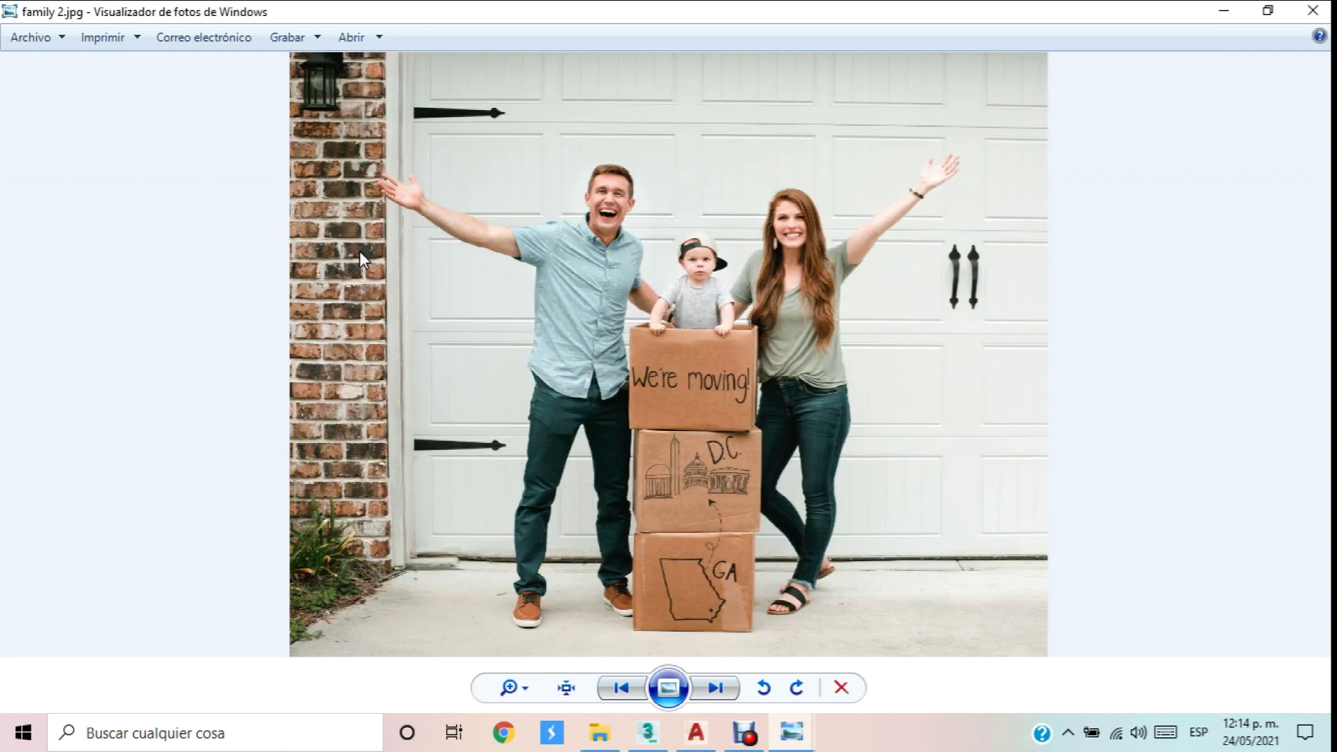
pyautogui.press('Right')
pyautogui.press('Right')
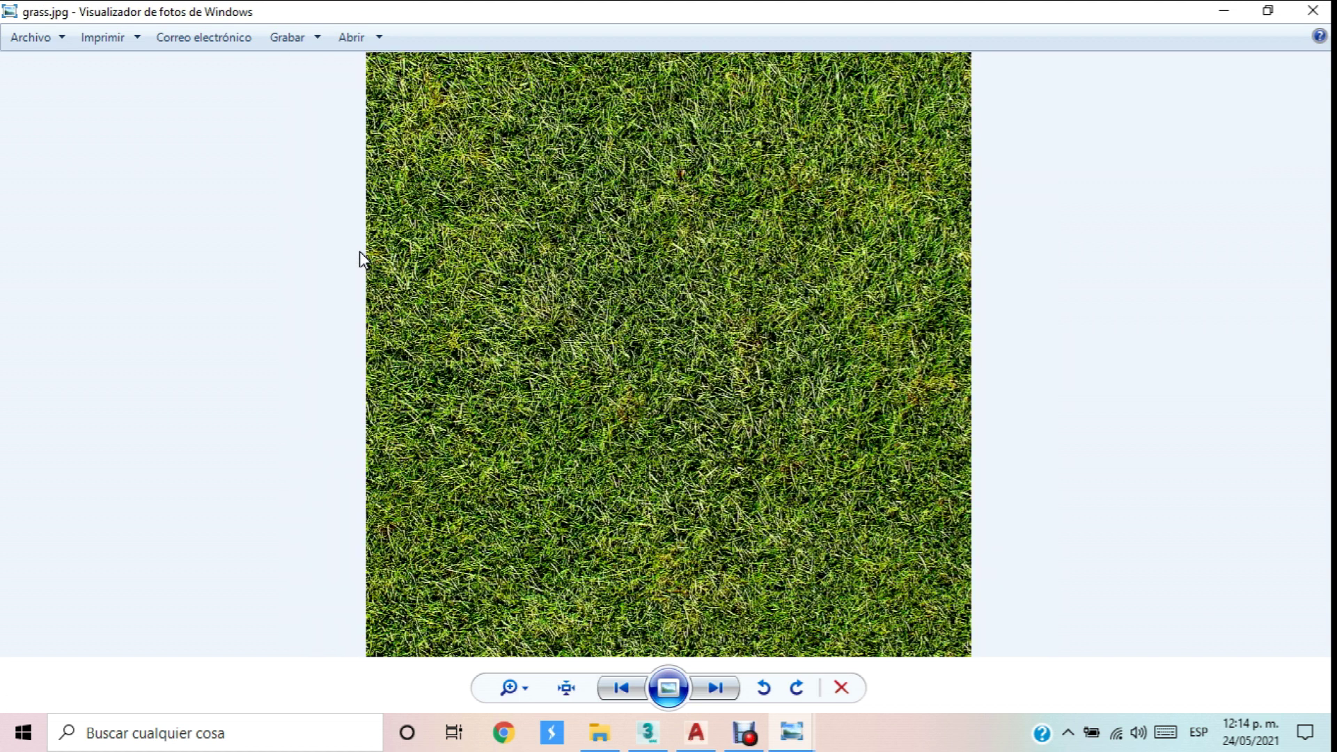
pyautogui.press('Right')
pyautogui.press('Left')
pyautogui.press('Left')
pyautogui.press('Right')
pyautogui.press('Right')
pyautogui.press('Right')
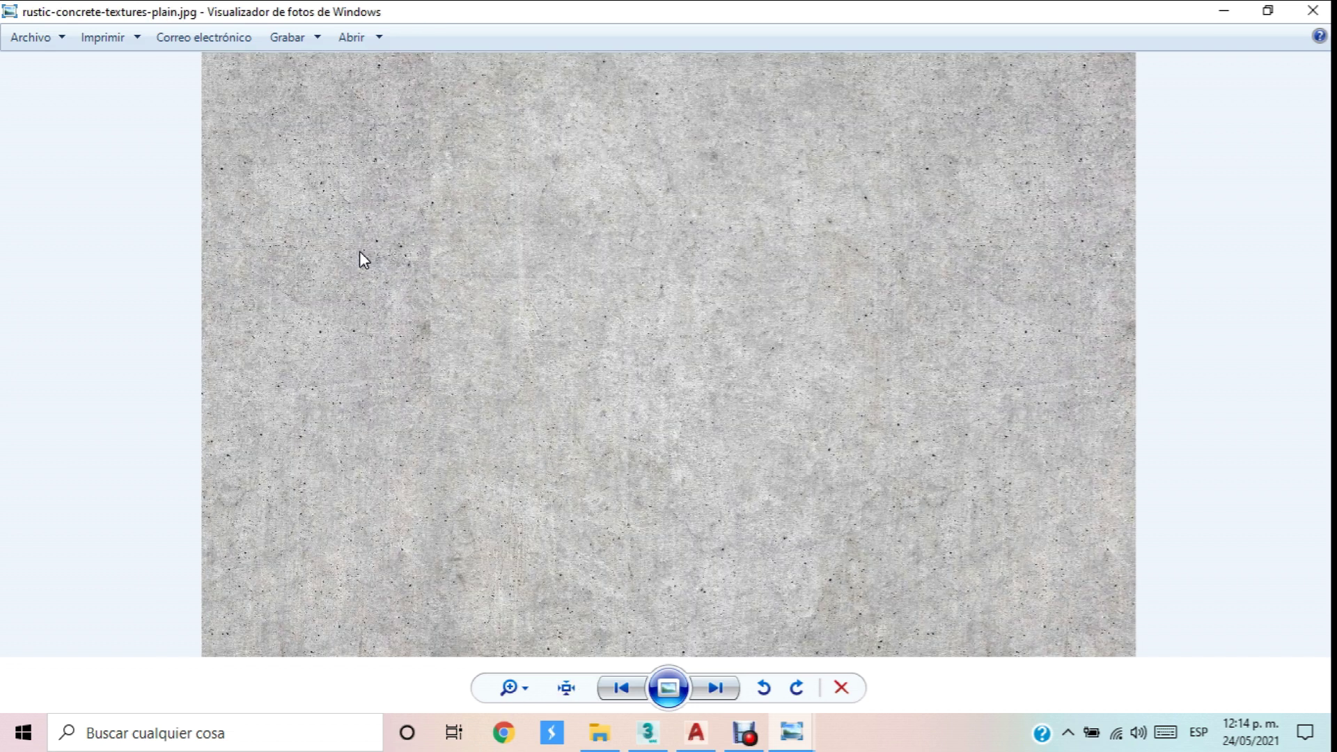
pyautogui.press('Right')
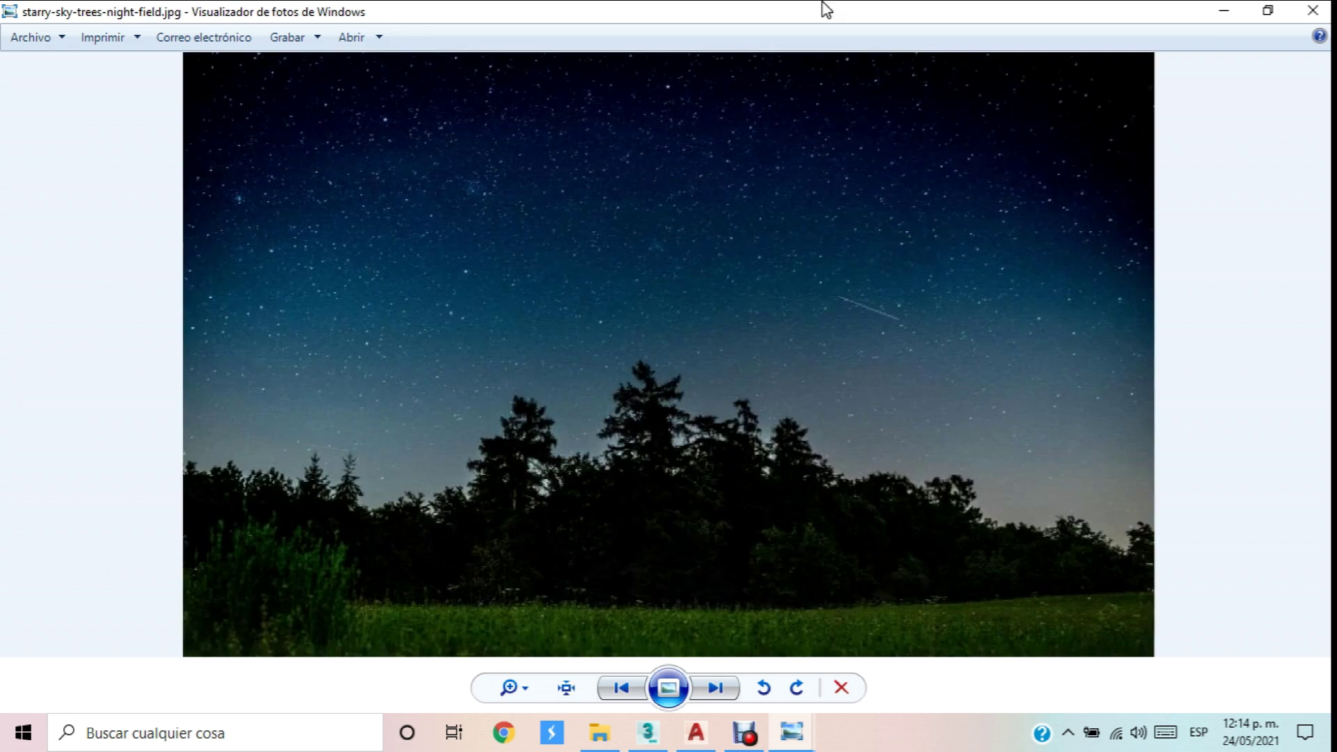
pyautogui.click(1312, 10)
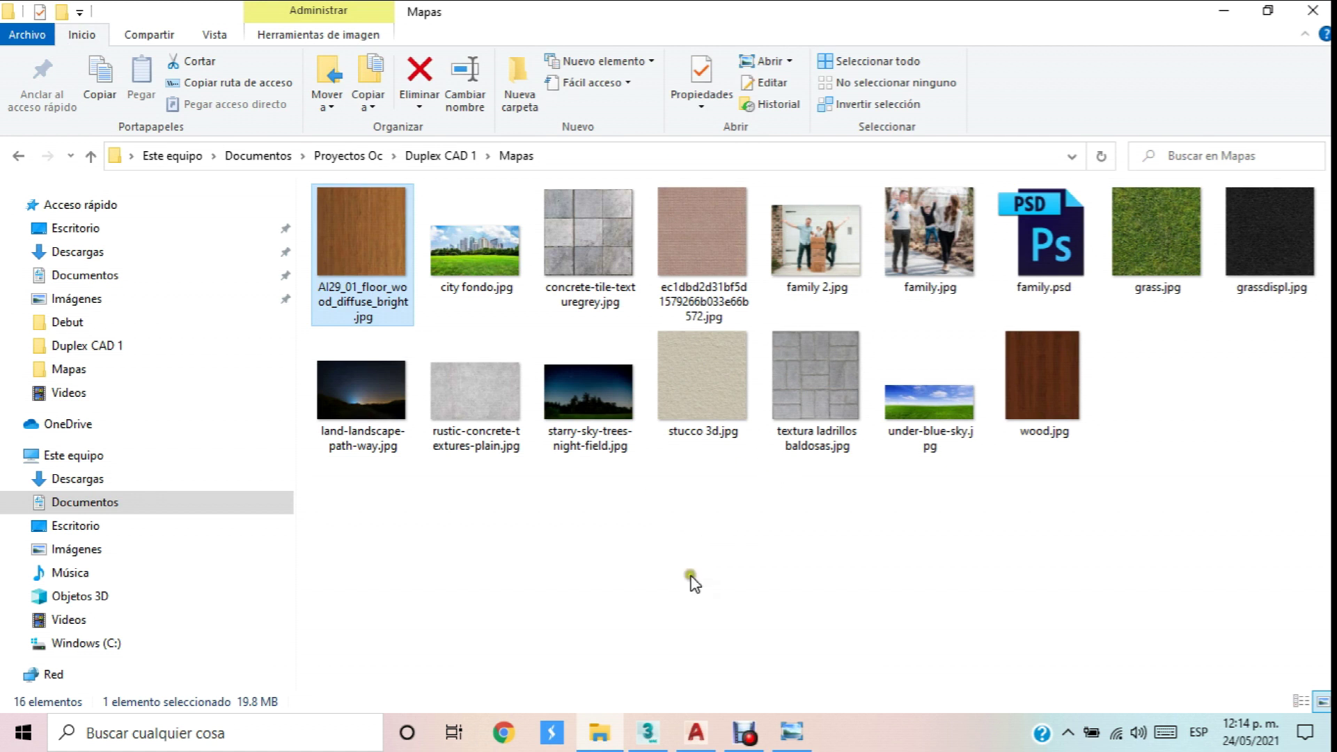
# Return to 3ds Max and inspect the imported house from above and up close at the facade.
pyautogui.click(646, 732)
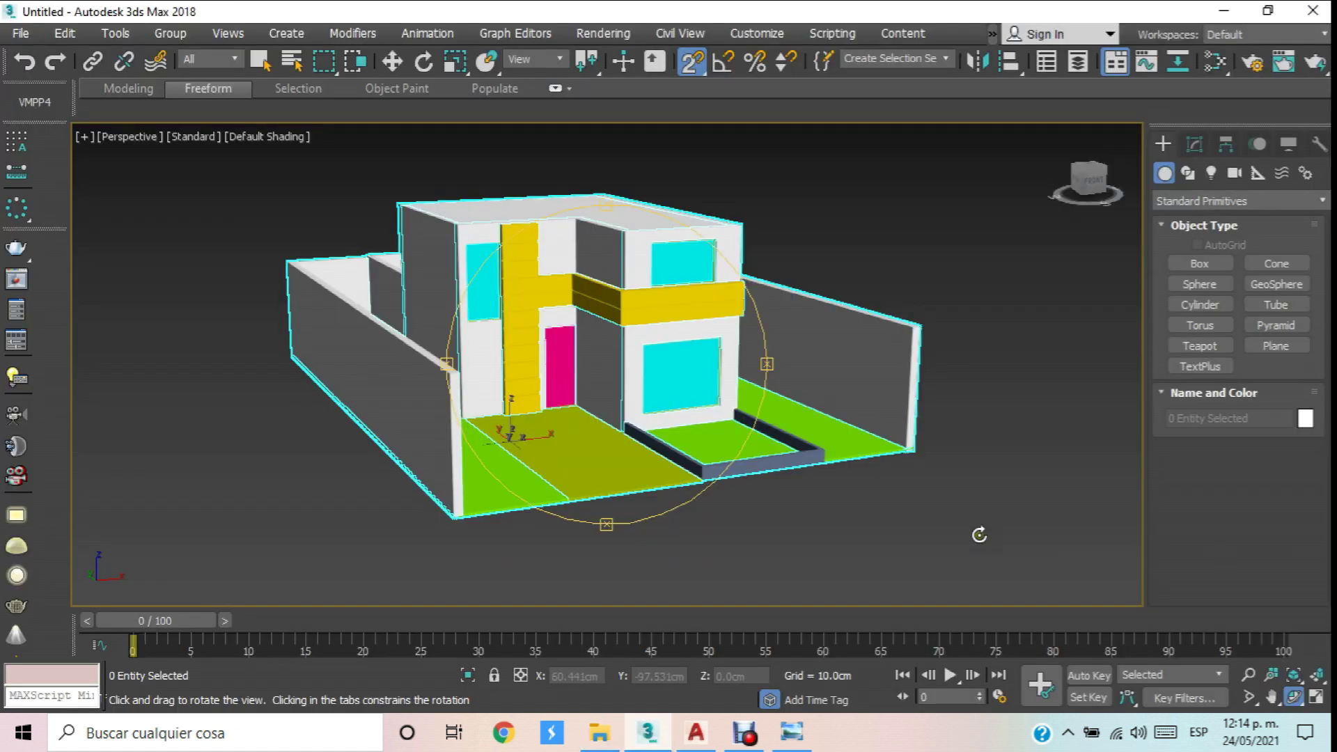
pyautogui.moveTo(695, 334); pyautogui.dragTo(663, 281)
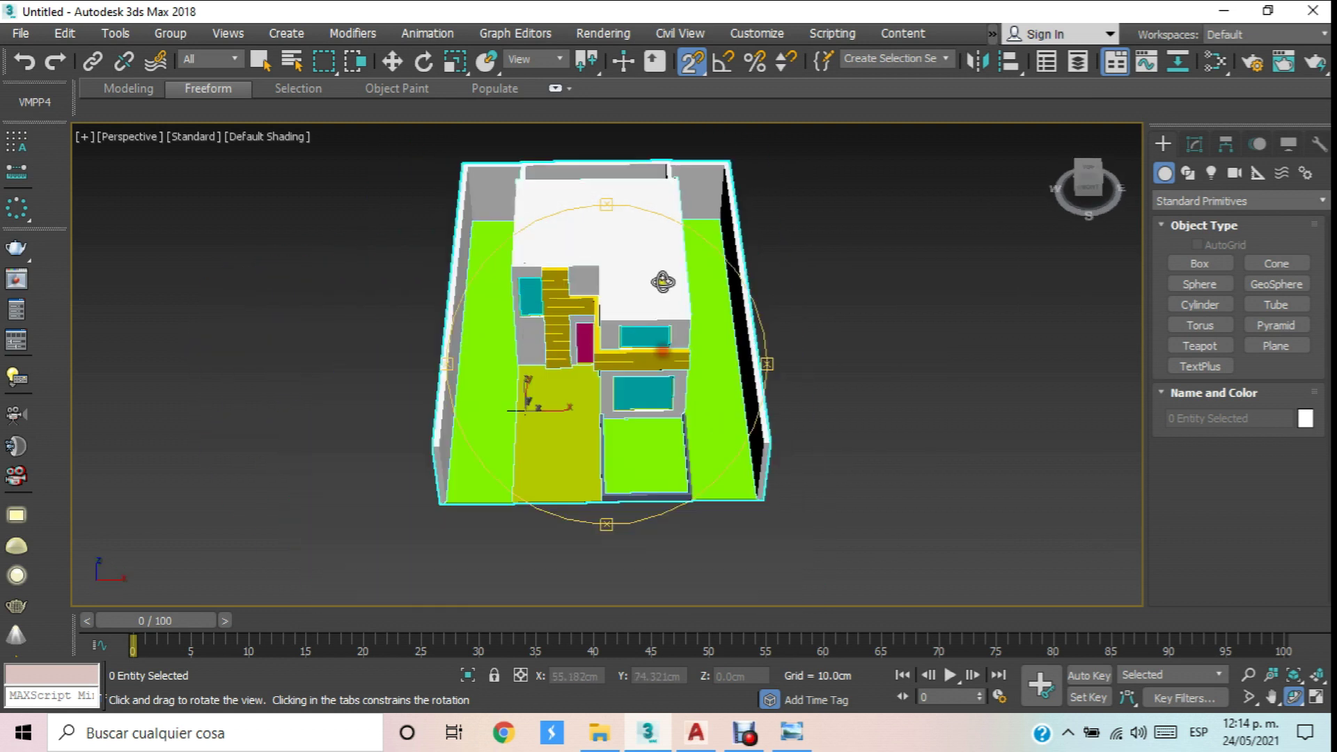
pyautogui.scroll(-3, 655, 327)
pyautogui.moveTo(644, 369); pyautogui.dragTo(597, 313)
pyautogui.scroll(8, 566, 353)
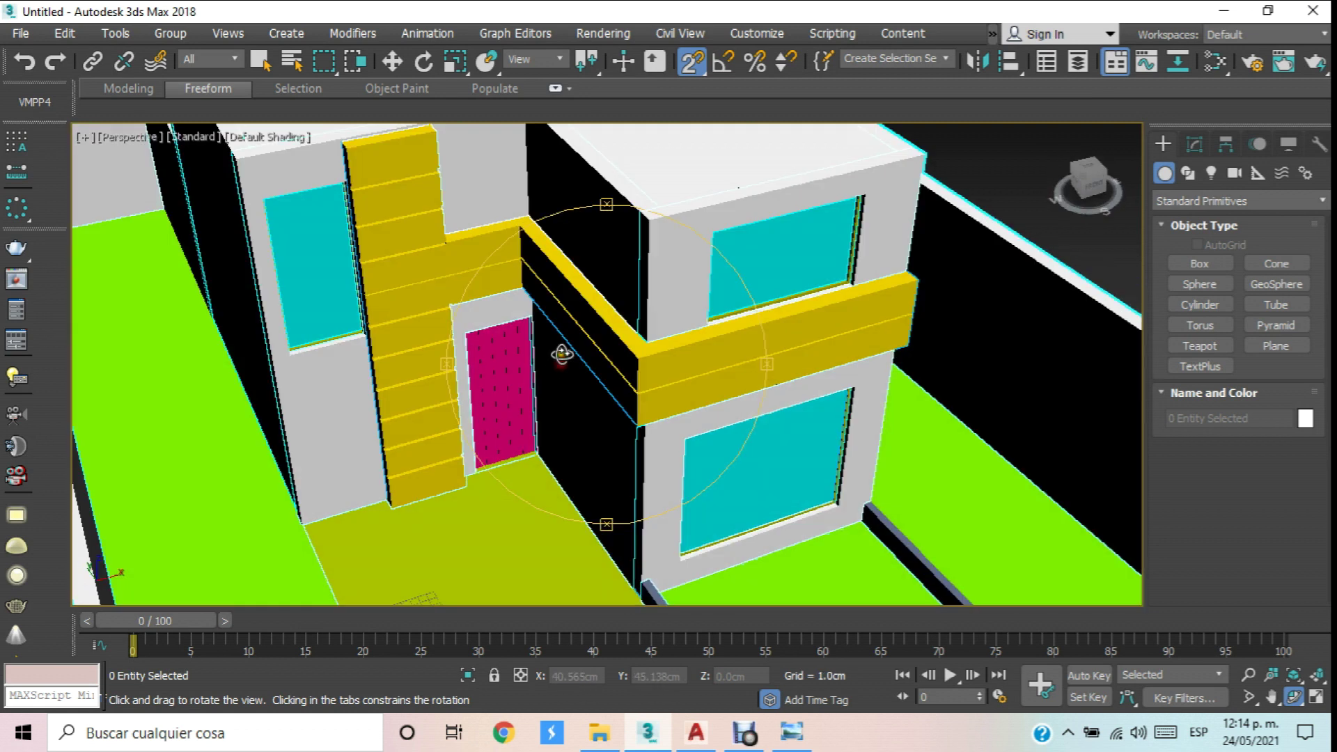
pyautogui.scroll(-10, 561, 355)
# Create a snapped box in front of the house, about 75 cm long, 114 cm wide and 20 cm high.
pyautogui.click(394, 63)
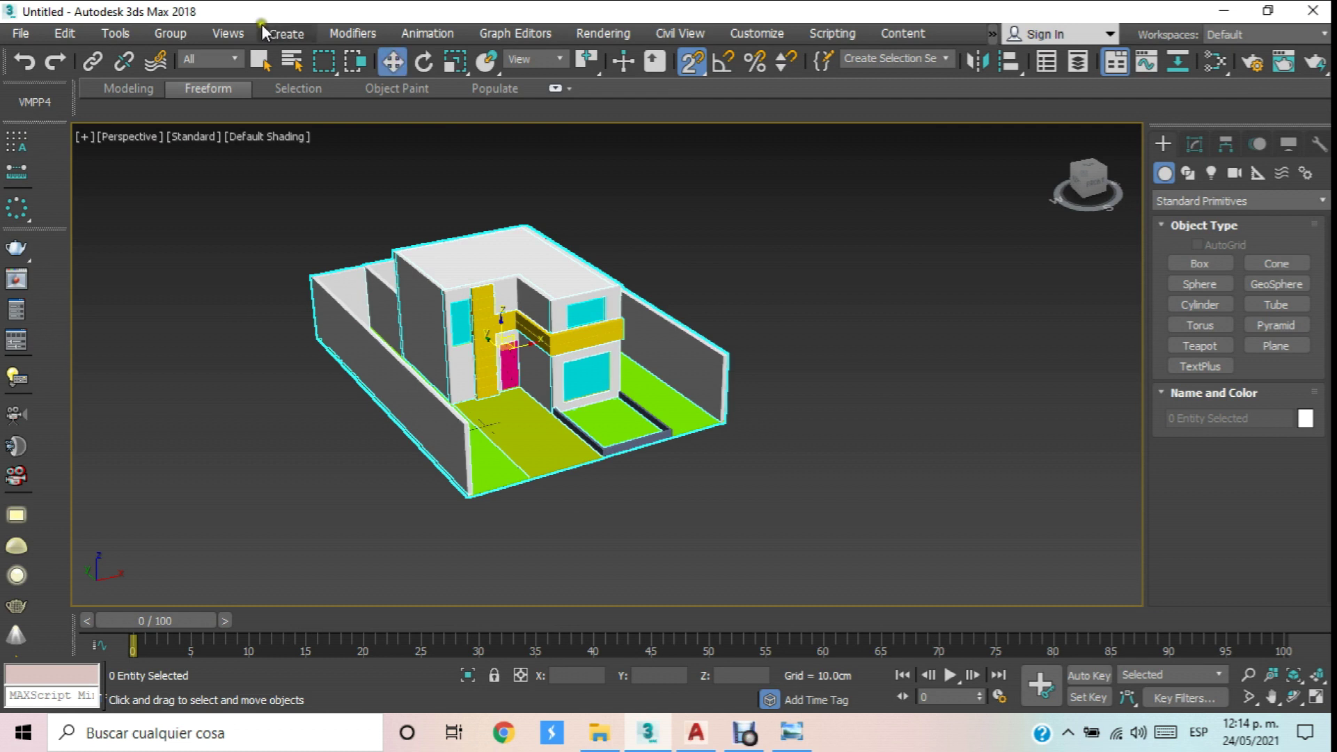
pyautogui.moveTo(842, 320); pyautogui.dragTo(833, 259, button='middle')
pyautogui.press('s')
pyautogui.scroll(5, 617, 352)
pyautogui.scroll(-3, 696, 376)
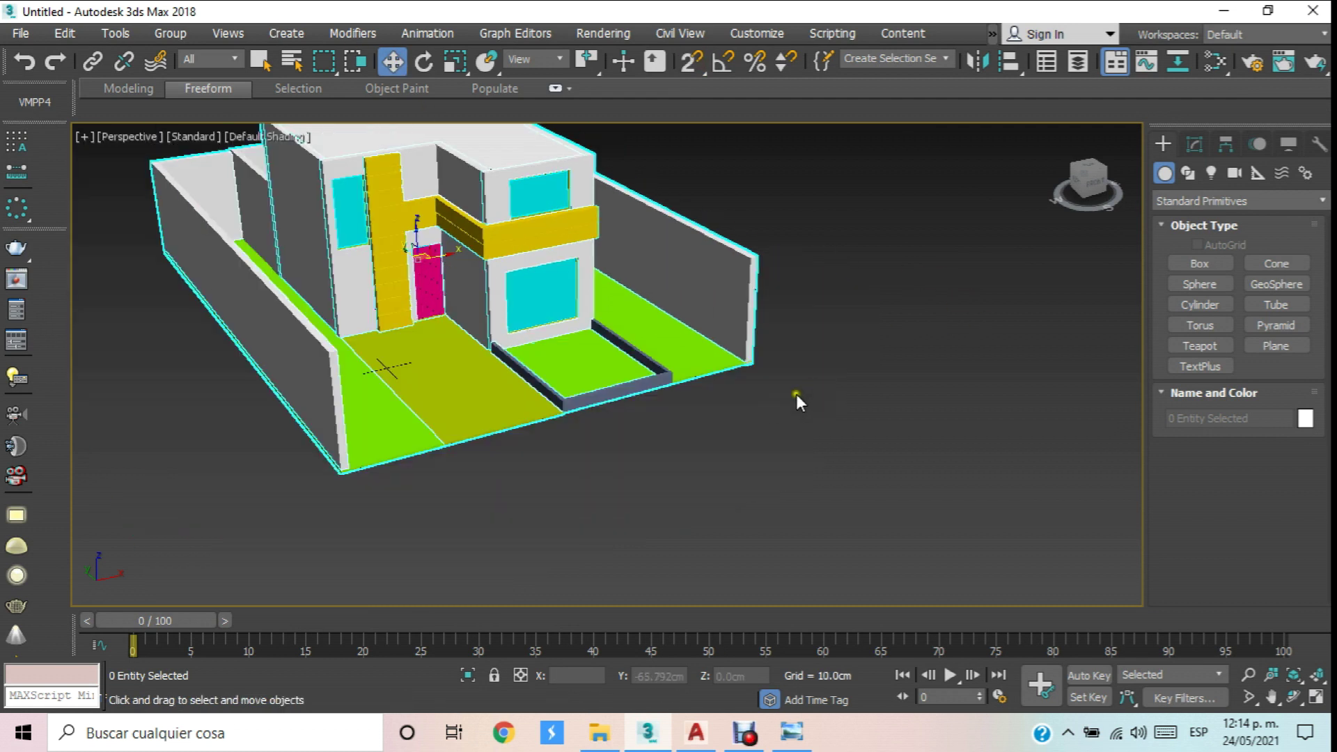
pyautogui.click(1199, 263)
pyautogui.moveTo(660, 305); pyautogui.dragTo(647, 251, button='middle')
pyautogui.press('s')
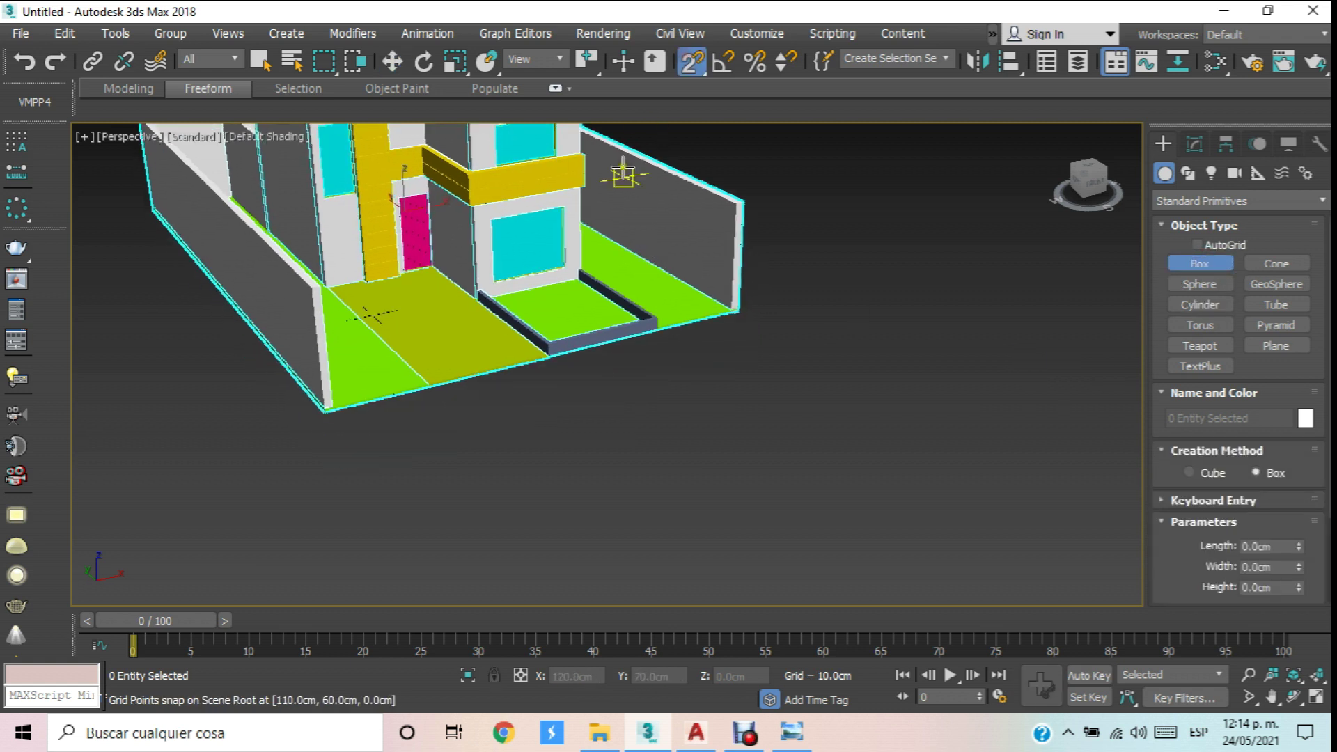
pyautogui.moveTo(325, 419); pyautogui.dragTo(948, 434)
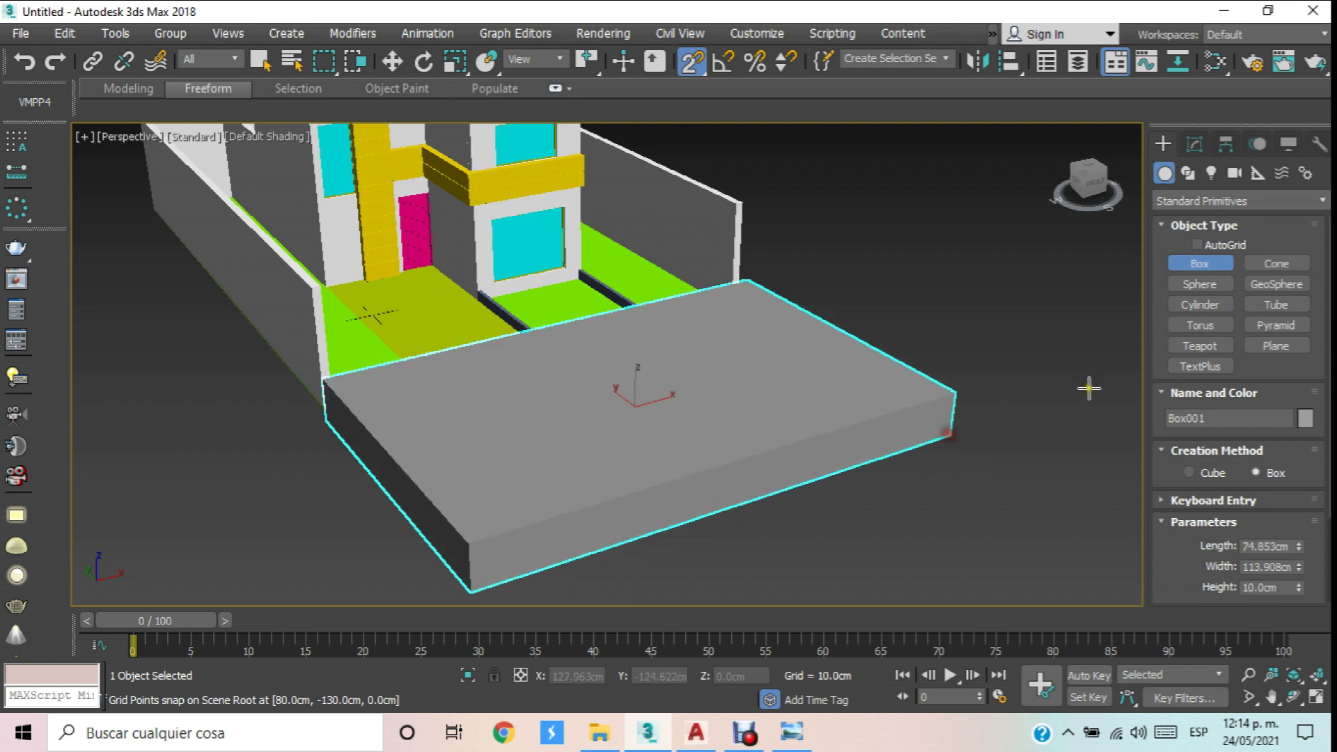
pyautogui.click(1014, 343)
# Set the object color of the new box to dark blue from the 3ds Max palette.
pyautogui.click(1306, 418)
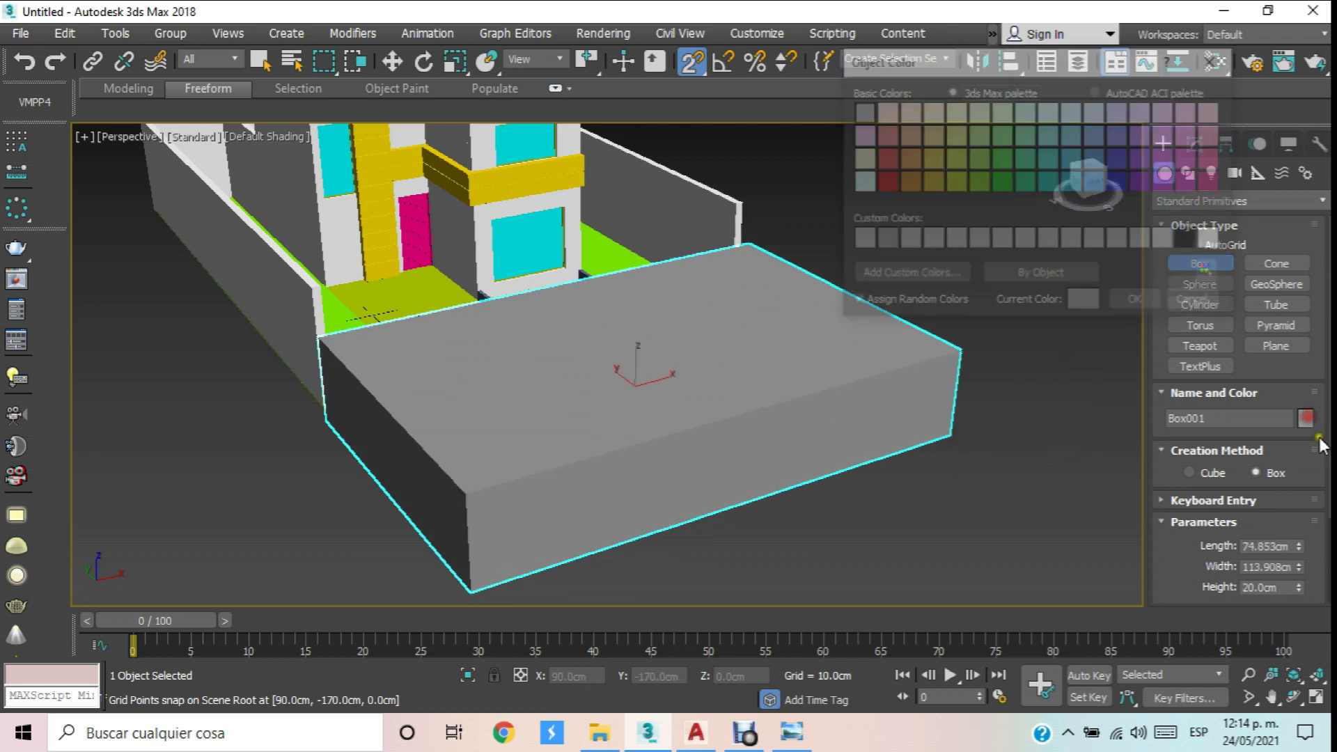
pyautogui.click(1120, 181)
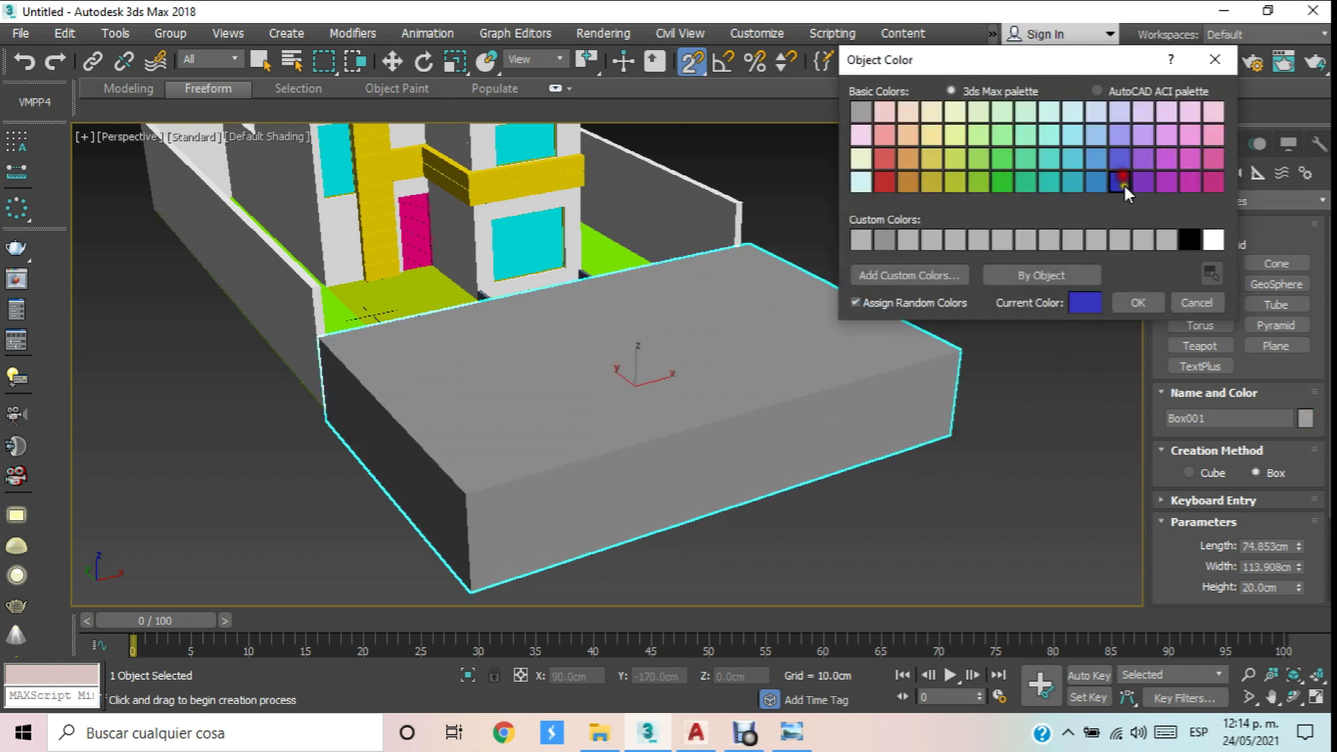
pyautogui.click(1138, 302)
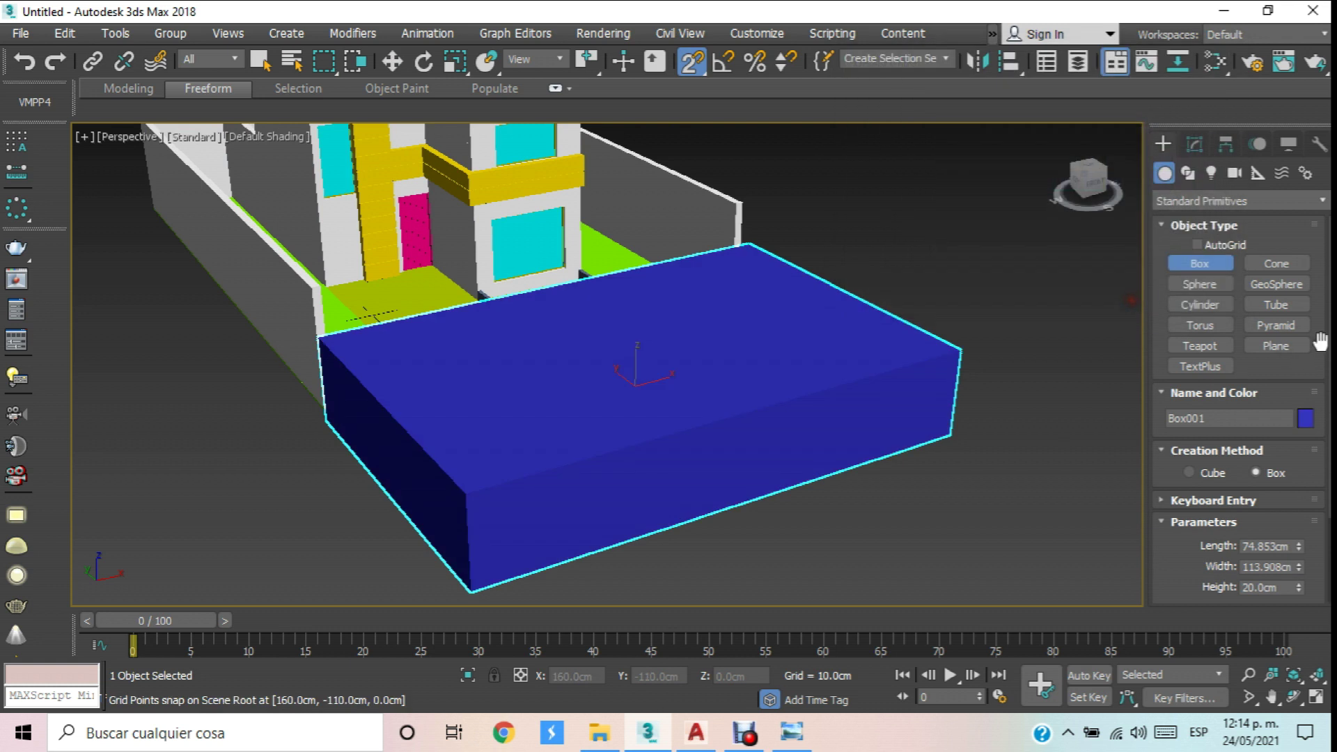
# Set the blue box's height to 5 cm in its parameters.
pyautogui.click(1194, 143)
pyautogui.doubleClick(1263, 470)
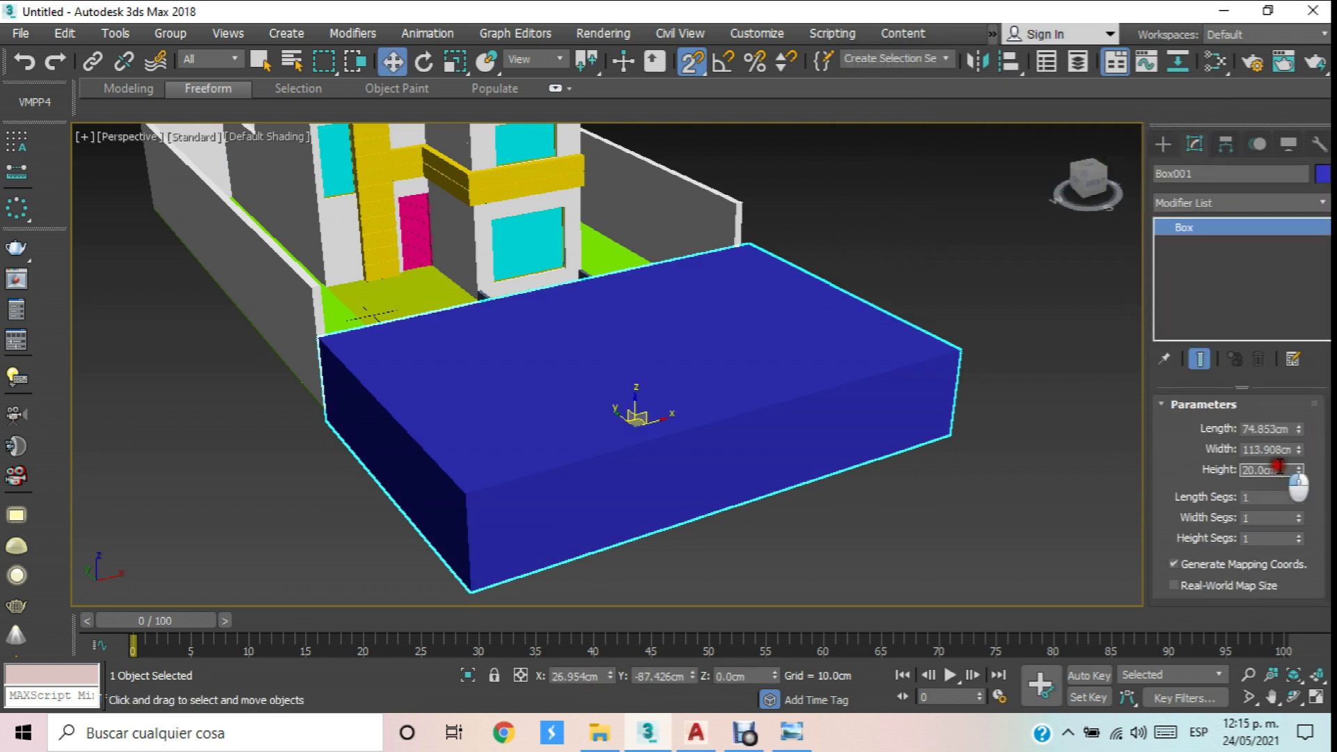
pyautogui.write('5')
pyautogui.press('Return')
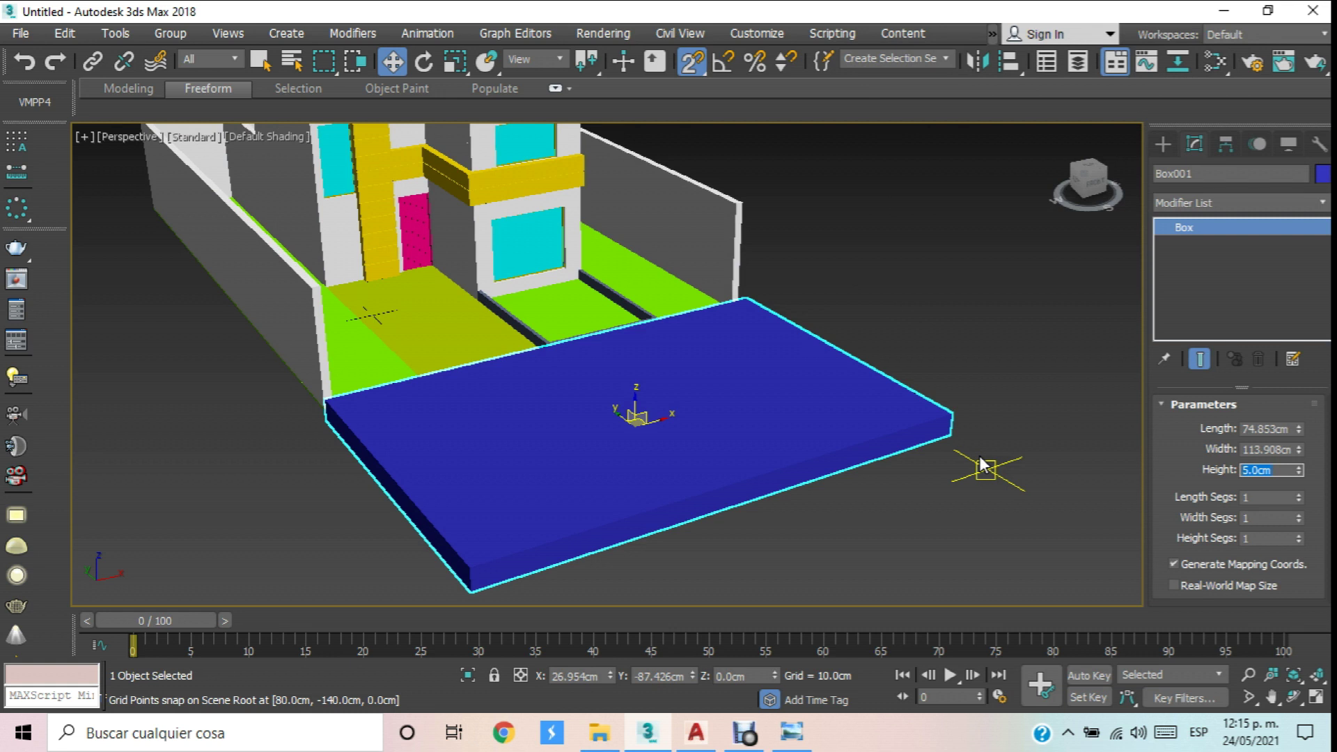
# Turn off snapping, move the blue box about 36 cm away from the house front along Y, and deselect it.
pyautogui.click(394, 64)
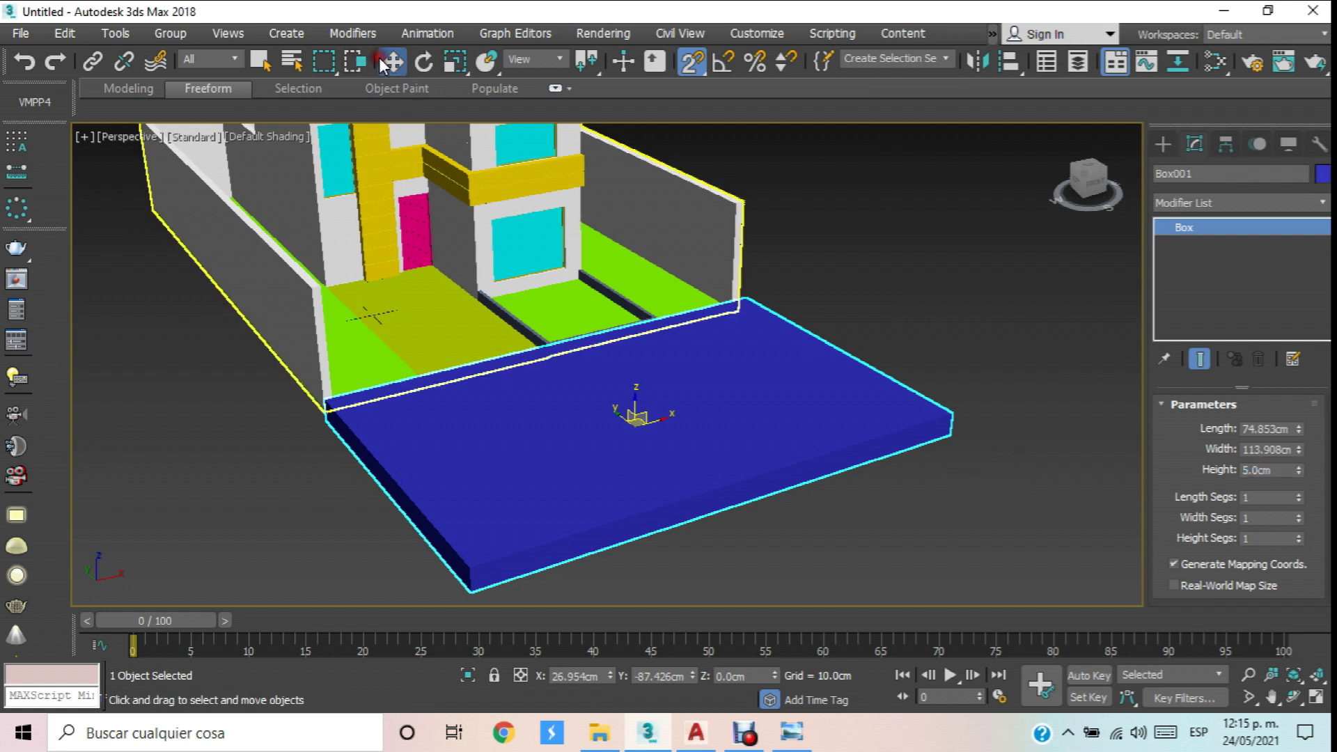
pyautogui.click(694, 64)
pyautogui.click(936, 296)
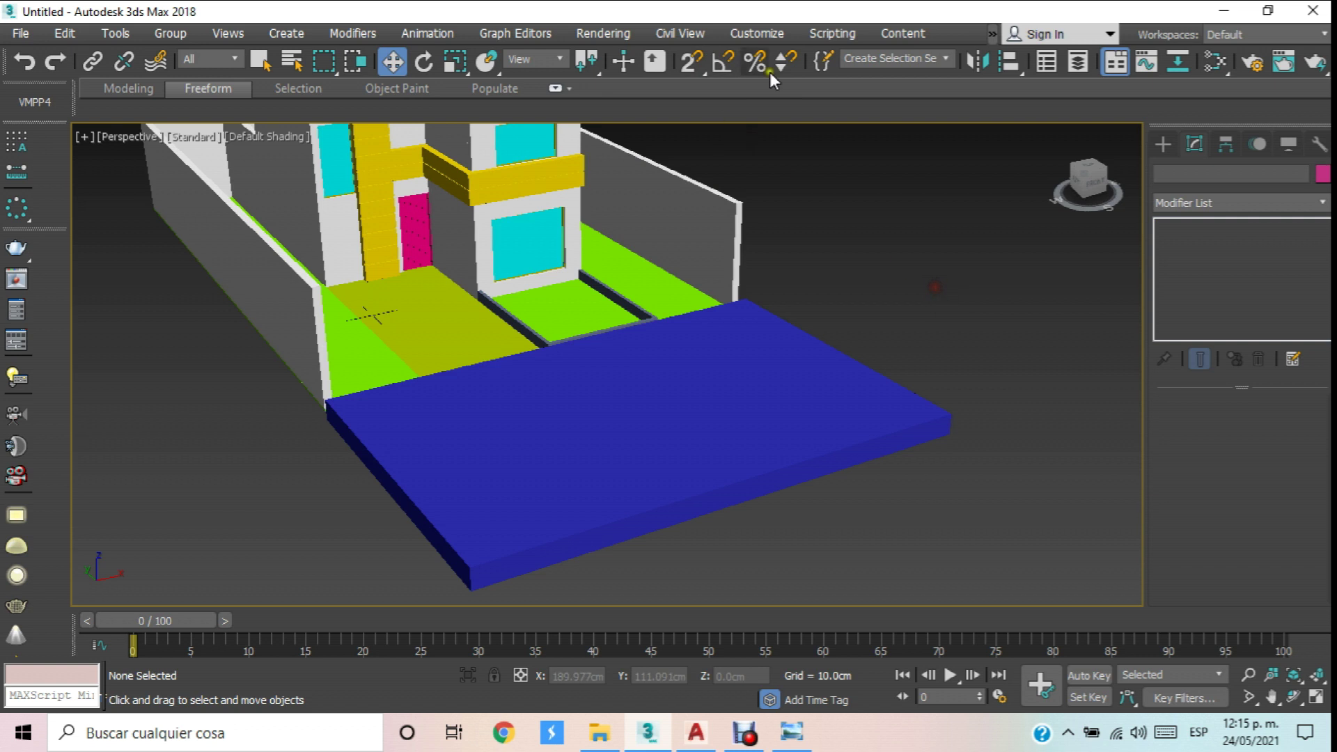
pyautogui.click(744, 322)
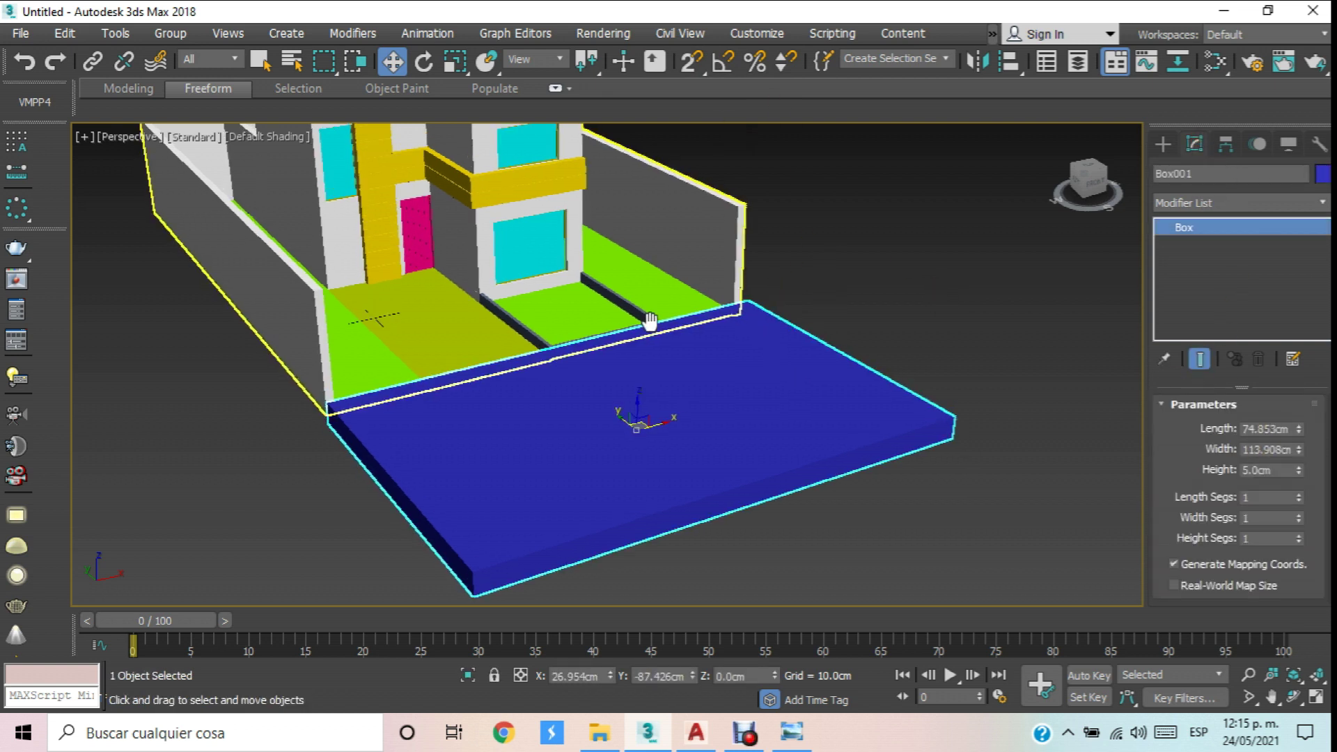
pyautogui.moveTo(628, 418); pyautogui.dragTo(688, 500)
pyautogui.scroll(-3, 688, 500)
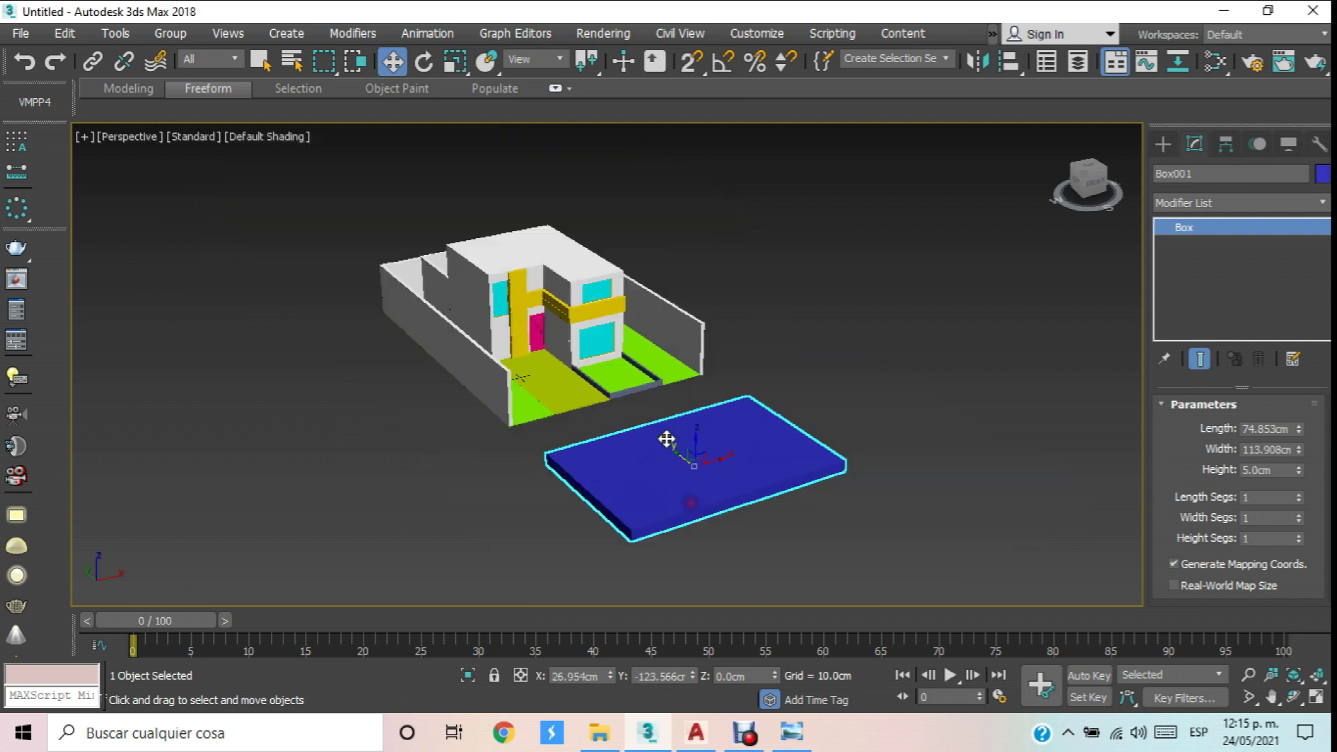
pyautogui.click(390, 185)
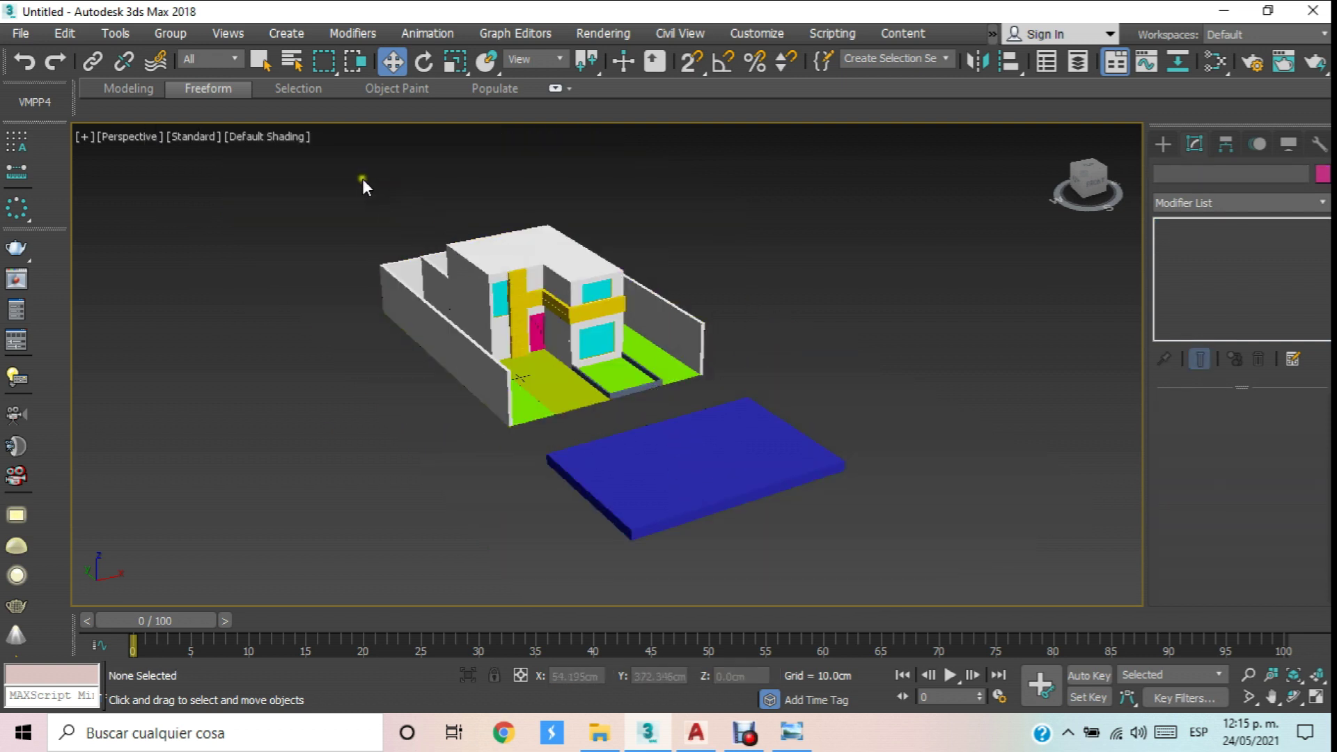
# Switch the viewport to the Top view with the house and the blue box in sight.
pyautogui.press('t')
pyautogui.scroll(-5, 546, 327)
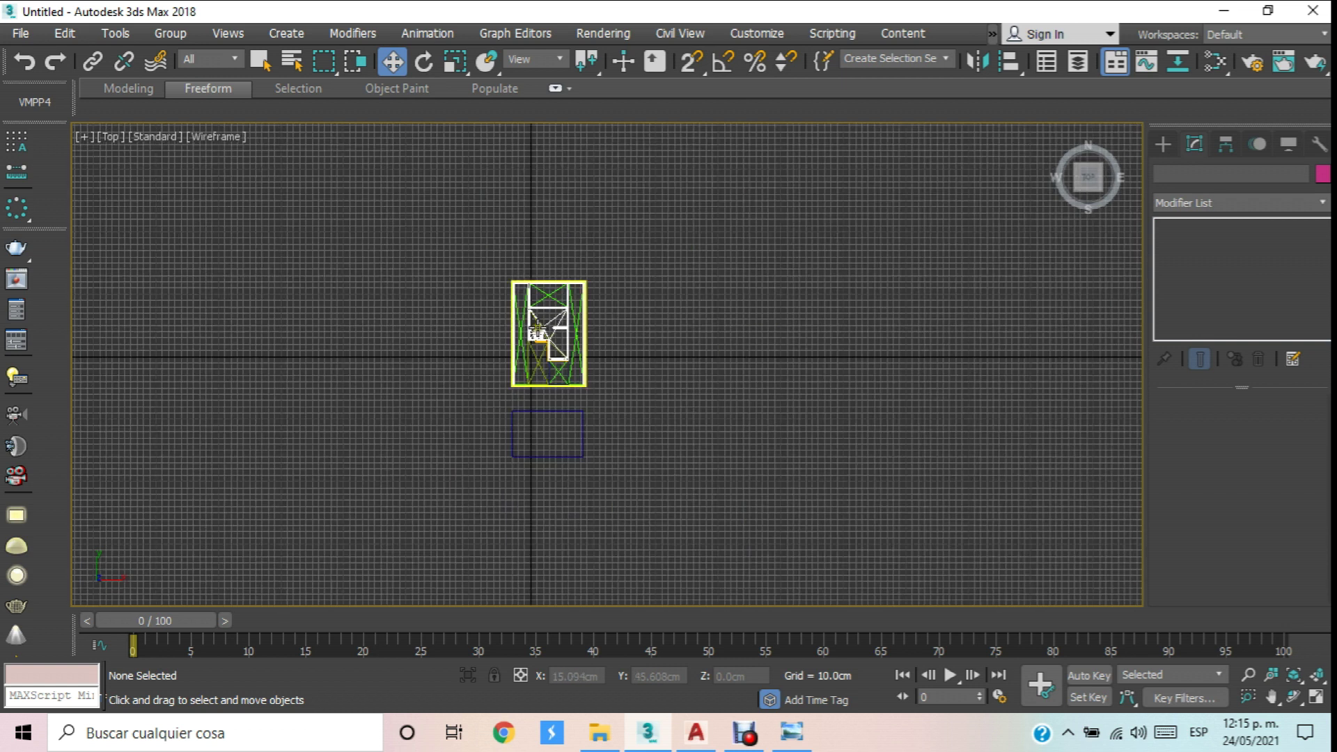
pyautogui.scroll(4, 546, 328)
pyautogui.click(1163, 144)
pyautogui.click(692, 63)
pyautogui.moveTo(654, 357); pyautogui.dragTo(717, 290)
pyautogui.rightClick(705, 282)
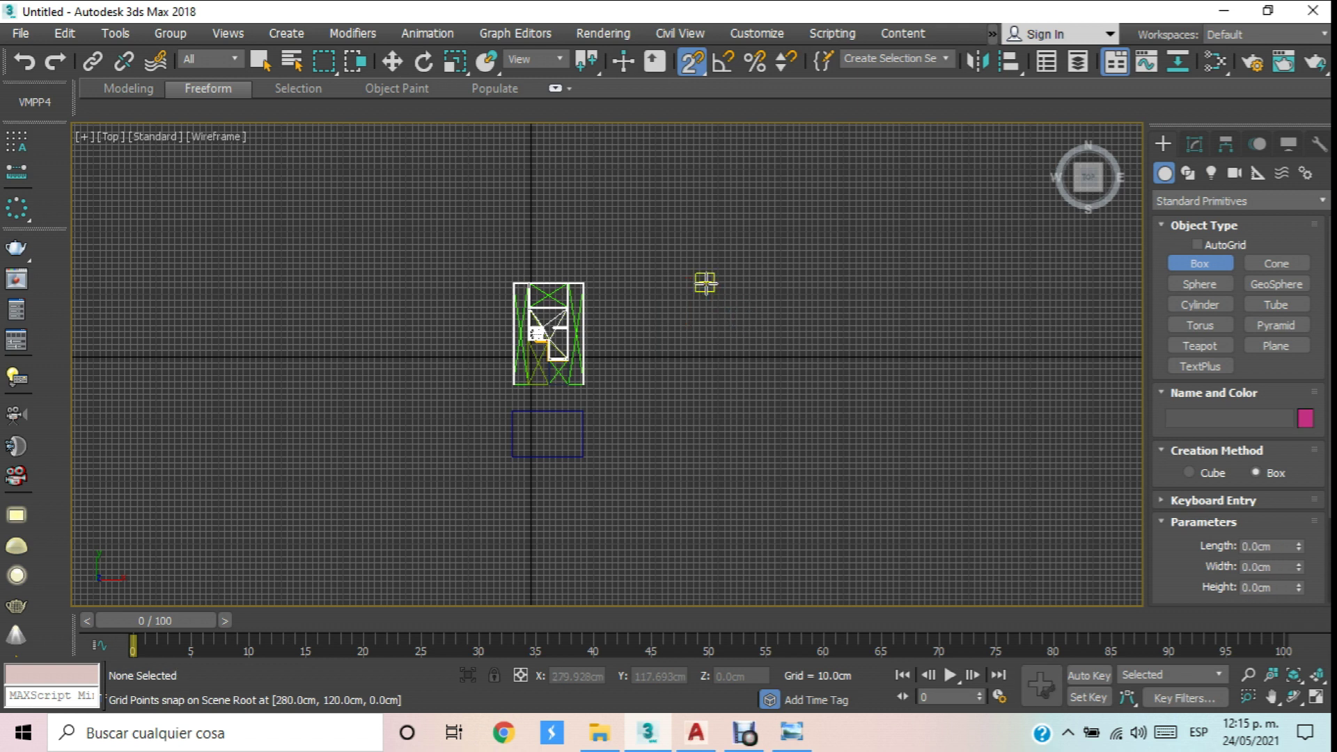
pyautogui.click(698, 71)
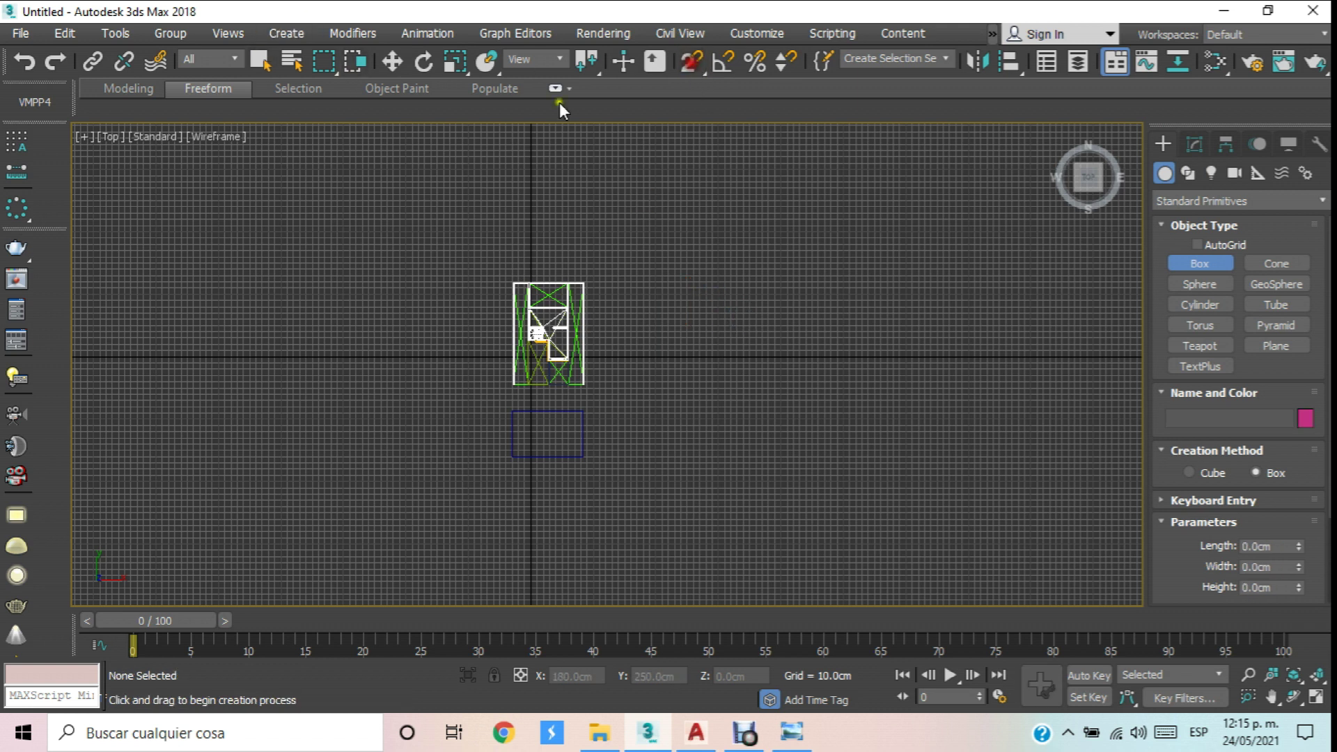
# Select the house group in the Top view and scale it up uniformly to about 1205 percent.
pyautogui.click(390, 62)
pyautogui.moveTo(415, 220); pyautogui.dragTo(545, 364)
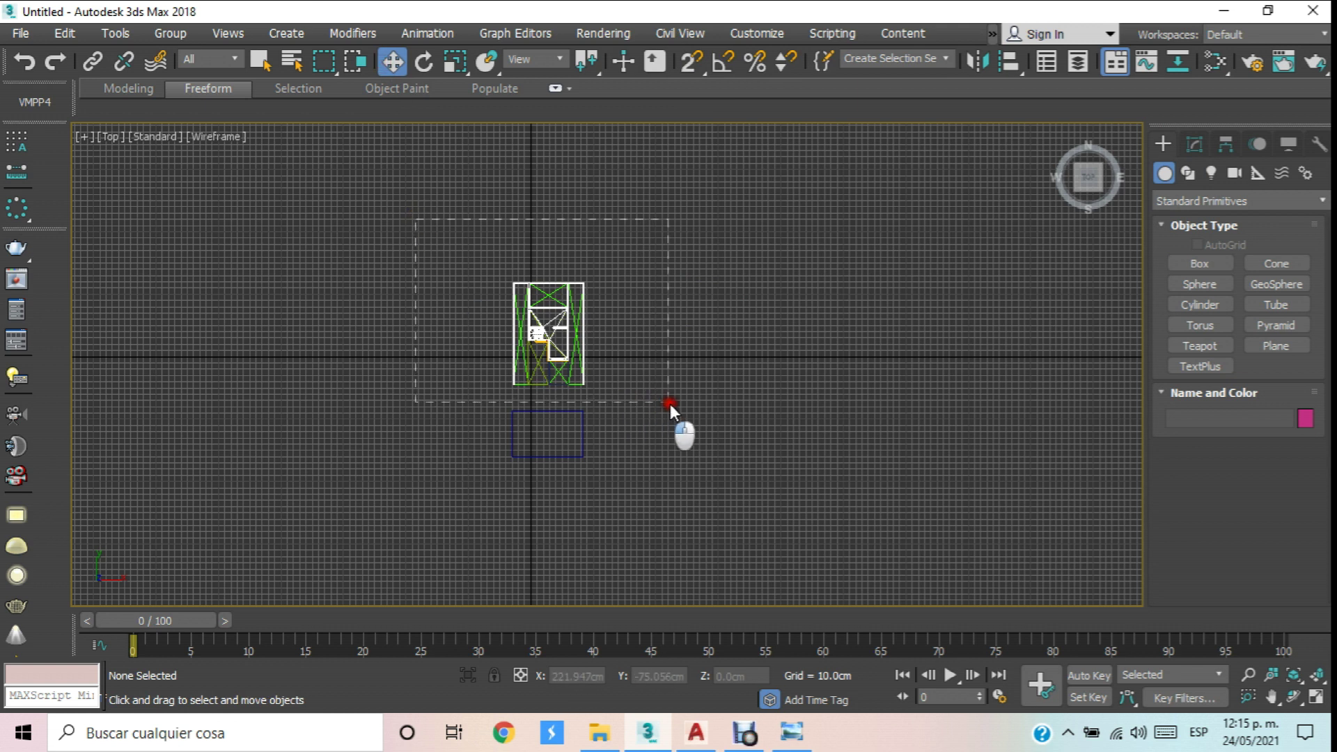
pyautogui.moveTo(670, 403); pyautogui.dragTo(686, 397)
pyautogui.moveTo(541, 227); pyautogui.dragTo(513, 268, button='middle')
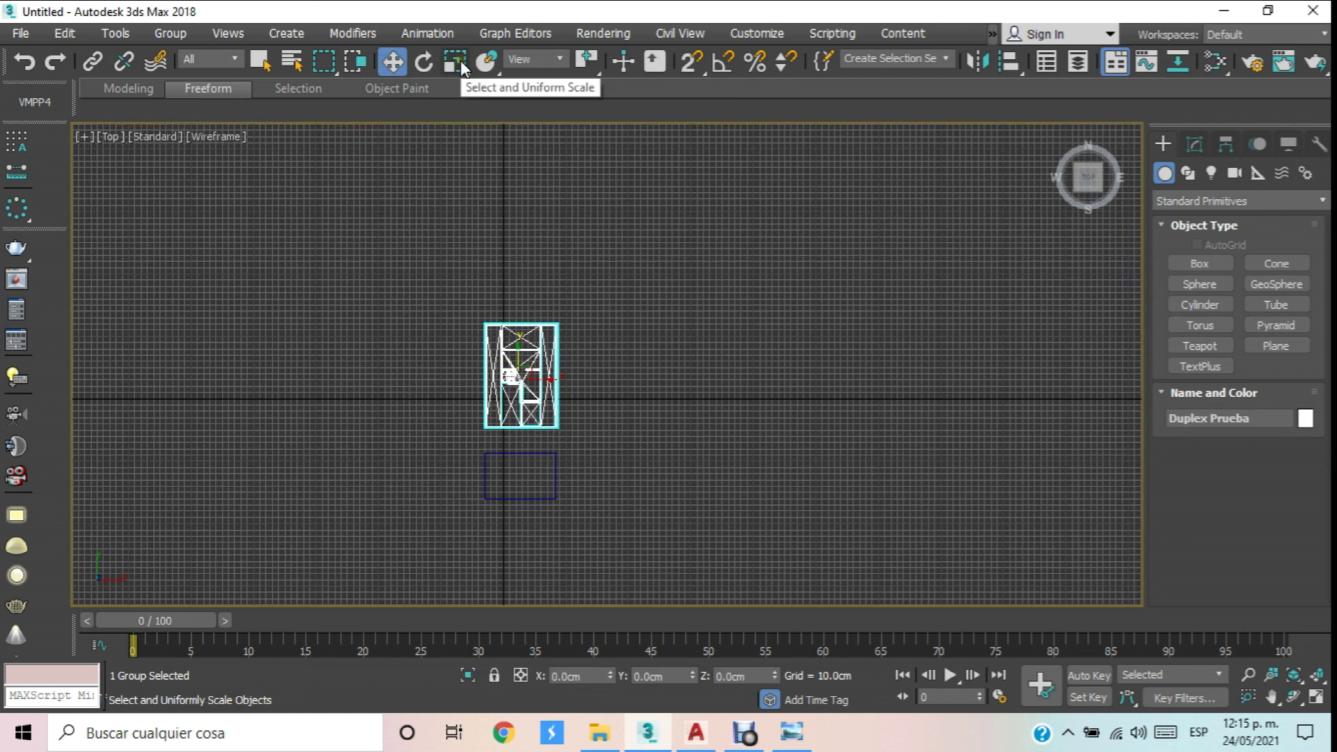
pyautogui.click(456, 62)
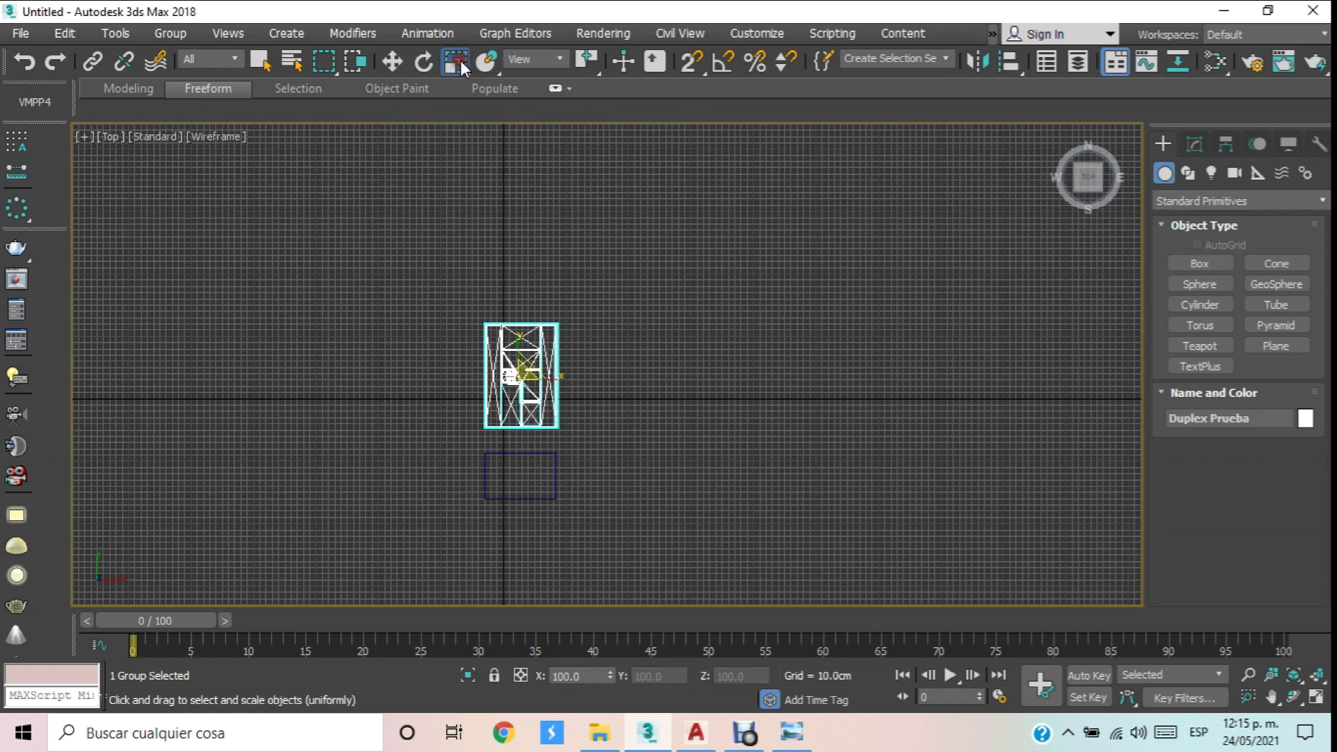
pyautogui.moveTo(517, 378); pyautogui.dragTo(610, 404)
pyautogui.scroll(-2, 611, 406)
pyautogui.moveTo(614, 314); pyautogui.dragTo(605, 261)
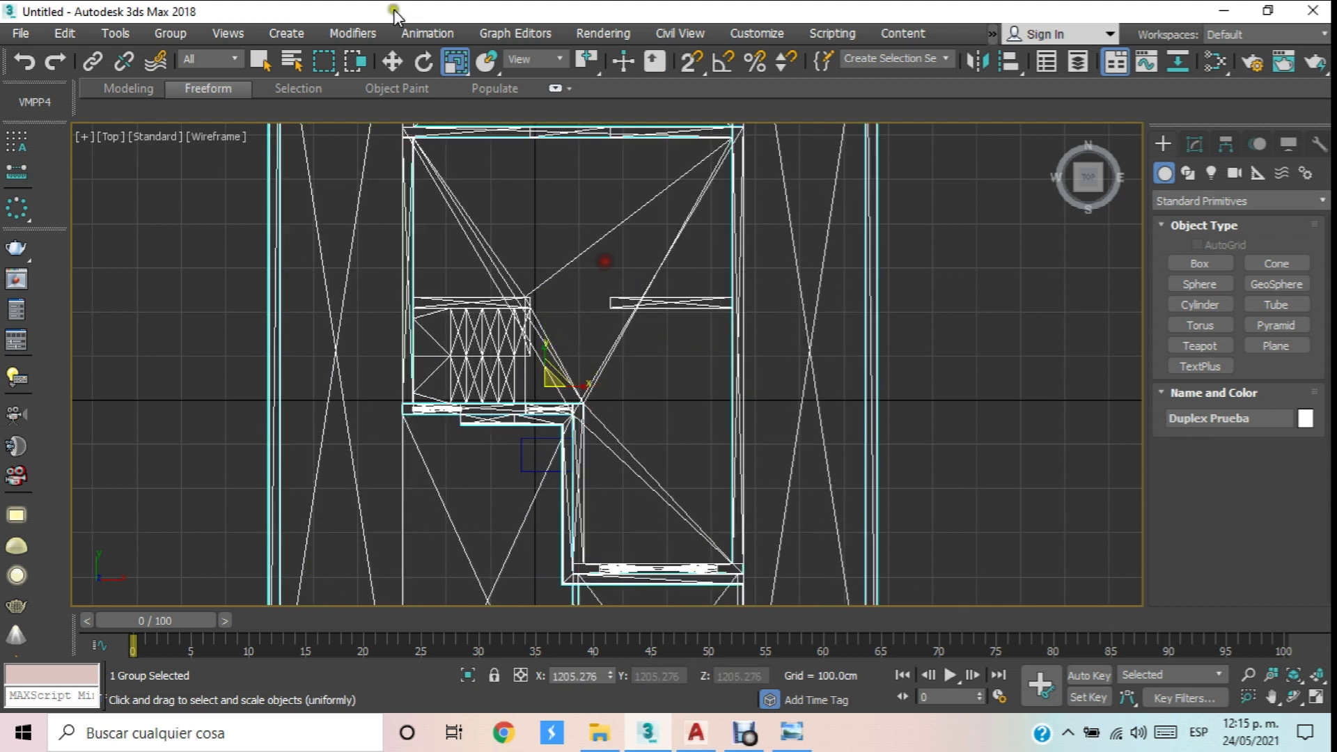
# Move the enlarged house group back along Y to about Y 76 cm and scale it down slightly.
pyautogui.click(392, 61)
pyautogui.scroll(-2, 681, 320)
pyautogui.moveTo(607, 341); pyautogui.dragTo(631, 250)
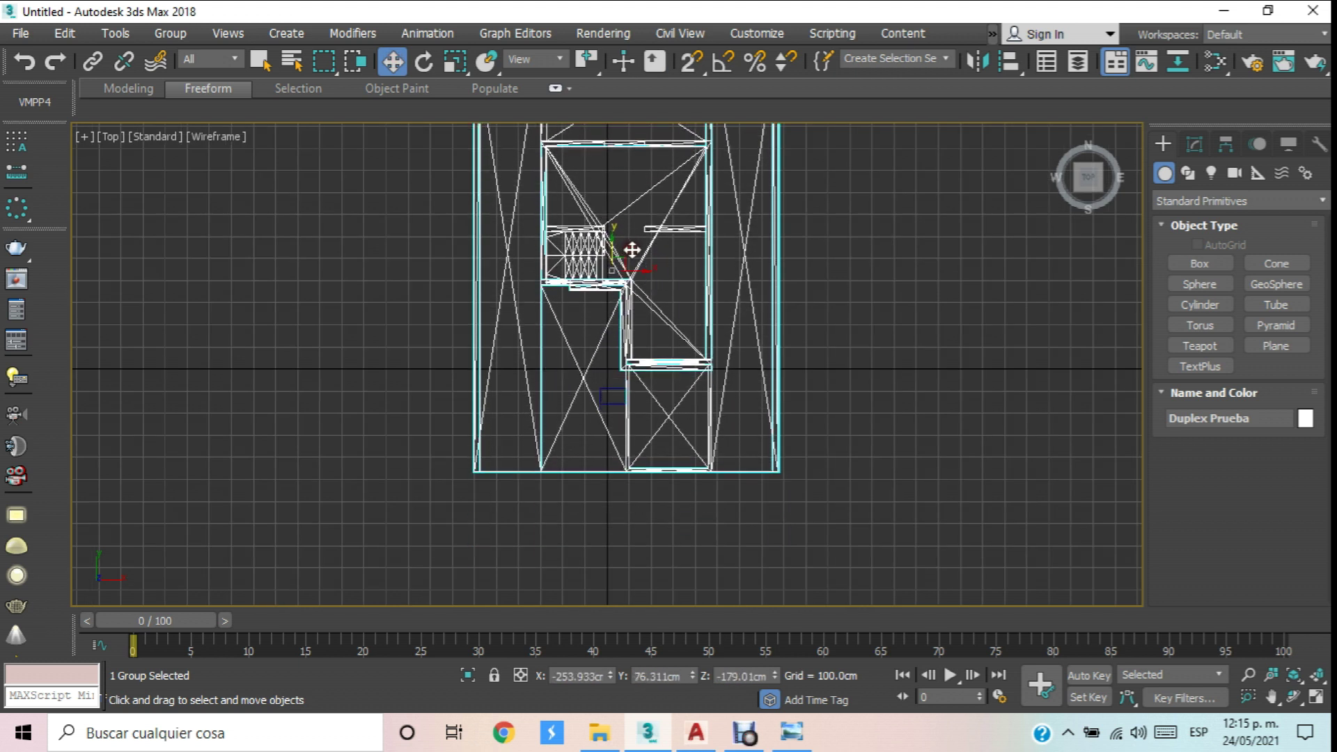
pyautogui.scroll(2, 631, 249)
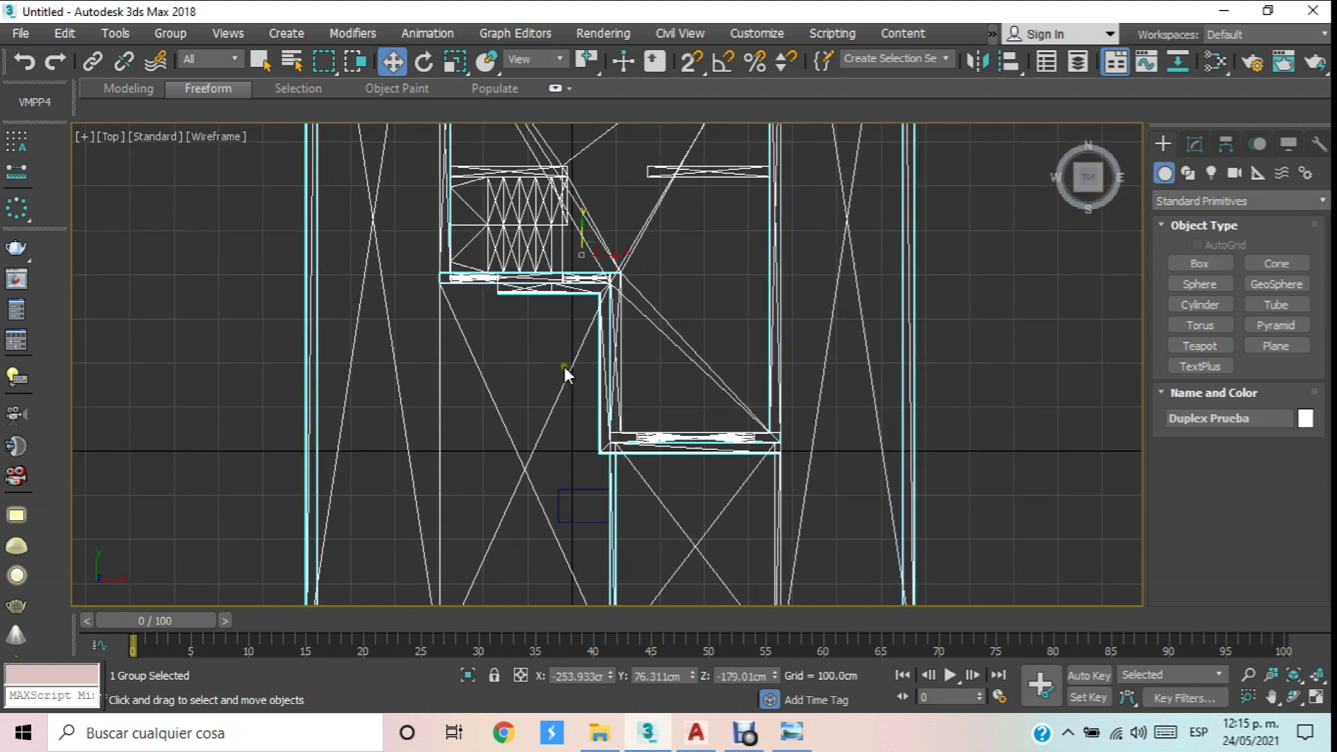
pyautogui.scroll(-1, 648, 279)
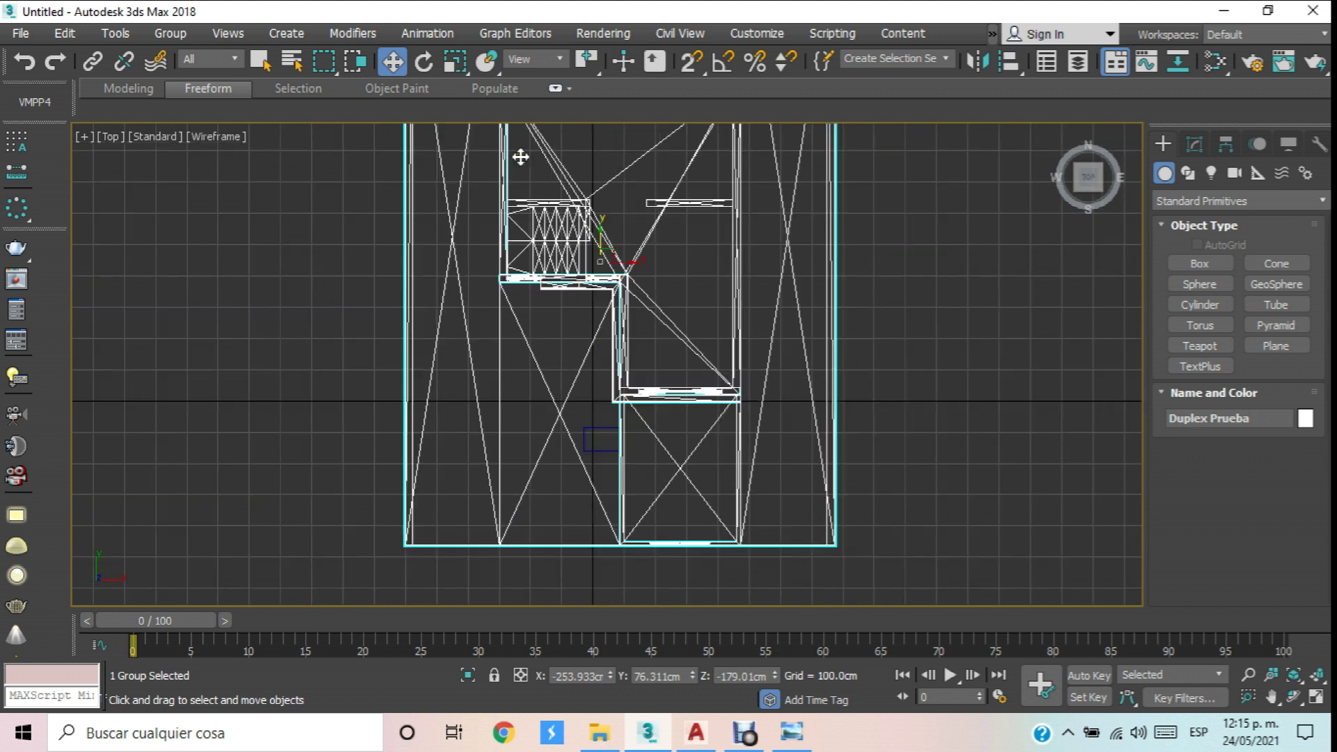
pyautogui.click(465, 65)
pyautogui.moveTo(606, 259)
pyautogui.mouseDown()
pyautogui.moveTo(604, 298)
pyautogui.moveTo(611, 285)
pyautogui.mouseUp()
# Move the house group to about X -181 cm and Y 431 cm, so its front edge clears the blue box.
pyautogui.click(392, 61)
pyautogui.moveTo(545, 229); pyautogui.dragTo(535, 271, button='middle')
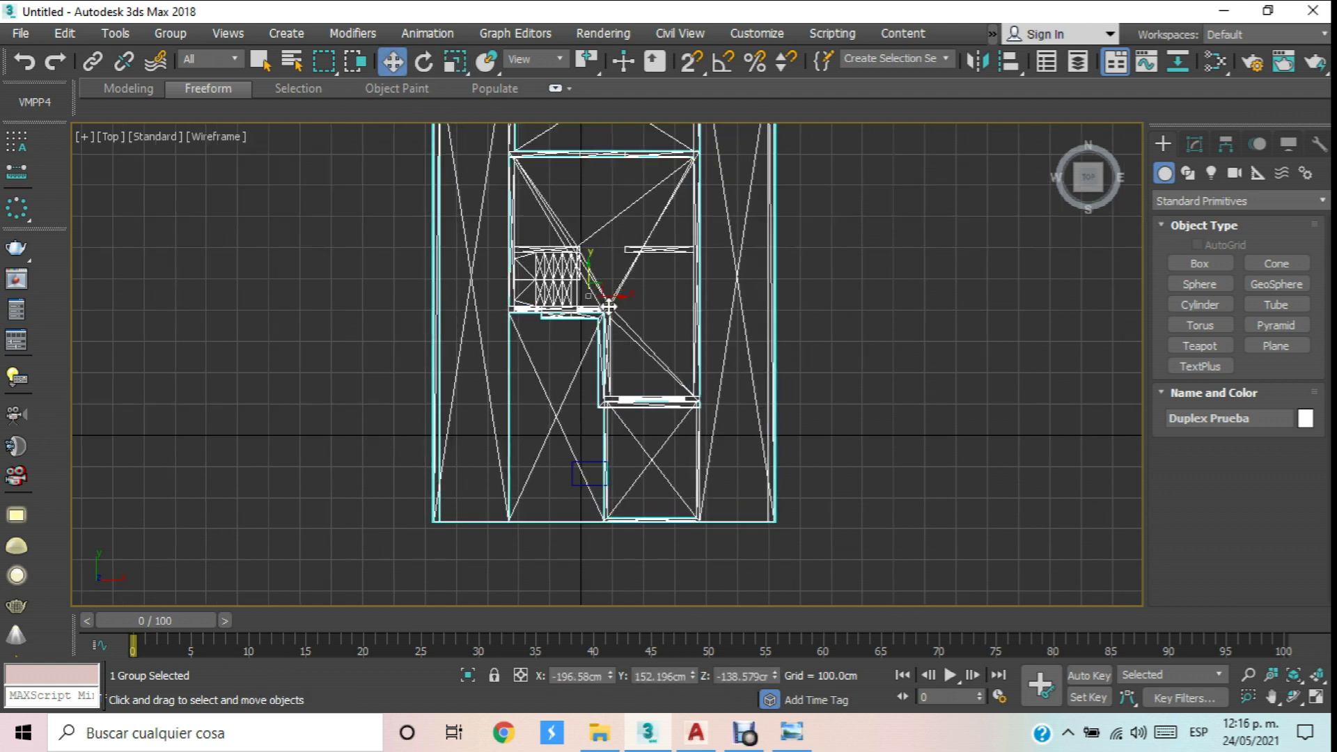
pyautogui.moveTo(608, 289); pyautogui.dragTo(613, 293)
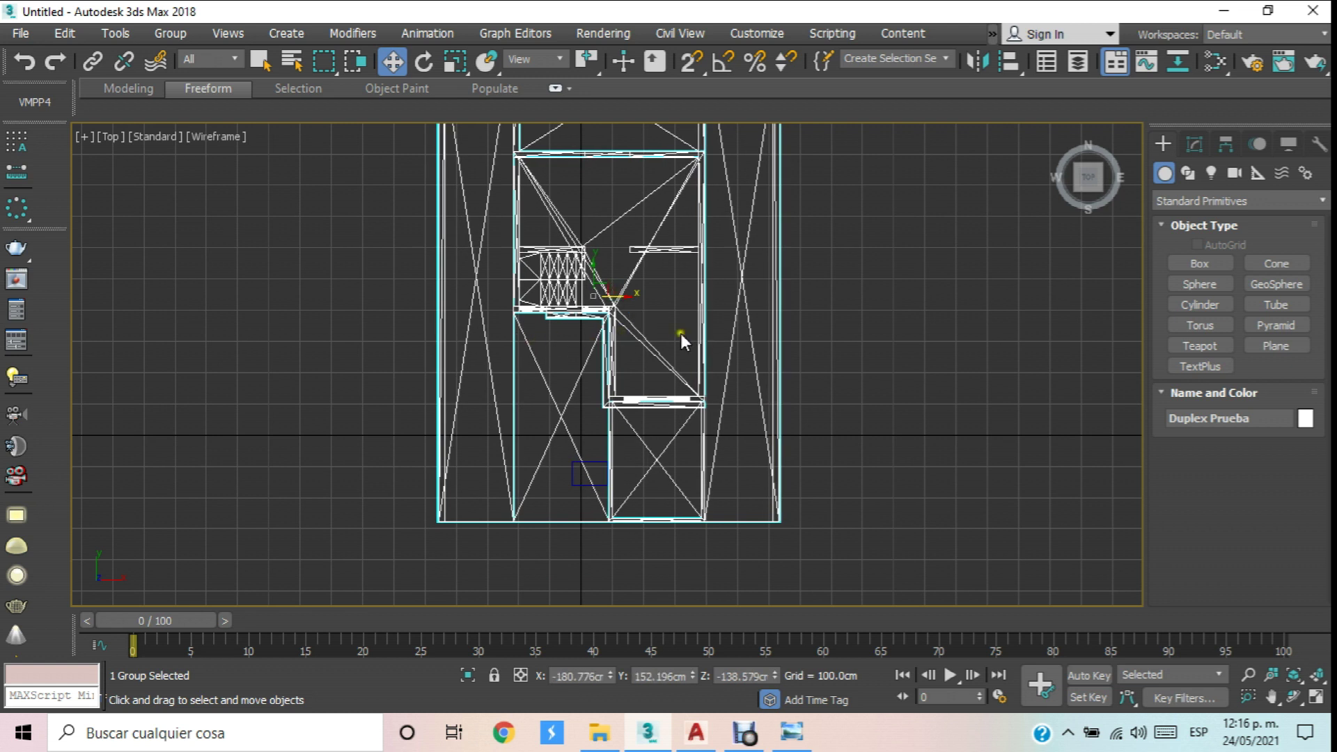
pyautogui.moveTo(592, 275); pyautogui.dragTo(605, 188)
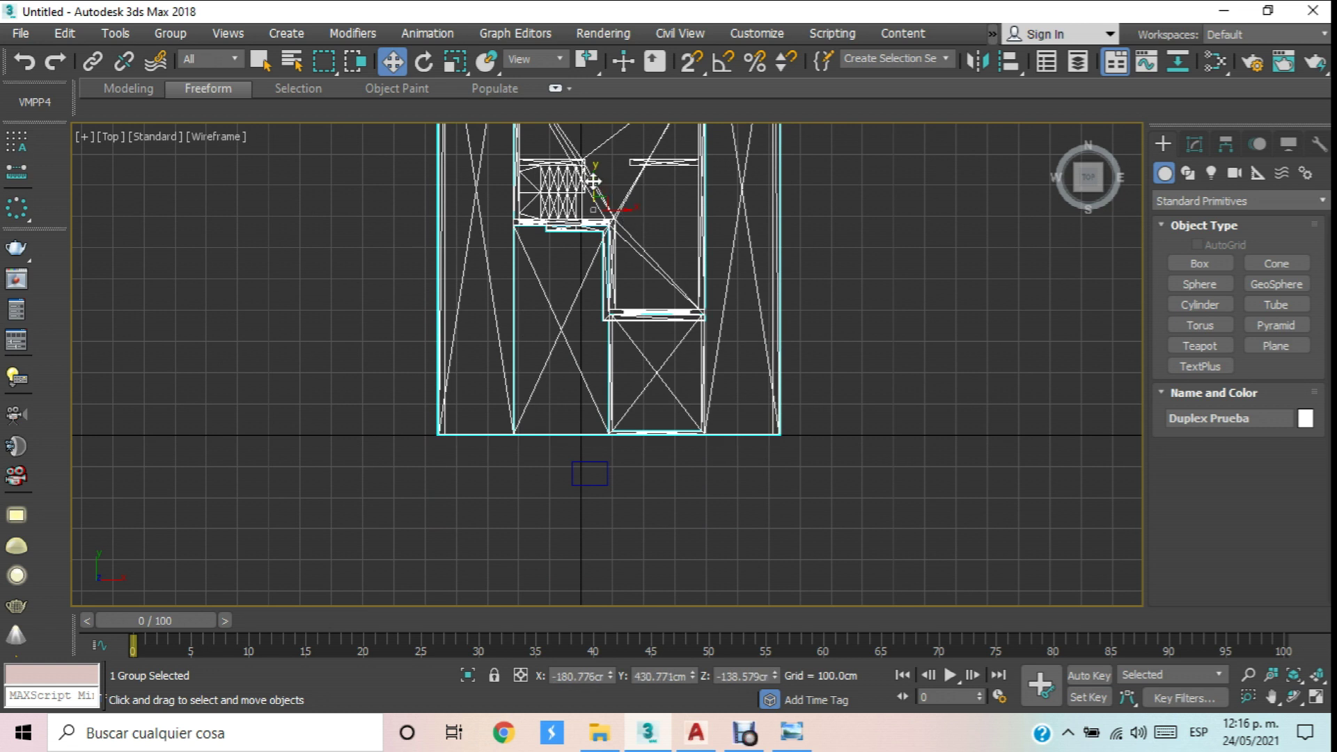
# In the Left view, raise the house group vertically to about Z 8 cm, bringing its base to the ground line.
pyautogui.press('l')
pyautogui.press('z')
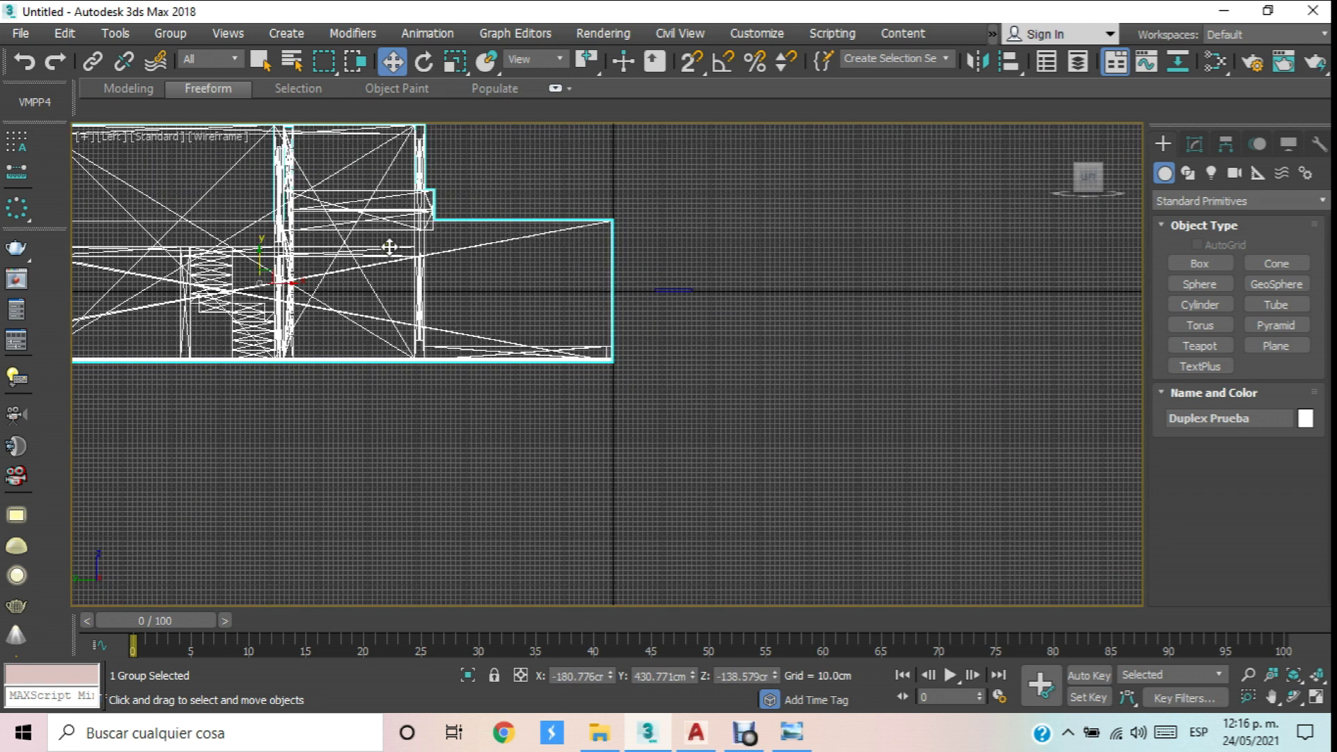
pyautogui.click(118, 134)
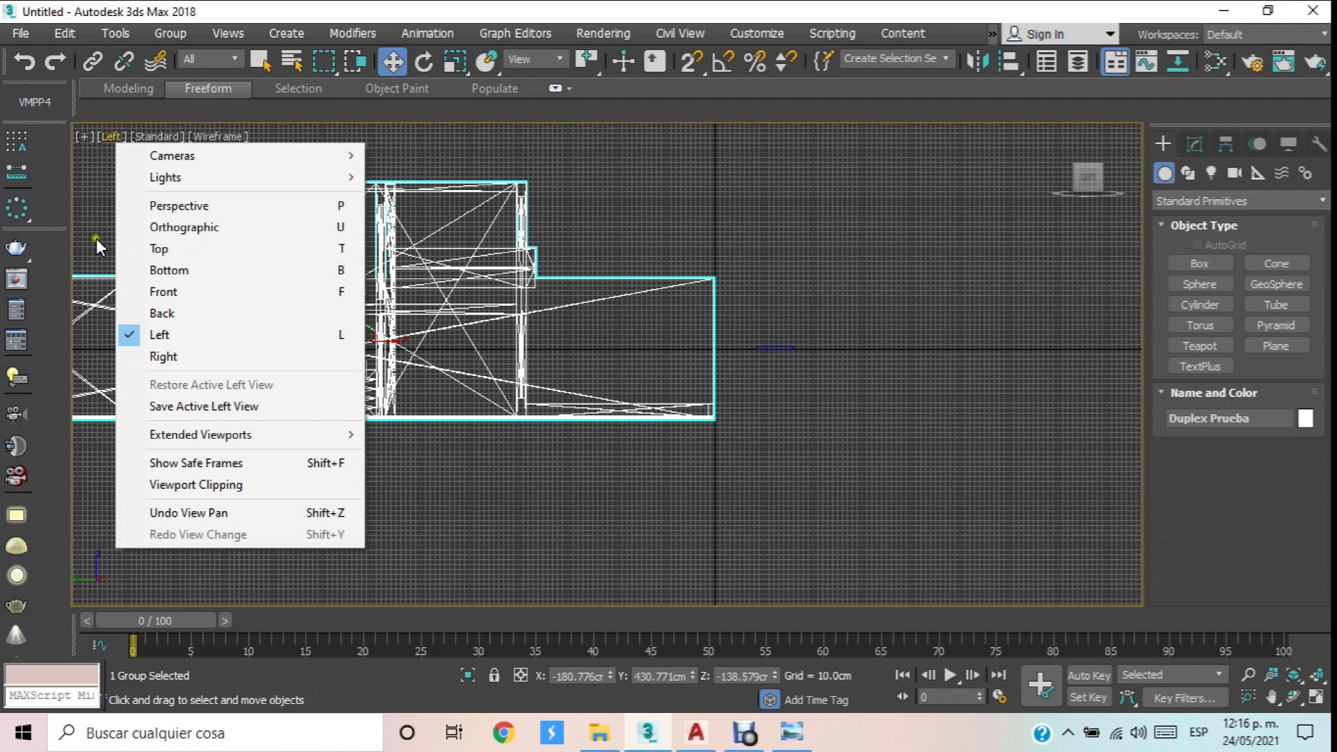
pyautogui.click(157, 332)
pyautogui.moveTo(385, 305); pyautogui.dragTo(458, 306, button='middle')
pyautogui.moveTo(438, 318); pyautogui.dragTo(437, 239)
pyautogui.scroll(2, 438, 322)
pyautogui.scroll(-3, 438, 322)
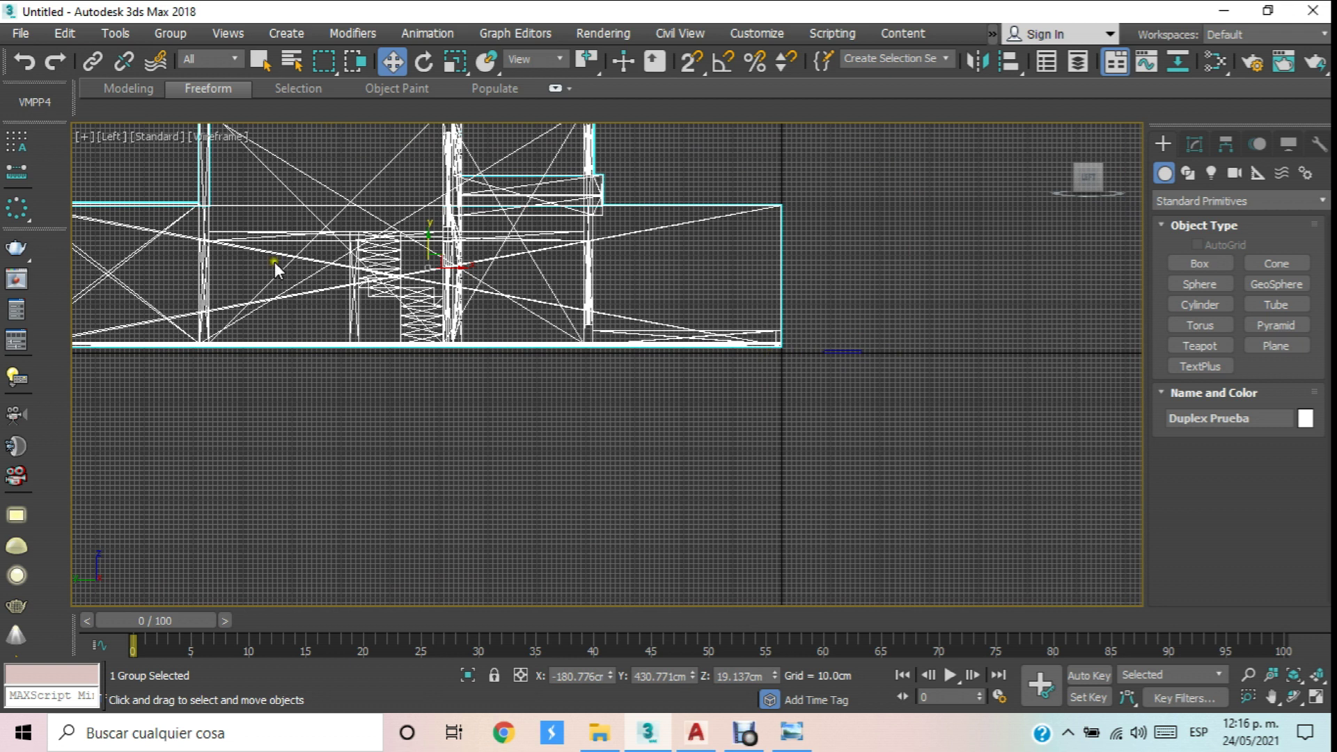
pyautogui.scroll(3, 403, 274)
pyautogui.moveTo(468, 243)
pyautogui.mouseDown()
pyautogui.moveTo(471, 230)
pyautogui.moveTo(486, 253)
pyautogui.mouseUp()
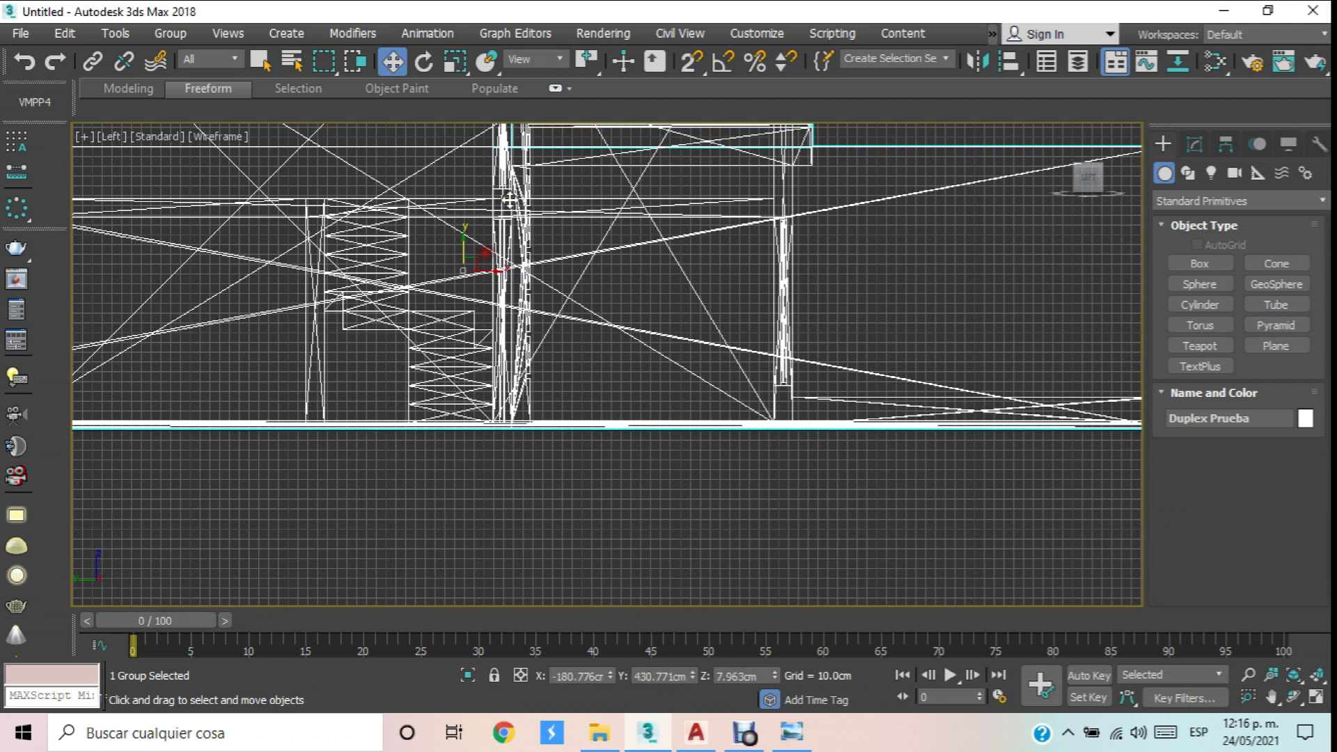
# Return to the Perspective view, select the blue box in front of the house, and convert it to Editable Poly.
pyautogui.press('p')
pyautogui.scroll(-10, 516, 202)
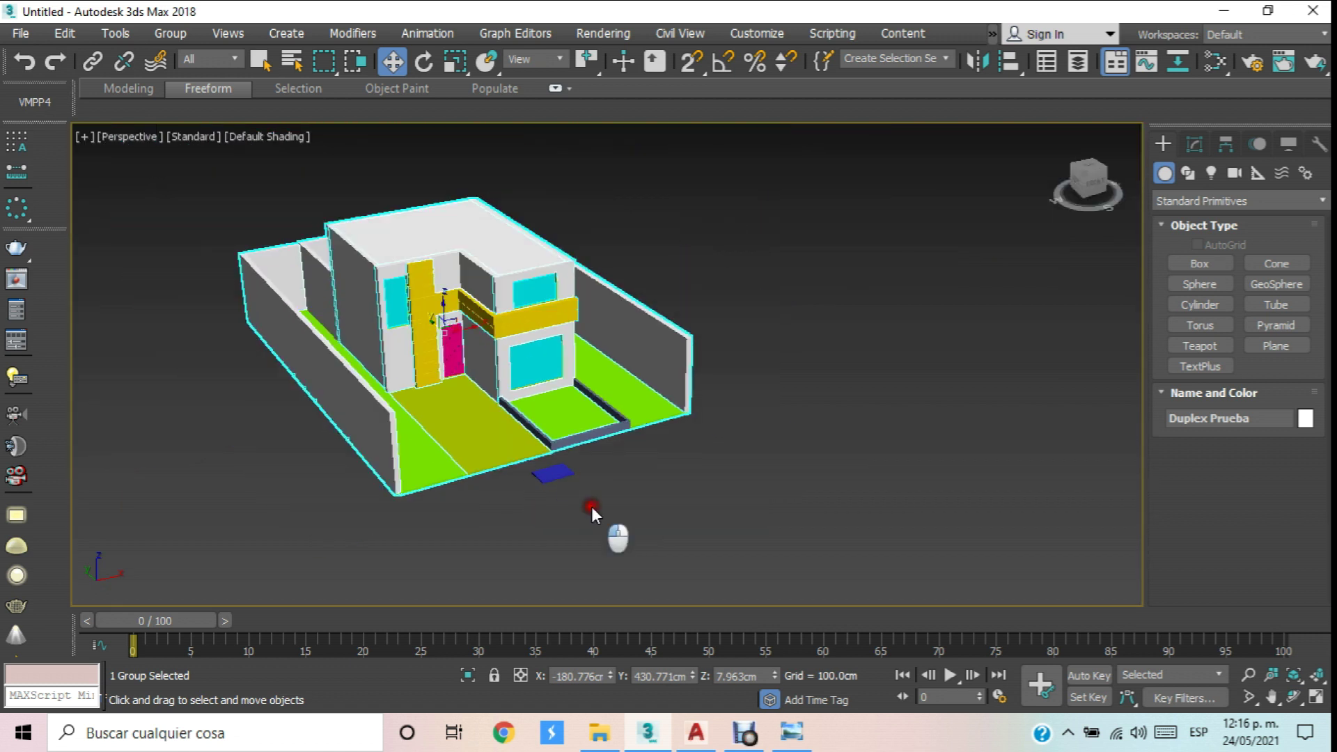
pyautogui.click(591, 507)
pyautogui.scroll(5, 573, 479)
pyautogui.click(511, 444)
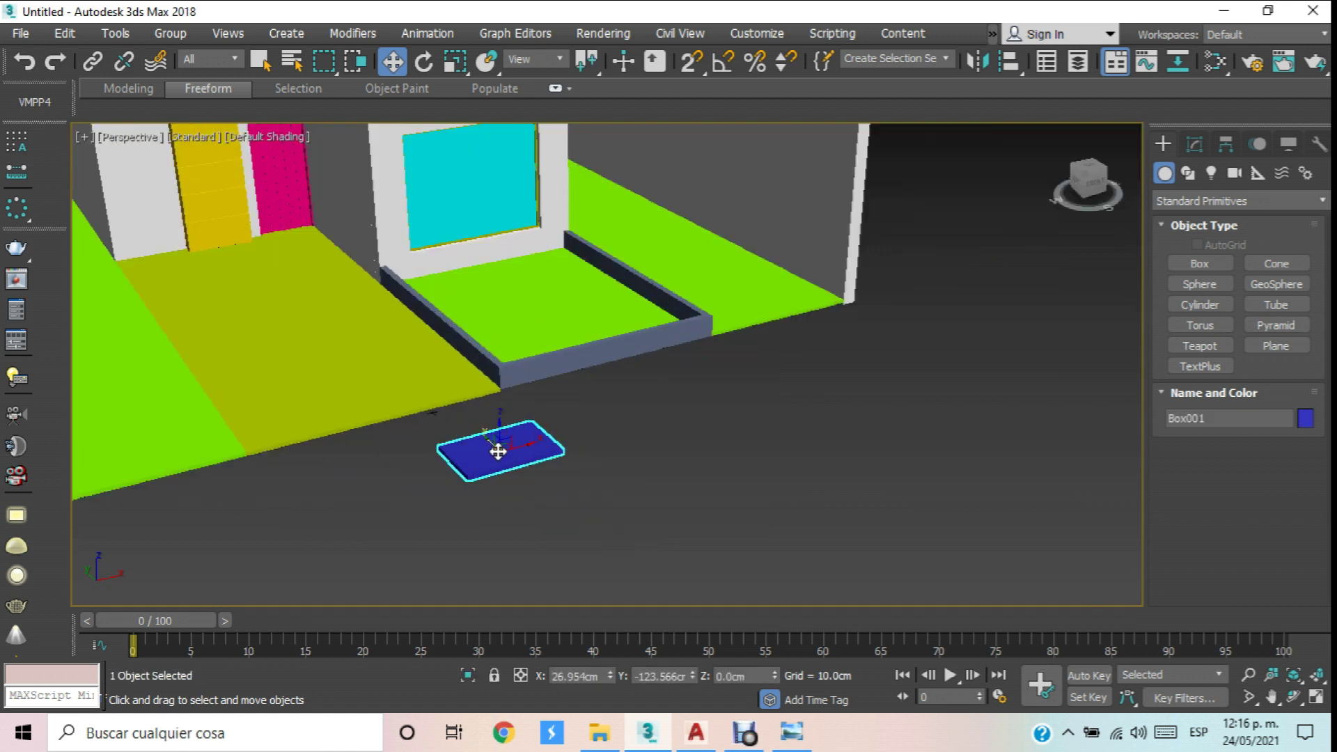
pyautogui.scroll(3, 529, 418)
pyautogui.scroll(-5, 596, 487)
pyautogui.scroll(5, 630, 393)
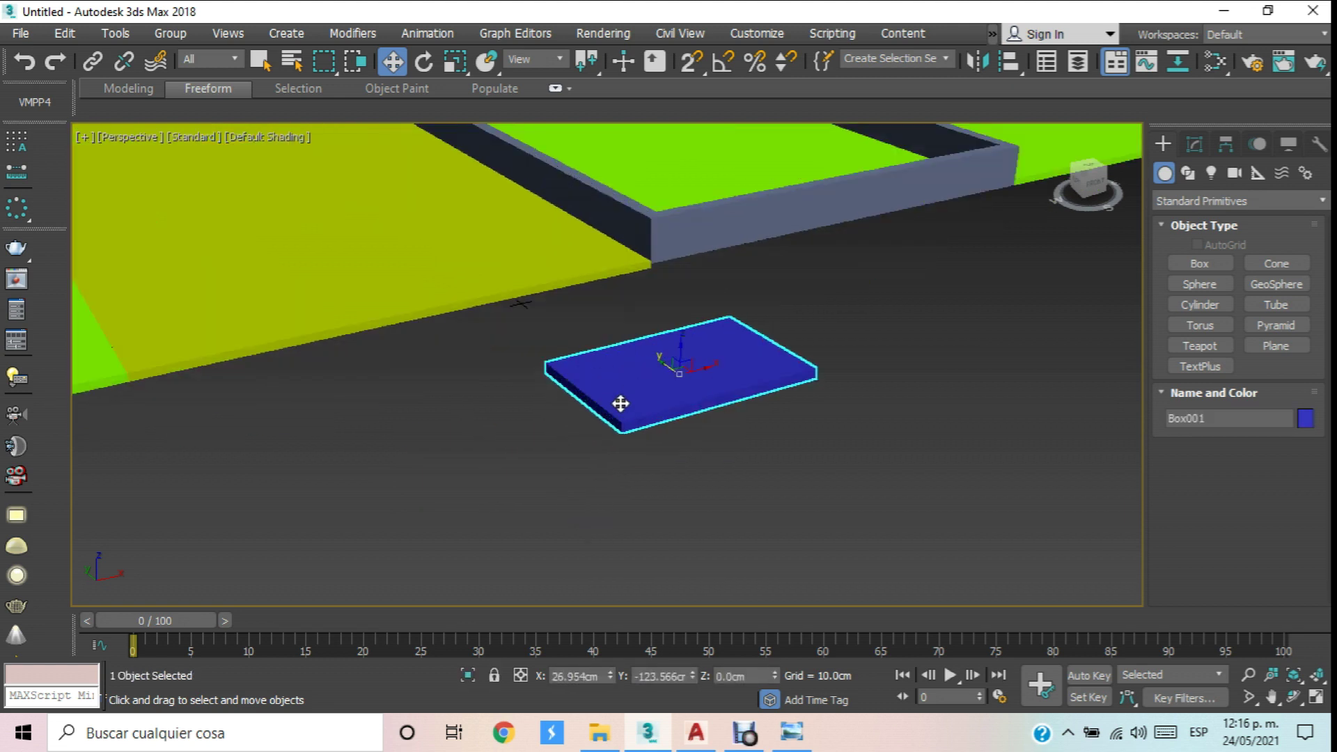
pyautogui.rightClick(619, 375)
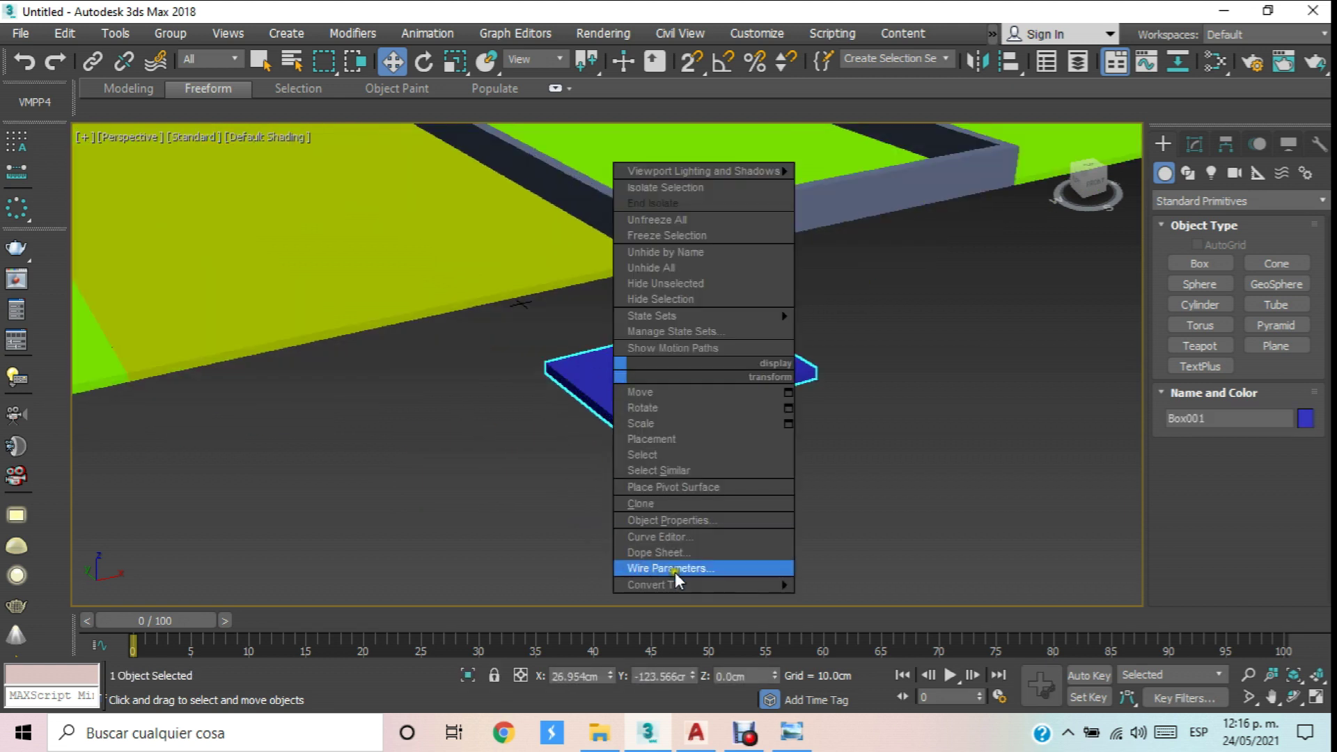
pyautogui.moveTo(713, 589)
pyautogui.click(866, 600)
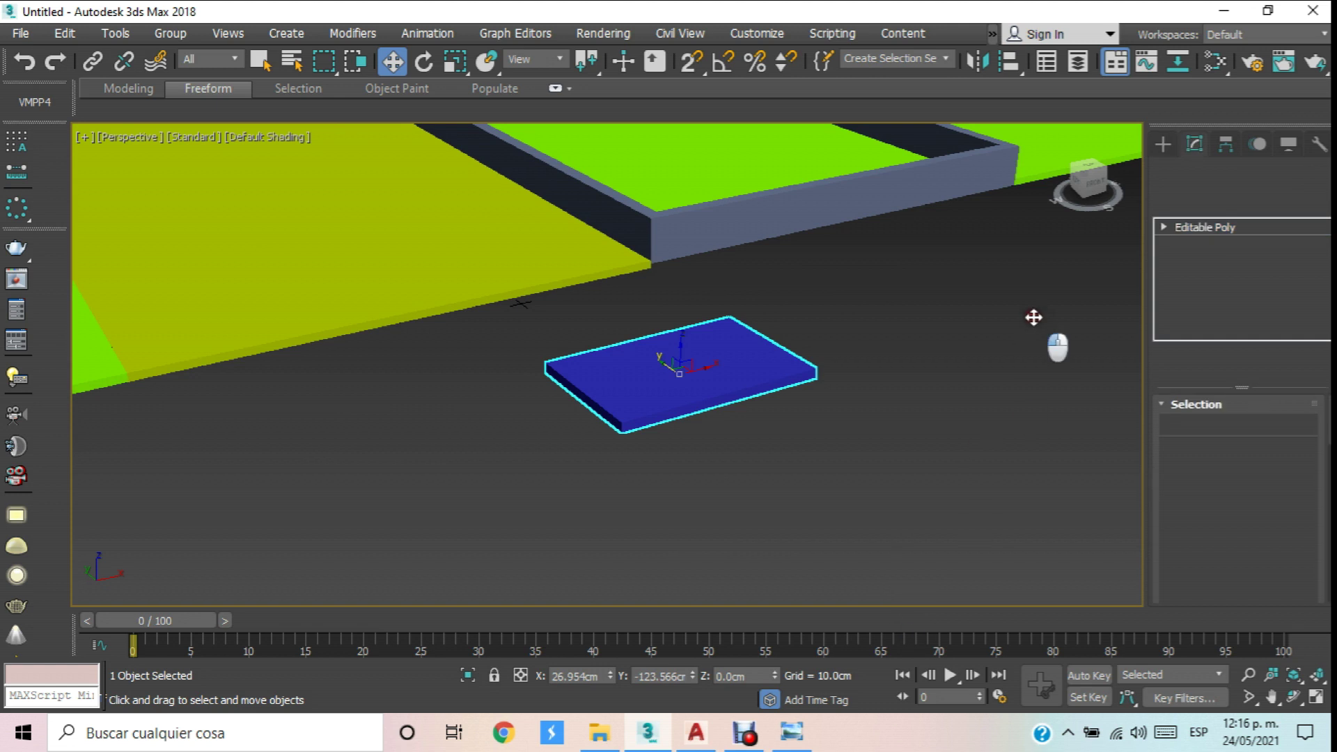
# In the Top view, move the box's four house-side vertices about 85 cm along Y to meet the house front.
pyautogui.press('t')
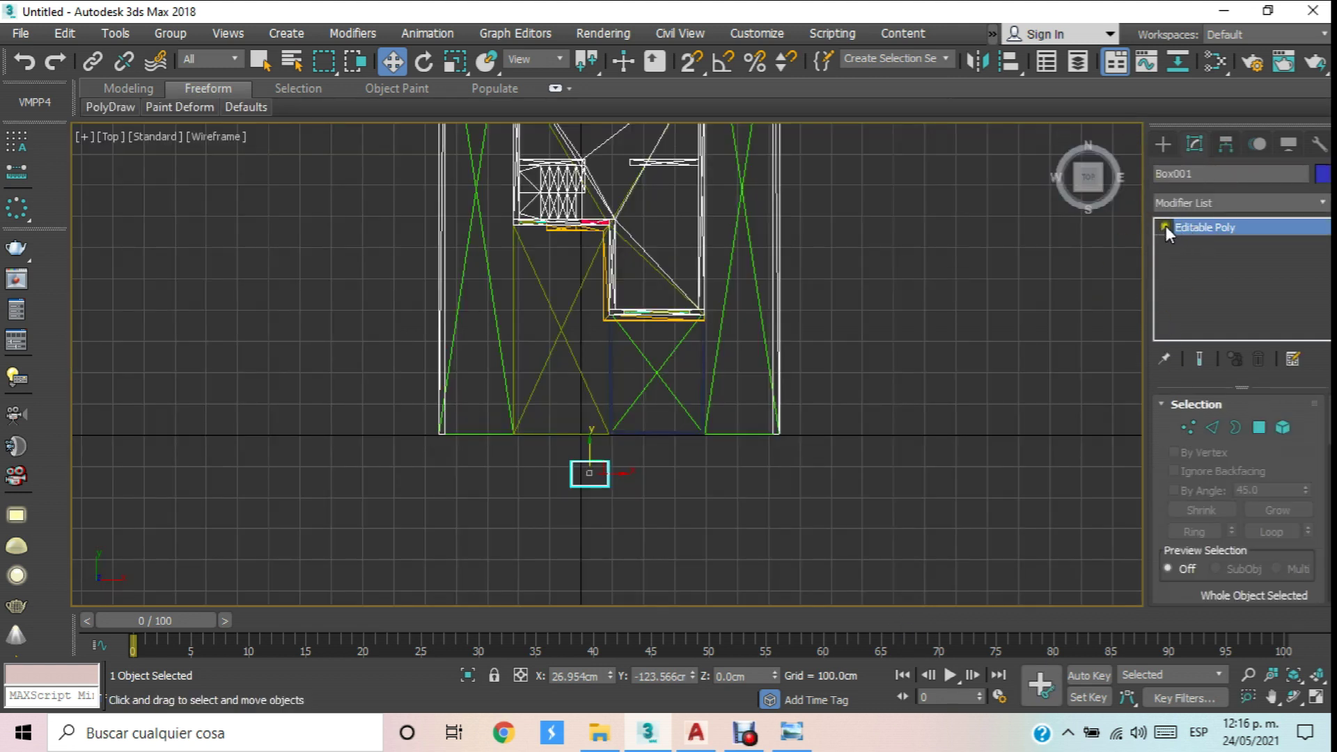
pyautogui.click(1168, 224)
pyautogui.click(1199, 244)
pyautogui.scroll(3, 604, 468)
pyautogui.scroll(3, 591, 470)
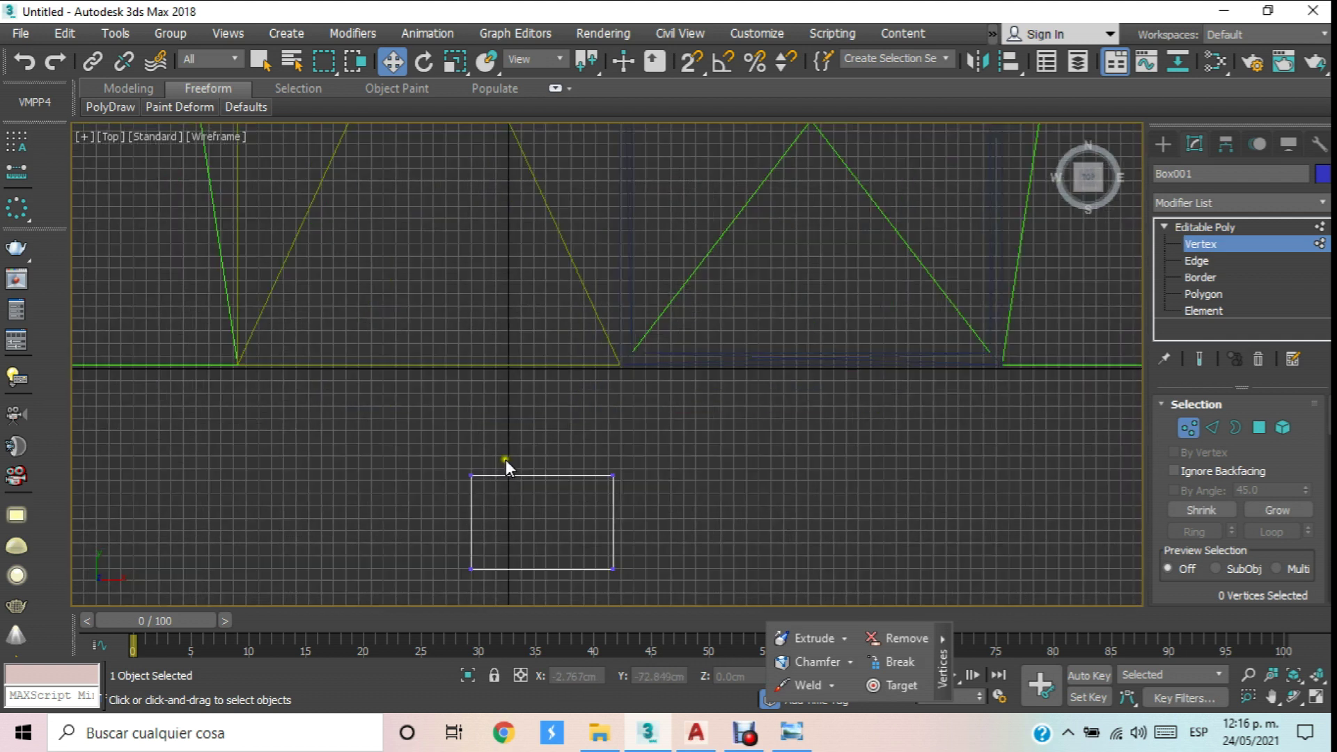
pyautogui.moveTo(872, 485); pyautogui.dragTo(1004, 476)
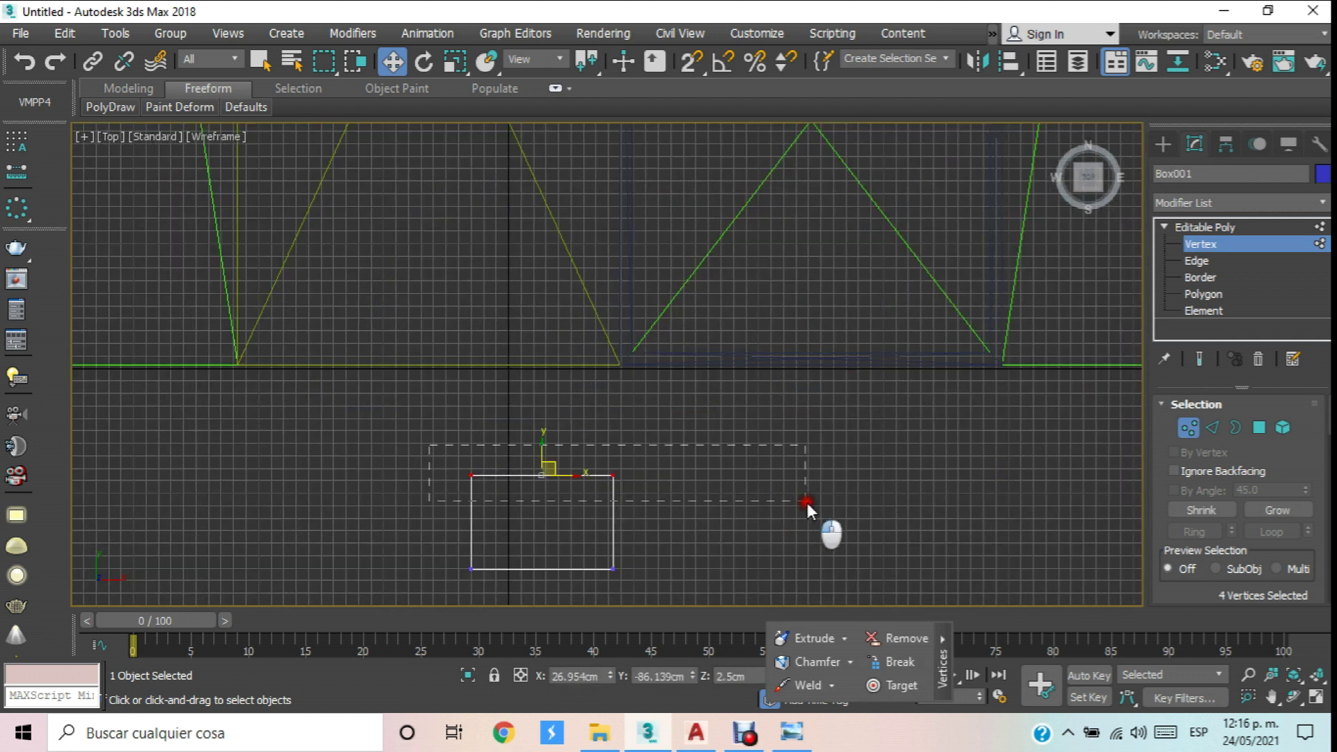
pyautogui.moveTo(546, 456); pyautogui.dragTo(570, 354)
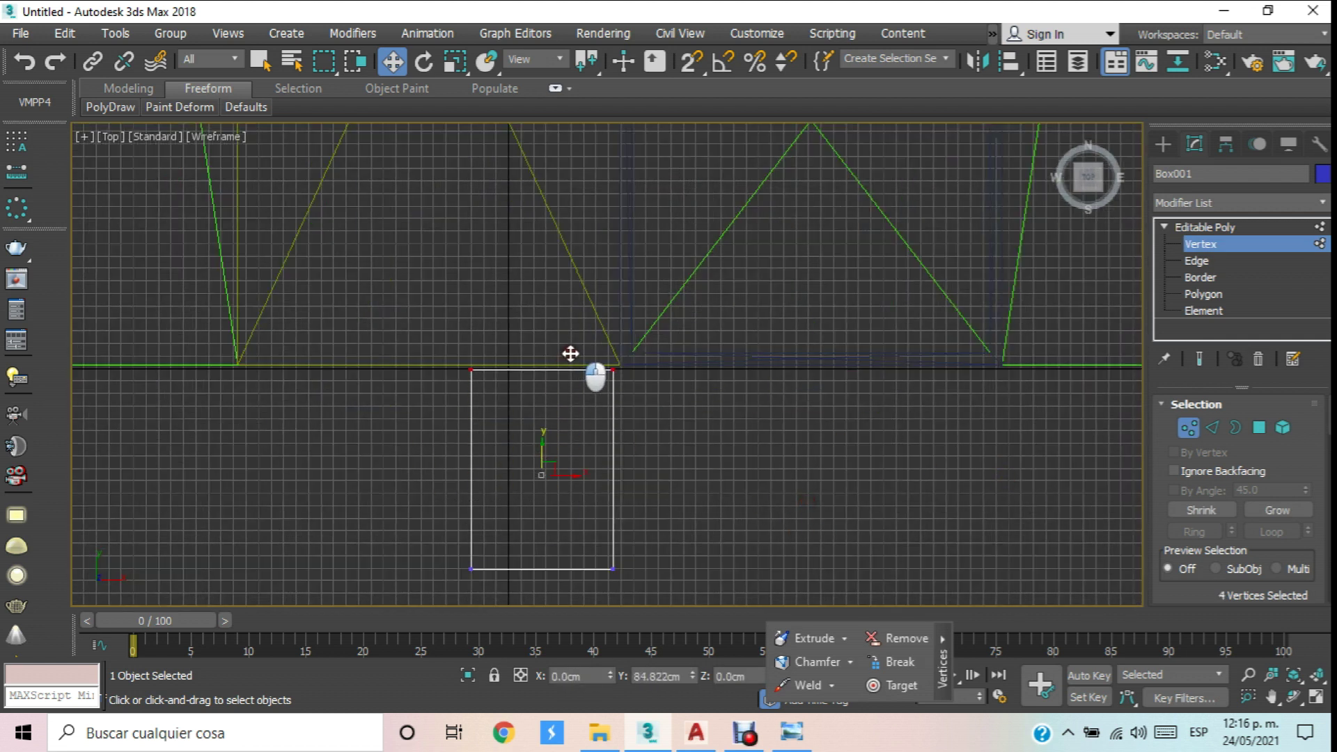
# Stretch the box along the street by moving its west vertices to about X -1296 cm and its east vertices to about X 1893 cm.
pyautogui.scroll(-4, 568, 353)
pyautogui.moveTo(500, 447); pyautogui.dragTo(555, 320)
pyautogui.moveTo(562, 393); pyautogui.dragTo(119, 392)
pyautogui.scroll(-2, 383, 379)
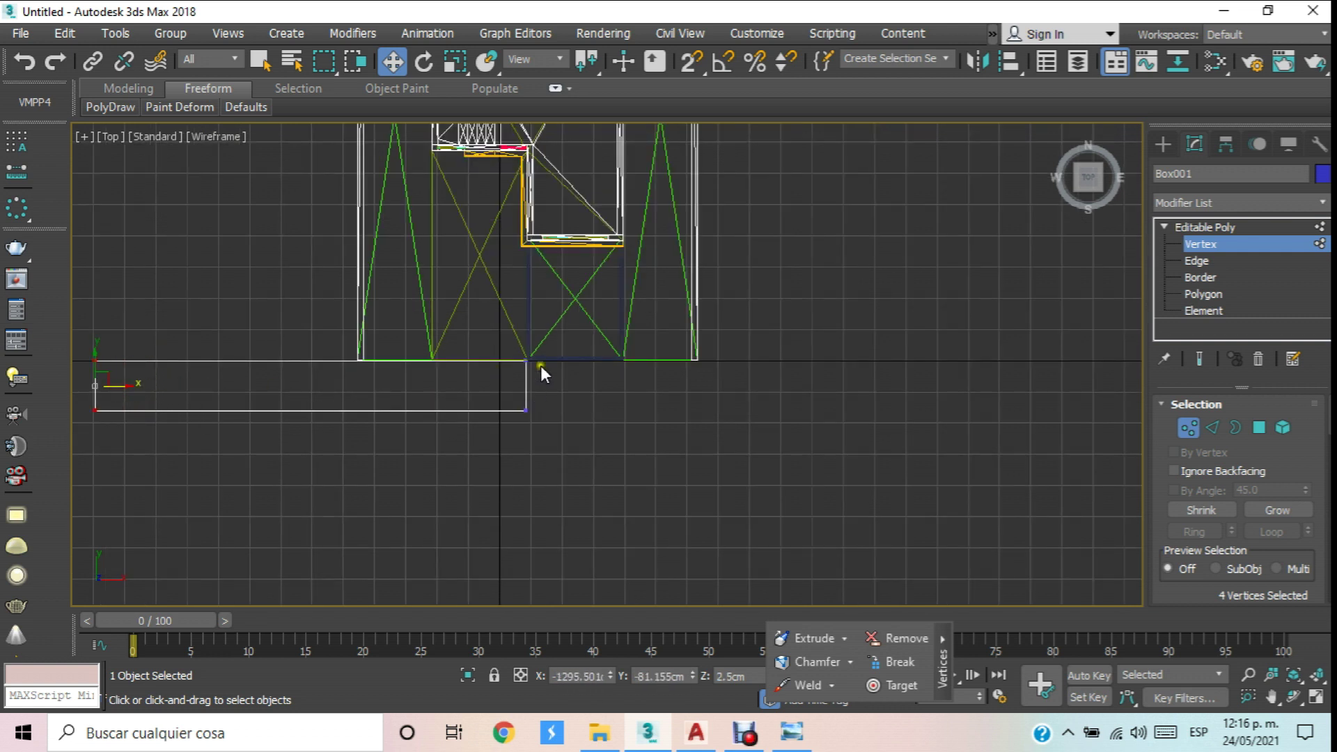
pyautogui.moveTo(599, 463); pyautogui.dragTo(597, 462)
pyautogui.moveTo(554, 391); pyautogui.dragTo(1118, 413)
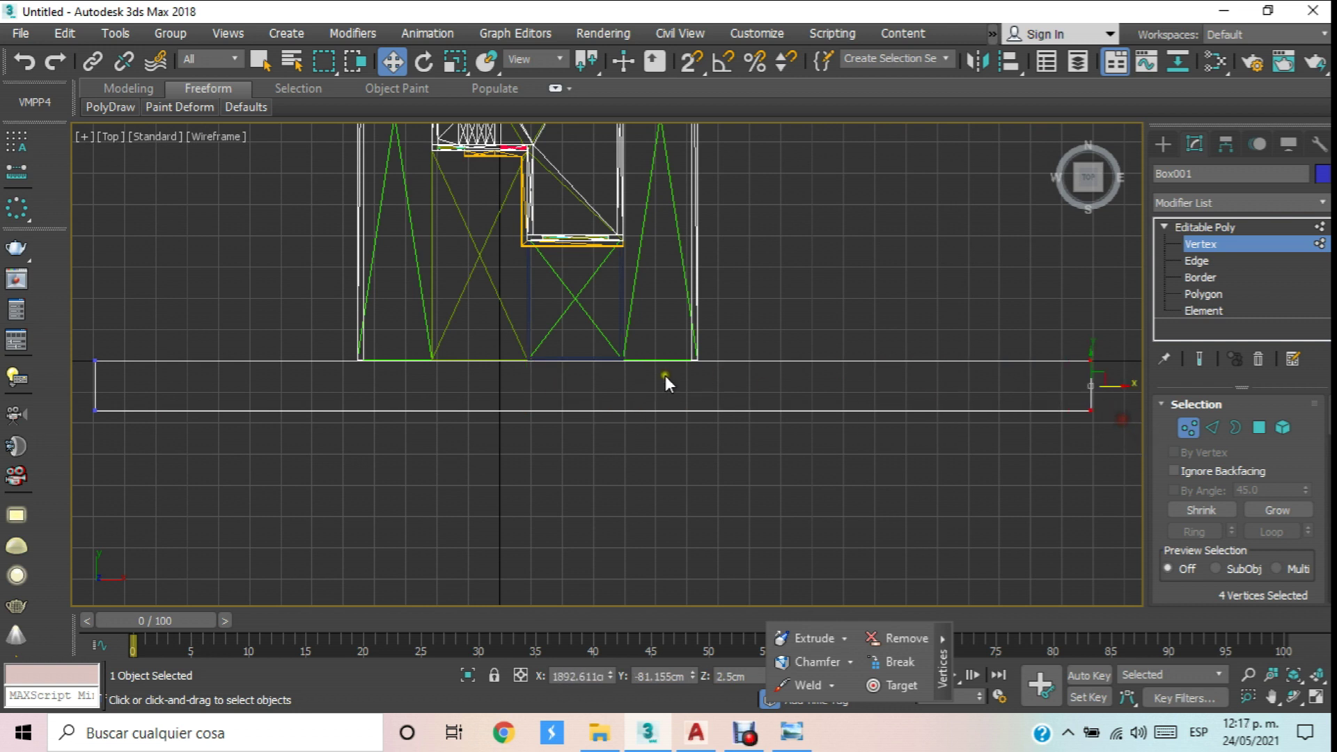
# Deepen the box by moving its four street-side vertices away from the house along Y.
pyautogui.scroll(-3, 665, 375)
pyautogui.moveTo(387, 399); pyautogui.dragTo(1075, 449)
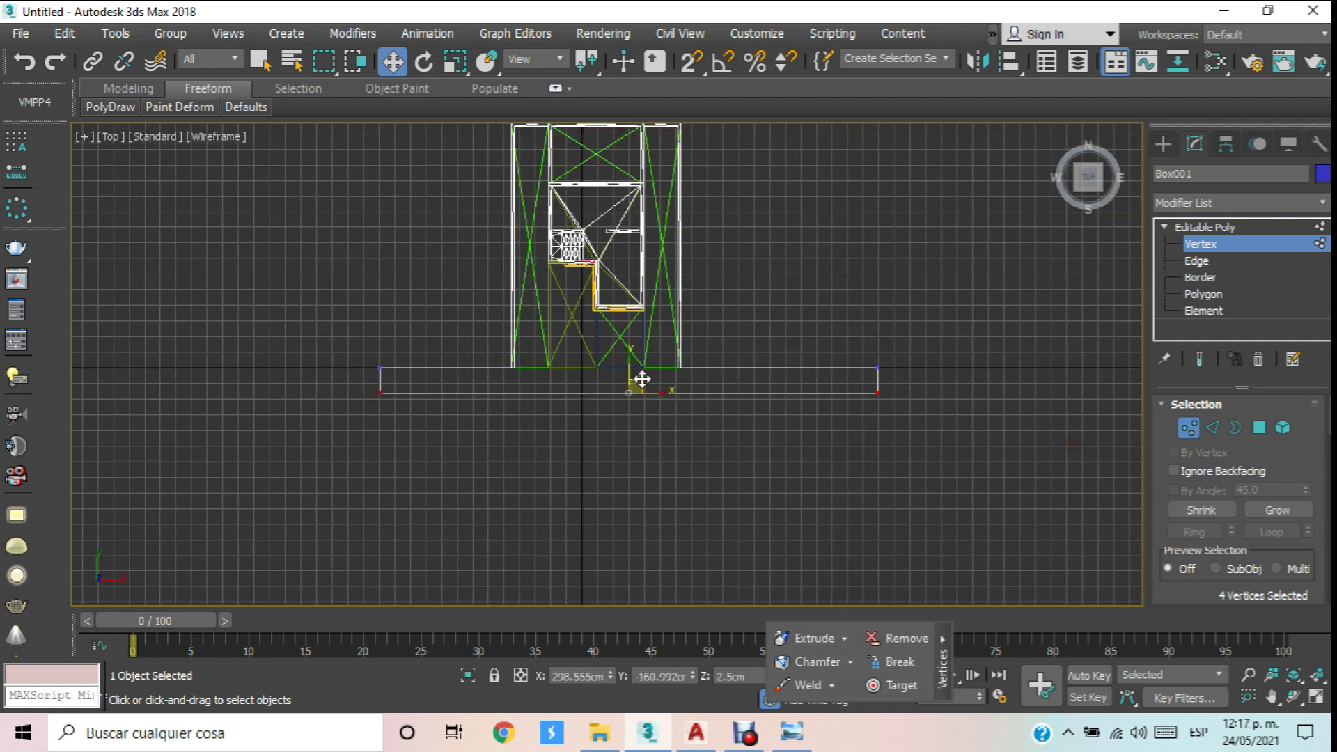
pyautogui.moveTo(629, 380); pyautogui.dragTo(722, 552)
# Widen the box further by moving its west vertices outward and its east vertices about 500 cm outward, then leave vertex editing and deselect.
pyautogui.moveTo(606, 453); pyautogui.dragTo(717, 380, button='middle')
pyautogui.moveTo(487, 307); pyautogui.dragTo(555, 523)
pyautogui.moveTo(520, 395); pyautogui.dragTo(424, 394)
pyautogui.moveTo(634, 382); pyautogui.dragTo(589, 415, button='middle')
pyautogui.moveTo(744, 322); pyautogui.dragTo(917, 576)
pyautogui.moveTo(836, 483); pyautogui.dragTo(905, 477)
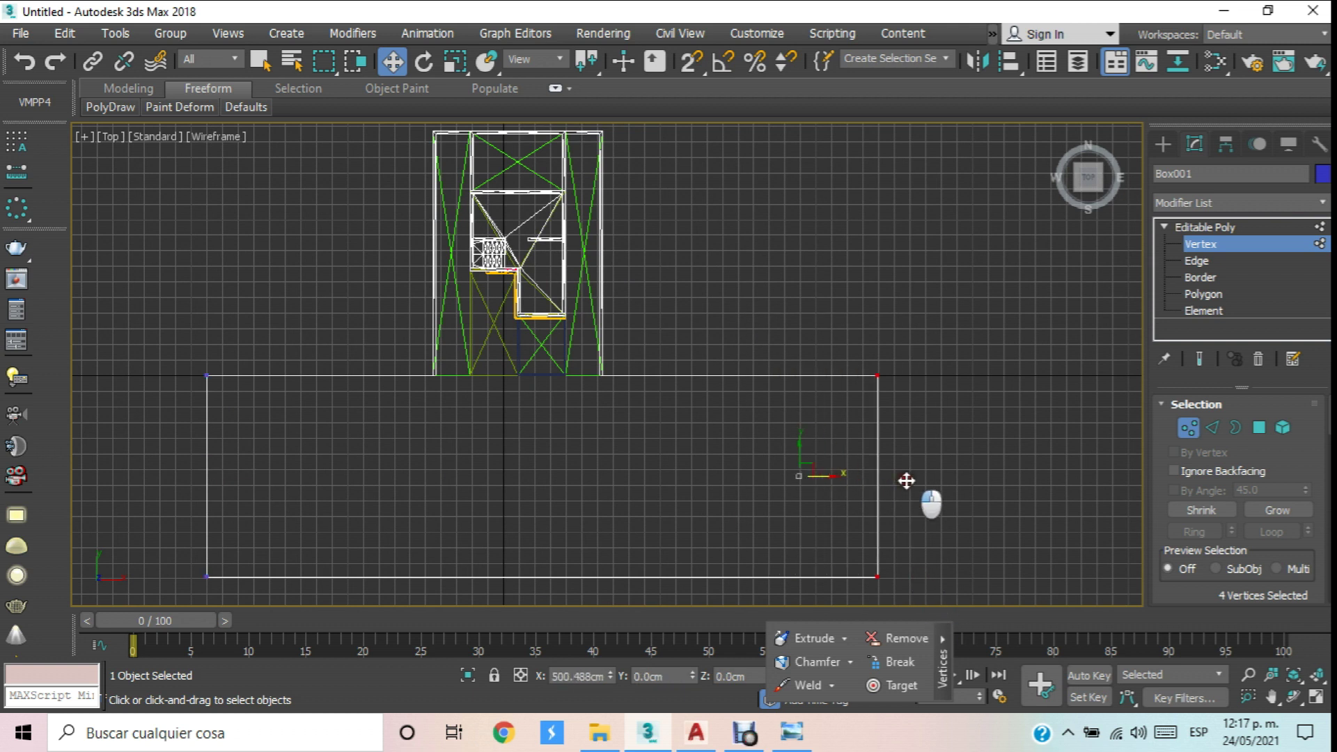
pyautogui.click(1192, 244)
pyautogui.click(791, 257)
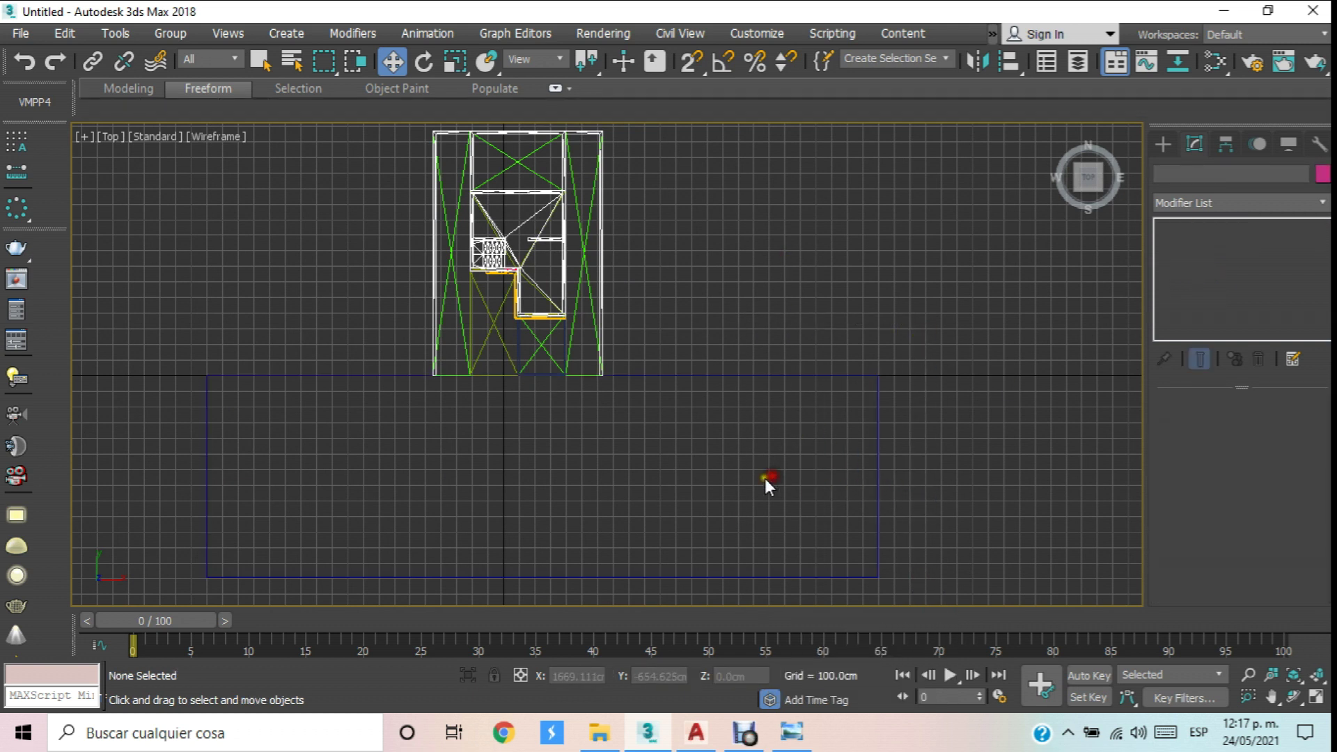
# Select the house group, move it along X to about X -218 cm, and deselect it.
pyautogui.scroll(-2, 857, 394)
pyautogui.moveTo(550, 175); pyautogui.dragTo(792, 421)
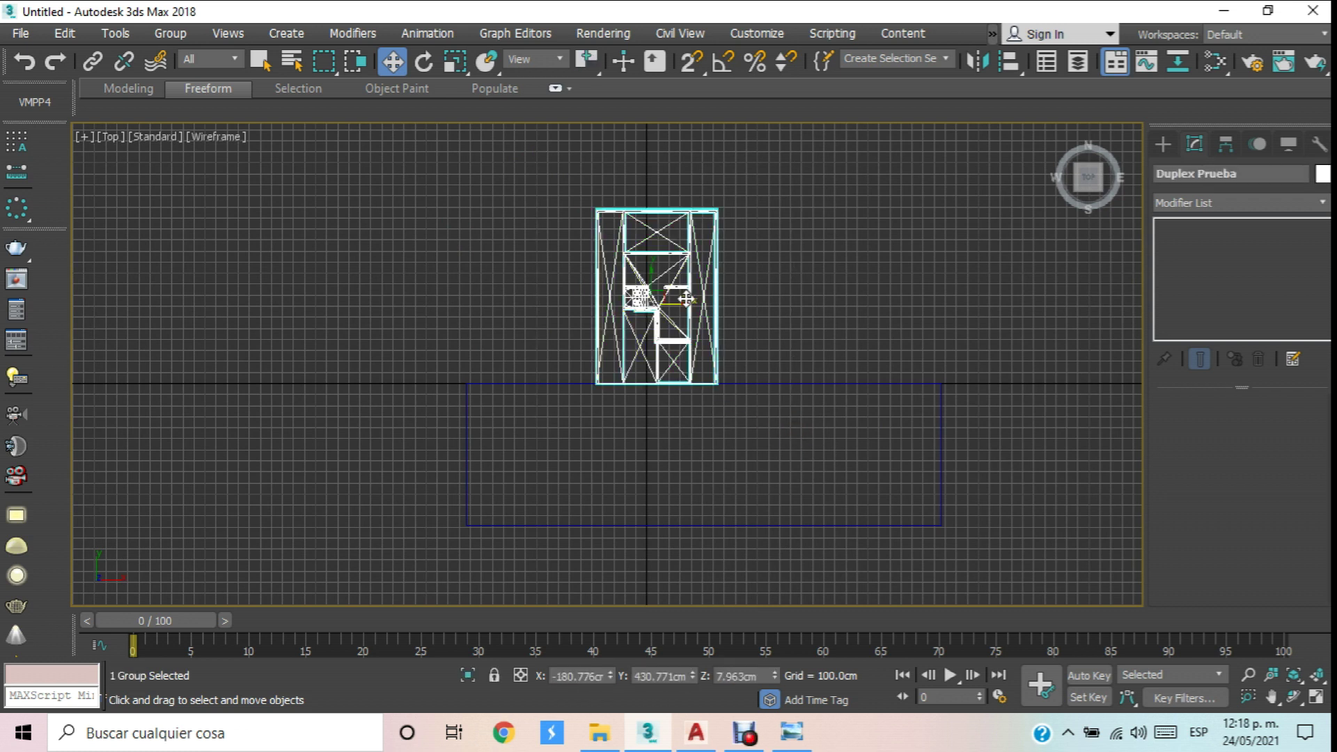
pyautogui.scroll(2, 683, 299)
pyautogui.moveTo(663, 311); pyautogui.dragTo(653, 312)
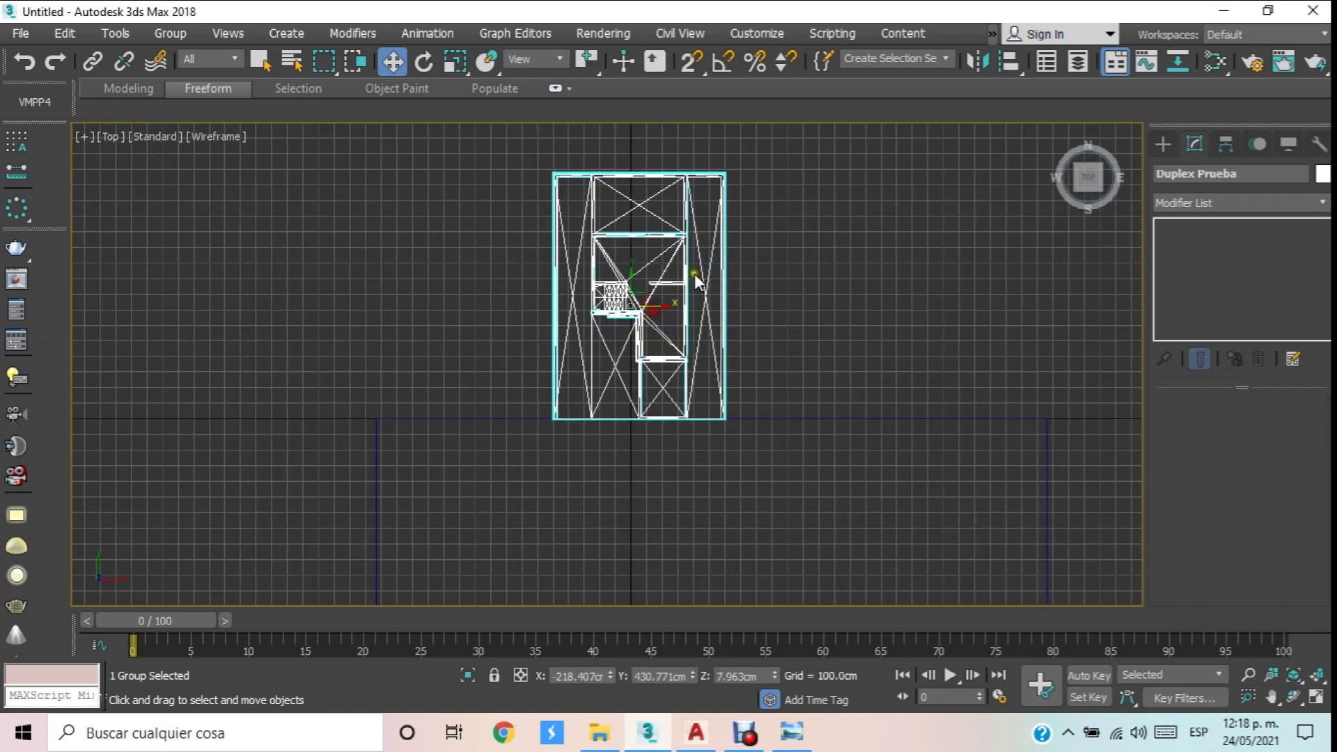
pyautogui.scroll(-2, 695, 273)
pyautogui.click(764, 396)
pyautogui.scroll(2, 772, 352)
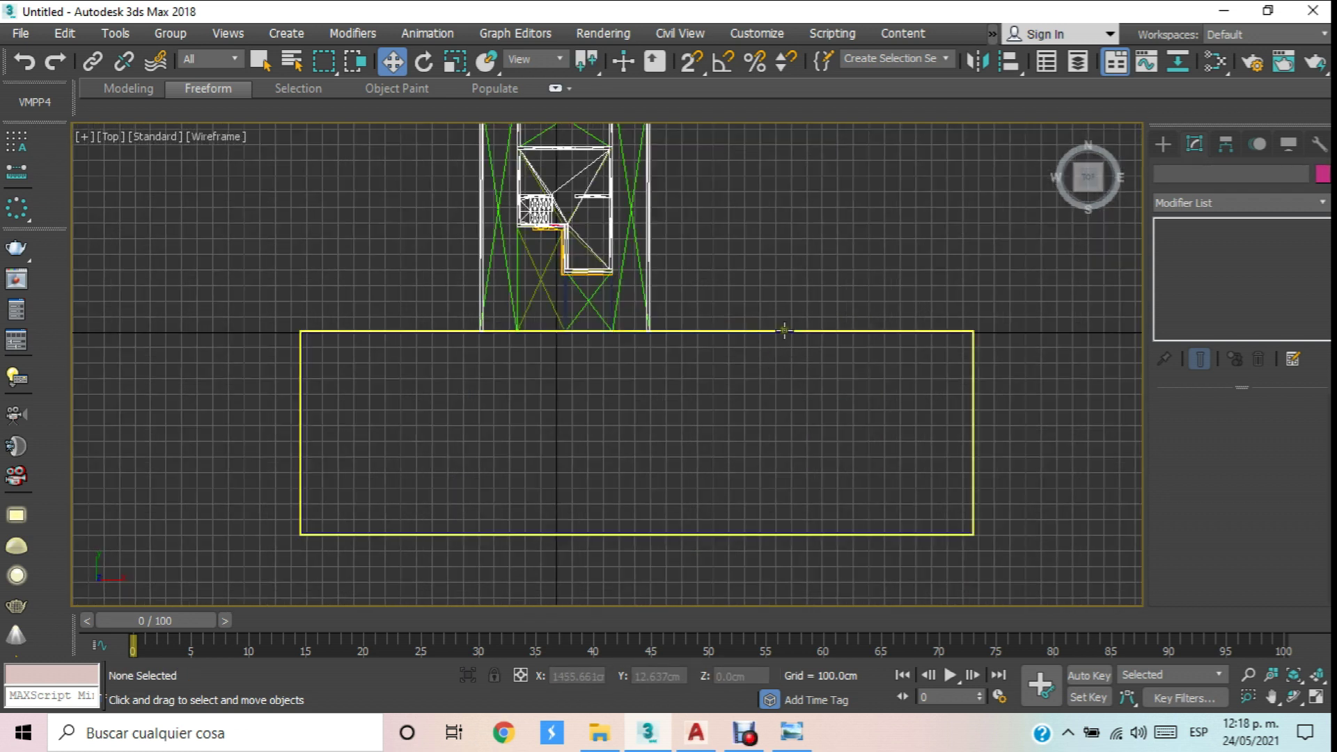
# Select the widened blue box and move it along X to about X 2 cm.
pyautogui.click(778, 346)
pyautogui.moveTo(644, 357); pyautogui.dragTo(574, 355)
pyautogui.scroll(-2, 598, 349)
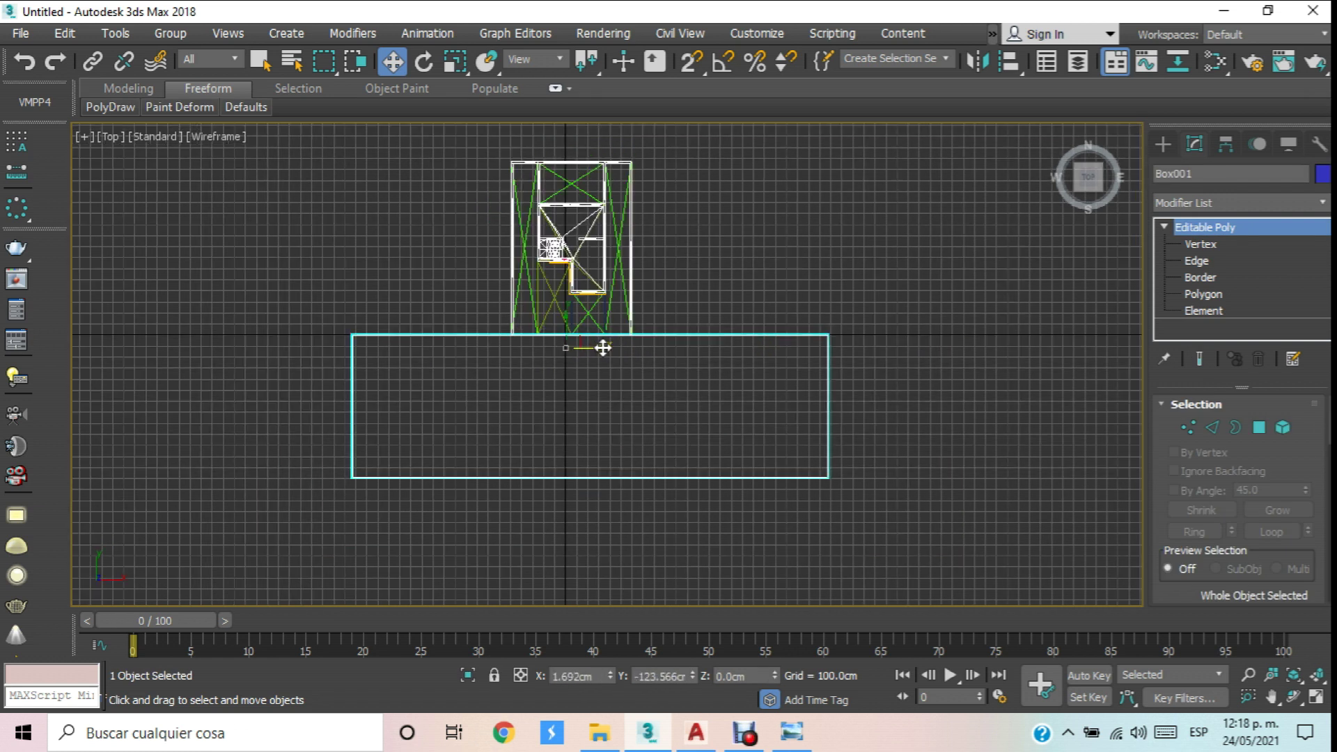
# Use the selection centre as the transform centre, move the blue box along X to about -211 cm, and deselect it.
pyautogui.click(584, 59)
pyautogui.click(594, 128)
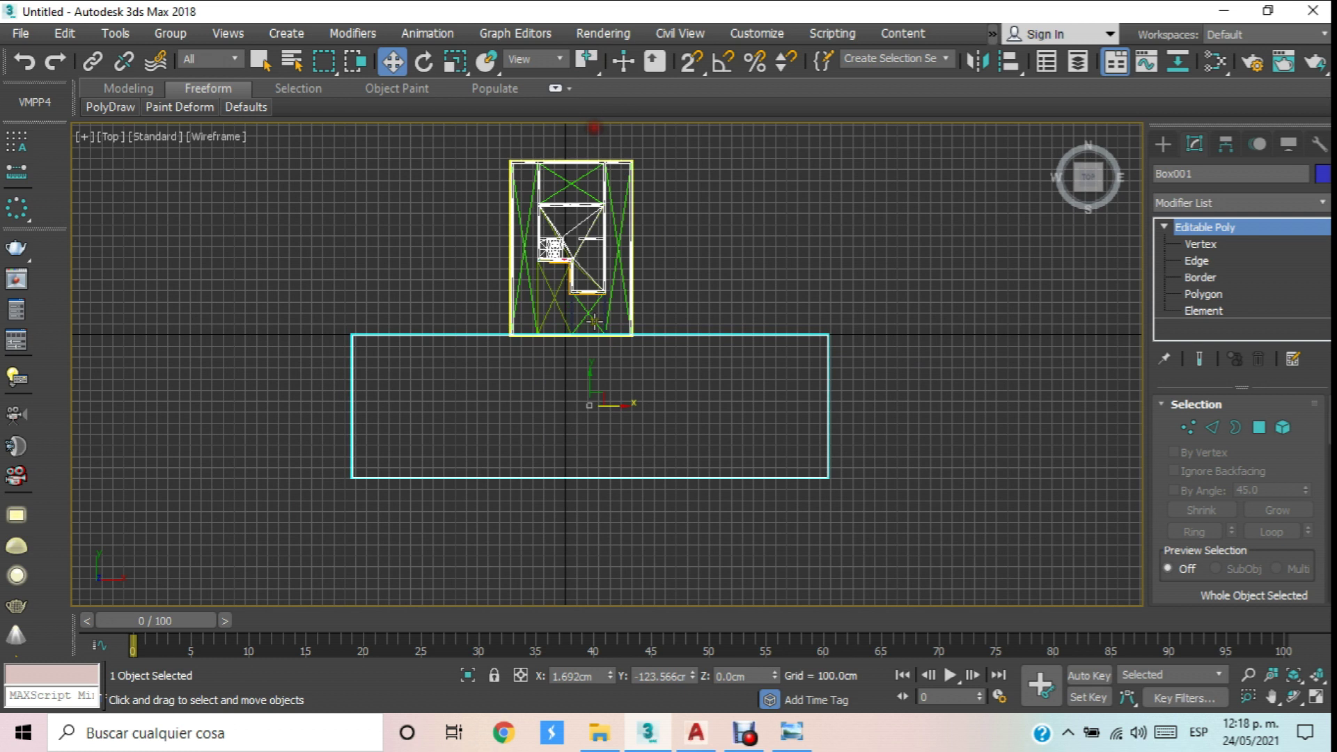
pyautogui.moveTo(611, 407); pyautogui.dragTo(589, 410)
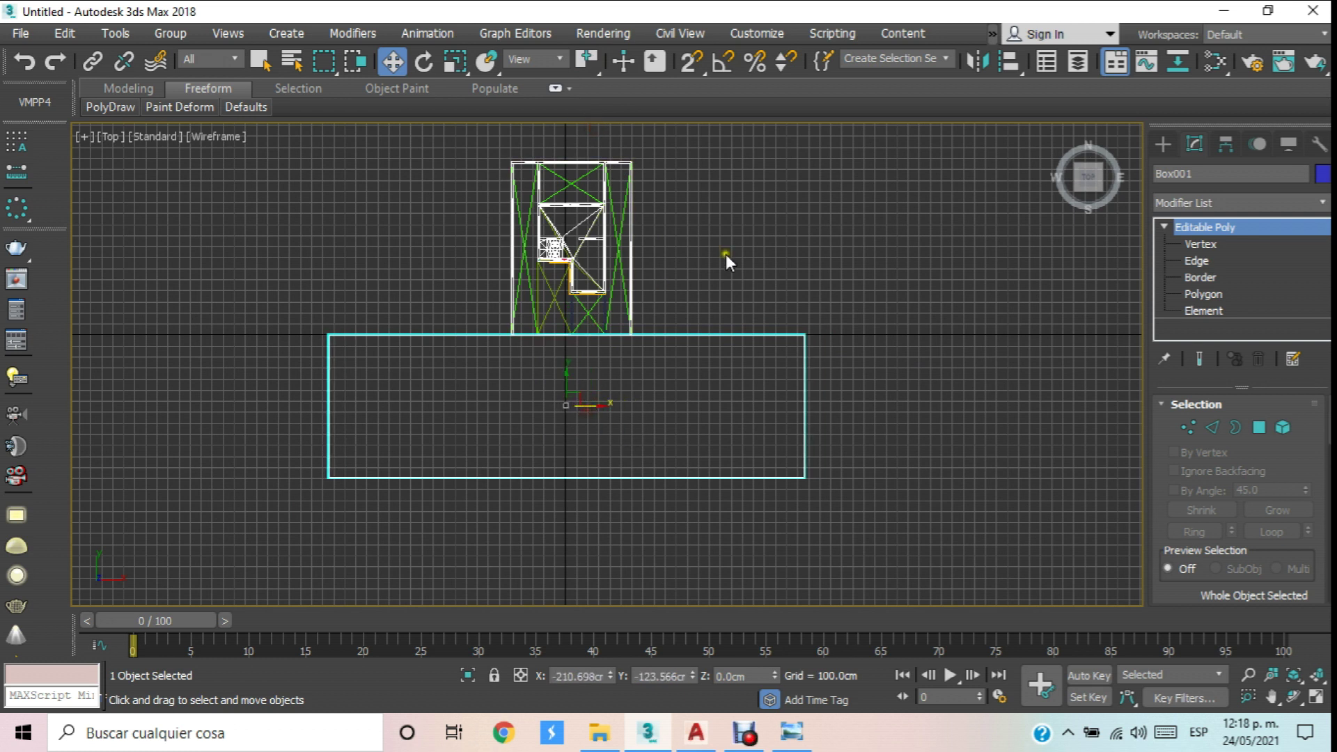
pyautogui.click(689, 276)
pyautogui.moveTo(716, 266); pyautogui.dragTo(795, 331, button='middle')
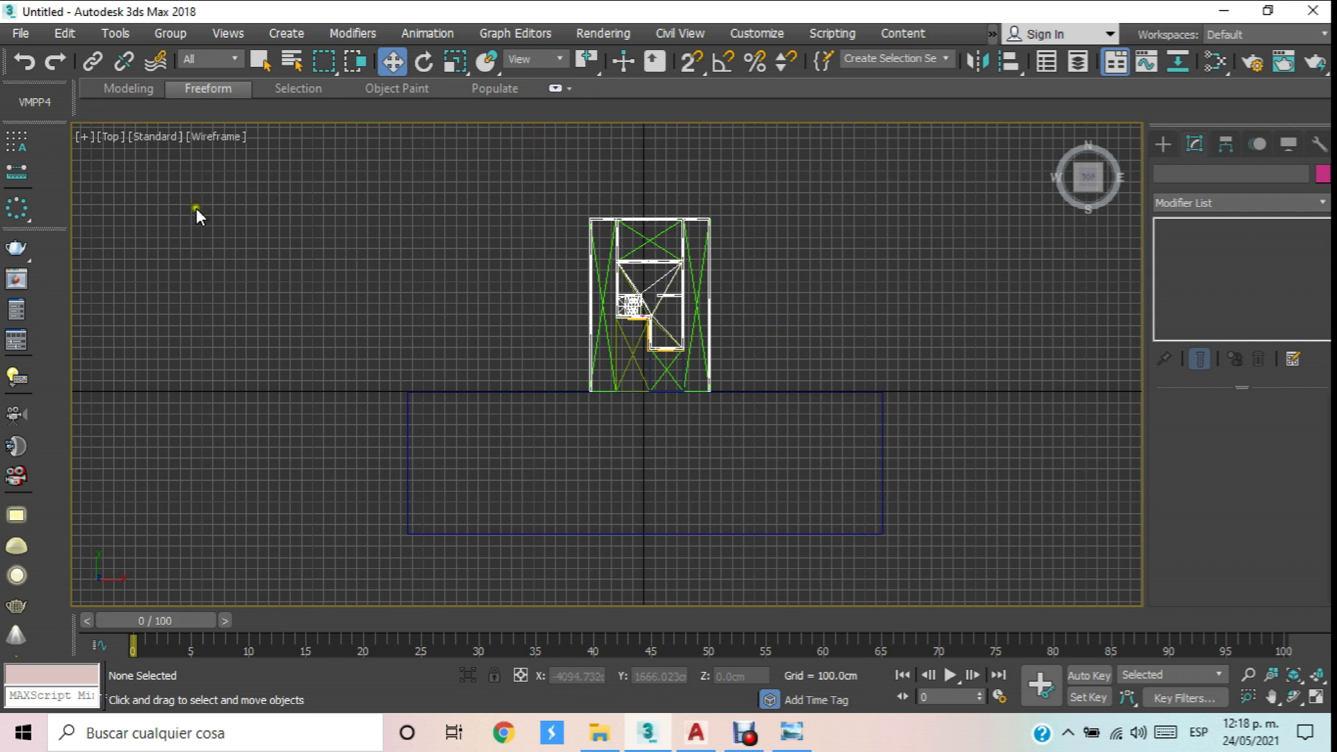
# Switch to Perspective and clone the blue street box as one copy along Y towards the house, to about Y 1481 cm.
pyautogui.click(113, 135)
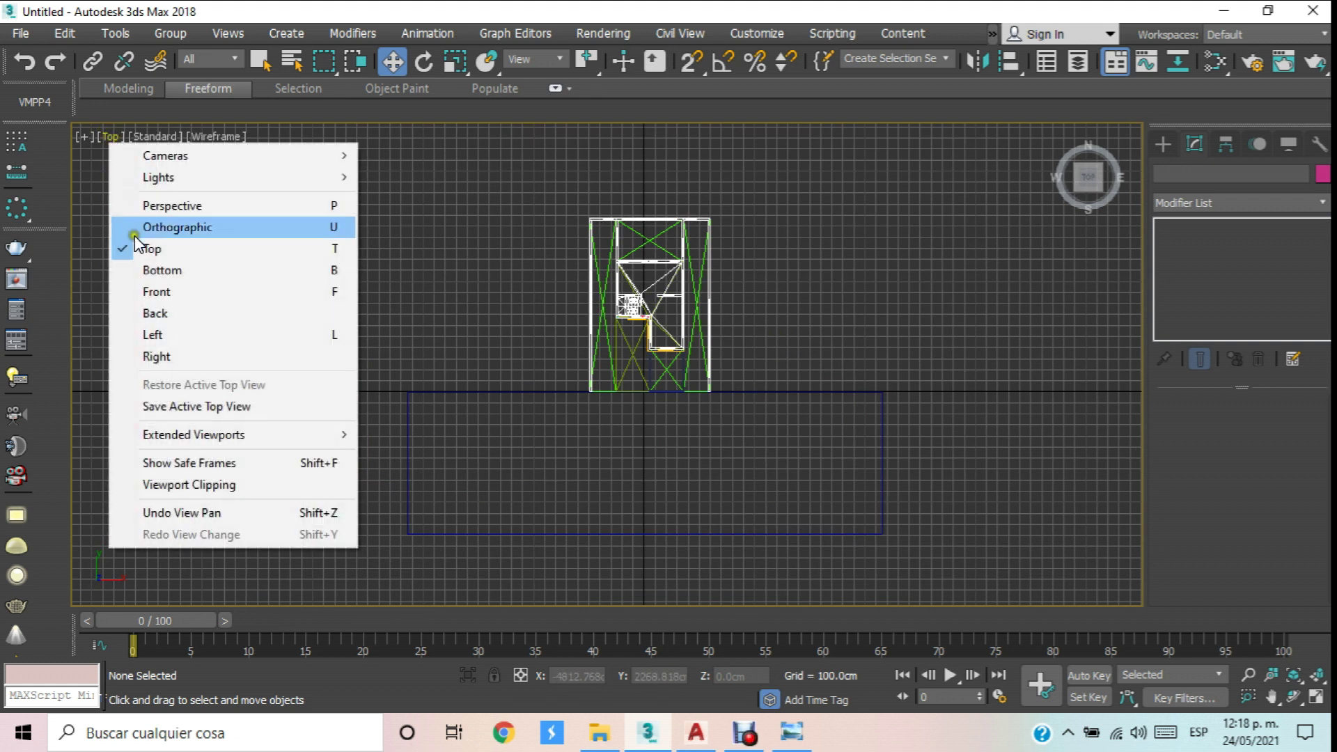
pyautogui.click(180, 207)
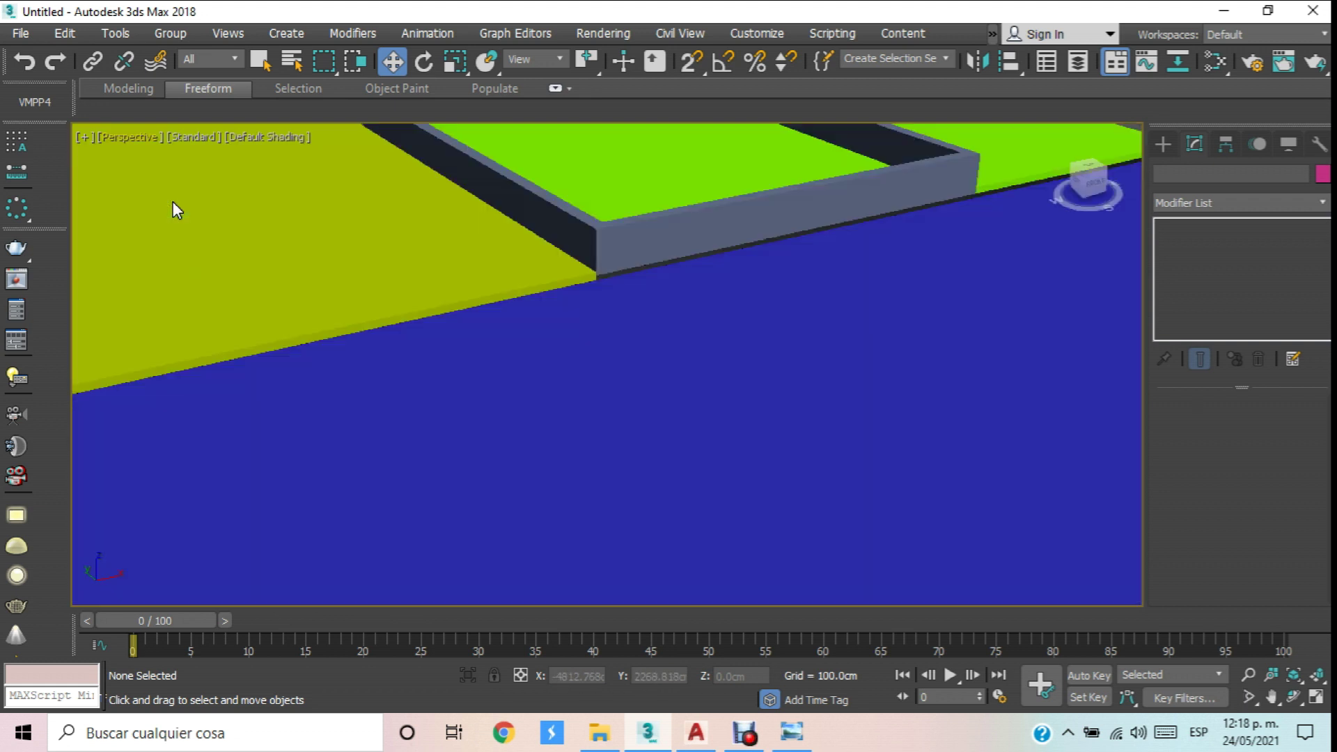
pyautogui.scroll(-3, 568, 300)
pyautogui.scroll(-5, 568, 299)
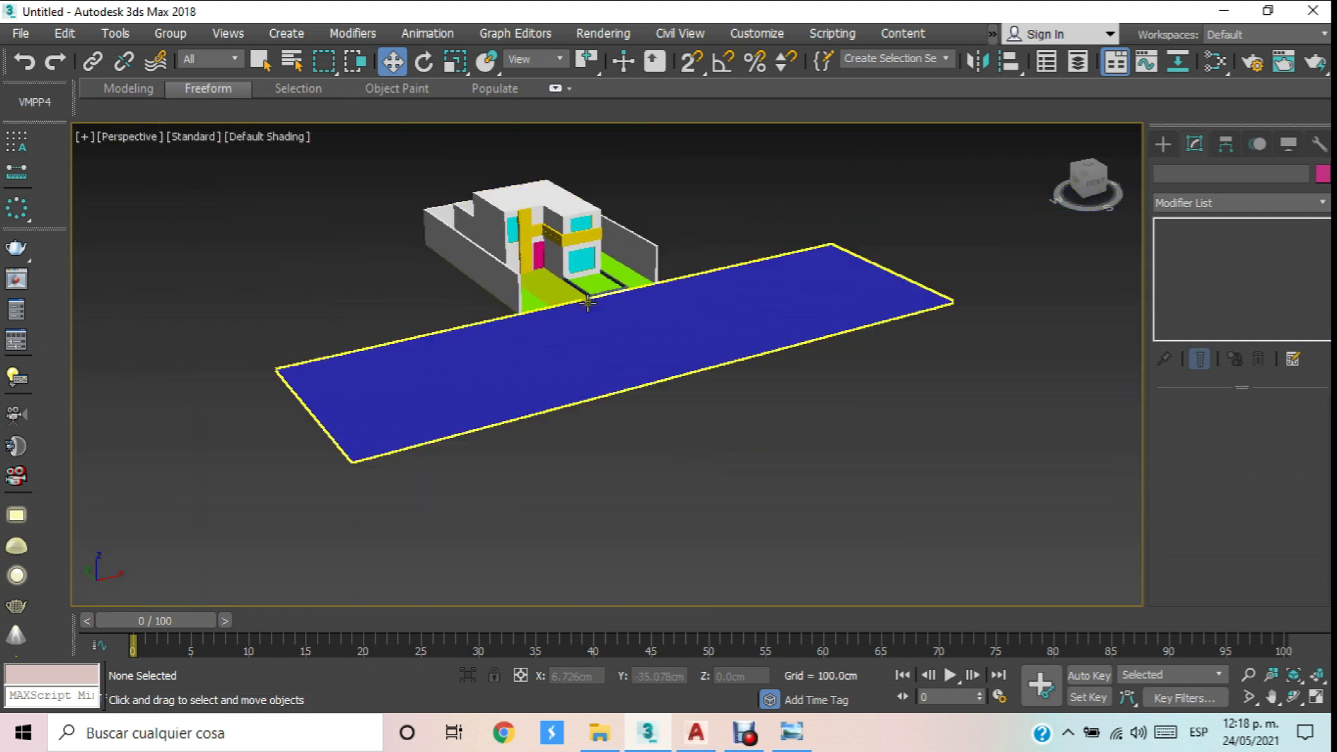
pyautogui.click(540, 372)
pyautogui.scroll(3, 703, 364)
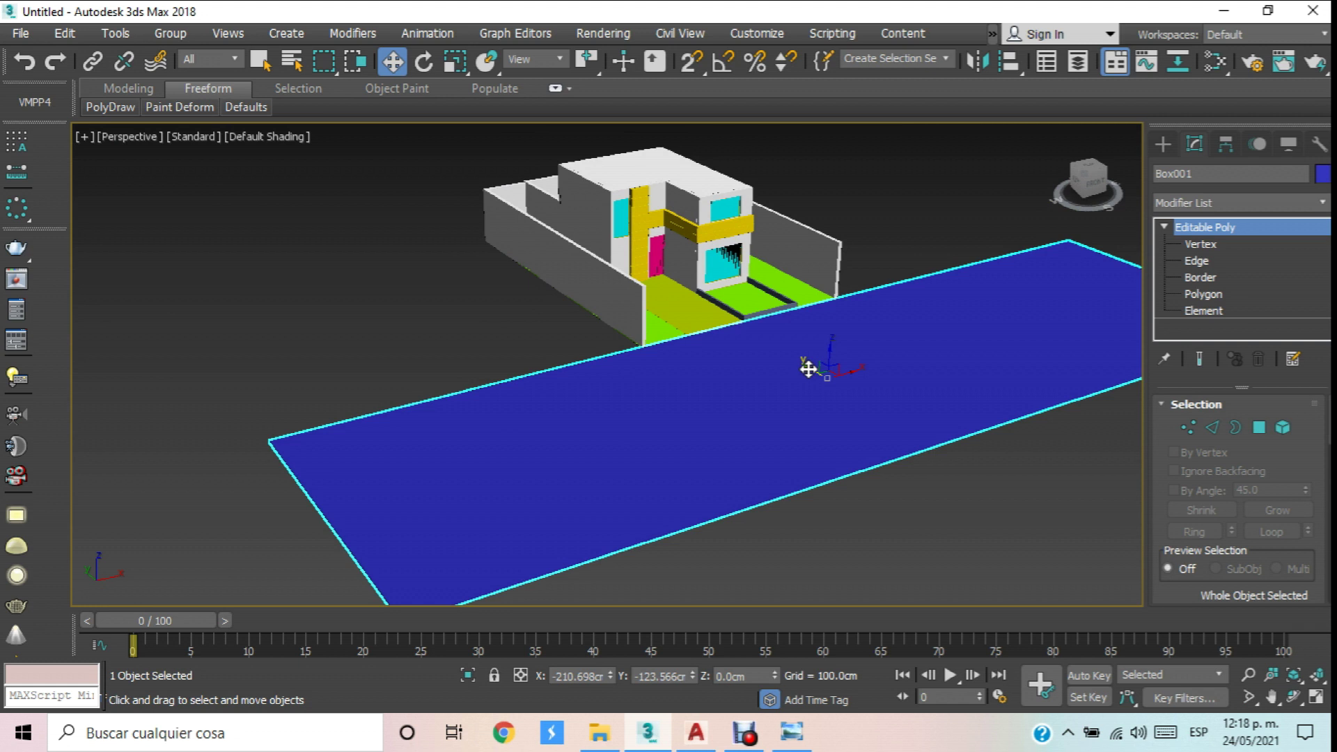
pyautogui.keyDown('shift'); pyautogui.moveTo(808, 368); pyautogui.dragTo(634, 230); pyautogui.keyUp('shift')
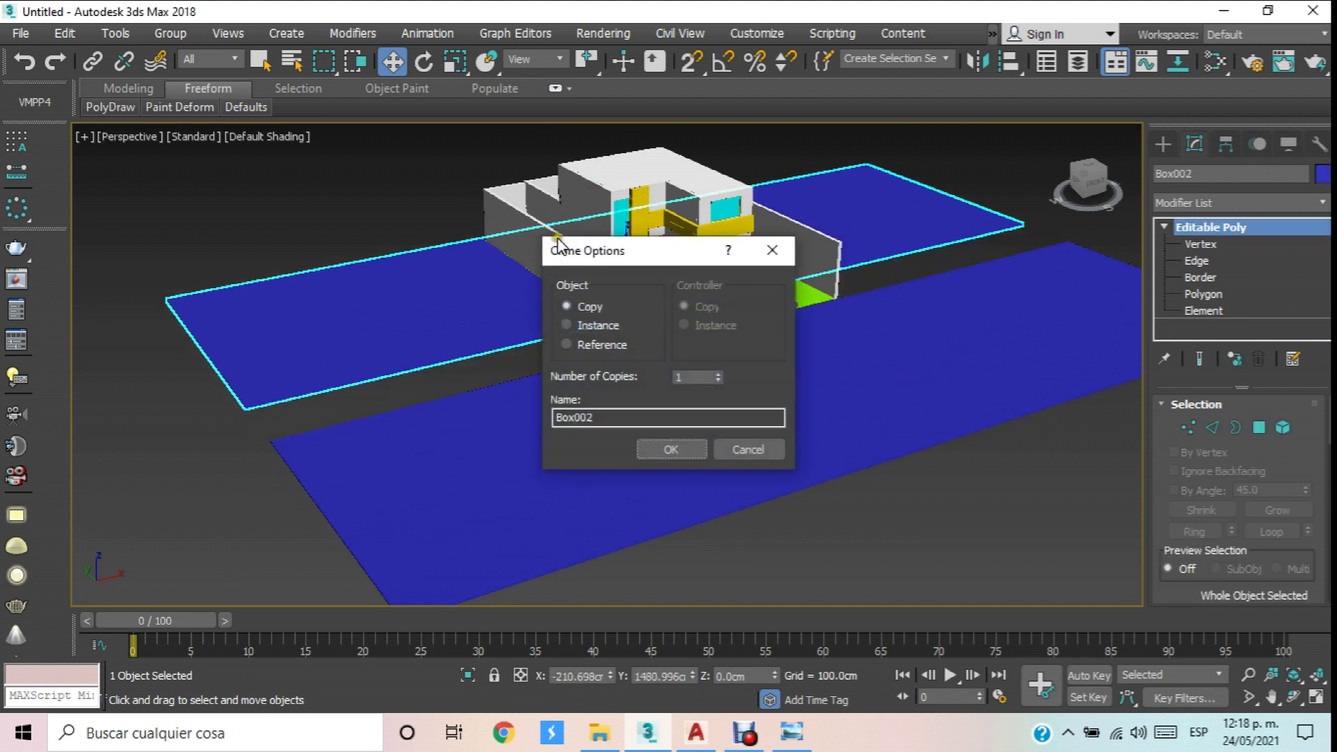
pyautogui.click(669, 449)
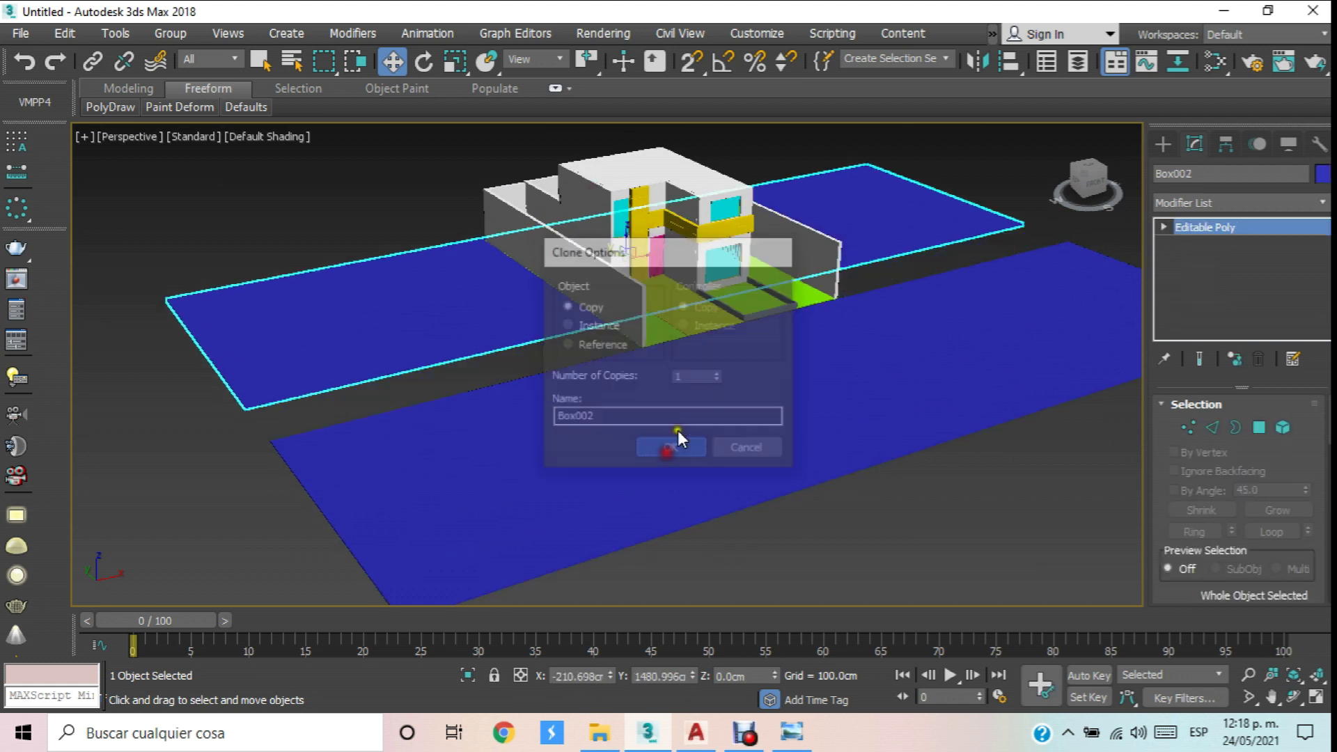
# In the Top view, move the copied box along Y to about 1445 cm so it lines up with the rear of the house.
pyautogui.scroll(3, 579, 297)
pyautogui.scroll(-3, 606, 313)
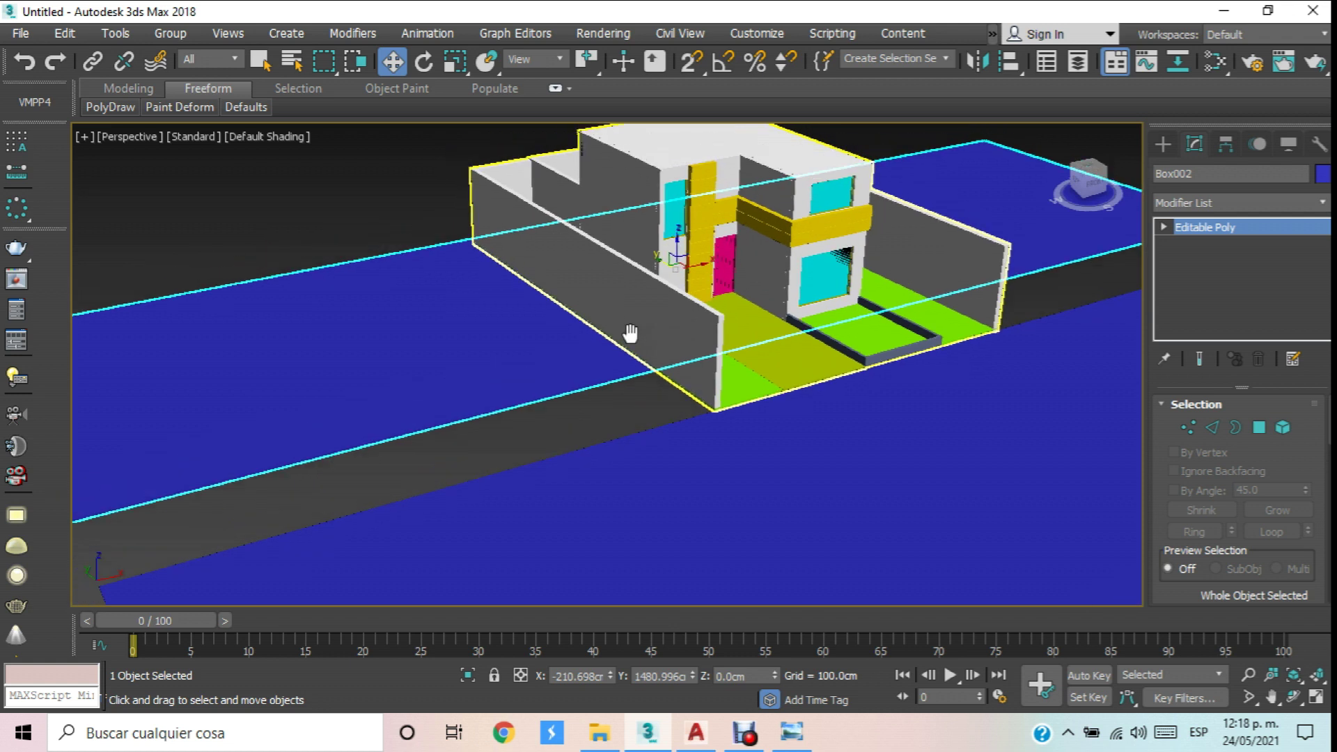
pyautogui.press('t')
pyautogui.scroll(3, 645, 299)
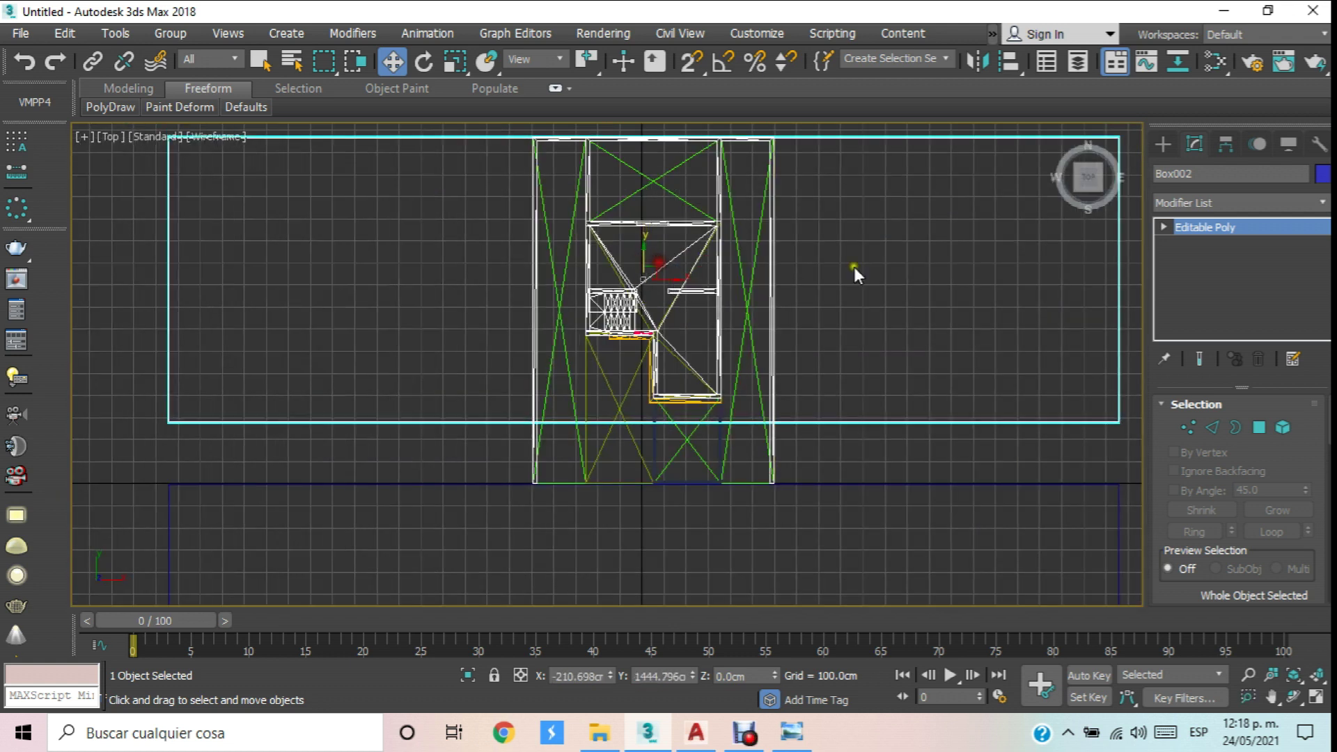
# Edit the copied box's vertices and move its four east vertices along X to the outer face of the house's west wall.
pyautogui.click(1163, 227)
pyautogui.click(1206, 245)
pyautogui.moveTo(1014, 268); pyautogui.dragTo(819, 336, button='middle')
pyautogui.moveTo(956, 361); pyautogui.dragTo(362, 388)
pyautogui.scroll(2, 321, 320)
pyautogui.scroll(4, 322, 322)
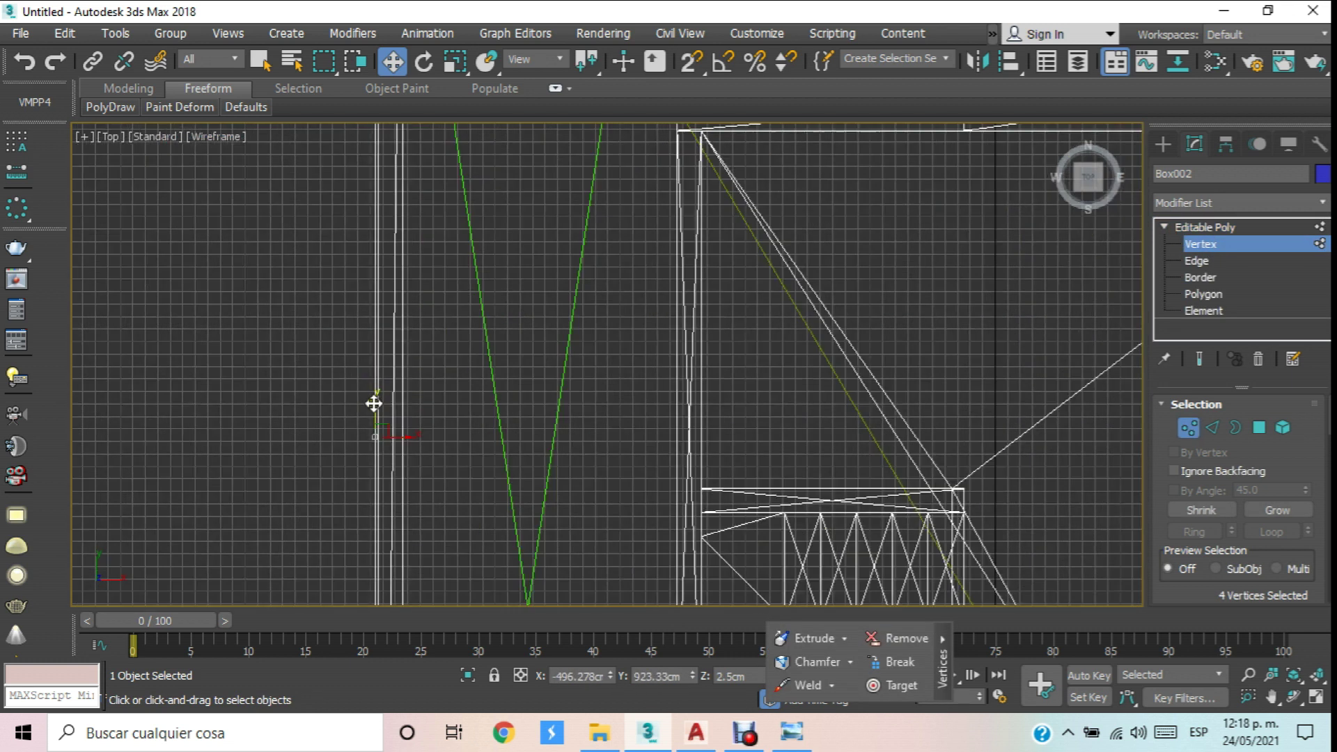
pyautogui.moveTo(404, 499)
pyautogui.mouseDown()
pyautogui.moveTo(391, 492)
pyautogui.moveTo(413, 504)
pyautogui.mouseUp()
# Move the copied box's four street-side vertices along Y to the street box's edge and leave vertex editing.
pyautogui.scroll(-5, 473, 365)
pyautogui.scroll(-2, 418, 401)
pyautogui.scroll(3, 418, 400)
pyautogui.moveTo(438, 323); pyautogui.dragTo(440, 319, button='middle')
pyautogui.moveTo(142, 325); pyautogui.dragTo(156, 340)
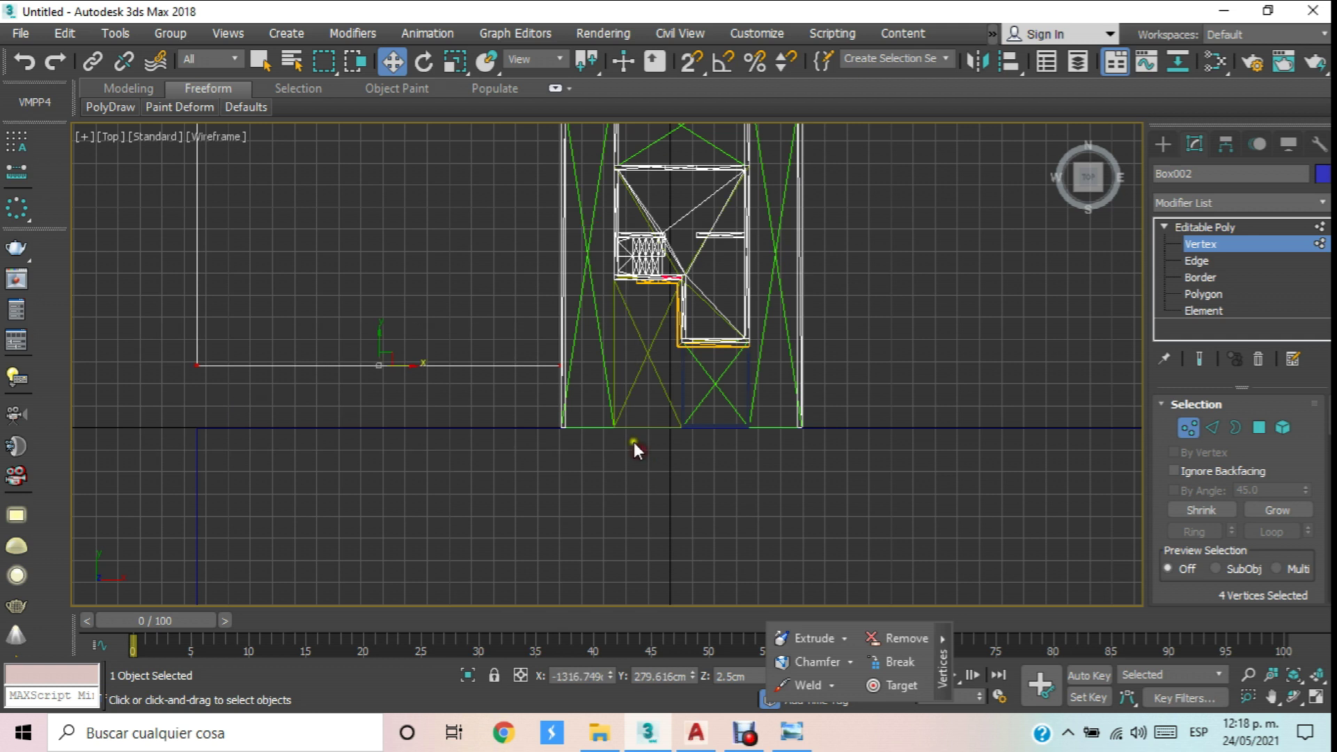
pyautogui.moveTo(382, 365); pyautogui.dragTo(411, 408)
pyautogui.click(1219, 252)
# Return to Perspective and change the west plot box's object colour to pale yellow-green.
pyautogui.scroll(-3, 833, 361)
pyautogui.press('p')
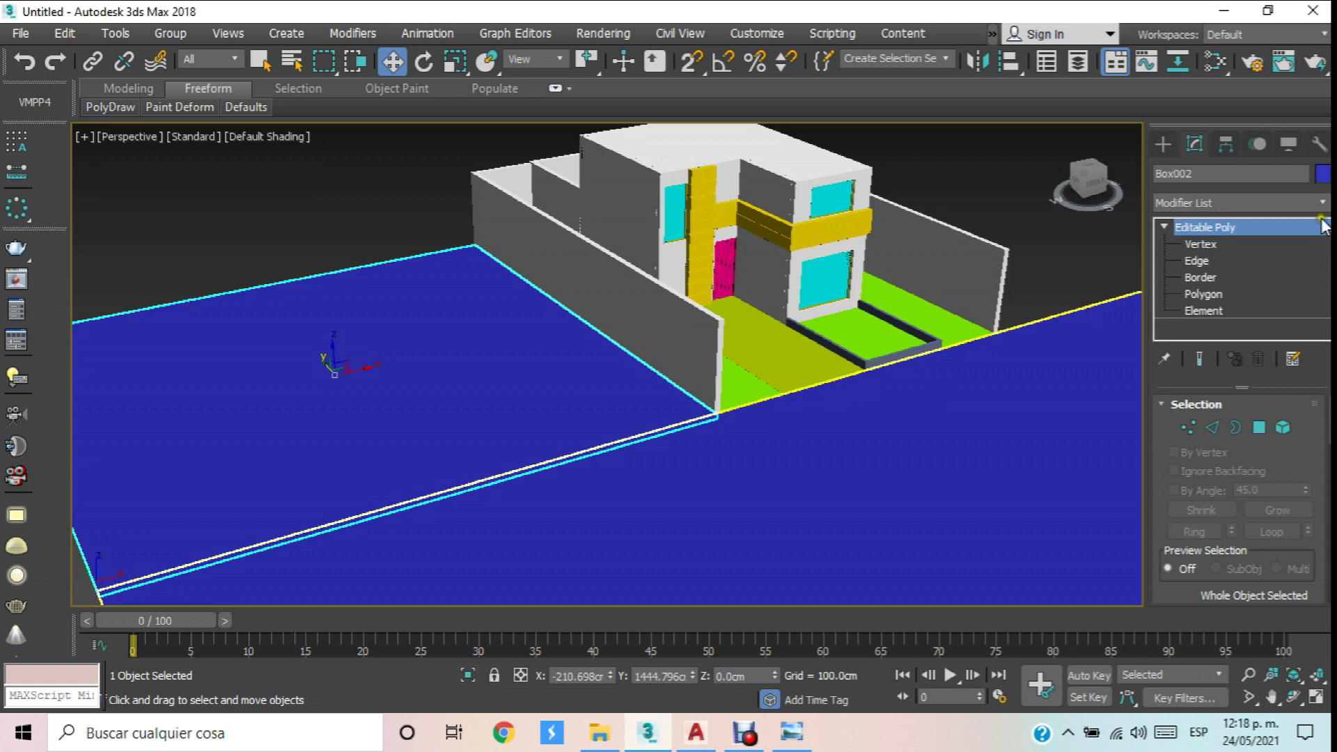
pyautogui.click(1319, 174)
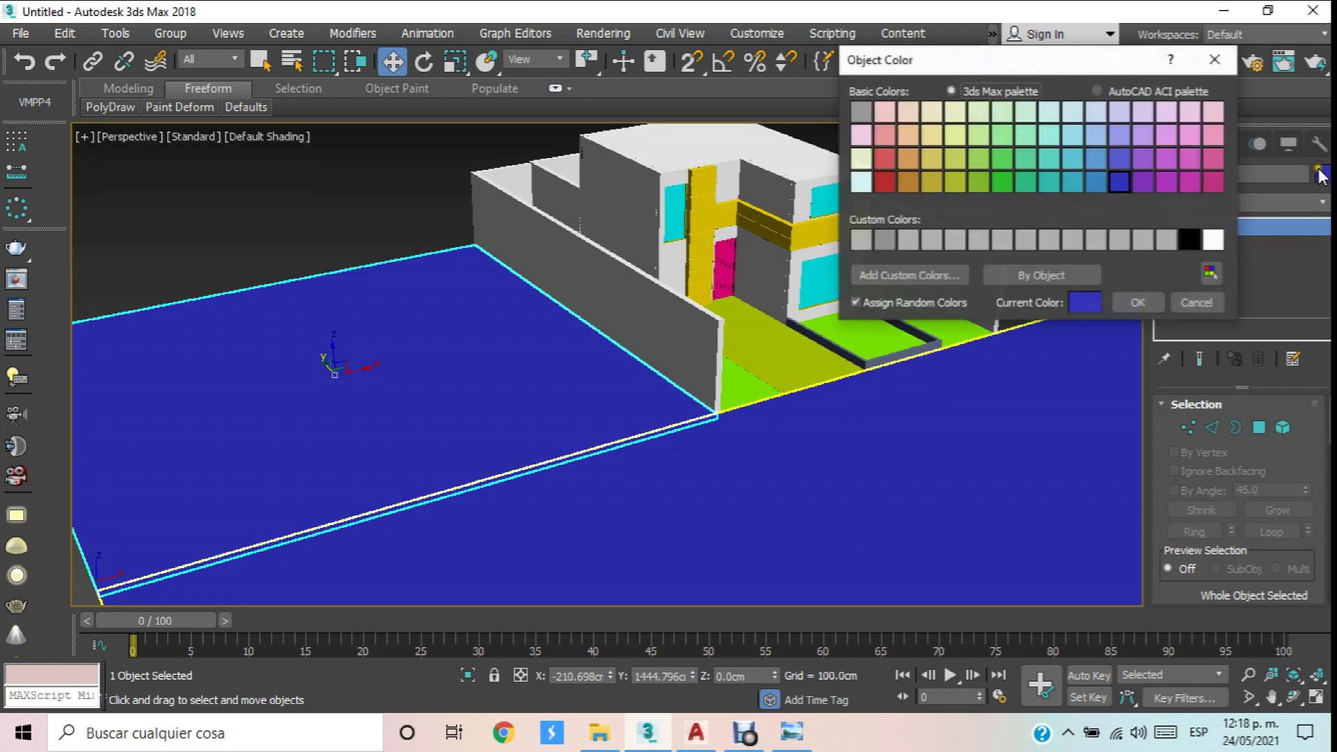
pyautogui.click(951, 134)
pyautogui.click(1127, 304)
pyautogui.keyDown('alt'); pyautogui.moveTo(606, 390); pyautogui.dragTo(573, 390, button='middle'); pyautogui.keyUp('alt')
pyautogui.scroll(-2, 573, 391)
pyautogui.moveTo(416, 394)
pyautogui.keyDown('shift'); pyautogui.mouseDown()
pyautogui.moveTo(844, 301)
pyautogui.moveTo(928, 304)
pyautogui.moveTo(917, 327)
pyautogui.mouseUp(); pyautogui.keyUp('shift')
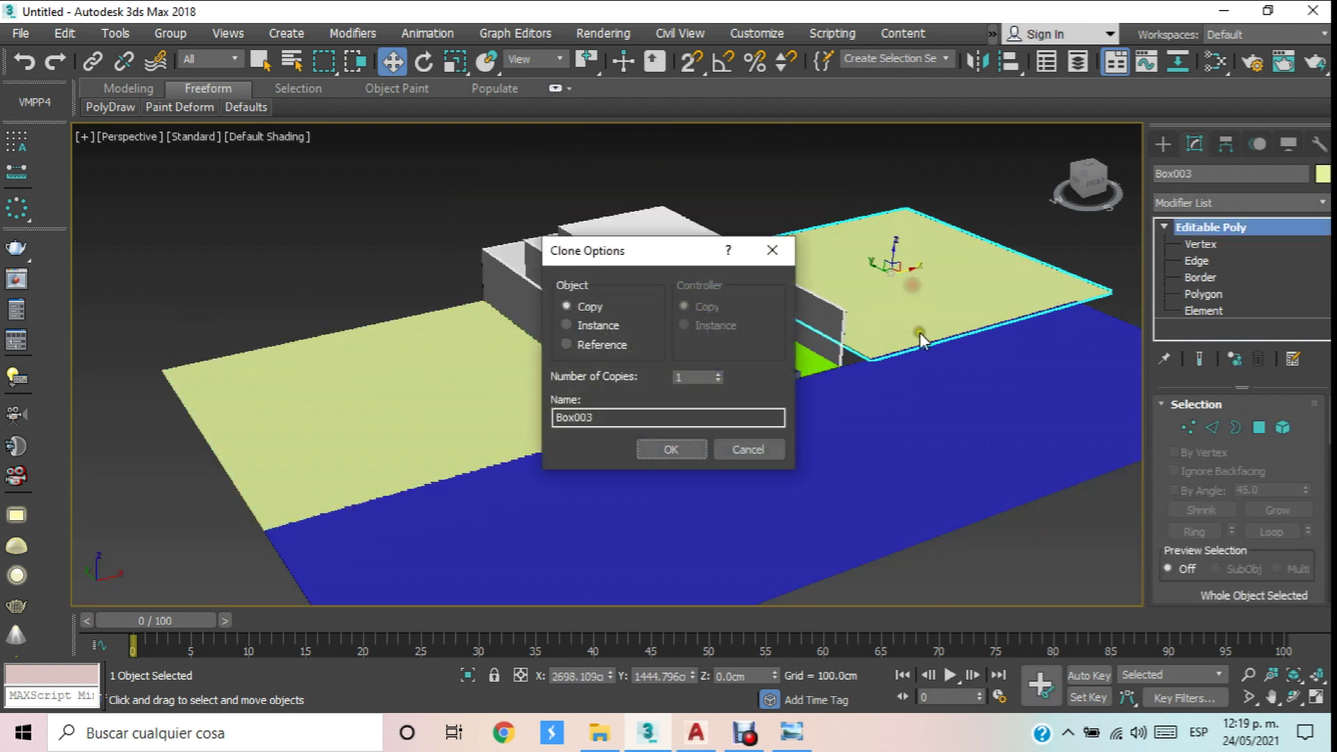
pyautogui.click(774, 444)
# In the Top view, clone the pale west plot box along X to the east side of the house, at about X 2530 cm.
pyautogui.press('t')
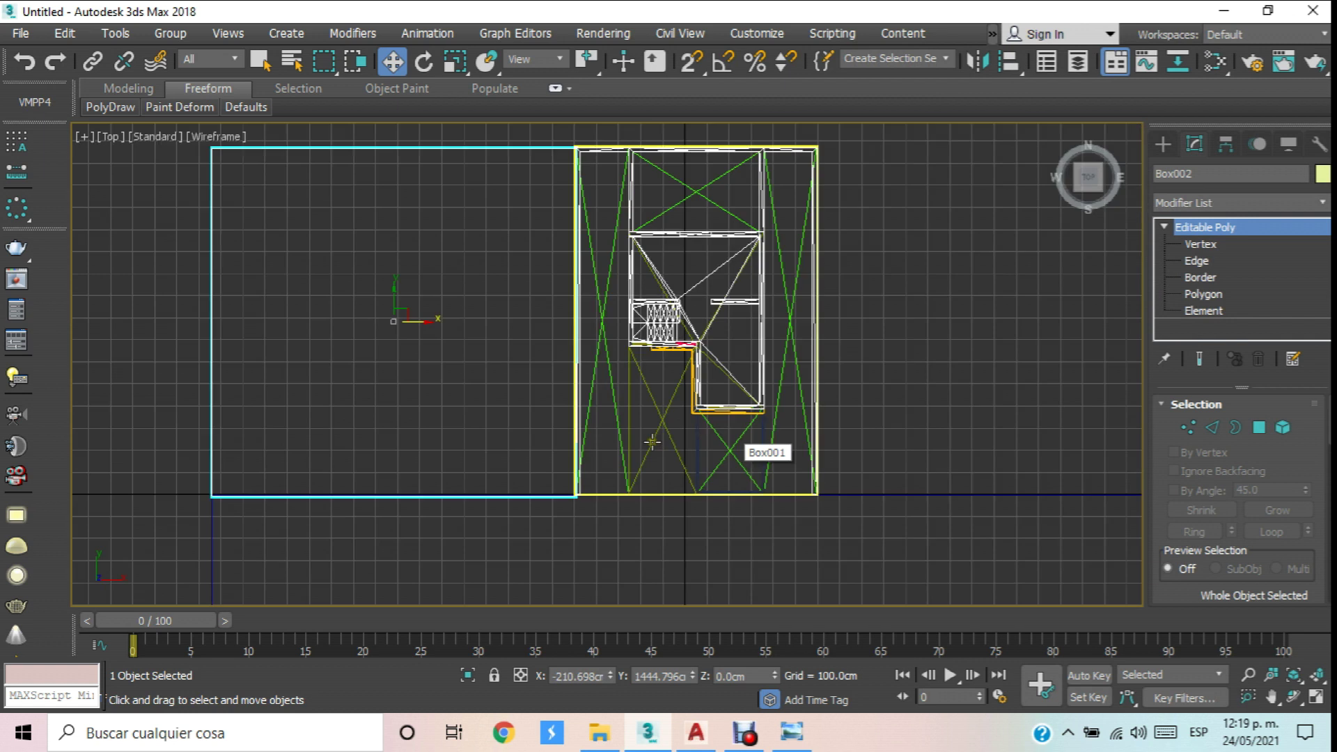
pyautogui.moveTo(557, 316); pyautogui.dragTo(415, 320, button='middle')
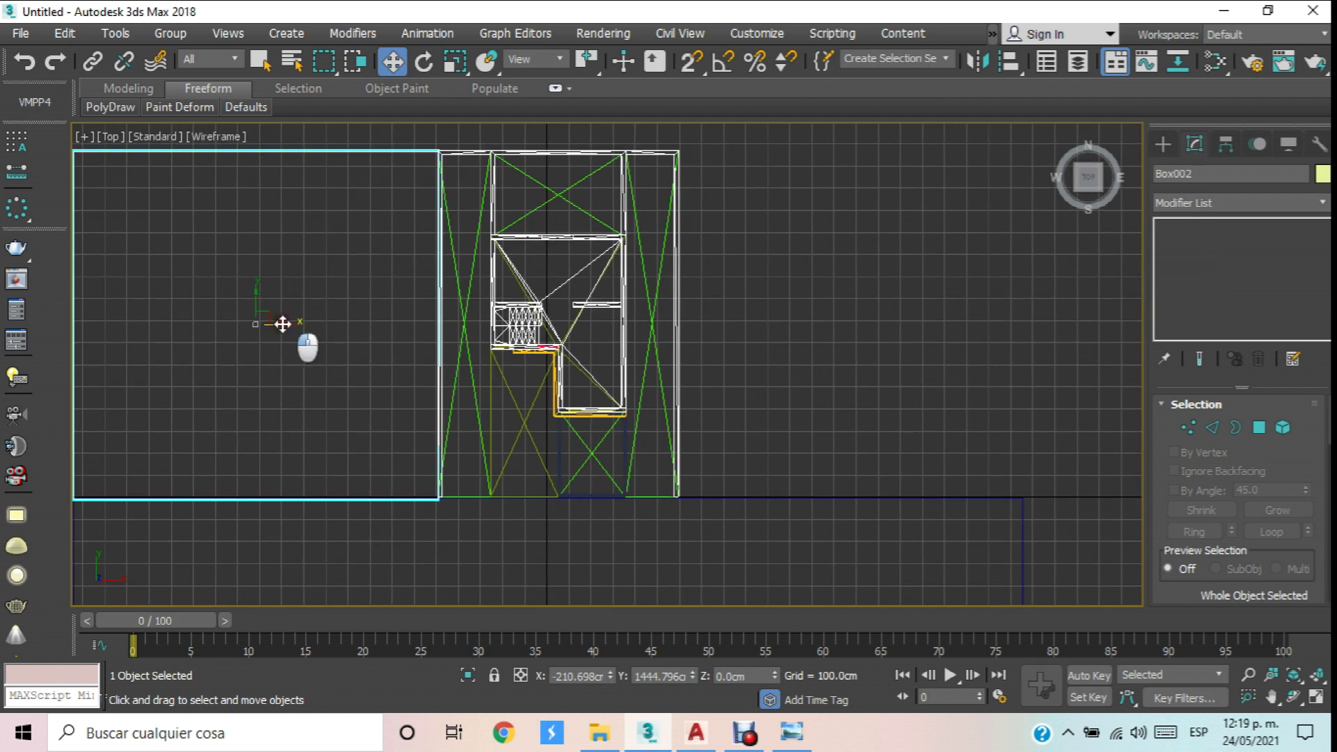
pyautogui.keyDown('shift'); pyautogui.moveTo(282, 324); pyautogui.dragTo(887, 322); pyautogui.keyUp('shift')
pyautogui.click(680, 446)
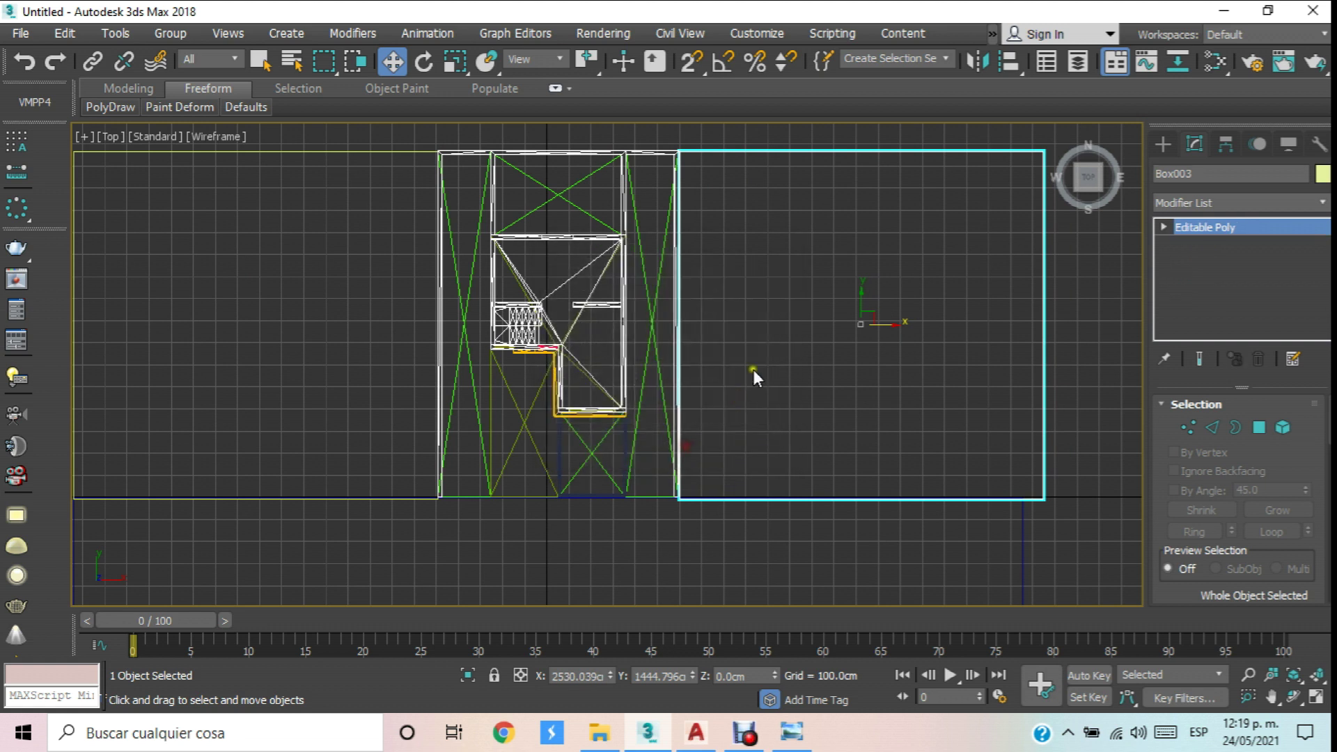
# Nudge the east plot box along X to about 2525 cm against the house's east wall, return to Perspective, and deselect it.
pyautogui.scroll(5, 855, 307)
pyautogui.moveTo(871, 338)
pyautogui.mouseDown()
pyautogui.moveTo(889, 337)
pyautogui.moveTo(869, 337)
pyautogui.mouseUp()
pyautogui.press('p')
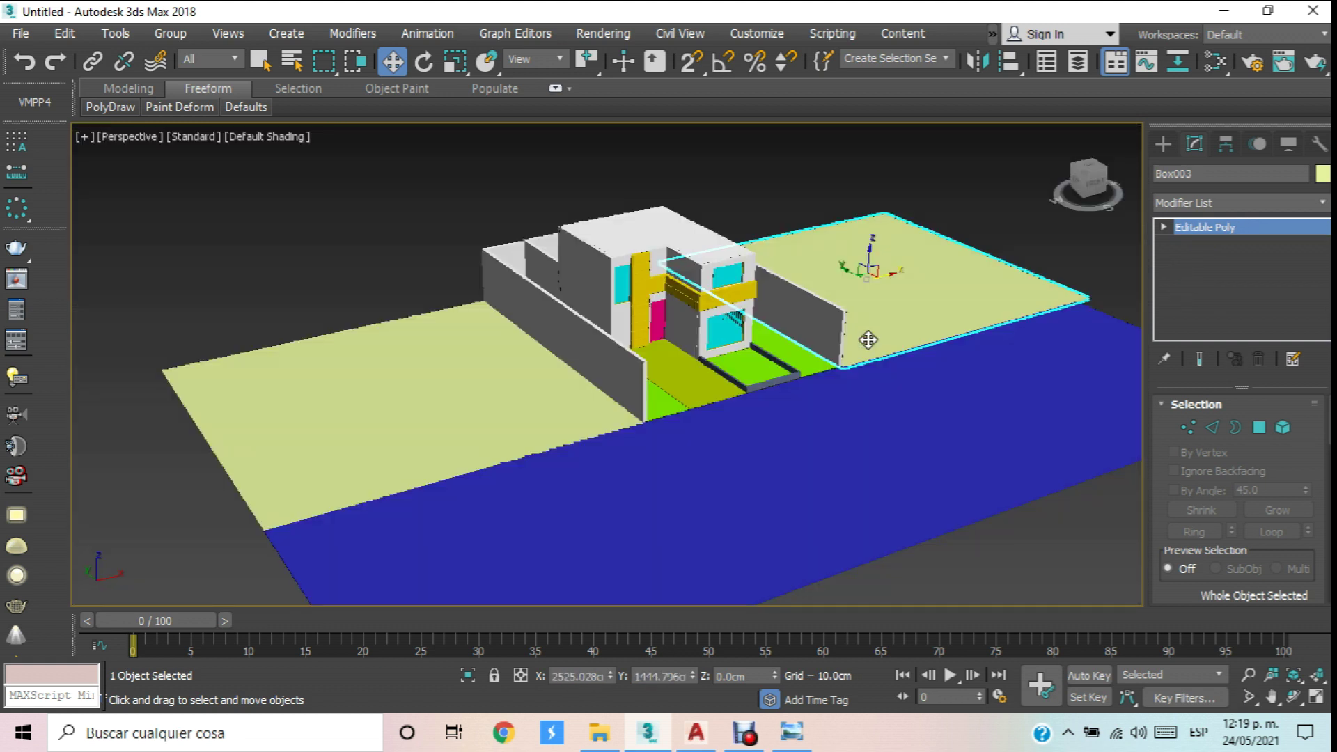
pyautogui.scroll(-2, 852, 339)
pyautogui.click(874, 304)
# Examine the joint between the east plot box, the house's front corner and the street box.
pyautogui.scroll(-3, 812, 336)
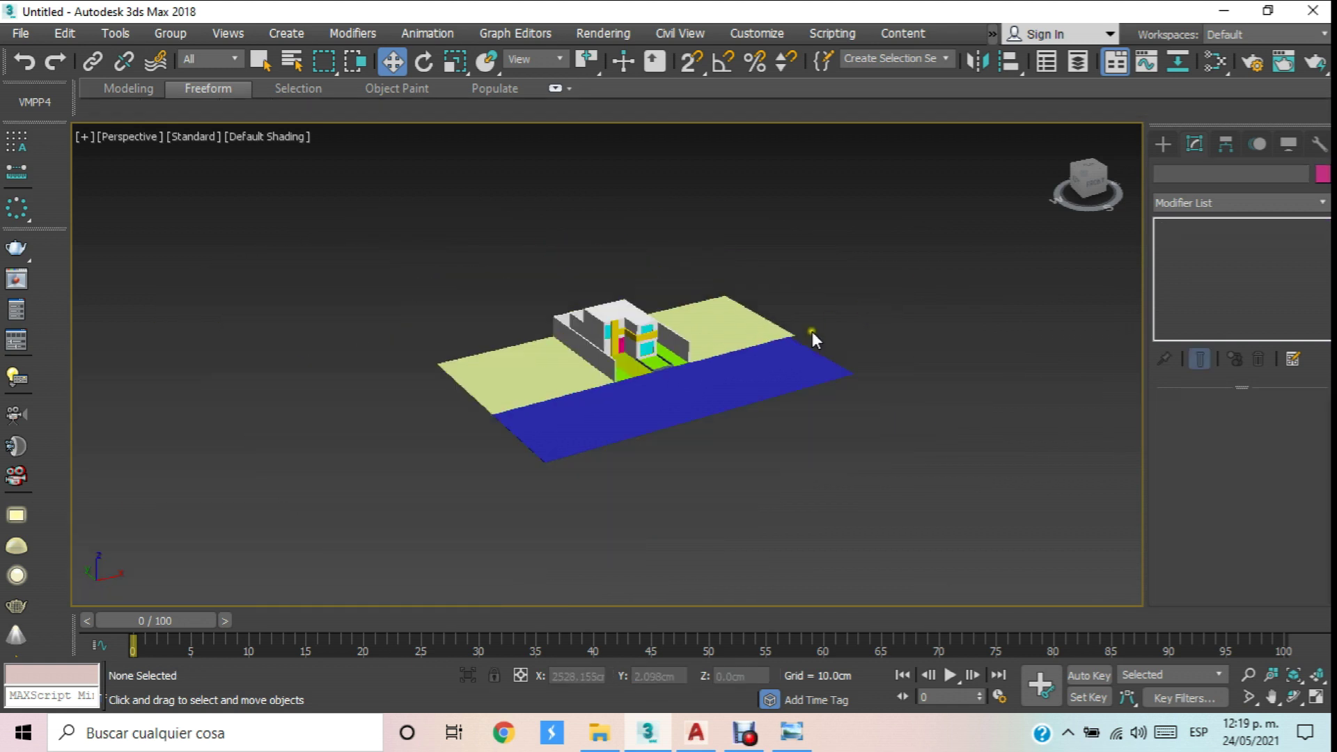
pyautogui.scroll(3, 670, 356)
pyautogui.scroll(1, 445, 417)
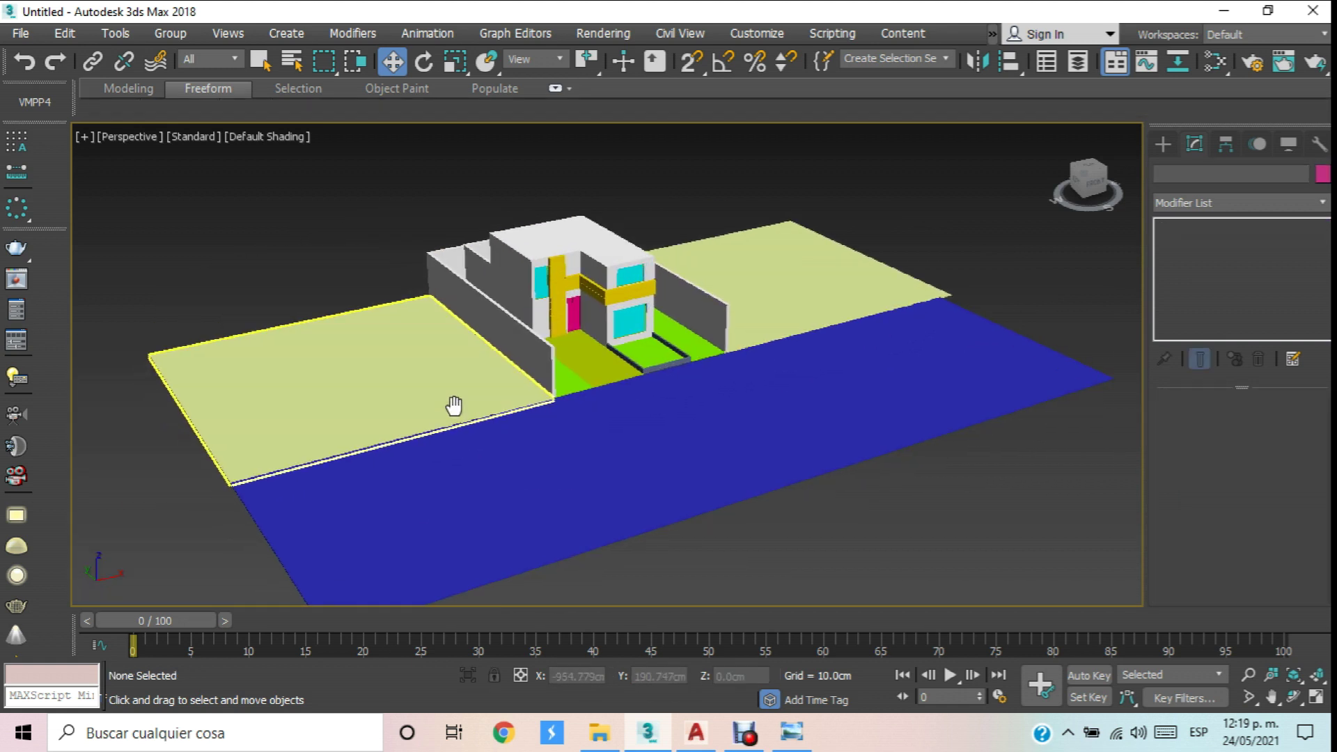
pyautogui.scroll(2, 714, 344)
pyautogui.scroll(2, 531, 376)
pyautogui.scroll(4, 411, 418)
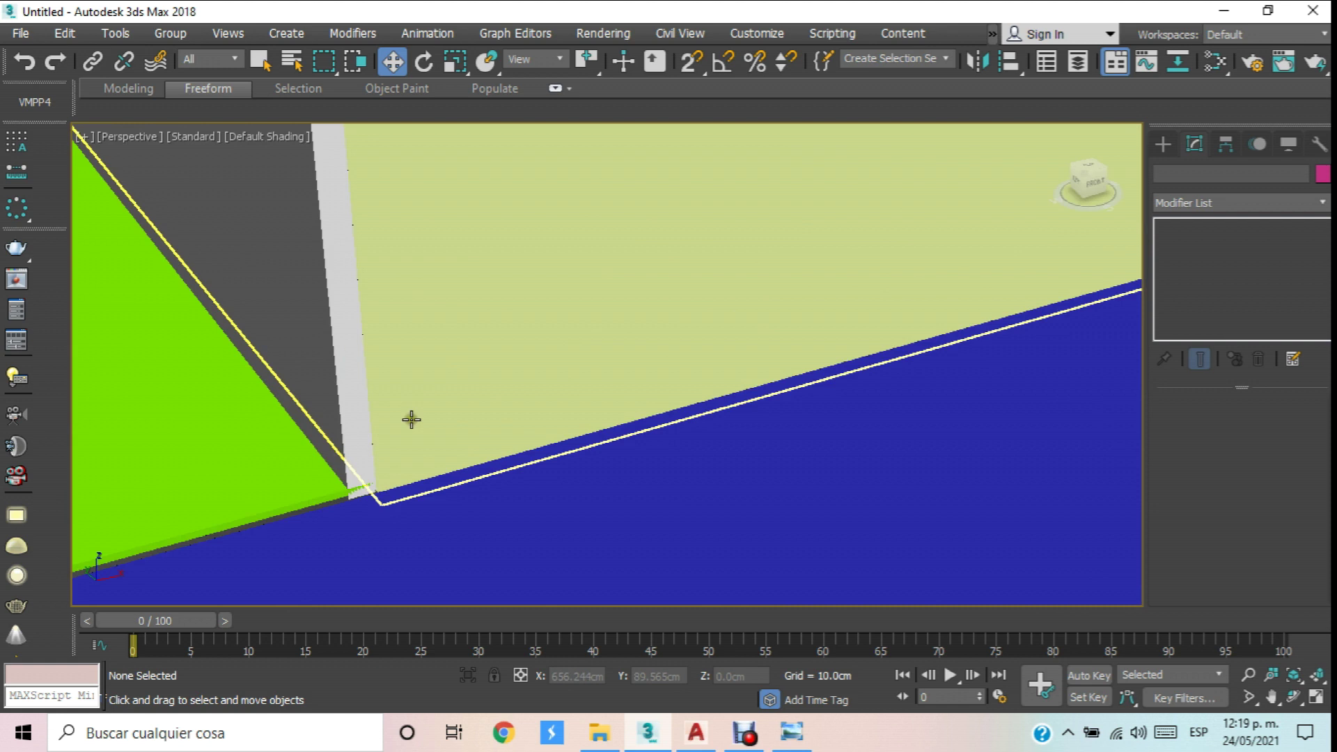
pyautogui.click(385, 483)
pyautogui.scroll(-5, 439, 432)
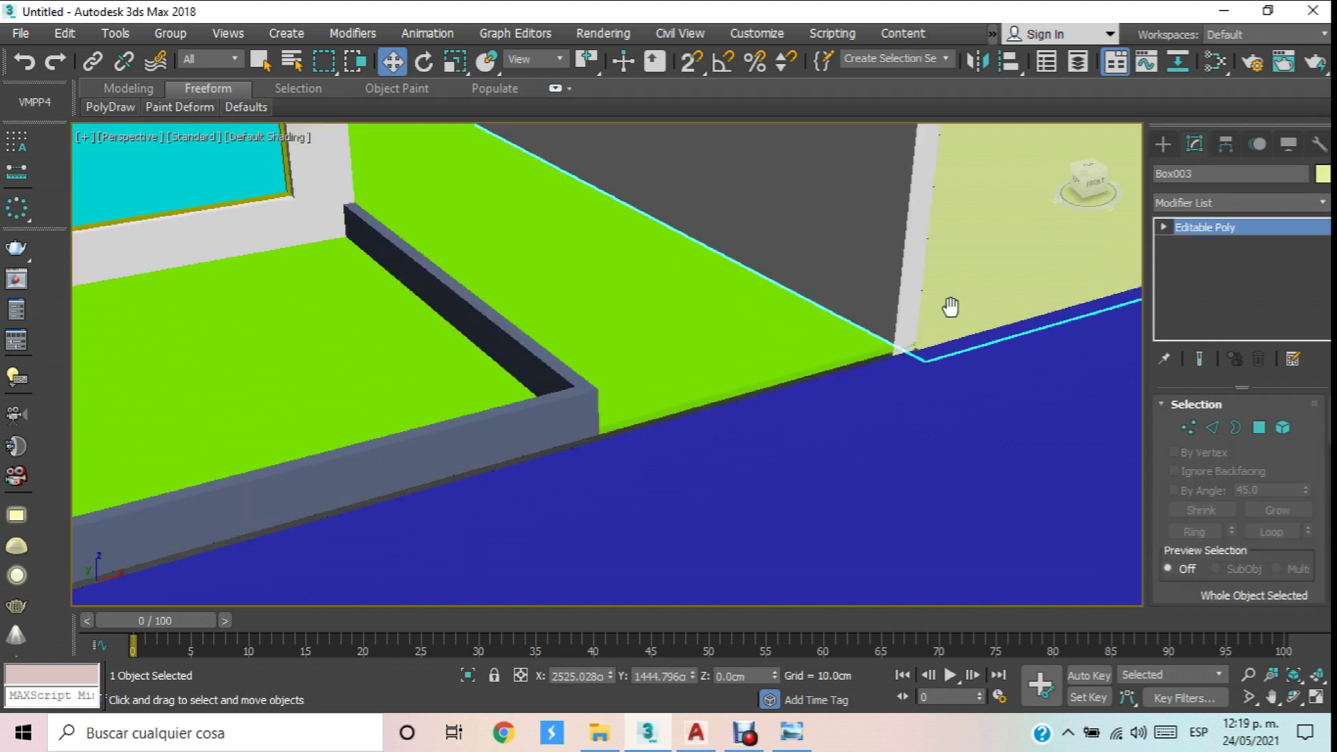
# Using pivot point centres, move the blue street box along Y to about -119 cm and the east plot box to about 1454 cm, then deselect.
pyautogui.click(862, 362)
pyautogui.scroll(3, 866, 348)
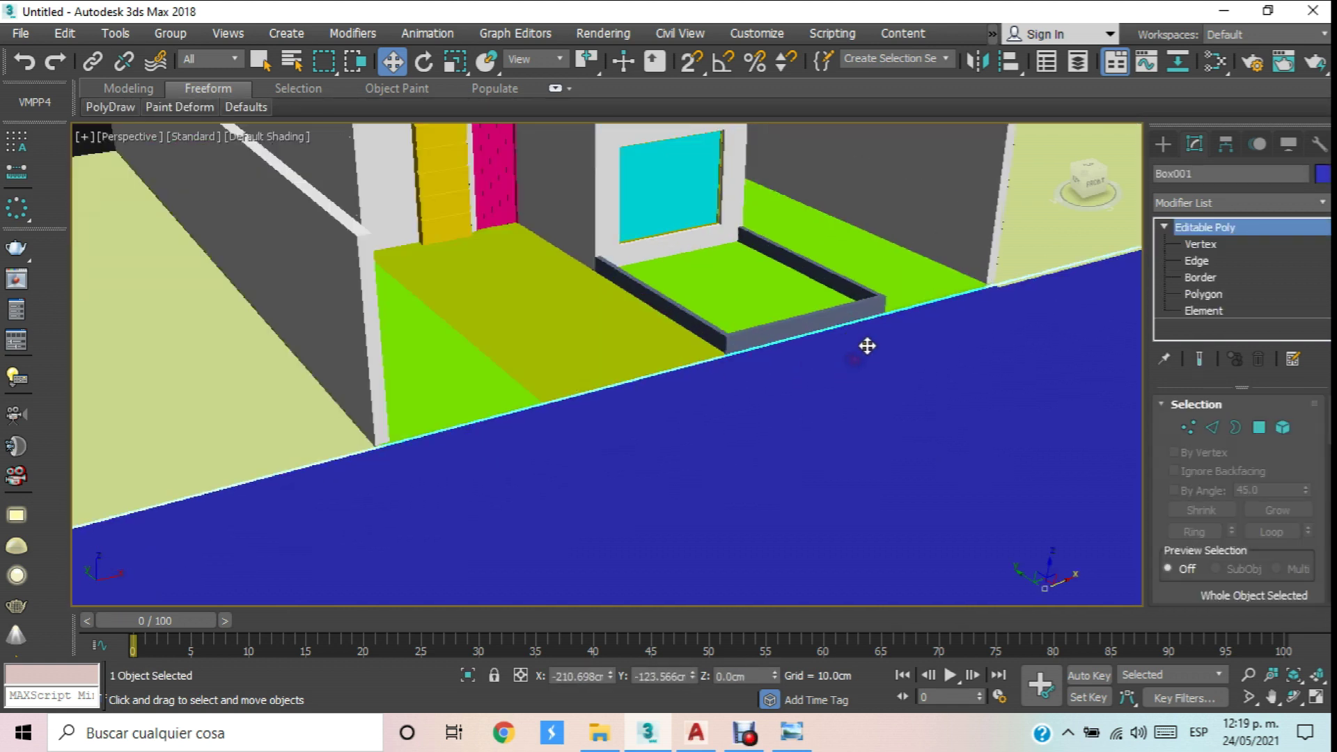
pyautogui.scroll(3, 981, 520)
pyautogui.press('t')
pyautogui.moveTo(587, 61); pyautogui.dragTo(588, 150)
pyautogui.scroll(-2, 508, 292)
pyautogui.moveTo(584, 64); pyautogui.dragTo(590, 151)
pyautogui.moveTo(607, 415); pyautogui.dragTo(607, 278, button='middle')
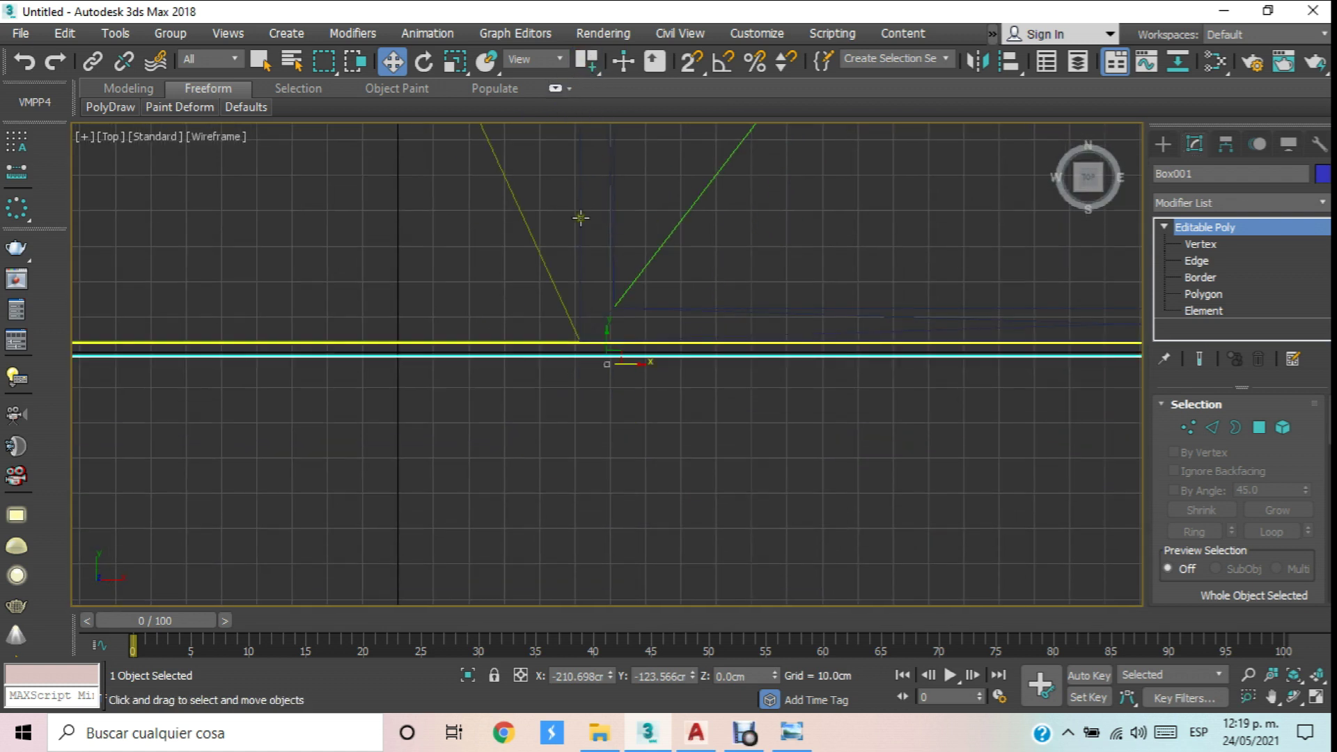
pyautogui.moveTo(609, 344)
pyautogui.mouseDown()
pyautogui.moveTo(612, 299)
pyautogui.moveTo(614, 337)
pyautogui.mouseUp()
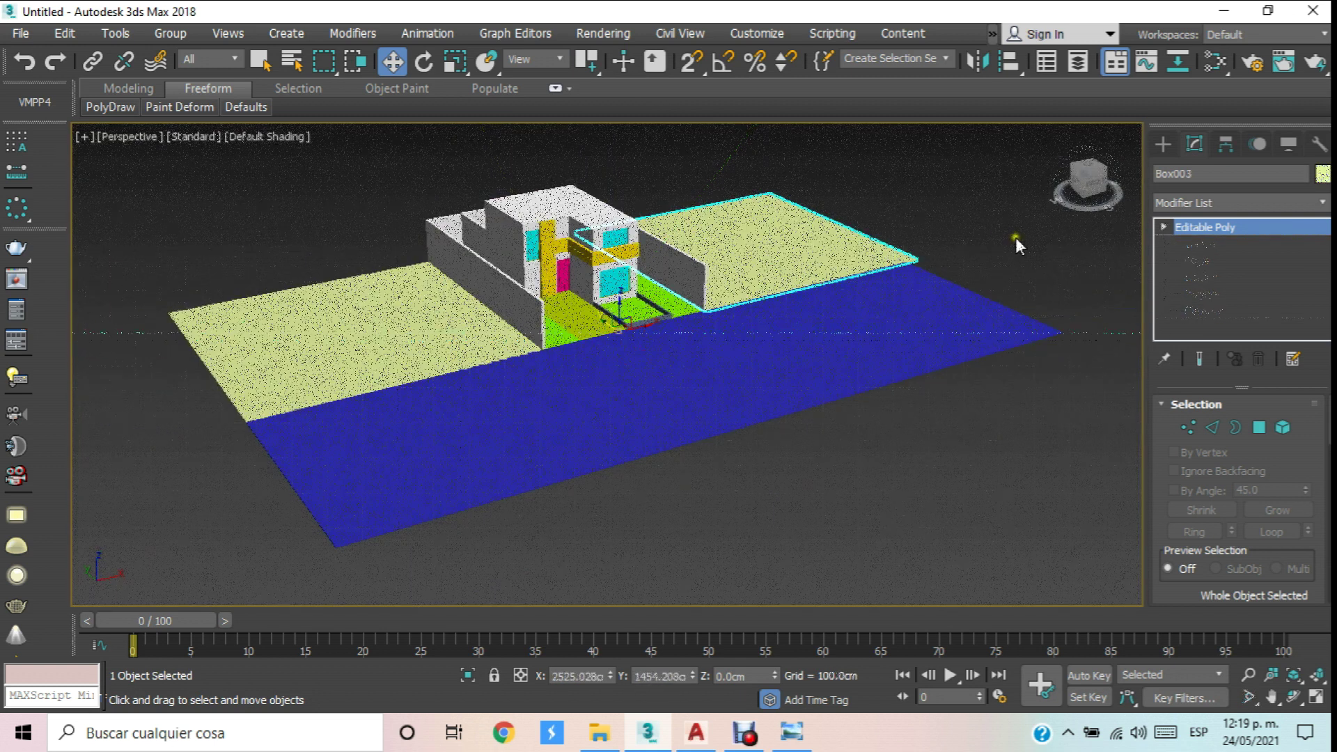
pyautogui.click(985, 252)
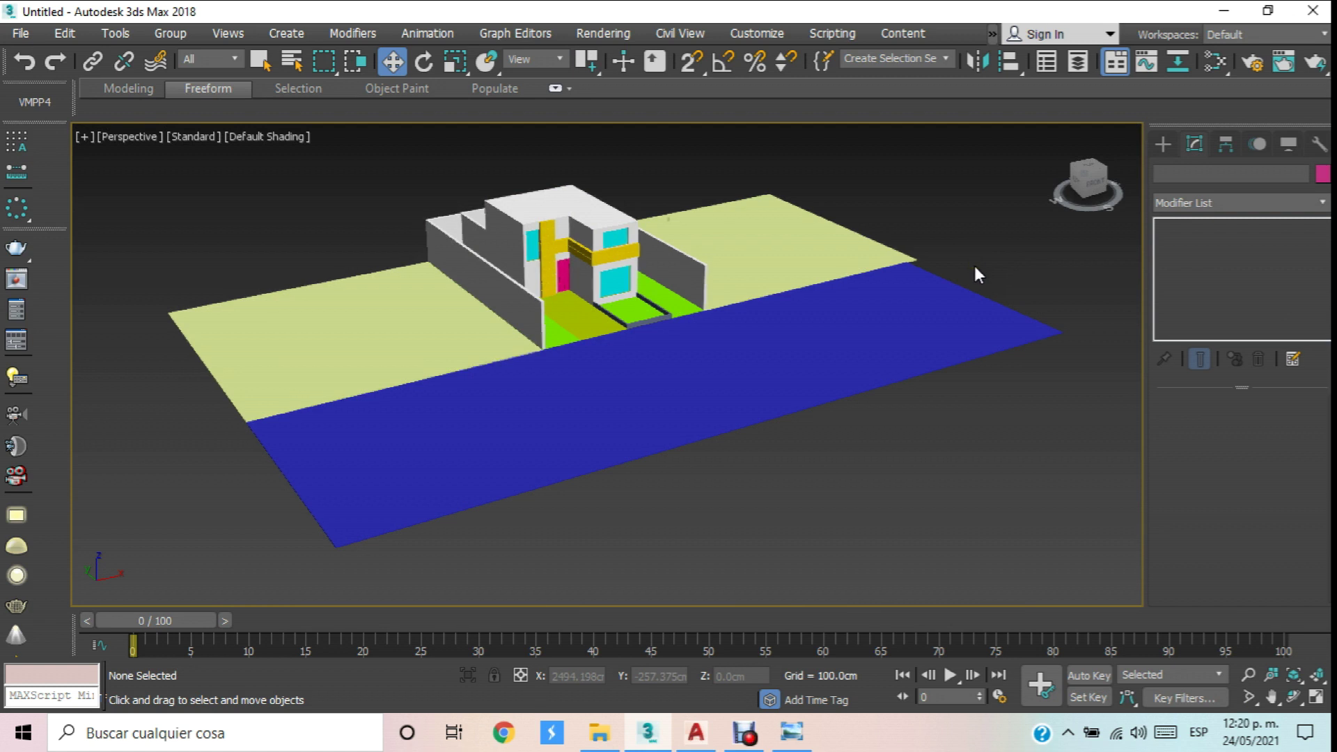
# Show edged faces in the Perspective view with the blue street box selected.
pyautogui.click(273, 137)
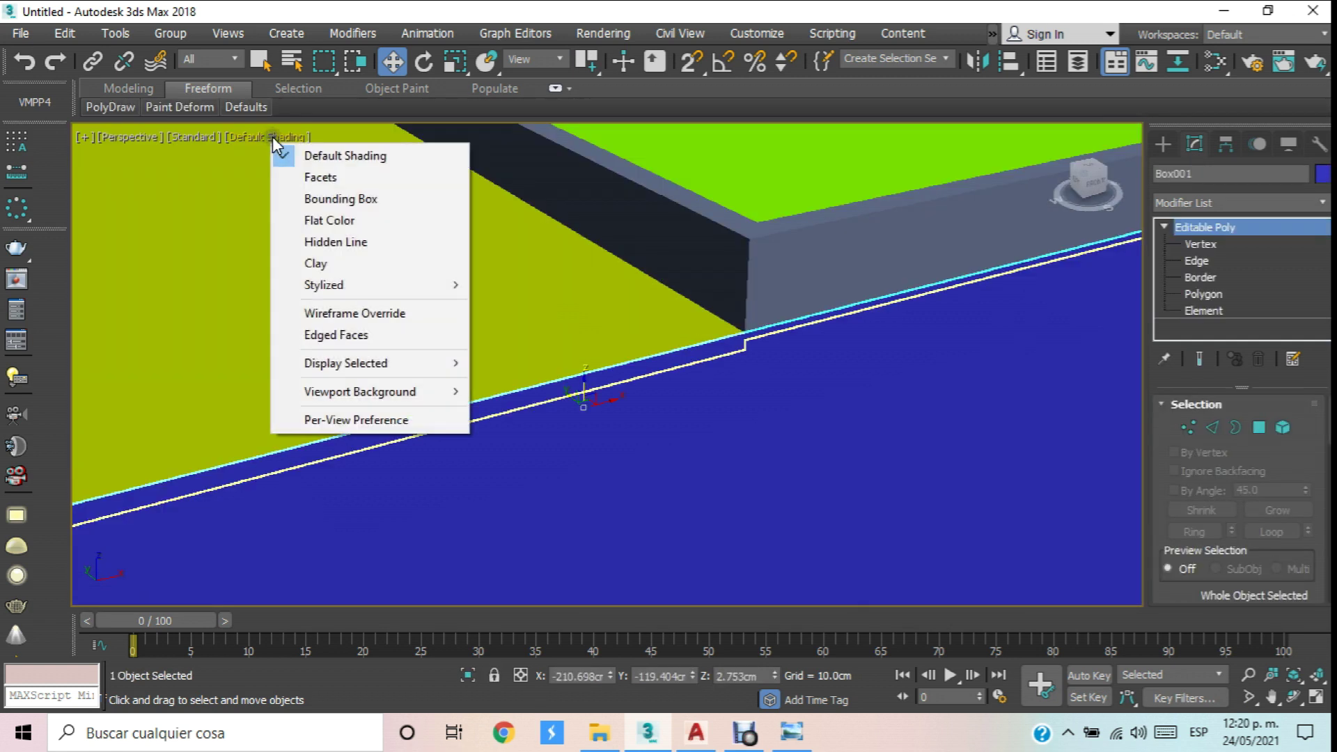
pyautogui.click(362, 335)
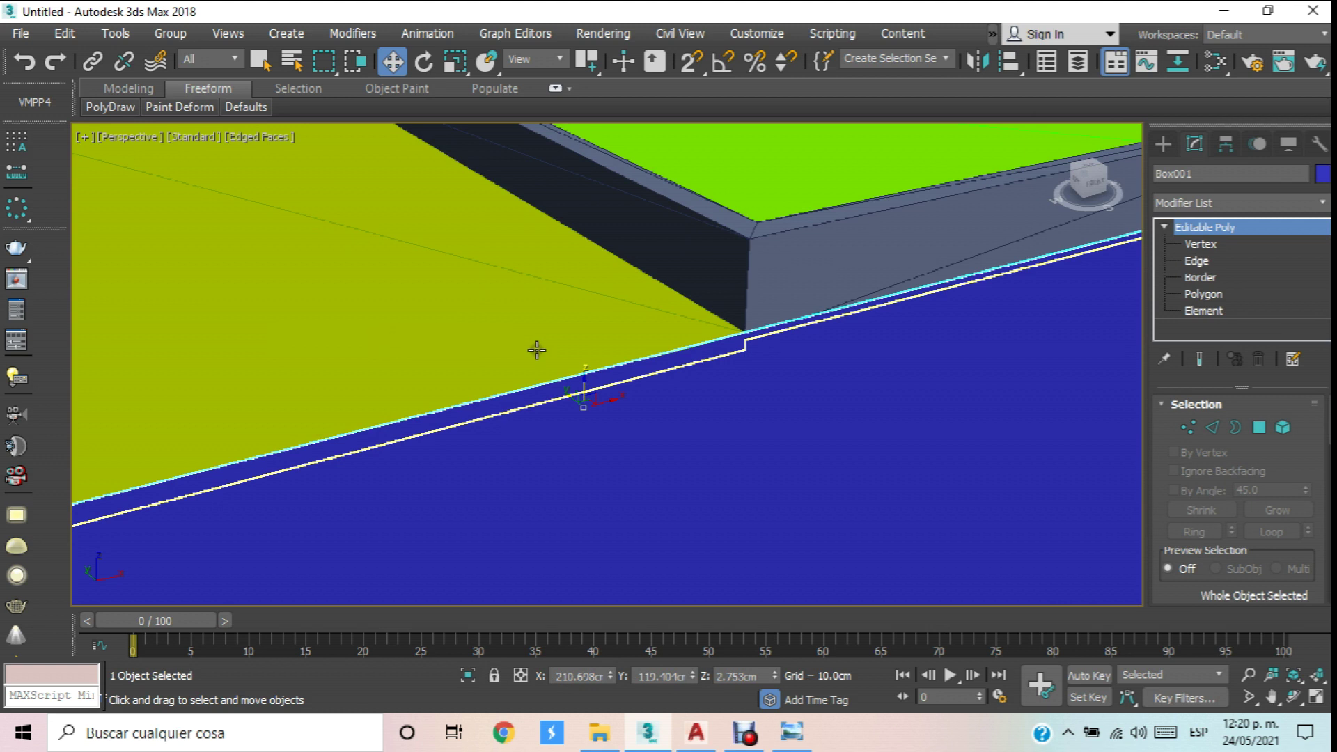
pyautogui.click(670, 371)
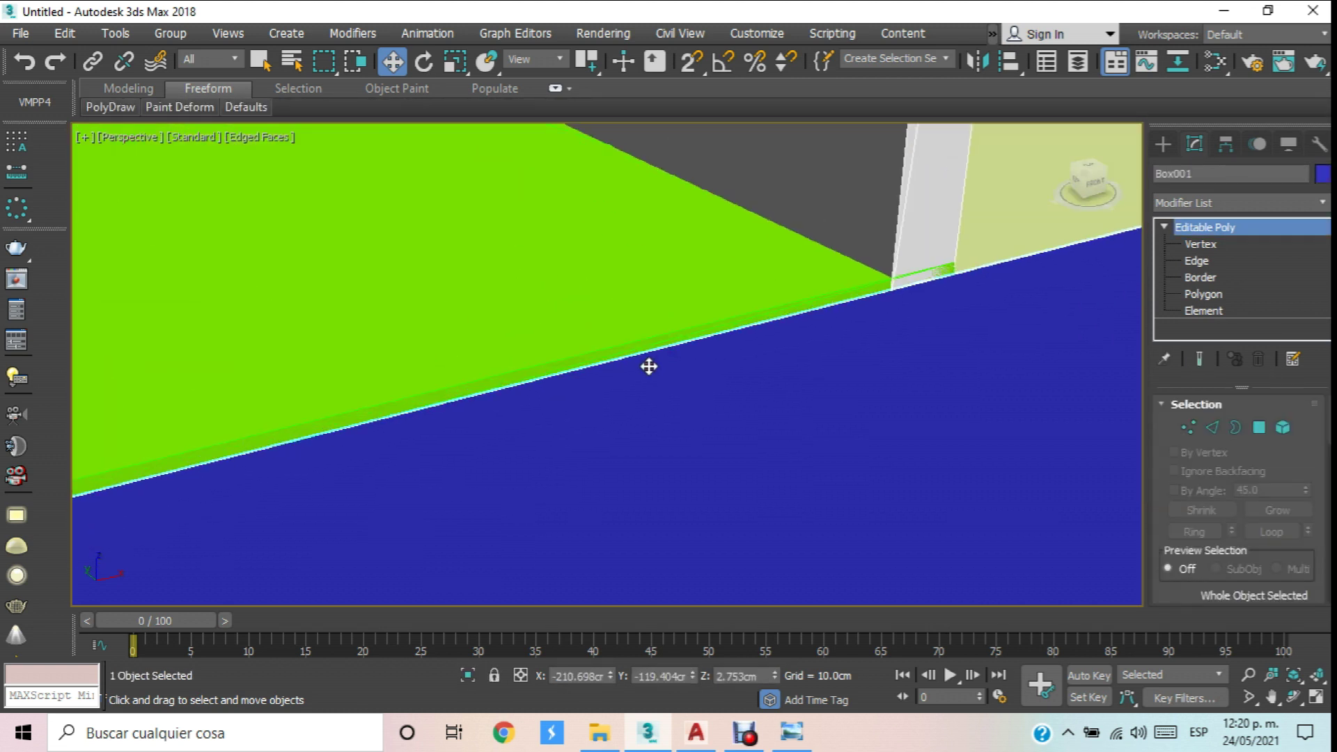
# Select the Duplex Prueba house group and ungroup it.
pyautogui.scroll(-5, 652, 359)
pyautogui.scroll(4, 286, 391)
pyautogui.click(287, 395)
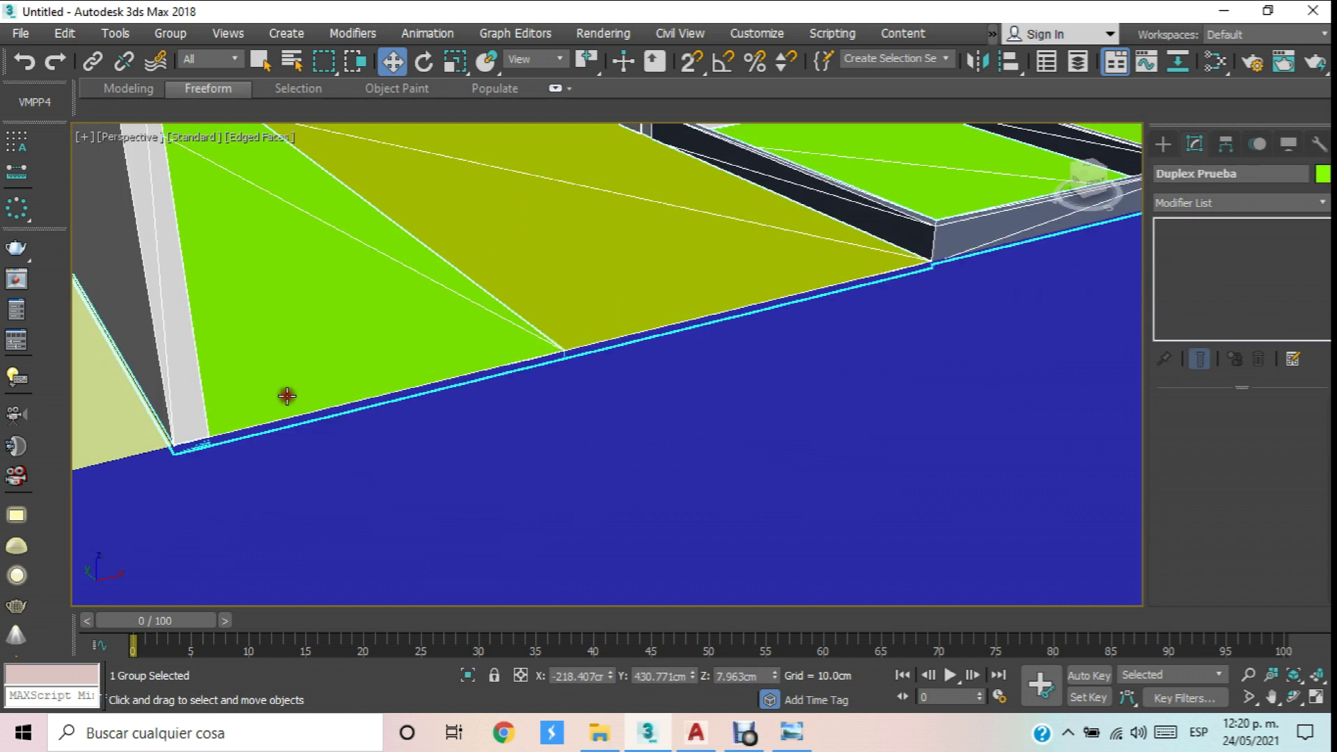
pyautogui.scroll(3, 479, 367)
pyautogui.scroll(-6, 770, 322)
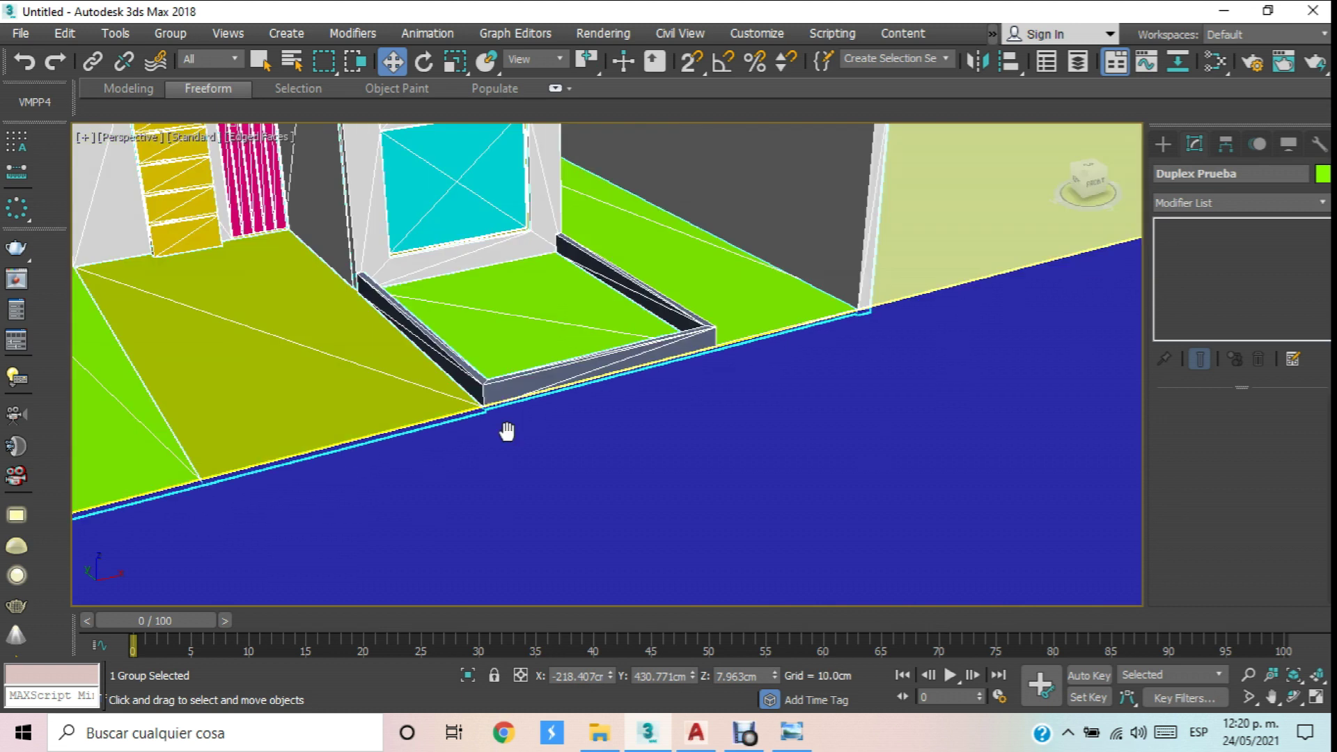
pyautogui.scroll(-6, 296, 320)
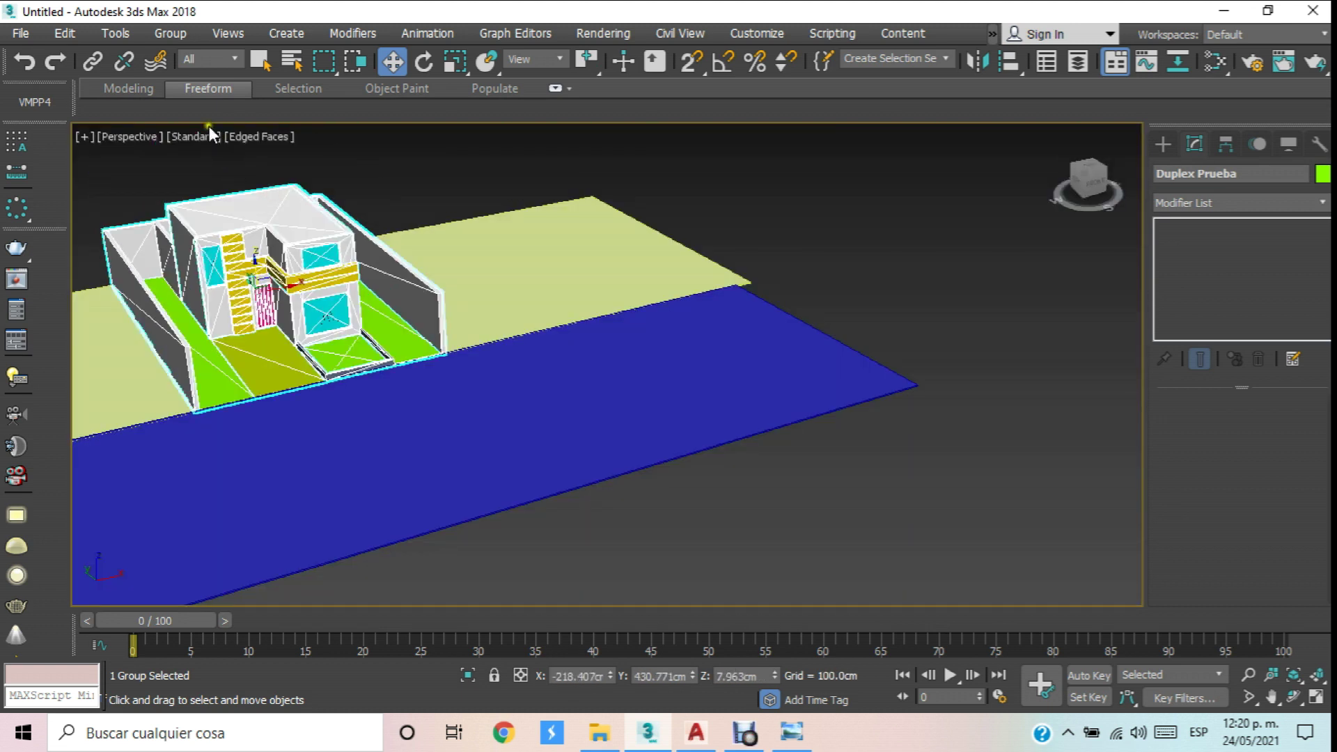
pyautogui.click(177, 33)
pyautogui.click(194, 95)
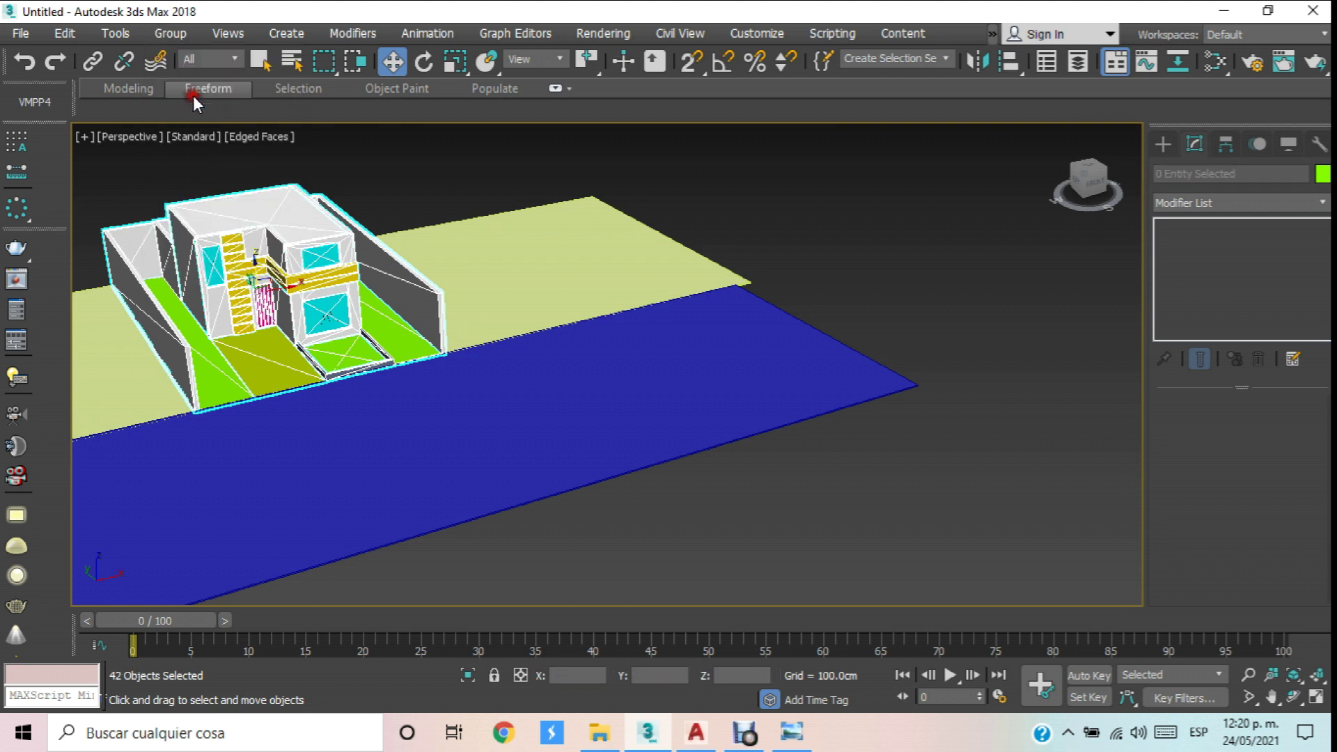
# Inspect the ungrouped lawn strips and driveway where the house front meets the street, selecting pieces individually and finally deselecting.
pyautogui.scroll(5, 221, 387)
pyautogui.click(524, 352)
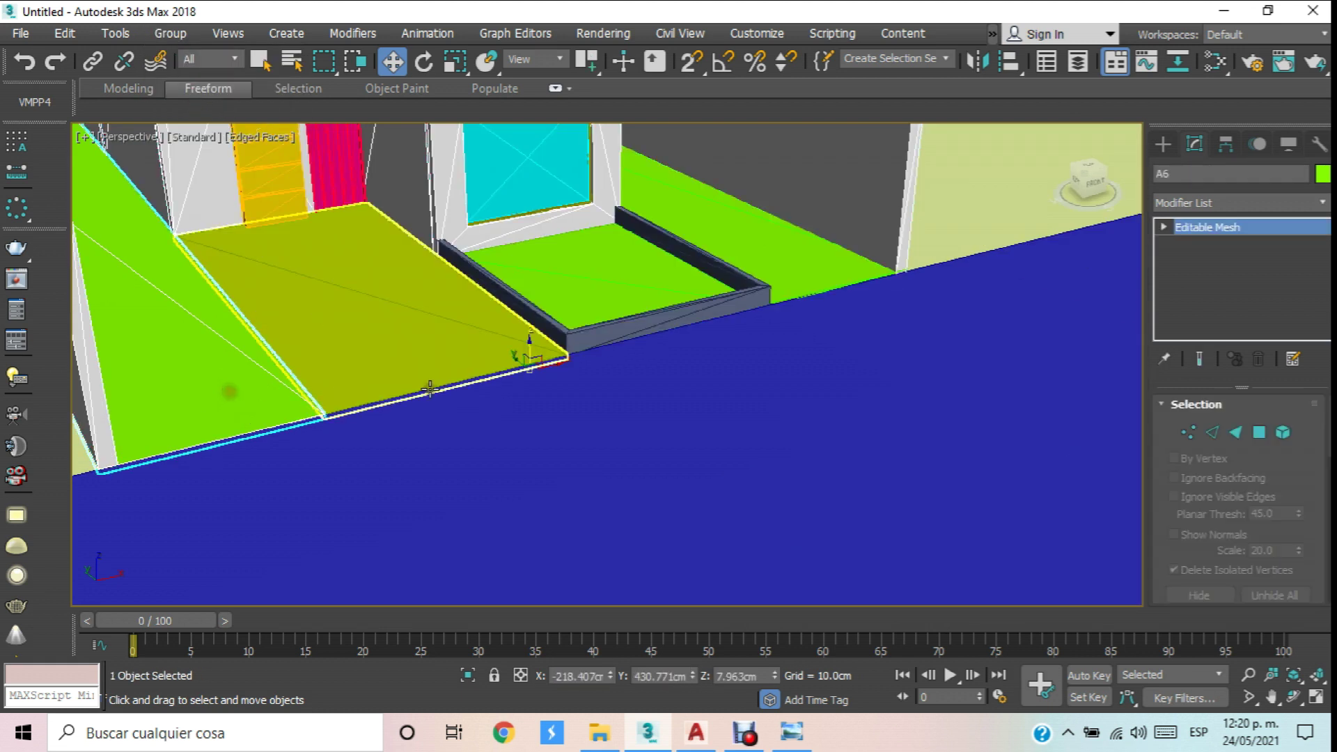
pyautogui.keyDown('ctrl'); pyautogui.click(835, 273); pyautogui.keyUp('ctrl')
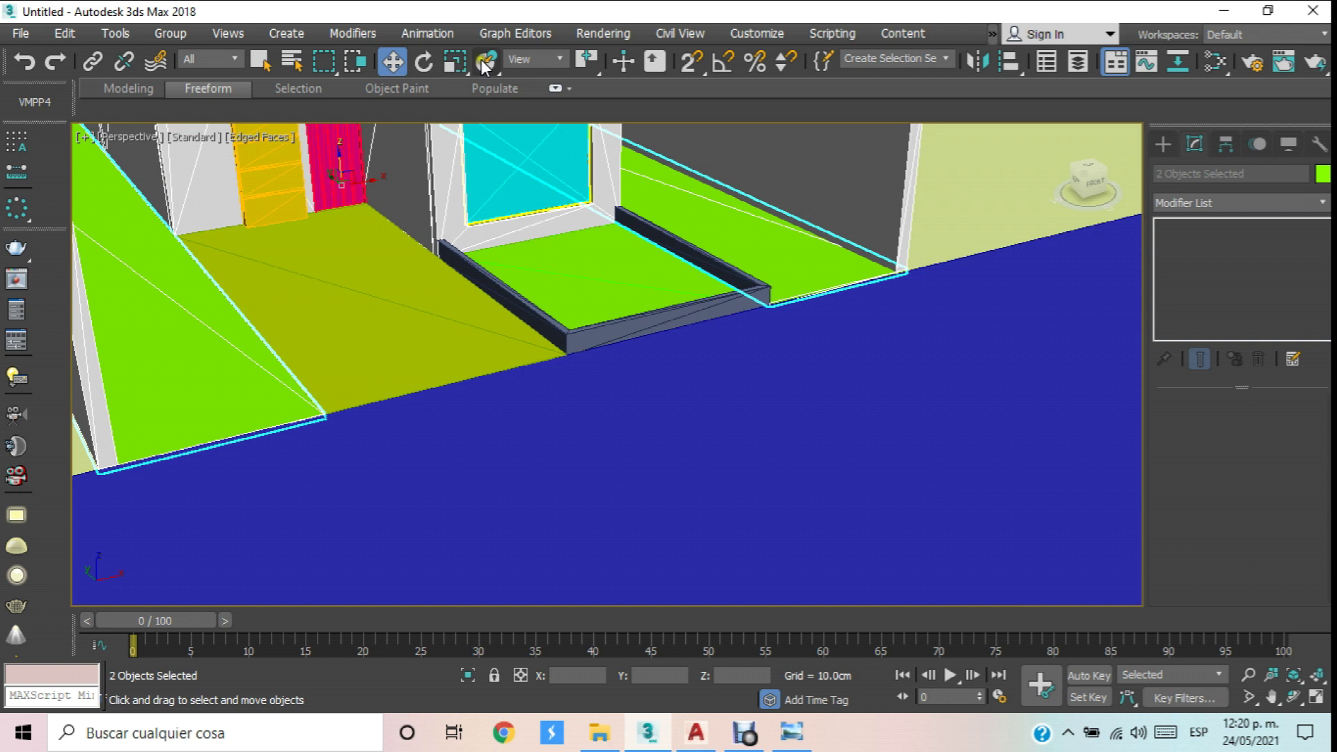
pyautogui.moveTo(590, 57); pyautogui.dragTo(582, 161)
pyautogui.scroll(5, 751, 271)
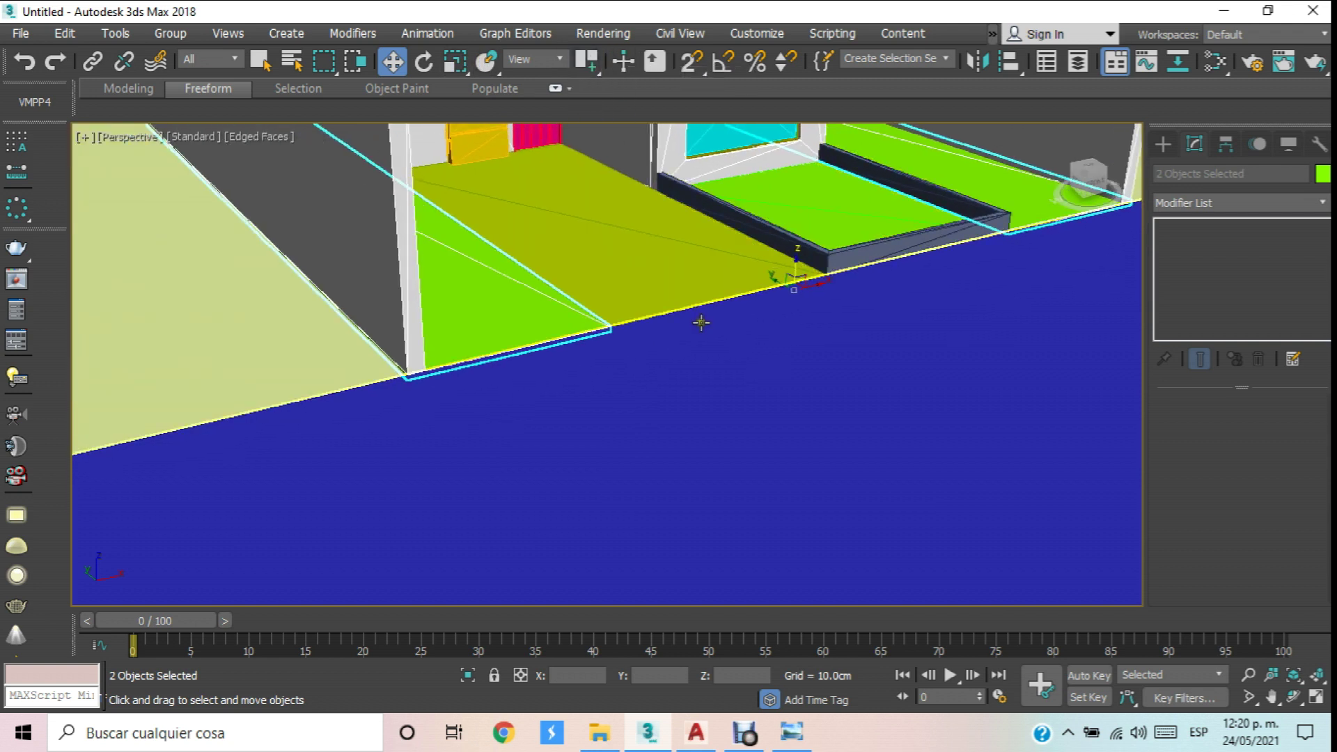
pyautogui.keyDown('alt'); pyautogui.moveTo(828, 267); pyautogui.dragTo(313, 417, button='middle'); pyautogui.keyUp('alt')
pyautogui.click(716, 290)
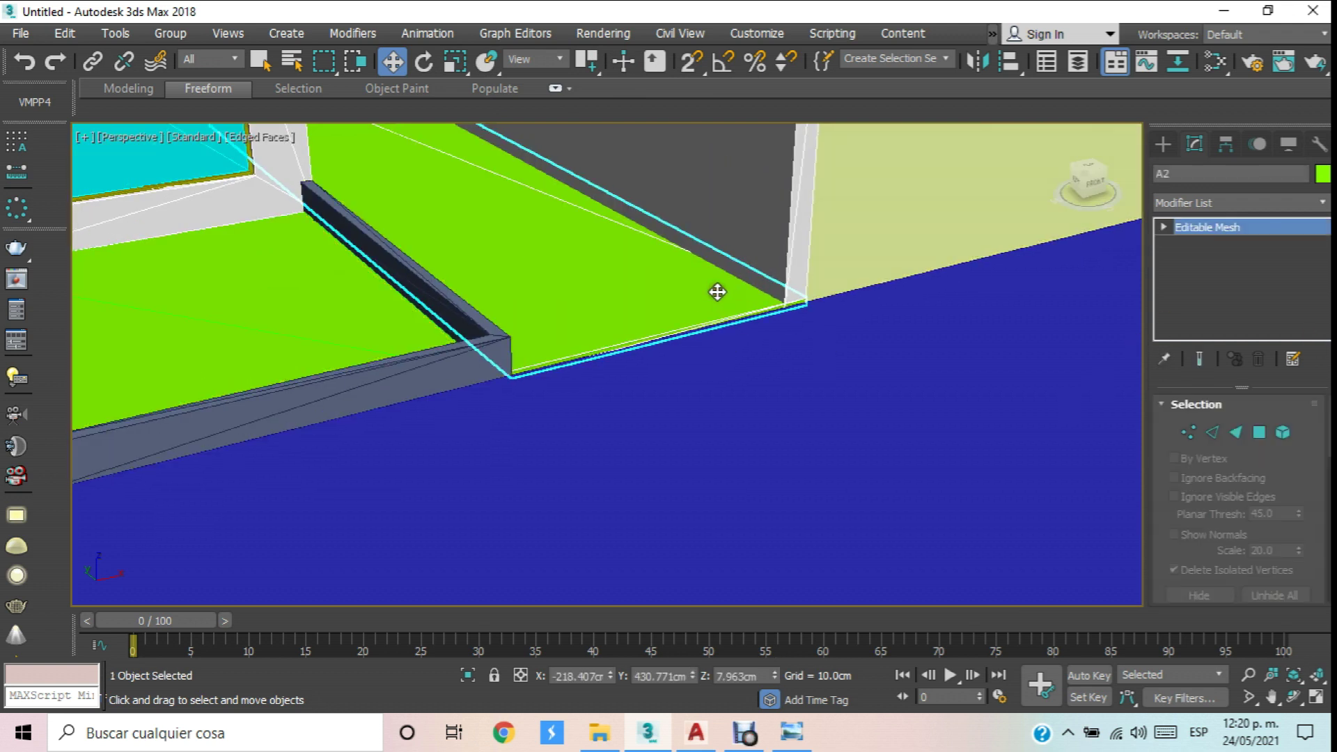
pyautogui.scroll(3, 717, 292)
pyautogui.moveTo(587, 62); pyautogui.dragTo(593, 115)
pyautogui.scroll(-5, 581, 349)
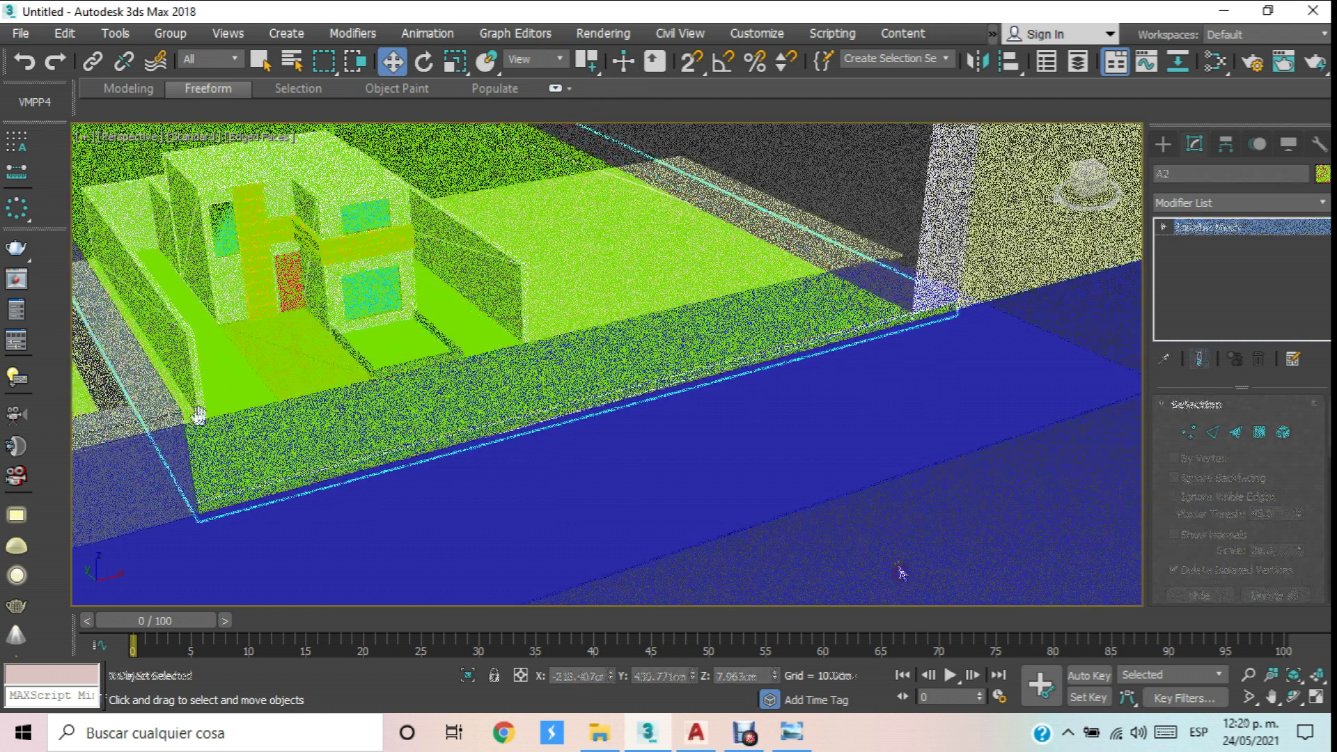
pyautogui.scroll(-3, 652, 438)
pyautogui.keyDown('alt'); pyautogui.moveTo(644, 454); pyautogui.dragTo(445, 351, button='middle'); pyautogui.keyUp('alt')
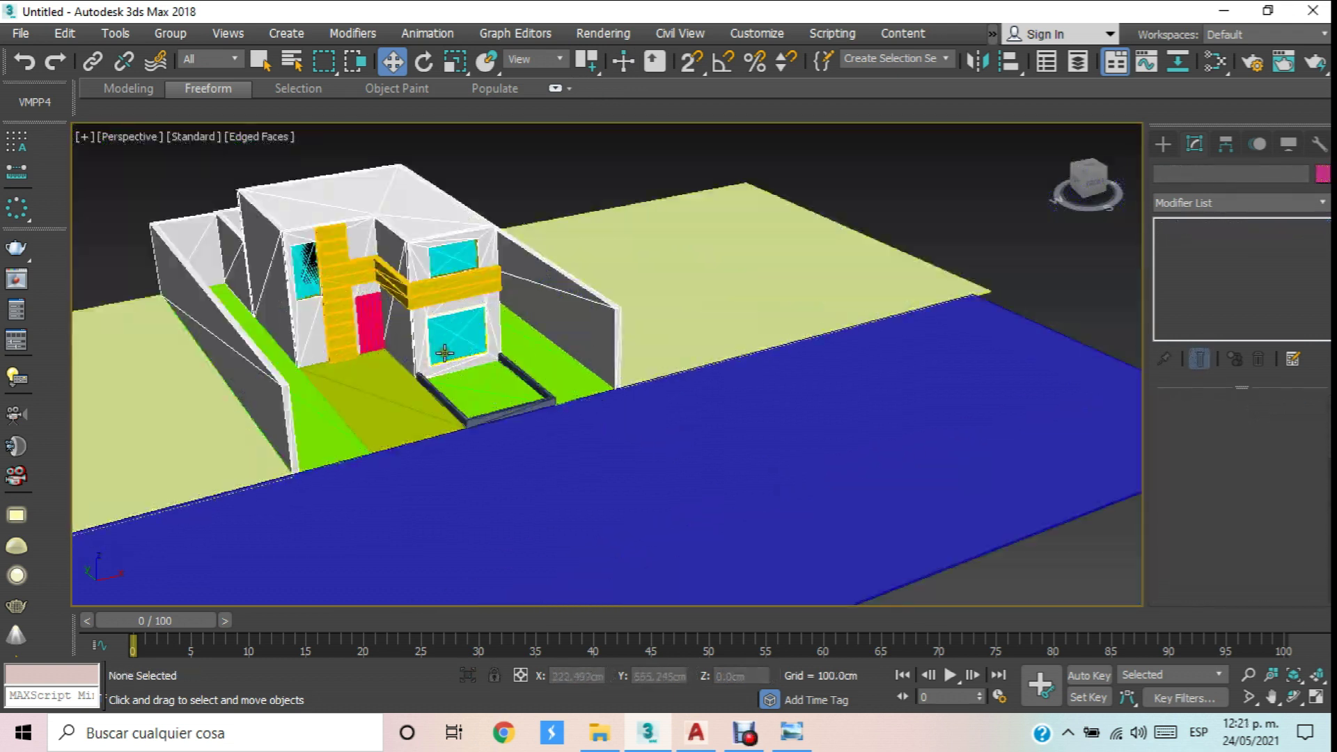
# Turn off edged faces in the Perspective view and inspect the house front in default shading.
pyautogui.click(257, 136)
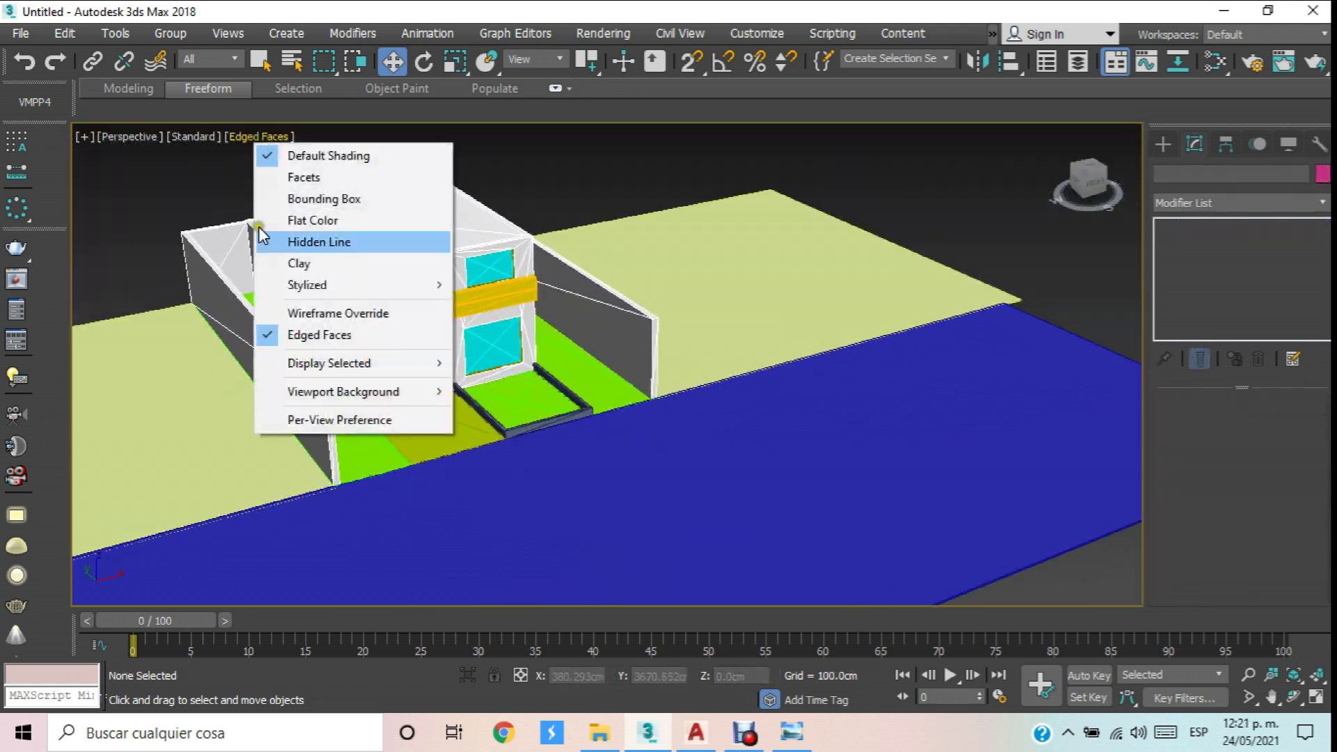
pyautogui.click(294, 344)
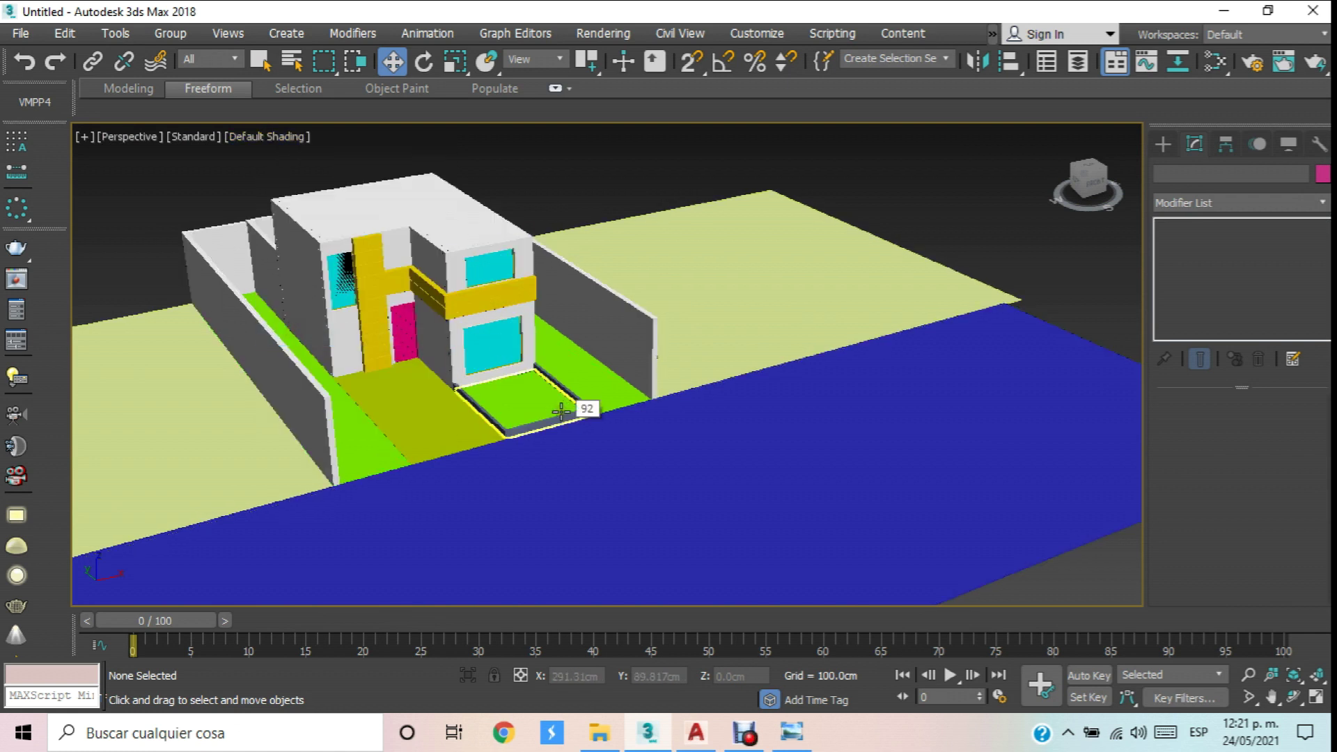
pyautogui.scroll(5, 561, 412)
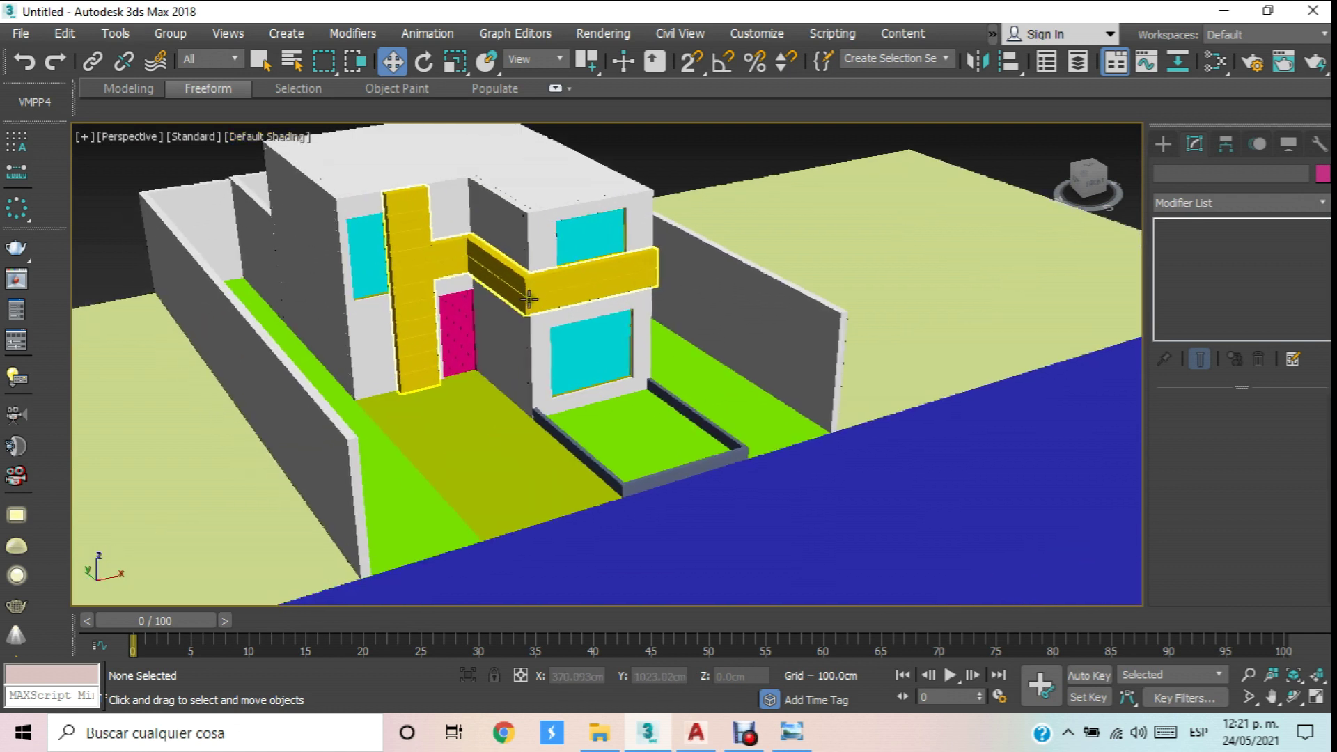
pyautogui.scroll(-5, 529, 300)
pyautogui.scroll(3, 508, 417)
pyautogui.moveTo(589, 373); pyautogui.dragTo(830, 415, button='middle')
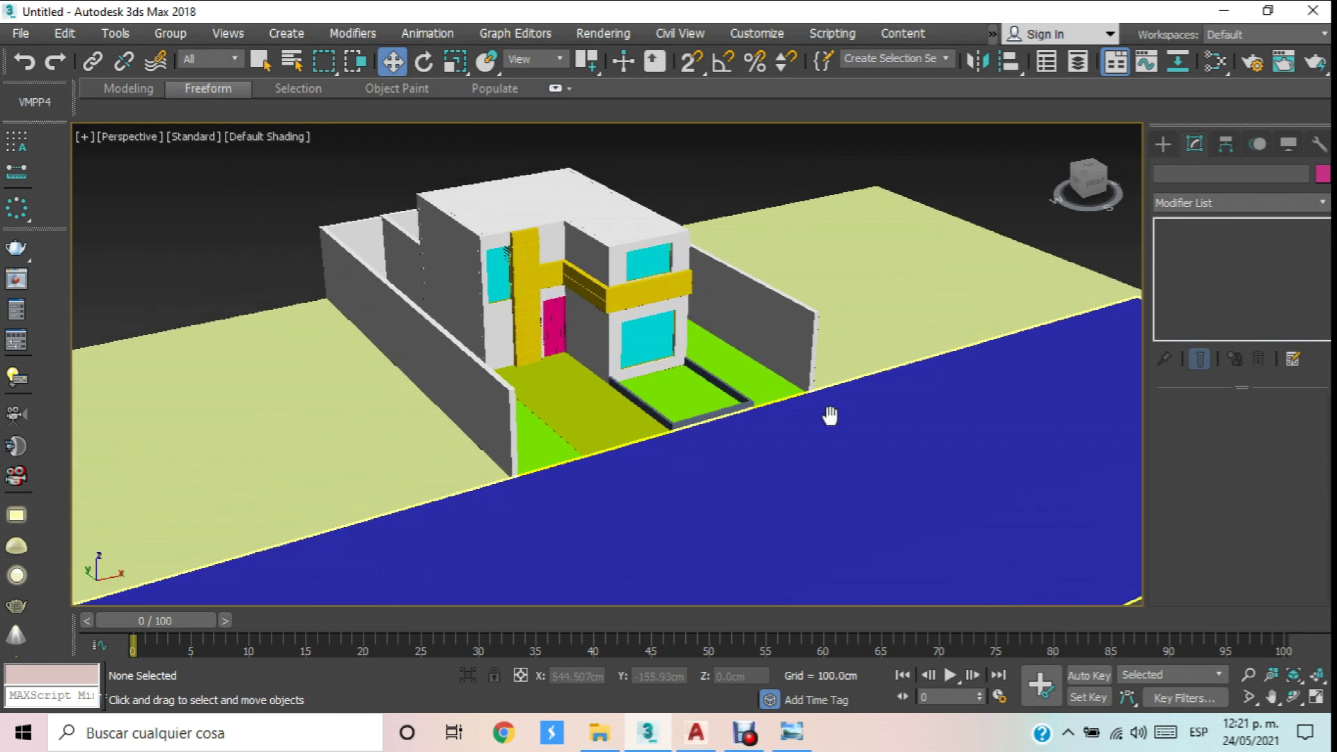
pyautogui.scroll(5, 830, 416)
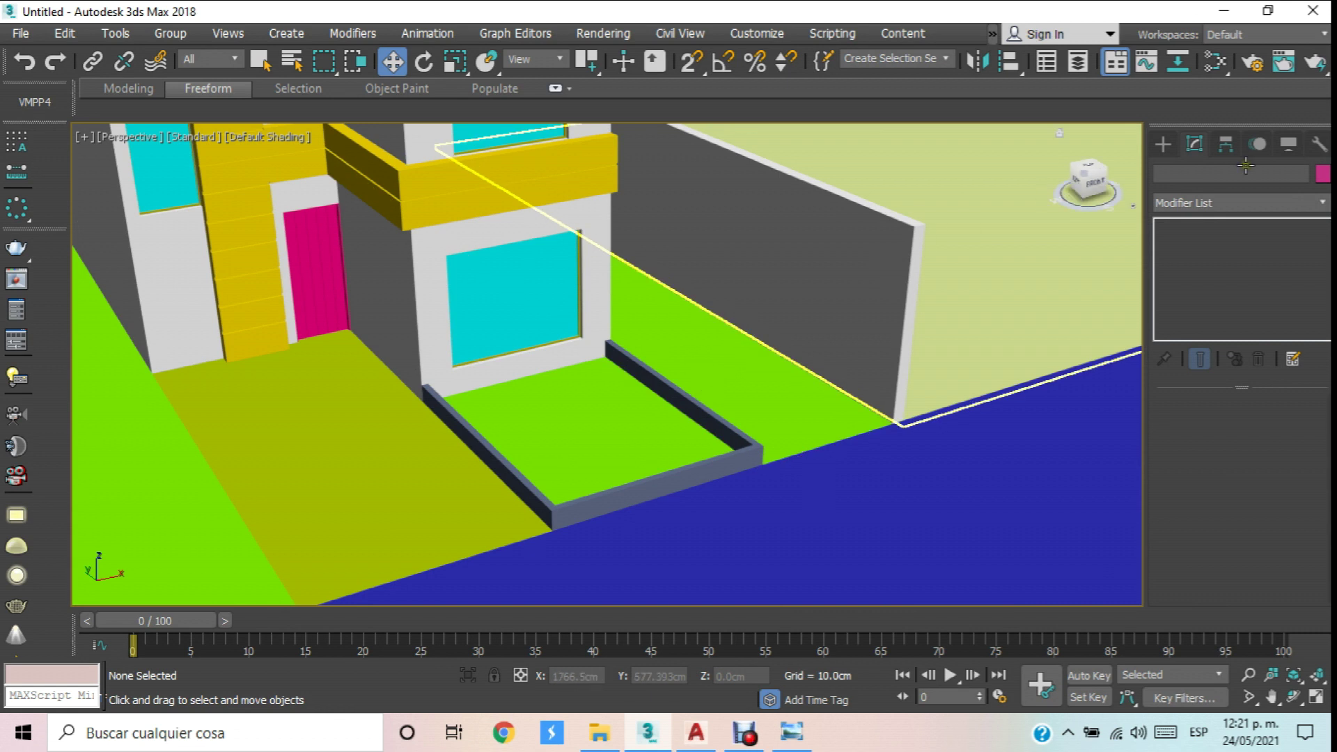
# Open the Slate Material Editor, maximize its window and minimize it again.
pyautogui.click(1215, 66)
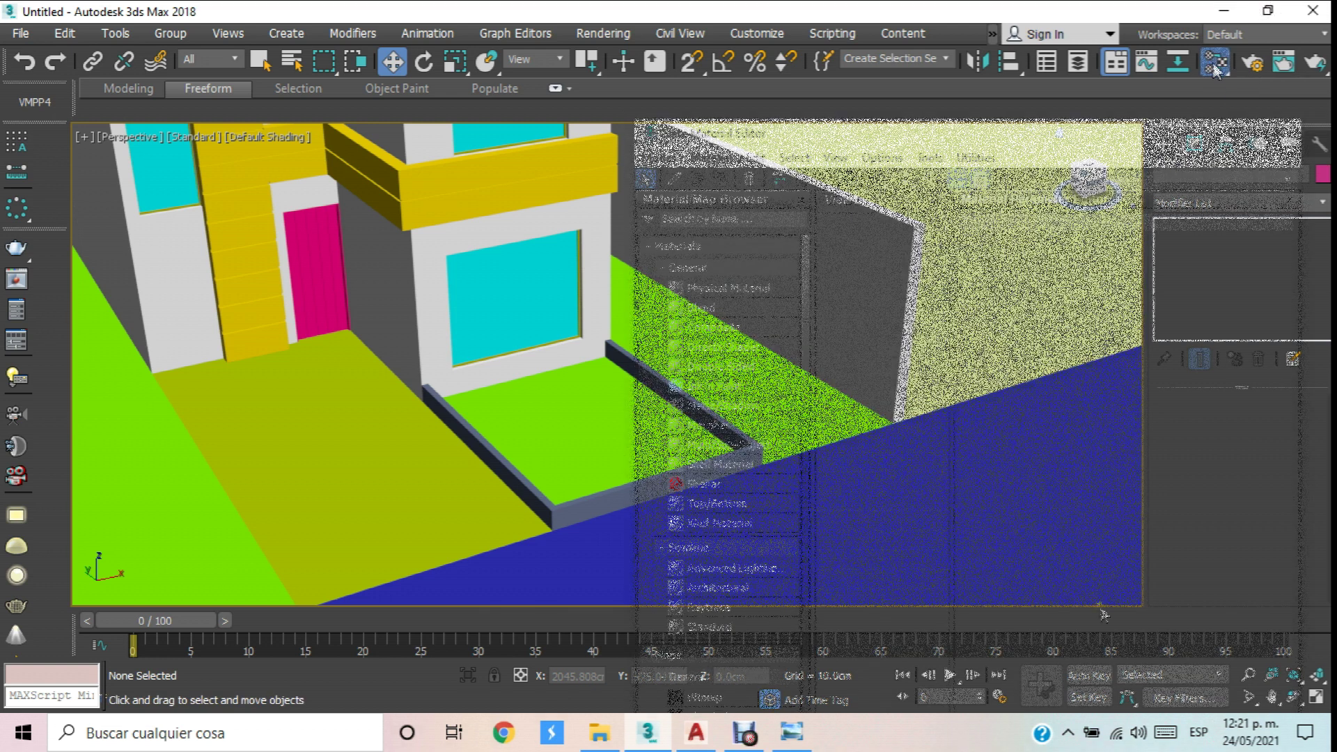
pyautogui.click(1237, 133)
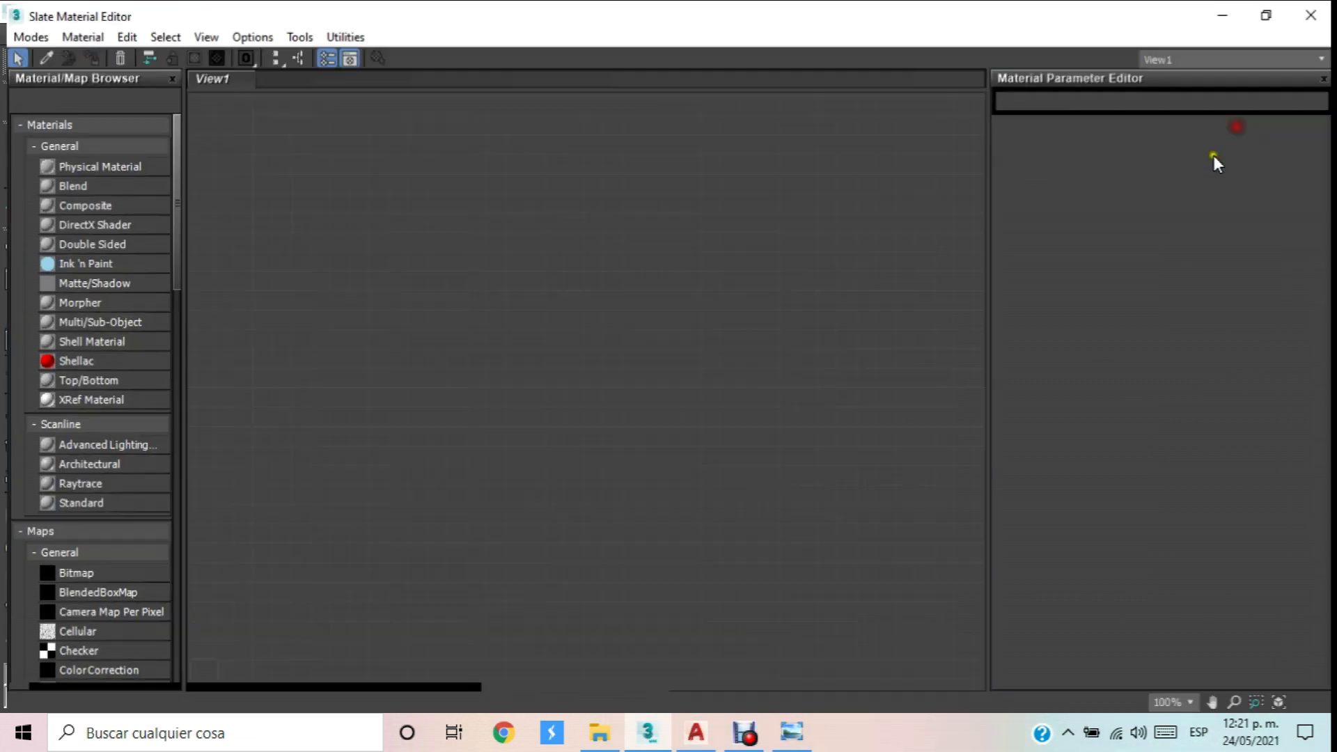
pyautogui.click(1221, 11)
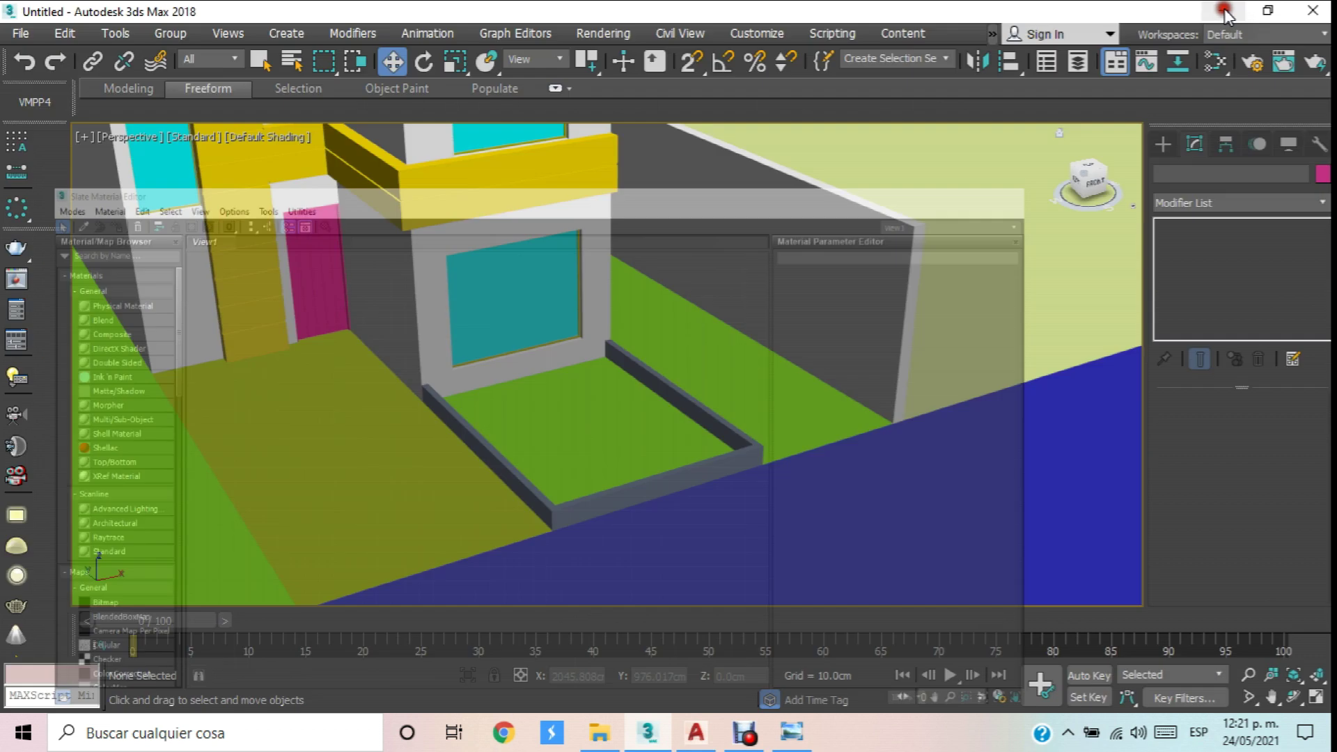
# Set the production renderer to V-Ray Adv 3.60.03 in Render Setup and close the dialog.
pyautogui.click(1253, 63)
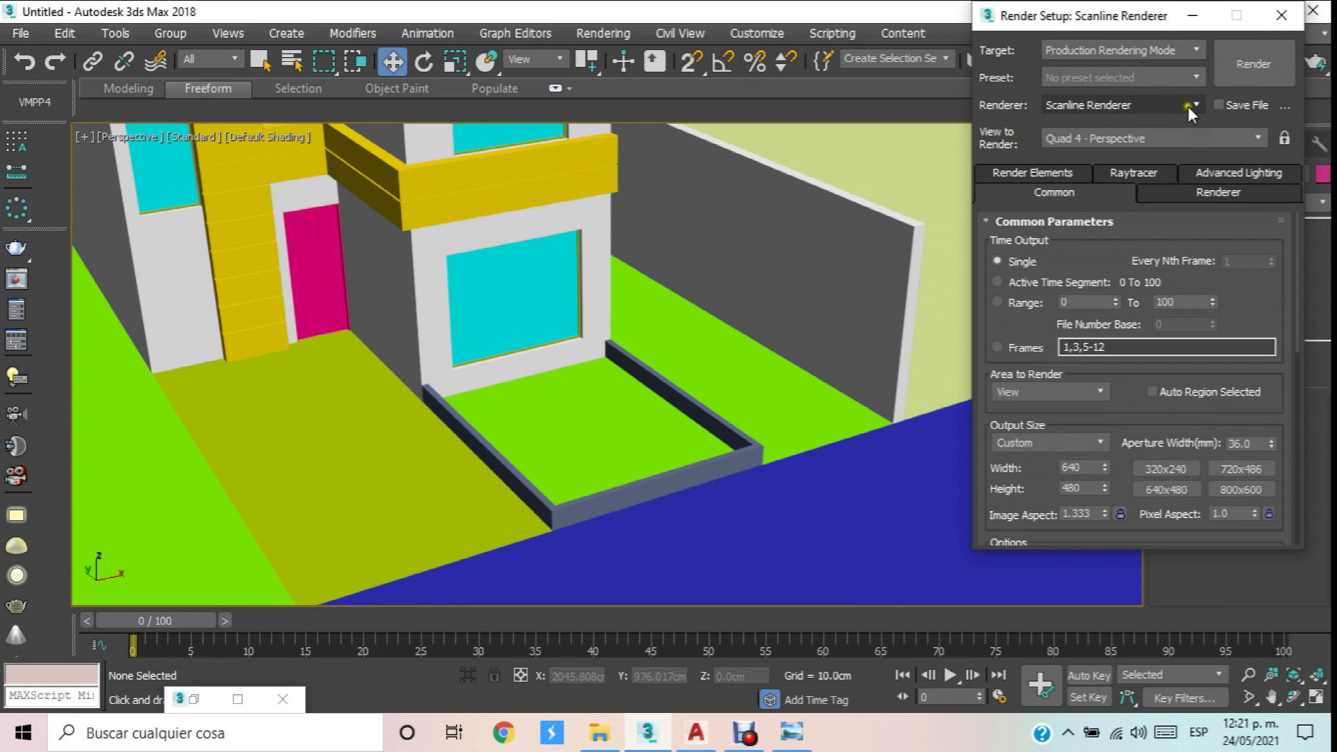
pyautogui.click(1189, 105)
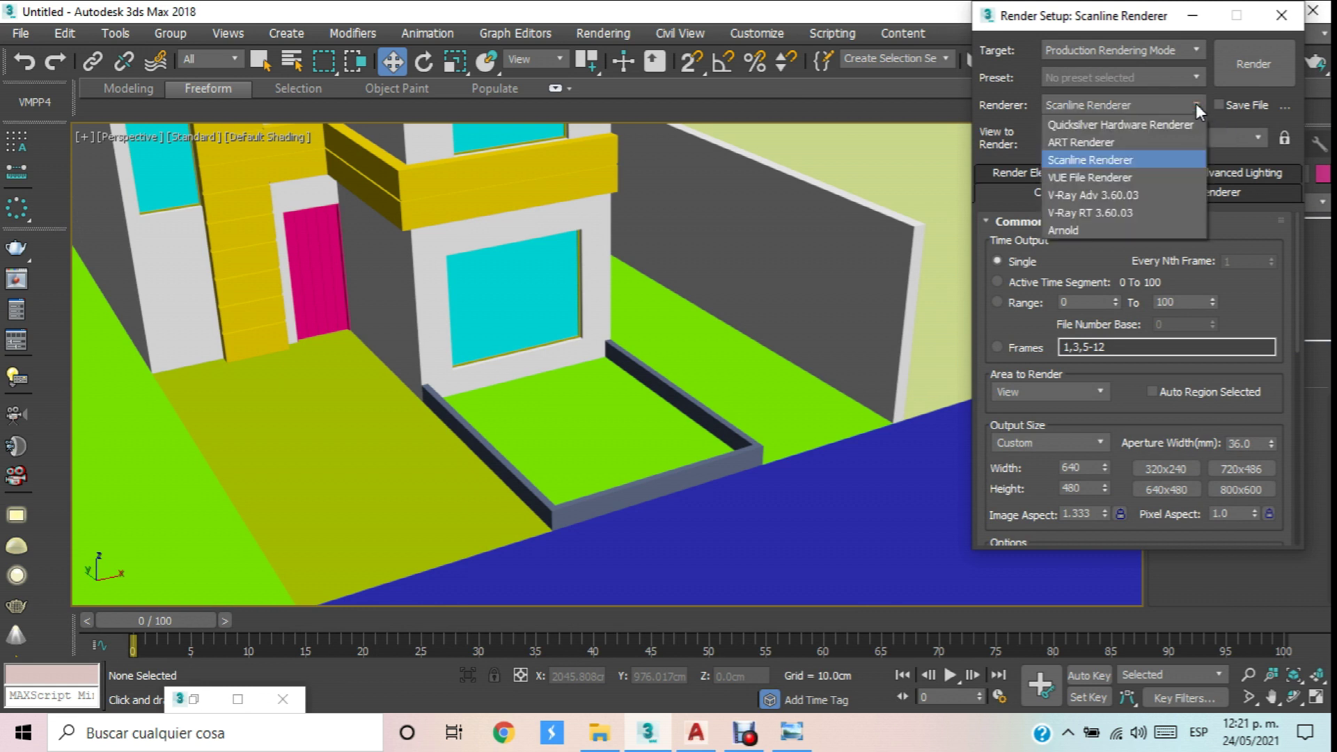
pyautogui.click(1089, 194)
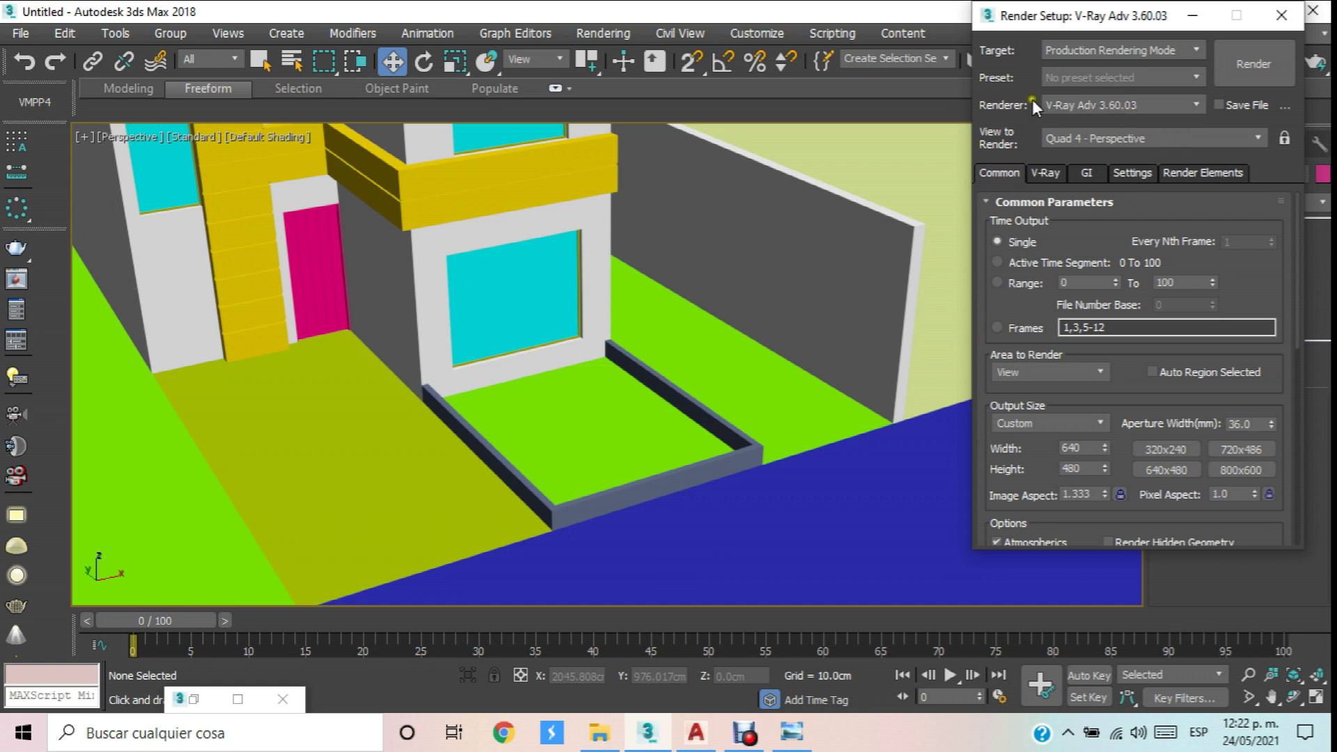
pyautogui.click(1288, 19)
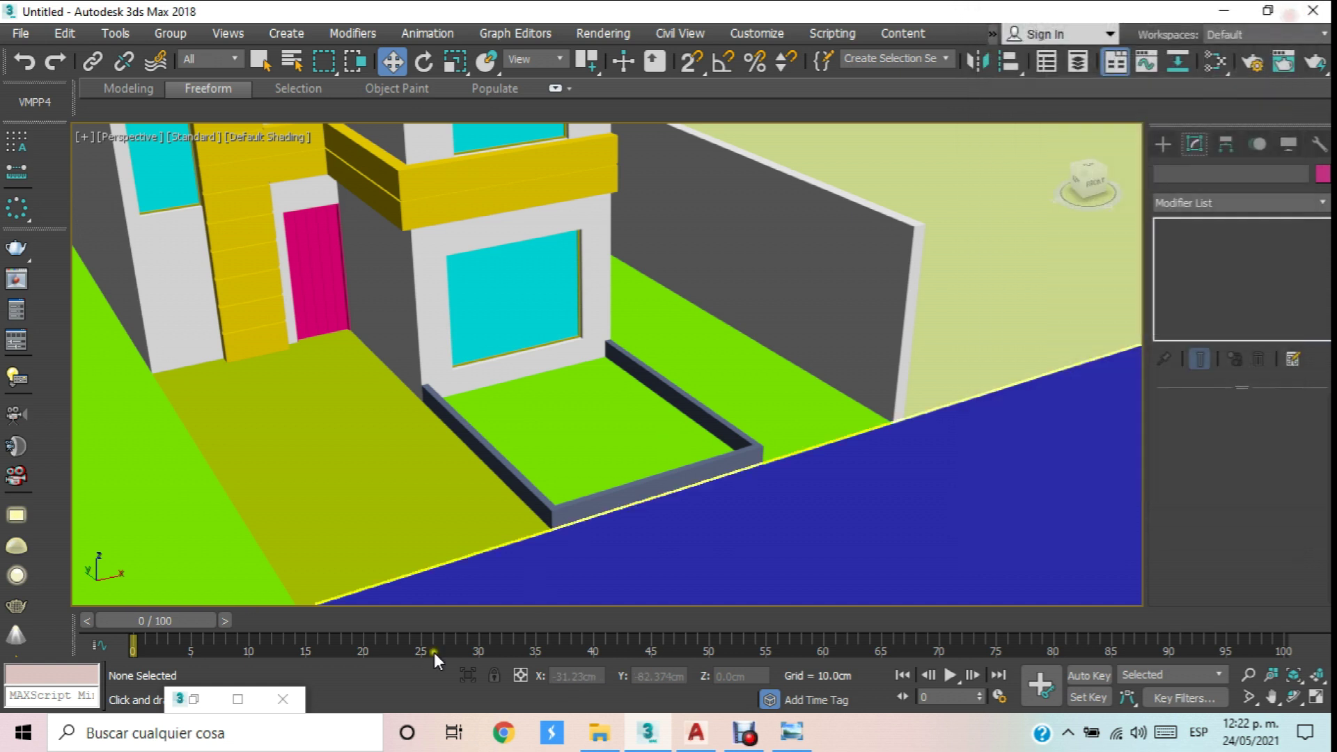
# Restore the Slate Material Editor and add a VRayMtl material node to View1.
pyautogui.click(200, 699)
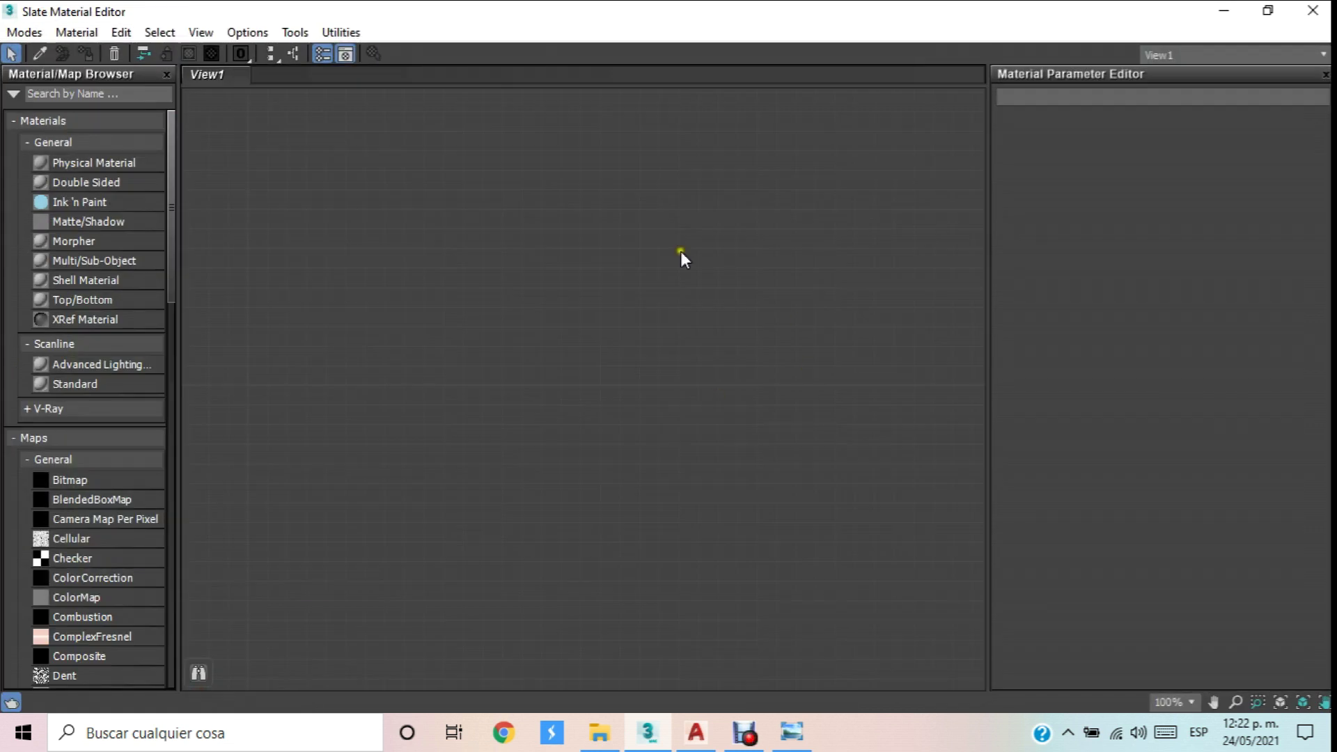
pyautogui.rightClick(330, 213)
pyautogui.moveTo(412, 219)
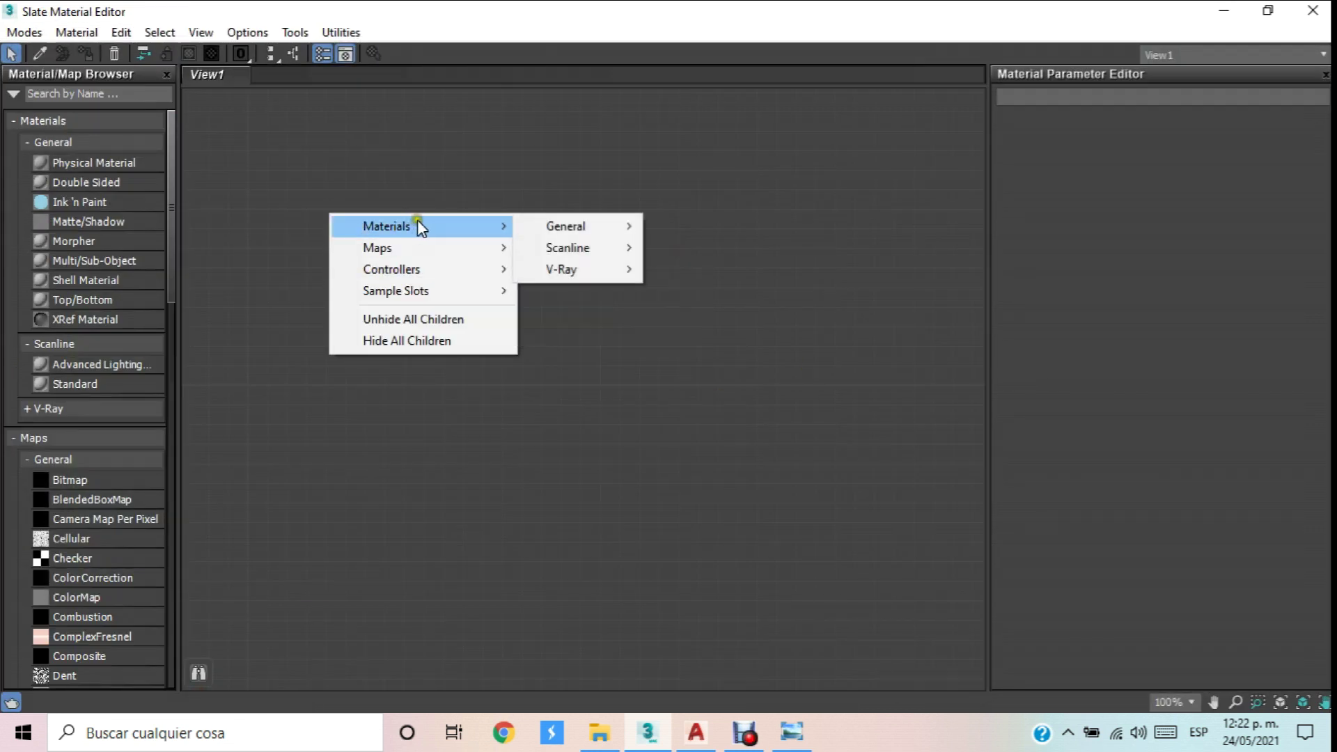
pyautogui.moveTo(586, 270)
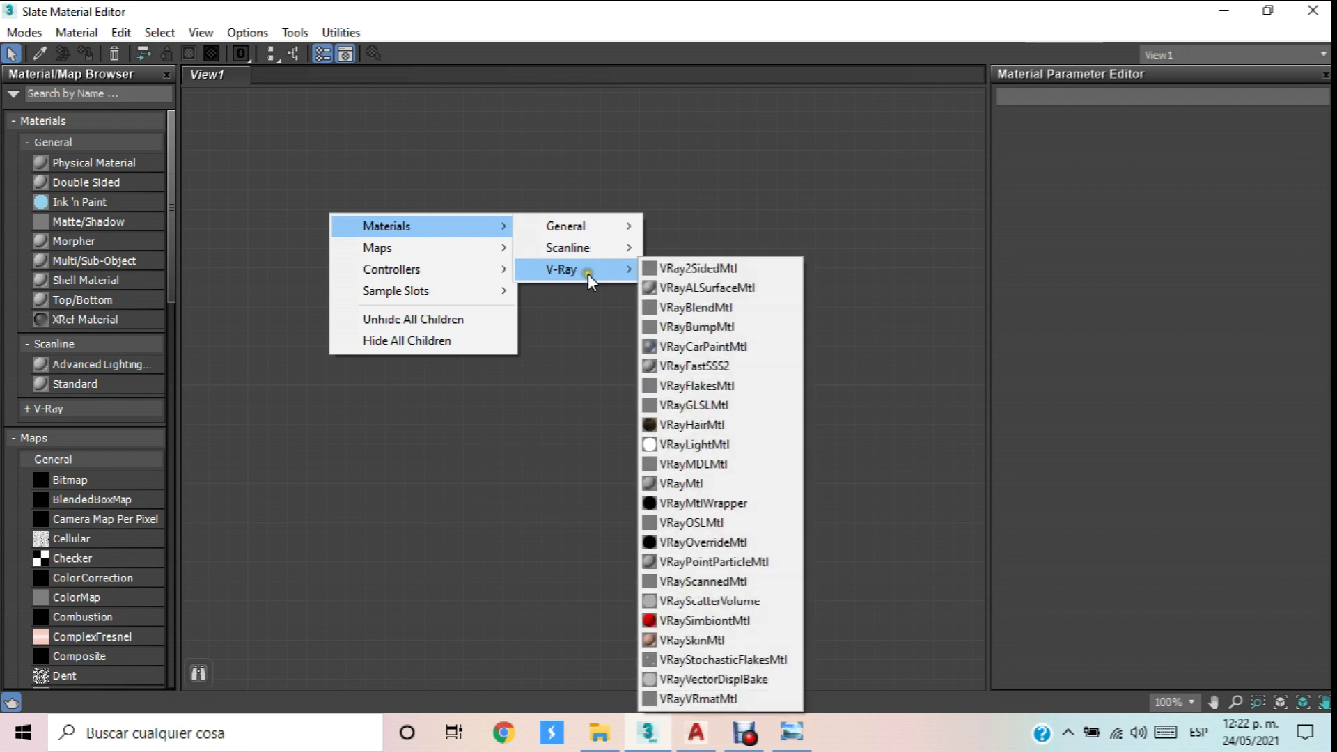
pyautogui.click(700, 483)
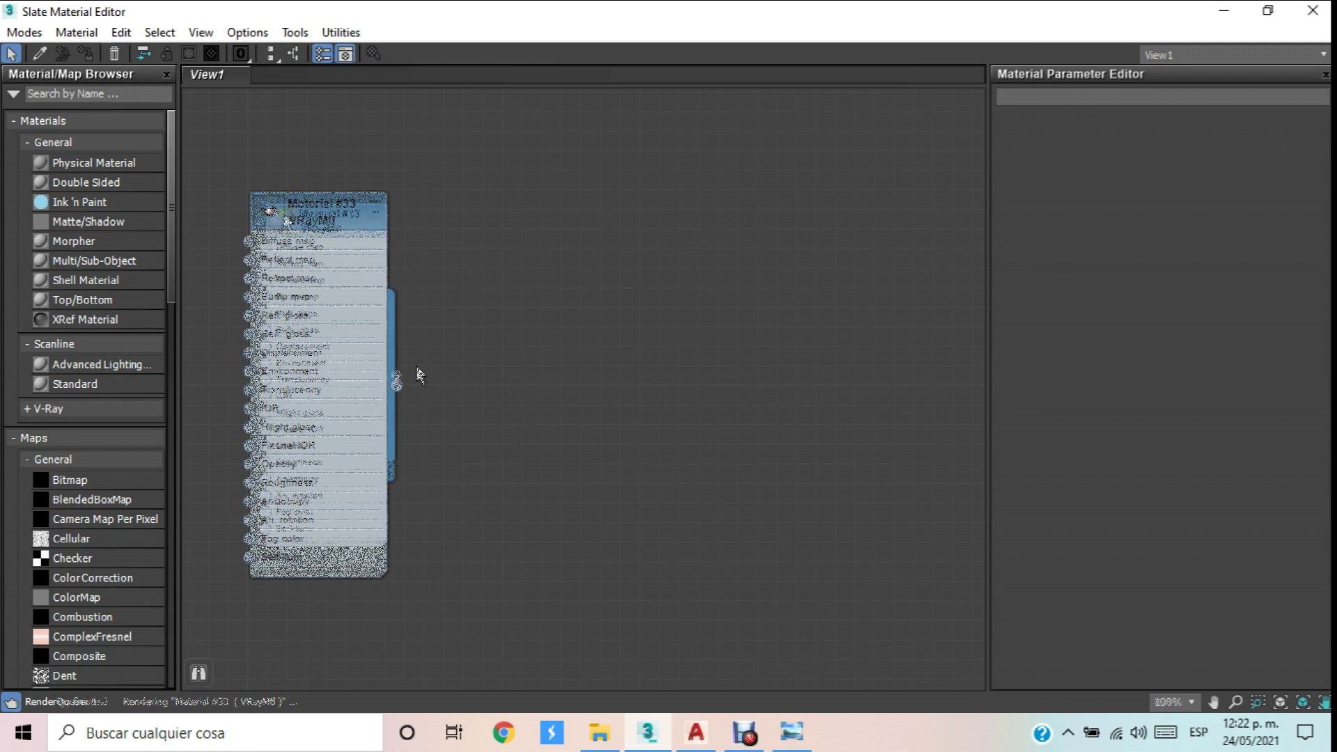
# Clone the VRayMtl node four times to make a horizontal row of five materials.
pyautogui.scroll(-3, 303, 226)
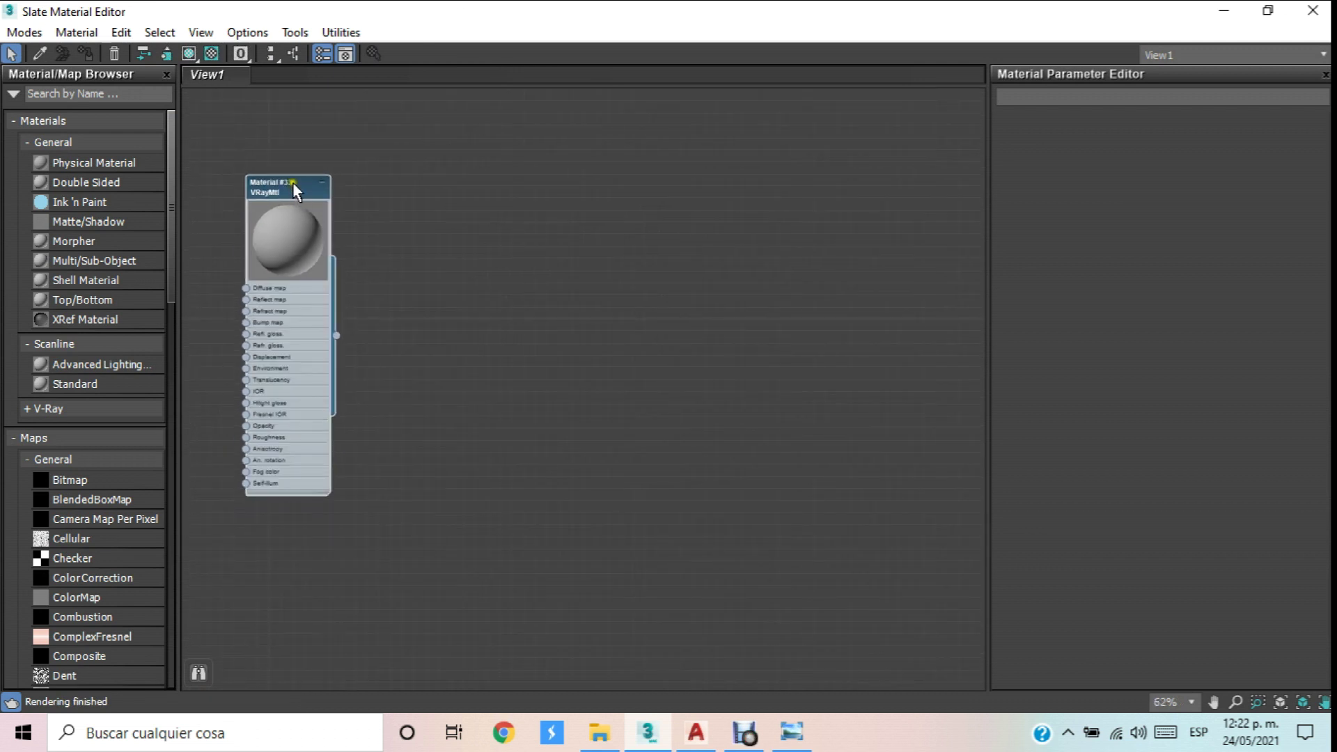
pyautogui.keyDown('shift'); pyautogui.moveTo(273, 183); pyautogui.dragTo(420, 183); pyautogui.keyUp('shift')
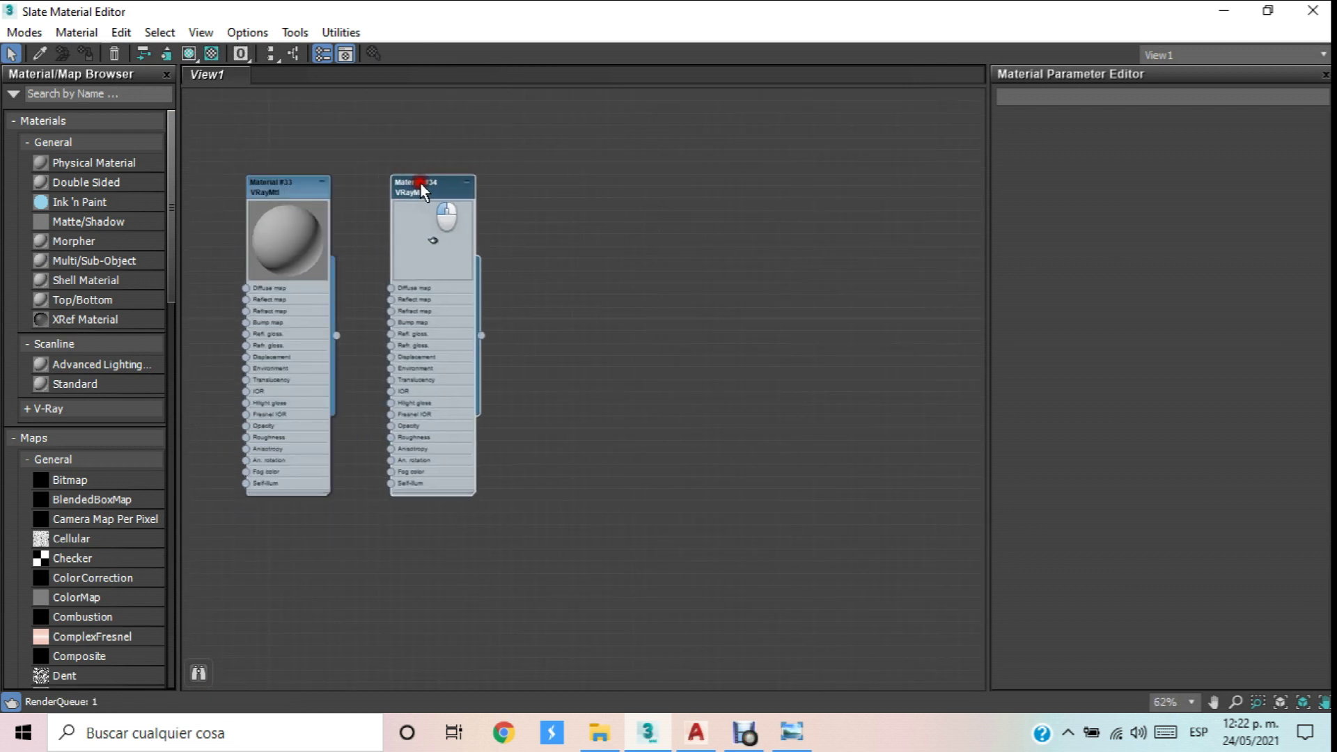
pyautogui.keyDown('shift'); pyautogui.moveTo(436, 195); pyautogui.dragTo(754, 199); pyautogui.keyUp('shift')
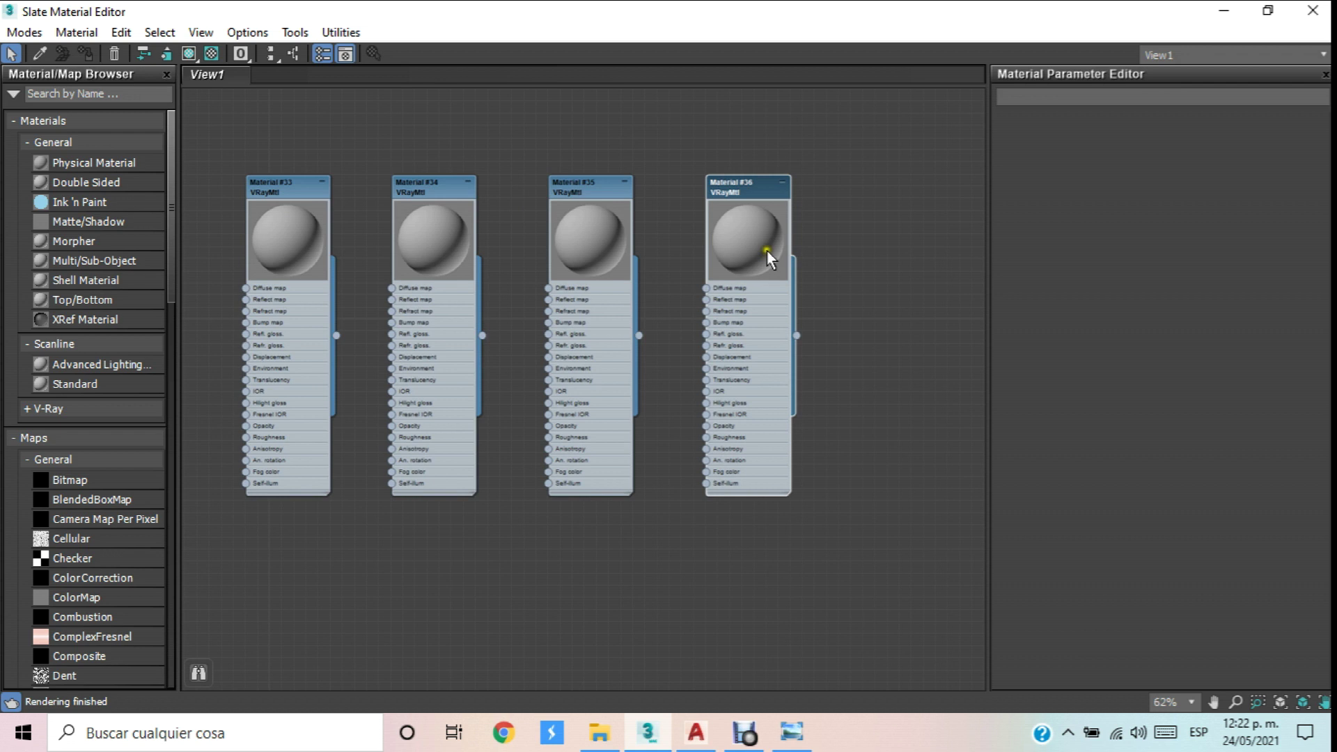
pyautogui.keyDown('shift'); pyautogui.moveTo(740, 195); pyautogui.dragTo(865, 194); pyautogui.keyUp('shift')
# Select the whole row of five VRayMtl nodes and clone it as a second row directly below.
pyautogui.moveTo(522, 119); pyautogui.dragTo(565, 223)
pyautogui.moveTo(565, 223); pyautogui.dragTo(803, 299)
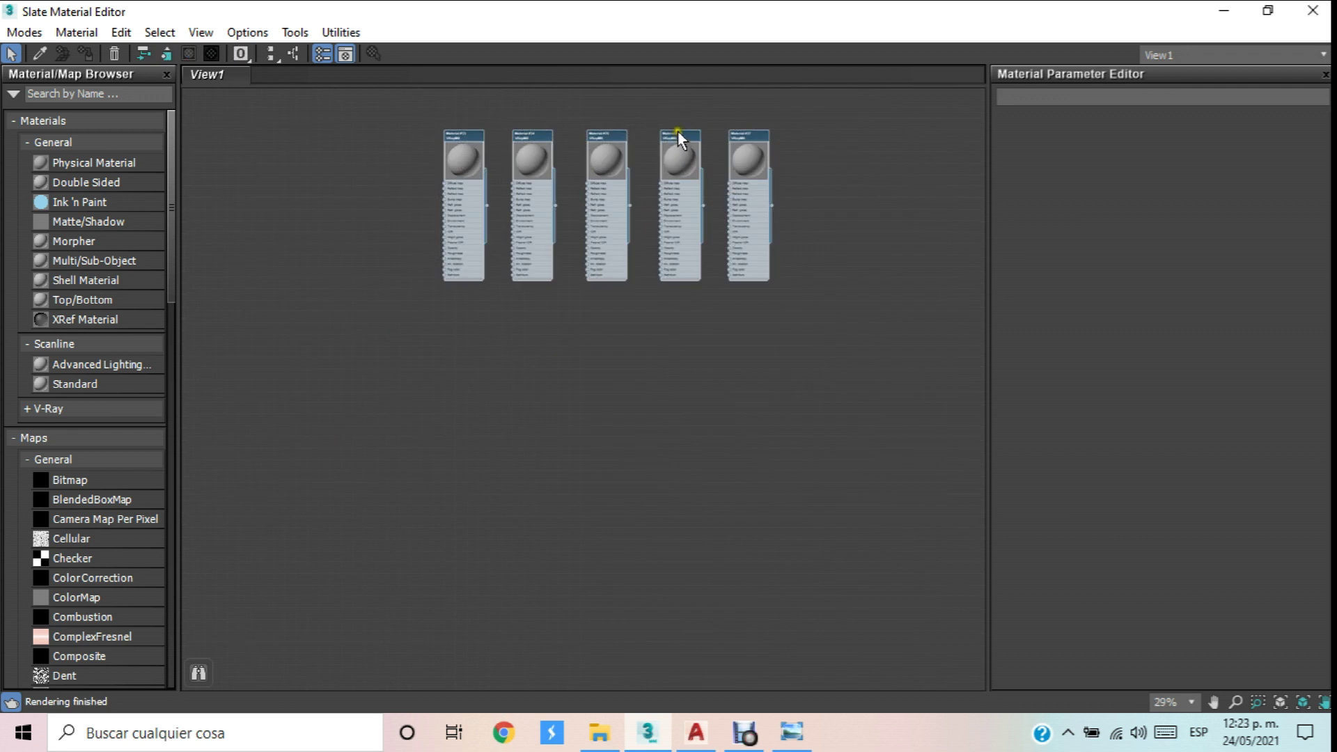
pyautogui.keyDown('shift'); pyautogui.moveTo(678, 140); pyautogui.dragTo(677, 315); pyautogui.keyUp('shift')
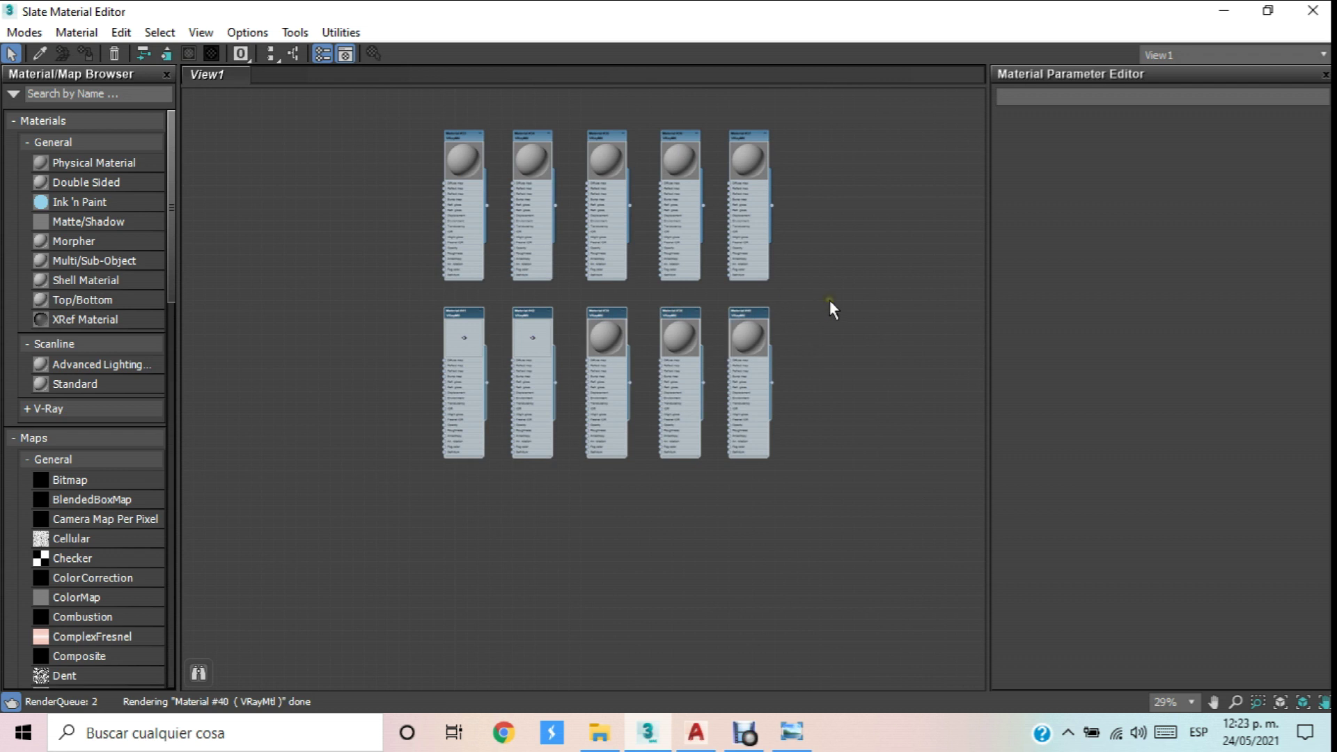
# Spread the columns of VRayMtl nodes farther apart horizontally, leaving space between them for map nodes.
pyautogui.moveTo(507, 110); pyautogui.dragTo(929, 488)
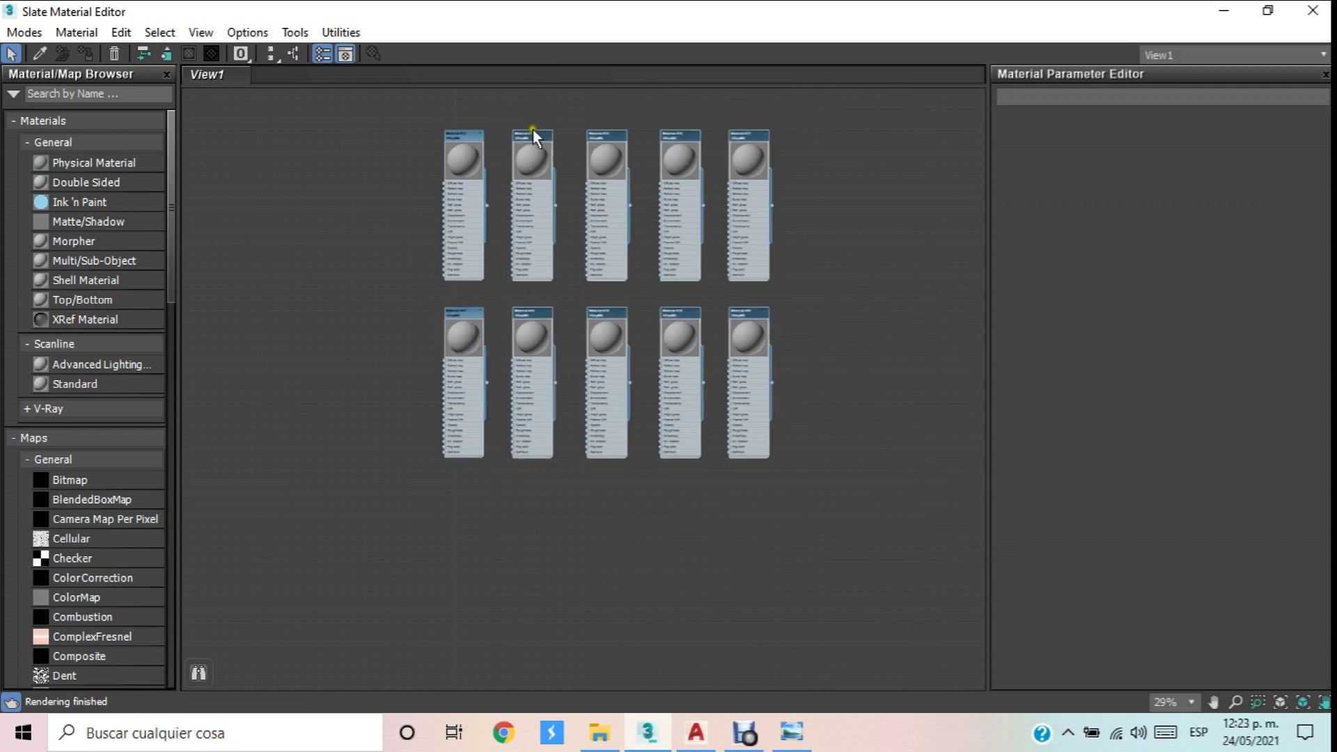
pyautogui.moveTo(533, 129); pyautogui.dragTo(693, 133)
pyautogui.moveTo(744, 110); pyautogui.dragTo(963, 532)
pyautogui.moveTo(771, 137); pyautogui.dragTo(953, 484)
pyautogui.moveTo(890, 127); pyautogui.dragTo(933, 128)
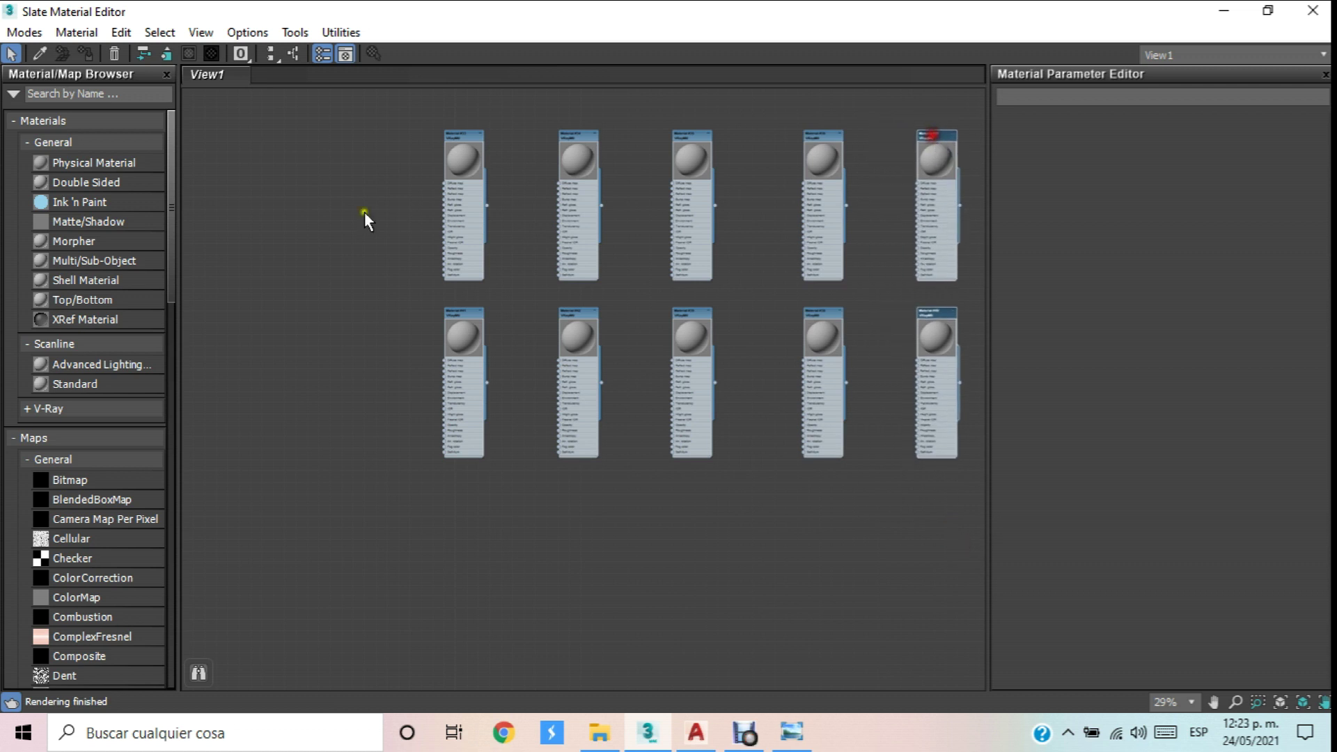
# Create a Bitmap map node in the empty space beside the first VRayMtl material of the upper row.
pyautogui.scroll(2, 373, 153)
pyautogui.scroll(2, 362, 129)
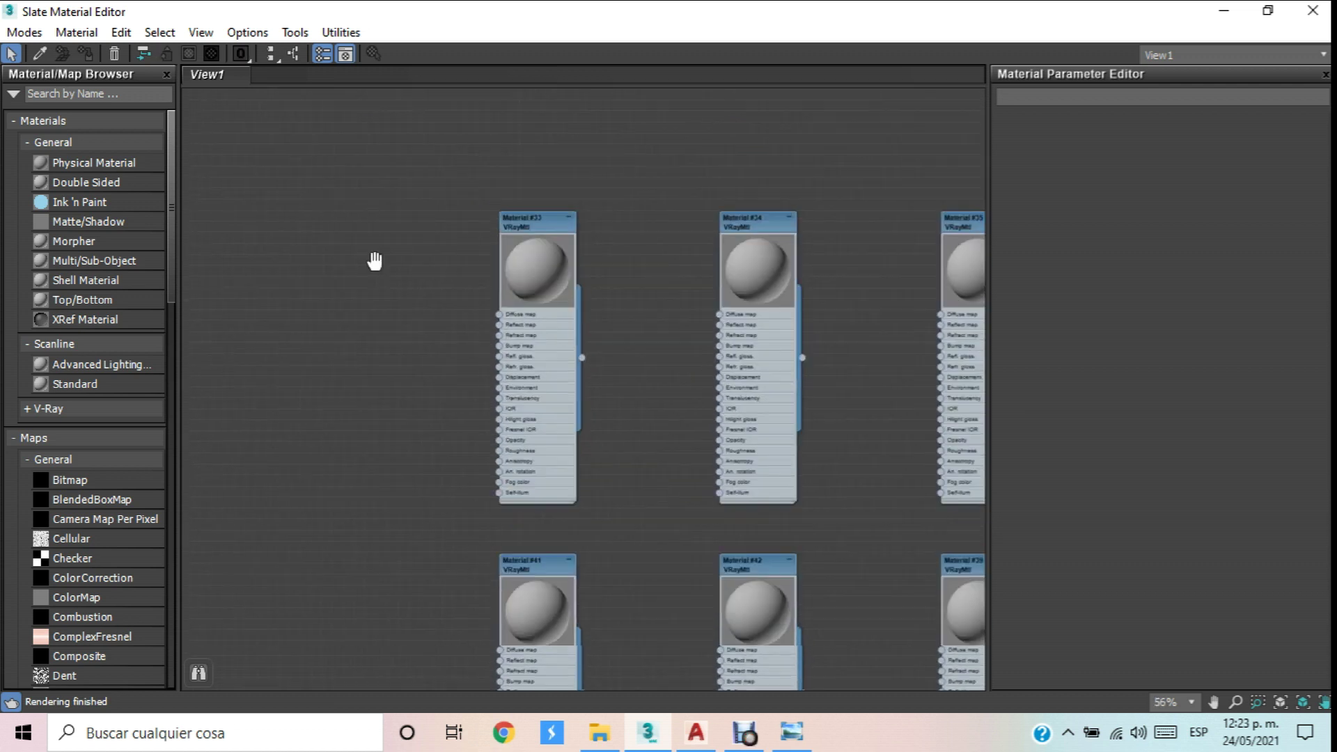
pyautogui.rightClick(339, 199)
pyautogui.moveTo(401, 236)
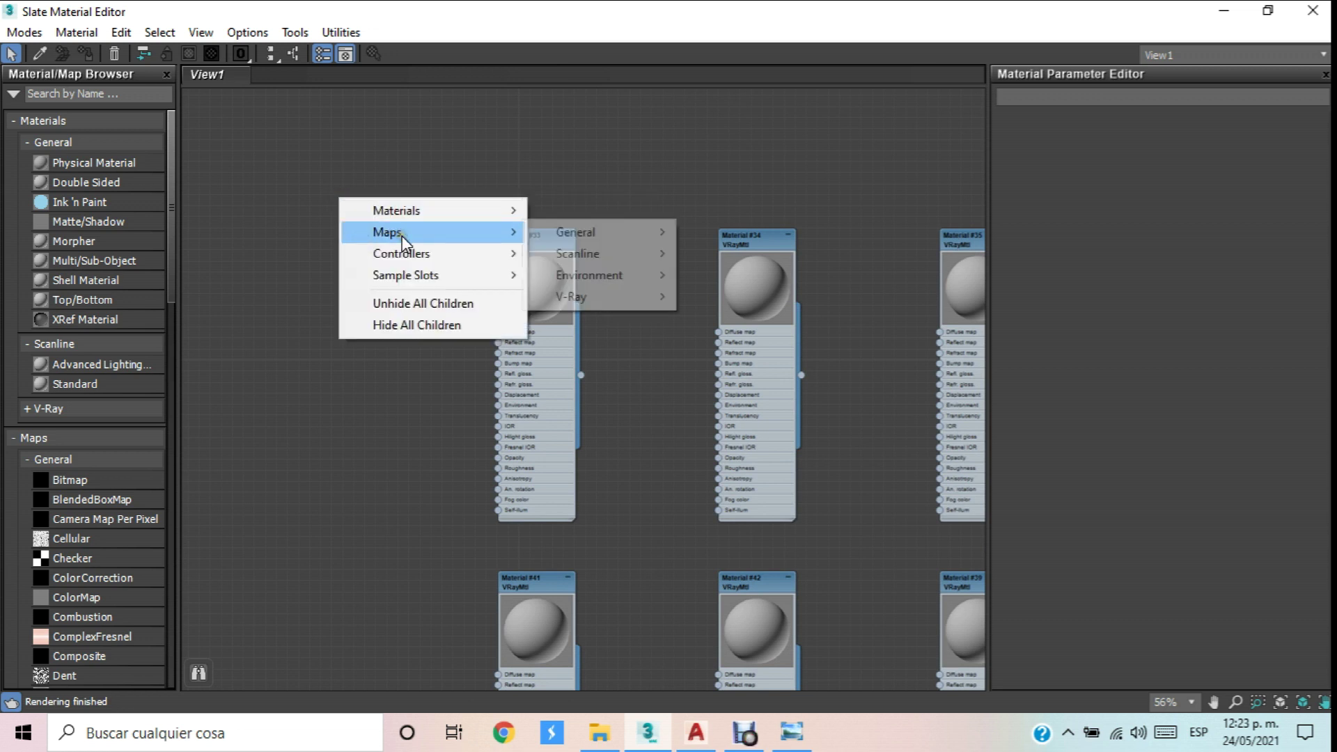
pyautogui.moveTo(633, 231)
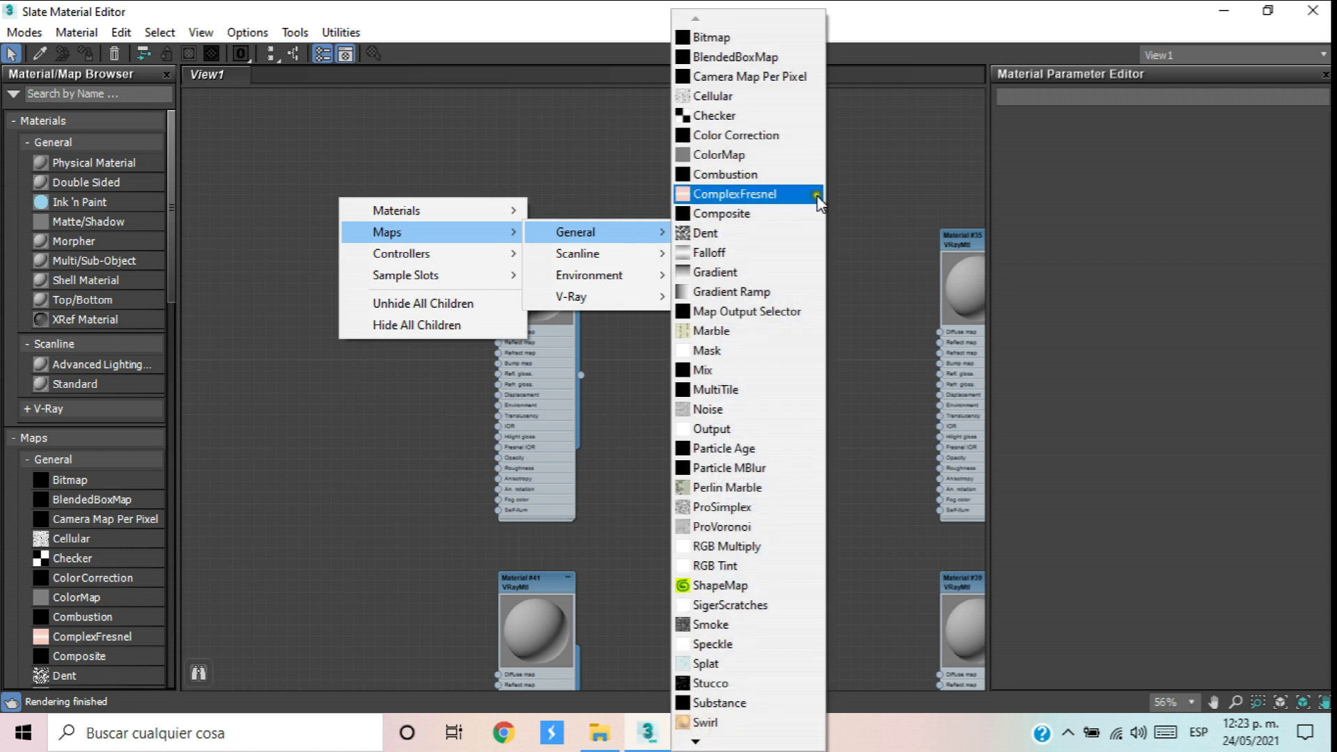
pyautogui.click(720, 37)
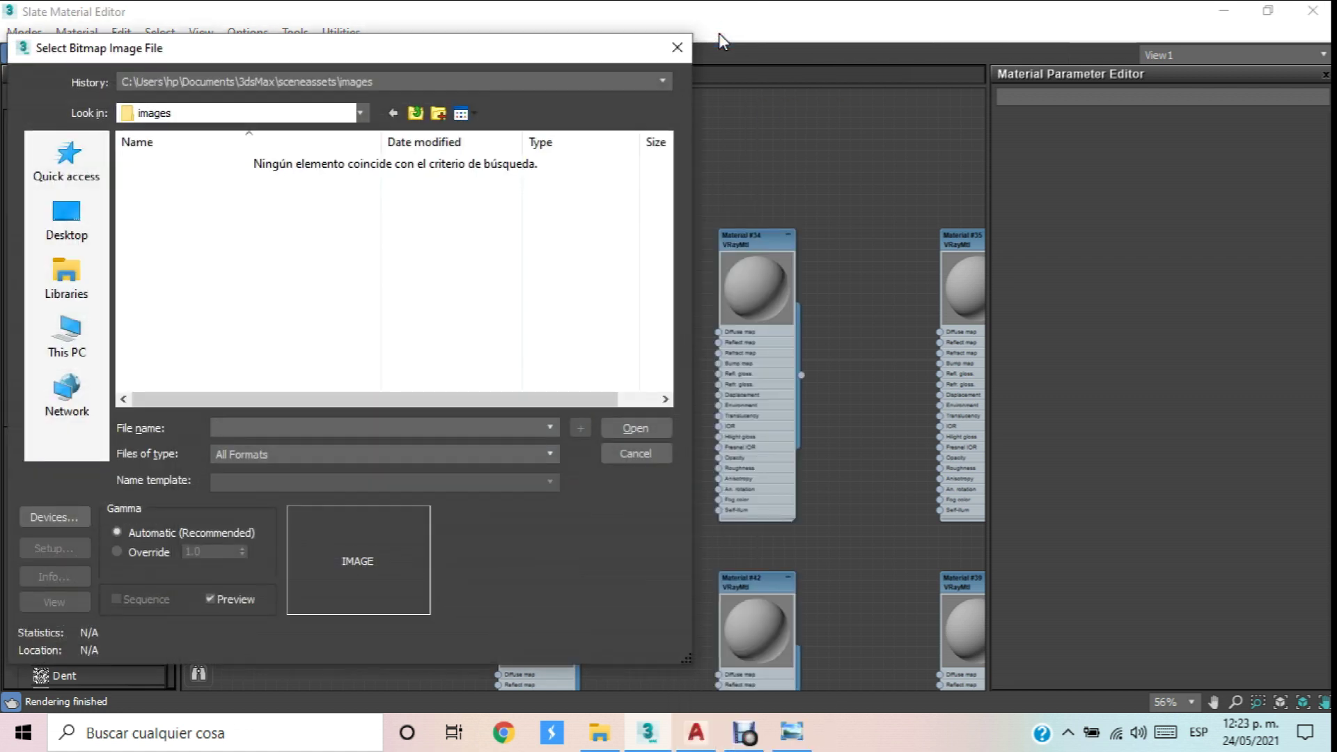
pyautogui.click(613, 43)
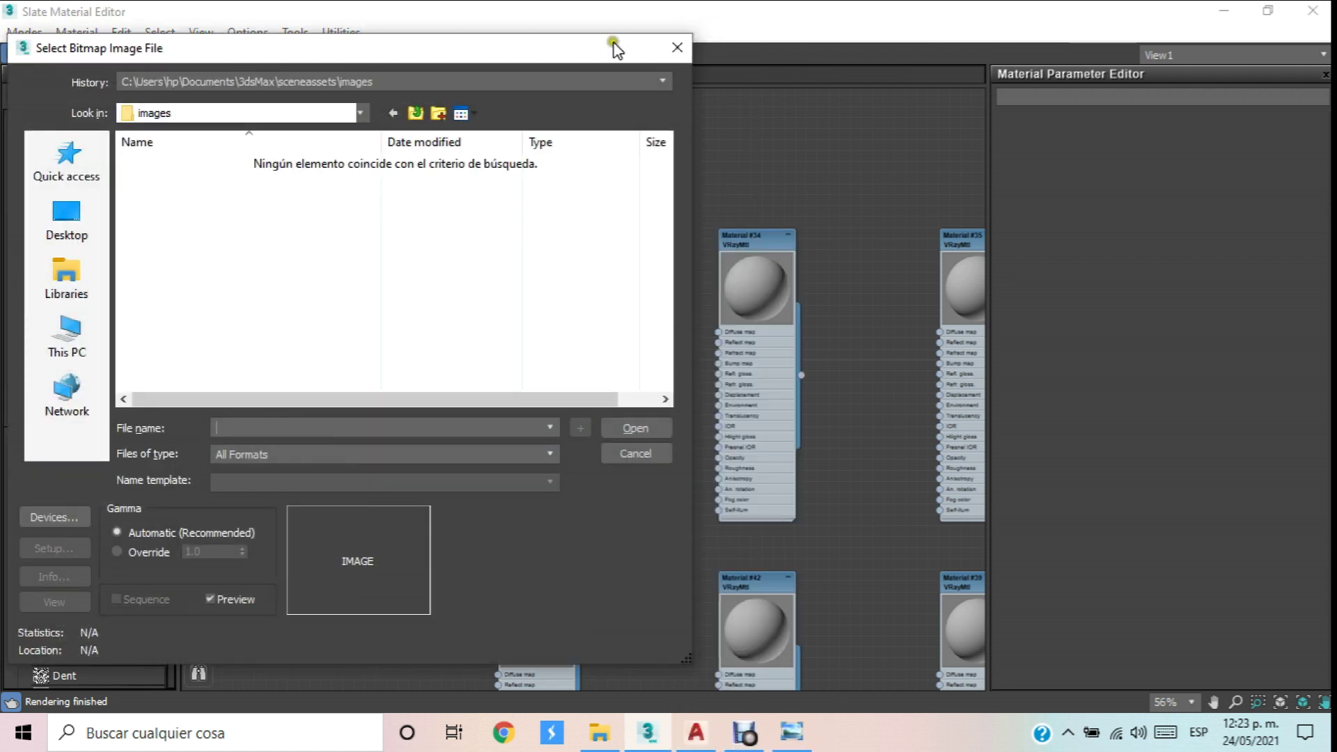
# Browse from Documentos through Proyectos Oc to the Mapas folder in Duplex CAD 1 and load stucco 3d.jpg as the bitmap.
pyautogui.click(362, 113)
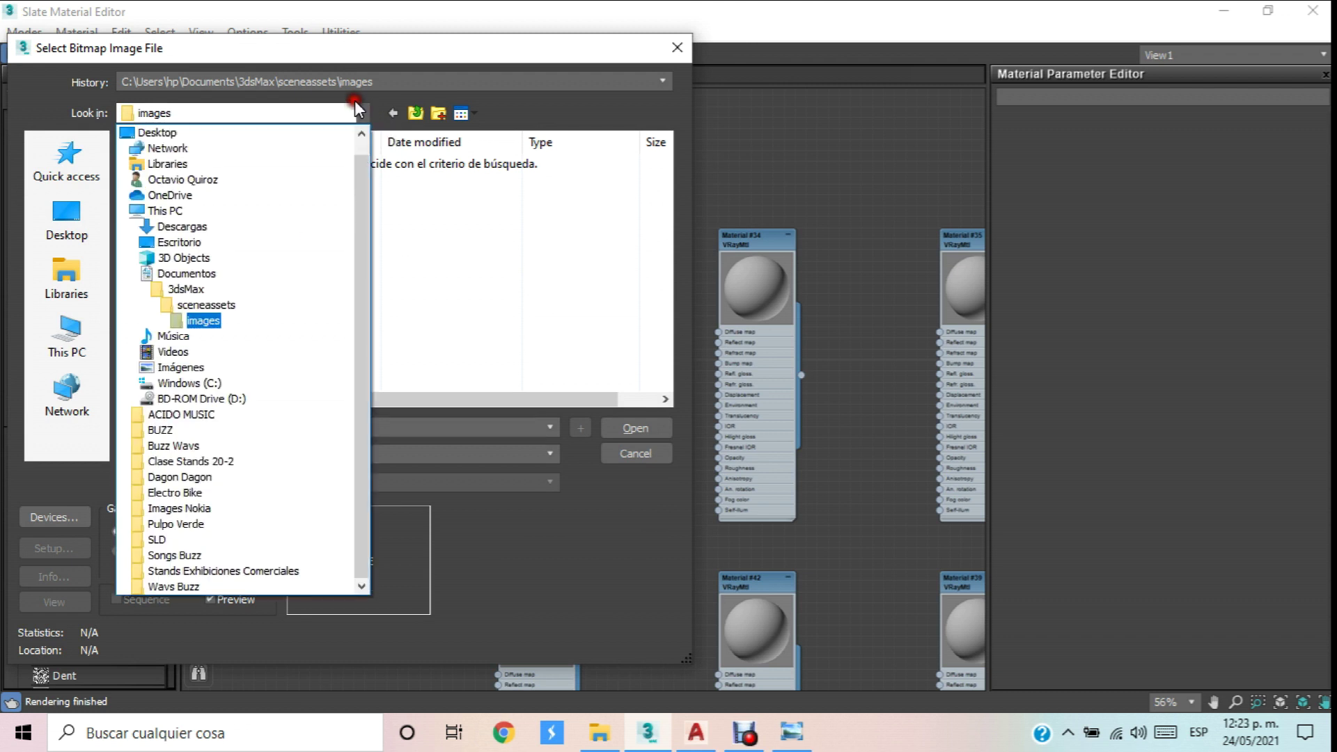
pyautogui.click(206, 278)
pyautogui.scroll(-1, 209, 348)
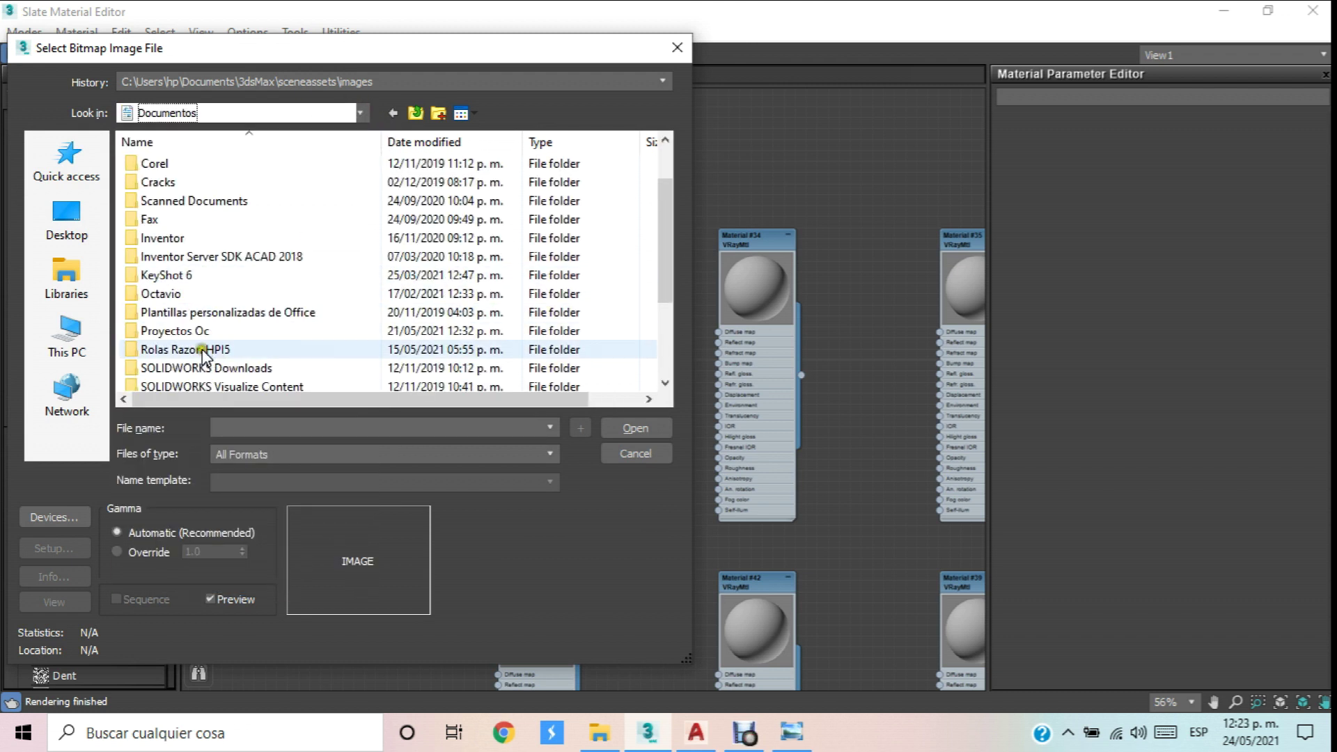
pyautogui.doubleClick(196, 340)
pyautogui.click(210, 350)
pyautogui.doubleClick(270, 330)
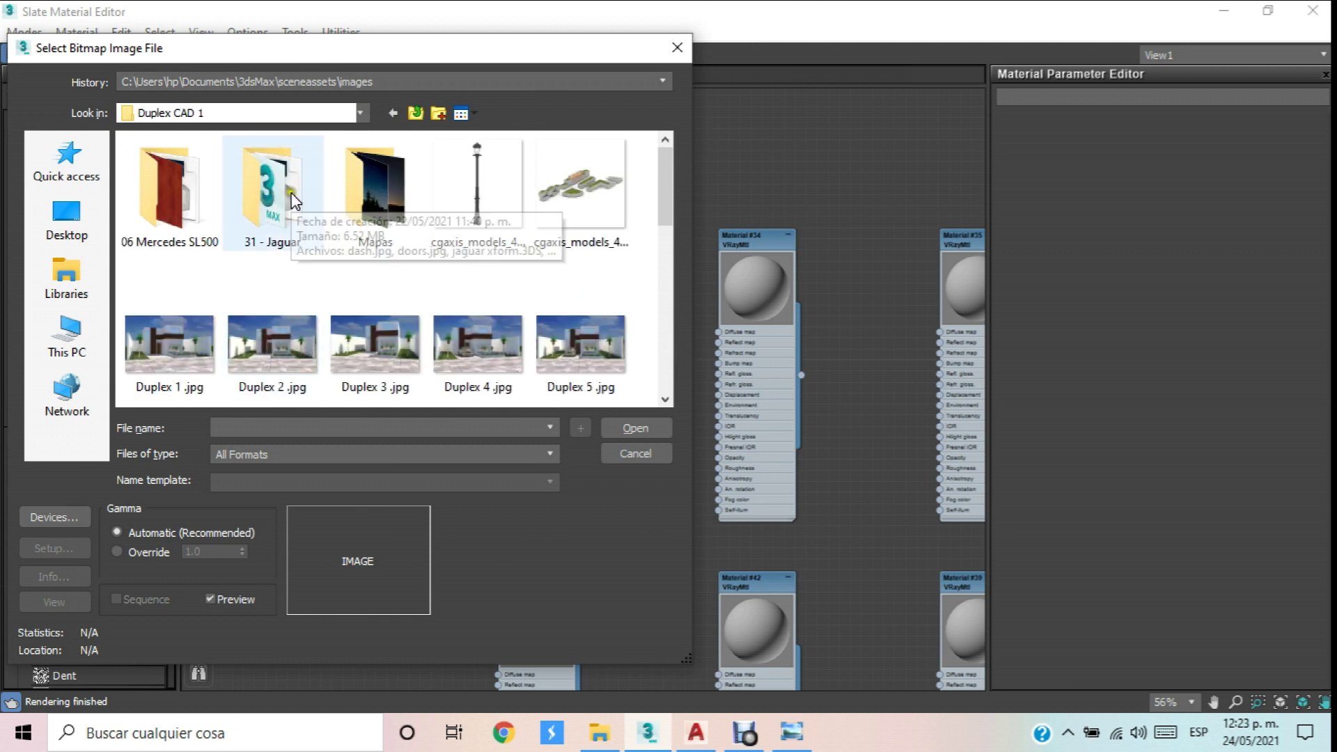
pyautogui.doubleClick(375, 185)
pyautogui.moveTo(463, 49); pyautogui.dragTo(493, 35)
pyautogui.moveTo(689, 161); pyautogui.dragTo(689, 295)
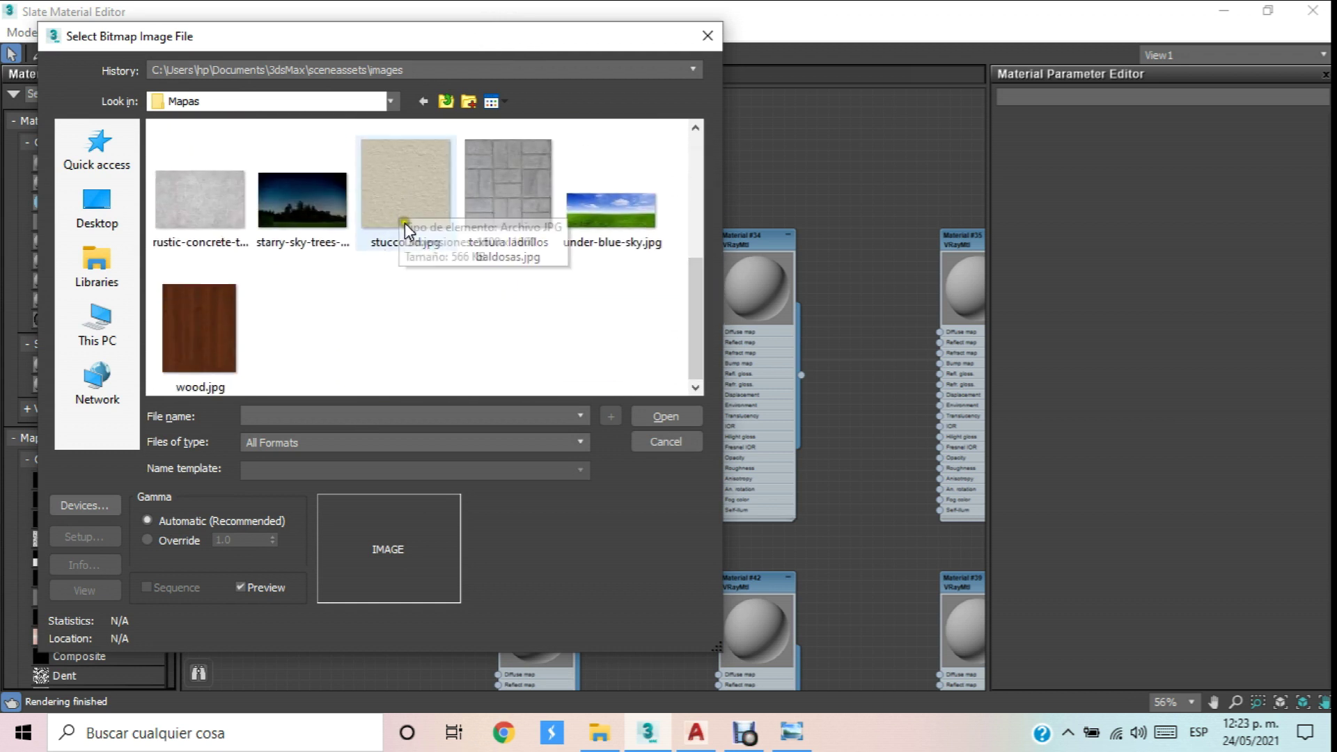
pyautogui.doubleClick(416, 182)
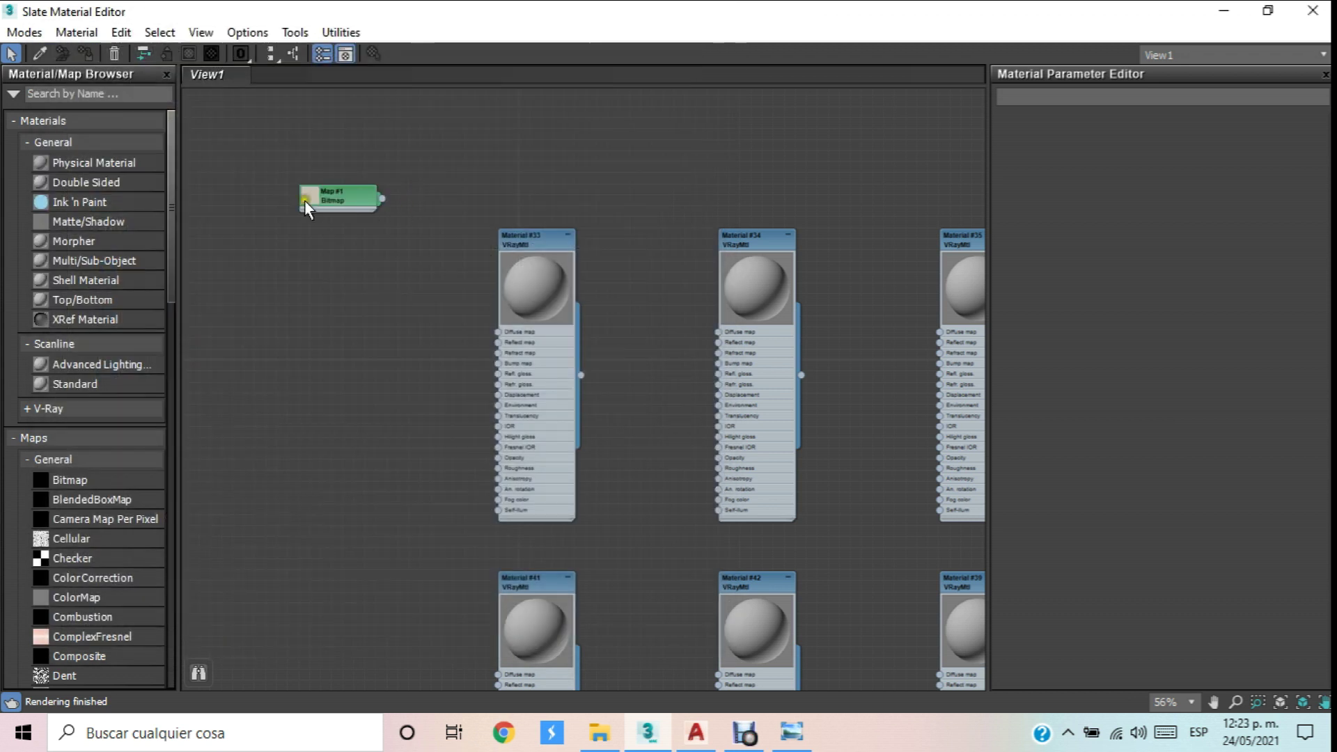
# Enlarge the stucco bitmap node's preview thumbnail and keep the node beside the first VRayMtl material.
pyautogui.click(305, 202)
pyautogui.scroll(5, 391, 257)
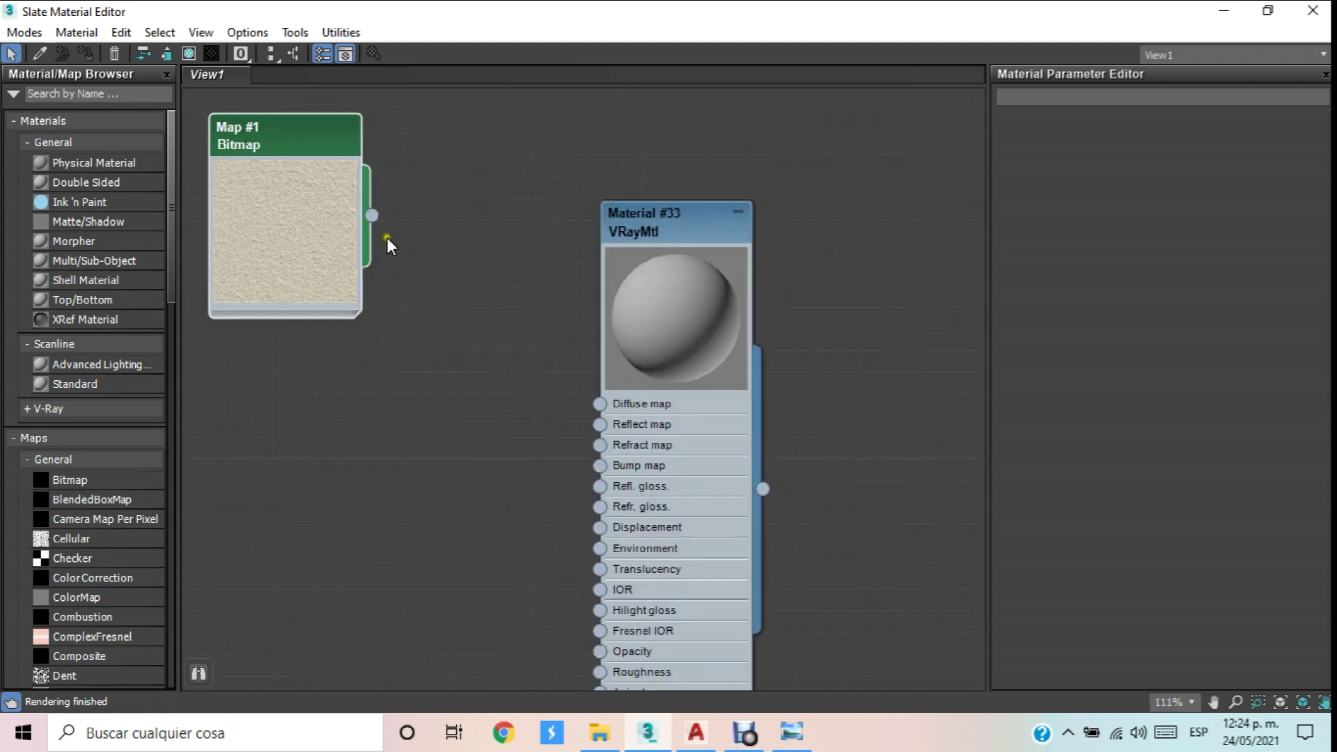
pyautogui.click(298, 132)
pyautogui.scroll(-3, 315, 175)
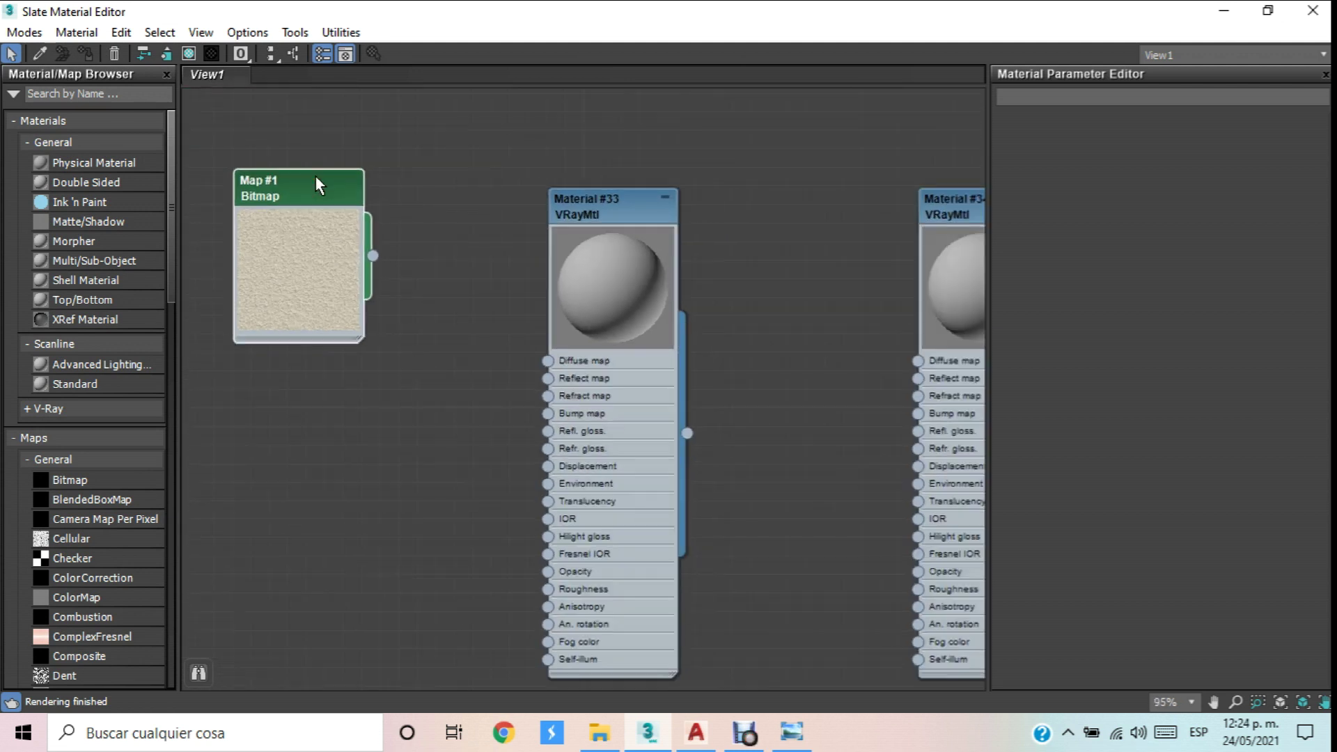
pyautogui.scroll(1, 329, 225)
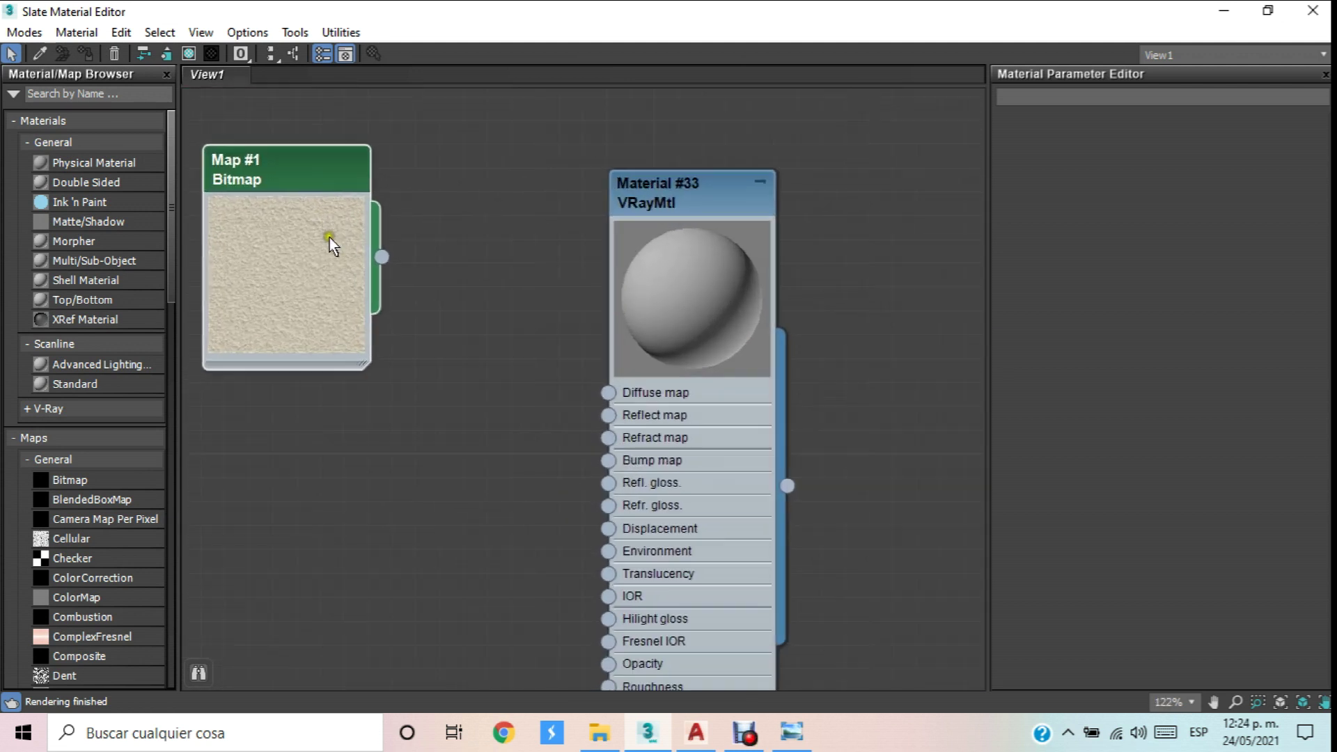
pyautogui.click(329, 182)
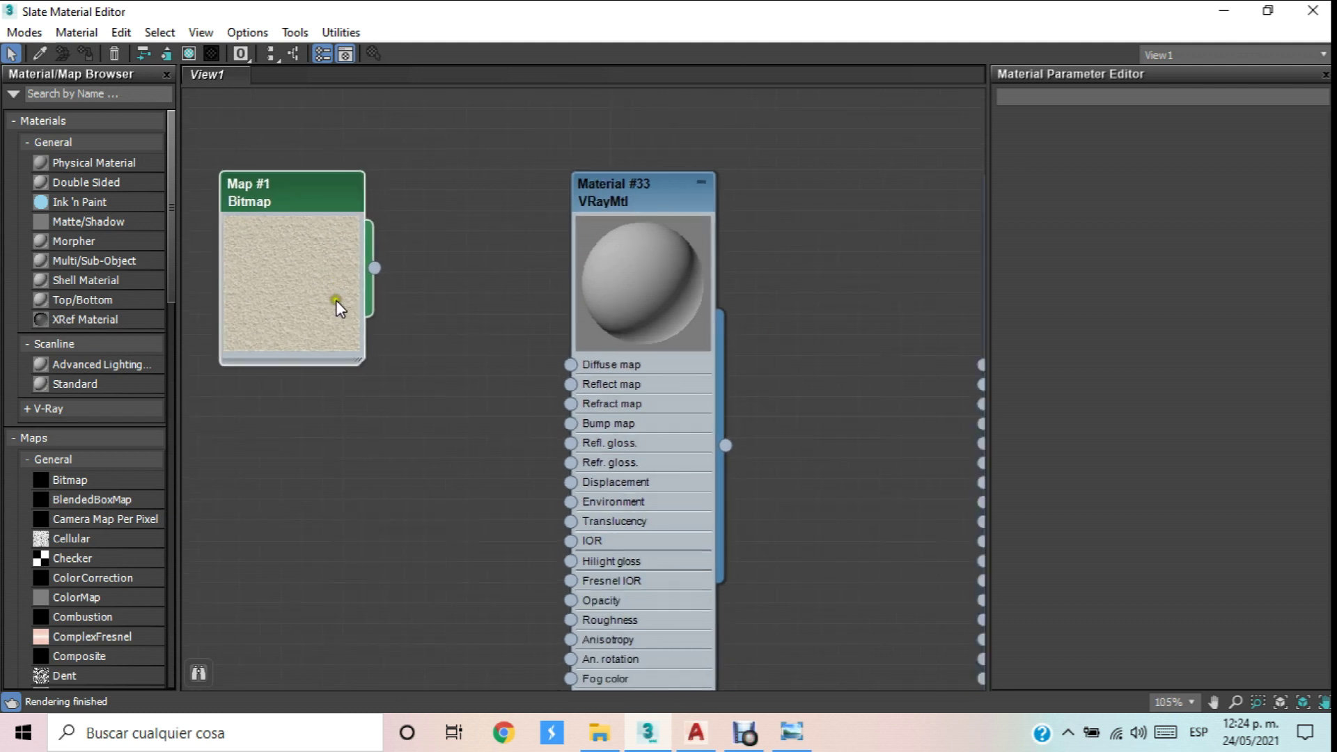
pyautogui.scroll(-1, 337, 299)
pyautogui.scroll(1, 461, 273)
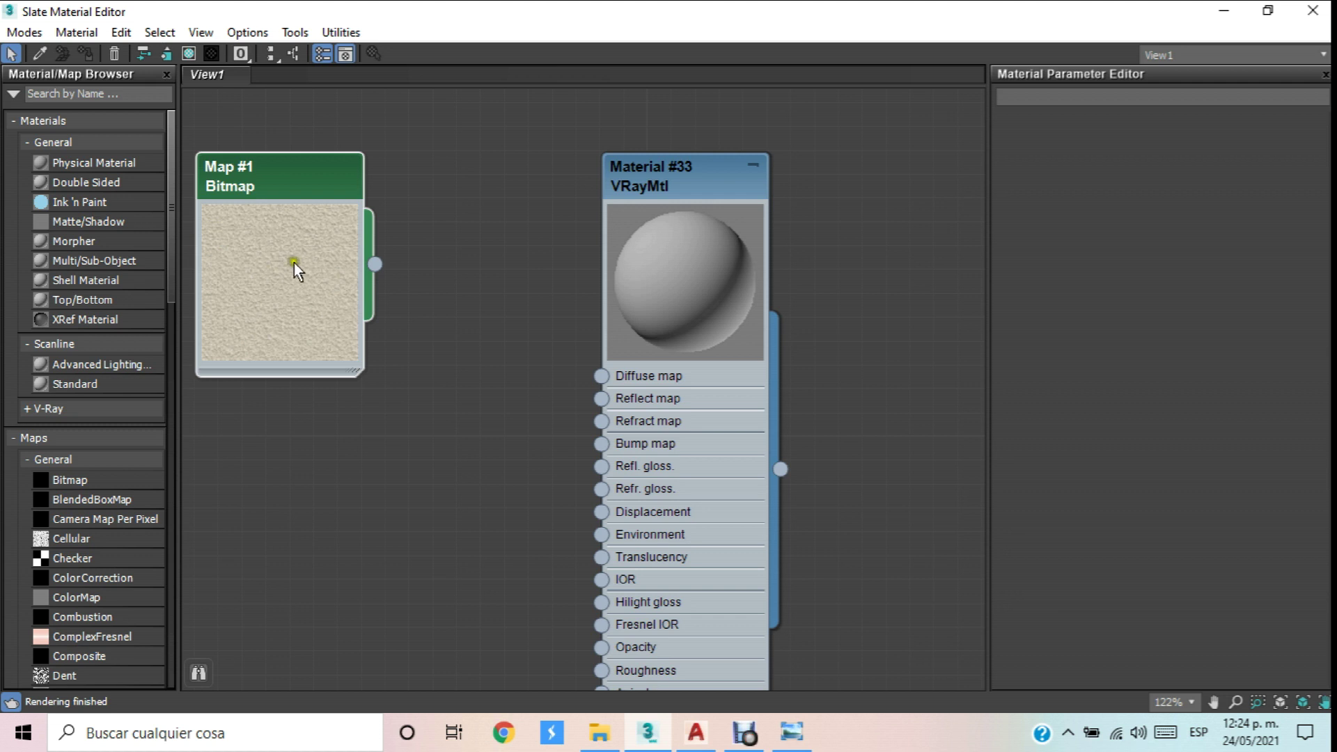
# Connect the stucco bitmap's output to the Bump map input of Material #33 and check its preview sphere.
pyautogui.moveTo(376, 263); pyautogui.dragTo(600, 443)
pyautogui.scroll(5, 710, 278)
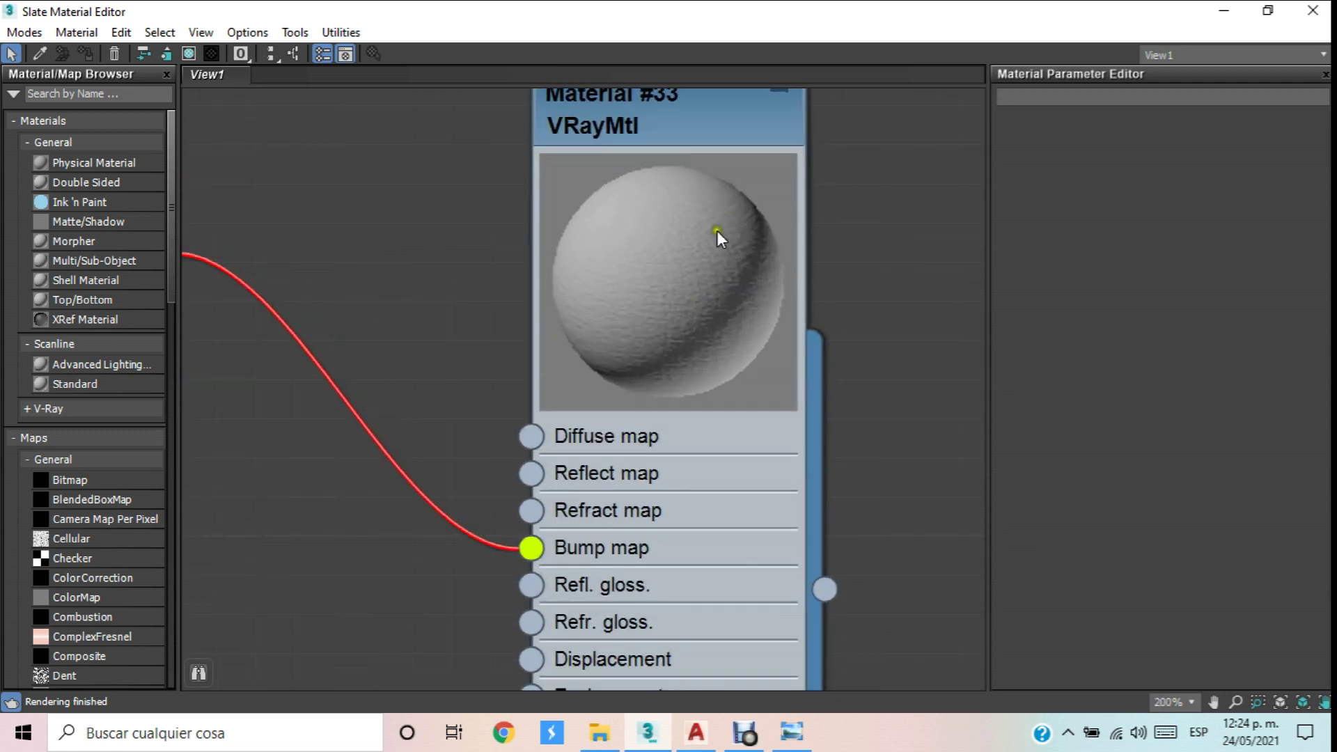
pyautogui.scroll(-3, 705, 271)
pyautogui.scroll(-4, 704, 270)
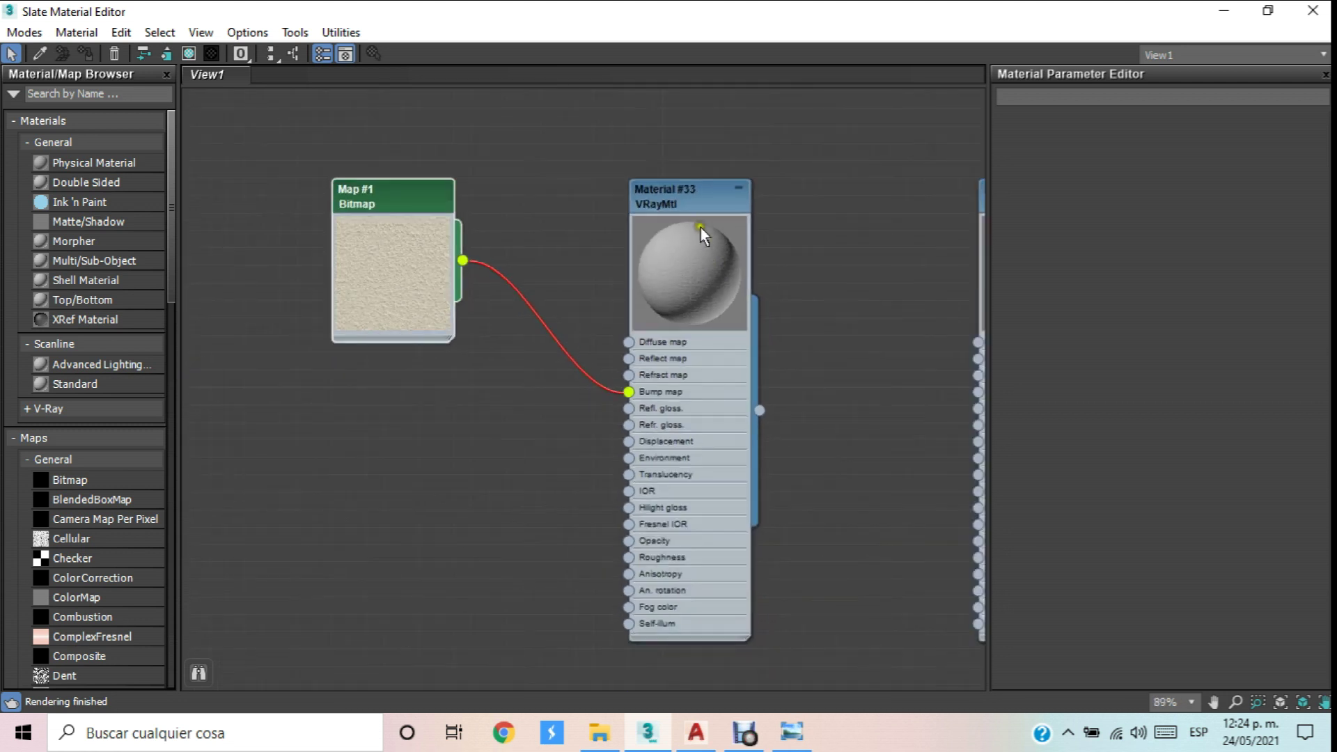
# Set the Bump amount of Material #33 to 90 in its Maps parameters and check the relief on the preview.
pyautogui.doubleClick(687, 203)
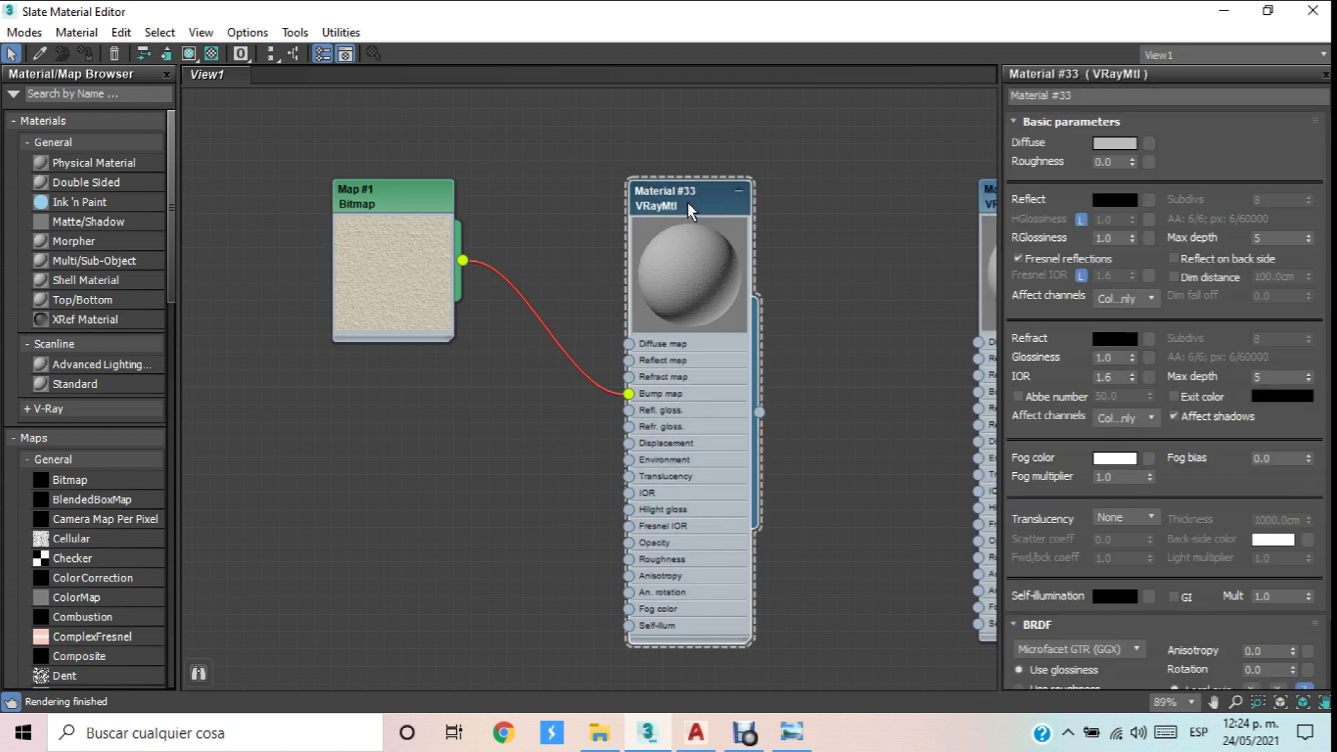
pyautogui.scroll(-3, 1005, 595)
pyautogui.click(1037, 683)
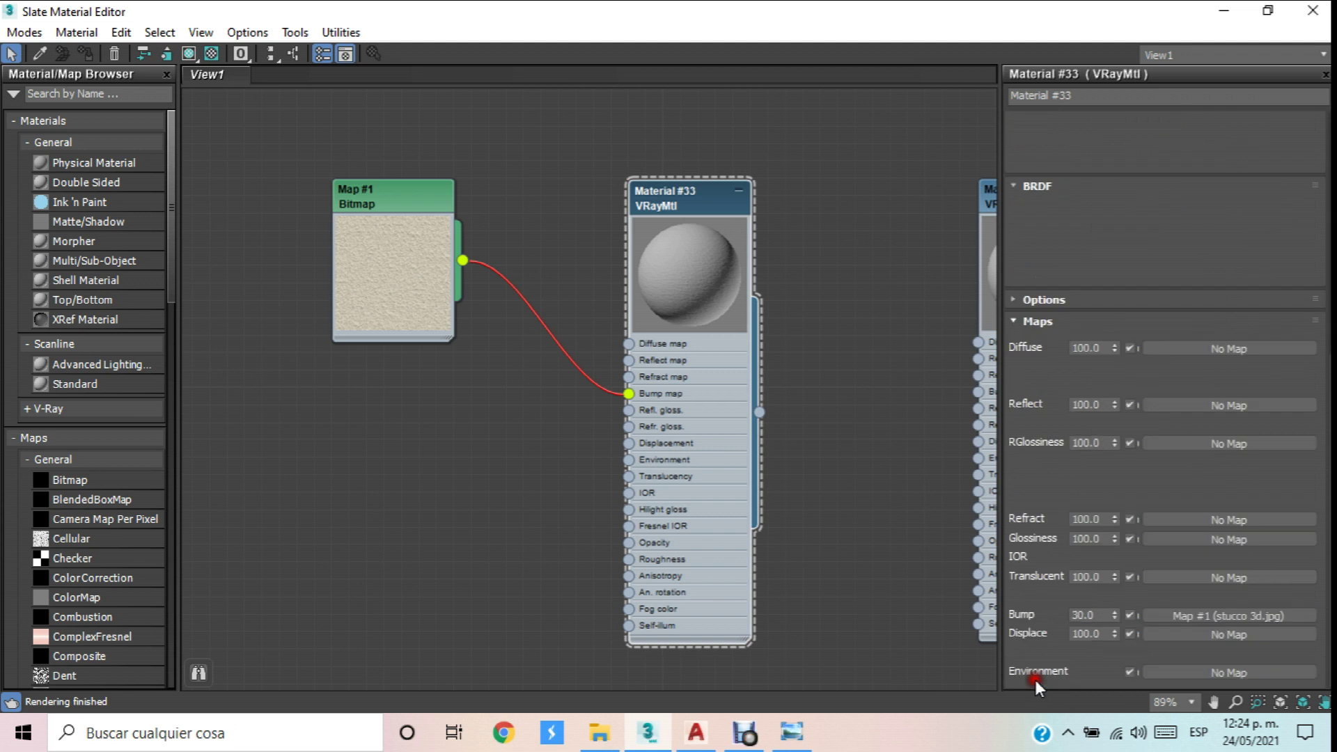
pyautogui.doubleClick(1096, 616)
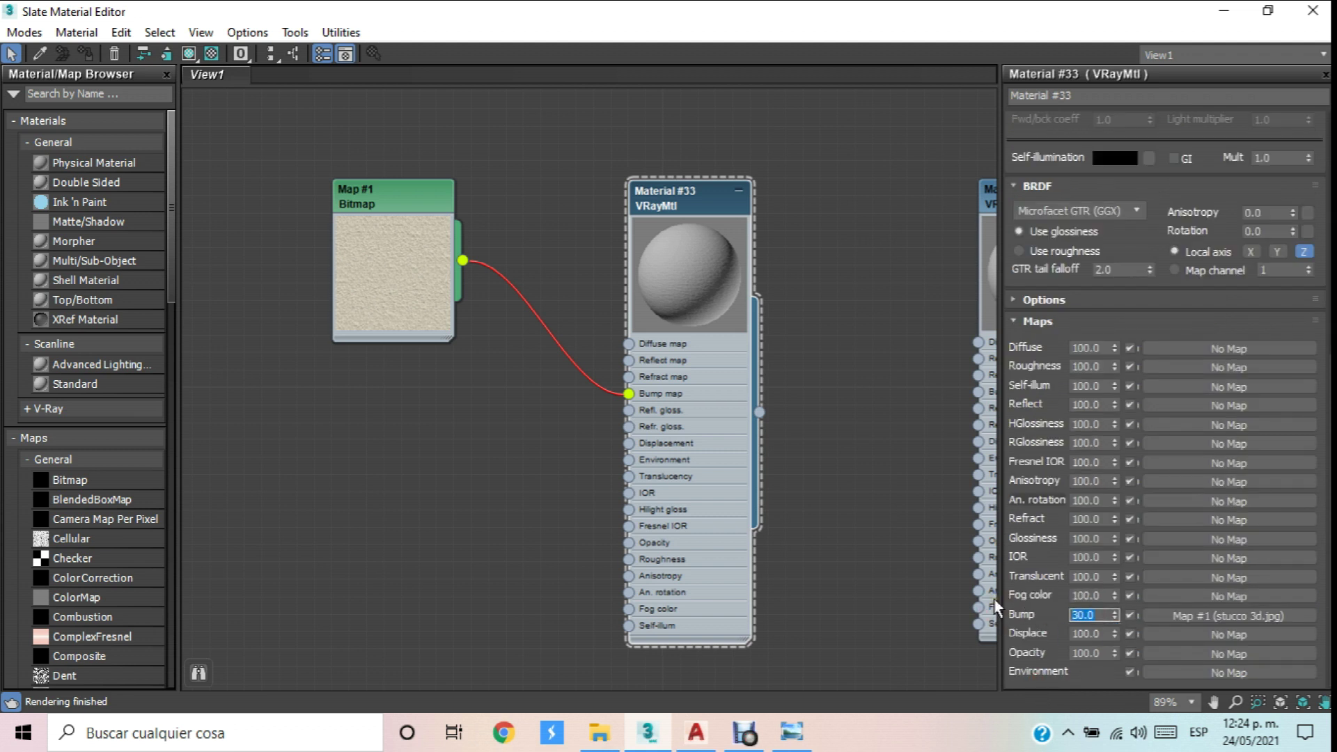
pyautogui.write('90')
pyautogui.press('Return')
pyautogui.scroll(8, 681, 248)
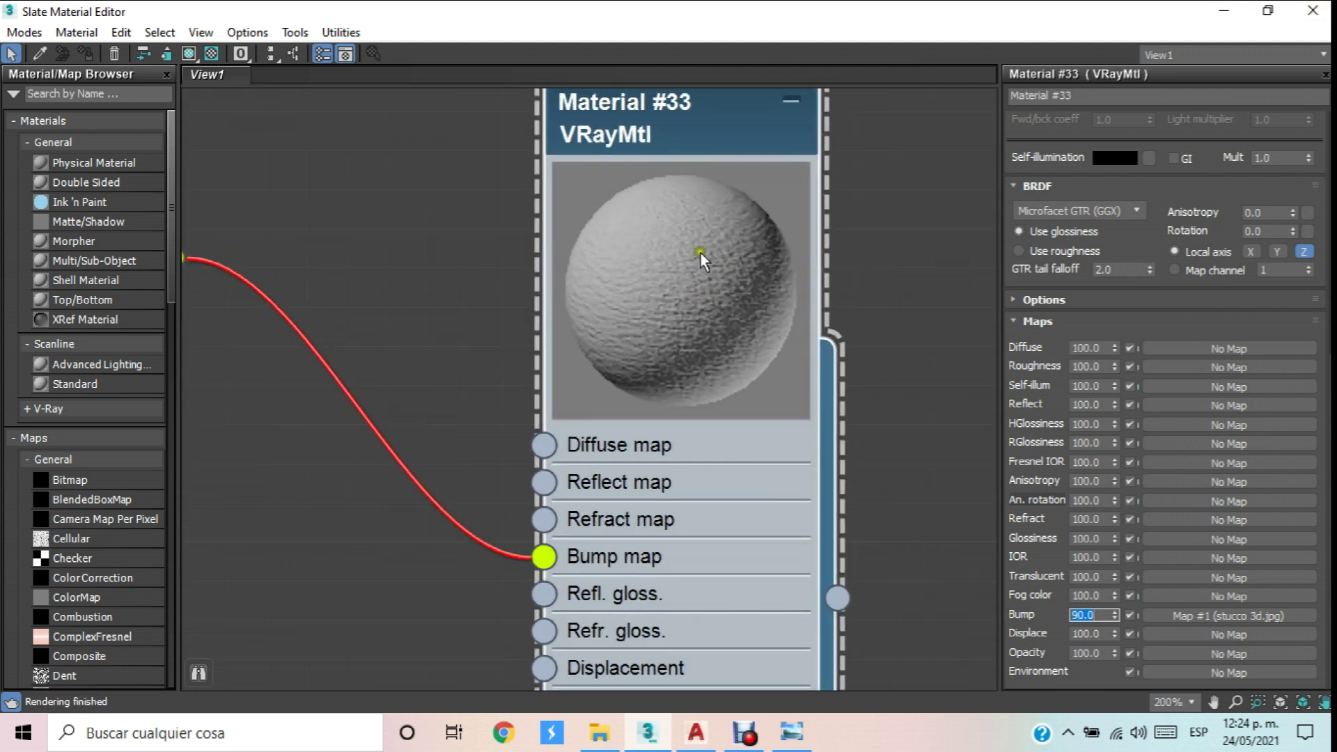
pyautogui.scroll(-3, 701, 259)
# Turn on the checkered preview background and the shaded viewport display for Material #33.
pyautogui.click(210, 54)
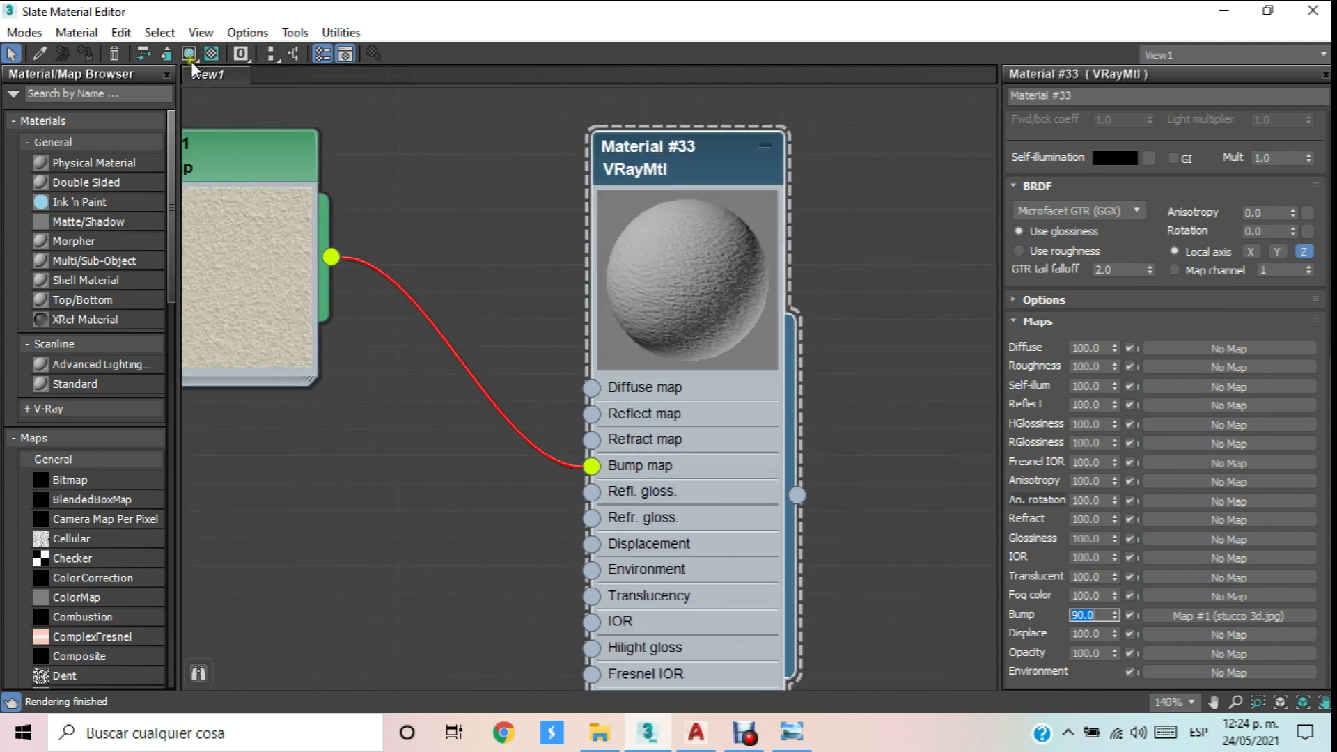
pyautogui.click(210, 54)
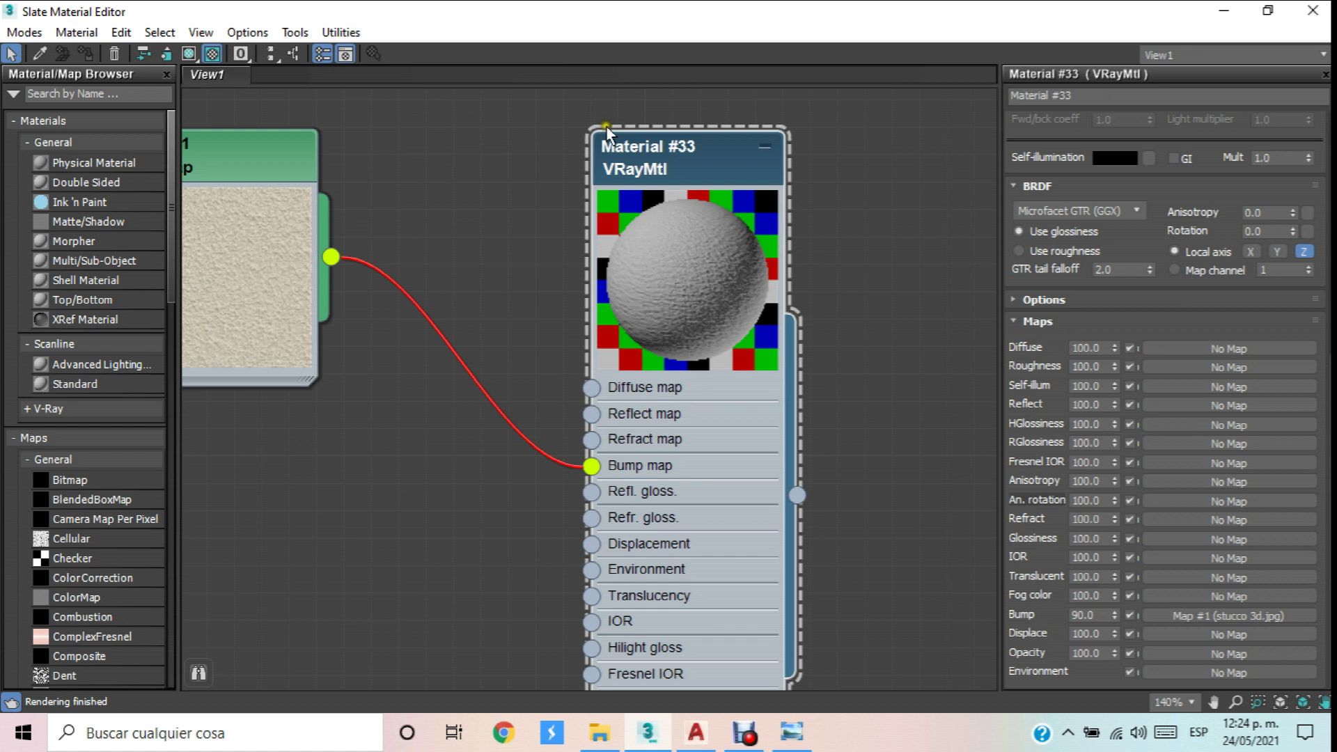
pyautogui.click(189, 54)
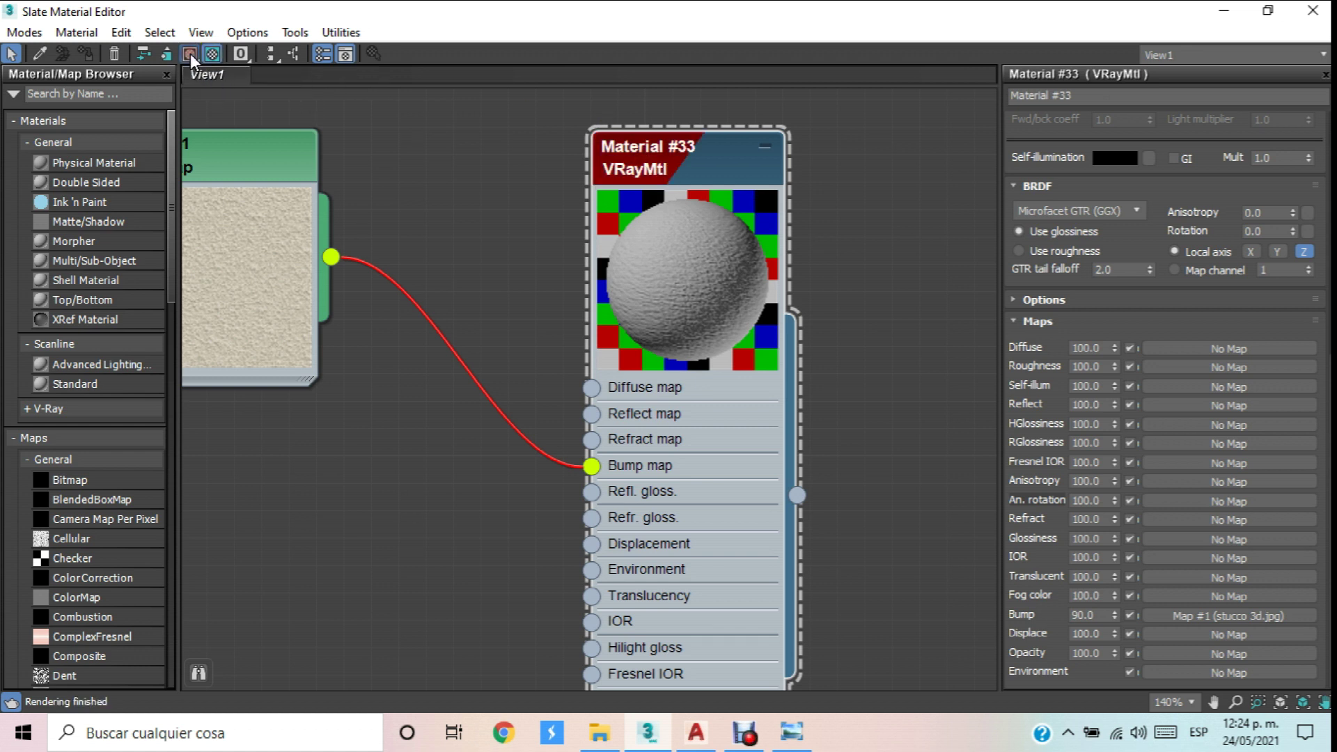
pyautogui.click(189, 54)
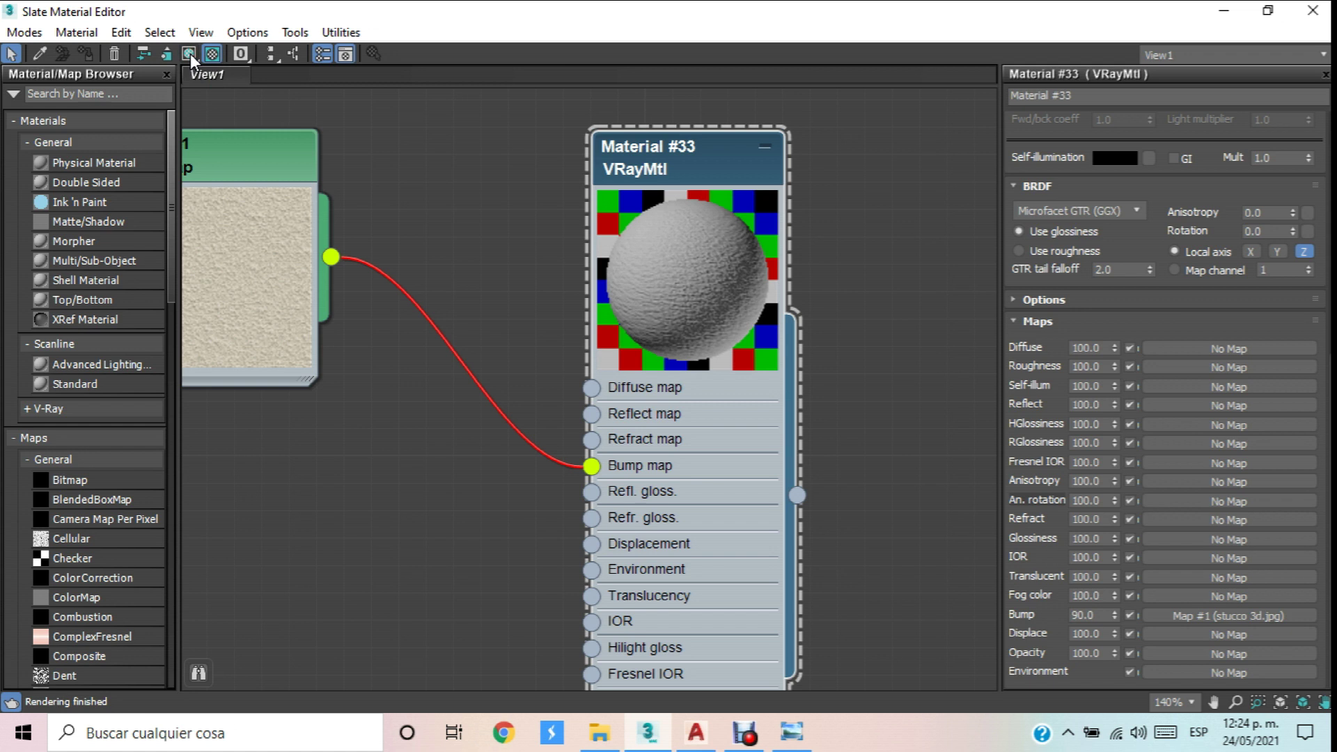
pyautogui.click(189, 53)
pyautogui.click(212, 54)
pyautogui.moveTo(746, 167); pyautogui.dragTo(802, 194, button='middle')
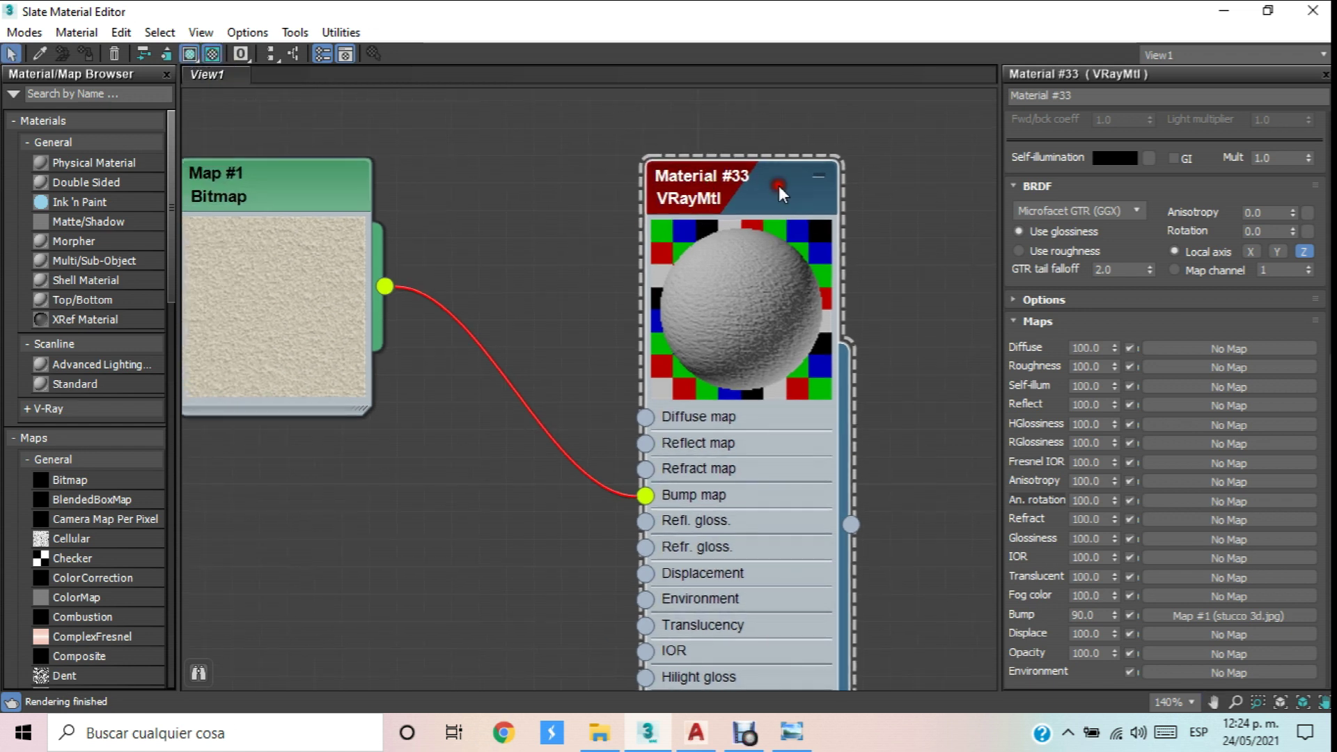
# Try several diffuse colours on Material #33 and set the diffuse to near-white RGB 235, 235, 235.
pyautogui.moveTo(1009, 154); pyautogui.dragTo(957, 747)
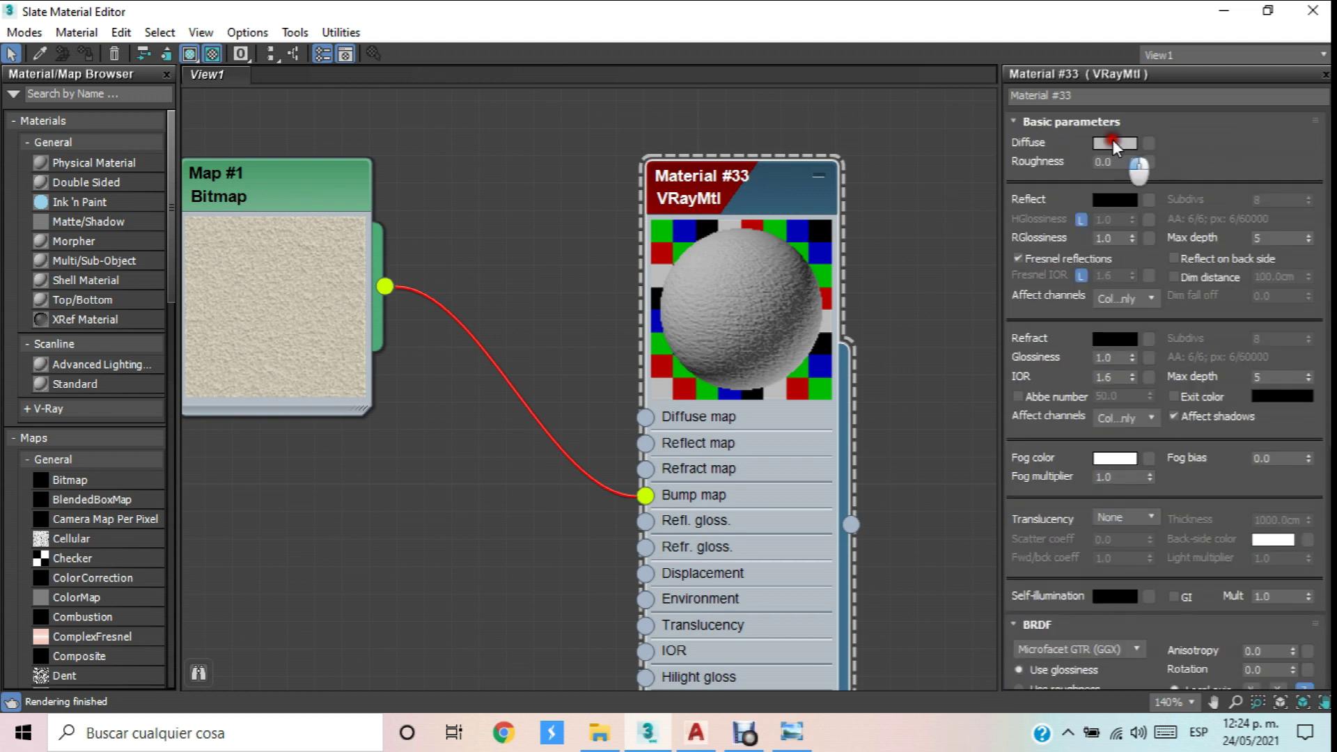
pyautogui.click(1112, 142)
pyautogui.moveTo(705, 89); pyautogui.dragTo(1276, 182)
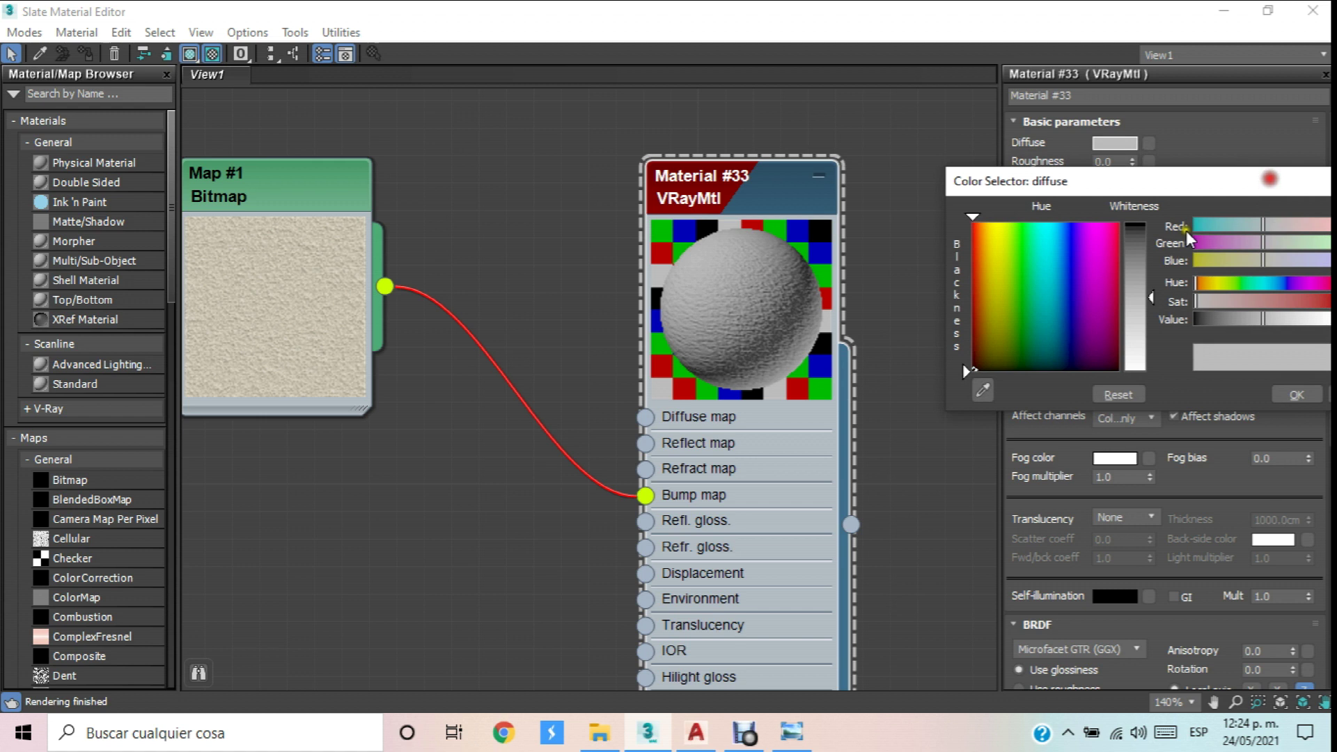
pyautogui.click(1019, 291)
pyautogui.click(1015, 270)
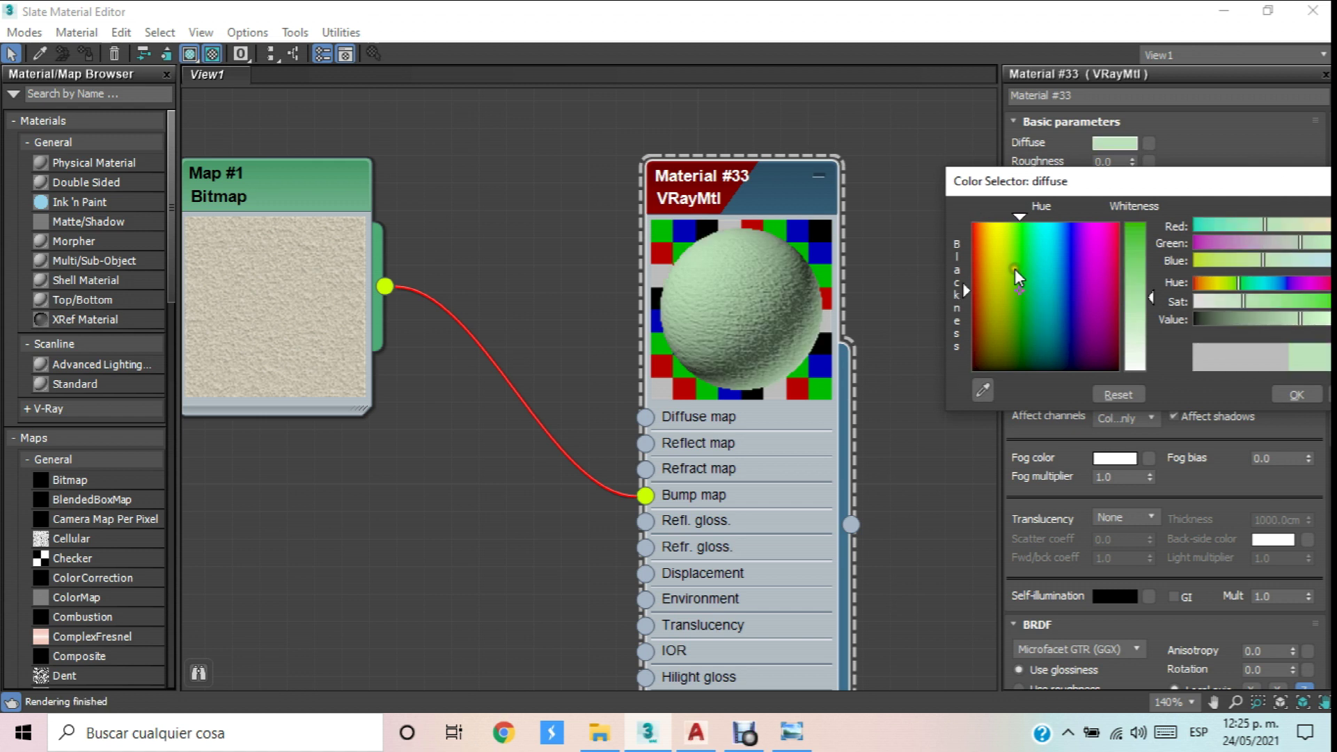
pyautogui.moveTo(1013, 239); pyautogui.dragTo(975, 242)
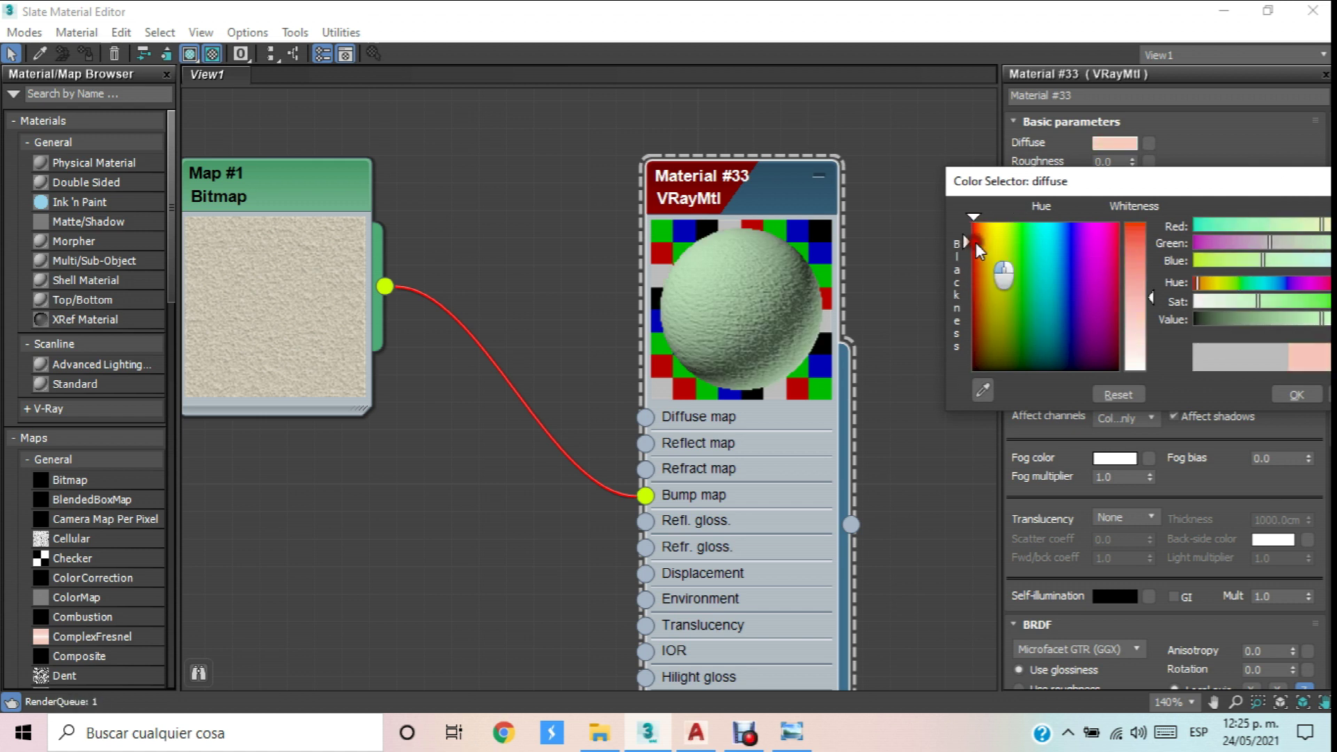
pyautogui.click(1132, 229)
pyautogui.moveTo(1017, 320); pyautogui.dragTo(1114, 379)
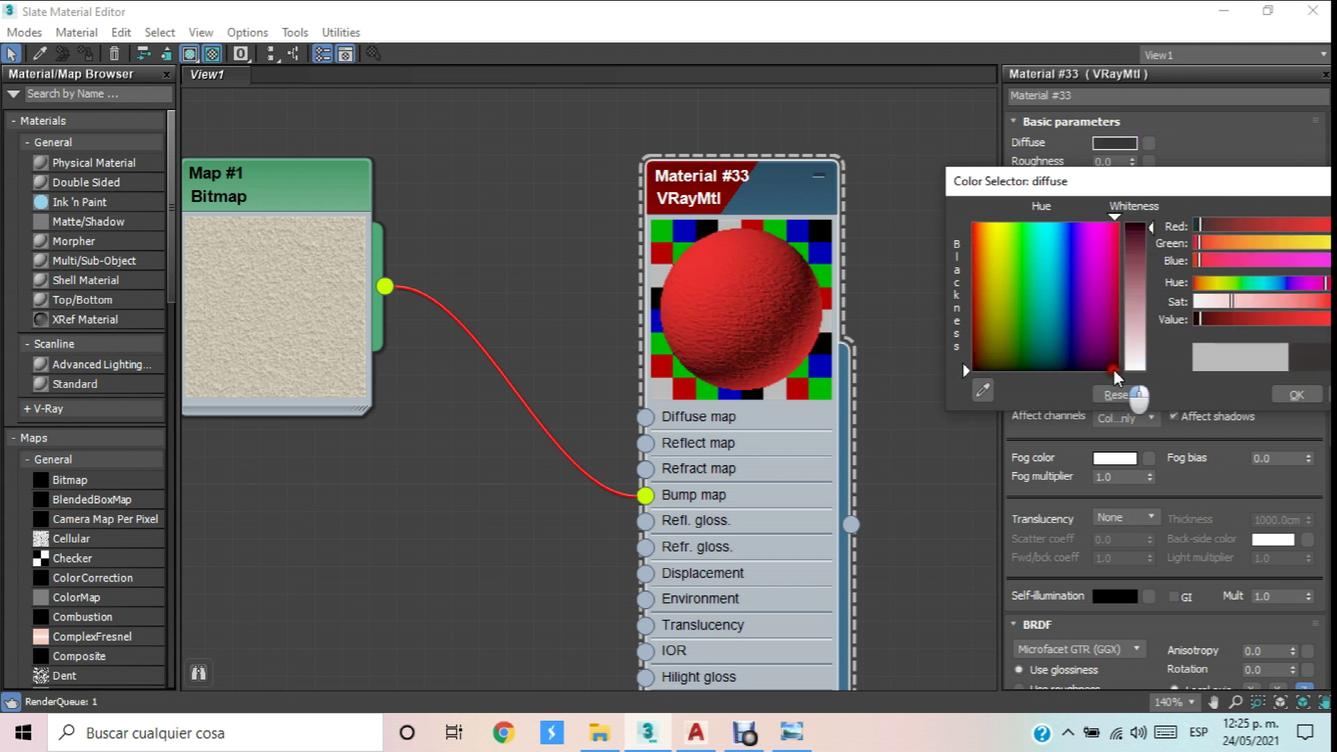
pyautogui.moveTo(1135, 328); pyautogui.dragTo(1156, 367)
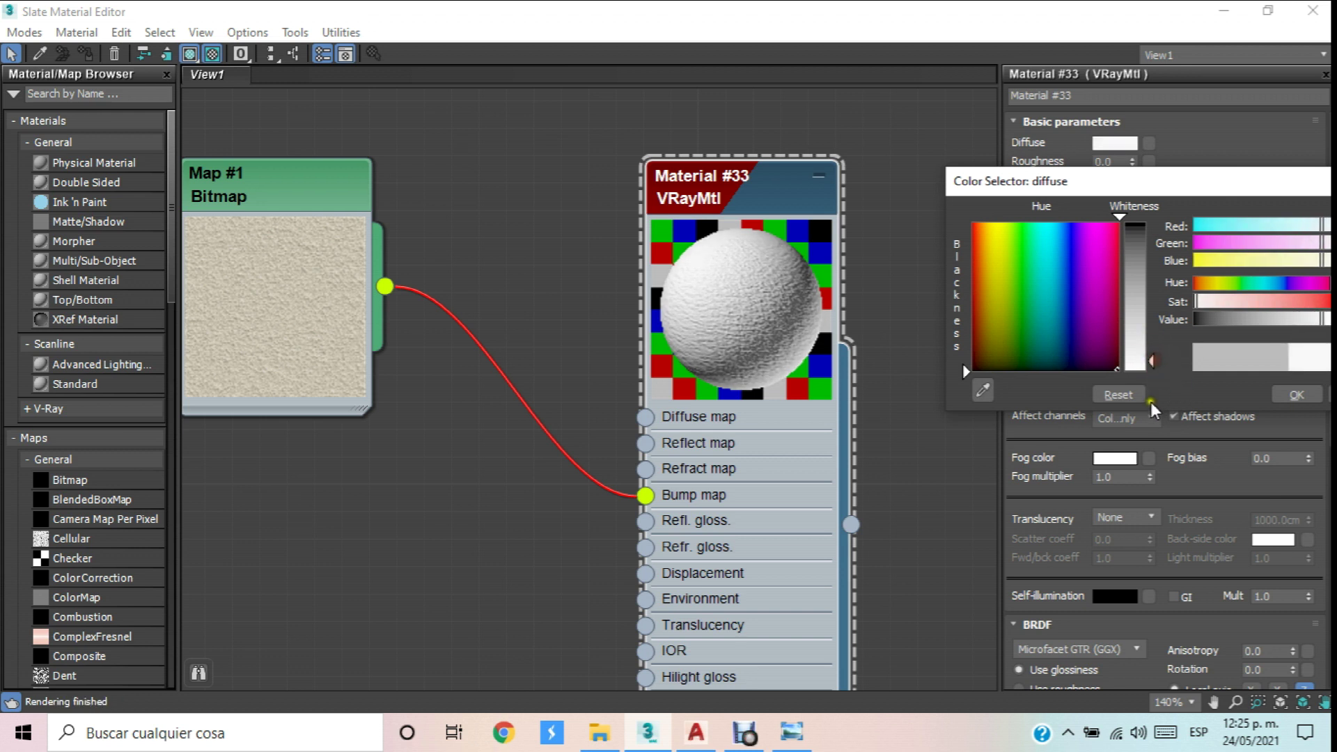
pyautogui.moveTo(1181, 177); pyautogui.dragTo(1055, 208)
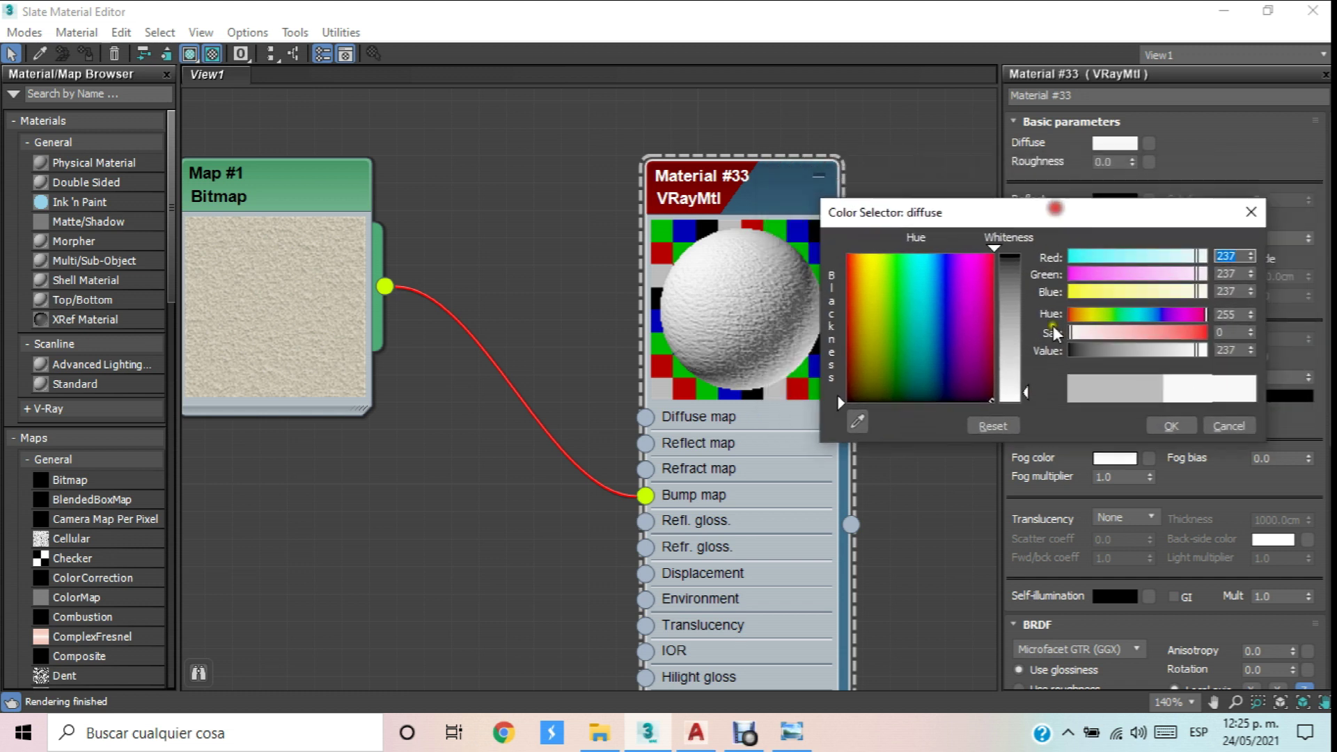
pyautogui.moveTo(1026, 392); pyautogui.dragTo(1035, 395)
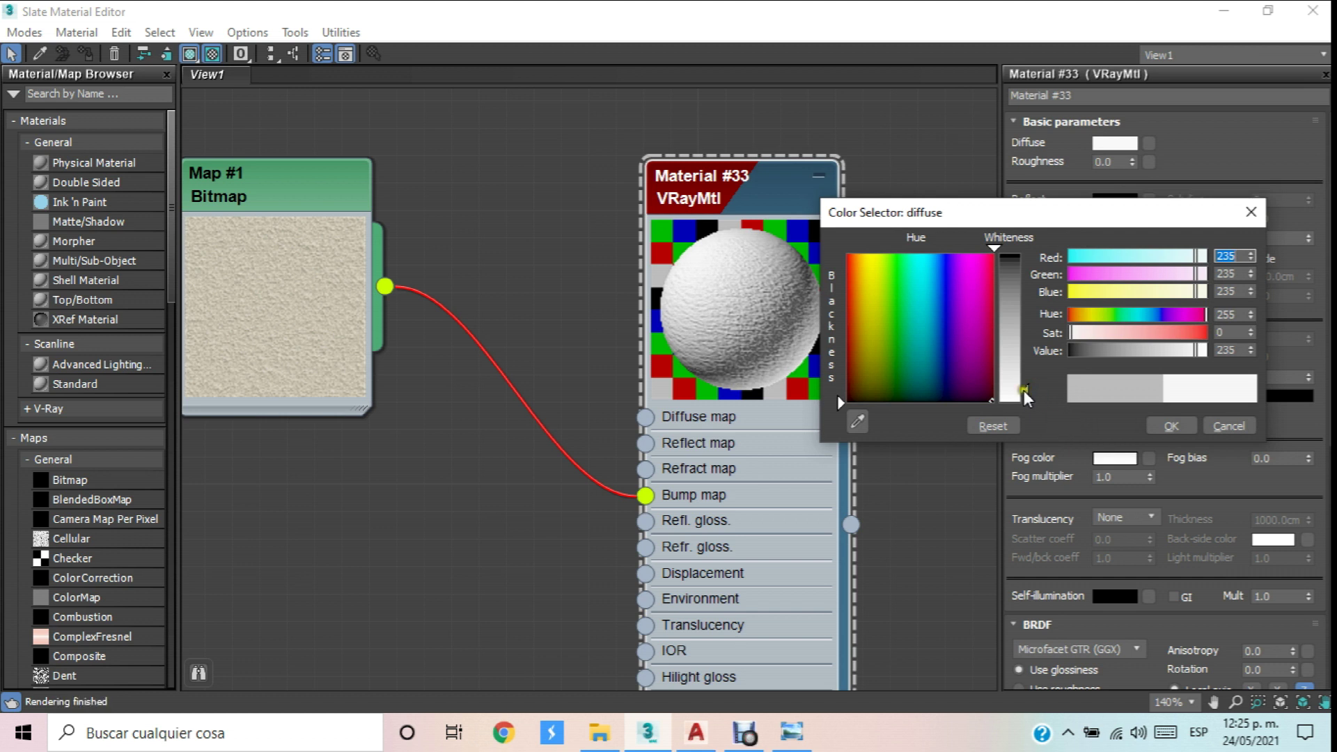
pyautogui.click(1171, 425)
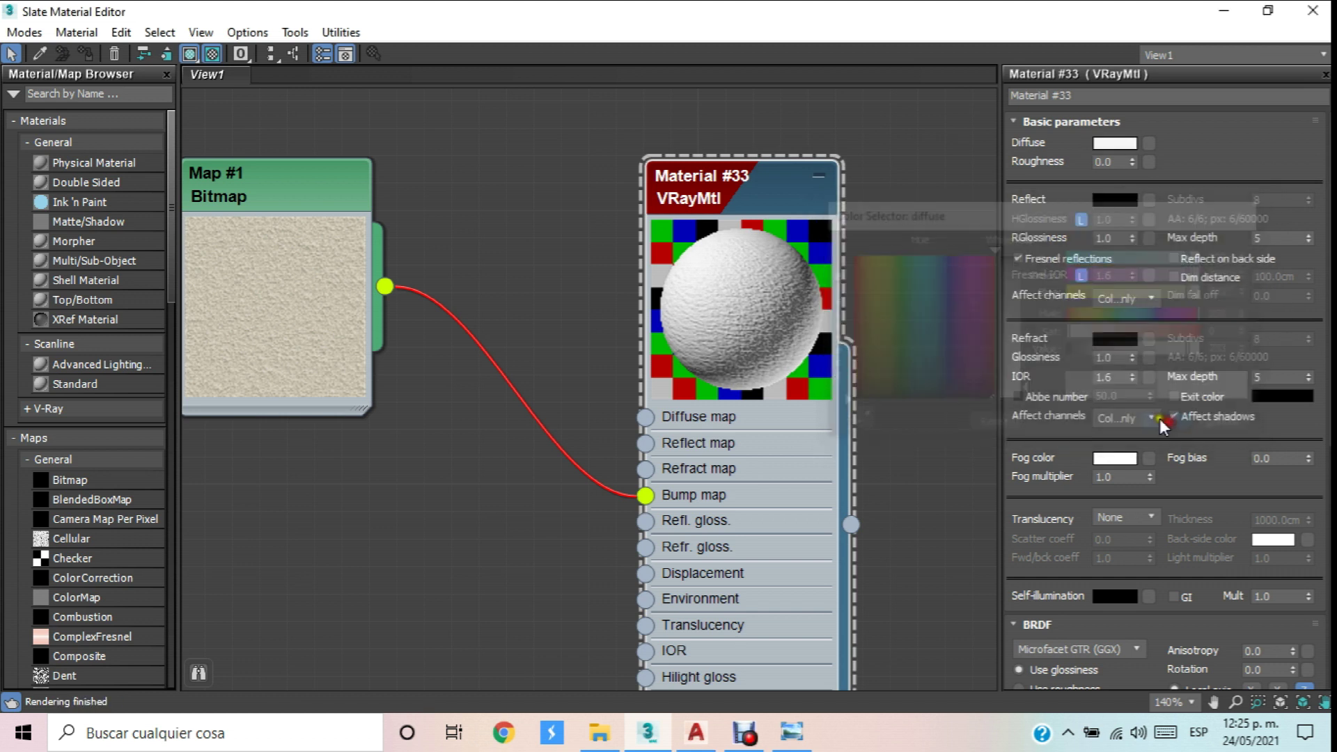
# Move Material #33 closer to its stucco bitmap node.
pyautogui.scroll(-5, 843, 346)
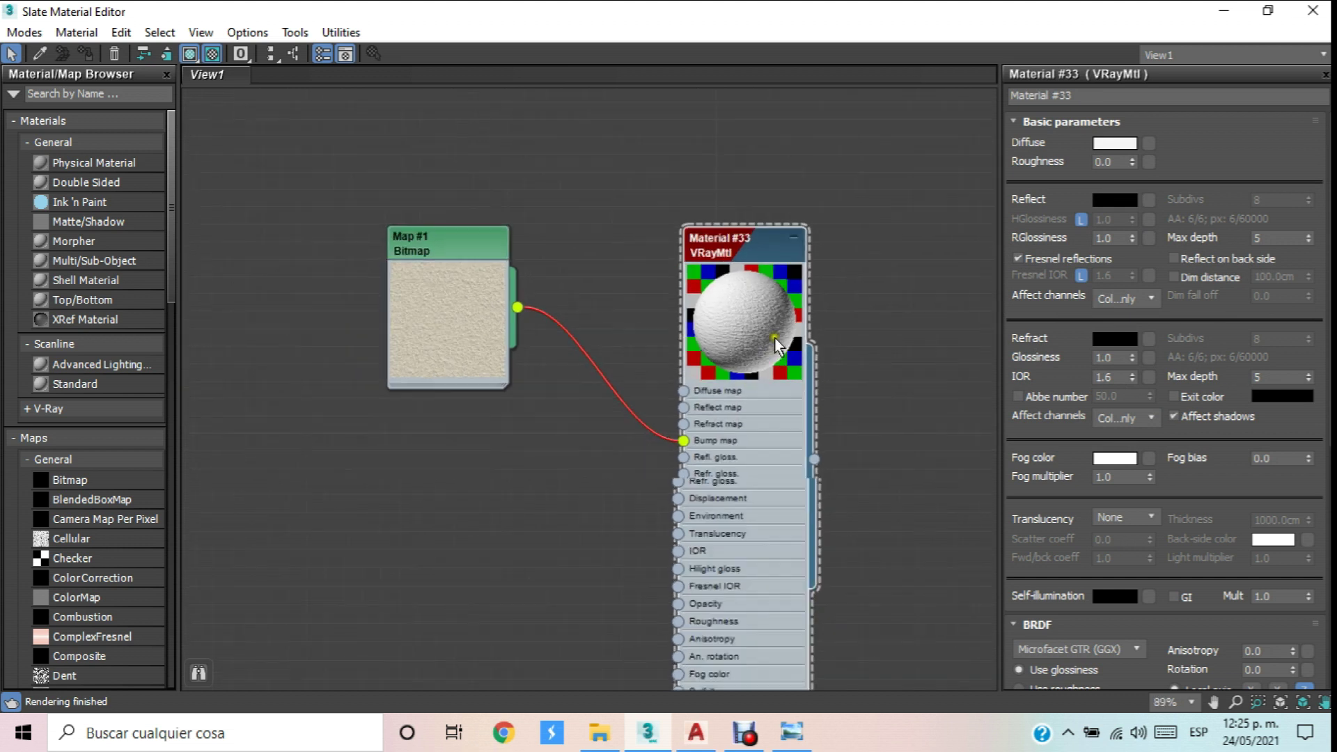
pyautogui.scroll(-3, 661, 293)
pyautogui.scroll(4, 648, 230)
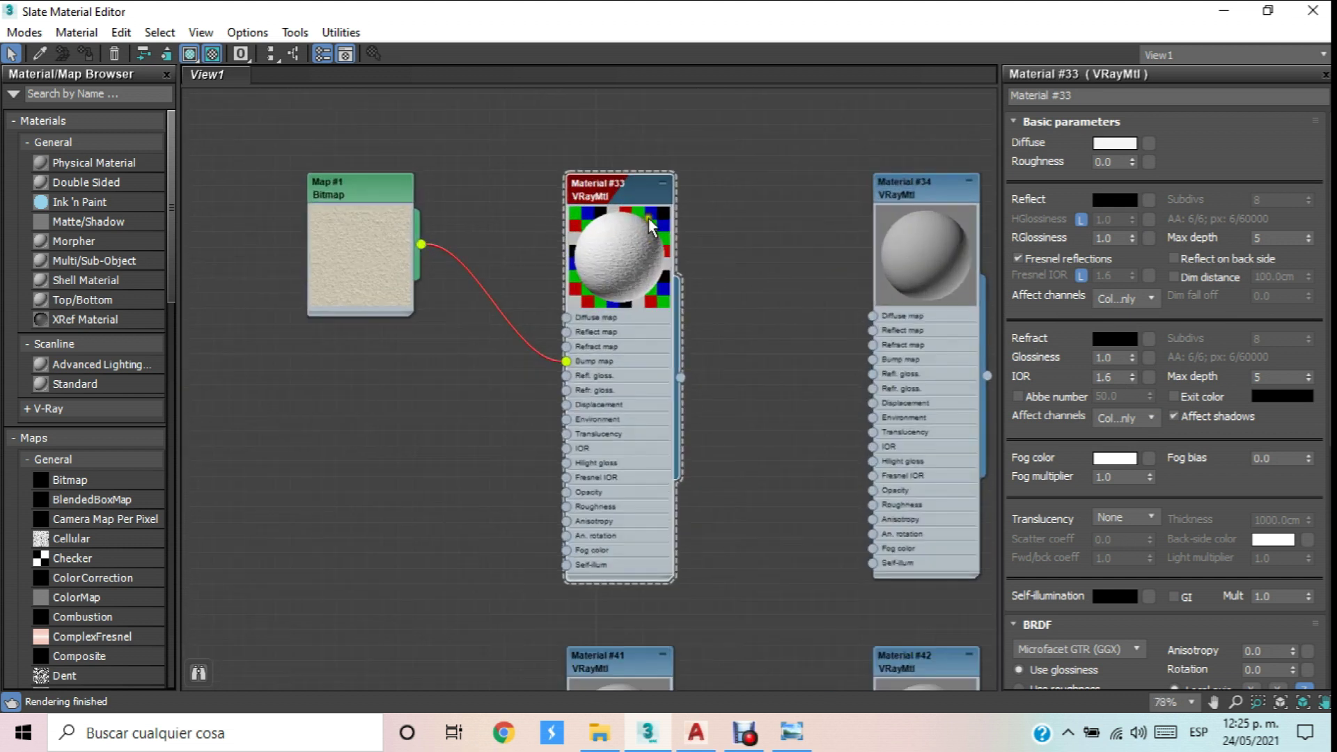
pyautogui.moveTo(628, 192); pyautogui.dragTo(550, 189)
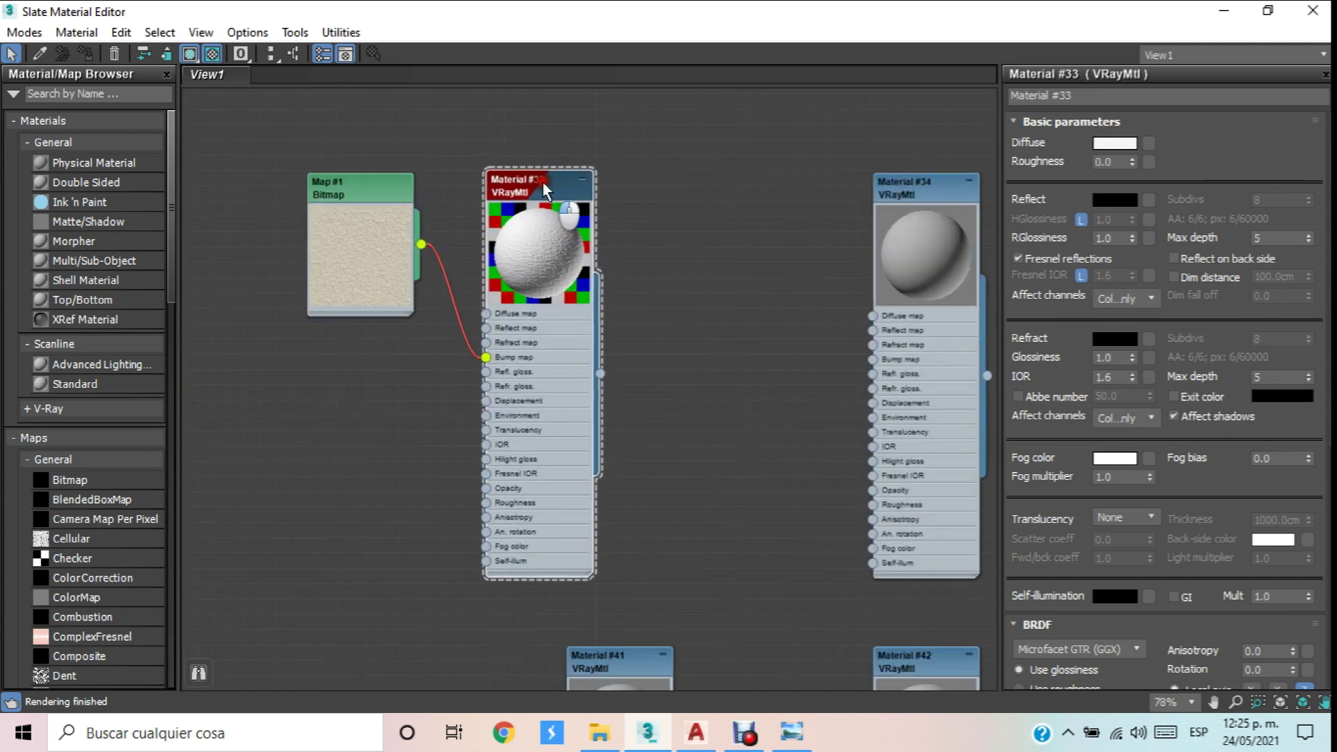
pyautogui.moveTo(604, 186); pyautogui.dragTo(436, 191, button='middle')
# Add a Bitmap map between Material #33 and Material #34 using AI29_01_floor_wood_diffuse_bright.jpg from the Mapas folder.
pyautogui.rightClick(513, 184)
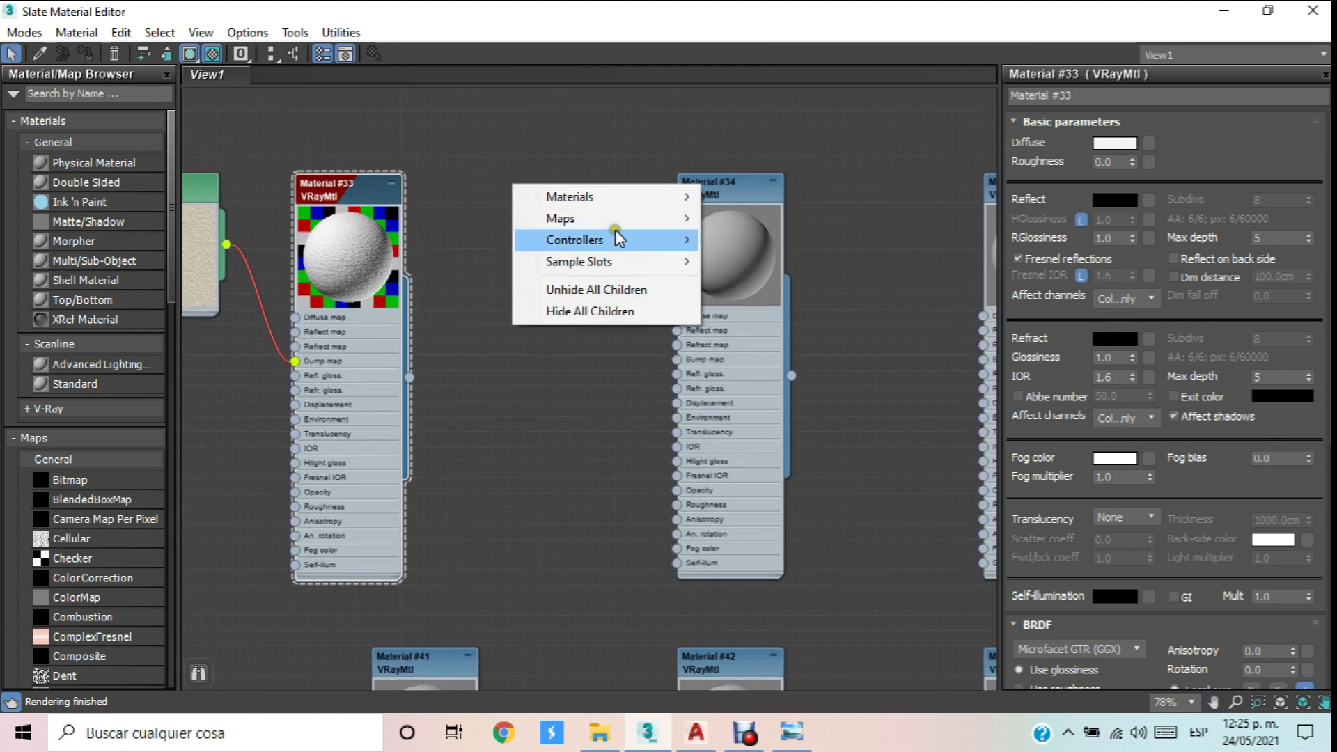
pyautogui.moveTo(624, 225)
pyautogui.moveTo(779, 224)
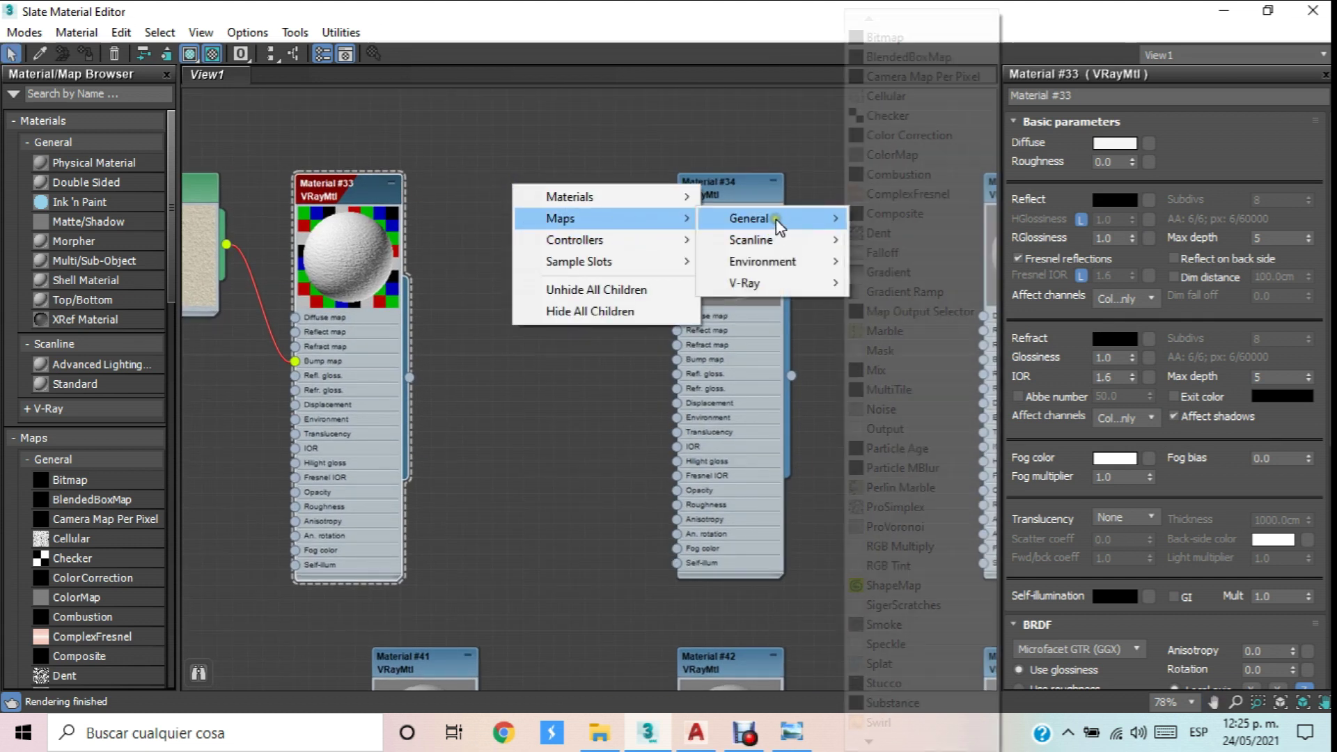
pyautogui.click(905, 37)
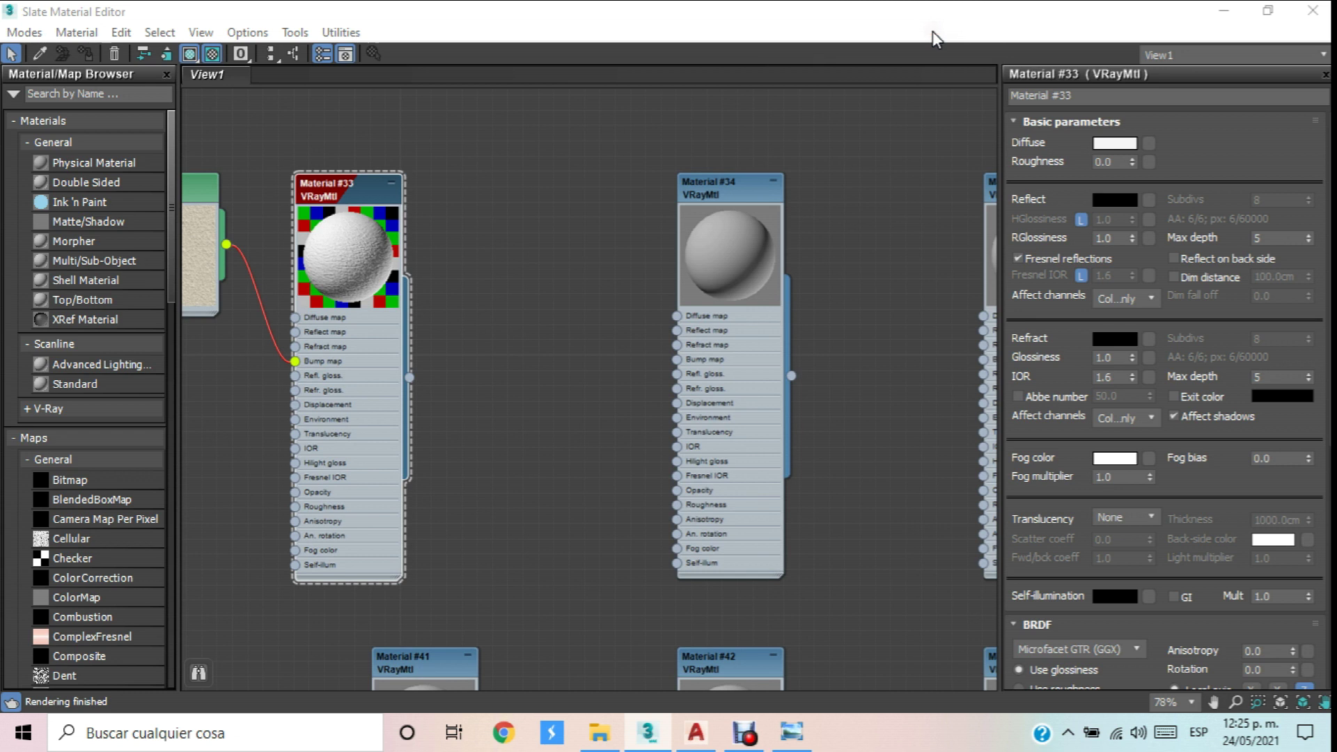
pyautogui.click(226, 161)
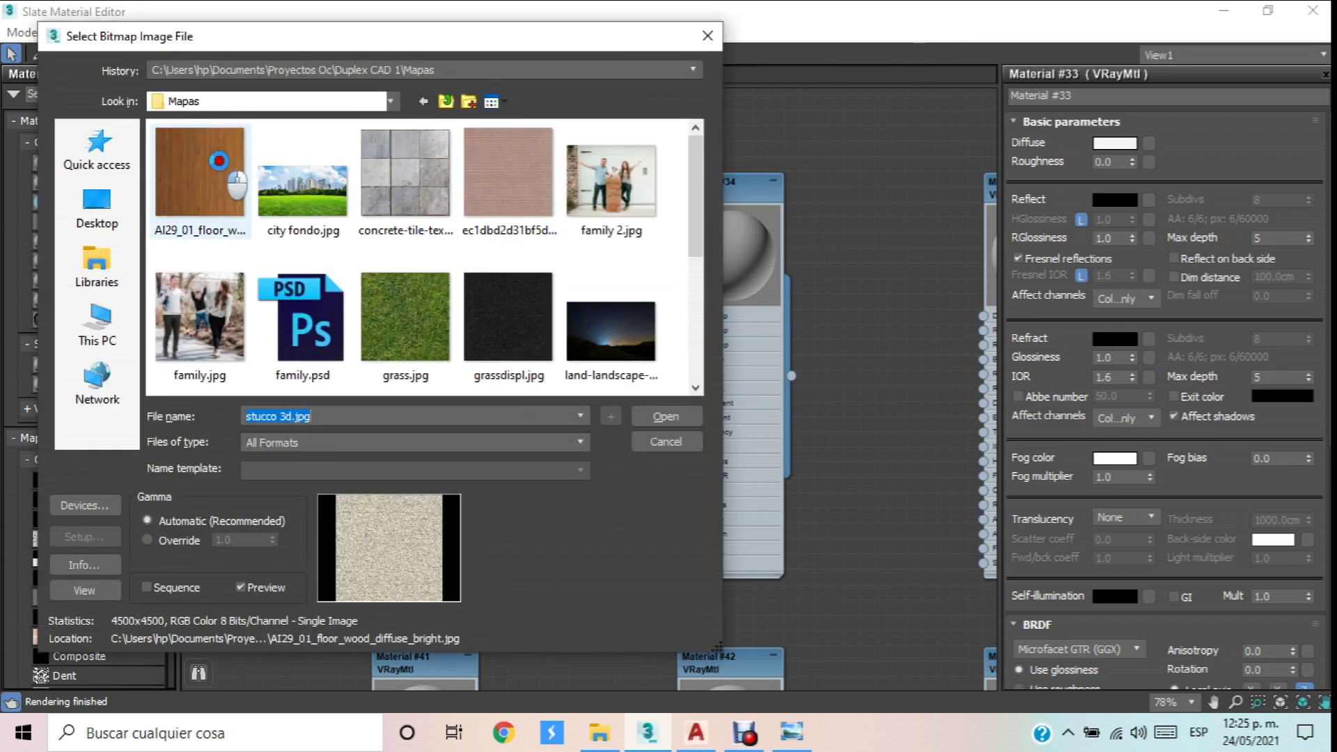
pyautogui.doubleClick(226, 160)
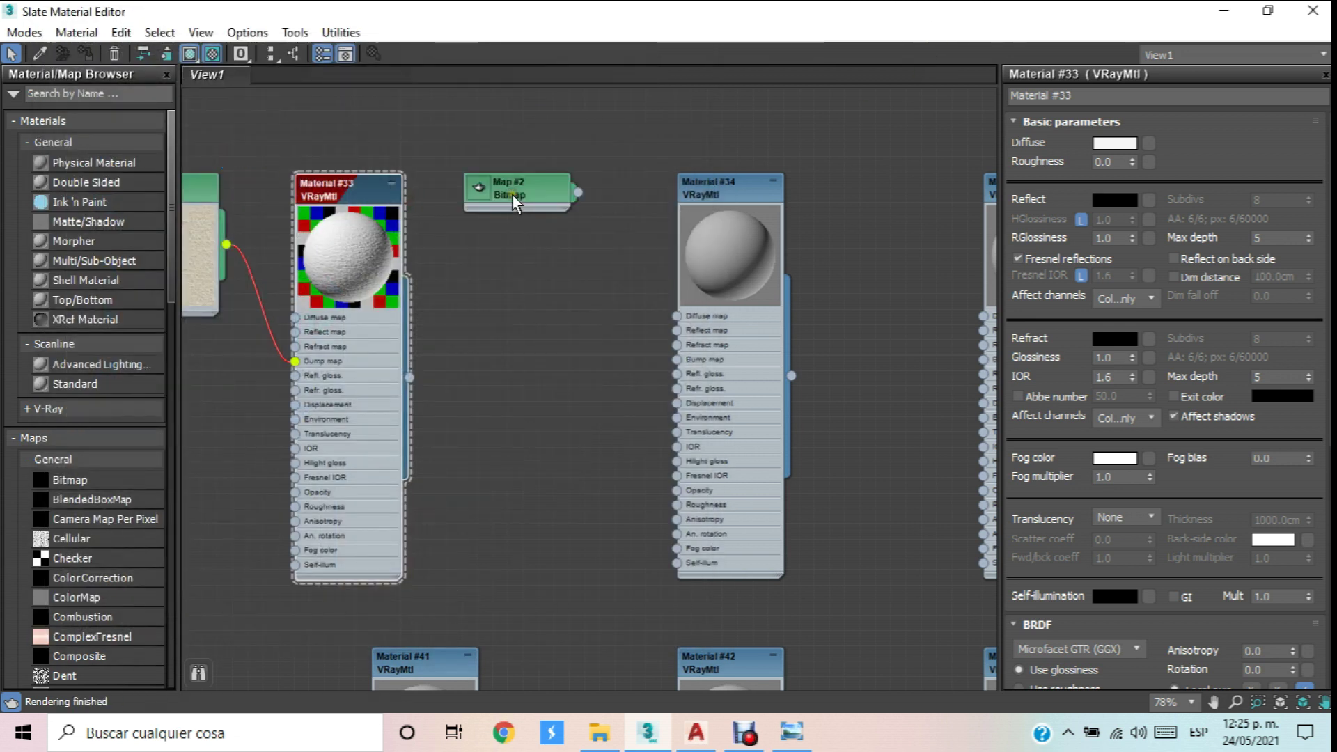
# Expand the light wood bitmap's preview and move Material #34 closer to that node.
pyautogui.click(470, 185)
pyautogui.scroll(-2, 483, 185)
pyautogui.moveTo(714, 176); pyautogui.dragTo(507, 185, button='middle')
pyautogui.moveTo(486, 202); pyautogui.dragTo(453, 198)
# Add another Bitmap map to the right of Material #34 using wood.jpg from the Mapas folder.
pyautogui.rightClick(568, 182)
pyautogui.click(663, 213)
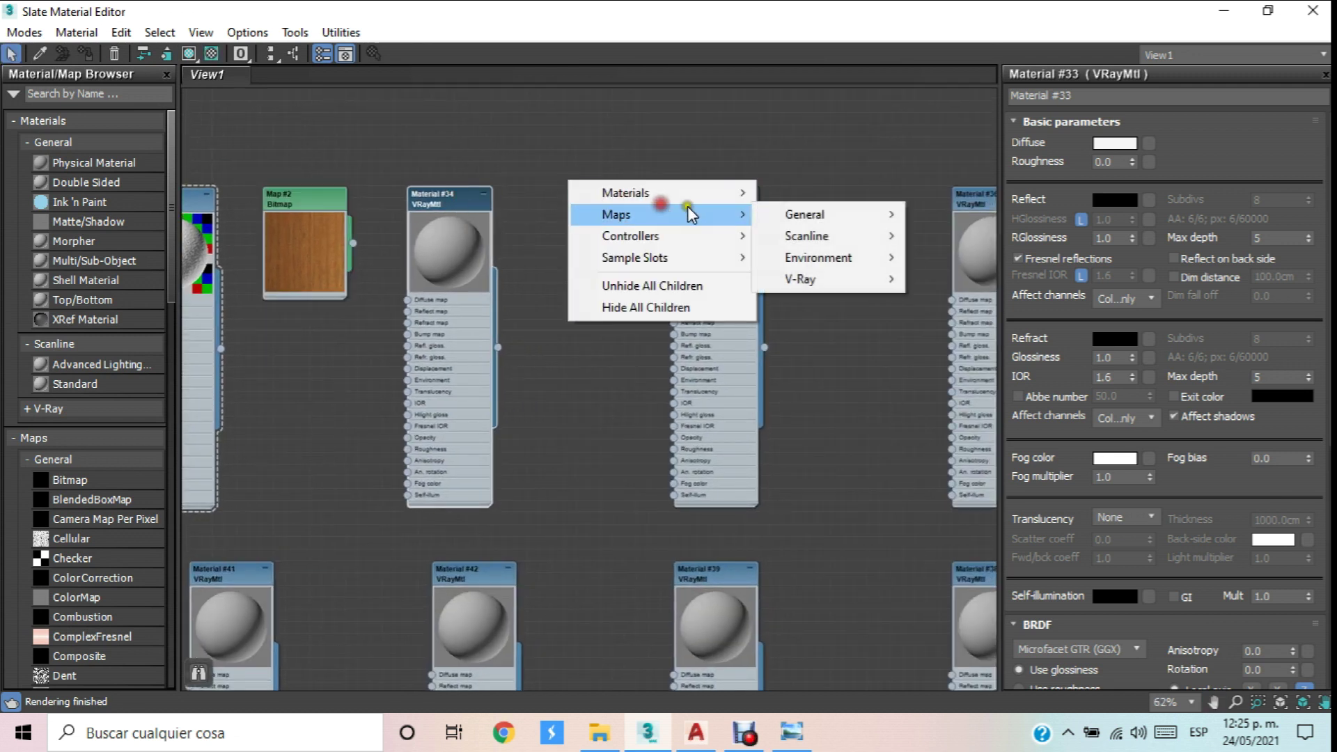
pyautogui.click(808, 212)
pyautogui.click(936, 37)
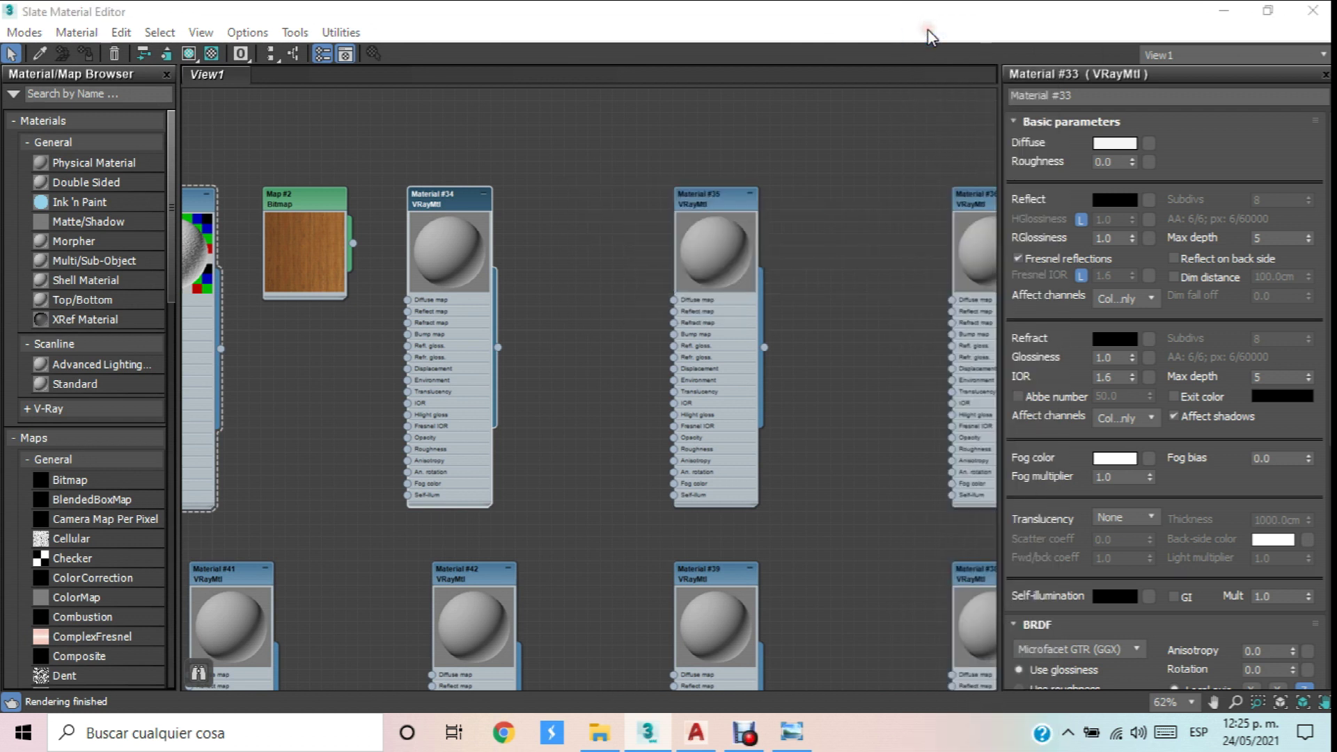
pyautogui.scroll(-3, 474, 216)
pyautogui.click(192, 332)
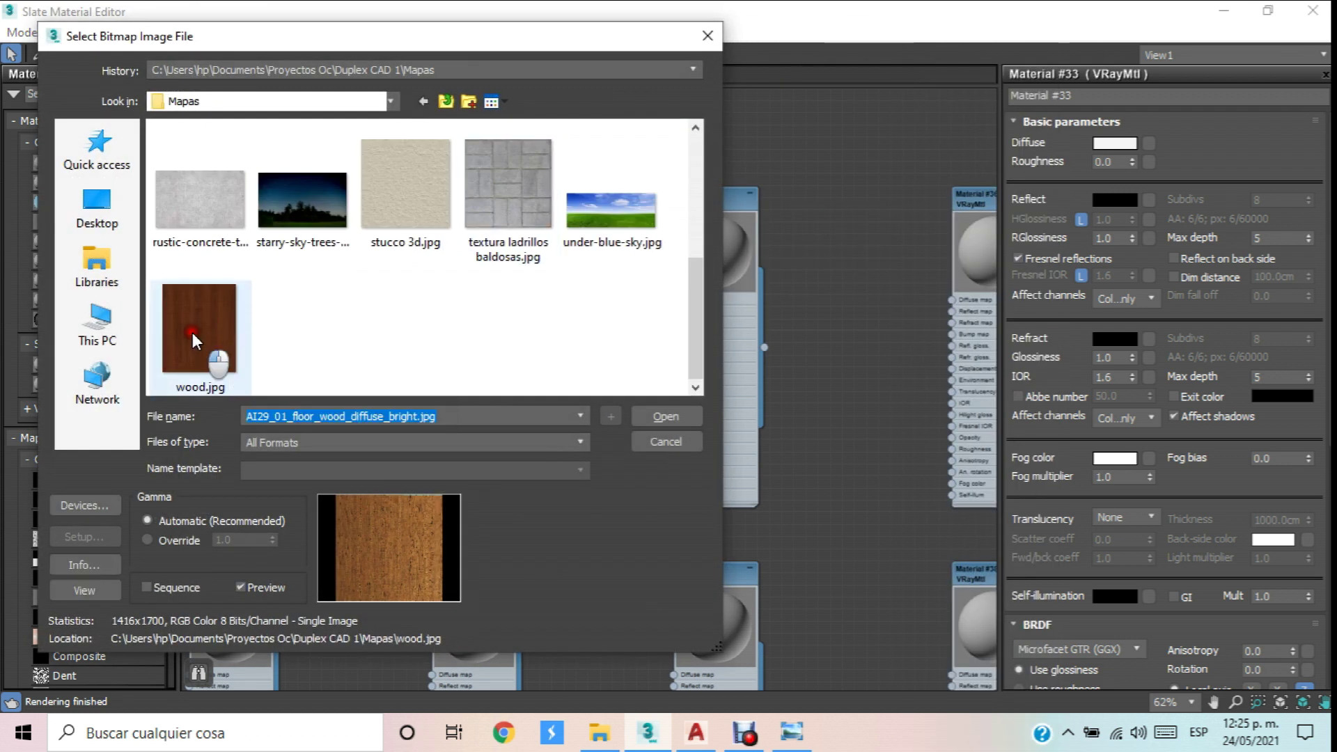
pyautogui.doubleClick(192, 332)
# Arrange the dark wood bitmap node with its preview expanded, and delete the blank VRayMtl beside it.
pyautogui.click(550, 172)
pyautogui.moveTo(557, 177); pyautogui.dragTo(579, 199)
pyautogui.moveTo(579, 198); pyautogui.dragTo(666, 194, button='middle')
pyautogui.scroll(2, 745, 186)
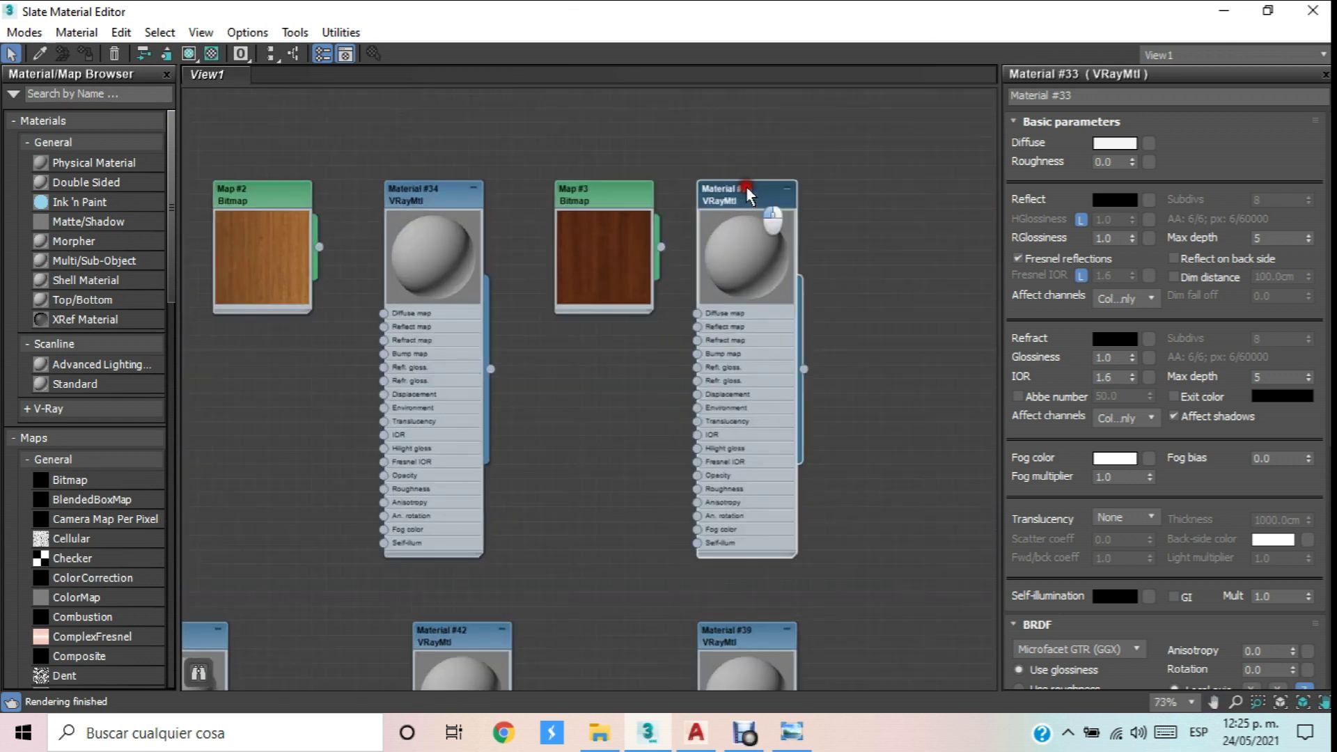
pyautogui.press('Delete')
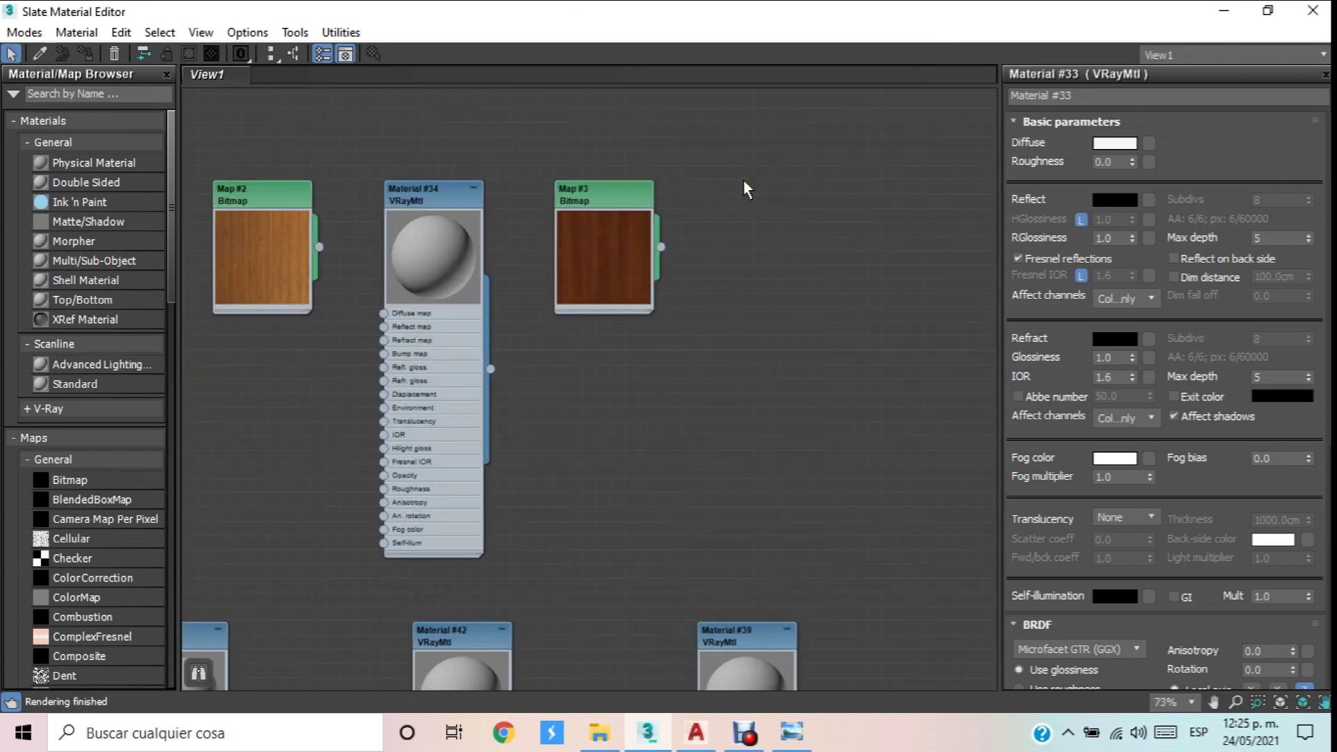
# Show the parameters of Material #34 and turn on its shaded viewport display and checkered preview background.
pyautogui.click(407, 194)
pyautogui.scroll(-2, 488, 205)
pyautogui.scroll(5, 525, 211)
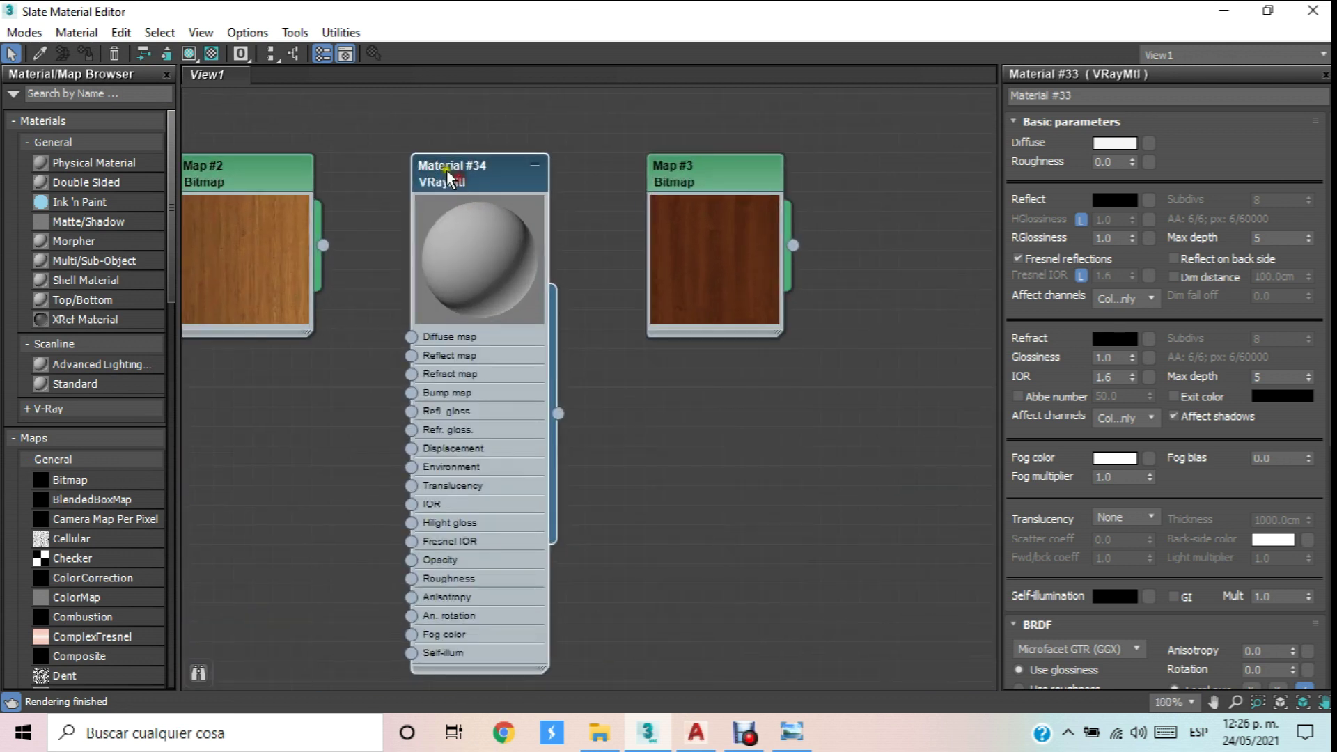
pyautogui.scroll(3, 446, 177)
pyautogui.doubleClick(443, 178)
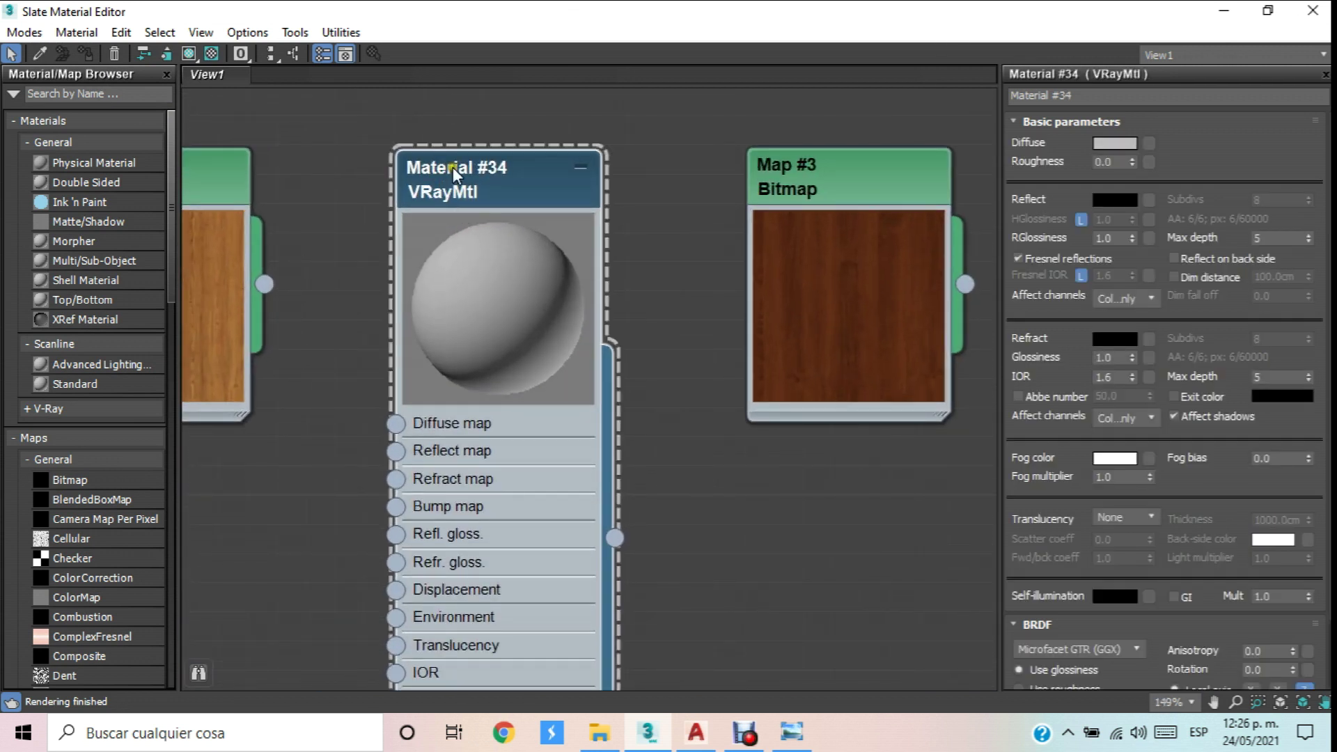
pyautogui.click(188, 55)
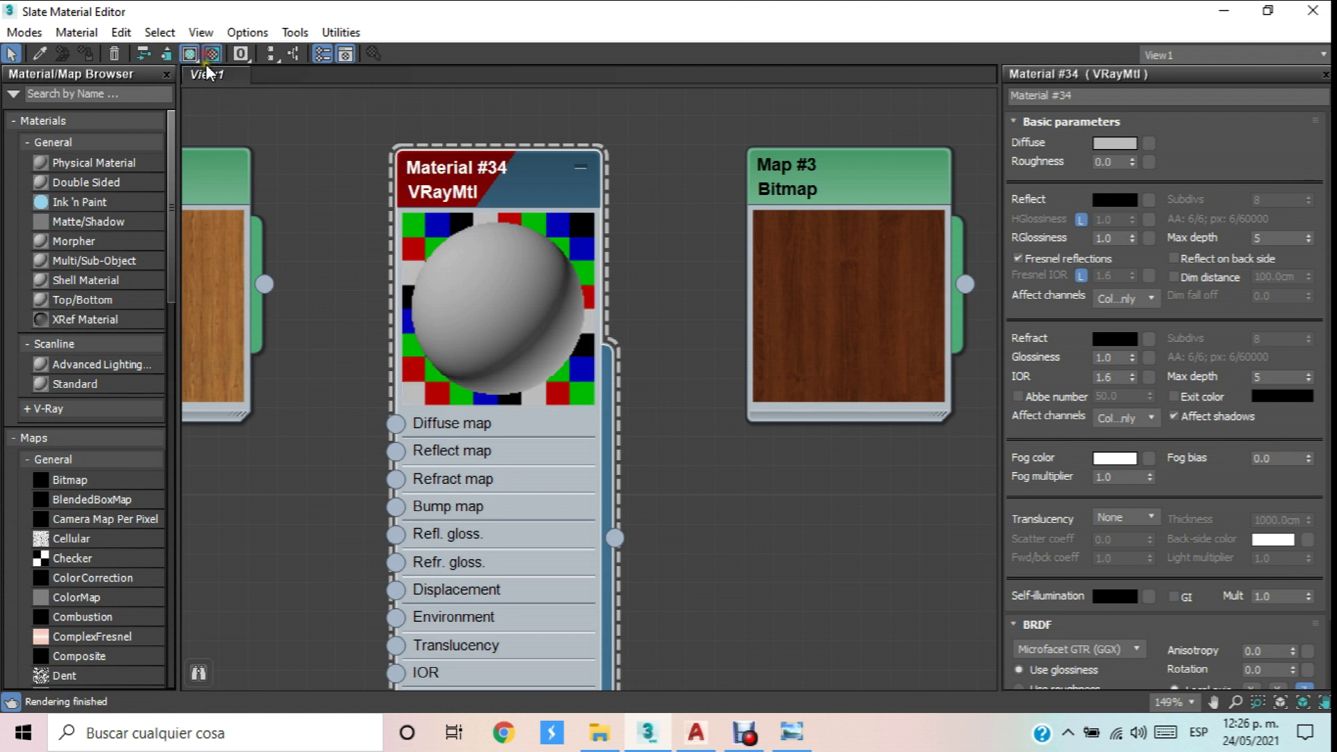
pyautogui.scroll(1, 626, 229)
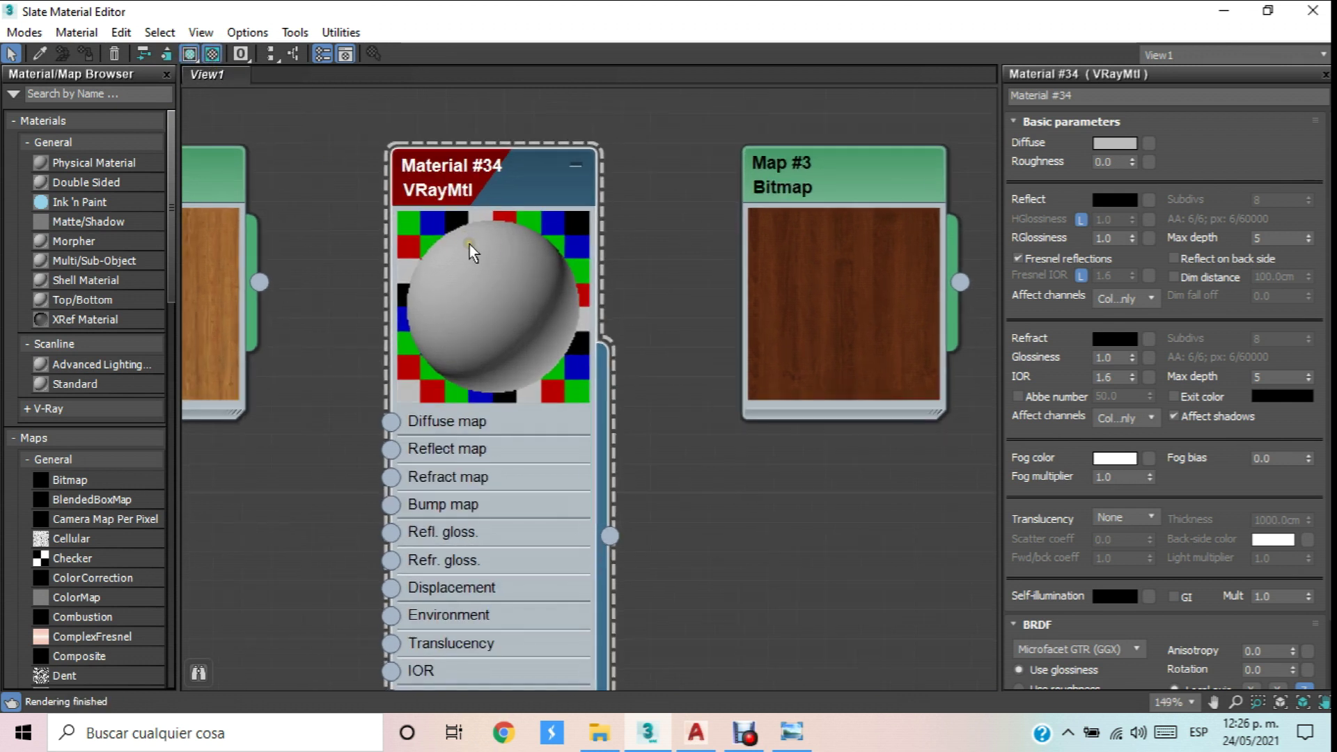
# Set the Reflect colour of Material #34 to grey RGB 67, 67, 67 and its RGlossiness to 0.7.
pyautogui.click(1134, 199)
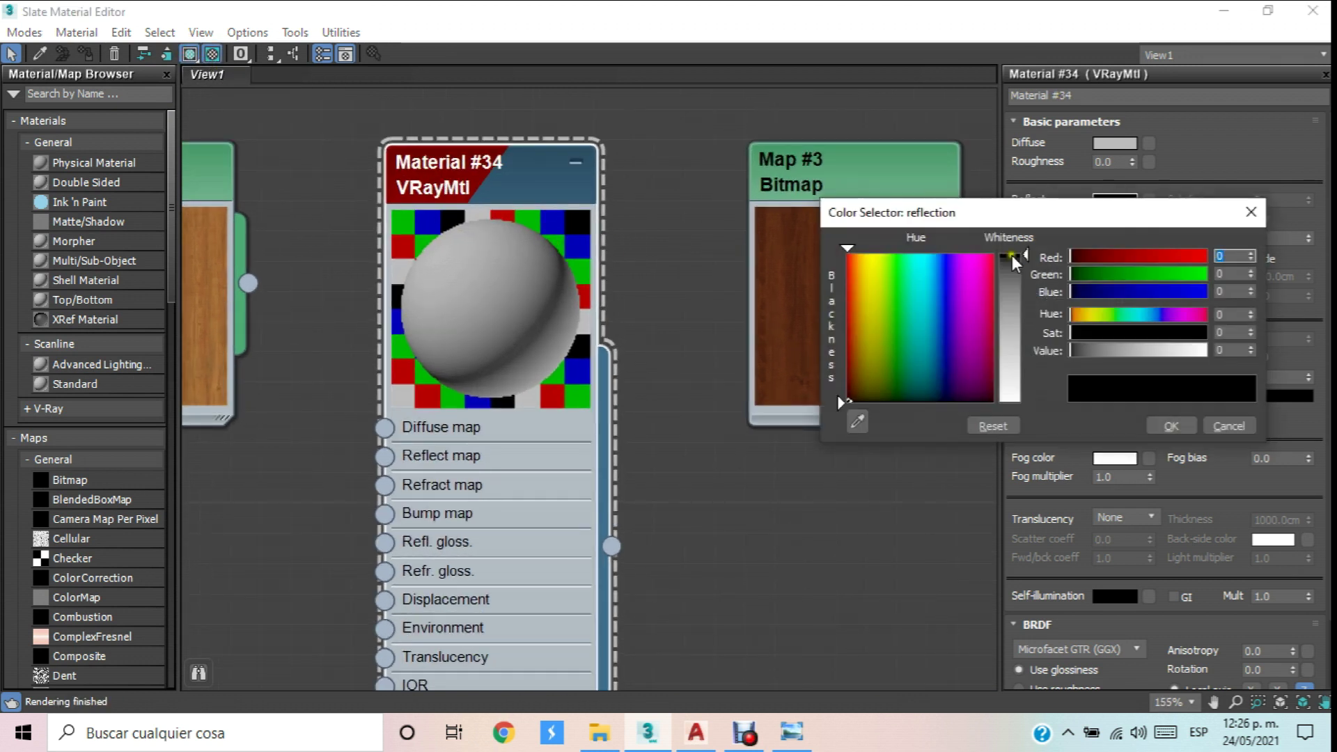
pyautogui.click(1021, 290)
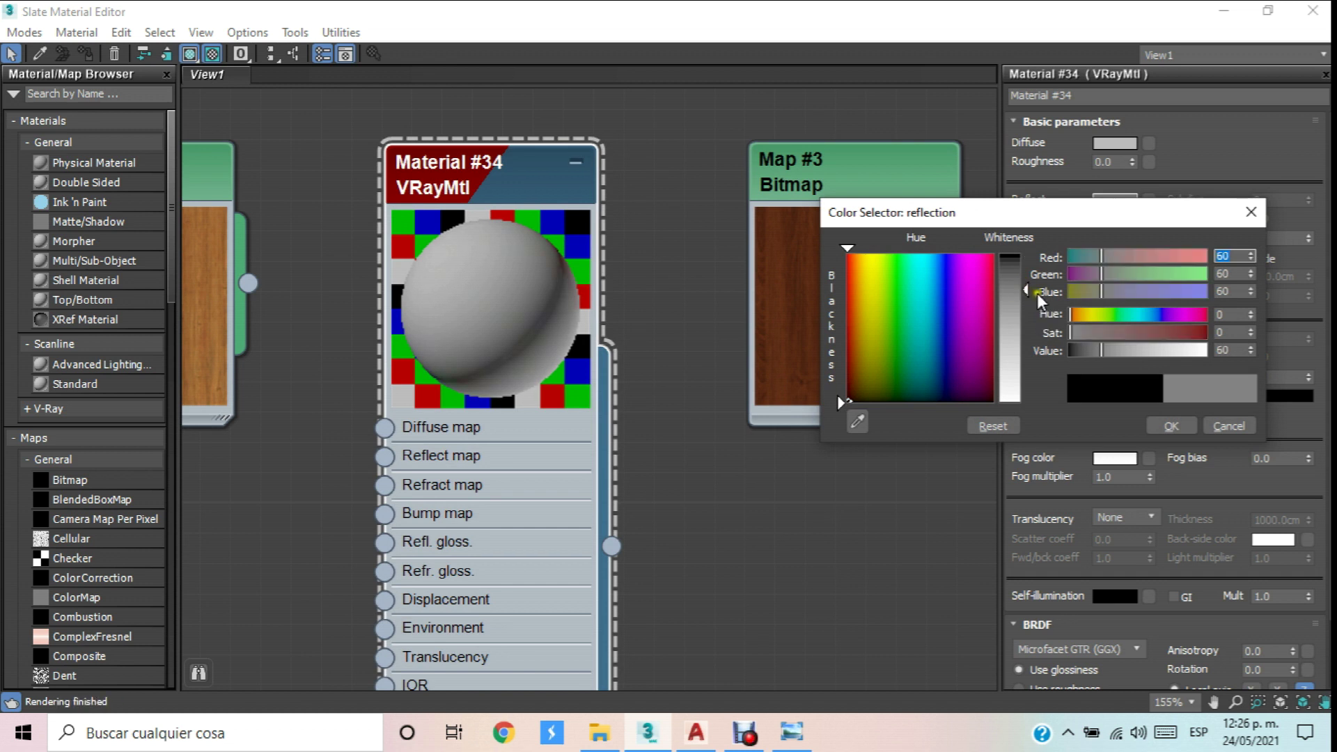
pyautogui.click(1026, 293)
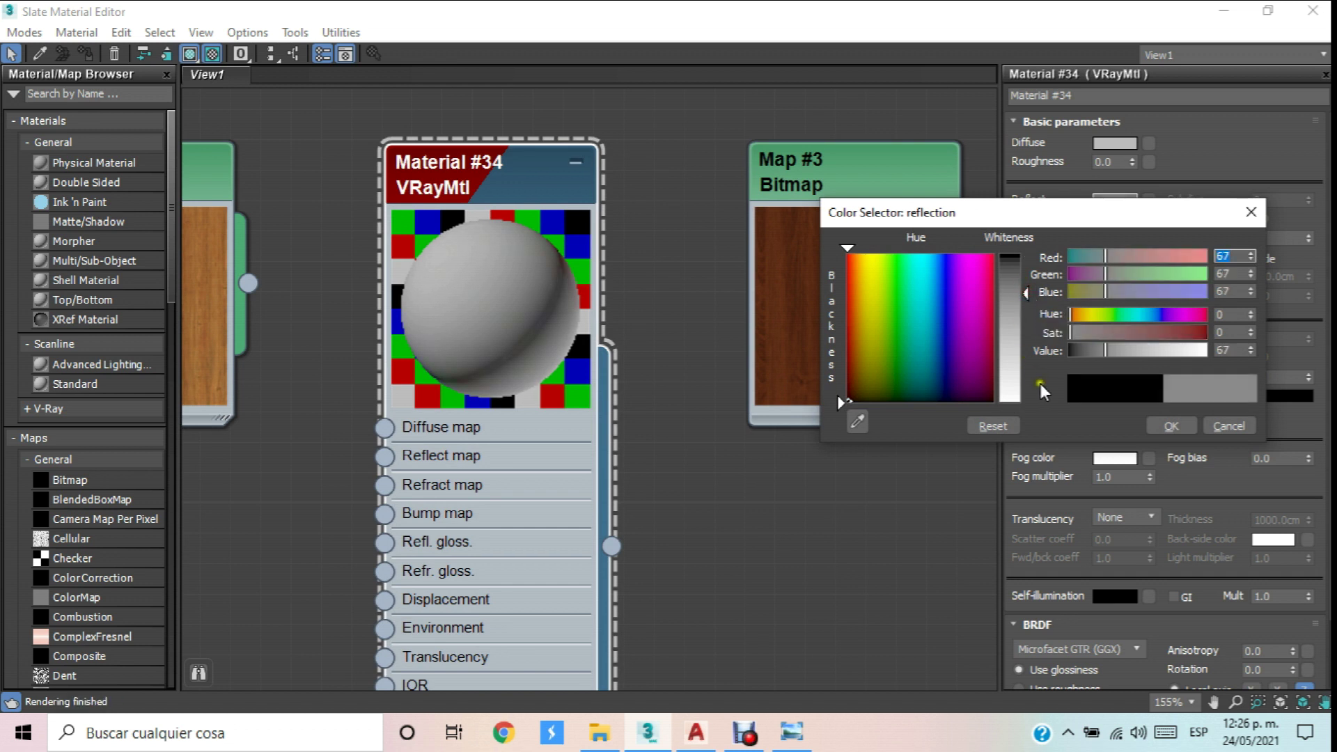
pyautogui.click(1171, 425)
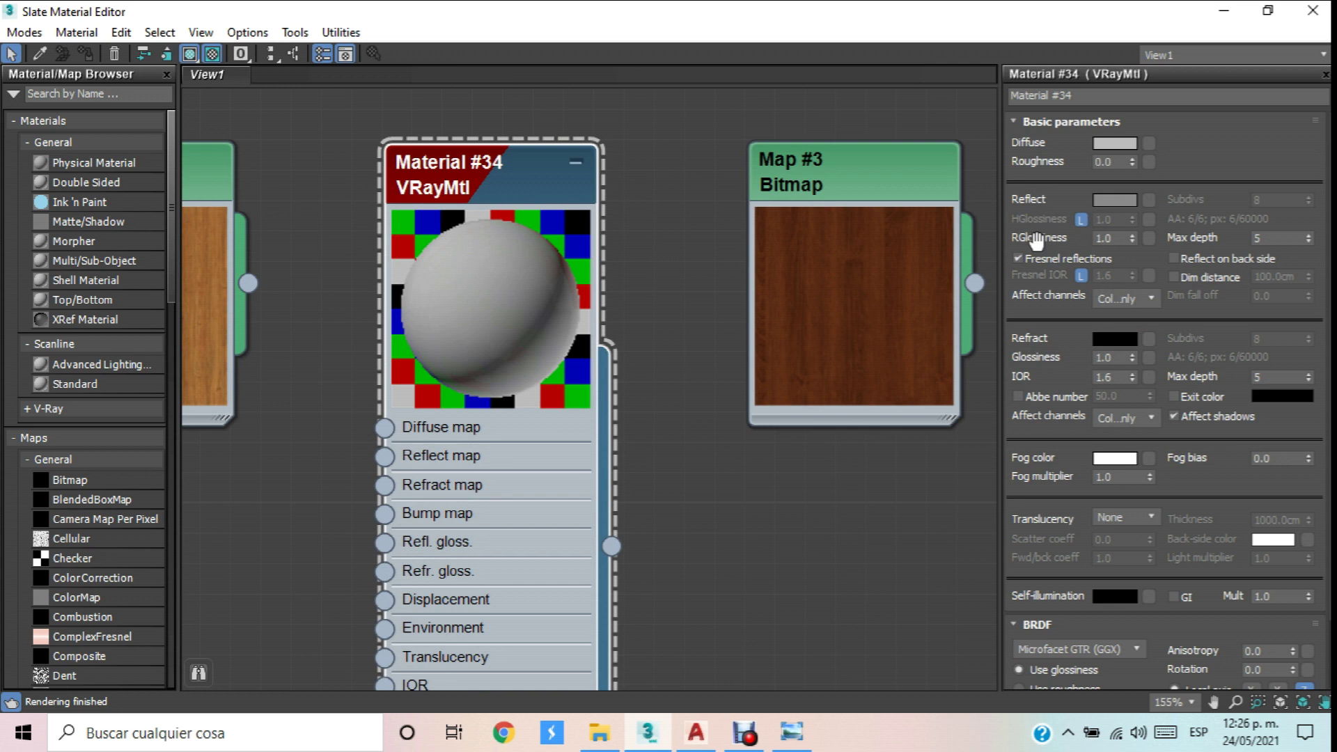
pyautogui.doubleClick(1122, 238)
pyautogui.write('.7')
pyautogui.press('Return')
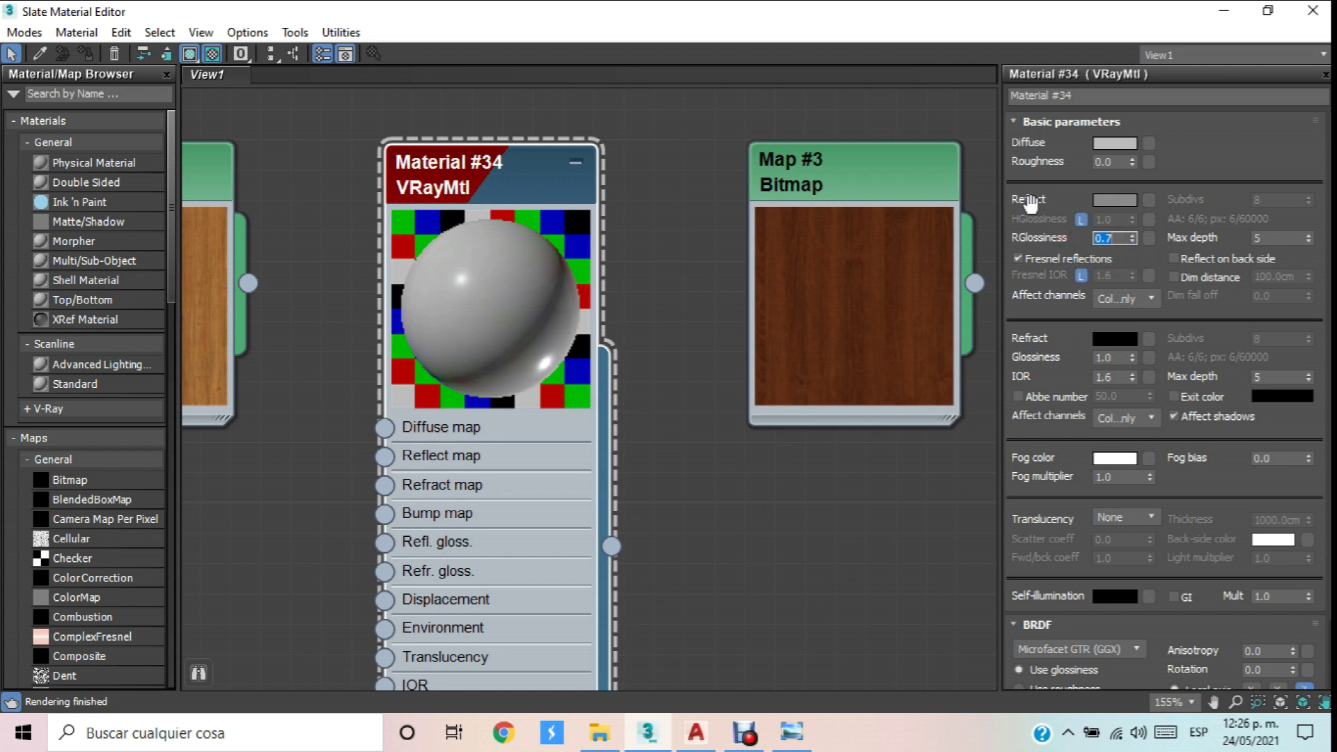
# Clone Material #34 and place the copy to the right of the dark wood bitmap.
pyautogui.scroll(-5, 497, 200)
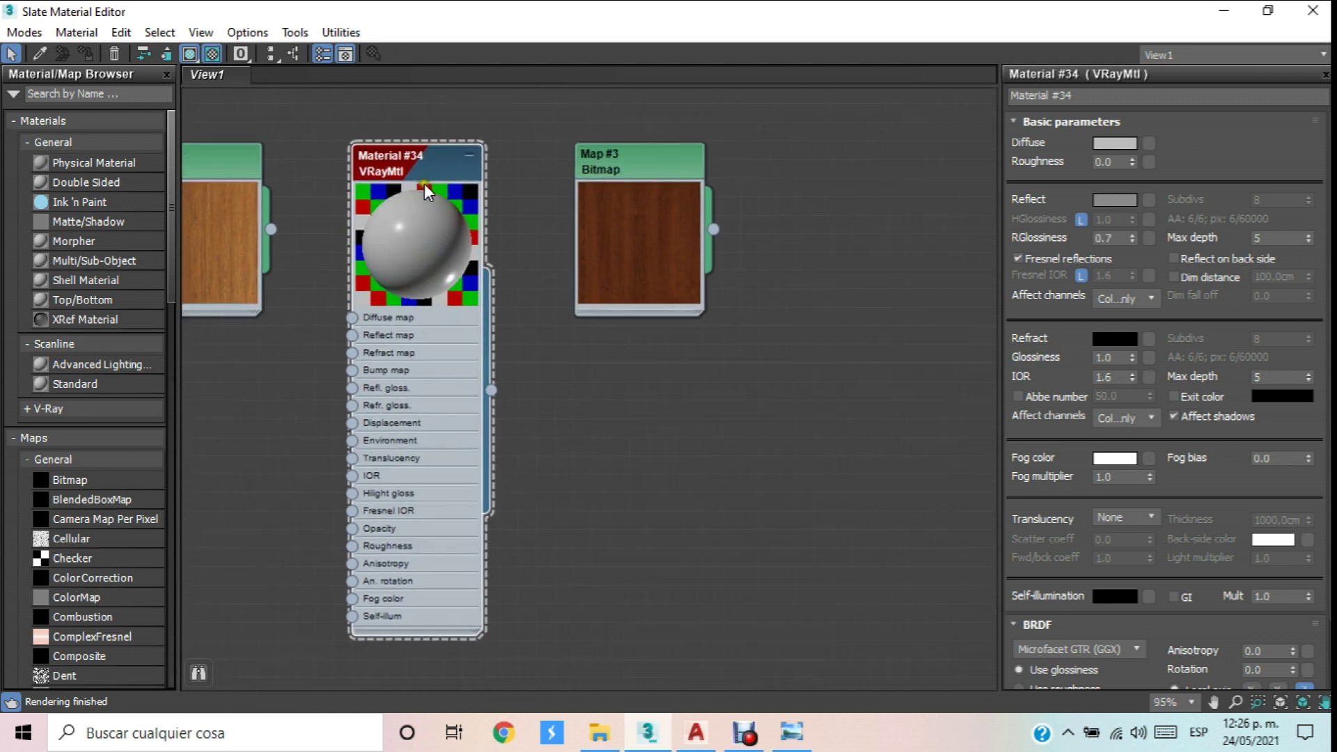
pyautogui.keyDown('shift'); pyautogui.moveTo(416, 163); pyautogui.dragTo(884, 158); pyautogui.keyUp('shift')
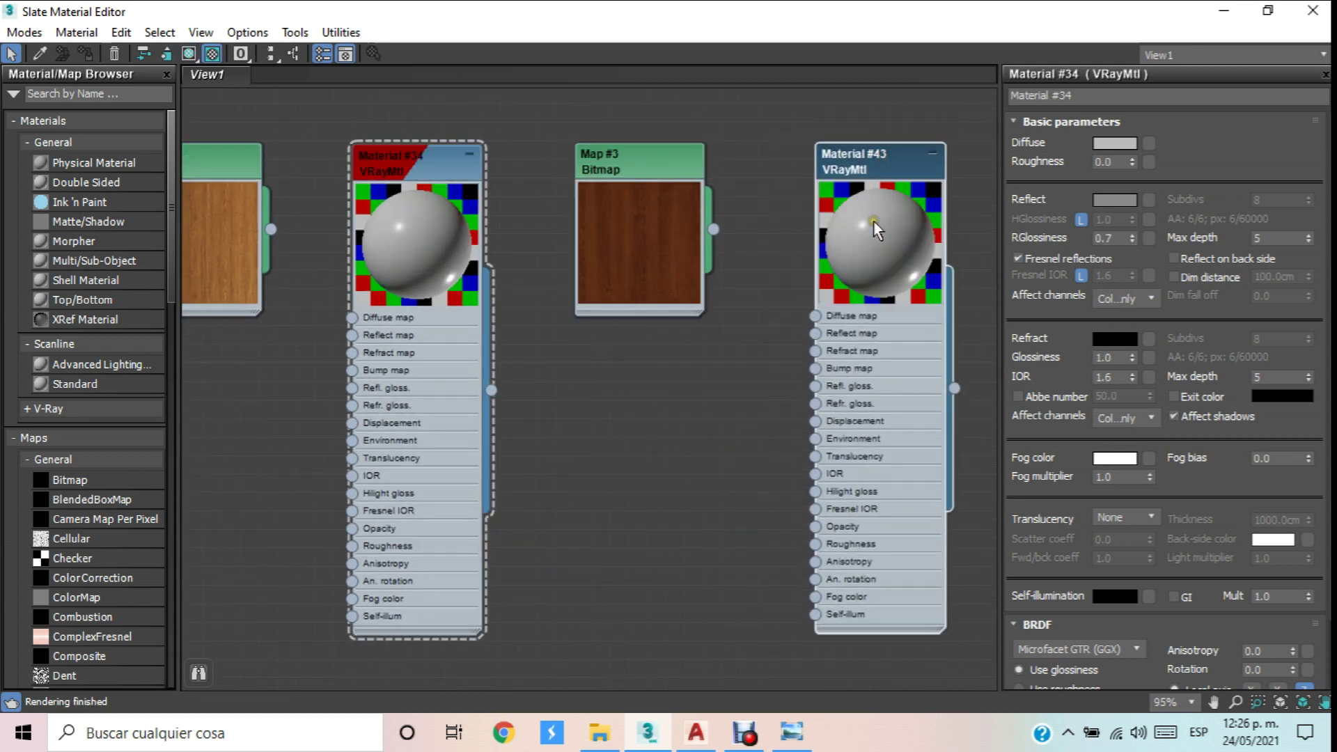
pyautogui.scroll(-2, 724, 308)
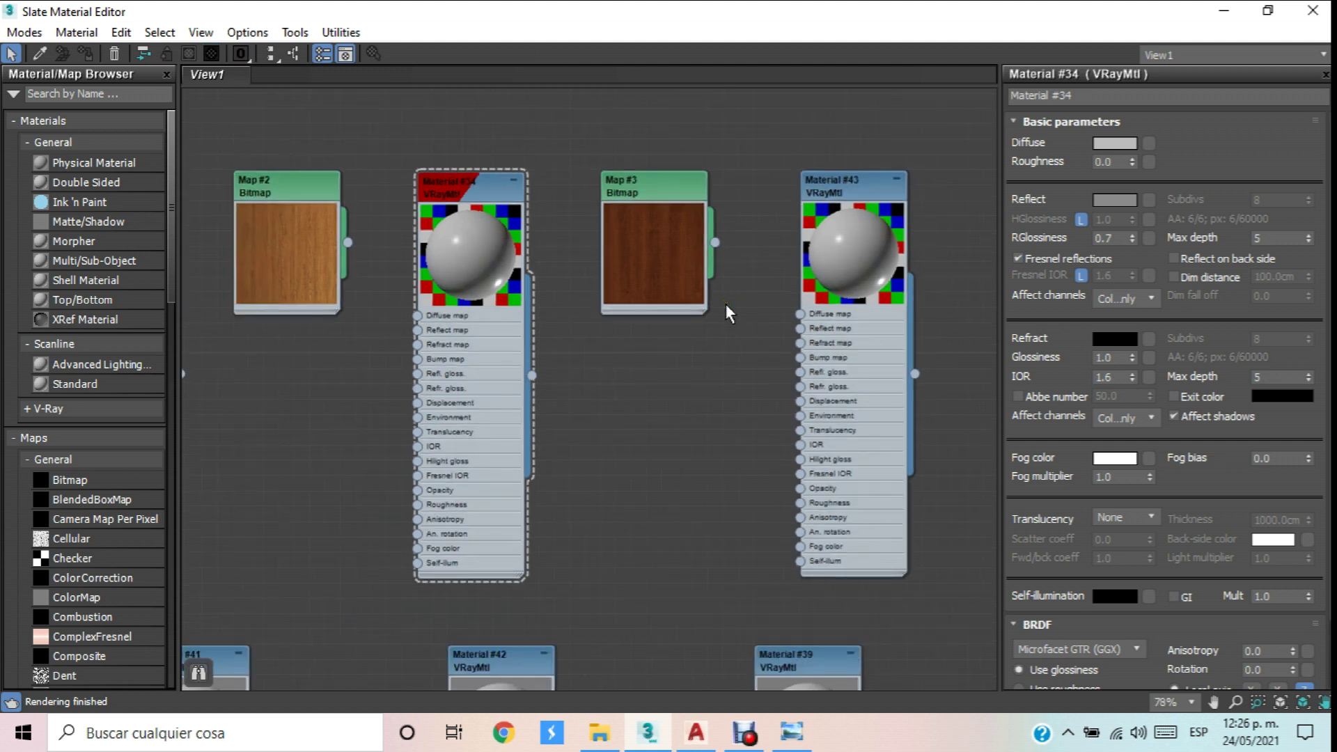
# Connect the light wood bitmap's output to both the Diffuse map and Bump map inputs of Material #34.
pyautogui.scroll(5, 351, 237)
pyautogui.moveTo(349, 230); pyautogui.dragTo(465, 354)
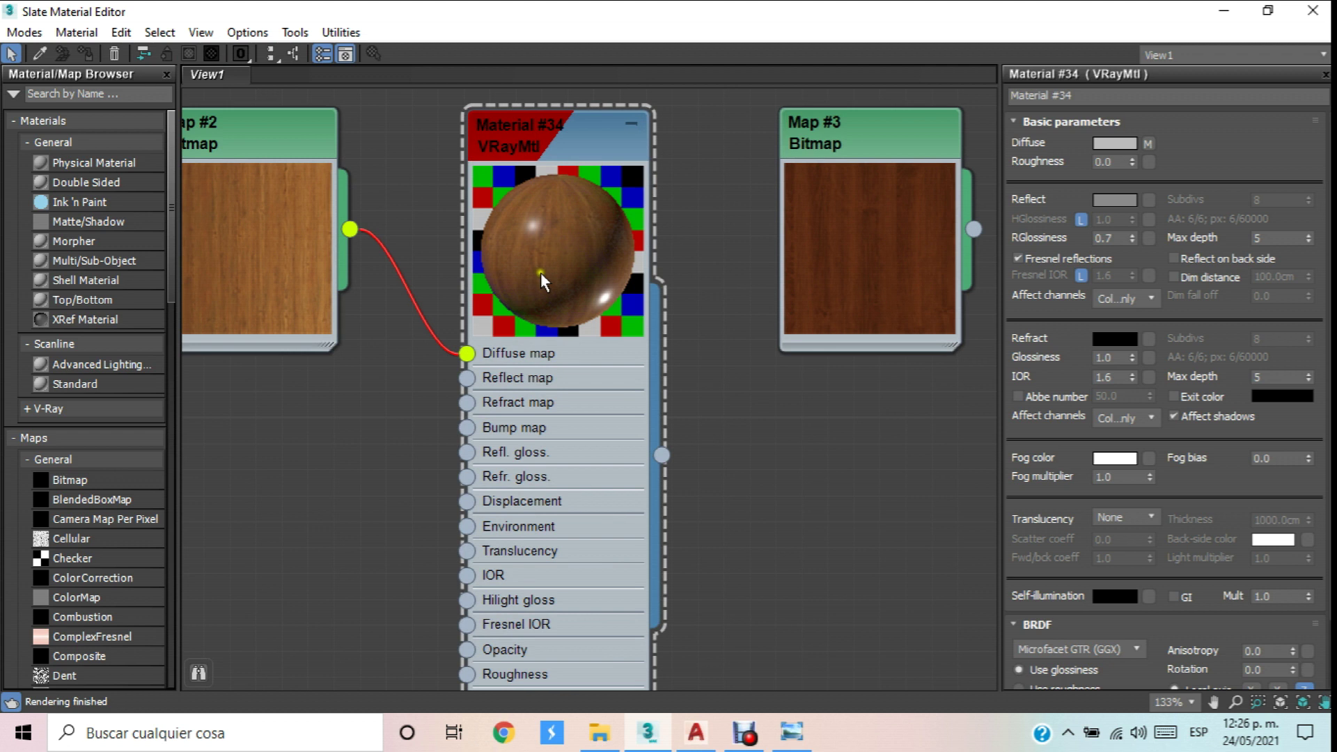
pyautogui.scroll(-3, 541, 270)
pyautogui.moveTo(450, 283); pyautogui.dragTo(457, 208, button='middle')
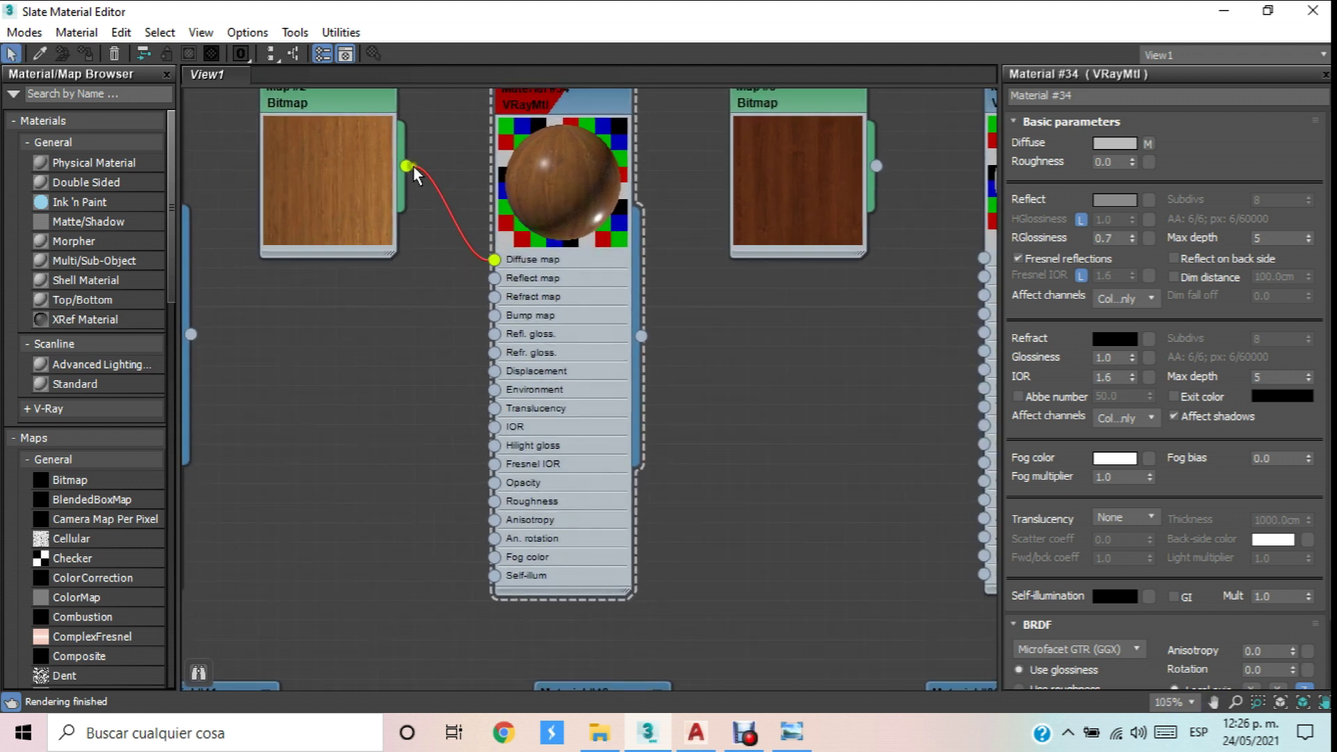
pyautogui.scroll(1, 409, 163)
pyautogui.moveTo(429, 507); pyautogui.dragTo(495, 321)
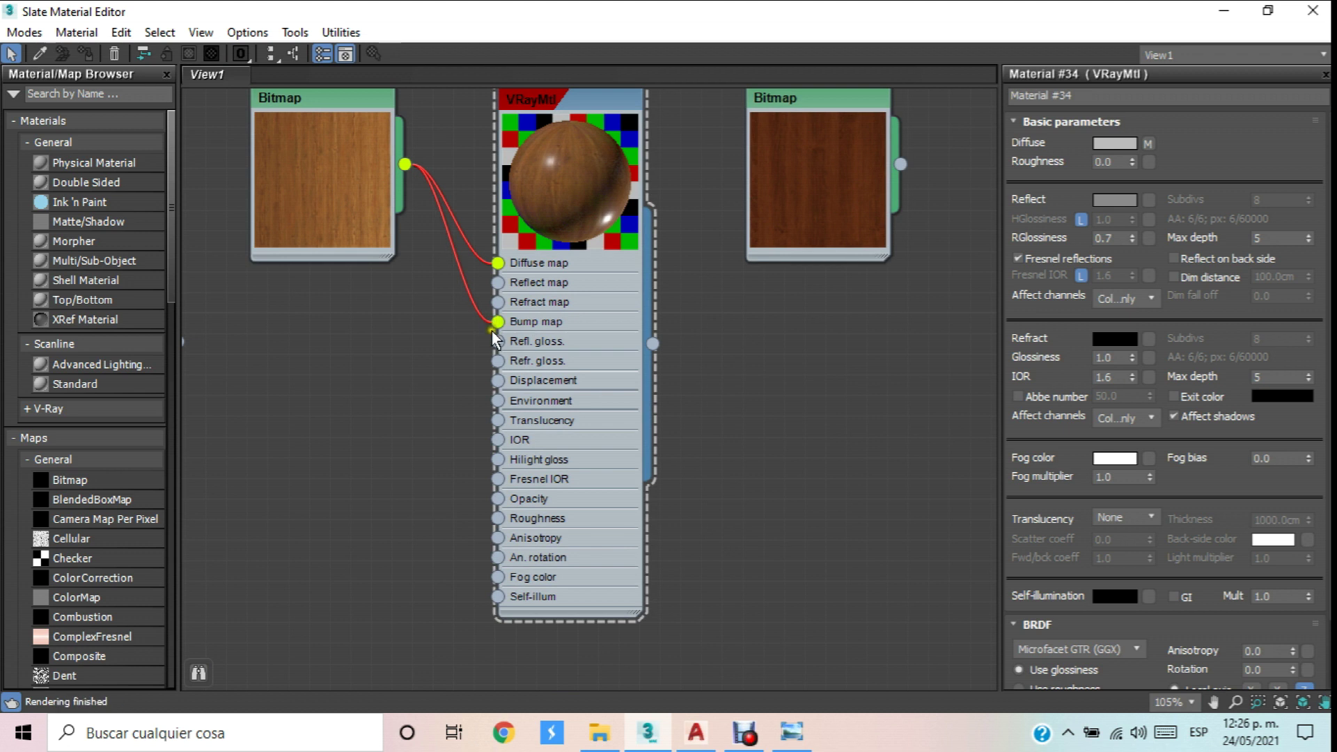
# Connect the dark wood bitmap's output to both the Diffuse map and Bump map inputs of Material #43.
pyautogui.moveTo(672, 231); pyautogui.dragTo(408, 311, button='middle')
pyautogui.moveTo(541, 269); pyautogui.dragTo(640, 318)
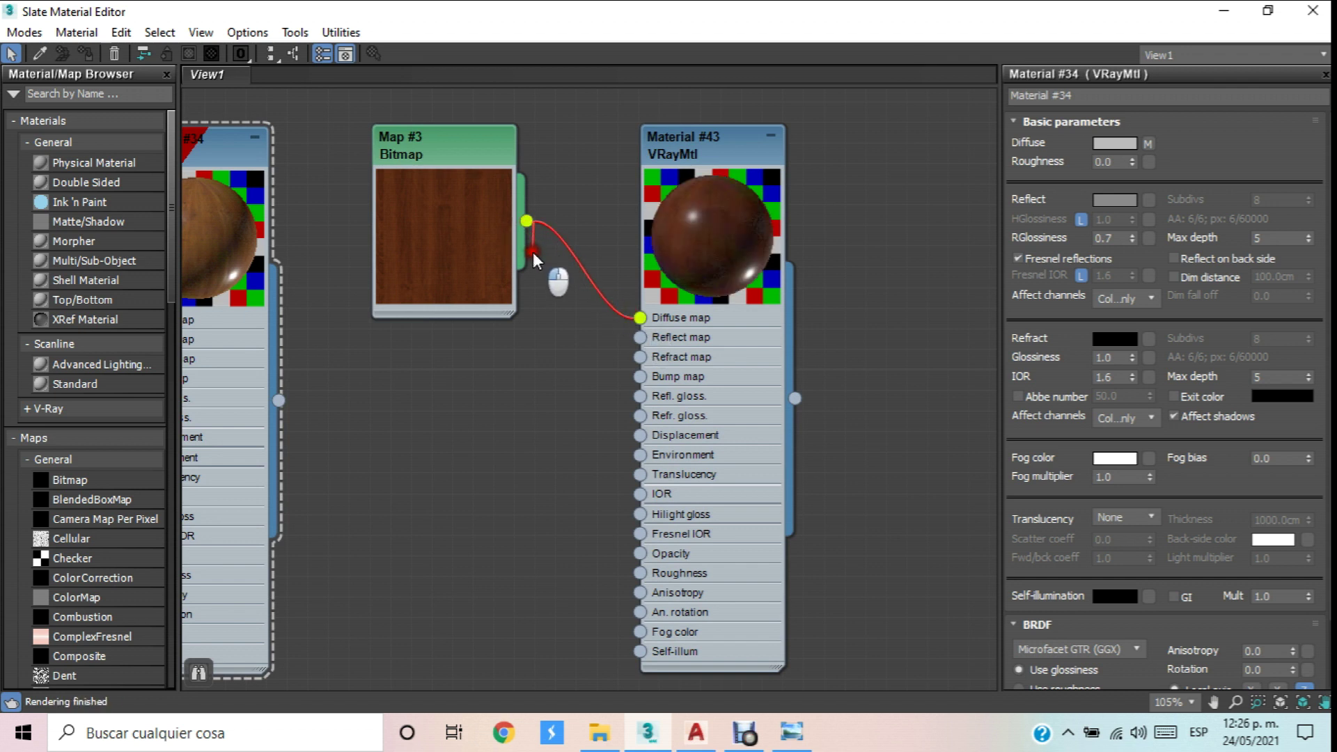
pyautogui.moveTo(555, 382); pyautogui.dragTo(600, 502)
pyautogui.moveTo(600, 557); pyautogui.dragTo(641, 383)
# Set the RGlossiness of Material #34 to 0.6.
pyautogui.scroll(-10, 541, 349)
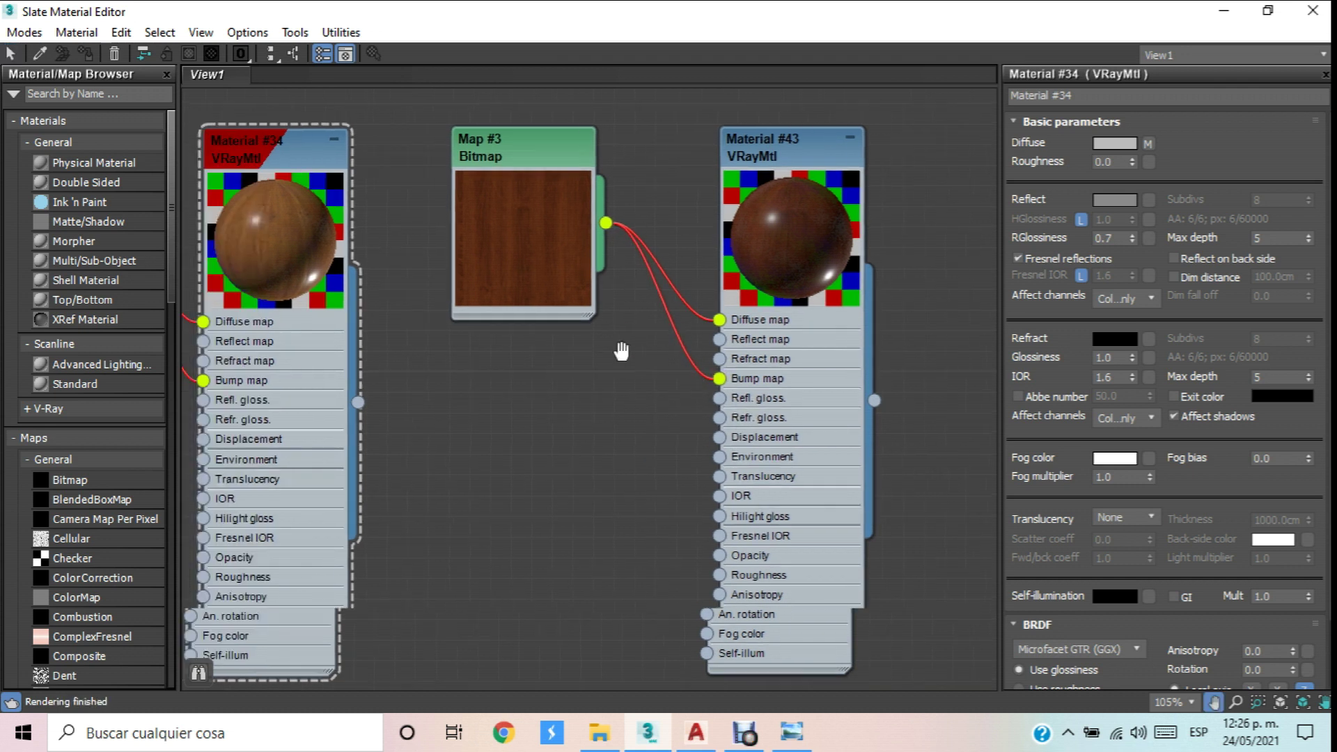
pyautogui.scroll(10, 456, 336)
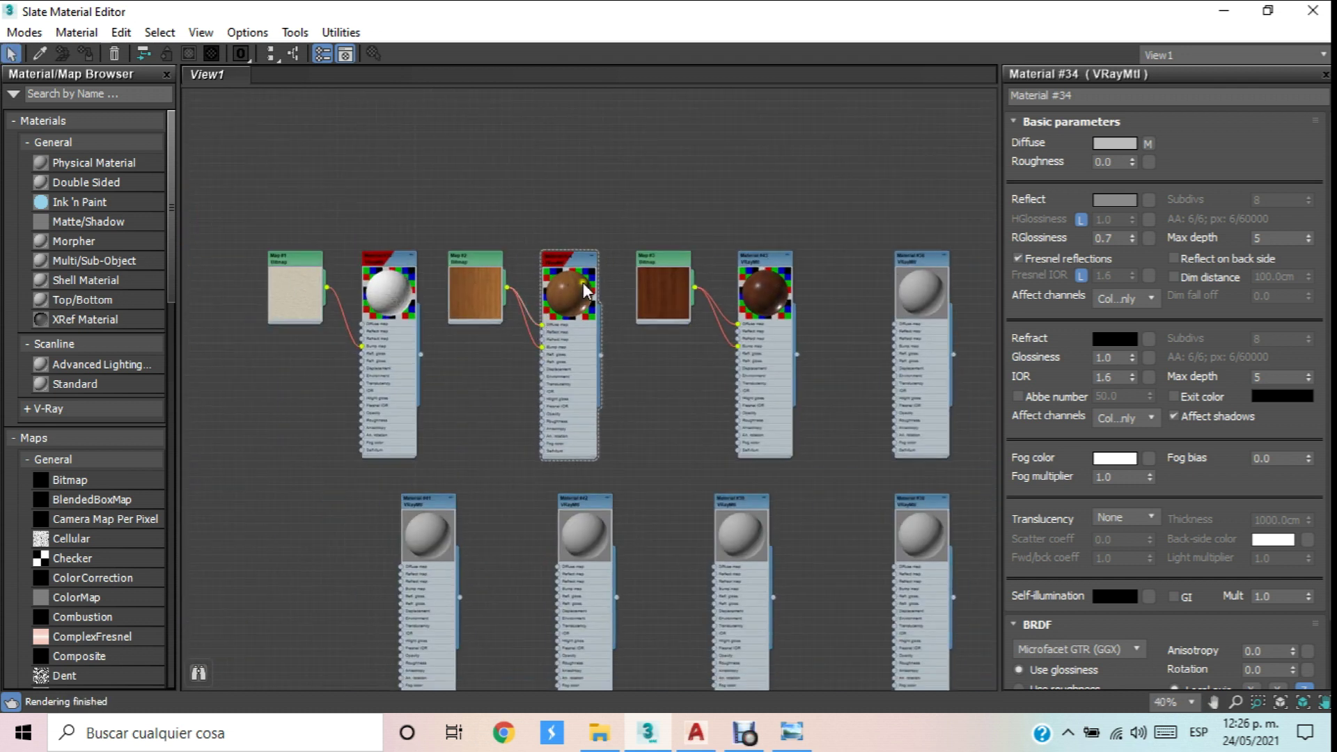
pyautogui.scroll(-7, 592, 330)
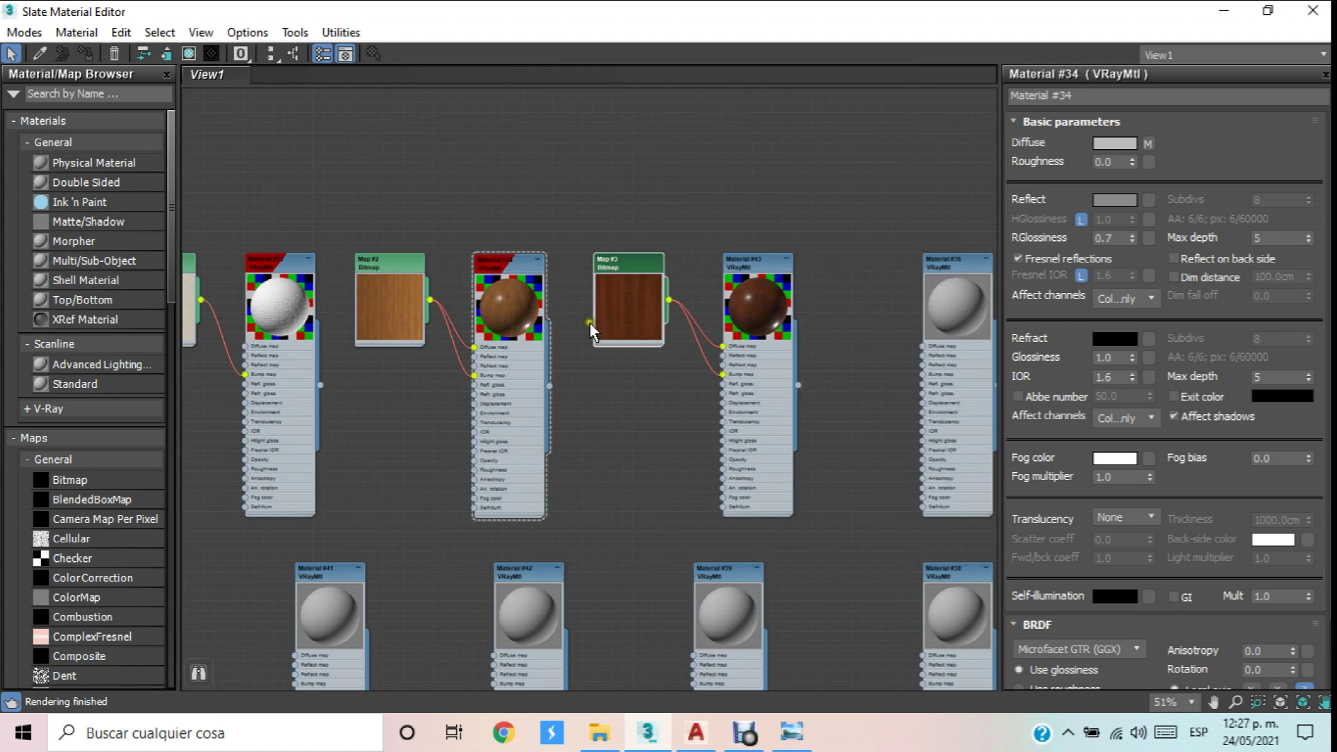
pyautogui.scroll(8, 714, 346)
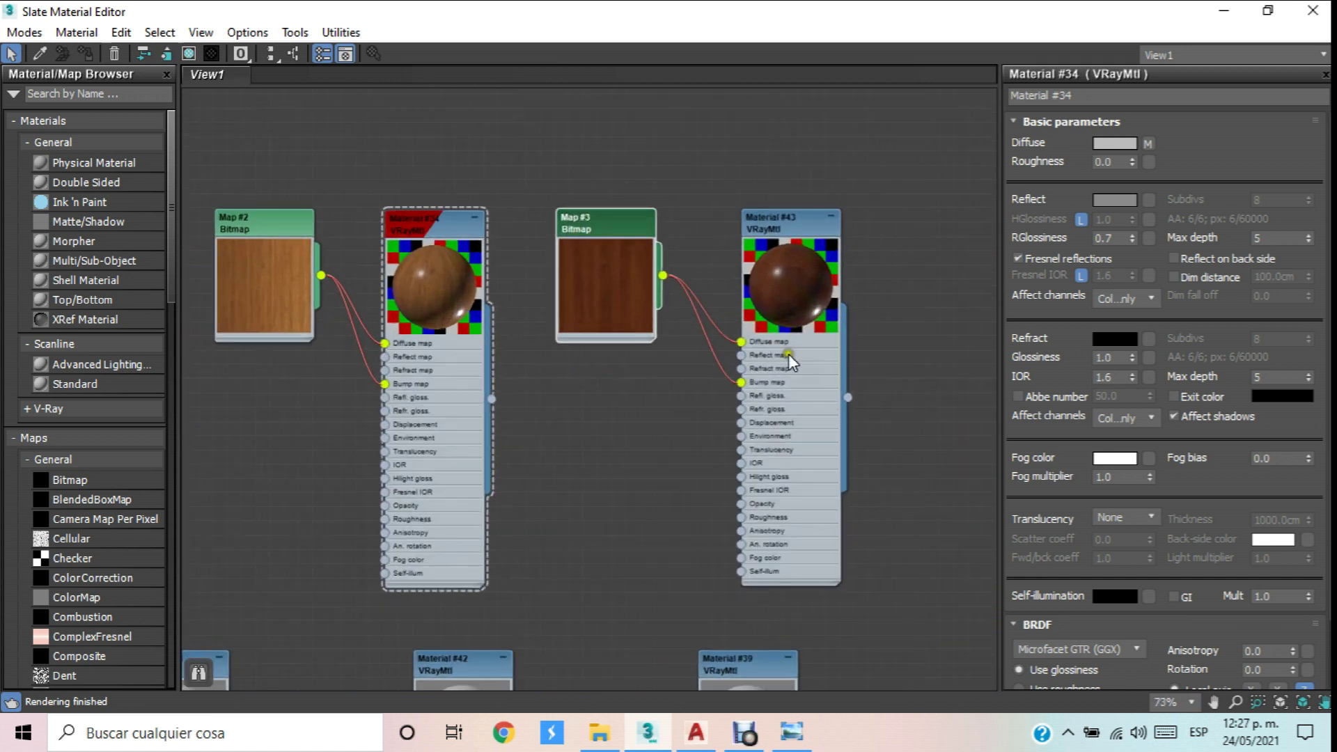
pyautogui.scroll(2, 790, 296)
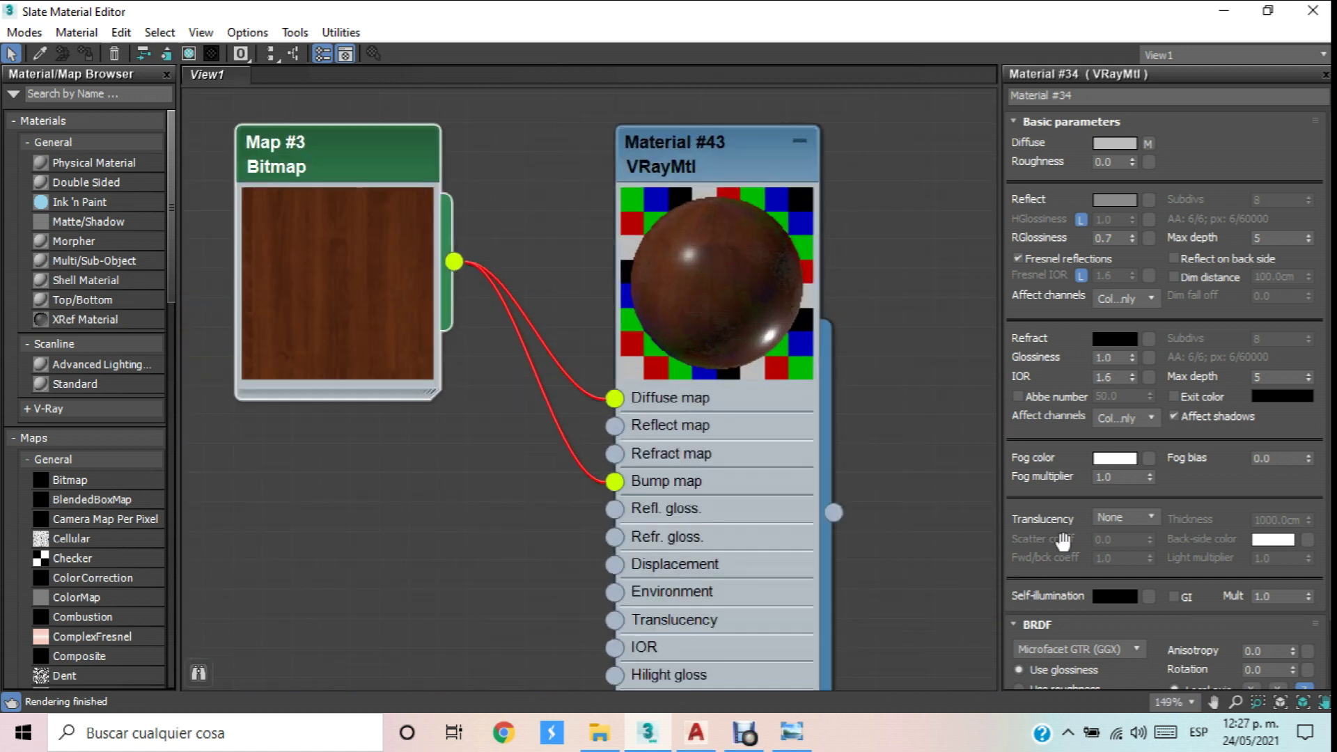
pyautogui.click(1109, 239)
pyautogui.scroll(-5, 853, 366)
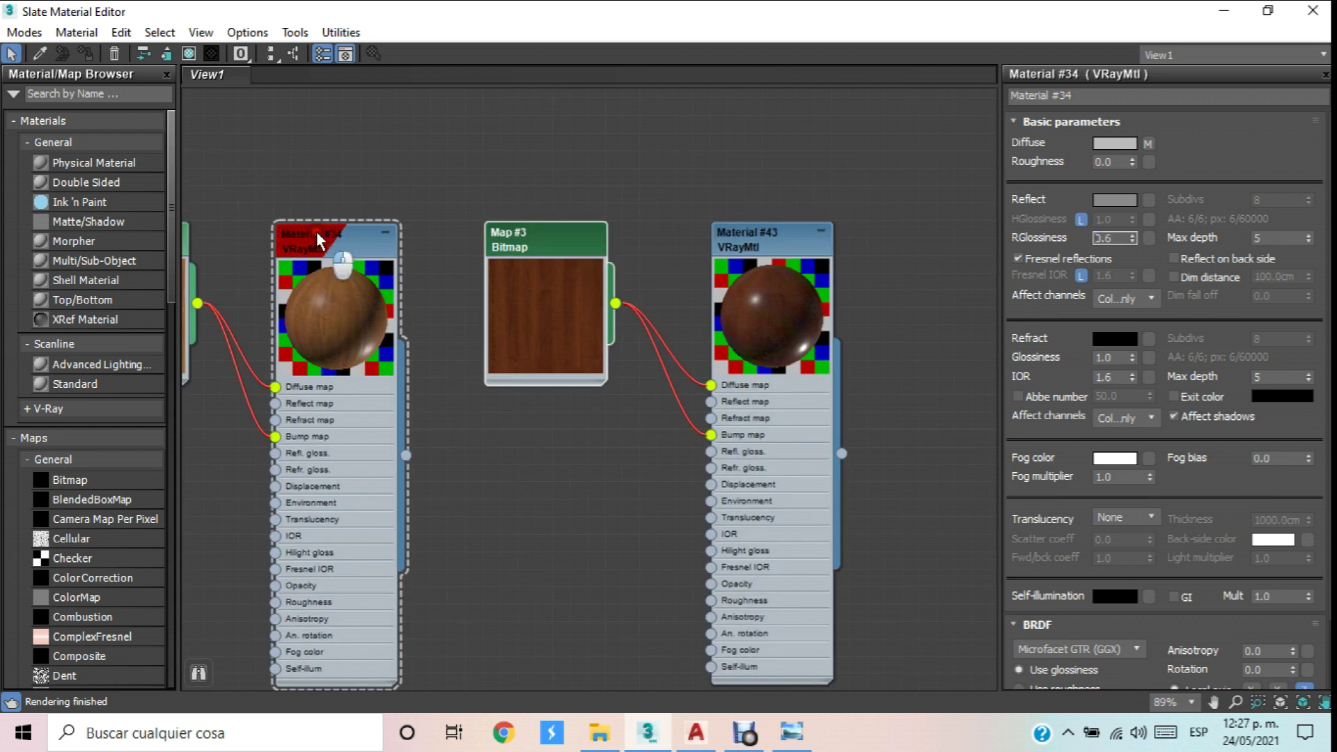
# Set the RGlossiness of Material #43 to 0.6, matching Material #34.
pyautogui.scroll(5, 316, 231)
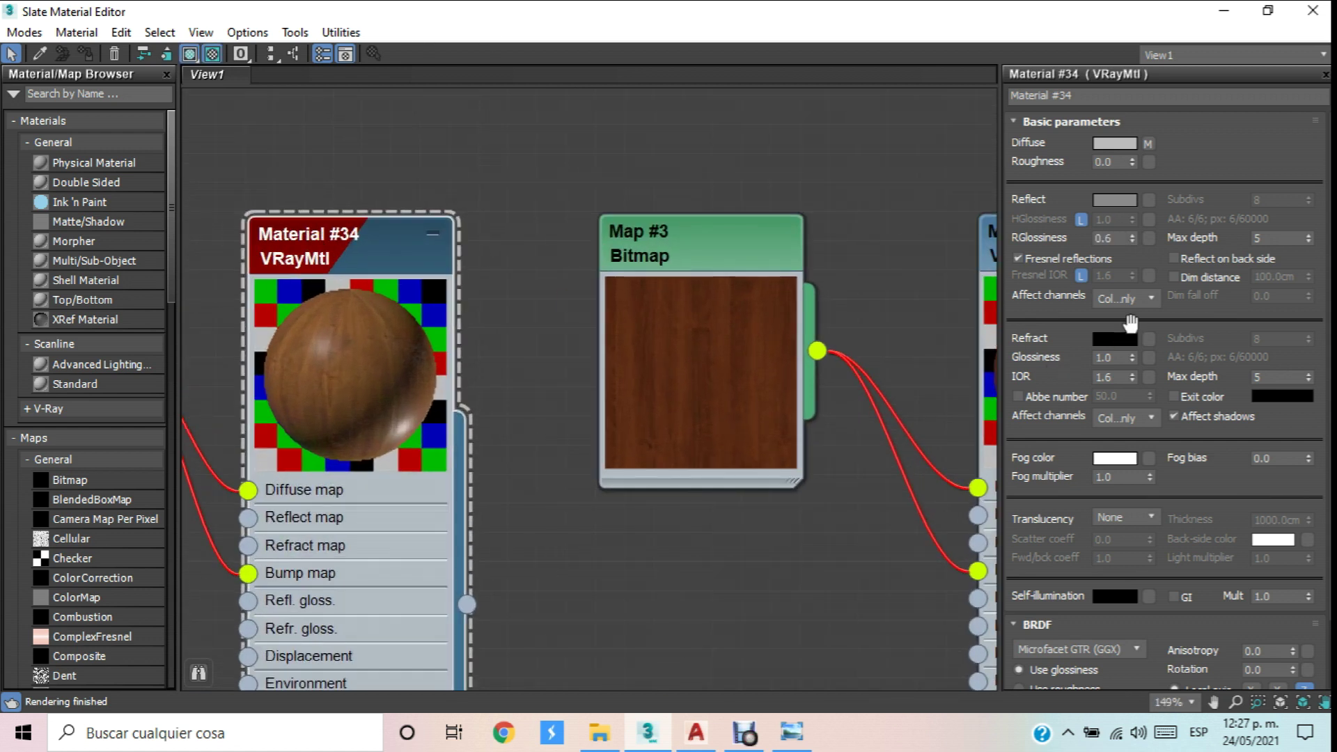
pyautogui.moveTo(1117, 237); pyautogui.dragTo(1038, 237)
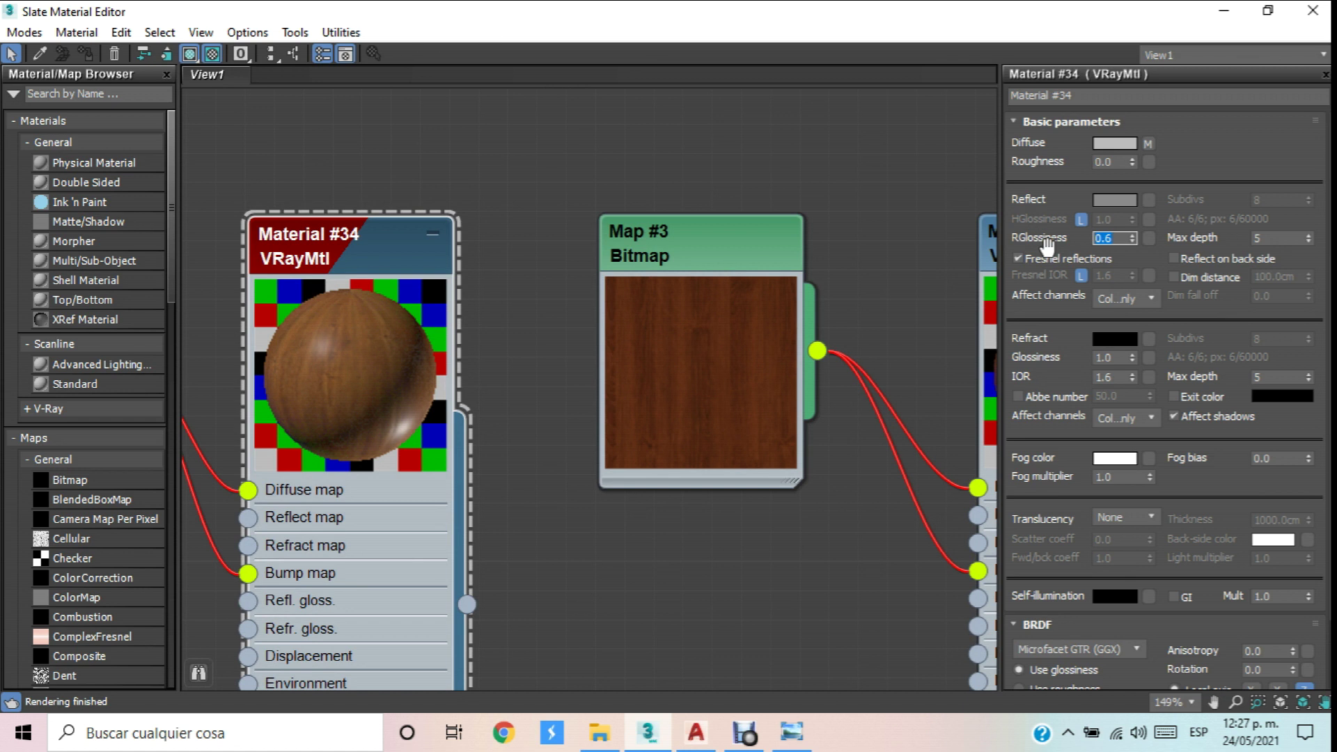
pyautogui.scroll(-4, 456, 245)
pyautogui.scroll(3, 824, 268)
pyautogui.click(858, 232)
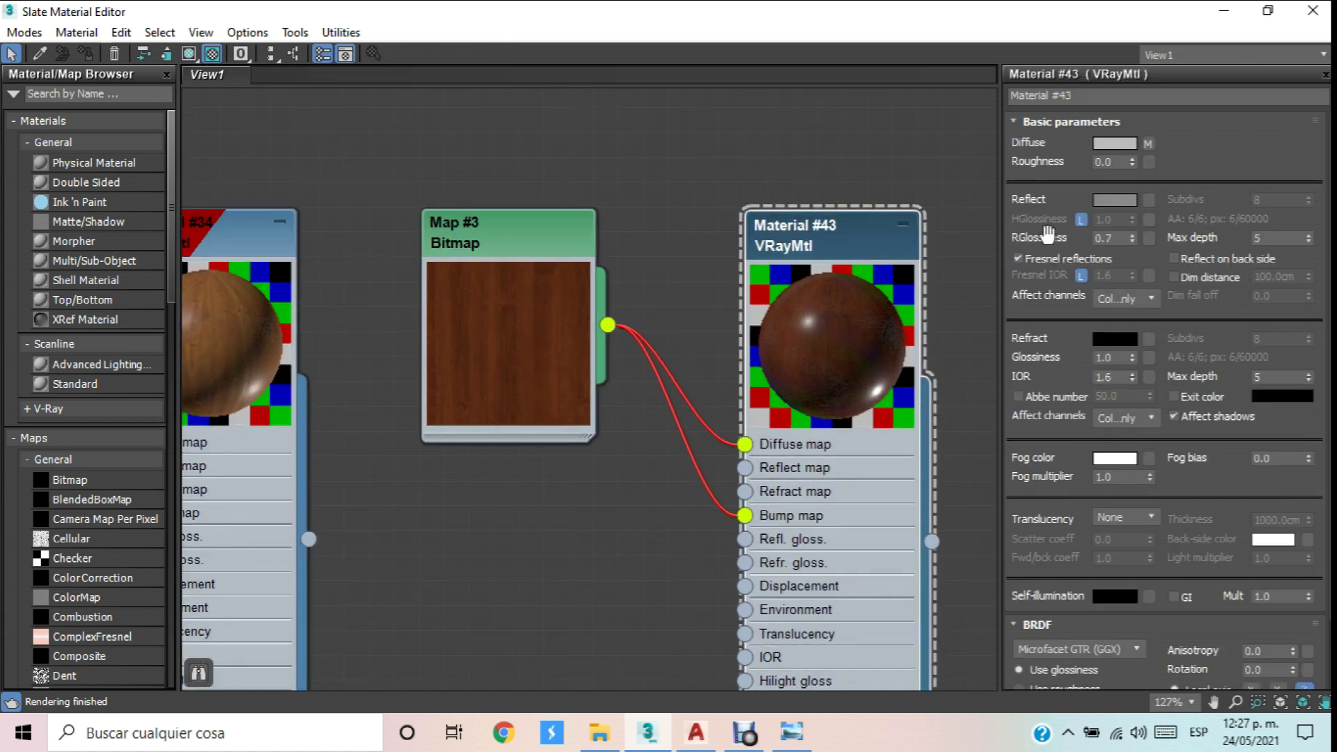
pyautogui.doubleClick(1103, 238)
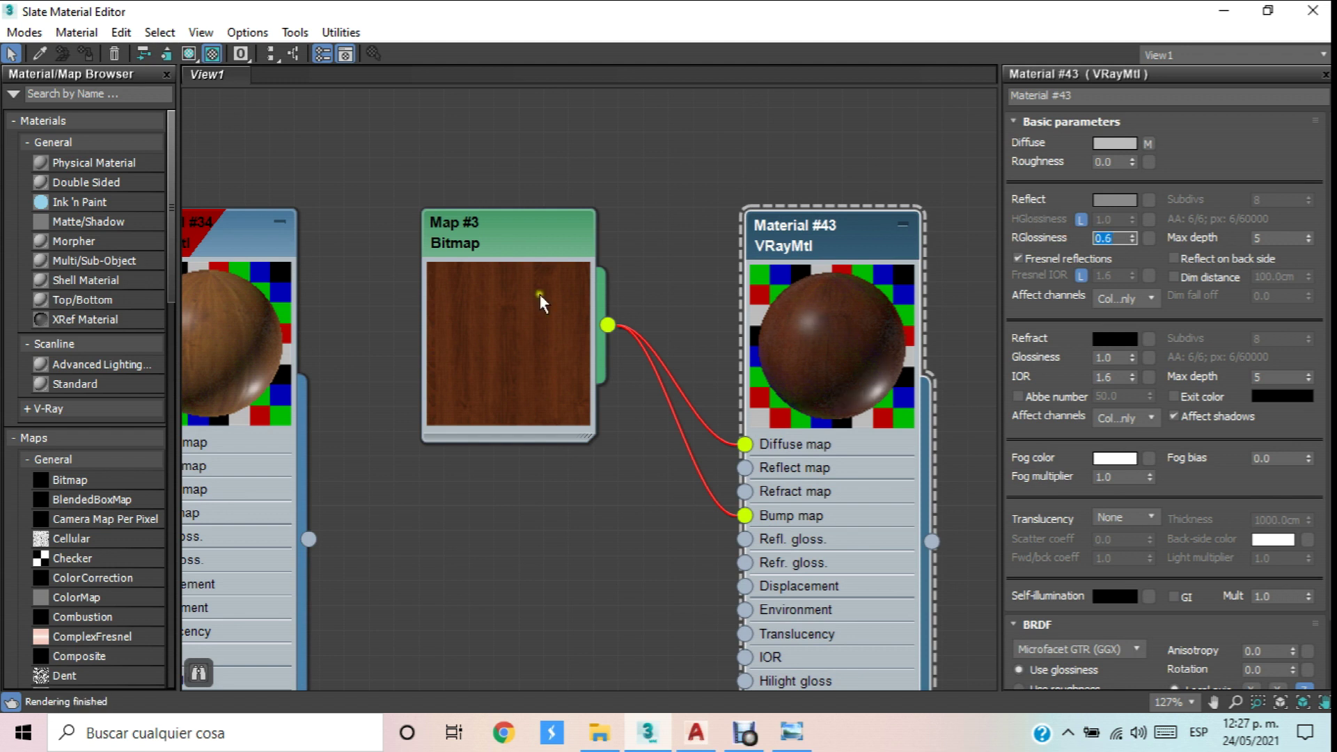
# Add a Bitmap map using grass.jpg and place it above the gap between Material #43 and Material #36.
pyautogui.scroll(-12, 575, 270)
pyautogui.scroll(-3, 576, 266)
pyautogui.scroll(5, 575, 274)
pyautogui.moveTo(574, 275); pyautogui.dragTo(548, 276, button='middle')
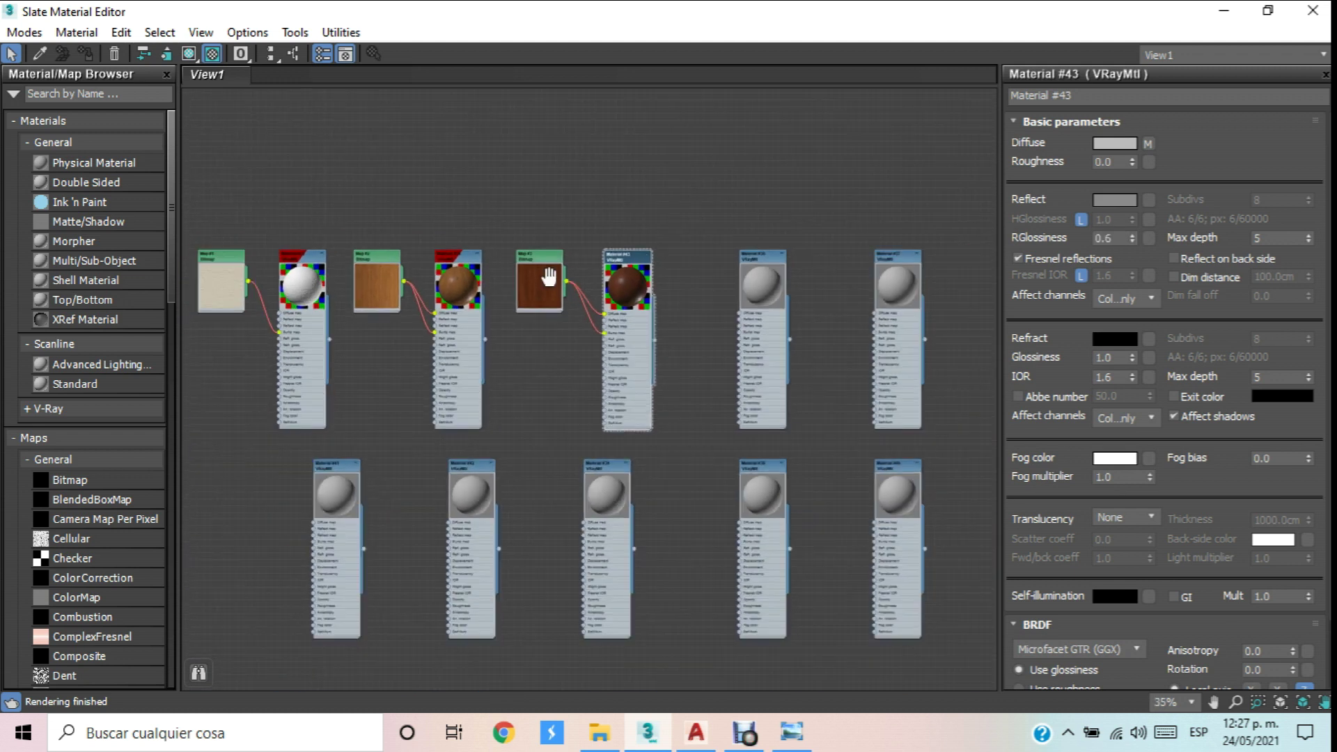
pyautogui.scroll(8, 794, 253)
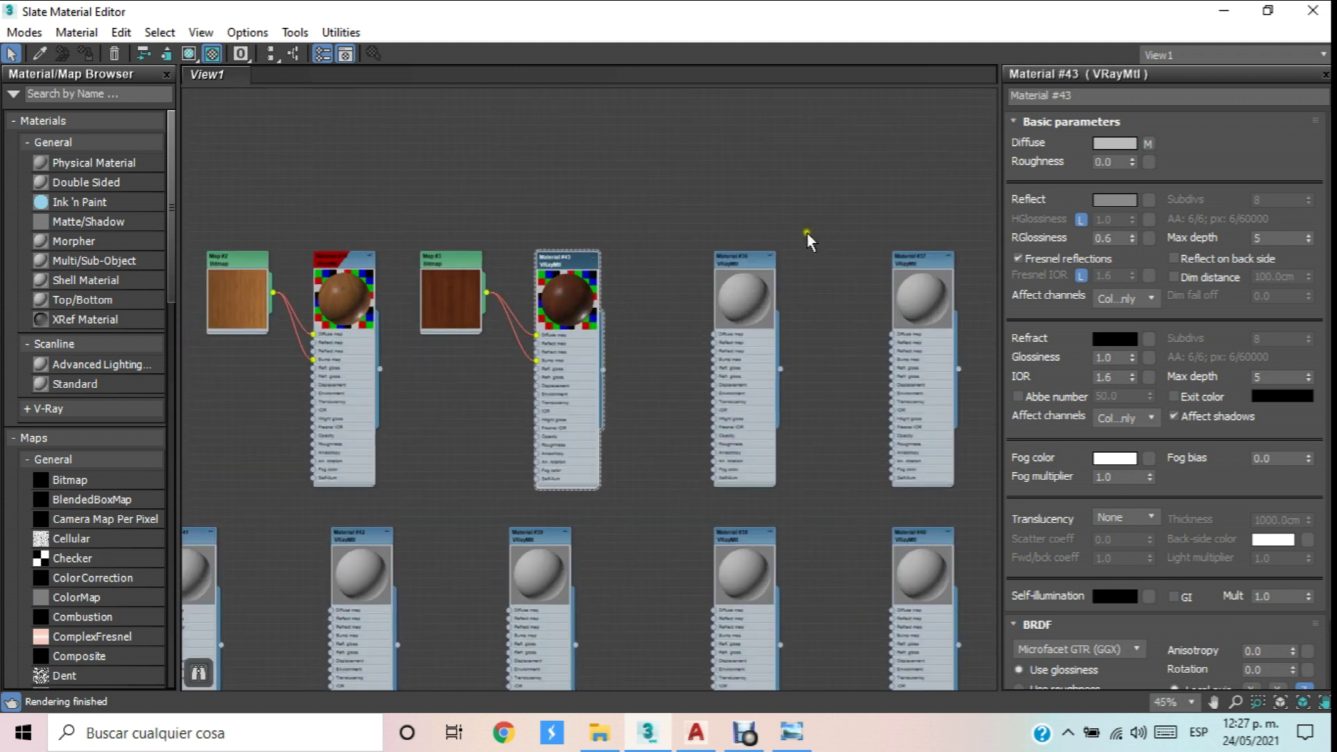
pyautogui.rightClick(479, 235)
pyautogui.moveTo(526, 268)
pyautogui.moveTo(726, 275)
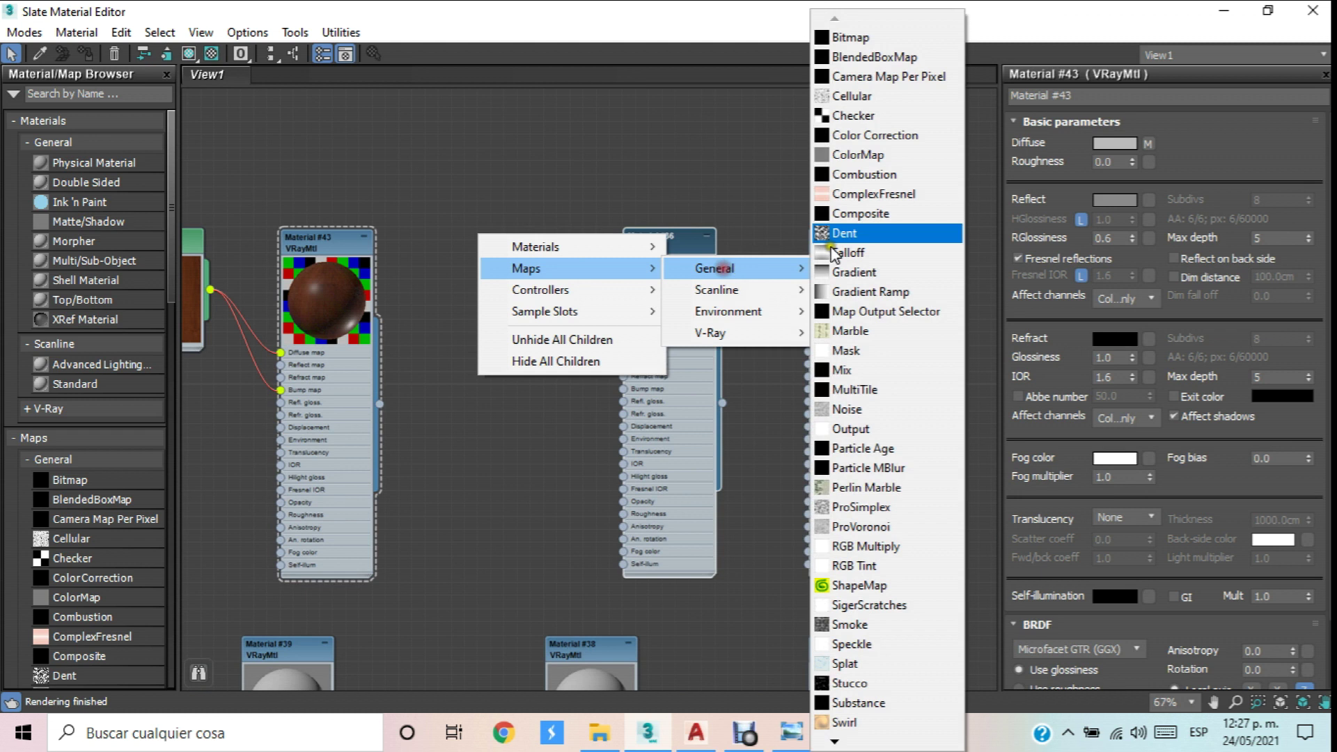
pyautogui.click(887, 36)
pyautogui.doubleClick(411, 299)
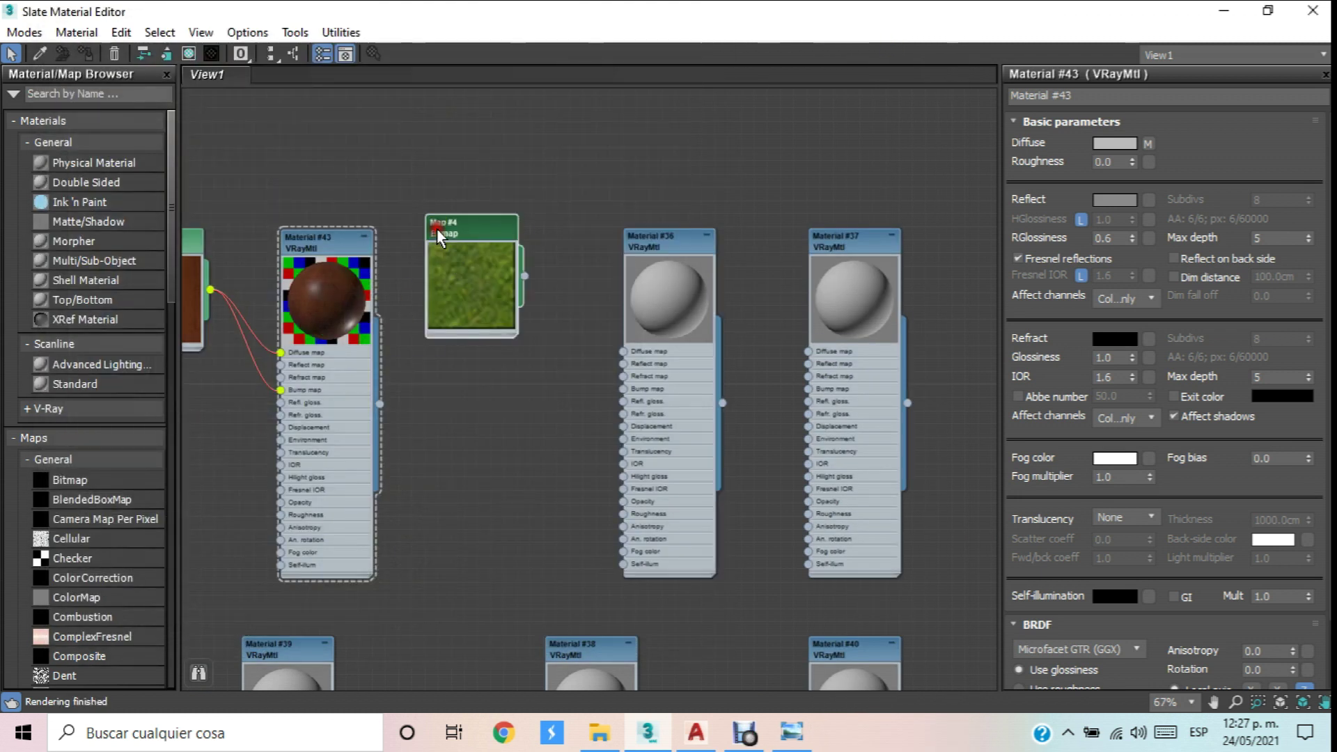
pyautogui.moveTo(458, 216); pyautogui.dragTo(489, 117)
# Add a second Bitmap map using grassdispl.jpg and arrange it directly below the grass bitmap.
pyautogui.rightClick(456, 278)
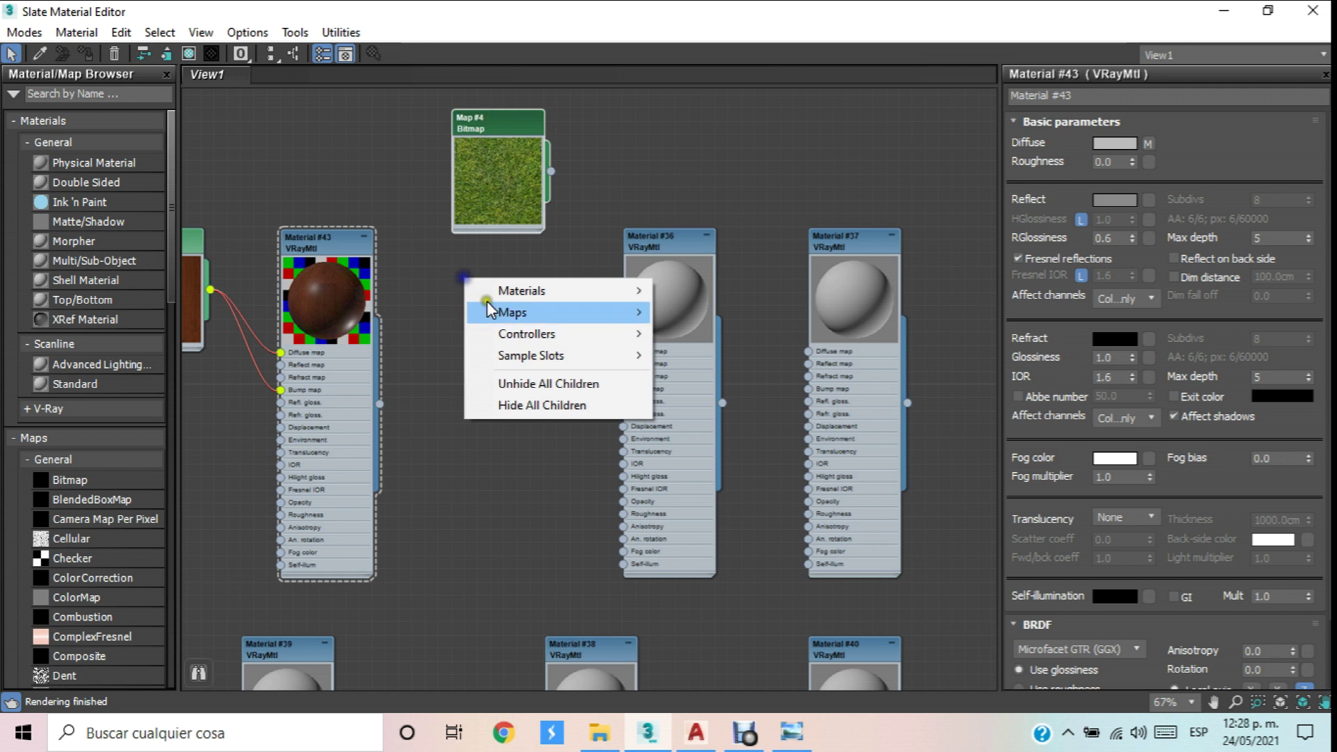
pyautogui.moveTo(557, 313)
pyautogui.moveTo(704, 313)
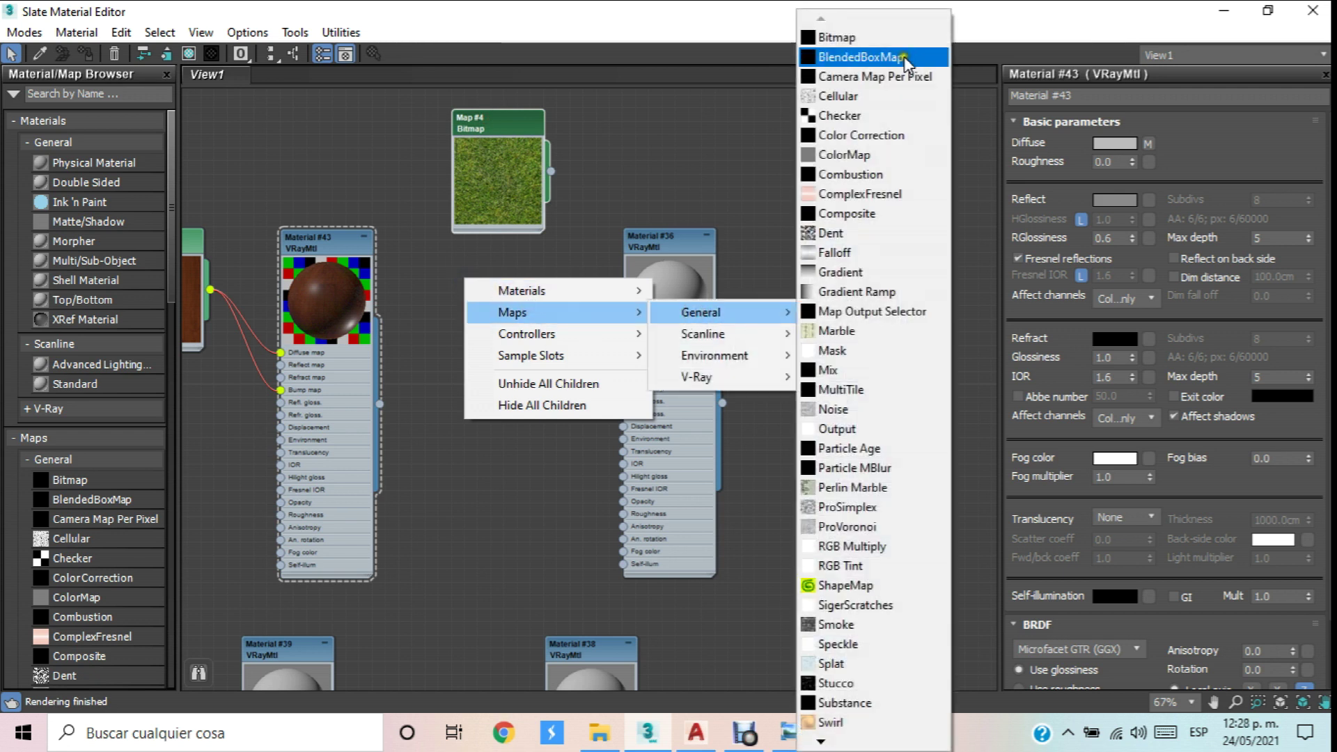
pyautogui.click(894, 42)
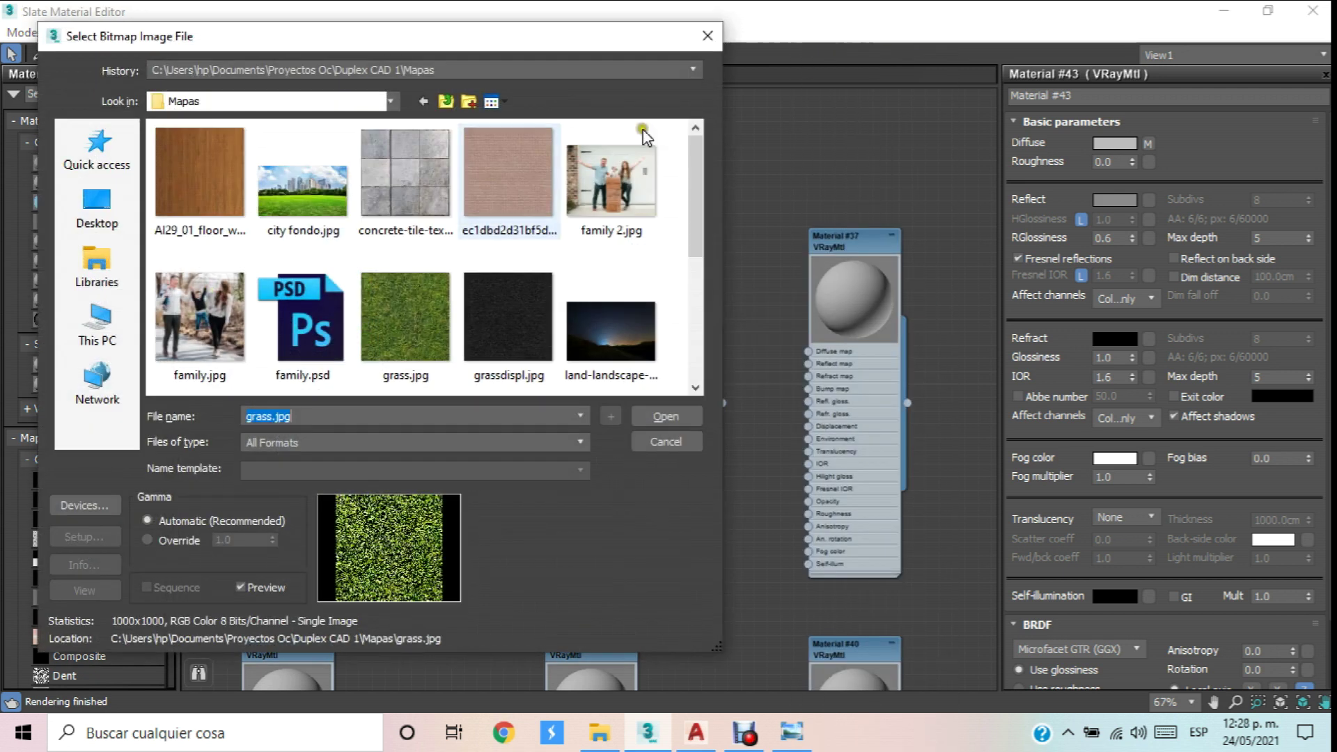
pyautogui.doubleClick(491, 316)
pyautogui.click(429, 275)
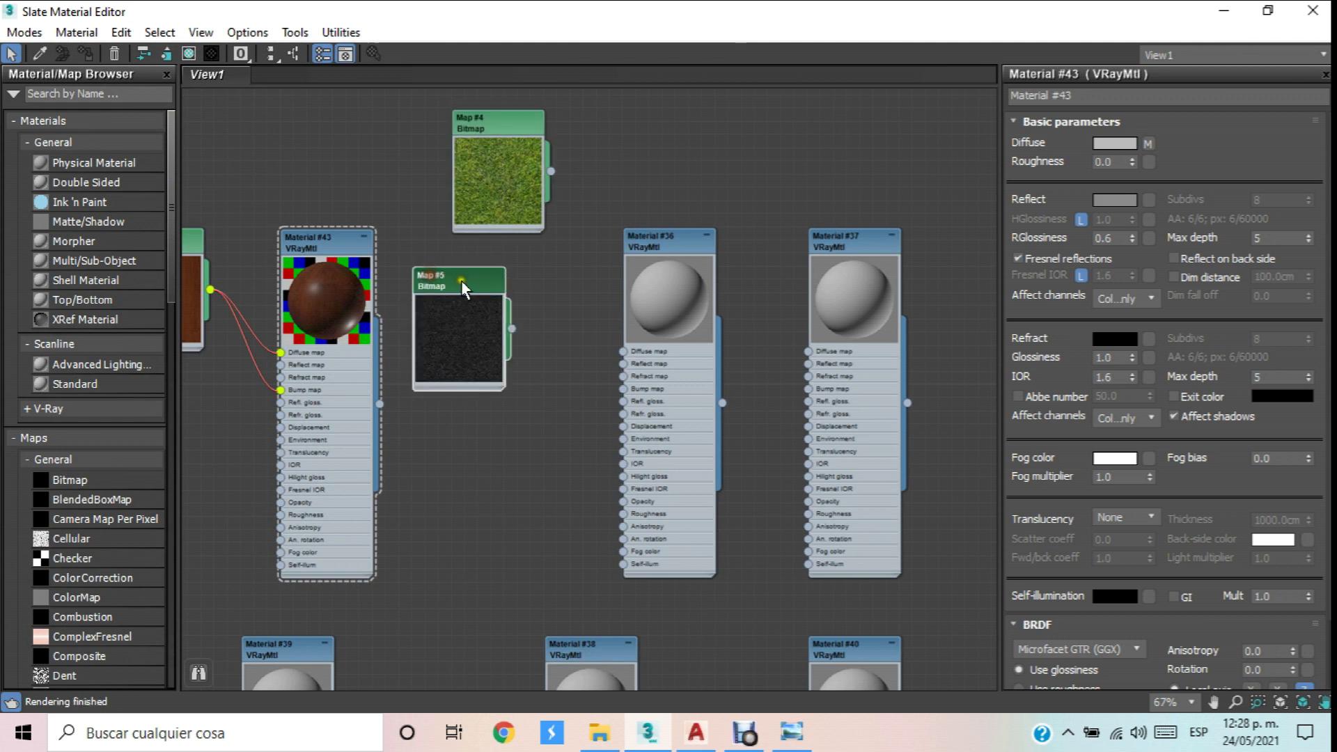
pyautogui.moveTo(461, 279); pyautogui.dragTo(502, 311)
pyautogui.moveTo(514, 132); pyautogui.dragTo(508, 171)
# Connect the grass bitmap to the Diffuse map of Material #36 and the grassdispl bitmap to its Bump map.
pyautogui.moveTo(653, 240); pyautogui.dragTo(536, 222, button='middle')
pyautogui.scroll(3, 507, 247)
pyautogui.moveTo(433, 202); pyautogui.dragTo(544, 423)
pyautogui.moveTo(432, 428); pyautogui.dragTo(544, 482)
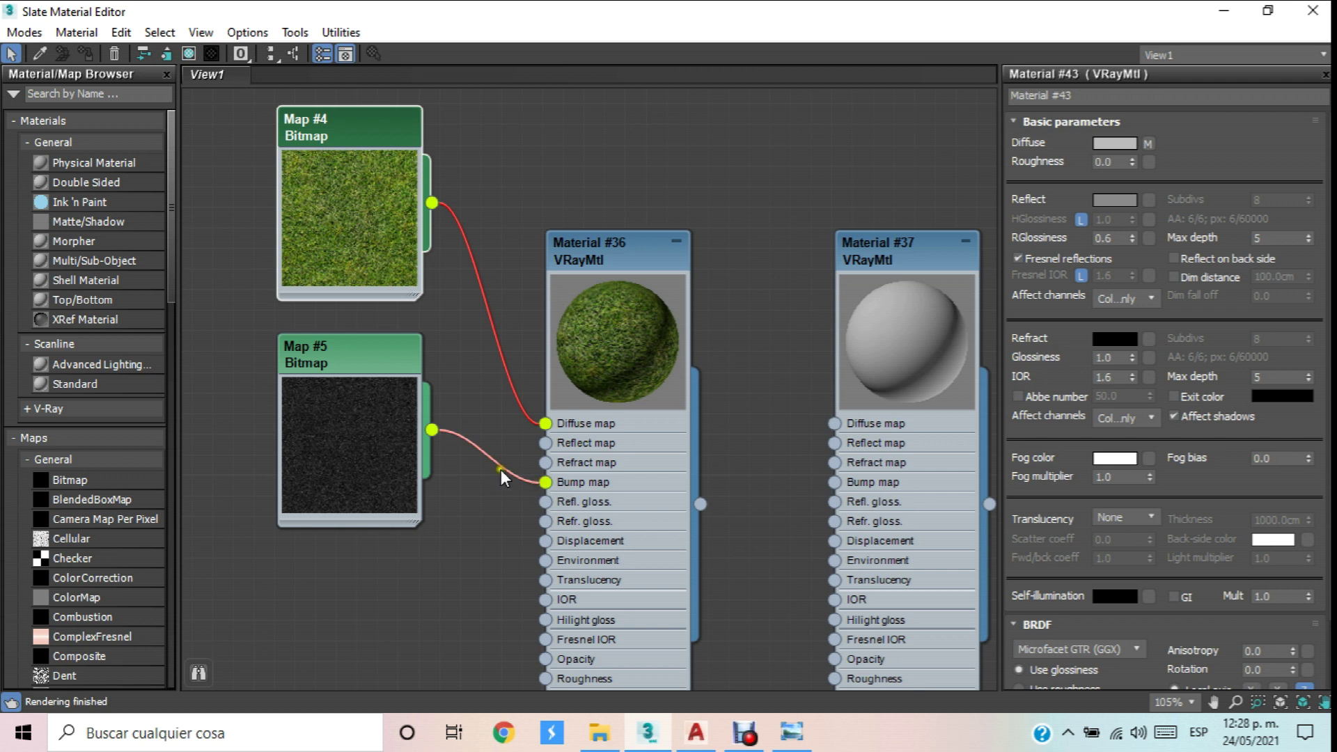
# Delete the unused Material #37 beside the grass material.
pyautogui.scroll(-4, 480, 446)
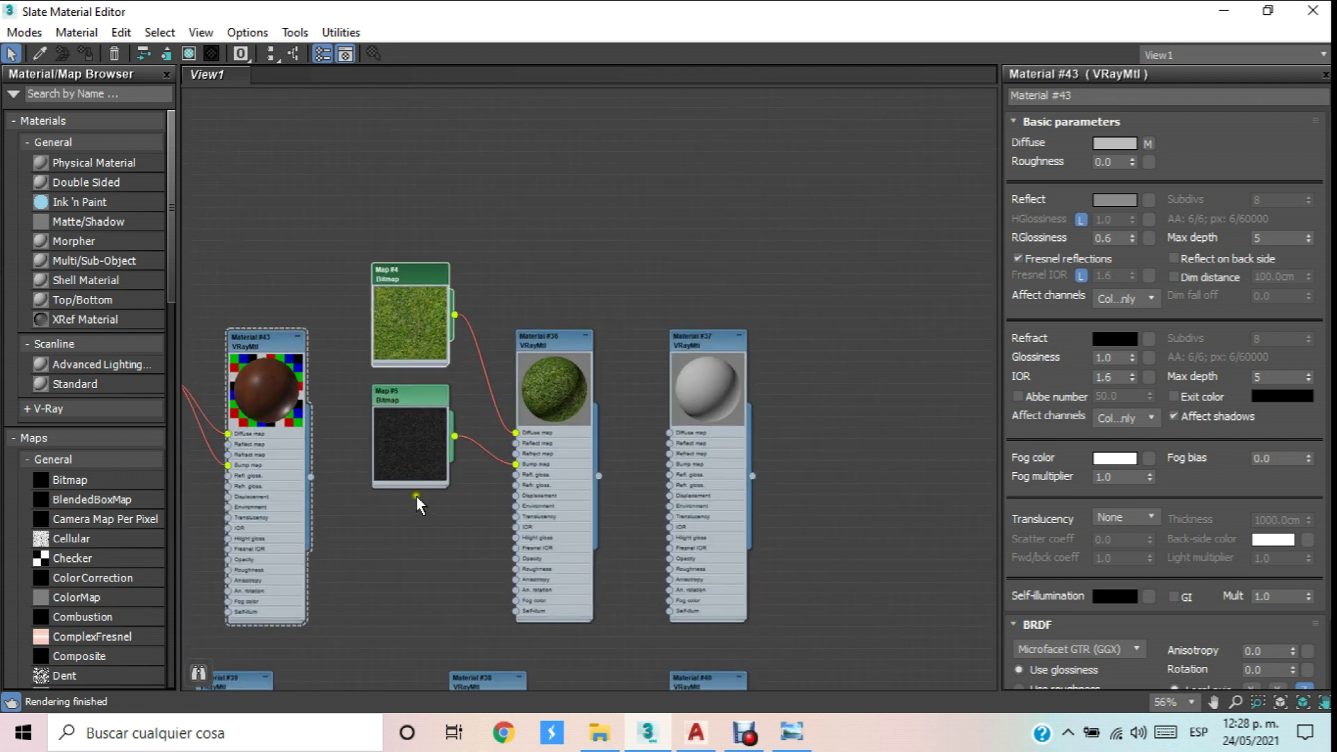
pyautogui.scroll(-6, 446, 432)
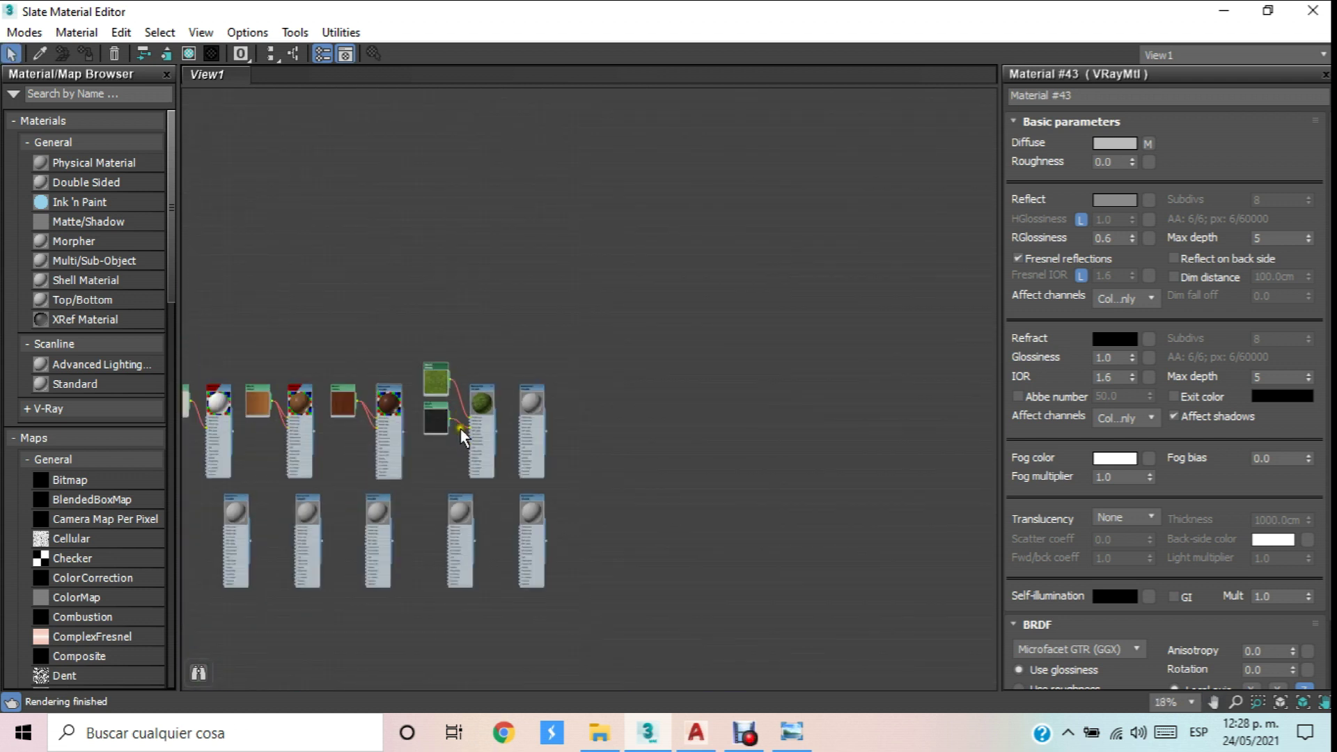
pyautogui.scroll(5, 462, 421)
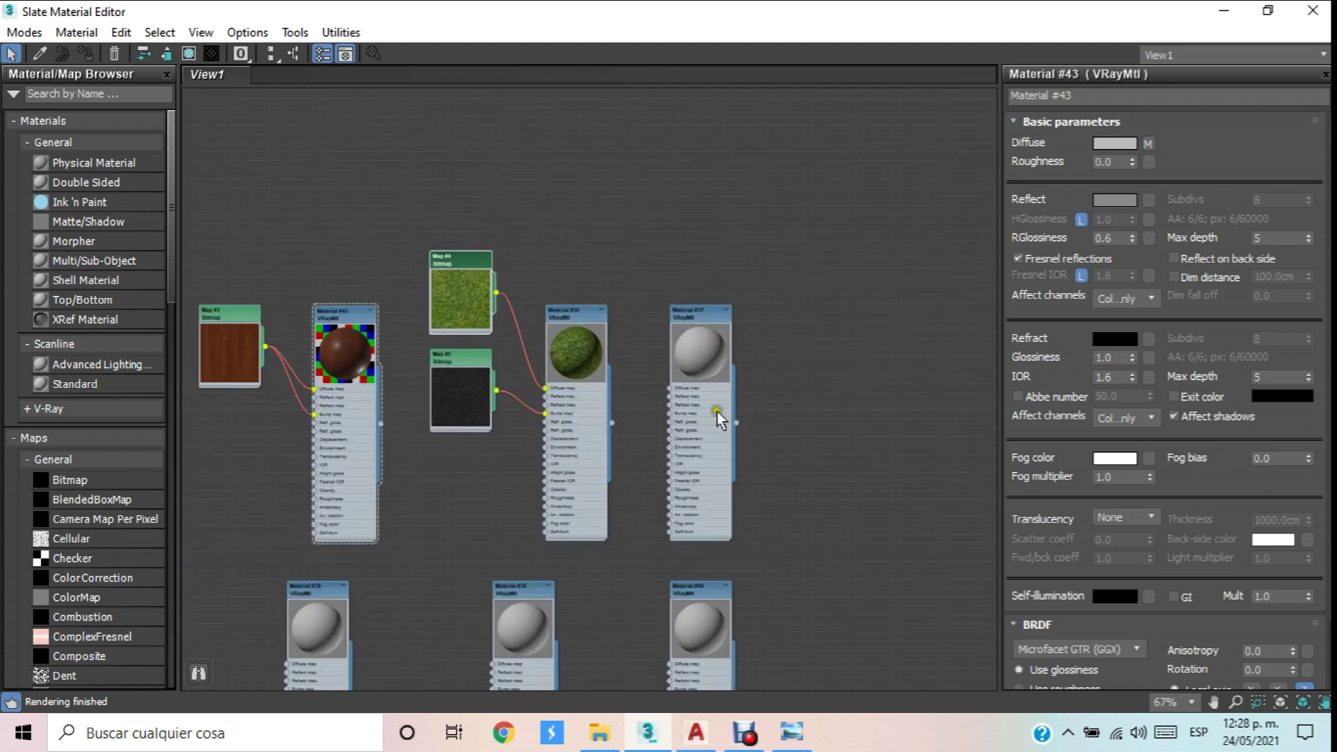
pyautogui.scroll(3, 689, 409)
pyautogui.moveTo(716, 358); pyautogui.dragTo(666, 328, button='middle')
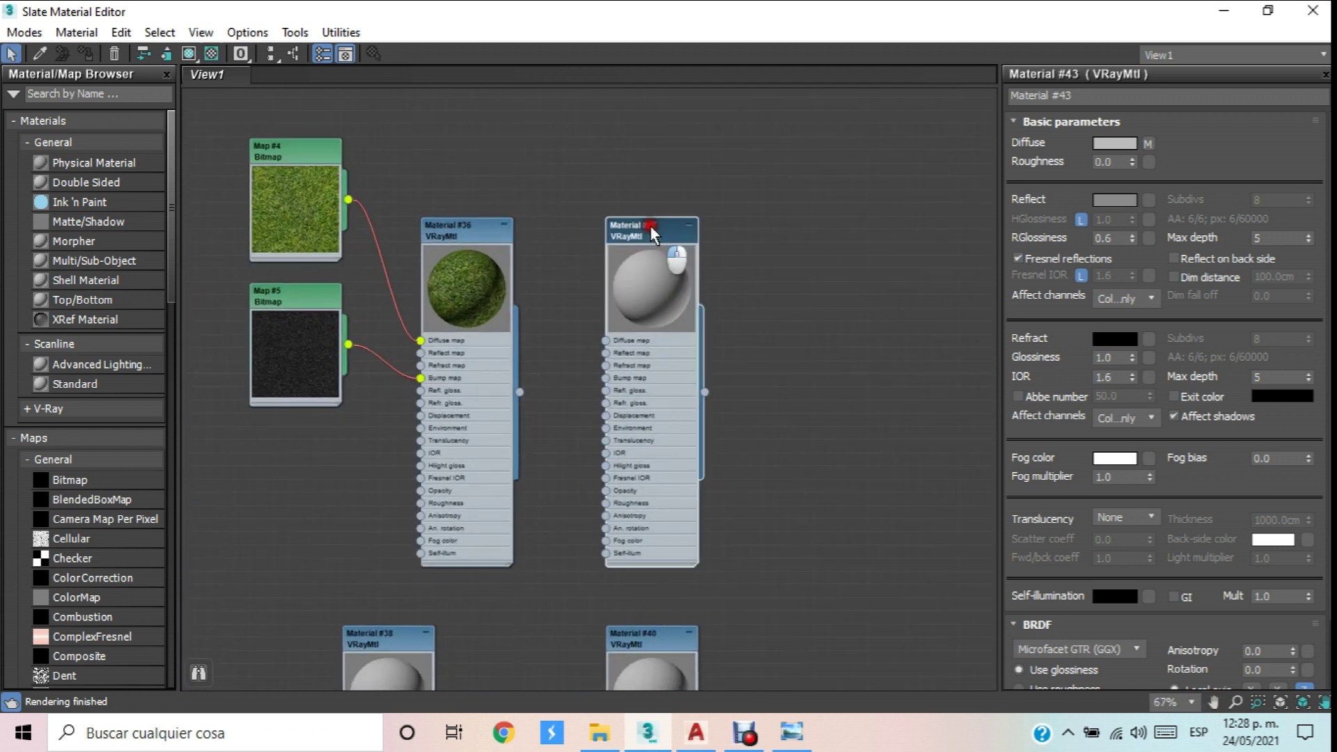
pyautogui.scroll(-2, 649, 224)
pyautogui.press('Delete')
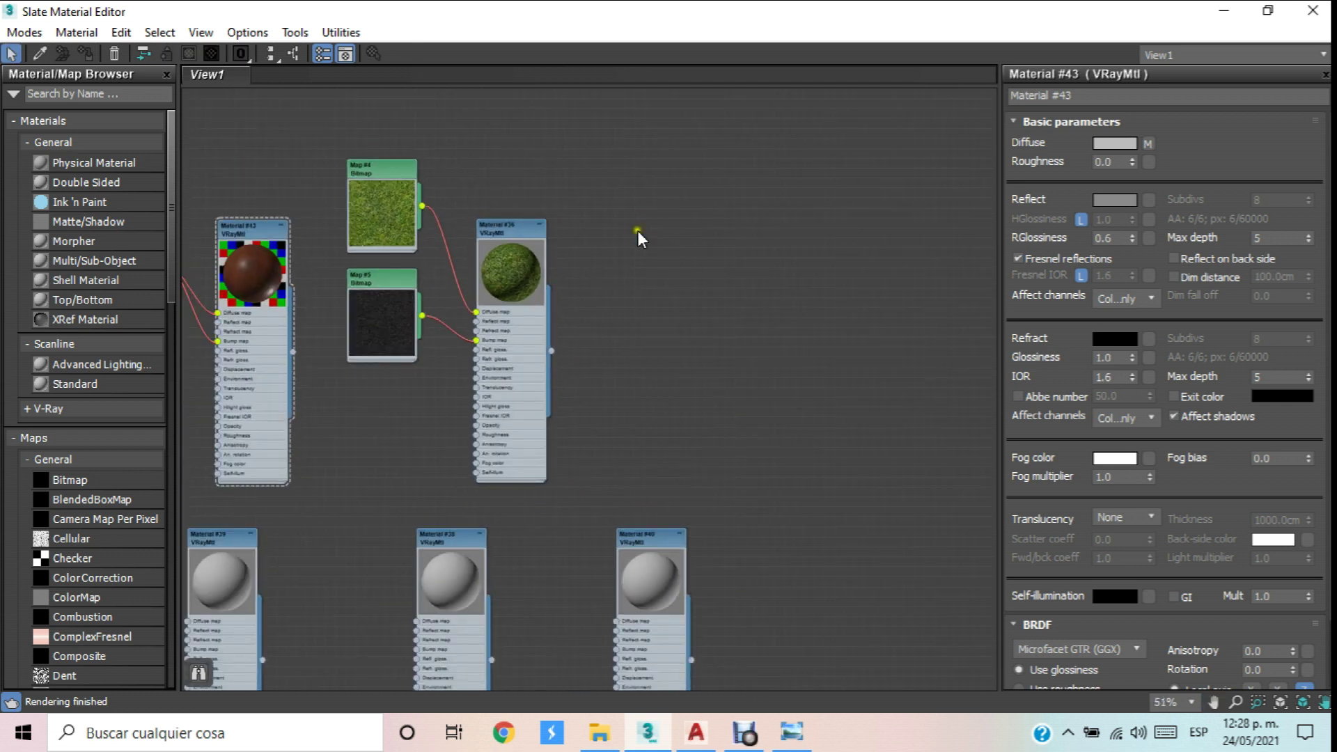
# Clone the dark wood Material #43 and place the copy to the right of the grass material.
pyautogui.click(243, 233)
pyautogui.keyDown('shift'); pyautogui.moveTo(244, 234); pyautogui.dragTo(717, 232); pyautogui.keyUp('shift')
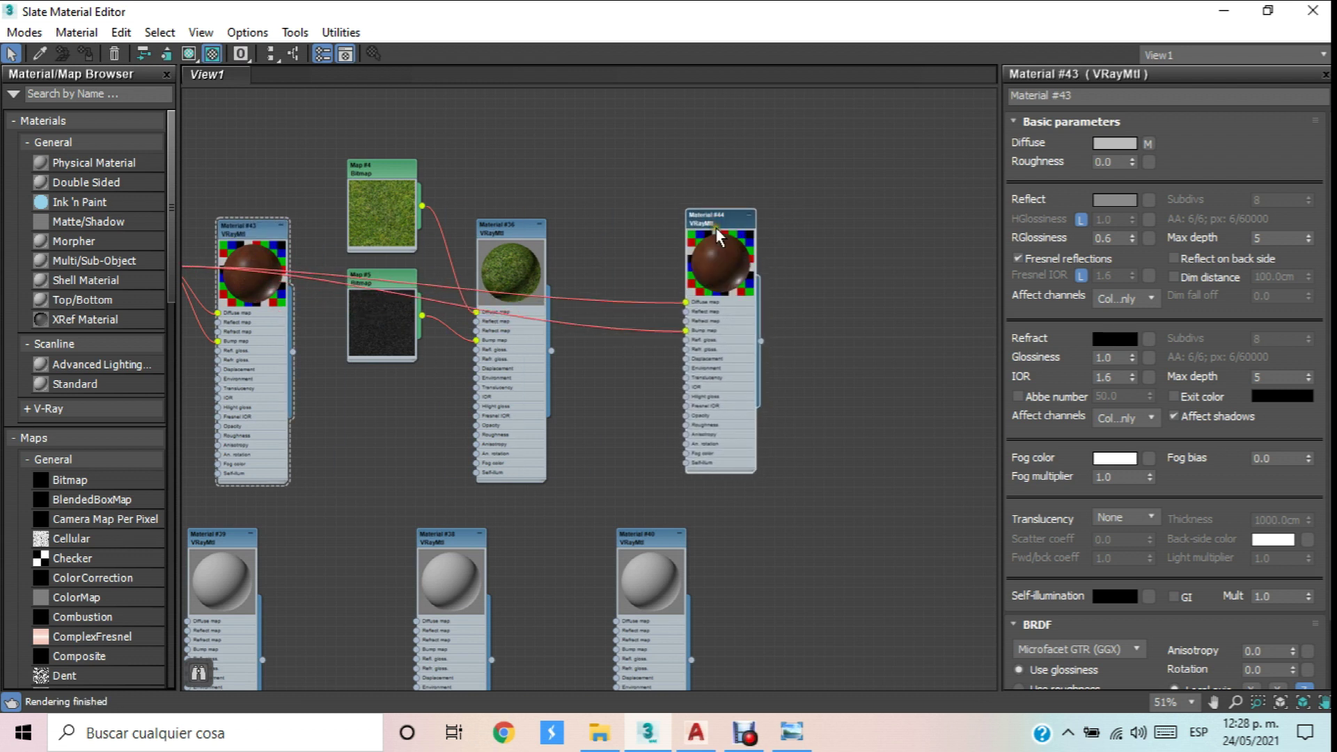
pyautogui.click(870, 385)
# Add a Bitmap map using rustic-concrete-textures-plain.jpg, place it beside Material #44 and enlarge its preview.
pyautogui.scroll(4, 648, 209)
pyautogui.rightClick(578, 217)
pyautogui.moveTo(622, 252)
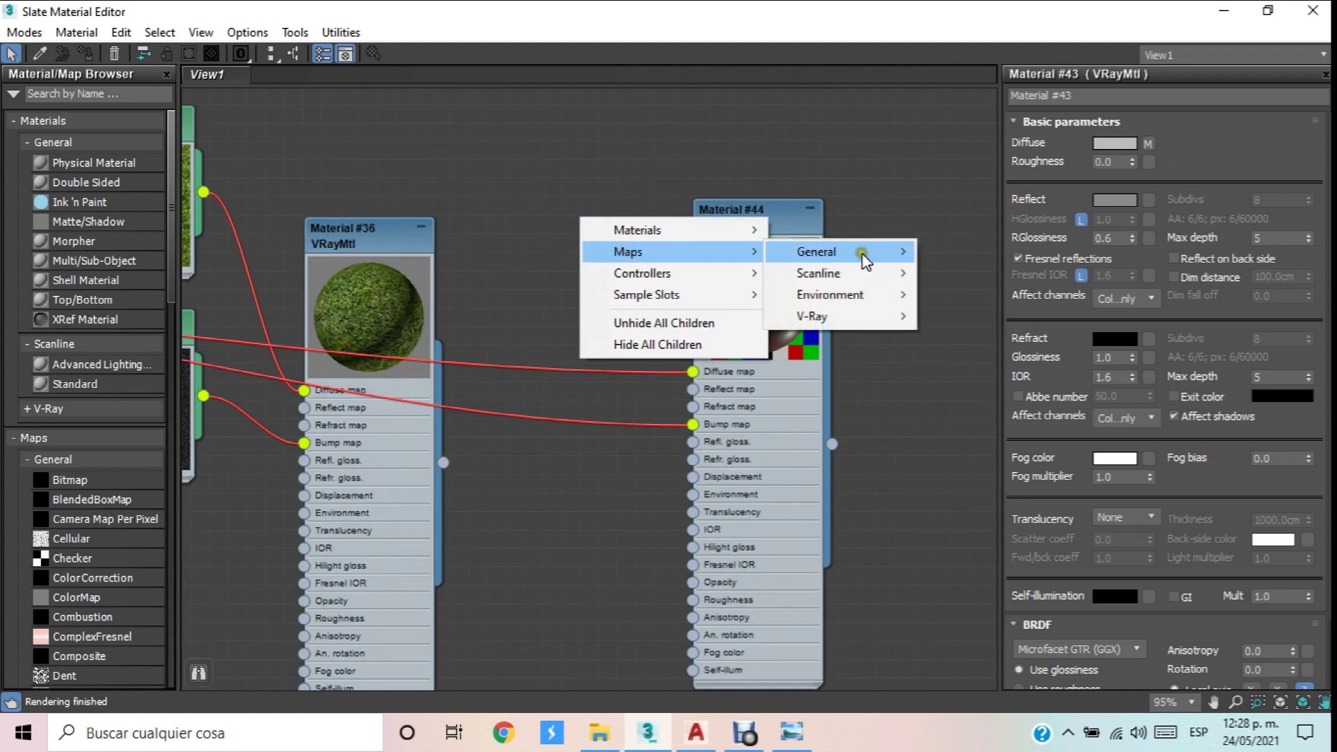
pyautogui.moveTo(868, 261)
pyautogui.click(951, 37)
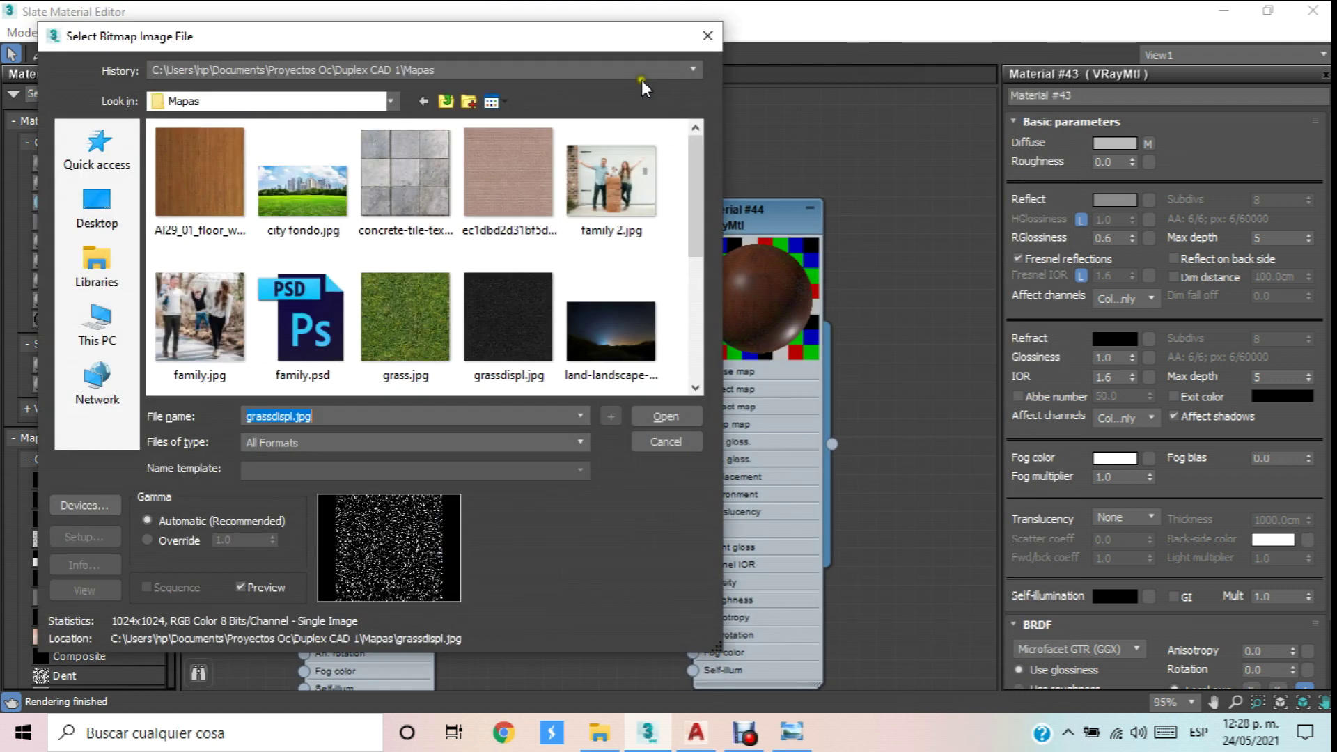
pyautogui.scroll(-5, 178, 198)
pyautogui.doubleClick(178, 198)
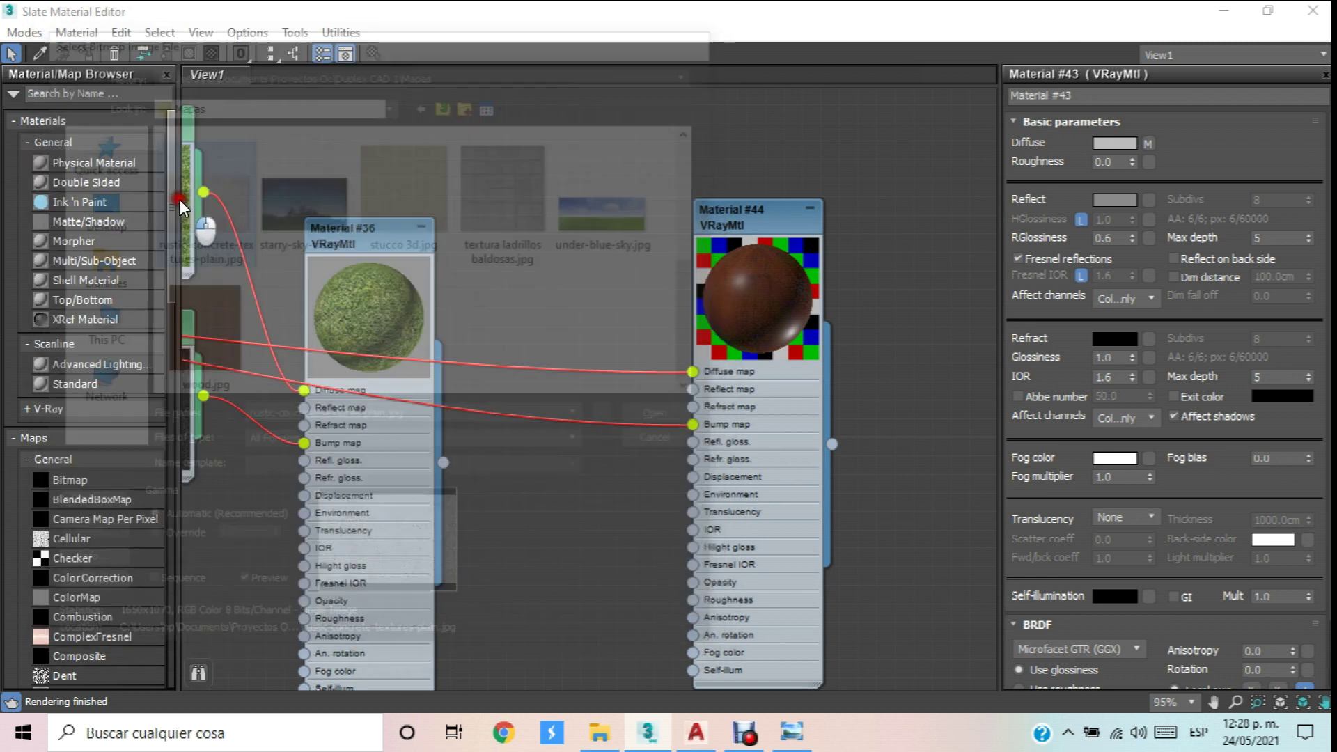
pyautogui.moveTo(566, 212); pyautogui.dragTo(561, 276)
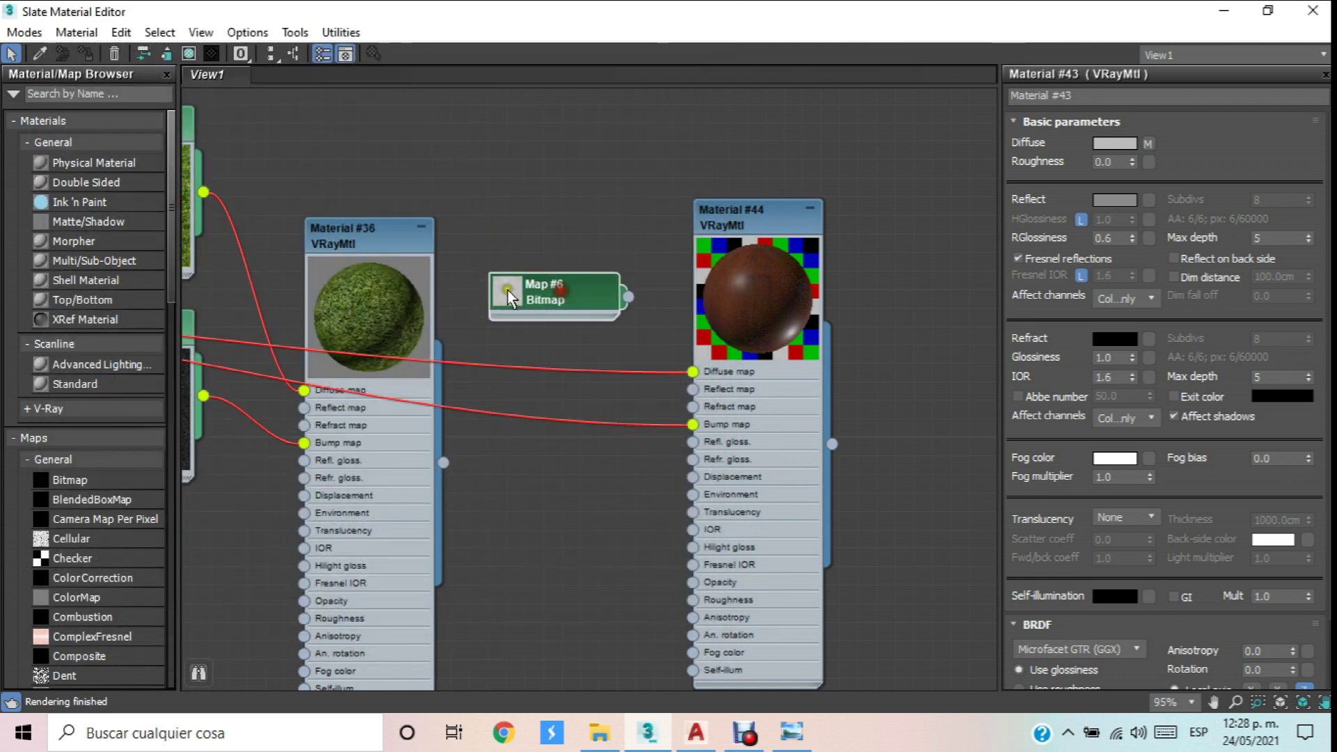
pyautogui.doubleClick(507, 288)
# Connect the concrete bitmap's output to both the Diffuse map and Bump map inputs of Material #44.
pyautogui.scroll(1, 722, 402)
pyautogui.scroll(4, 722, 403)
pyautogui.moveTo(581, 339); pyautogui.dragTo(689, 358)
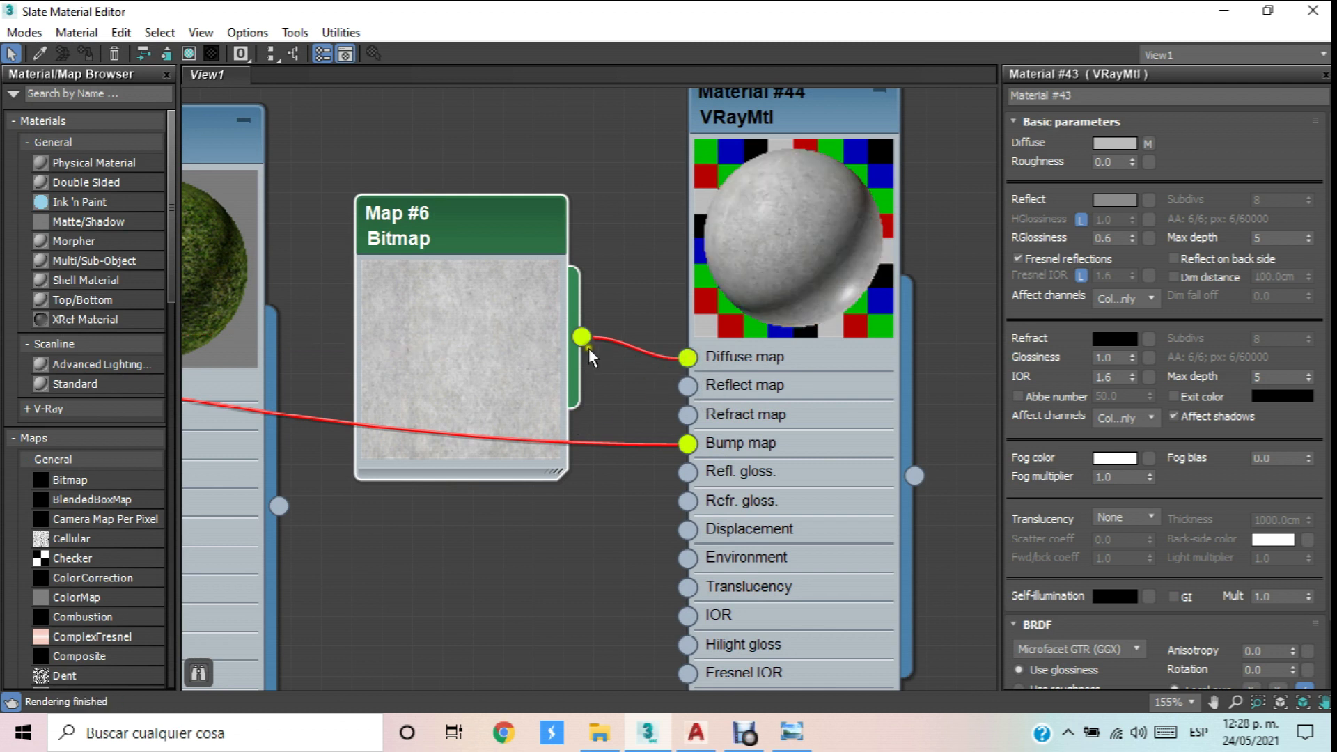
pyautogui.moveTo(619, 433); pyautogui.dragTo(687, 443)
# Open Material #44's parameters and enable its shaded display in the viewport.
pyautogui.doubleClick(813, 109)
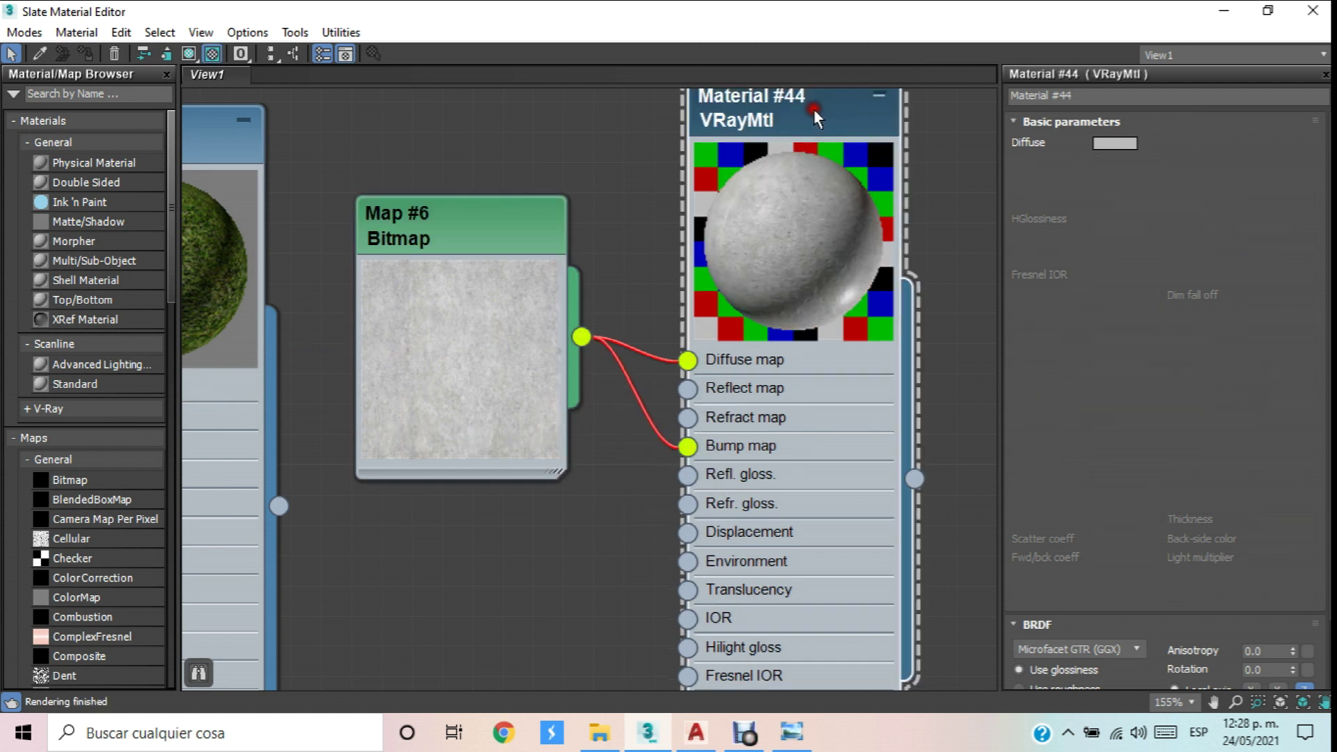
pyautogui.moveTo(404, 81); pyautogui.dragTo(339, 183, button='middle')
pyautogui.click(212, 53)
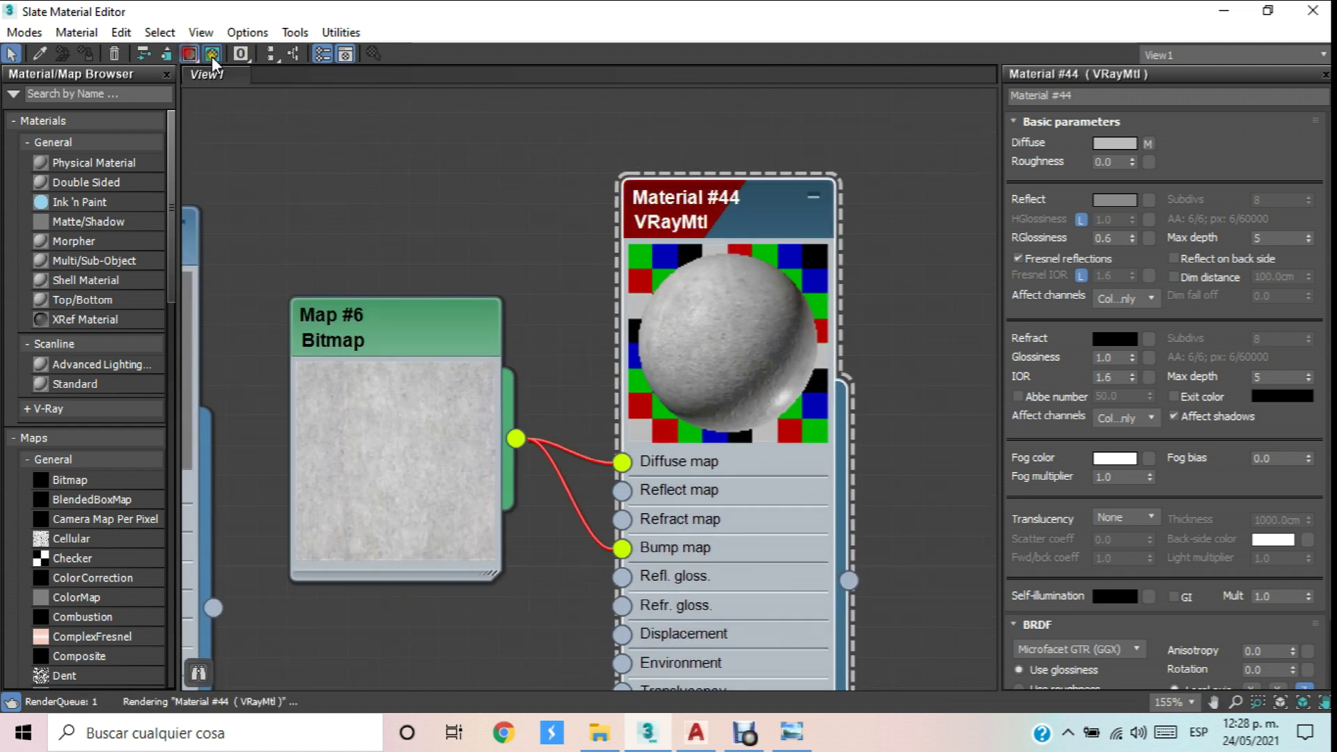
pyautogui.scroll(-2, 525, 250)
pyautogui.click(213, 54)
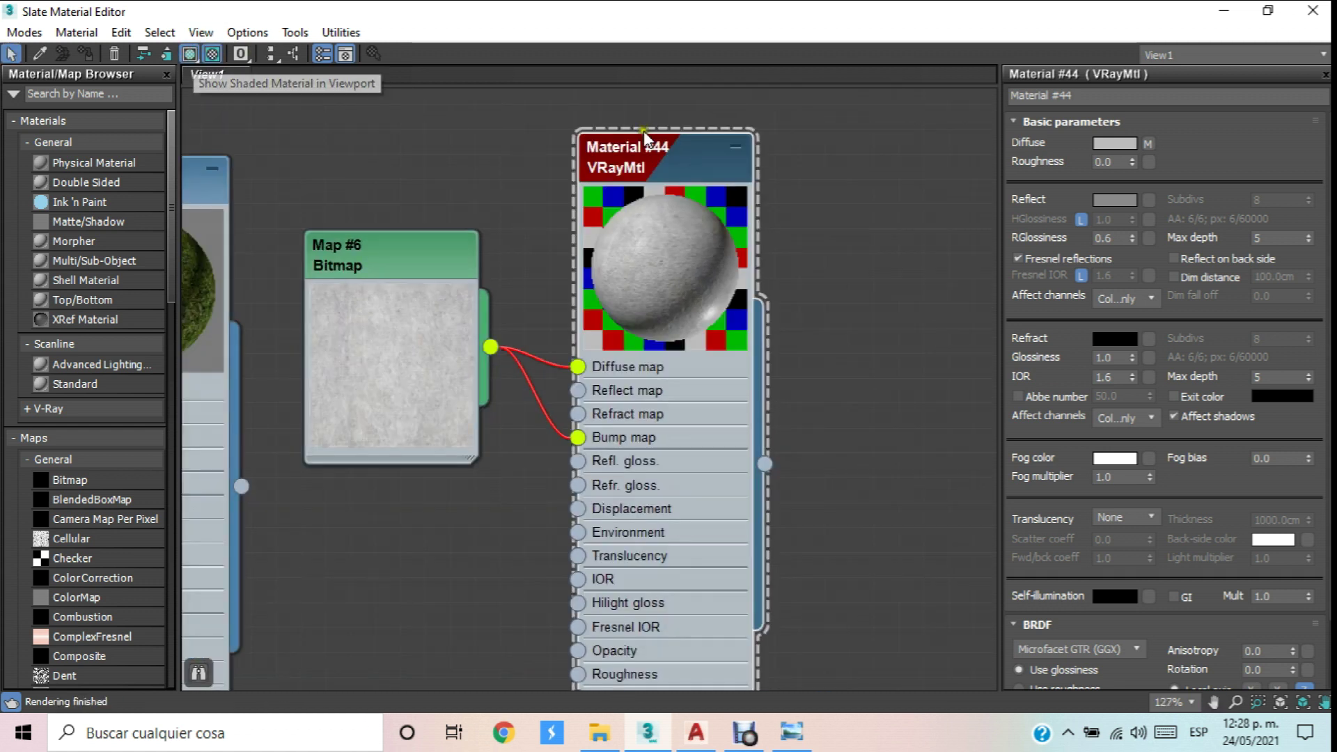
# Set the Bump map amount of Material #44 to 90.
pyautogui.scroll(-3, 1017, 585)
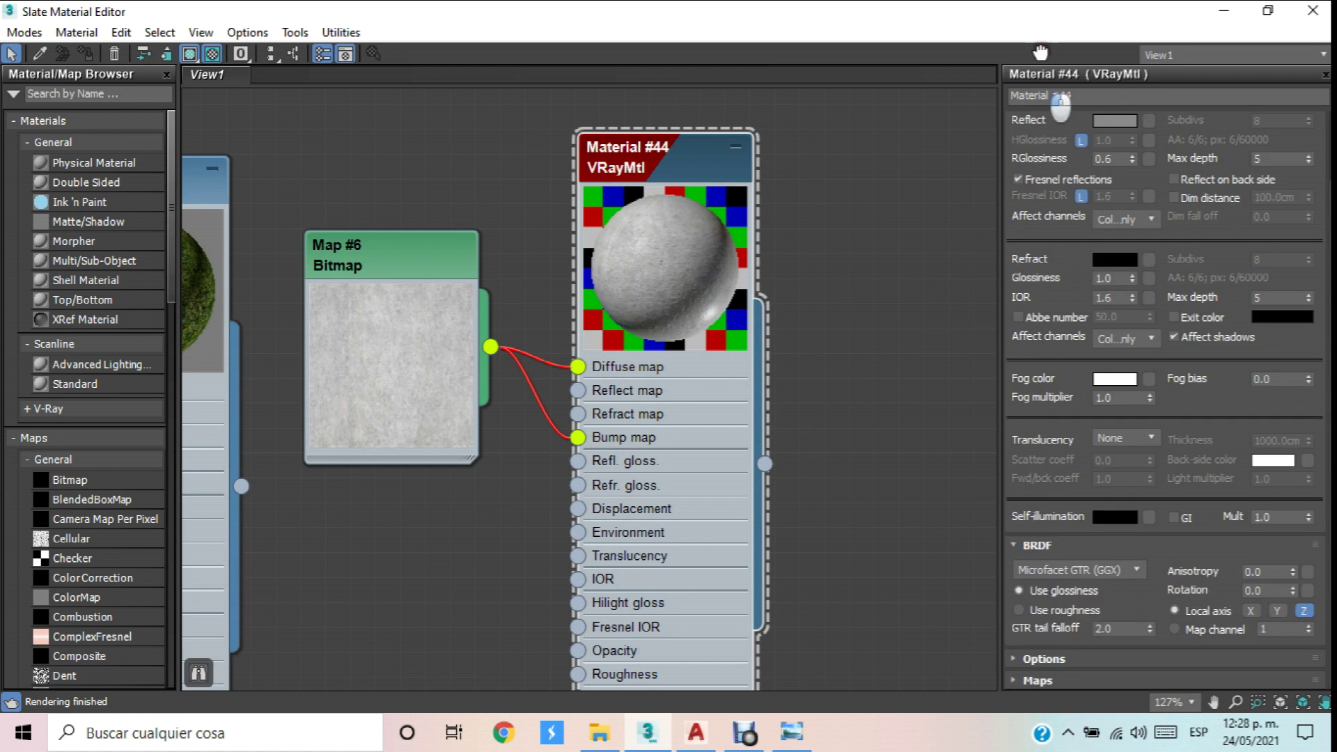
pyautogui.click(1033, 679)
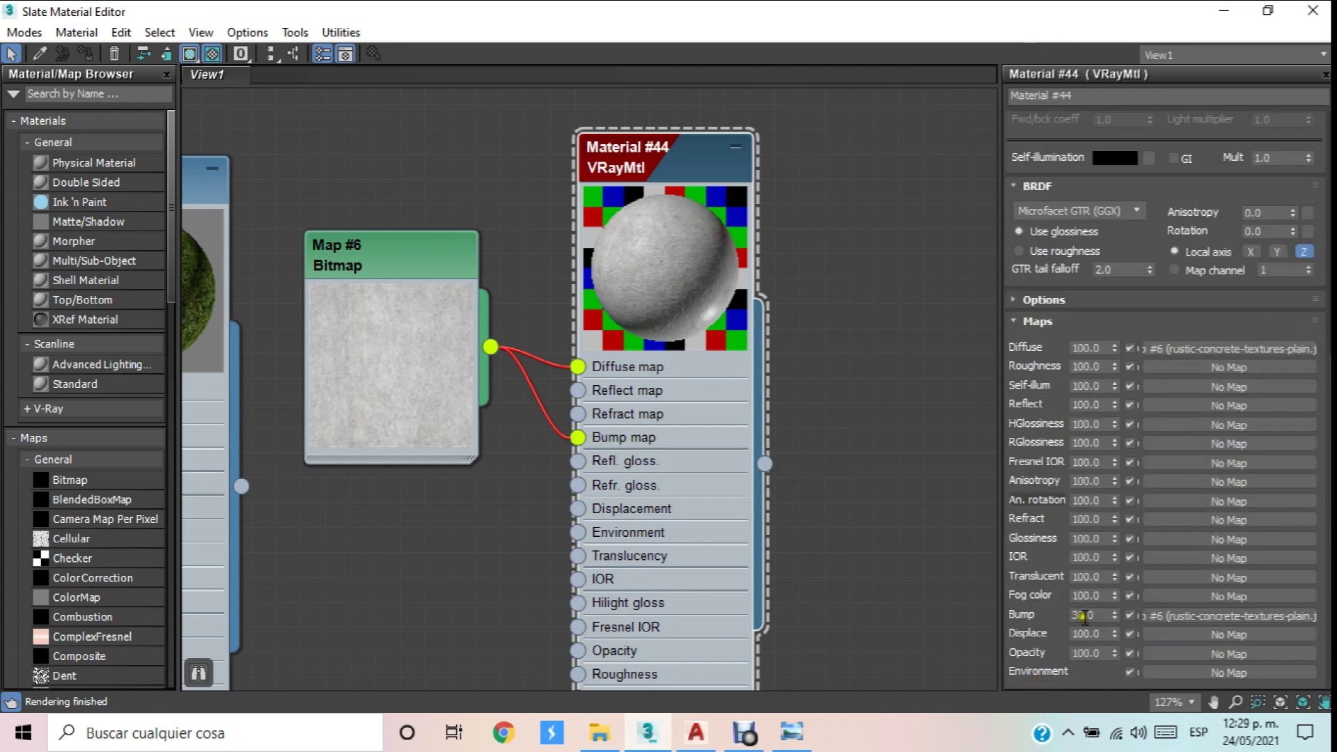
pyautogui.write('90')
pyautogui.press('Return')
pyautogui.click(816, 223)
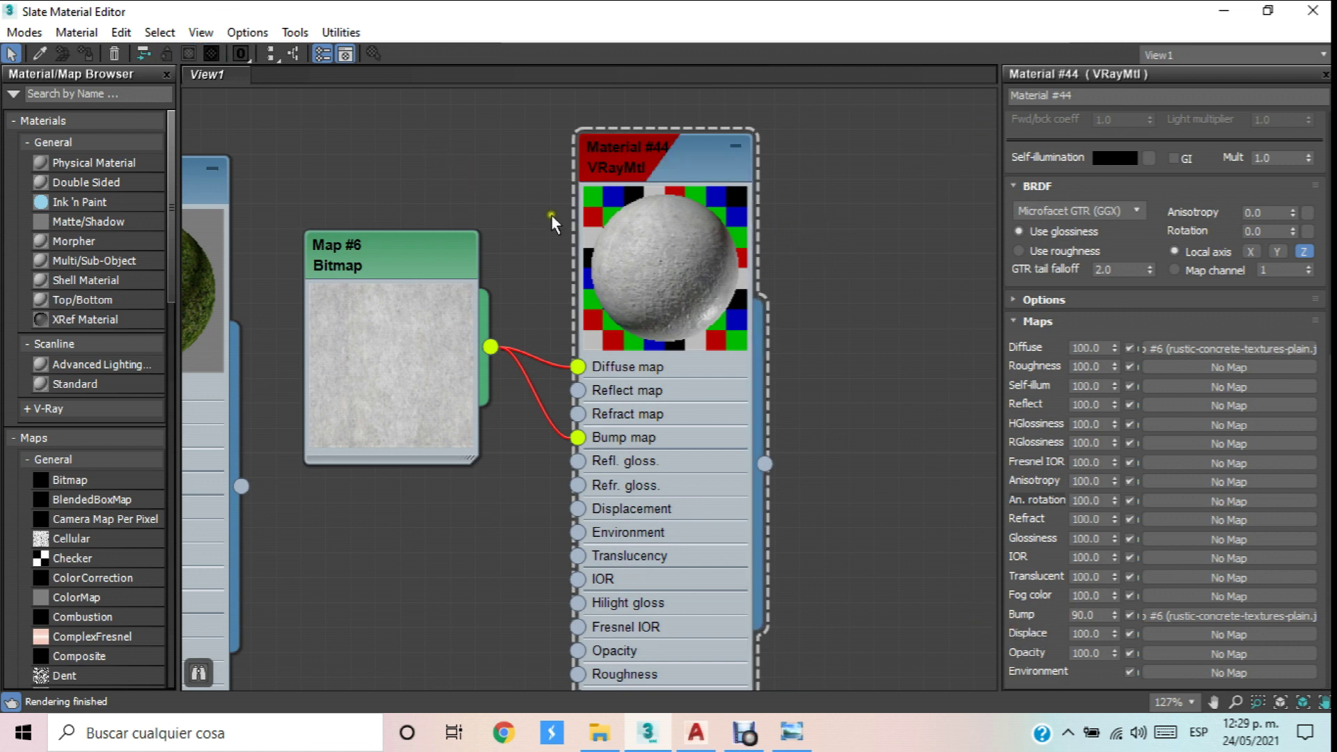
# Clone the concrete Material #44 and place the copy to its right.
pyautogui.scroll(-10, 583, 209)
pyautogui.scroll(2, 586, 209)
pyautogui.scroll(-5, 637, 269)
pyautogui.scroll(4, 667, 274)
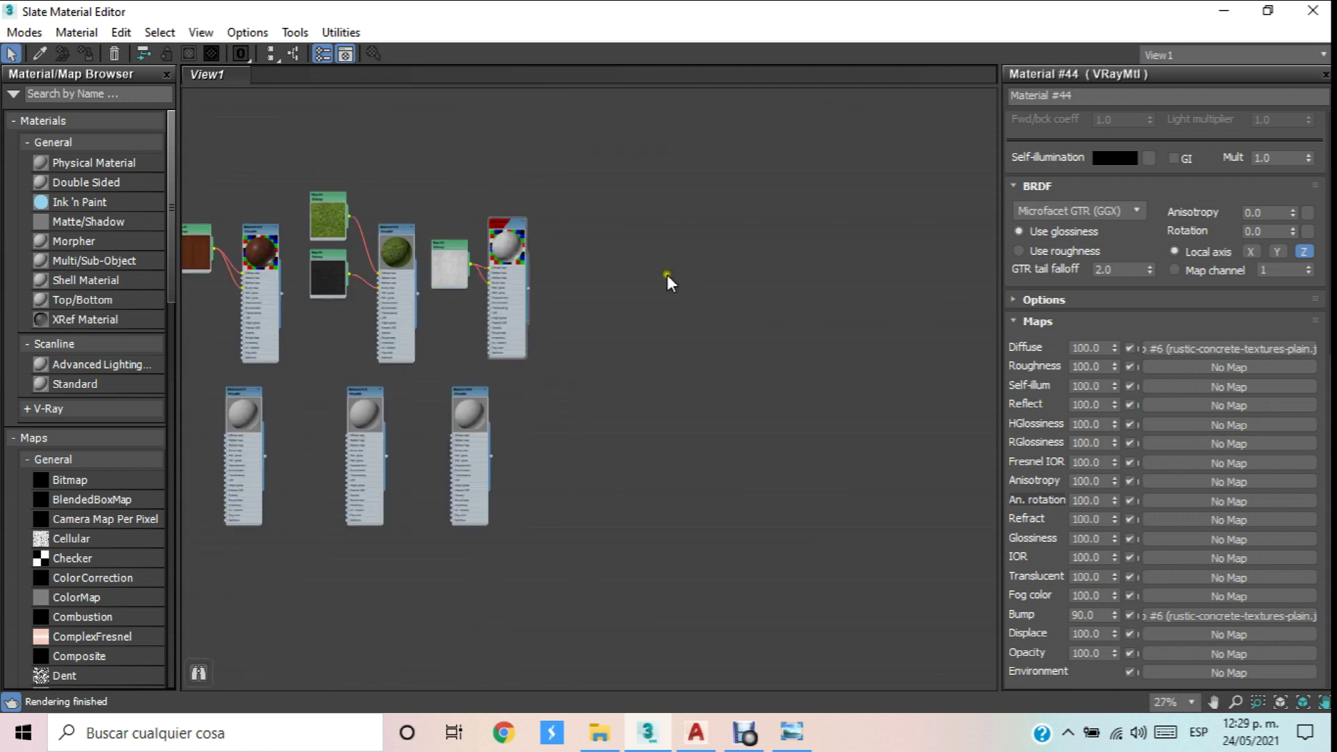
pyautogui.scroll(4, 507, 234)
pyautogui.scroll(3, 503, 208)
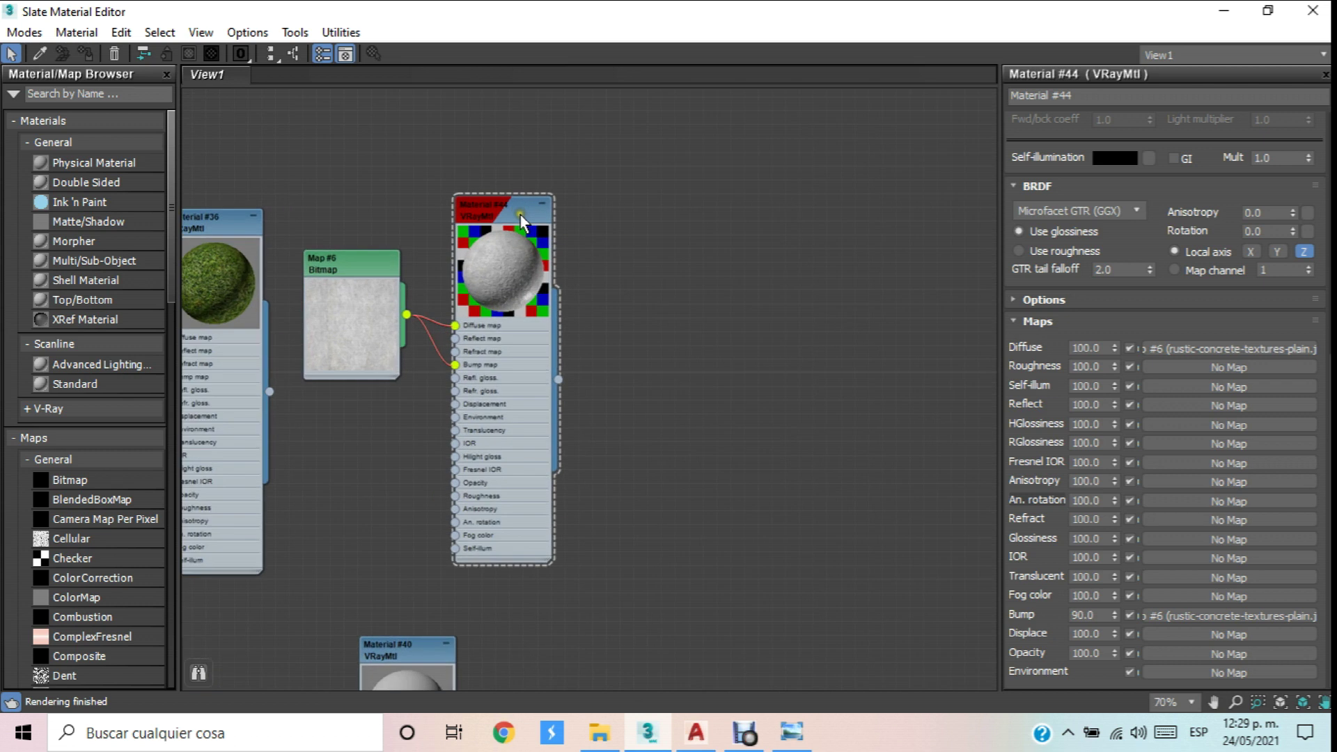
pyautogui.scroll(1, 520, 214)
pyautogui.moveTo(520, 214); pyautogui.dragTo(360, 211, button='middle')
pyautogui.moveTo(337, 222)
pyautogui.keyDown('shift'); pyautogui.mouseDown()
pyautogui.moveTo(729, 214)
pyautogui.moveTo(735, 238)
pyautogui.mouseUp(); pyautogui.keyUp('shift')
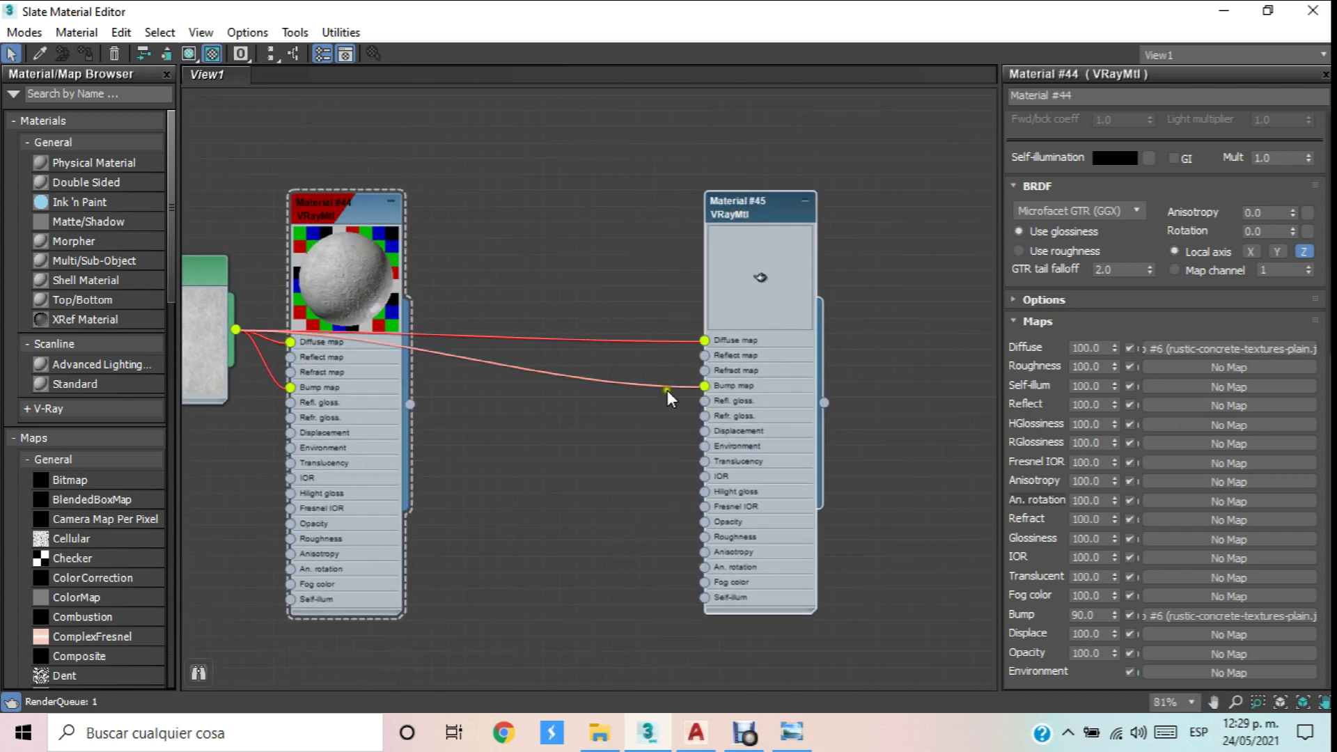
pyautogui.click(617, 431)
# Add a Bitmap map using the concrete tile texture between Material #44 and Material #45, and enlarge its preview.
pyautogui.rightClick(522, 252)
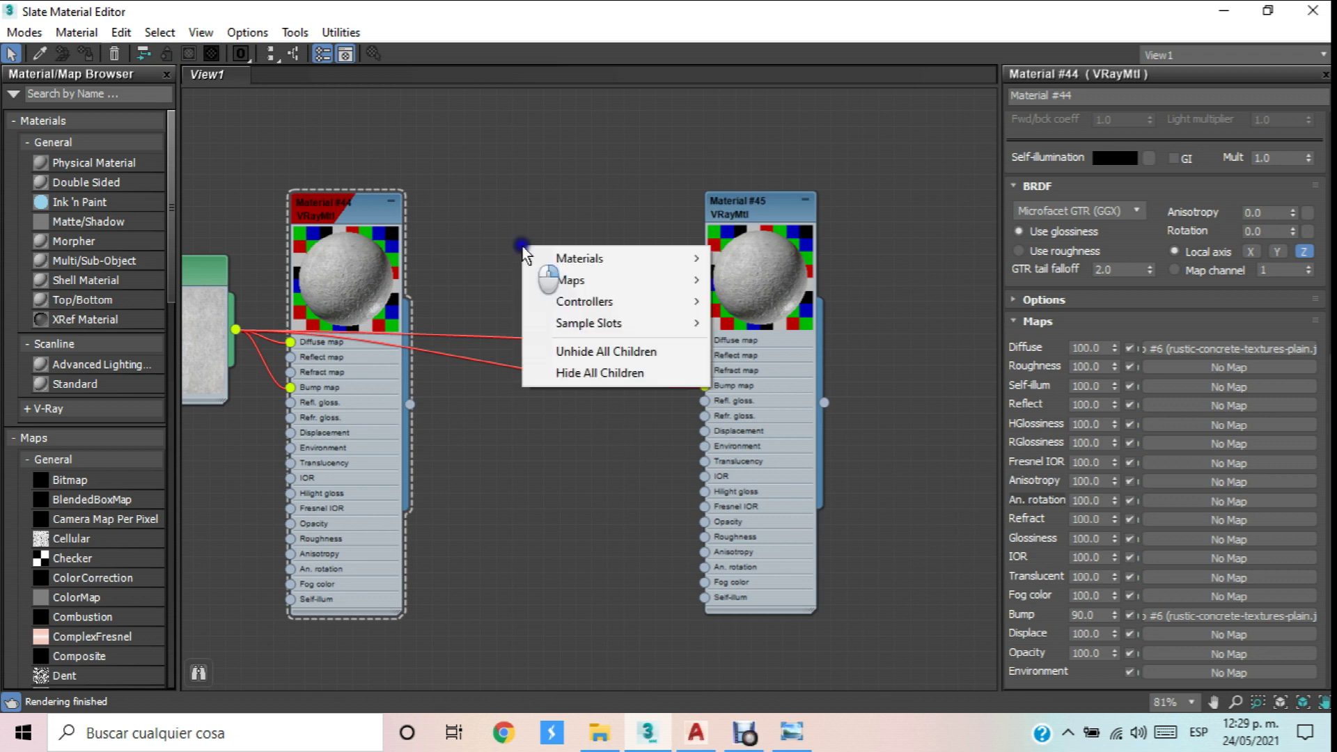
pyautogui.moveTo(596, 280)
pyautogui.moveTo(807, 279)
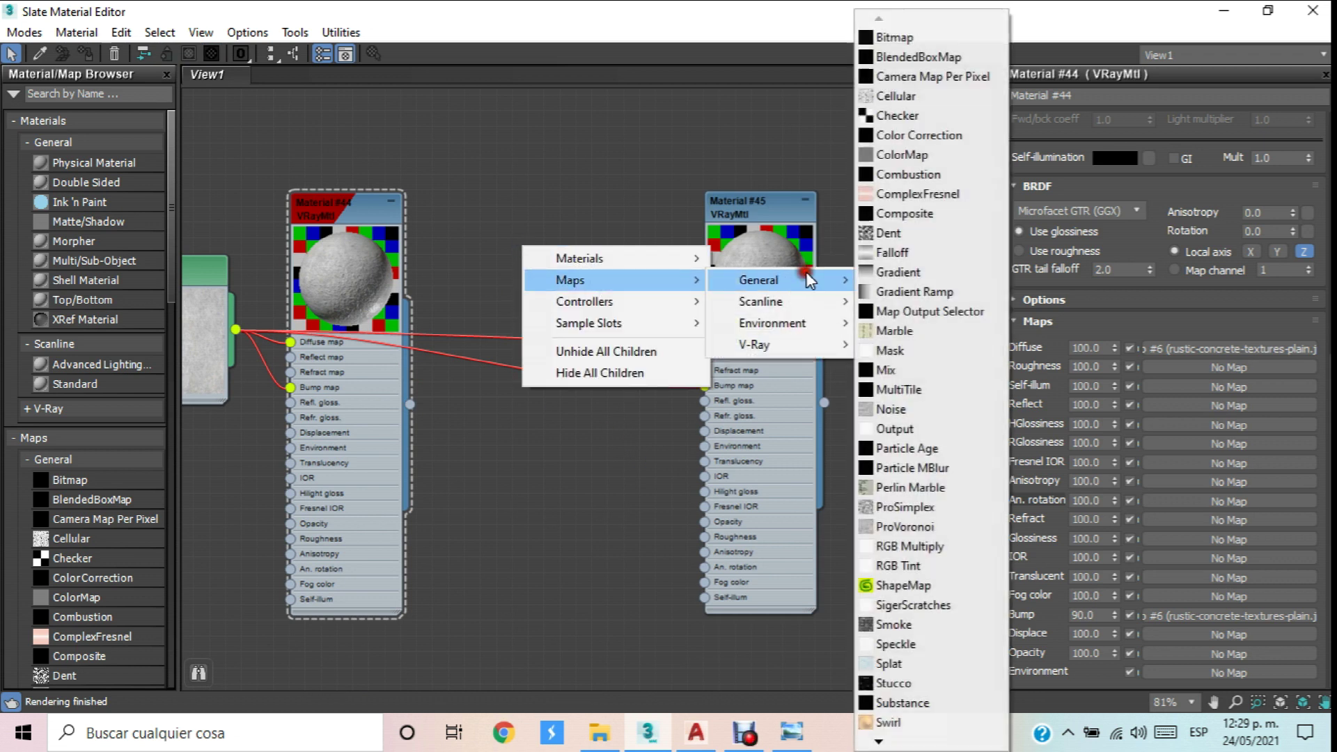
pyautogui.click(947, 38)
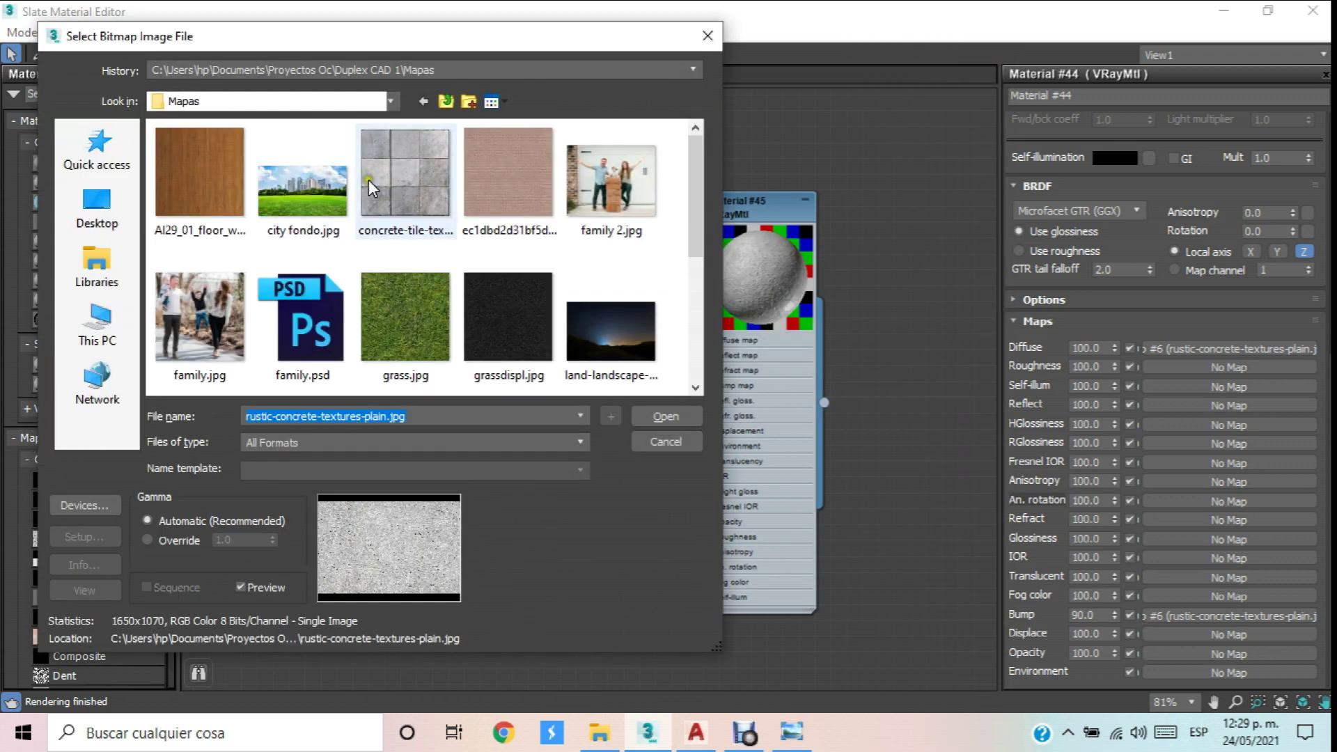
pyautogui.doubleClick(376, 175)
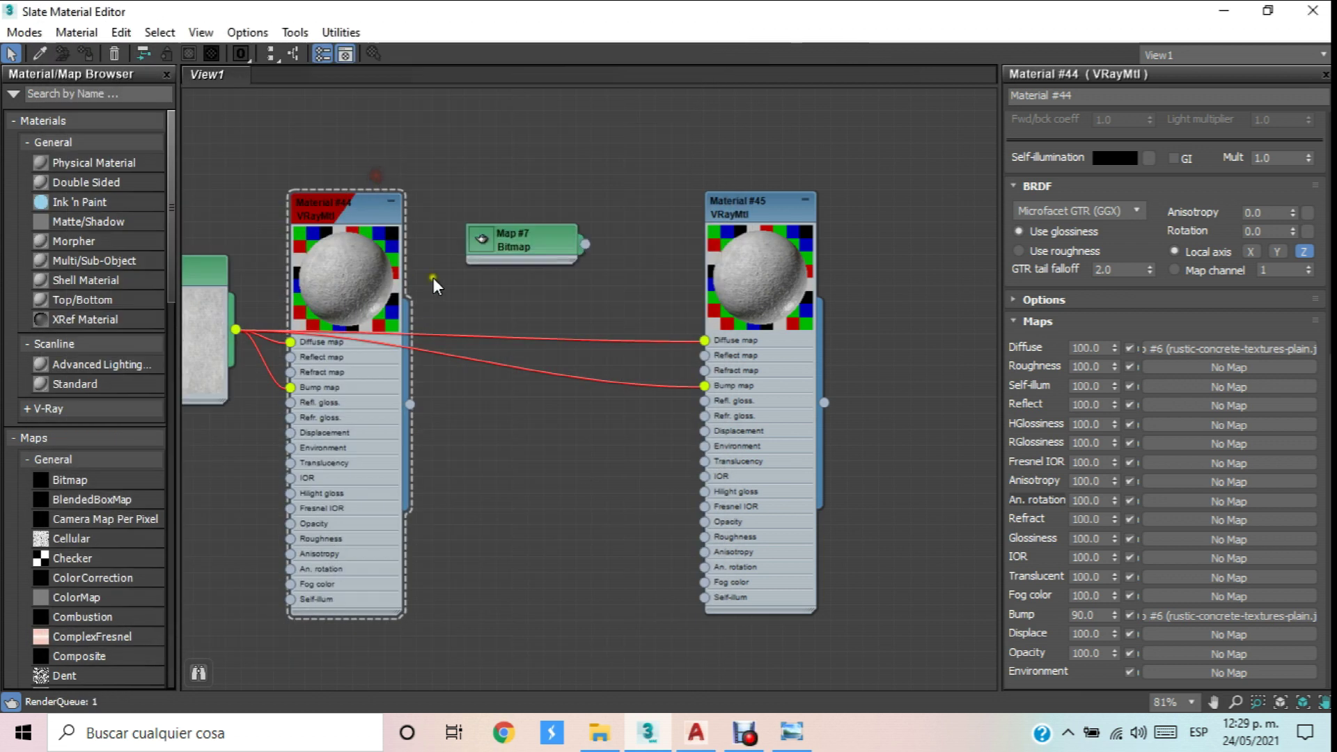
pyautogui.click(484, 237)
pyautogui.scroll(5, 649, 330)
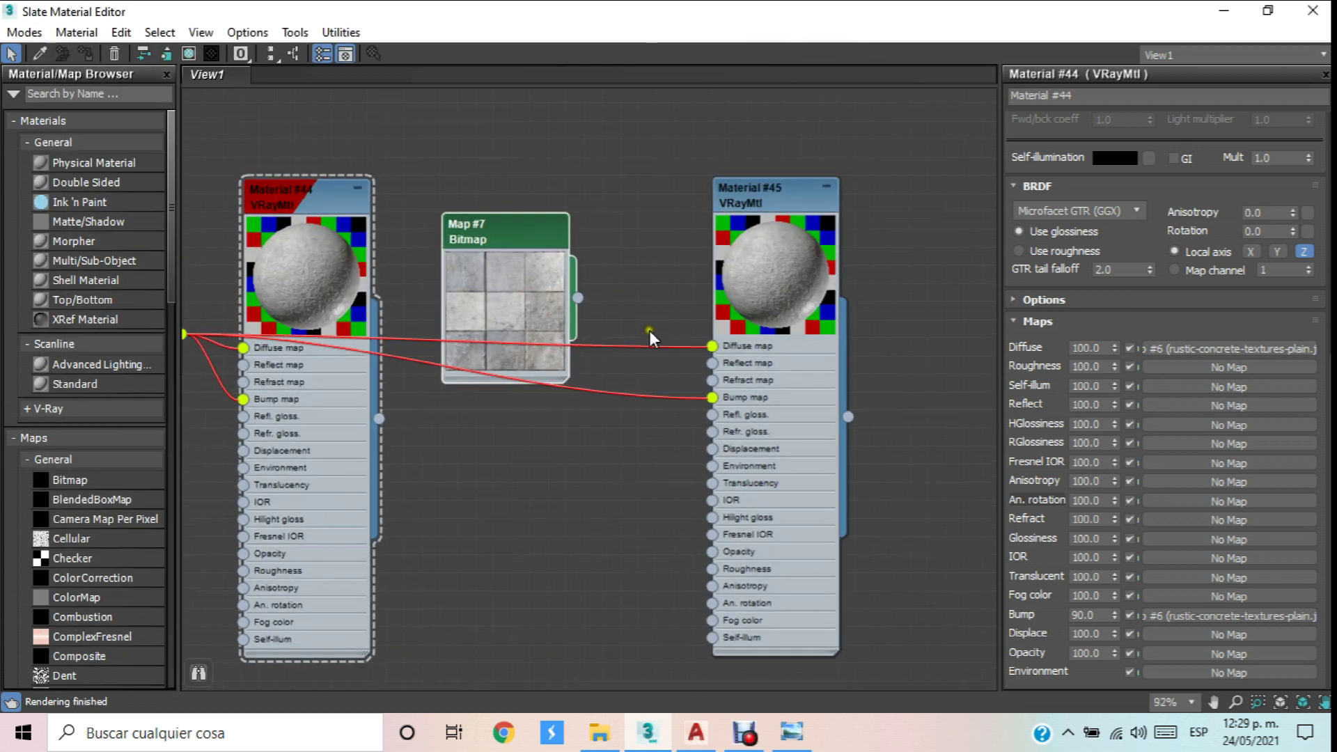
# Connect the concrete tile bitmap's output to the Diffuse map and Bump map inputs of Material #45.
pyautogui.moveTo(650, 327); pyautogui.dragTo(399, 198, button='middle')
pyautogui.moveTo(344, 171); pyautogui.dragTo(540, 245)
pyautogui.moveTo(344, 174); pyautogui.dragTo(542, 320)
pyautogui.scroll(-3, 488, 311)
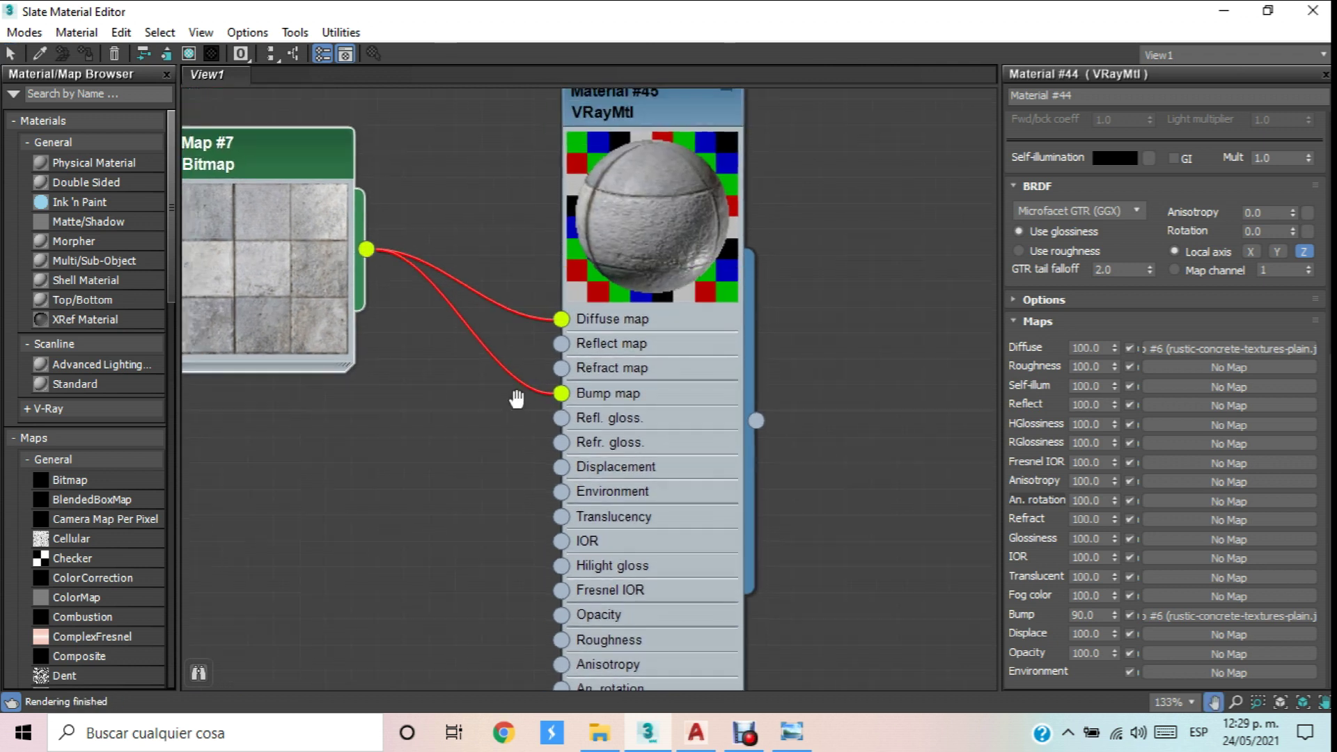
pyautogui.scroll(-20, 554, 364)
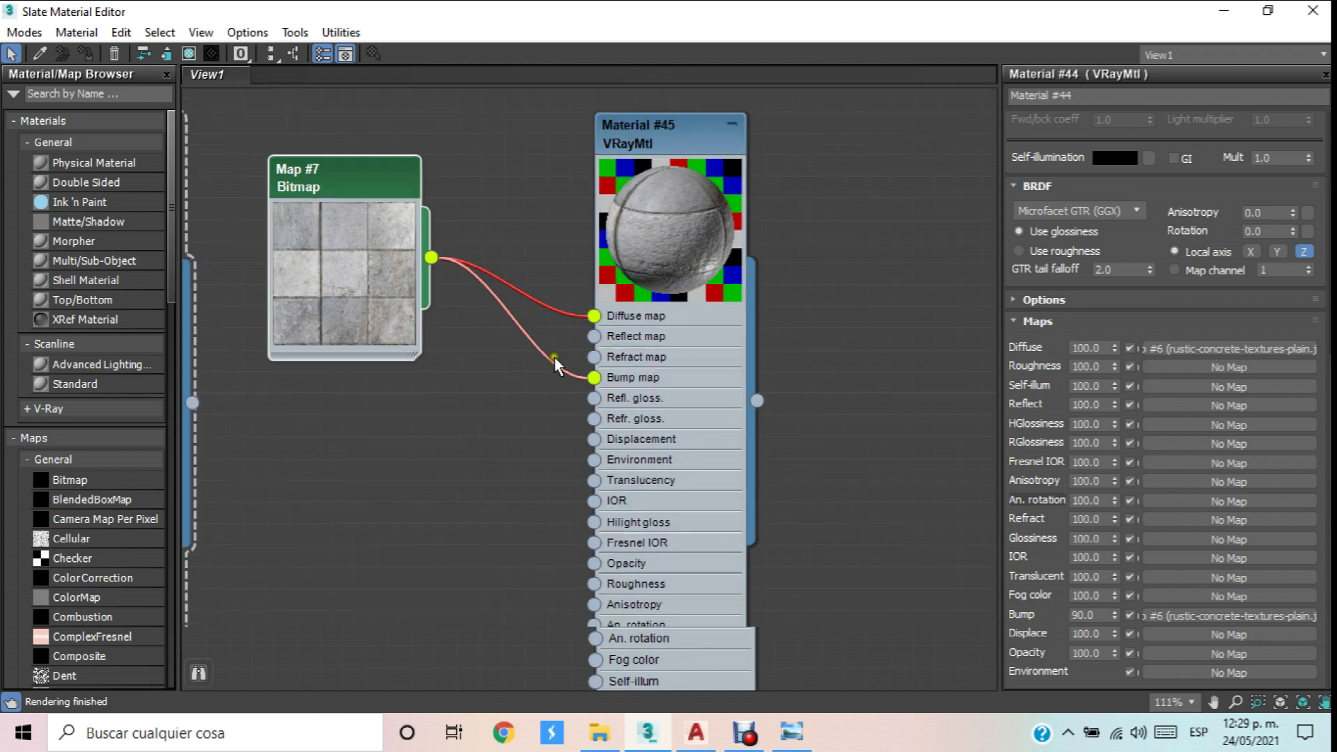
# Create a VRayLightMtl material beside Material #40 in the lower row of nodes.
pyautogui.scroll(11, 446, 348)
pyautogui.scroll(-2, 624, 345)
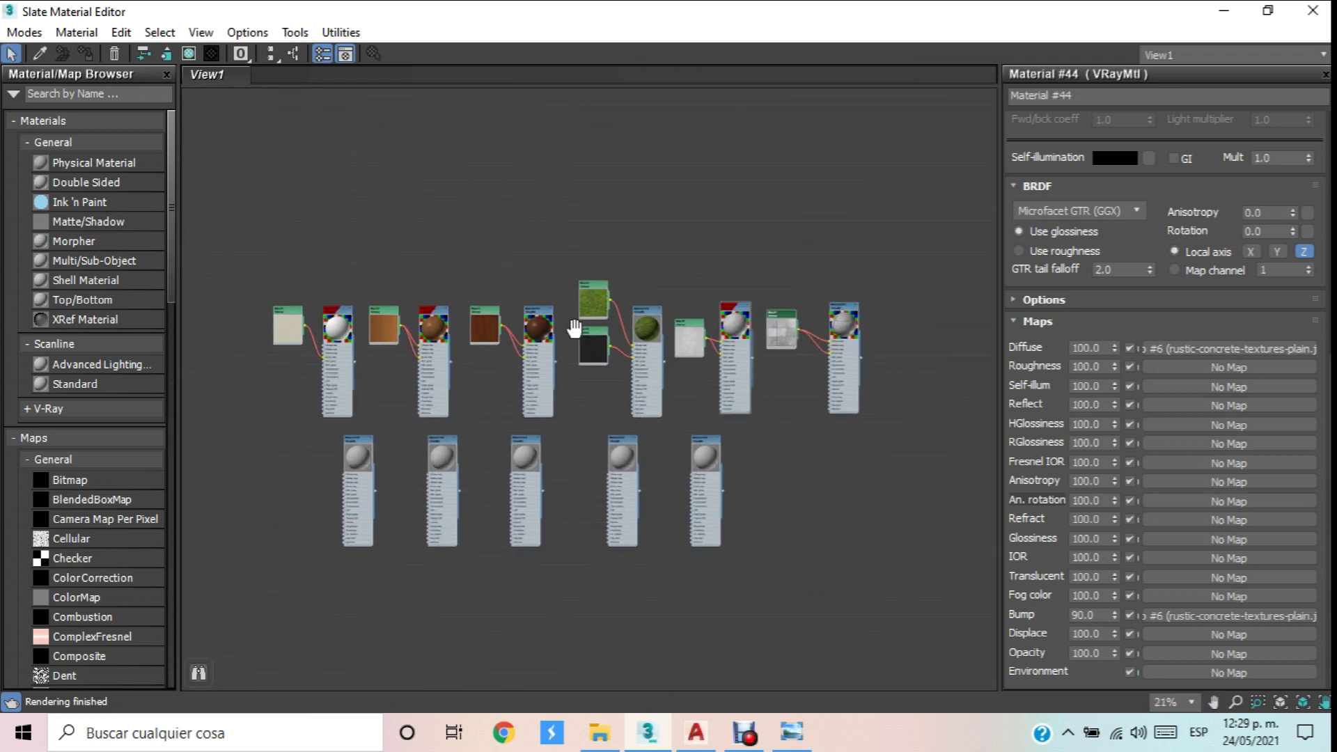
pyautogui.scroll(5, 618, 352)
pyautogui.moveTo(618, 352); pyautogui.dragTo(551, 403, button='middle')
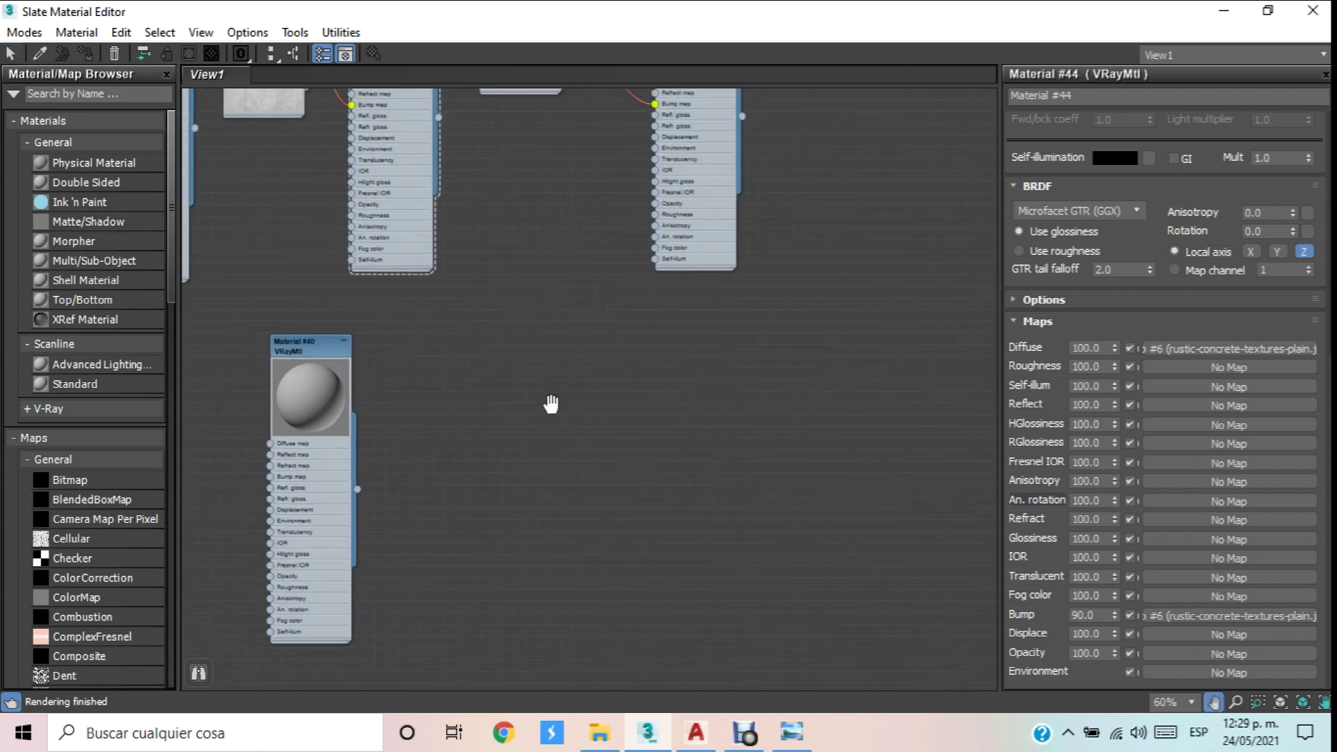
pyautogui.rightClick(501, 341)
pyautogui.moveTo(557, 353)
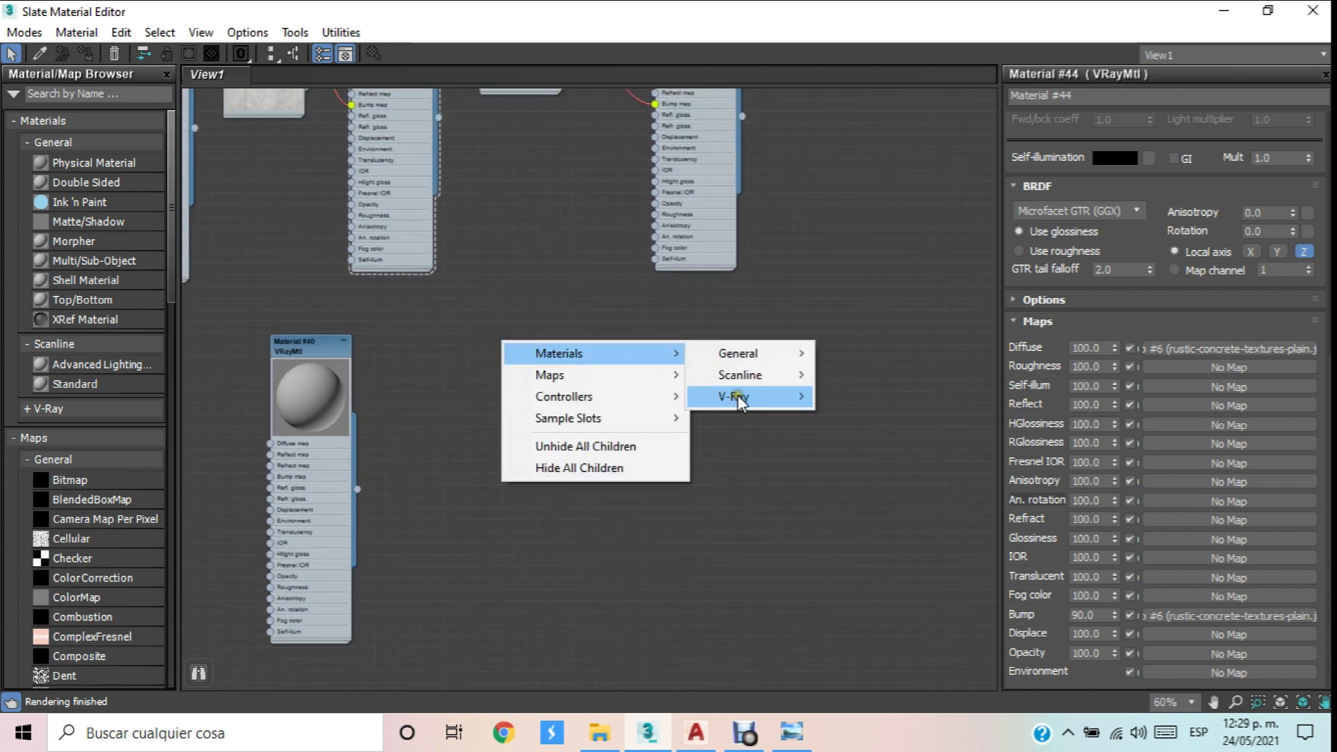
pyautogui.moveTo(738, 399)
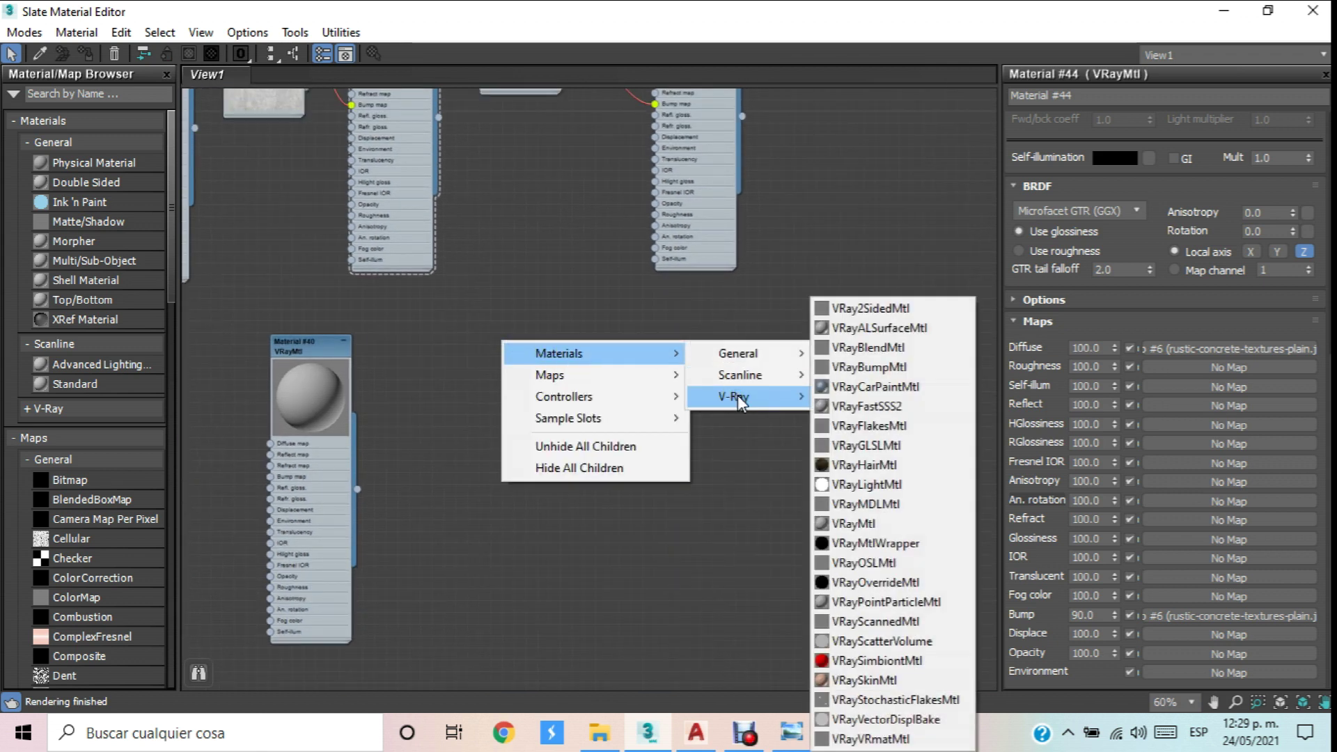
pyautogui.click(865, 487)
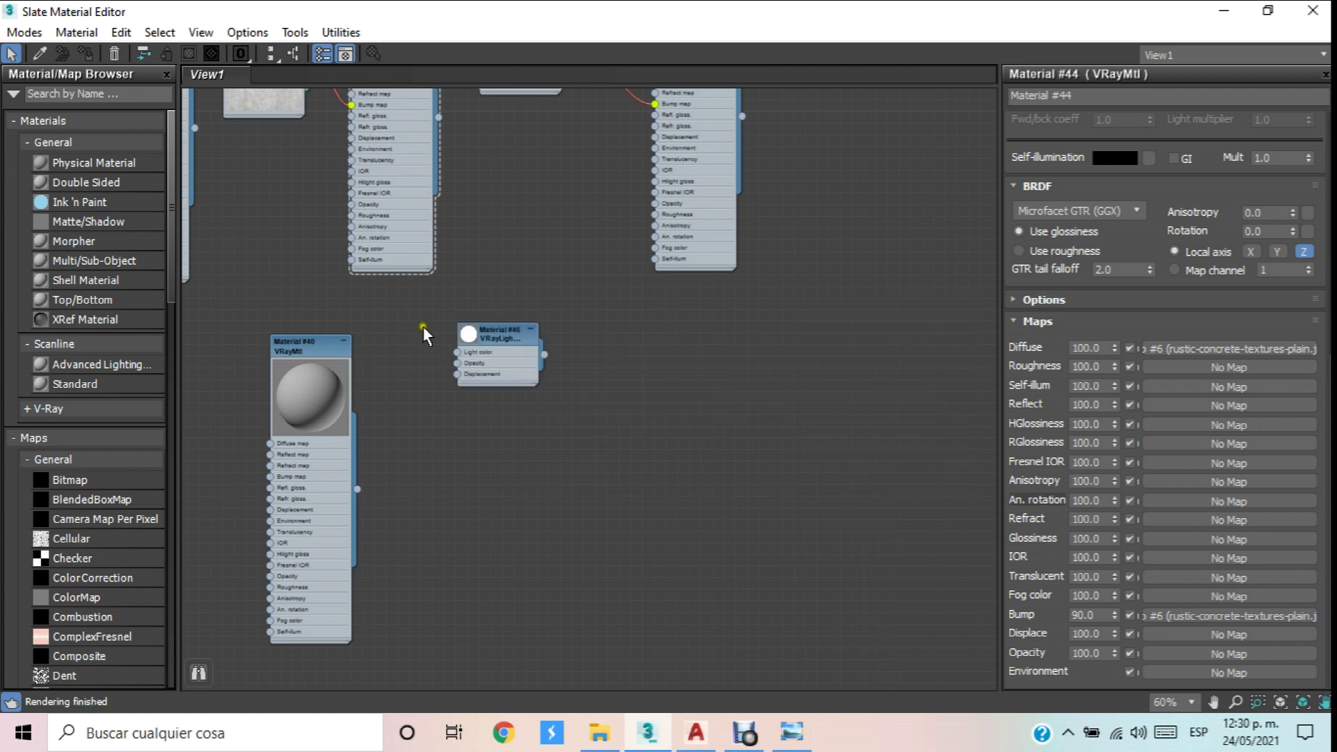
pyautogui.click(465, 334)
# Open the VRayLightMtl's parameters and set its color multiplier to 10.
pyautogui.doubleClick(503, 332)
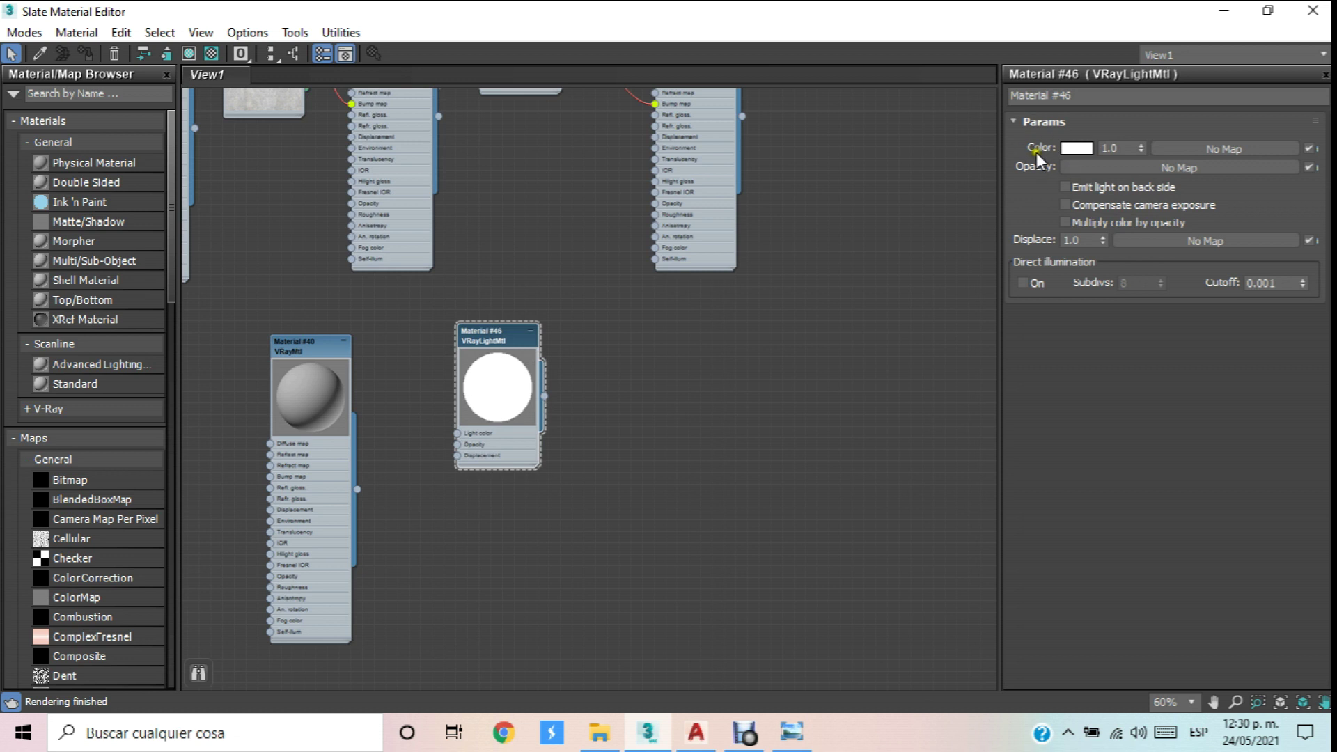
pyautogui.click(1122, 149)
pyautogui.click(1068, 147)
pyautogui.write('10')
pyautogui.press('Return')
pyautogui.scroll(-8, 641, 417)
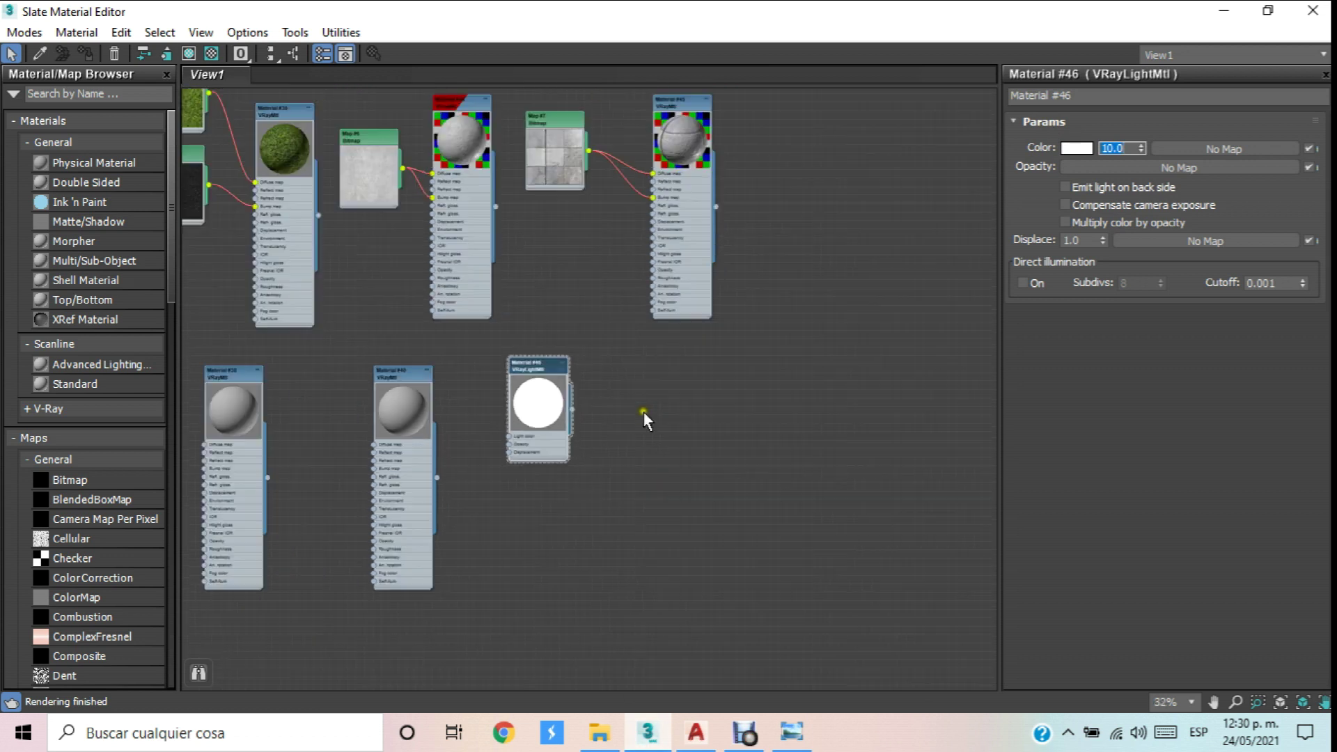
pyautogui.scroll(4, 644, 401)
pyautogui.press('z')
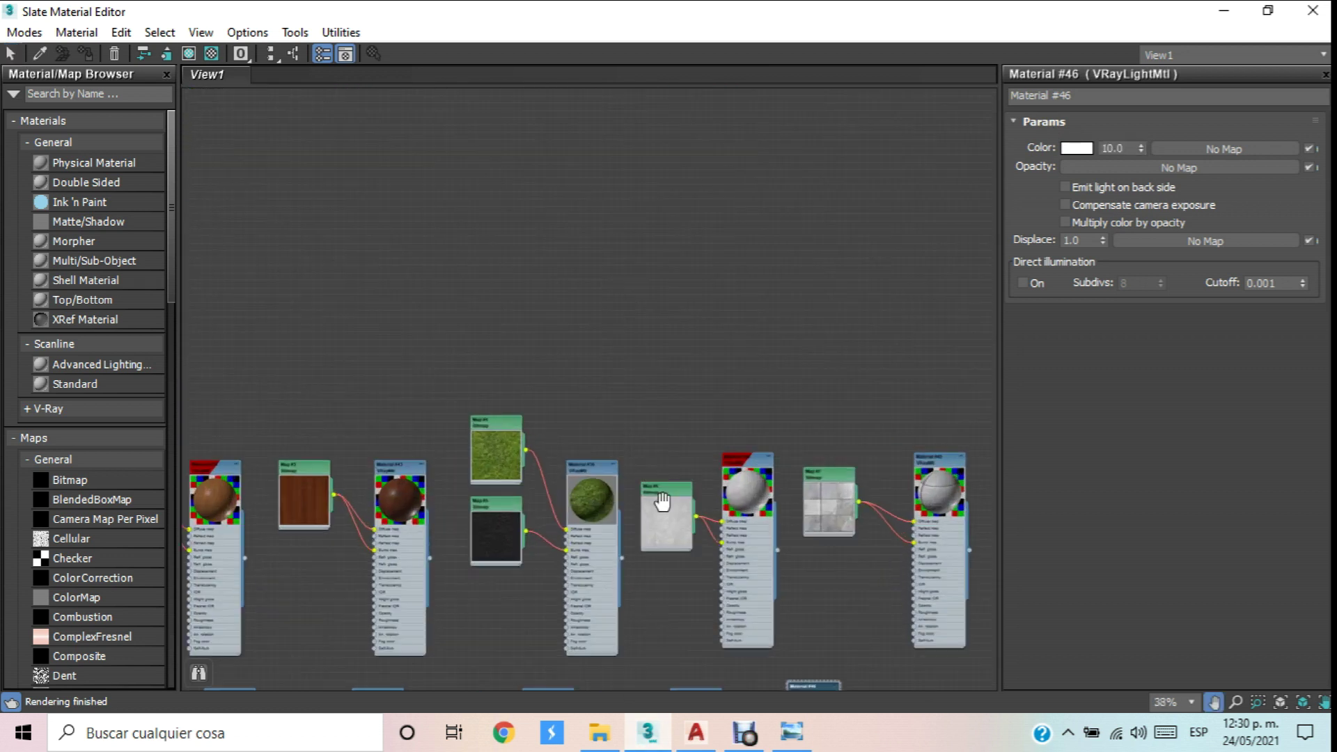
# Close the material editor and create a cylinder about 80 cm in radius and 55 cm high beyond the blue street surface.
pyautogui.click(1301, 15)
pyautogui.scroll(-5, 556, 380)
pyautogui.scroll(3, 574, 368)
pyautogui.scroll(-4, 680, 431)
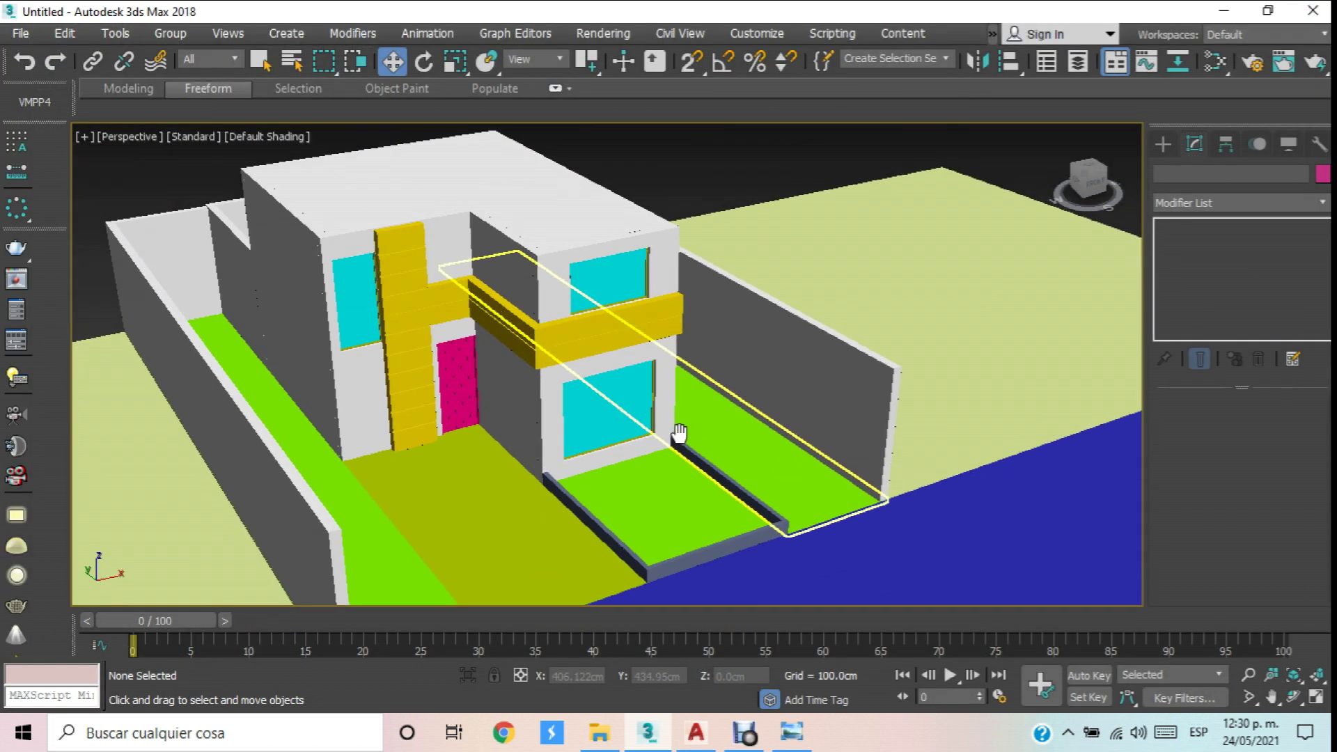
pyautogui.scroll(8, 680, 422)
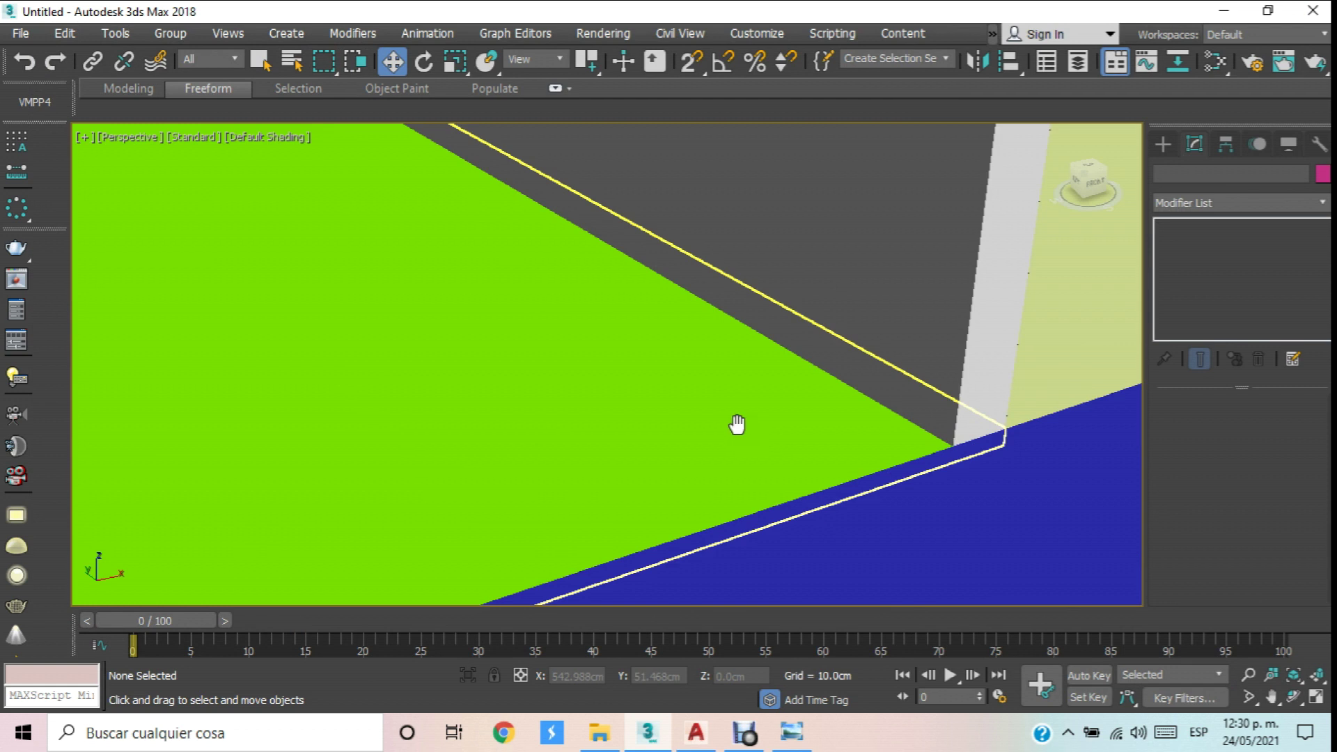
pyautogui.click(1162, 144)
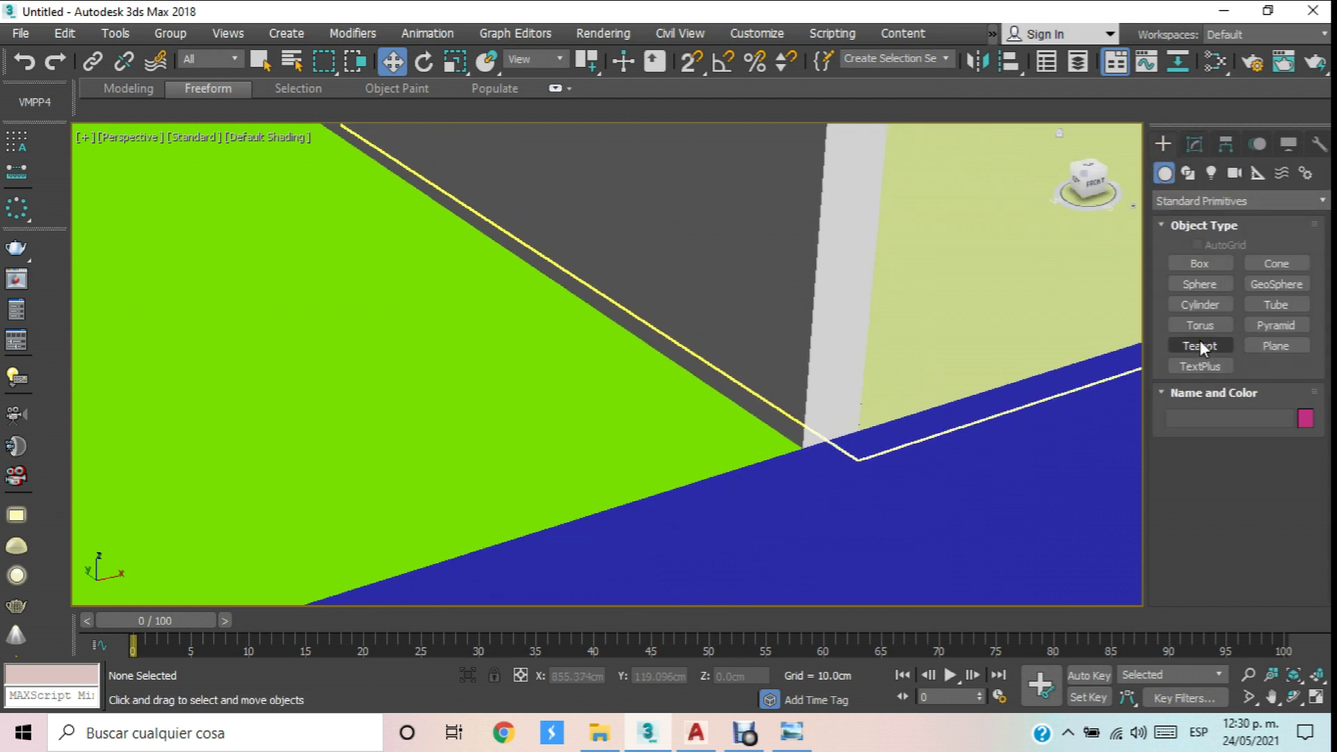
pyautogui.click(1200, 304)
pyautogui.scroll(-8, 842, 390)
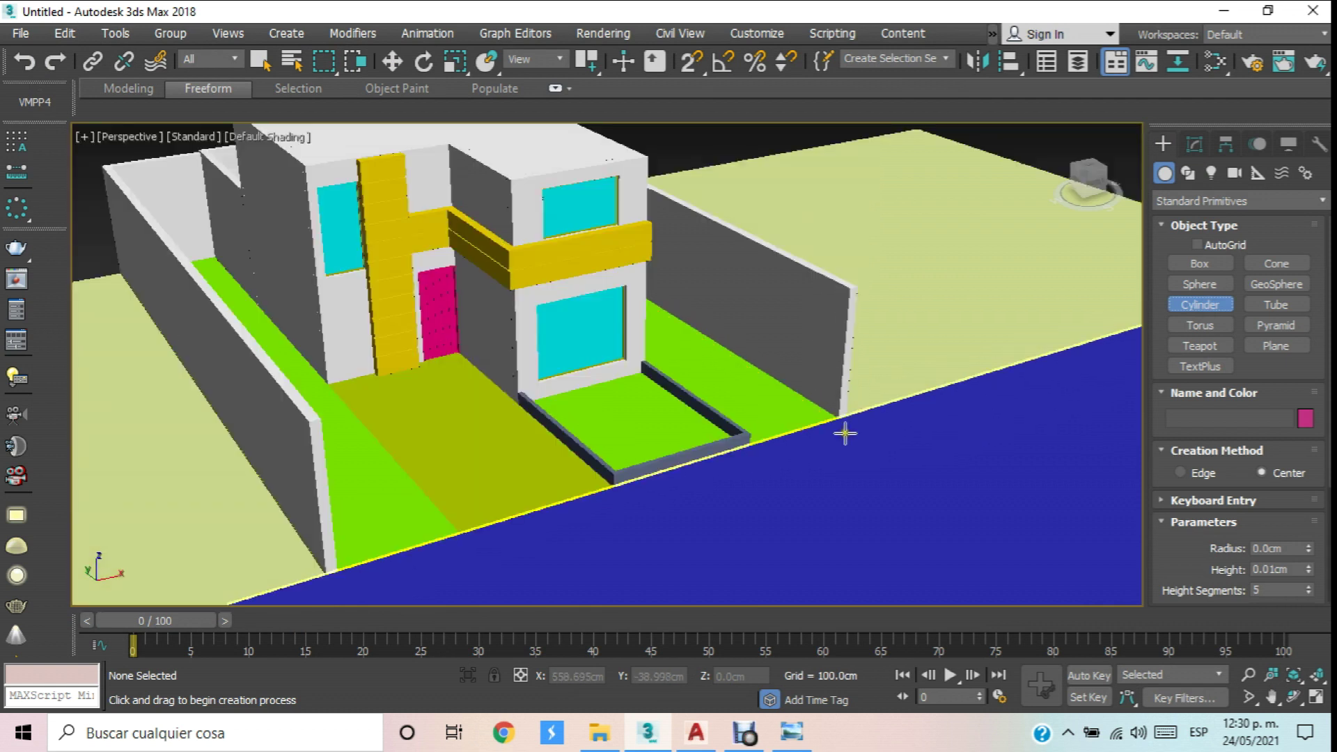
pyautogui.scroll(-5, 859, 439)
pyautogui.scroll(4, 919, 561)
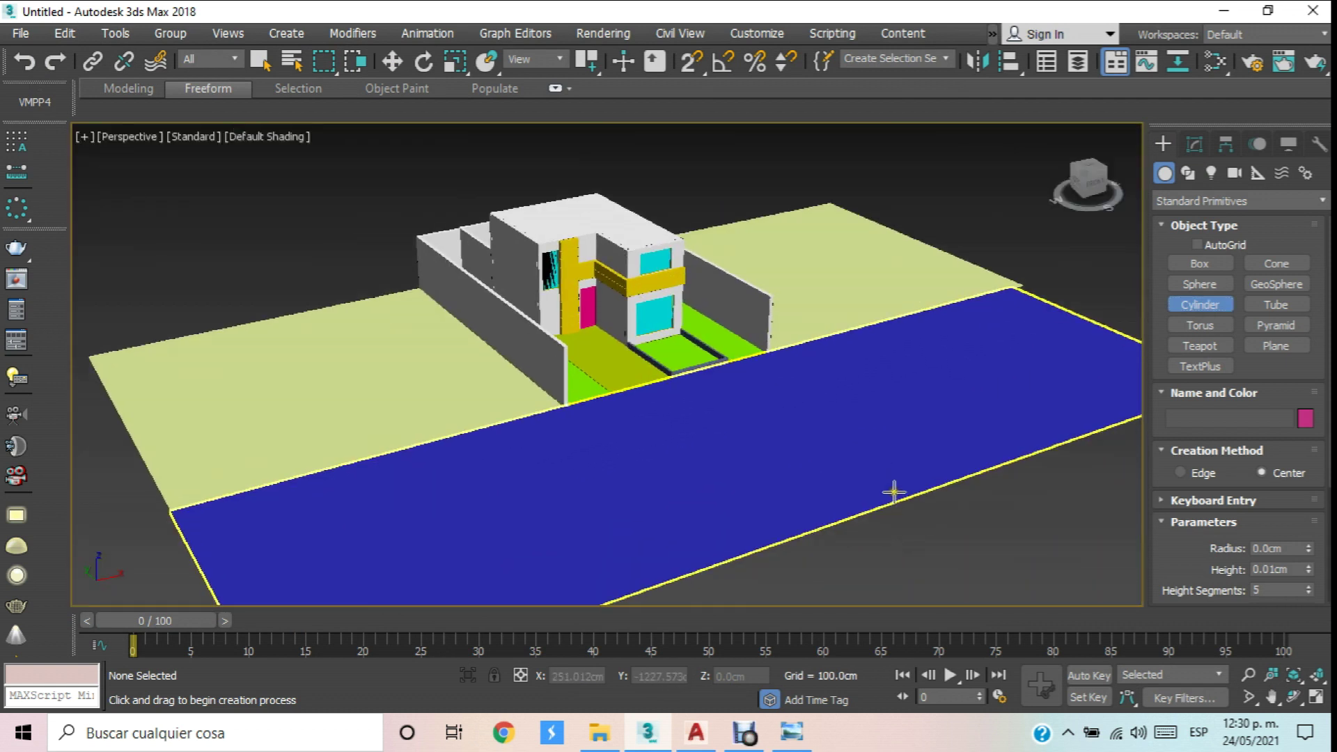
pyautogui.moveTo(916, 532); pyautogui.dragTo(959, 569)
pyautogui.click(929, 531)
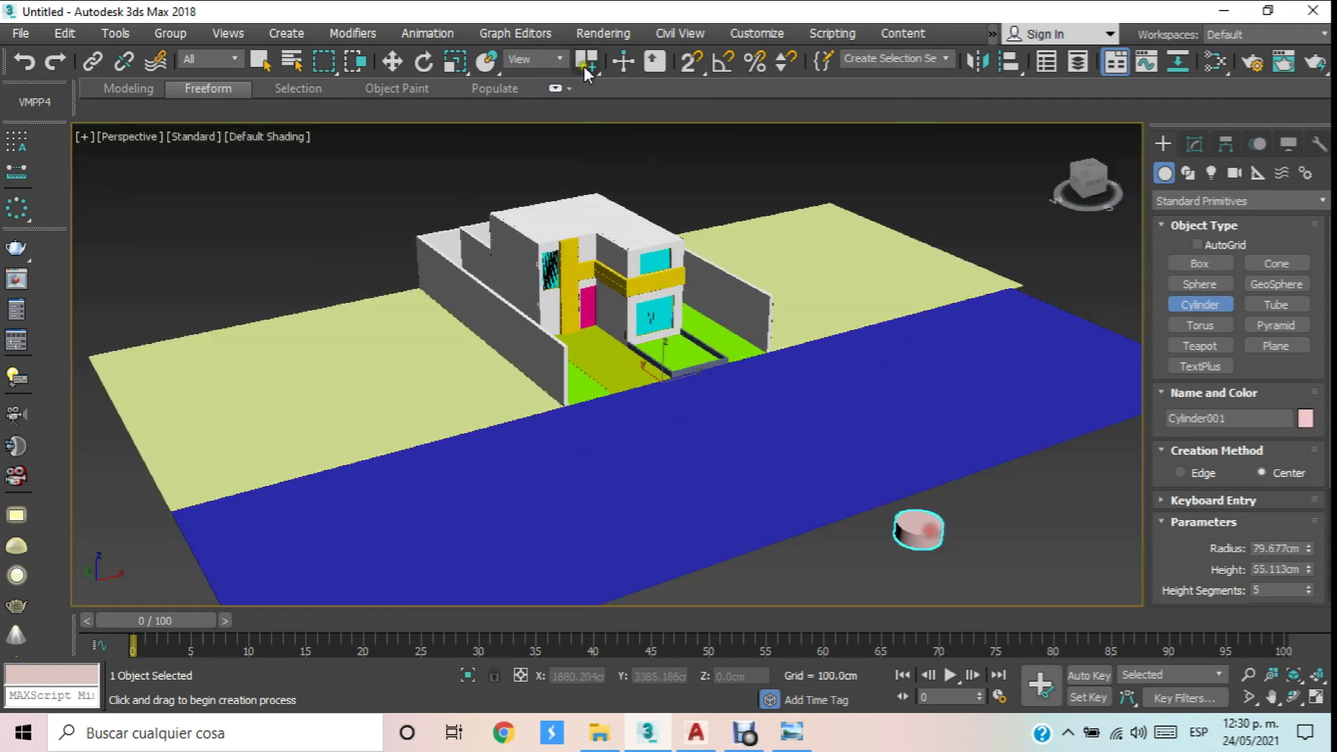
# Set the transform center to the selection center and move the cylinder onto the green lawn strip beside the boundary wall.
pyautogui.click(392, 61)
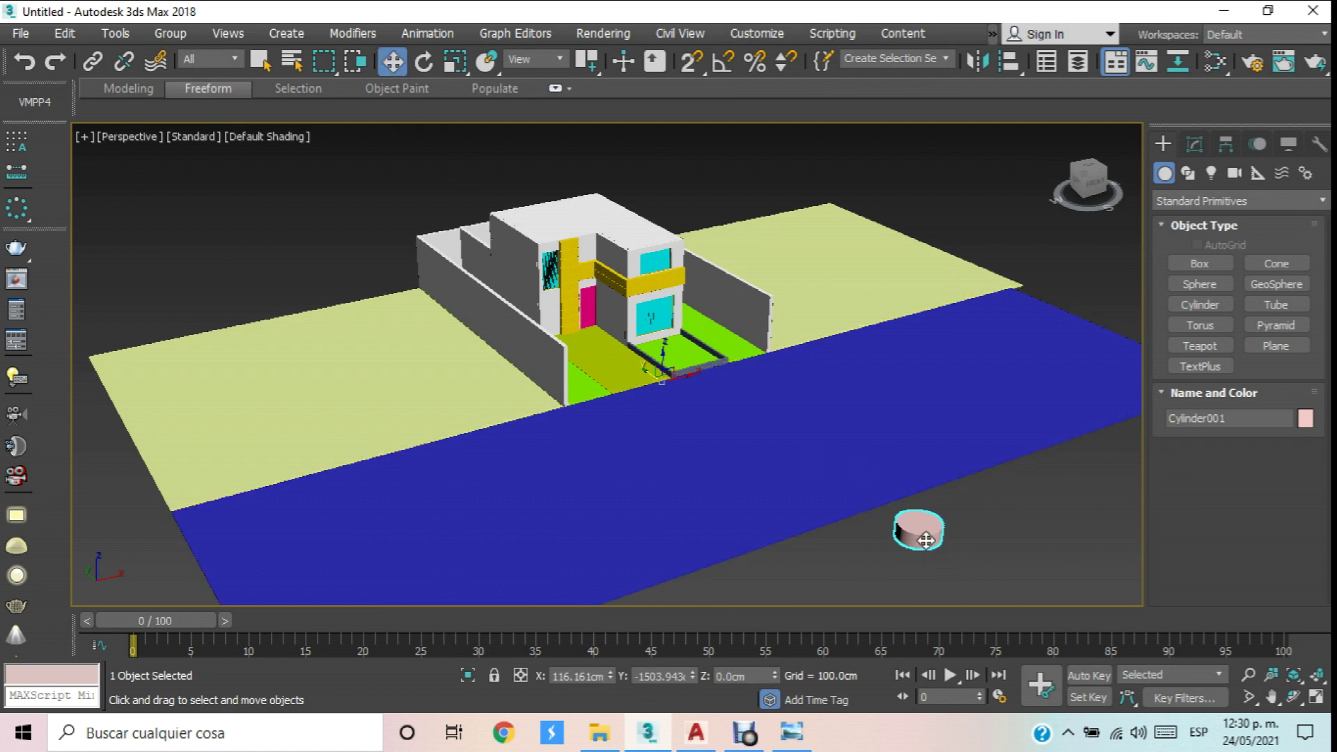
pyautogui.moveTo(586, 61); pyautogui.dragTo(592, 127)
pyautogui.moveTo(905, 522); pyautogui.dragTo(679, 355)
pyautogui.scroll(6, 675, 353)
pyautogui.moveTo(618, 427); pyautogui.dragTo(1011, 295)
pyautogui.moveTo(1011, 296); pyautogui.dragTo(494, 315, button='middle')
pyautogui.moveTo(438, 364); pyautogui.dragTo(481, 358)
pyautogui.scroll(6, 426, 328)
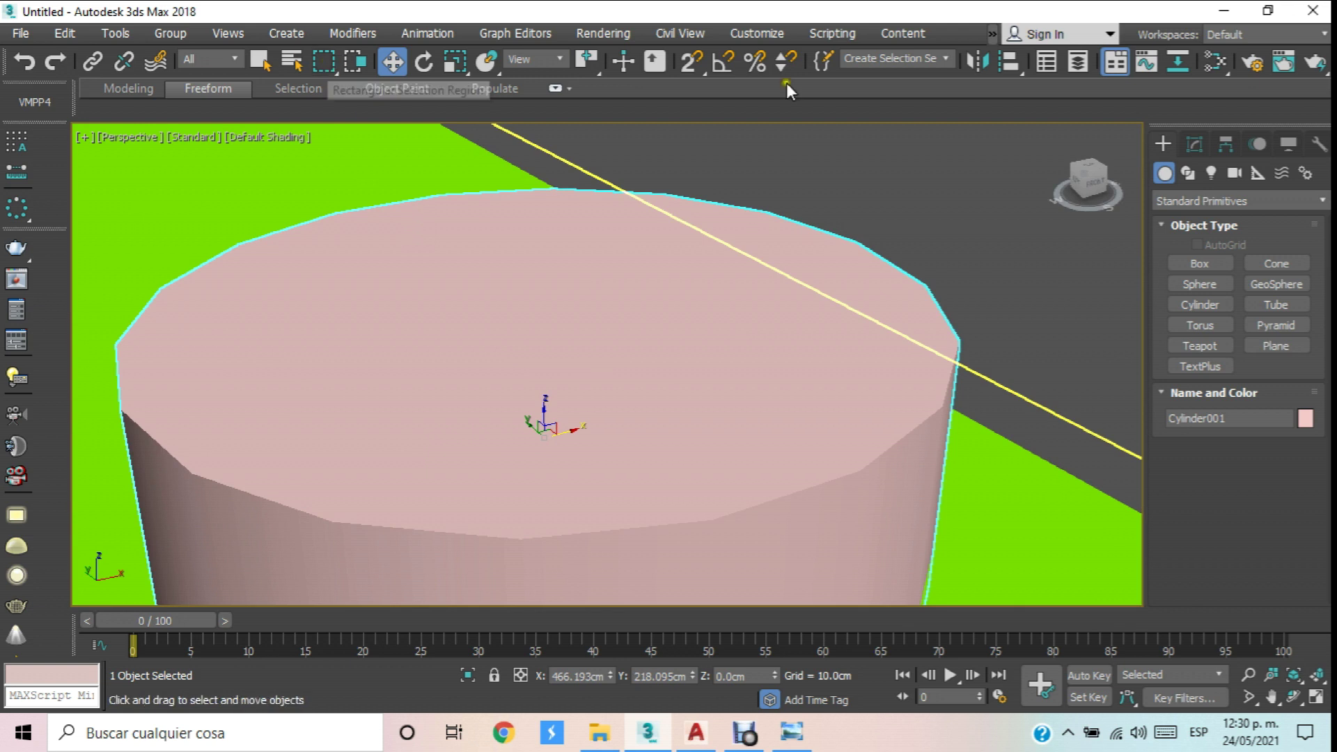
# Set the cylinder's radius to 6 cm and its height to 5 cm.
pyautogui.click(1194, 144)
pyautogui.doubleClick(1302, 431)
pyautogui.write('6')
pyautogui.press('Return')
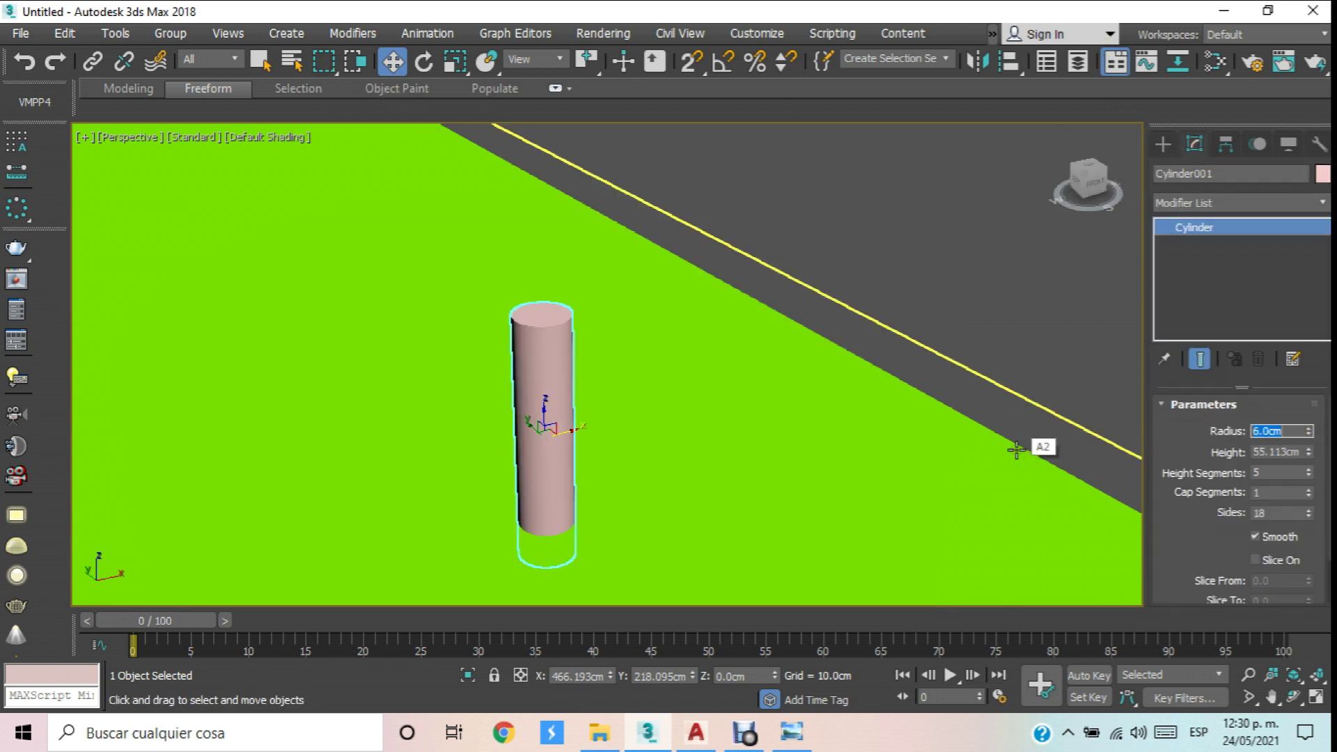
pyautogui.write('5')
pyautogui.press('Return')
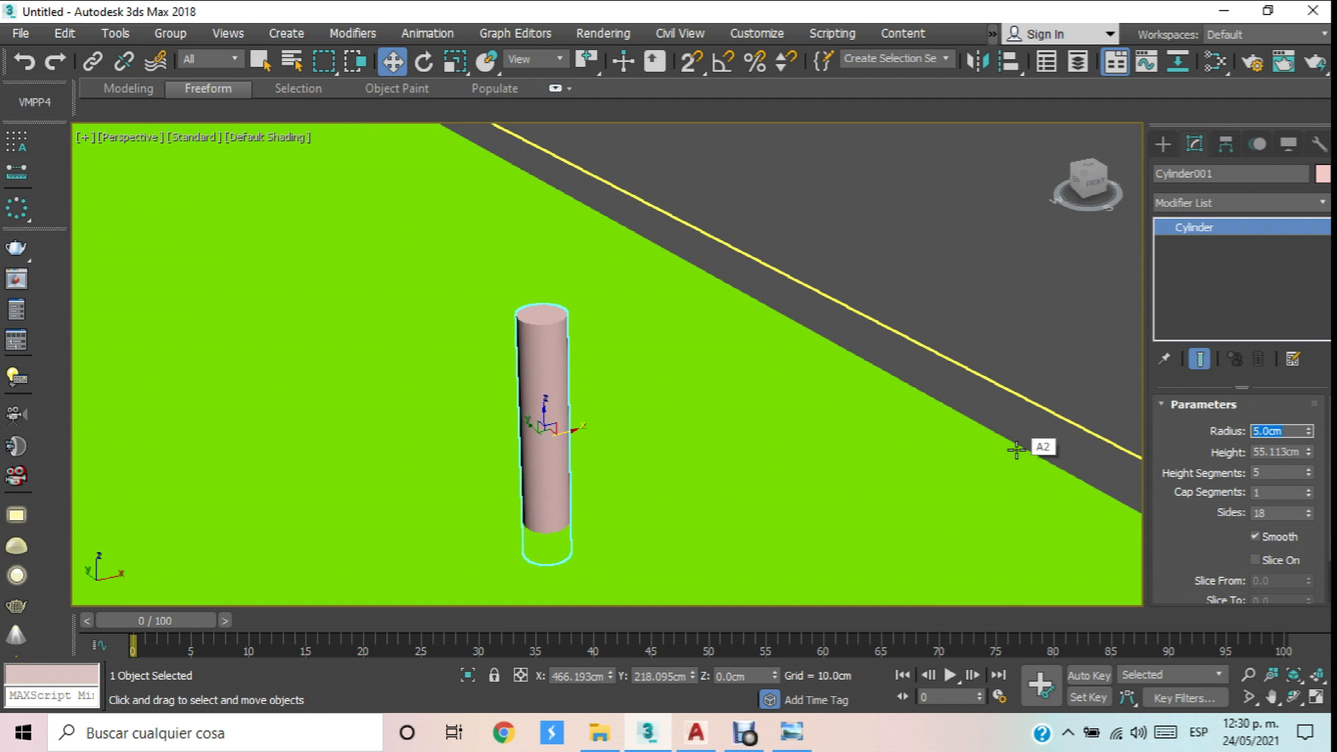
pyautogui.write('6')
pyautogui.press('Return')
pyautogui.press('Tab')
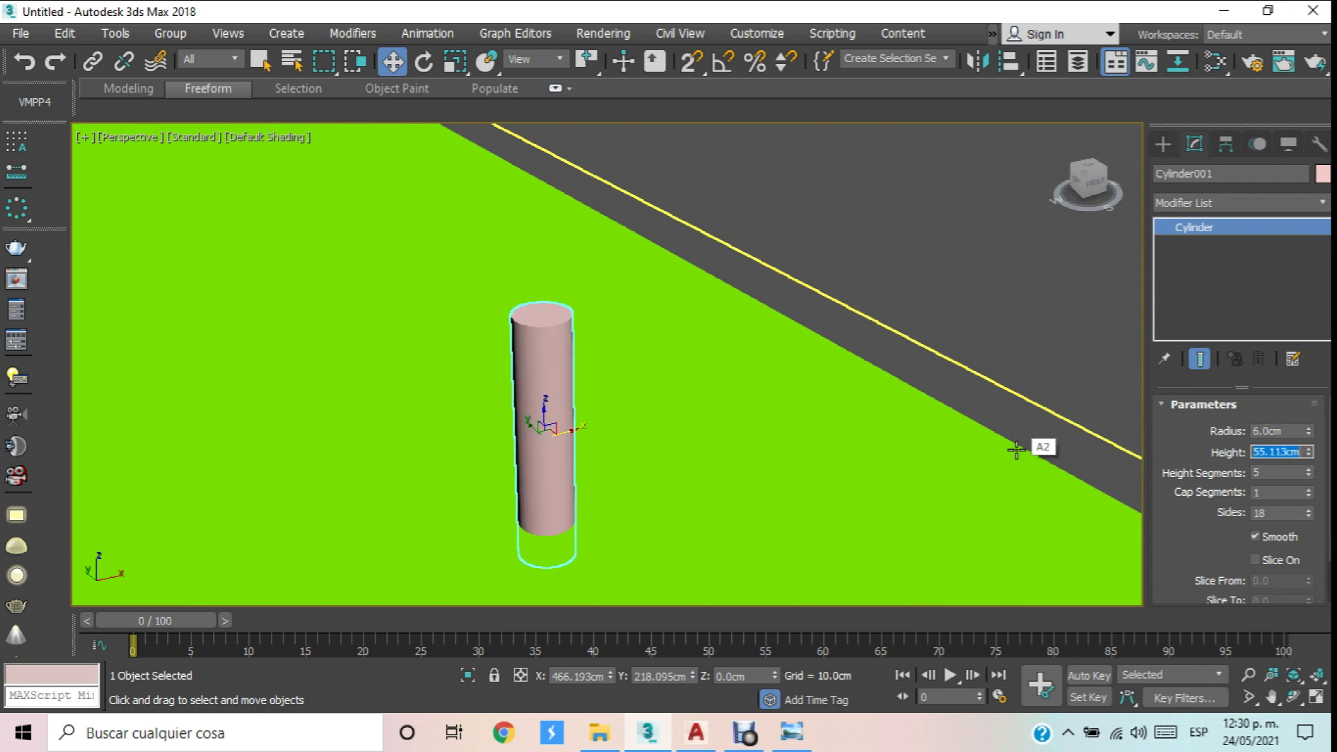
pyautogui.write('5')
pyautogui.press('Return')
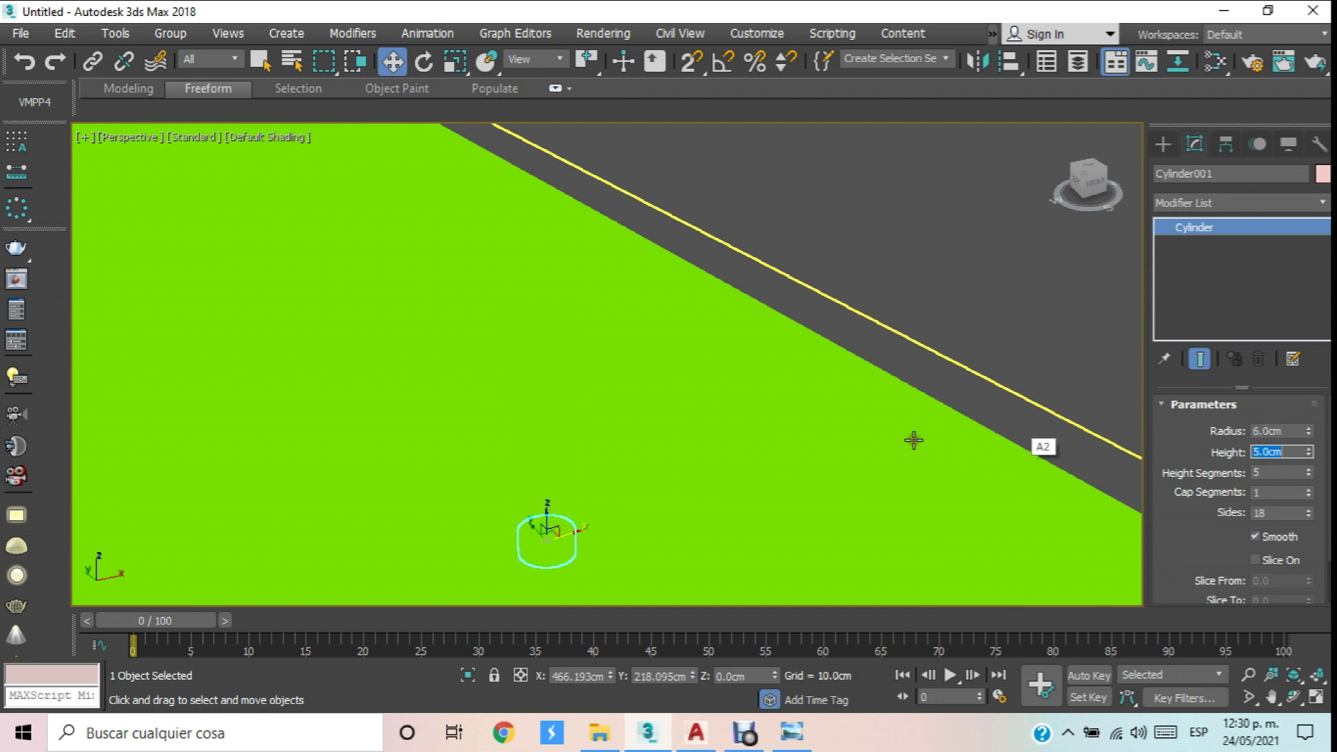
# Raise the cylinder to a Z position of about 6.6 cm and set its radius to 5 cm.
pyautogui.moveTo(548, 512); pyautogui.dragTo(555, 477)
pyautogui.press('z')
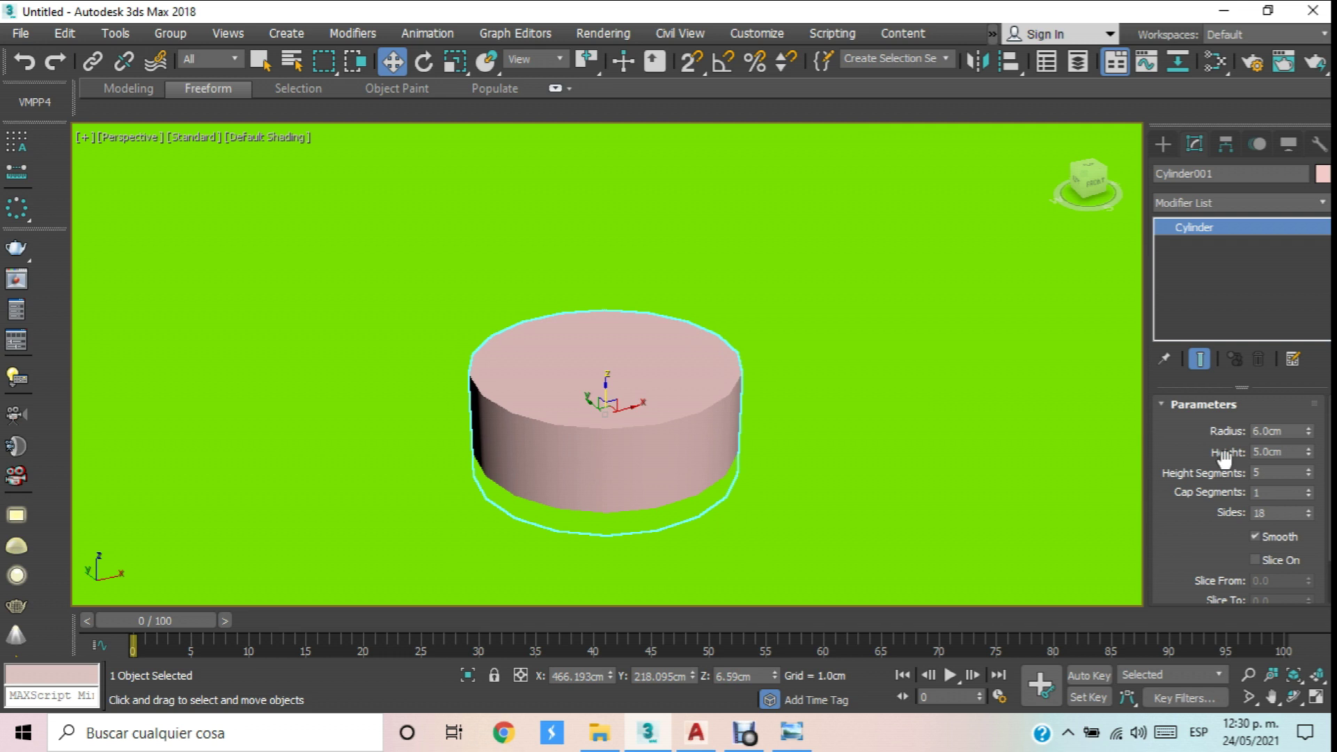
pyautogui.doubleClick(1277, 431)
pyautogui.write('5')
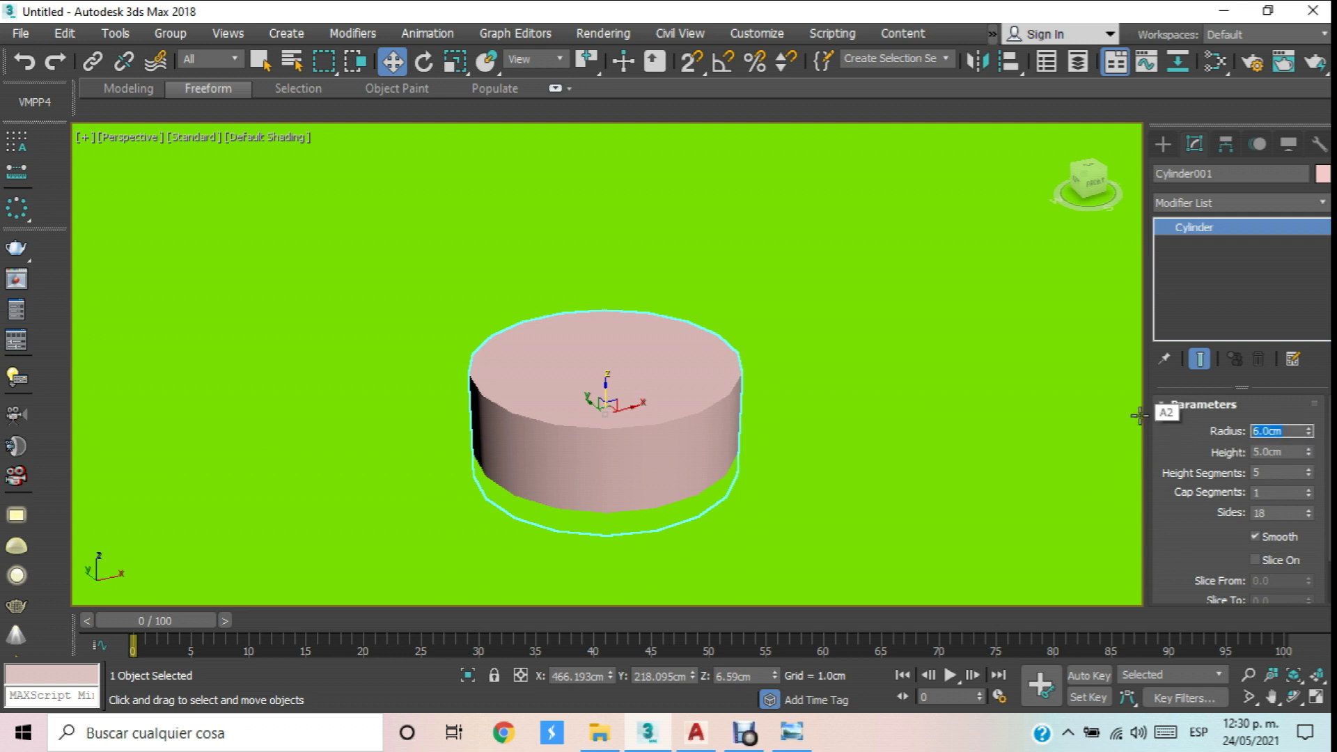
pyautogui.press('Return')
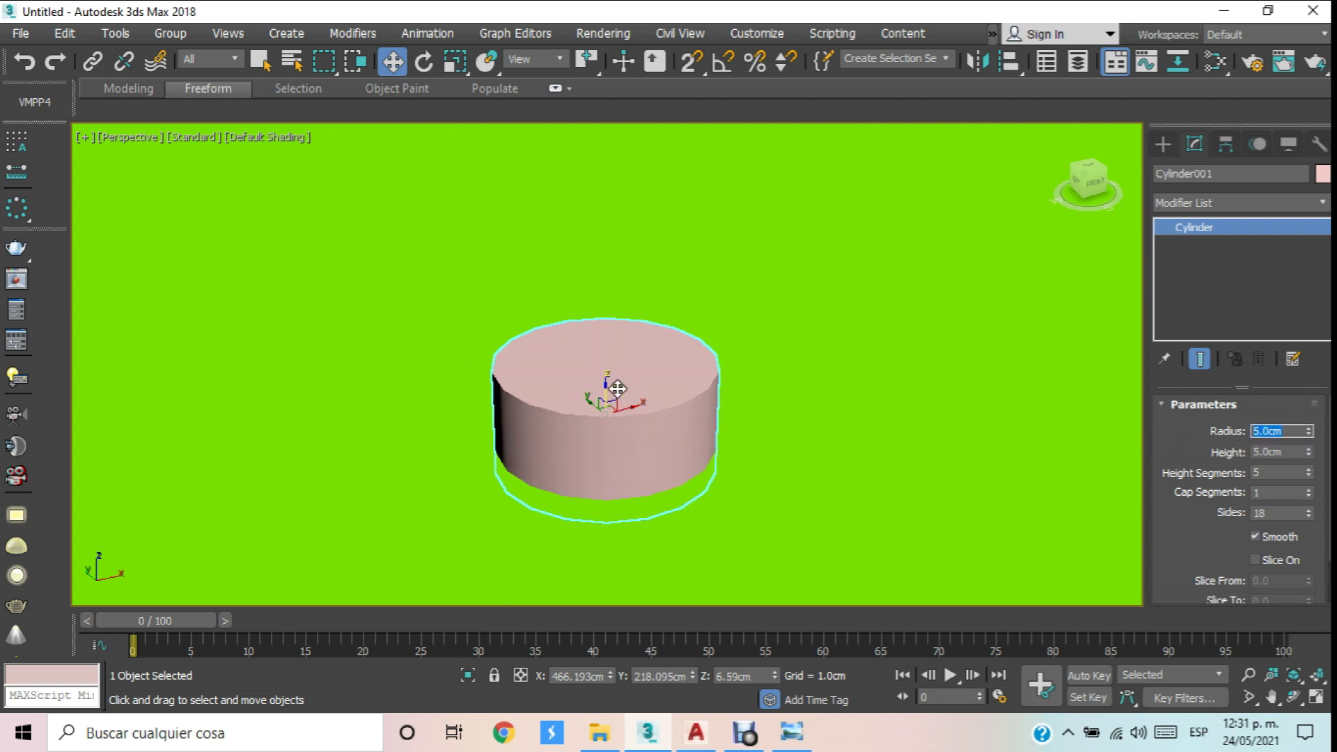
# Turn on Edged Faces in the Perspective viewport and set the cylinder's height segments to 1.
pyautogui.click(281, 138)
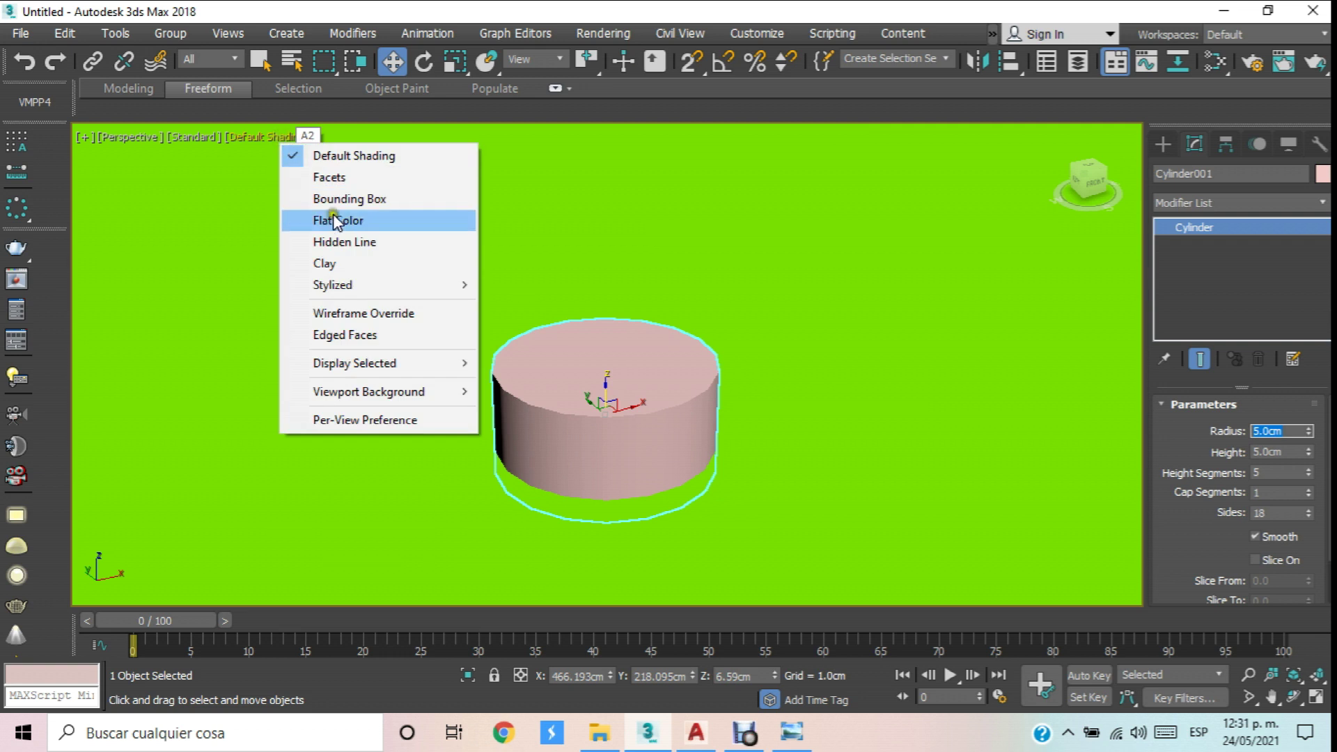
pyautogui.click(368, 336)
pyautogui.doubleClick(1267, 472)
pyautogui.write('1')
pyautogui.press('Return')
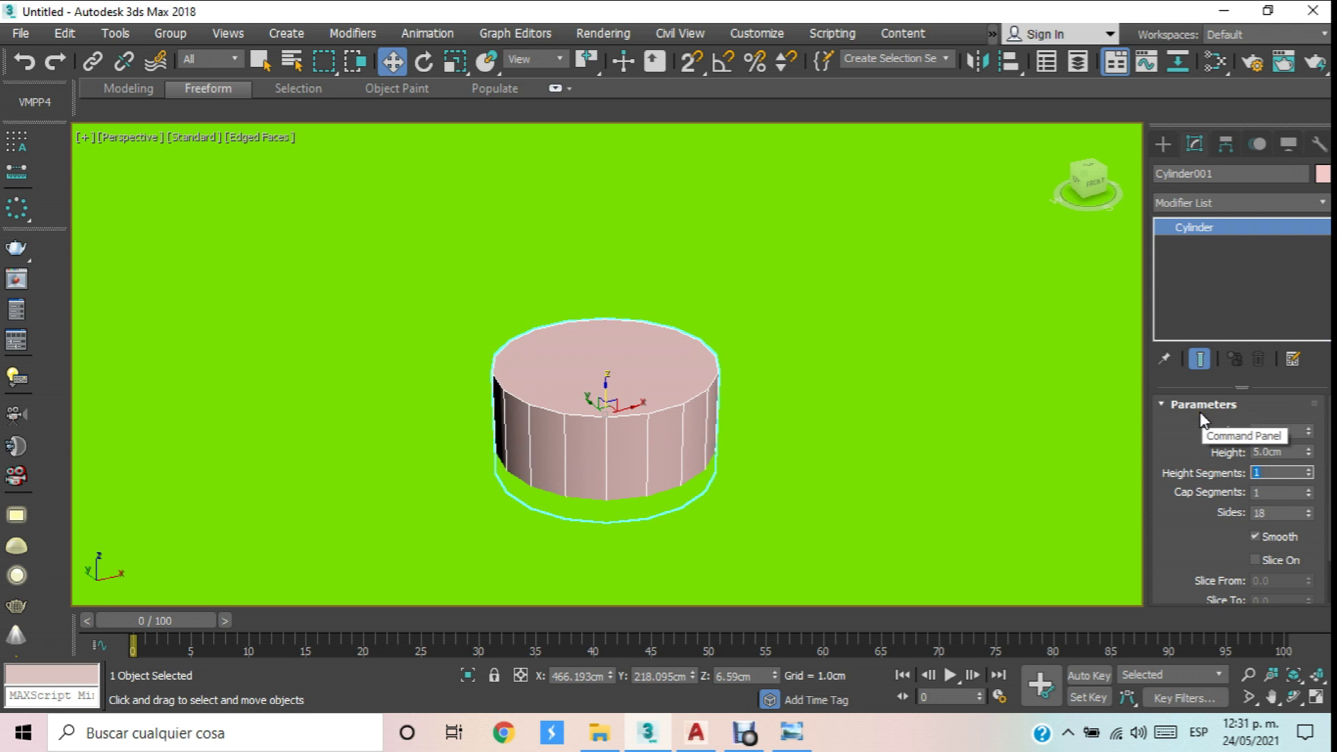
# Convert the cylinder to an Editable Poly.
pyautogui.rightClick(693, 397)
pyautogui.moveTo(761, 610)
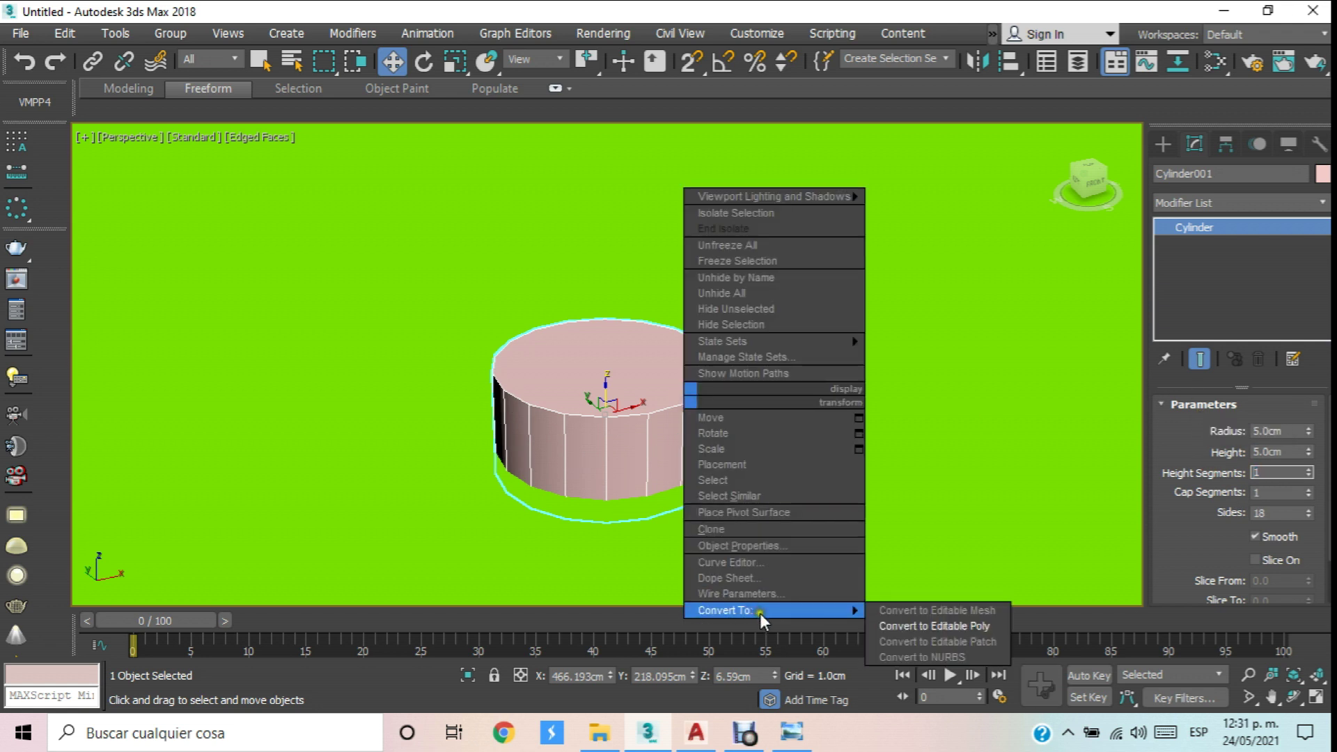
pyautogui.click(972, 626)
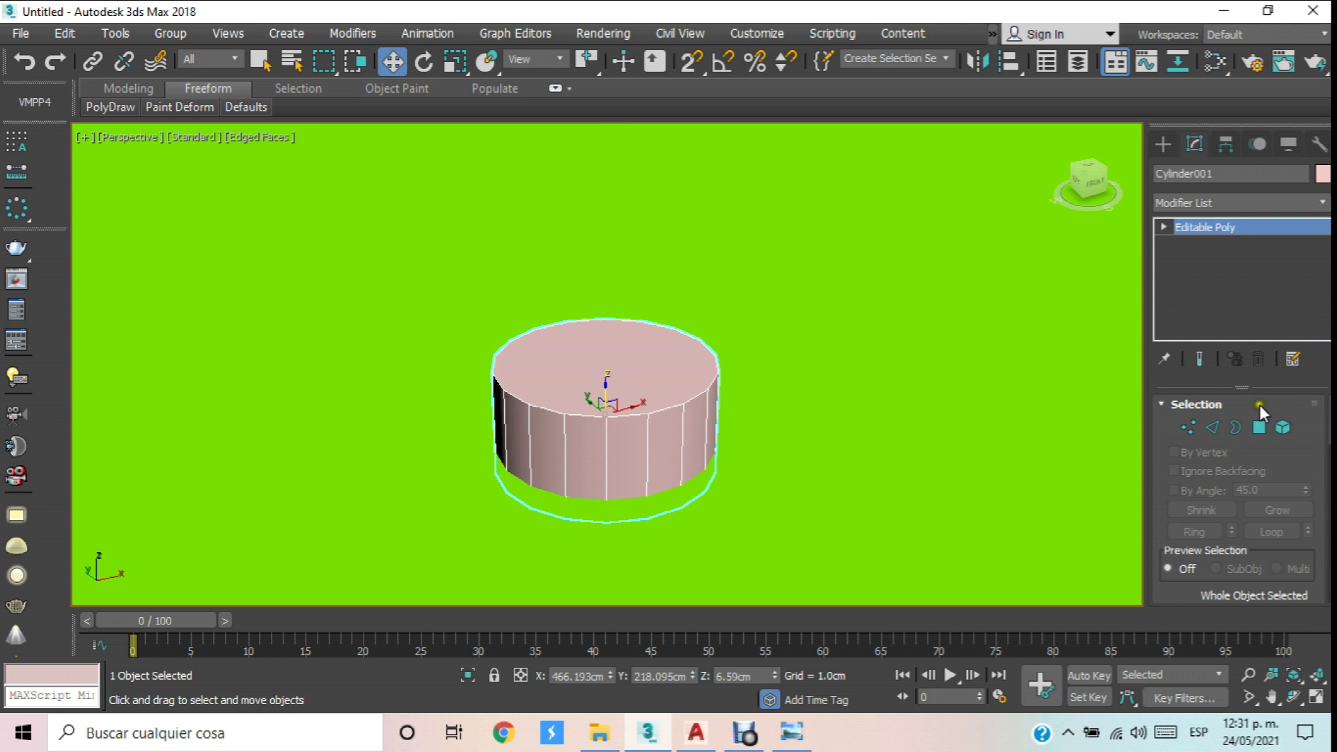
# Select the full ring of side polygons around the cylinder at polygon level.
pyautogui.click(662, 435)
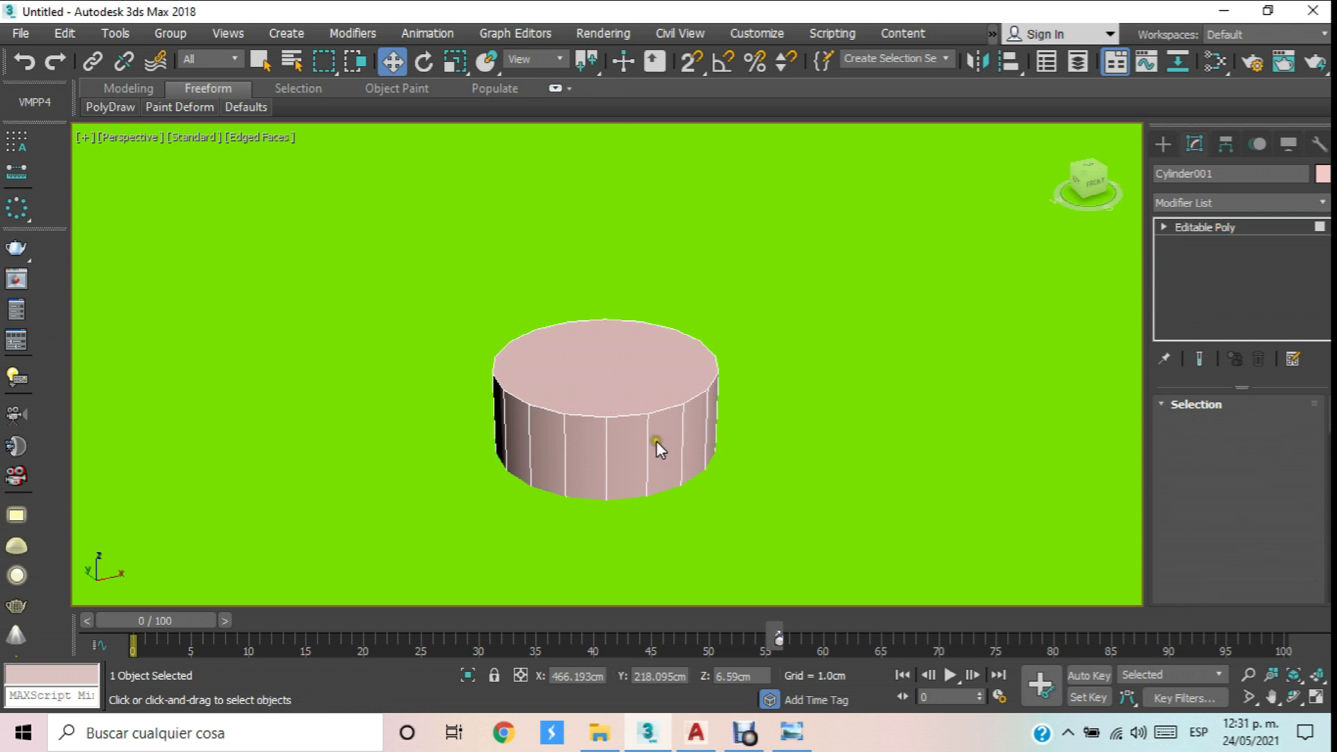
pyautogui.press('4')
pyautogui.click(648, 438)
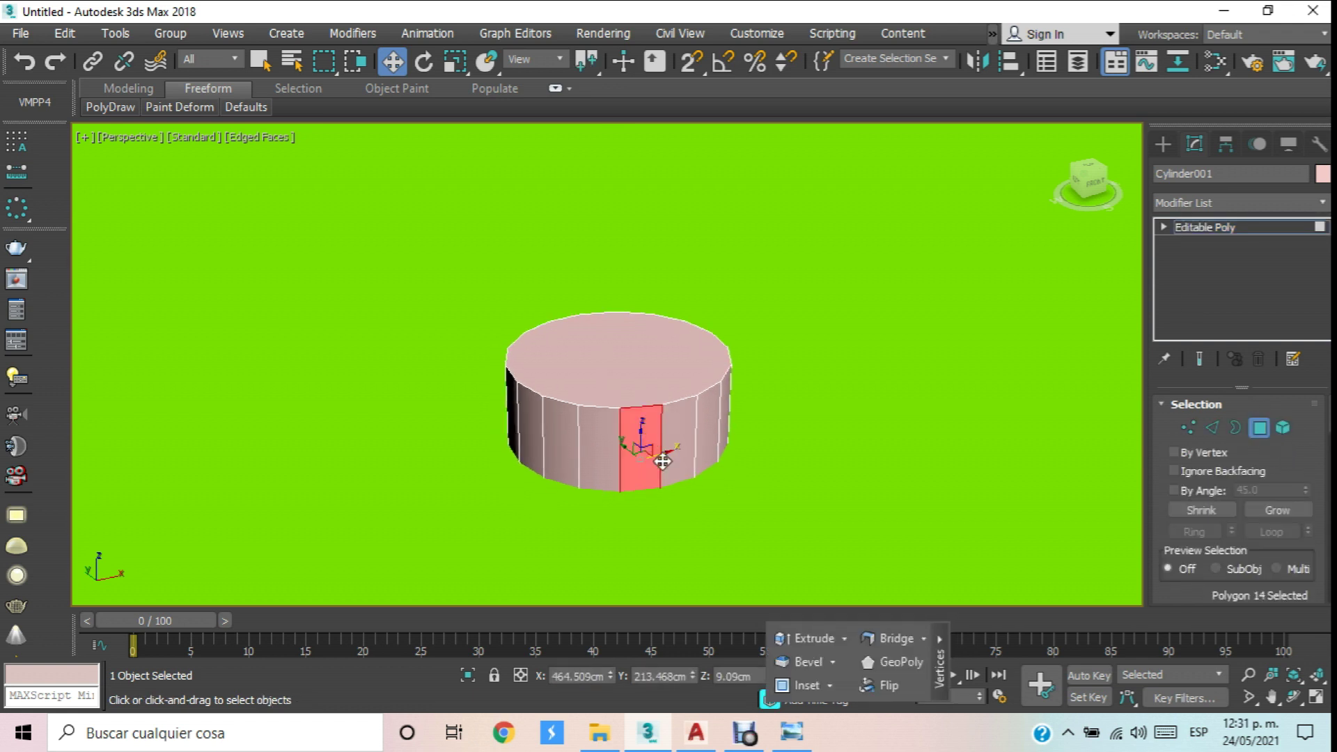
pyautogui.keyDown('shift'); pyautogui.click(680, 441); pyautogui.keyUp('shift')
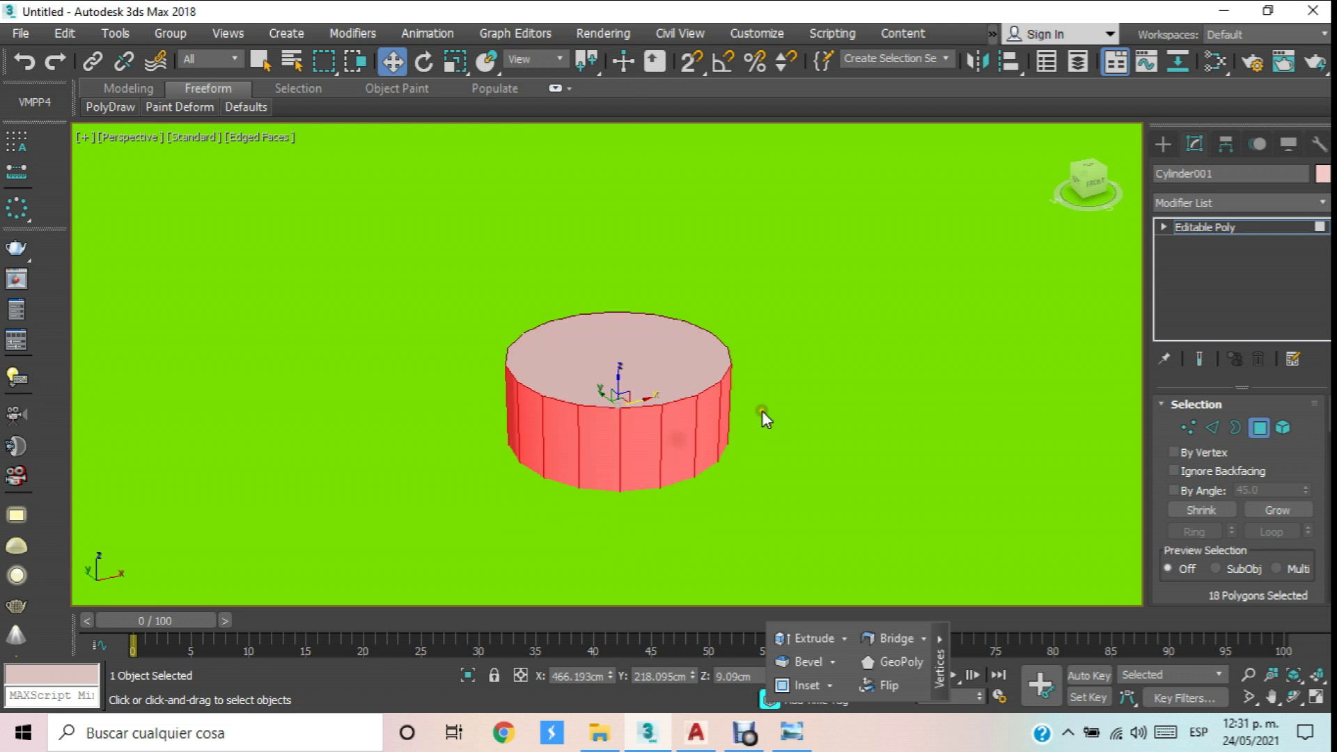
# Extrude the cylinder's selected side polygons outward 2 cm with the Local Normal option and leave polygon editing.
pyautogui.scroll(-3, 1302, 460)
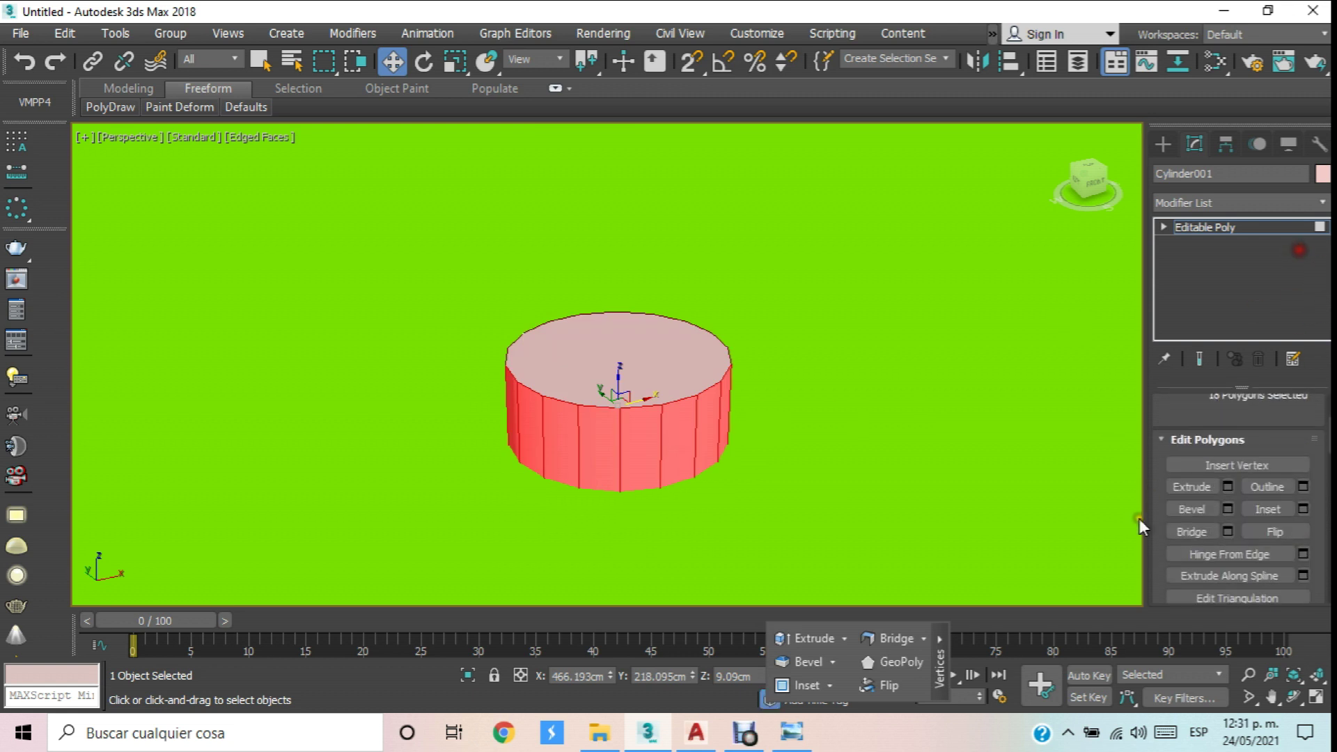
pyautogui.click(1224, 486)
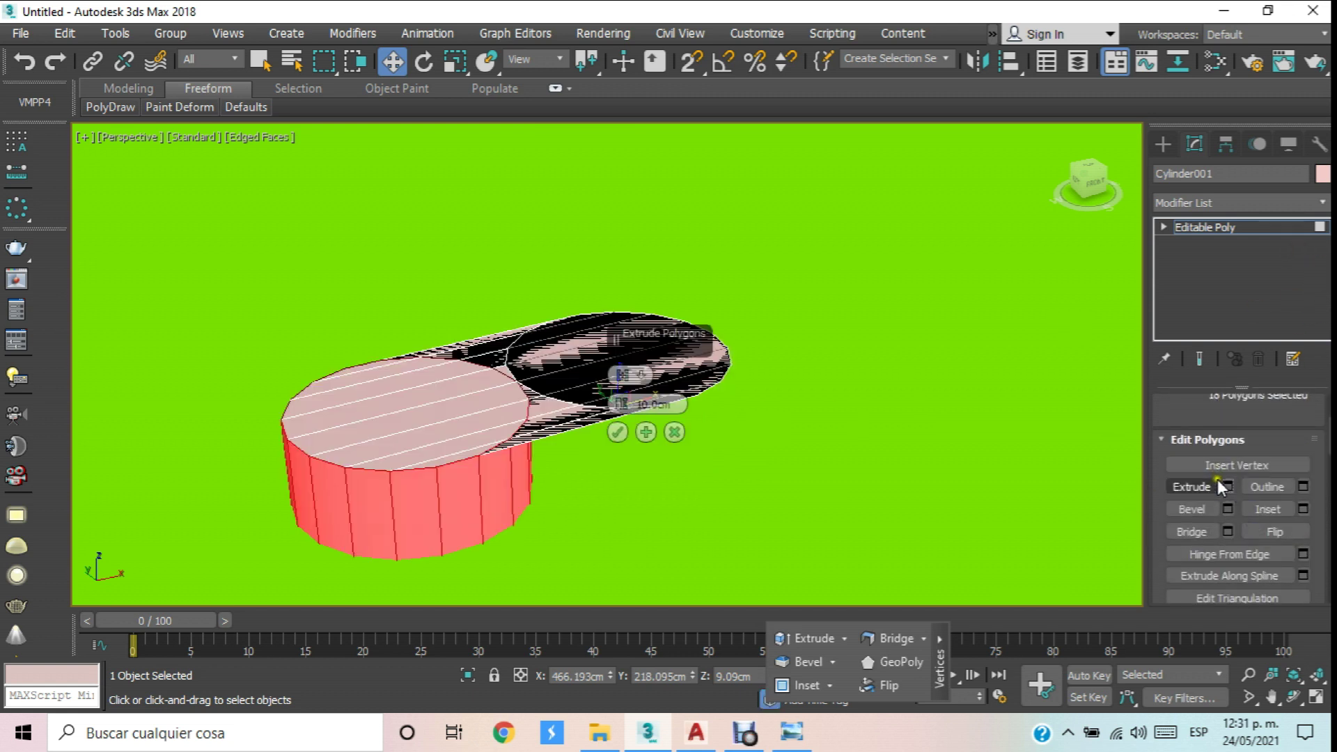
pyautogui.click(622, 375)
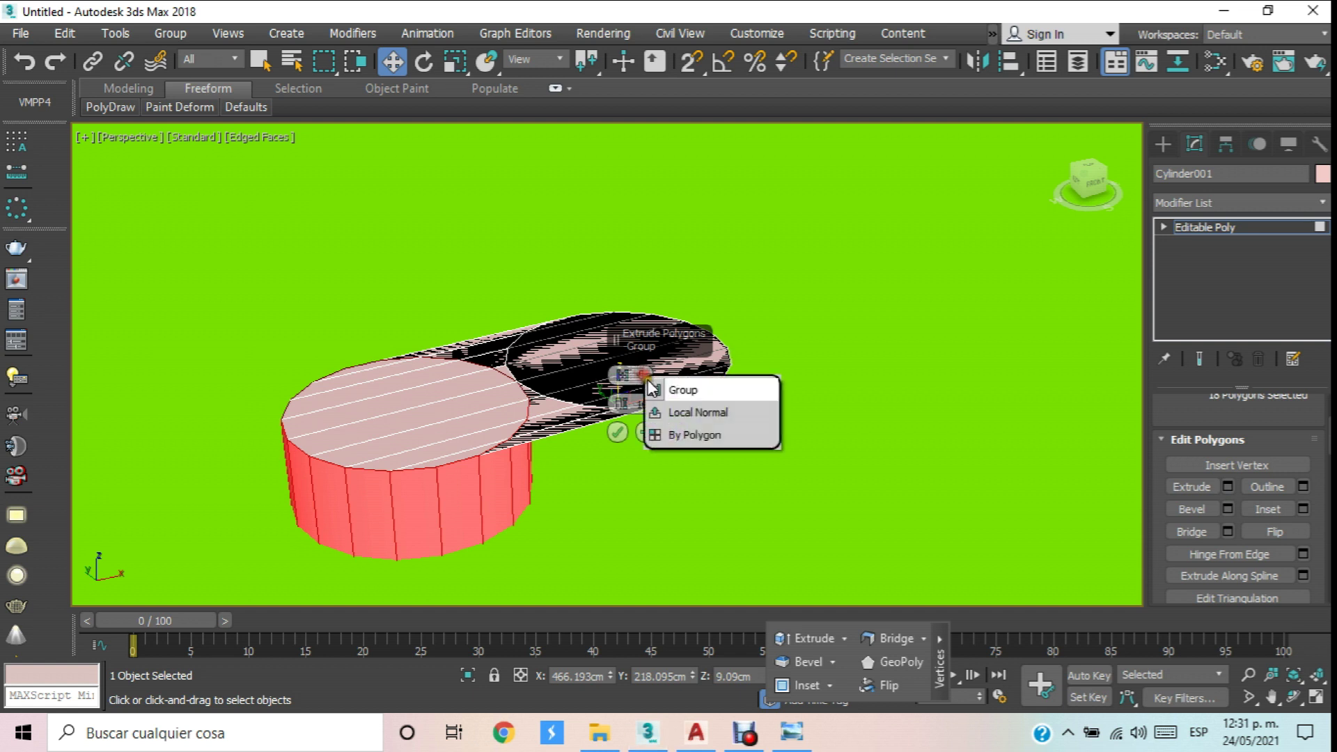
pyautogui.click(698, 412)
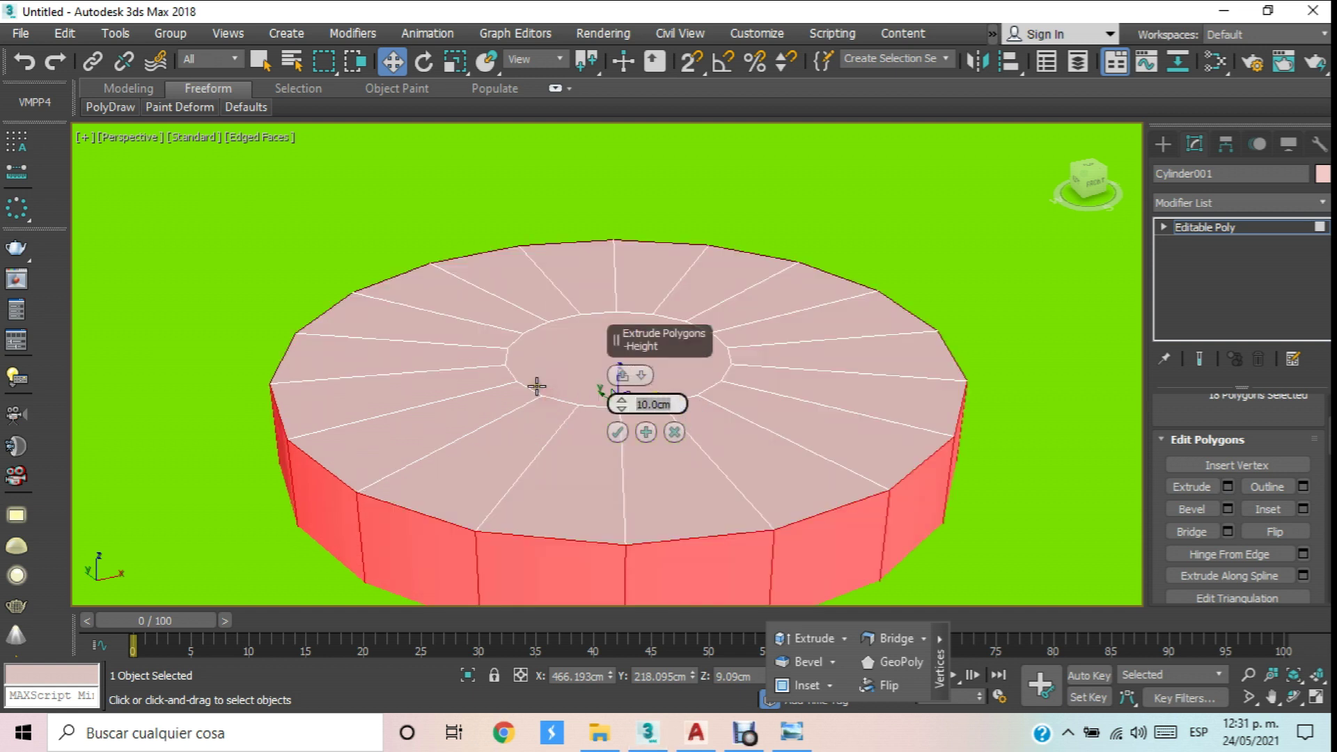
pyautogui.write('1')
pyautogui.press('Return')
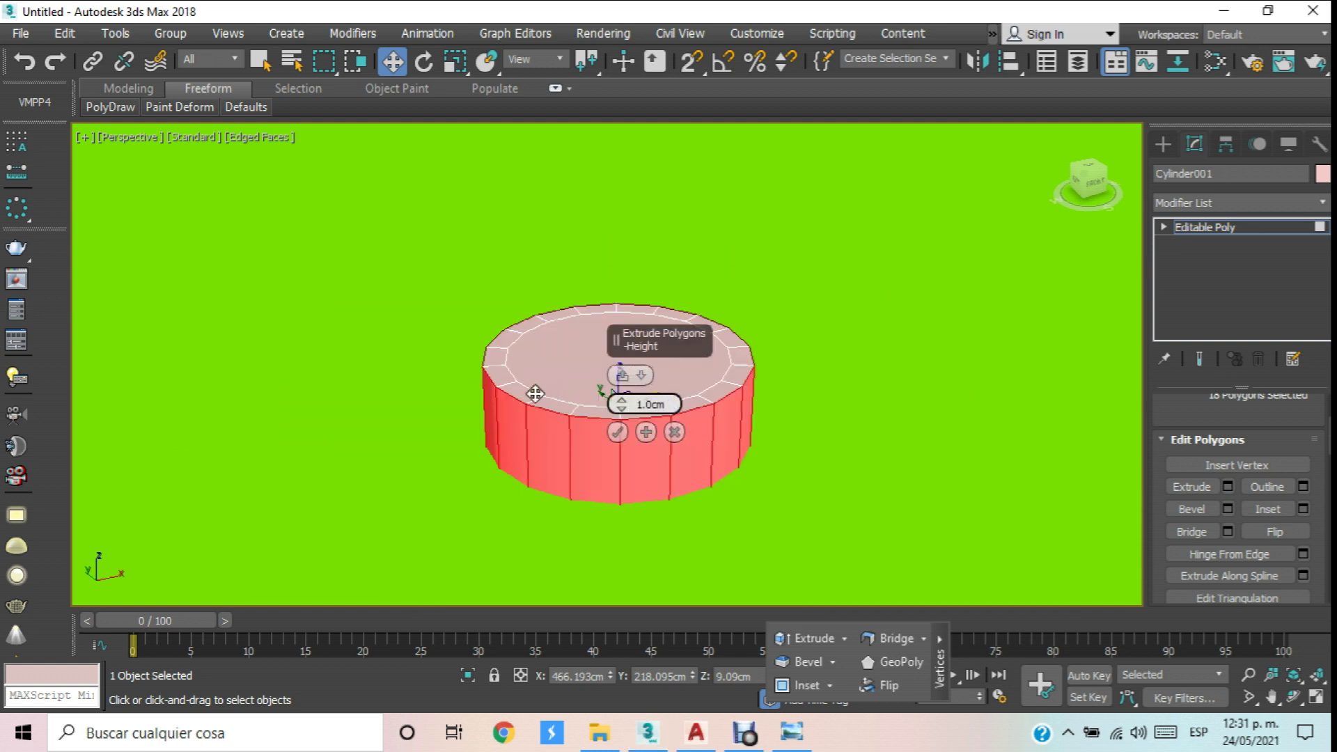
pyautogui.click(668, 403)
pyautogui.write('2')
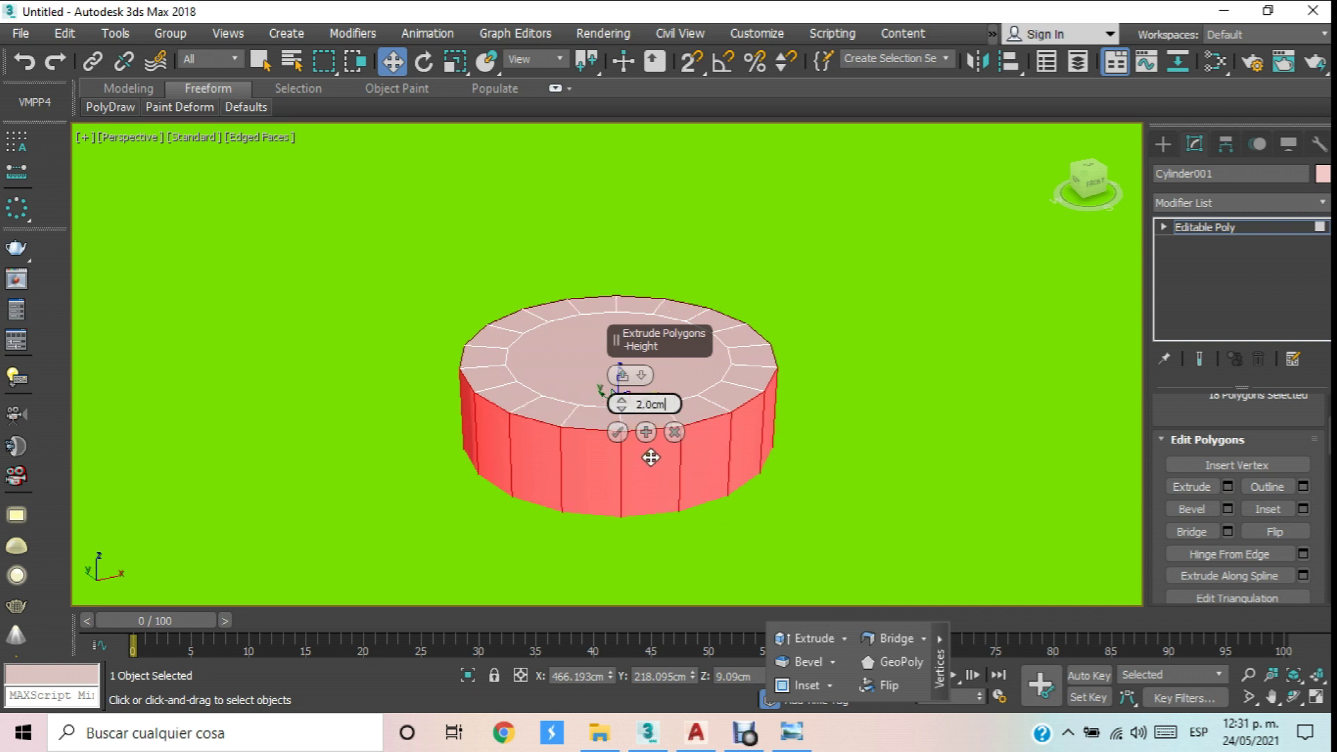
pyautogui.click(620, 431)
pyautogui.scroll(3, 620, 418)
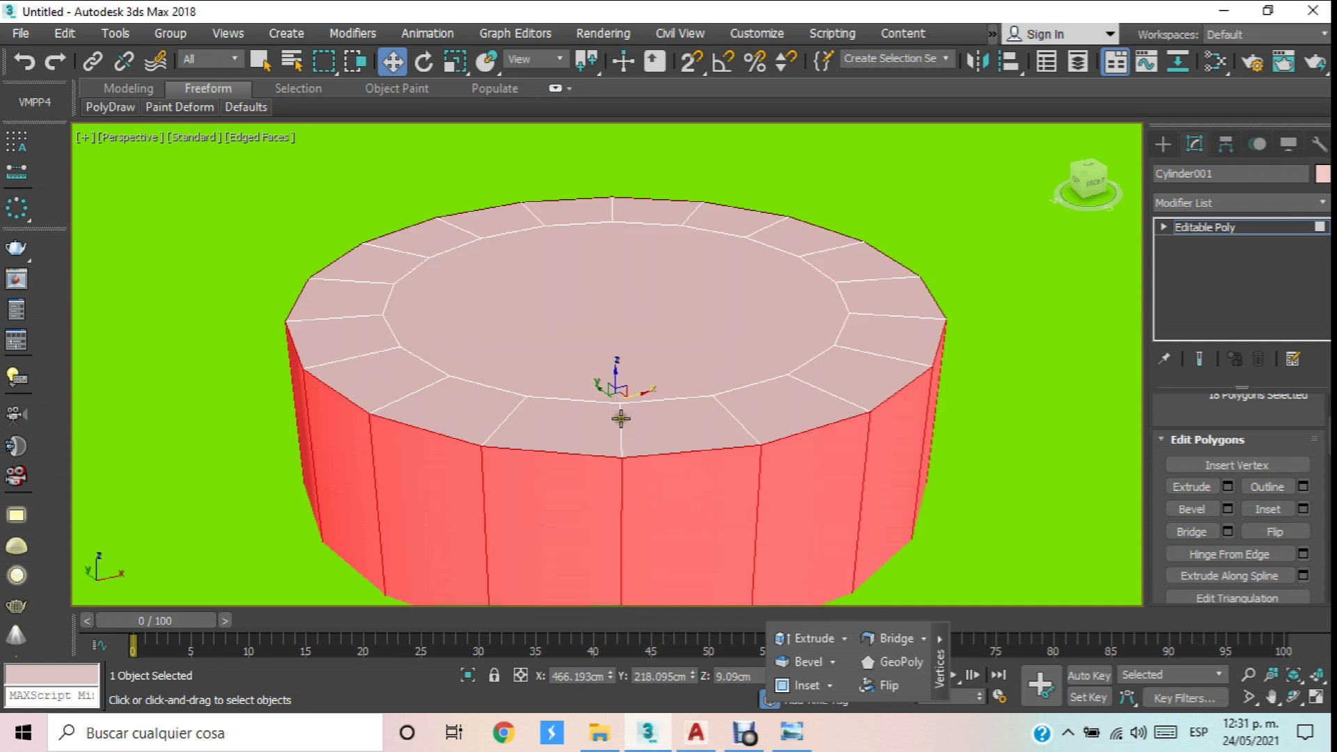
pyautogui.click(1163, 226)
pyautogui.click(1197, 294)
pyautogui.scroll(-3, 748, 367)
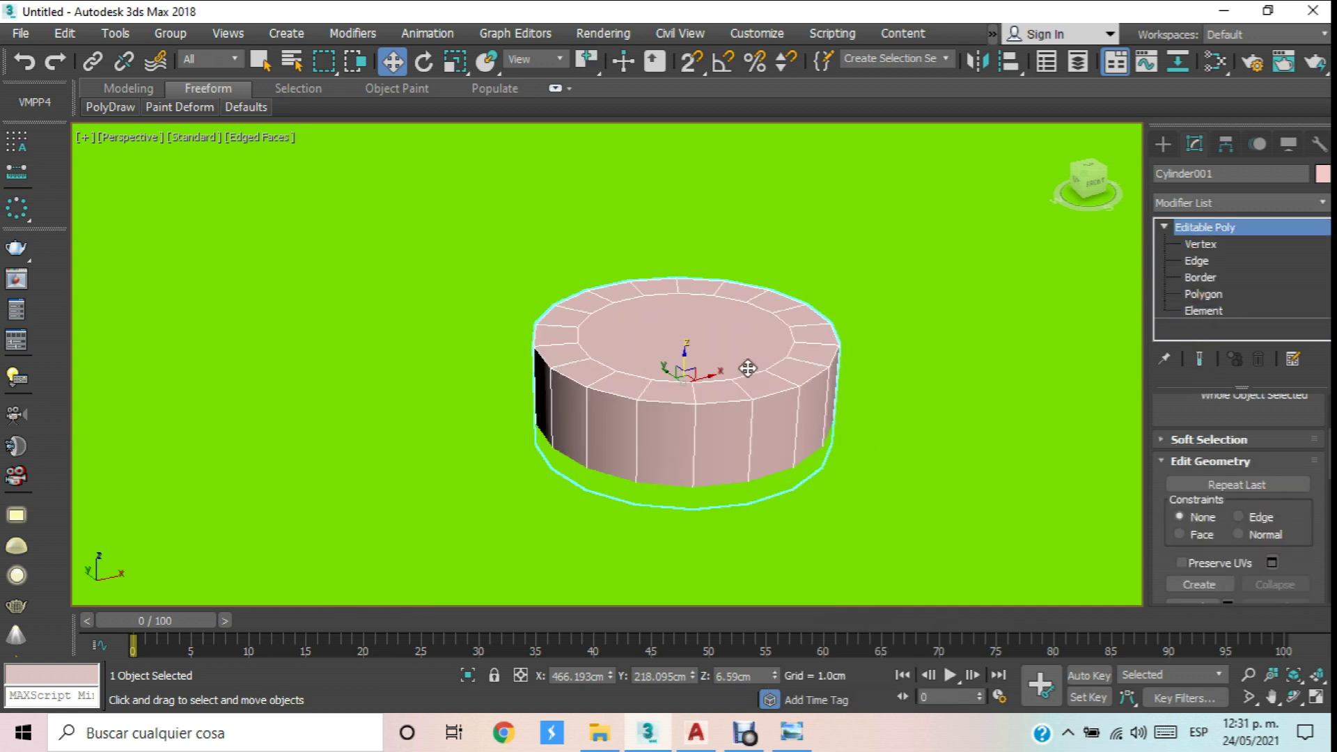
pyautogui.scroll(3, 747, 368)
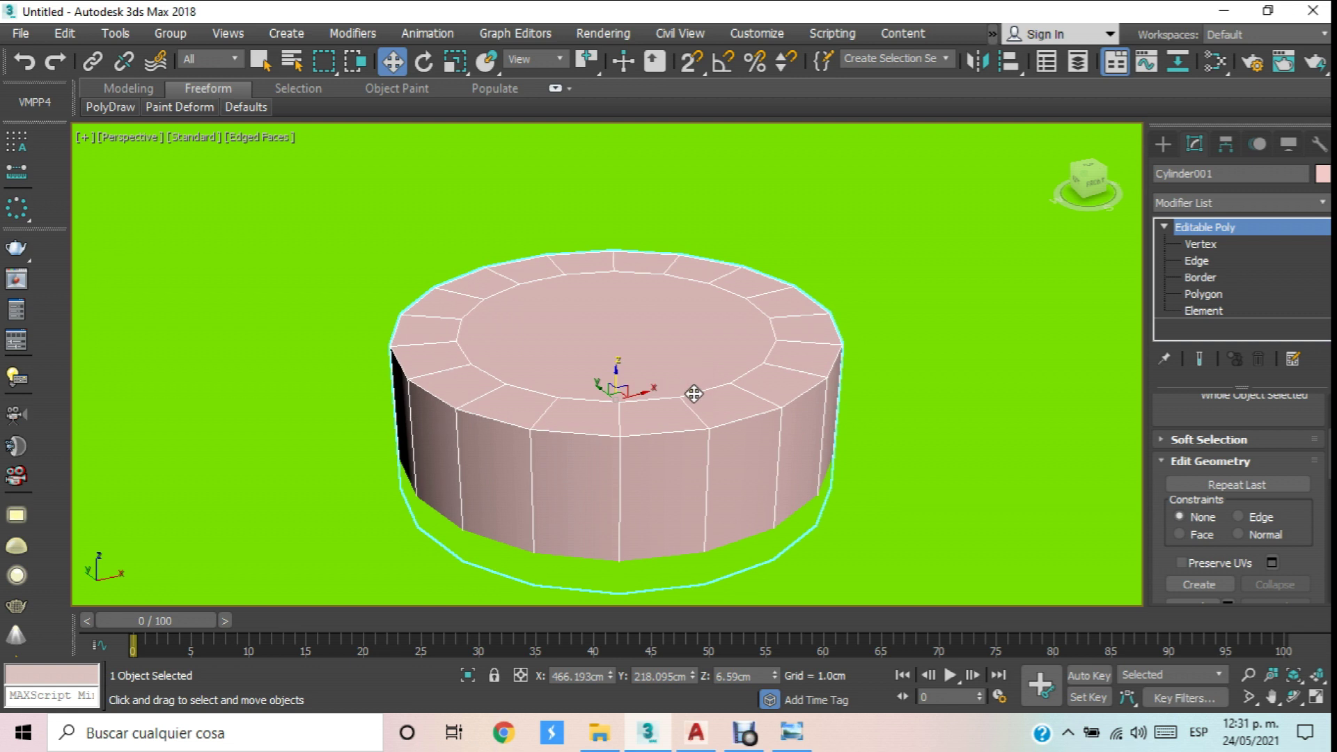
# Open the material editor, load Material #41's parameters and enable its viewport shading and checkered preview background.
pyautogui.press('m')
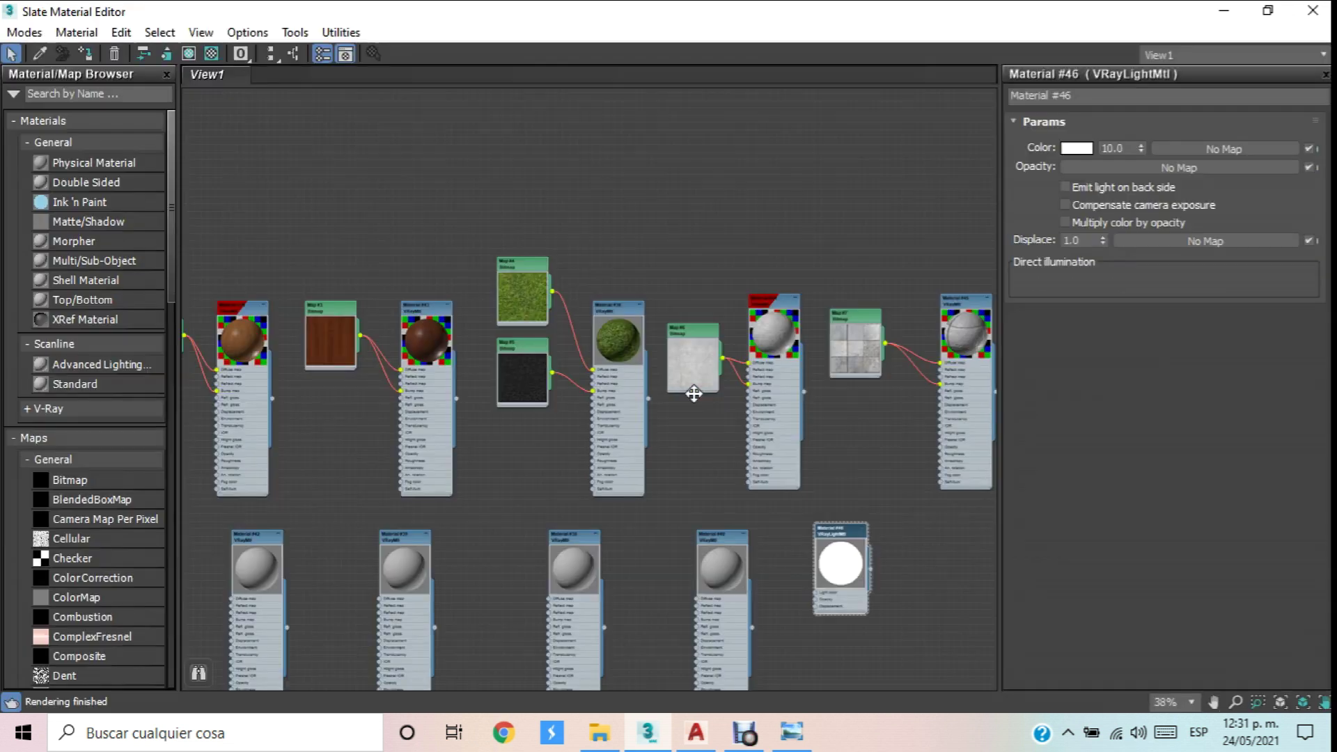
pyautogui.scroll(-5, 482, 339)
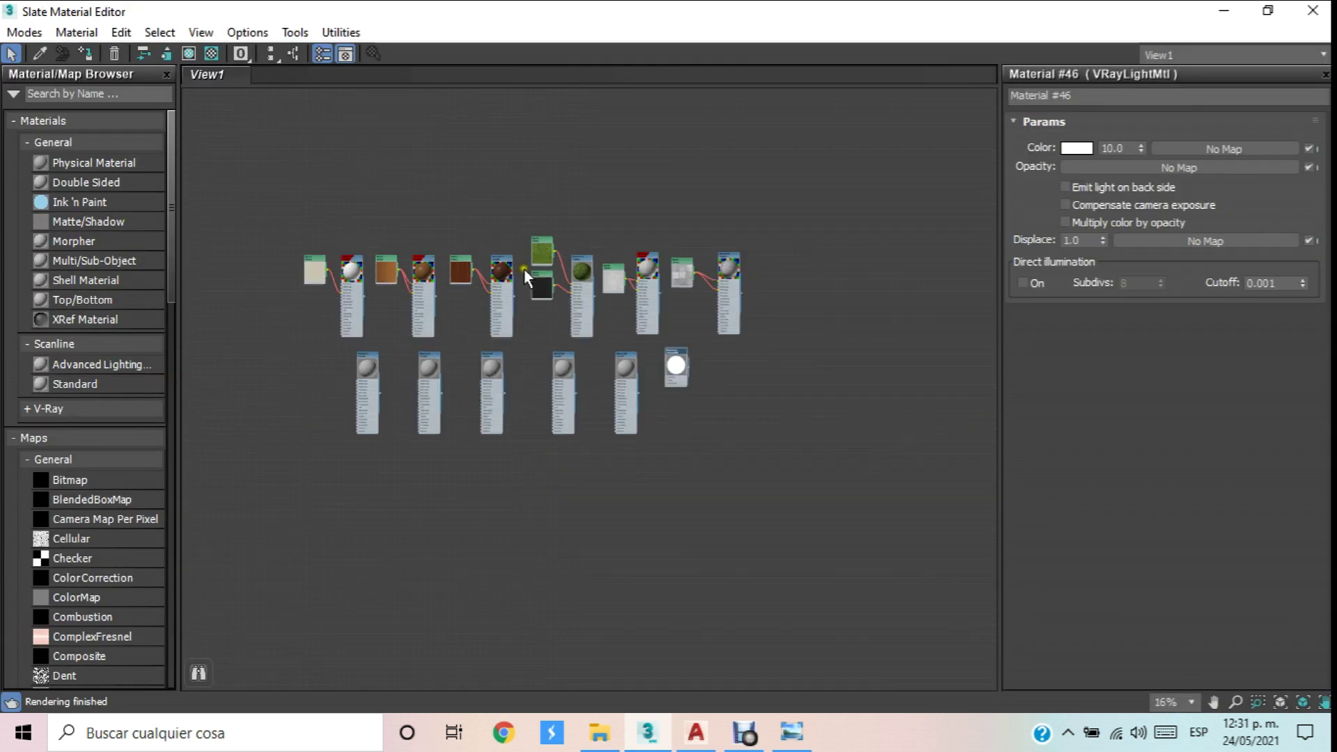
pyautogui.scroll(8, 481, 302)
pyautogui.scroll(3, 452, 311)
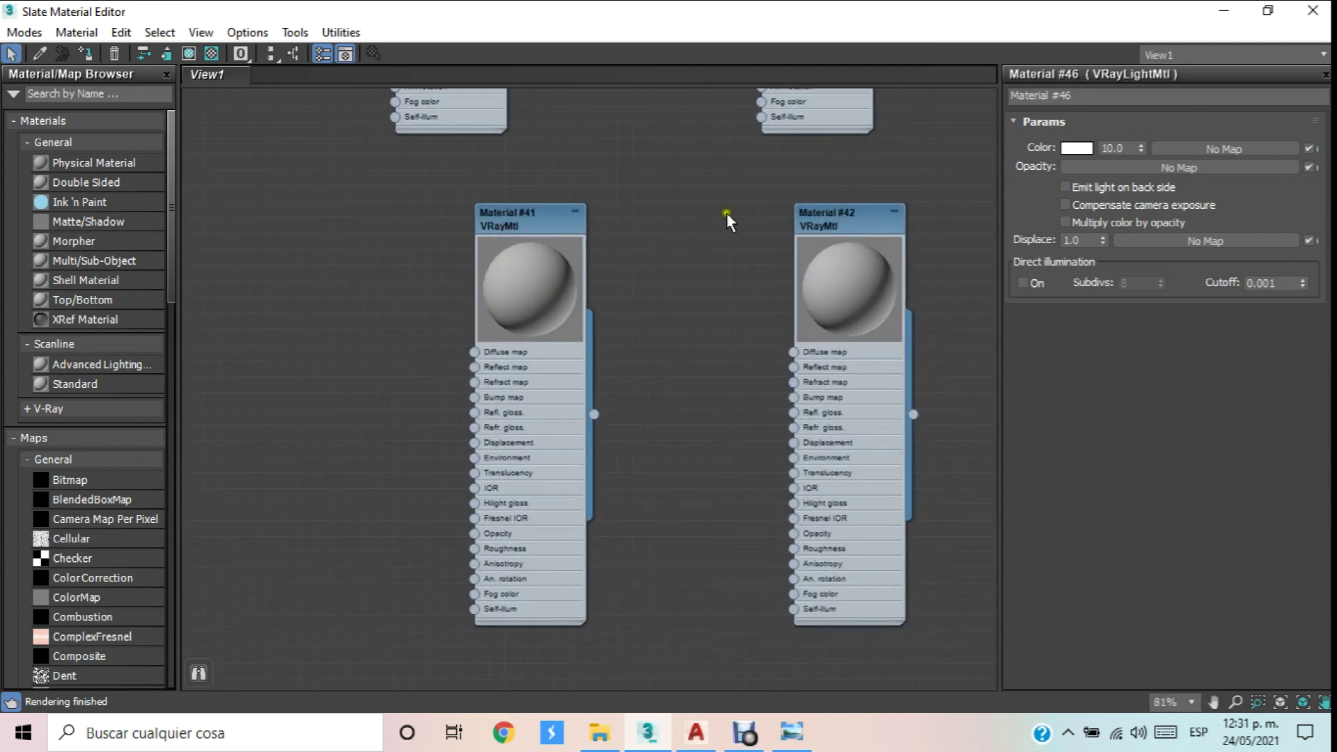
pyautogui.moveTo(703, 221); pyautogui.dragTo(641, 284, button='middle')
pyautogui.moveTo(536, 334); pyautogui.dragTo(600, 346, button='middle')
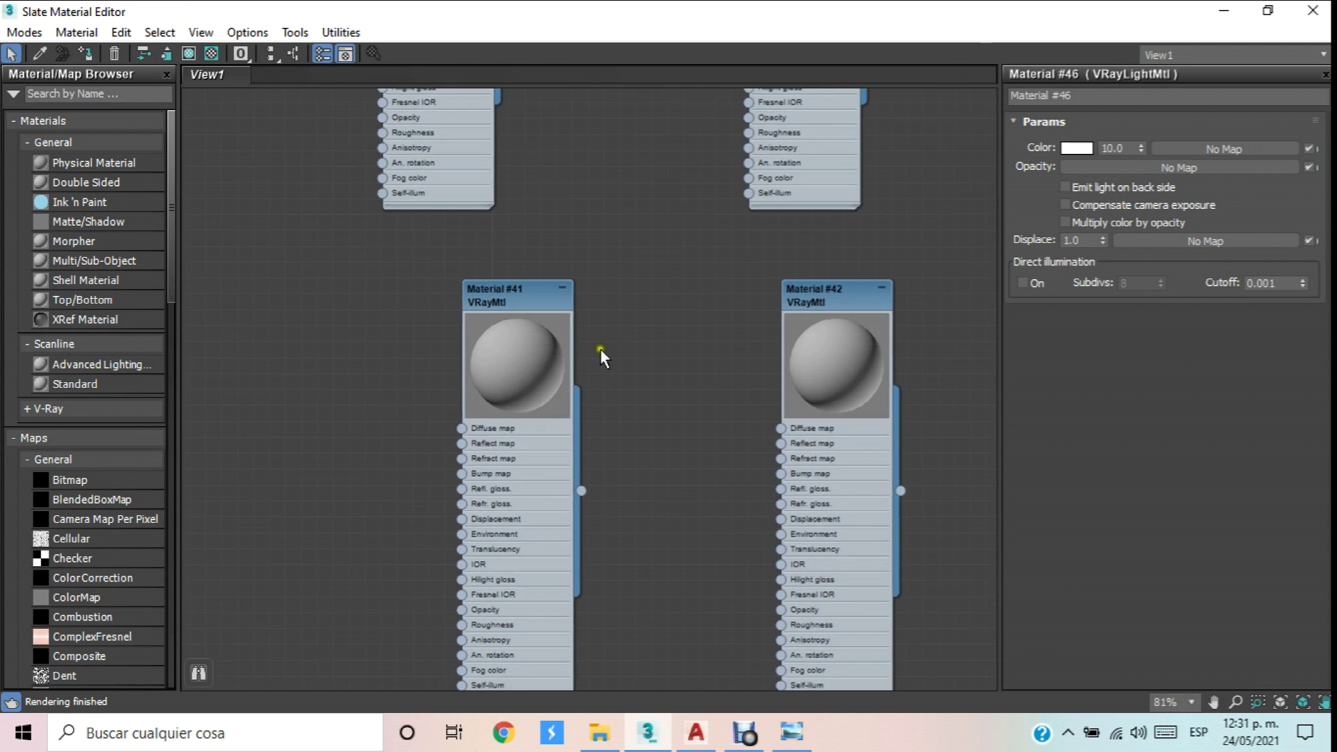
pyautogui.doubleClick(512, 290)
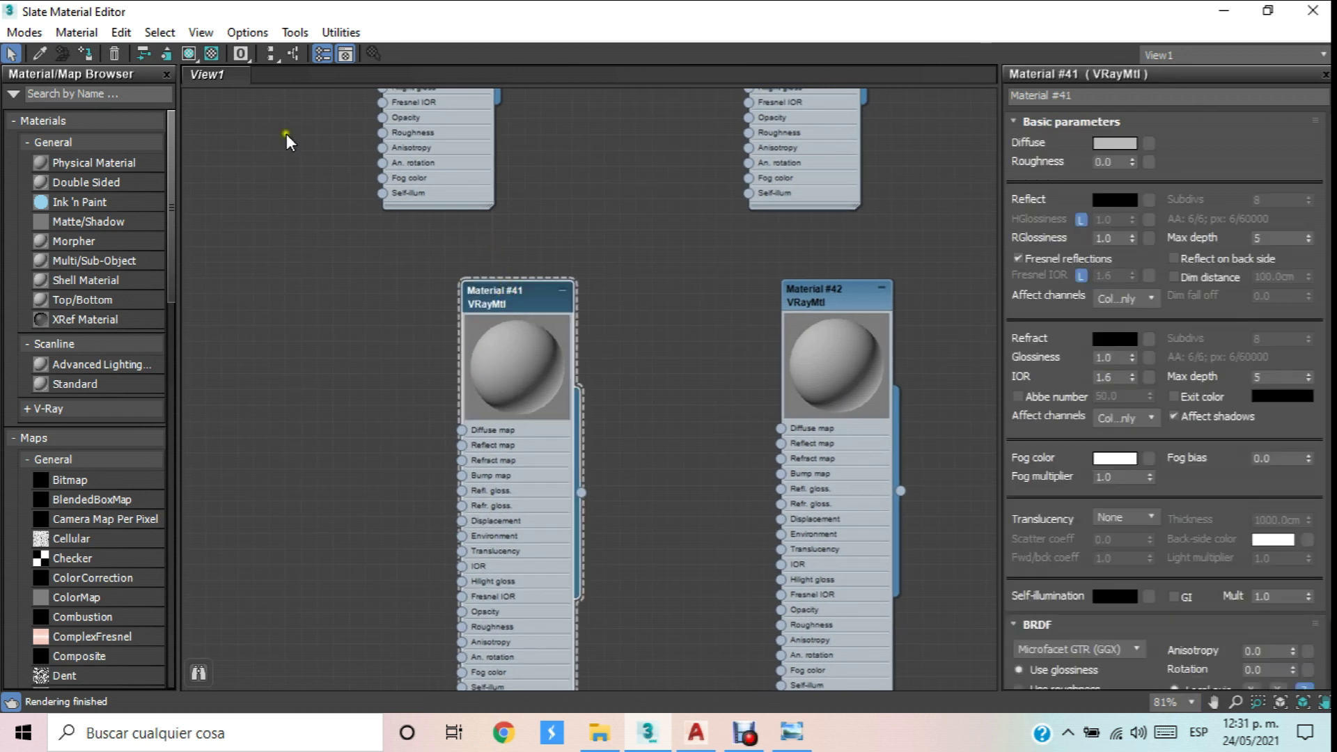
pyautogui.click(211, 53)
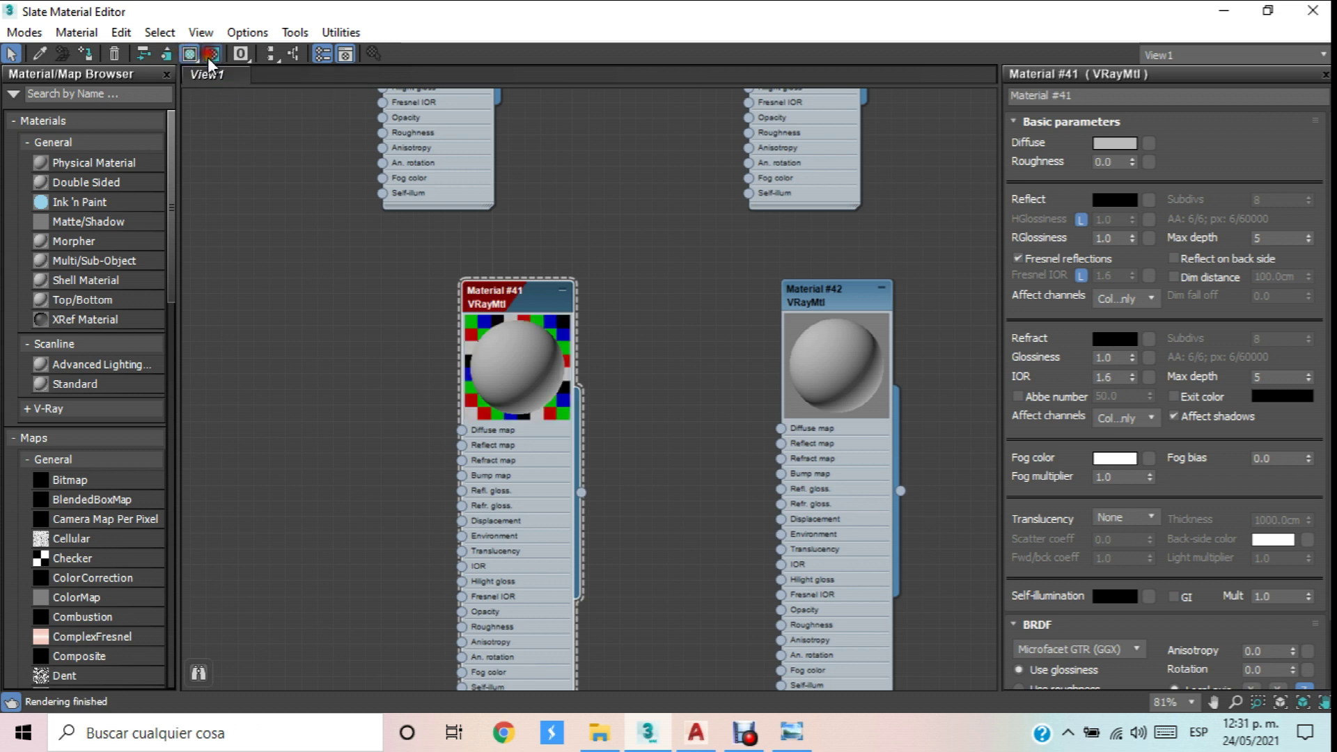
# Set Material #41's diffuse colour to black and its reflection colour to grey with a value of 174.
pyautogui.scroll(7, 639, 298)
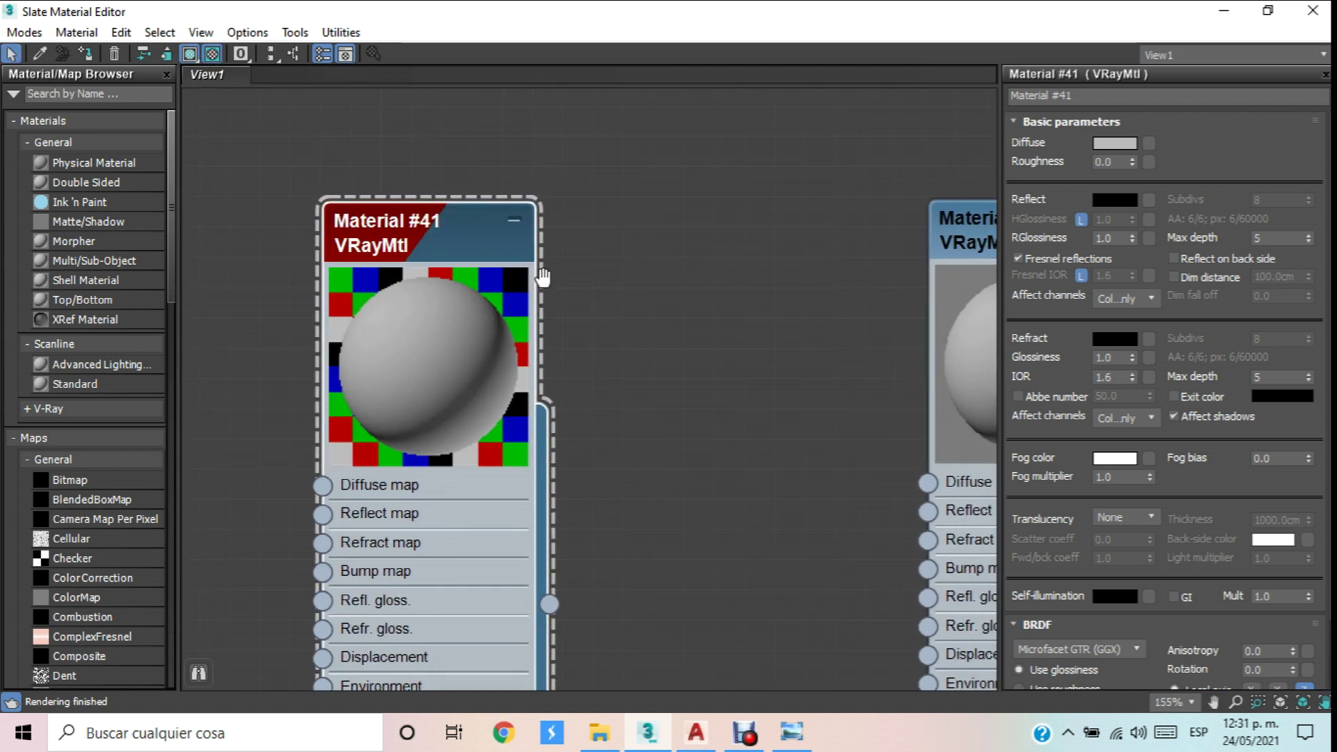
pyautogui.scroll(1, 517, 296)
pyautogui.click(1114, 143)
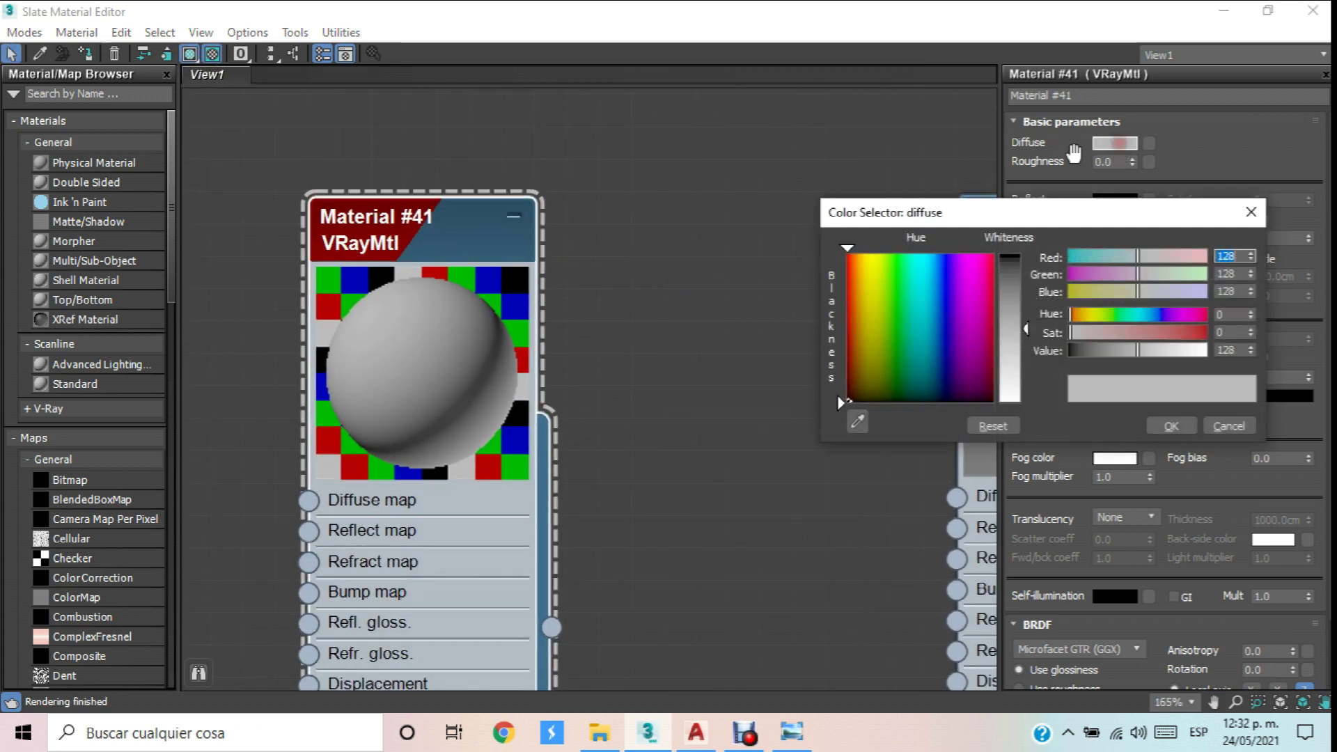
pyautogui.moveTo(1015, 351); pyautogui.dragTo(1017, 259)
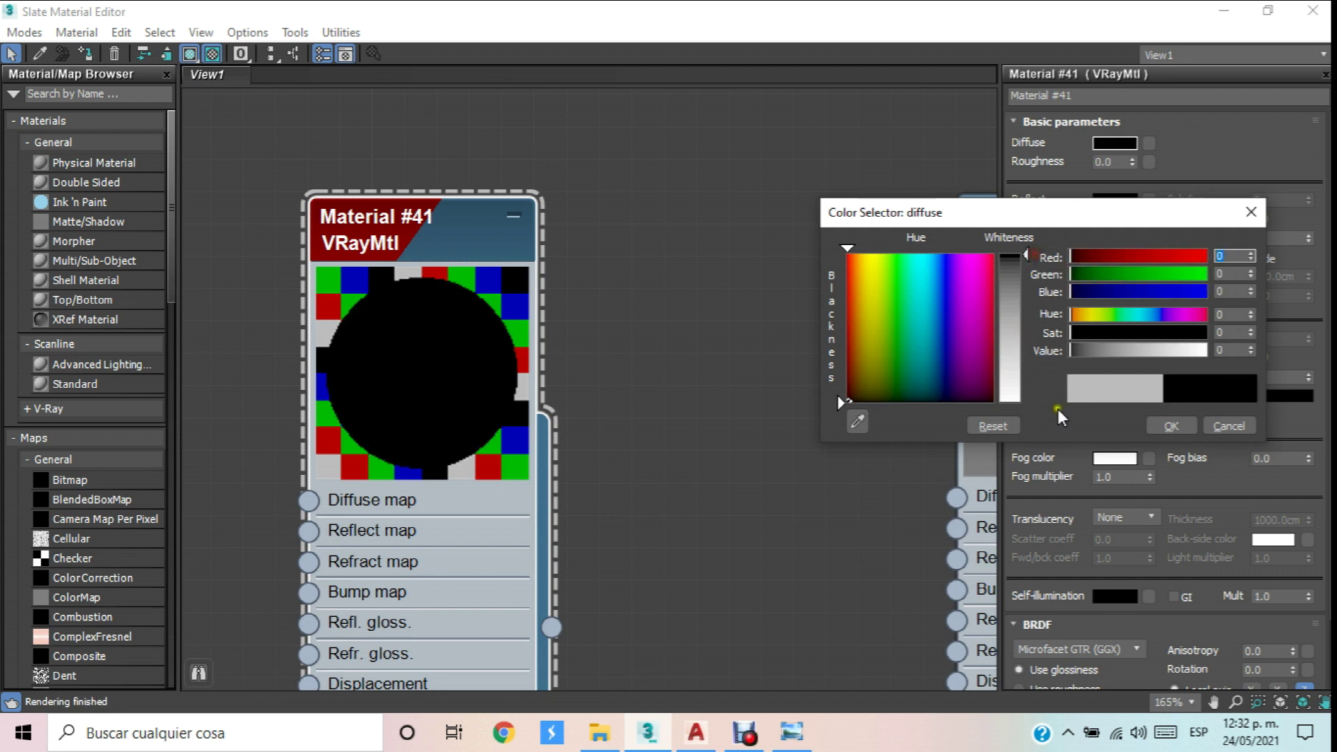
pyautogui.click(1172, 425)
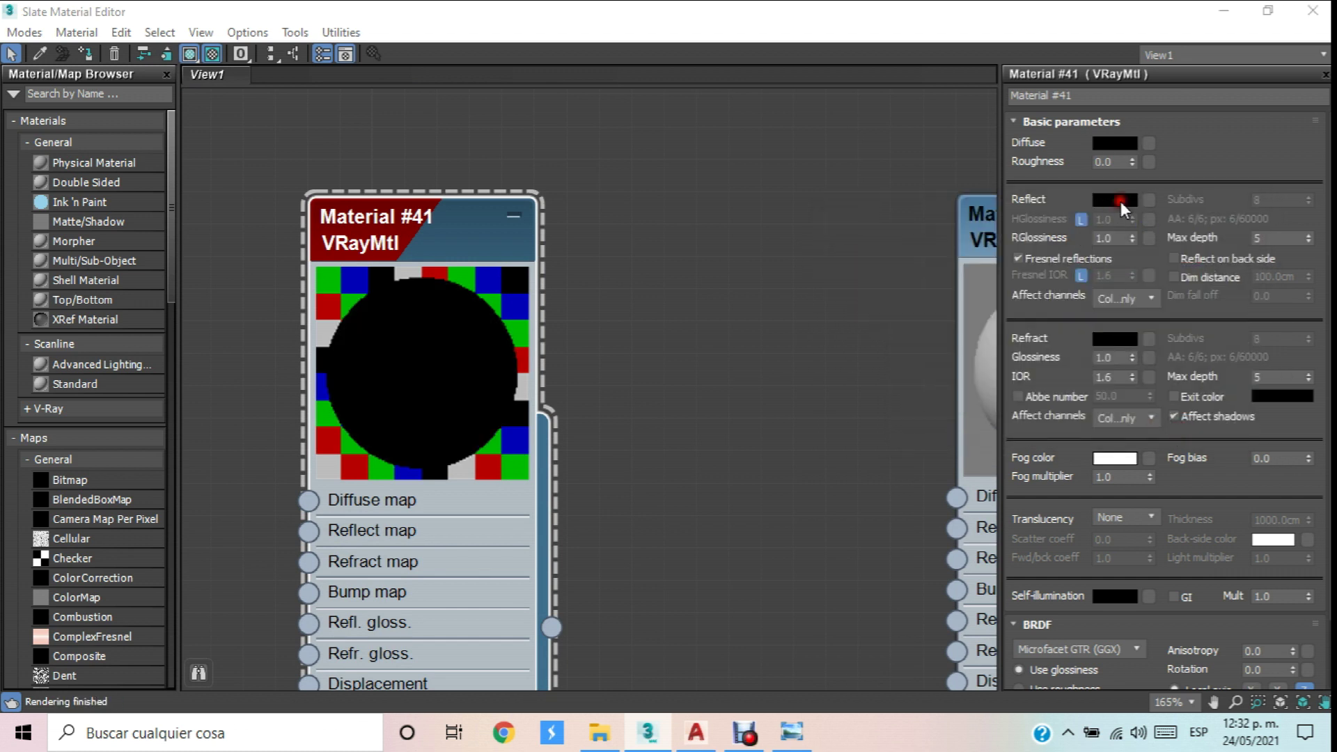
pyautogui.click(1118, 200)
pyautogui.click(1020, 349)
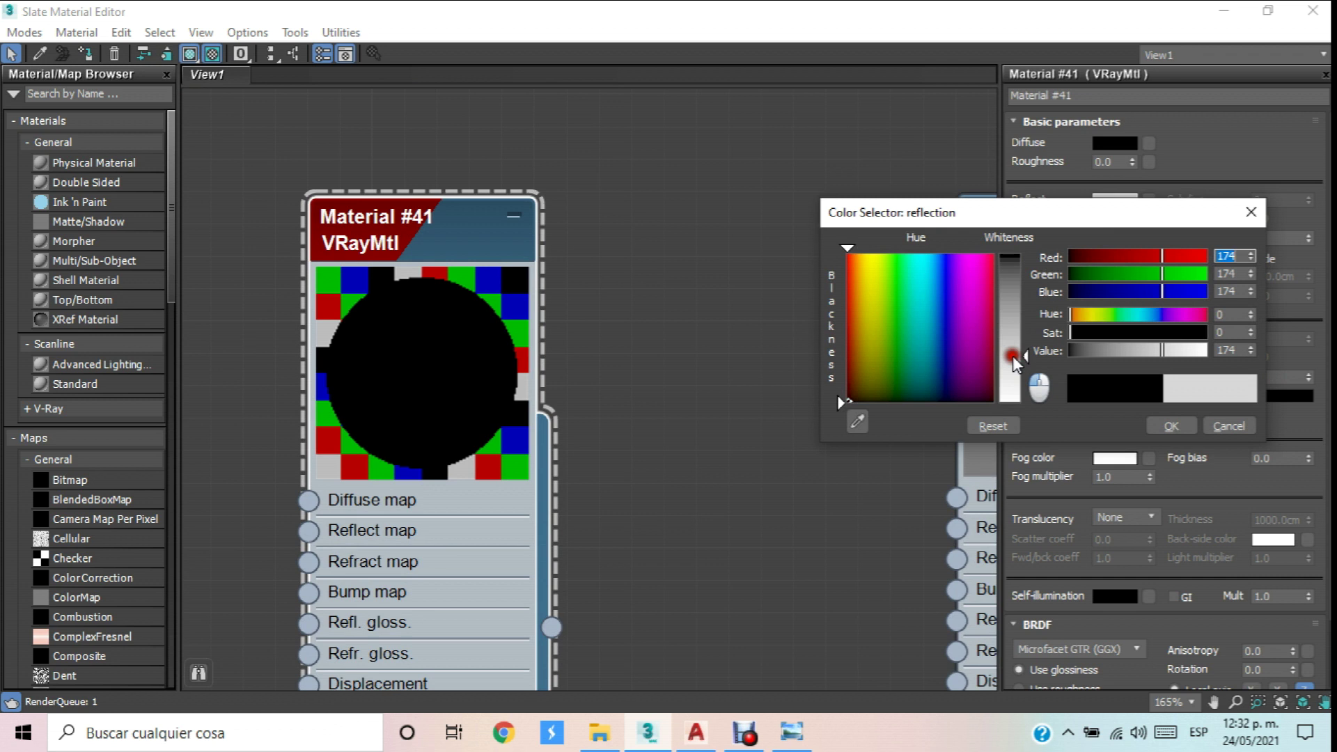
pyautogui.click(1172, 425)
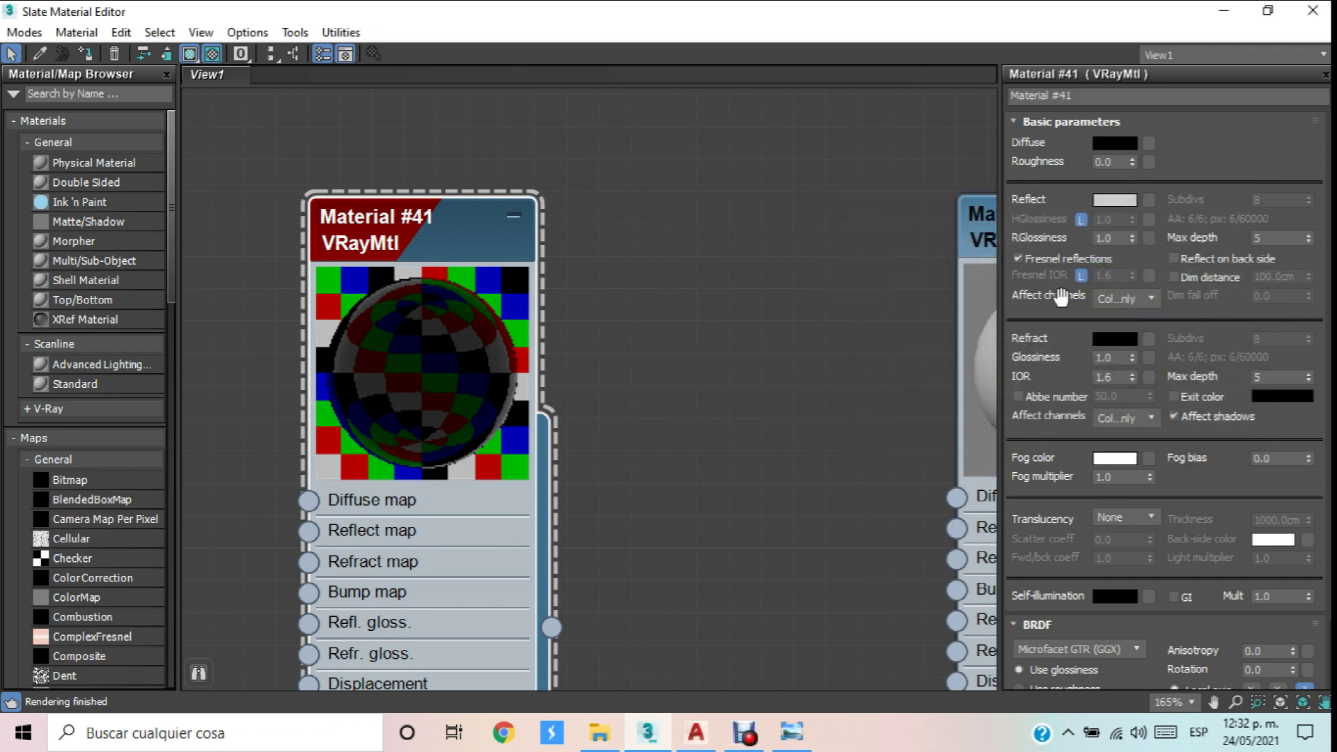
# Unlock Material #41's Fresnel IOR and set it to 50, and set the reflection glossiness to 0.8.
pyautogui.click(1081, 277)
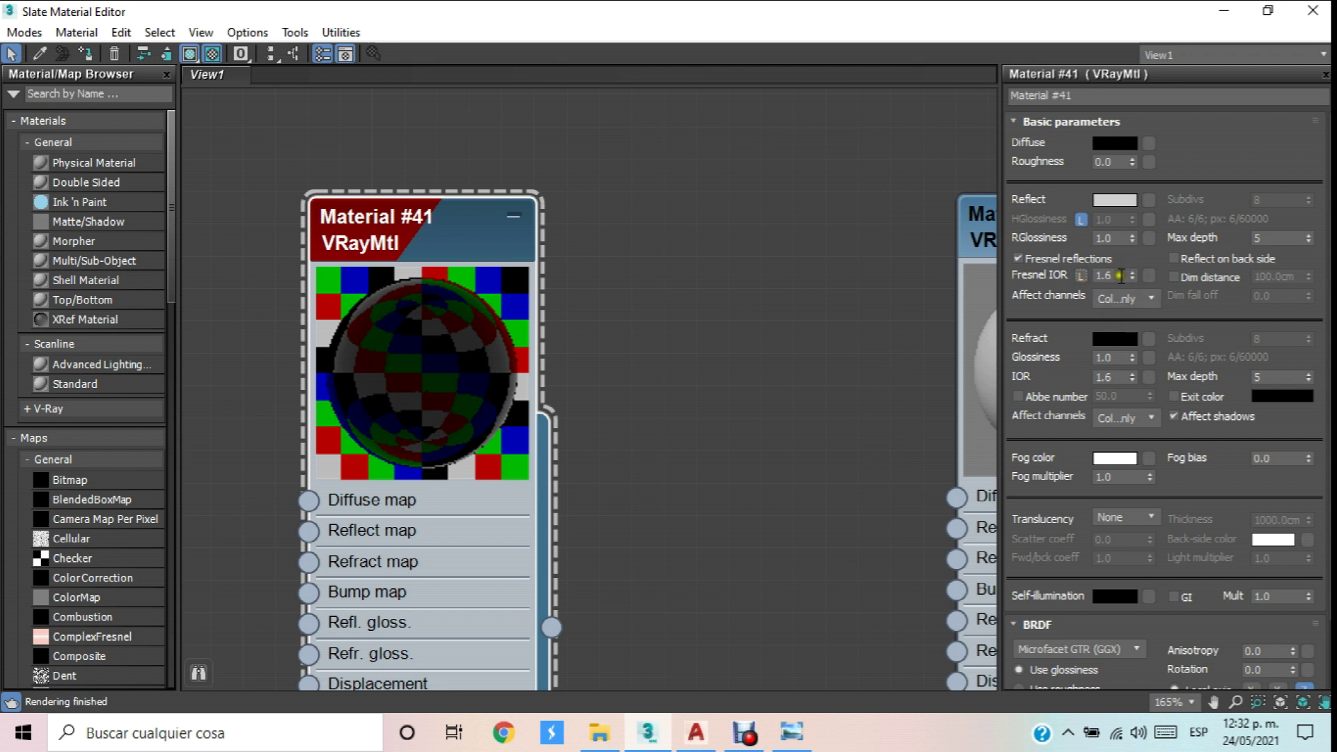
pyautogui.write('50')
pyautogui.press('Return')
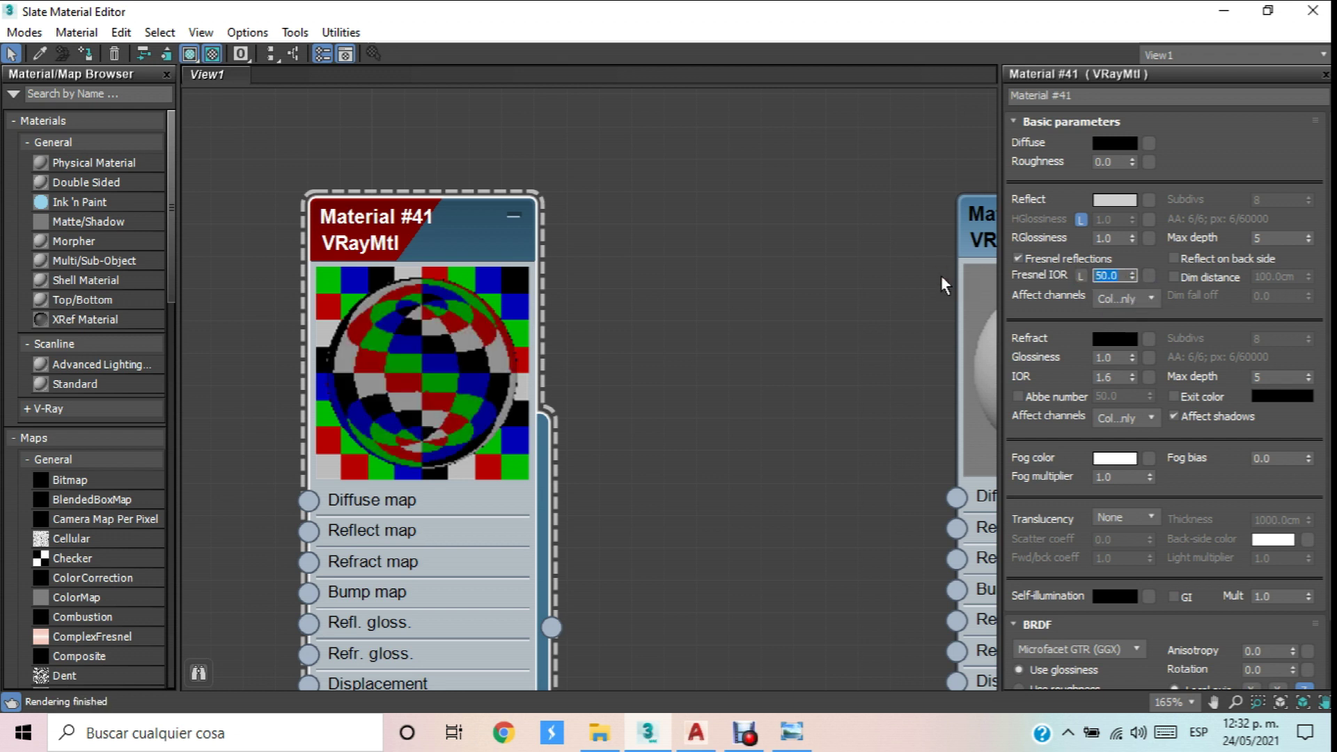
pyautogui.doubleClick(1113, 238)
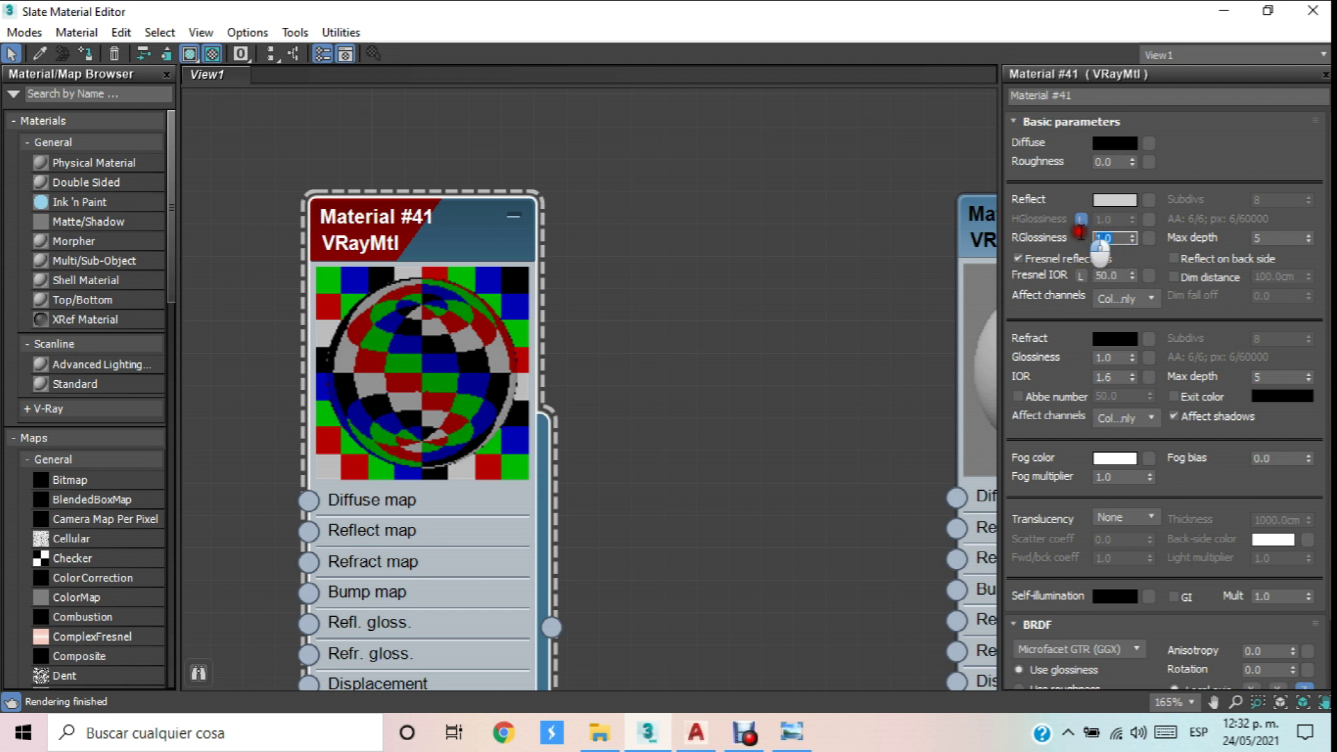
pyautogui.write('.8')
pyautogui.press('Return')
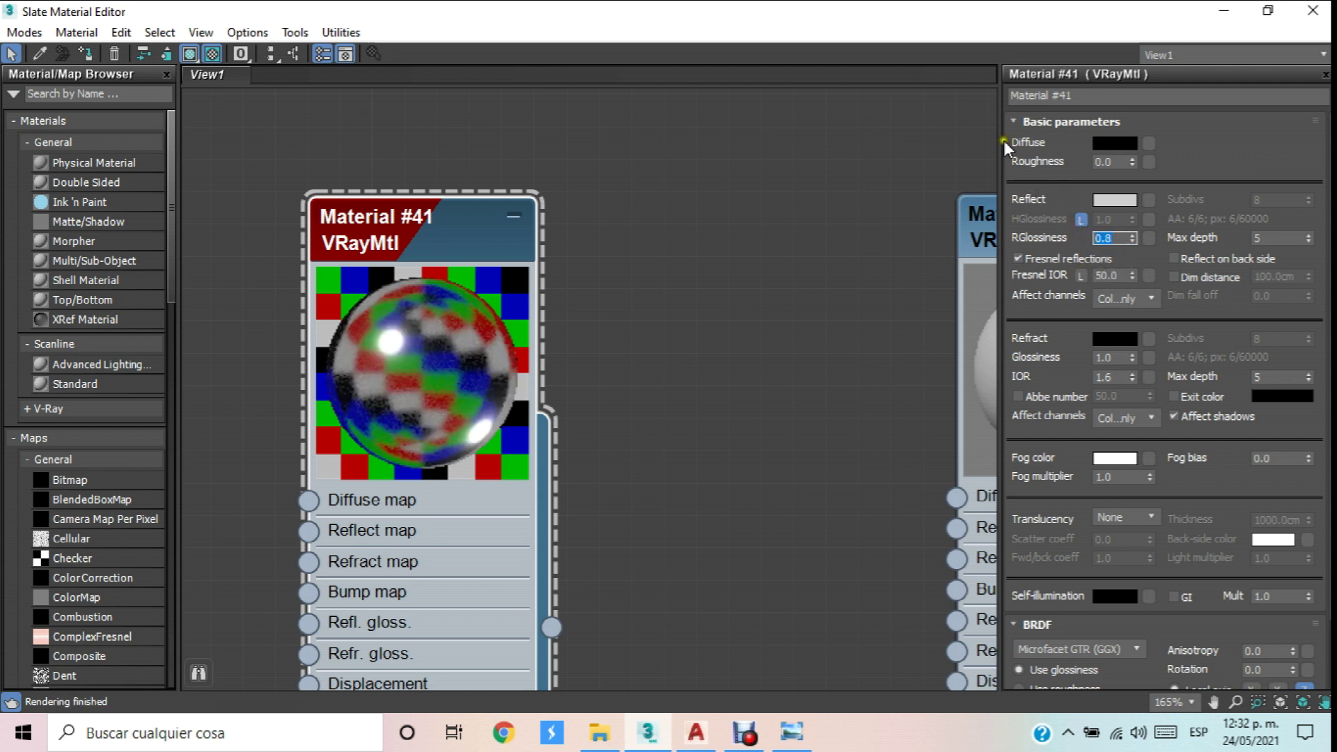
# Move the Material #42 node slightly closer to the Material #41 node.
pyautogui.scroll(-7, 462, 273)
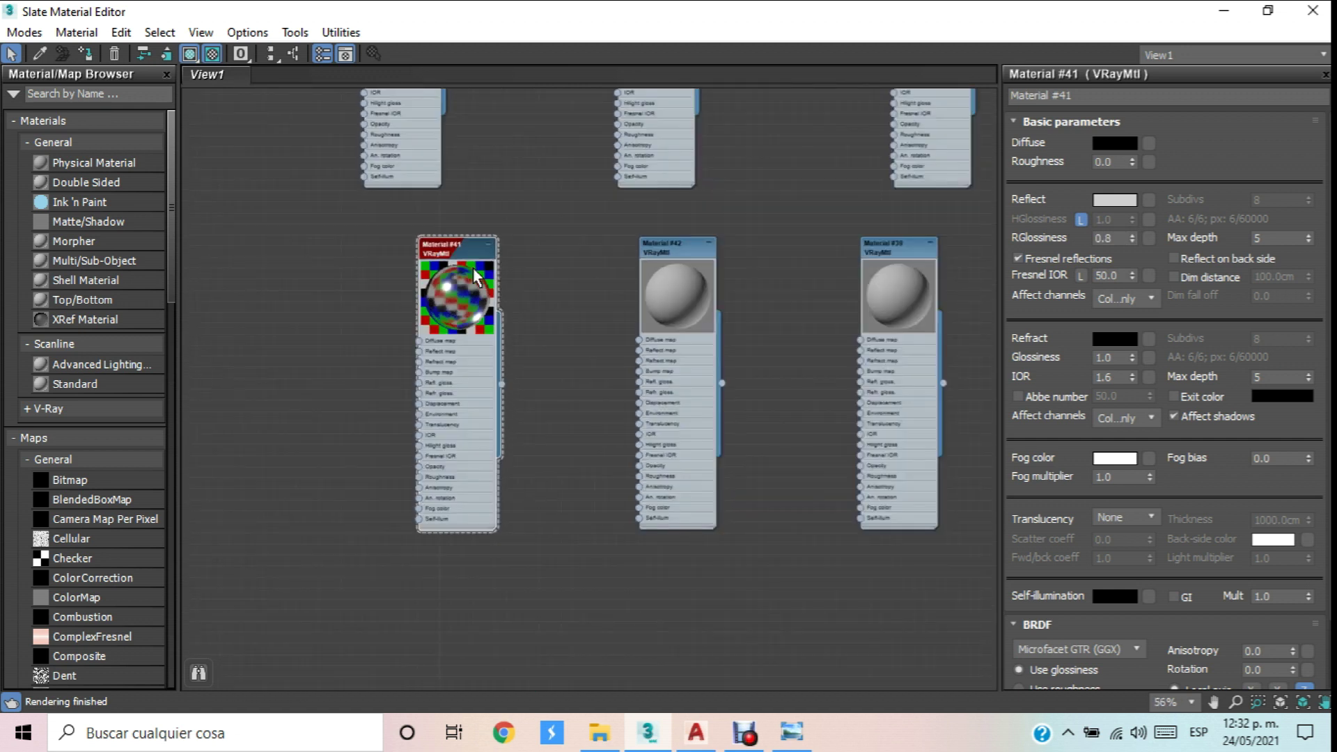
pyautogui.scroll(-3, 473, 267)
pyautogui.scroll(9, 474, 267)
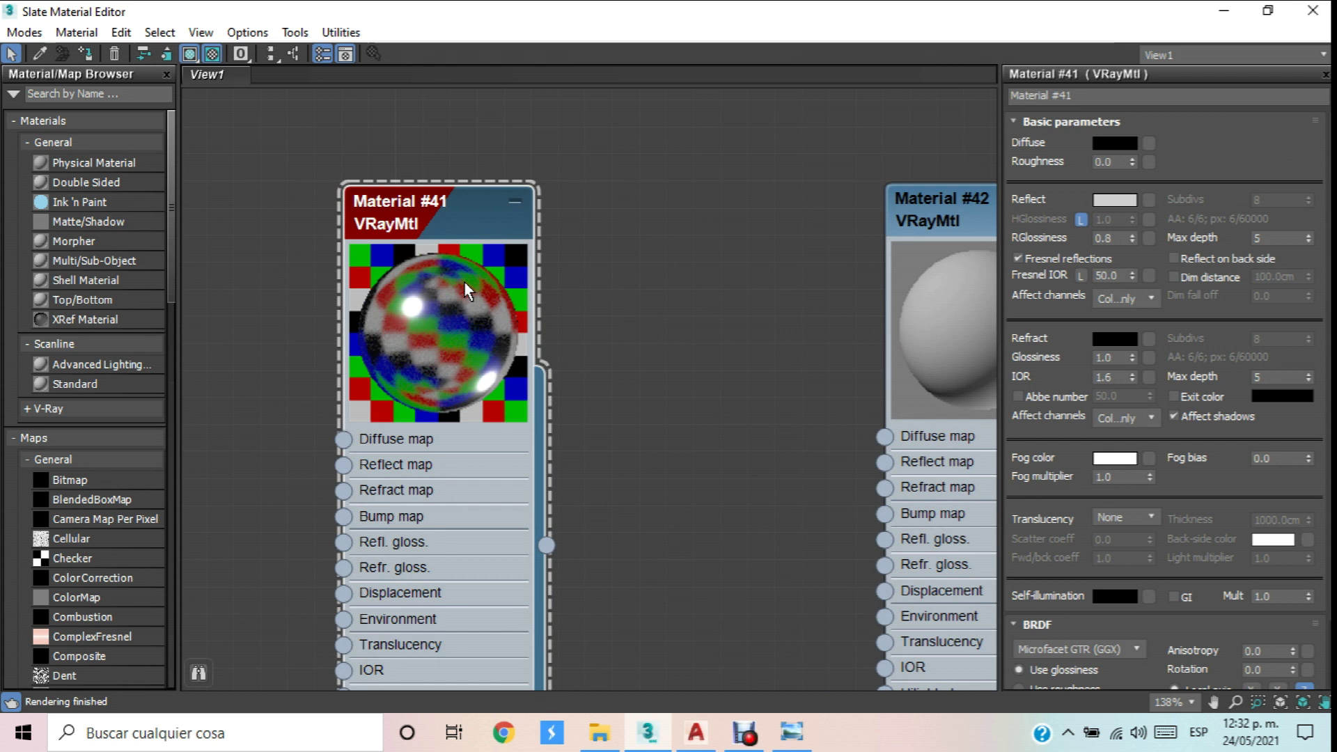
pyautogui.moveTo(766, 256); pyautogui.dragTo(662, 238, button='middle')
pyautogui.scroll(-1, 695, 235)
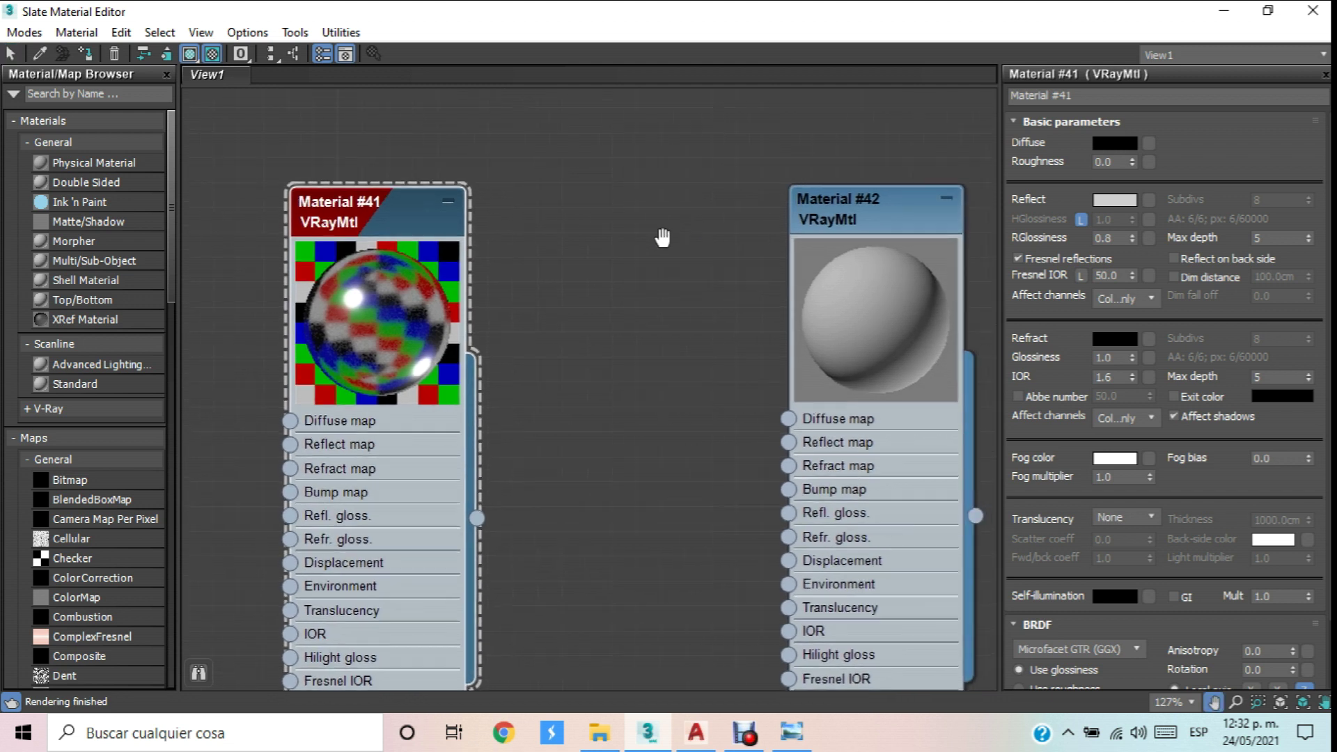
pyautogui.scroll(-2, 726, 253)
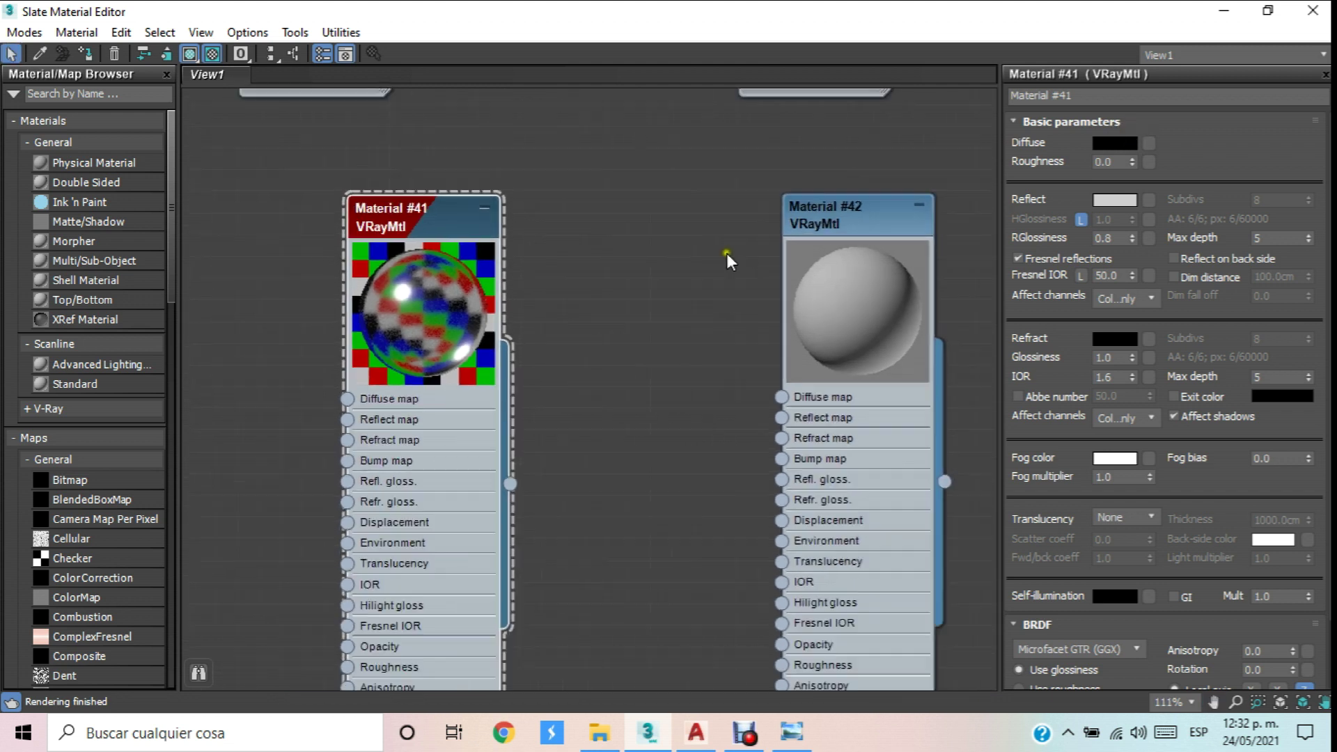
pyautogui.scroll(1, 773, 237)
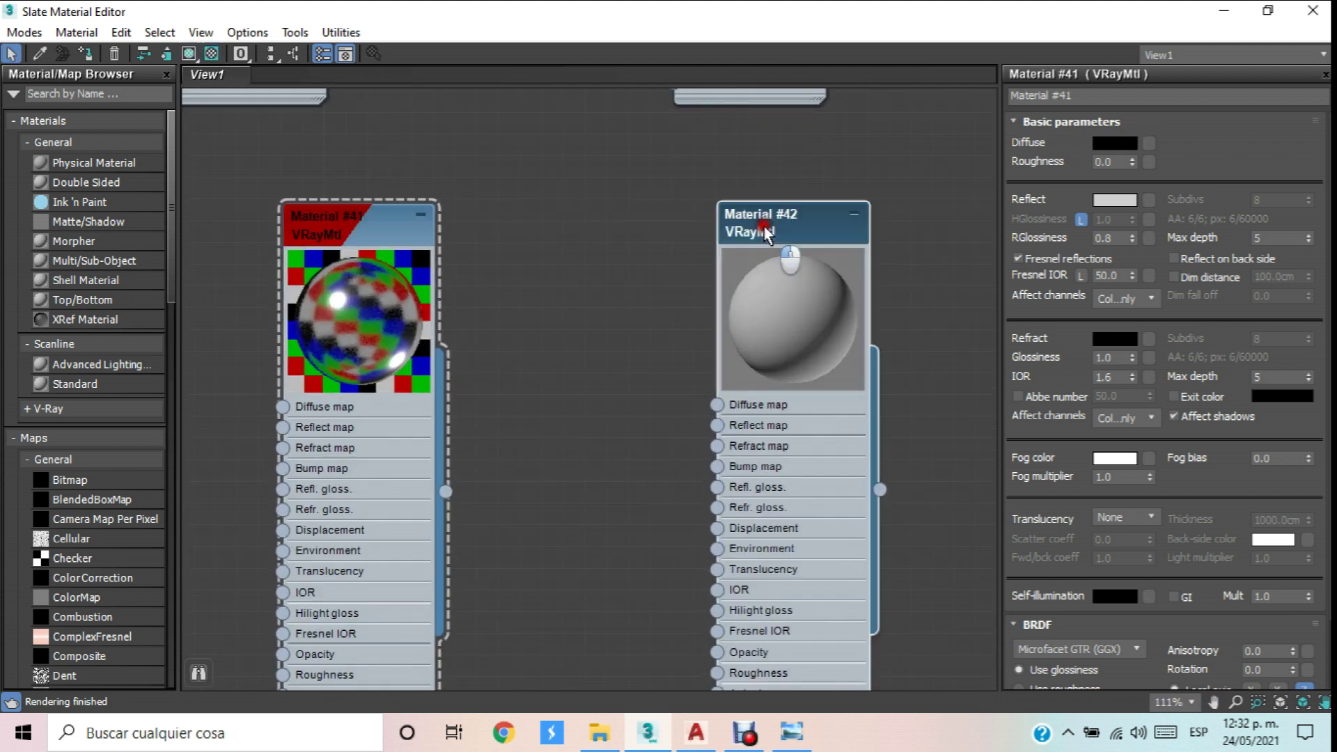
pyautogui.click(639, 240)
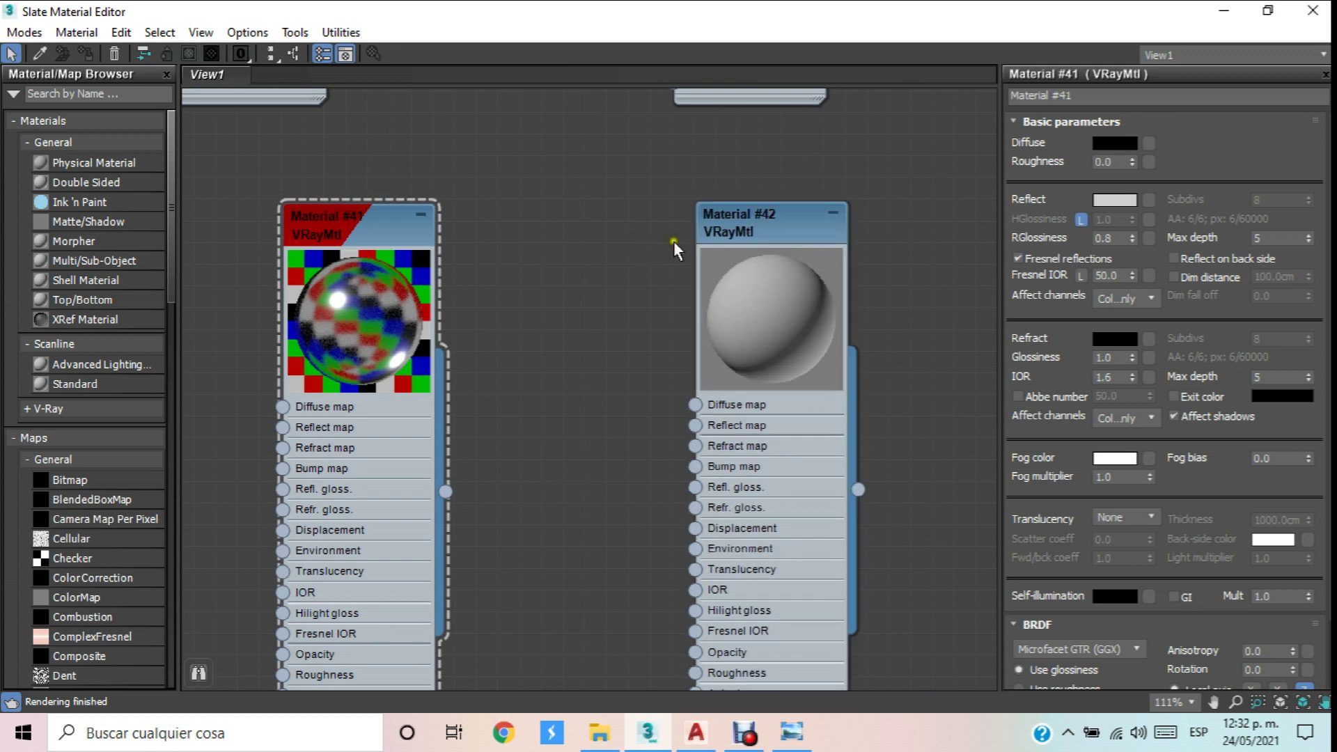
pyautogui.scroll(-3, 670, 232)
pyautogui.scroll(2, 710, 237)
# Load Material #42's parameters and enable its viewport shading and checkered preview background.
pyautogui.click(730, 194)
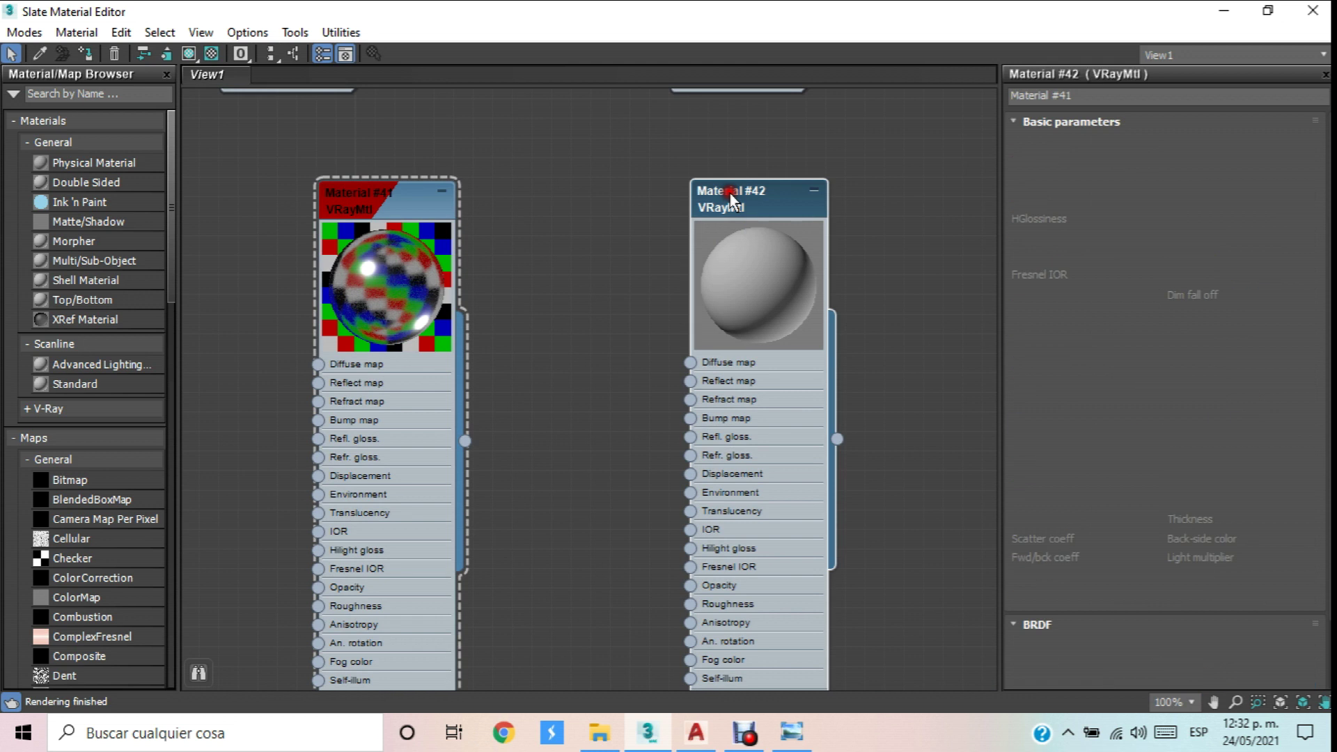
pyautogui.click(197, 56)
pyautogui.click(211, 54)
# Set Material #42's refraction colour to white and its refraction glossiness to 0.8.
pyautogui.scroll(2, 811, 285)
pyautogui.scroll(1, 848, 319)
pyautogui.click(1129, 339)
pyautogui.moveTo(1006, 297); pyautogui.dragTo(1029, 399)
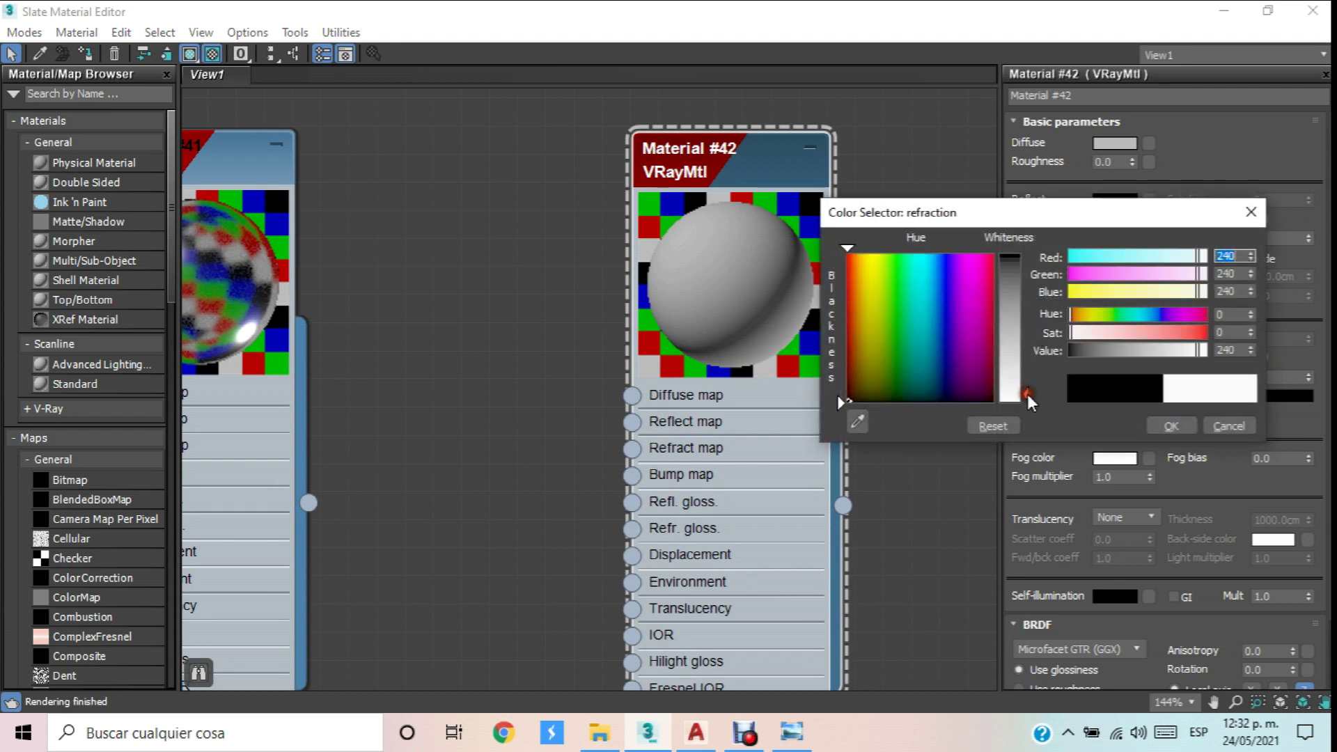
pyautogui.click(1171, 425)
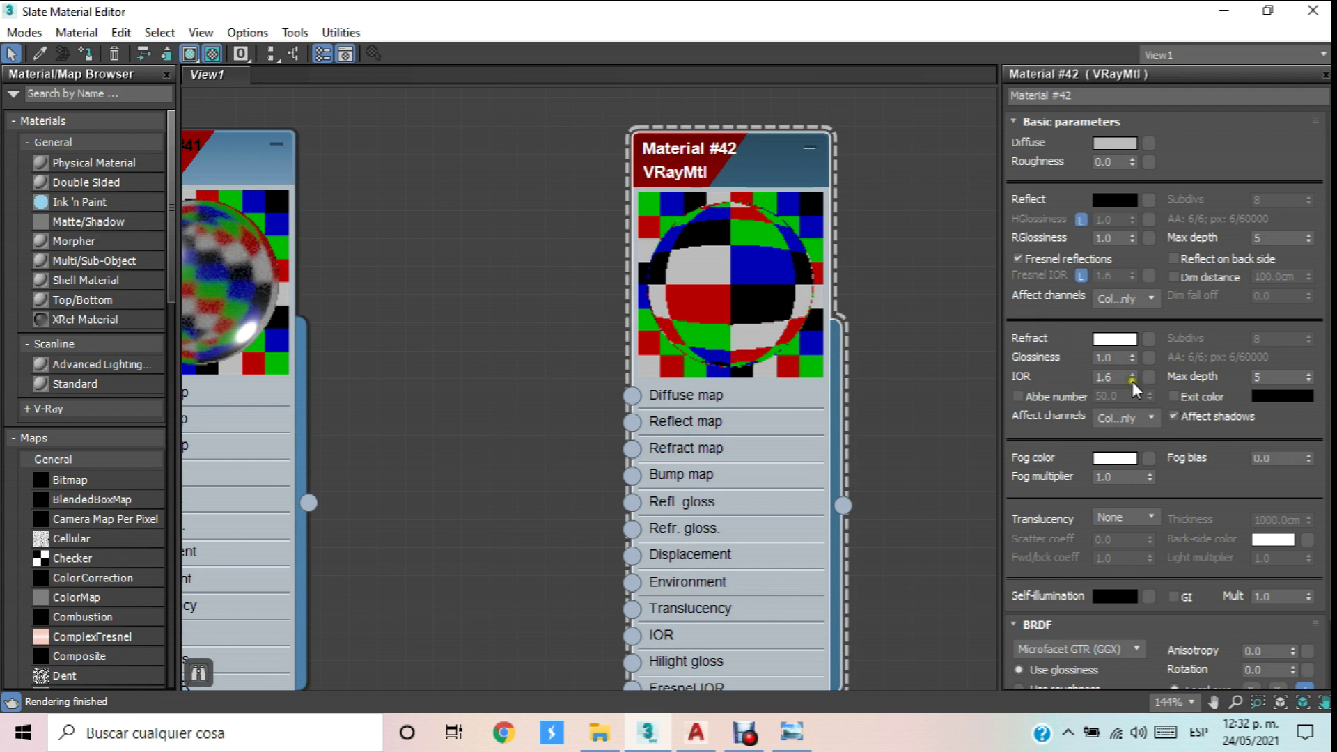
pyautogui.doubleClick(1122, 356)
pyautogui.write('.8')
pyautogui.press('Return')
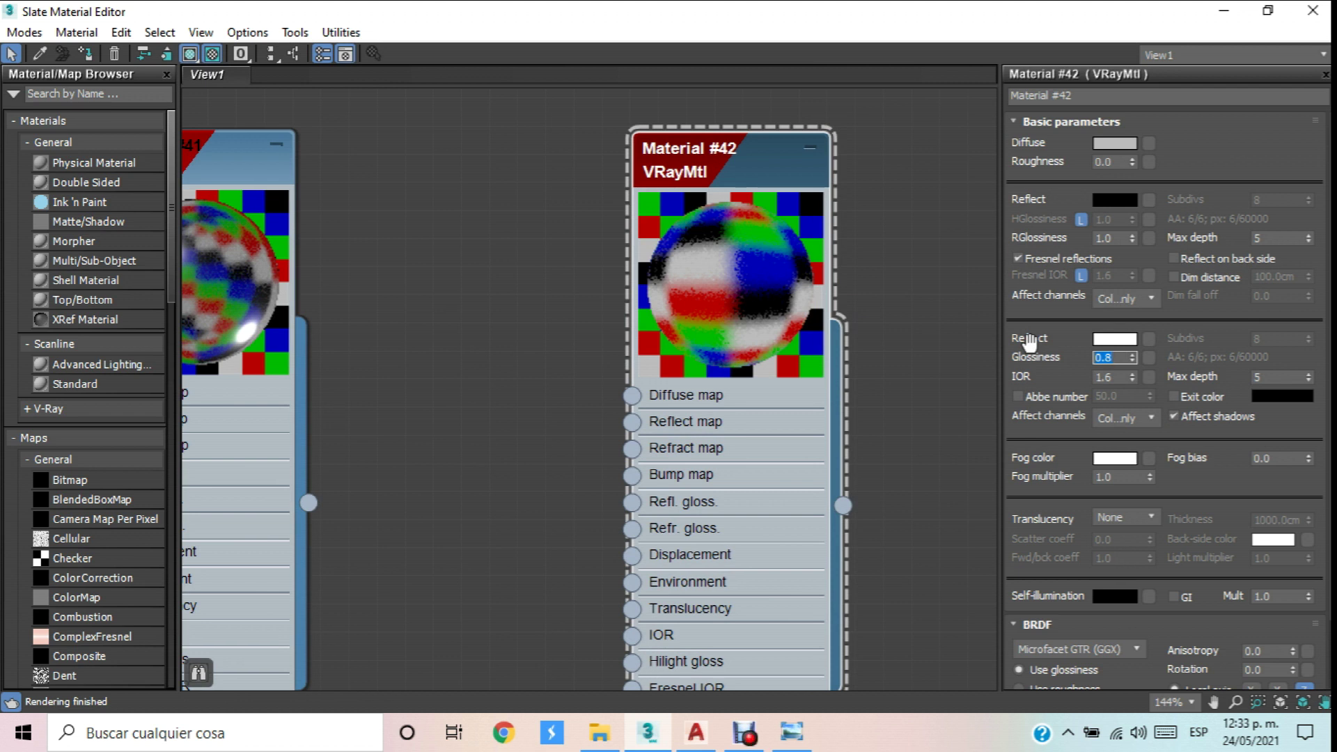
# Set Material #42's refraction glossiness to 1.0 and its reflection glossiness to 0.8.
pyautogui.doubleClick(1113, 239)
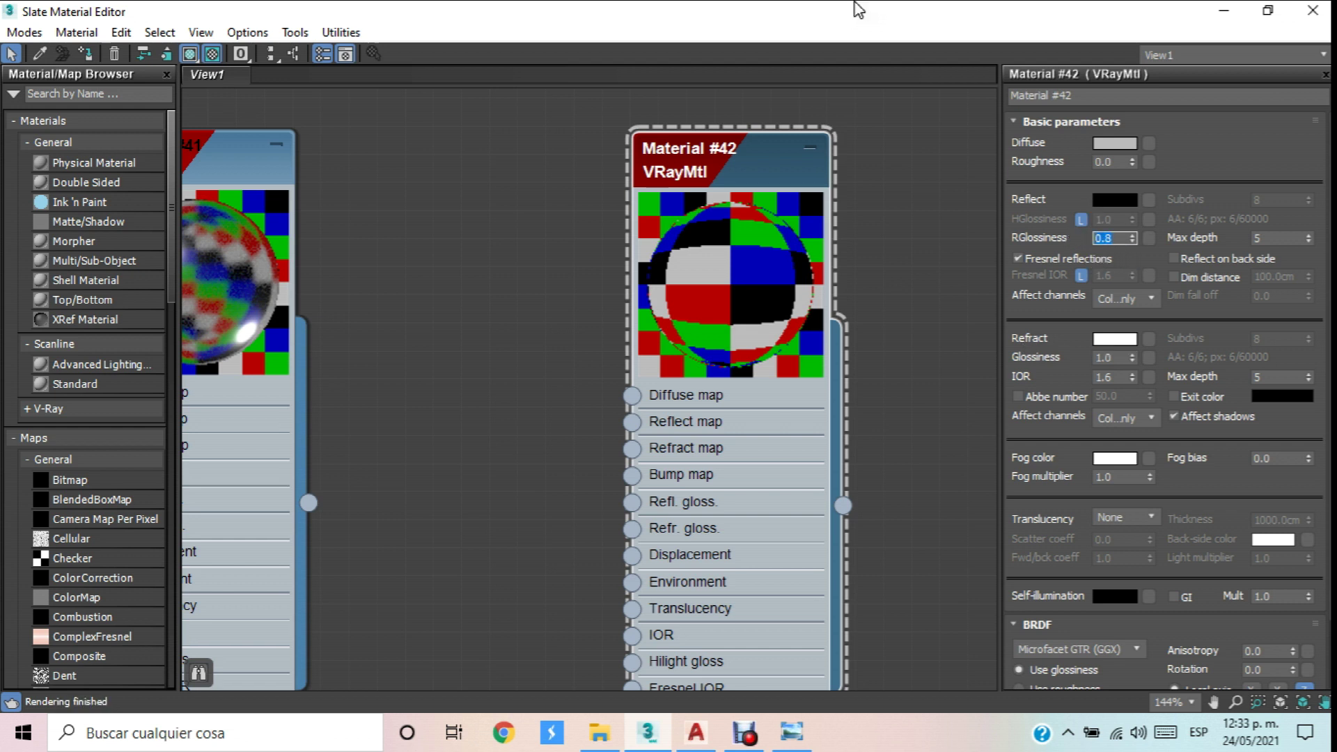
pyautogui.click(905, 264)
pyautogui.click(725, 163)
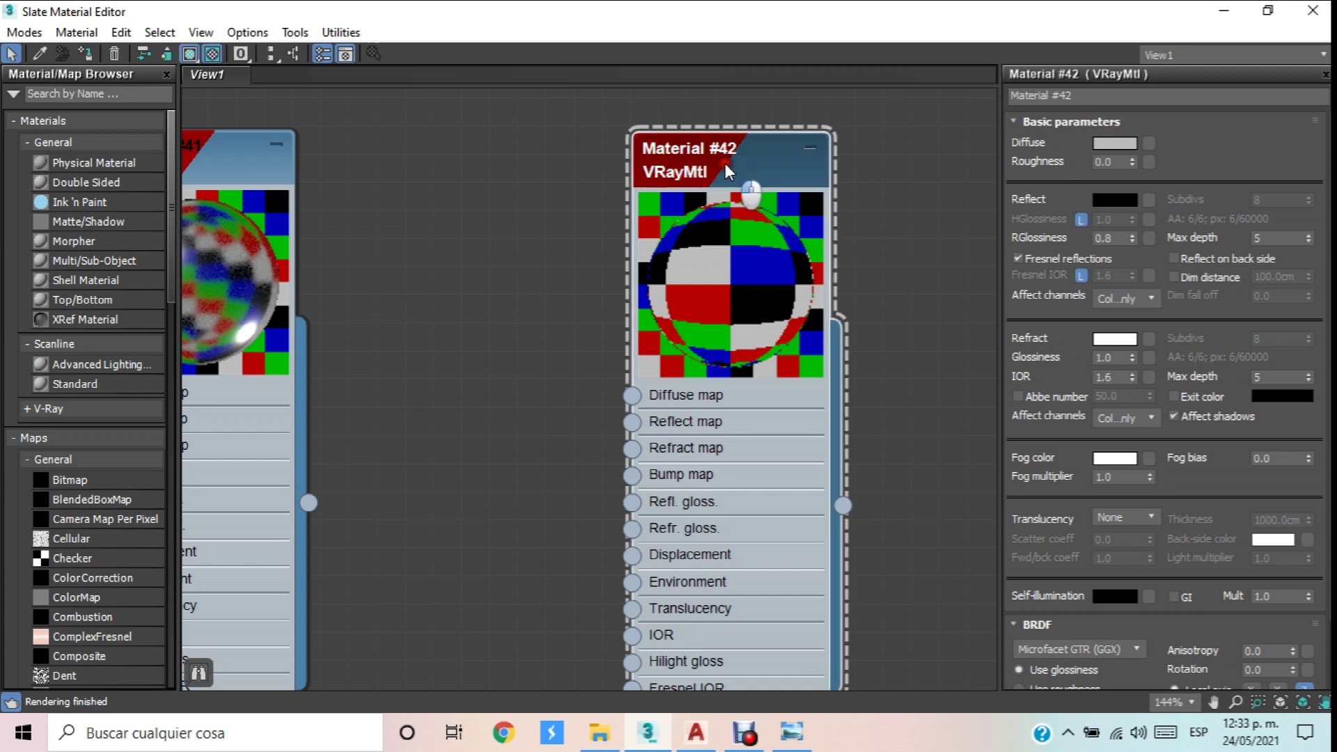
pyautogui.scroll(-3, 724, 212)
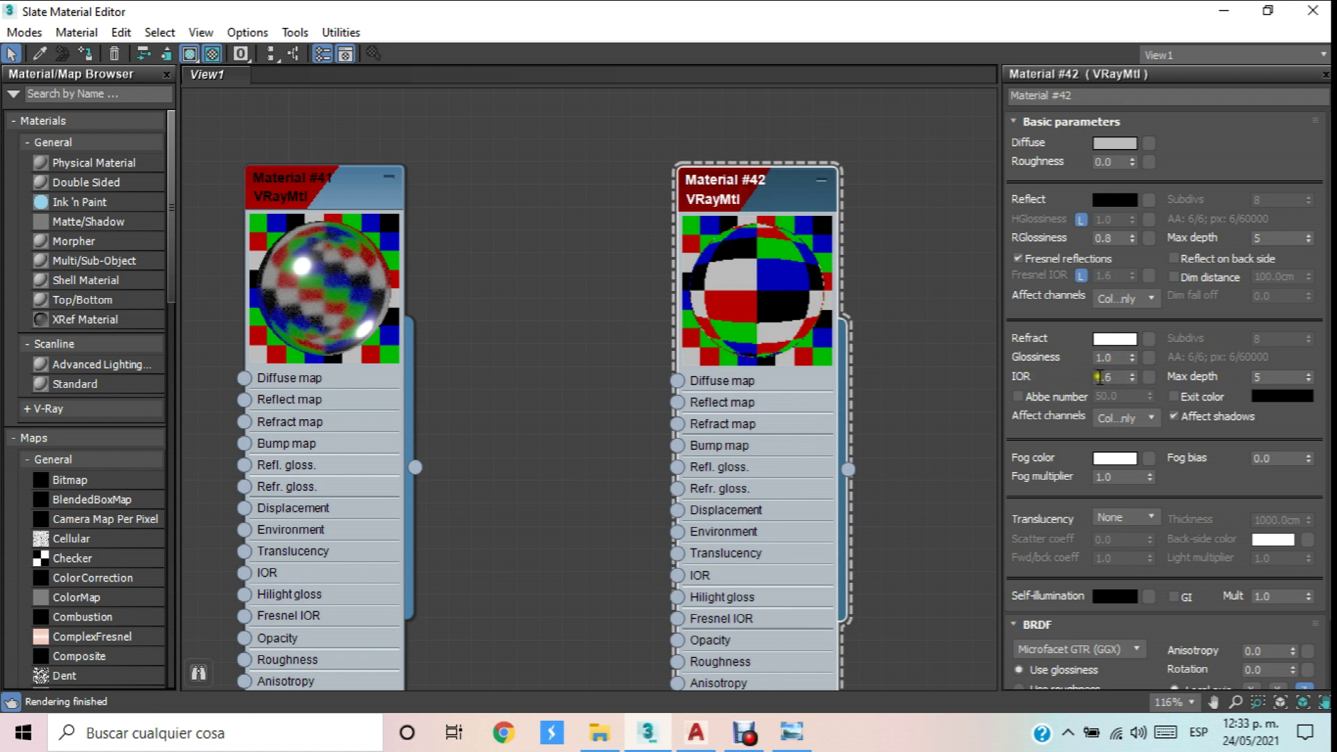
# Set Material #42's reflection glossiness to 0.9.
pyautogui.moveTo(1114, 238); pyautogui.dragTo(1087, 238)
pyautogui.write('.9')
pyautogui.press('Return')
pyautogui.click(1284, 377)
pyautogui.write('15')
pyautogui.press('Return')
# Add a Bitmap map using the pinkish-brown brick texture image between the Material #42 and Material #39 nodes.
pyautogui.scroll(-10, 907, 361)
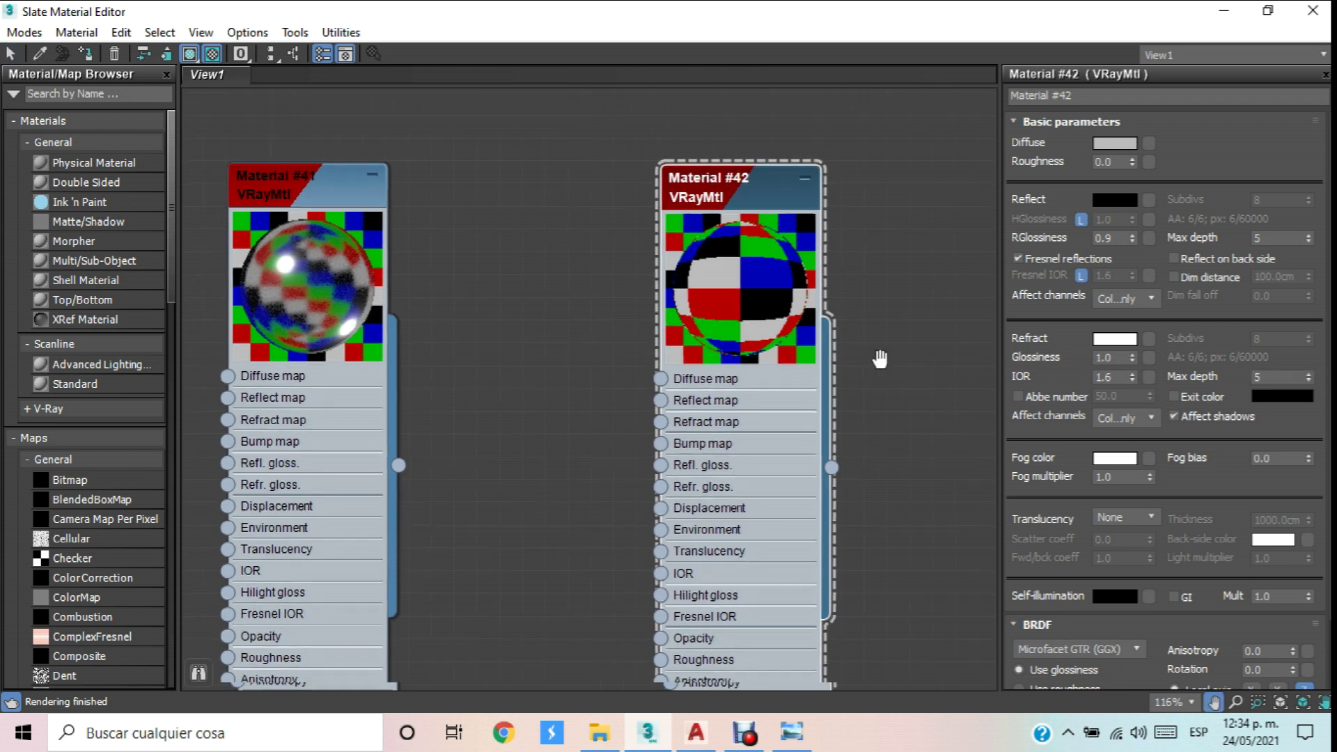
pyautogui.scroll(8, 724, 313)
pyautogui.scroll(2, 566, 287)
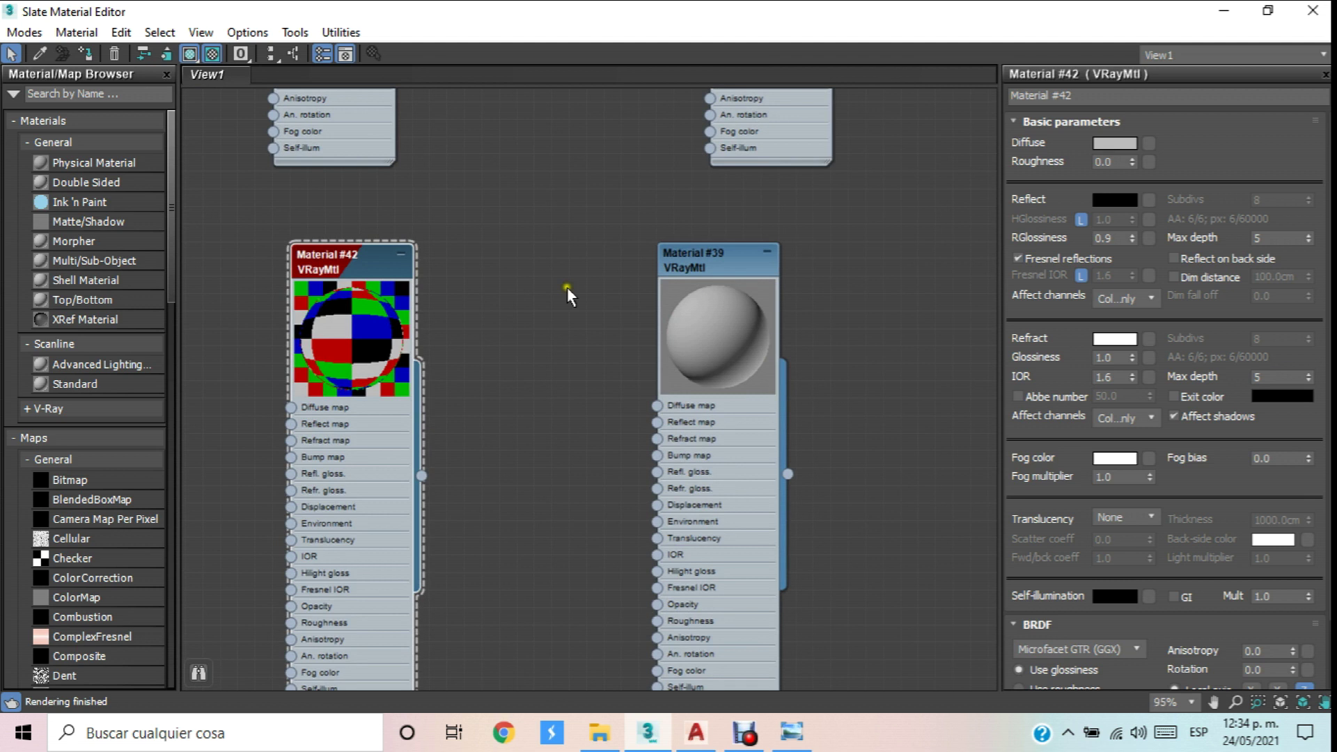
pyautogui.rightClick(519, 259)
pyautogui.click(587, 291)
pyautogui.moveTo(761, 295)
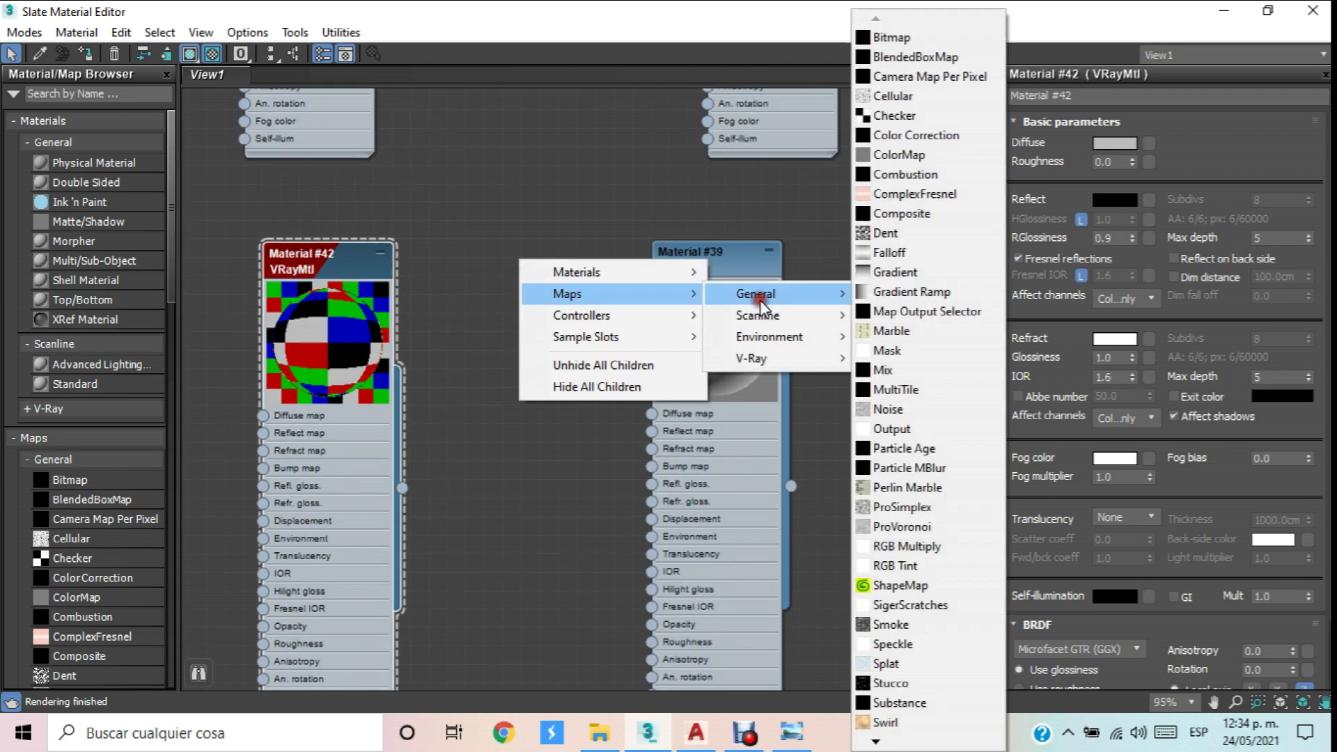
pyautogui.click(911, 34)
pyautogui.doubleClick(511, 157)
pyautogui.click(473, 250)
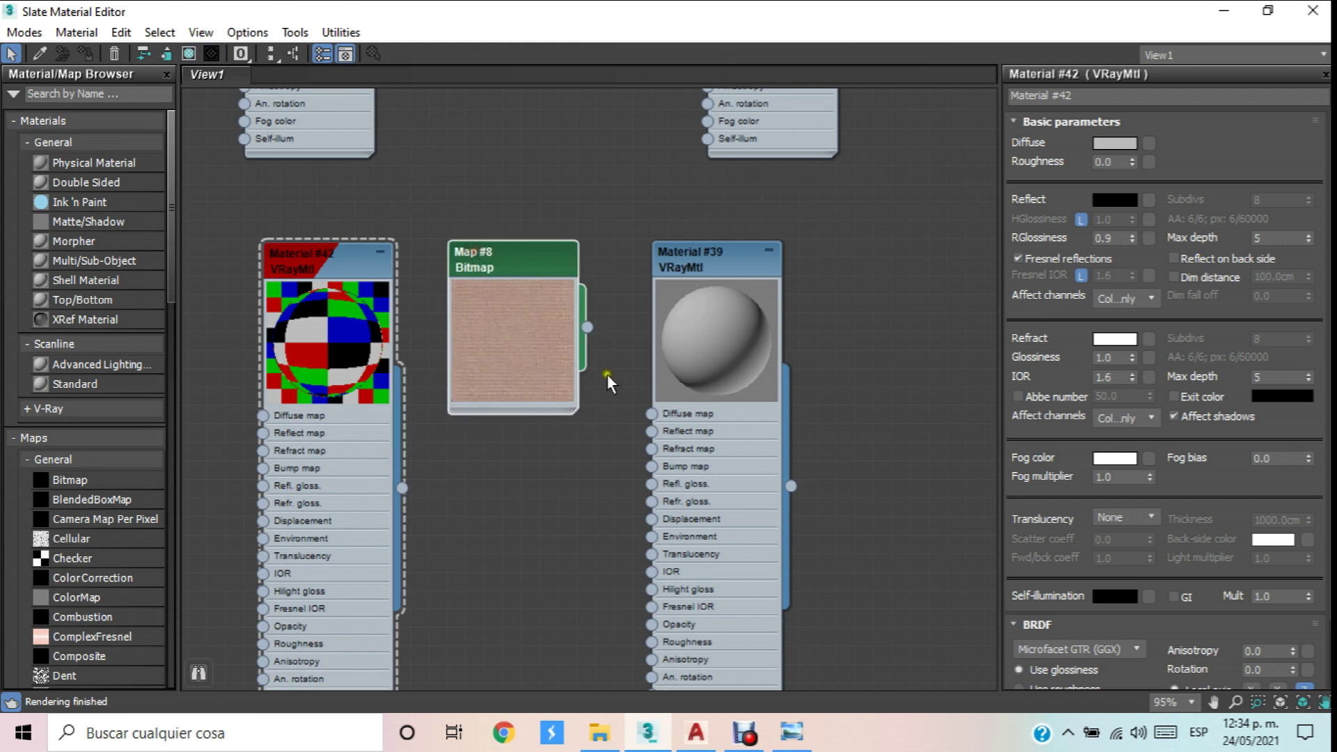
# Connect the new Bitmap node to Material #39's Diffuse map and Bump map inputs.
pyautogui.scroll(4, 616, 374)
pyautogui.moveTo(615, 374); pyautogui.dragTo(398, 204, button='middle')
pyautogui.moveTo(397, 184); pyautogui.dragTo(480, 363)
pyautogui.moveTo(397, 184); pyautogui.dragTo(480, 296)
pyautogui.moveTo(446, 250); pyautogui.dragTo(555, 323, button='middle')
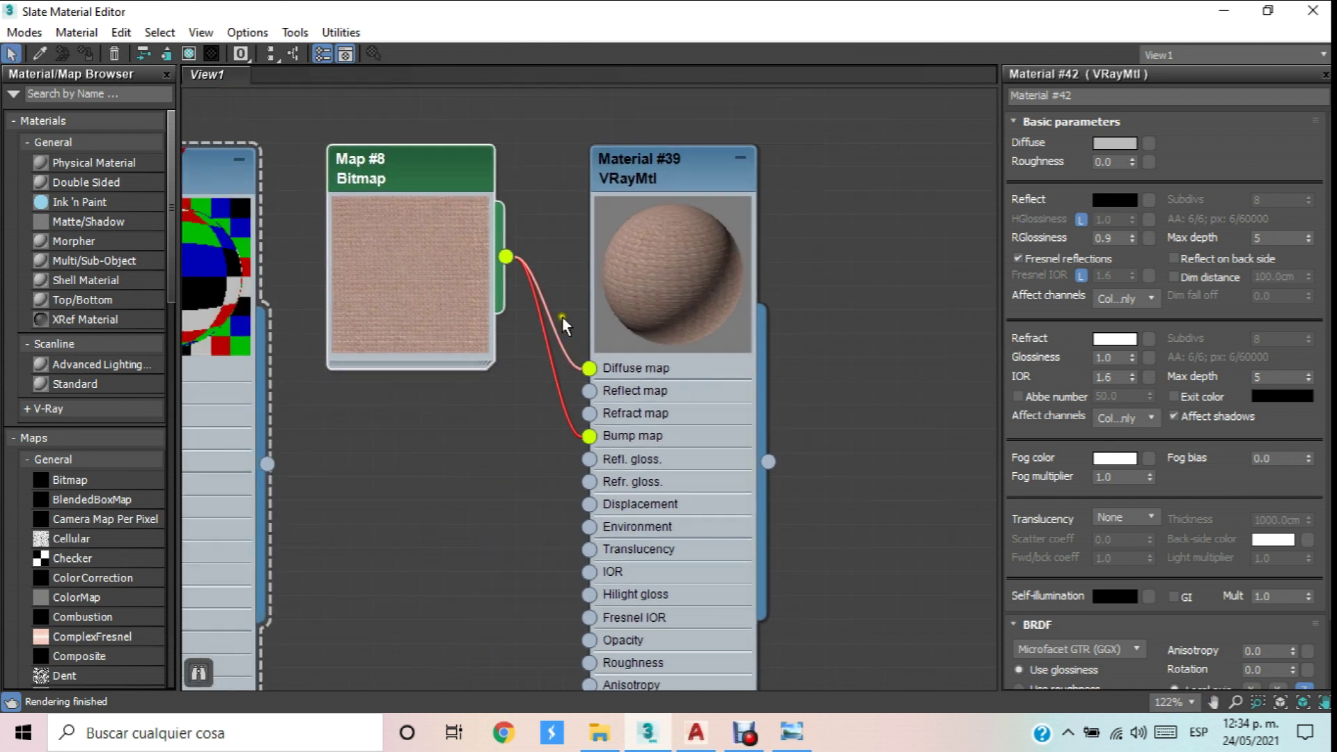
# Load Material #39's parameters and enable its viewport shading and checkered preview background.
pyautogui.doubleClick(641, 143)
pyautogui.click(189, 53)
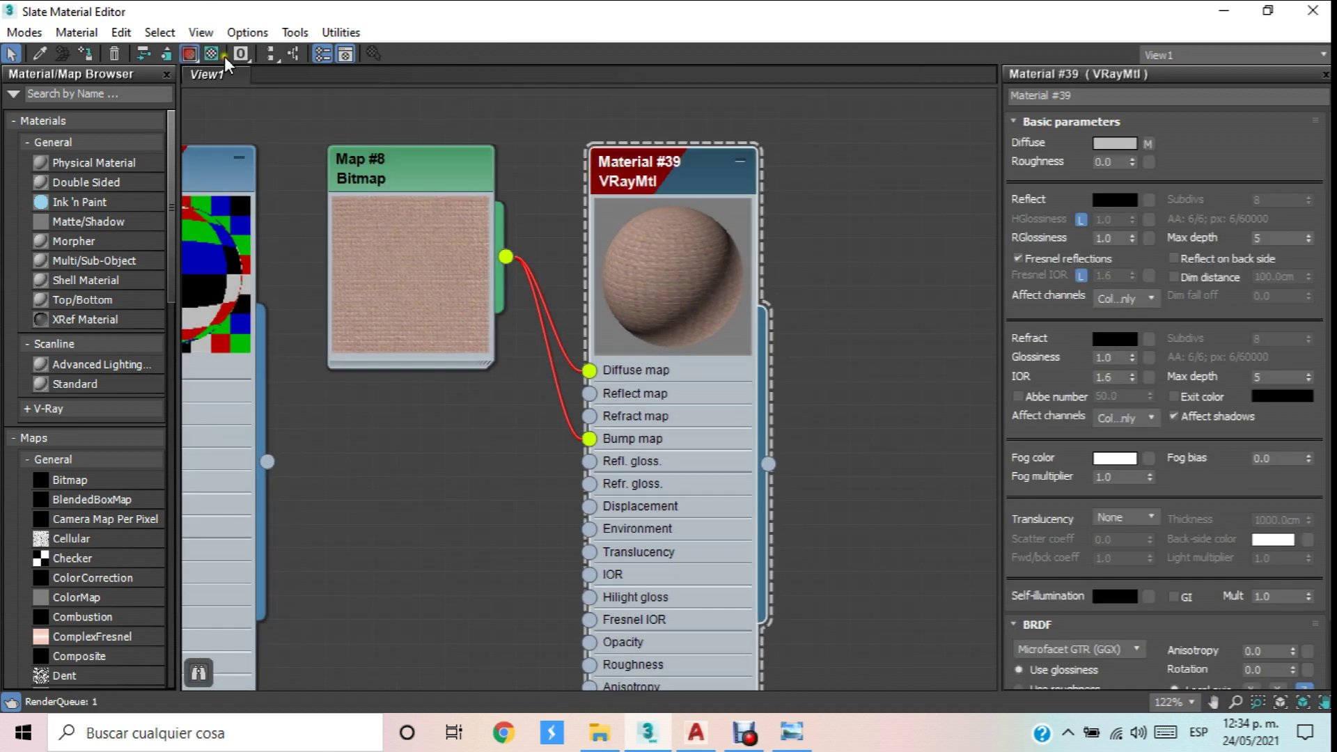
pyautogui.click(212, 55)
# Restore the material editor to a smaller window and frame the selected cylinder in the perspective view.
pyautogui.moveTo(585, 230); pyautogui.dragTo(672, 376, button='middle')
pyautogui.scroll(-10, 606, 280)
pyautogui.scroll(4, 648, 362)
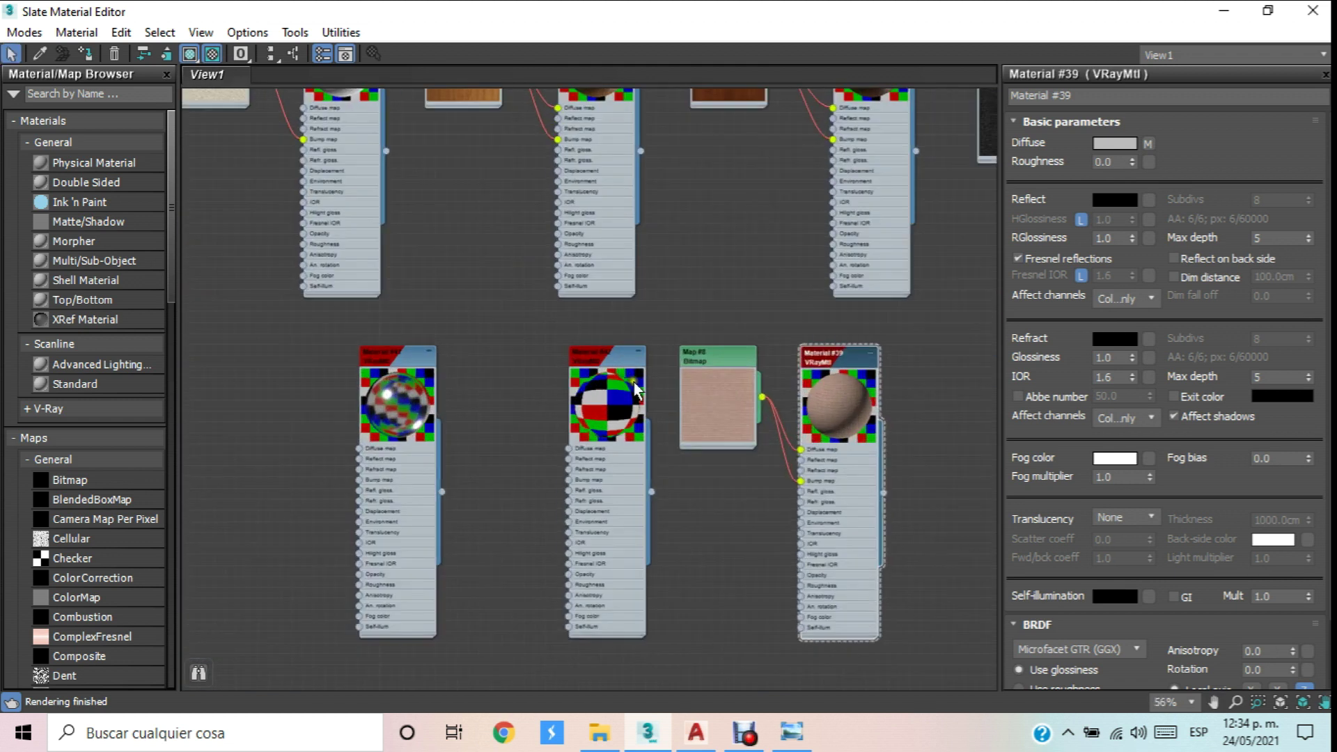
pyautogui.scroll(-4, 635, 342)
pyautogui.scroll(3, 964, 358)
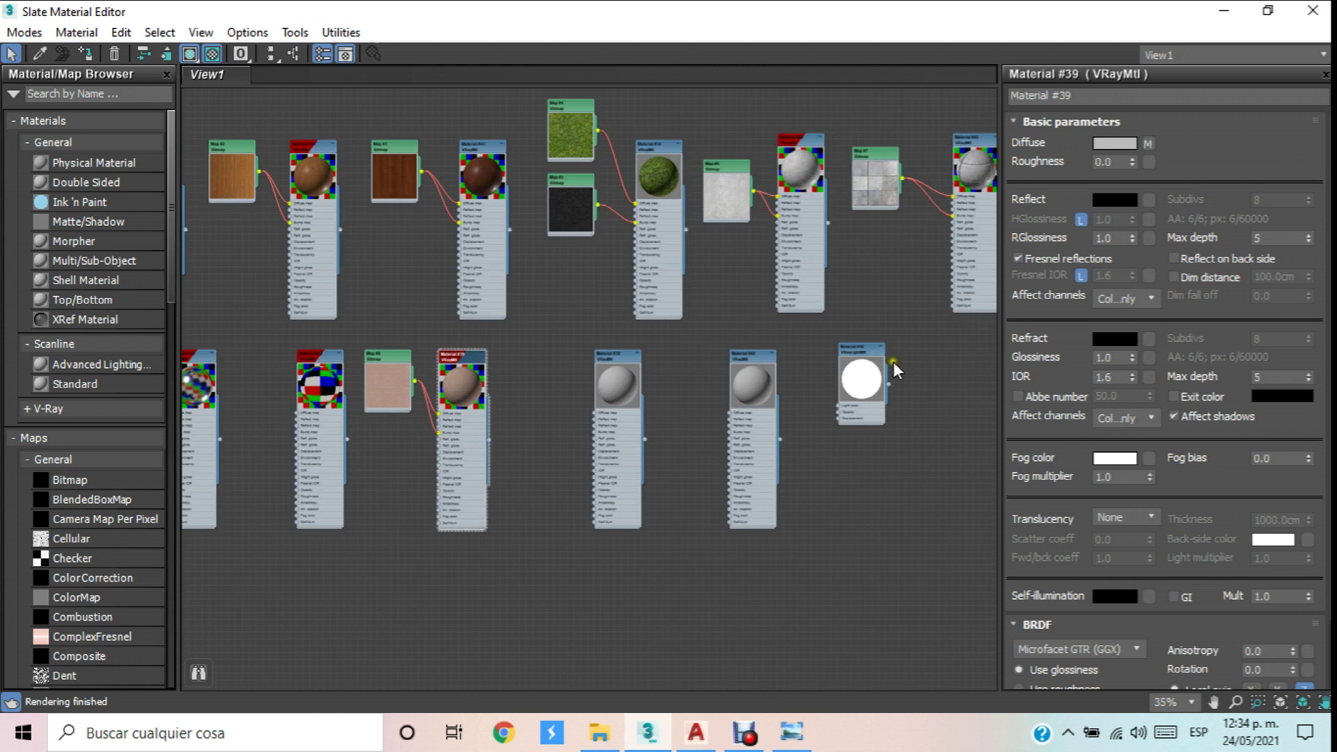
pyautogui.scroll(3, 896, 361)
pyautogui.scroll(2, 895, 362)
pyautogui.click(1267, 10)
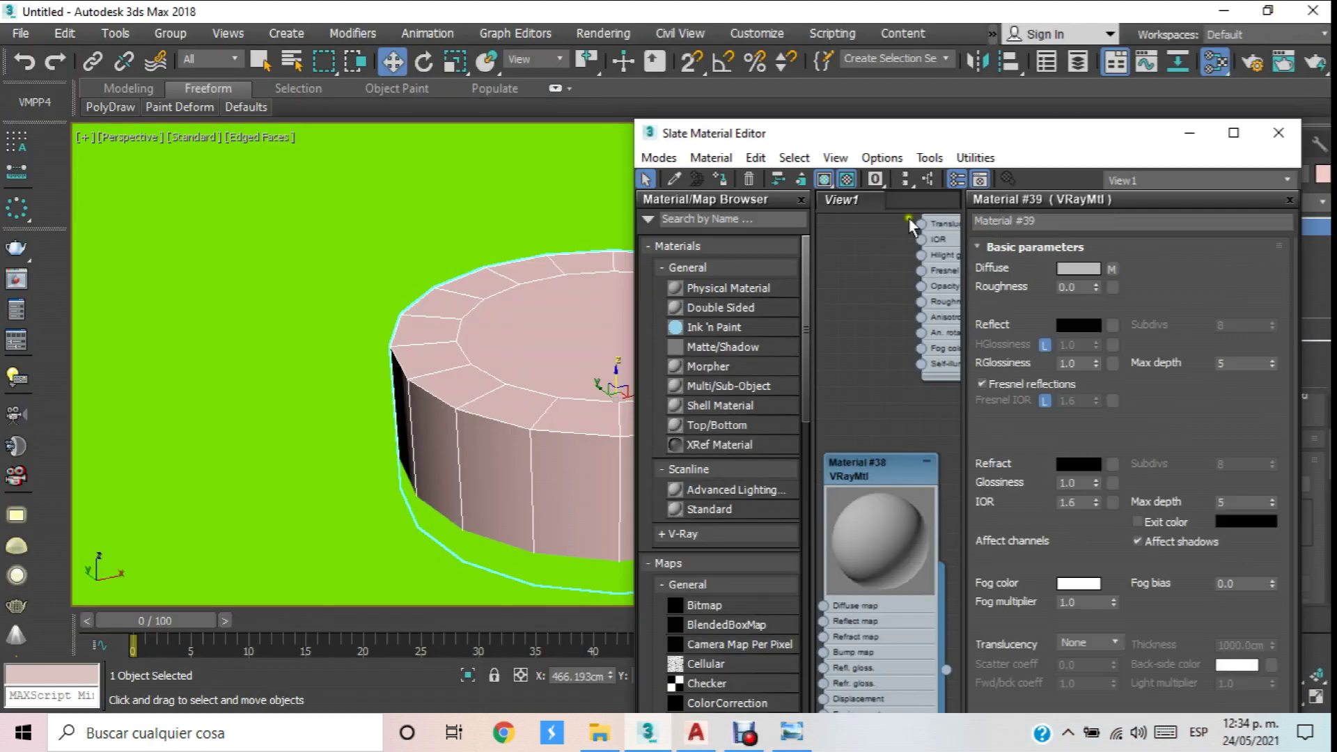
pyautogui.click(476, 357)
pyautogui.press('z')
# Assign Material #41 to the selected cylinder.
pyautogui.scroll(-5, 898, 376)
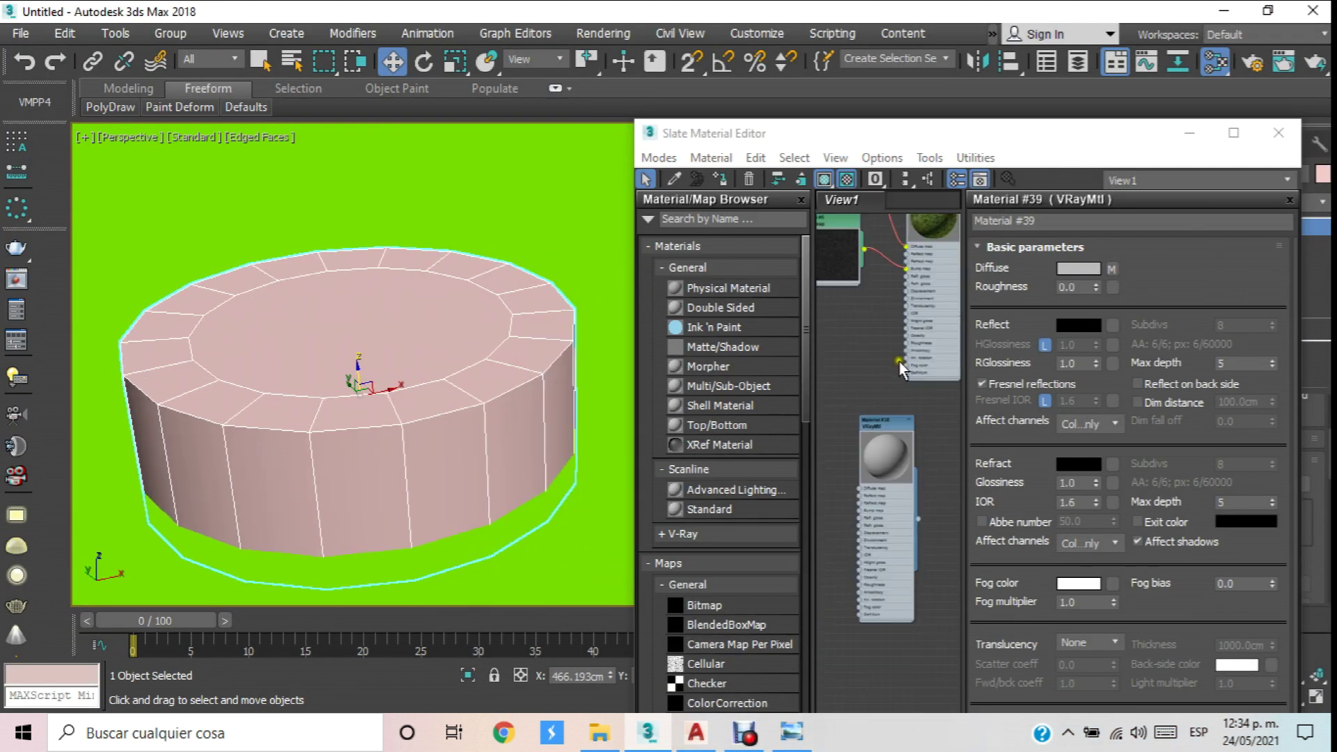
pyautogui.scroll(5, 883, 356)
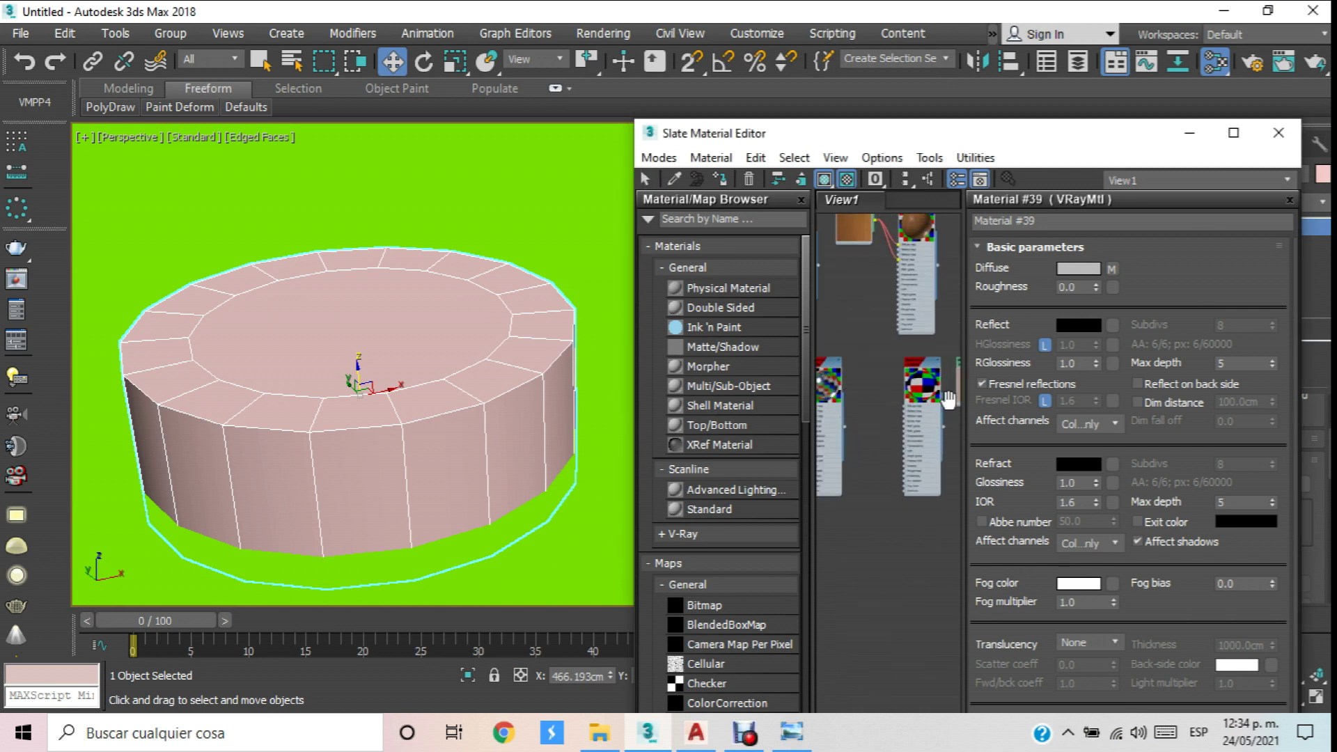
pyautogui.moveTo(860, 384); pyautogui.dragTo(940, 356, button='middle')
pyautogui.scroll(1, 870, 357)
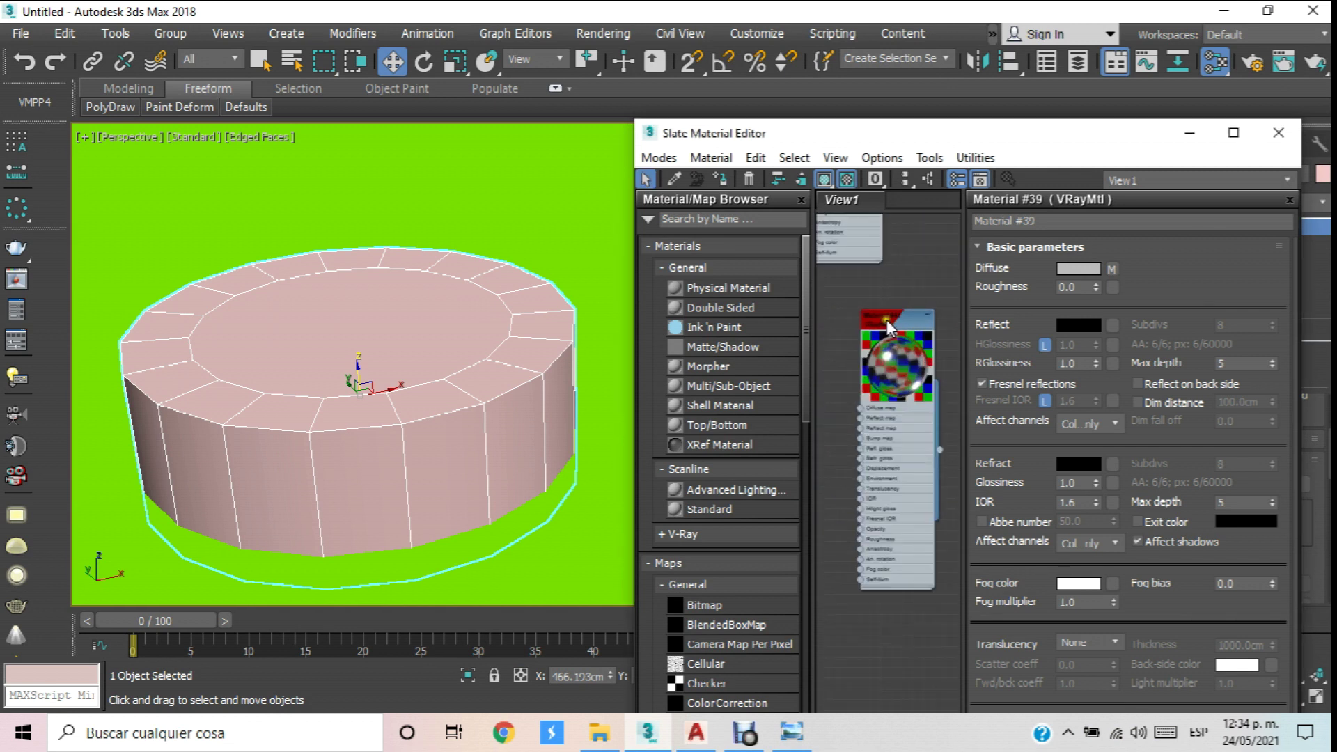
pyautogui.moveTo(447, 371); pyautogui.dragTo(469, 358, button='middle')
pyautogui.click(892, 326)
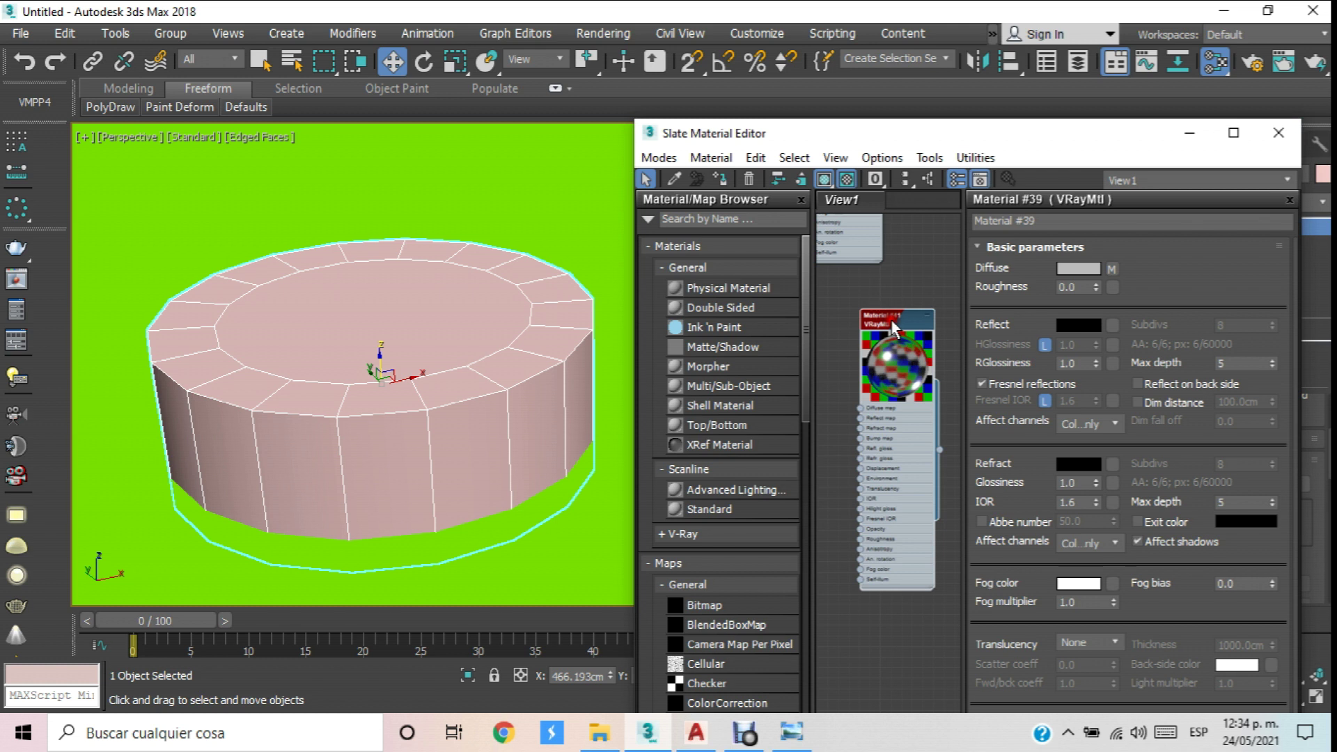
pyautogui.click(721, 180)
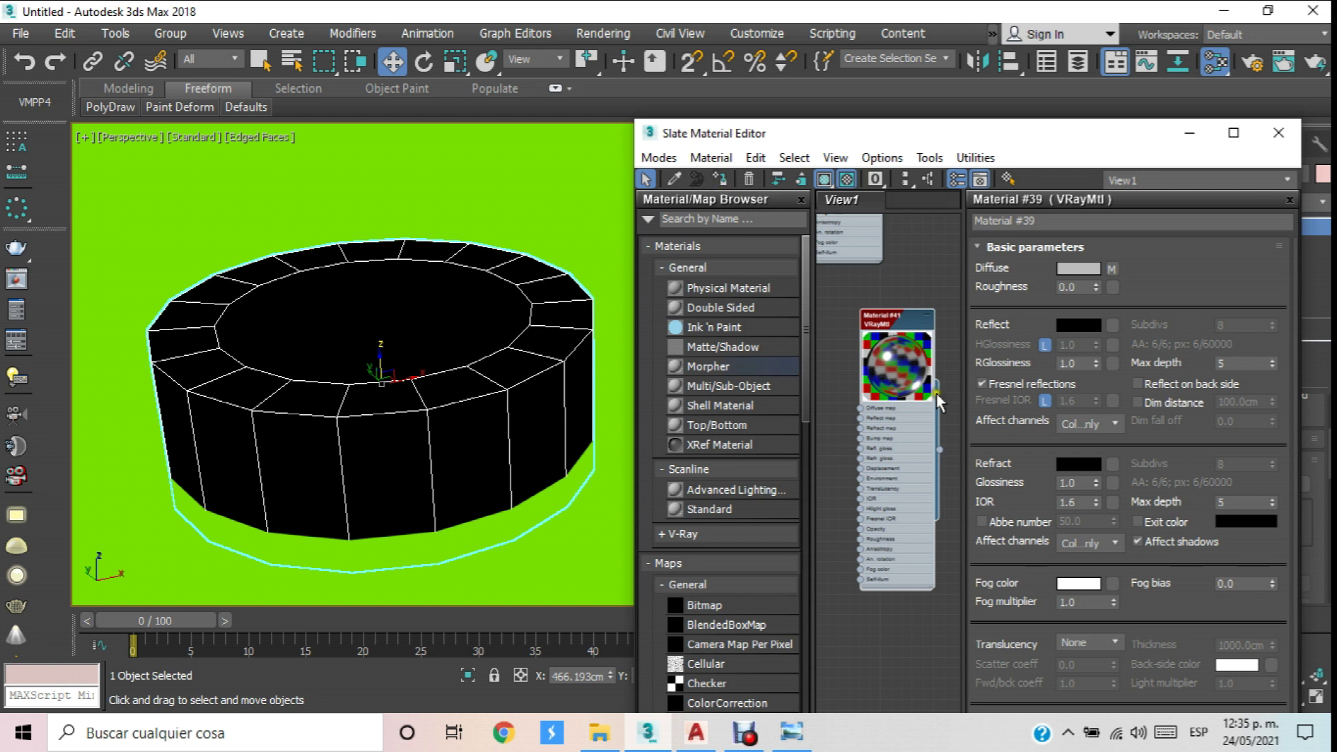
# Move the material editor clear of the modifier stack and select the cylinder's inner circular top face at Polygon level.
pyautogui.scroll(-4, 594, 322)
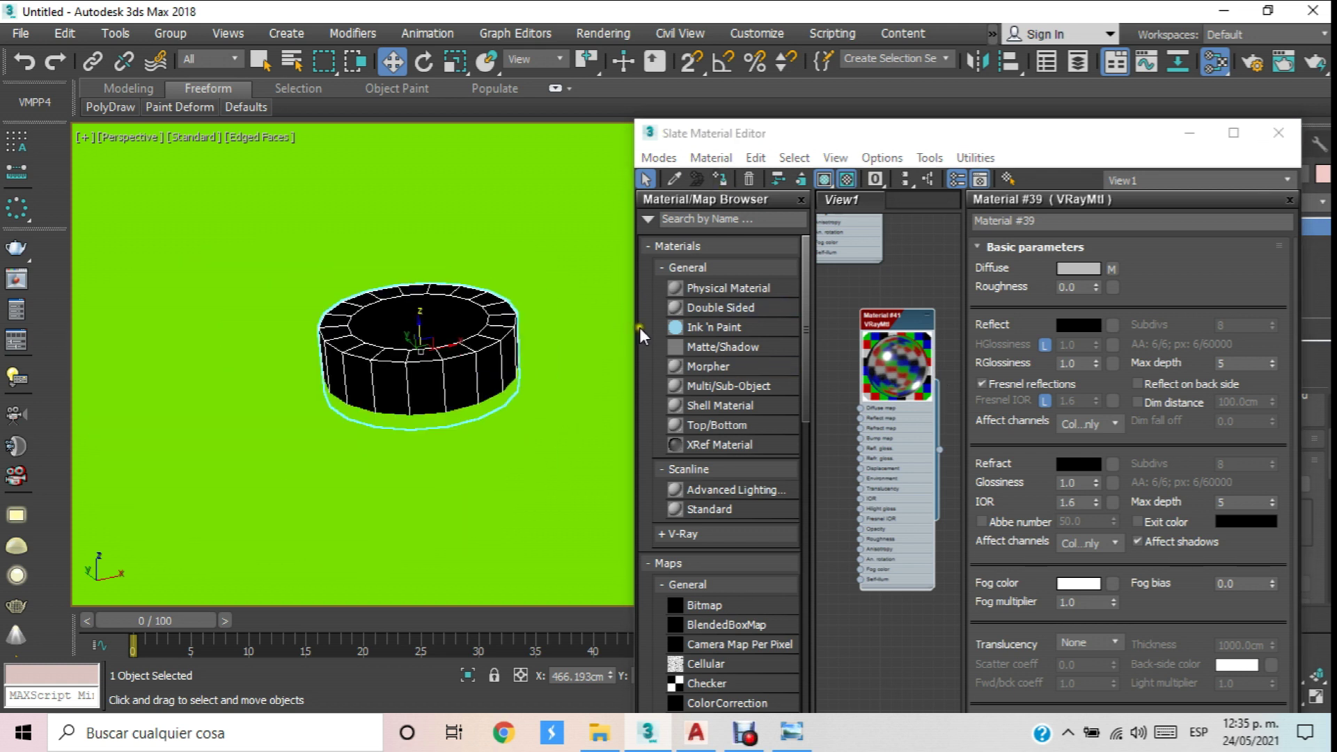
pyautogui.scroll(5, 584, 339)
pyautogui.moveTo(1135, 139); pyautogui.dragTo(940, 162)
pyautogui.click(1201, 296)
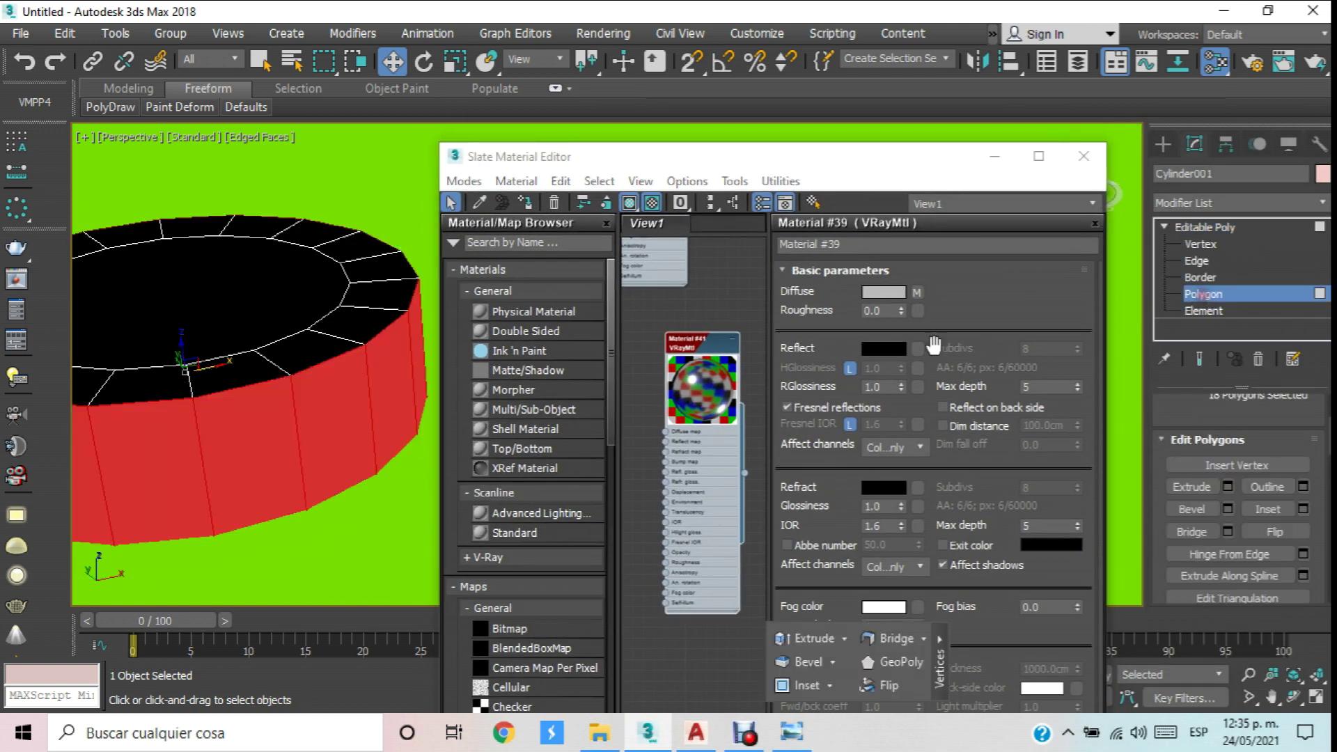
pyautogui.scroll(-3, 306, 271)
pyautogui.click(287, 299)
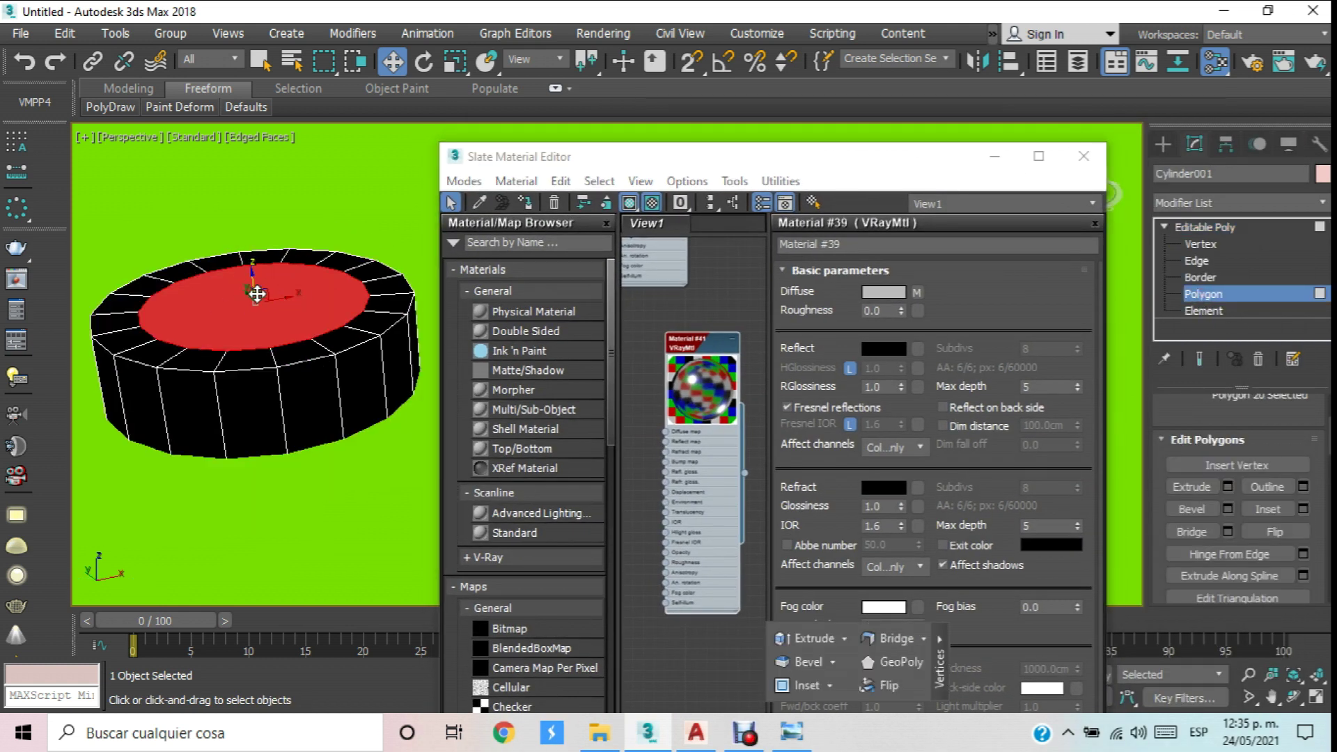
# Assign the VRayLightMtl Material #46 to the selected circular top face and leave Polygon level.
pyautogui.scroll(-4, 688, 419)
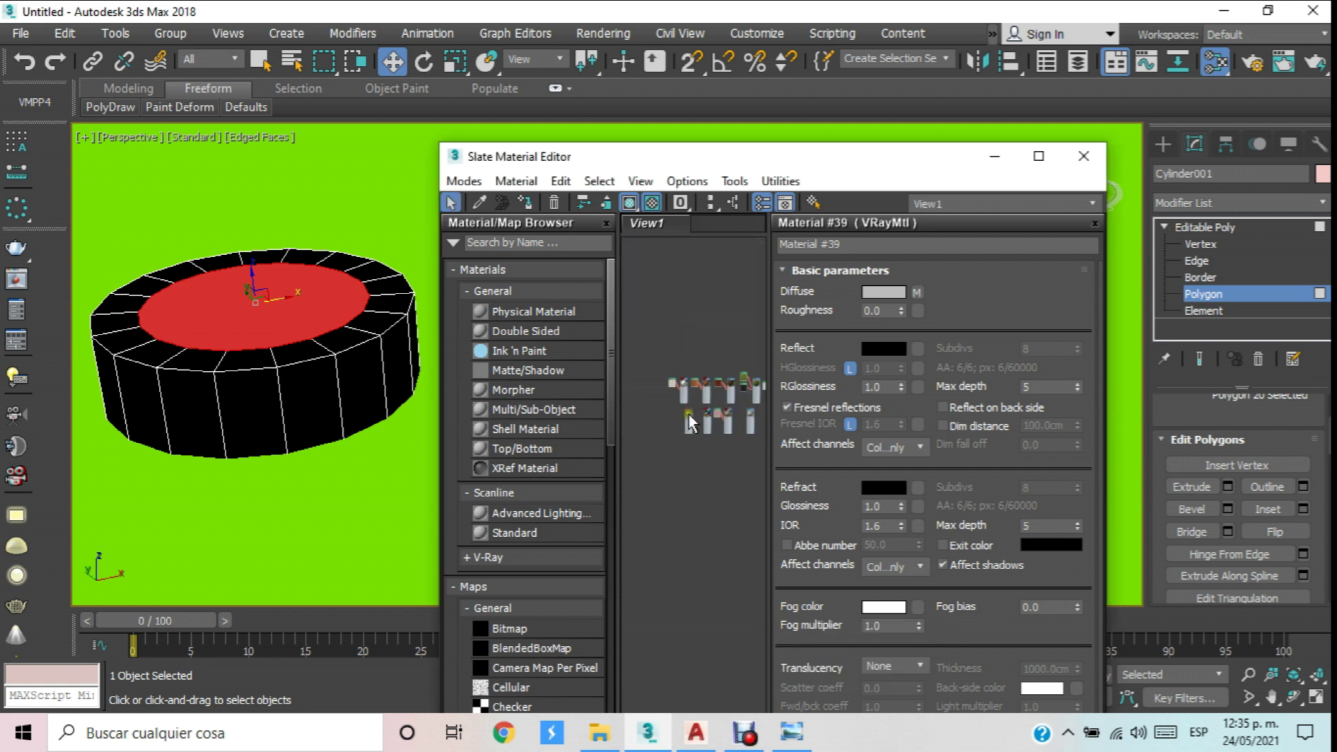
pyautogui.moveTo(800, 418); pyautogui.dragTo(740, 410, button='middle')
pyautogui.scroll(5, 689, 419)
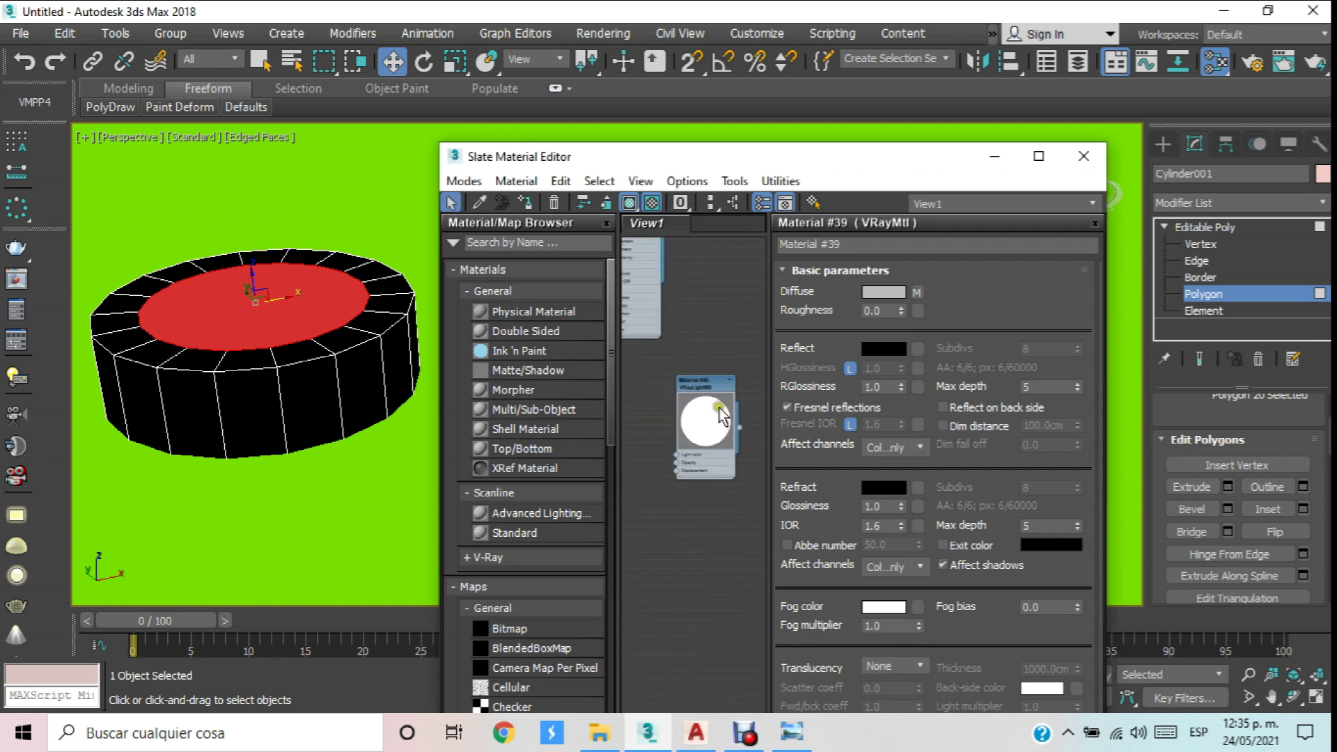
pyautogui.doubleClick(701, 377)
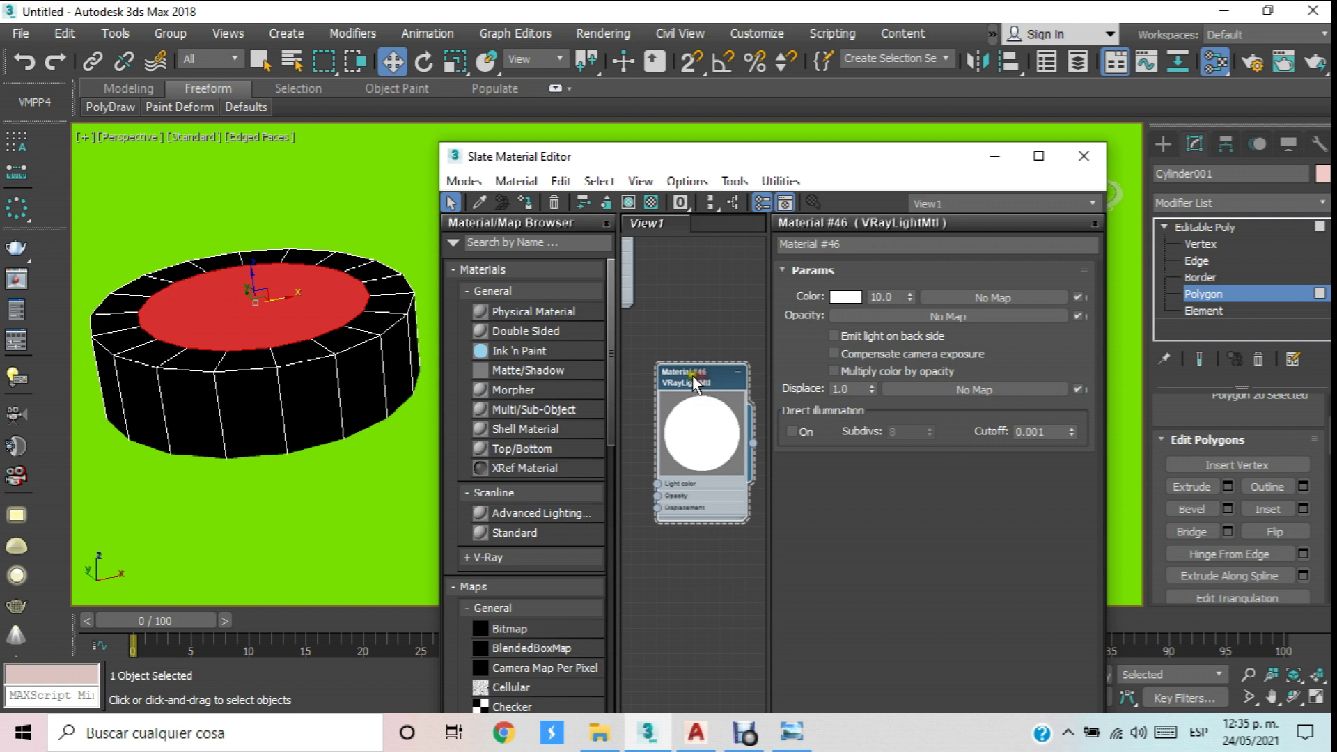
pyautogui.click(524, 202)
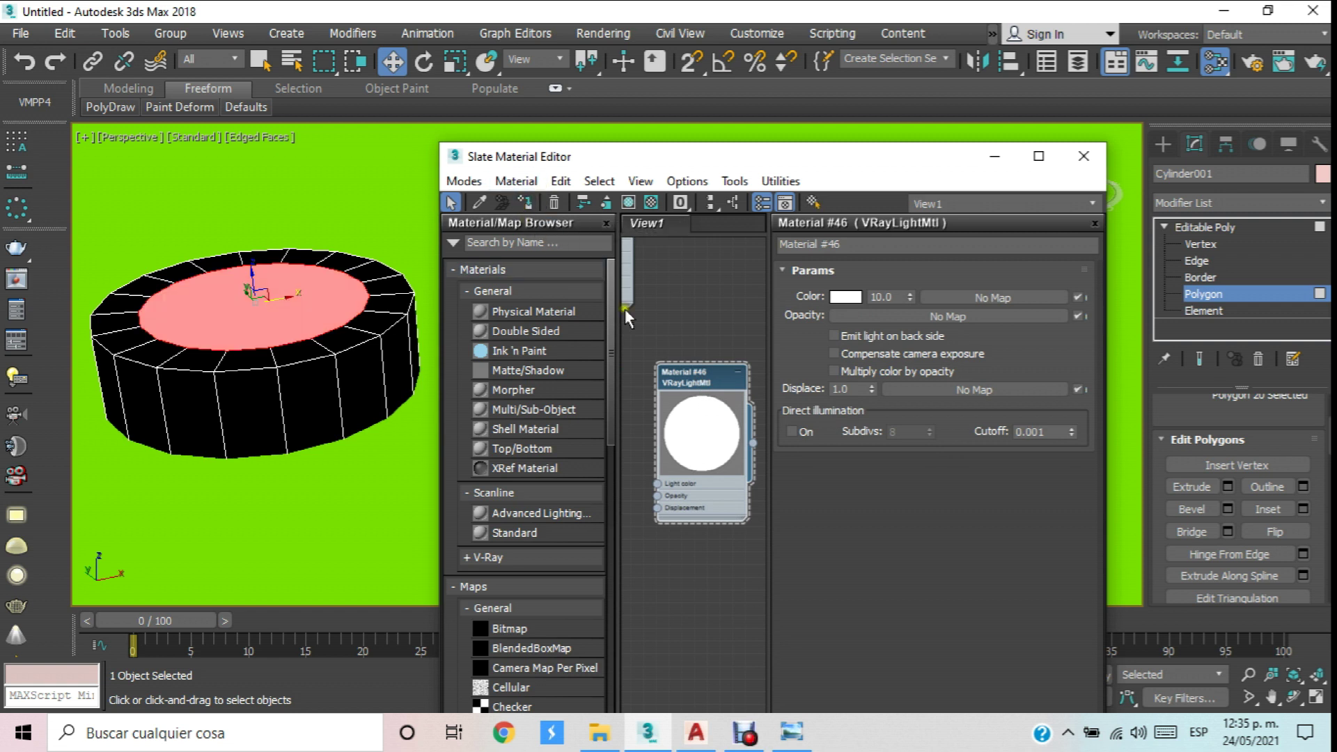
pyautogui.click(679, 301)
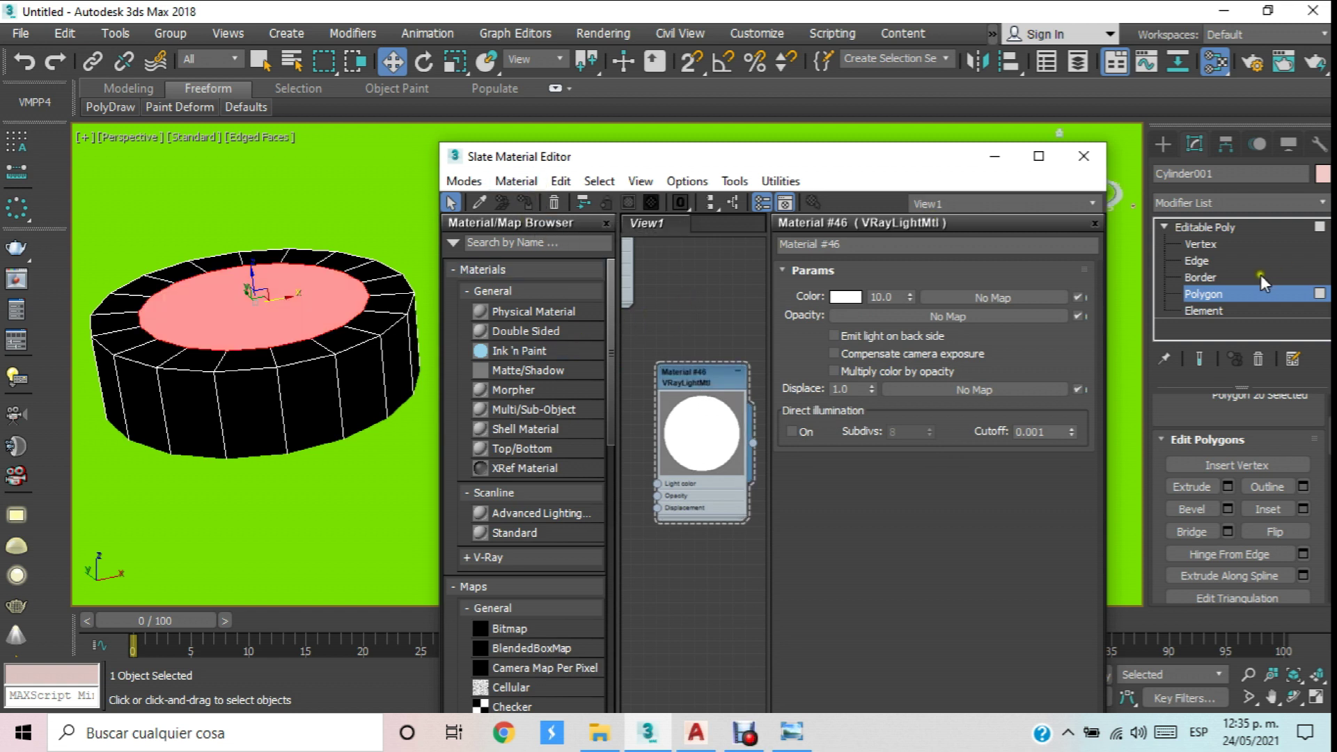
pyautogui.click(1234, 292)
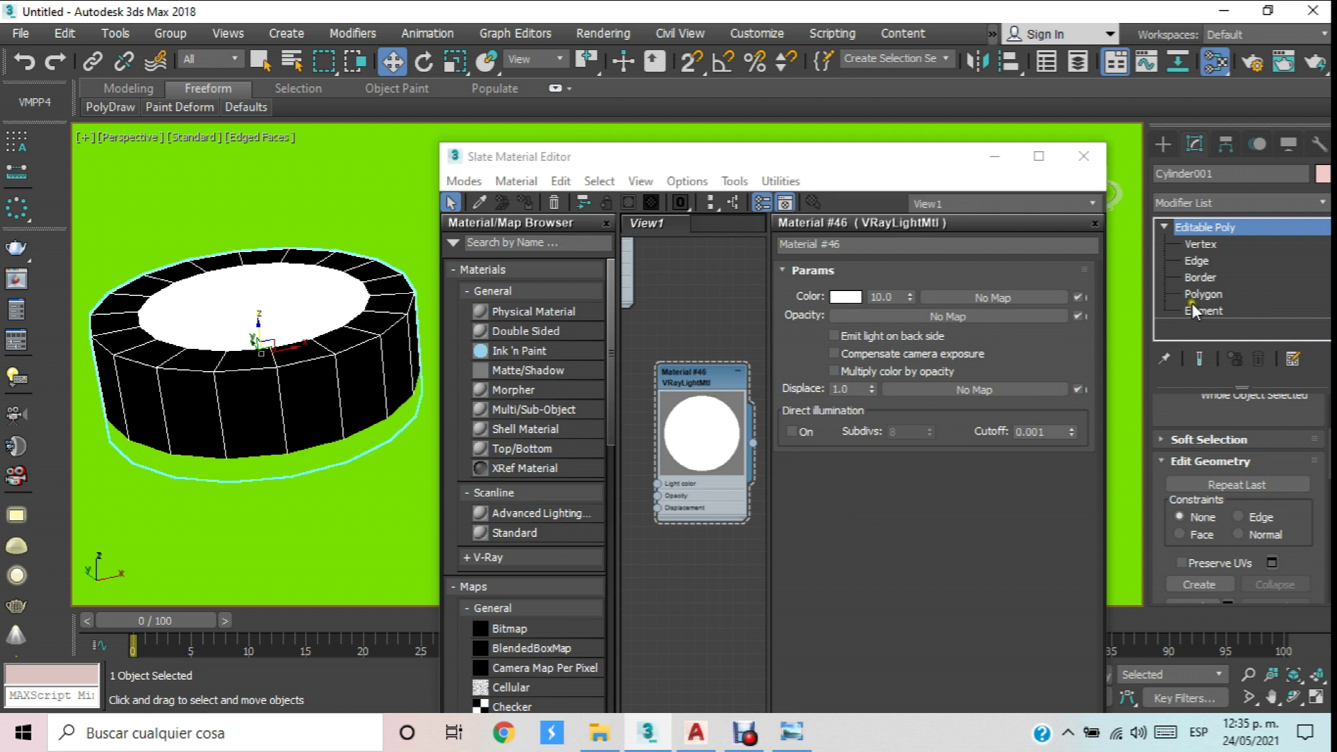
# Extrude the cylinder's circular top face by 0.5 cm at Polygon level and return to object level.
pyautogui.click(1193, 294)
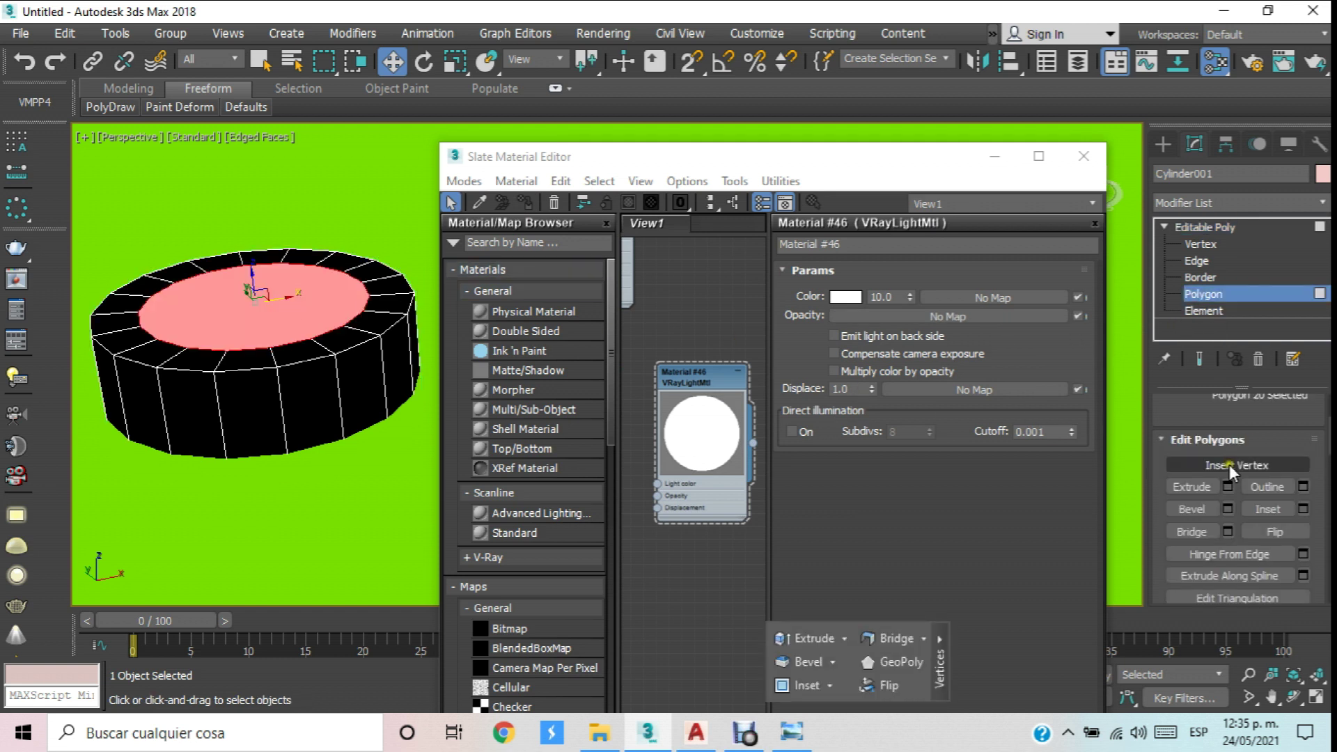
pyautogui.click(1226, 484)
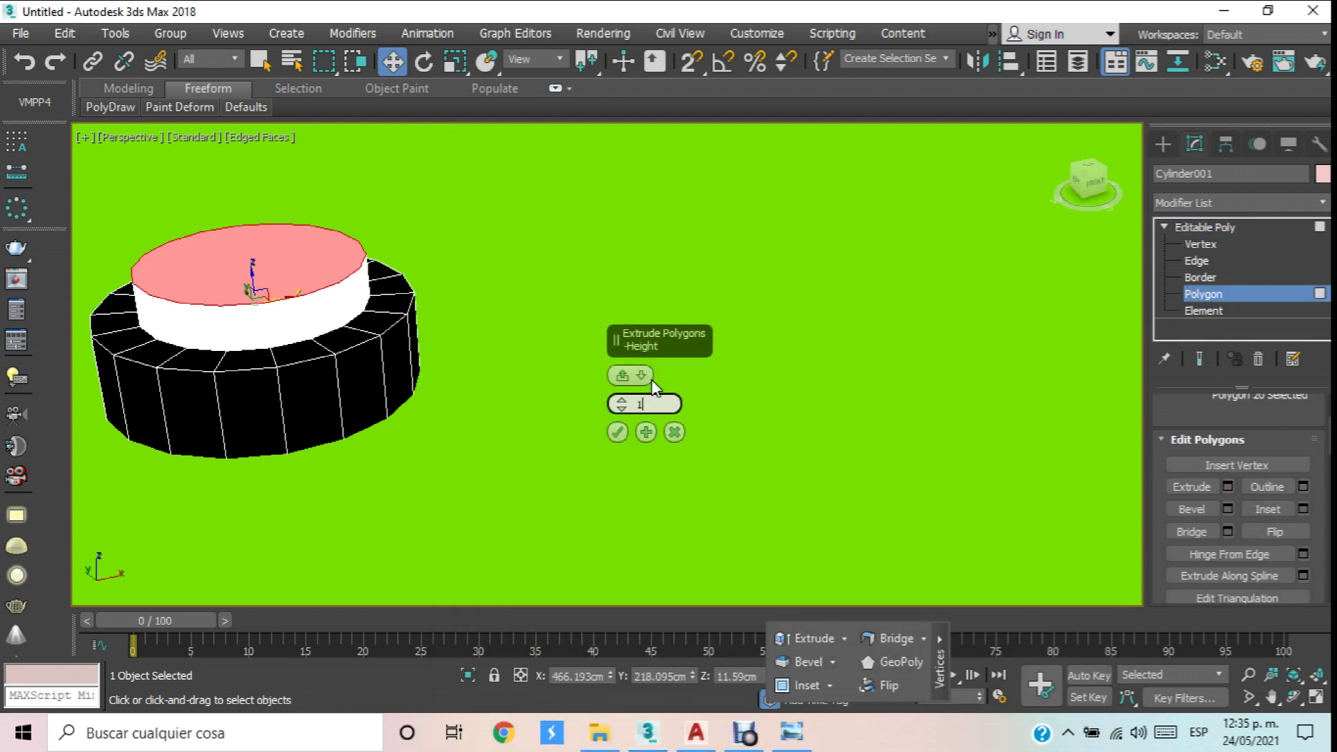
pyautogui.press('m')
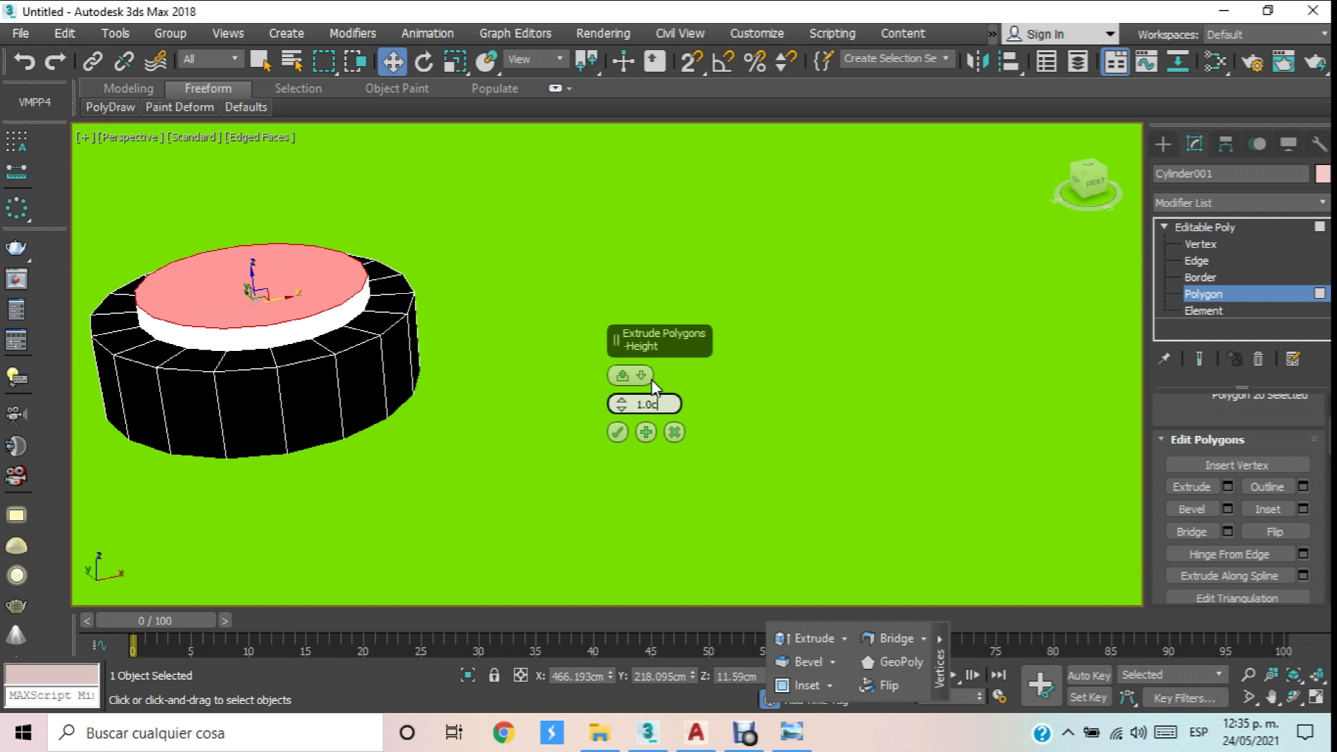
pyautogui.write('0.5')
pyautogui.press('Return')
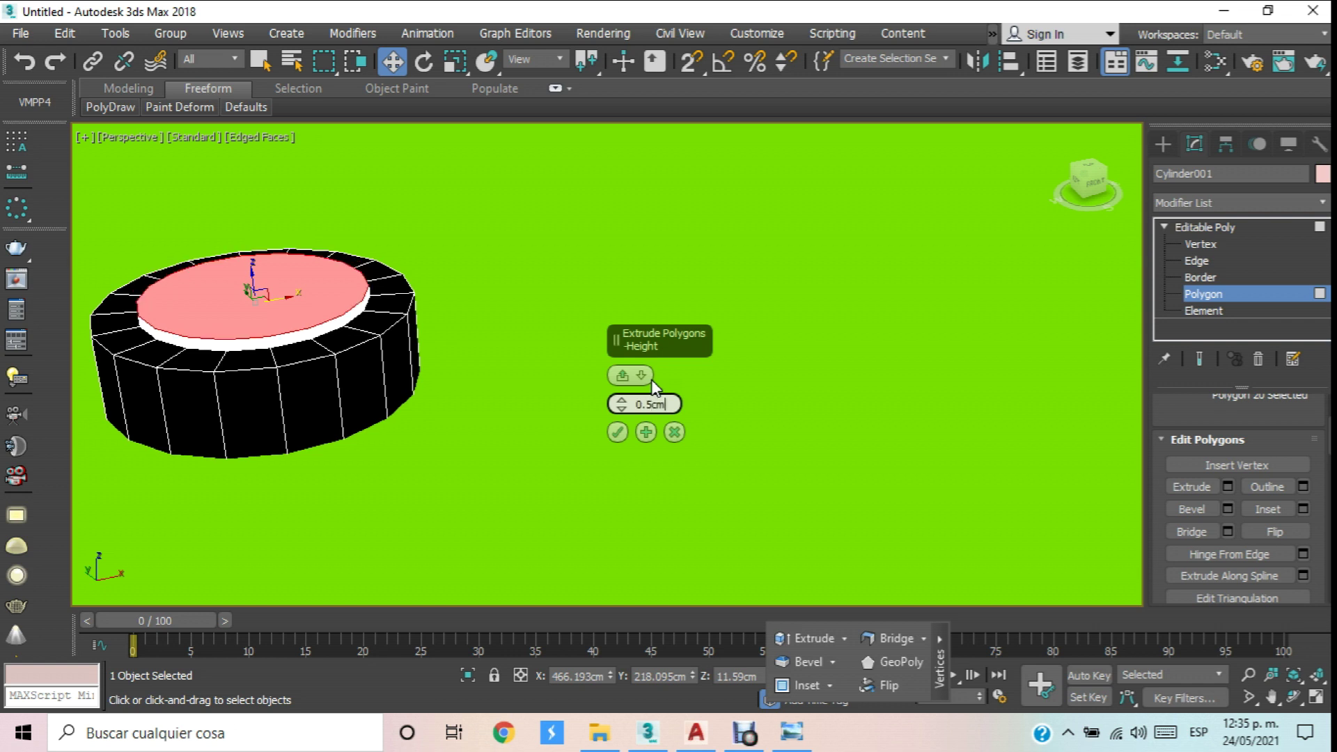
pyautogui.click(609, 432)
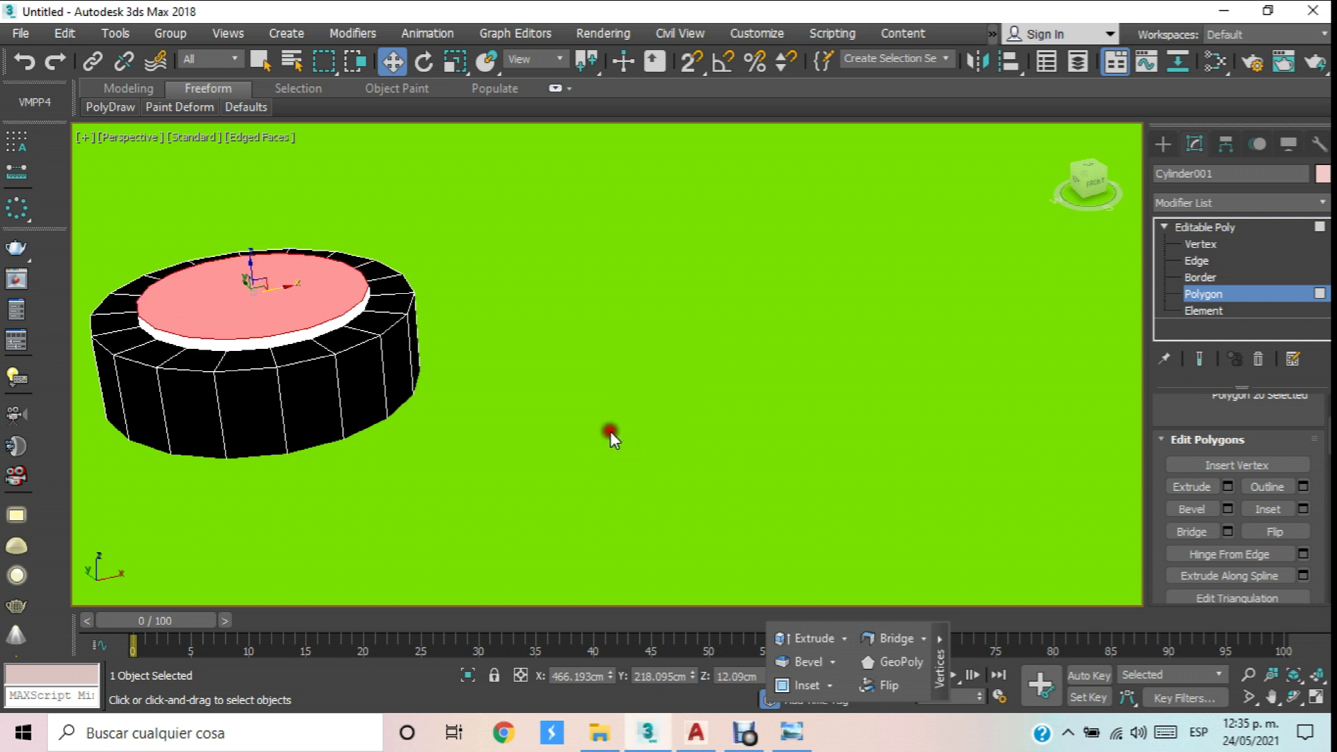
pyautogui.click(1253, 294)
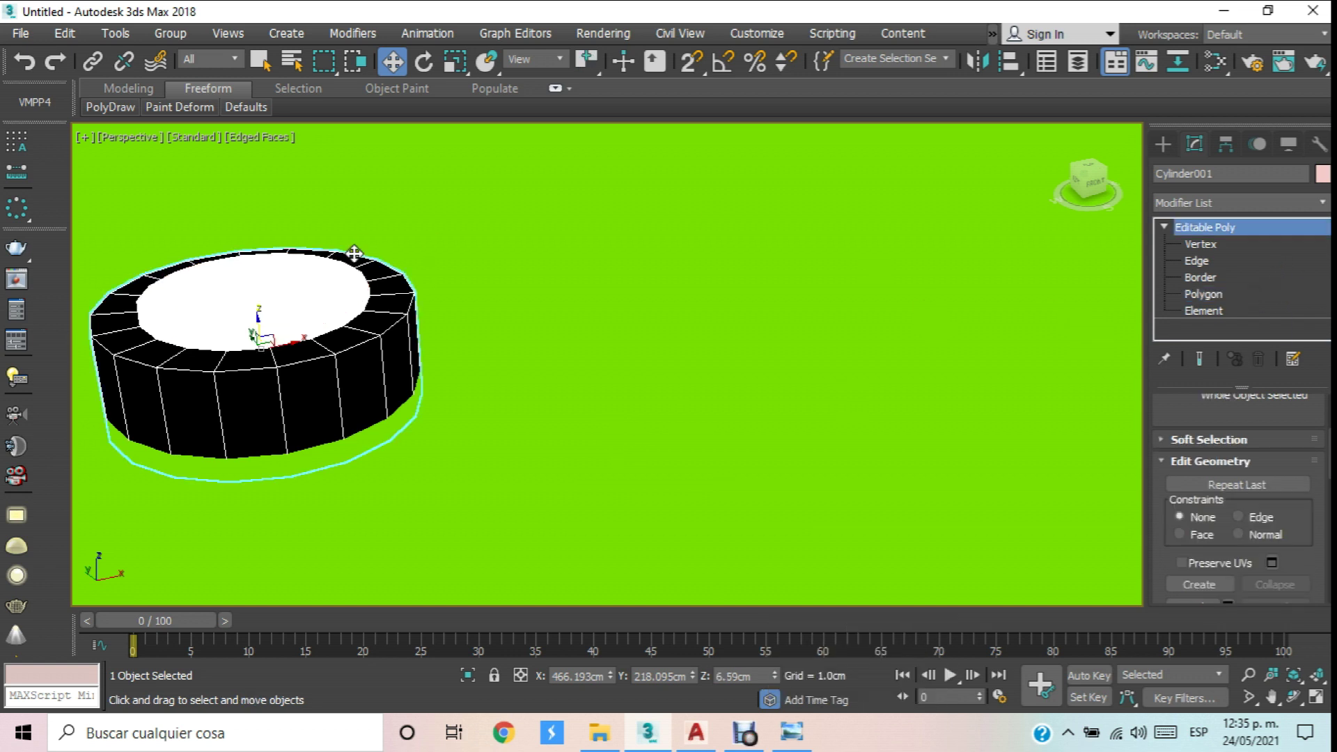
# Lower the cylinder to about Z 3.9 cm so it sinks into the green ground surface.
pyautogui.moveTo(259, 320); pyautogui.dragTo(359, 353)
pyautogui.scroll(-5, 376, 323)
pyautogui.scroll(-3, 359, 353)
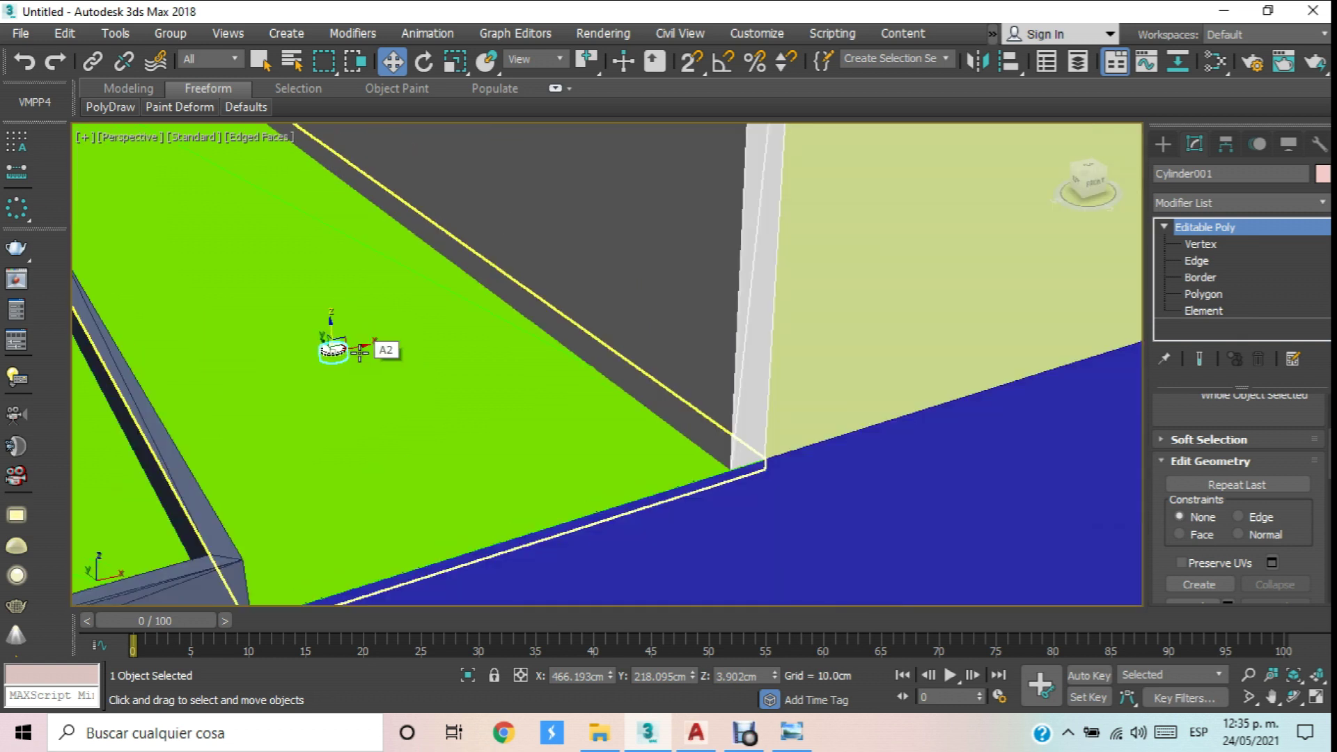
# In the top view, shift the cylinder to about X 499.3 cm and copy it along Y to about Y 200.2 cm.
pyautogui.press('t')
pyautogui.scroll(-2, 436, 344)
pyautogui.scroll(8, 486, 410)
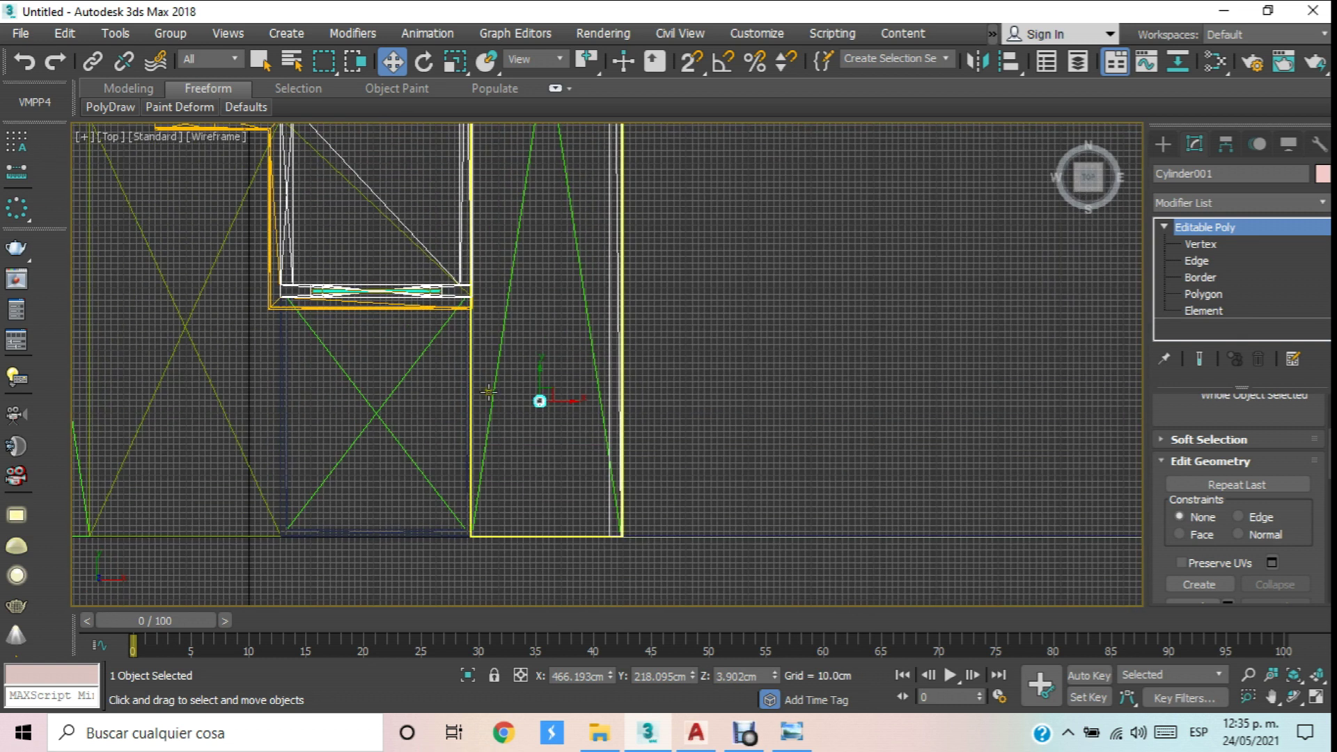
pyautogui.scroll(-3, 513, 370)
pyautogui.scroll(3, 522, 382)
pyautogui.moveTo(520, 354)
pyautogui.mouseDown()
pyautogui.moveTo(527, 418)
pyautogui.moveTo(569, 446)
pyautogui.moveTo(565, 372)
pyautogui.mouseUp()
pyautogui.scroll(3, 581, 449)
pyautogui.click(661, 448)
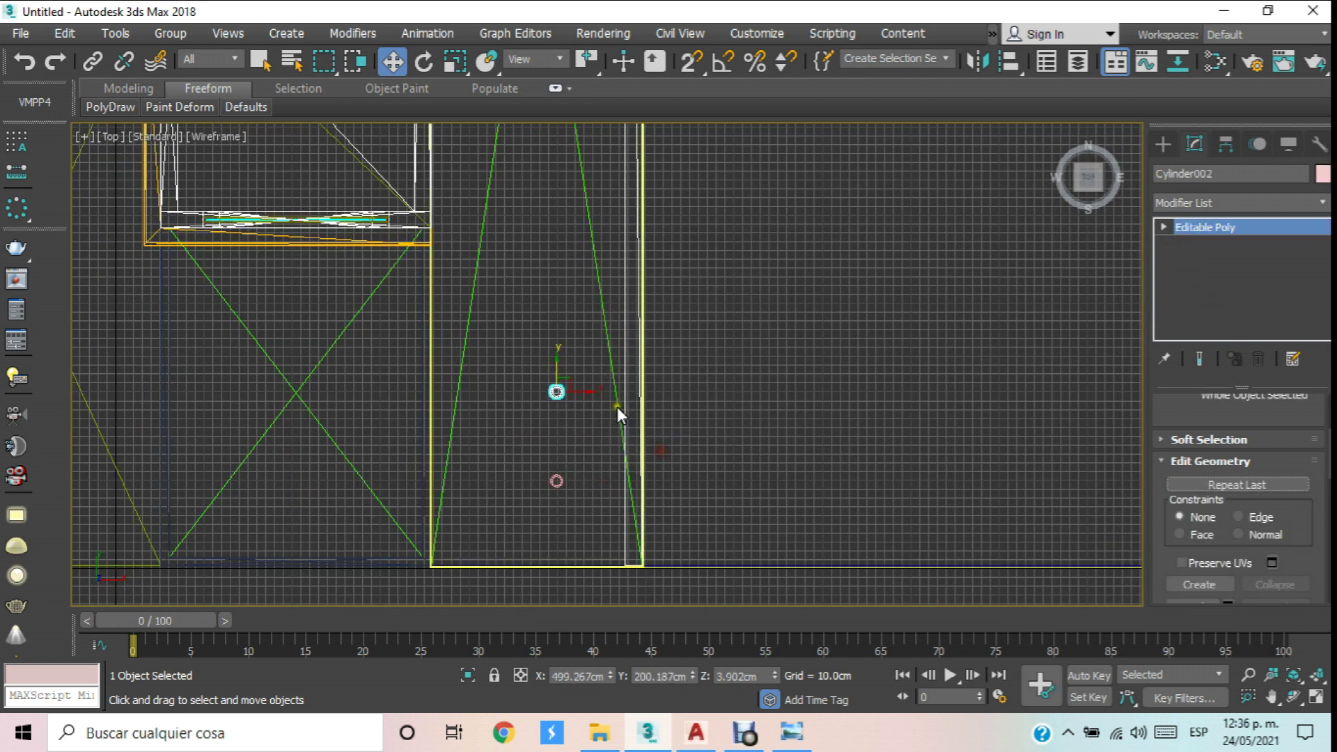
# Continue the row with three more evenly spaced copies of the light along Y, up to about Y 499.4 cm.
pyautogui.moveTo(617, 407); pyautogui.dragTo(596, 525, button='middle')
pyautogui.keyDown('shift'); pyautogui.moveTo(536, 491); pyautogui.dragTo(535, 401); pyautogui.keyUp('shift')
pyautogui.click(662, 449)
pyautogui.moveTo(576, 402); pyautogui.dragTo(561, 528, button='middle')
pyautogui.moveTo(521, 495)
pyautogui.keyDown('shift'); pyautogui.mouseDown()
pyautogui.moveTo(543, 453)
pyautogui.moveTo(537, 414)
pyautogui.mouseUp(); pyautogui.keyUp('shift')
pyautogui.click(662, 448)
pyautogui.moveTo(541, 370); pyautogui.dragTo(525, 498, button='middle')
pyautogui.moveTo(519, 511)
pyautogui.keyDown('shift'); pyautogui.mouseDown()
pyautogui.moveTo(520, 438)
pyautogui.moveTo(537, 427)
pyautogui.mouseUp(); pyautogui.keyUp('shift')
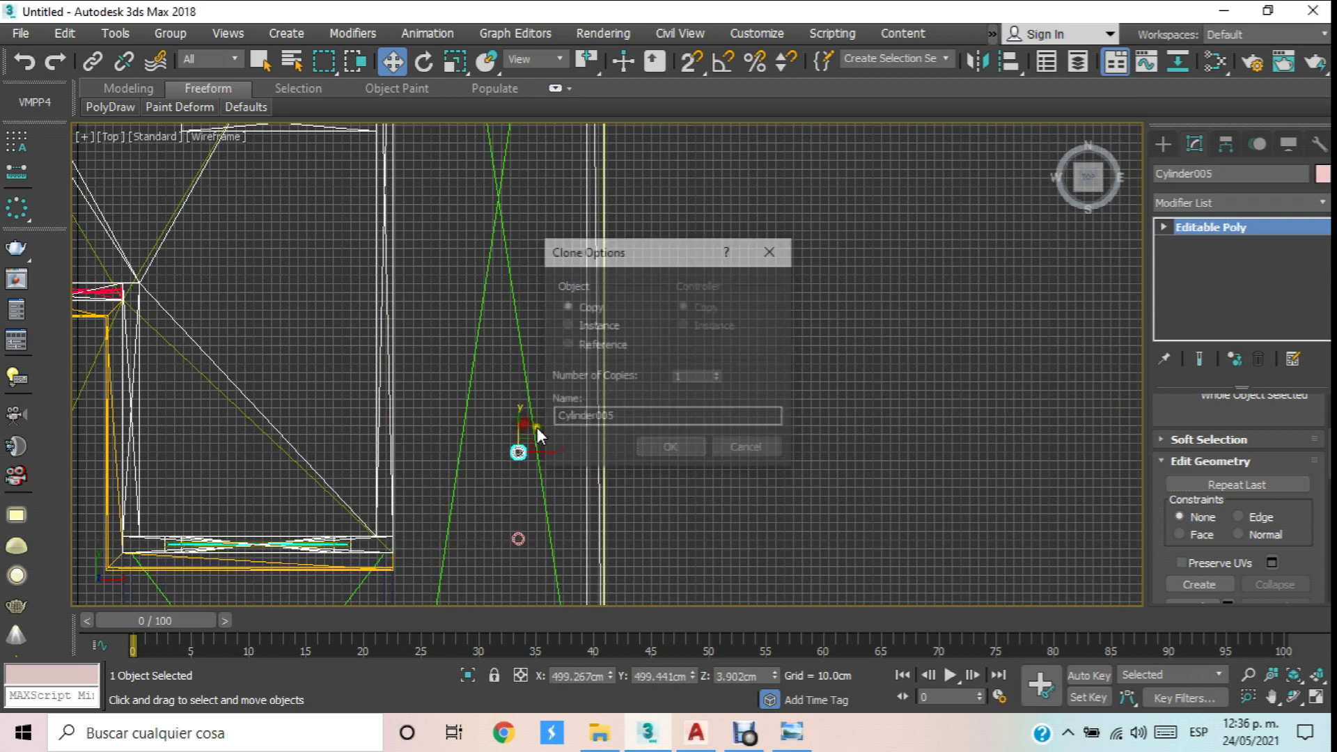
pyautogui.click(658, 447)
# Select the row of five lights and copy the group twice along Y to extend it over the green strip.
pyautogui.moveTo(621, 328); pyautogui.dragTo(607, 190, button='middle')
pyautogui.scroll(-2, 607, 190)
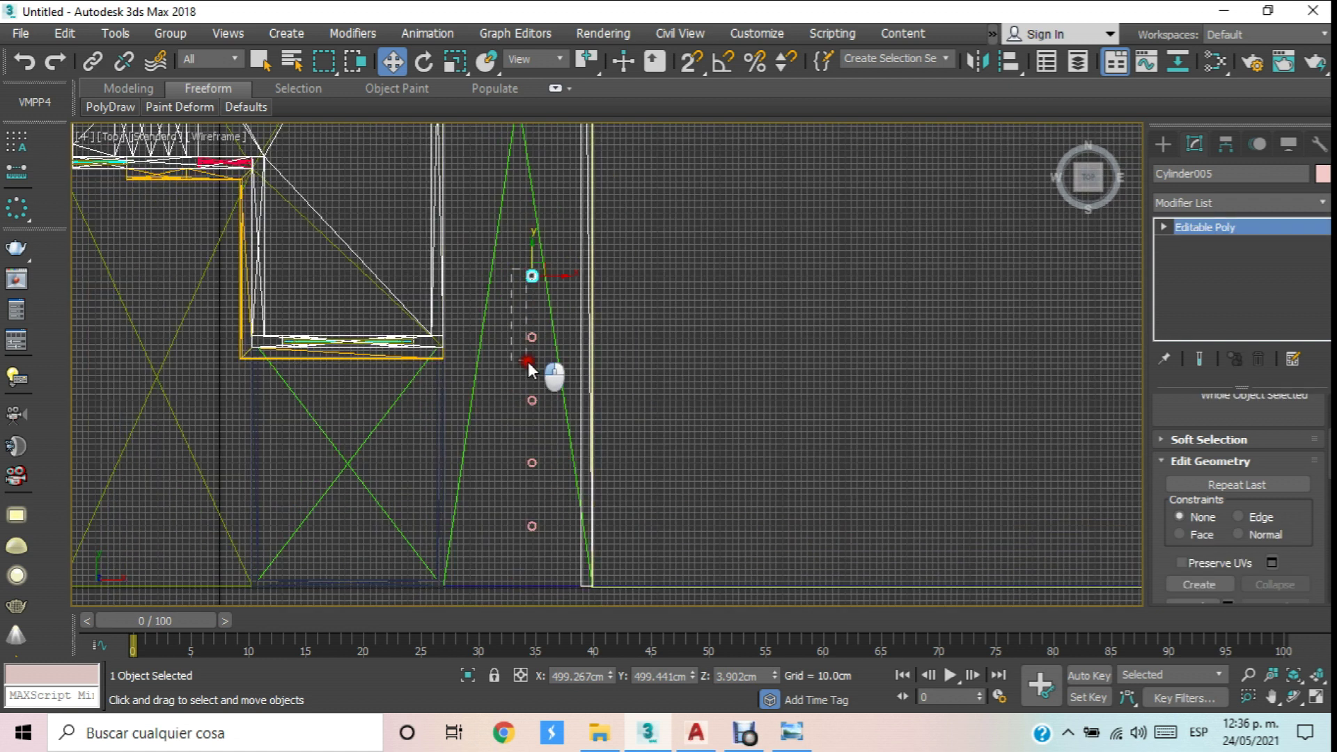
pyautogui.moveTo(541, 550); pyautogui.dragTo(543, 547)
pyautogui.moveTo(547, 513); pyautogui.dragTo(600, 465, button='middle')
pyautogui.moveTo(607, 340)
pyautogui.keyDown('shift'); pyautogui.mouseDown()
pyautogui.moveTo(614, 122)
pyautogui.moveTo(638, 24)
pyautogui.moveTo(630, 73)
pyautogui.mouseUp(); pyautogui.keyUp('shift')
pyautogui.click(673, 446)
pyautogui.scroll(-4, 607, 375)
pyautogui.scroll(3, 577, 244)
pyautogui.scroll(-2, 627, 368)
pyautogui.moveTo(612, 287); pyautogui.dragTo(625, 189)
pyautogui.click(651, 448)
# Delete the surplus light at the end of the row nearest the rear wall.
pyautogui.click(651, 272)
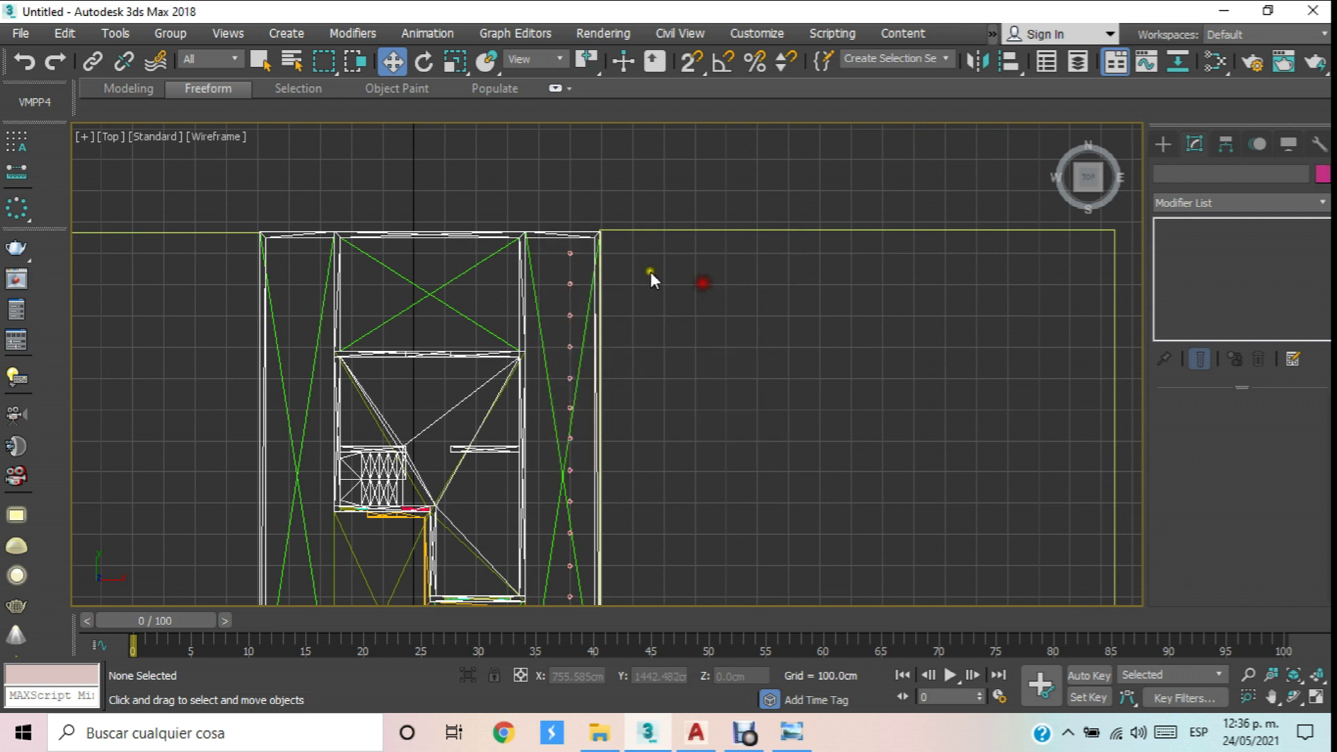
pyautogui.click(566, 248)
pyautogui.click(629, 312)
# Select all 14 ground lights in the front view and copy them along X onto the opposite green strip in the top view.
pyautogui.press('f')
pyautogui.scroll(-4, 650, 419)
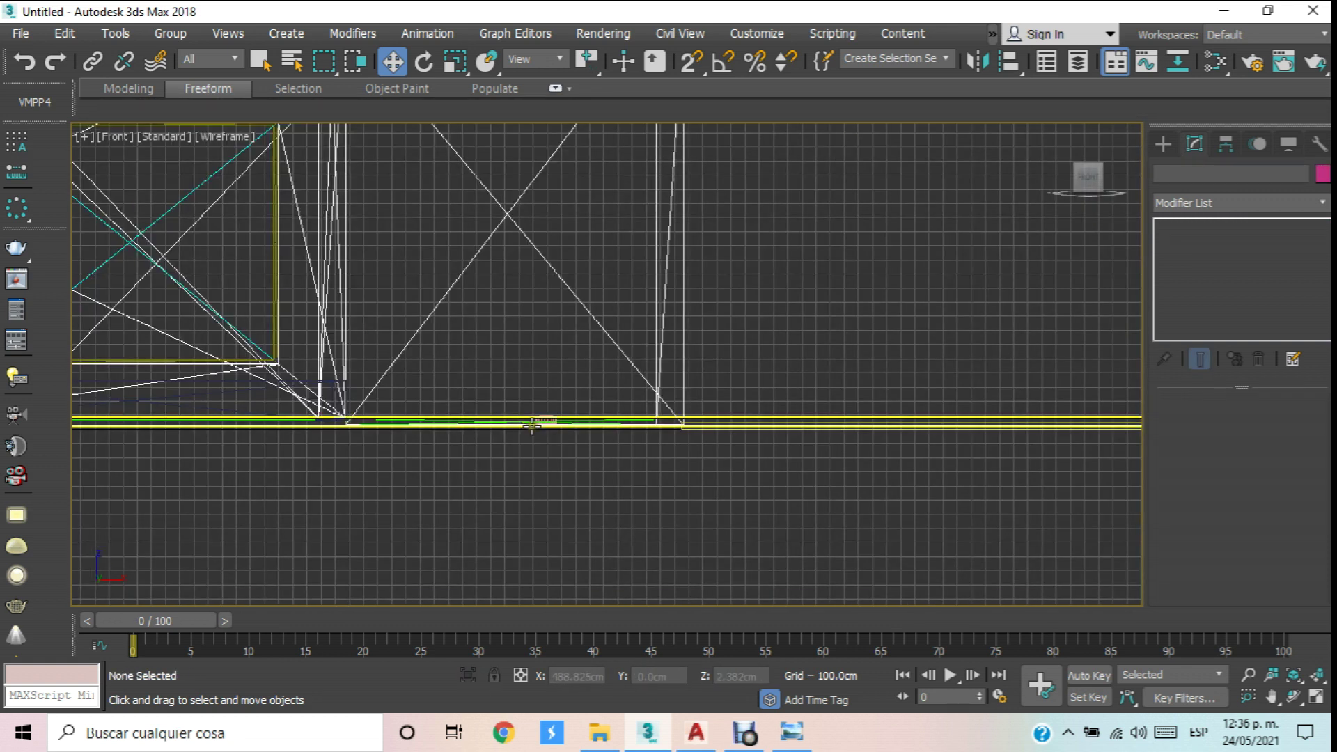
pyautogui.scroll(3, 521, 362)
pyautogui.moveTo(643, 515); pyautogui.dragTo(641, 520)
pyautogui.scroll(-3, 640, 389)
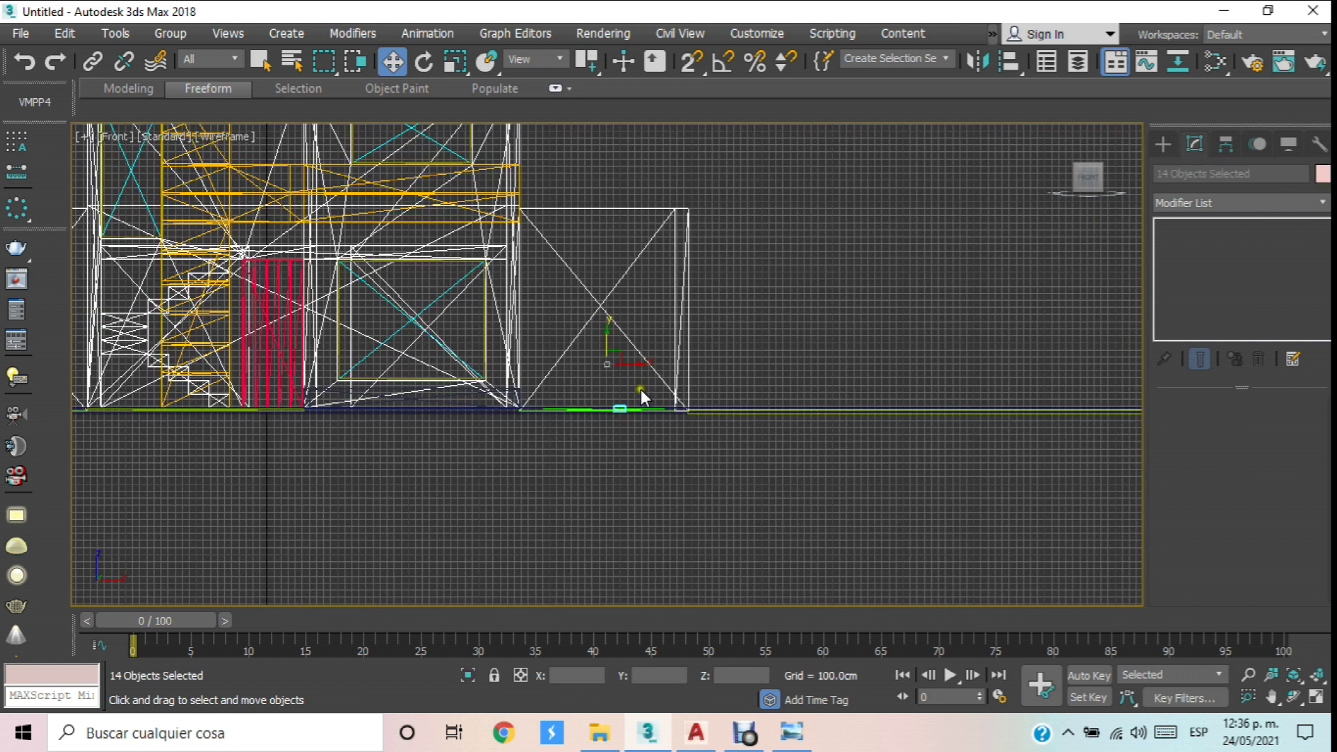
pyautogui.press('t')
pyautogui.scroll(2, 637, 384)
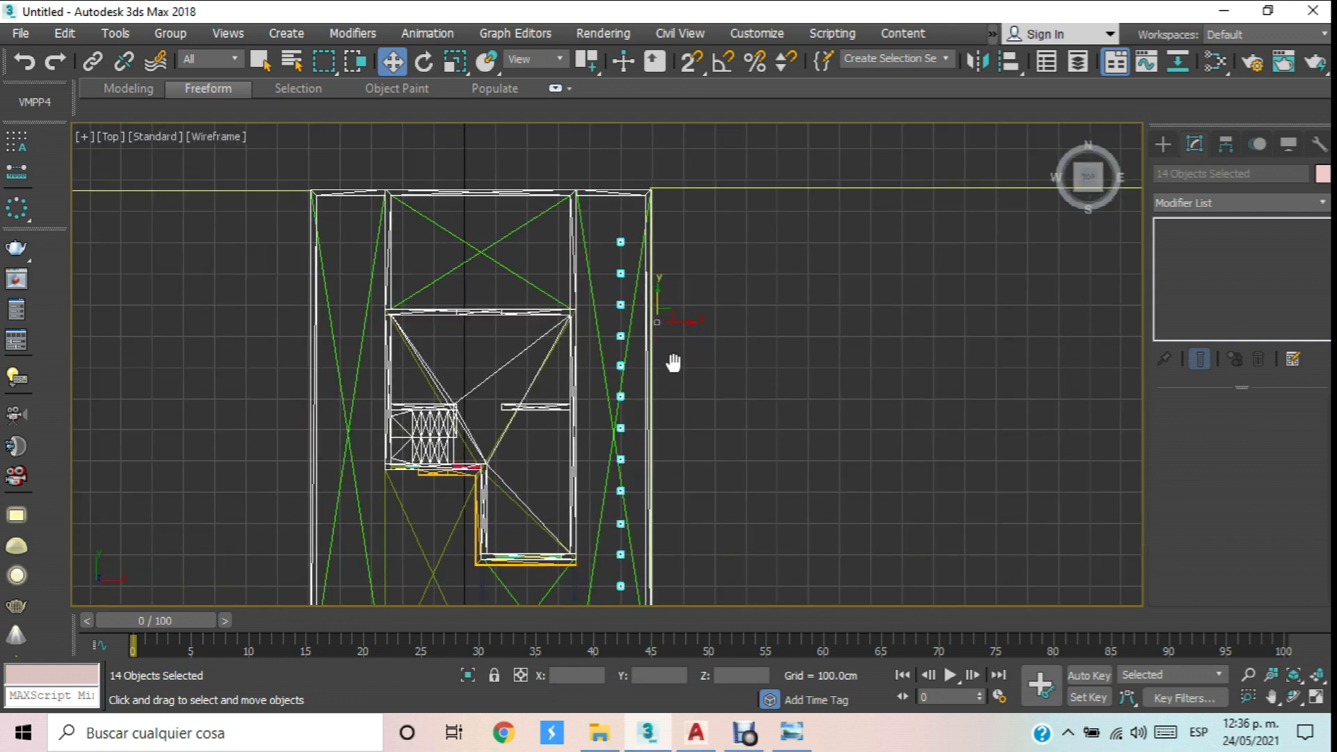
pyautogui.keyDown('shift'); pyautogui.moveTo(635, 364); pyautogui.dragTo(355, 359); pyautogui.keyUp('shift')
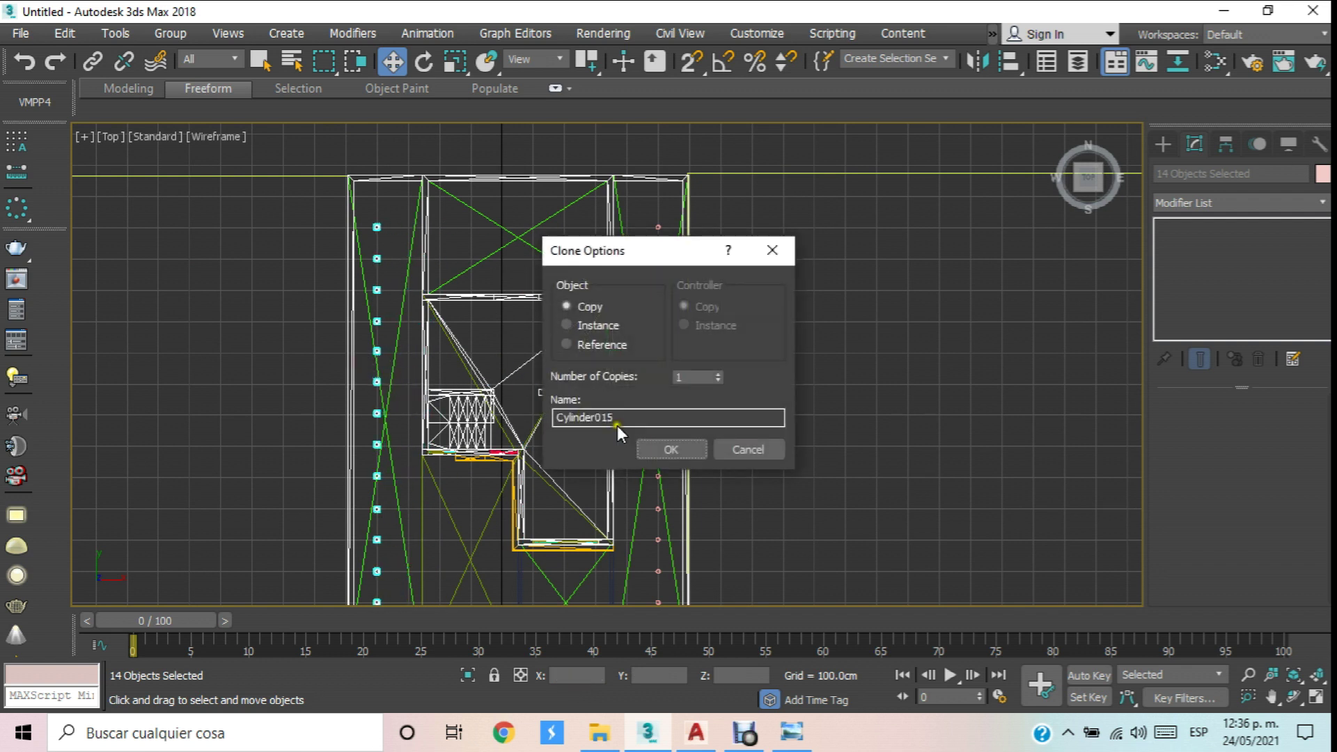
pyautogui.click(670, 450)
# Show the house in the perspective view and turn off Edged Faces.
pyautogui.press('p')
pyautogui.scroll(-6, 525, 423)
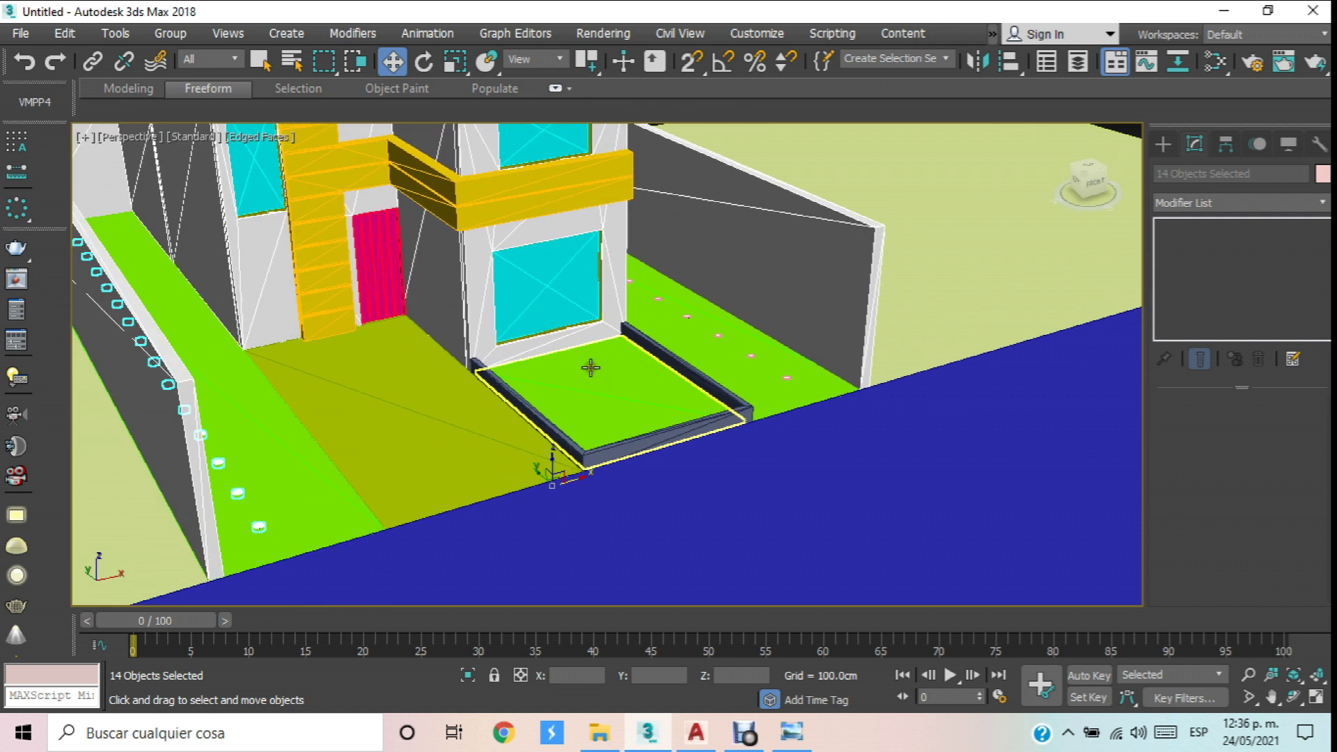
pyautogui.scroll(-3, 591, 367)
pyautogui.click(270, 134)
pyautogui.click(320, 334)
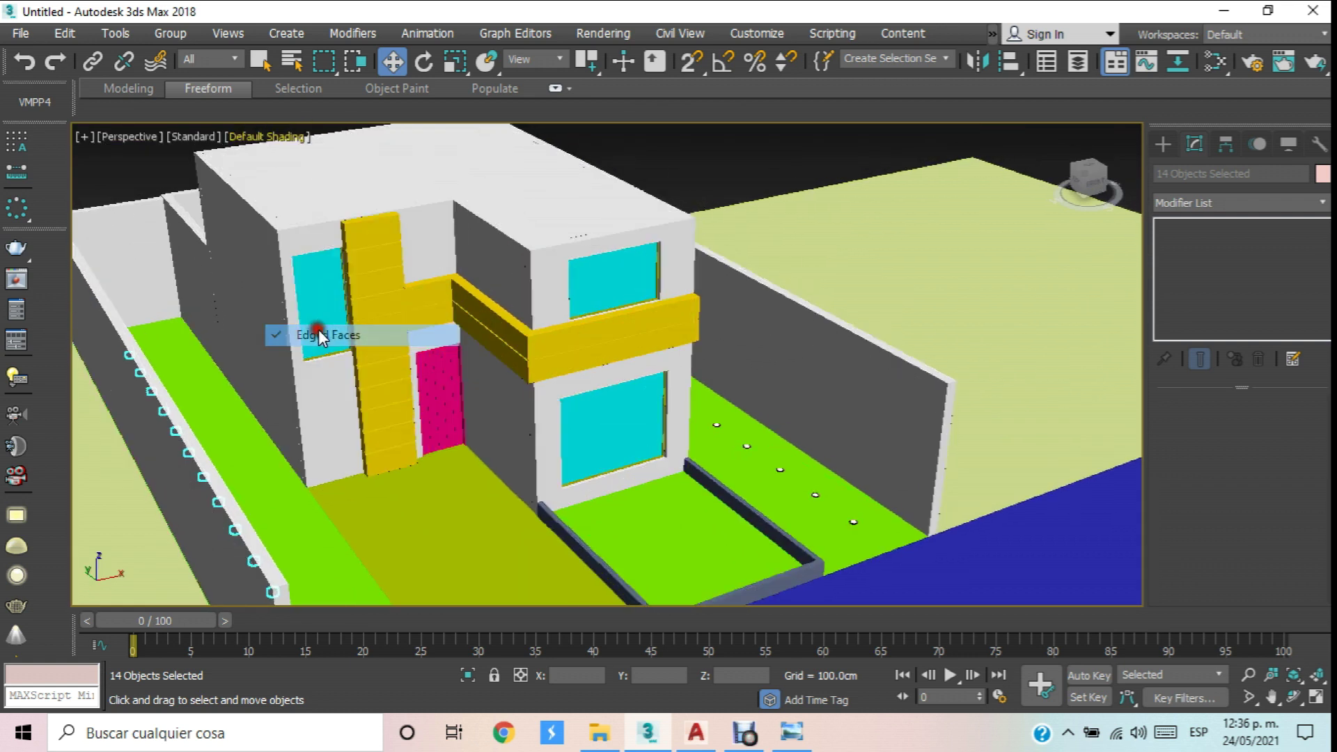
pyautogui.moveTo(579, 215); pyautogui.dragTo(629, 212, button='middle')
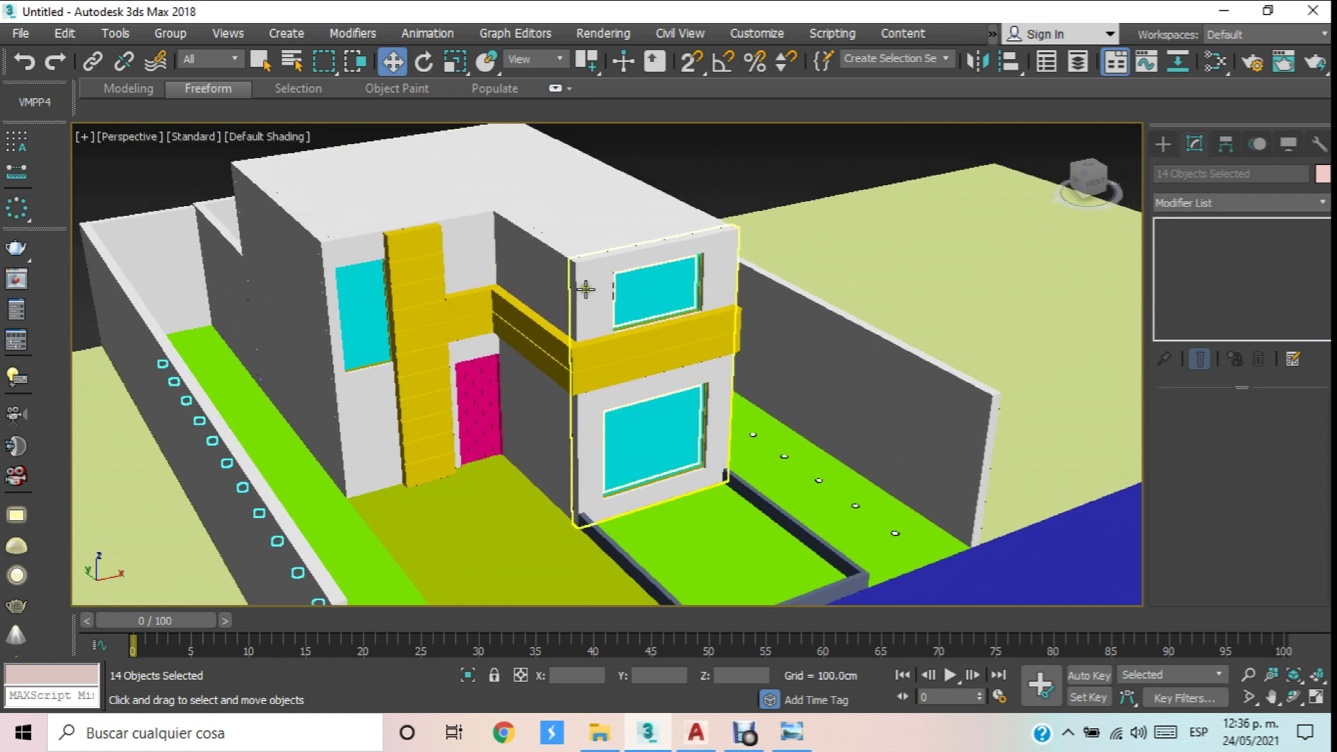
# Open the Slate Material Editor, locate the VRayMtl Material #33 node and move the editor clear of the house.
pyautogui.press('m')
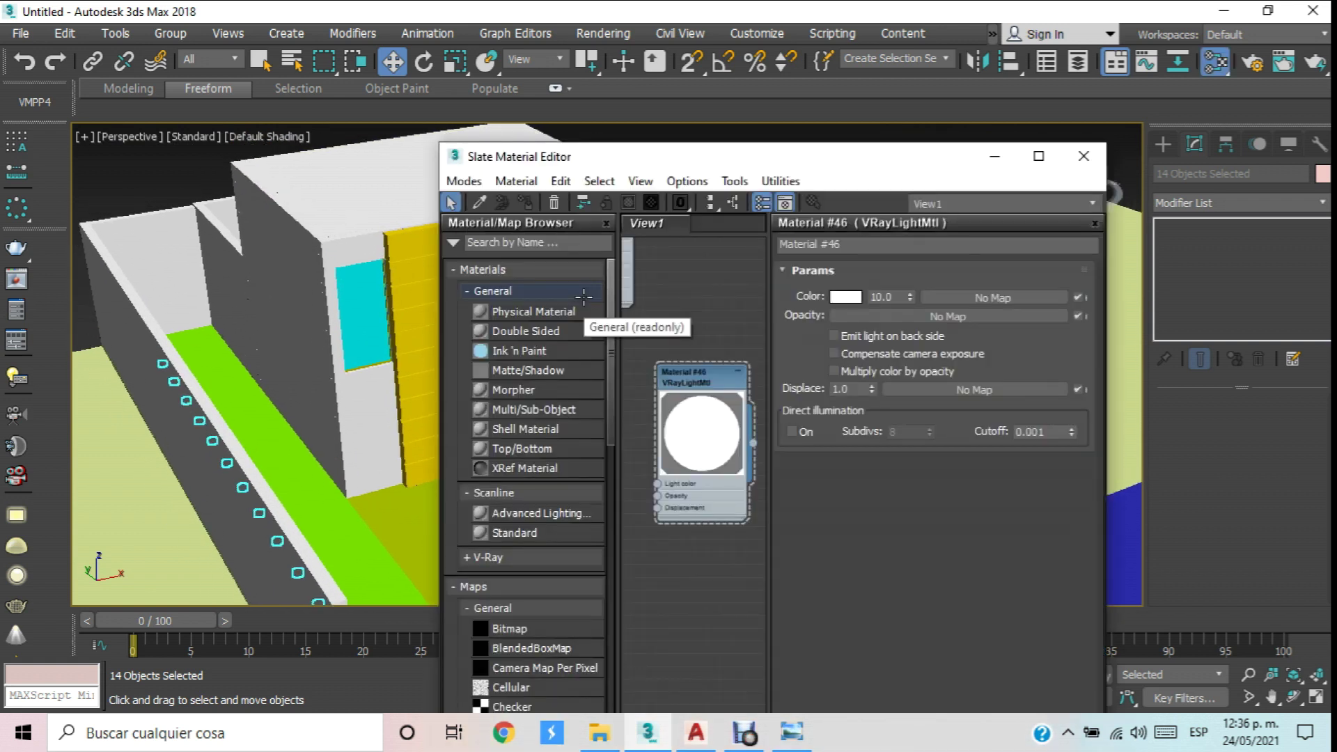
pyautogui.scroll(-3, 700, 299)
pyautogui.scroll(5, 673, 313)
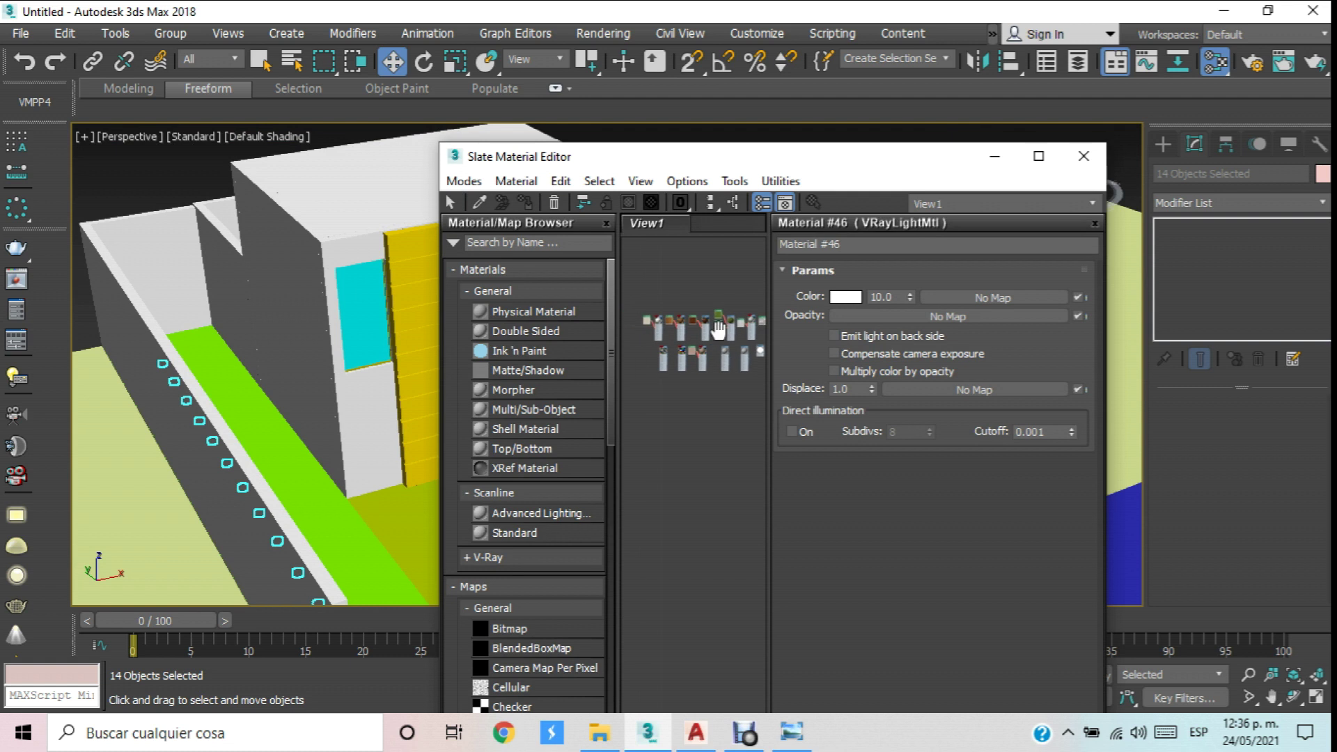
pyautogui.scroll(4, 726, 345)
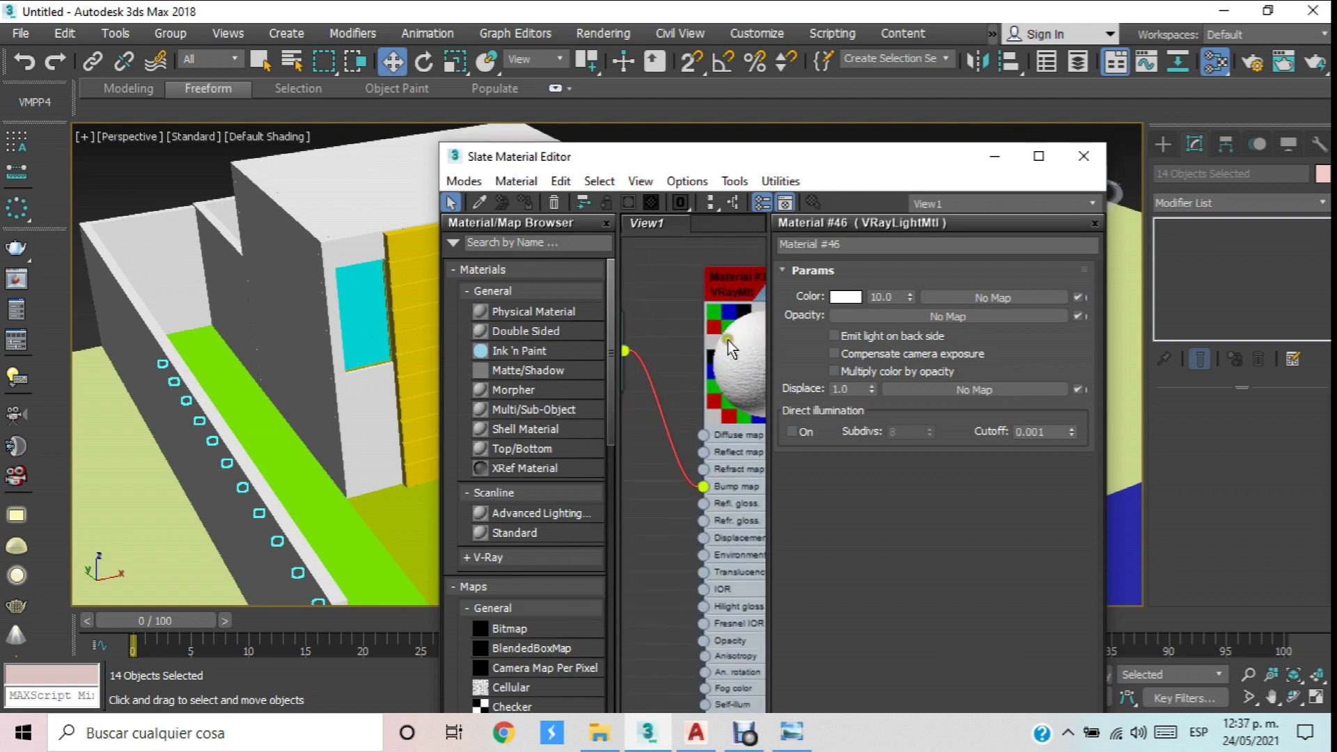
pyautogui.moveTo(709, 163); pyautogui.dragTo(1058, 150)
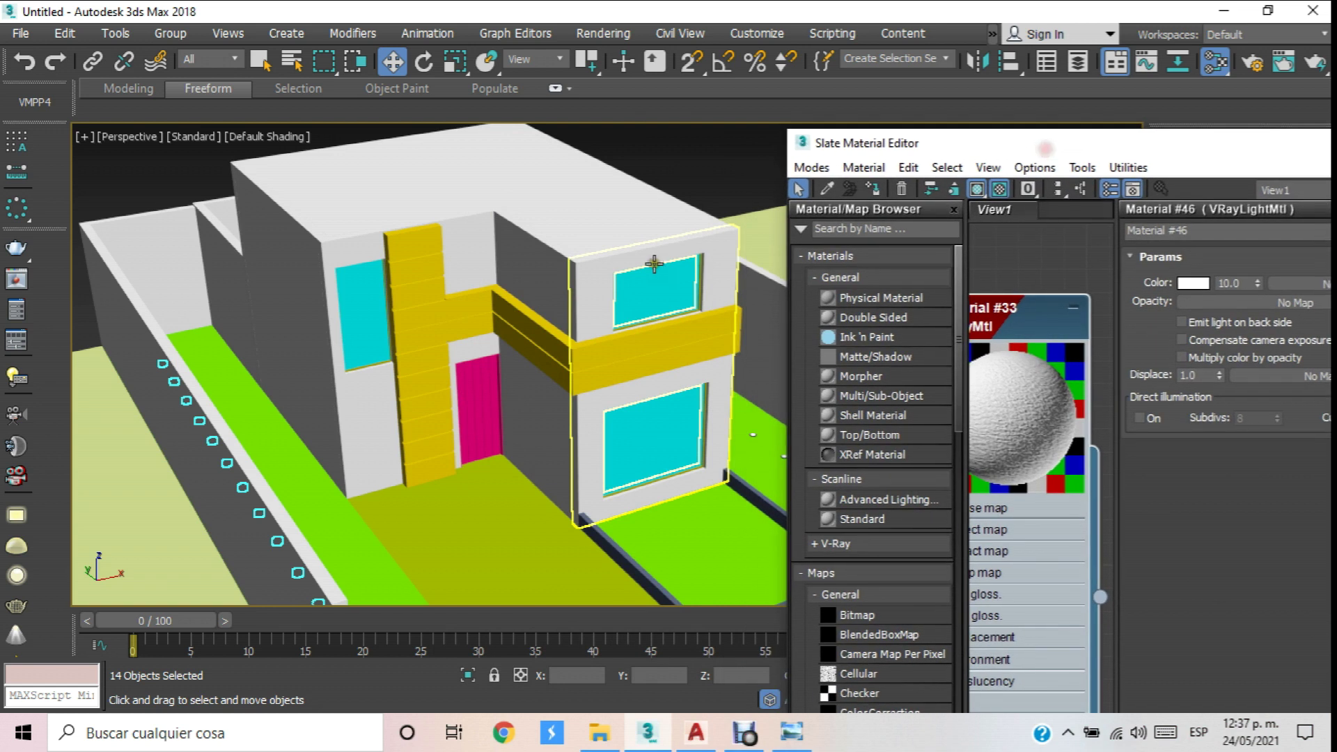
pyautogui.click(590, 293)
pyautogui.click(590, 293)
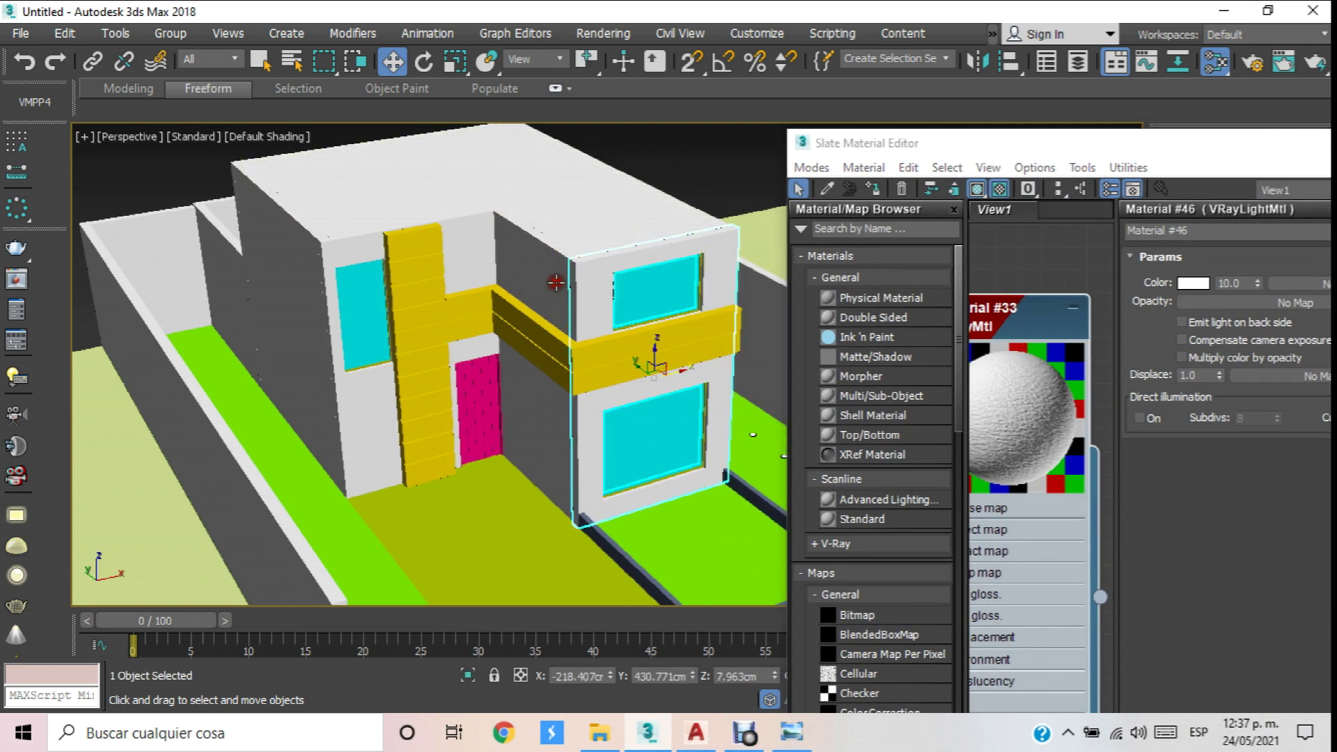
pyautogui.keyDown('ctrl'); pyautogui.click(461, 244); pyautogui.keyUp('ctrl')
pyautogui.keyDown('ctrl'); pyautogui.click(336, 265); pyautogui.keyUp('ctrl')
pyautogui.keyDown('ctrl'); pyautogui.click(284, 269); pyautogui.keyUp('ctrl')
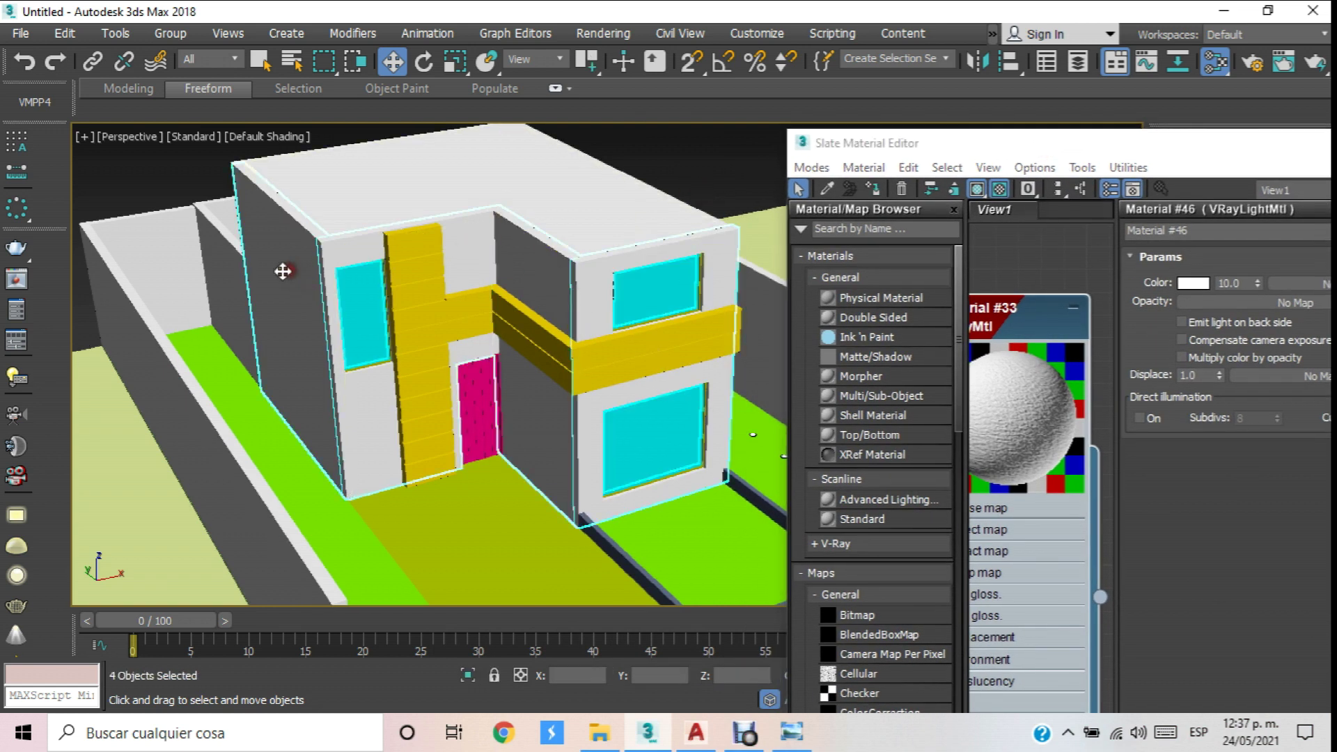
pyautogui.keyDown('ctrl'); pyautogui.click(343, 212); pyautogui.keyUp('ctrl')
pyautogui.moveTo(343, 212); pyautogui.dragTo(218, 228, button='middle')
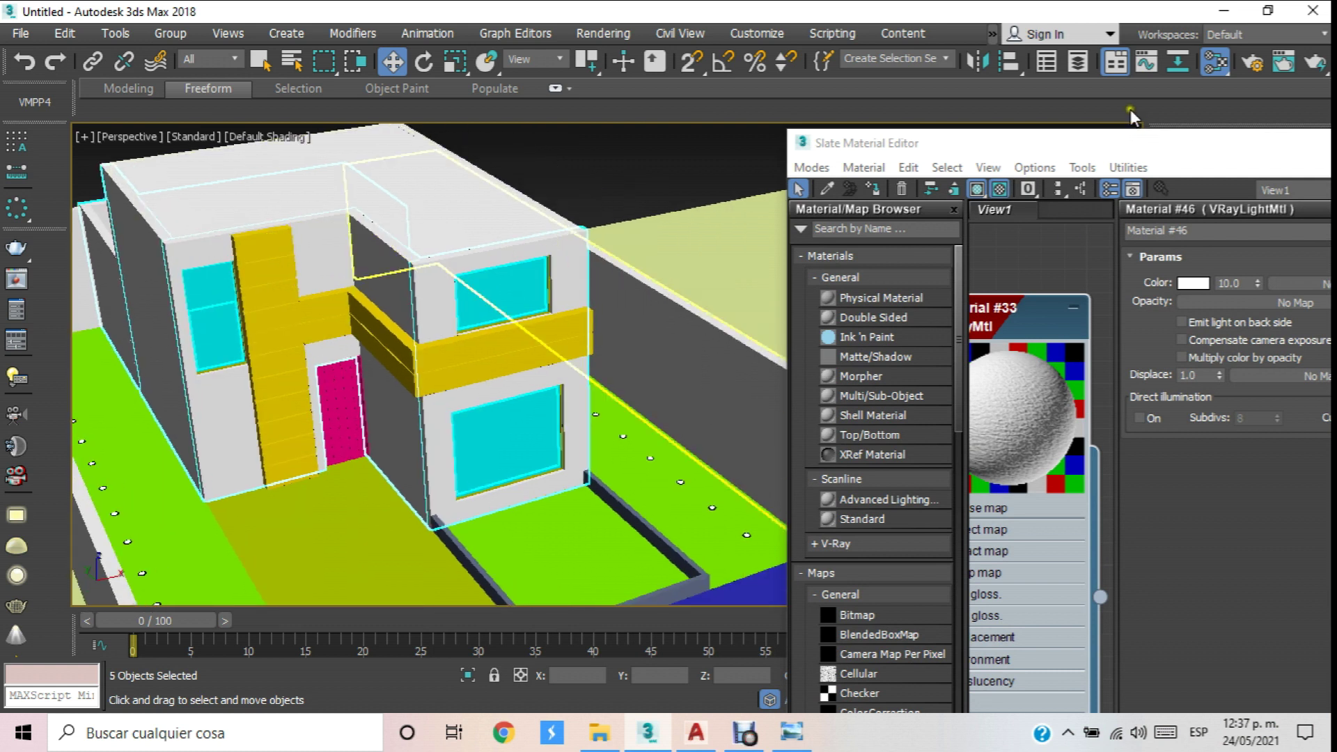
pyautogui.moveTo(1215, 146); pyautogui.dragTo(696, 505)
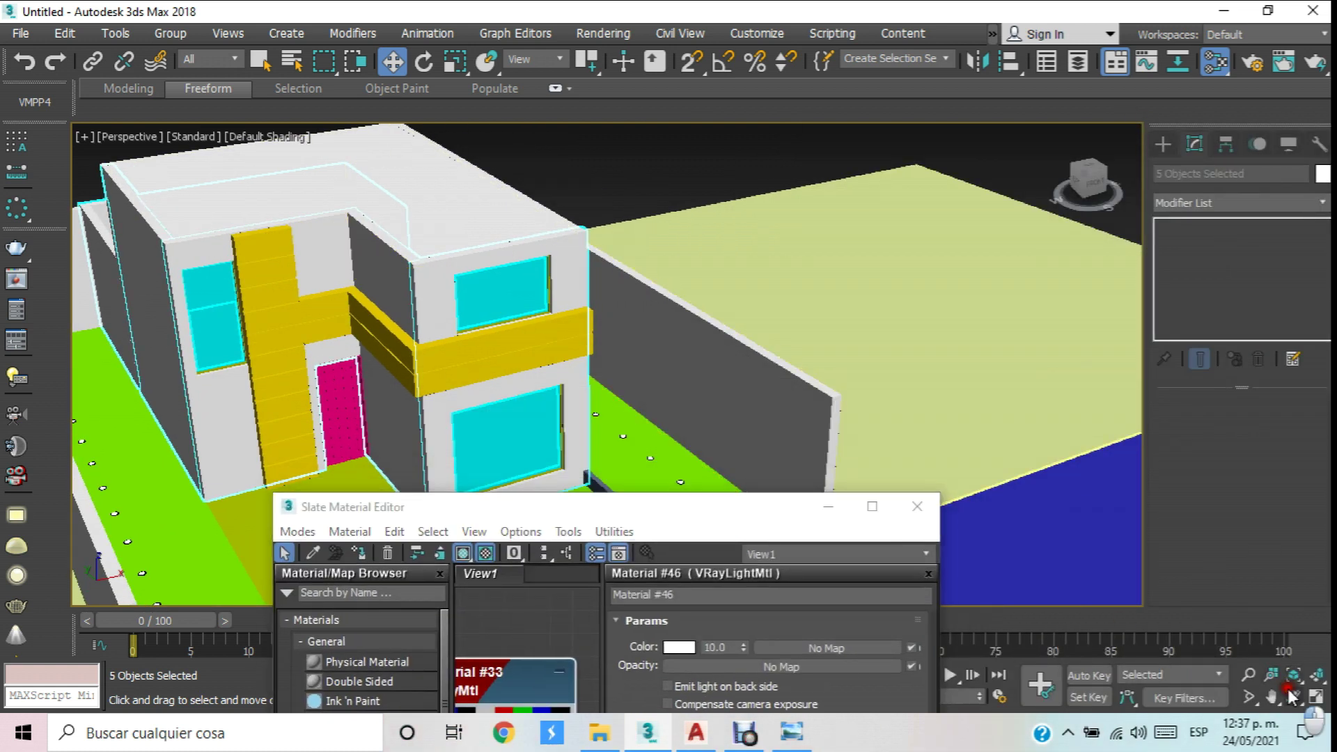
pyautogui.hotkey('ctrl', 'r')
pyautogui.moveTo(937, 412); pyautogui.dragTo(501, 181)
pyautogui.click(394, 61)
pyautogui.click(792, 185)
pyautogui.click(371, 383)
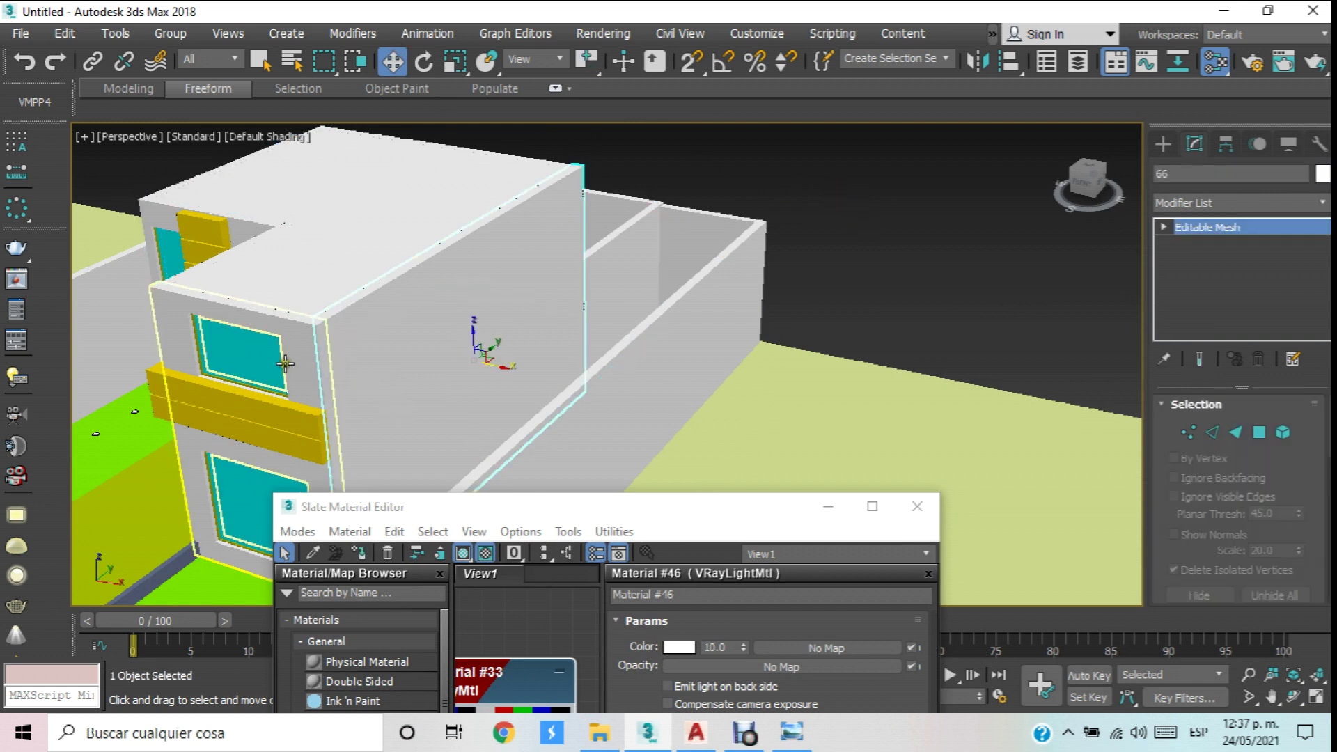
pyautogui.keyDown('ctrl'); pyautogui.click(328, 365); pyautogui.keyUp('ctrl')
pyautogui.keyDown('ctrl'); pyautogui.click(552, 215); pyautogui.keyUp('ctrl')
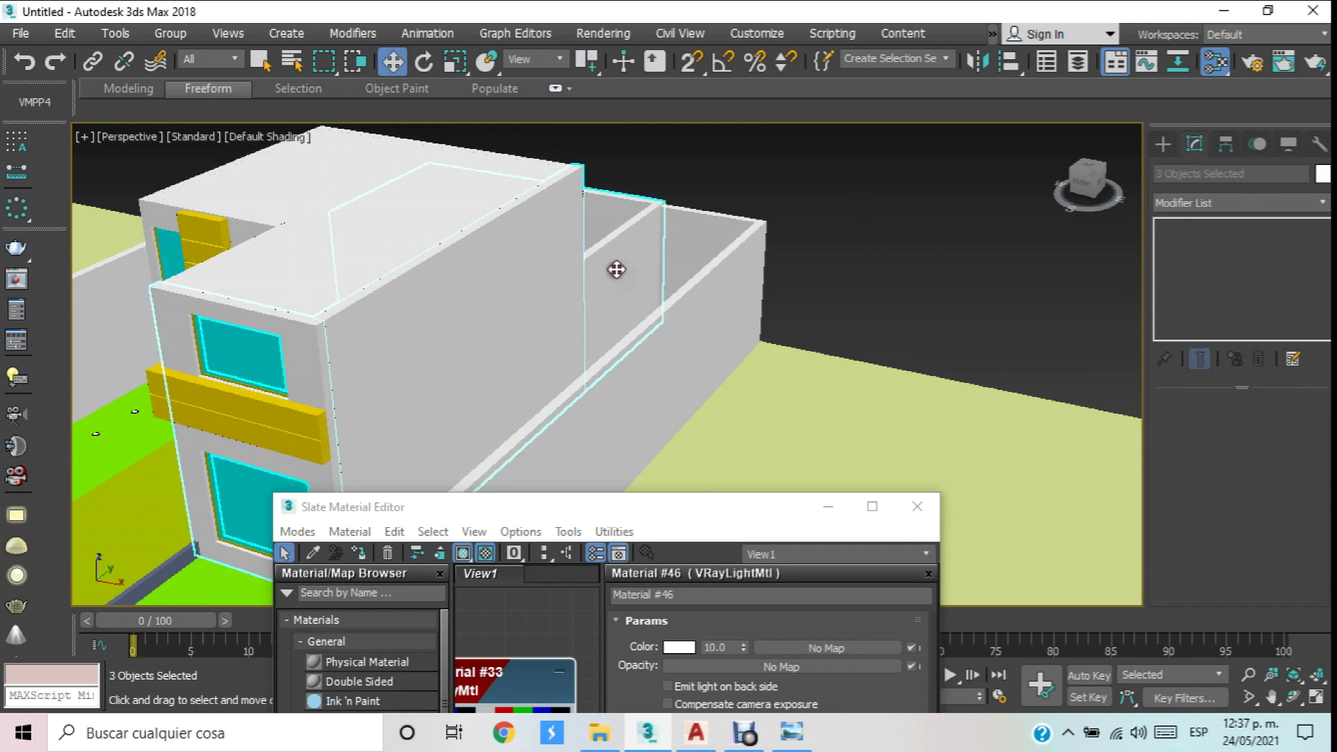
pyautogui.keyDown('ctrl'); pyautogui.click(718, 232); pyautogui.keyUp('ctrl')
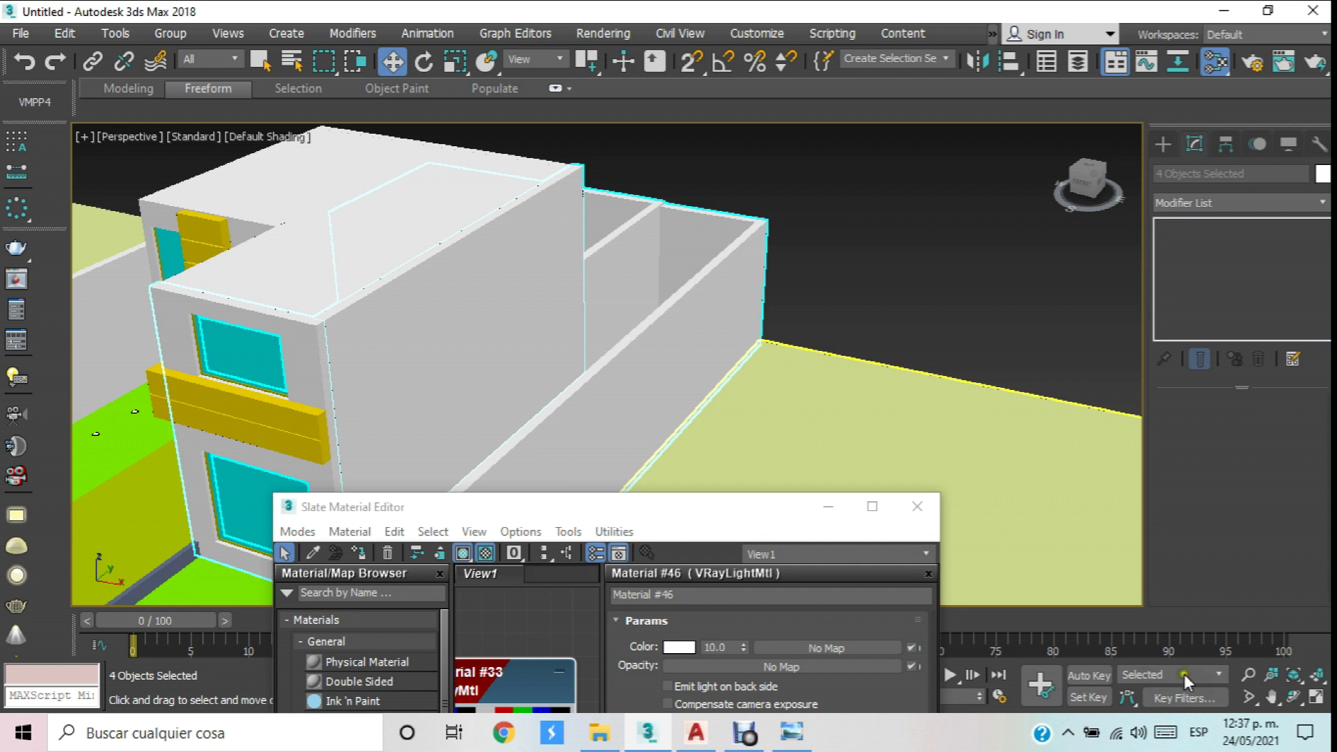
pyautogui.click(919, 223)
# Select the seven white wall objects around the house, assign VRayMtl Material #33 to them and close the material editor.
pyautogui.click(624, 265)
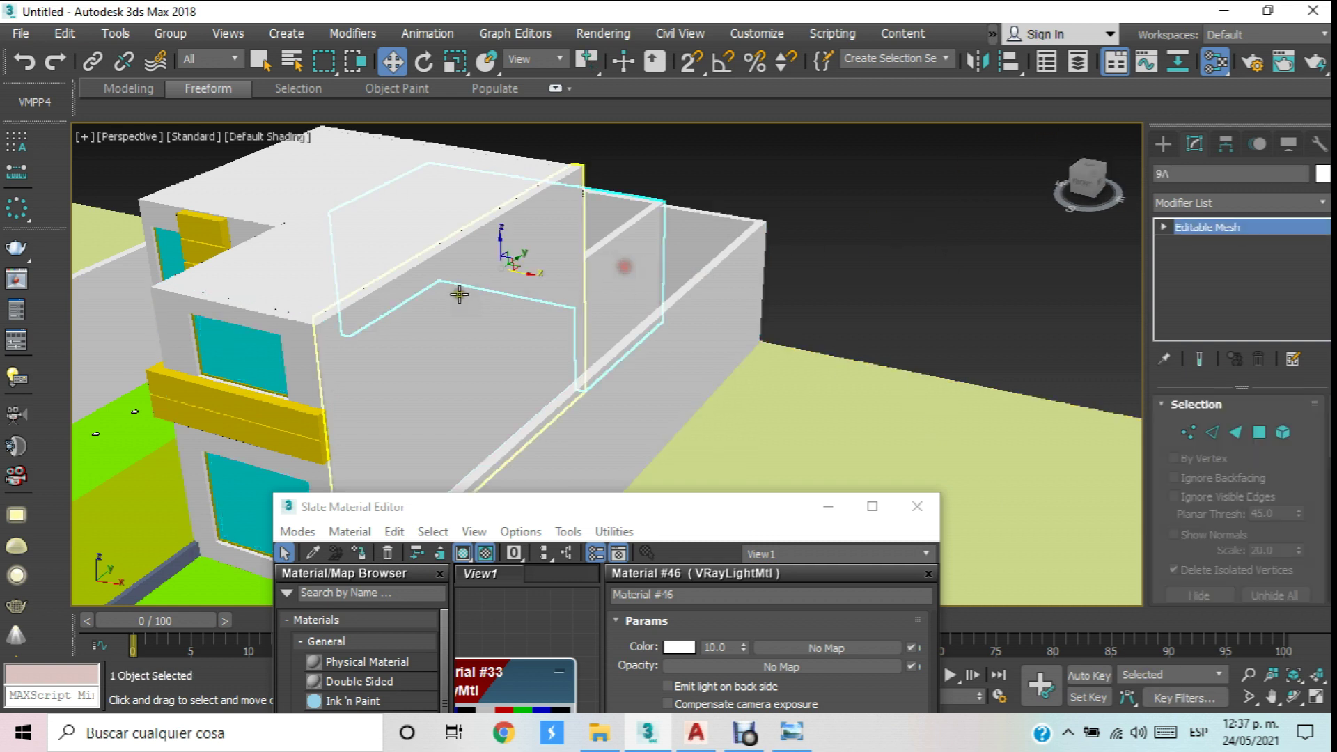
pyautogui.keyDown('ctrl'); pyautogui.click(298, 298); pyautogui.keyUp('ctrl')
pyautogui.keyDown('ctrl'); pyautogui.click(169, 335); pyautogui.keyUp('ctrl')
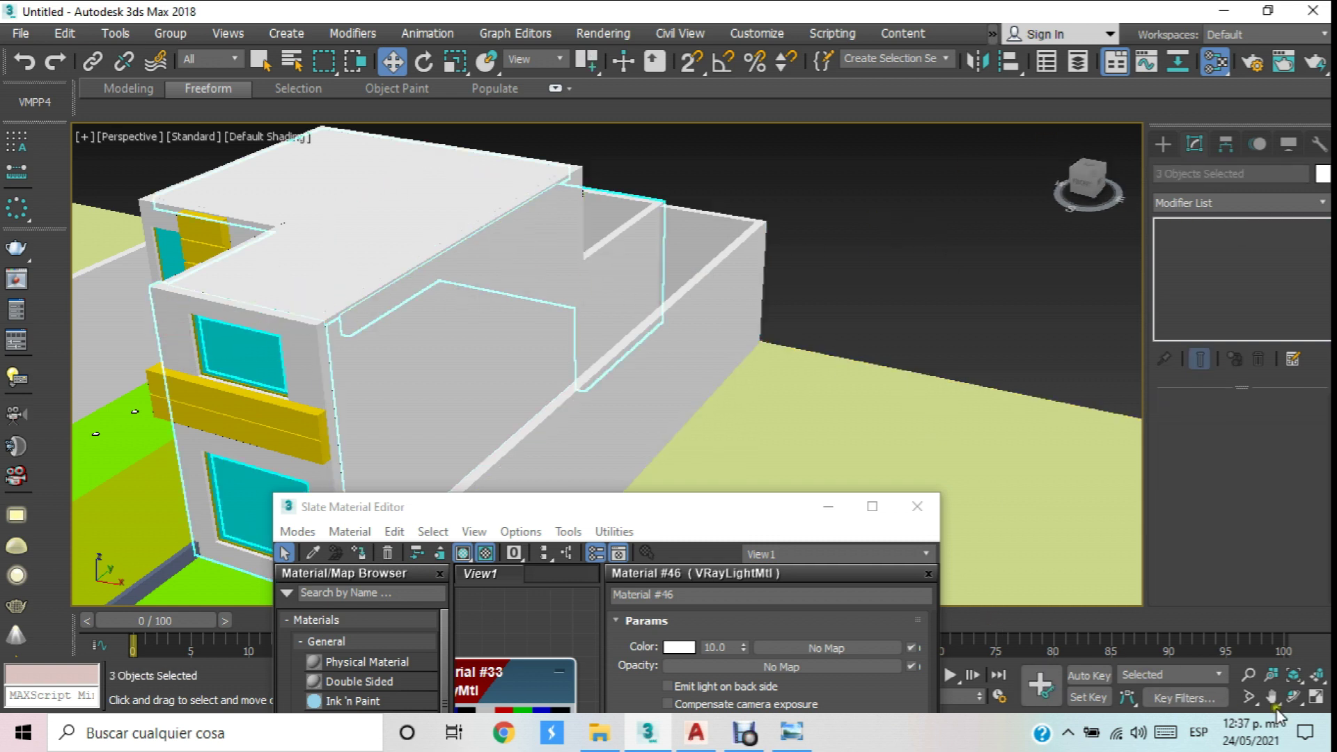
pyautogui.click(1292, 697)
pyautogui.moveTo(665, 355); pyautogui.dragTo(626, 335)
pyautogui.click(392, 62)
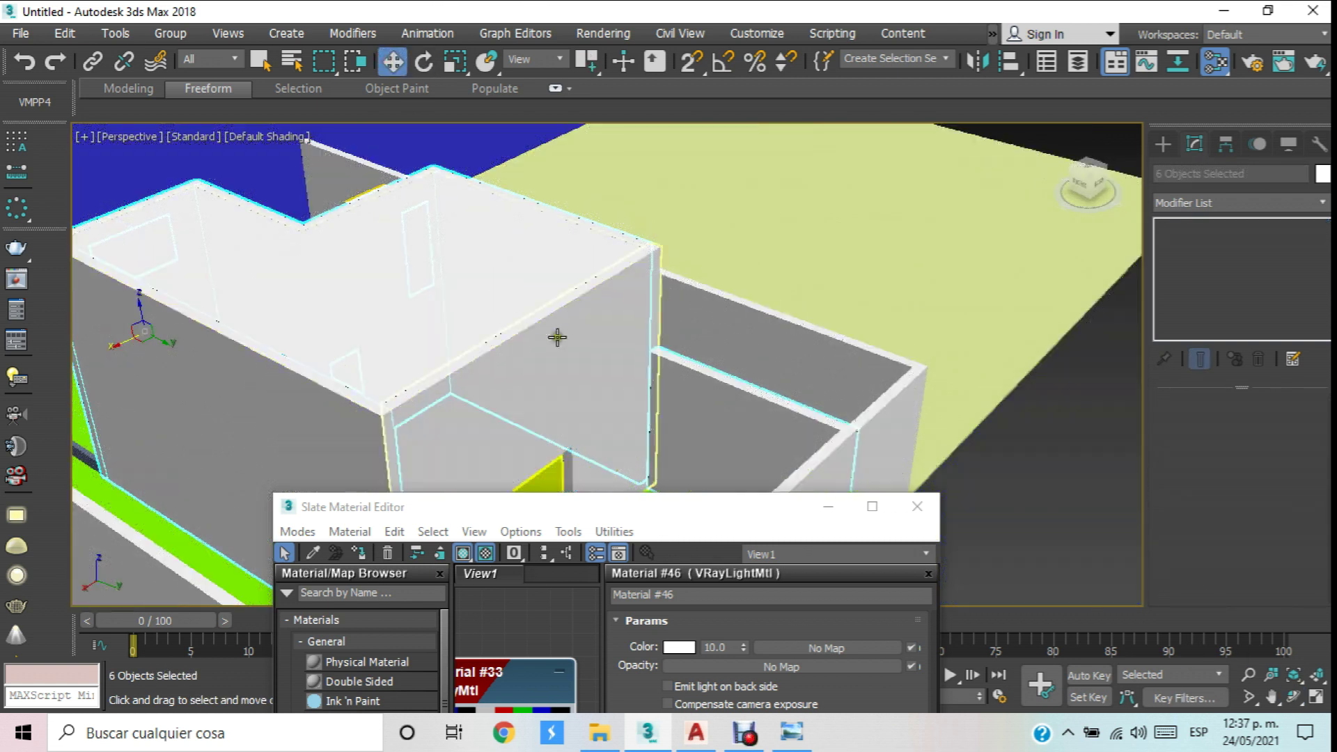
pyautogui.moveTo(589, 516); pyautogui.dragTo(921, 152)
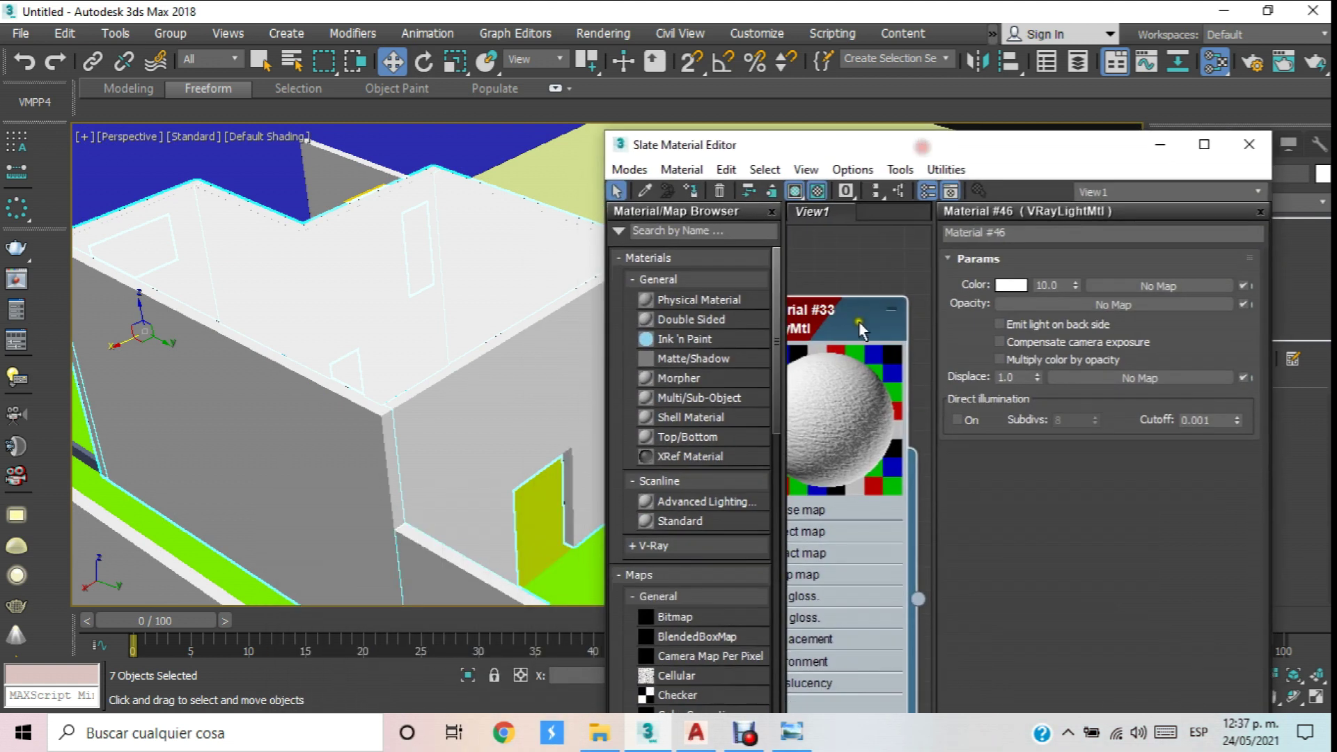
pyautogui.click(696, 189)
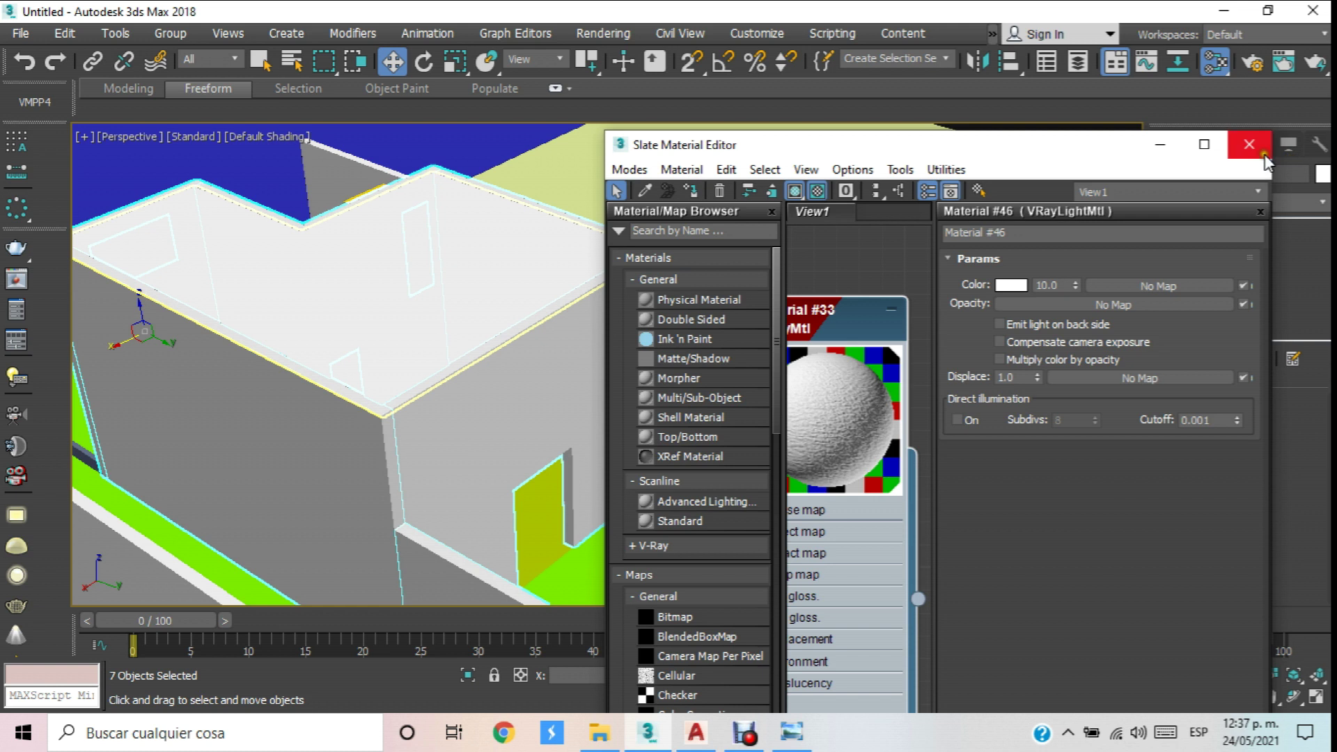
pyautogui.click(1292, 698)
pyautogui.moveTo(460, 358); pyautogui.dragTo(801, 362)
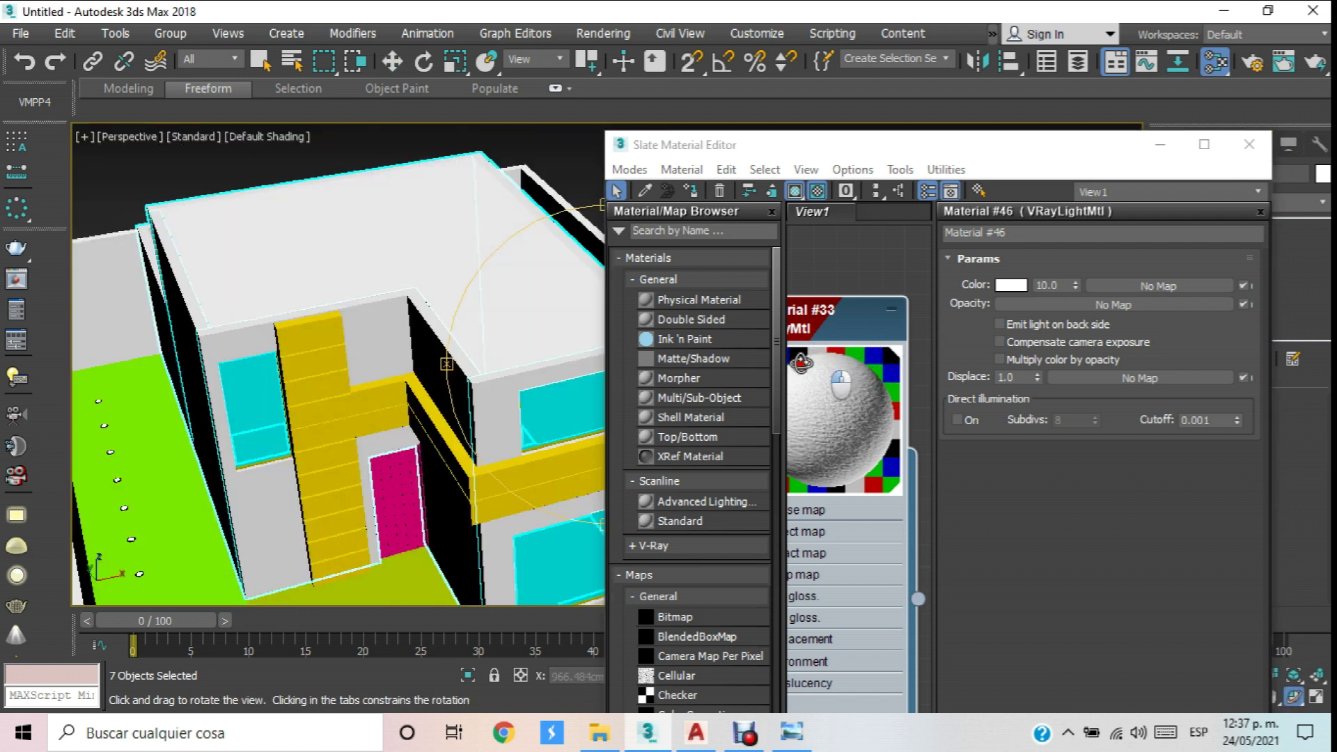
pyautogui.moveTo(518, 303); pyautogui.dragTo(496, 280)
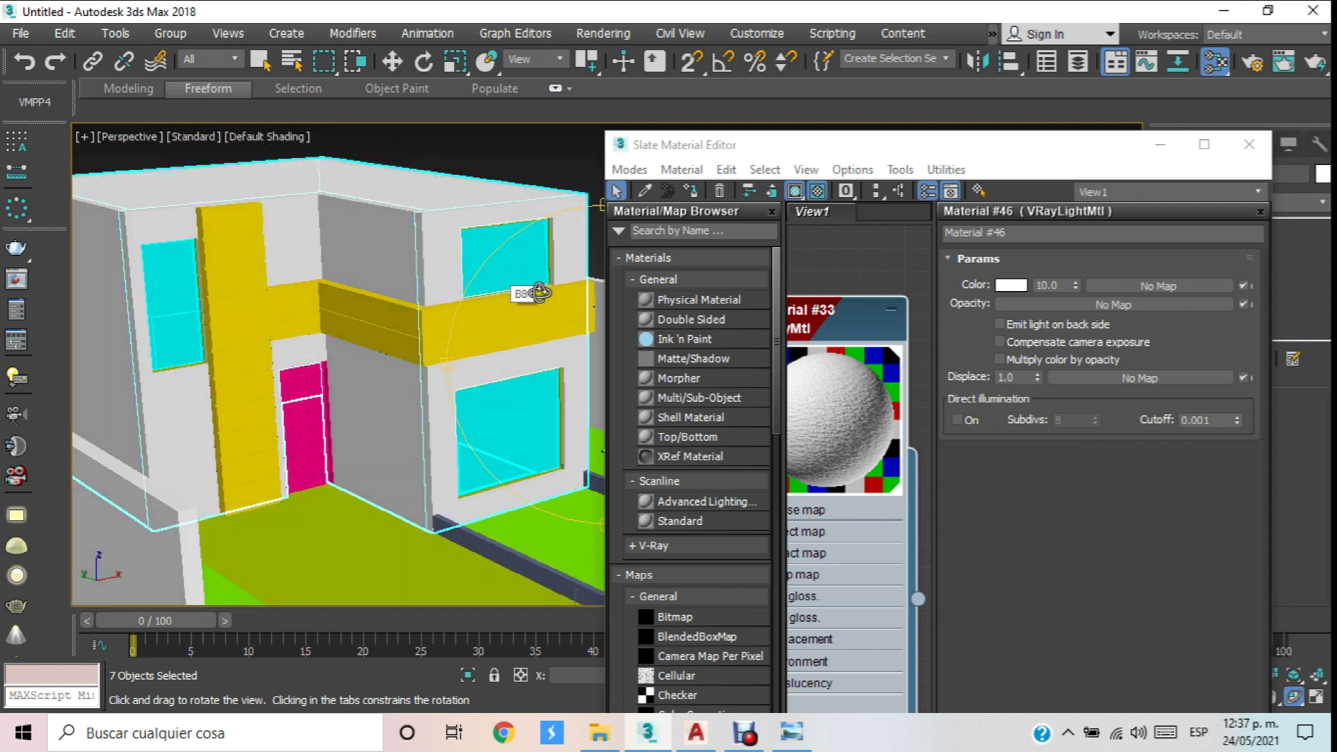
pyautogui.click(1248, 144)
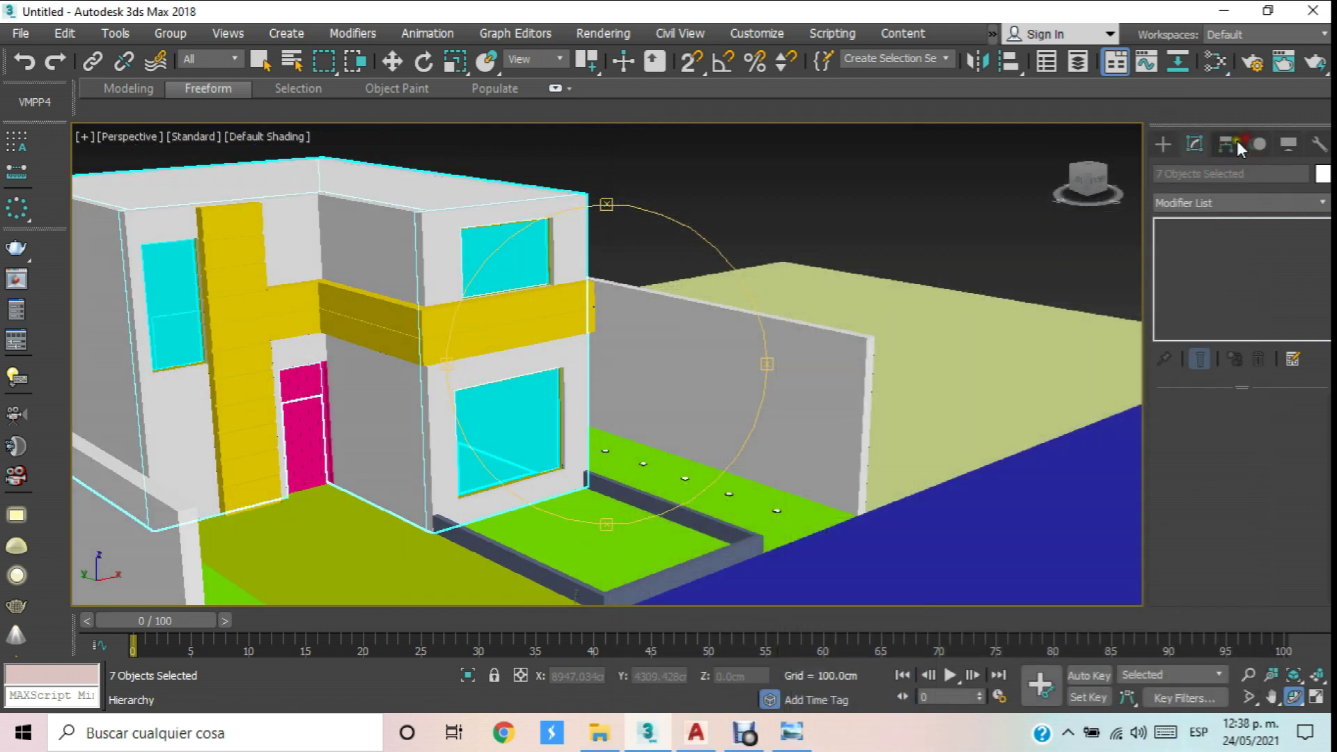
# Add a UVW Map modifier to the seven wall objects, enter its Gizmo level and set the mapping to Box.
pyautogui.click(1325, 206)
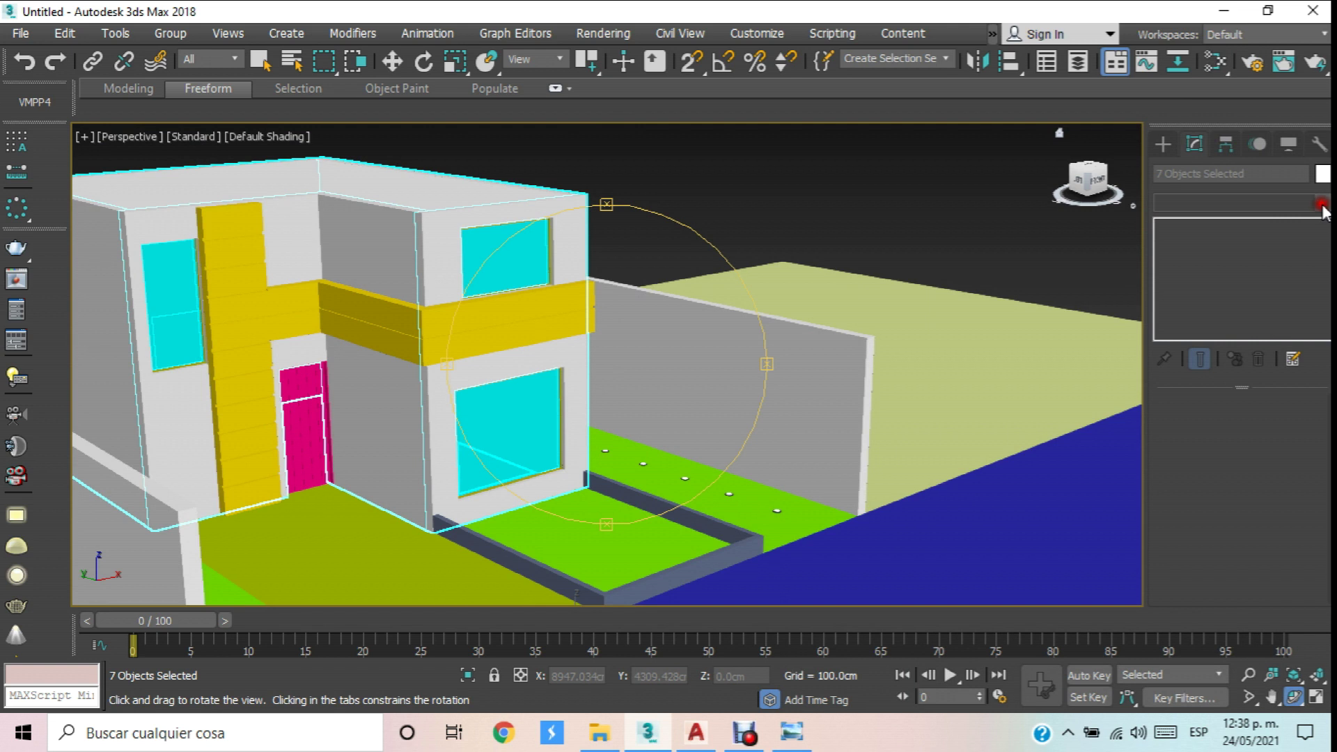
pyautogui.moveTo(1323, 264); pyautogui.dragTo(1322, 615)
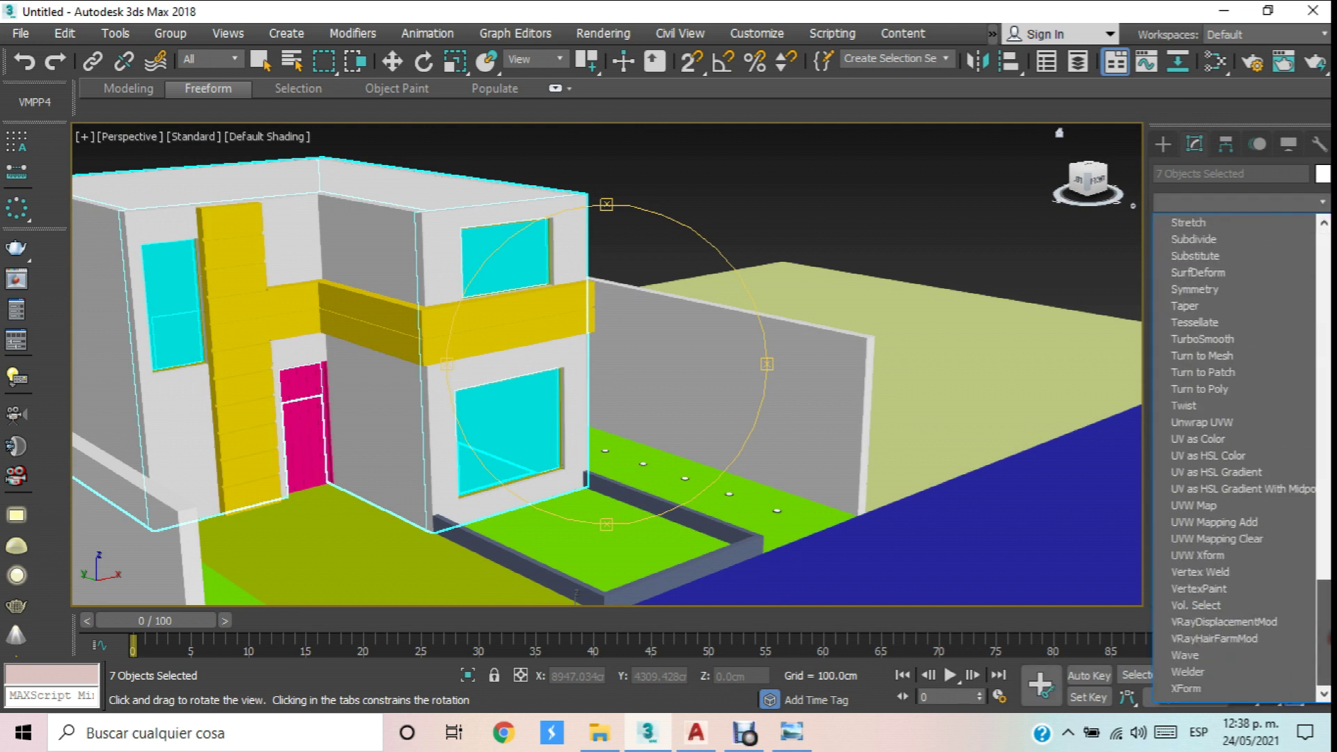
pyautogui.click(1221, 508)
pyautogui.click(1183, 226)
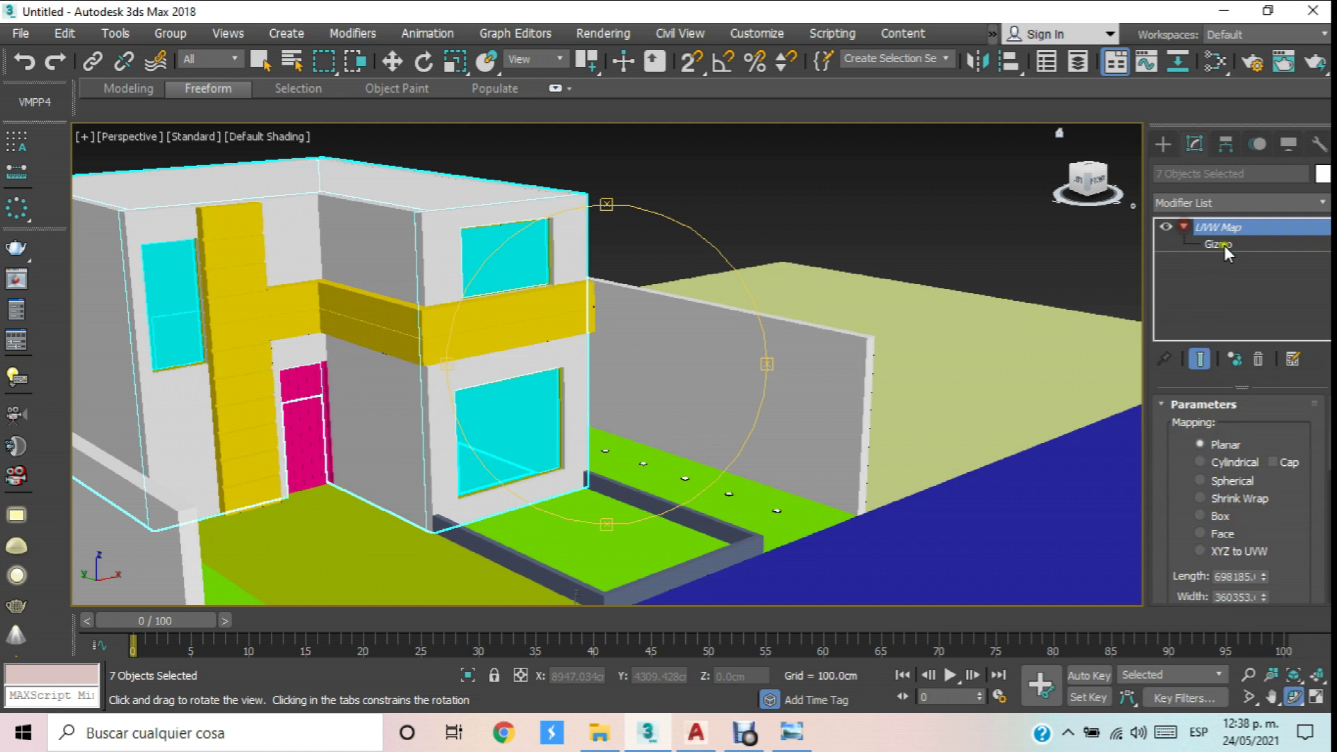
pyautogui.click(1224, 244)
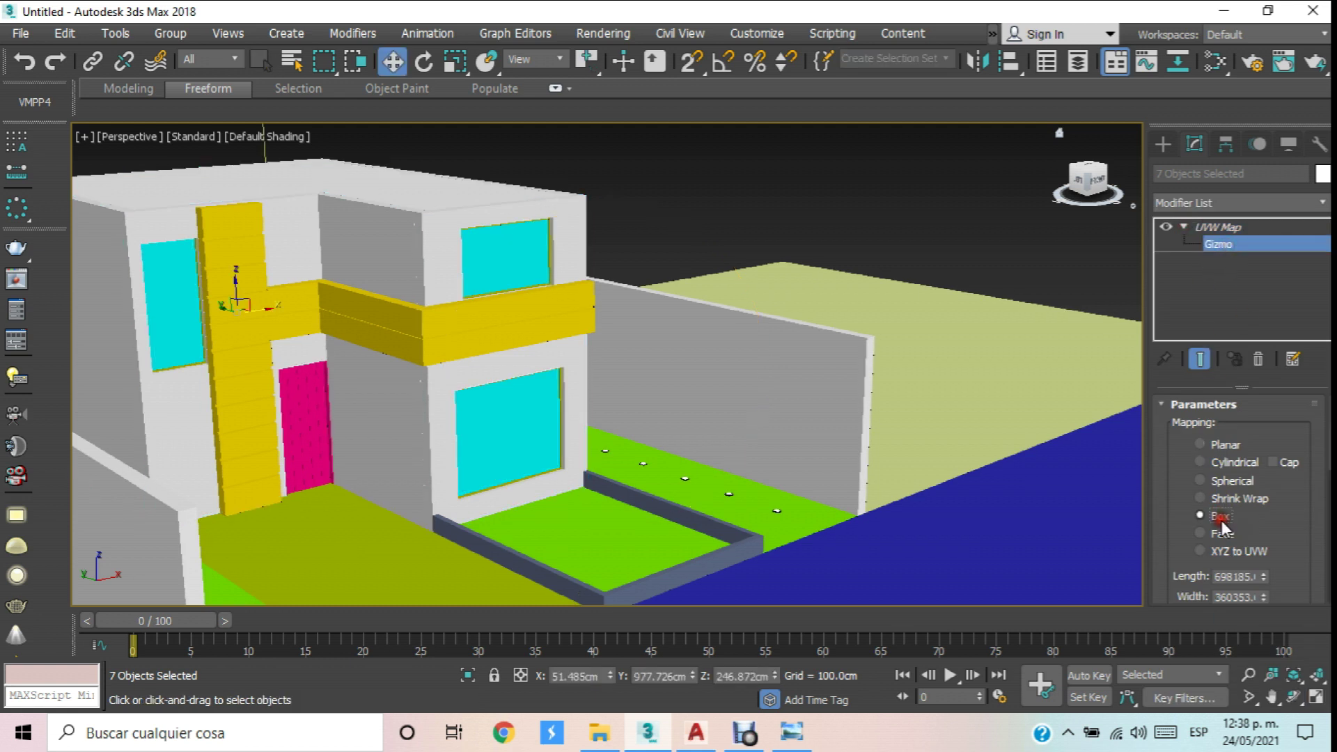
# Scale the walls' UVW Map gizmo down uniformly in several passes until it is smaller than the house.
pyautogui.scroll(-10, 696, 317)
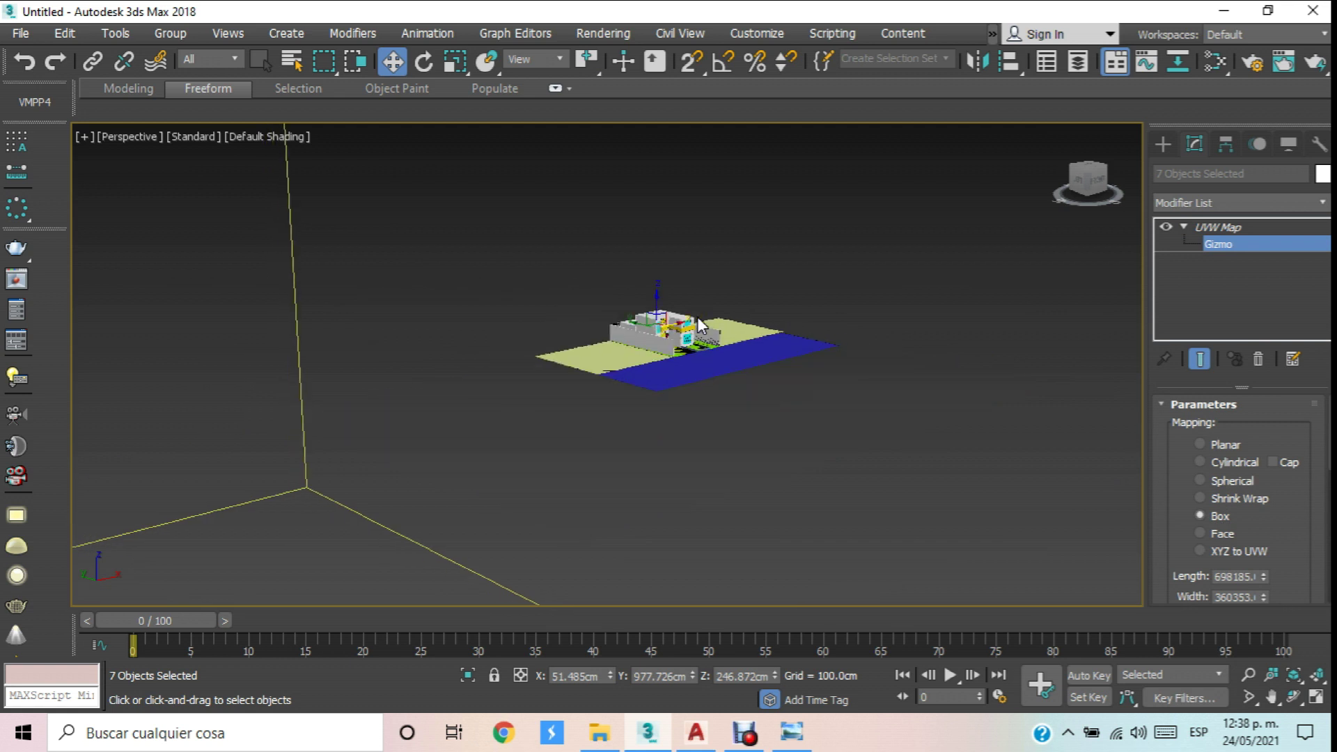
pyautogui.scroll(5, 696, 317)
pyautogui.click(454, 62)
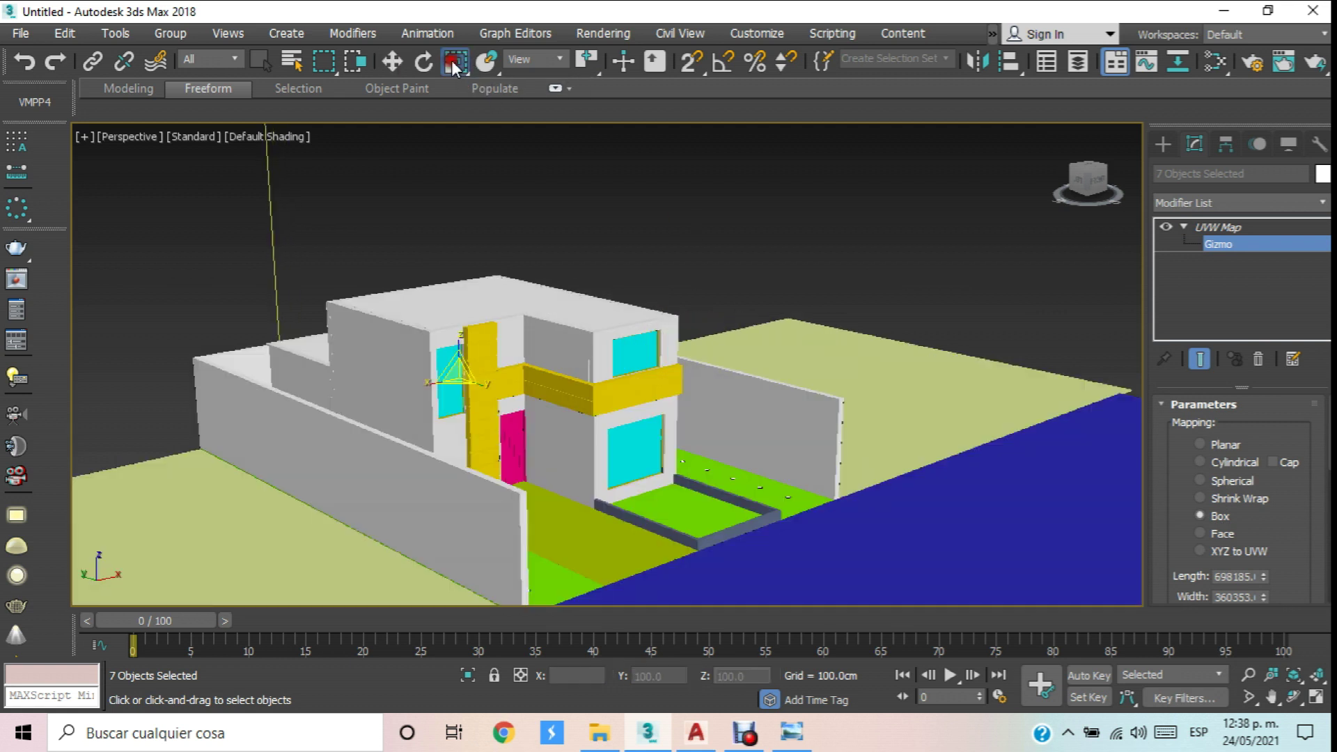
pyautogui.moveTo(459, 371); pyautogui.dragTo(468, 478)
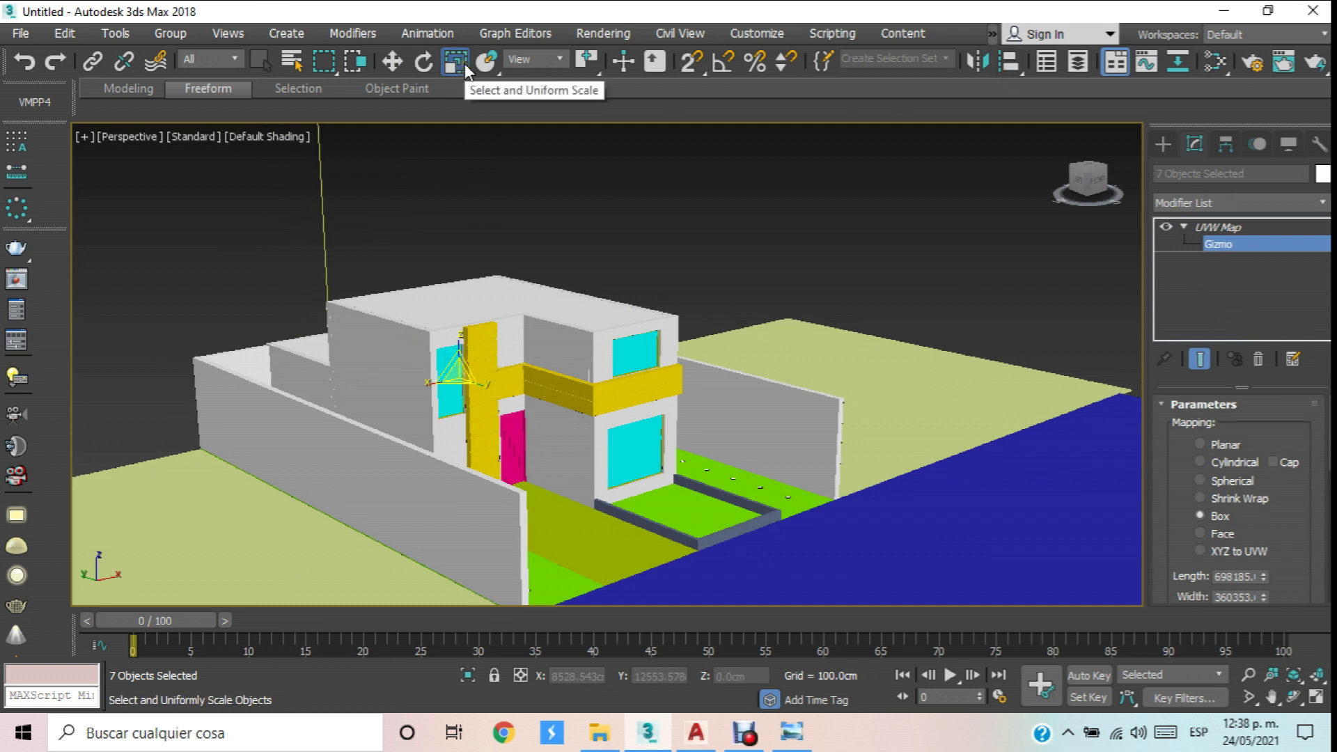
pyautogui.moveTo(458, 373); pyautogui.dragTo(473, 268)
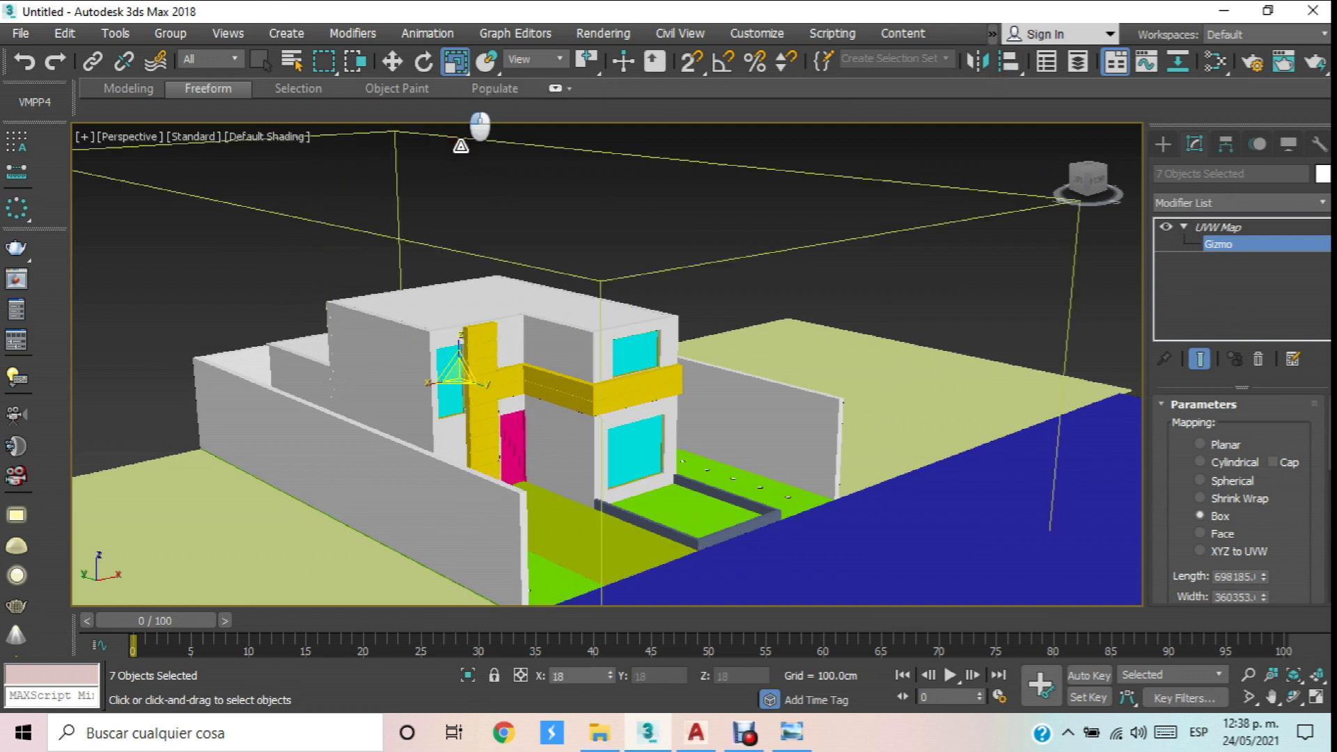
pyautogui.moveTo(479, 385); pyautogui.dragTo(487, 446)
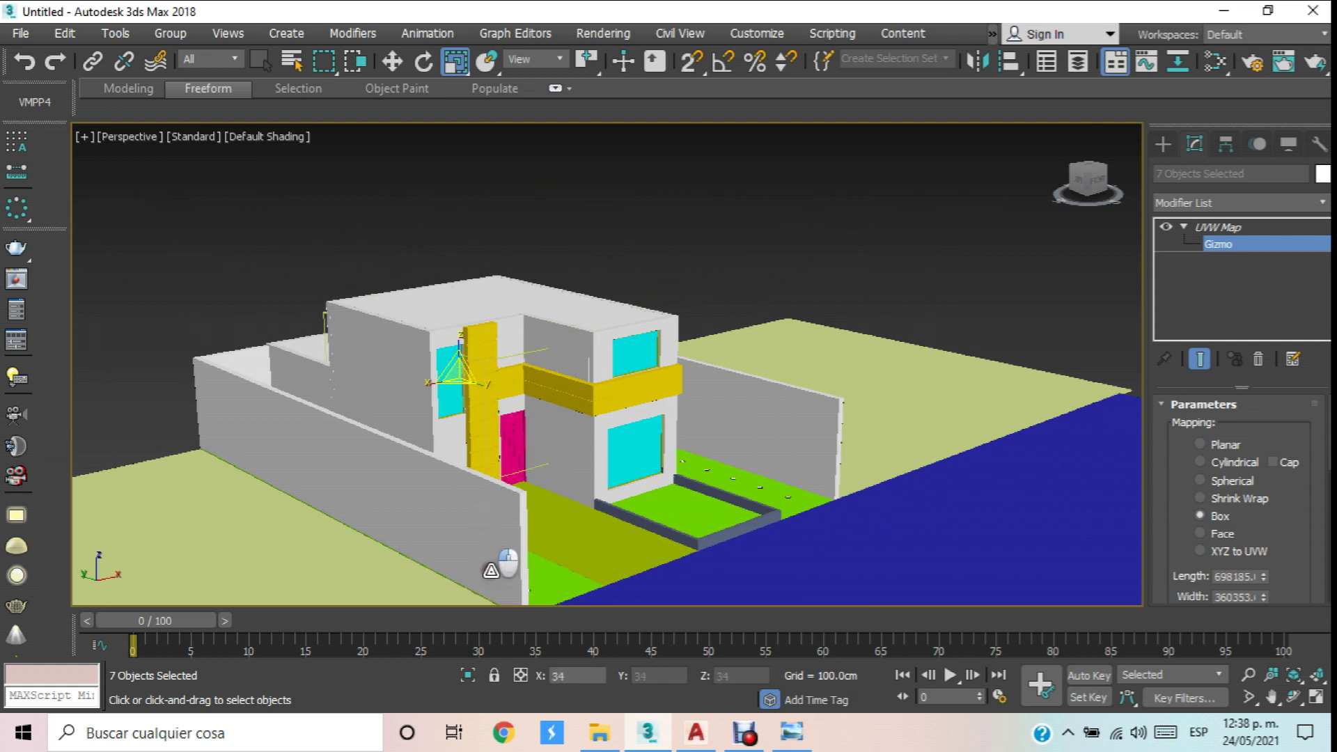
# Raise the mapping gizmo above the roof to a Z of about 636 cm and scale it down further into a small box.
pyautogui.click(394, 61)
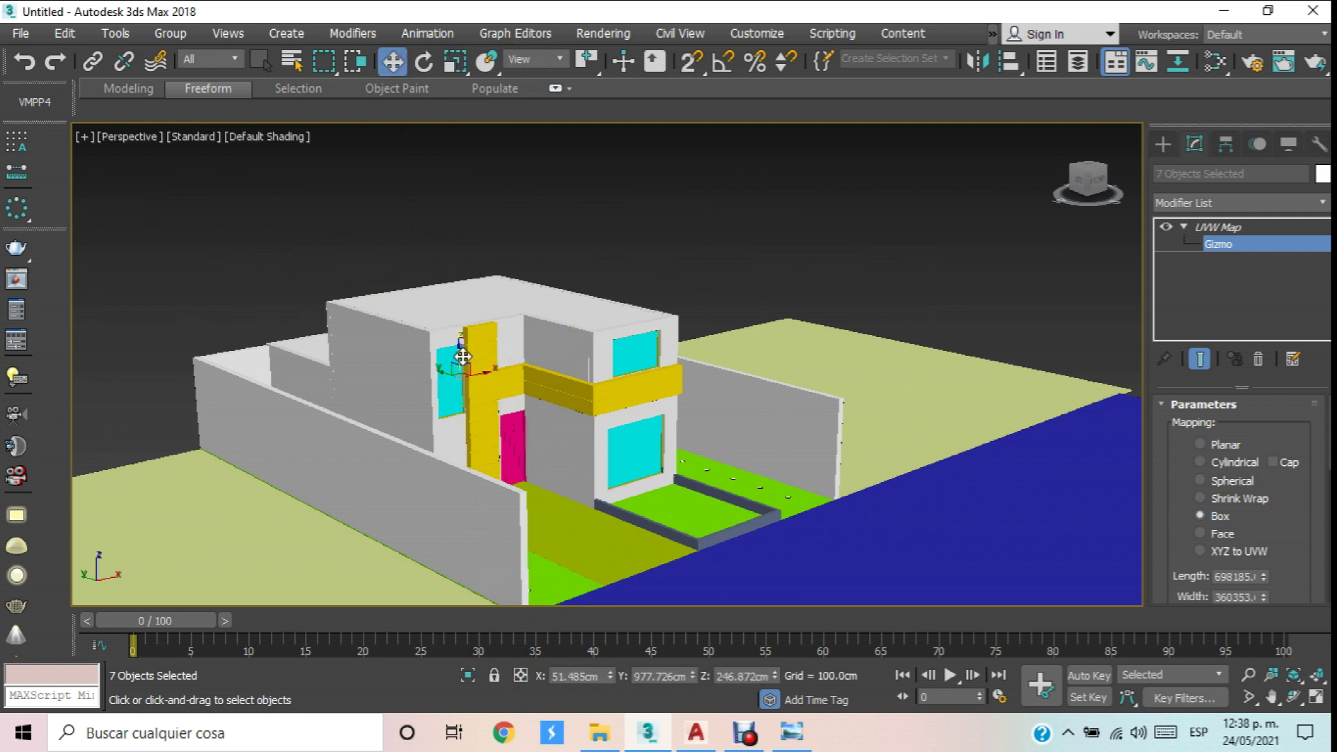
pyautogui.moveTo(461, 354); pyautogui.dragTo(467, 224)
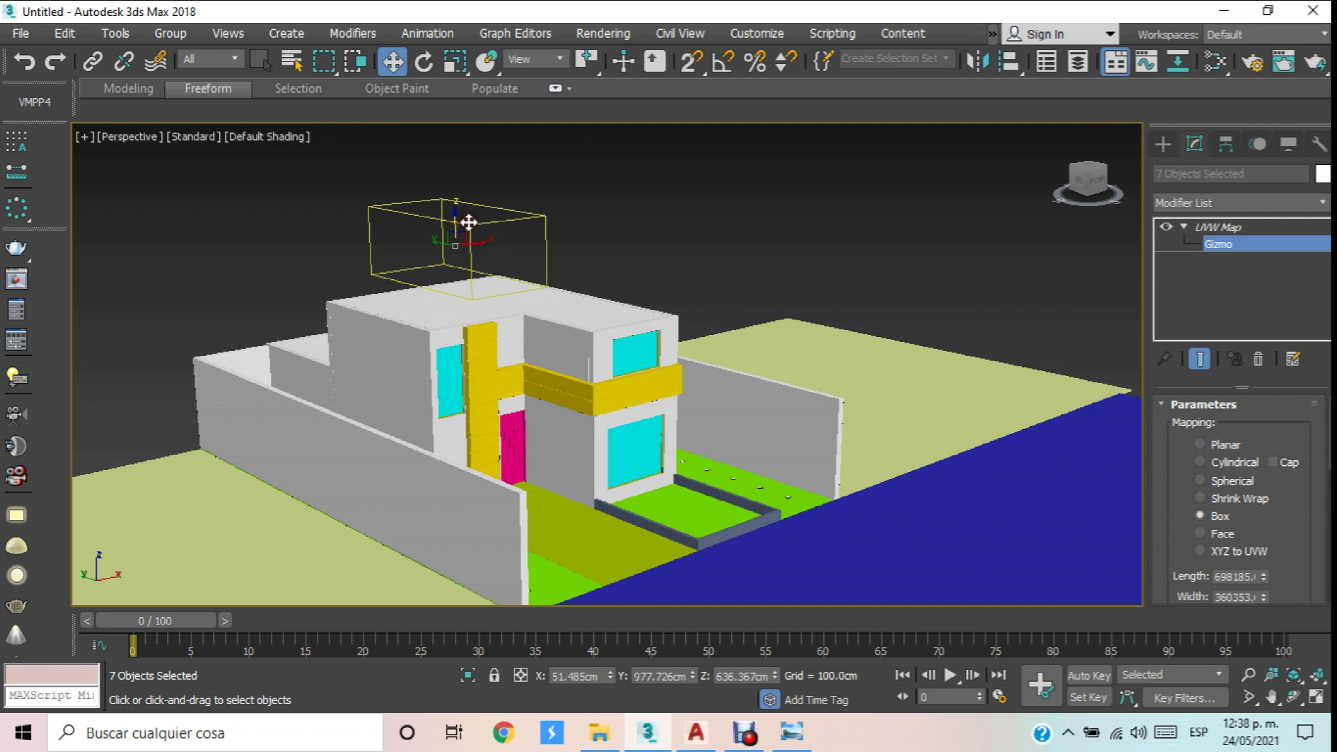
pyautogui.scroll(3, 469, 182)
pyautogui.click(459, 63)
pyautogui.moveTo(494, 306)
pyautogui.mouseDown()
pyautogui.moveTo(438, 282)
pyautogui.moveTo(433, 298)
pyautogui.moveTo(496, 317)
pyautogui.mouseUp()
pyautogui.moveTo(496, 316); pyautogui.dragTo(407, 190, button='middle')
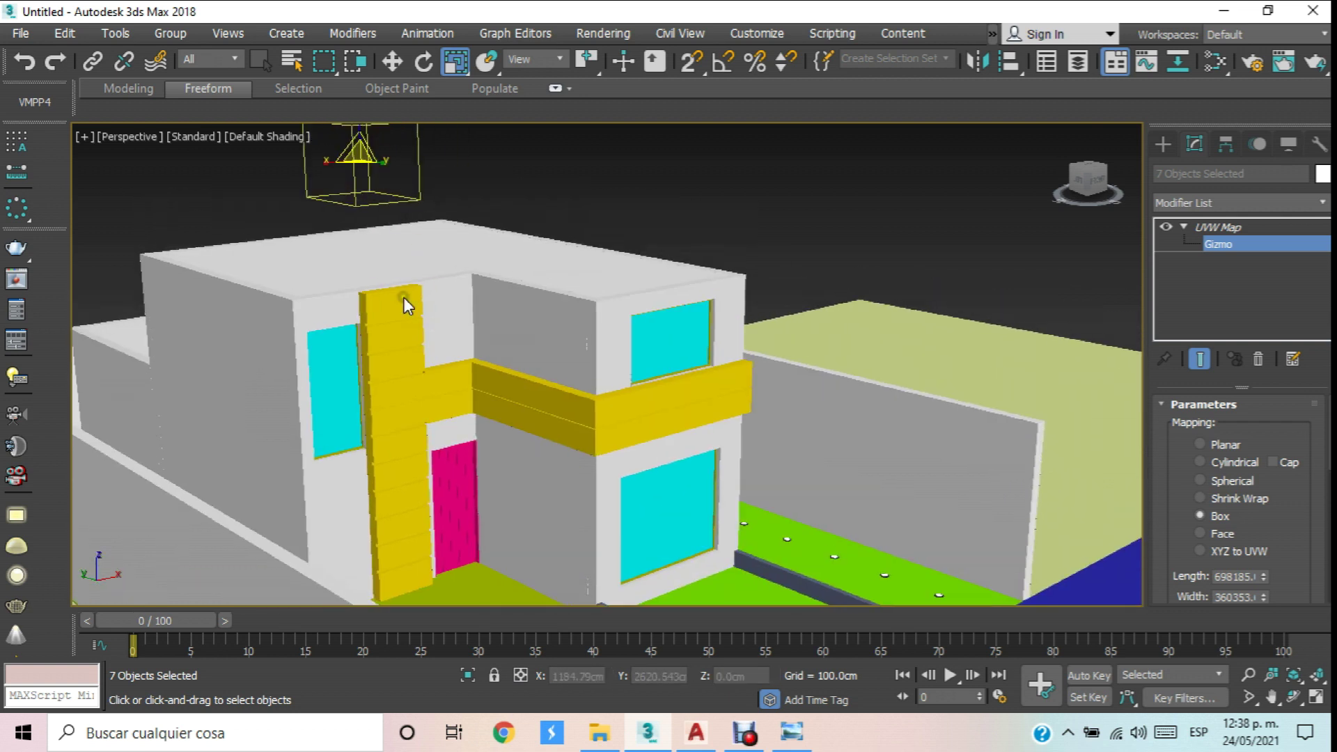
# Set the render environment's background color to near-white and close the environment settings.
pyautogui.scroll(4, 403, 296)
pyautogui.scroll(3, 390, 275)
pyautogui.moveTo(415, 261); pyautogui.dragTo(420, 262, button='middle')
pyautogui.click(603, 35)
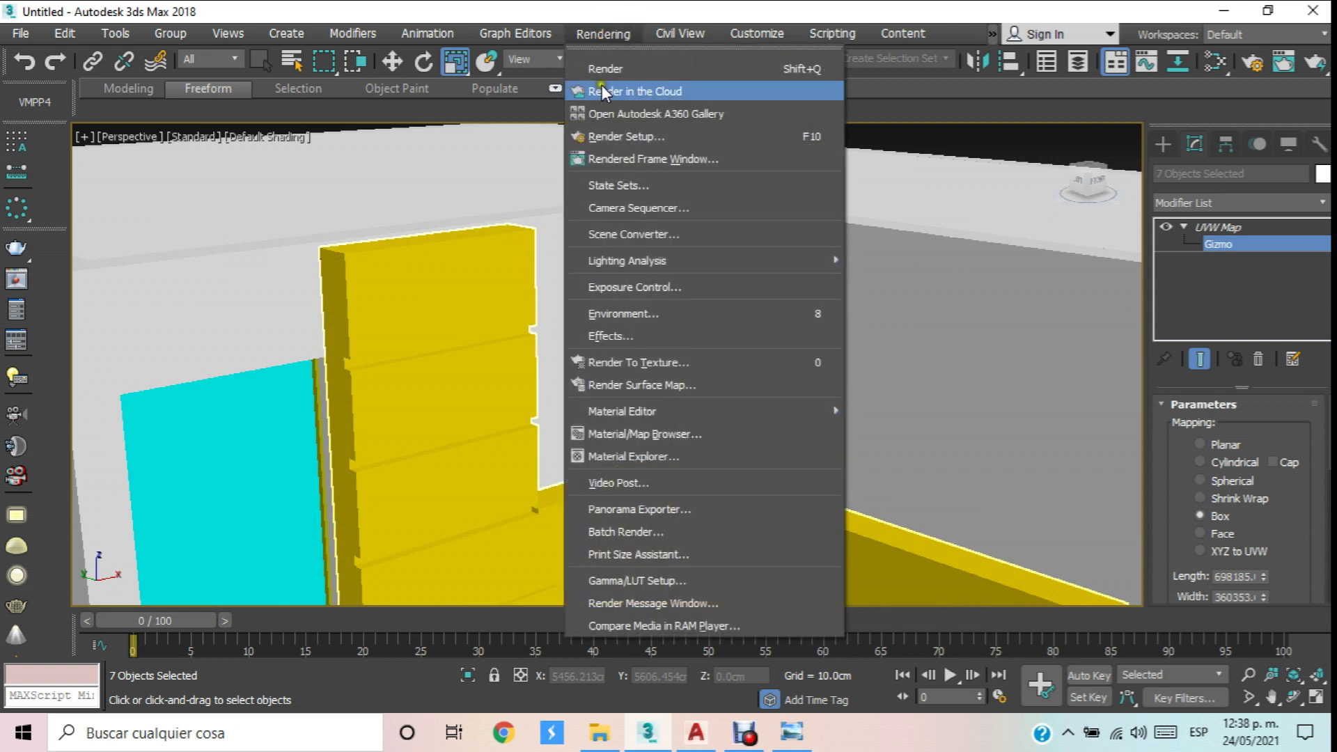
pyautogui.click(624, 313)
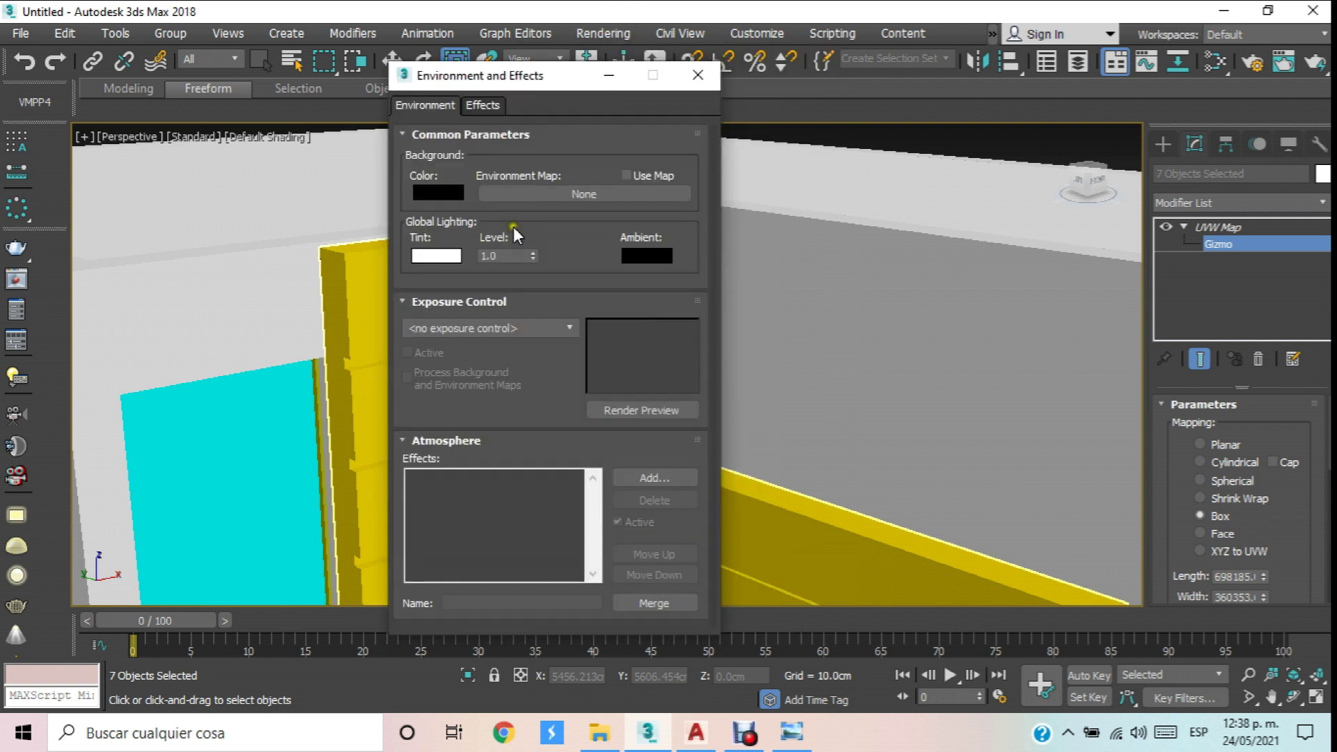
pyautogui.click(451, 193)
pyautogui.click(1010, 398)
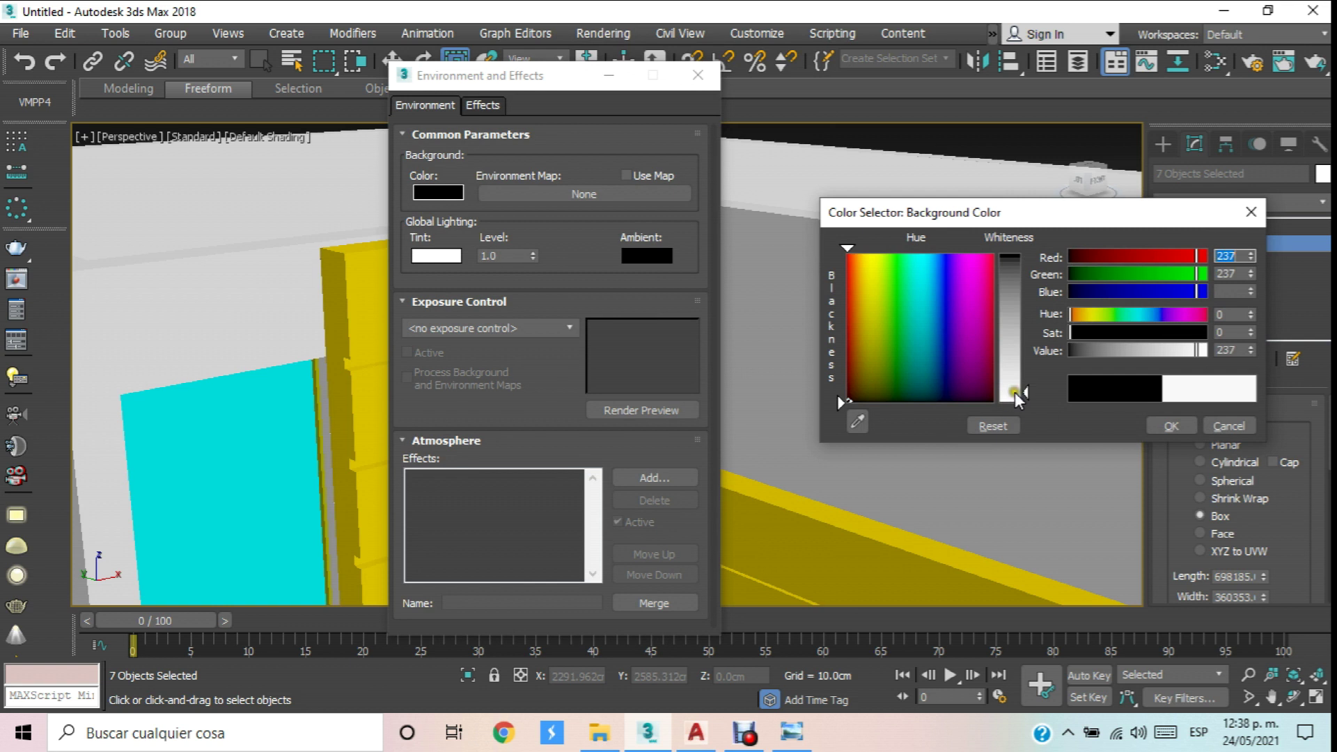
pyautogui.click(1172, 426)
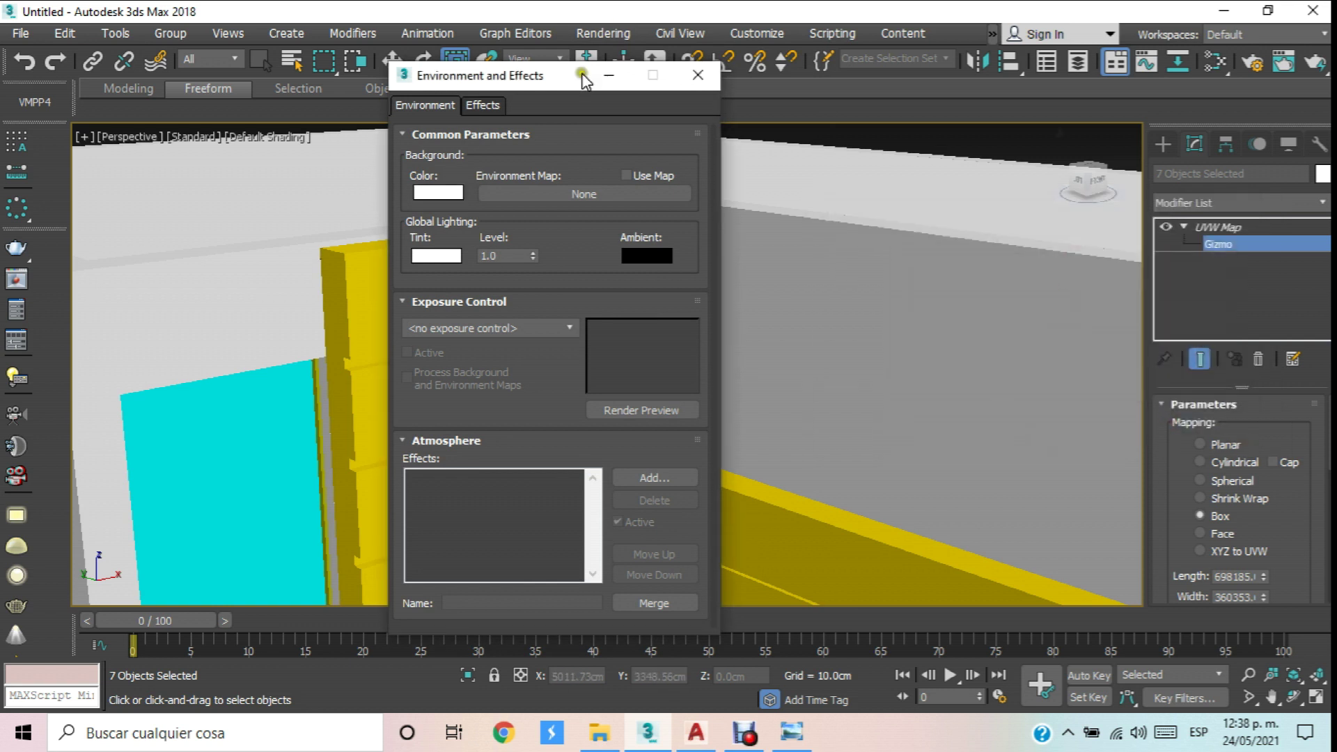
pyautogui.click(694, 76)
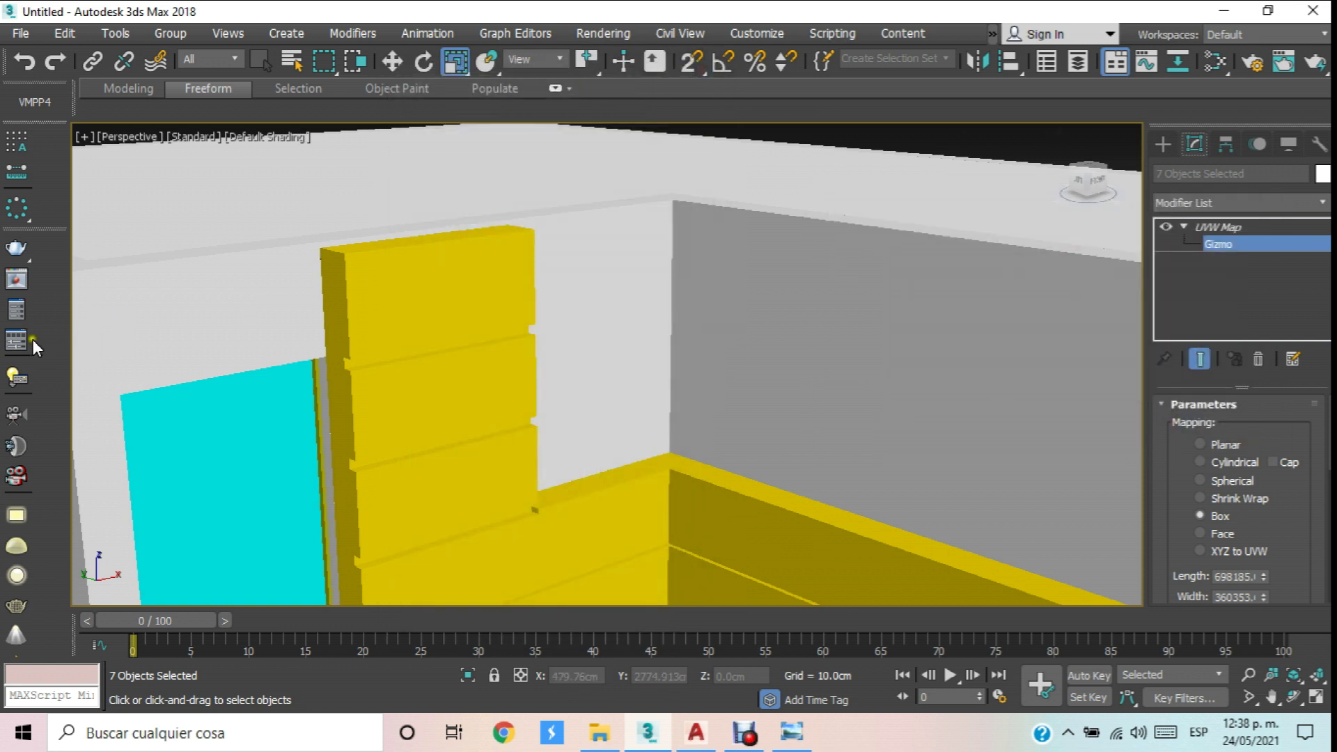
# Render a close-up of the upper facade with the V-Ray ArchViz interior preset, shading quality 1% and AA quality 4%.
pyautogui.click(16, 341)
pyautogui.click(525, 202)
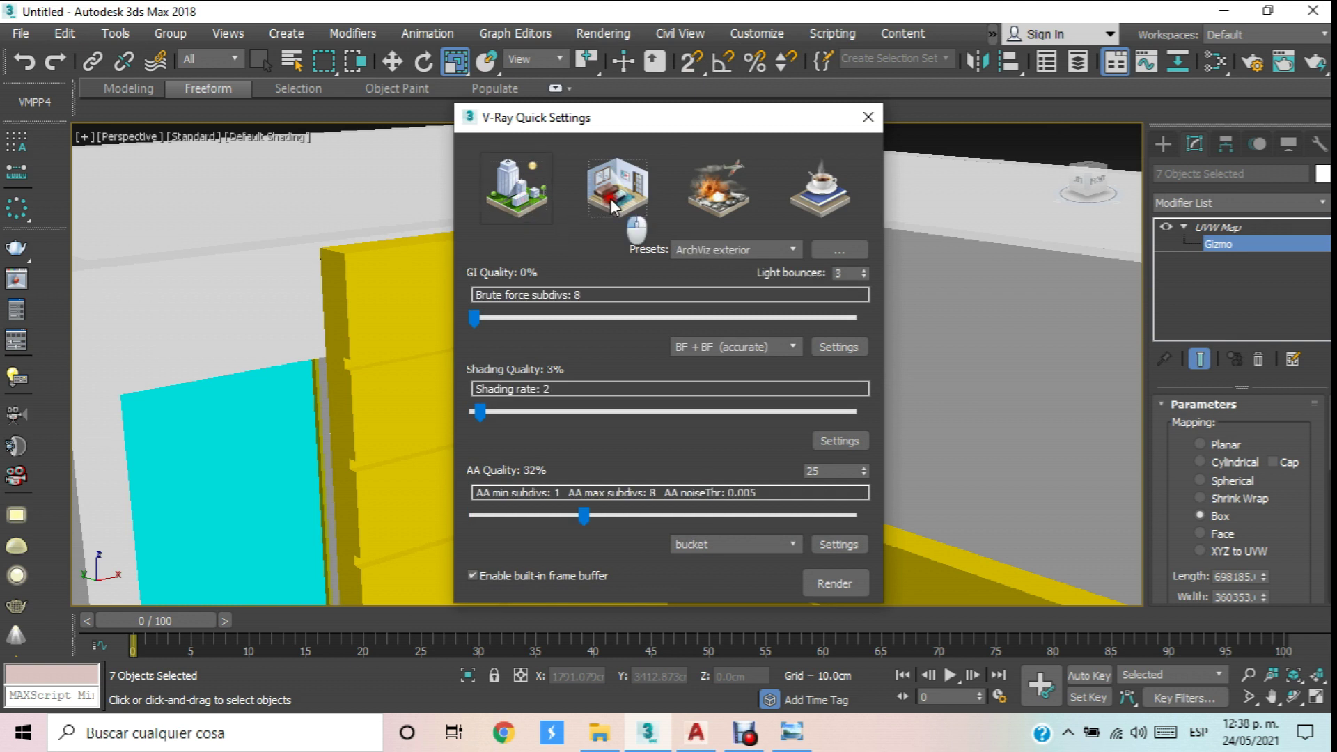
pyautogui.click(610, 200)
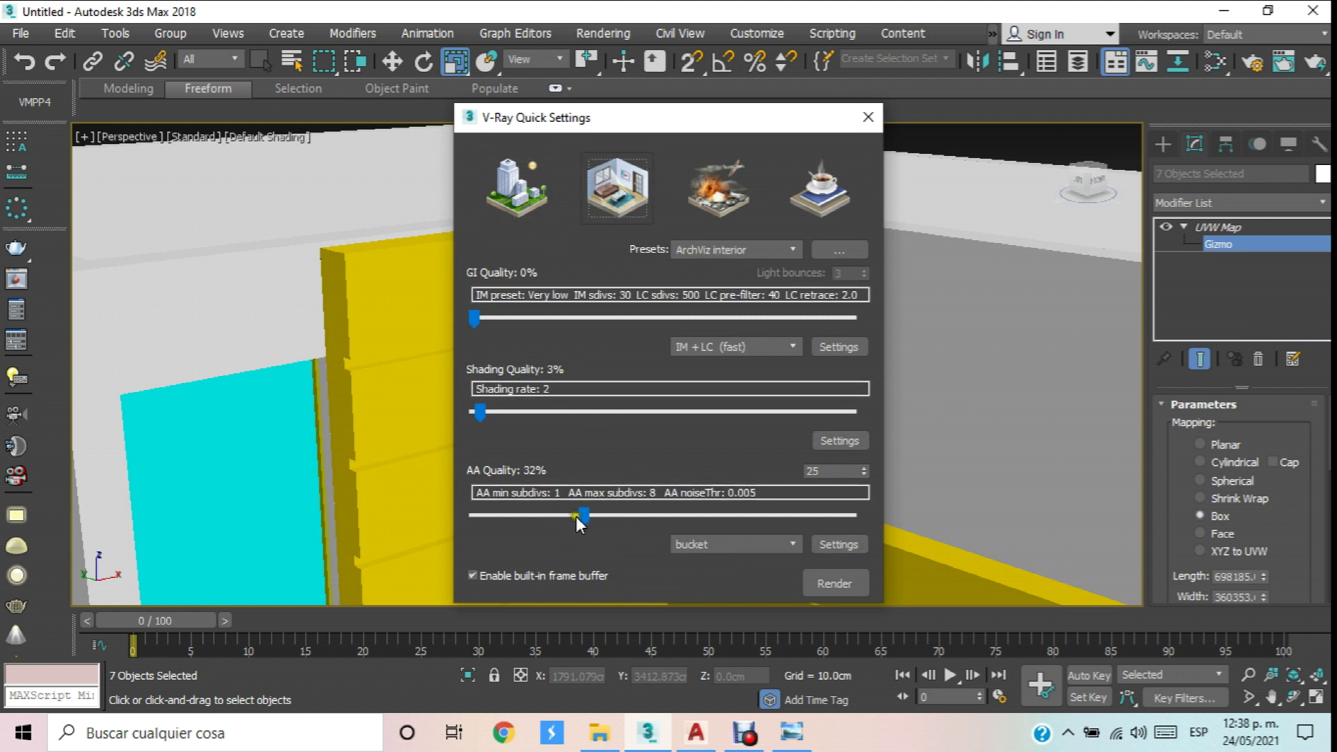
pyautogui.click(861, 583)
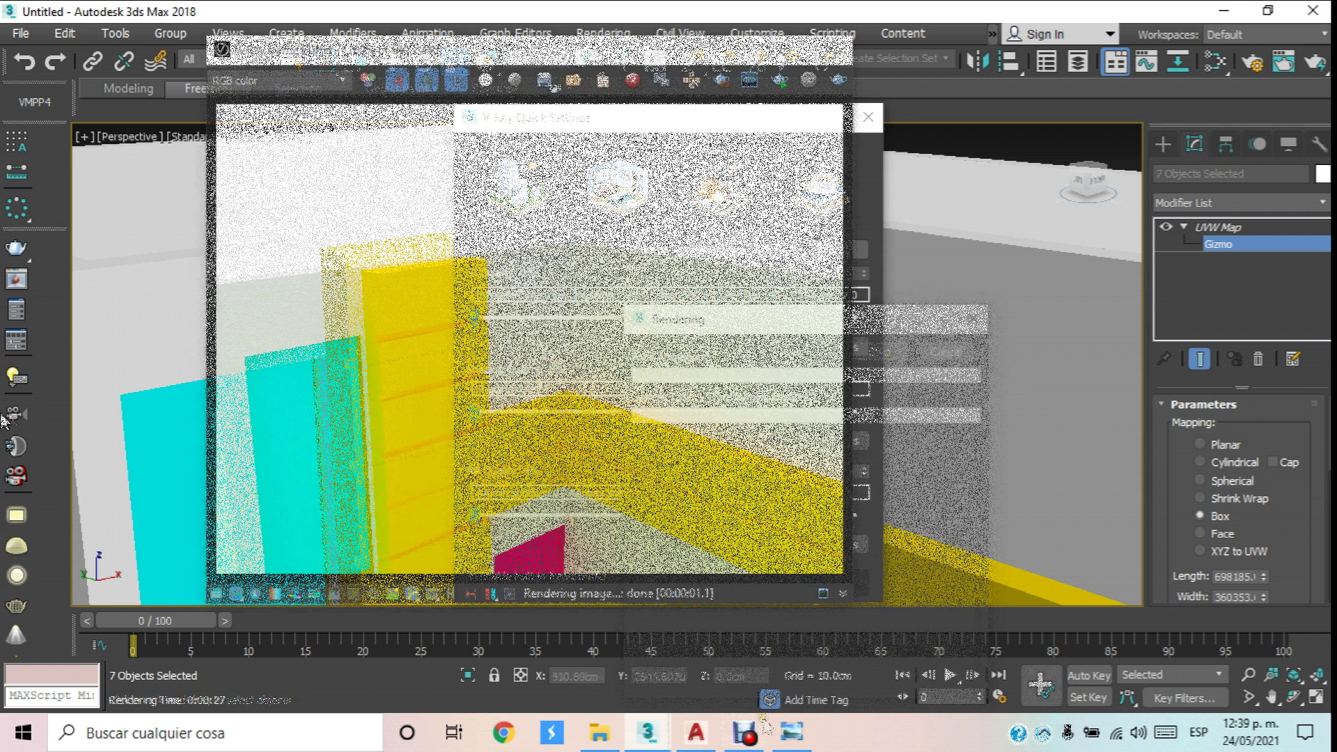
# Examine the wall texture around the window and yellow cladding in the render, and close the frame buffer and V-Ray Quick Settings.
pyautogui.scroll(3, 256, 351)
pyautogui.scroll(-1, 301, 278)
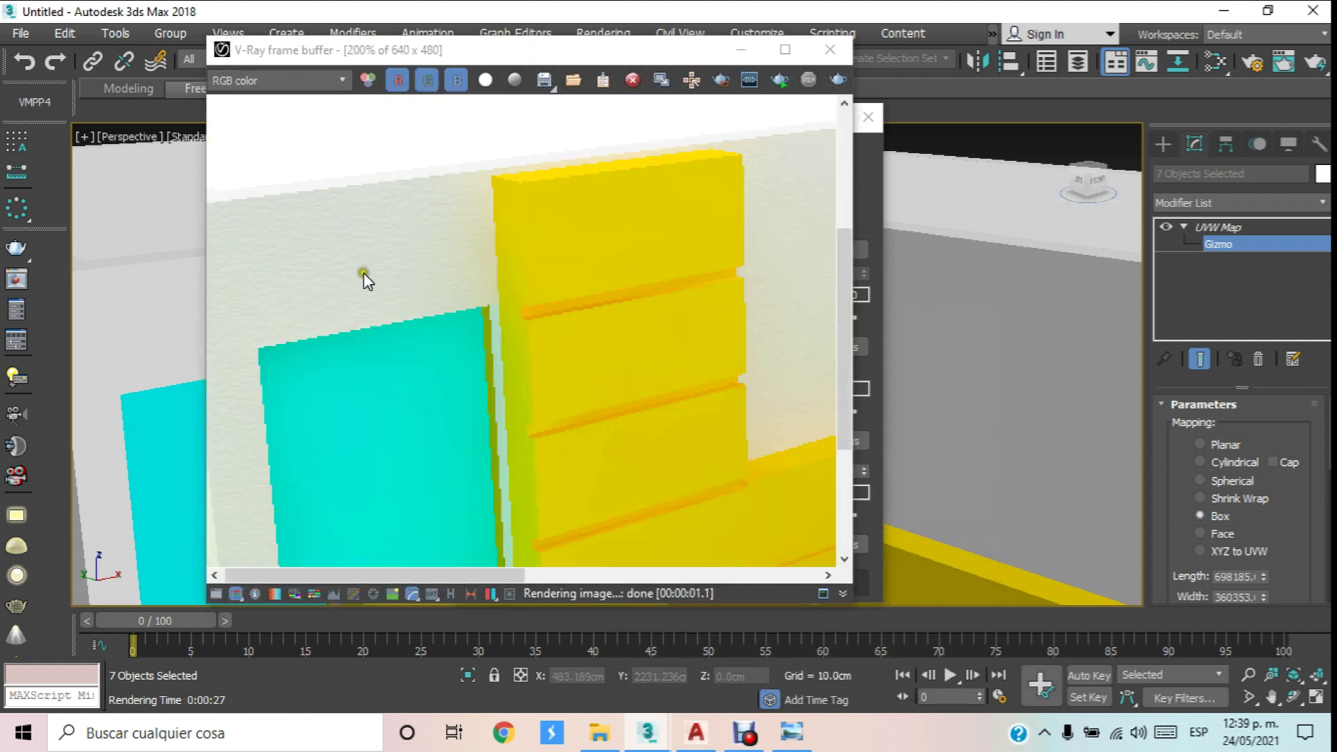
pyautogui.click(537, 274)
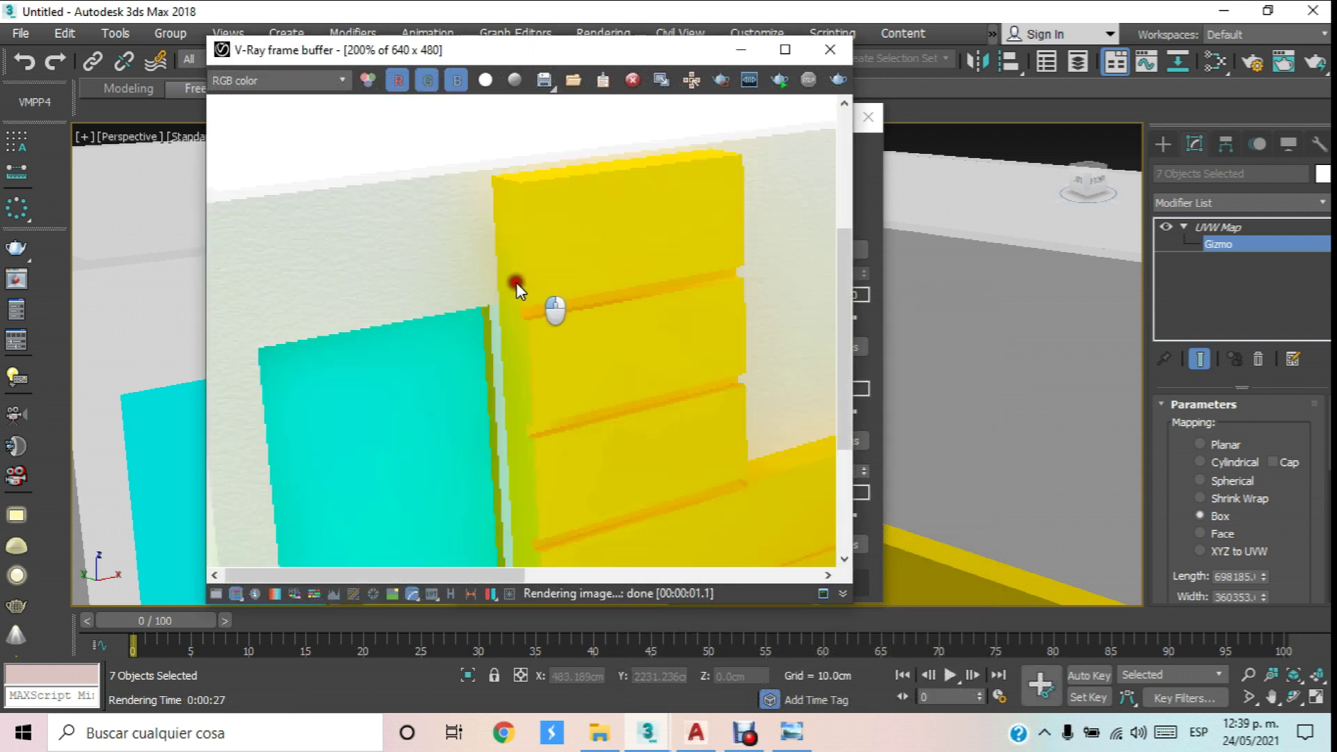
pyautogui.scroll(-1, 395, 257)
pyautogui.scroll(1, 251, 348)
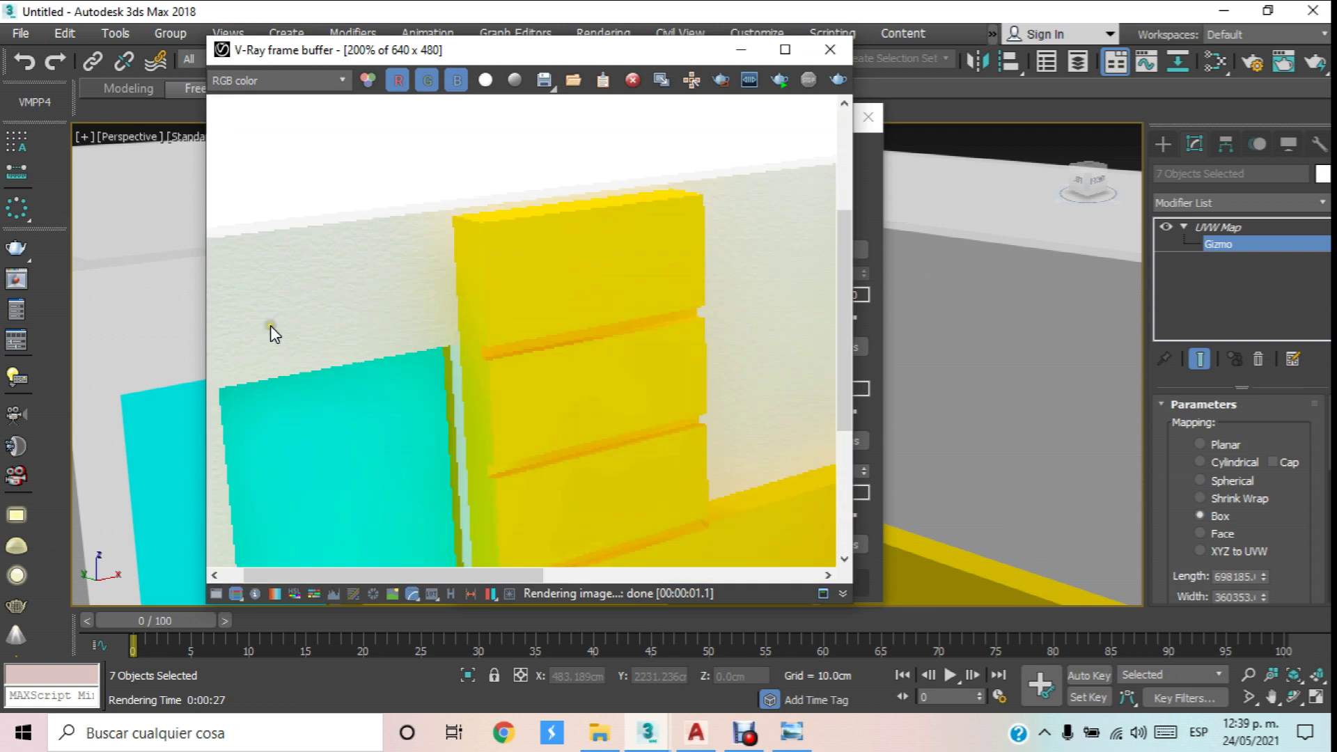
pyautogui.scroll(1, 275, 320)
pyautogui.scroll(-1, 296, 308)
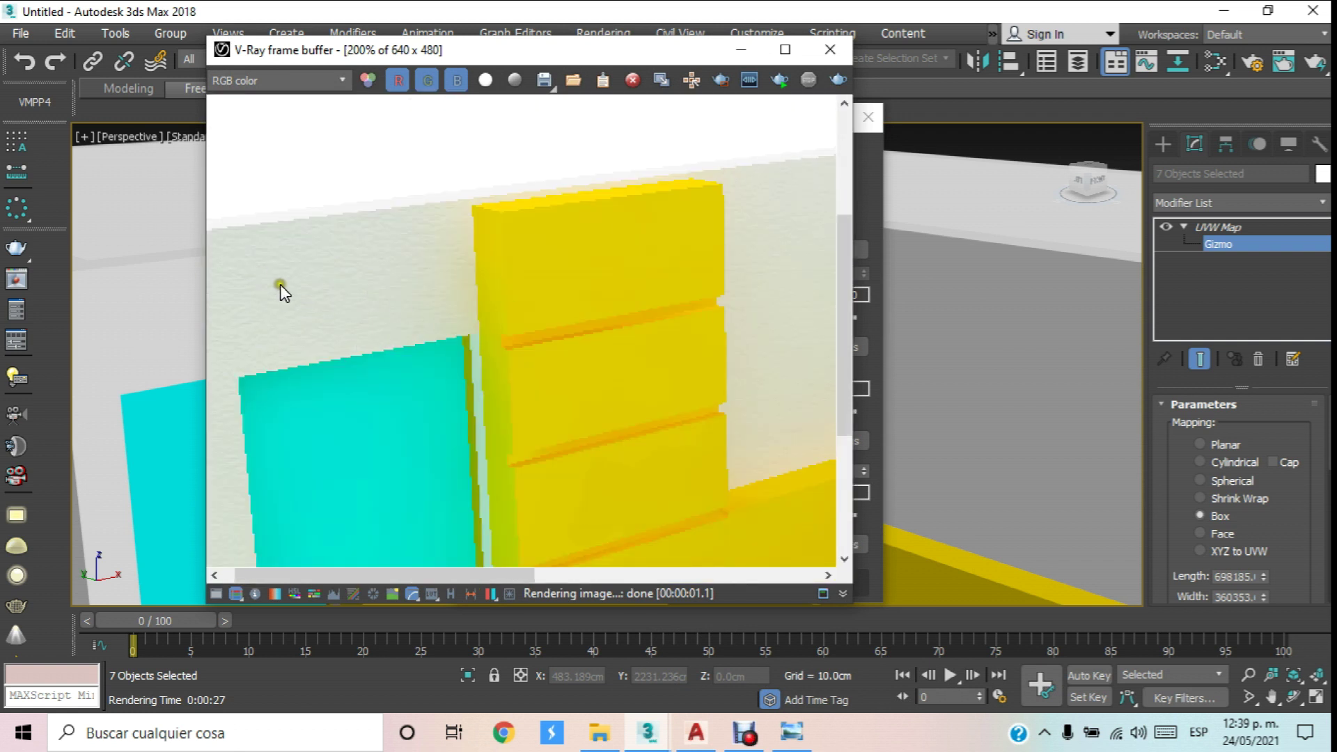
pyautogui.click(828, 48)
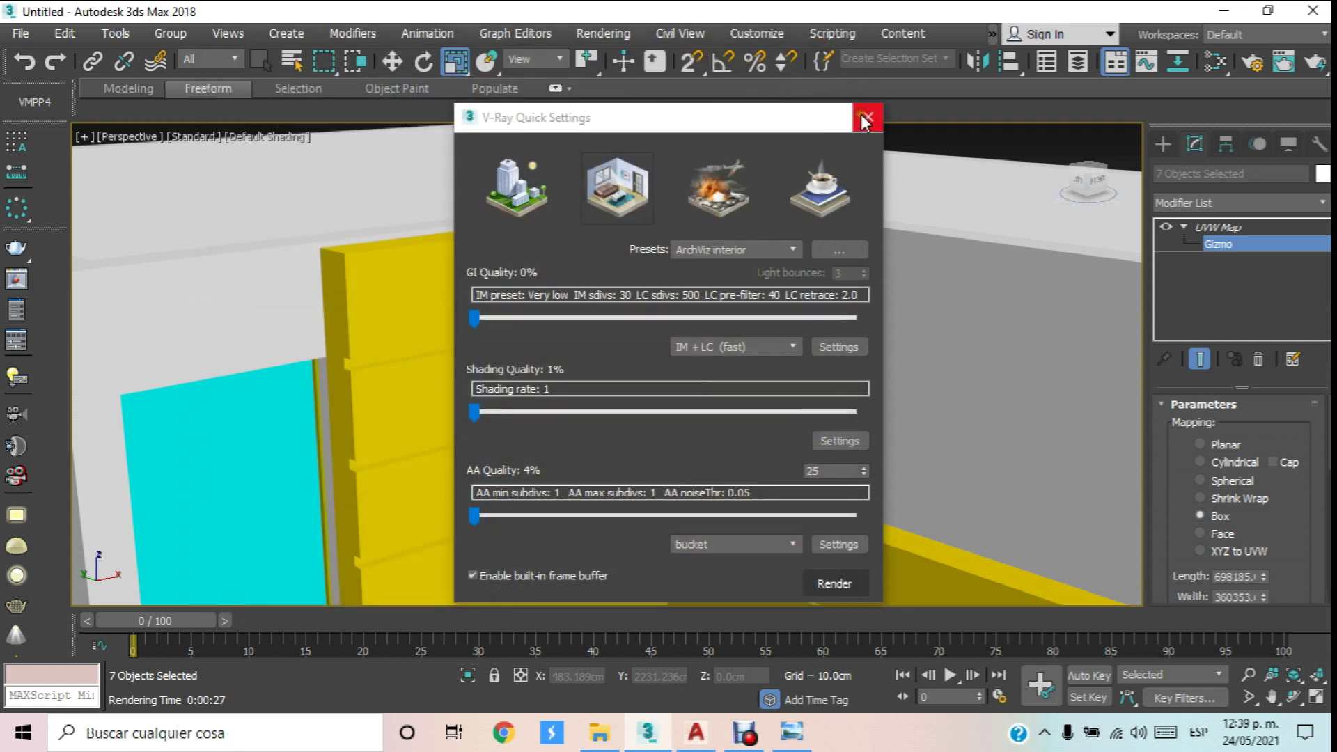
pyautogui.click(863, 114)
# Stretch the mapping gizmo slightly along its X axis, leave the Gizmo level and deselect the walls.
pyautogui.scroll(-8, 742, 240)
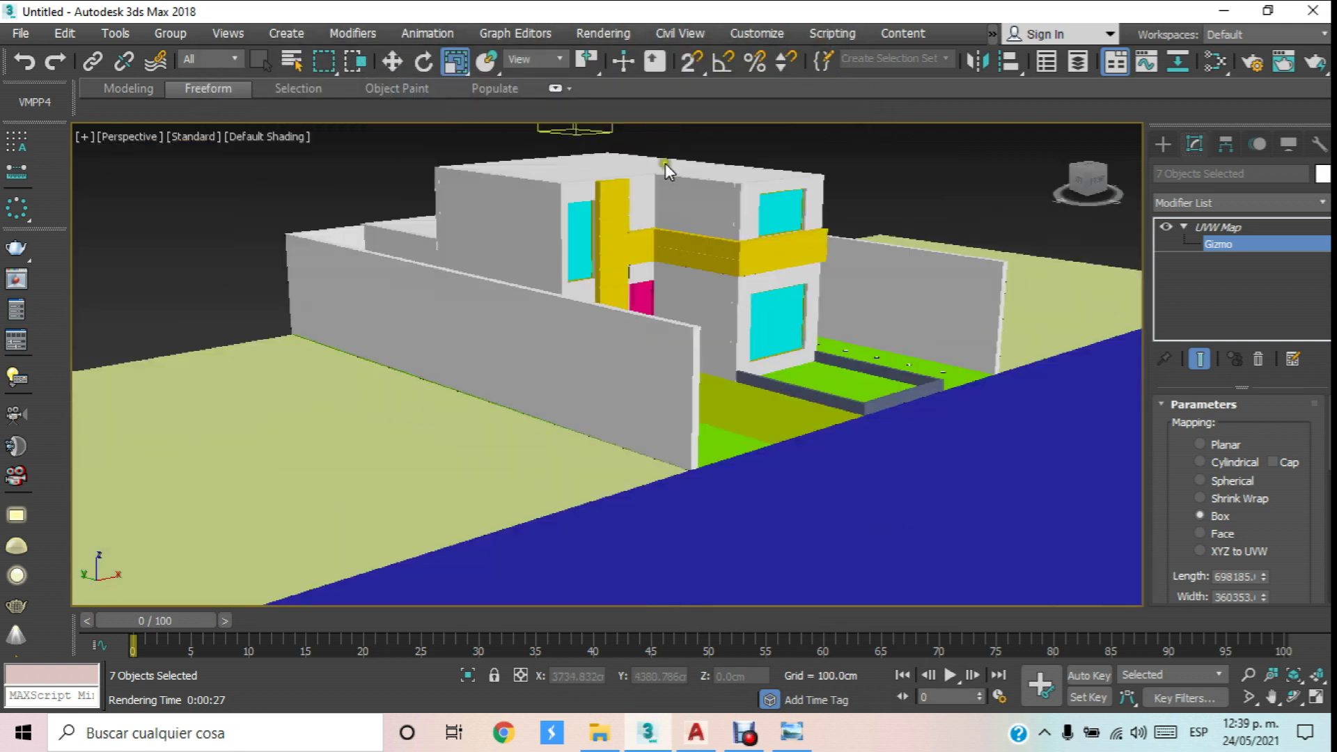
pyautogui.scroll(5, 666, 163)
pyautogui.moveTo(654, 247); pyautogui.dragTo(645, 313, button='middle')
pyautogui.moveTo(533, 248); pyautogui.dragTo(516, 214)
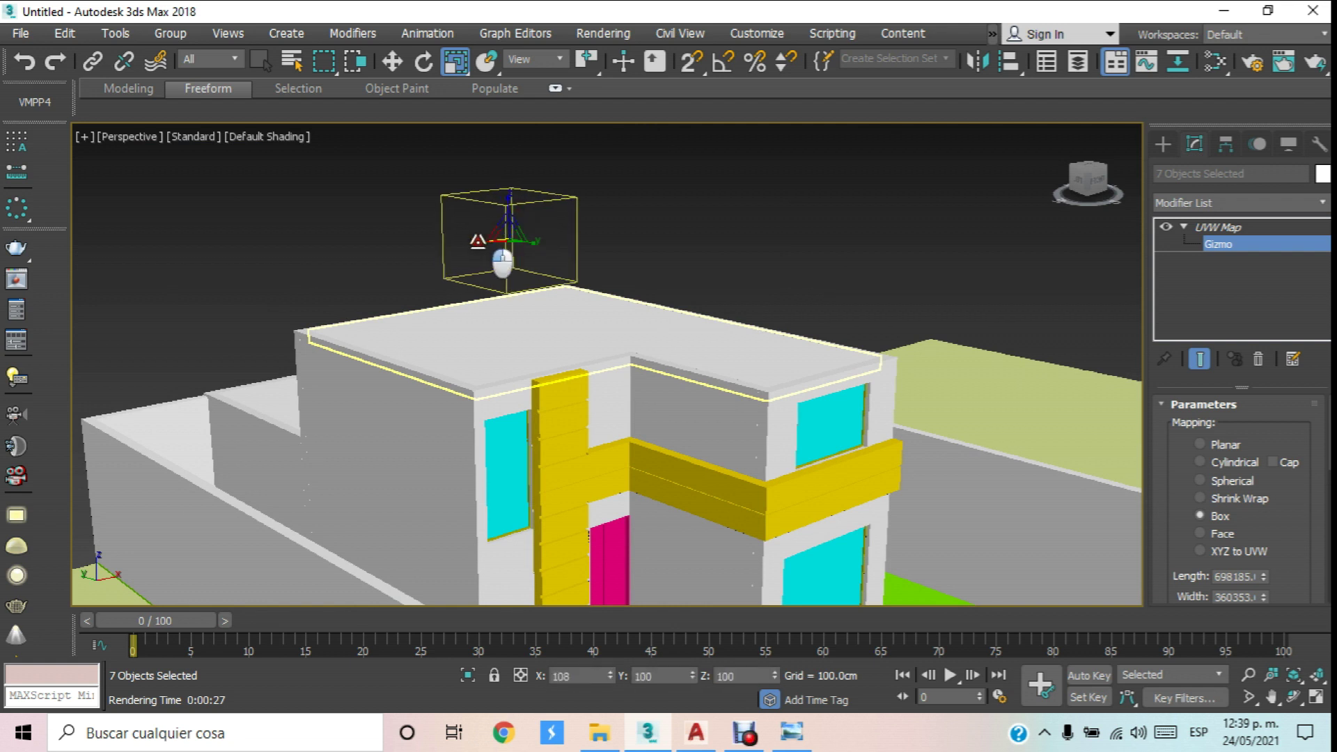
pyautogui.moveTo(547, 265); pyautogui.dragTo(487, 200, button='middle')
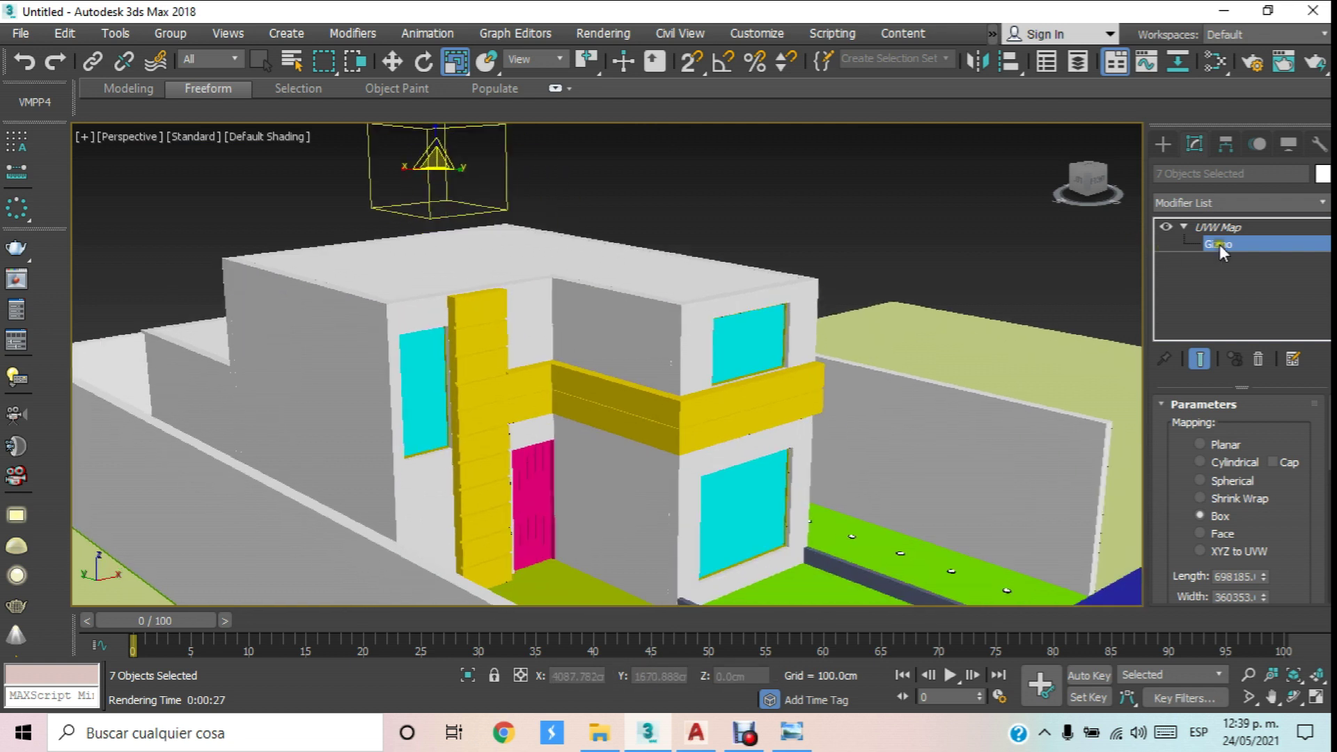
pyautogui.click(1200, 244)
pyautogui.click(837, 181)
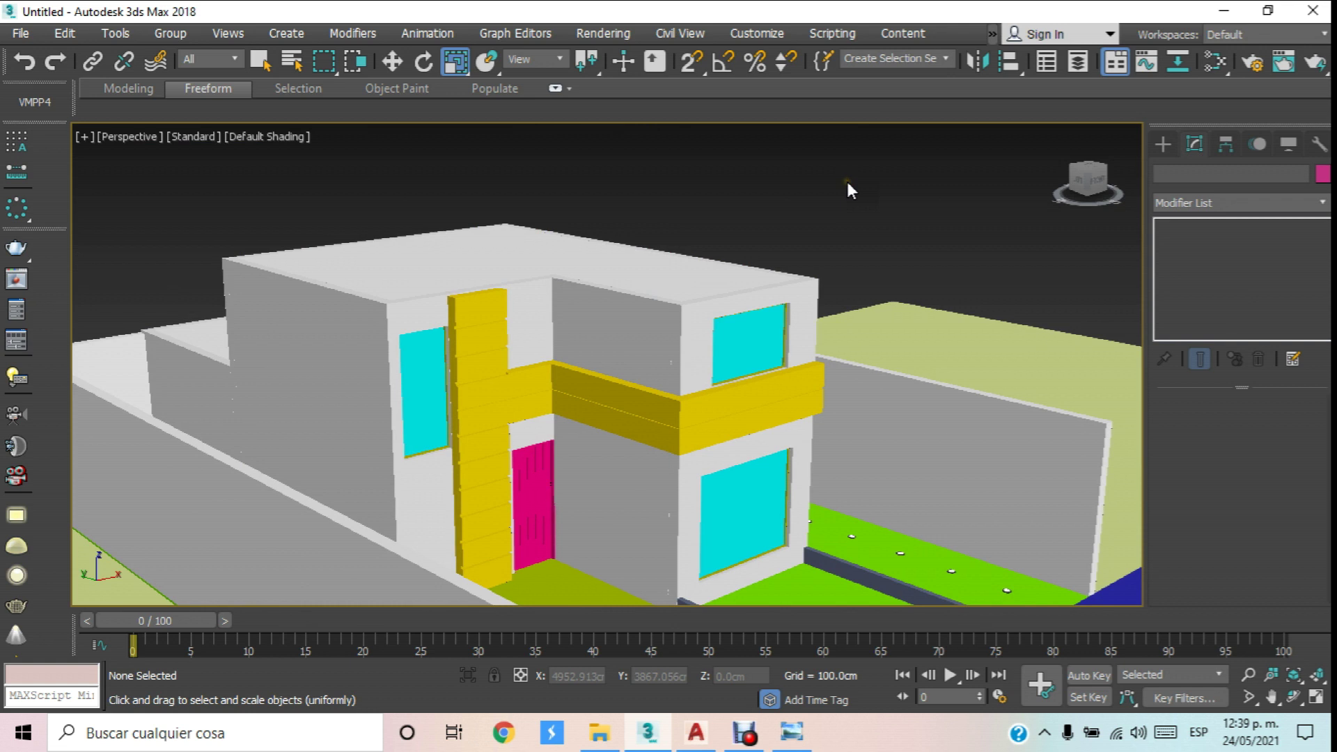
# Select the three cyan window panes on the house front, assign VRayMtl Material #42 to them and close the material editor.
pyautogui.click(752, 362)
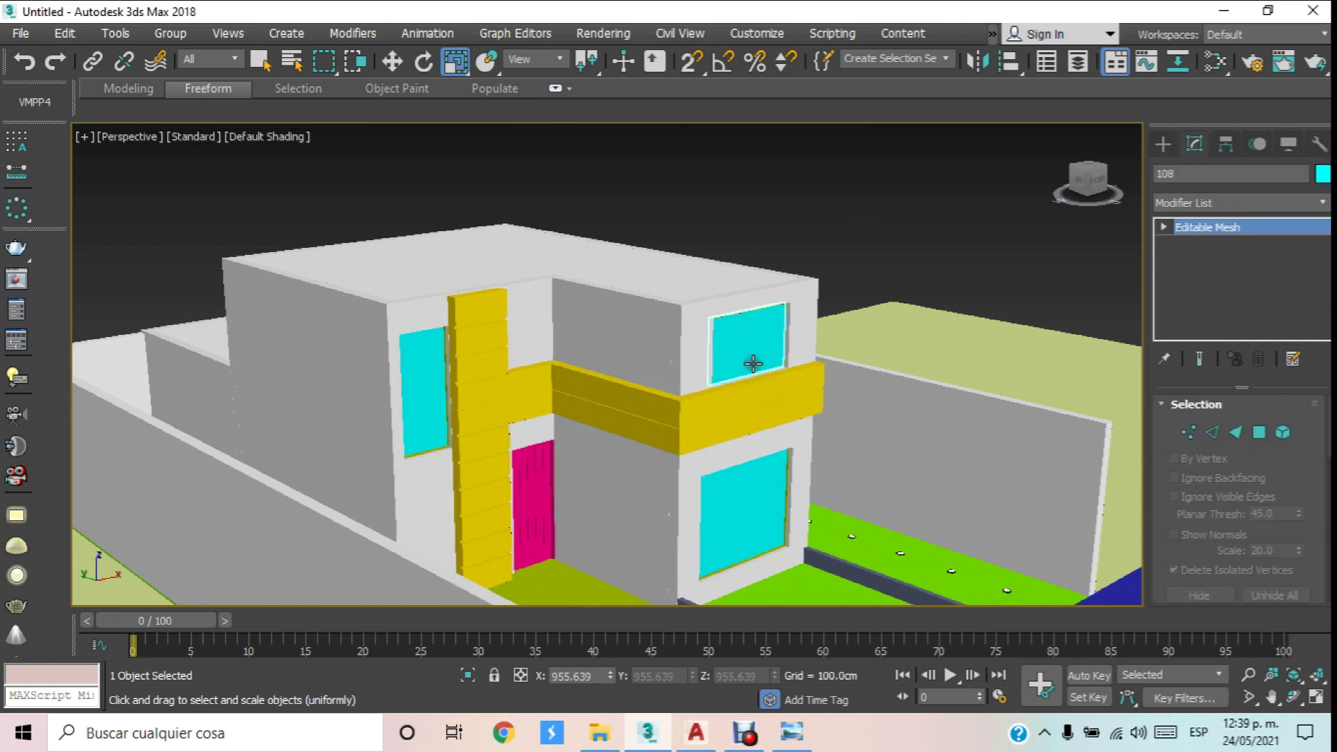
pyautogui.click(393, 61)
pyautogui.click(784, 202)
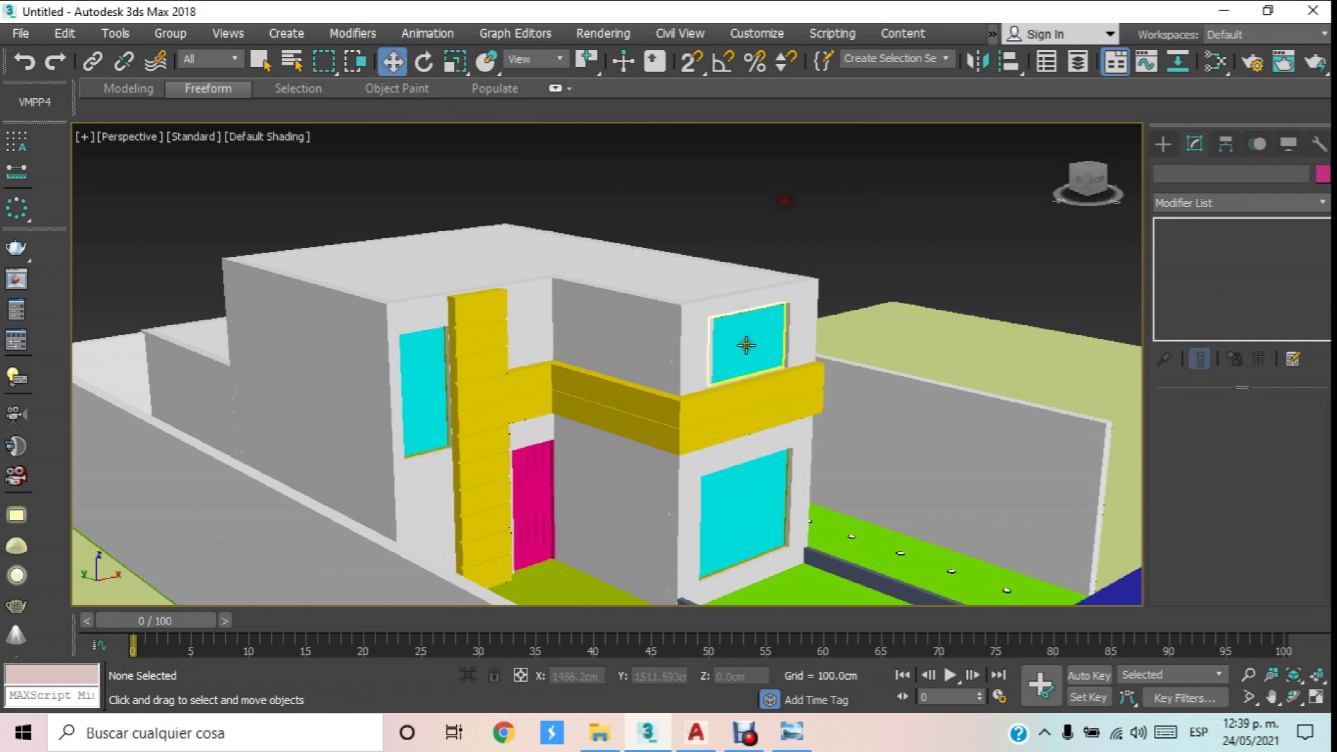
pyautogui.scroll(2, 745, 343)
pyautogui.click(744, 340)
pyautogui.scroll(1, 743, 336)
pyautogui.scroll(-4, 743, 336)
pyautogui.keyDown('ctrl'); pyautogui.click(263, 307); pyautogui.keyUp('ctrl')
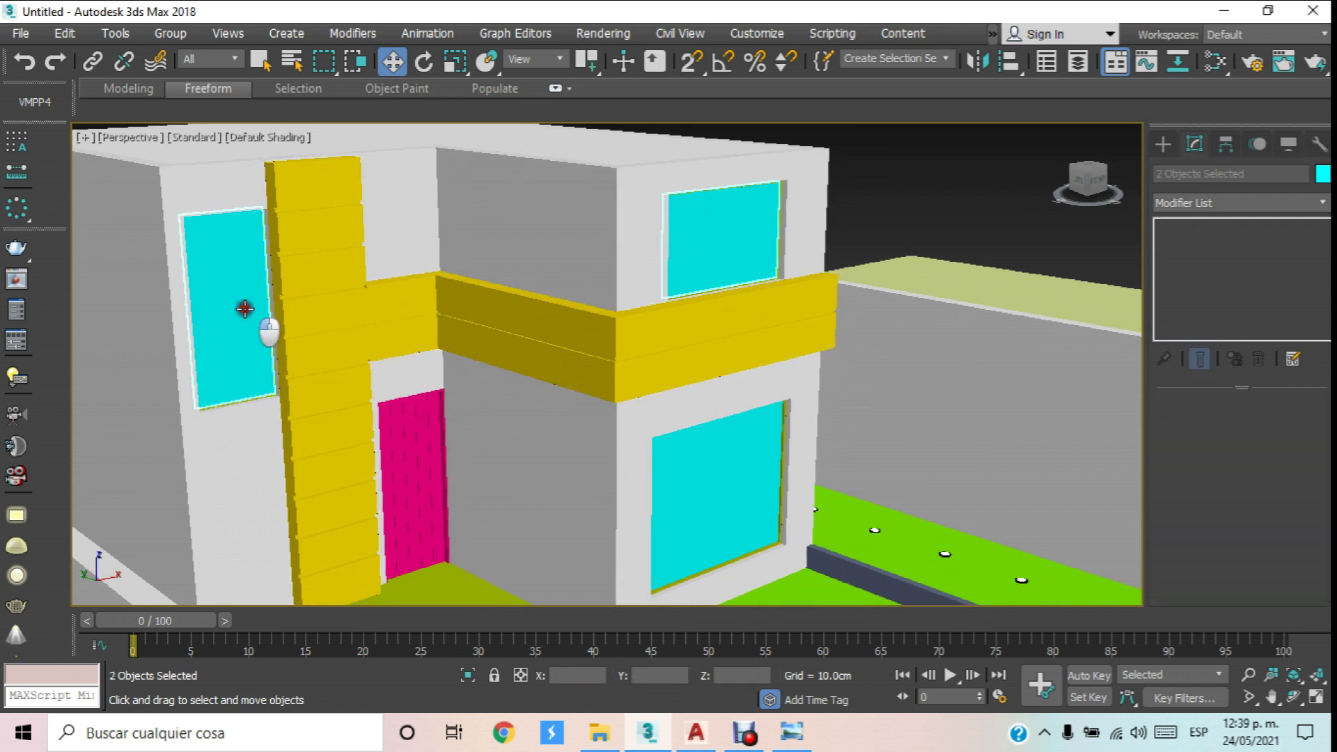
pyautogui.press('m')
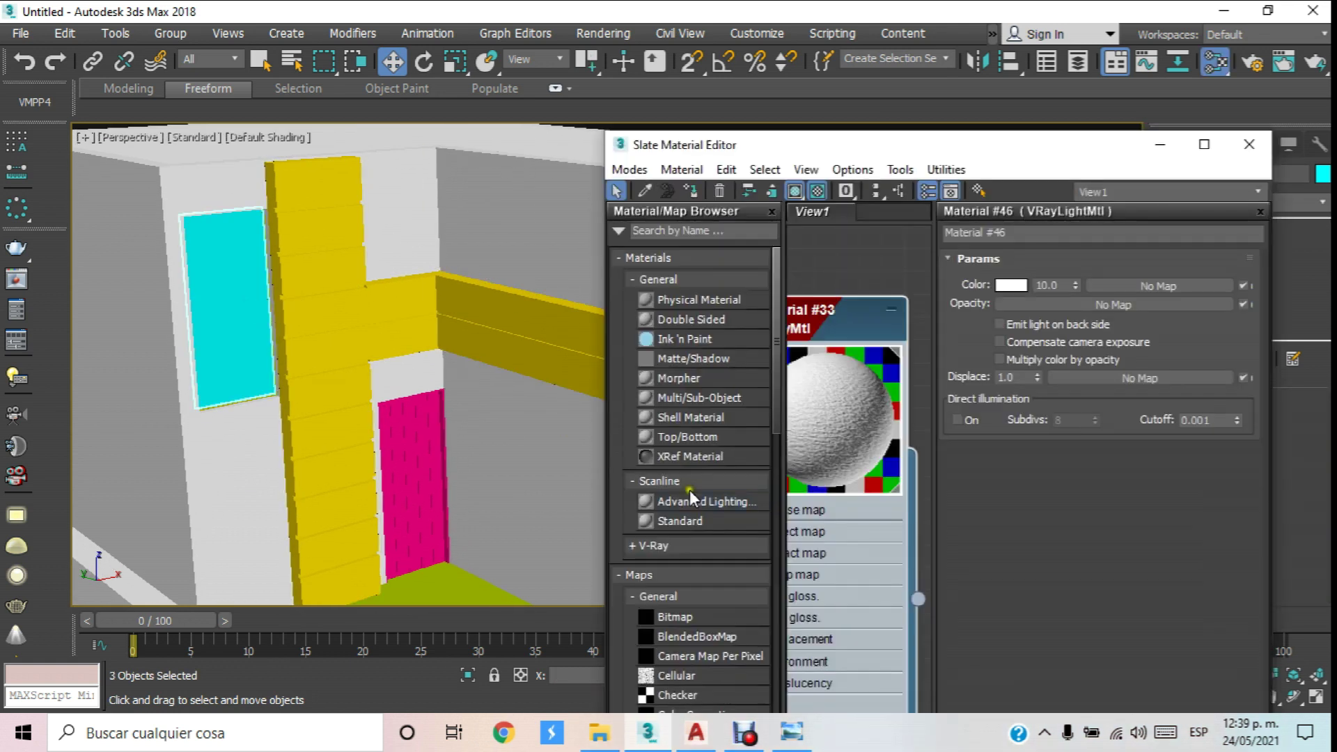
pyautogui.scroll(-6, 827, 285)
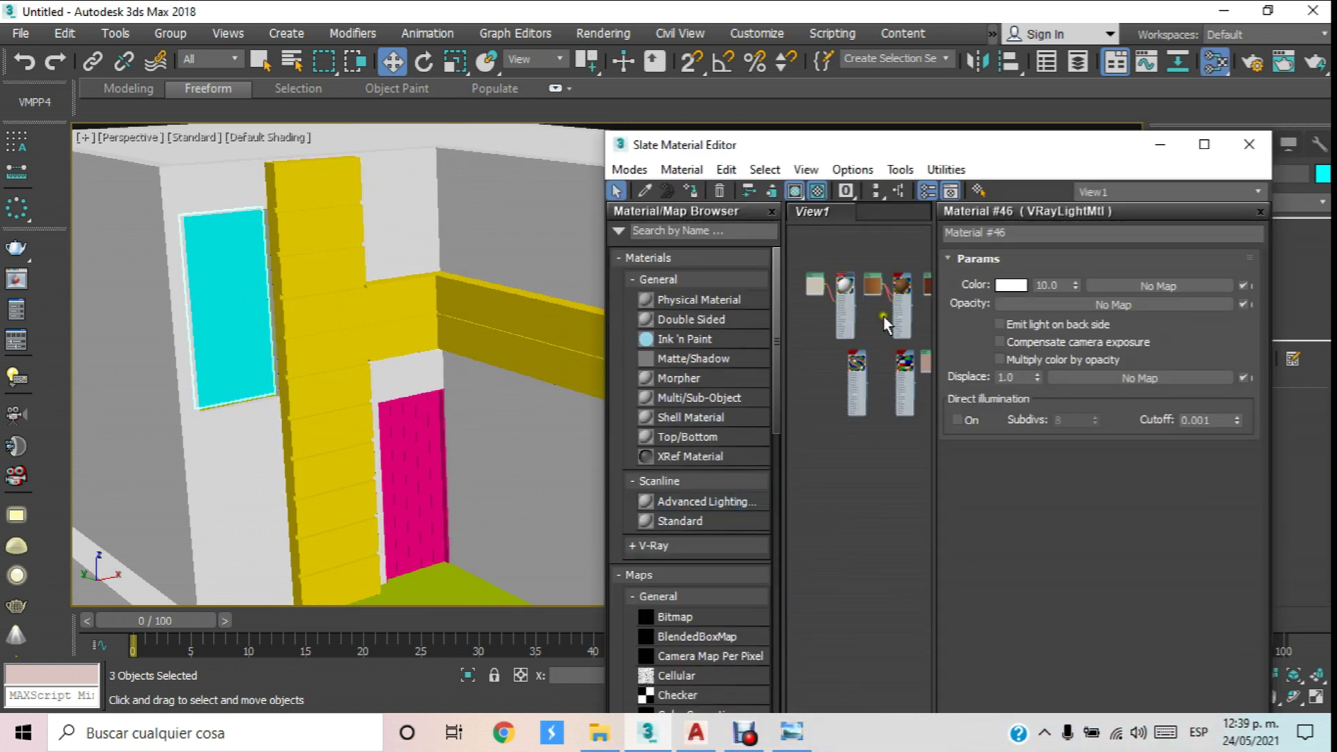
pyautogui.scroll(5, 879, 376)
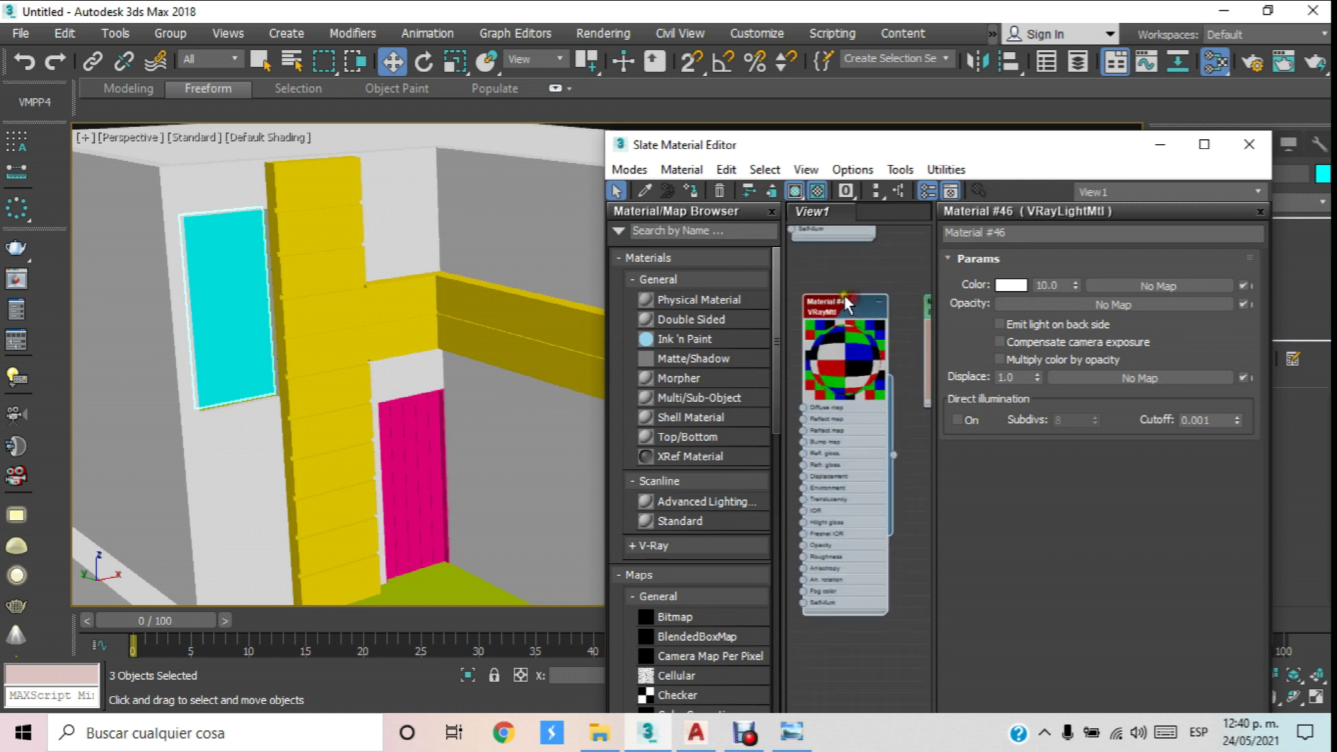
pyautogui.click(692, 190)
pyautogui.keyDown('alt'); pyautogui.moveTo(400, 289); pyautogui.dragTo(262, 297, button='middle'); pyautogui.keyUp('alt')
pyautogui.scroll(8, 367, 390)
pyautogui.scroll(-3, 367, 390)
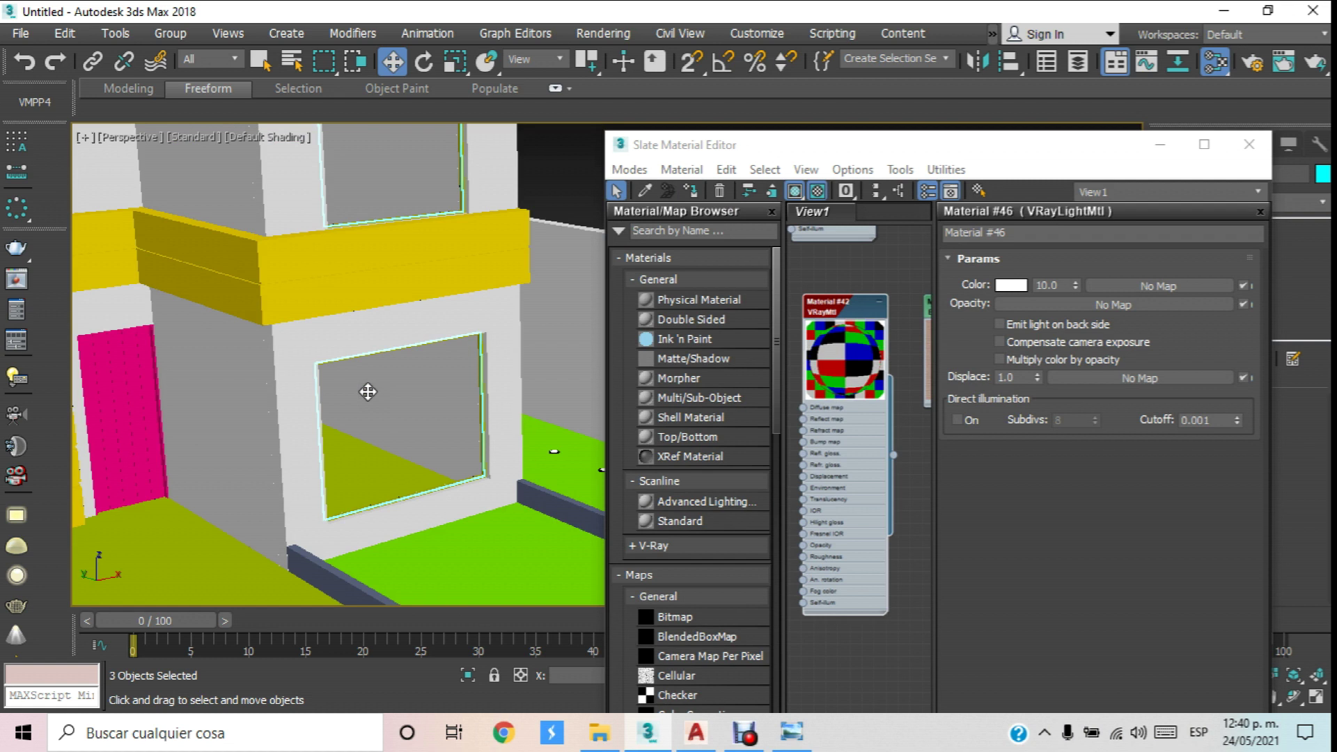
pyautogui.click(1246, 147)
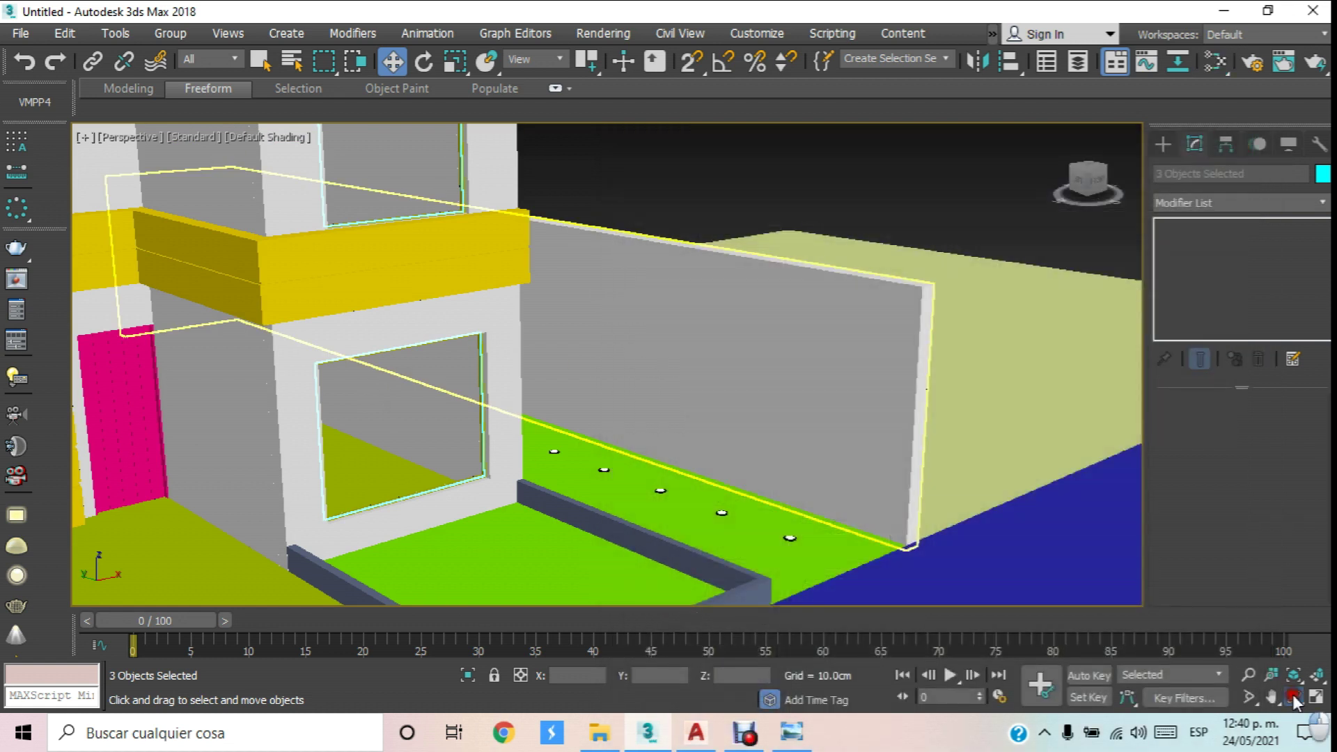
pyautogui.keyDown('alt'); pyautogui.moveTo(627, 376); pyautogui.dragTo(614, 408, button='middle'); pyautogui.keyUp('alt')
pyautogui.scroll(8, 507, 373)
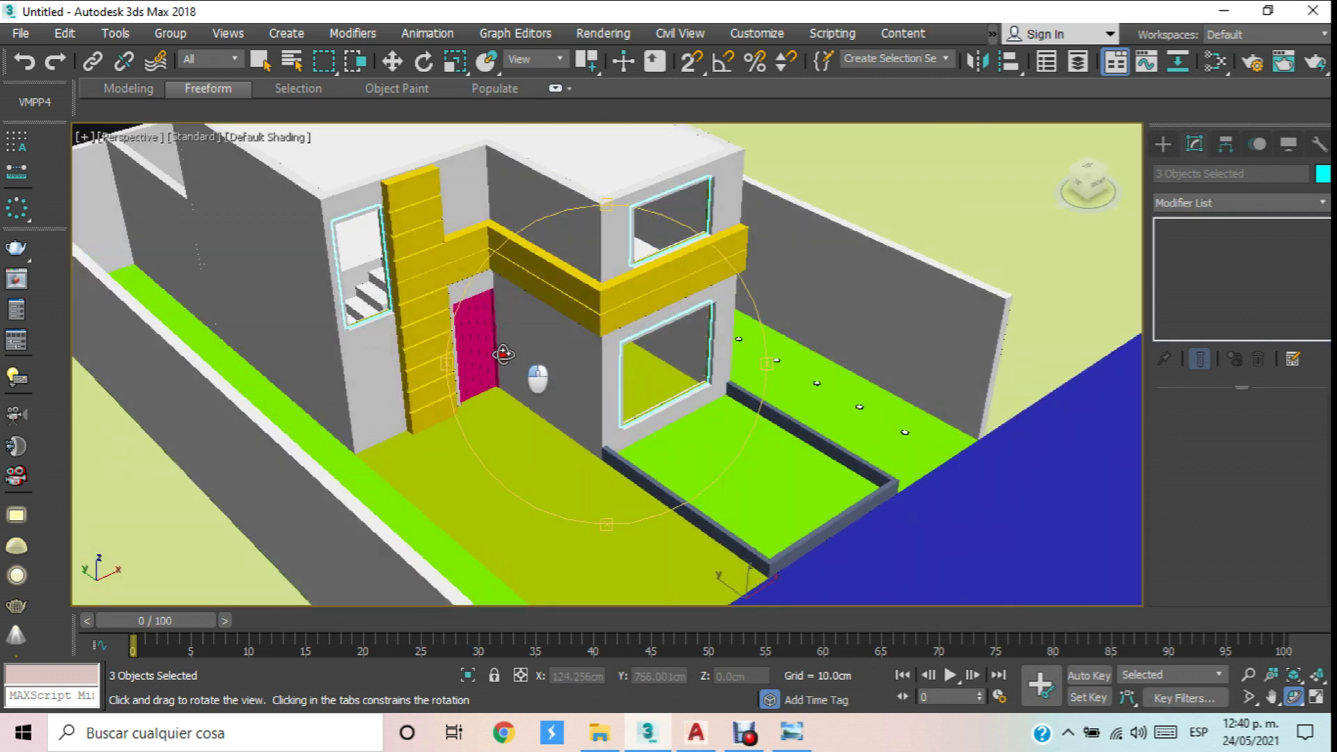
pyautogui.moveTo(499, 388); pyautogui.dragTo(416, 210, button='middle')
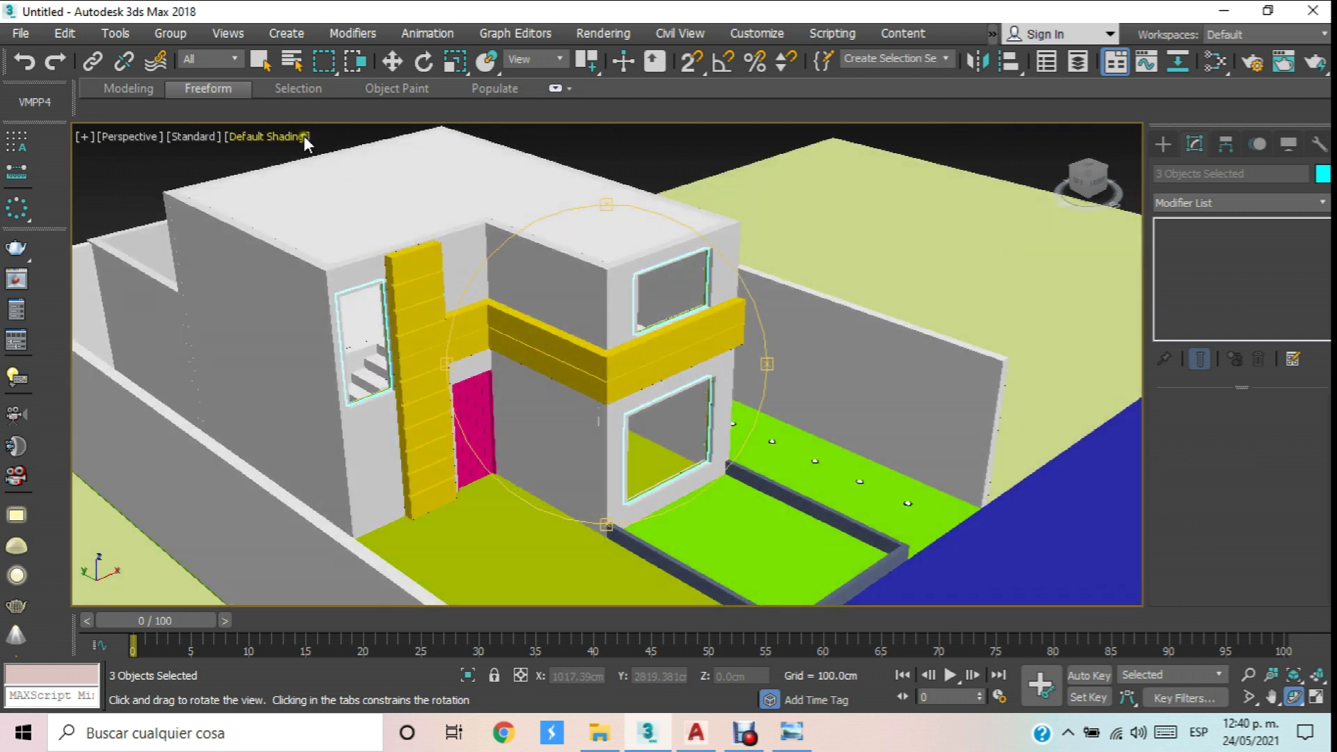
pyautogui.click(374, 314)
pyautogui.moveTo(613, 356)
pyautogui.keyDown('alt'); pyautogui.mouseDown(button='middle')
pyautogui.moveTo(636, 352)
pyautogui.moveTo(613, 359)
pyautogui.mouseUp(button='middle'); pyautogui.keyUp('alt')
pyautogui.press('t')
pyautogui.scroll(10, 593, 380)
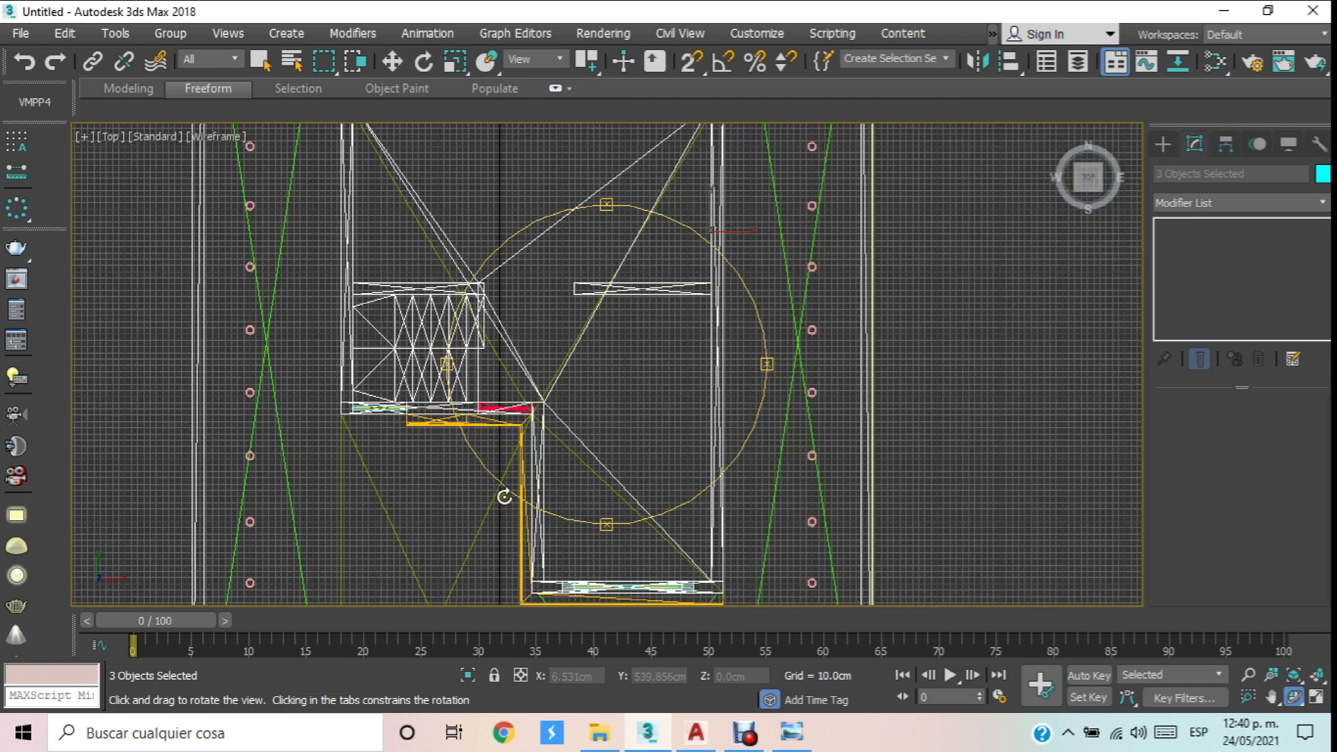
pyautogui.hotkey('shift', 'z')
pyautogui.hotkey('shift', 'z')
pyautogui.hotkey('shift', 'z')
pyautogui.hotkey('shift', 'z')
pyautogui.hotkey('shift', 'z')
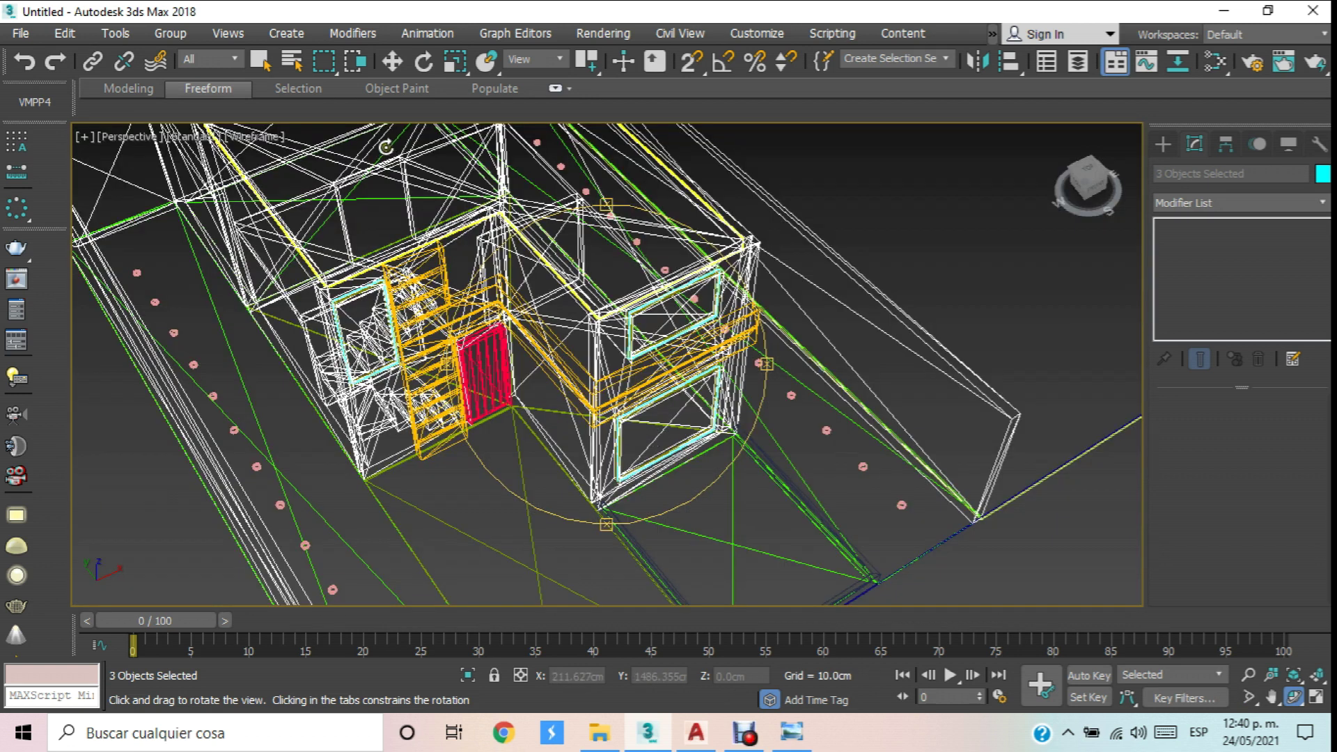
pyautogui.click(282, 135)
pyautogui.click(348, 157)
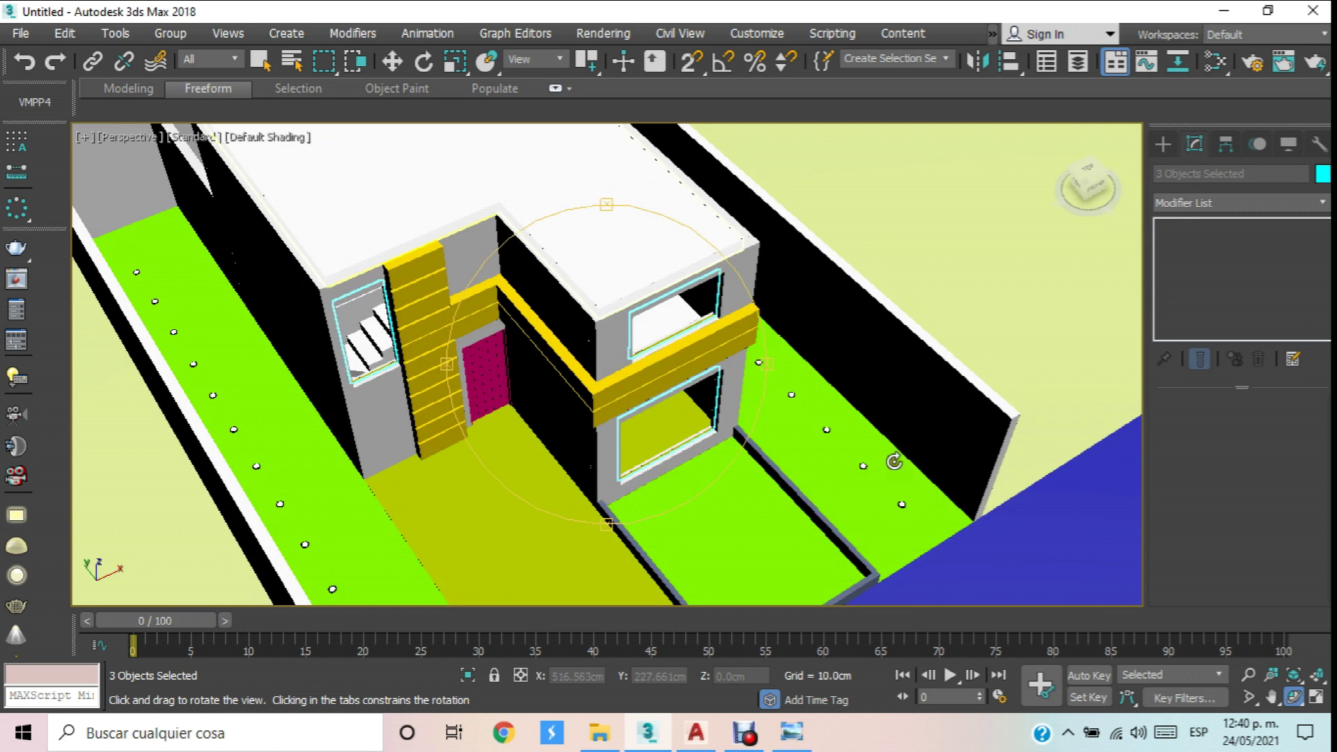
pyautogui.moveTo(688, 402); pyautogui.dragTo(681, 328)
pyautogui.scroll(5, 540, 295)
pyautogui.moveTo(540, 295); pyautogui.dragTo(583, 259)
pyautogui.hotkey('shift', 'z')
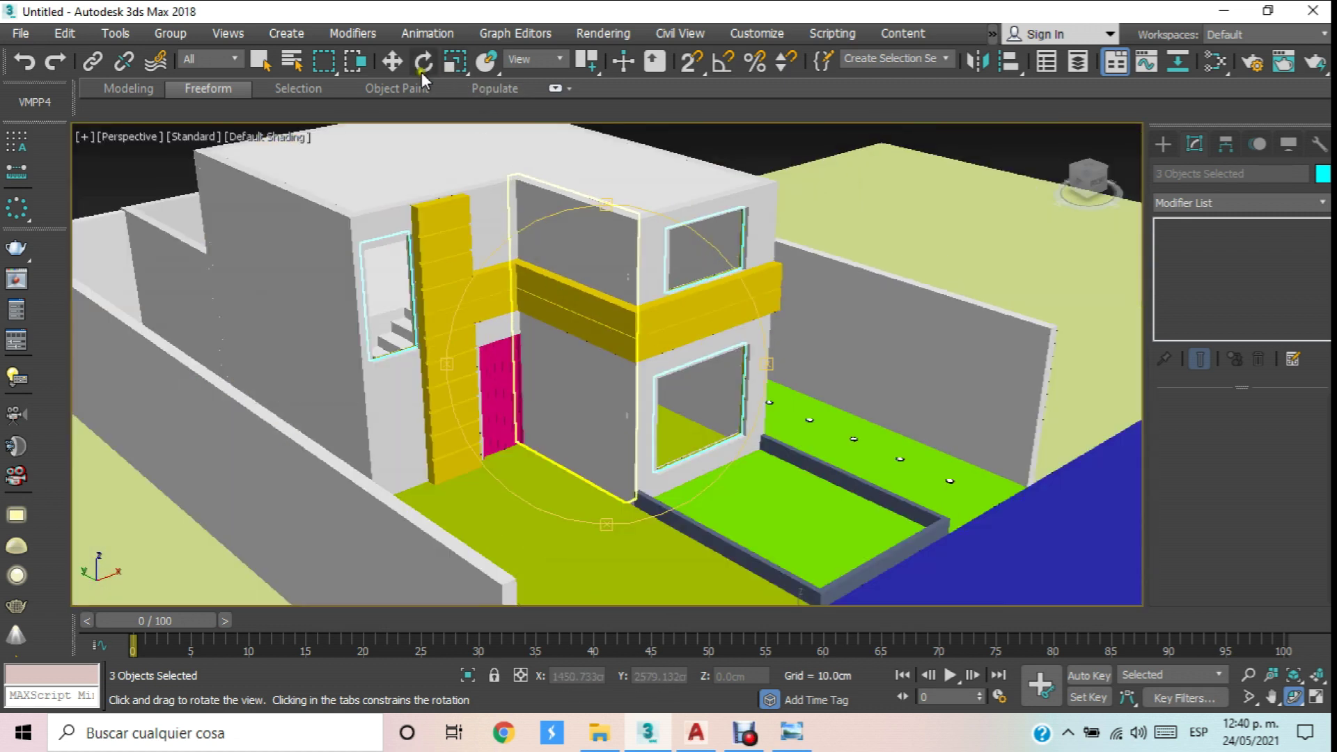
# Clone the glass pane of the stair window as a single copy, moved about 92 cm outward from the facade along Y.
pyautogui.click(392, 61)
pyautogui.scroll(5, 394, 278)
pyautogui.click(369, 265)
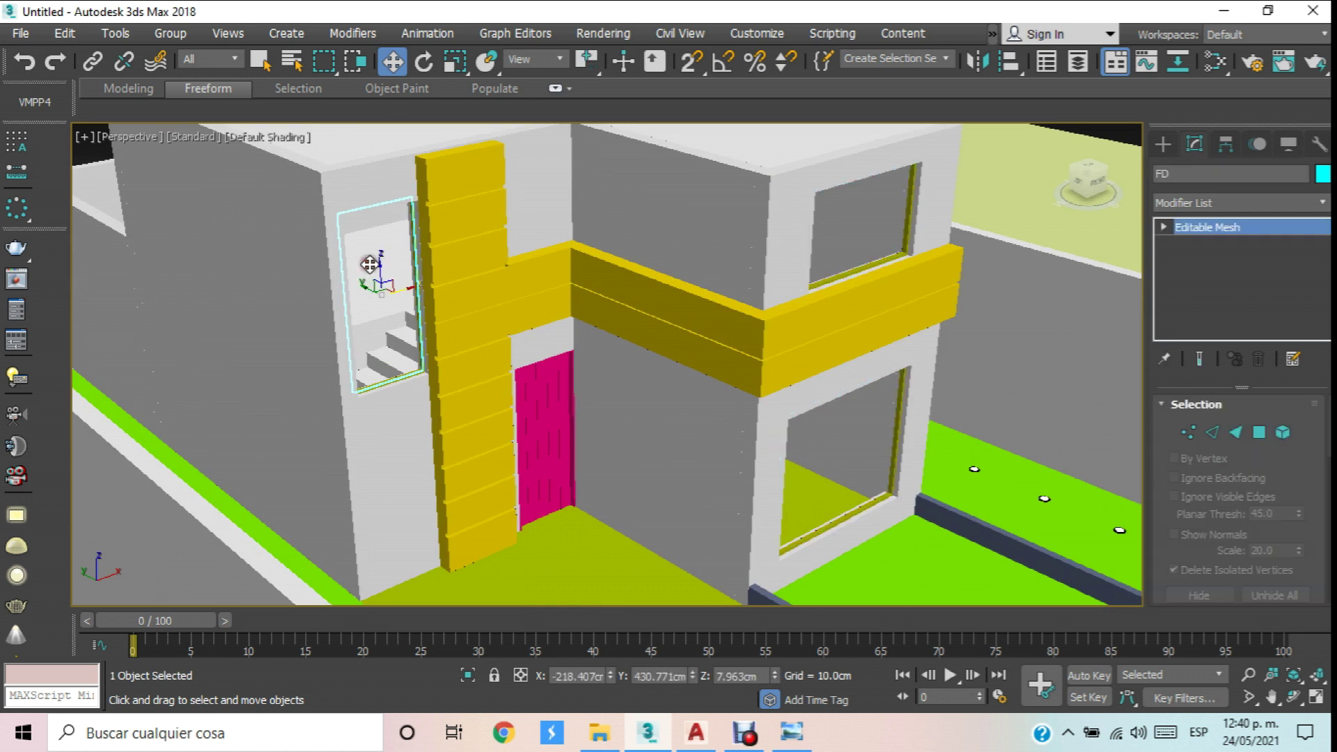
pyautogui.keyDown('shift'); pyautogui.moveTo(362, 293); pyautogui.dragTo(475, 411); pyautogui.keyUp('shift')
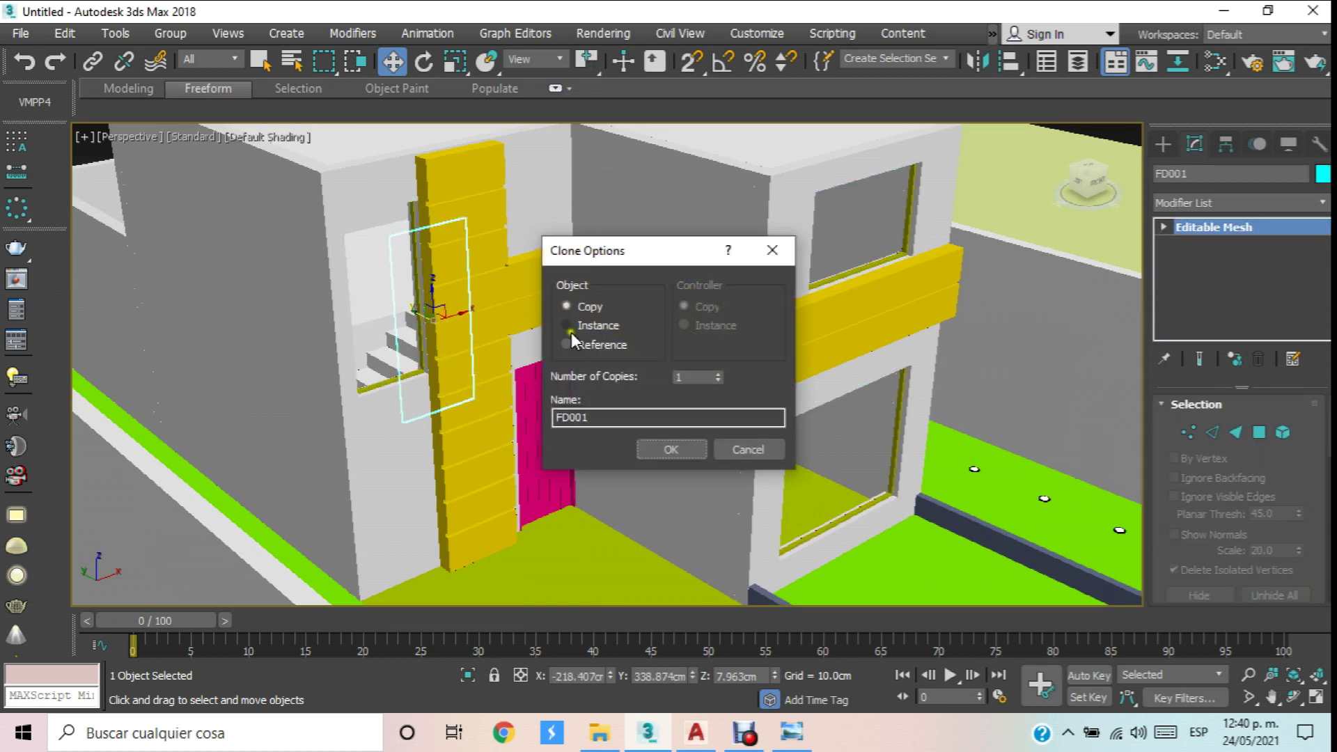
pyautogui.click(674, 449)
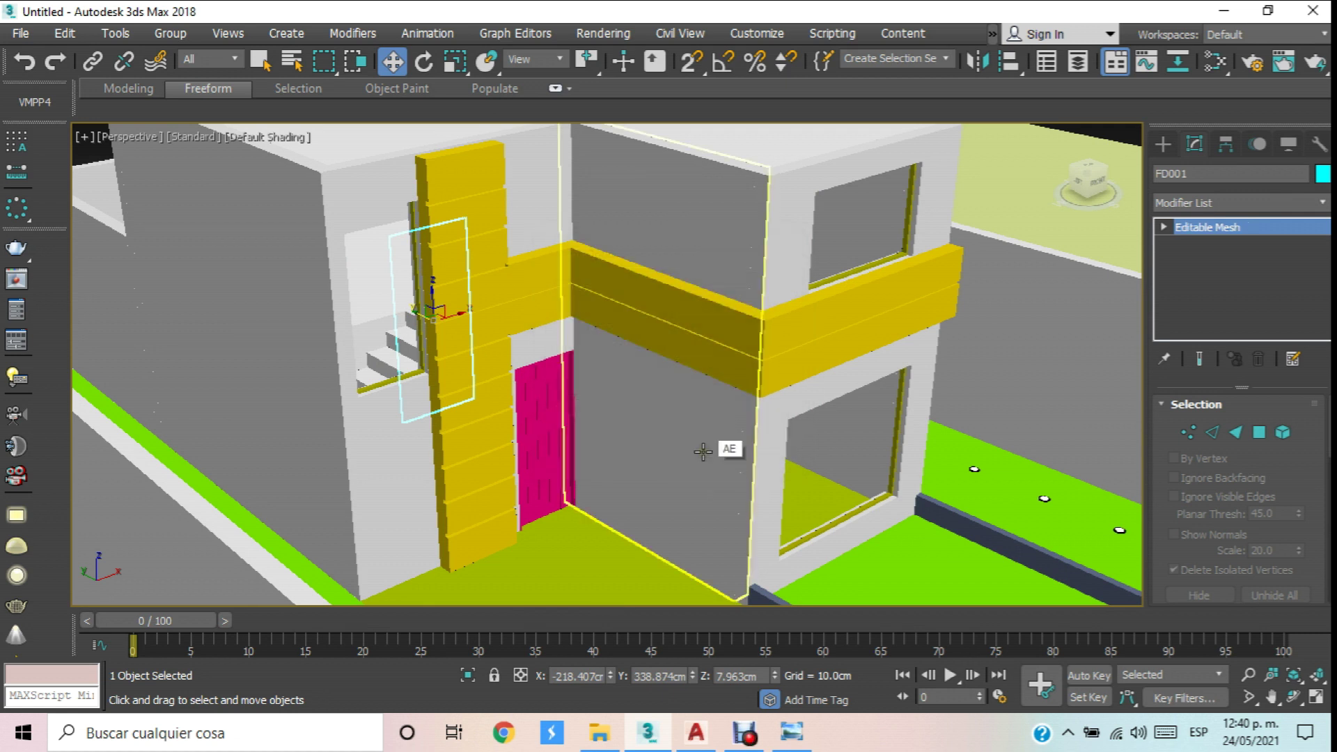
# Assign VRayMtl Material #39 to the copied pane and close the material editor.
pyautogui.press('m')
pyautogui.scroll(-4, 807, 279)
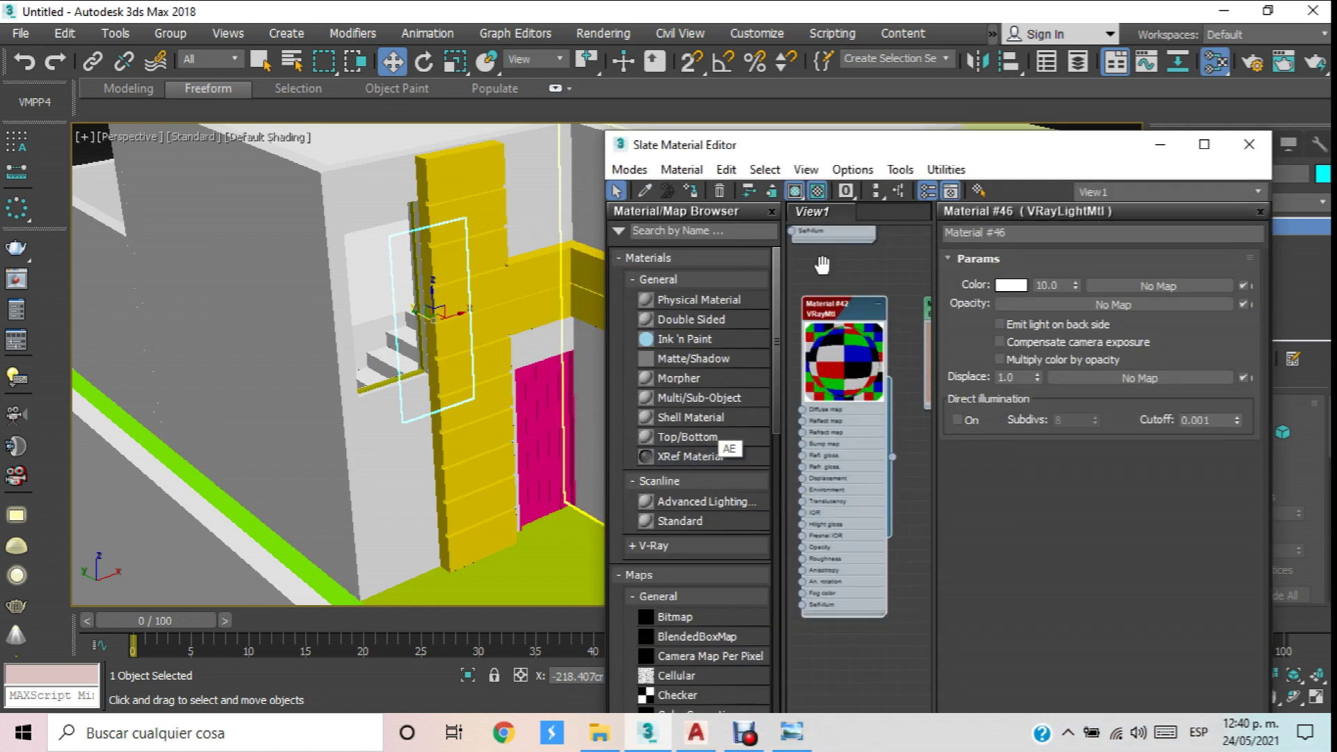
pyautogui.scroll(6, 904, 278)
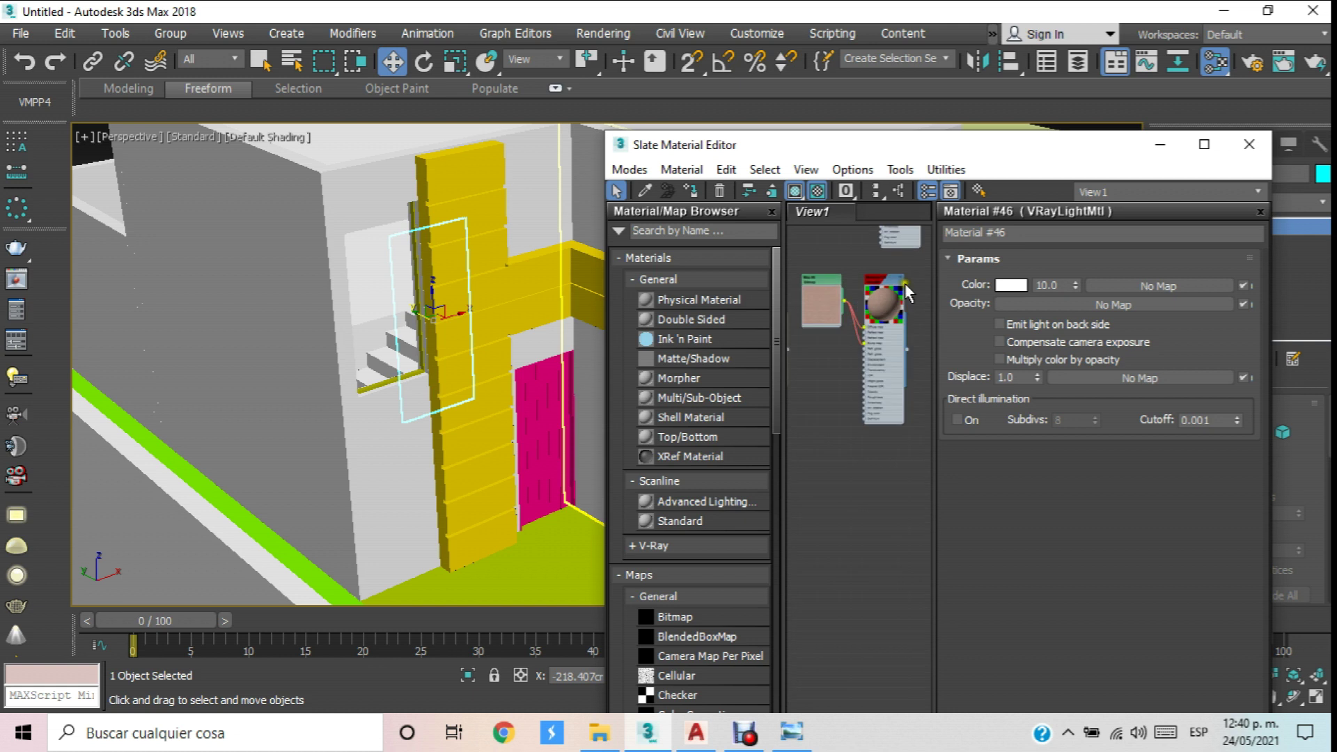
pyautogui.click(709, 189)
pyautogui.scroll(5, 446, 285)
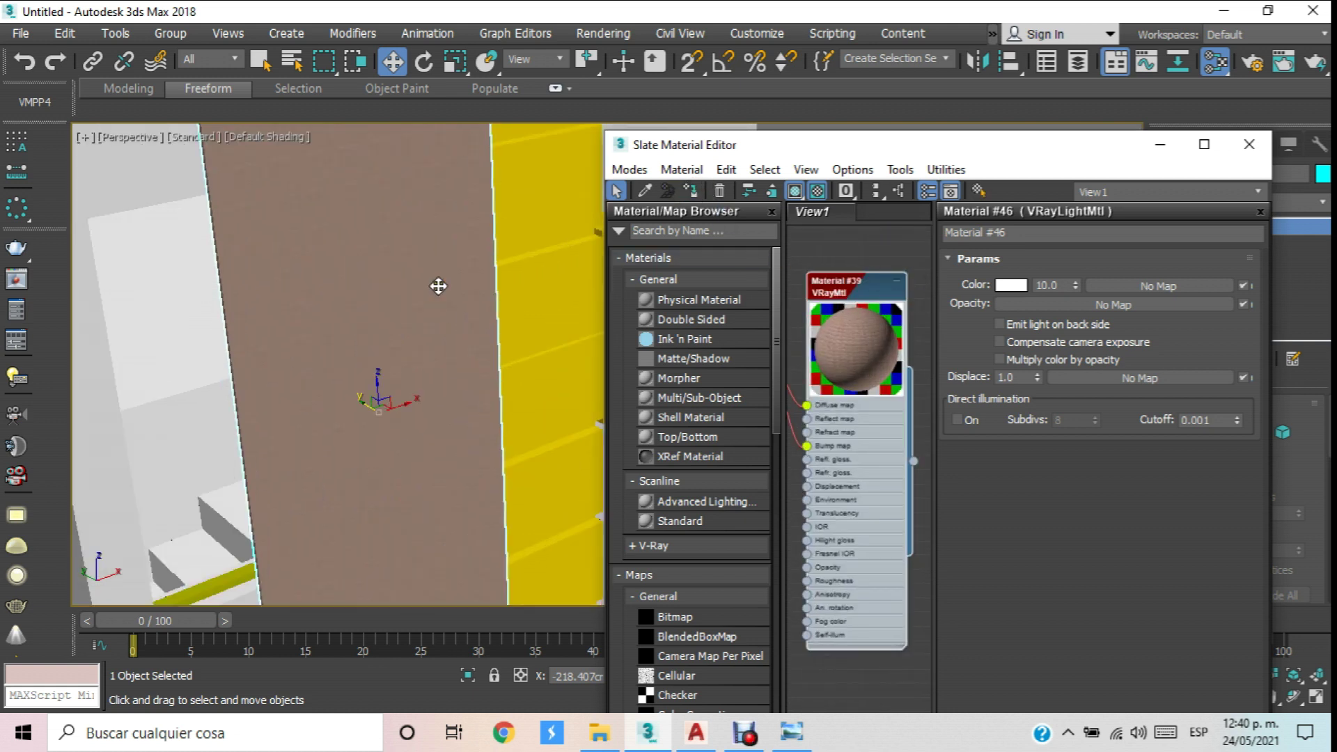
pyautogui.scroll(-3, 438, 285)
pyautogui.click(1249, 144)
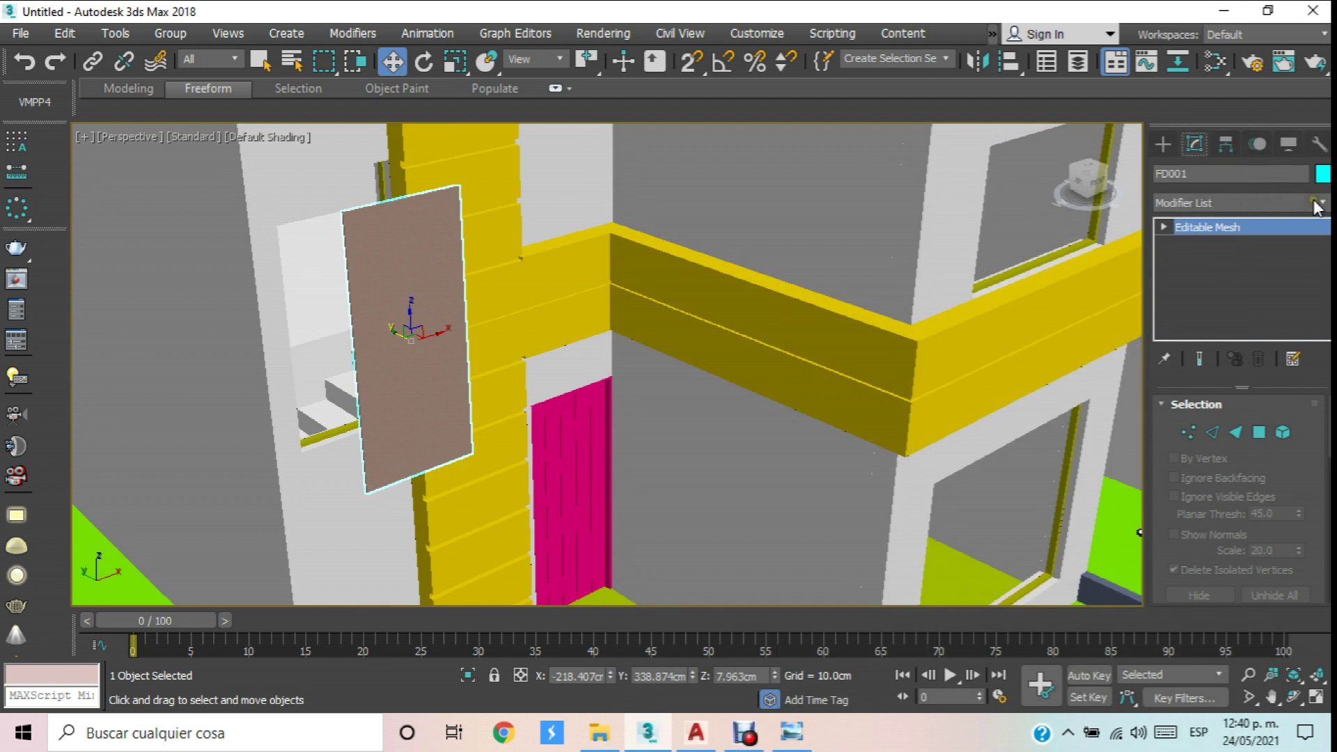
# Add a UVW Map modifier with Box mapping to the copied pane and enter its Gizmo level.
pyautogui.click(1316, 203)
pyautogui.moveTo(1323, 272); pyautogui.dragTo(1313, 662)
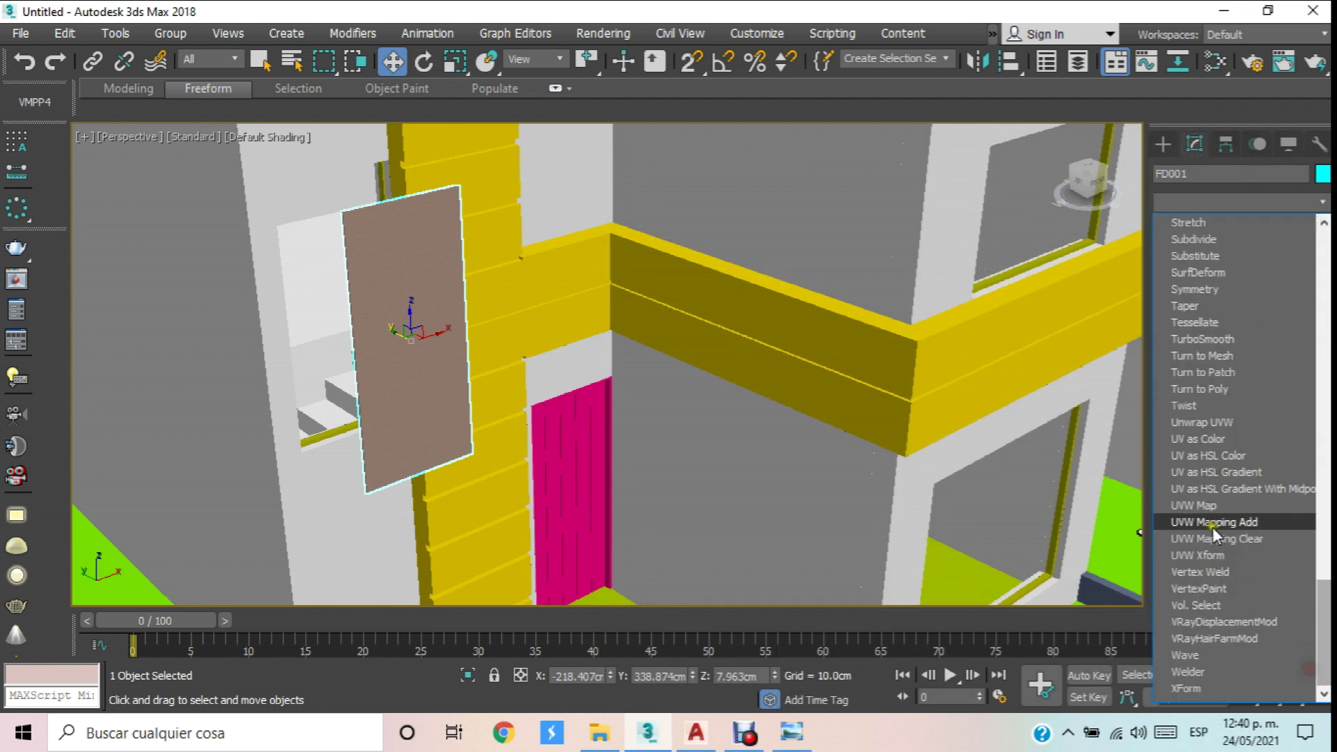
pyautogui.click(1210, 505)
pyautogui.click(1181, 228)
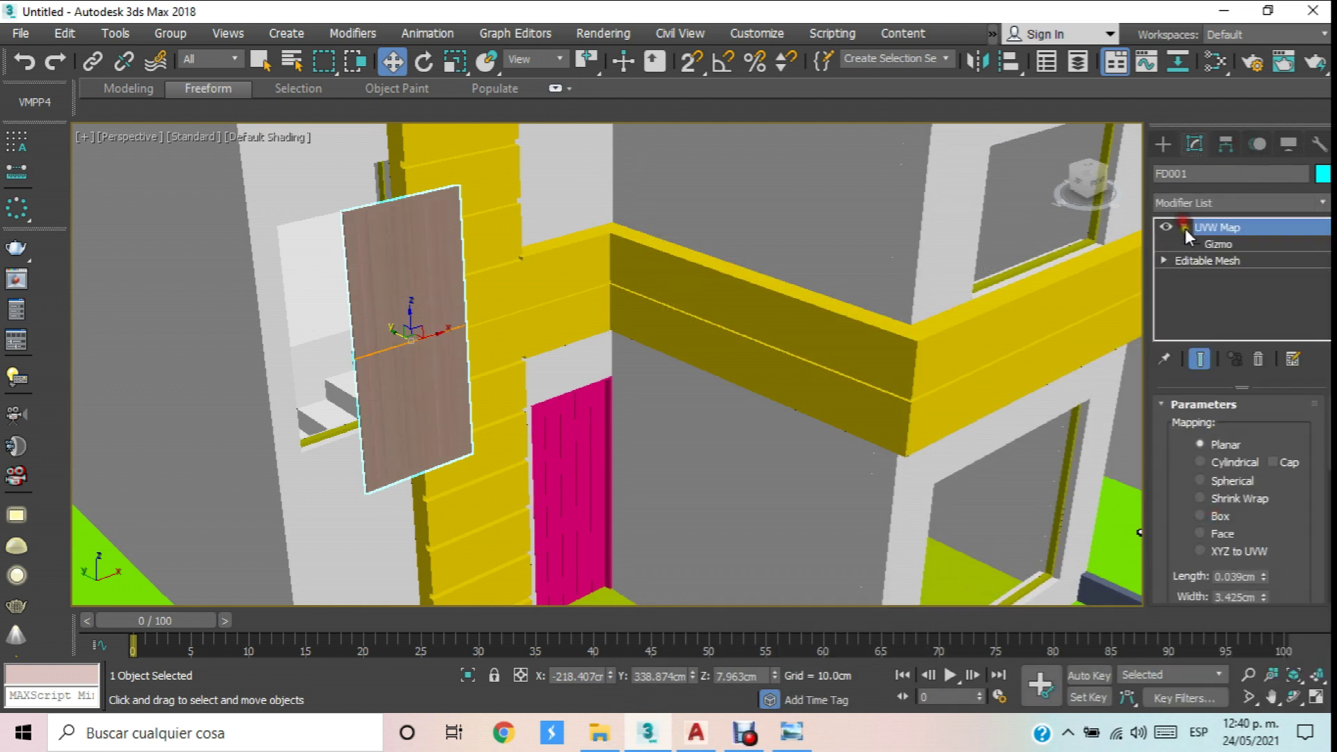
pyautogui.click(1214, 244)
pyautogui.click(1199, 515)
# Scale the pane's mapping gizmo down along Z so the texture repeats more tightly, and leave the Gizmo level.
pyautogui.scroll(3, 488, 285)
pyautogui.click(453, 64)
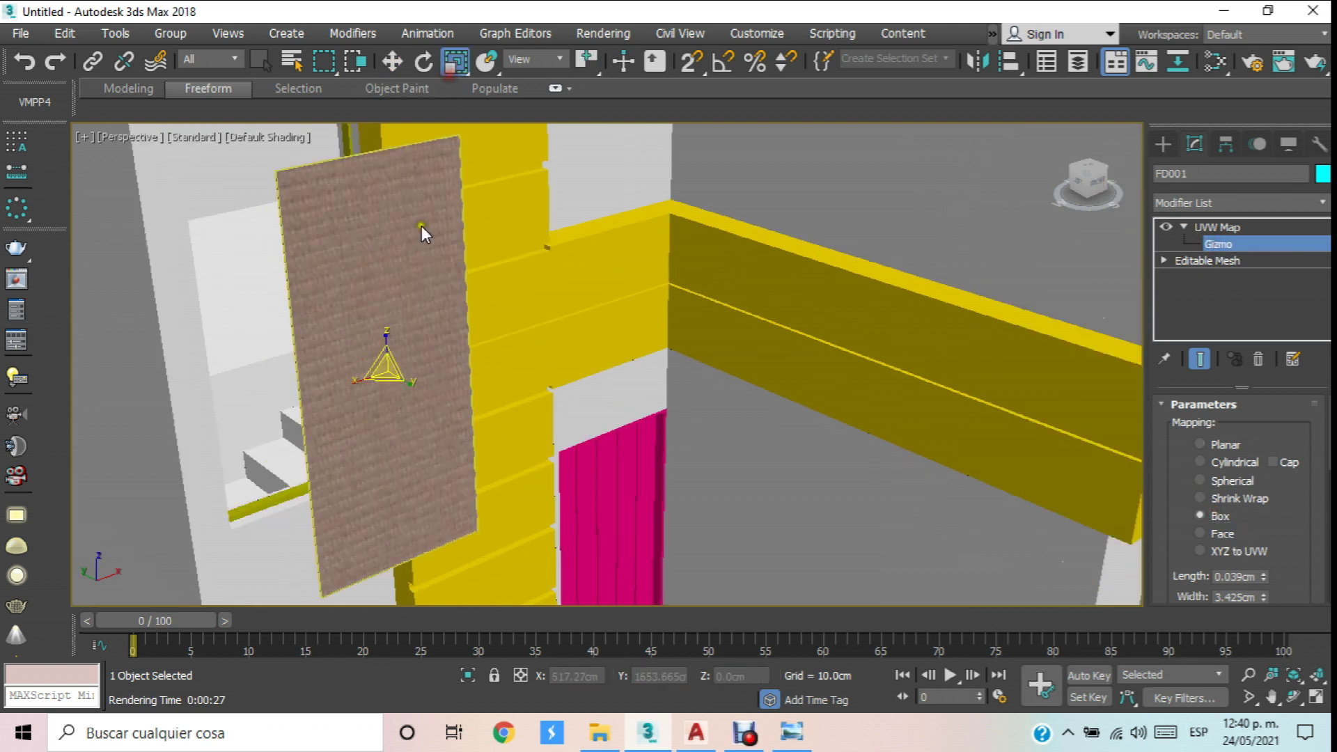
pyautogui.moveTo(388, 338); pyautogui.dragTo(352, 388)
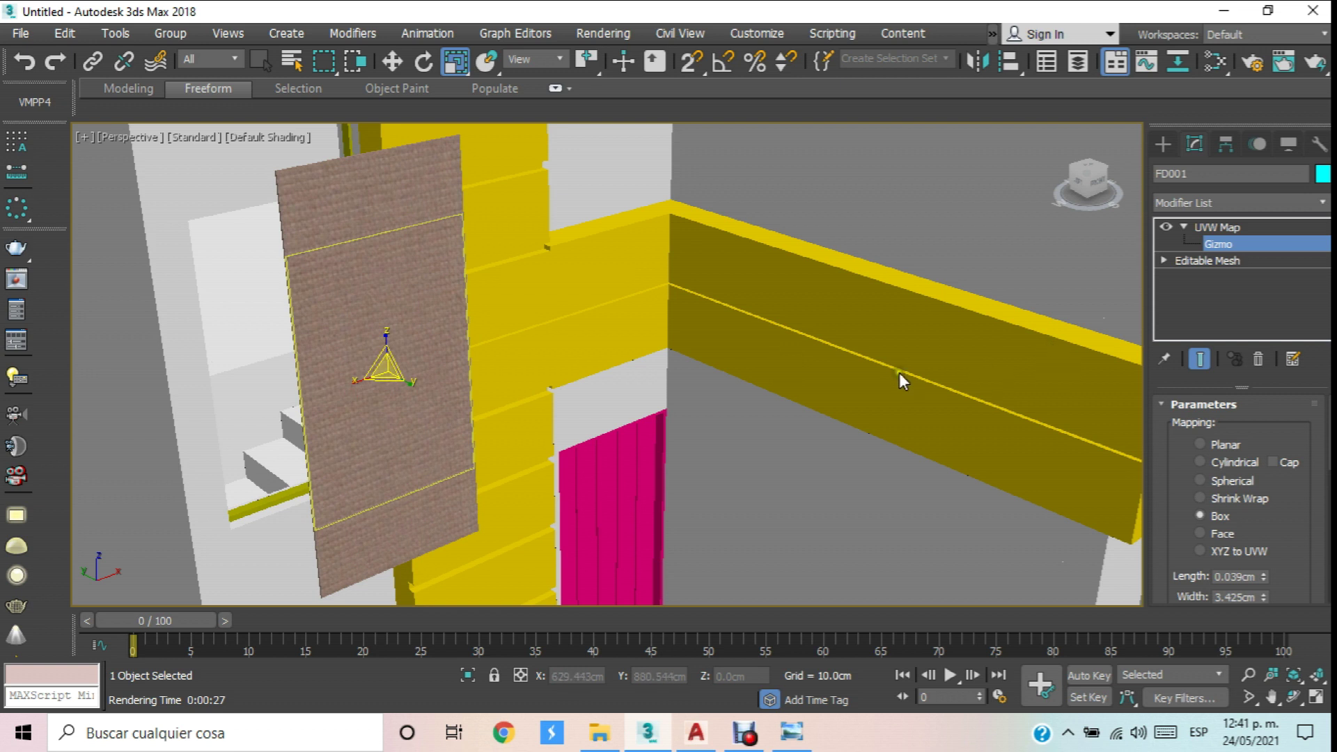
pyautogui.click(1216, 227)
pyautogui.scroll(-8, 604, 342)
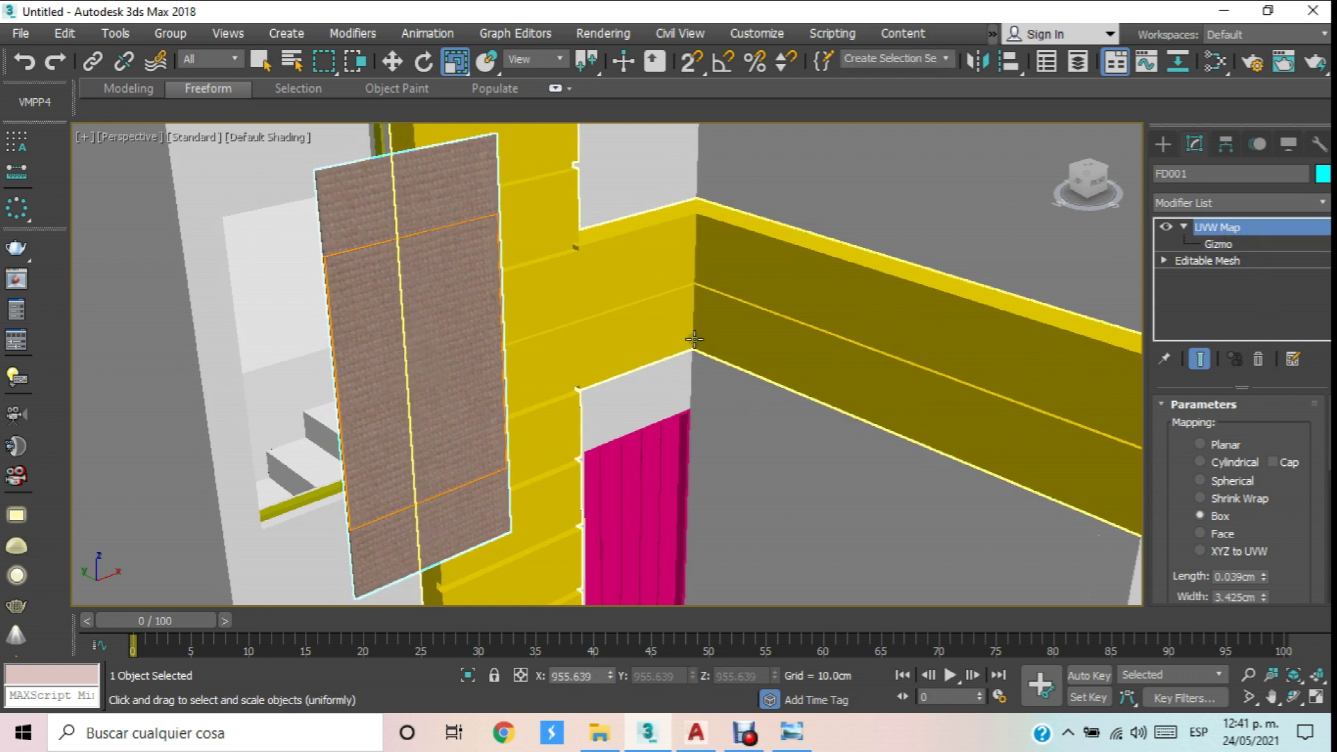
pyautogui.scroll(8, 604, 342)
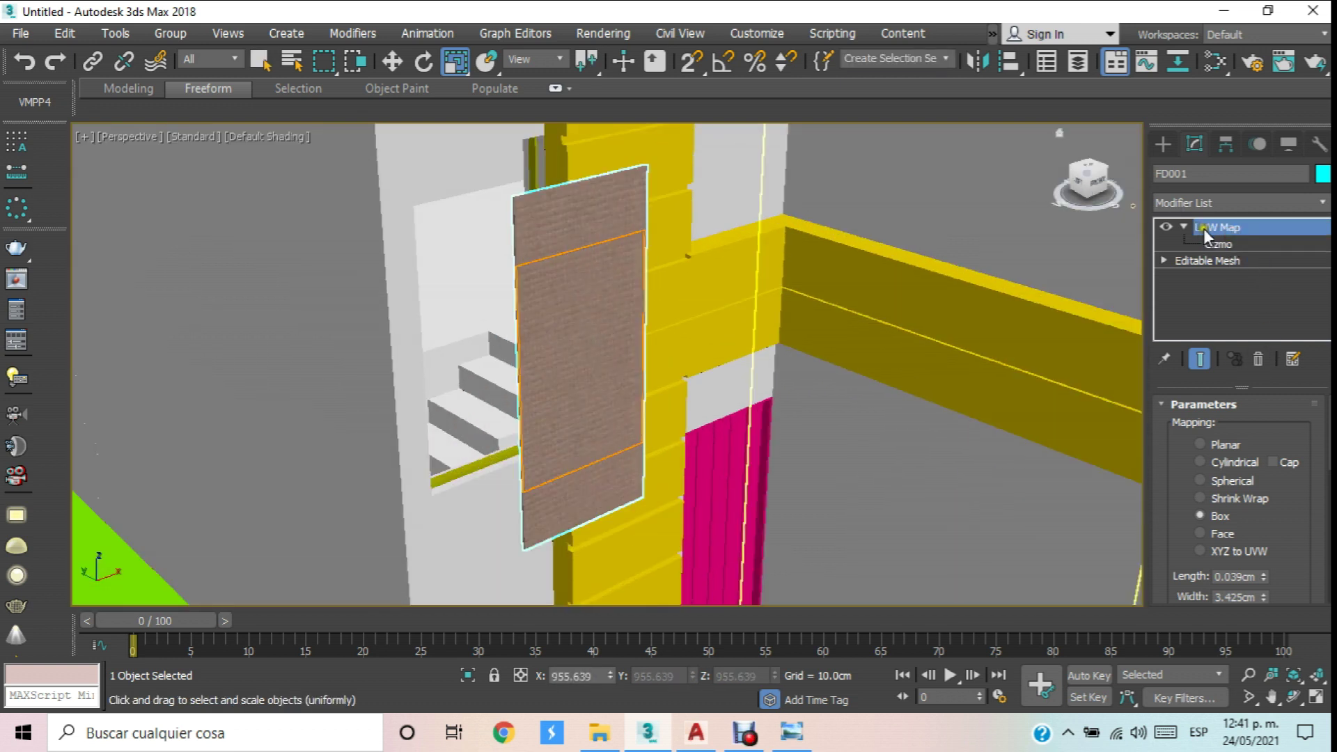
# Move the textured pane back into the upper part of the stair window opening, to about Y 441 cm and Z 133 cm.
pyautogui.click(393, 61)
pyautogui.click(255, 323)
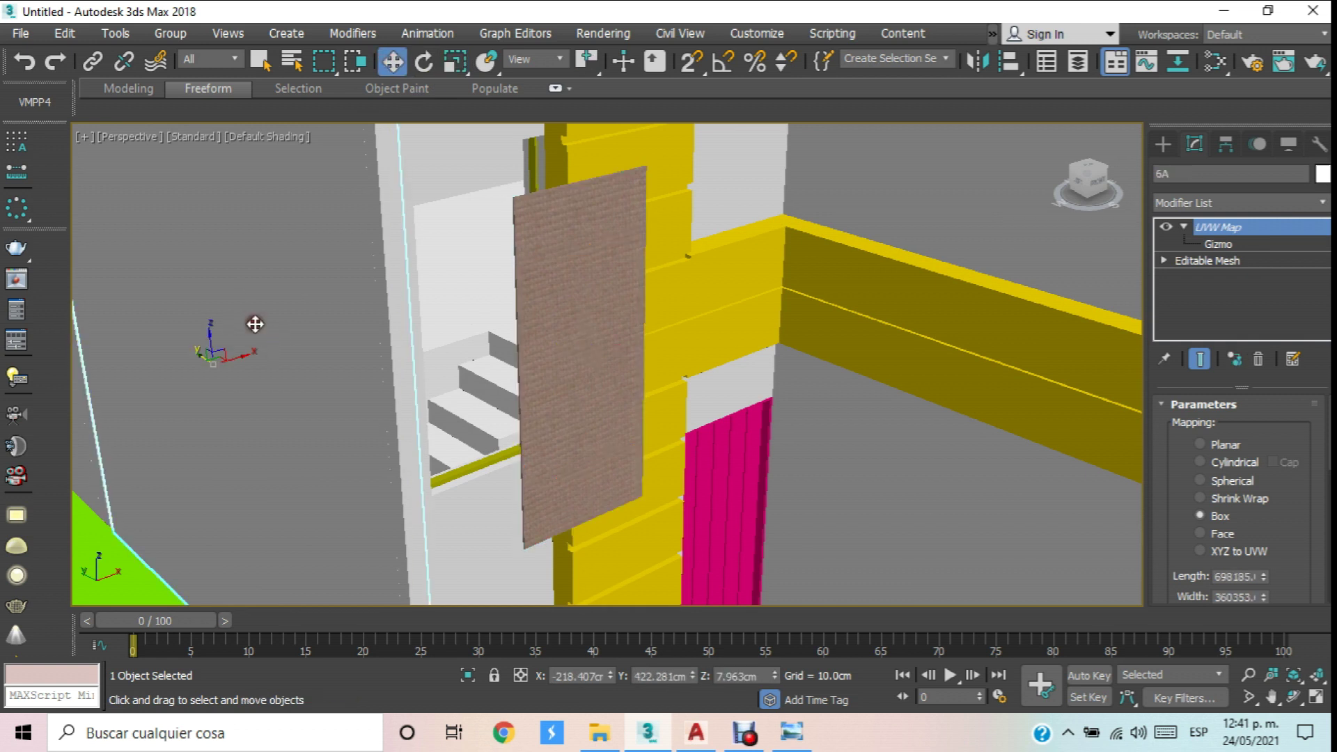
pyautogui.click(619, 316)
pyautogui.click(455, 62)
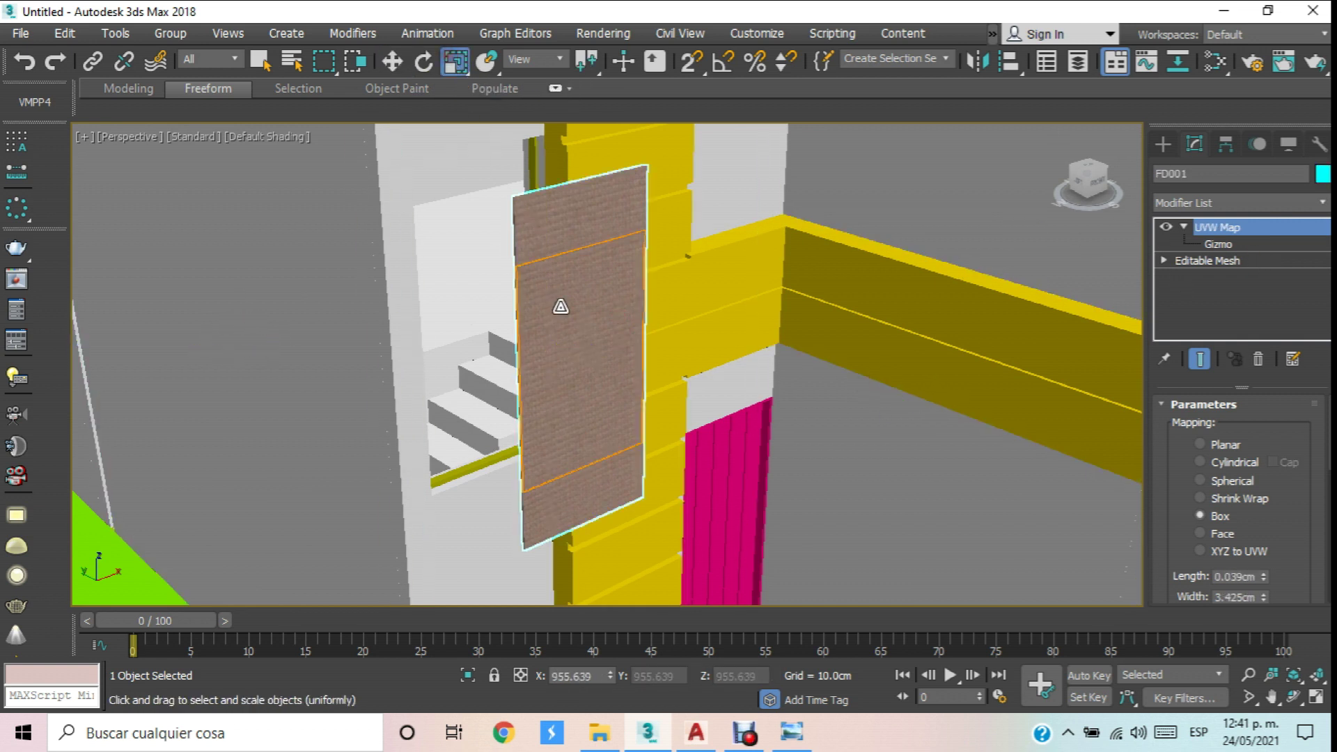
pyautogui.moveTo(587, 61); pyautogui.dragTo(591, 95)
pyautogui.moveTo(589, 331); pyautogui.dragTo(490, 236)
pyautogui.click(393, 61)
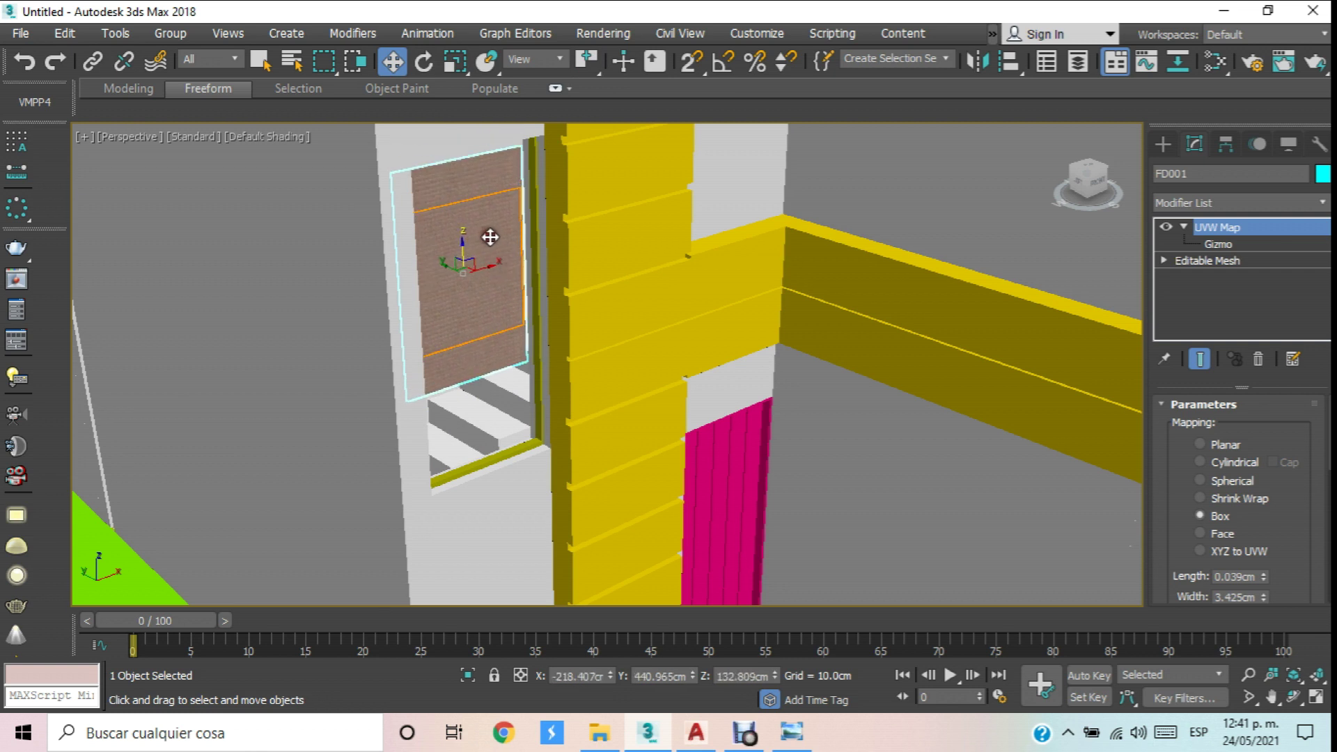
# Select the stair window's olive frame, assign the black VRayMtl to it and close the material editor.
pyautogui.click(478, 397)
pyautogui.scroll(3, 522, 441)
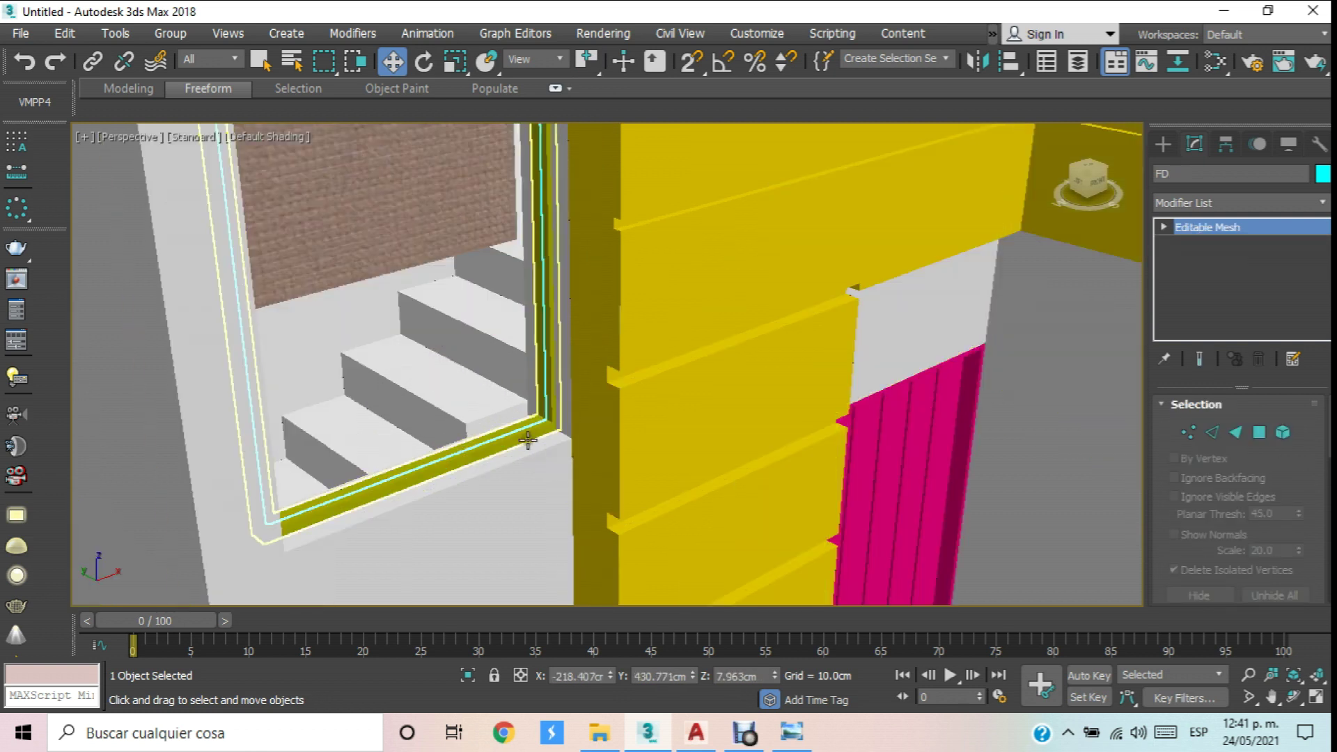
pyautogui.click(525, 426)
pyautogui.scroll(-1, 526, 429)
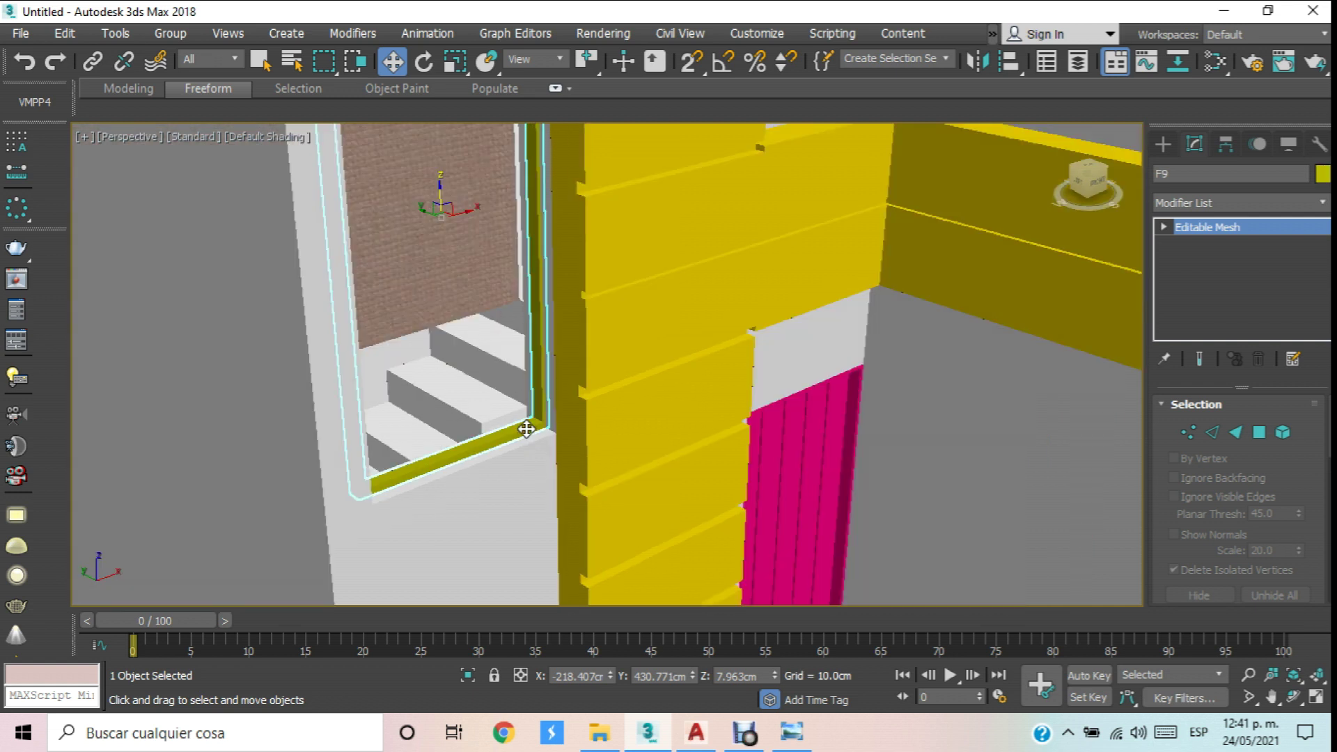
pyautogui.scroll(-4, 525, 429)
pyautogui.press('m')
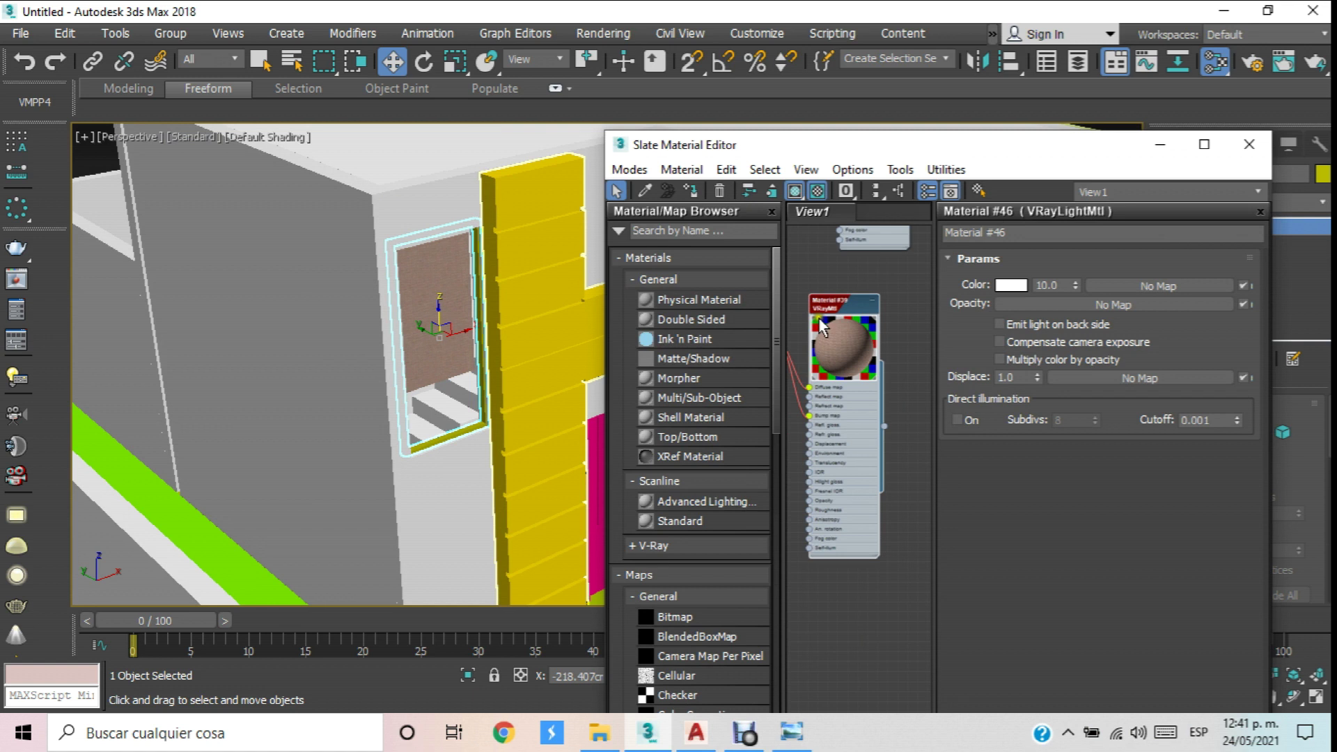
pyautogui.scroll(-2, 818, 317)
pyautogui.moveTo(817, 316); pyautogui.dragTo(819, 369, button='middle')
pyautogui.click(812, 355)
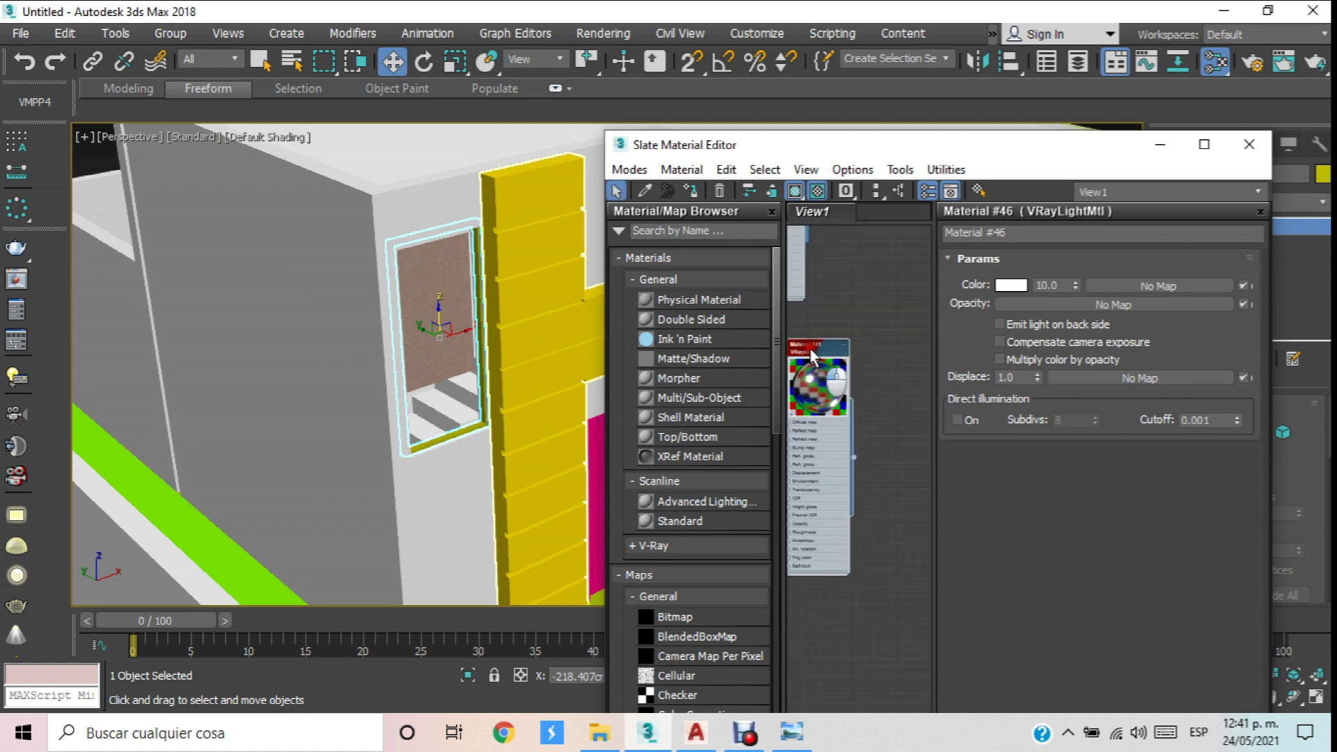
pyautogui.click(695, 191)
pyautogui.click(1249, 144)
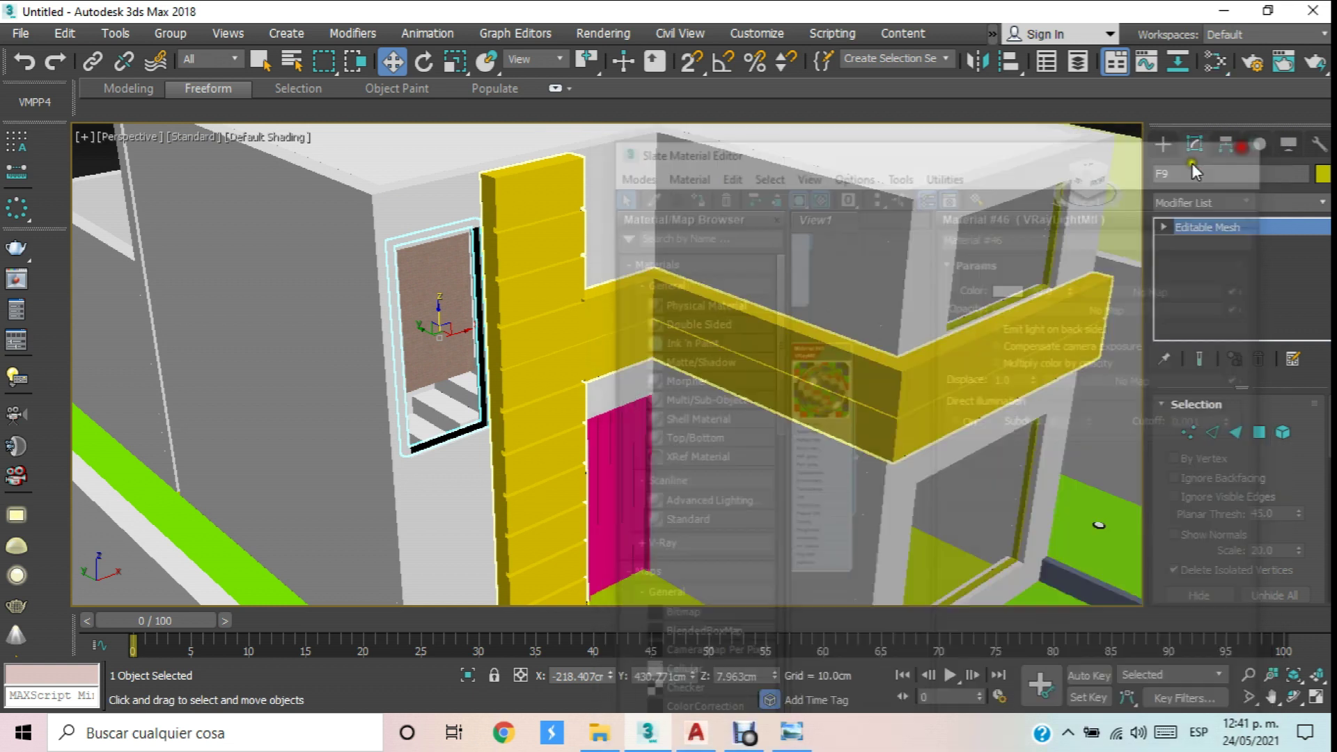
# Assign the same black VRayMtl to the frames of the upper and lower windows on the projecting front volume, and close the material editor.
pyautogui.moveTo(737, 236); pyautogui.dragTo(427, 245, button='middle')
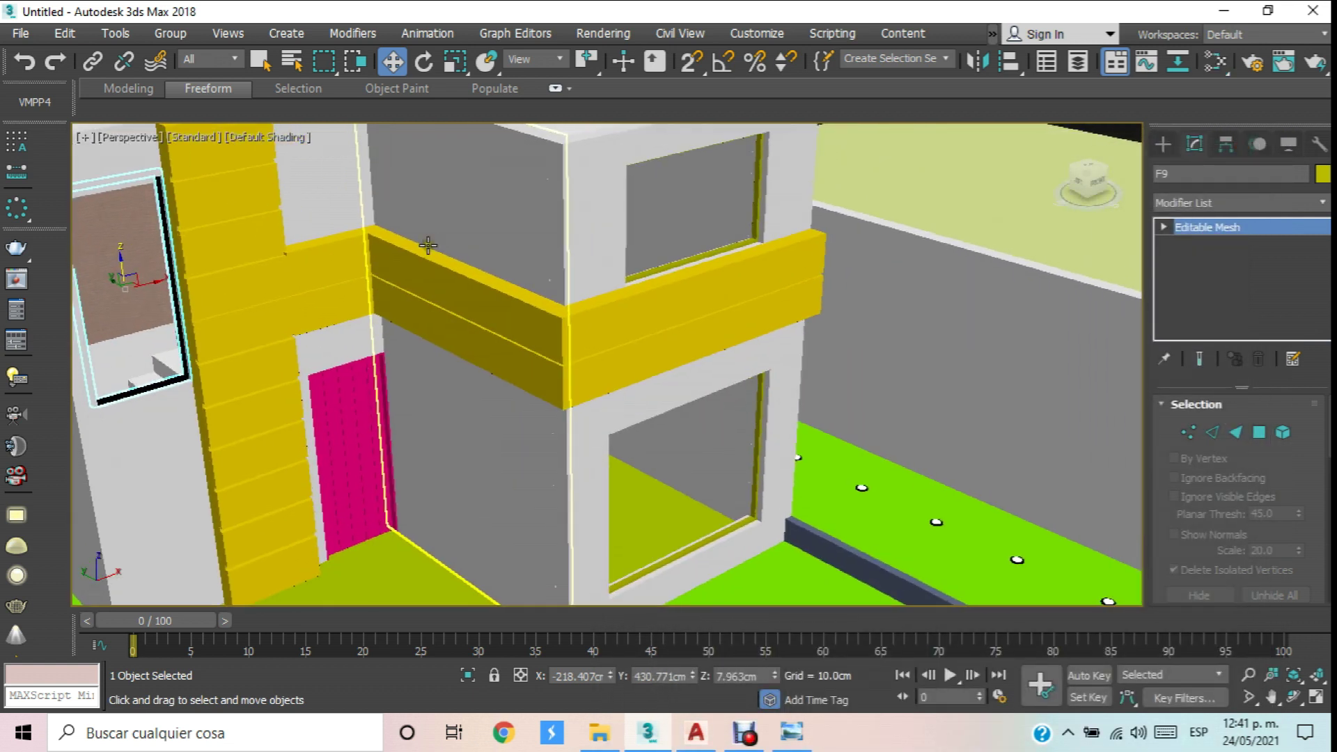
pyautogui.click(694, 257)
pyautogui.scroll(5, 682, 264)
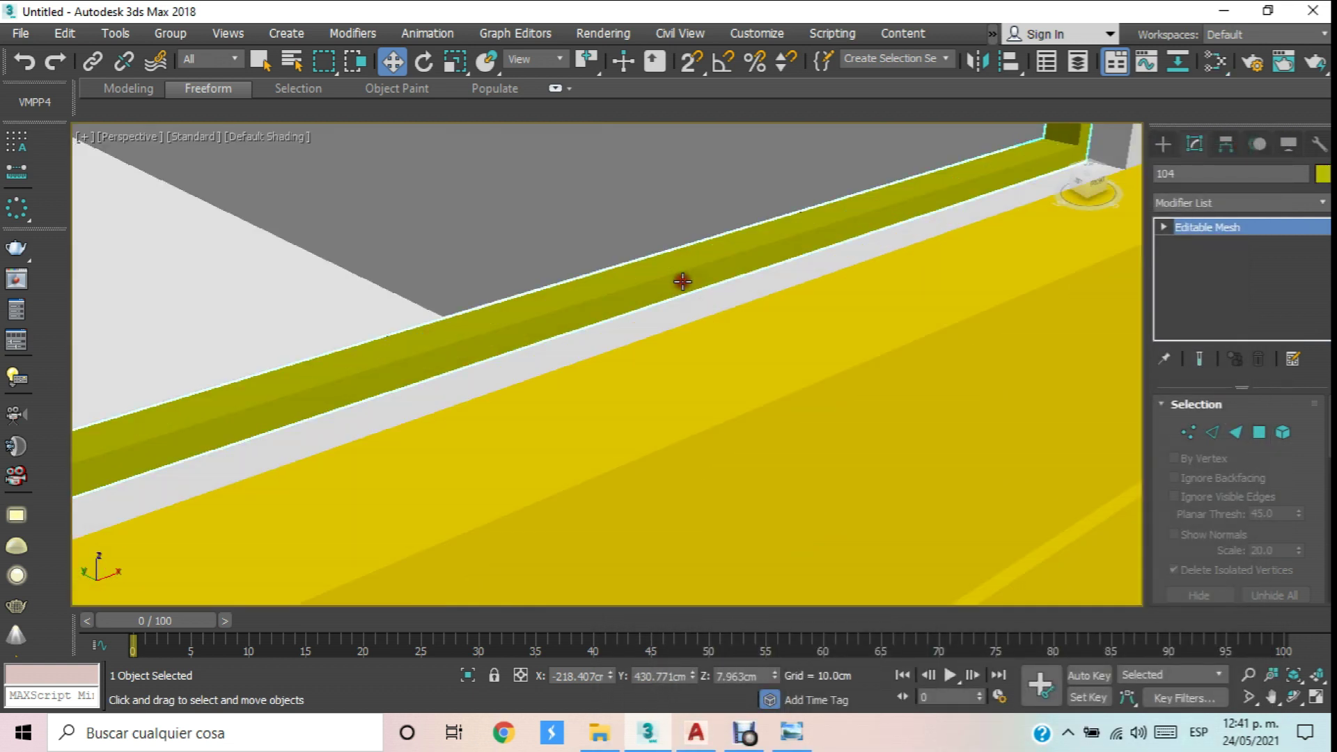
pyautogui.scroll(-3, 680, 272)
pyautogui.scroll(-1, 683, 296)
pyautogui.scroll(5, 716, 420)
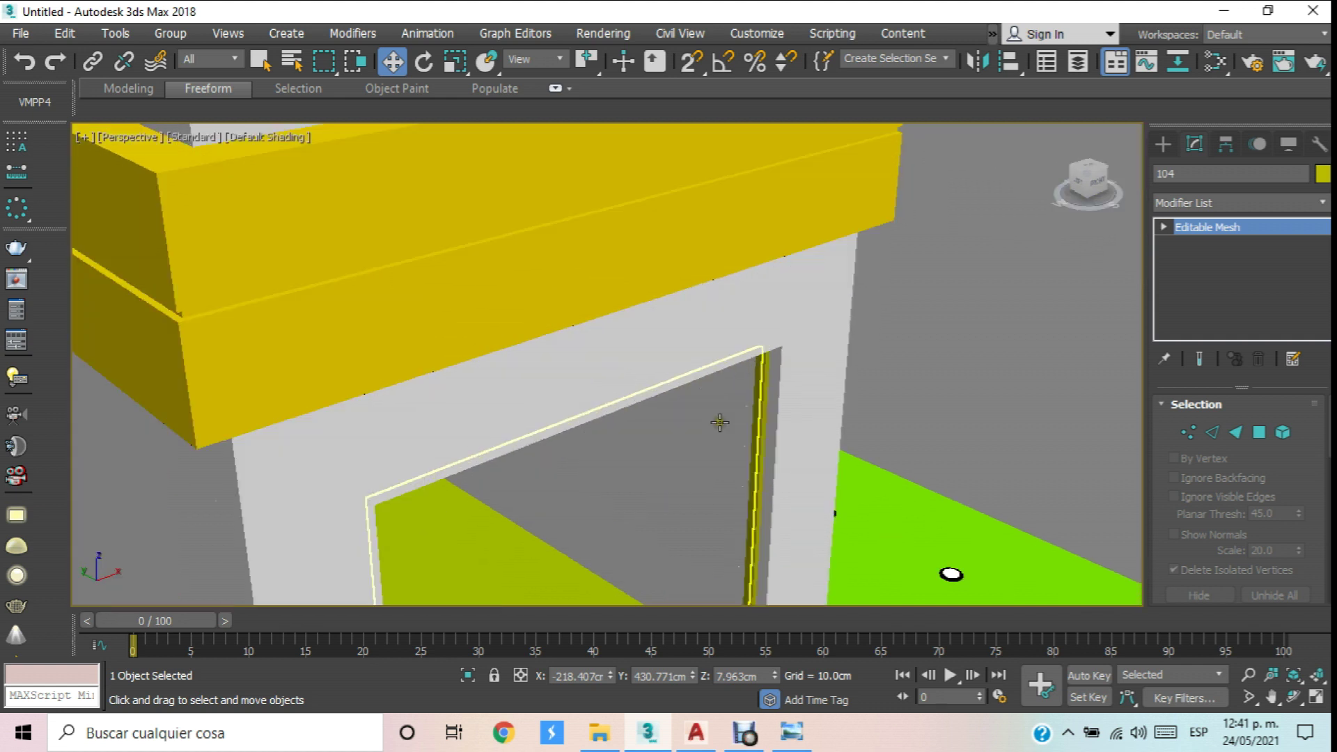
pyautogui.scroll(-2, 829, 440)
pyautogui.click(832, 442)
pyautogui.scroll(-5, 832, 441)
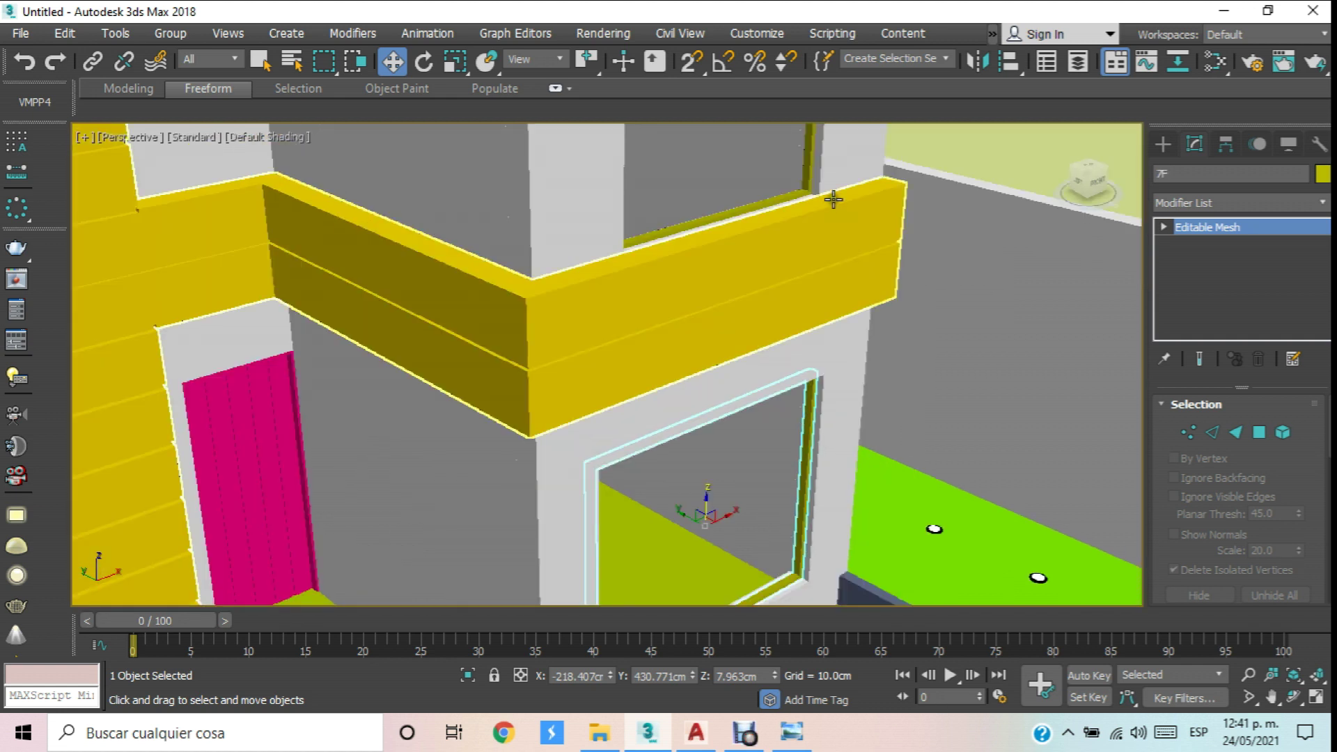
pyautogui.scroll(4, 785, 173)
pyautogui.keyDown('ctrl'); pyautogui.click(783, 178); pyautogui.keyUp('ctrl')
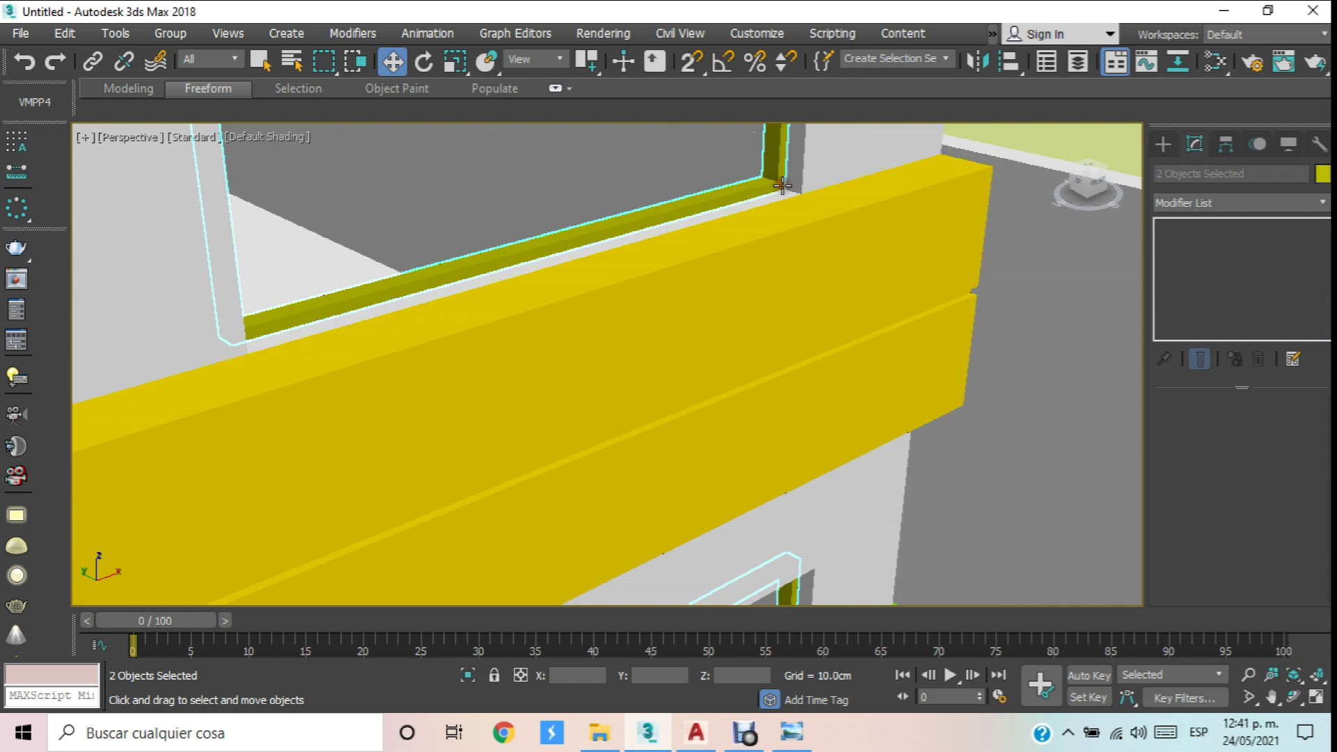
pyautogui.press('m')
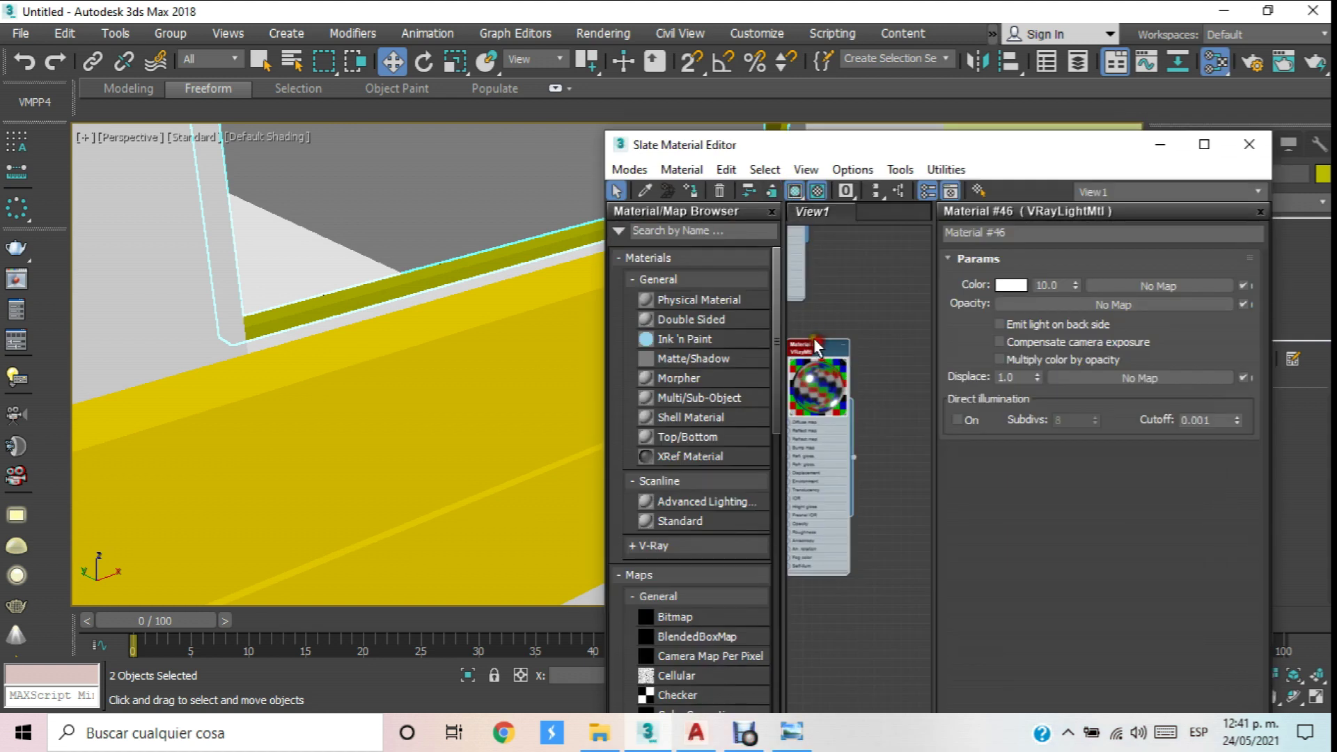
pyautogui.click(671, 193)
pyautogui.scroll(-6, 498, 286)
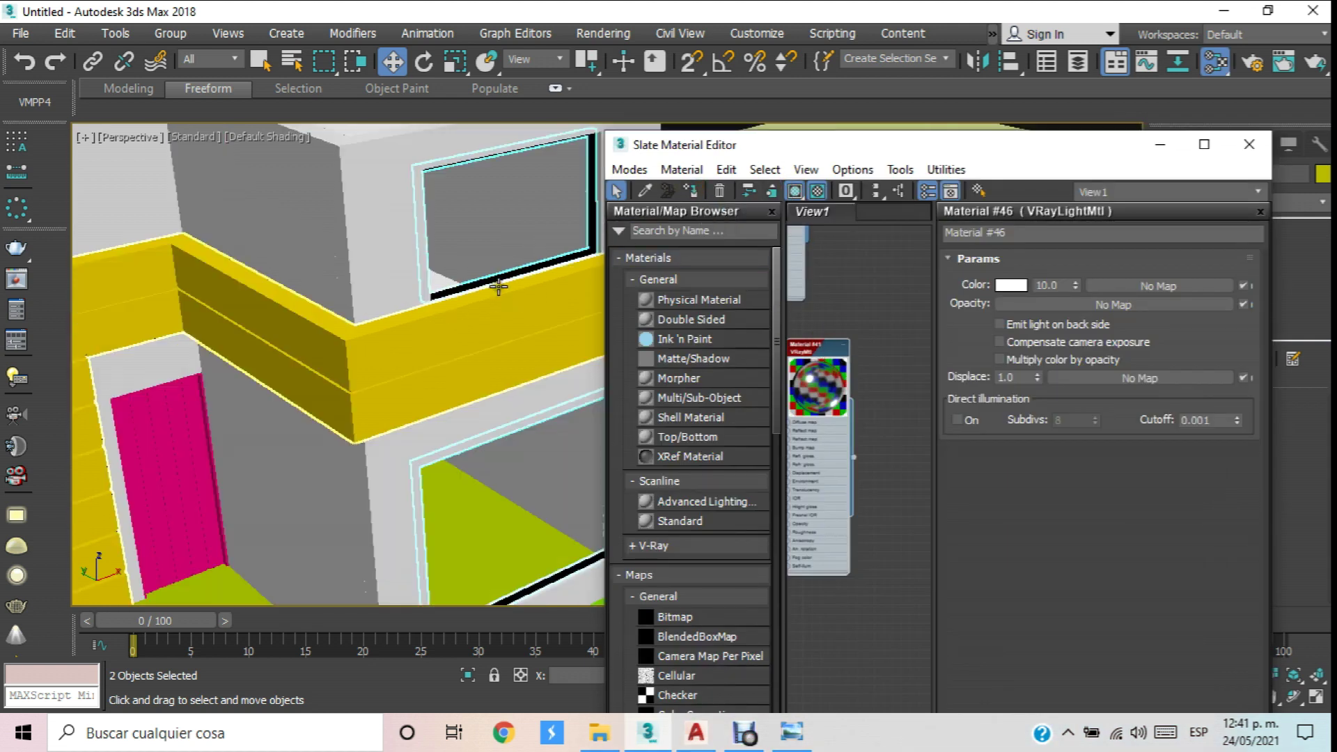
pyautogui.scroll(4, 512, 296)
pyautogui.click(1248, 144)
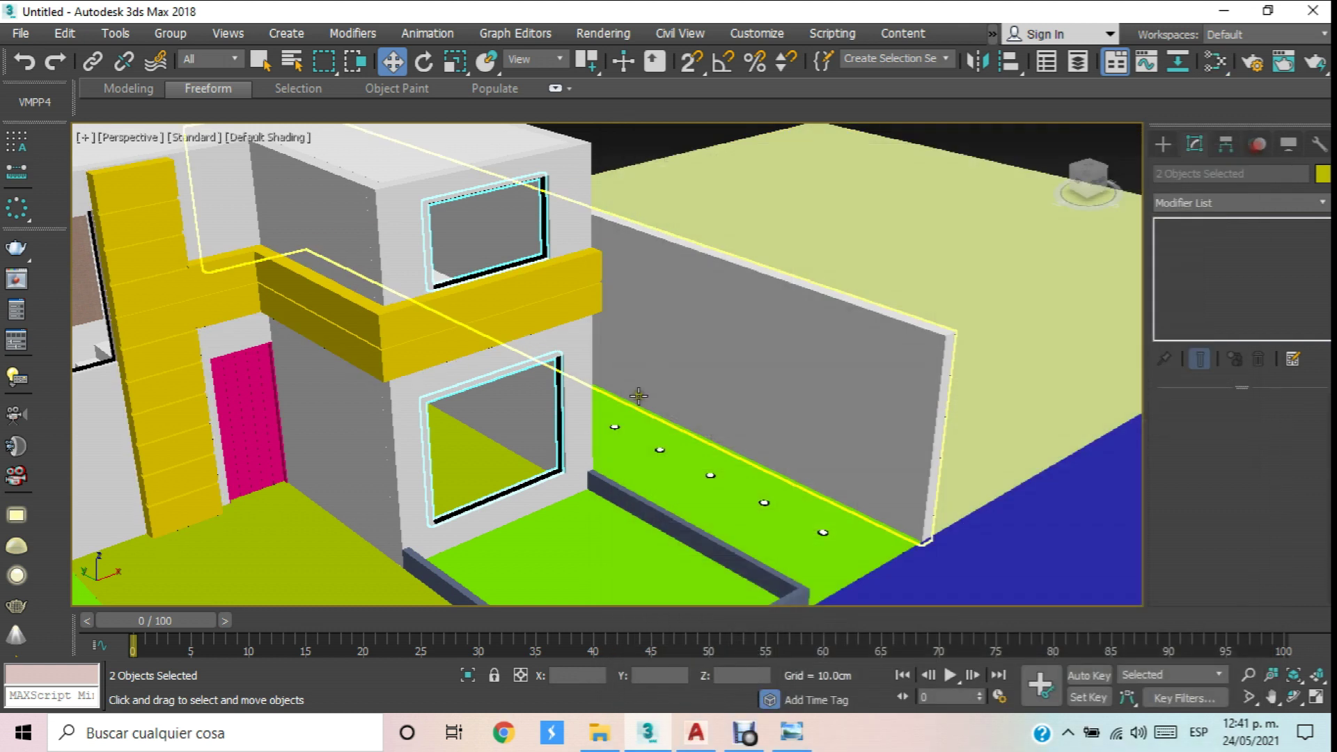
# Copy the lower window's pane on the projecting front volume forward along Y, to about Y 401 cm.
pyautogui.click(521, 440)
pyautogui.scroll(5, 512, 439)
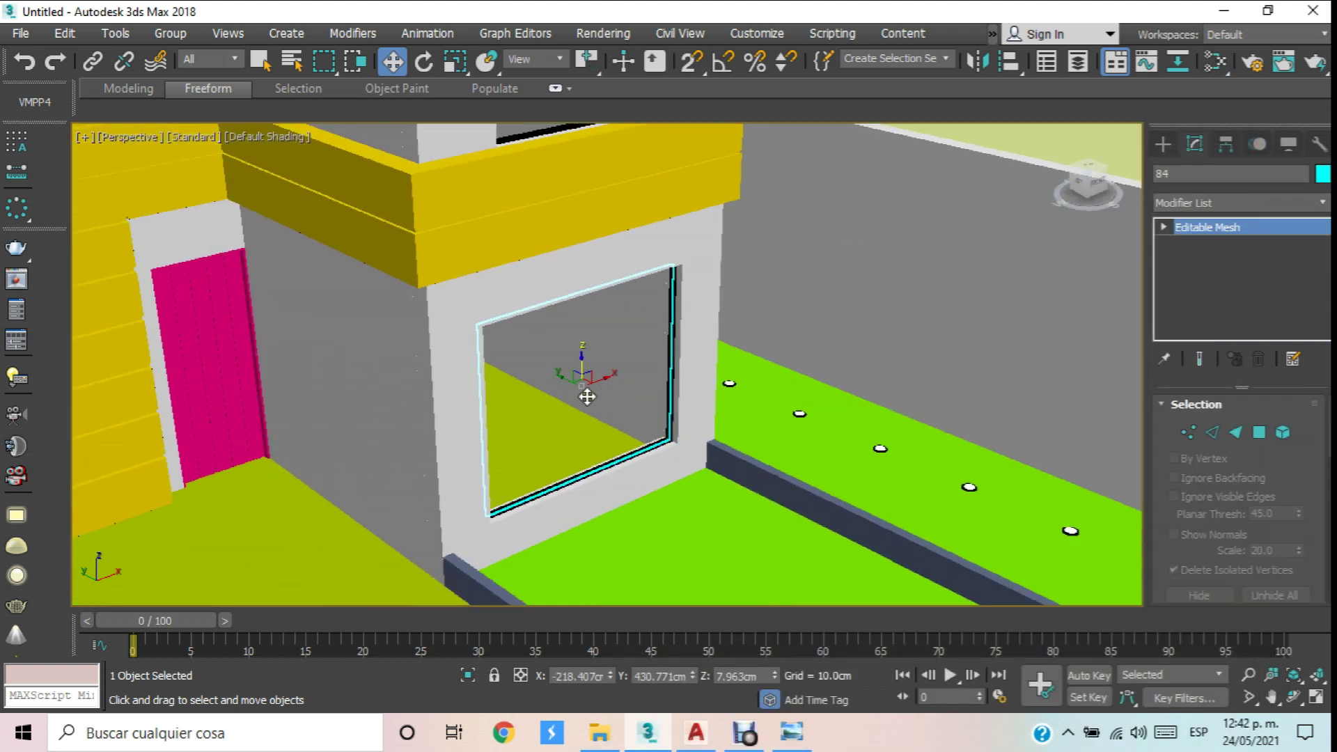
pyautogui.keyDown('shift'); pyautogui.moveTo(561, 376); pyautogui.dragTo(606, 395); pyautogui.keyUp('shift')
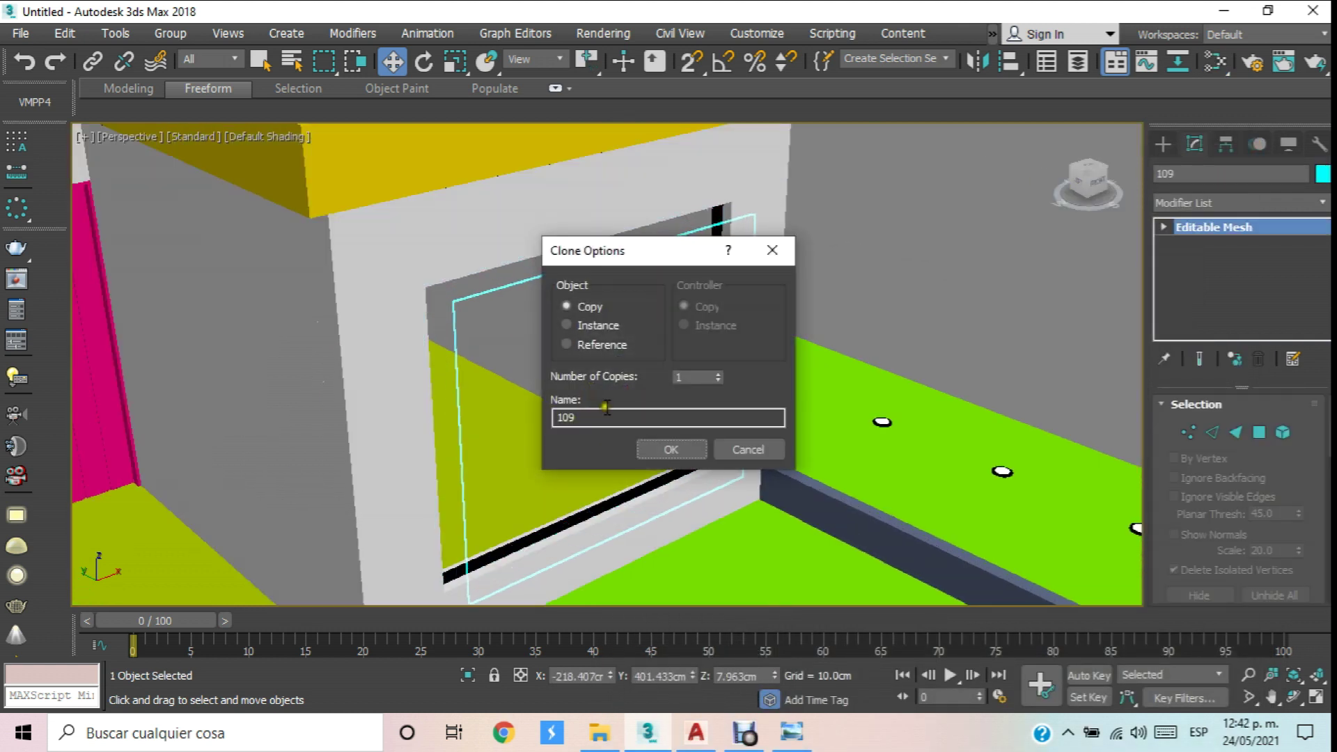
pyautogui.click(658, 451)
# Assign the brownish-pink bitmap VRayMtl to the copied lower pane and close the material editor.
pyautogui.press('m')
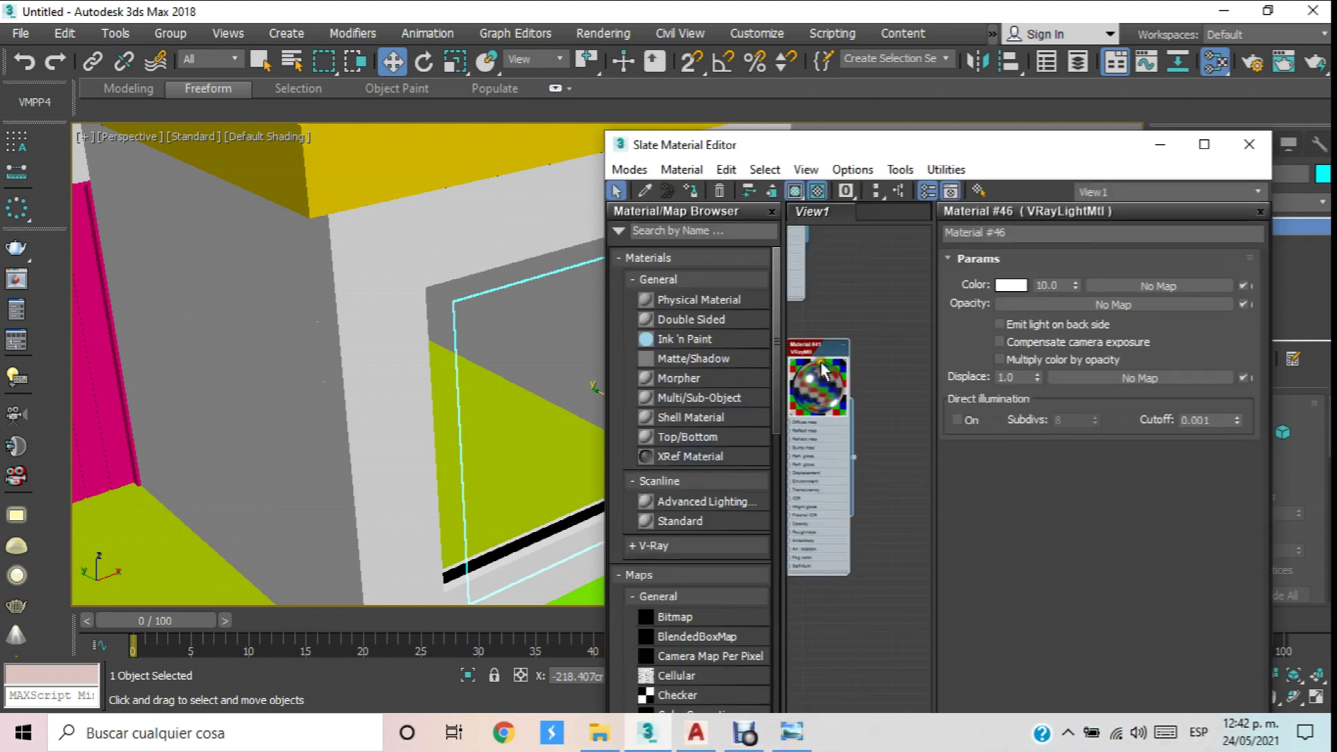
pyautogui.scroll(-4, 862, 340)
pyautogui.scroll(4, 912, 340)
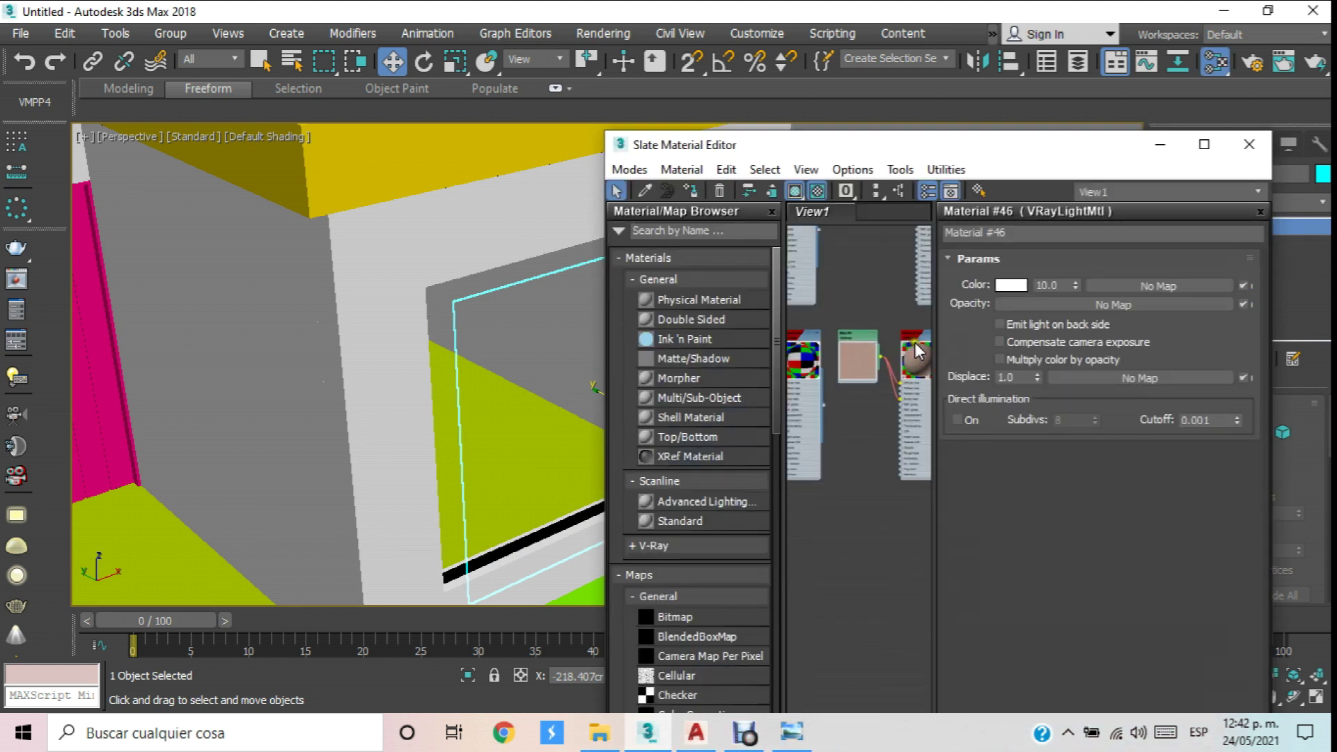
pyautogui.click(688, 187)
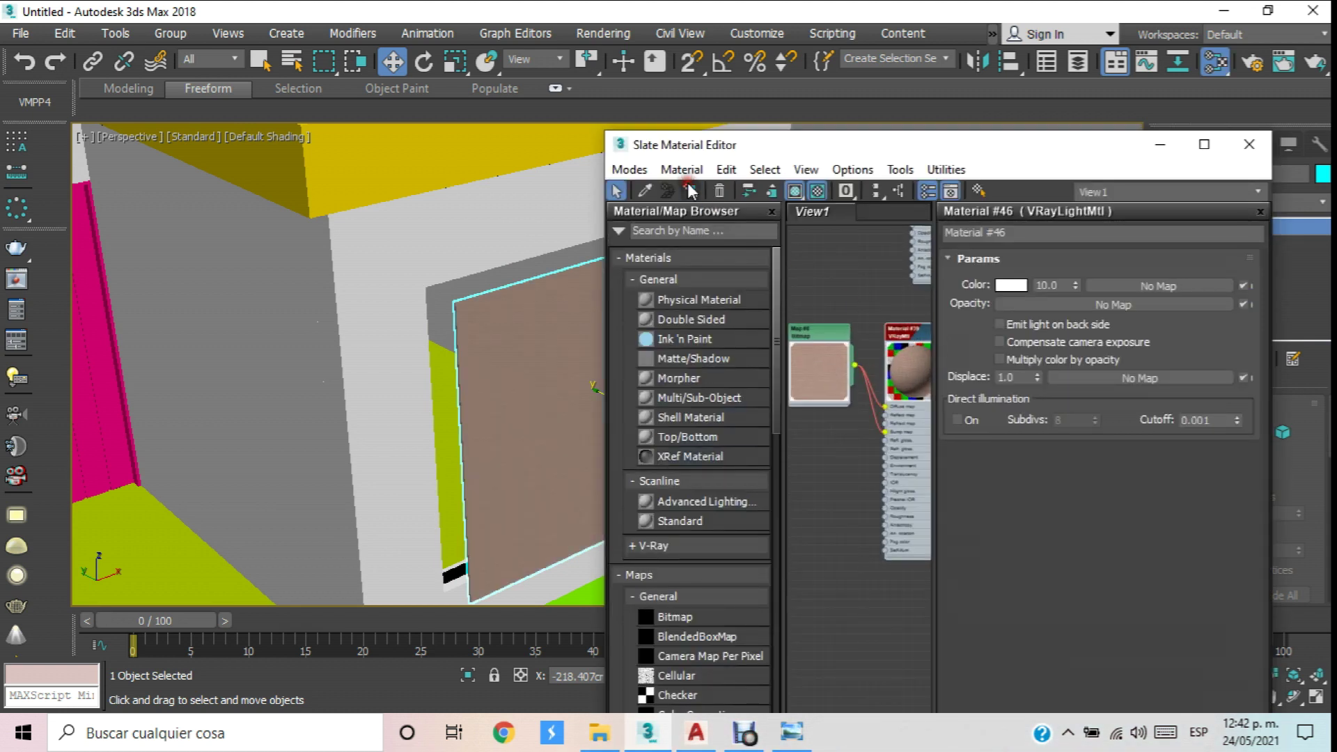
pyautogui.click(1262, 153)
# Add a UVW Map modifier with Box mapping to the copied lower pane.
pyautogui.click(1322, 202)
pyautogui.moveTo(1322, 264); pyautogui.dragTo(1325, 630)
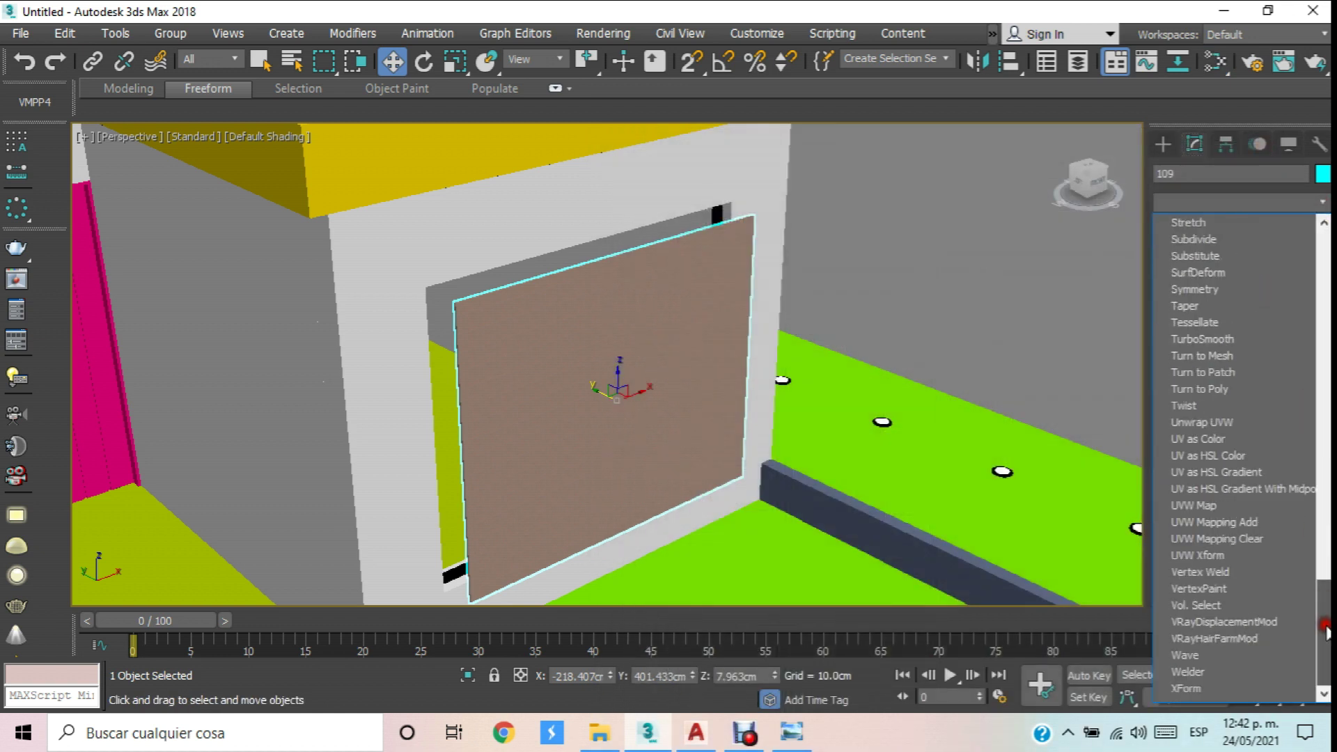
pyautogui.click(1210, 505)
pyautogui.click(1200, 516)
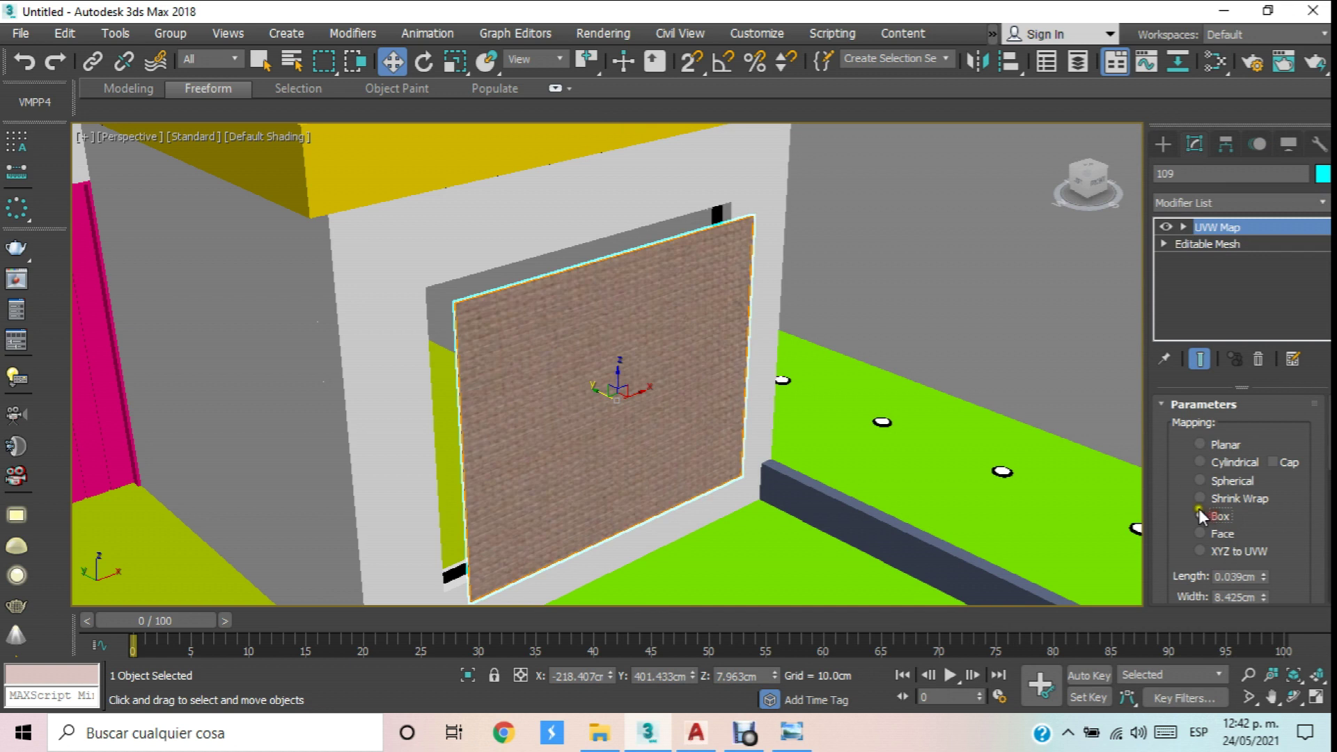
# Scale the lower pane's mapping gizmo down uniformly so the texture repeats more tightly, and leave the Gizmo level.
pyautogui.click(1220, 243)
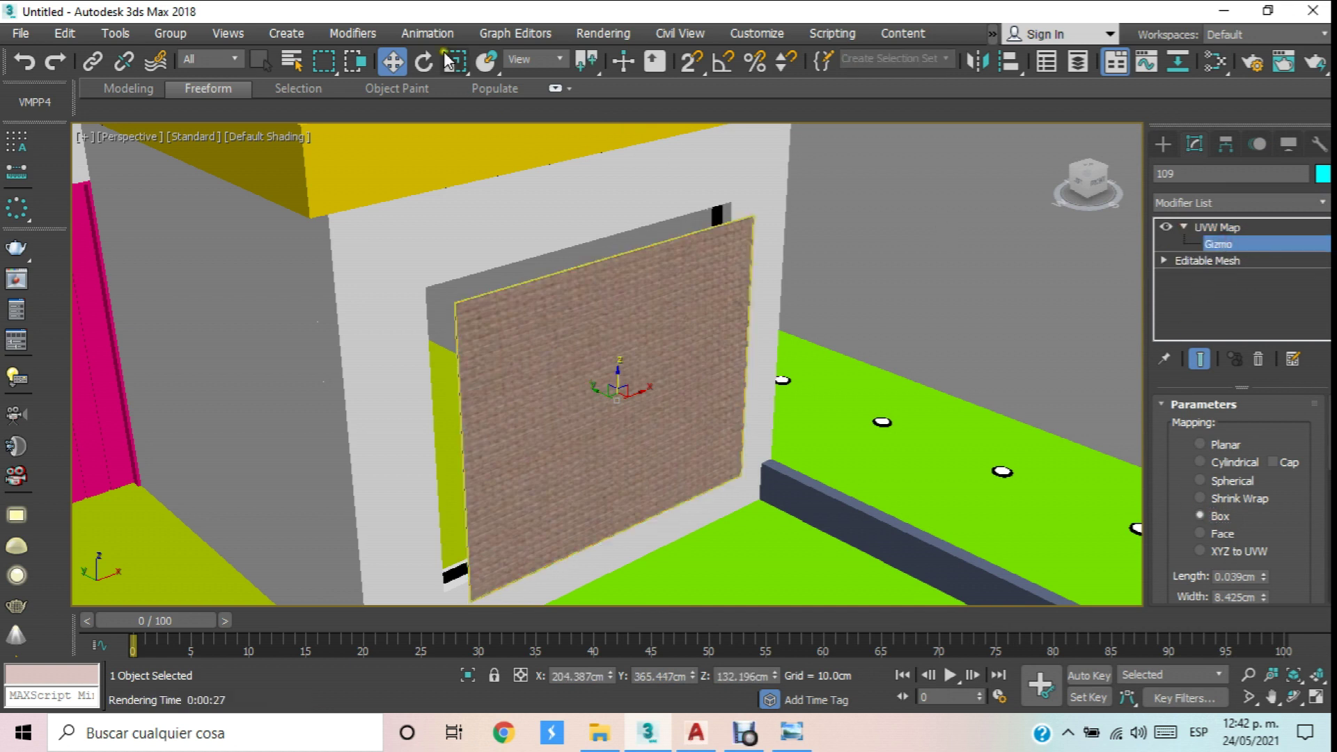
pyautogui.click(451, 62)
pyautogui.moveTo(616, 403); pyautogui.dragTo(623, 566)
pyautogui.click(1202, 244)
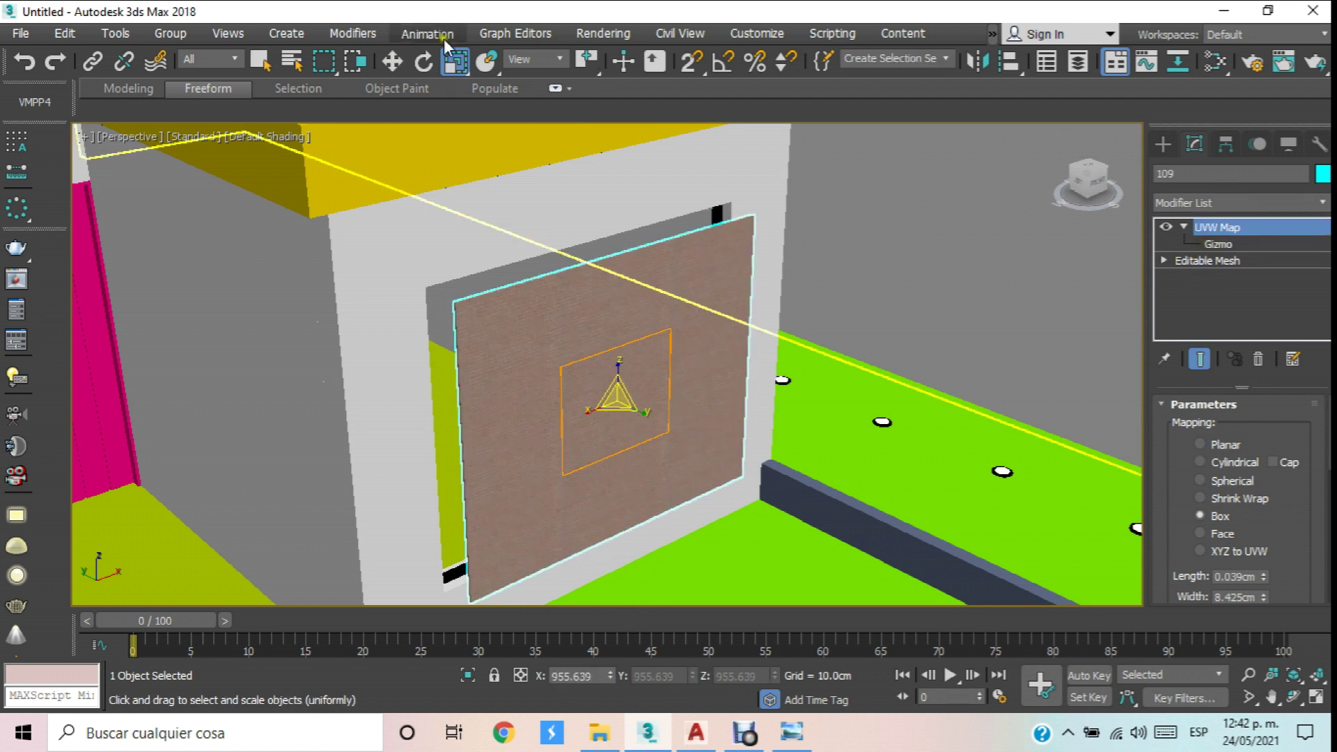
# Shorten the textured pane along Z and move it into the upper part of the lower window opening, to about Y 436 cm and Z 41 cm.
pyautogui.moveTo(630, 387); pyautogui.dragTo(583, 319)
pyautogui.click(392, 61)
pyautogui.press('r')
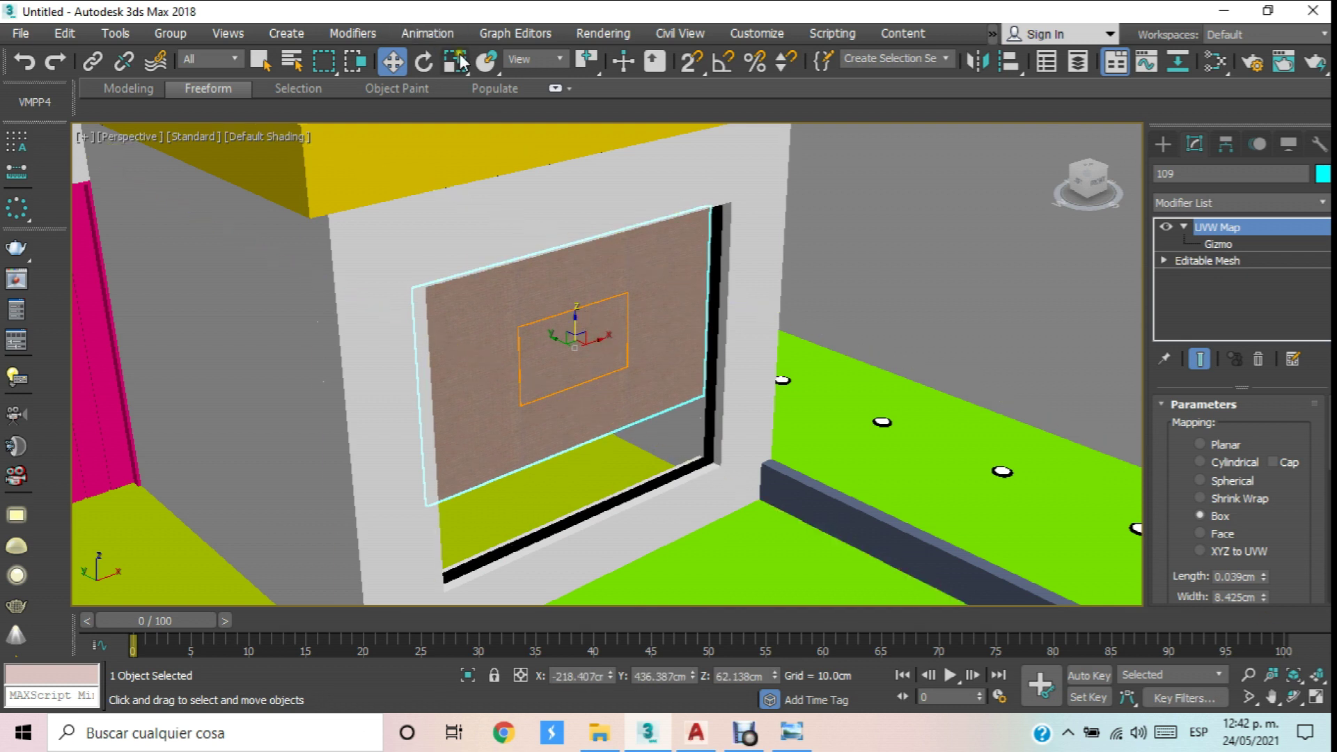
pyautogui.moveTo(574, 319)
pyautogui.mouseDown()
pyautogui.moveTo(591, 337)
pyautogui.moveTo(600, 323)
pyautogui.mouseUp()
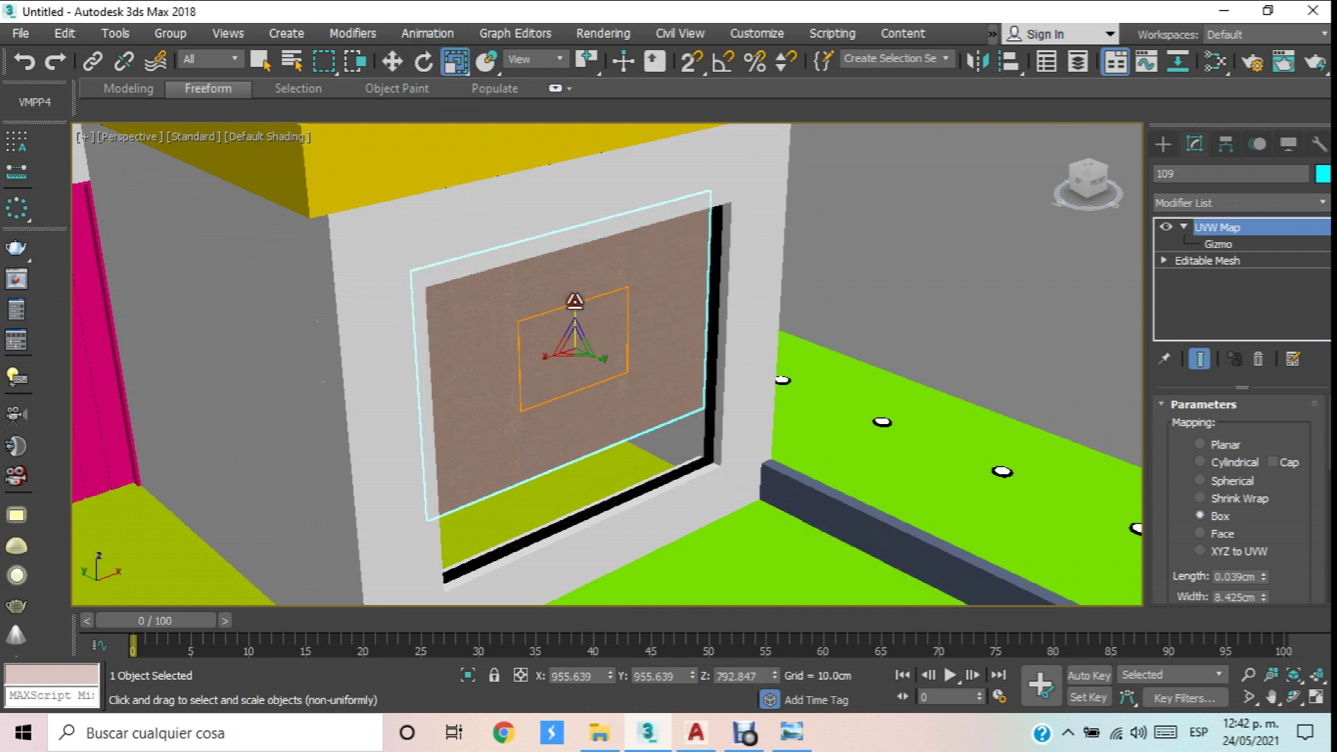
pyautogui.click(423, 62)
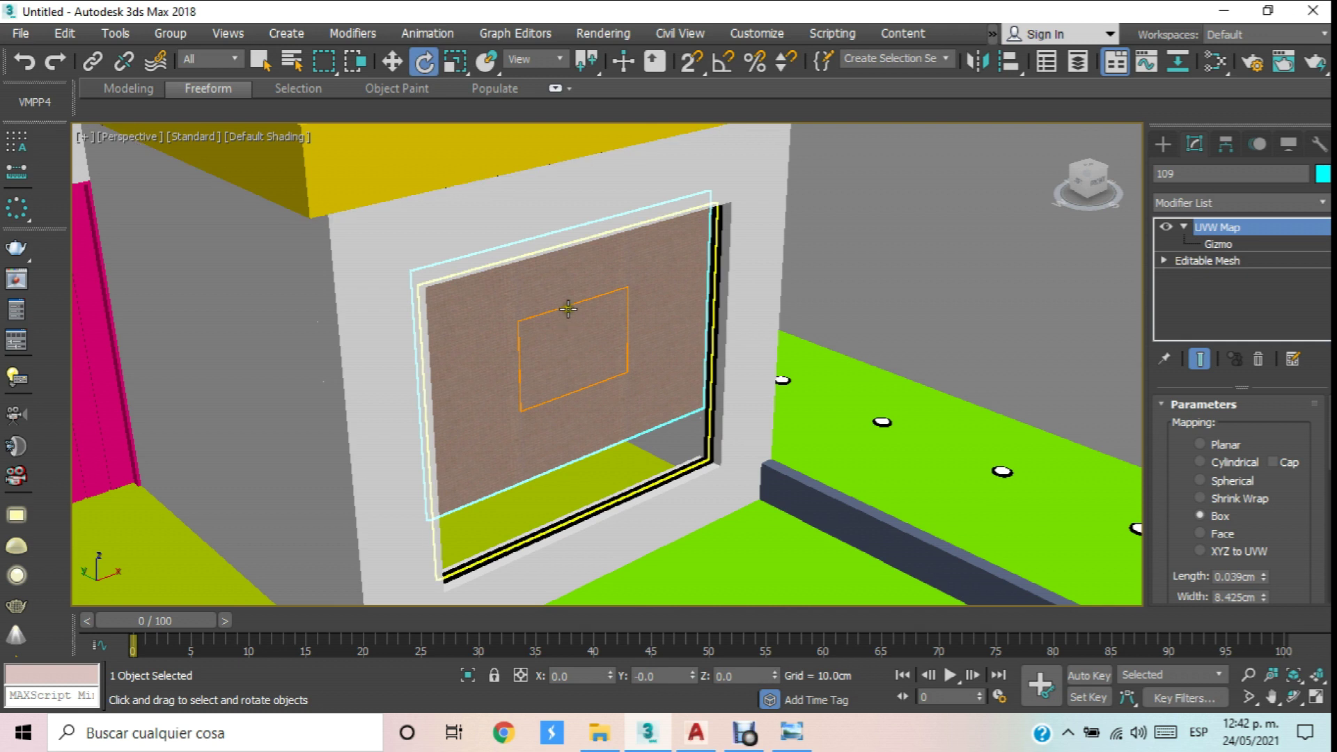
pyautogui.moveTo(586, 61); pyautogui.dragTo(586, 122)
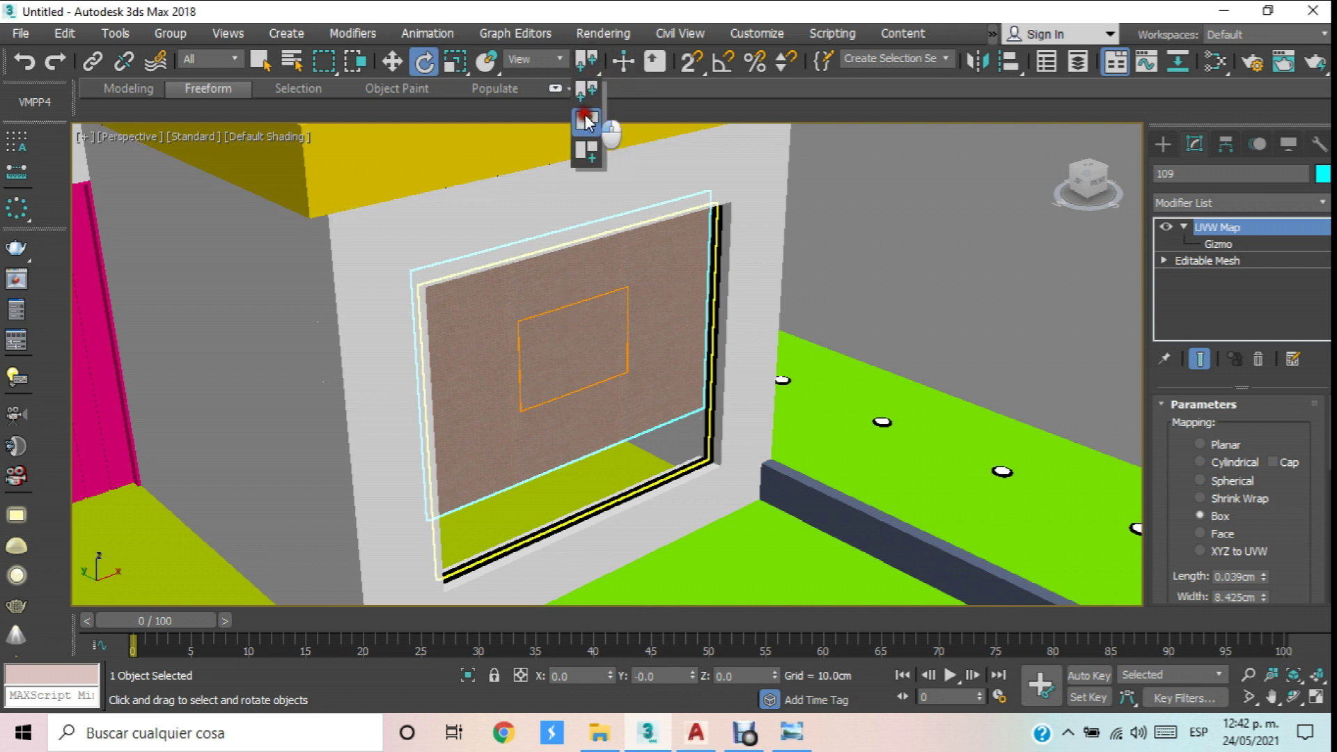
pyautogui.click(392, 61)
pyautogui.moveTo(574, 322); pyautogui.dragTo(583, 333)
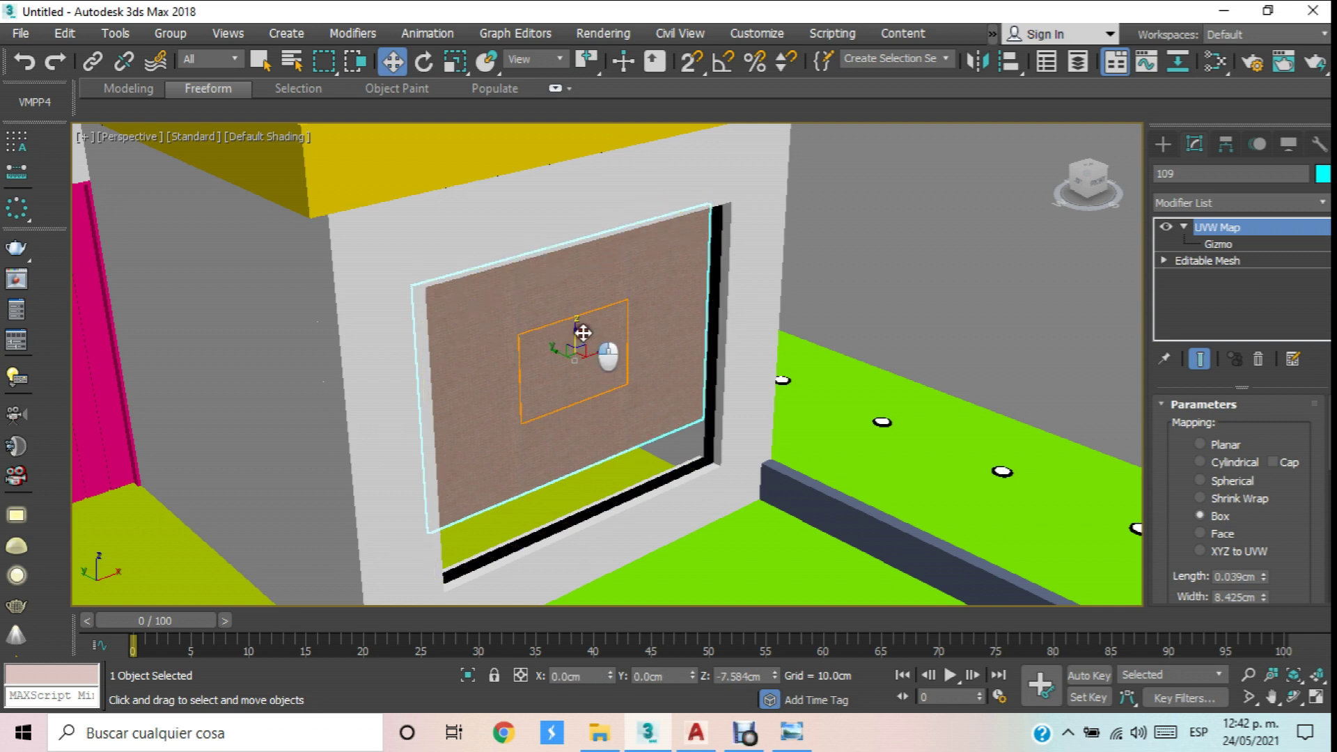
# Copy the upper window's pane on the projecting front volume forward along Y, to about Y 412 cm.
pyautogui.scroll(-8, 582, 333)
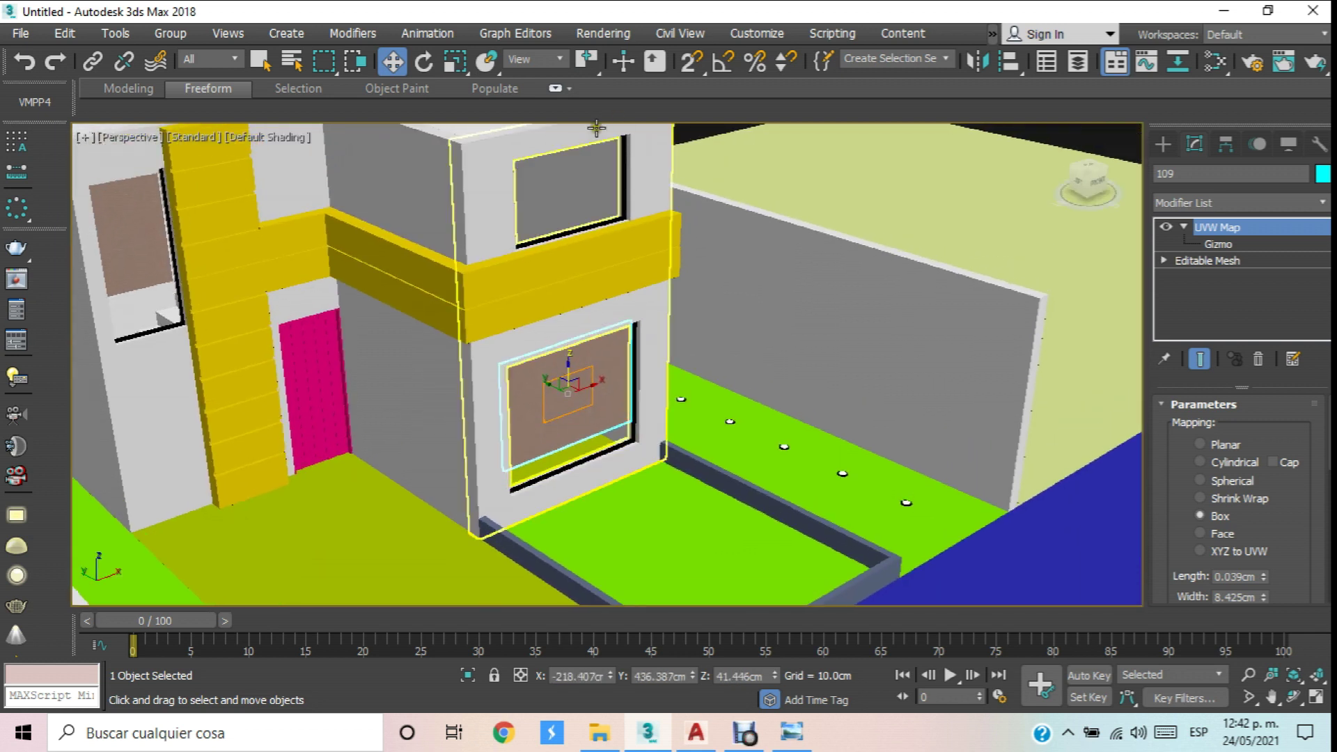
pyautogui.click(555, 182)
pyautogui.click(556, 181)
pyautogui.scroll(6, 555, 183)
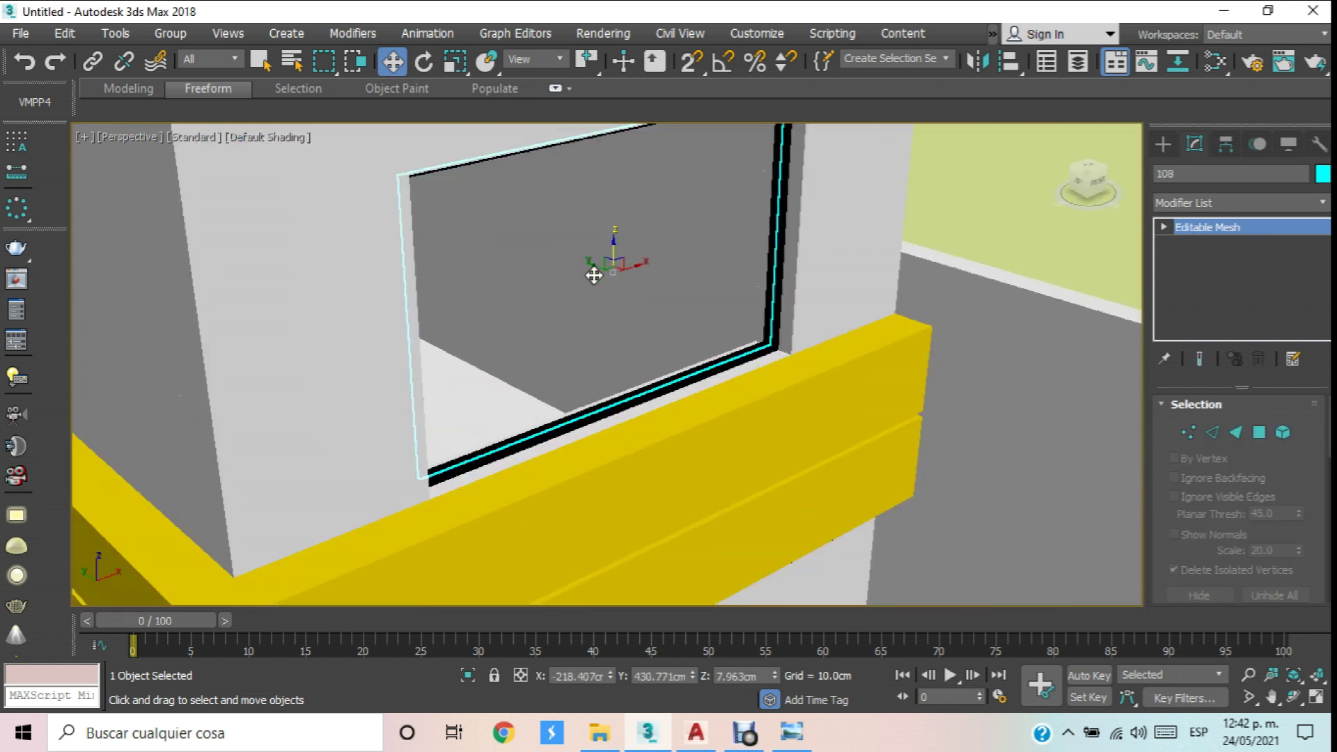
pyautogui.keyDown('shift'); pyautogui.moveTo(597, 263); pyautogui.dragTo(632, 280); pyautogui.keyUp('shift')
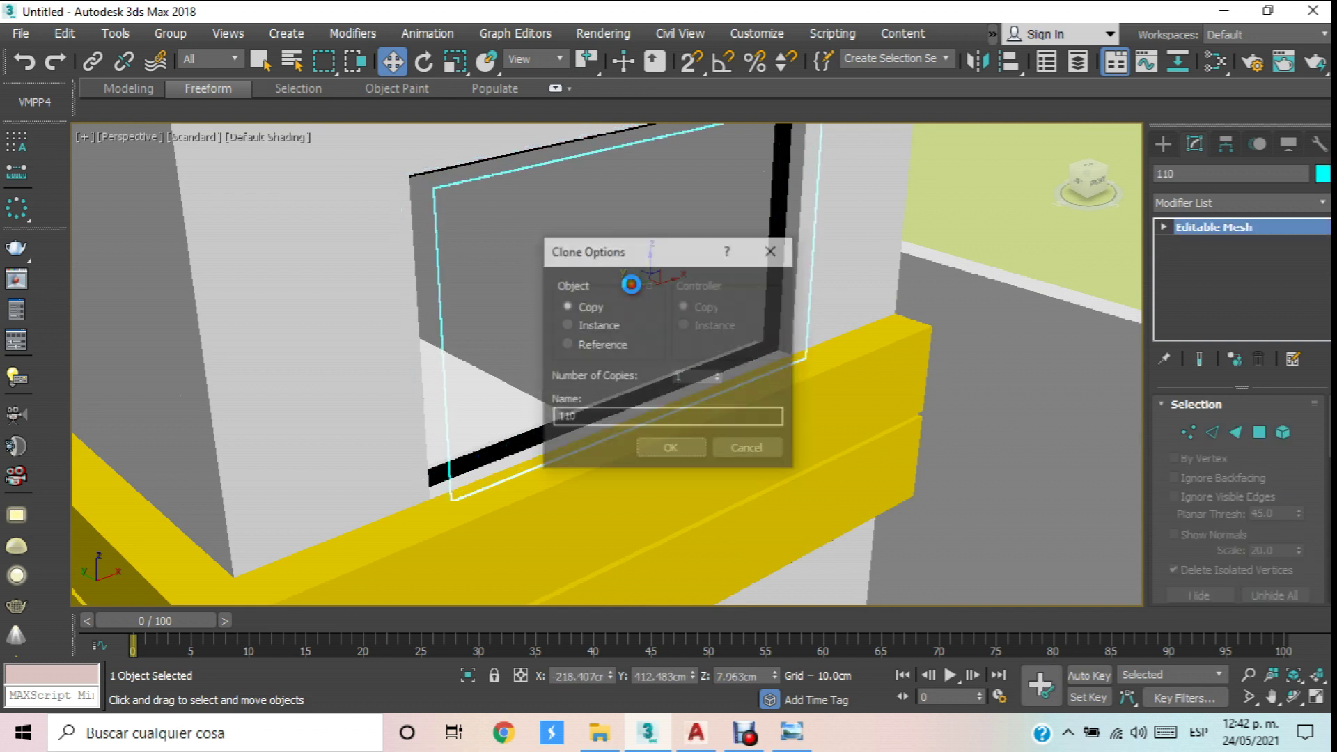
pyautogui.click(672, 452)
# Assign the same brownish-pink bitmap VRayMtl to the copied upper pane and close the material editor.
pyautogui.press('m')
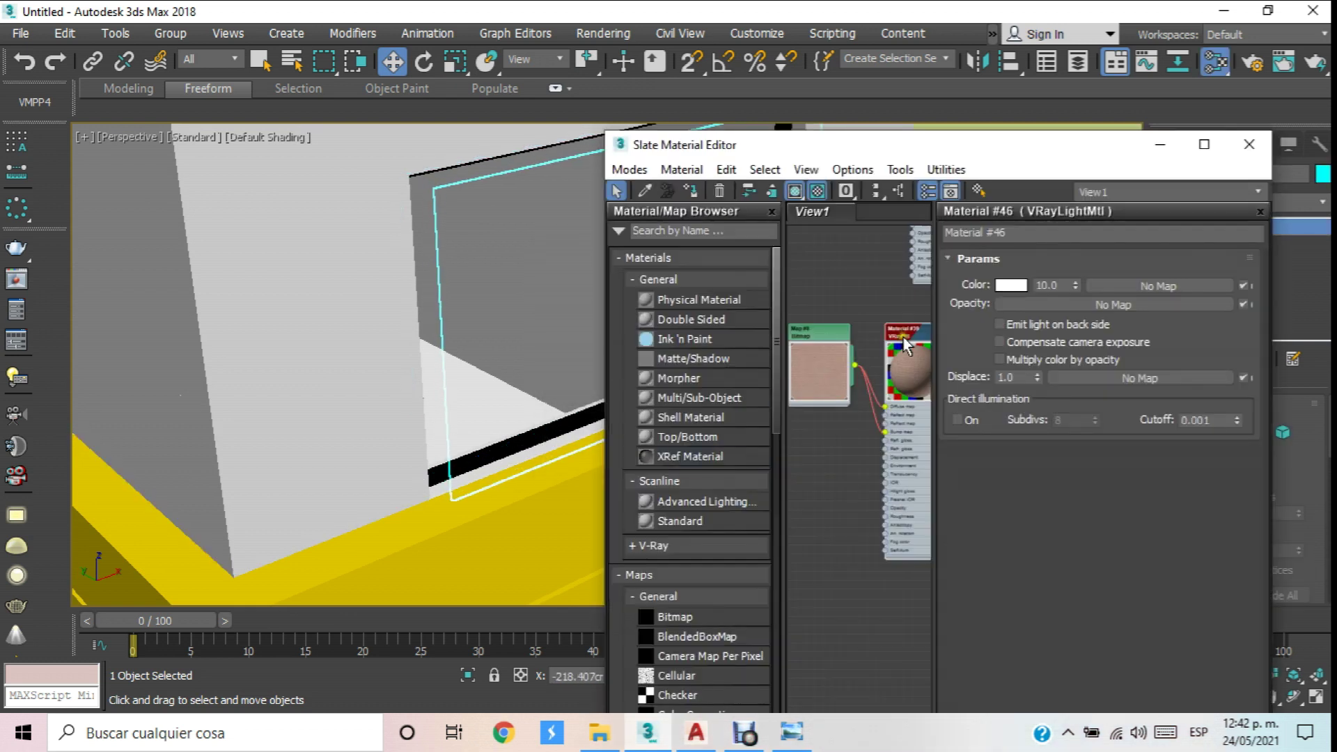
pyautogui.click(915, 321)
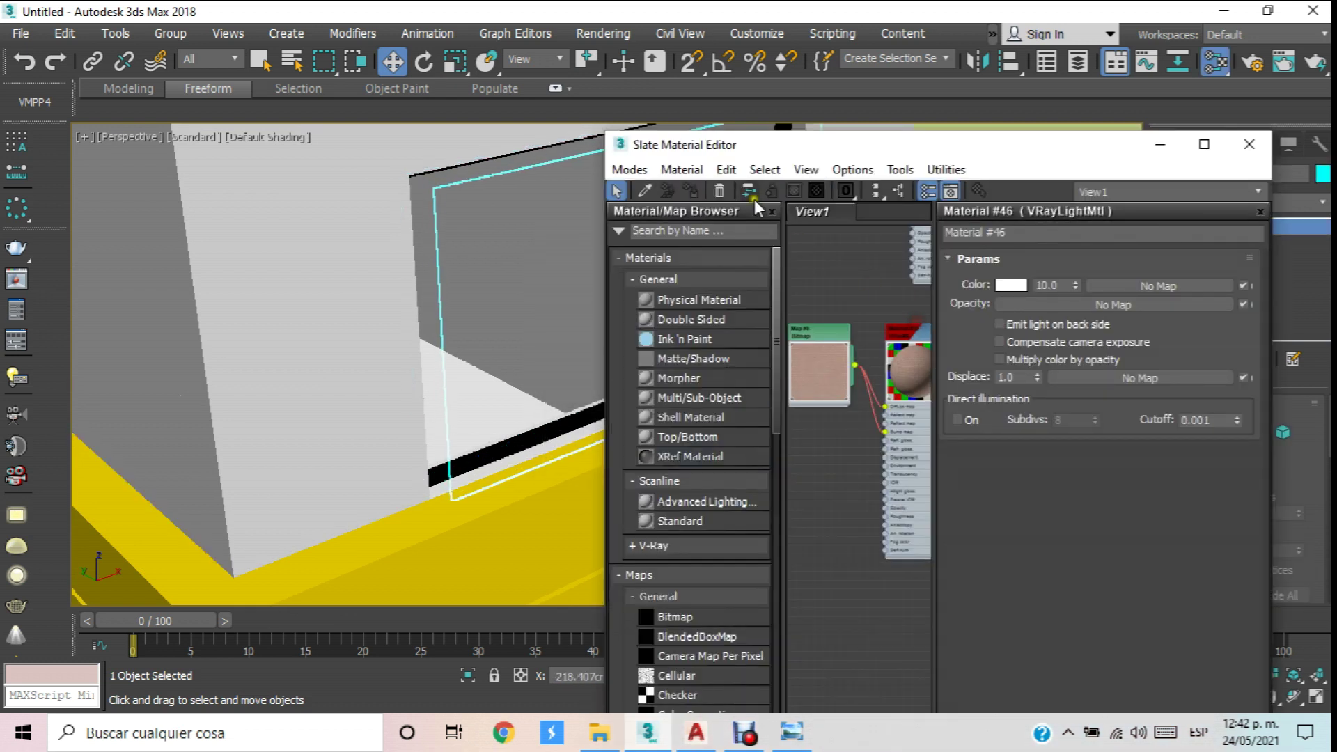
pyautogui.click(907, 328)
pyautogui.click(689, 193)
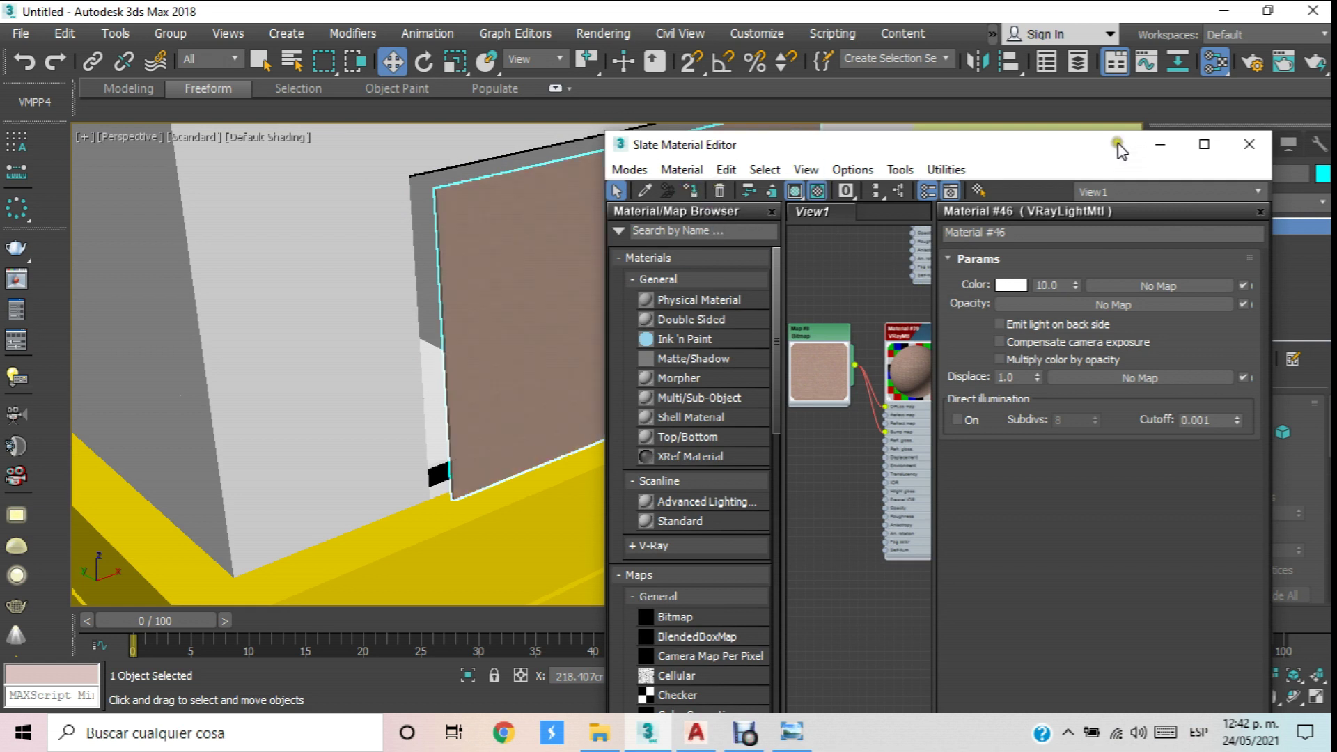
pyautogui.click(1248, 144)
# Add a UVW Map modifier with Box mapping to the copied upper pane.
pyautogui.click(1239, 202)
pyautogui.scroll(-15, 1226, 513)
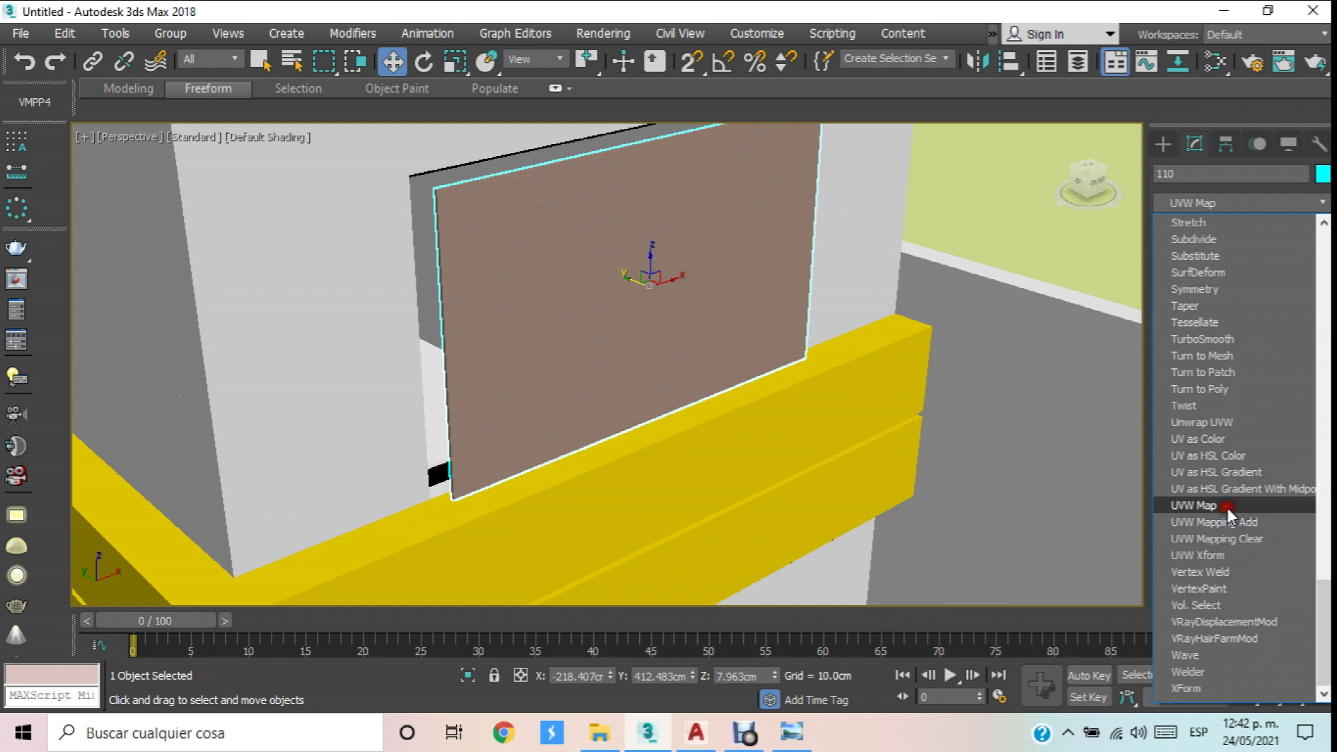
pyautogui.click(1193, 506)
pyautogui.click(1200, 516)
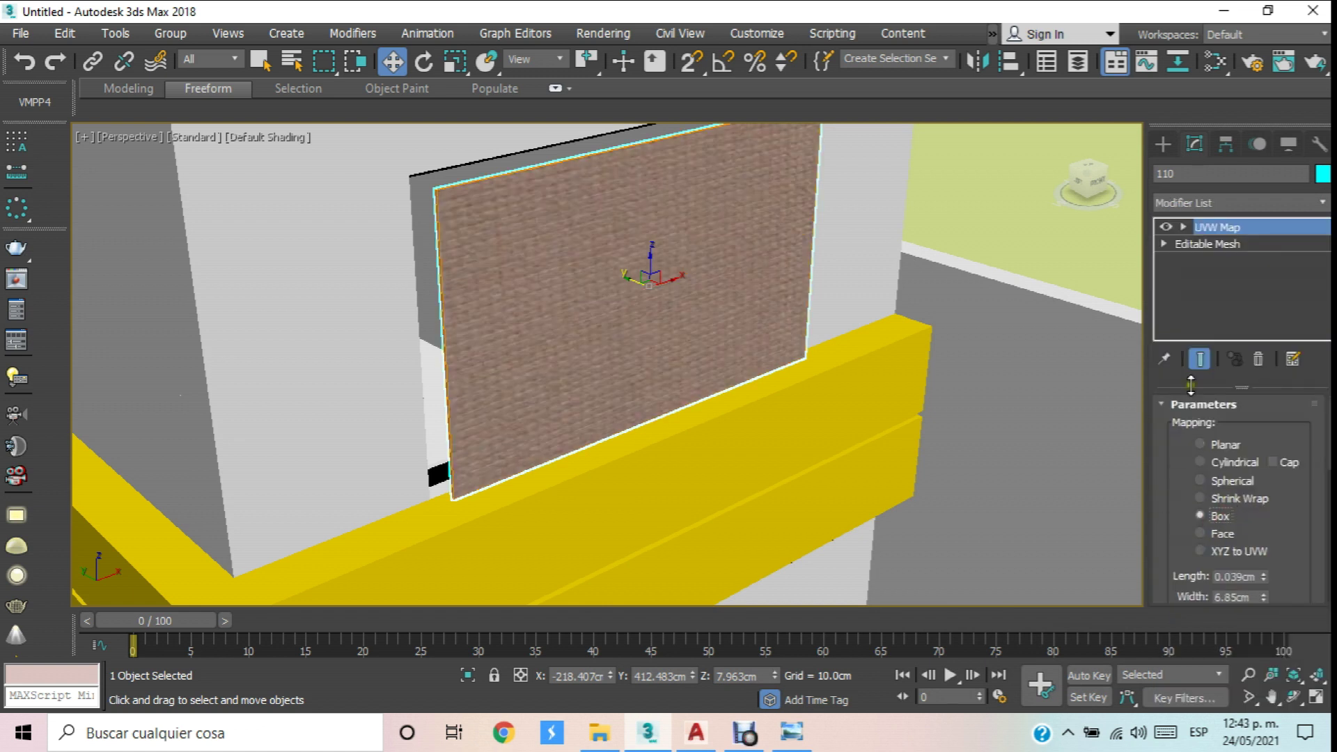
# Scale the upper pane's mapping gizmo down uniformly to about 38 percent and leave the Gizmo level.
pyautogui.click(1211, 243)
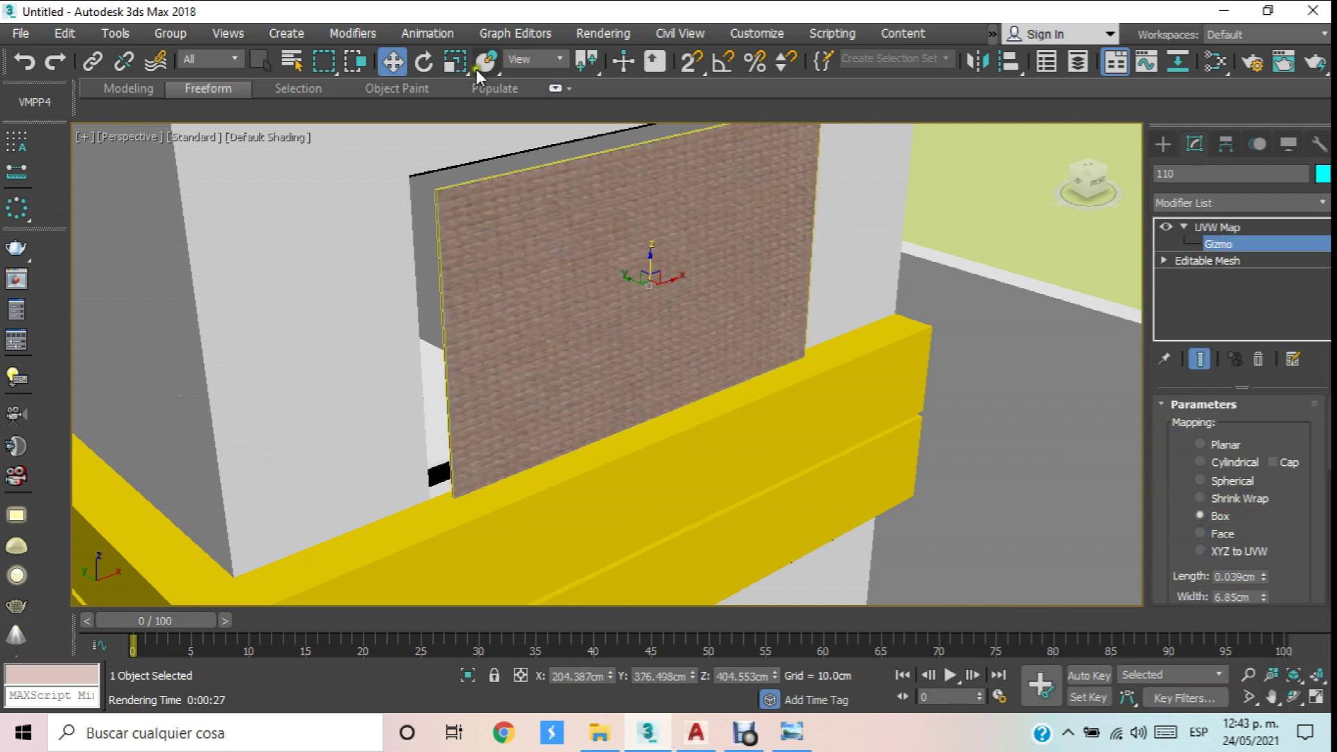
pyautogui.press('r')
pyautogui.moveTo(626, 261); pyautogui.dragTo(678, 446)
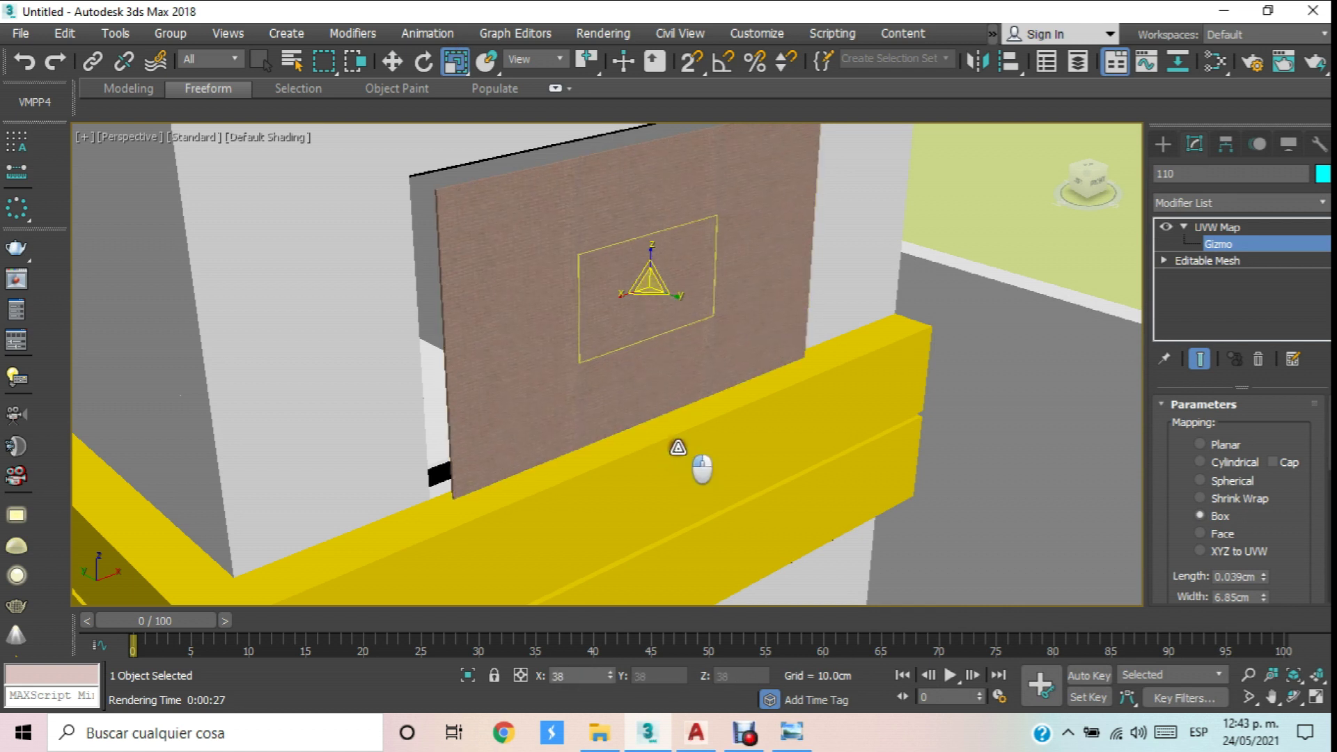
pyautogui.click(1242, 243)
# Shorten the textured pane along Z and fit it into the upper part of the upper window opening, at about Y 437 cm and Z 103 cm.
pyautogui.click(392, 61)
pyautogui.moveTo(619, 268); pyautogui.dragTo(603, 219)
pyautogui.press('r')
pyautogui.press('w')
# Examine the textured panes in the facade's window openings from several angles.
pyautogui.click(1292, 697)
pyautogui.moveTo(933, 462); pyautogui.dragTo(571, 308)
pyautogui.scroll(-10, 621, 328)
pyautogui.scroll(6, 547, 311)
pyautogui.scroll(5, 515, 298)
pyautogui.scroll(-8, 532, 296)
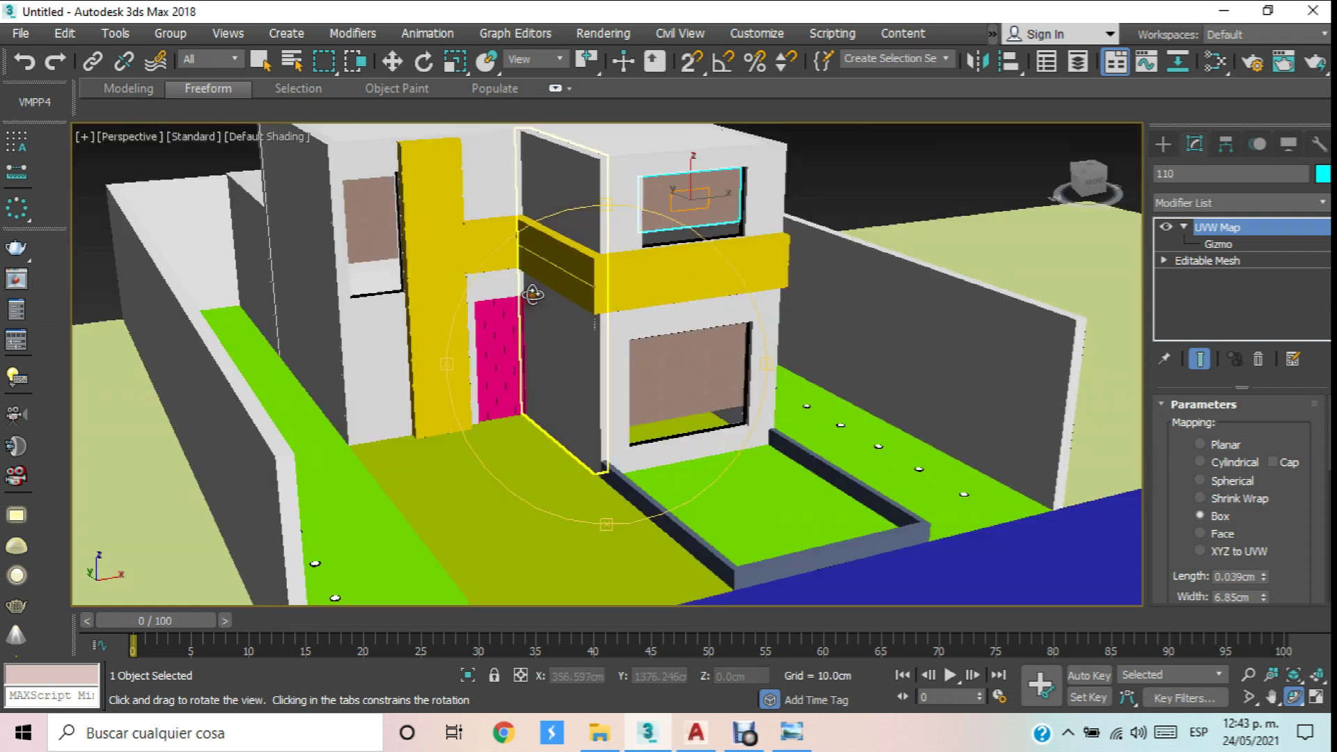
pyautogui.scroll(5, 500, 232)
pyautogui.click(392, 61)
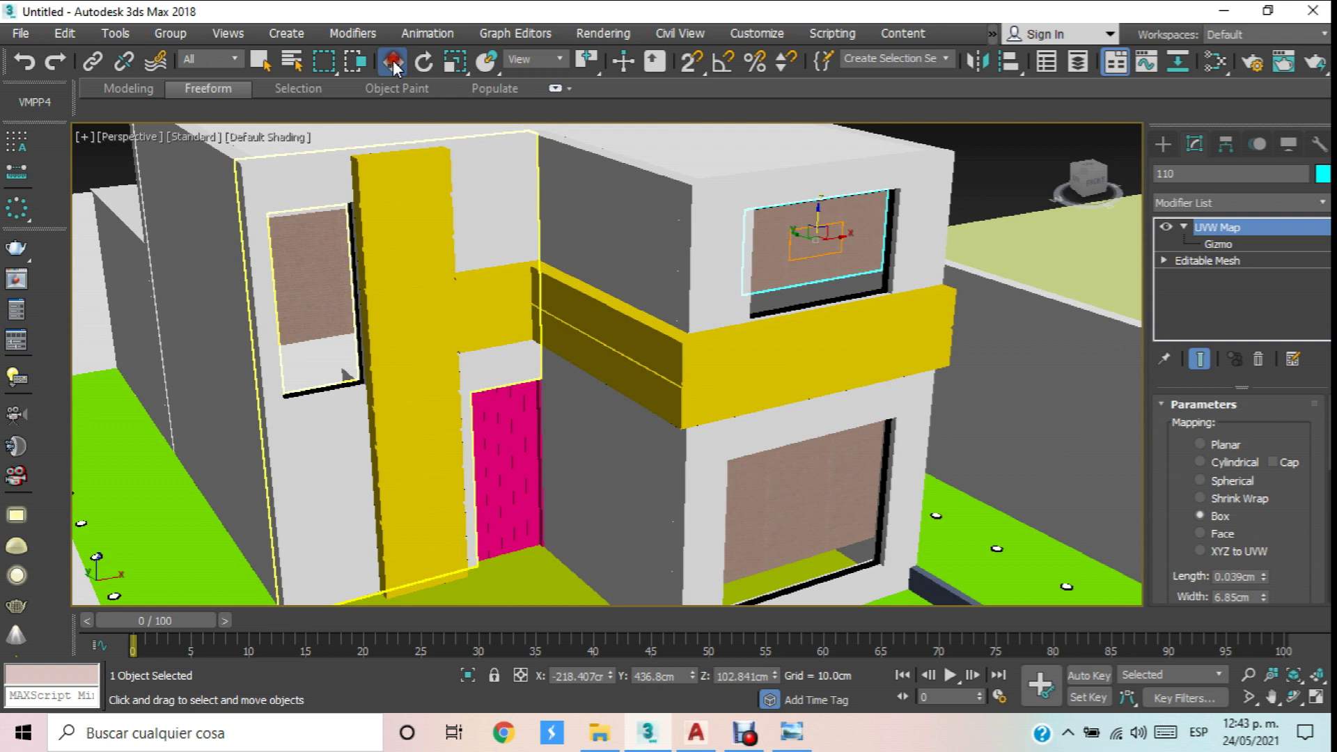
# Assign the dark wood VRayMtl, Material #43, to the yellow facade cladding, show it in the viewport and close the material editor.
pyautogui.click(390, 286)
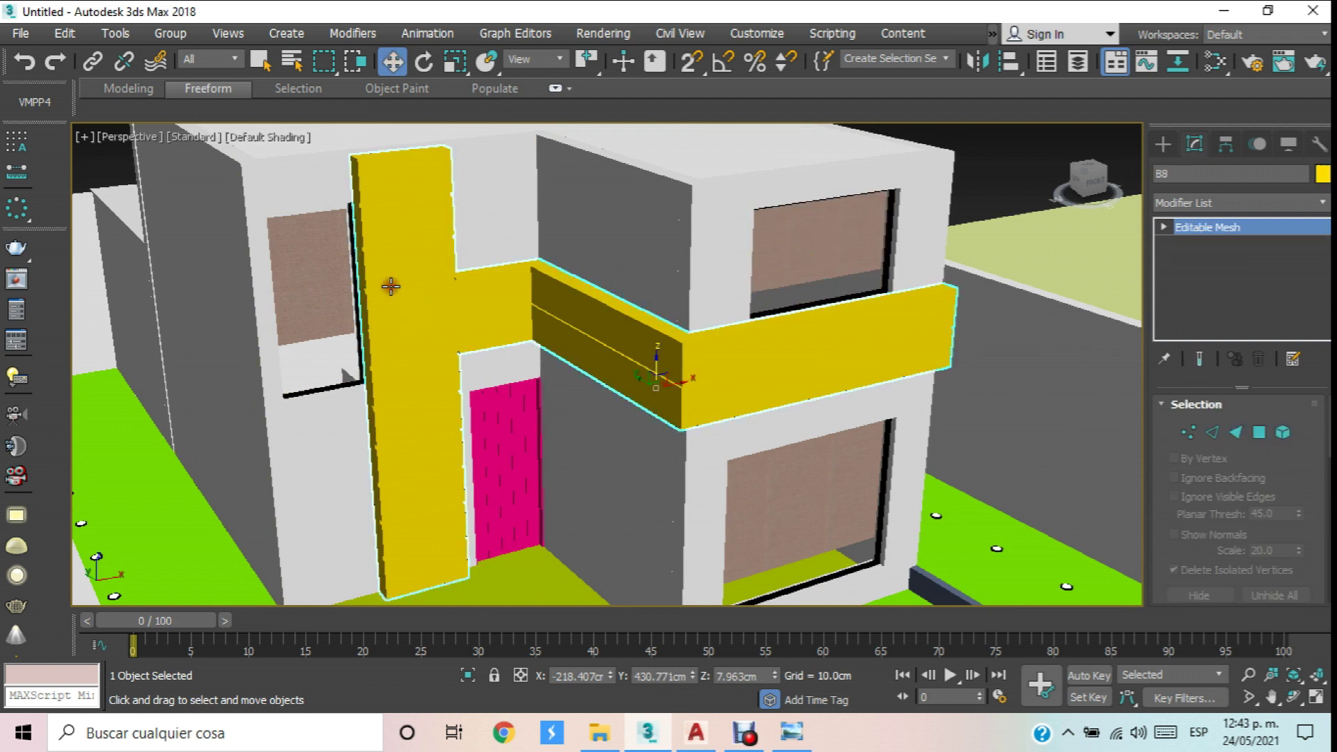
pyautogui.scroll(2, 418, 287)
pyautogui.press('m')
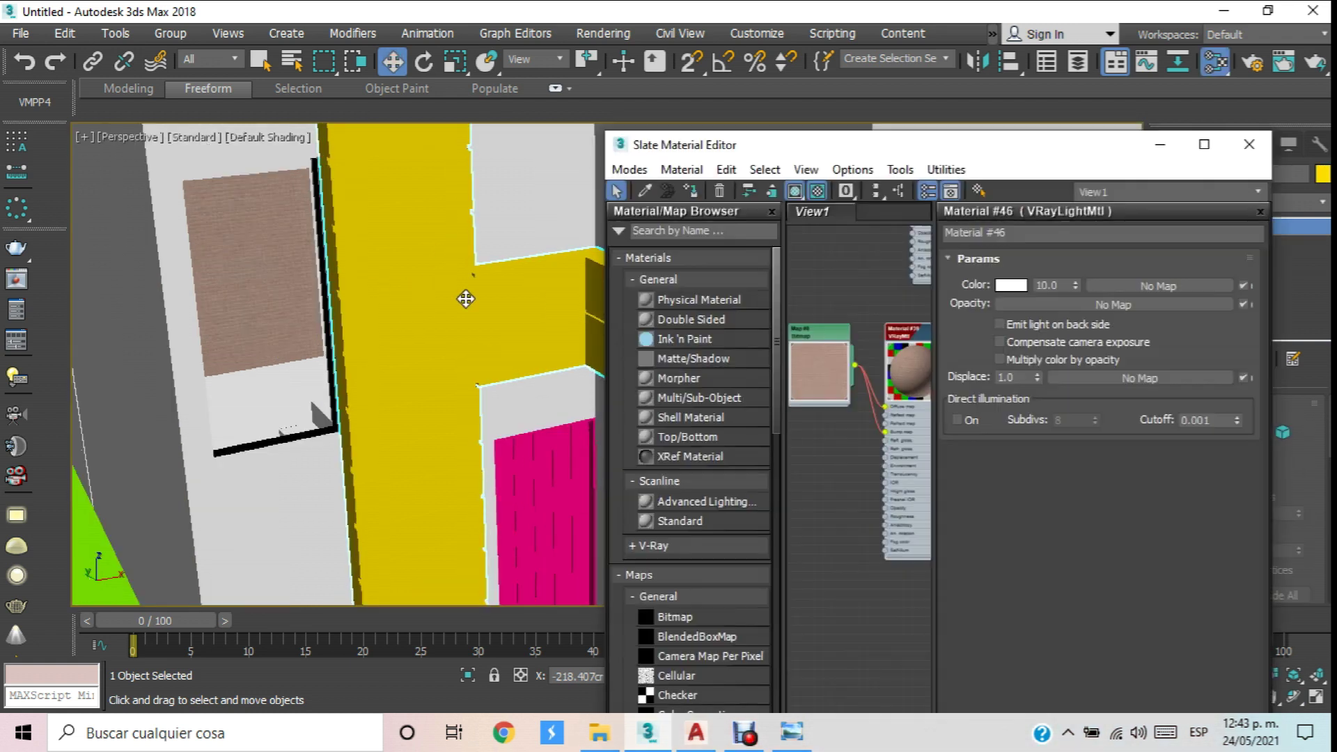
pyautogui.scroll(-5, 905, 321)
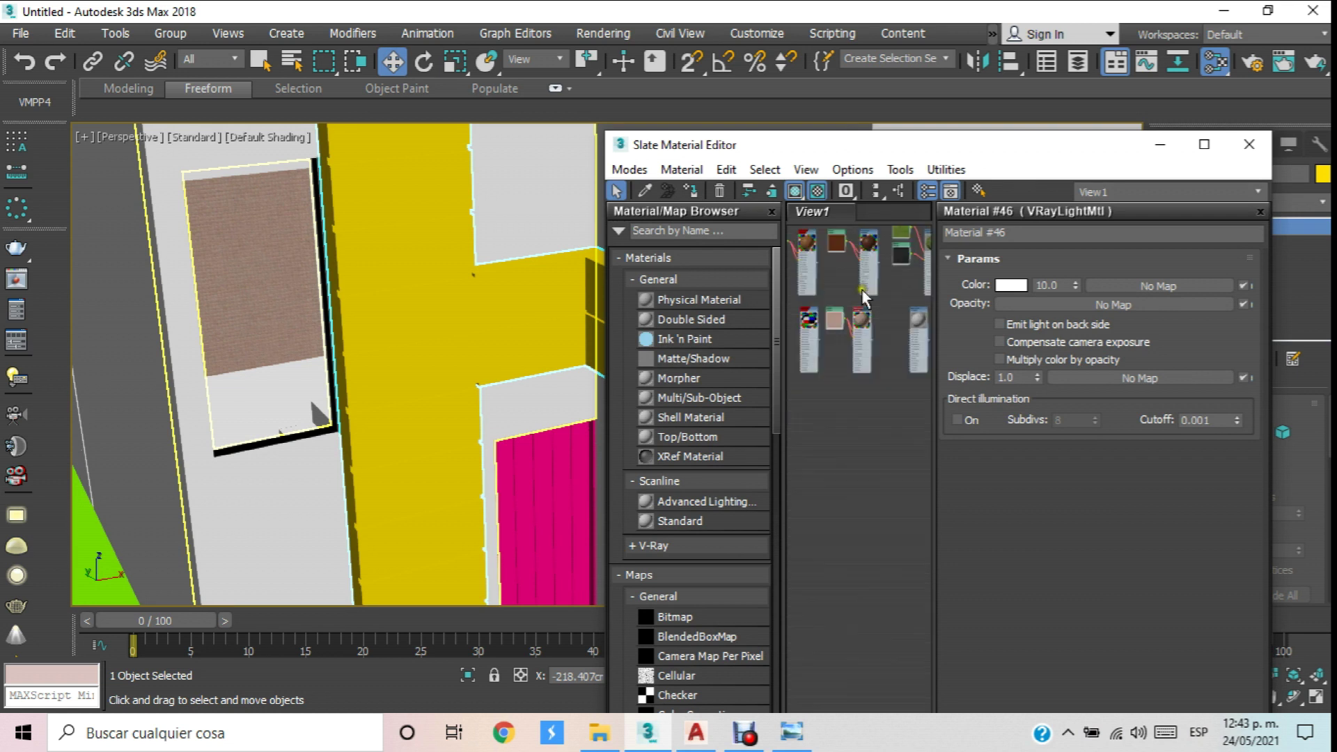
pyautogui.scroll(8, 902, 279)
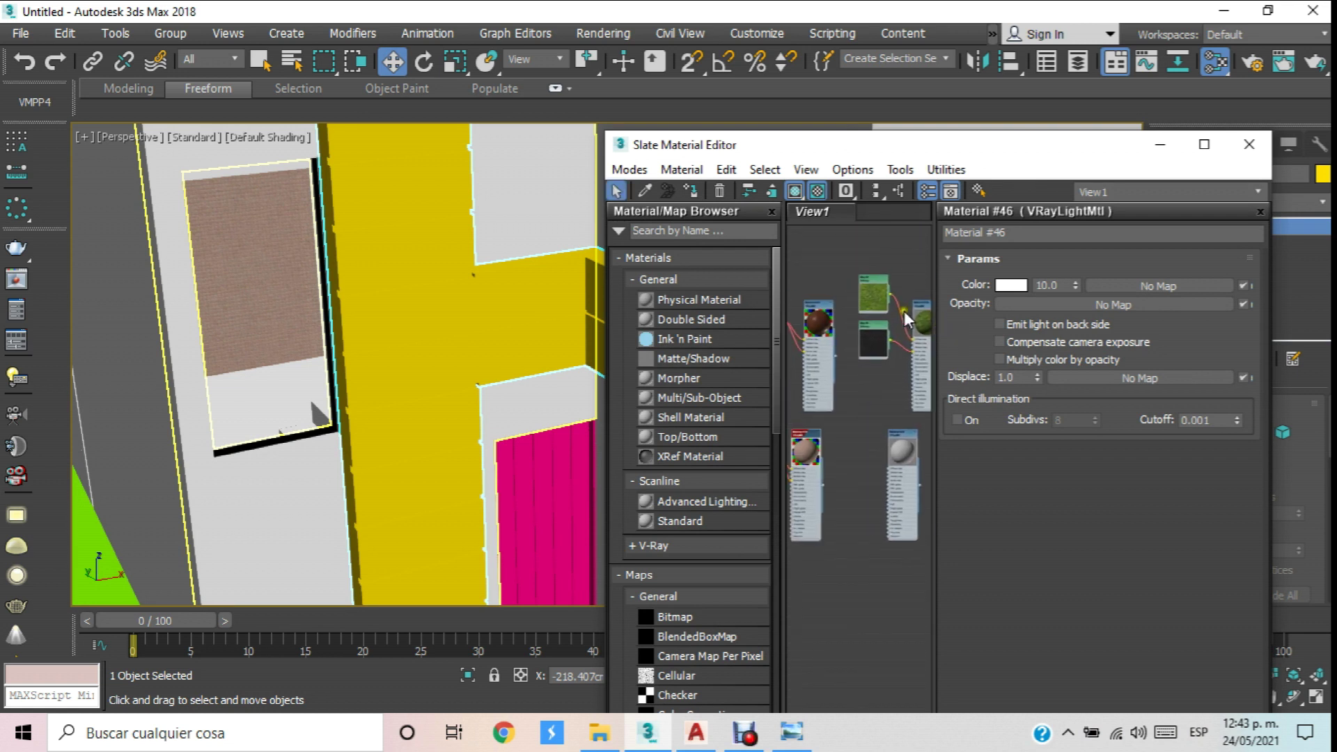
pyautogui.doubleClick(819, 311)
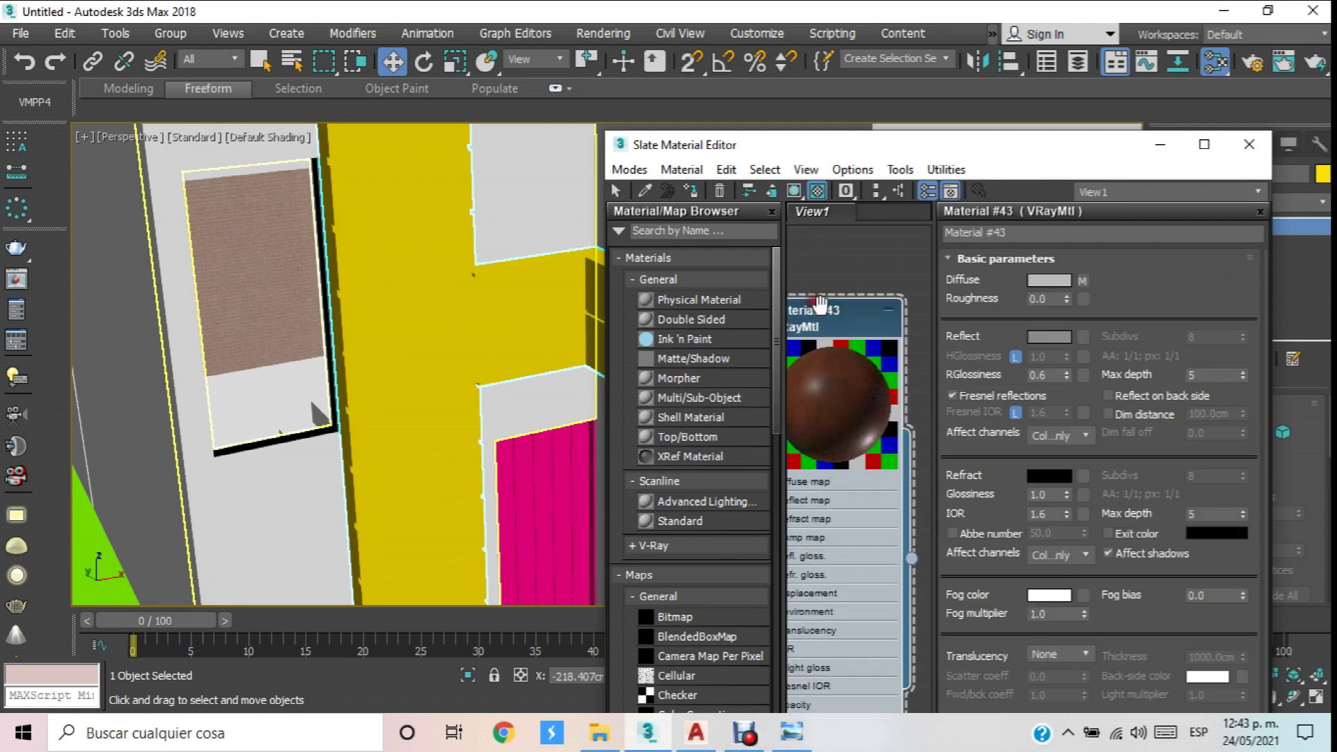
pyautogui.moveTo(819, 311); pyautogui.dragTo(863, 329)
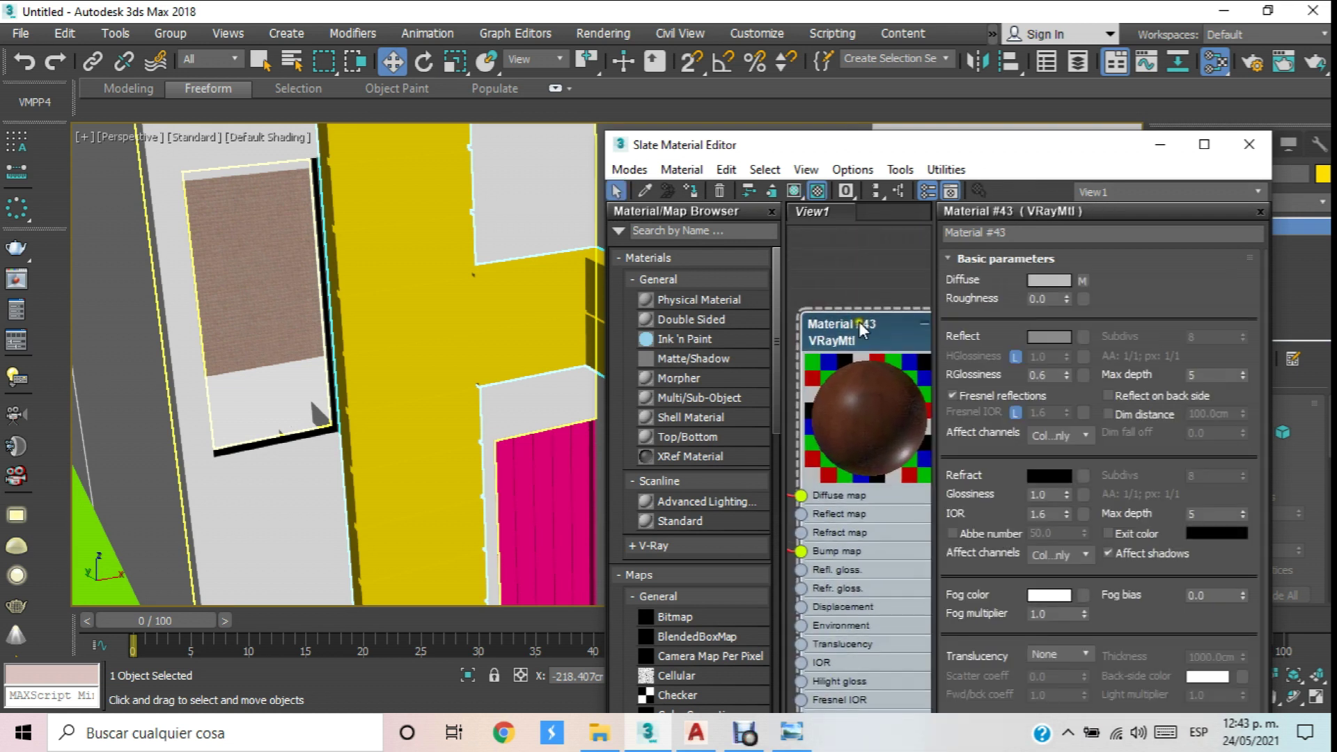
pyautogui.click(794, 194)
pyautogui.click(812, 196)
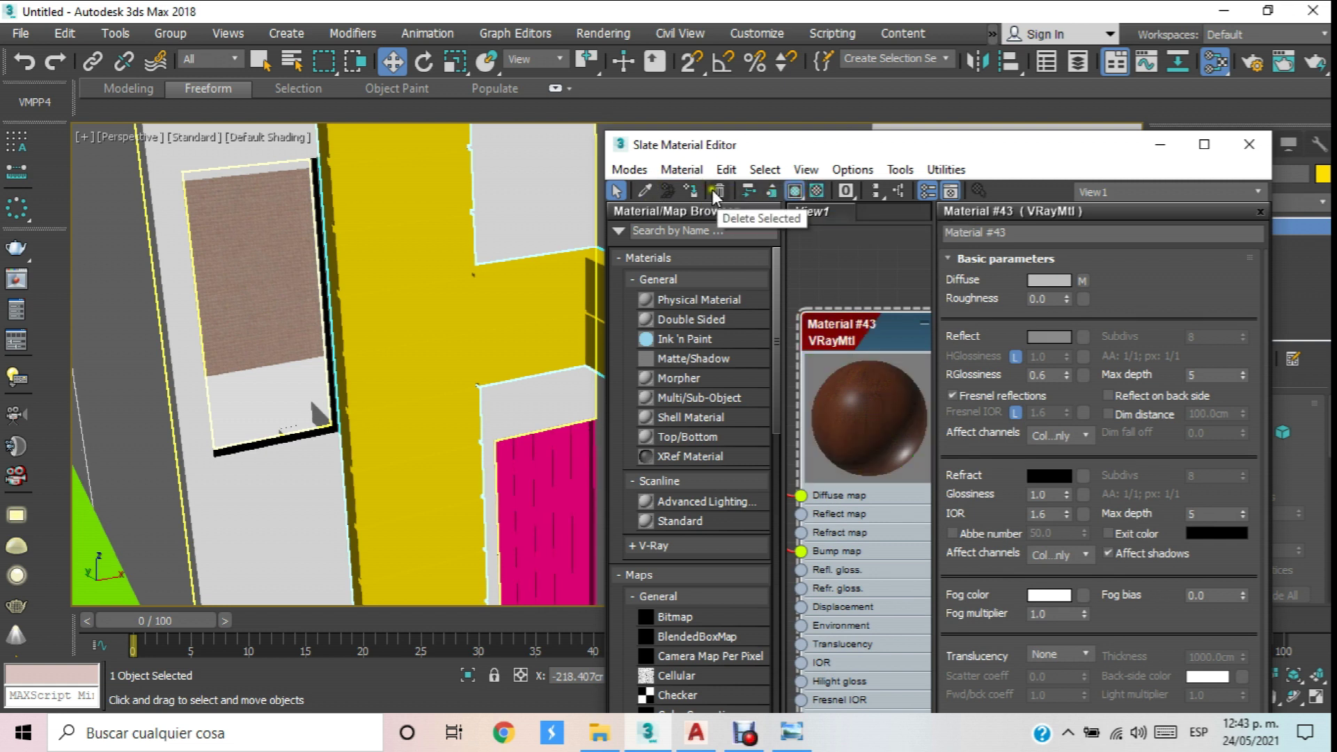
pyautogui.keyDown('alt'); pyautogui.moveTo(575, 265); pyautogui.dragTo(406, 278, button='middle'); pyautogui.keyUp('alt')
pyautogui.click(1248, 144)
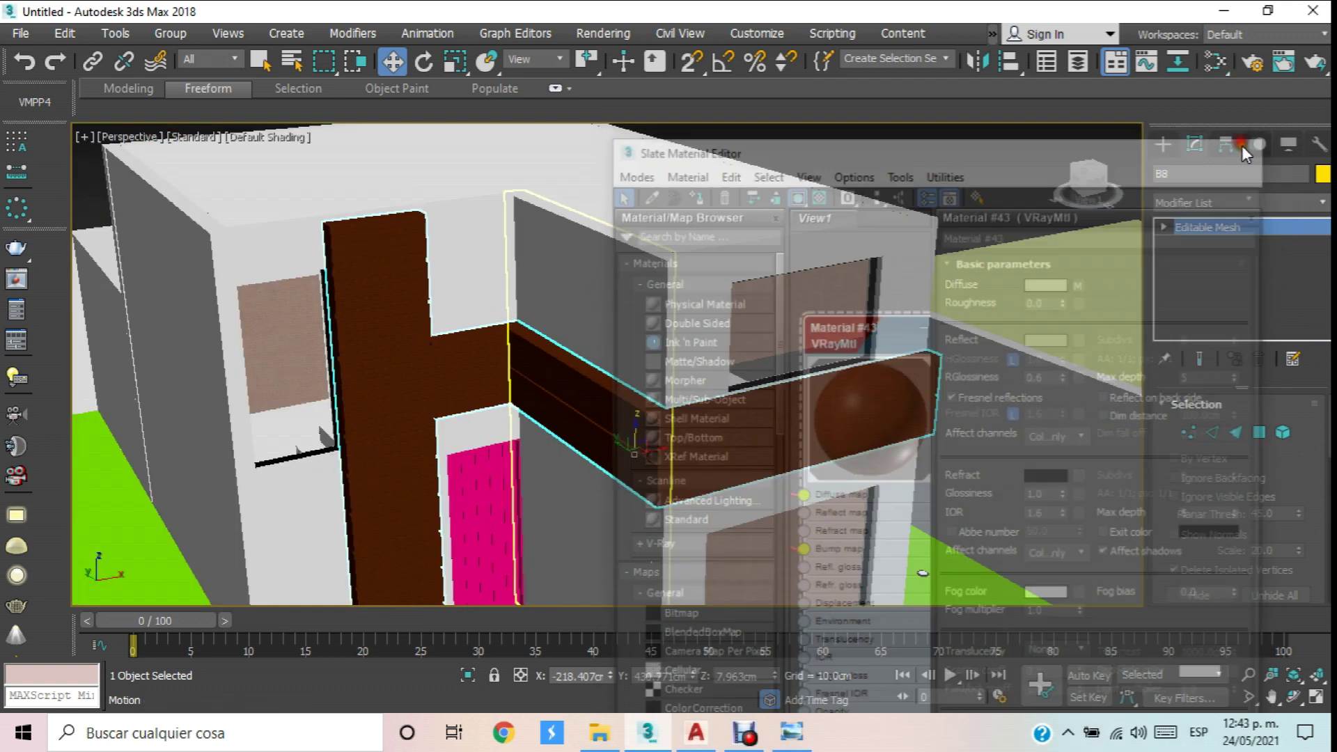
# Add a UVW Map modifier with Box mapping to the dark wood facade cladding.
pyautogui.click(1287, 203)
pyautogui.moveTo(1316, 281); pyautogui.dragTo(1323, 607)
pyautogui.scroll(-3, 1225, 627)
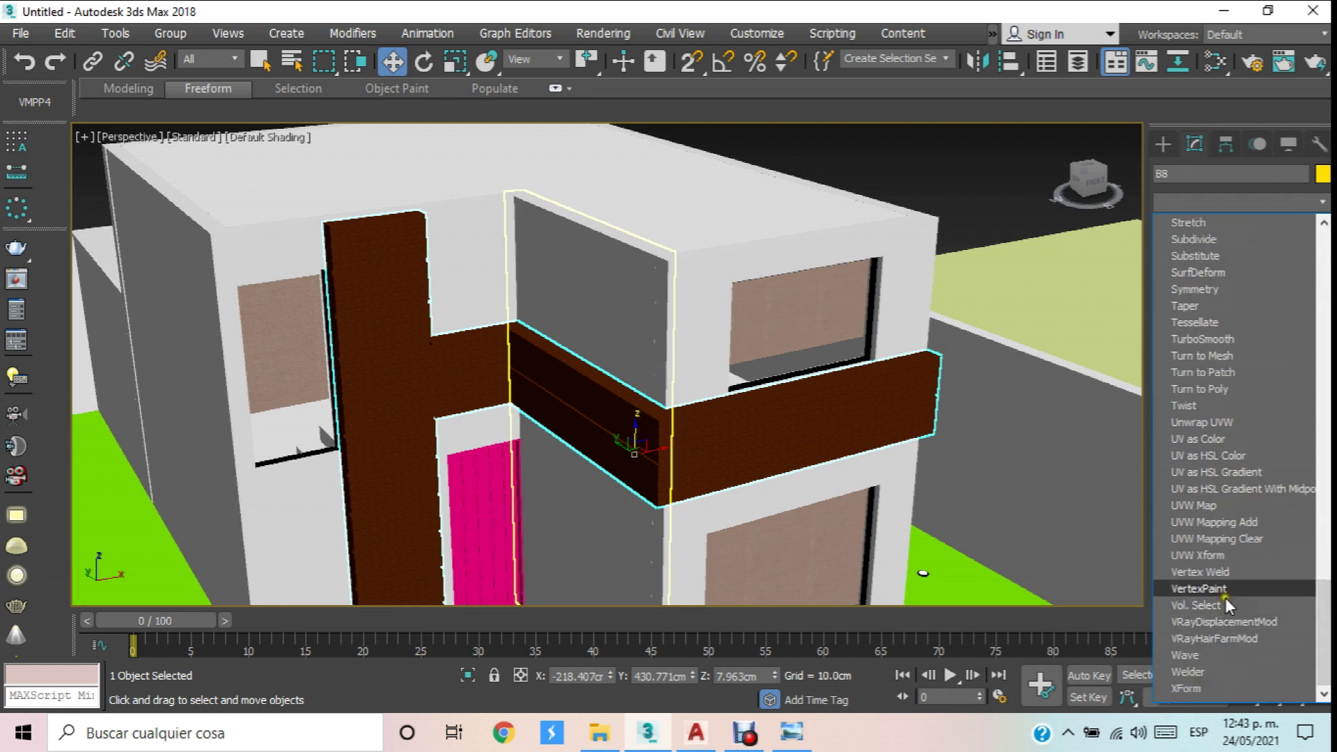
pyautogui.click(1218, 505)
pyautogui.click(1212, 516)
pyautogui.scroll(5, 403, 379)
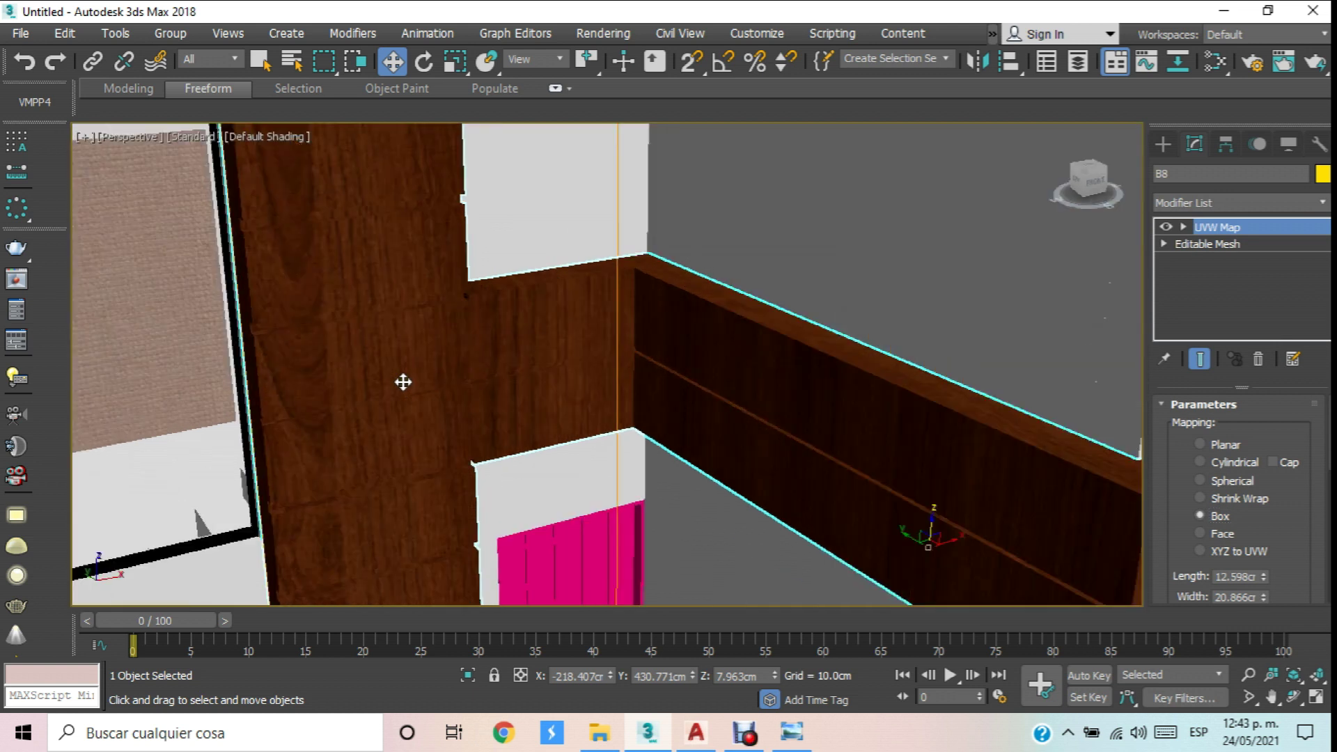
pyautogui.scroll(-7, 403, 382)
pyautogui.scroll(4, 427, 385)
pyautogui.scroll(-3, 579, 426)
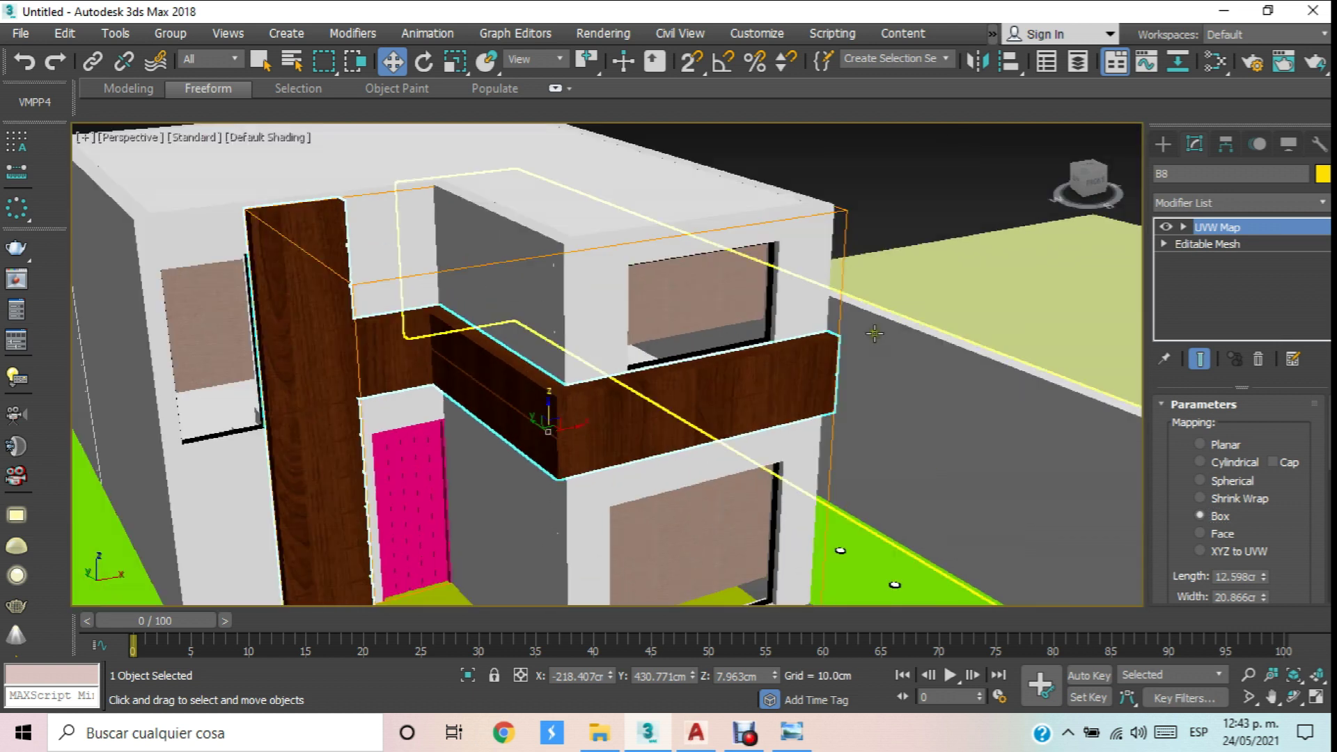
# Scale the cladding's UVW Map gizmo down, then reduce it to about 75 percent along Y.
pyautogui.click(1221, 247)
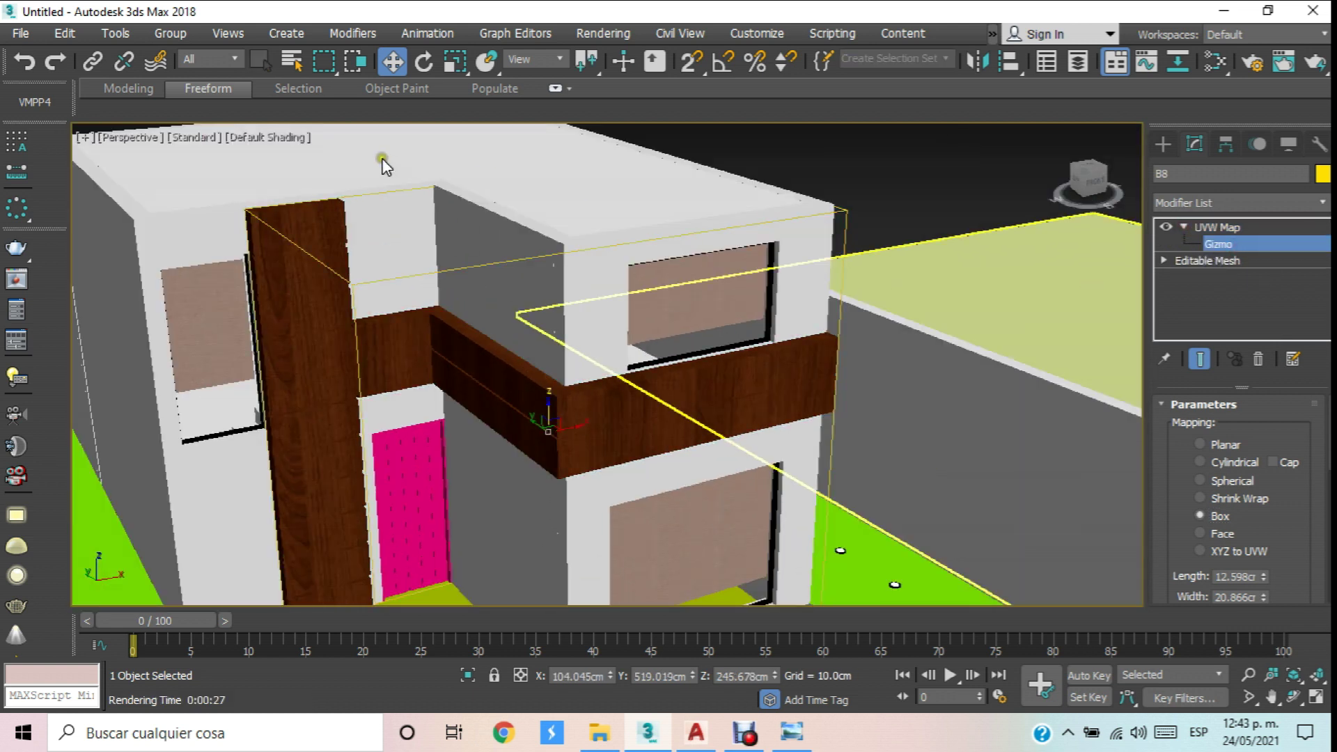
pyautogui.scroll(-3, 384, 164)
pyautogui.keyDown('alt'); pyautogui.moveTo(508, 218); pyautogui.dragTo(432, 229, button='middle'); pyautogui.keyUp('alt')
pyautogui.scroll(3, 433, 230)
pyautogui.click(455, 61)
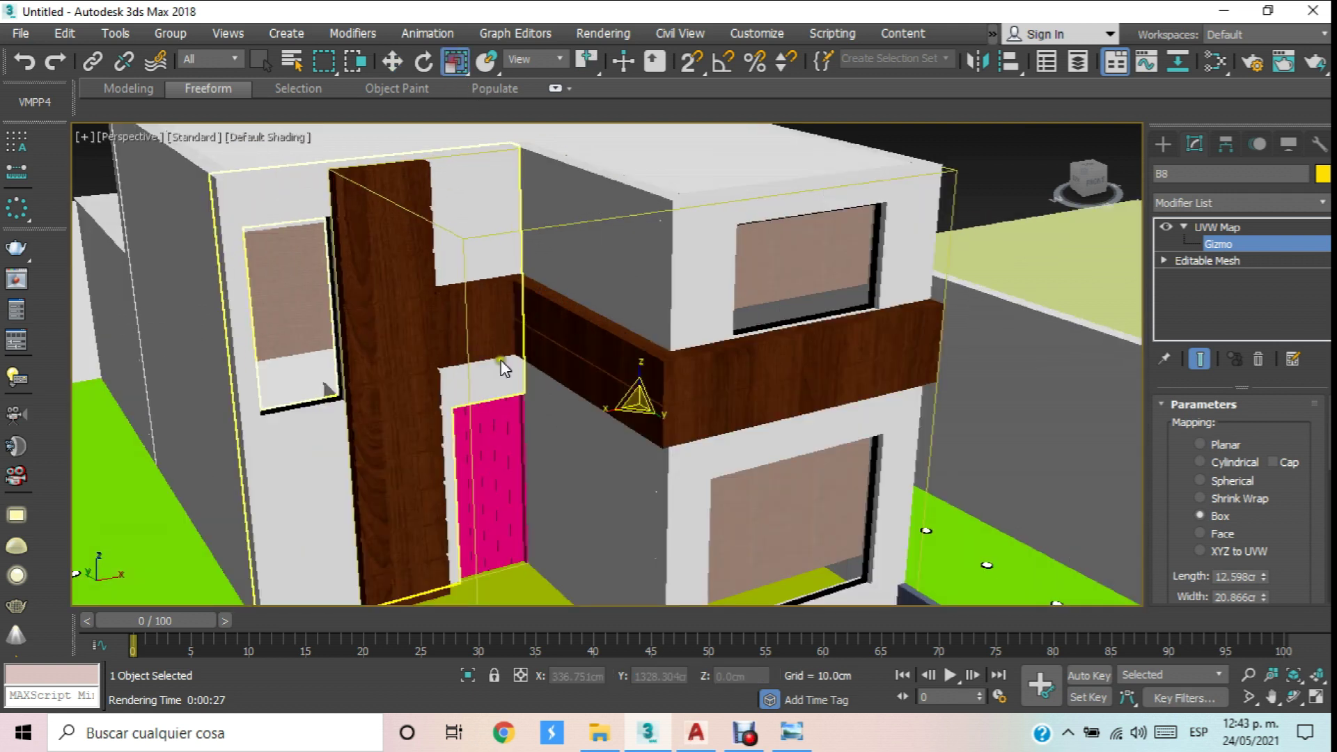
pyautogui.moveTo(599, 415); pyautogui.dragTo(847, 423)
pyautogui.moveTo(658, 416); pyautogui.dragTo(645, 394)
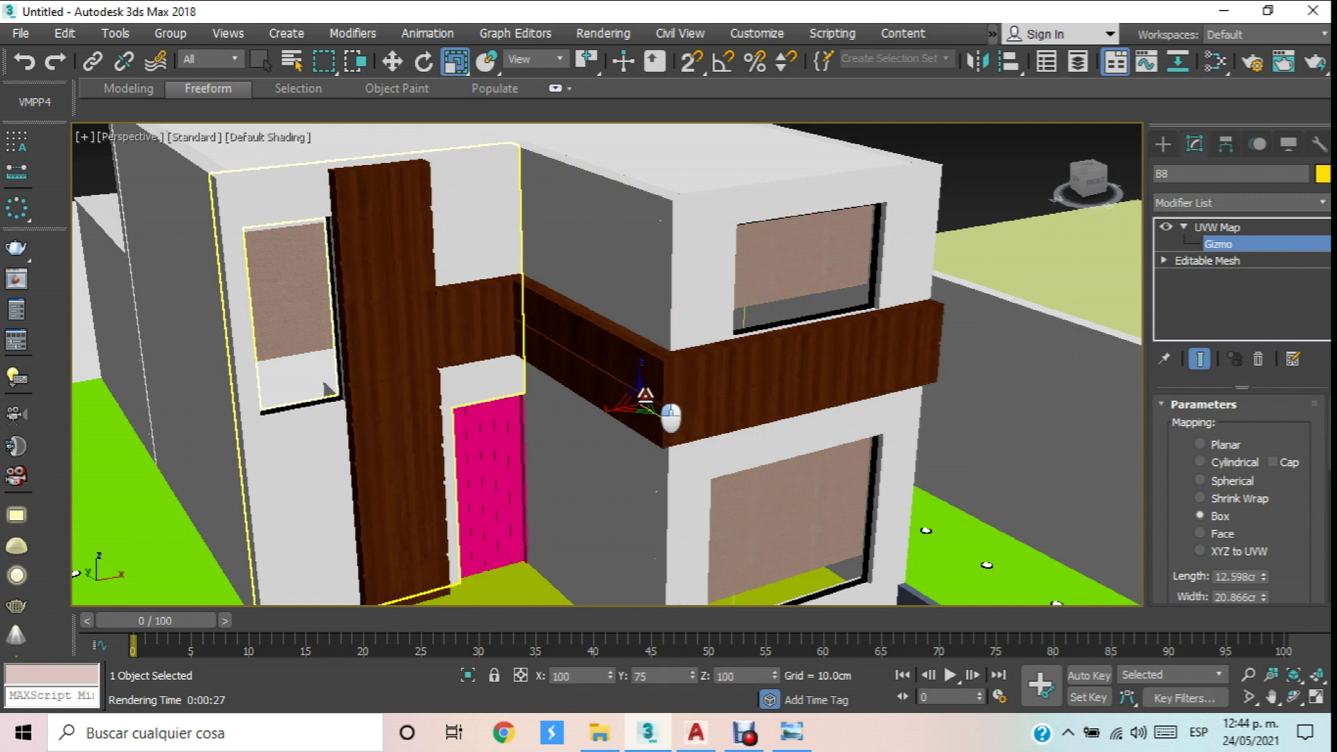
pyautogui.moveTo(585, 335); pyautogui.dragTo(584, 331)
# Move the mapping gizmo onto the vertical cladding strip at about X -139 cm, Y 530 cm, then raise it about 18.5 cm.
pyautogui.click(388, 64)
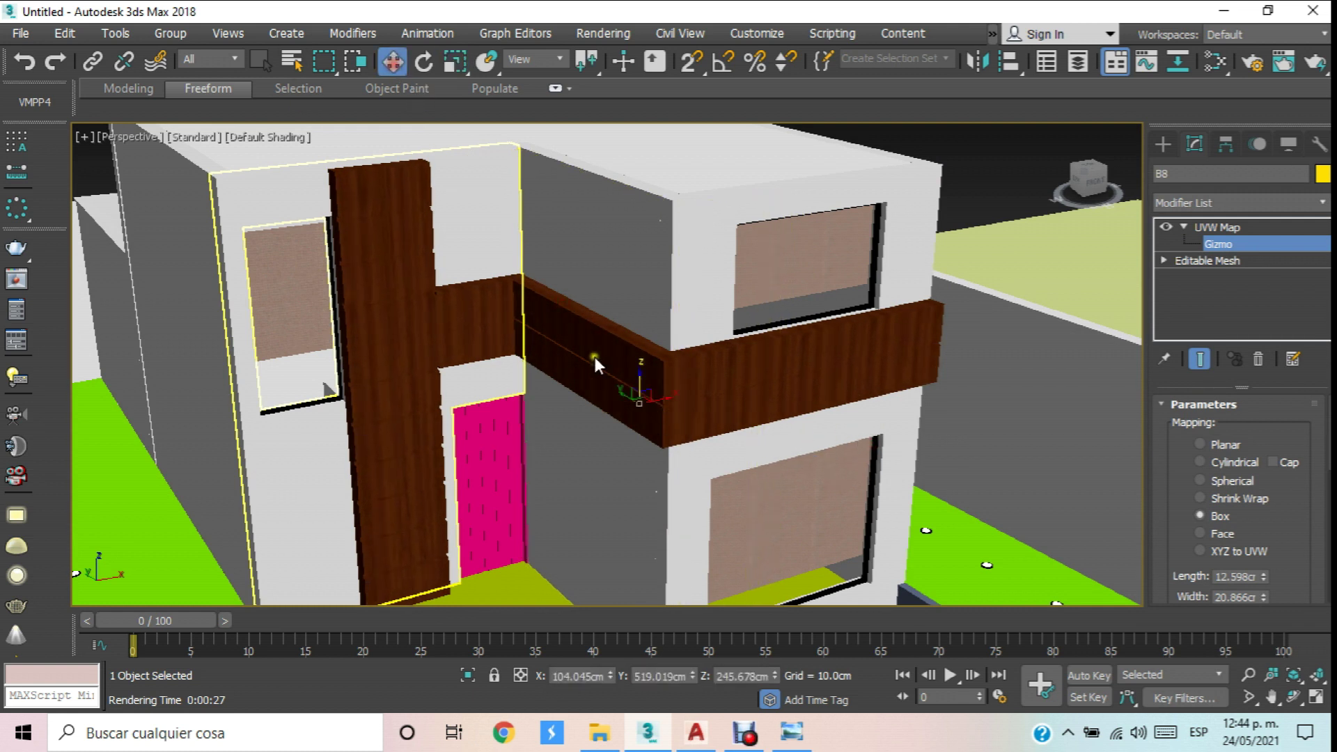
pyautogui.moveTo(666, 399); pyautogui.dragTo(400, 444)
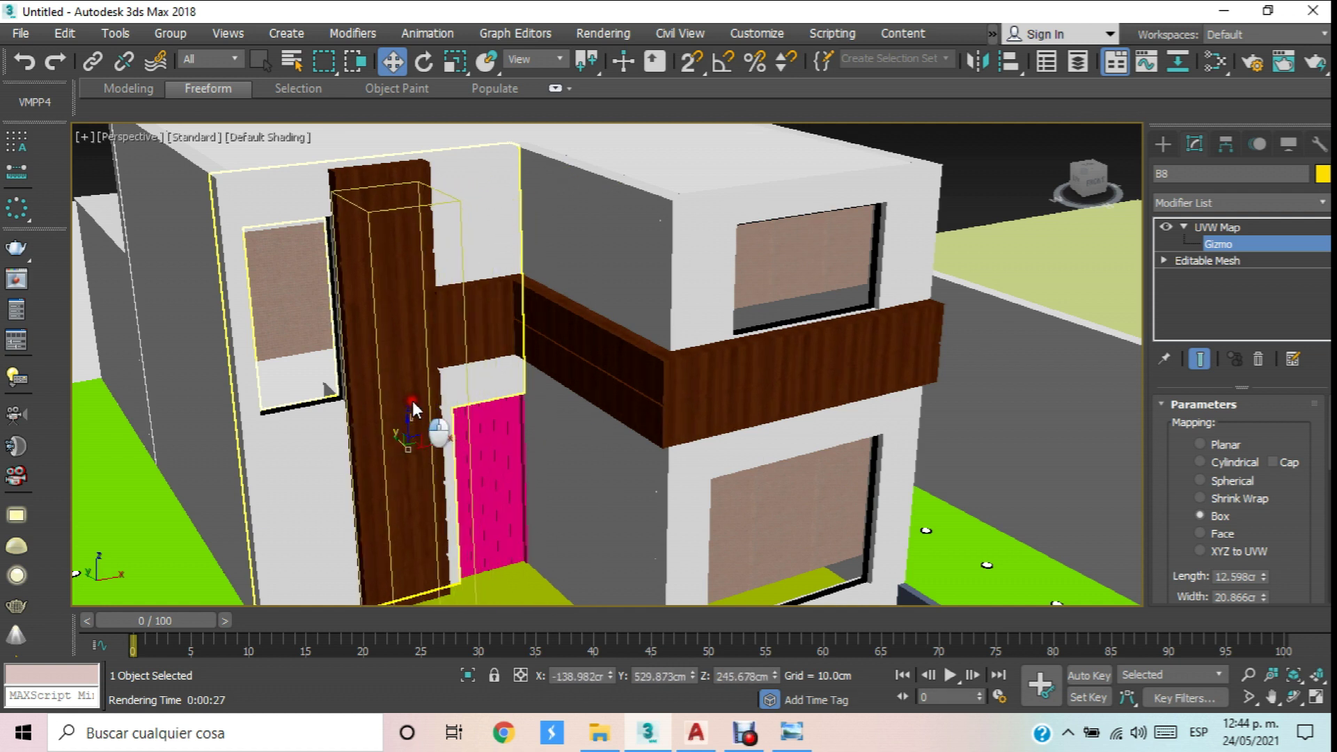
pyautogui.moveTo(409, 433); pyautogui.dragTo(408, 424)
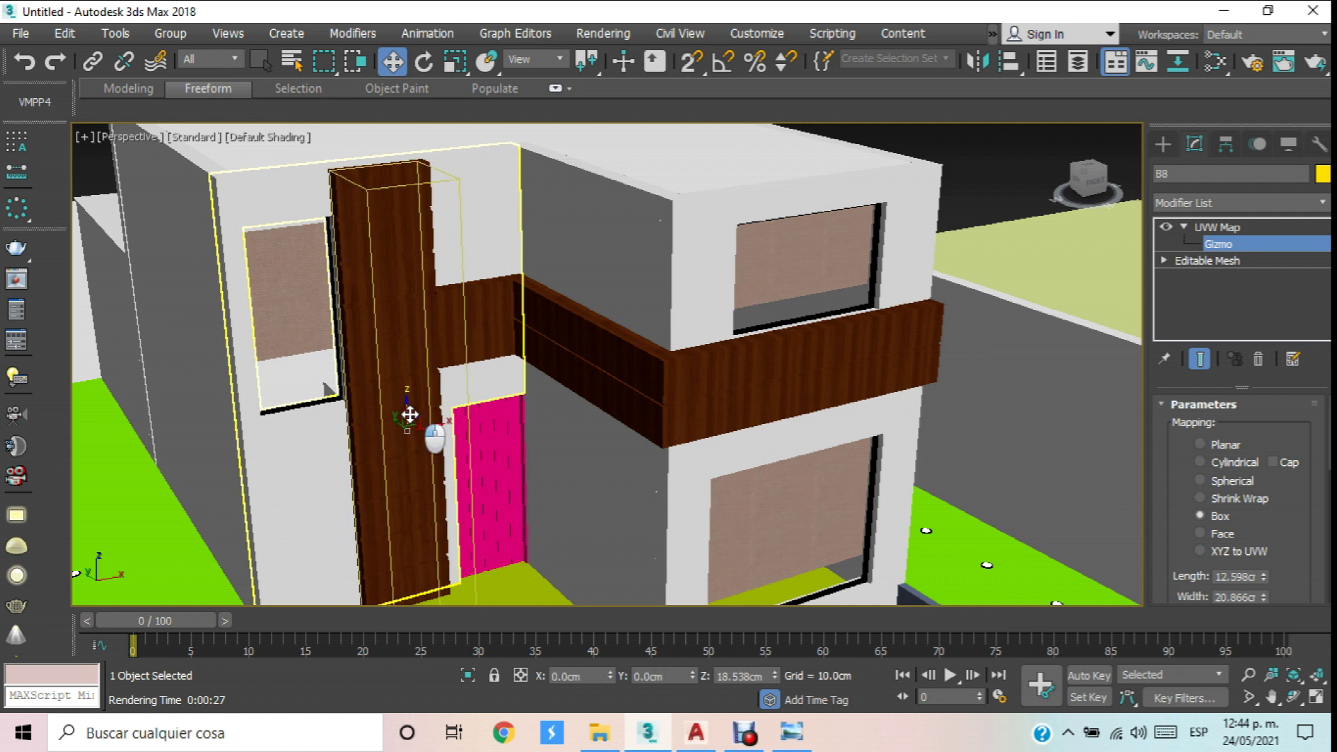
# Shorten the cladding's mapping gizmo along Z and check the wood grain up close.
pyautogui.click(455, 61)
pyautogui.moveTo(406, 394); pyautogui.dragTo(432, 459)
pyautogui.click(1292, 697)
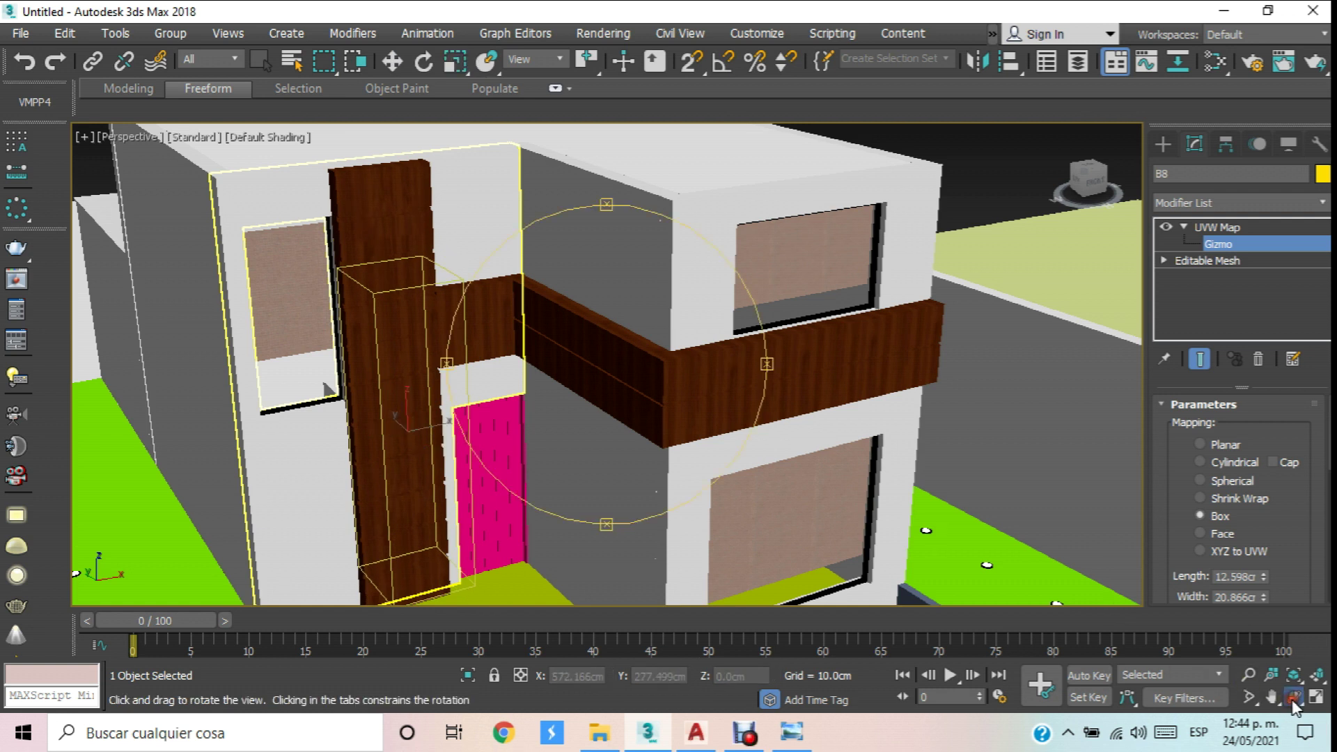
pyautogui.moveTo(573, 296); pyautogui.dragTo(541, 397)
pyautogui.scroll(-5, 540, 397)
pyautogui.scroll(5, 558, 390)
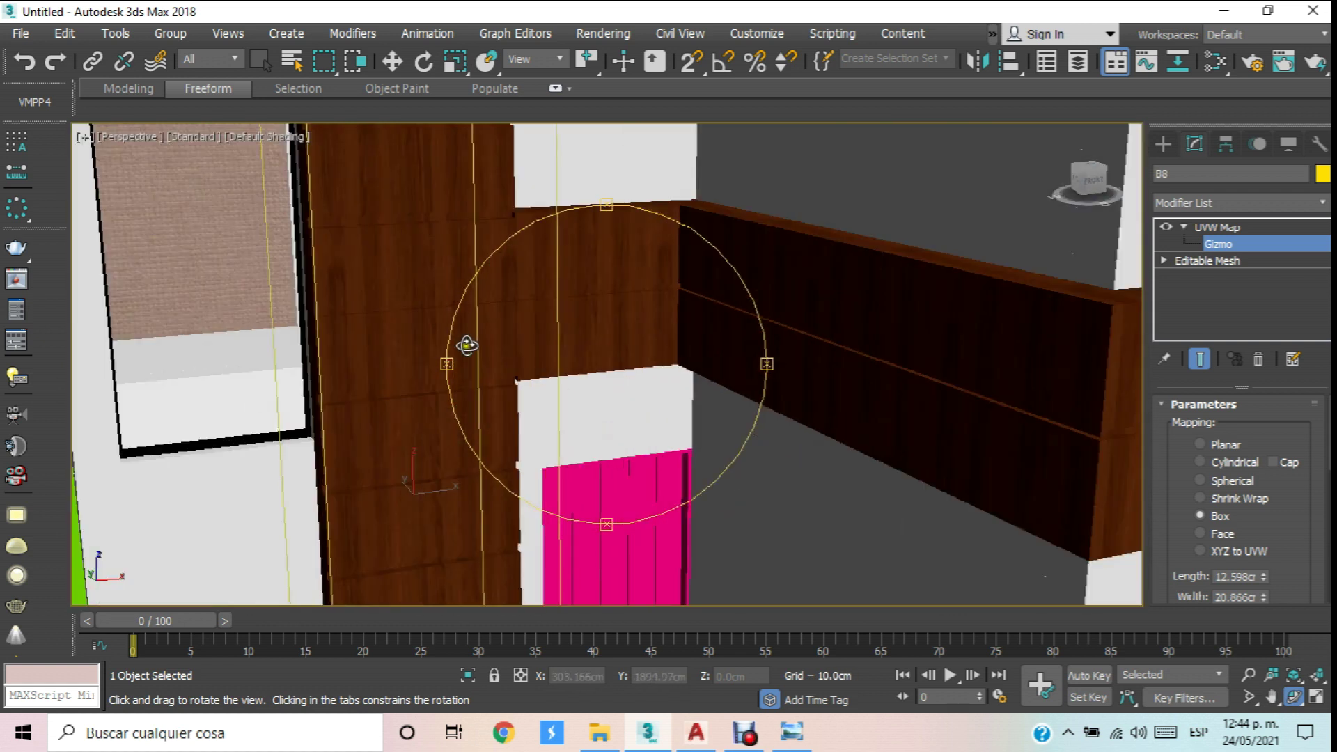
pyautogui.moveTo(469, 349); pyautogui.dragTo(489, 358, button='middle')
pyautogui.moveTo(490, 358); pyautogui.dragTo(507, 363)
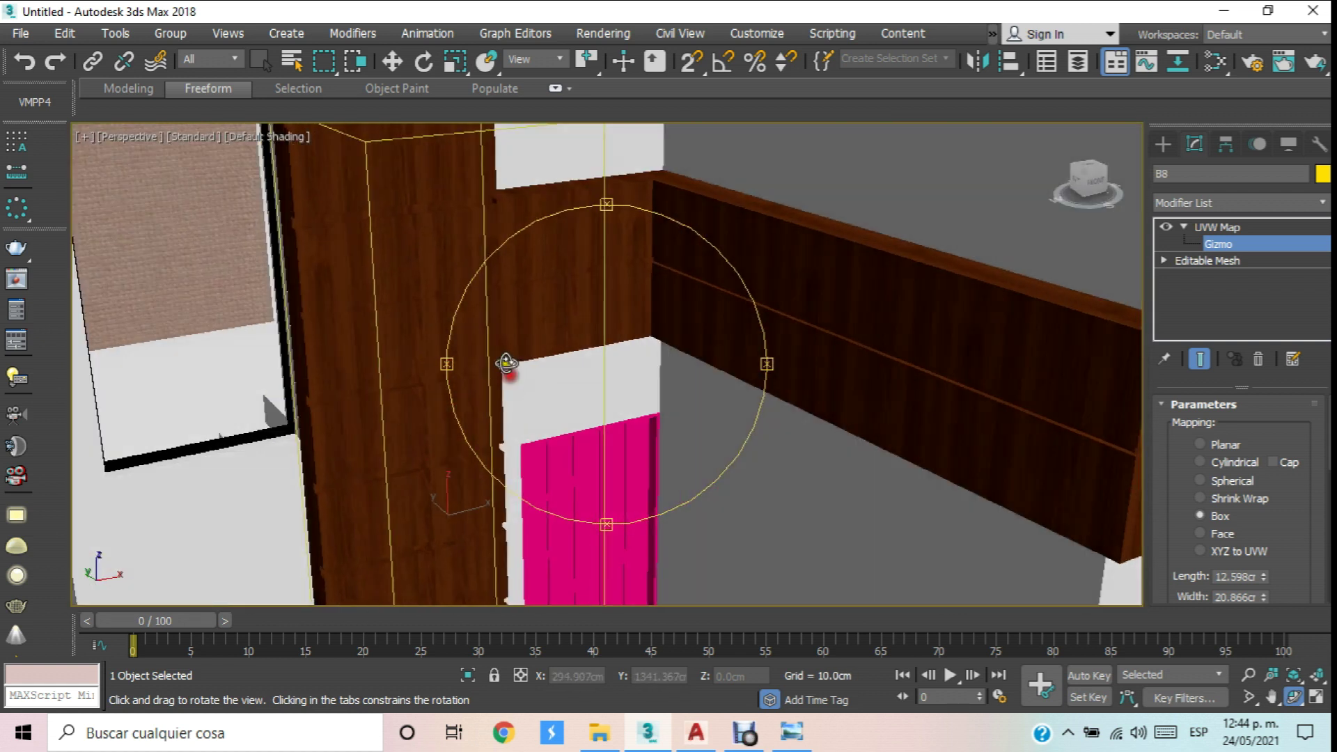
# Widen the cladding's mapping gizmo to about 109 percent along X and leave the Gizmo level.
pyautogui.click(461, 61)
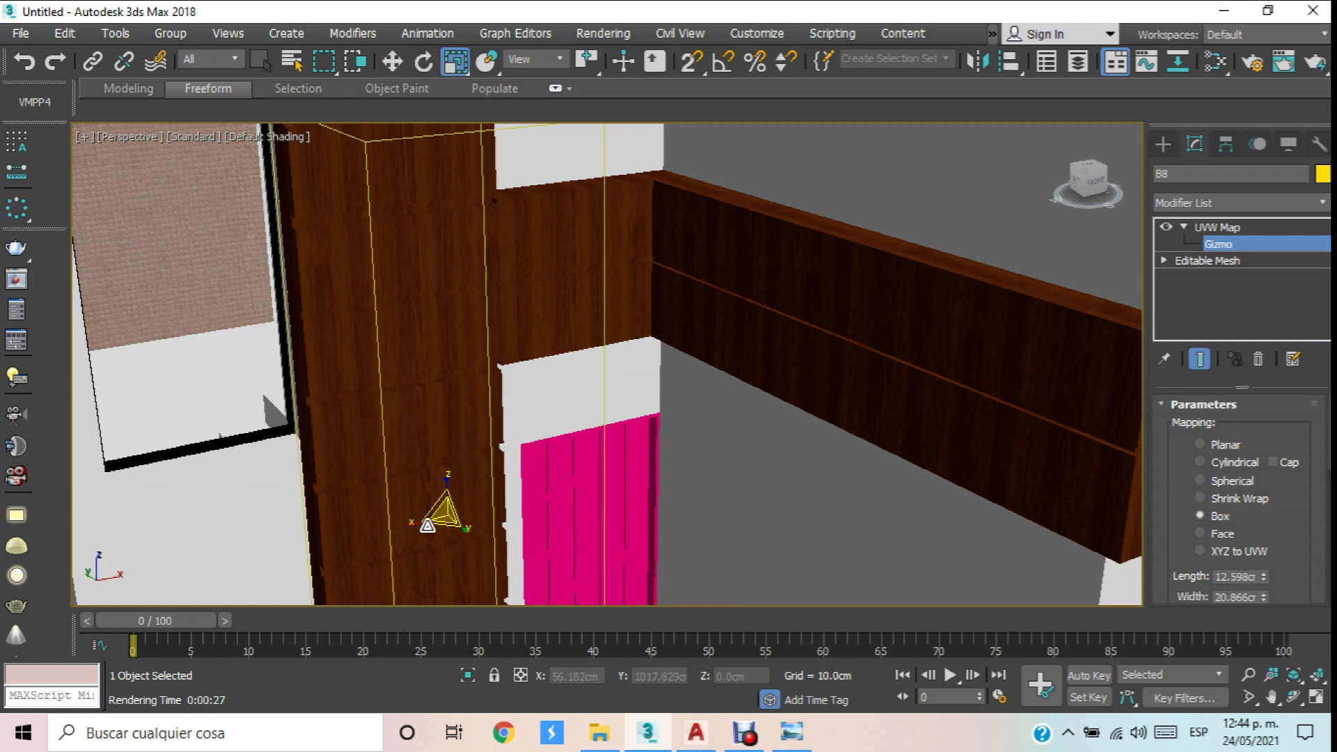
pyautogui.moveTo(415, 518); pyautogui.dragTo(412, 562)
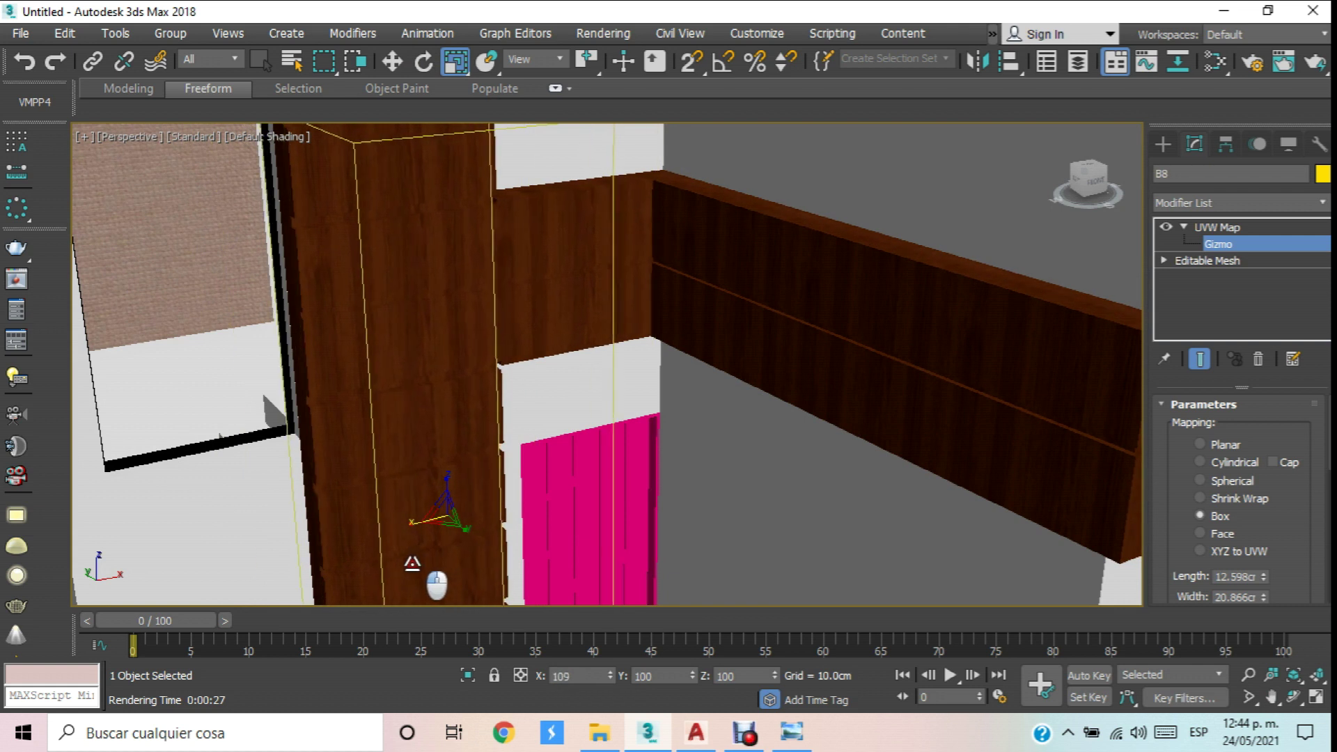
pyautogui.scroll(-5, 412, 562)
pyautogui.scroll(5, 445, 418)
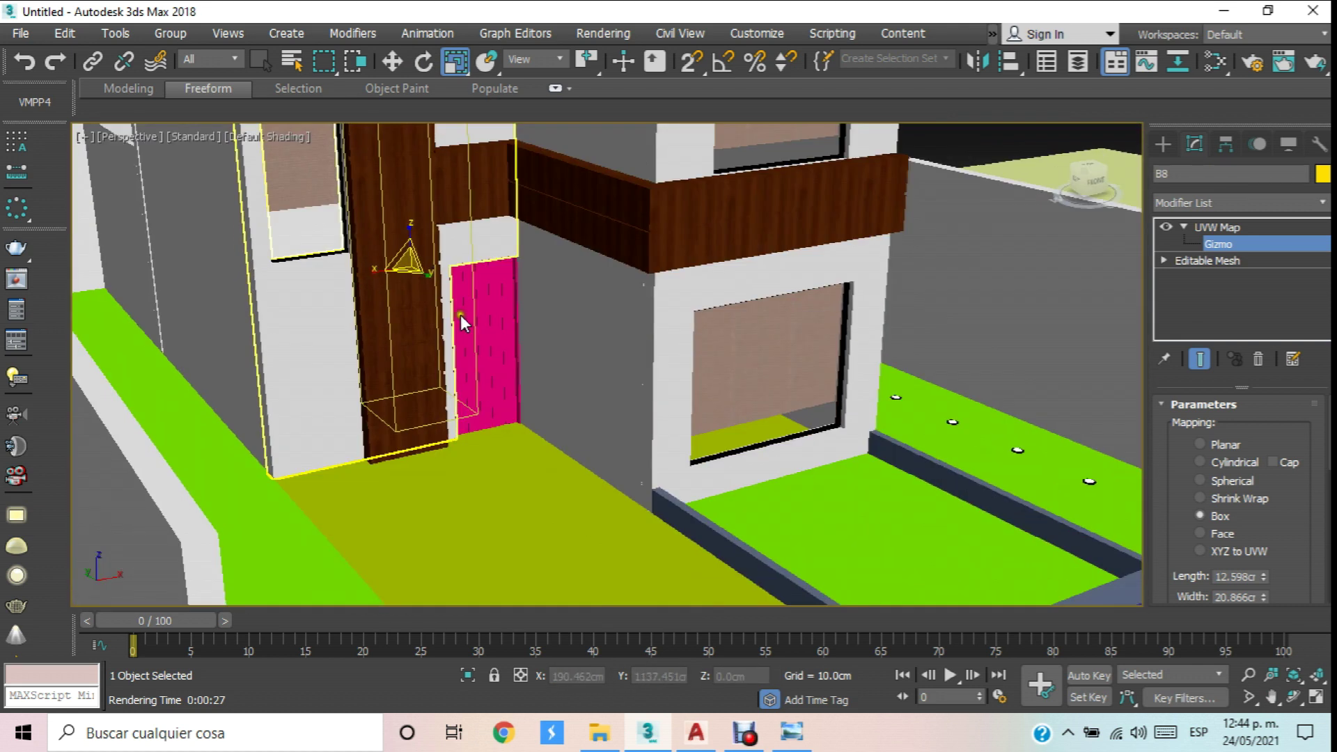
pyautogui.moveTo(461, 314); pyautogui.dragTo(447, 331, button='middle')
pyautogui.click(1217, 227)
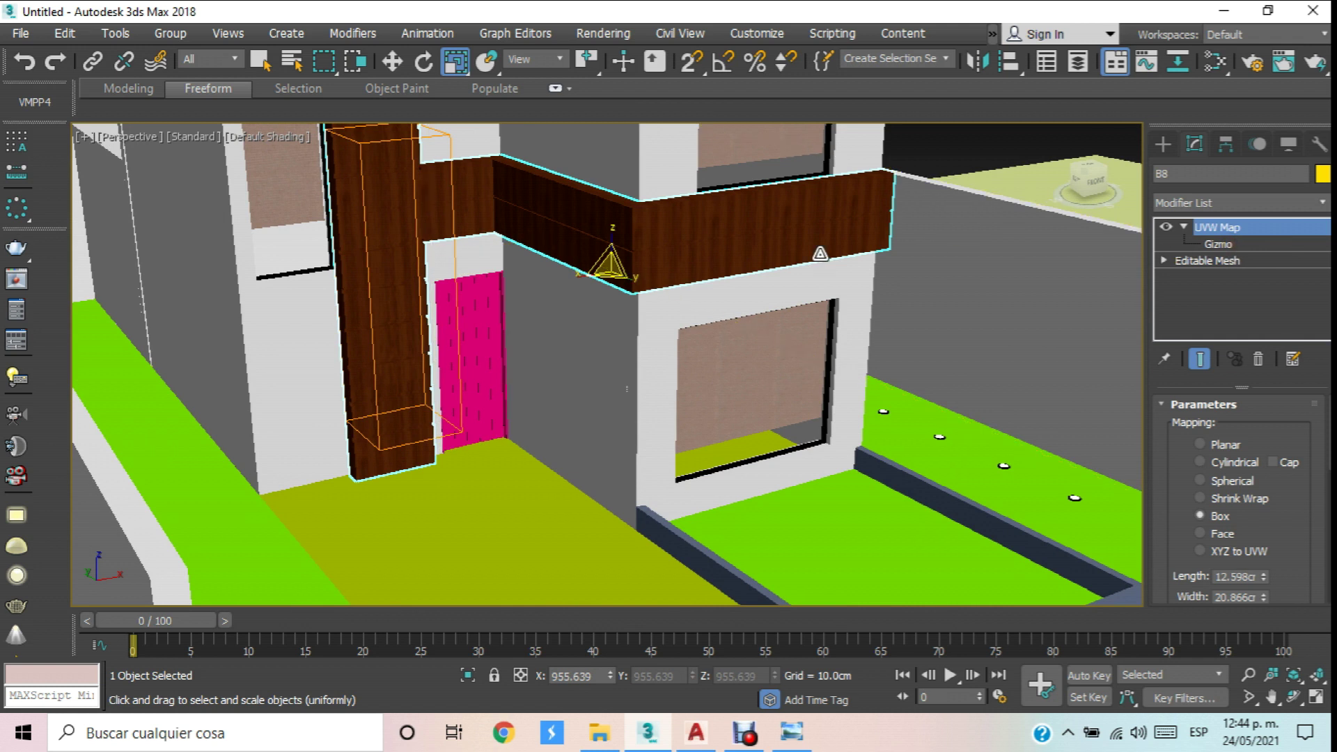
pyautogui.scroll(-5, 777, 282)
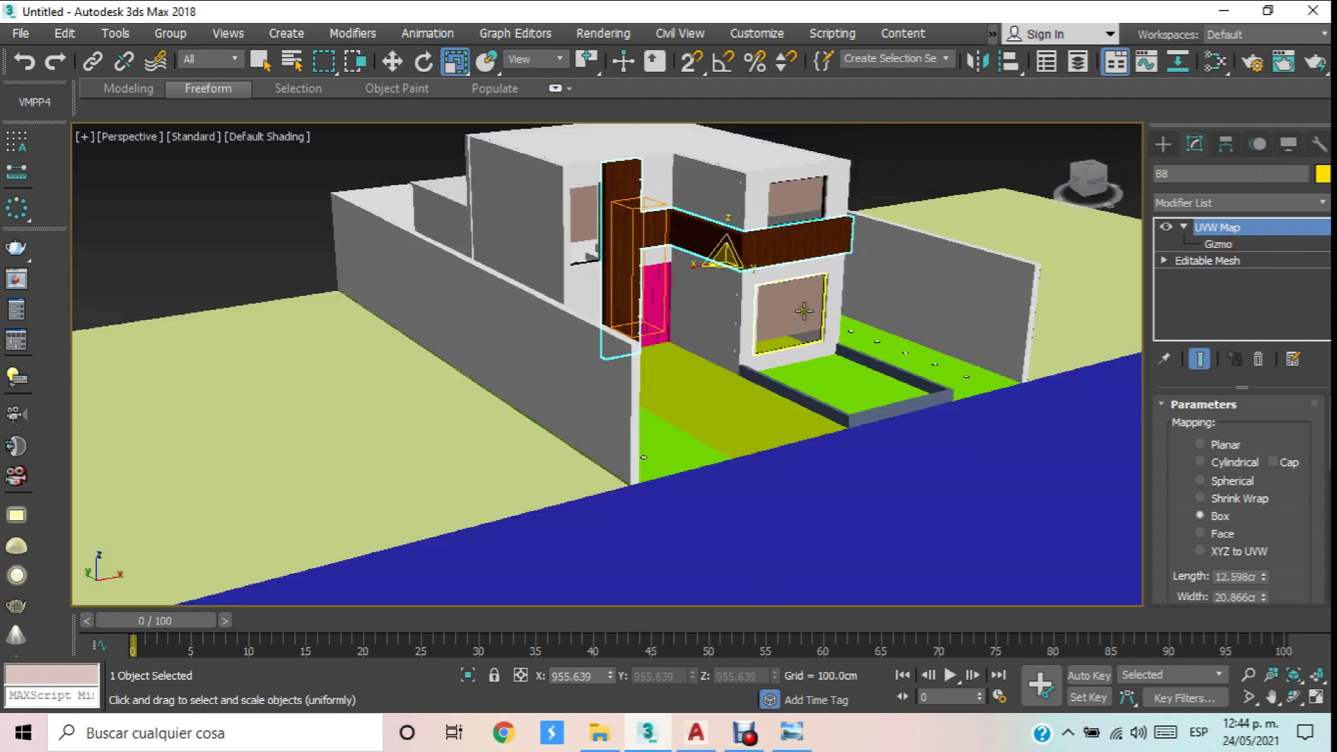
# Assign the light wood VRayMtl, Material #34, to the magenta entrance door panel and its frame.
pyautogui.click(392, 61)
pyautogui.click(240, 167)
pyautogui.scroll(5, 674, 324)
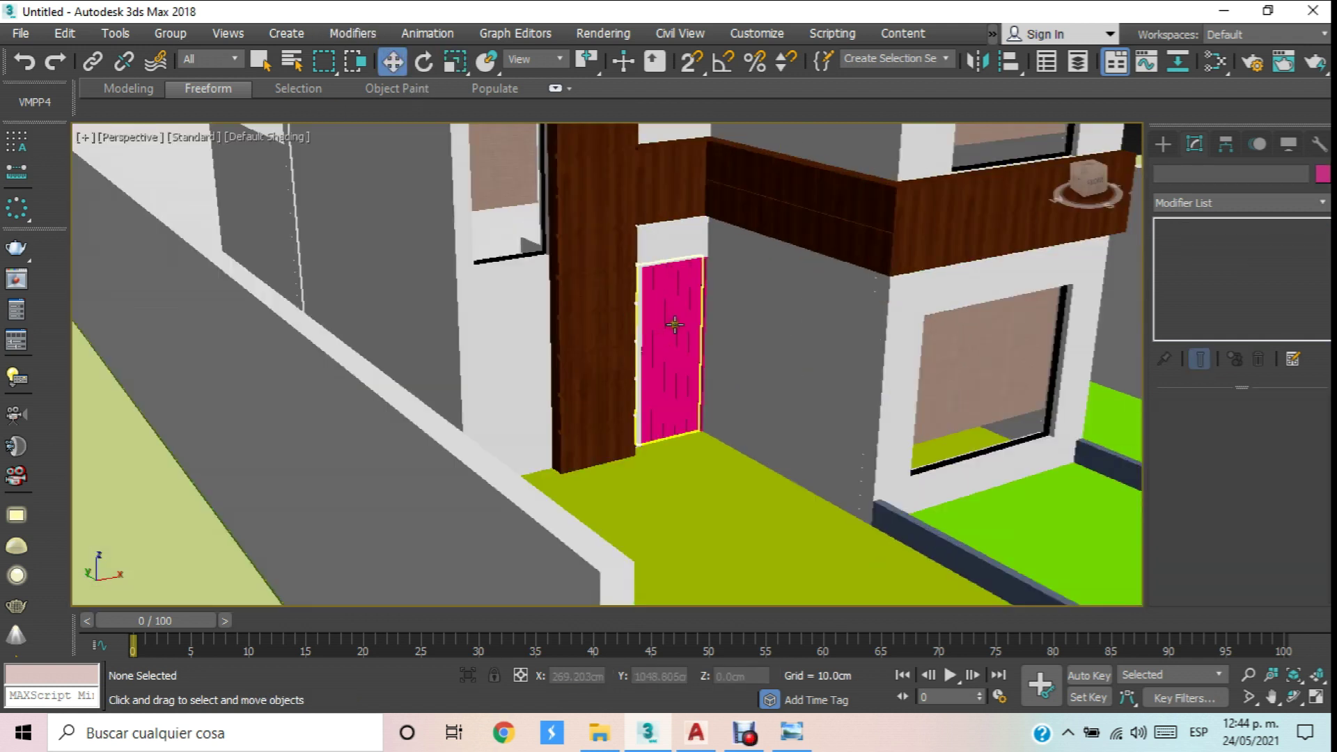
pyautogui.scroll(6, 674, 324)
pyautogui.click(672, 323)
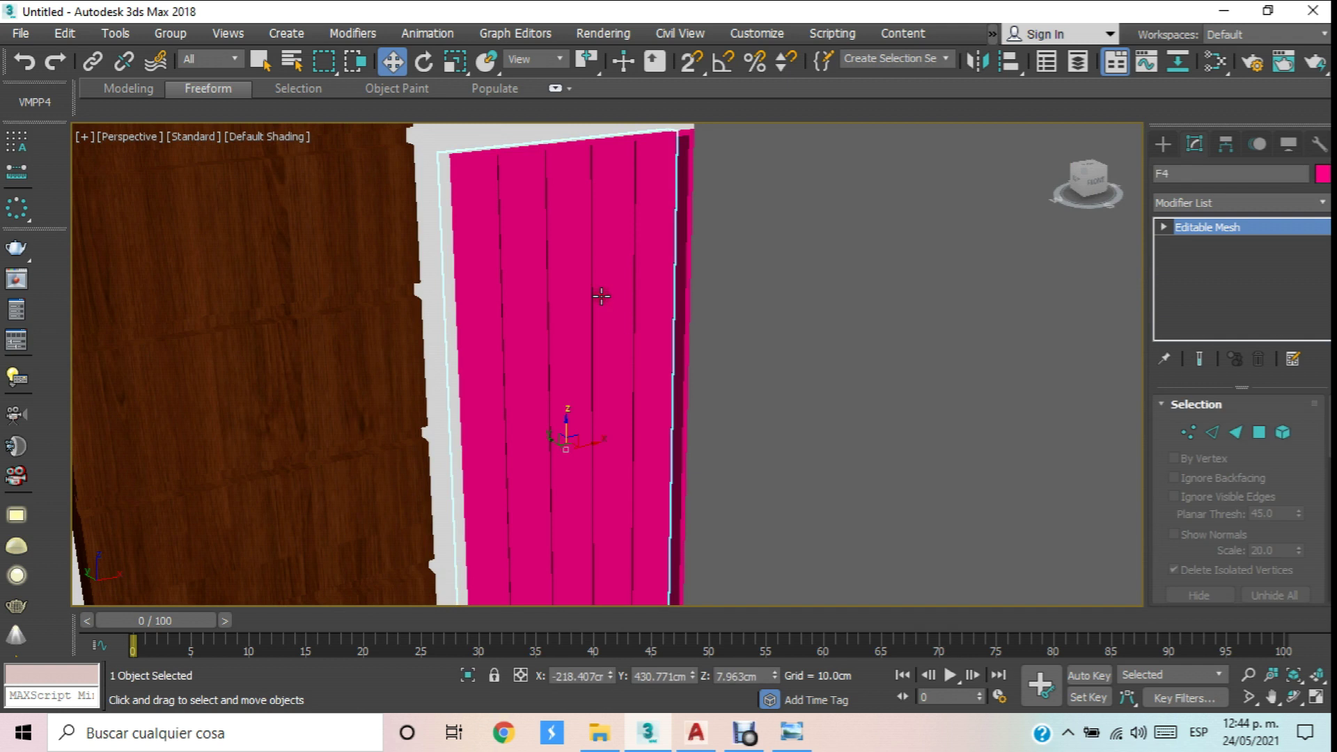
pyautogui.keyDown('ctrl'); pyautogui.click(674, 324); pyautogui.keyUp('ctrl')
pyautogui.press('m')
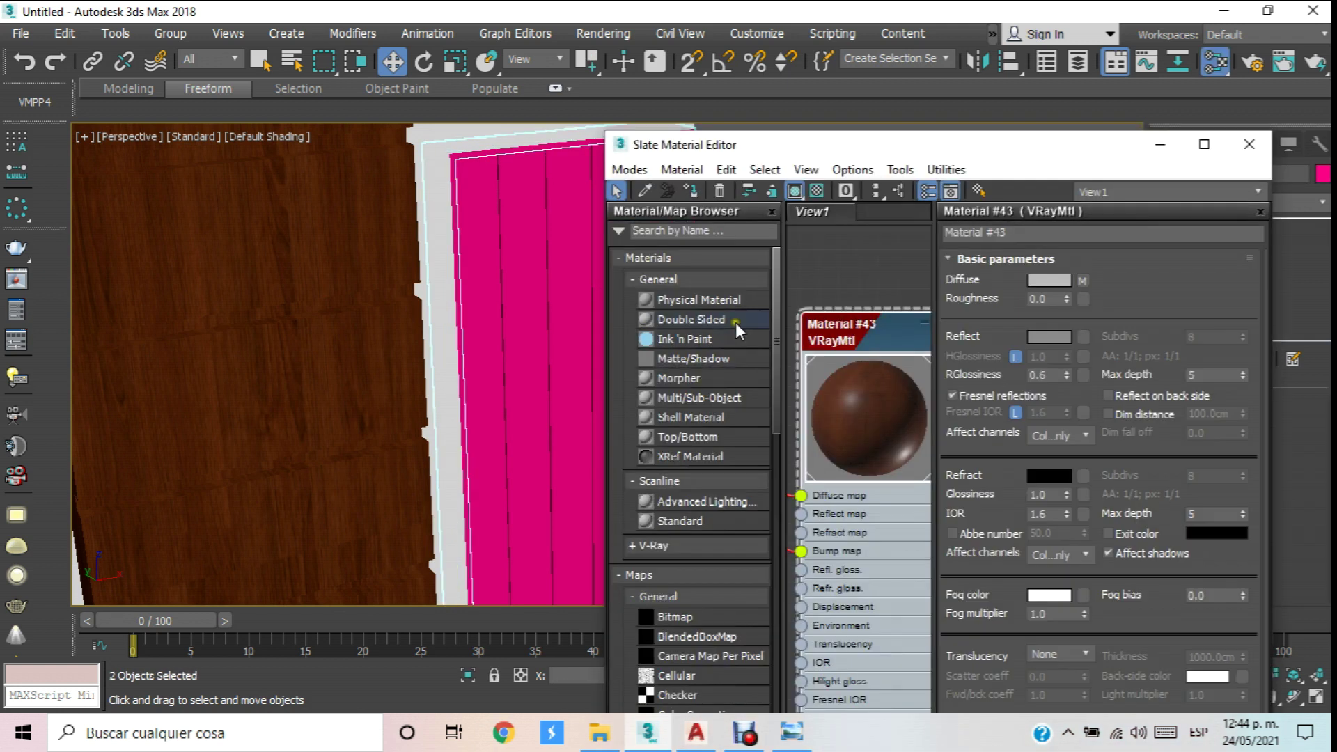
pyautogui.scroll(-6, 835, 322)
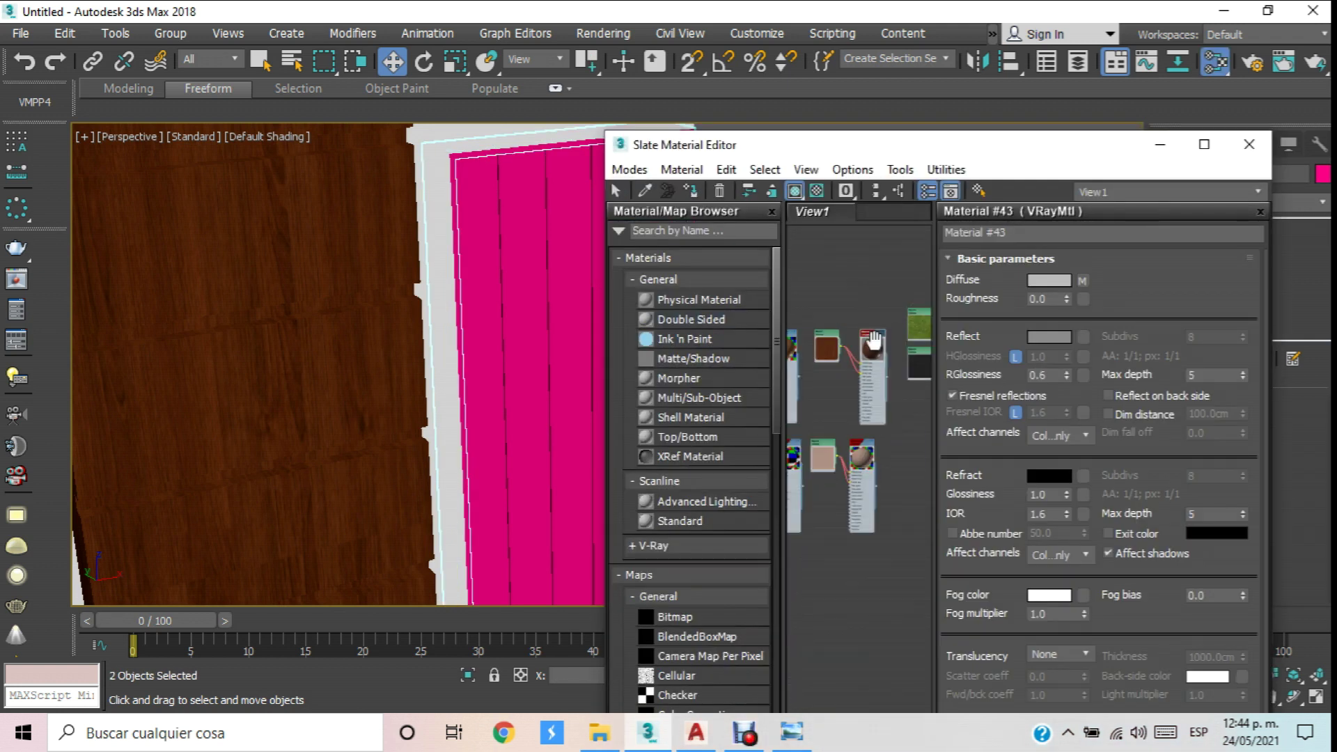
pyautogui.scroll(5, 907, 369)
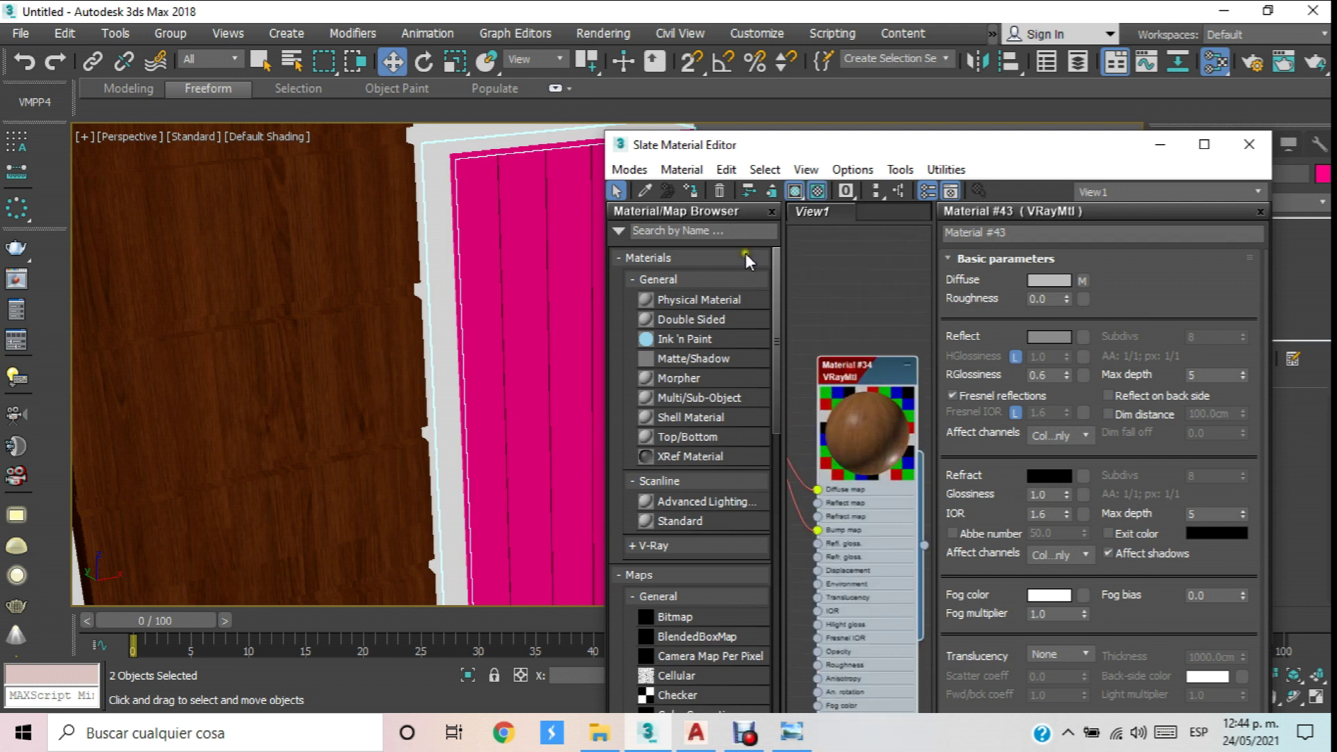
pyautogui.click(693, 190)
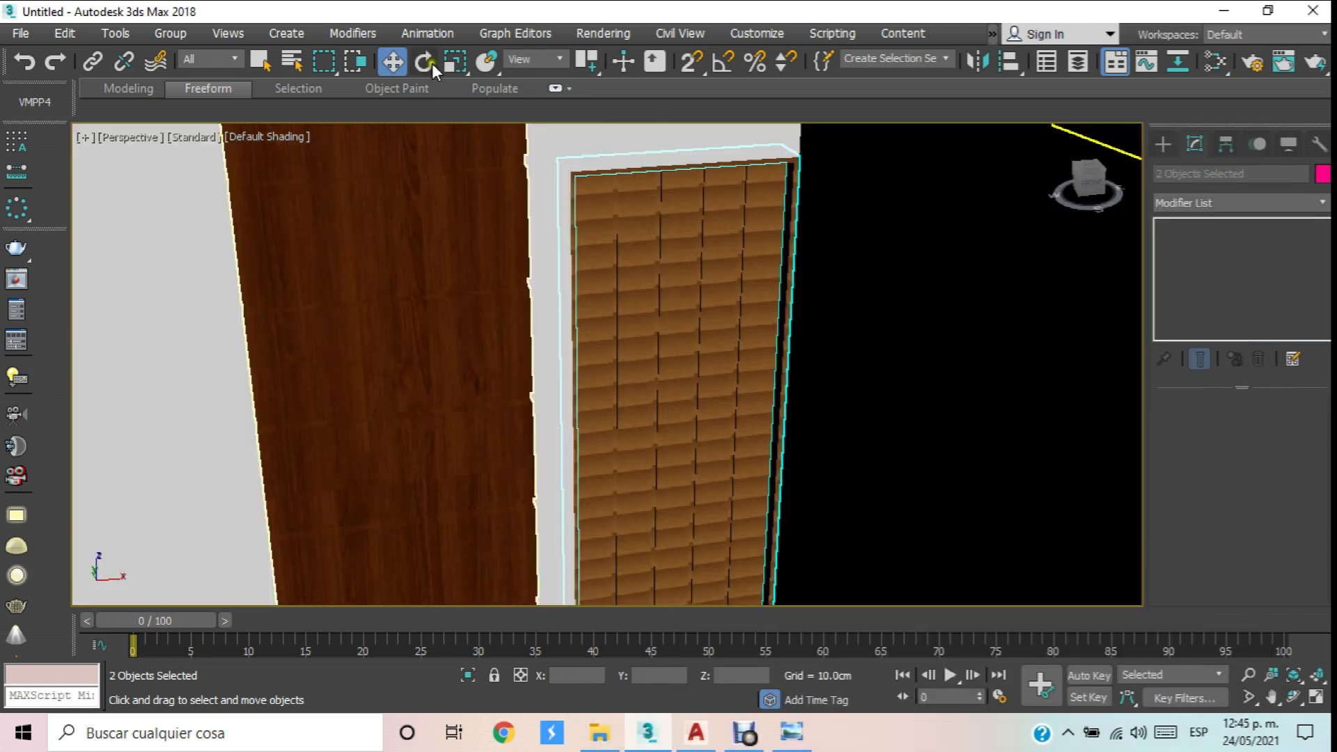
# Add a UVW Map modifier with Box mapping to the entrance door panel alone.
pyautogui.click(391, 220)
pyautogui.click(630, 237)
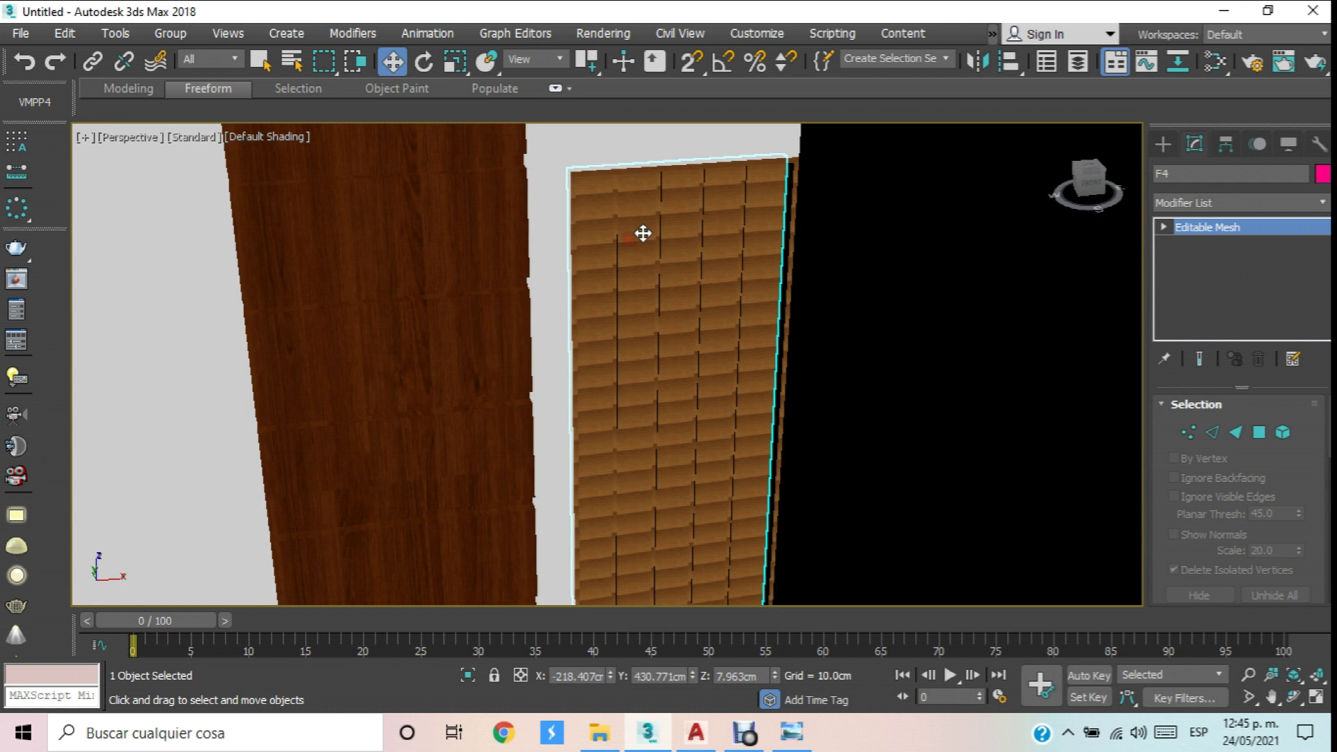
pyautogui.click(1322, 202)
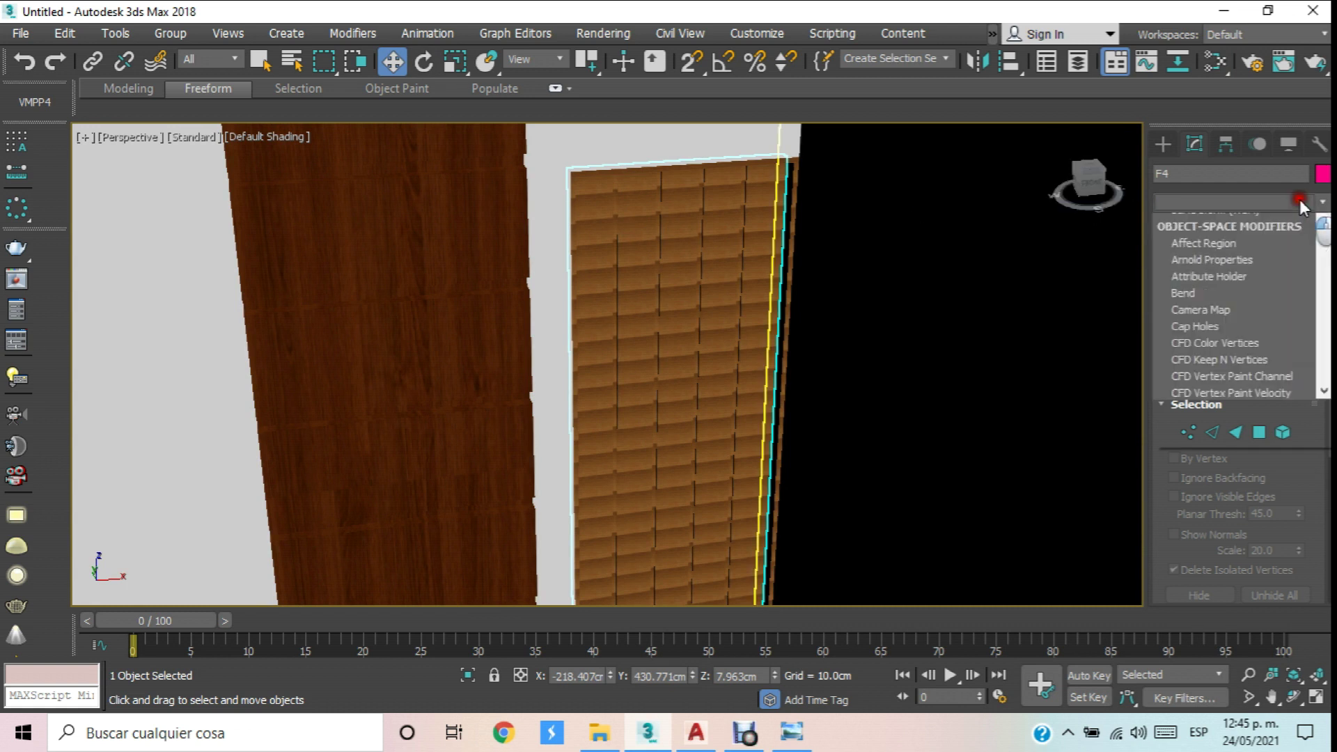
pyautogui.moveTo(1323, 258); pyautogui.dragTo(1309, 592)
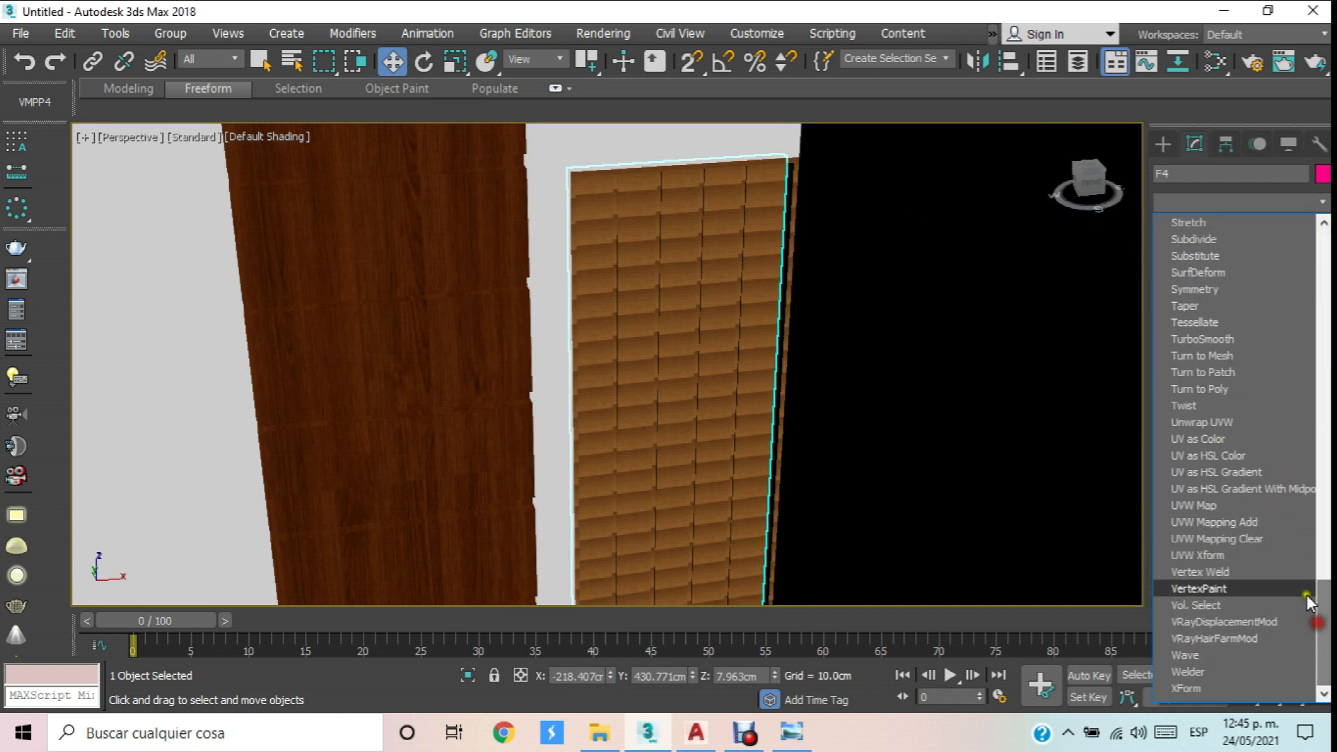
pyautogui.click(1219, 507)
pyautogui.click(1217, 516)
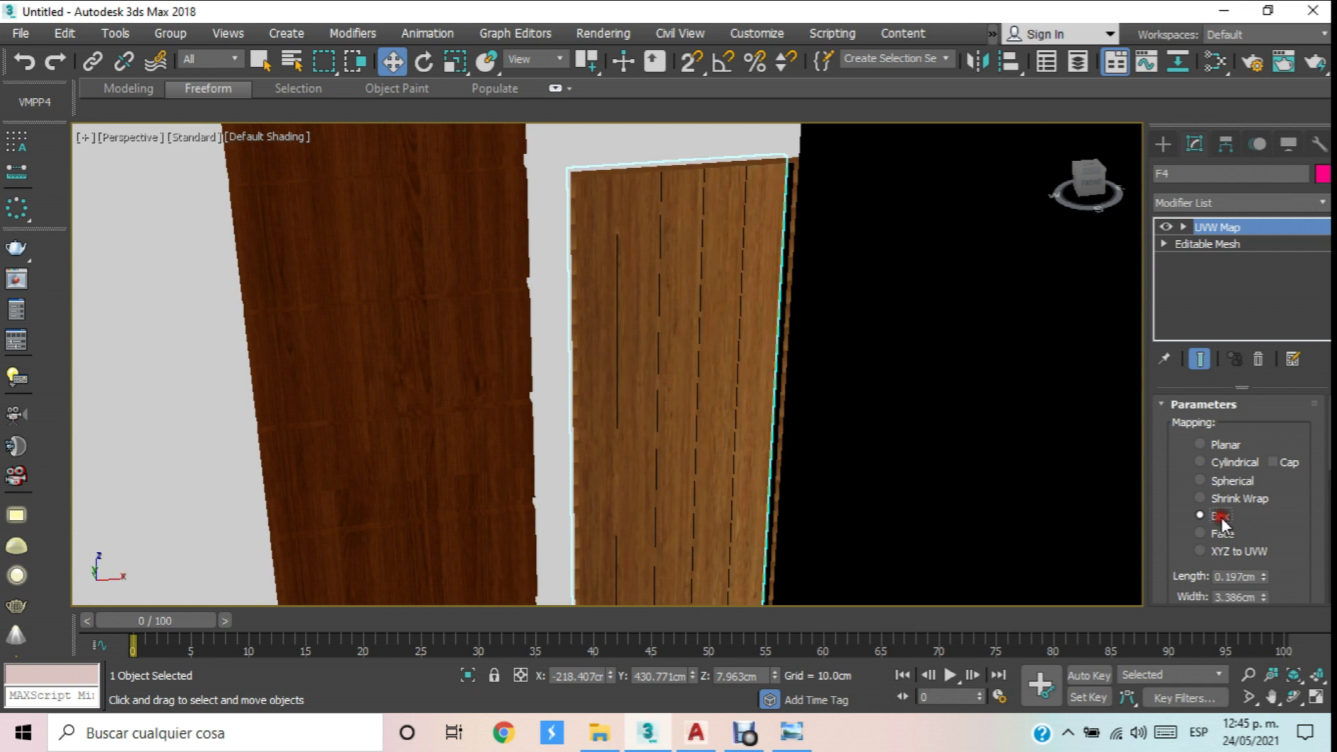
# Examine the wood texture on the entrance door panel and frame from near and far.
pyautogui.click(794, 236)
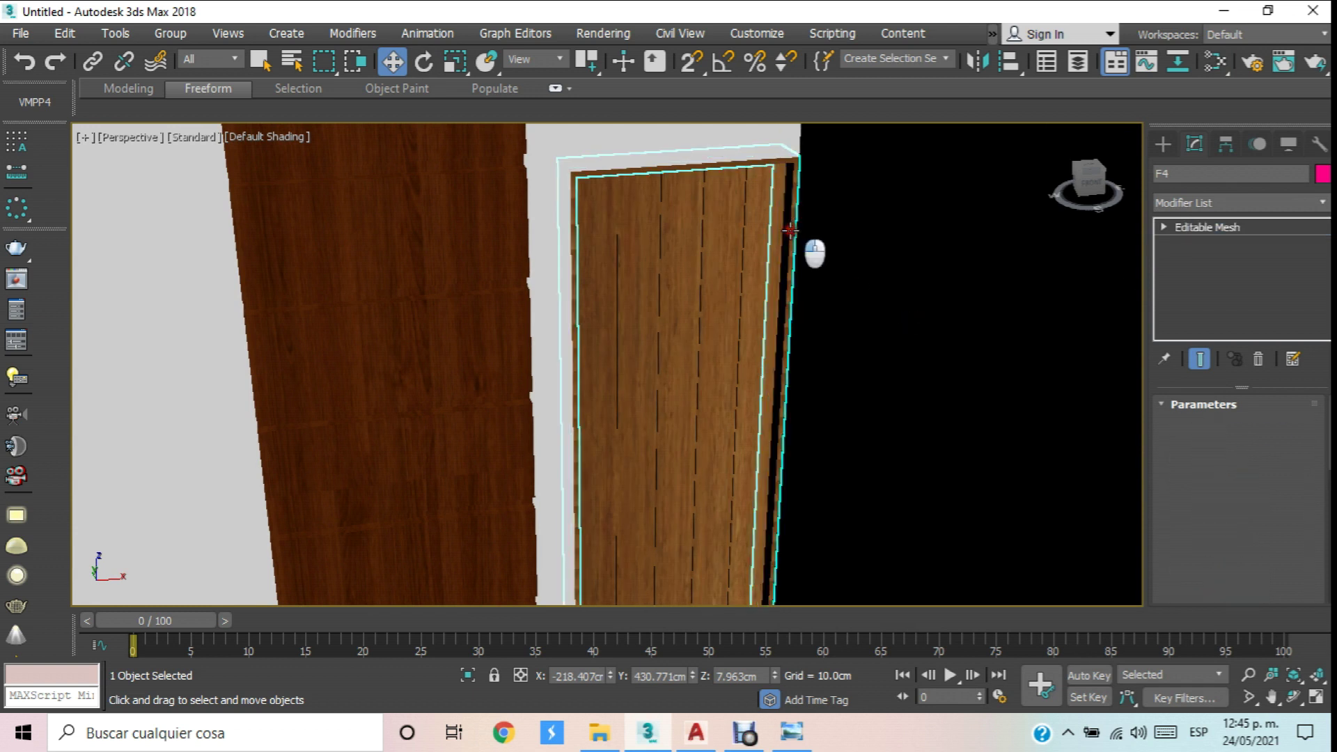
pyautogui.scroll(3, 790, 228)
pyautogui.scroll(-8, 790, 227)
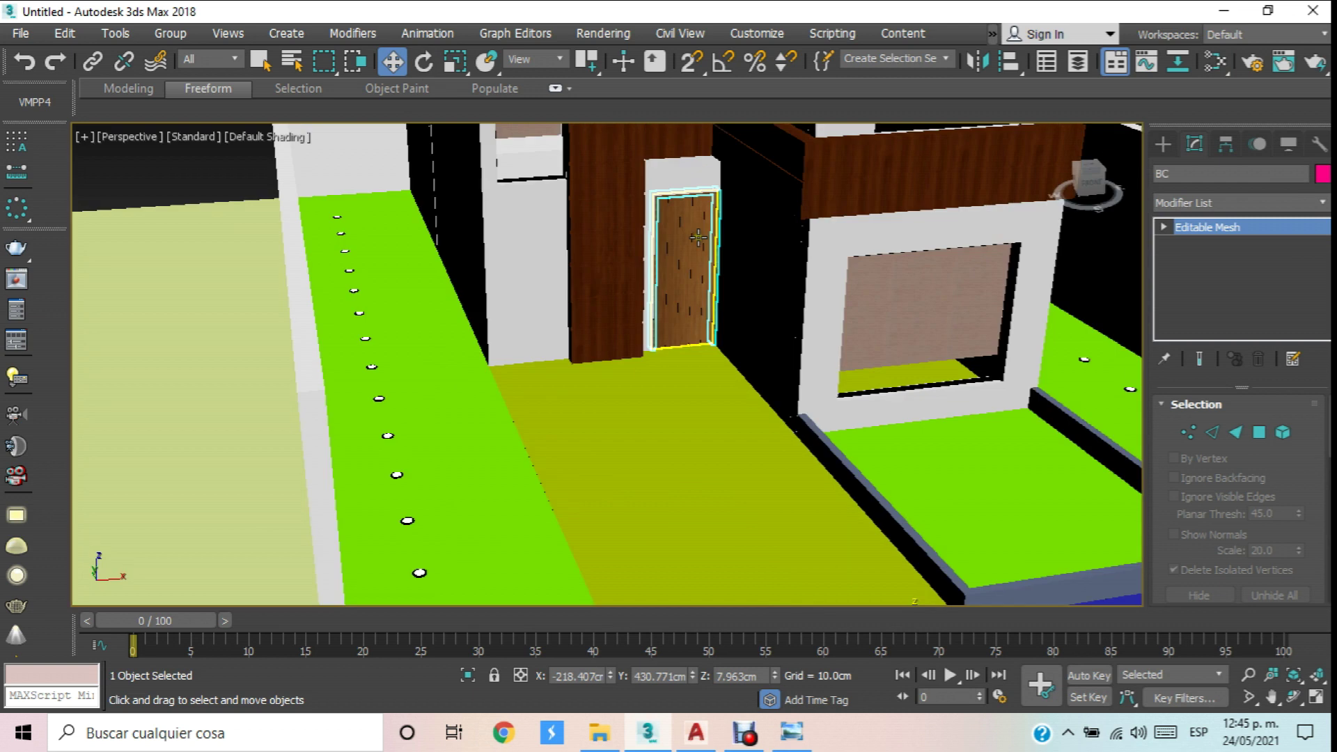
pyautogui.scroll(-4, 698, 238)
pyautogui.click(613, 470)
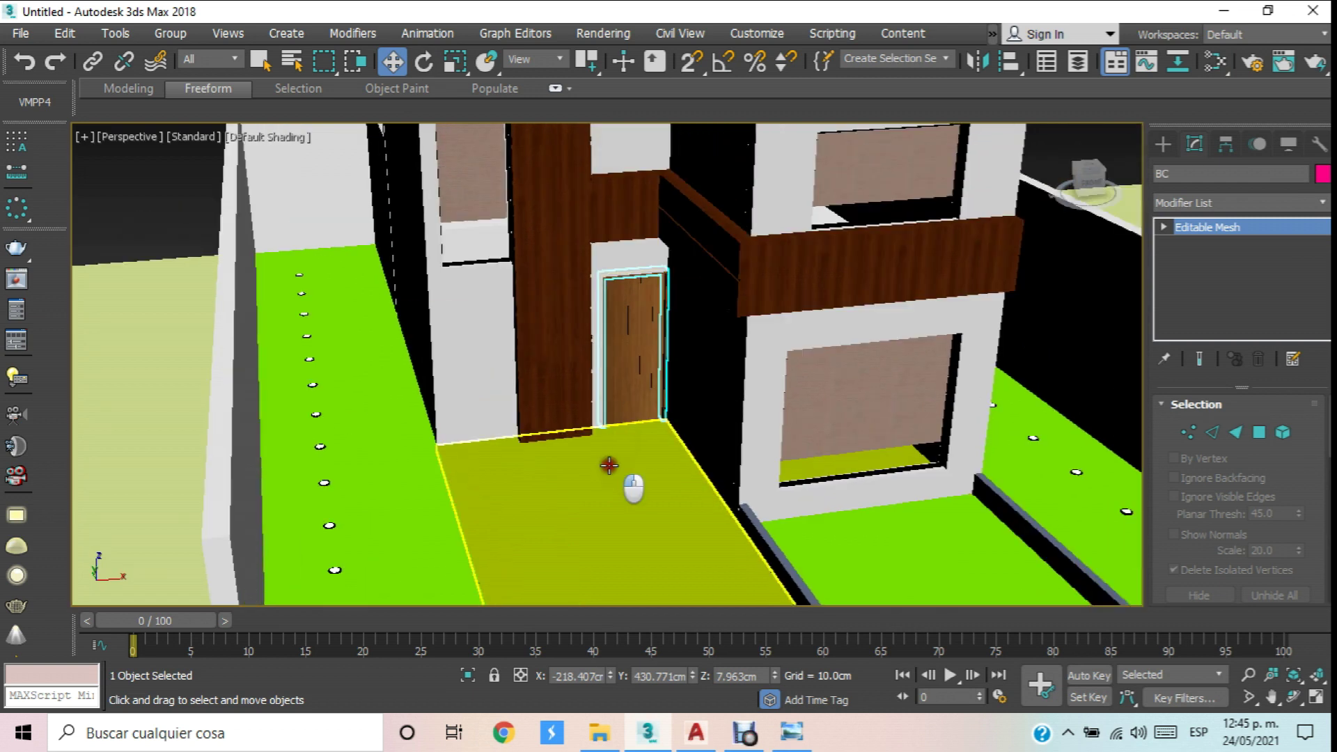
pyautogui.scroll(-2, 610, 459)
pyautogui.scroll(8, 622, 378)
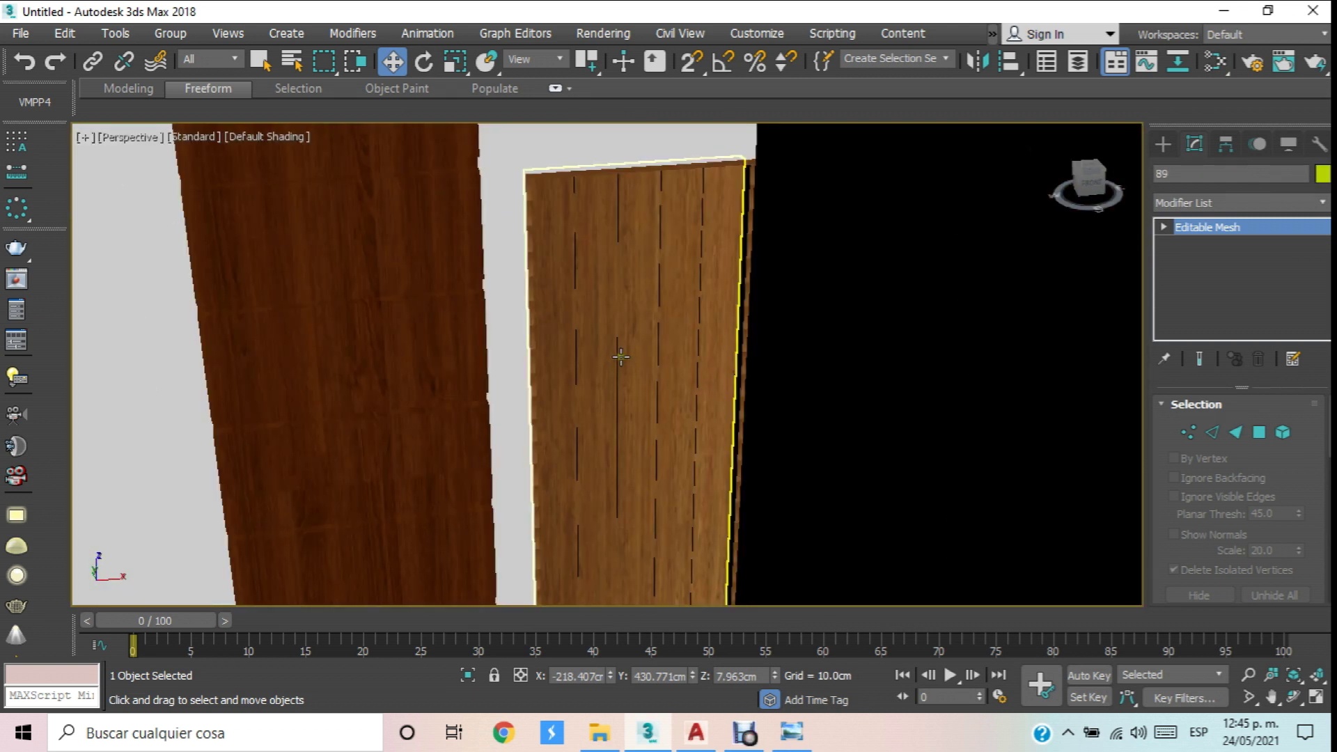
pyautogui.press('m')
pyautogui.click(579, 337)
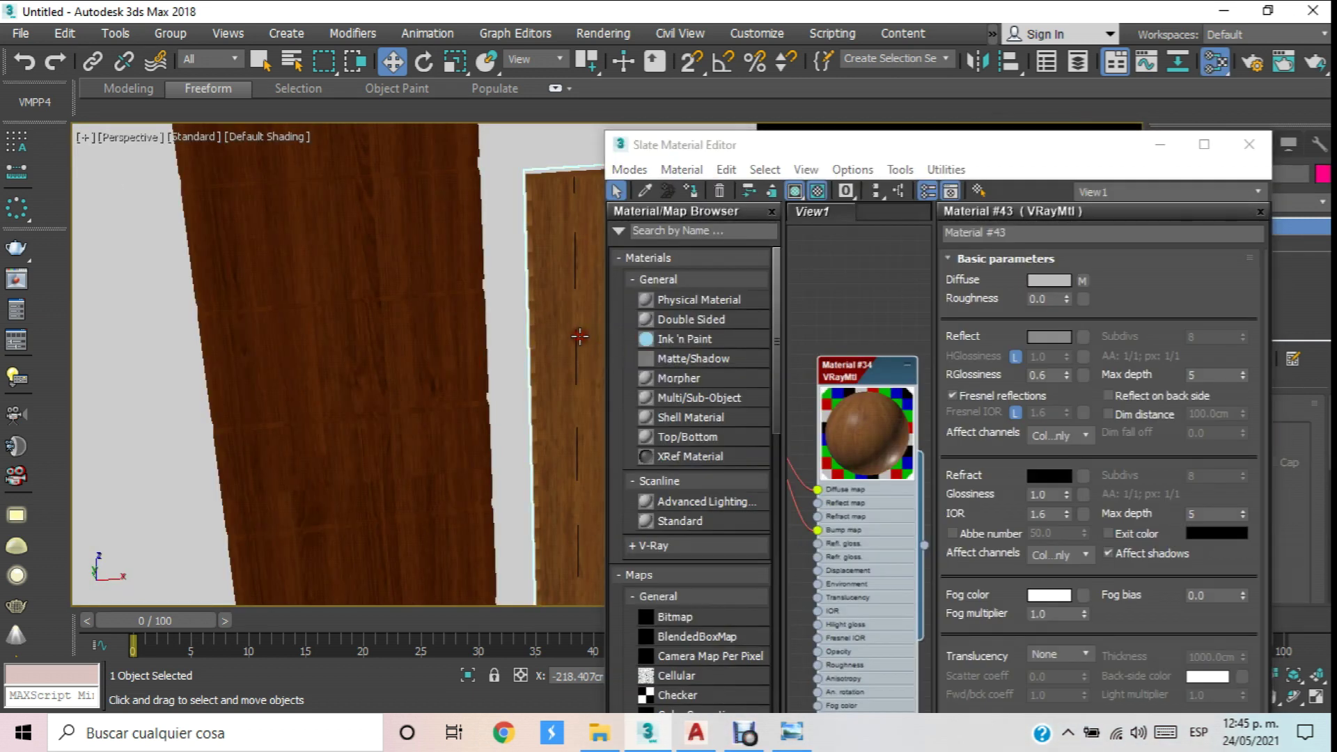
pyautogui.click(1248, 144)
# Toggle the viewport display of the light wood material on the entrance door off and back on.
pyautogui.scroll(-5, 622, 289)
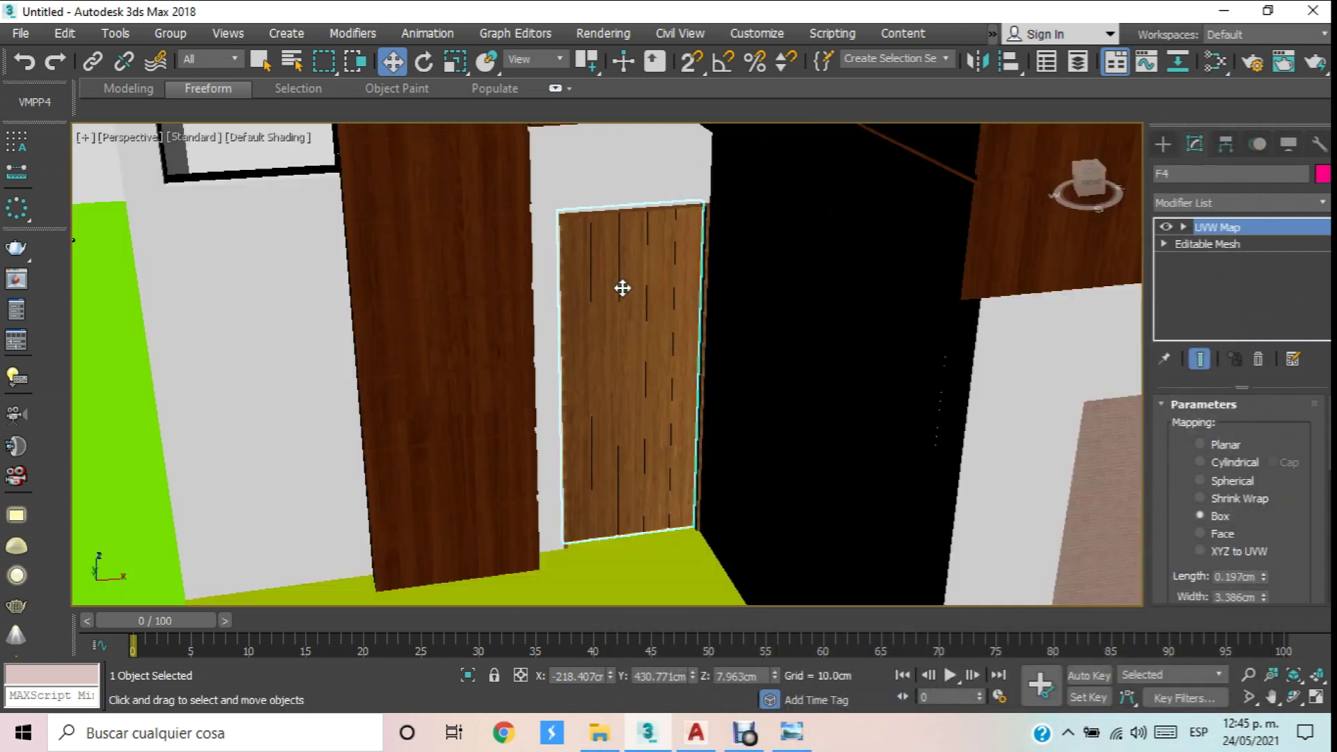
pyautogui.scroll(3, 626, 300)
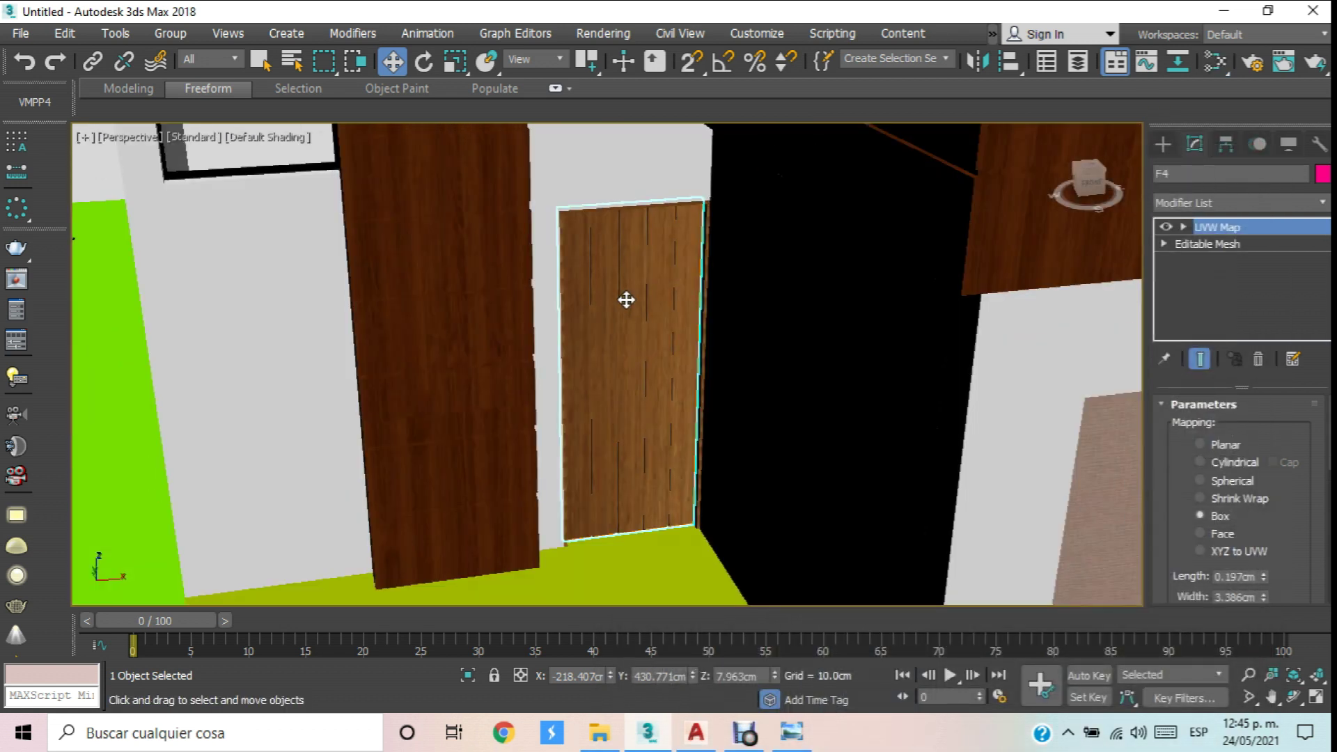
pyautogui.press('m')
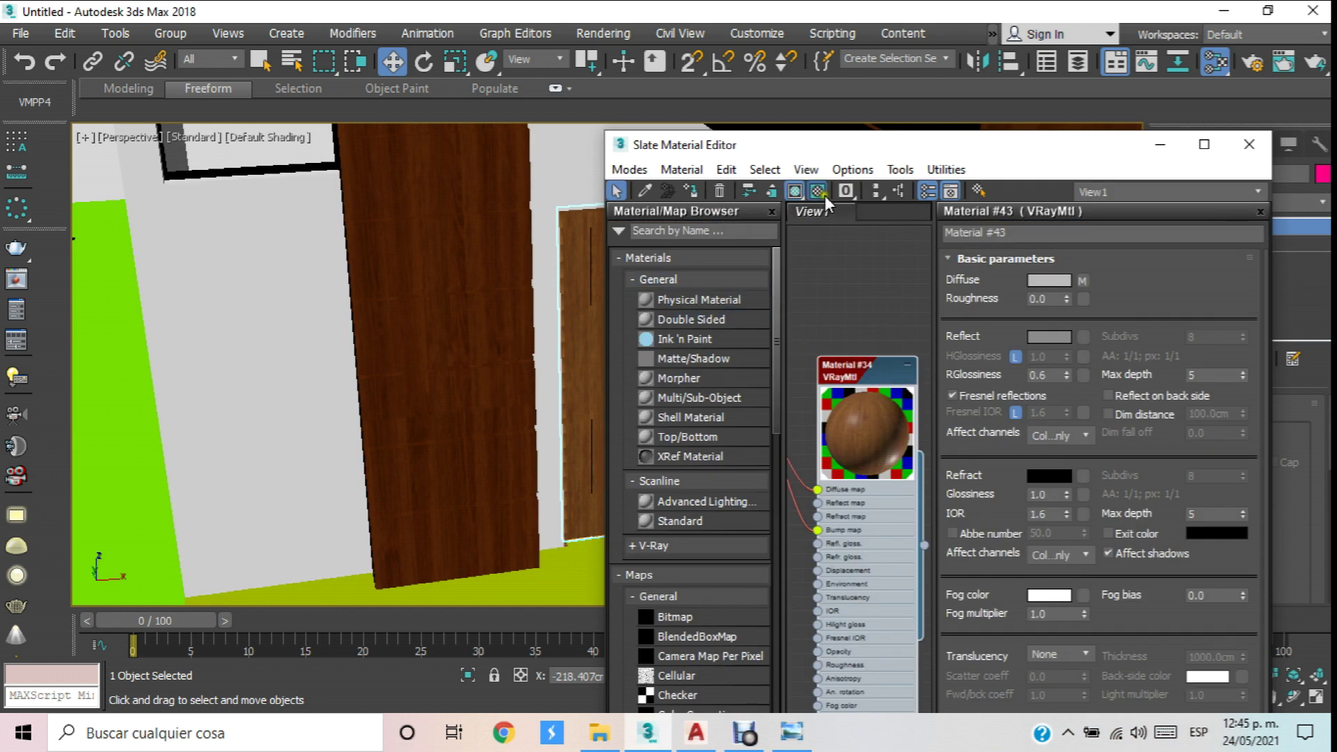
pyautogui.click(797, 194)
pyautogui.moveTo(818, 147); pyautogui.dragTo(1000, 143)
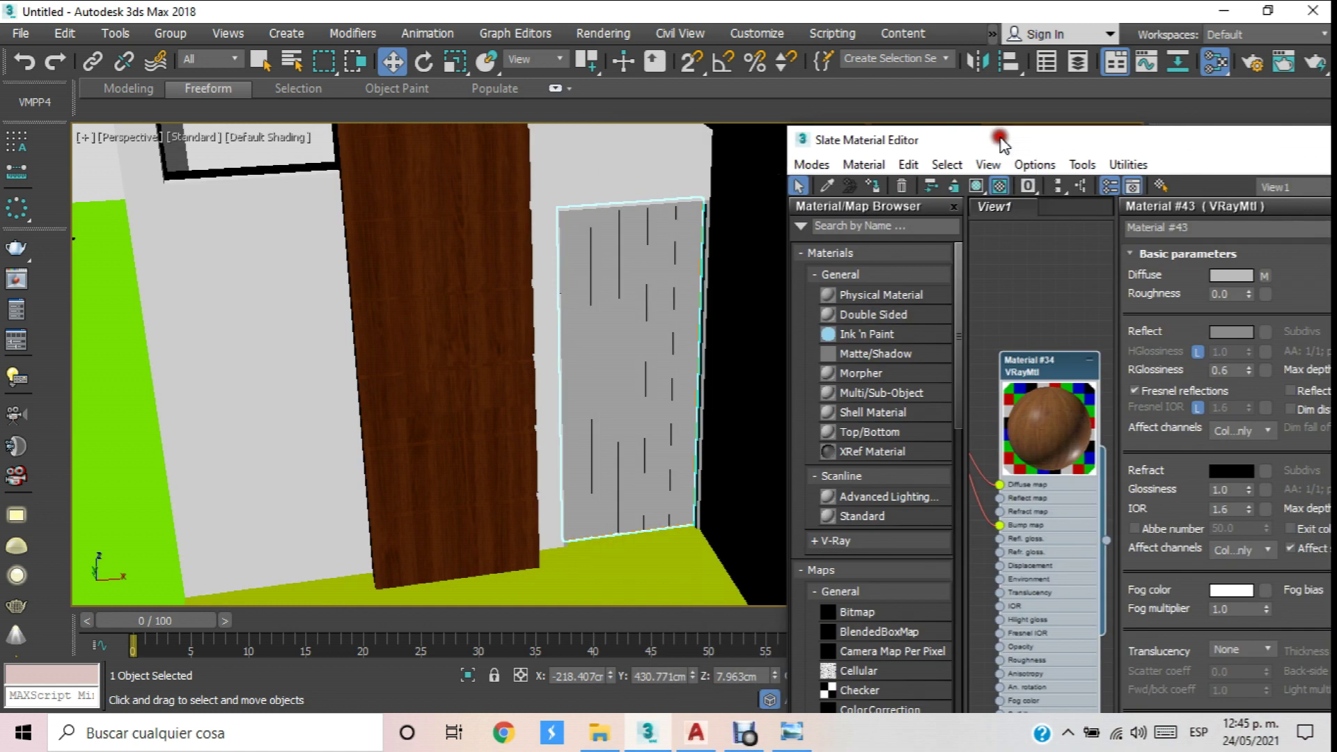
pyautogui.click(976, 185)
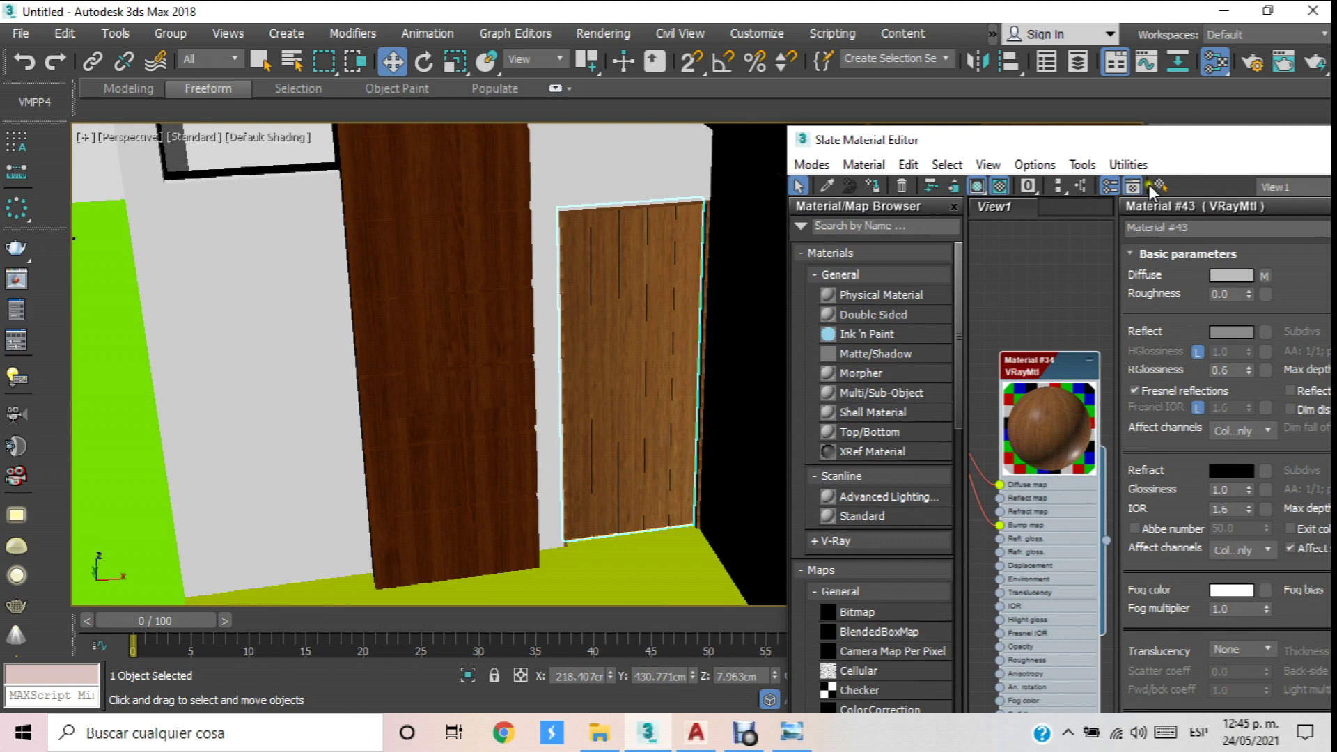
pyautogui.moveTo(1296, 150); pyautogui.dragTo(929, 201)
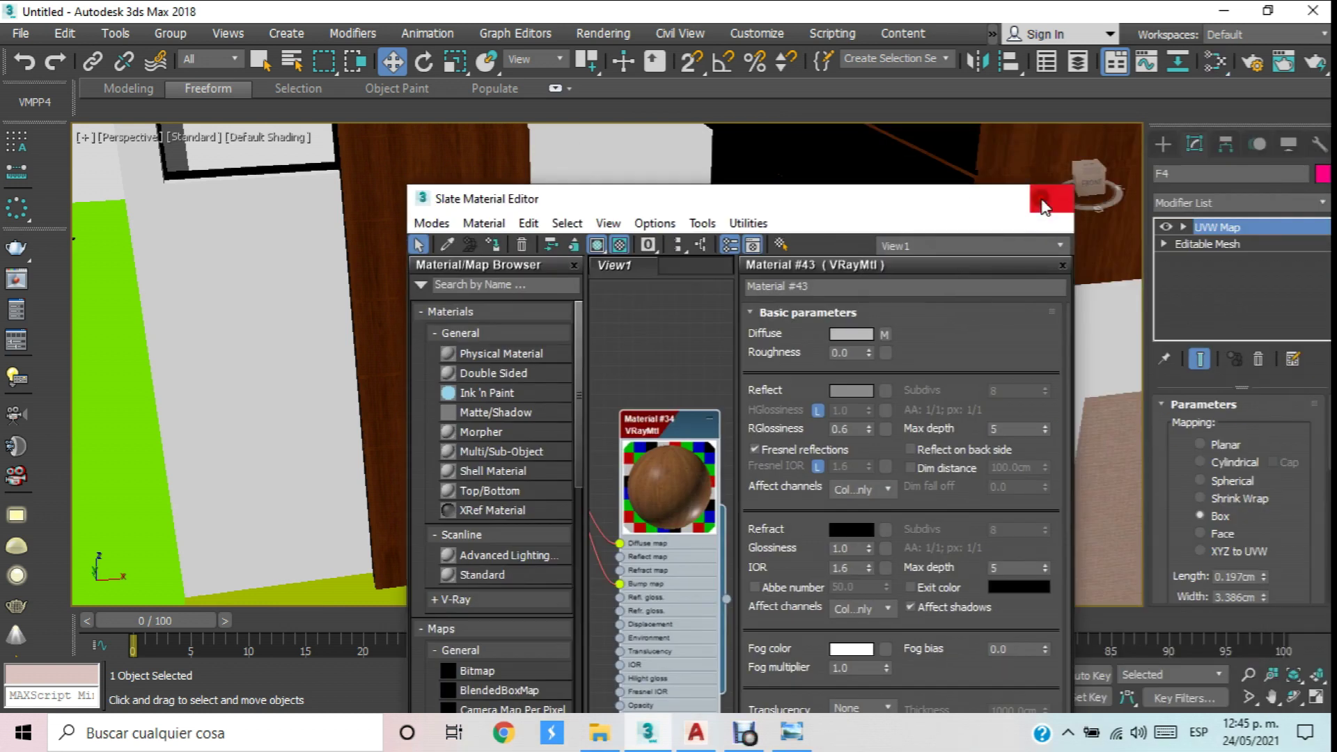
pyautogui.click(1051, 197)
# Assign the concrete VRayMtl, Material #44, to the front driveway slab and the low planter border.
pyautogui.scroll(-10, 621, 328)
pyautogui.click(592, 447)
pyautogui.scroll(3, 738, 562)
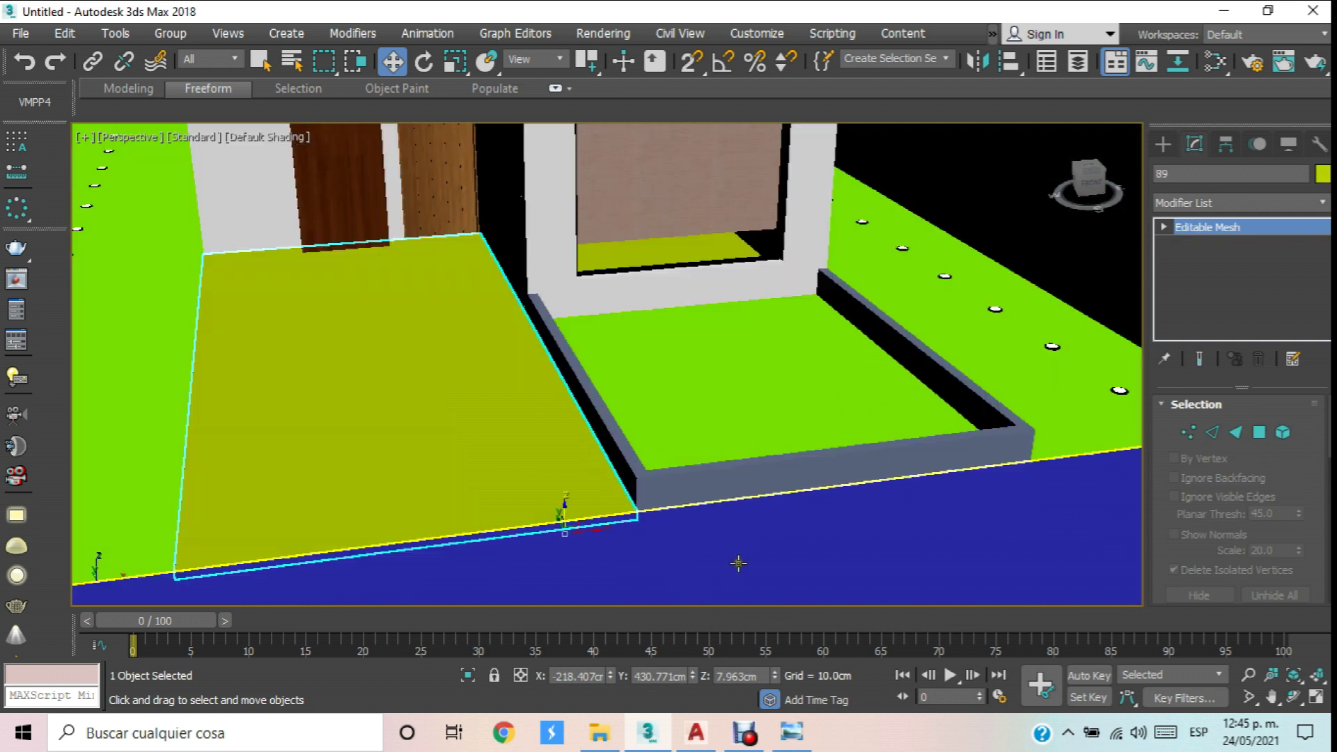
pyautogui.keyDown('ctrl'); pyautogui.click(710, 479); pyautogui.keyUp('ctrl')
pyautogui.press('m')
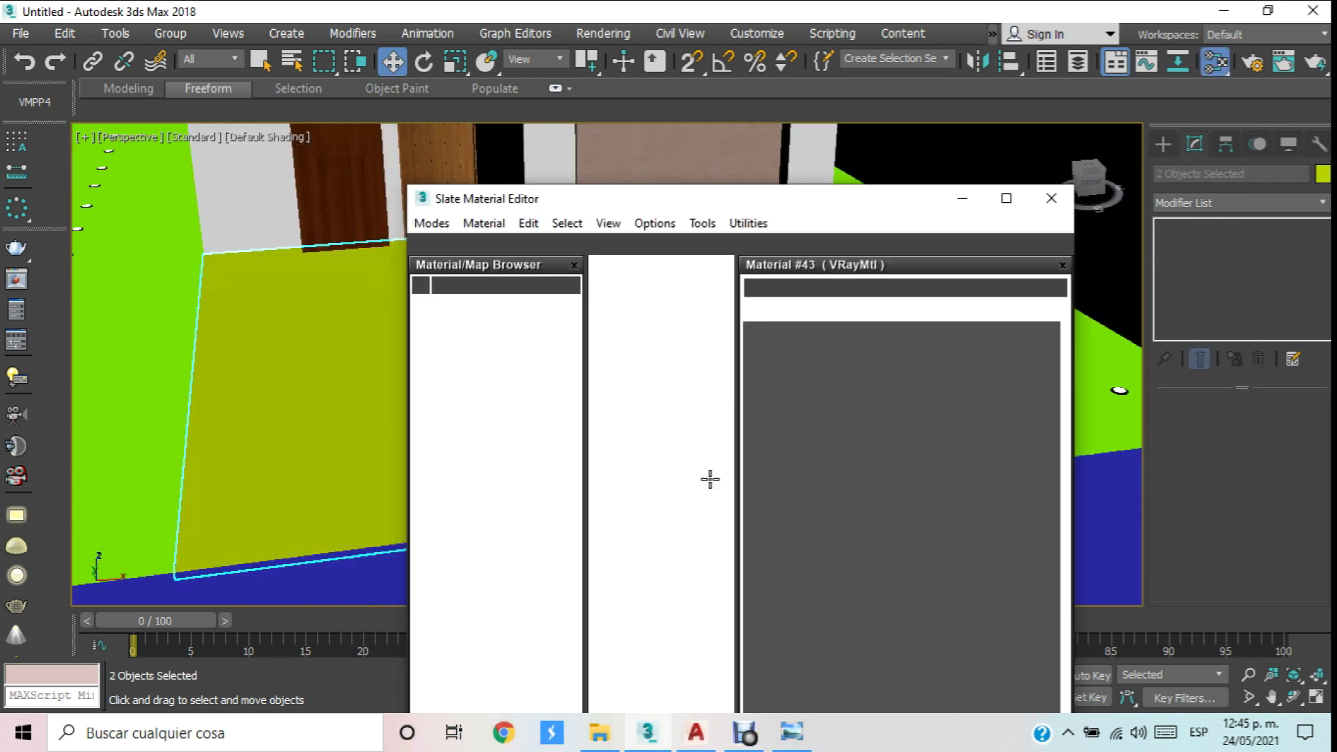
pyautogui.scroll(-8, 636, 365)
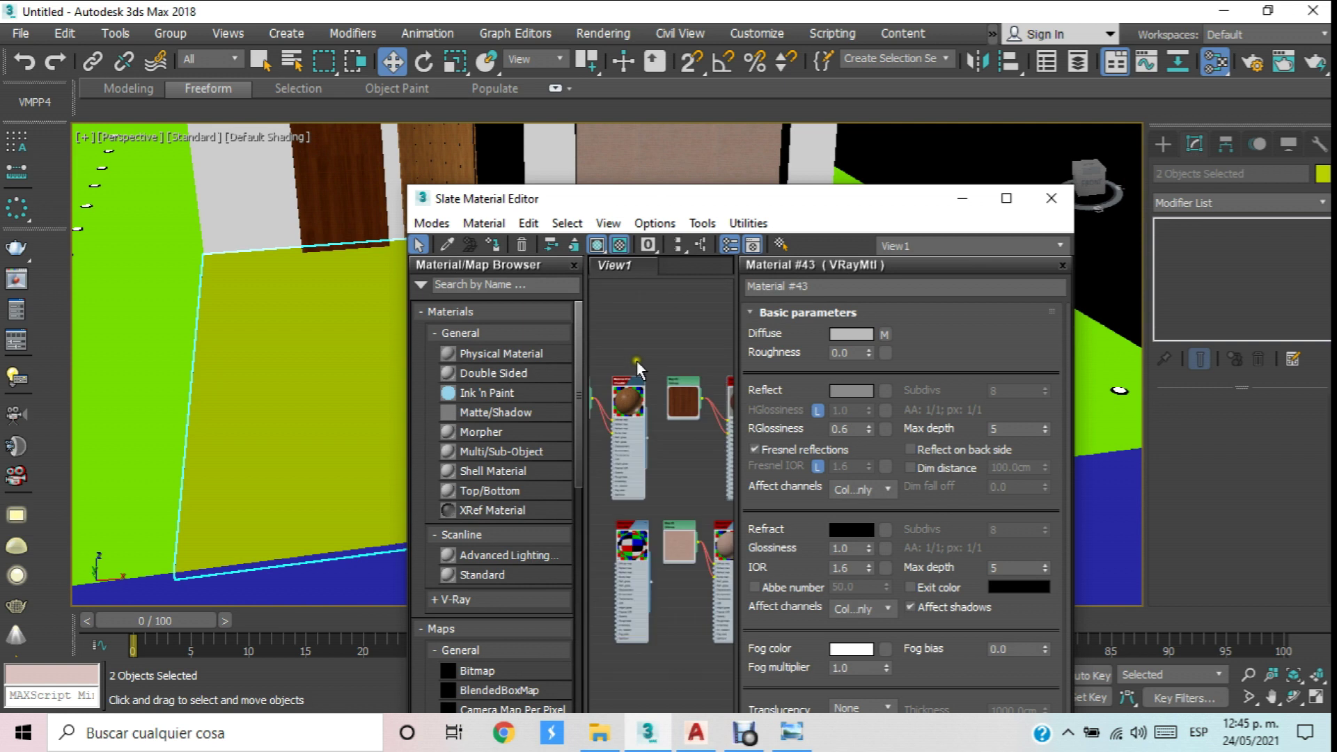
pyautogui.scroll(4, 697, 400)
pyautogui.scroll(1, 697, 400)
pyautogui.moveTo(697, 403); pyautogui.dragTo(609, 408, button='middle')
pyautogui.scroll(-4, 629, 406)
pyautogui.scroll(3, 659, 364)
pyautogui.scroll(6, 659, 364)
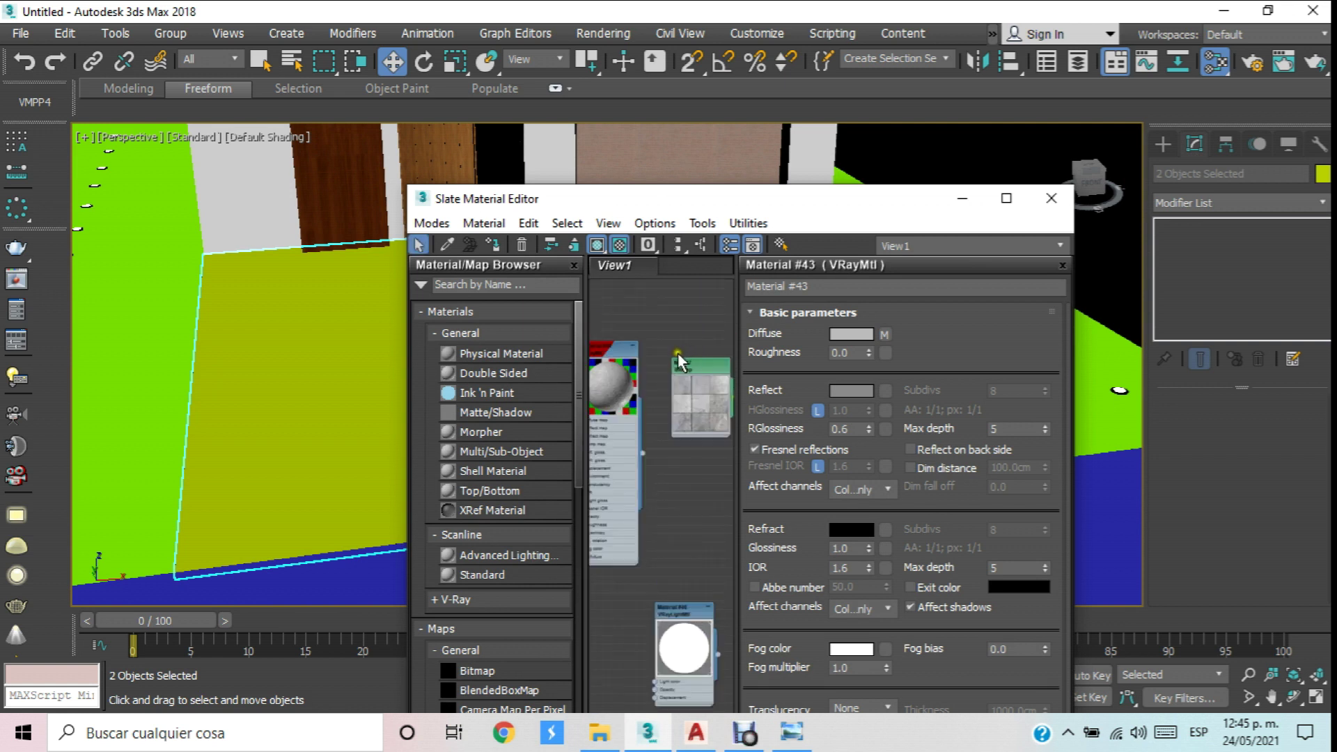
pyautogui.scroll(2, 657, 358)
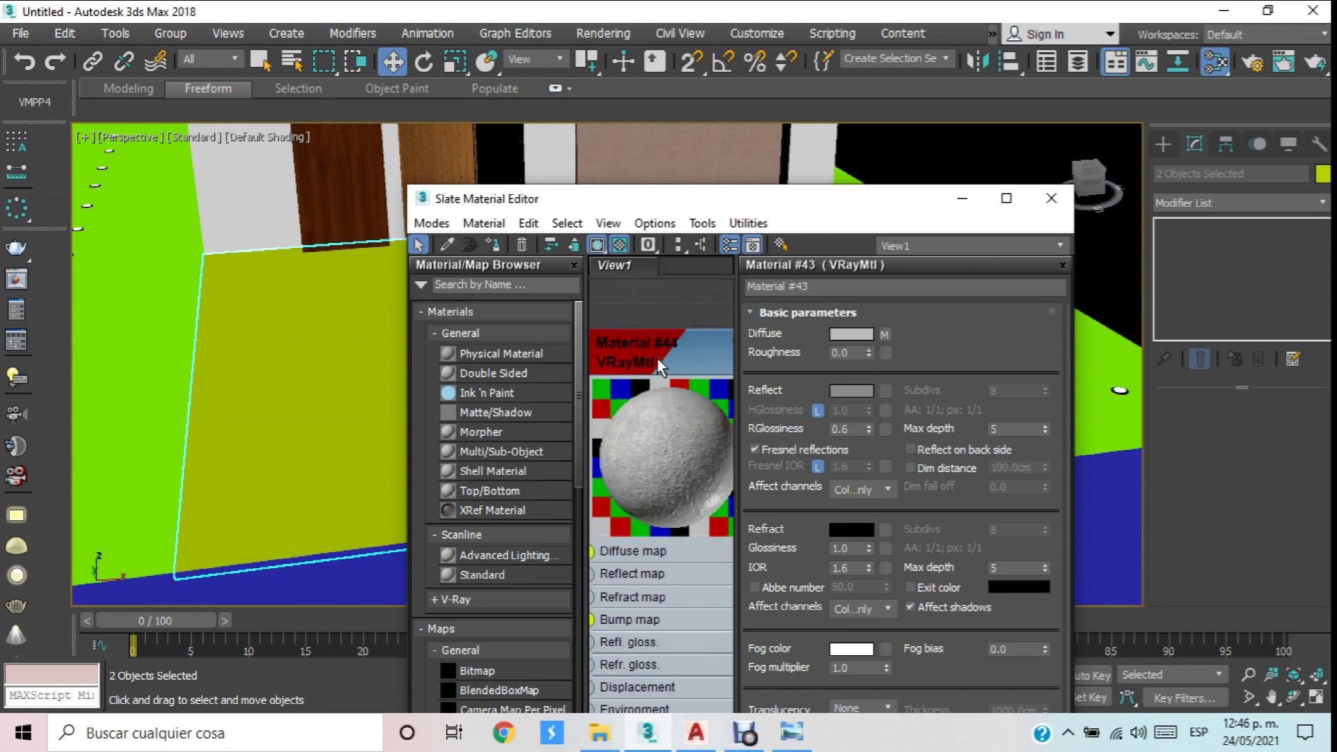
pyautogui.click(554, 242)
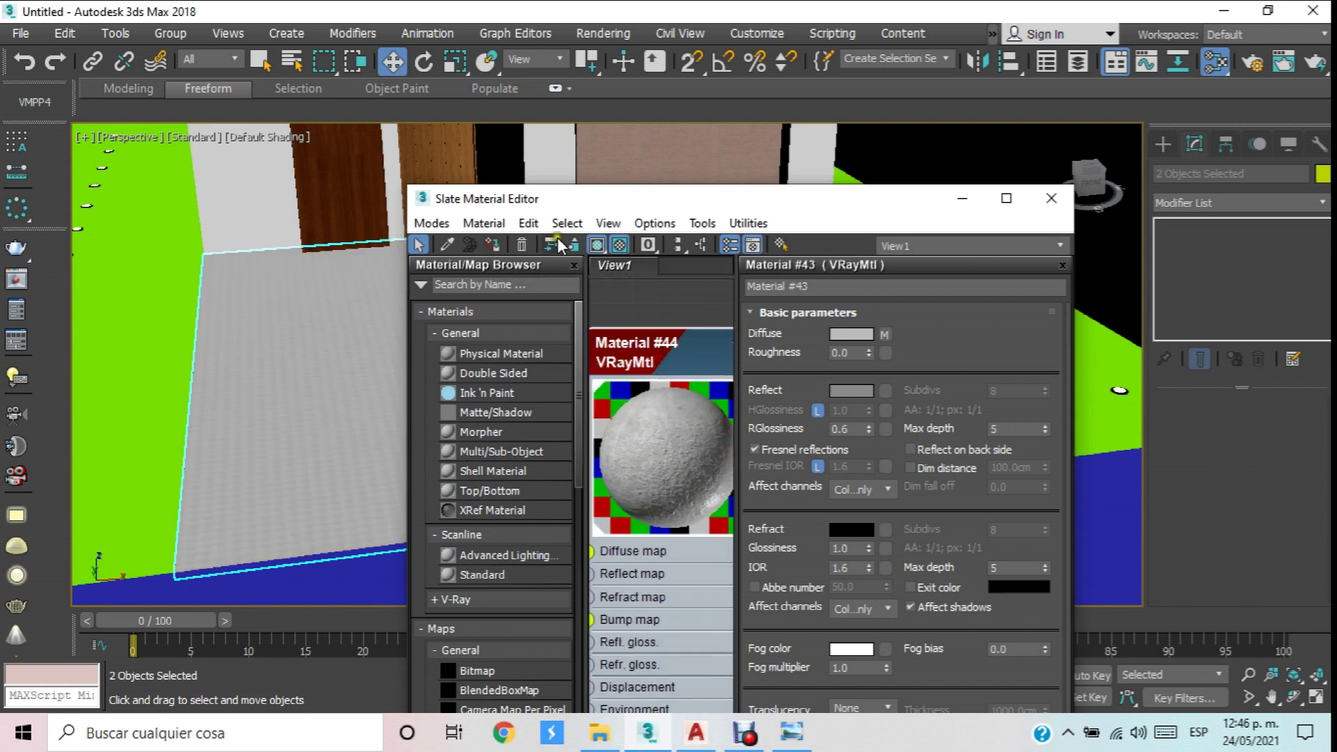
pyautogui.click(1051, 198)
# Try a shared UVW Map modifier with Box mapping on the driveway slab and planter border together.
pyautogui.scroll(2, 879, 271)
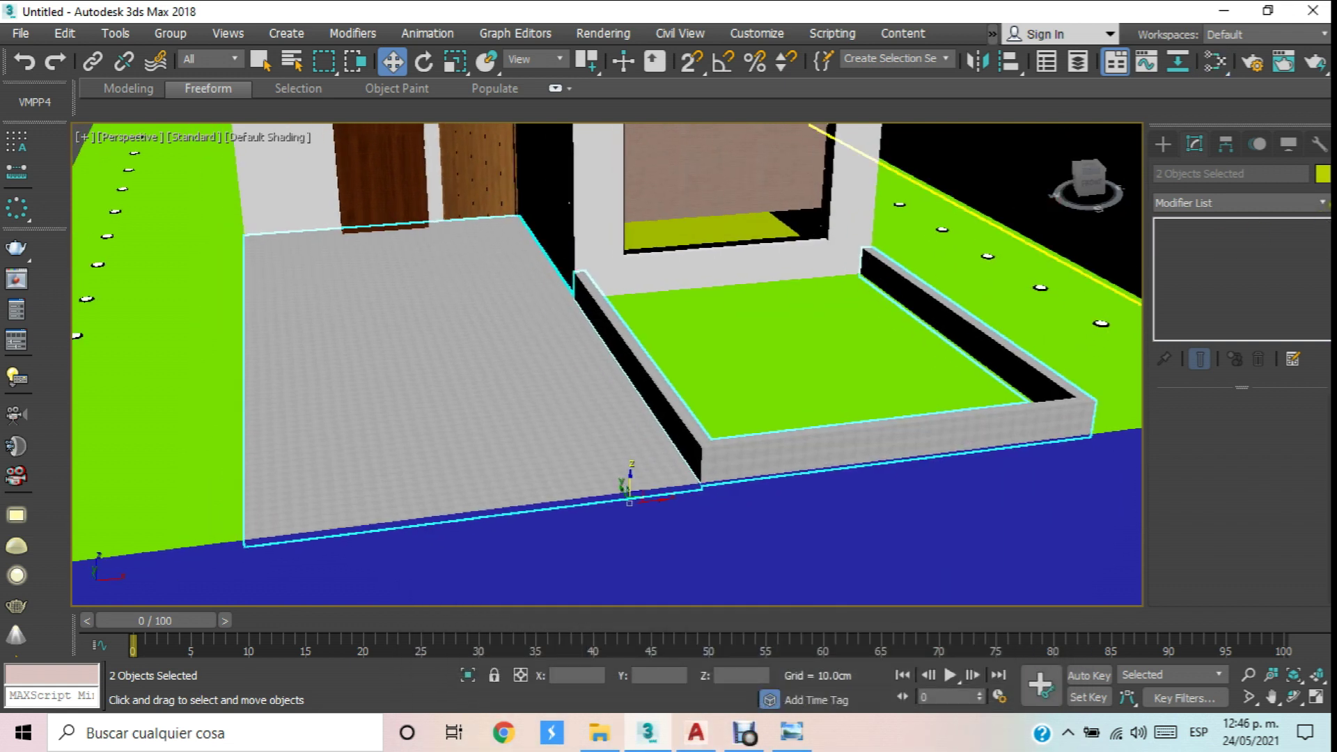
pyautogui.click(1322, 202)
pyautogui.scroll(-10, 1233, 487)
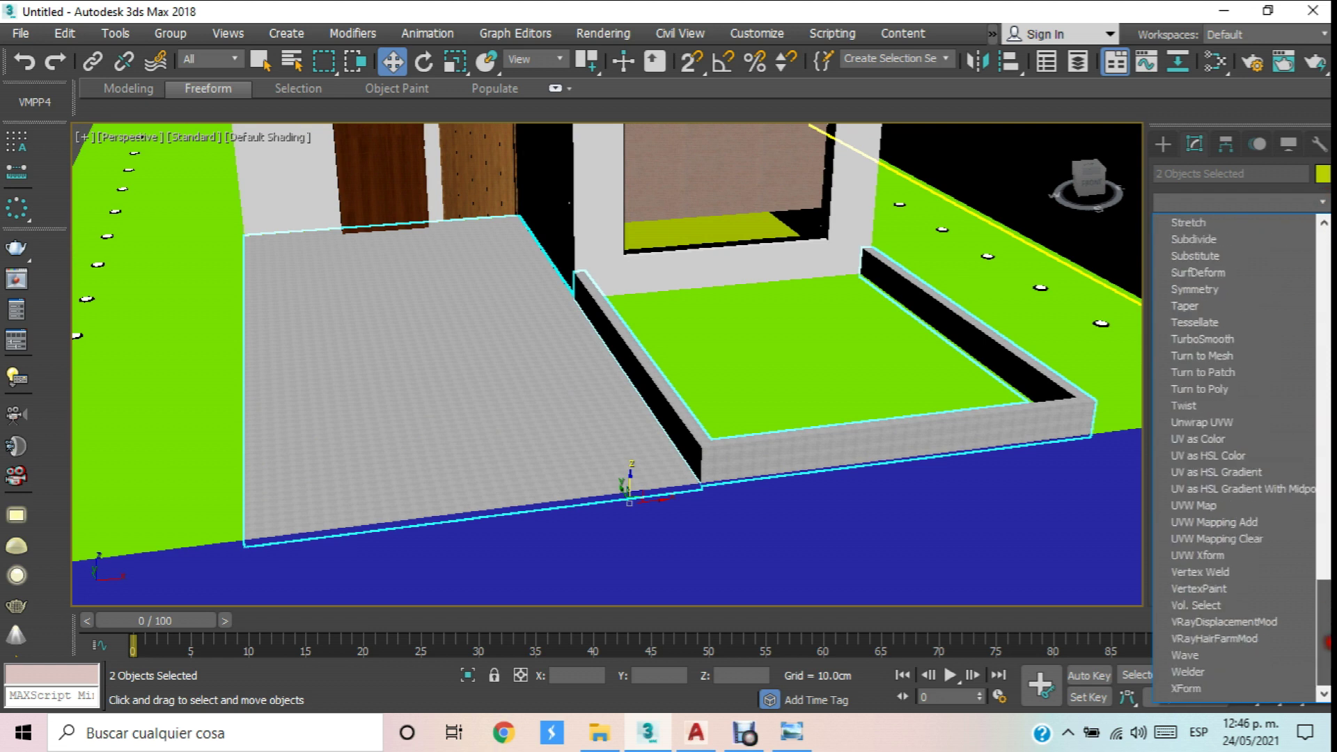
pyautogui.click(1234, 512)
pyautogui.click(1217, 518)
pyautogui.click(1292, 697)
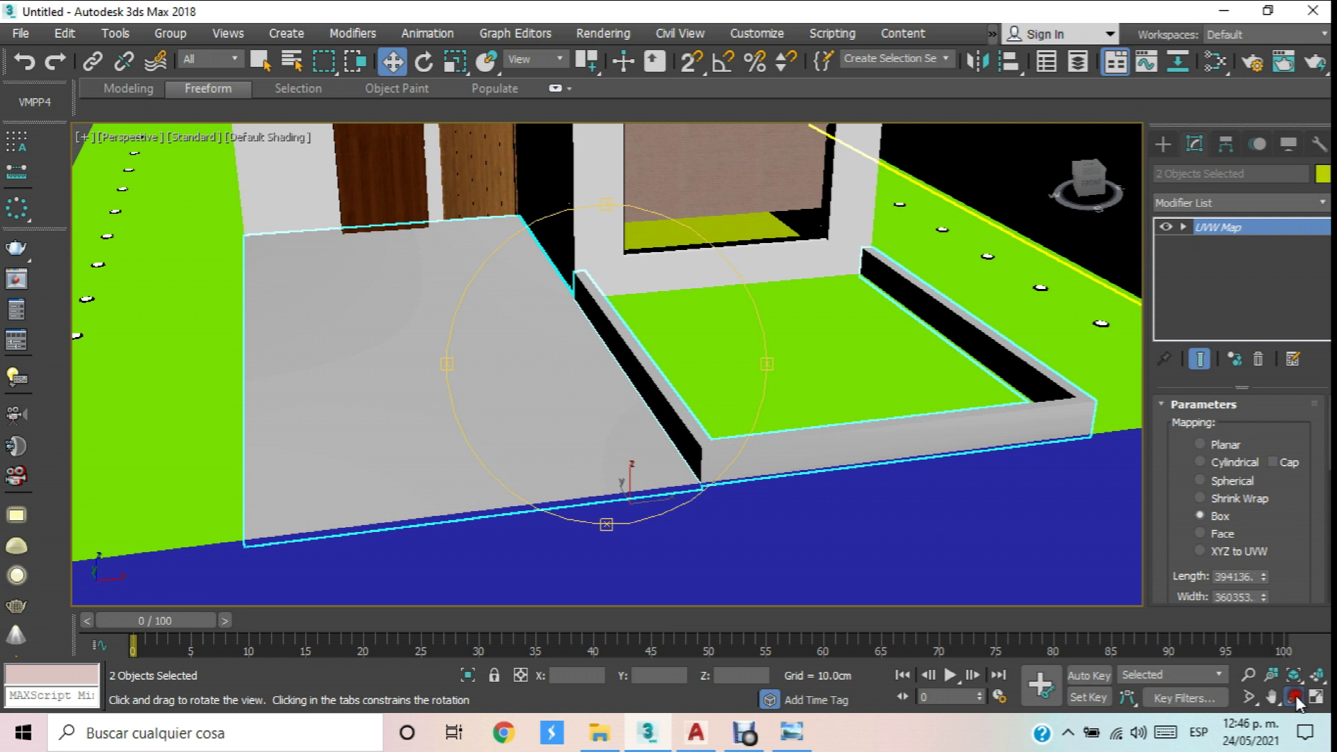
pyautogui.moveTo(615, 388); pyautogui.dragTo(1015, 376)
pyautogui.click(1260, 359)
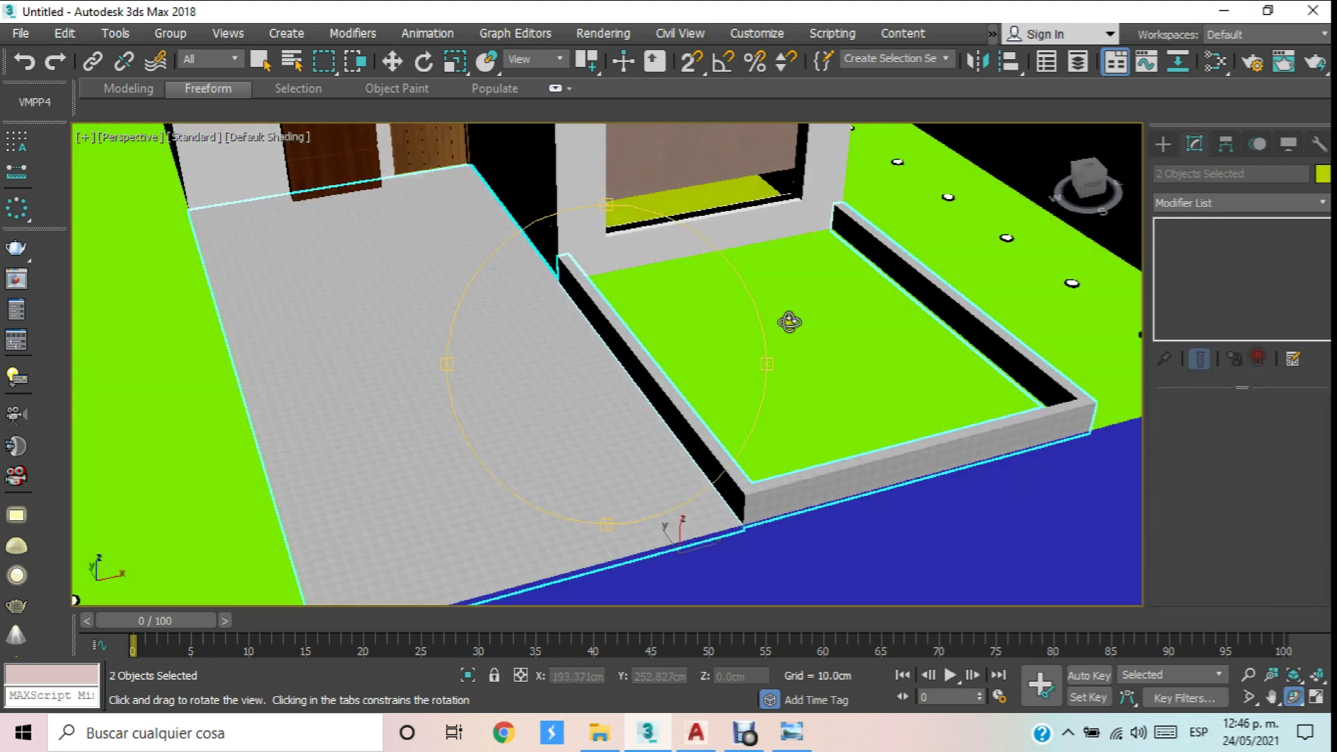
# Add a UVW Map modifier with Planar mapping to the driveway slab alone.
pyautogui.click(394, 61)
pyautogui.click(251, 301)
pyautogui.click(329, 305)
pyautogui.click(427, 281)
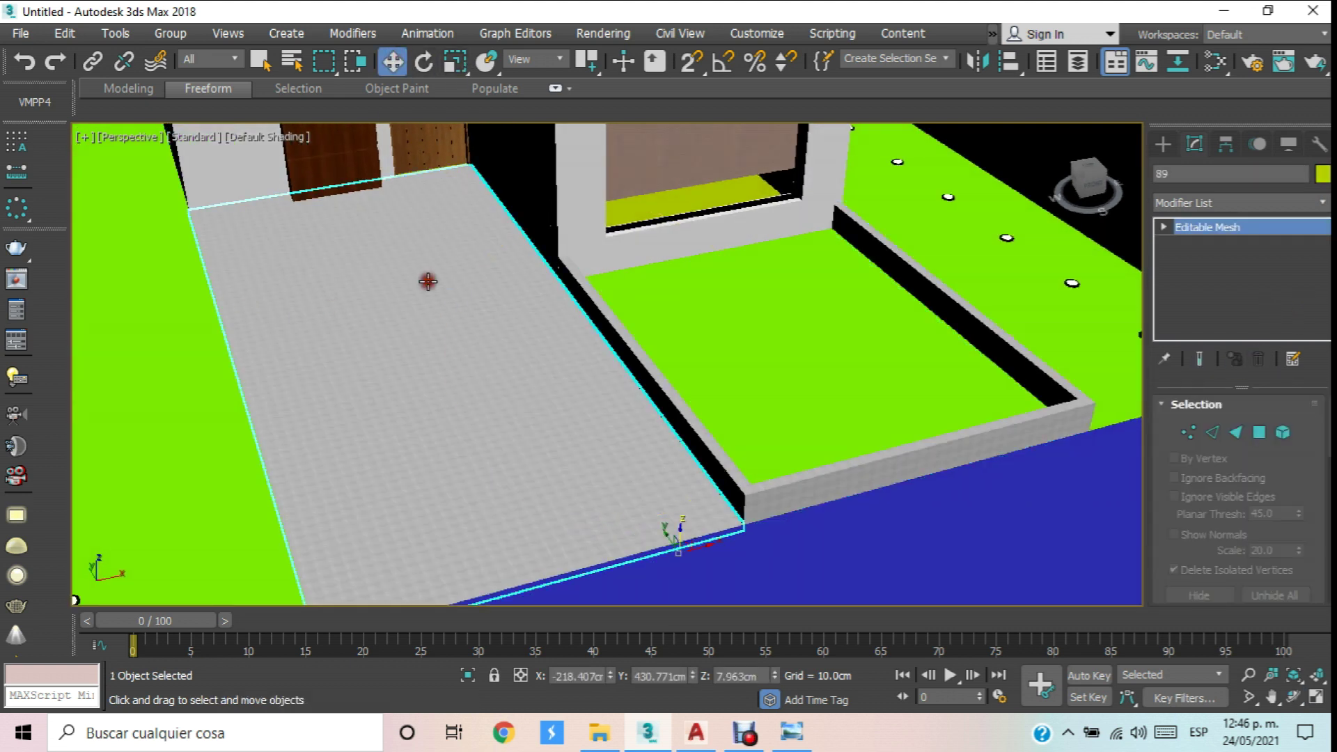
pyautogui.click(1321, 203)
pyautogui.moveTo(1322, 244); pyautogui.dragTo(1322, 634)
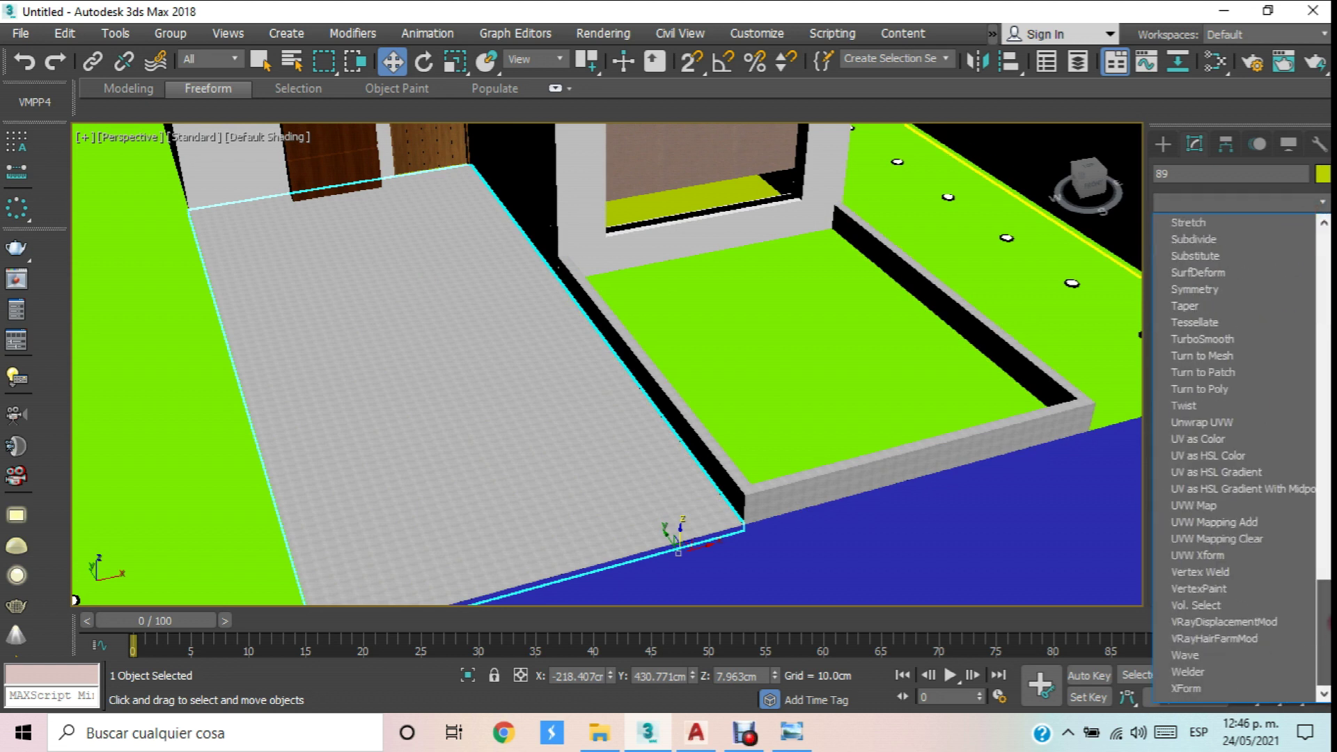
pyautogui.click(1224, 511)
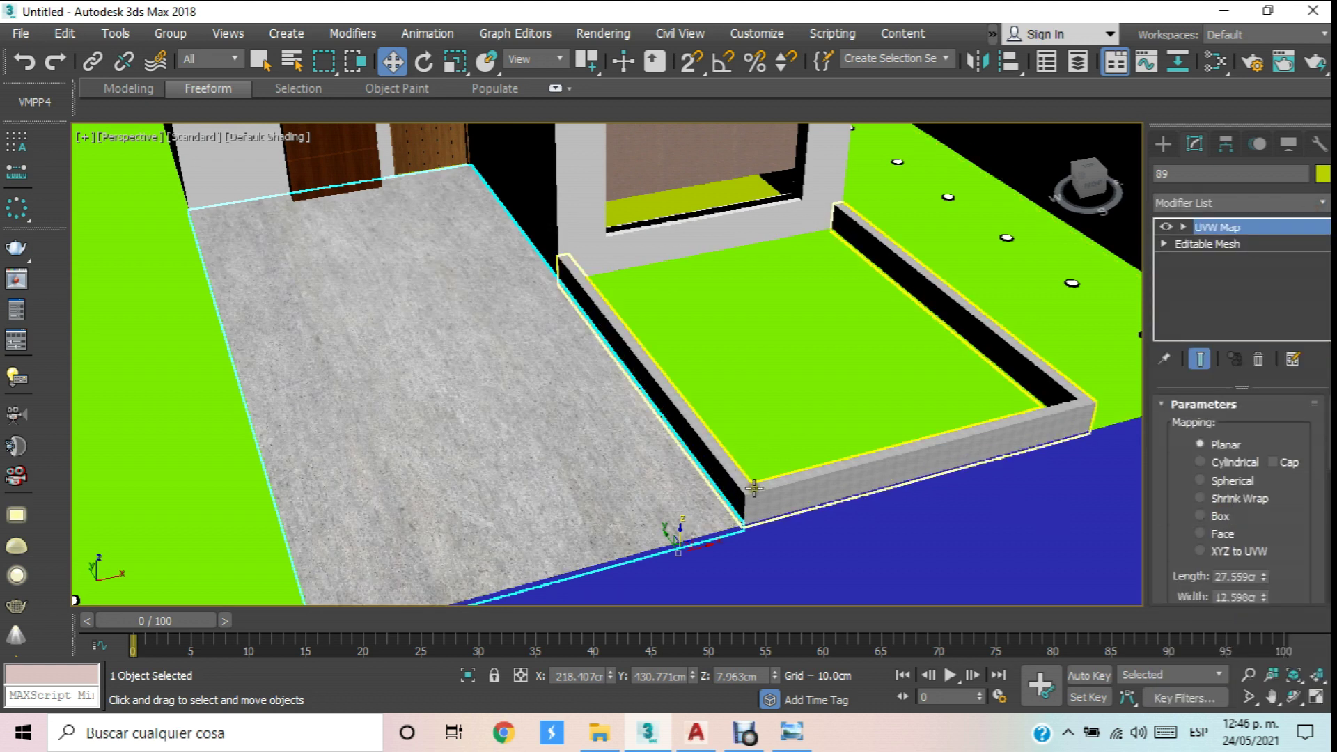
# Add a UVW Map modifier with Box mapping to the low planter border.
pyautogui.click(796, 491)
pyautogui.click(1323, 203)
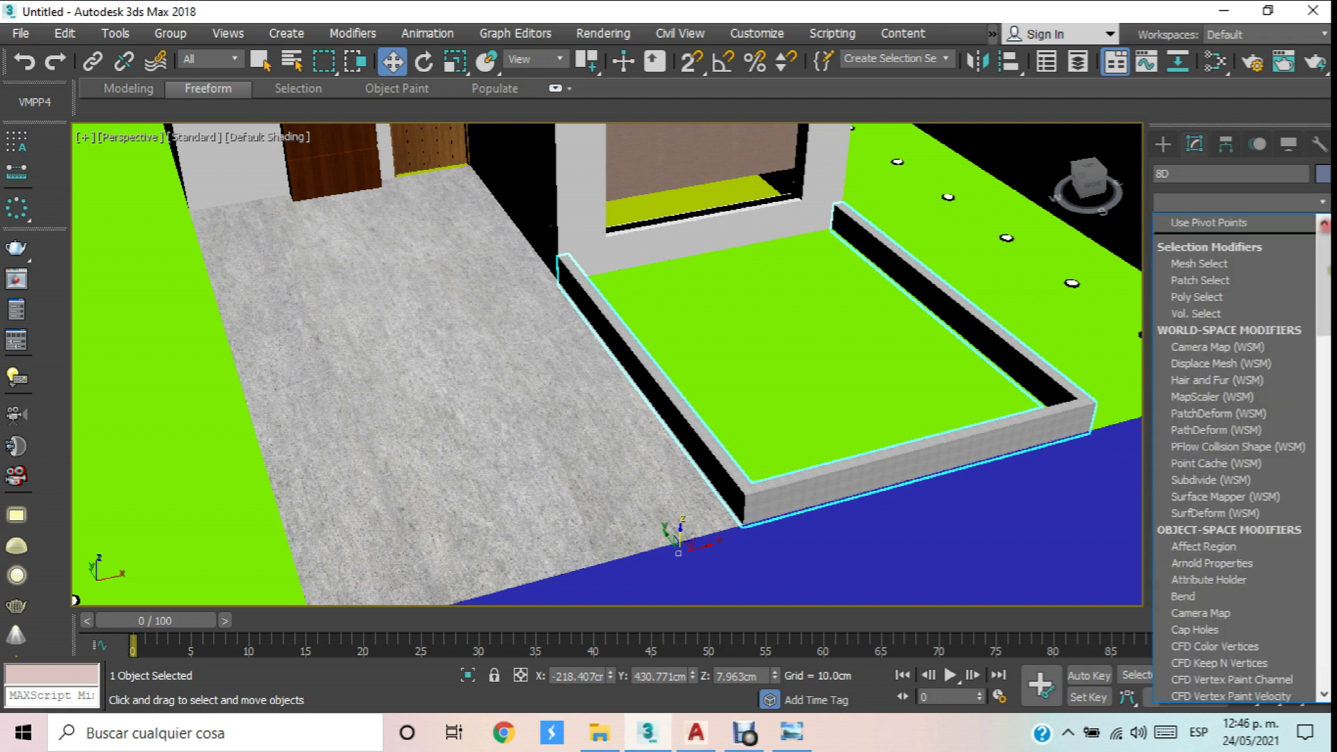
pyautogui.moveTo(1326, 275); pyautogui.dragTo(1324, 630)
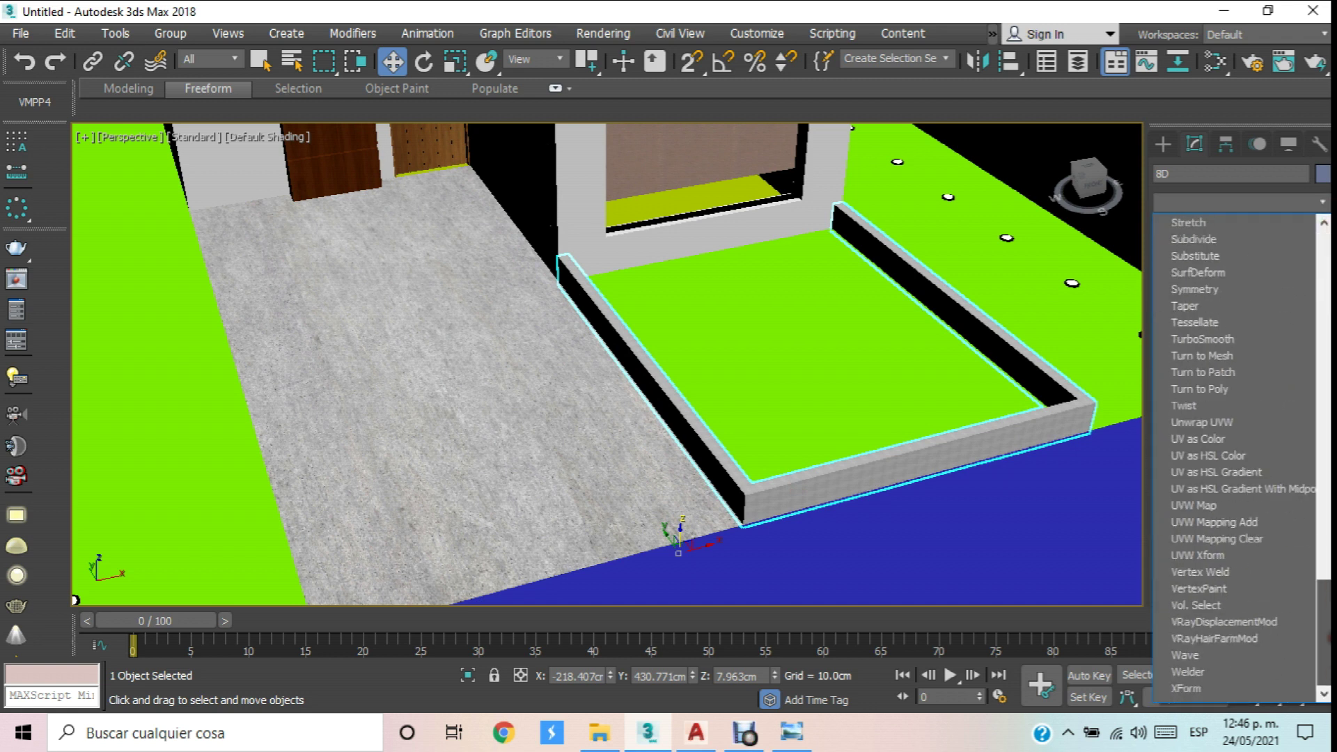
pyautogui.click(1201, 505)
pyautogui.click(1230, 533)
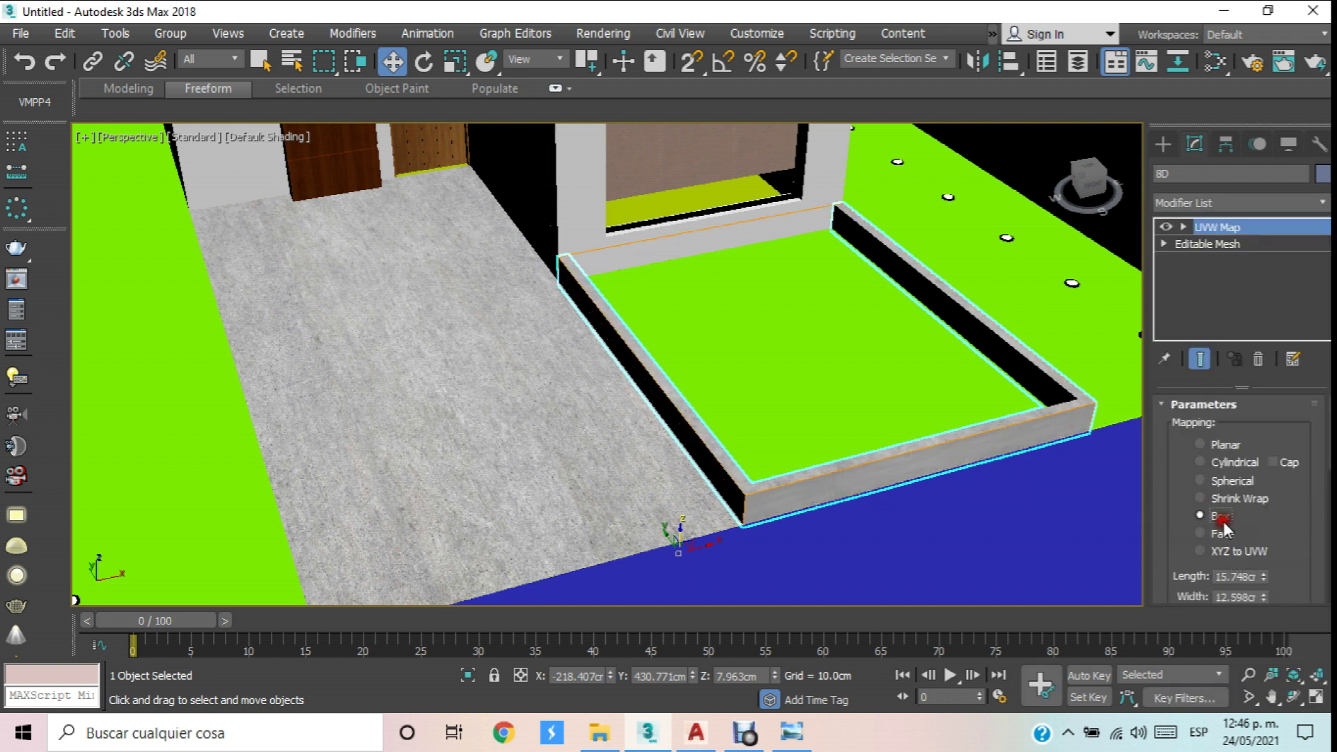
# Shrink the planter border's mapping gizmo along Y and X, and leave the Gizmo level.
pyautogui.click(1185, 225)
pyautogui.click(1214, 244)
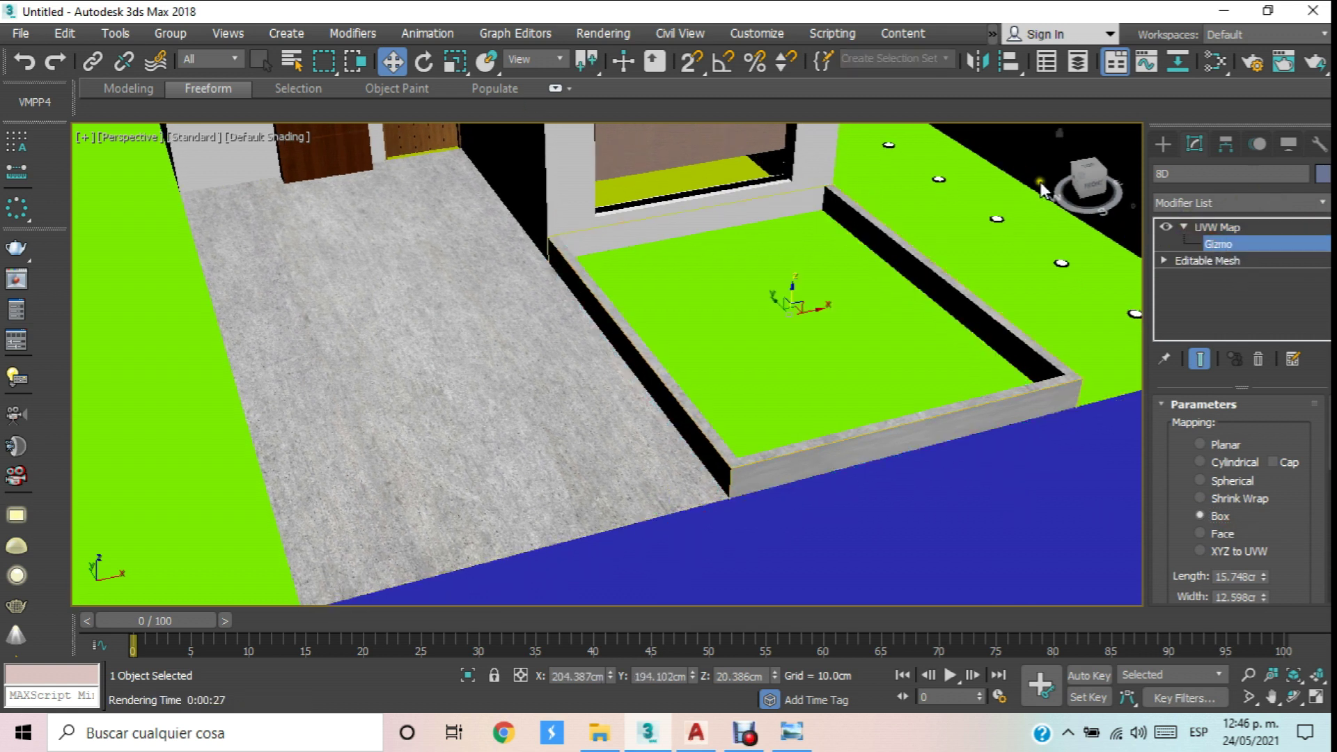
pyautogui.click(455, 61)
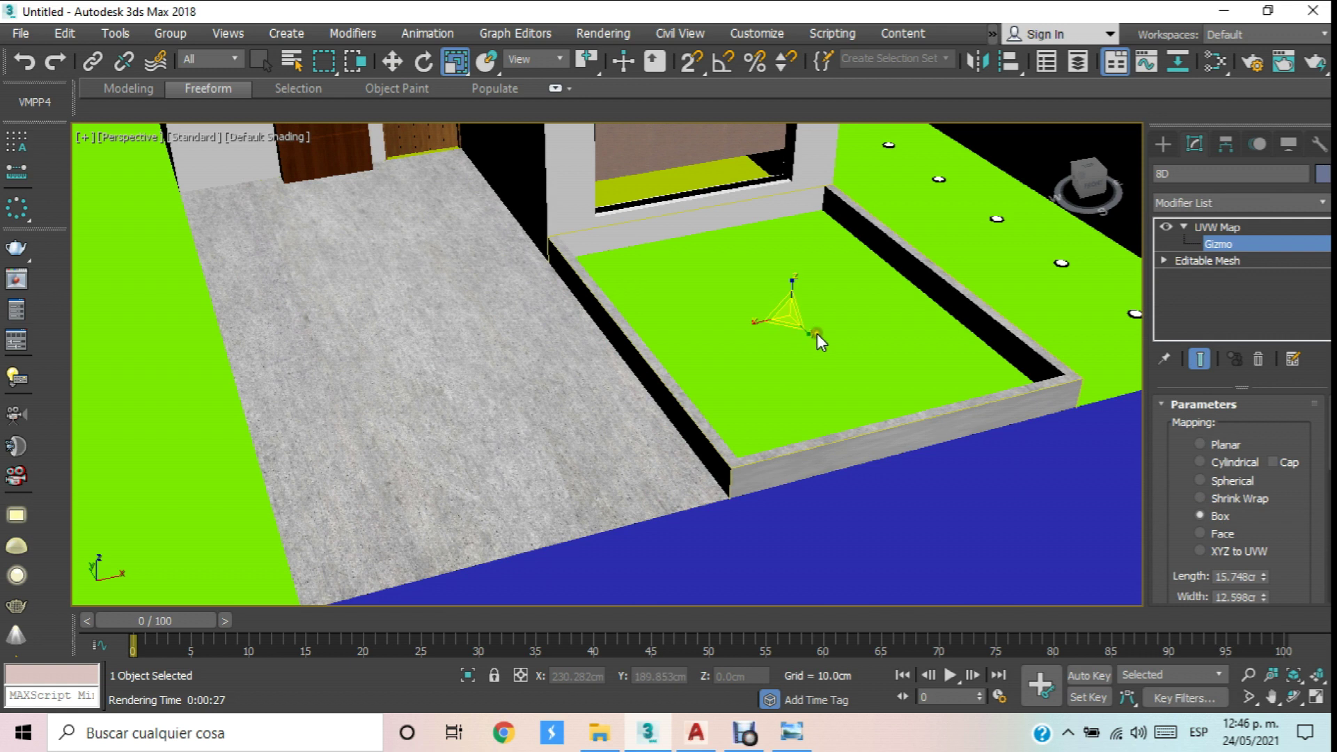
pyautogui.moveTo(813, 333); pyautogui.dragTo(768, 295)
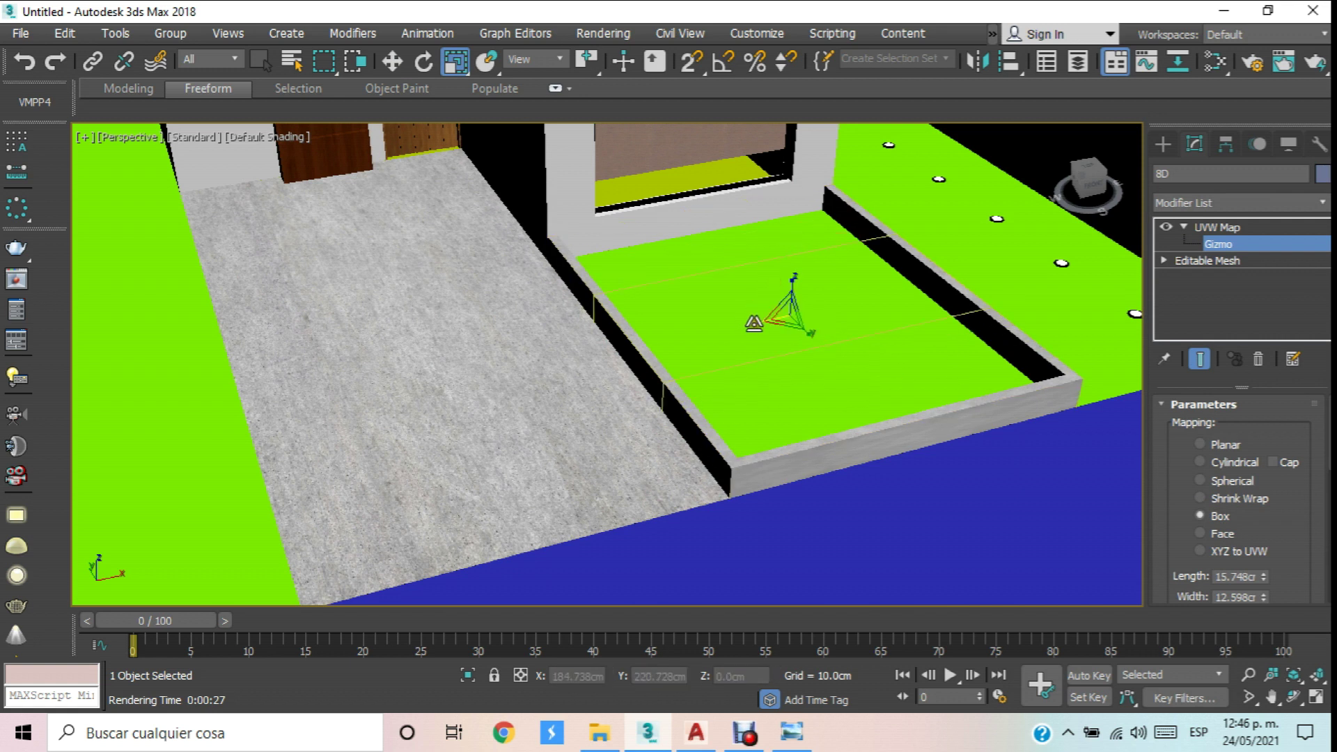
pyautogui.moveTo(876, 313)
pyautogui.mouseDown()
pyautogui.moveTo(820, 305)
pyautogui.moveTo(840, 134)
pyautogui.moveTo(815, 123)
pyautogui.mouseUp()
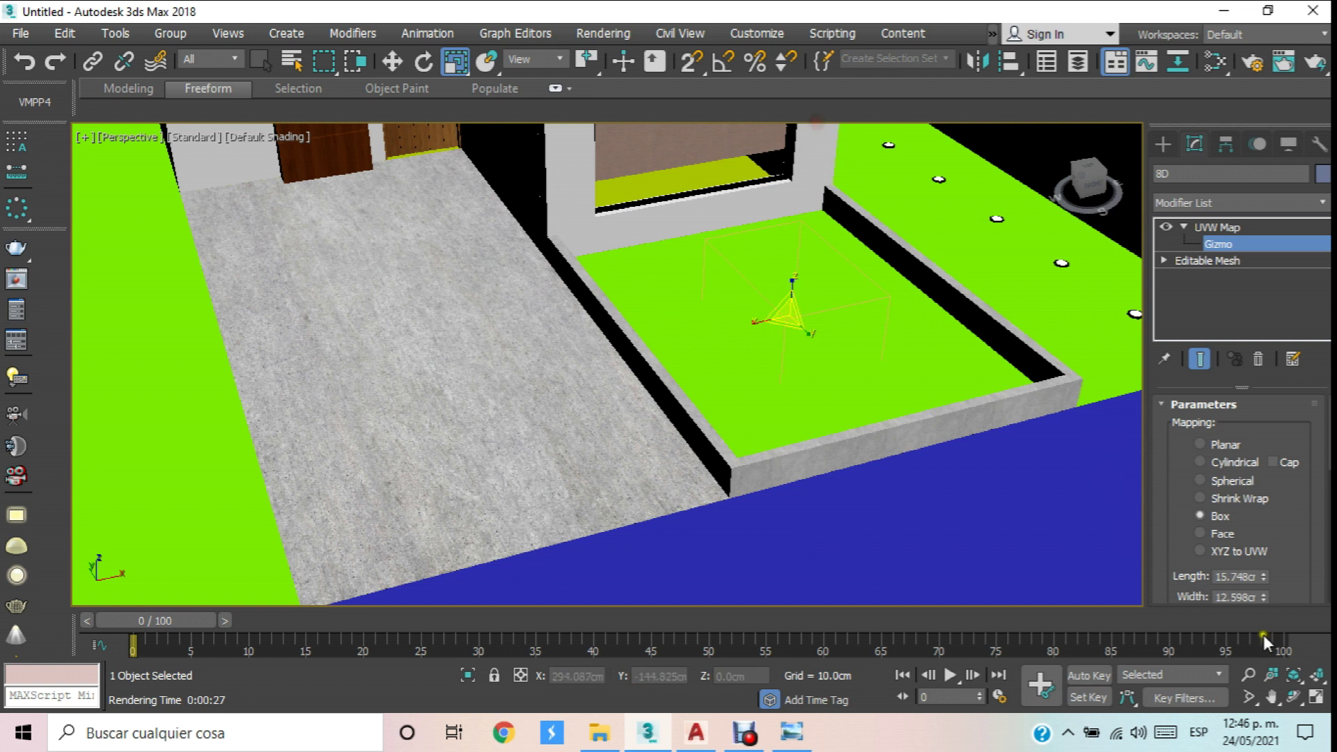
pyautogui.click(1295, 697)
pyautogui.moveTo(752, 358); pyautogui.dragTo(594, 354)
pyautogui.scroll(4, 594, 354)
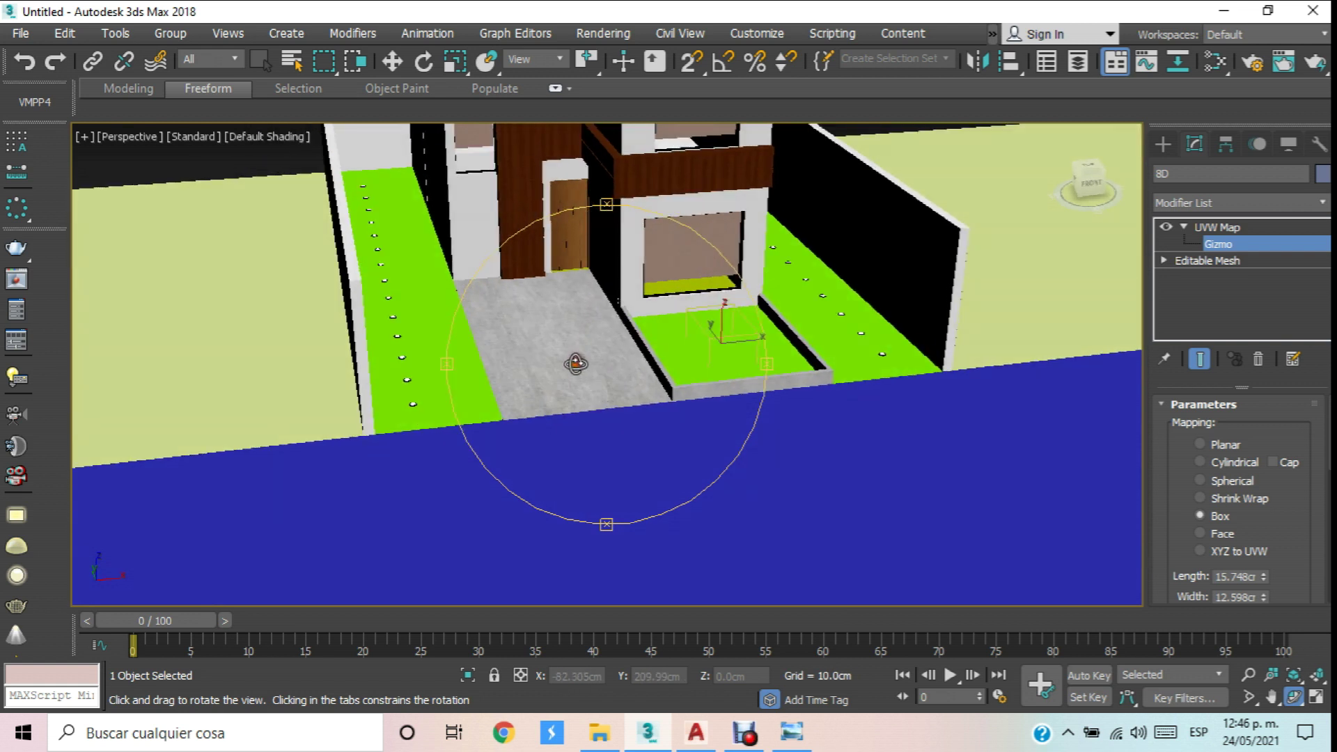
pyautogui.scroll(6, 564, 402)
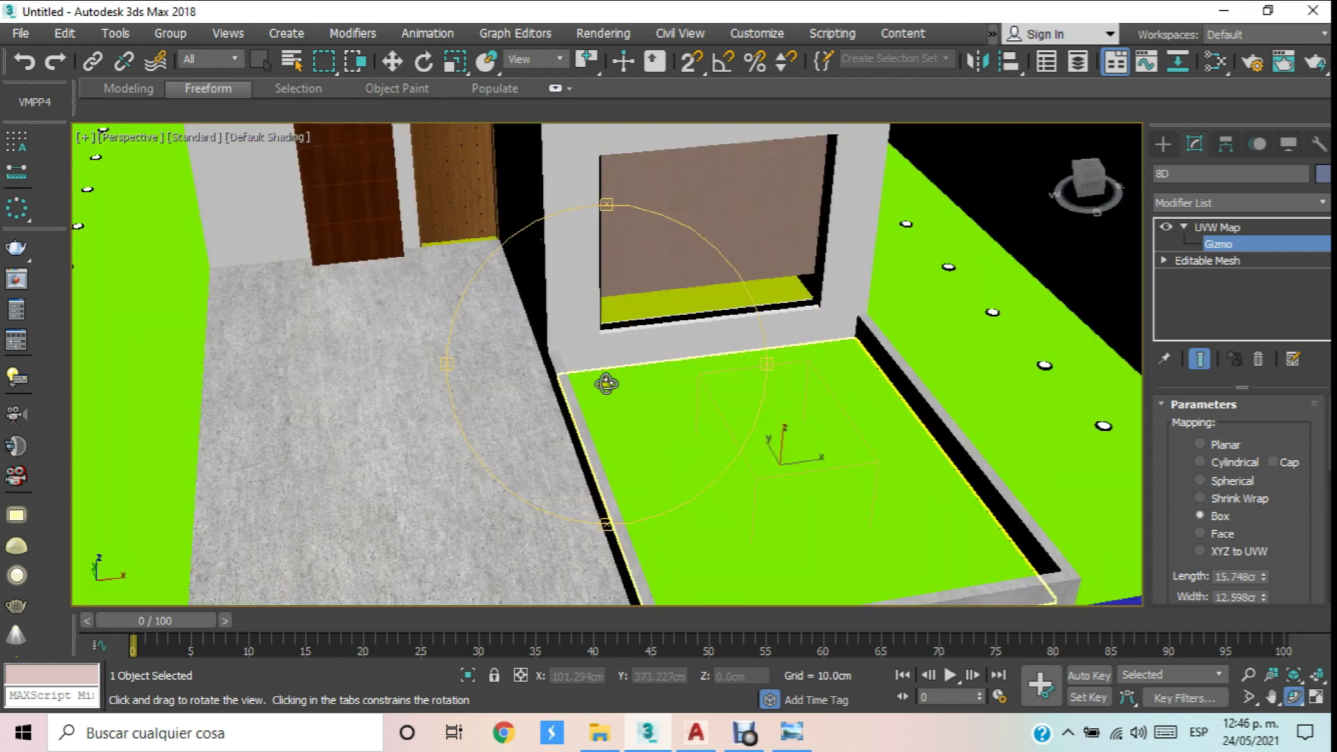
pyautogui.moveTo(606, 382); pyautogui.dragTo(625, 353)
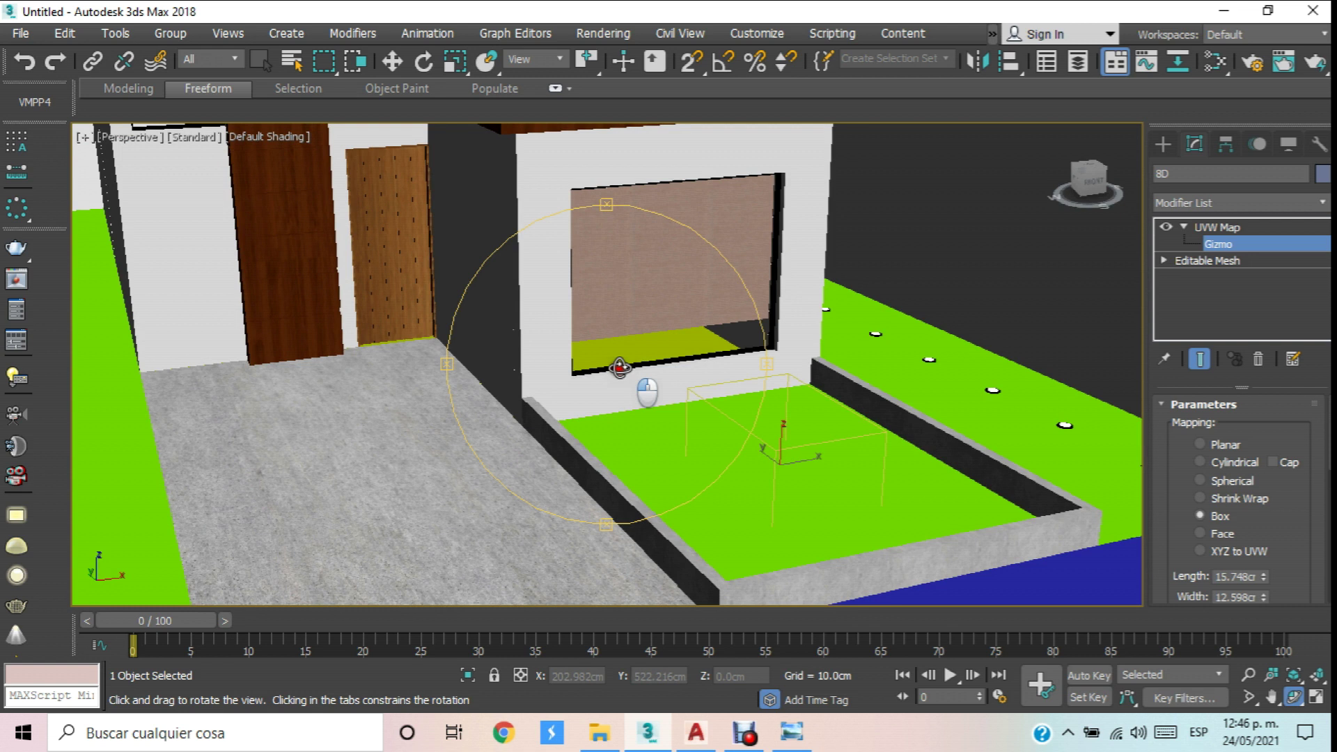
pyautogui.click(392, 62)
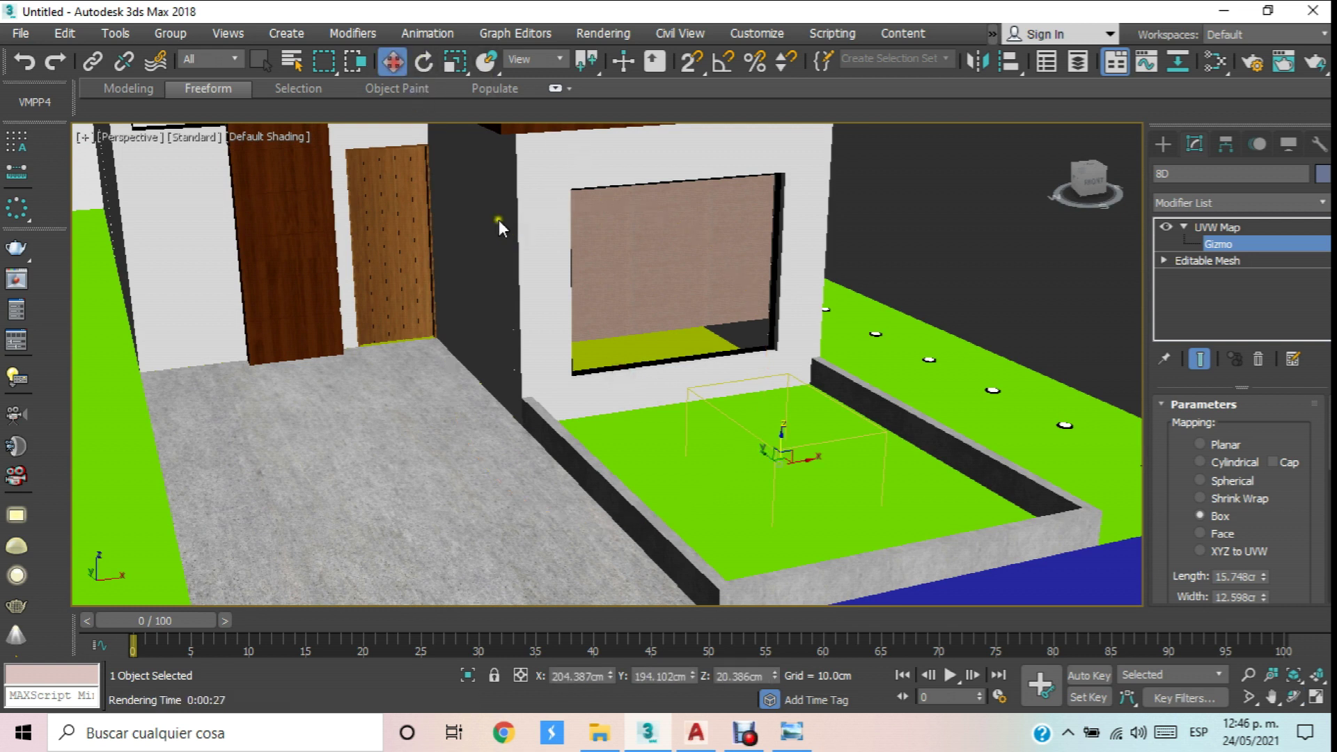
pyautogui.scroll(4, 605, 334)
pyautogui.click(1216, 247)
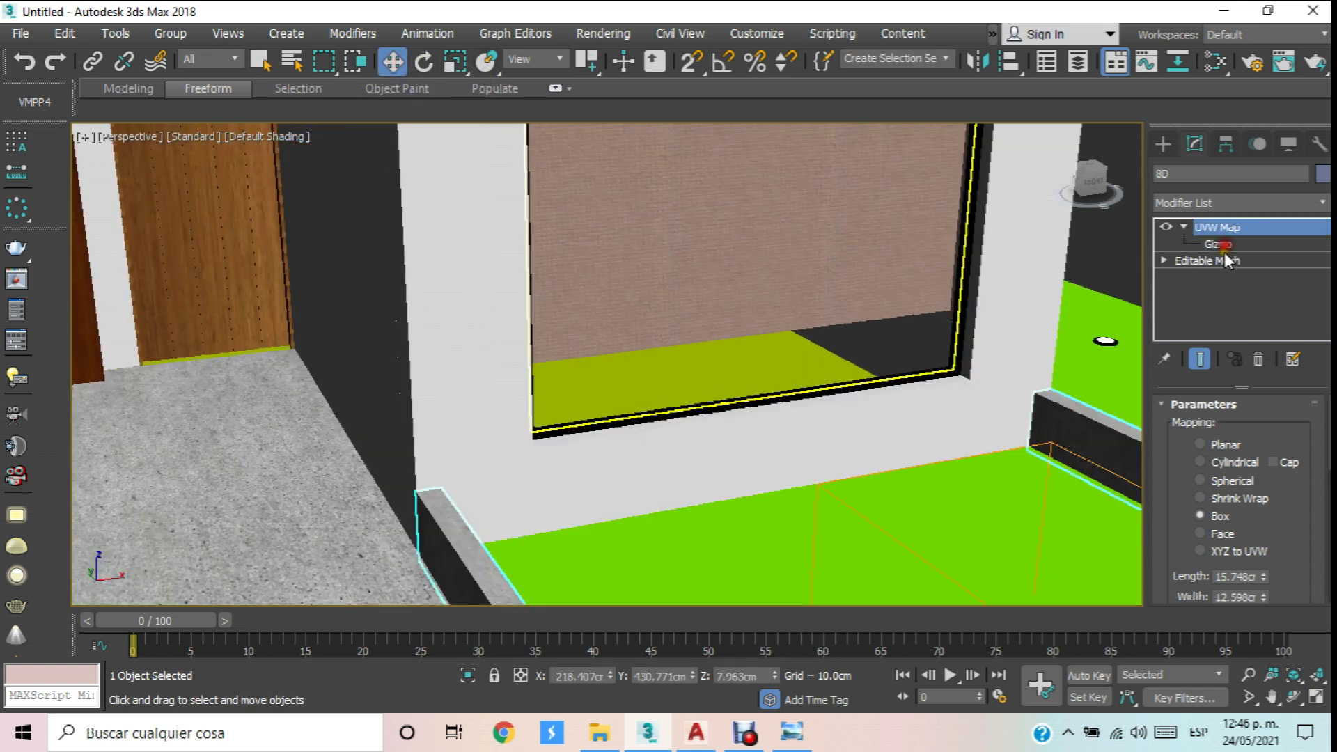
# Assign the concrete VRayMtl, Material #44, to the yellow-green interior floor slab behind the front window.
pyautogui.click(663, 378)
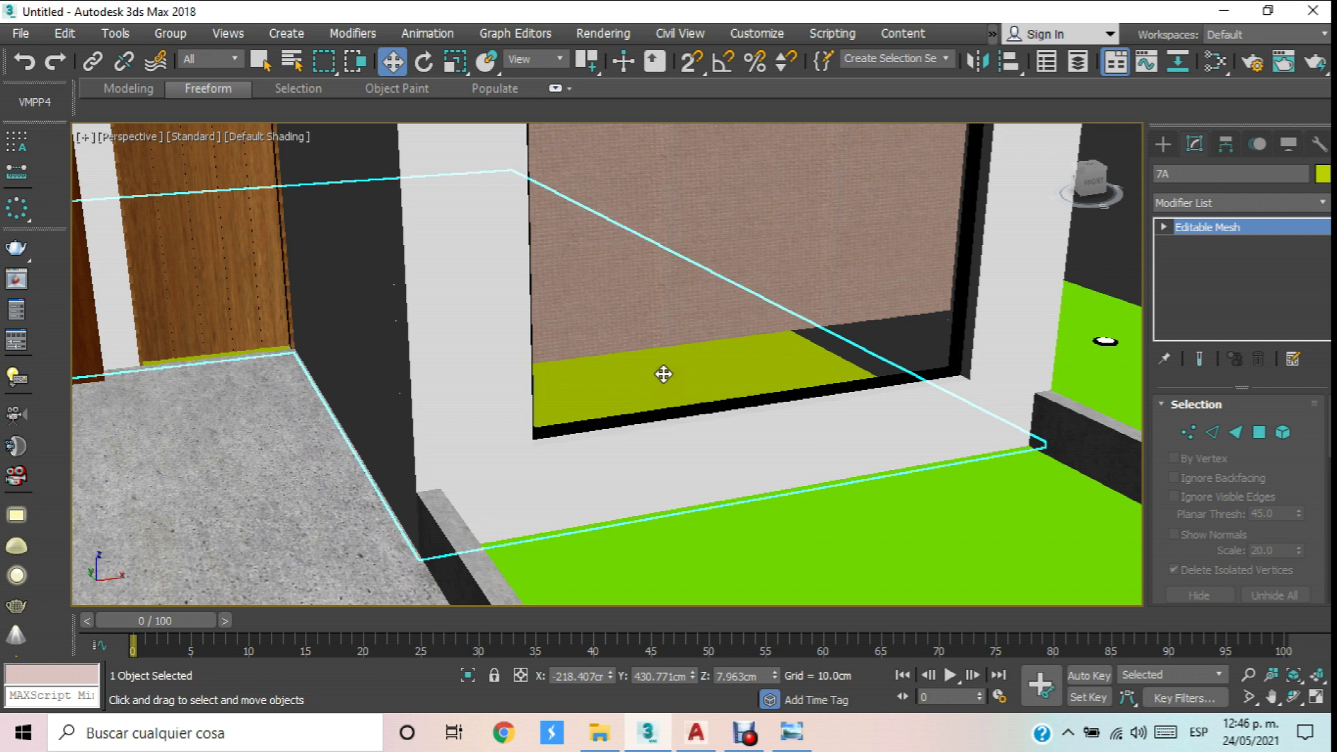
pyautogui.press('m')
pyautogui.moveTo(714, 209); pyautogui.dragTo(884, 252)
pyautogui.click(661, 281)
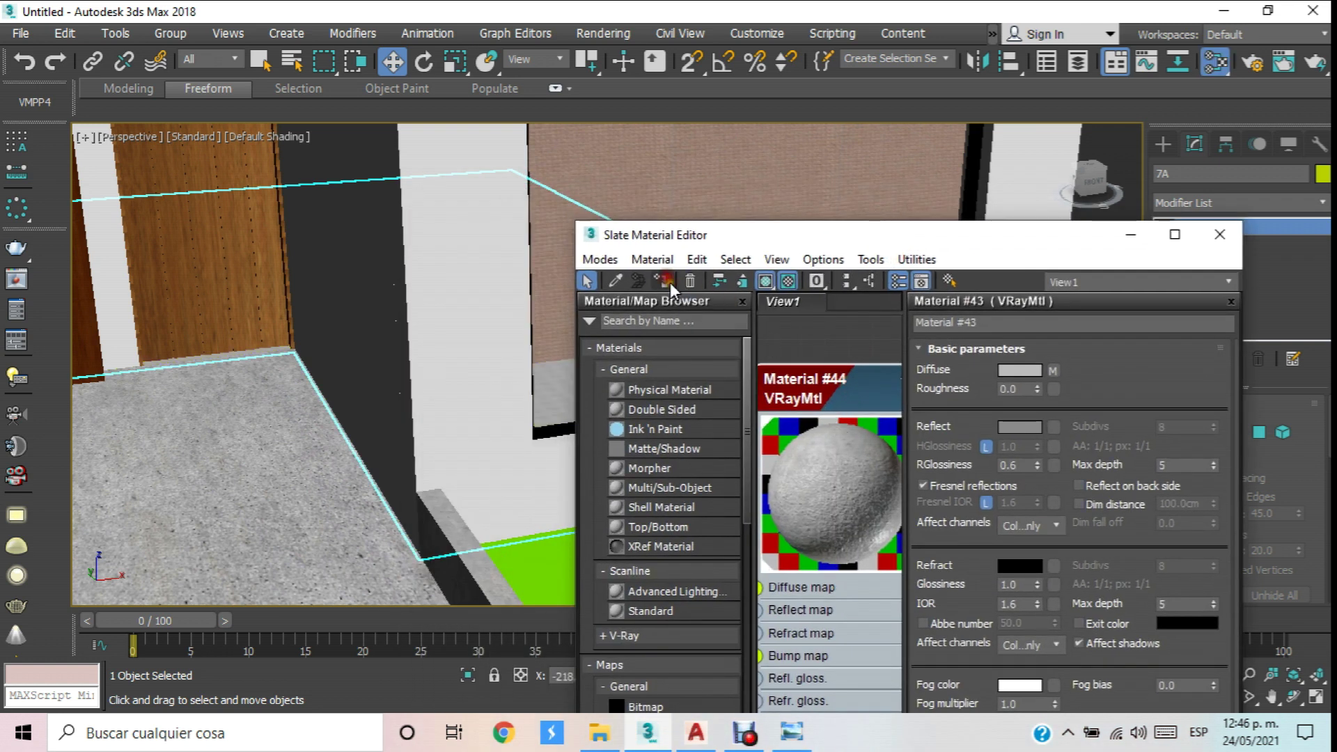
pyautogui.click(1127, 235)
pyautogui.scroll(-6, 826, 301)
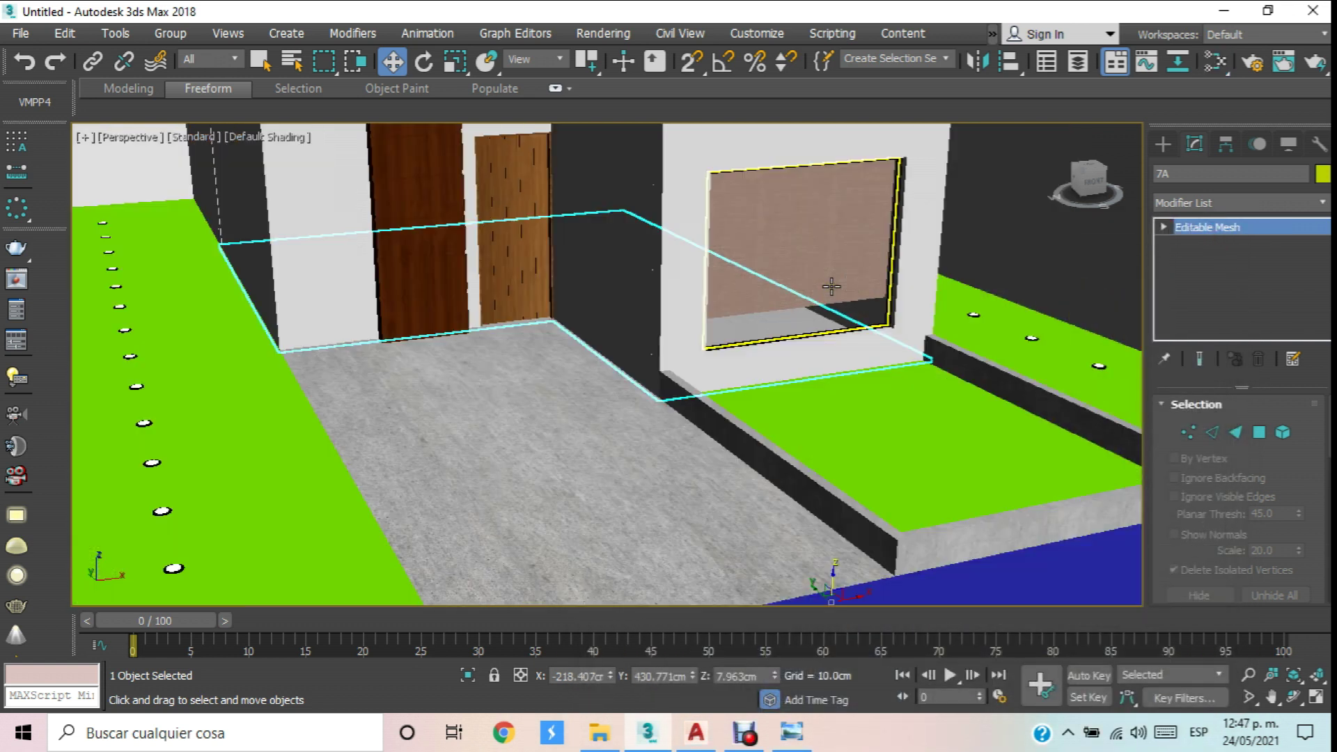
pyautogui.scroll(8, 827, 300)
pyautogui.click(579, 383)
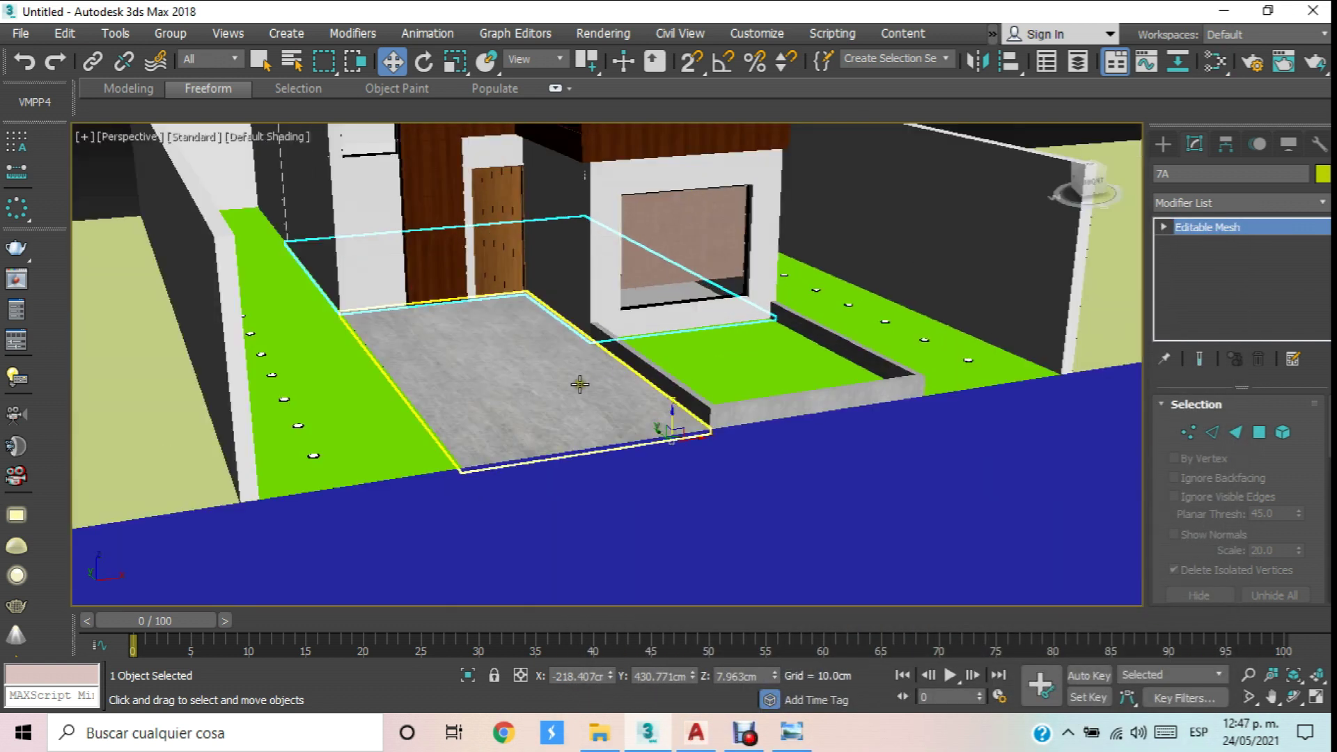
# Assign the grass VRayMtl, Material #36, to both green side lawns and the front planter bed, and show it shaded in the viewport.
pyautogui.click(316, 360)
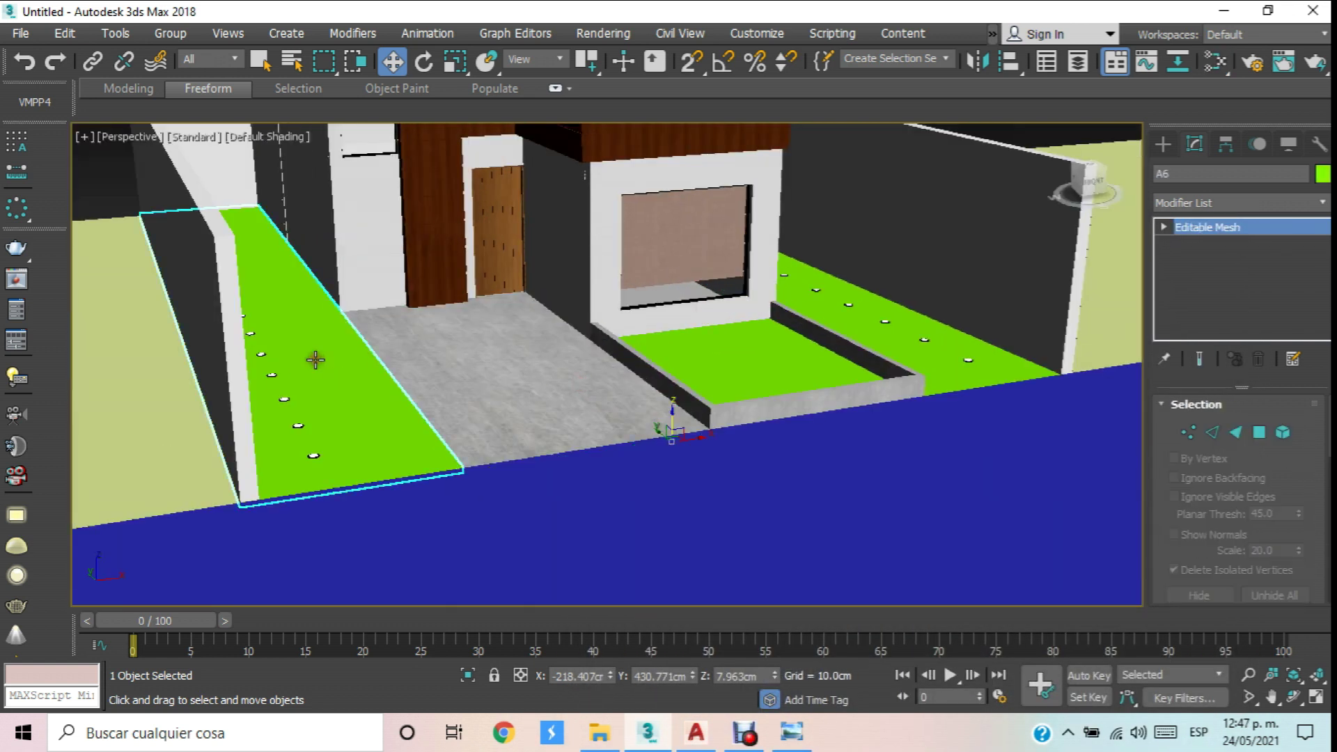
pyautogui.keyDown('ctrl'); pyautogui.click(982, 364); pyautogui.keyUp('ctrl')
pyautogui.keyDown('ctrl'); pyautogui.click(776, 387); pyautogui.keyUp('ctrl')
pyautogui.moveTo(775, 387); pyautogui.dragTo(648, 415, button='middle')
pyautogui.press('m')
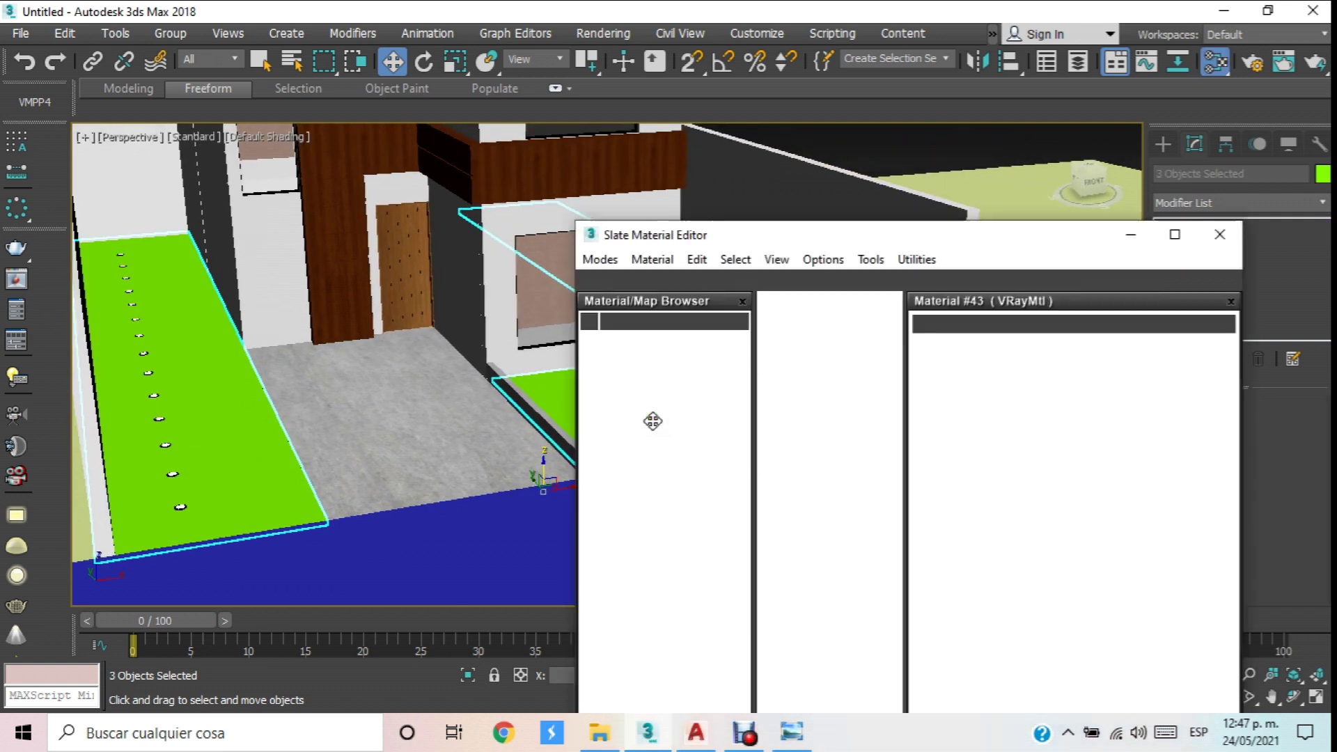
pyautogui.scroll(-10, 813, 364)
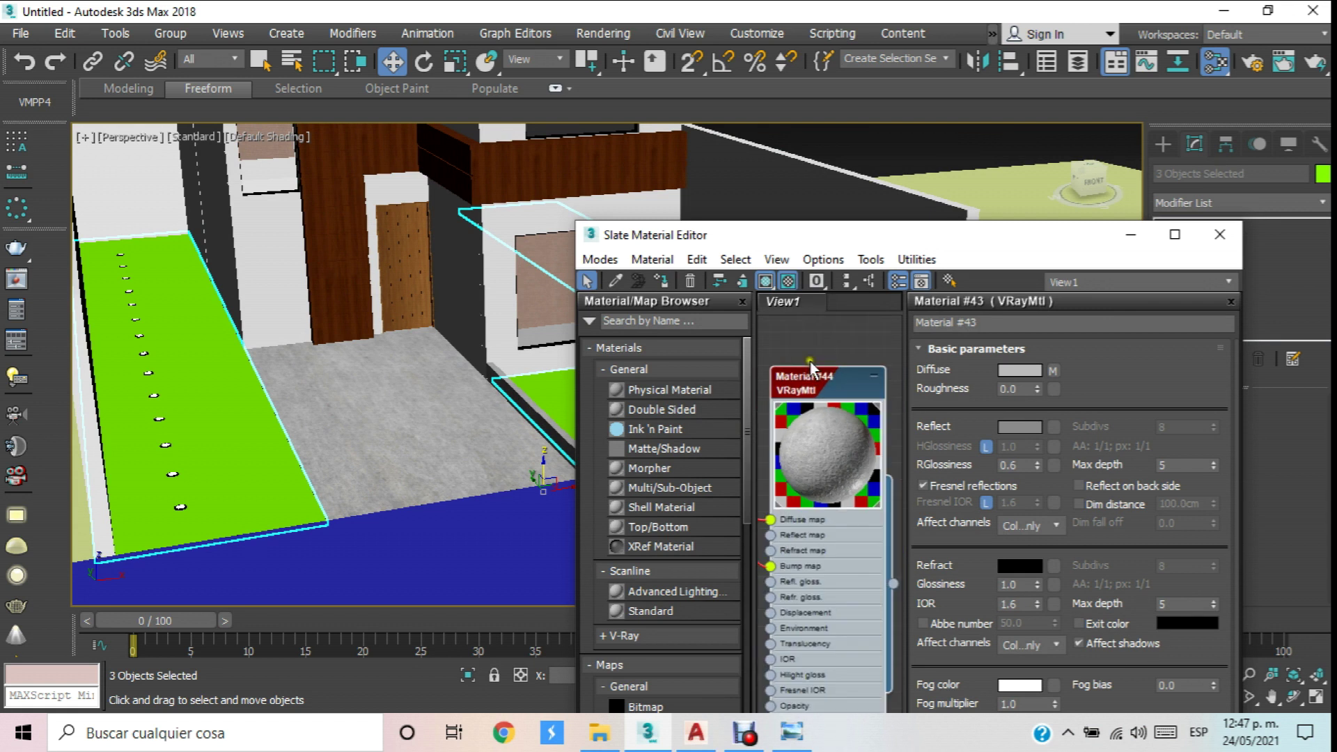
pyautogui.scroll(-2, 836, 470)
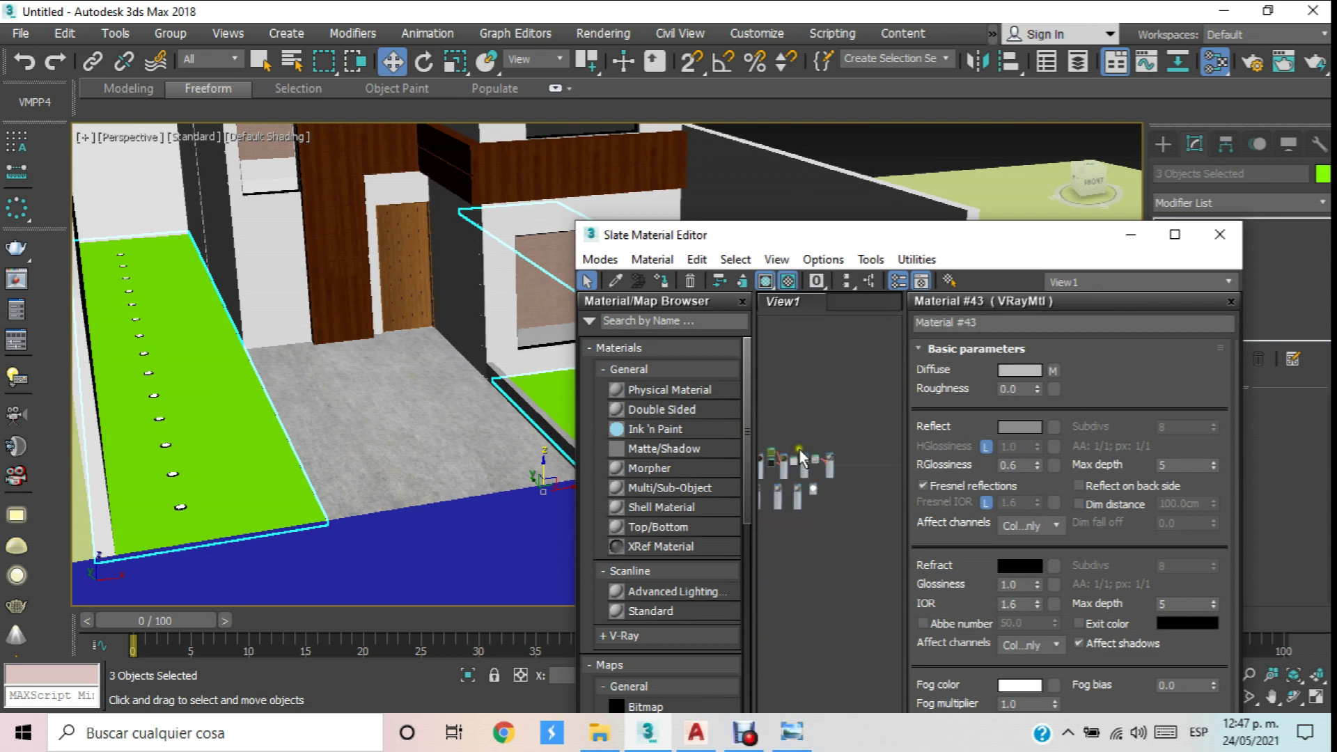
pyautogui.scroll(6, 814, 468)
pyautogui.scroll(5, 807, 465)
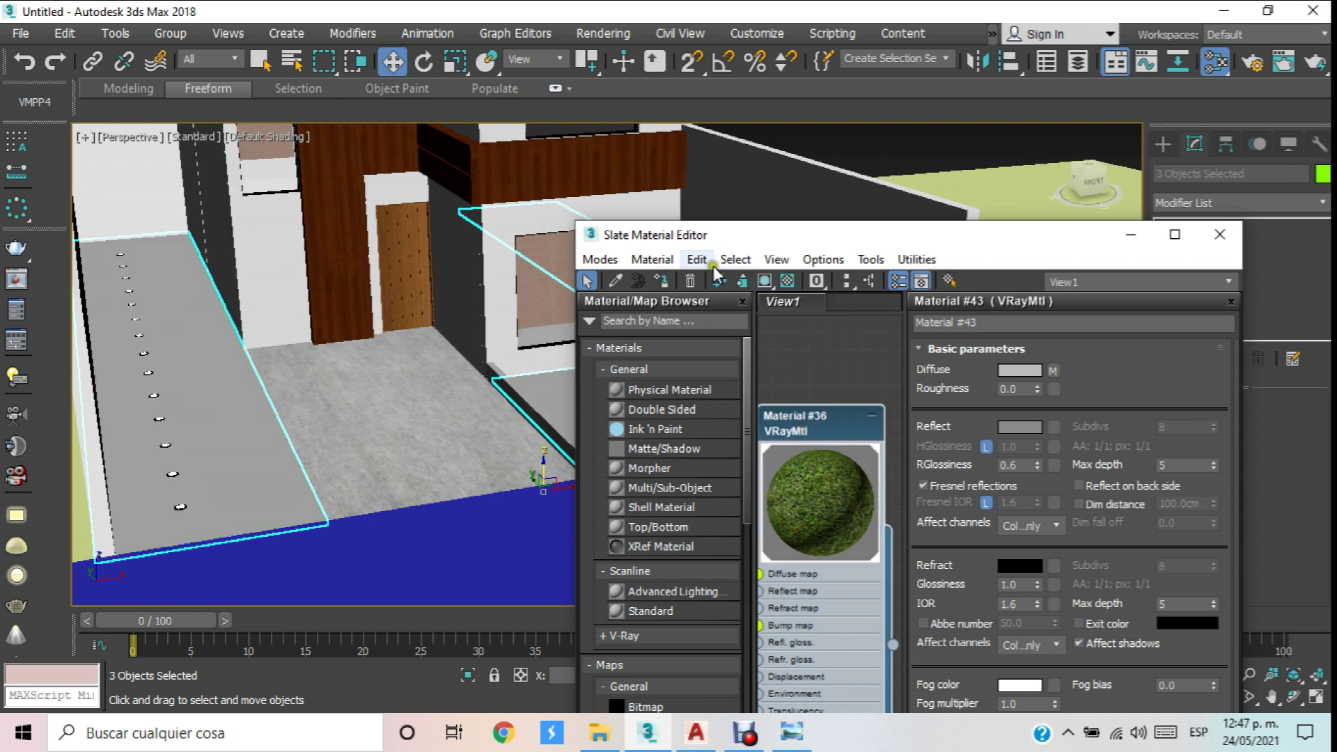
pyautogui.click(786, 282)
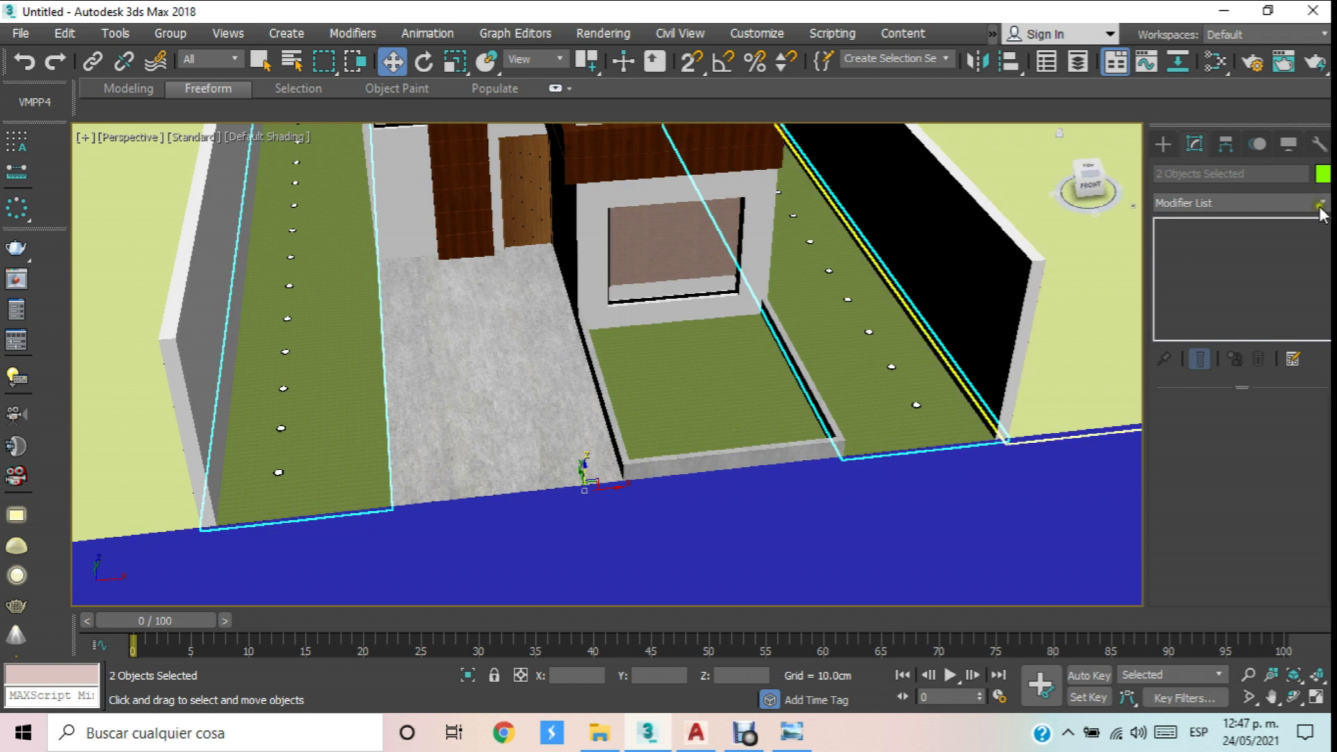
# Add a MapScaler (WSM) modifier to the two side lawns together.
pyautogui.click(1319, 202)
pyautogui.scroll(-4, 1320, 209)
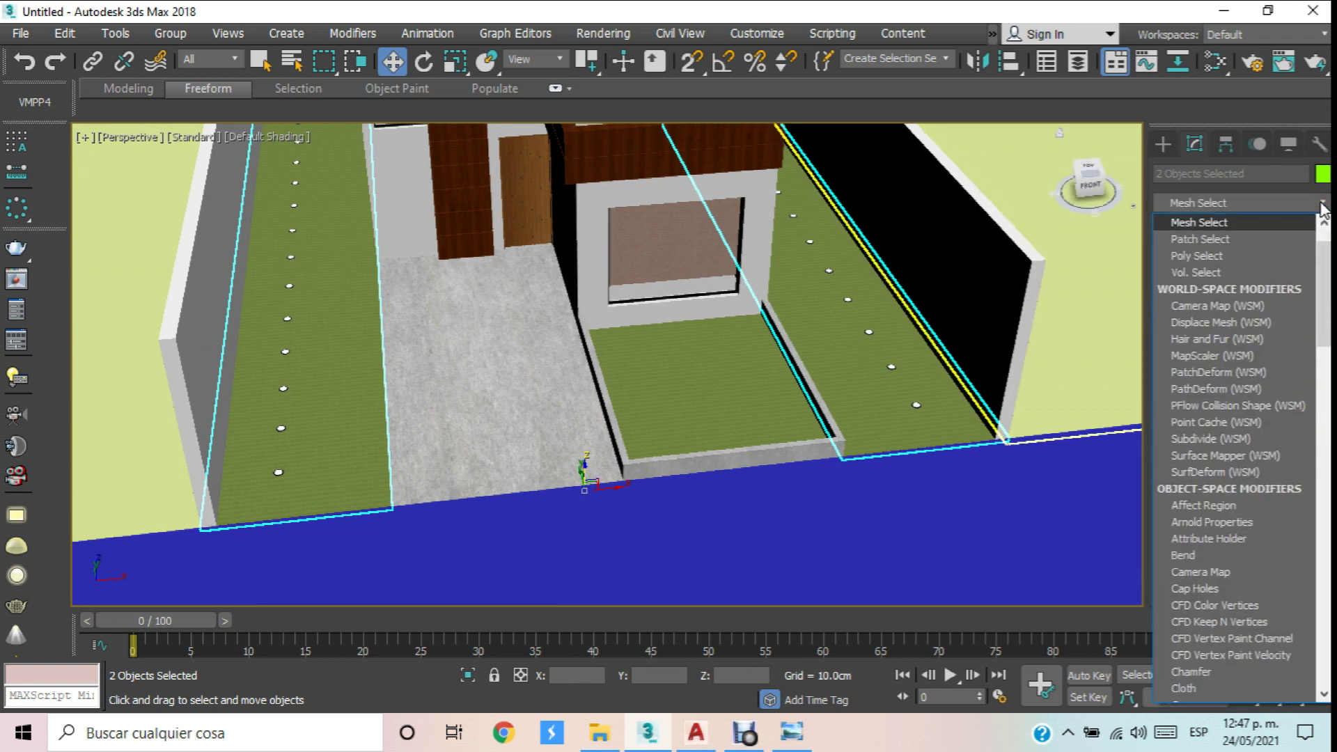
pyautogui.click(1183, 214)
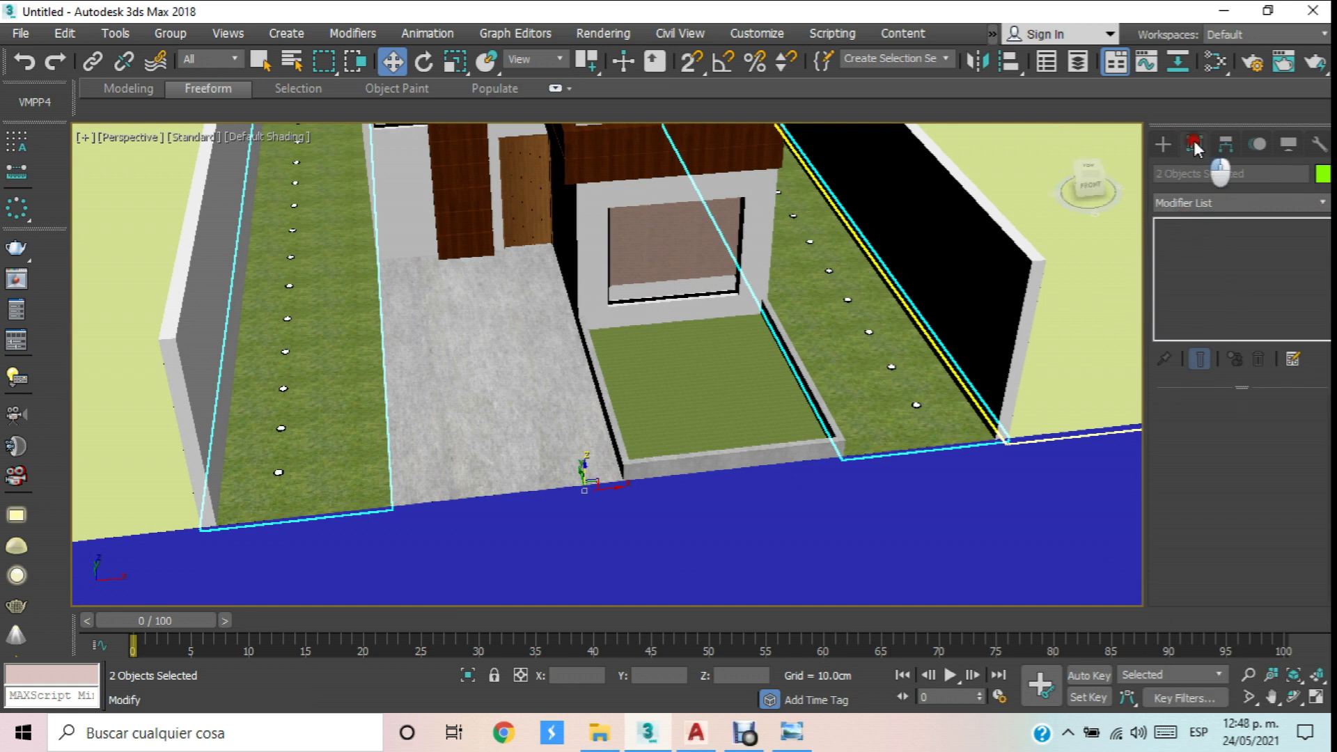
# Set the Map Scaler scale of the side lawns to 150 cm and check the grass on both strips.
pyautogui.click(374, 476)
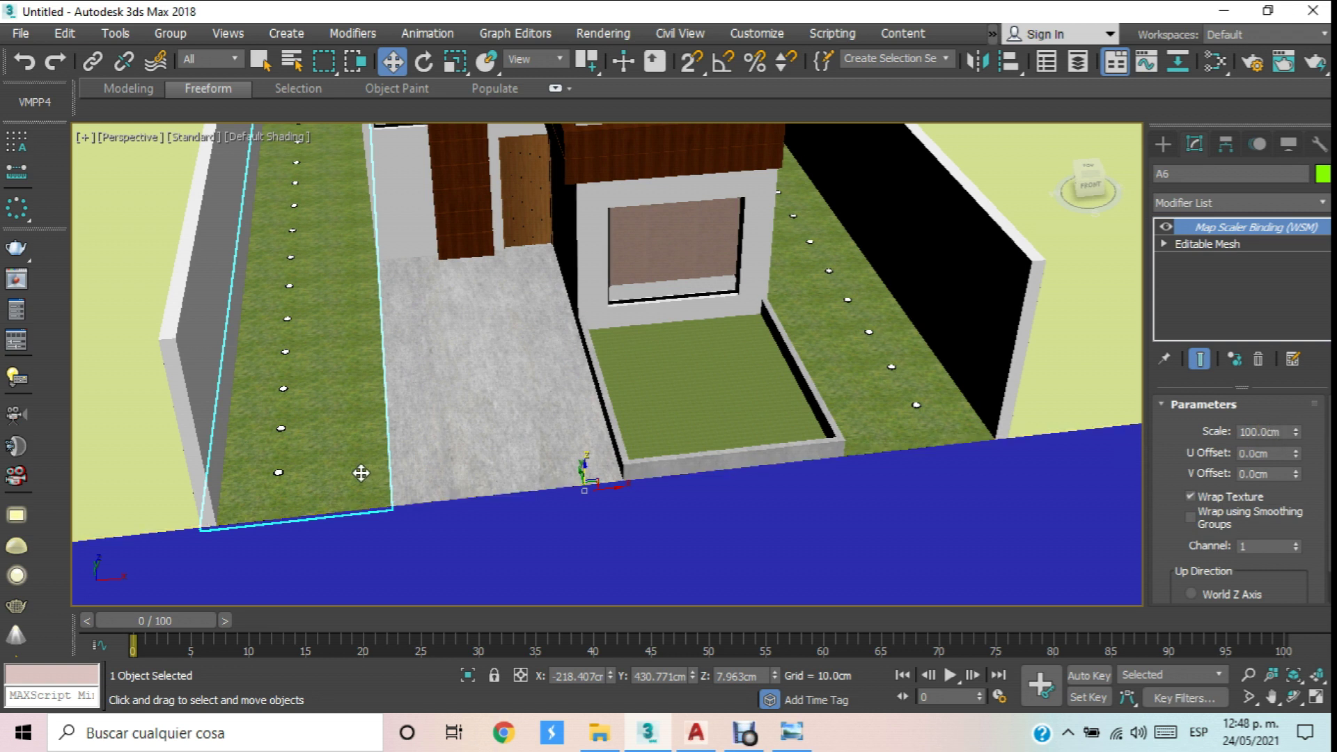
pyautogui.scroll(5, 357, 473)
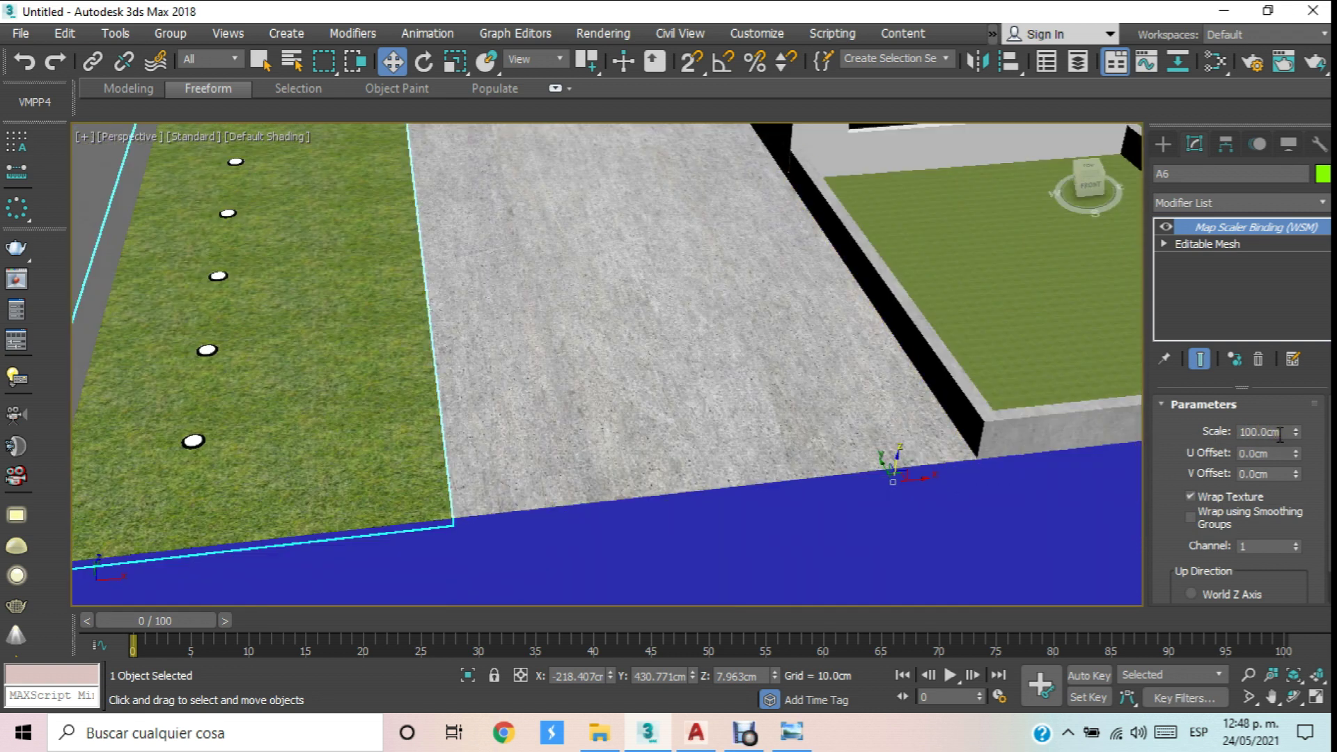
pyautogui.moveTo(1281, 432); pyautogui.dragTo(1257, 432)
pyautogui.write('15')
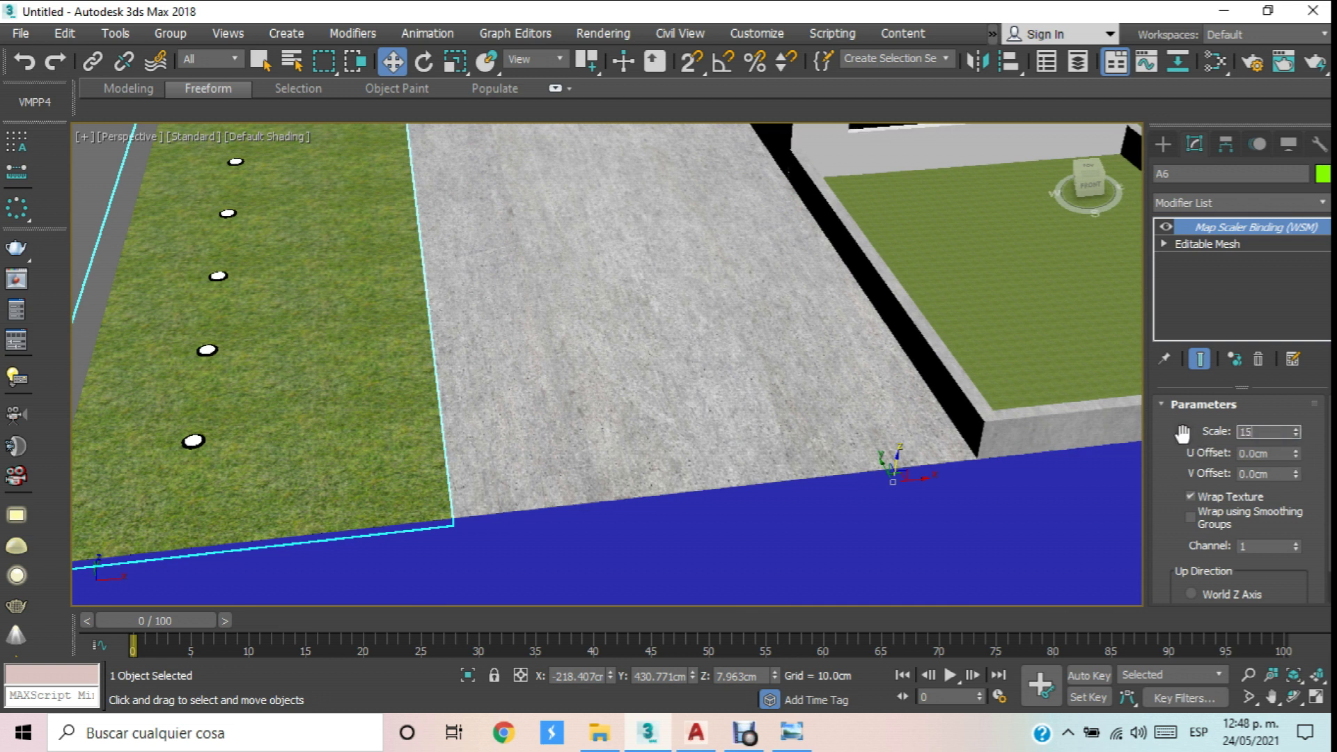
pyautogui.write('0')
pyautogui.press('Return')
pyautogui.moveTo(951, 369); pyautogui.dragTo(457, 452, button='middle')
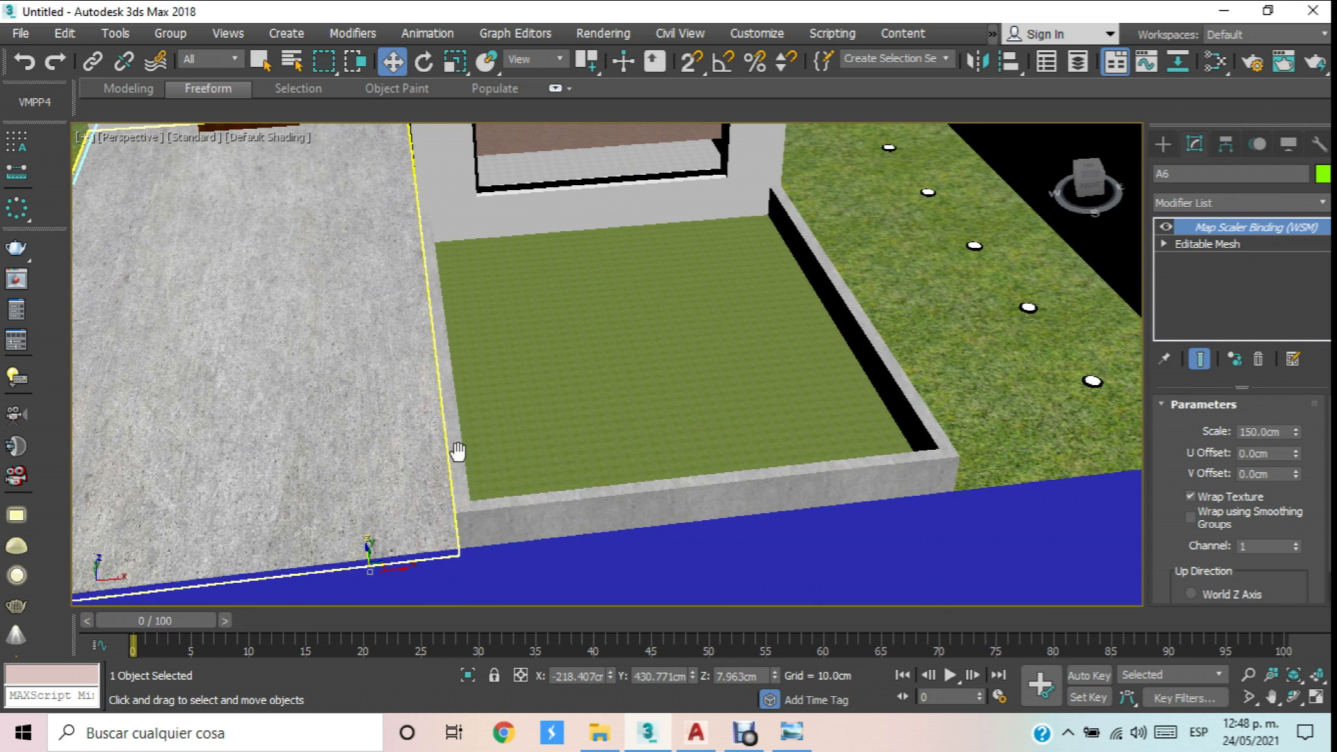
pyautogui.scroll(-3, 710, 411)
pyautogui.scroll(4, 867, 384)
pyautogui.click(880, 380)
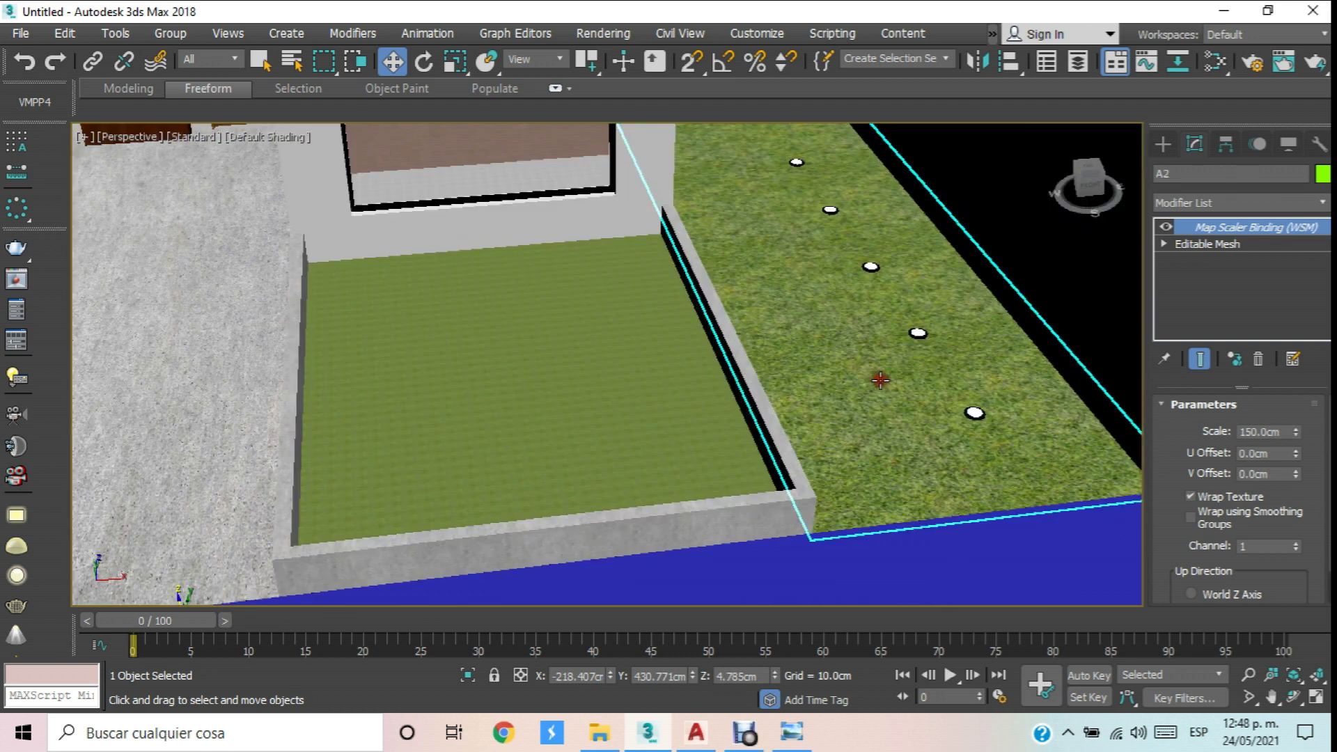
pyautogui.scroll(-3, 892, 383)
pyautogui.scroll(3, 654, 388)
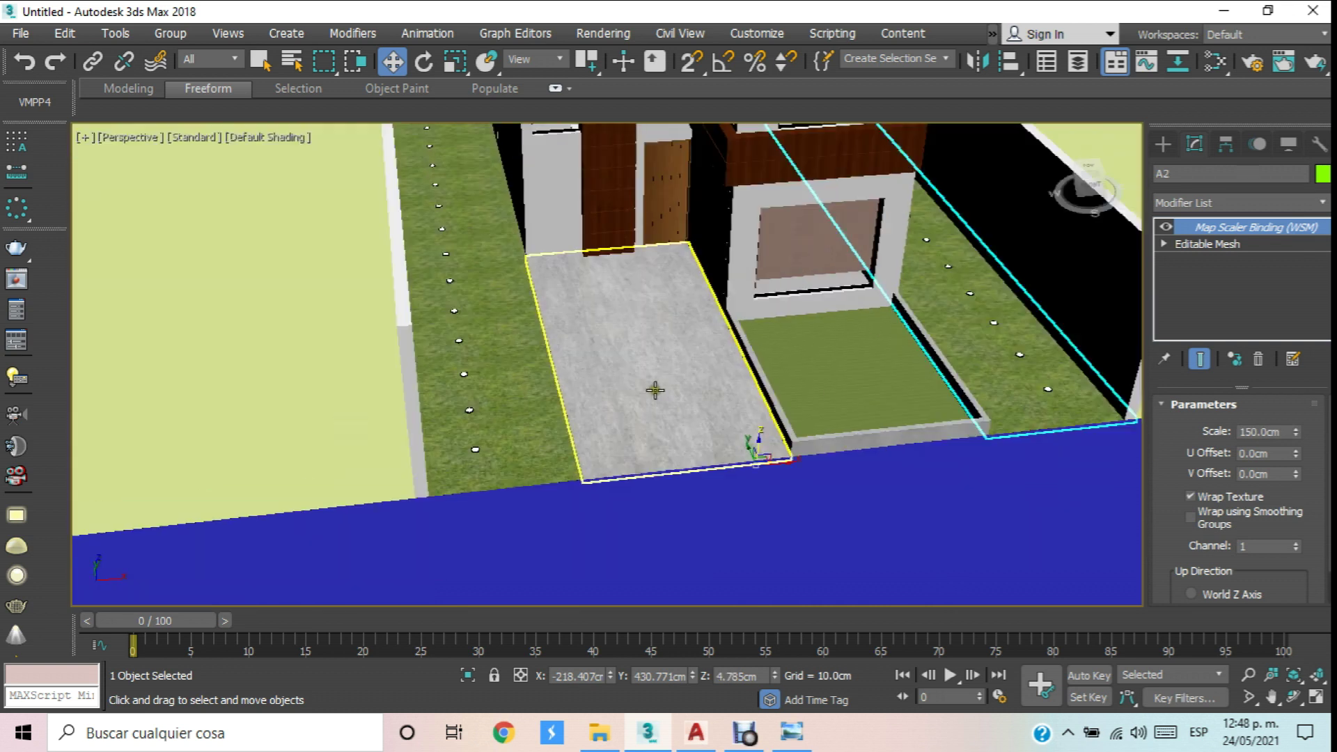
# Add a MapScaler (WSM) modifier to the grass bed inside the front planter border.
pyautogui.click(884, 376)
pyautogui.scroll(3, 898, 375)
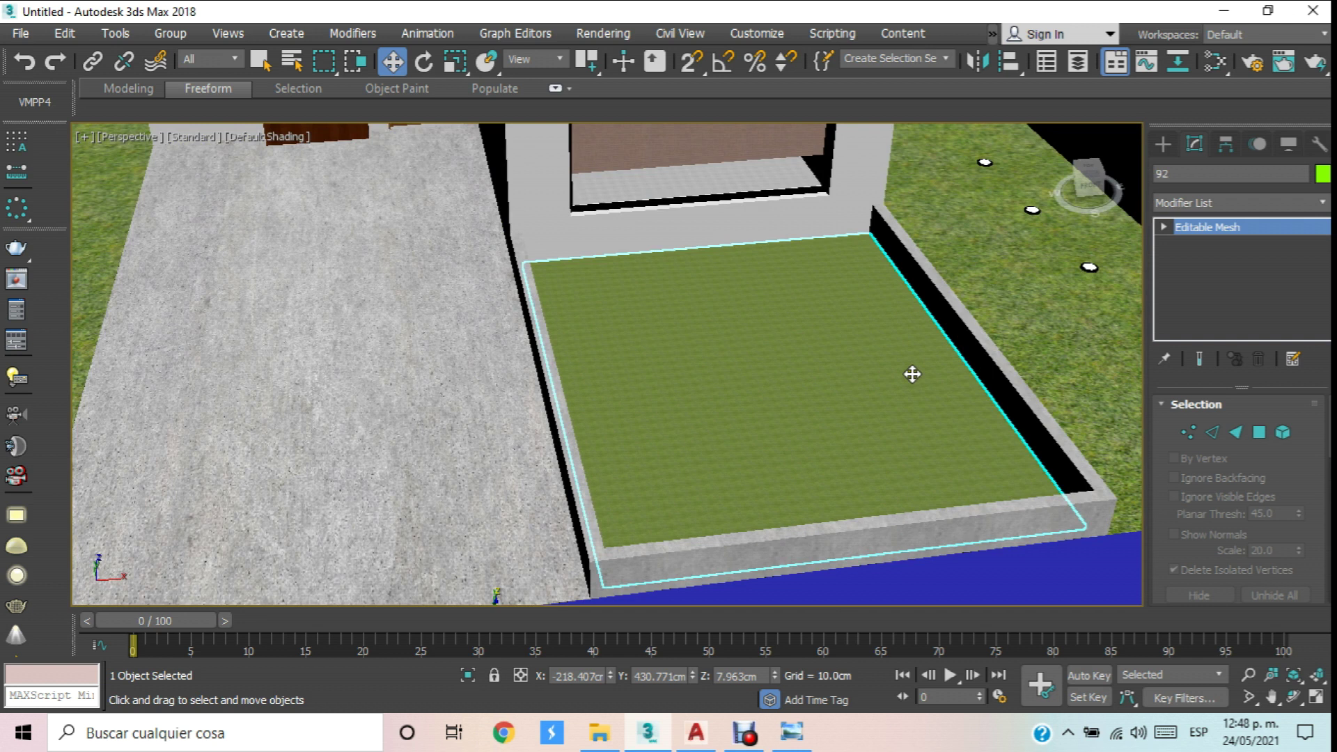
pyautogui.click(1277, 195)
pyautogui.write('ma')
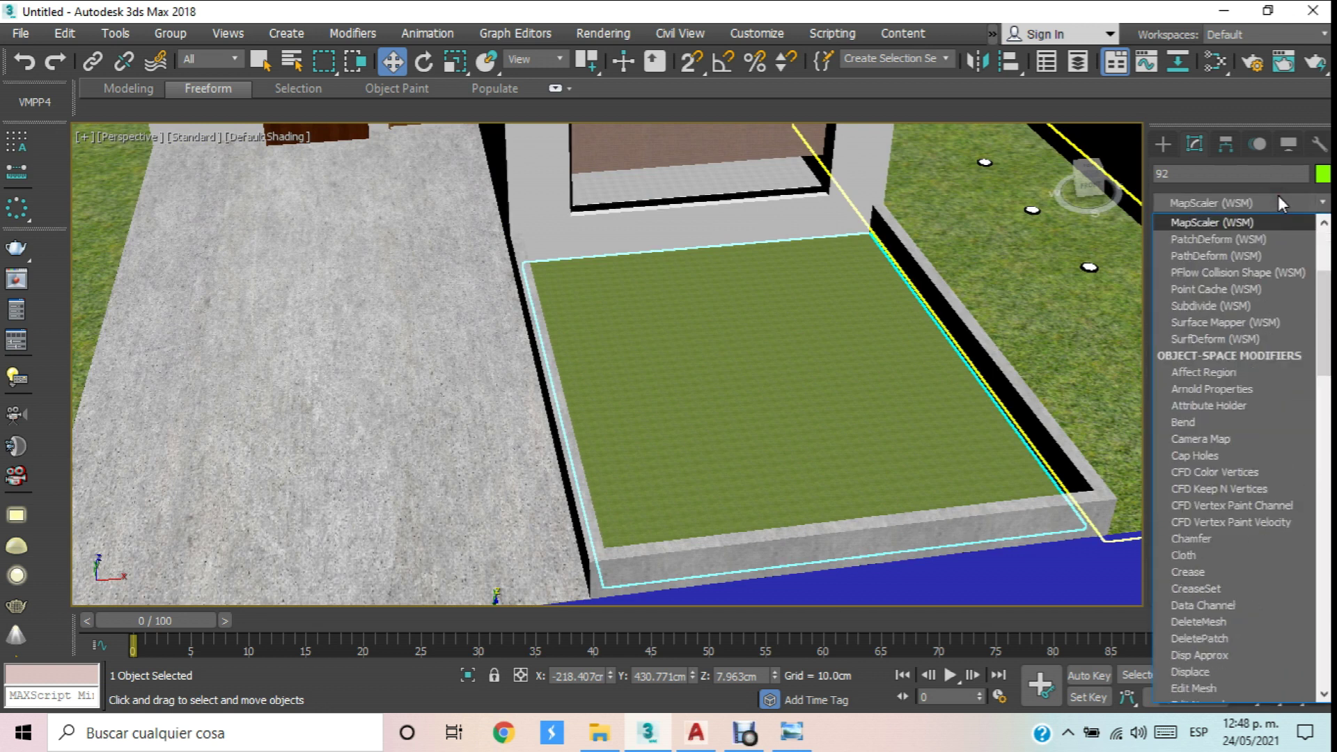
pyautogui.click(1251, 221)
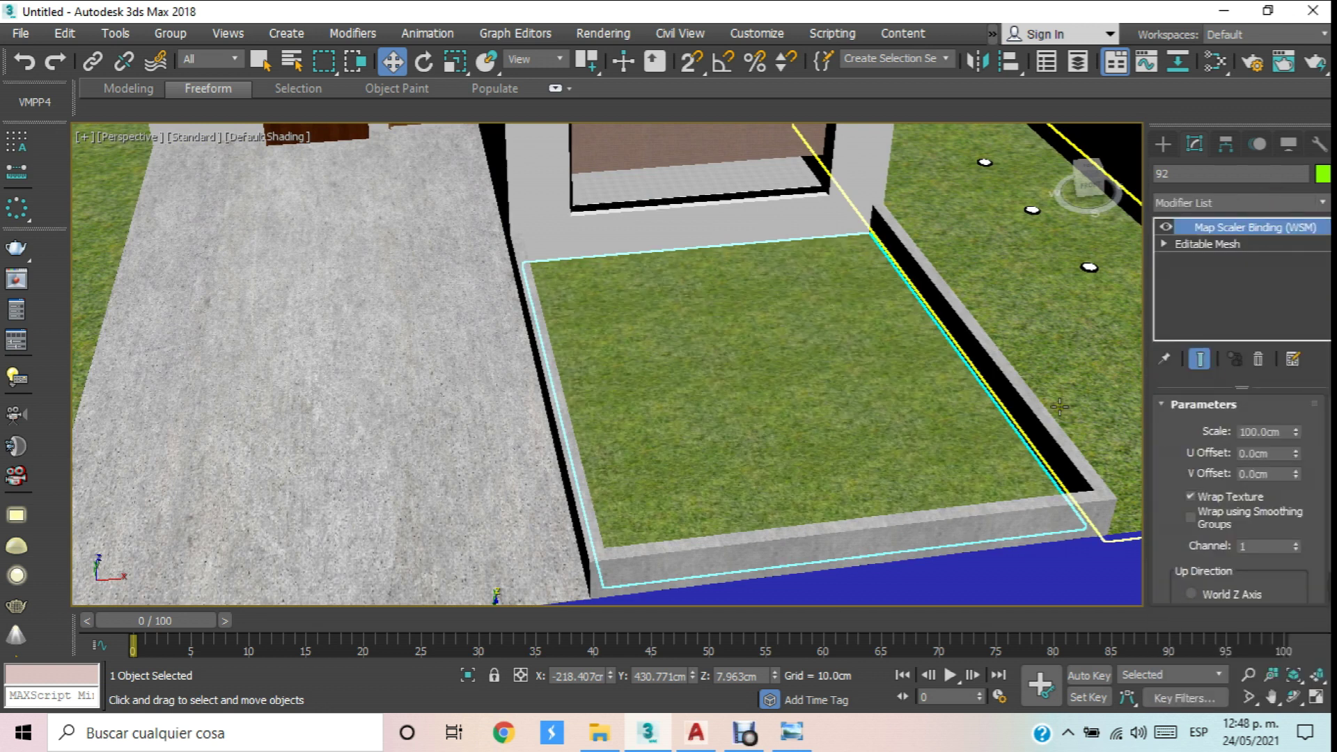
# Assign the grass VRayMtl, Material #36, to the two large neighbouring plots outside the boundary walls and close the material editor.
pyautogui.scroll(-5, 827, 352)
pyautogui.moveTo(827, 351); pyautogui.dragTo(736, 328, button='middle')
pyautogui.scroll(-3, 736, 328)
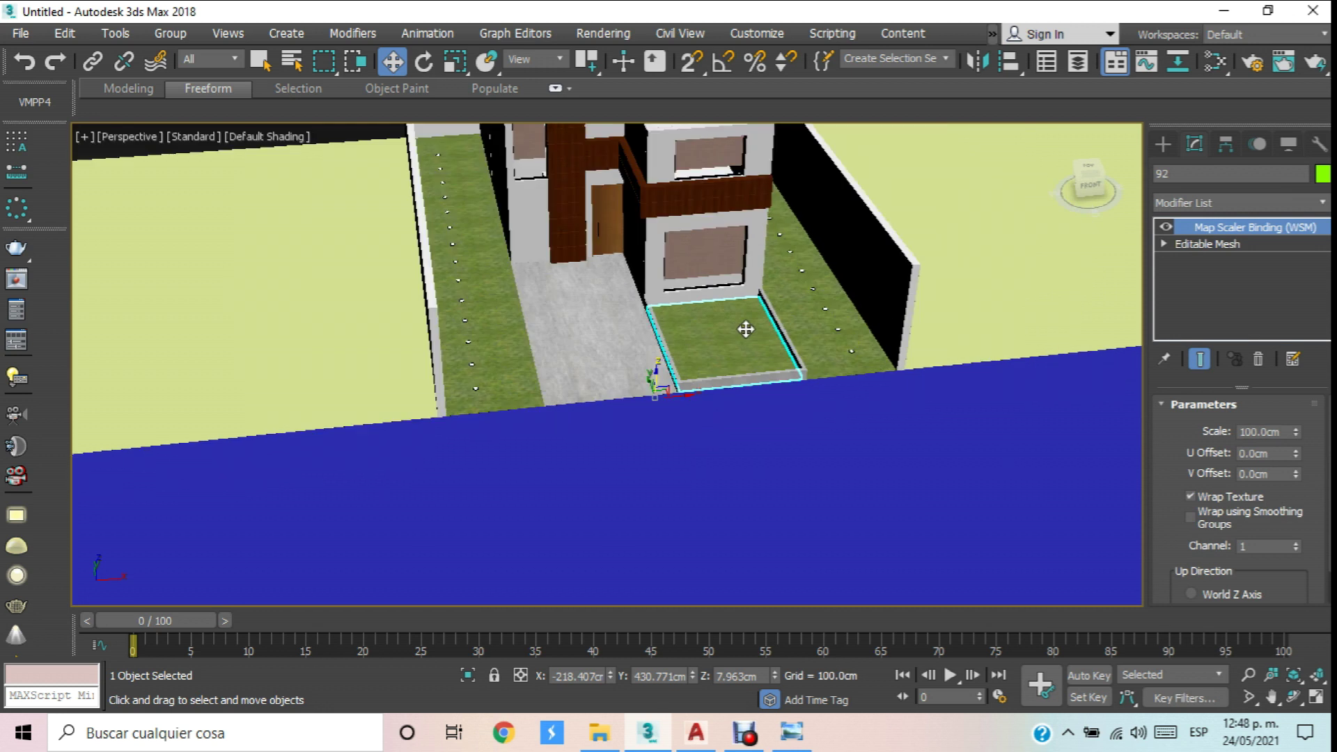
pyautogui.click(985, 271)
pyautogui.scroll(2, 959, 287)
pyautogui.moveTo(958, 287); pyautogui.dragTo(916, 319, button='middle')
pyautogui.keyDown('ctrl'); pyautogui.click(240, 364); pyautogui.keyUp('ctrl')
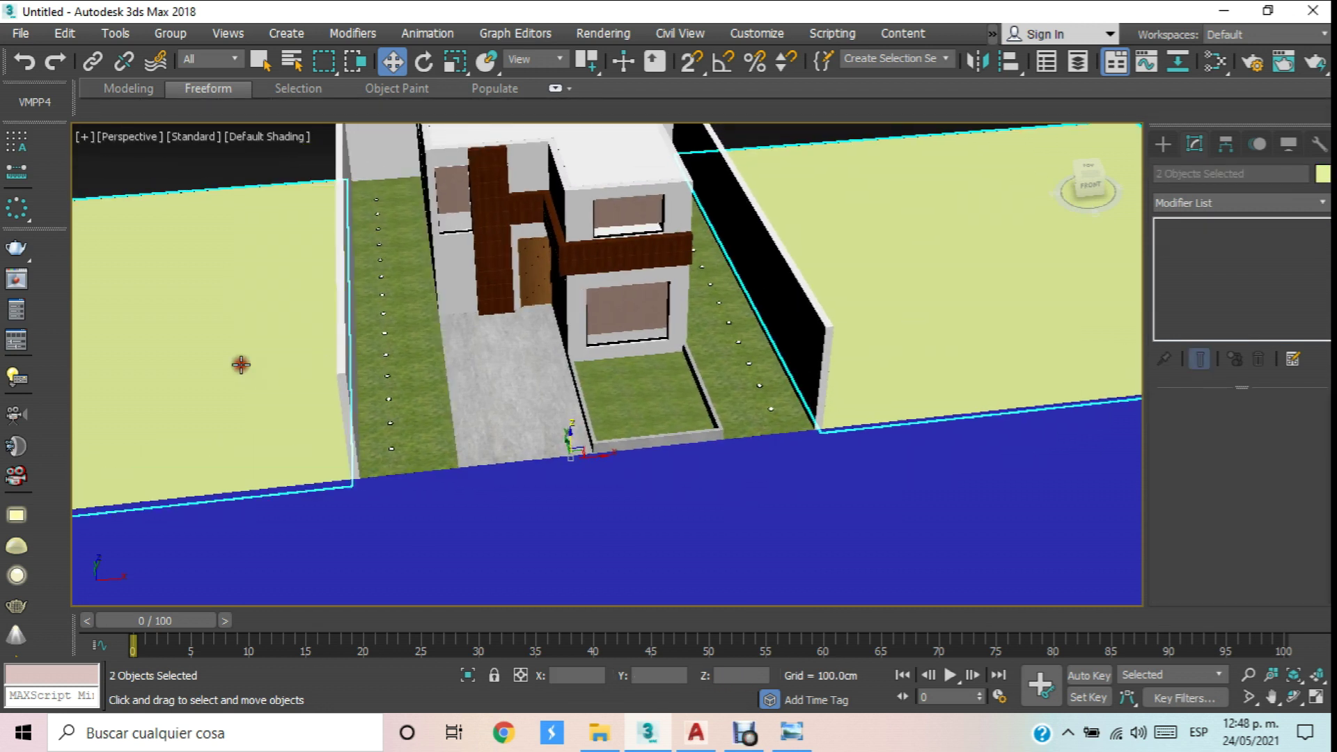
pyautogui.press('m')
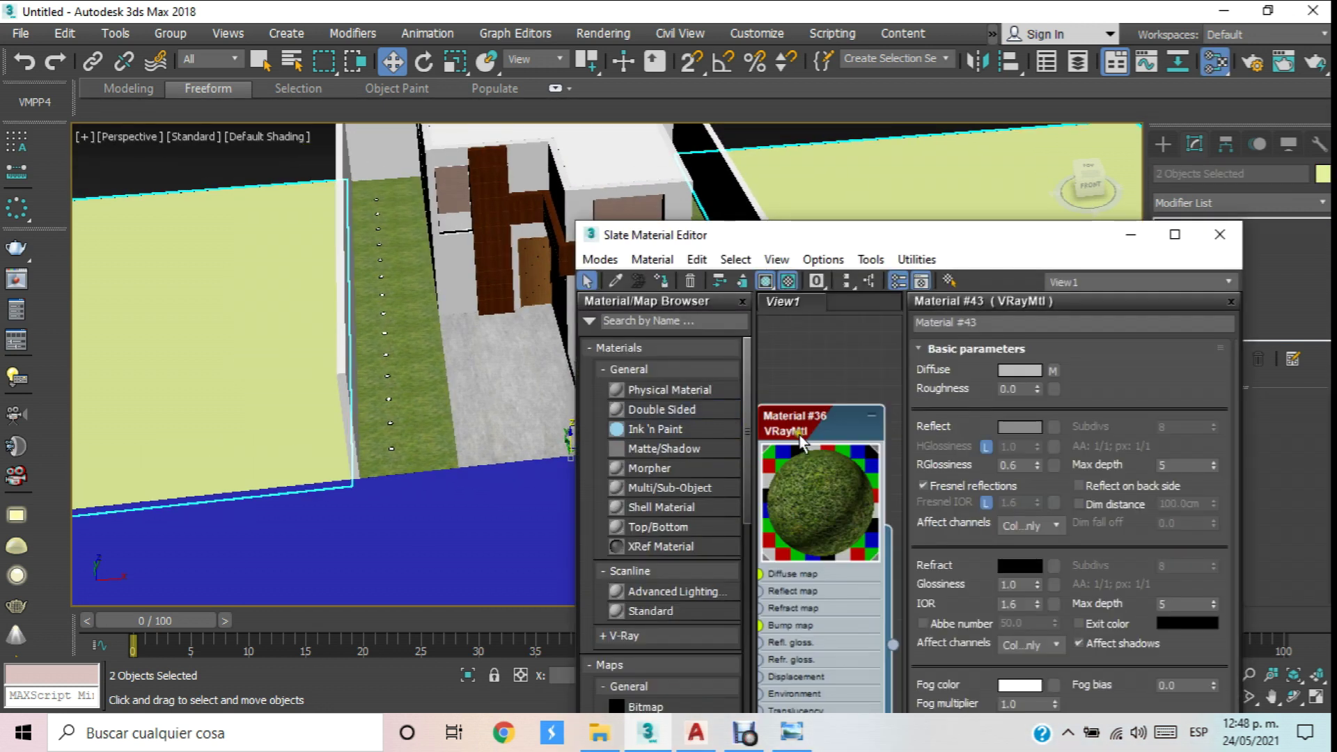
pyautogui.click(660, 281)
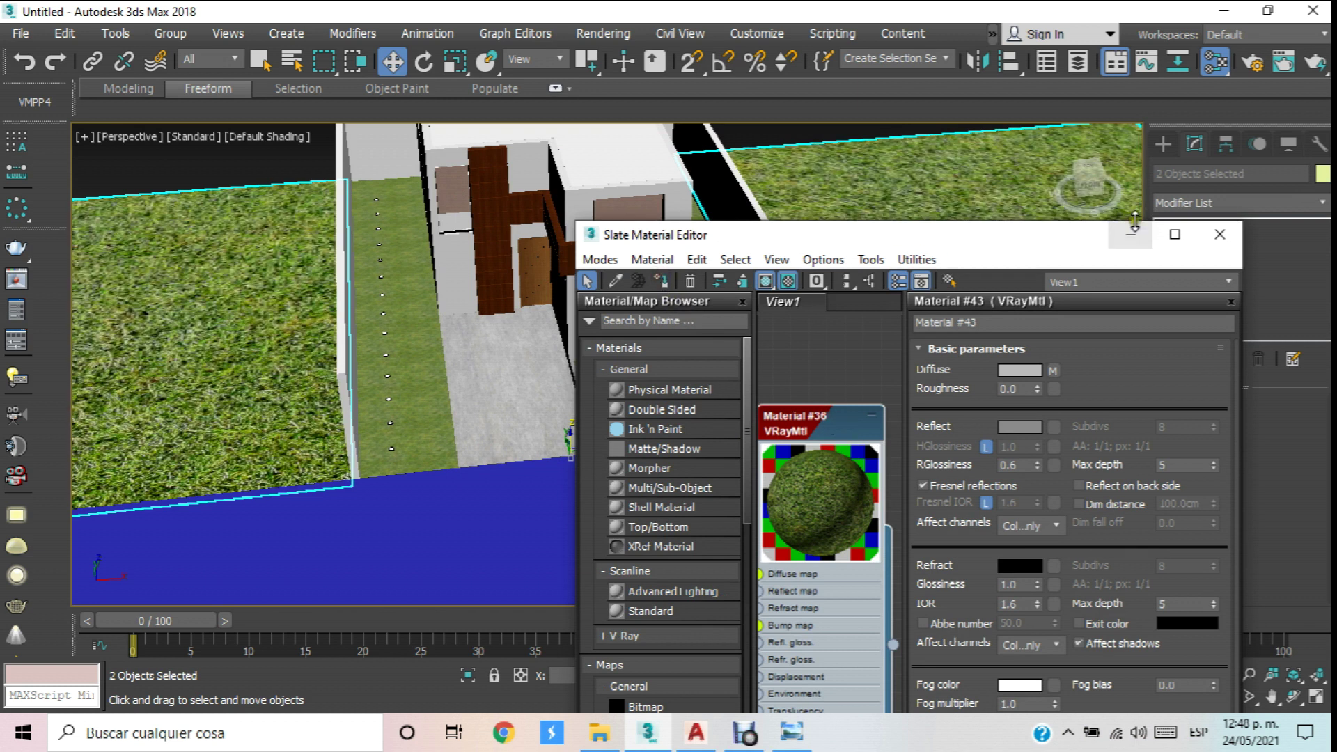
pyautogui.click(1218, 236)
# Add a UVW Map modifier with Box mapping to the two neighbouring plots.
pyautogui.click(1322, 202)
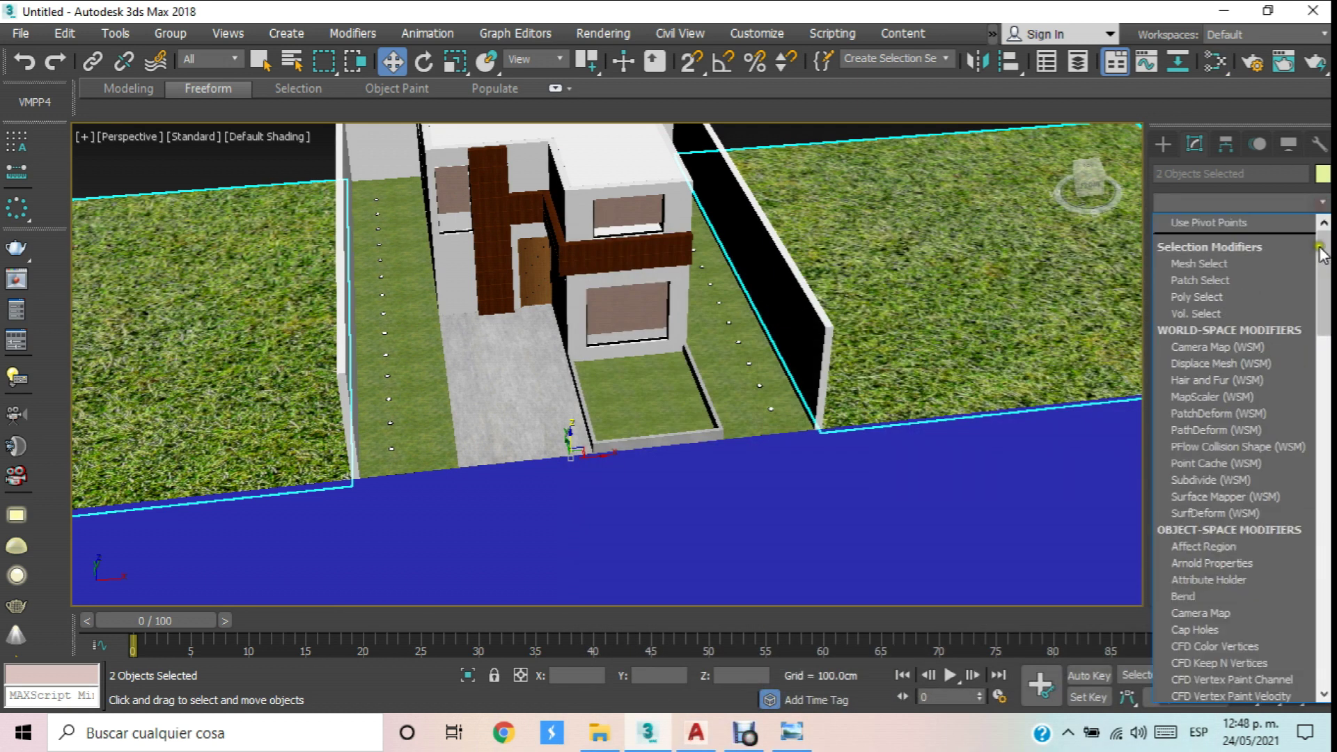
pyautogui.click(1312, 352)
pyautogui.moveTo(1312, 355); pyautogui.dragTo(1304, 593)
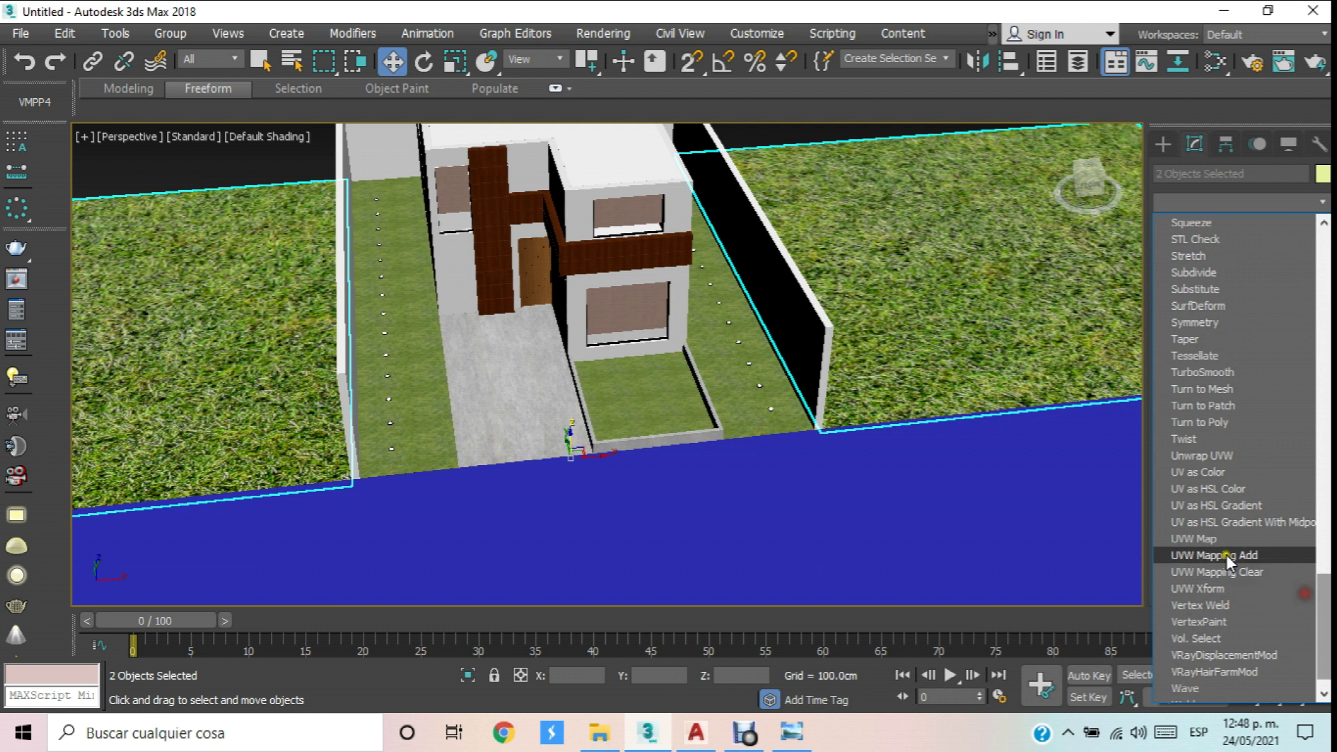
pyautogui.click(1212, 539)
pyautogui.click(1220, 521)
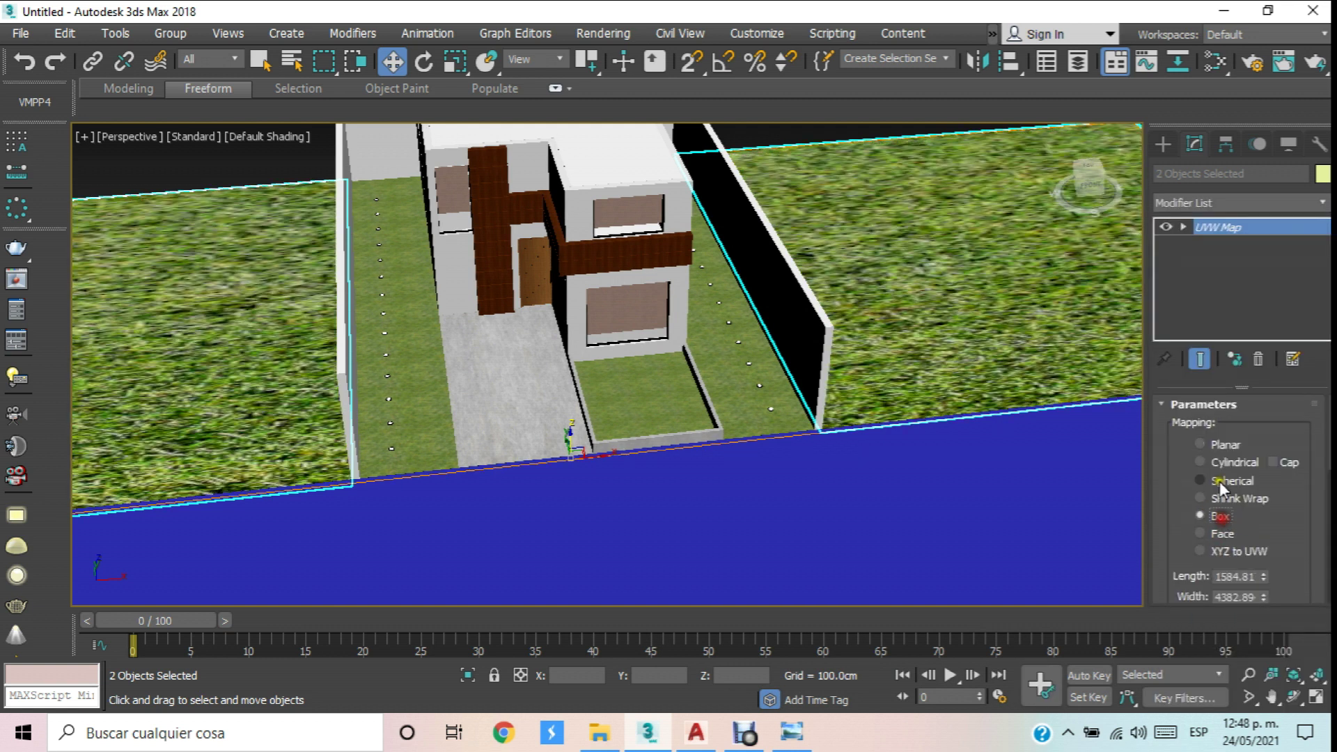
# Scale down the neighbouring plots' UVW mapping gizmo so the grass texture repeats at a finer size.
pyautogui.click(1218, 244)
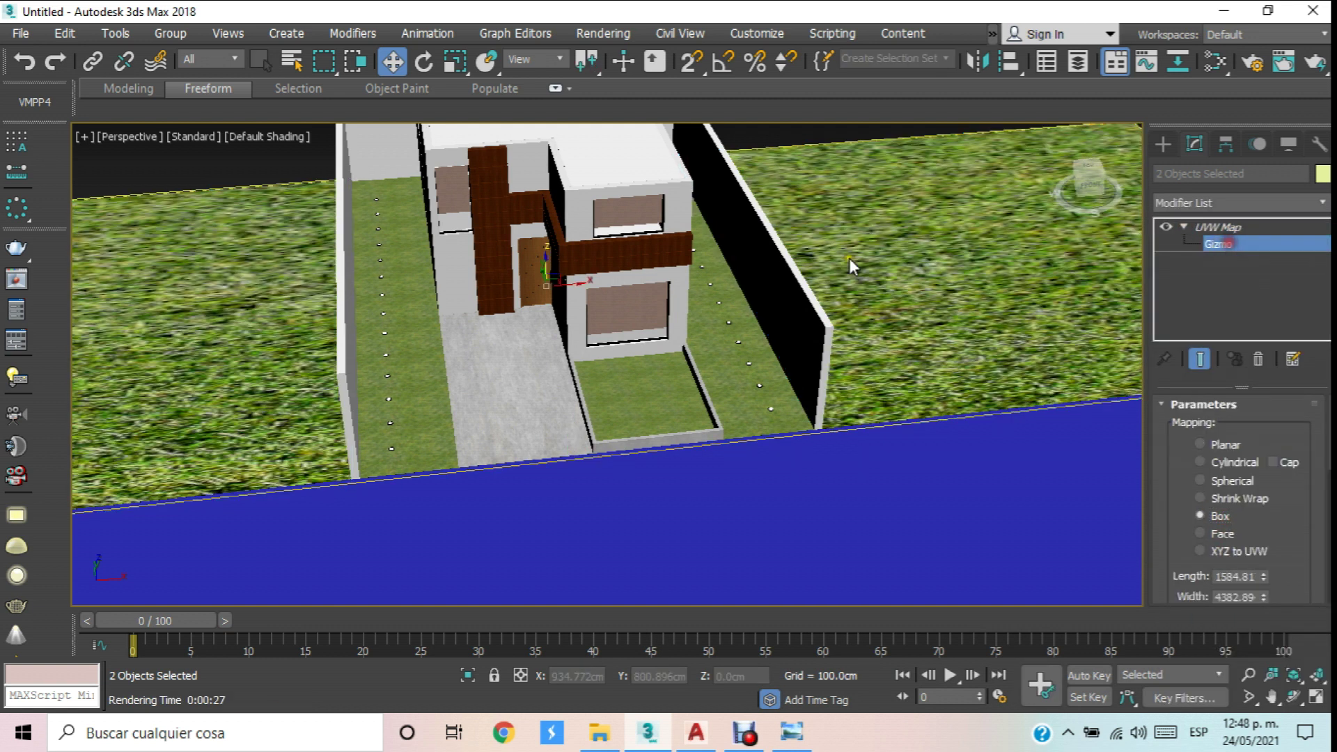
pyautogui.click(455, 62)
pyautogui.moveTo(511, 292); pyautogui.dragTo(3, 282)
pyautogui.moveTo(537, 285); pyautogui.dragTo(547, 206)
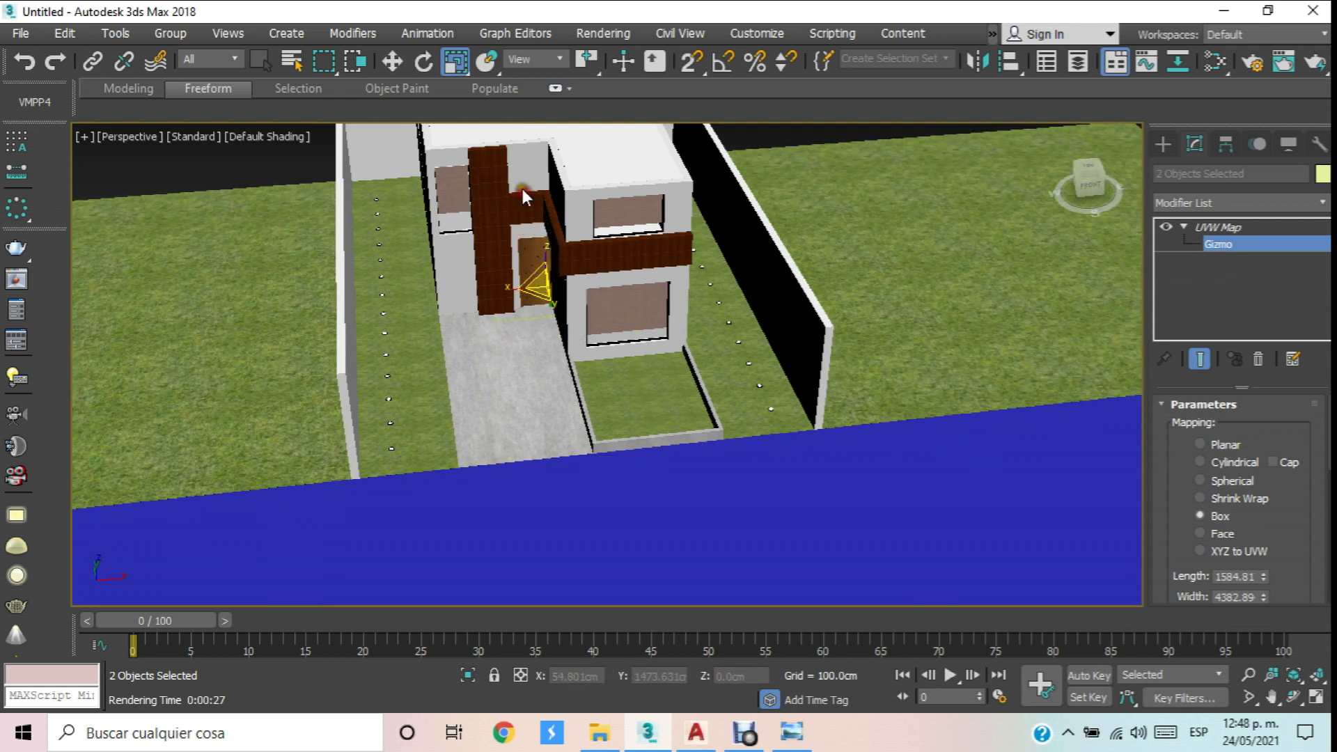
# Move the mapping gizmo onto the plot east of the house, scale it uniformly to refine the grass, and leave the Gizmo level.
pyautogui.click(392, 62)
pyautogui.moveTo(567, 284); pyautogui.dragTo(904, 254)
pyautogui.scroll(5, 942, 308)
pyautogui.moveTo(941, 308); pyautogui.dragTo(801, 307, button='middle')
pyautogui.click(442, 58)
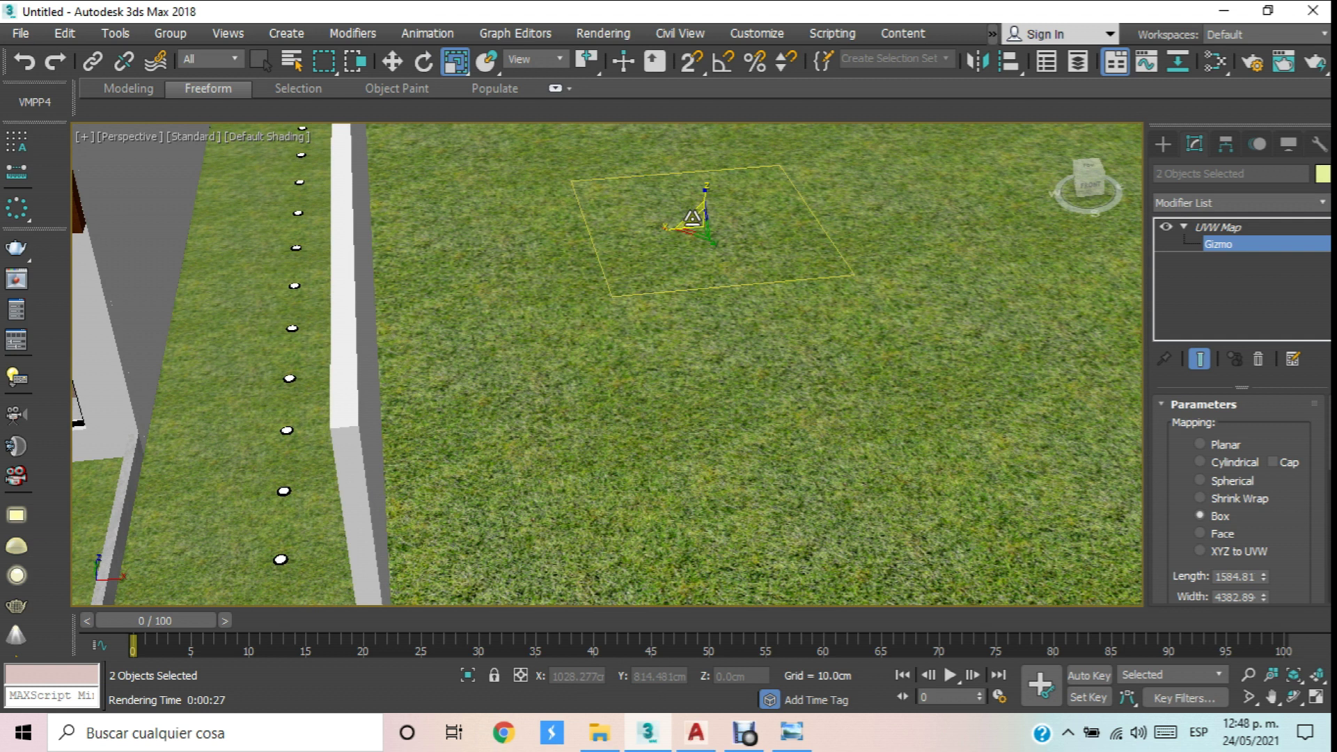
pyautogui.moveTo(693, 222); pyautogui.dragTo(703, 296)
pyautogui.scroll(-5, 704, 295)
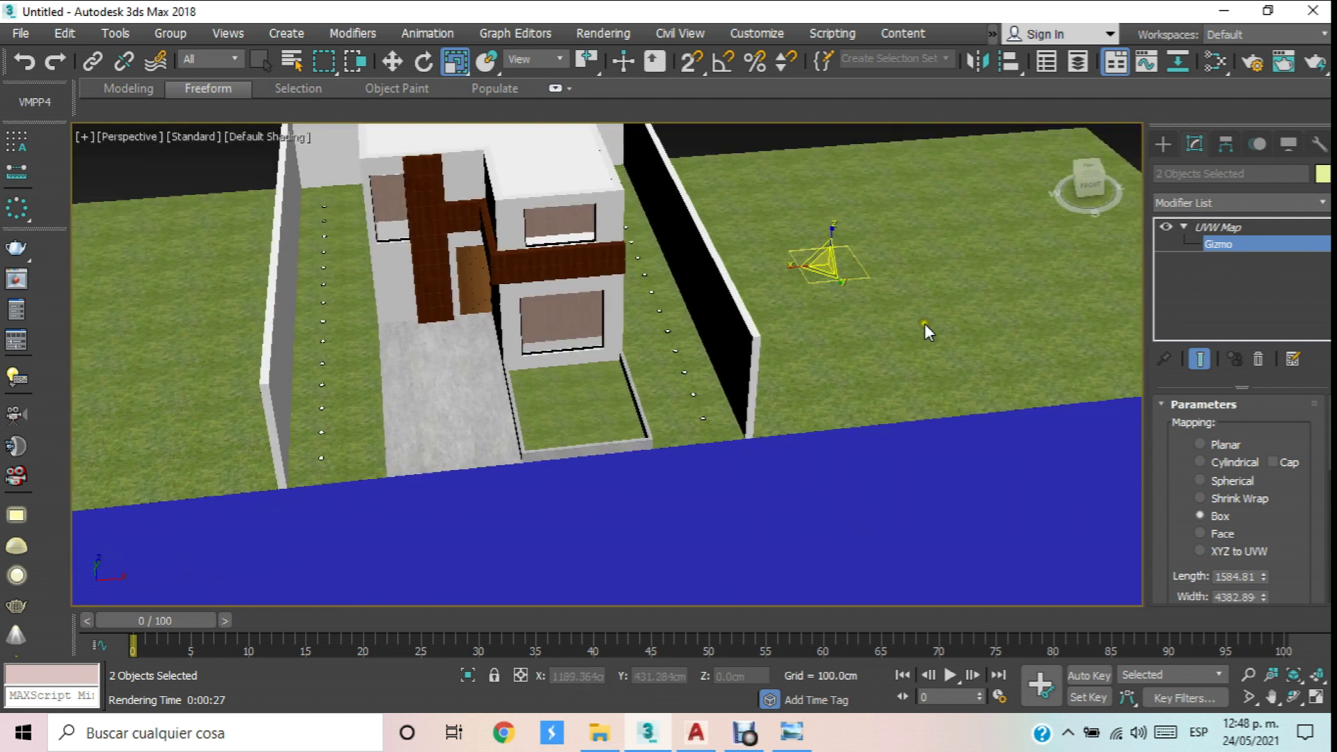
pyautogui.click(392, 61)
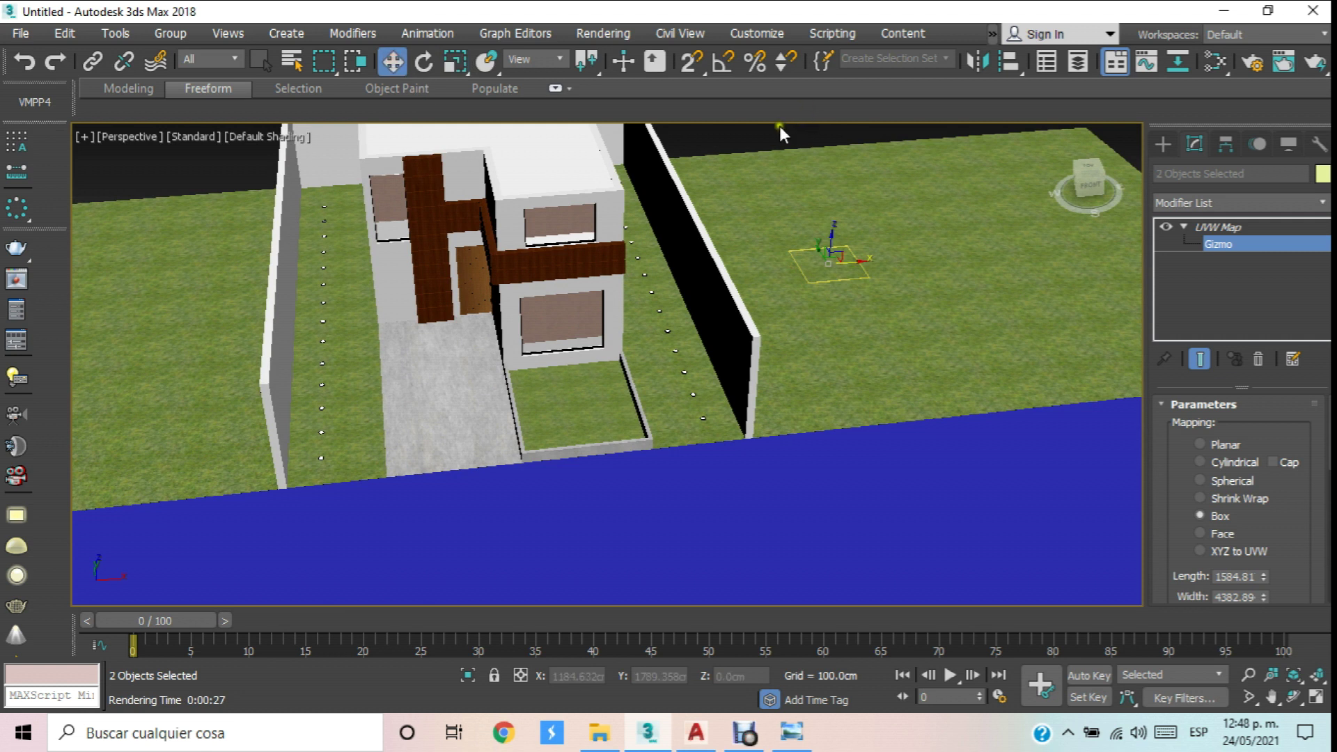
pyautogui.scroll(-5, 751, 136)
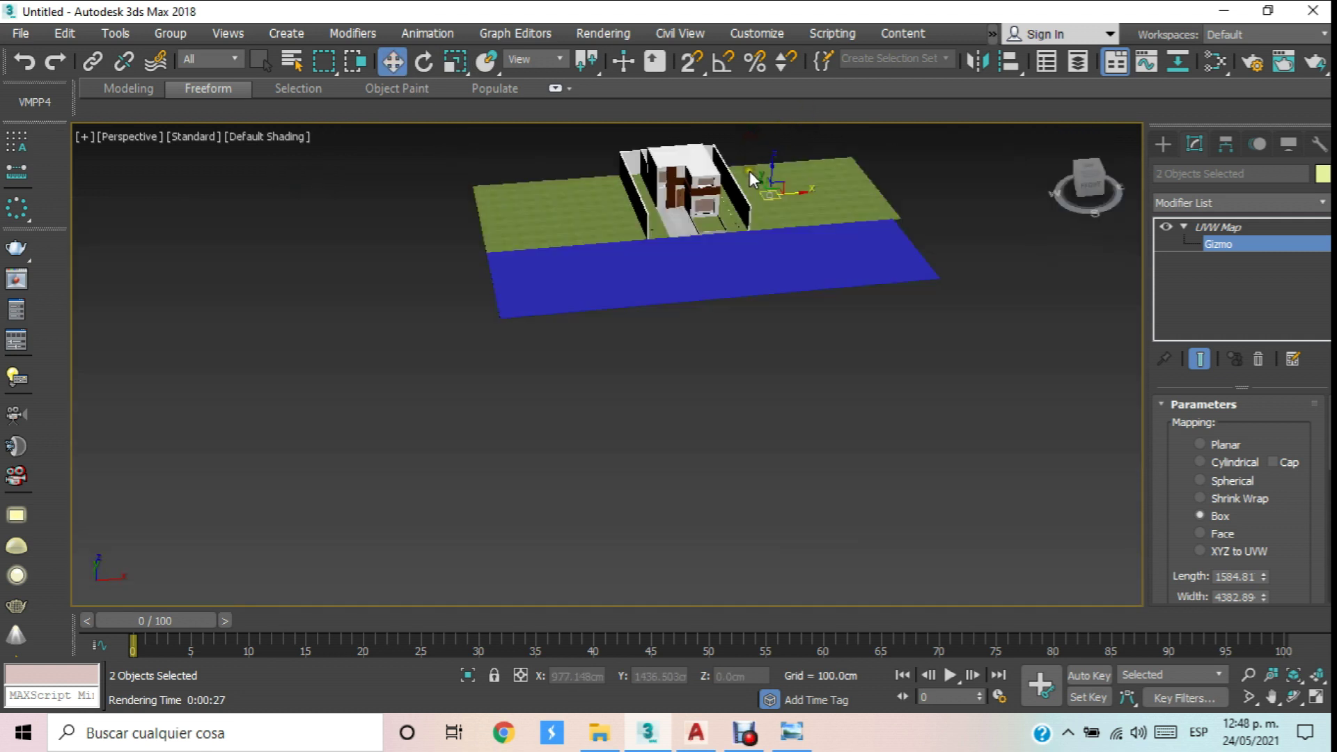
pyautogui.click(1240, 243)
# Select the blue street slab in front of the house and open the material editor for it.
pyautogui.scroll(5, 801, 237)
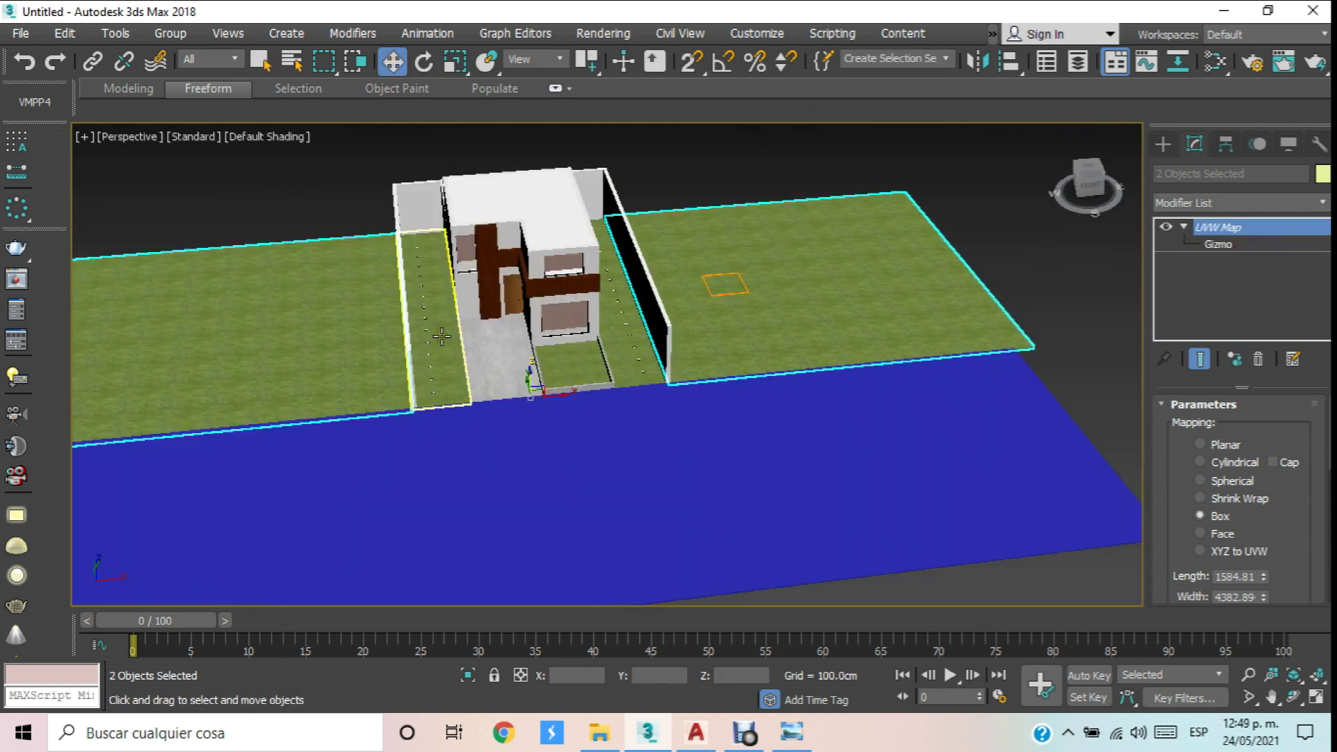
pyautogui.click(343, 215)
pyautogui.scroll(5, 629, 362)
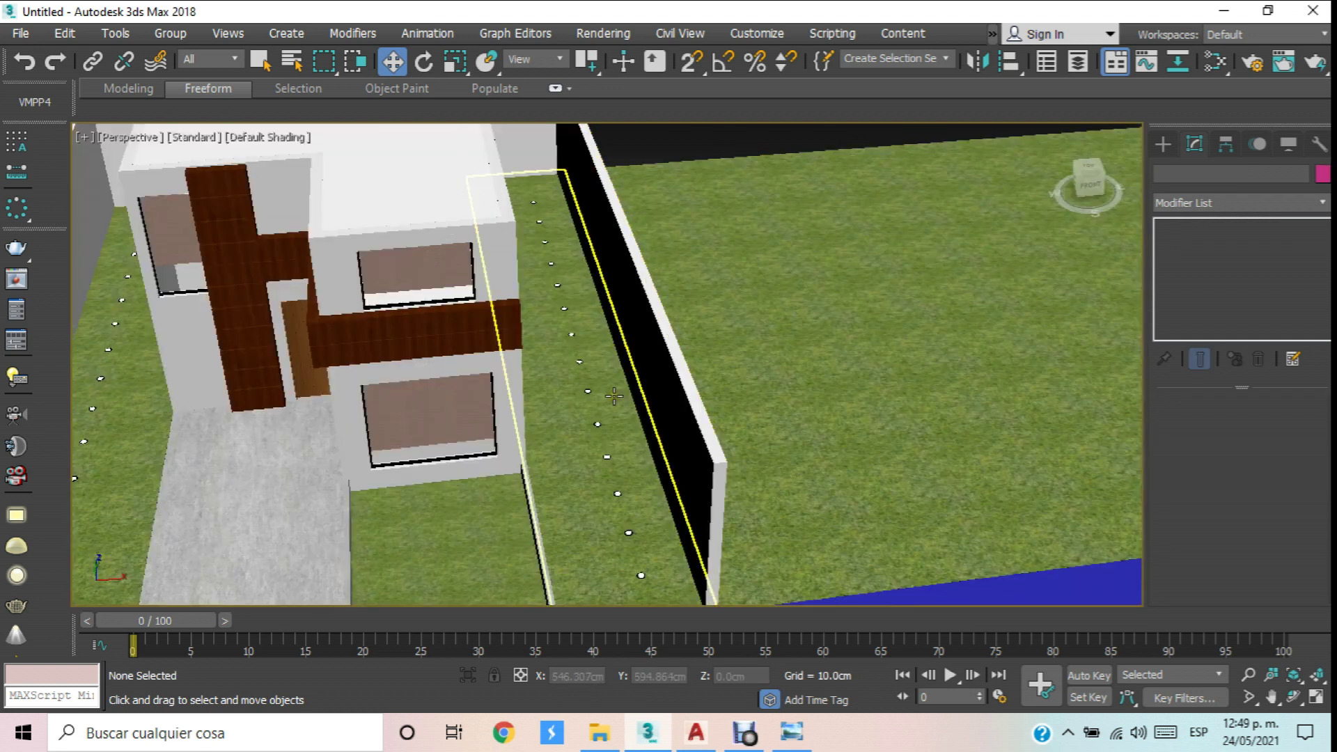
pyautogui.scroll(-4, 631, 333)
pyautogui.scroll(5, 593, 381)
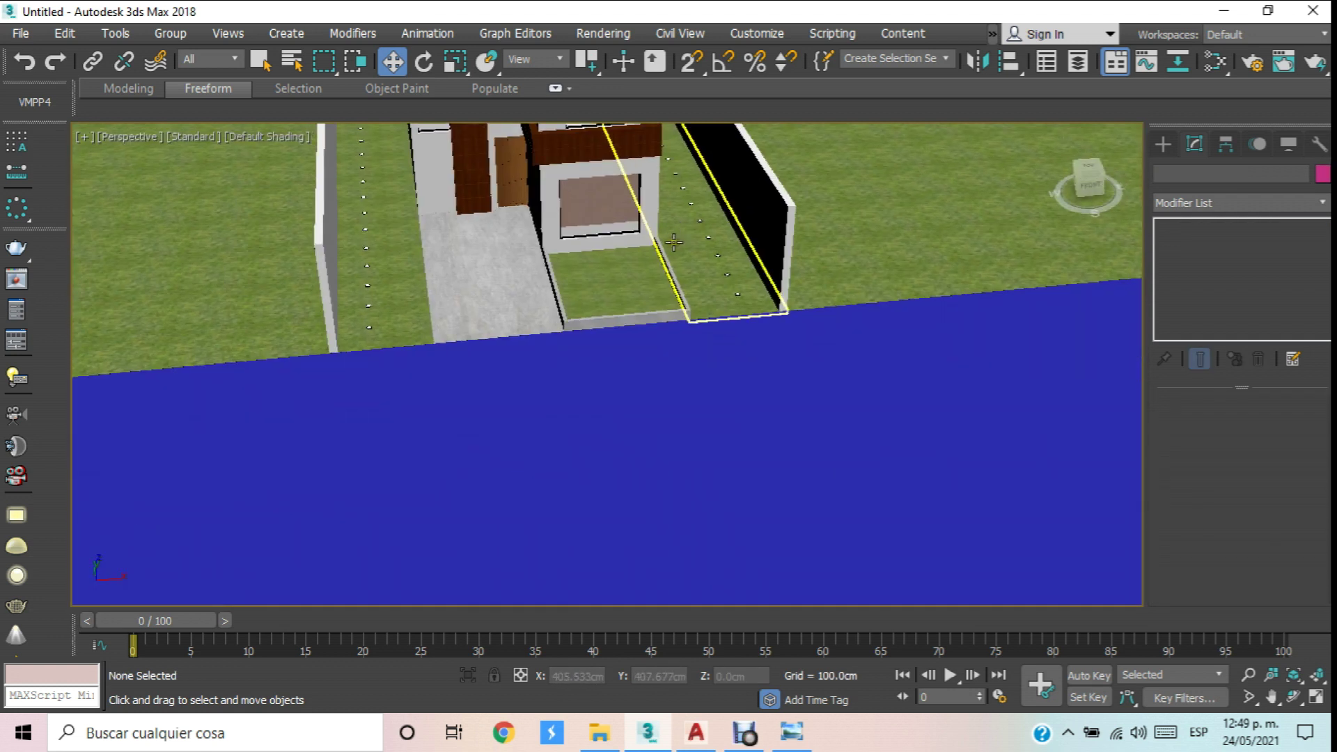
pyautogui.click(593, 381)
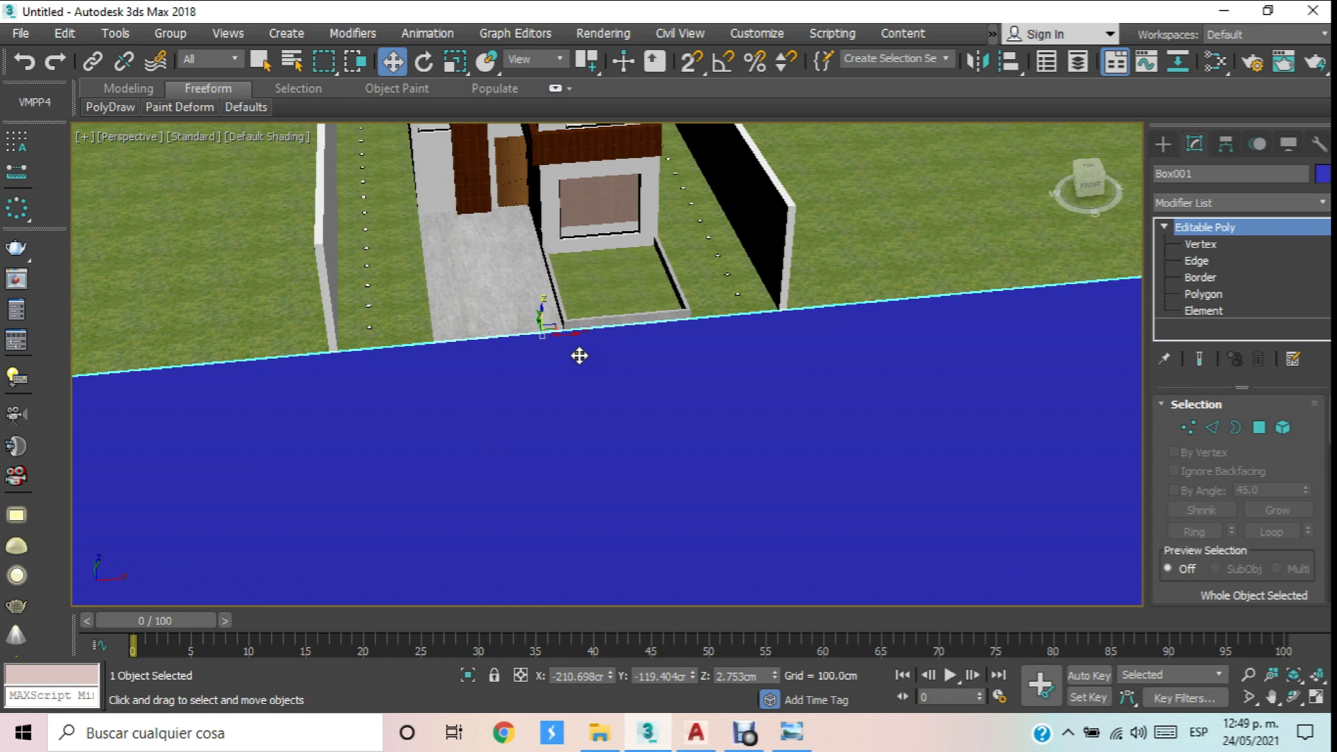
pyautogui.scroll(-2, 580, 355)
pyautogui.press('m')
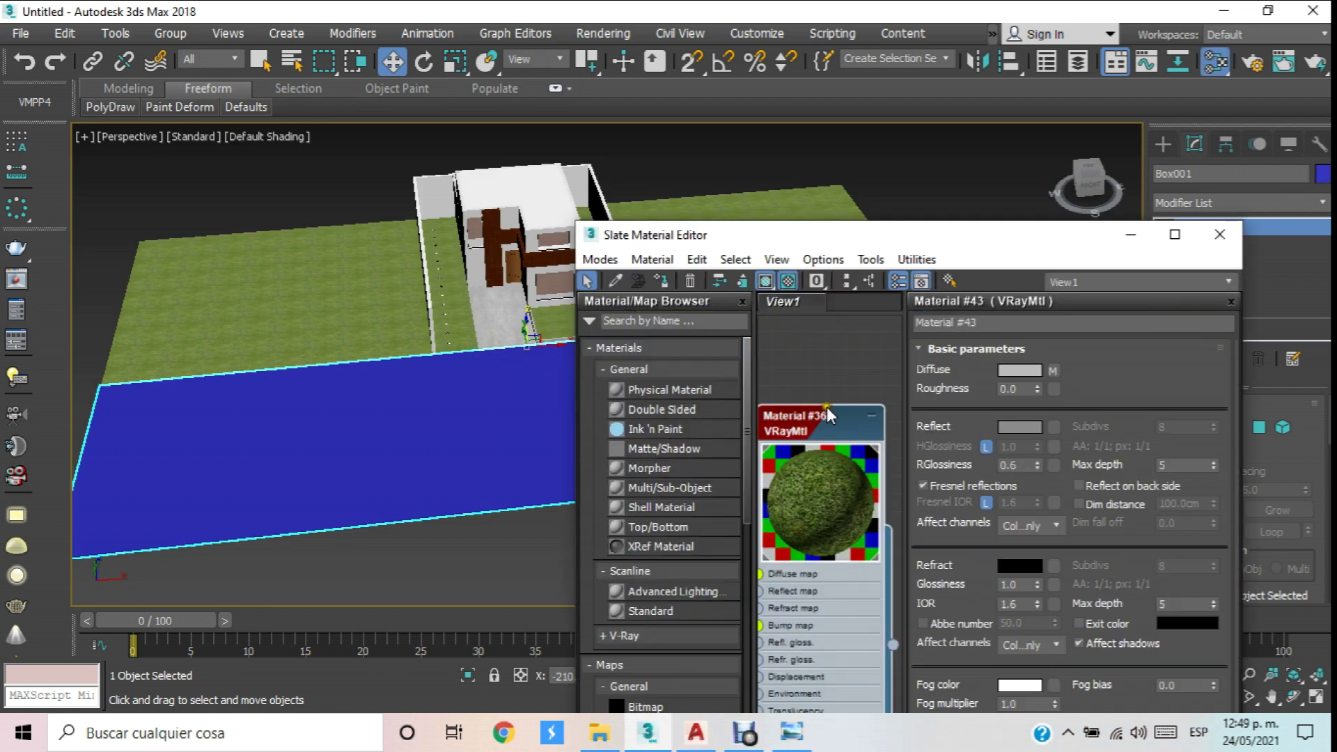
# Assign the VRay material Material #45 to the selected slab in front of the house and show its texture in the viewport.
pyautogui.scroll(-5, 808, 369)
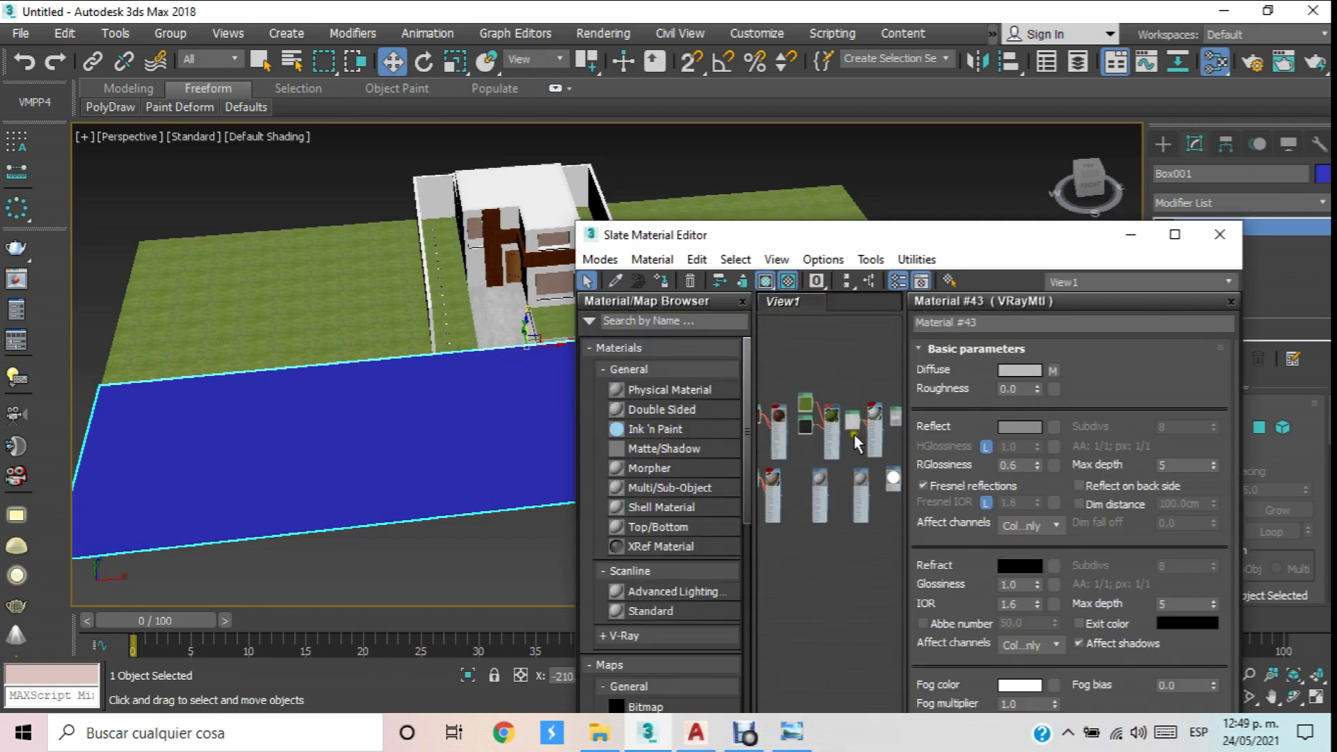
pyautogui.scroll(3, 766, 449)
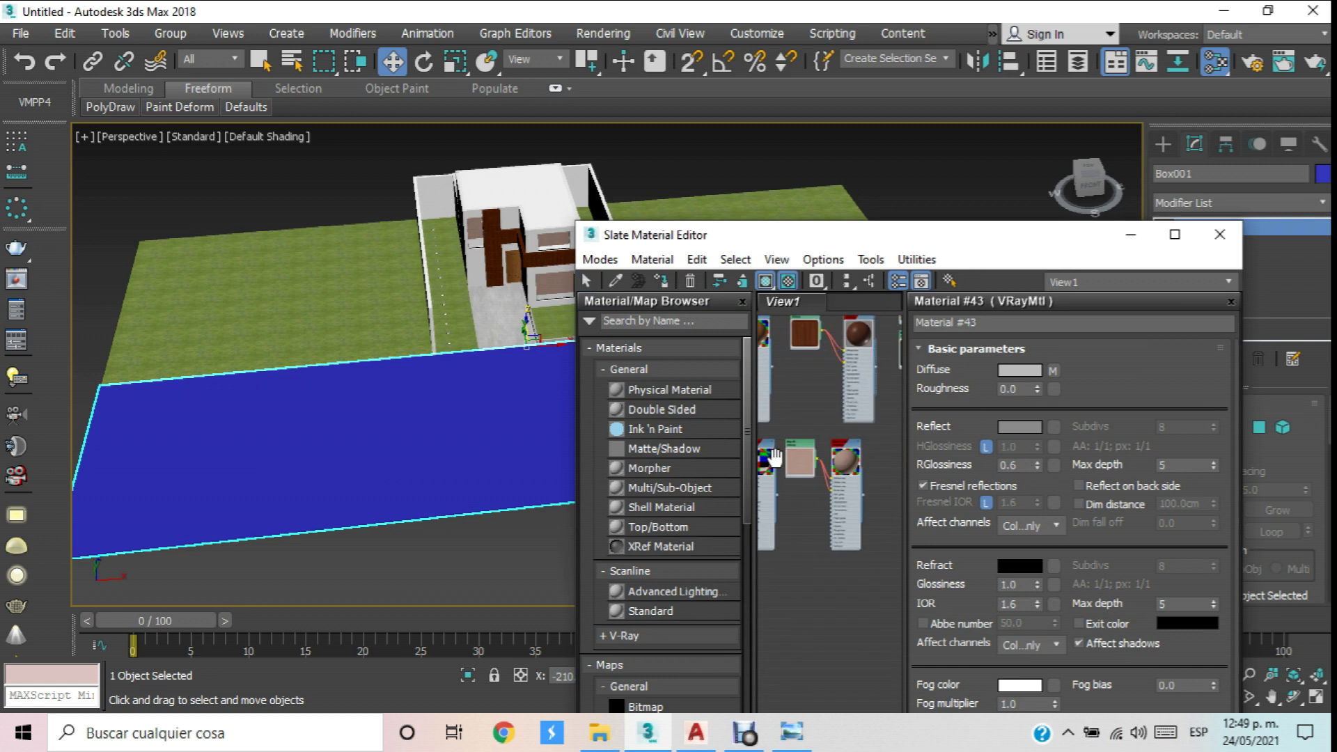
pyautogui.scroll(-4, 786, 451)
pyautogui.scroll(8, 834, 415)
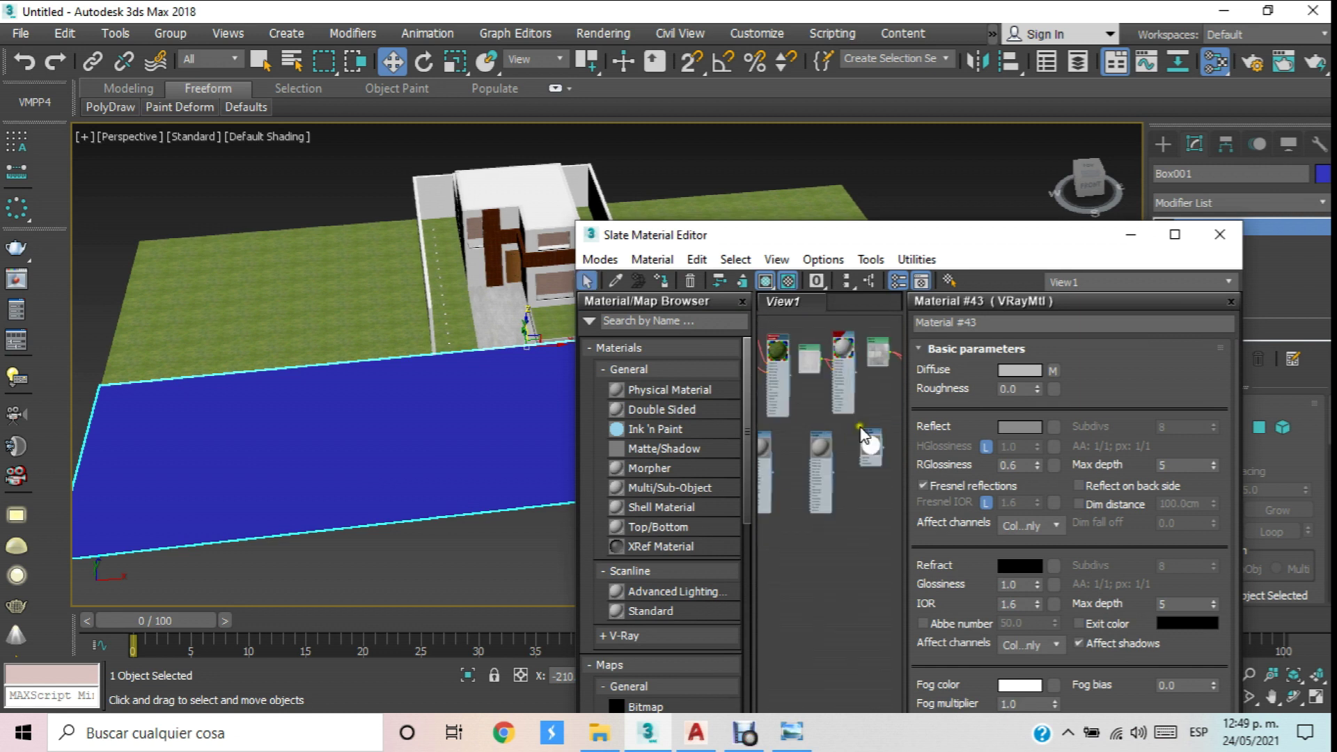
pyautogui.scroll(3, 790, 400)
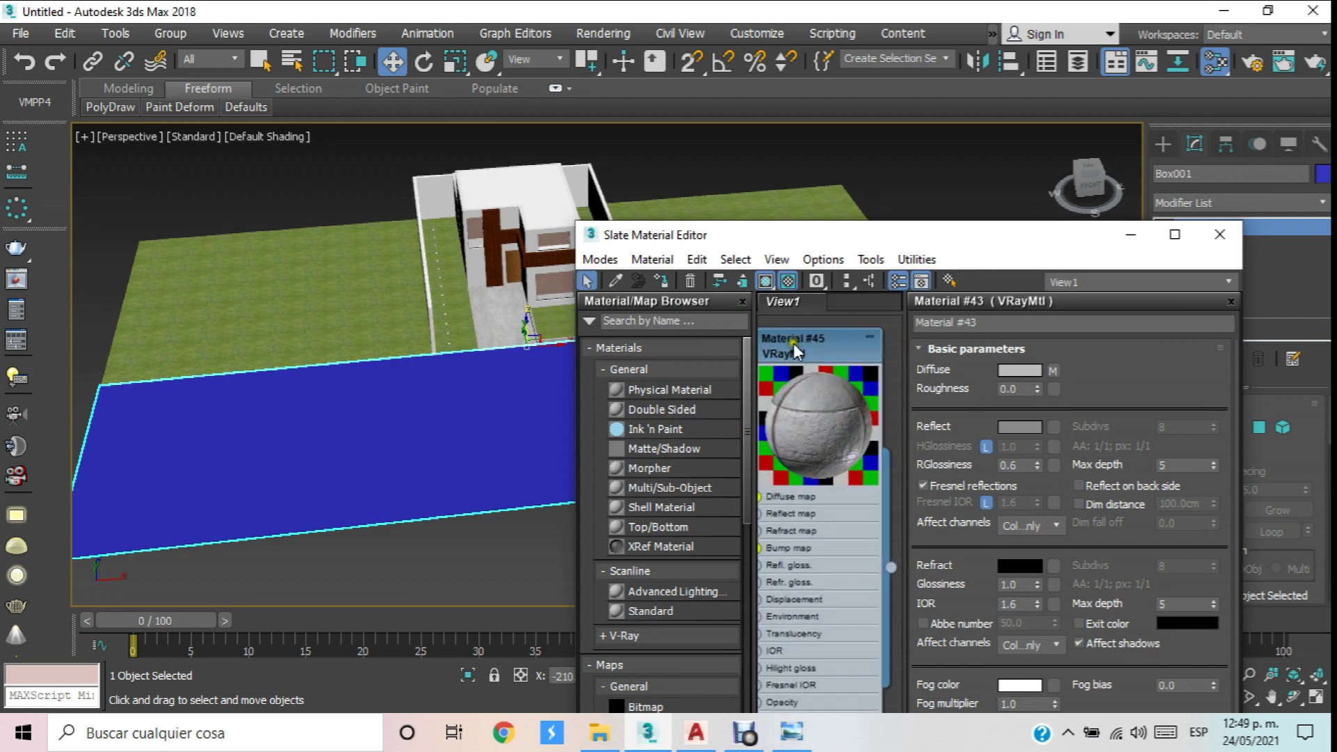
pyautogui.click(663, 280)
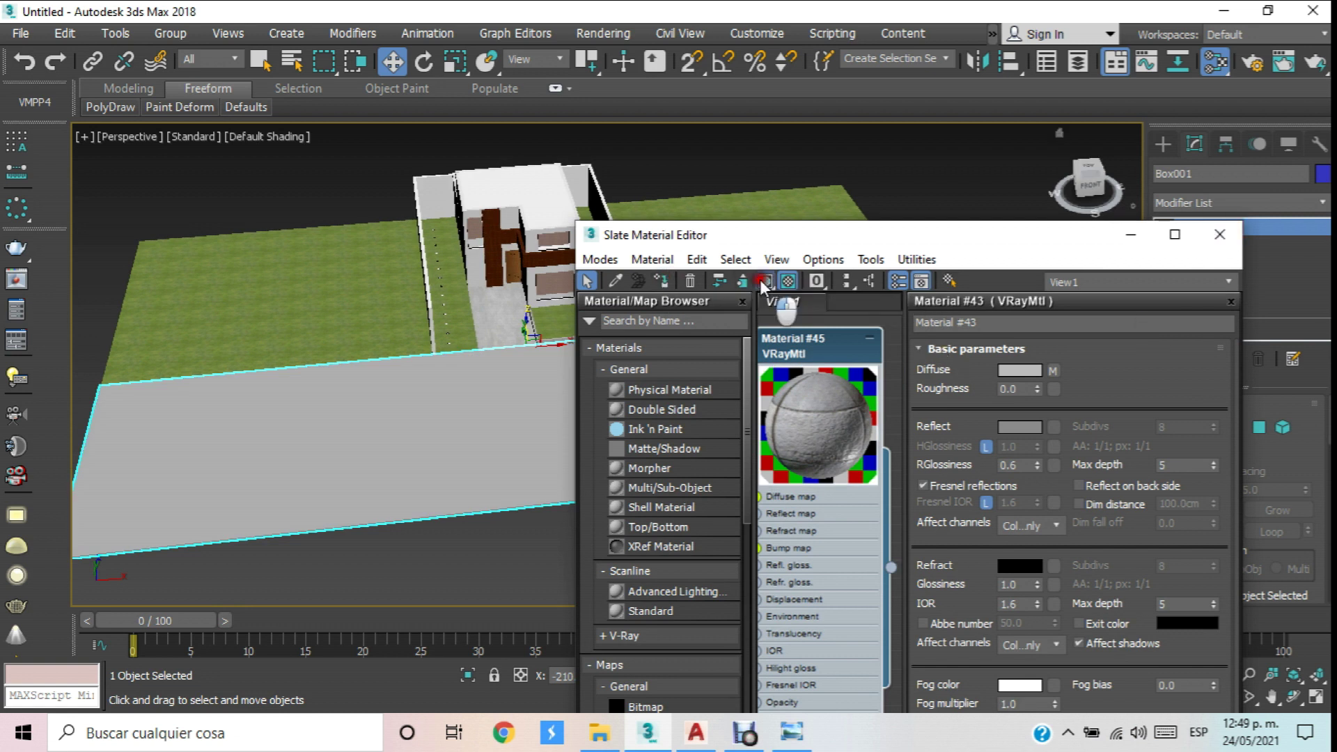
pyautogui.click(787, 280)
pyautogui.click(786, 281)
pyautogui.click(787, 281)
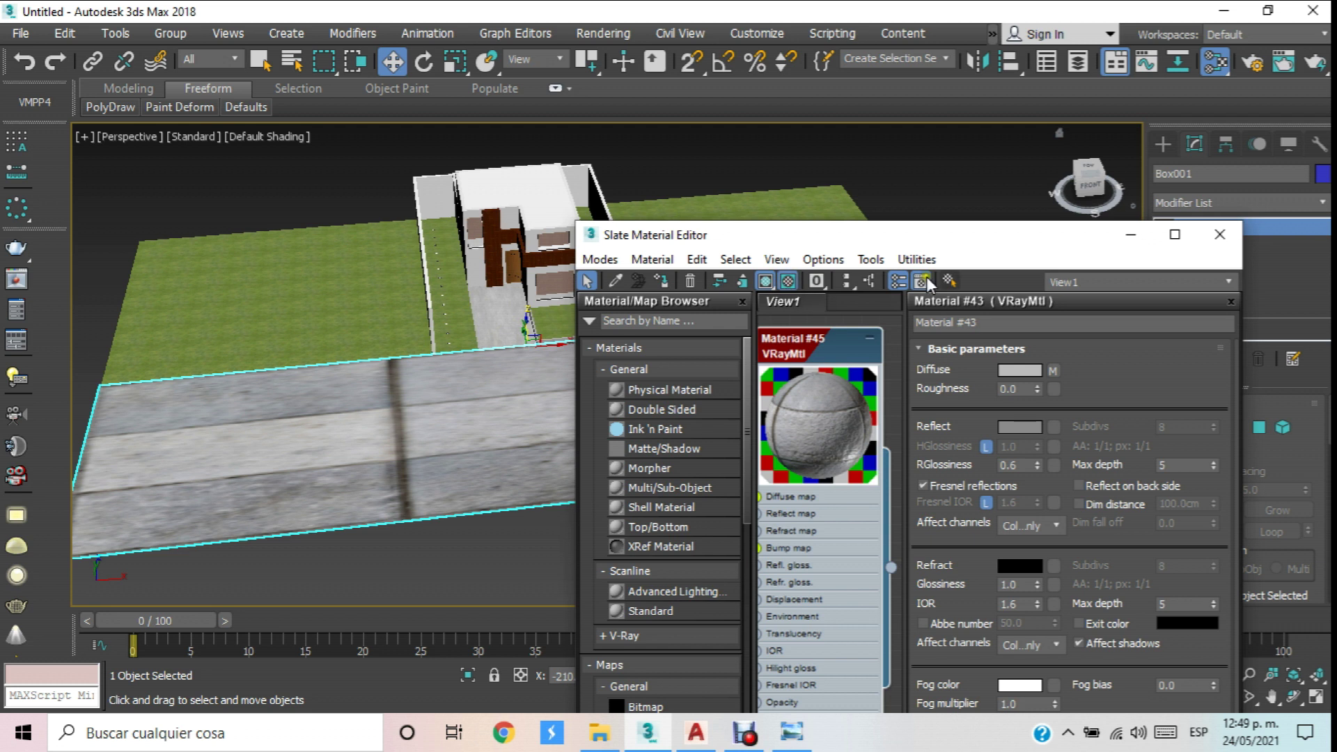
pyautogui.click(1219, 235)
# Add a UVW Map modifier to the paving slab with Box mapping and activate its Gizmo sub-object.
pyautogui.click(1316, 202)
pyautogui.scroll(-20, 1221, 496)
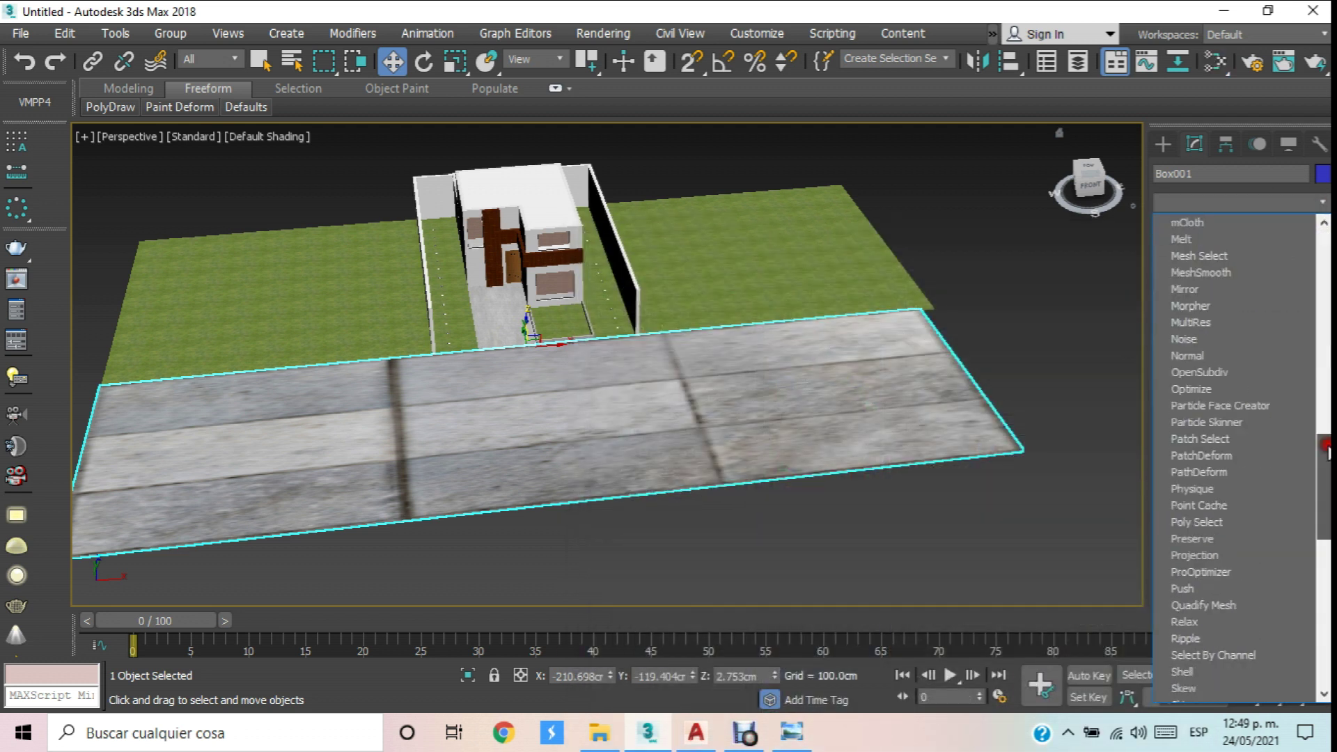
pyautogui.click(1222, 504)
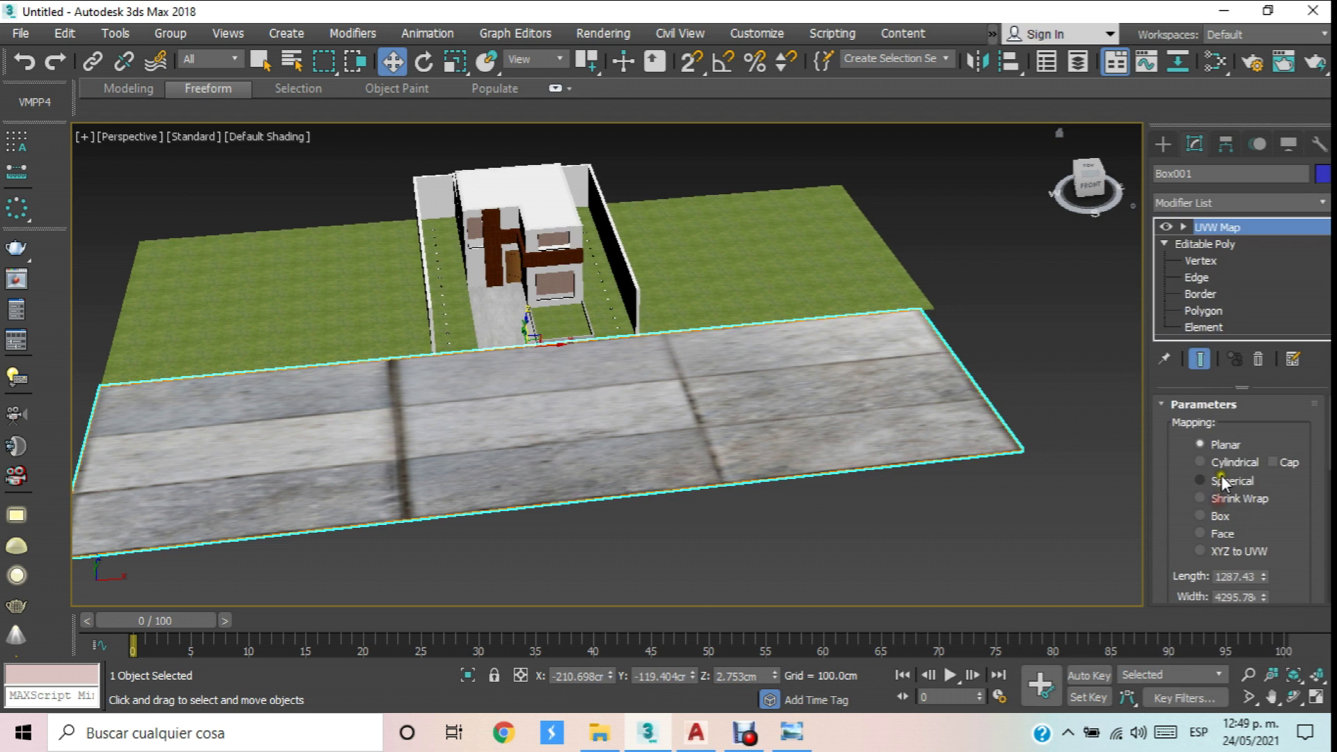
pyautogui.click(1229, 515)
pyautogui.click(1182, 227)
pyautogui.click(1212, 244)
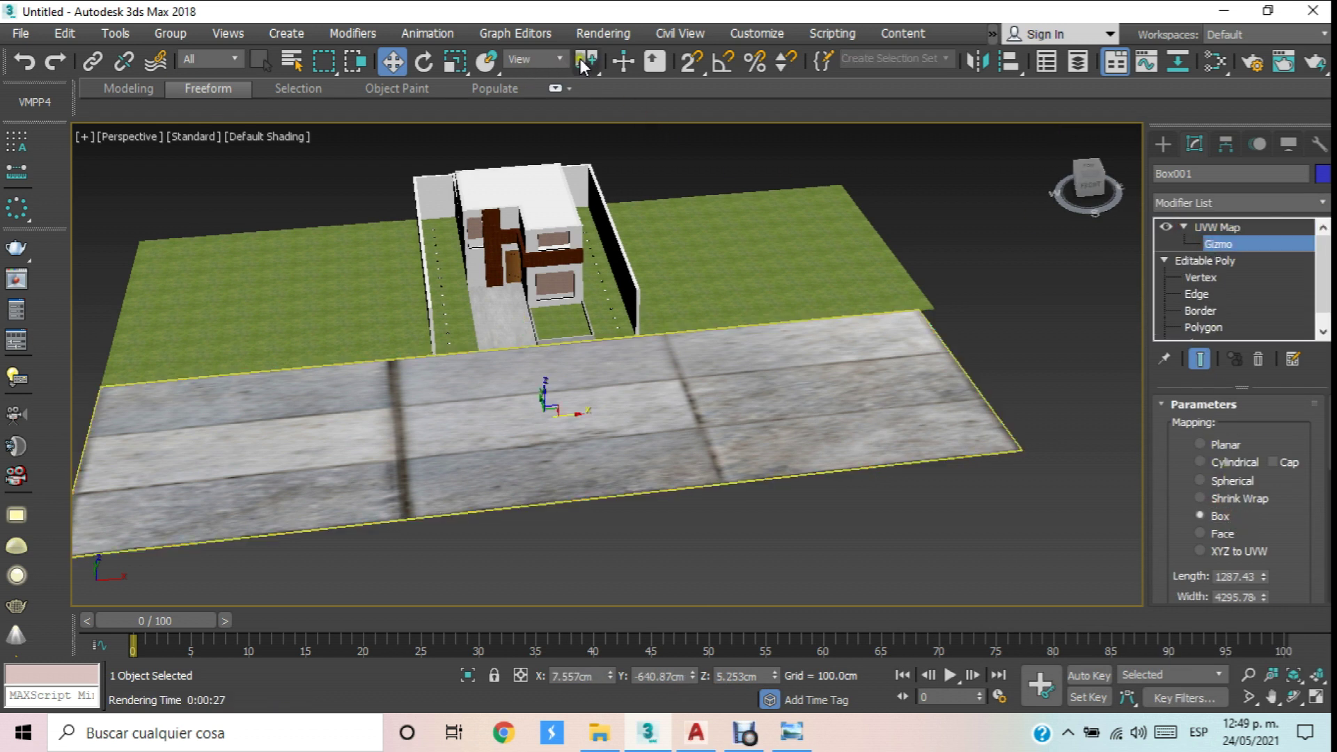
# Scale the mapping gizmo down uniformly, then to about 42% along X, so the paving tiles become small and roughly square.
pyautogui.moveTo(588, 101); pyautogui.dragTo(587, 106)
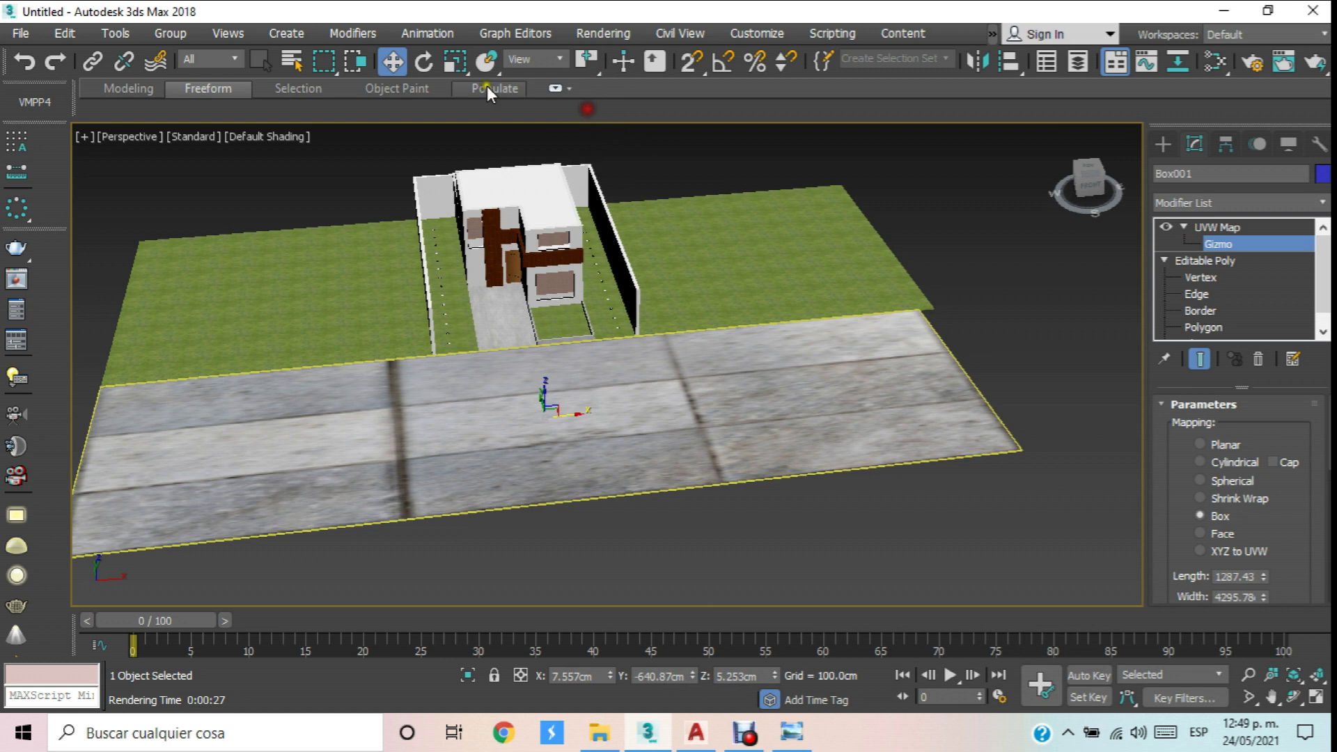
pyautogui.click(455, 61)
pyautogui.moveTo(504, 420); pyautogui.dragTo(658, 435)
pyautogui.moveTo(550, 420); pyautogui.dragTo(565, 246)
pyautogui.scroll(3, 522, 427)
pyautogui.scroll(4, 515, 411)
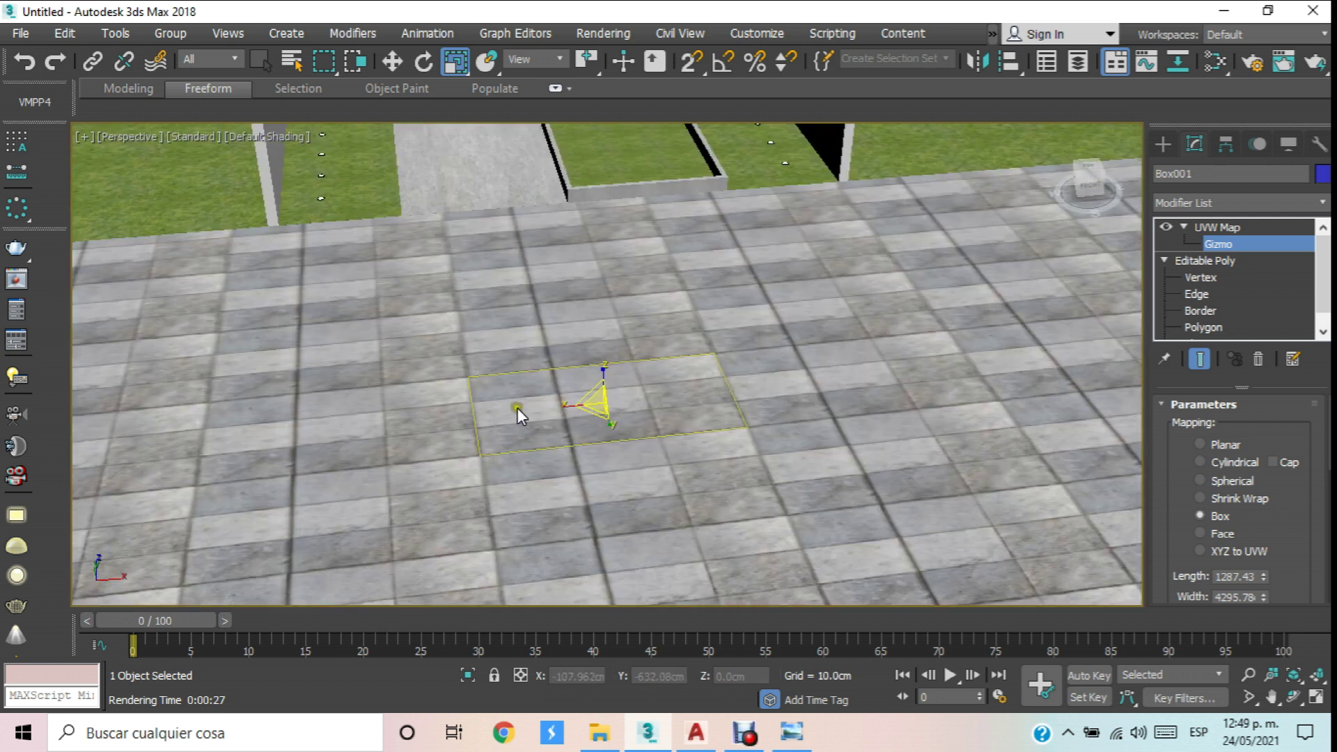
pyautogui.moveTo(631, 404); pyautogui.dragTo(662, 405)
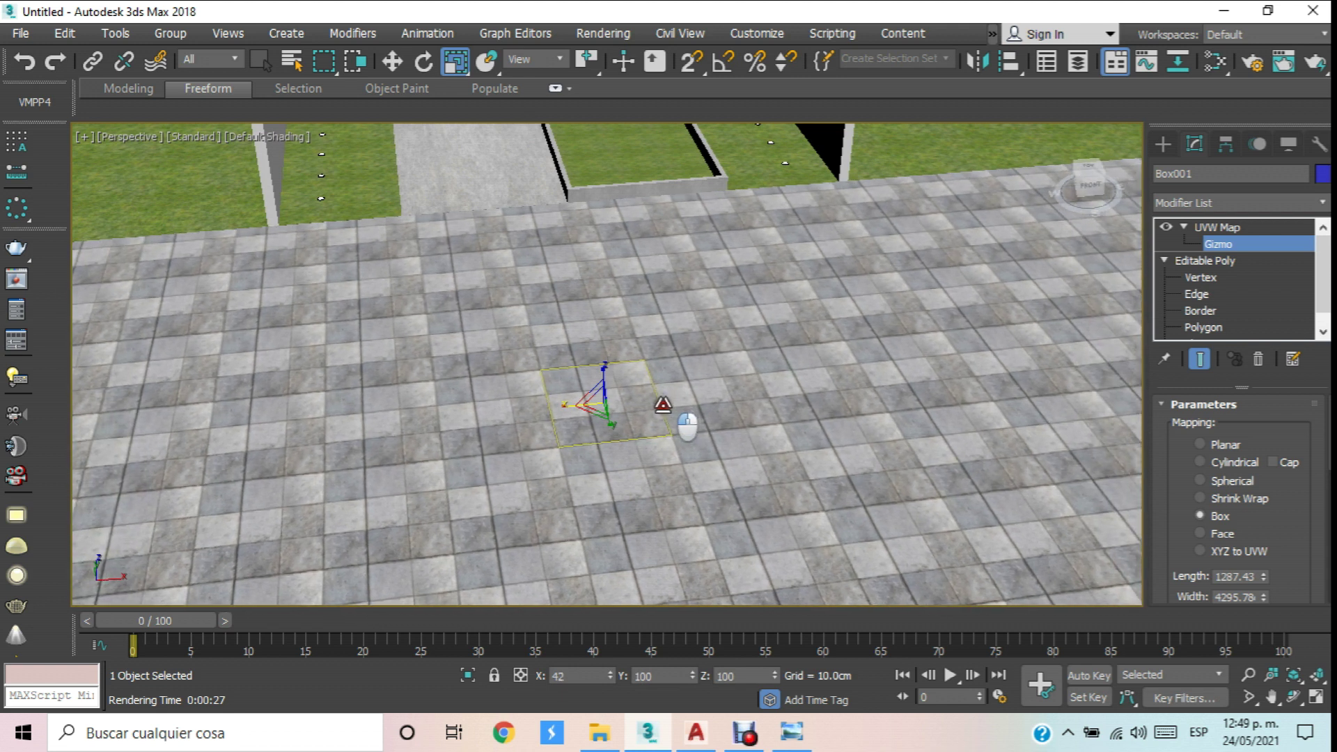
pyautogui.scroll(4, 630, 437)
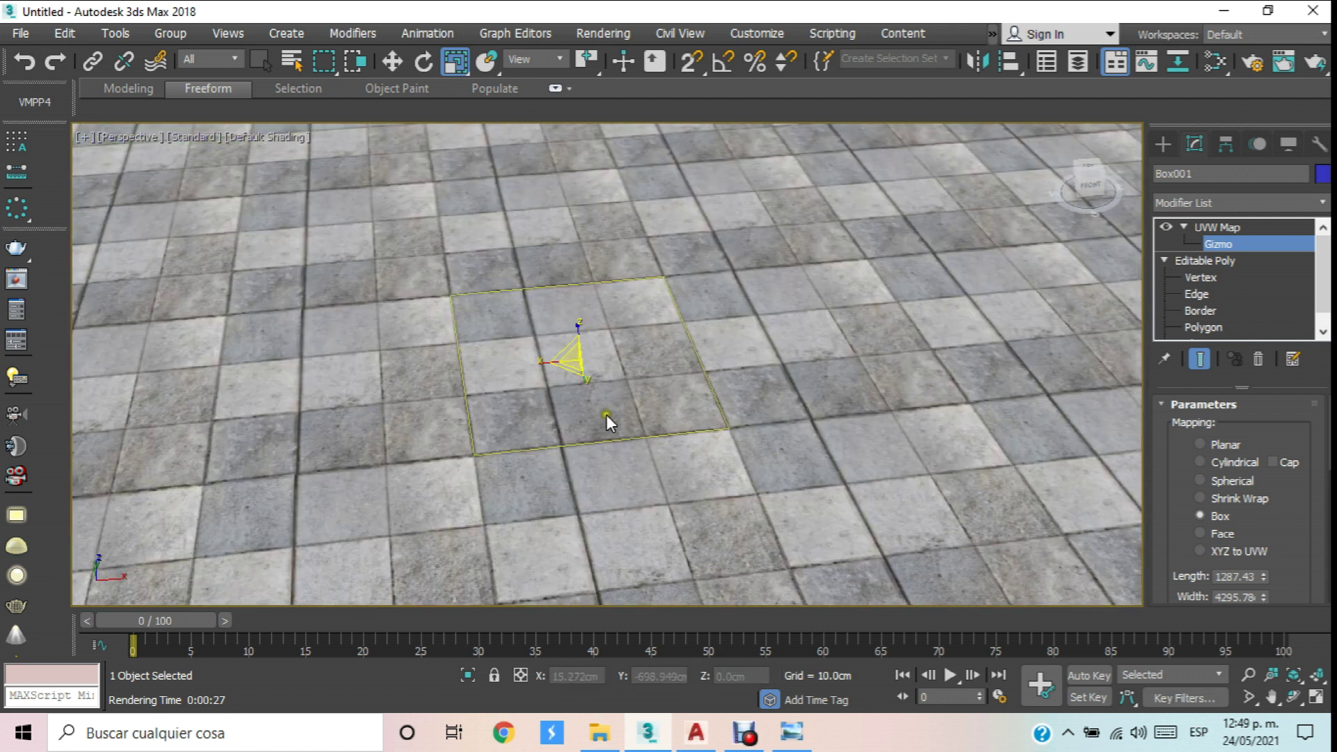
pyautogui.keyDown('alt'); pyautogui.moveTo(550, 366); pyautogui.dragTo(531, 366, button='middle'); pyautogui.keyUp('alt')
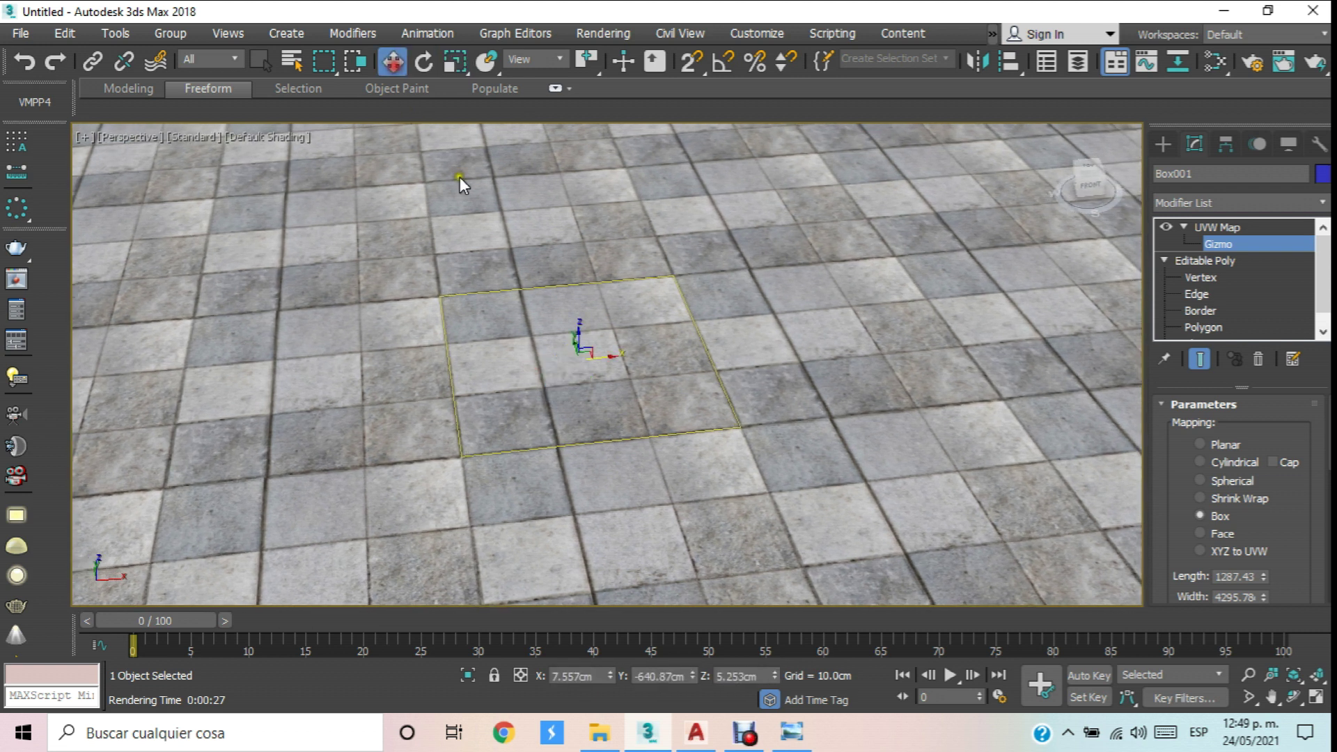
# Move the mapping gizmo to about X 80.6 cm, Y -611.2 cm to shift the paving texture on the slab.
pyautogui.click(392, 61)
pyautogui.scroll(-5, 507, 232)
pyautogui.moveTo(531, 324); pyautogui.dragTo(645, 430, button='middle')
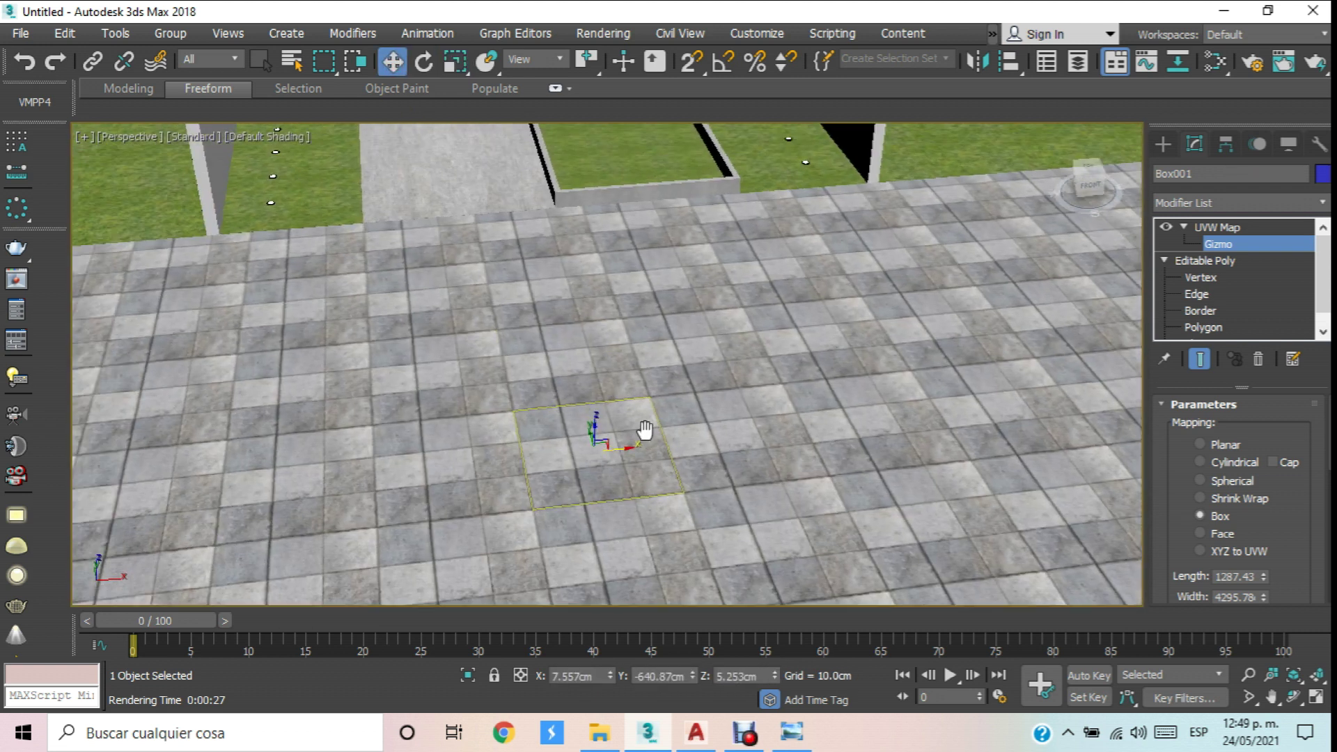
pyautogui.moveTo(623, 455); pyautogui.dragTo(650, 413)
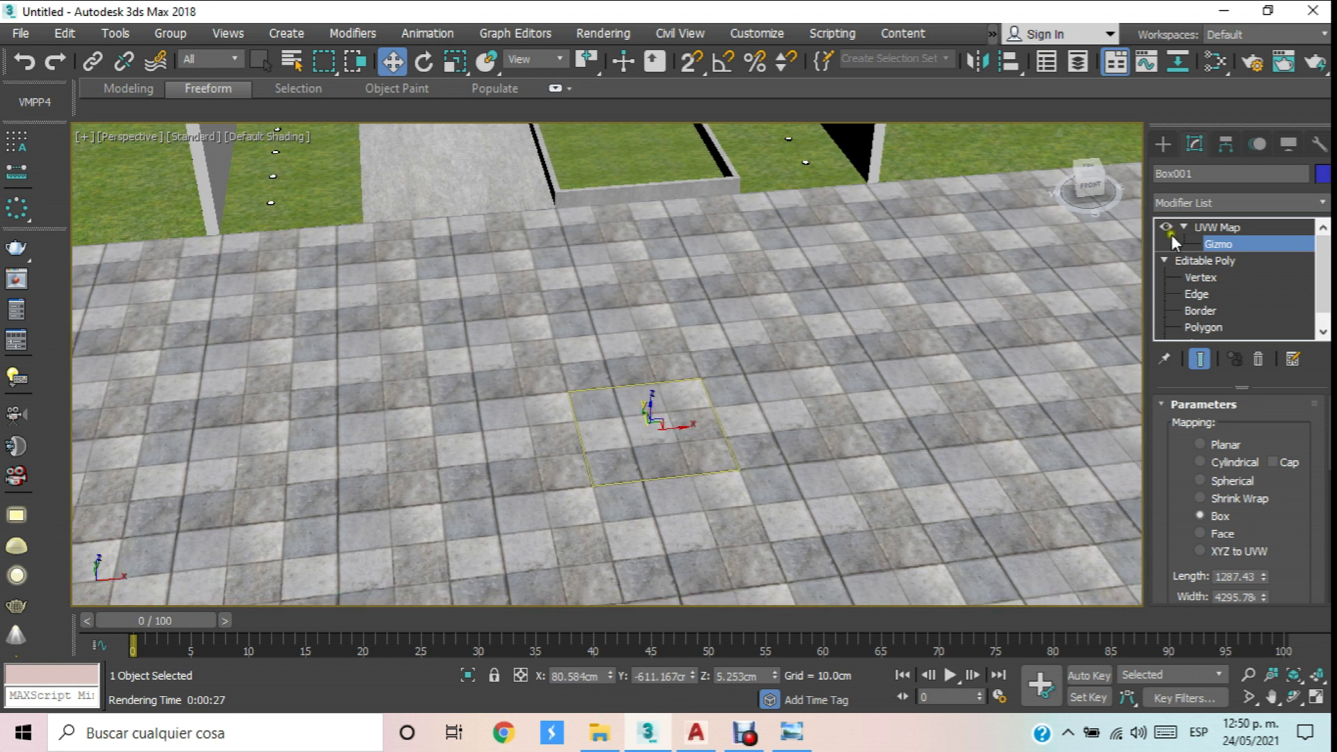
# Frame a low perspective view of the house facade with the driveway and paving, and show safe frames.
pyautogui.scroll(-5, 827, 376)
pyautogui.scroll(10, 708, 291)
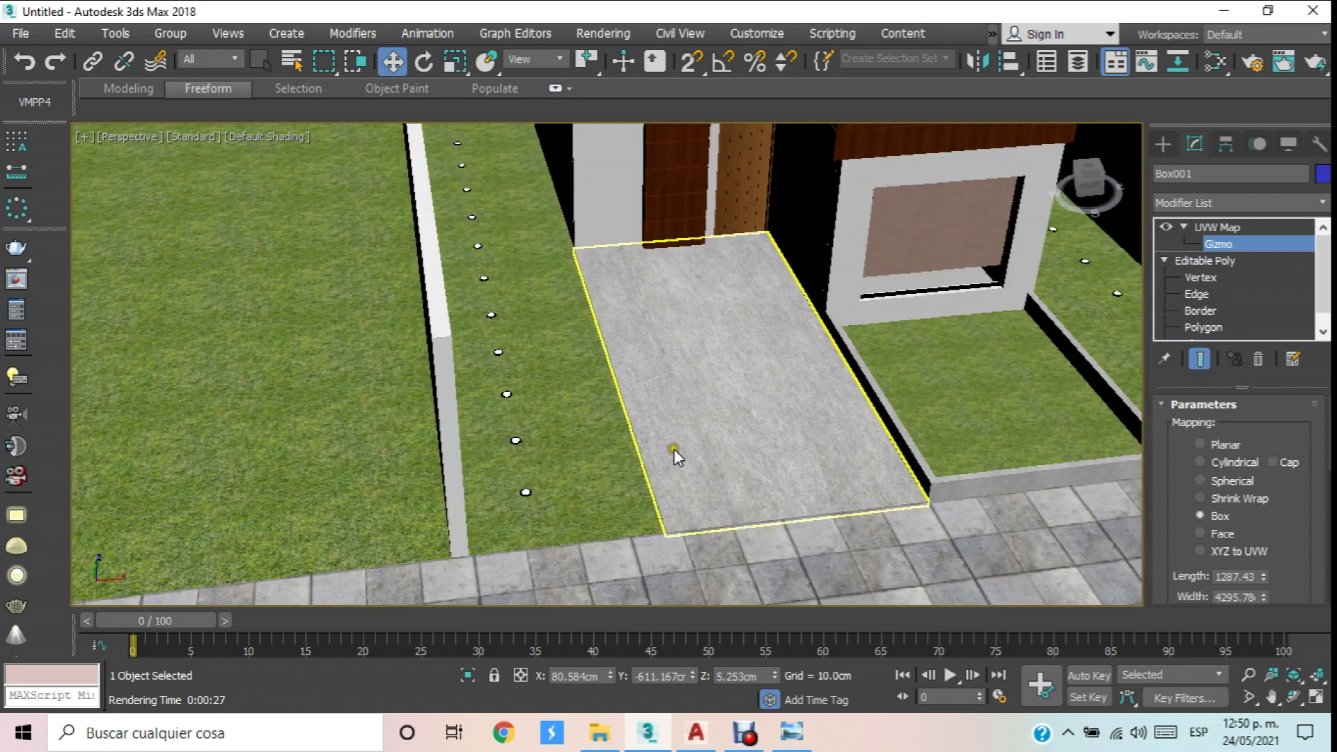
pyautogui.scroll(-8, 587, 430)
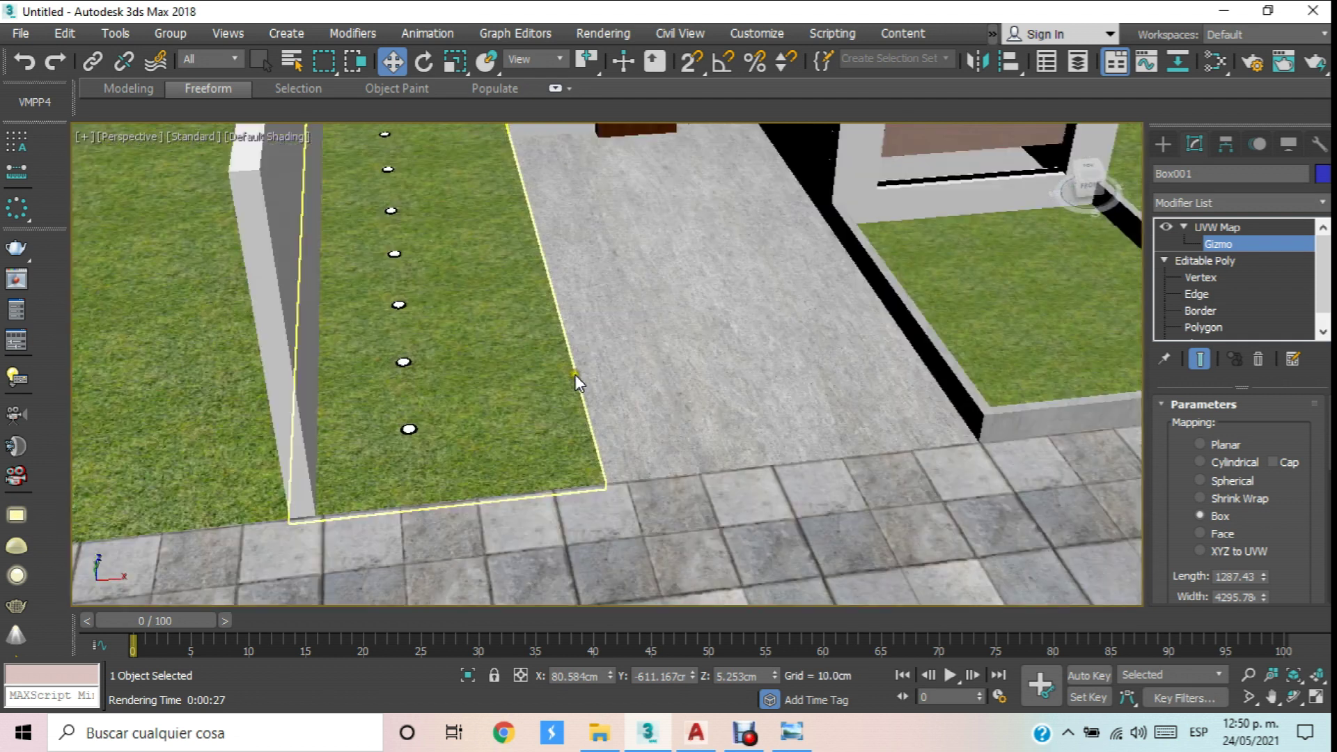
pyautogui.scroll(2, 575, 384)
pyautogui.scroll(-3, 575, 384)
pyautogui.scroll(4, 578, 369)
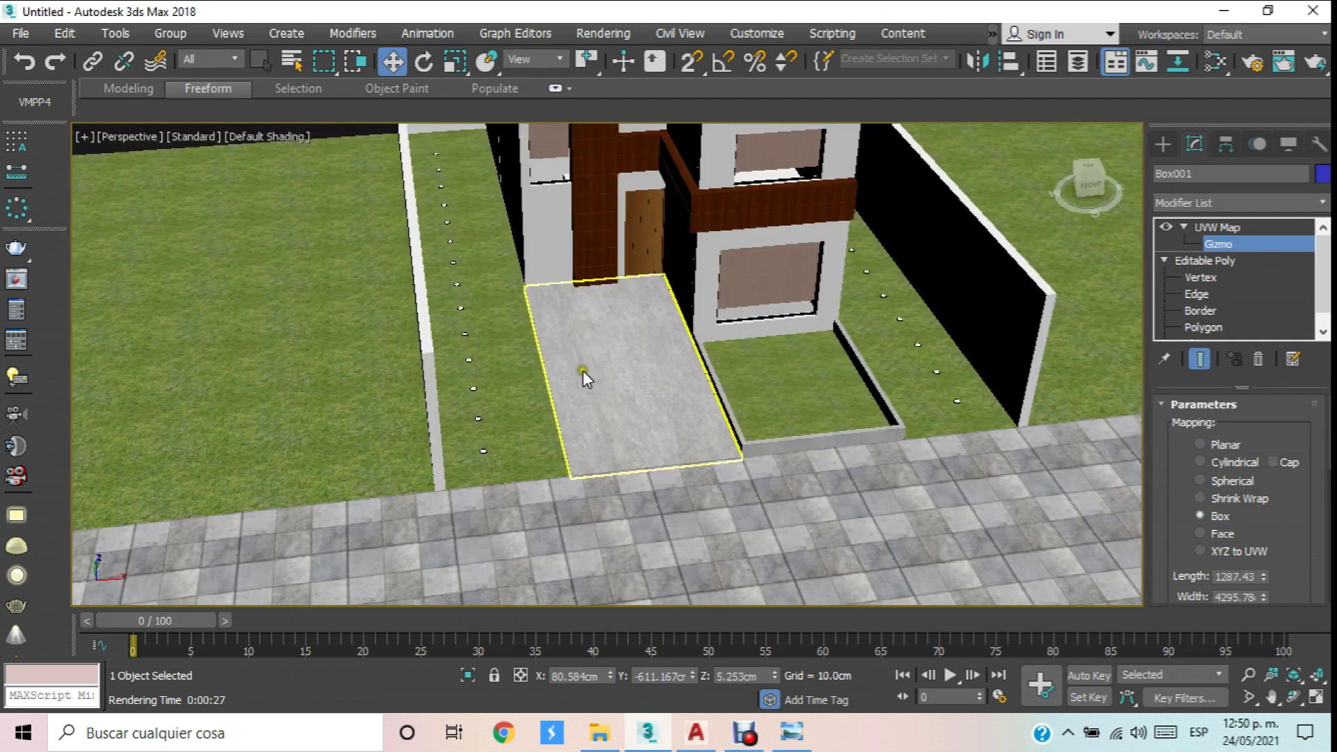
pyautogui.click(1294, 696)
pyautogui.moveTo(646, 425); pyautogui.dragTo(576, 252)
pyautogui.scroll(5, 571, 292)
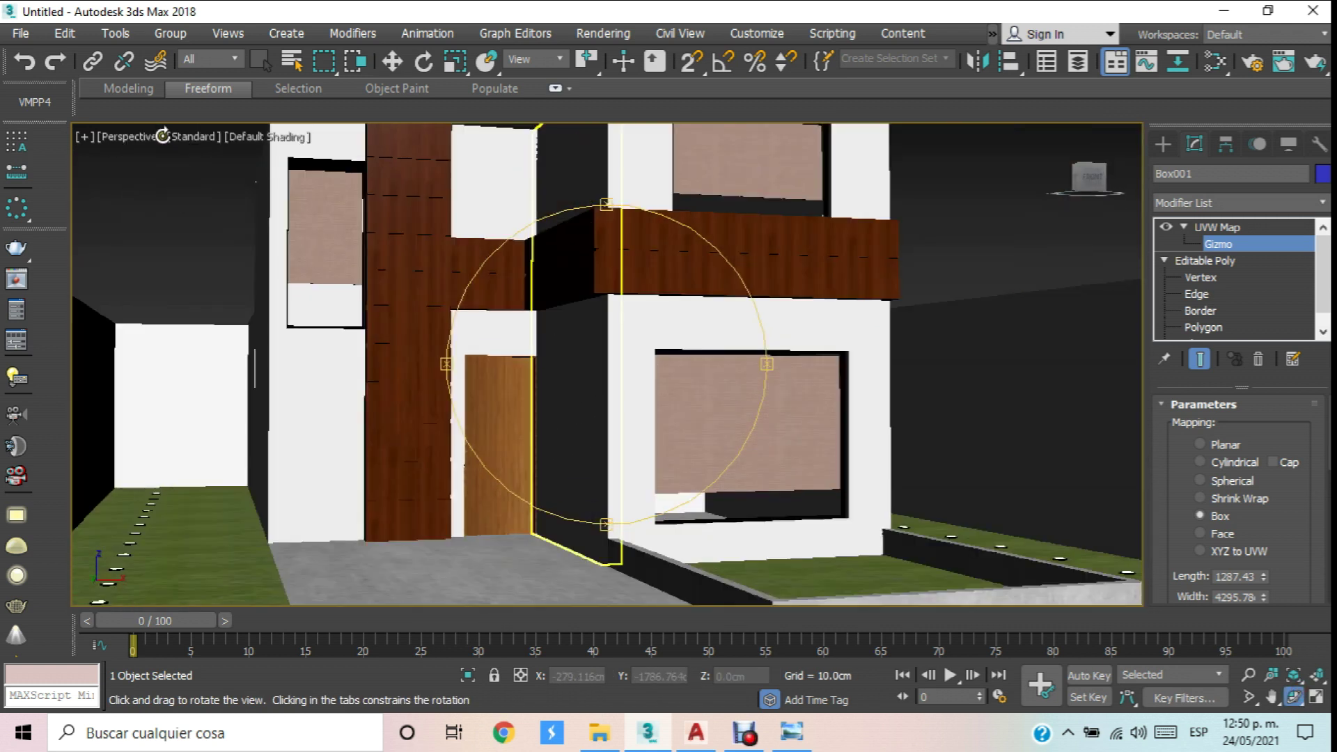
pyautogui.click(163, 136)
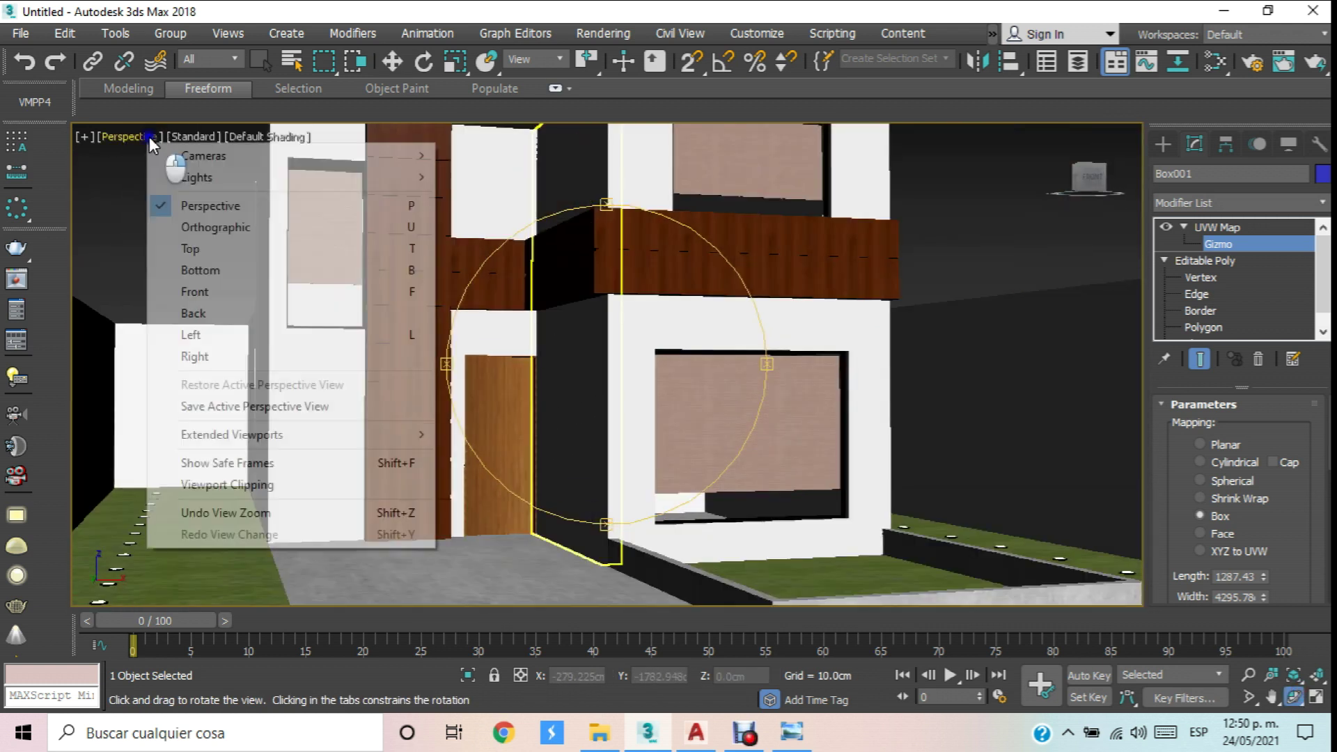
pyautogui.click(252, 463)
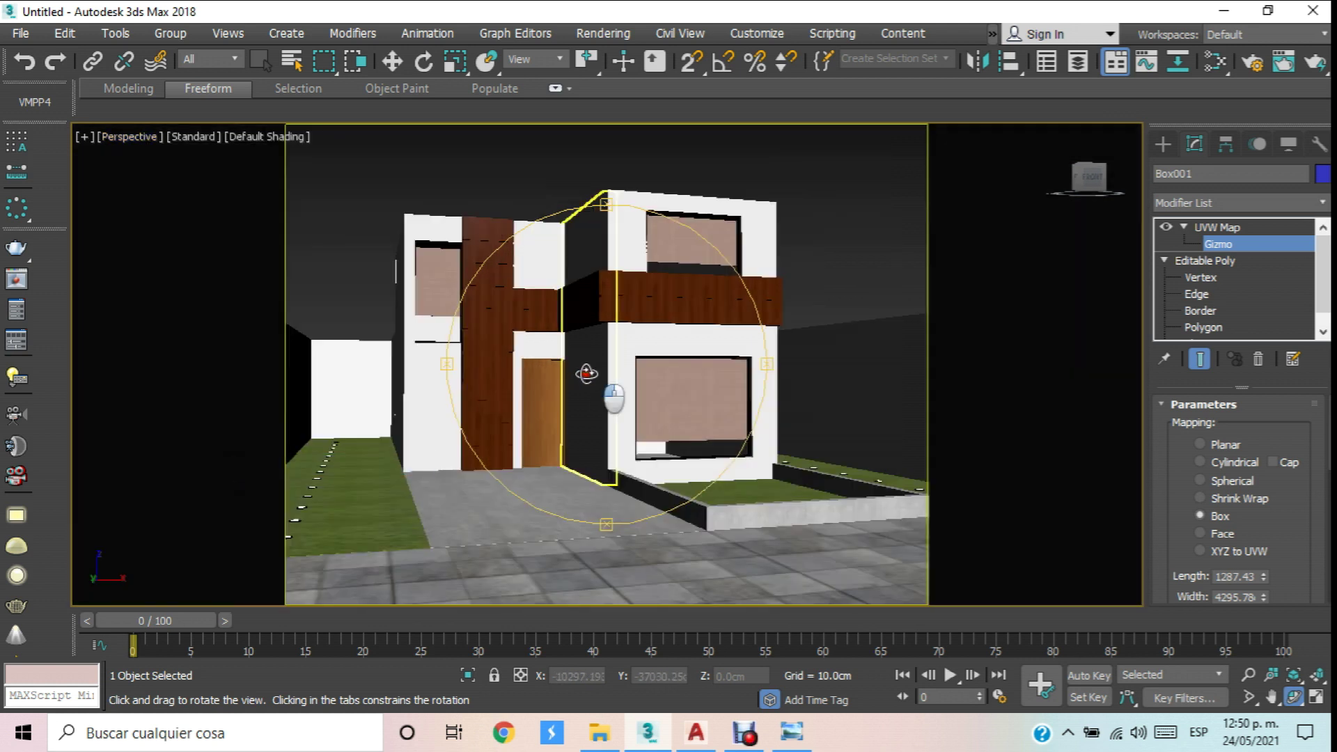
pyautogui.moveTo(587, 379); pyautogui.dragTo(588, 369)
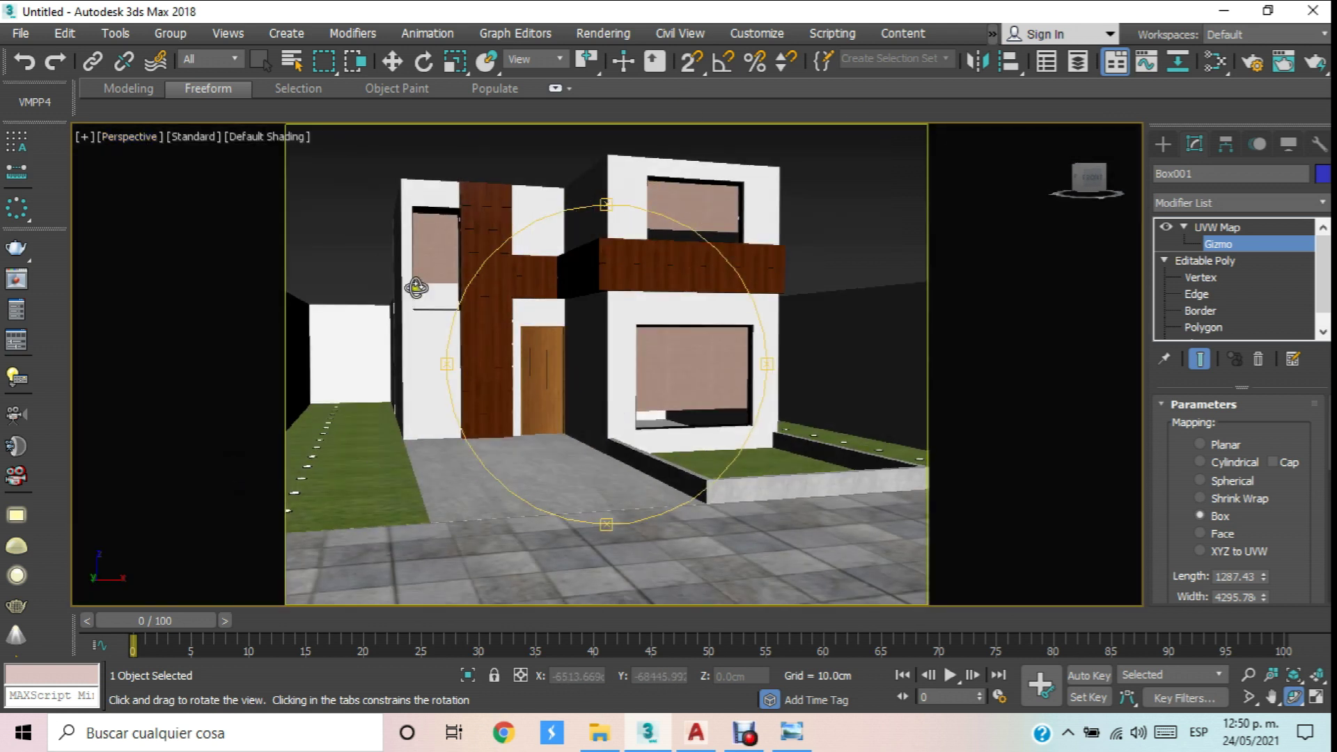
# Check the output size in the render setup.
pyautogui.click(1251, 63)
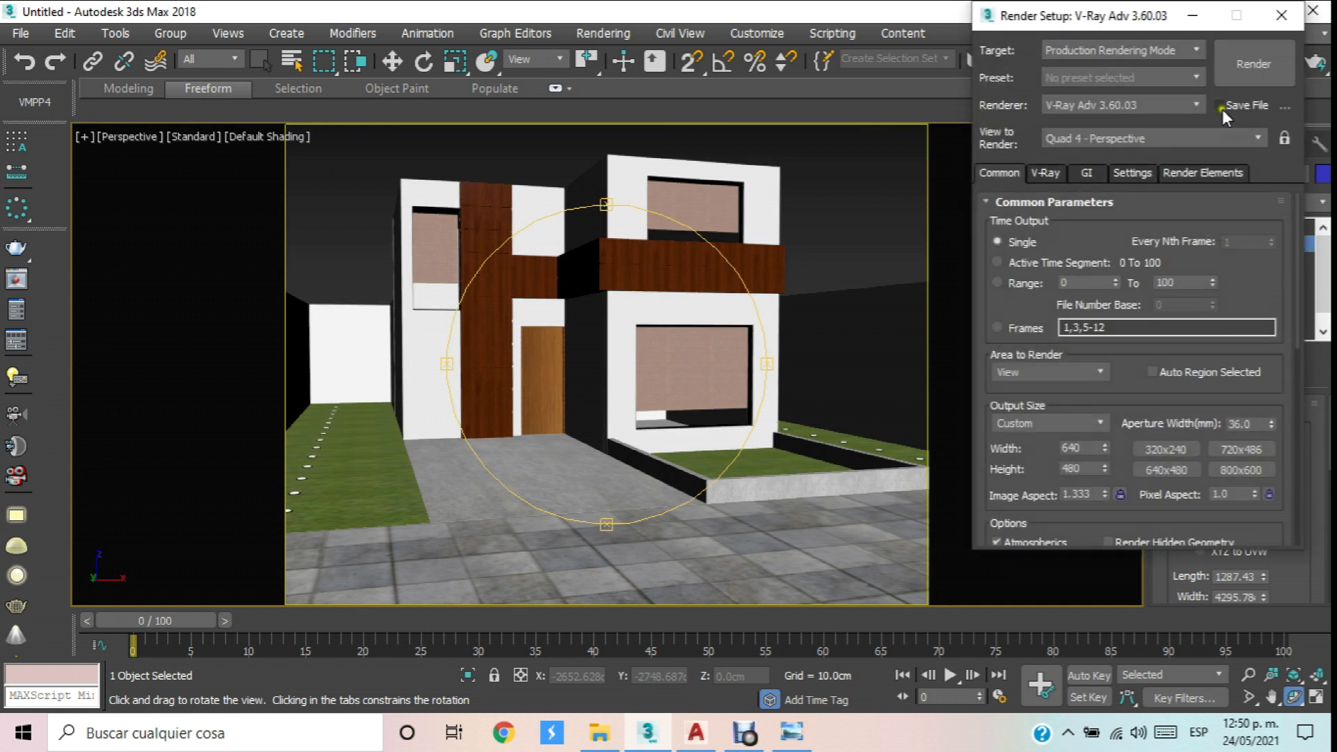
pyautogui.doubleClick(1070, 447)
pyautogui.click(1281, 15)
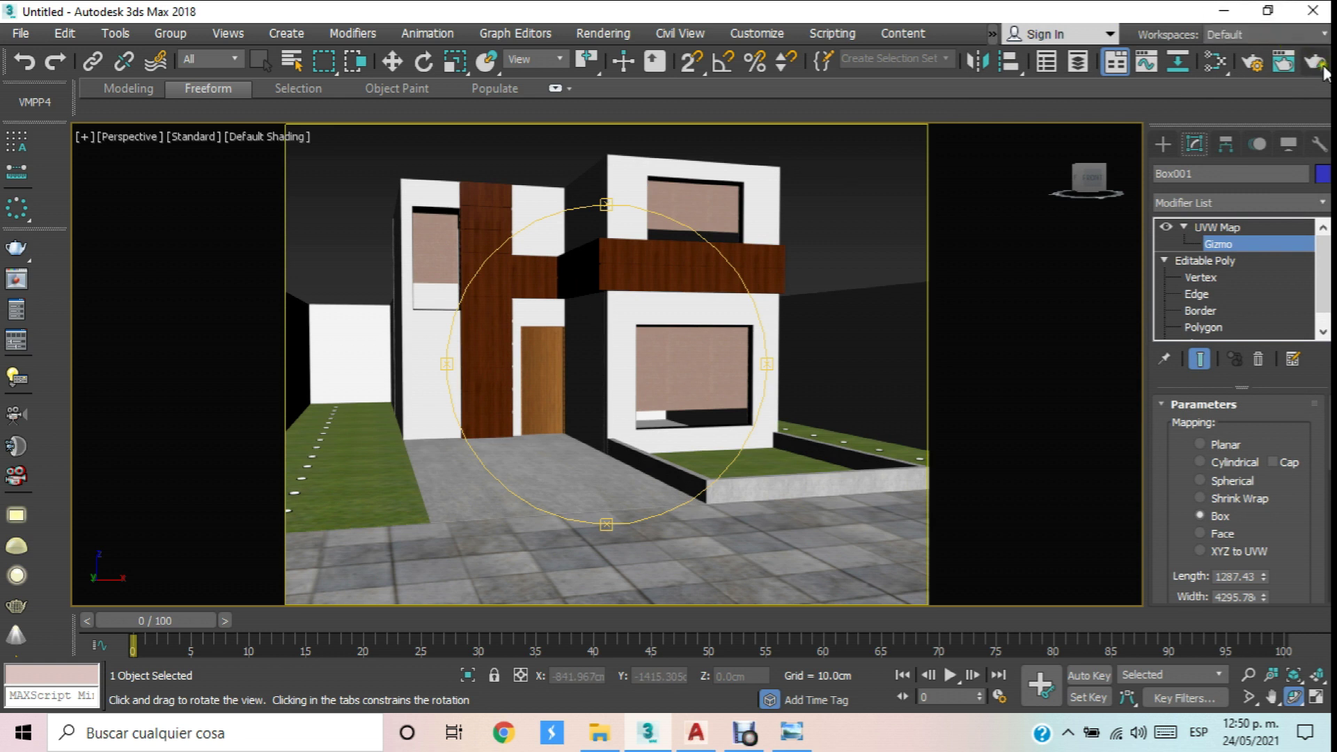
# Render the framed view through V-Ray Quick Settings with the ArchViz interior preset, then close the frame buffer.
pyautogui.click(20, 341)
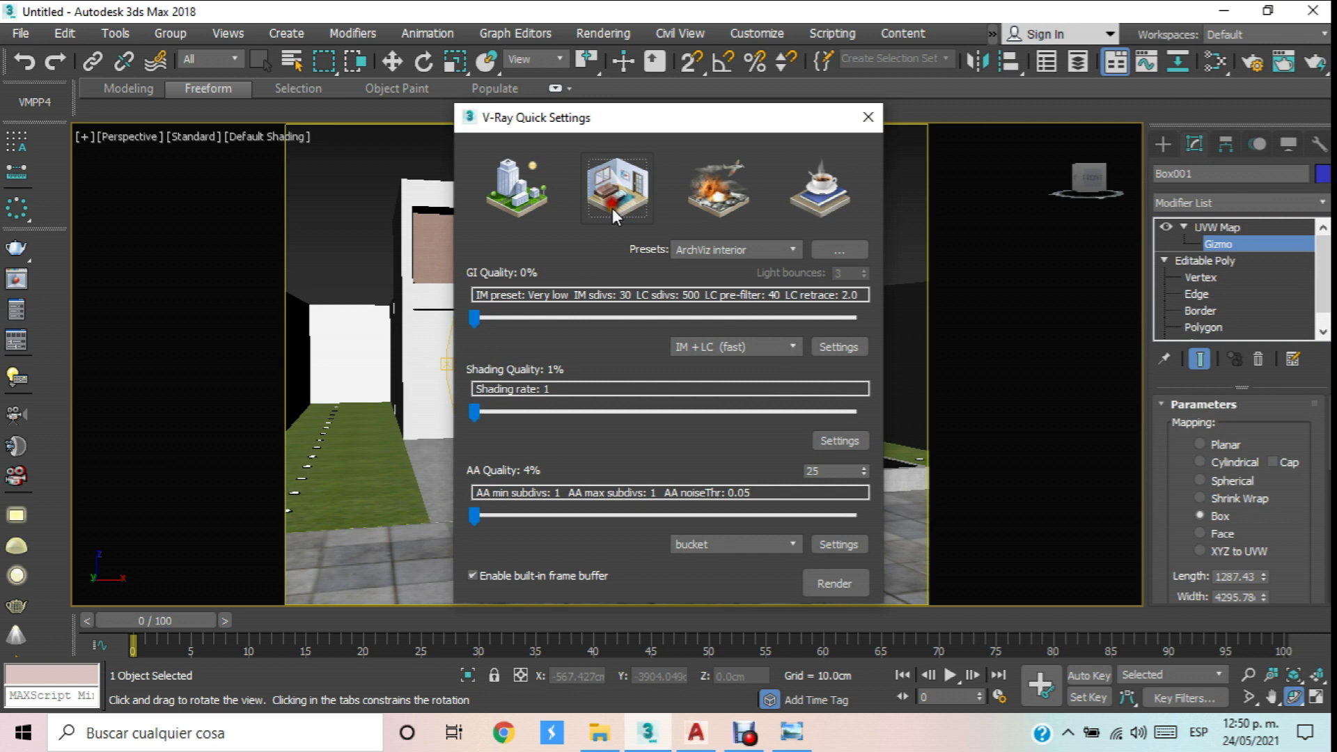
pyautogui.click(855, 578)
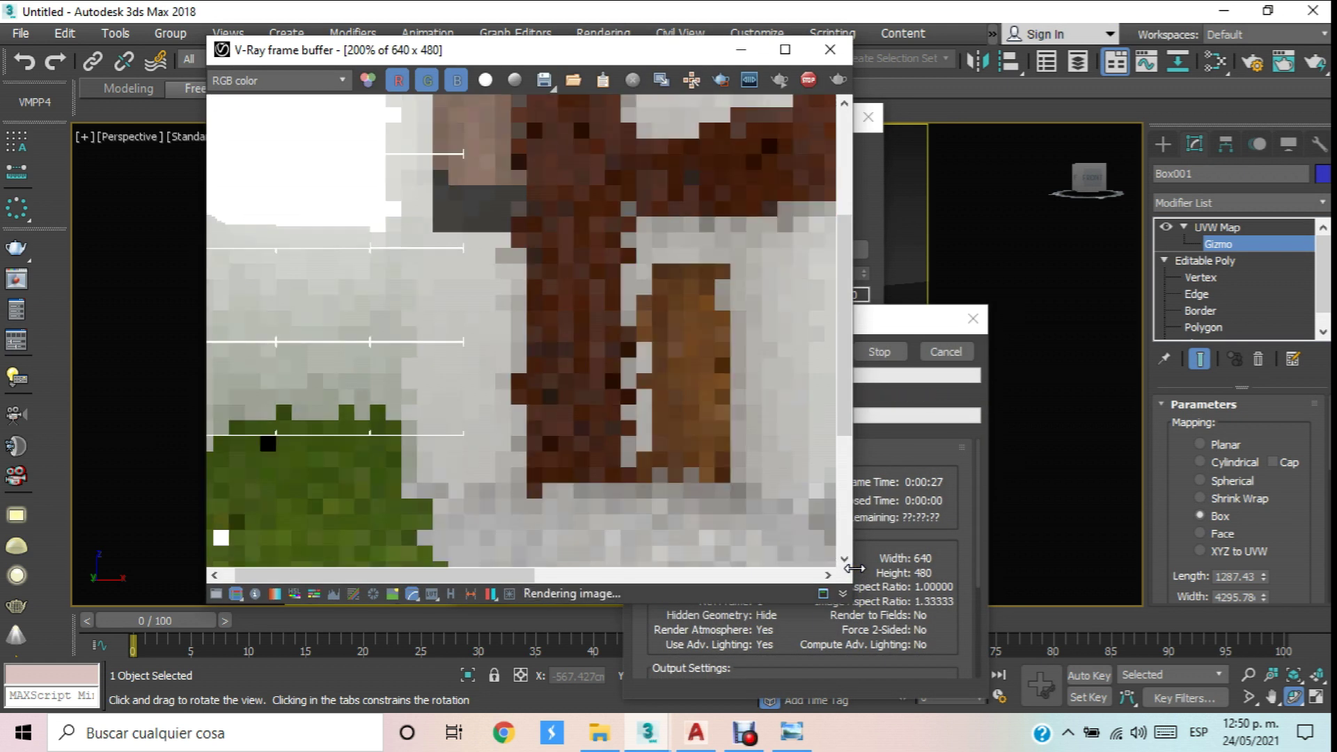
pyautogui.scroll(-1, 613, 303)
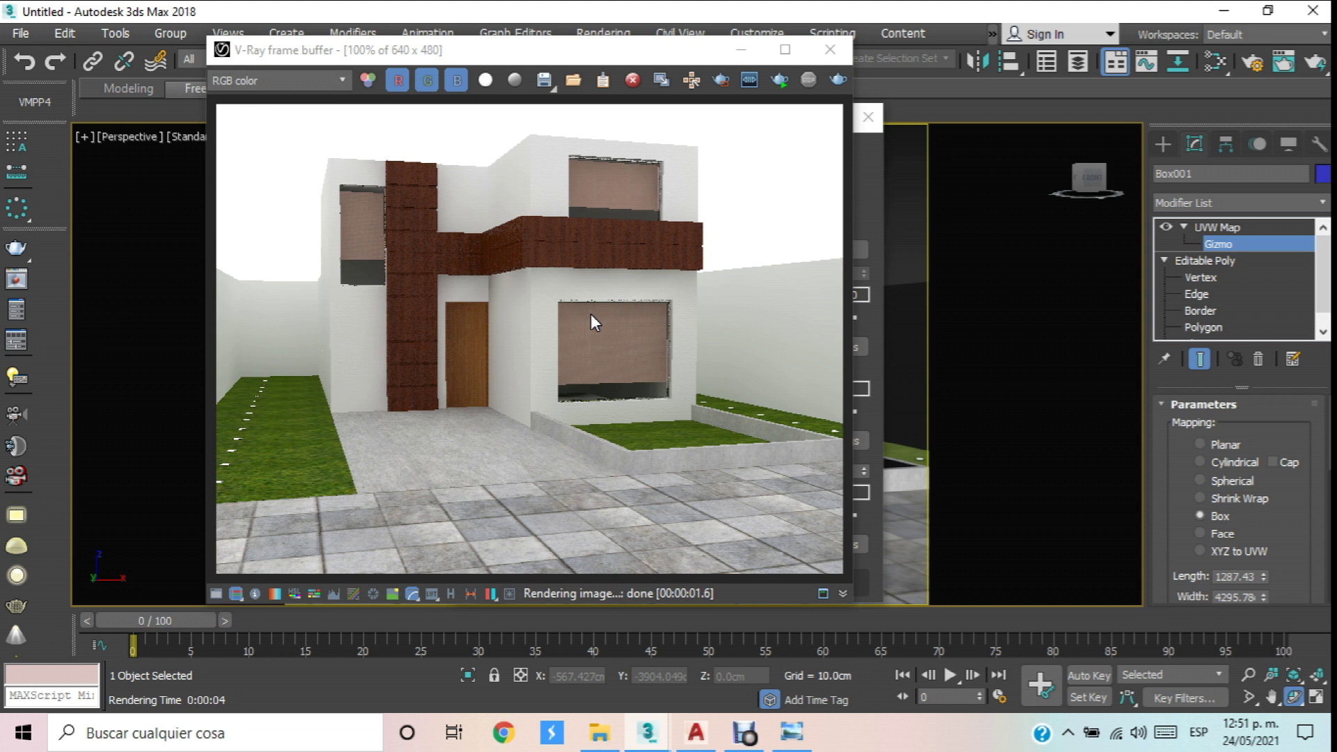
pyautogui.click(829, 56)
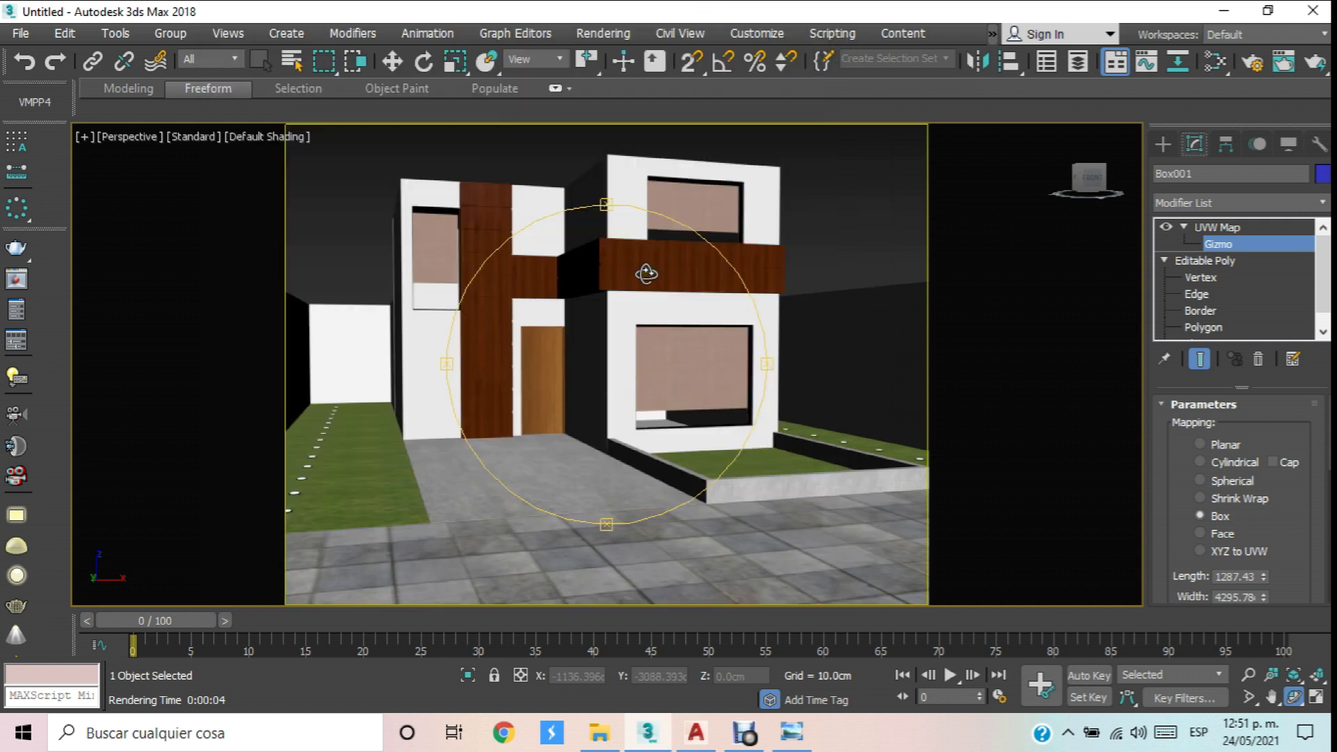
# Place a Generic Palm from the AEC Extended foliage objects on the grass of the front planter.
pyautogui.moveTo(646, 274)
pyautogui.keyDown('alt'); pyautogui.mouseDown(button='middle')
pyautogui.moveTo(676, 269)
pyautogui.moveTo(552, 378)
pyautogui.moveTo(582, 388)
pyautogui.moveTo(610, 334)
pyautogui.moveTo(598, 317)
pyautogui.mouseUp(button='middle'); pyautogui.keyUp('alt')
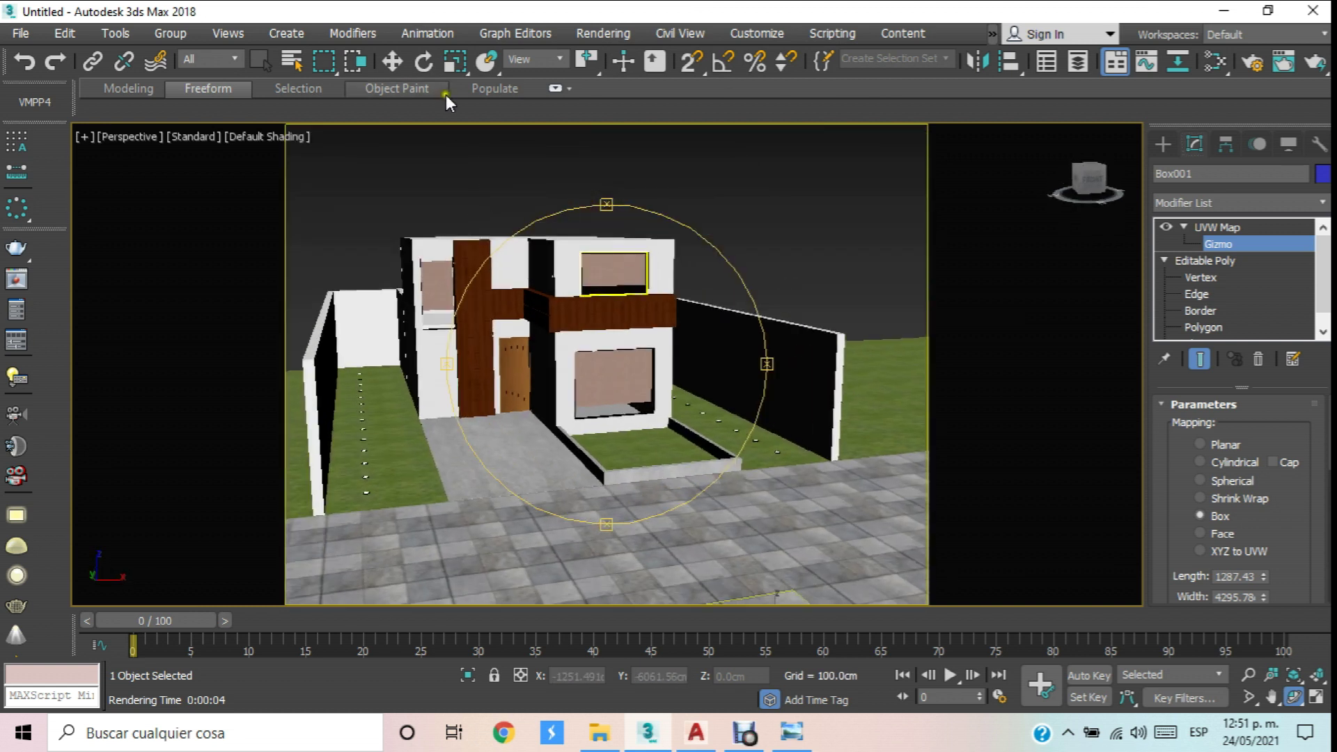
pyautogui.click(382, 63)
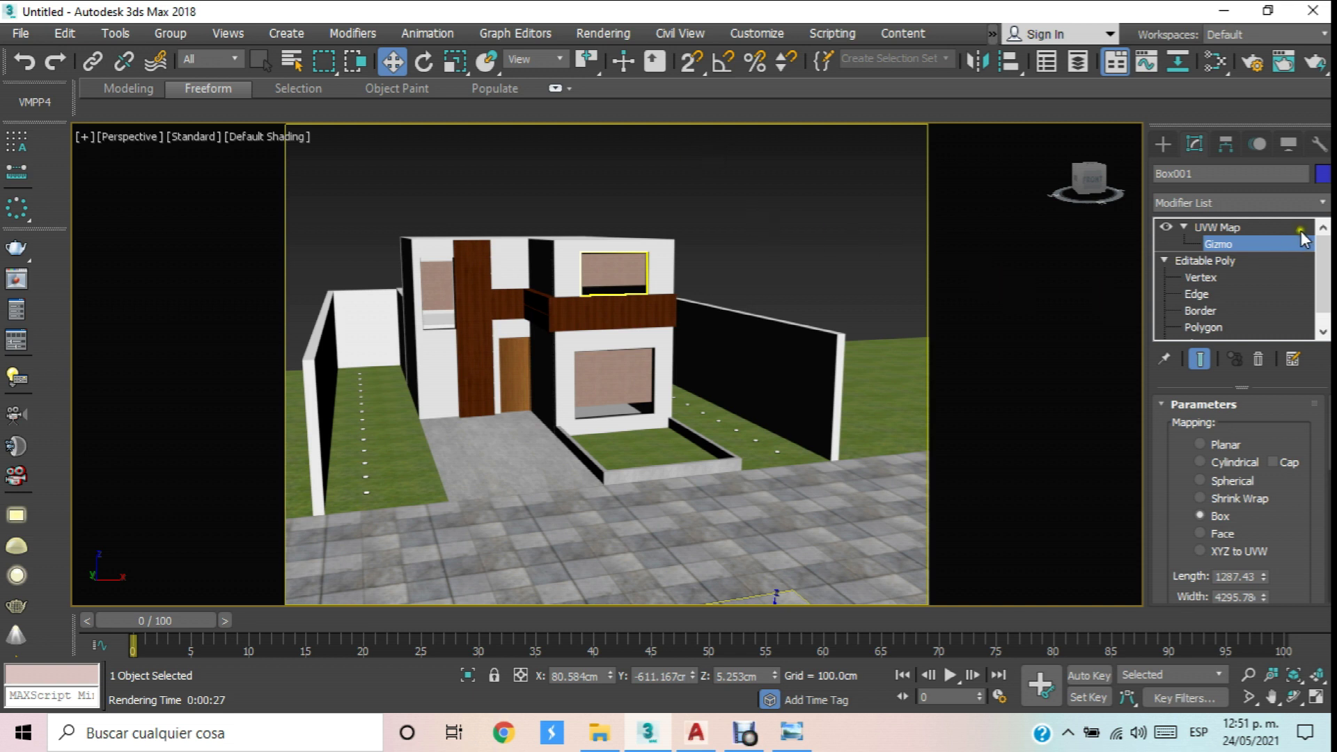
pyautogui.click(1167, 149)
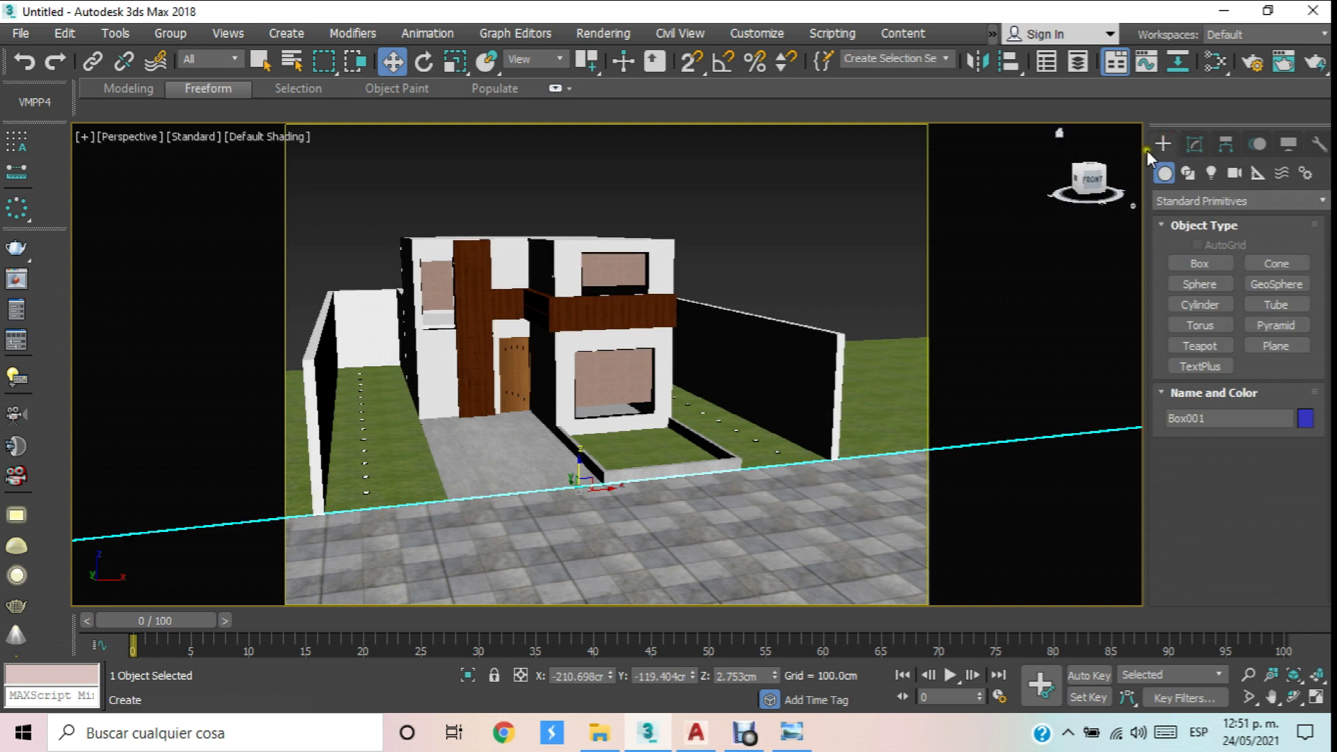
pyautogui.click(1202, 201)
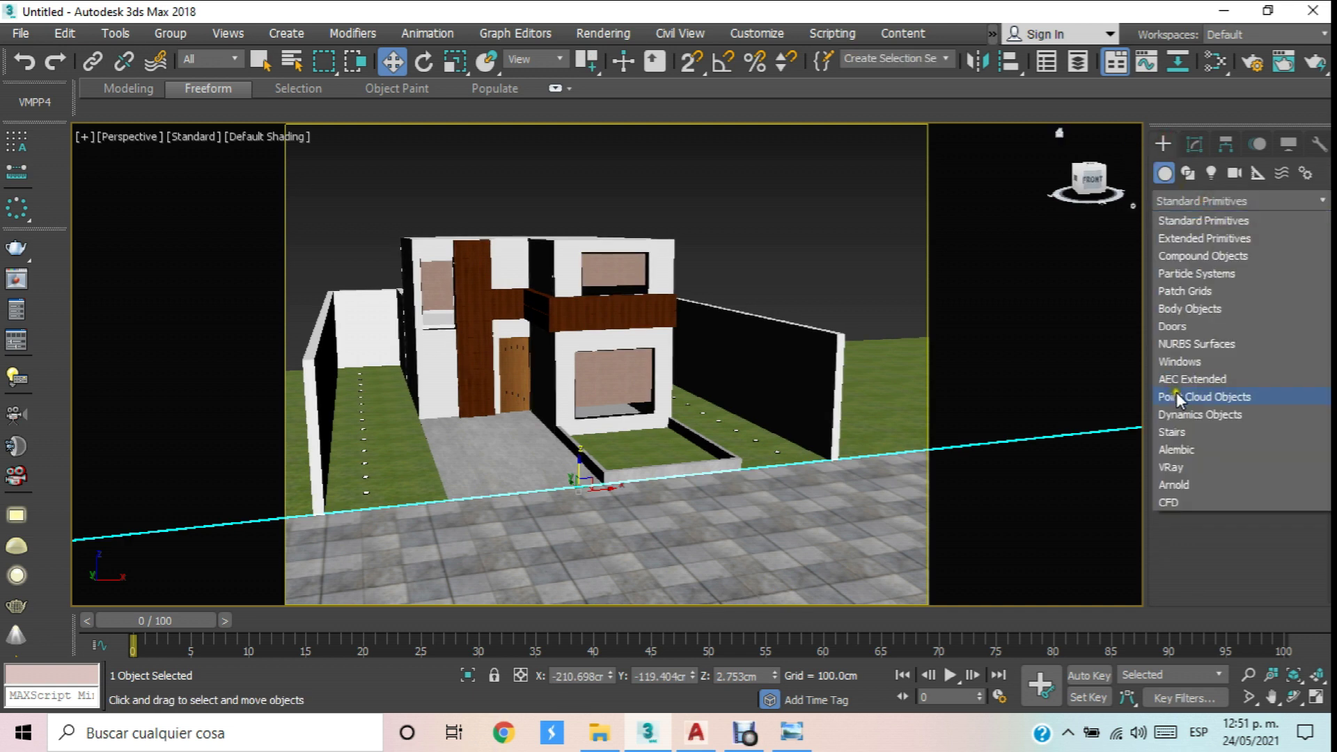
pyautogui.click(1198, 378)
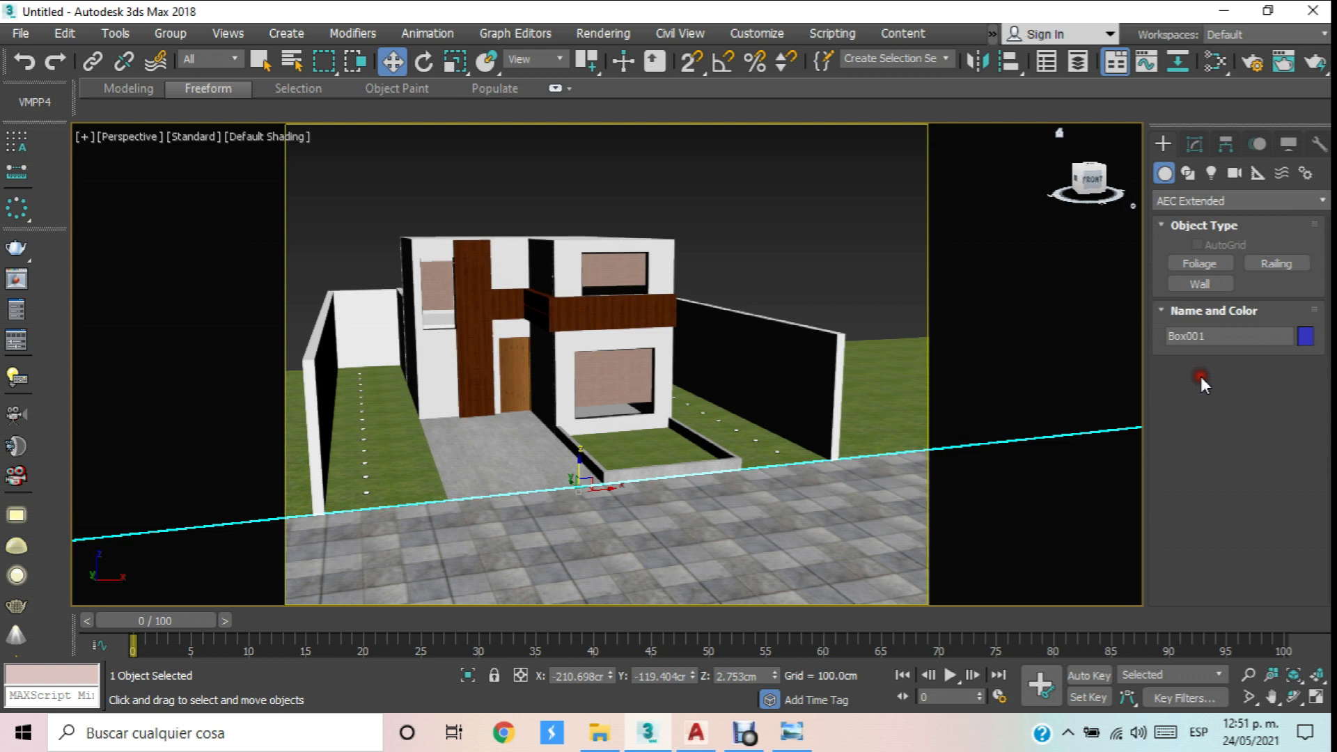
pyautogui.click(1211, 265)
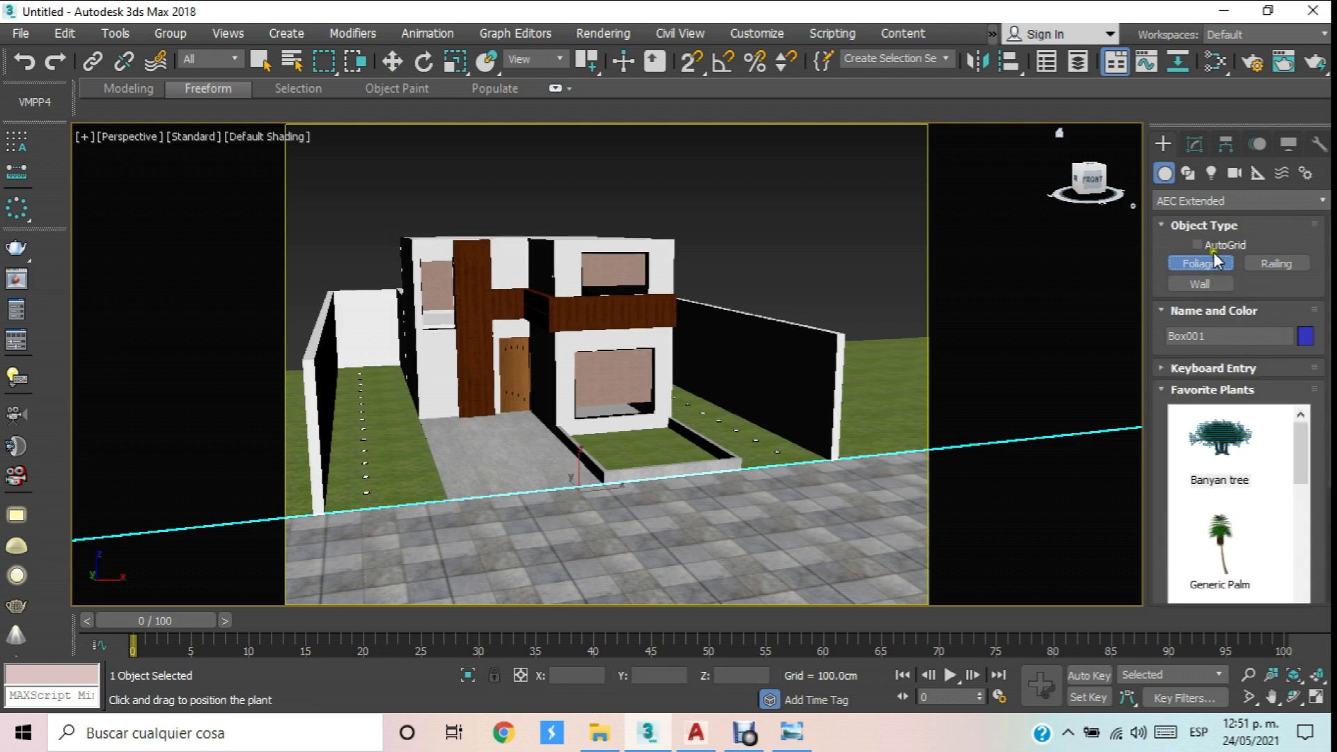
pyautogui.click(1225, 578)
pyautogui.click(649, 447)
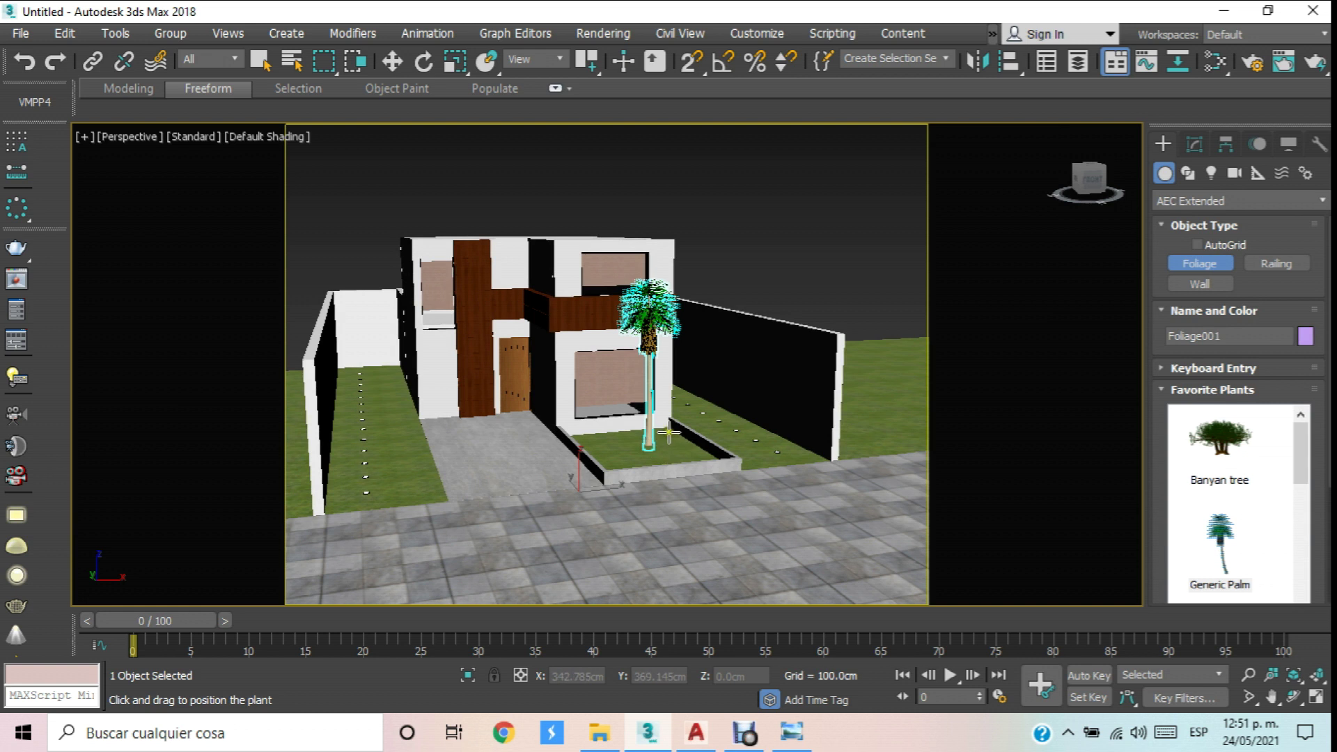
# Set the planter palm's height to 250 cm.
pyautogui.scroll(3, 668, 433)
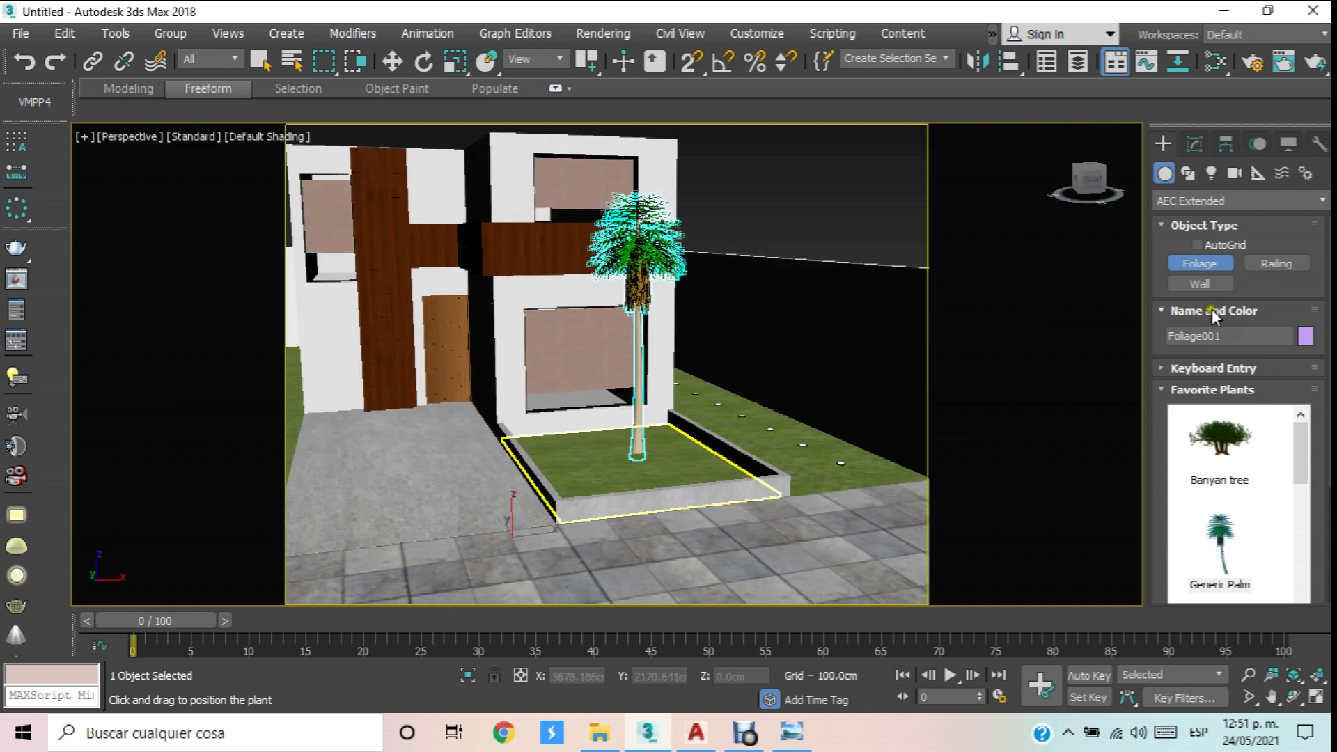
pyautogui.click(1194, 143)
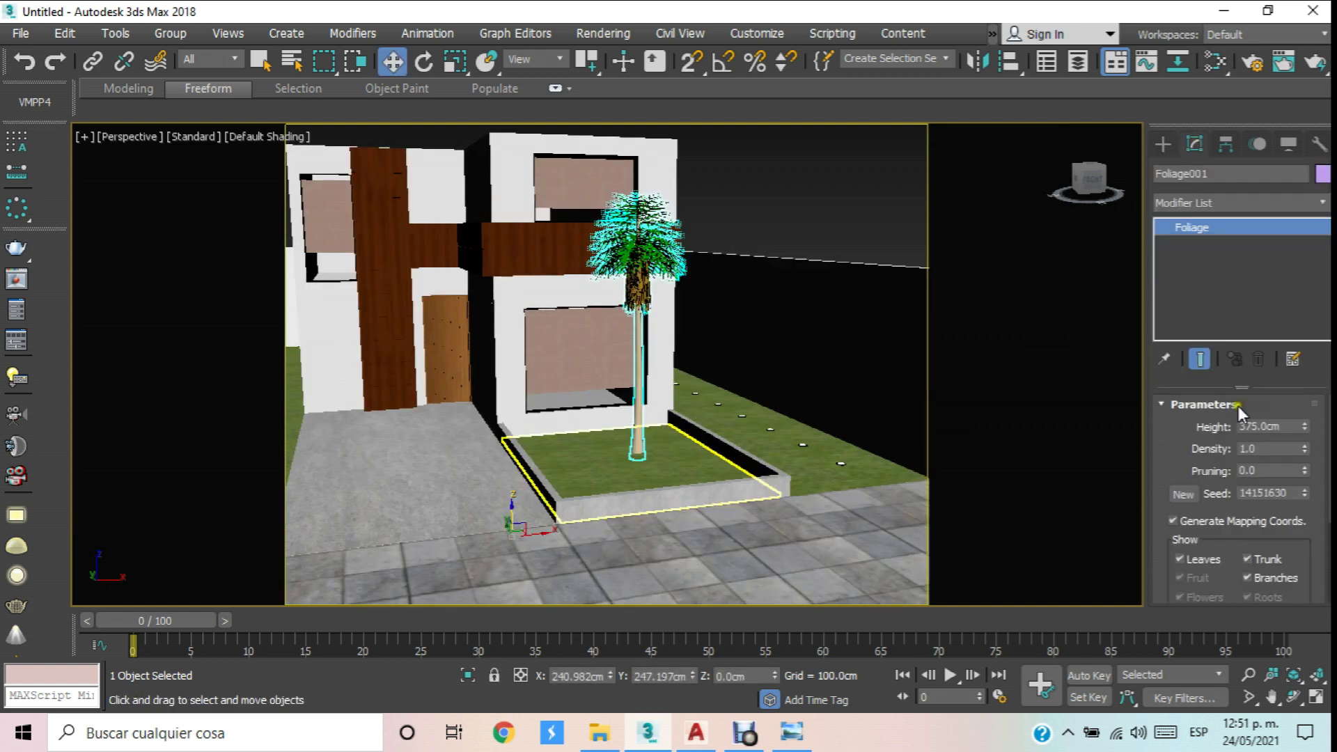
pyautogui.moveTo(1289, 429); pyautogui.dragTo(1153, 430)
pyautogui.write('25')
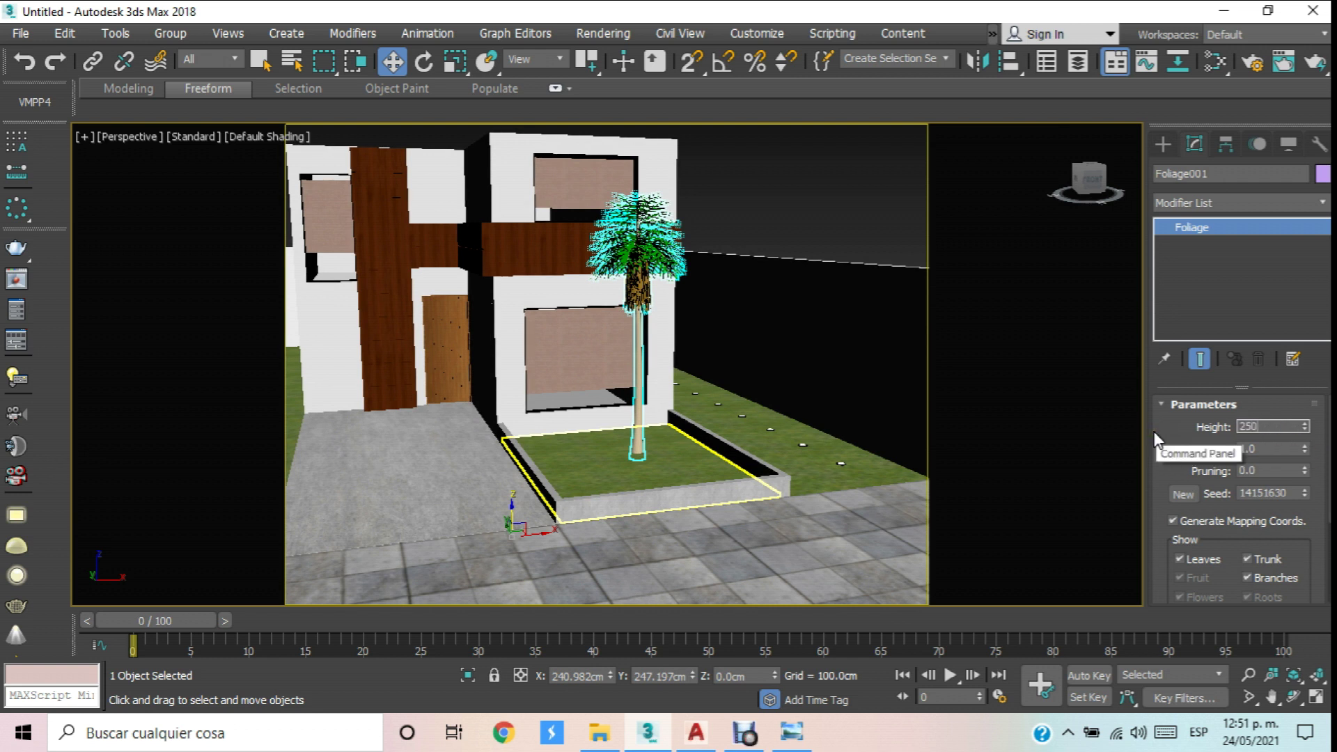
pyautogui.write('0')
pyautogui.press('Return')
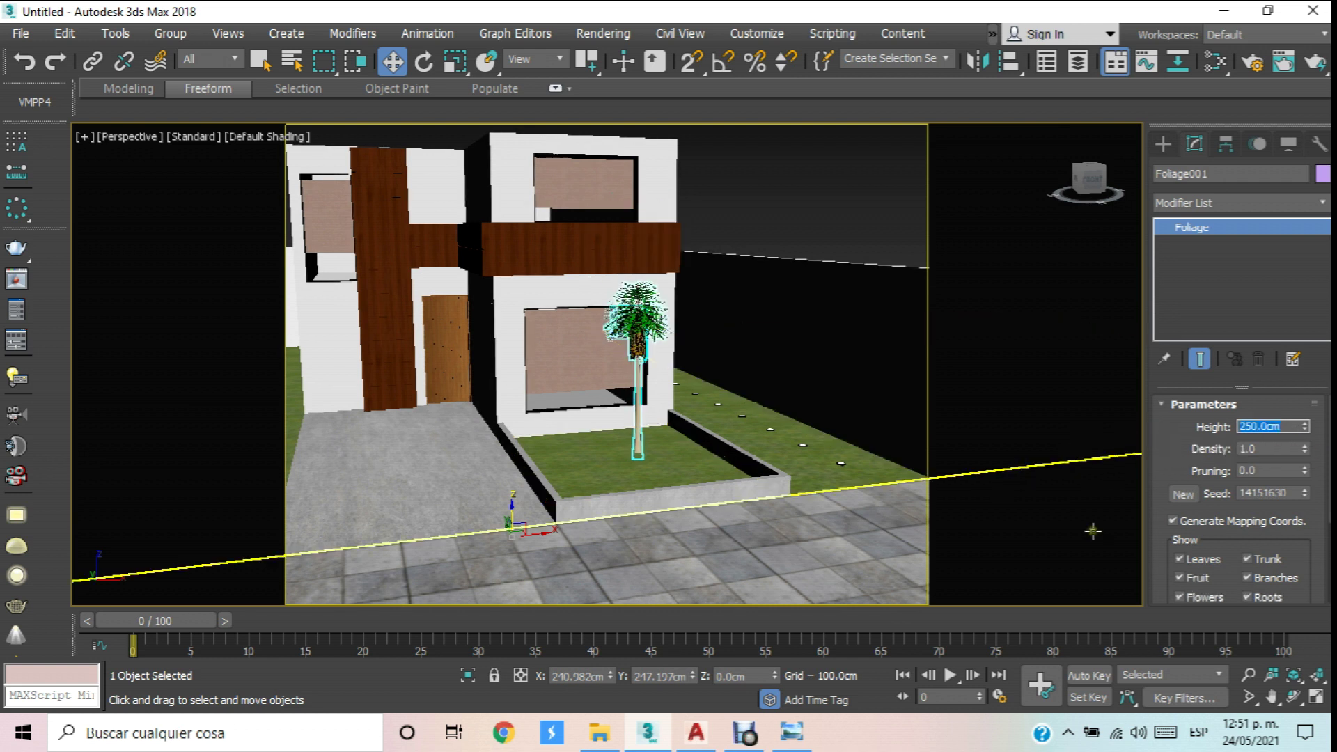
# Move the planter palm to about Y 206 cm and raise it to about Z 8.8 cm.
pyautogui.click(1292, 697)
pyautogui.moveTo(693, 399); pyautogui.dragTo(709, 422)
pyautogui.click(392, 61)
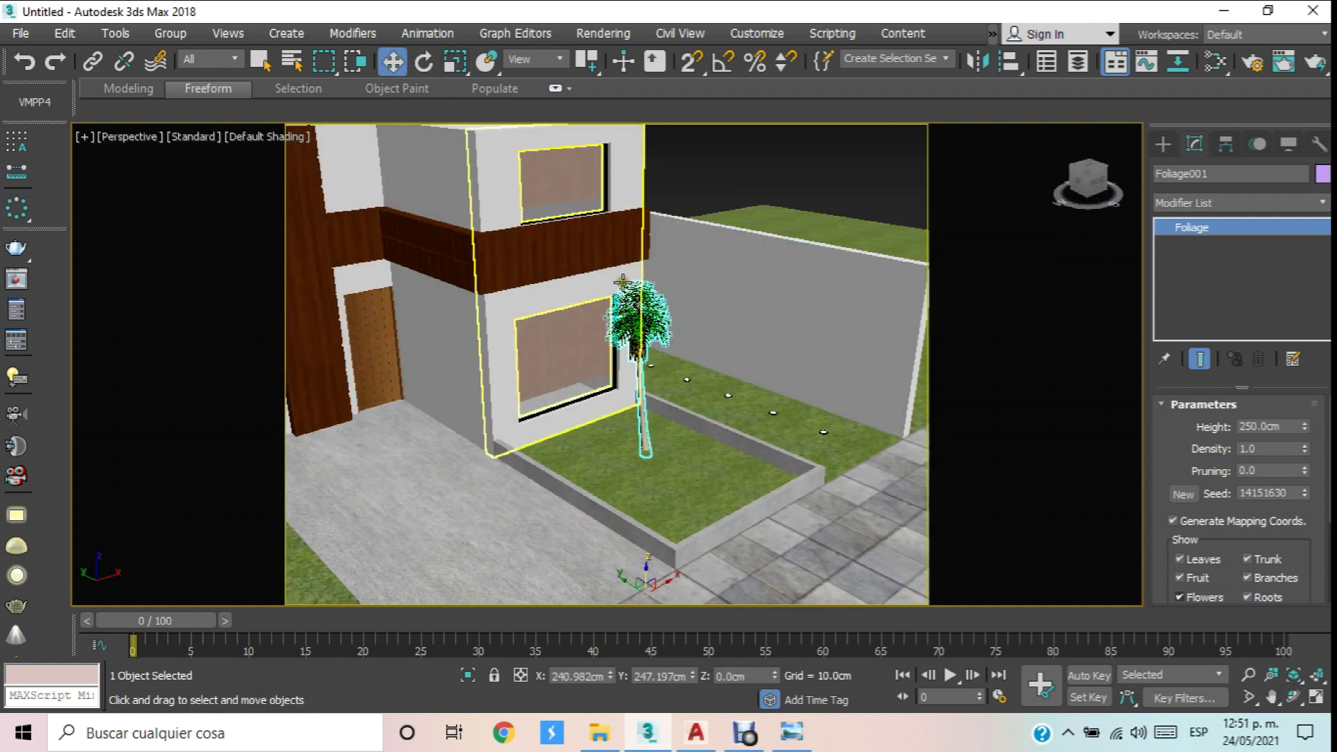
pyautogui.scroll(-5, 632, 324)
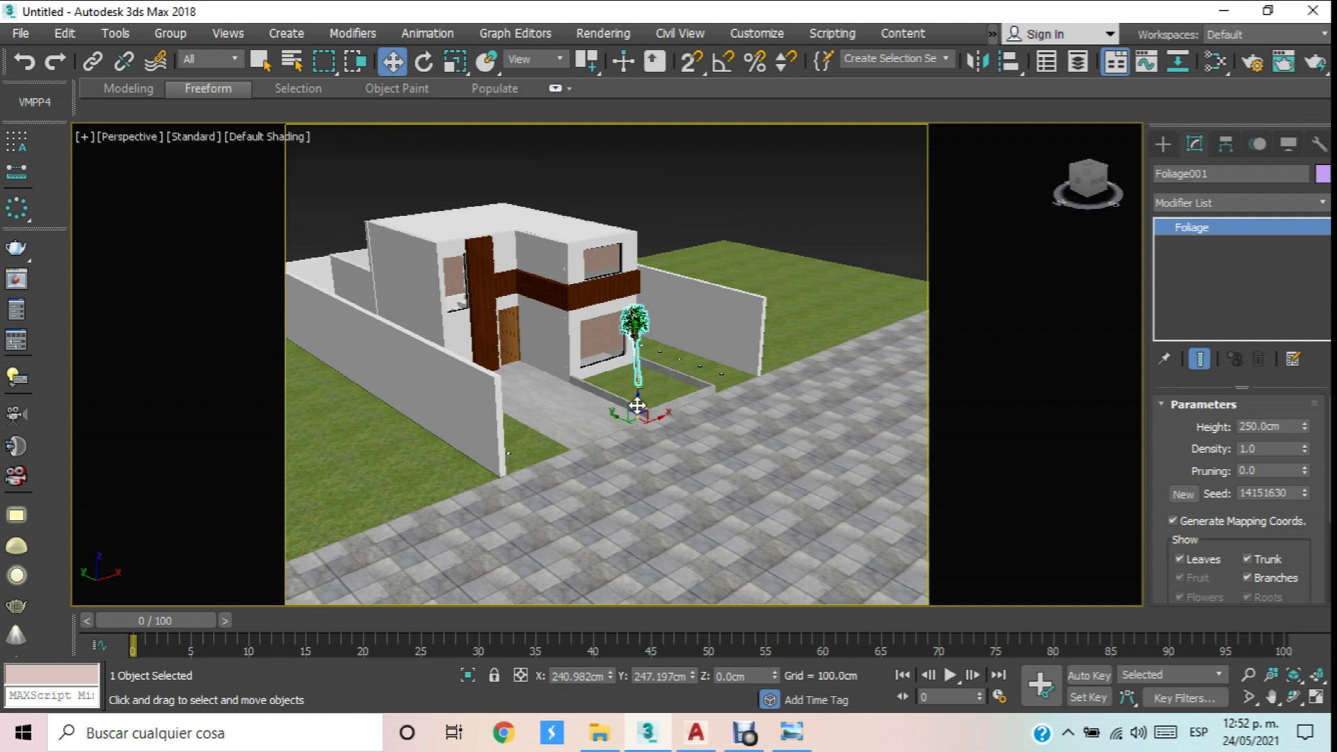
pyautogui.scroll(4, 637, 406)
pyautogui.moveTo(641, 427); pyautogui.dragTo(668, 481)
pyautogui.scroll(-5, 652, 456)
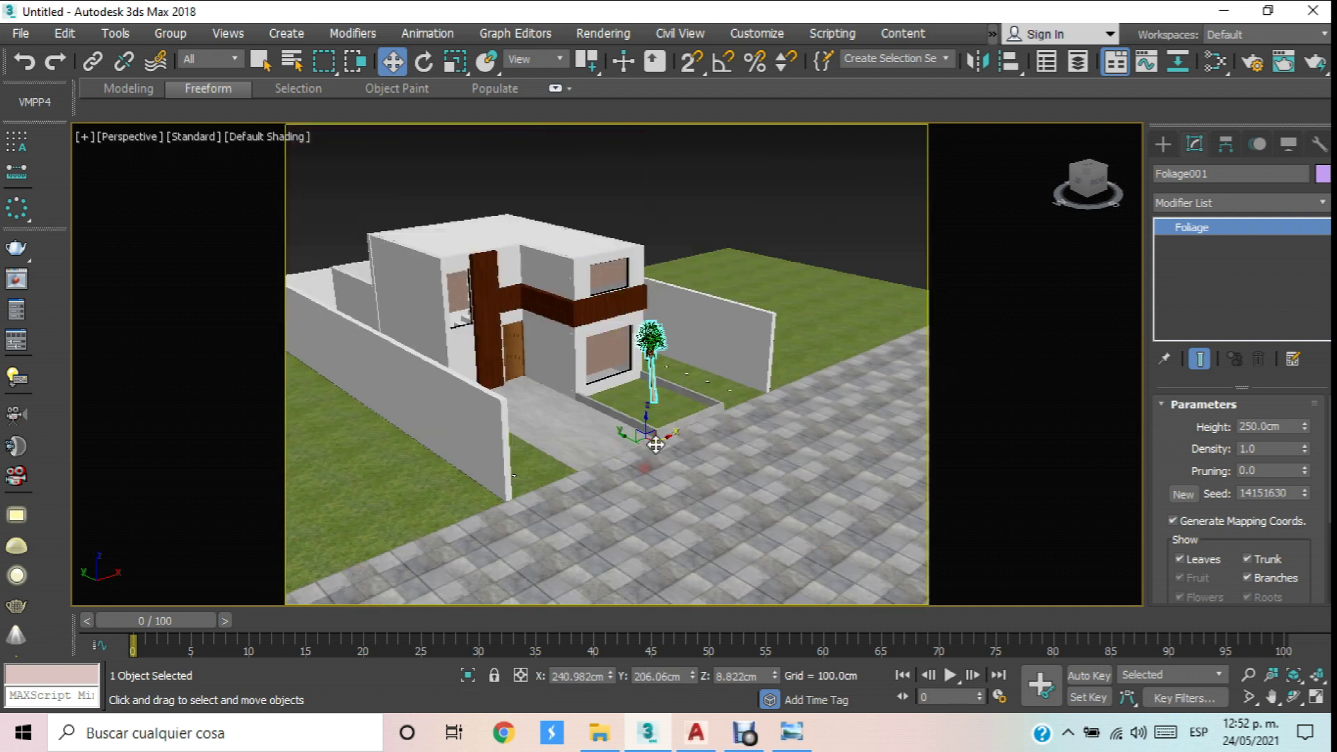
# Copy the planter palm along X once onto each side lawn, as independent copies.
pyautogui.click(1292, 697)
pyautogui.moveTo(606, 417); pyautogui.dragTo(571, 111)
pyautogui.moveTo(586, 62); pyautogui.dragTo(596, 105)
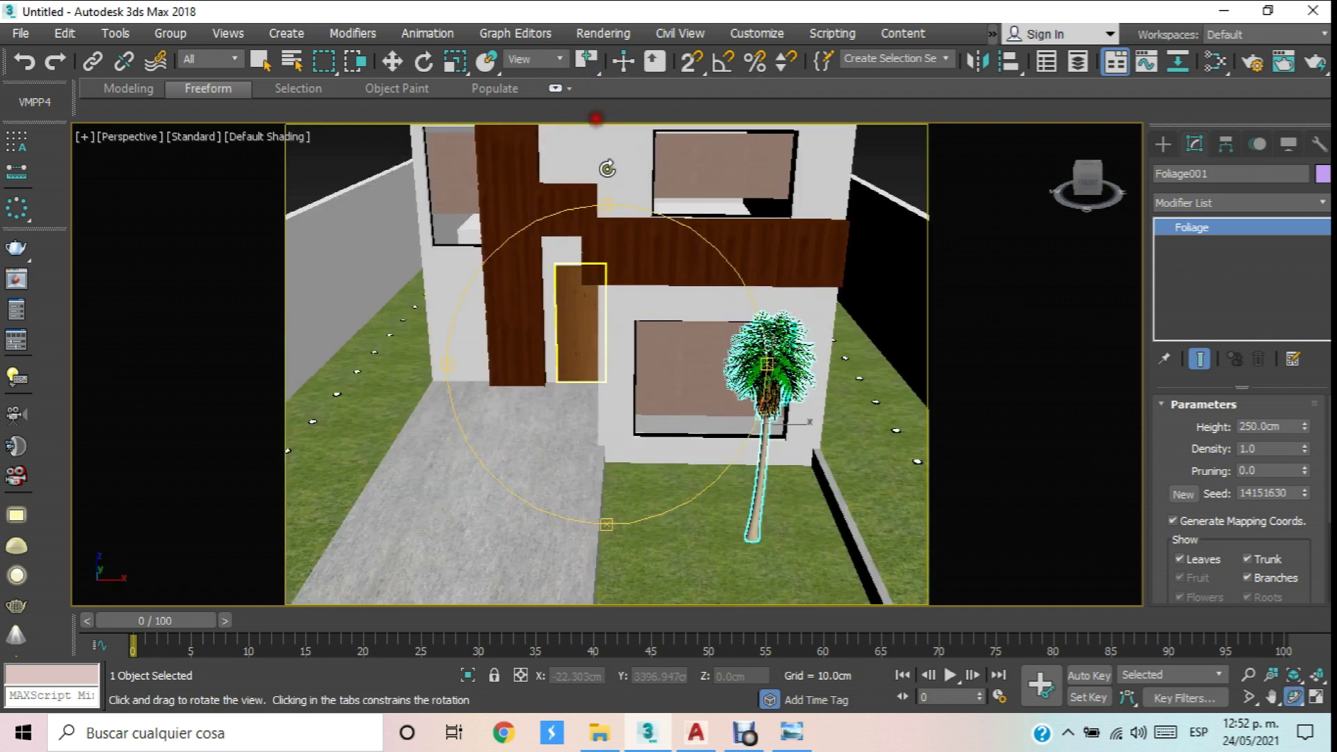
pyautogui.moveTo(700, 289); pyautogui.dragTo(711, 321)
pyautogui.scroll(3, 696, 314)
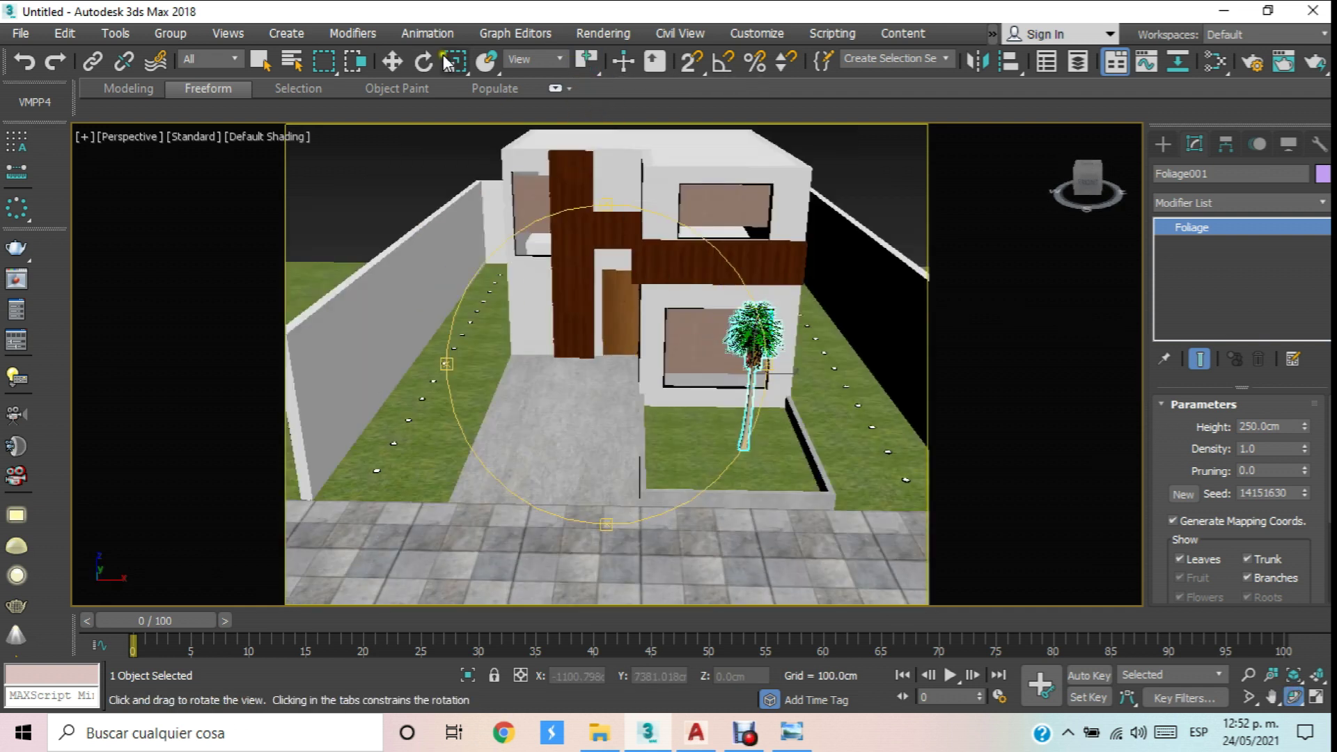
pyautogui.click(392, 61)
pyautogui.moveTo(779, 366)
pyautogui.keyDown('shift'); pyautogui.mouseDown()
pyautogui.moveTo(462, 352)
pyautogui.moveTo(518, 376)
pyautogui.moveTo(884, 378)
pyautogui.moveTo(870, 380)
pyautogui.mouseUp(); pyautogui.keyUp('shift')
pyautogui.click(670, 449)
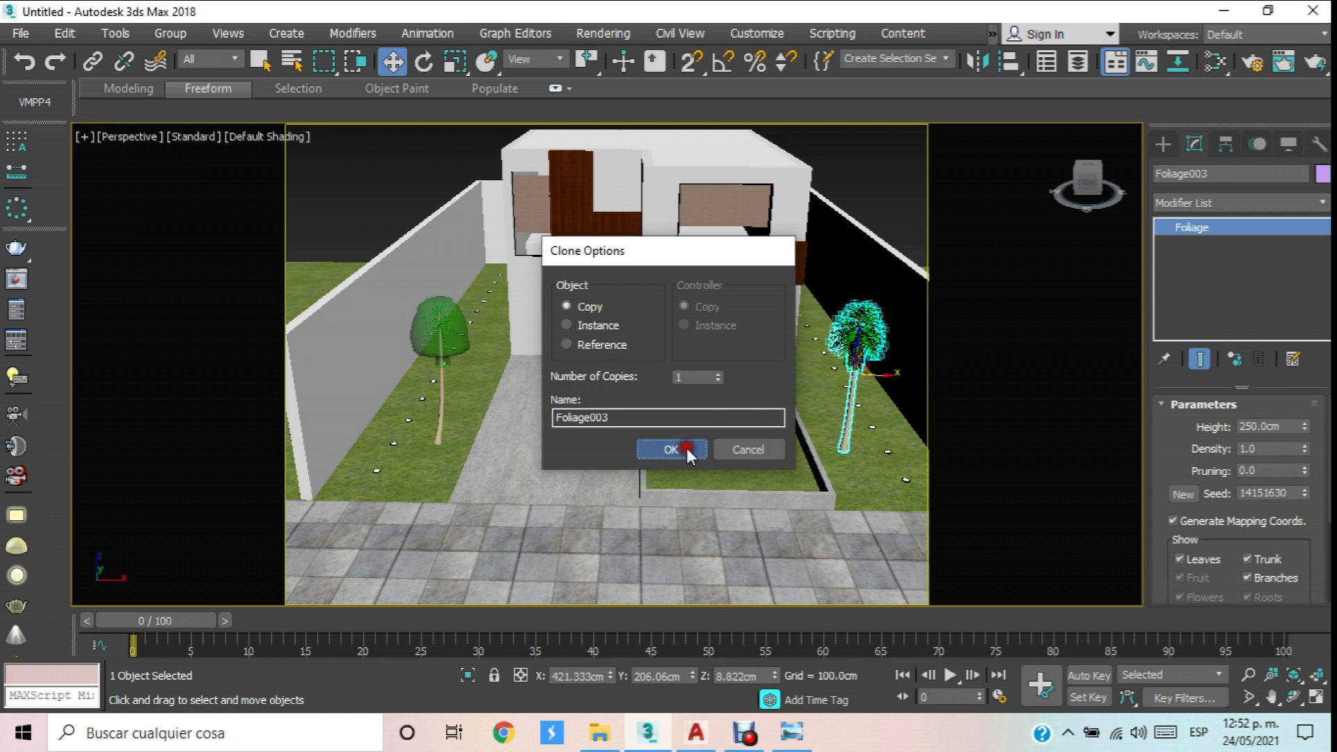
pyautogui.click(686, 448)
# Move the two side-lawn palms about 159 cm toward the street and copy the pair back toward the house.
pyautogui.keyDown('ctrl'); pyautogui.click(456, 338); pyautogui.keyUp('ctrl')
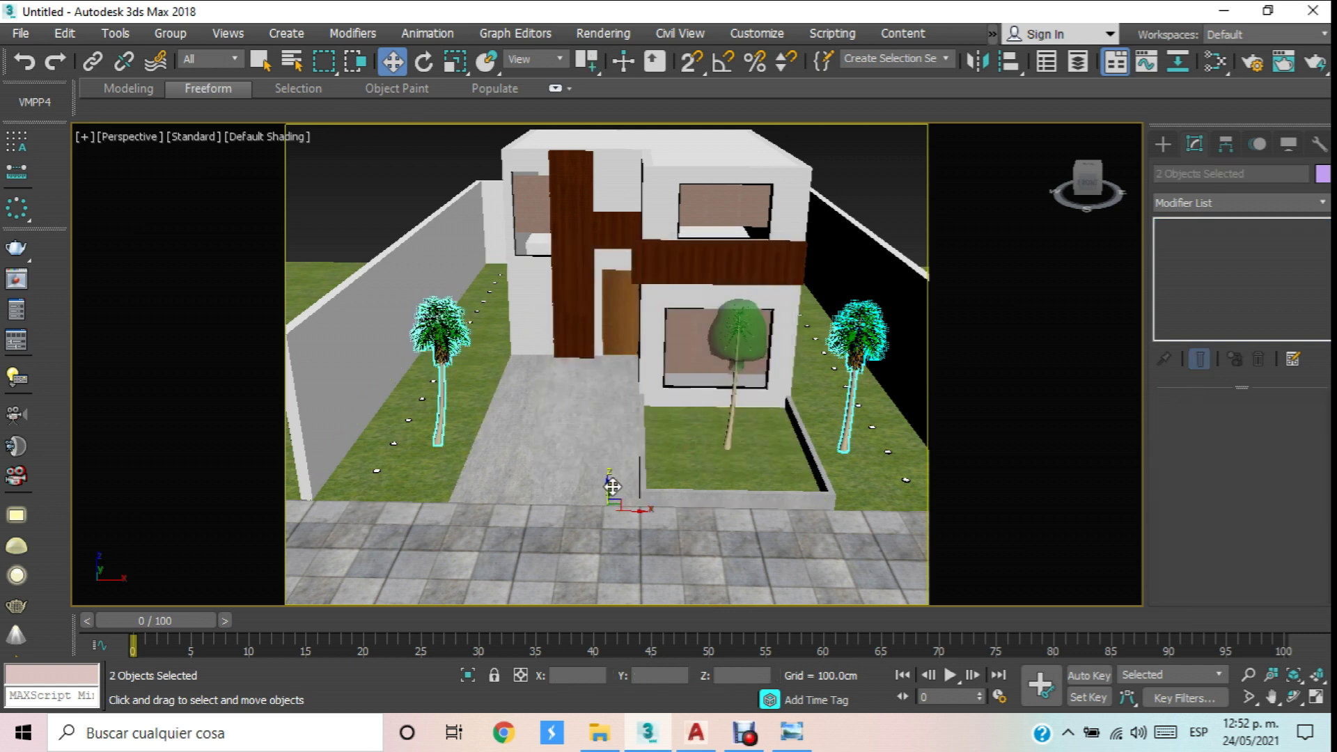
pyautogui.scroll(3, 610, 487)
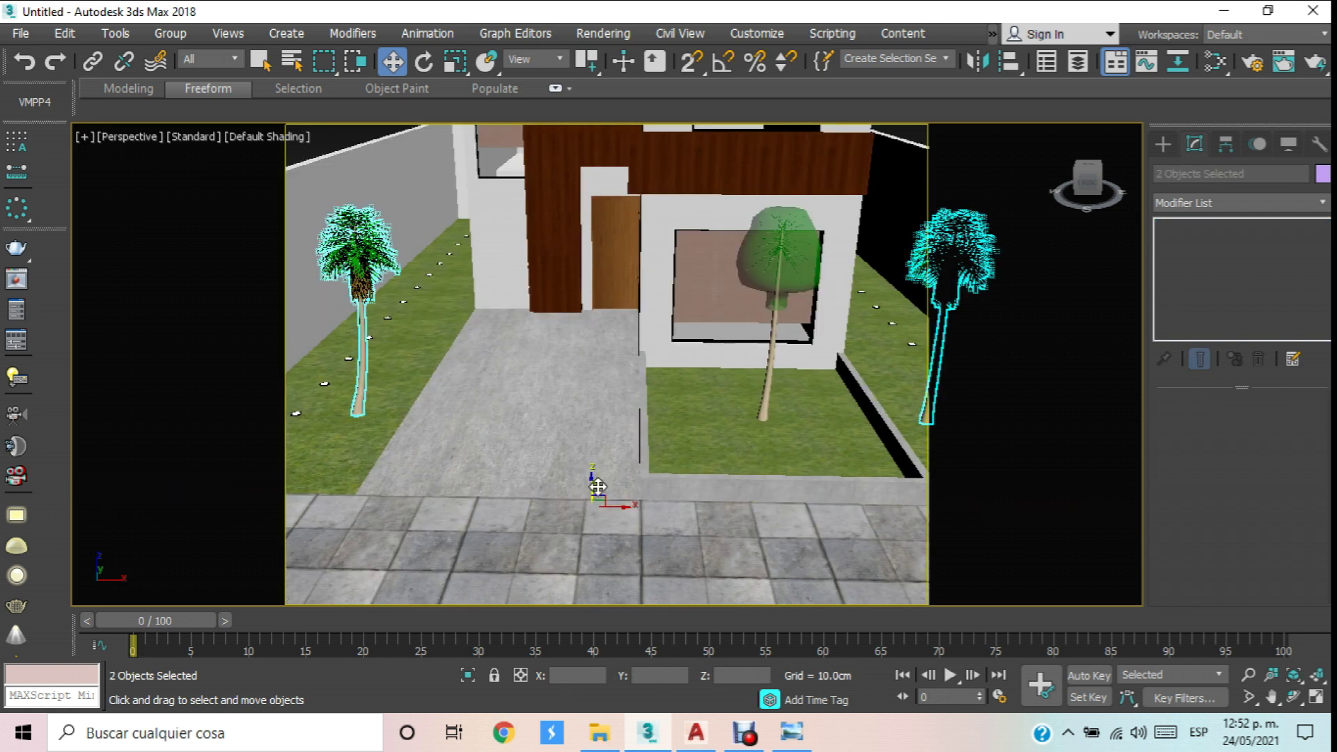
pyautogui.click(1292, 696)
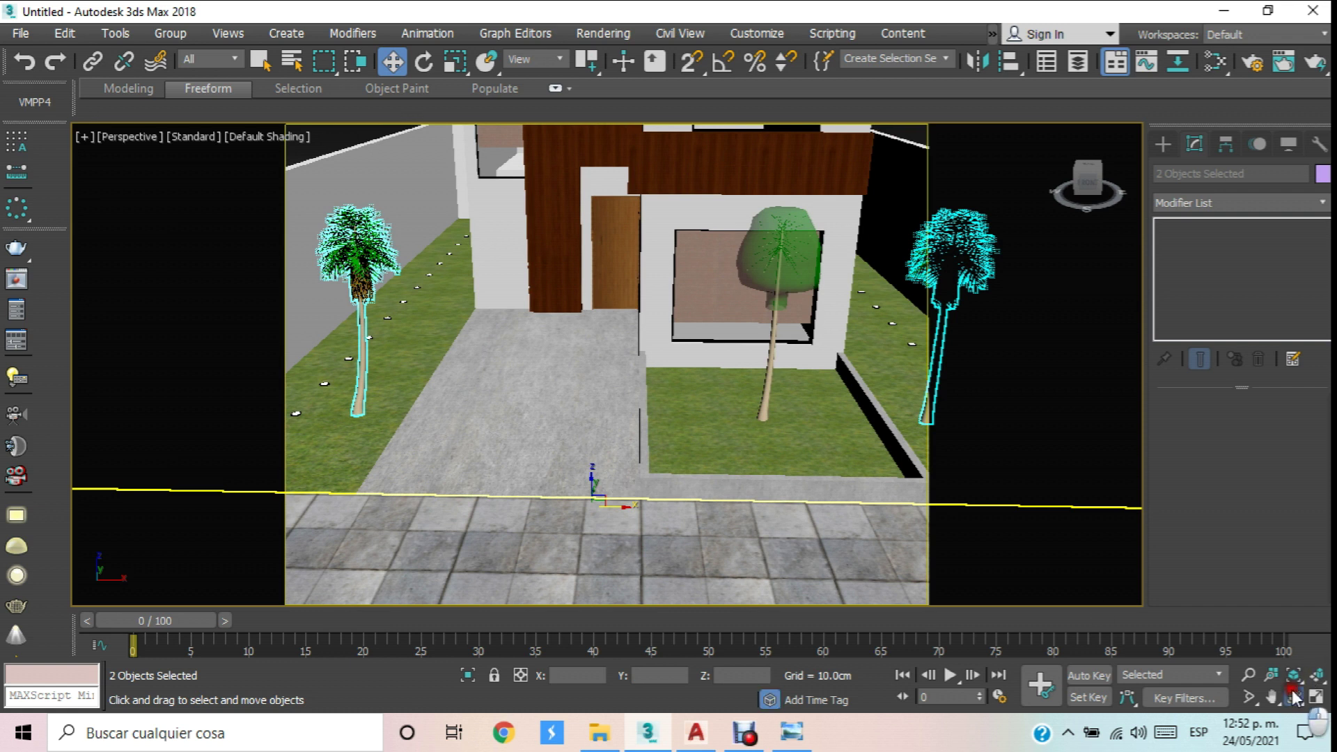
pyautogui.moveTo(804, 351); pyautogui.dragTo(511, 328)
pyautogui.click(392, 62)
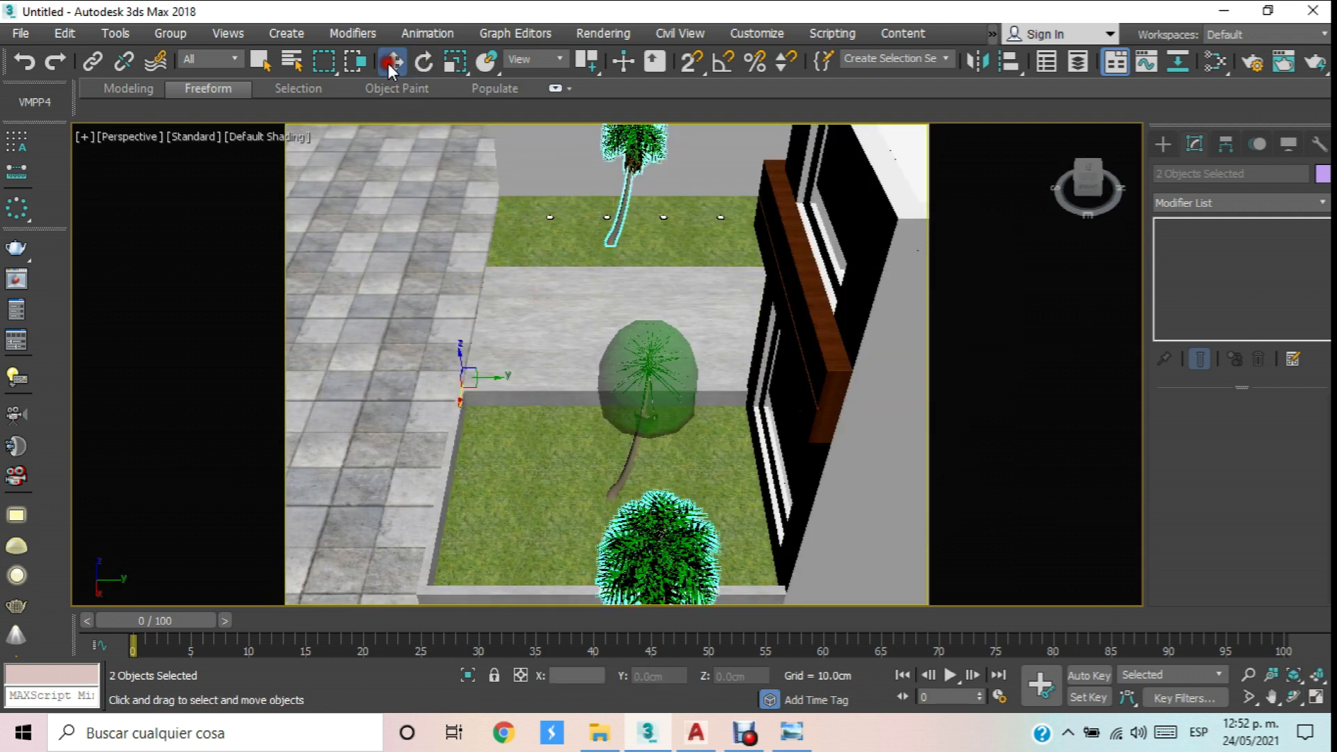
pyautogui.click(480, 383)
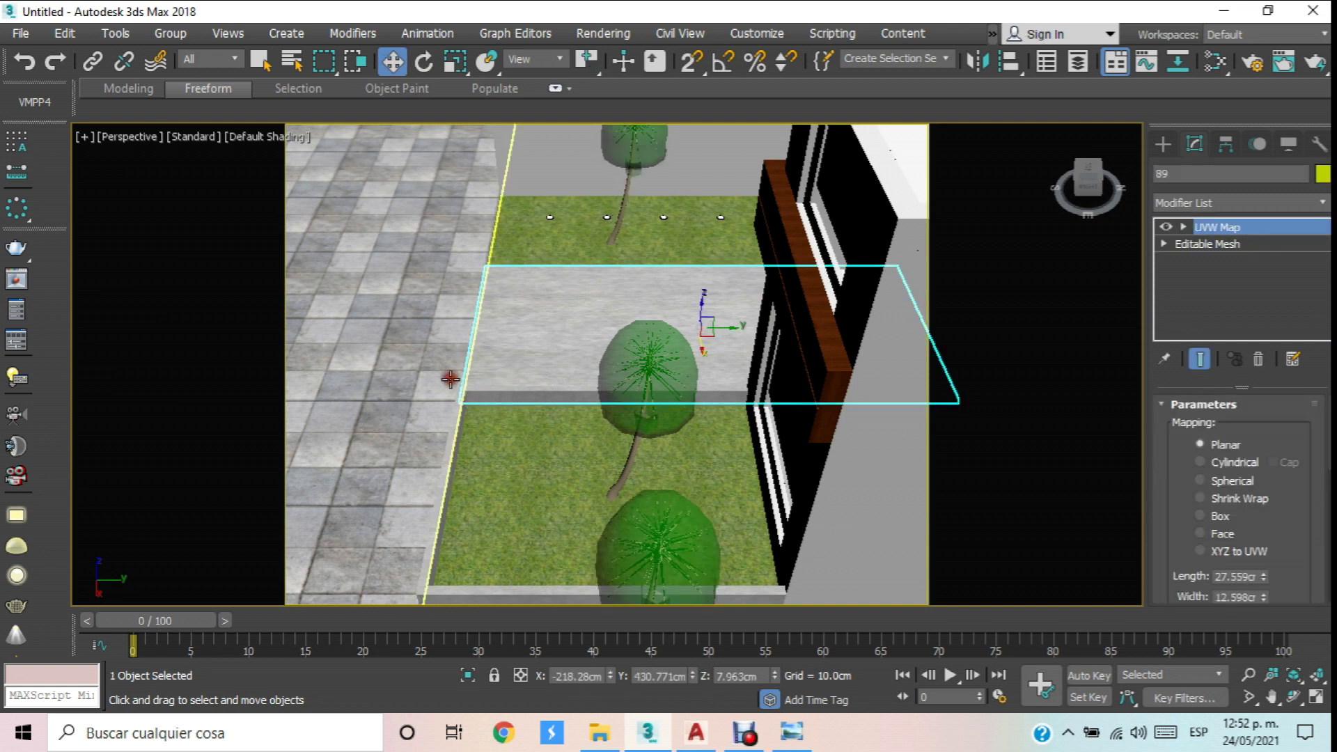
pyautogui.hotkey('ctrl', 'z')
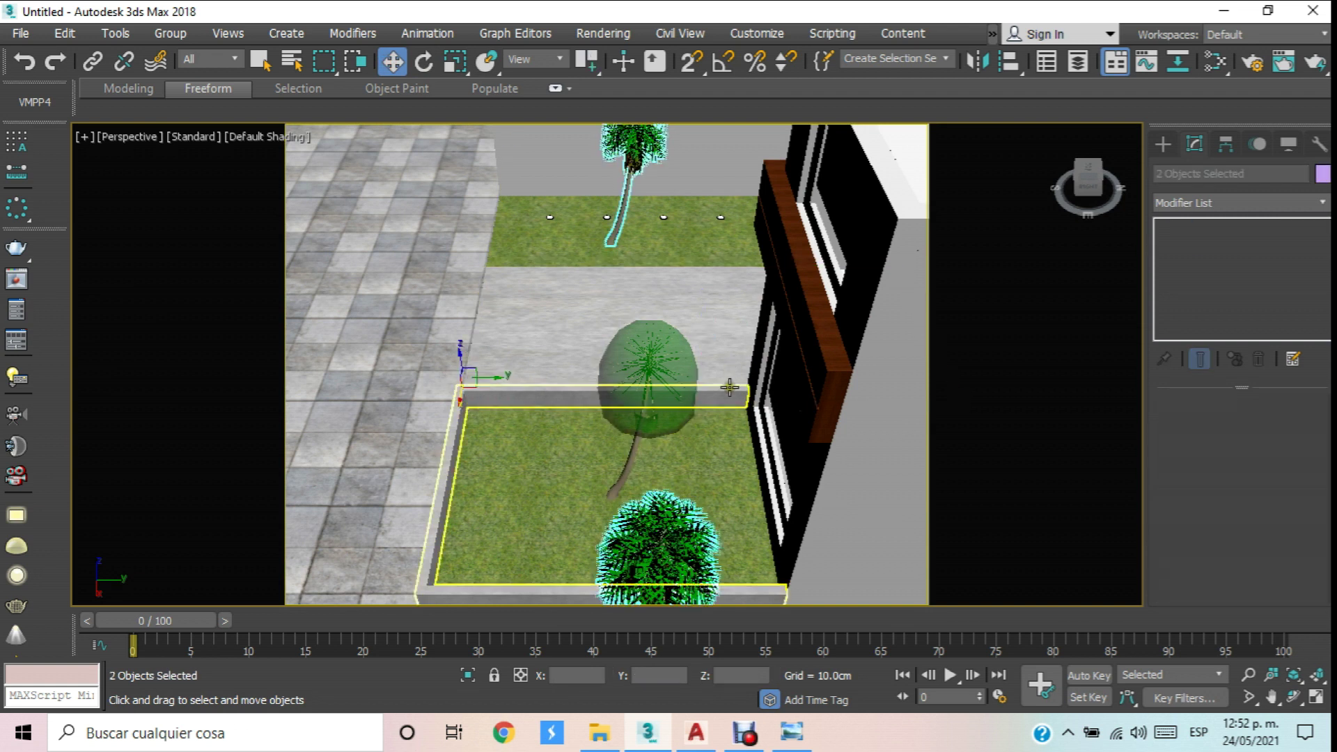
pyautogui.hotkey('ctrl', 'z')
pyautogui.hotkey('ctrl', 'z')
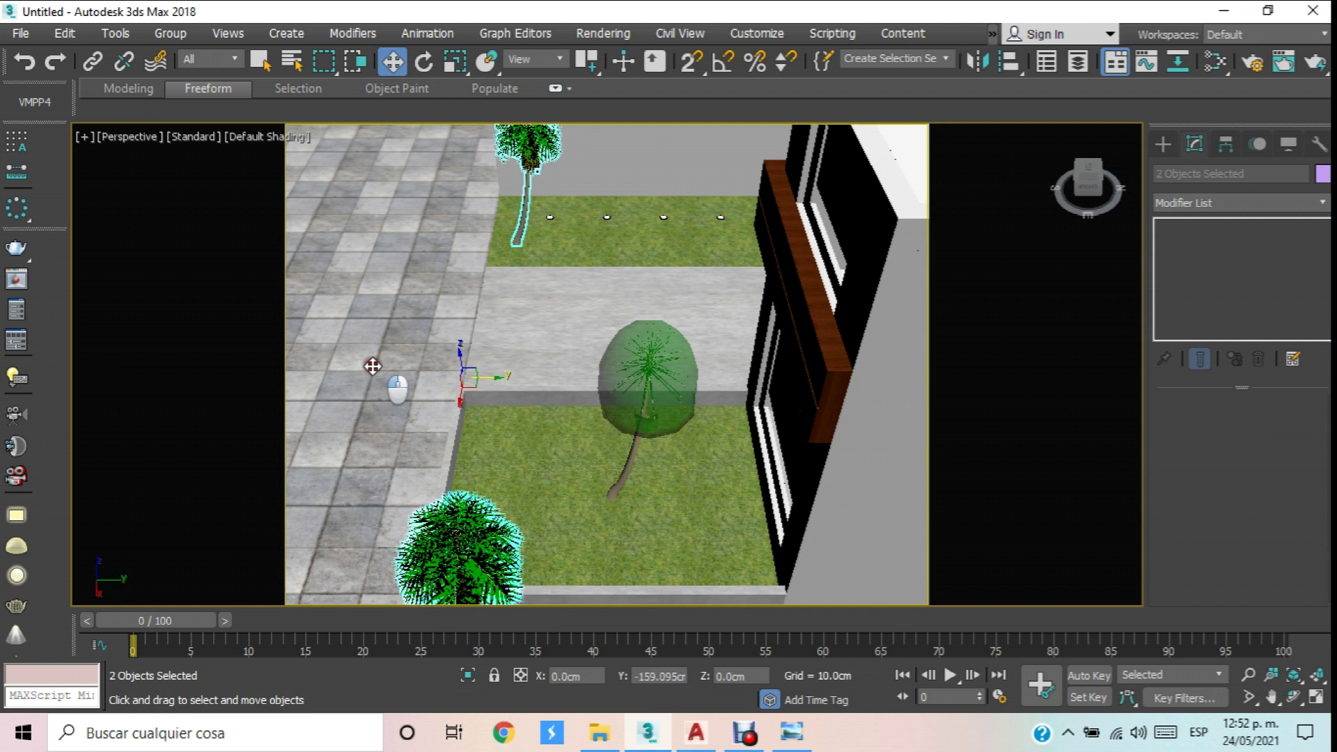
pyautogui.moveTo(468, 374); pyautogui.dragTo(703, 397)
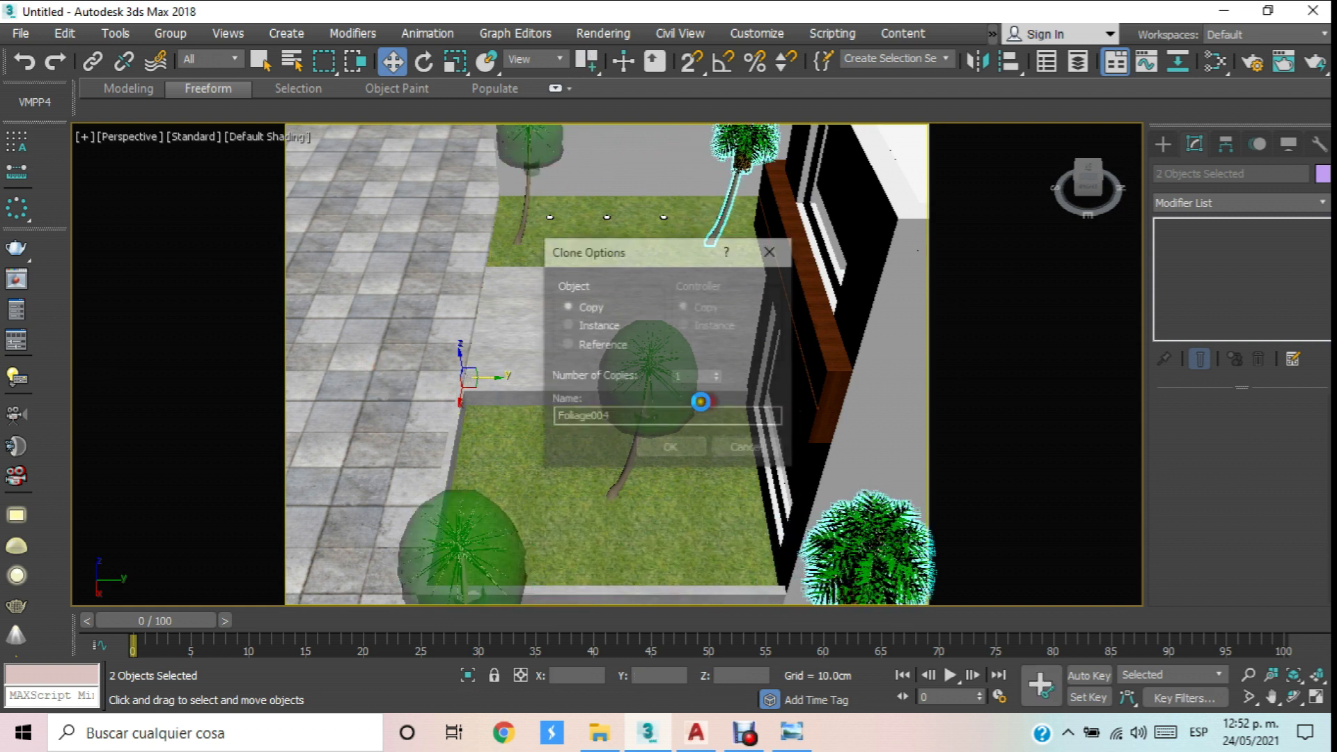
pyautogui.click(675, 449)
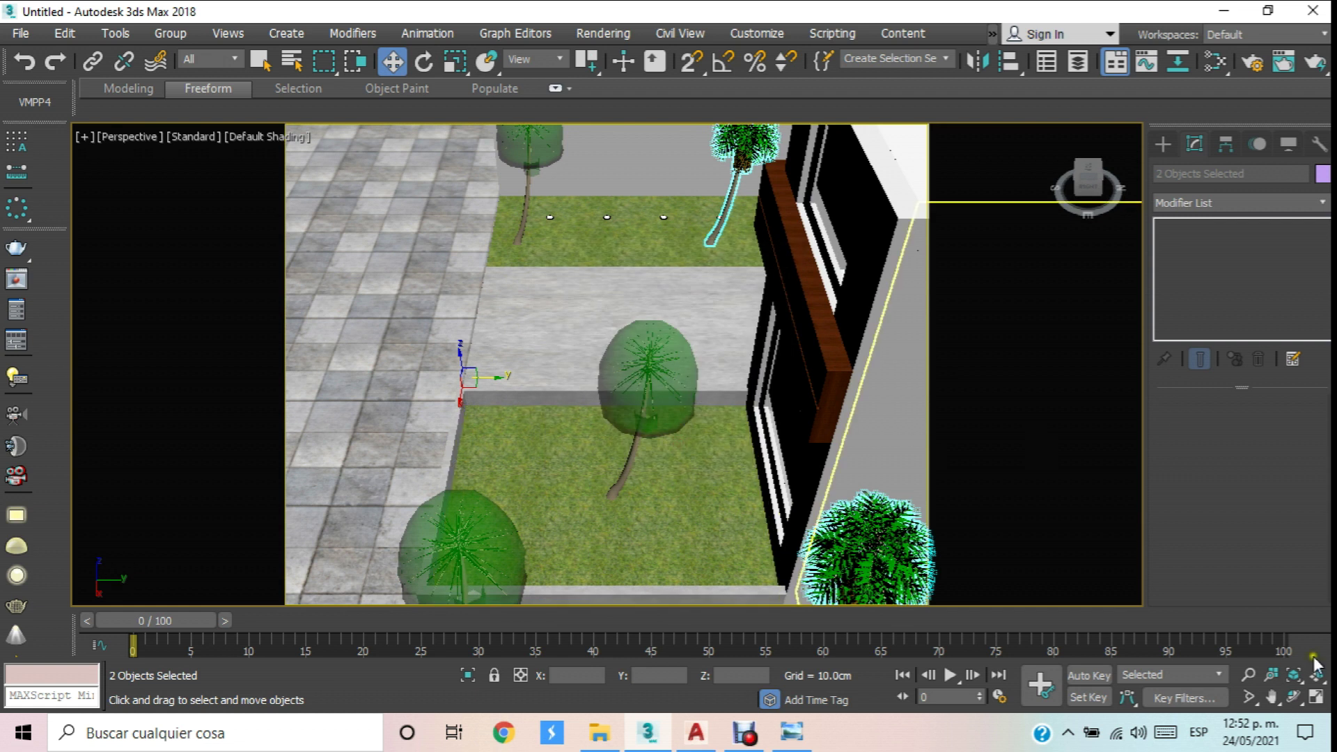
# Place a Society Garlic foliage plant on the planter grass beside the palm trunk.
pyautogui.click(1294, 697)
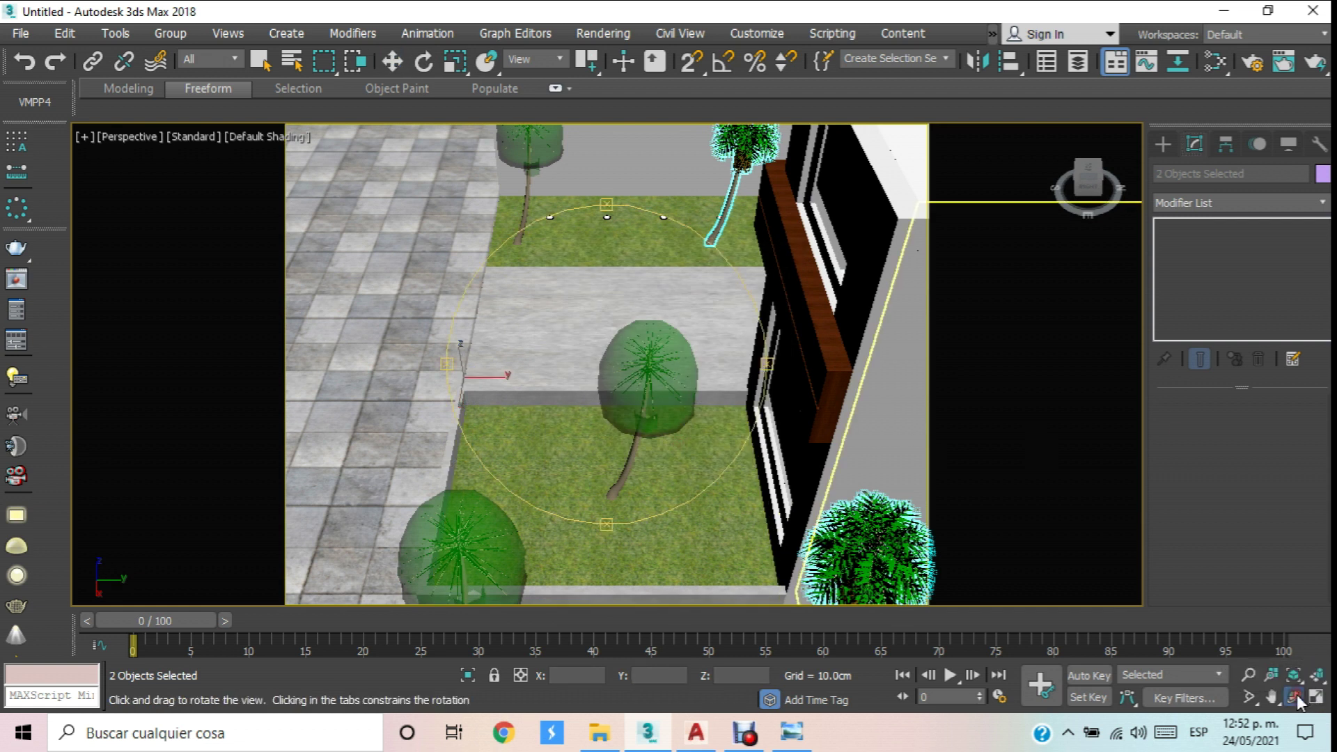
pyautogui.moveTo(641, 351); pyautogui.dragTo(678, 357)
pyautogui.scroll(5, 676, 359)
pyautogui.scroll(-8, 676, 359)
pyautogui.scroll(4, 672, 369)
pyautogui.moveTo(636, 395); pyautogui.dragTo(532, 326)
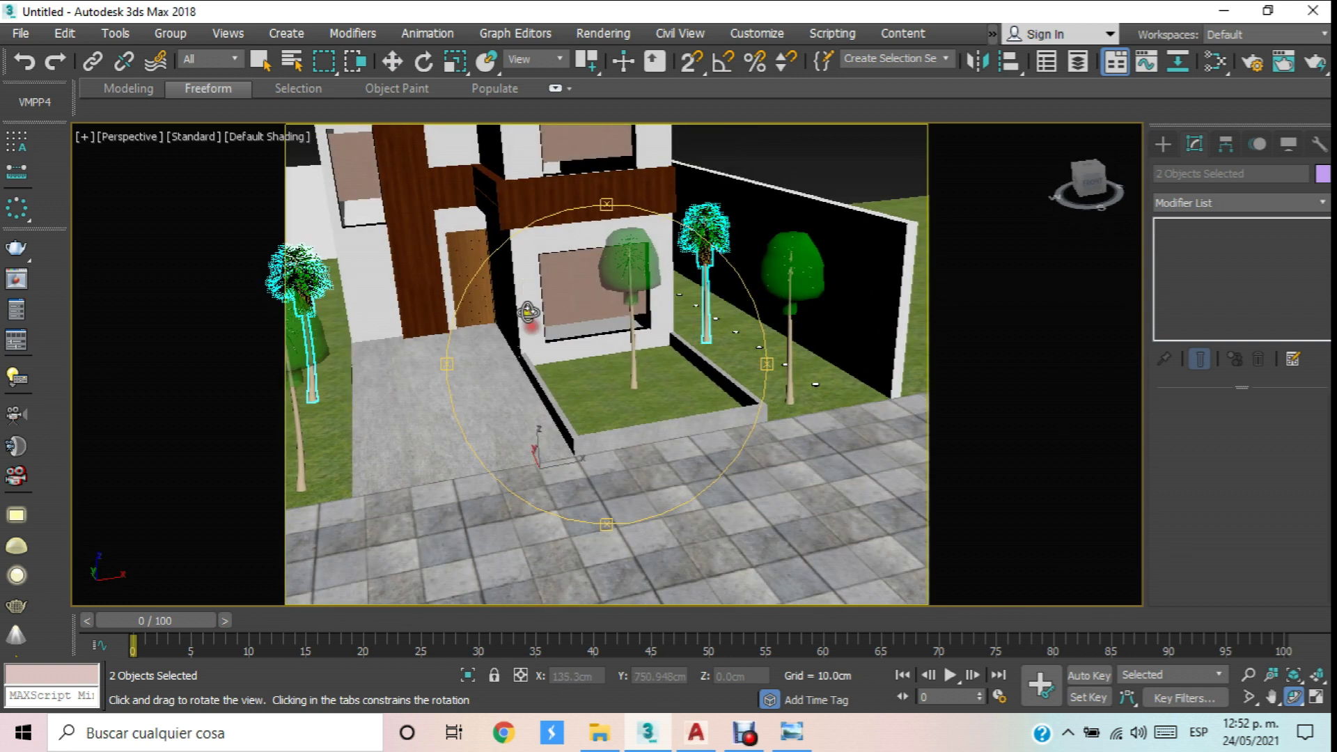
pyautogui.click(392, 62)
pyautogui.click(1164, 144)
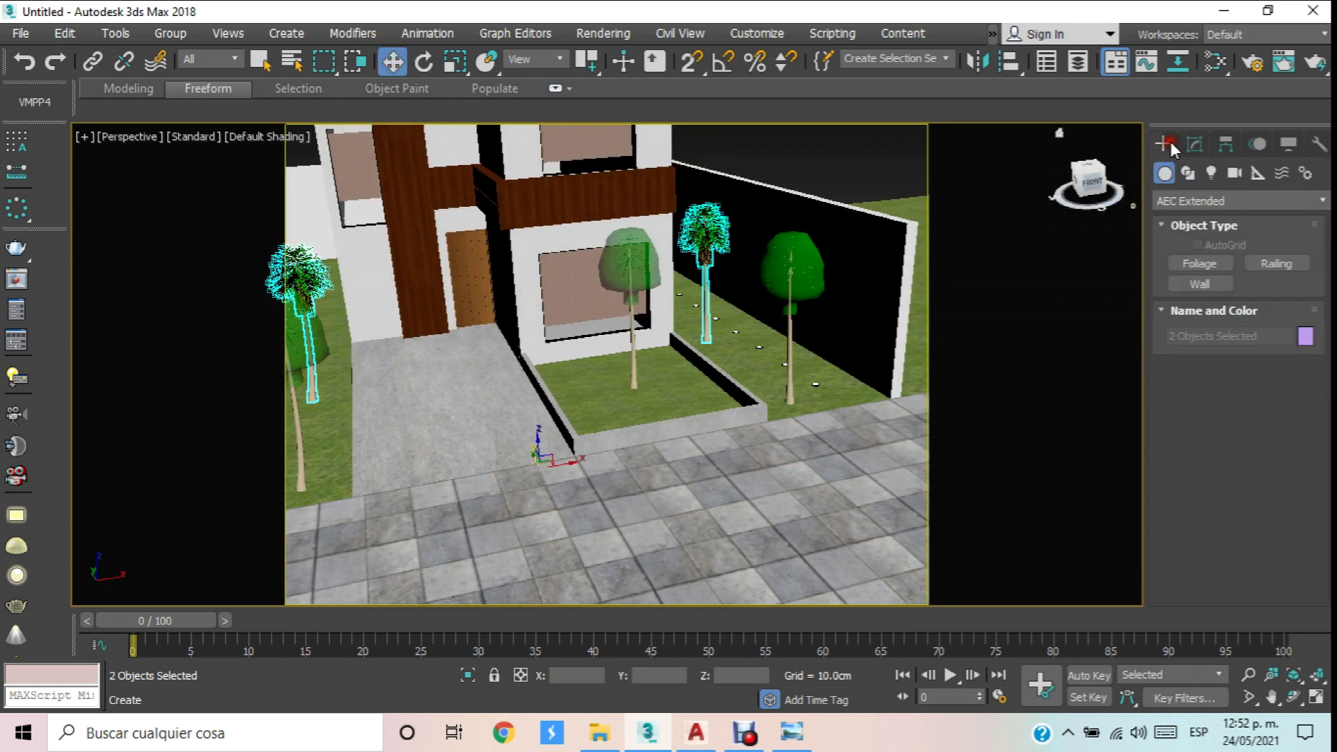
pyautogui.click(1215, 264)
pyautogui.moveTo(1299, 416); pyautogui.dragTo(1303, 555)
pyautogui.moveTo(1303, 570); pyautogui.dragTo(1307, 612)
pyautogui.click(1219, 442)
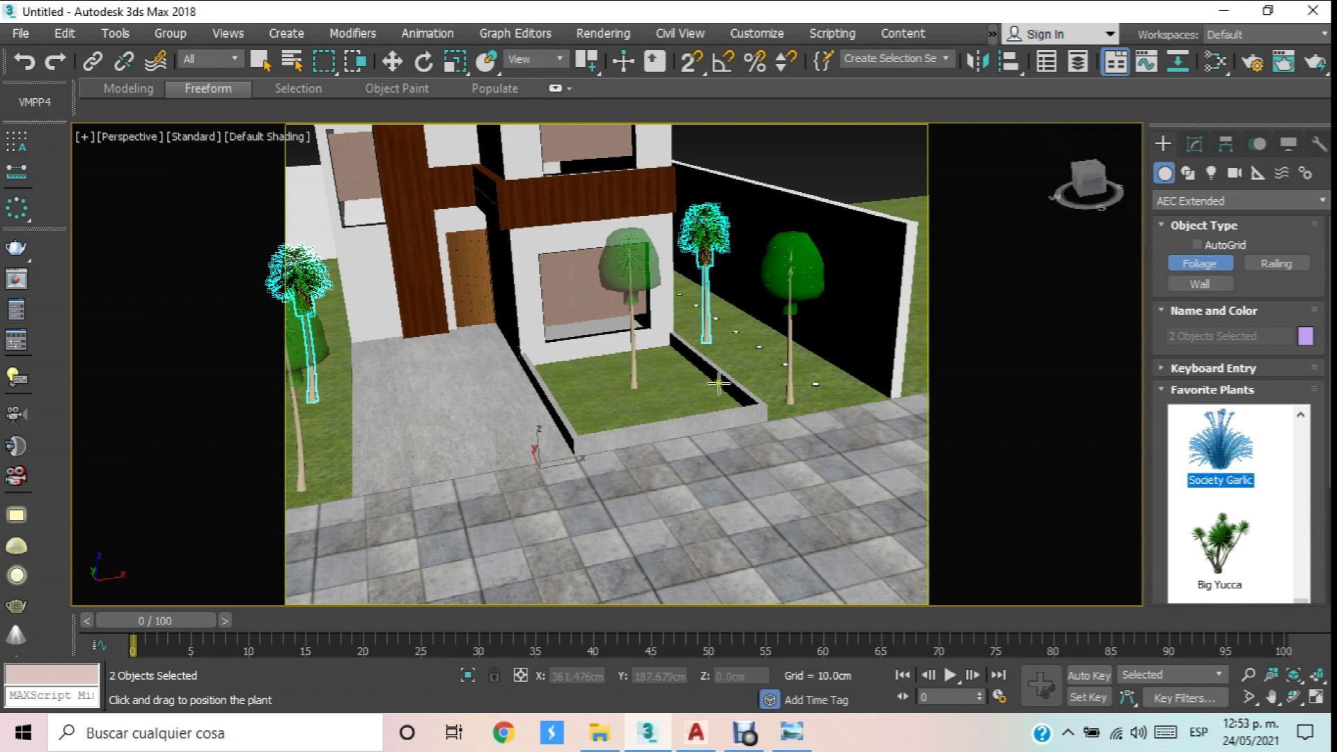
pyautogui.click(665, 388)
# Raise the Society Garlic plant to about Z 7.1 cm so it sits on the grass.
pyautogui.scroll(5, 673, 392)
pyautogui.scroll(-2, 653, 381)
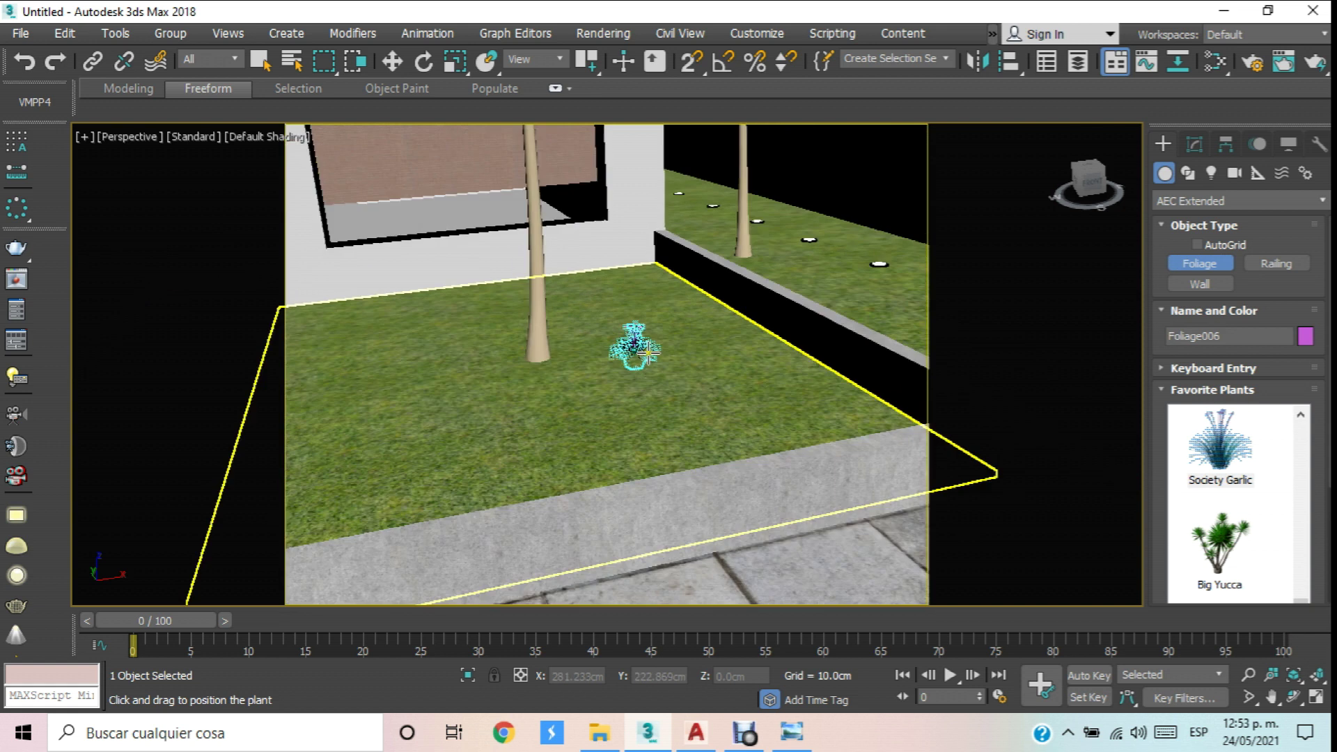
pyautogui.click(395, 62)
pyautogui.scroll(3, 637, 355)
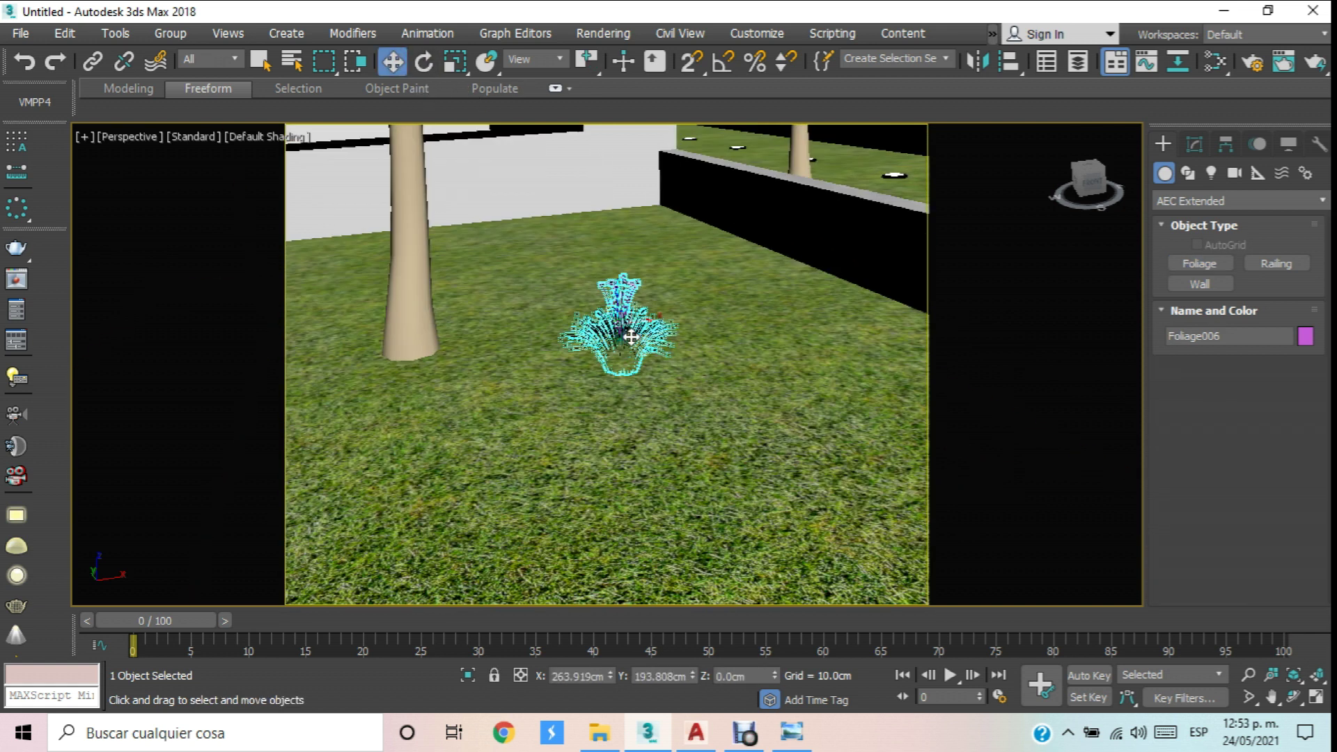
pyautogui.moveTo(619, 305); pyautogui.dragTo(630, 275)
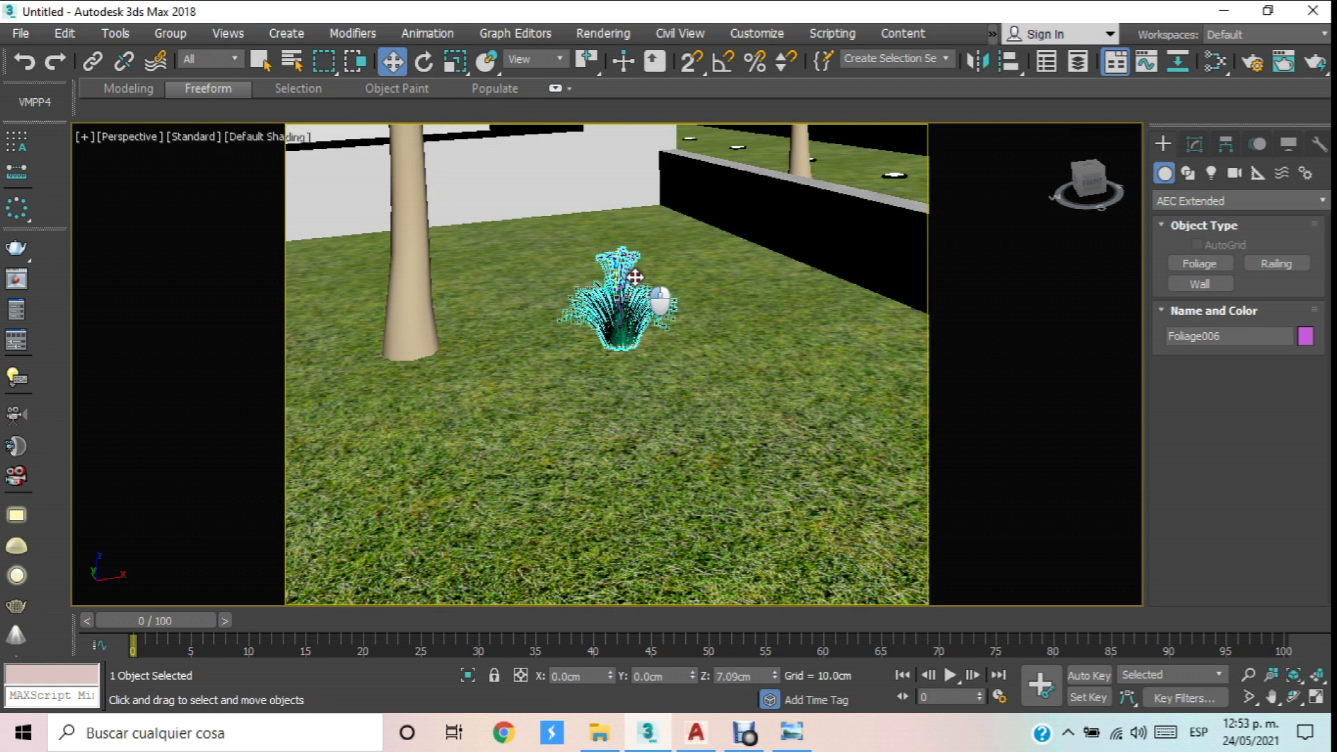
# Set the Society Garlic plant's height to 40 cm.
pyautogui.click(1193, 144)
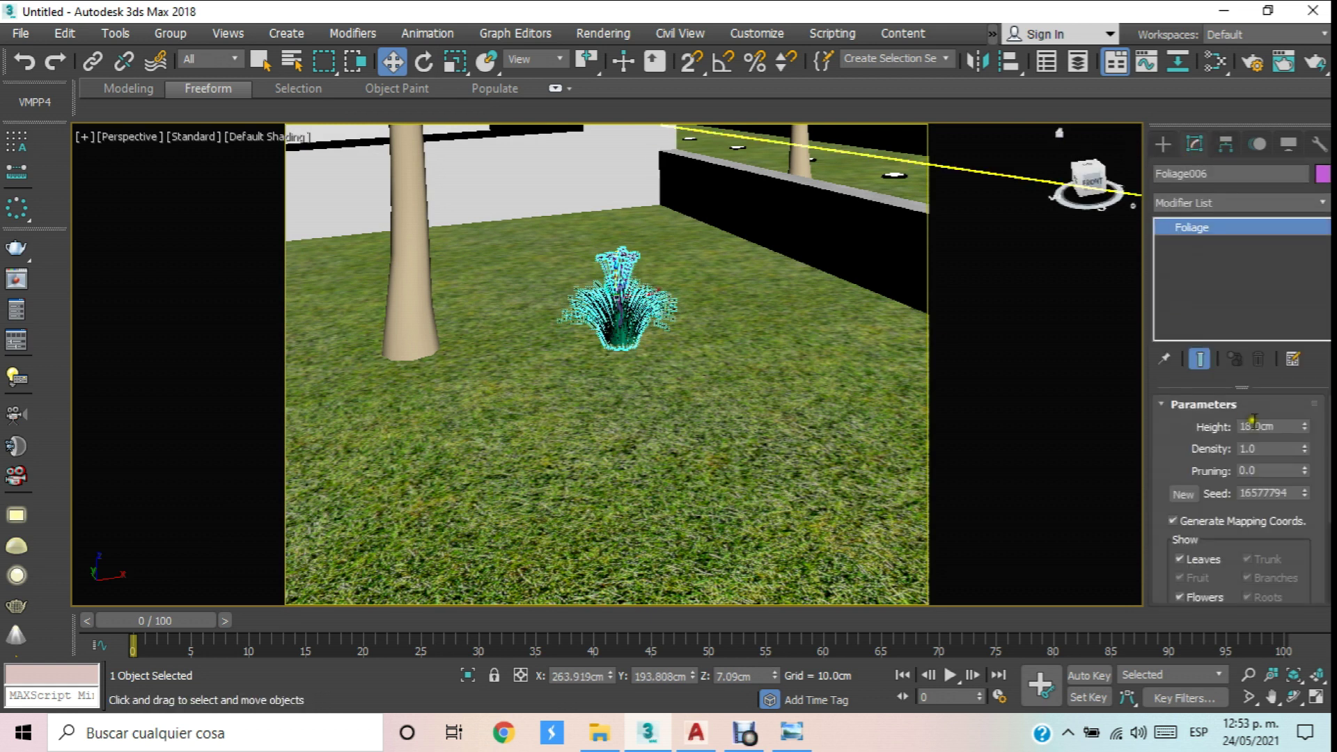
pyautogui.doubleClick(1285, 426)
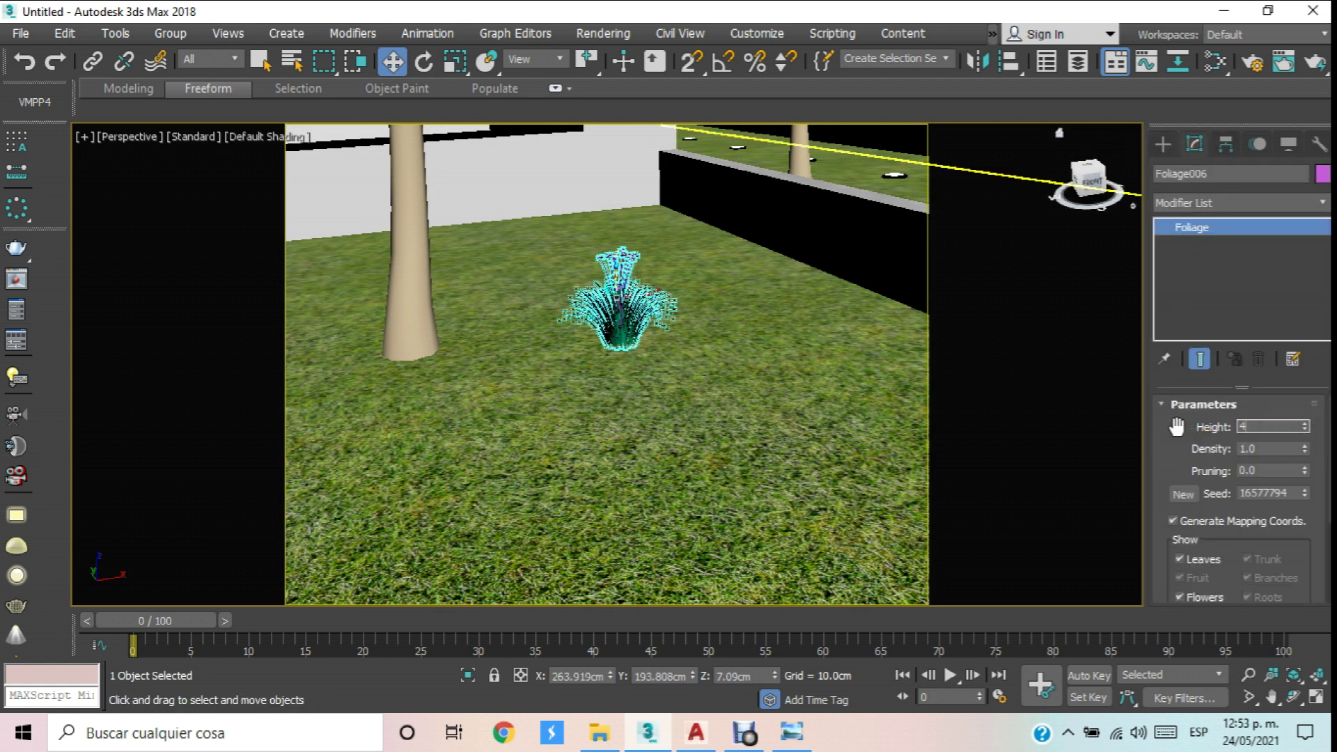
pyautogui.write('40')
pyautogui.press('Return')
pyautogui.scroll(-5, 1015, 441)
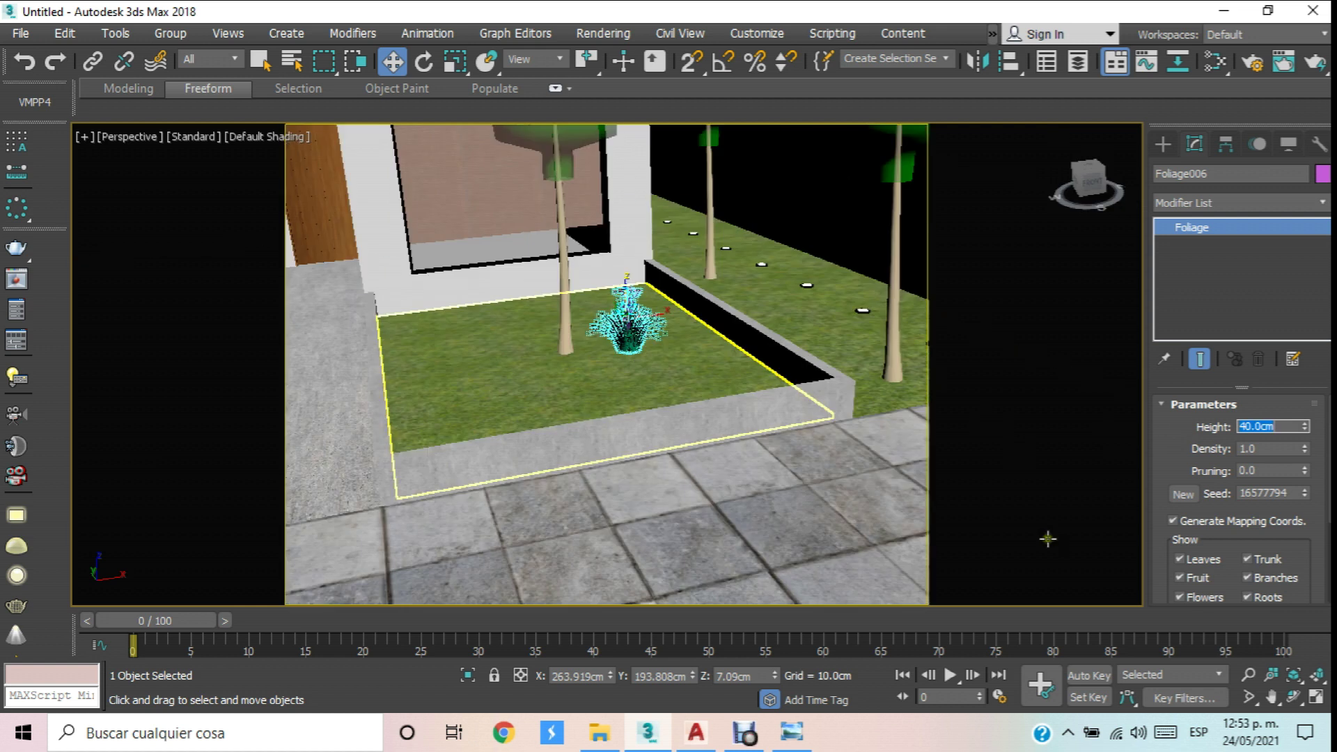
# Move the plant along Y to about 375 cm, close to the wall below the front window.
pyautogui.click(1295, 697)
pyautogui.moveTo(647, 481); pyautogui.dragTo(590, 341)
pyautogui.moveTo(492, 286); pyautogui.dragTo(470, 173)
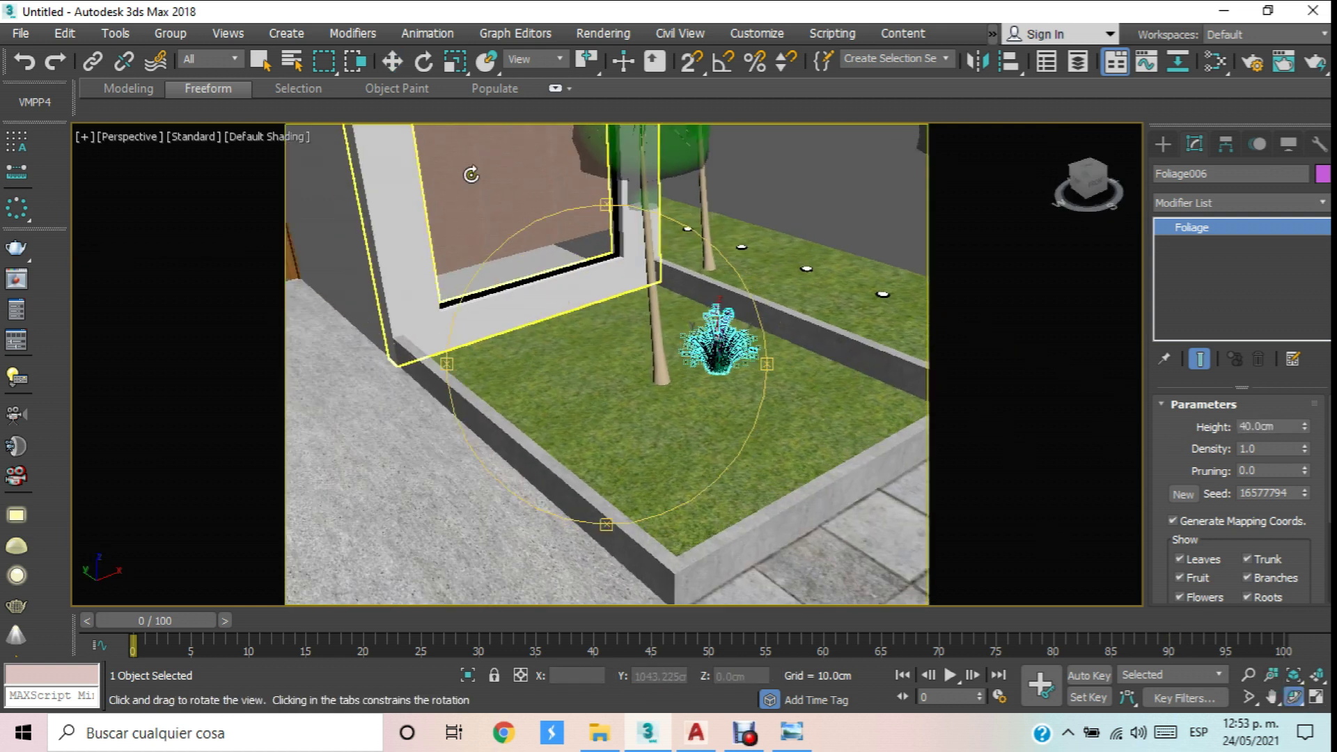
pyautogui.click(393, 62)
pyautogui.click(724, 355)
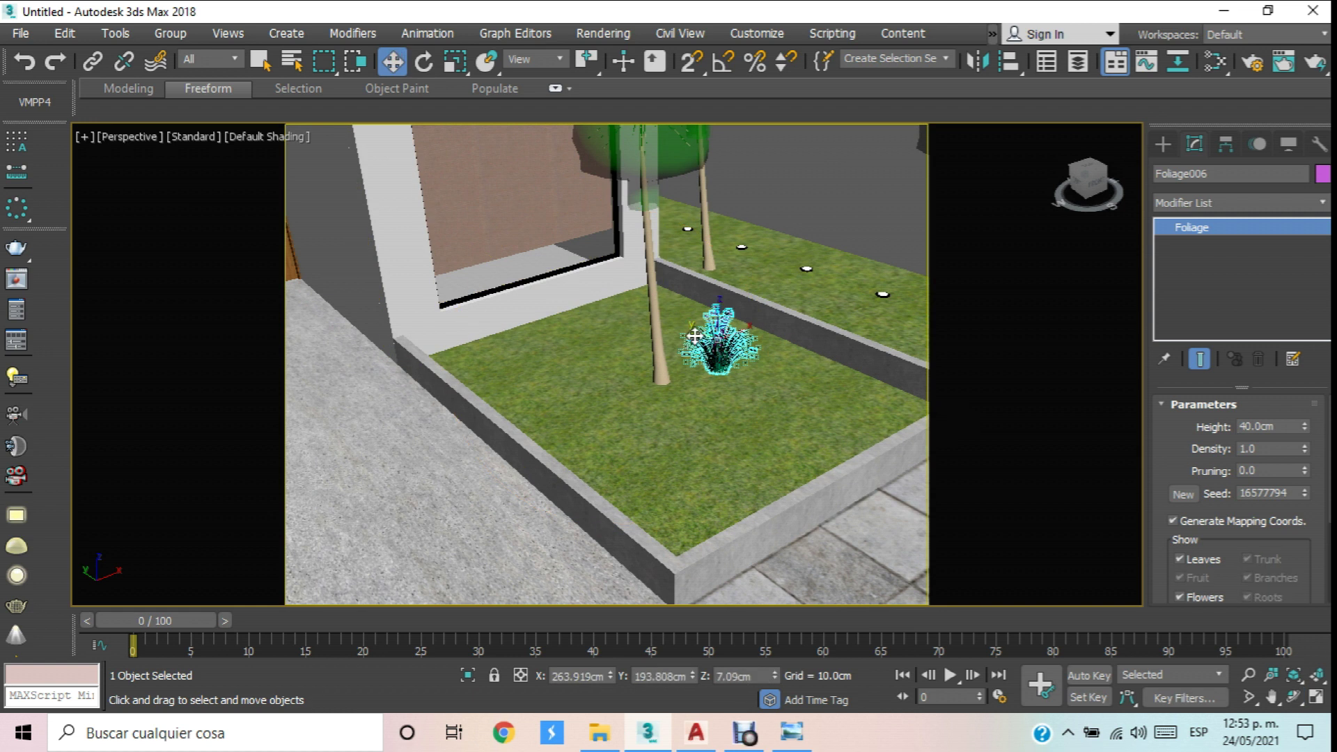
pyautogui.moveTo(700, 333); pyautogui.dragTo(576, 230)
pyautogui.scroll(4, 573, 230)
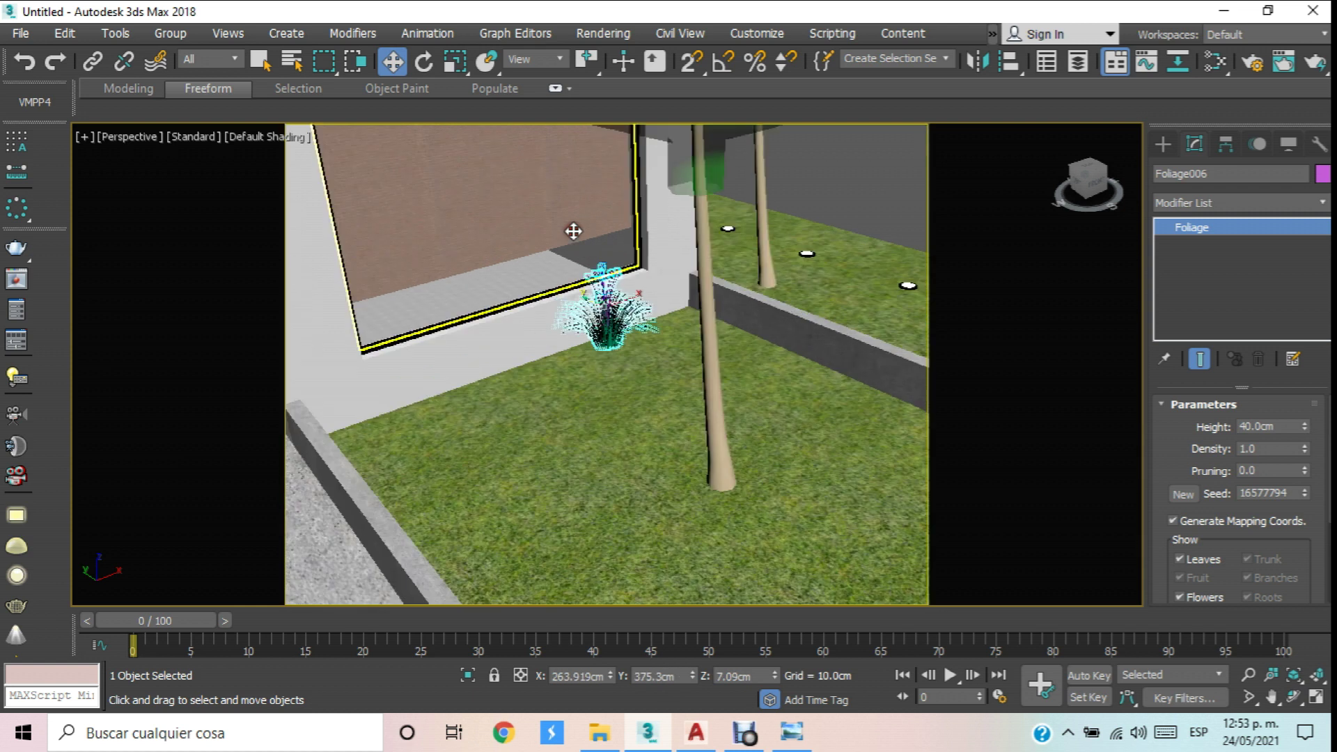
pyautogui.scroll(-4, 644, 327)
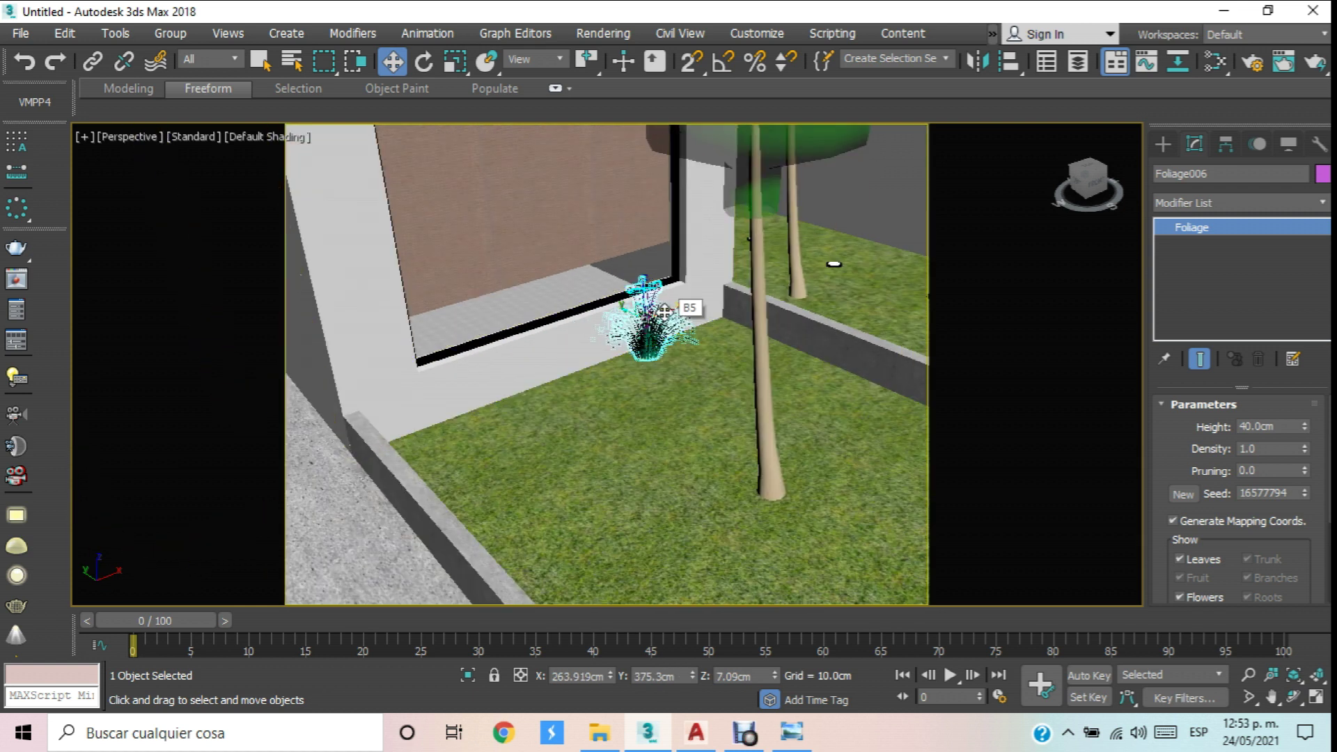
# Place the plant just in front of the window wall and copy it along X into a row of five independent plants.
pyautogui.press('t')
pyautogui.scroll(-5, 664, 321)
pyautogui.scroll(8, 670, 335)
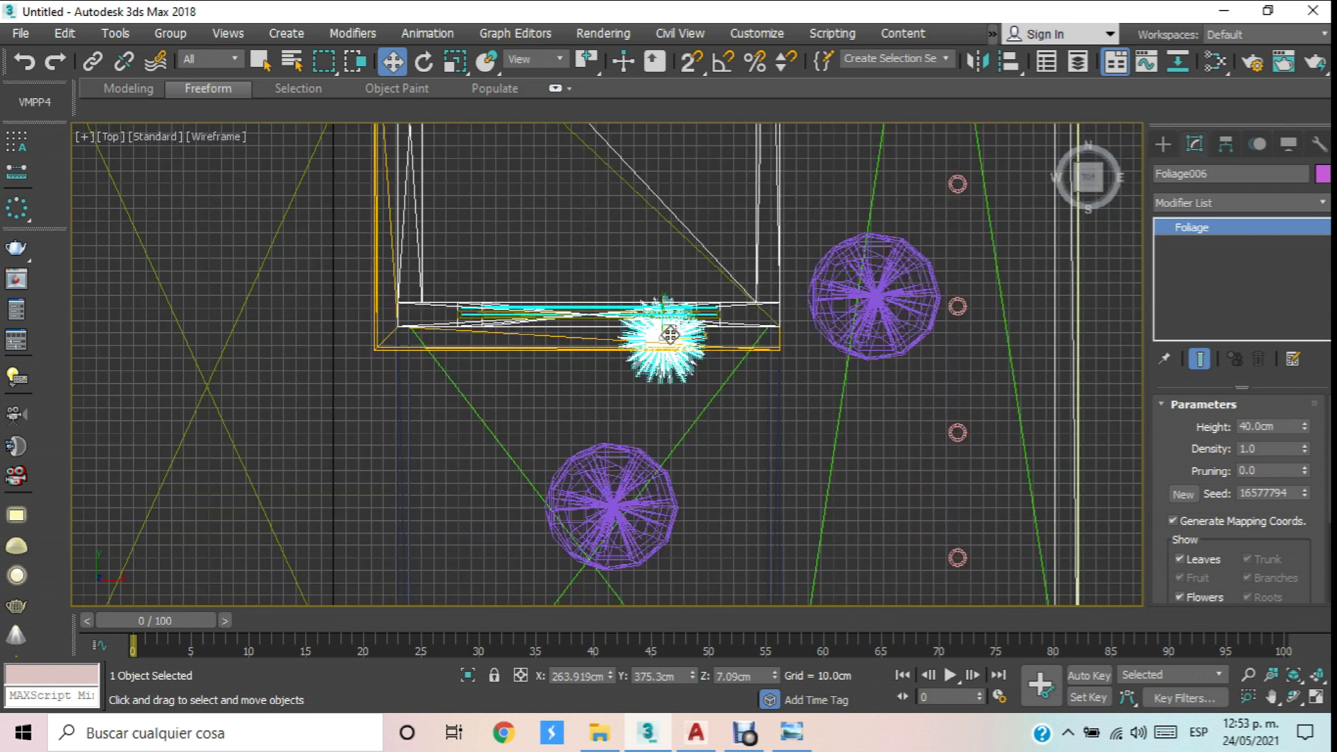
pyautogui.scroll(-5, 659, 342)
pyautogui.scroll(5, 660, 344)
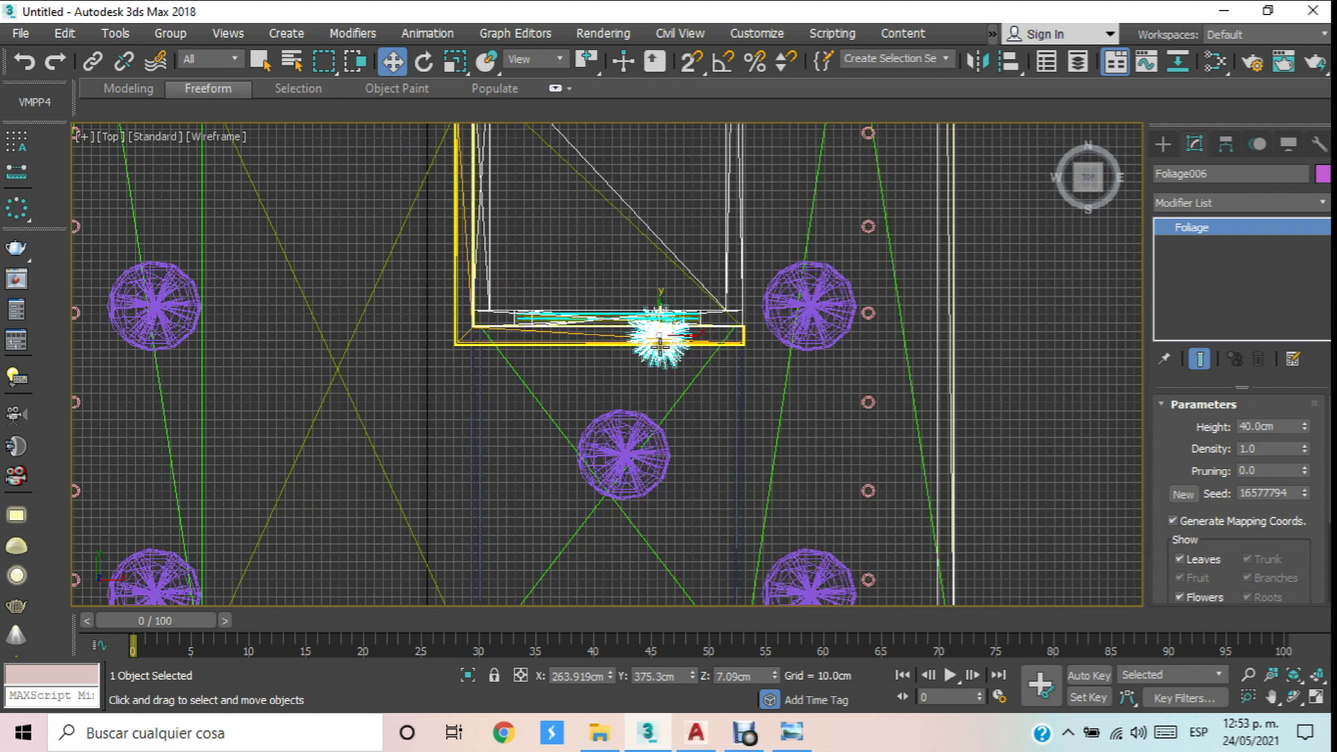
pyautogui.moveTo(662, 314)
pyautogui.mouseDown()
pyautogui.moveTo(667, 333)
pyautogui.moveTo(745, 358)
pyautogui.moveTo(655, 346)
pyautogui.moveTo(486, 355)
pyautogui.mouseUp()
pyautogui.click(695, 453)
pyautogui.click(654, 448)
pyautogui.click(664, 449)
pyautogui.moveTo(566, 381); pyautogui.dragTo(524, 380)
pyautogui.click(671, 355)
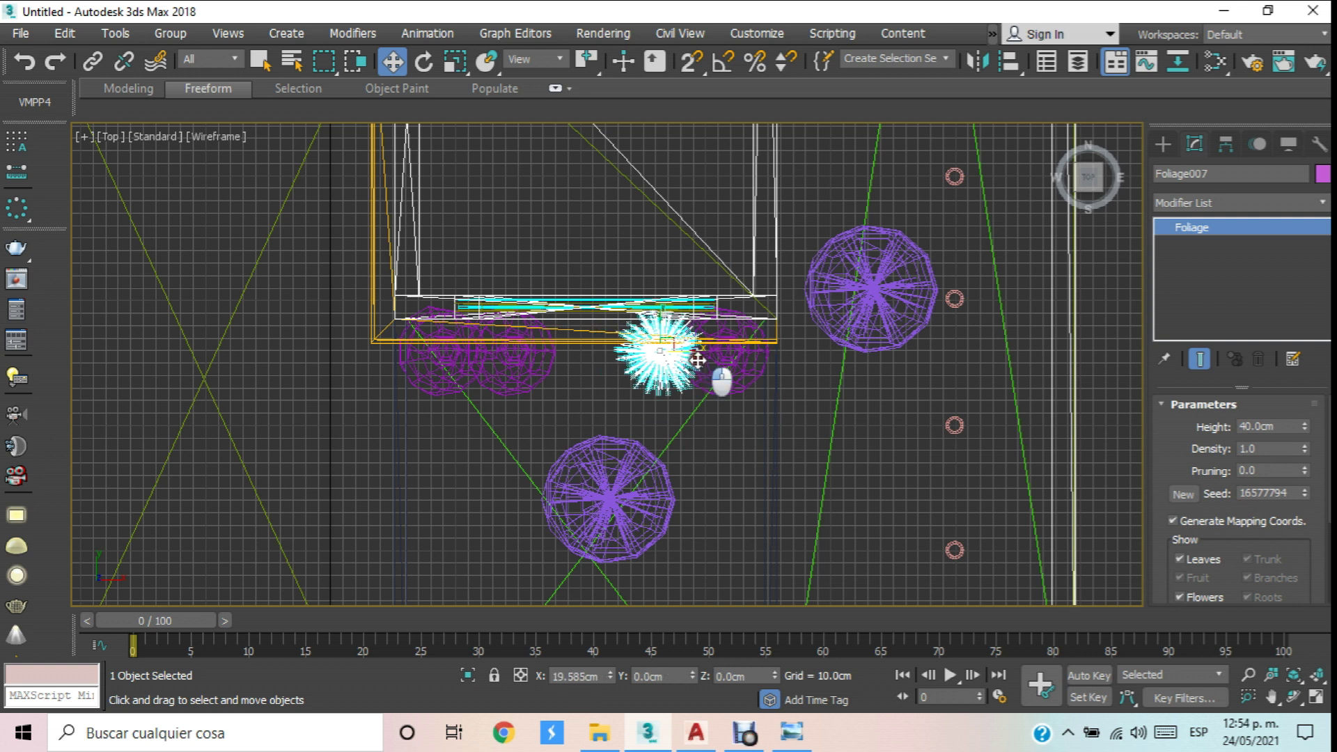
pyautogui.keyDown('shift'); pyautogui.moveTo(665, 353); pyautogui.dragTo(616, 354); pyautogui.keyUp('shift')
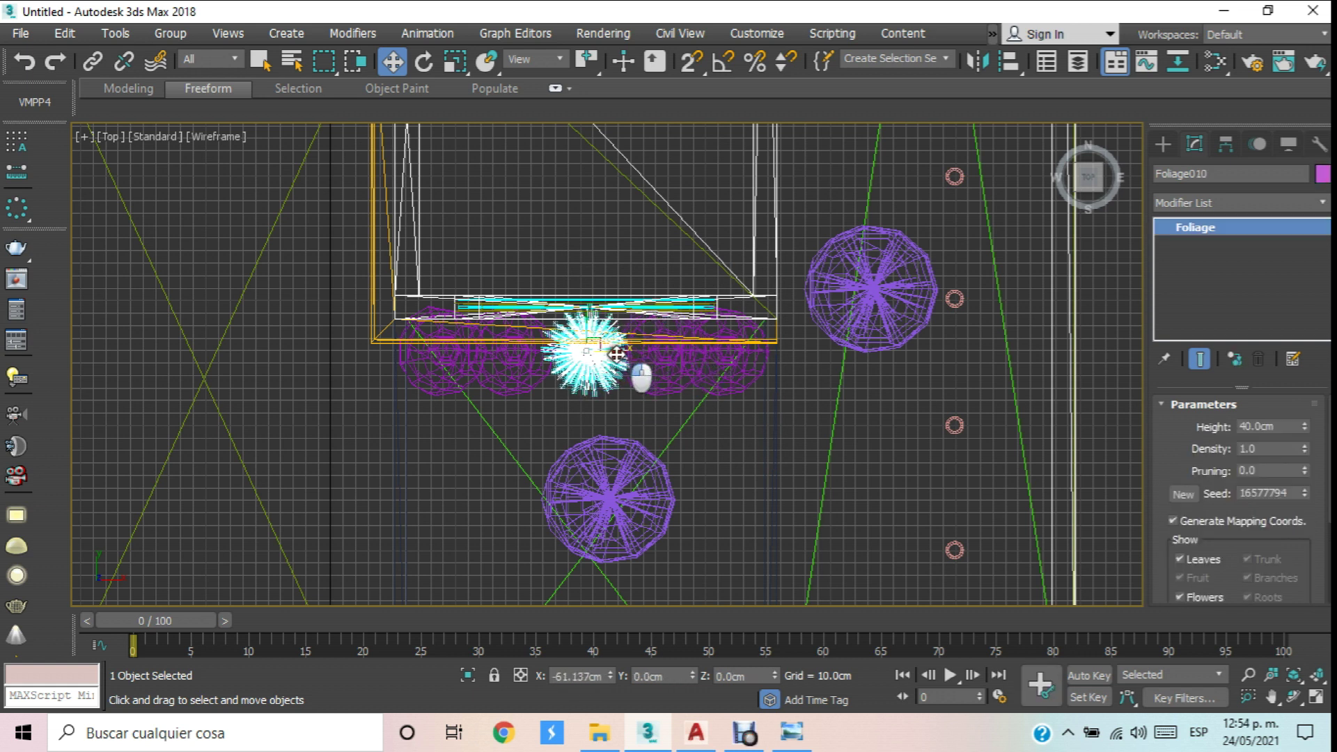
pyautogui.click(672, 448)
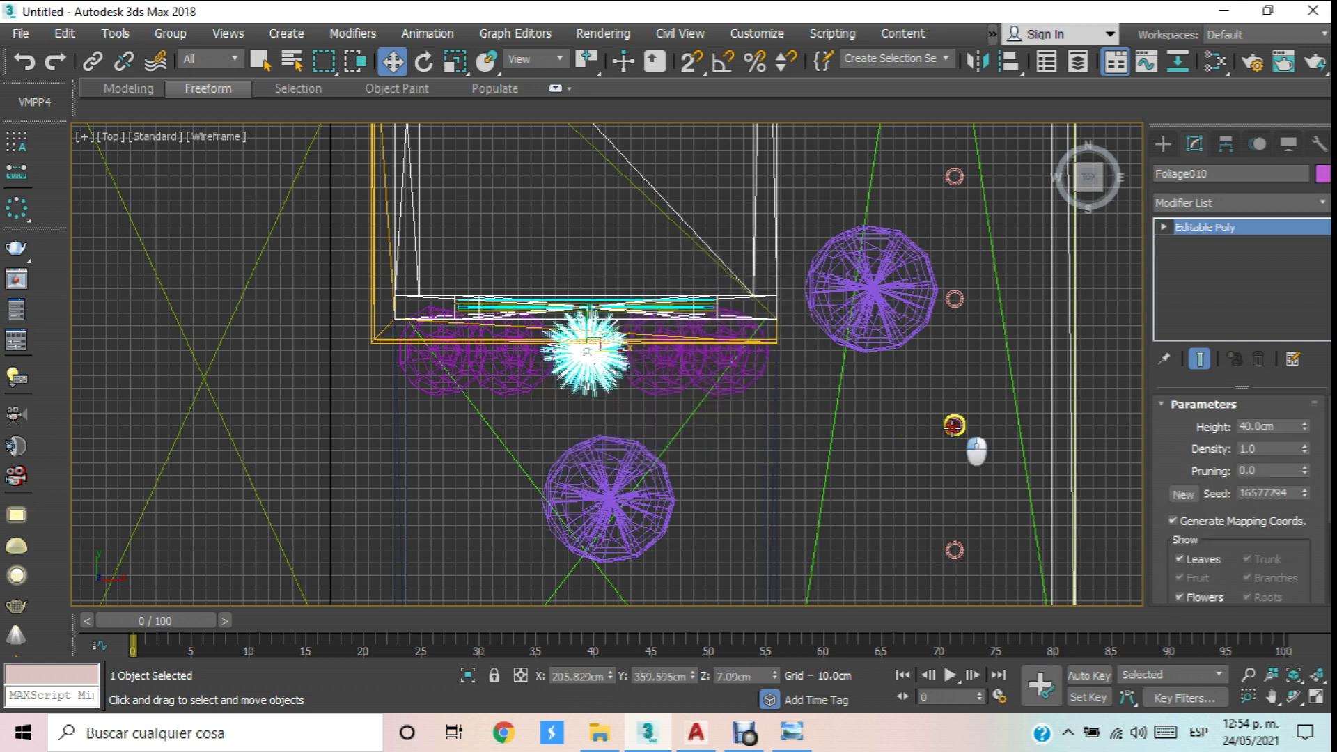
# Copy one round ground light from the side lawn into the planter, in front of the plant row's end nearest the driveway.
pyautogui.click(953, 426)
pyautogui.moveTo(985, 427)
pyautogui.mouseDown()
pyautogui.moveTo(522, 427)
pyautogui.moveTo(488, 420)
pyautogui.moveTo(449, 383)
pyautogui.mouseUp()
pyautogui.click(658, 450)
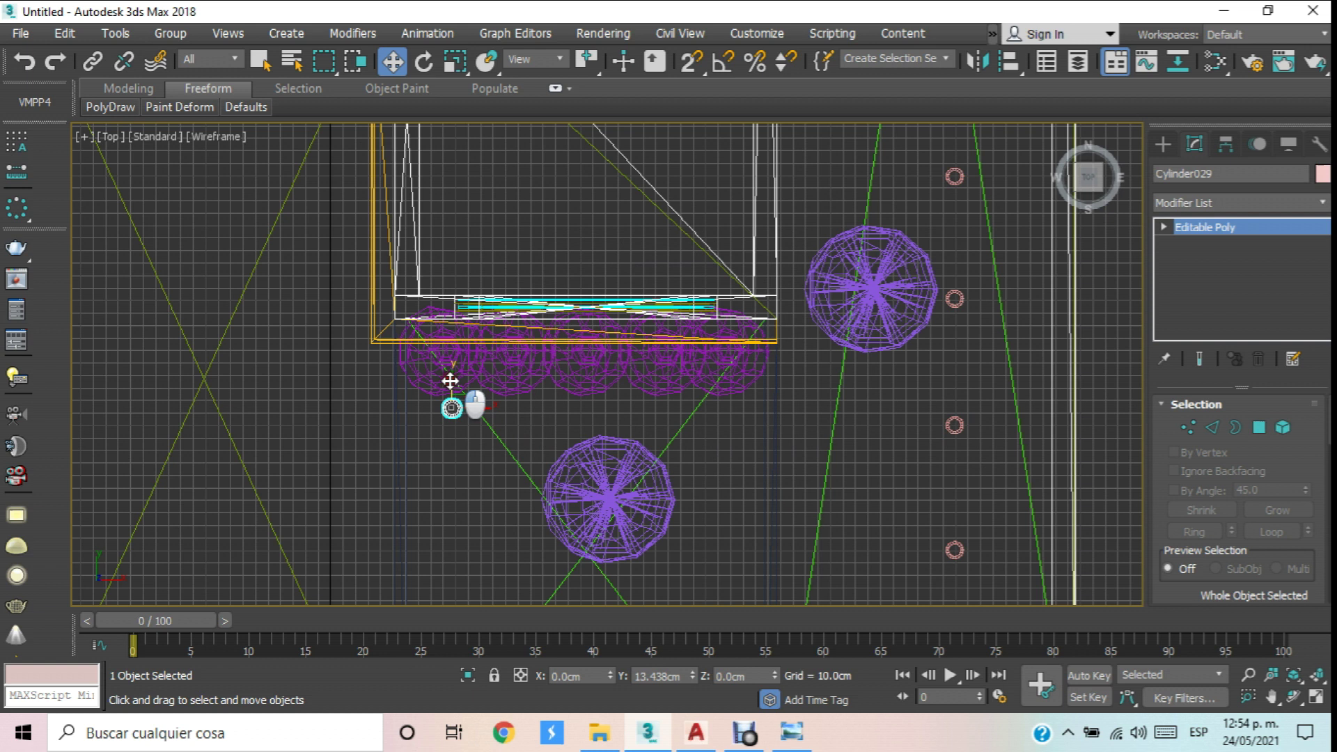
# Copy the planter light twice along X to make a row of three lights in front of the plants.
pyautogui.moveTo(479, 408)
pyautogui.mouseDown()
pyautogui.moveTo(605, 412)
pyautogui.moveTo(637, 461)
pyautogui.mouseUp()
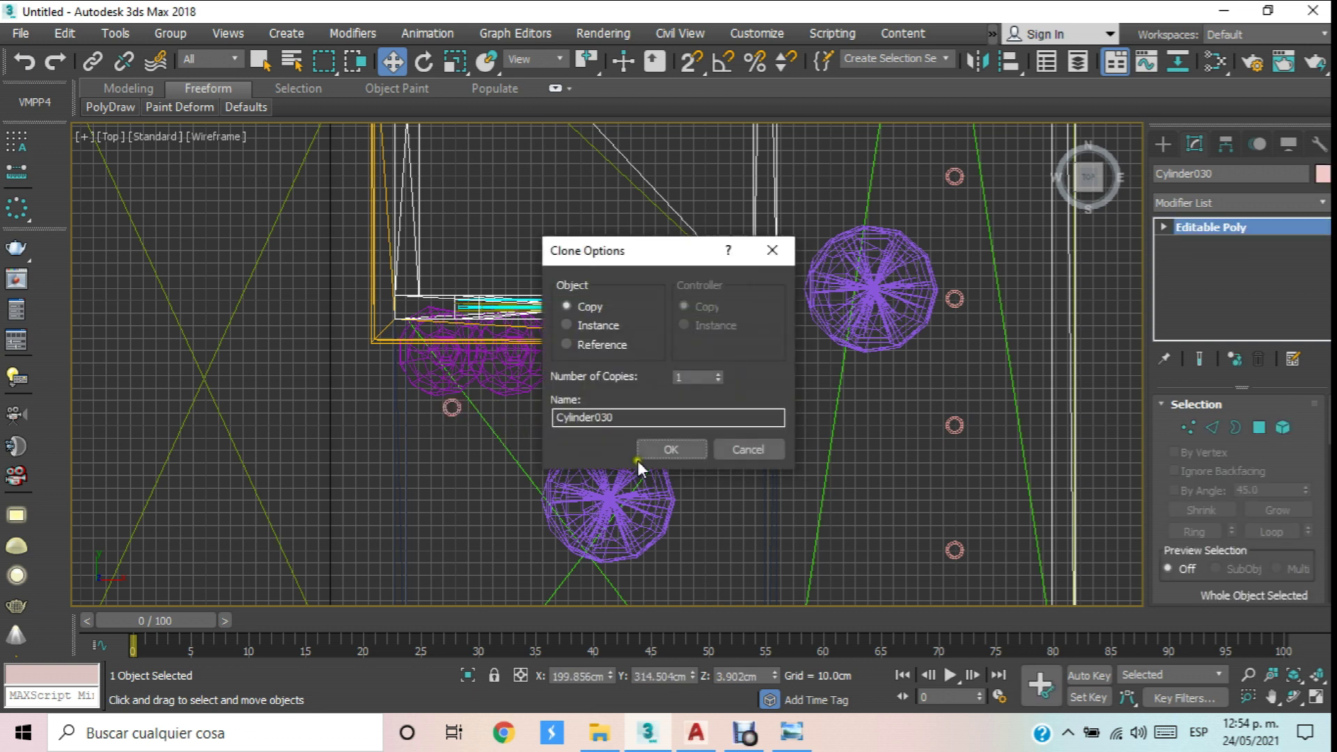
pyautogui.click(669, 449)
pyautogui.moveTo(595, 409)
pyautogui.keyDown('shift'); pyautogui.mouseDown()
pyautogui.moveTo(750, 411)
pyautogui.moveTo(717, 425)
pyautogui.mouseUp(); pyautogui.keyUp('shift')
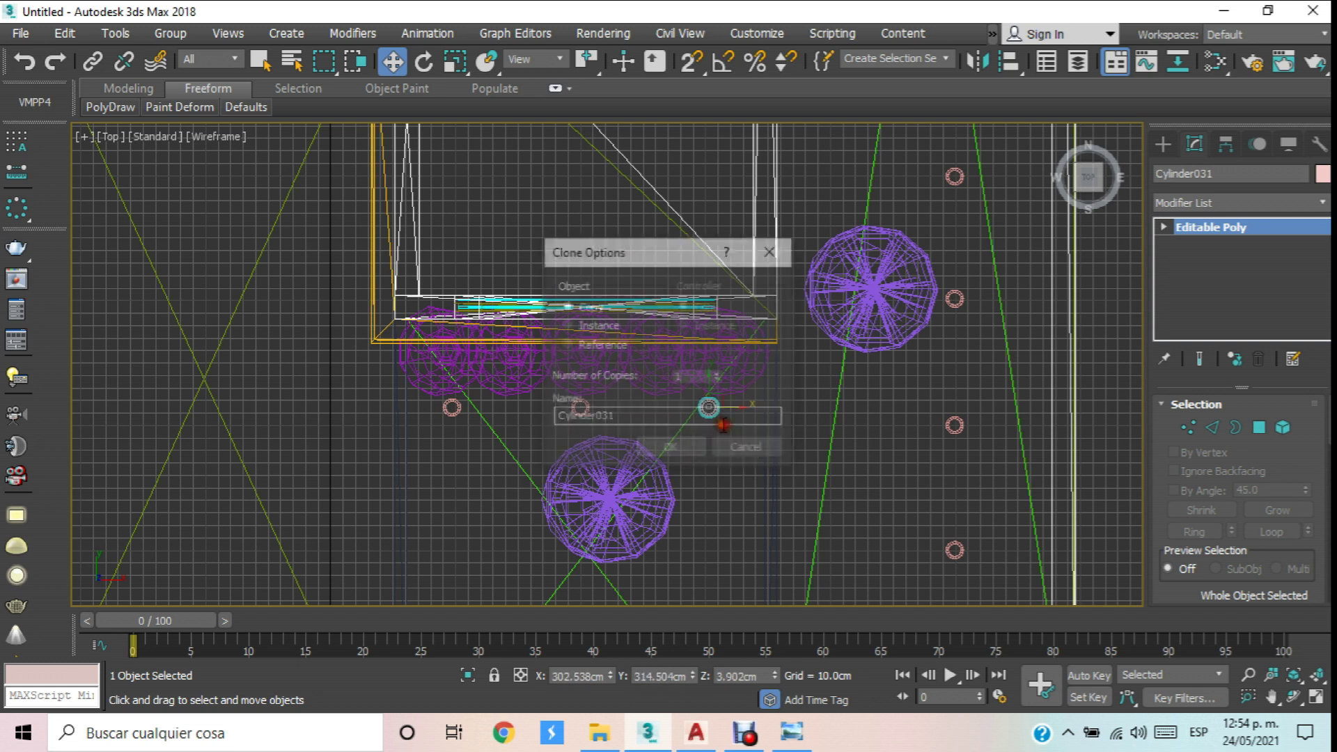
pyautogui.click(688, 450)
pyautogui.press('p')
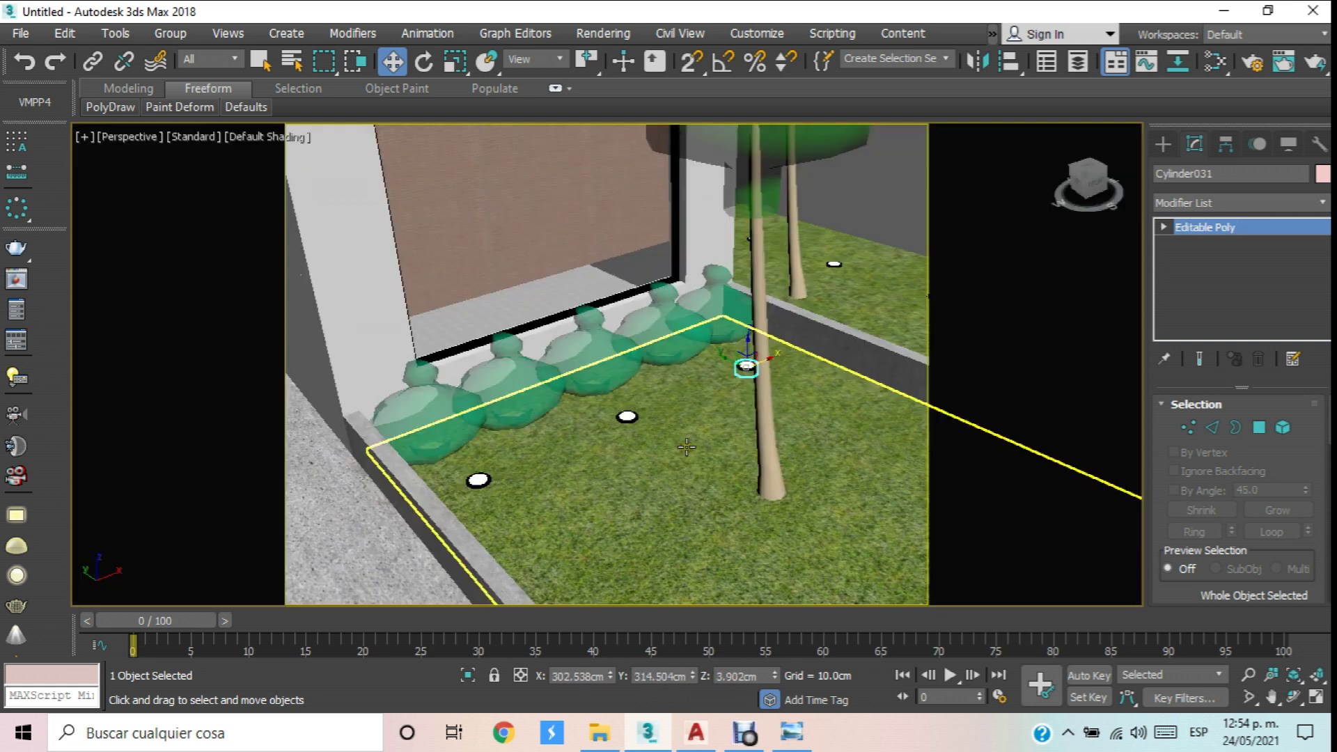
# Copy one planter plant along X onto the side lawn beside the boundary wall, at about X 534 cm.
pyautogui.keyDown('alt'); pyautogui.moveTo(723, 374); pyautogui.dragTo(524, 357, button='middle'); pyautogui.keyUp('alt')
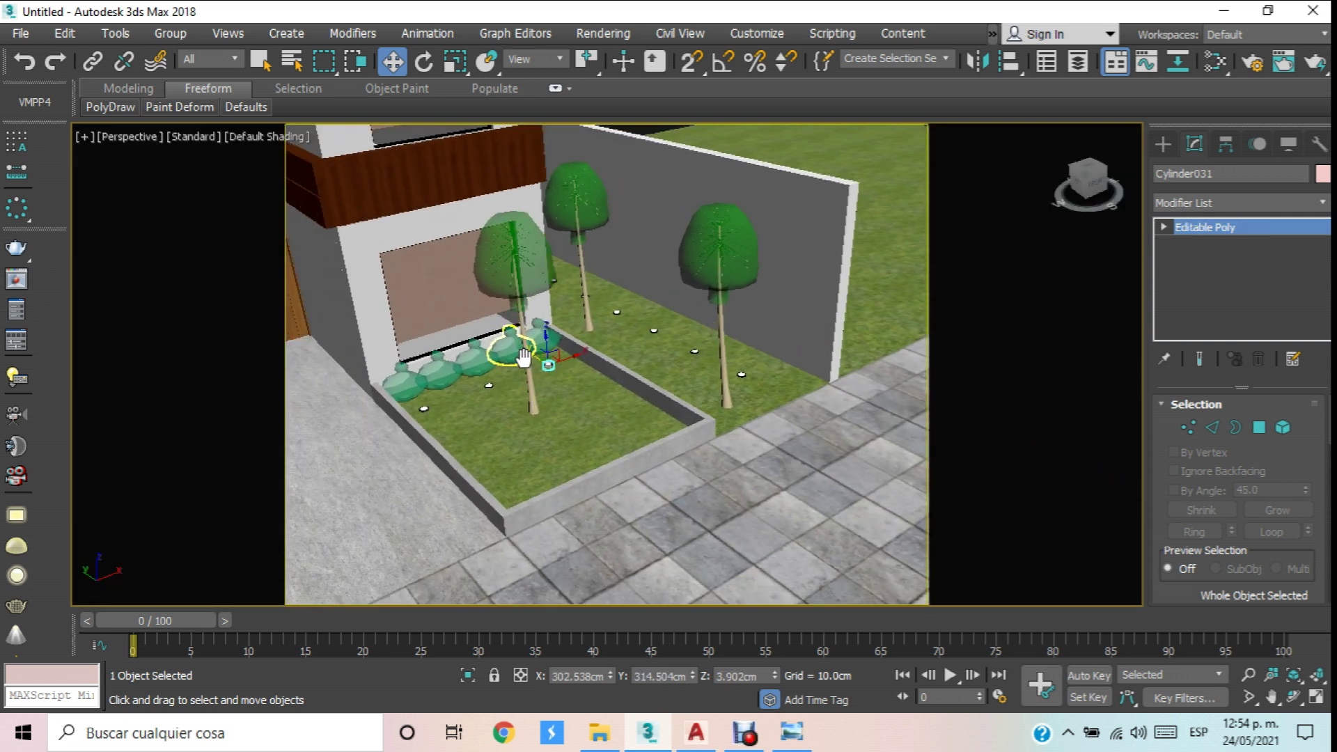
pyautogui.click(433, 372)
pyautogui.keyDown('alt'); pyautogui.moveTo(435, 371); pyautogui.dragTo(442, 382, button='middle'); pyautogui.keyUp('alt')
pyautogui.moveTo(444, 373)
pyautogui.keyDown('shift'); pyautogui.mouseDown()
pyautogui.moveTo(576, 320)
pyautogui.moveTo(652, 308)
pyautogui.mouseUp(); pyautogui.keyUp('shift')
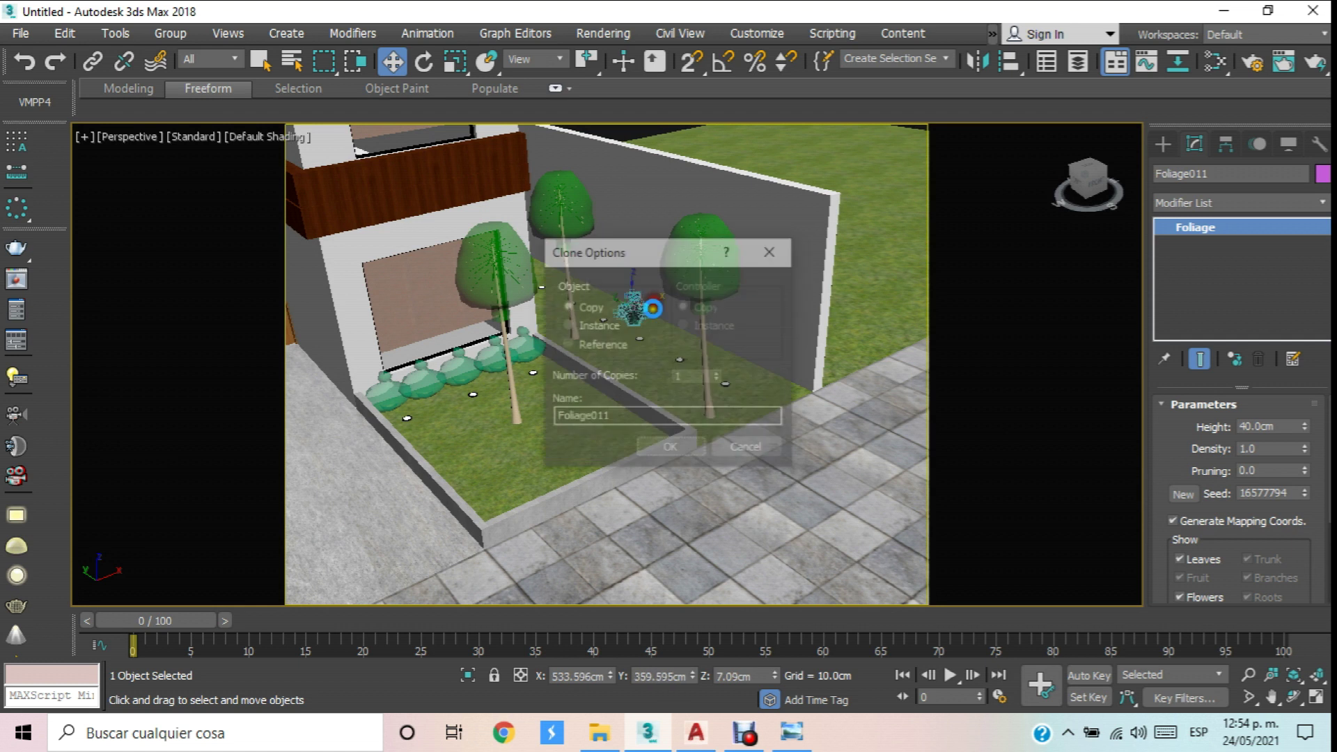
pyautogui.click(670, 450)
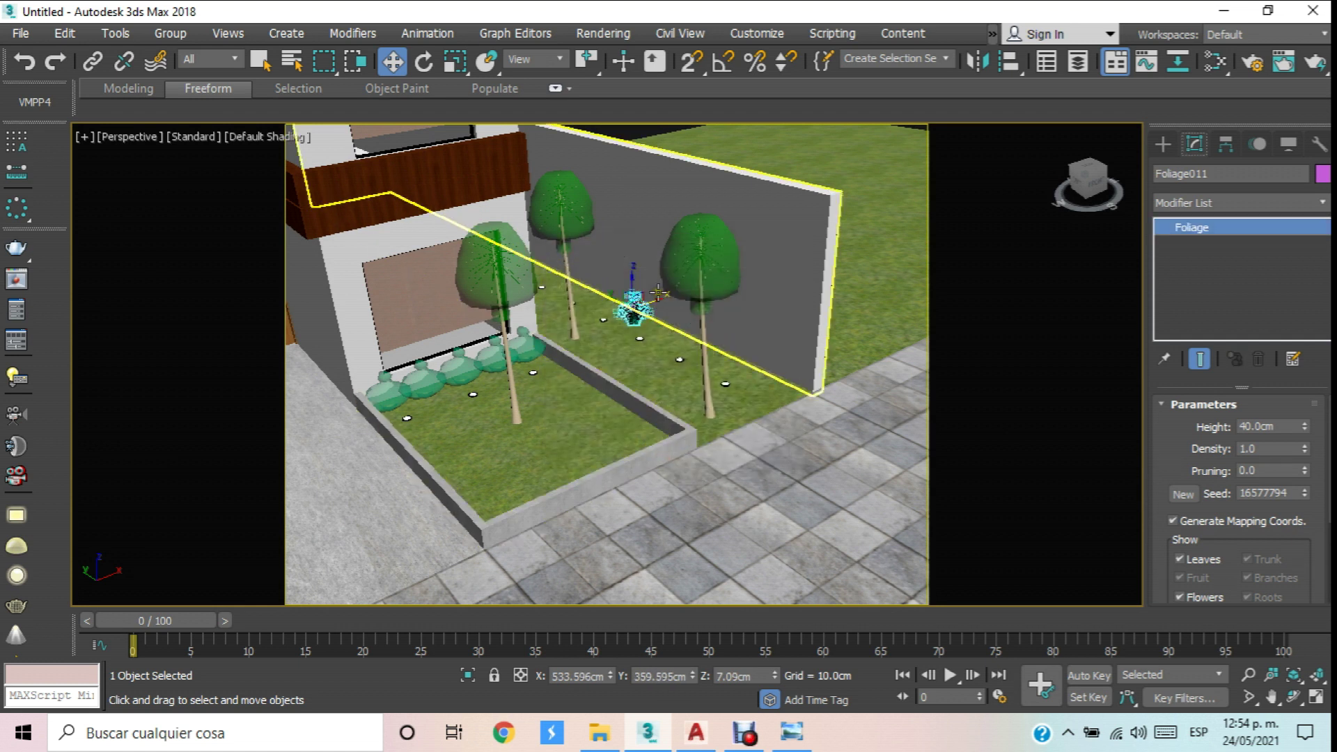
# Set the side-lawn plant's height to 60 cm and lower it to about Z 5.6 cm.
pyautogui.press('z')
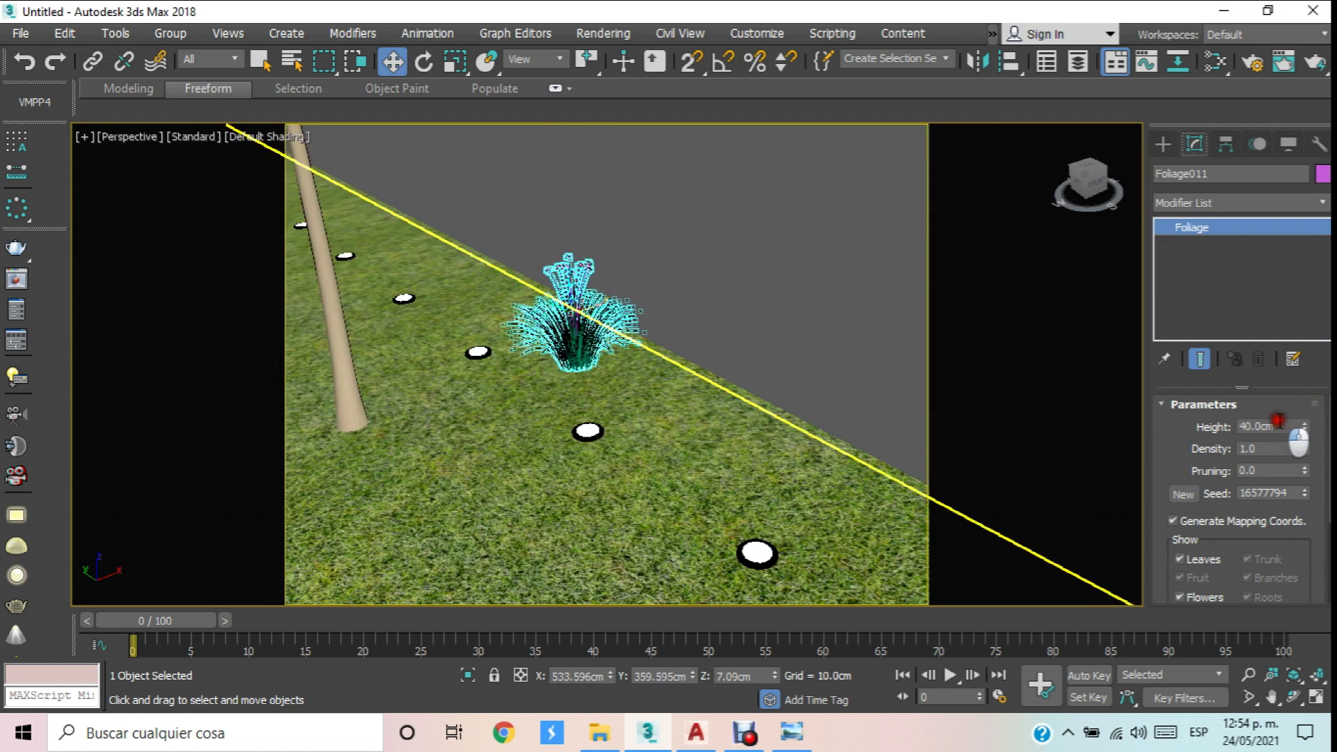
pyautogui.doubleClick(1268, 426)
pyautogui.write('60')
pyautogui.press('Return')
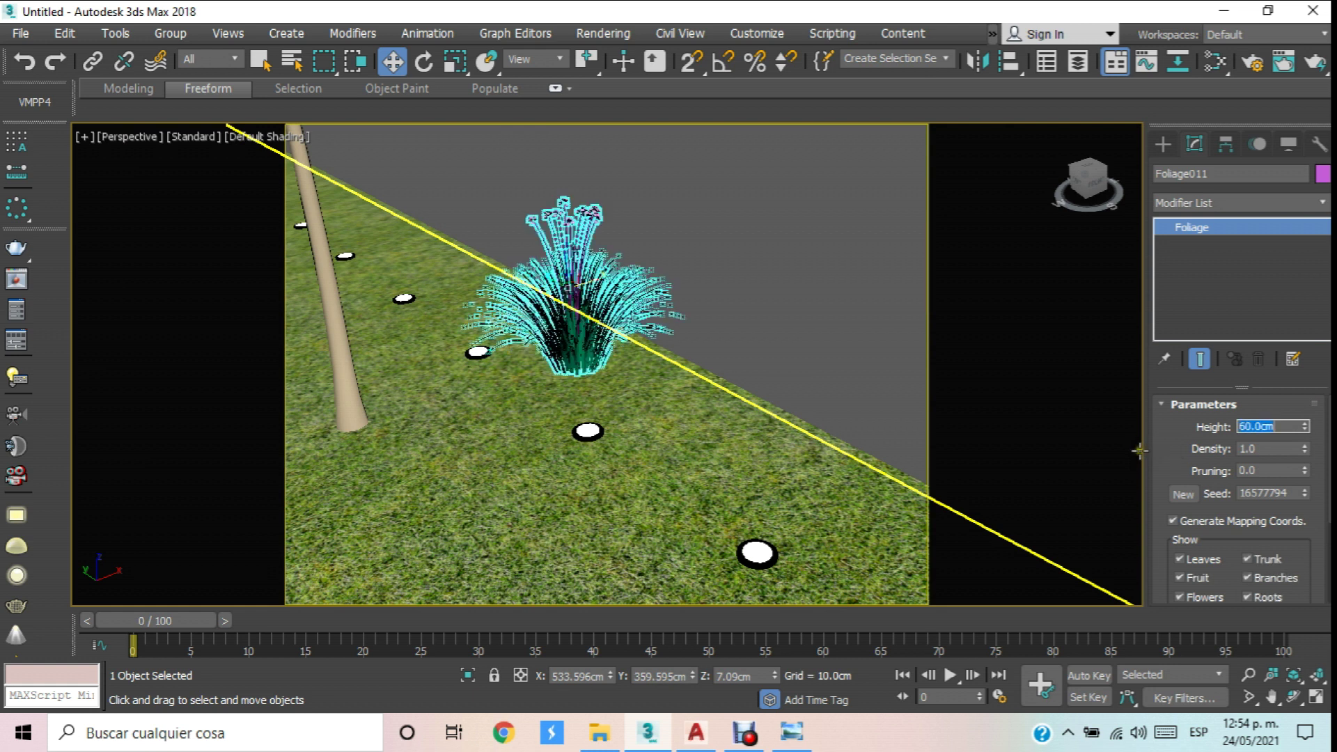
pyautogui.moveTo(573, 267); pyautogui.dragTo(575, 265)
pyautogui.scroll(-5, 571, 279)
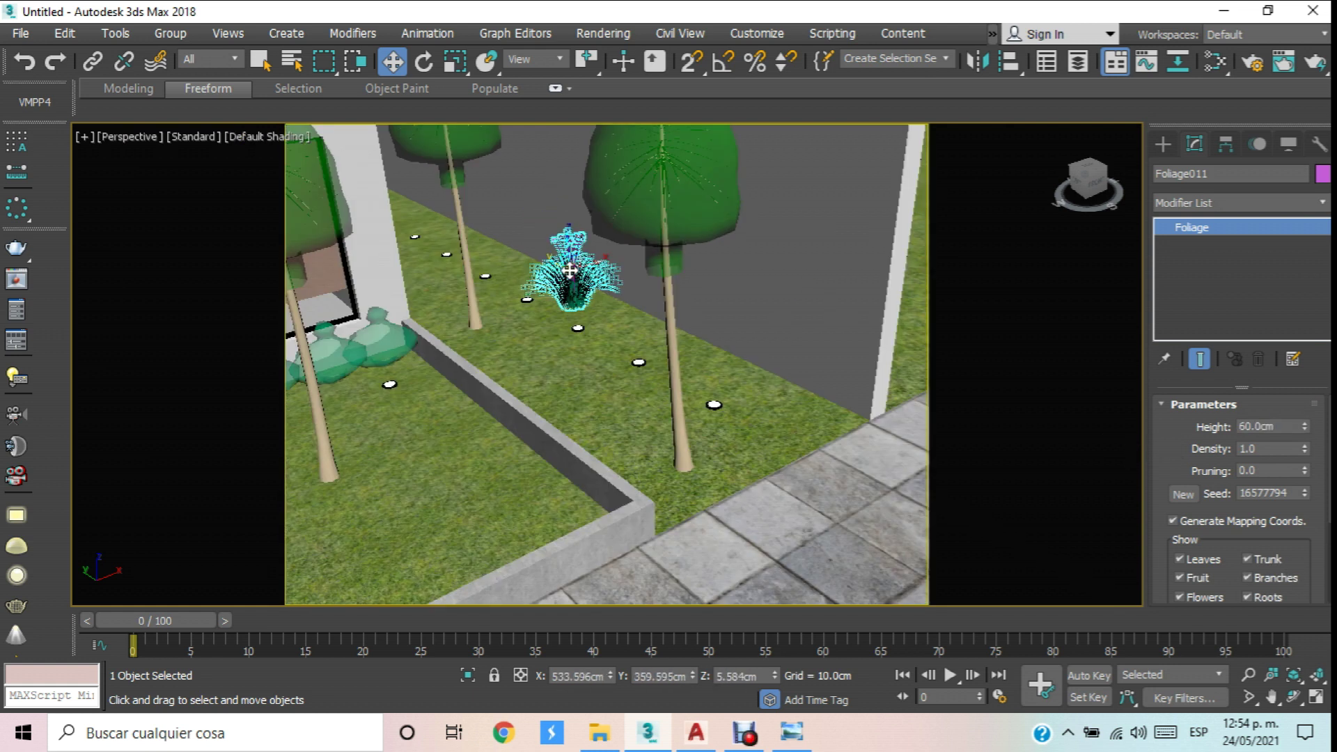
pyautogui.scroll(4, 565, 259)
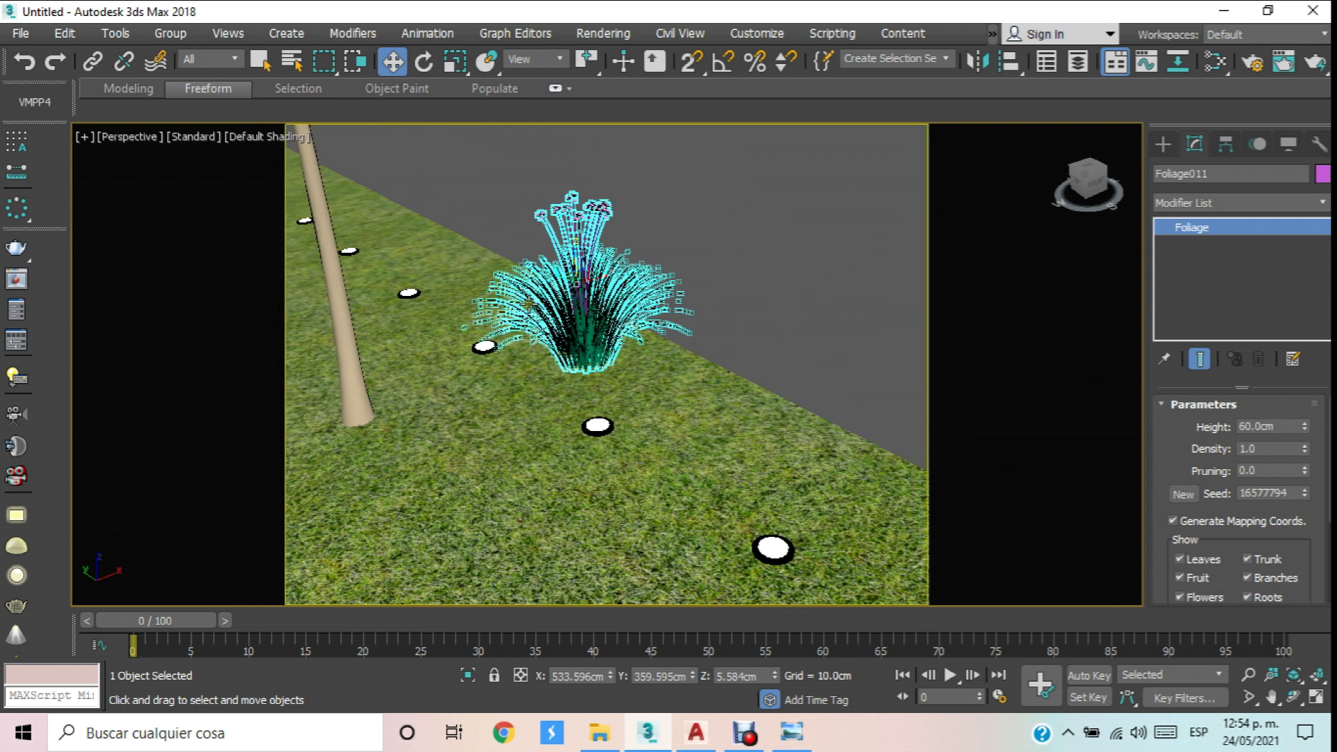
# Move the side-lawn plant along Y to the street end of the lawn, at about Y 50 cm.
pyautogui.moveTo(555, 279); pyautogui.dragTo(818, 428)
pyautogui.scroll(-4, 662, 380)
pyautogui.moveTo(651, 362); pyautogui.dragTo(730, 426)
# Copy the street-end plant once along Y toward the back of the plot, directly beside the original.
pyautogui.press('t')
pyautogui.scroll(-5, 662, 341)
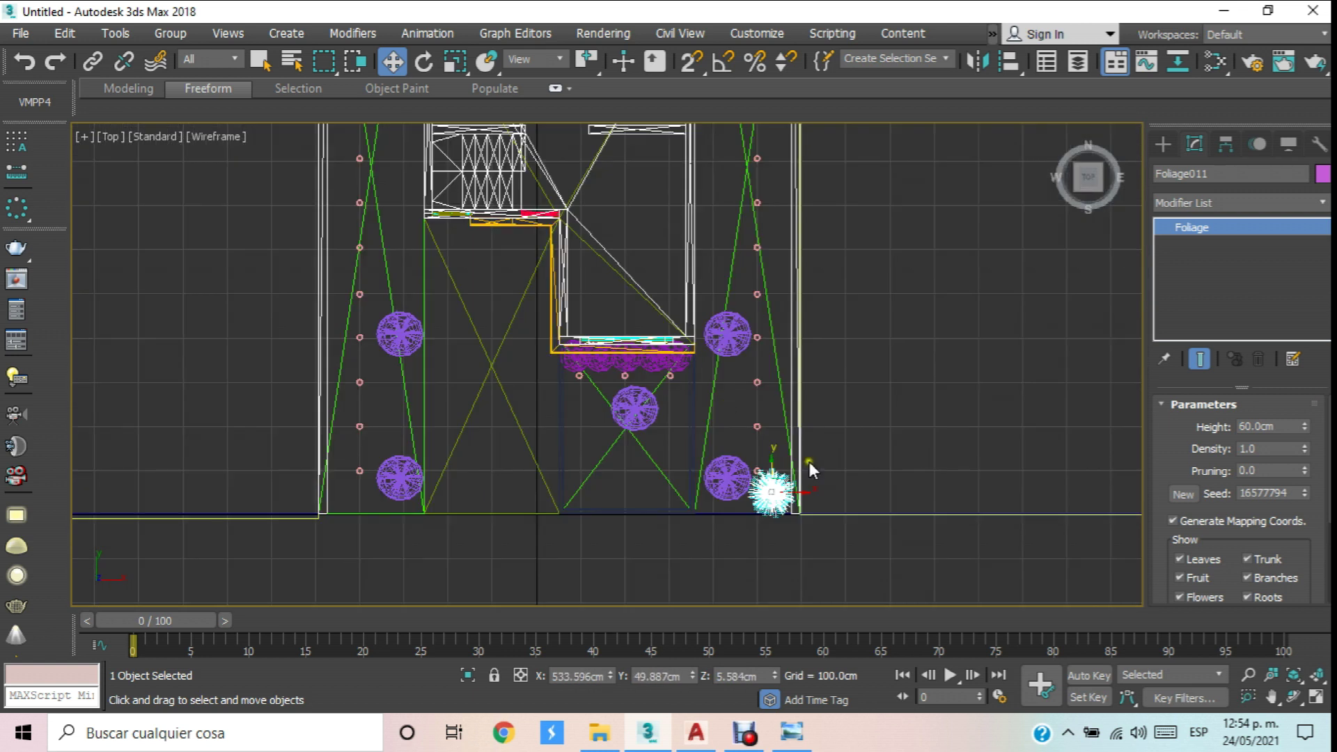
pyautogui.scroll(5, 766, 480)
pyautogui.keyDown('shift'); pyautogui.moveTo(711, 500); pyautogui.dragTo(709, 399); pyautogui.keyUp('shift')
pyautogui.click(690, 448)
# Select both side-lawn plants and copy the pair along Y to make a row of four.
pyautogui.keyDown('ctrl'); pyautogui.click(713, 513); pyautogui.keyUp('ctrl')
pyautogui.moveTo(721, 458); pyautogui.dragTo(710, 534, button='middle')
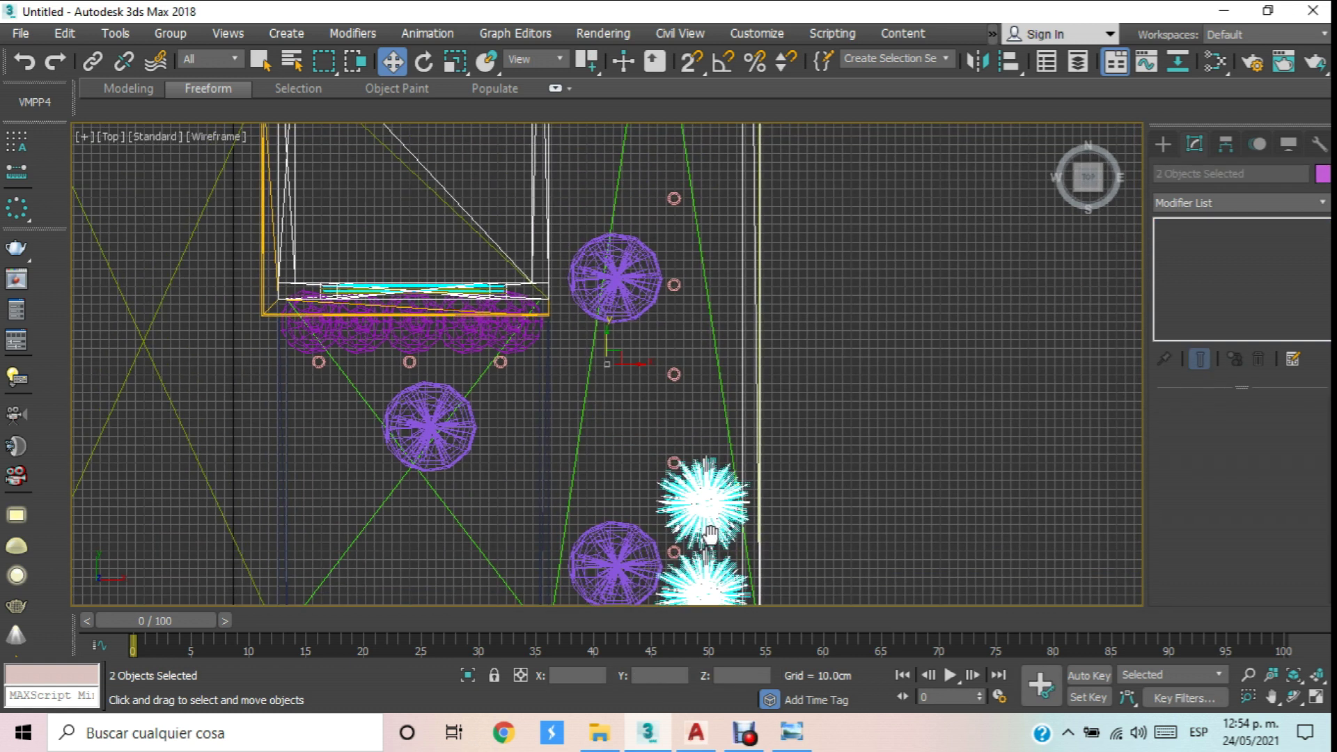
pyautogui.moveTo(607, 341)
pyautogui.mouseDown()
pyautogui.moveTo(612, 207)
pyautogui.moveTo(630, 165)
pyautogui.mouseUp()
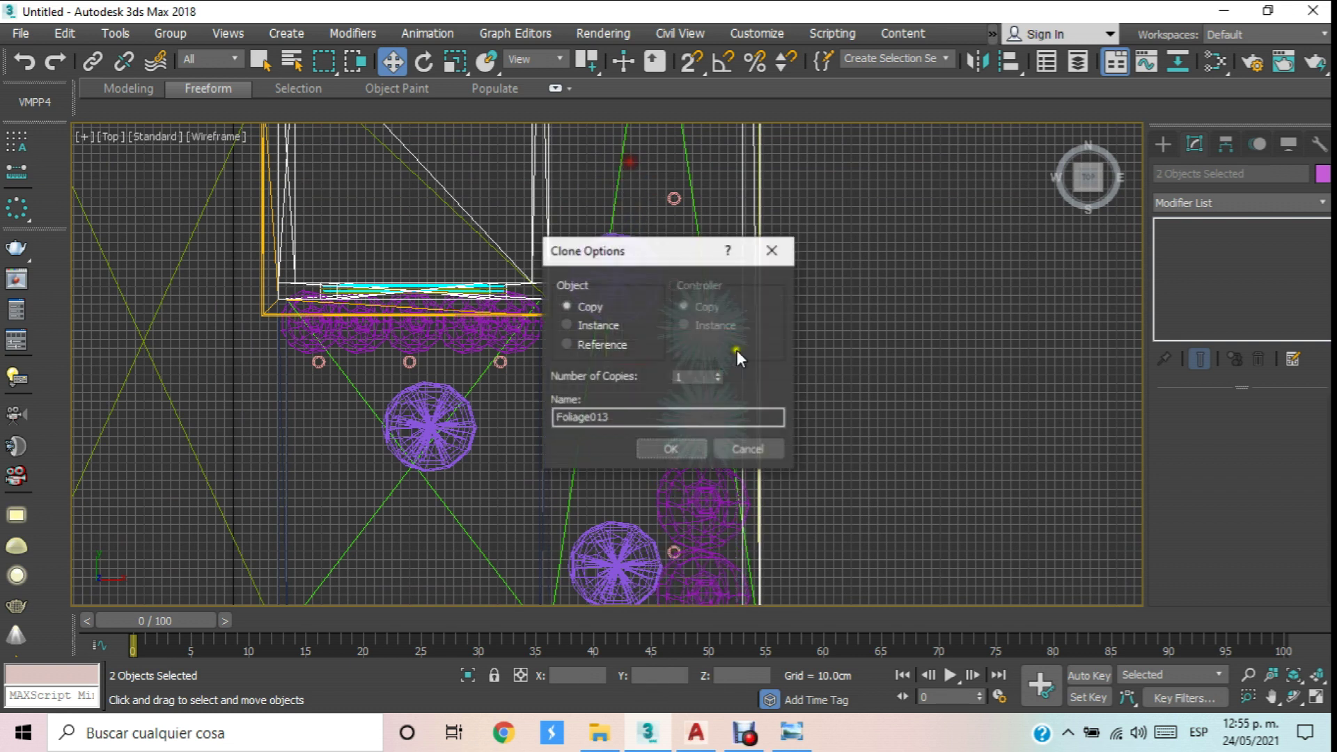
pyautogui.click(679, 448)
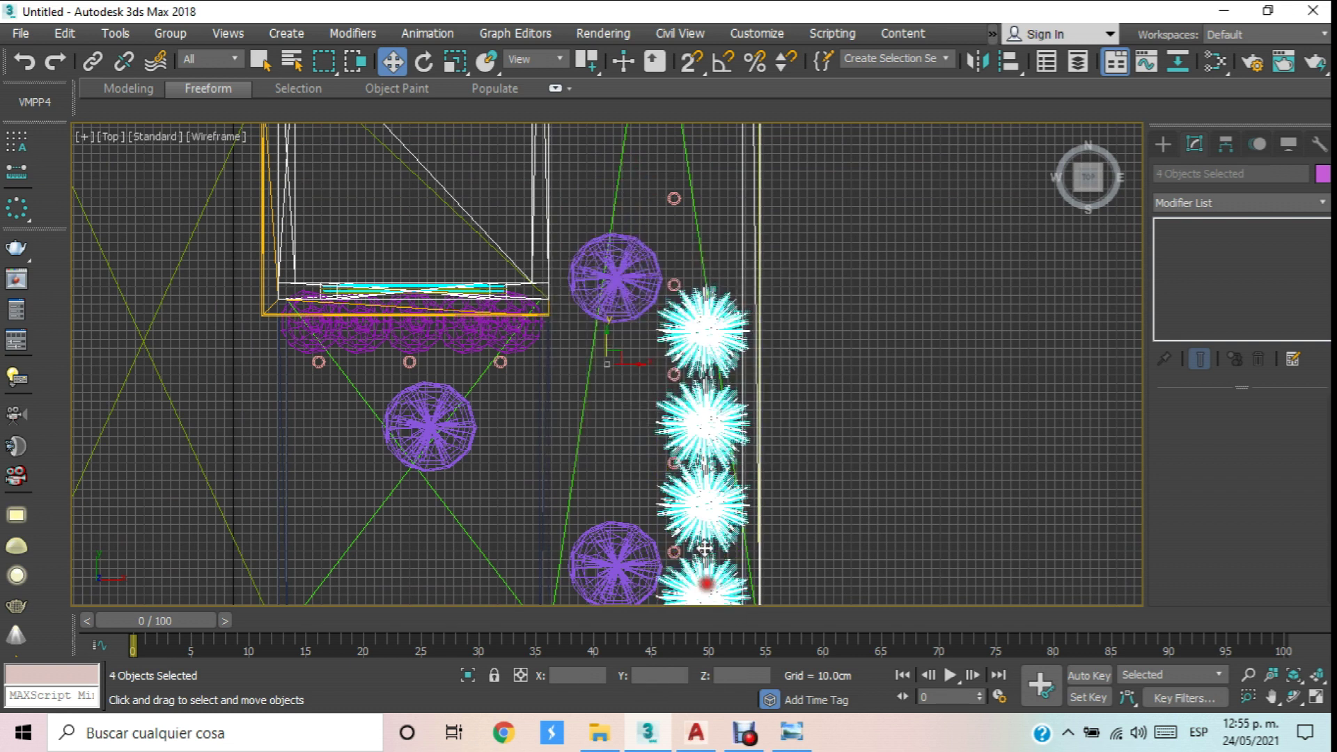
# Copy the four side-lawn plants along Y to extend the row to eight.
pyautogui.scroll(-3, 694, 430)
pyautogui.moveTo(694, 429); pyautogui.dragTo(671, 396, button='middle')
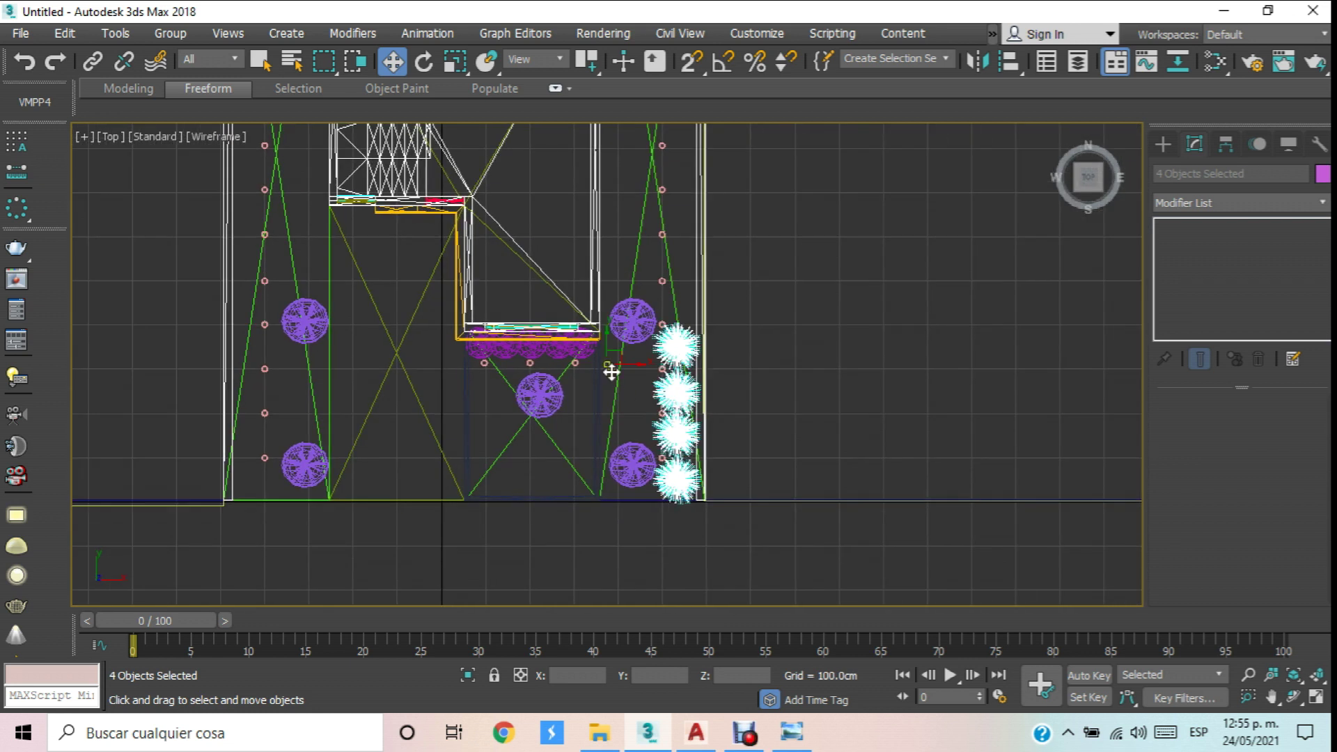
pyautogui.moveTo(623, 352)
pyautogui.mouseDown()
pyautogui.moveTo(618, 206)
pyautogui.moveTo(636, 167)
pyautogui.mouseUp()
pyautogui.click(674, 439)
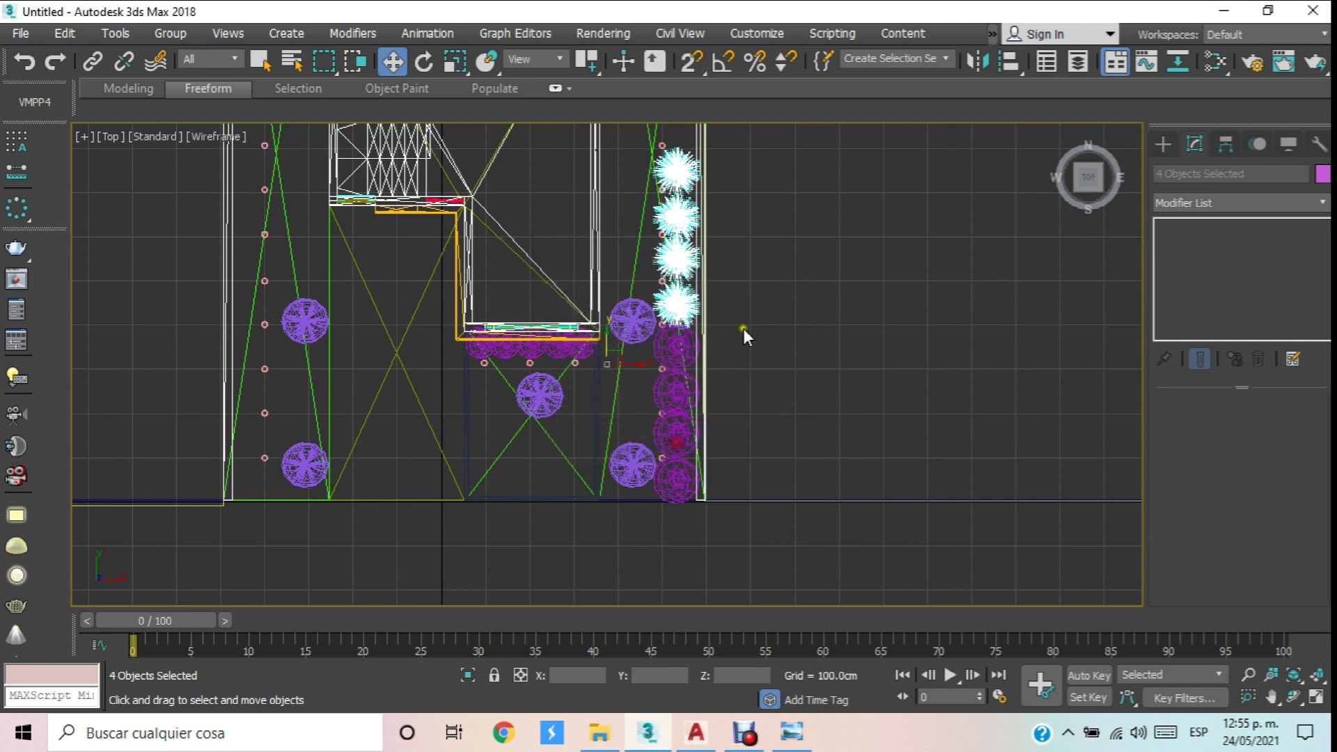
# Add the four original plants to the selection and copy all eight along Y toward the rear wall.
pyautogui.scroll(3, 740, 340)
pyautogui.scroll(-2, 655, 436)
pyautogui.scroll(5, 647, 501)
pyautogui.keyDown('ctrl'); pyautogui.click(647, 505); pyautogui.keyUp('ctrl')
pyautogui.keyDown('ctrl'); pyautogui.click(648, 568); pyautogui.keyUp('ctrl')
pyautogui.moveTo(643, 543); pyautogui.dragTo(644, 529, button='middle')
pyautogui.scroll(-2, 644, 529)
pyautogui.keyDown('ctrl'); pyautogui.click(645, 380); pyautogui.keyUp('ctrl')
pyautogui.keyDown('ctrl'); pyautogui.click(645, 447); pyautogui.keyUp('ctrl')
pyautogui.scroll(2, 642, 445)
pyautogui.scroll(-3, 644, 417)
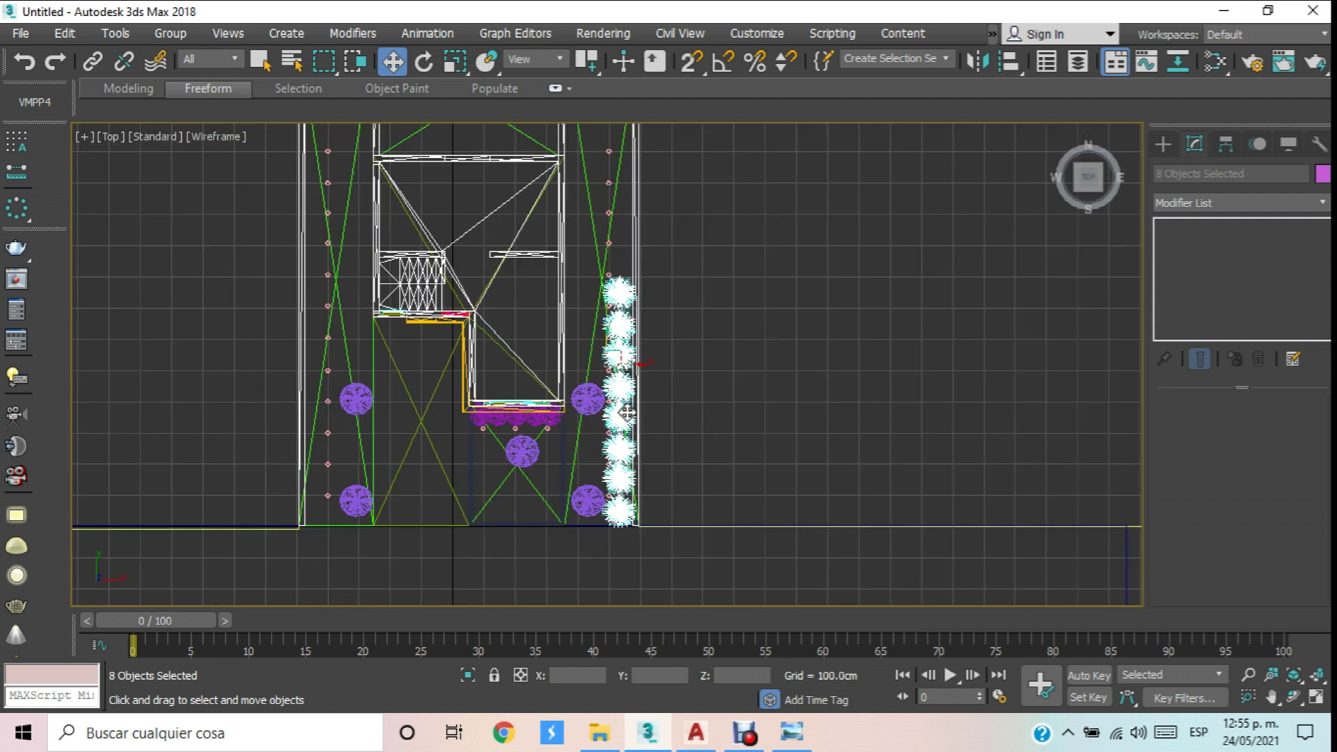
pyautogui.keyDown('shift'); pyautogui.moveTo(615, 289); pyautogui.dragTo(639, 89); pyautogui.keyUp('shift')
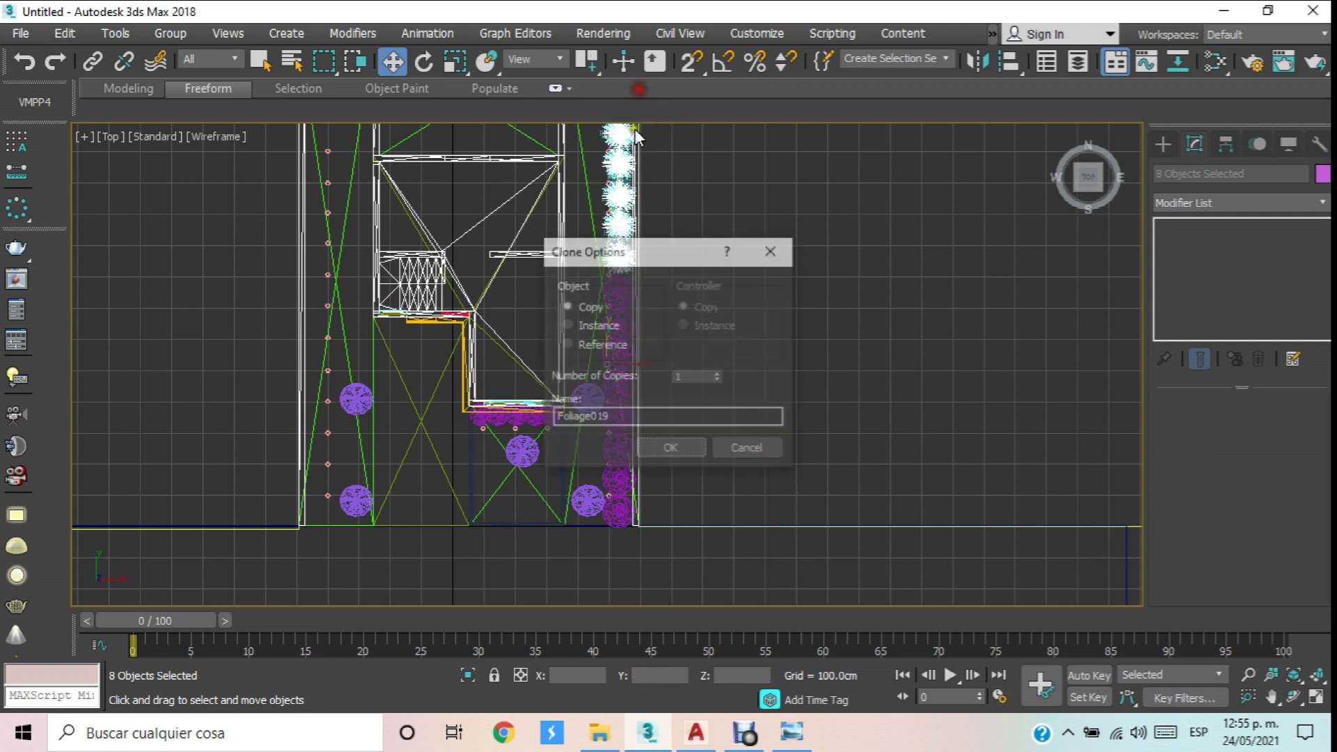
pyautogui.click(687, 450)
# Delete the last copied plant that overlaps the rear wall.
pyautogui.moveTo(674, 437); pyautogui.dragTo(669, 575, button='middle')
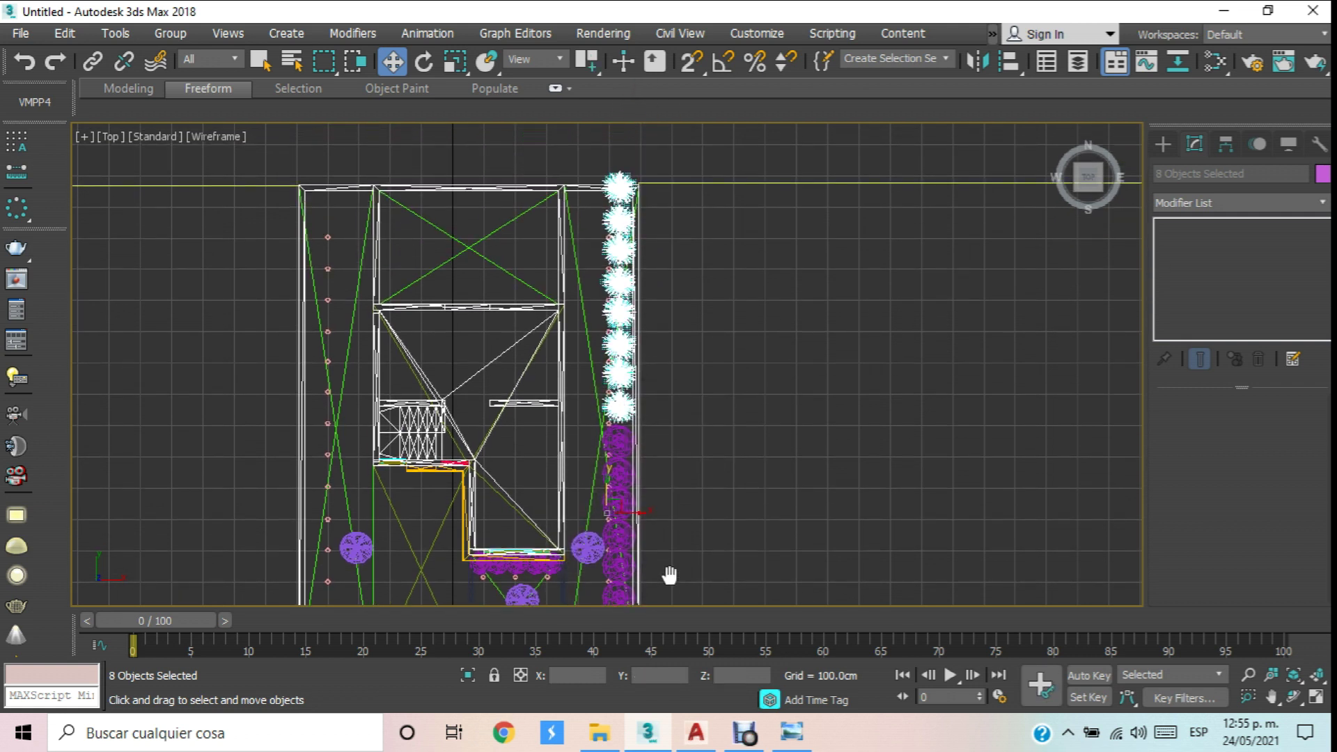
pyautogui.click(701, 378)
pyautogui.click(616, 170)
pyautogui.press('Delete')
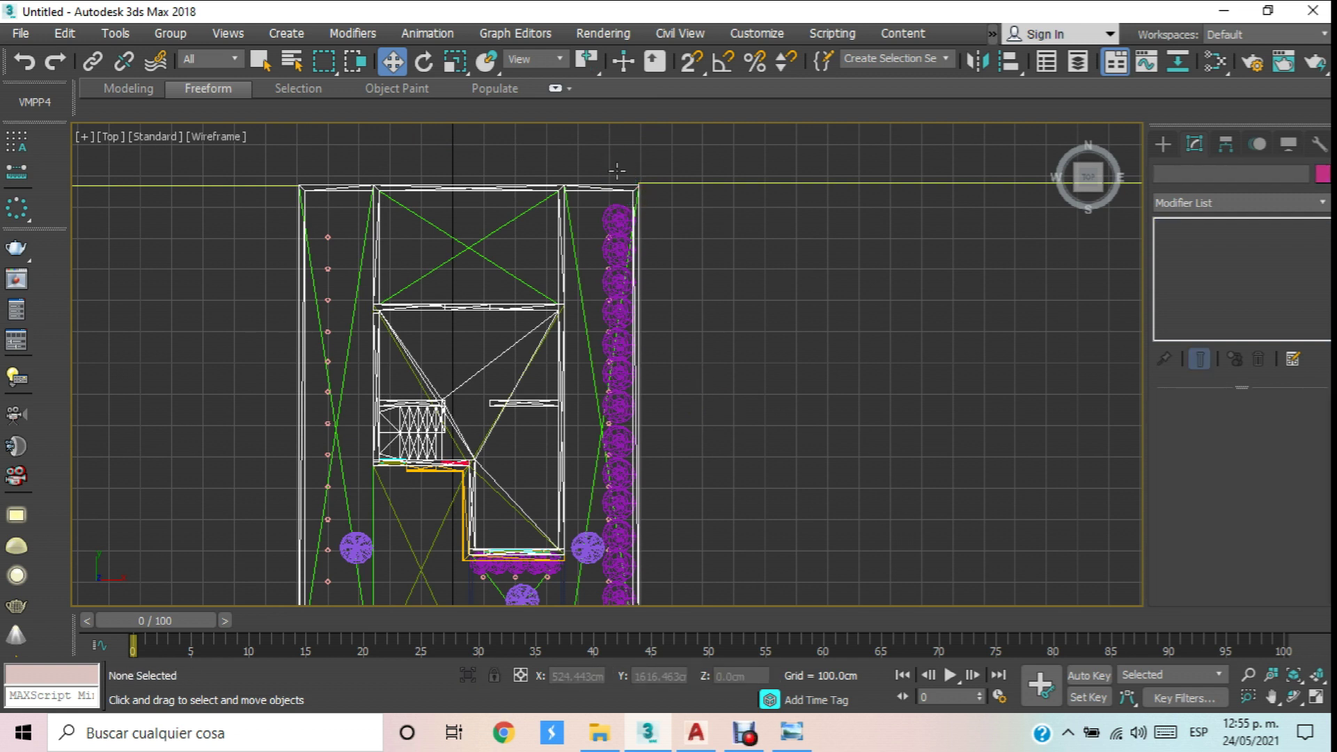
# Select all fifteen plants in the planted side-lawn row and copy them about 934 cm along X to the opposite side lawn.
pyautogui.click(618, 223)
pyautogui.keyDown('ctrl'); pyautogui.click(618, 250); pyautogui.keyUp('ctrl')
pyautogui.keyDown('ctrl'); pyautogui.click(618, 278); pyautogui.keyUp('ctrl')
pyautogui.keyDown('ctrl'); pyautogui.click(617, 306); pyautogui.keyUp('ctrl')
pyautogui.keyDown('ctrl'); pyautogui.click(613, 376); pyautogui.keyUp('ctrl')
pyautogui.keyDown('ctrl'); pyautogui.click(617, 407); pyautogui.keyUp('ctrl')
pyautogui.keyDown('ctrl'); pyautogui.click(618, 440); pyautogui.keyUp('ctrl')
pyautogui.keyDown('ctrl'); pyautogui.click(619, 472); pyautogui.keyUp('ctrl')
pyautogui.keyDown('ctrl'); pyautogui.click(622, 496); pyautogui.keyUp('ctrl')
pyautogui.moveTo(622, 496); pyautogui.dragTo(644, 362, button='middle')
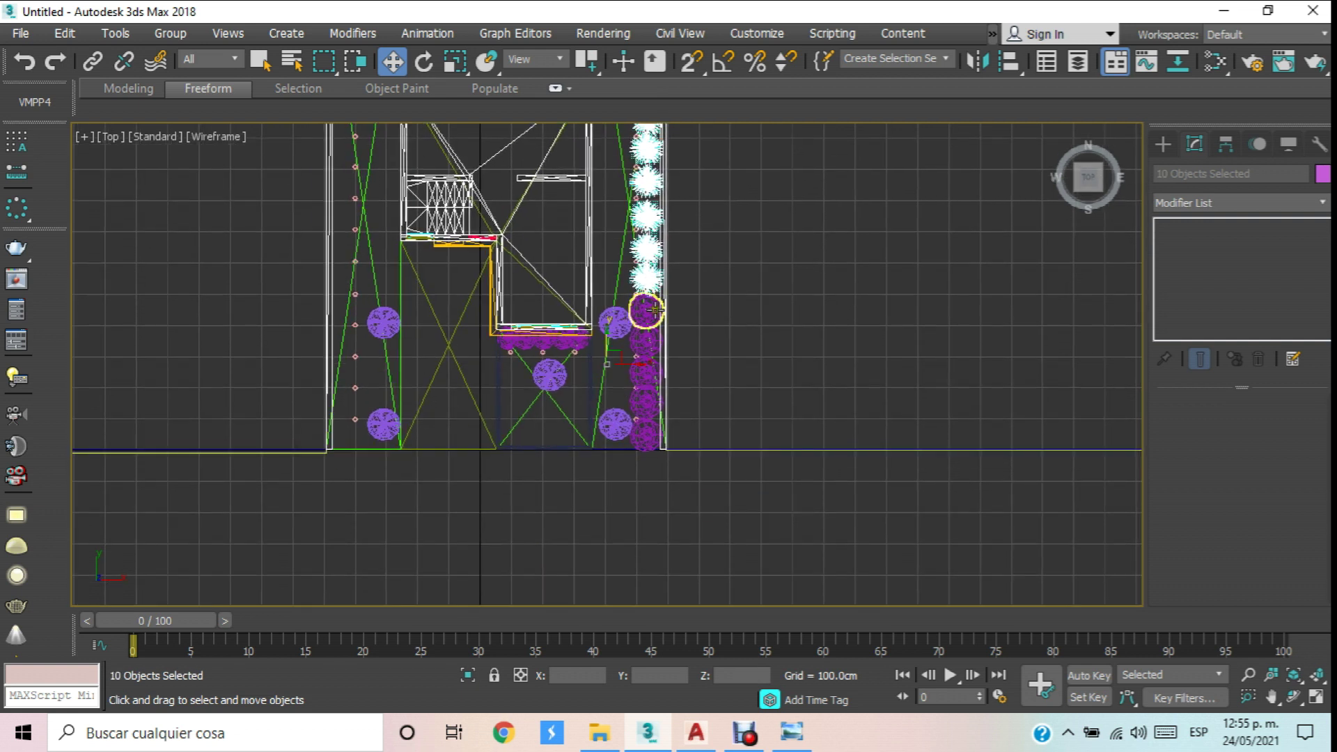
pyautogui.keyDown('ctrl'); pyautogui.click(636, 342); pyautogui.keyUp('ctrl')
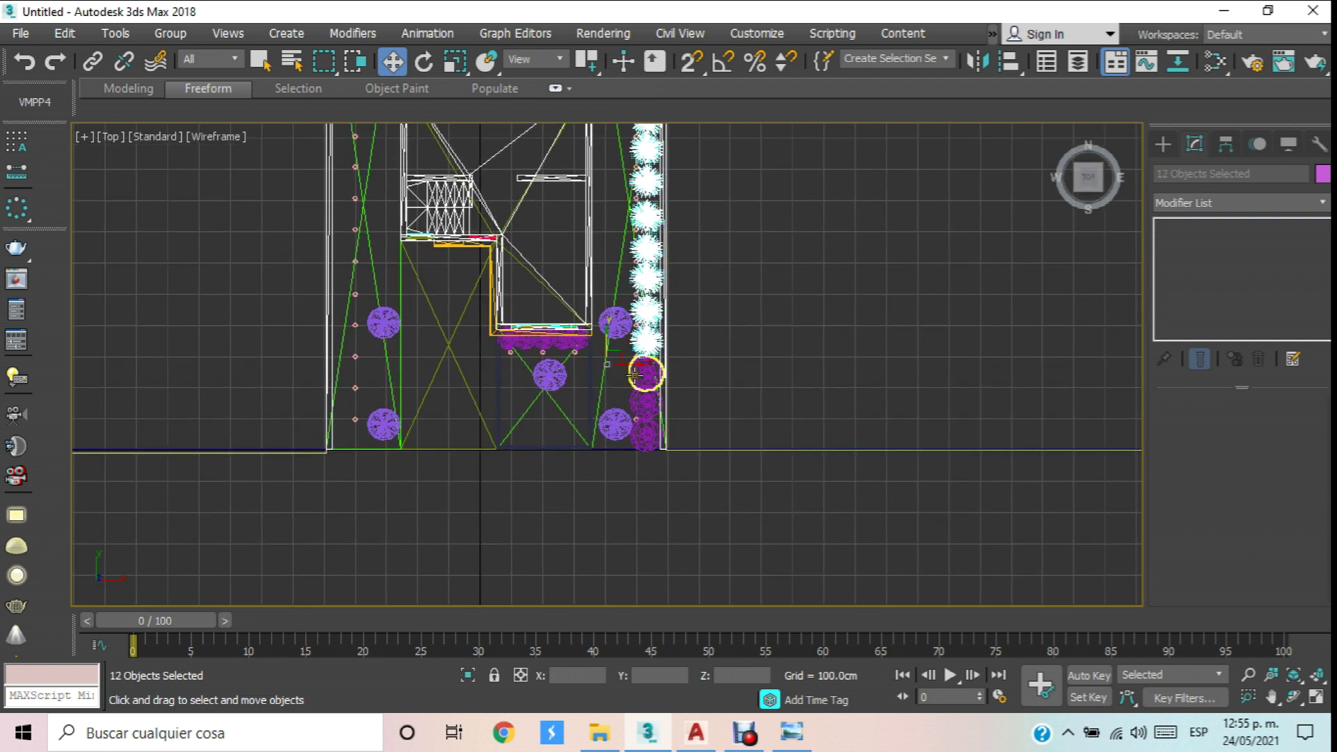
pyautogui.keyDown('ctrl'); pyautogui.click(641, 415); pyautogui.keyUp('ctrl')
pyautogui.moveTo(641, 415); pyautogui.dragTo(709, 526, button='middle')
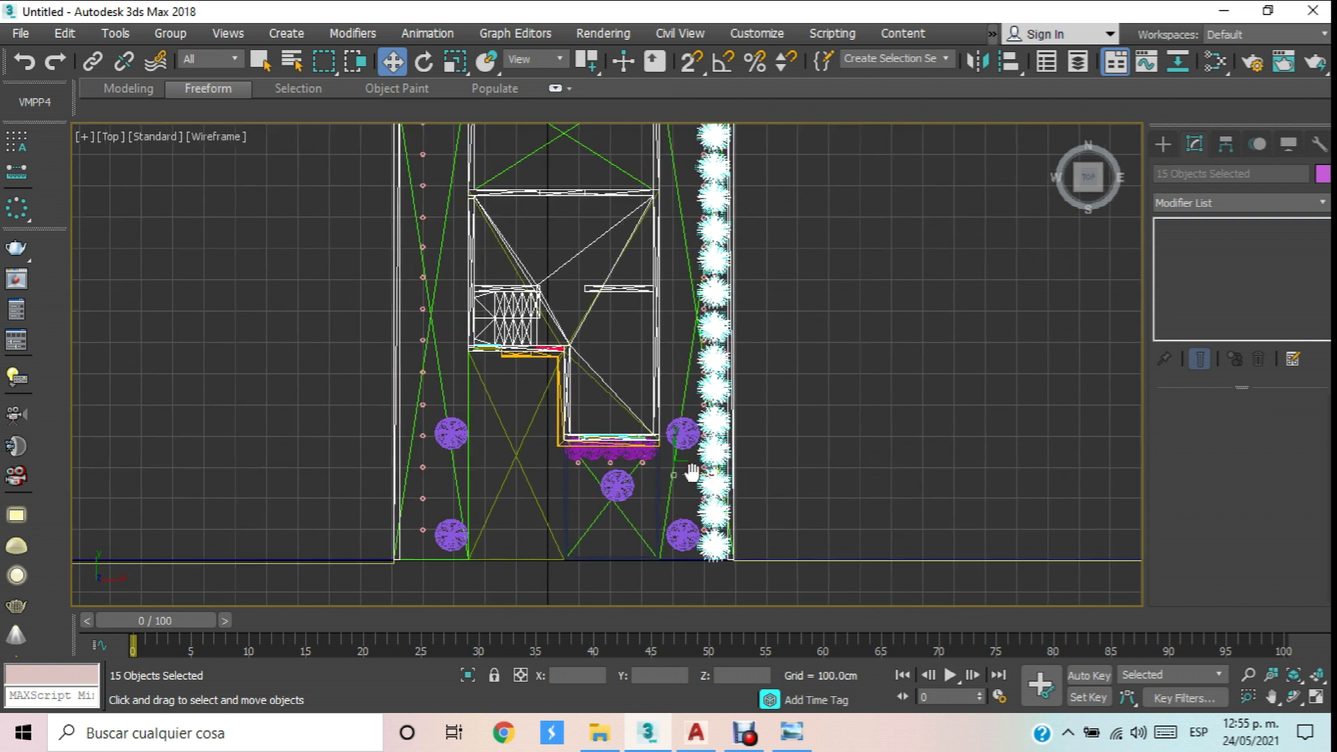
pyautogui.moveTo(629, 363)
pyautogui.keyDown('shift'); pyautogui.mouseDown()
pyautogui.moveTo(382, 373)
pyautogui.moveTo(363, 392)
pyautogui.moveTo(340, 380)
pyautogui.moveTo(365, 410)
pyautogui.mouseUp(); pyautogui.keyUp('shift')
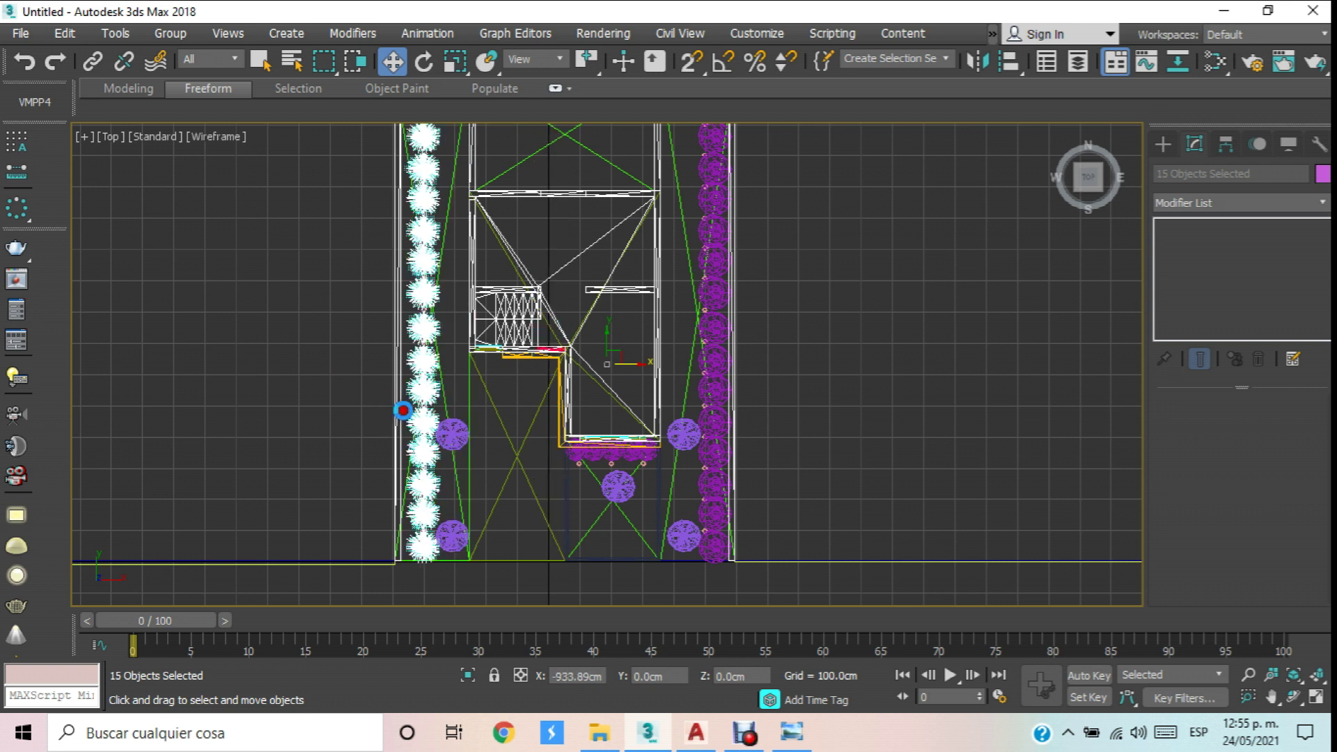
pyautogui.click(669, 448)
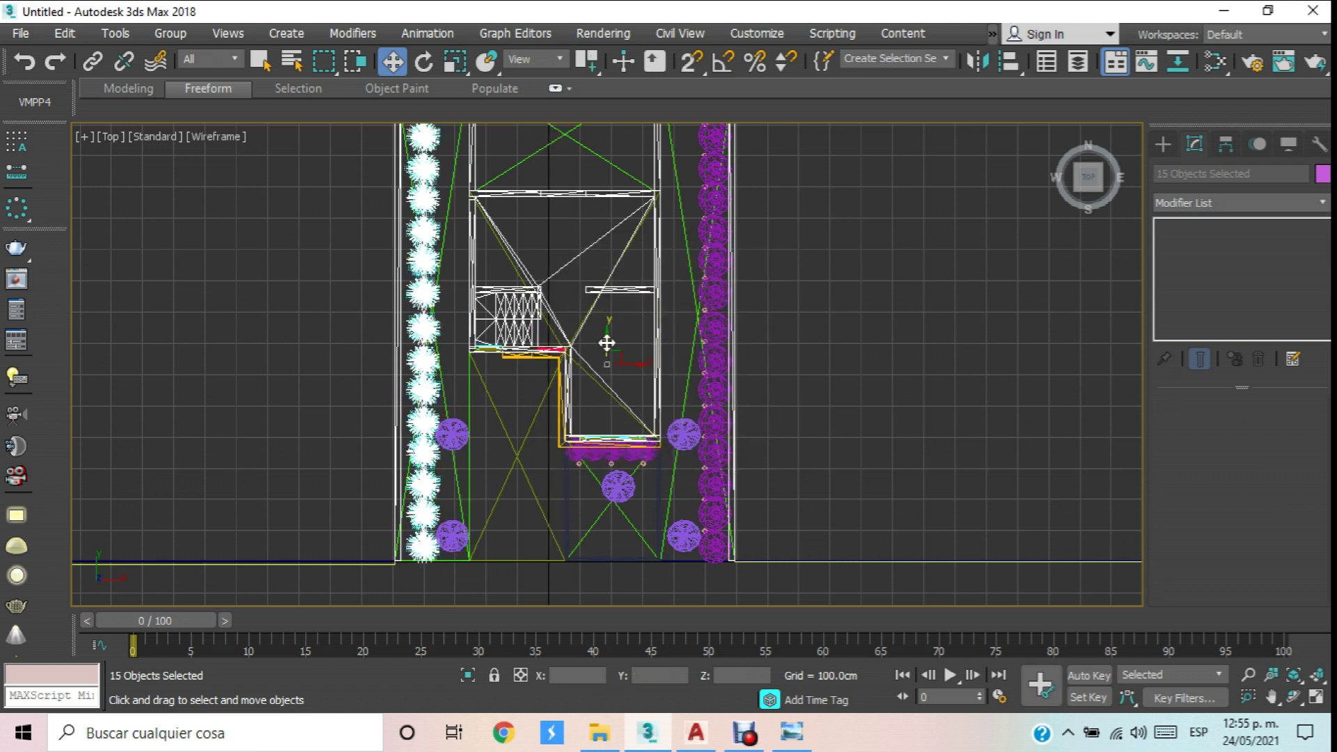
# Shift the copied plant row about 16 cm along X toward the outer wall and check the planting in the Perspective view.
pyautogui.moveTo(632, 361); pyautogui.dragTo(626, 374)
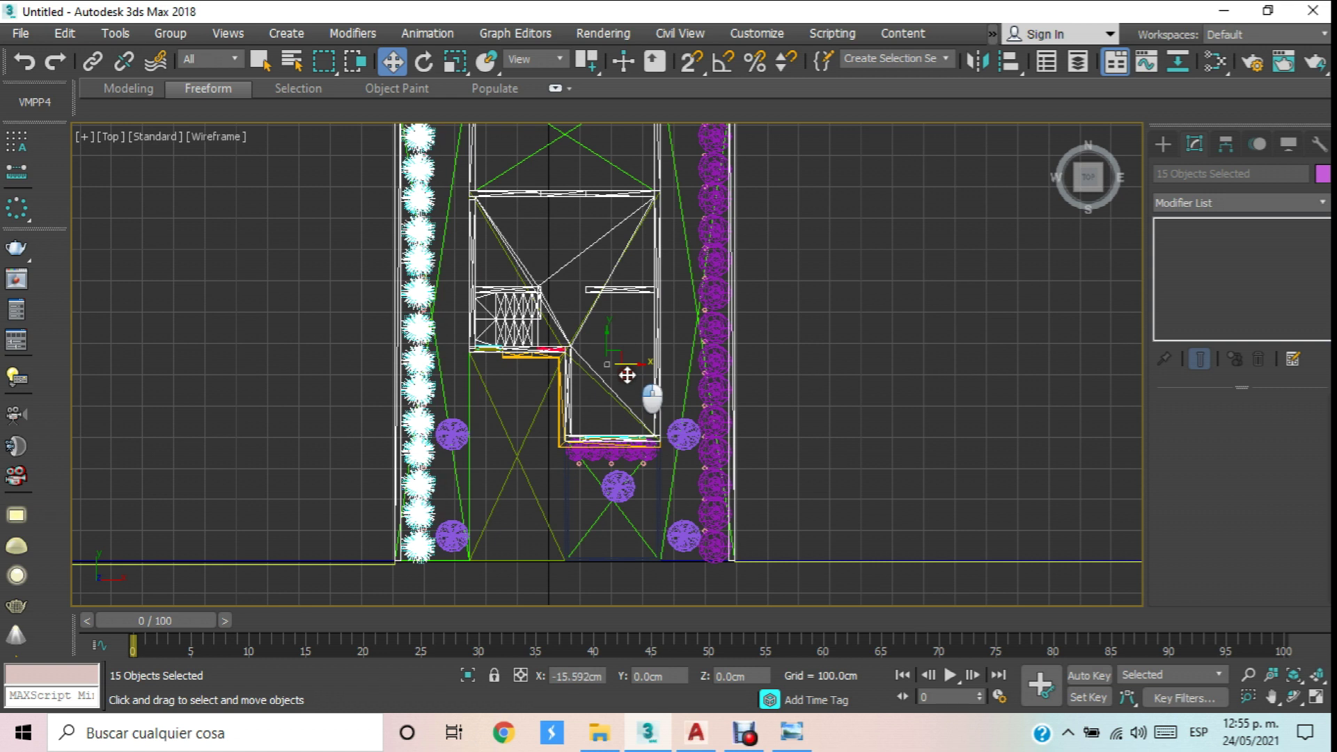
pyautogui.moveTo(628, 387); pyautogui.dragTo(626, 349, button='middle')
pyautogui.press('p')
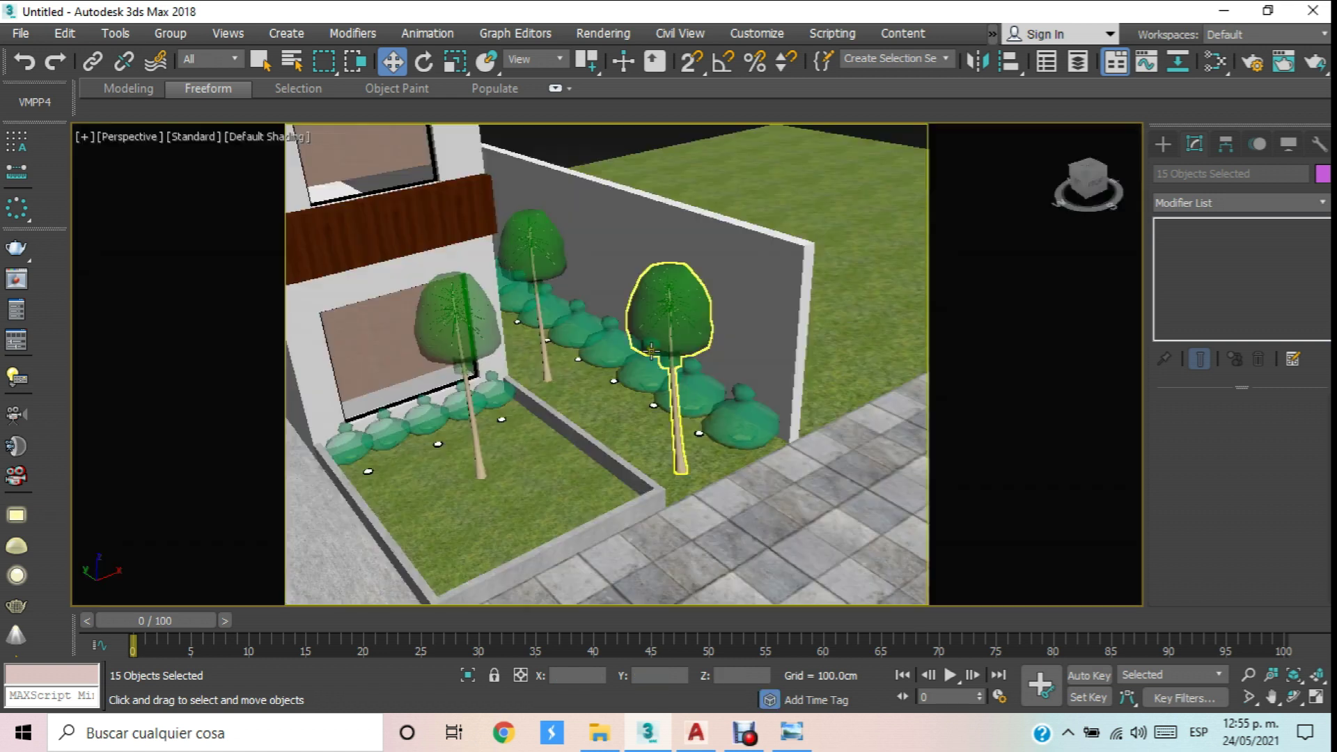
pyautogui.click(1294, 698)
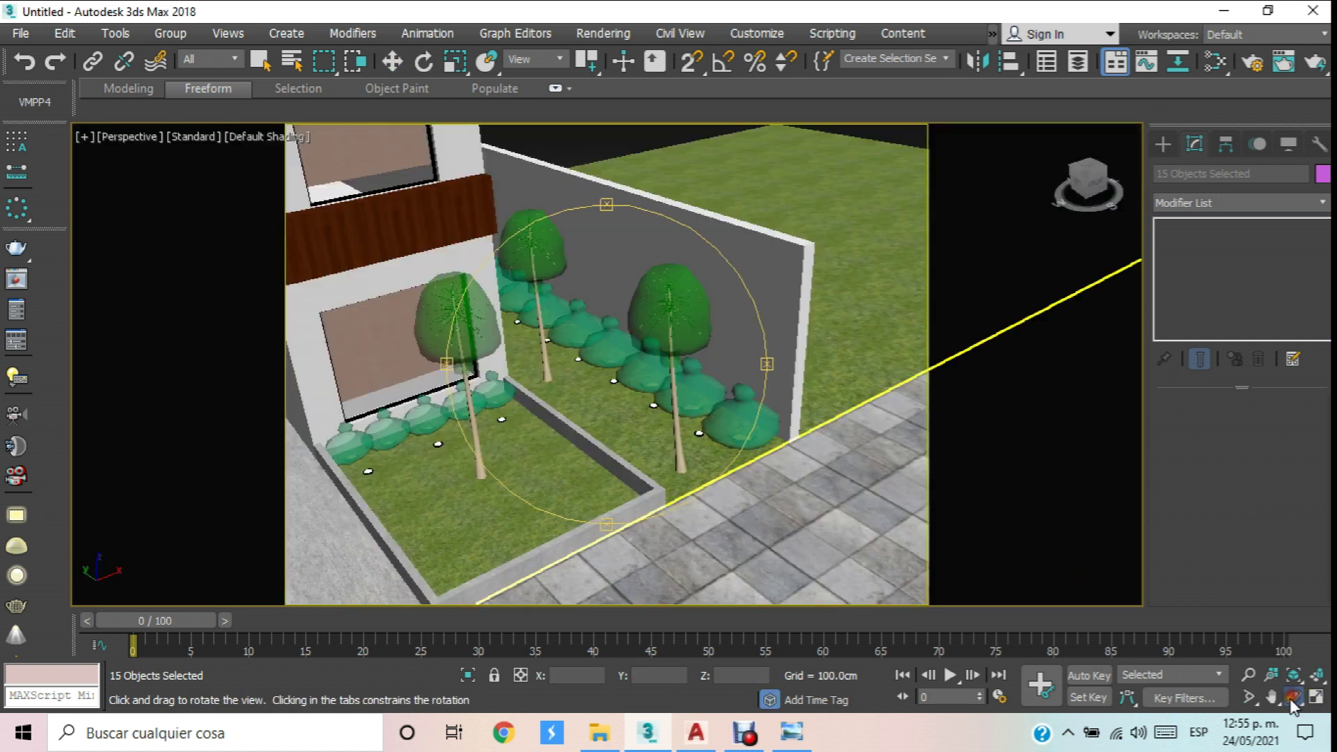
pyautogui.moveTo(569, 408); pyautogui.dragTo(641, 373)
pyautogui.scroll(3, 601, 399)
pyautogui.press('Escape')
# Start a standard targeted Physical camera in the Top view with its exposure gain set manually to 400 ISO.
pyautogui.press('t')
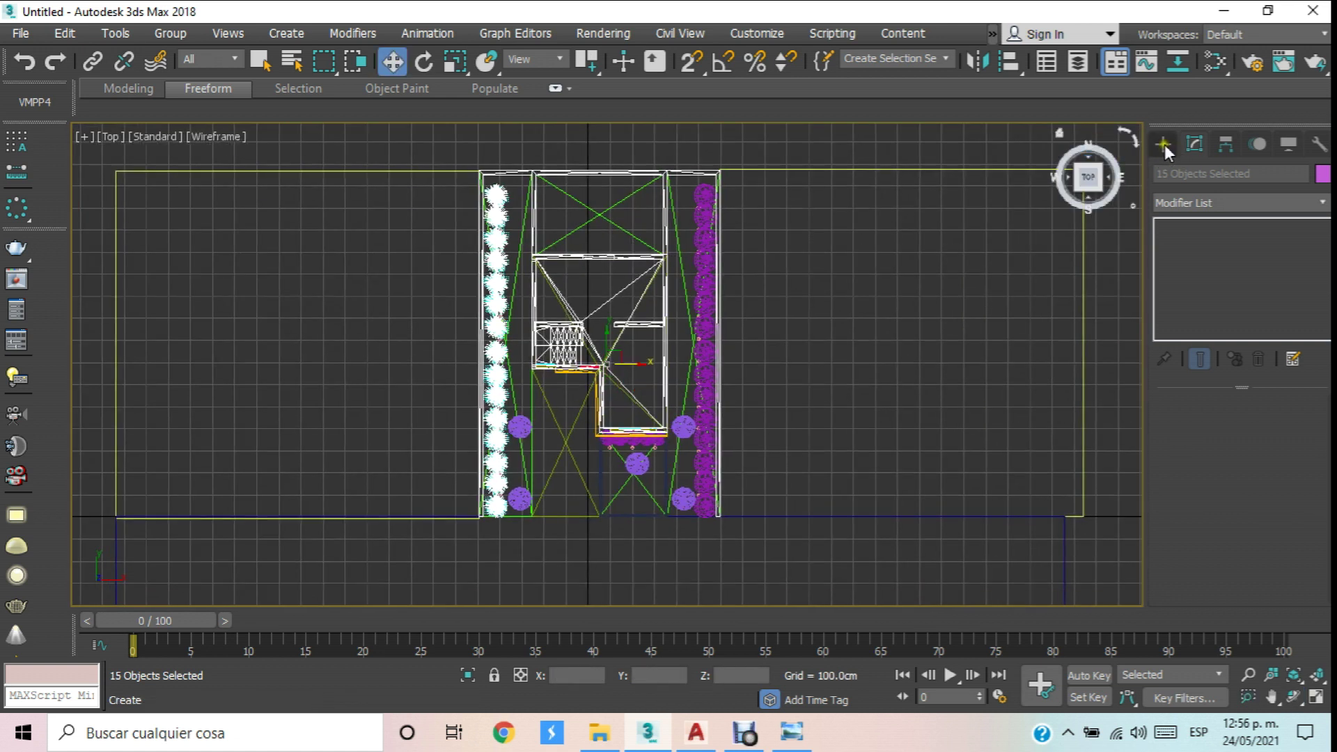
pyautogui.click(1163, 144)
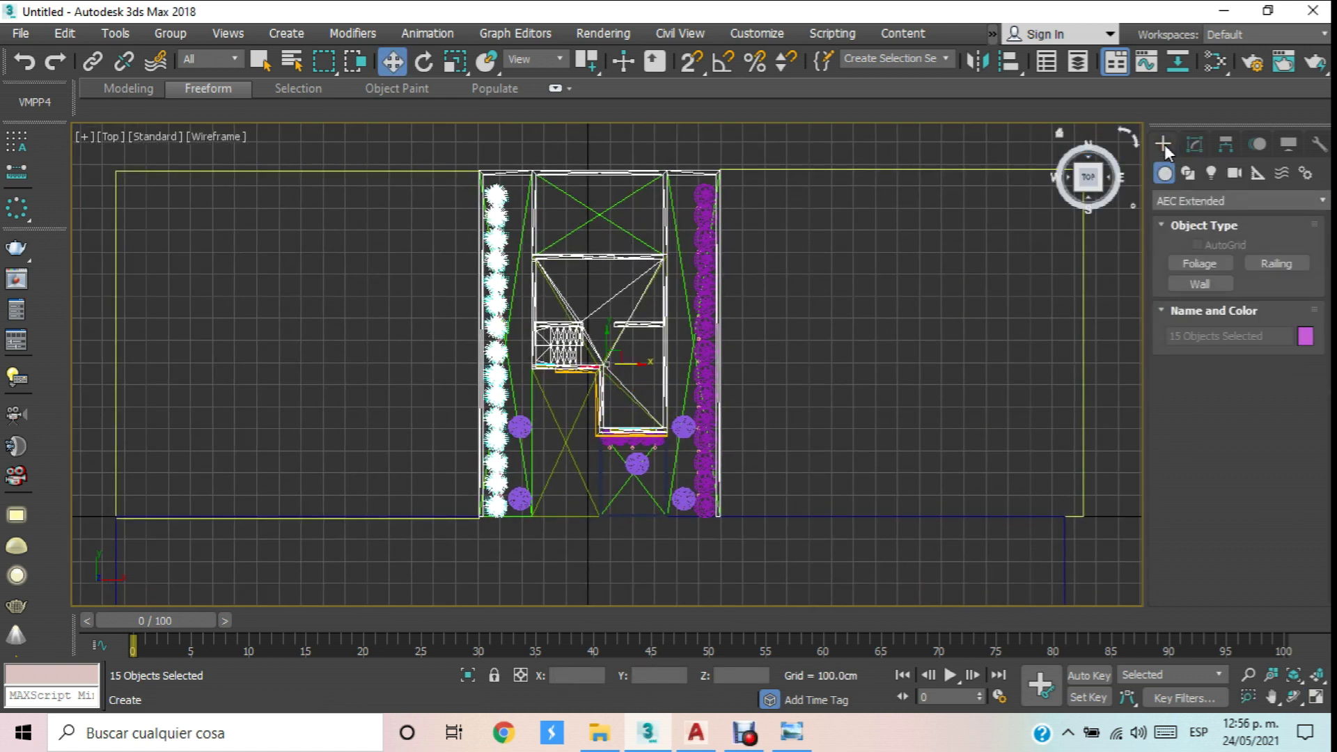
pyautogui.click(1191, 193)
pyautogui.click(1195, 220)
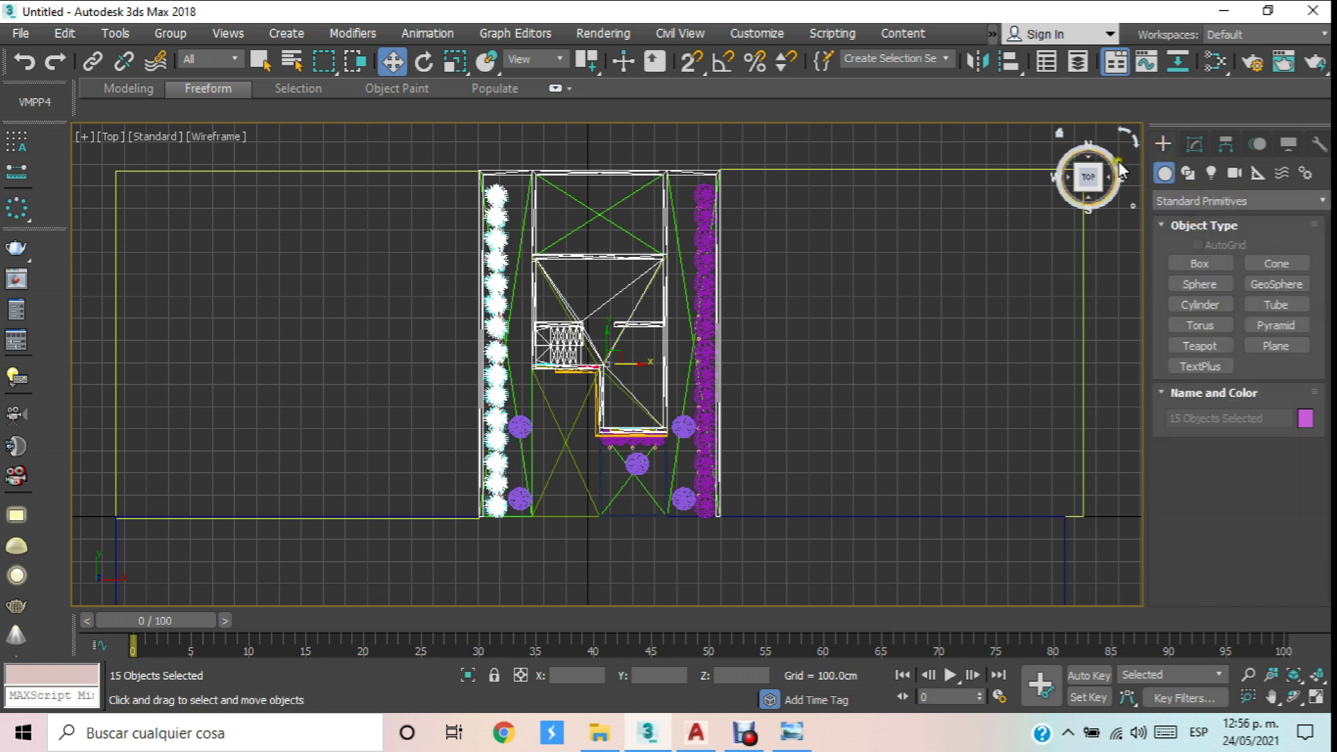
pyautogui.click(1236, 174)
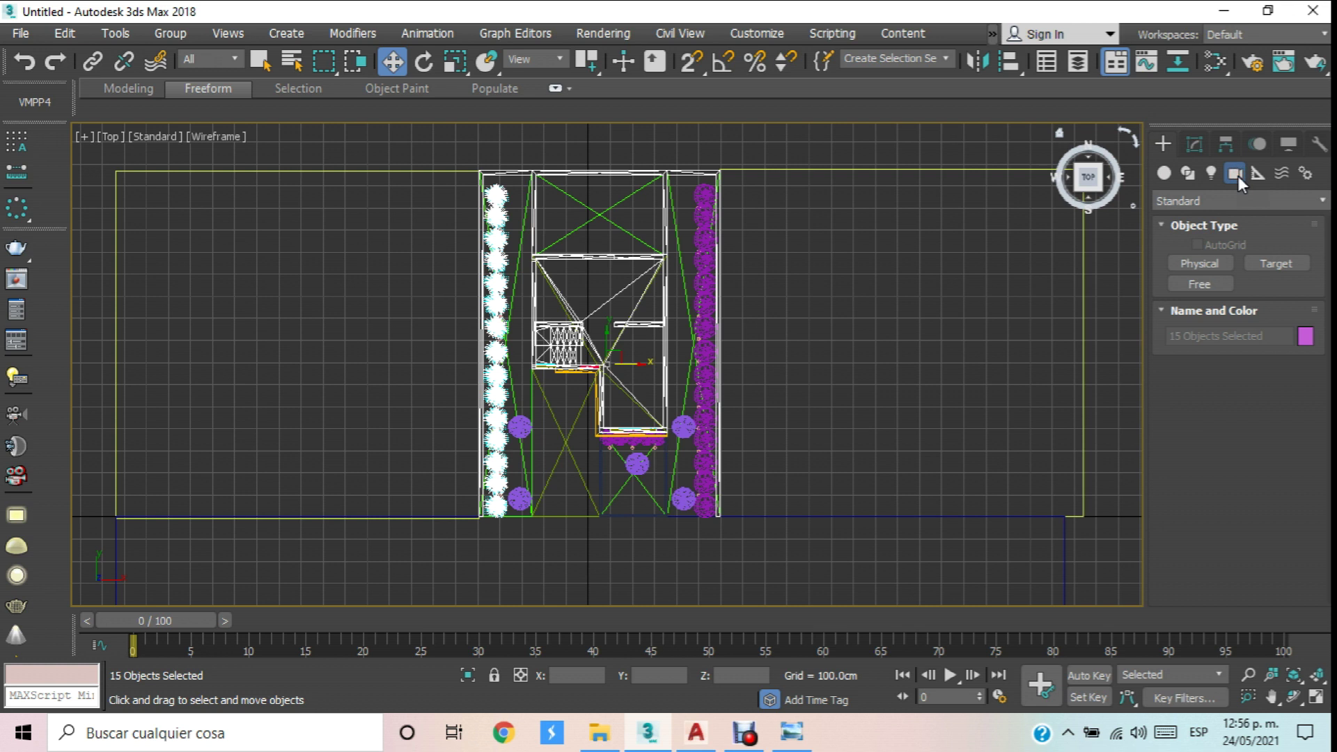
pyautogui.click(1215, 195)
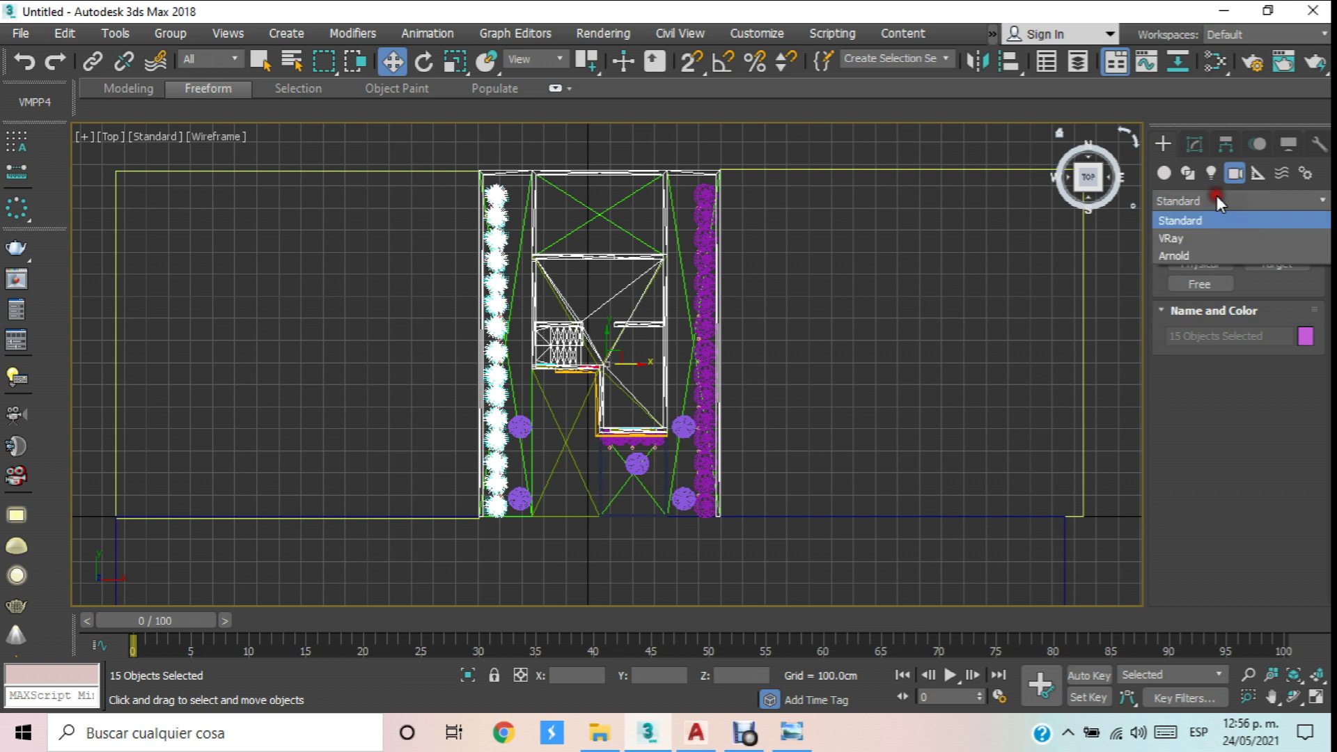
pyautogui.click(1184, 224)
pyautogui.click(1197, 261)
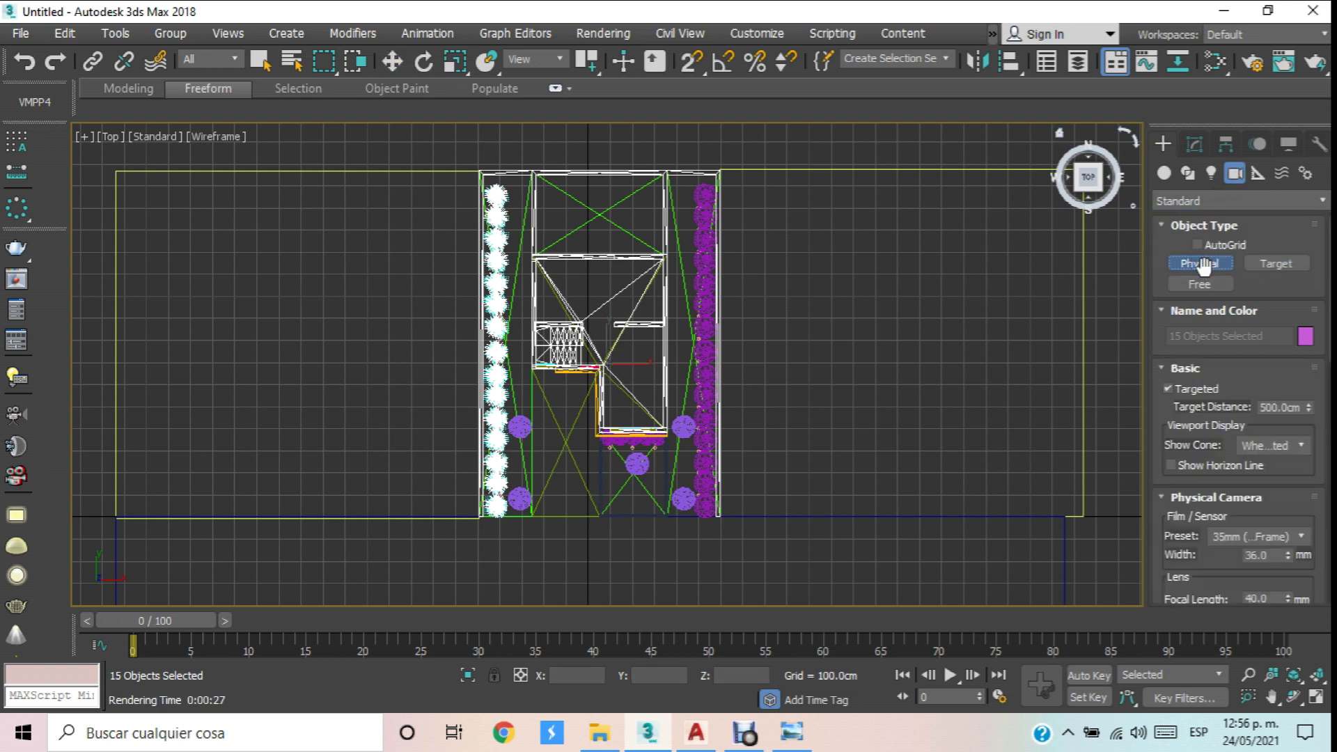
pyautogui.scroll(-10, 1298, 469)
pyautogui.scroll(-3, 1238, 390)
pyautogui.click(1193, 497)
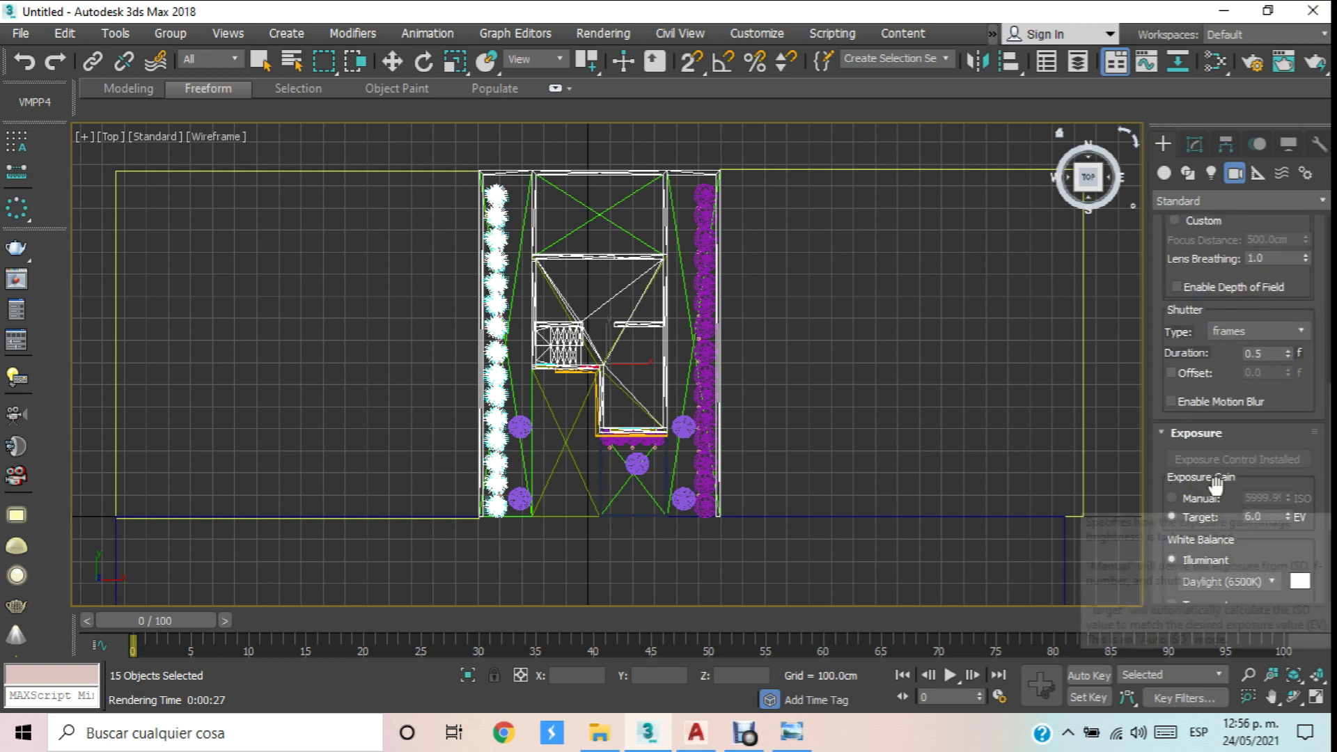
pyautogui.moveTo(1288, 499); pyautogui.dragTo(1306, 514)
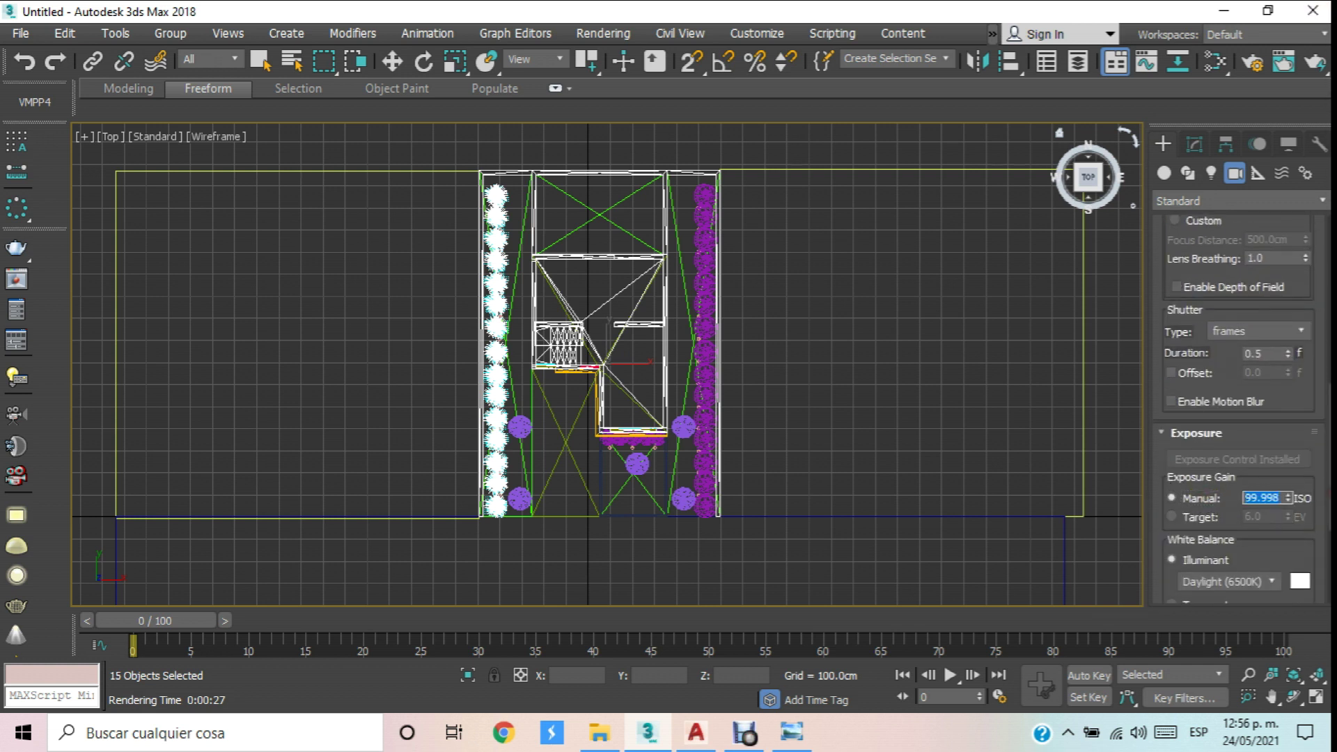
pyautogui.press('BackSpace')
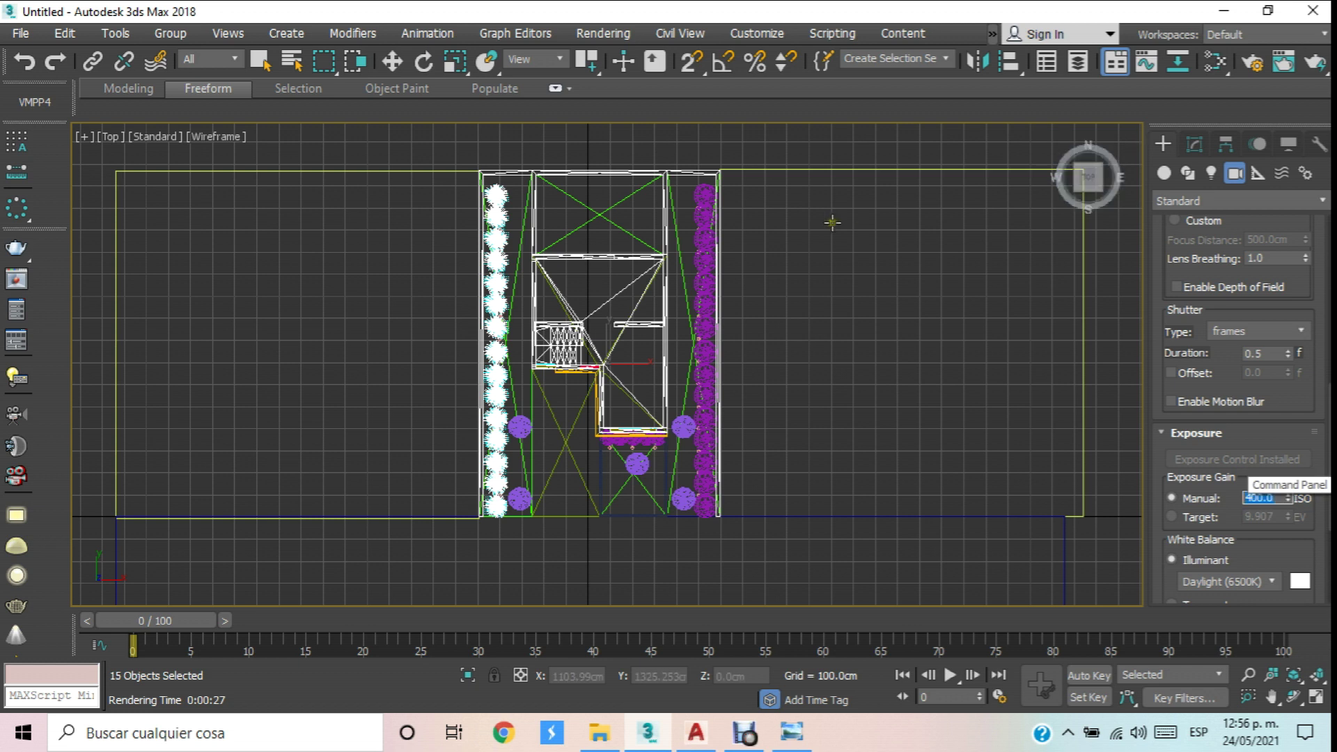
# Place the camera diagonally in front of the house, aiming its target at the front corner beside the planter.
pyautogui.moveTo(654, 397); pyautogui.dragTo(557, 165, button='middle')
pyautogui.moveTo(369, 447); pyautogui.dragTo(576, 213)
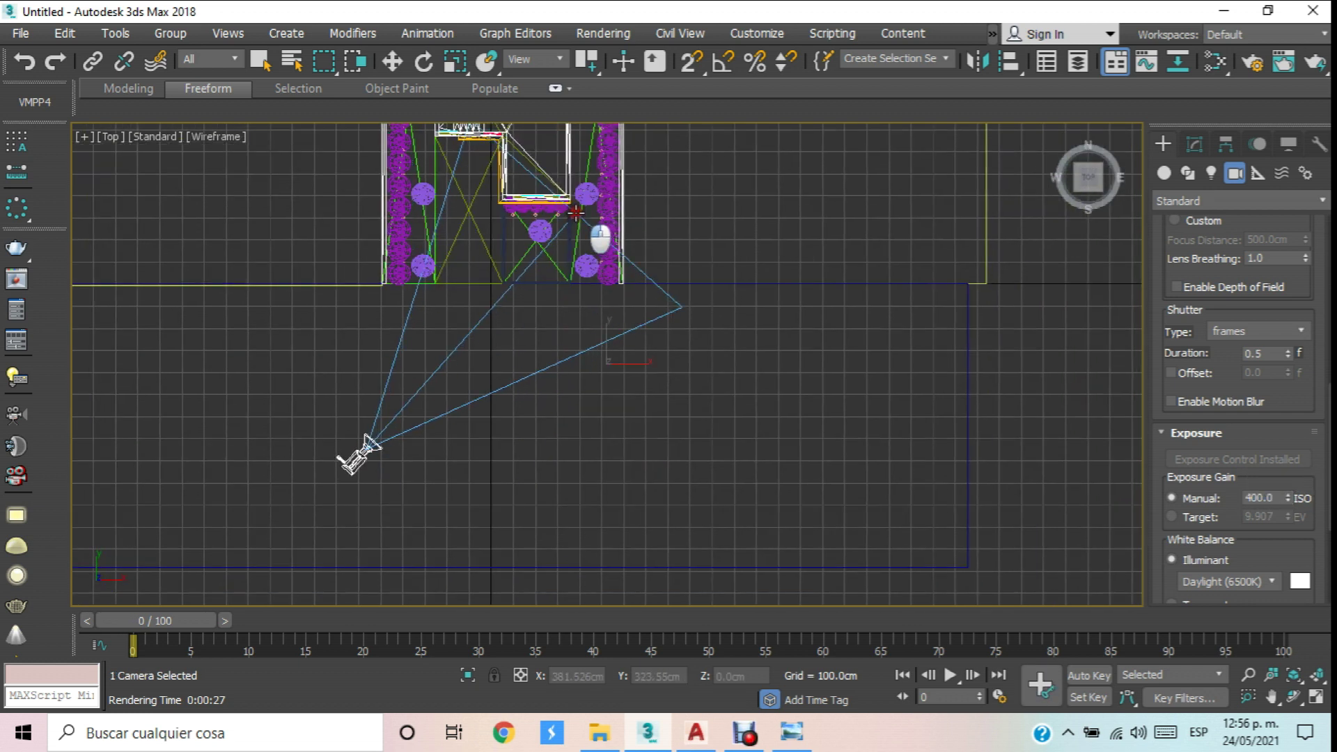
pyautogui.click(392, 62)
pyautogui.moveTo(416, 176); pyautogui.dragTo(461, 223, button='middle')
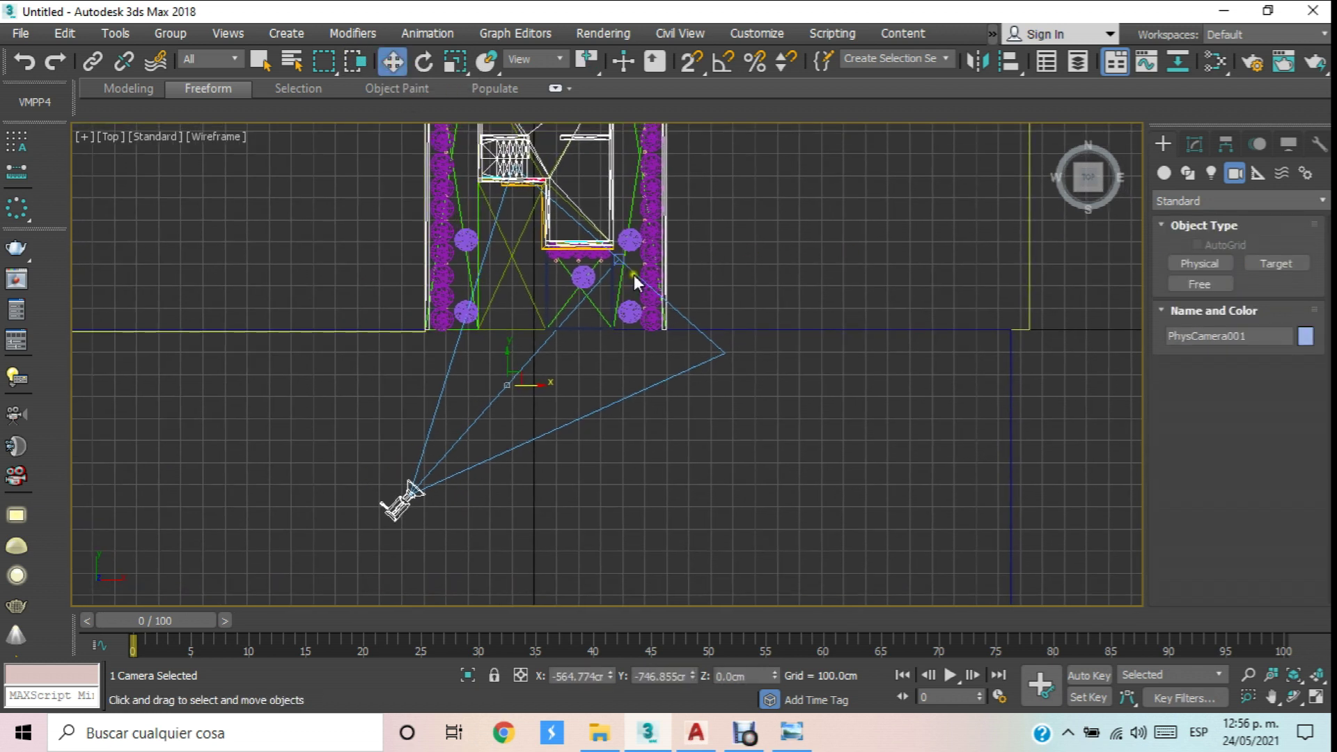
# Check the output width and height in the render settings.
pyautogui.click(1255, 68)
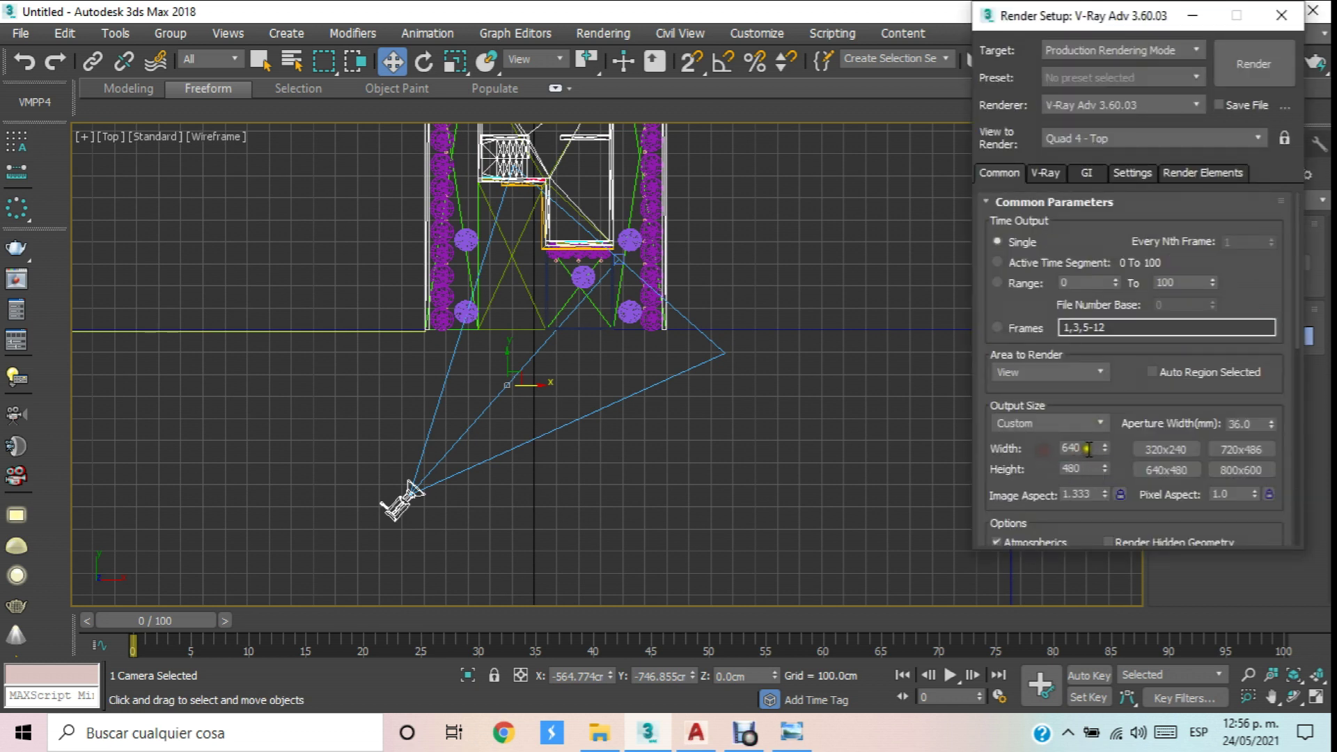
pyautogui.press('Tab')
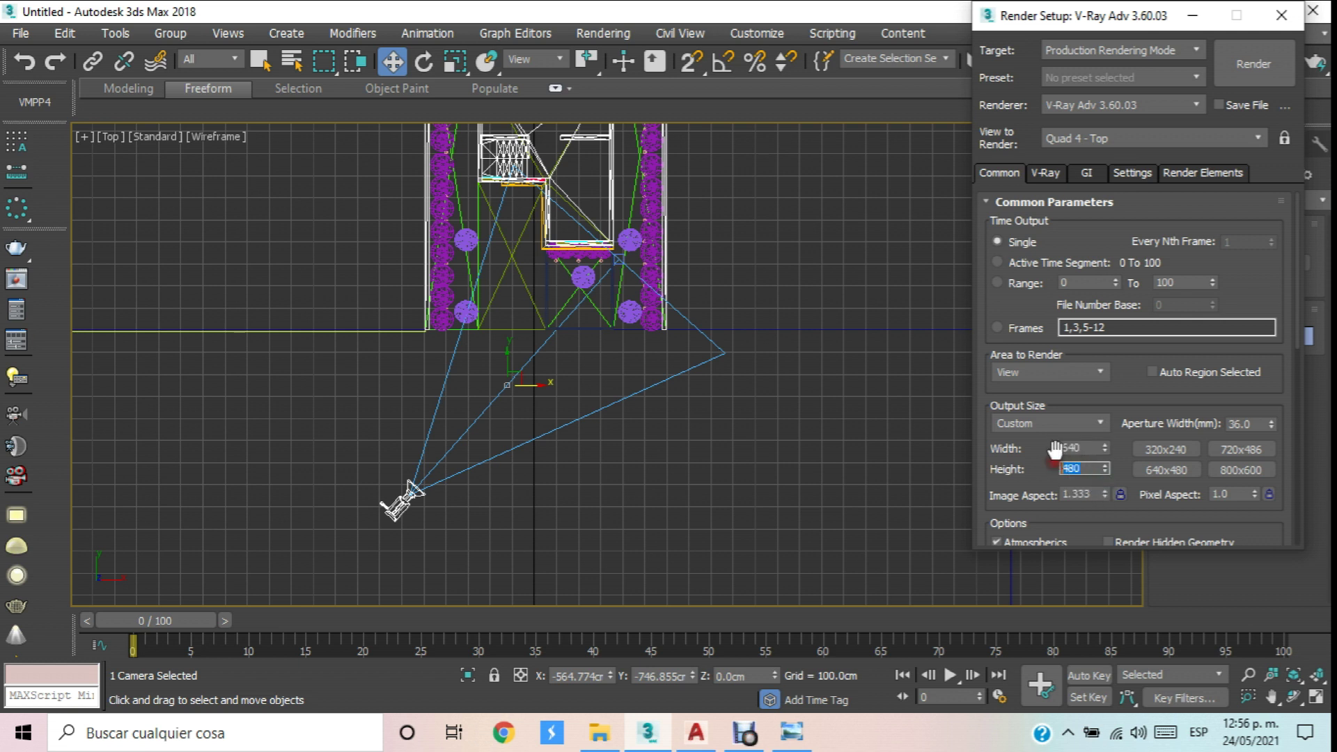
pyautogui.click(1281, 14)
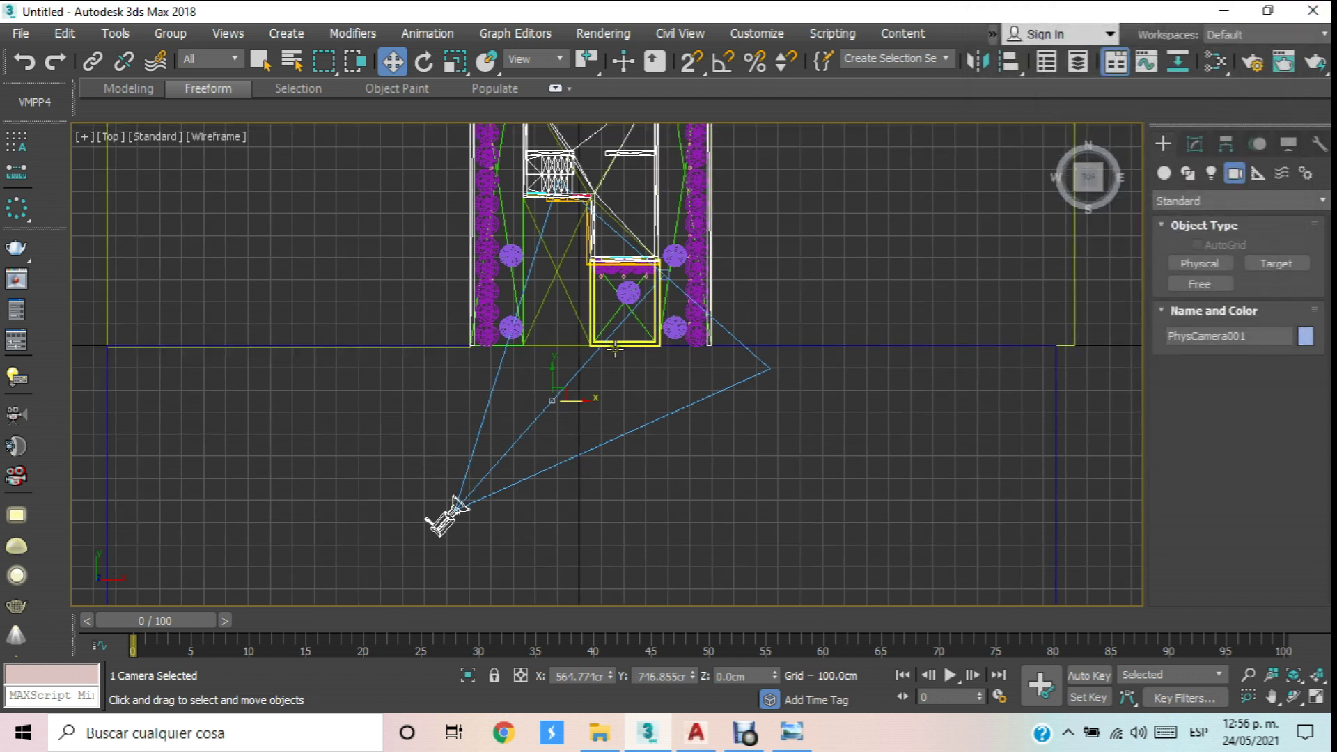
# Show the scene through PhysCamera001 with Default Shading.
pyautogui.moveTo(615, 347); pyautogui.dragTo(613, 321, button='middle')
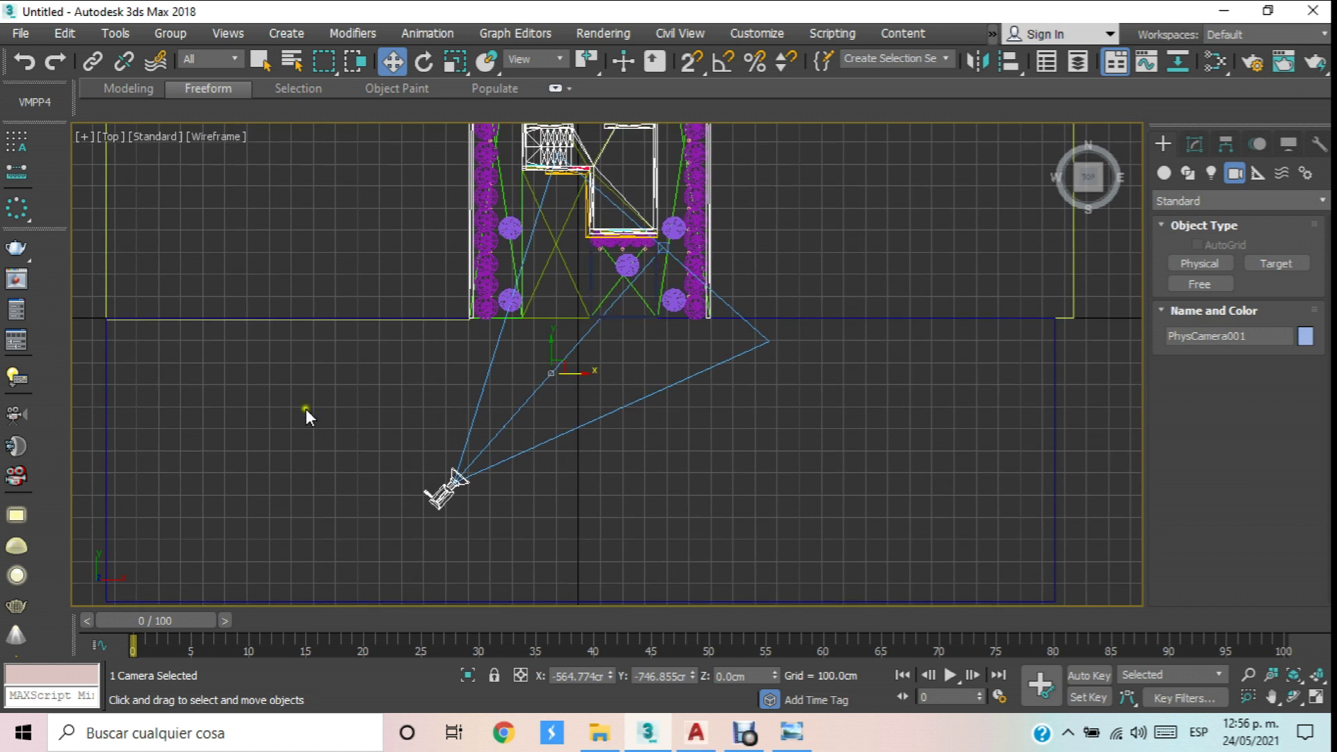
pyautogui.click(112, 138)
pyautogui.moveTo(250, 158)
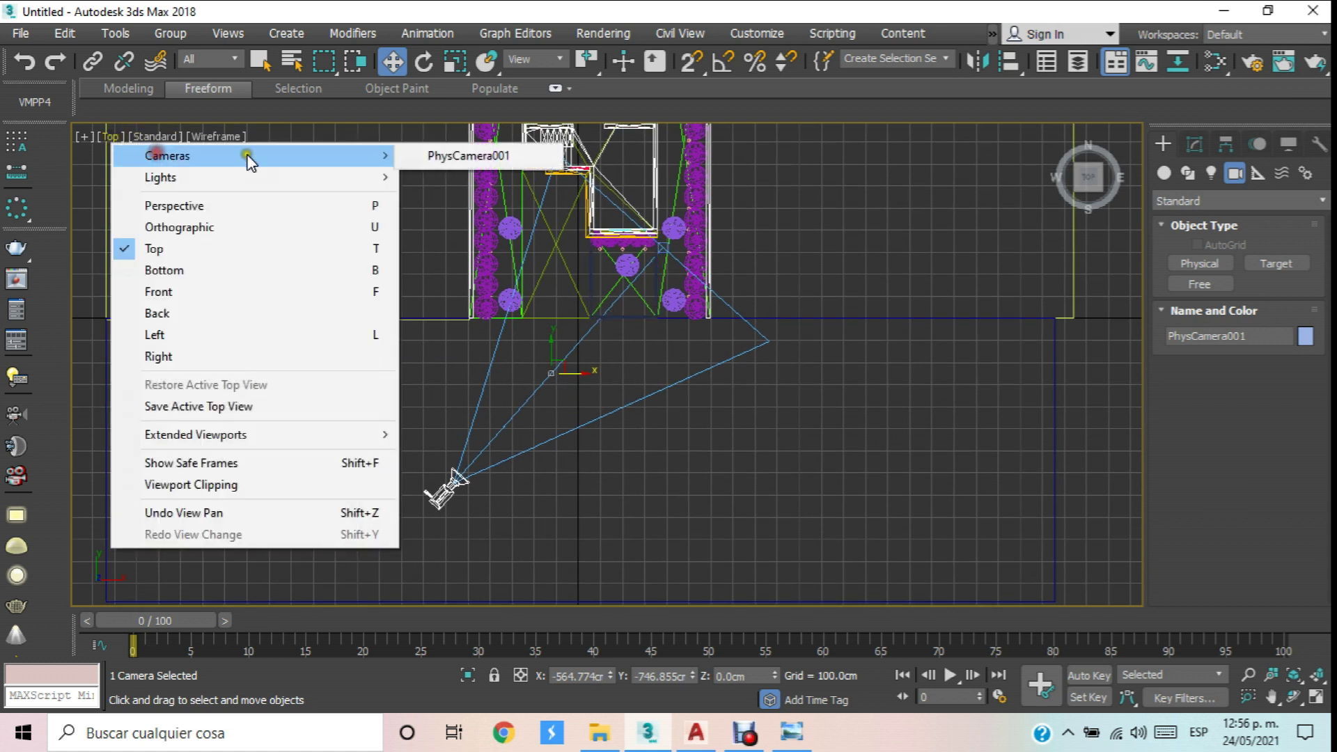
pyautogui.click(466, 157)
pyautogui.click(282, 136)
pyautogui.click(336, 155)
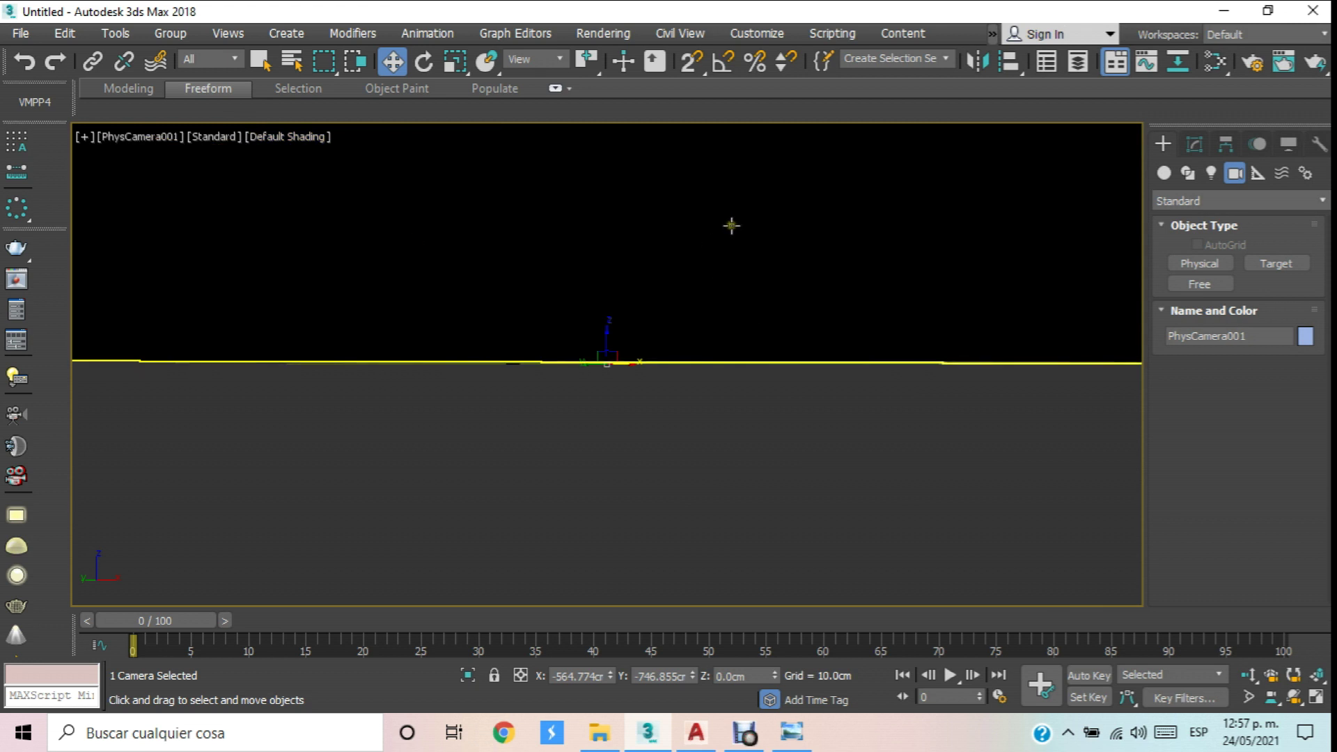
# Raise the camera about 177 cm, orbit it and adjust its perspective to frame the whole front facade with both side lawns.
pyautogui.moveTo(724, 208); pyautogui.dragTo(811, 359, button='middle')
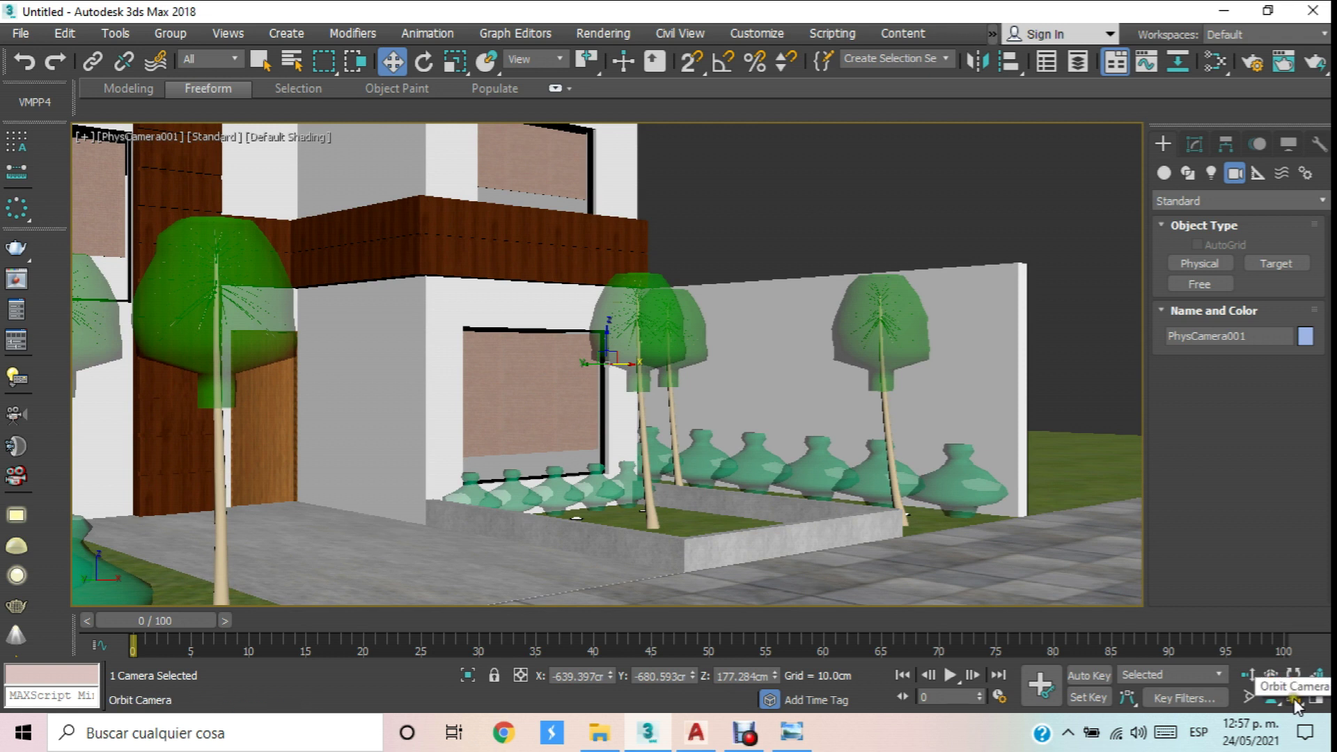
pyautogui.click(1294, 698)
pyautogui.moveTo(874, 440); pyautogui.dragTo(821, 445)
pyautogui.moveTo(959, 485); pyautogui.dragTo(985, 529)
pyautogui.click(1271, 675)
pyautogui.moveTo(804, 393); pyautogui.dragTo(734, 202)
pyautogui.moveTo(495, 313); pyautogui.dragTo(623, 322, button='middle')
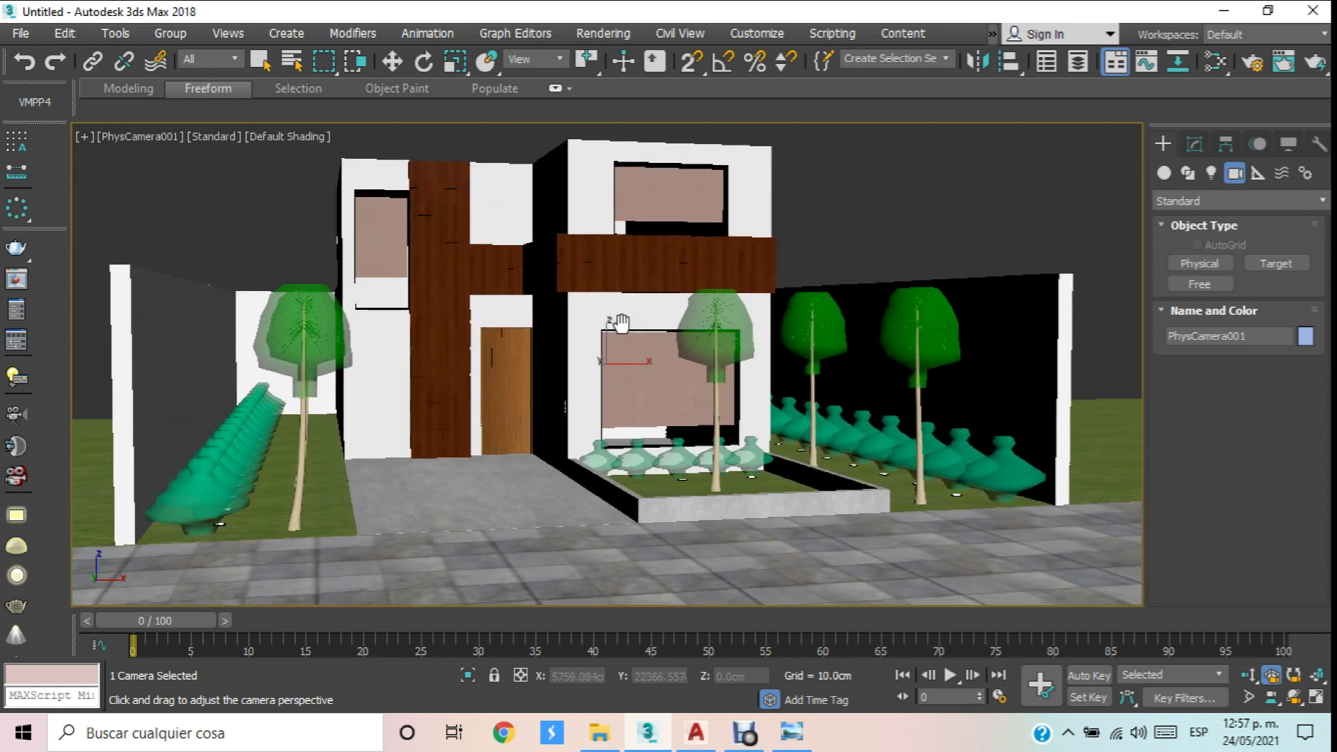
# Show safe frames and dolly and pan the camera closer to frame the driveway, entrance and planted side lawn.
pyautogui.click(138, 133)
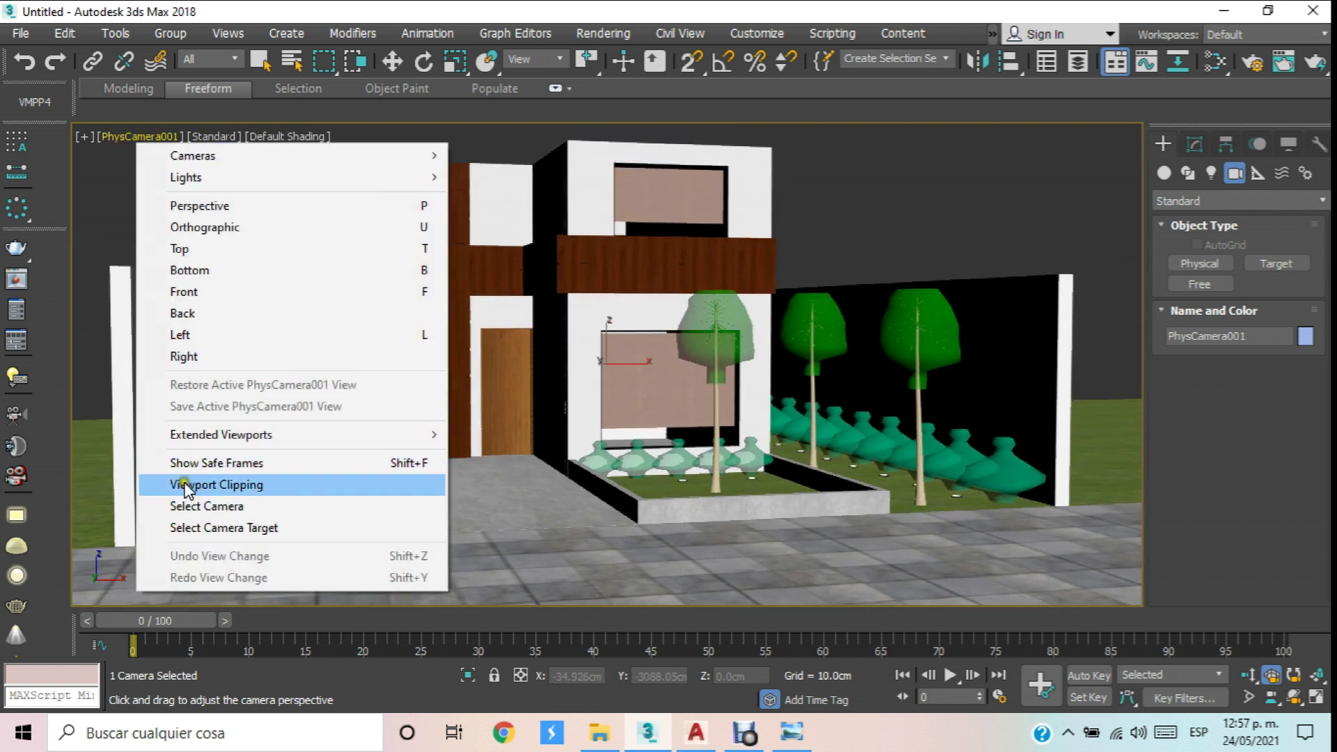
pyautogui.click(188, 463)
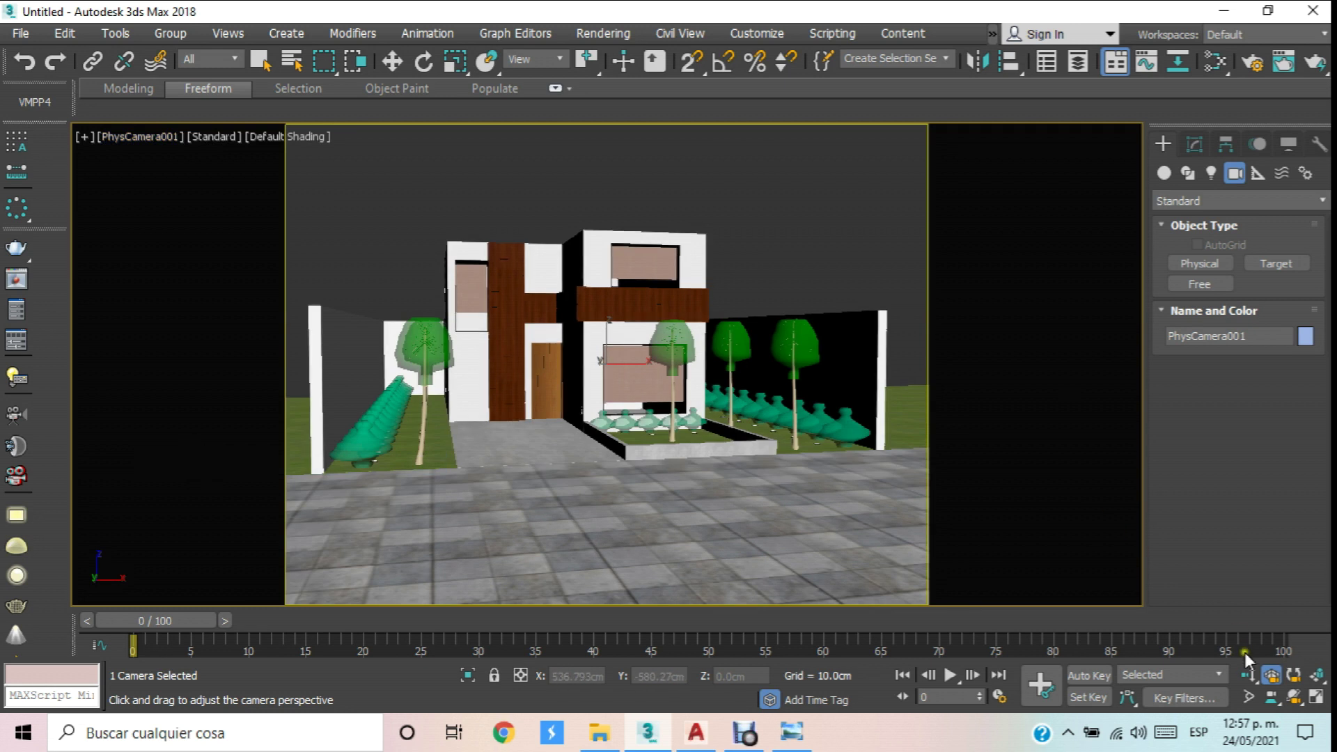
pyautogui.click(1249, 675)
pyautogui.moveTo(626, 310); pyautogui.dragTo(588, 298)
pyautogui.moveTo(589, 298); pyautogui.dragTo(659, 299, button='middle')
pyautogui.scroll(-5, 588, 273)
pyautogui.scroll(5, 659, 300)
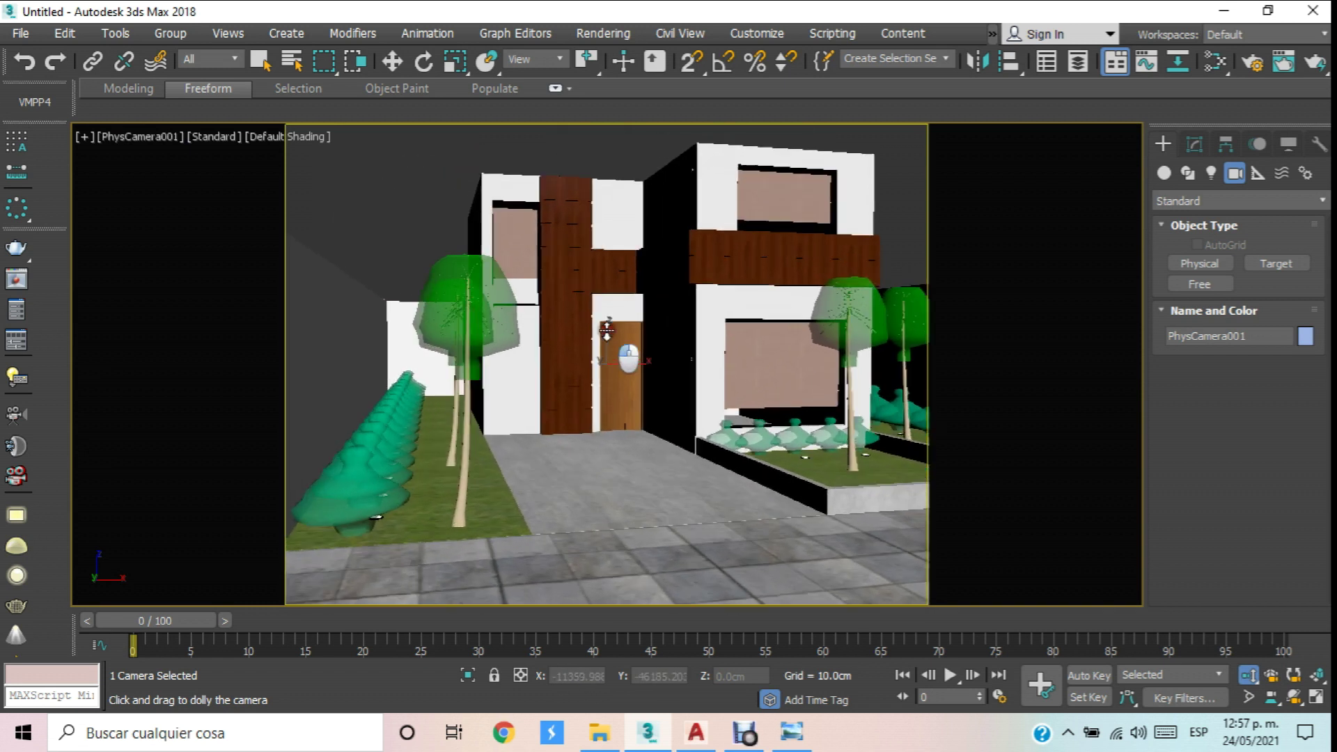
pyautogui.moveTo(607, 324); pyautogui.dragTo(630, 339, button='middle')
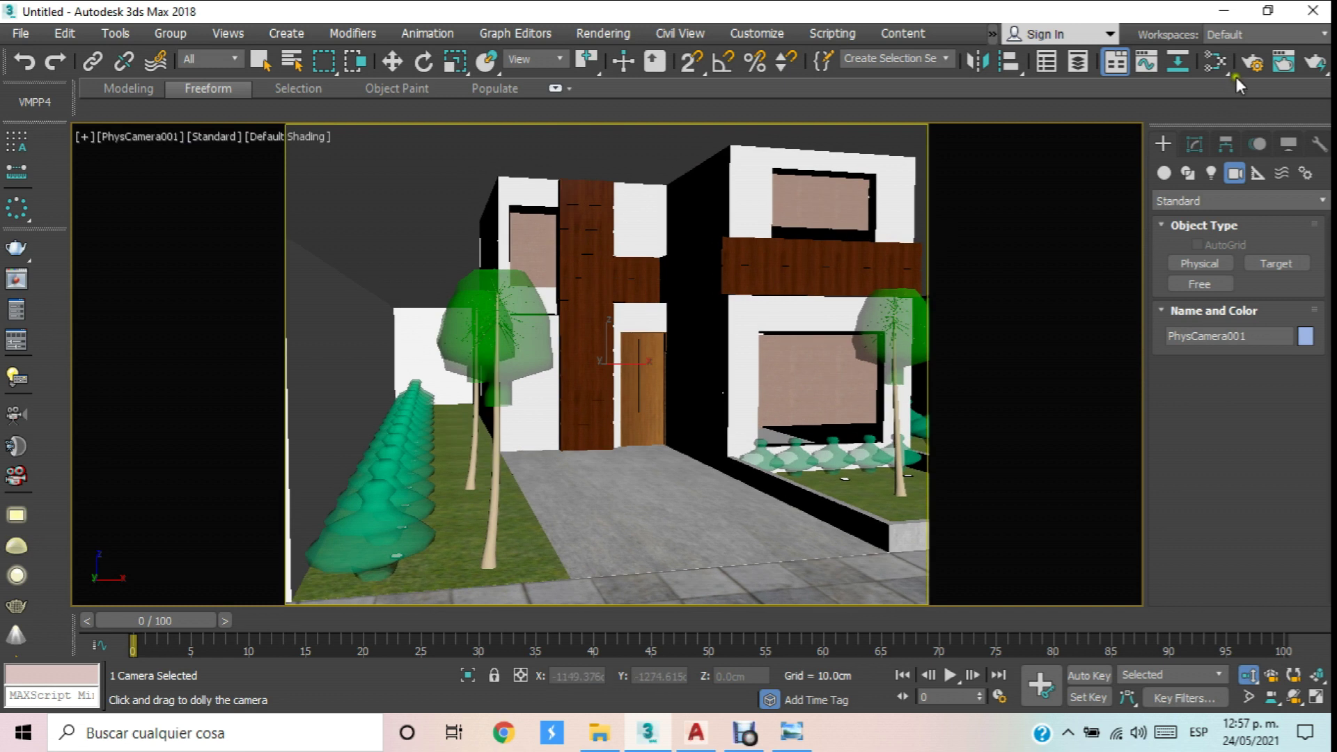
# Render the PhysCamera001 view with V-Ray and inspect the rendered image at different magnifications.
pyautogui.click(1323, 61)
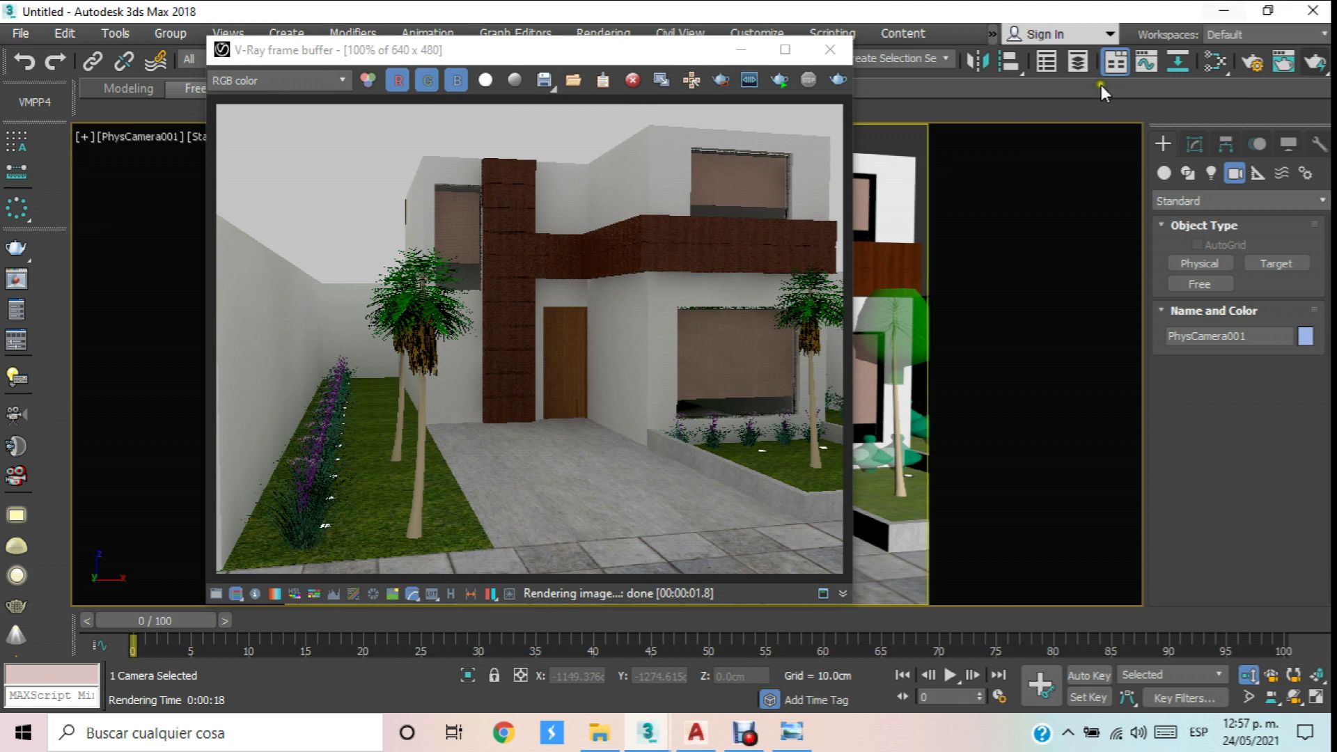
pyautogui.scroll(4, 674, 323)
pyautogui.scroll(-10, 647, 327)
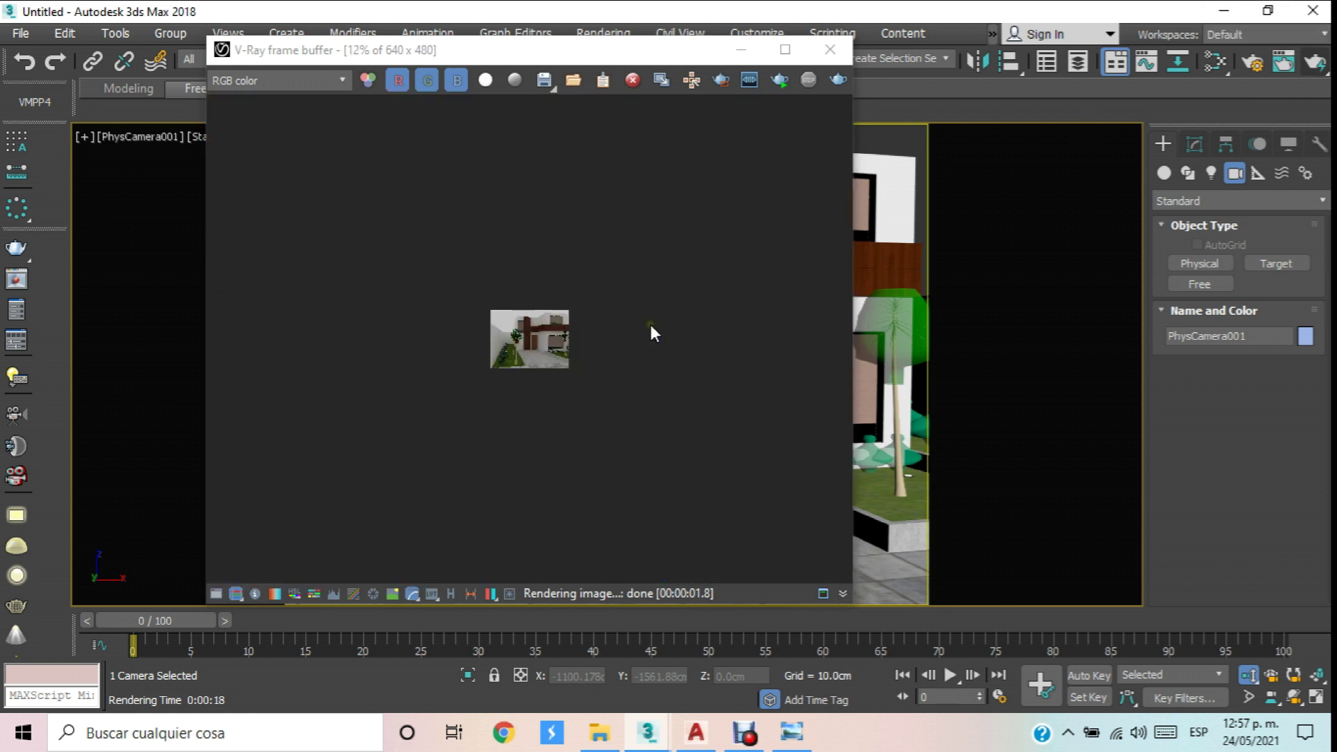
pyautogui.scroll(5, 537, 341)
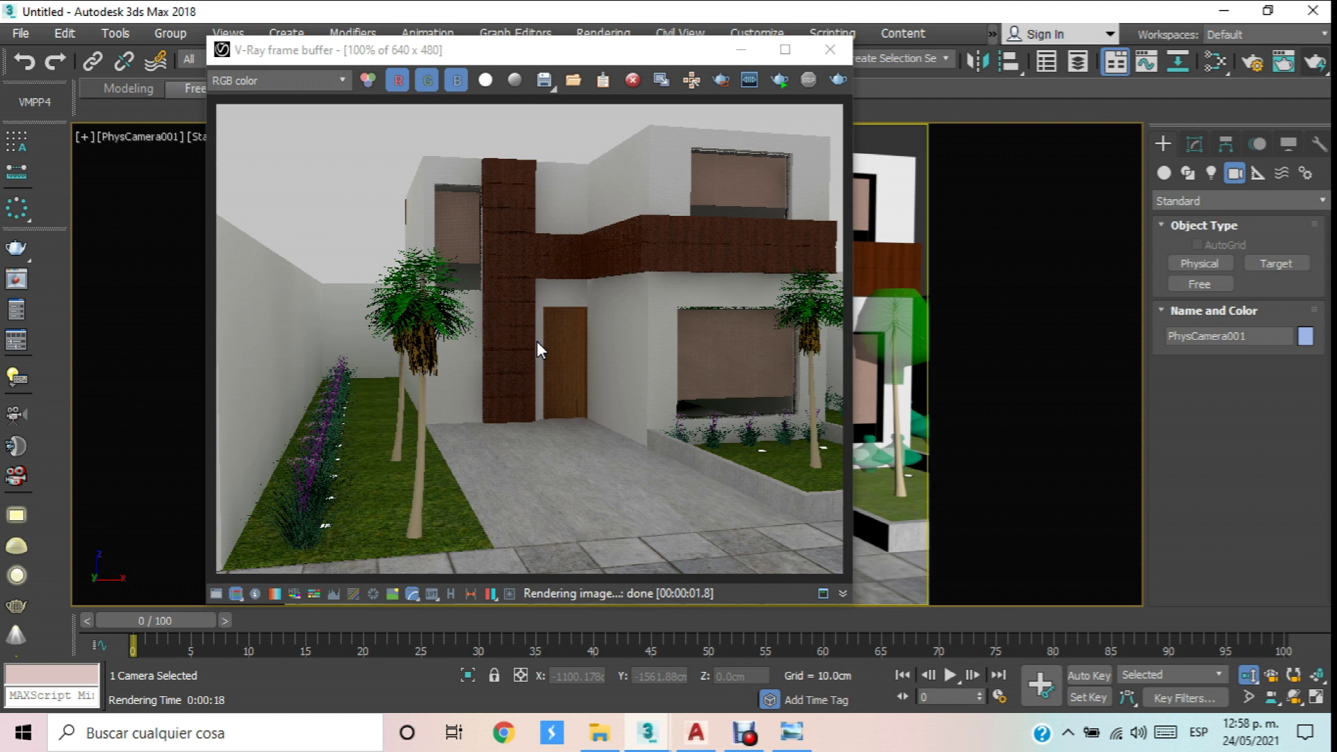
pyautogui.scroll(-1, 537, 339)
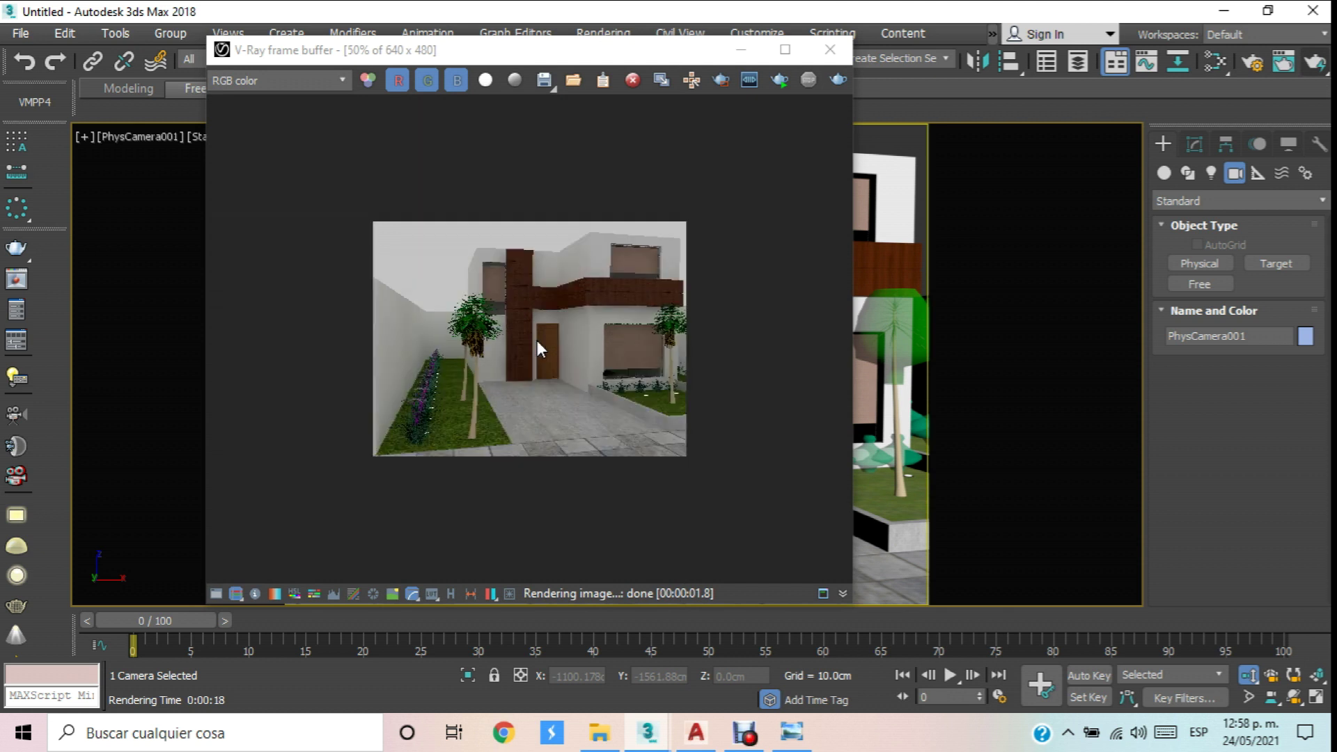
# Enlarge the rendered image to 100% and close the V-Ray frame buffer.
pyautogui.scroll(1, 537, 337)
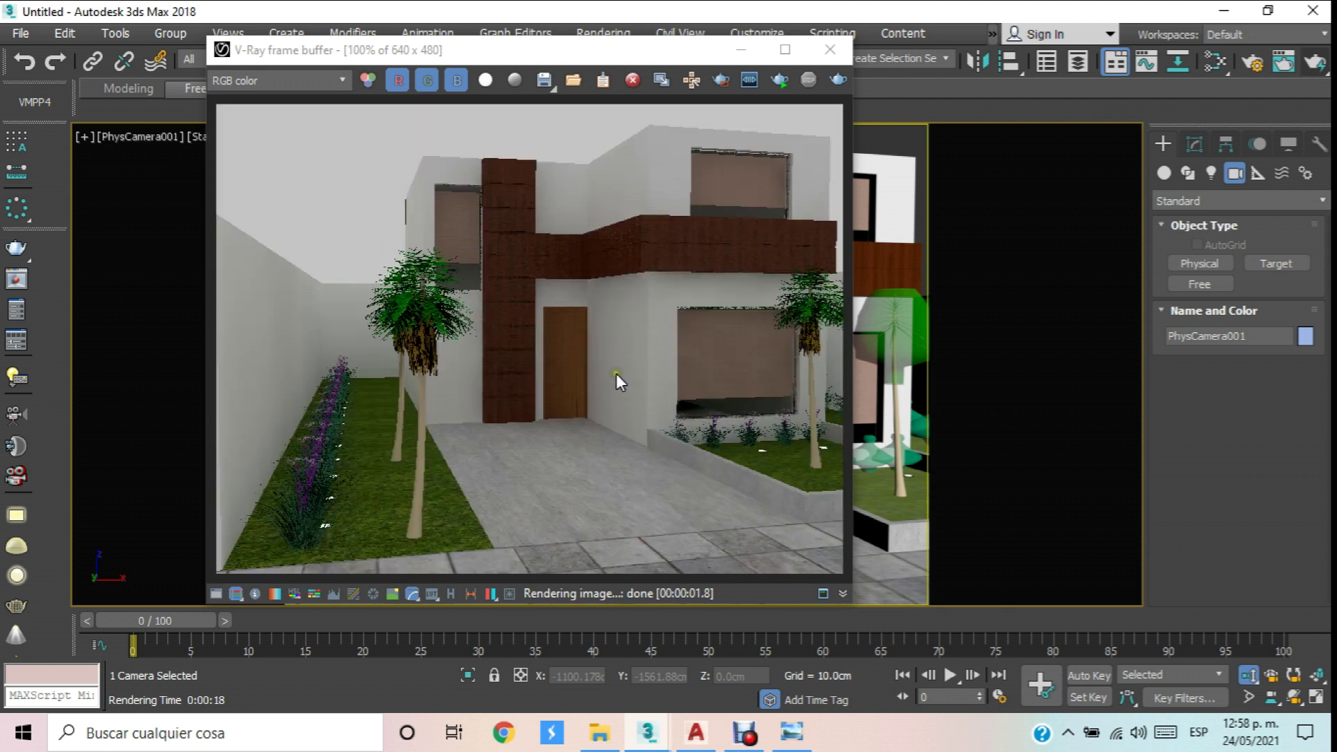
pyautogui.click(830, 51)
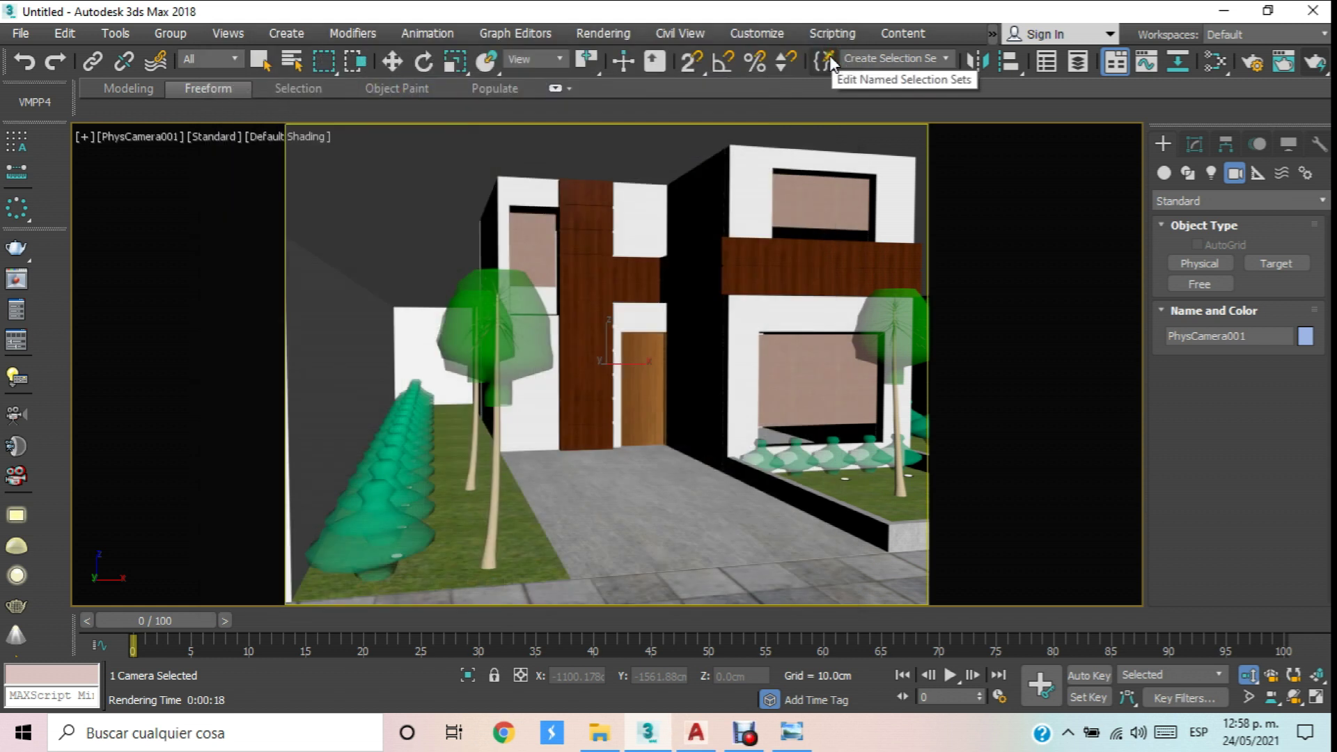
# Copy the row of ground lights from the left side lawn to the right side lawn.
pyautogui.press('f')
pyautogui.scroll(-5, 564, 341)
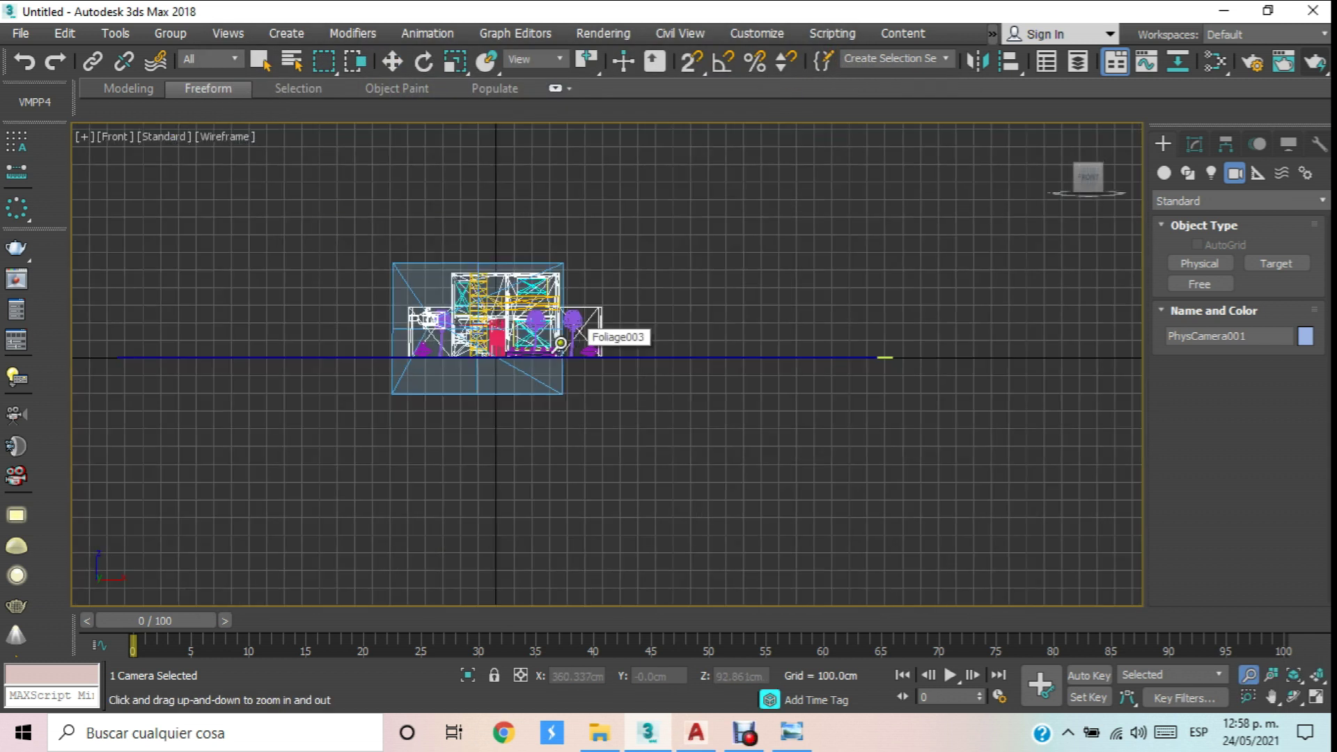
pyautogui.scroll(3, 564, 341)
pyautogui.click(387, 61)
pyautogui.click(211, 242)
pyautogui.scroll(8, 388, 383)
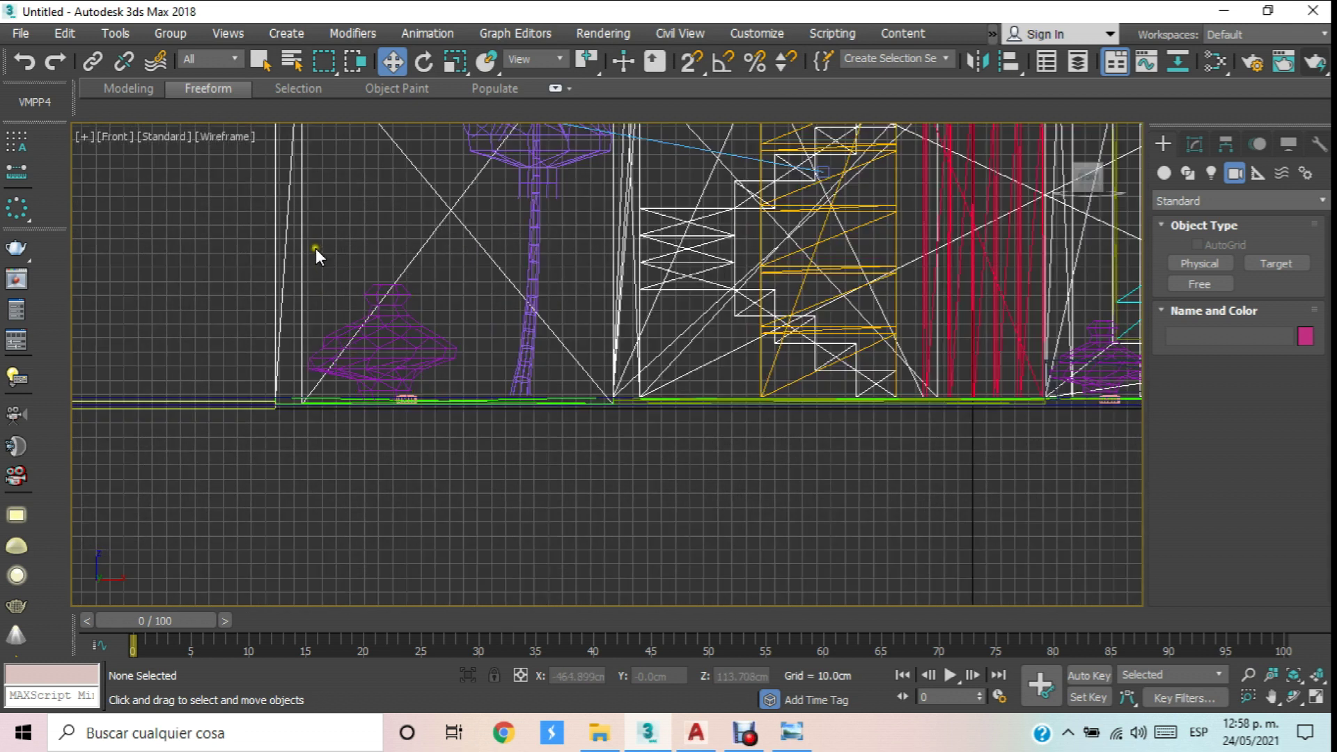
pyautogui.moveTo(307, 235); pyautogui.dragTo(475, 499)
pyautogui.moveTo(536, 432); pyautogui.dragTo(630, 449, button='middle')
pyautogui.scroll(-5, 628, 476)
pyautogui.press('p')
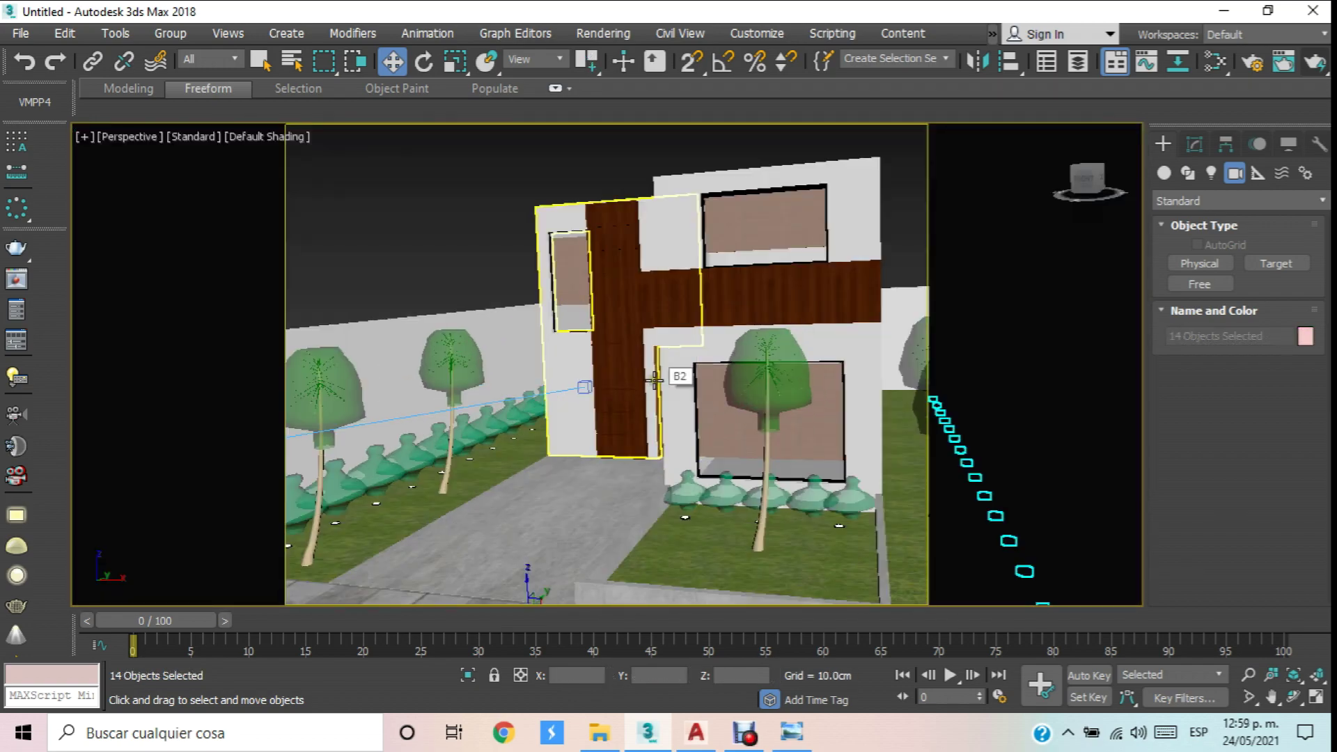
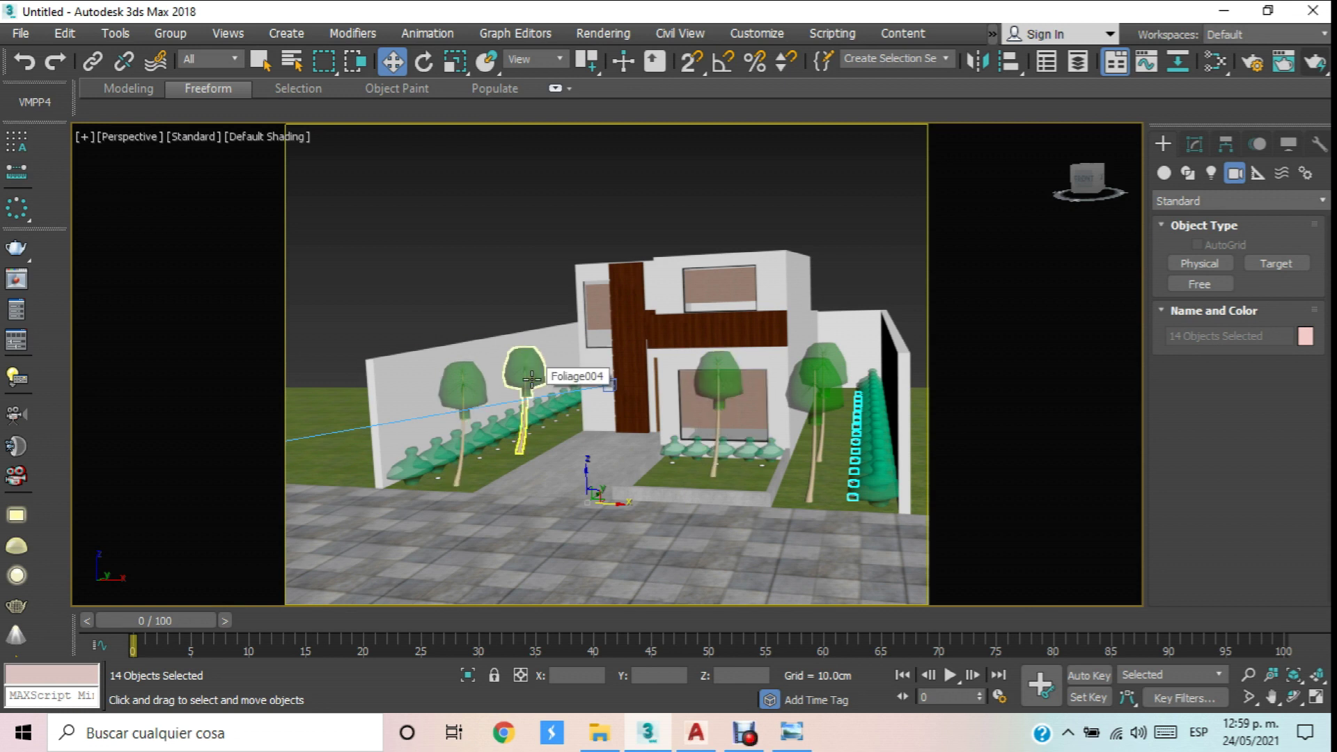
# Import the jaguar xform 3DS model from the 31 - Jaguar folder, merging it with the scene, converting units and adopting its animation length.
pyautogui.click(21, 35)
pyautogui.moveTo(74, 307)
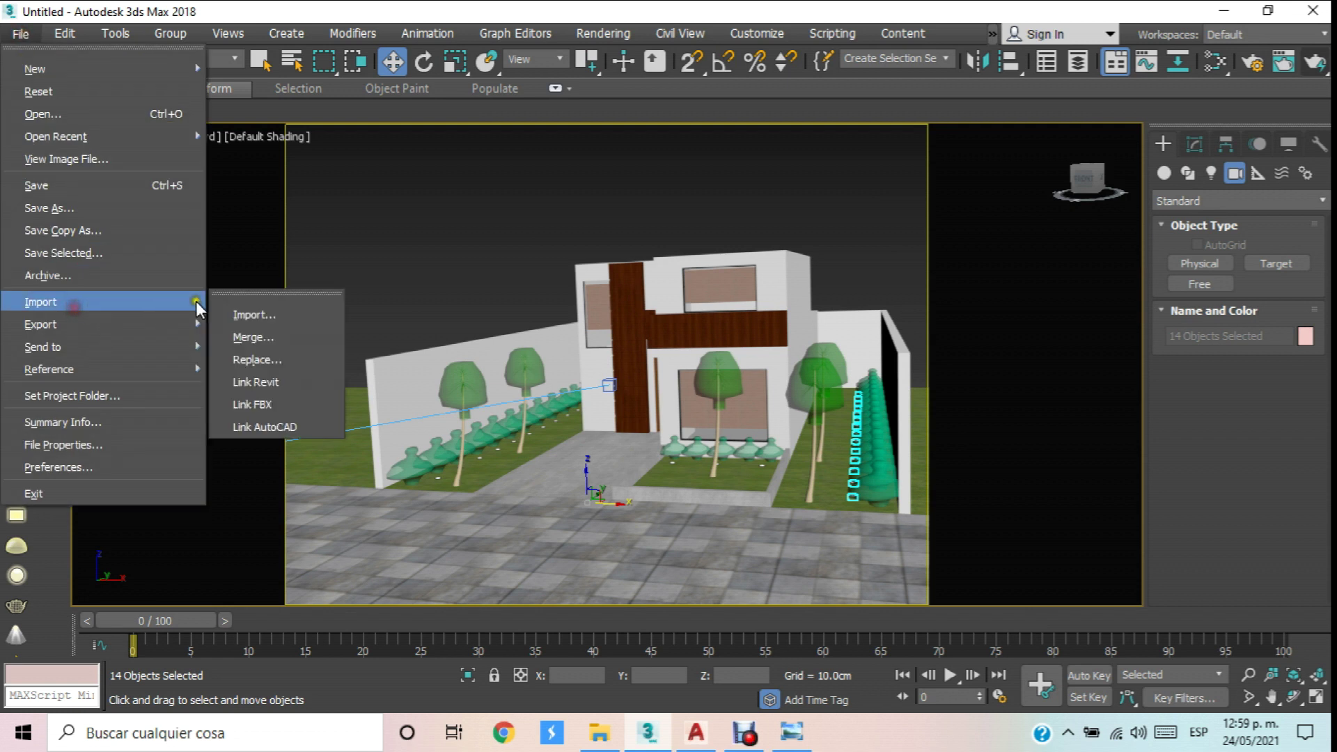
pyautogui.click(273, 318)
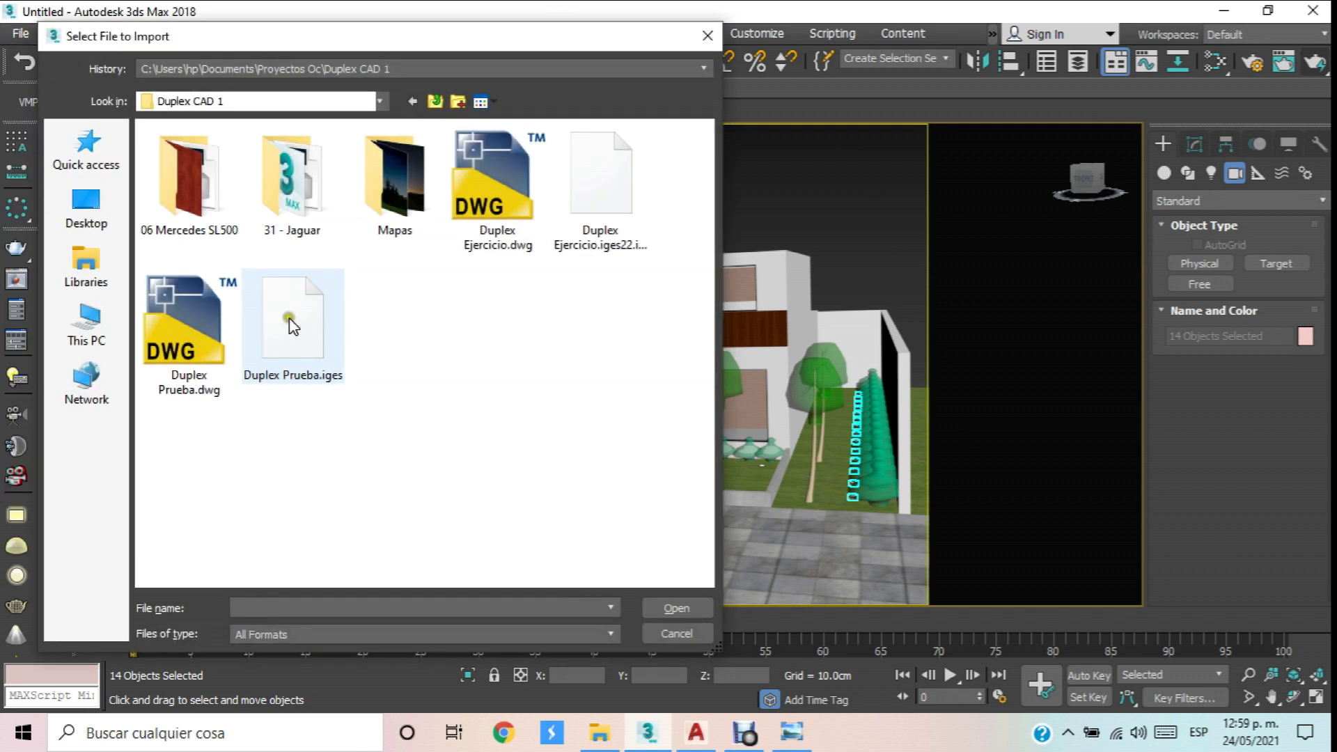
pyautogui.click(298, 204)
pyautogui.doubleClick(298, 204)
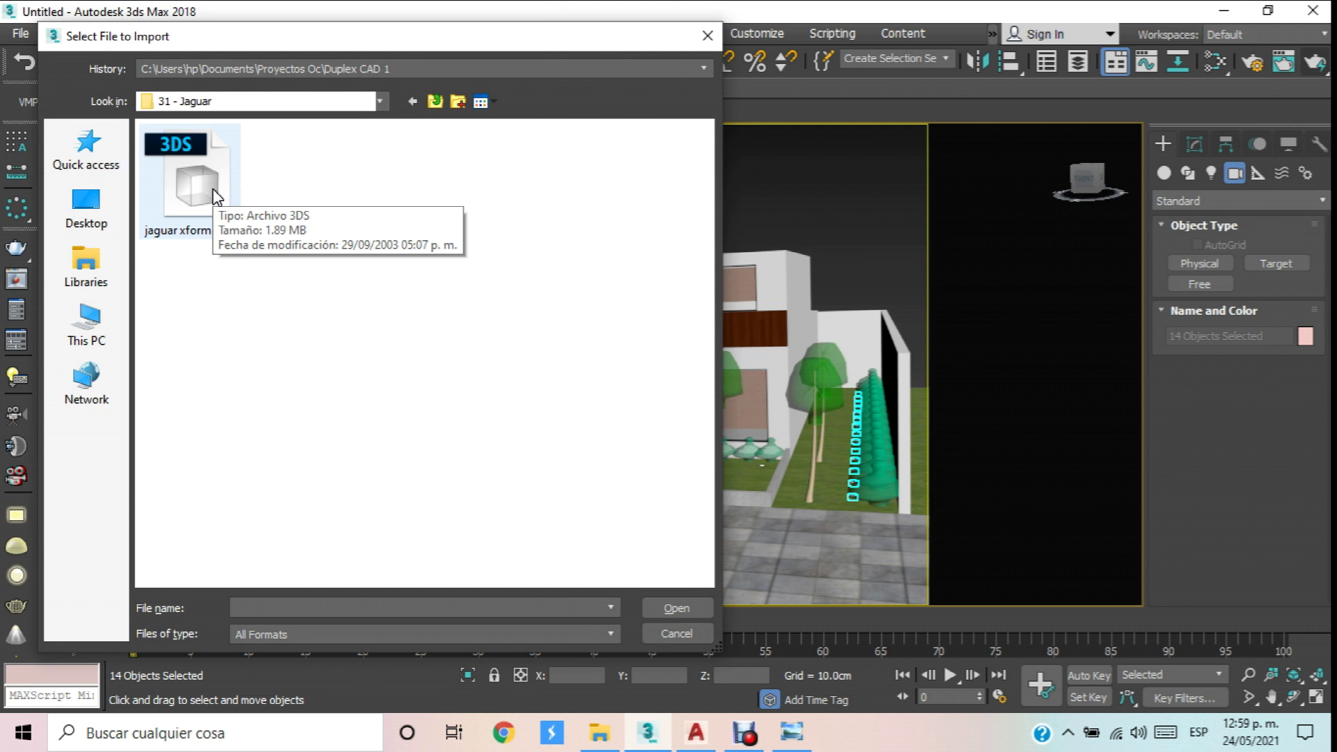
pyautogui.doubleClick(195, 185)
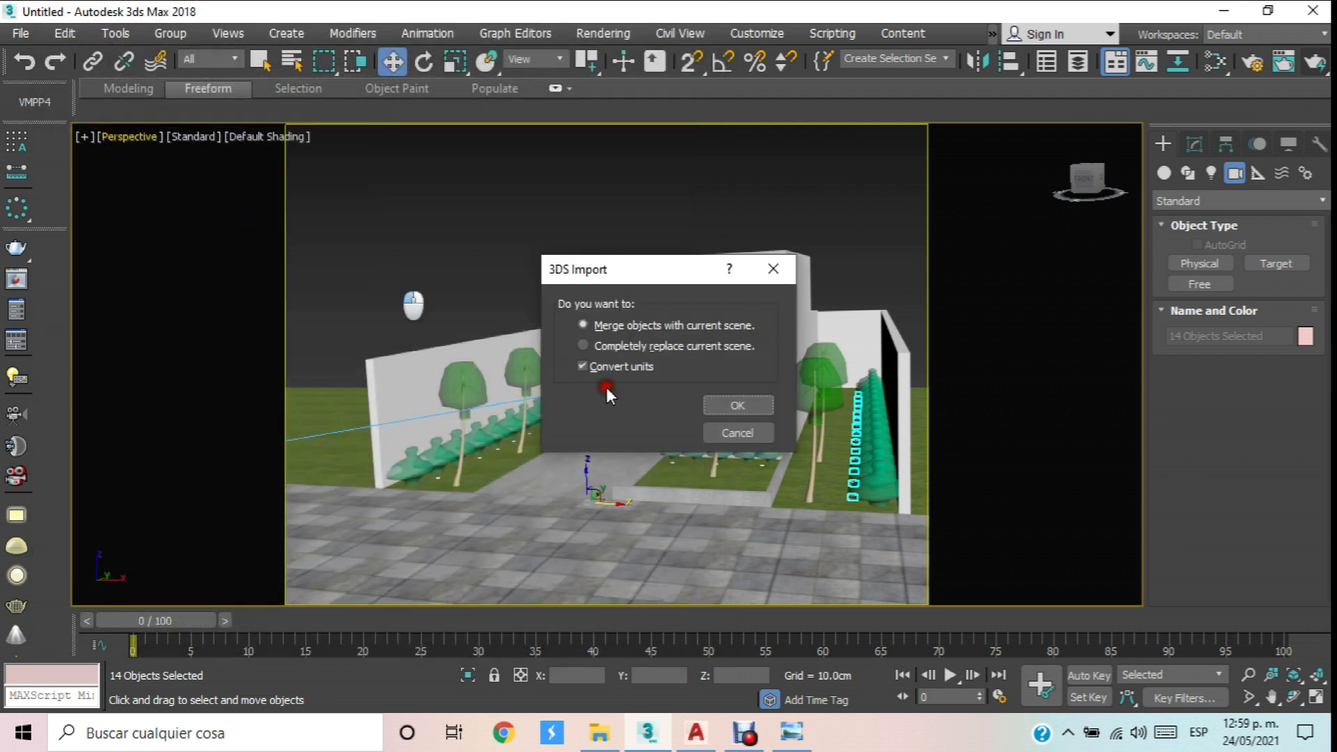
pyautogui.click(737, 407)
pyautogui.click(728, 431)
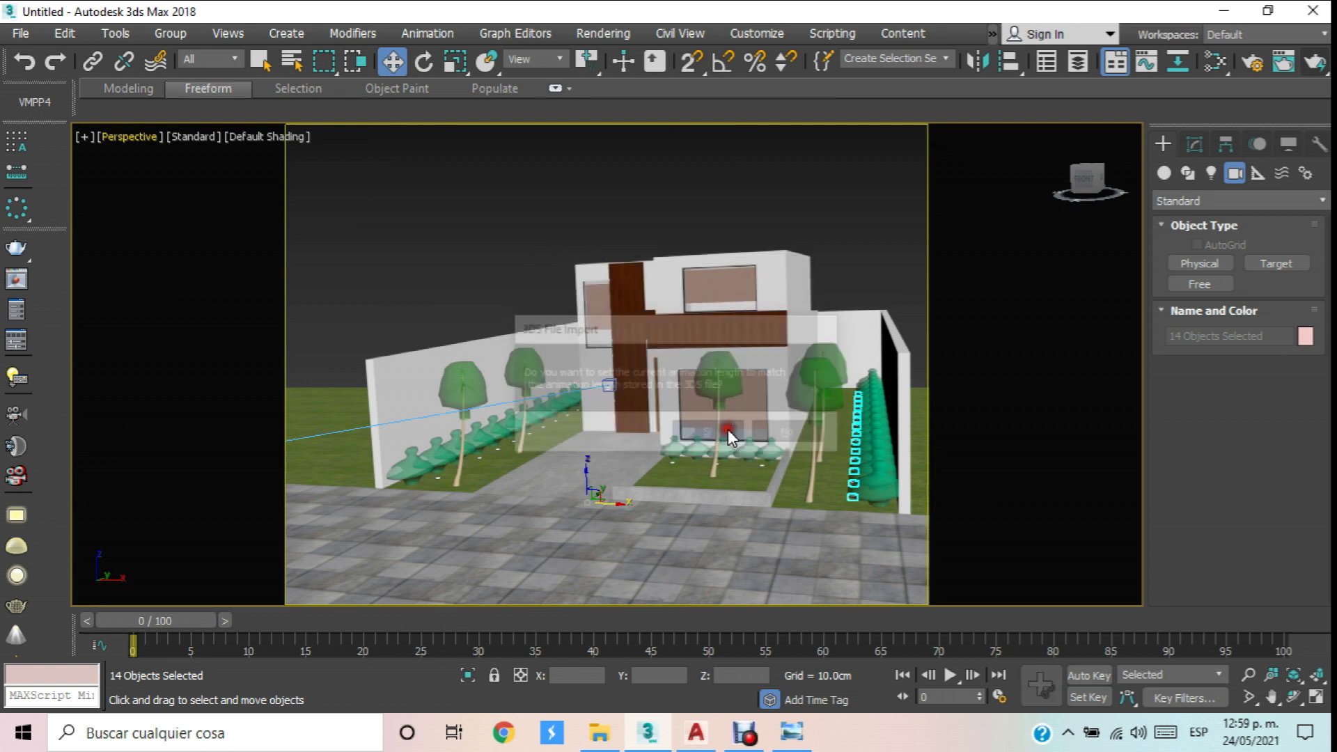
# Try to scale the ungrouped car parts uniformly and raise them, undoing both changes.
pyautogui.scroll(-3, 709, 415)
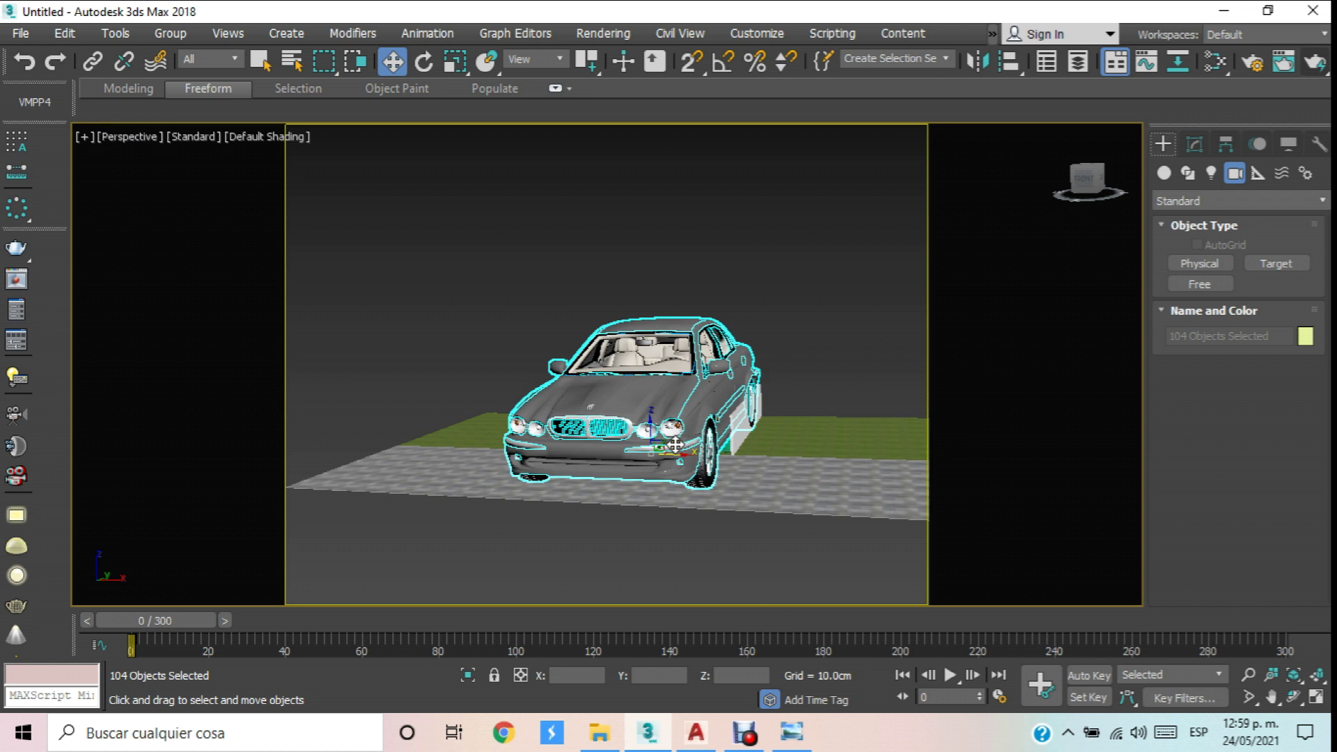
pyautogui.scroll(3, 674, 444)
pyautogui.click(456, 62)
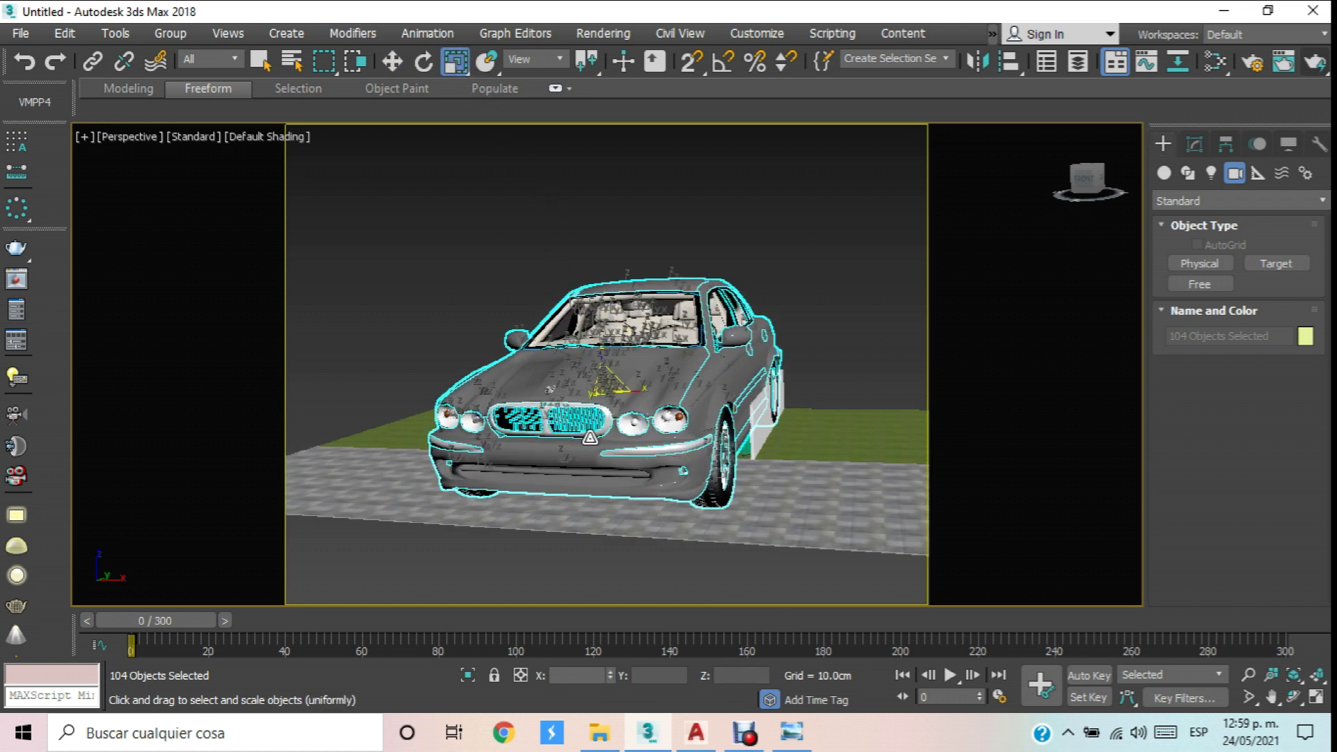
pyautogui.moveTo(607, 385); pyautogui.dragTo(607, 443)
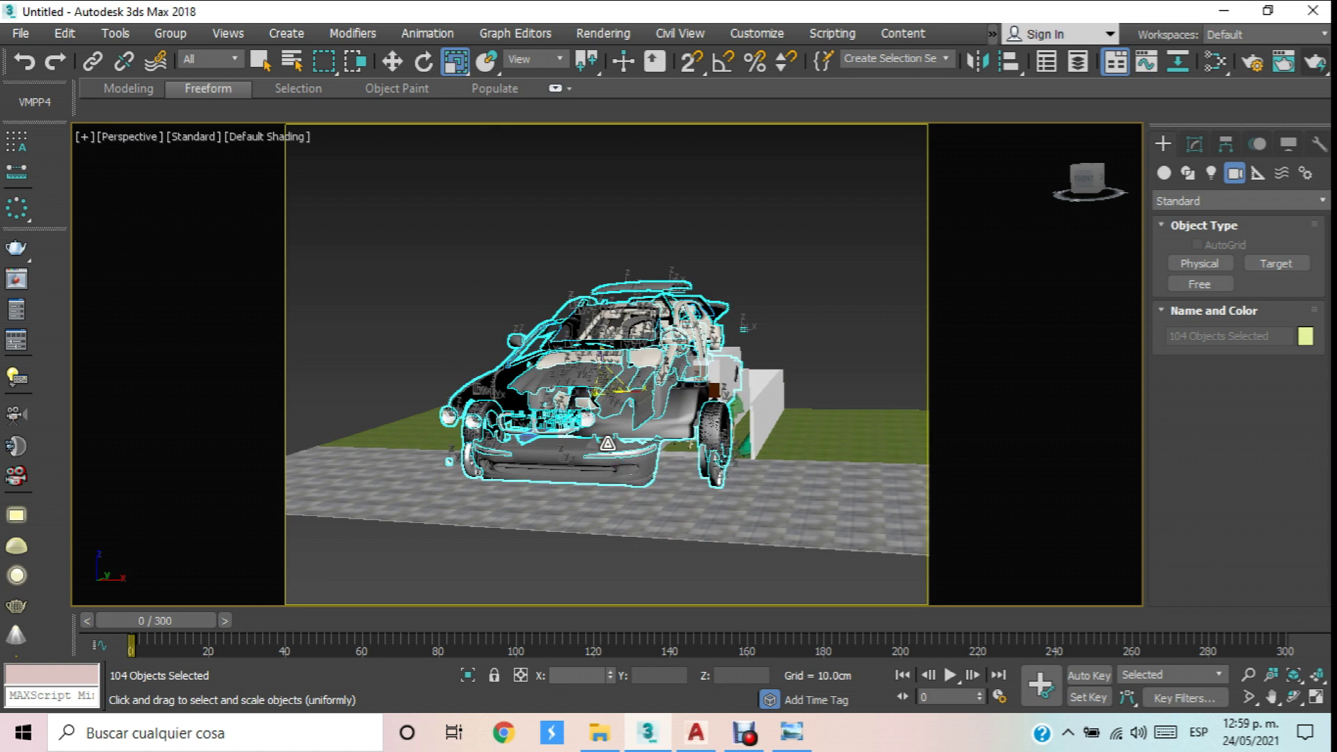
pyautogui.hotkey('ctrl', 'z')
pyautogui.click(392, 61)
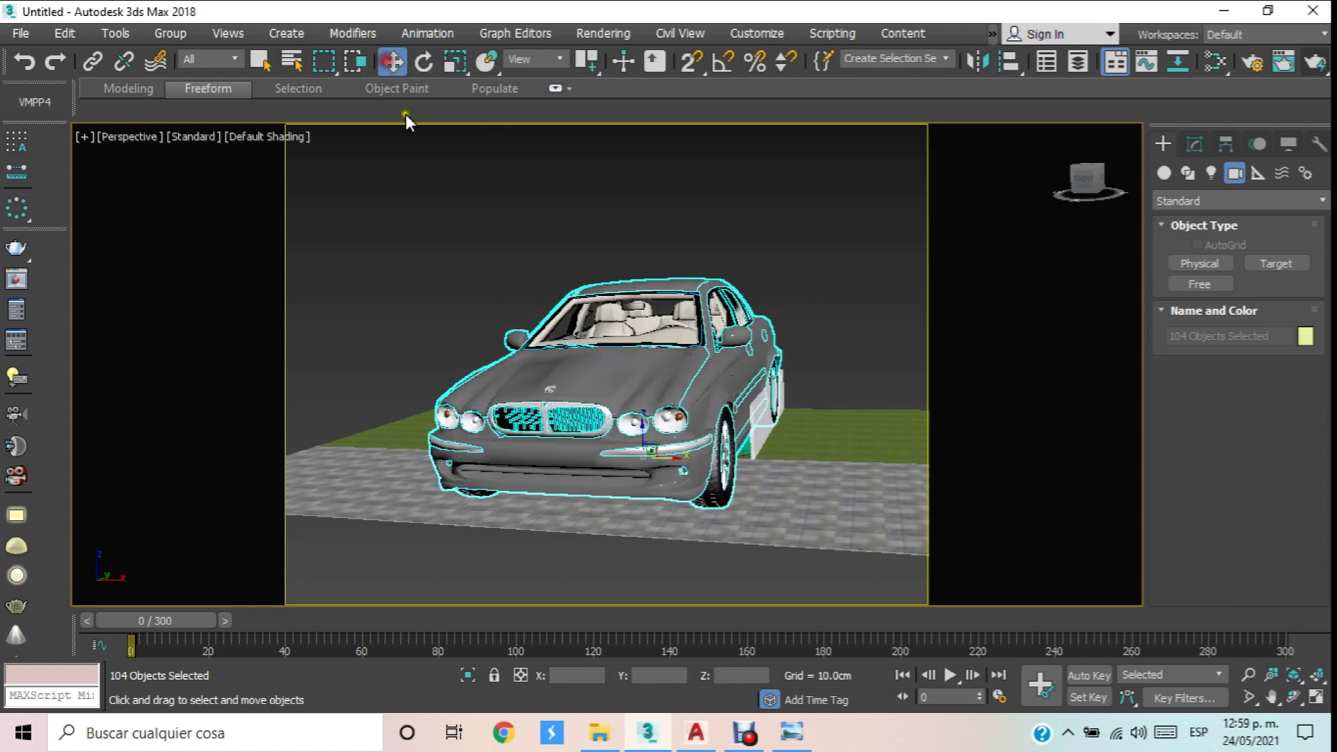
pyautogui.moveTo(642, 435); pyautogui.dragTo(641, 302)
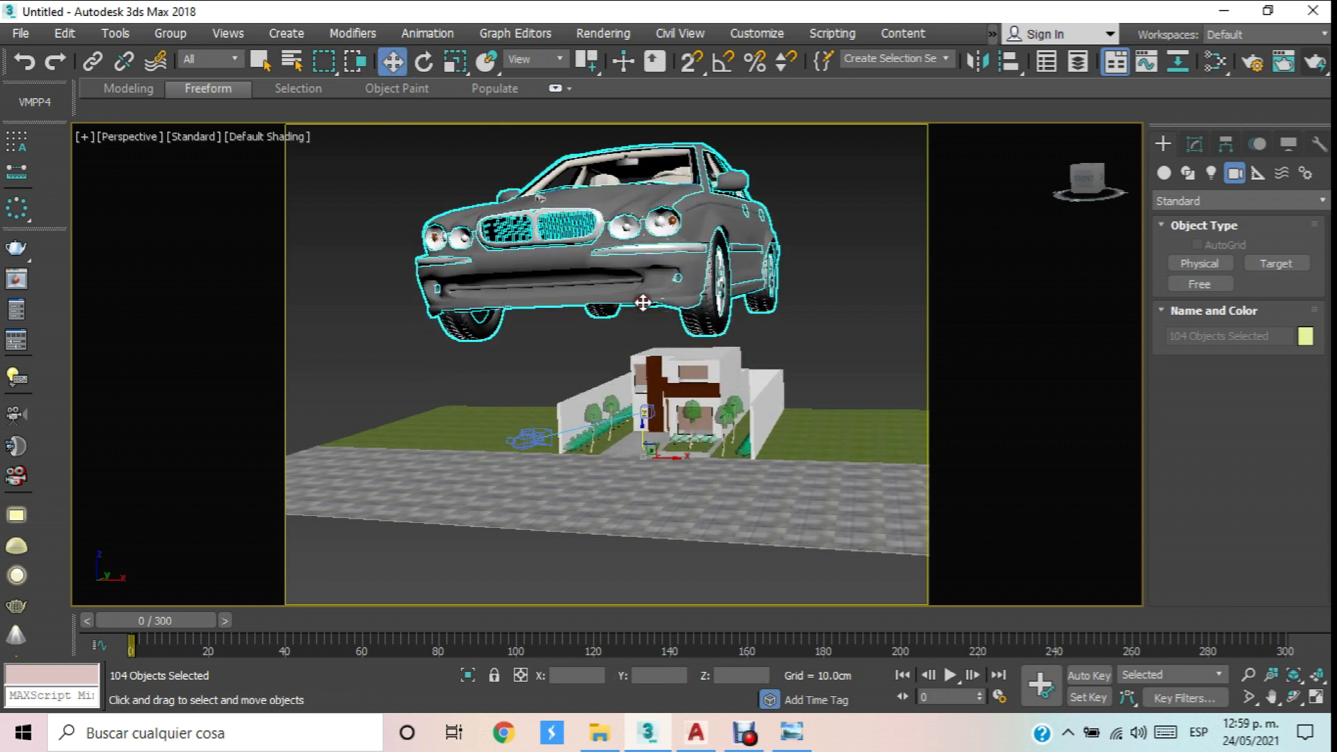
pyautogui.hotkey('ctrl', 'z')
# Group all the imported car parts under the name Jaguar.
pyautogui.click(170, 34)
pyautogui.click(170, 33)
pyautogui.click(170, 33)
pyautogui.click(182, 61)
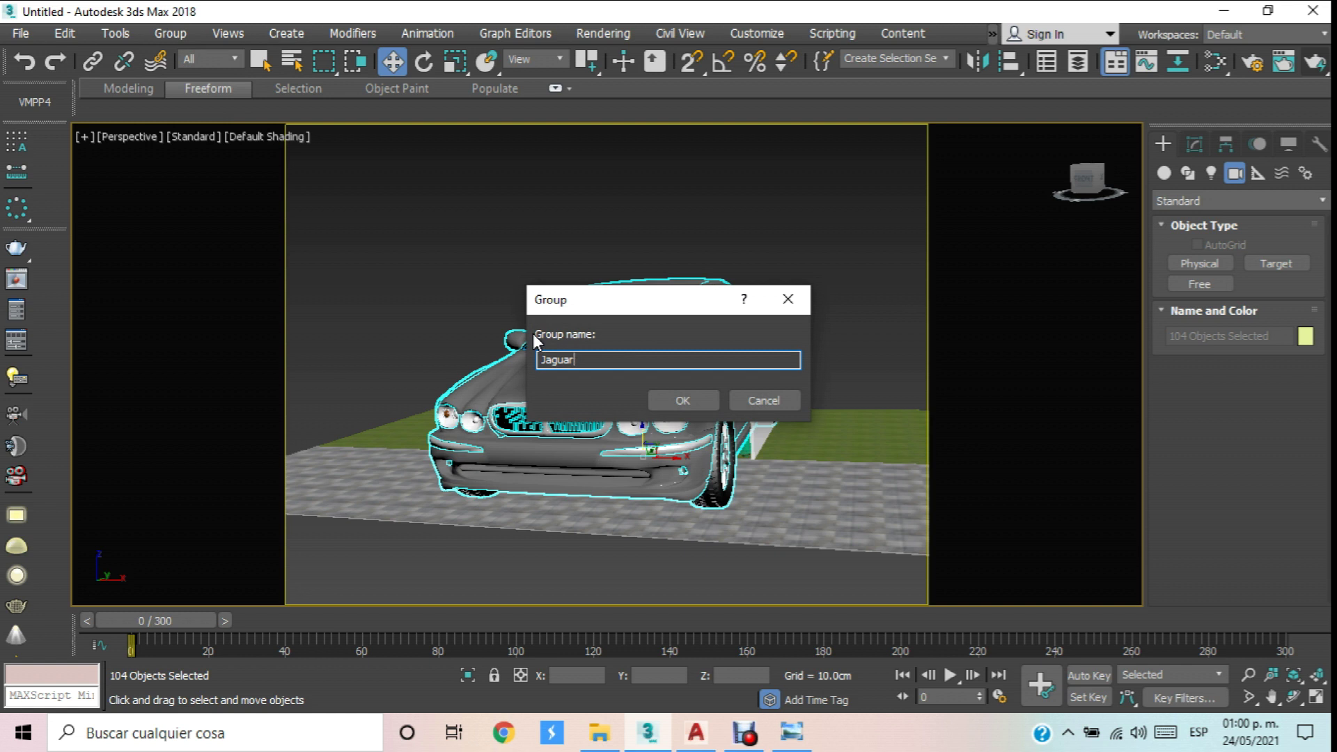
pyautogui.press('Return')
# Scale the Jaguar group down uniformly to about 14.6% to suit the house, checking its size from above.
pyautogui.click(455, 61)
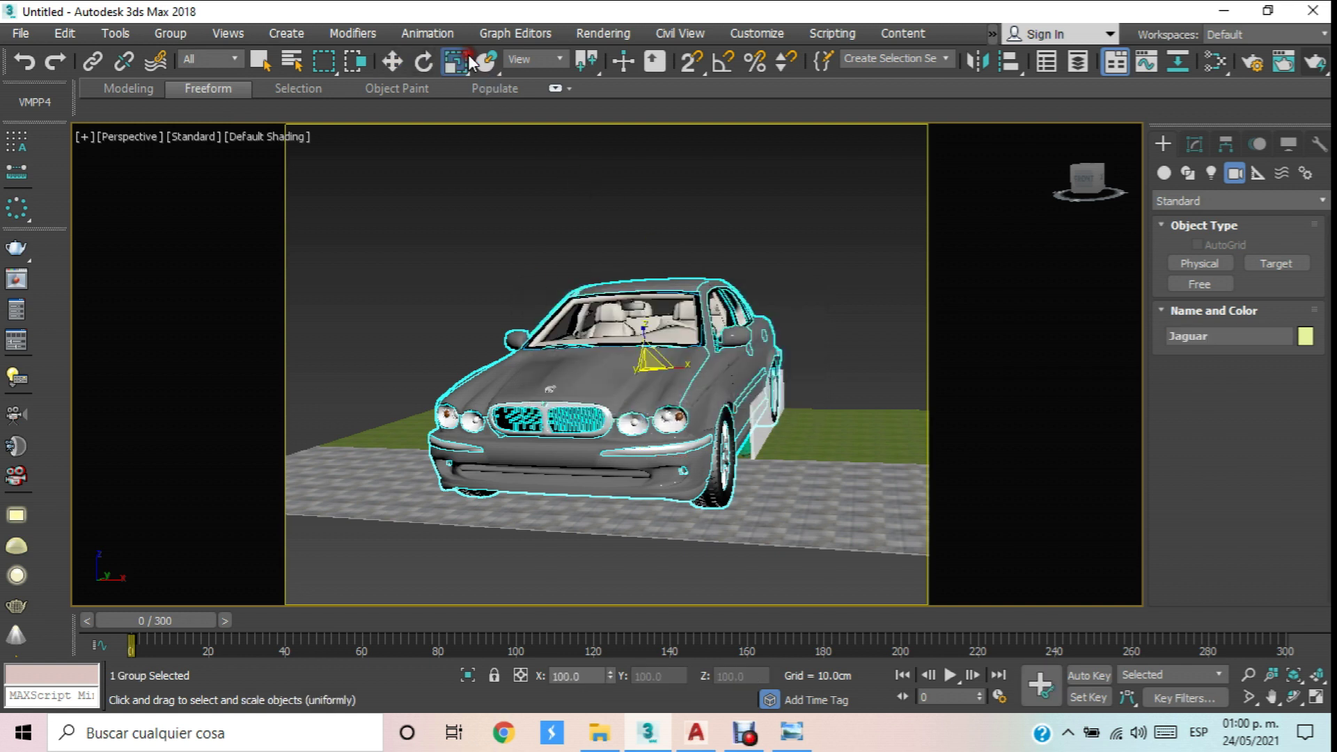
pyautogui.moveTo(651, 365); pyautogui.dragTo(670, 644)
pyautogui.press('t')
pyautogui.press('z')
pyautogui.moveTo(557, 366); pyautogui.dragTo(588, 469)
# Display the Top view in wireframe and move the car onto the driveway, to about X -95 cm and Y 359 cm.
pyautogui.click(393, 63)
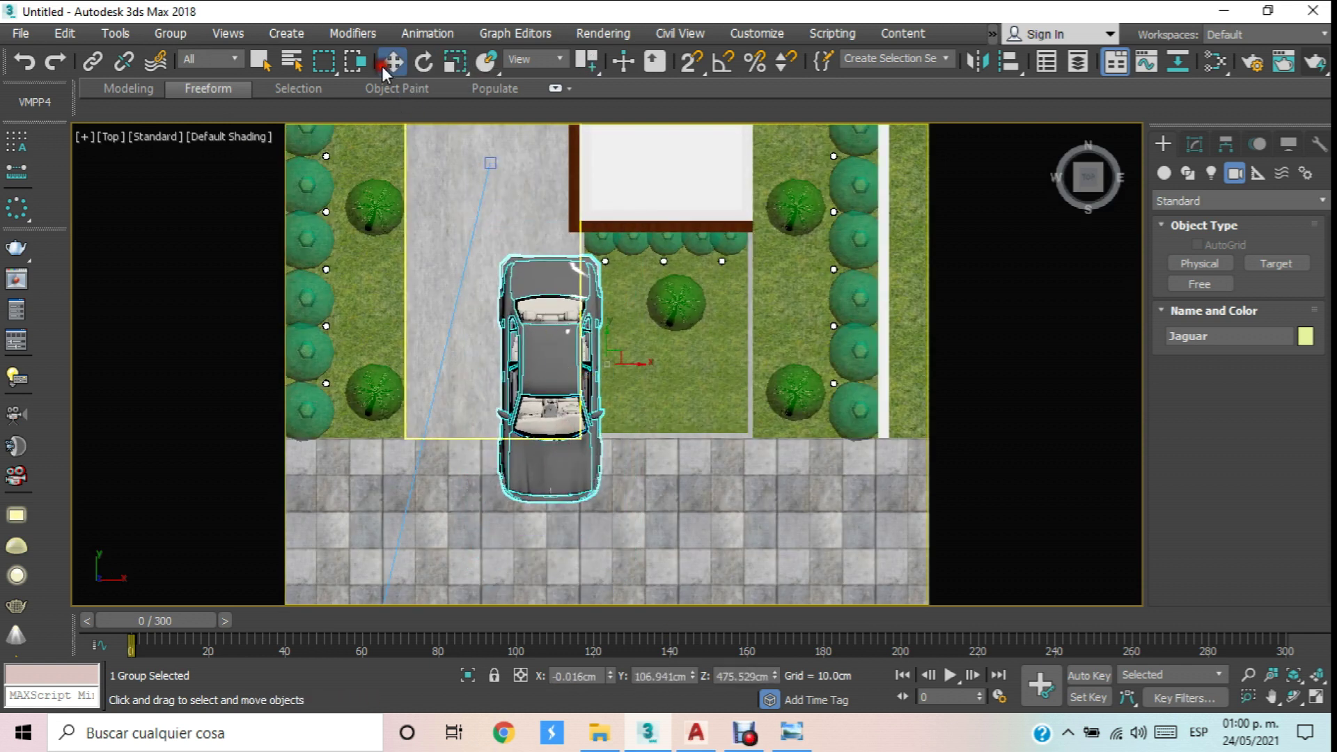
pyautogui.click(261, 134)
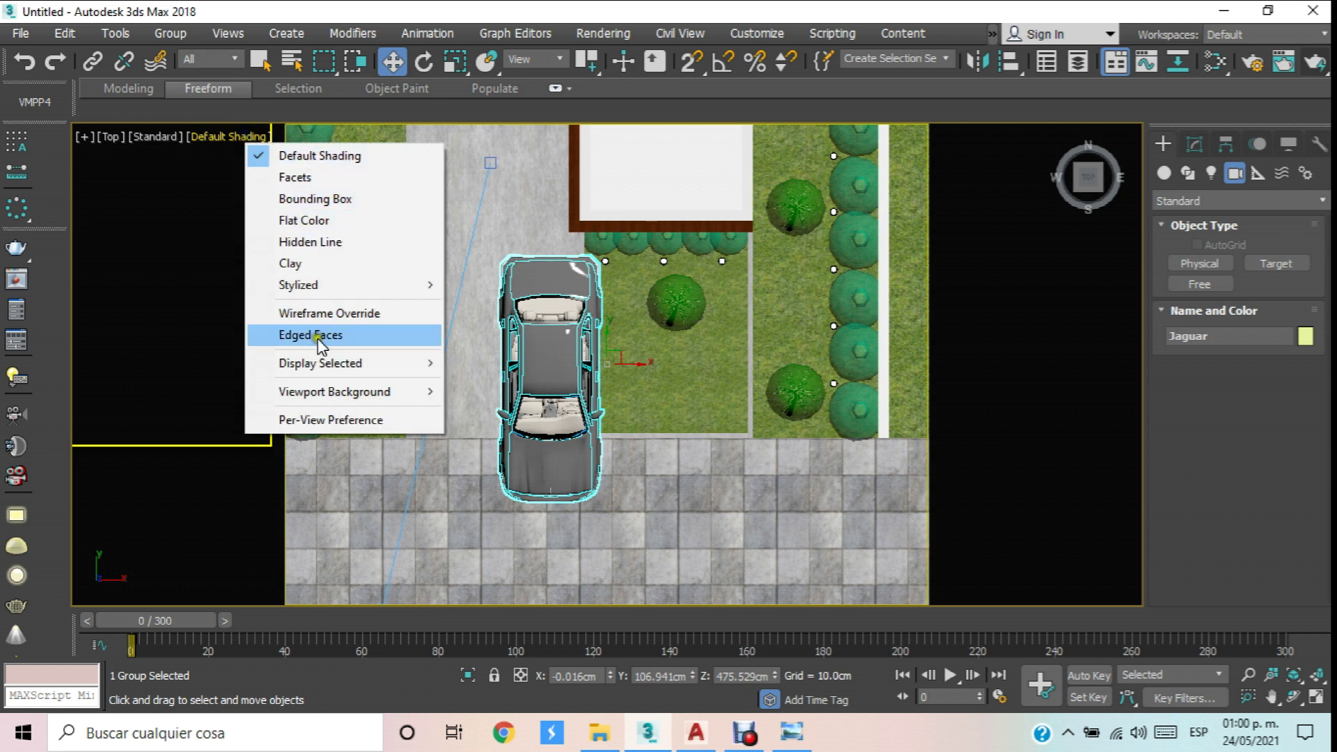
pyautogui.click(352, 317)
pyautogui.moveTo(626, 370); pyautogui.dragTo(572, 360)
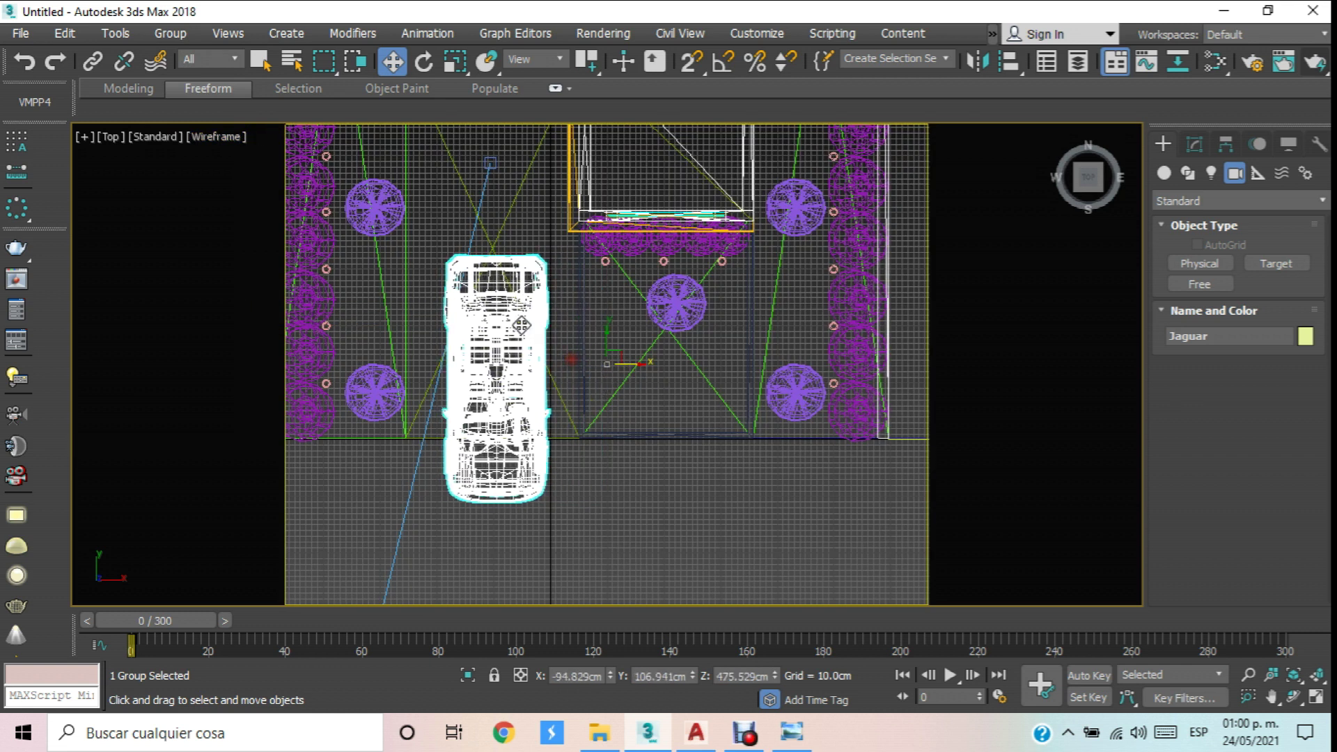
pyautogui.moveTo(520, 324); pyautogui.dragTo(529, 402, button='middle')
pyautogui.moveTo(606, 344); pyautogui.dragTo(607, 202)
# Scale the car non-uniformly to about 112% in X and Y, and shift it to about X -103 cm on the driveway.
pyautogui.moveTo(449, 62); pyautogui.dragTo(467, 104)
pyautogui.moveTo(539, 327); pyautogui.dragTo(544, 313)
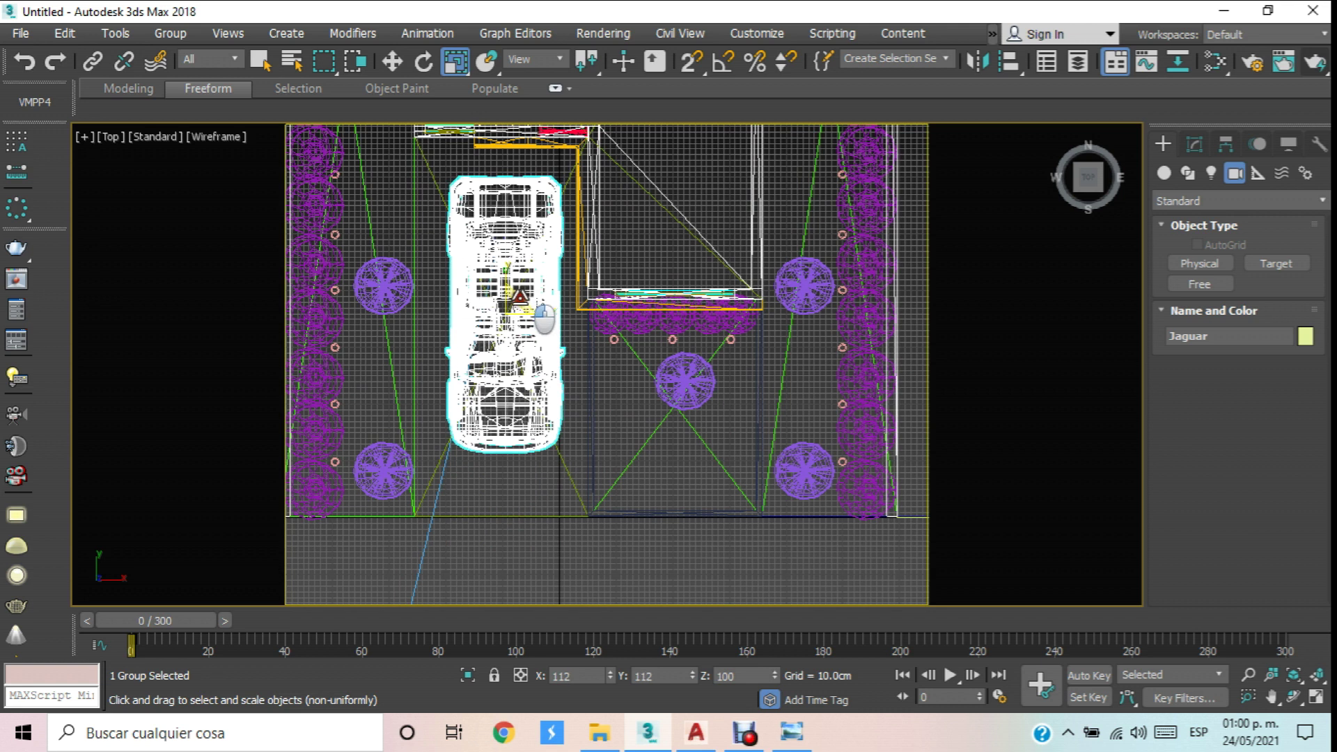
pyautogui.click(392, 62)
pyautogui.moveTo(625, 363); pyautogui.dragTo(620, 363)
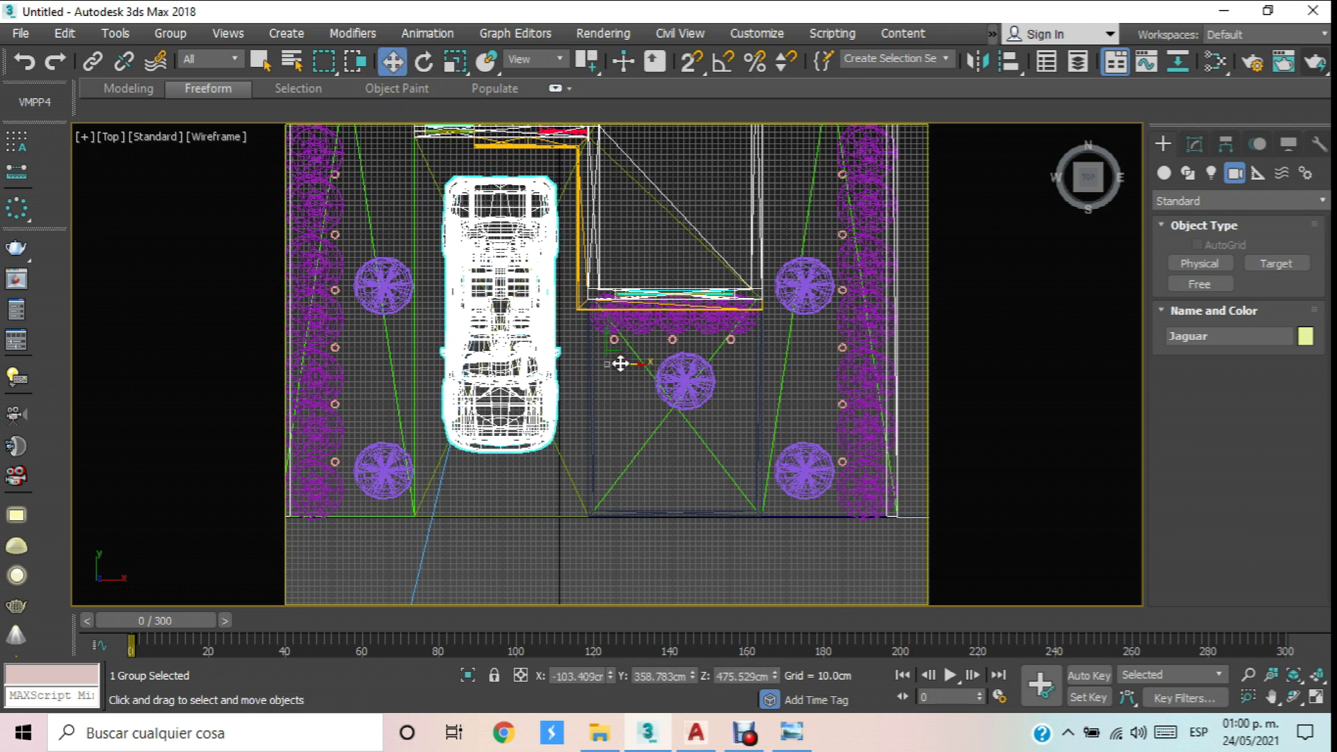
# Lower the car about 400 cm in the Left view to bring its wheels down to the driveway.
pyautogui.press('l')
pyautogui.scroll(-5, 613, 358)
pyautogui.scroll(4, 630, 353)
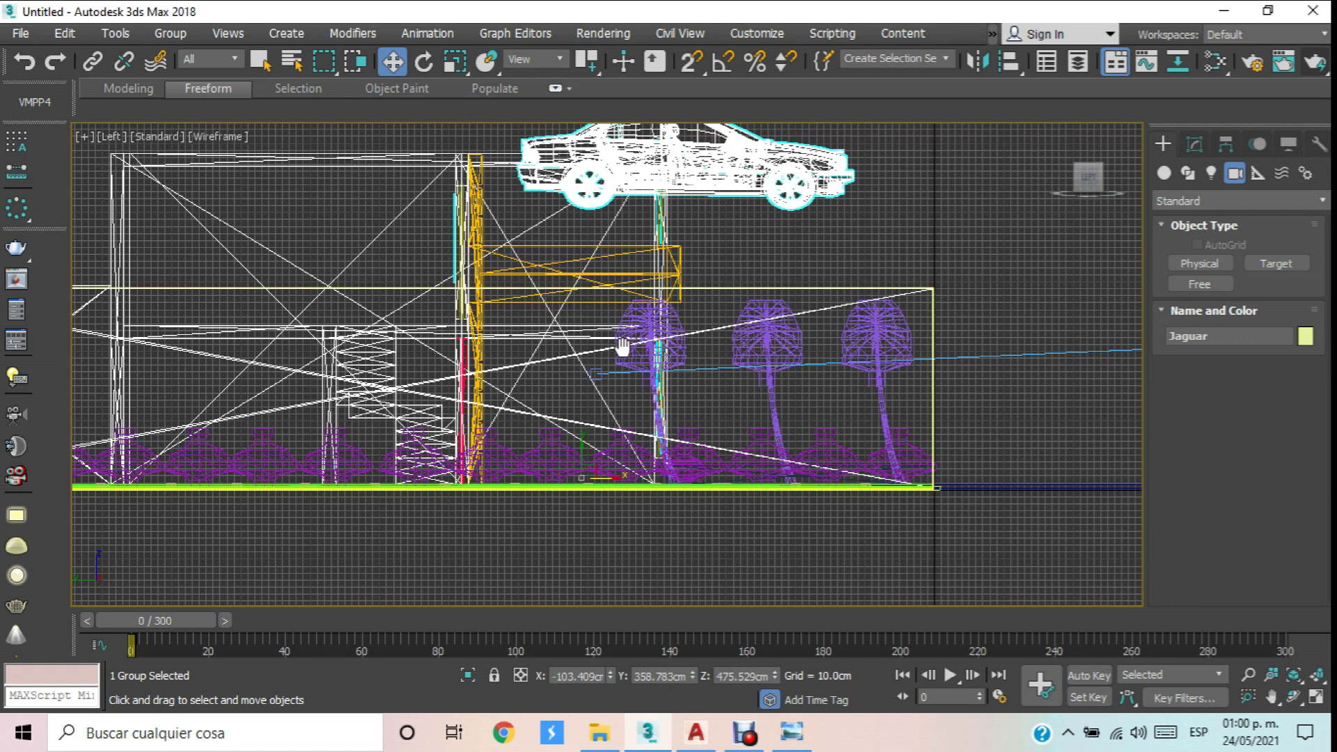
pyautogui.moveTo(630, 353); pyautogui.dragTo(550, 410, button='middle')
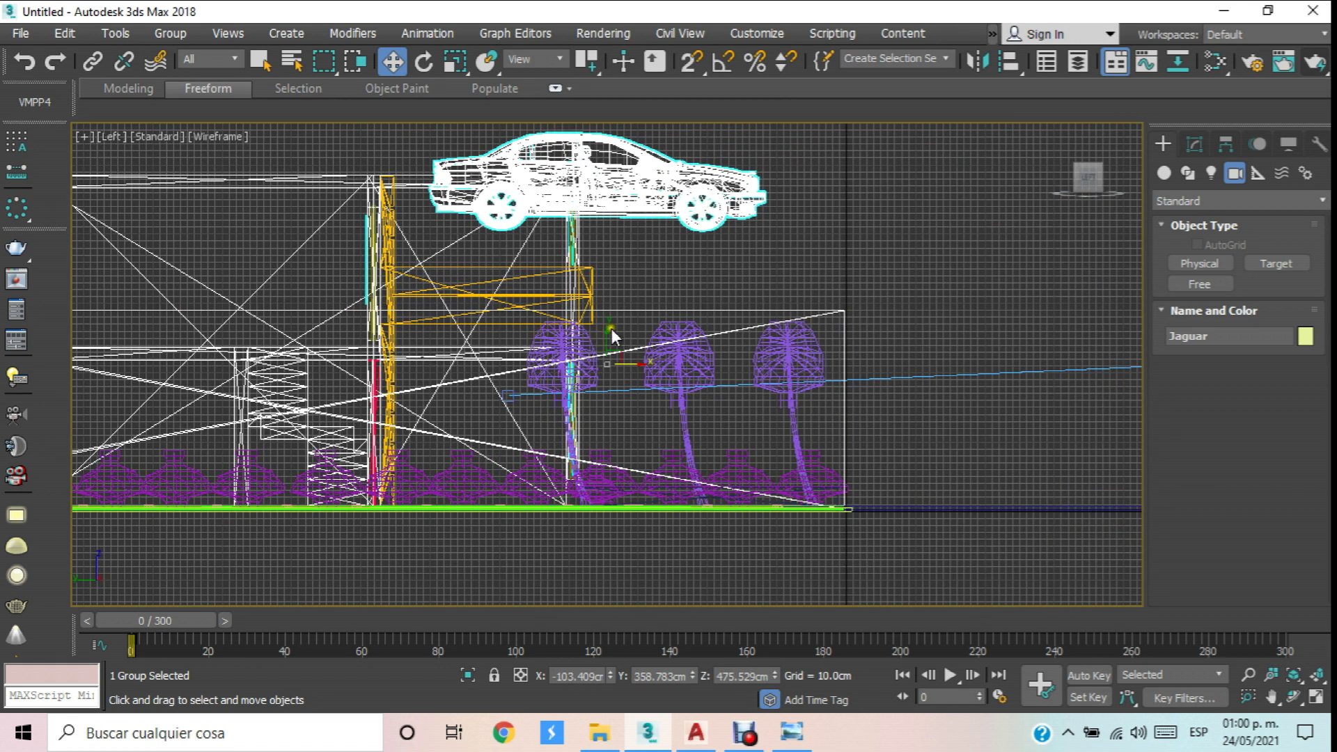
pyautogui.moveTo(609, 335); pyautogui.dragTo(667, 609)
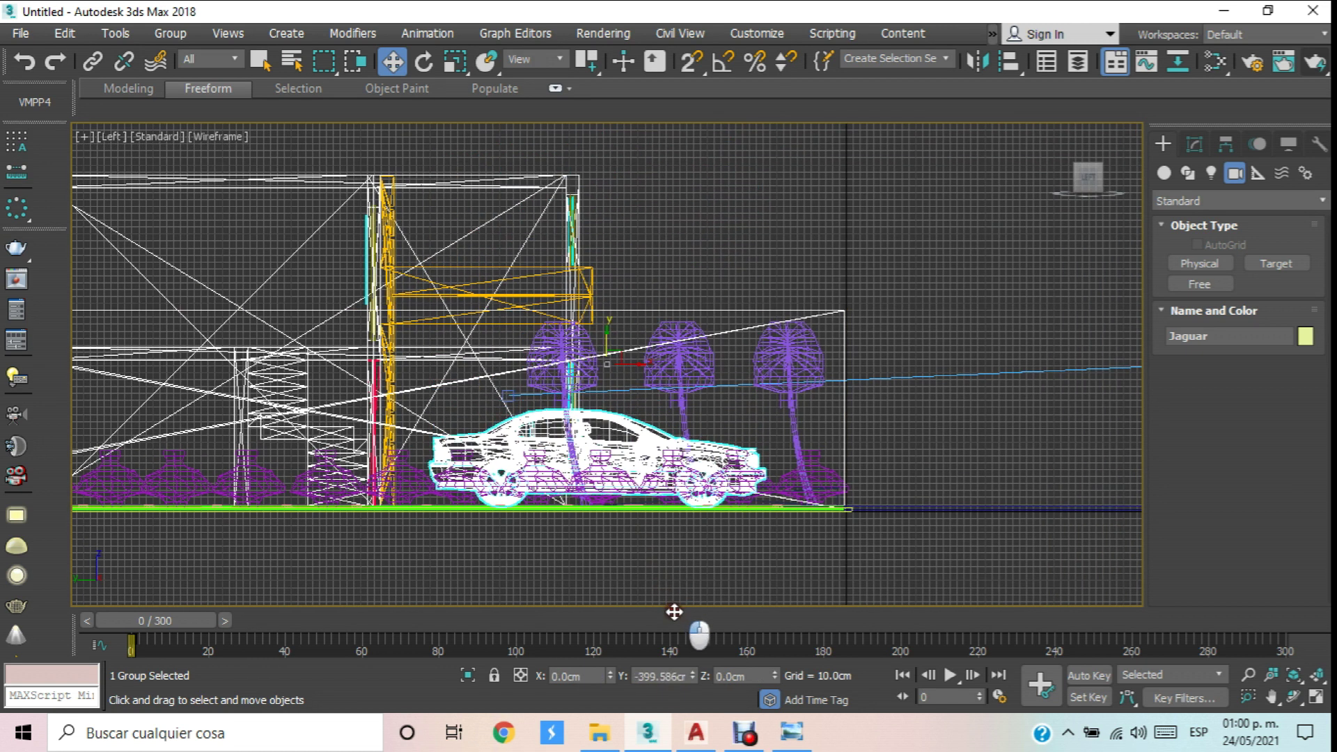
# Raise the car about 2.5 cm in the Left view so its wheels rest on the paving surface.
pyautogui.scroll(3, 610, 562)
pyautogui.scroll(5, 584, 463)
pyautogui.click(583, 63)
pyautogui.moveTo(583, 63); pyautogui.dragTo(574, 153)
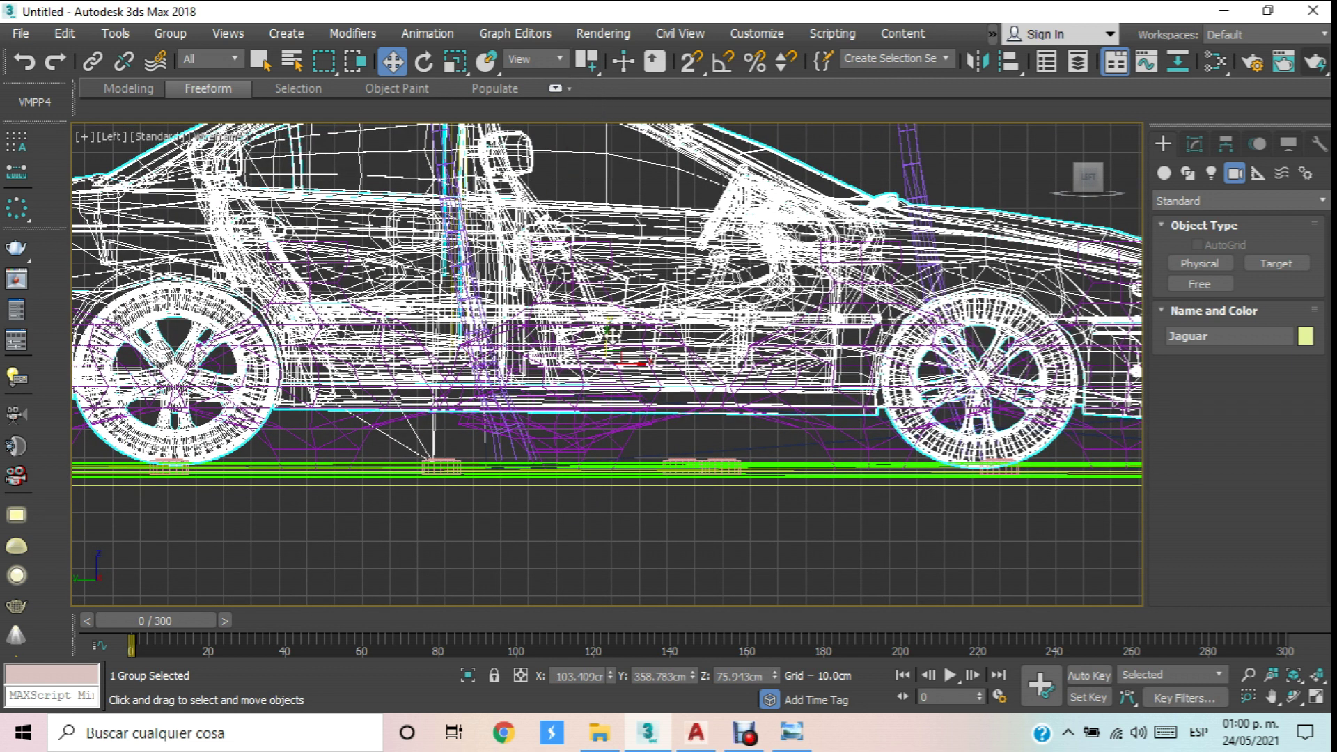
pyautogui.moveTo(606, 338); pyautogui.dragTo(605, 333)
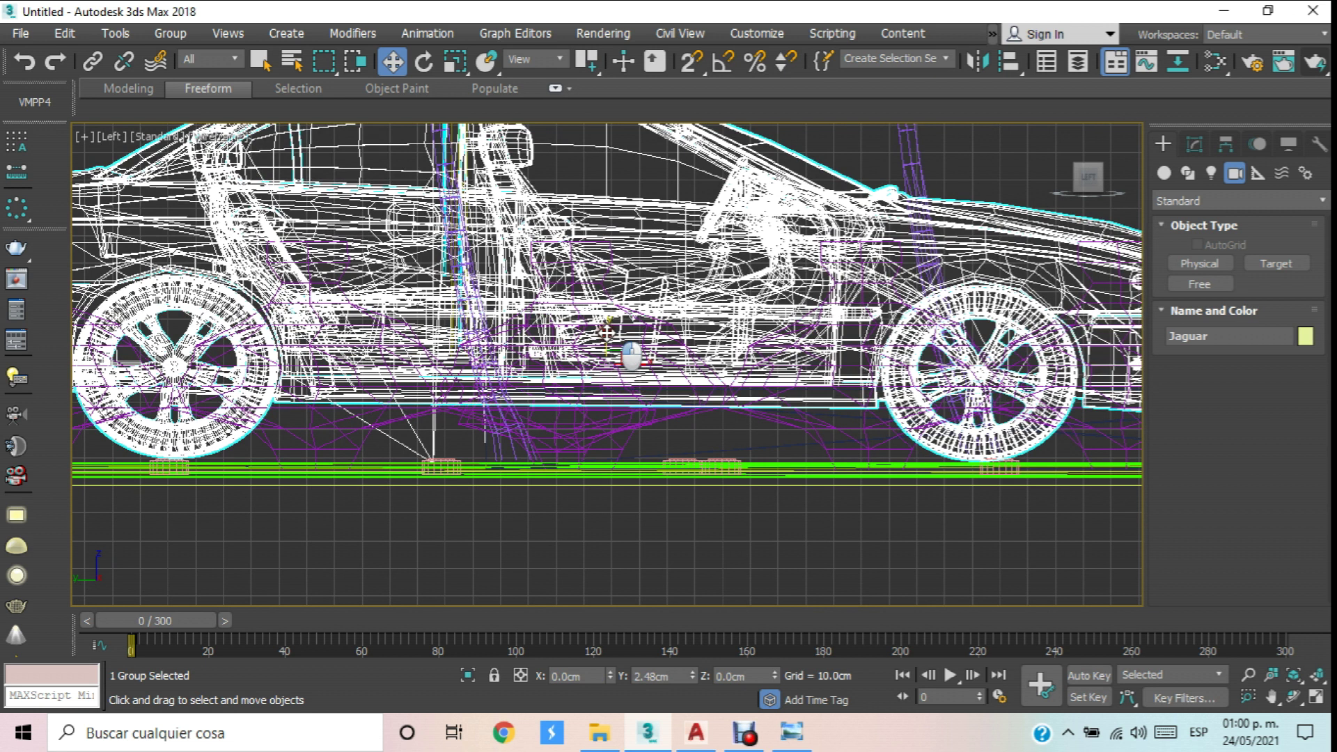
pyautogui.scroll(-5, 604, 334)
pyautogui.scroll(3, 492, 148)
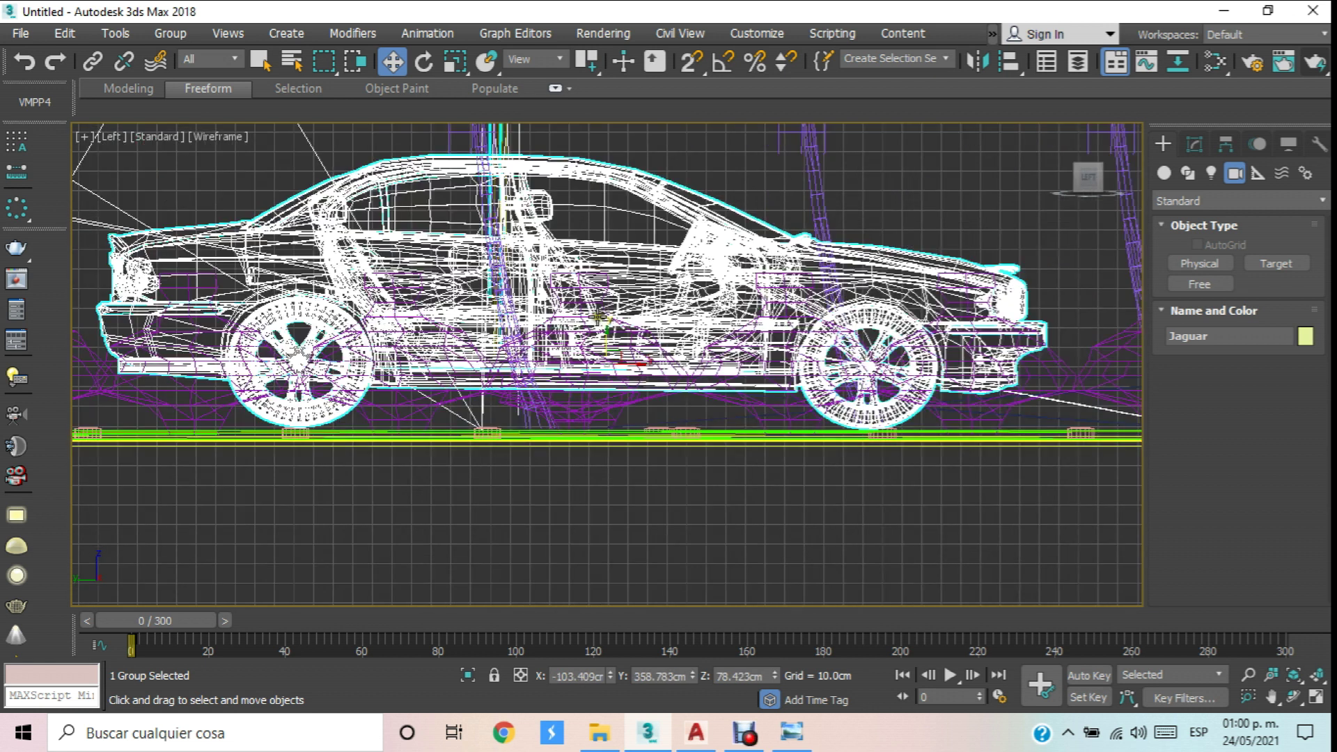
# Shorten the car slightly along its length by scaling it on one axis in the Left view.
pyautogui.click(455, 61)
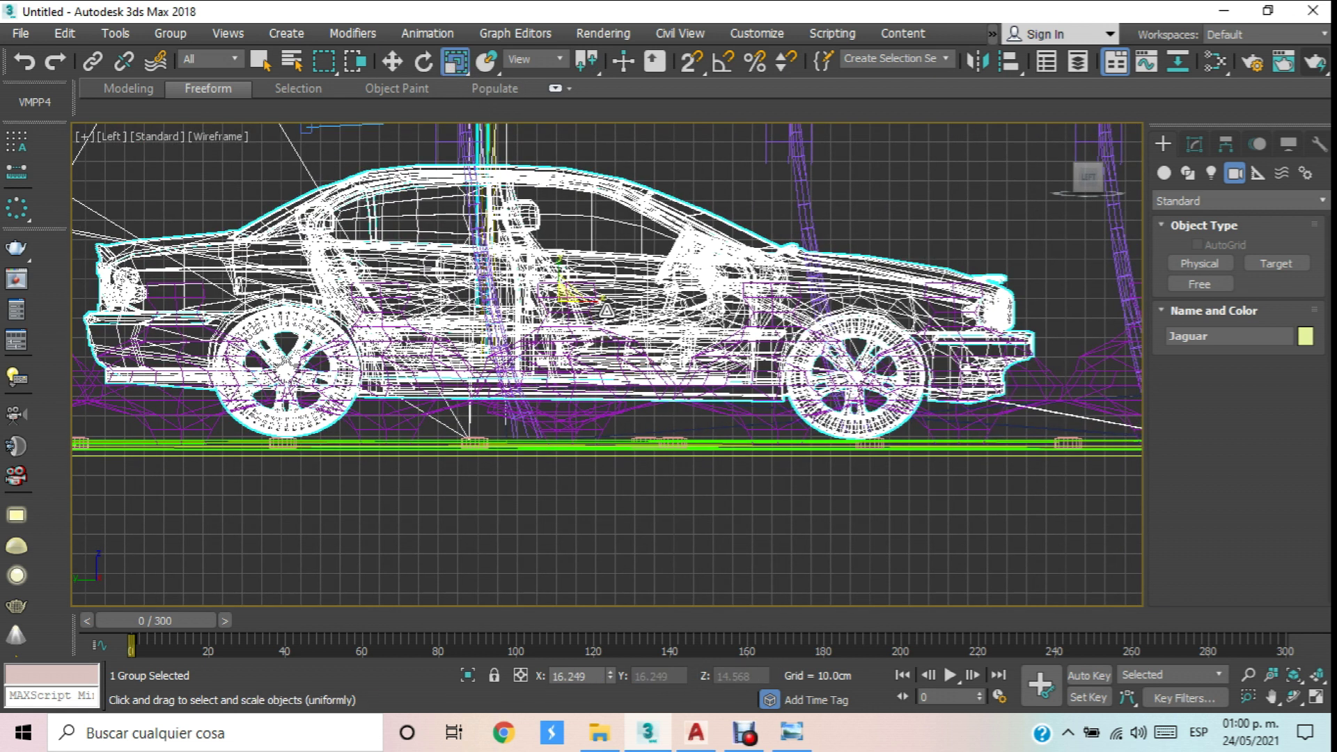
pyautogui.moveTo(625, 325); pyautogui.dragTo(621, 325)
pyautogui.click(392, 61)
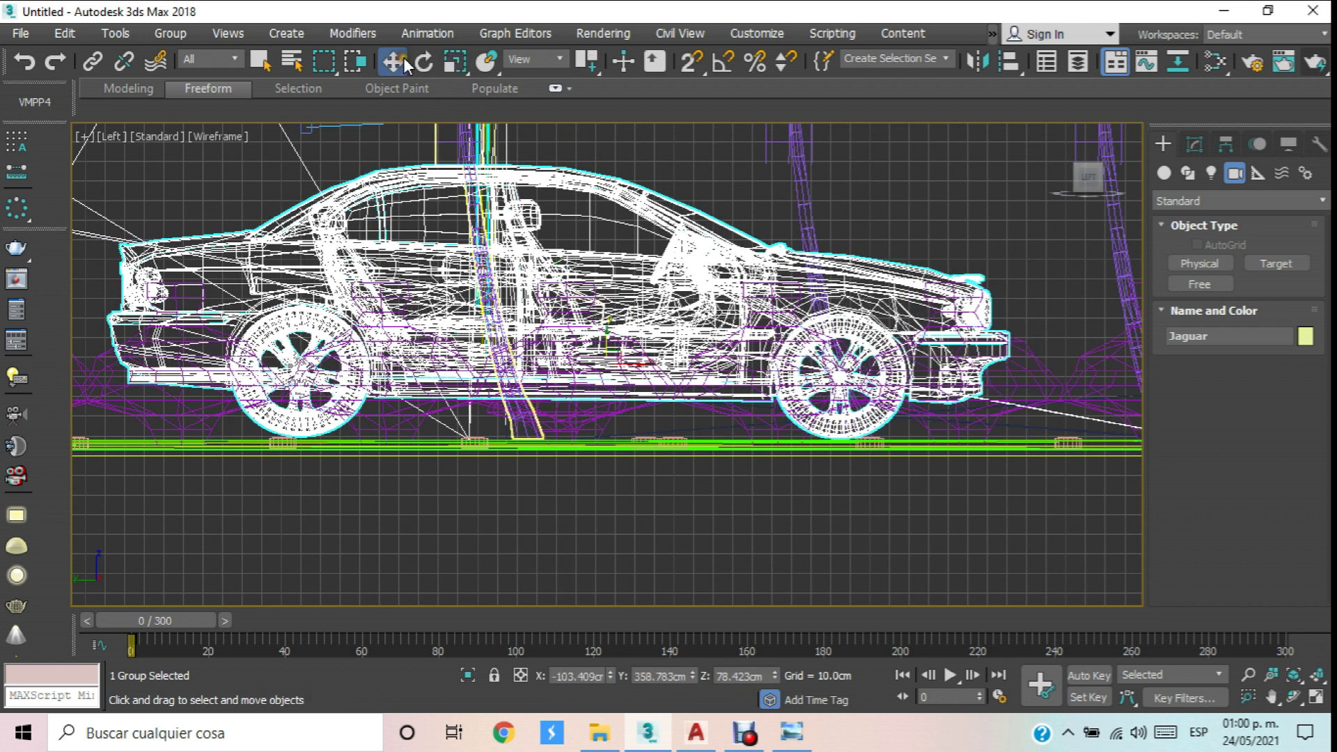
# Examine the car's fit on the driveway from the front and in an orbited perspective with Default Shading.
pyautogui.press('f')
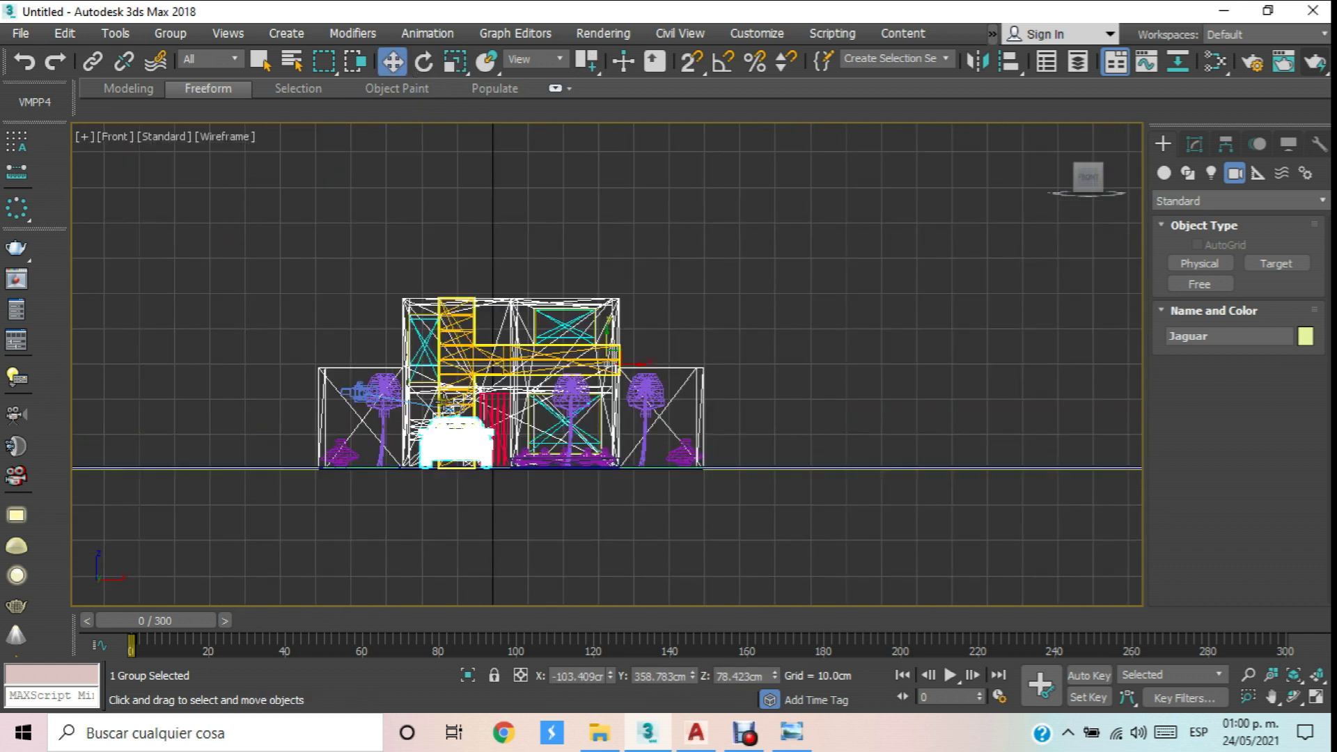
pyautogui.scroll(5, 447, 466)
pyautogui.moveTo(446, 465); pyautogui.dragTo(442, 360, button='middle')
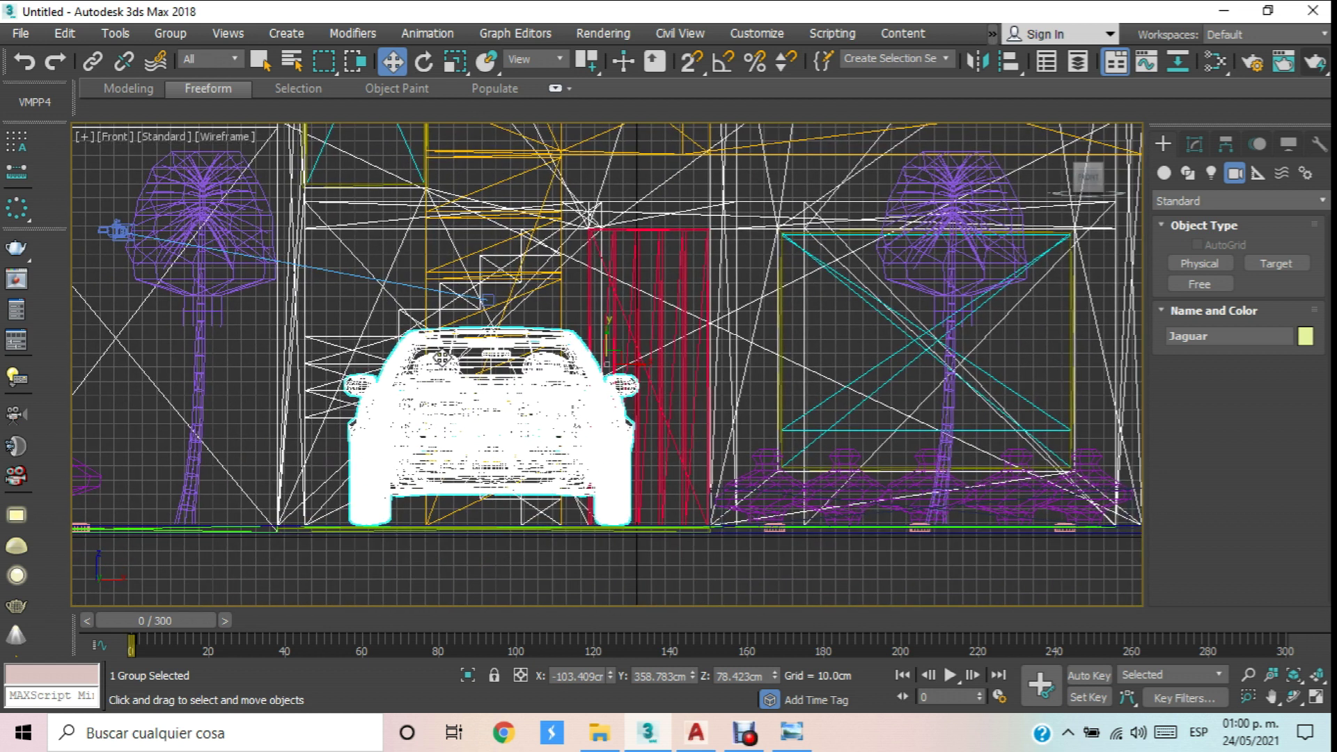
pyautogui.press('p')
pyautogui.click(263, 136)
pyautogui.click(332, 156)
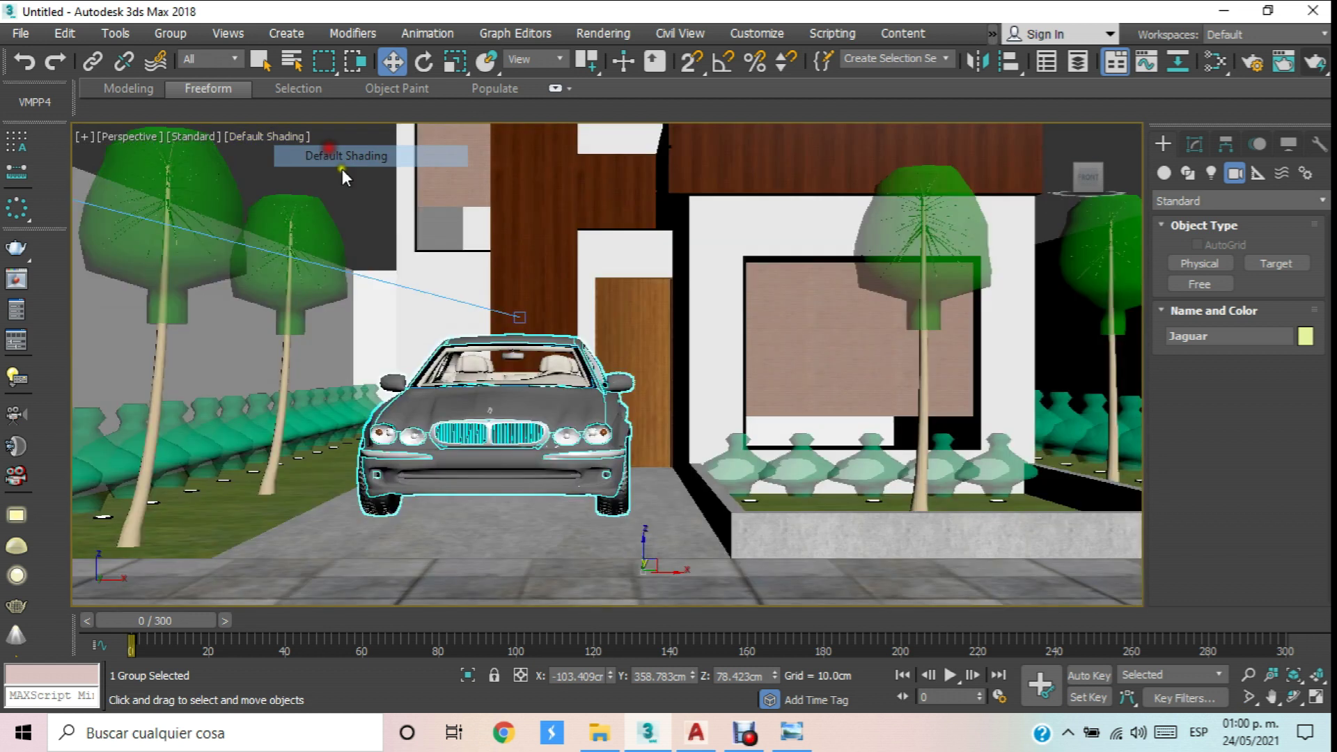
pyautogui.click(1294, 675)
pyautogui.moveTo(662, 339); pyautogui.dragTo(555, 304)
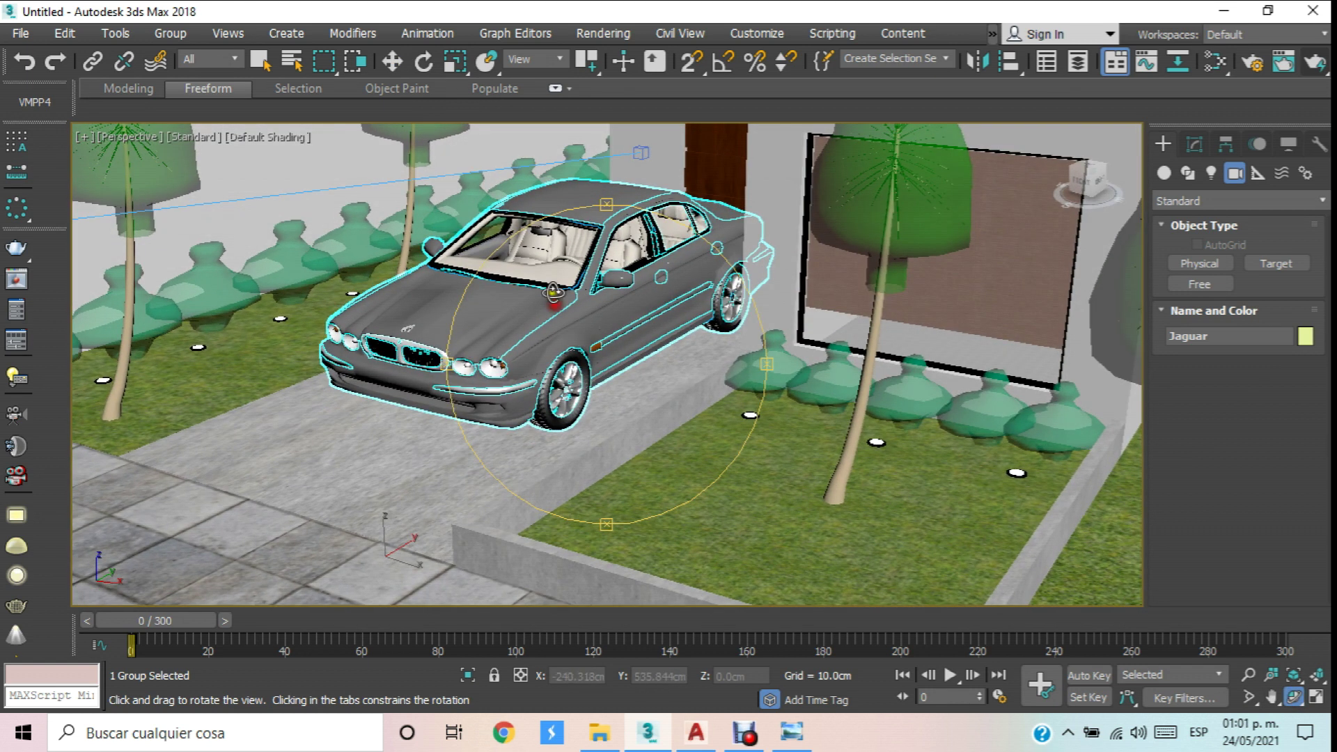
# Move the car about 69 cm forward along the Y axis on the driveway, away from the house.
pyautogui.click(392, 61)
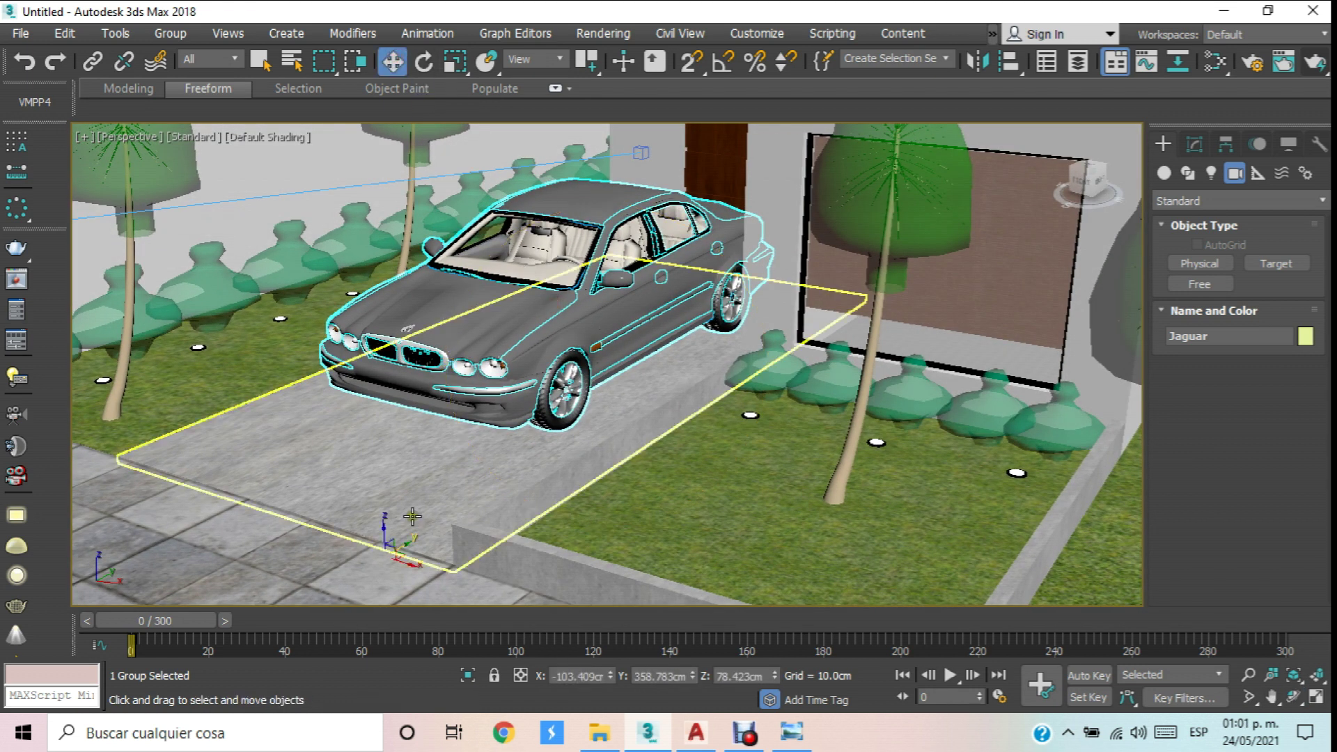
pyautogui.moveTo(398, 546); pyautogui.dragTo(328, 594)
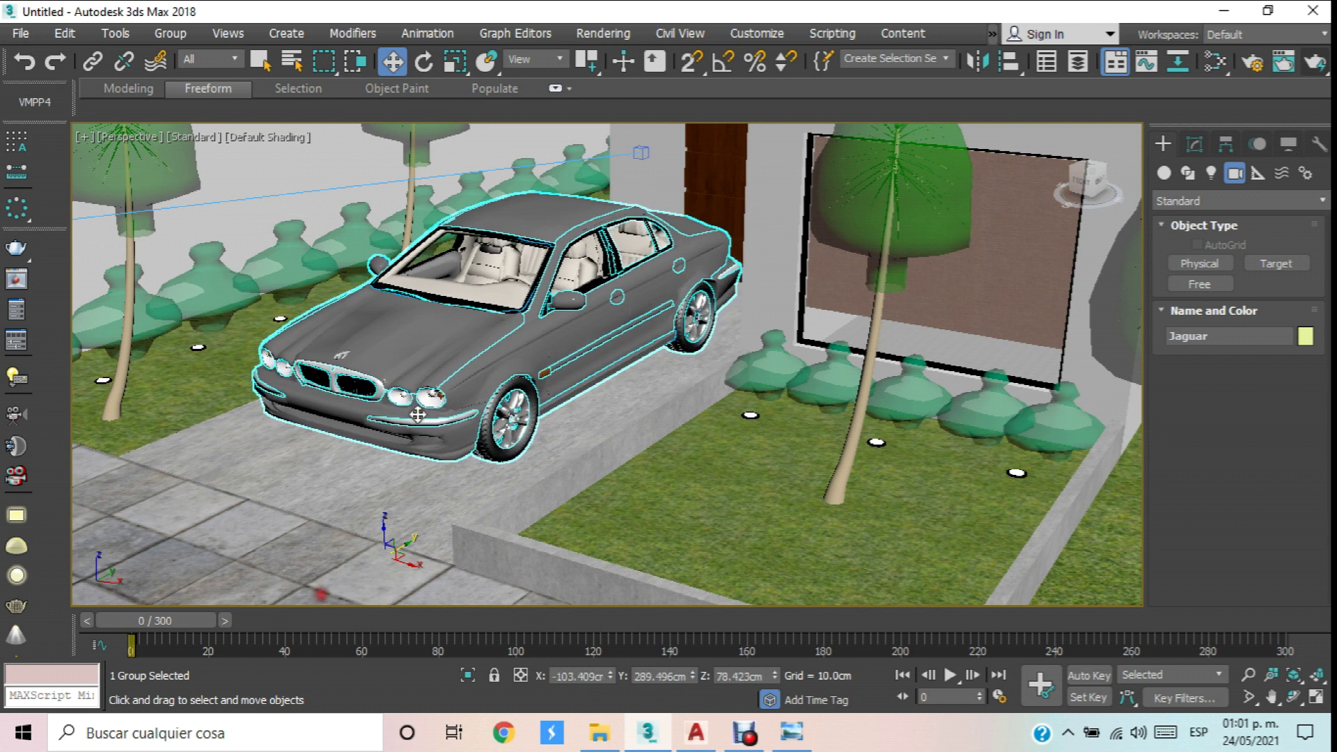
pyautogui.click(588, 732)
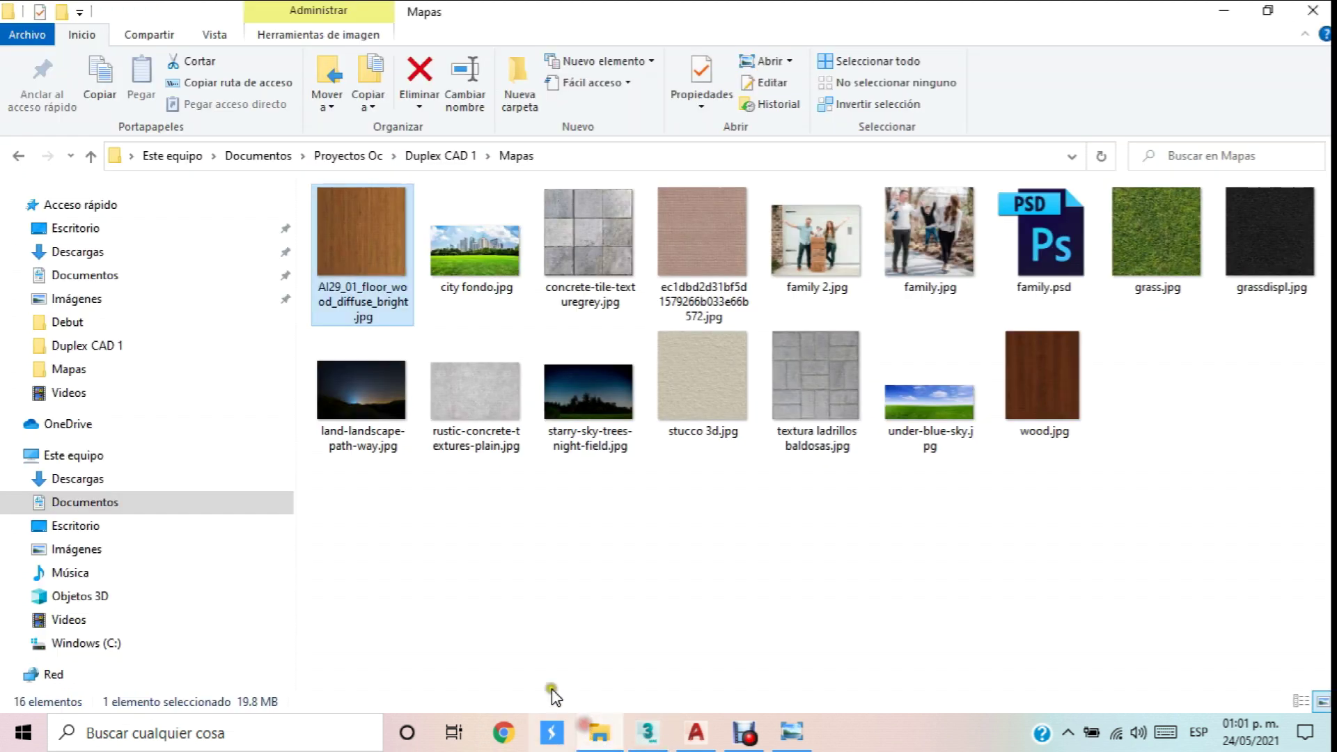
pyautogui.click(17, 156)
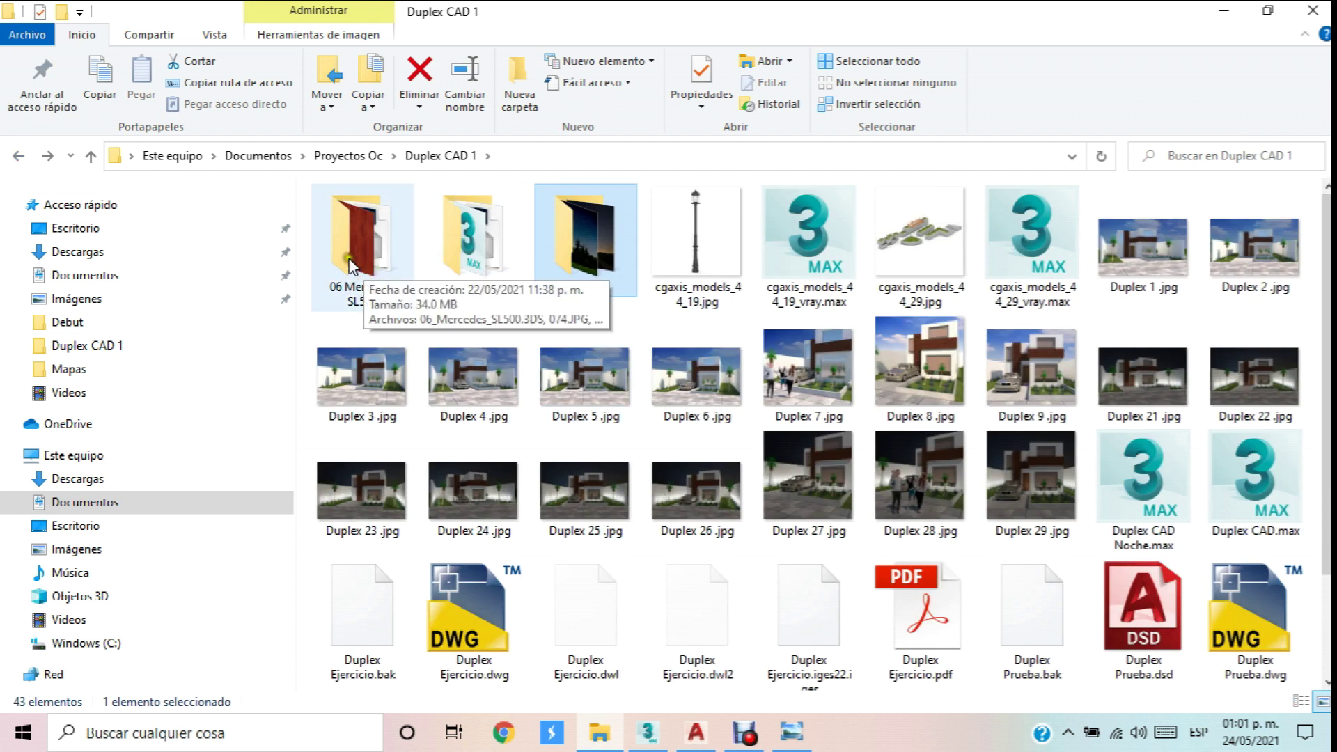
pyautogui.click(658, 733)
# Open the Slate Material Editor maximized and bring up the parameters of the unused VRayMtl Material #38.
pyautogui.scroll(5, 620, 328)
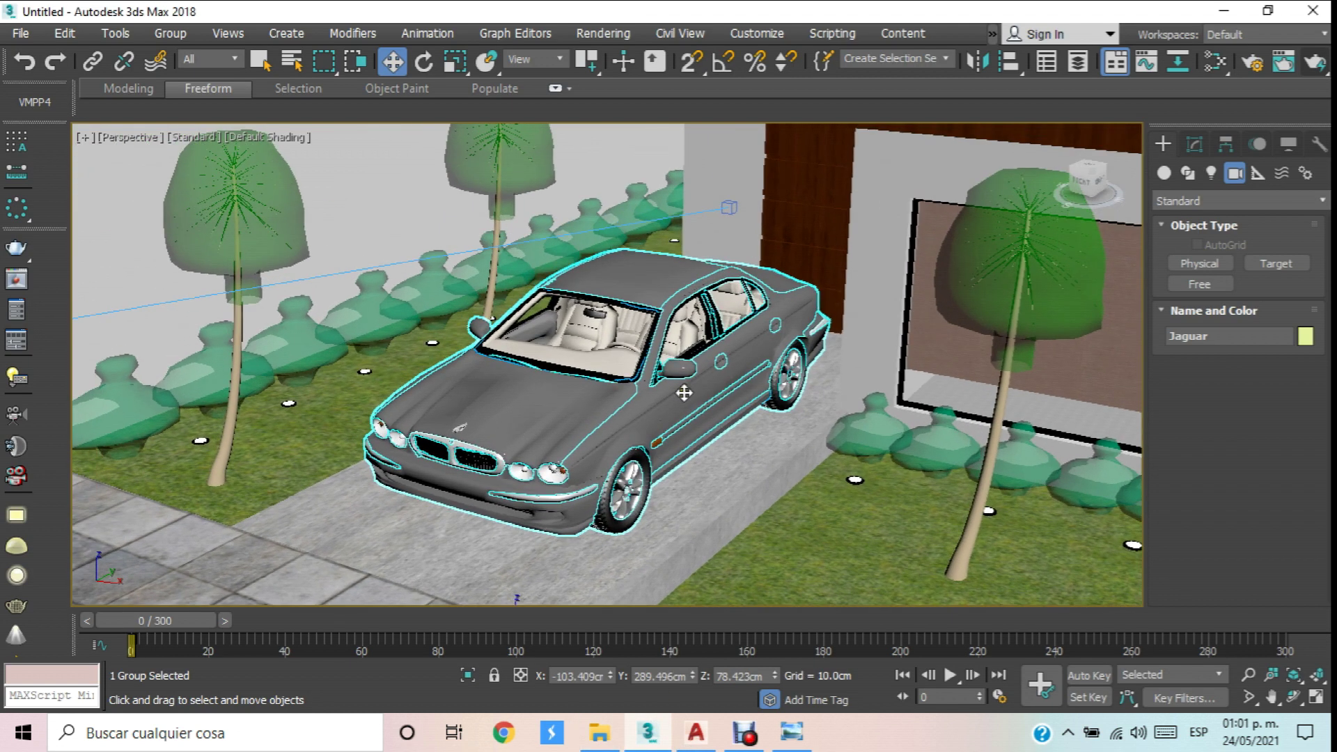
pyautogui.press('m')
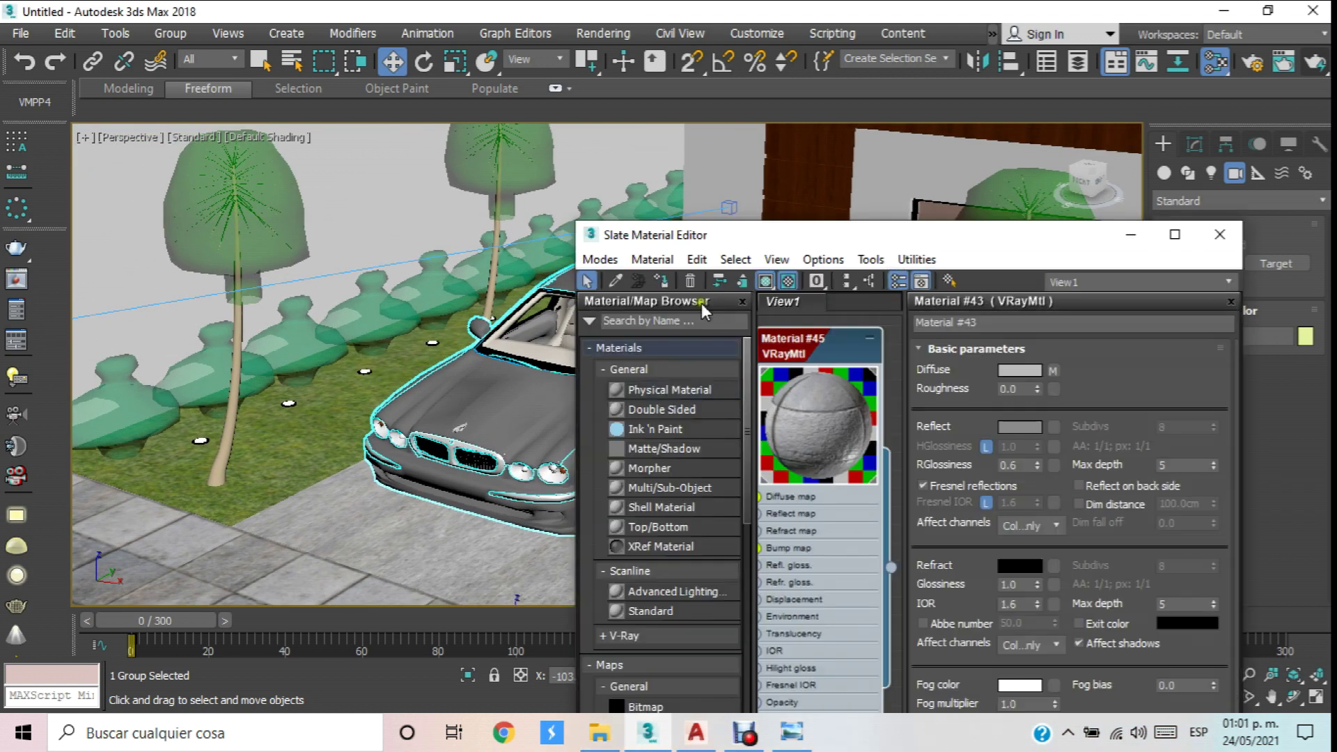
pyautogui.moveTo(1059, 239); pyautogui.dragTo(931, 75)
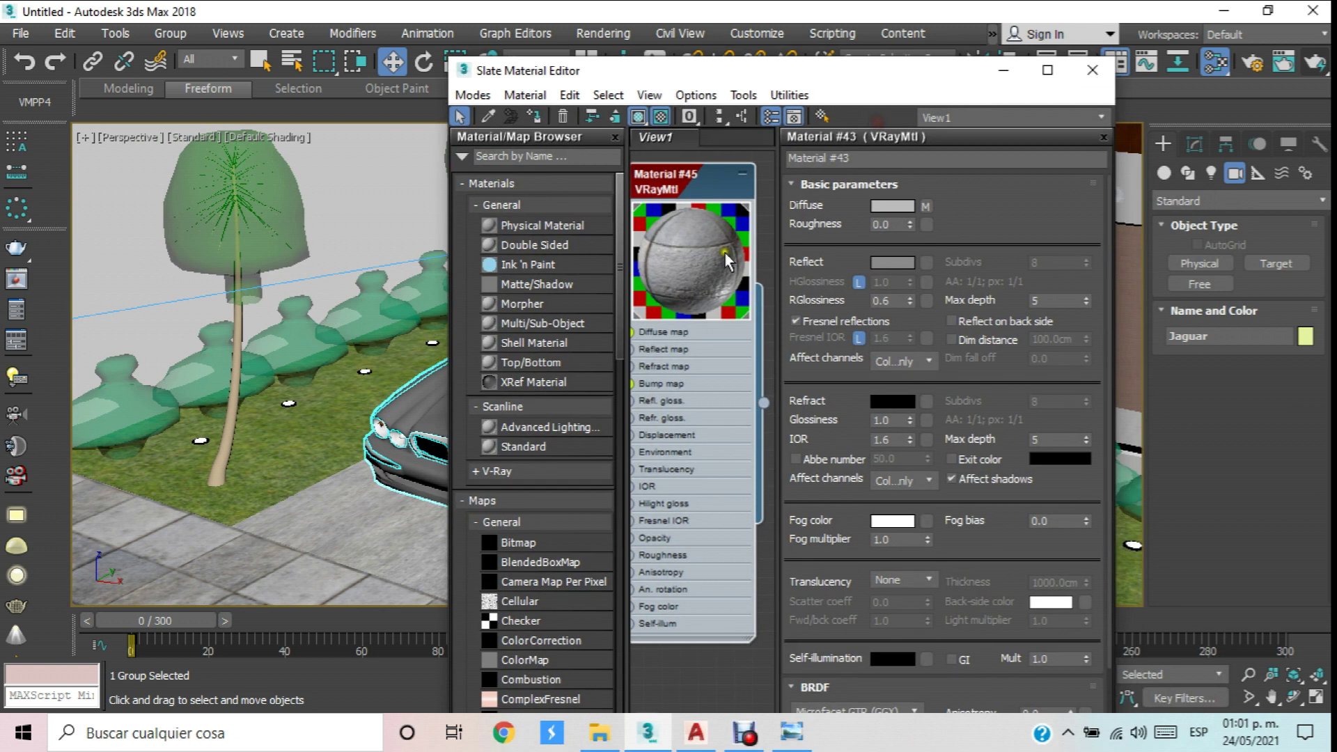
pyautogui.scroll(-10, 719, 257)
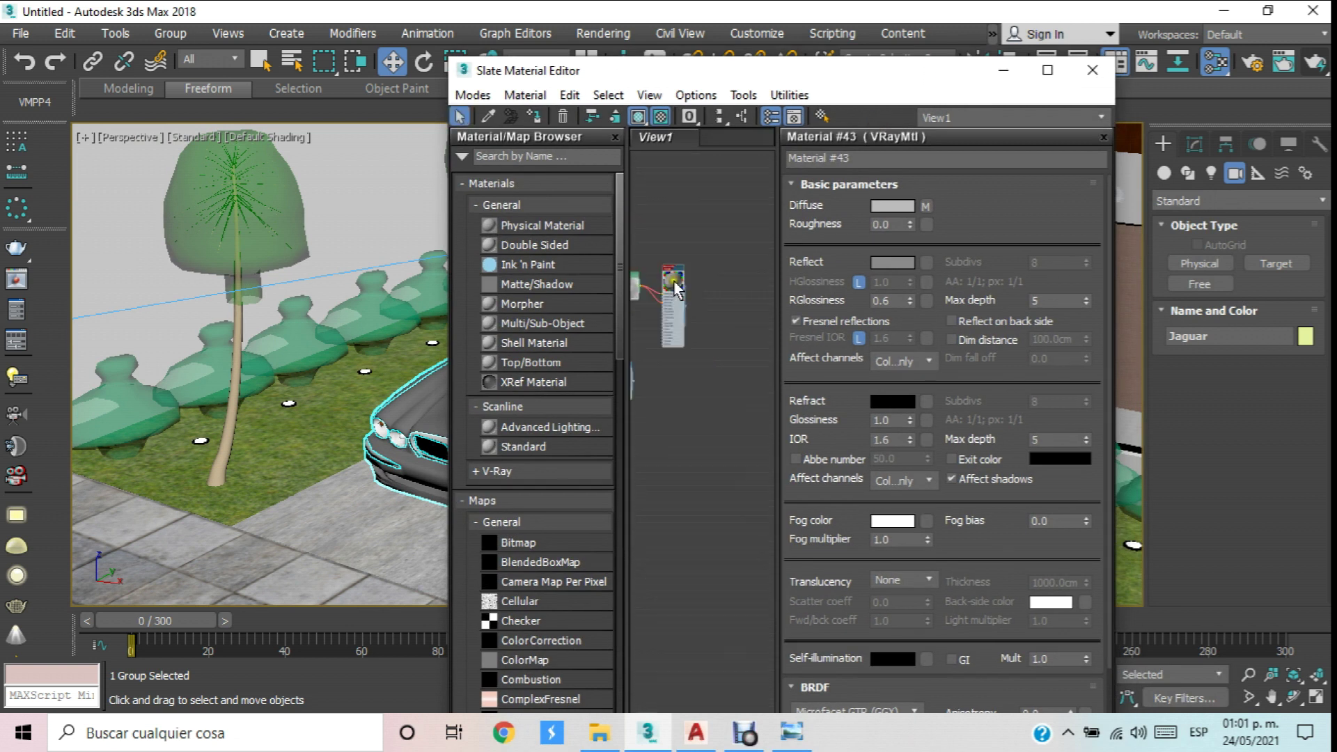
pyautogui.scroll(4, 668, 292)
pyautogui.scroll(-1, 940, 279)
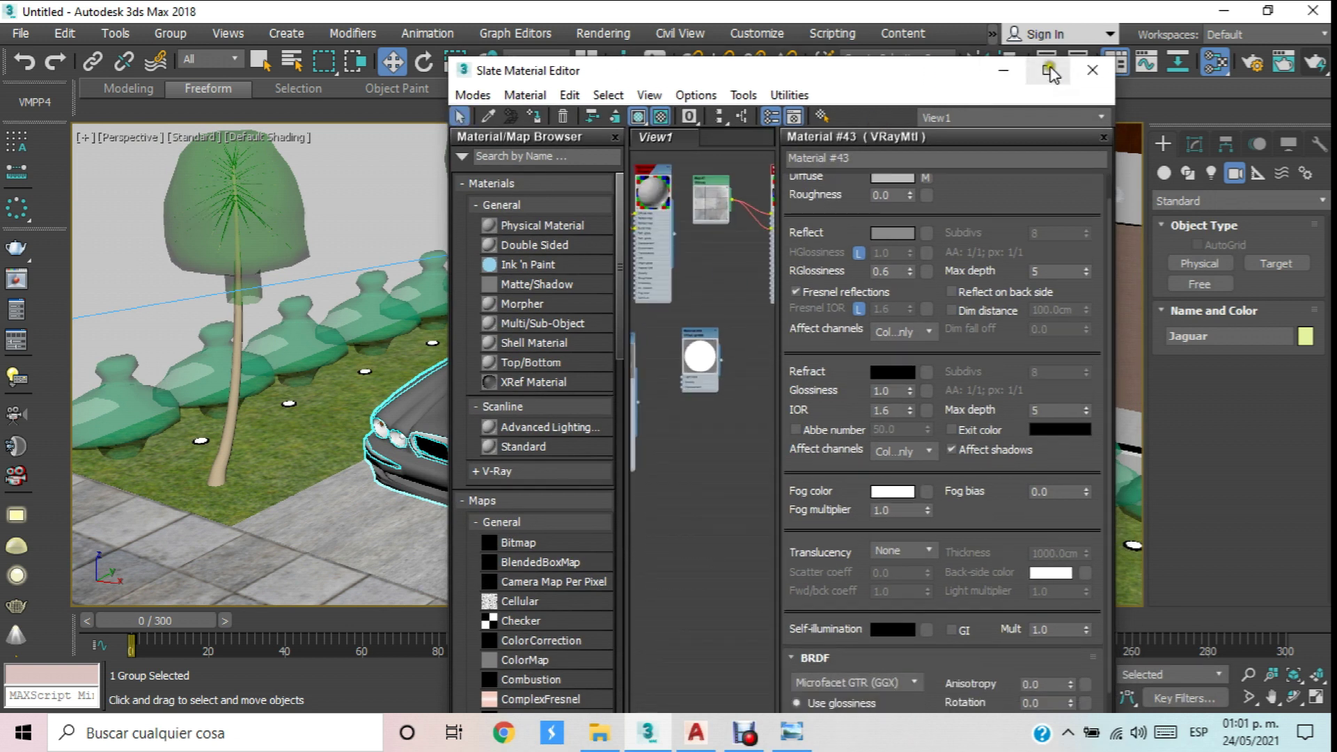
pyautogui.click(1047, 70)
pyautogui.scroll(4, 487, 313)
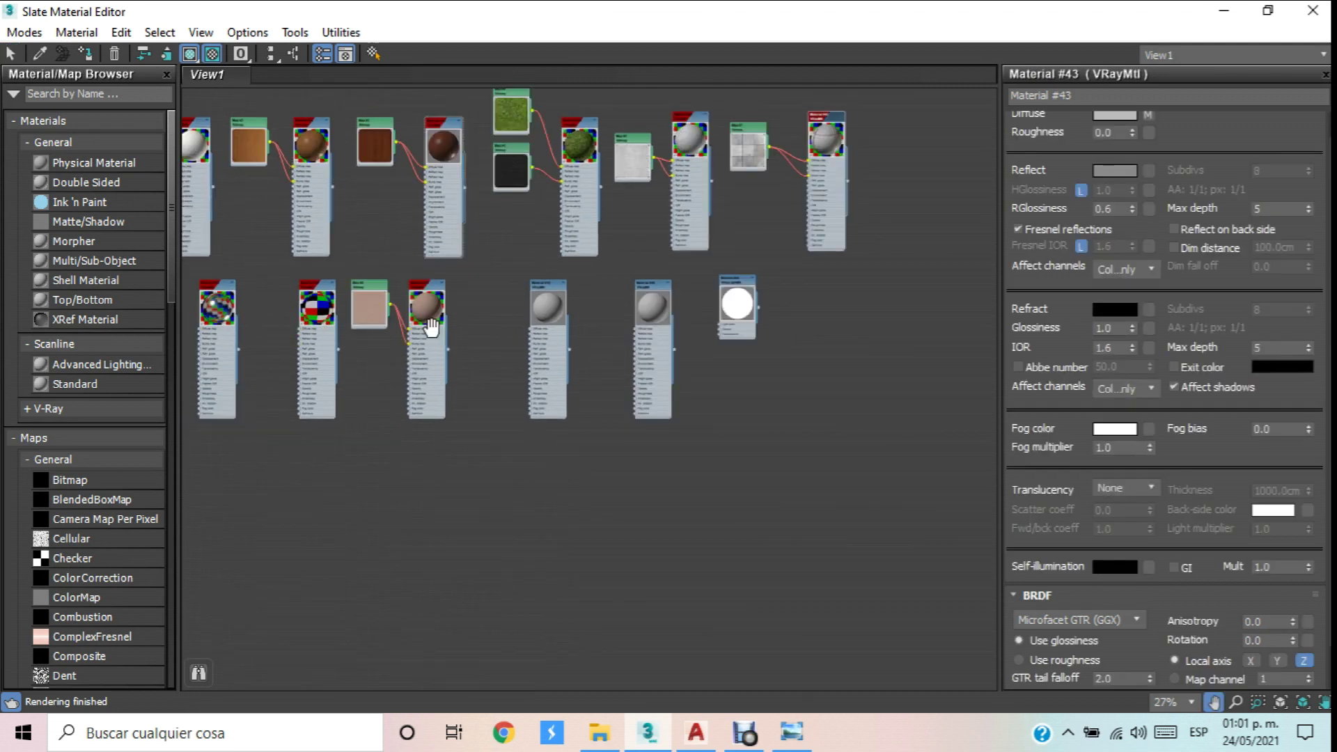
pyautogui.scroll(6, 598, 292)
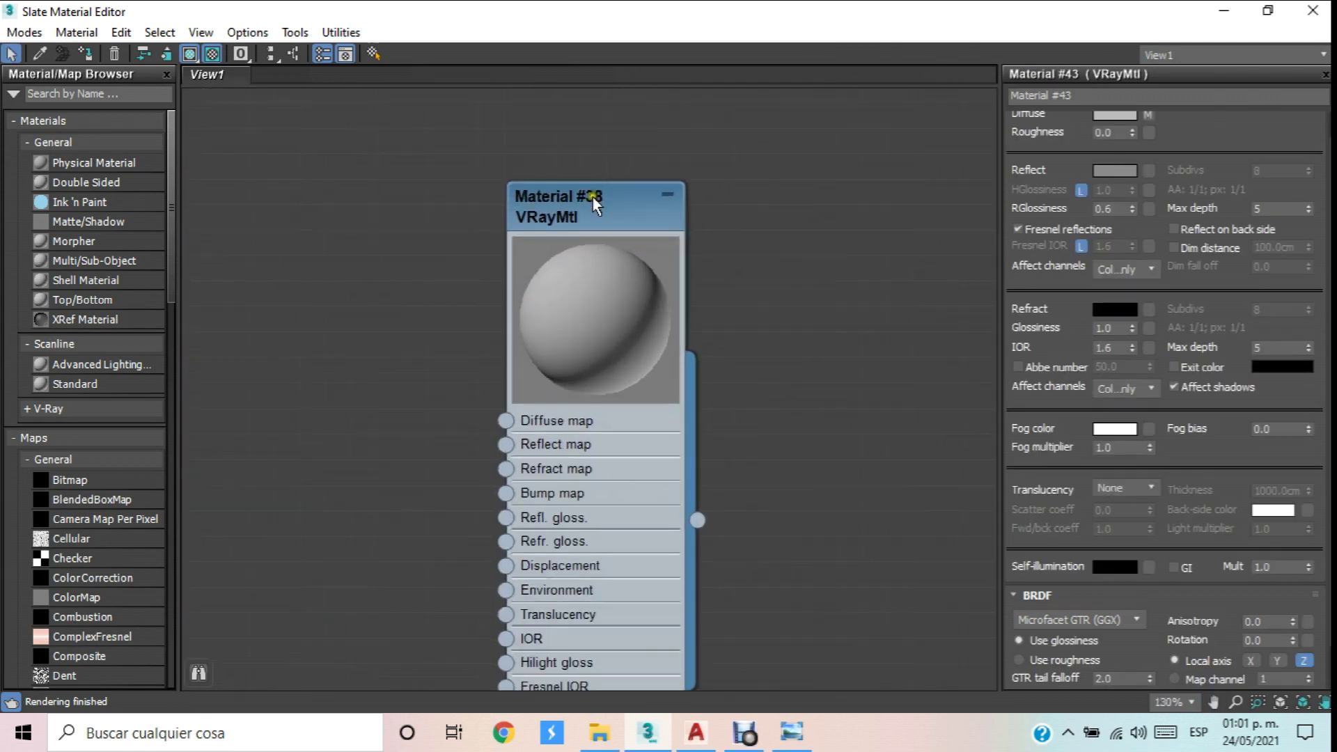
pyautogui.doubleClick(592, 197)
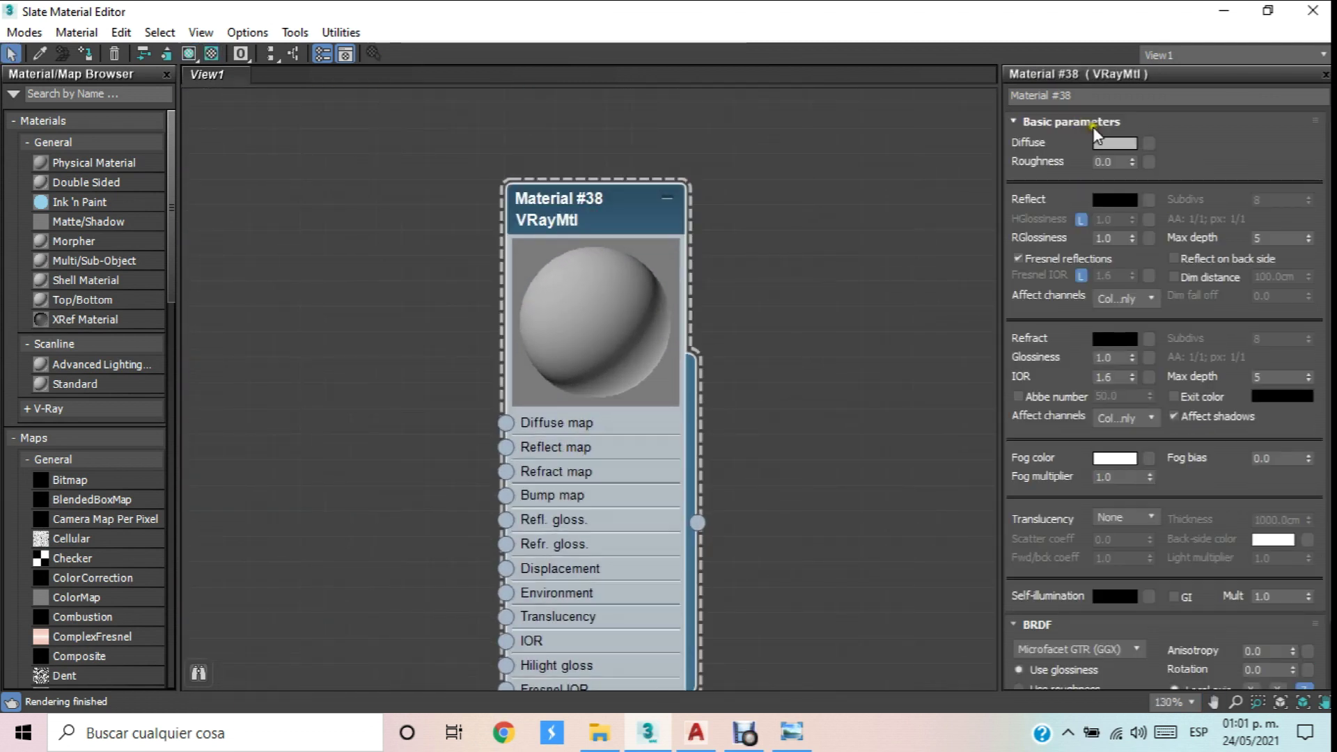
# Set Material #38's diffuse color to light beige and turn on its preview background and shaded display in the viewport.
pyautogui.click(1114, 142)
pyautogui.moveTo(874, 307)
pyautogui.mouseDown()
pyautogui.moveTo(879, 382)
pyautogui.moveTo(859, 349)
pyautogui.mouseUp()
pyautogui.click(1015, 354)
pyautogui.moveTo(1015, 354); pyautogui.dragTo(1015, 344)
pyautogui.click(1171, 425)
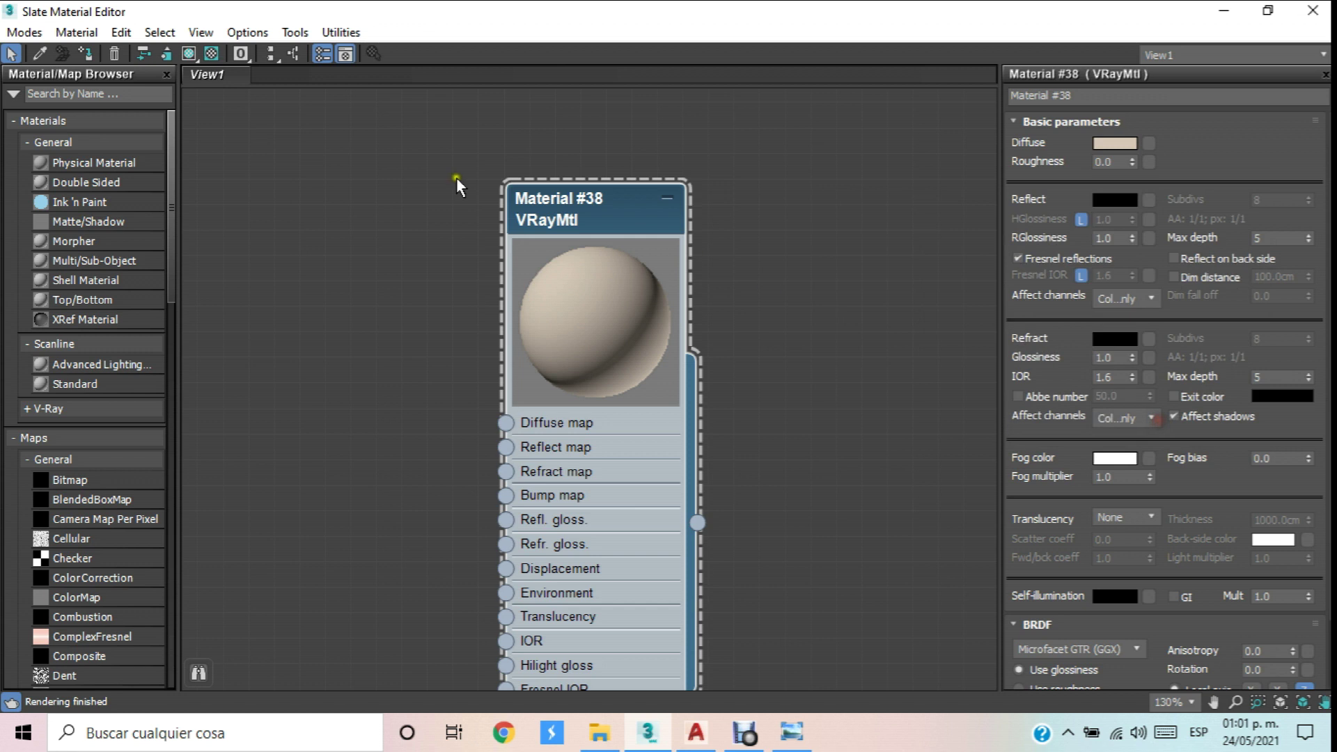
pyautogui.click(186, 54)
pyautogui.click(212, 55)
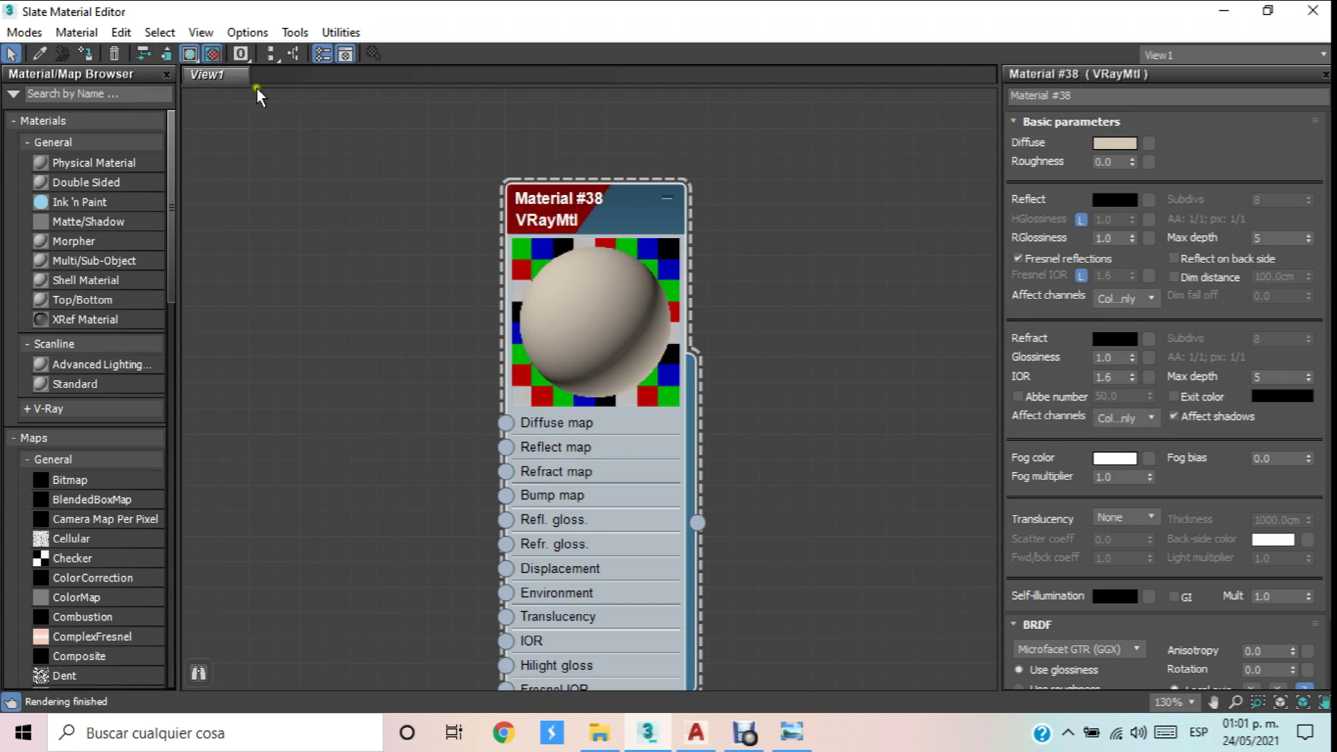
# Give Material #38 a light gray reflection color of value about 164 and a reflection glossiness of 0.8.
pyautogui.click(1111, 200)
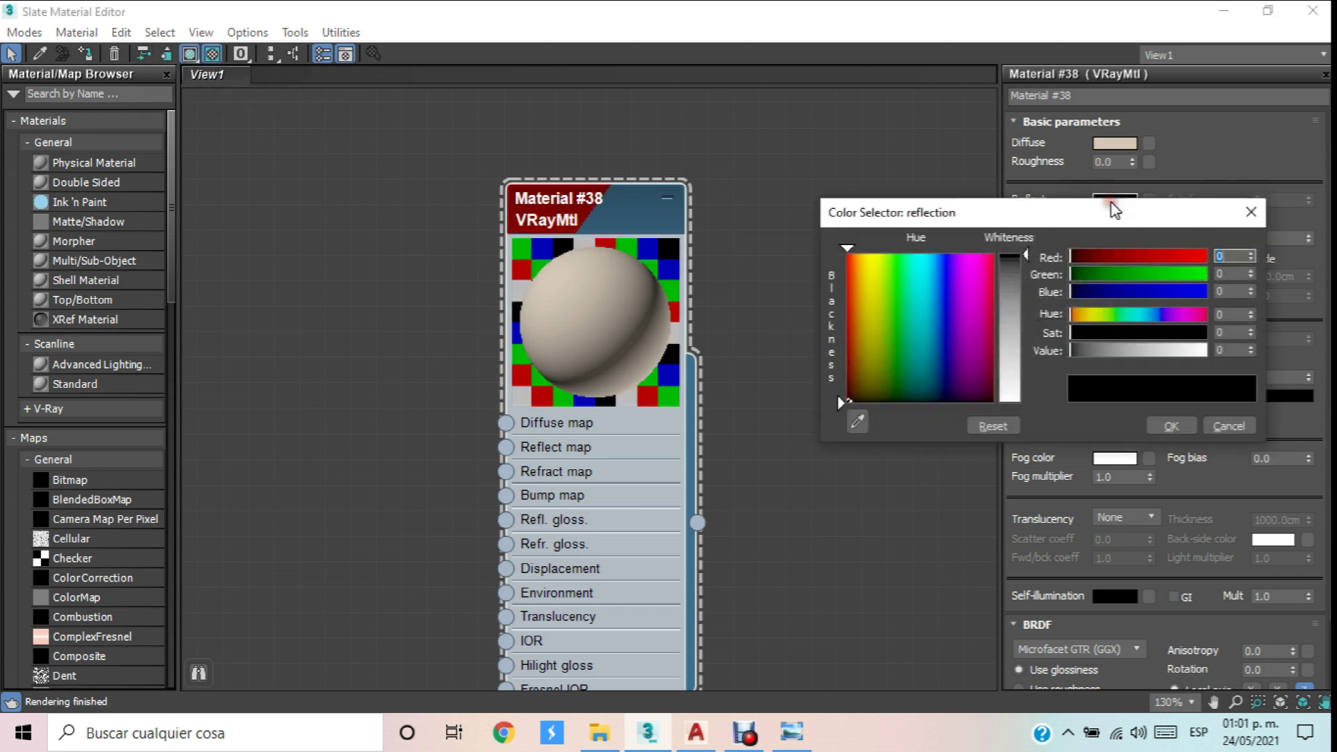
pyautogui.click(1021, 348)
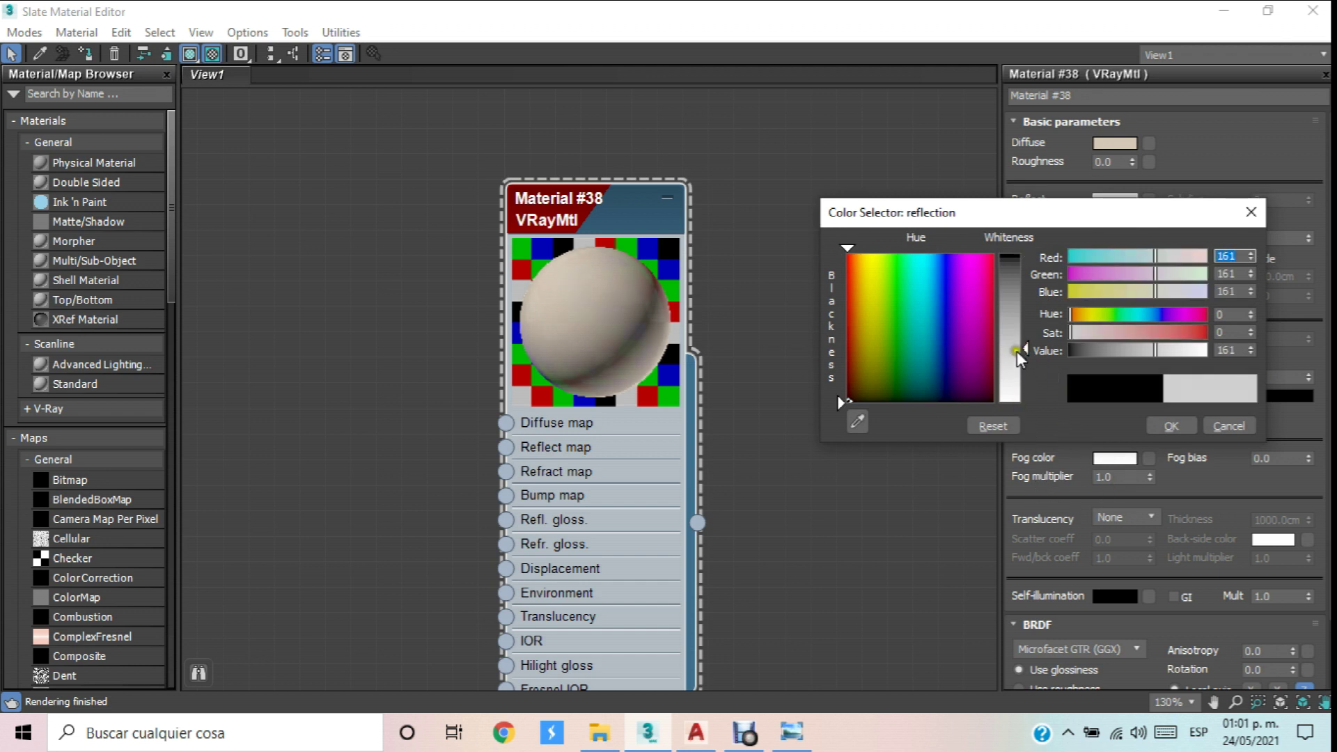
pyautogui.click(1170, 426)
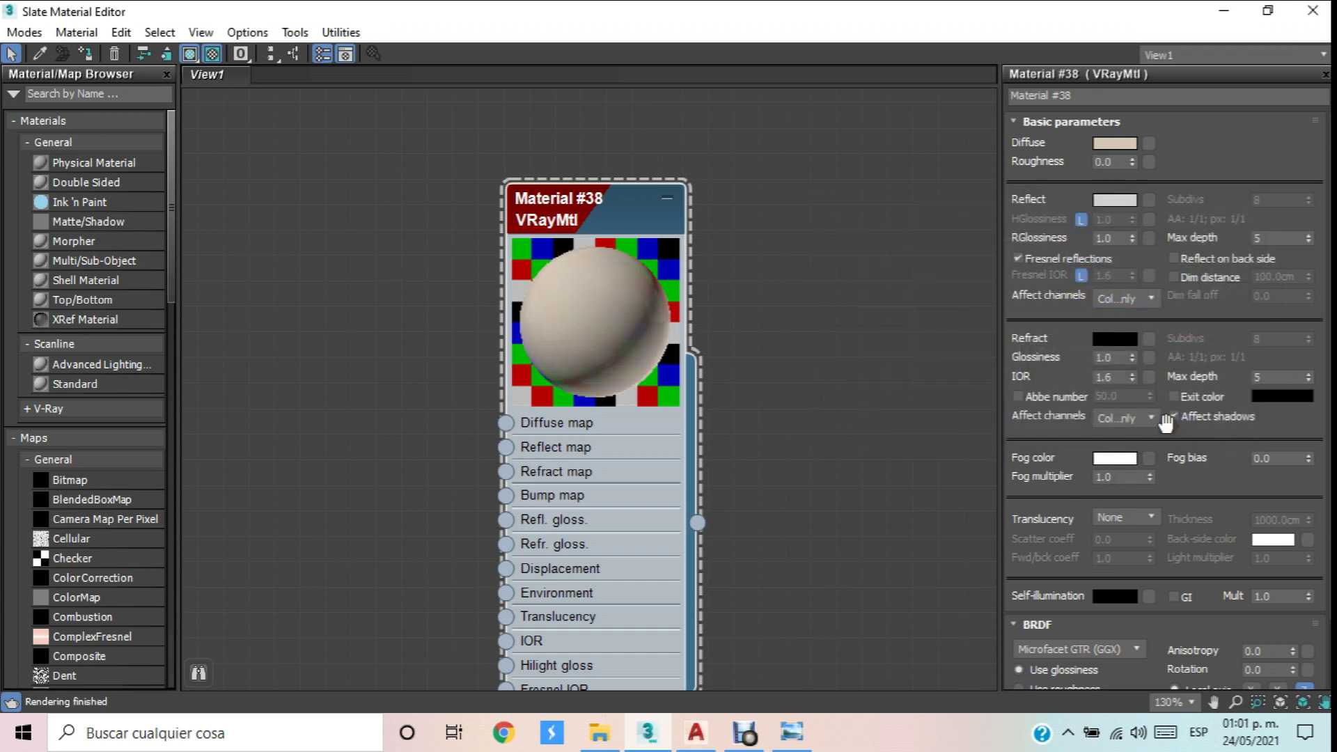
pyautogui.click(1116, 237)
pyautogui.write('.9')
pyautogui.press('Return')
pyautogui.write('.8')
pyautogui.press('Return')
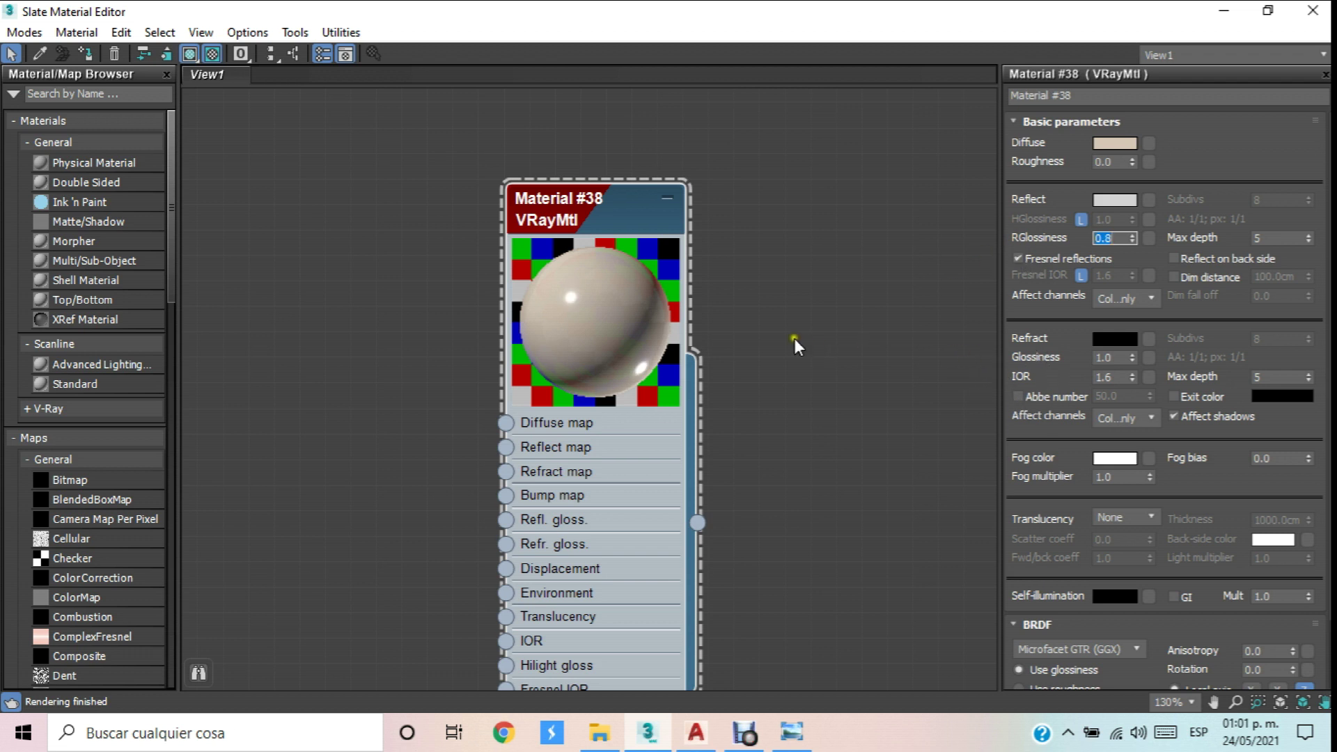
pyautogui.click(1115, 199)
pyautogui.moveTo(1028, 363)
pyautogui.mouseDown()
pyautogui.moveTo(1028, 402)
pyautogui.moveTo(1025, 350)
pyautogui.mouseUp()
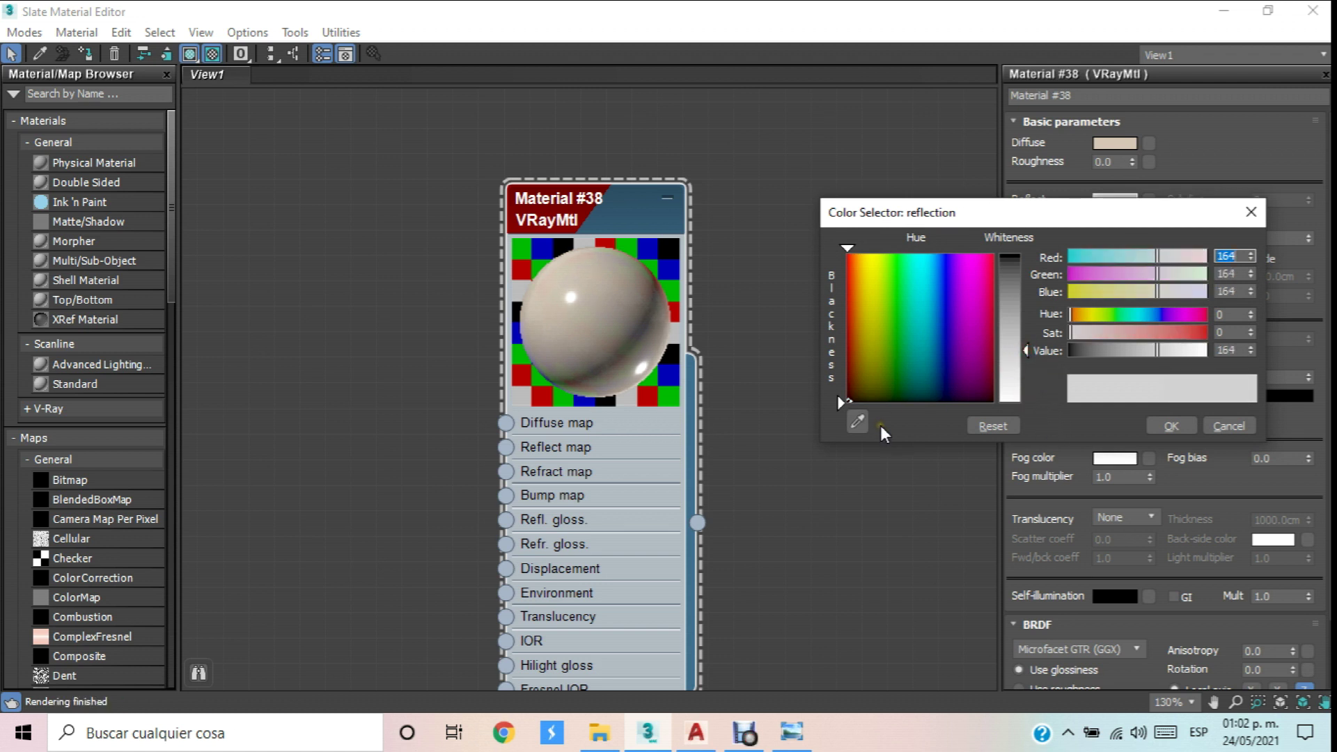
pyautogui.click(1252, 218)
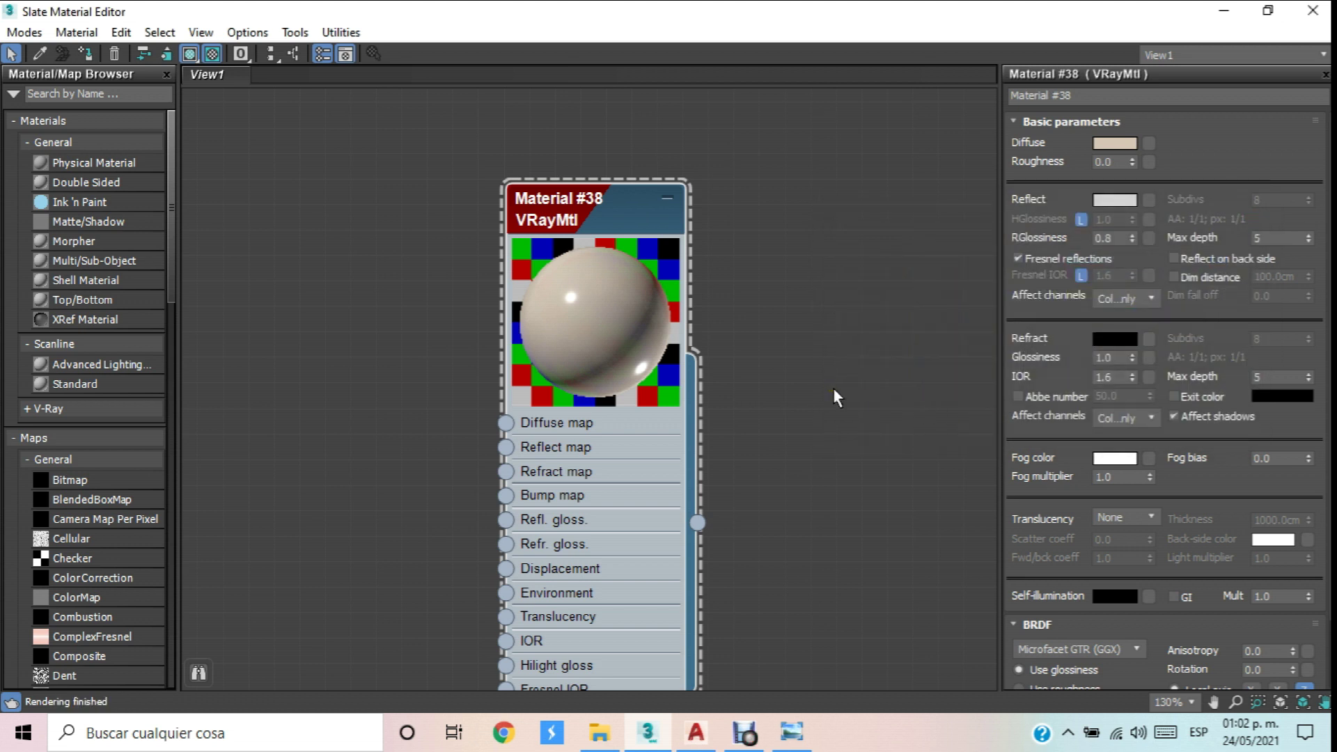
# Place the restored material editor beside the car in the viewport and open the Jaguar group to access its parts.
pyautogui.click(1267, 11)
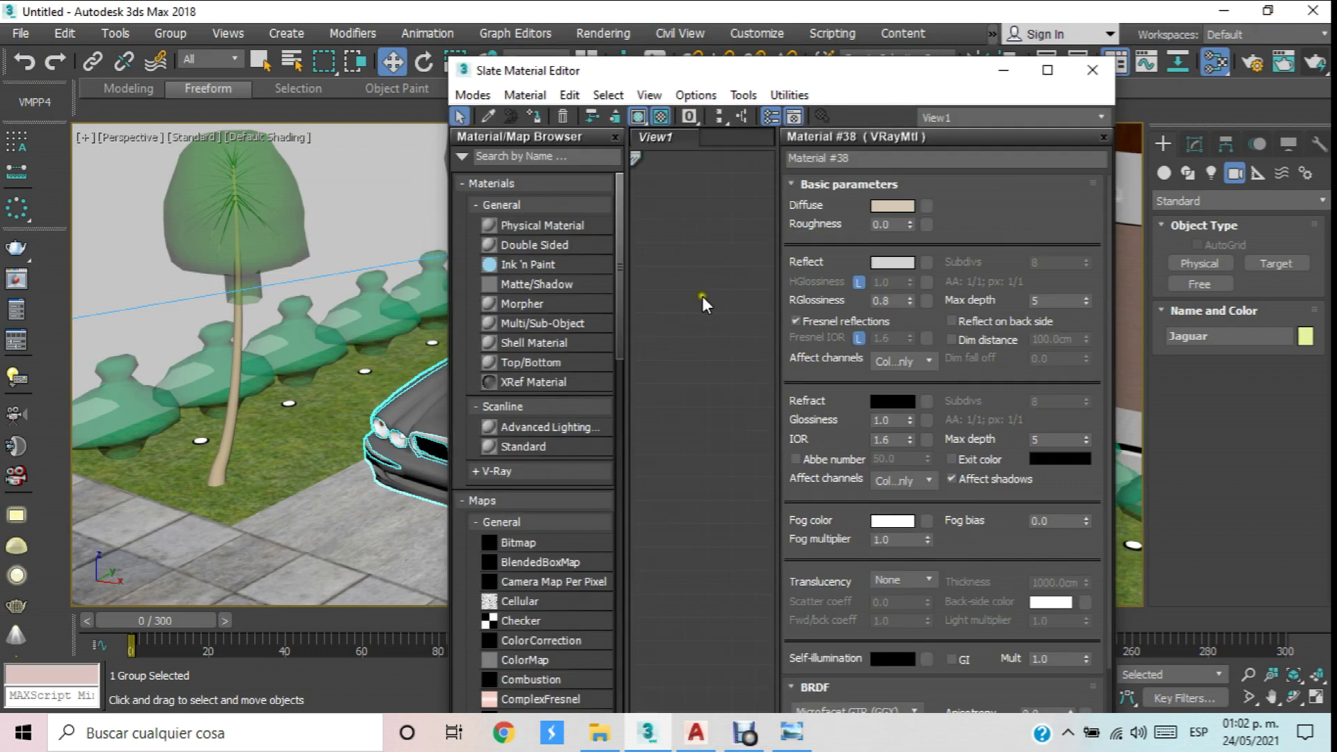
pyautogui.scroll(10, 702, 319)
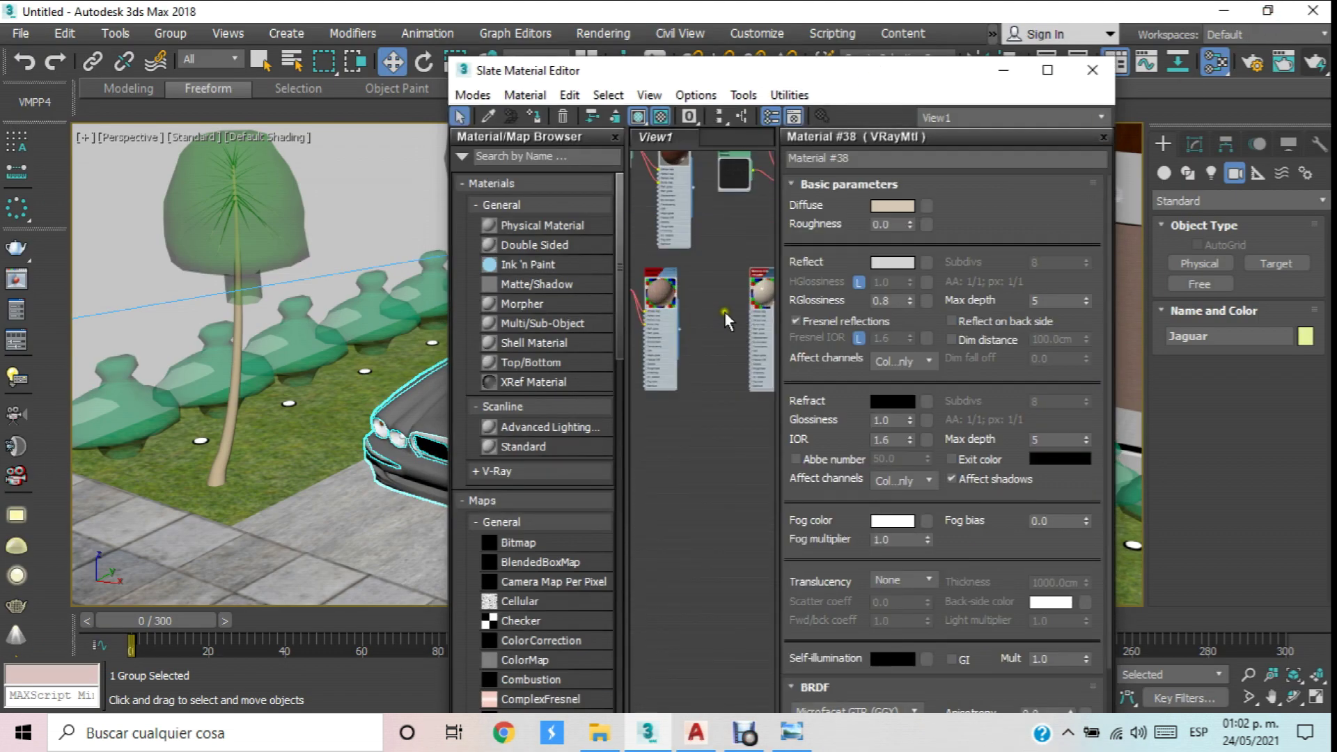
pyautogui.scroll(2, 743, 288)
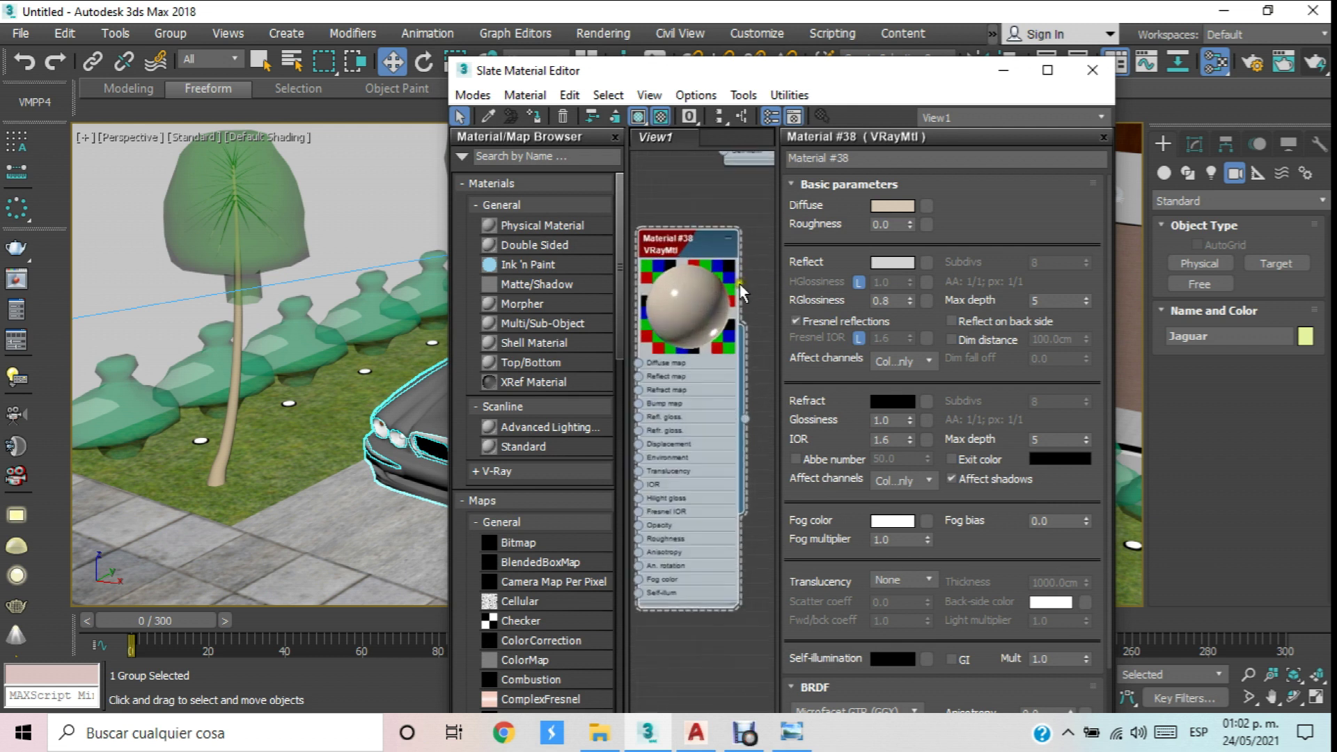
pyautogui.moveTo(779, 64); pyautogui.dragTo(1122, 67)
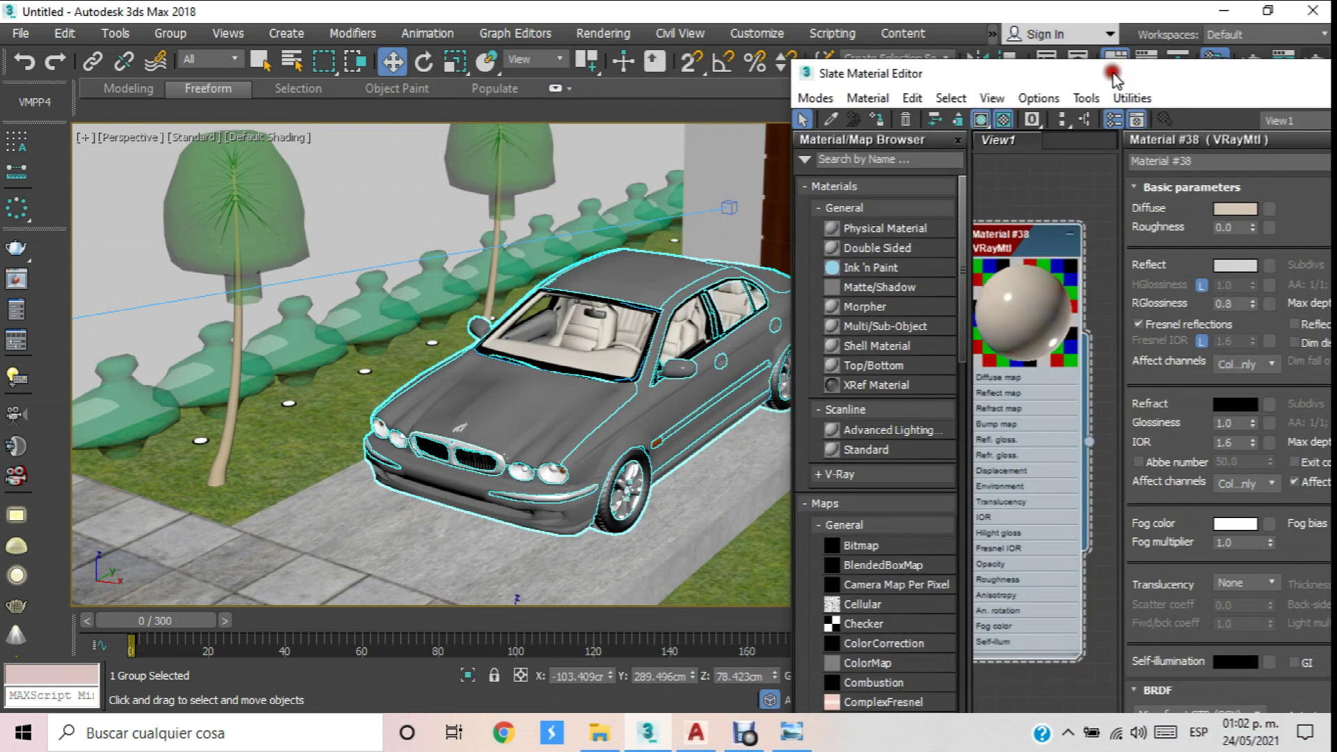
pyautogui.moveTo(620, 337); pyautogui.dragTo(453, 349, button='middle')
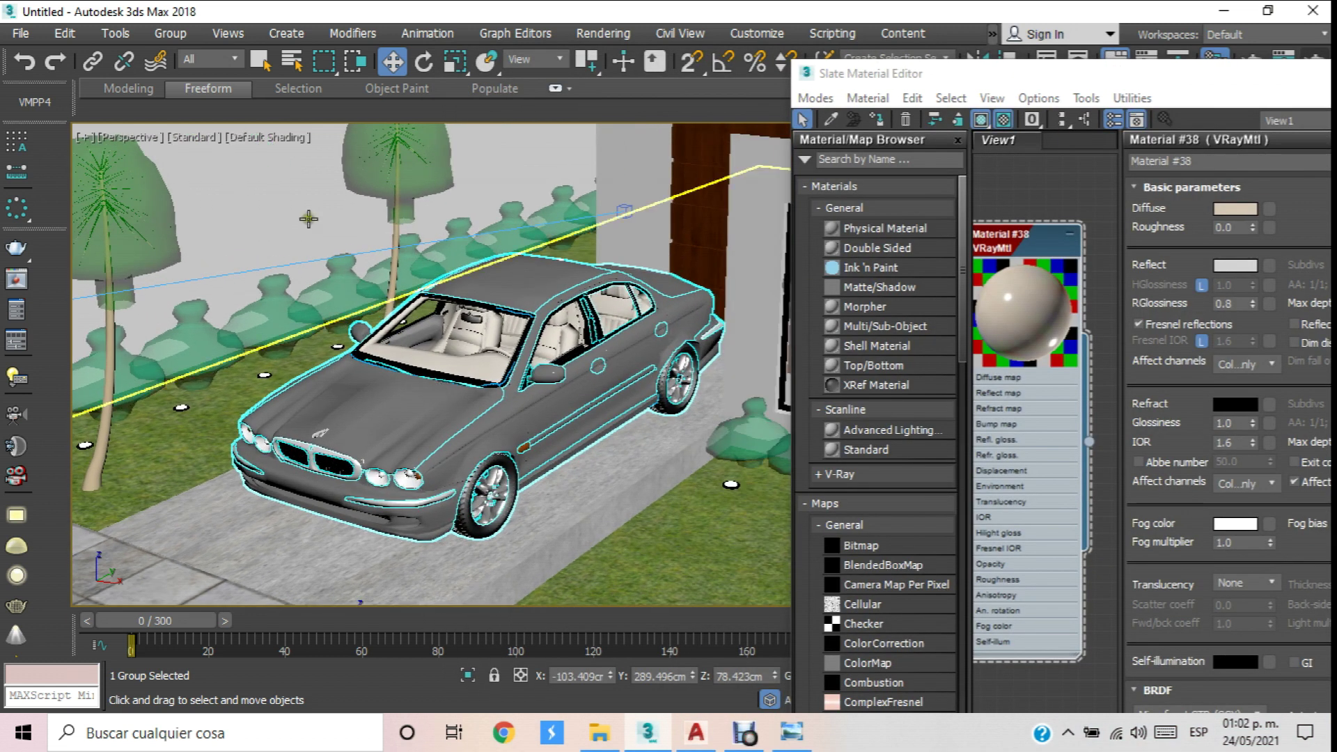
pyautogui.click(170, 33)
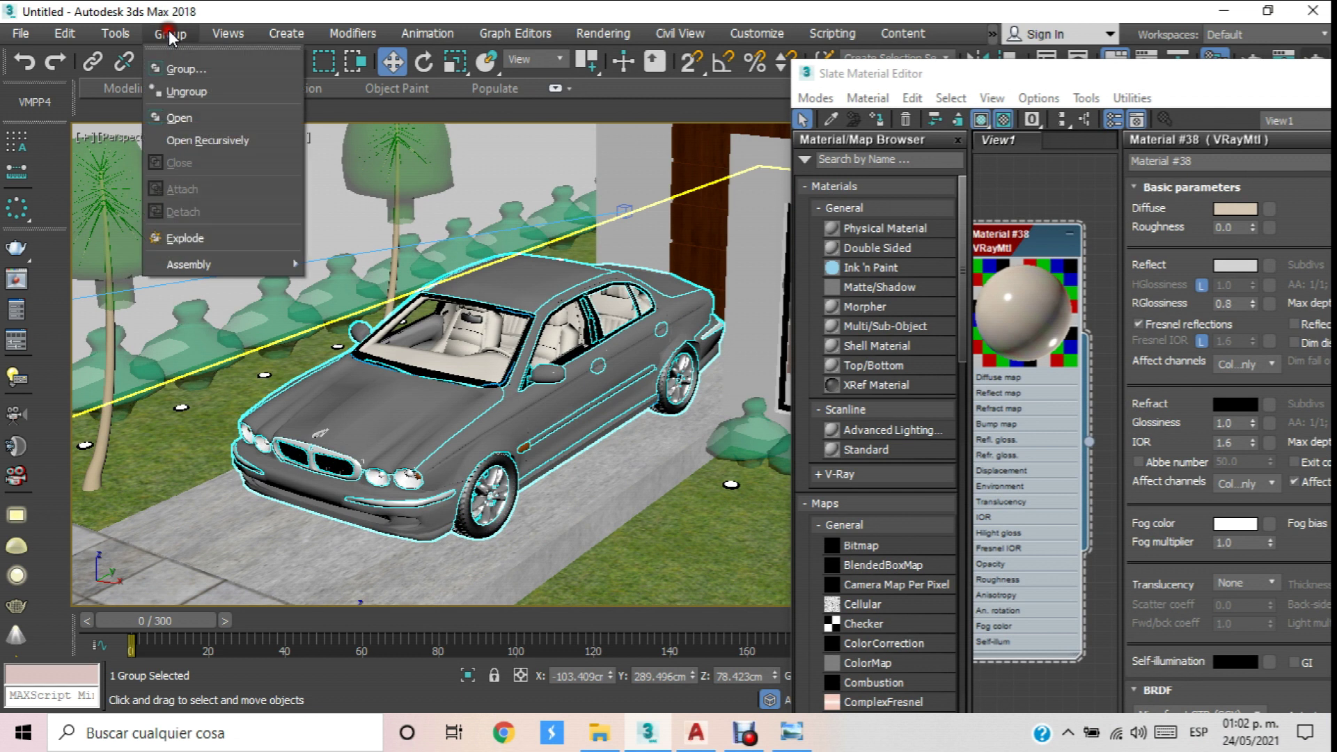
pyautogui.click(210, 117)
# Assign the beige Material #38 to the car's hood, side body, roof and front bumper.
pyautogui.click(360, 431)
pyautogui.scroll(3, 361, 432)
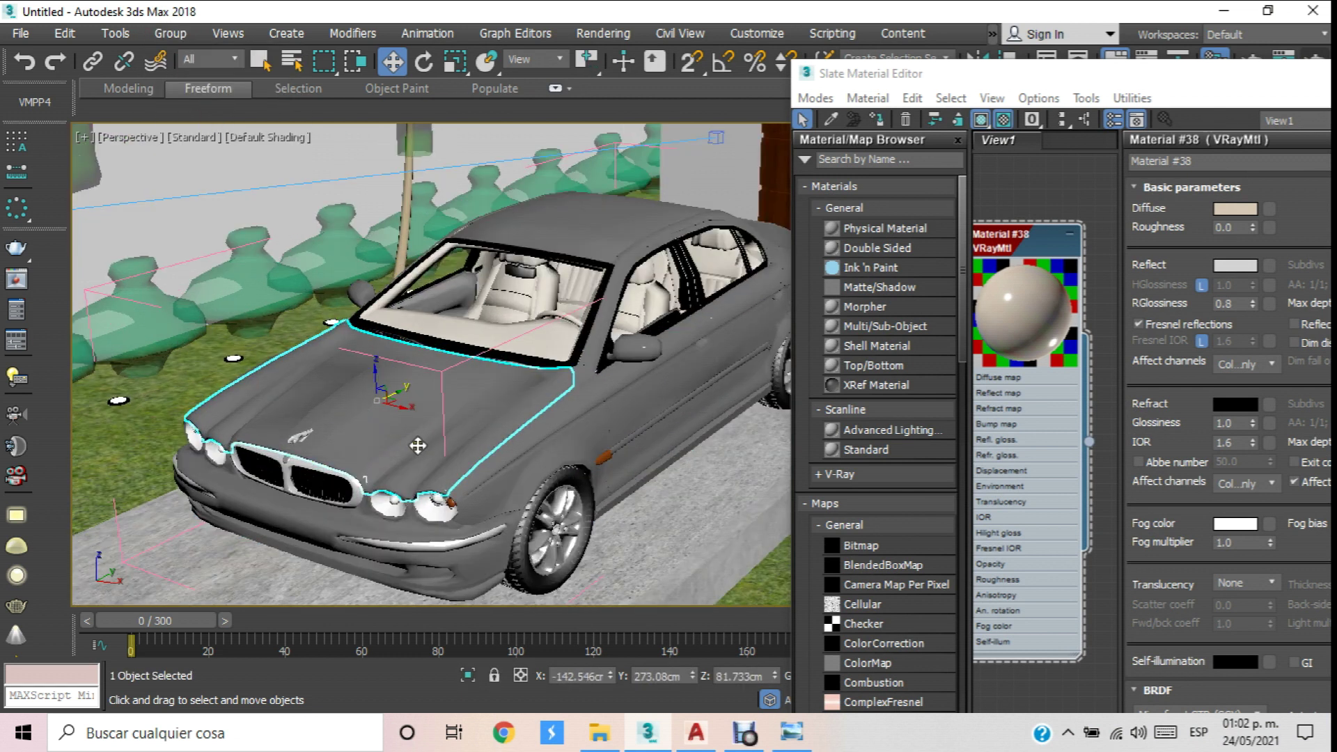
pyautogui.click(877, 119)
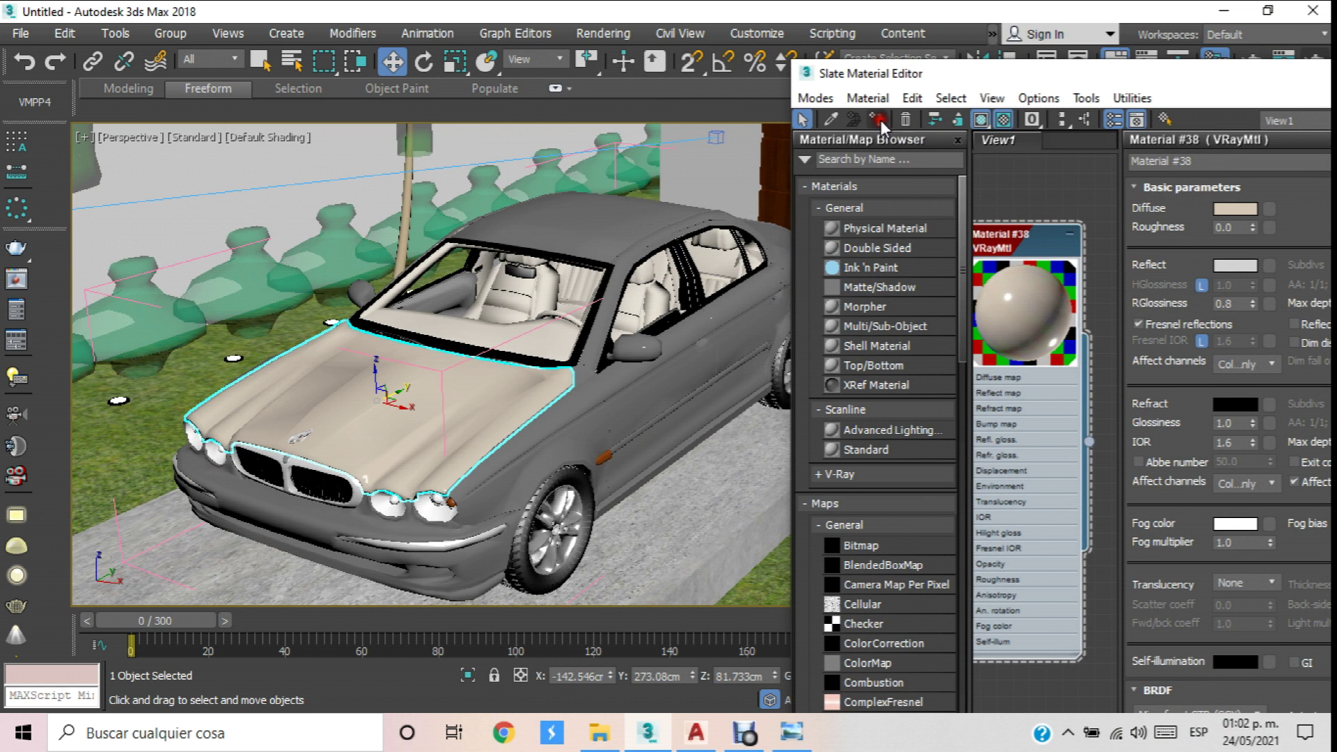
pyautogui.click(545, 452)
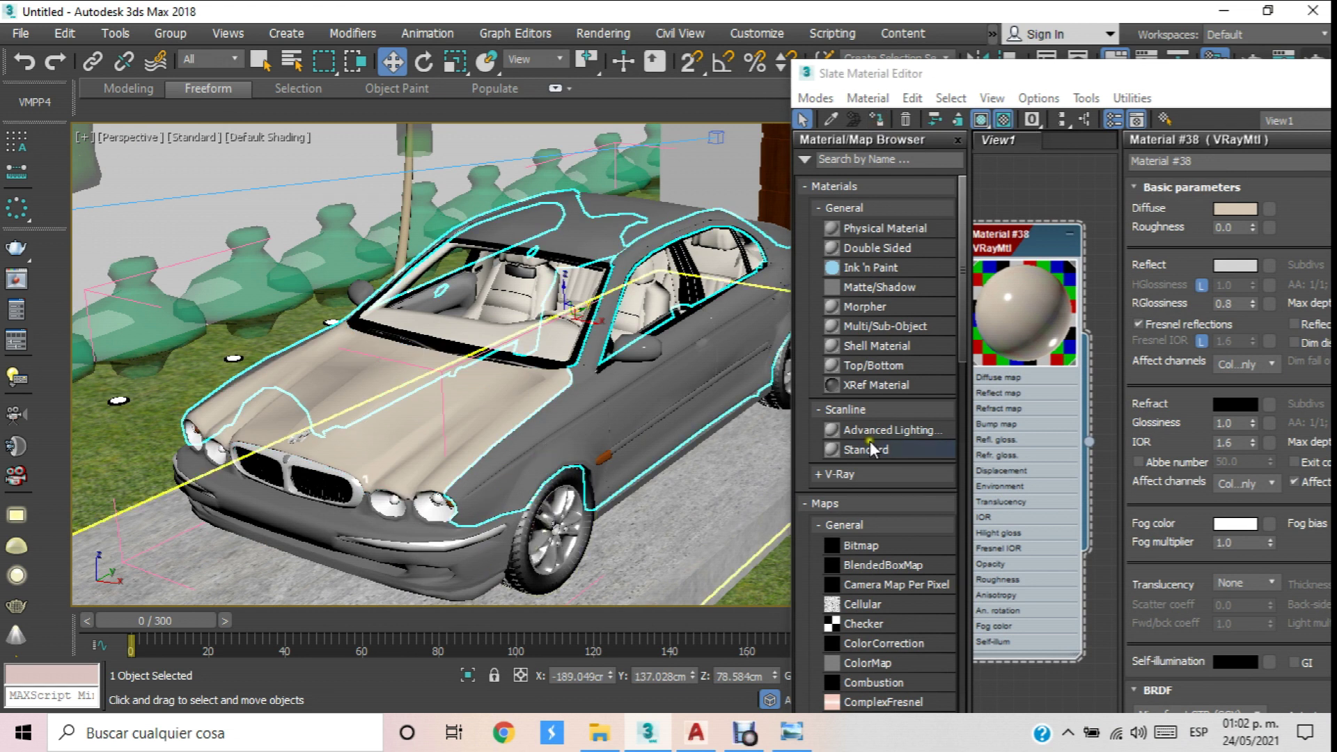
pyautogui.click(878, 119)
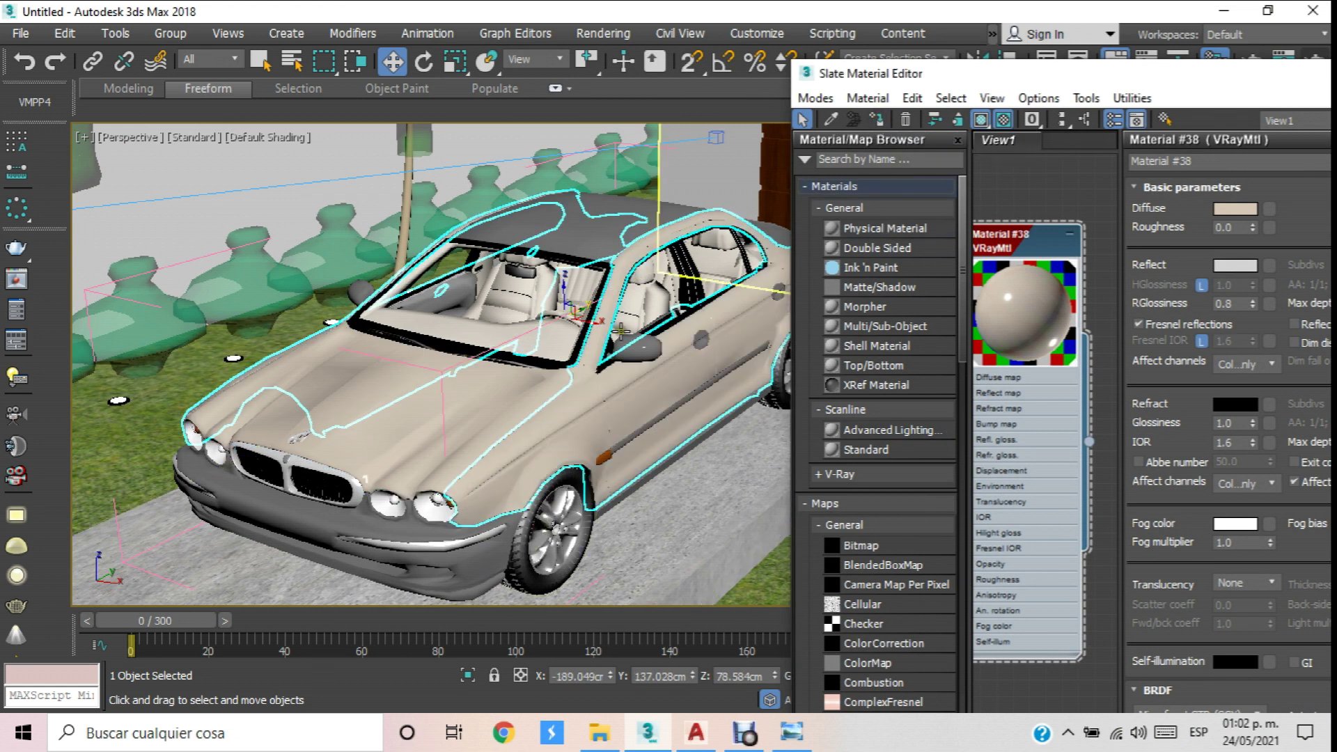
pyautogui.click(613, 227)
pyautogui.click(878, 119)
pyautogui.moveTo(648, 300); pyautogui.dragTo(603, 242, button='middle')
pyautogui.click(456, 519)
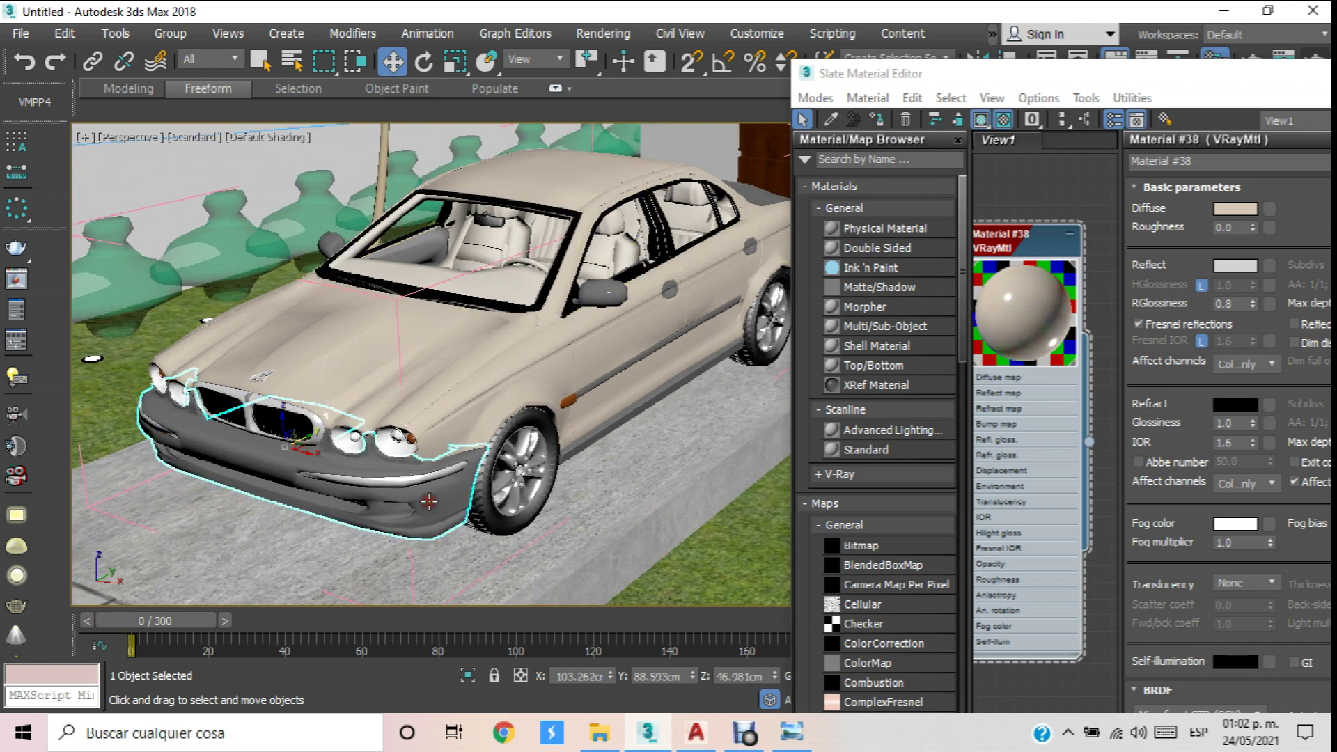
pyautogui.click(870, 121)
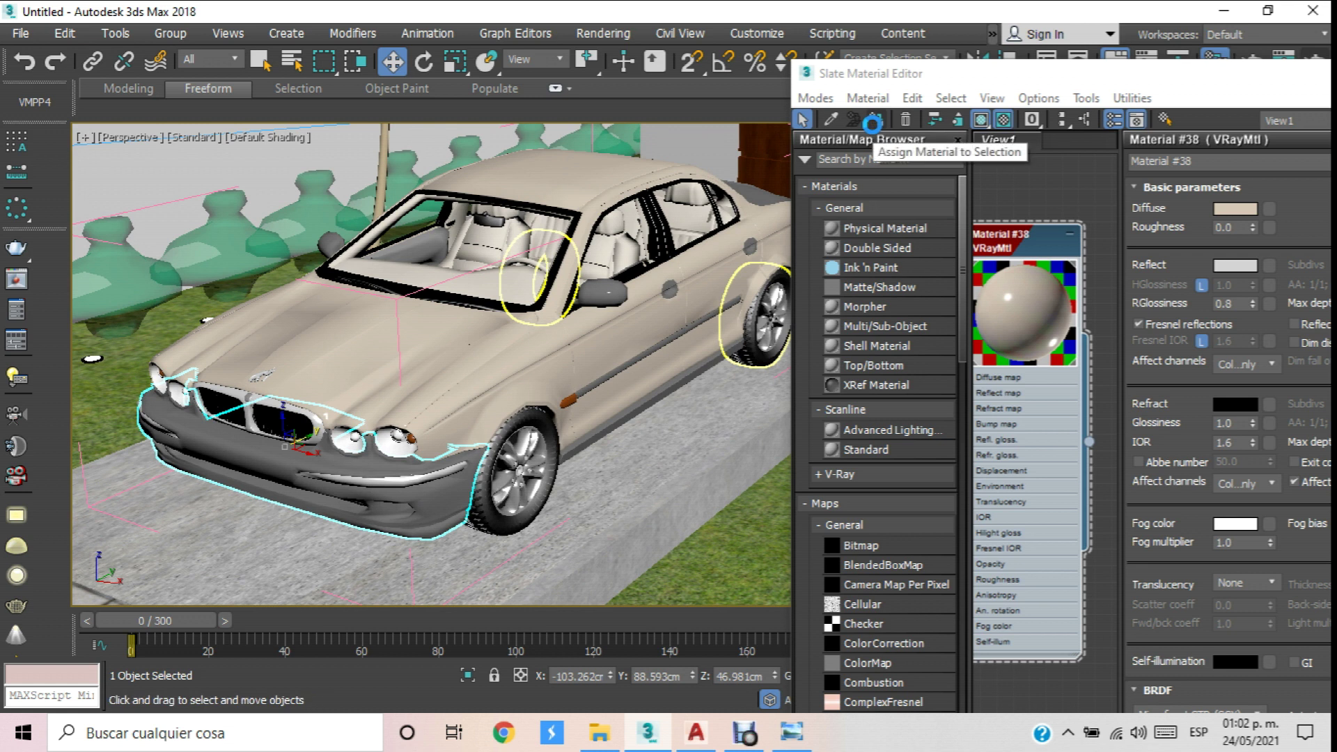
# Assign the beige Material #38 to the car's rear bumper and trunk lid.
pyautogui.keyDown('alt'); pyautogui.moveTo(432, 380); pyautogui.dragTo(494, 388, button='middle'); pyautogui.keyUp('alt')
pyautogui.scroll(5, 494, 388)
pyautogui.click(654, 334)
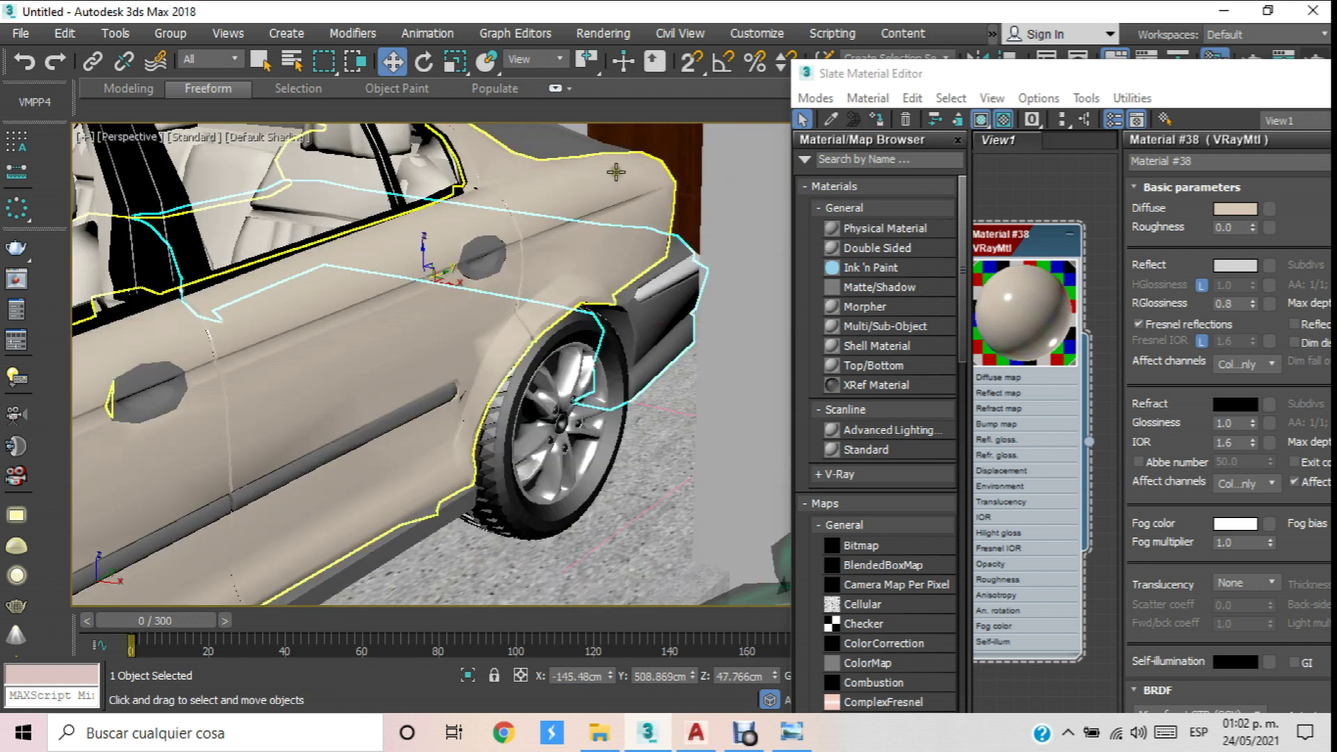
pyautogui.click(528, 155)
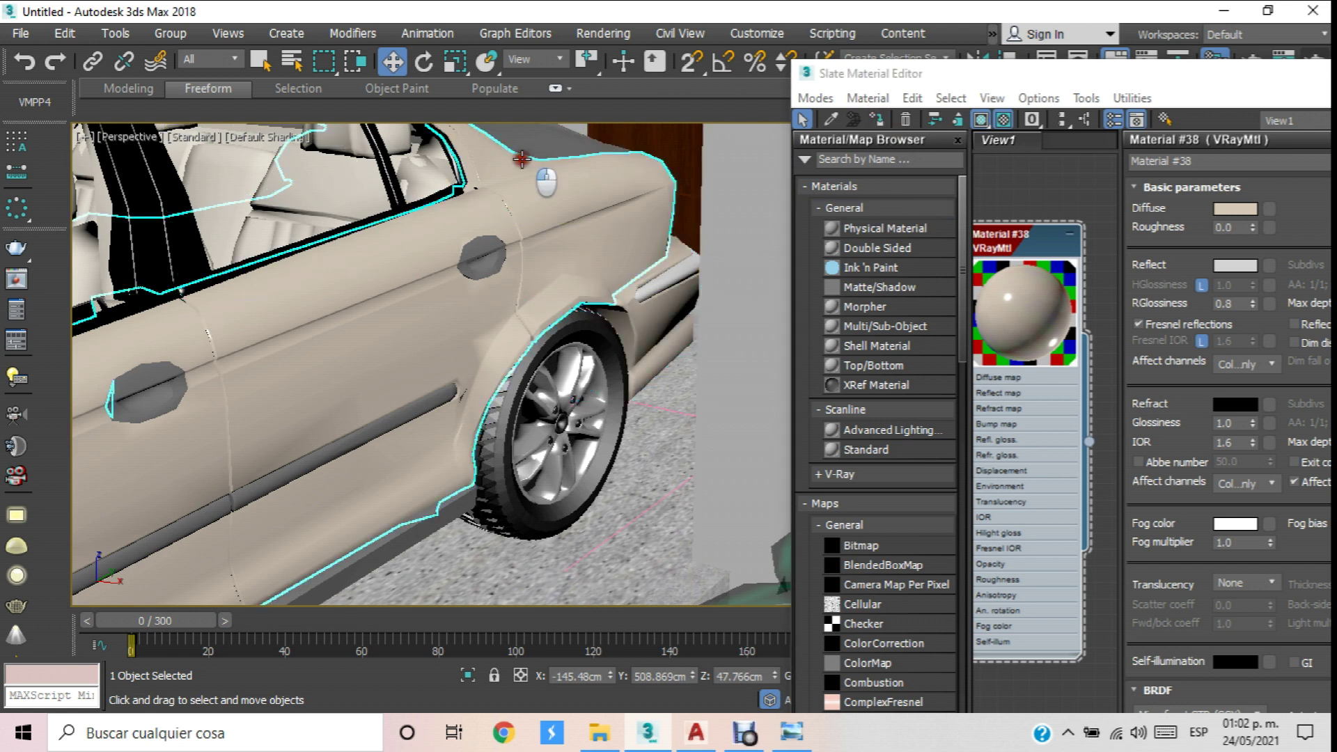
pyautogui.click(545, 147)
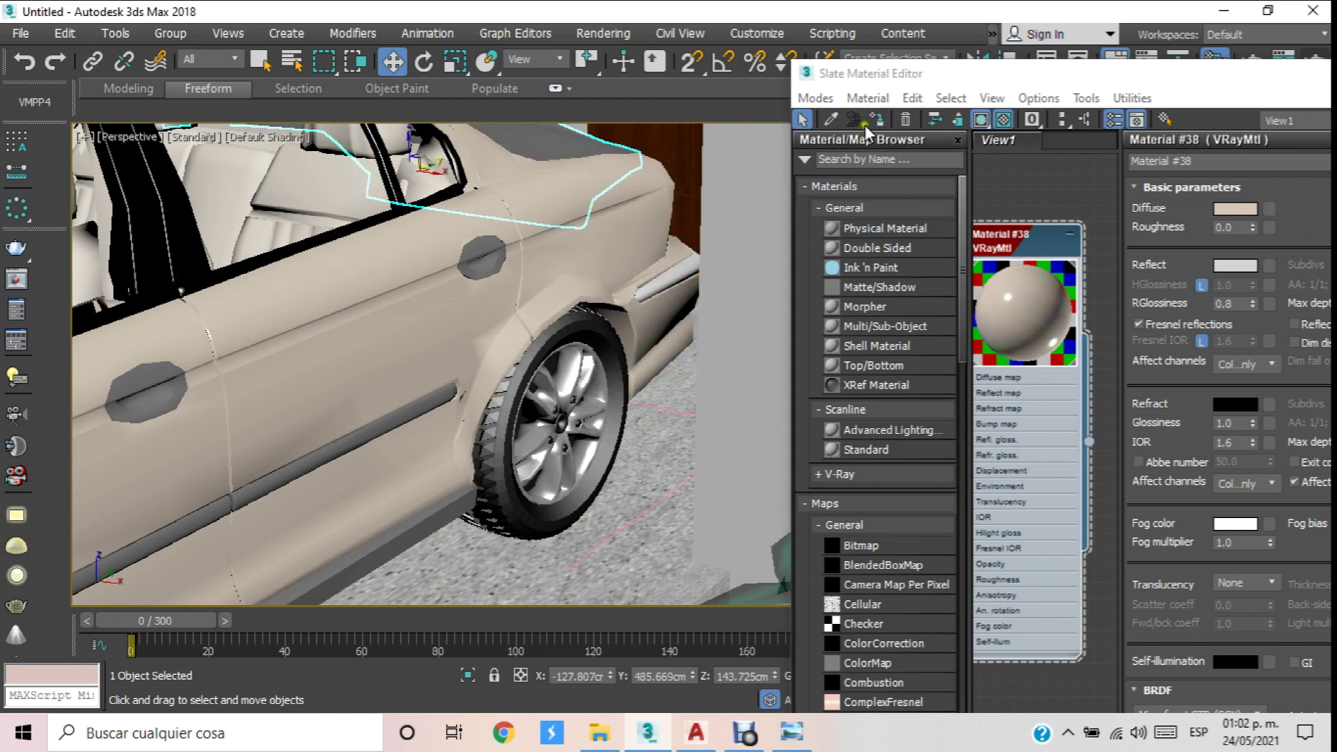
# Assign the beige Material #38 to both pairs of door handle recesses along the car's sides.
pyautogui.click(487, 259)
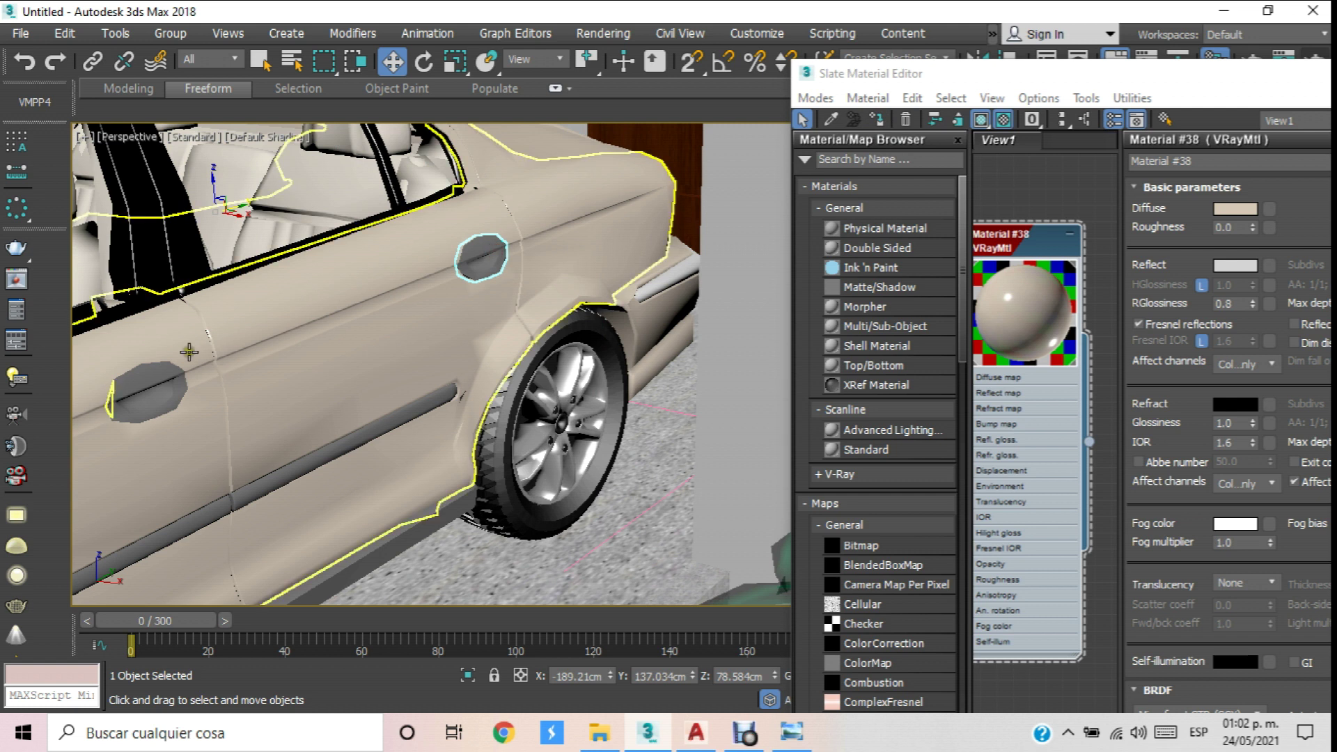
pyautogui.keyDown('ctrl'); pyautogui.click(139, 389); pyautogui.keyUp('ctrl')
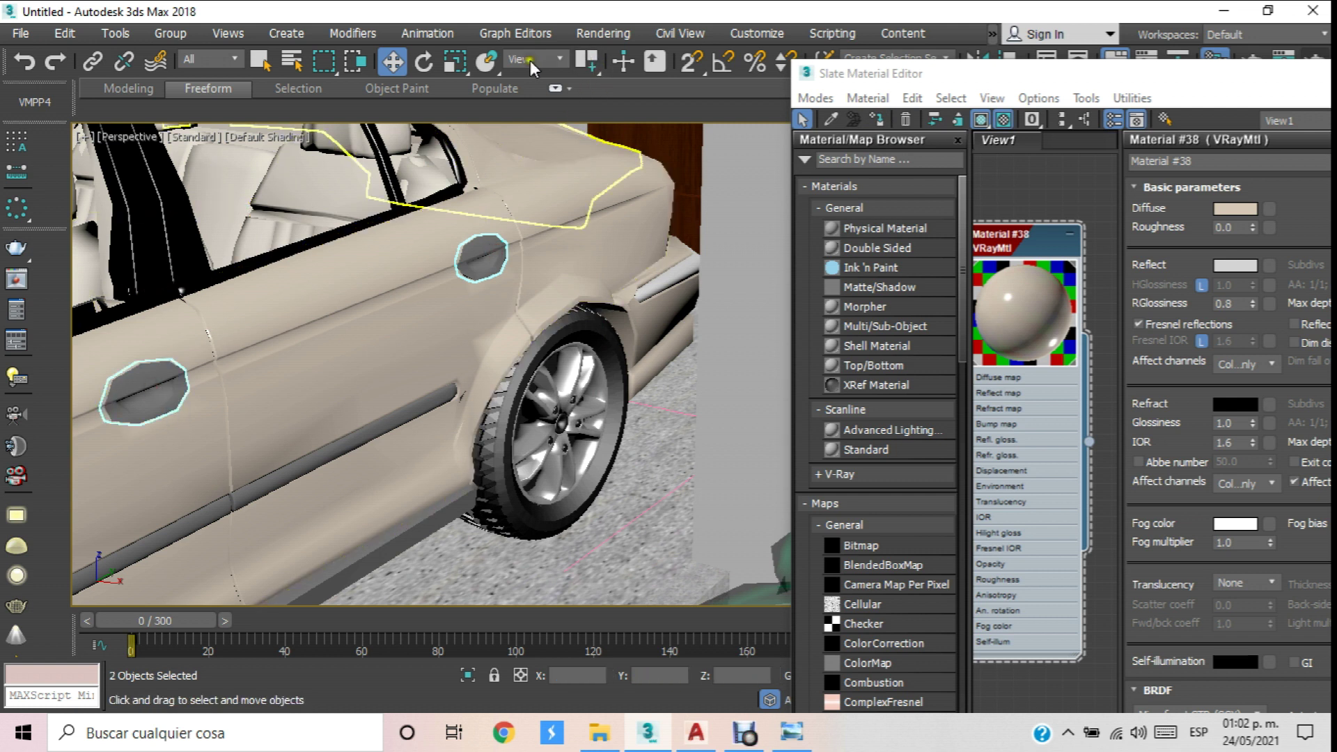
pyautogui.click(886, 120)
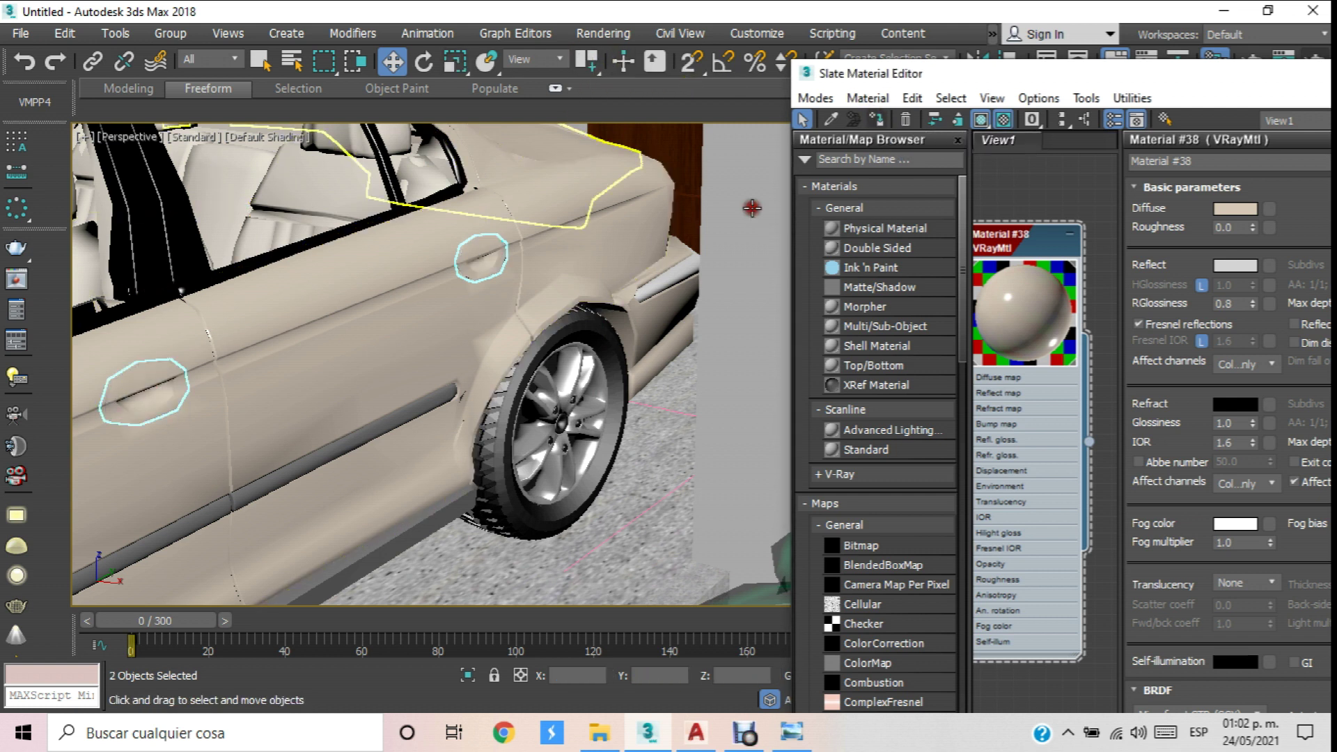
# Dismiss the material editor, view the painted car from its front, and close the Jaguar group.
pyautogui.scroll(-5, 578, 292)
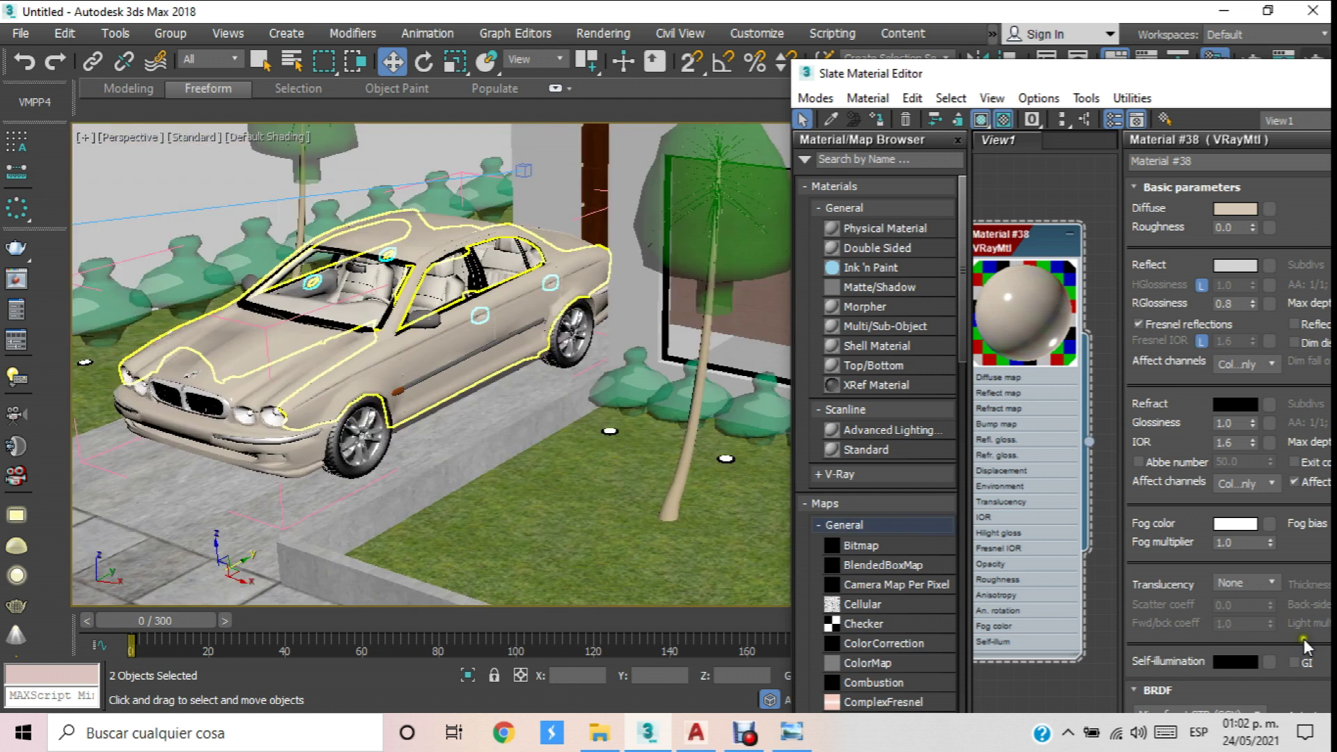
pyautogui.moveTo(1231, 76); pyautogui.dragTo(888, 126)
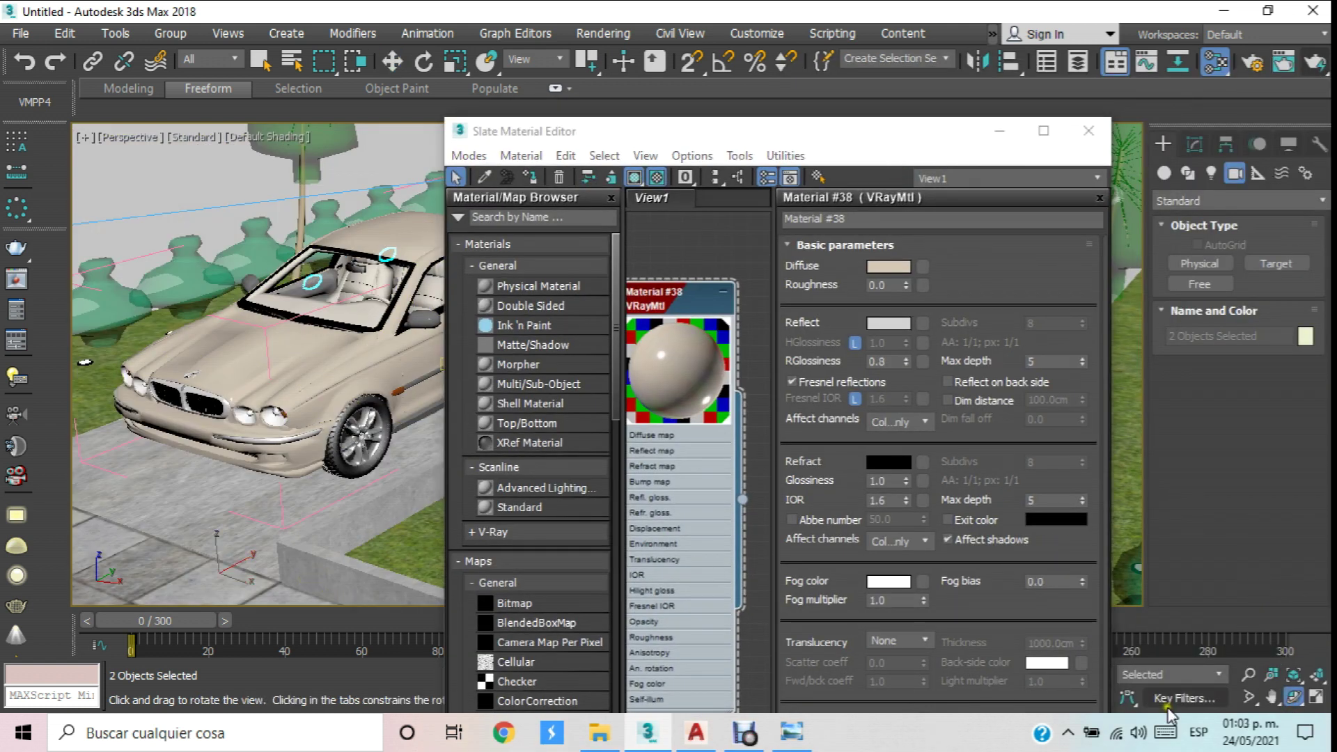
pyautogui.click(1090, 131)
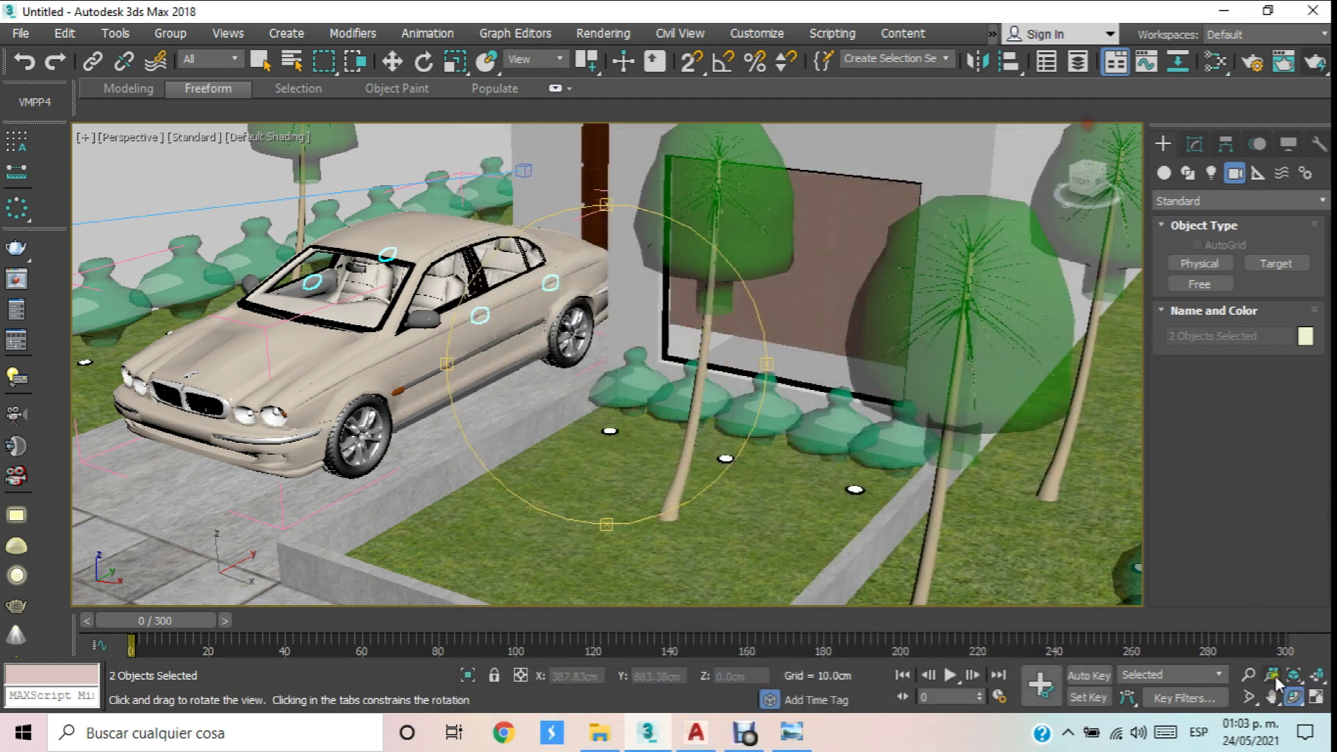
pyautogui.moveTo(550, 389); pyautogui.dragTo(696, 466)
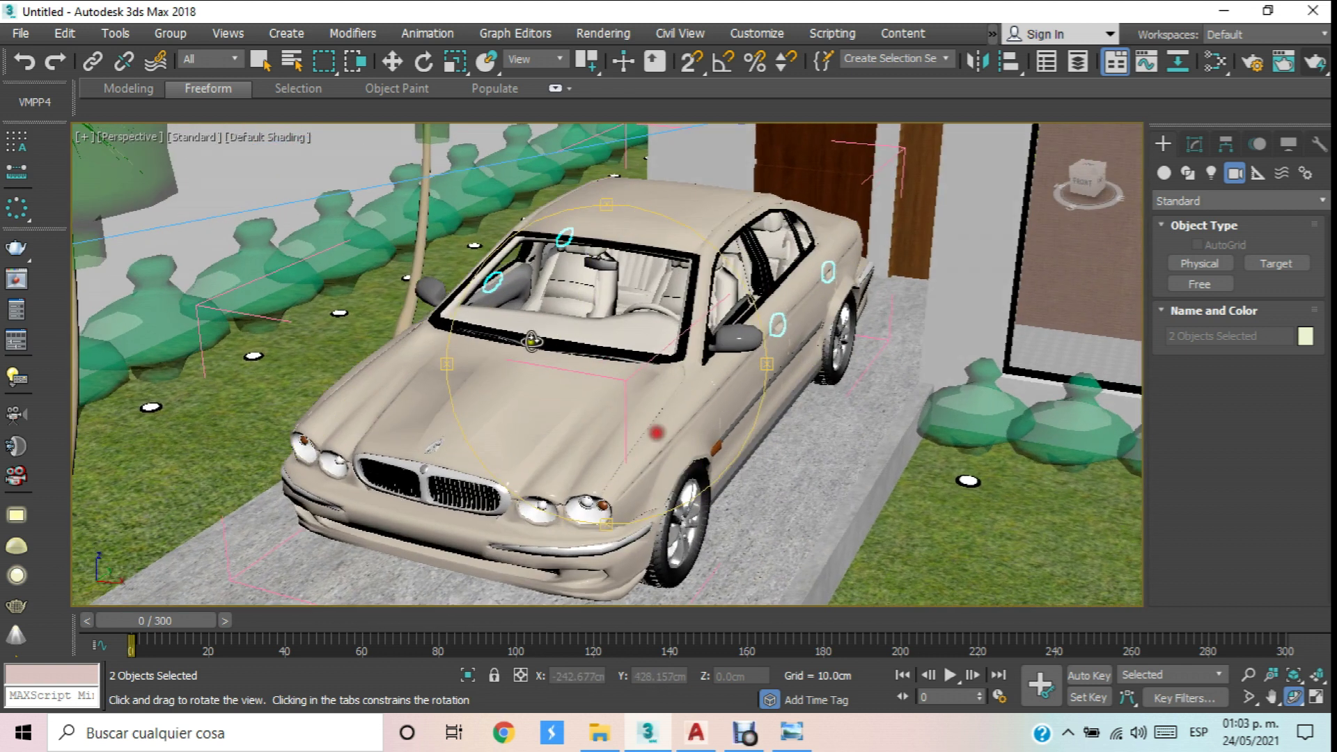
pyautogui.click(392, 61)
pyautogui.click(170, 33)
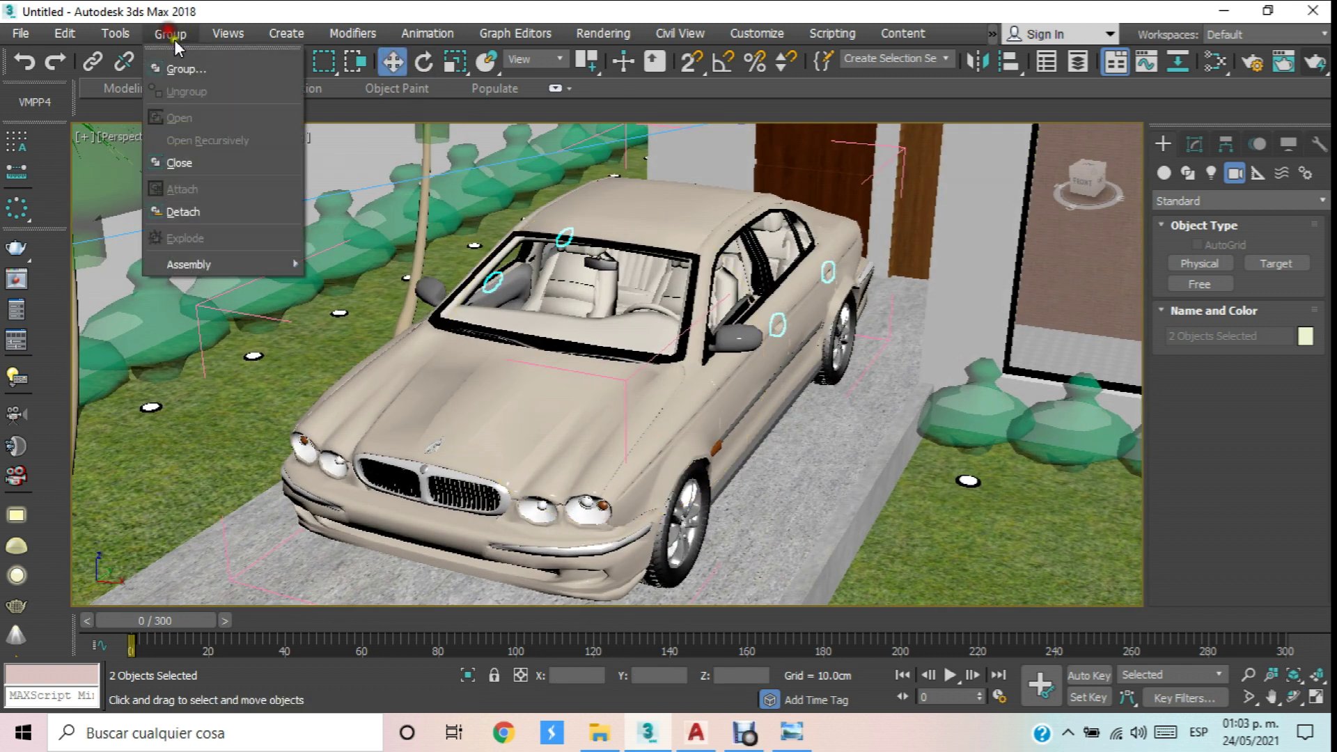
pyautogui.click(190, 153)
# Render the PhysCamera001 view with V-Ray to check the car paint, and close the frame buffer.
pyautogui.press('c')
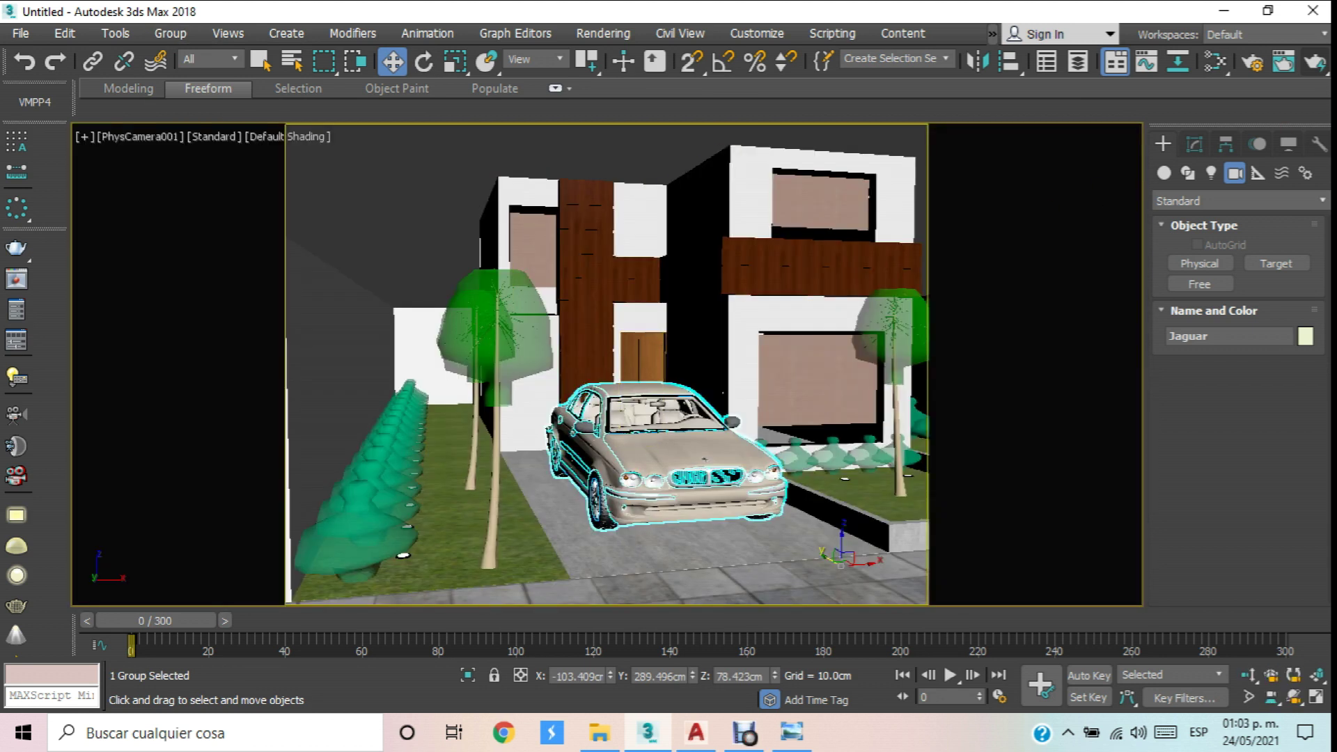
pyautogui.click(1313, 67)
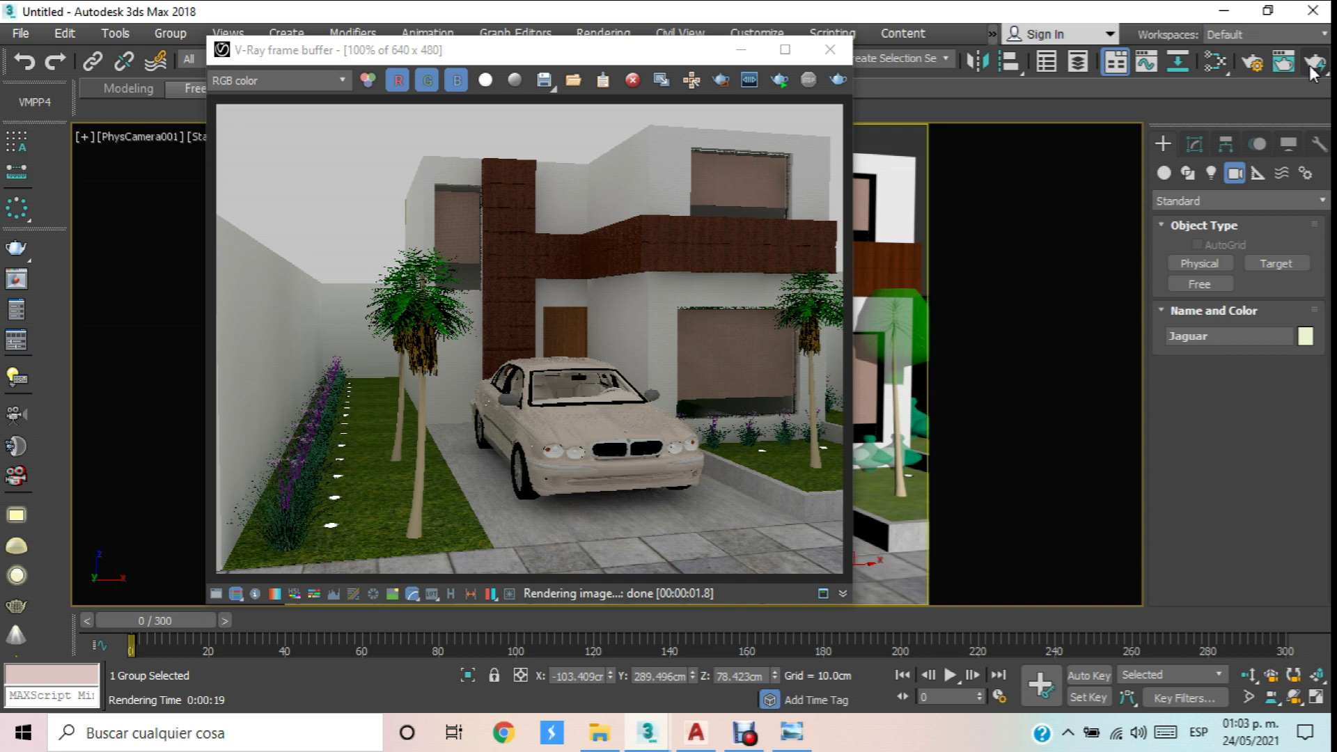
pyautogui.click(834, 48)
# Darken Material #38's diffuse color to a tan of red 137, green 106, blue 72, and close the material editor.
pyautogui.press('m')
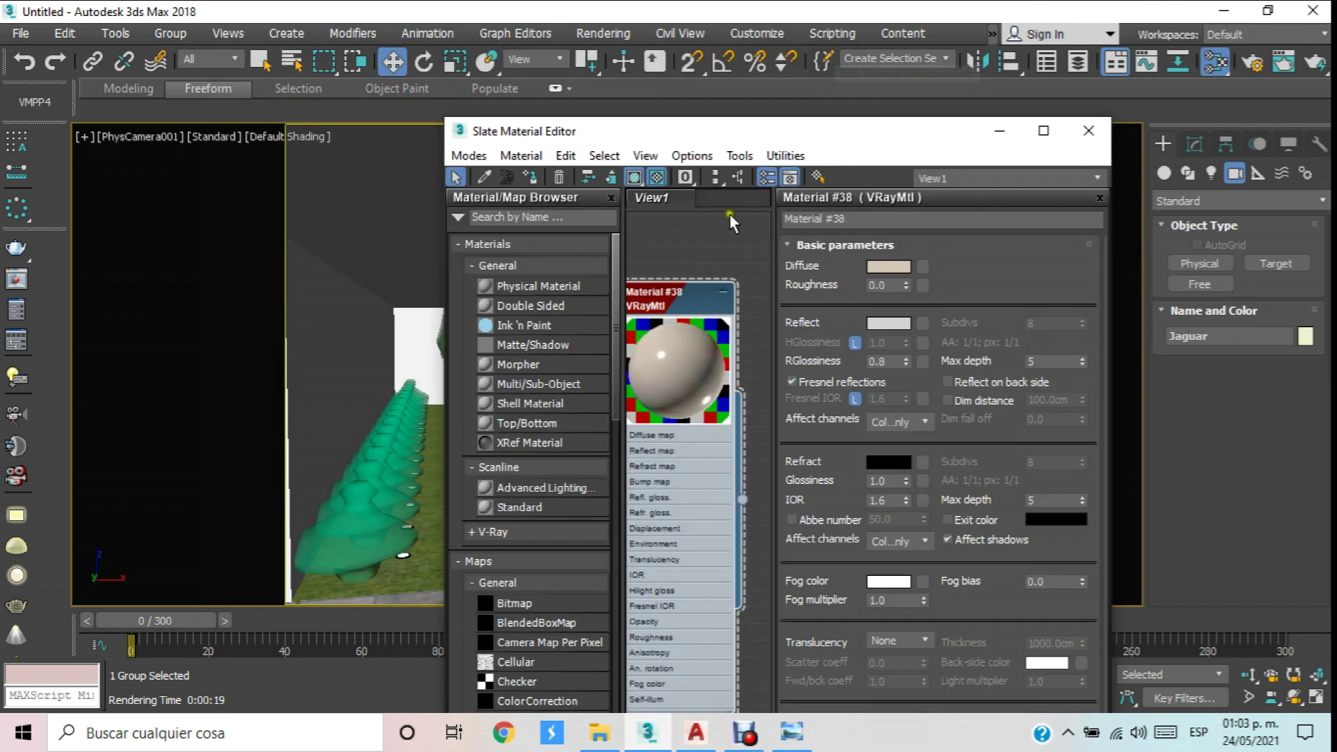
pyautogui.click(896, 266)
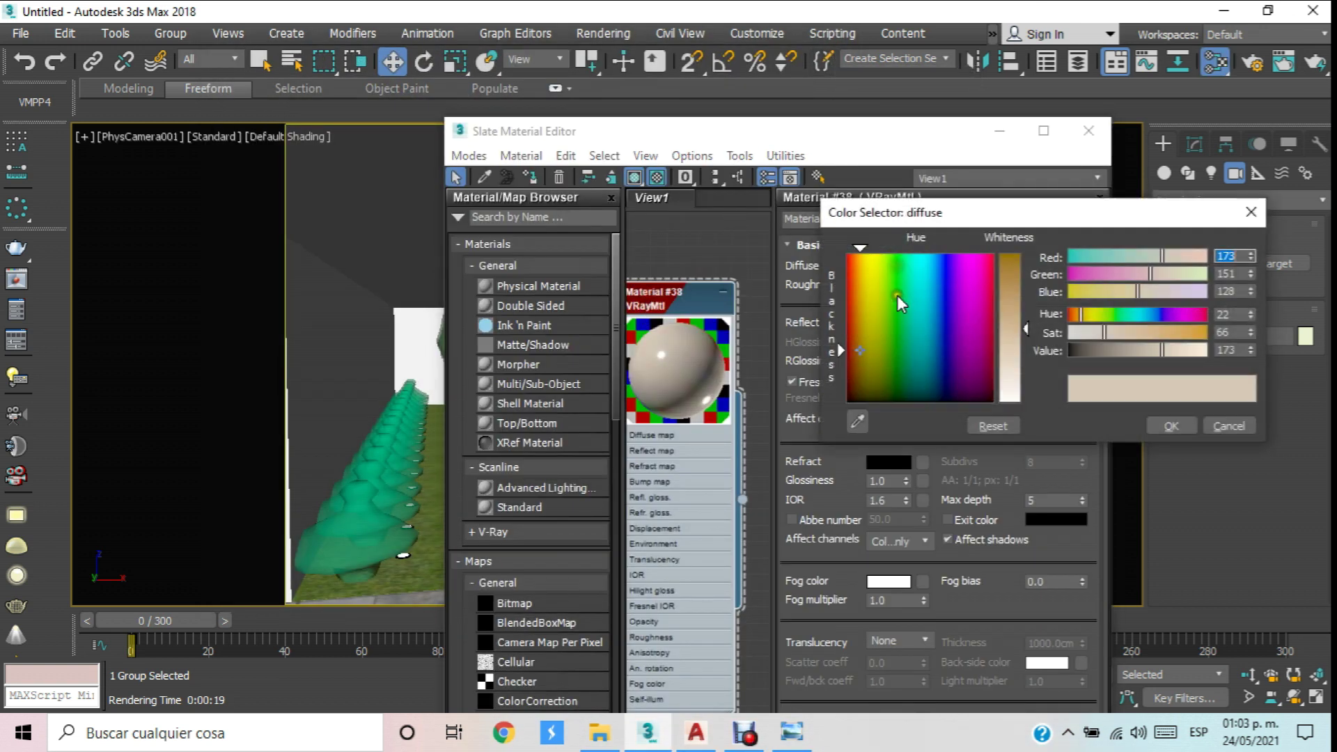
pyautogui.moveTo(1019, 319); pyautogui.dragTo(1022, 295)
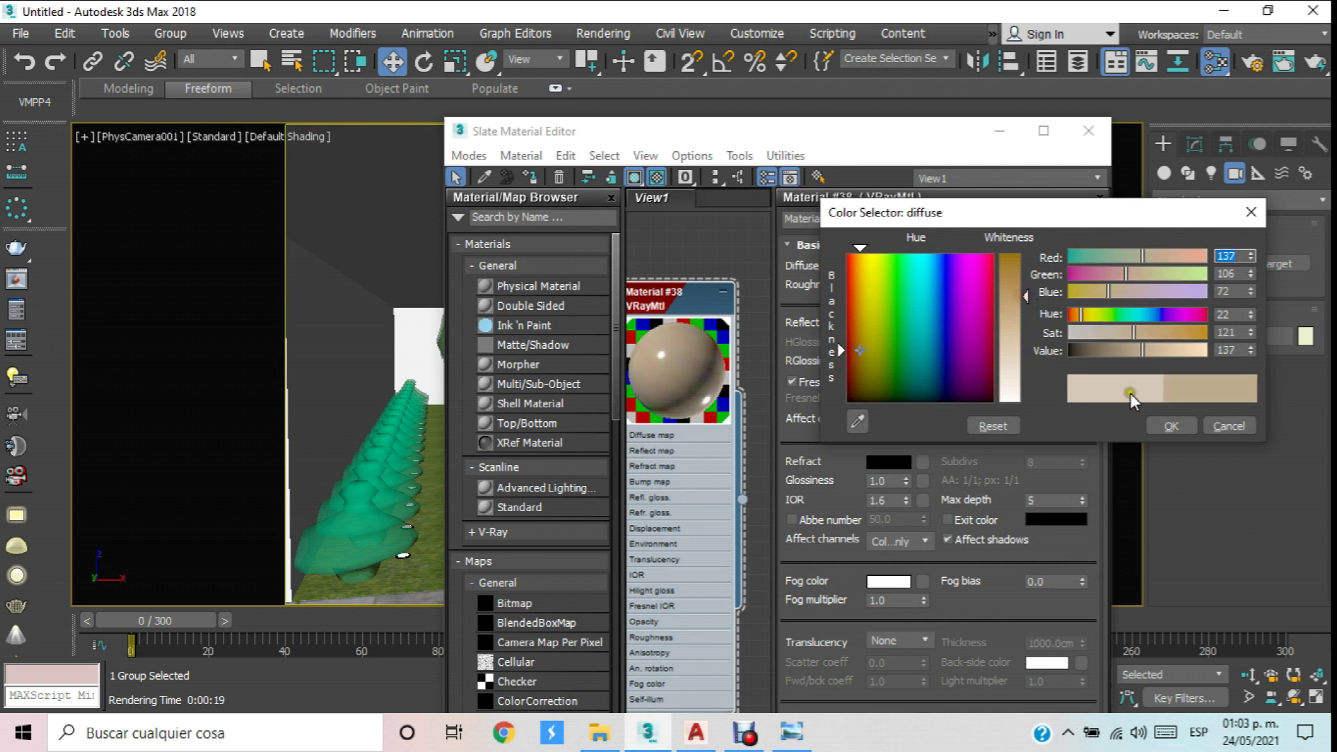
pyautogui.click(1172, 425)
pyautogui.click(1087, 131)
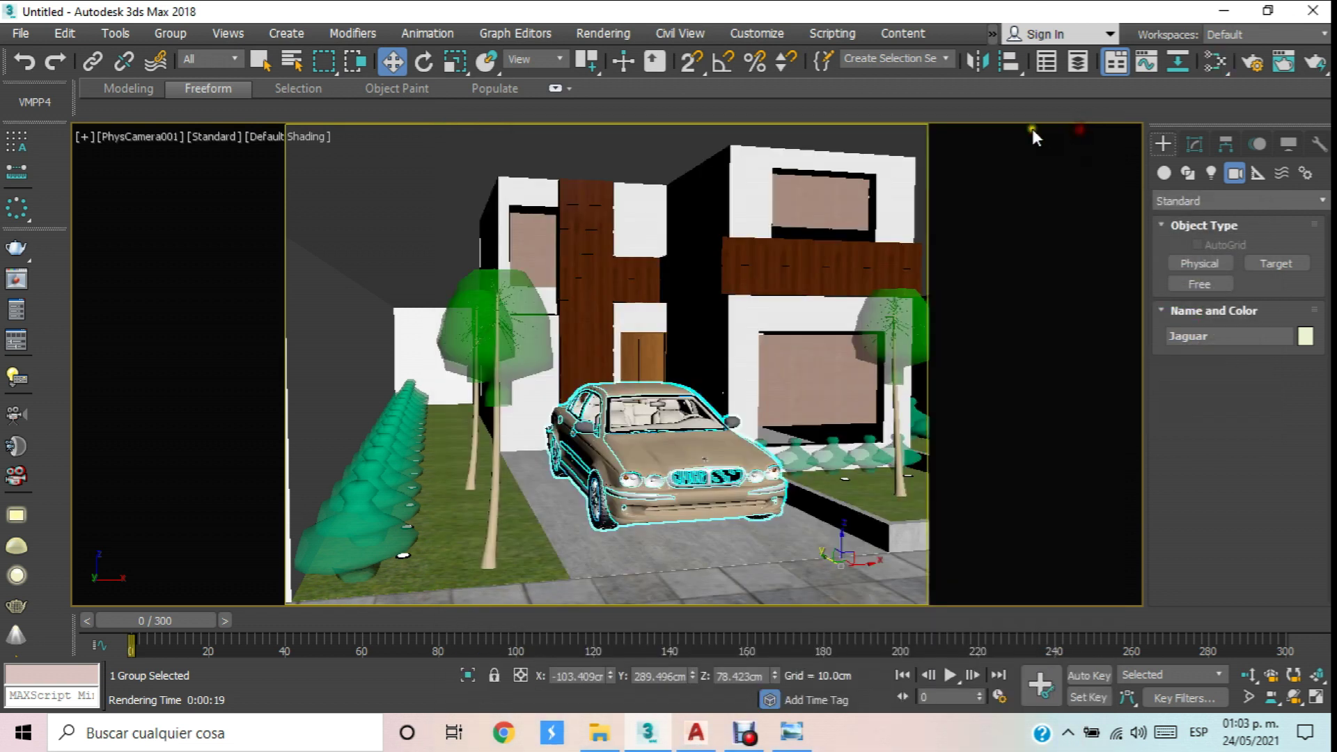
# Create a VRaySun in the Front view, aimed diagonally from high beside the house to below its base, with a VRaySky environment map.
pyautogui.click(424, 164)
pyautogui.press('f')
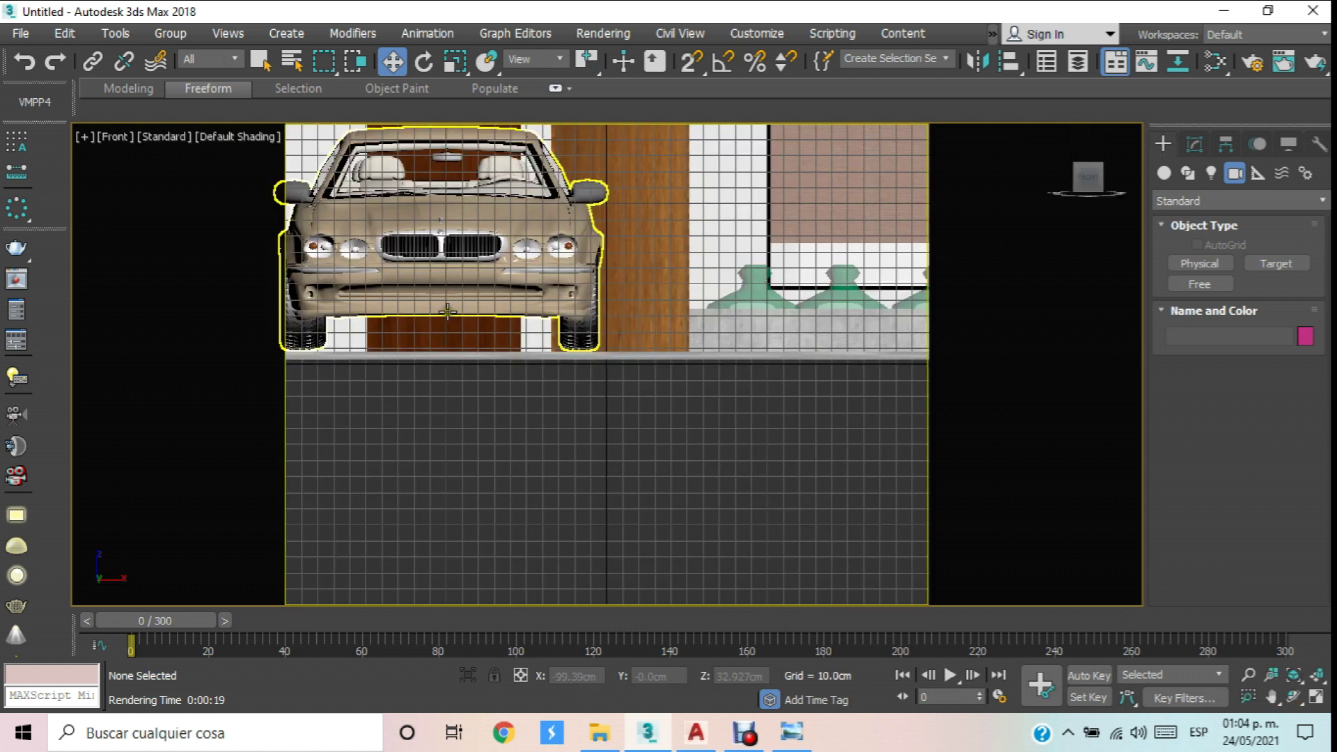
pyautogui.scroll(-10, 440, 288)
pyautogui.moveTo(504, 294); pyautogui.dragTo(550, 330, button='middle')
pyautogui.scroll(6, 515, 337)
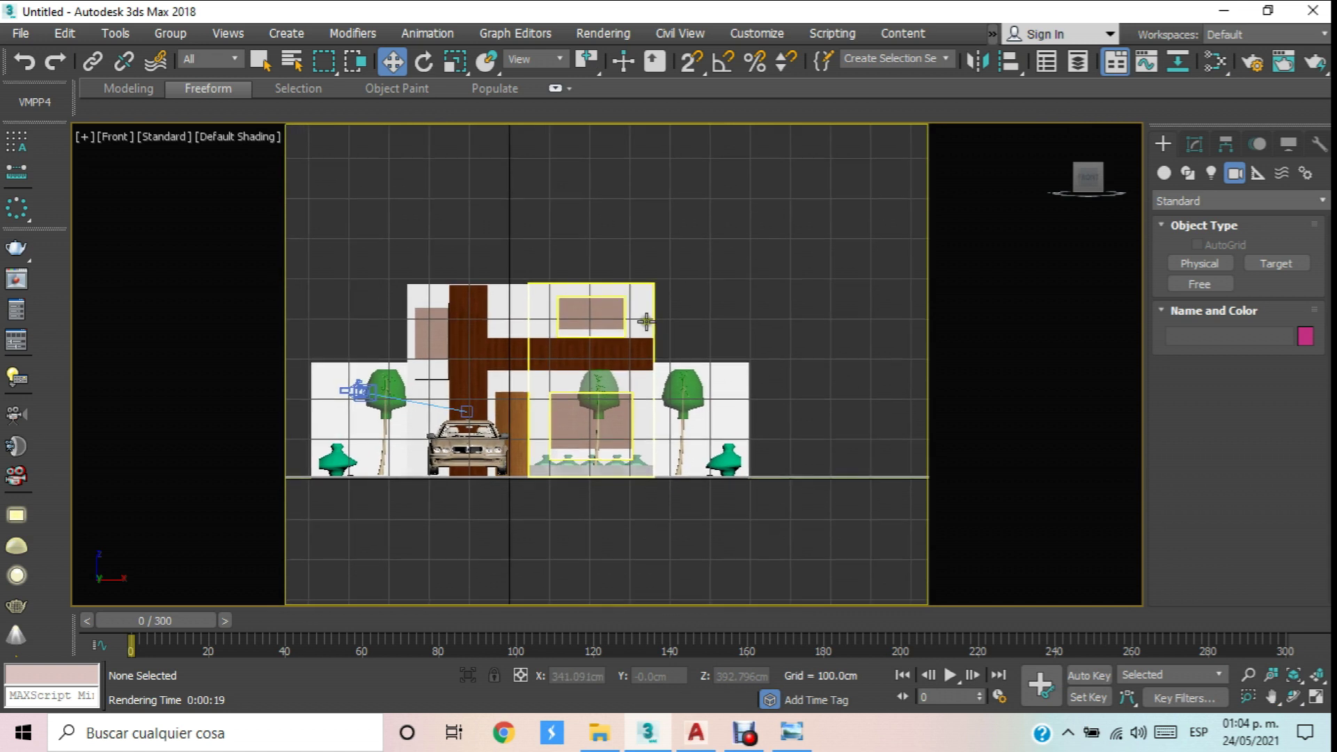
pyautogui.click(1166, 144)
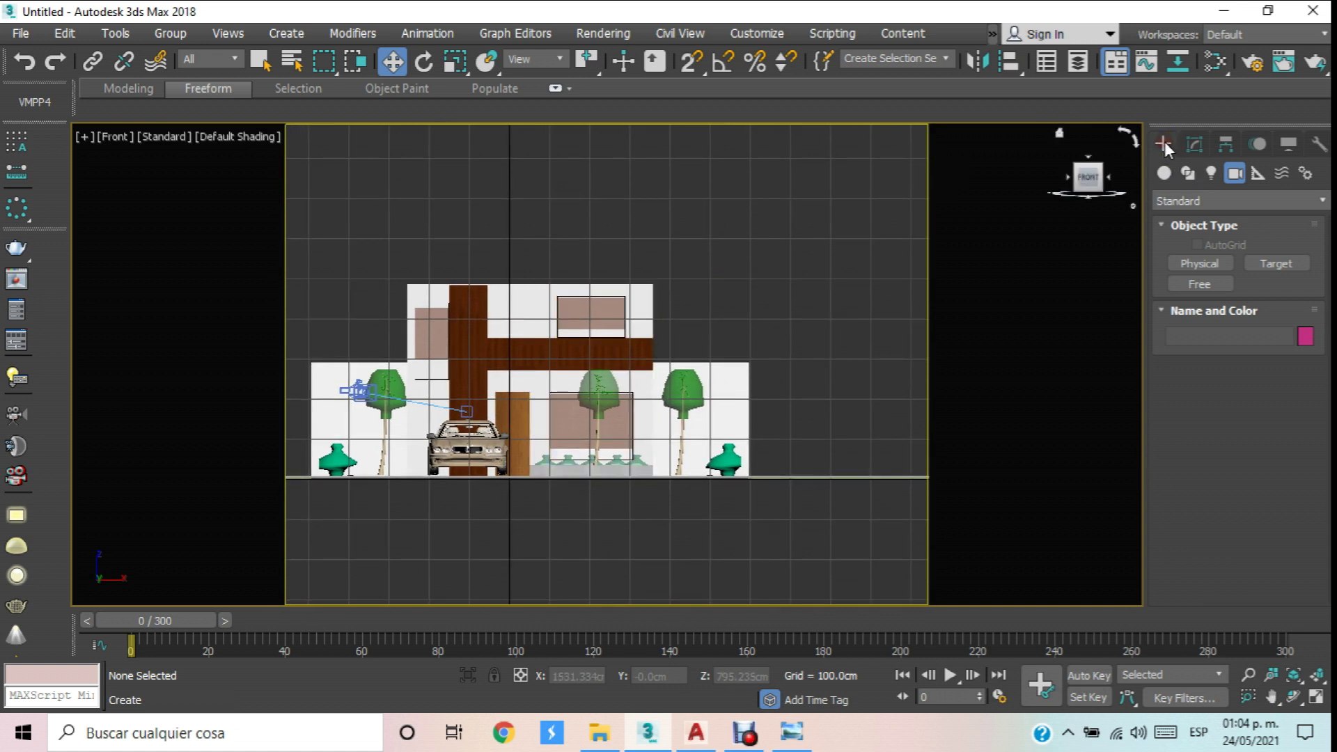
pyautogui.click(1212, 173)
pyautogui.click(1214, 199)
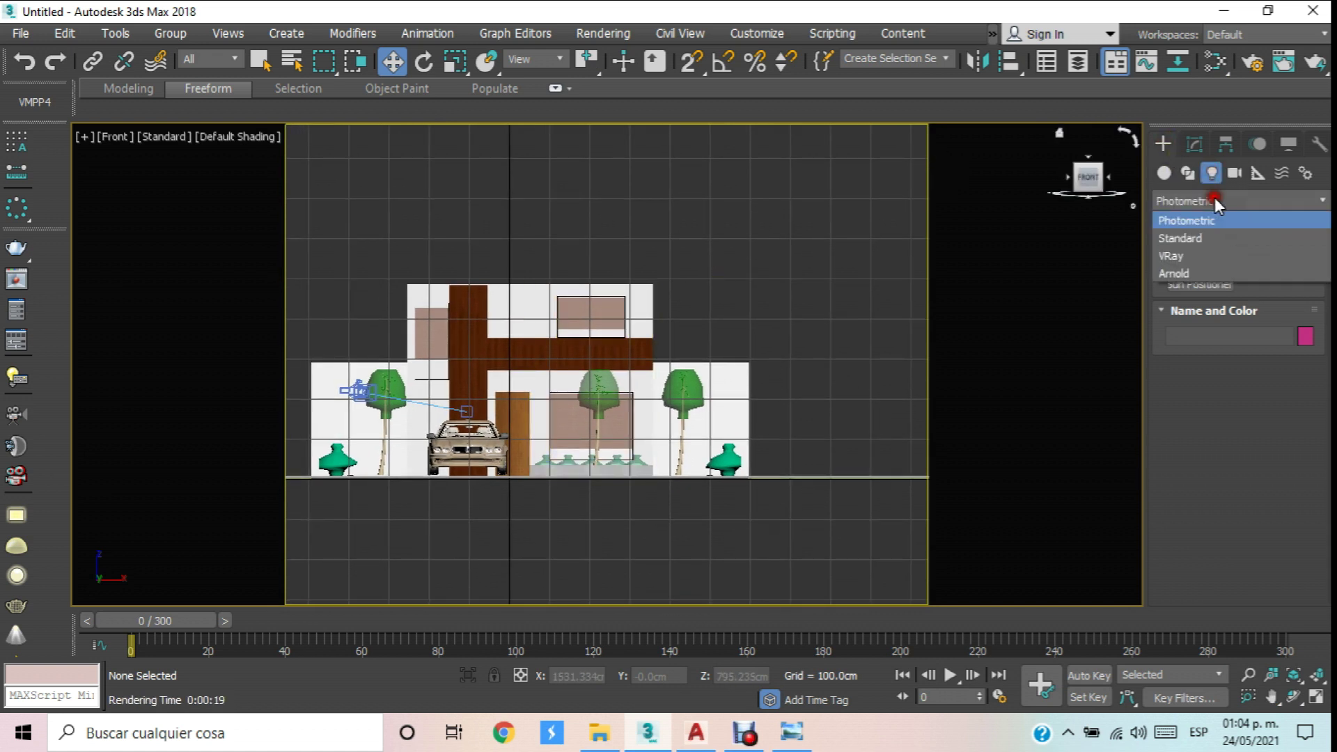
pyautogui.click(1183, 255)
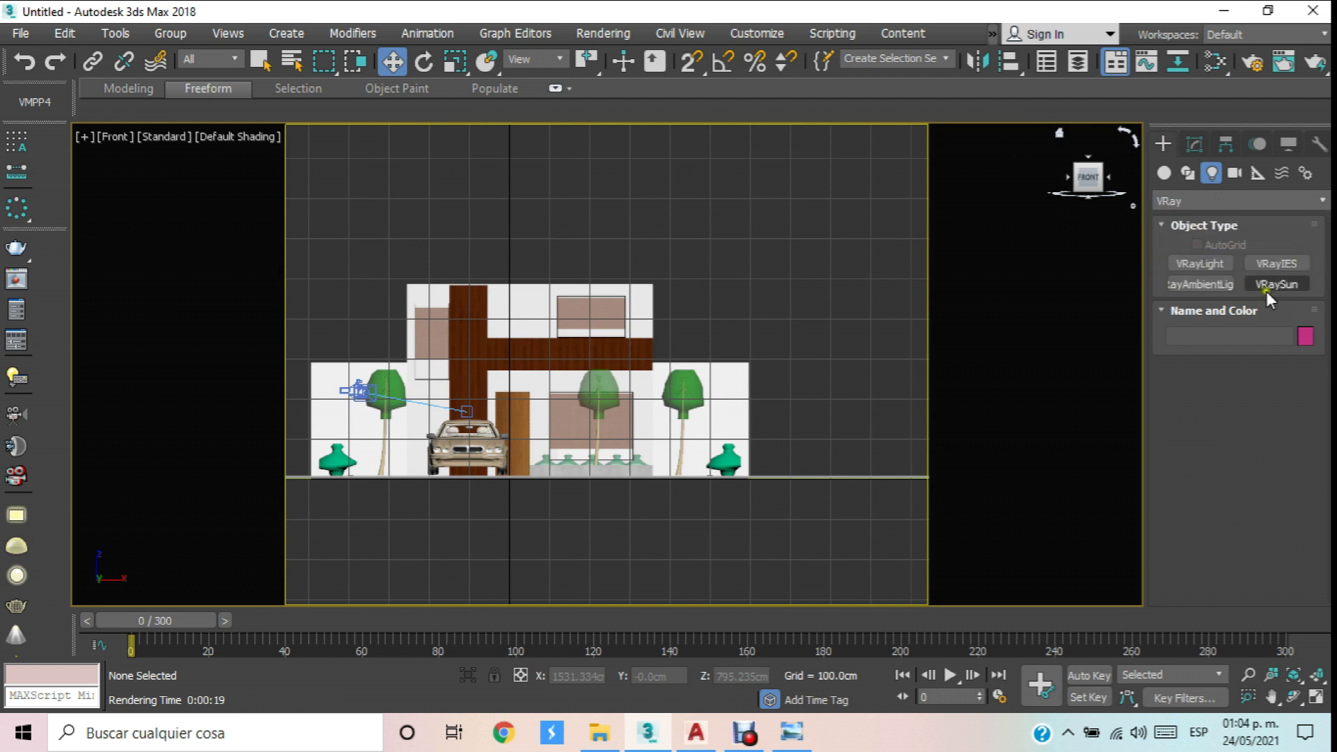
pyautogui.click(1277, 283)
pyautogui.scroll(-5, 644, 278)
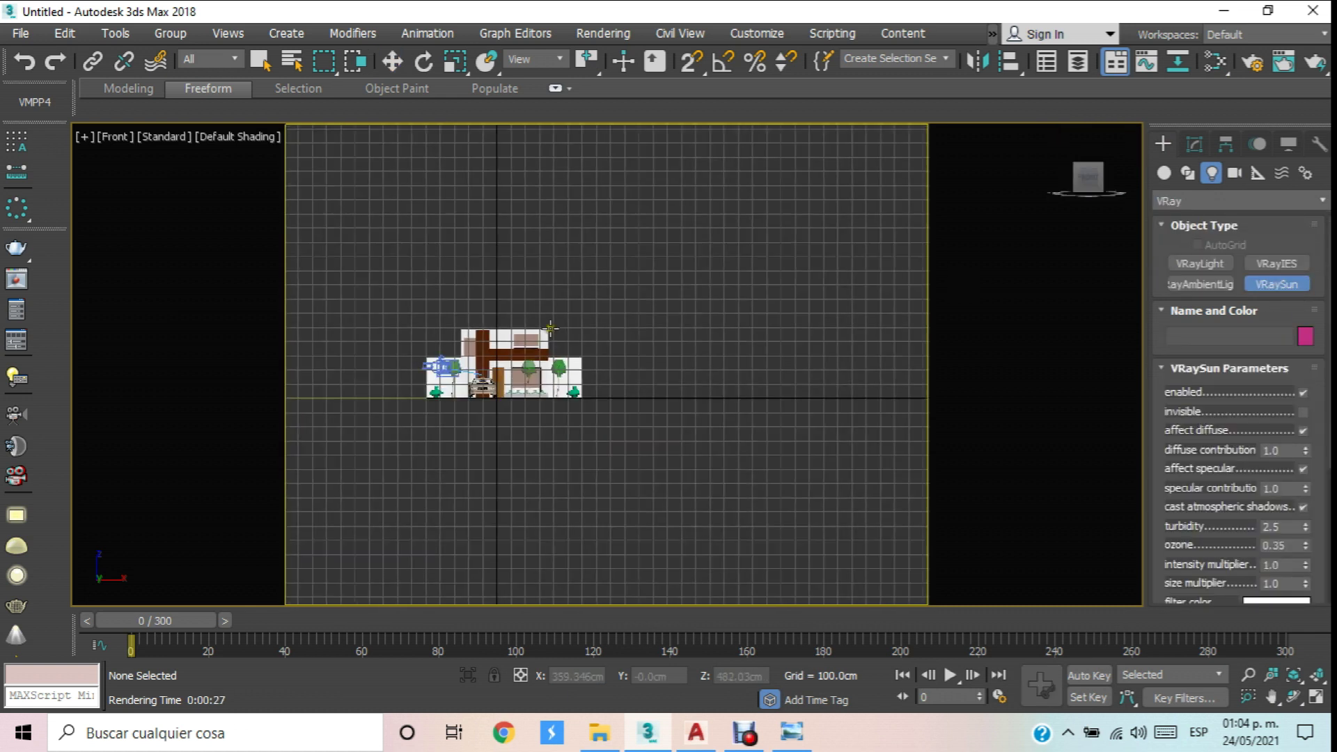
pyautogui.moveTo(694, 151); pyautogui.dragTo(498, 442)
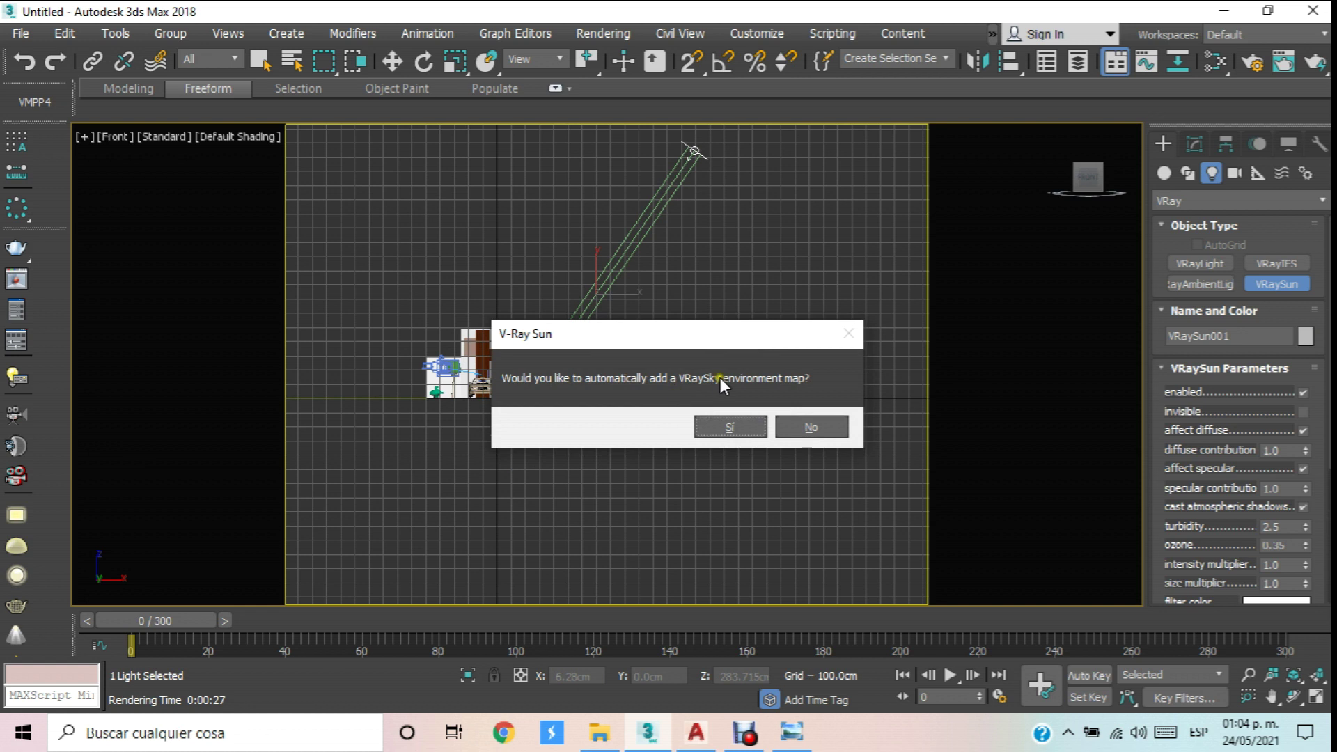
pyautogui.click(736, 431)
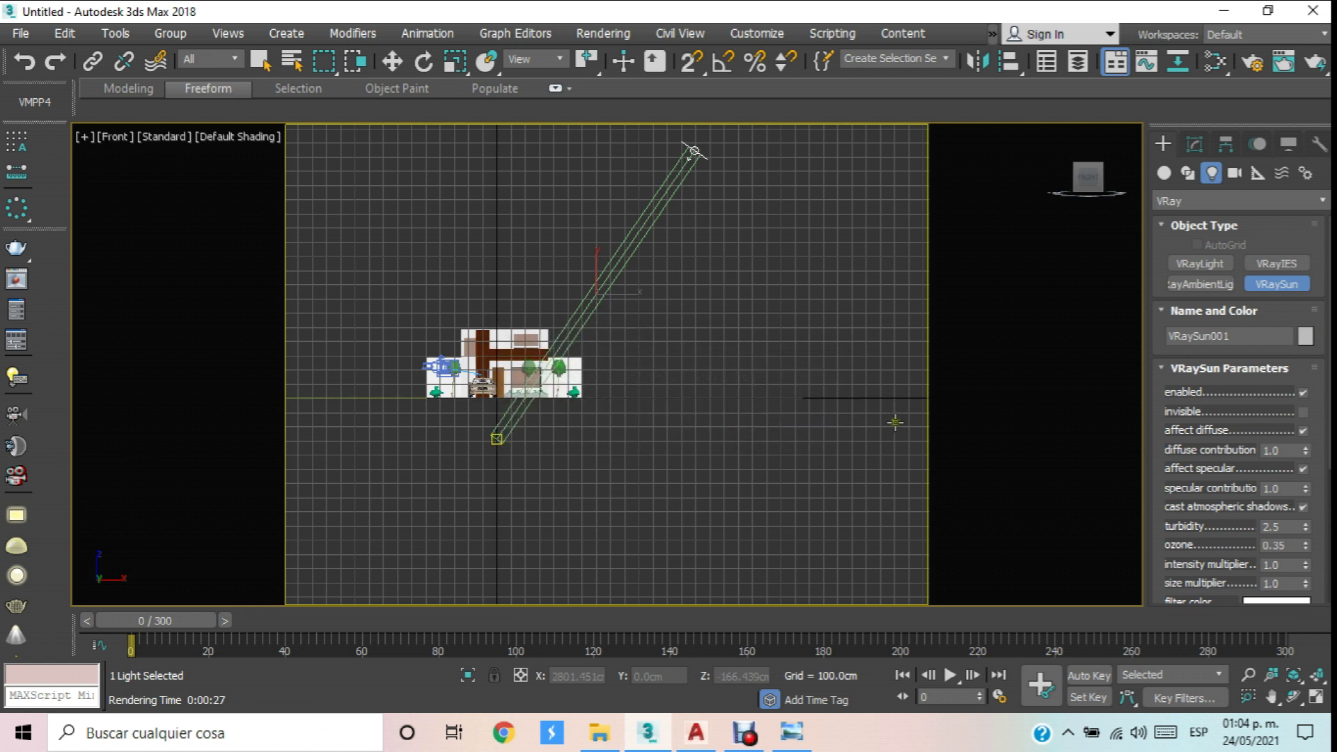
# Make the VRaySun invisible, and set its intensity multiplier to 0.1 and size multiplier to 10.
pyautogui.click(1301, 412)
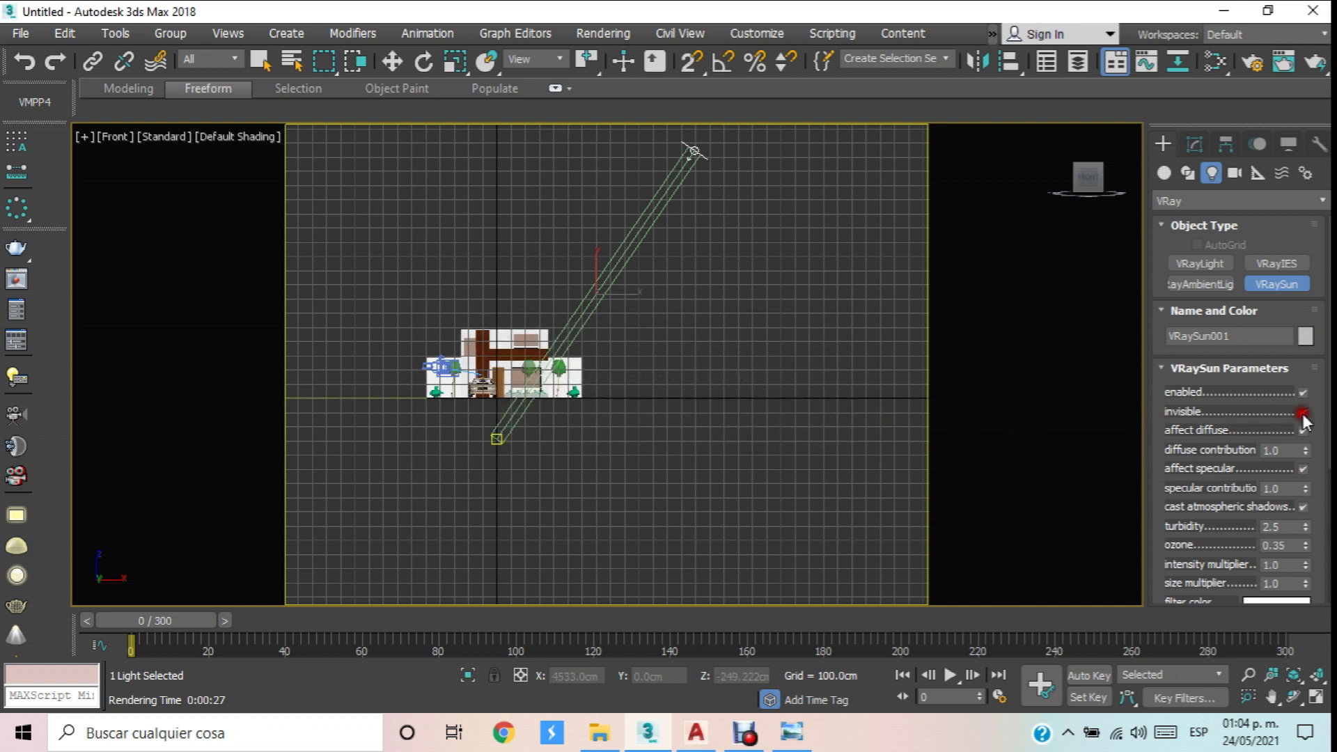
pyautogui.moveTo(1158, 568); pyautogui.dragTo(1162, 487)
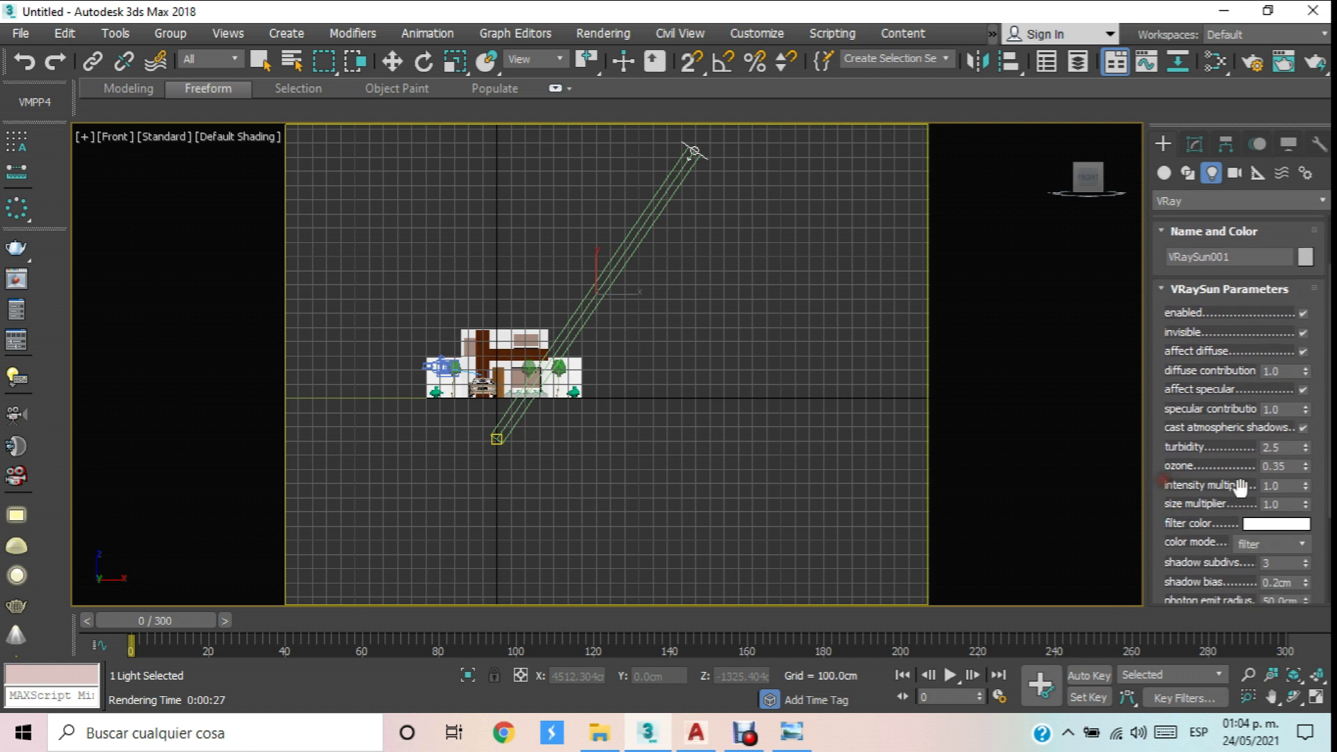
pyautogui.doubleClick(1288, 486)
pyautogui.doubleClick(1280, 505)
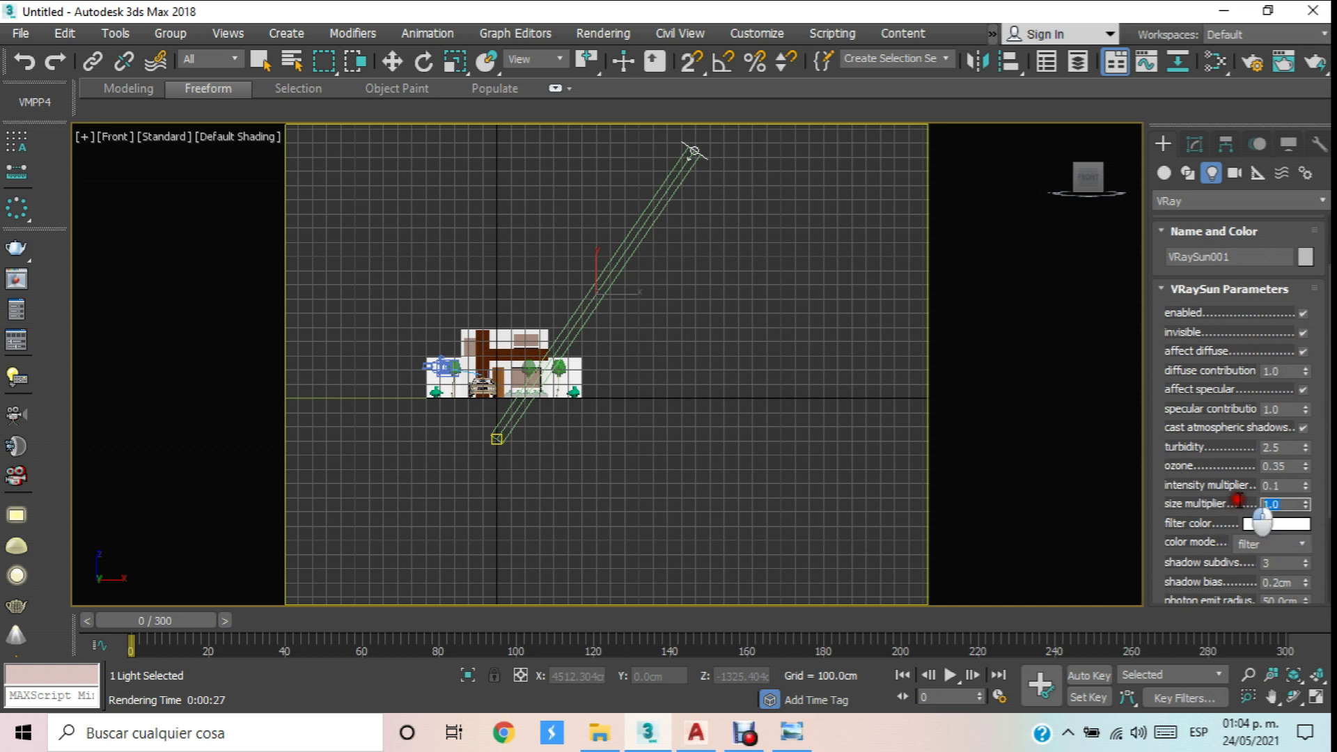
pyautogui.write('10')
pyautogui.press('Return')
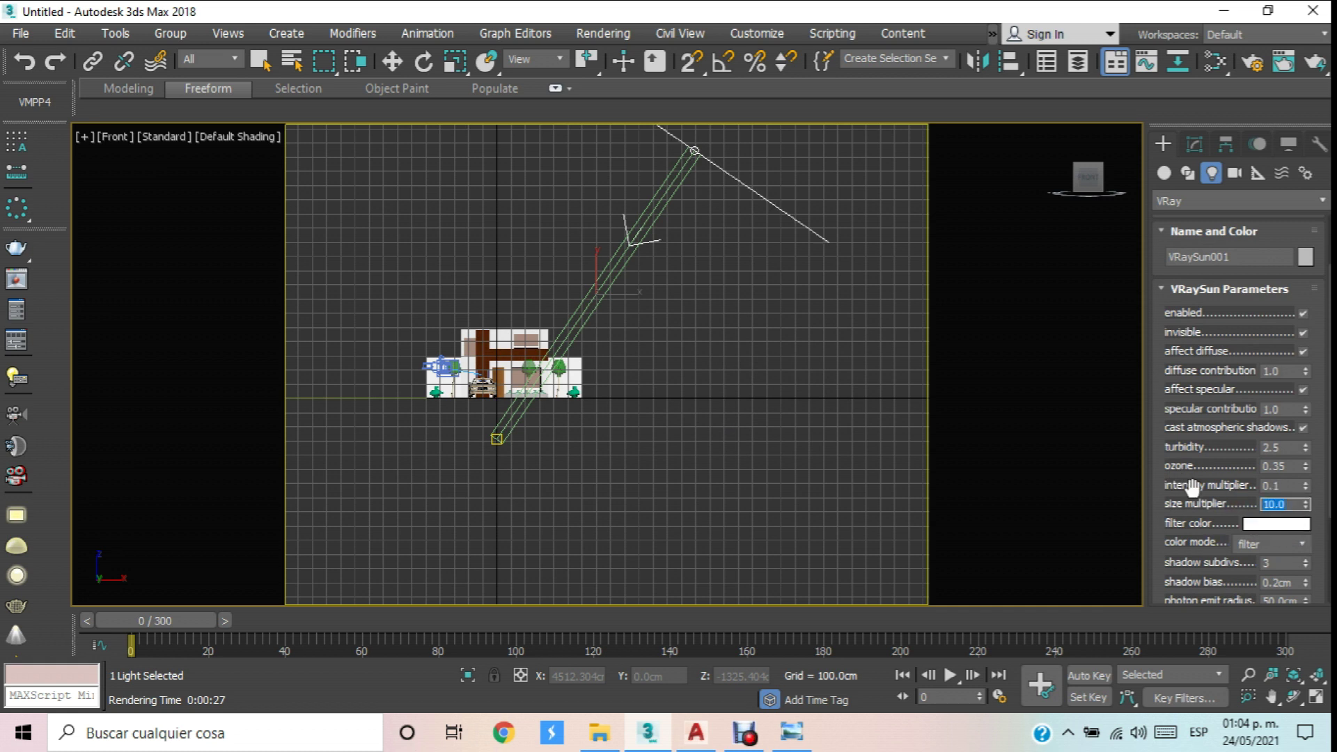
# Render the sunlit PhysCamera001 view from the V-Ray Quick Settings with the ArchViz interior preset, and close the frame buffer.
pyautogui.moveTo(695, 375); pyautogui.dragTo(707, 399, button='middle')
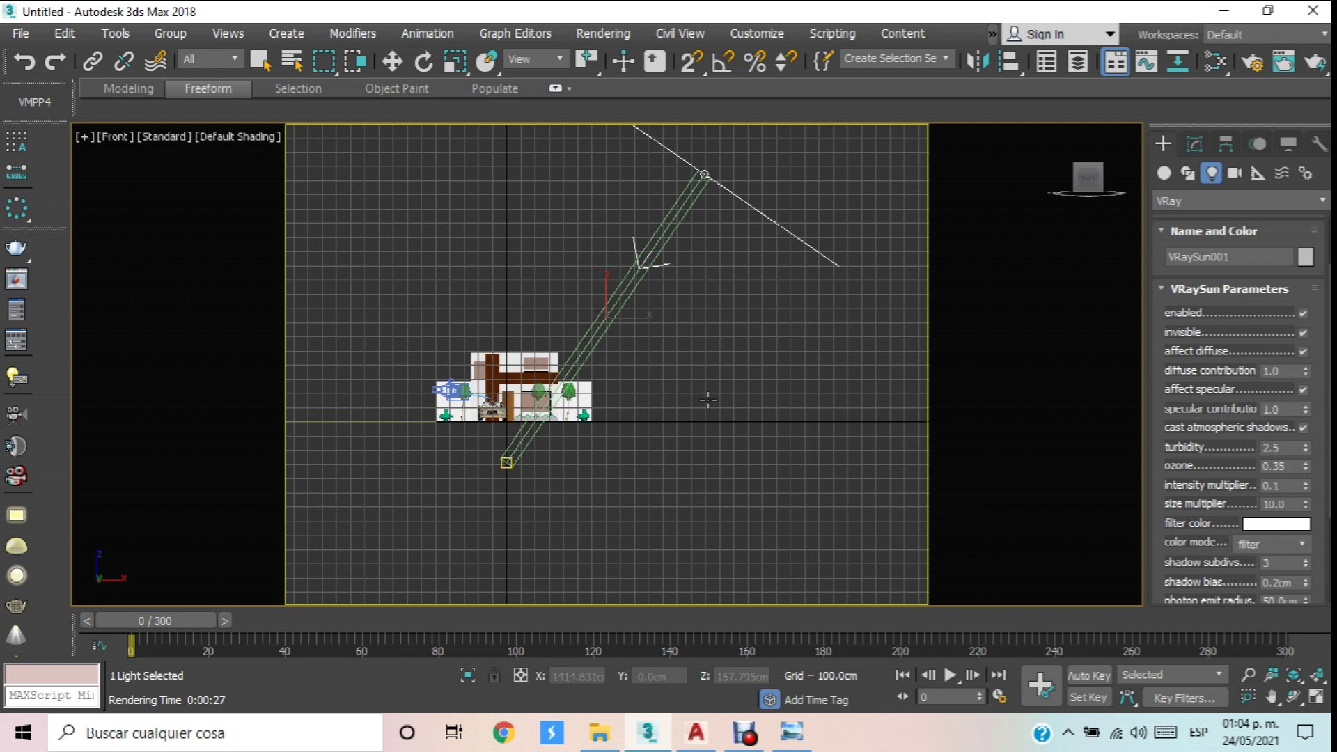
pyautogui.press('c')
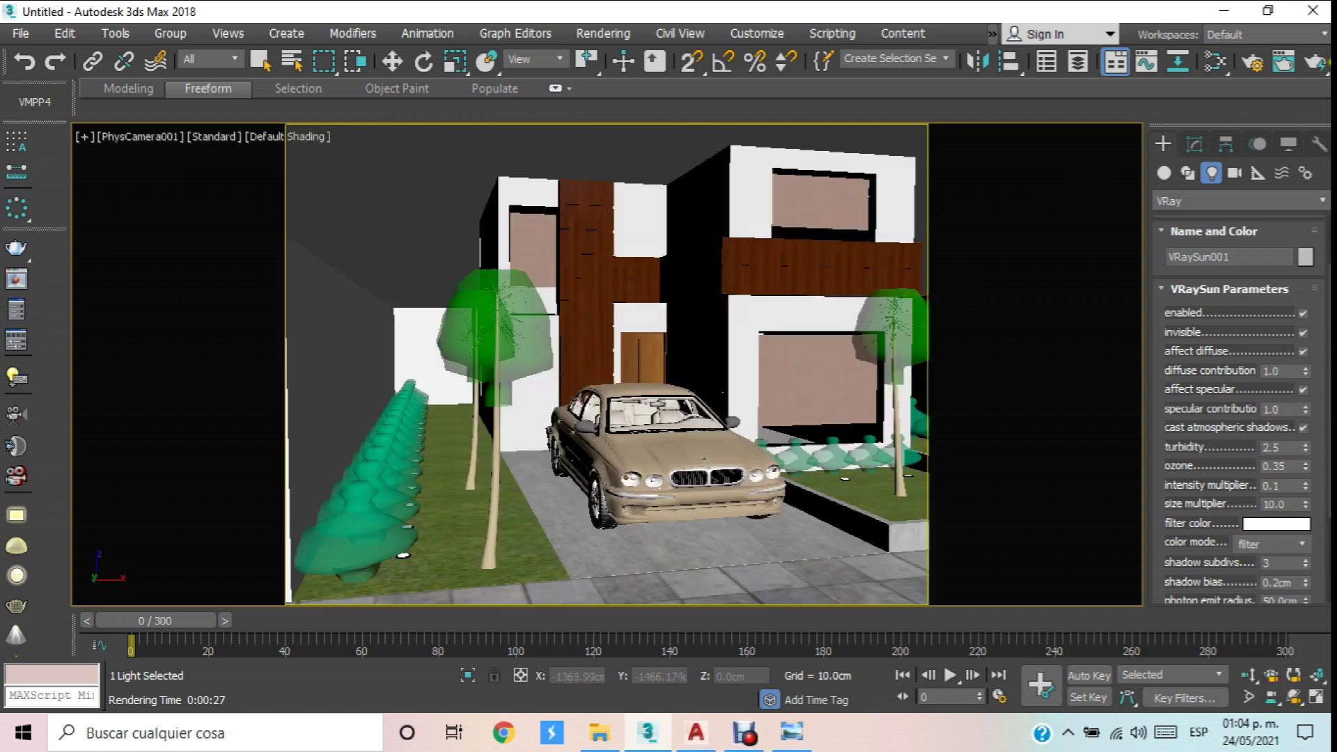
pyautogui.click(1318, 64)
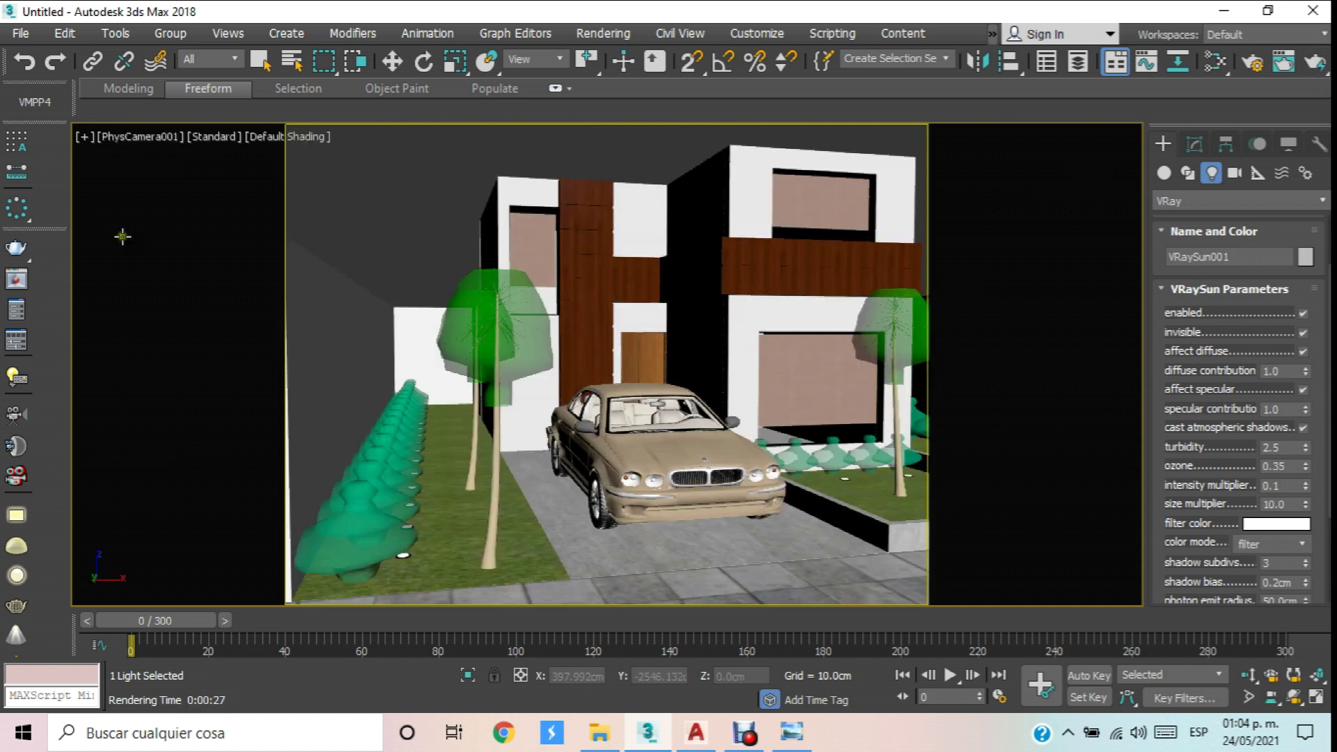
pyautogui.click(16, 340)
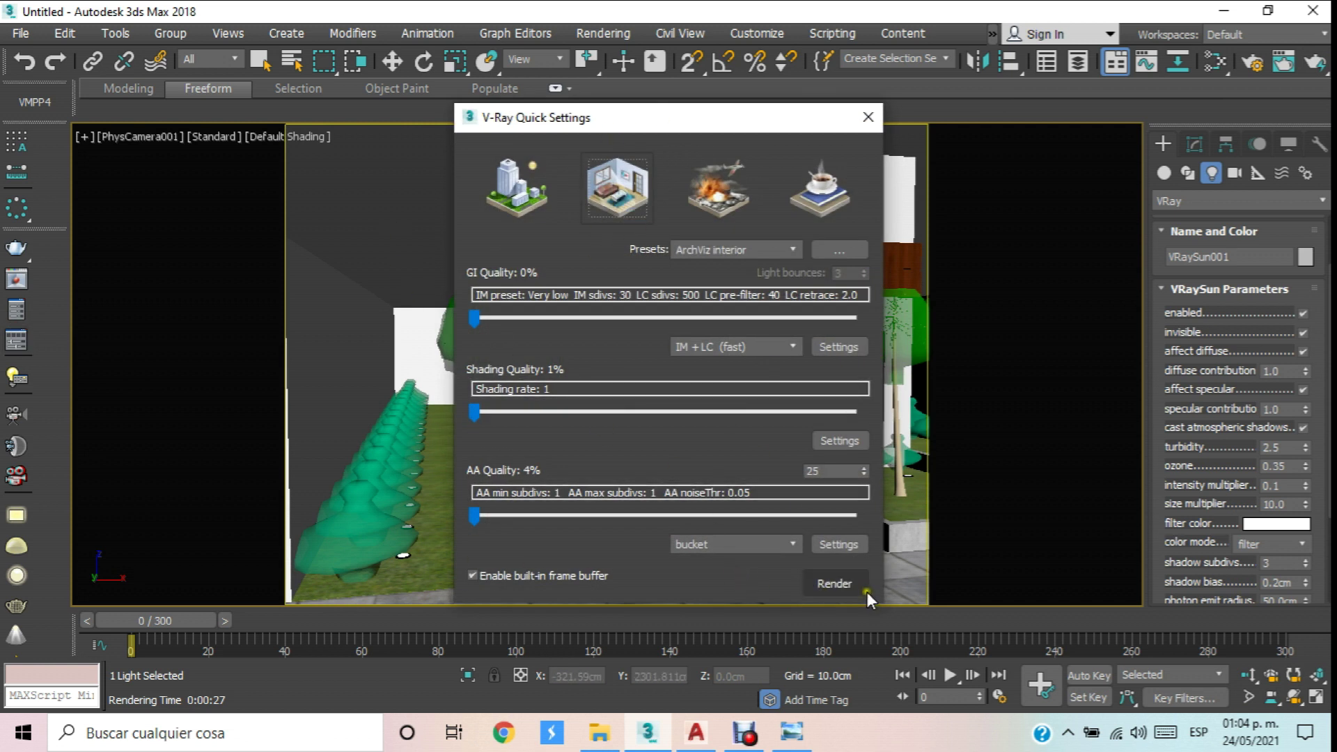
pyautogui.click(848, 586)
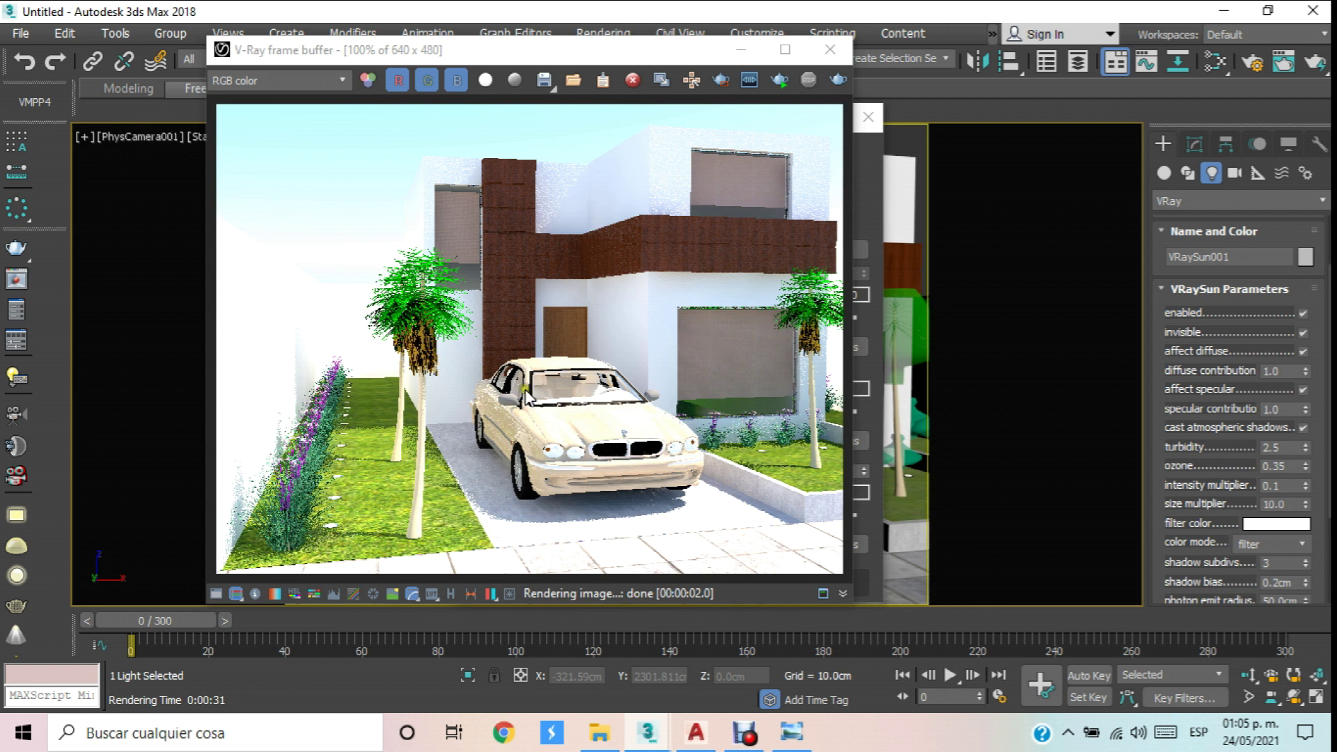
pyautogui.click(825, 50)
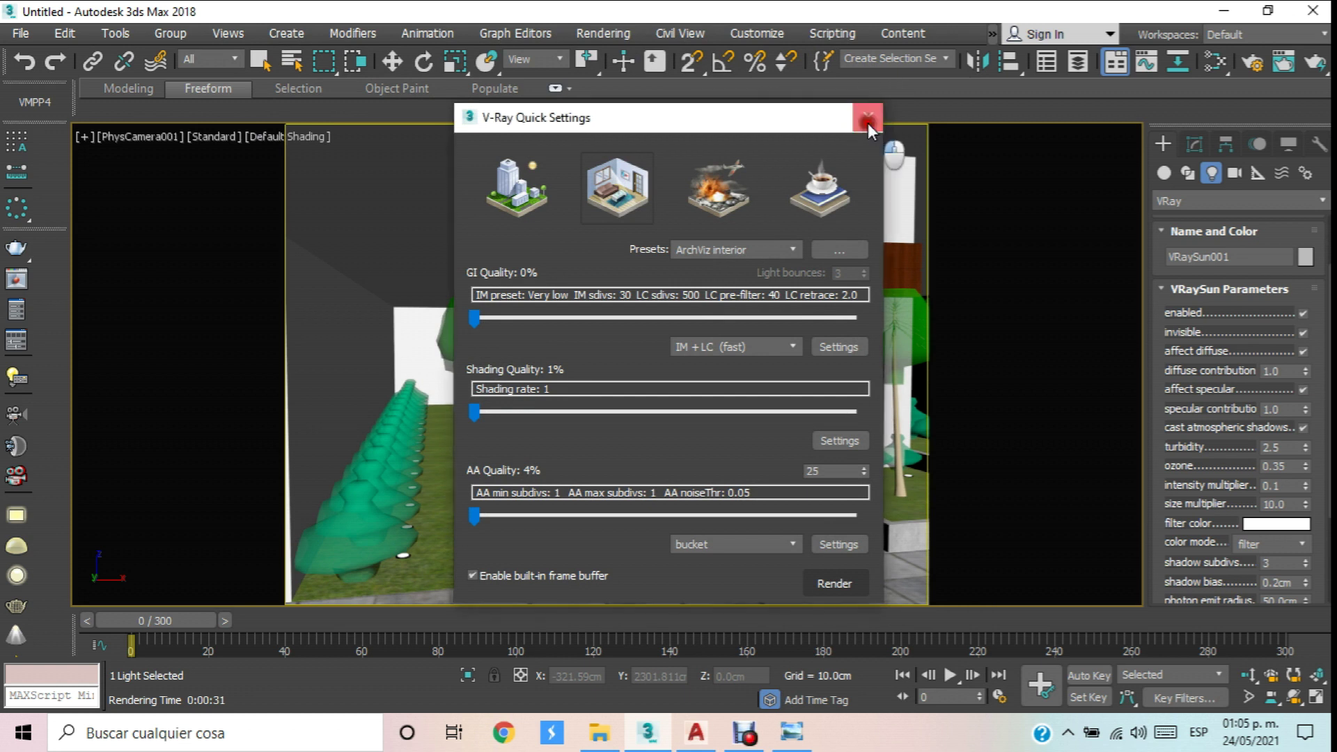
# Set the VRaySun's intensity multiplier to 0.05, test-render the PhysCamera001 view and check the result up close.
pyautogui.click(867, 121)
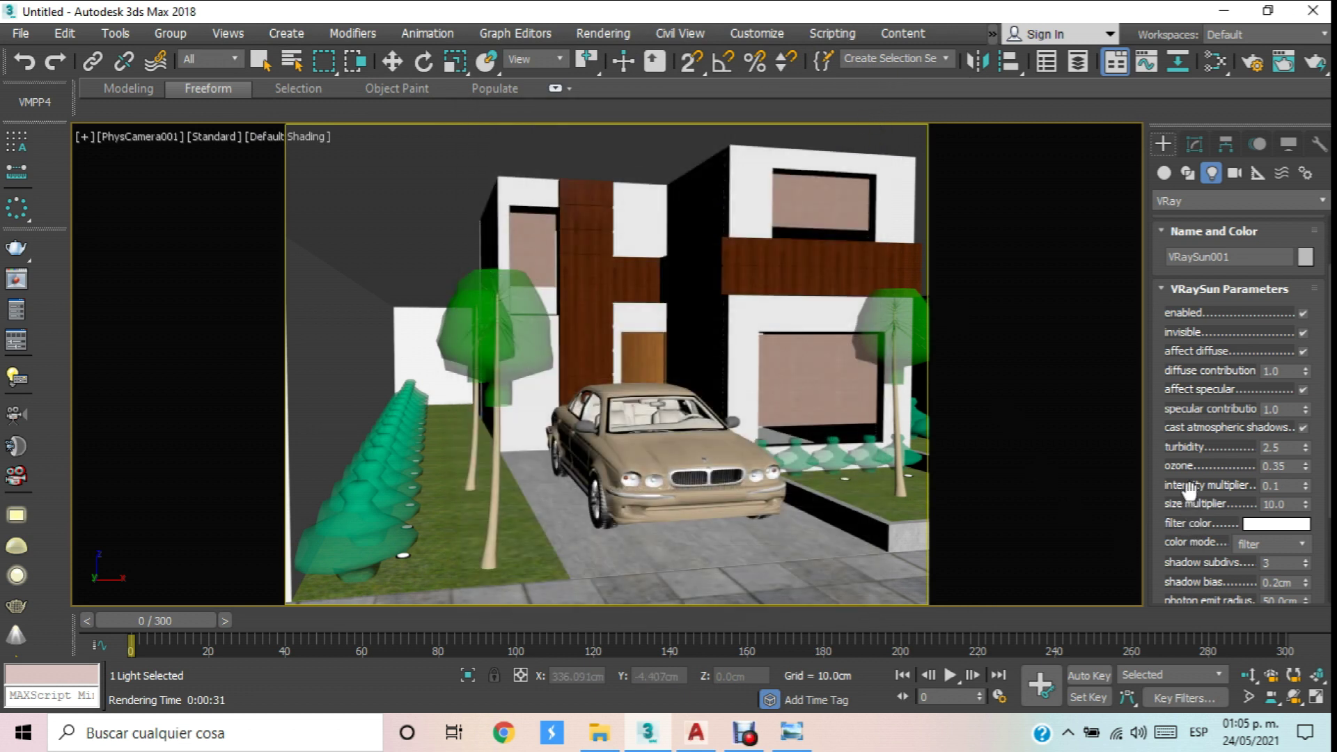
pyautogui.doubleClick(1270, 486)
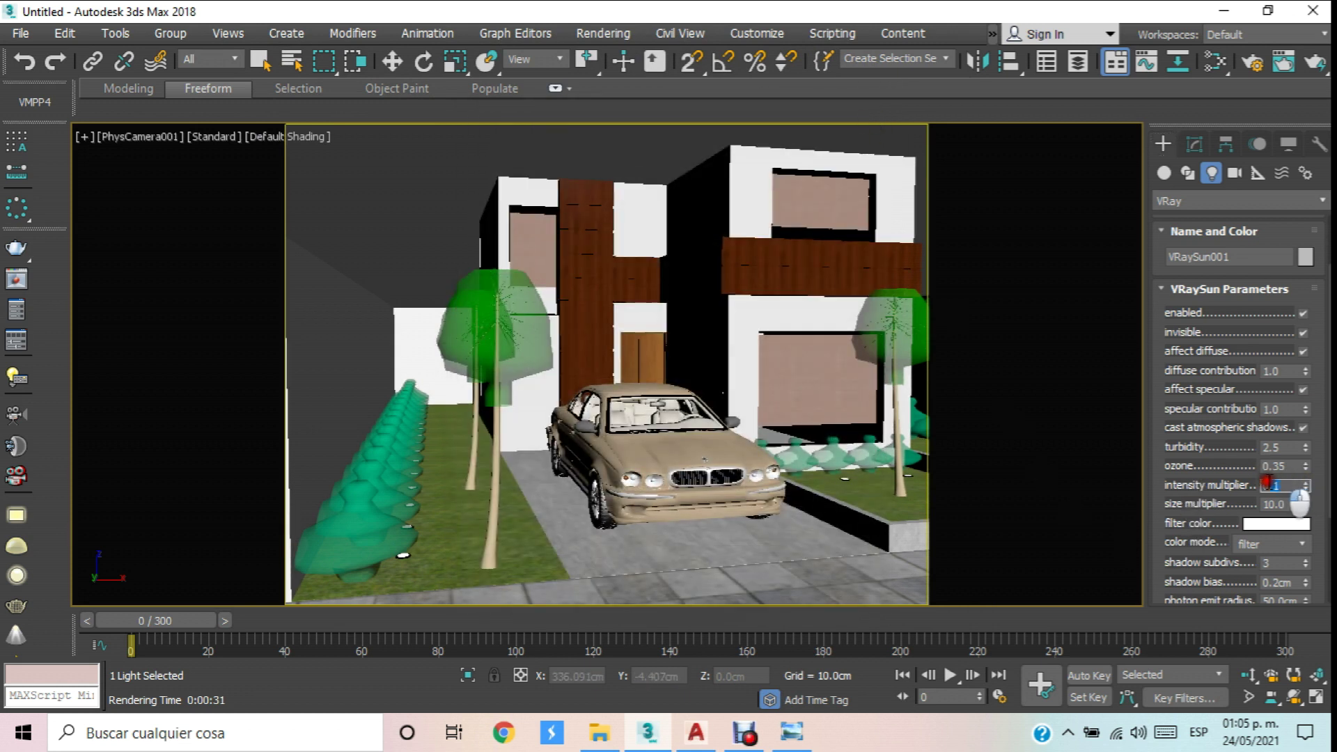
pyautogui.write('0.05')
pyautogui.press('Return')
pyautogui.click(1315, 63)
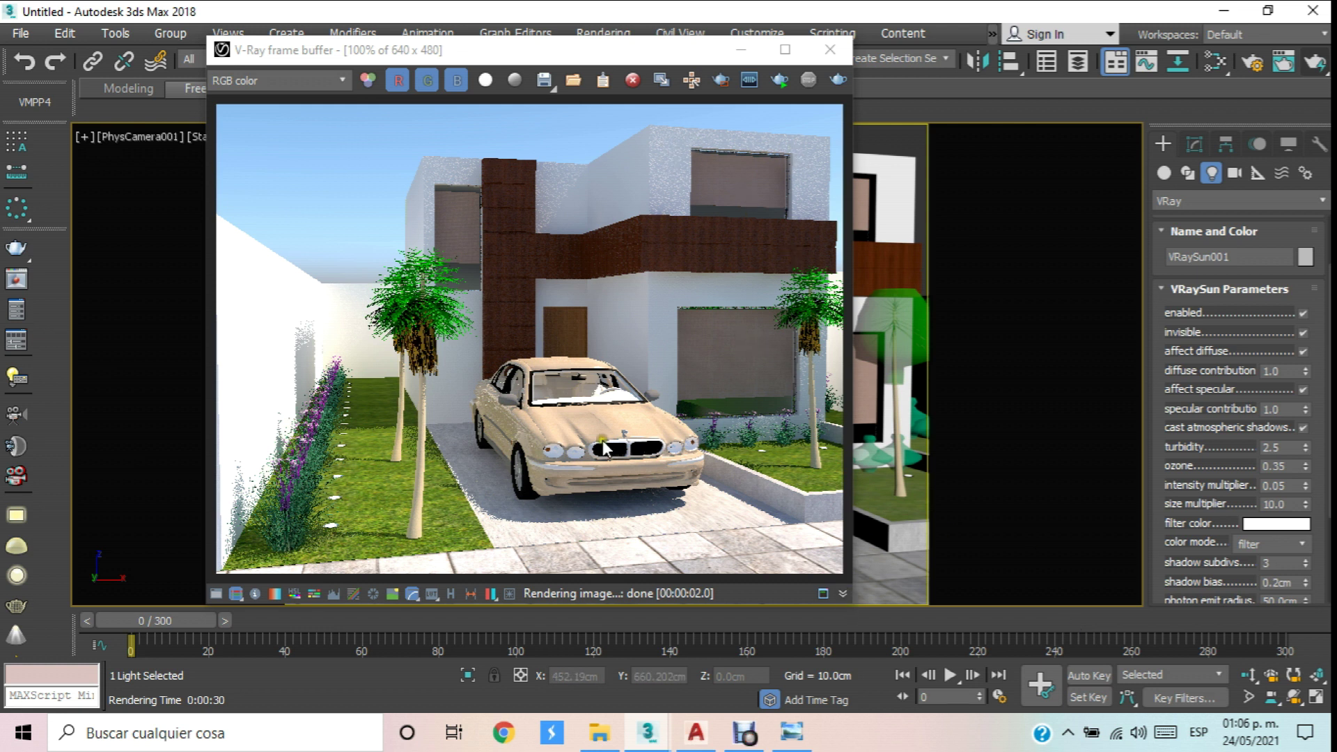
pyautogui.scroll(5, 710, 206)
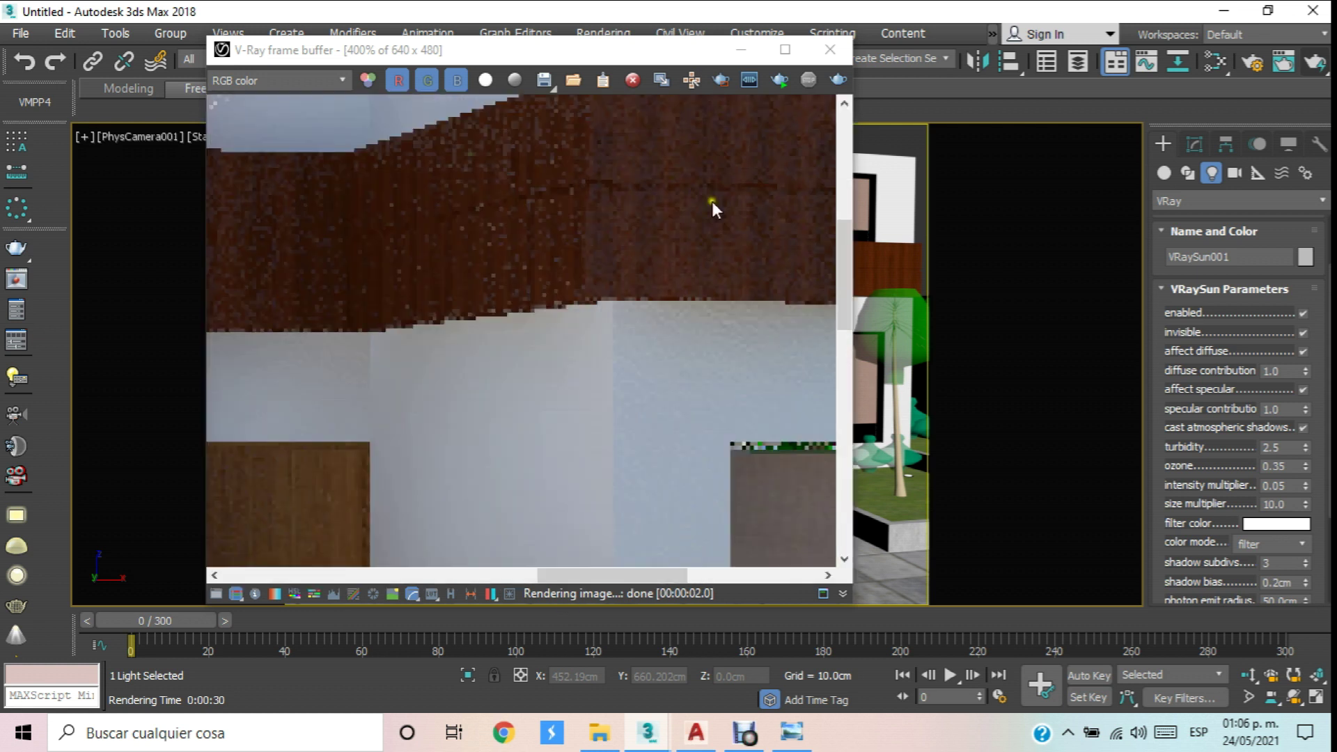
pyautogui.scroll(-7, 610, 366)
pyautogui.scroll(4, 610, 366)
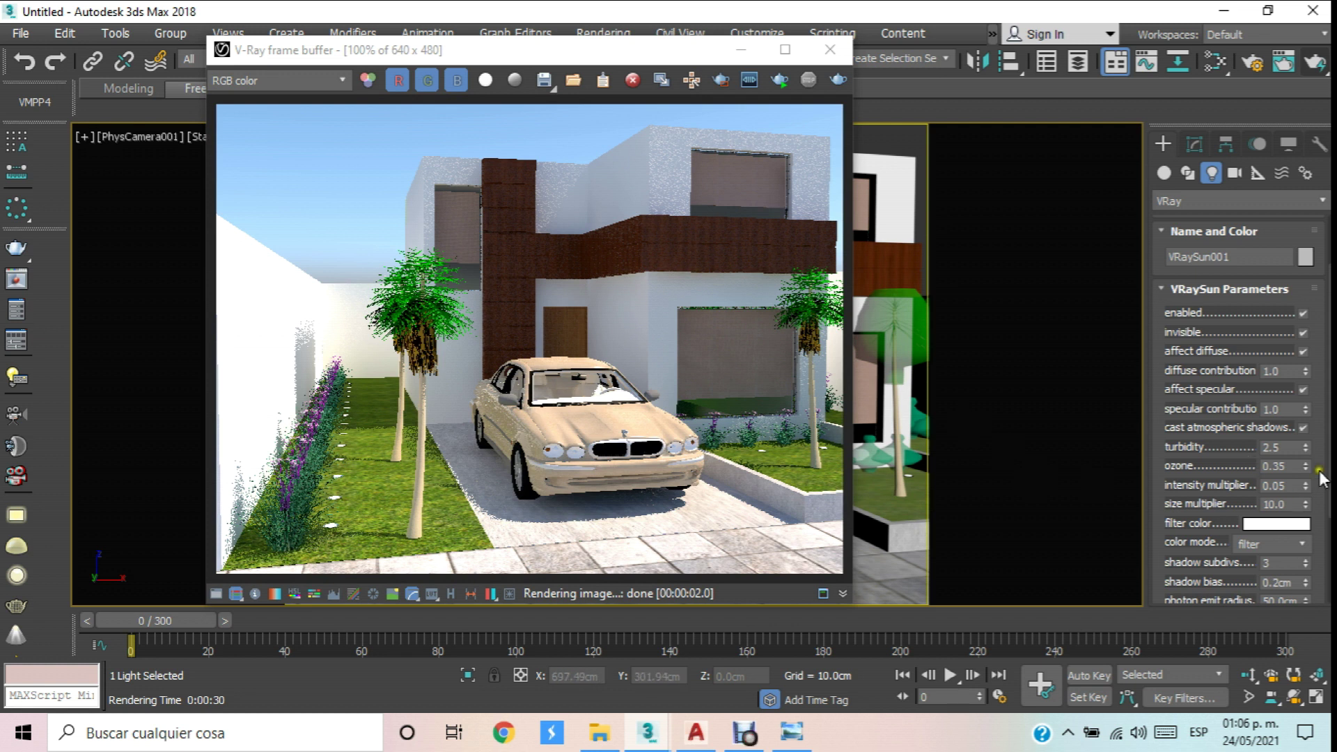
# Lower the VRaySun's intensity multiplier to 0.03 and close the frame buffer.
pyautogui.click(1289, 482)
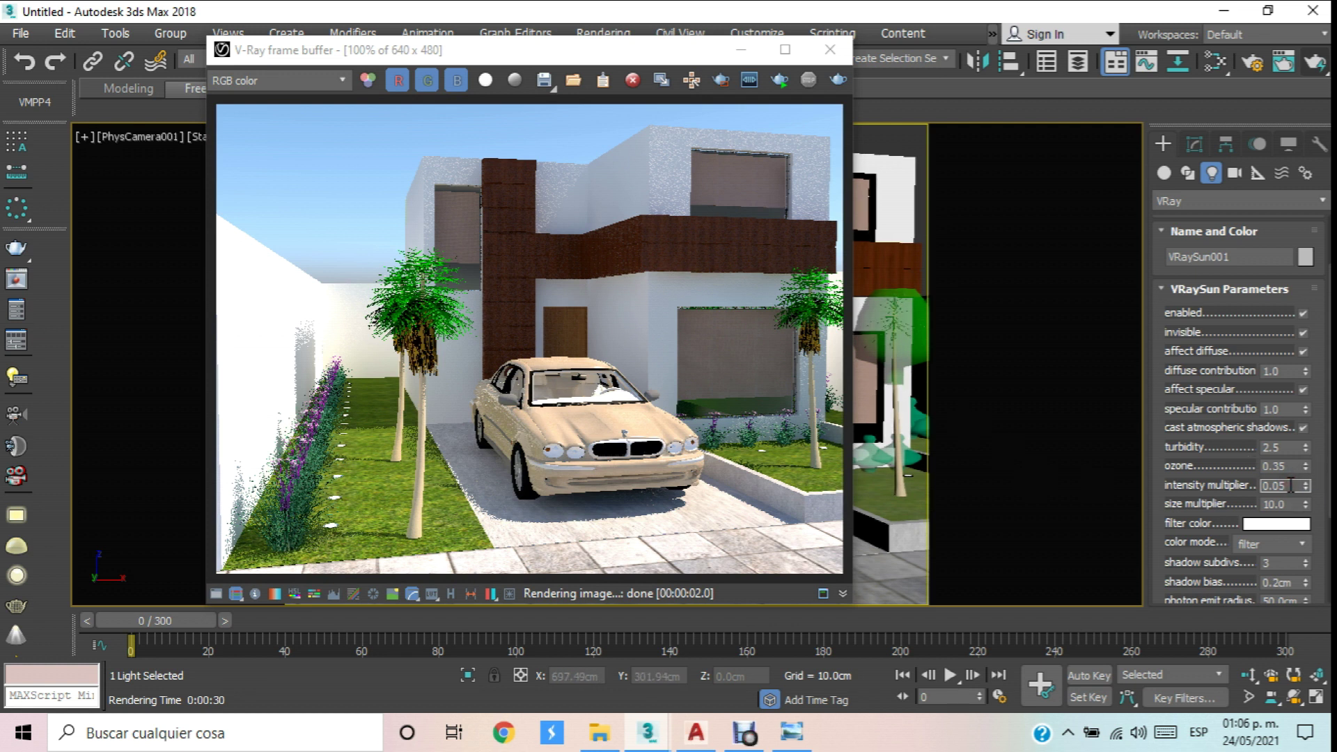
pyautogui.press('BackSpace')
pyautogui.click(829, 50)
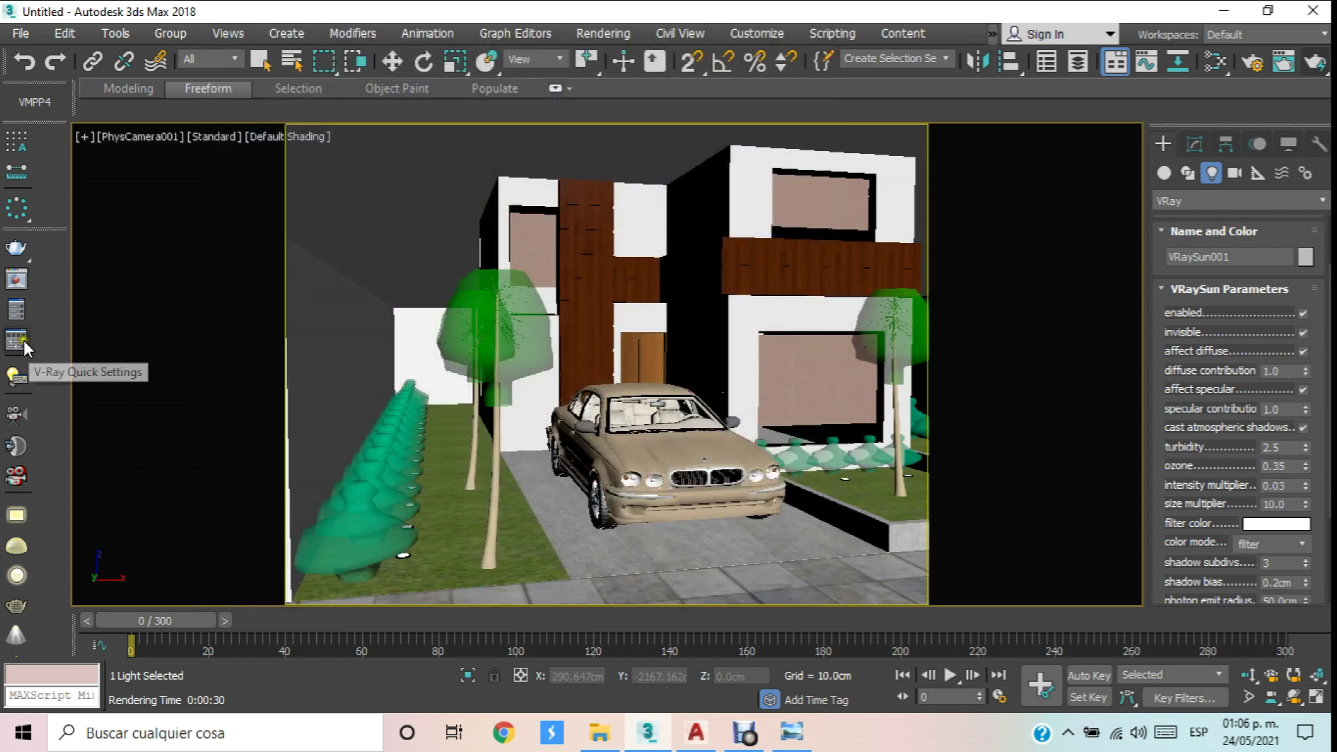
pyautogui.click(29, 350)
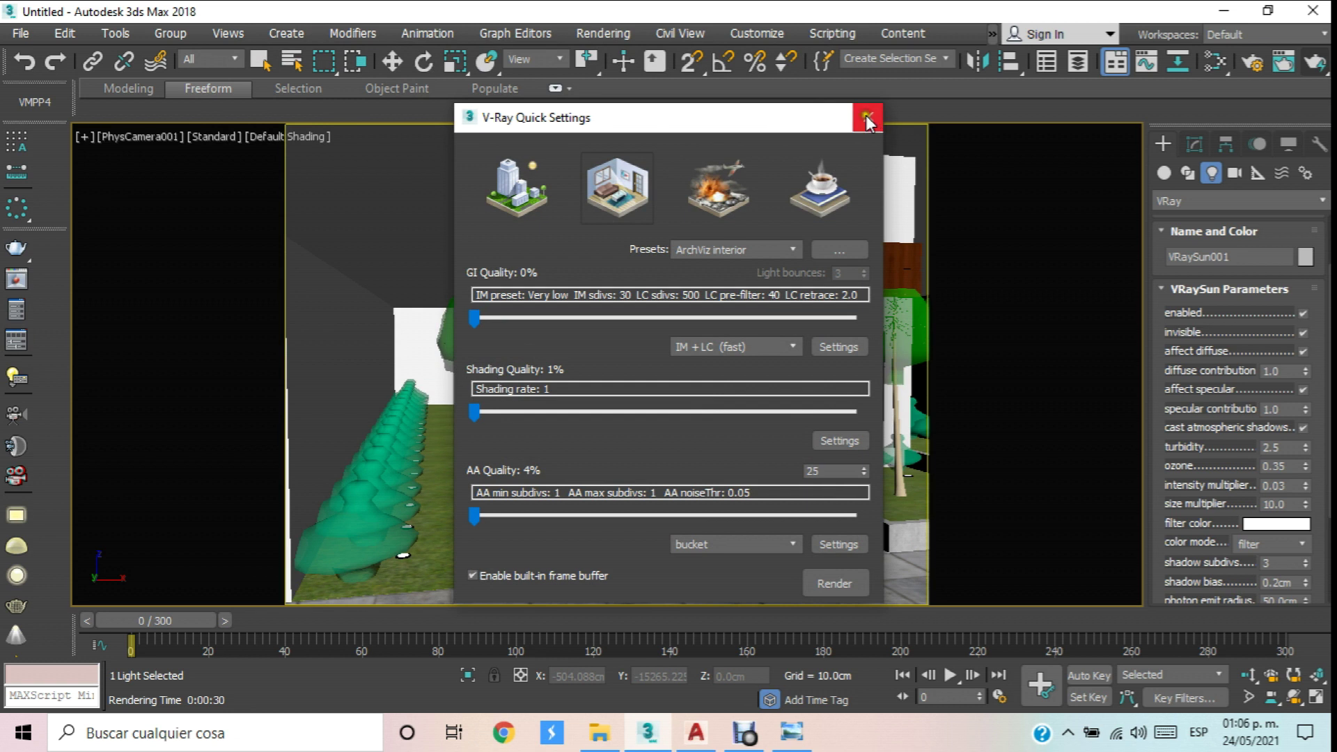
pyautogui.click(866, 116)
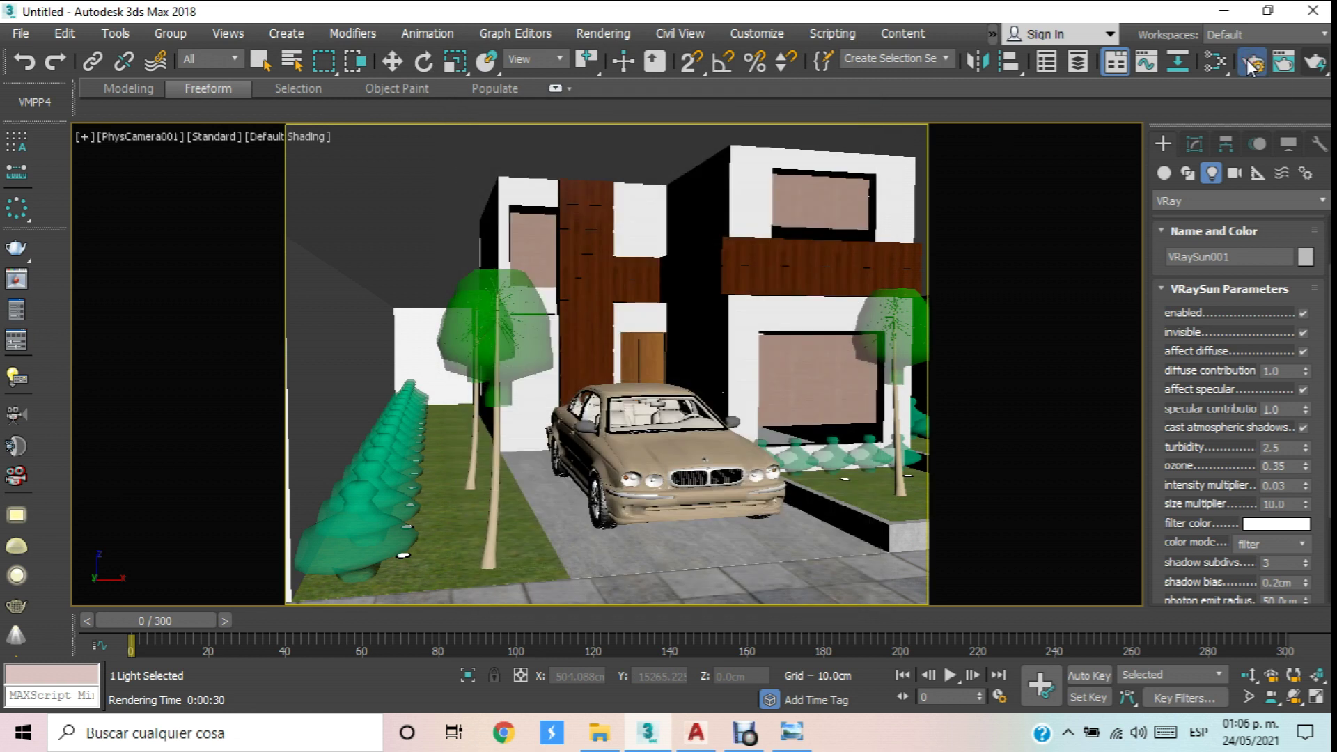
# Set the render output size to 1600 by 1200 pixels and close the render setup.
pyautogui.click(1240, 61)
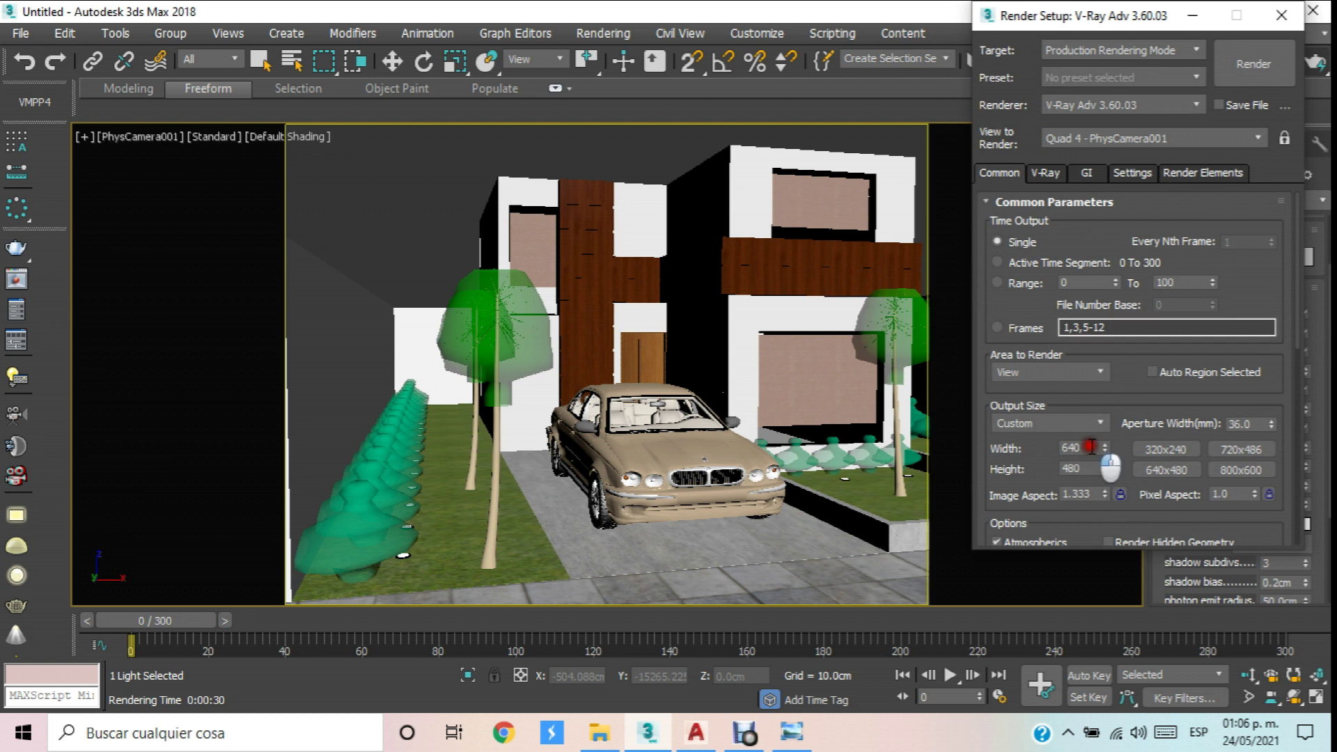
pyautogui.doubleClick(1090, 446)
pyautogui.write('540')
pyautogui.press('Return')
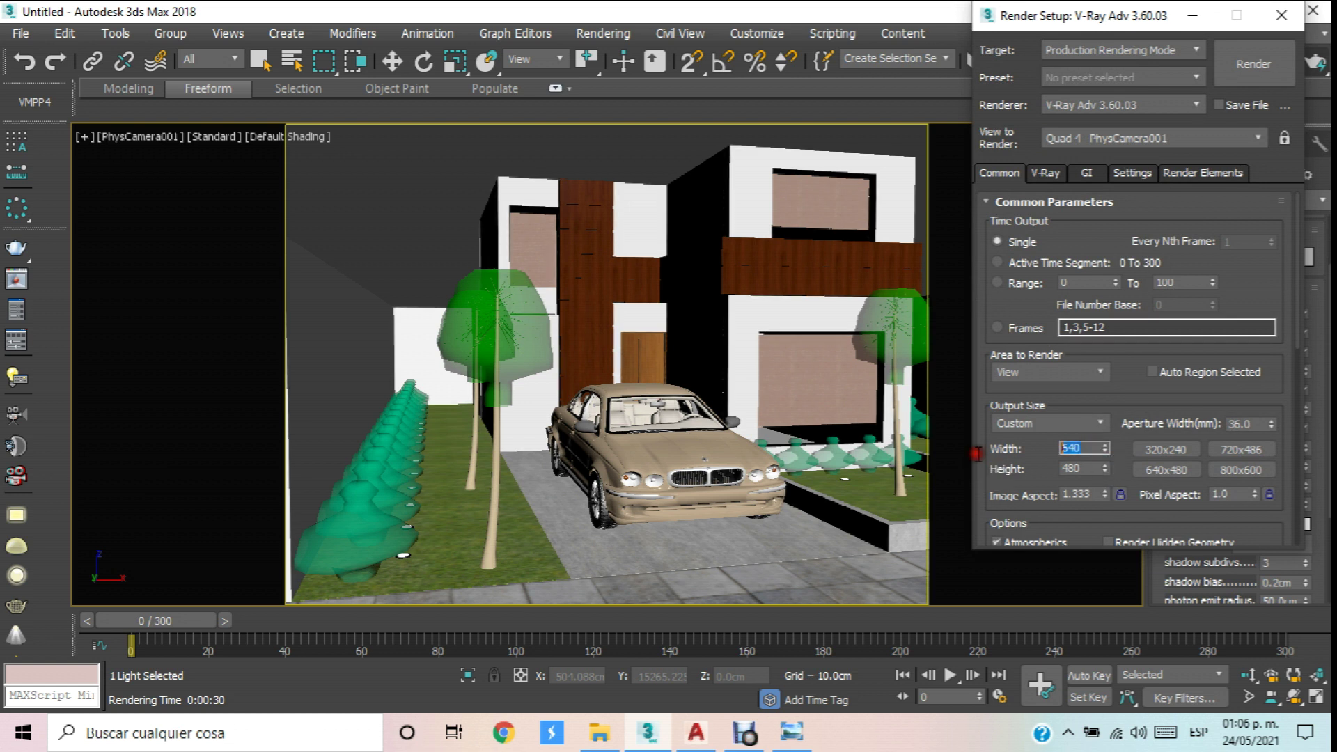
pyautogui.write('1600')
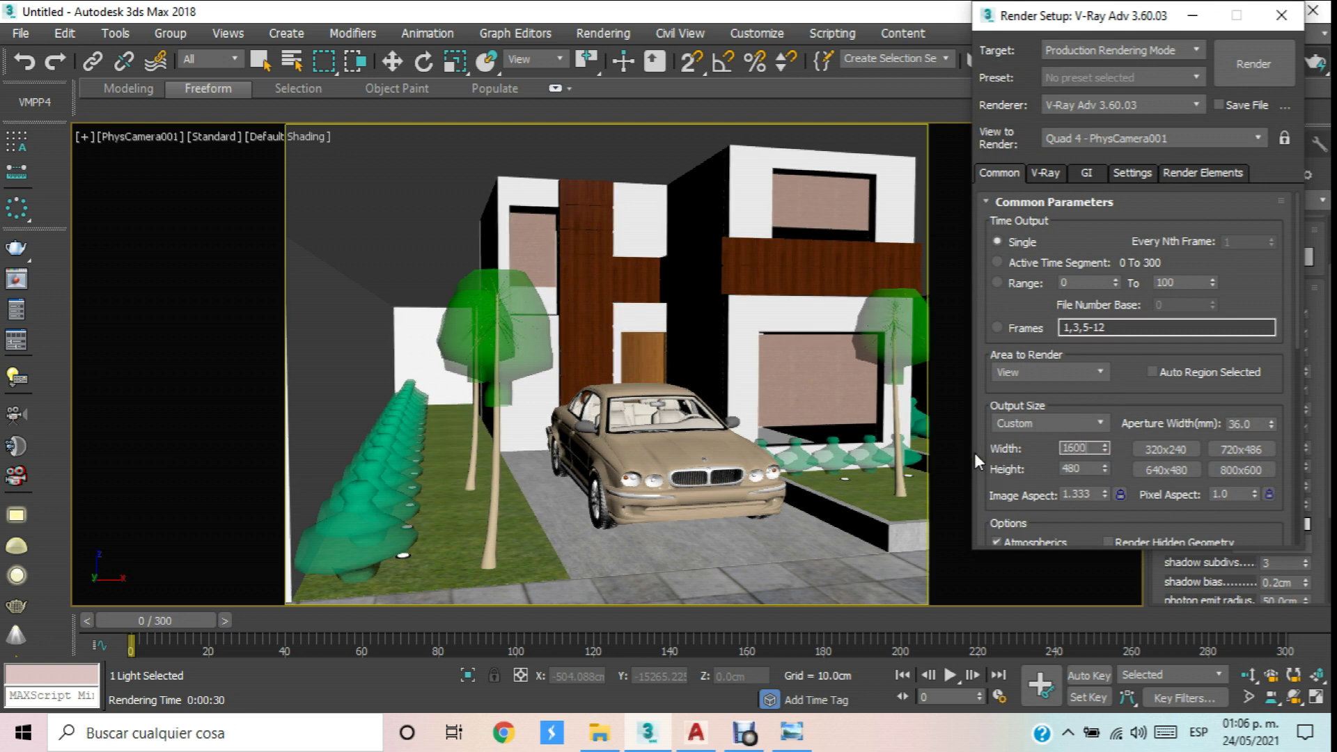
pyautogui.press('Tab')
pyautogui.write('800')
pyautogui.press('Return')
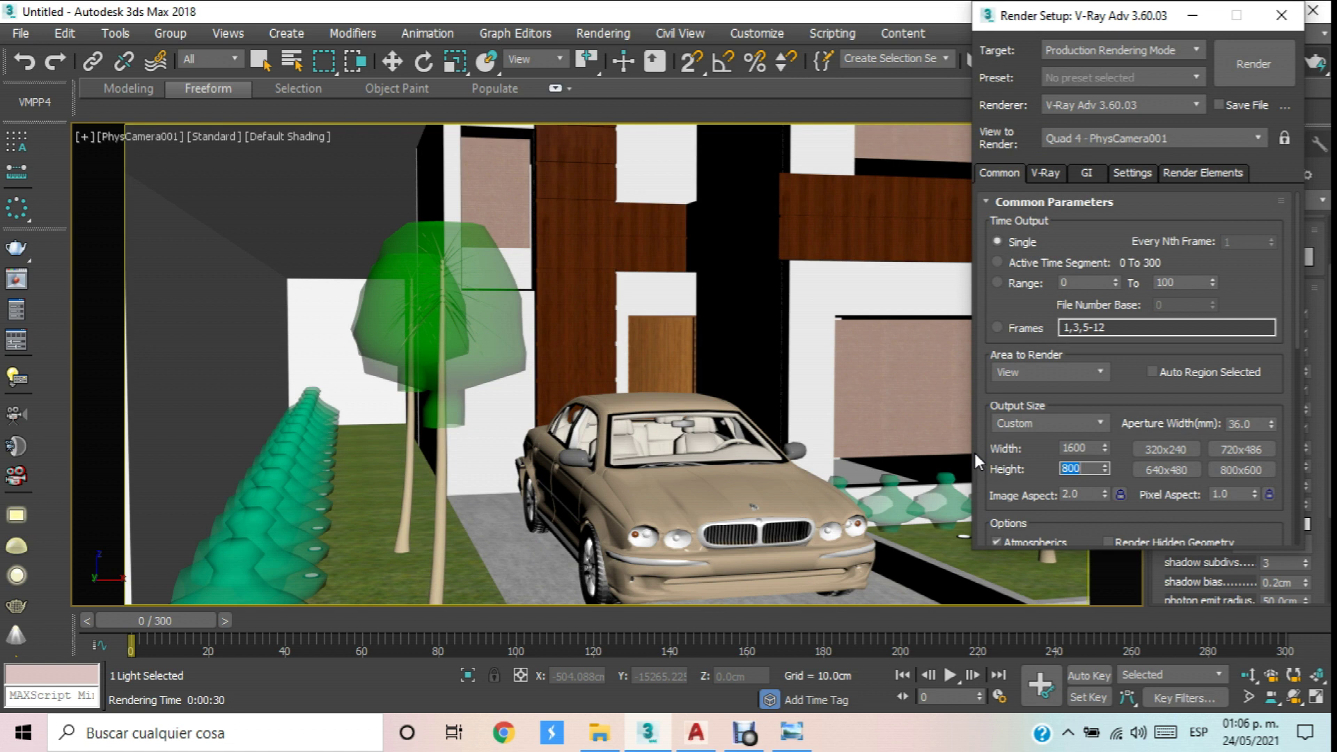
pyautogui.write('1200')
pyautogui.press('Return')
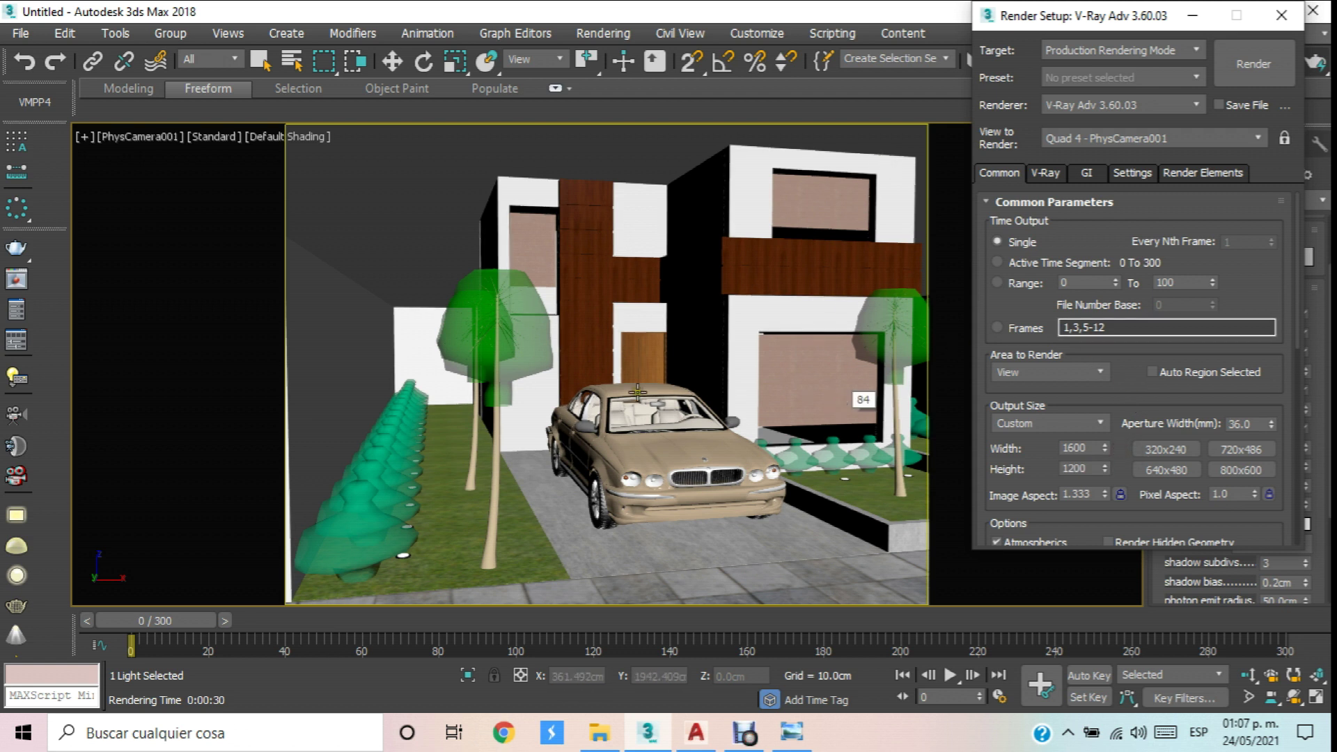
pyautogui.click(1280, 17)
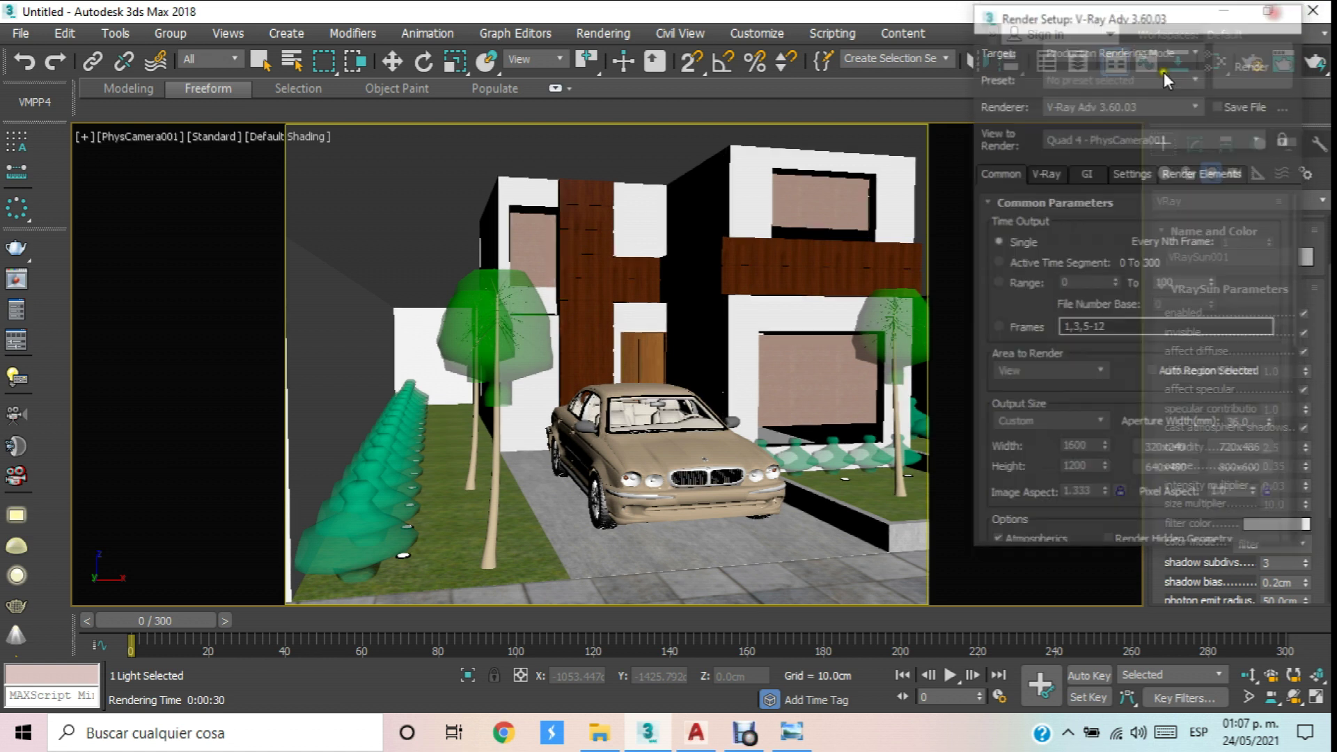
# Raise V-Ray's GI quality to about 18%, shading quality to 31% and AA quality to 20%, and render the camera view.
pyautogui.click(27, 327)
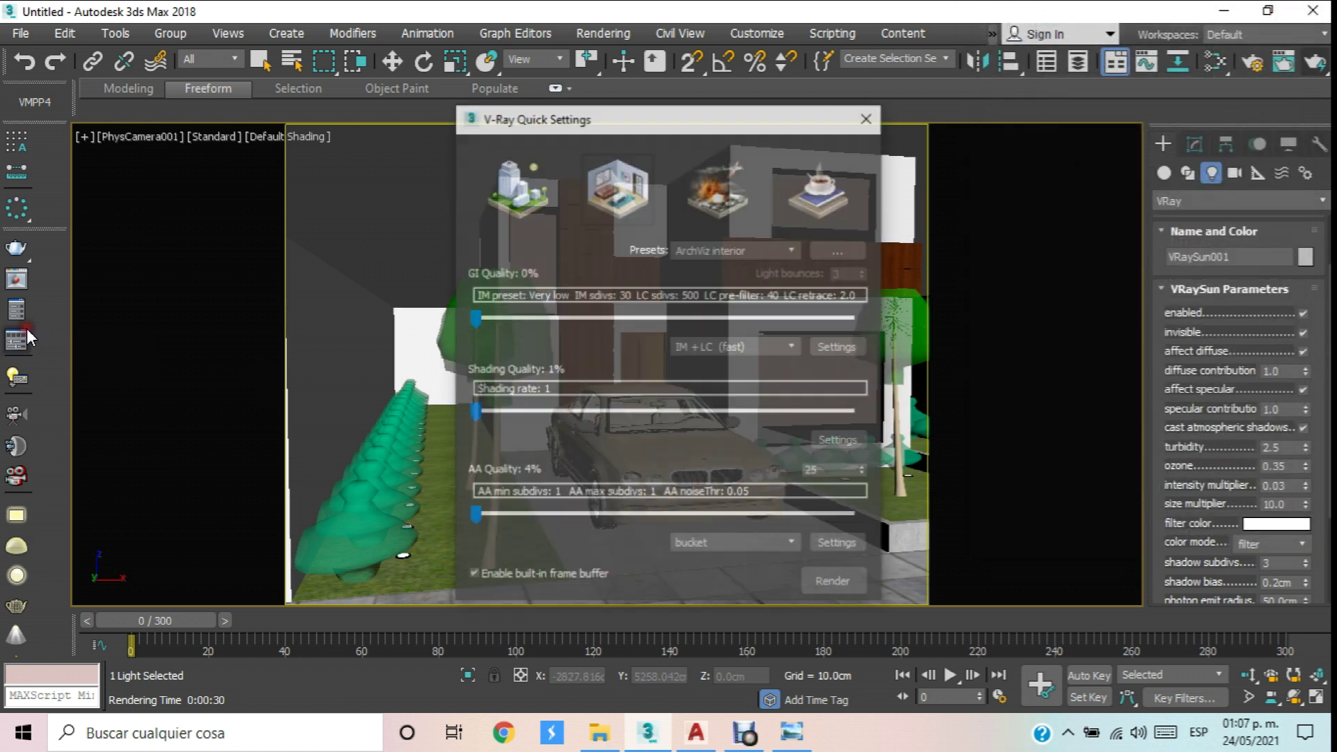
pyautogui.moveTo(474, 318); pyautogui.dragTo(545, 318)
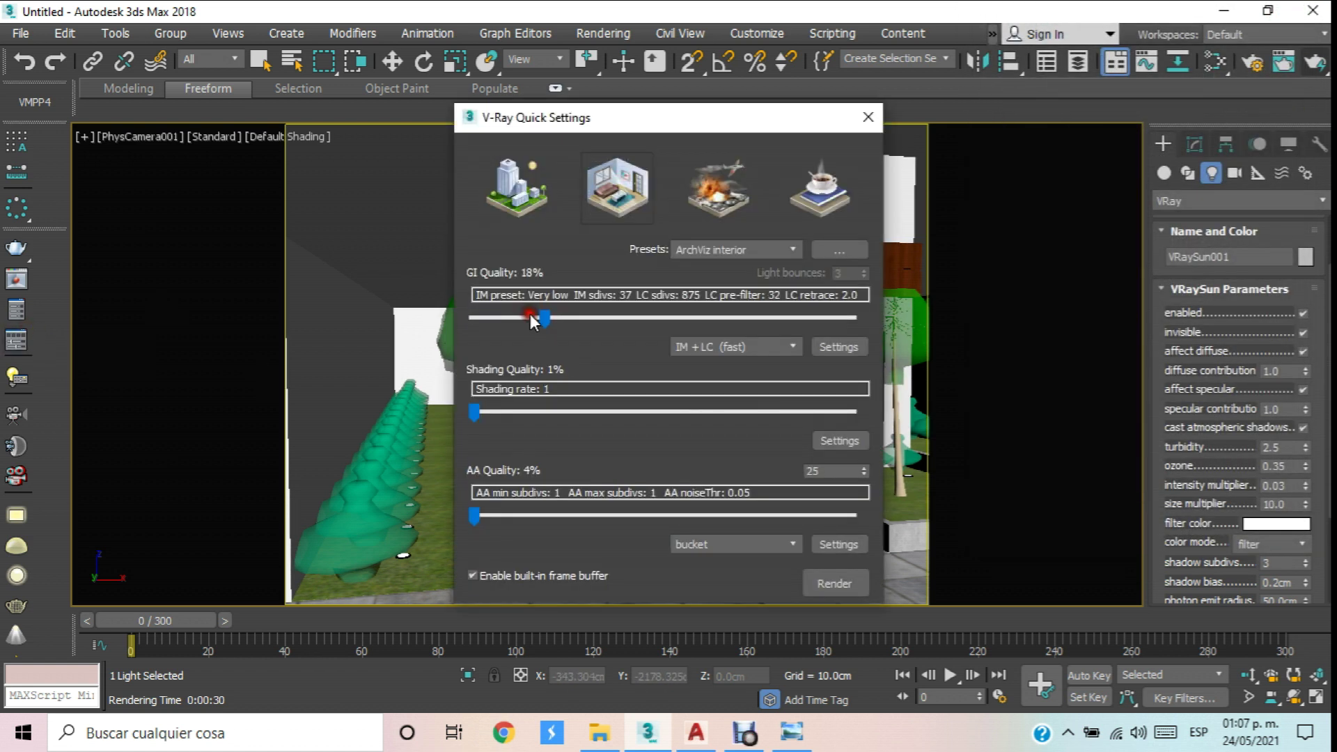
pyautogui.click(551, 410)
pyautogui.moveTo(620, 409); pyautogui.dragTo(599, 411)
pyautogui.click(558, 515)
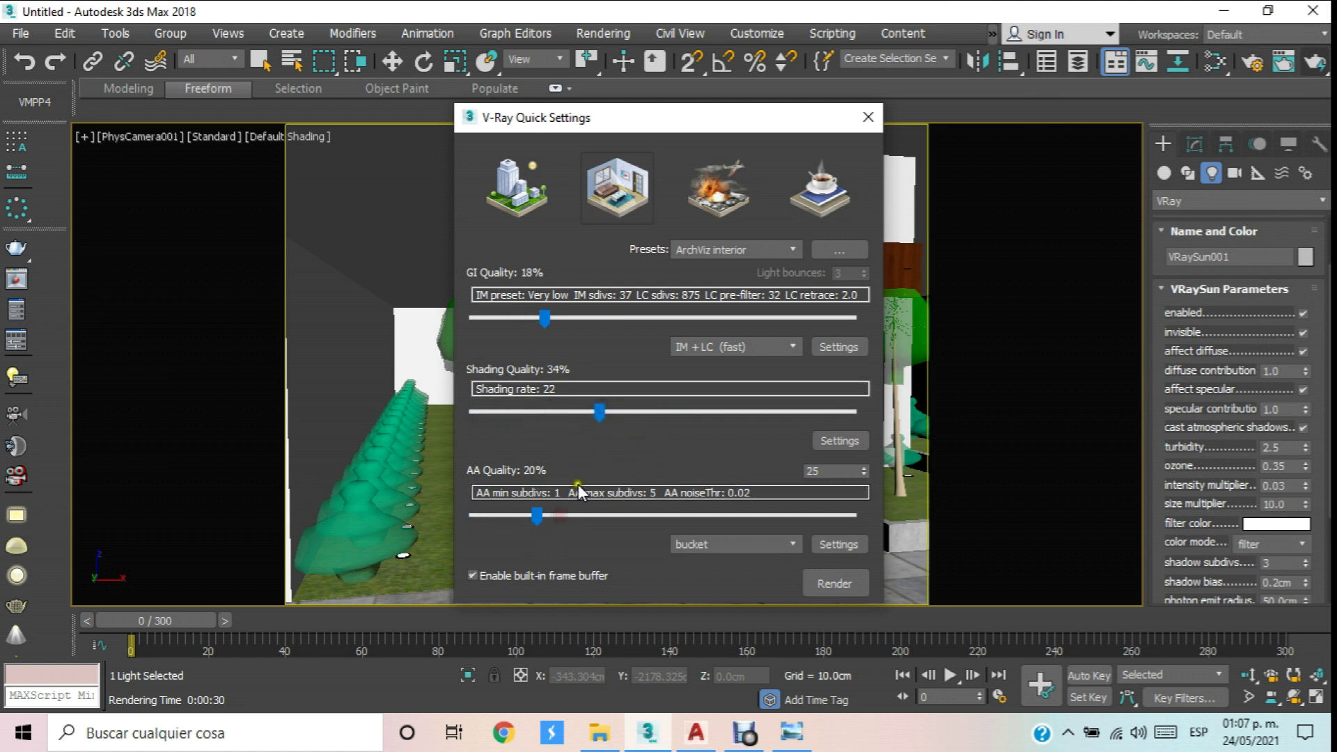
pyautogui.moveTo(590, 416)
pyautogui.mouseDown()
pyautogui.moveTo(568, 411)
pyautogui.moveTo(588, 412)
pyautogui.mouseUp()
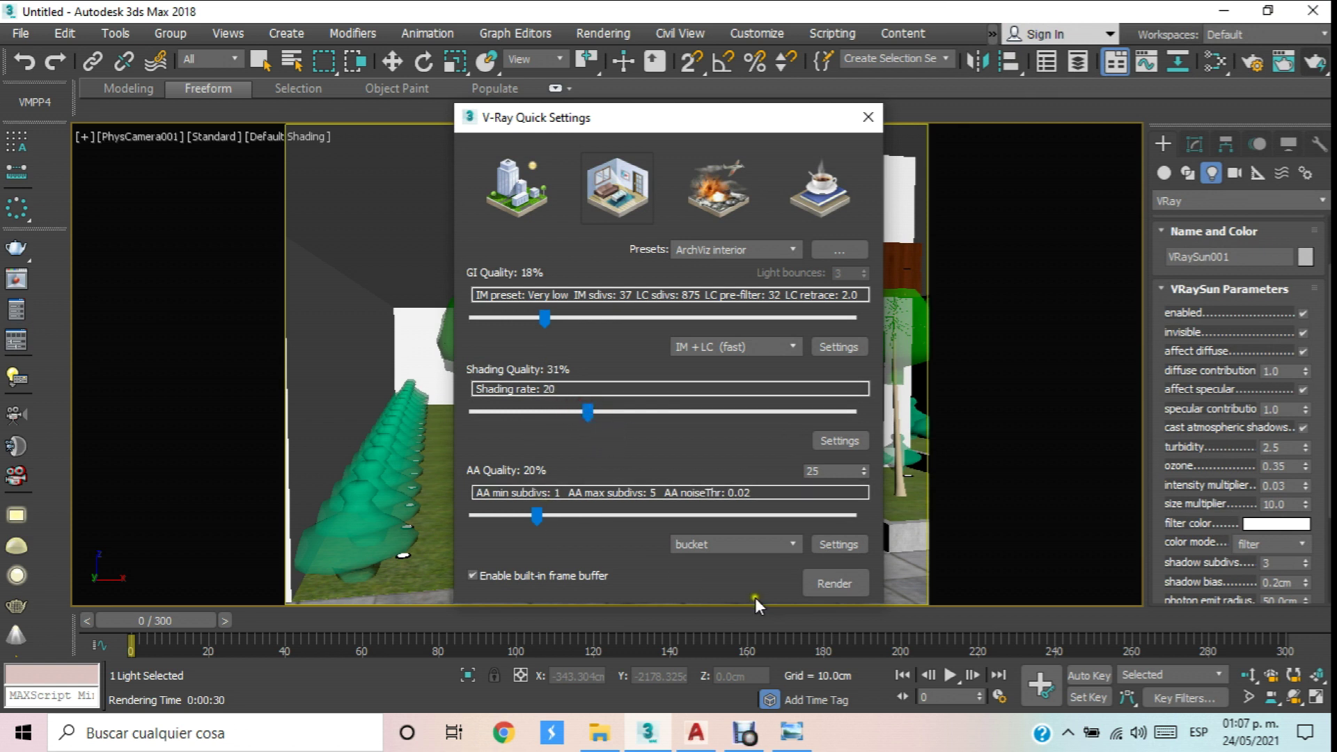
pyautogui.click(827, 583)
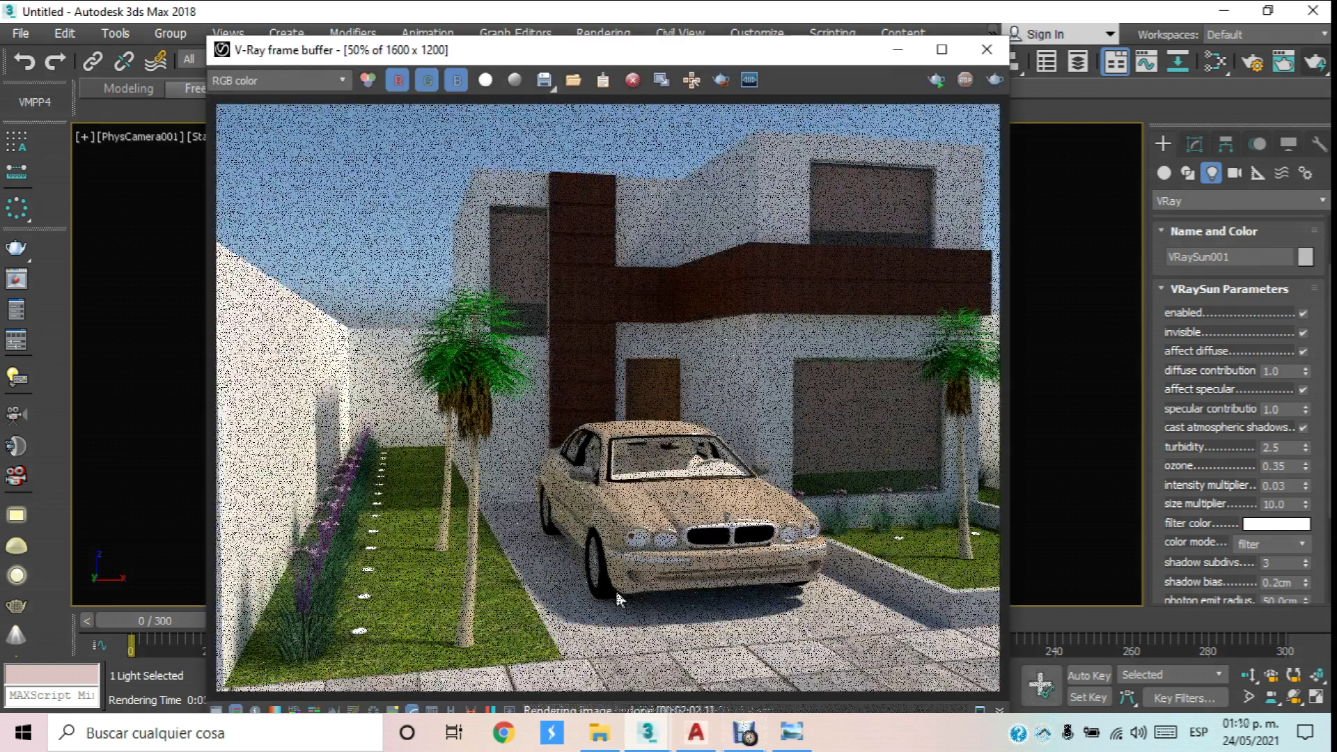
# Examine the finished render up close, checking the car, palm trees, wood cladding and wall textures.
pyautogui.scroll(6, 583, 437)
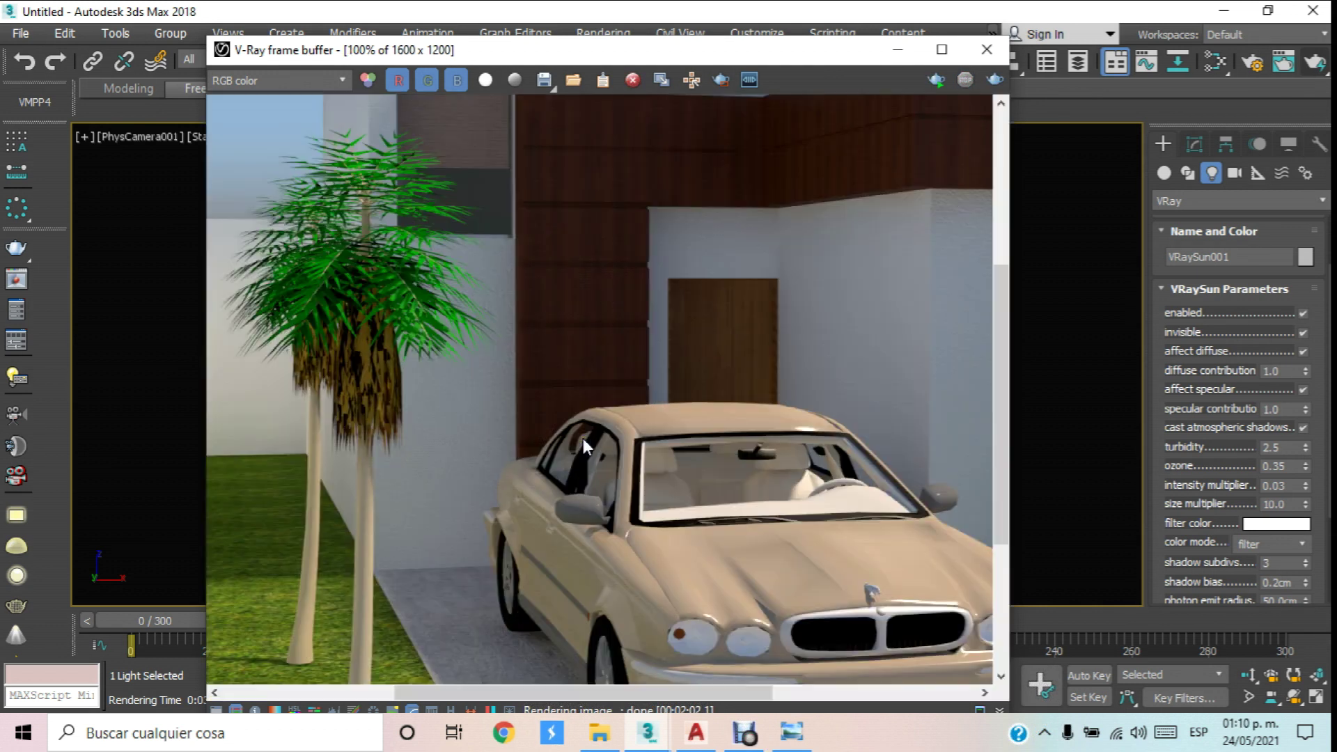
pyautogui.scroll(-6, 579, 400)
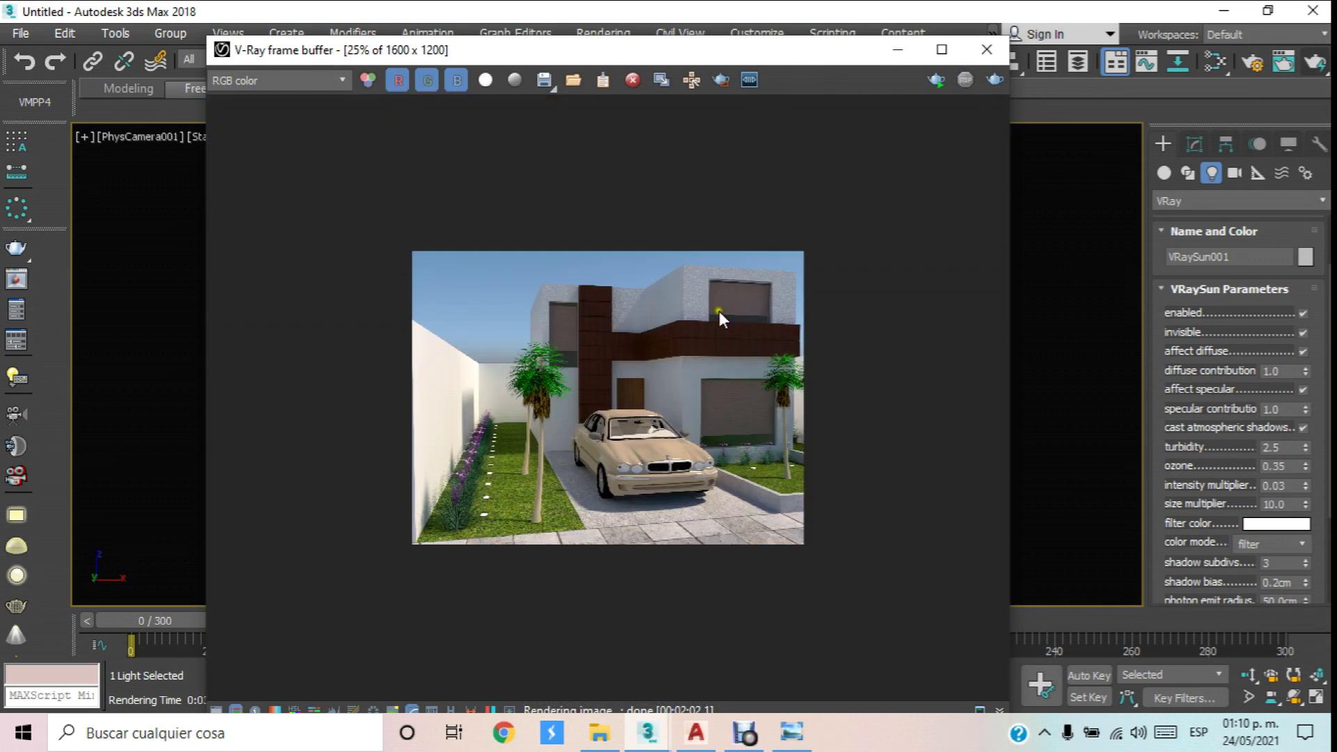
pyautogui.scroll(5, 718, 310)
pyautogui.scroll(-2, 658, 290)
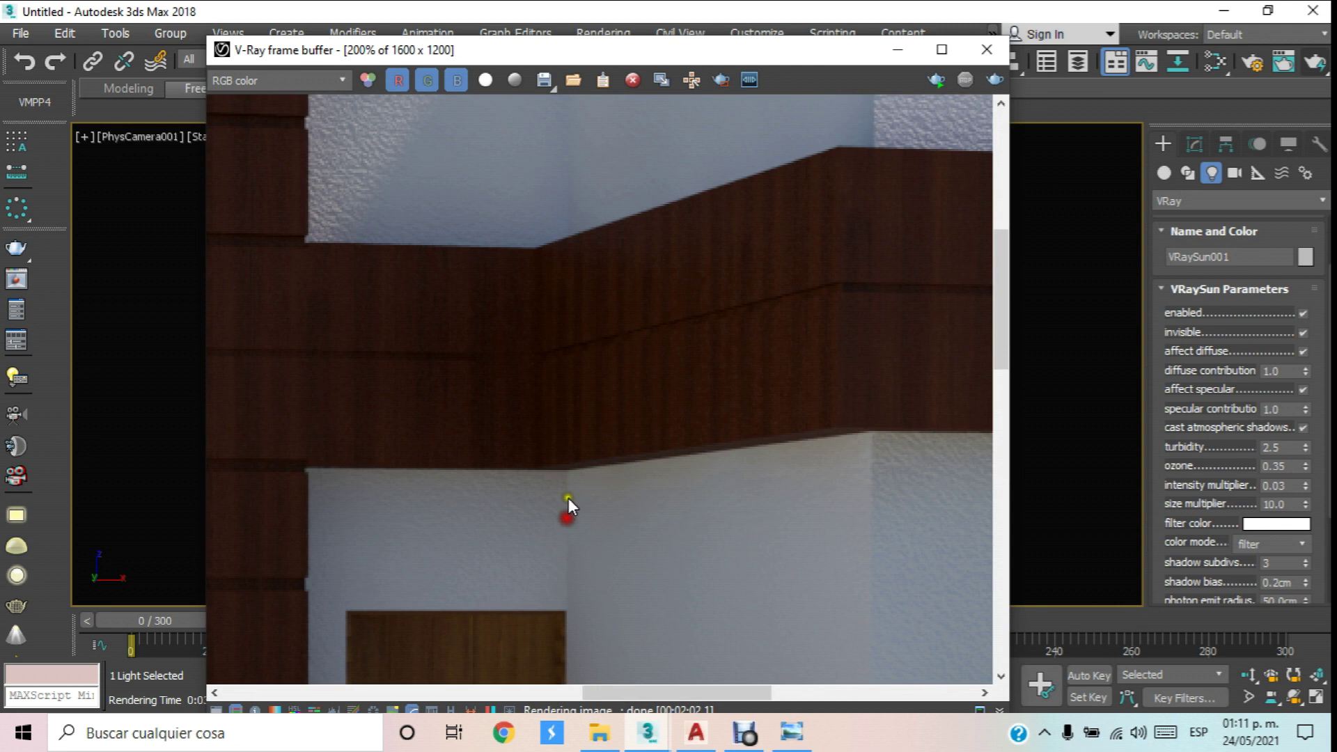
pyautogui.scroll(-1, 587, 381)
pyautogui.scroll(-2, 588, 390)
pyautogui.scroll(1, 598, 446)
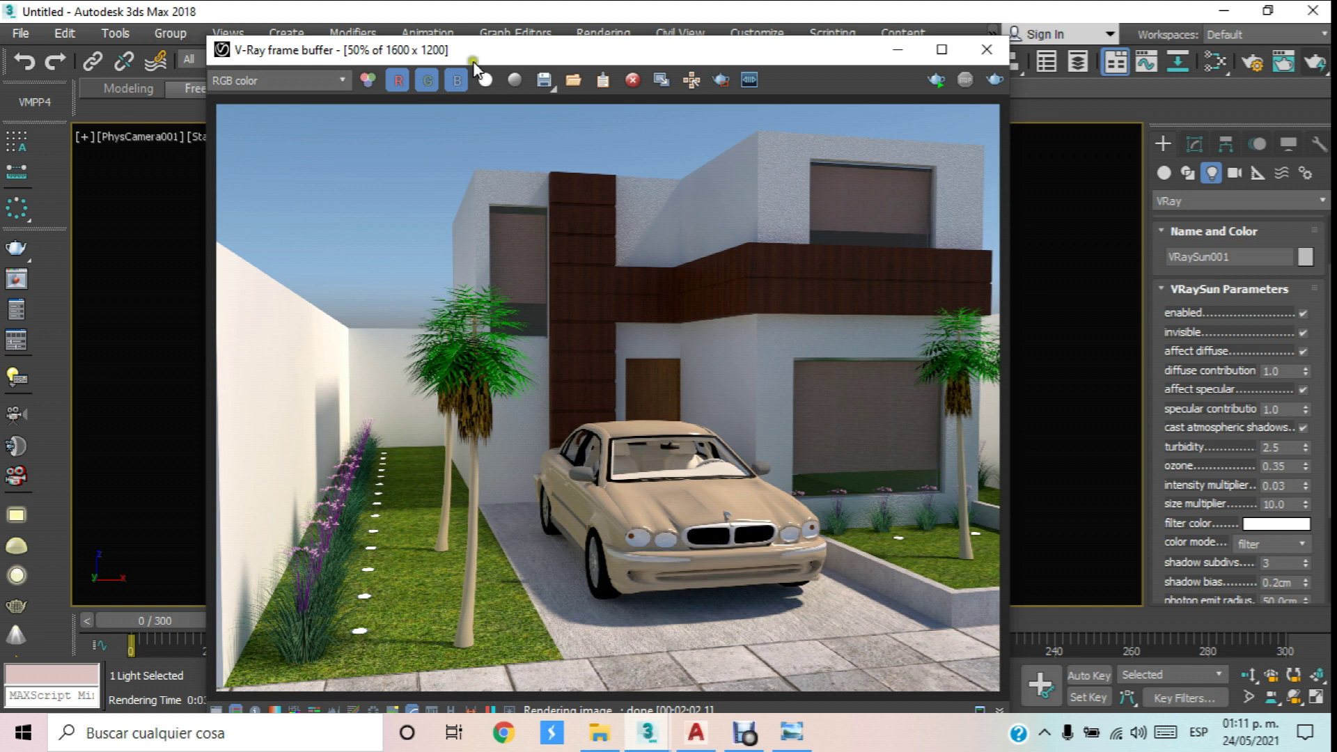
# Save the rendered image as a PNG file named Prueba 1 in the Duplex CAD 1 folder.
pyautogui.click(543, 81)
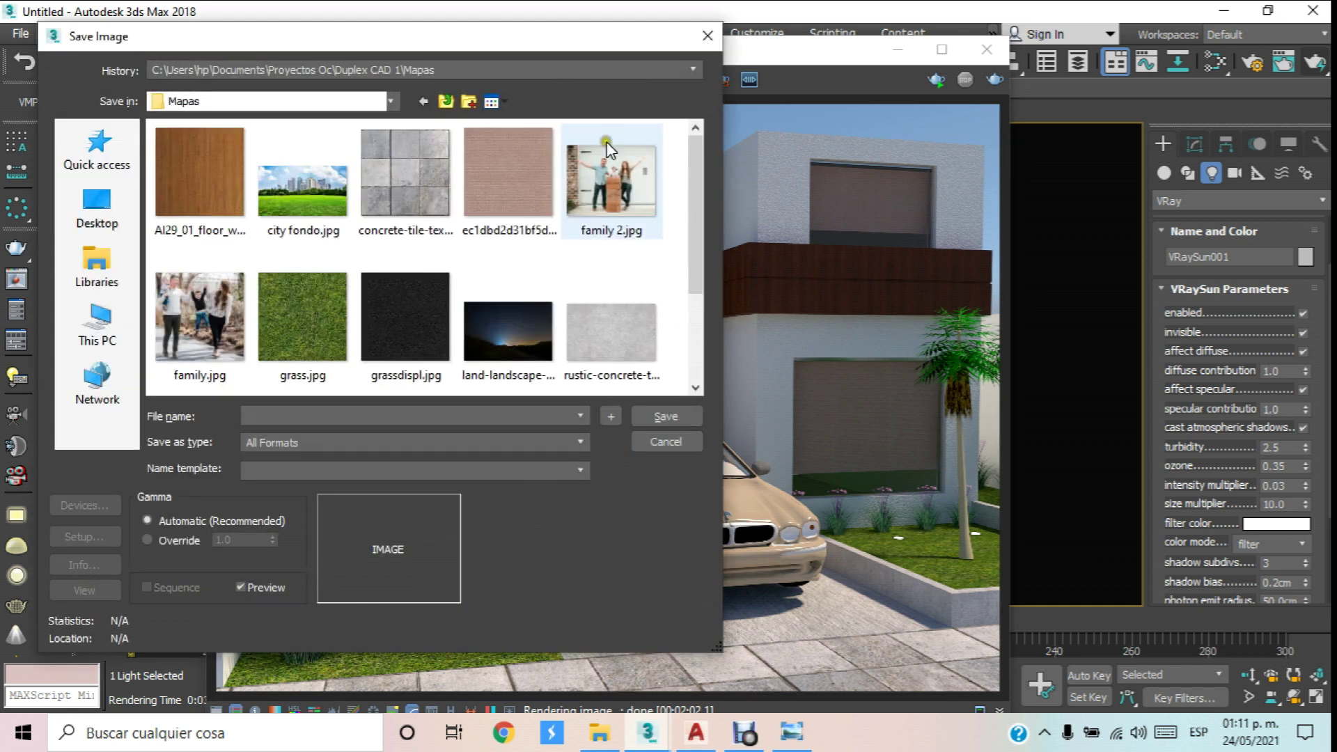
pyautogui.click(445, 101)
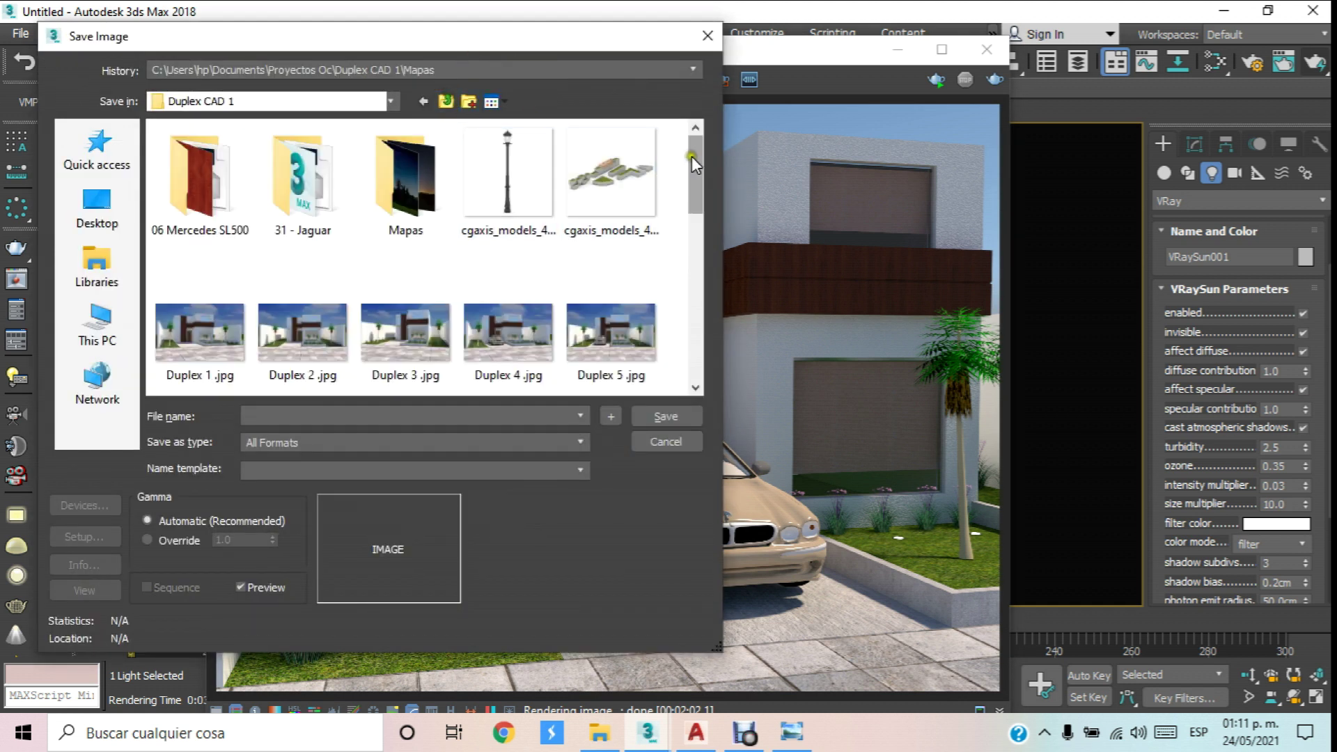
pyautogui.scroll(-3, 679, 234)
pyautogui.moveTo(695, 241); pyautogui.dragTo(507, 364)
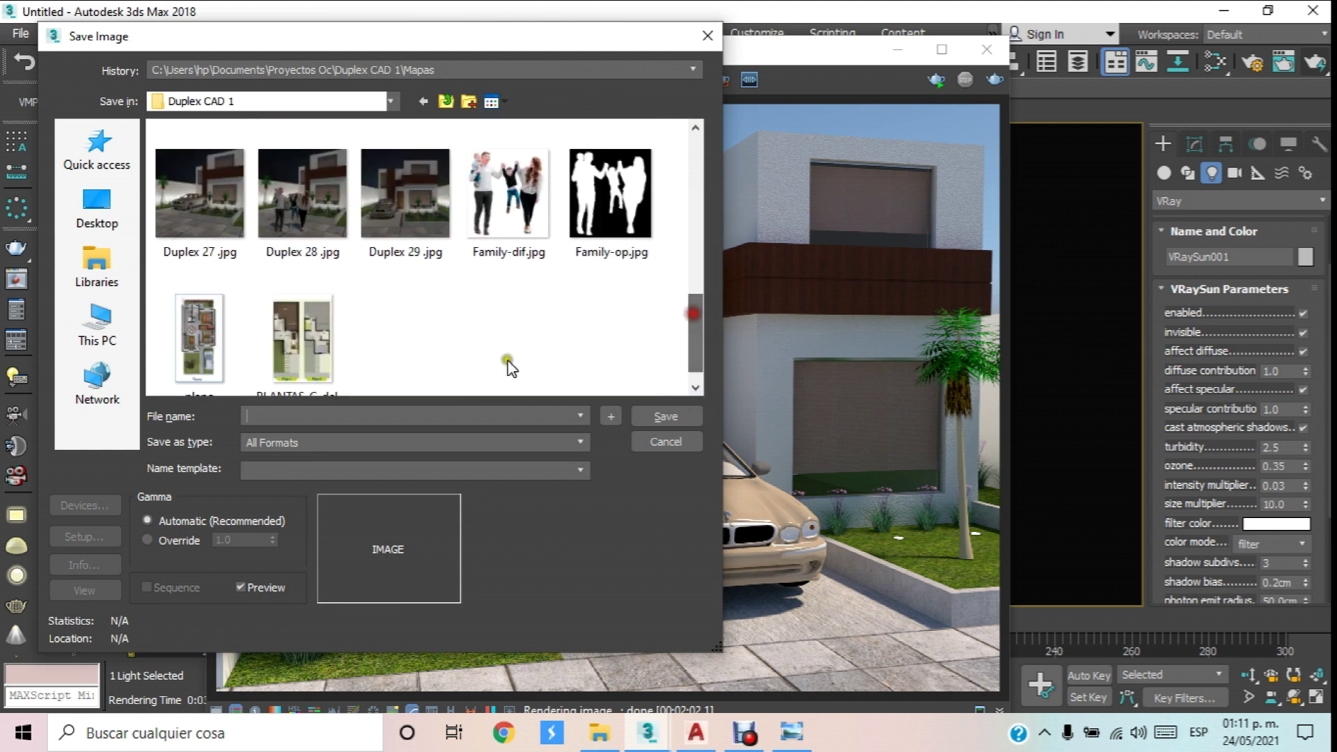
pyautogui.click(393, 416)
pyautogui.write('Prue')
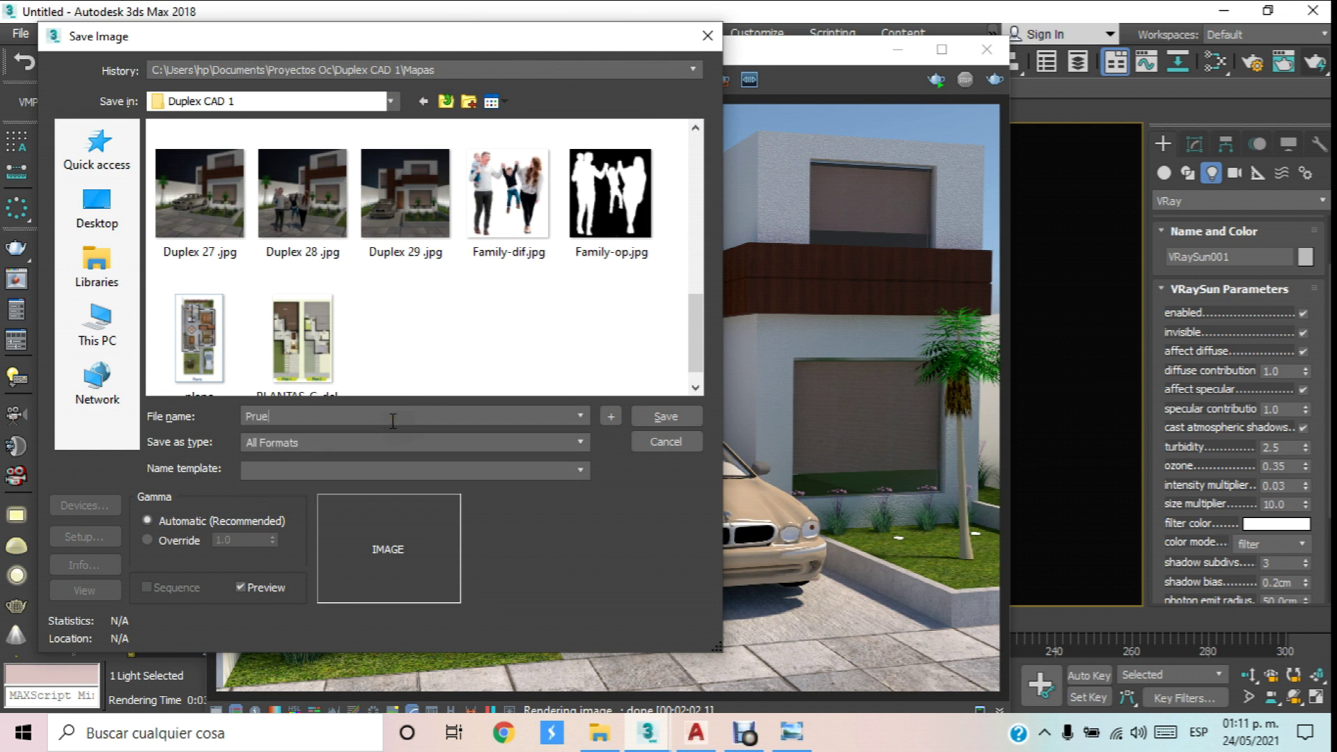
pyautogui.click(582, 442)
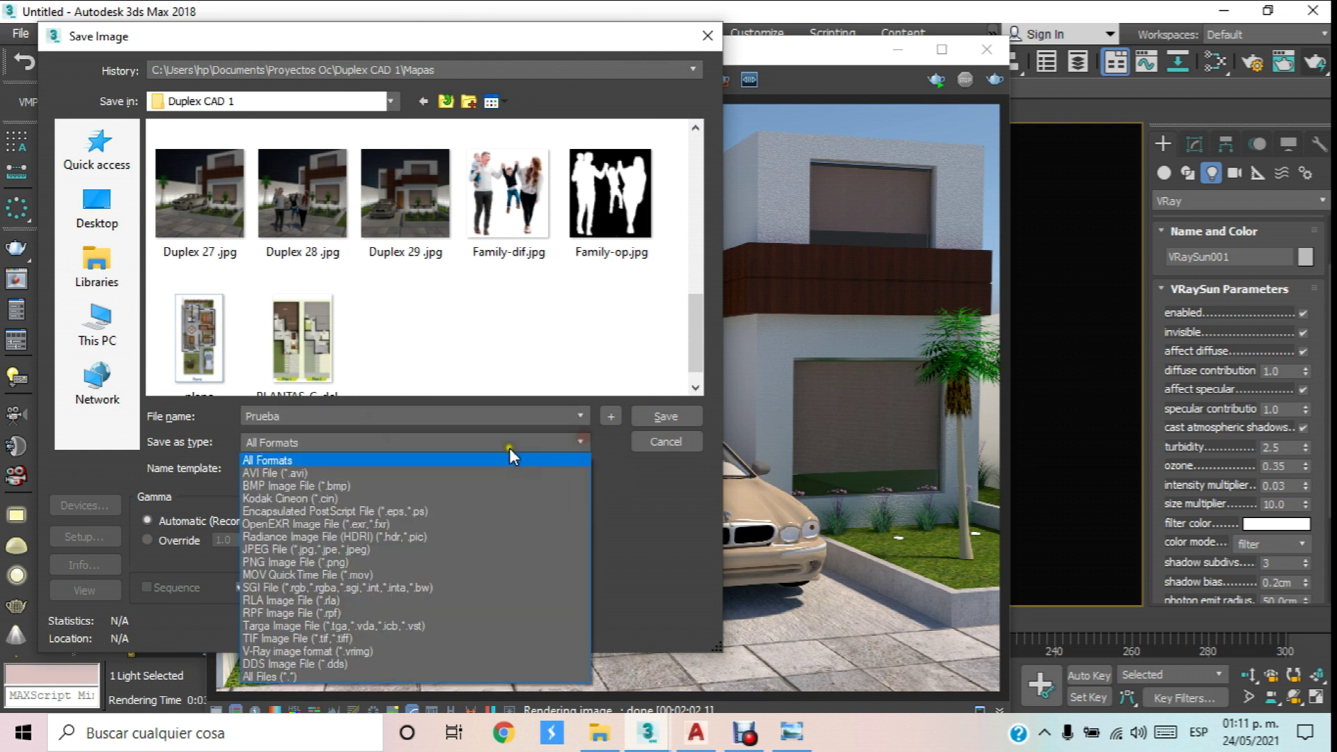
pyautogui.click(321, 561)
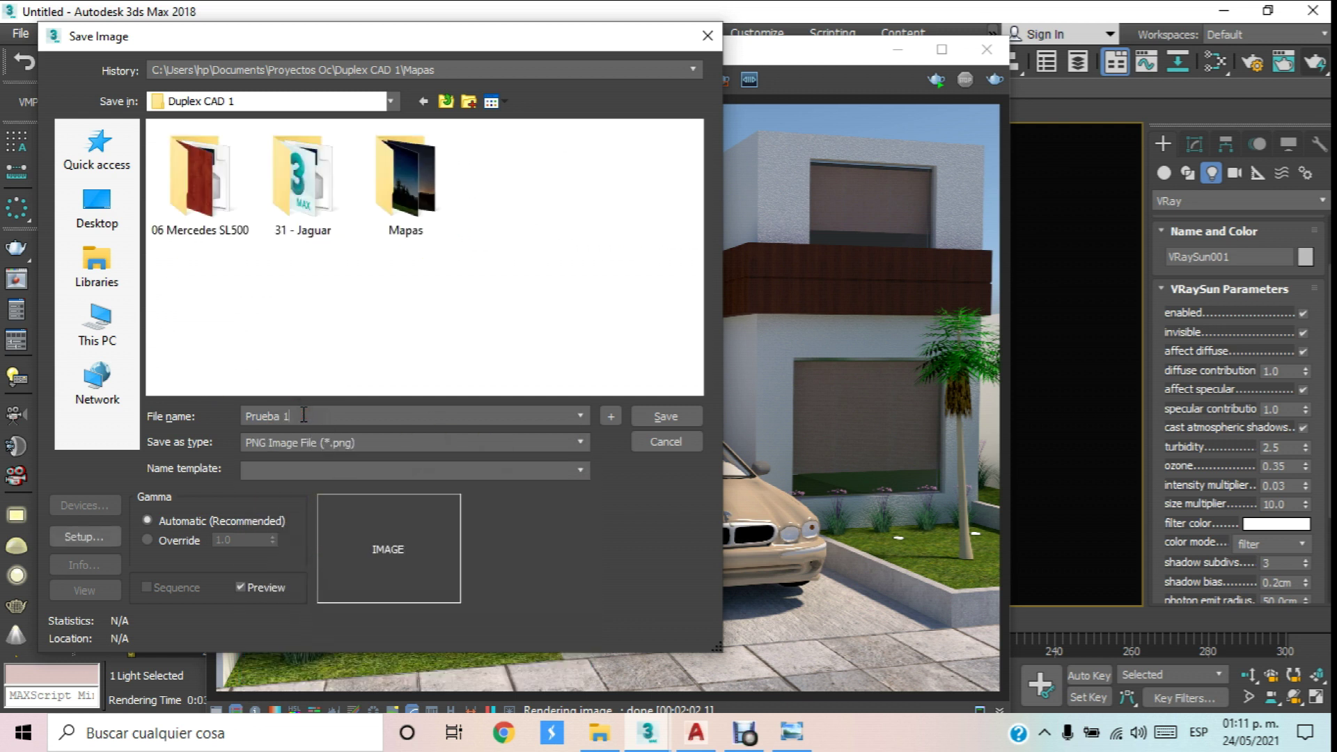
pyautogui.click(667, 417)
pyautogui.click(166, 248)
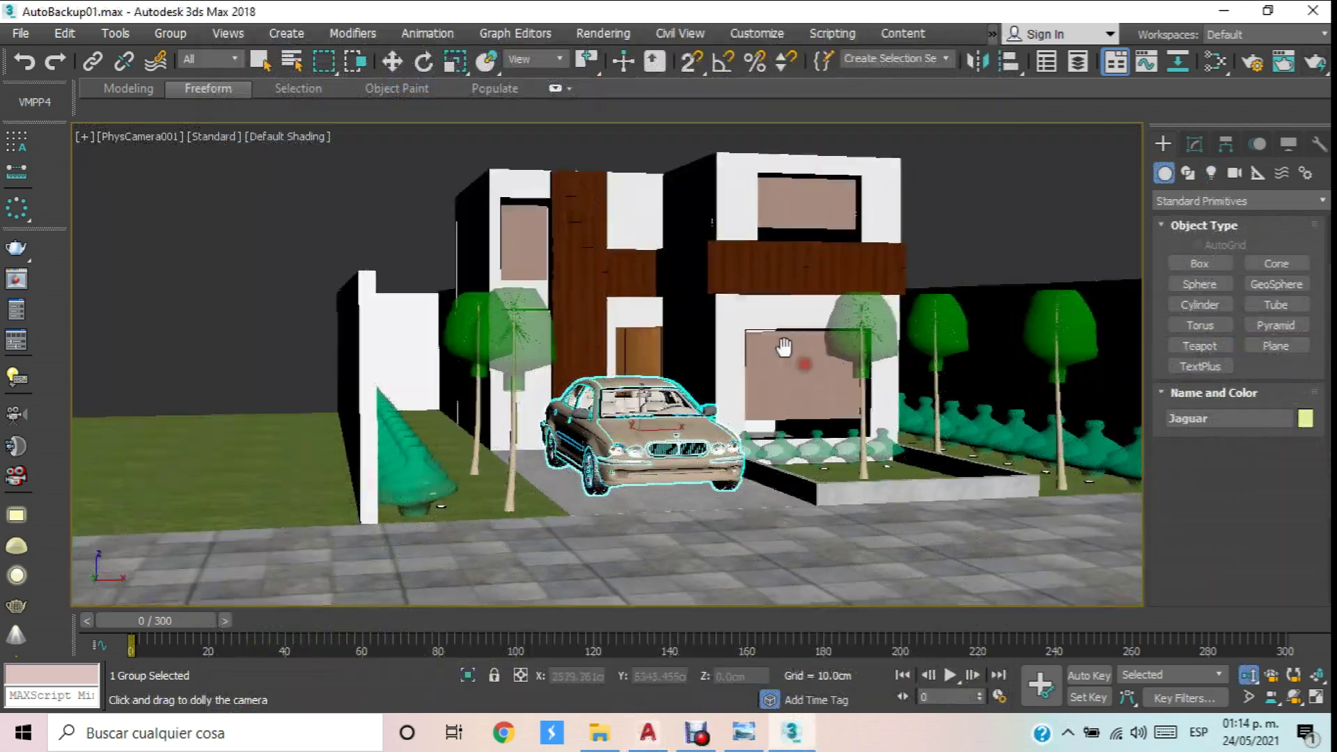
# Reframe the house in the PhysCamera001 view, show its safe frames and open the render setup.
pyautogui.moveTo(800, 343); pyautogui.dragTo(800, 390)
pyautogui.click(132, 138)
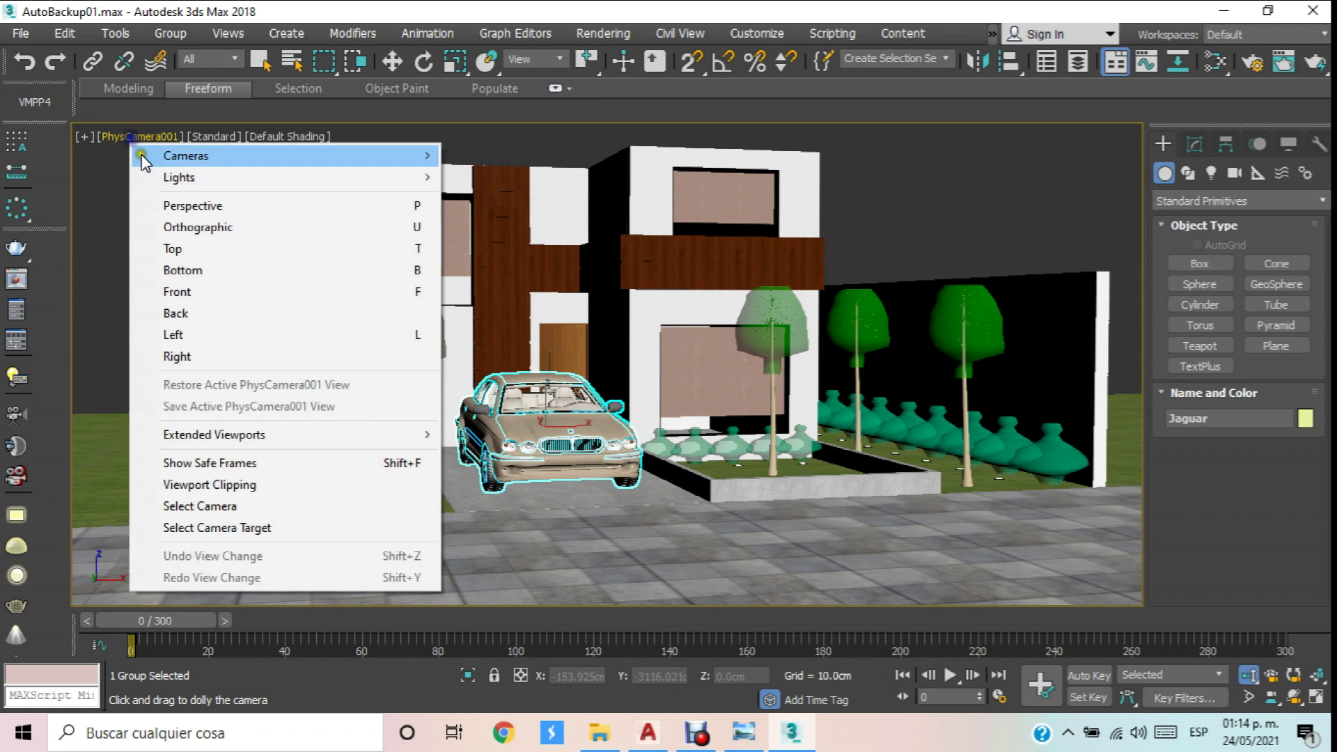
pyautogui.click(212, 463)
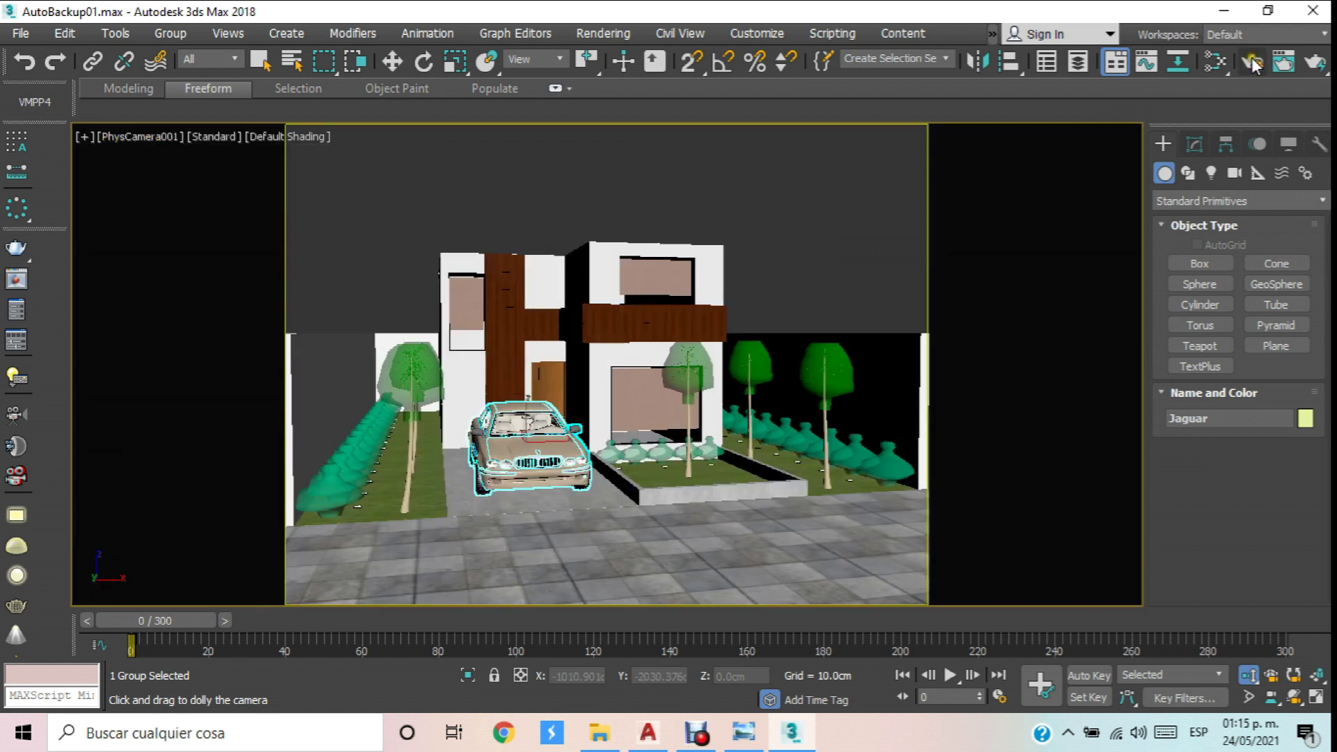
pyautogui.click(1251, 65)
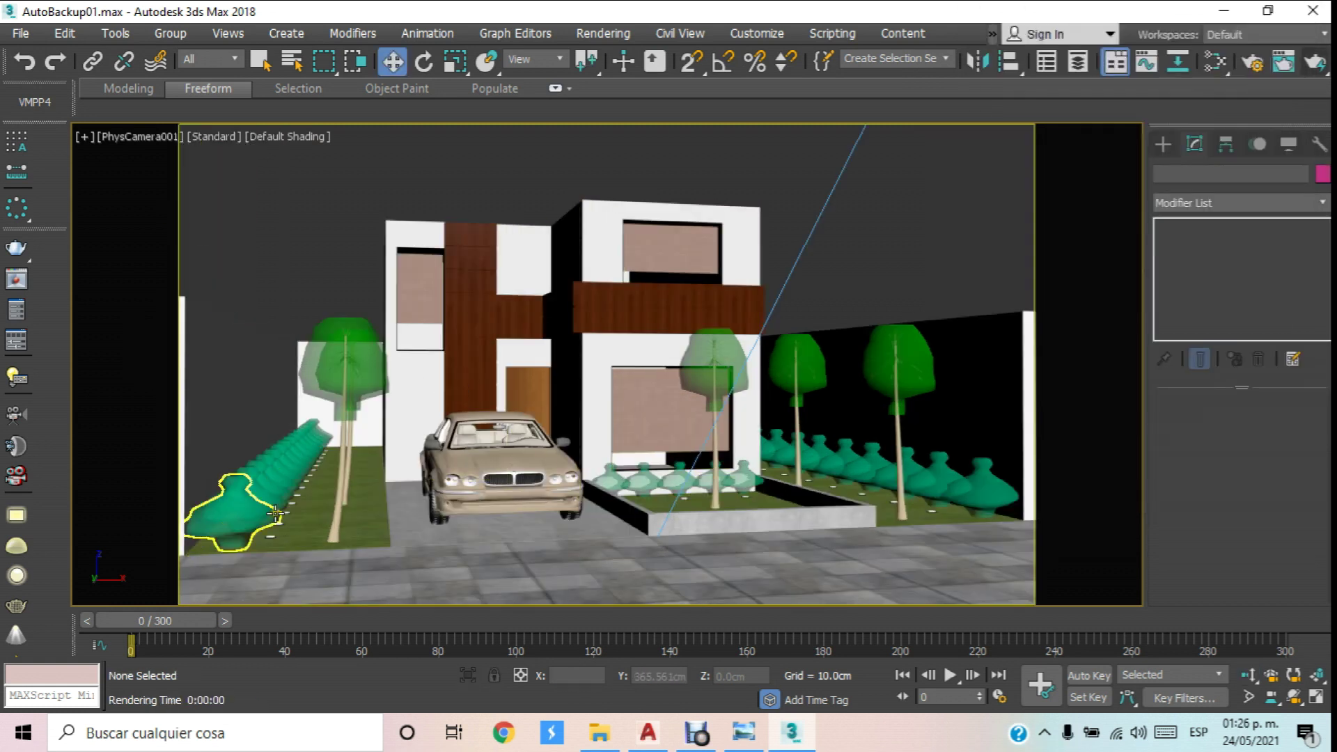
# Apply a VRayDisplacementMod modifier to the three lawn areas and set its type to 2D mapping (landscape).
pyautogui.click(311, 509)
pyautogui.keyDown('ctrl'); pyautogui.click(940, 517); pyautogui.keyUp('ctrl')
pyautogui.keyDown('ctrl'); pyautogui.click(750, 522); pyautogui.keyUp('ctrl')
pyautogui.click(1320, 202)
pyautogui.moveTo(1323, 279); pyautogui.dragTo(1322, 630)
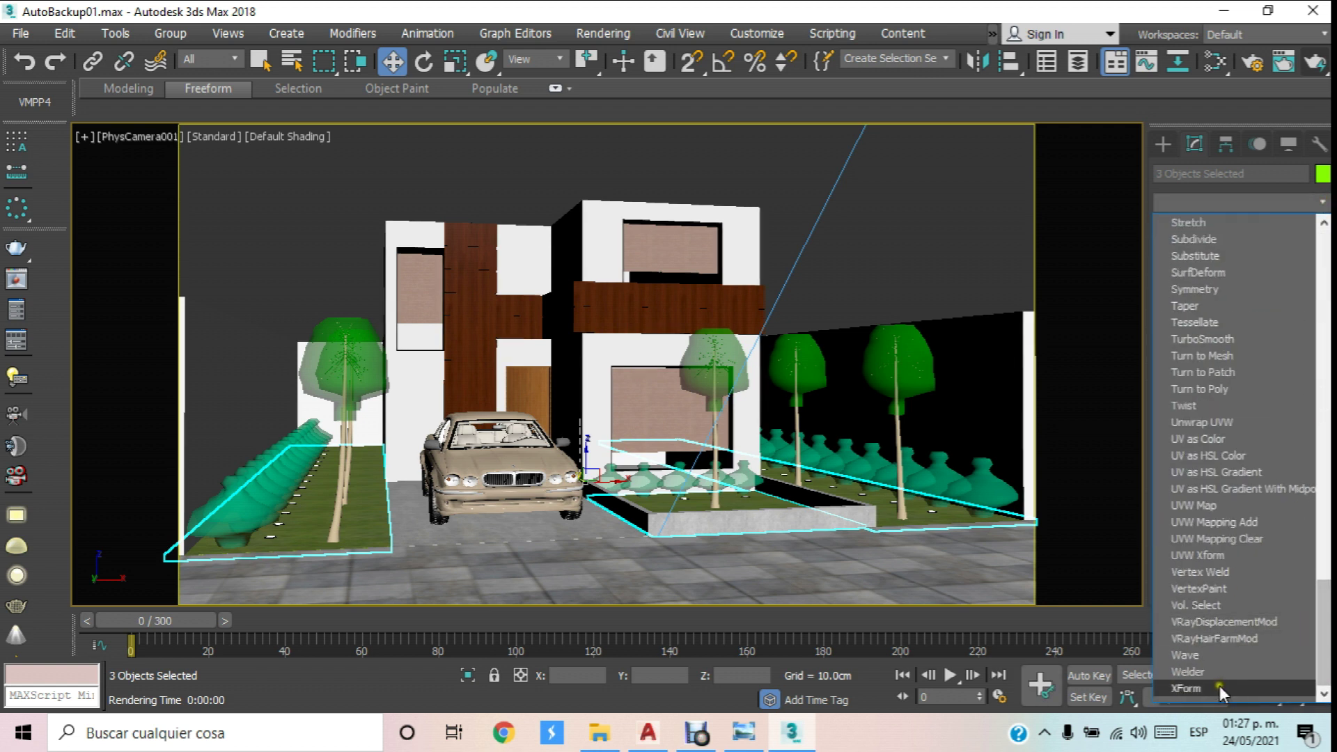
pyautogui.click(1212, 622)
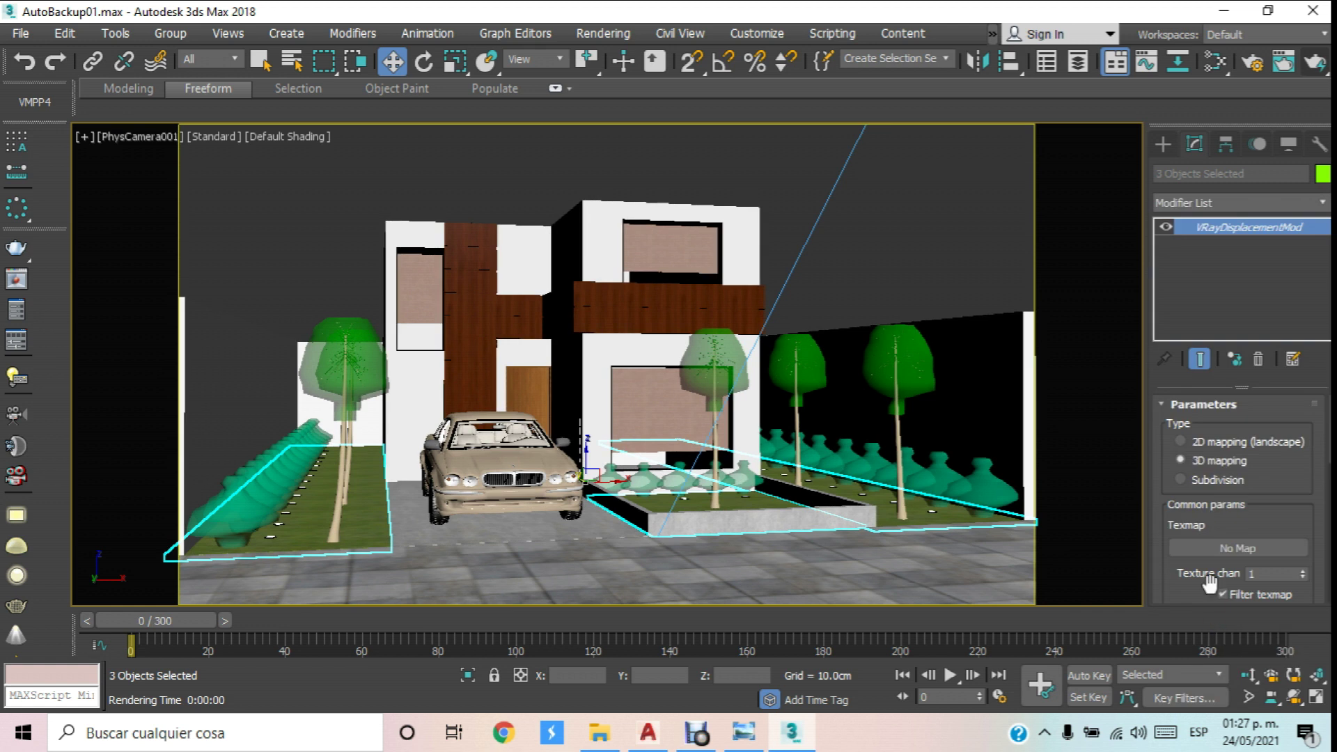
pyautogui.click(1179, 443)
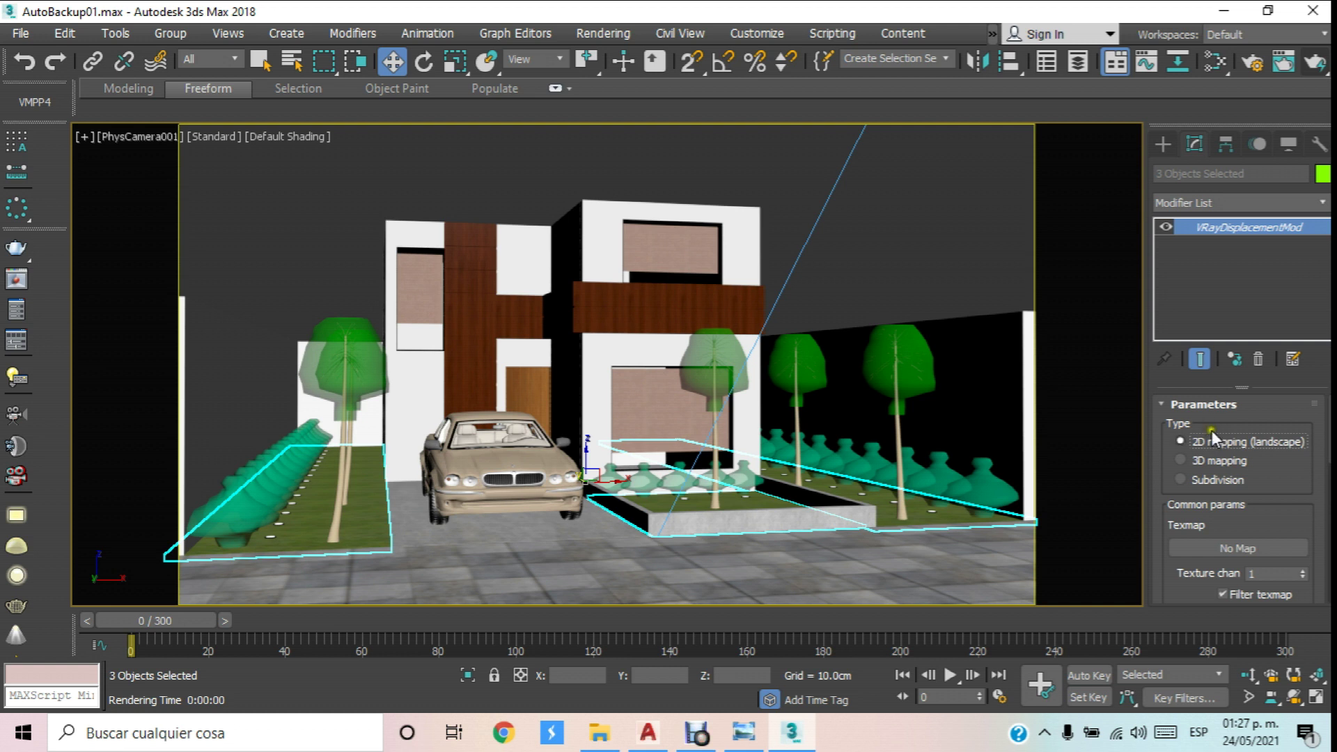
# Load grassdispl.jpg as the bitmap for the lawns' displacement texmap and set the displacement amount to 3.0 cm.
pyautogui.click(1249, 547)
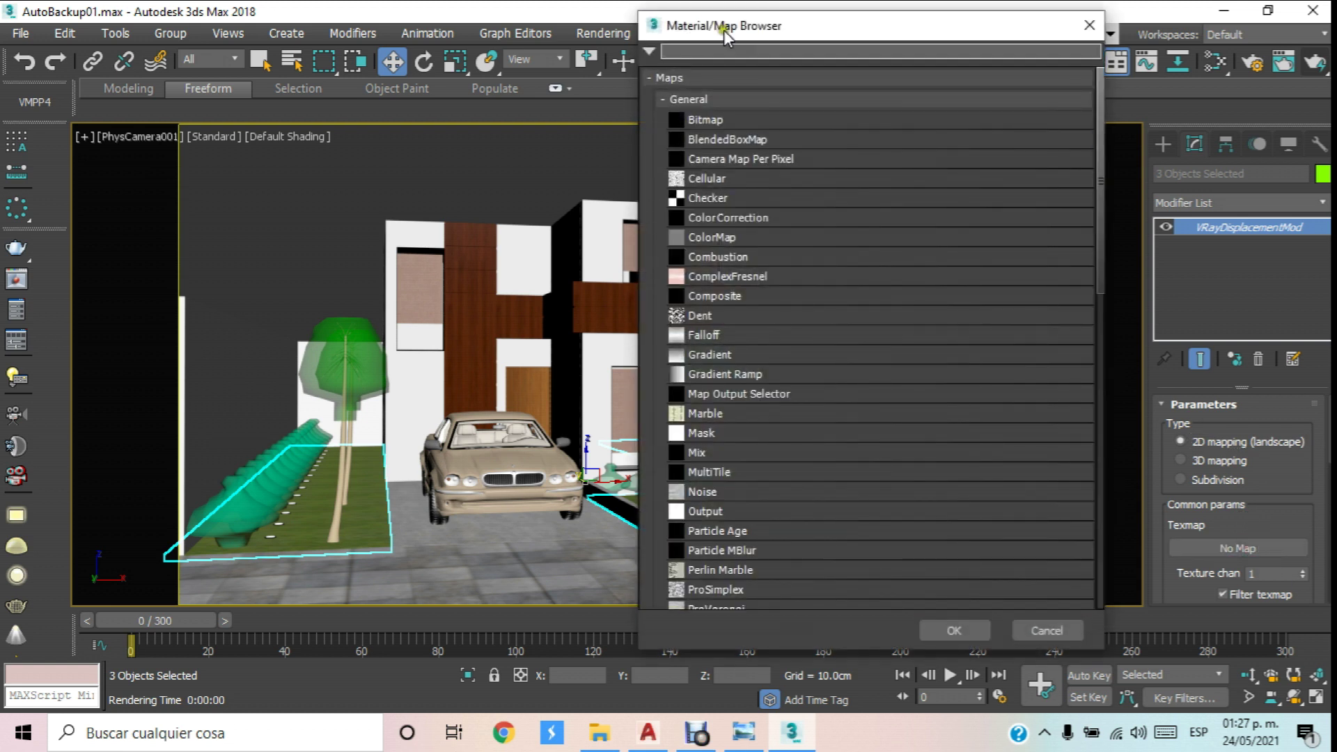
pyautogui.doubleClick(676, 119)
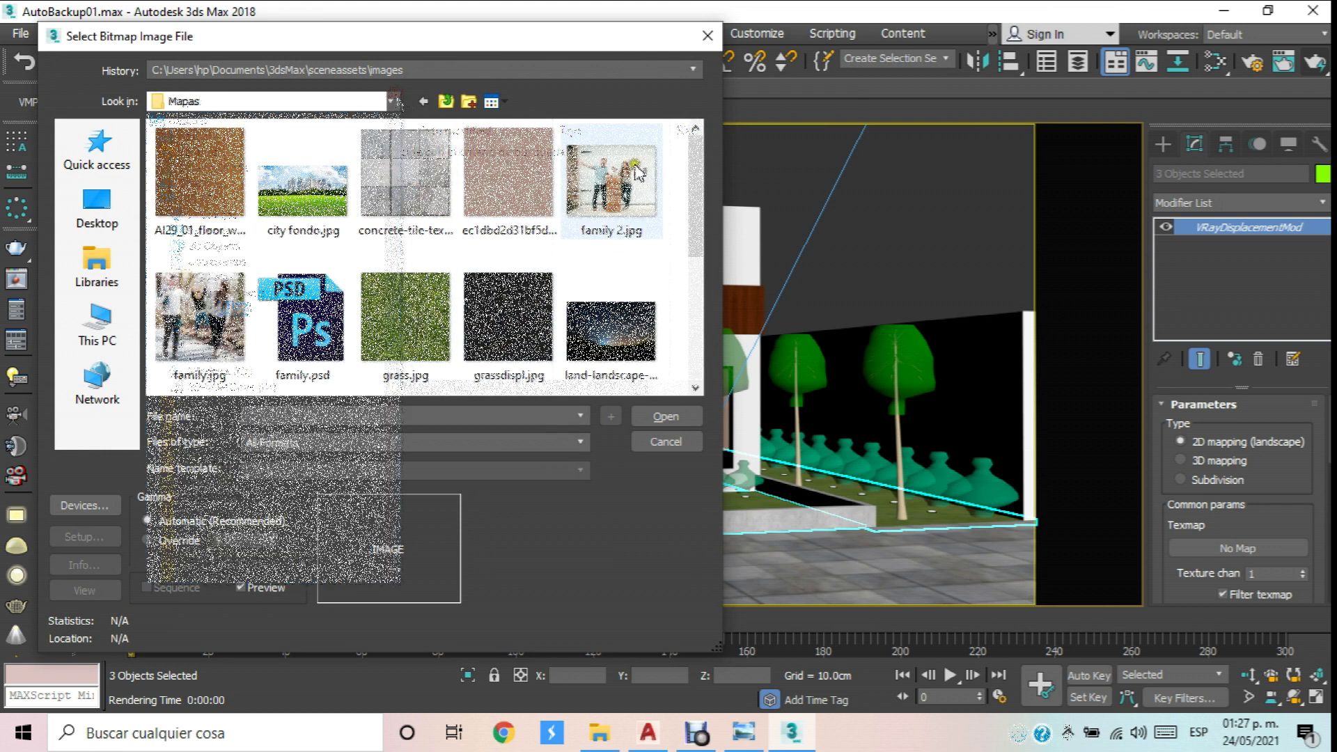
pyautogui.moveTo(694, 161); pyautogui.dragTo(689, 201)
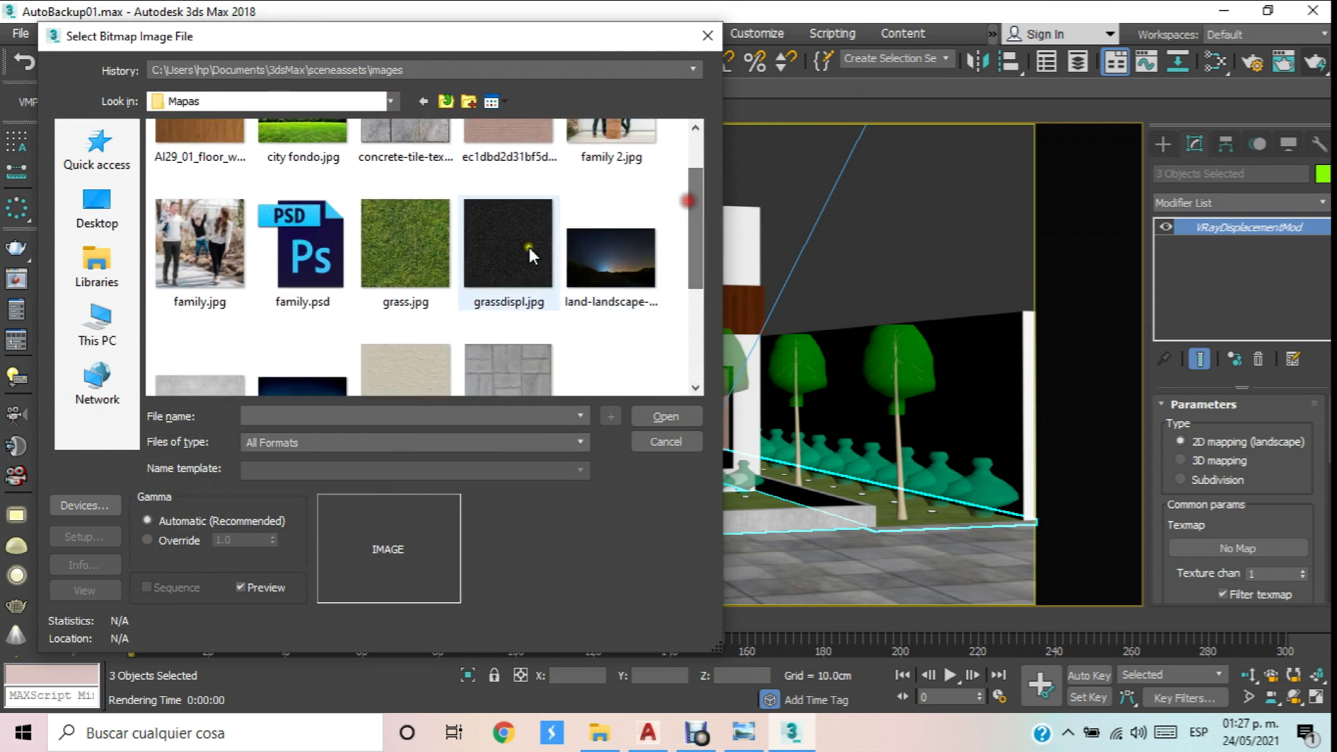
pyautogui.doubleClick(490, 251)
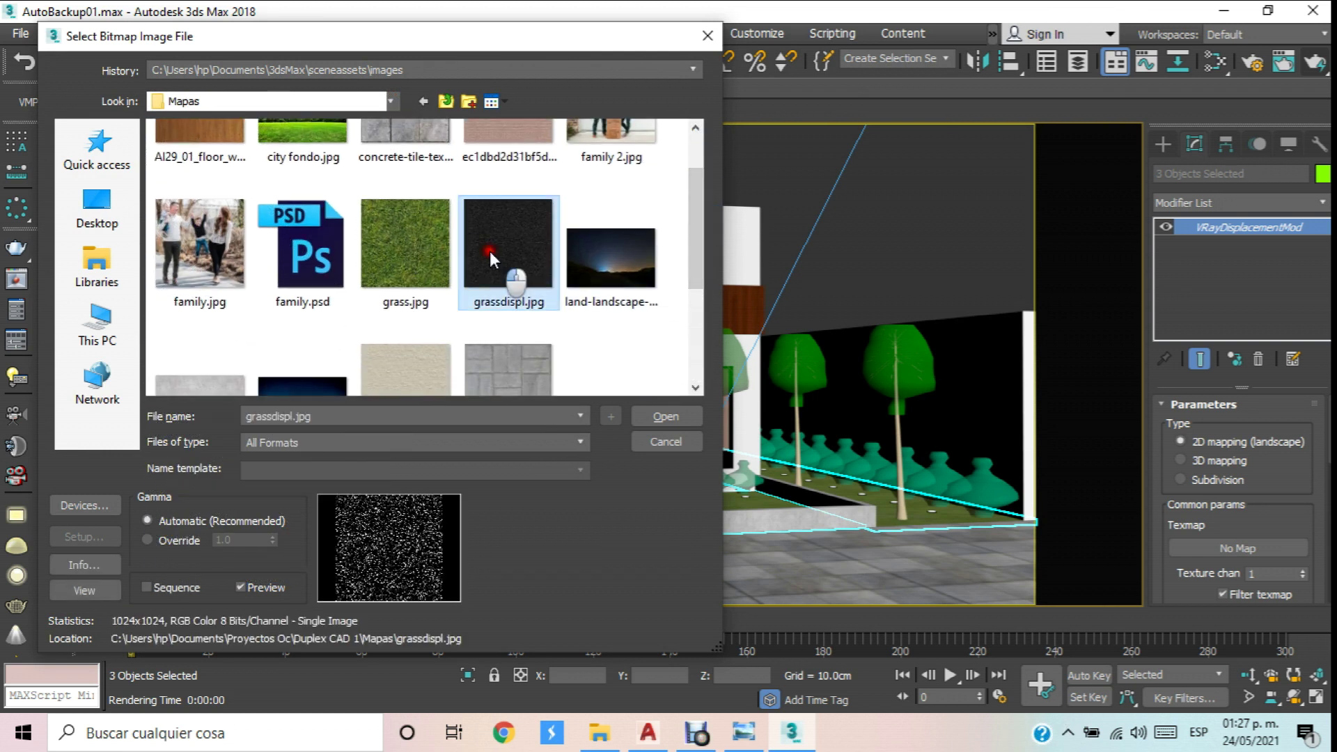
pyautogui.scroll(-5, 1253, 473)
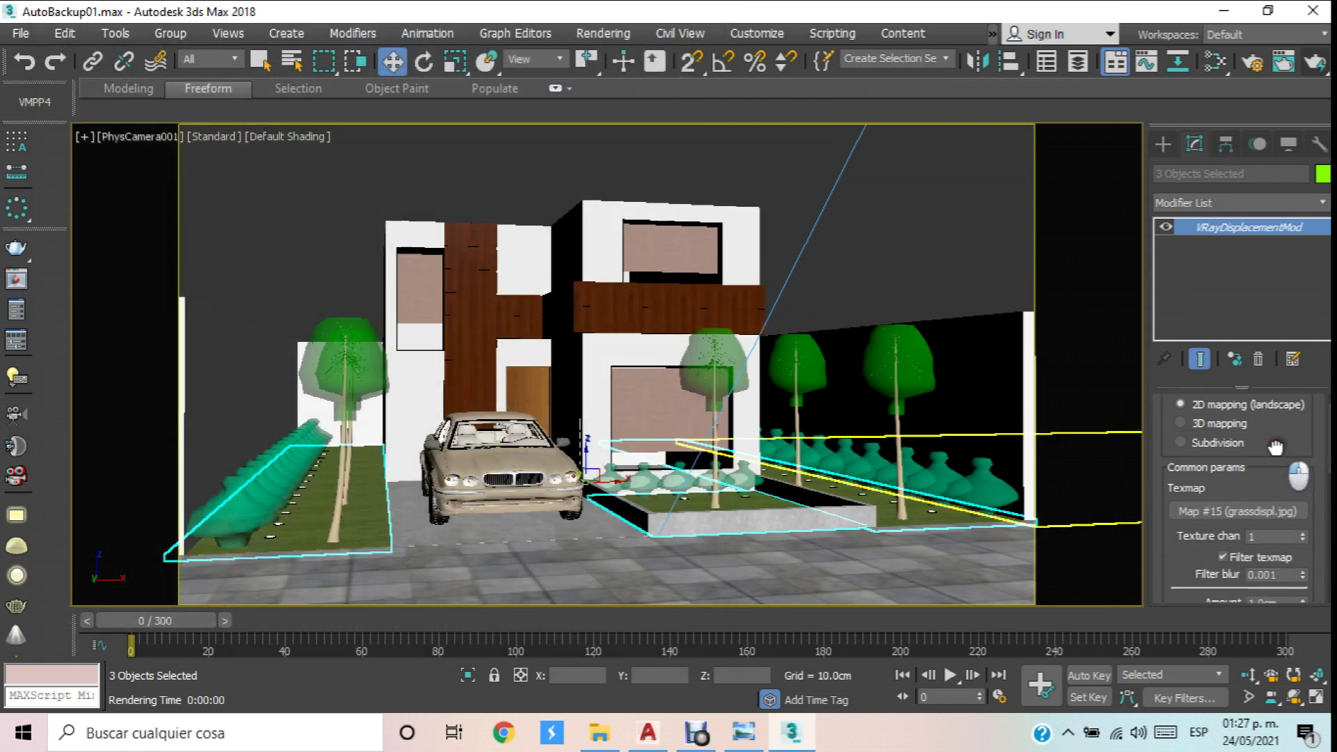
pyautogui.scroll(-2, 1295, 418)
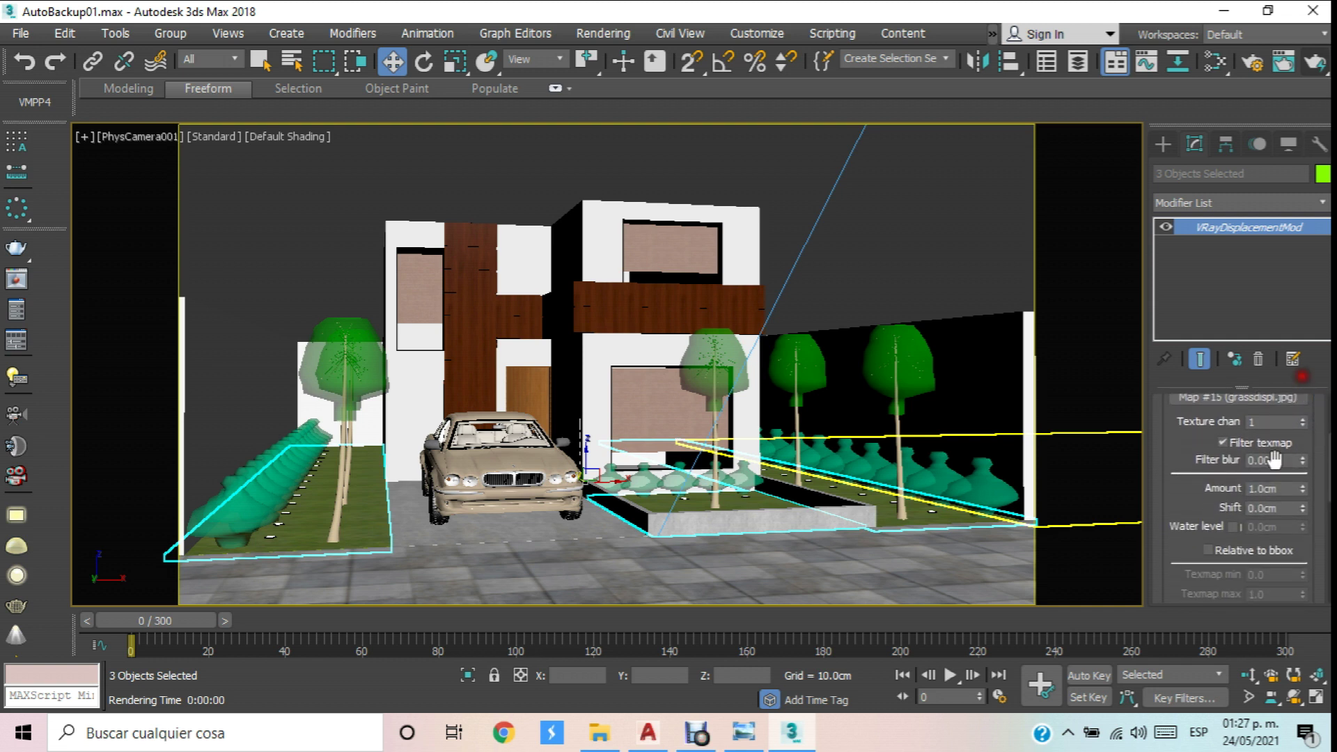
pyautogui.click(1281, 487)
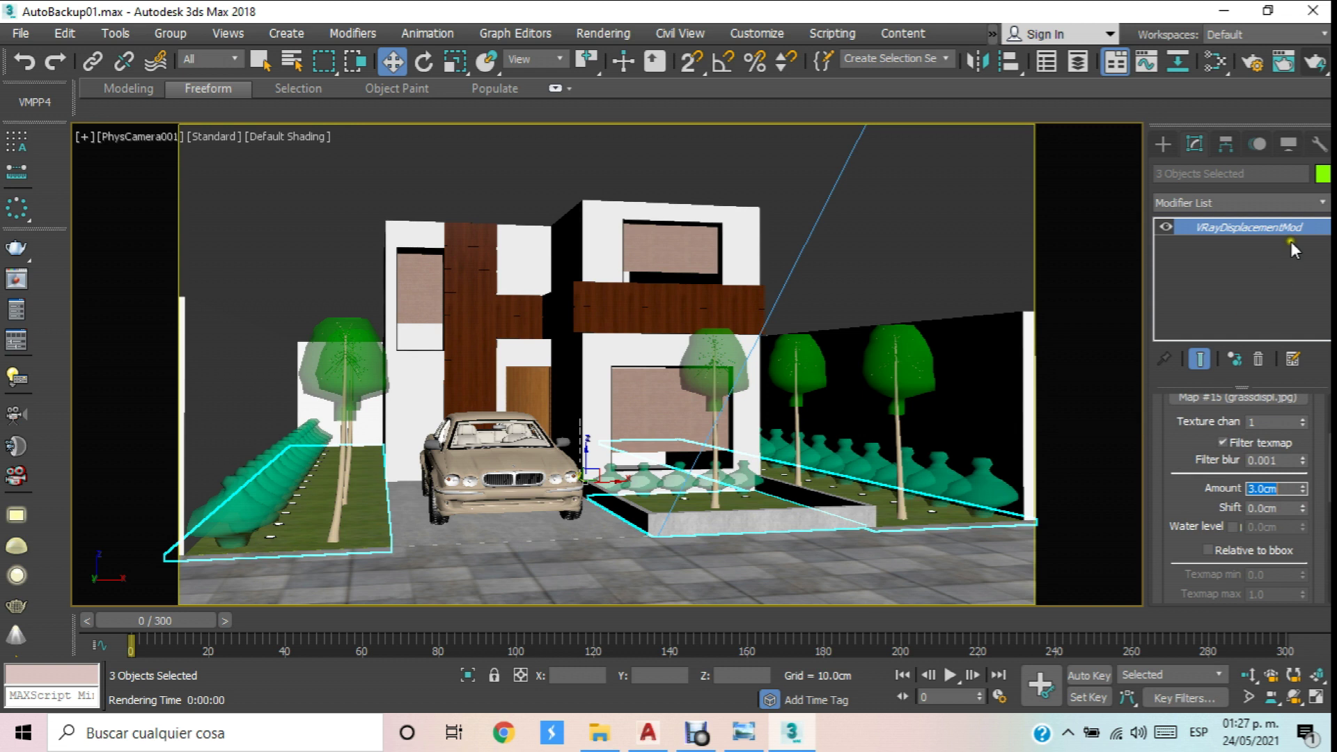
pyautogui.click(973, 214)
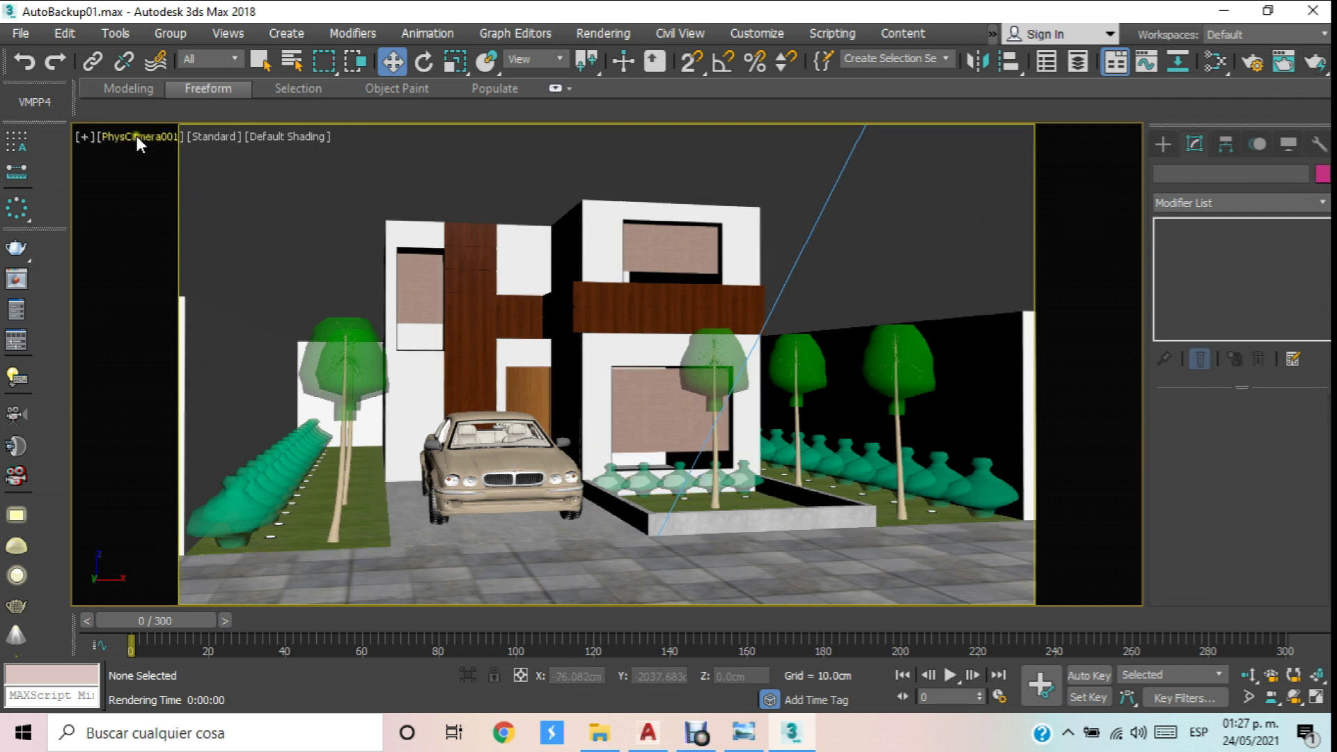
# Set the render output size to a width of 1400 and a height of 700.
pyautogui.click(1250, 64)
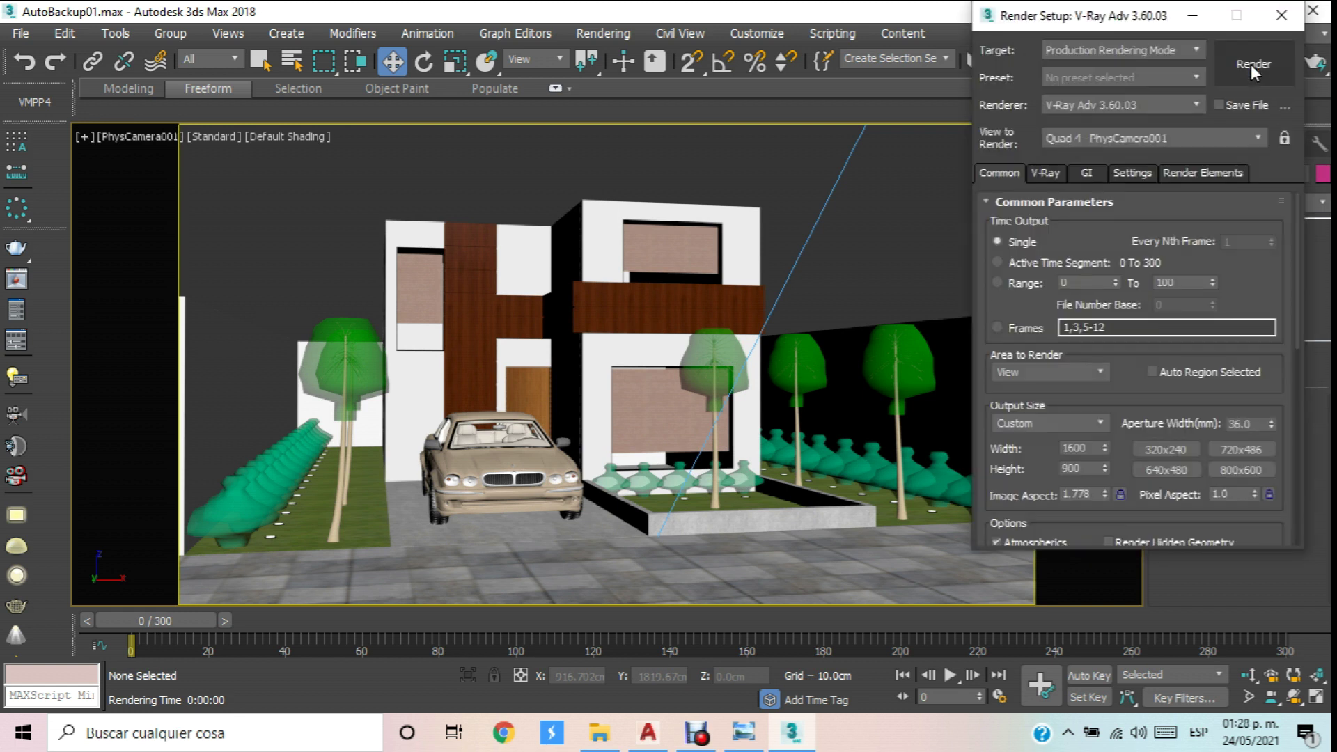
pyautogui.doubleClick(1076, 449)
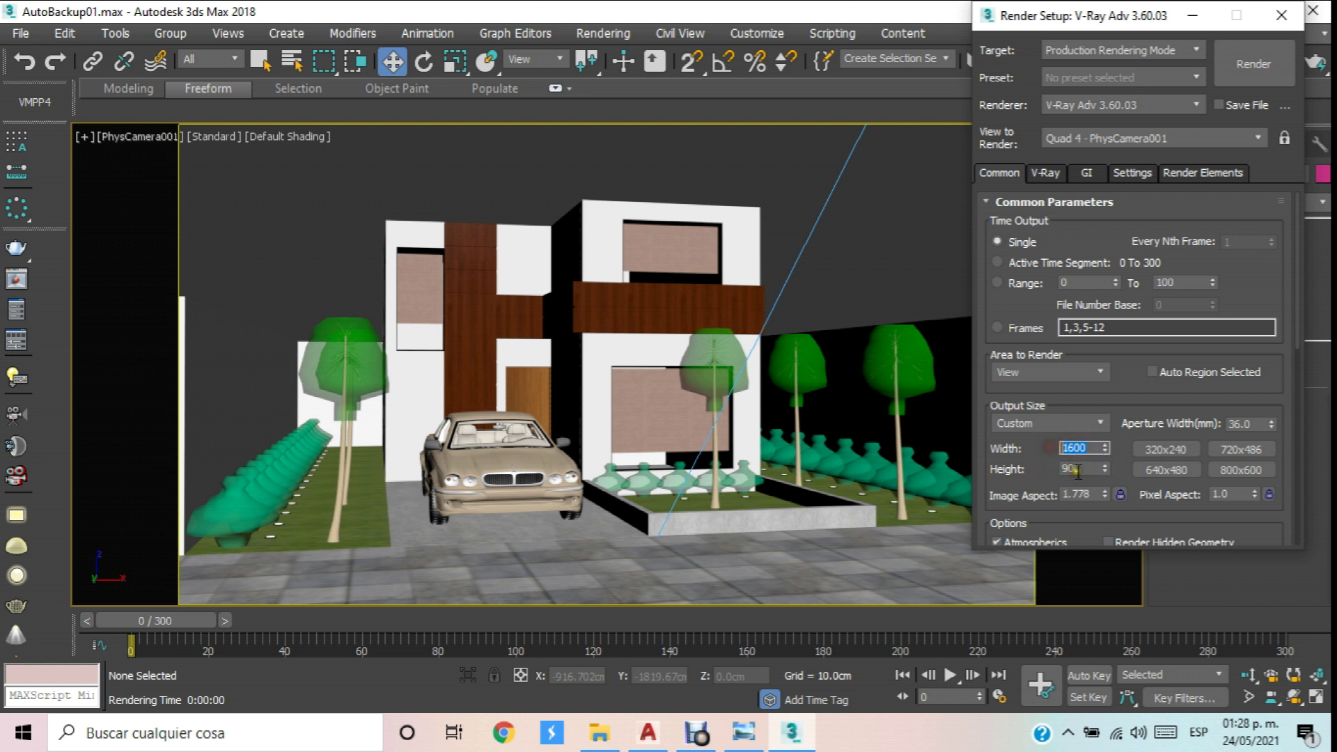
pyautogui.doubleClick(1072, 469)
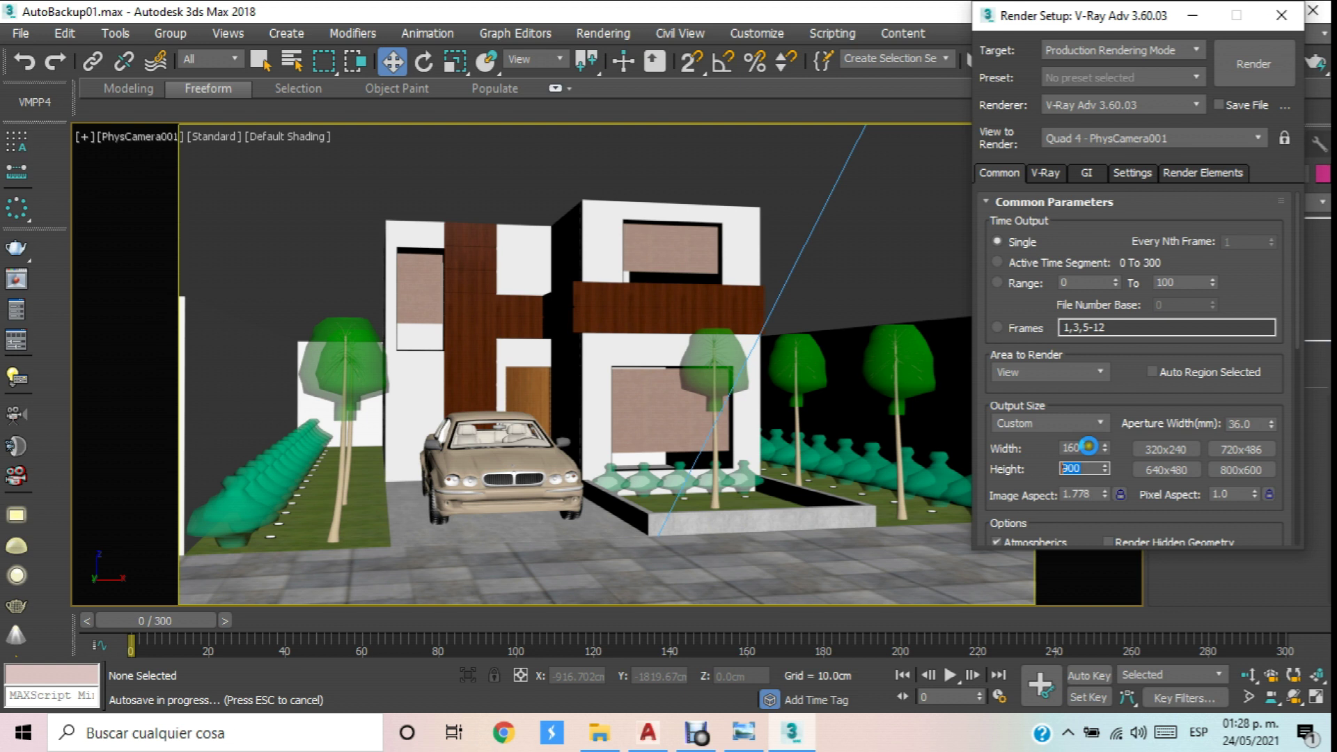
pyautogui.doubleClick(1086, 447)
pyautogui.write('1')
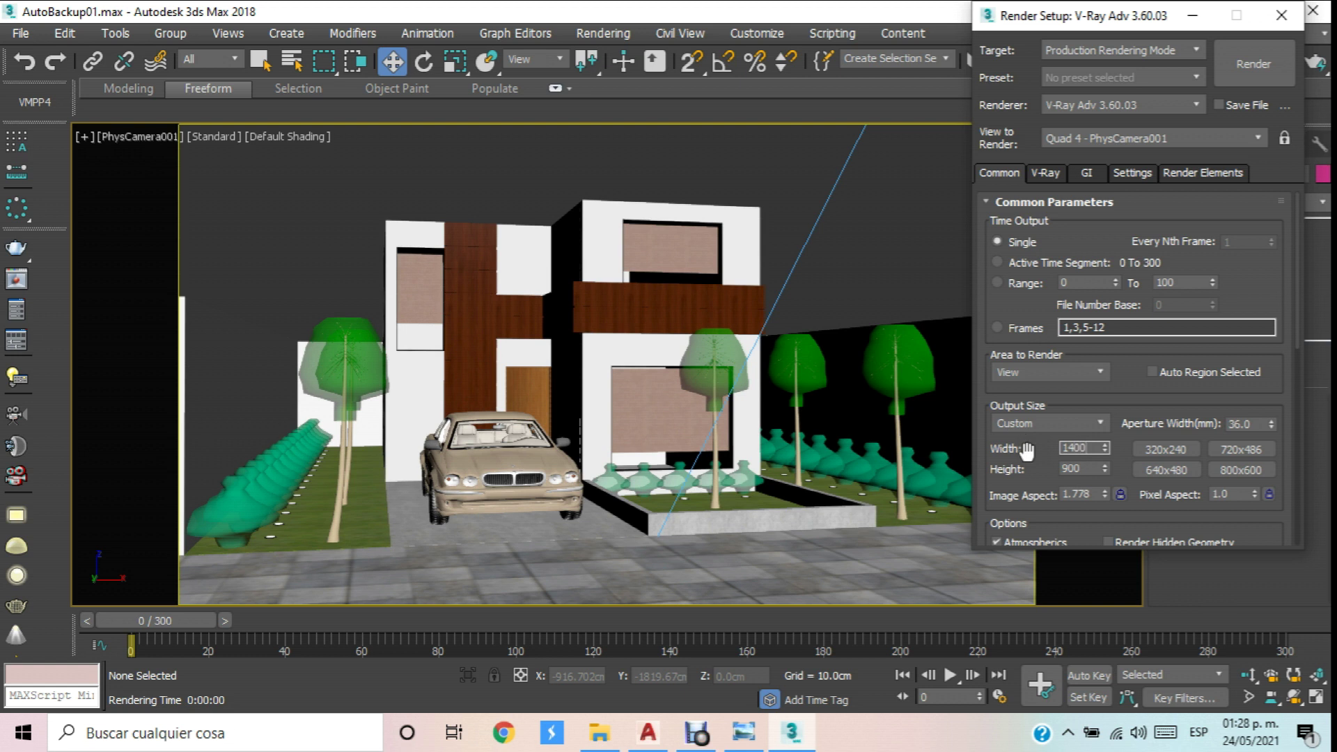
pyautogui.doubleClick(1083, 467)
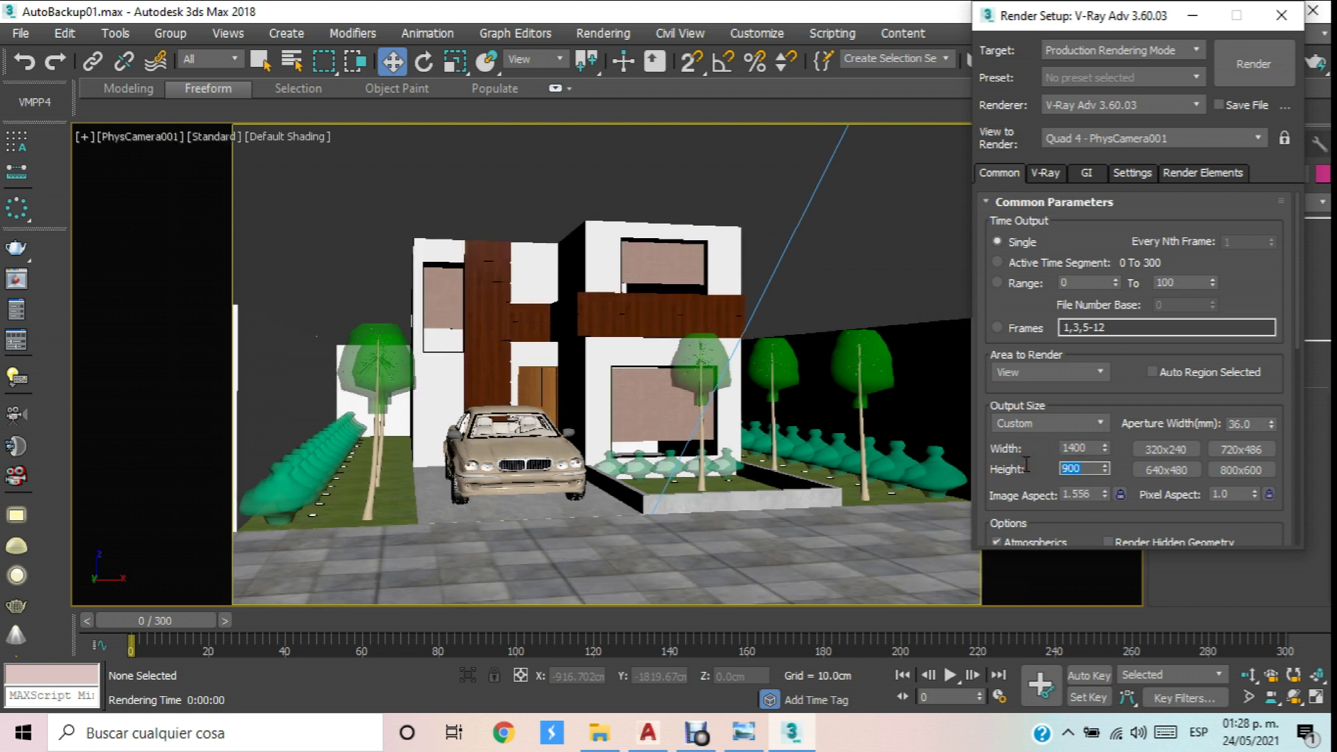
pyautogui.write('6')
pyautogui.press('Return')
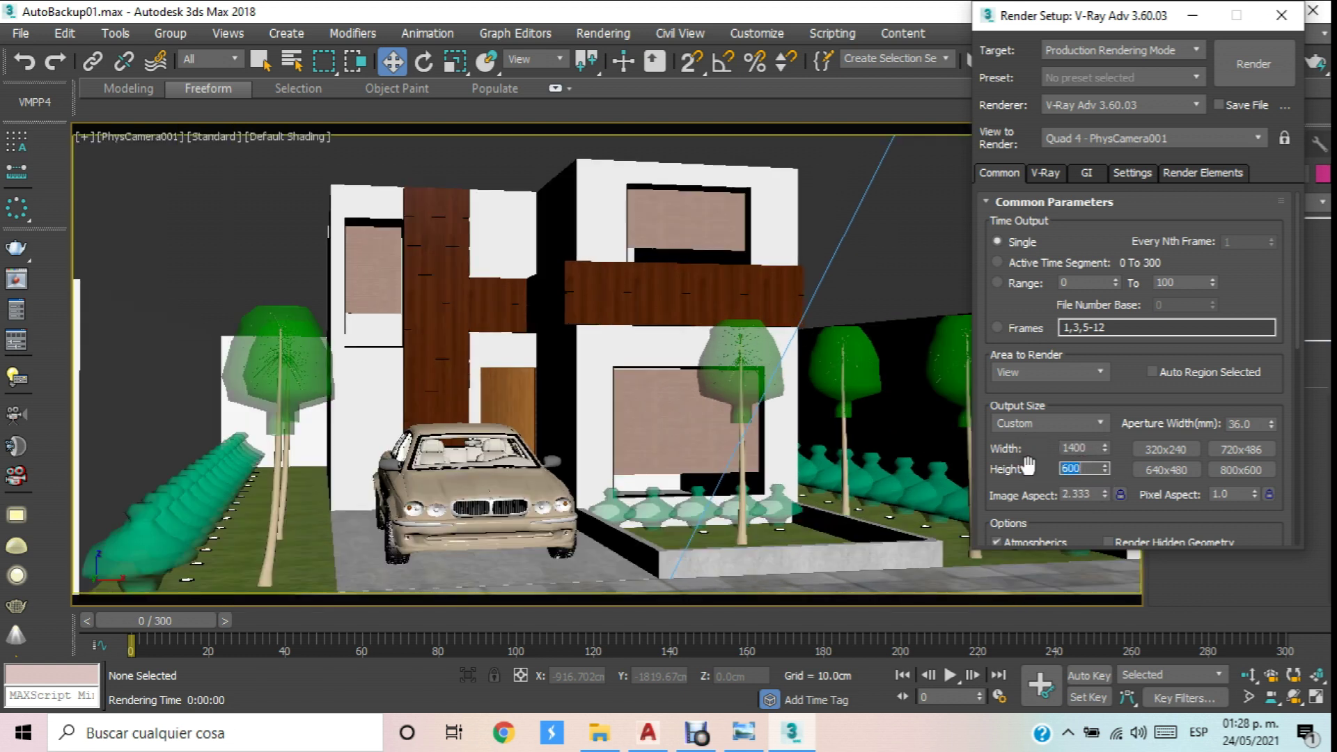
pyautogui.write('700')
pyautogui.press('Return')
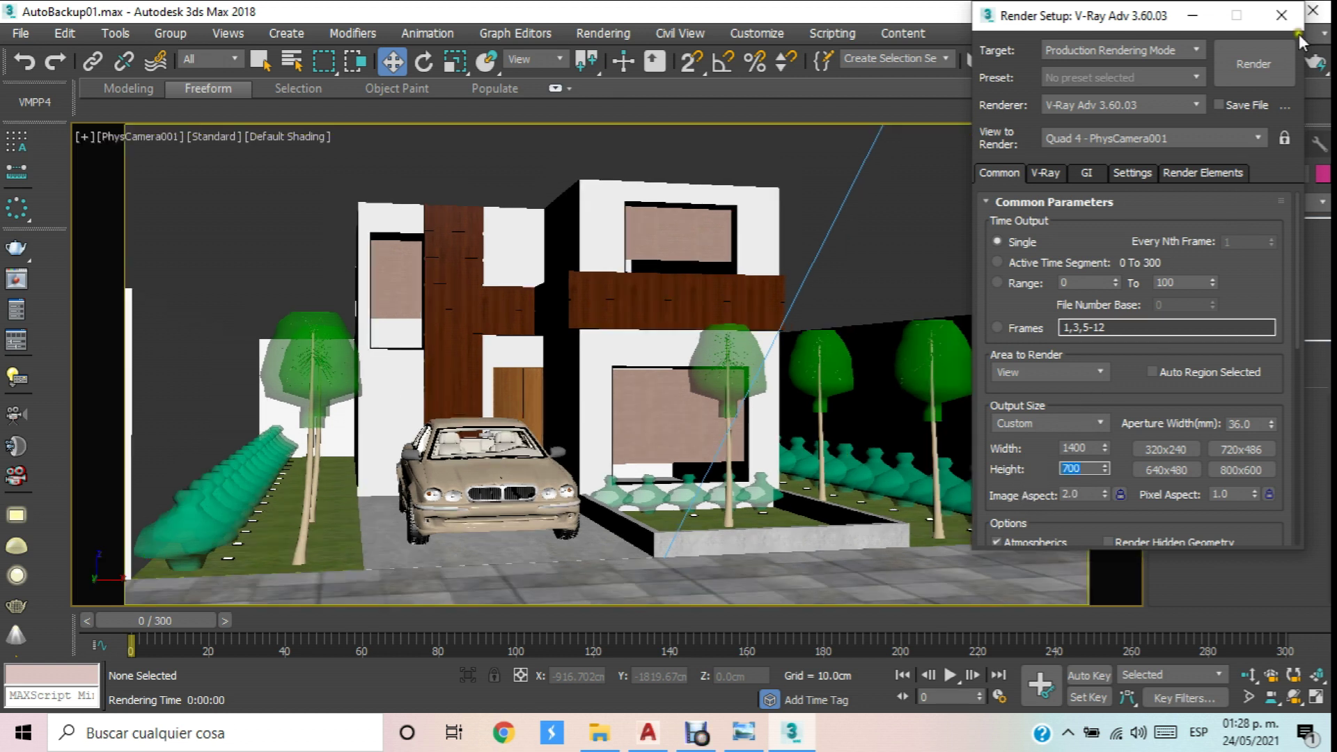
pyautogui.click(1281, 14)
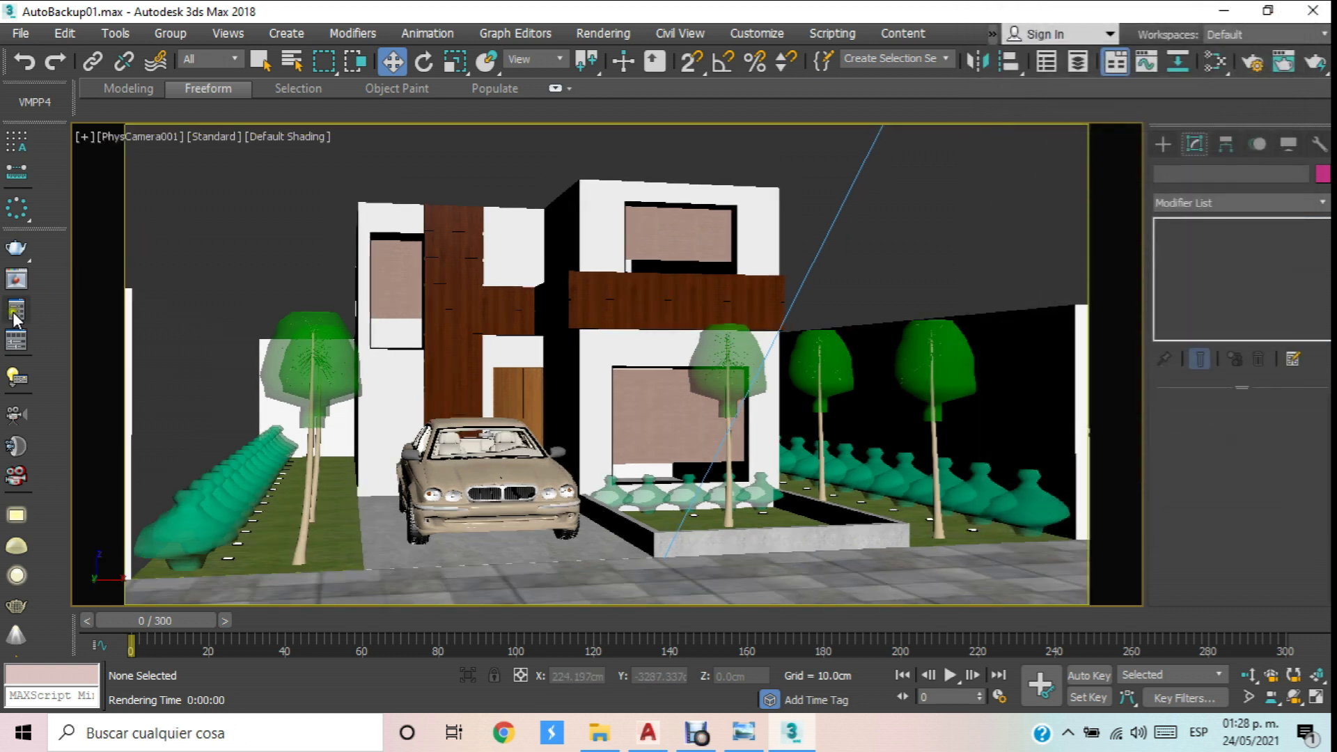
# Set V-Ray's quick settings to the ArchViz interior preset with GI quality 18%, shading 17% and AA 20%, and render the camera view.
pyautogui.click(16, 341)
pyautogui.click(529, 317)
pyautogui.moveTo(551, 411); pyautogui.dragTo(536, 408)
pyautogui.moveTo(584, 515); pyautogui.dragTo(528, 520)
pyautogui.click(614, 187)
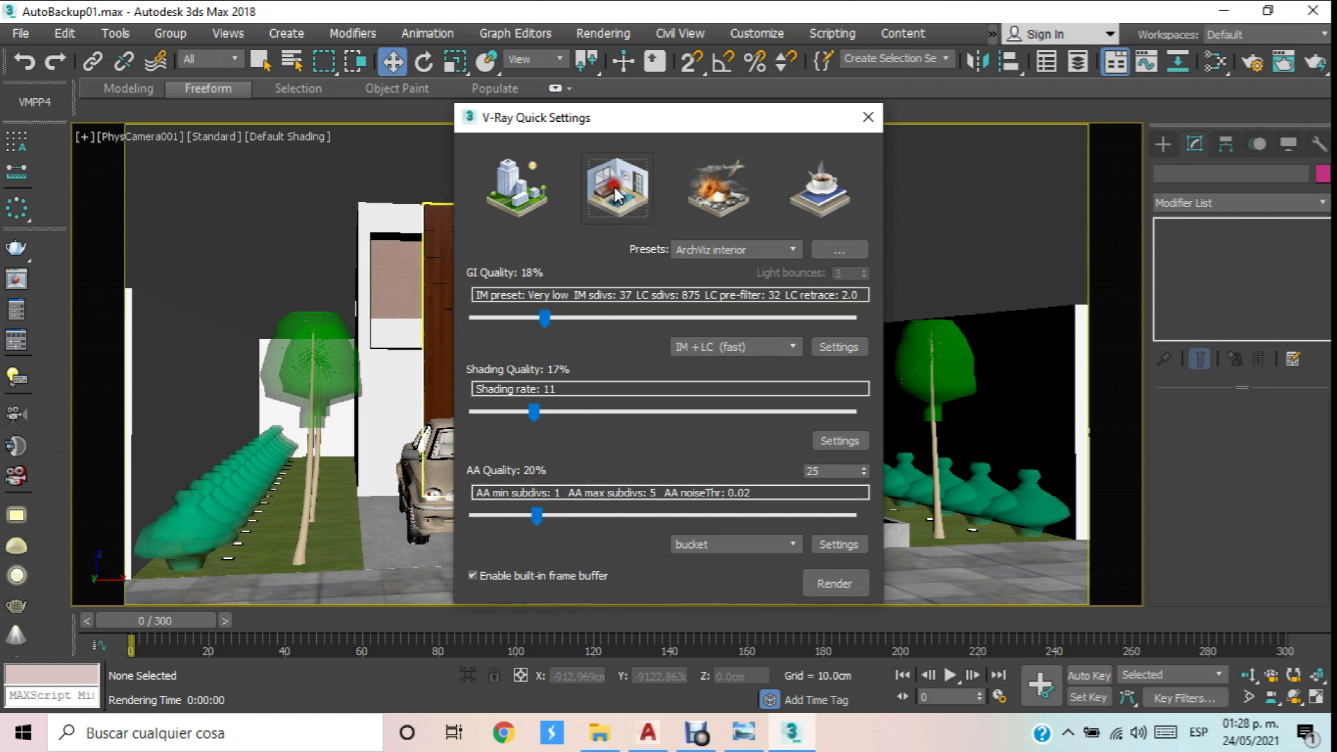
pyautogui.click(837, 583)
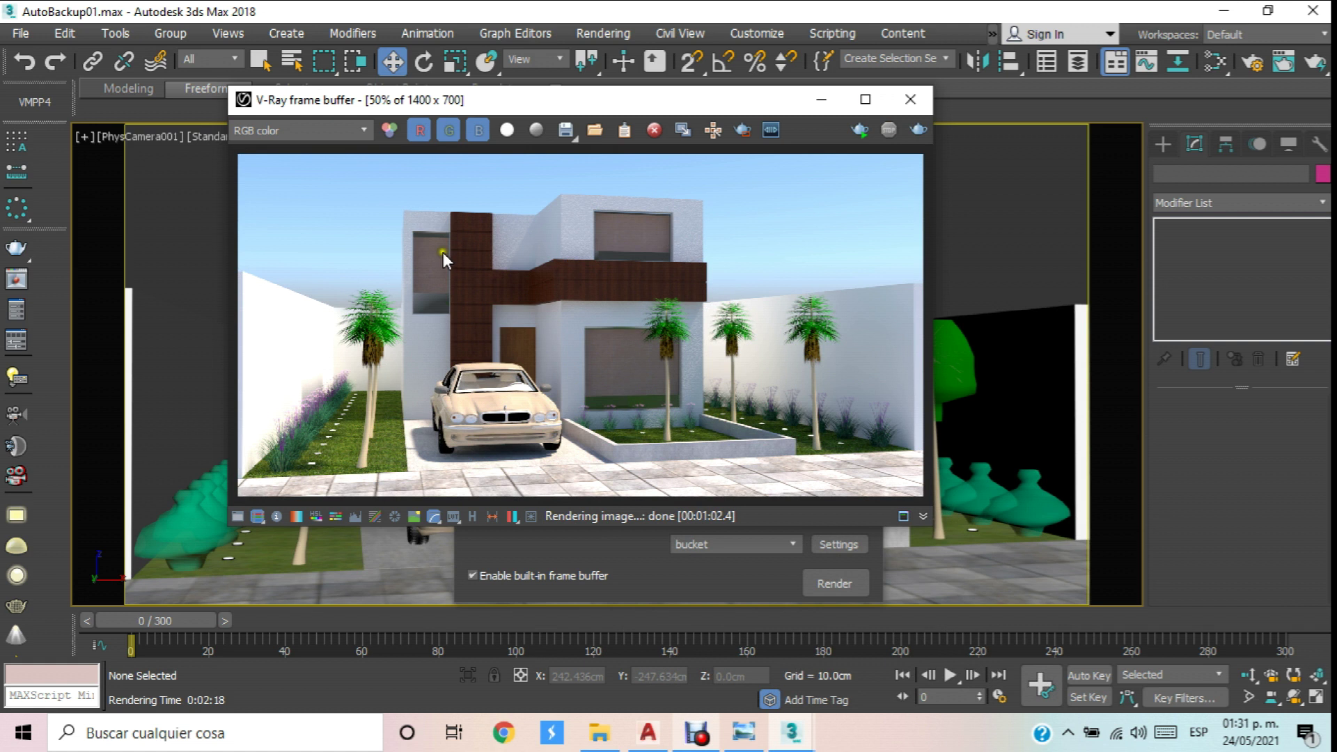
# Examine the new render up close, checking the displaced grass, the car and the paving.
pyautogui.scroll(5, 319, 269)
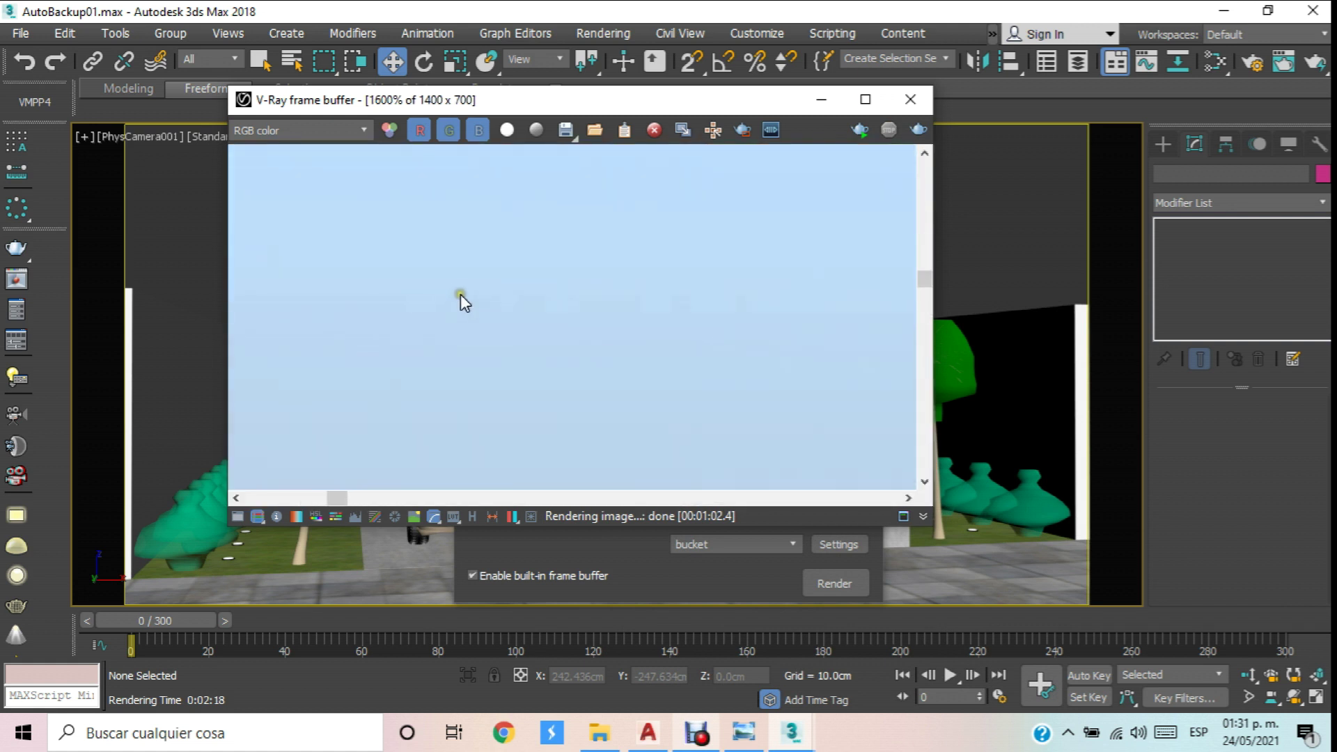
pyautogui.scroll(-5, 461, 294)
pyautogui.scroll(4, 461, 294)
pyautogui.scroll(-5, 566, 334)
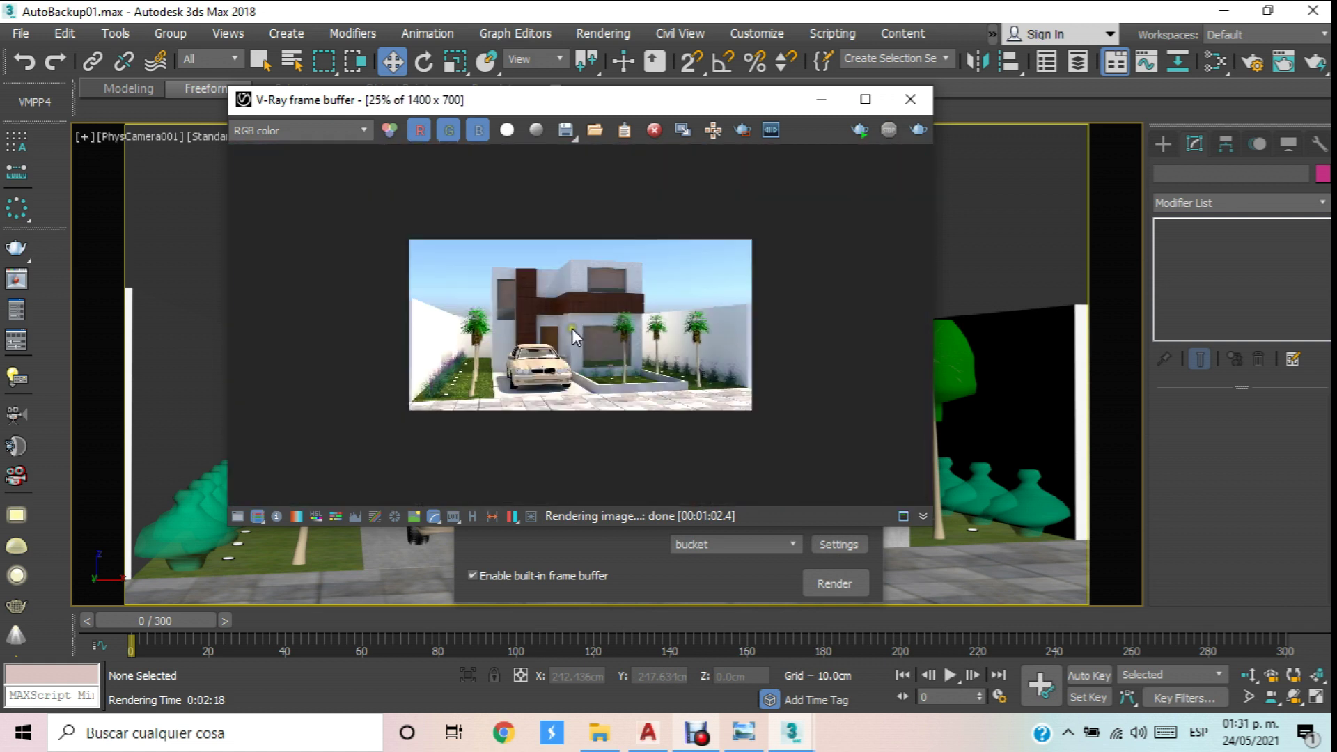
pyautogui.scroll(1, 535, 382)
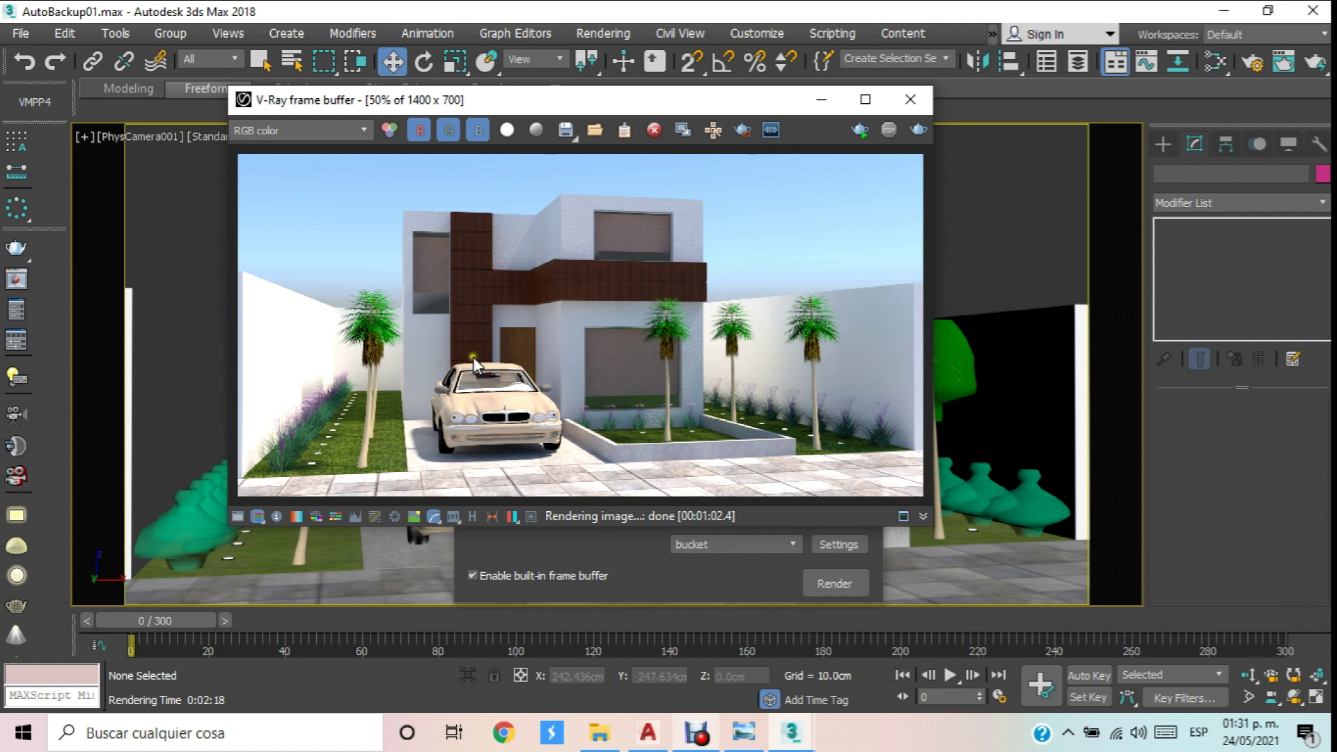
pyautogui.scroll(2, 374, 476)
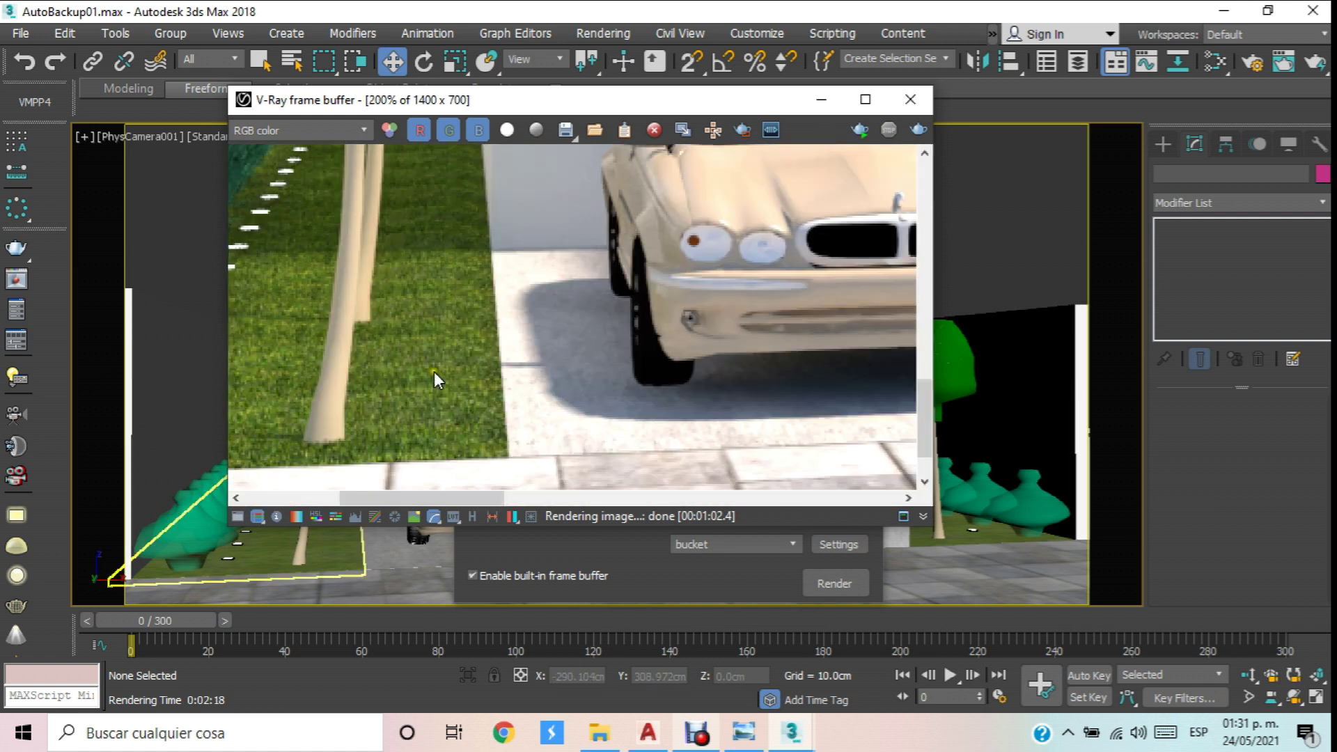
pyautogui.scroll(-1, 433, 371)
pyautogui.scroll(-1, 445, 365)
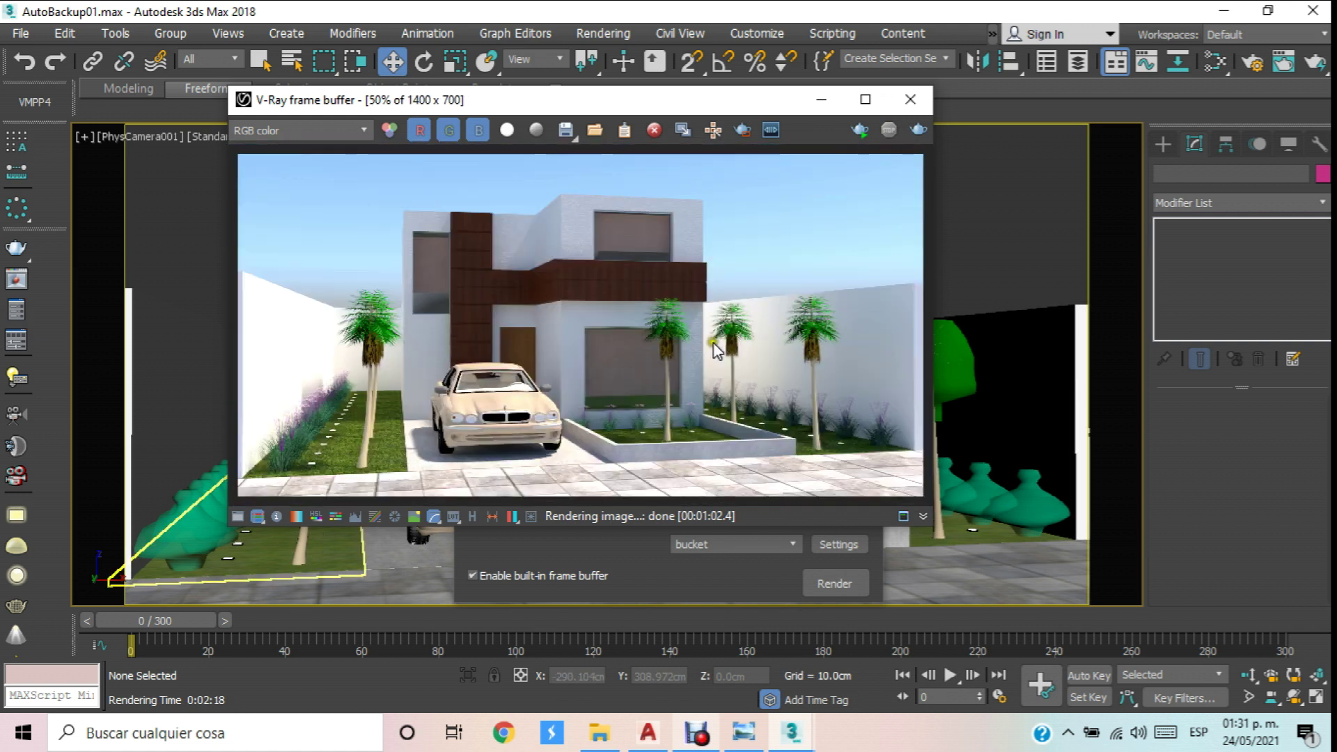
# Save the render as Prueba 2.png in the Duplex CAD 1 folder, using RGB 48 bit with alpha channel.
pyautogui.click(564, 130)
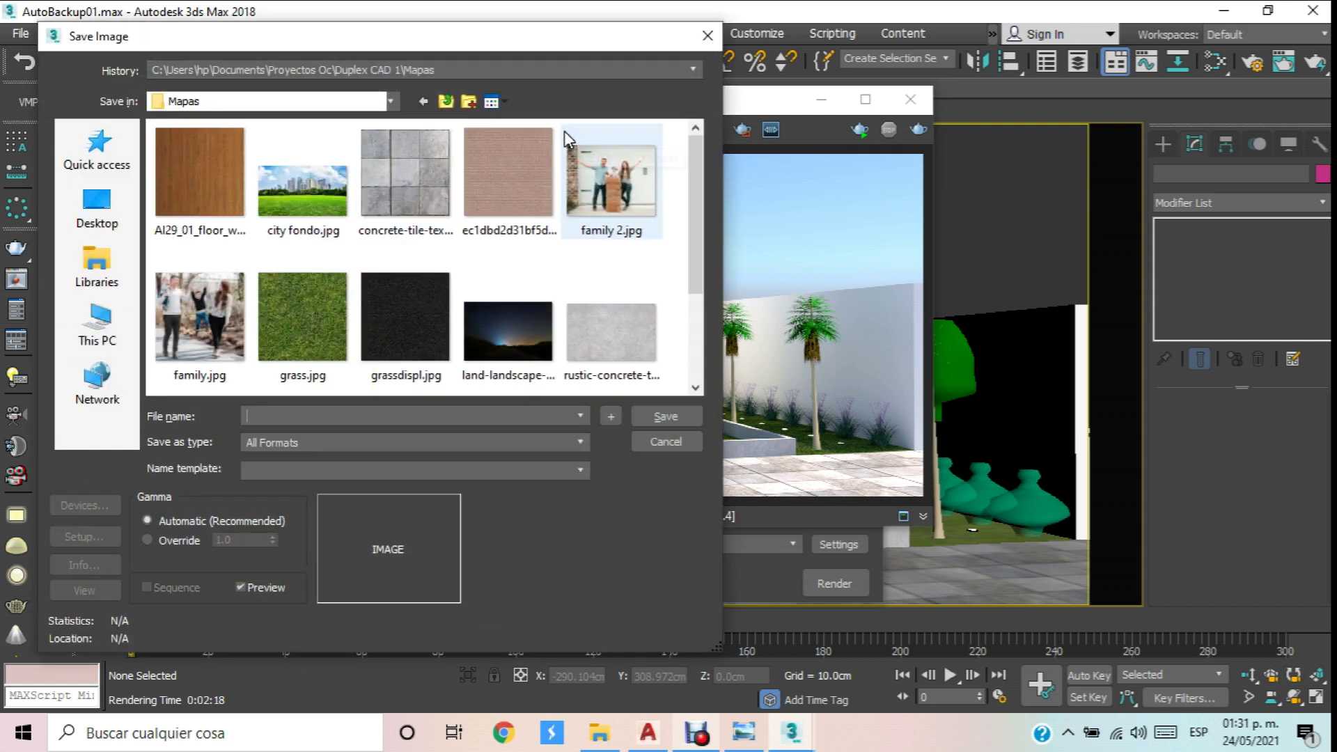
pyautogui.click(692, 365)
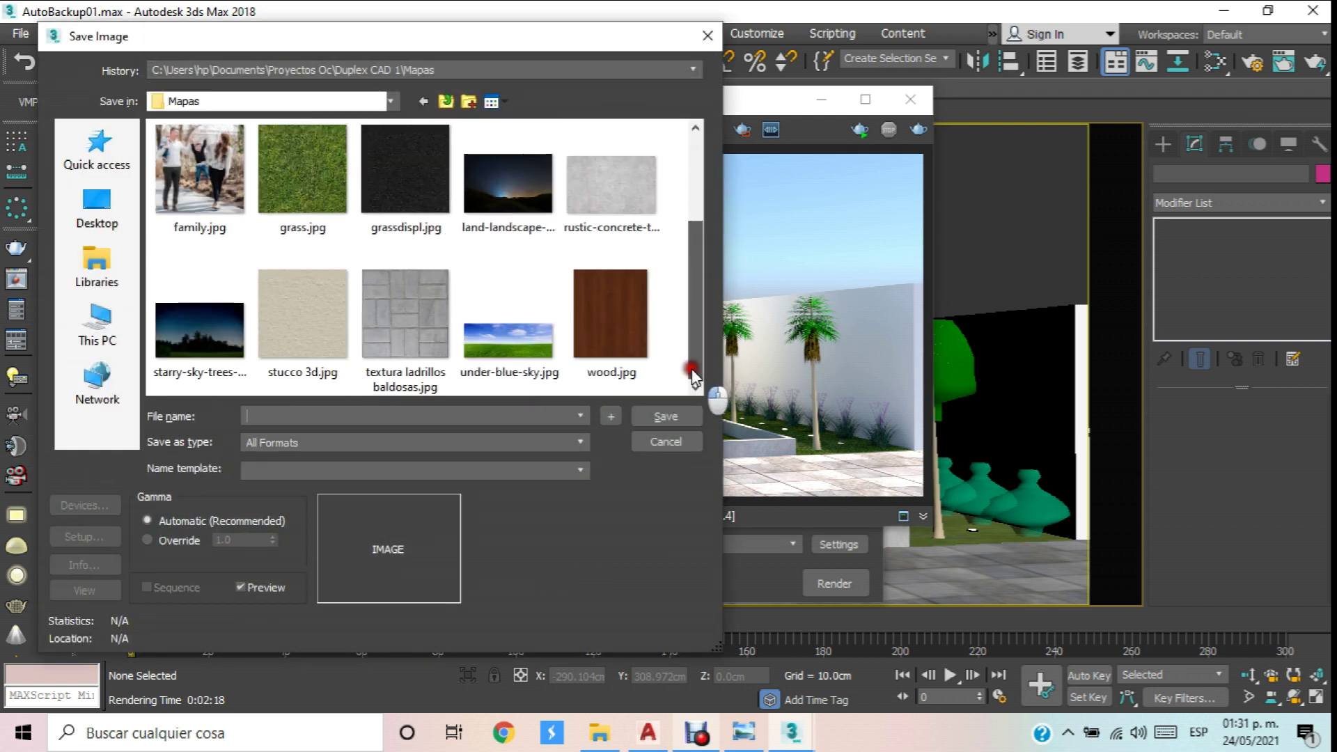
pyautogui.click(445, 100)
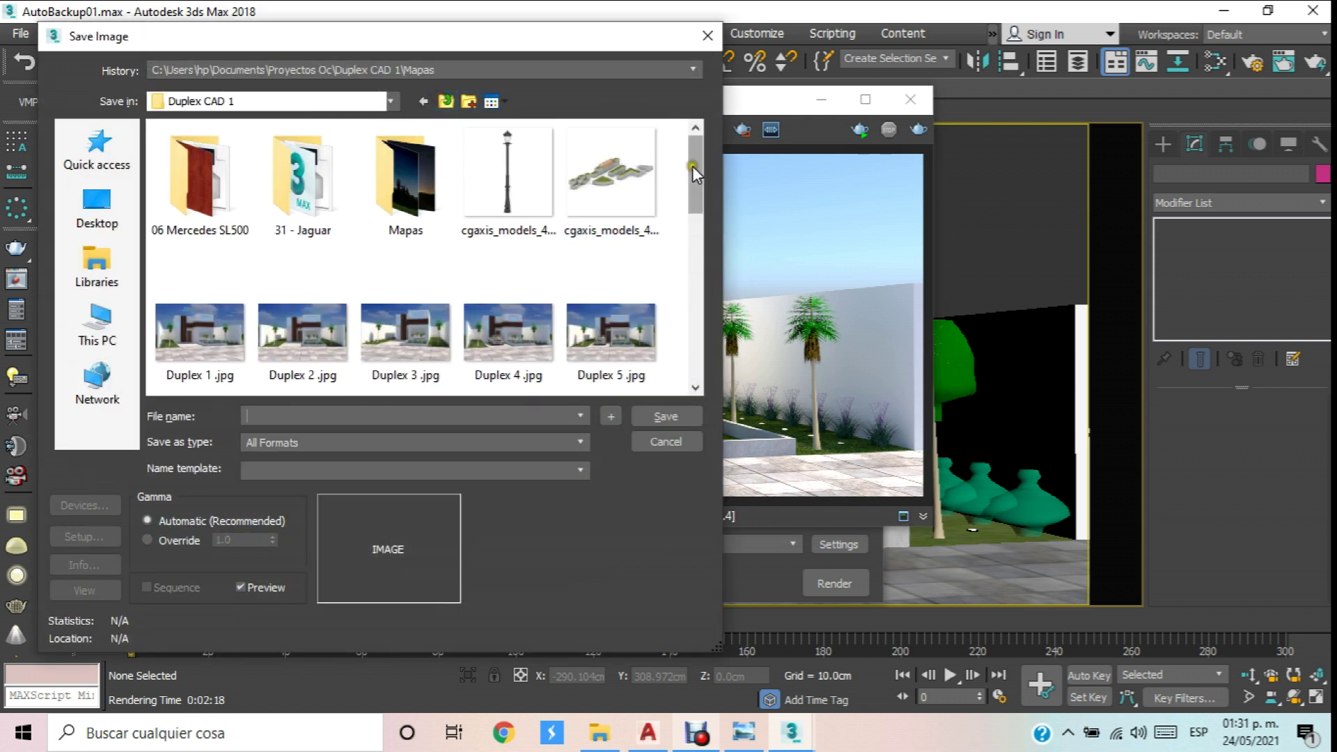
pyautogui.moveTo(696, 174); pyautogui.dragTo(696, 351)
pyautogui.click(408, 326)
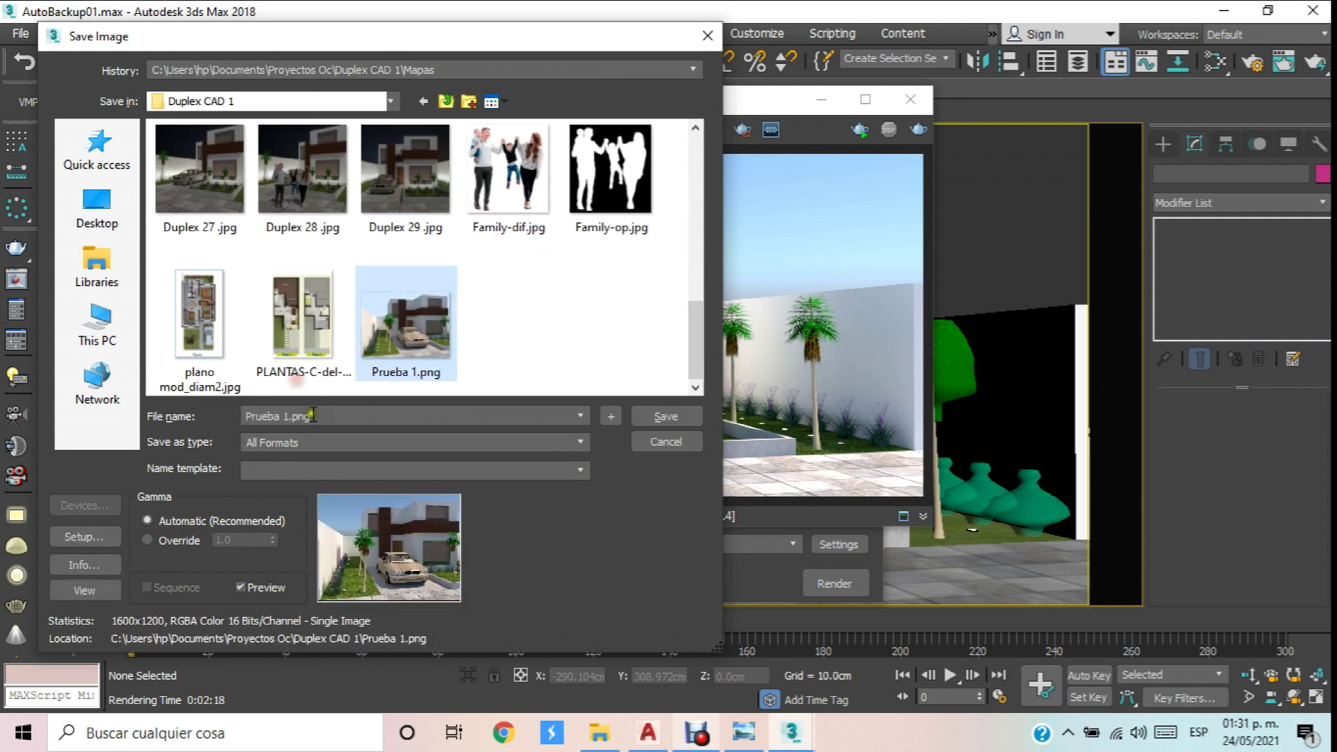
pyautogui.click(287, 416)
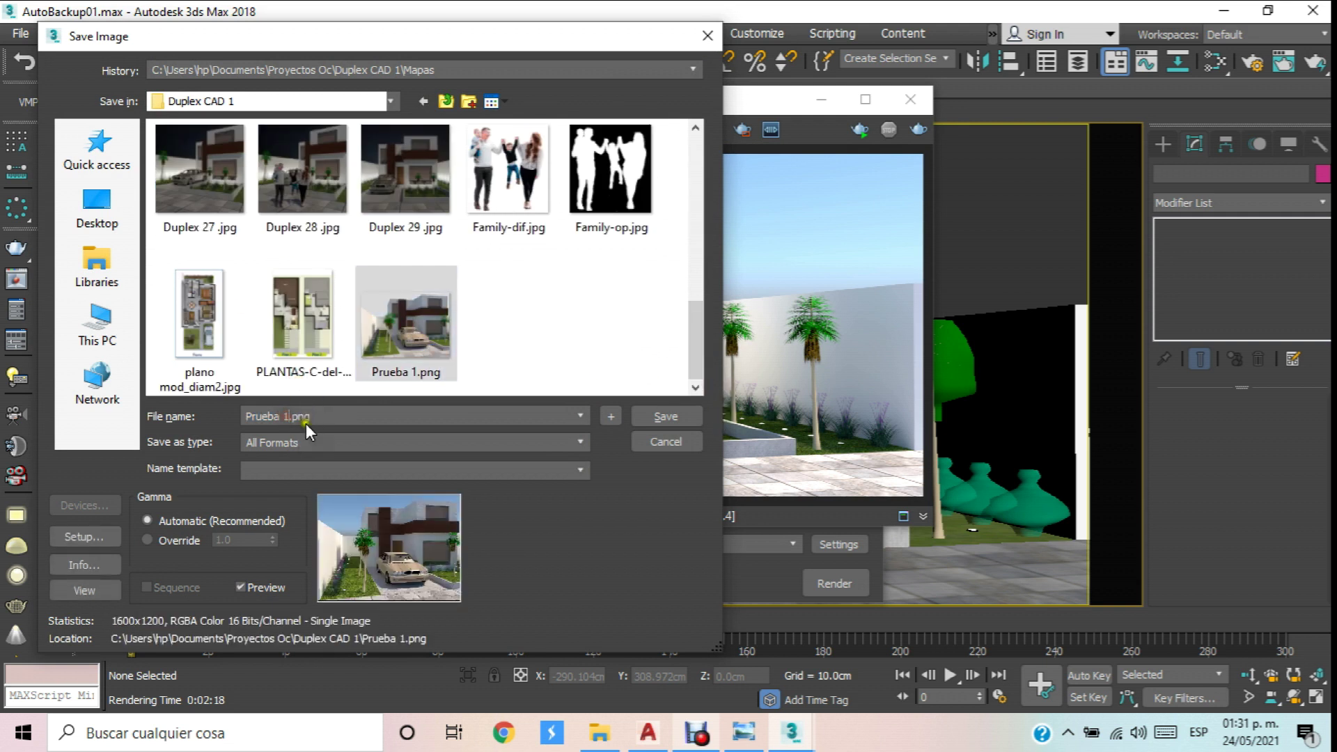
pyautogui.write('2')
pyautogui.click(652, 418)
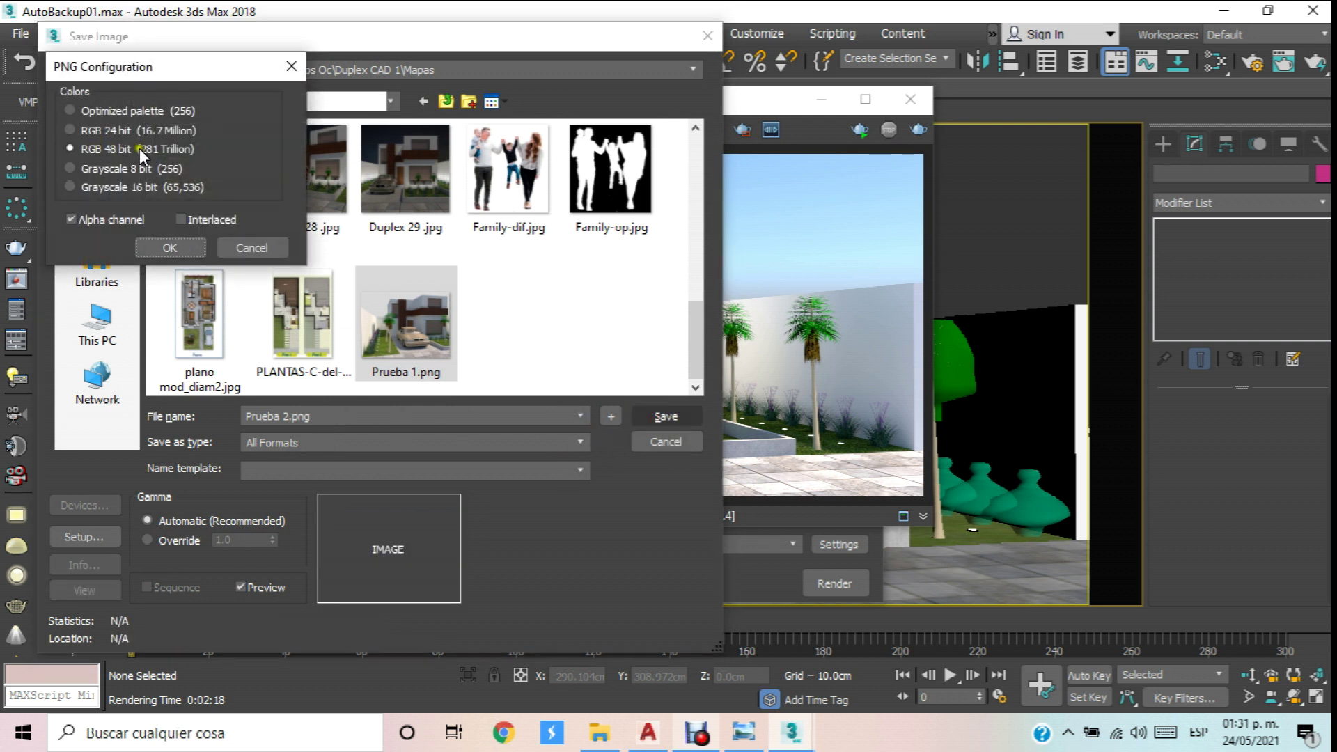
pyautogui.click(172, 248)
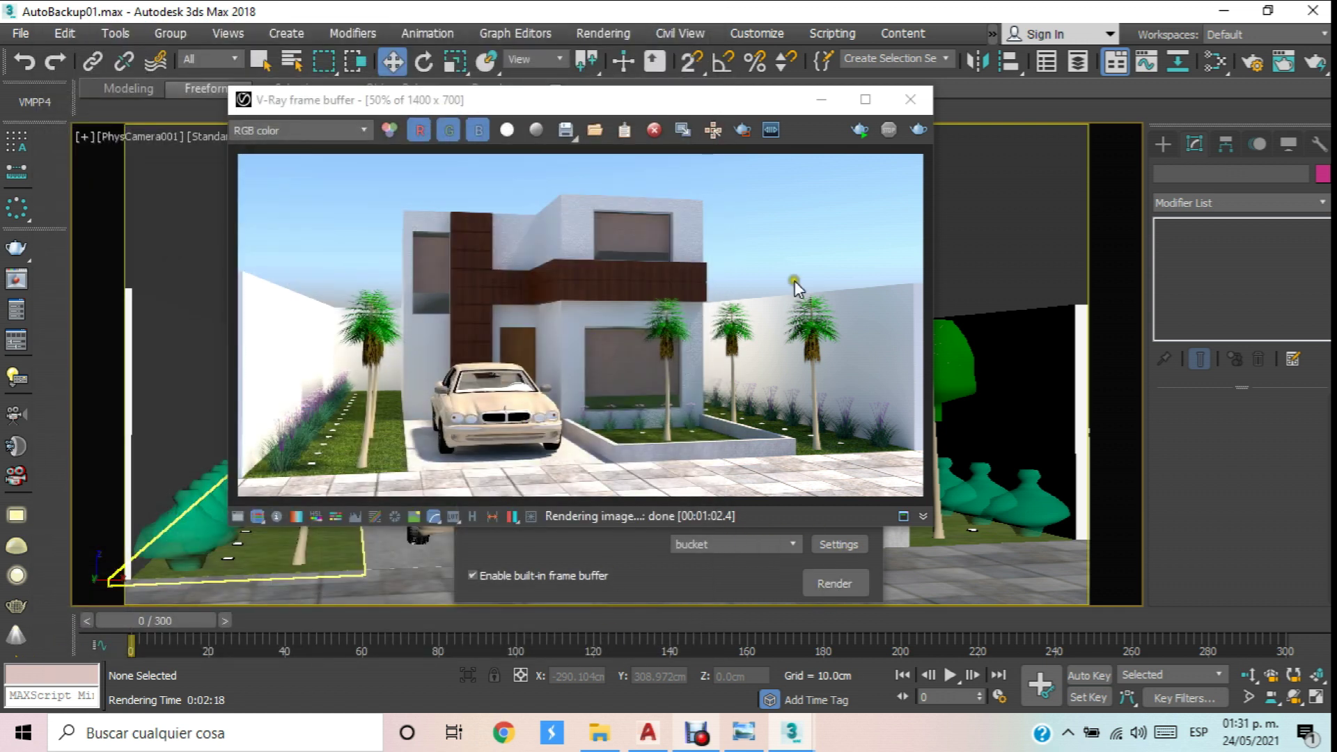
# Check the saved Prueba 2.png in the Duplex CAD 1 folder.
pyautogui.click(570, 128)
pyautogui.moveTo(699, 164); pyautogui.dragTo(700, 369)
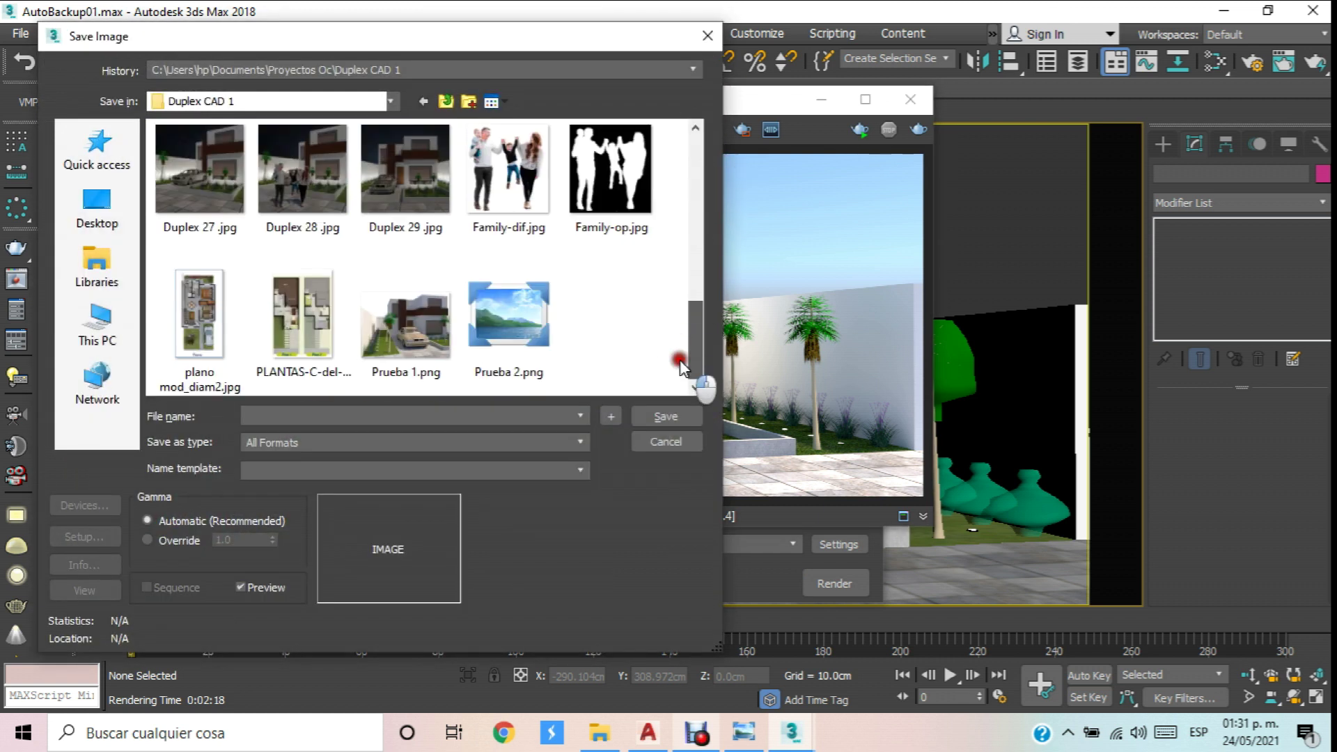
pyautogui.click(510, 341)
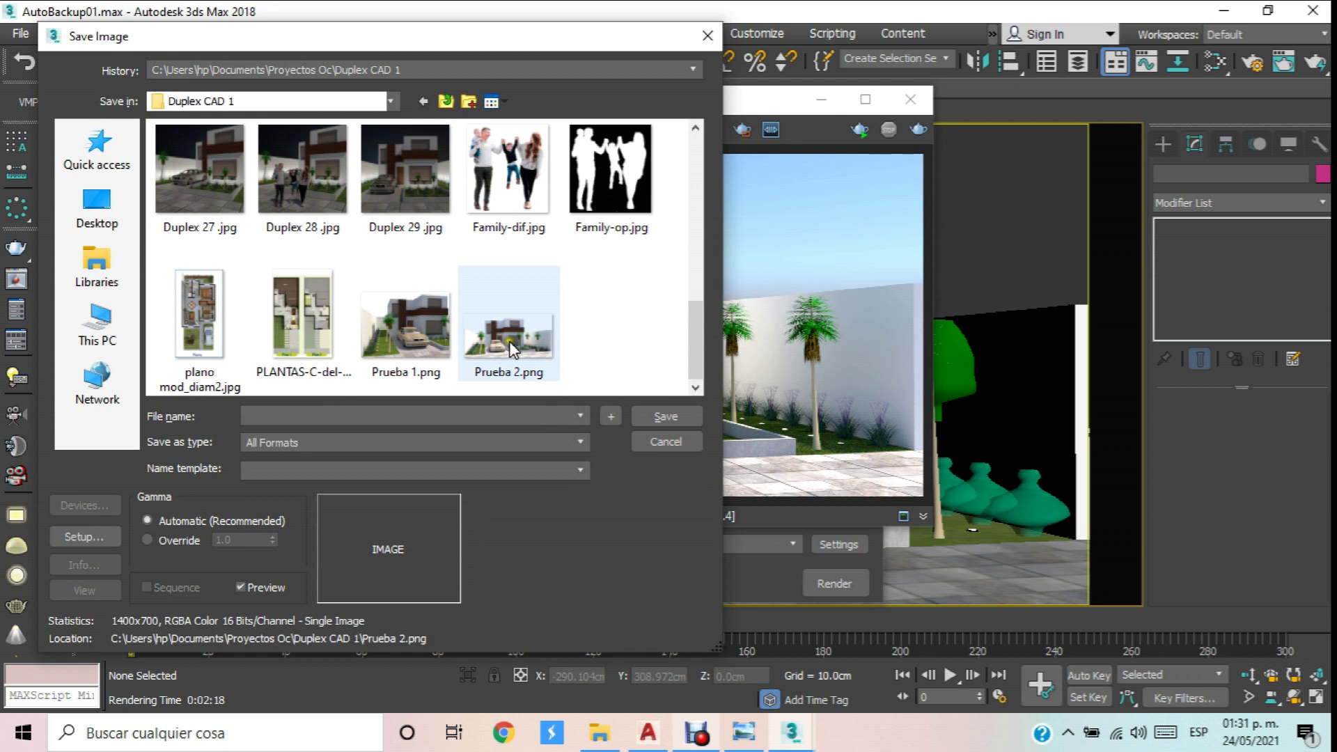
# Save the render as a JPEG named Prueba 2 in the Duplex CAD 1 folder at quality 100, and close the render windows.
pyautogui.click(581, 444)
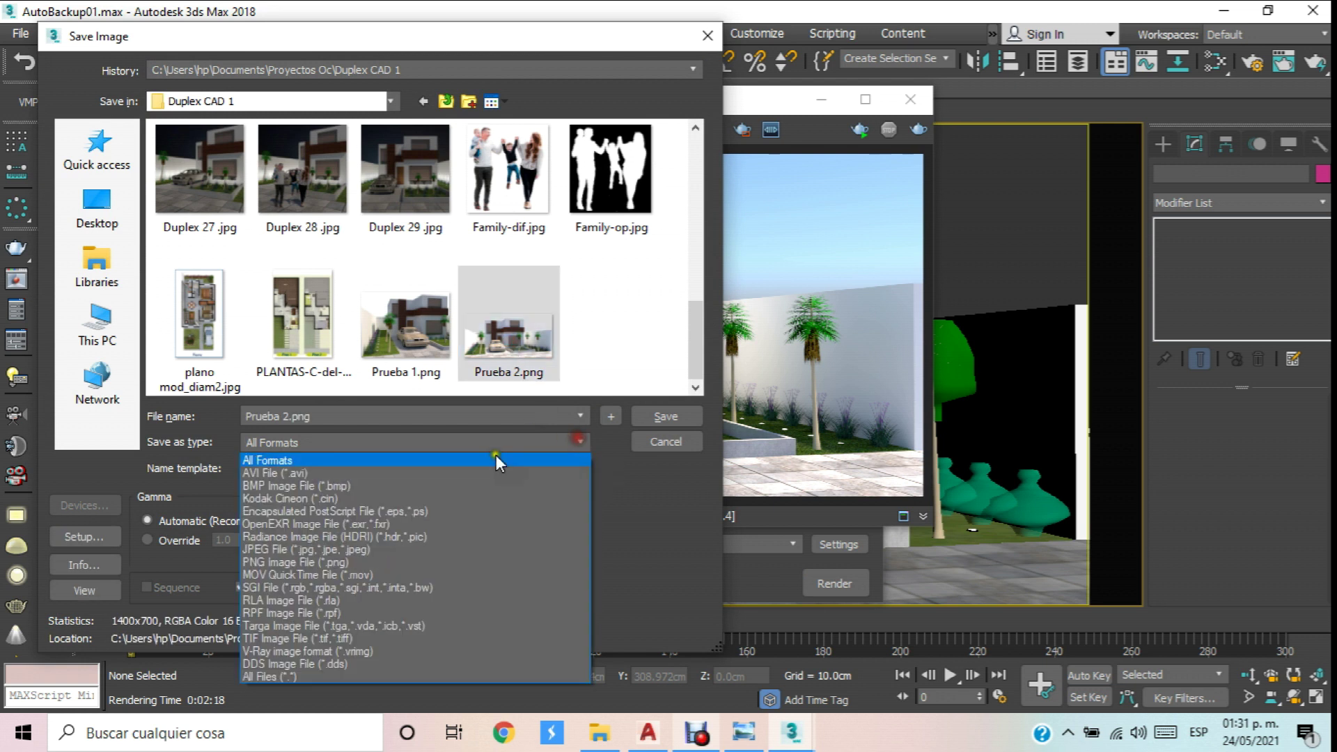
pyautogui.click(326, 545)
pyautogui.click(666, 422)
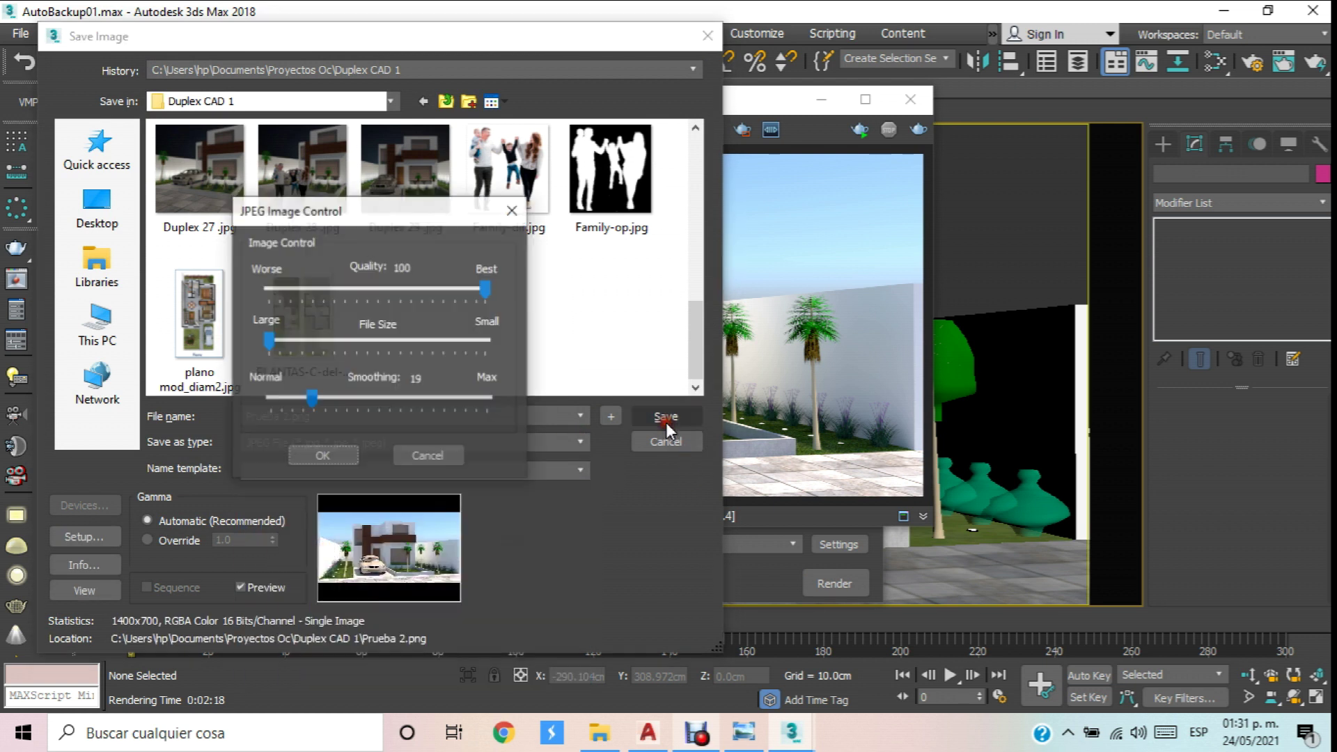
pyautogui.click(341, 453)
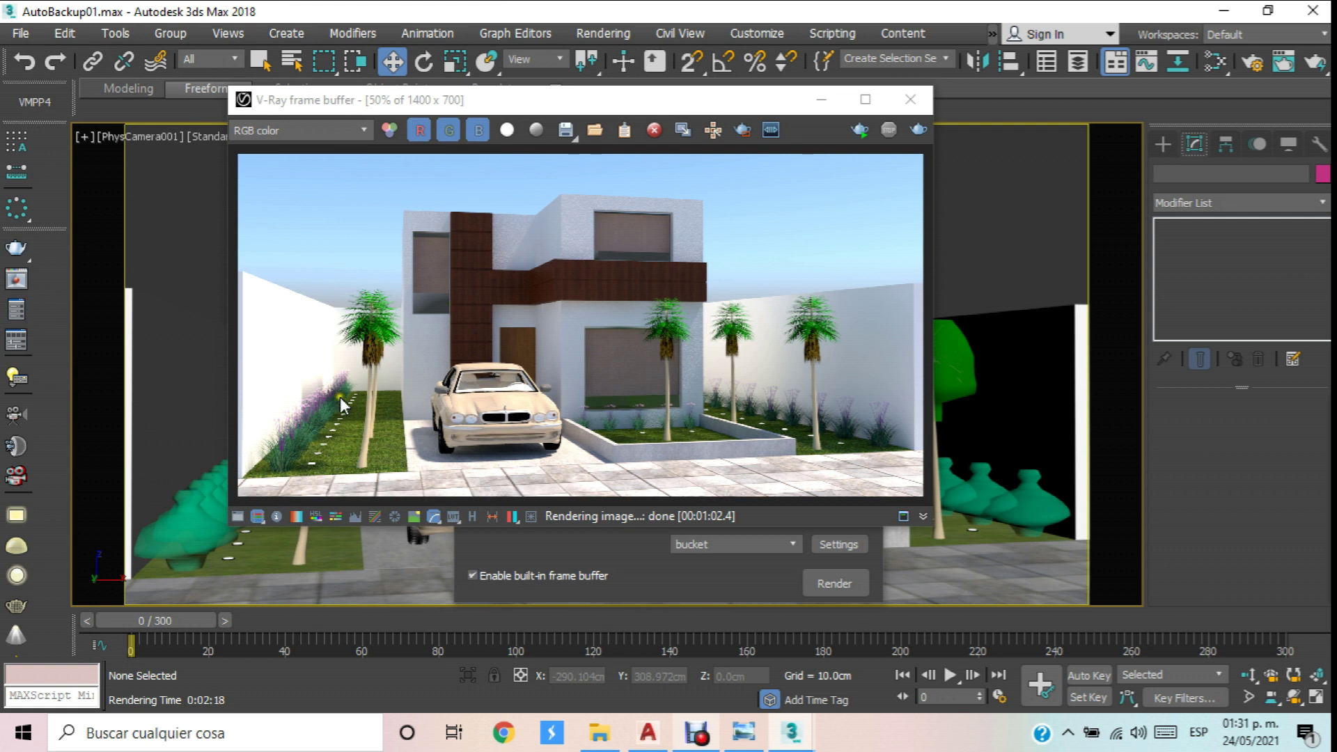
pyautogui.click(927, 101)
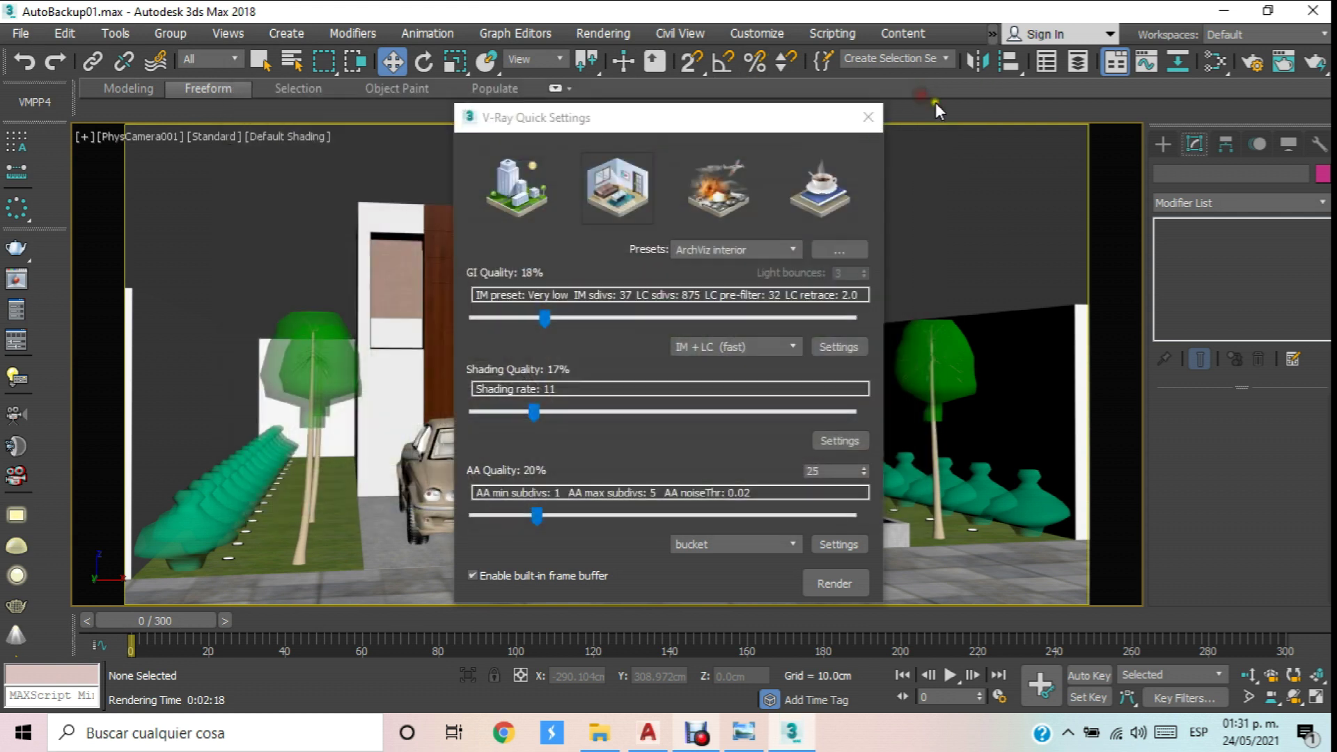
pyautogui.click(867, 117)
# Select the V-Ray sun in the Top view and inspect its intensity, size and shadow parameters.
pyautogui.press('t')
pyautogui.scroll(-8, 748, 364)
pyautogui.scroll(3, 737, 424)
pyautogui.click(736, 424)
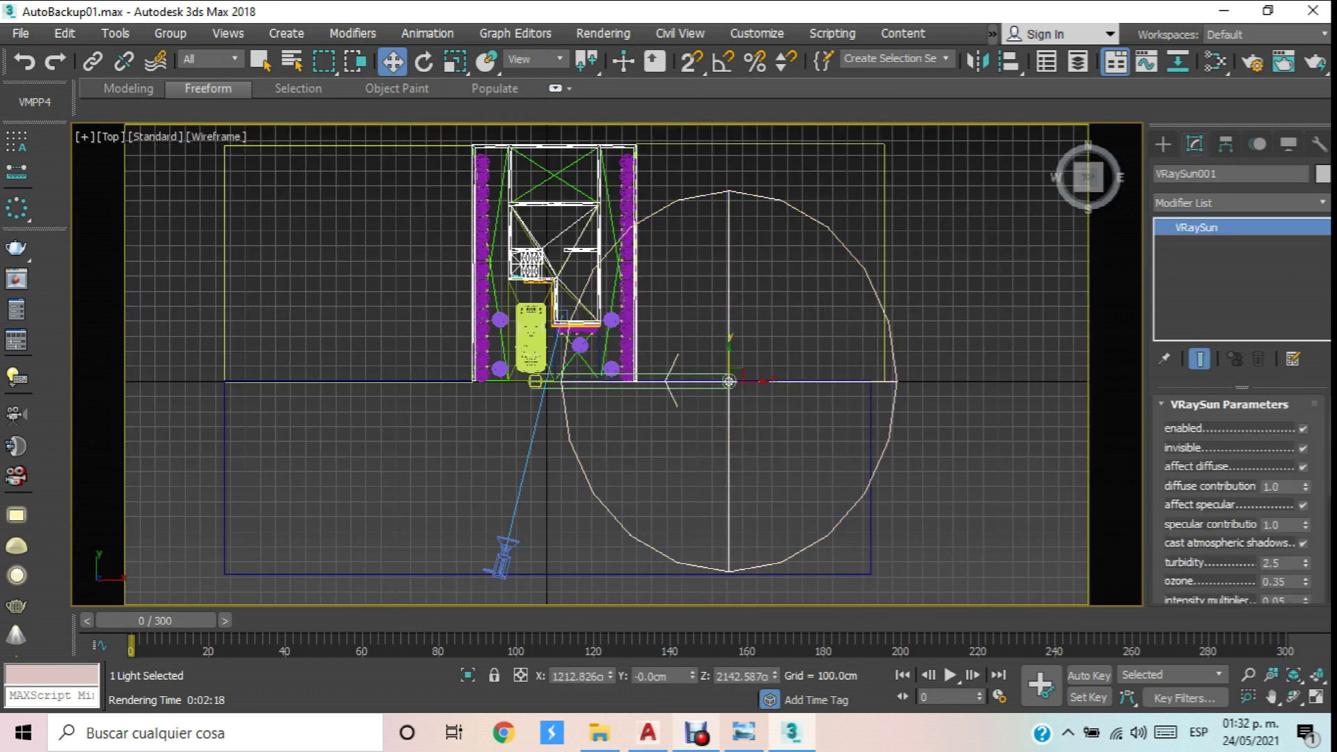
pyautogui.moveTo(1163, 548); pyautogui.dragTo(1157, 416)
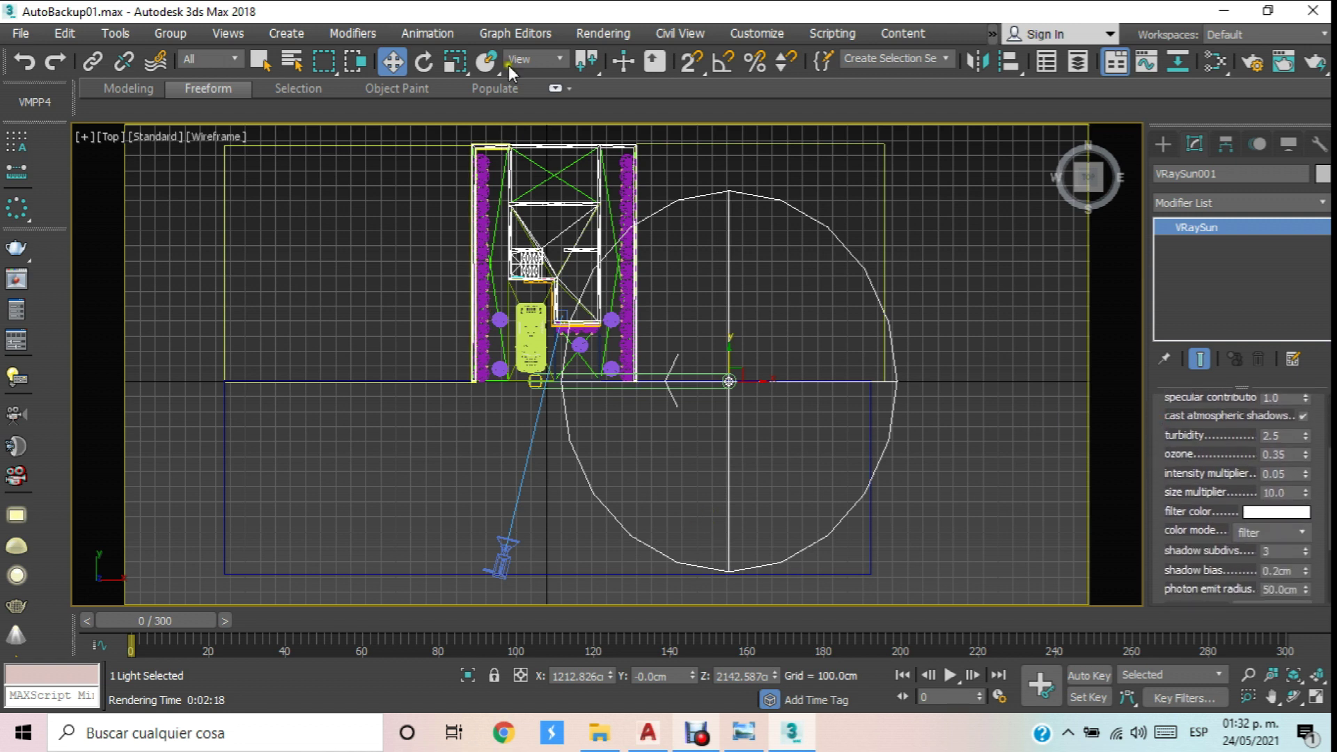
# Move the VRaySun to about X 822 cm, Y -578 cm in the Top view and check the scene through the existing camera.
pyautogui.click(425, 63)
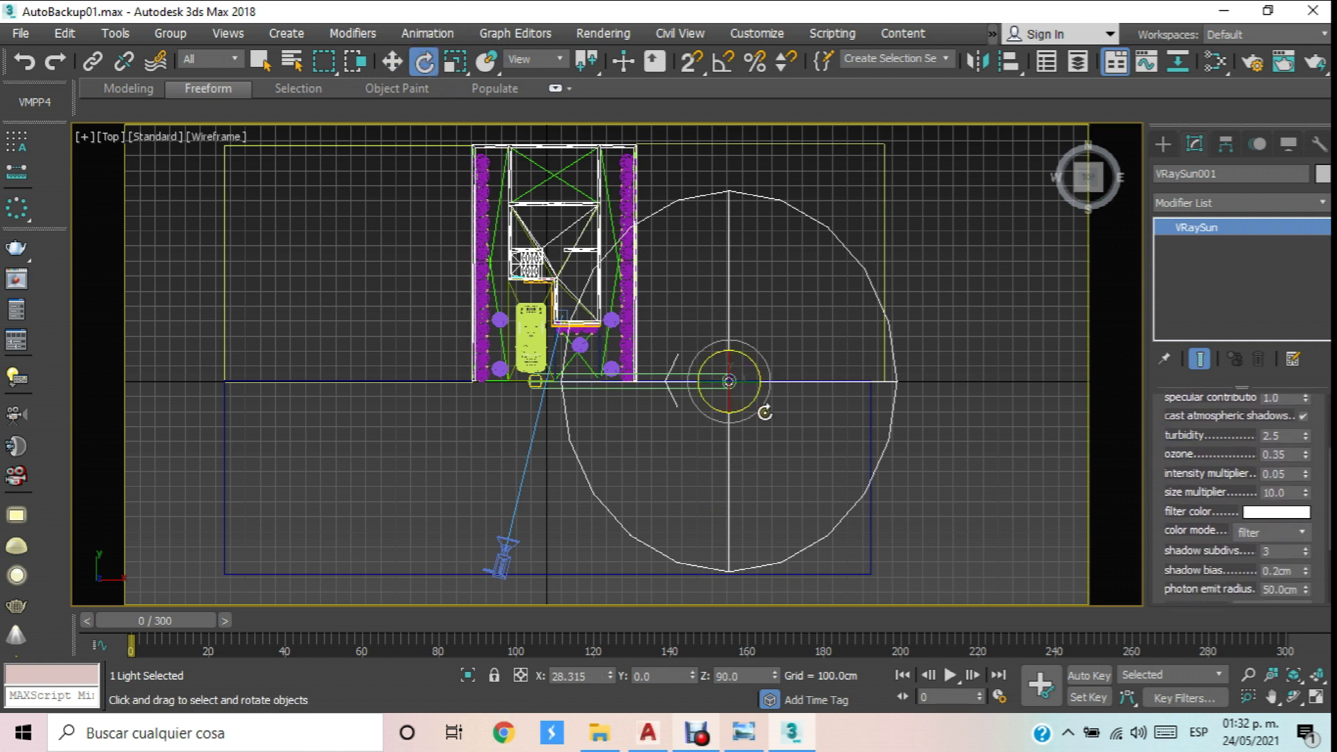
pyautogui.press('w')
pyautogui.moveTo(751, 389); pyautogui.dragTo(672, 437)
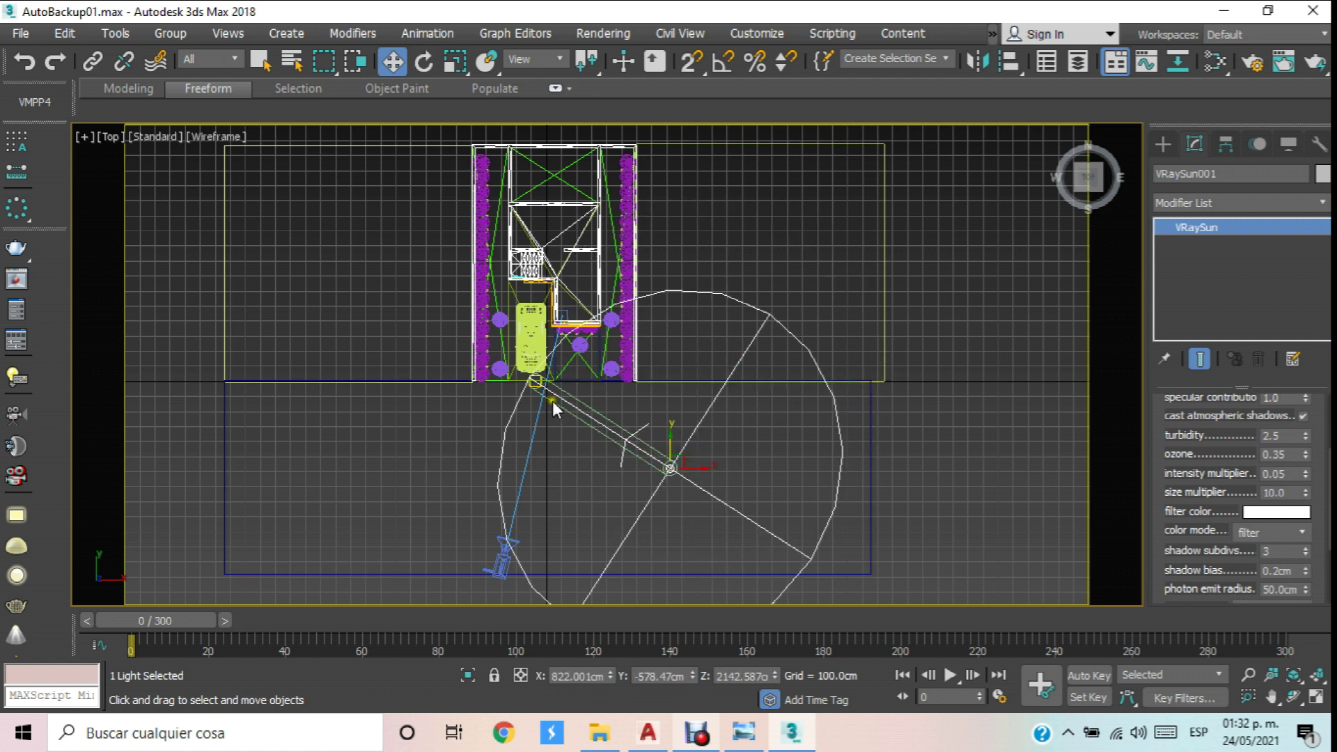
pyautogui.scroll(3, 560, 352)
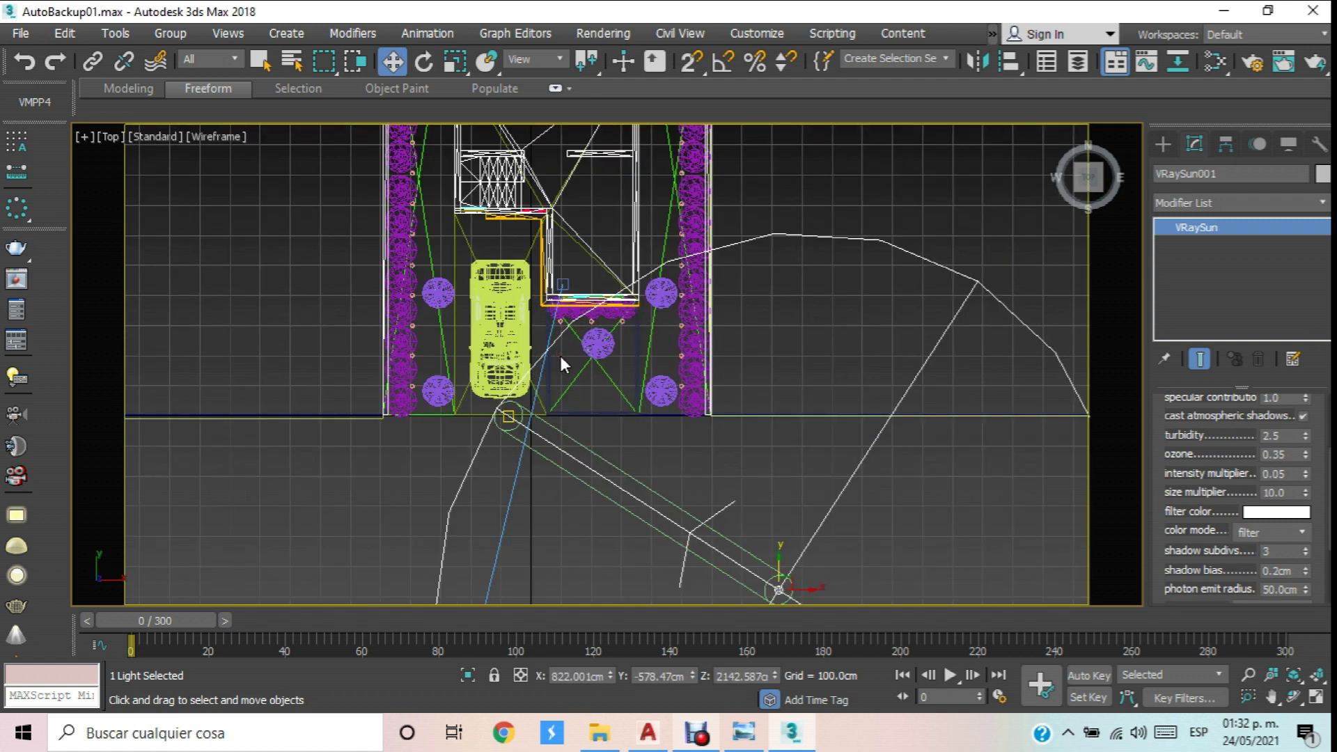
pyautogui.press('c')
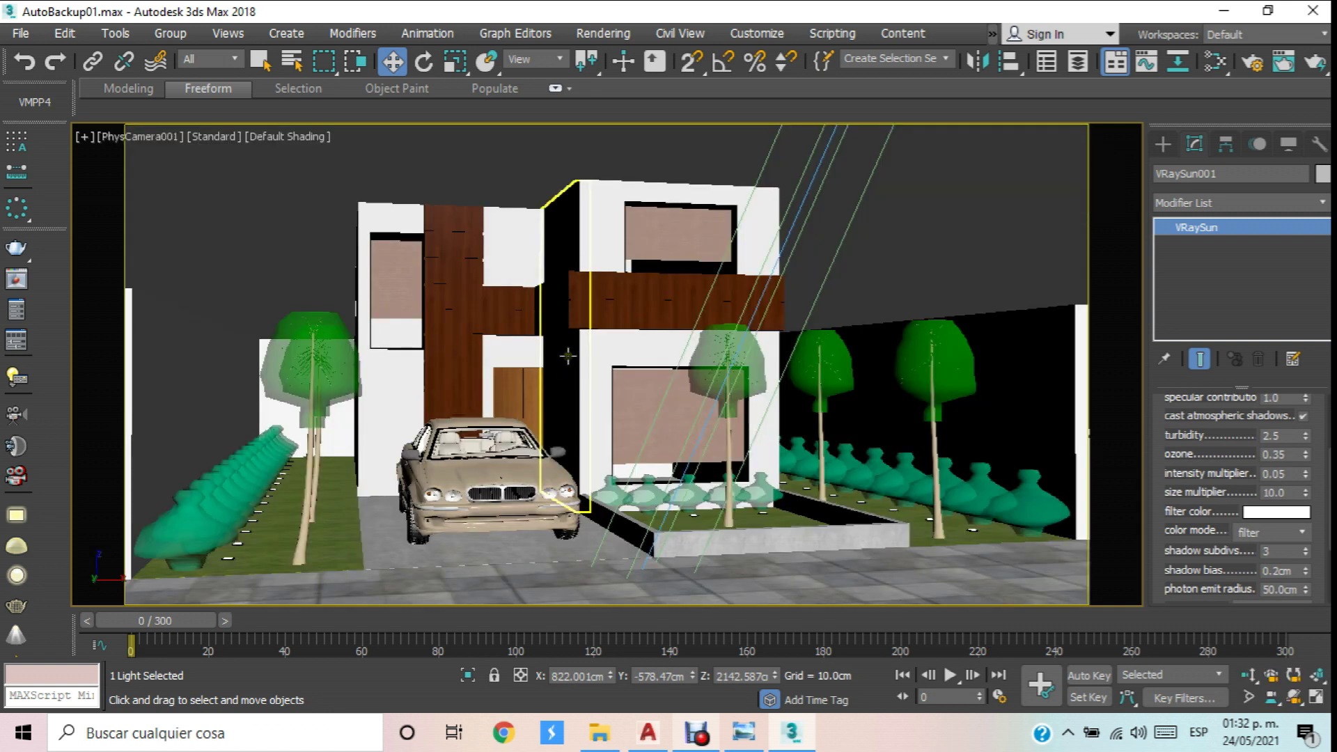
pyautogui.press('t')
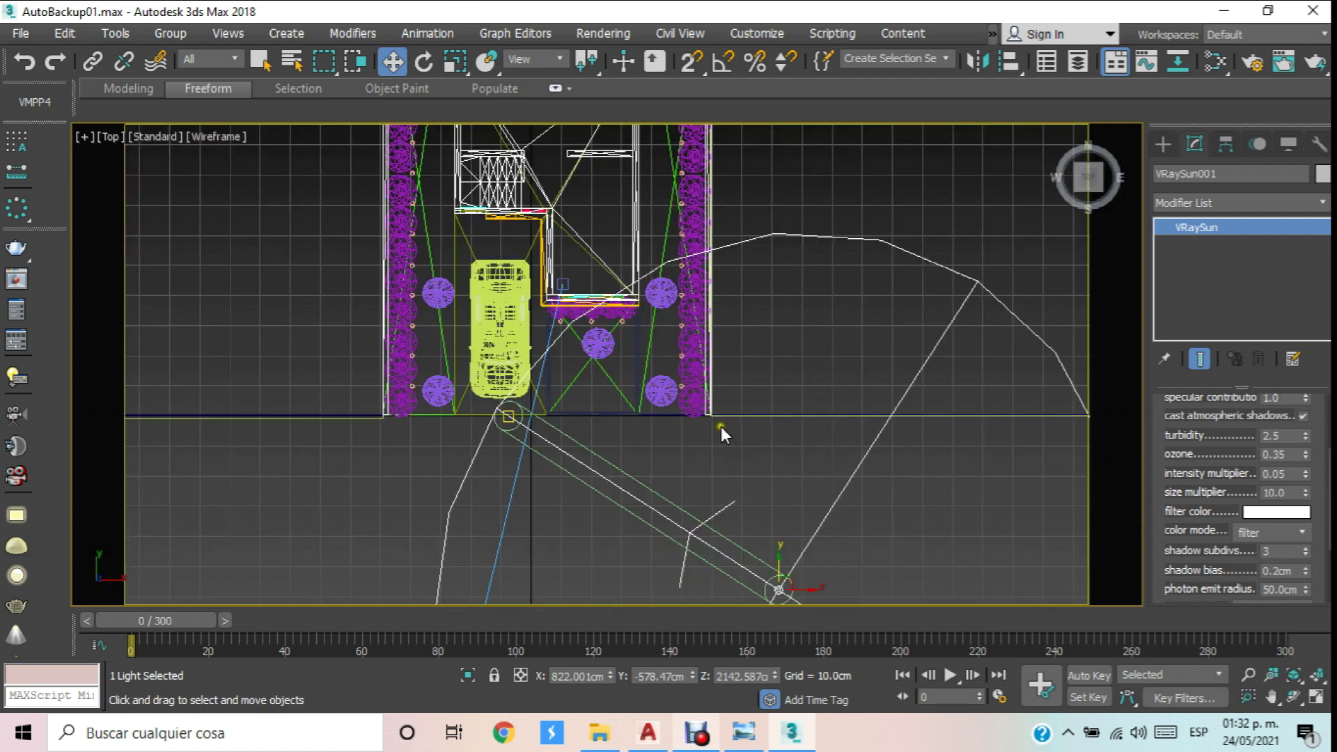
# Create a second Physical camera in front of the house, aimed at the facade with a target distance of about 1496 cm.
pyautogui.scroll(-4, 669, 452)
pyautogui.moveTo(669, 453); pyautogui.dragTo(669, 396, button='middle')
pyautogui.click(1162, 144)
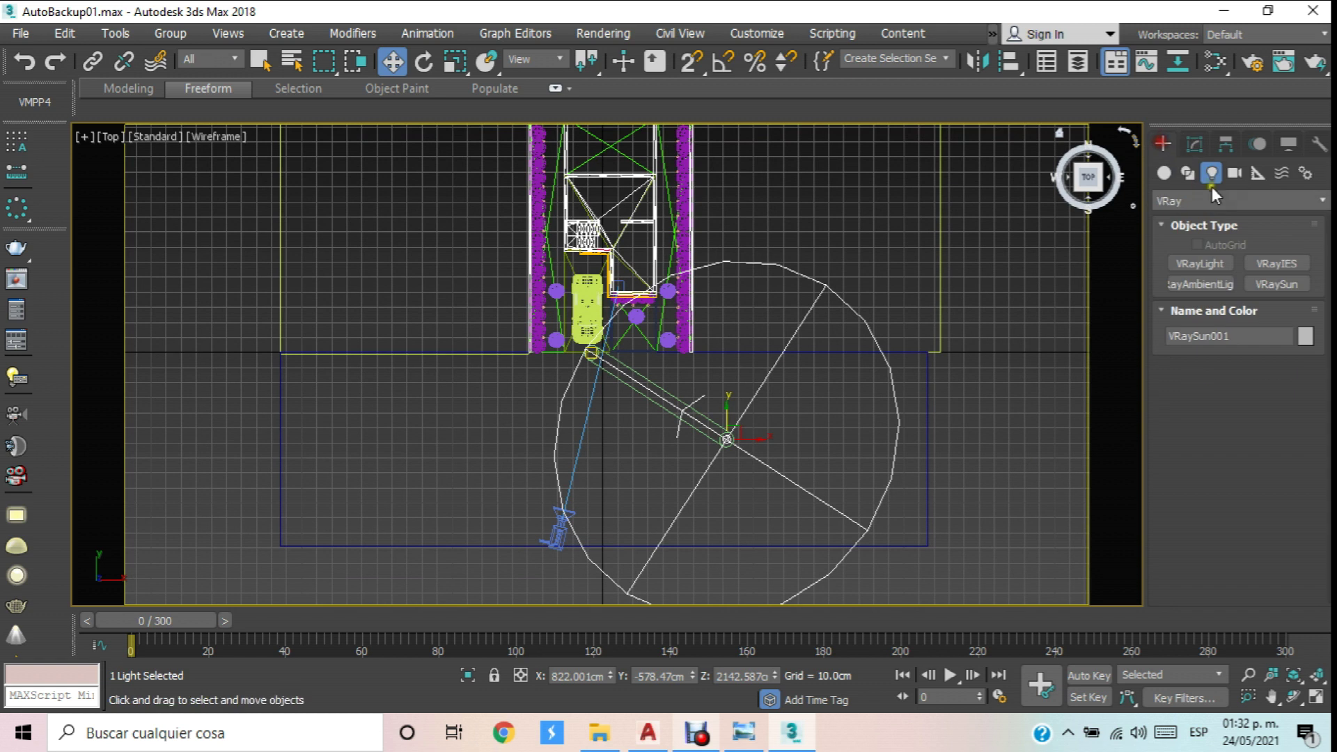
pyautogui.click(1234, 173)
pyautogui.click(1218, 263)
pyautogui.moveTo(605, 490); pyautogui.dragTo(604, 268)
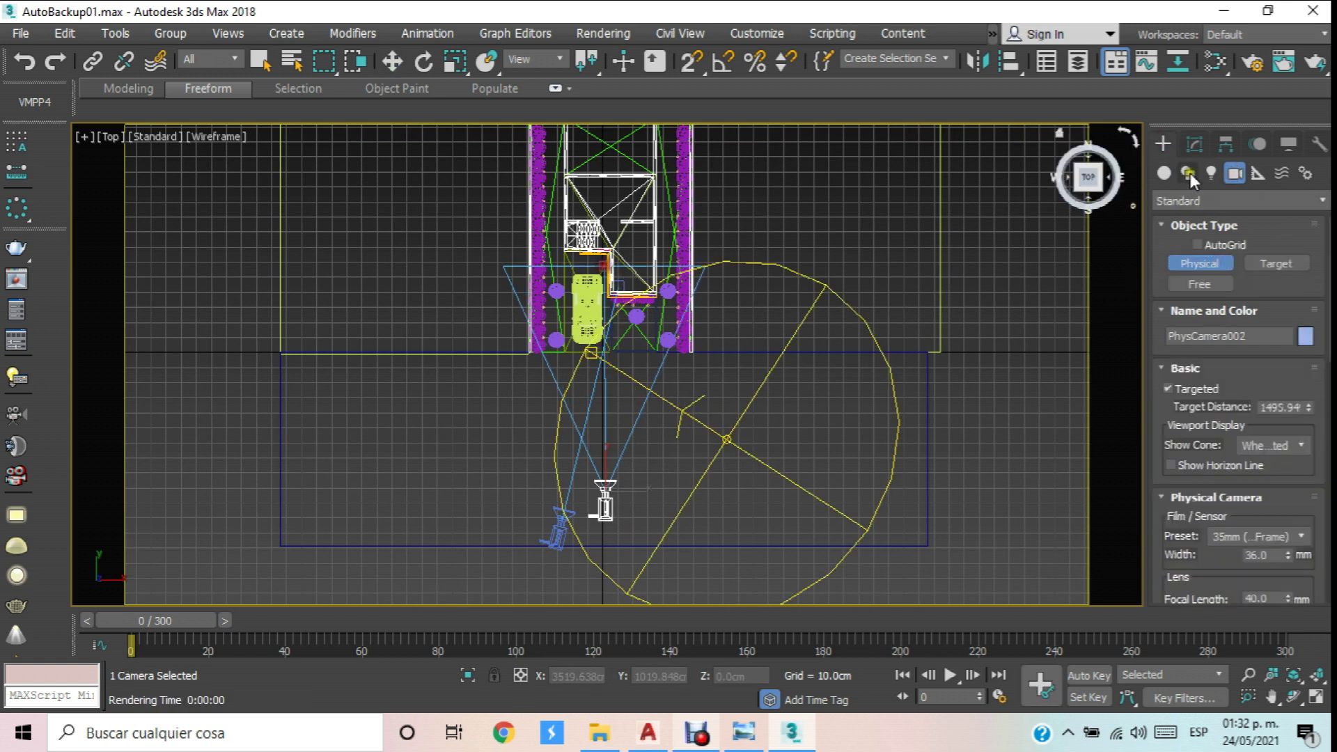
# Set the new camera's exposure gain to Manual at 400 ISO.
pyautogui.click(1195, 147)
pyautogui.moveTo(1221, 567); pyautogui.dragTo(1223, 403)
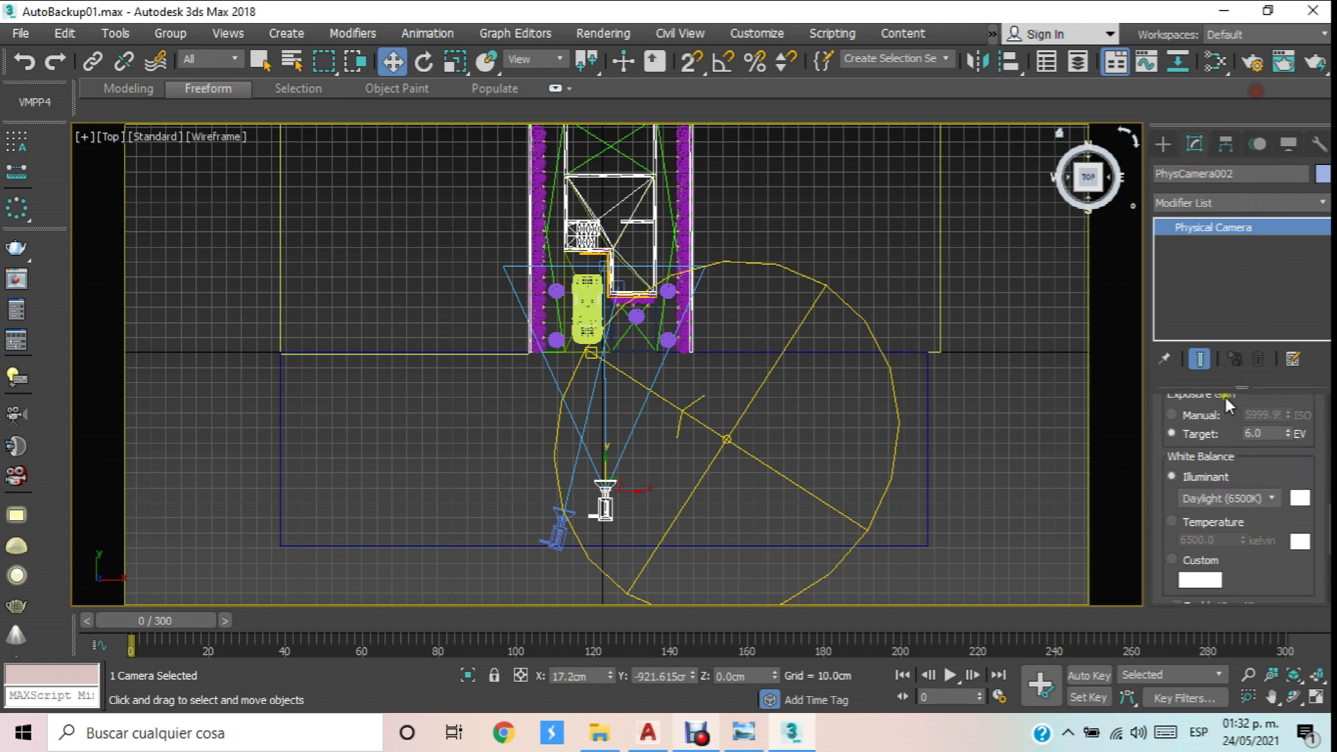
pyautogui.moveTo(1235, 461)
pyautogui.mouseDown()
pyautogui.moveTo(1236, 287)
pyautogui.moveTo(1244, 554)
pyautogui.mouseUp()
pyautogui.click(1195, 505)
pyautogui.doubleClick(1261, 505)
pyautogui.write('400')
pyautogui.press('Return')
# Look through PhysCamera002 with Default Shading and truck the camera so the full height of the house fits in frame.
pyautogui.scroll(-2, 692, 400)
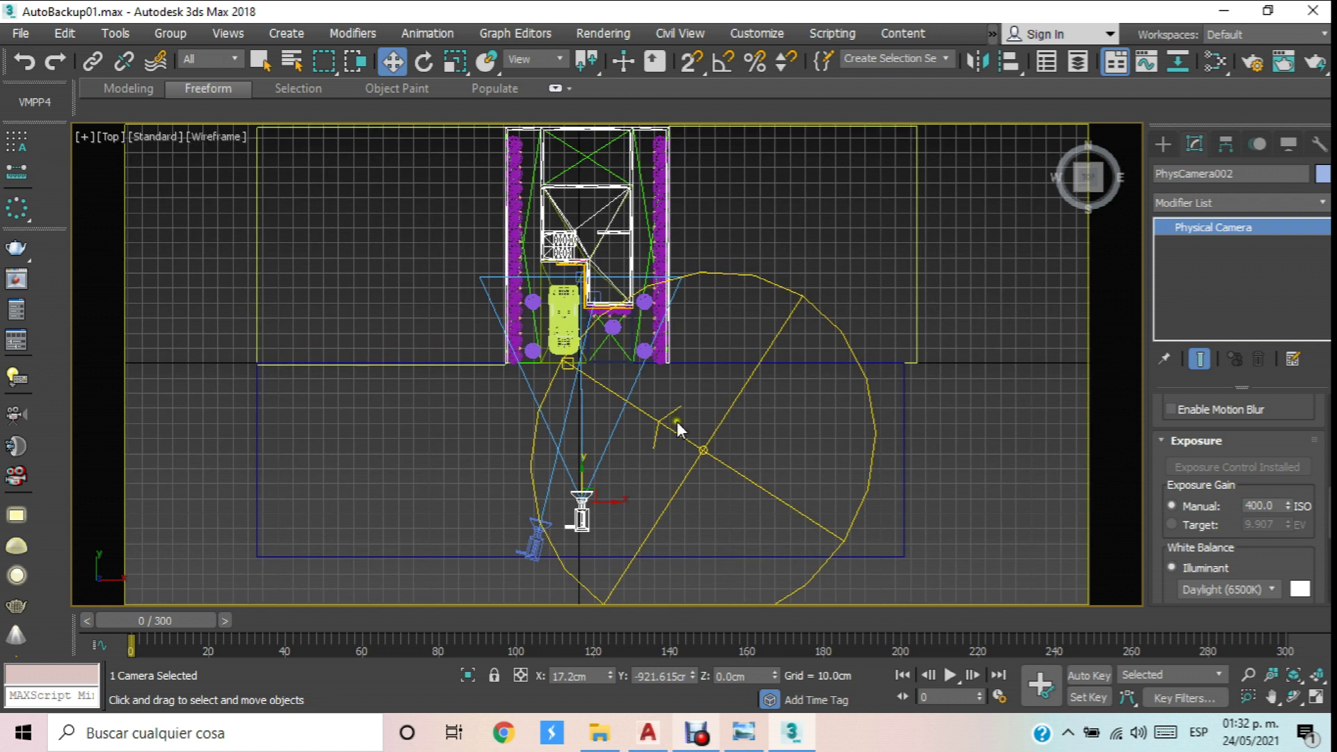
pyautogui.press('c')
pyautogui.click(283, 133)
pyautogui.click(337, 153)
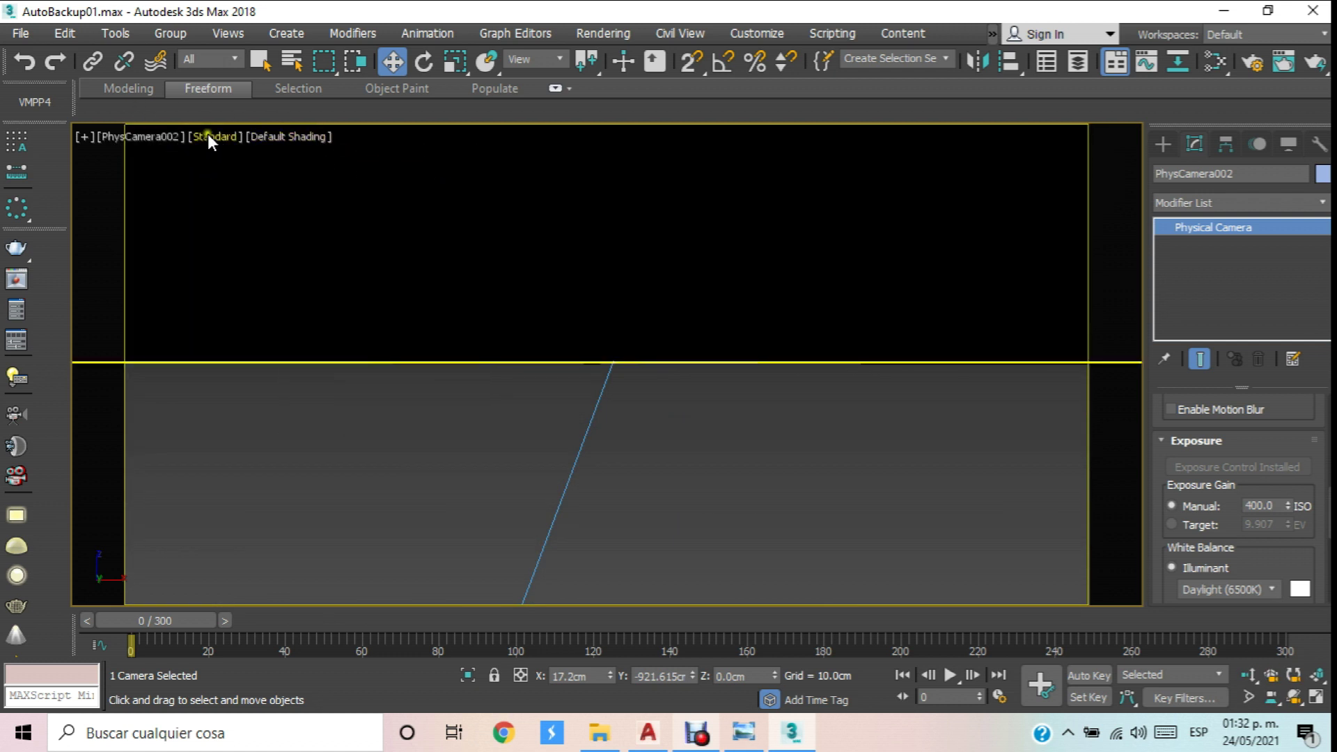
pyautogui.click(162, 134)
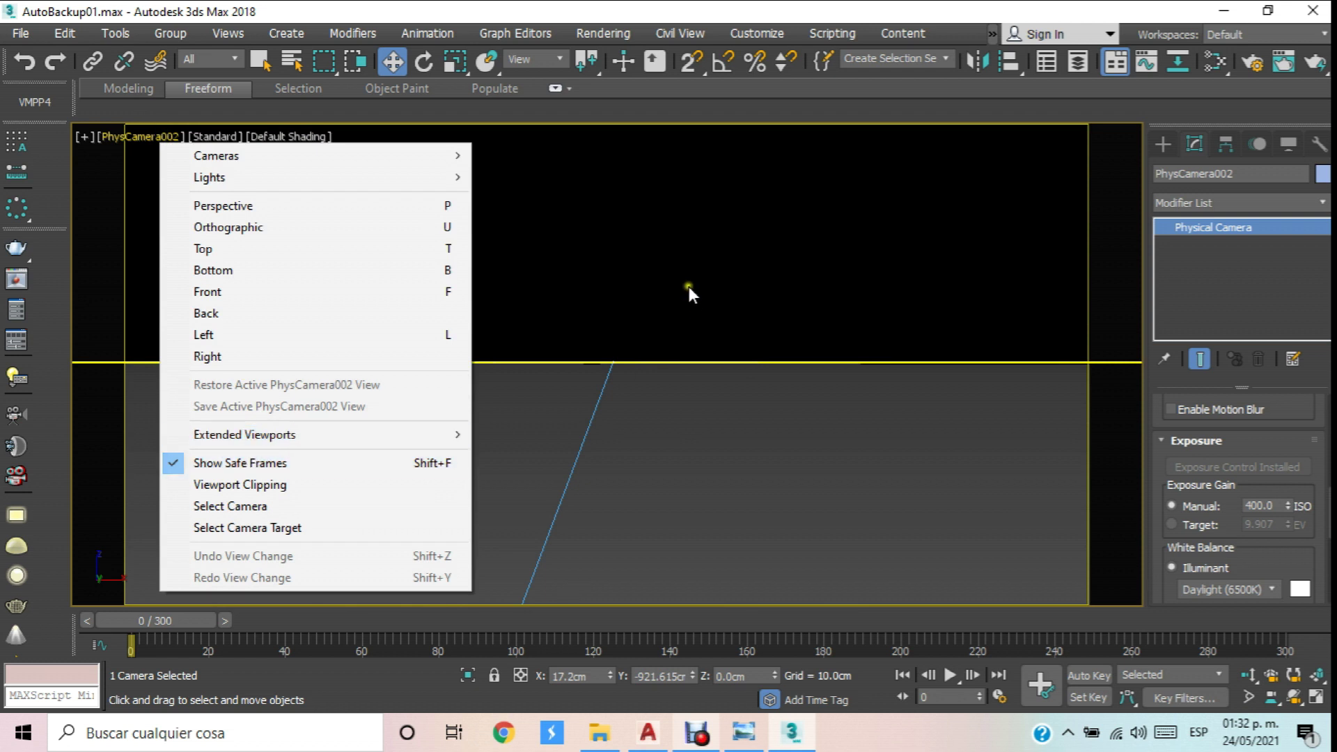
pyautogui.click(662, 299)
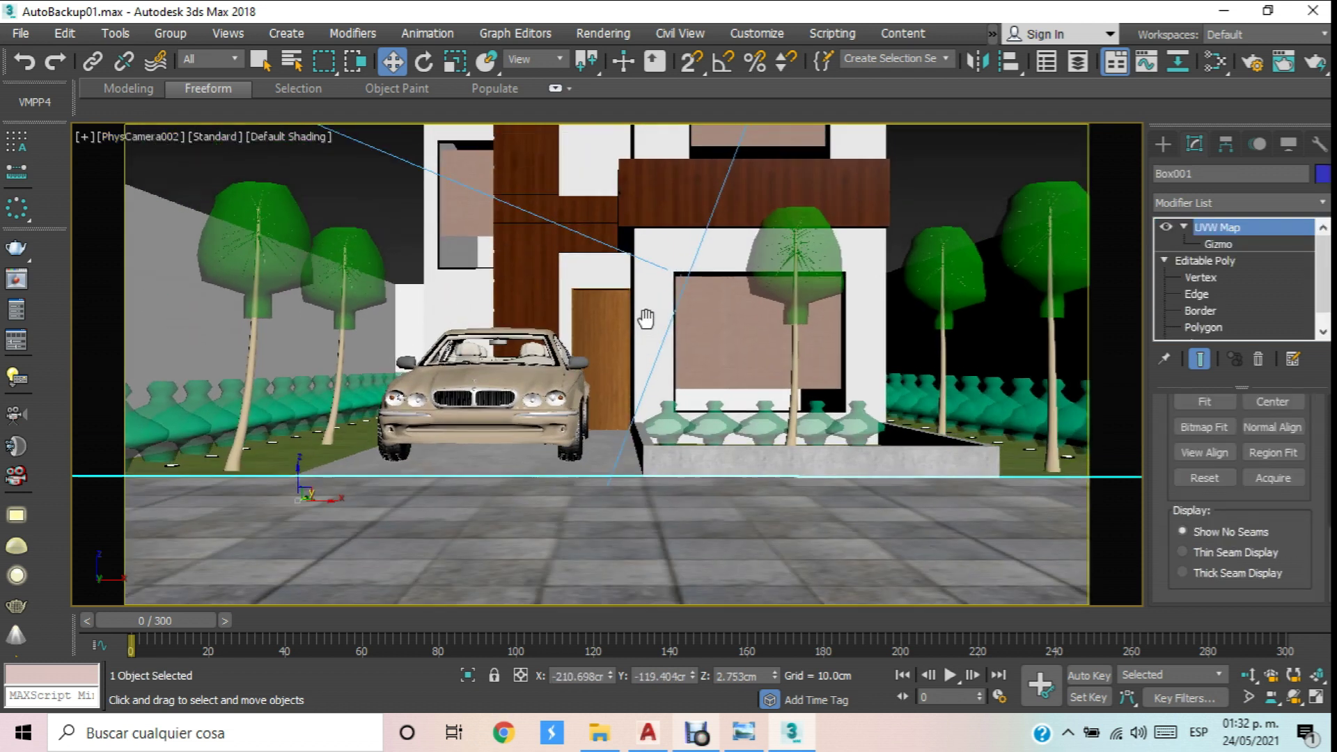
pyautogui.moveTo(651, 241); pyautogui.dragTo(641, 385, button='middle')
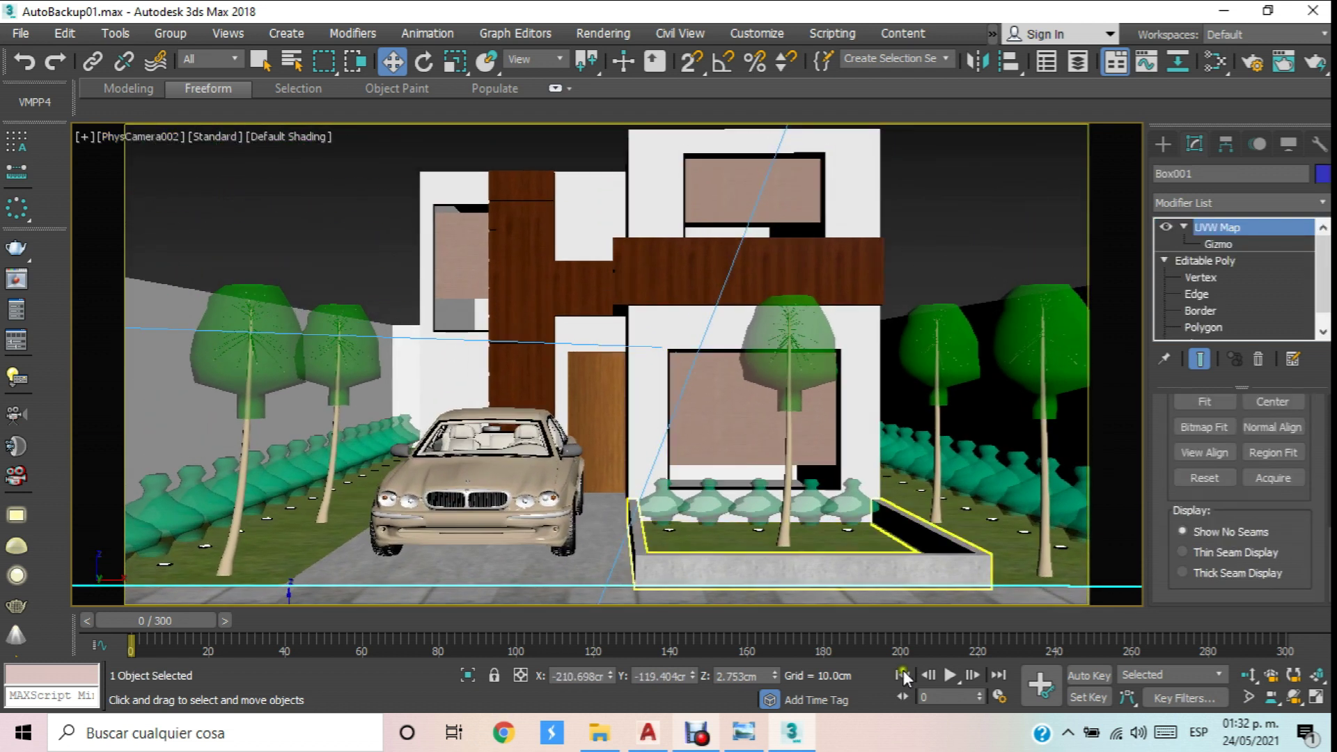
# Dolly the camera and orbit it around the house to get an angled view of the facade and car.
pyautogui.click(1248, 674)
pyautogui.moveTo(829, 446); pyautogui.dragTo(751, 446)
pyautogui.click(1294, 697)
pyautogui.moveTo(625, 470); pyautogui.dragTo(567, 468)
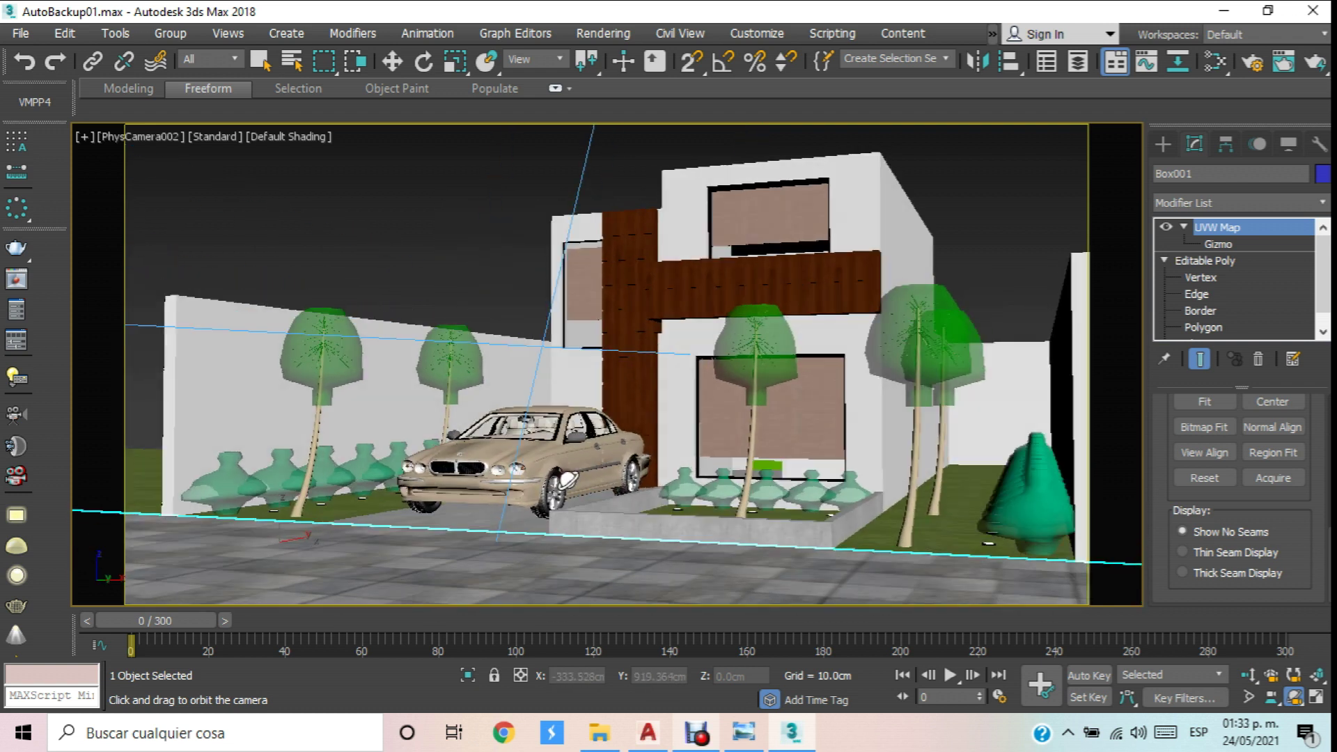
# Set the render output height to 1200 and dolly the camera in closer to the car and entrance.
pyautogui.click(1248, 69)
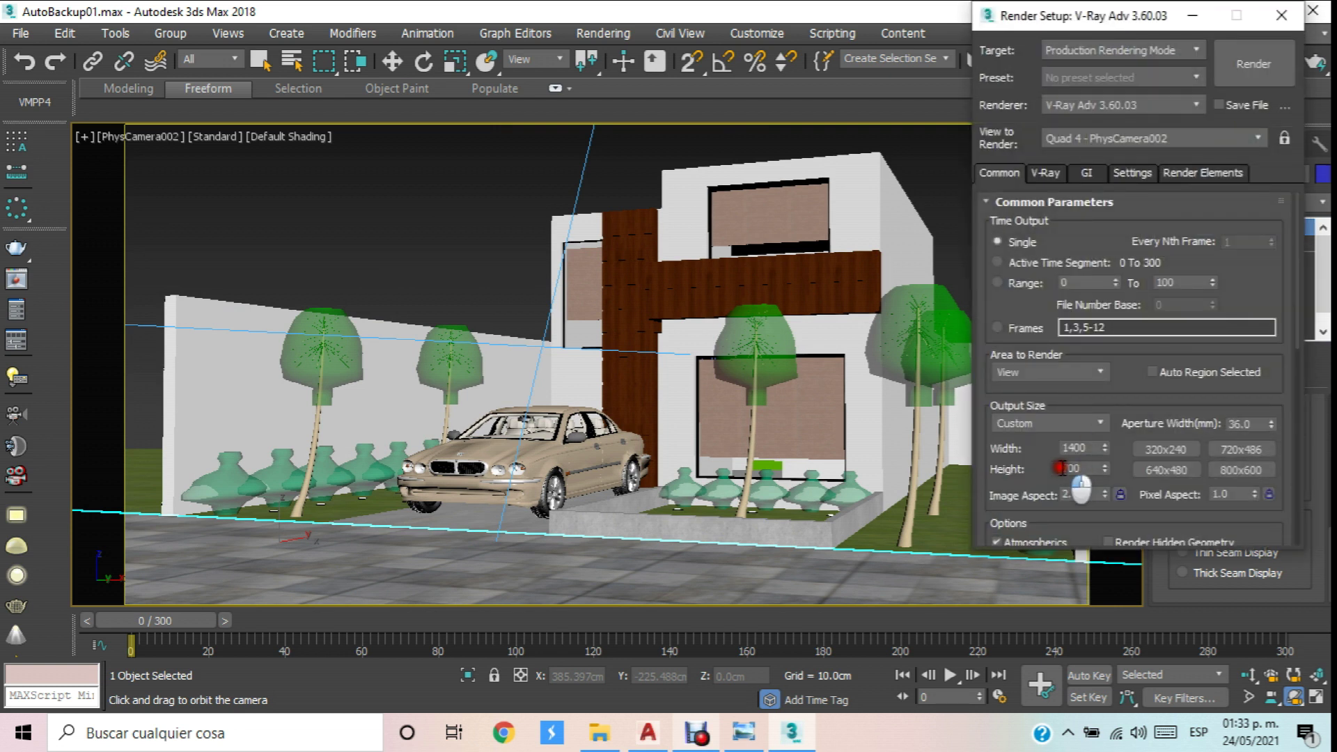
pyautogui.moveTo(1085, 468); pyautogui.dragTo(1022, 468)
pyautogui.write('1200')
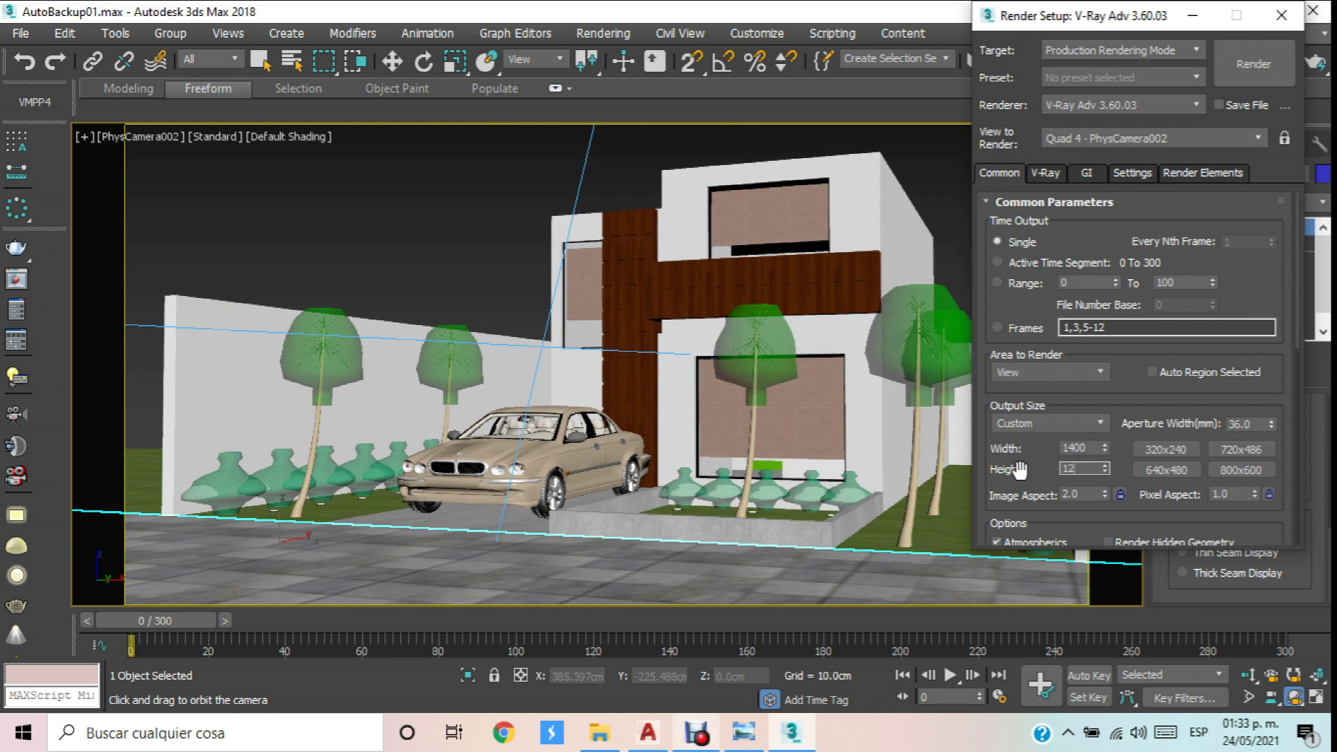
pyautogui.press('Return')
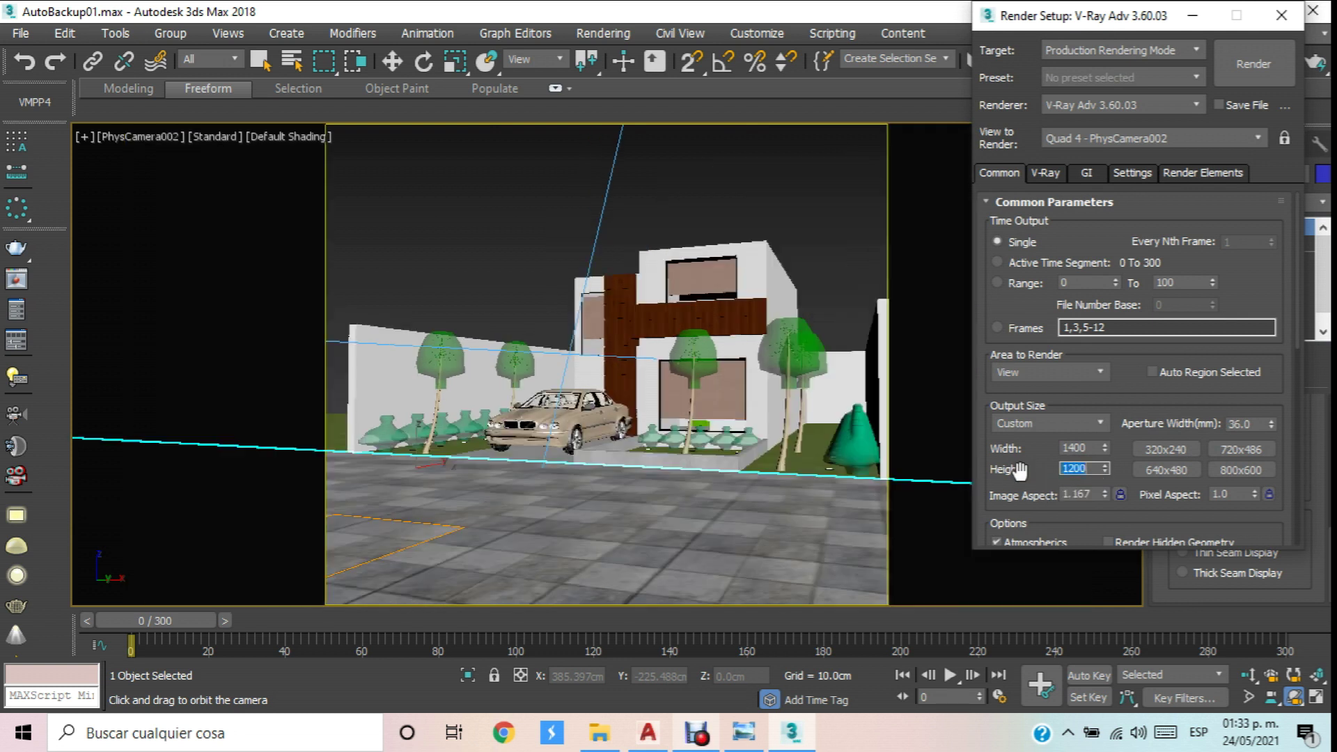
pyautogui.click(1275, 16)
pyautogui.click(1248, 674)
pyautogui.moveTo(611, 437); pyautogui.dragTo(610, 359)
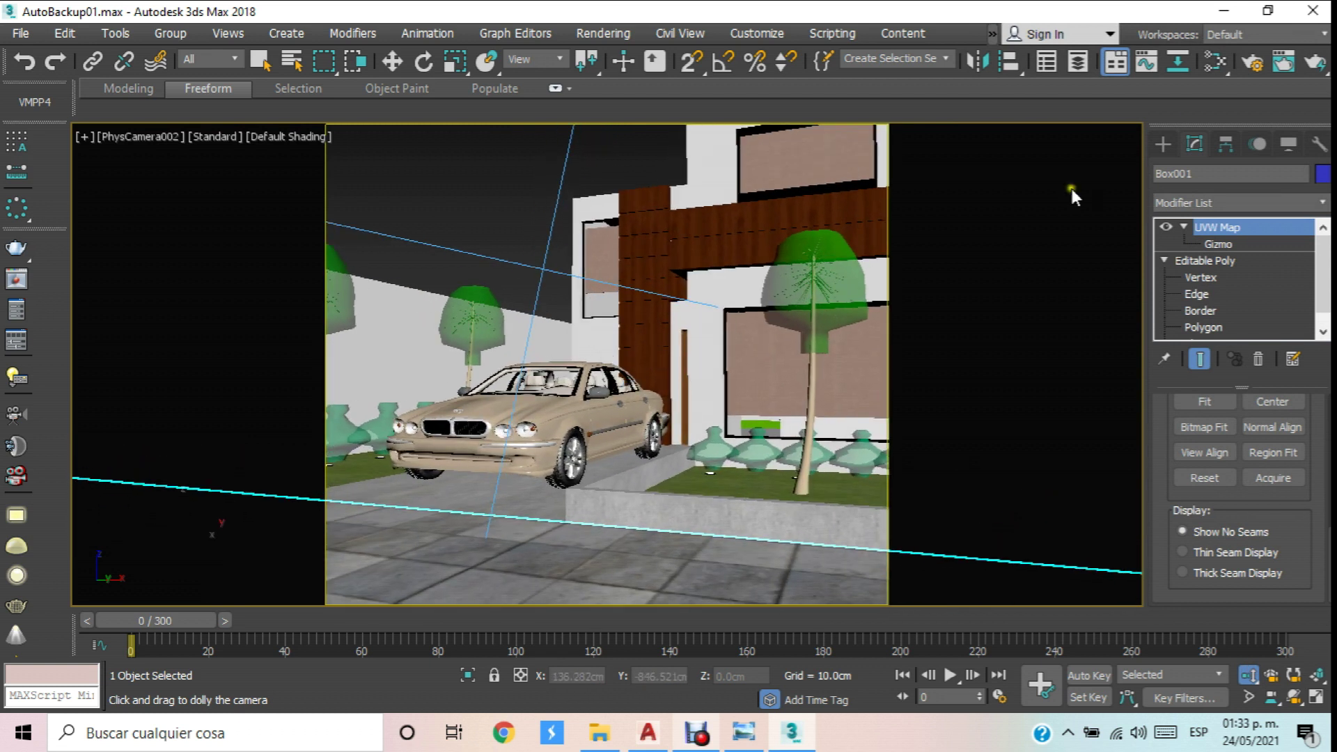
# Draw a plane about 206 cm wide beside the car in the Front view.
pyautogui.click(1163, 144)
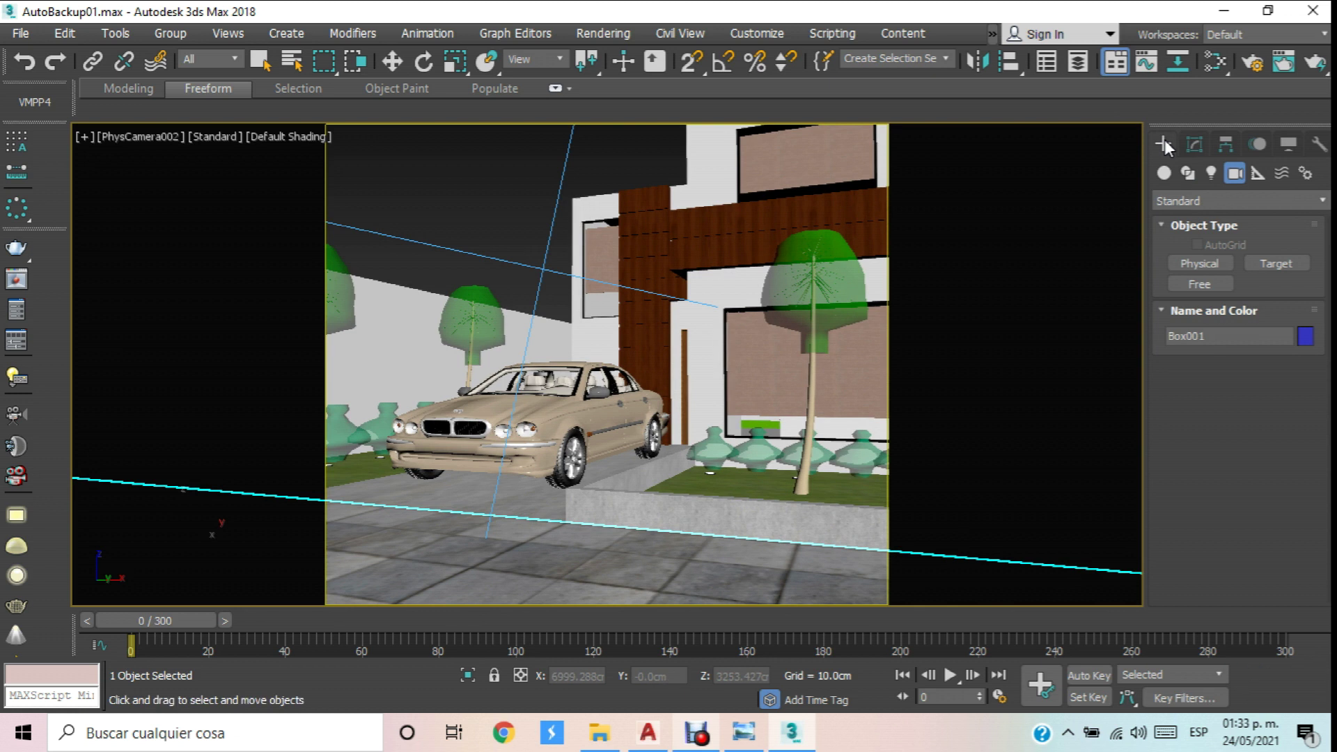
pyautogui.press('f')
pyautogui.scroll(6, 552, 427)
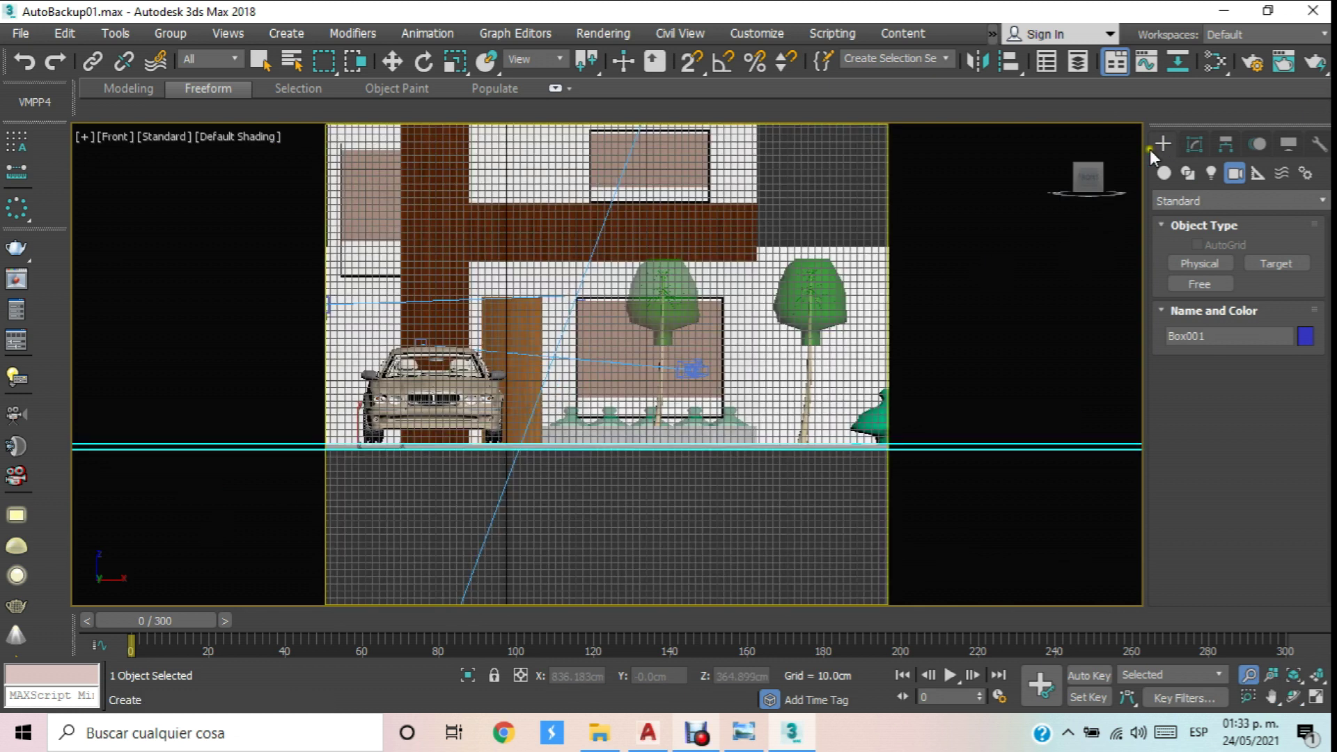
pyautogui.click(1165, 174)
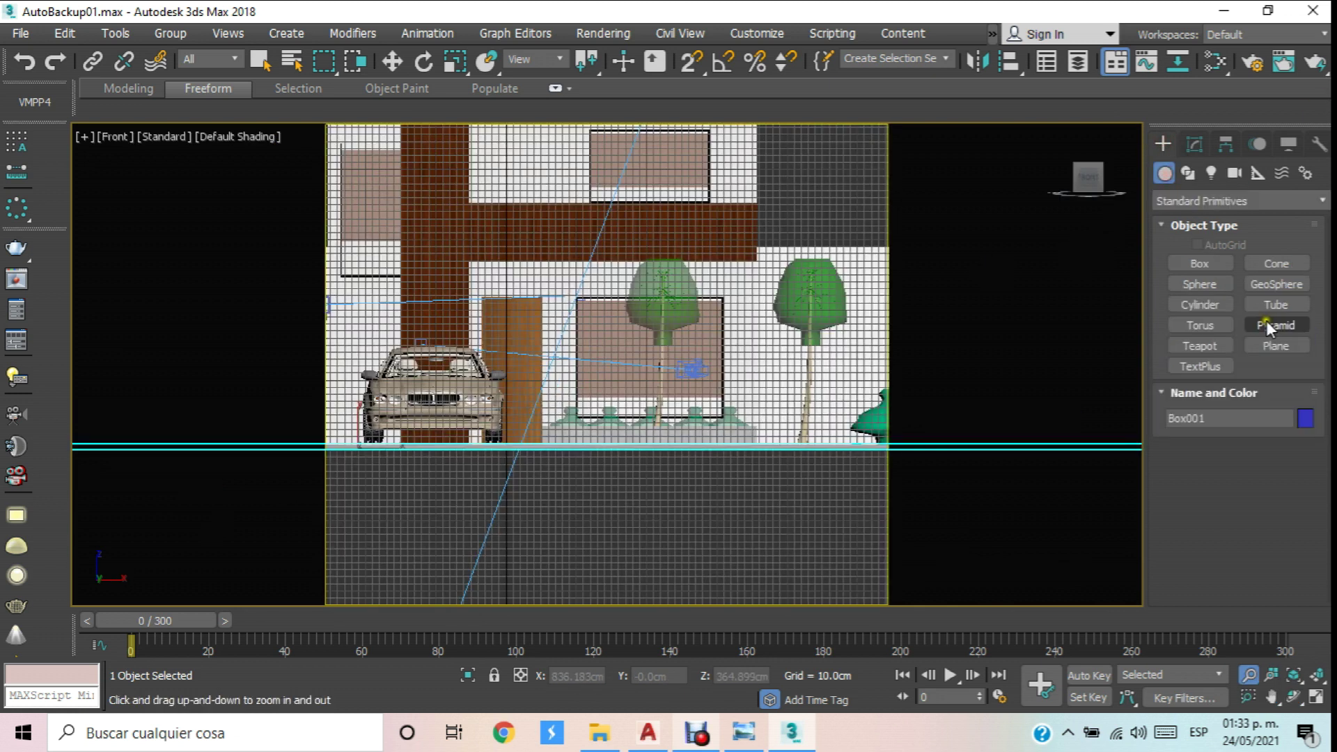
pyautogui.click(1283, 344)
pyautogui.moveTo(481, 443); pyautogui.dragTo(628, 304)
# Set the plane's length to 180 cm and its width to 160 cm.
pyautogui.click(1190, 145)
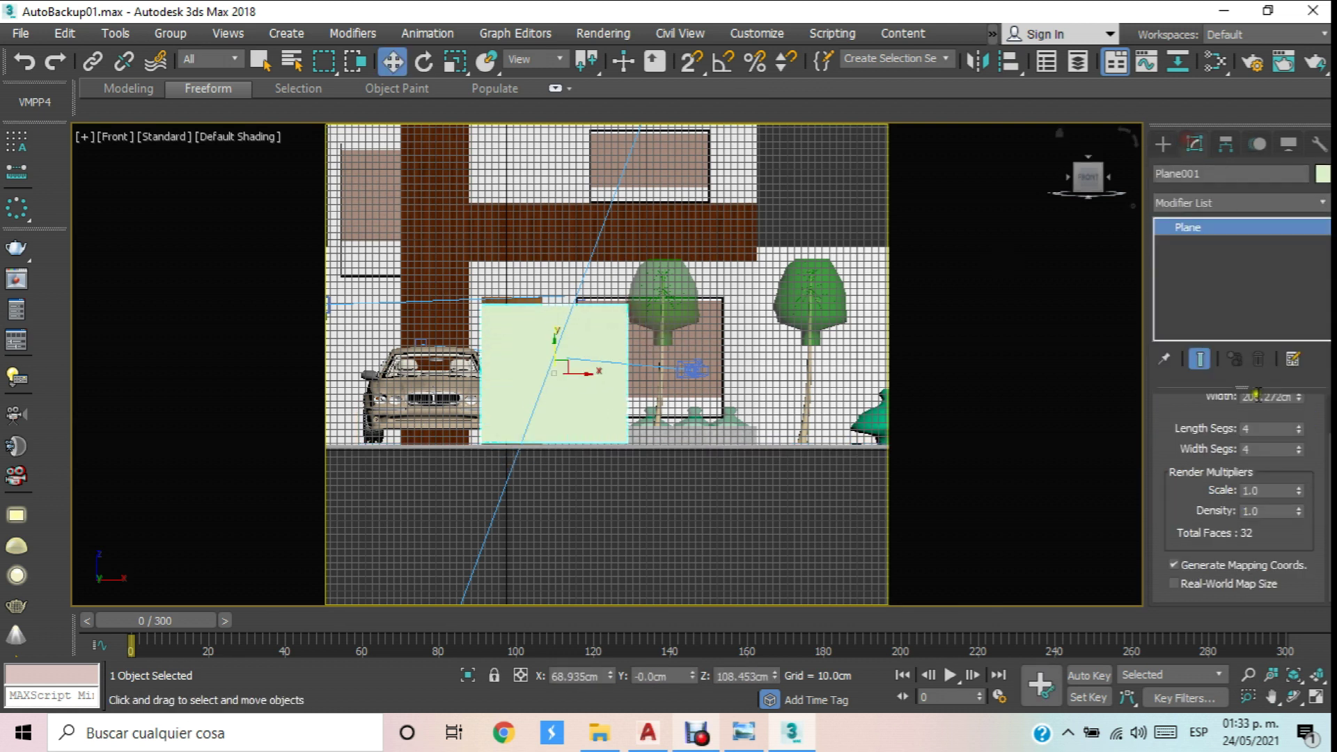
pyautogui.scroll(2, 1175, 522)
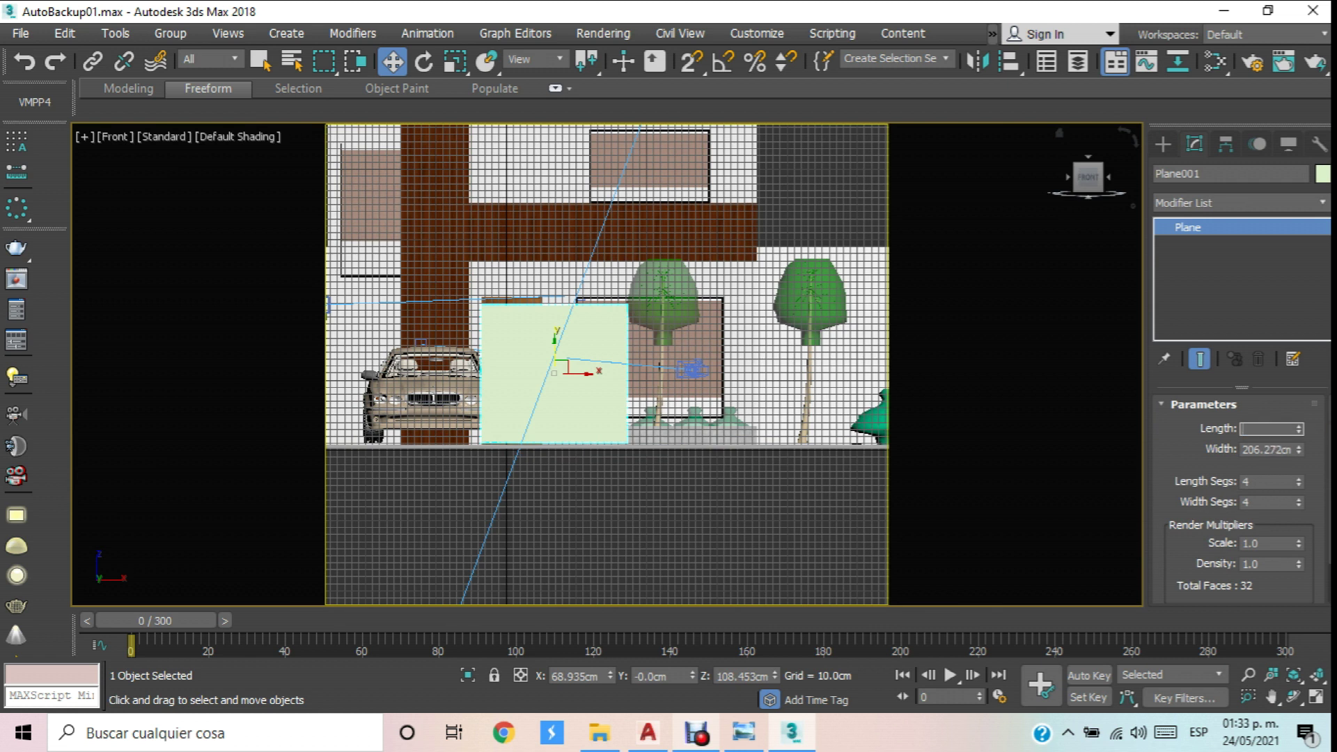
pyautogui.press('Return')
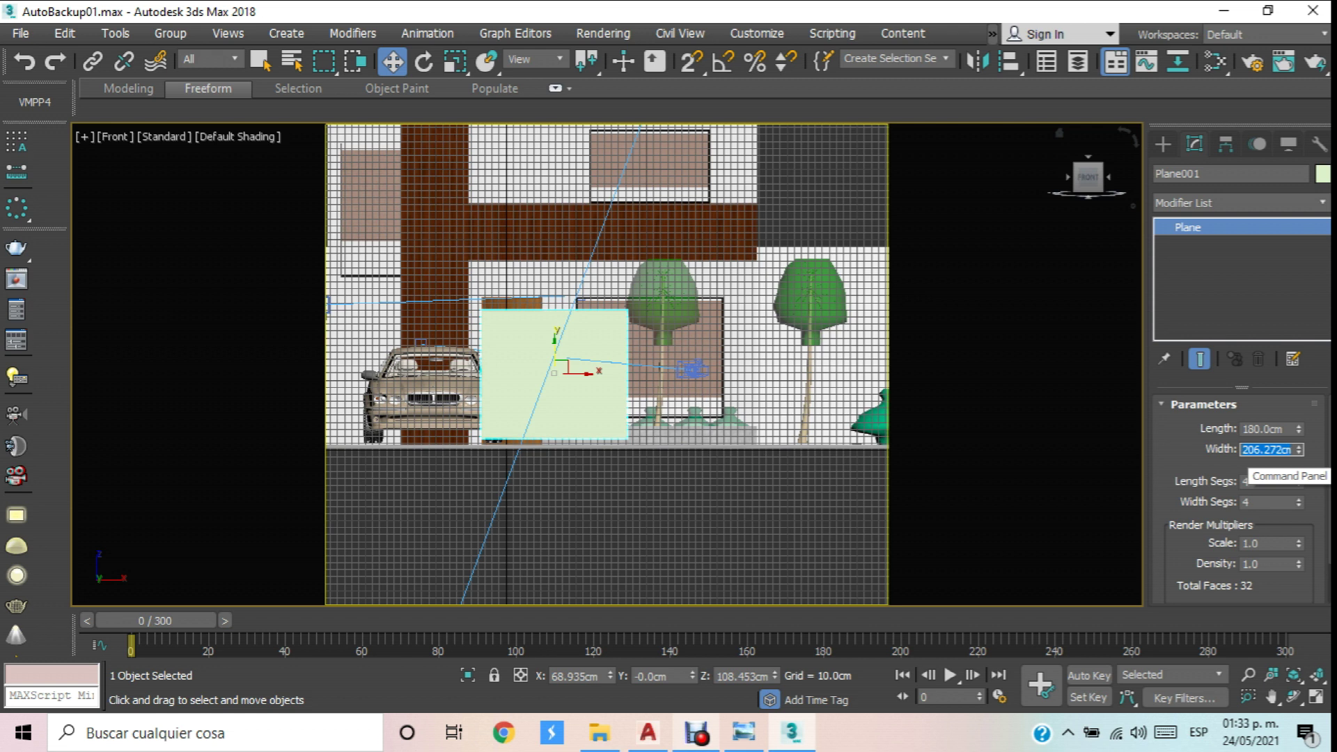
pyautogui.write('160')
pyautogui.press('Return')
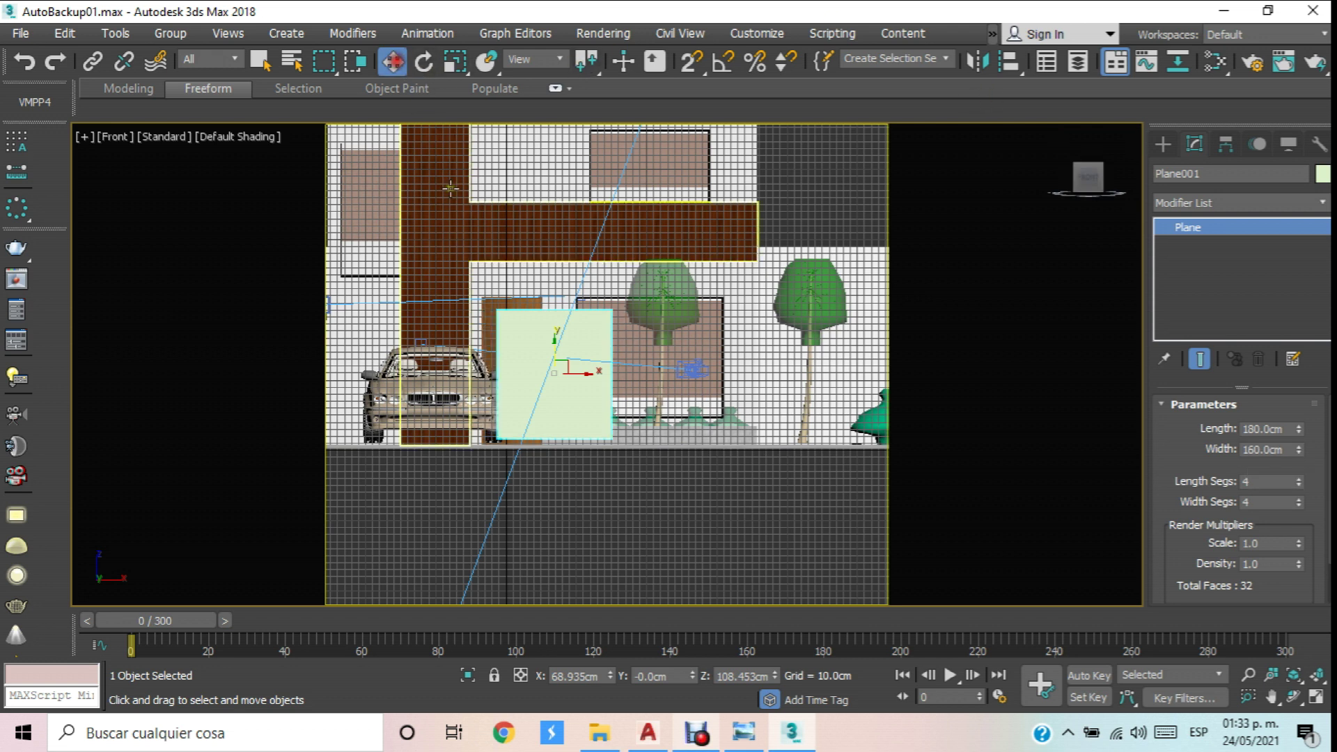
# Lower the plane about 11 cm to ground level and view it in perspective.
pyautogui.scroll(5, 563, 365)
pyautogui.moveTo(540, 373); pyautogui.dragTo(550, 388)
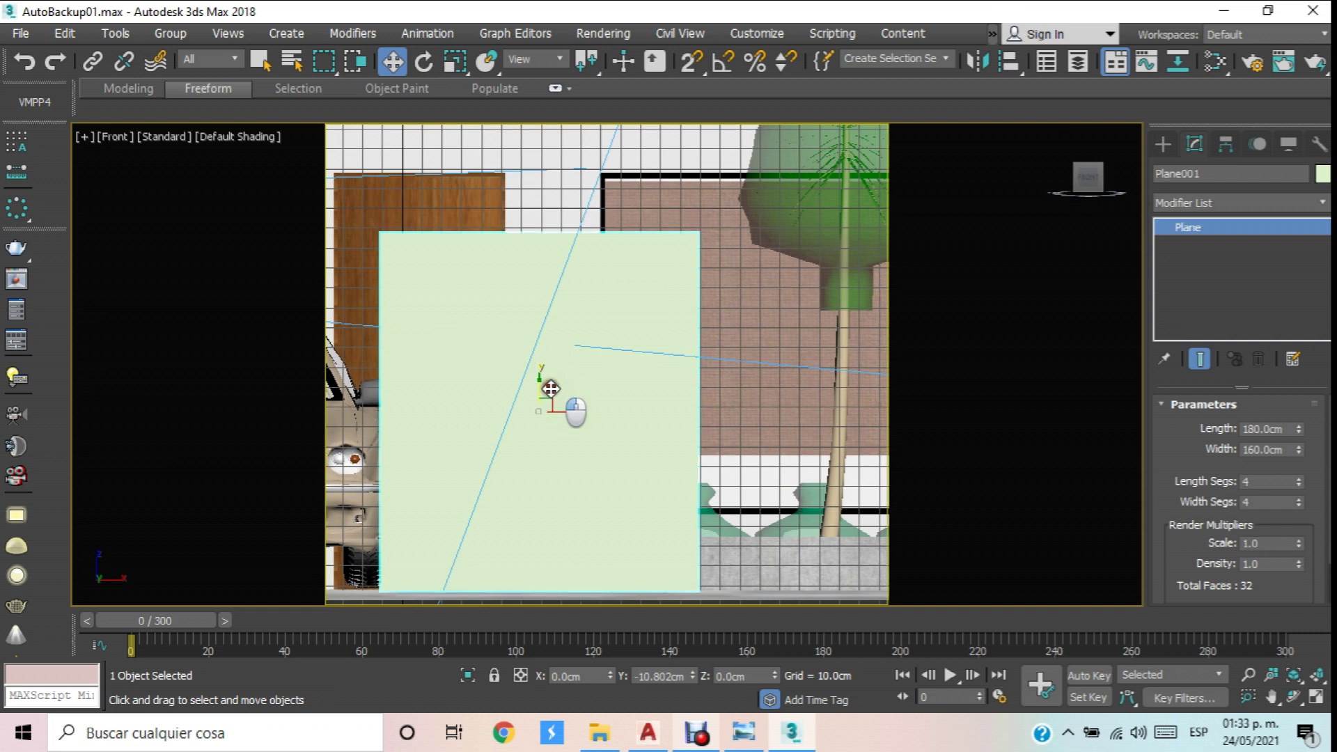
pyautogui.press('p')
pyautogui.scroll(-5, 556, 376)
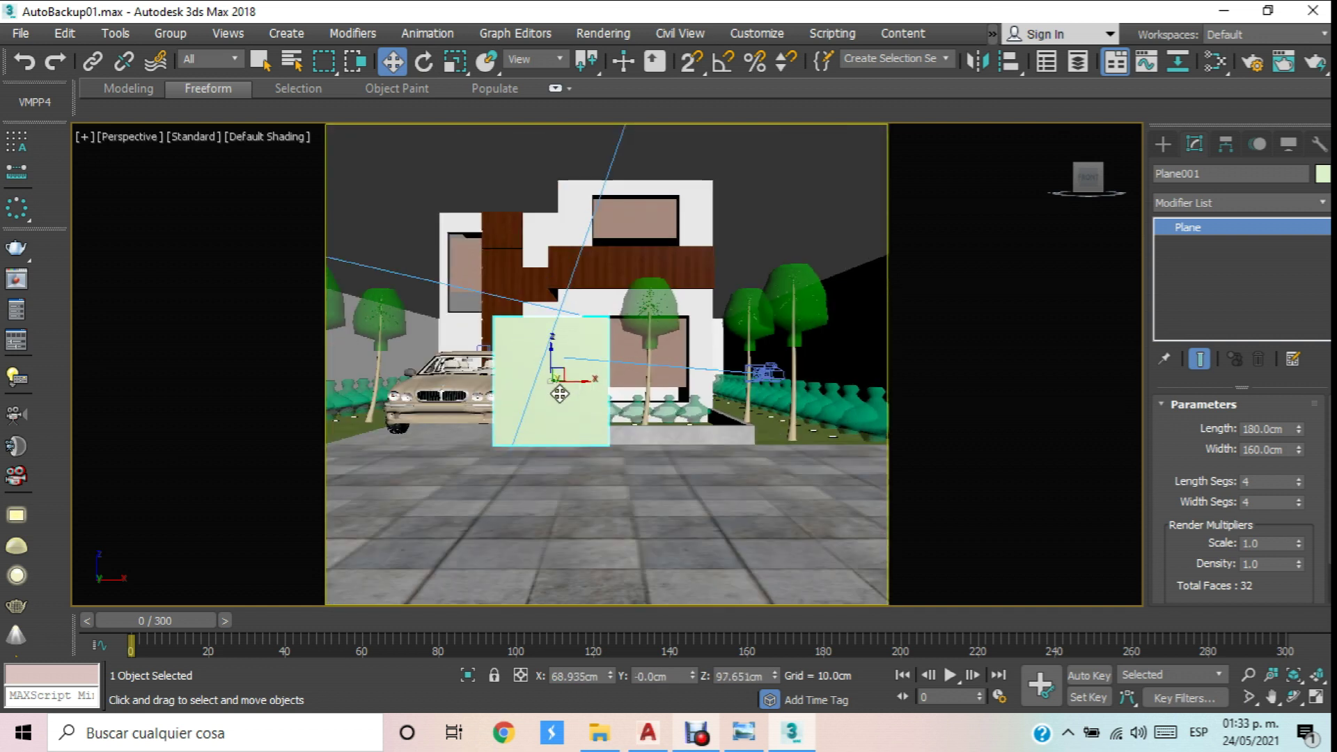
pyautogui.scroll(5, 563, 379)
# Duplicate the plain grey VRayMtl (Material #40) in the Slate Material Editor, placing the copy beyond the light material.
pyautogui.press('m')
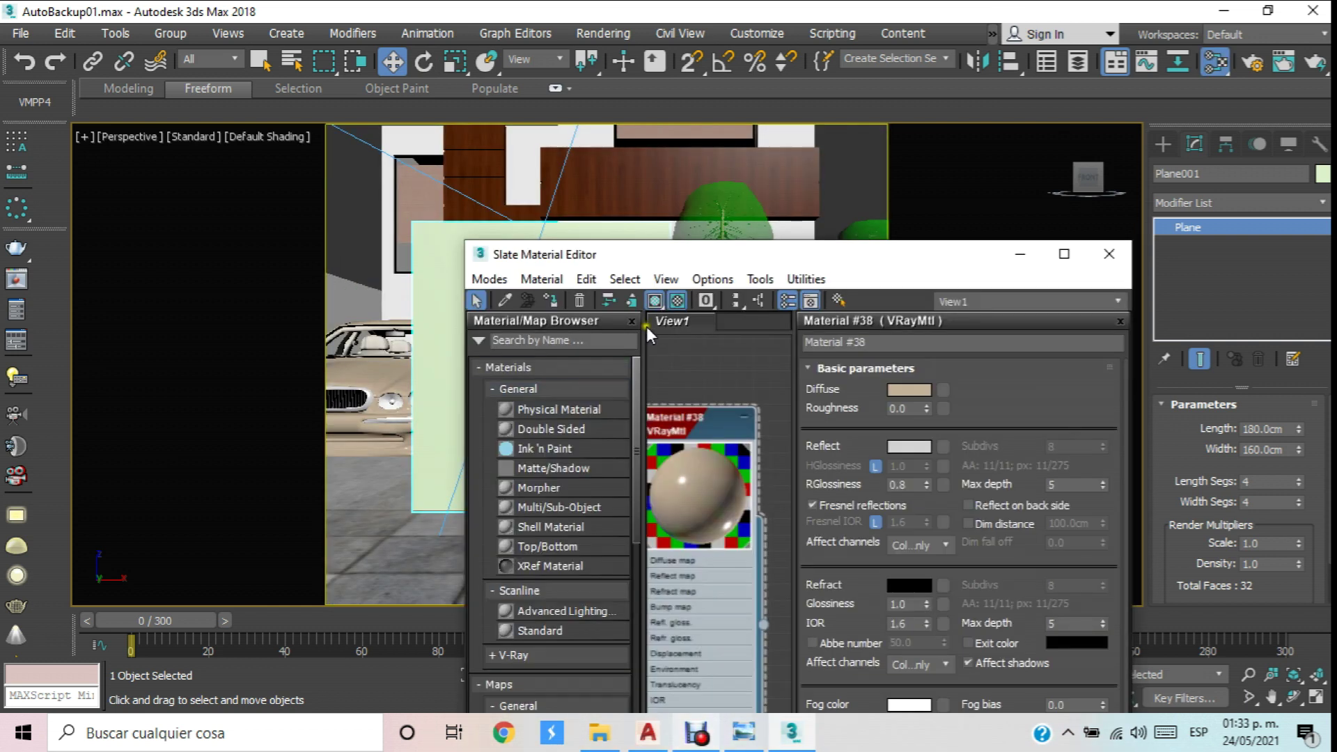
pyautogui.click(1063, 253)
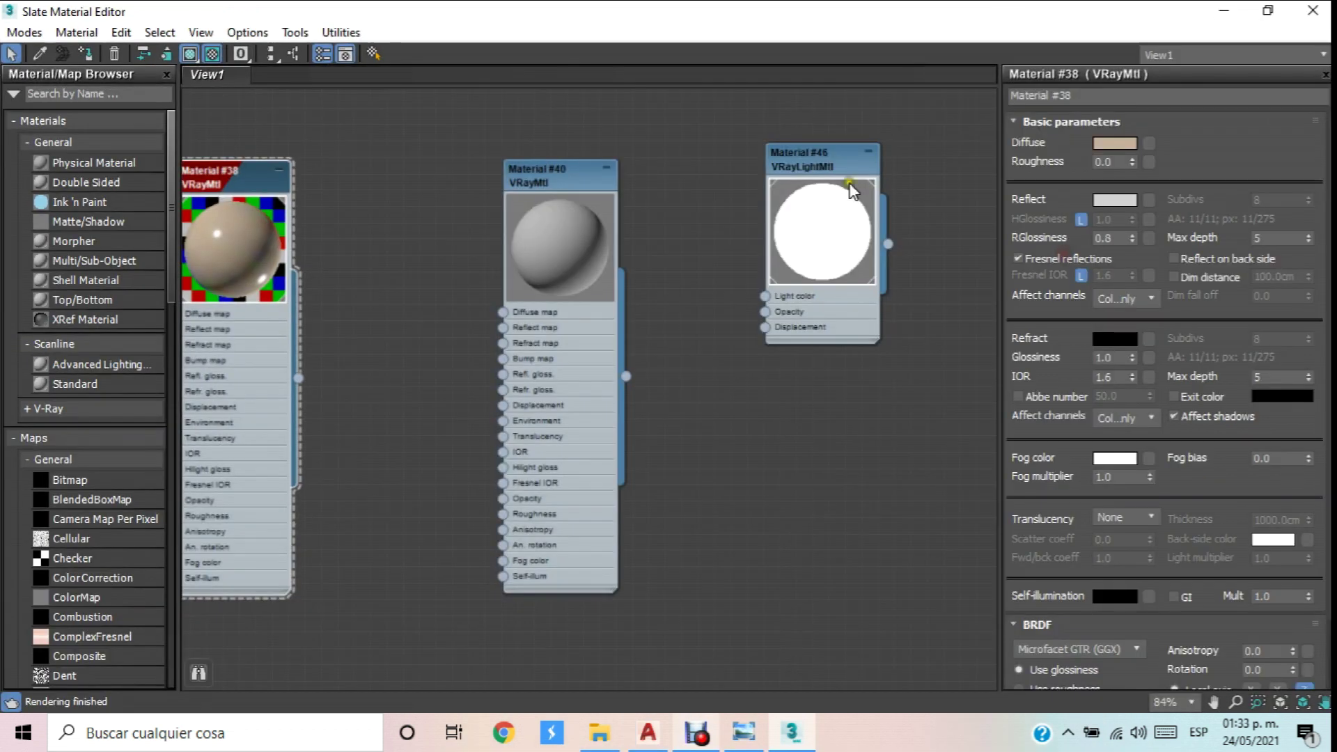
pyautogui.scroll(-10, 494, 275)
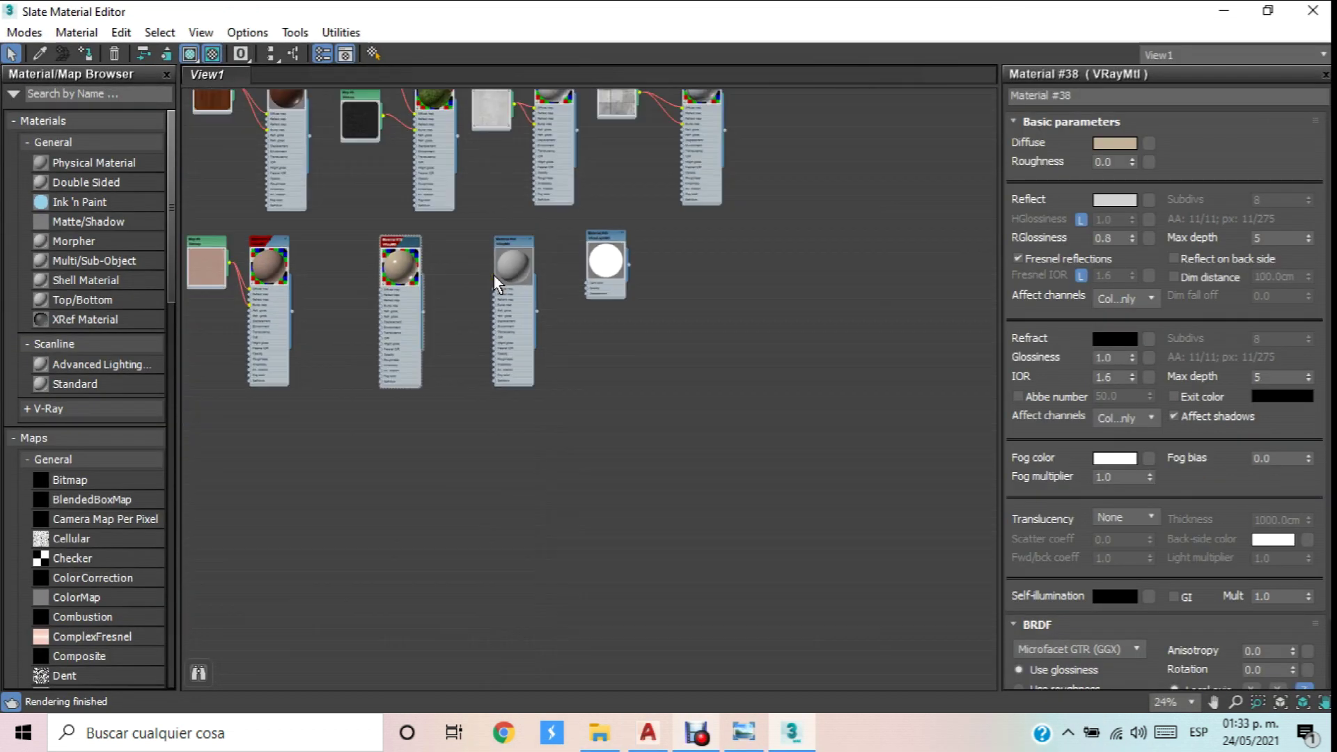
pyautogui.scroll(3, 583, 331)
pyautogui.moveTo(578, 303)
pyautogui.keyDown('shift'); pyautogui.mouseDown()
pyautogui.moveTo(836, 301)
pyautogui.moveTo(808, 299)
pyautogui.mouseUp(); pyautogui.keyUp('shift')
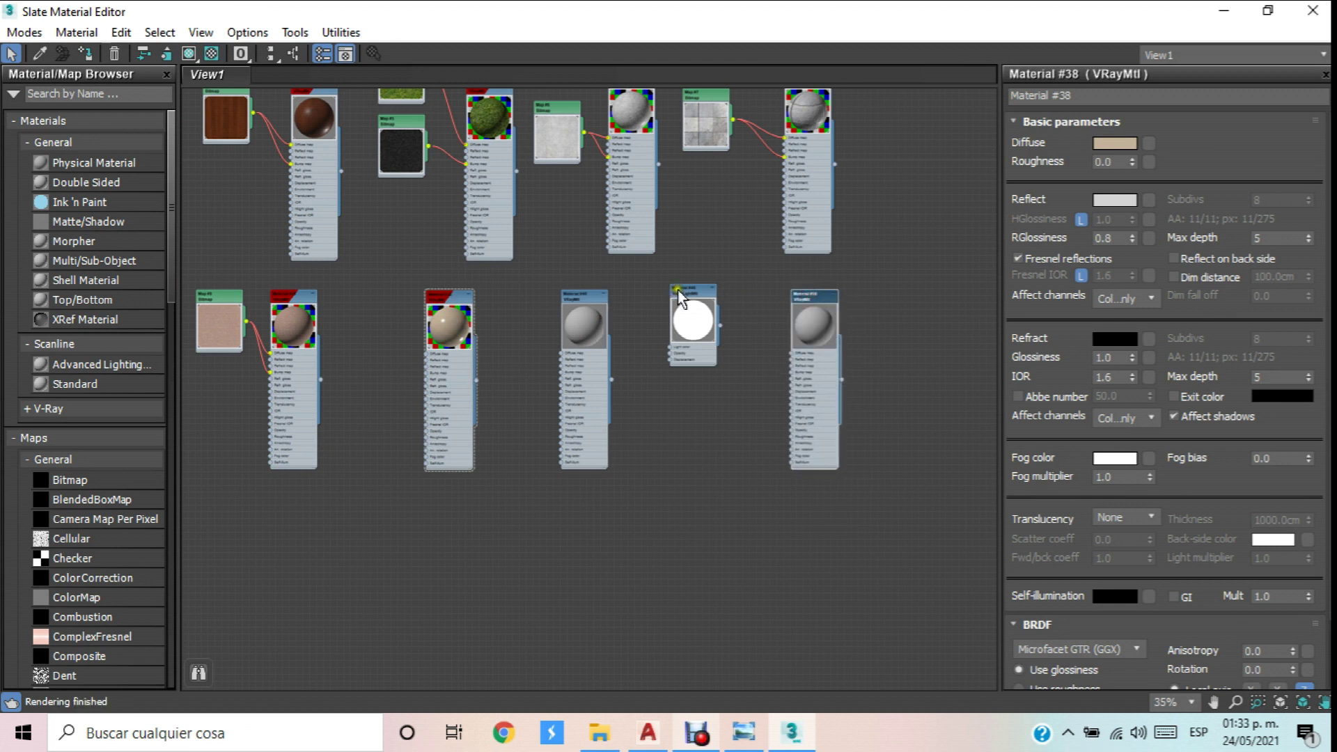
pyautogui.moveTo(679, 296); pyautogui.dragTo(724, 304)
pyautogui.scroll(5, 594, 312)
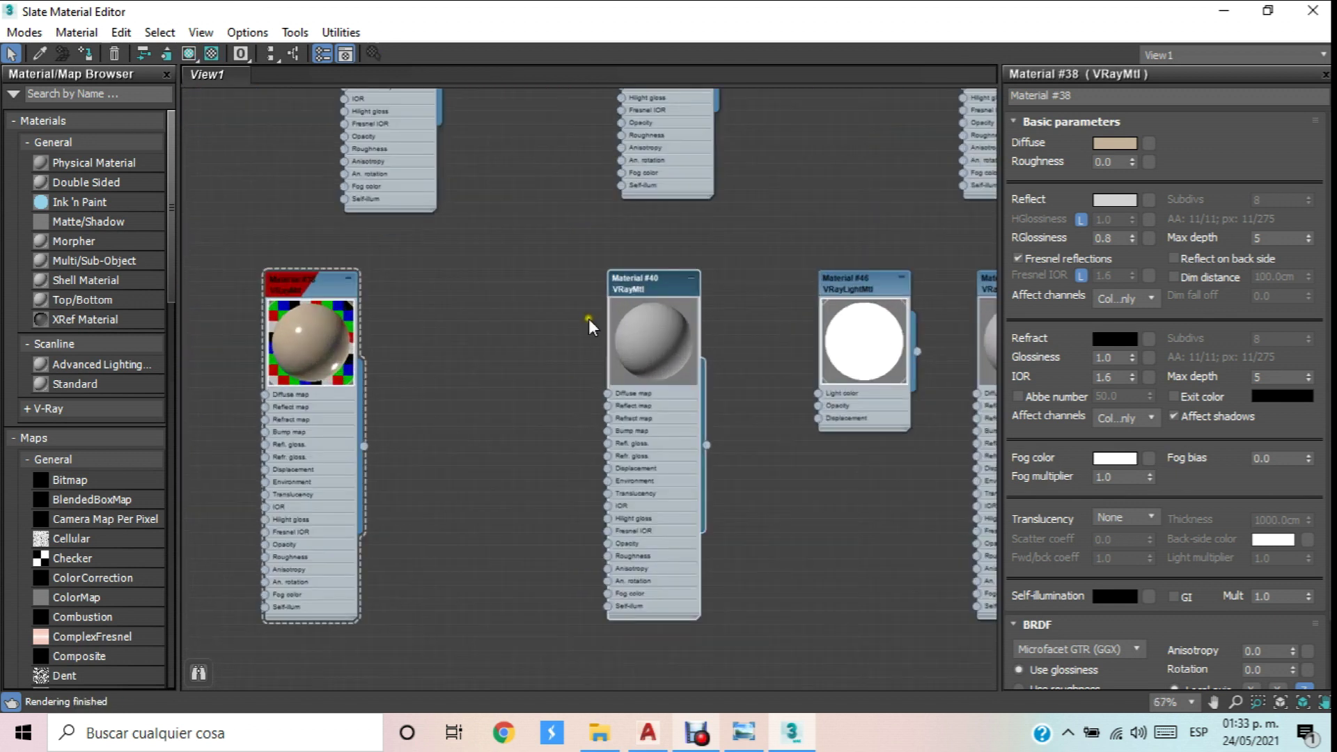
# Add a Bitmap map that loads Family-dif.jpg from the Duplex CAD 1 folder, placed beside the grey Material #40.
pyautogui.rightClick(473, 305)
pyautogui.moveTo(550, 341)
pyautogui.moveTo(720, 340)
pyautogui.click(857, 37)
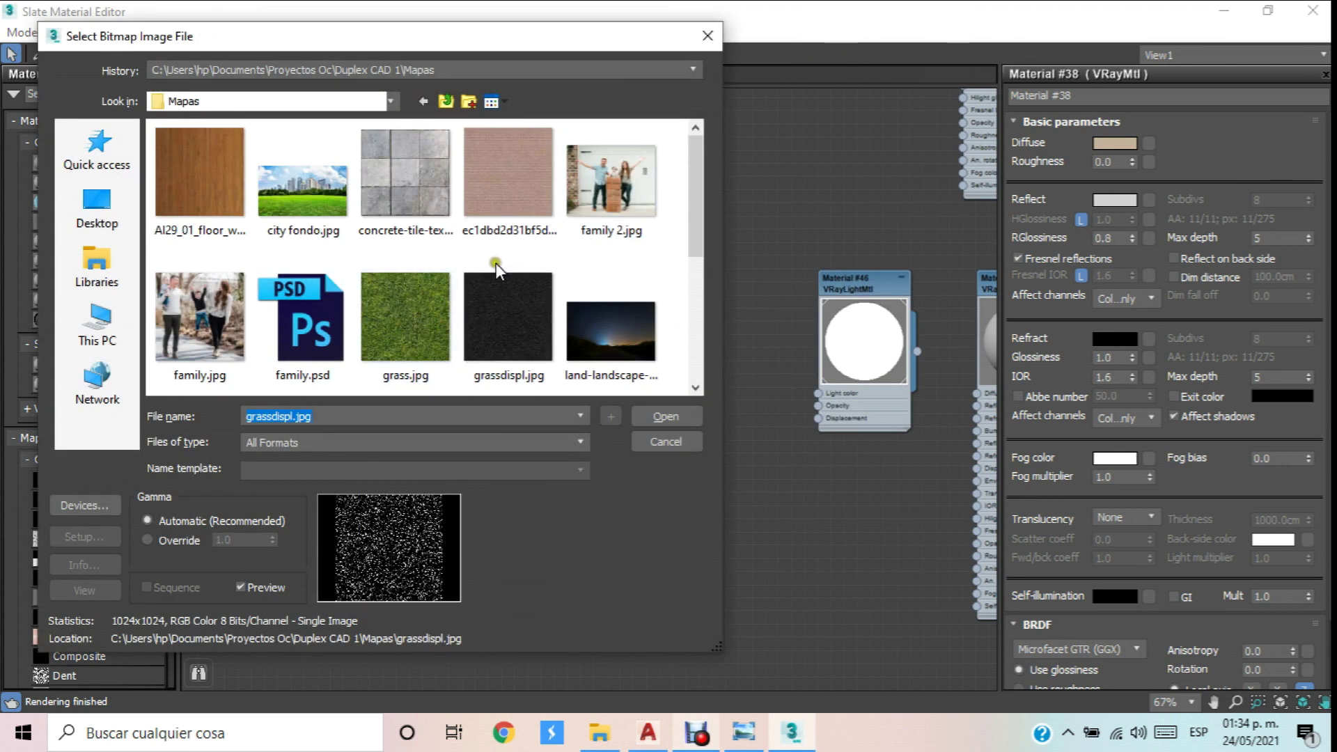
pyautogui.scroll(-1, 694, 238)
pyautogui.moveTo(695, 238); pyautogui.dragTo(716, 192)
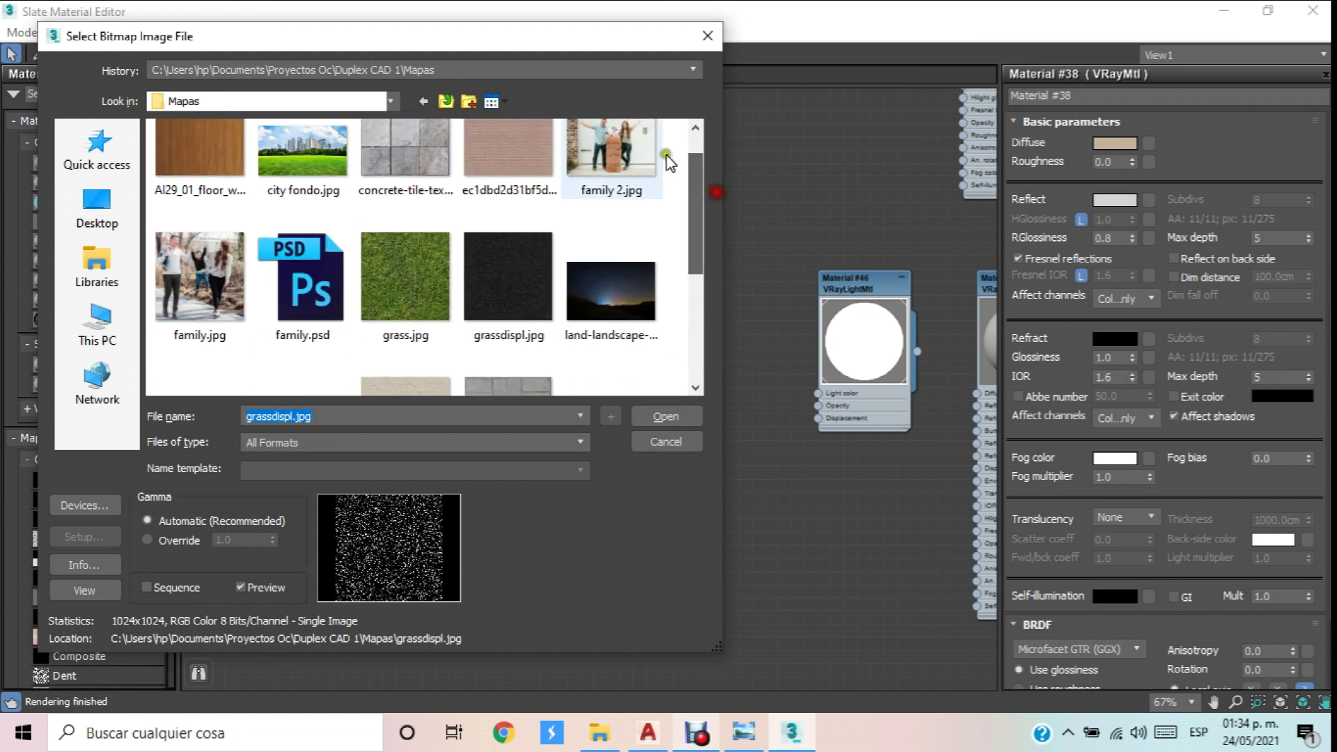
pyautogui.click(447, 99)
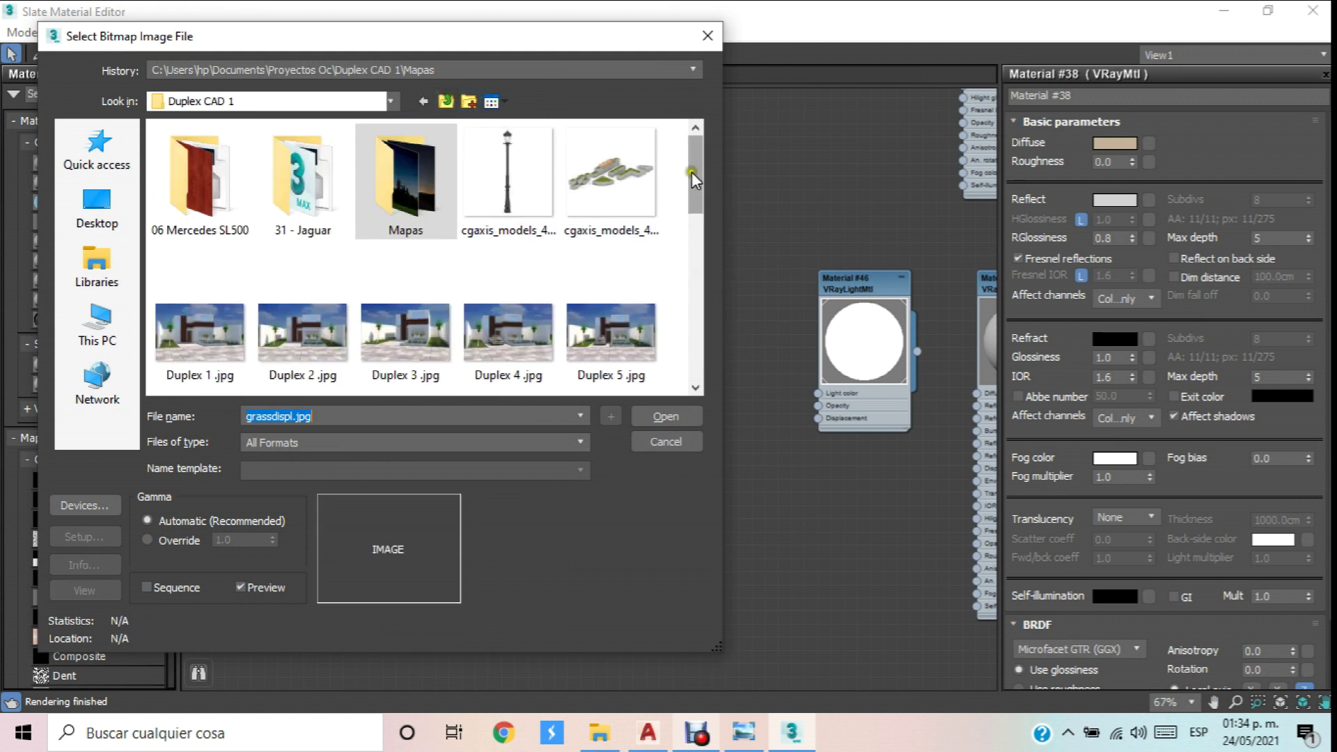
pyautogui.moveTo(691, 173); pyautogui.dragTo(701, 306)
pyautogui.doubleClick(507, 250)
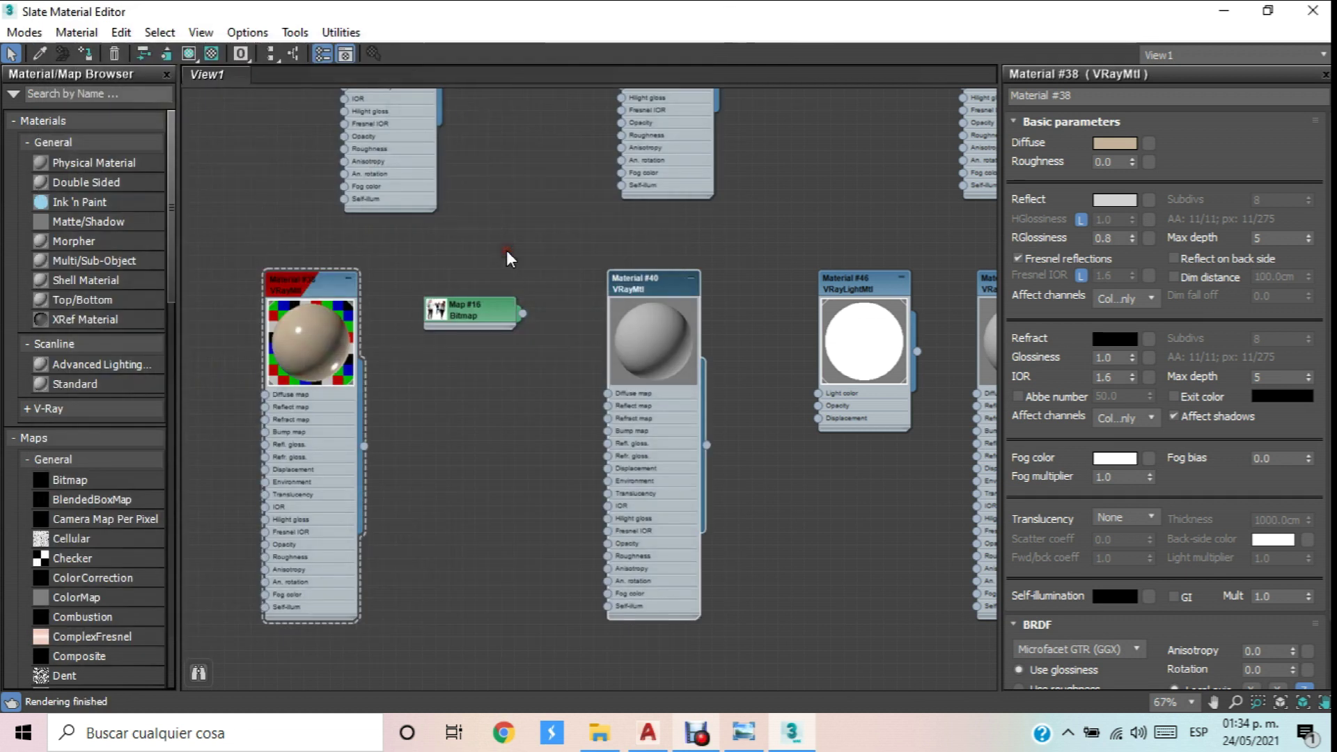
# Add a second Bitmap map below the family photo that loads the silhouette mask Family-op.jpg.
pyautogui.rightClick(431, 457)
pyautogui.moveTo(550, 491)
pyautogui.moveTo(667, 493)
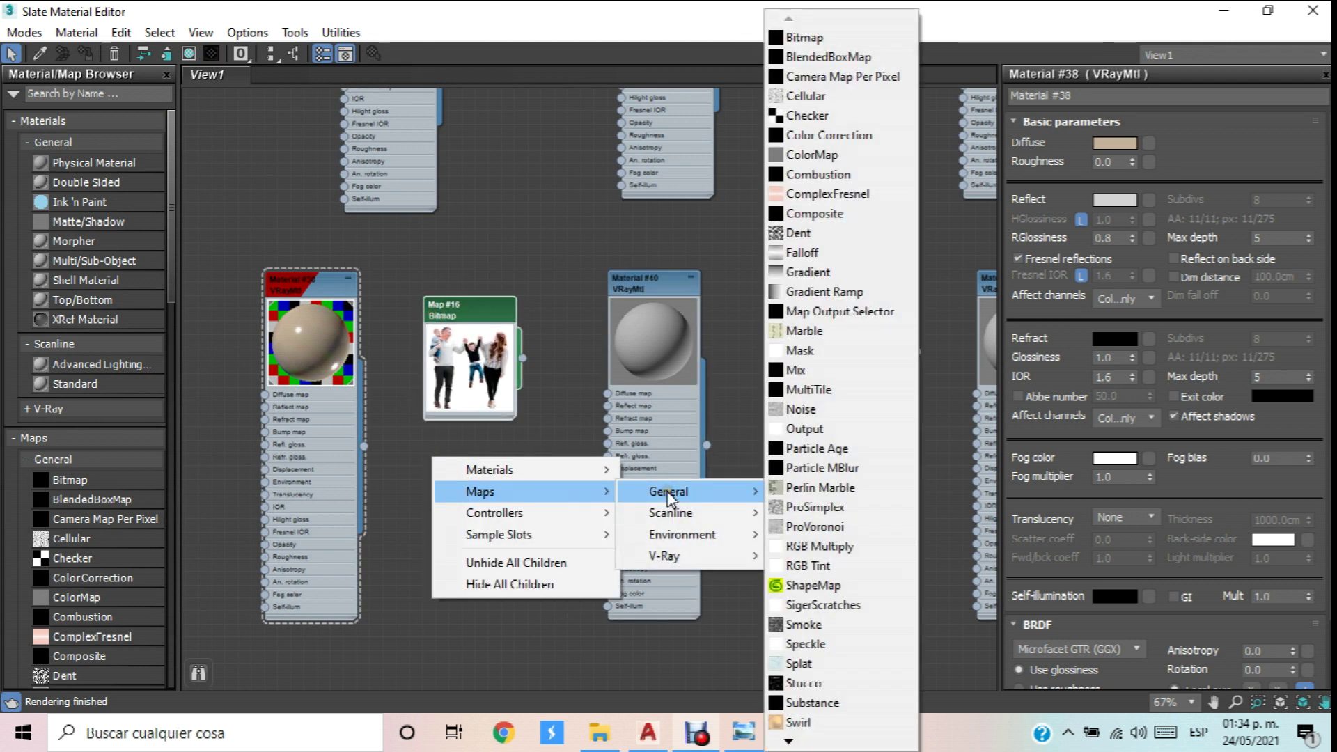
pyautogui.click(811, 37)
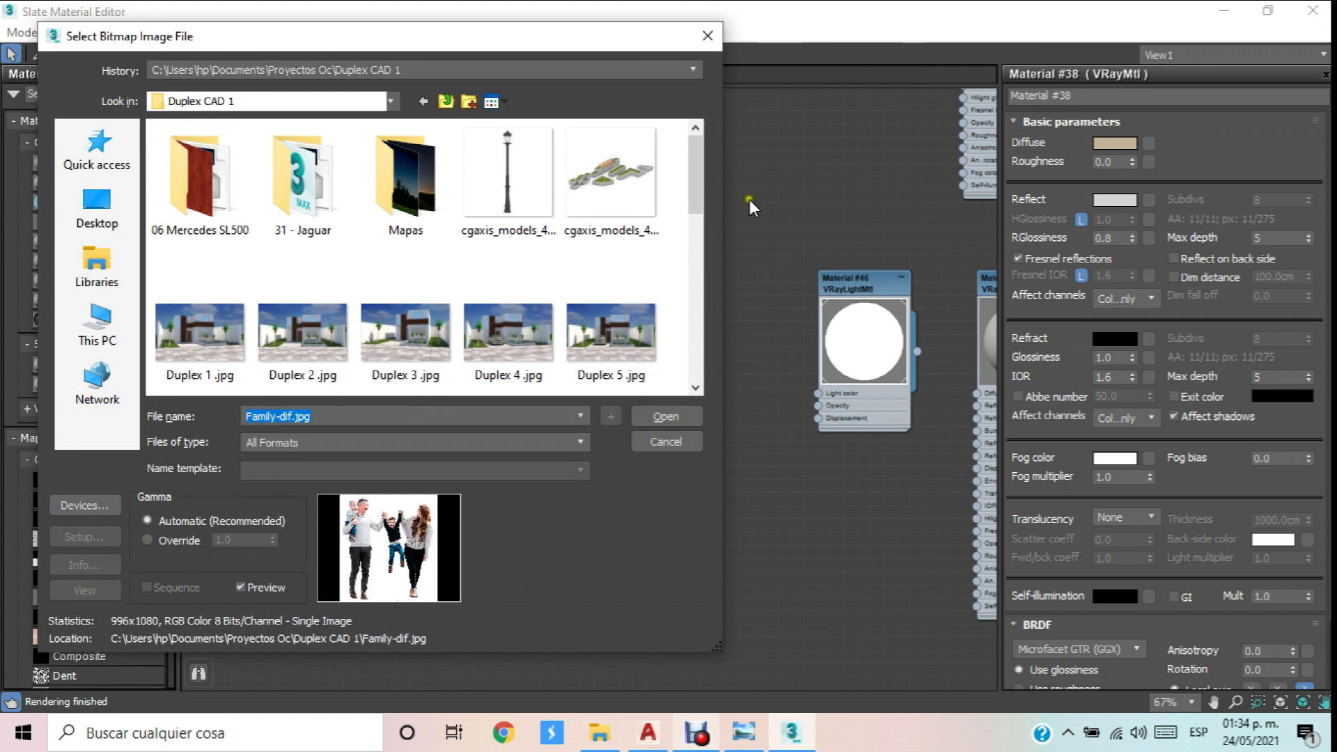
pyautogui.moveTo(703, 152); pyautogui.dragTo(702, 348)
pyautogui.click(607, 194)
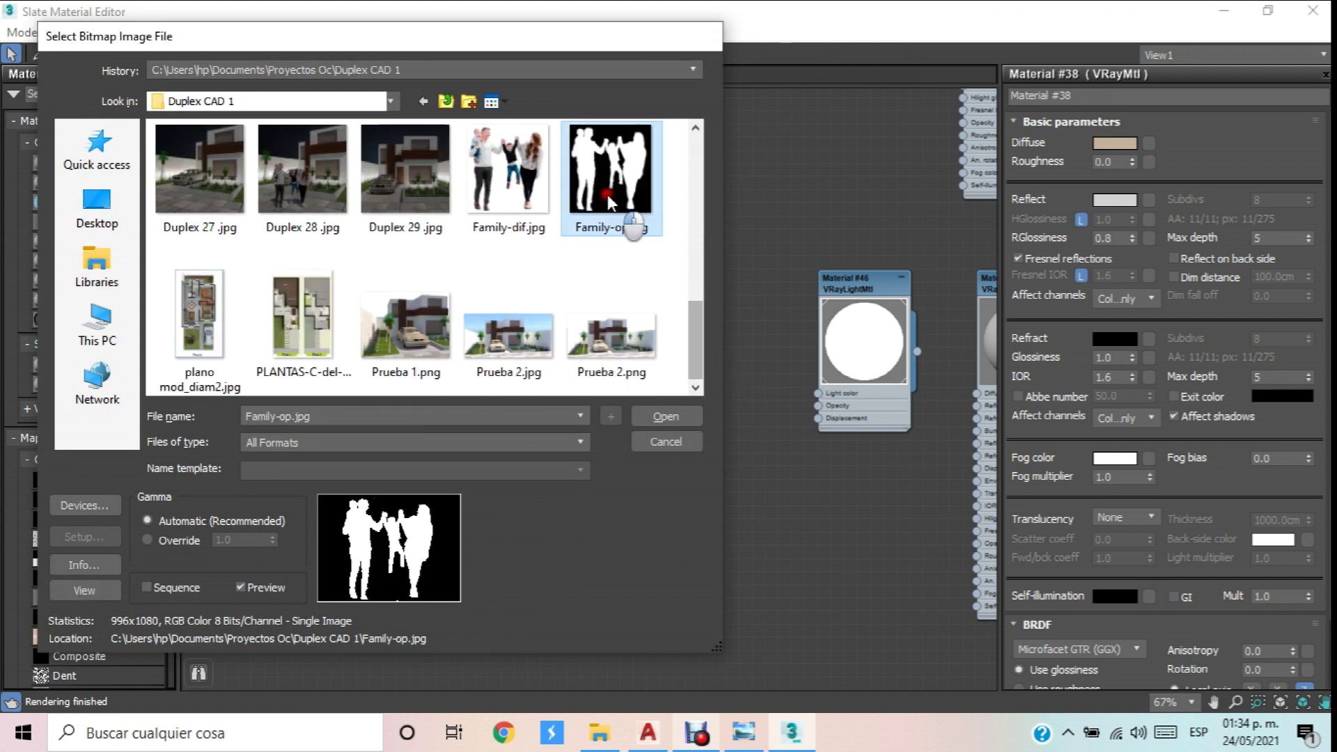
pyautogui.doubleClick(607, 194)
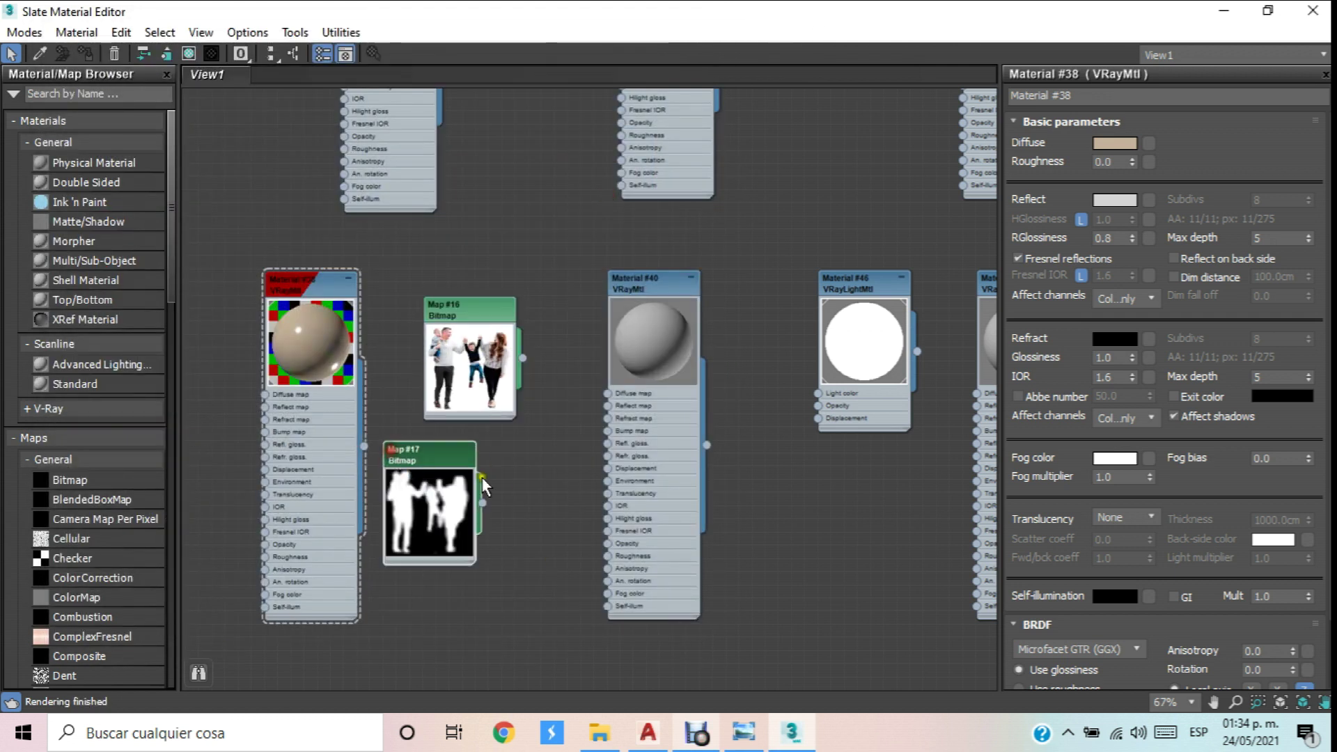
# Connect the family photo to Material #40's Diffuse map and the silhouette mask to its Opacity, aligning the two bitmap nodes.
pyautogui.scroll(2, 562, 456)
pyautogui.moveTo(561, 455); pyautogui.dragTo(456, 361, button='middle')
pyautogui.moveTo(309, 367); pyautogui.dragTo(341, 366)
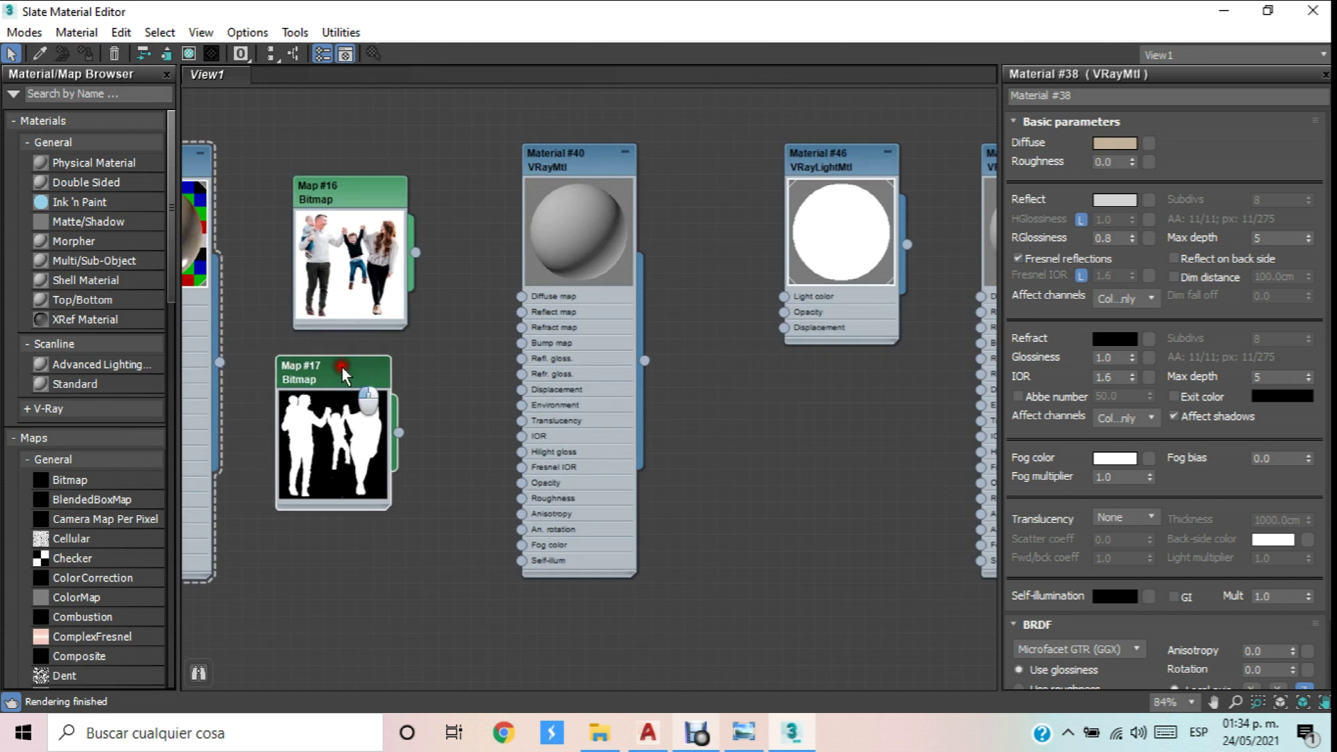
pyautogui.scroll(1, 407, 269)
pyautogui.moveTo(422, 241); pyautogui.dragTo(542, 291)
pyautogui.moveTo(405, 444); pyautogui.dragTo(543, 505)
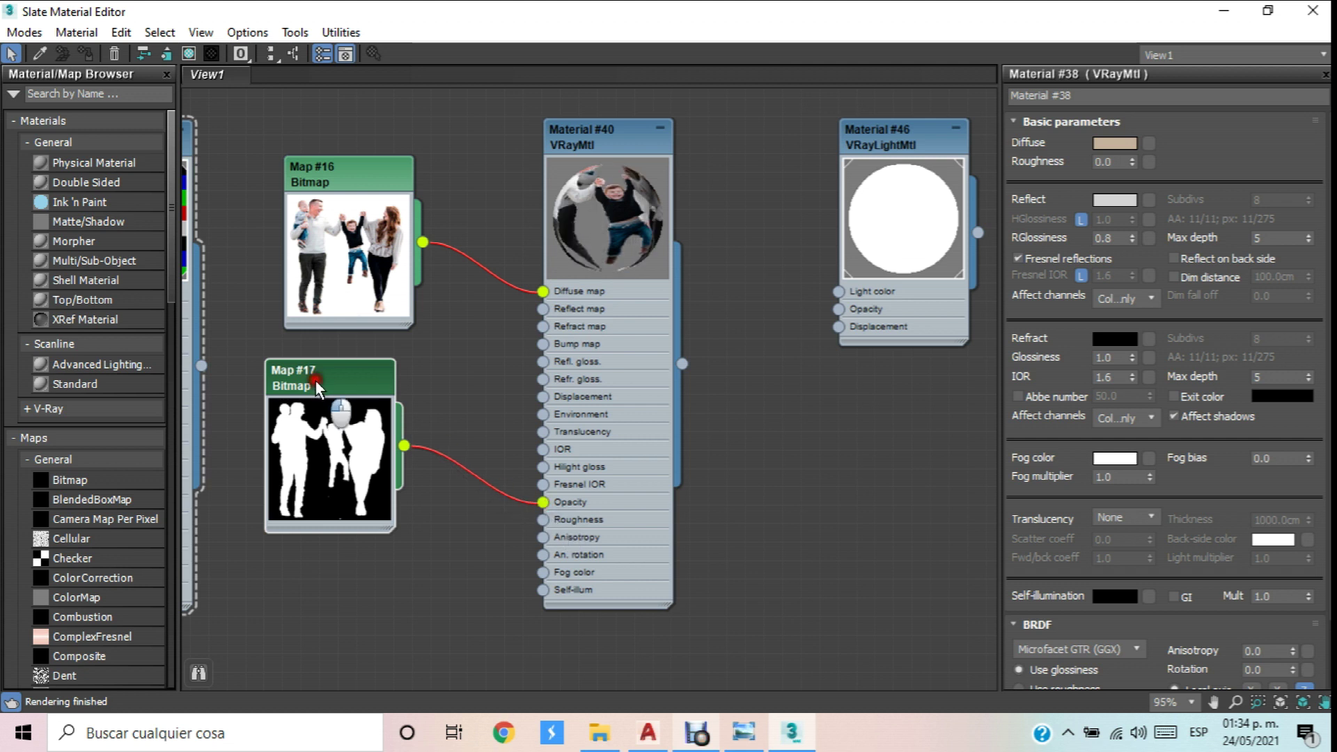
pyautogui.moveTo(315, 378); pyautogui.dragTo(332, 380)
pyautogui.moveTo(499, 327); pyautogui.dragTo(509, 356, button='middle')
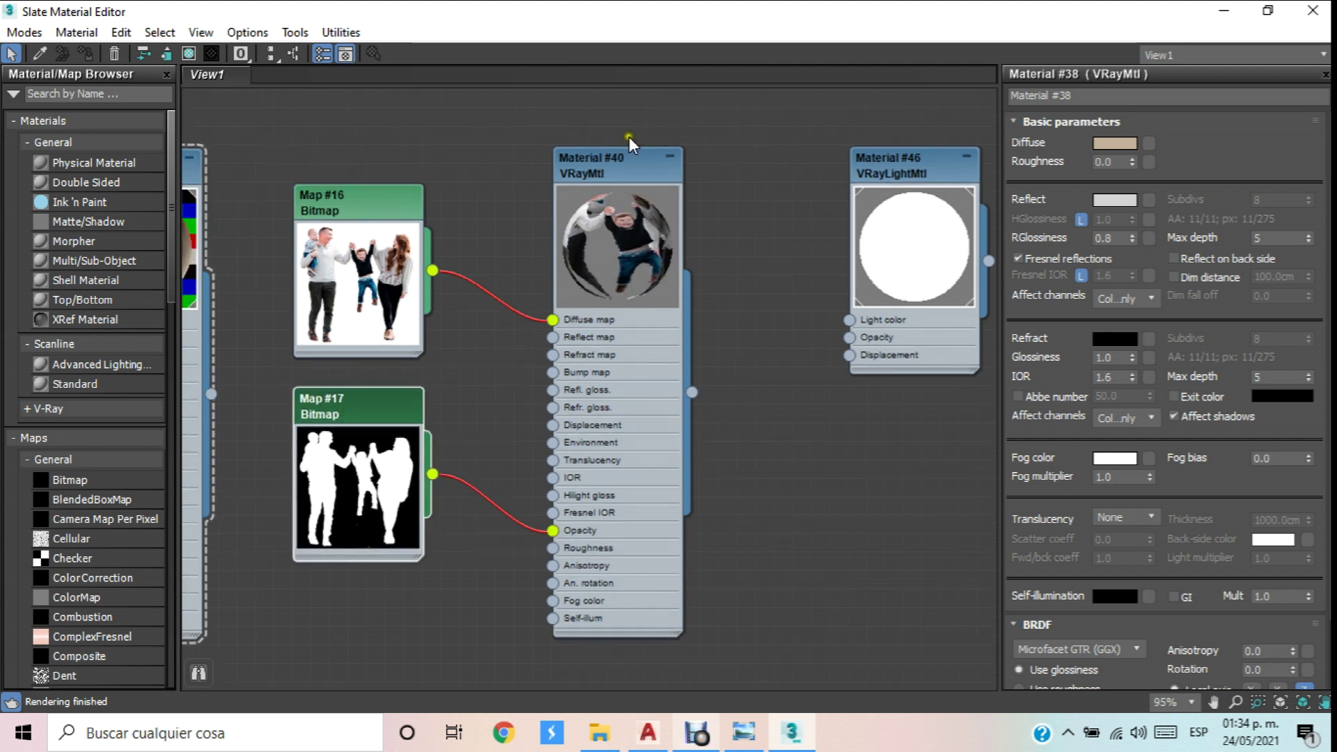
# Turn on the preview background and viewport display for Material #40 and assign the material to the plane beside the car.
pyautogui.doubleClick(615, 152)
pyautogui.click(221, 51)
pyautogui.moveTo(540, 149); pyautogui.dragTo(619, 176, button='middle')
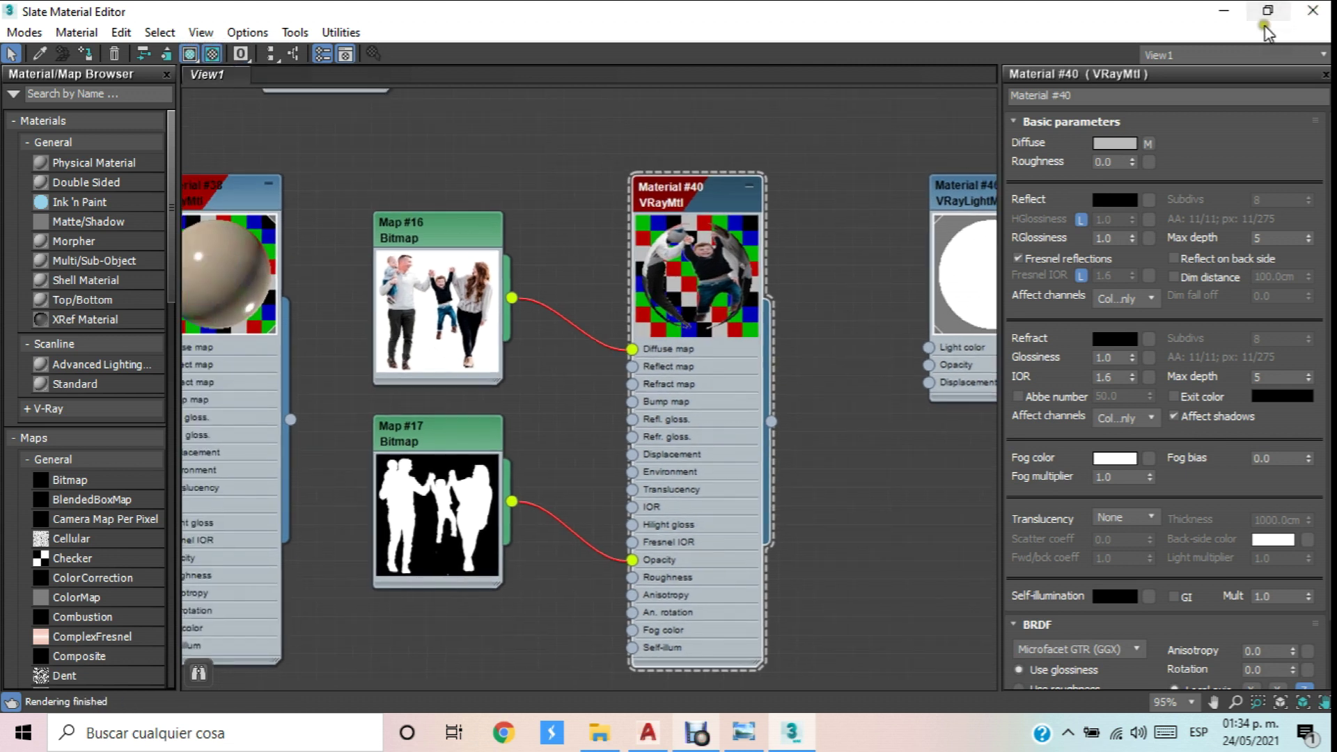
pyautogui.click(1266, 12)
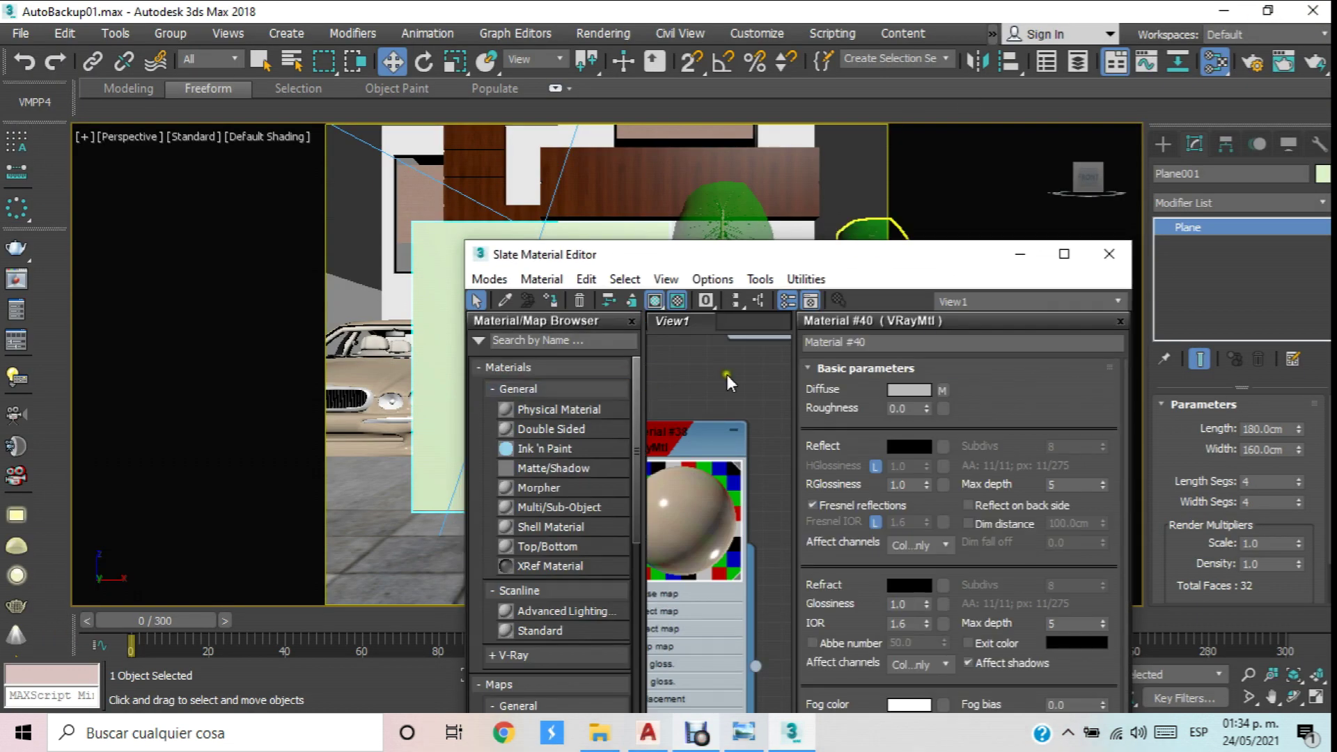
pyautogui.scroll(-5, 661, 390)
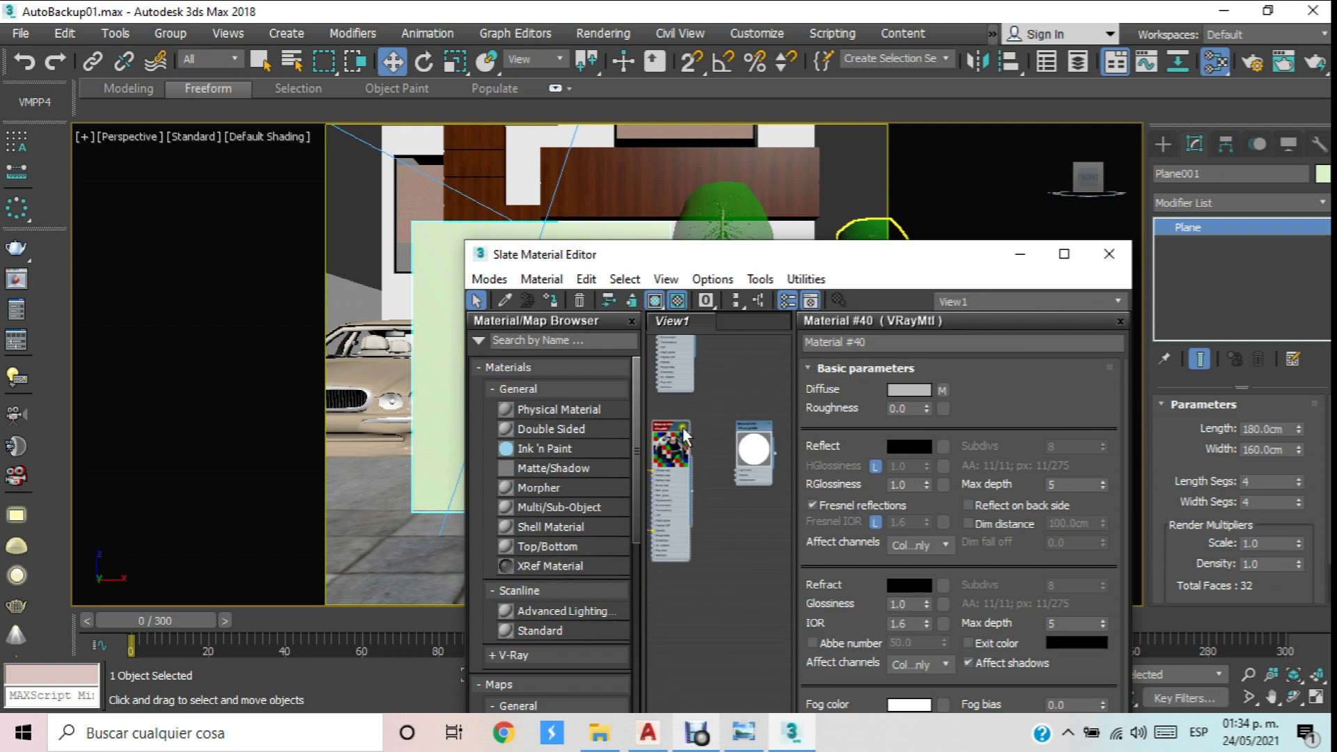
pyautogui.scroll(4, 676, 399)
pyautogui.moveTo(762, 266); pyautogui.dragTo(1175, 183)
pyautogui.click(728, 282)
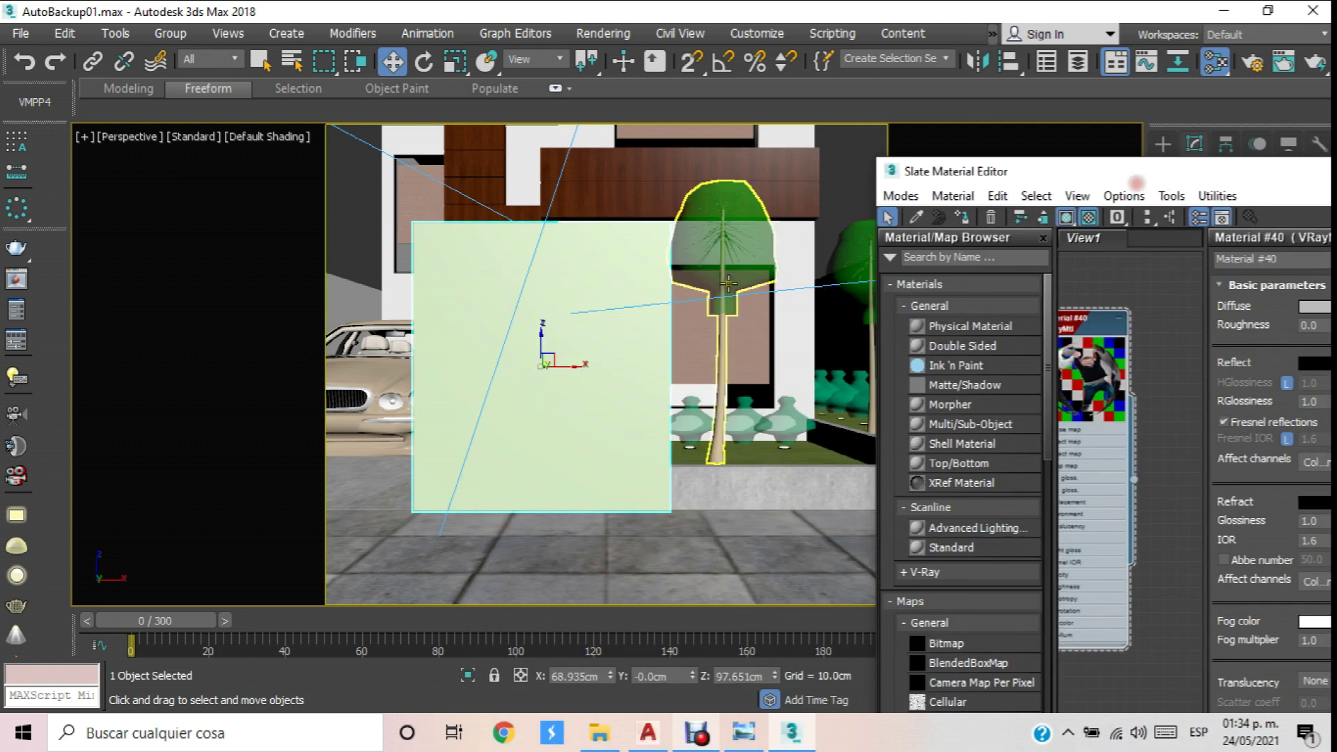
pyautogui.click(963, 214)
pyautogui.click(687, 372)
pyautogui.moveTo(687, 372); pyautogui.dragTo(659, 369, button='middle')
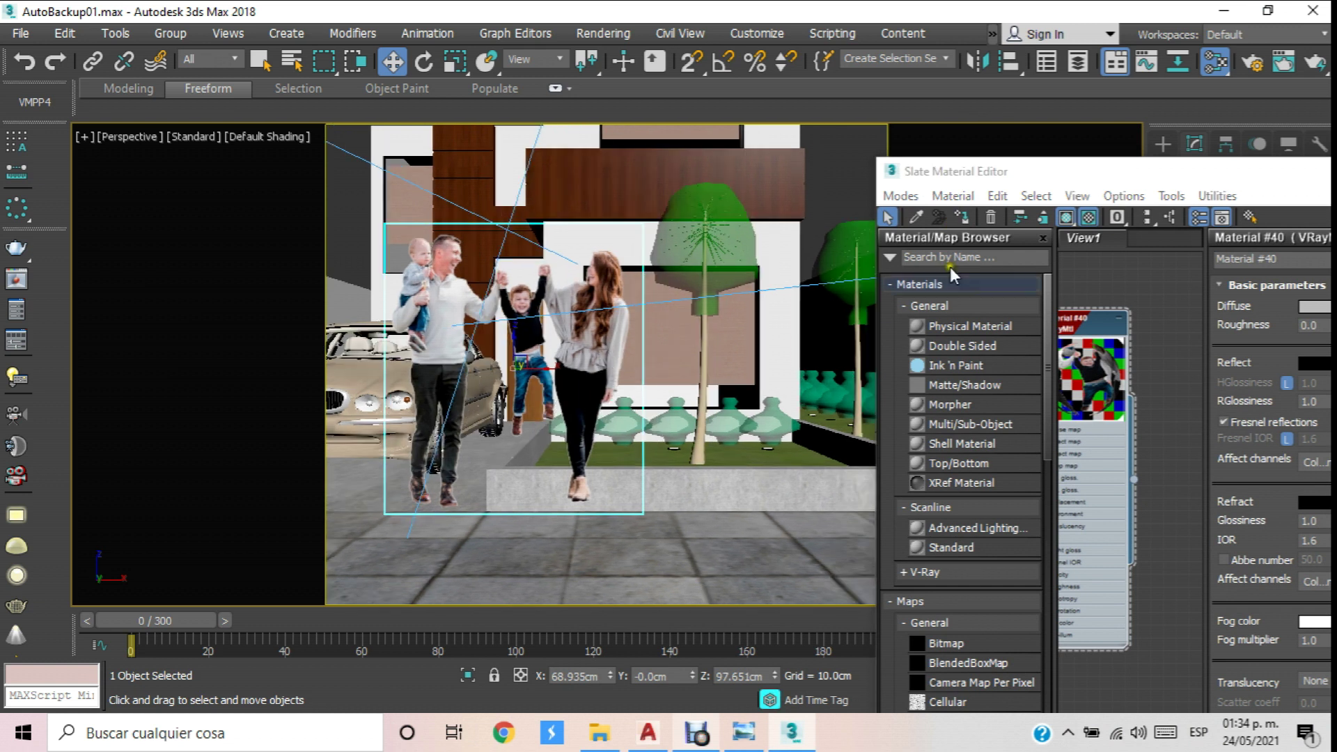
# Close the Slate Material Editor and apply a UVW Map modifier to the family plane.
pyautogui.moveTo(1313, 176); pyautogui.dragTo(767, 233)
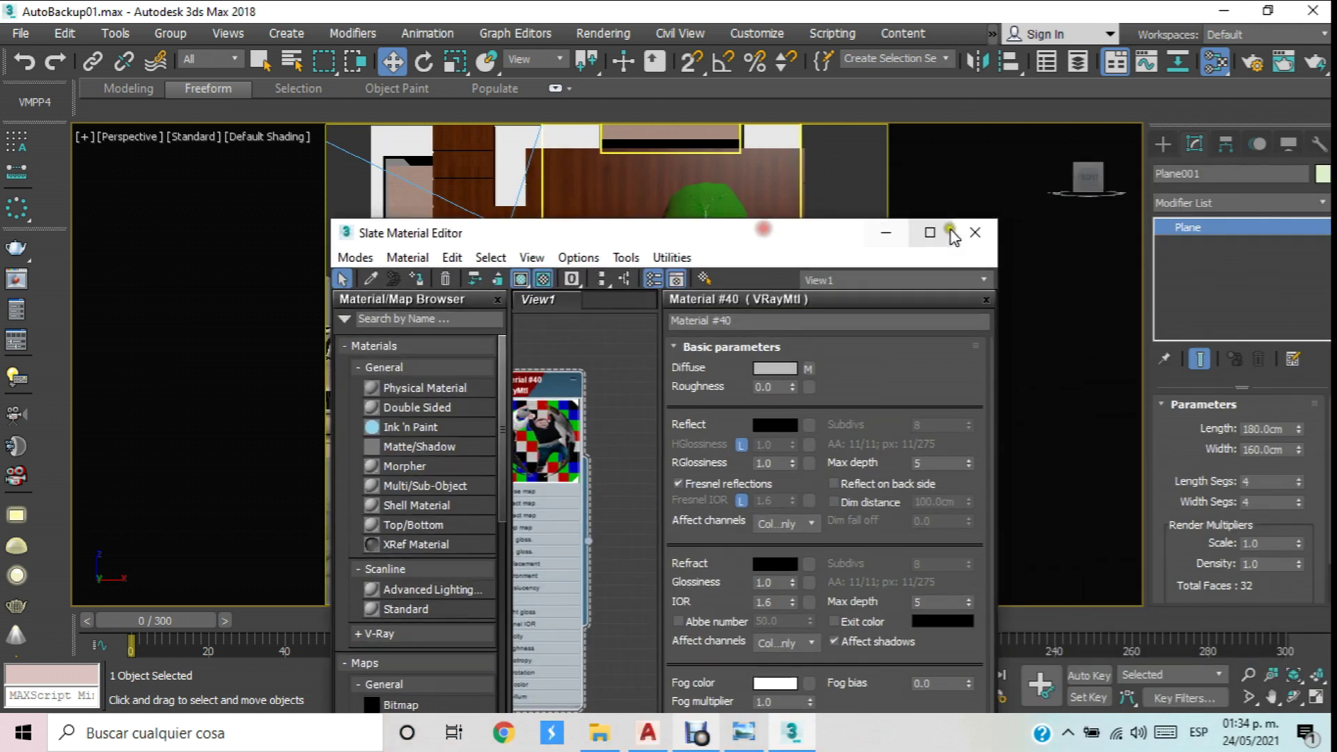
pyautogui.click(975, 234)
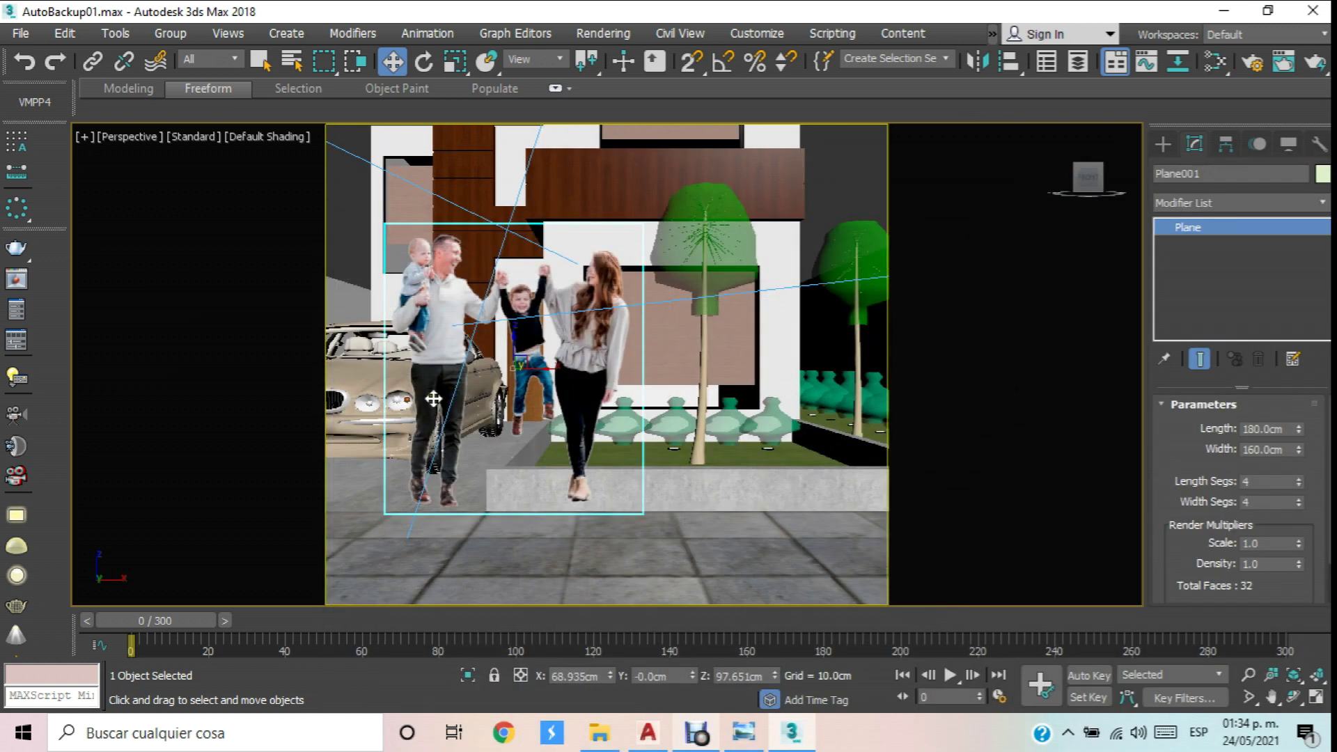
pyautogui.click(1323, 202)
pyautogui.scroll(-20, 1210, 520)
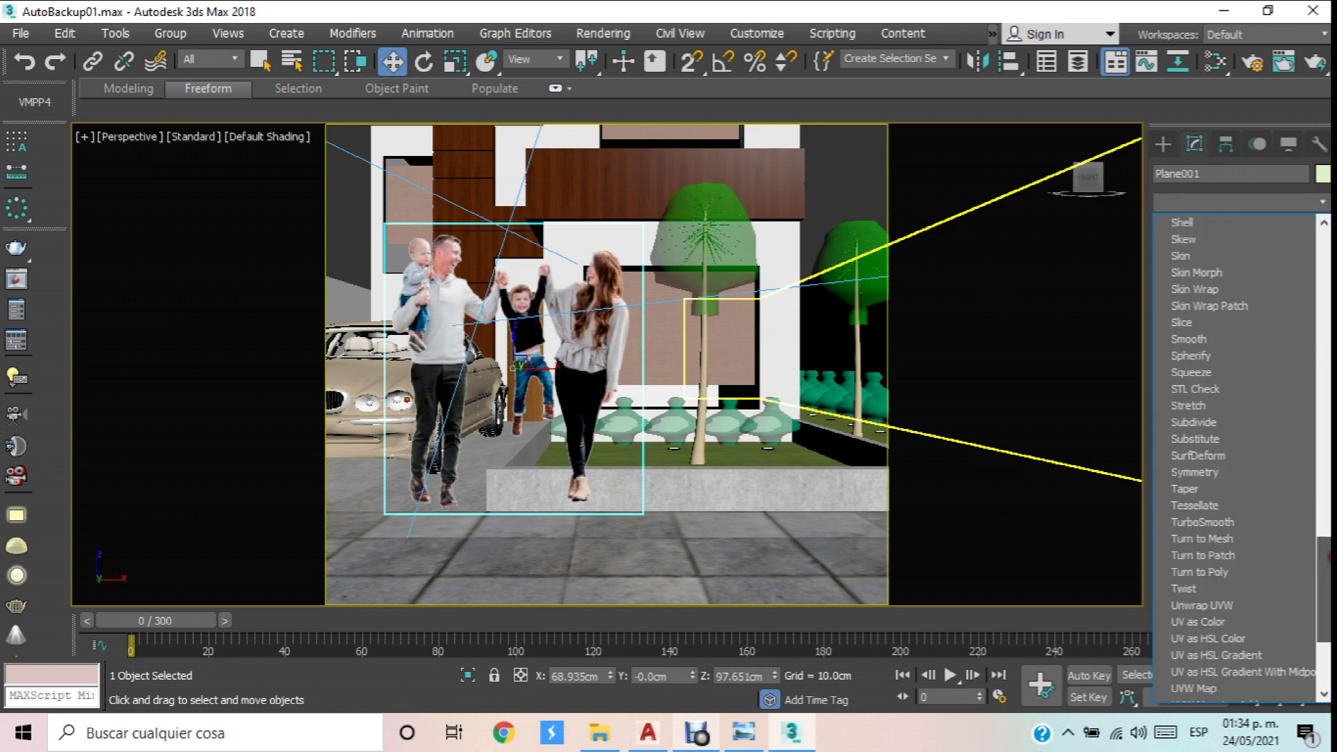
pyautogui.click(1196, 504)
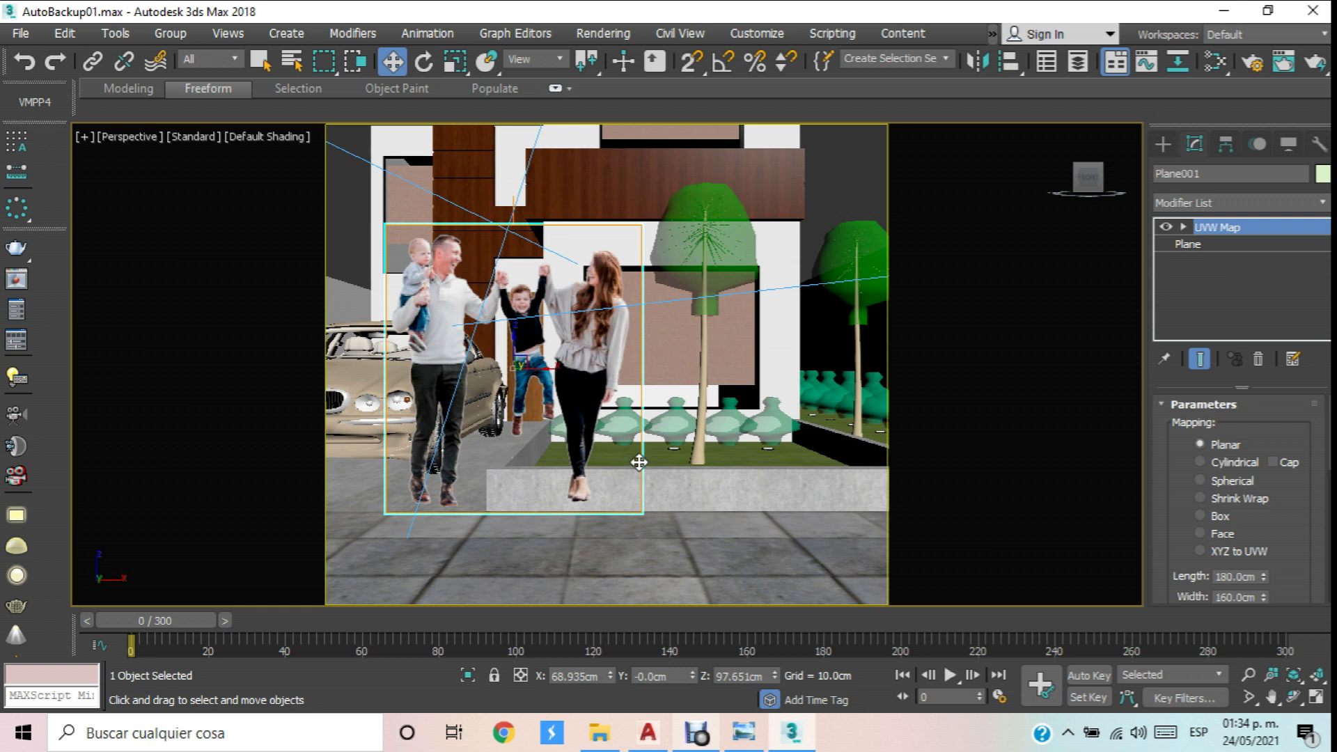
# Switch the viewport to PhysCamera002 and dolly the camera to reframe the family and the house.
pyautogui.click(142, 136)
pyautogui.moveTo(202, 153)
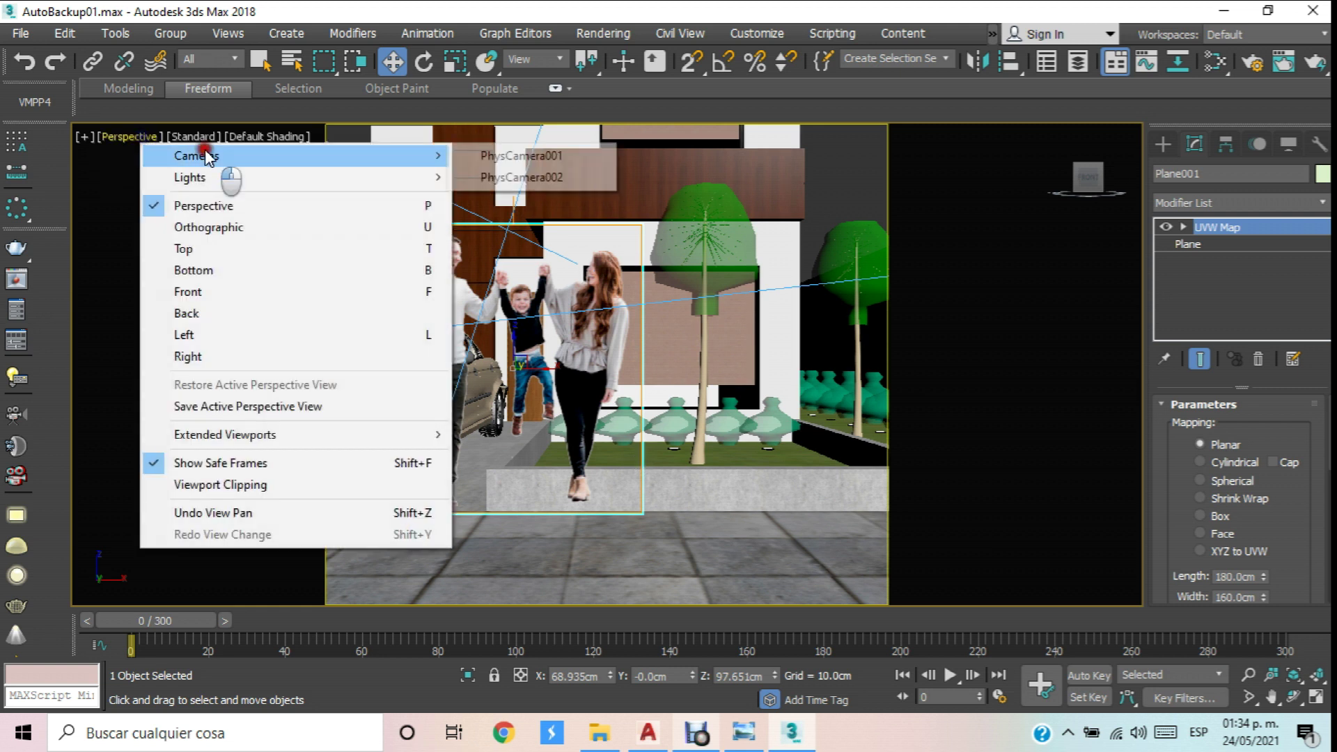
pyautogui.click(533, 178)
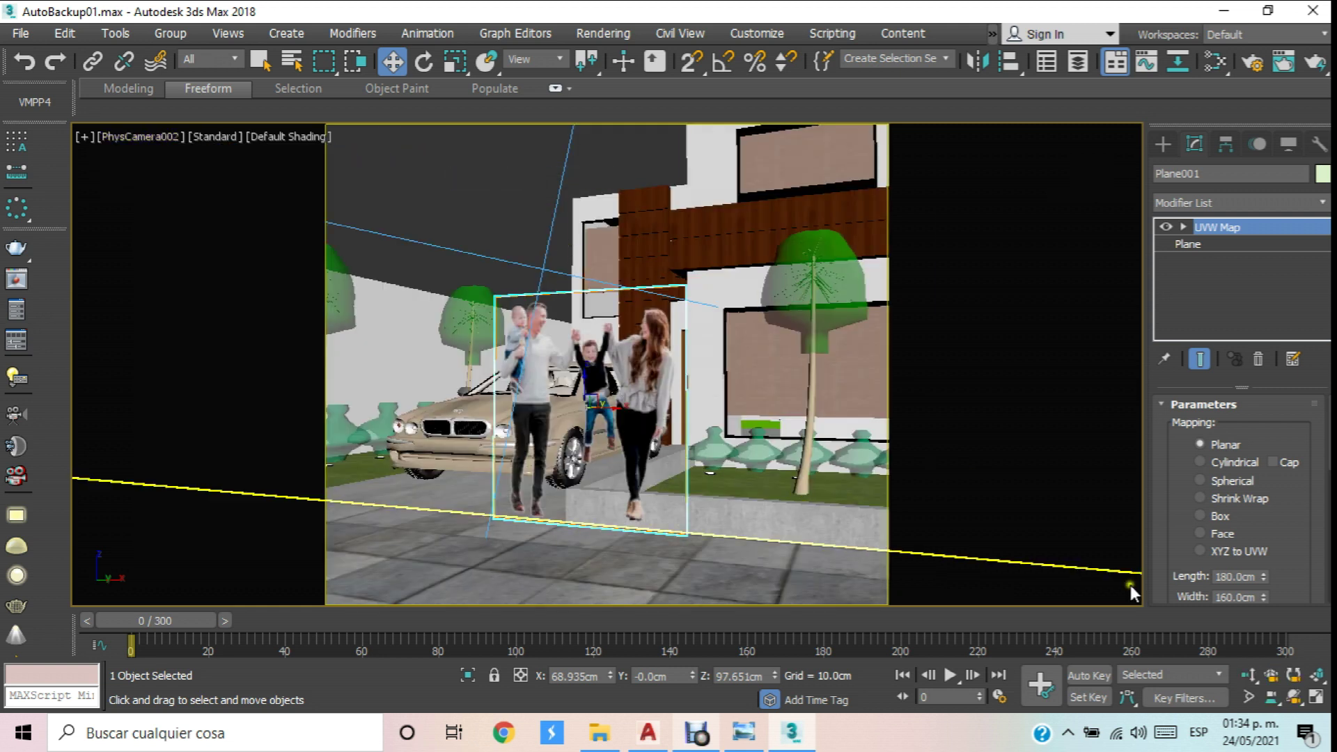
pyautogui.click(1251, 676)
pyautogui.moveTo(630, 394); pyautogui.dragTo(568, 358)
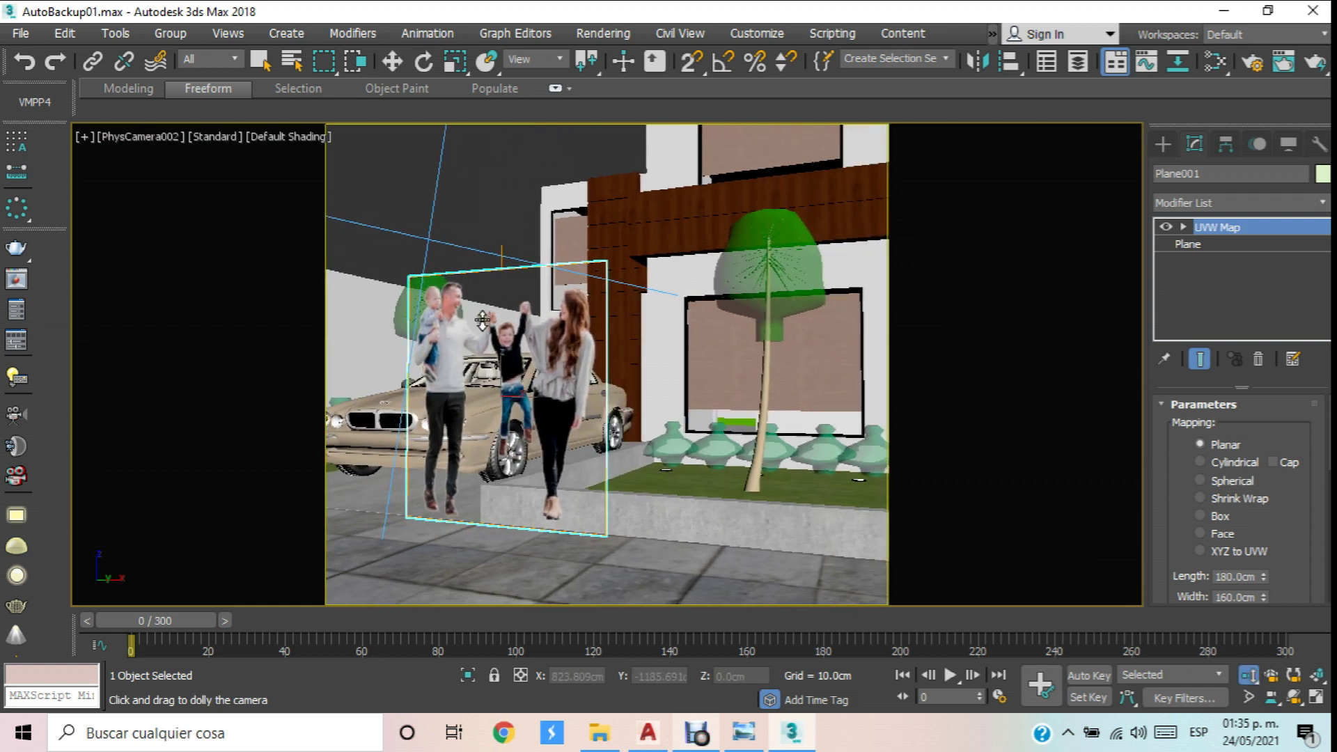
# Move the family plane in front of the garden, about X 218, Y -60, Z 91 cm, rotate it to face the camera and deselect it.
pyautogui.click(397, 62)
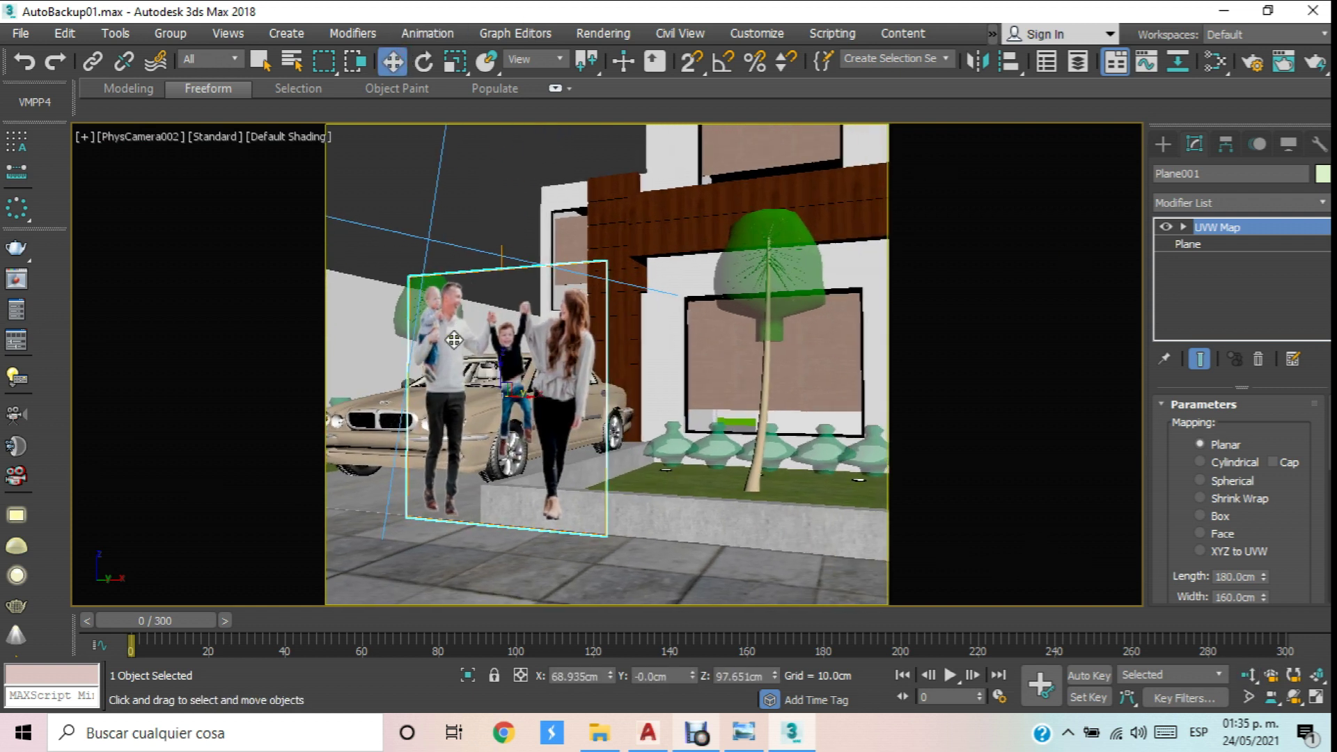
pyautogui.moveTo(521, 392); pyautogui.dragTo(589, 275)
pyautogui.click(424, 61)
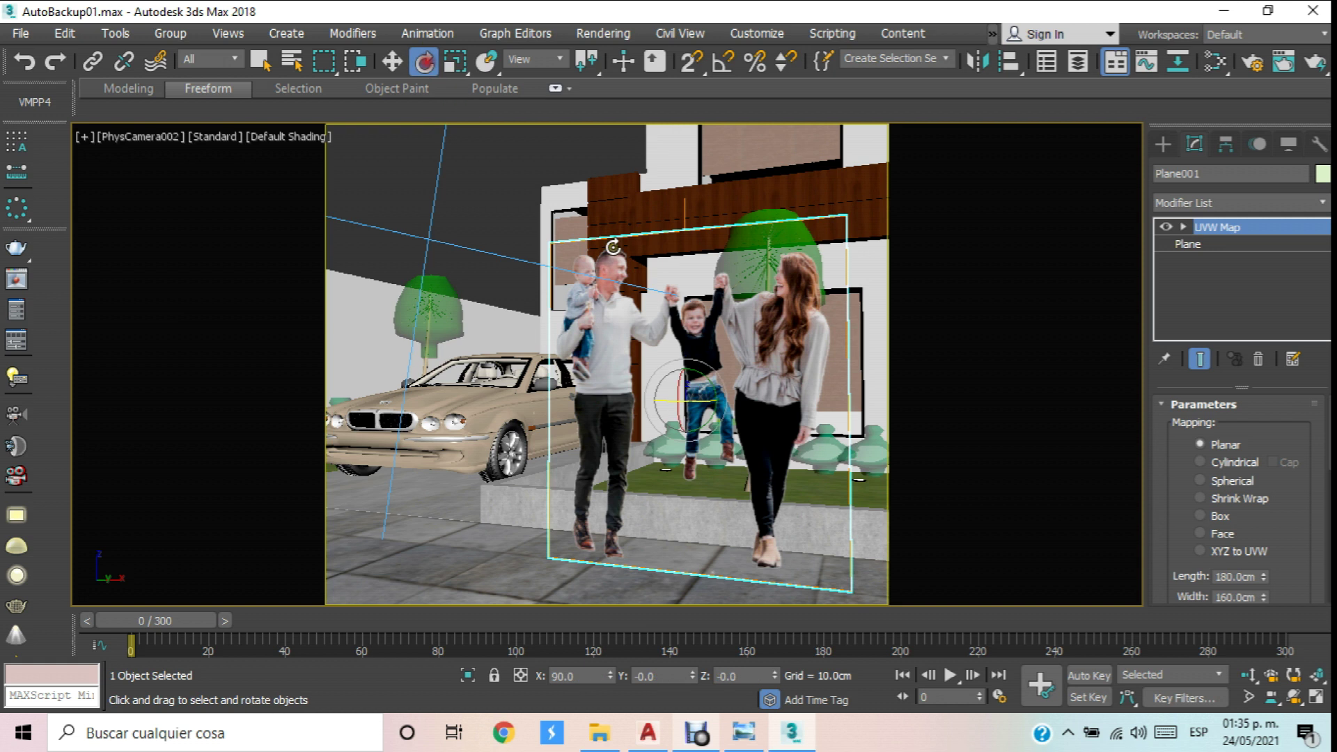
pyautogui.moveTo(665, 398); pyautogui.dragTo(707, 391)
pyautogui.click(400, 61)
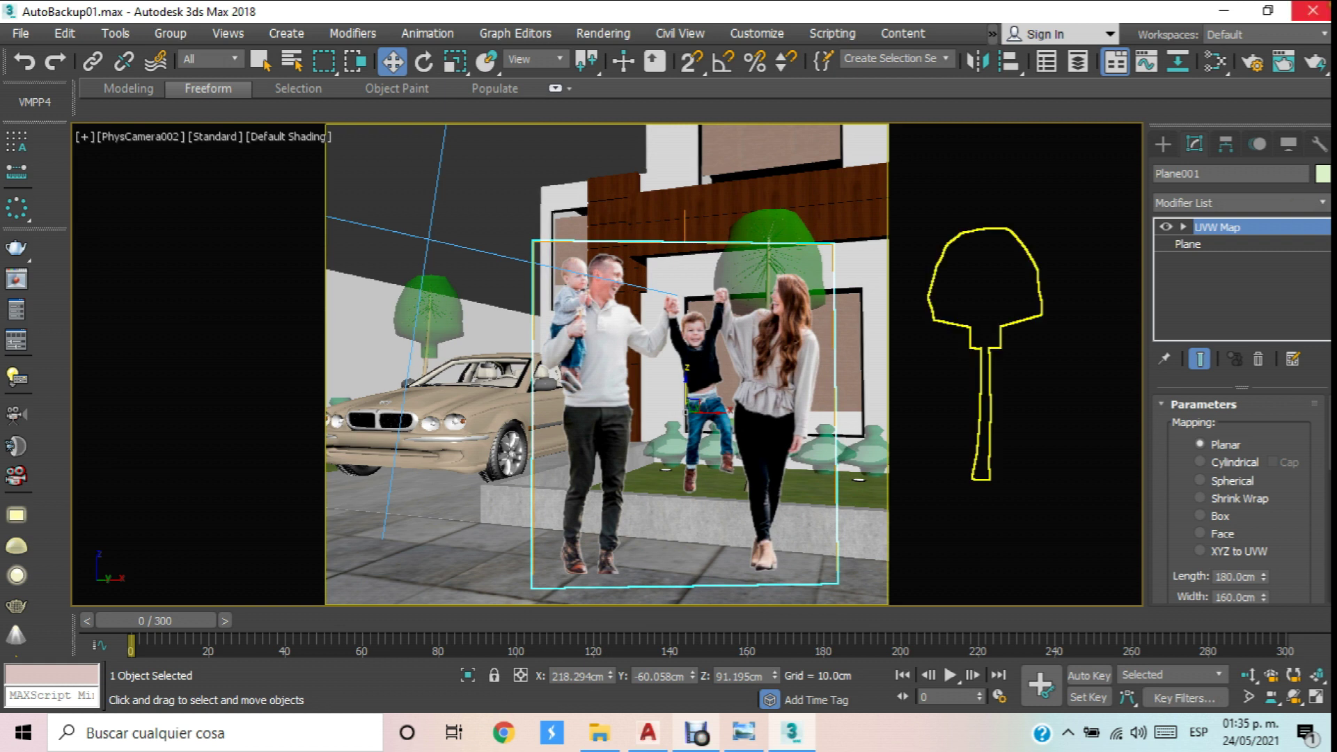
pyautogui.click(496, 175)
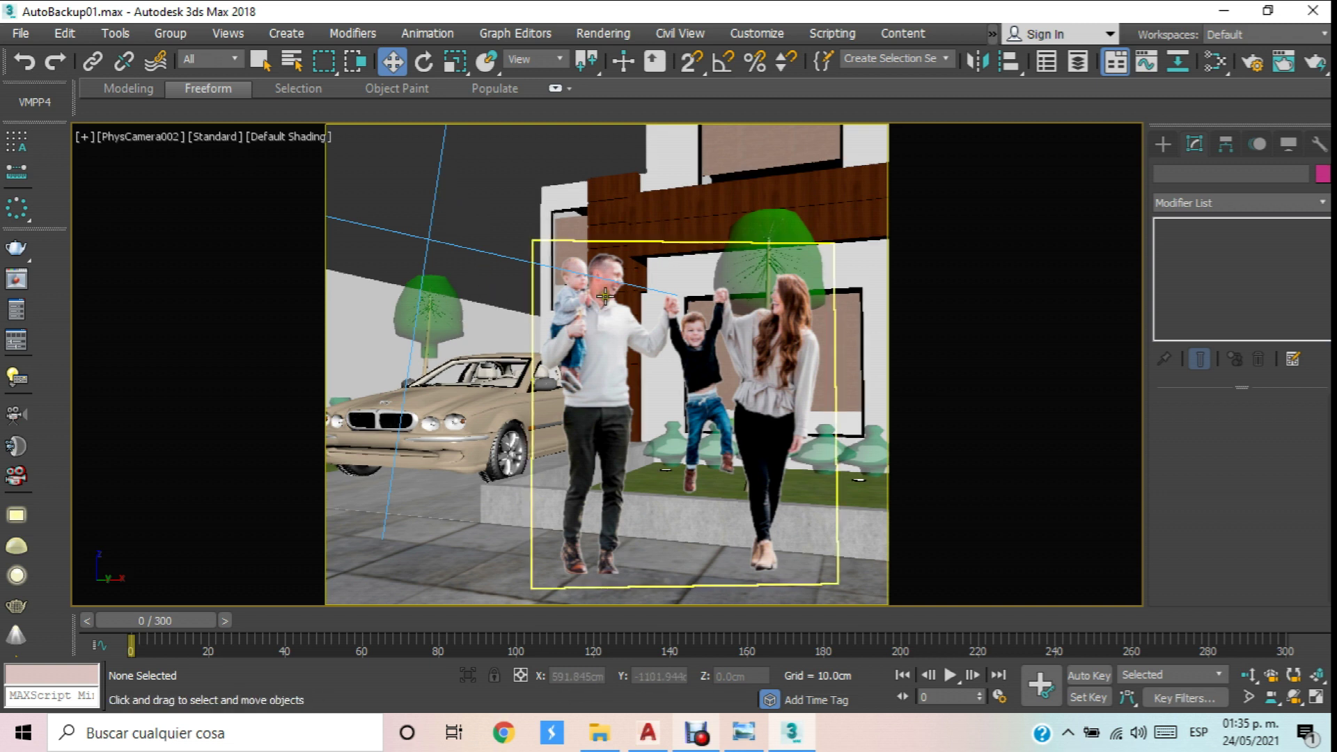
# Draw a large backdrop plane across the house in the Front view, about 1449 cm long and 3590 cm wide.
pyautogui.press('p')
pyautogui.scroll(5, 515, 208)
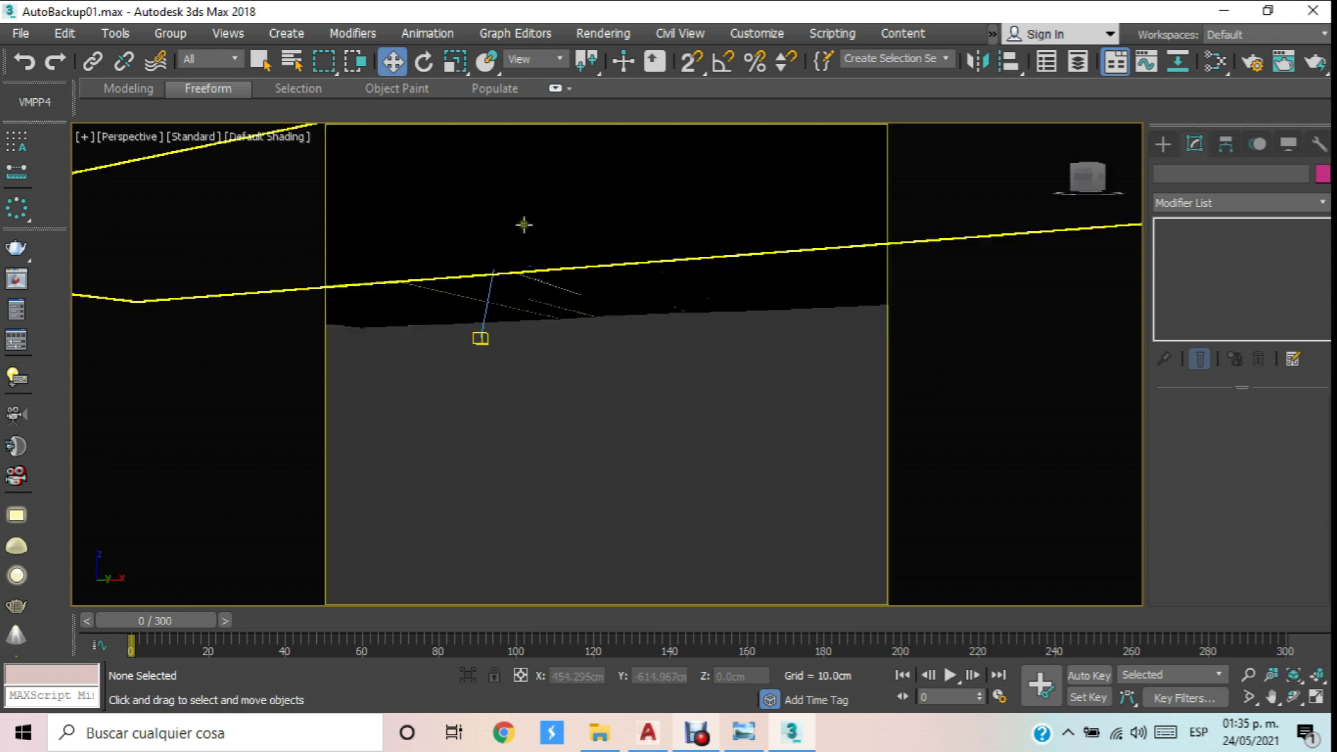
pyautogui.press('f')
pyautogui.scroll(-10, 547, 272)
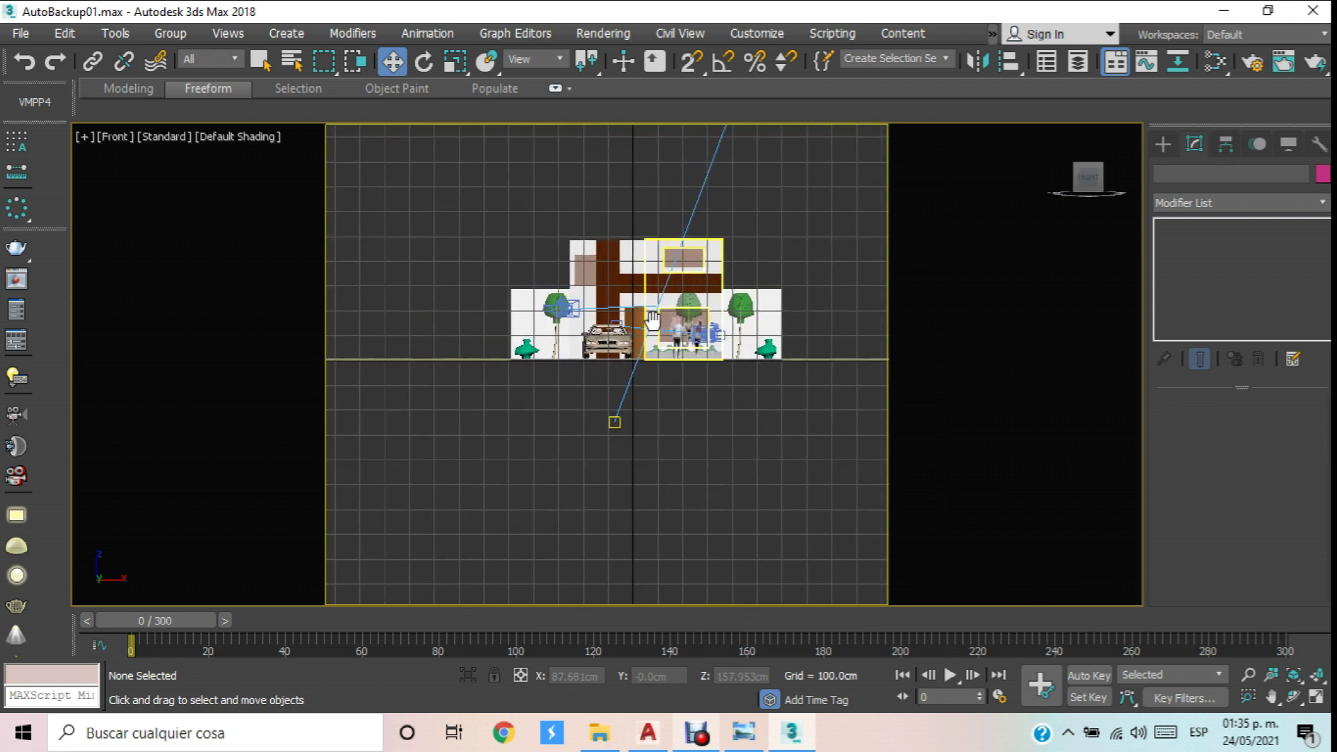
pyautogui.click(1162, 143)
pyautogui.click(1275, 346)
pyautogui.scroll(-5, 429, 312)
pyautogui.moveTo(361, 351); pyautogui.dragTo(678, 223)
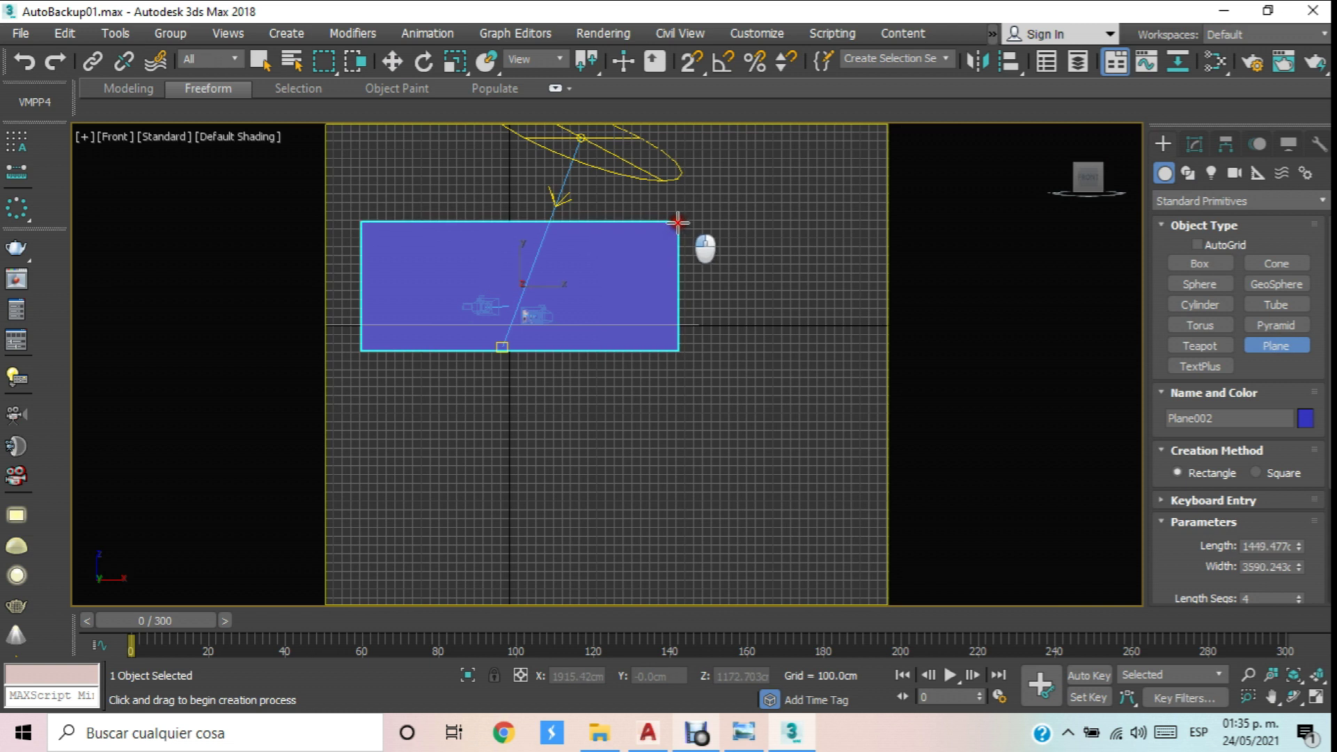
pyautogui.click(390, 61)
# Move the large plane behind the house in the Perspective view, to about Y 1945 cm.
pyautogui.press('p')
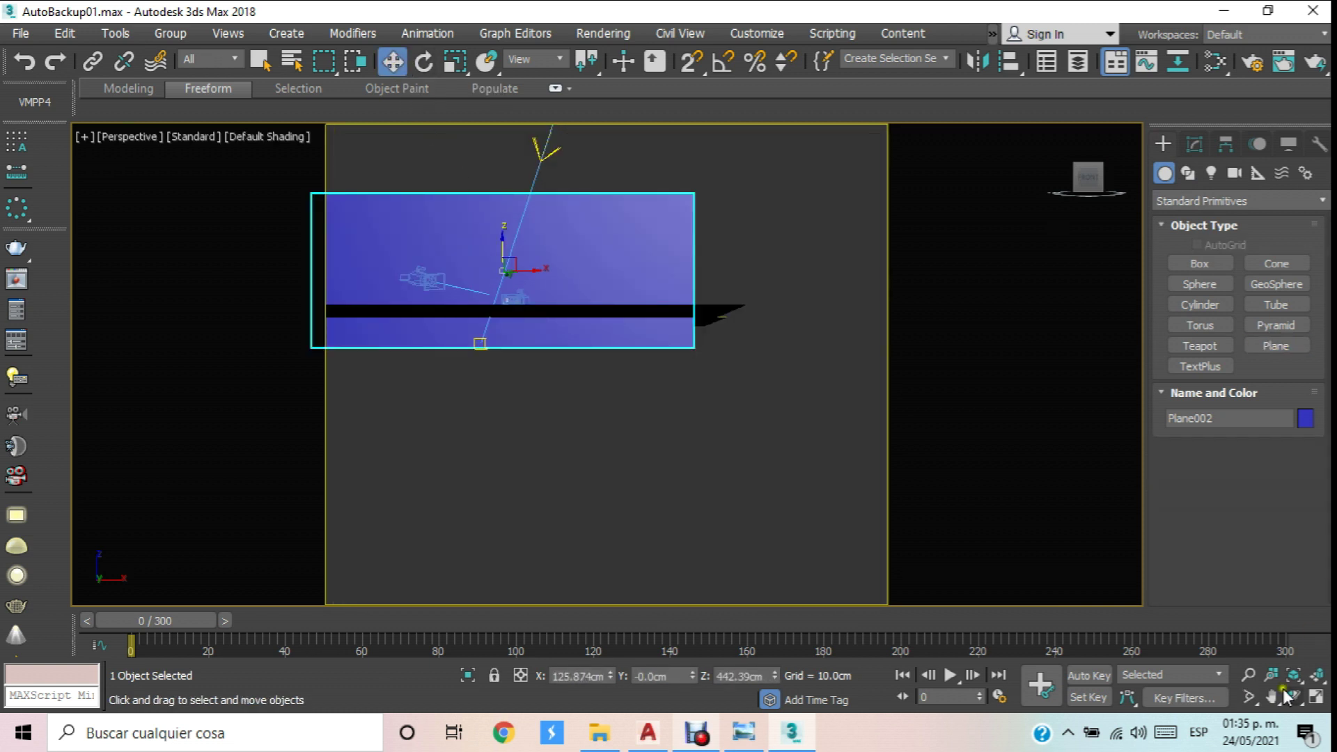
pyautogui.click(1292, 696)
pyautogui.moveTo(502, 259); pyautogui.dragTo(612, 325)
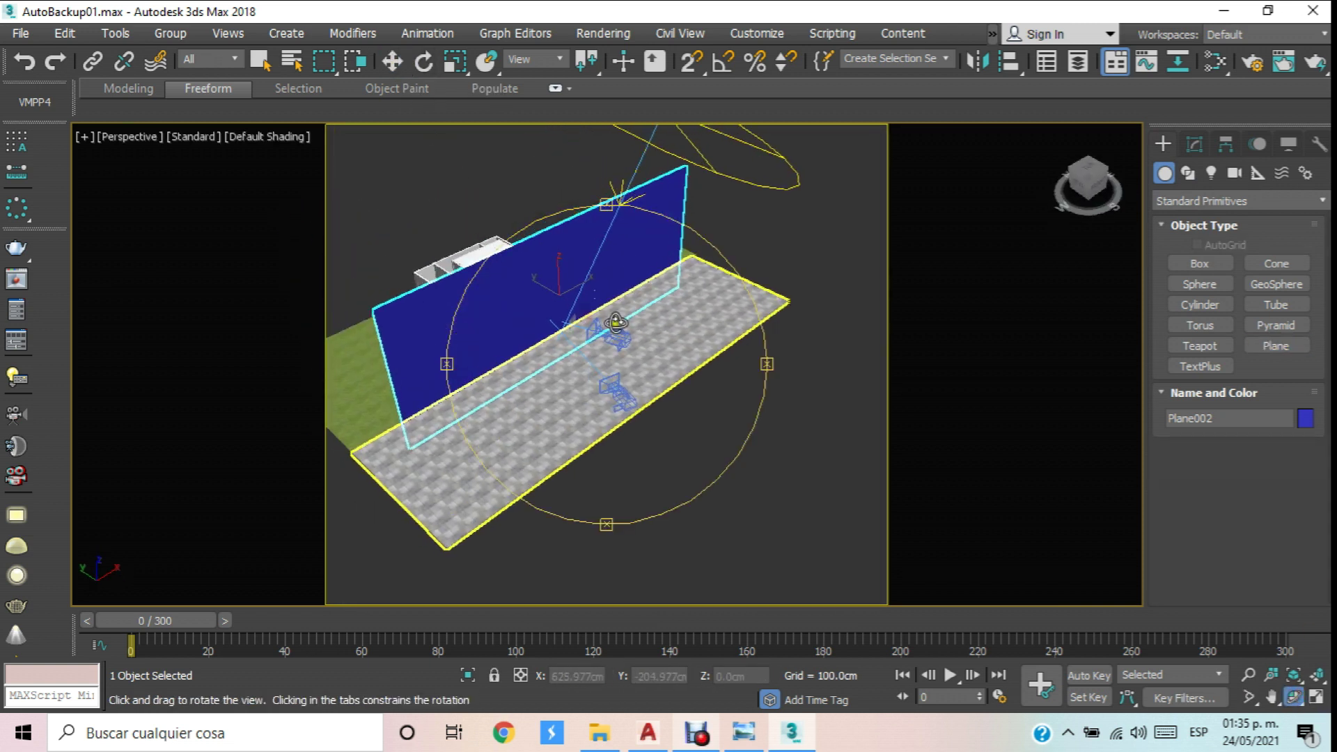
pyautogui.scroll(3, 612, 324)
pyautogui.click(391, 61)
pyautogui.scroll(-5, 703, 334)
pyautogui.scroll(5, 703, 335)
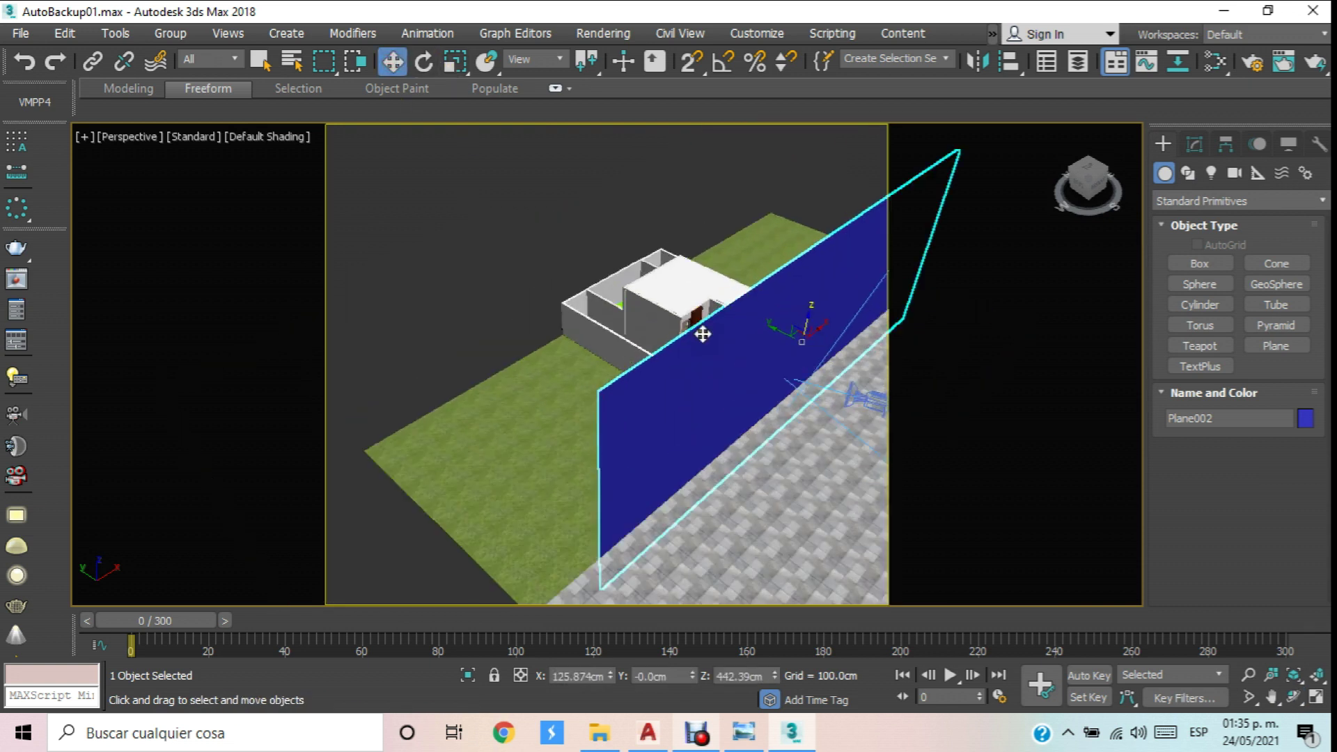
pyautogui.moveTo(773, 329); pyautogui.dragTo(582, 218)
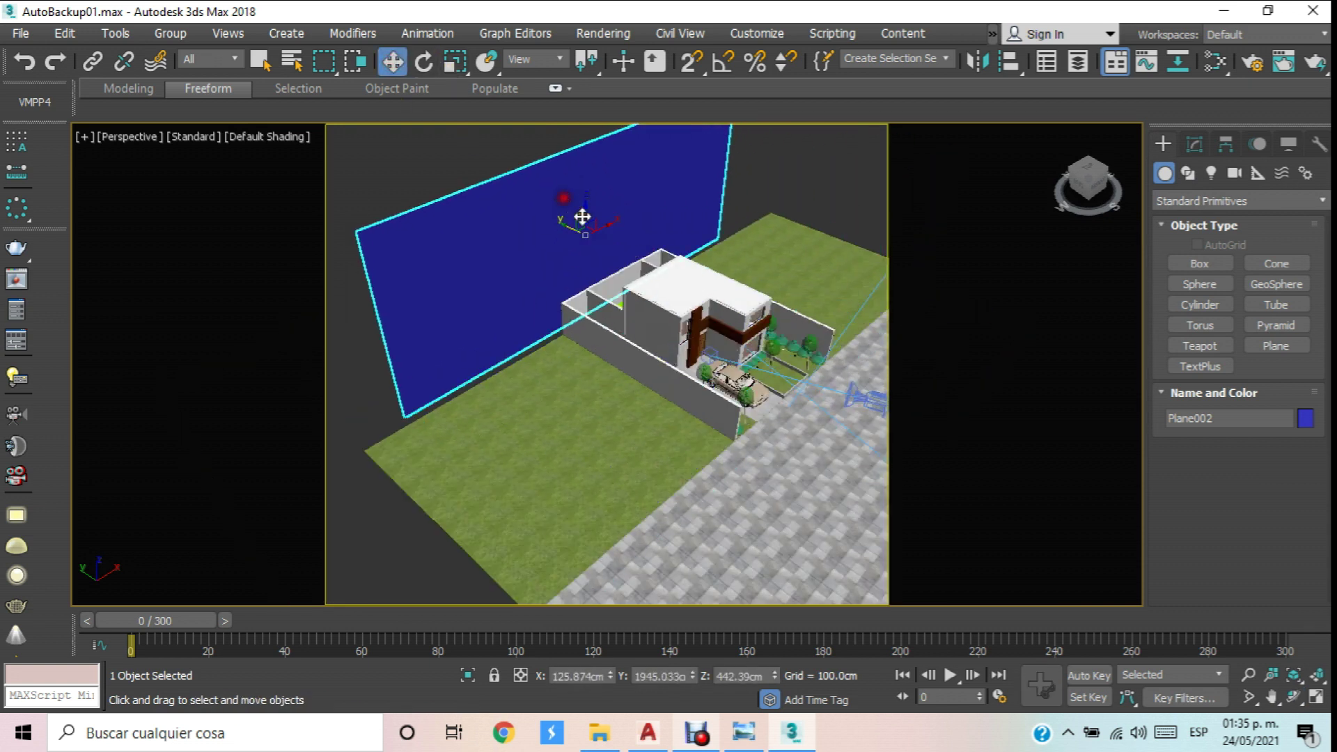
# Scale the large backdrop plane behind the house and open the Slate Material Editor.
pyautogui.click(1292, 696)
pyautogui.moveTo(625, 351); pyautogui.dragTo(468, 90)
pyautogui.click(457, 62)
pyautogui.moveTo(529, 236)
pyautogui.mouseDown()
pyautogui.moveTo(495, 239)
pyautogui.moveTo(531, 261)
pyautogui.mouseUp()
pyautogui.press('m')
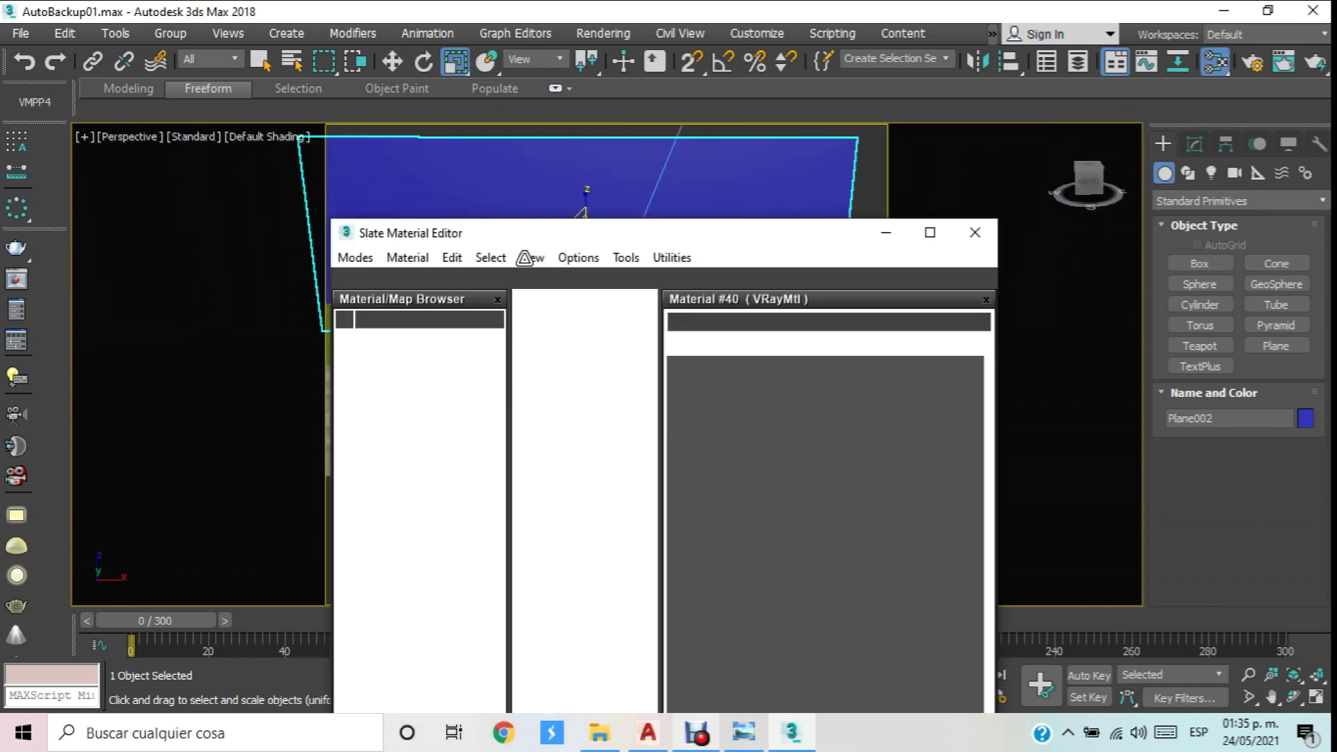
# Maximize the Slate Material Editor and duplicate the blank VRayMtl node beside the VRayLightMtl.
pyautogui.click(945, 235)
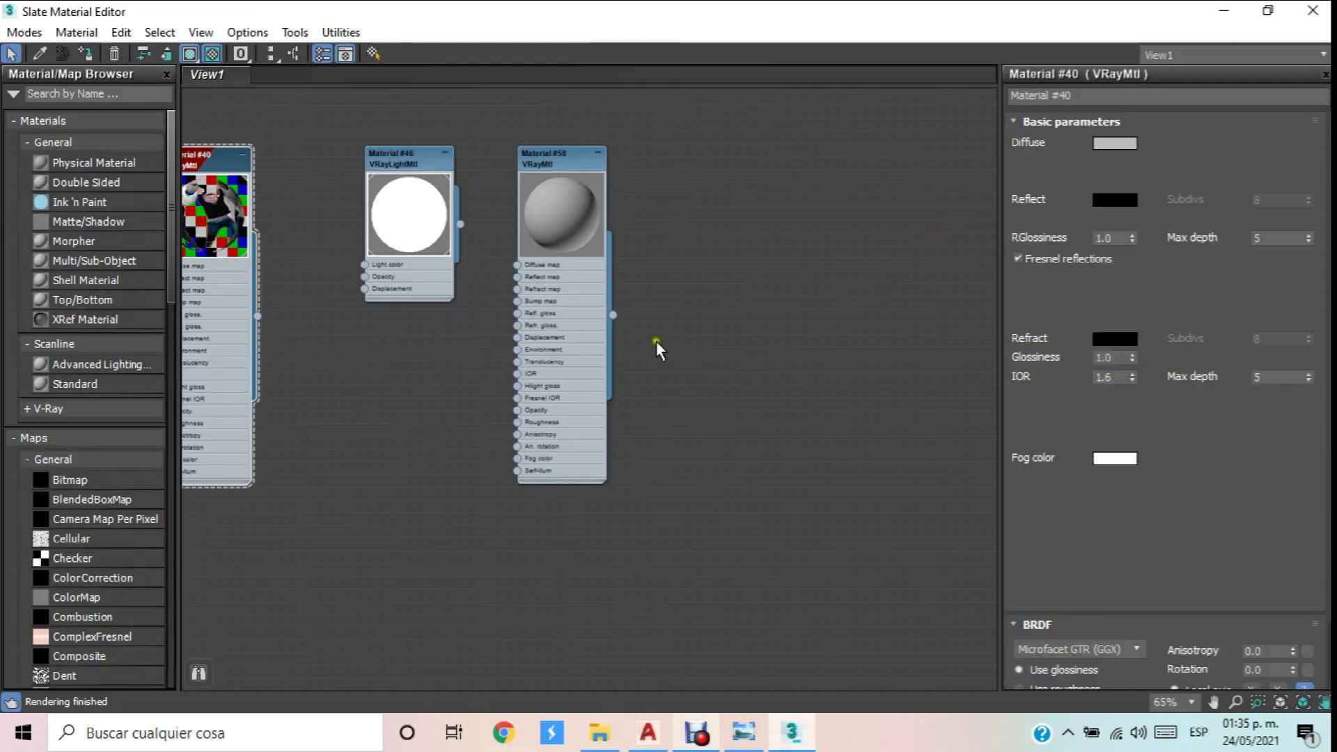
pyautogui.scroll(1, 657, 276)
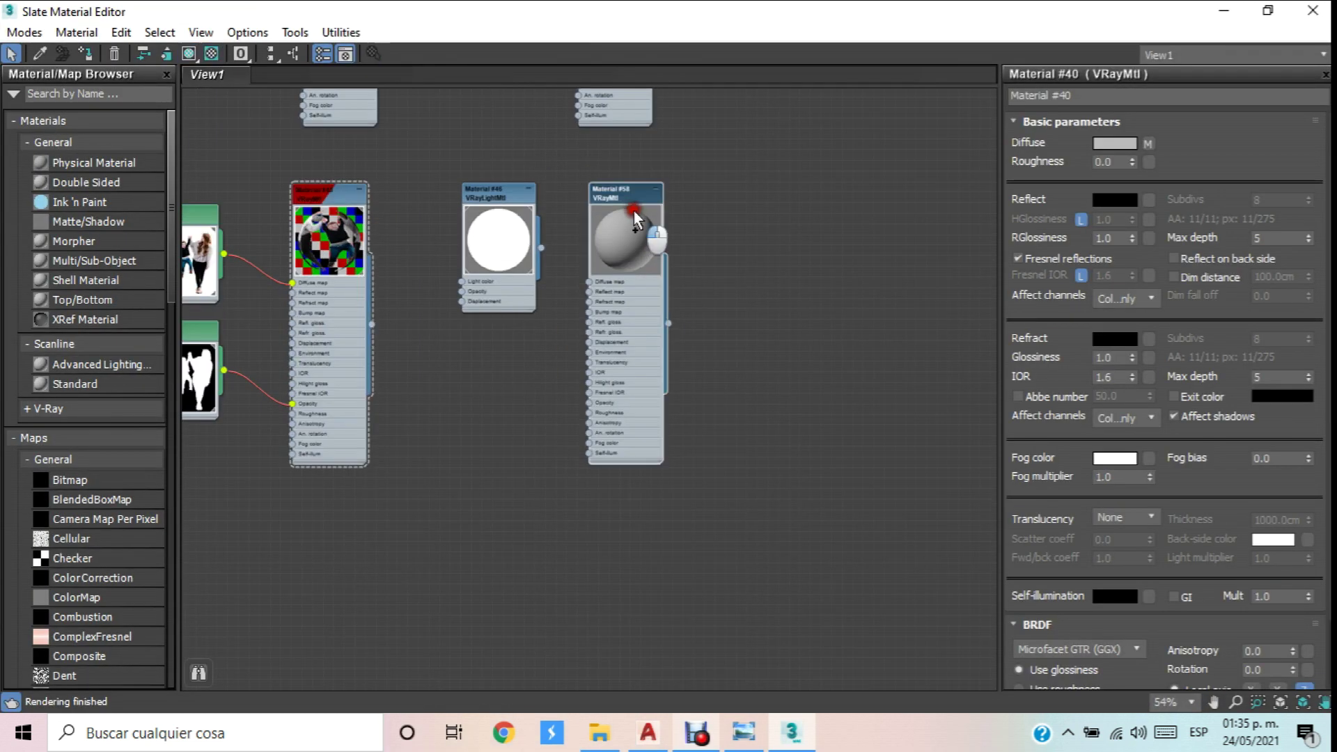
pyautogui.moveTo(652, 209); pyautogui.dragTo(723, 205)
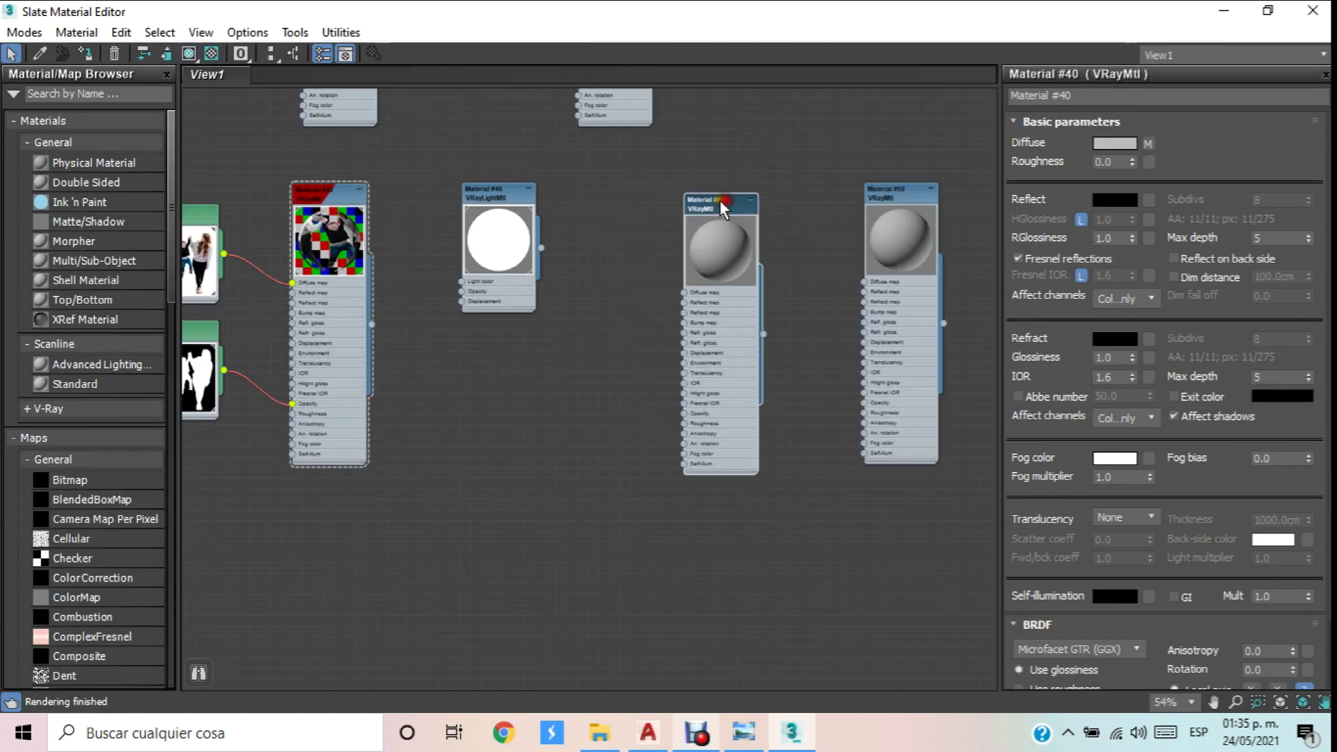
# Load under-blue-sky.jpg from the Mapas folder as a Bitmap and connect it to the diffuse map of Material #58.
pyautogui.rightClick(603, 211)
pyautogui.moveTo(650, 238)
pyautogui.moveTo(843, 238)
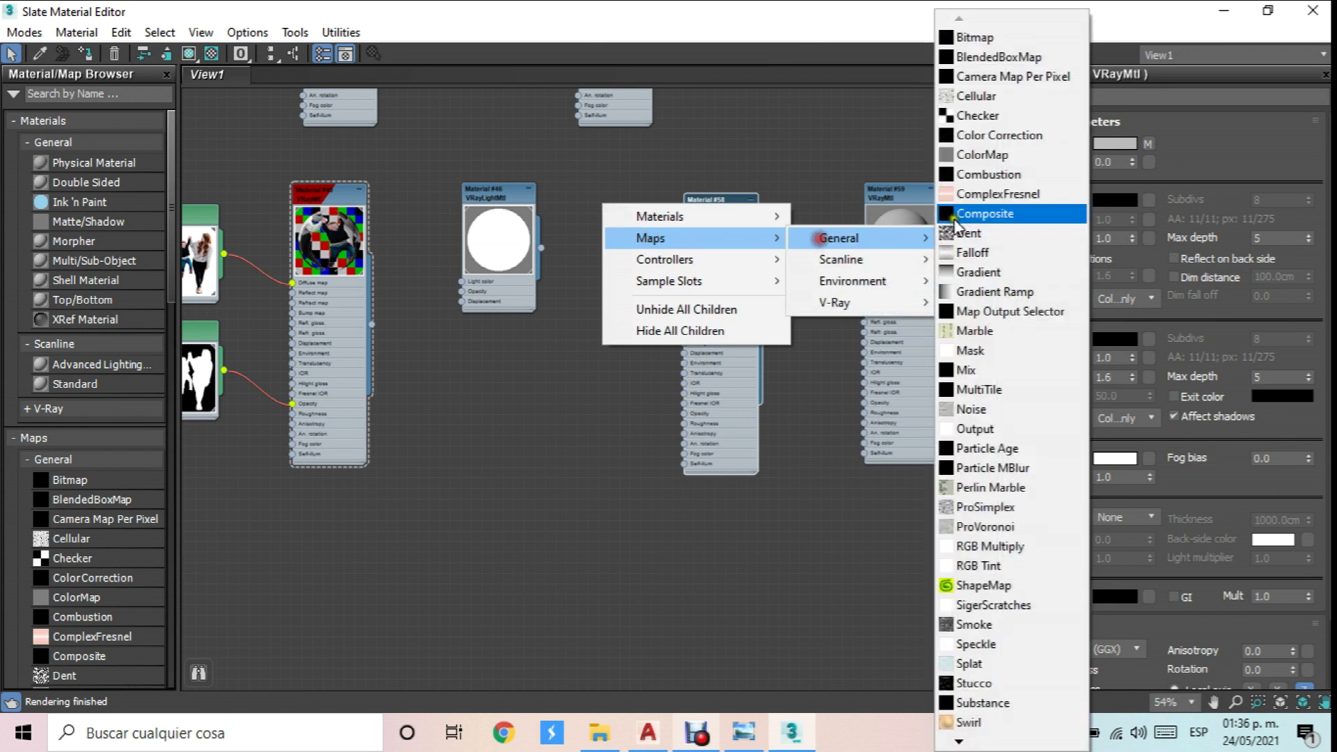
pyautogui.click(991, 39)
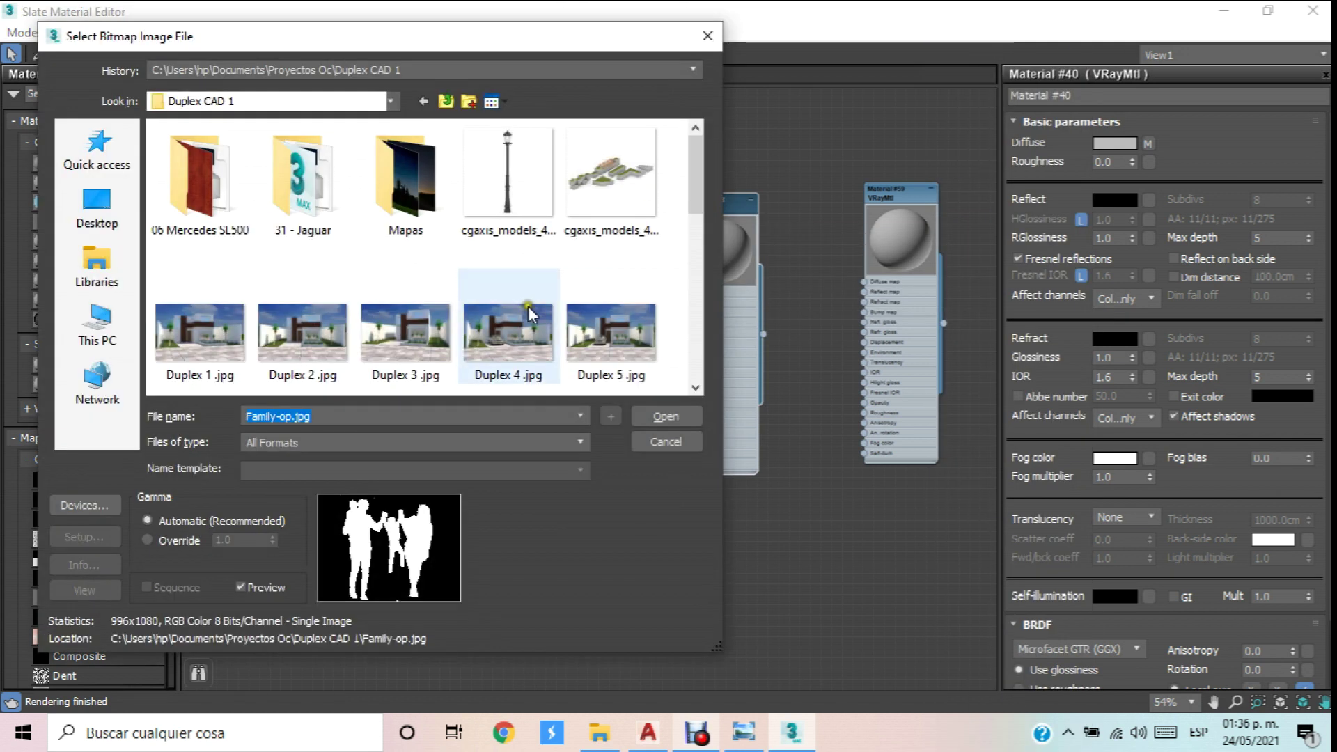
pyautogui.doubleClick(391, 173)
pyautogui.scroll(-5, 522, 230)
pyautogui.click(572, 204)
pyautogui.doubleClick(571, 203)
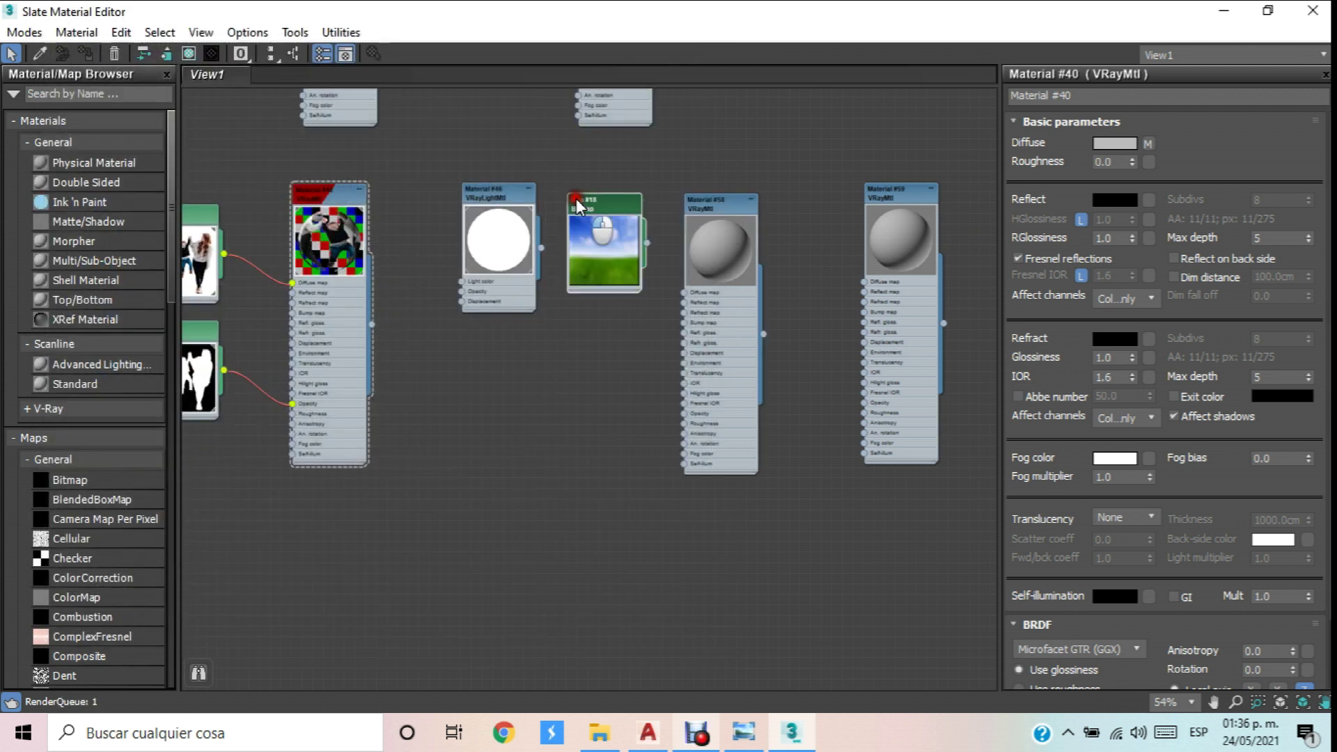
pyautogui.scroll(4, 668, 256)
pyautogui.moveTo(642, 232); pyautogui.dragTo(688, 307)
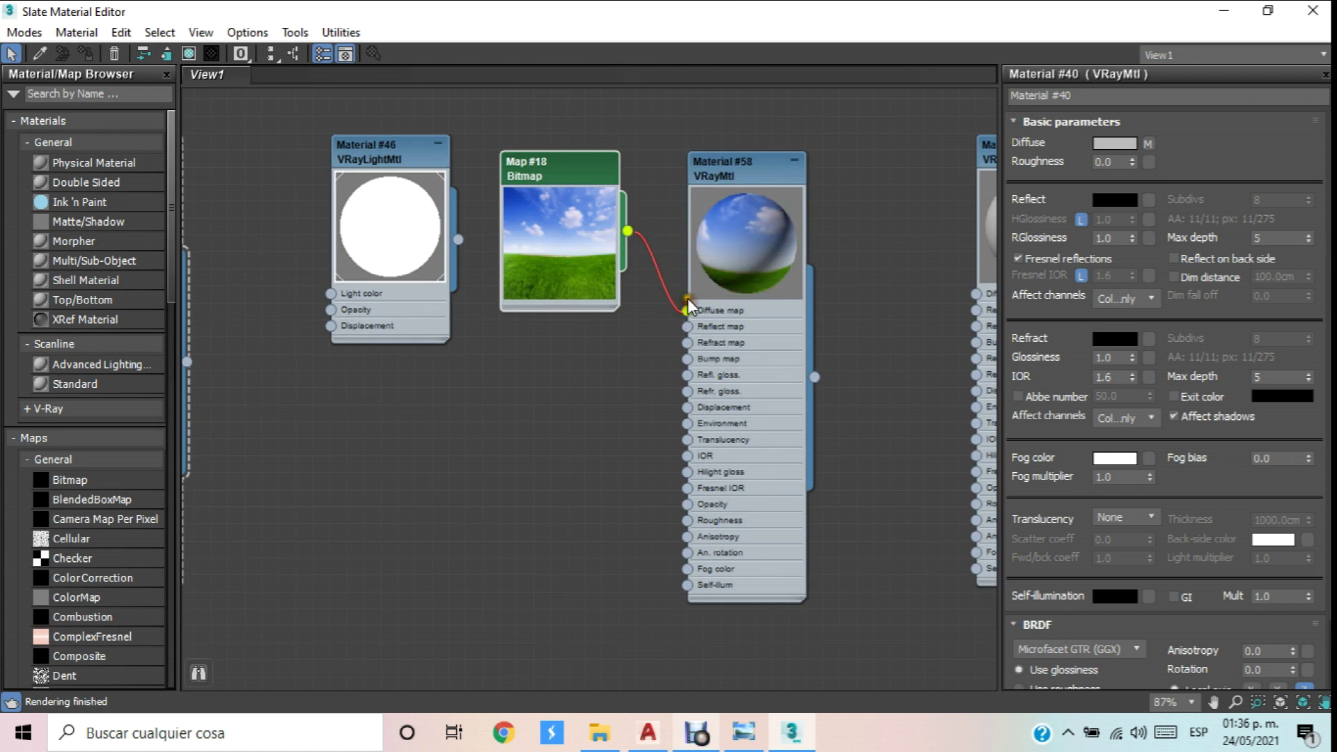
# Assign the sky material to the selected backdrop plane, display its texture in the viewport and close the material editor.
pyautogui.click(1267, 11)
pyautogui.scroll(-5, 568, 418)
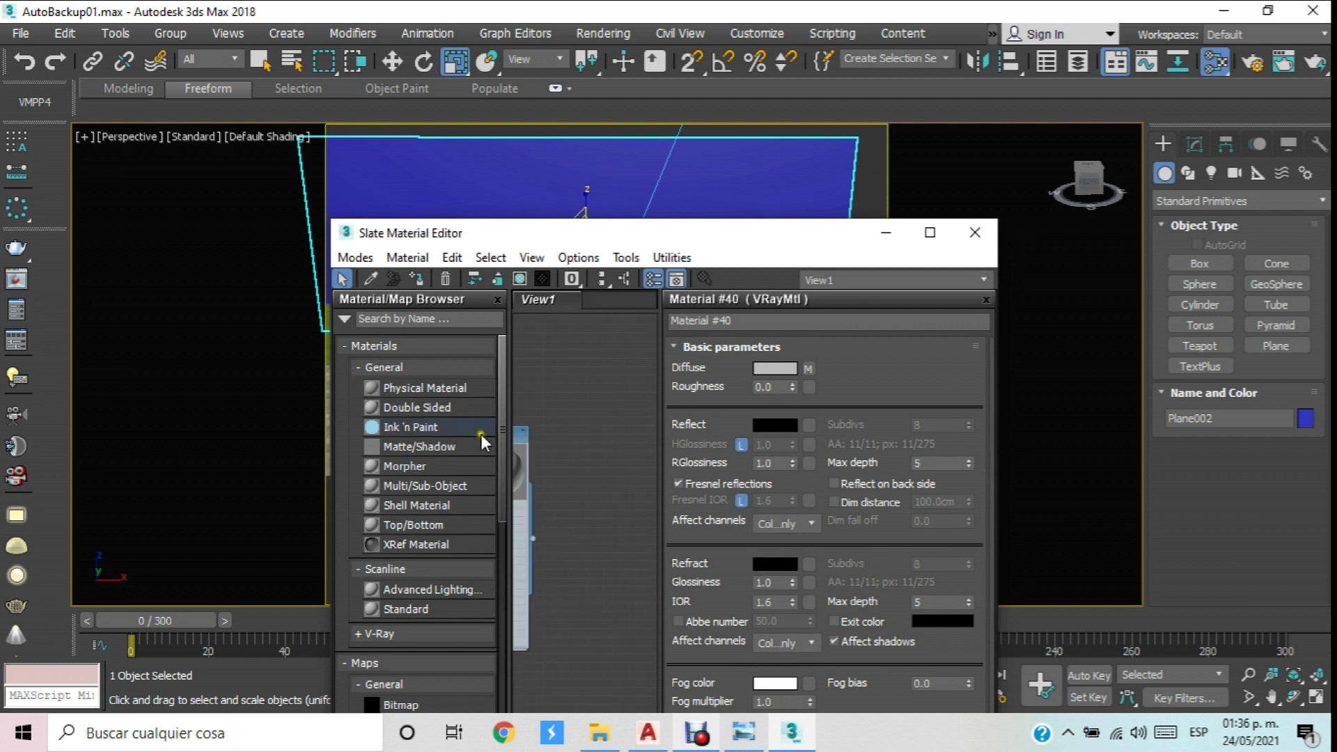
pyautogui.scroll(-5, 479, 433)
pyautogui.scroll(-3, 563, 418)
pyautogui.scroll(8, 536, 435)
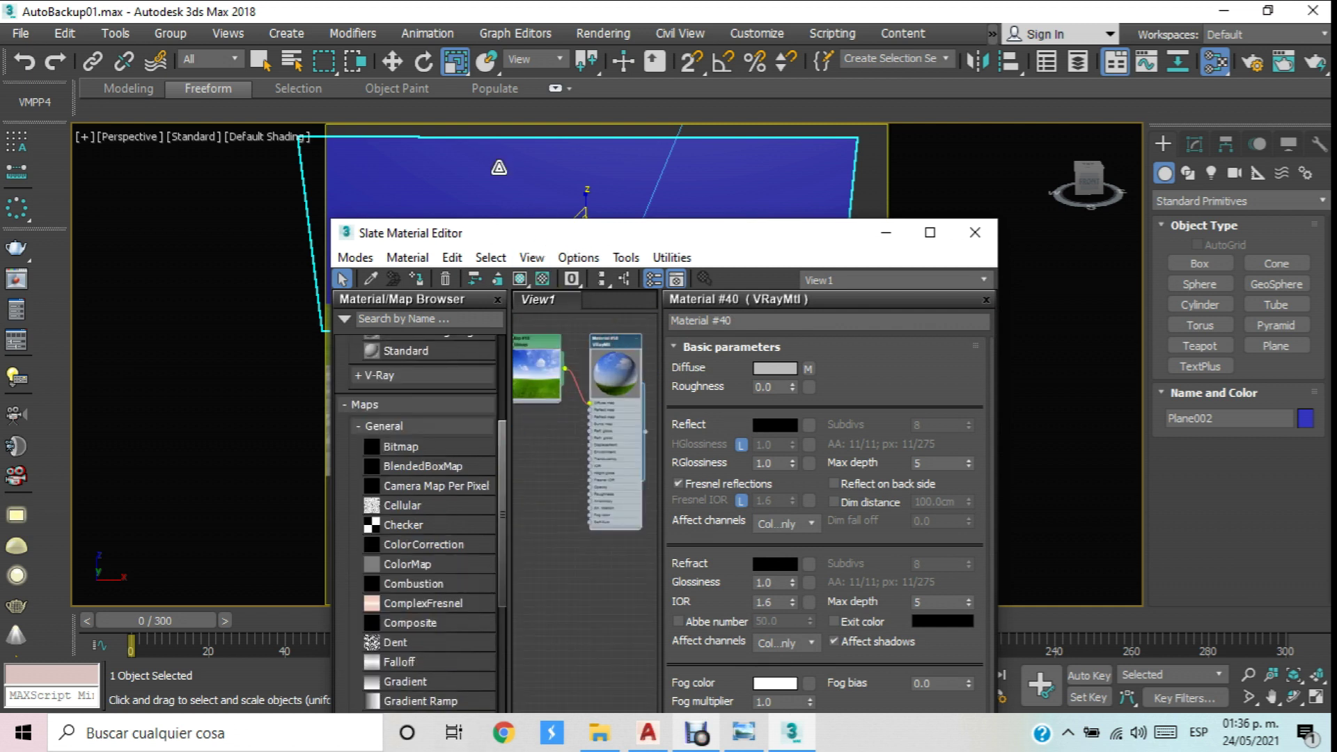
pyautogui.click(381, 62)
pyautogui.click(416, 277)
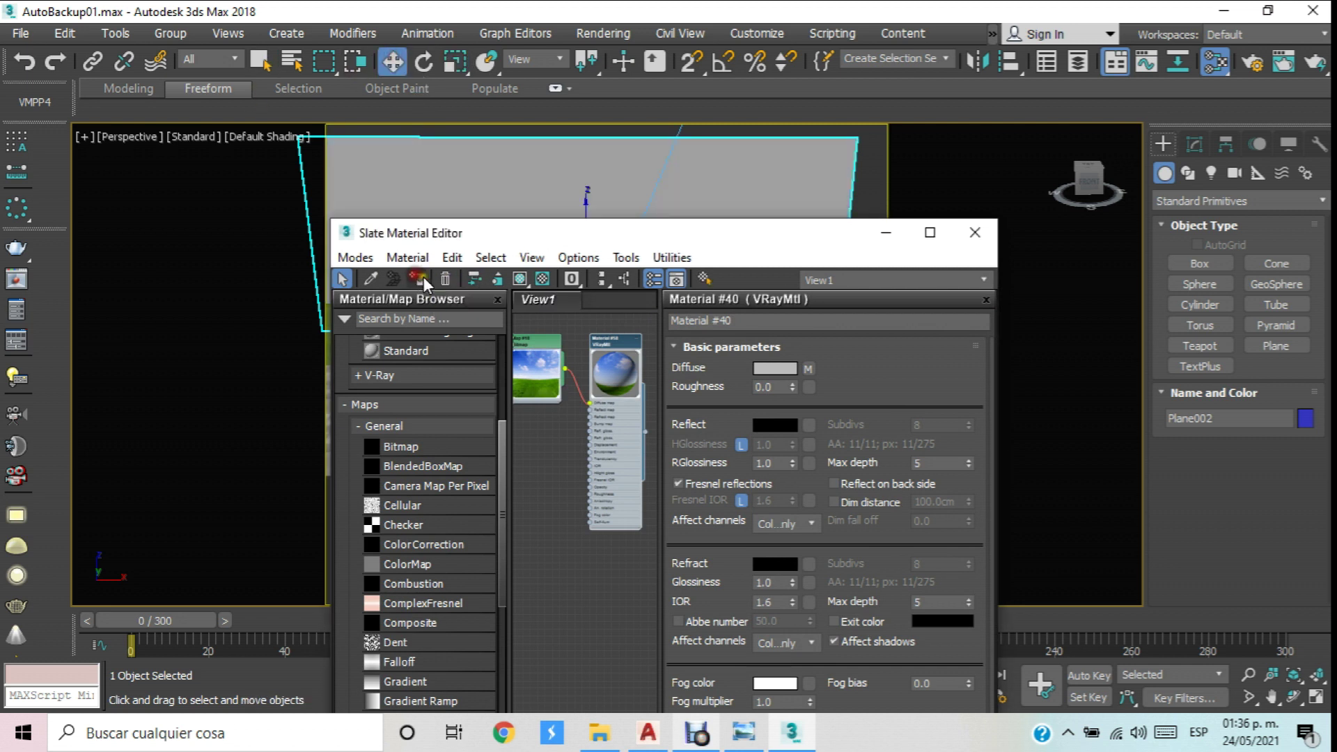
pyautogui.click(520, 278)
pyautogui.click(542, 279)
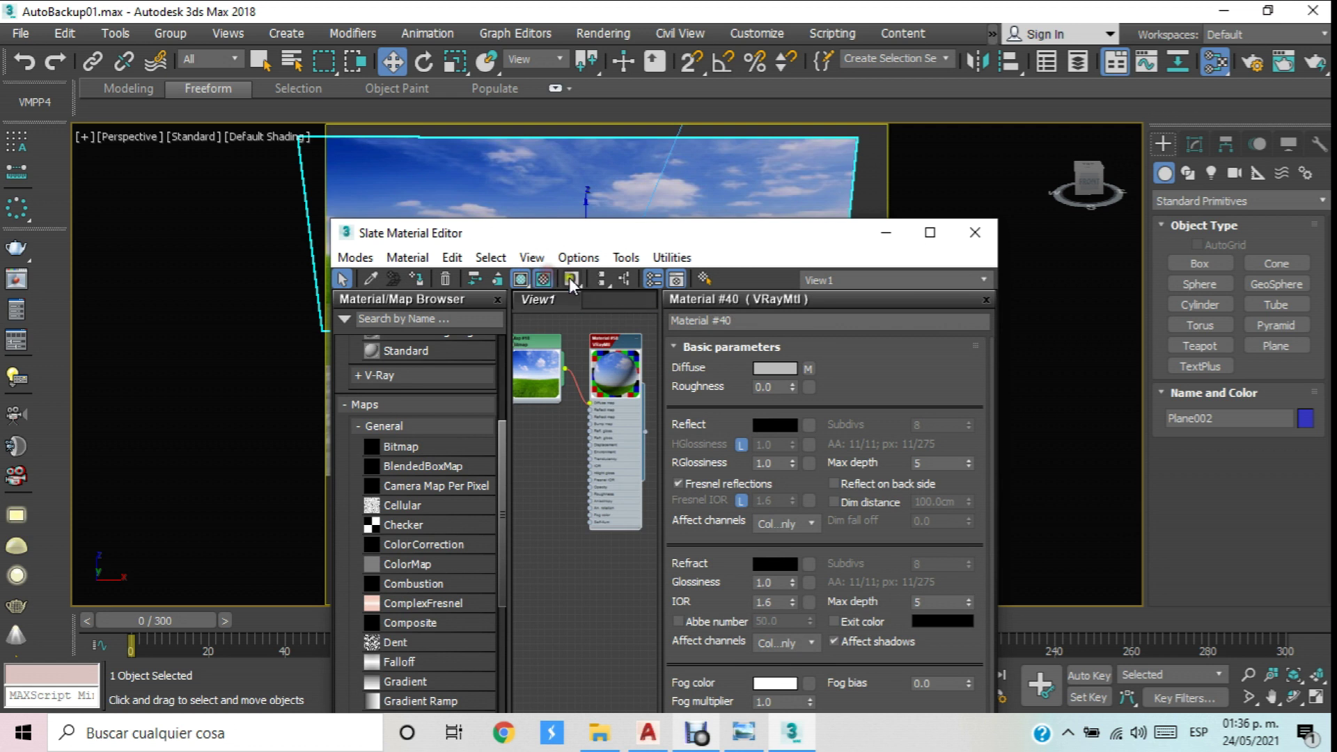
pyautogui.click(975, 232)
# In the PhysCamera002 view, enlarge the backdrop plane, move it to about X -162, Z 502 cm and render the view.
pyautogui.press('c')
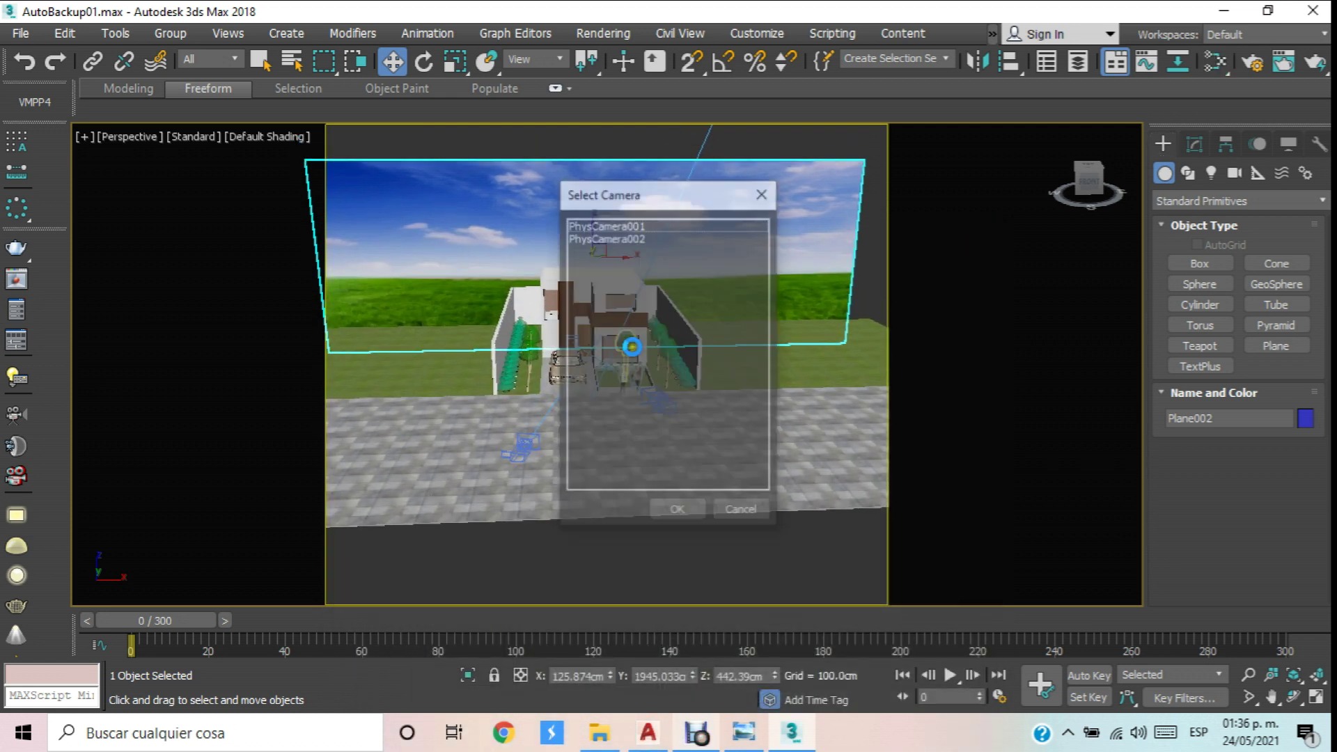
pyautogui.click(612, 237)
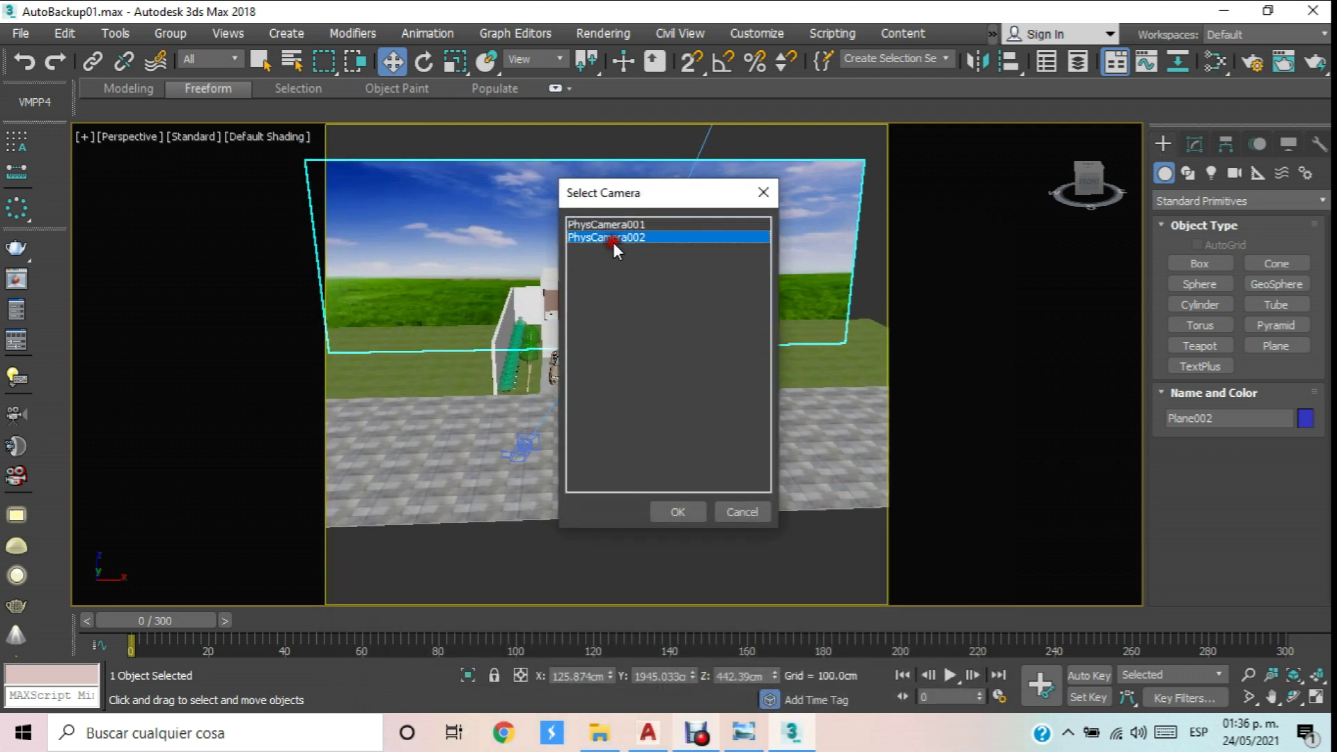
pyautogui.click(676, 513)
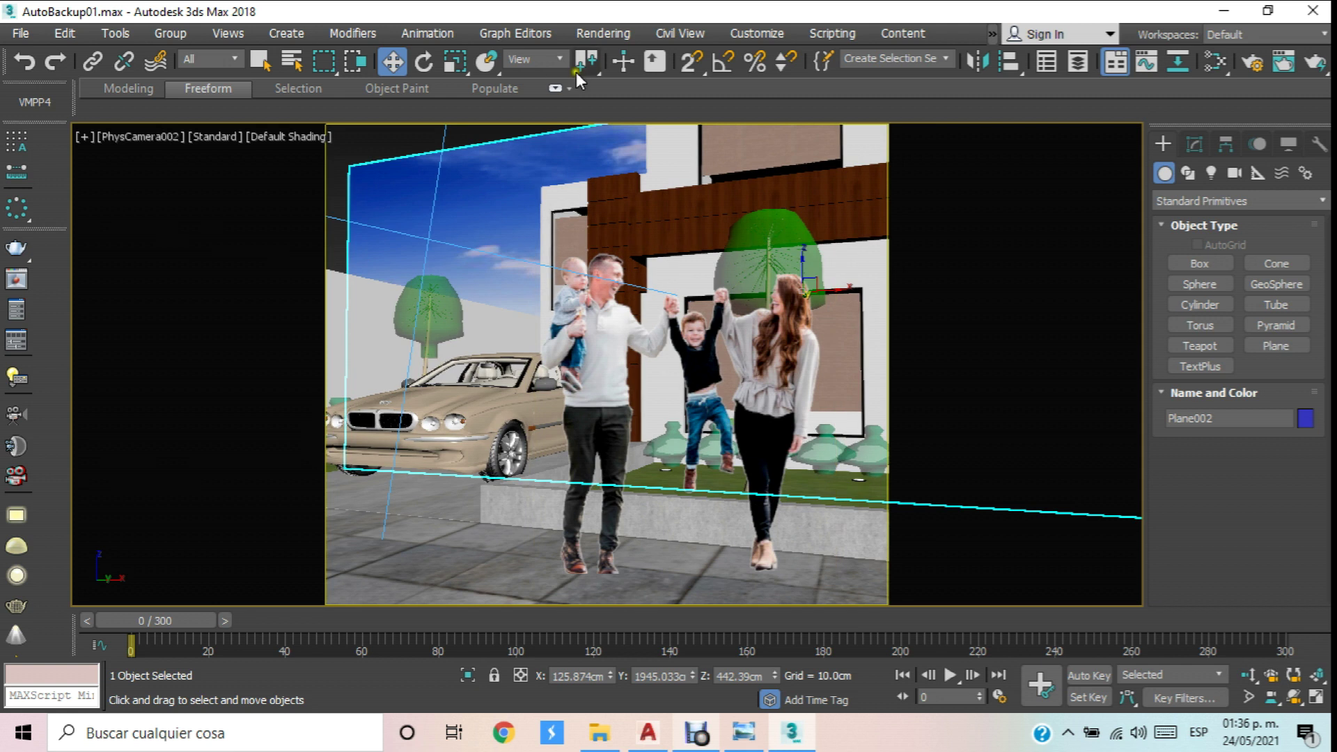
pyautogui.moveTo(854, 292); pyautogui.dragTo(717, 200)
pyautogui.click(423, 62)
pyautogui.click(454, 62)
pyautogui.moveTo(722, 282); pyautogui.dragTo(375, 56)
pyautogui.click(392, 62)
pyautogui.moveTo(721, 212); pyautogui.dragTo(729, 256)
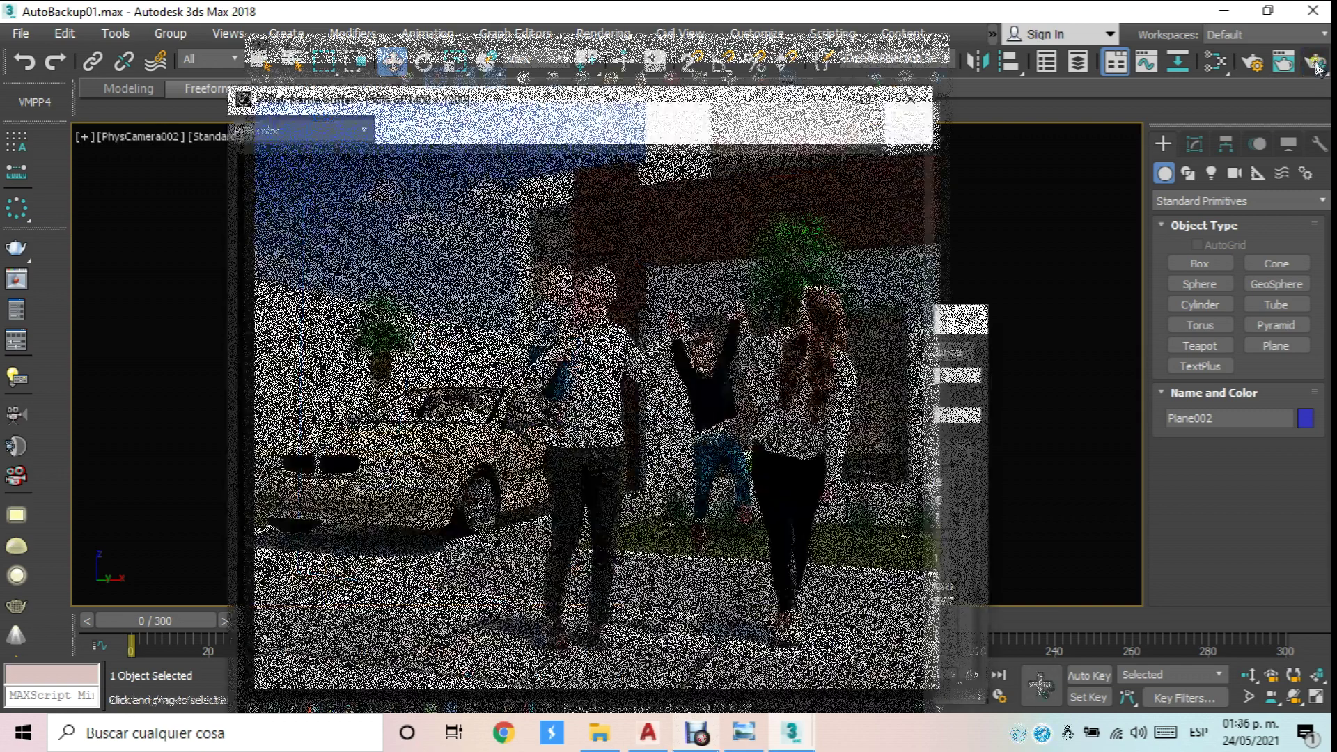
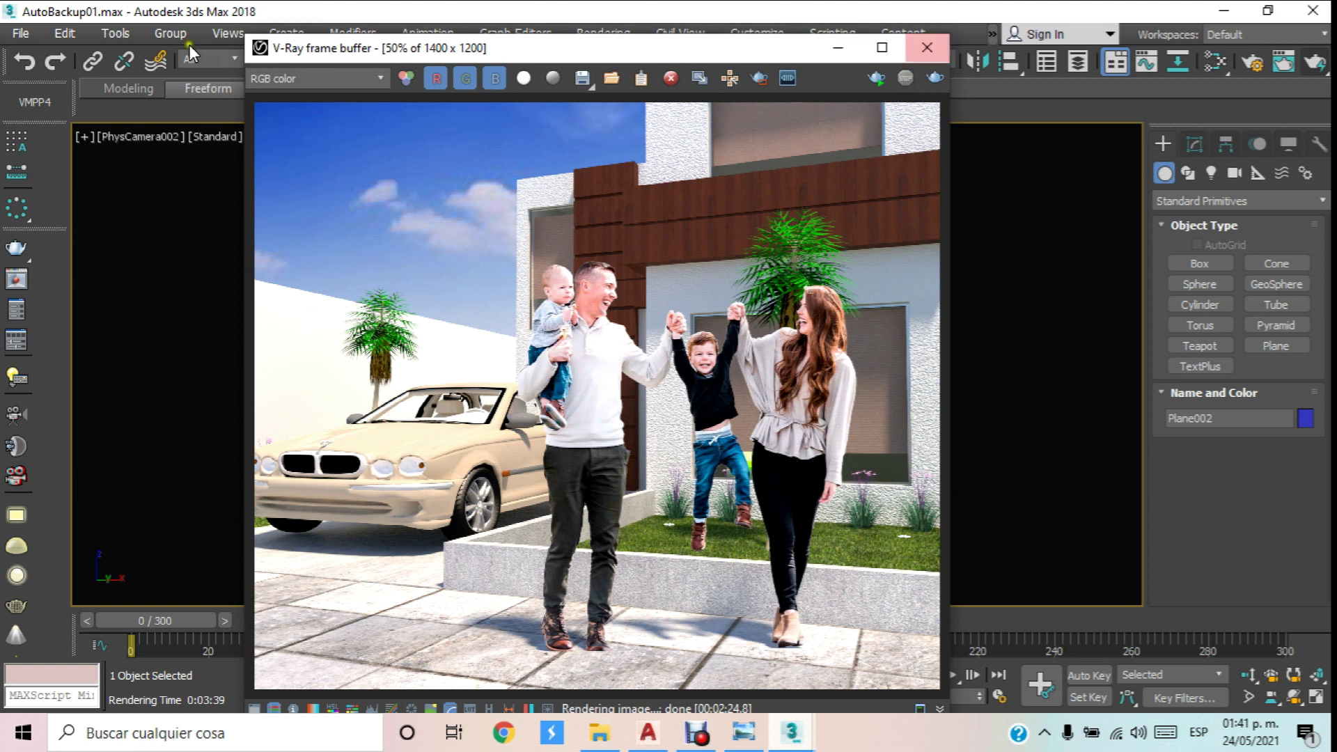
# Save the render as Prueba 3.jpg in JPEG format in the Duplex CAD 1 folder and close the frame buffer.
pyautogui.click(585, 76)
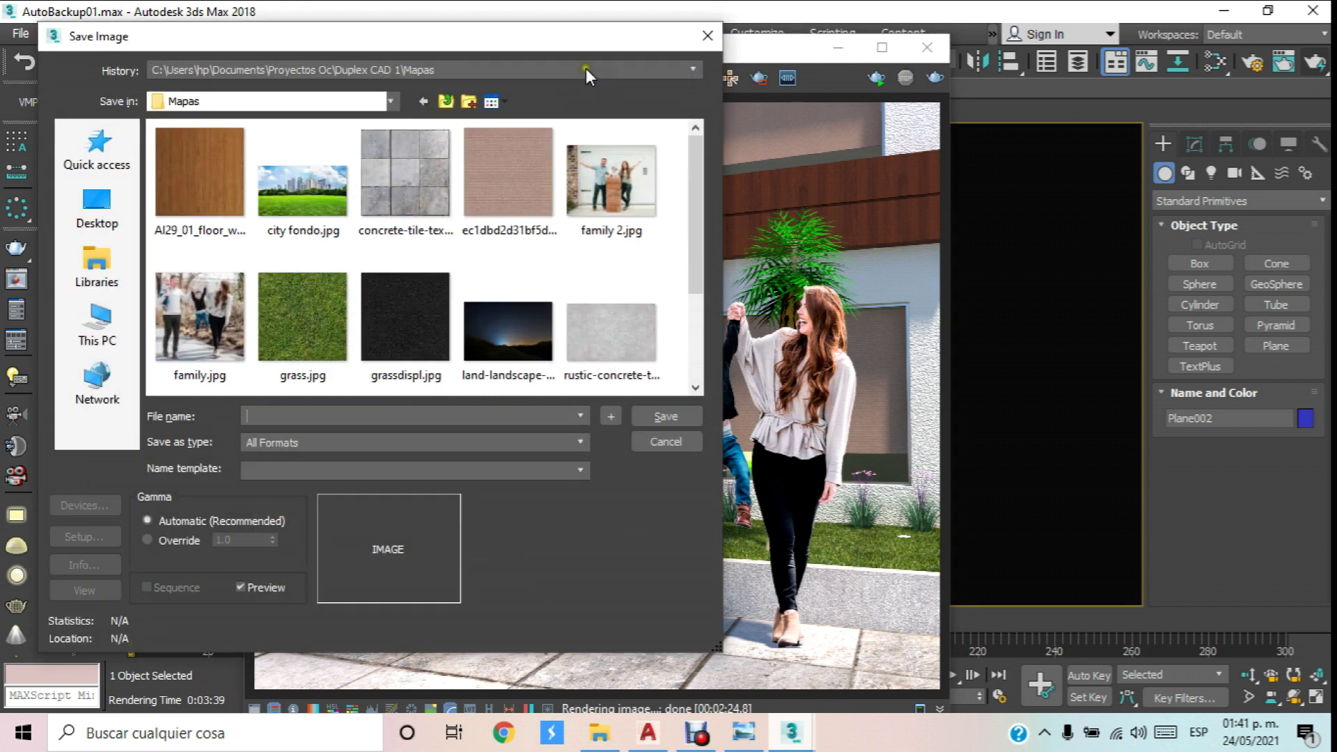
pyautogui.click(446, 101)
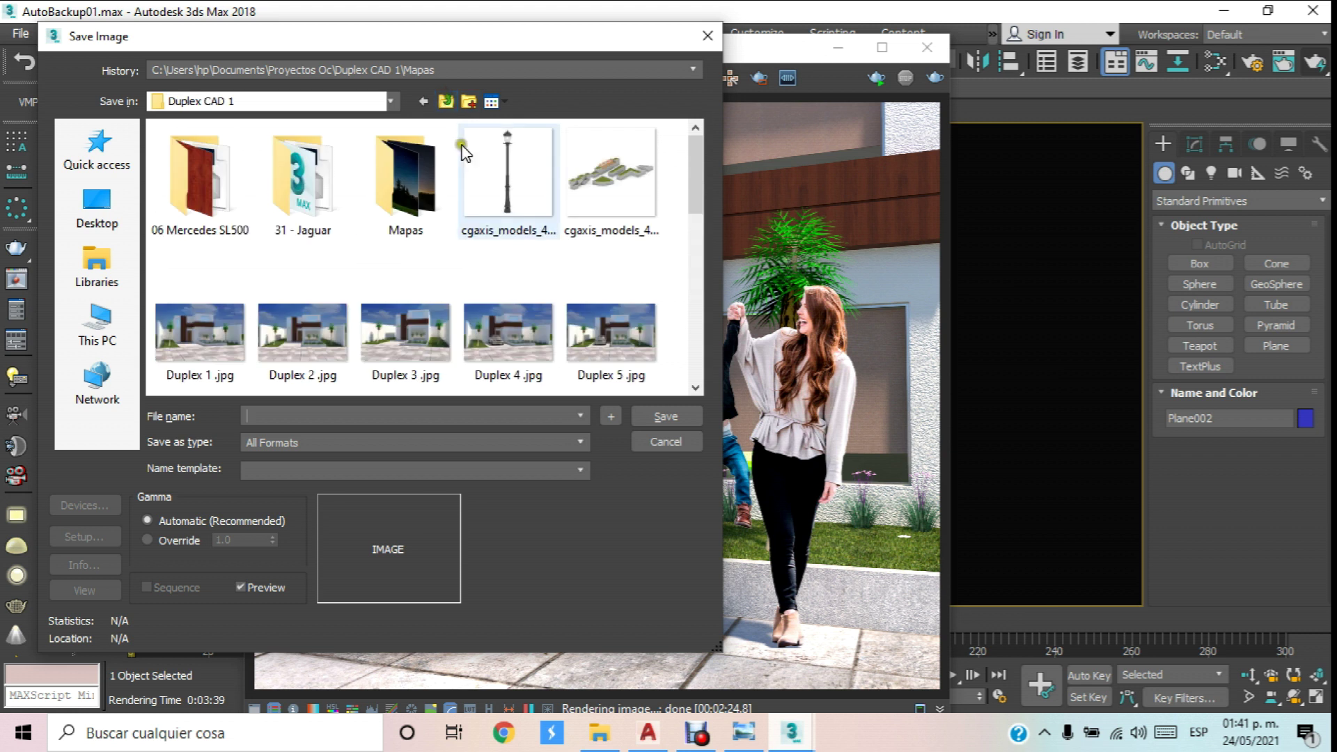
pyautogui.moveTo(696, 141); pyautogui.dragTo(678, 379)
pyautogui.click(625, 354)
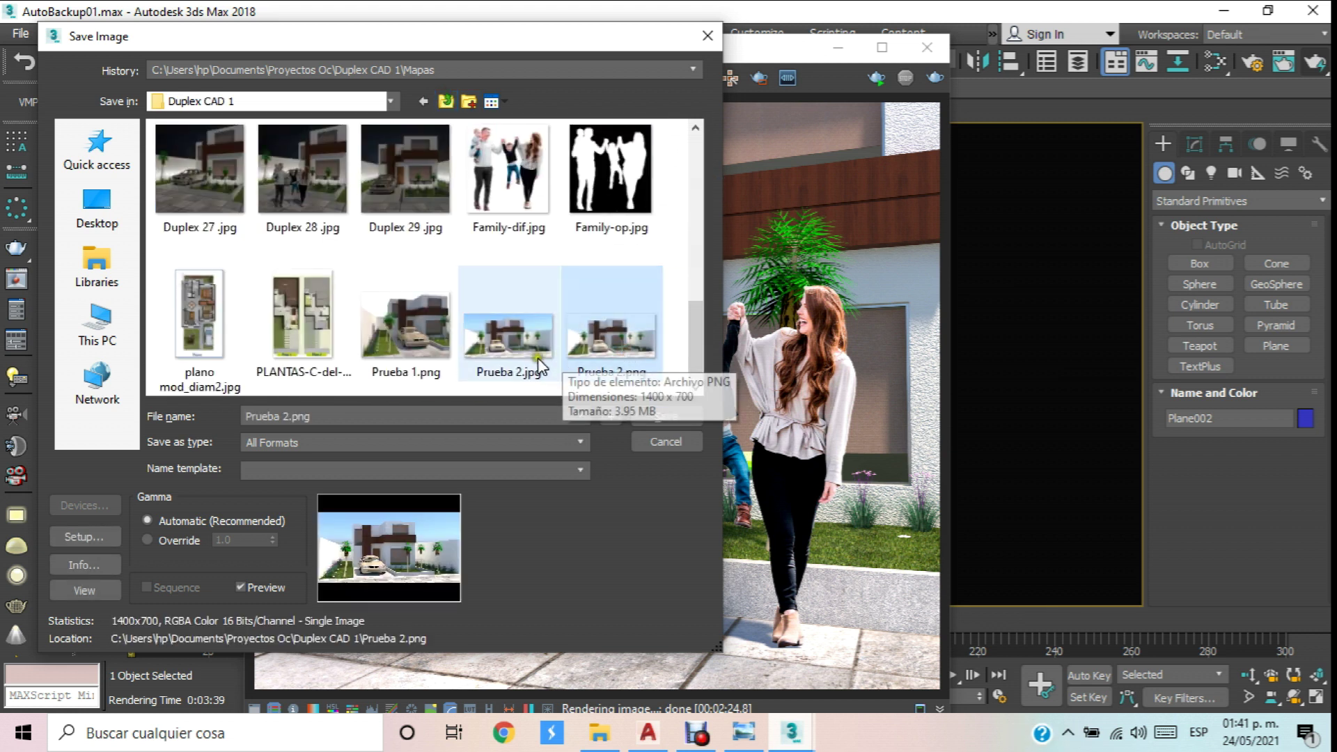
pyautogui.click(525, 339)
pyautogui.click(288, 416)
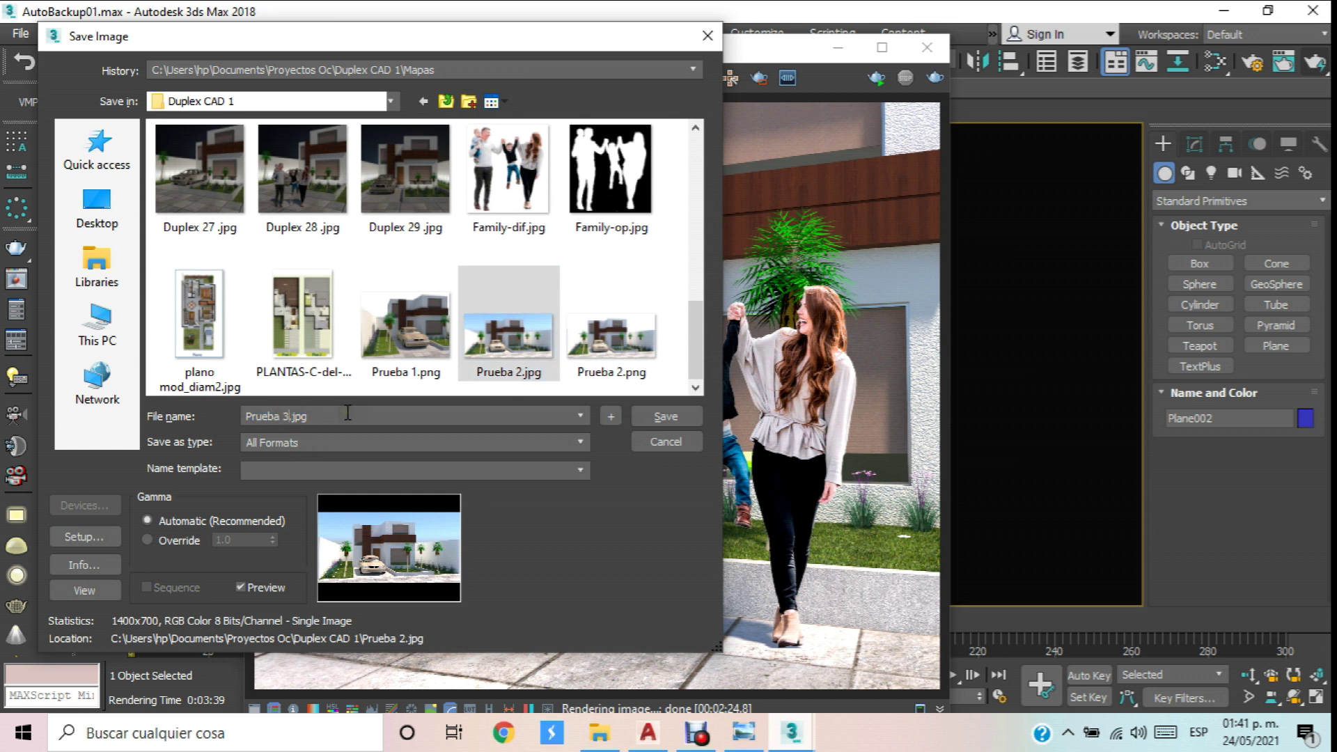
pyautogui.click(580, 441)
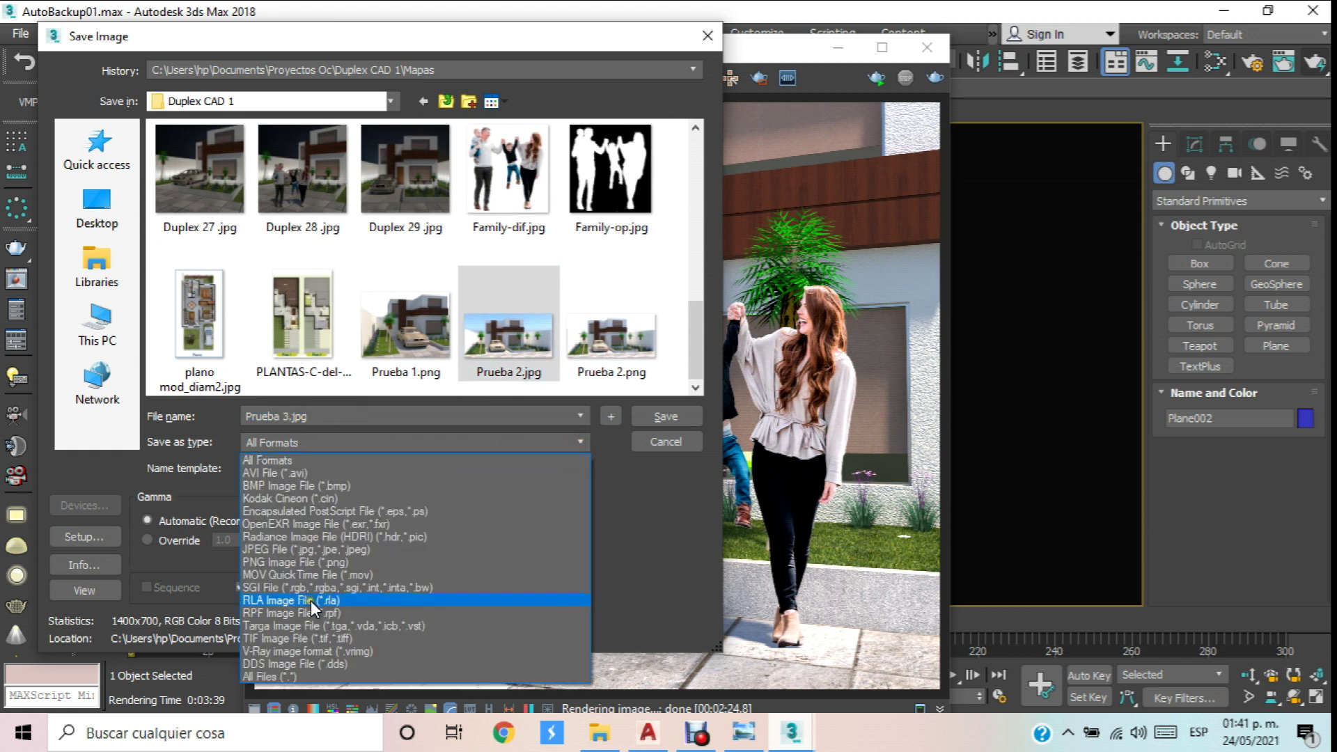
pyautogui.click(315, 549)
pyautogui.click(663, 417)
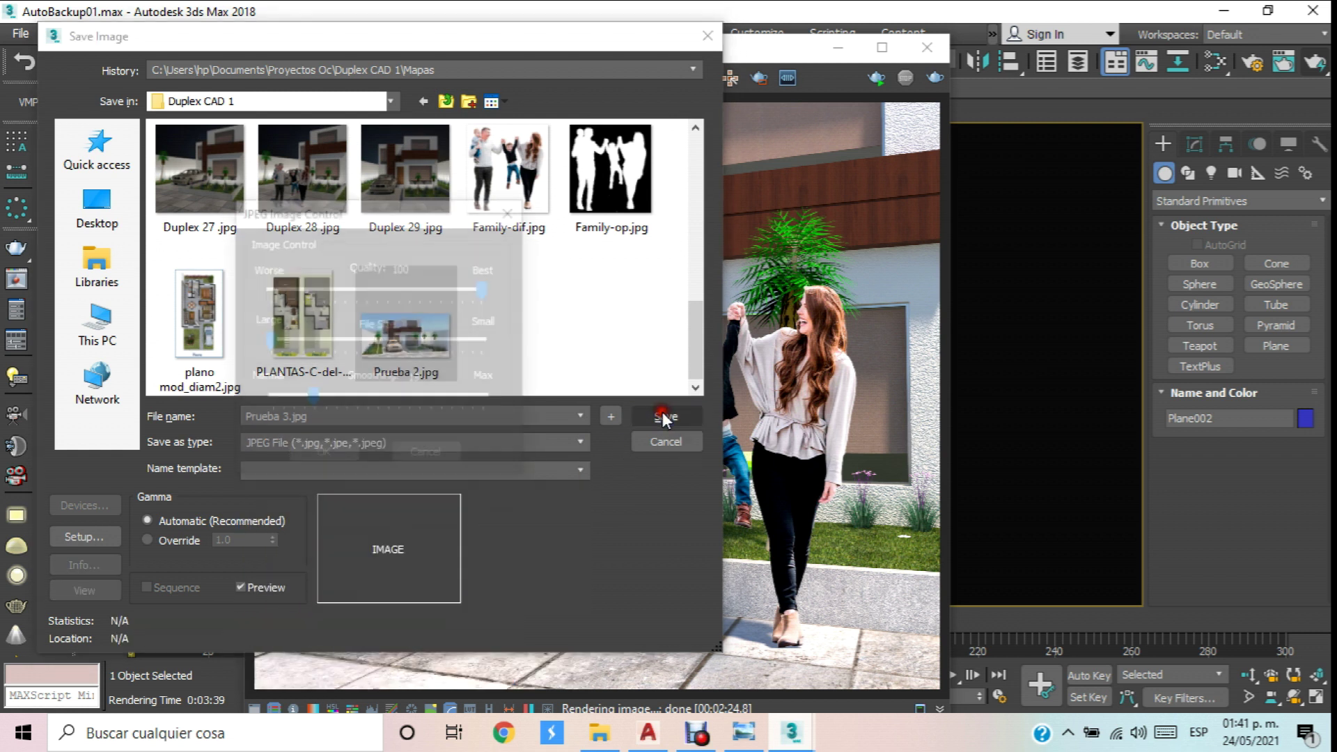
pyautogui.click(331, 453)
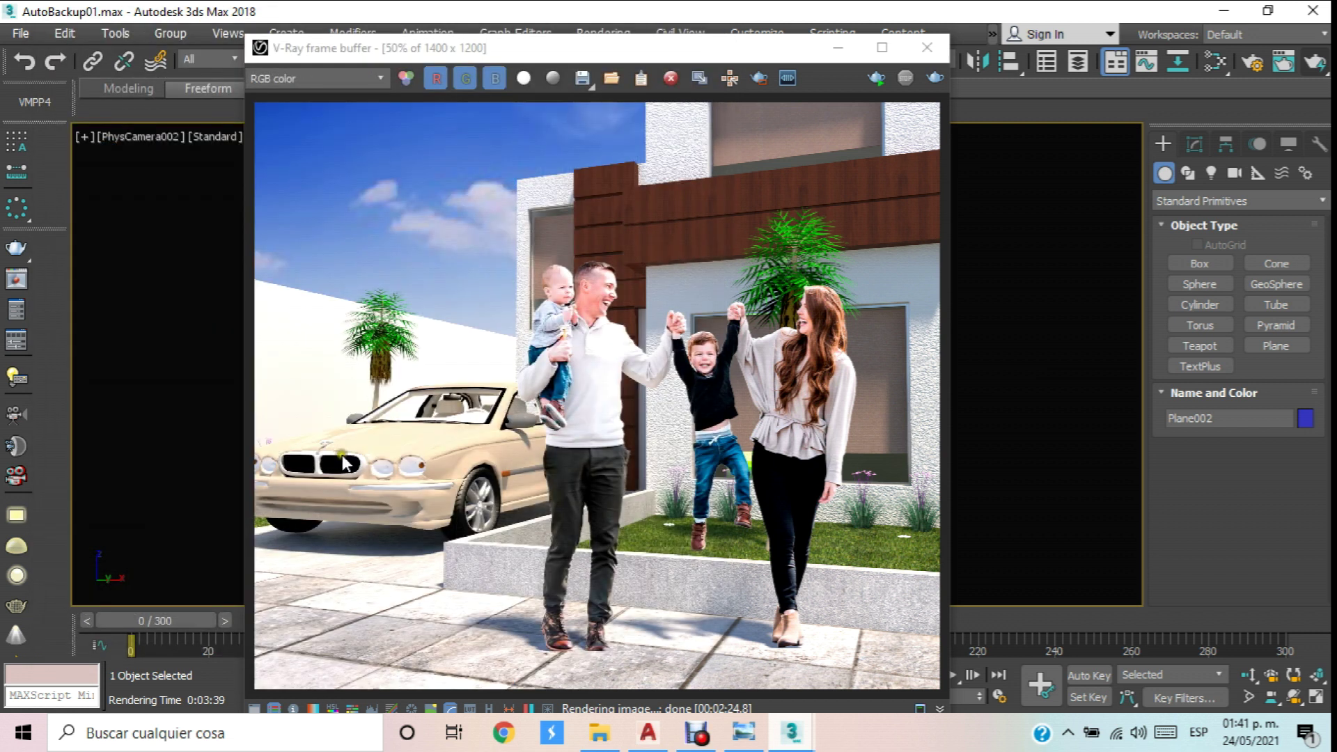
pyautogui.click(927, 47)
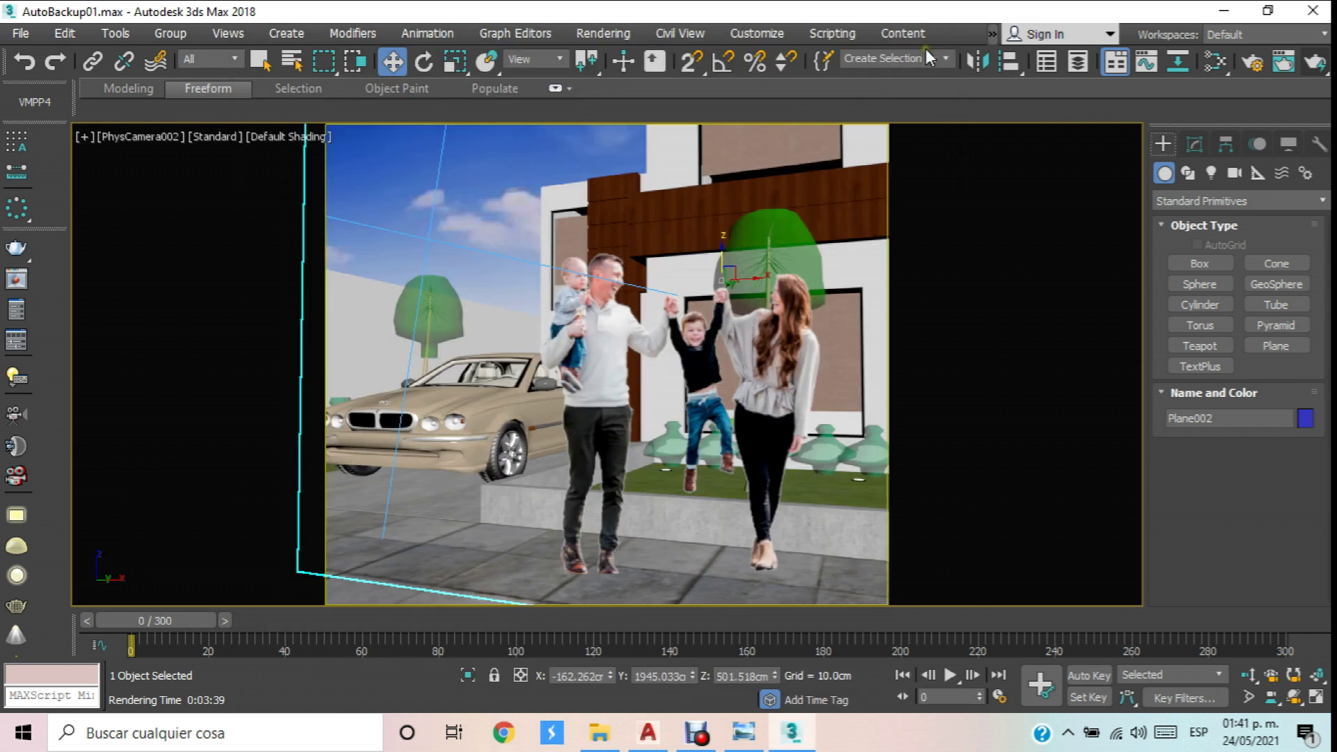
# Return to the Perspective view and add a Bitmap of land-landscape-path-way.jpg from the Mapas folder in the Slate Material Editor.
pyautogui.press('p')
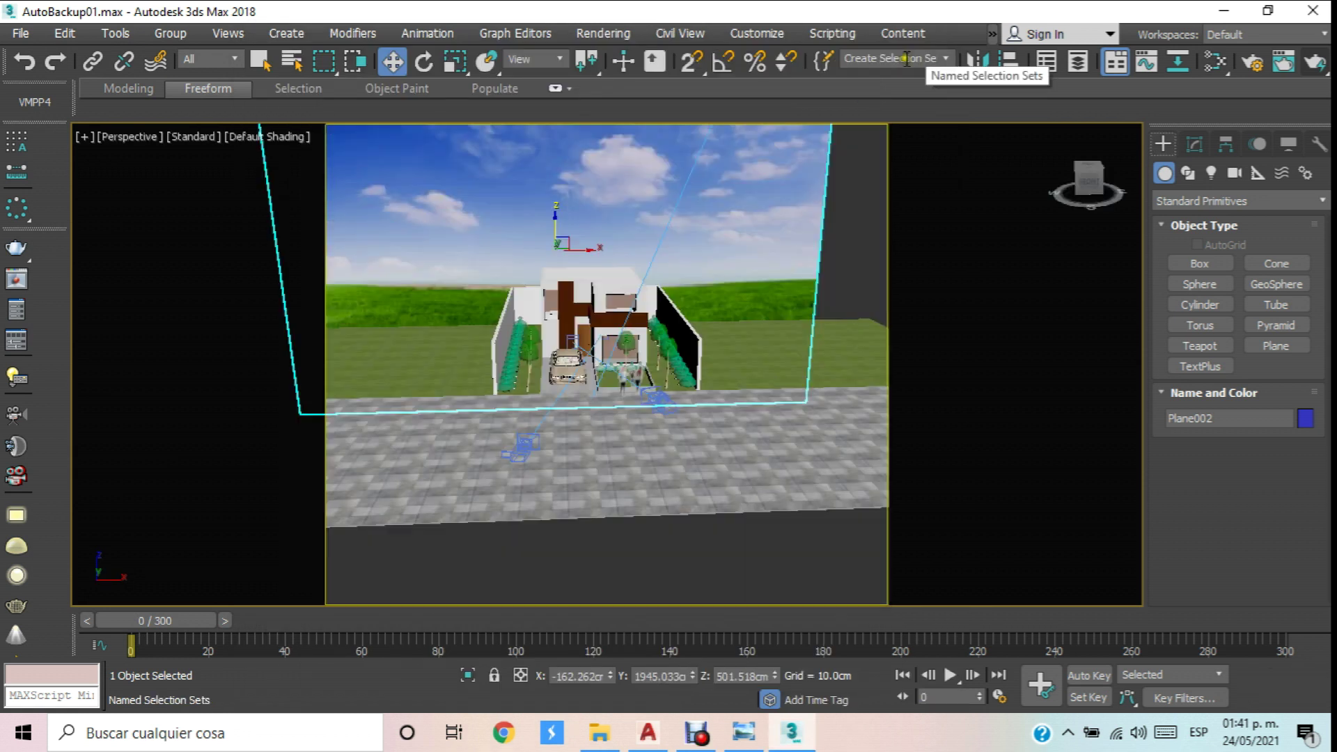
pyautogui.scroll(-3, 616, 327)
pyautogui.scroll(5, 613, 326)
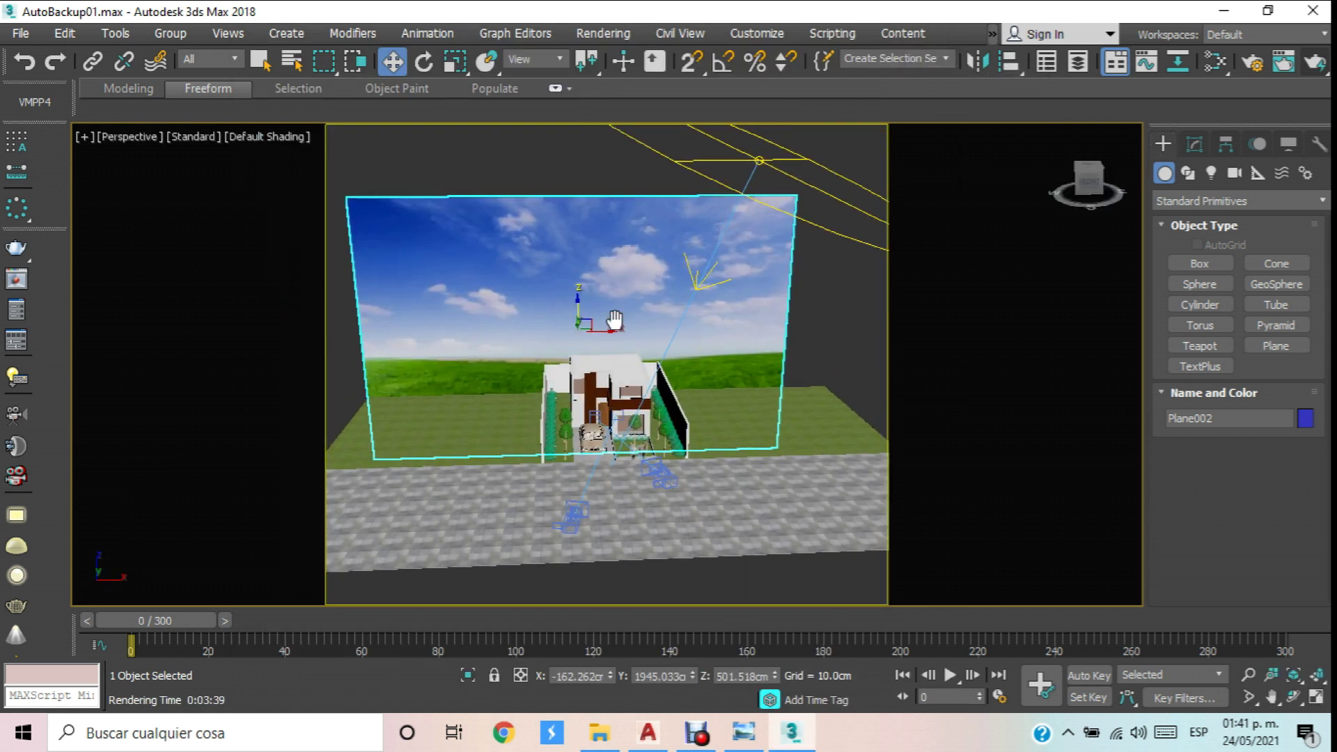
pyautogui.press('m')
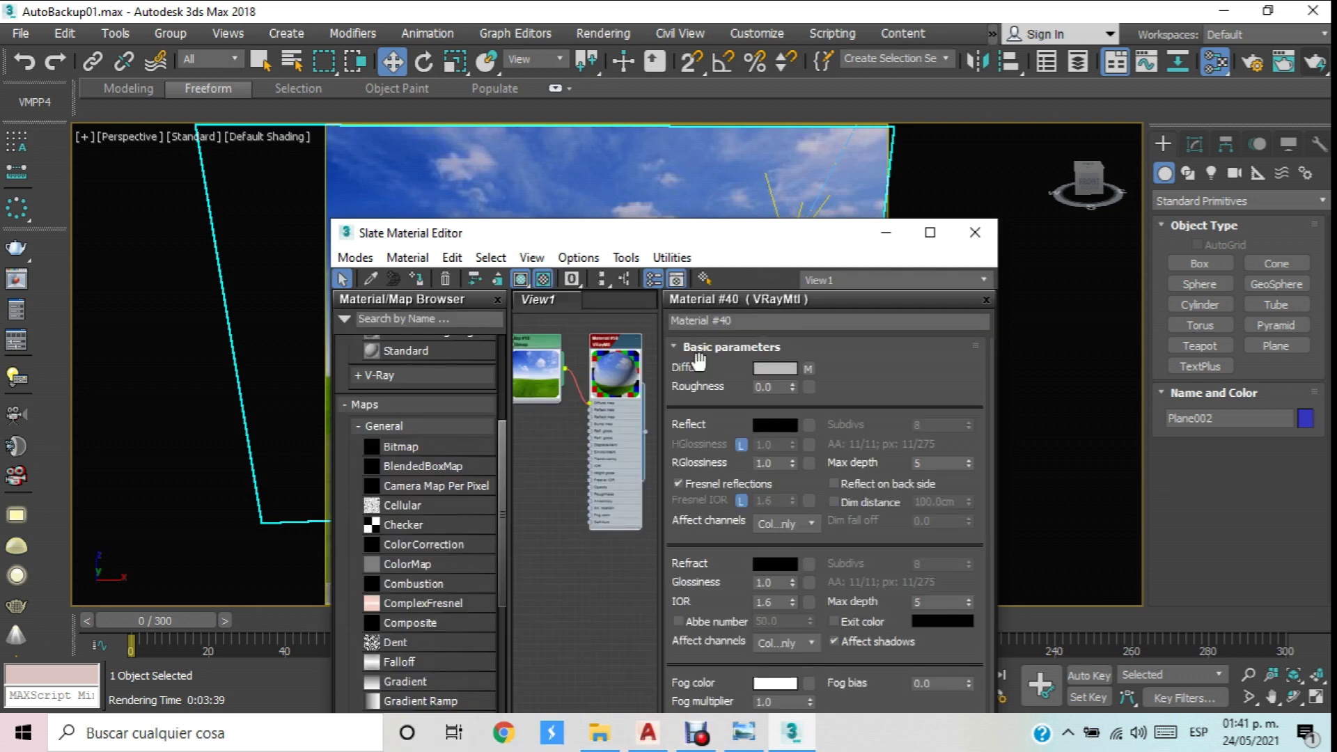
pyautogui.moveTo(562, 440); pyautogui.dragTo(574, 431, button='middle')
pyautogui.rightClick(557, 422)
pyautogui.moveTo(604, 455)
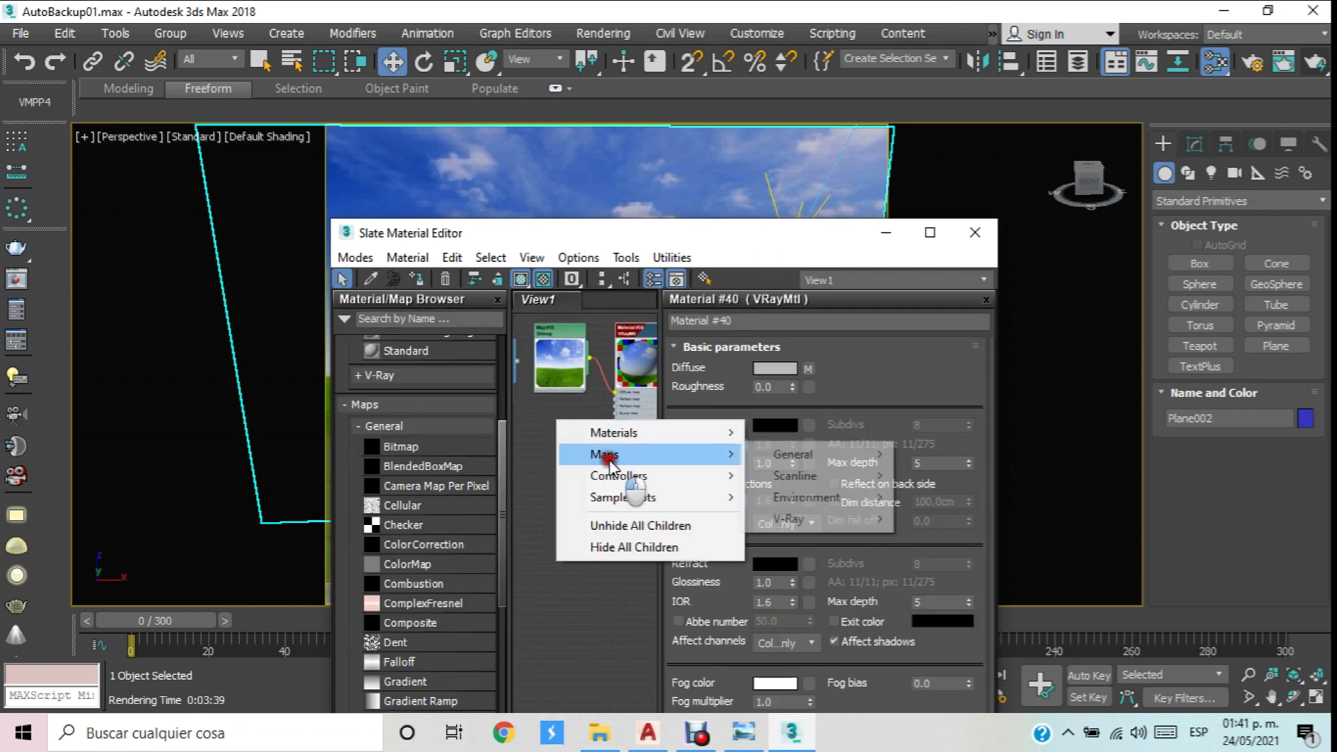
pyautogui.moveTo(845, 465)
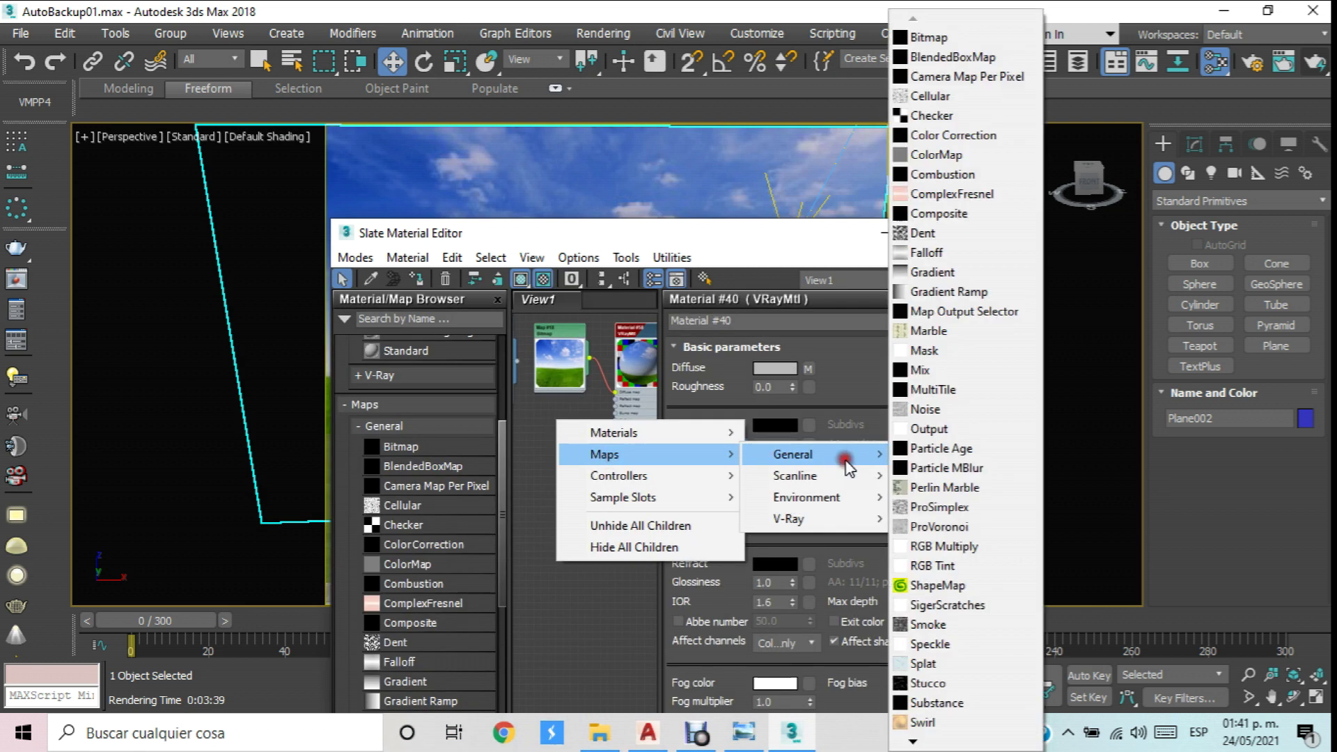
pyautogui.click(962, 40)
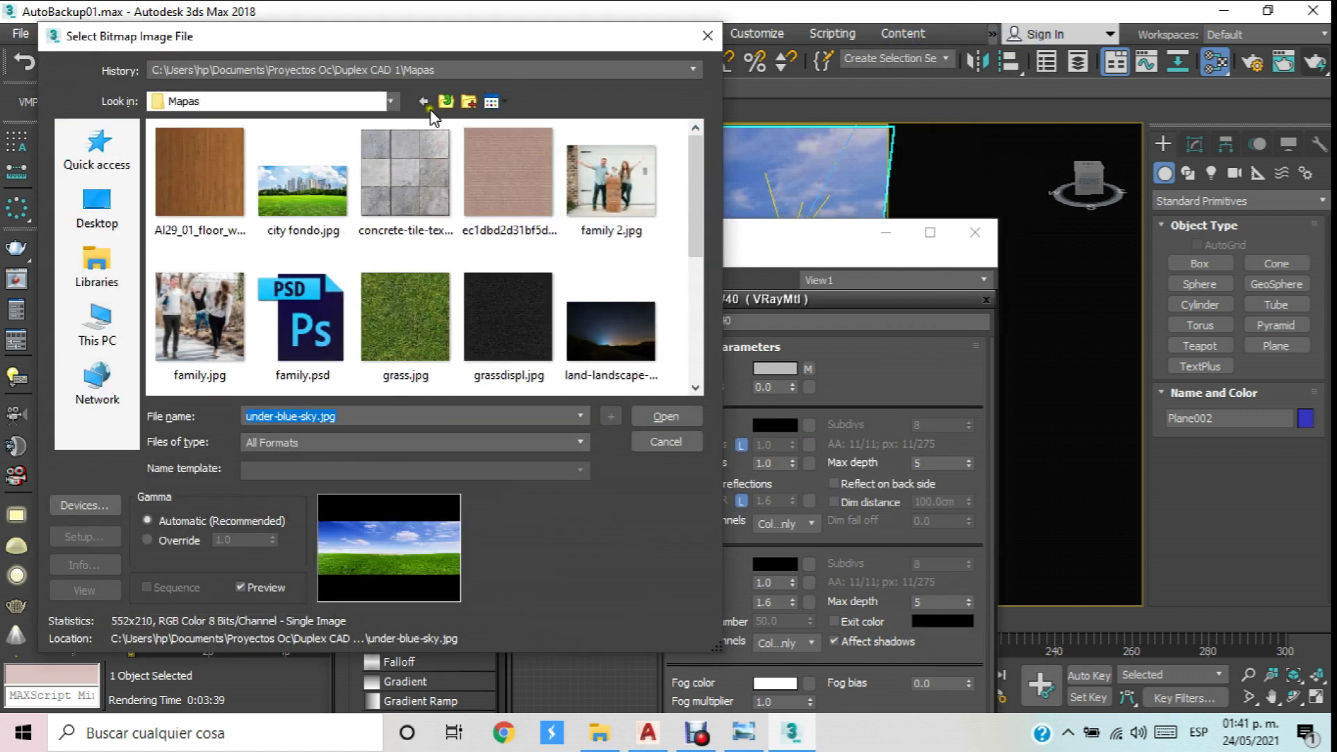
pyautogui.scroll(-3, 602, 335)
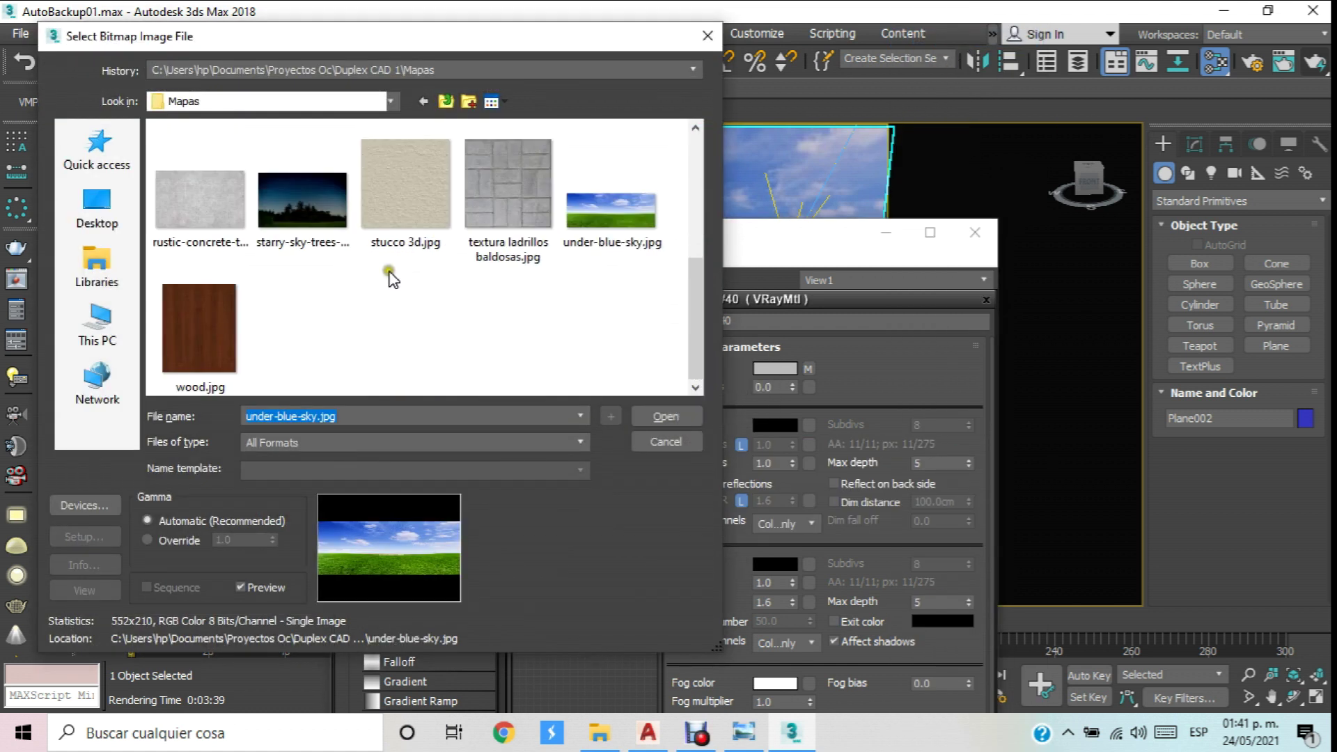
pyautogui.scroll(3, 507, 207)
pyautogui.doubleClick(645, 197)
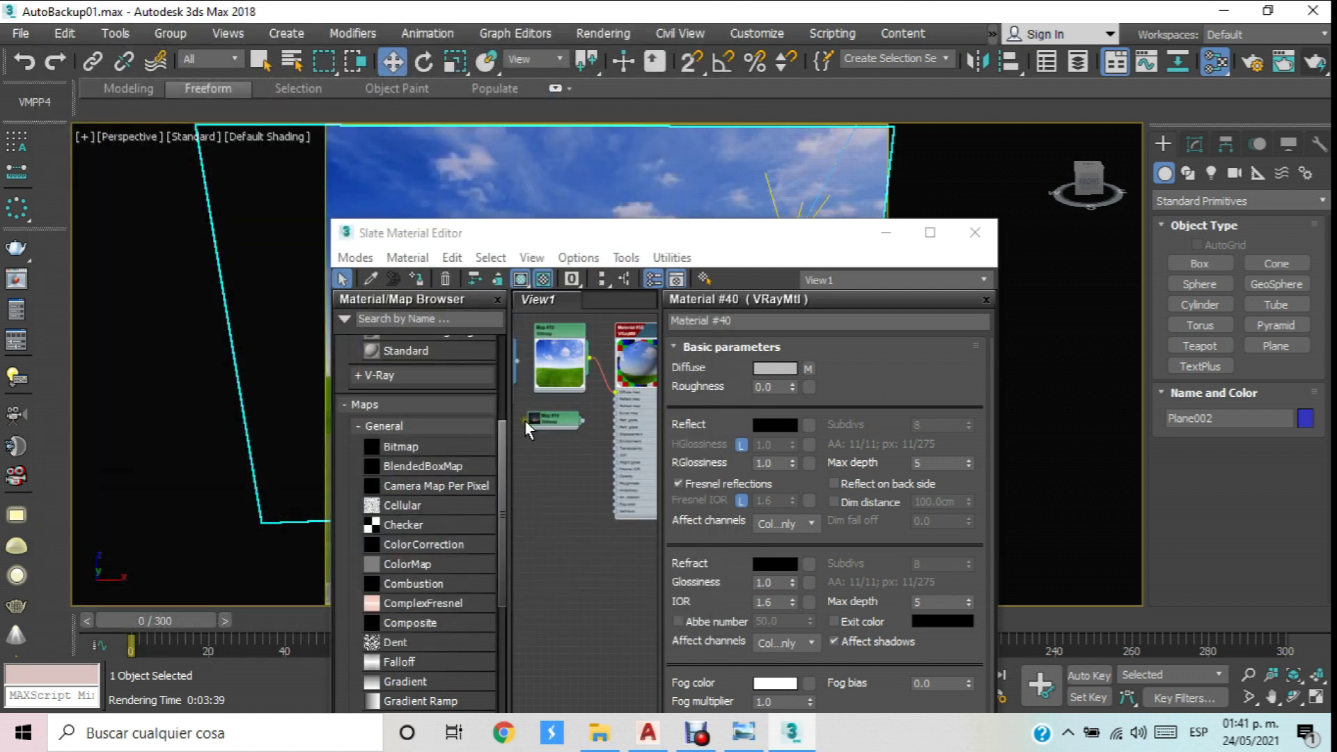
# Connect the night landscape bitmap to the backdrop material's diffuse map in place of the blue sky and close the editor.
pyautogui.doubleClick(524, 420)
pyautogui.scroll(2, 588, 408)
pyautogui.scroll(1, 586, 433)
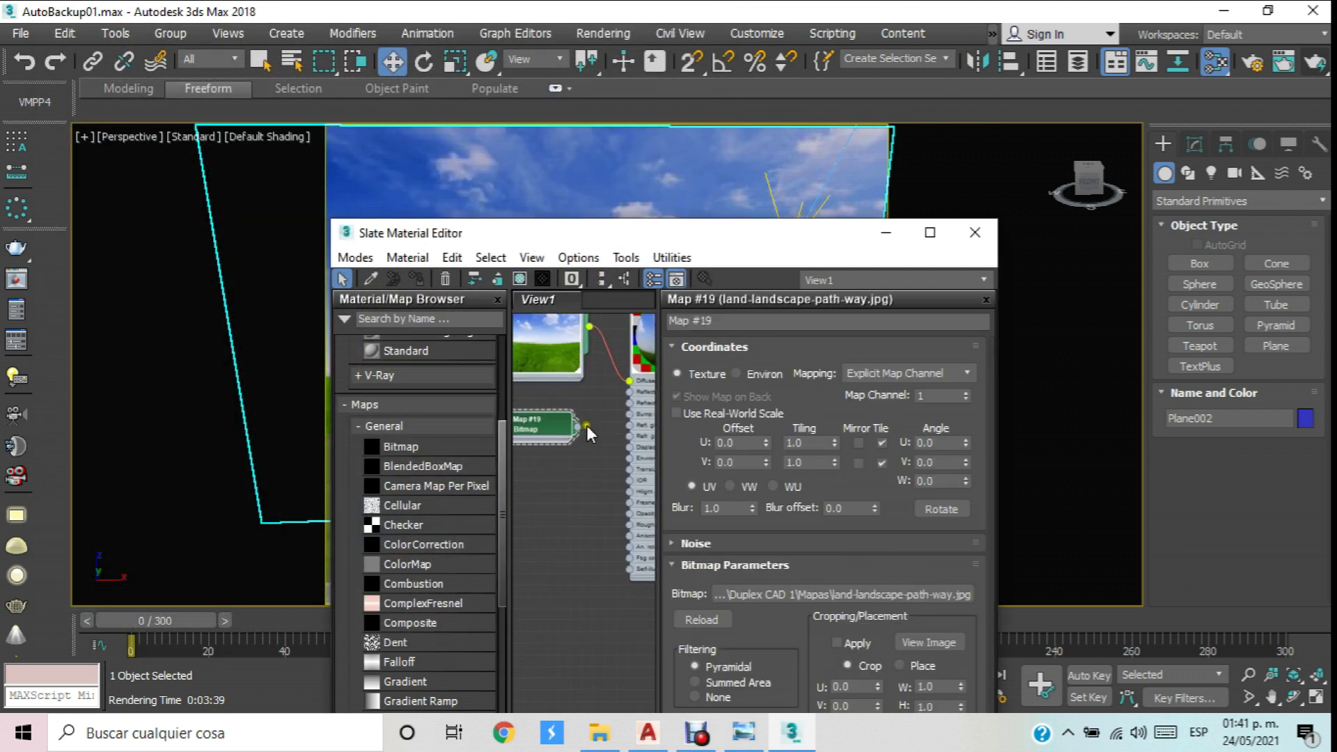
pyautogui.moveTo(579, 423); pyautogui.dragTo(625, 371)
pyautogui.moveTo(577, 424); pyautogui.dragTo(630, 380)
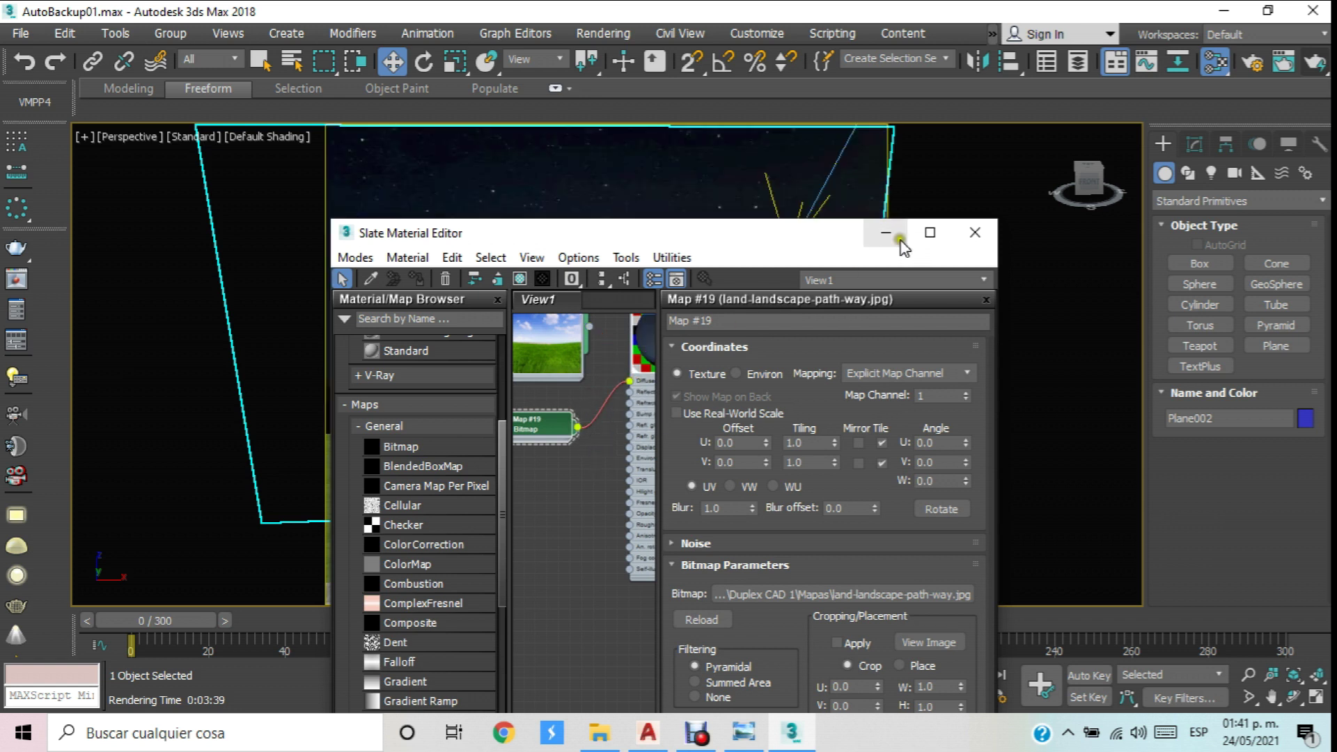
pyautogui.click(974, 231)
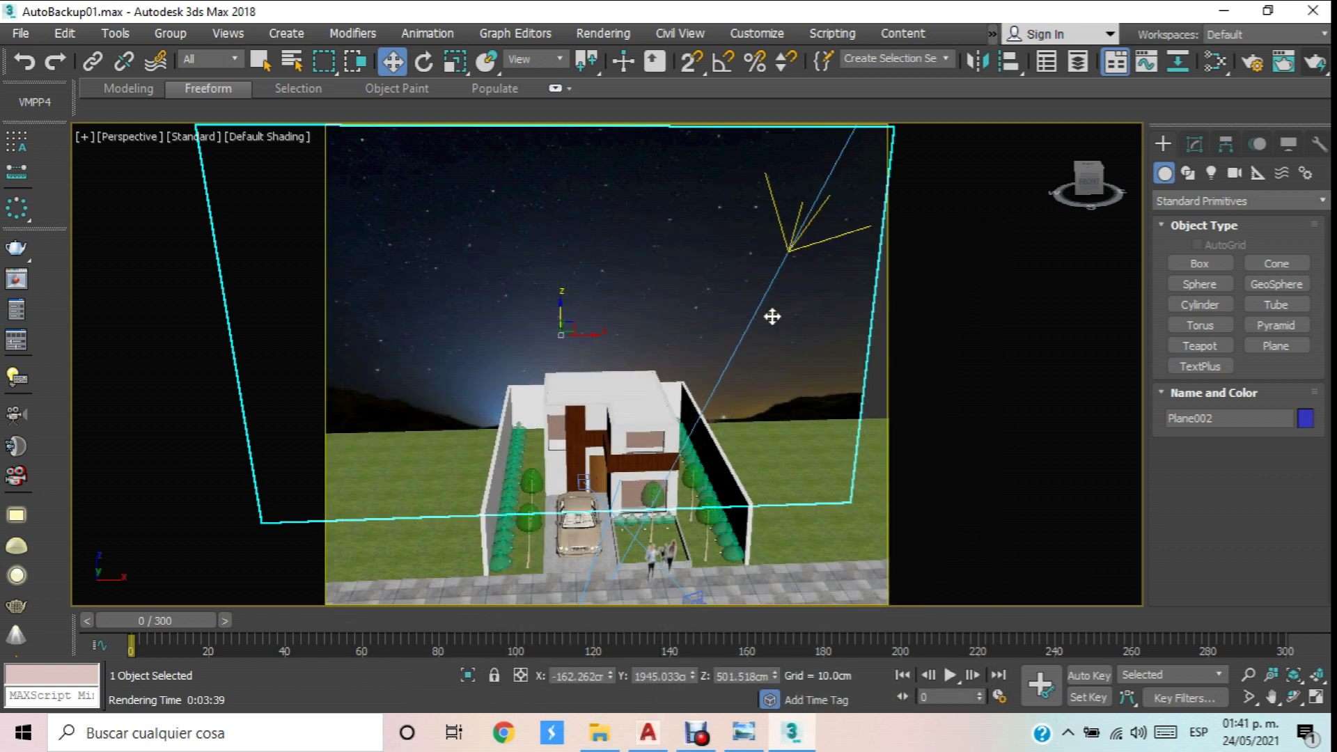
# In the Top view, set the VRaySun's size multiplier to 5 and intensity multiplier to 0.008, and move it to about Y 303 cm.
pyautogui.press('t')
pyautogui.scroll(-6, 521, 152)
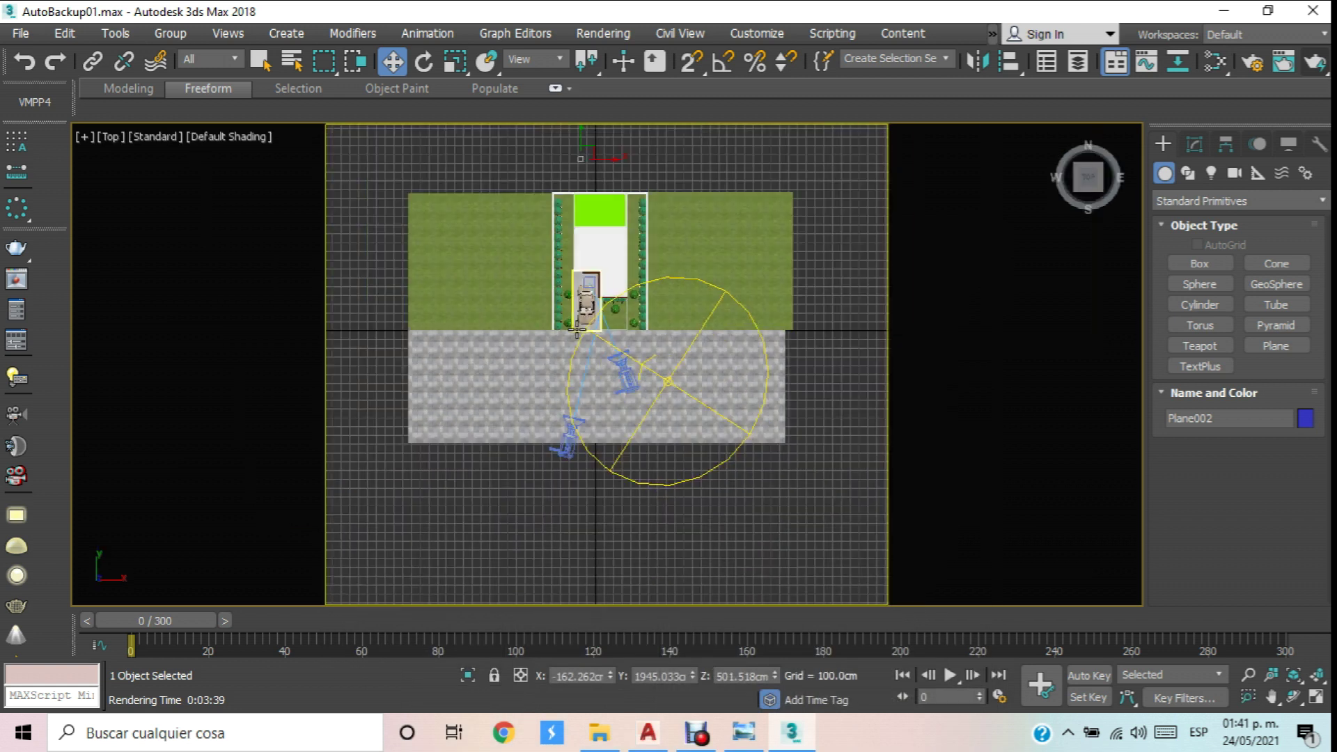
pyautogui.click(690, 480)
pyautogui.click(1195, 144)
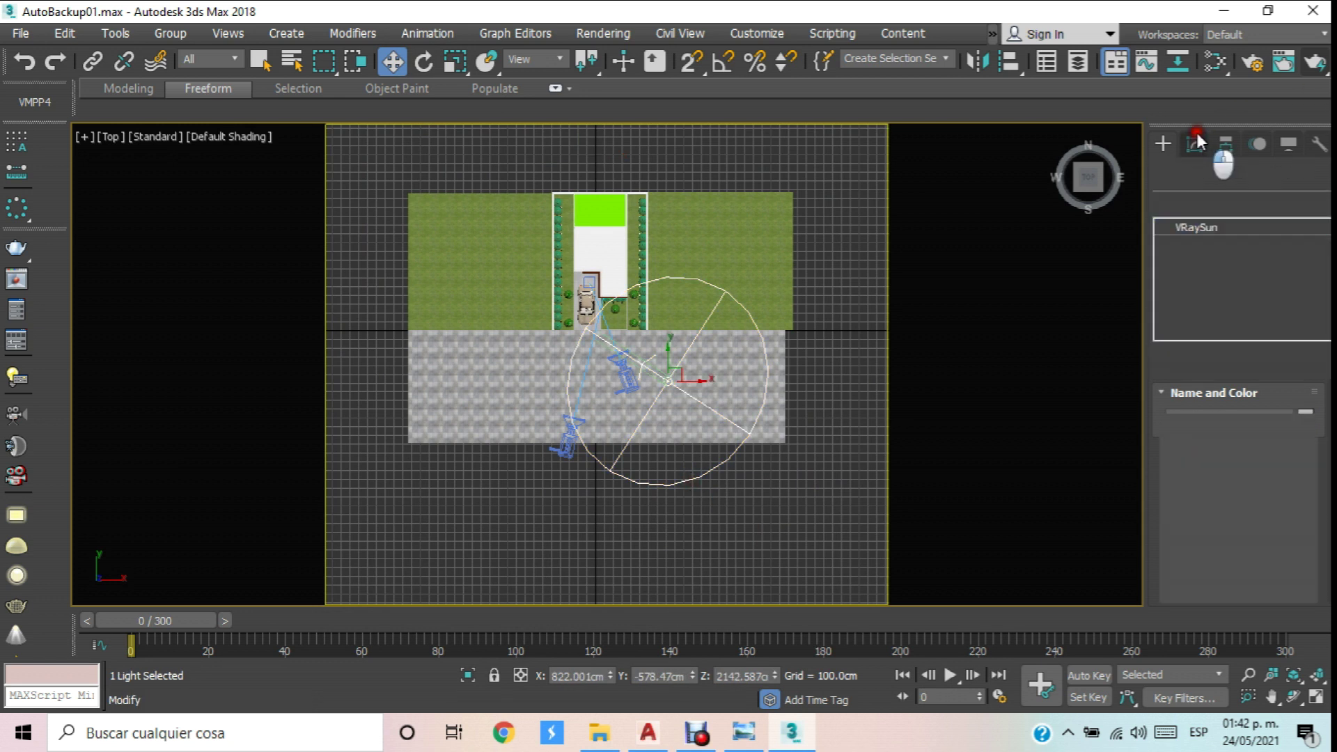
pyautogui.moveTo(1313, 500); pyautogui.dragTo(1321, 416)
pyautogui.click(1283, 533)
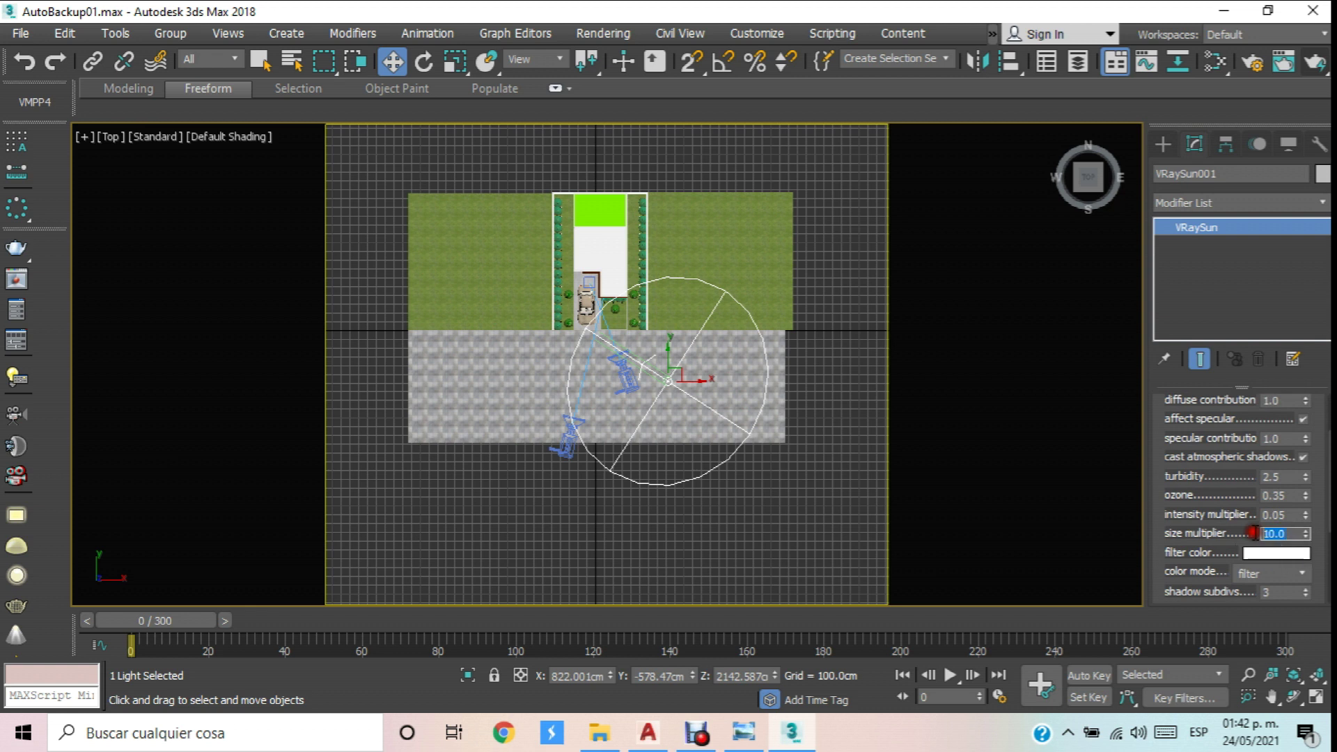
pyautogui.press('Return')
pyautogui.click(1286, 517)
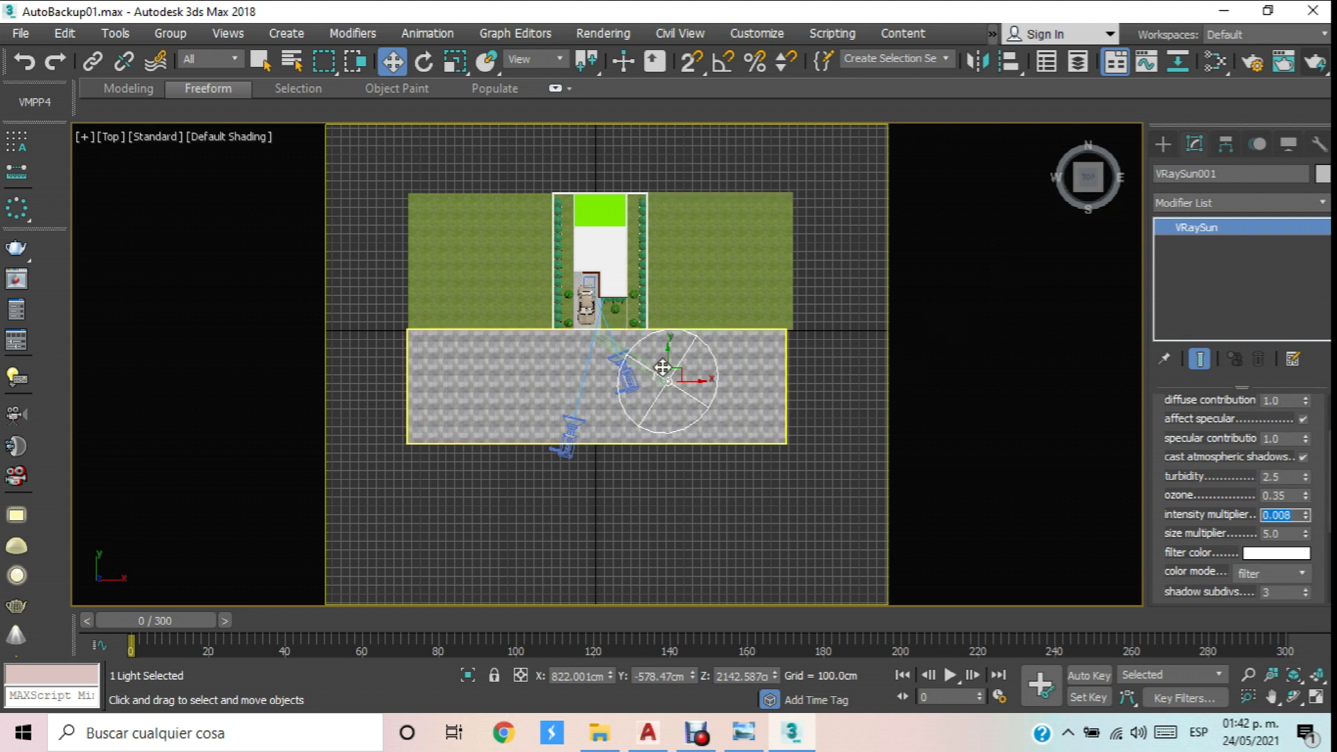
pyautogui.moveTo(669, 361); pyautogui.dragTo(682, 278)
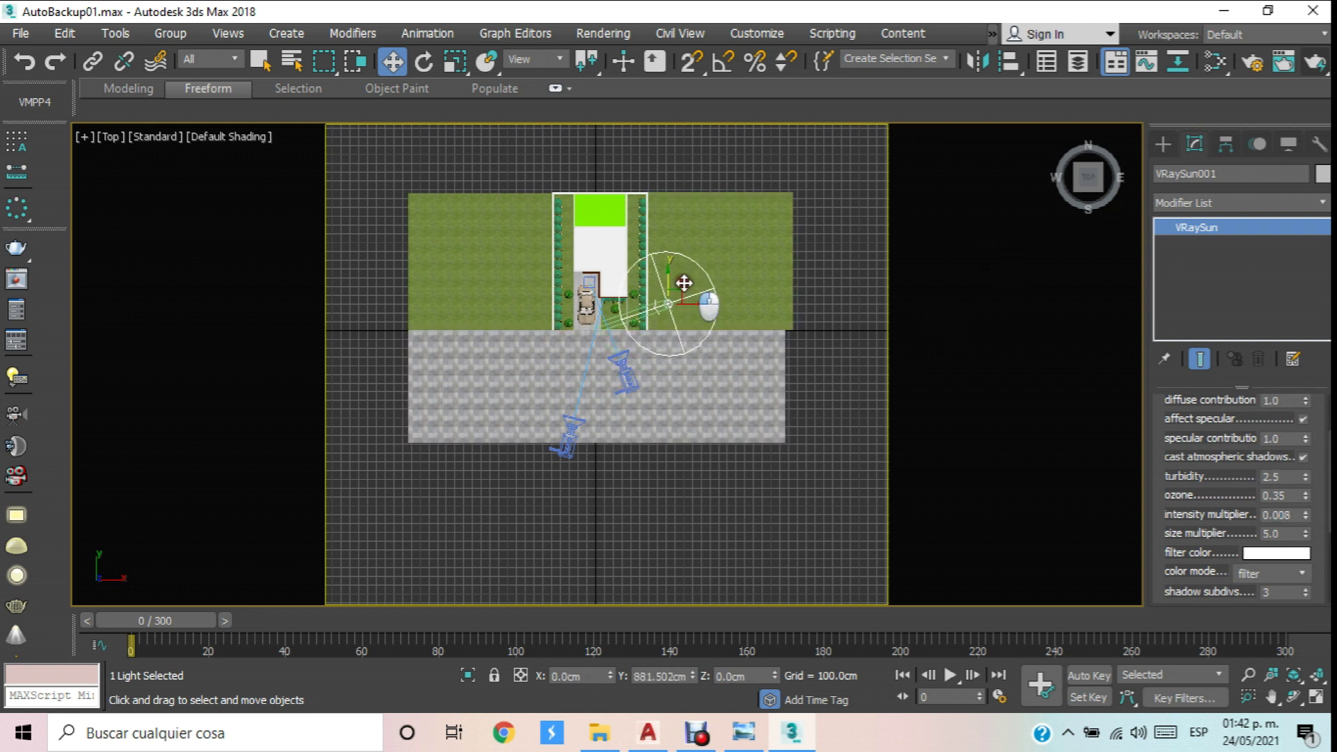
# Start a test render from PhysCamera002 to check the darkened sun, and cancel it during the light cache.
pyautogui.press('c')
pyautogui.click(615, 224)
pyautogui.click(624, 237)
pyautogui.click(675, 513)
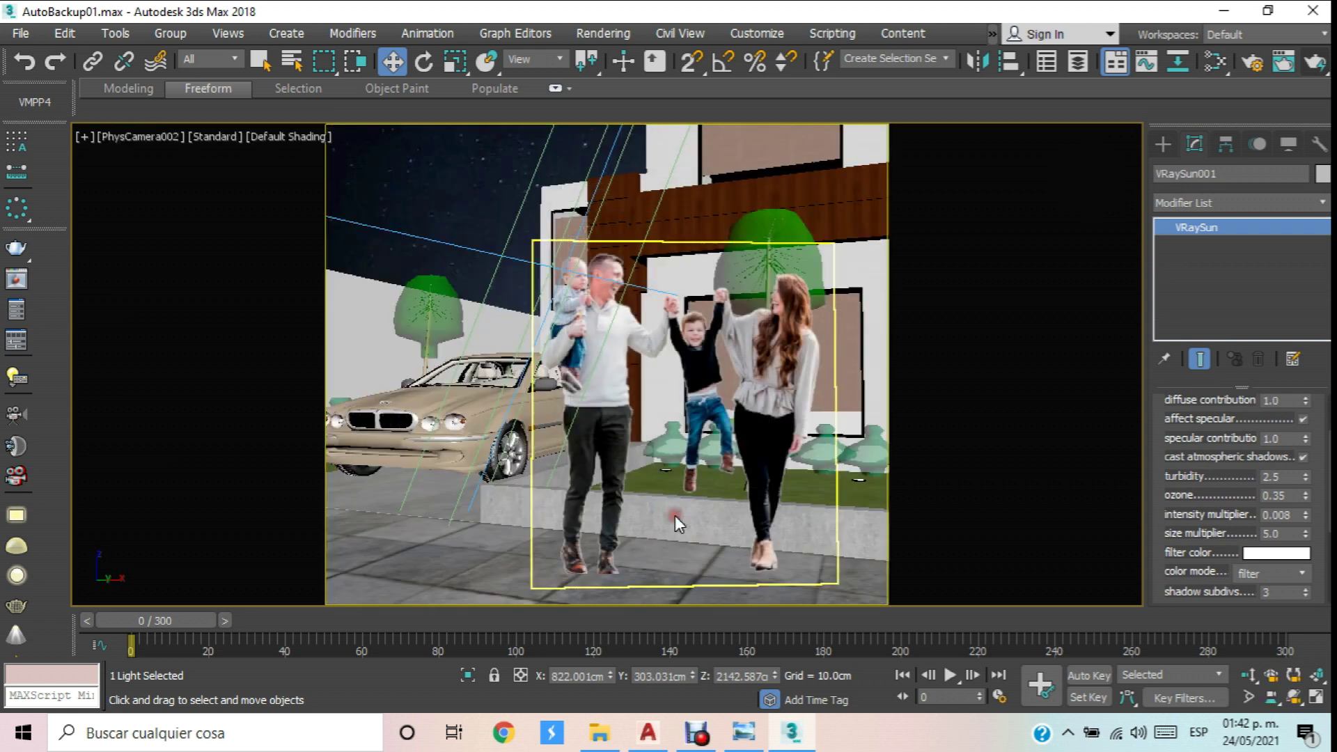
pyautogui.click(1315, 63)
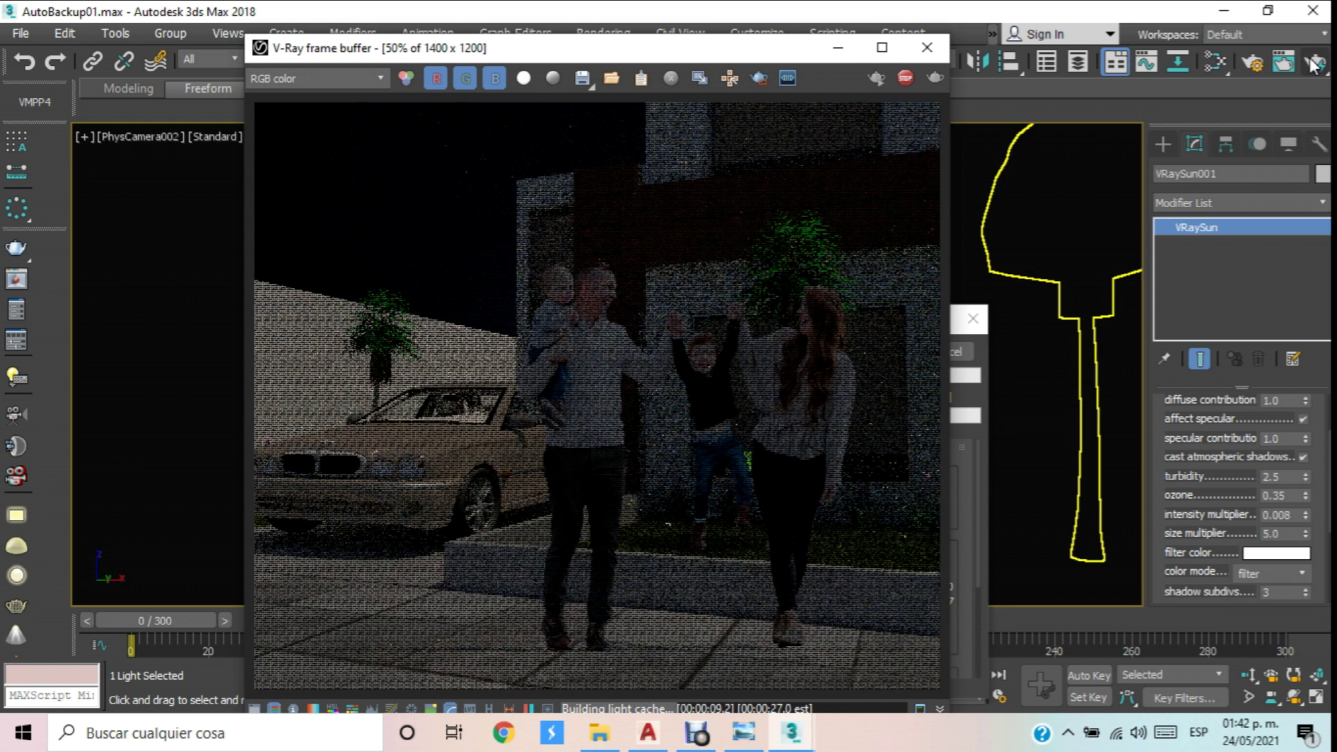
pyautogui.click(926, 47)
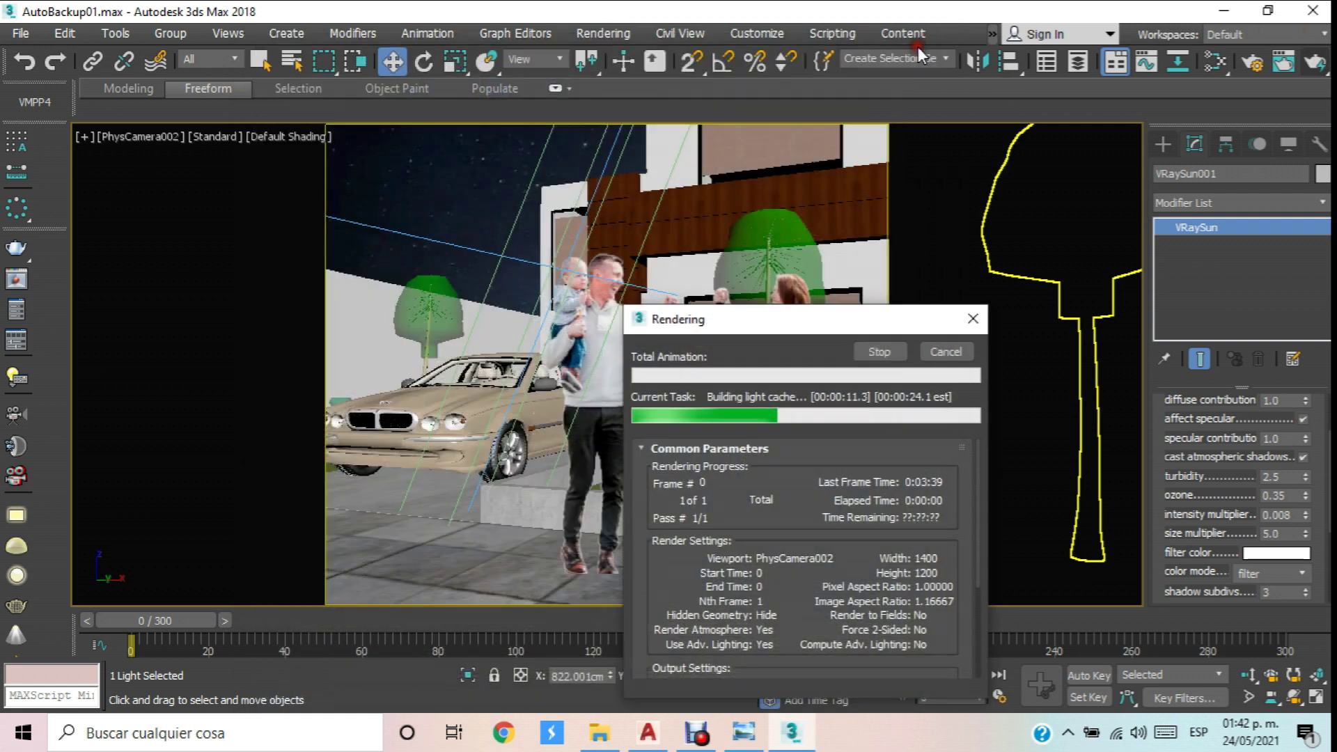
pyautogui.click(948, 354)
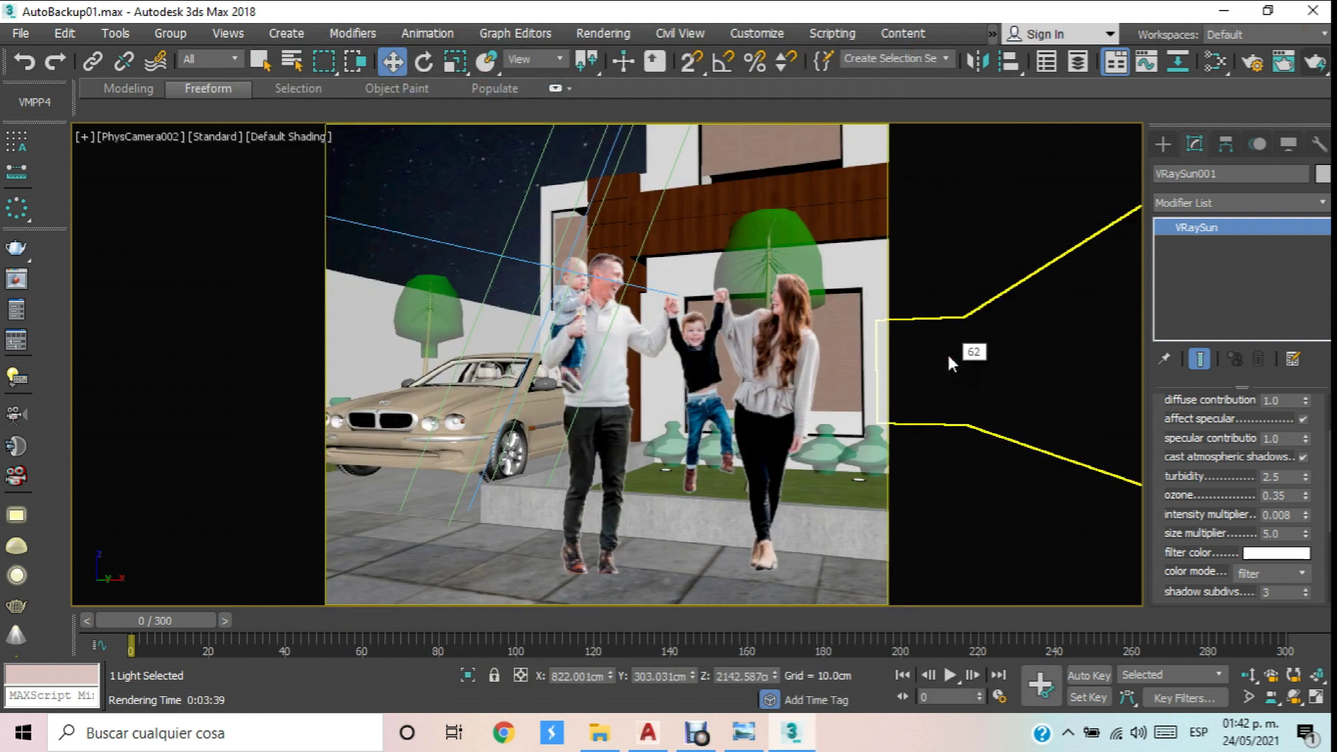
# Orbit to a Perspective view of the front garden beside the family plane and display it in Wireframe.
pyautogui.click(1292, 696)
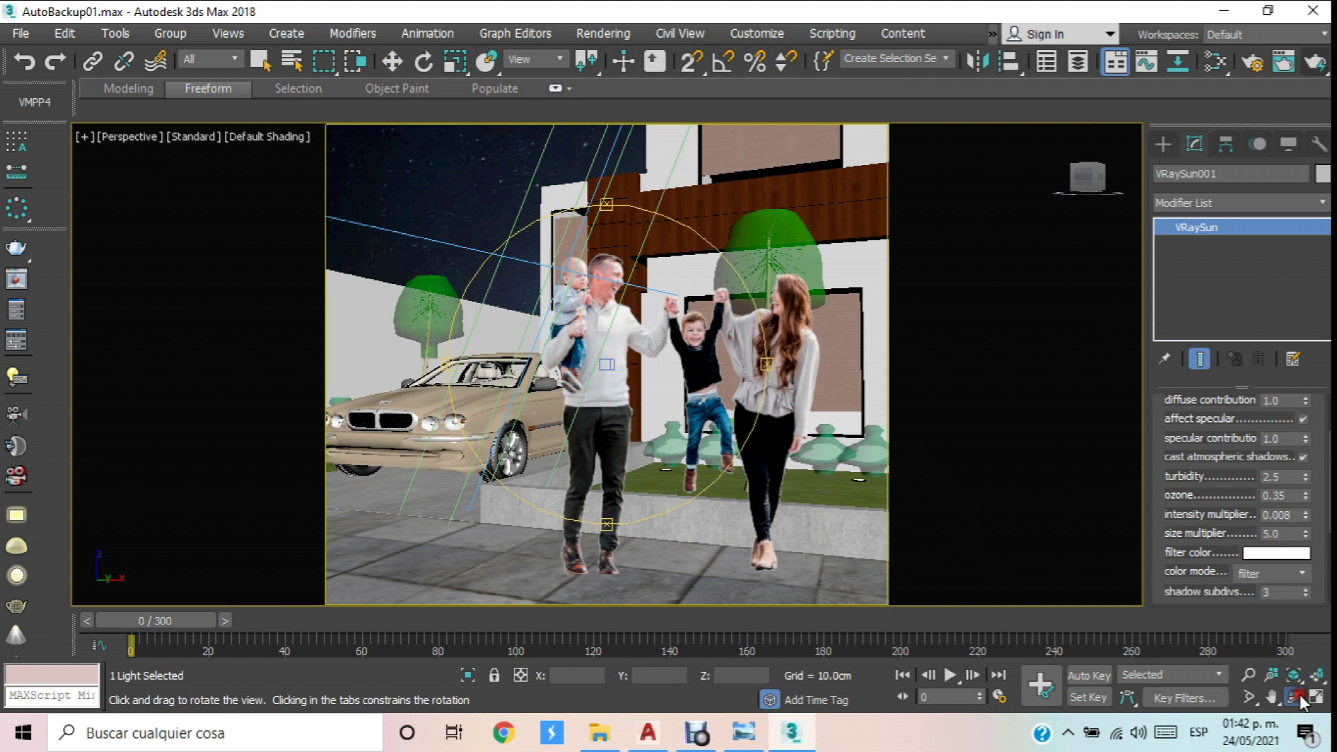
pyautogui.moveTo(699, 395); pyautogui.dragTo(651, 410)
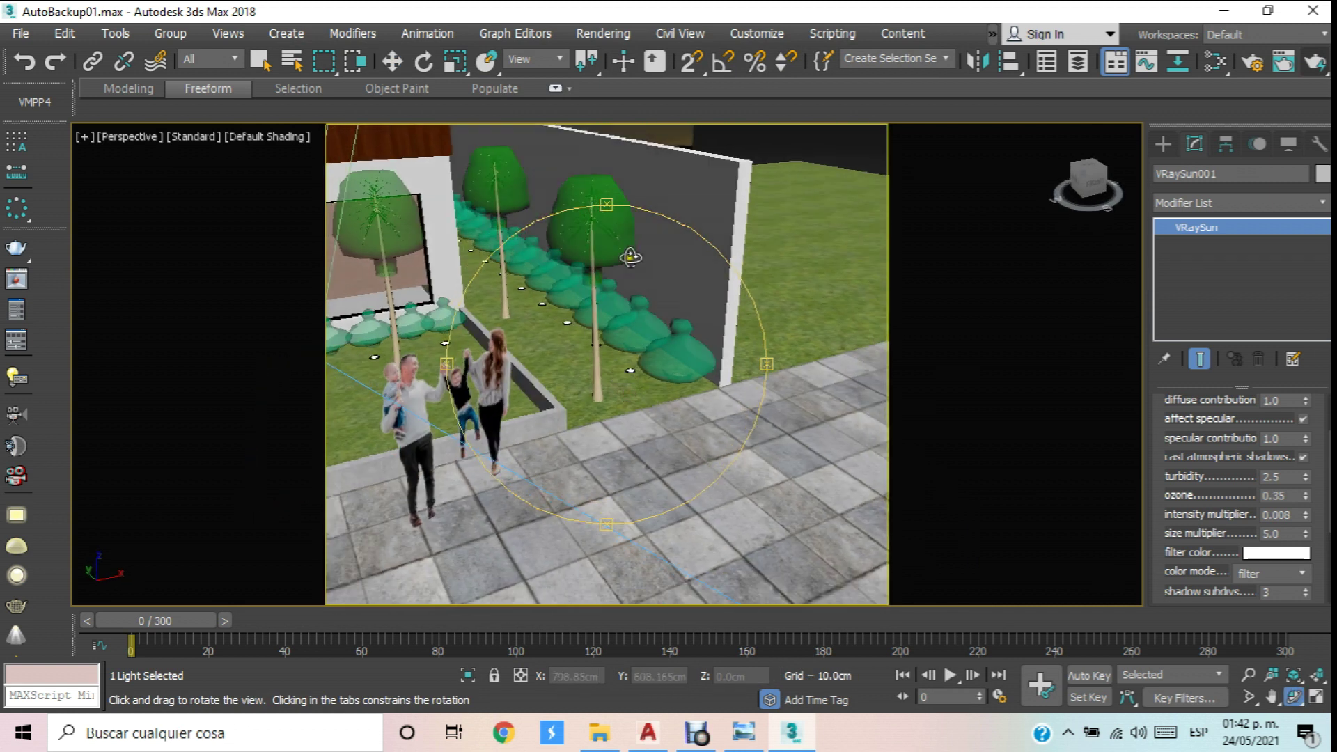
pyautogui.click(272, 136)
pyautogui.click(315, 309)
pyautogui.click(392, 61)
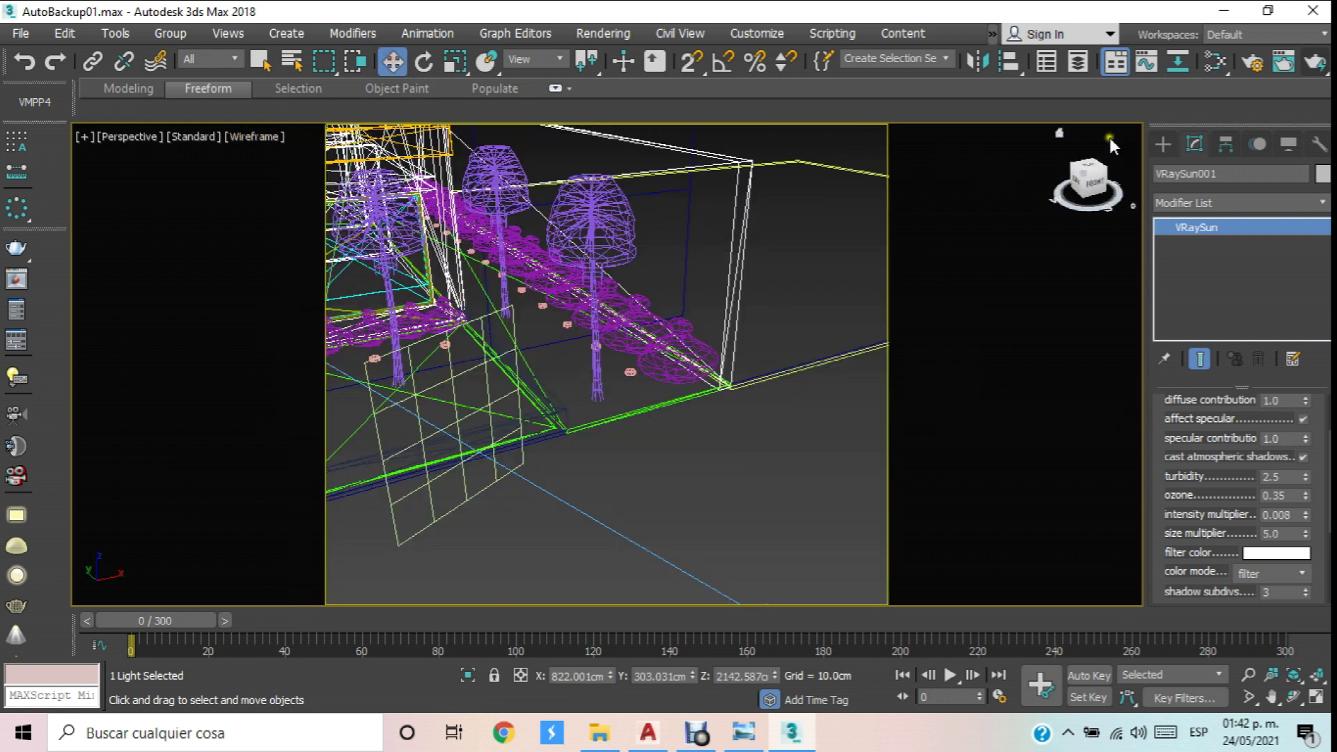
# Create a VRayLight of about 61 cm half-length on the paving near the garden wall corner and set its type to Disc.
pyautogui.click(1164, 145)
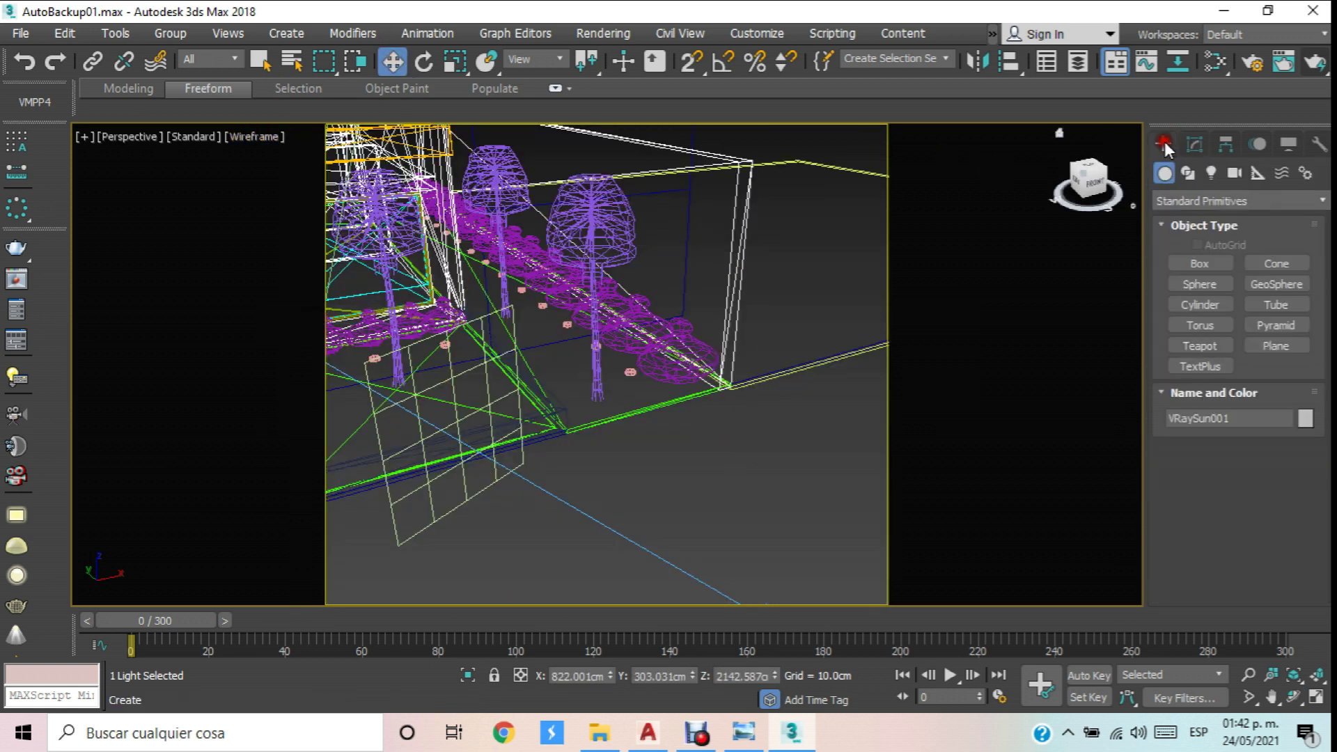
pyautogui.click(1211, 173)
pyautogui.click(1230, 201)
pyautogui.click(1229, 199)
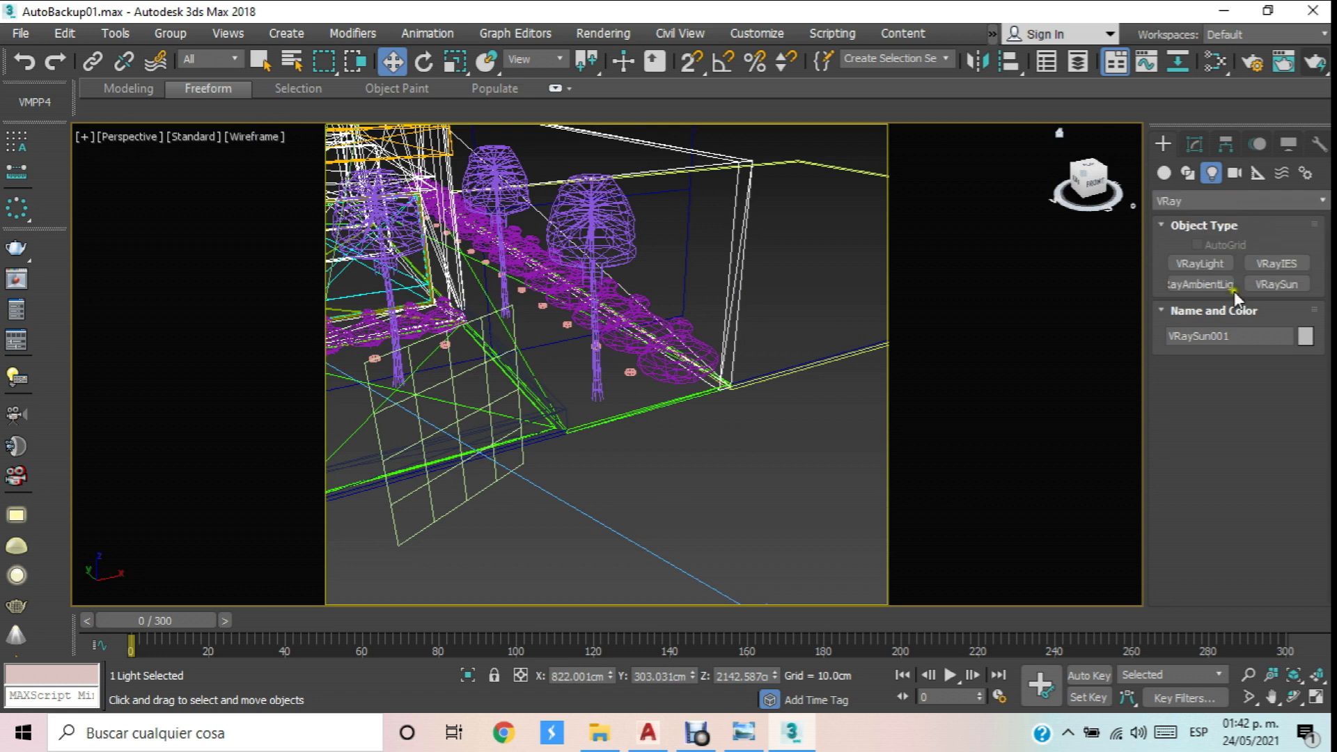
pyautogui.click(1199, 263)
pyautogui.moveTo(699, 454); pyautogui.dragTo(771, 436)
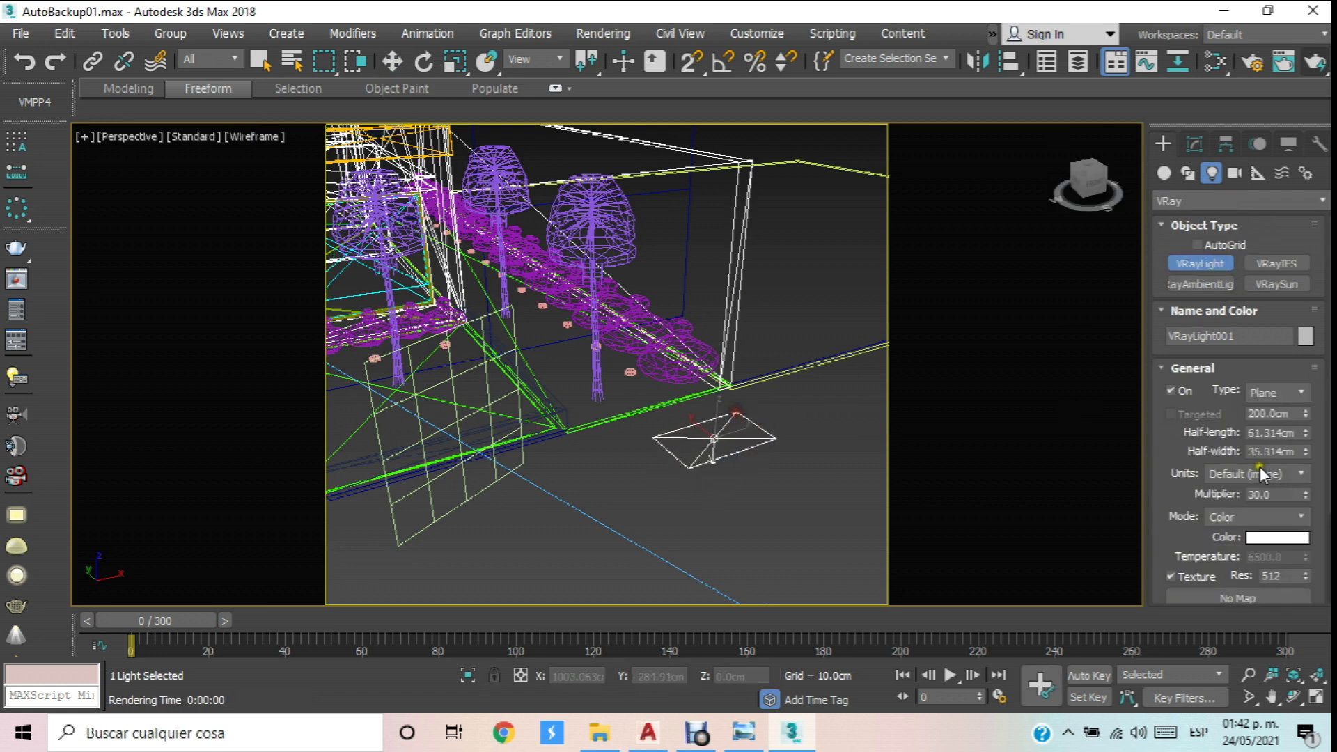
pyautogui.click(1303, 394)
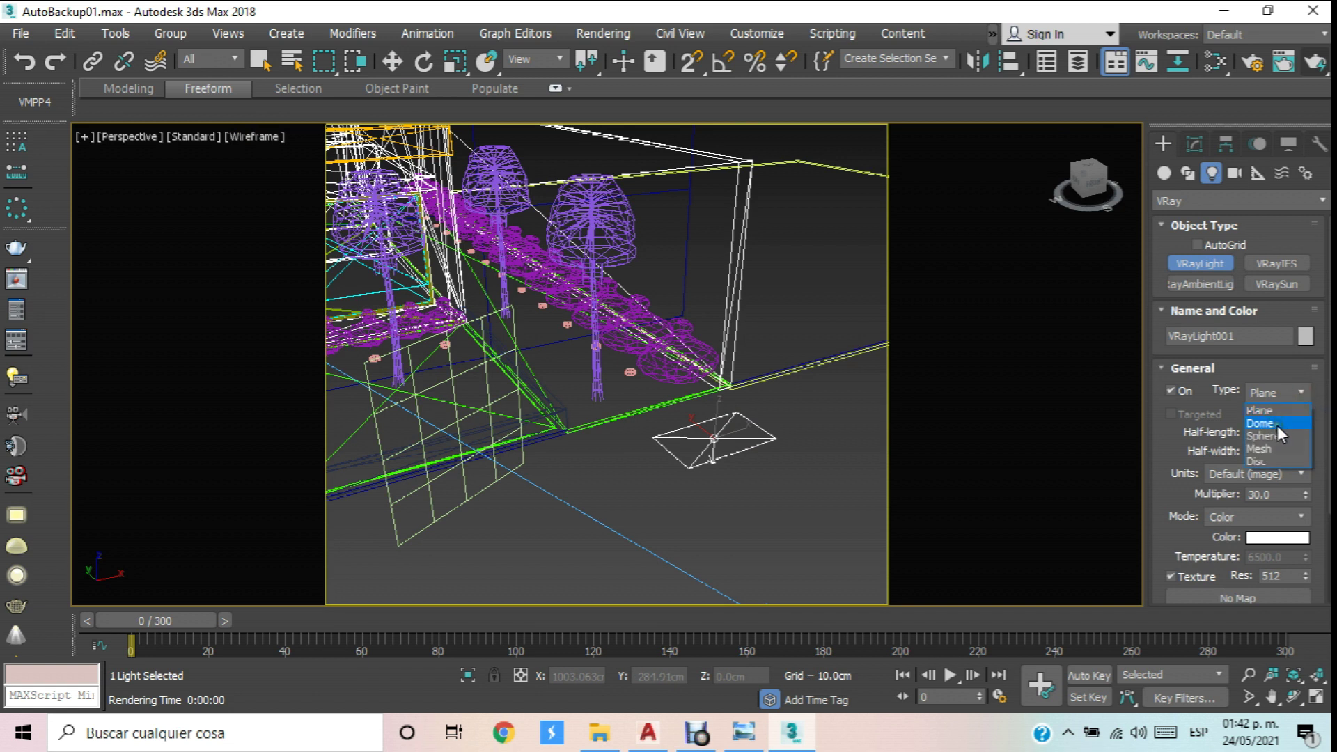
pyautogui.click(1267, 461)
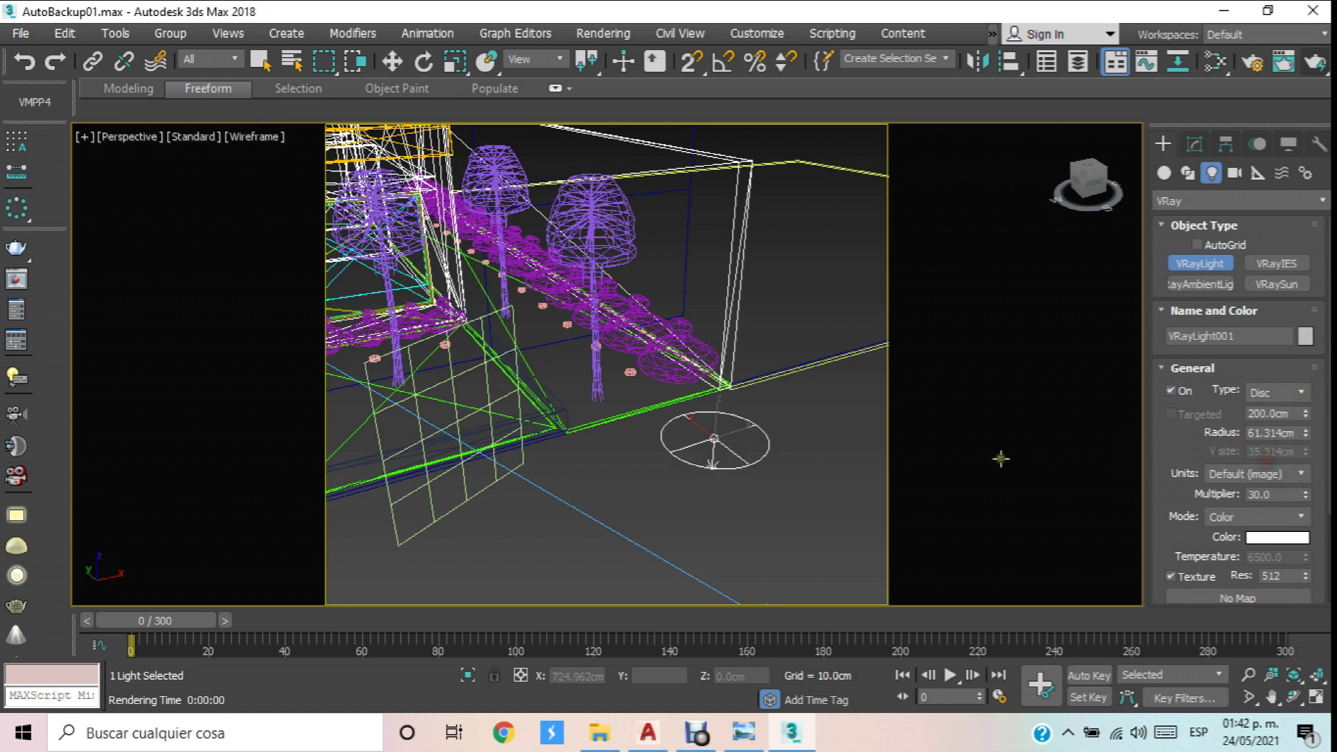
# Set the disc light's multiplier to 3 and move it to the wall corner at about X 503, Y -84, Z 72 cm.
pyautogui.keyDown('alt'); pyautogui.moveTo(738, 279); pyautogui.dragTo(712, 263, button='middle'); pyautogui.keyUp('alt')
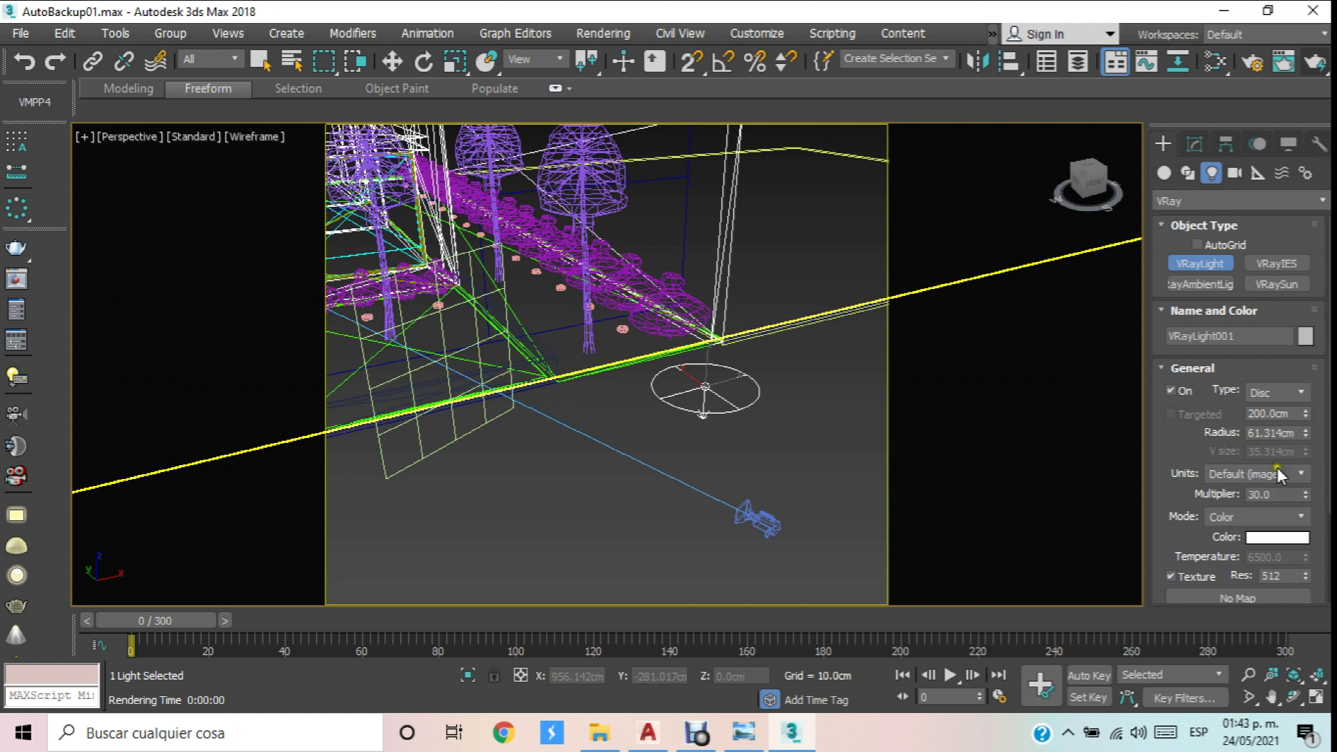
pyautogui.doubleClick(1280, 492)
pyautogui.moveTo(745, 376); pyautogui.dragTo(751, 388, button='middle')
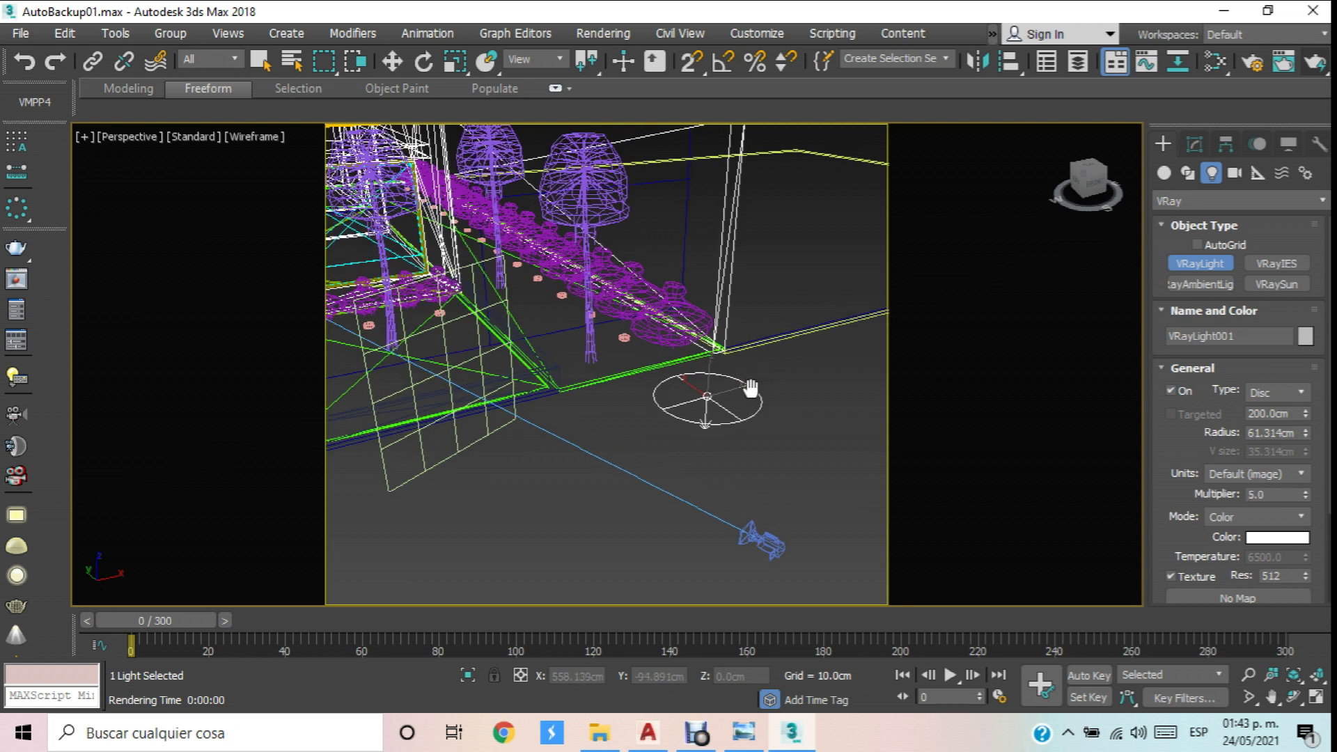
pyautogui.doubleClick(1277, 496)
pyautogui.click(392, 61)
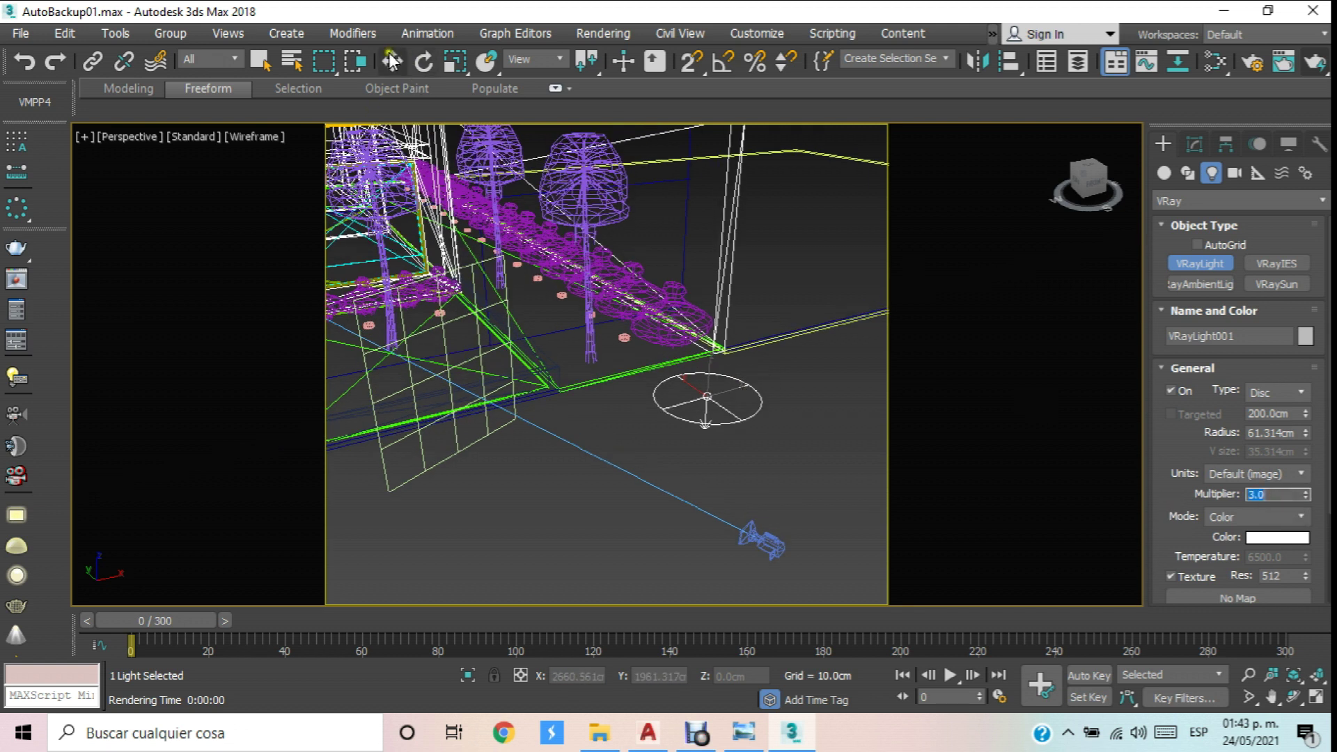
pyautogui.moveTo(708, 376); pyautogui.dragTo(717, 317)
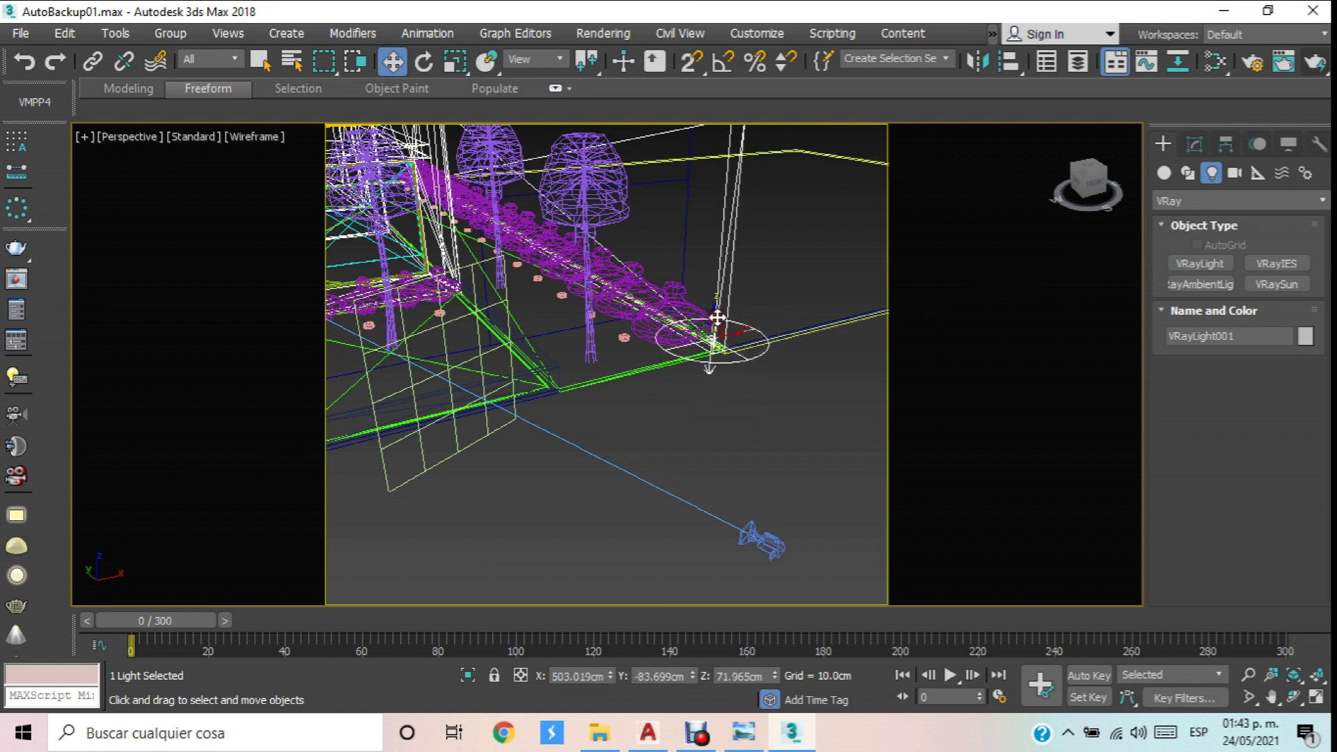
# Set the disc light's radius to 60 cm.
pyautogui.click(1195, 144)
pyautogui.scroll(3, 1166, 483)
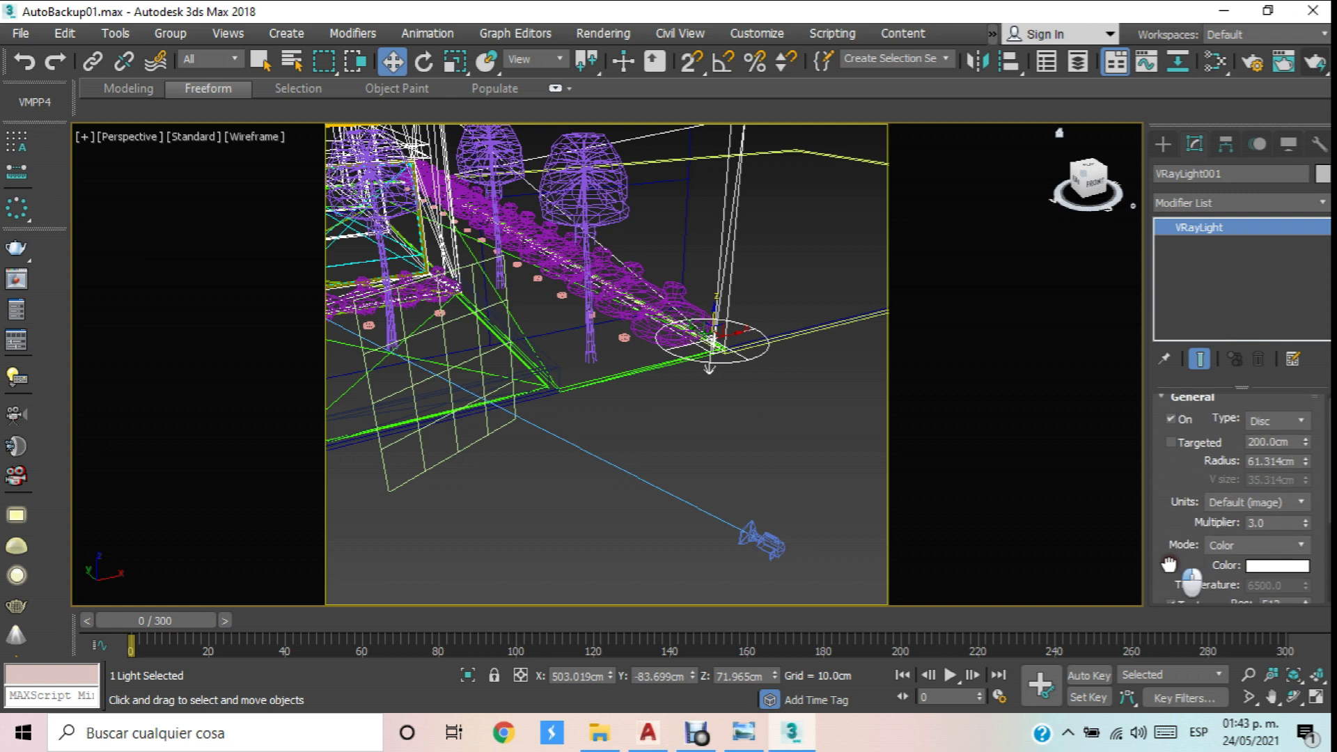
pyautogui.doubleClick(1260, 468)
pyautogui.write('60')
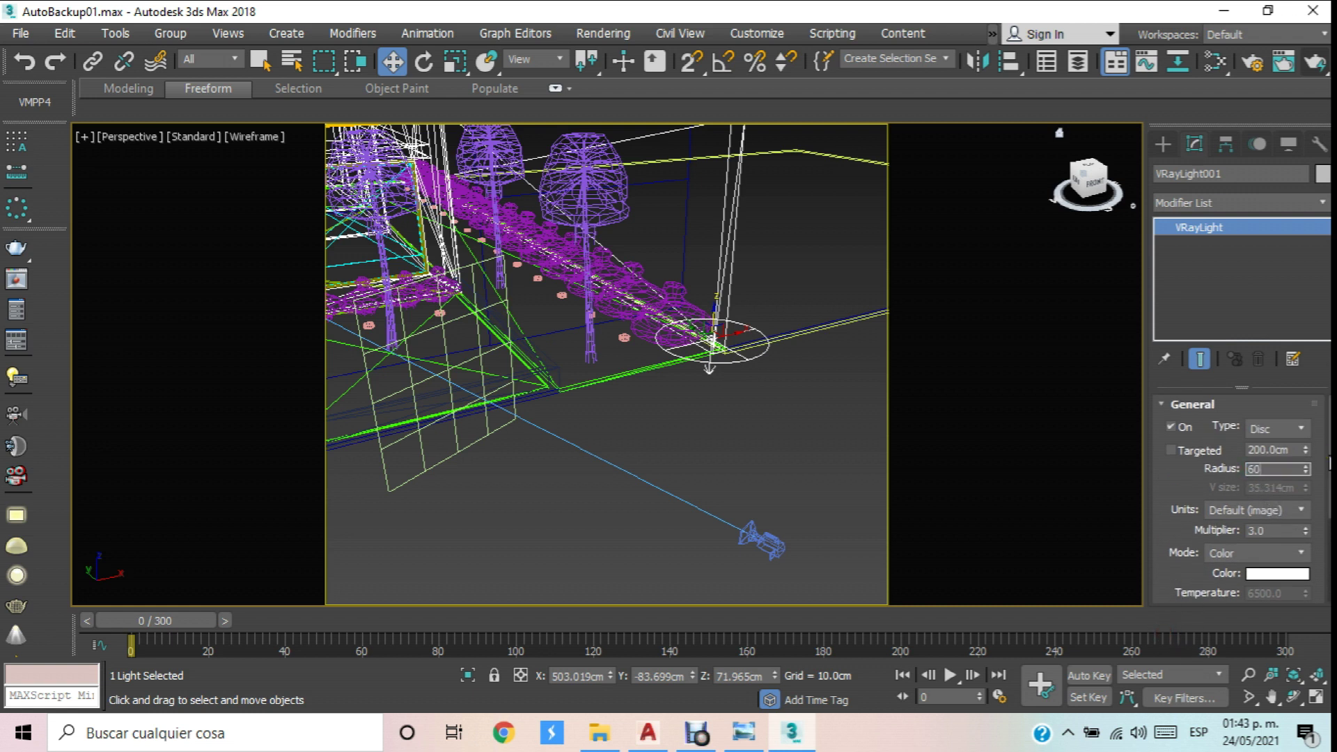
pyautogui.press('Return')
# In the Front view, tilt the disc light to aim upward at the wall and move it to about X 495, Z 58 cm.
pyautogui.press('f')
pyautogui.scroll(-5, 602, 324)
pyautogui.scroll(7, 724, 314)
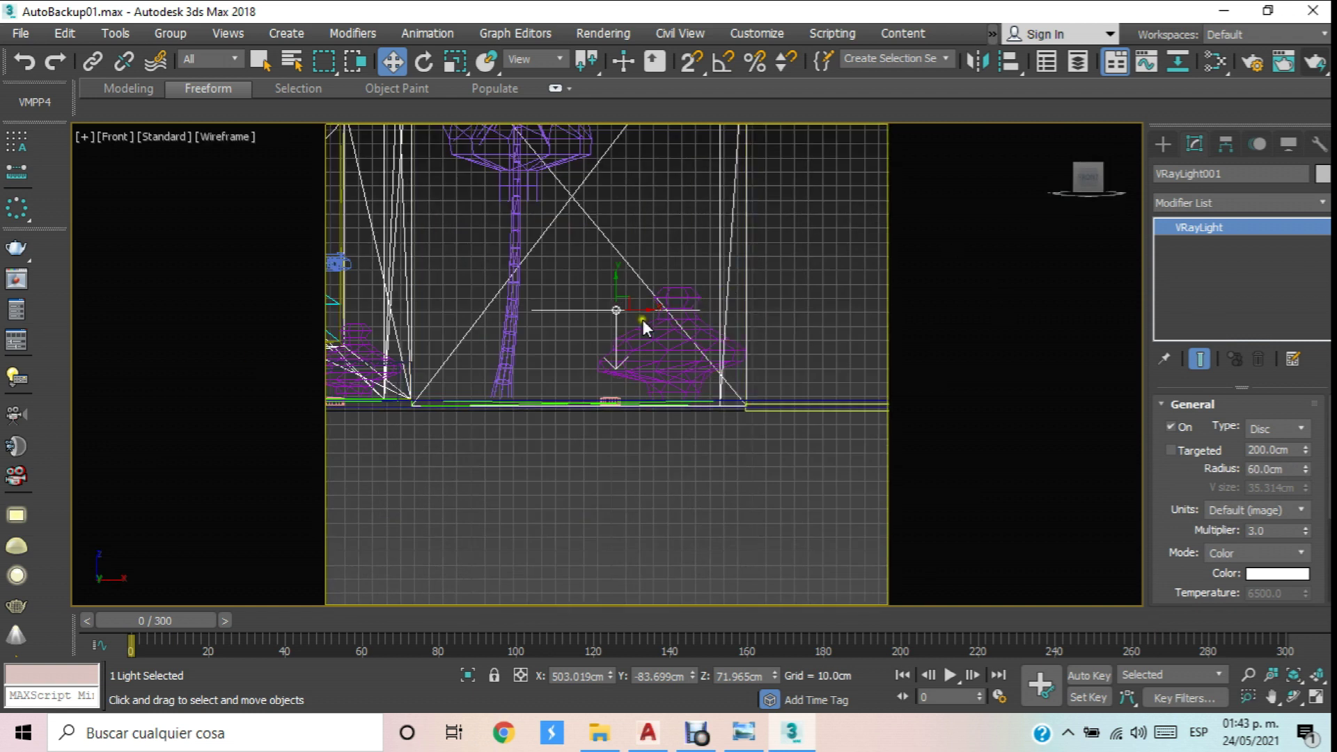
pyautogui.moveTo(639, 308); pyautogui.dragTo(465, 208)
pyautogui.click(423, 61)
pyautogui.click(393, 62)
pyautogui.moveTo(674, 305); pyautogui.dragTo(607, 297)
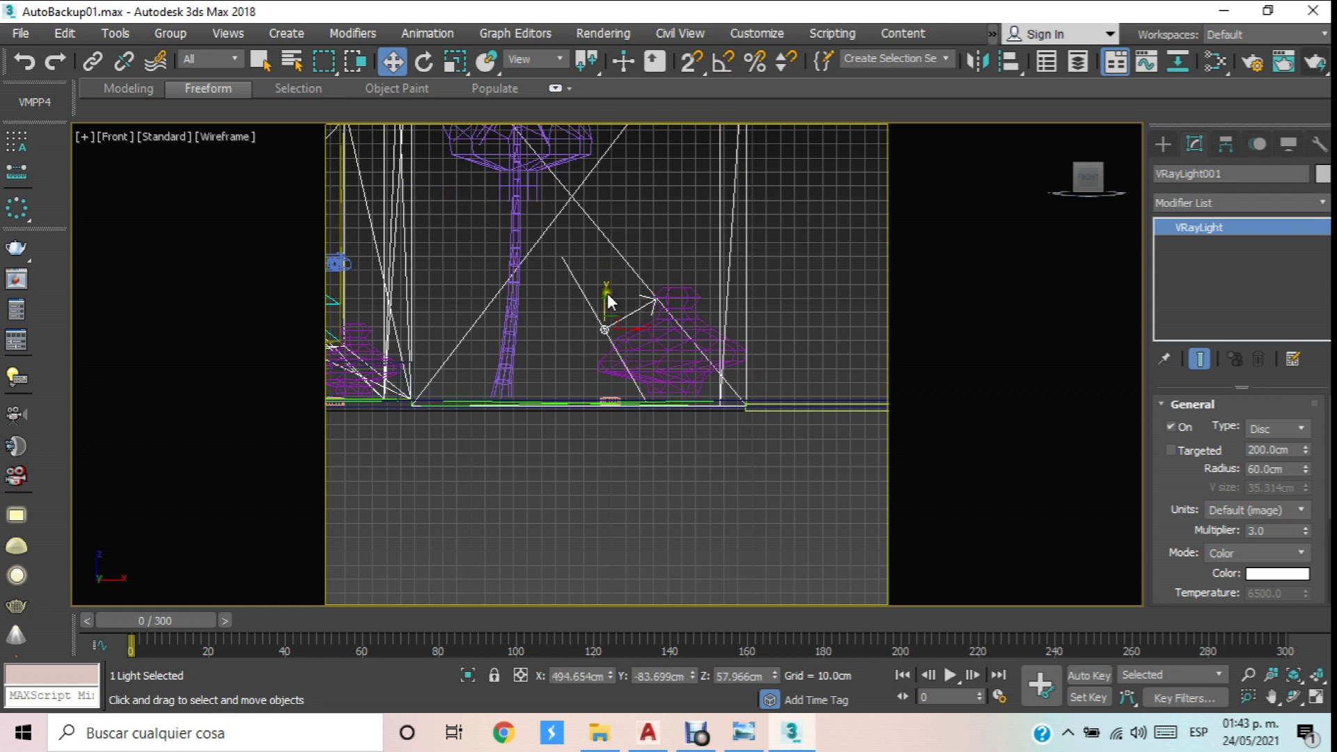
# Switch to the PhysCamera001 view, then orbit, dolly and pan the camera to frame the side garden and disc light.
pyautogui.press('p')
pyautogui.click(132, 135)
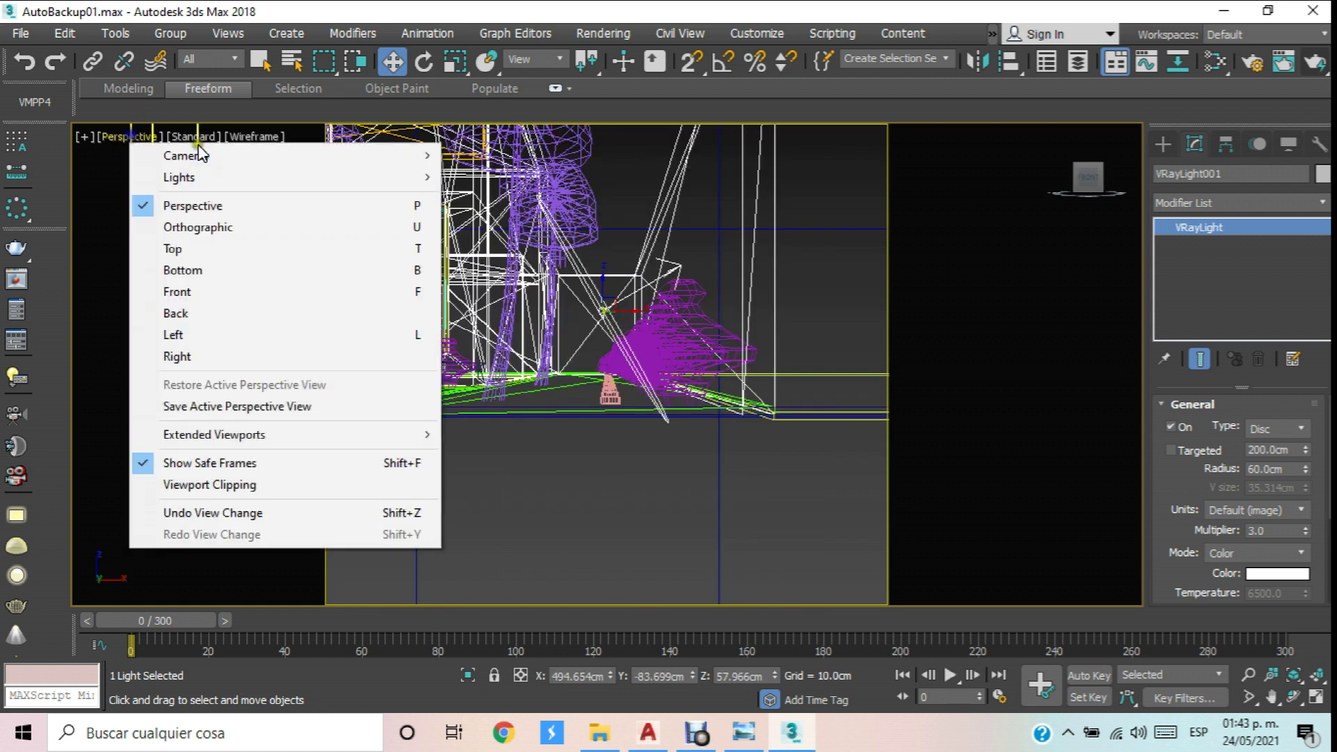
pyautogui.moveTo(224, 156)
pyautogui.click(529, 152)
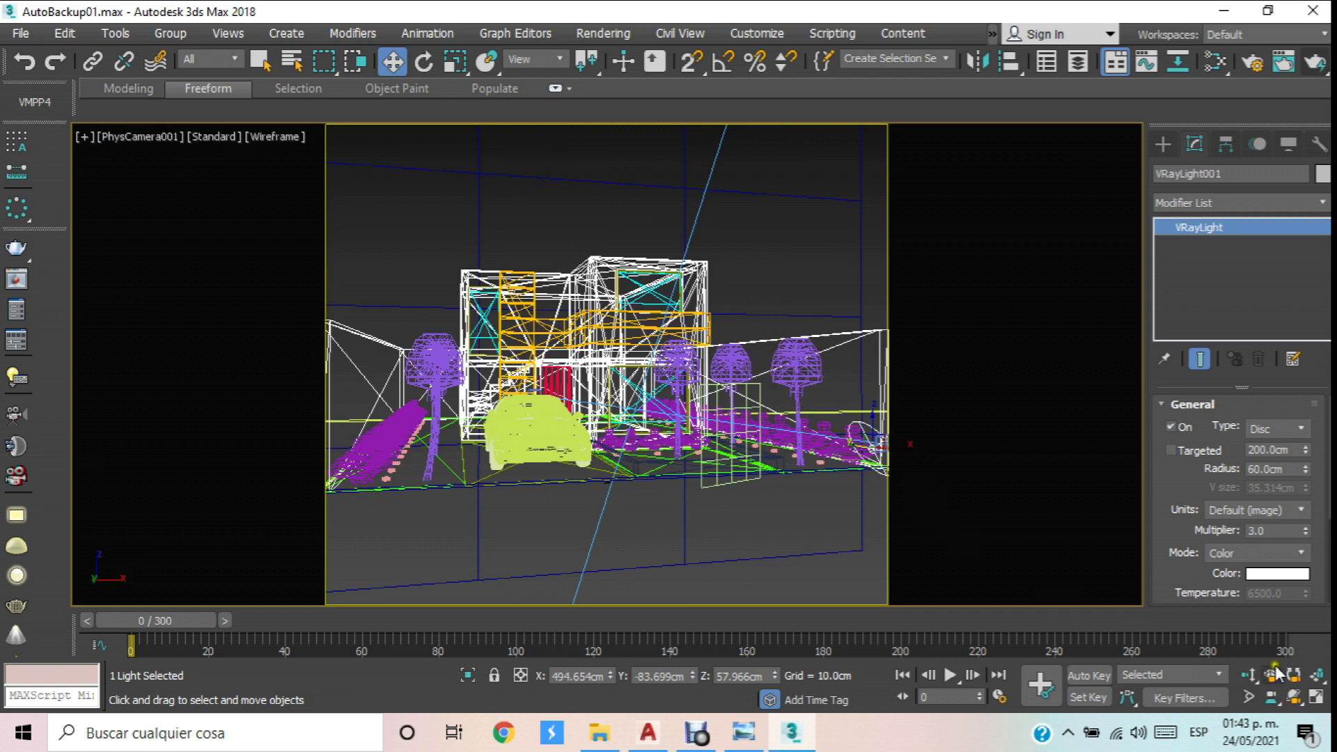
pyautogui.click(1293, 697)
pyautogui.moveTo(694, 382); pyautogui.dragTo(745, 389)
pyautogui.click(1250, 676)
pyautogui.moveTo(577, 346); pyautogui.dragTo(630, 287)
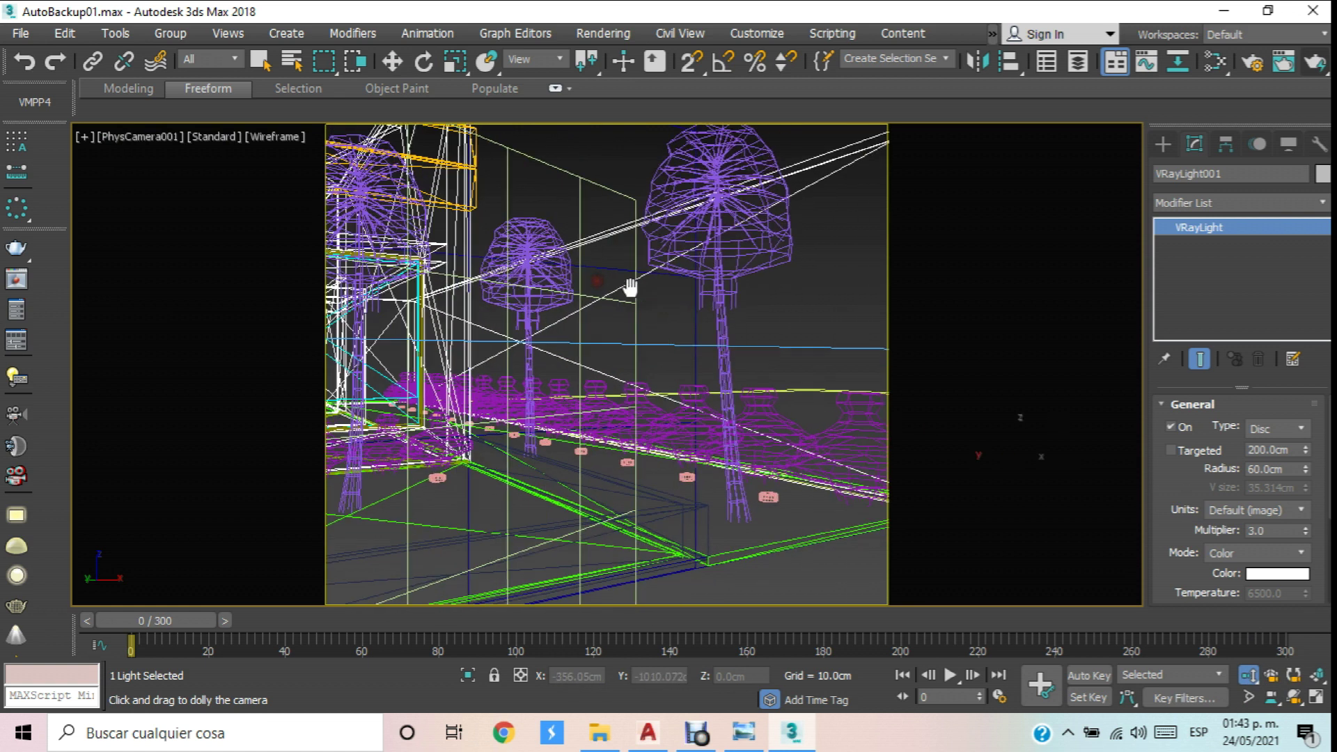
pyautogui.moveTo(630, 286); pyautogui.dragTo(922, 262, button='middle')
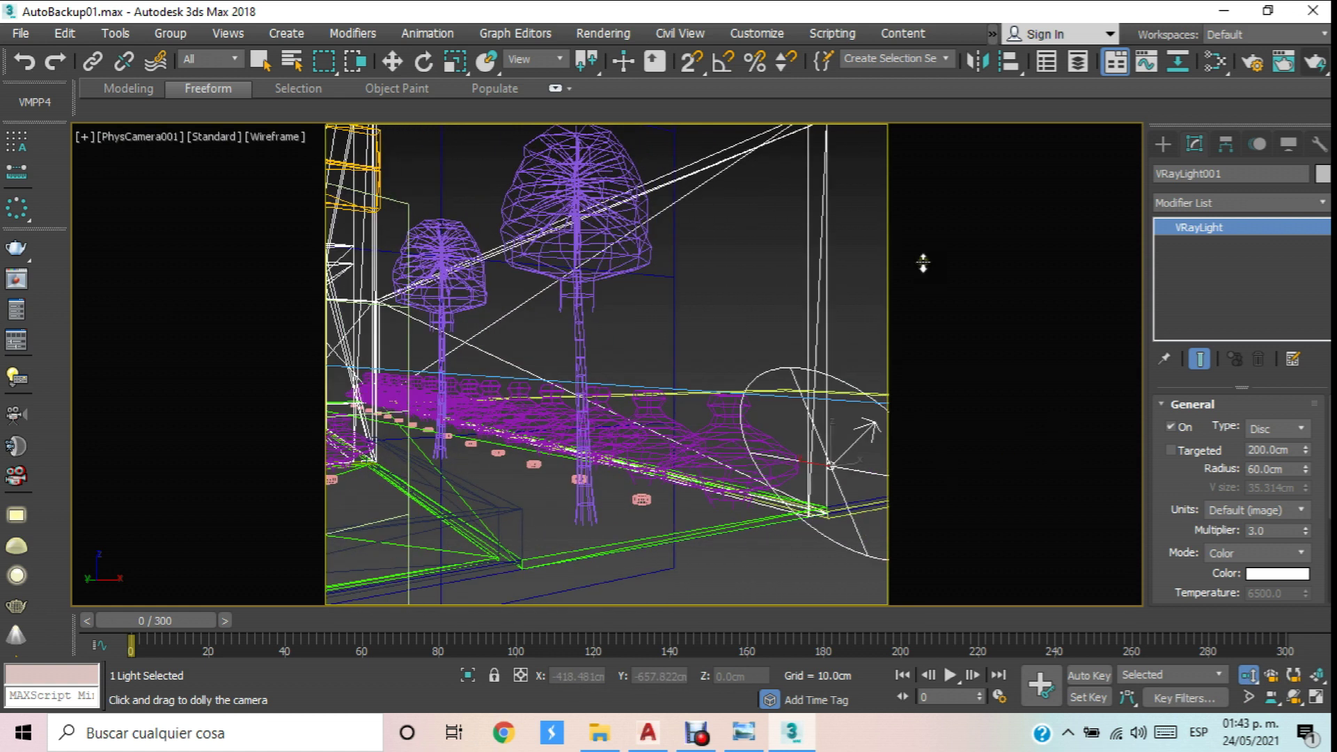
# Set the render output size to 640x480 and close the render setup.
pyautogui.click(1255, 66)
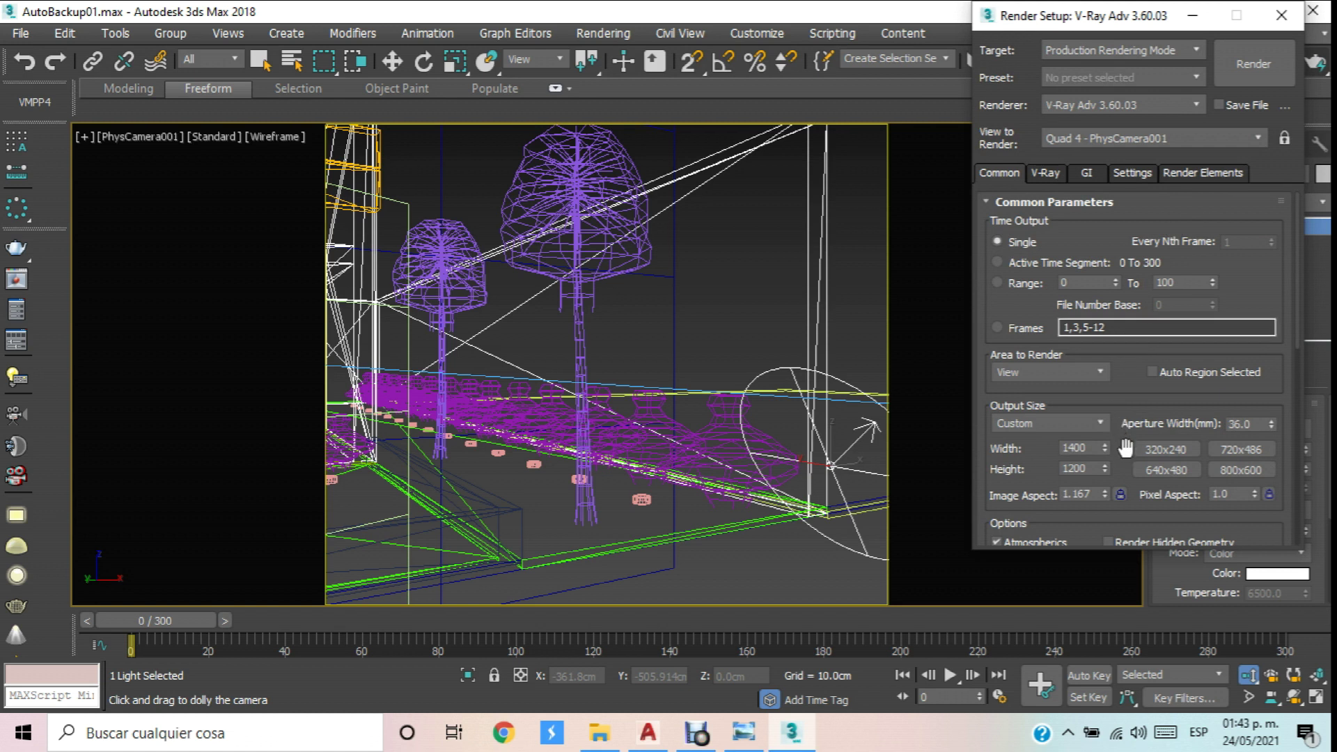
pyautogui.click(1160, 472)
pyautogui.click(1283, 15)
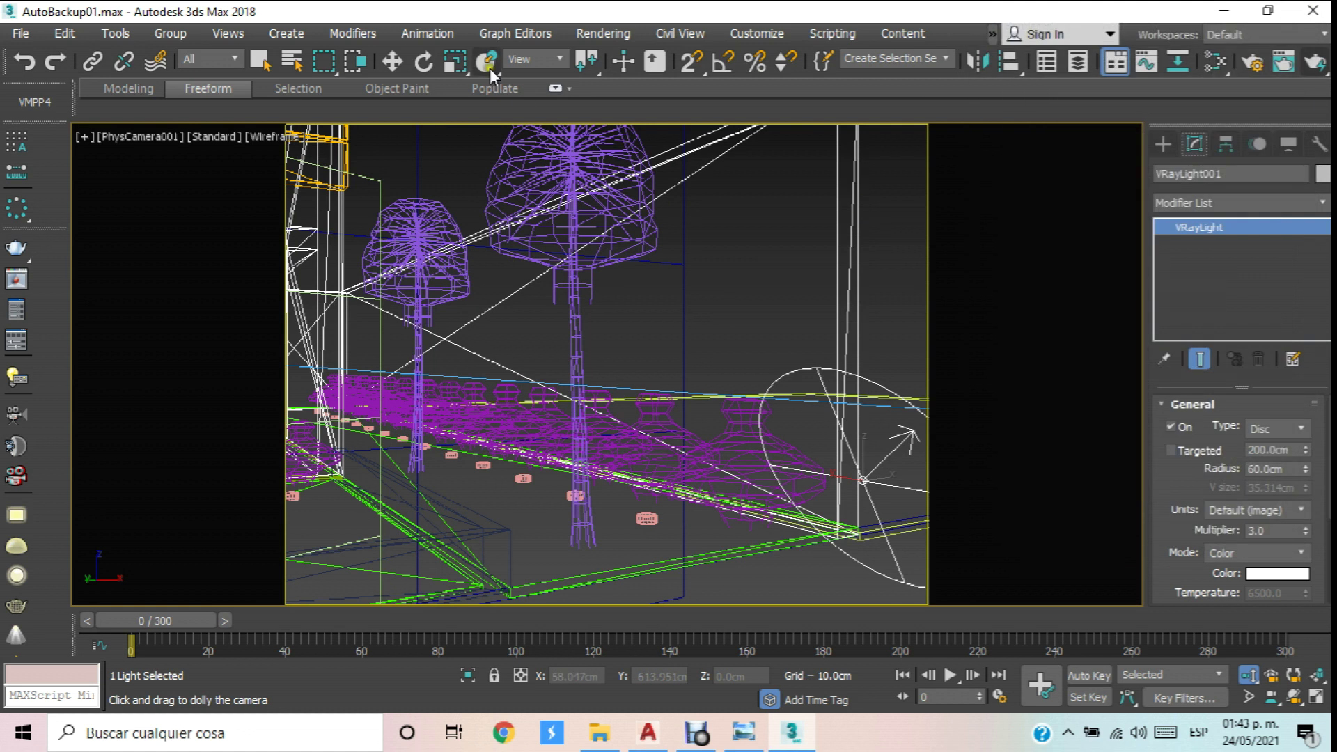
# Move the disc light to the hedge beside the garden wall at about X 529, Y 100 cm, finishing in the Top view.
pyautogui.press('w')
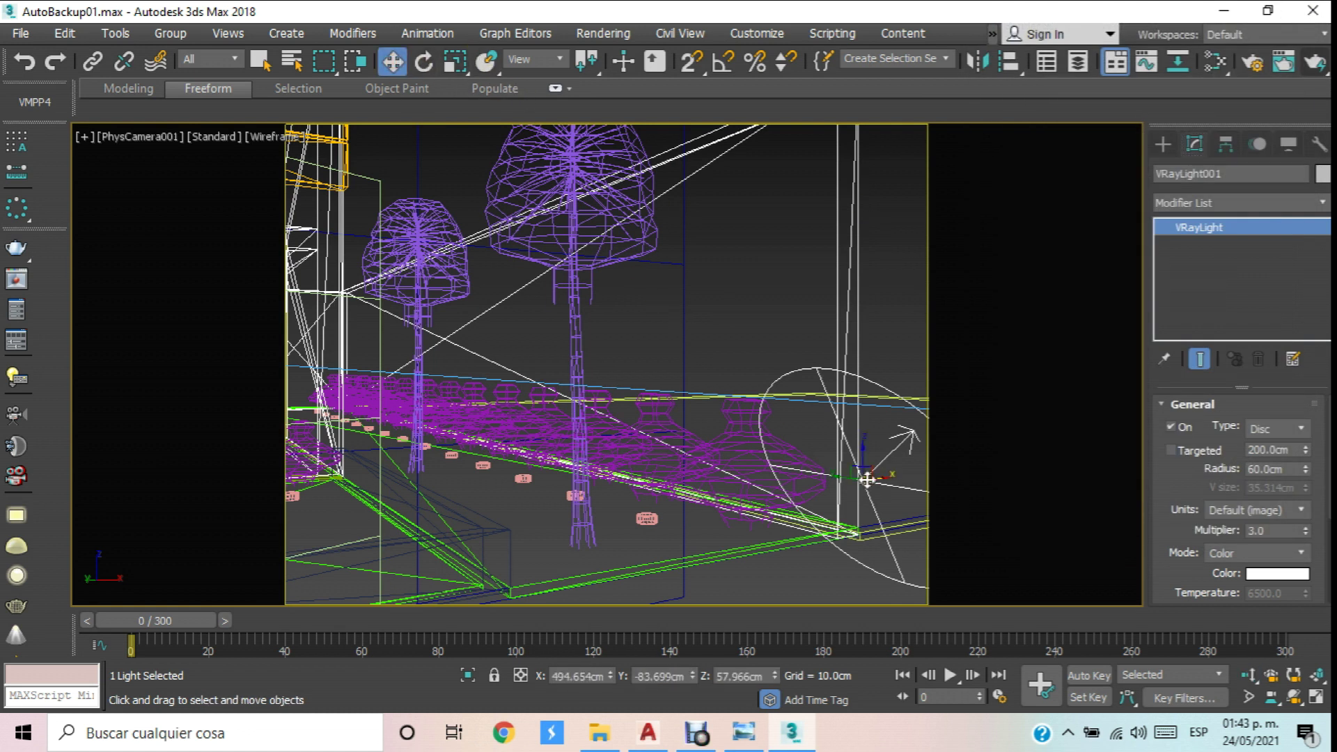
pyautogui.moveTo(854, 480); pyautogui.dragTo(631, 409)
pyautogui.press('t')
pyautogui.scroll(6, 627, 348)
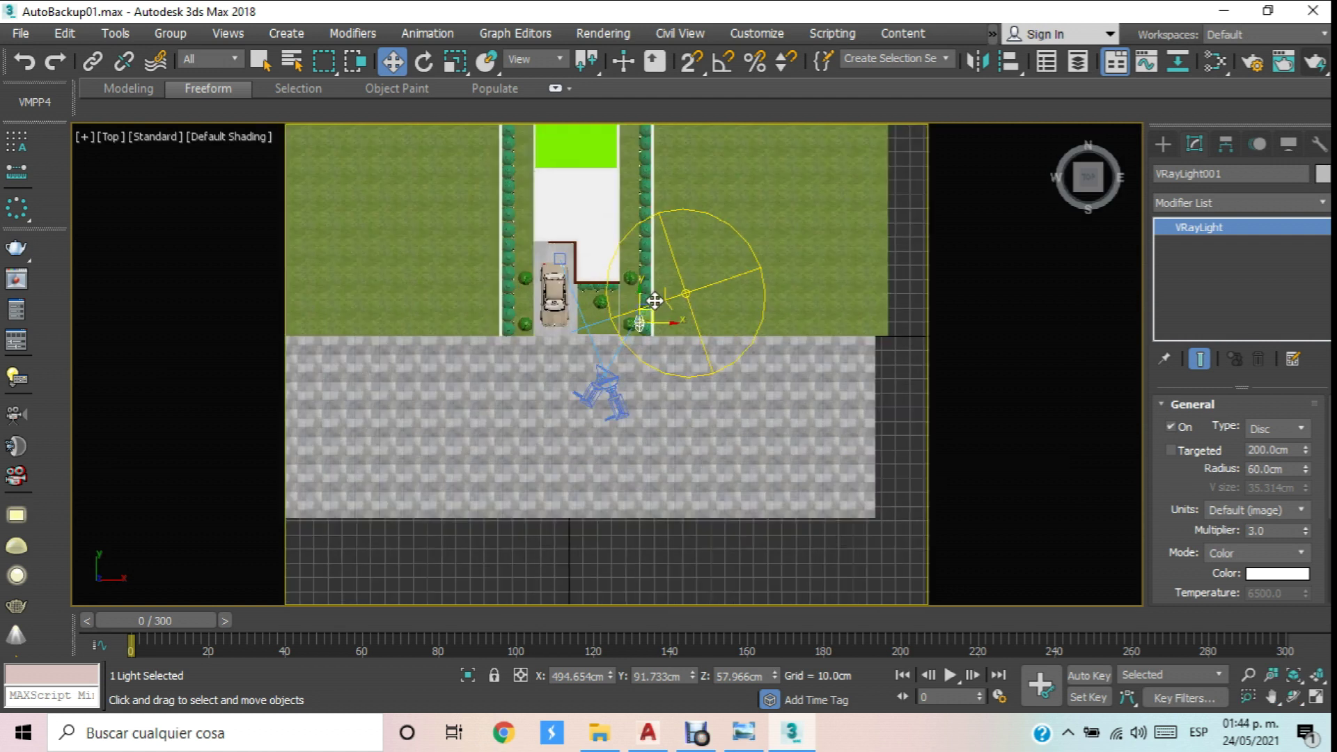
pyautogui.moveTo(593, 335); pyautogui.dragTo(595, 328)
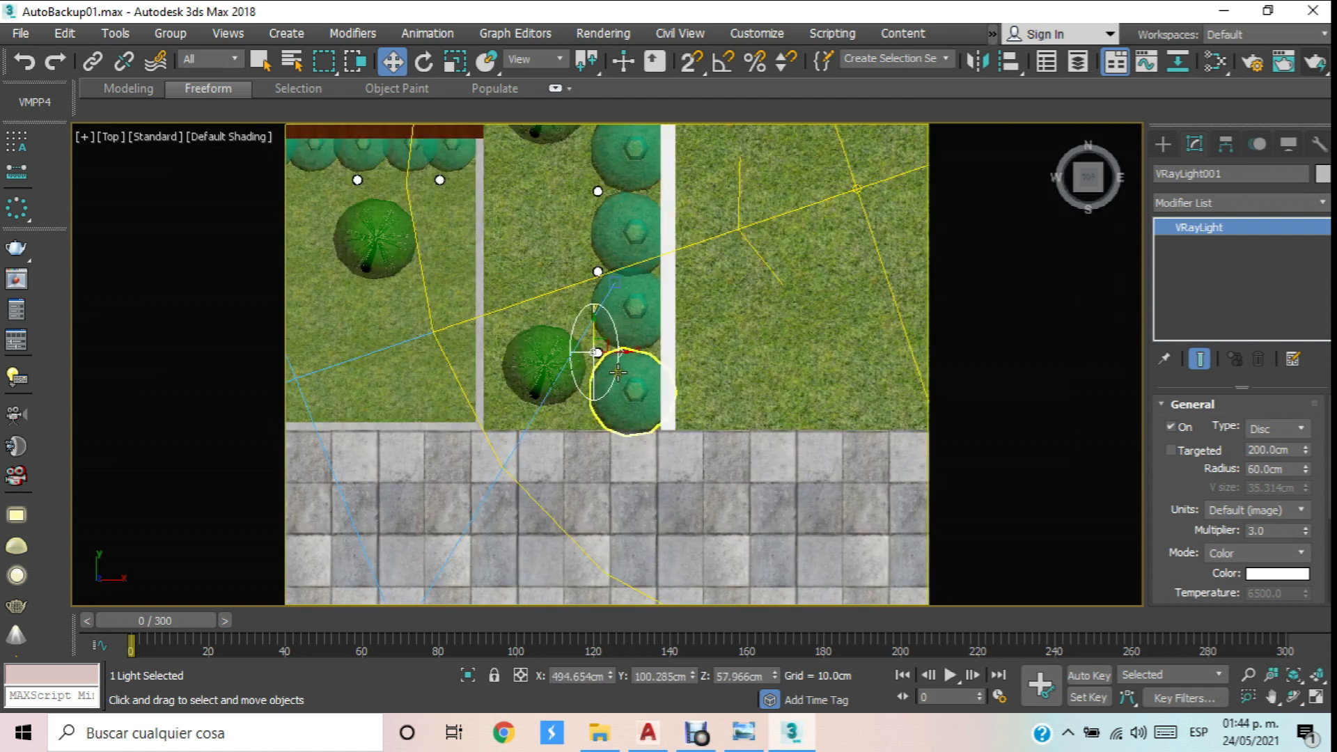
pyautogui.moveTo(607, 352); pyautogui.dragTo(639, 350)
# Test-render the side garden from the PhysCamera001 view, then close the frame buffer and cancel the render.
pyautogui.press('c')
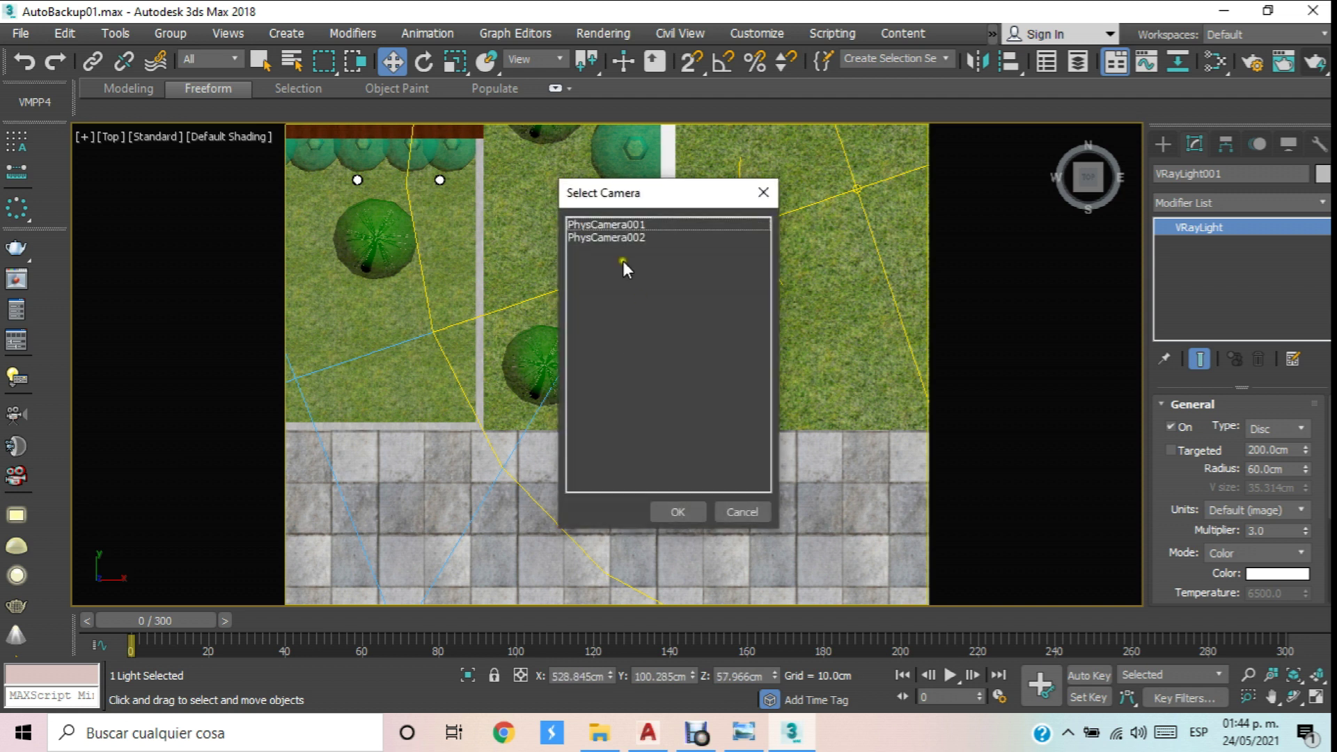
pyautogui.click(617, 220)
pyautogui.click(678, 510)
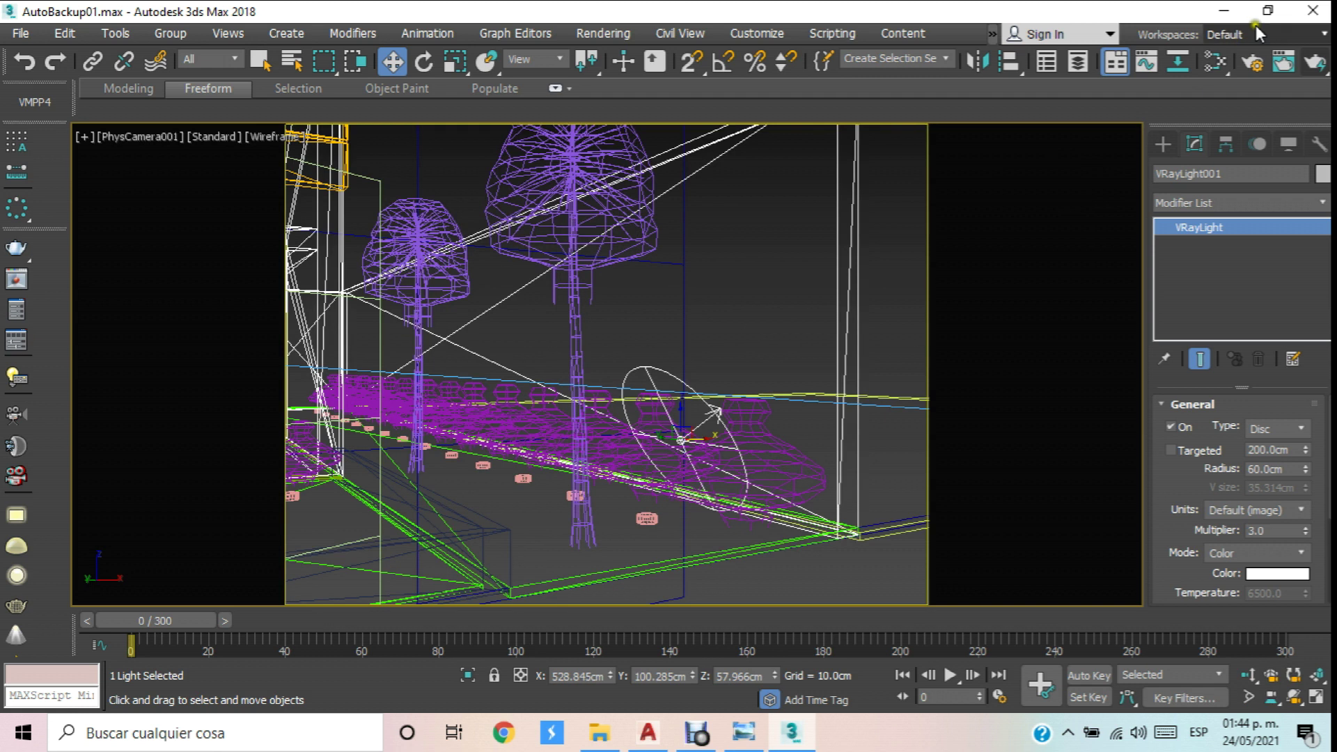
pyautogui.click(1313, 62)
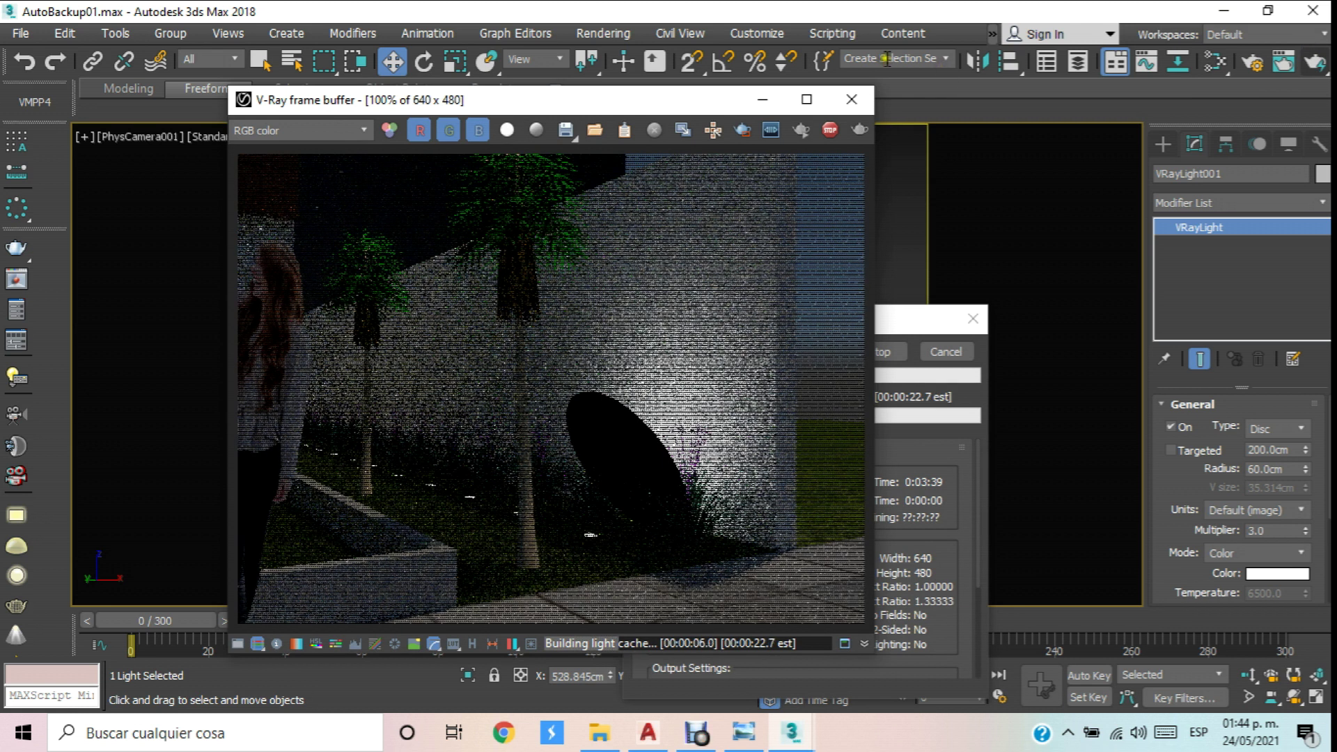
pyautogui.click(850, 100)
pyautogui.click(945, 351)
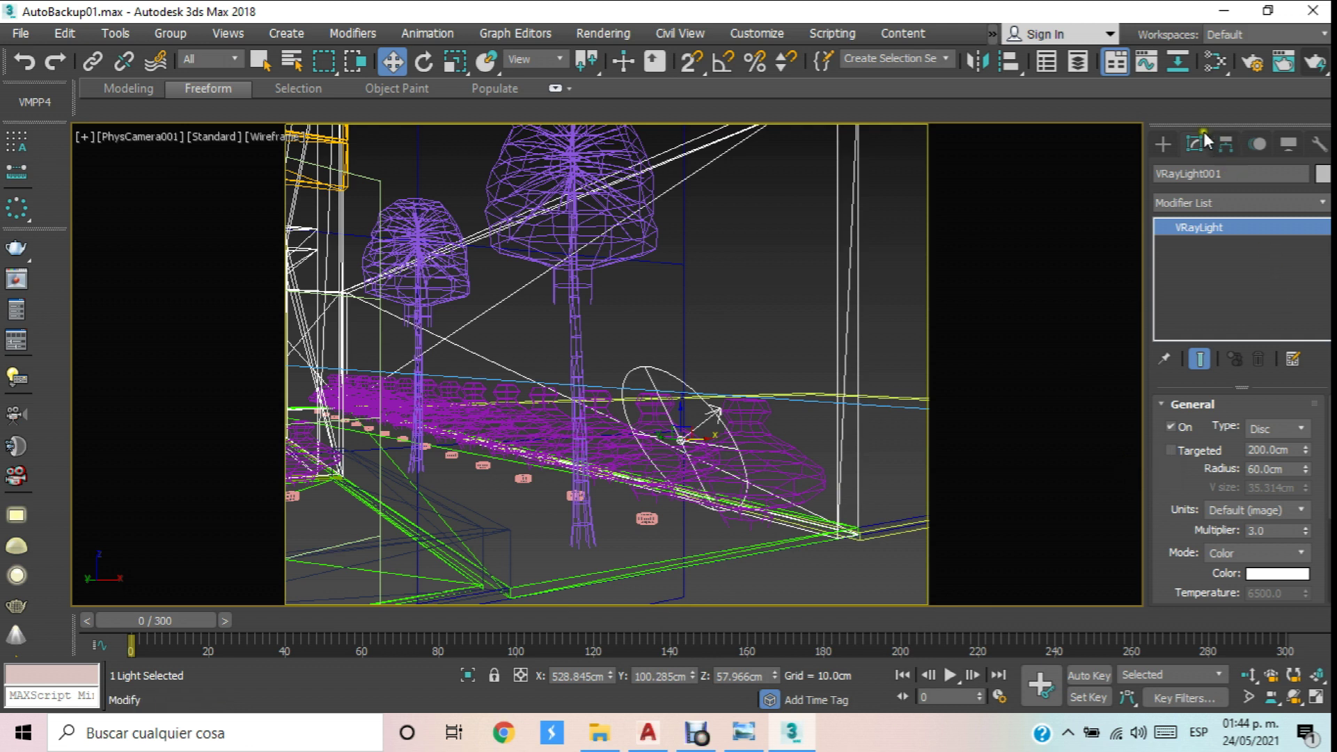
# Make the disc light invisible in its options, render the camera view again, and close the frame buffer.
pyautogui.scroll(-5, 1183, 461)
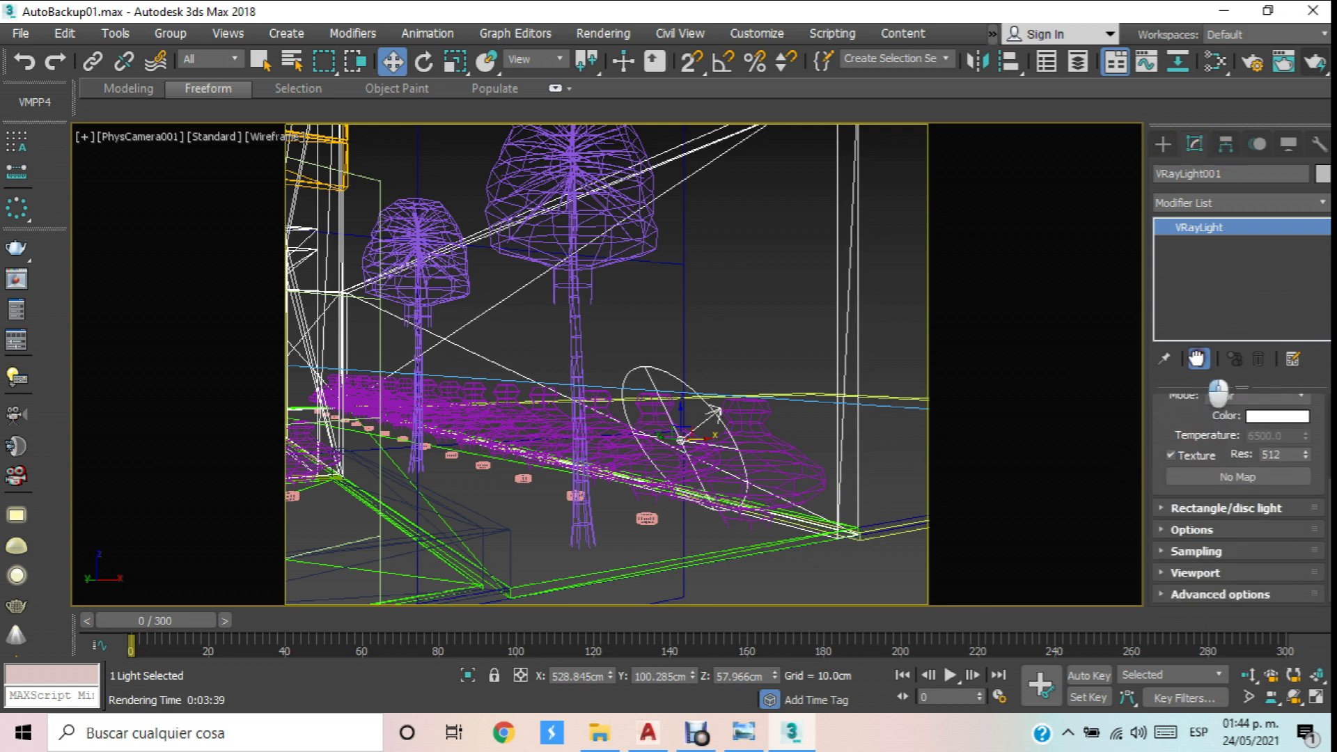
pyautogui.click(1193, 529)
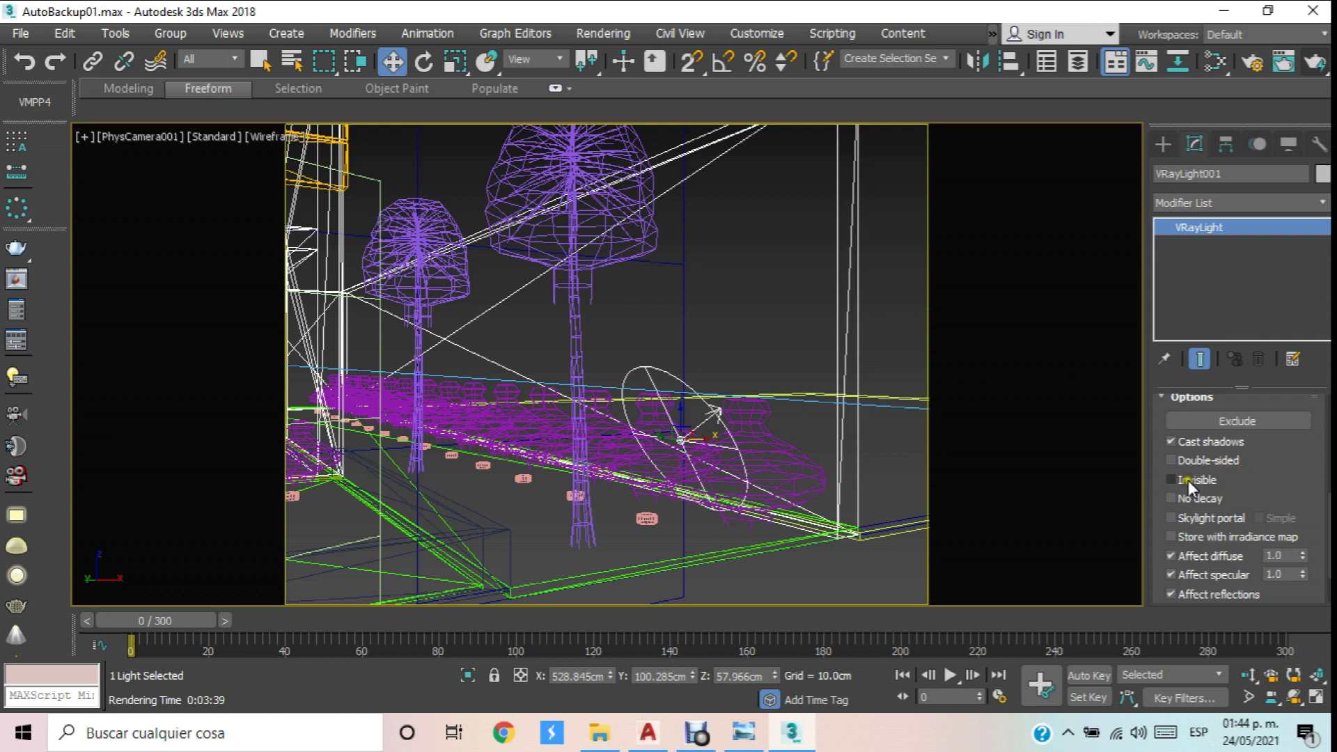
pyautogui.click(1318, 63)
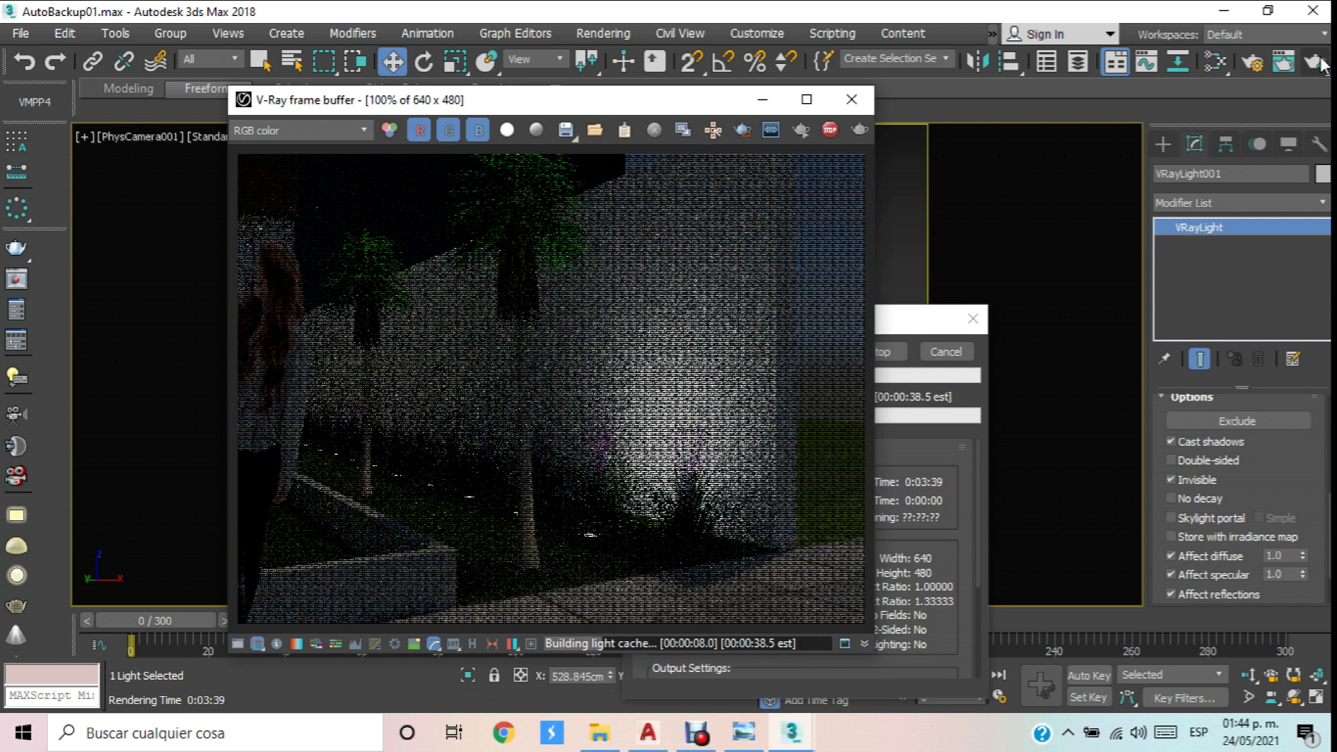
pyautogui.click(696, 732)
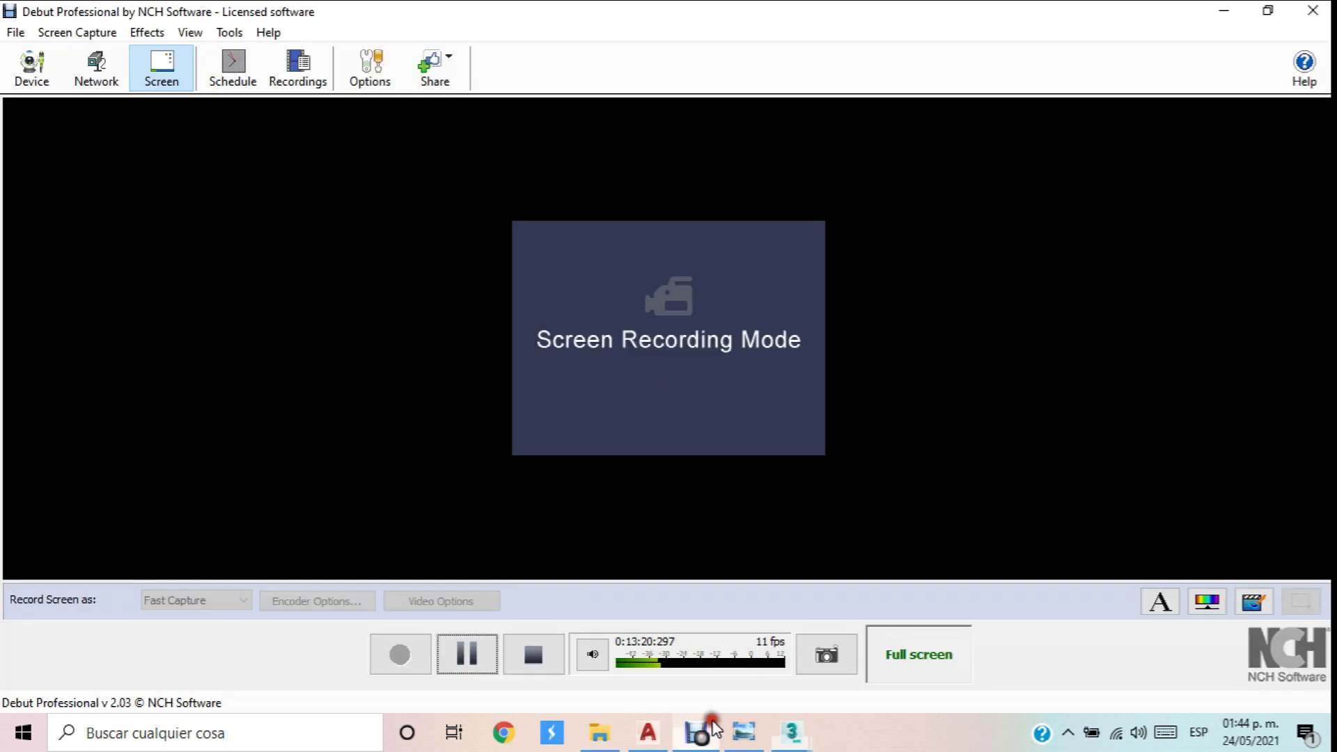
pyautogui.click(478, 662)
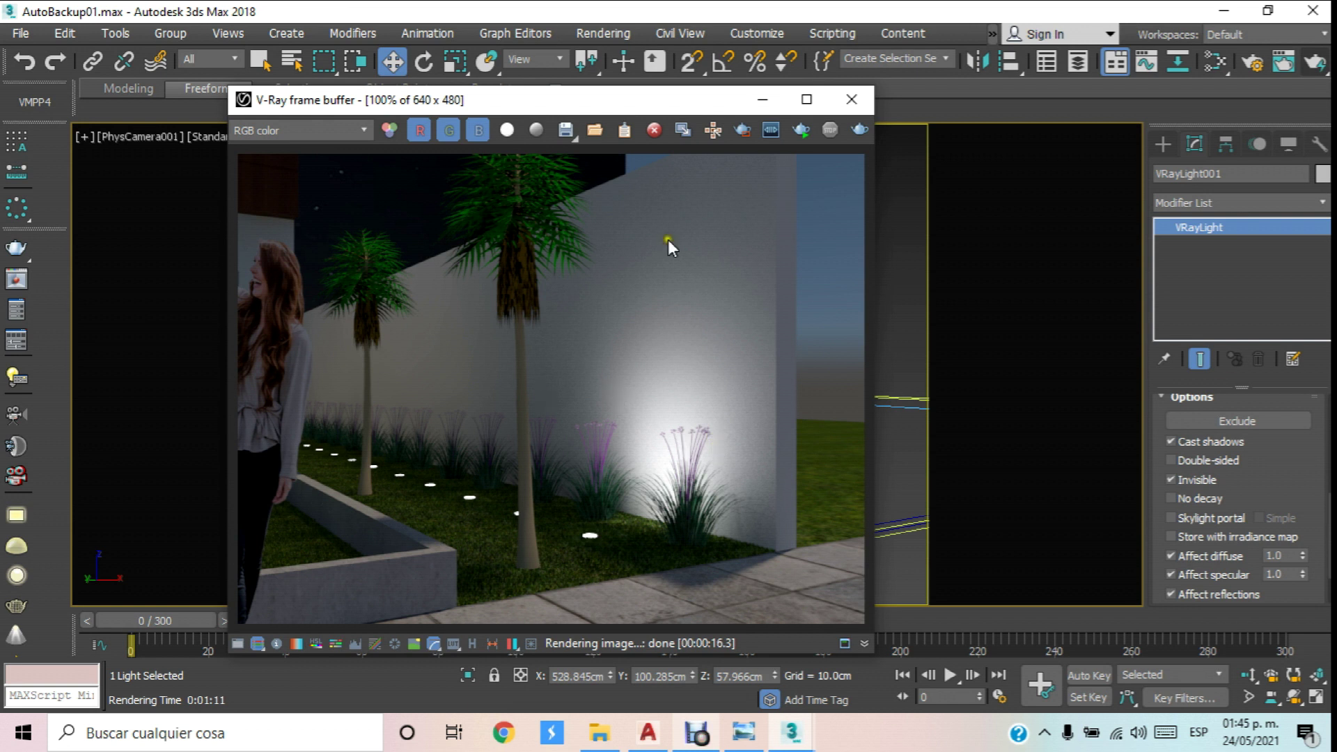
pyautogui.click(851, 97)
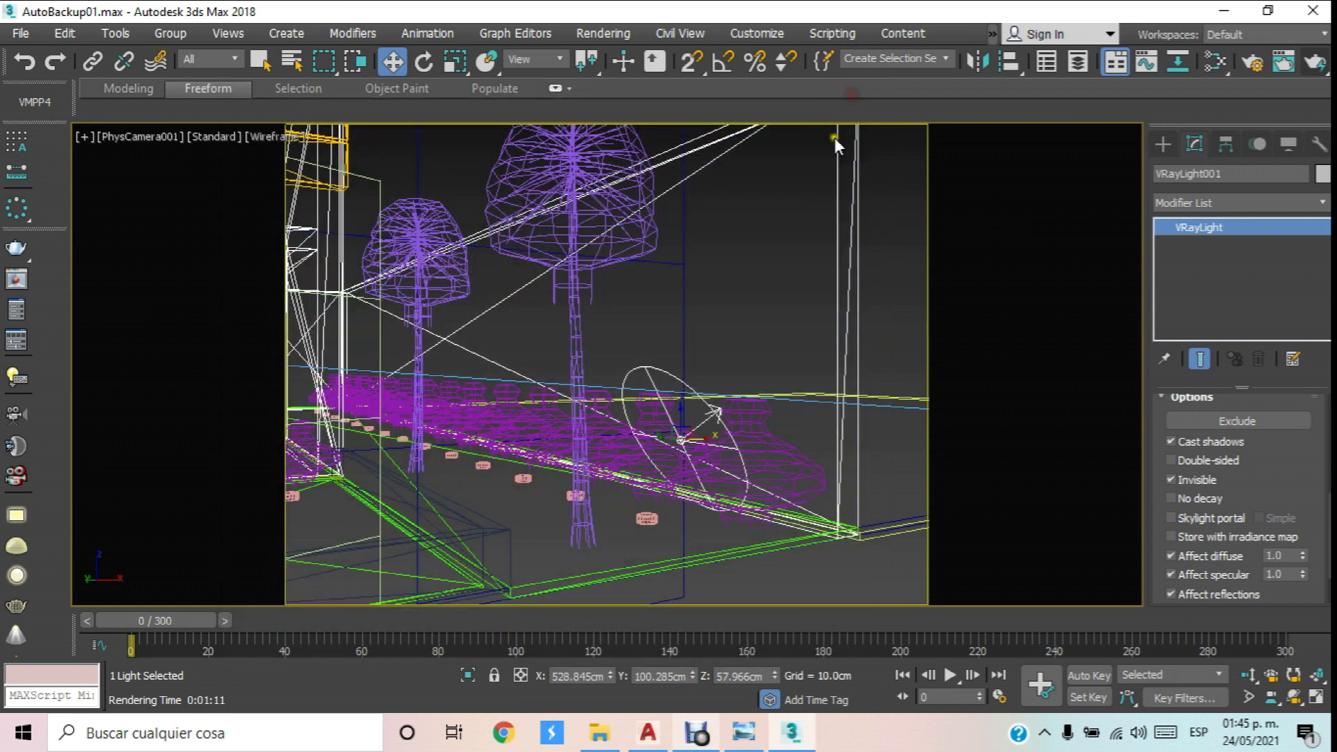
# Set the disc light's multiplier to 2.5.
pyautogui.scroll(-2, 1282, 446)
pyautogui.scroll(5, 1282, 447)
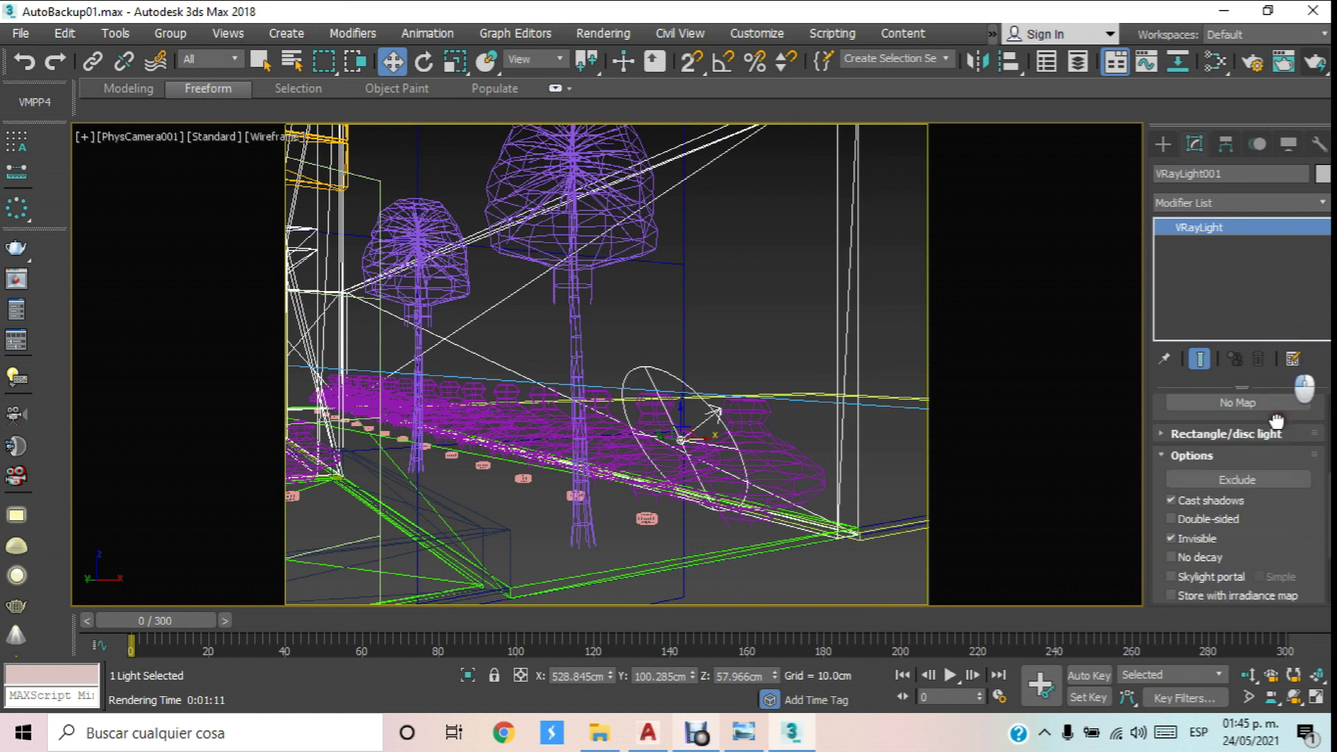
pyautogui.doubleClick(1273, 453)
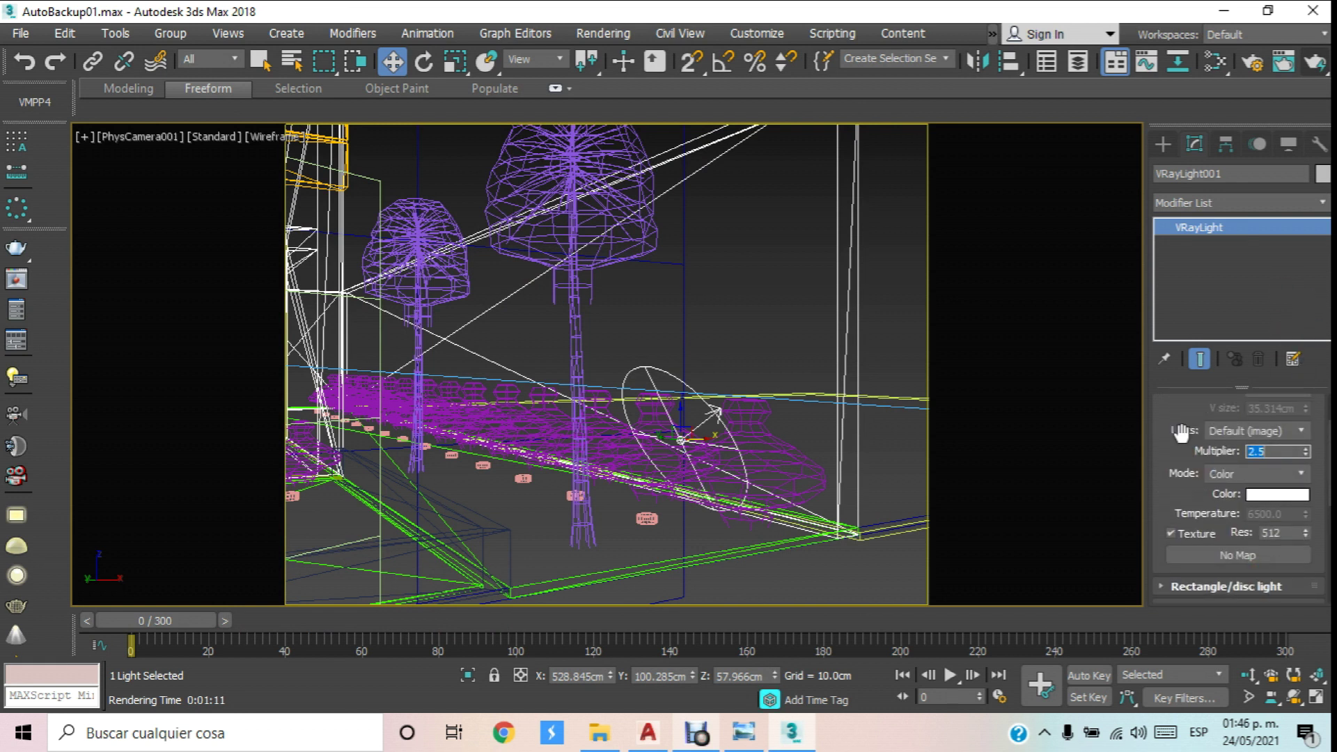
pyautogui.write('2.5')
pyautogui.press('Return')
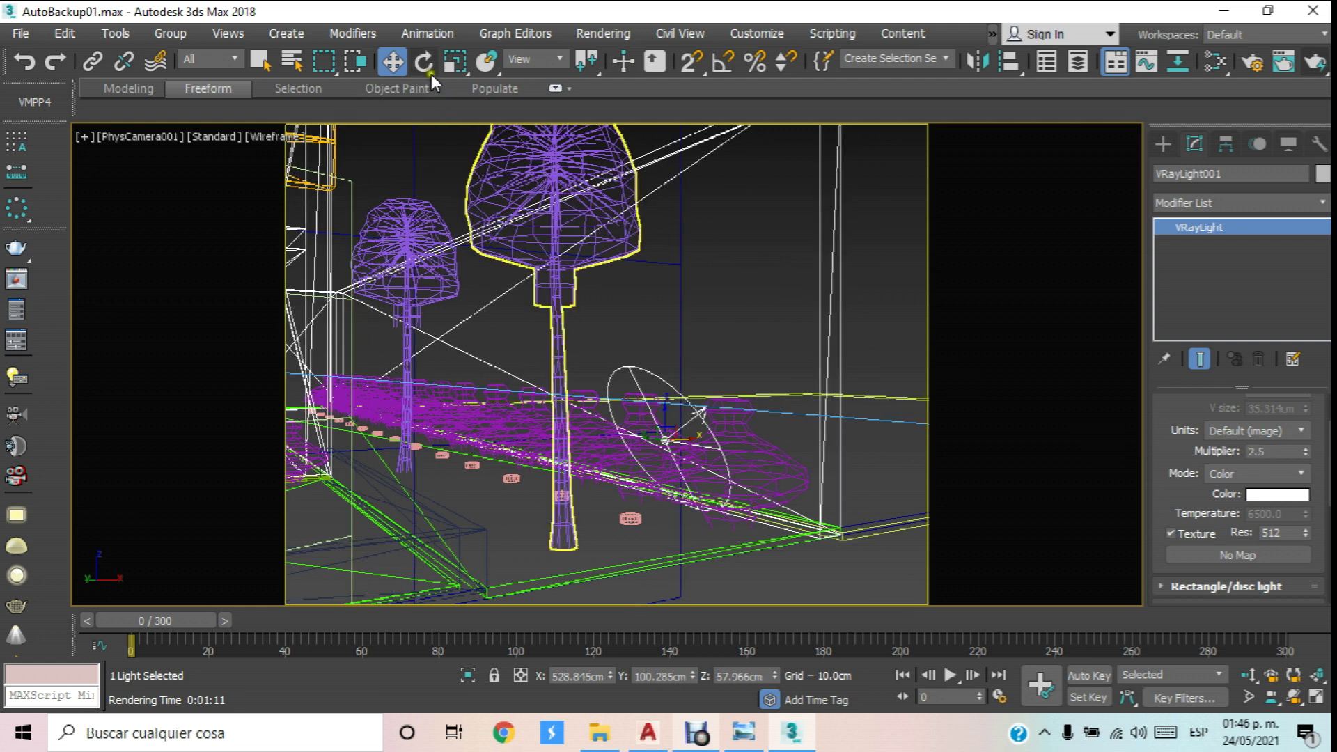
# In the Top view, copy the disc light along the hedge to about Y 205 cm and show the view in wireframe.
pyautogui.press('t')
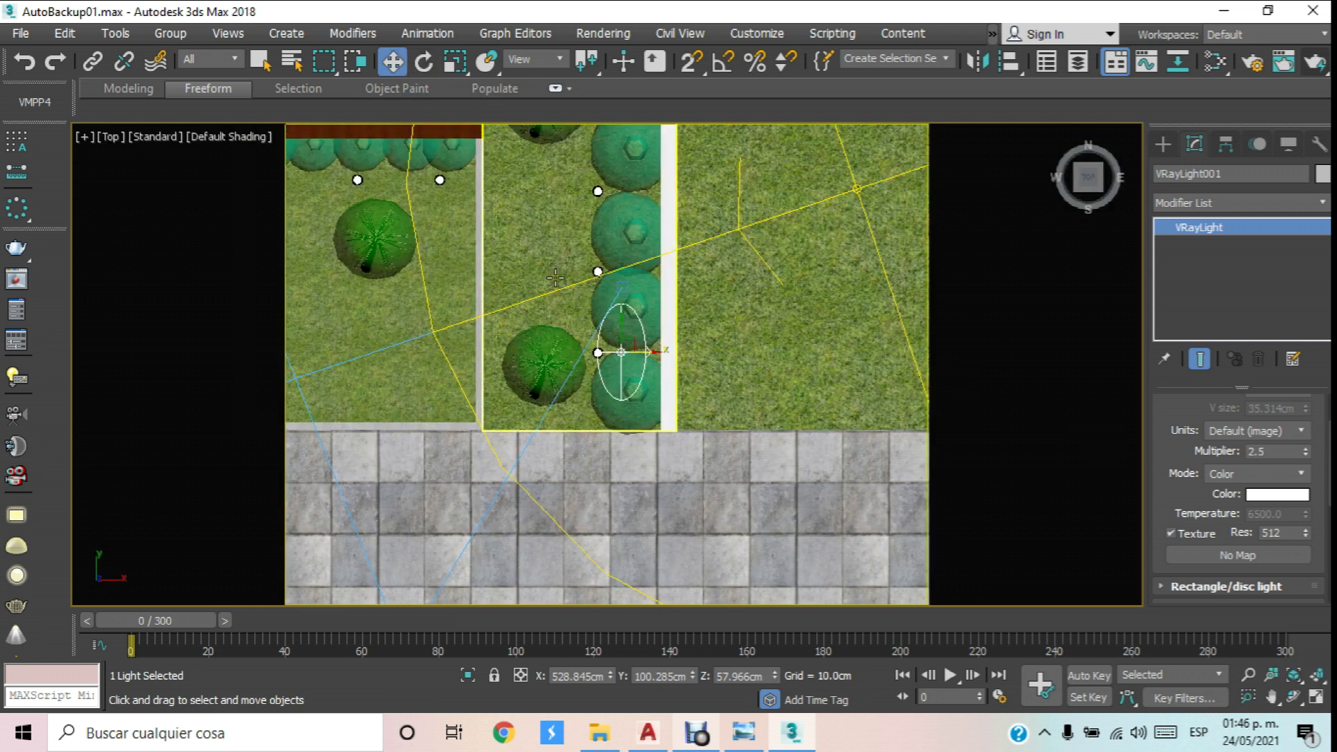
pyautogui.moveTo(629, 356); pyautogui.dragTo(618, 421, button='middle')
pyautogui.keyDown('shift'); pyautogui.moveTo(607, 400); pyautogui.dragTo(605, 312); pyautogui.keyUp('shift')
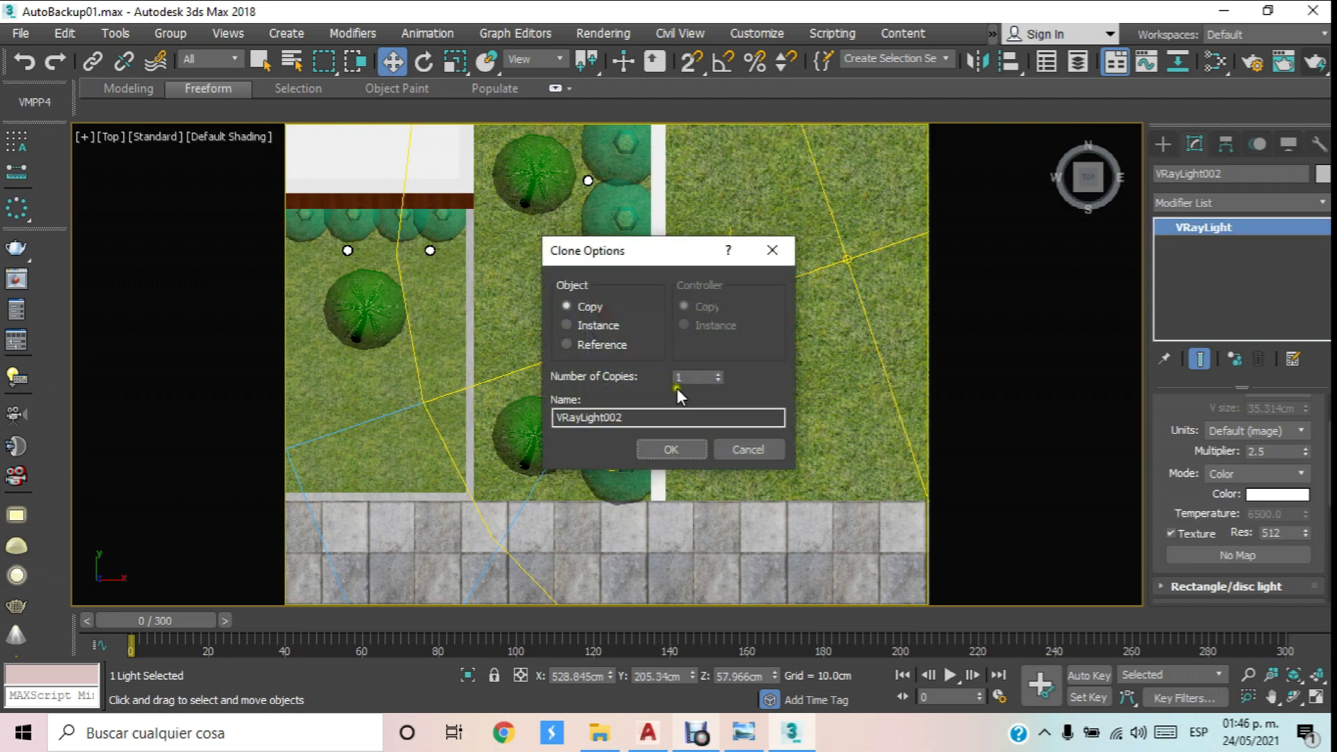
pyautogui.click(671, 449)
pyautogui.moveTo(616, 330); pyautogui.dragTo(590, 522, button='middle')
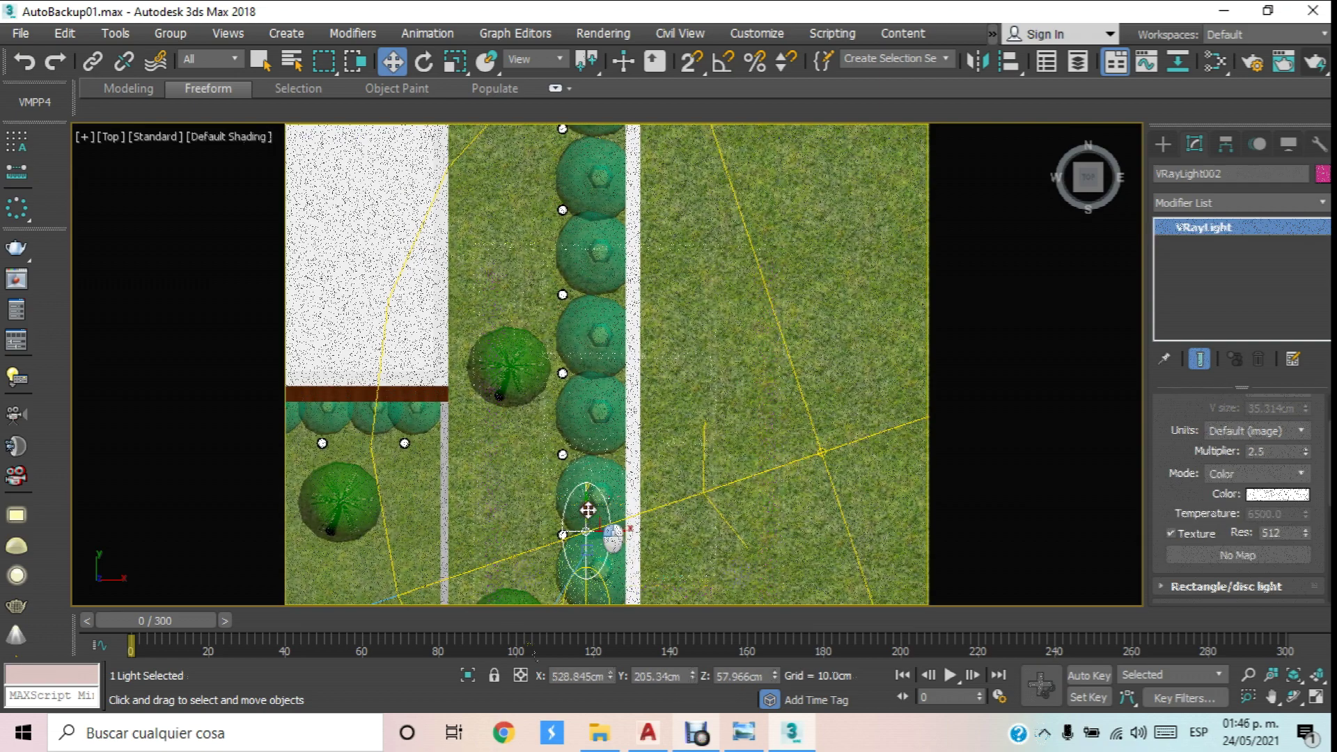
pyautogui.press('F3')
pyautogui.scroll(-5, 590, 522)
pyautogui.scroll(6, 540, 292)
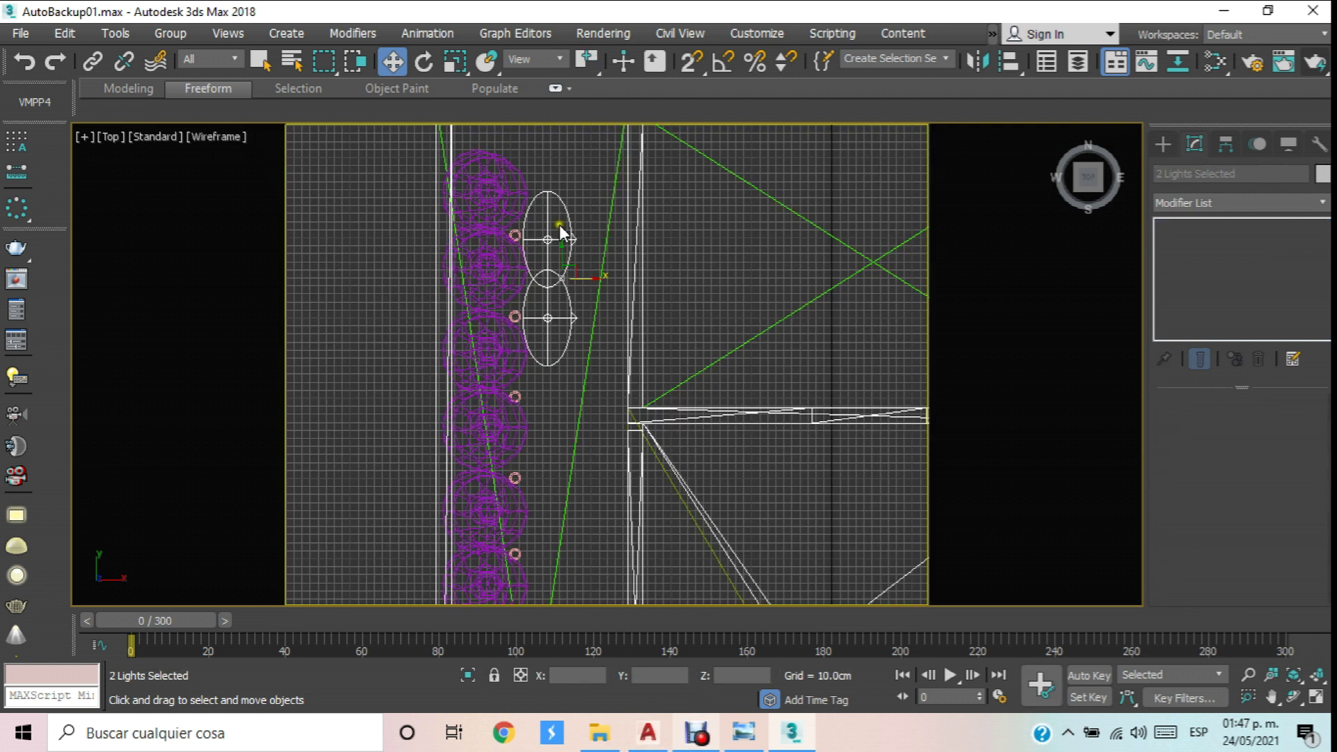
pyautogui.click(423, 61)
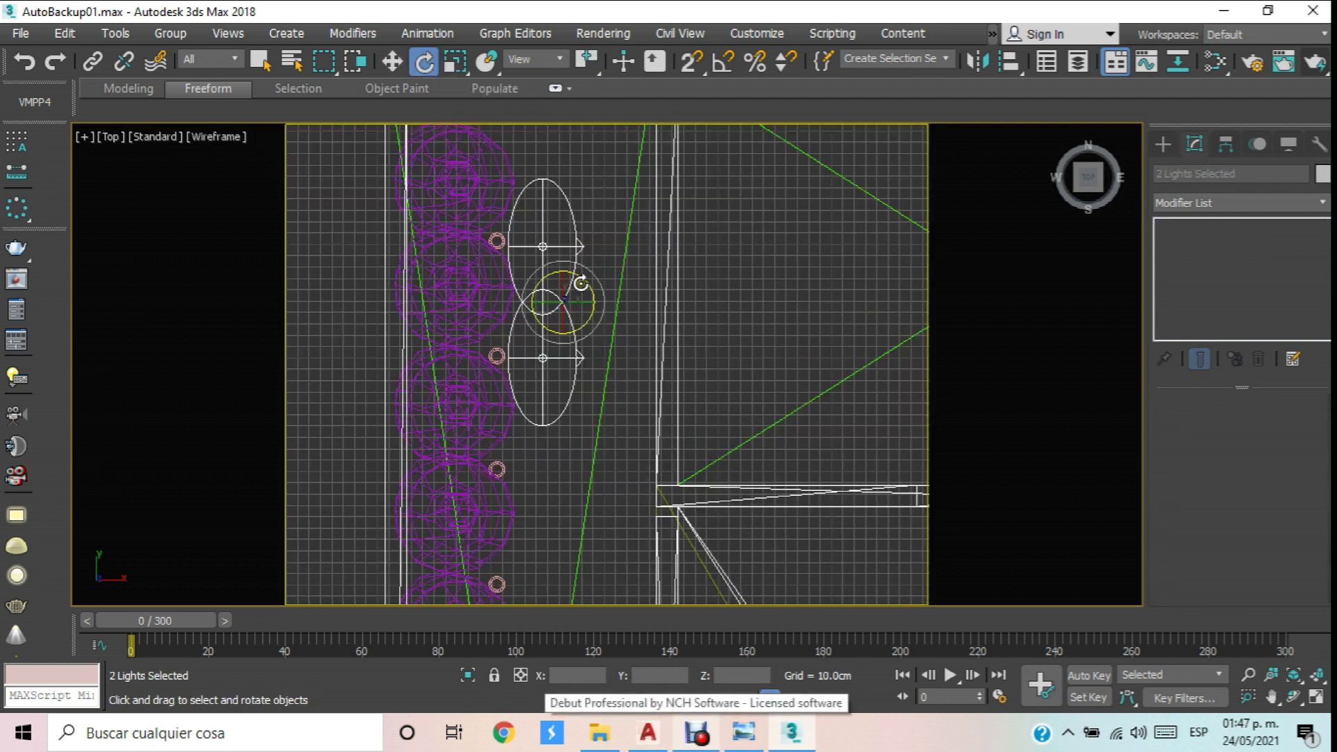
pyautogui.moveTo(575, 276); pyautogui.dragTo(664, 710)
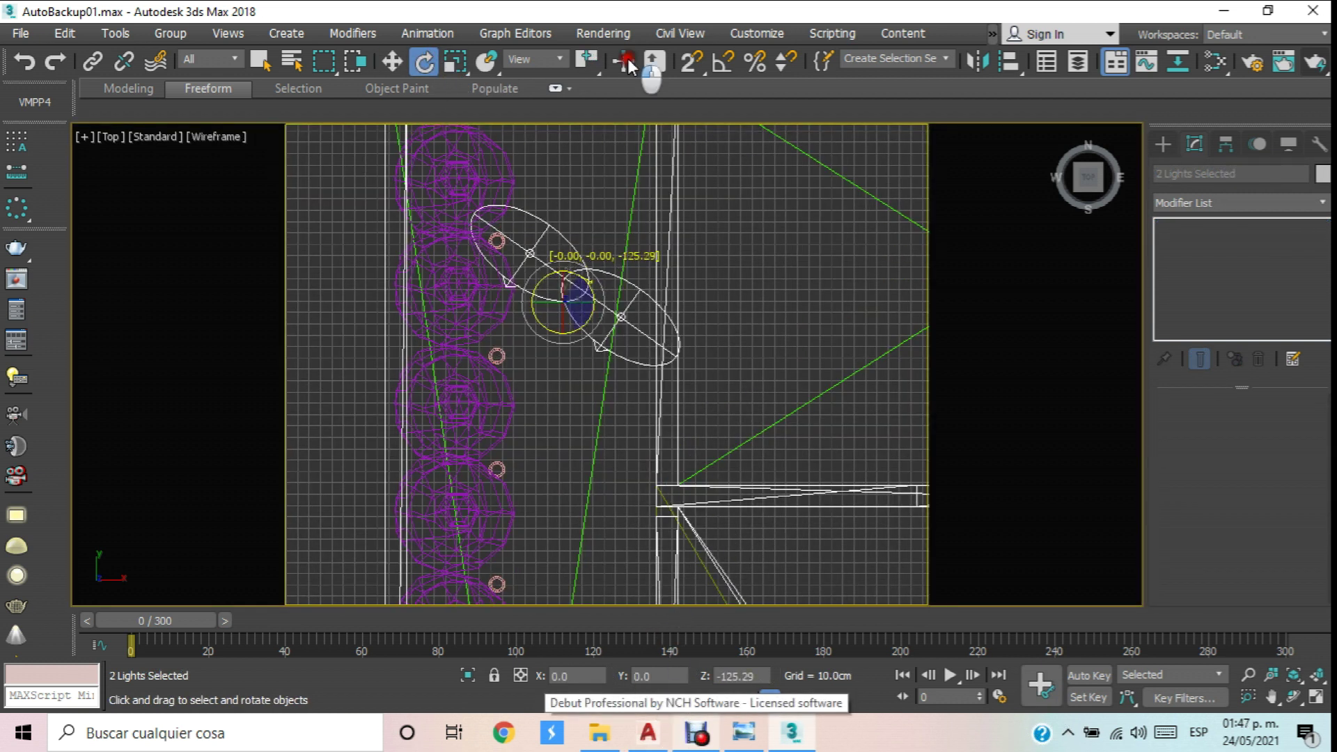
pyautogui.moveTo(651, 78); pyautogui.dragTo(467, 9)
# Group the two disc lights near the opposite hedge and rotate the group -180 degrees about Z.
pyautogui.click(170, 32)
pyautogui.click(179, 65)
pyautogui.click(689, 399)
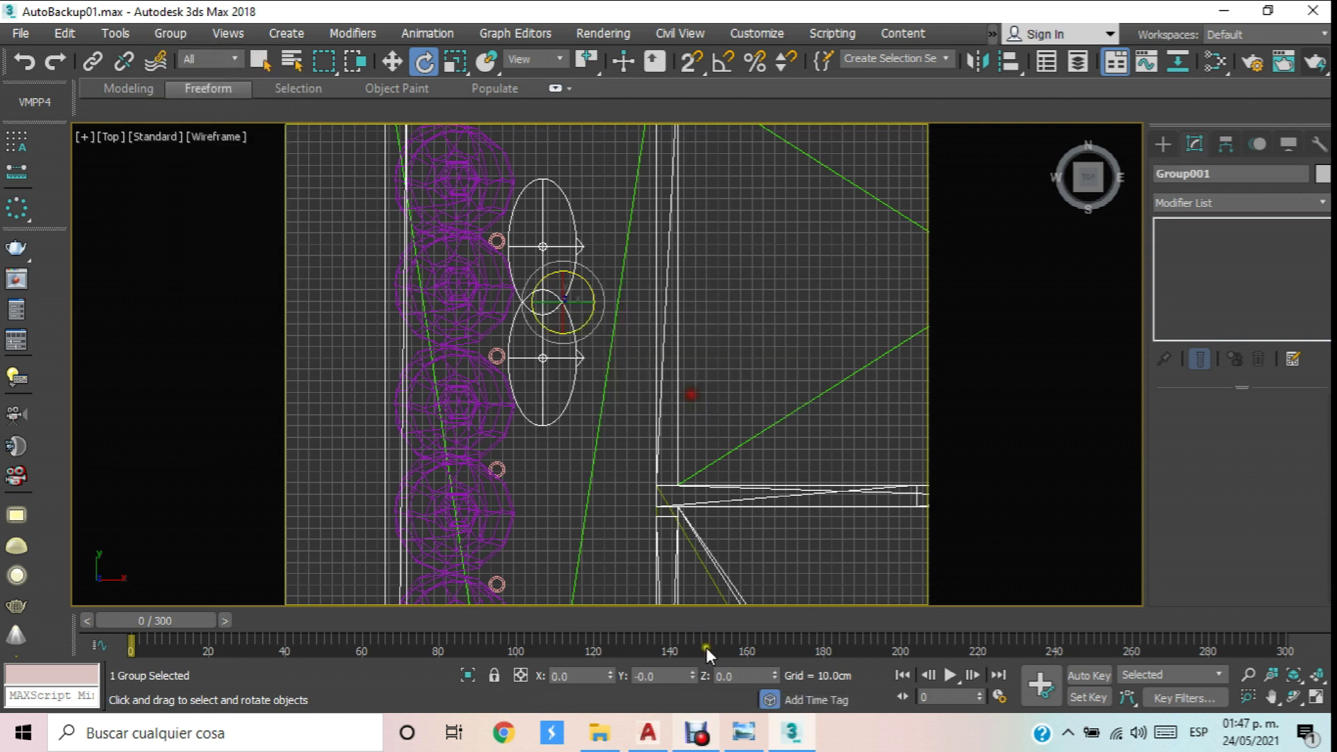
pyautogui.write('-180')
pyautogui.press('Return')
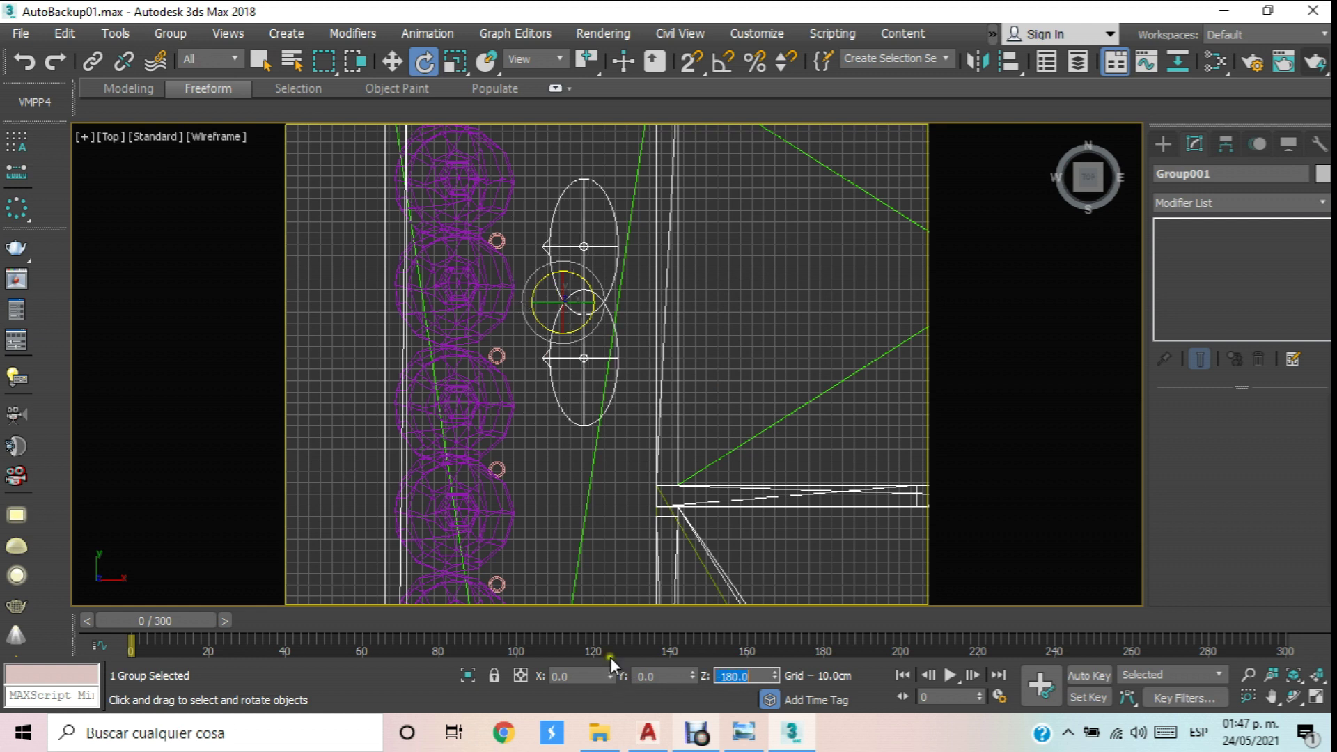
# Ungroup the two rotated disc lights and move both along X next to the hedge's round lamps.
pyautogui.click(170, 33)
pyautogui.click(182, 91)
pyautogui.click(390, 62)
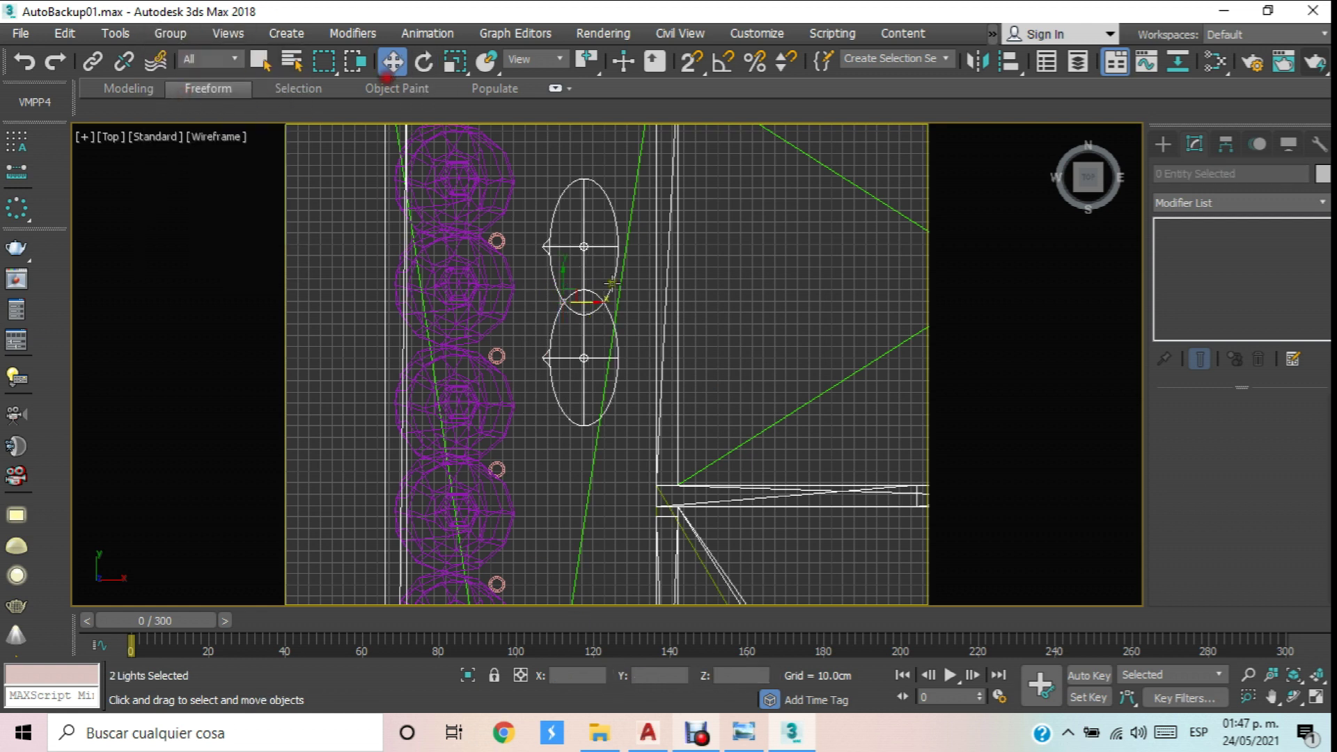
pyautogui.moveTo(606, 299); pyautogui.dragTo(561, 300)
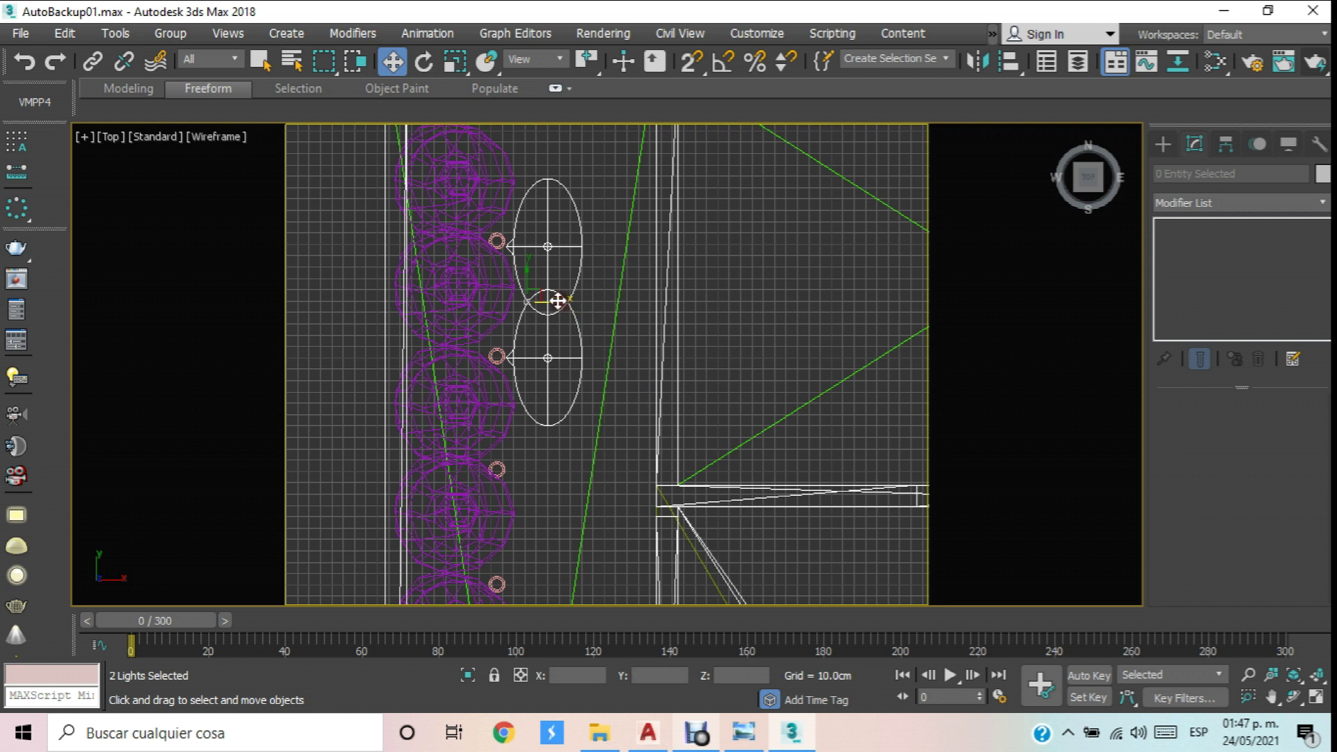
# Copy the disc lights along the hedge toward the front of the lot, beside the remaining round lamps.
pyautogui.scroll(-5, 555, 278)
pyautogui.moveTo(555, 276); pyautogui.dragTo(550, 152, button='middle')
pyautogui.moveTo(550, 142); pyautogui.dragTo(557, 245)
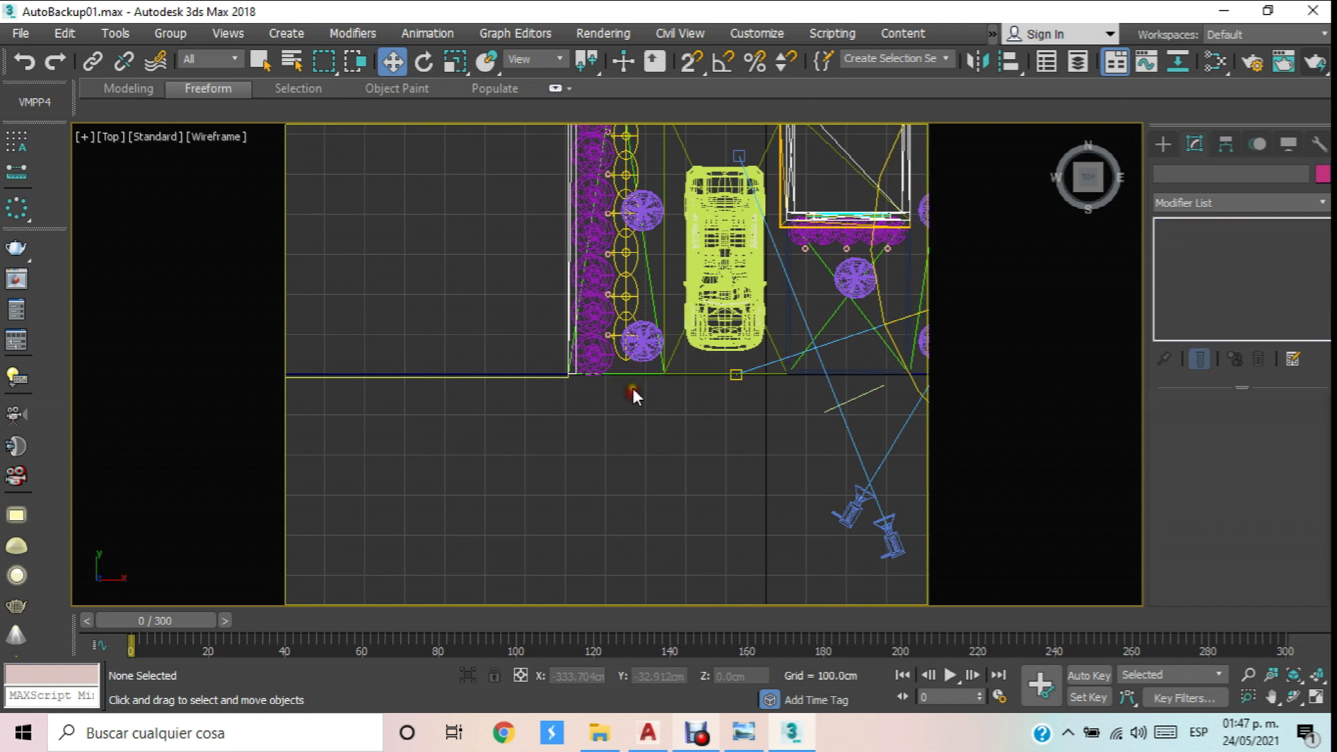
# Copy the frontmost disc light together with its round lamp, and move the copy to the paving between the car and house.
pyautogui.scroll(6, 605, 369)
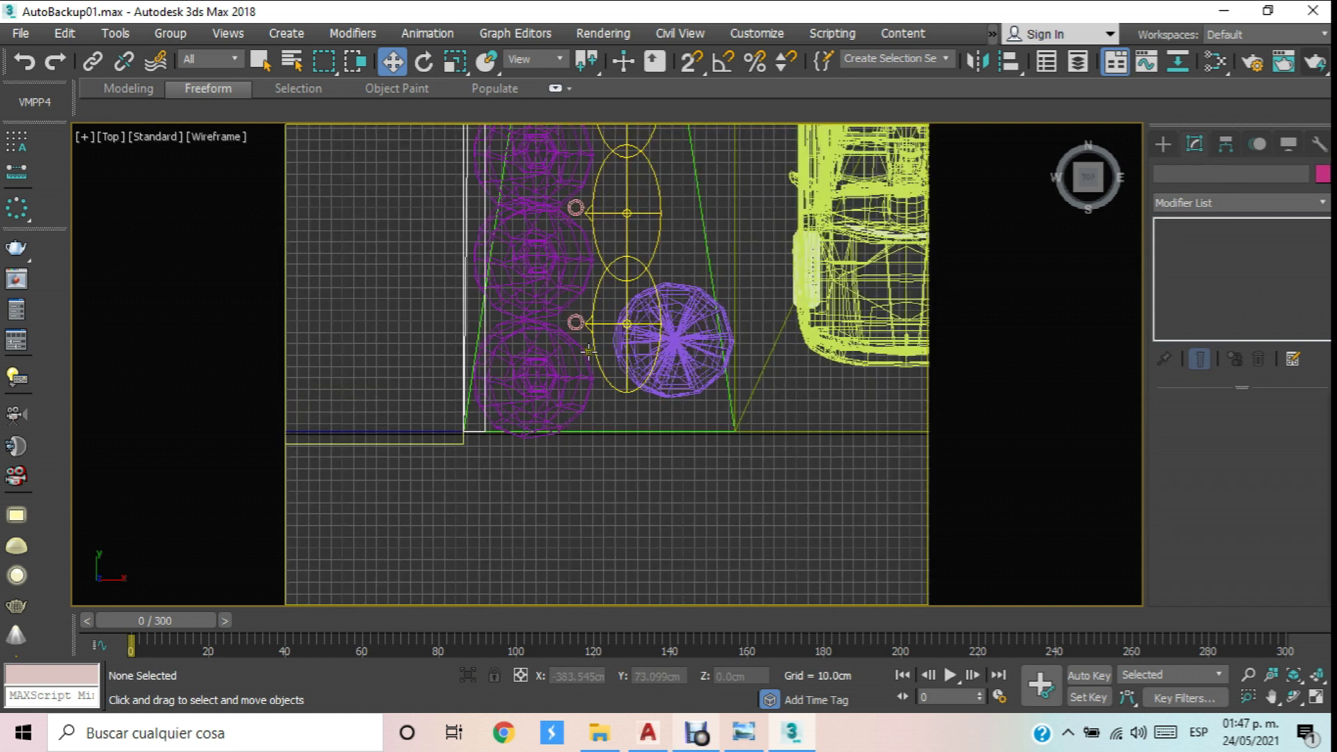
pyautogui.click(596, 348)
pyautogui.keyDown('ctrl'); pyautogui.click(597, 323); pyautogui.keyUp('ctrl')
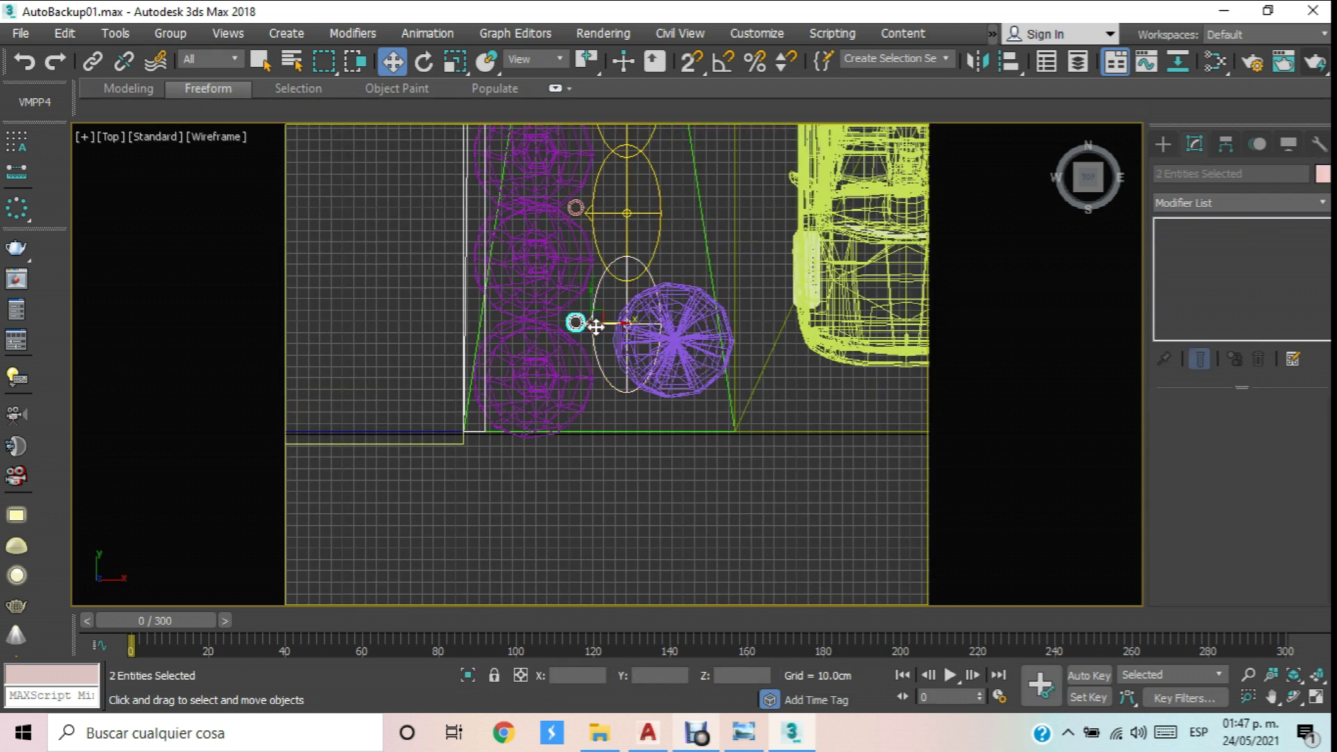
pyautogui.scroll(-3, 595, 326)
pyautogui.moveTo(612, 298); pyautogui.dragTo(566, 479, button='middle')
pyautogui.moveTo(553, 464)
pyautogui.keyDown('shift'); pyautogui.mouseDown()
pyautogui.moveTo(615, 131)
pyautogui.moveTo(612, 175)
pyautogui.mouseUp(); pyautogui.keyUp('shift')
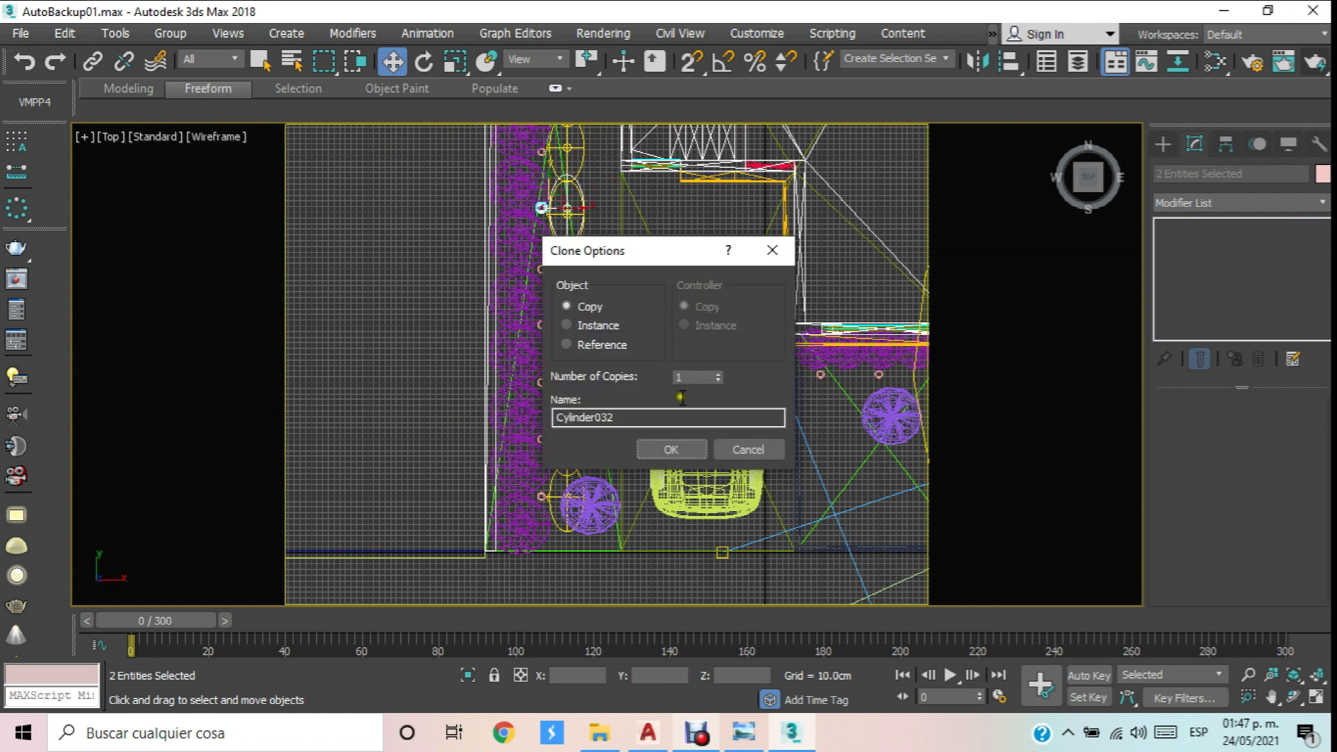
pyautogui.click(671, 449)
pyautogui.moveTo(572, 214); pyautogui.dragTo(688, 218)
pyautogui.moveTo(689, 218); pyautogui.dragTo(623, 251, button='middle')
# Group the copied lamp and disc light and rotate the group a quarter turn so it faces the house wall.
pyautogui.click(169, 33)
pyautogui.click(182, 62)
pyautogui.click(669, 399)
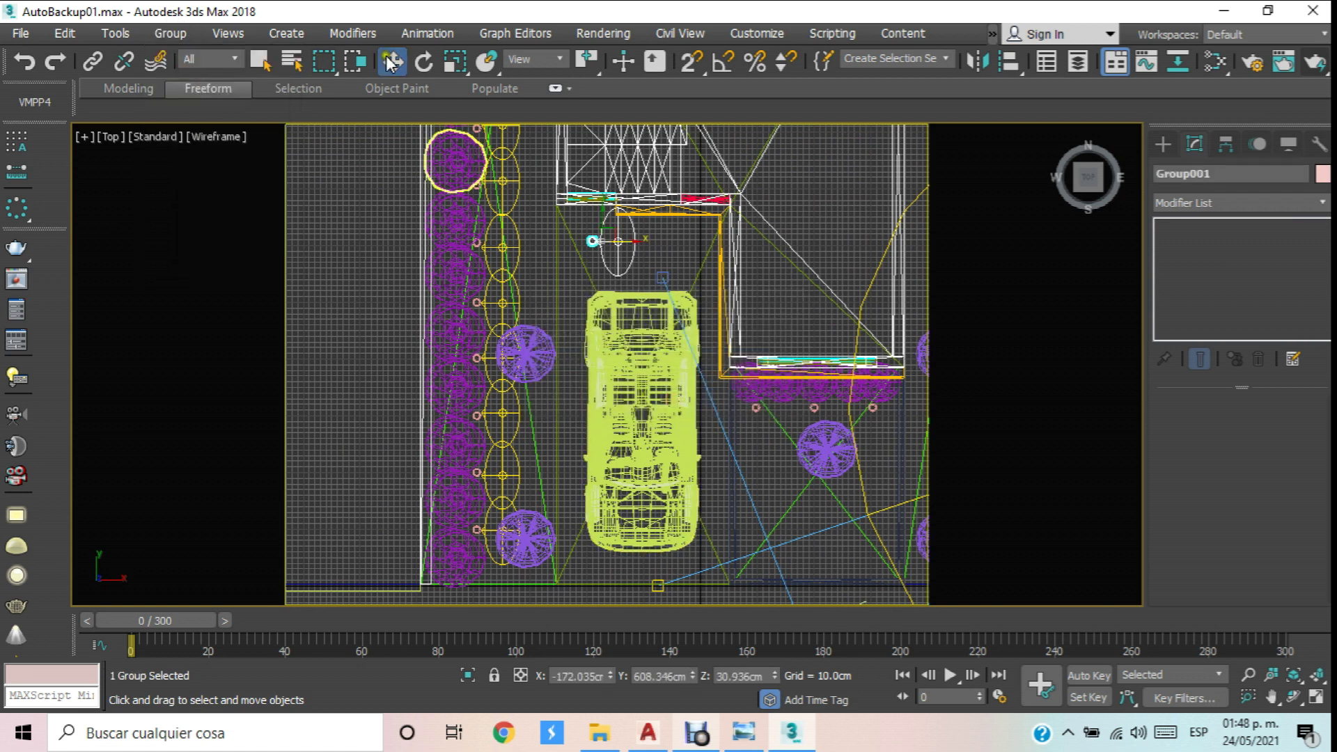
pyautogui.click(426, 61)
pyautogui.scroll(6, 698, 216)
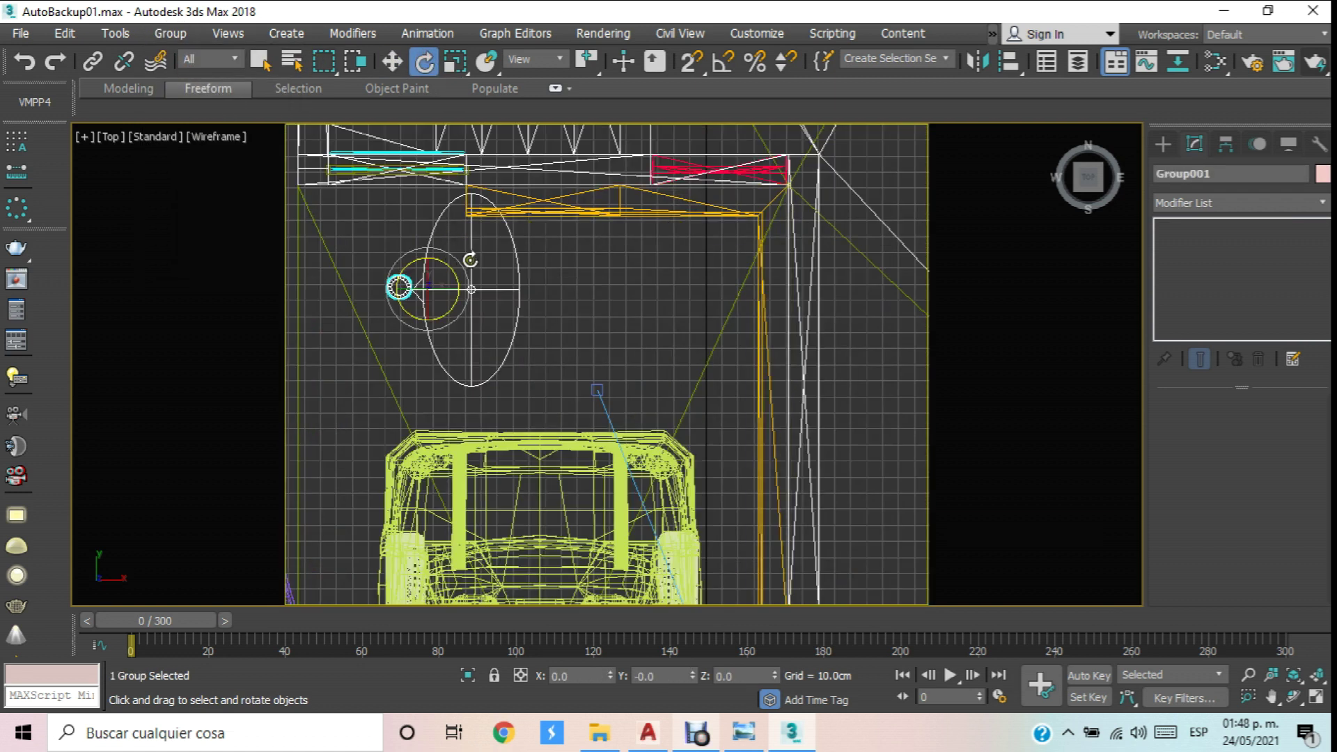
pyautogui.moveTo(453, 254); pyautogui.dragTo(532, 501)
# Make two copies of the lamp group in a row along the house wall, the last at about X -17 cm.
pyautogui.click(392, 61)
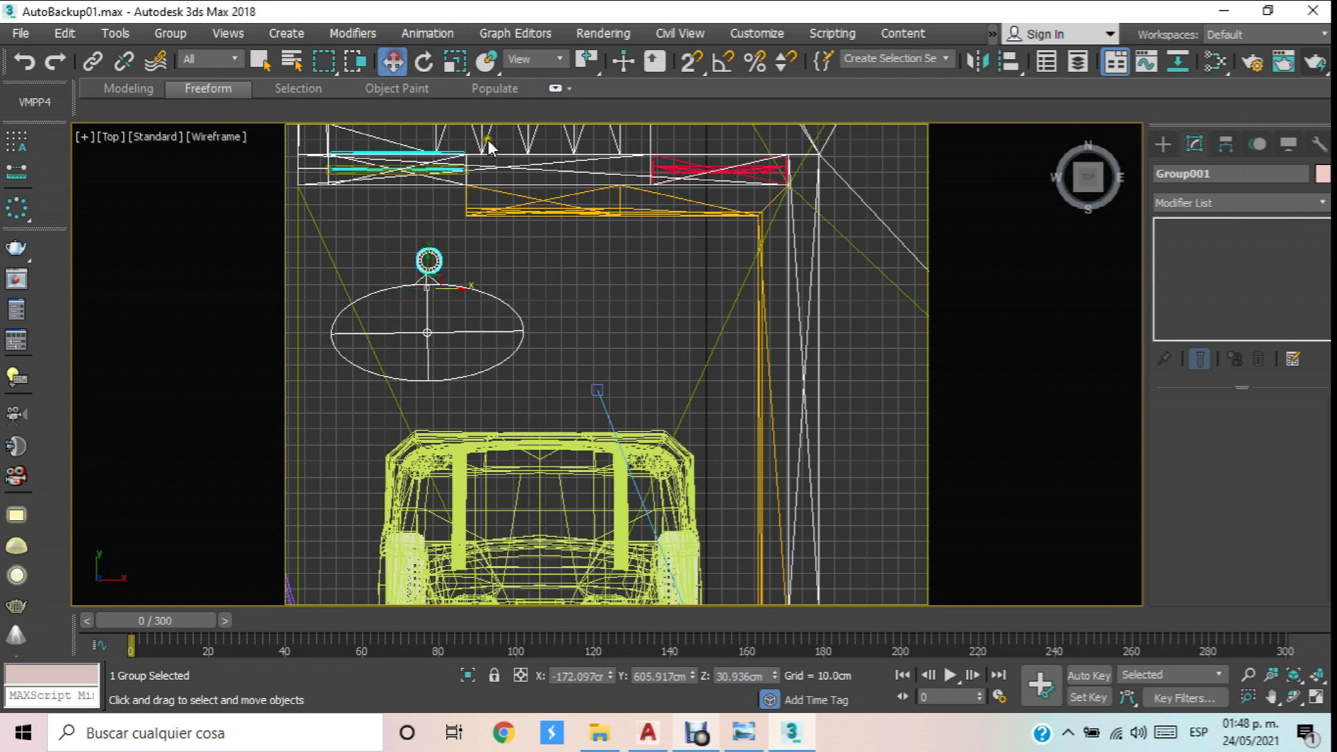
pyautogui.moveTo(695, 273); pyautogui.dragTo(582, 340, button='middle')
pyautogui.moveTo(556, 335)
pyautogui.mouseDown()
pyautogui.moveTo(570, 298)
pyautogui.moveTo(545, 308)
pyautogui.moveTo(468, 293)
pyautogui.moveTo(488, 317)
pyautogui.moveTo(474, 313)
pyautogui.moveTo(817, 324)
pyautogui.mouseUp()
pyautogui.click(668, 446)
pyautogui.click(651, 448)
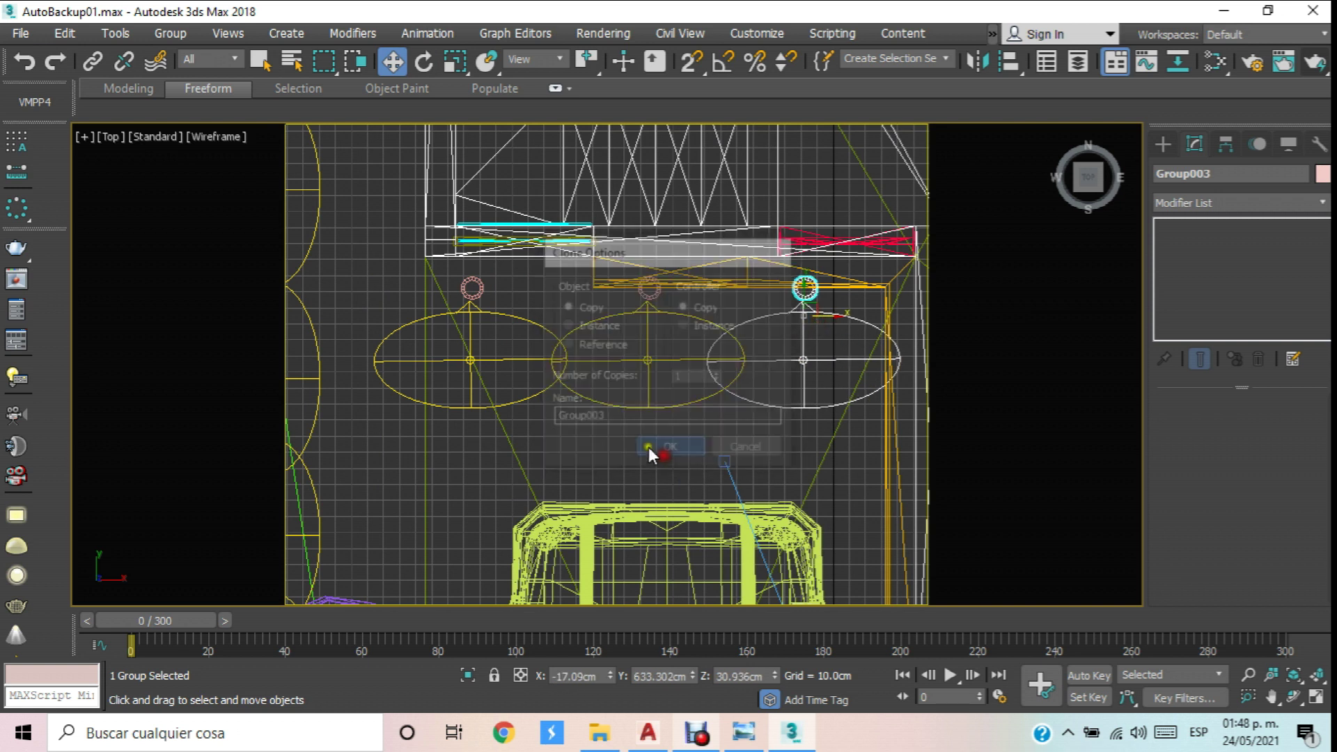
# In a shaded, orbited Perspective view, copy the end lamp group to the edge of the paving beside the car's corner.
pyautogui.press('p')
pyautogui.click(254, 136)
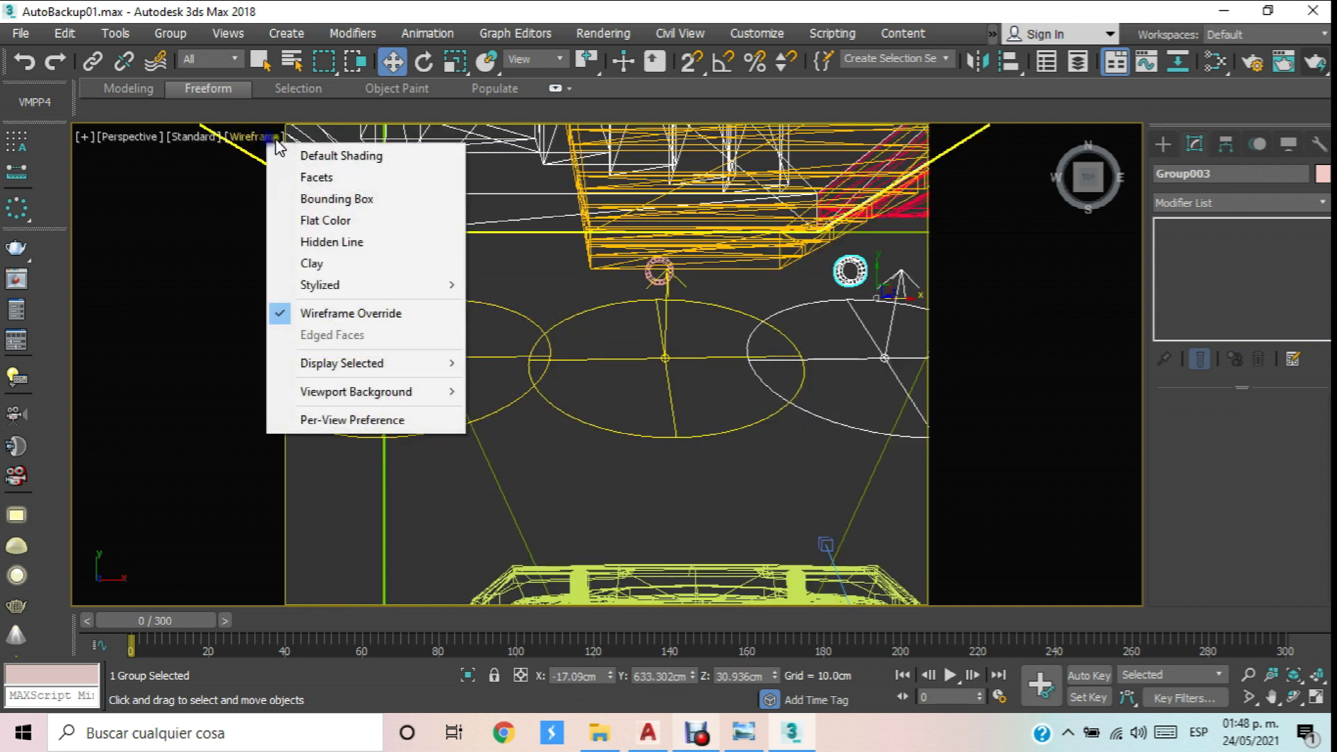
pyautogui.click(346, 160)
pyautogui.click(1290, 697)
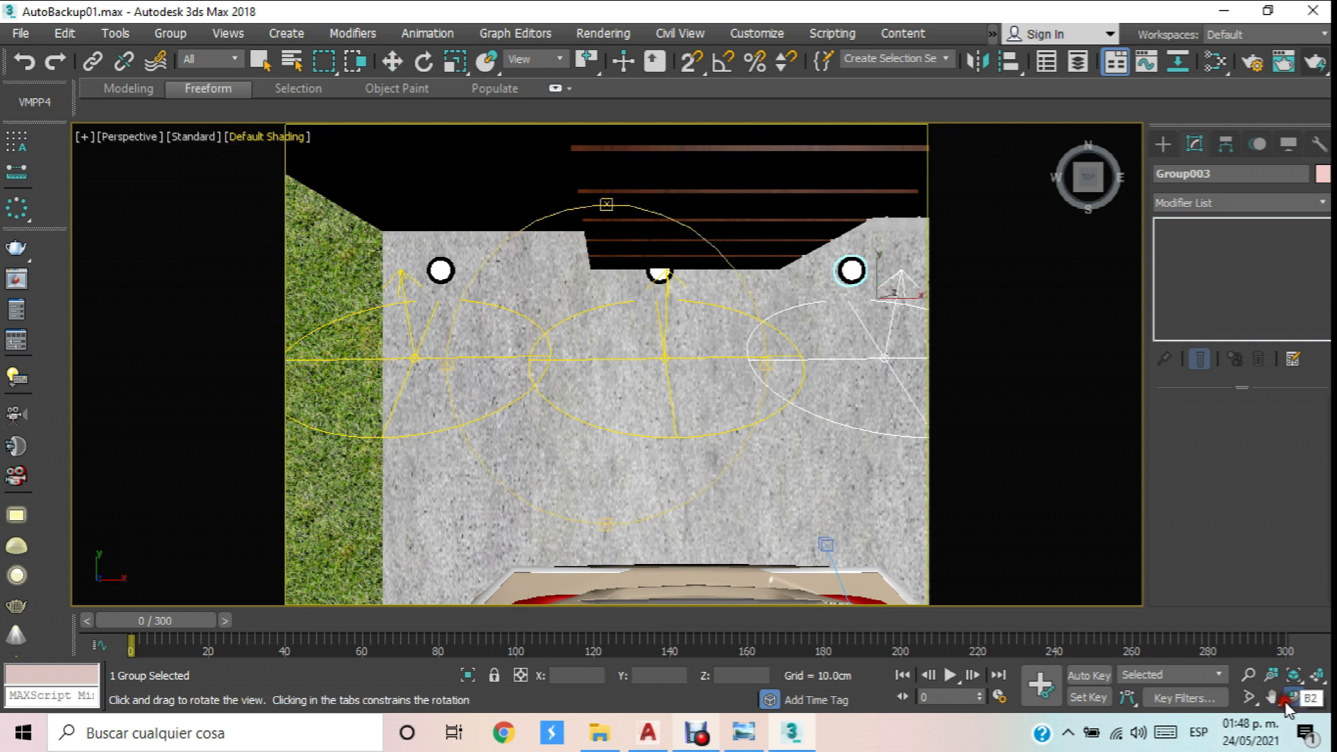
pyautogui.moveTo(686, 420); pyautogui.dragTo(568, 335)
pyautogui.click(391, 62)
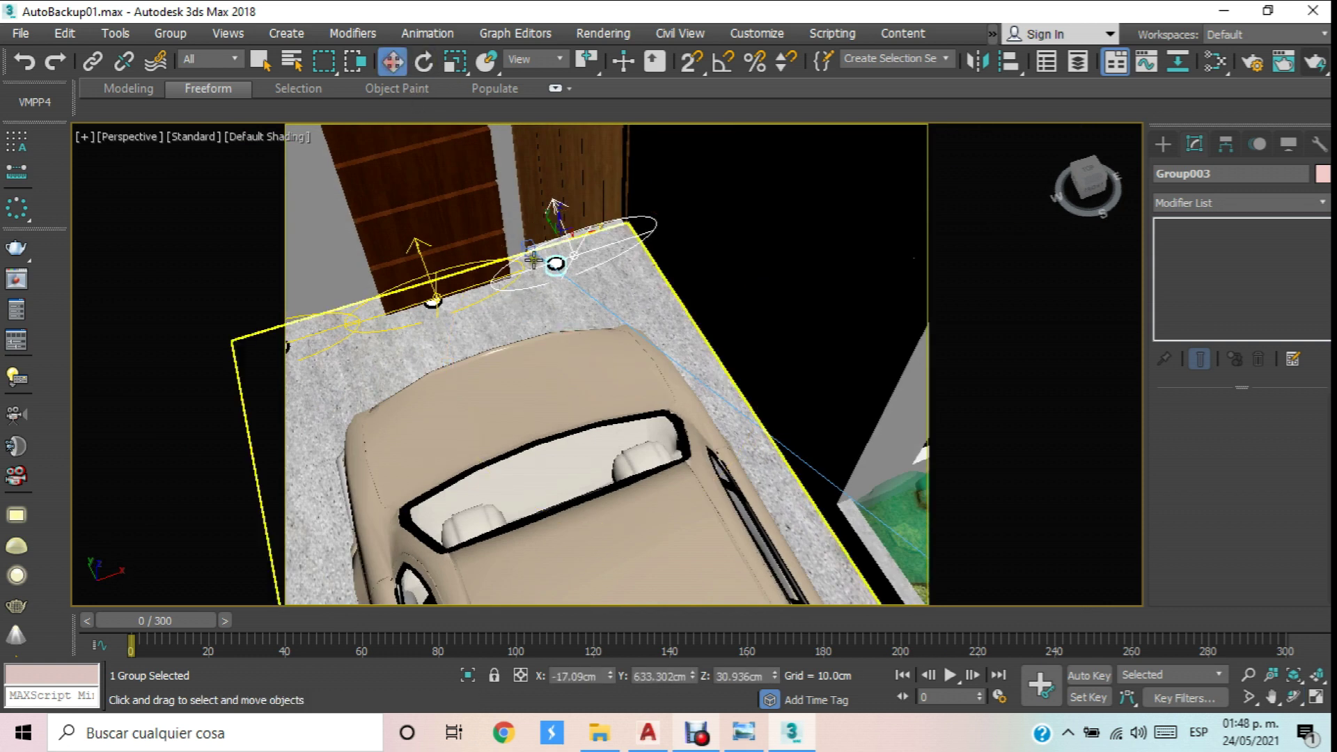
pyautogui.keyDown('shift'); pyautogui.moveTo(555, 263); pyautogui.dragTo(629, 381); pyautogui.keyUp('shift')
pyautogui.click(670, 447)
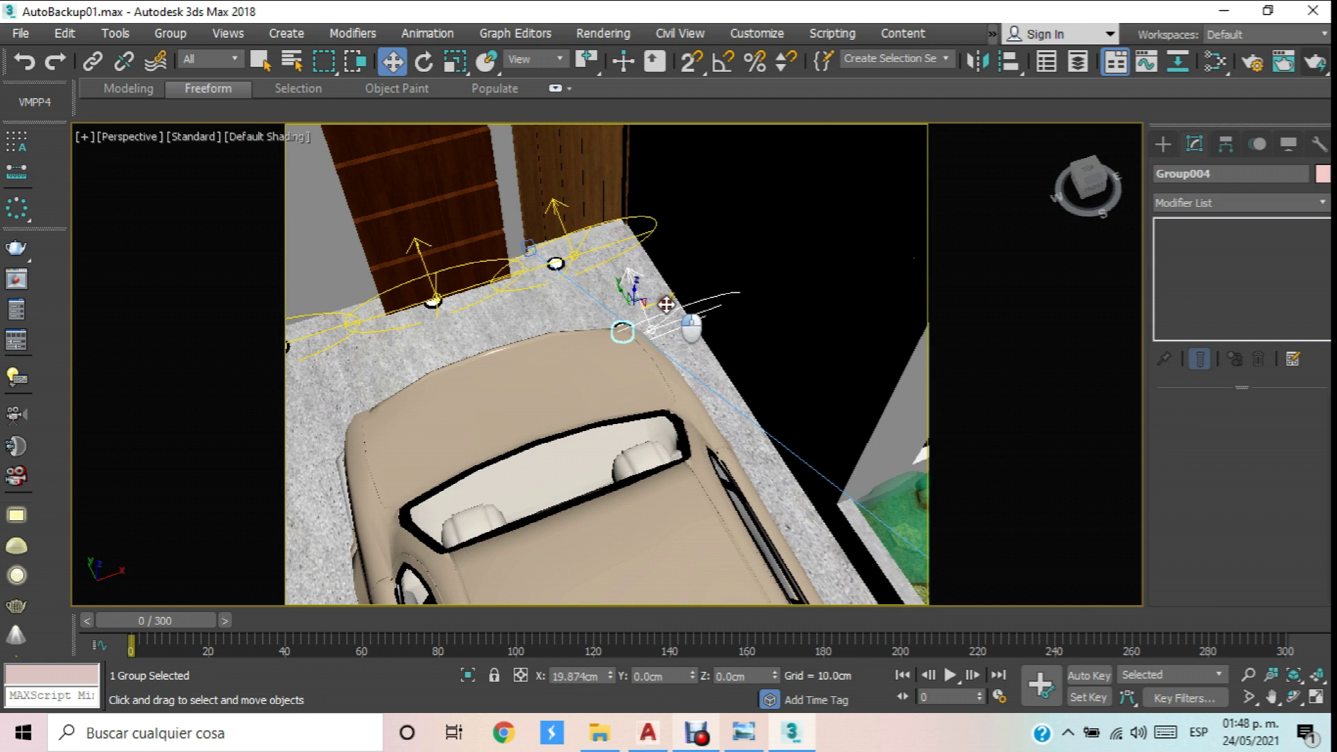
# Try Z rotations of 90, -90 and 0 degrees on the lamp group beside the car's corner.
pyautogui.click(424, 62)
pyautogui.moveTo(774, 677); pyautogui.dragTo(759, 689)
pyautogui.doubleClick(738, 676)
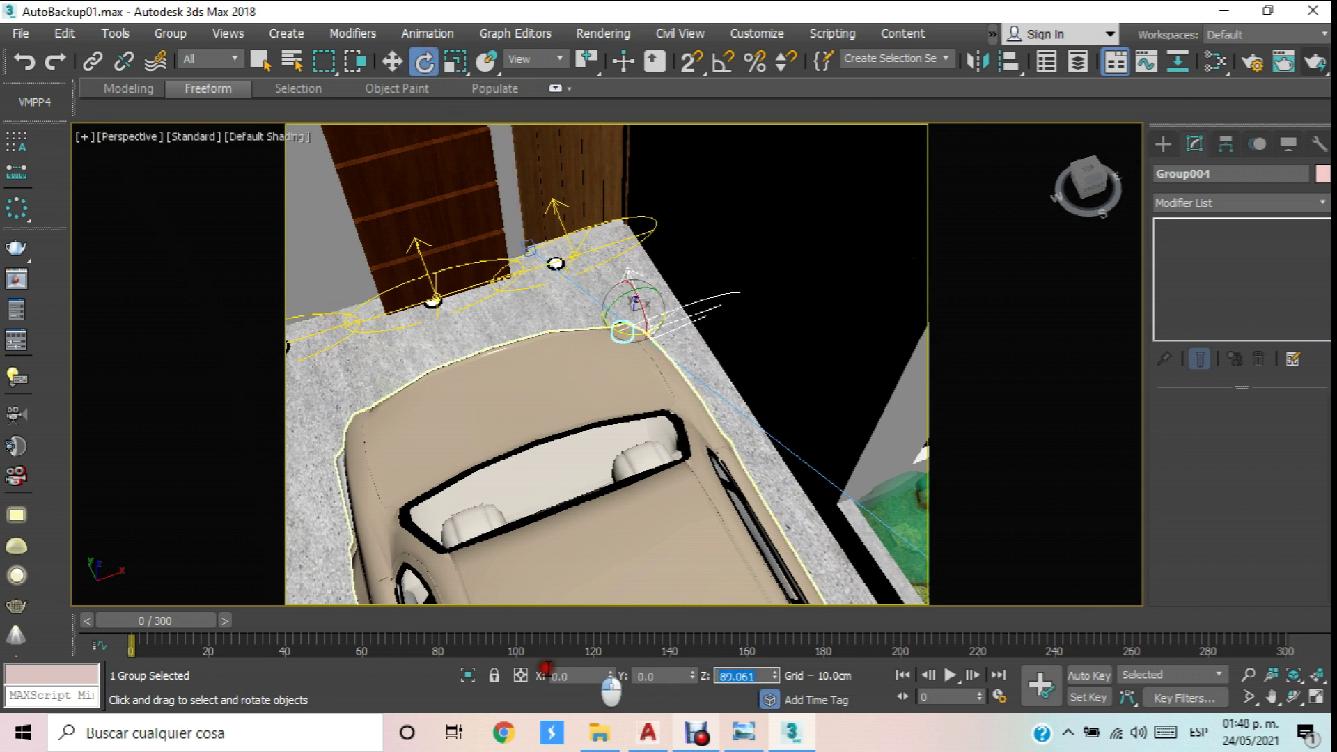
pyautogui.write('-')
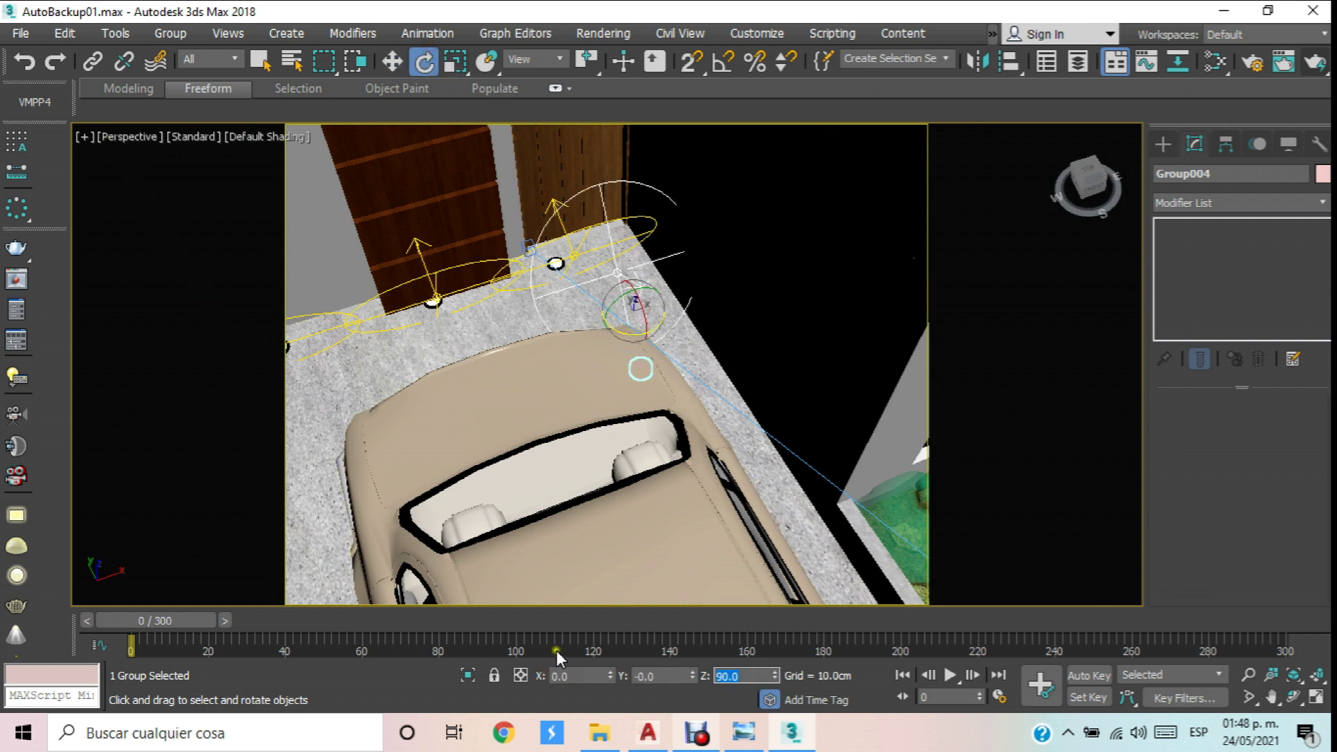
pyautogui.write('90')
pyautogui.press('Return')
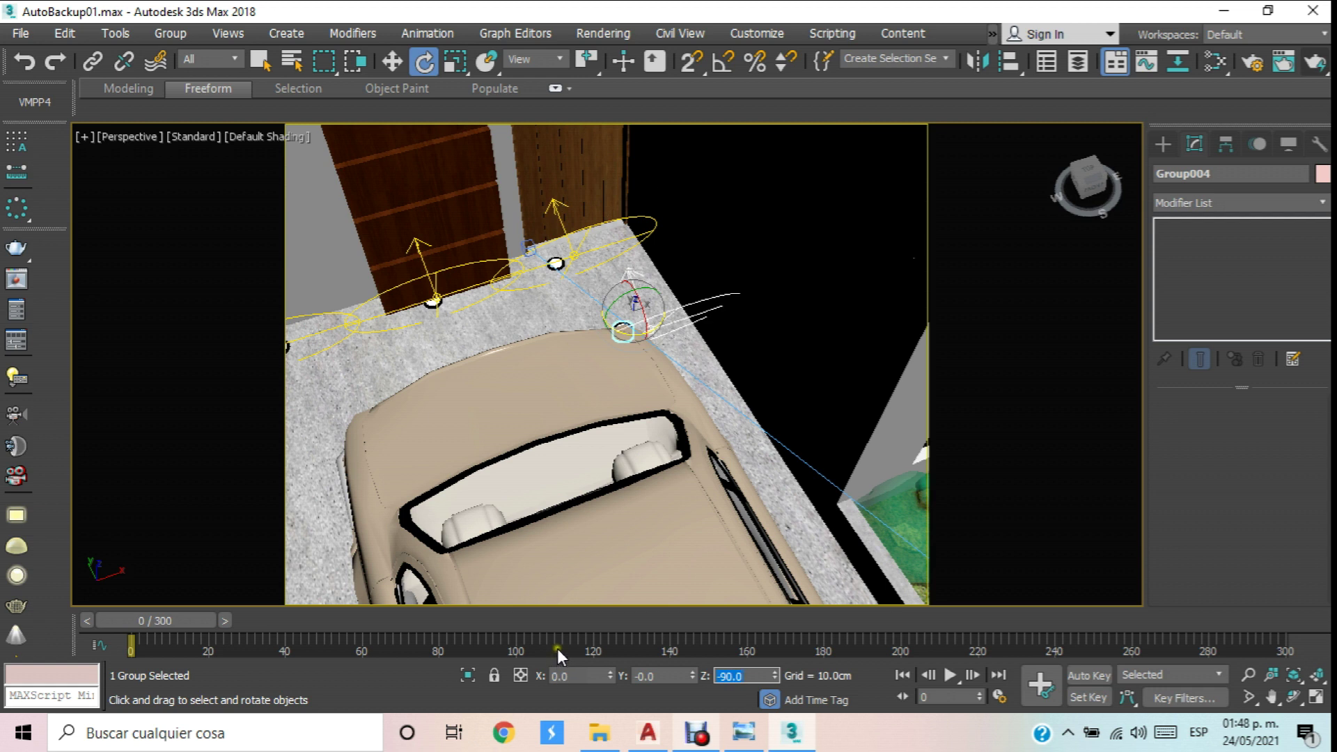
pyautogui.write('0')
pyautogui.press('Return')
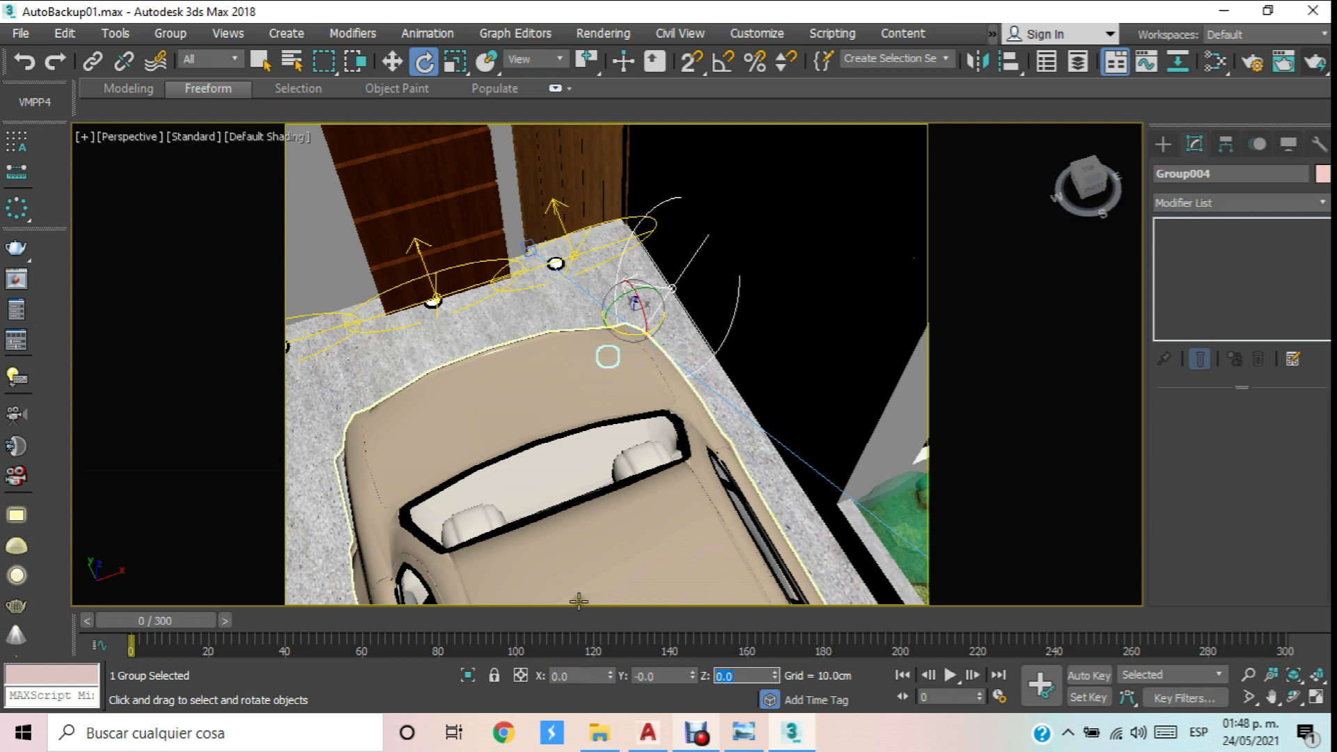
pyautogui.moveTo(573, 485); pyautogui.dragTo(518, 446, button='middle')
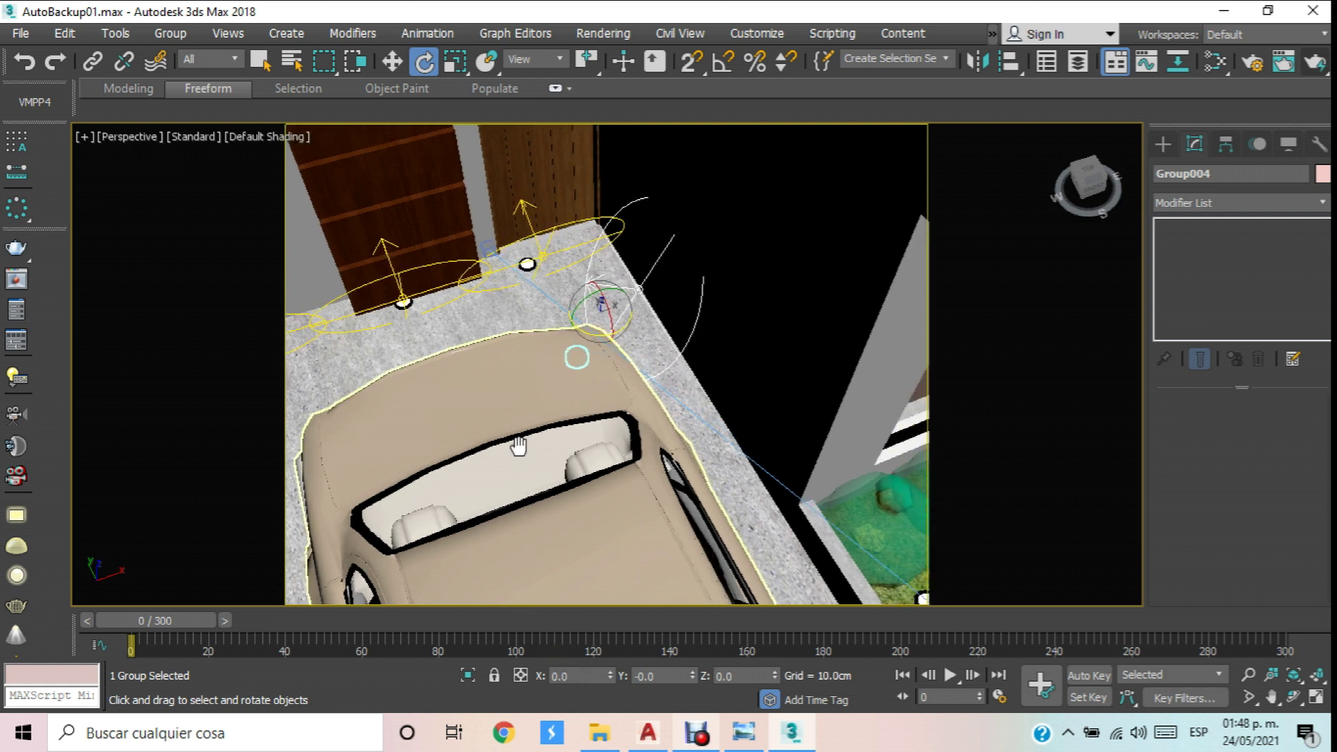
pyautogui.press('8')
pyautogui.press('0')
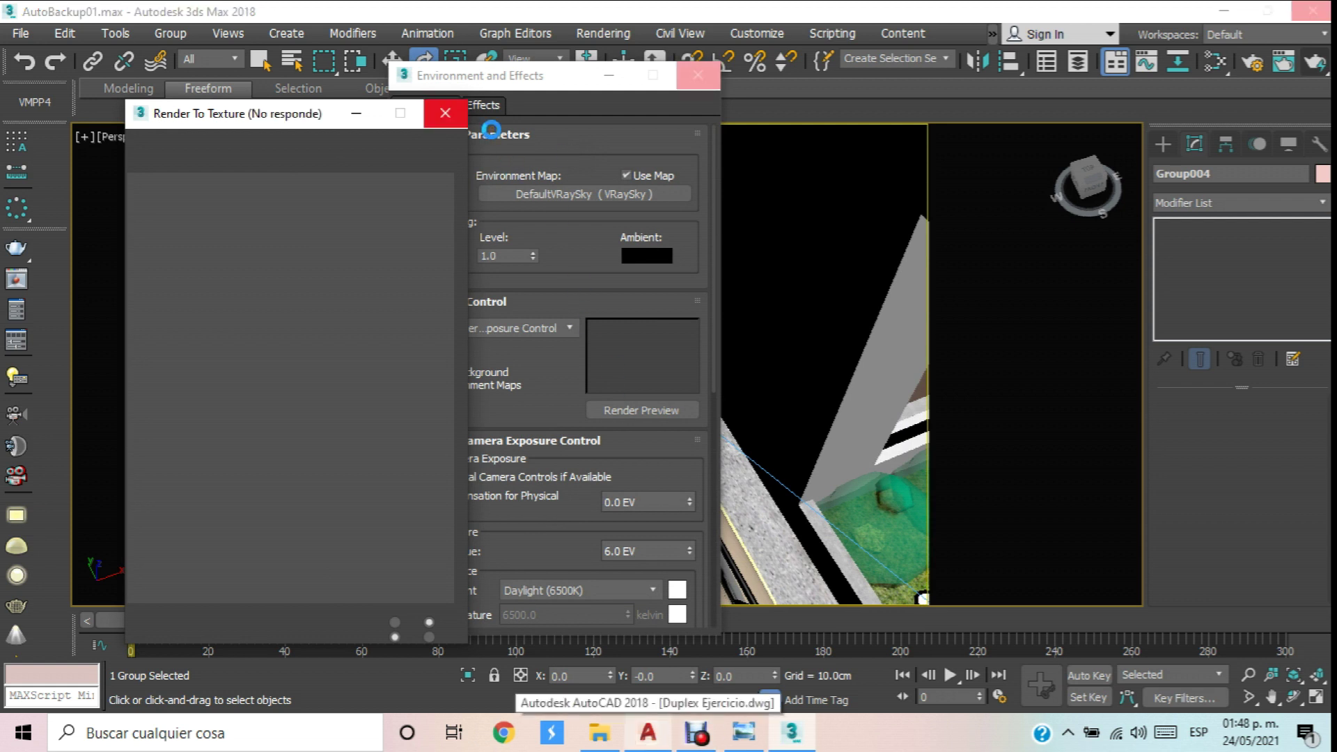
pyautogui.click(696, 732)
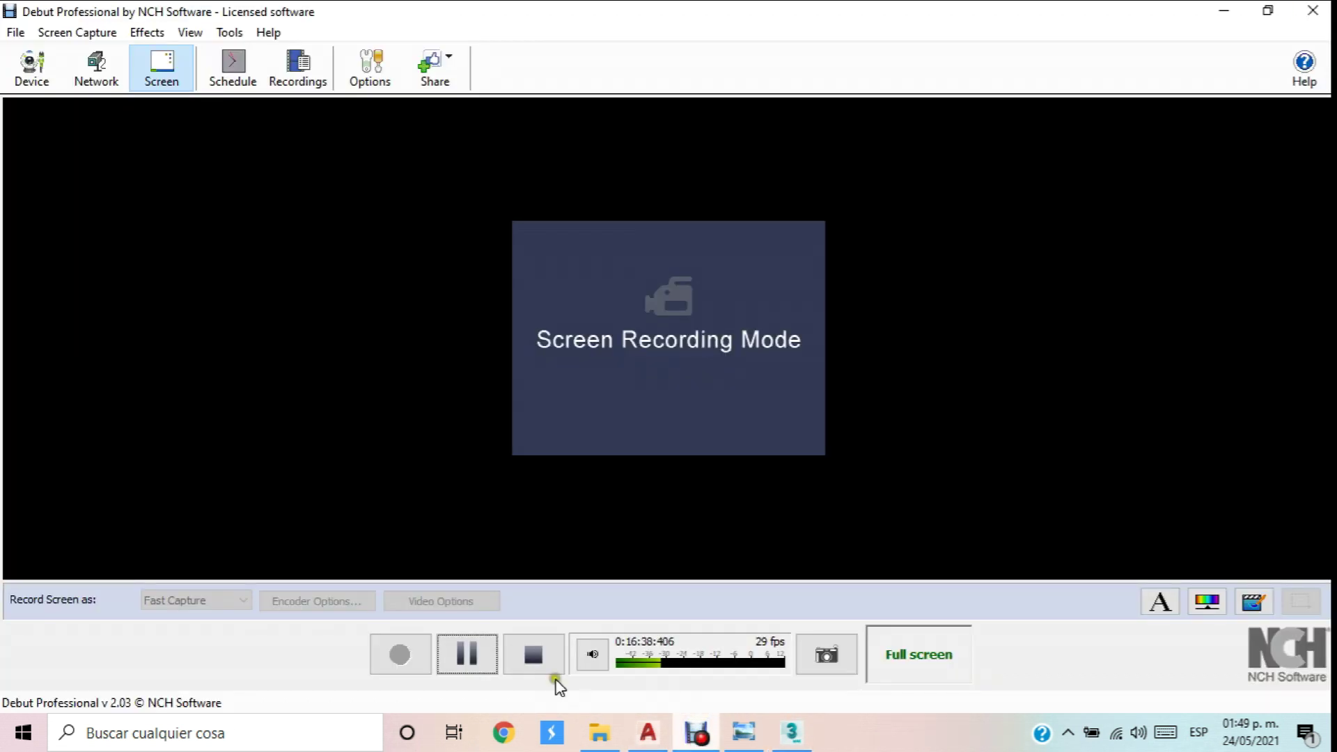
pyautogui.click(466, 651)
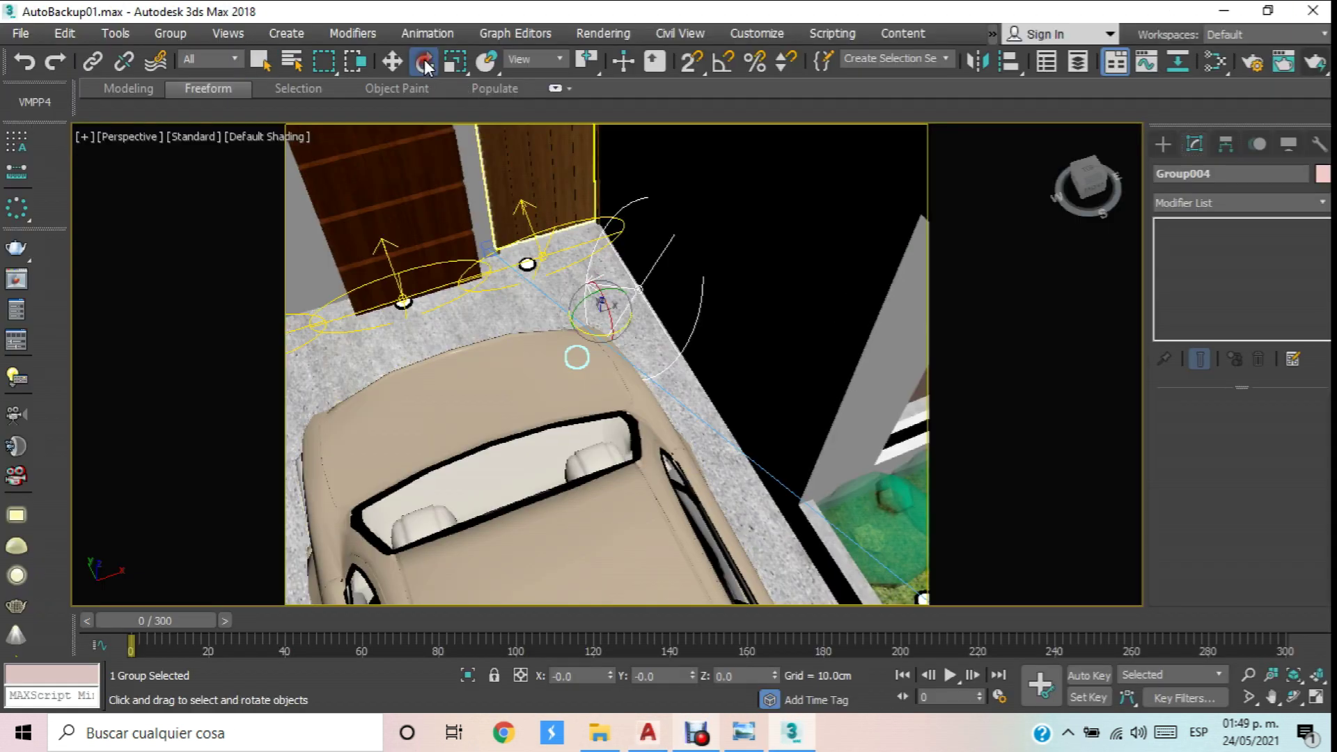
# Rotate the lamp group square to the side wall beside the car and shift it about 13 cm along Y.
pyautogui.click(424, 61)
pyautogui.moveTo(598, 310); pyautogui.dragTo(955, 367)
pyautogui.press('t')
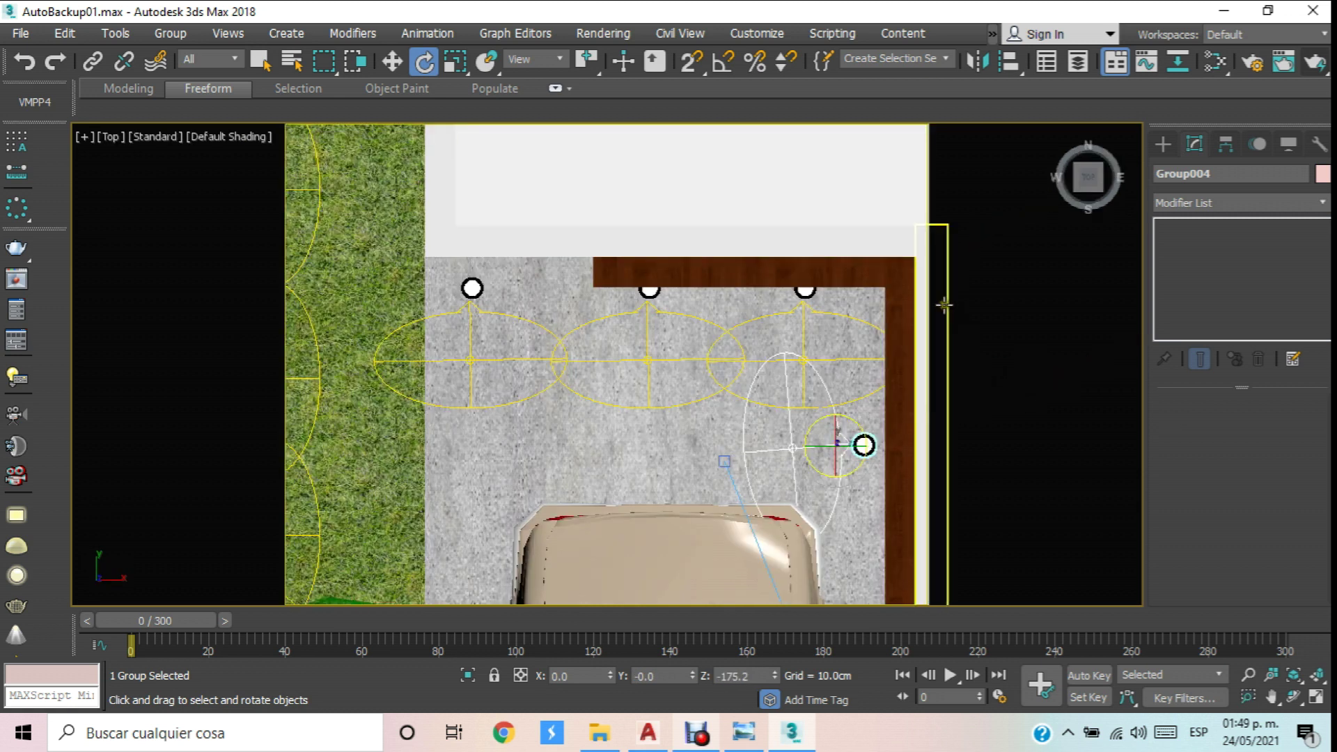
pyautogui.scroll(-5, 776, 364)
pyautogui.scroll(4, 726, 306)
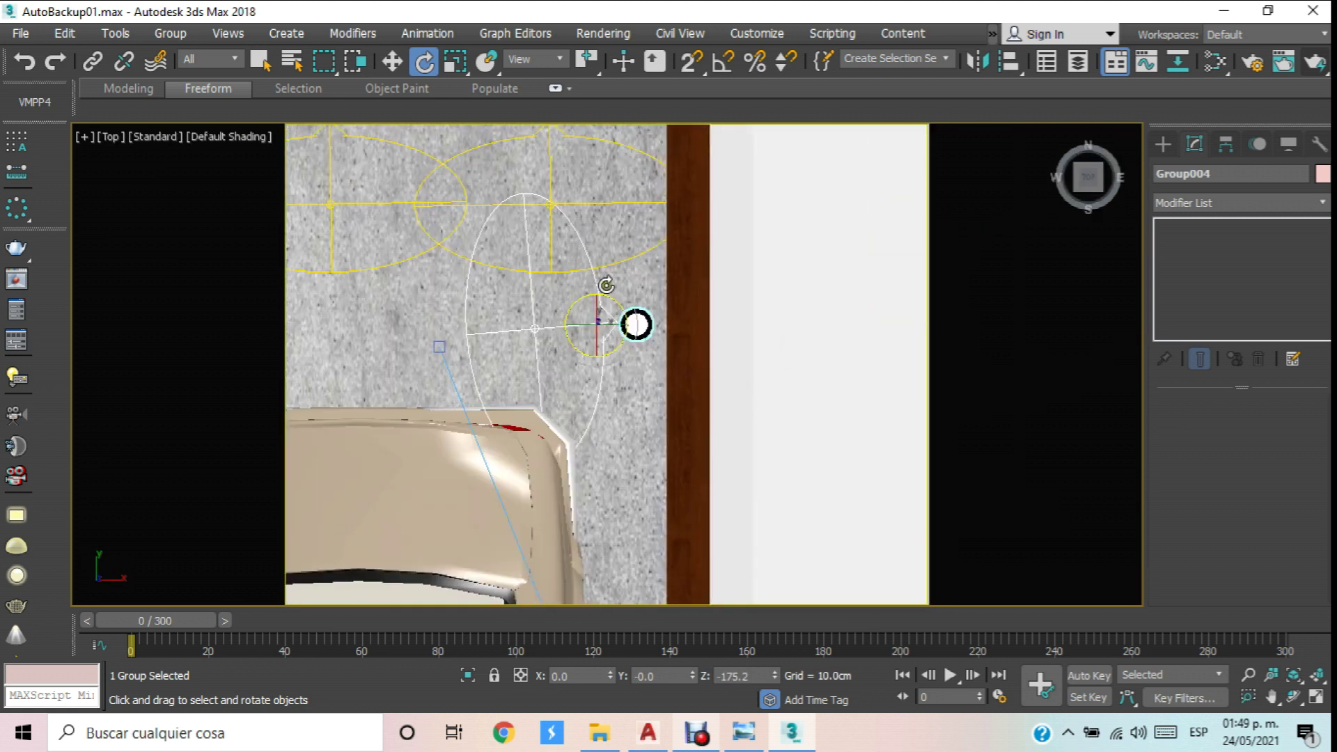
pyautogui.moveTo(607, 296); pyautogui.dragTo(632, 302)
pyautogui.press('w')
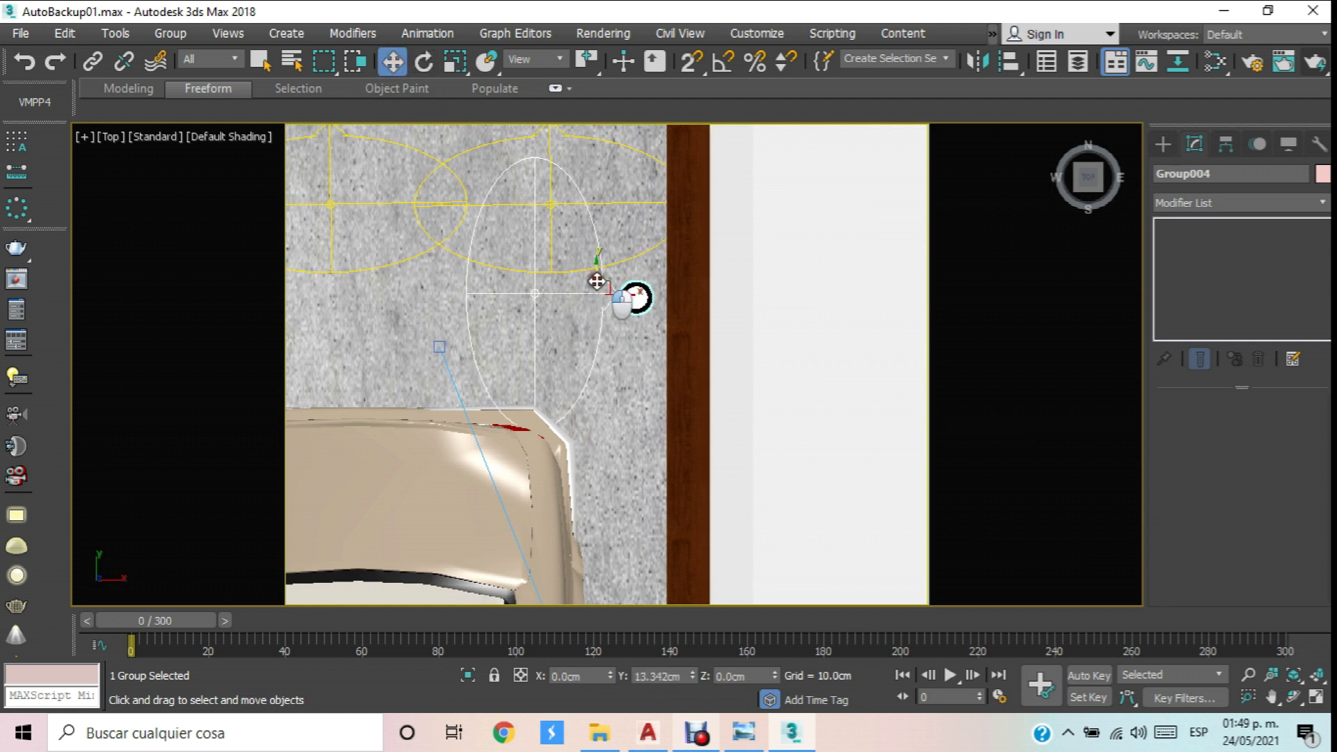
# Make two copies of the rotated lamp group in a row along the side wall, the last at about Y 401 cm.
pyautogui.scroll(-4, 620, 292)
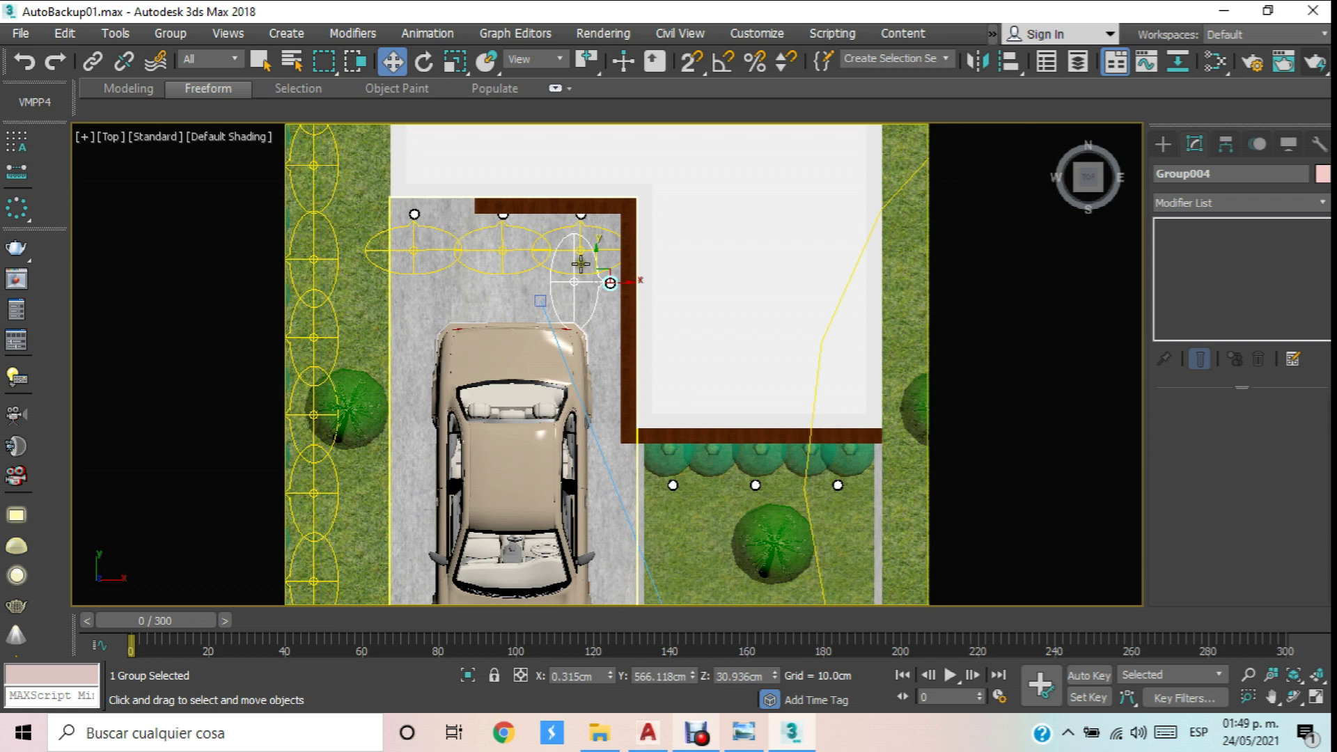
pyautogui.keyDown('shift'); pyautogui.moveTo(597, 259); pyautogui.dragTo(597, 386); pyautogui.keyUp('shift')
pyautogui.click(671, 447)
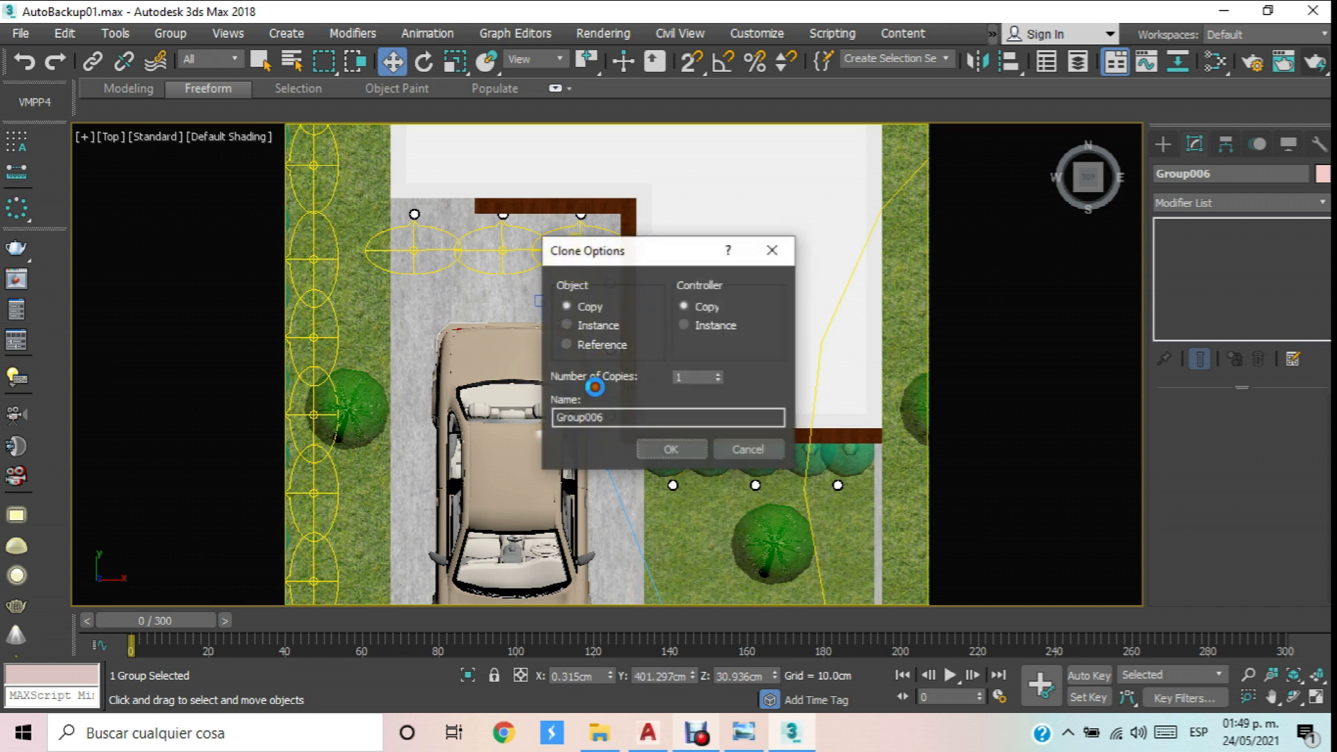
pyautogui.click(673, 448)
# Copy the middle lamp group of the rear wall row to about Y 334 cm and move it about 350 cm along X to the front garden hedge.
pyautogui.click(516, 268)
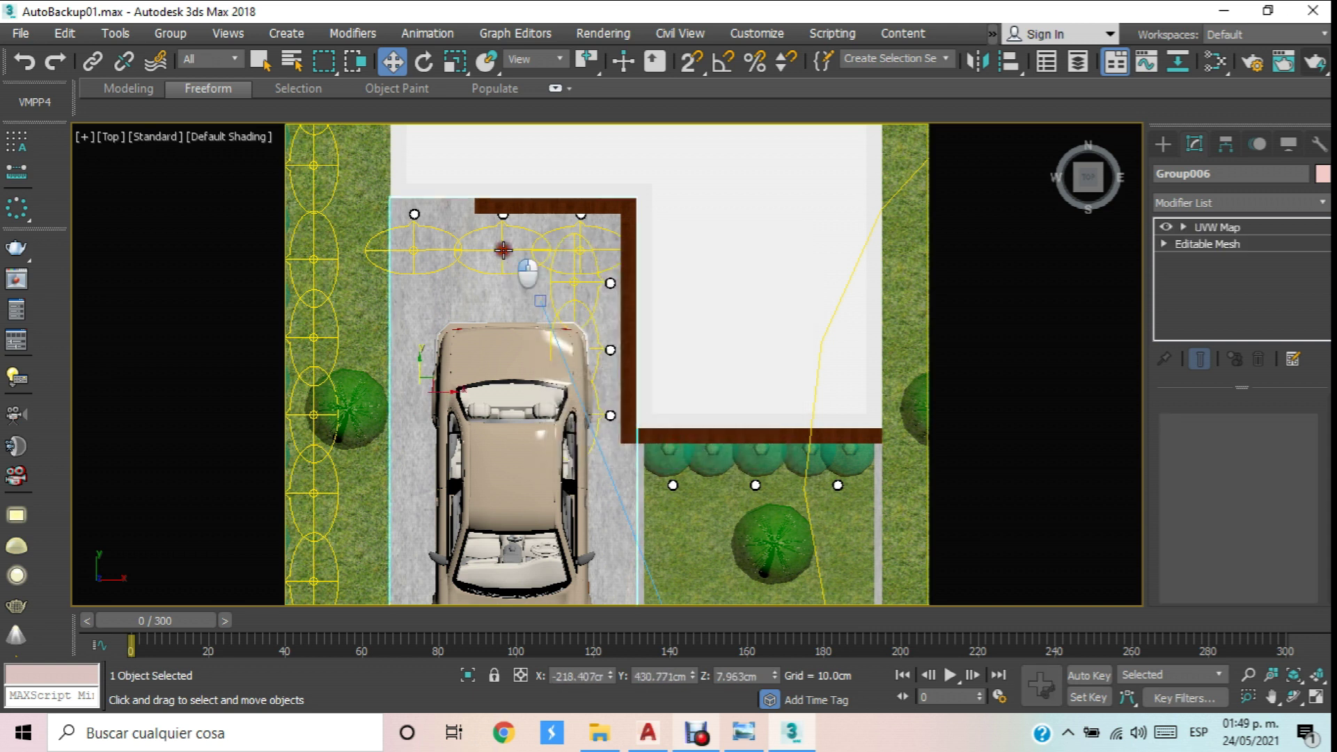
pyautogui.click(503, 244)
pyautogui.keyDown('shift'); pyautogui.moveTo(503, 243); pyautogui.dragTo(503, 483); pyautogui.keyUp('shift')
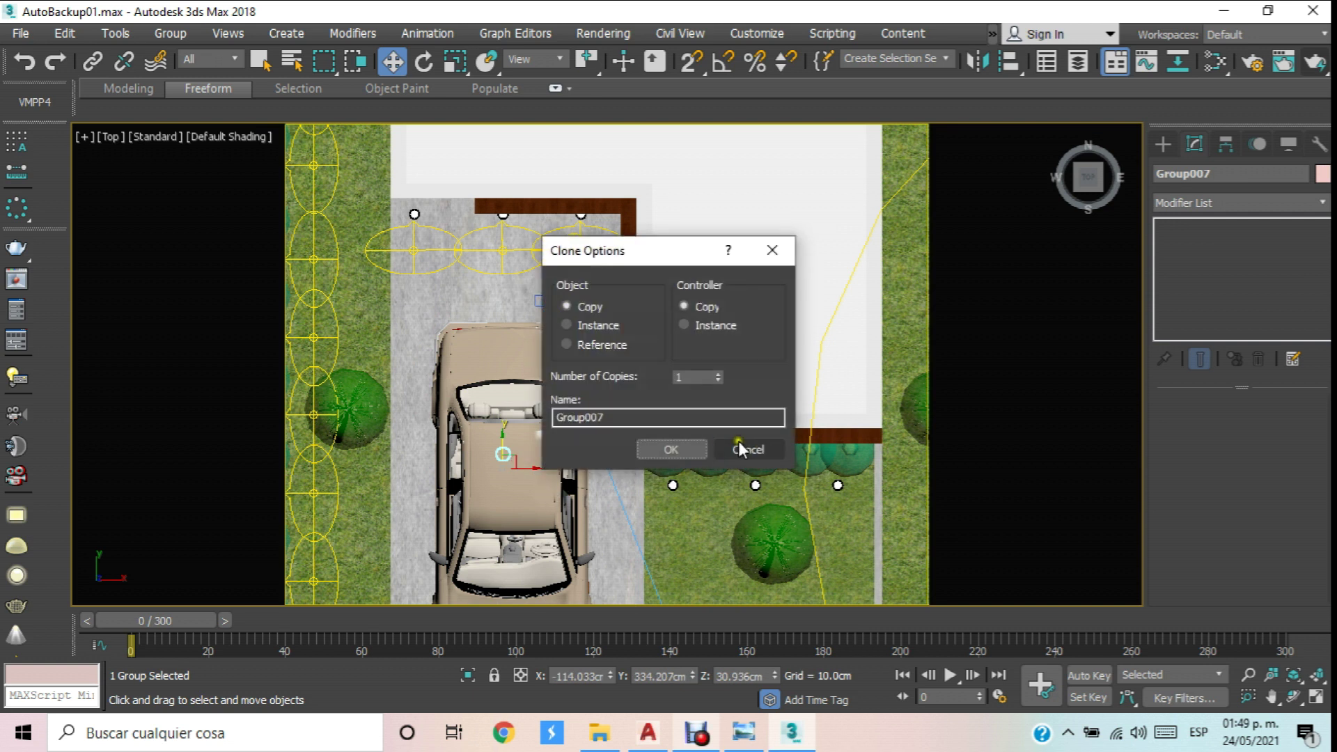
pyautogui.click(679, 448)
pyautogui.moveTo(528, 468); pyautogui.dragTo(807, 468)
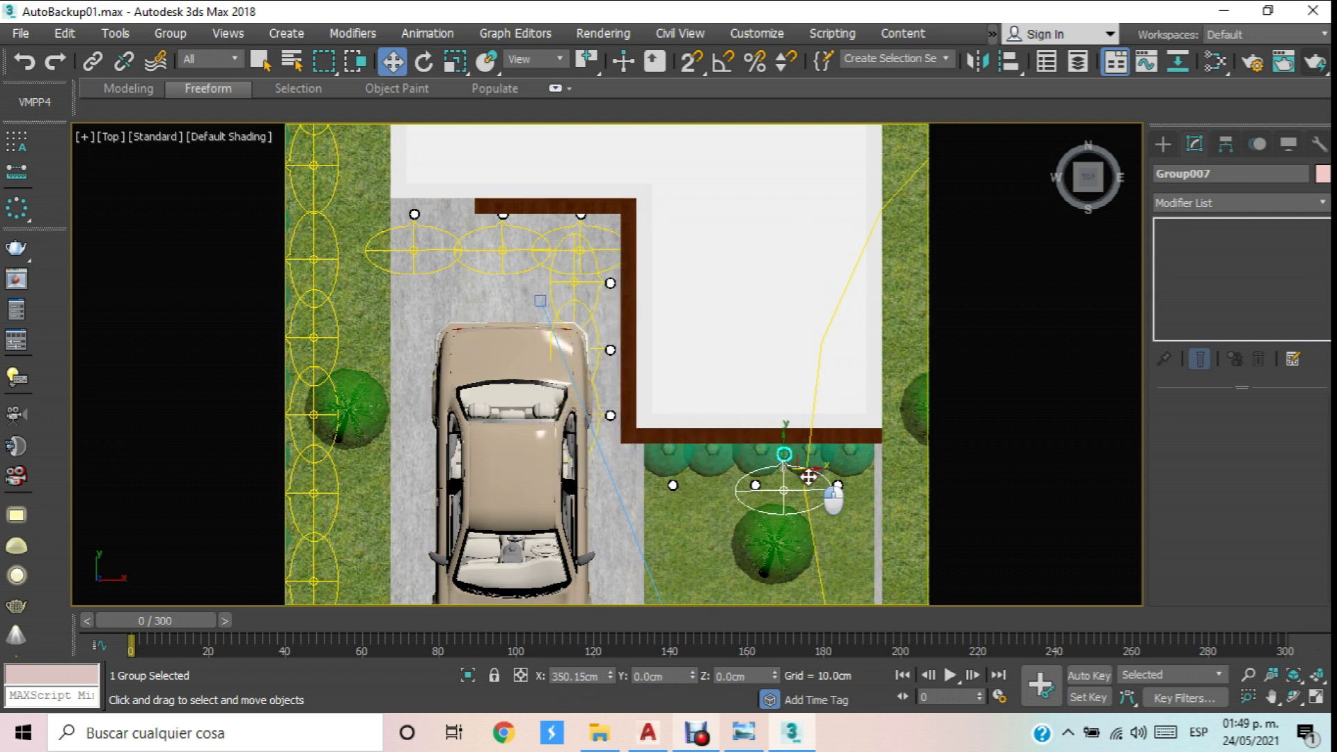
# Move the copied lamp group to the empty area beyond the lawn, at about X 2838 cm, and ungroup it.
pyautogui.scroll(-5, 484, 332)
pyautogui.scroll(-4, 483, 332)
pyautogui.moveTo(482, 344); pyautogui.dragTo(853, 348)
pyautogui.click(863, 359)
pyautogui.scroll(9, 849, 341)
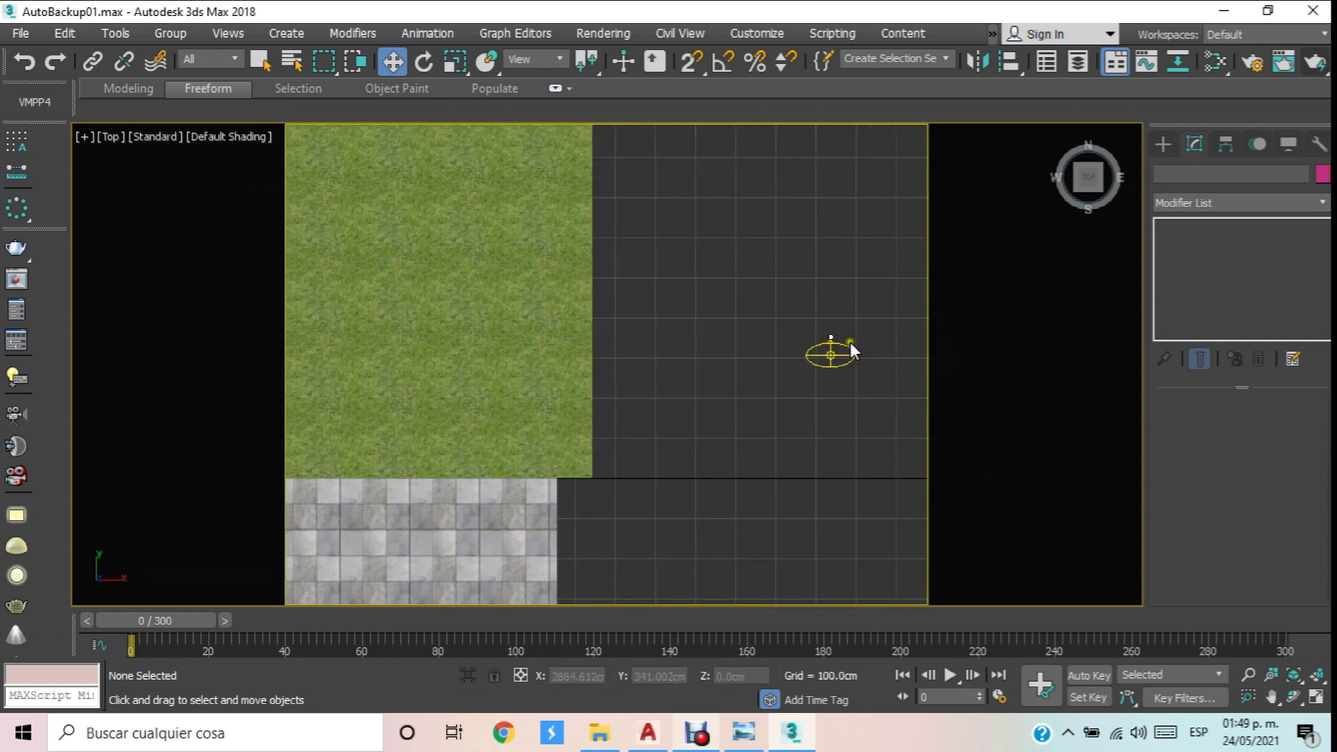
pyautogui.click(830, 332)
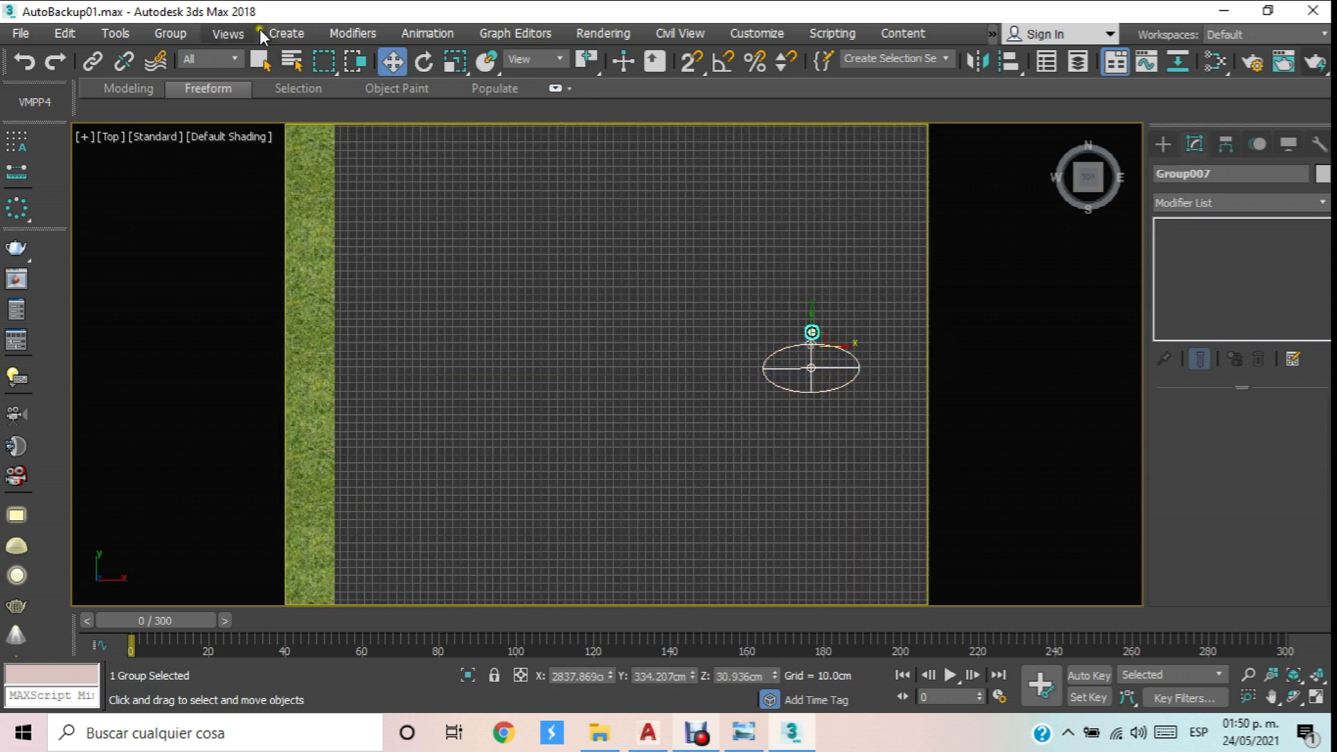
pyautogui.click(167, 33)
pyautogui.click(202, 87)
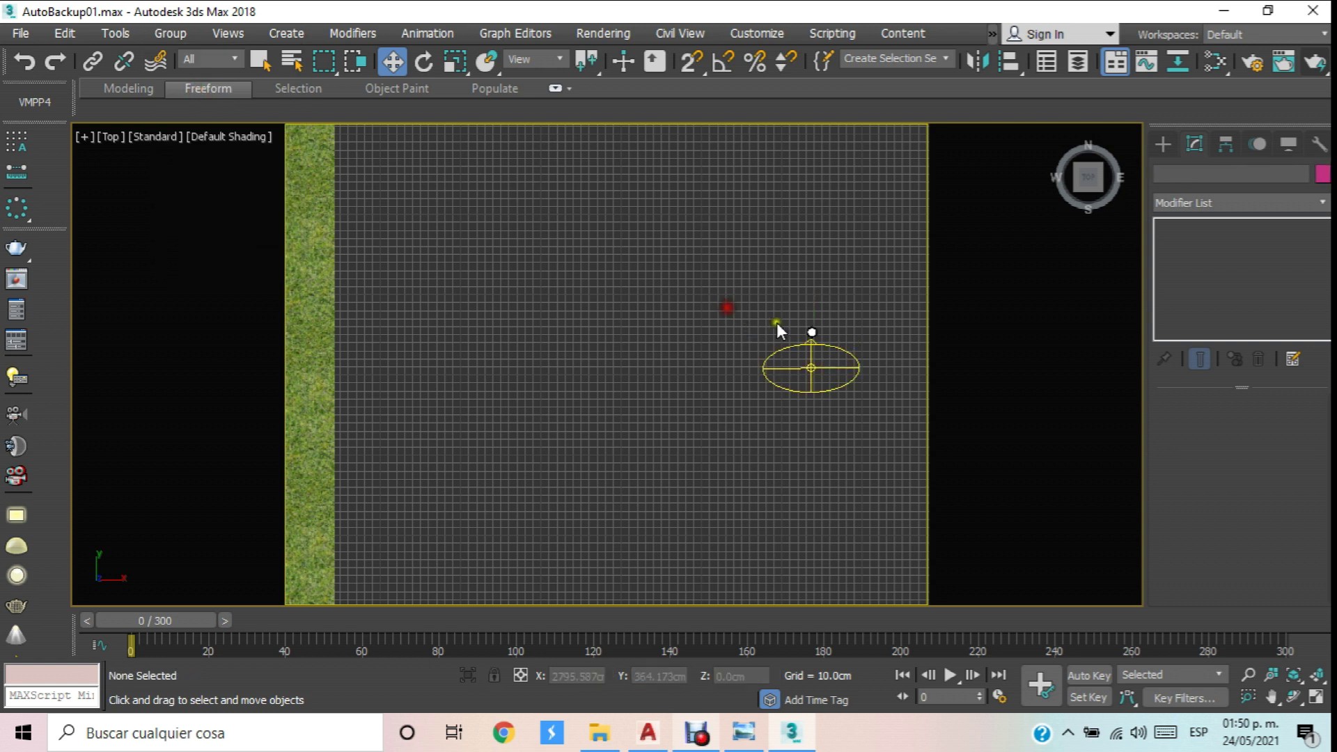
# Move only the ungrouped disc light back to the front garden, over the lamp at the end of the hedge nearest the side lawn.
pyautogui.click(811, 330)
pyautogui.click(824, 388)
pyautogui.click(826, 366)
pyautogui.scroll(-5, 826, 366)
pyautogui.moveTo(857, 378); pyautogui.dragTo(320, 376)
pyautogui.moveTo(359, 372); pyautogui.dragTo(782, 373, button='middle')
pyautogui.moveTo(731, 369); pyautogui.dragTo(389, 373)
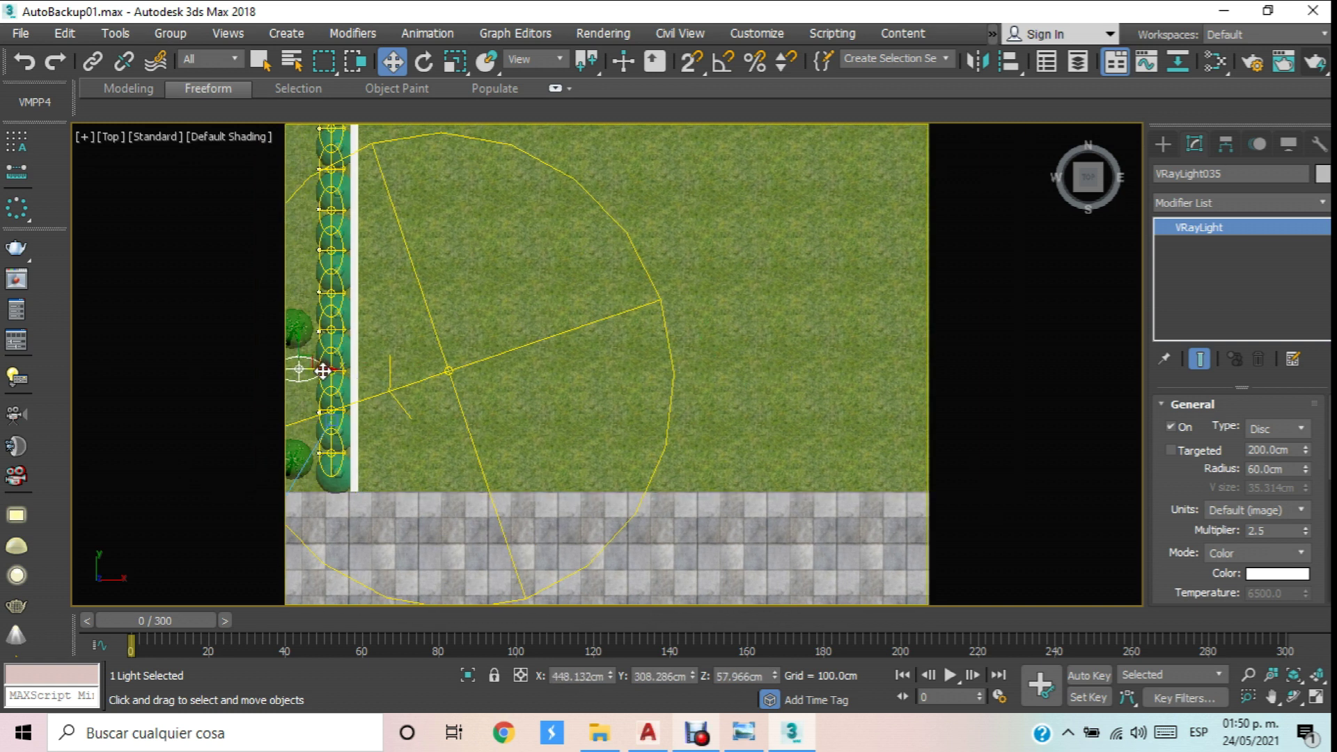
pyautogui.moveTo(390, 373); pyautogui.dragTo(620, 379, button='middle')
pyautogui.scroll(5, 620, 380)
pyautogui.moveTo(636, 382); pyautogui.dragTo(425, 363)
# Make two copies of the disc light over the other front garden lamps, the last at about X 102 cm.
pyautogui.click(429, 362)
pyautogui.moveTo(435, 365)
pyautogui.keyDown('shift'); pyautogui.mouseDown()
pyautogui.moveTo(415, 382)
pyautogui.moveTo(357, 385)
pyautogui.mouseUp(); pyautogui.keyUp('shift')
pyautogui.click(650, 446)
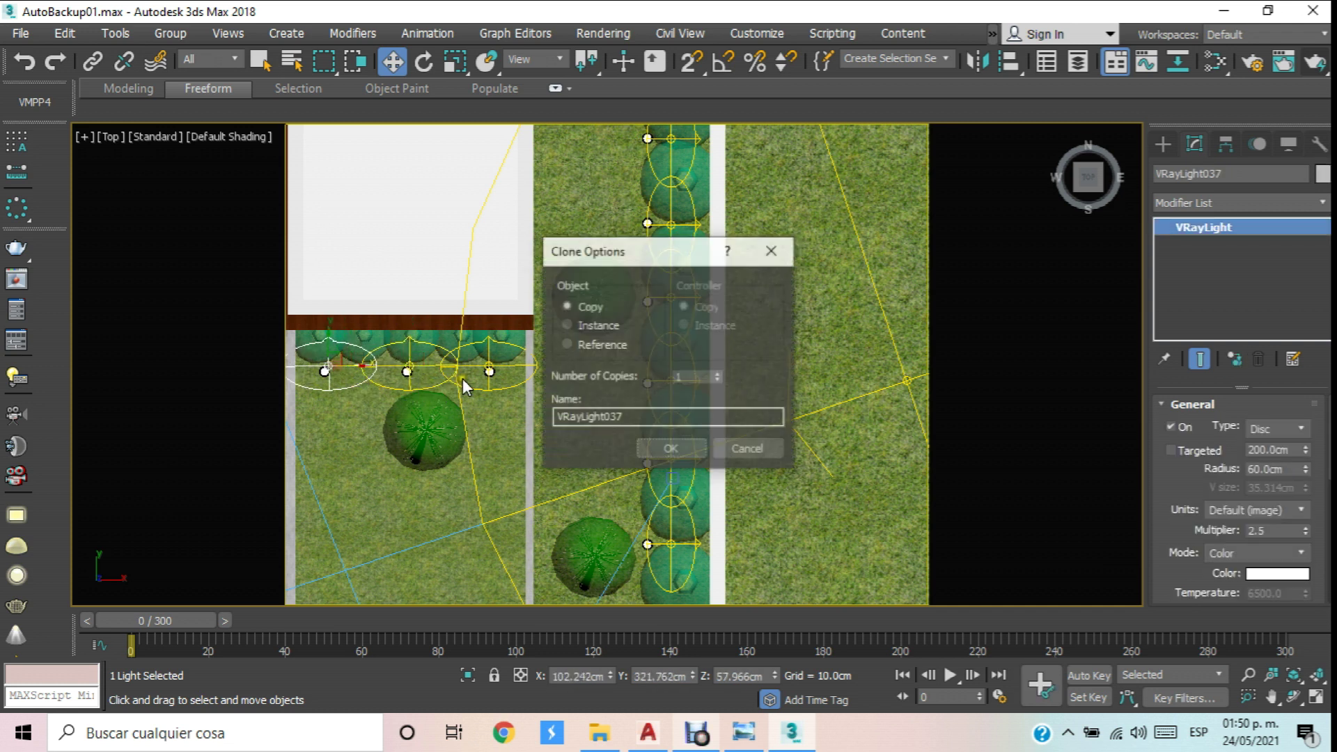
pyautogui.click(649, 447)
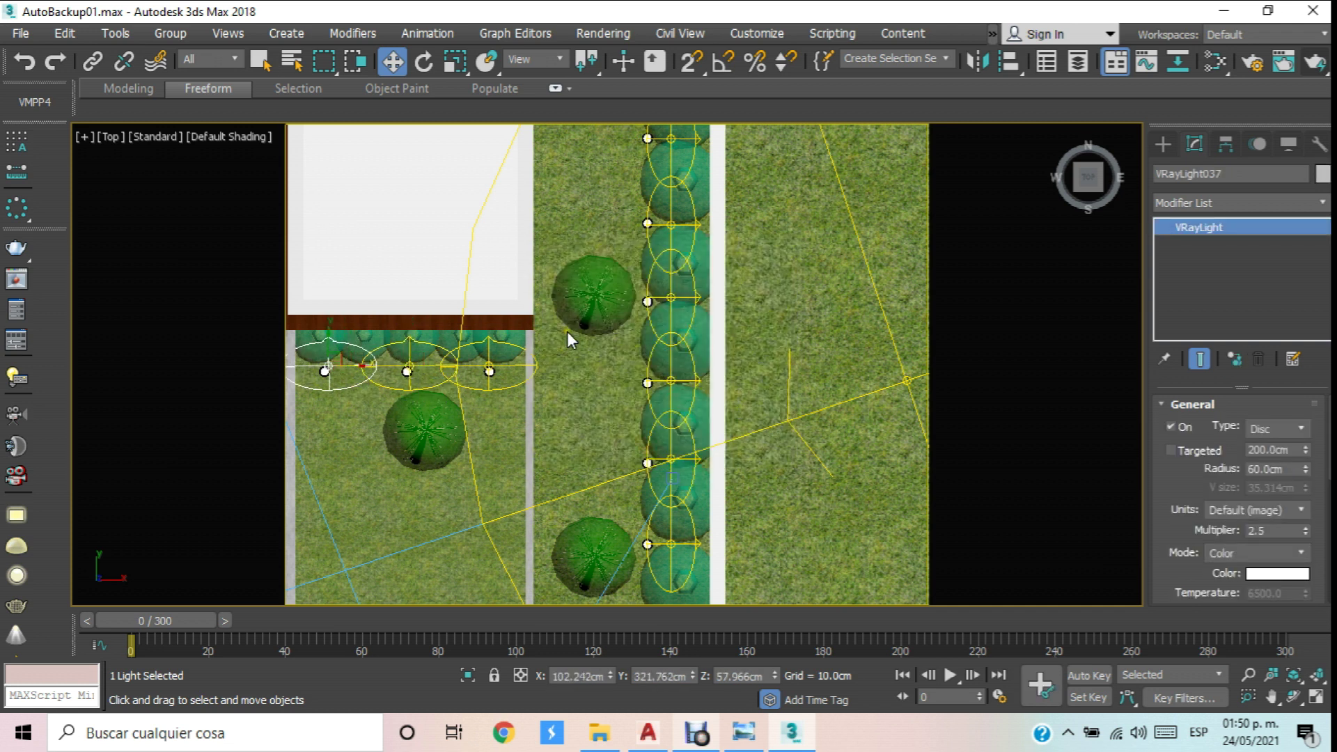
# Show the scene through PhysCamera001 with Default Shading.
pyautogui.scroll(-6, 562, 319)
pyautogui.press('c')
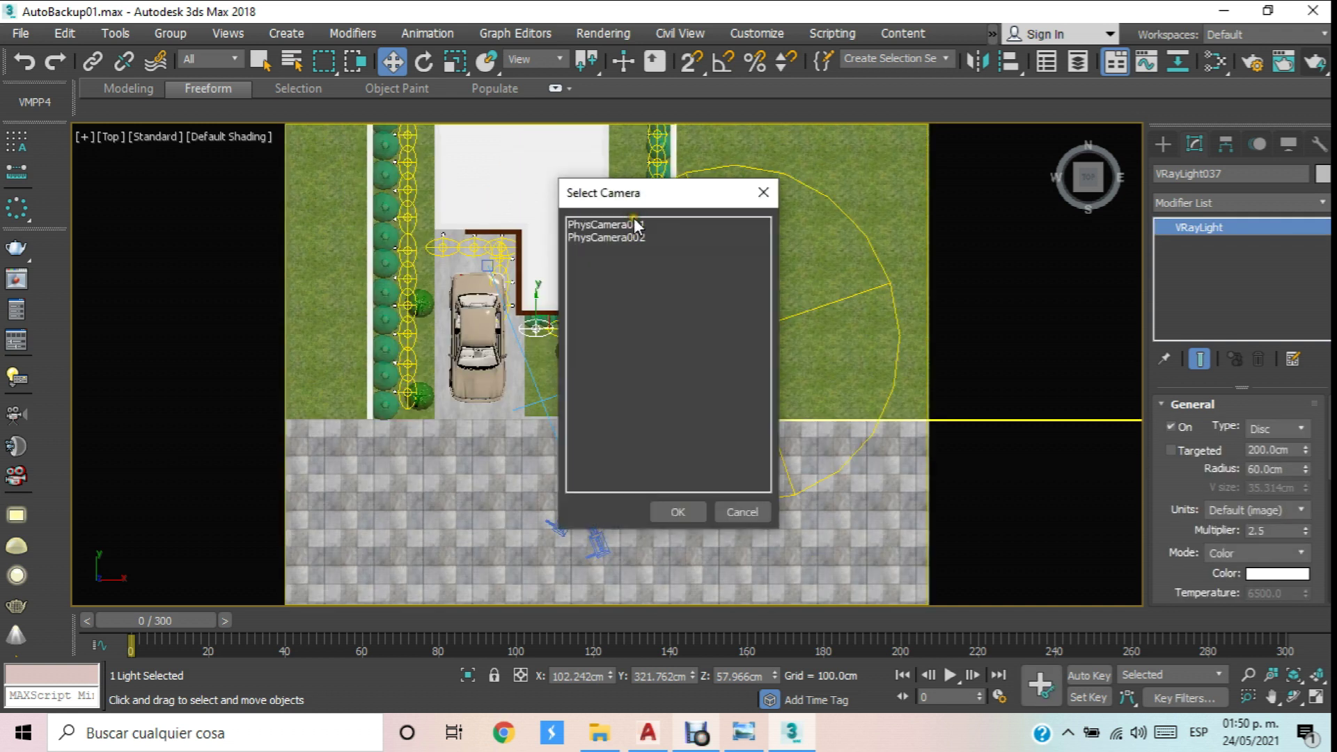
pyautogui.click(633, 223)
pyautogui.click(667, 513)
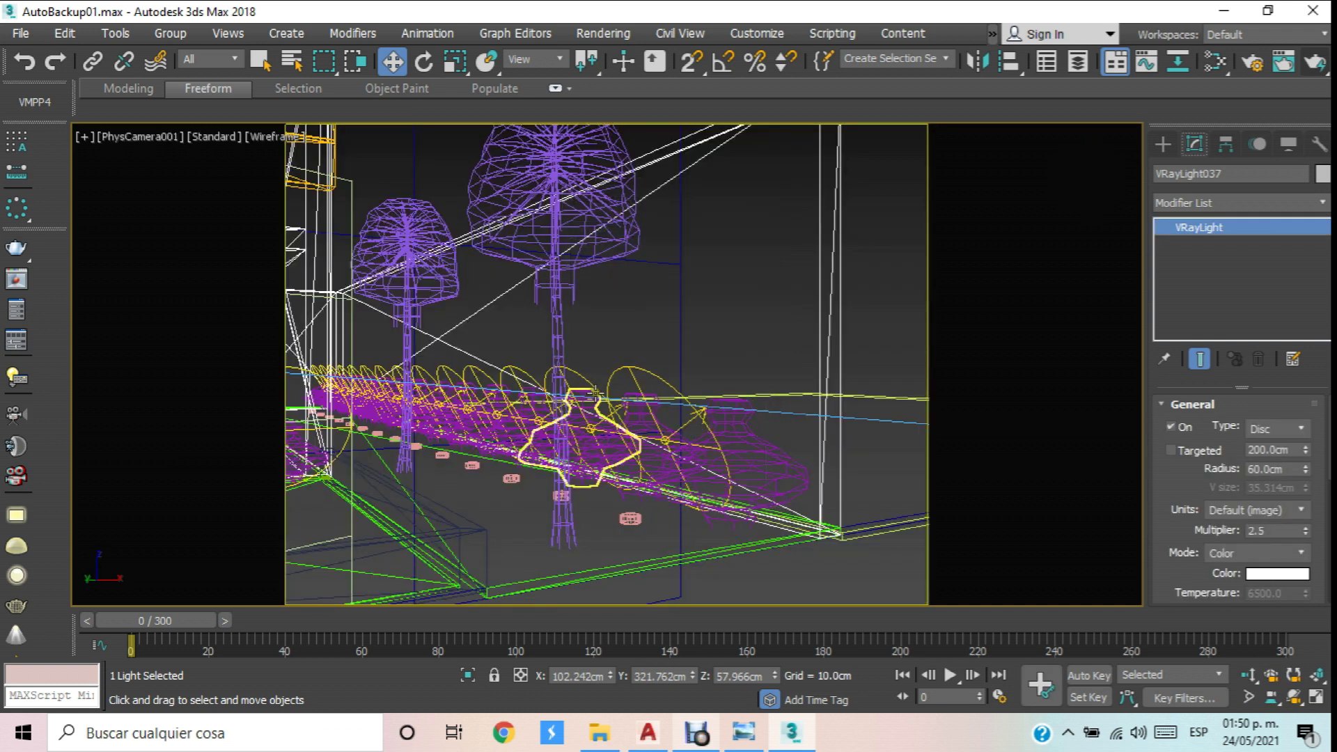
pyautogui.click(277, 138)
pyautogui.click(362, 147)
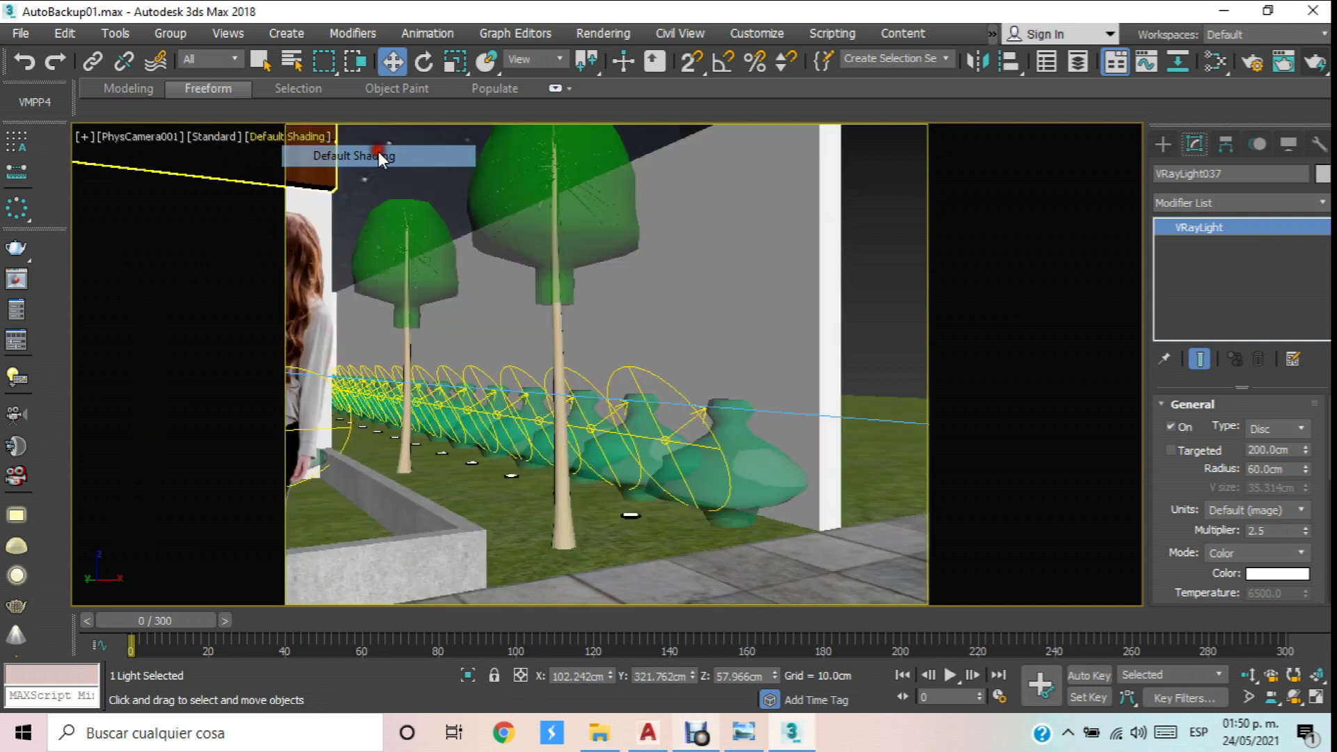
# Dolly and orbit PhysCamera001 to frame the whole house front with the car and both hedges.
pyautogui.click(1248, 674)
pyautogui.moveTo(677, 317); pyautogui.dragTo(632, 351)
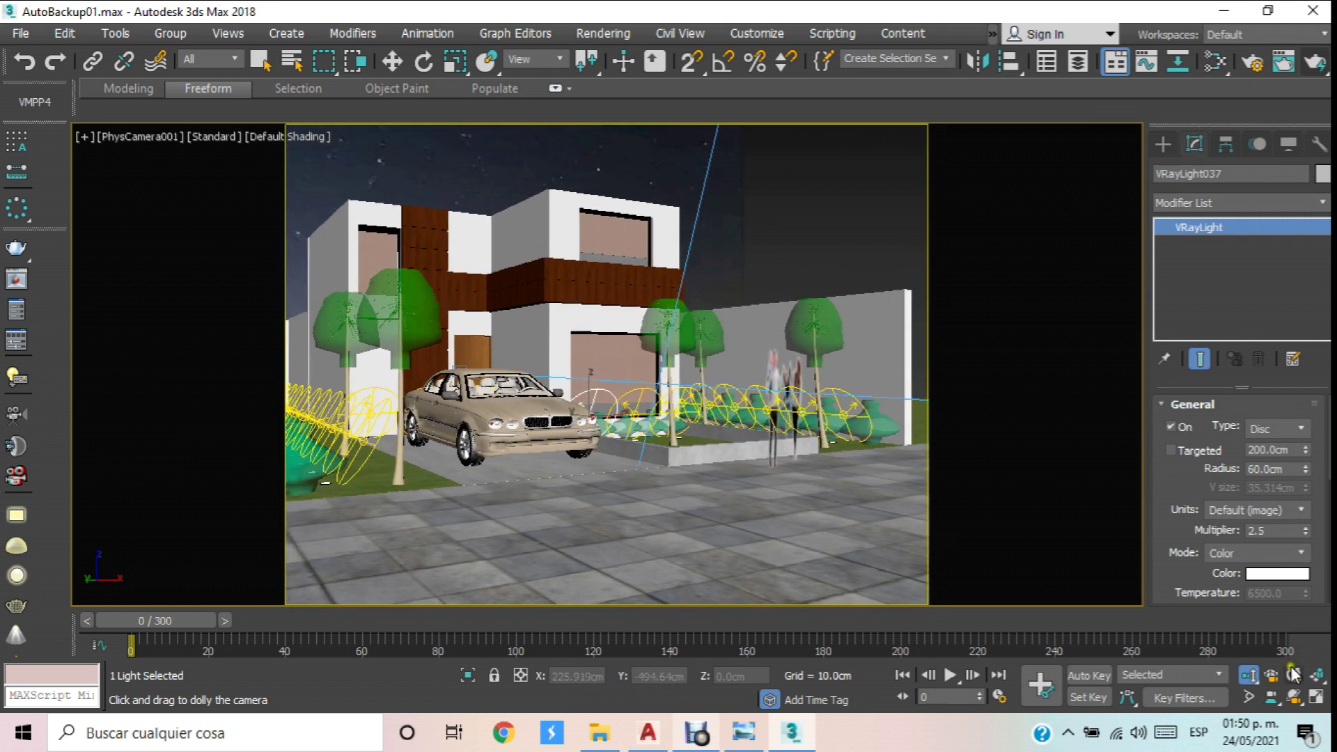
pyautogui.click(1293, 696)
pyautogui.moveTo(599, 351); pyautogui.dragTo(637, 379)
pyautogui.click(1248, 675)
pyautogui.moveTo(636, 380); pyautogui.dragTo(630, 383, button='middle')
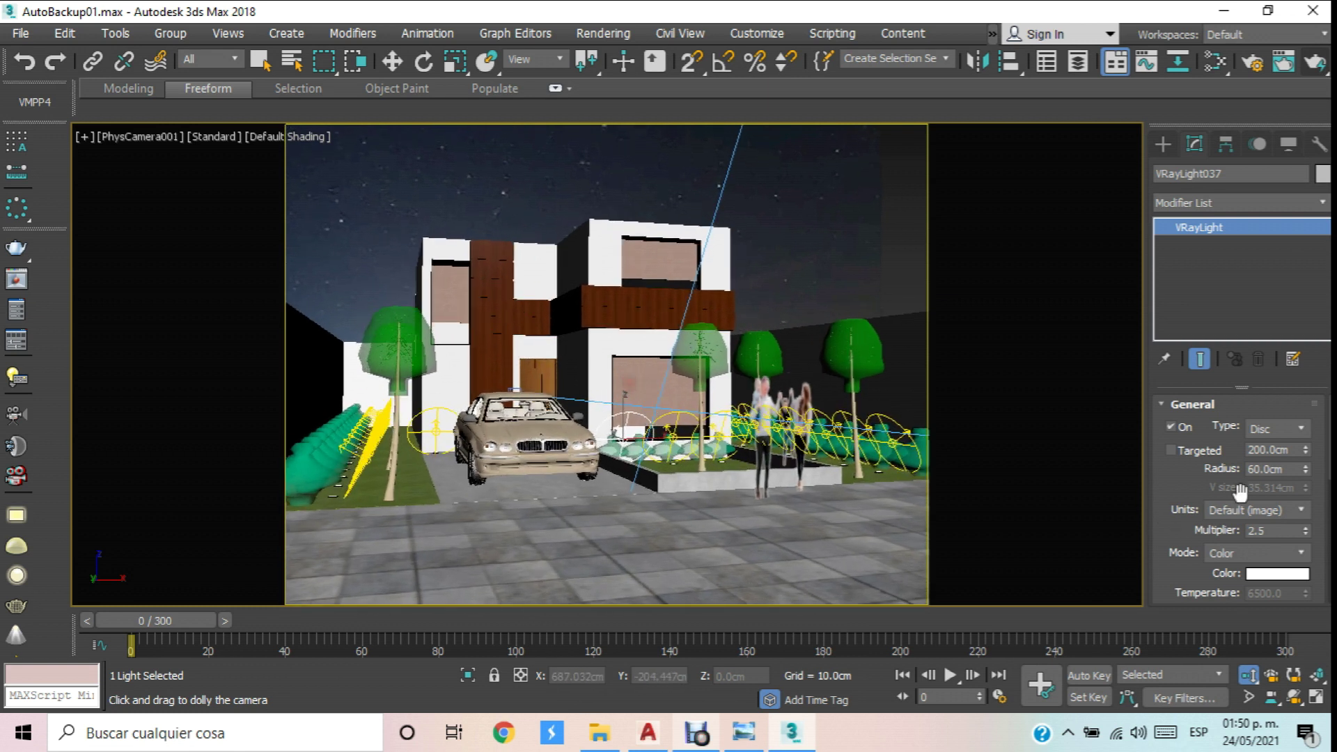
# Set the render output size to 1400 by 800 pixels.
pyautogui.click(1251, 61)
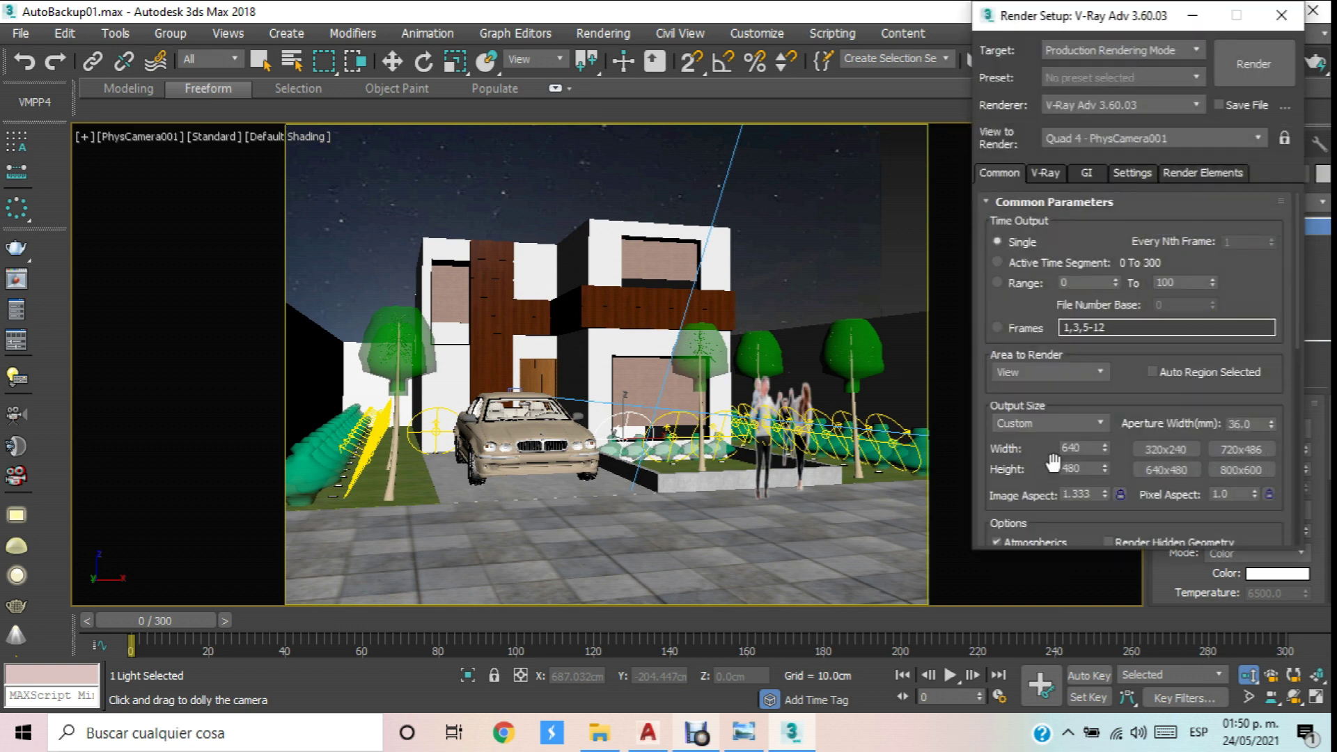
pyautogui.doubleClick(1082, 449)
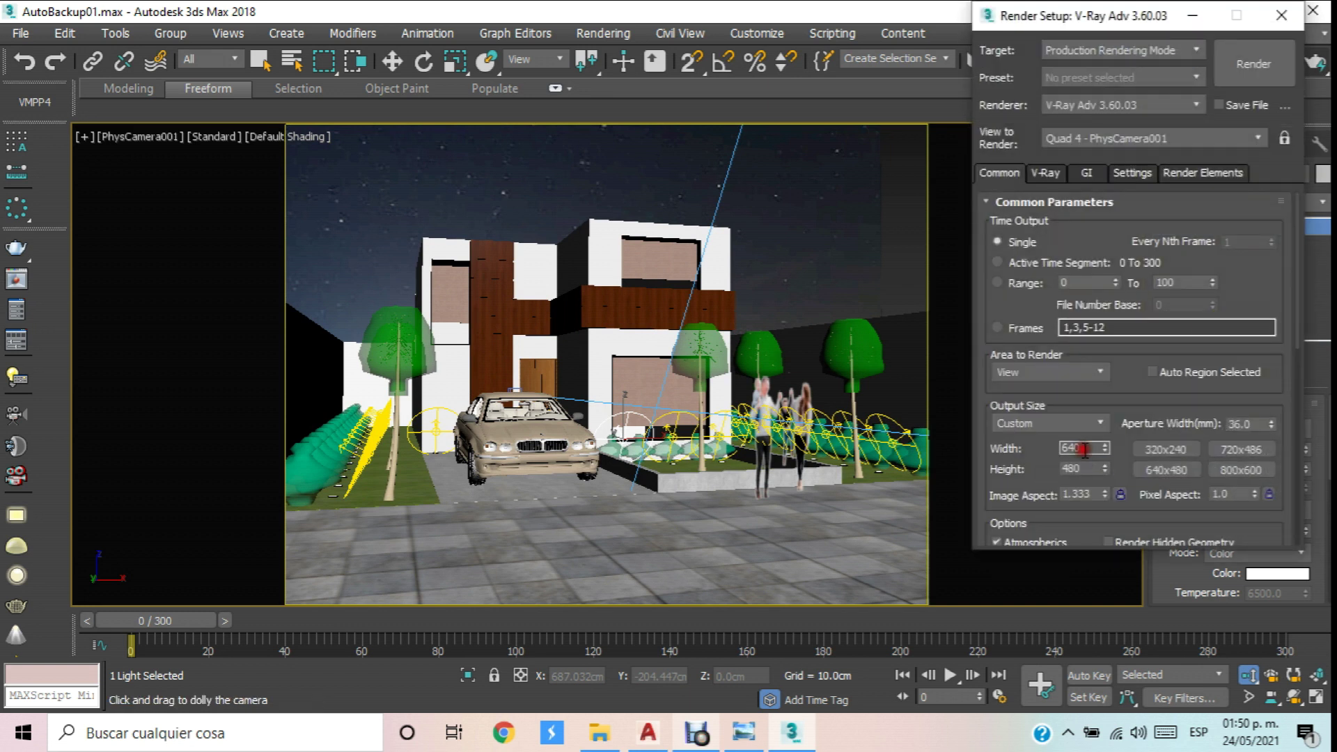
pyautogui.write('540')
pyautogui.press('Return')
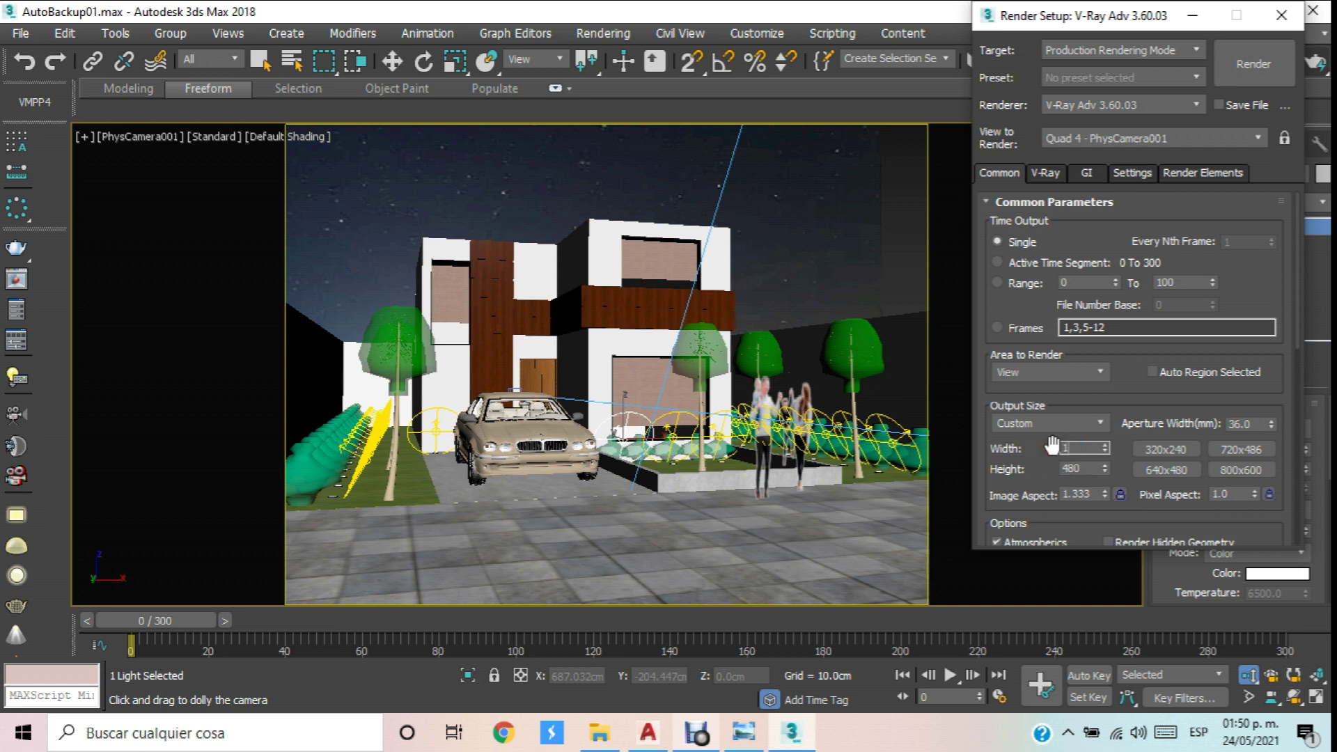
pyautogui.press('Tab')
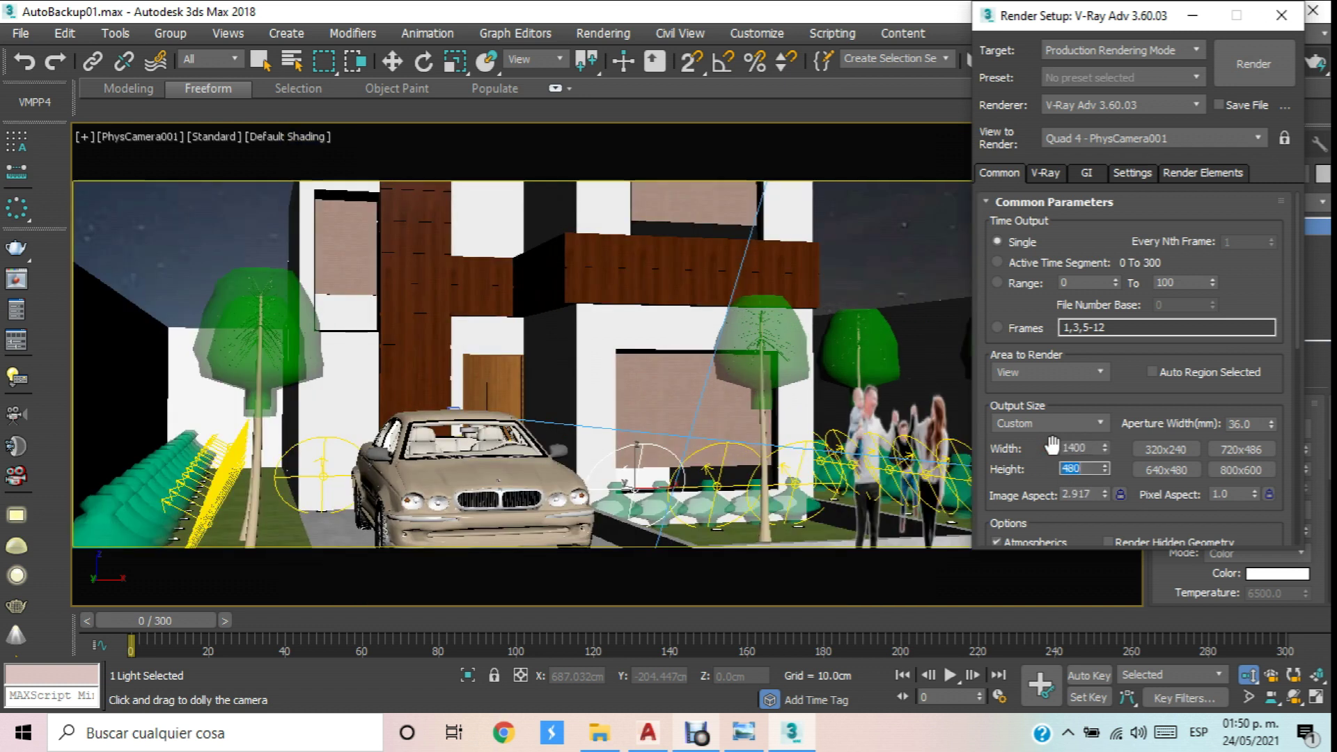
pyautogui.write('120')
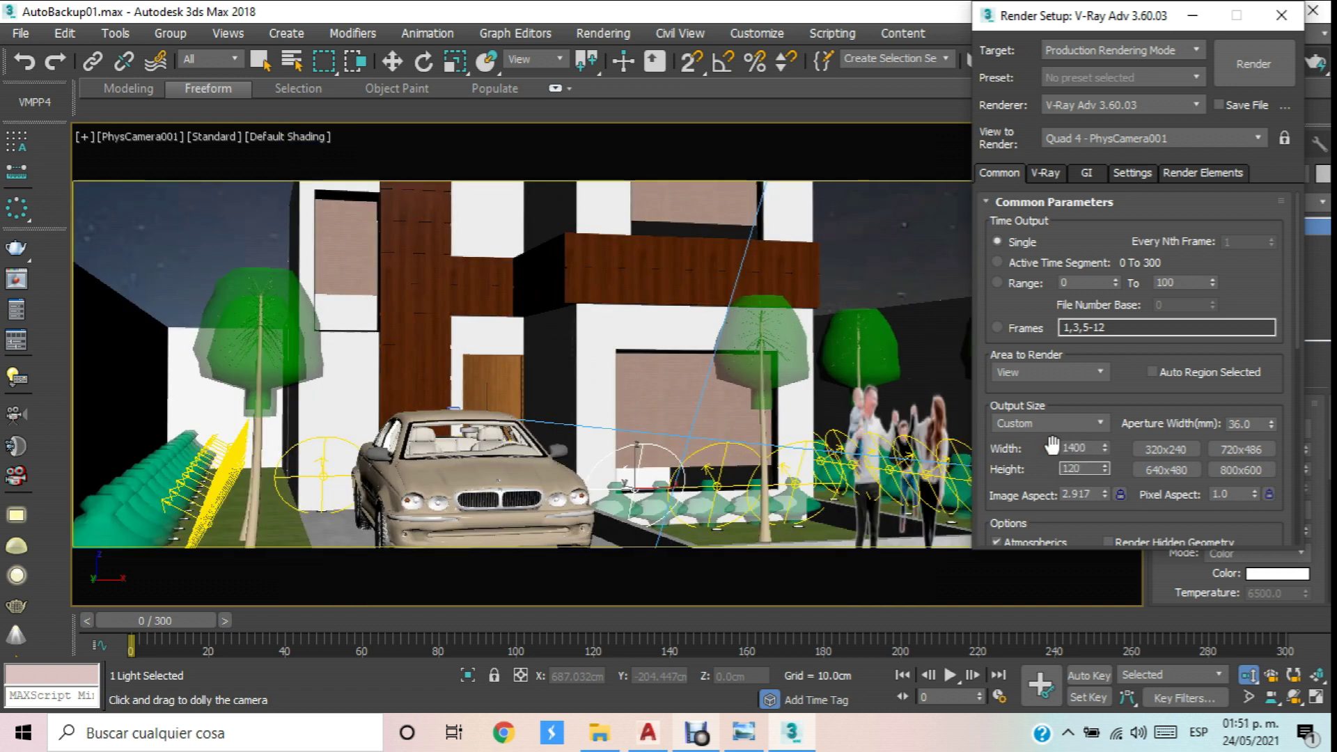
pyautogui.press('BackSpace')
pyautogui.write('900')
pyautogui.press('Return')
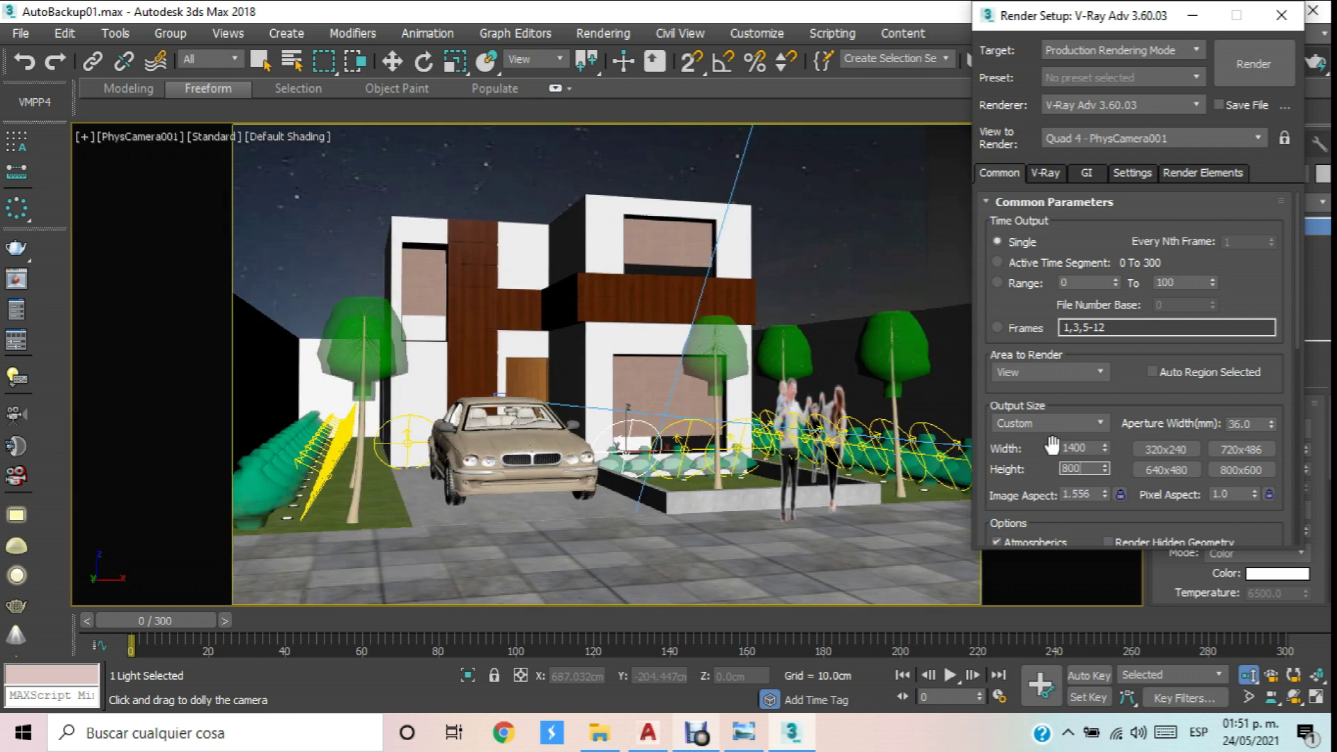
pyautogui.write('0')
pyautogui.press('Return')
pyautogui.click(1281, 14)
# Hide the Jaguar car and the family image plane in the camera view.
pyautogui.moveTo(688, 360); pyautogui.dragTo(689, 345)
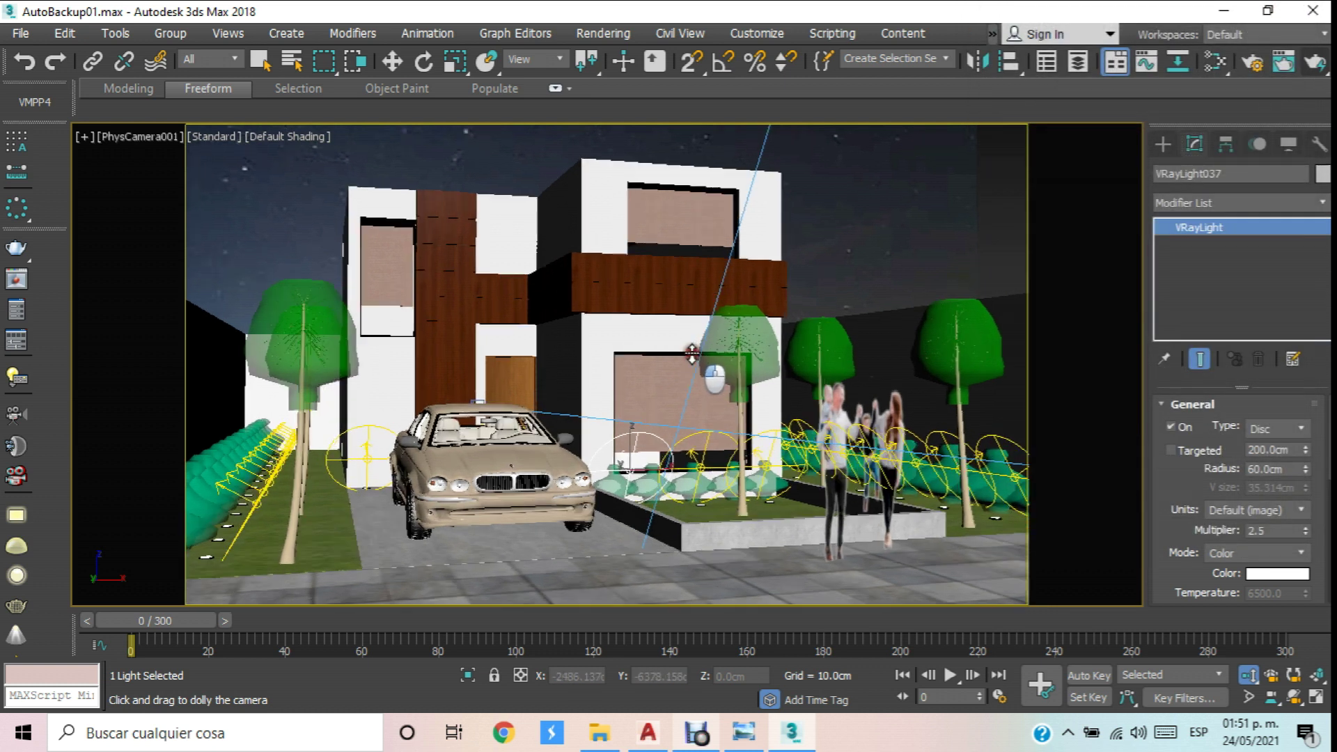
pyautogui.click(392, 61)
pyautogui.click(490, 480)
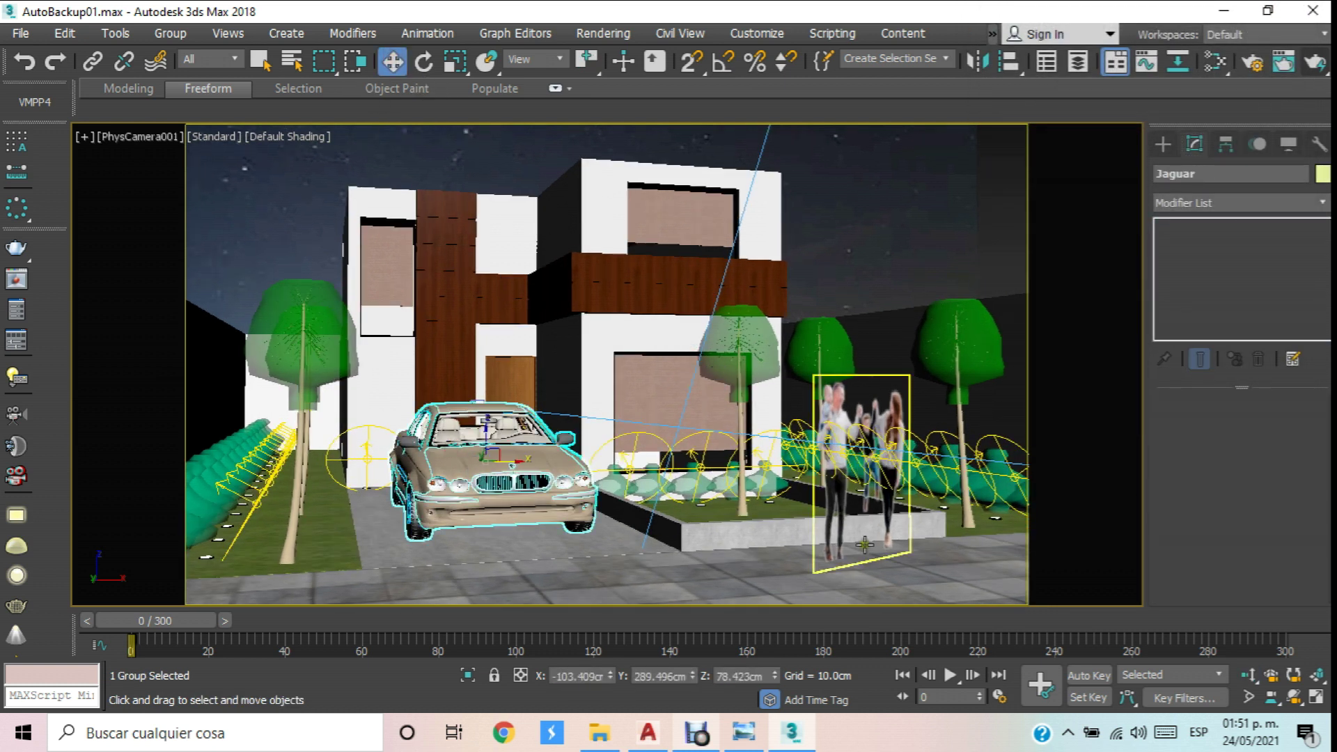
pyautogui.keyDown('ctrl'); pyautogui.click(894, 489); pyautogui.keyUp('ctrl')
pyautogui.rightClick(893, 488)
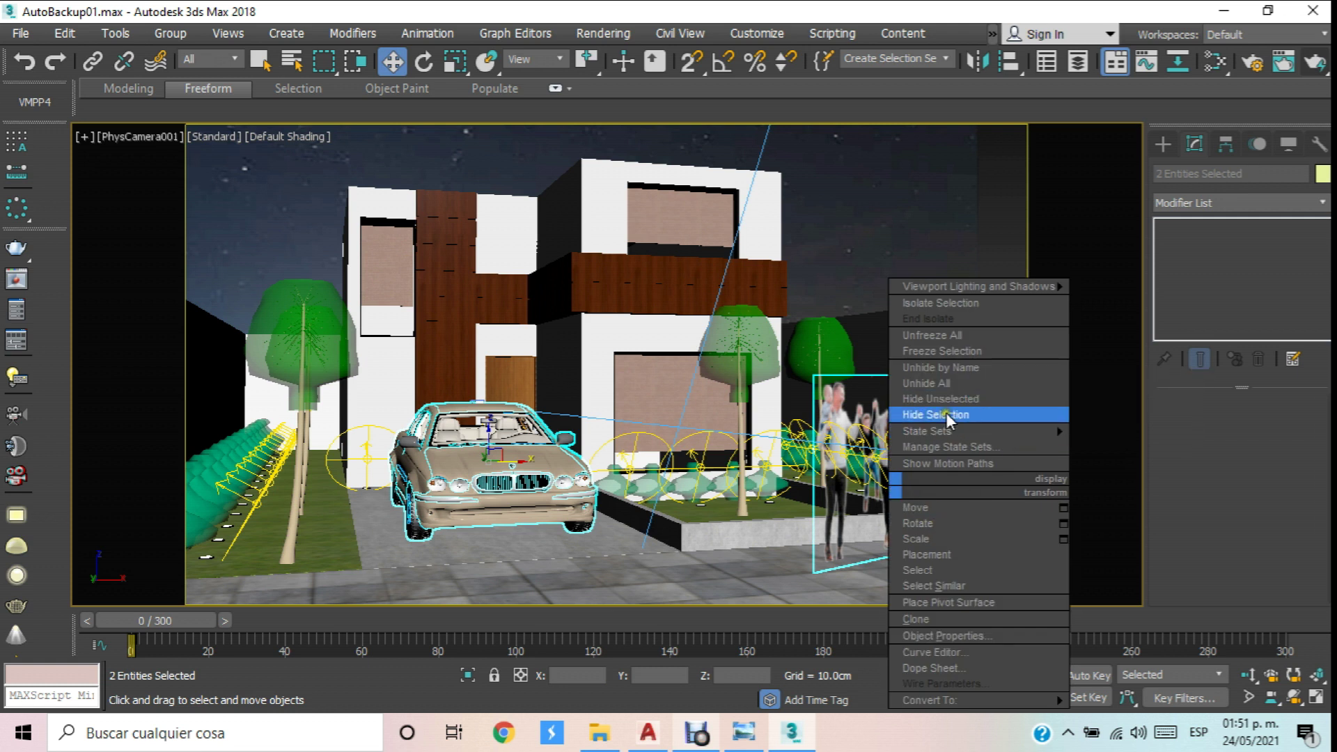
pyautogui.click(507, 610)
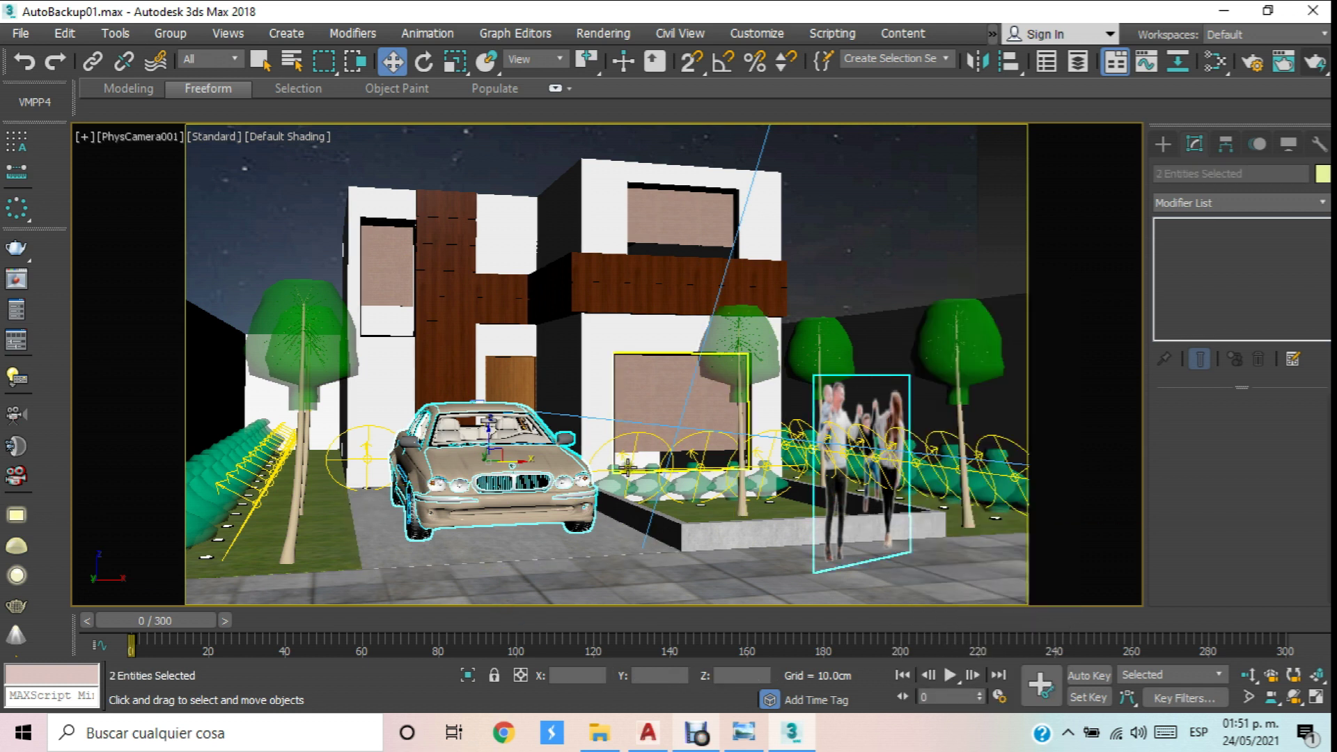
pyautogui.rightClick(852, 404)
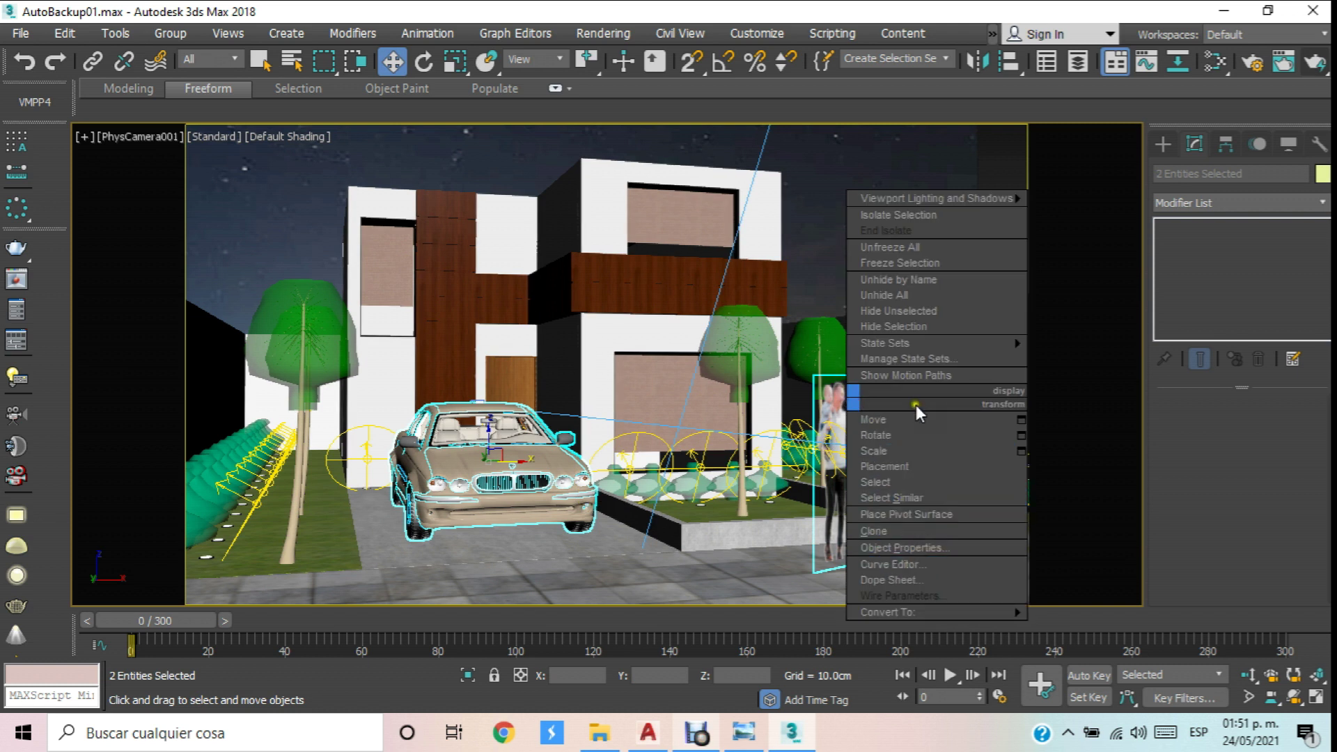
pyautogui.click(898, 326)
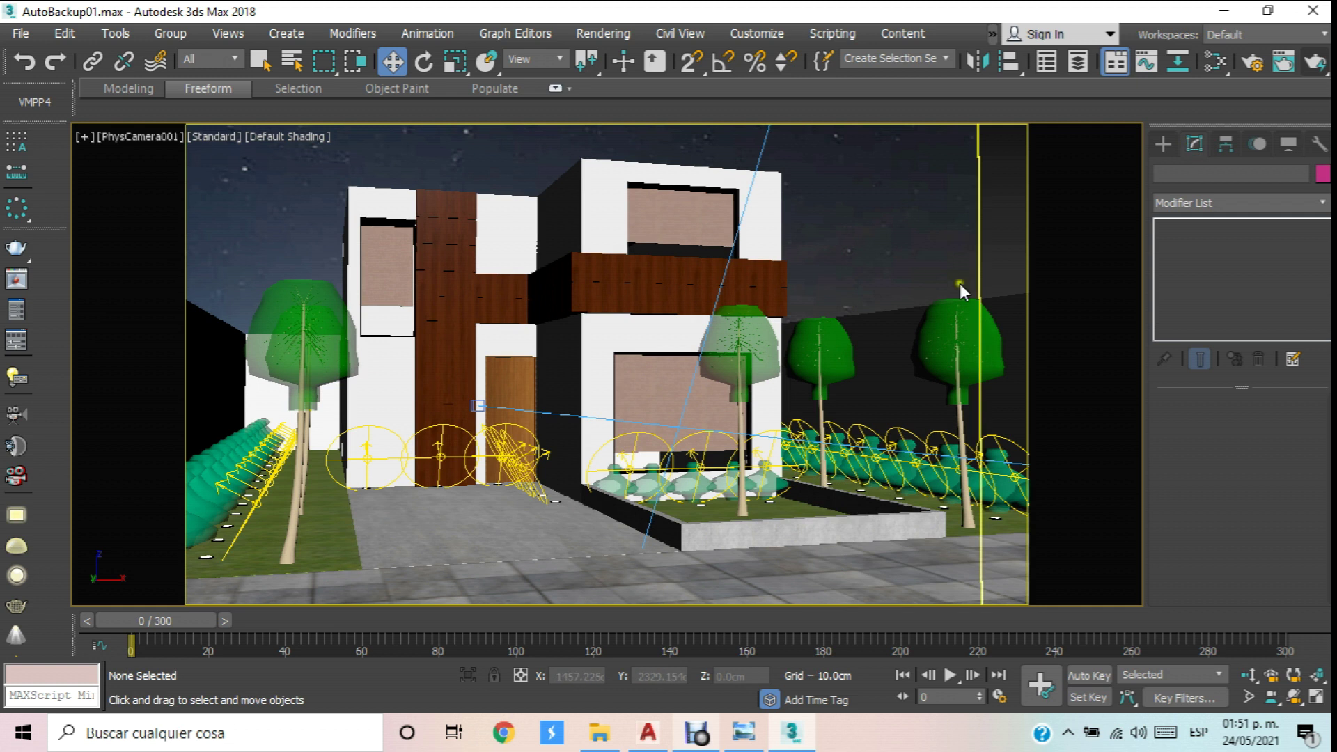
# Dolly PhysCamera001 back to frame the whole front, and render with GI, shading and AA quality at 6%, 7% and 8%.
pyautogui.click(1246, 675)
pyautogui.moveTo(573, 414)
pyautogui.mouseDown()
pyautogui.moveTo(580, 442)
pyautogui.moveTo(581, 428)
pyautogui.mouseUp()
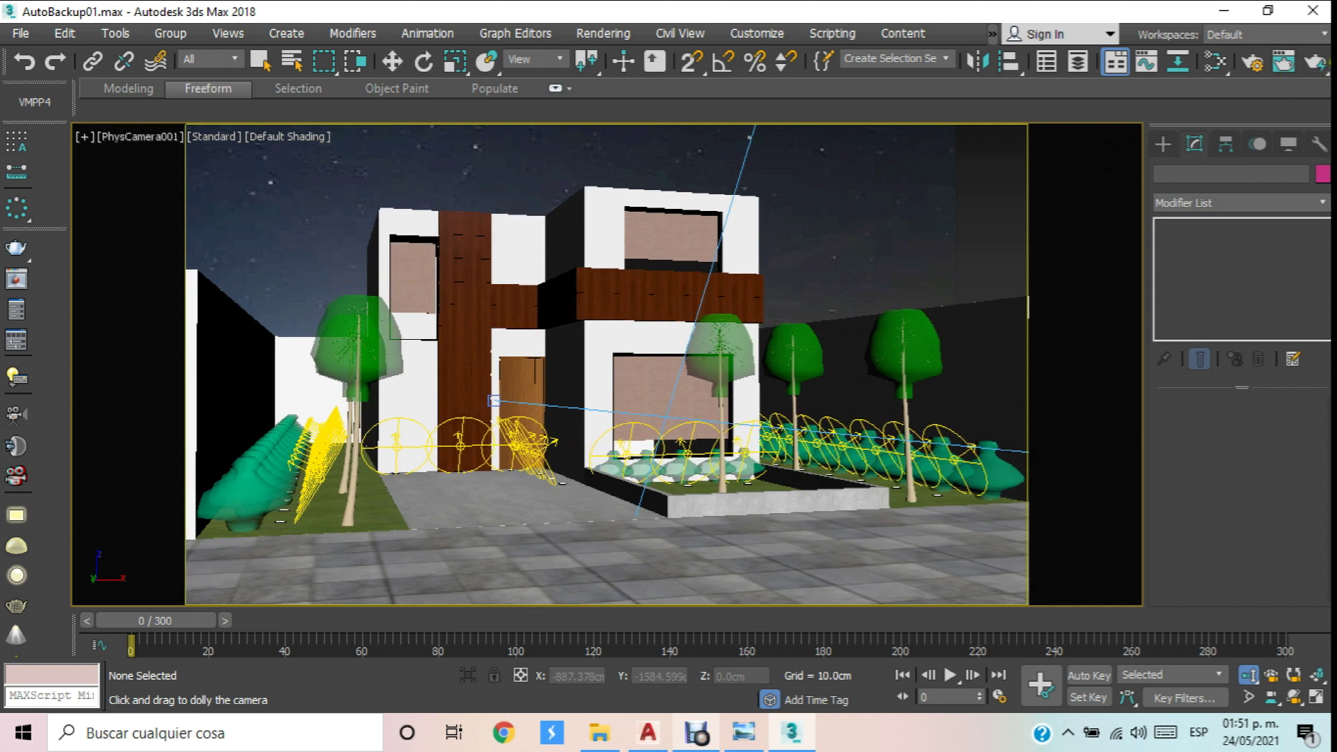
pyautogui.click(16, 340)
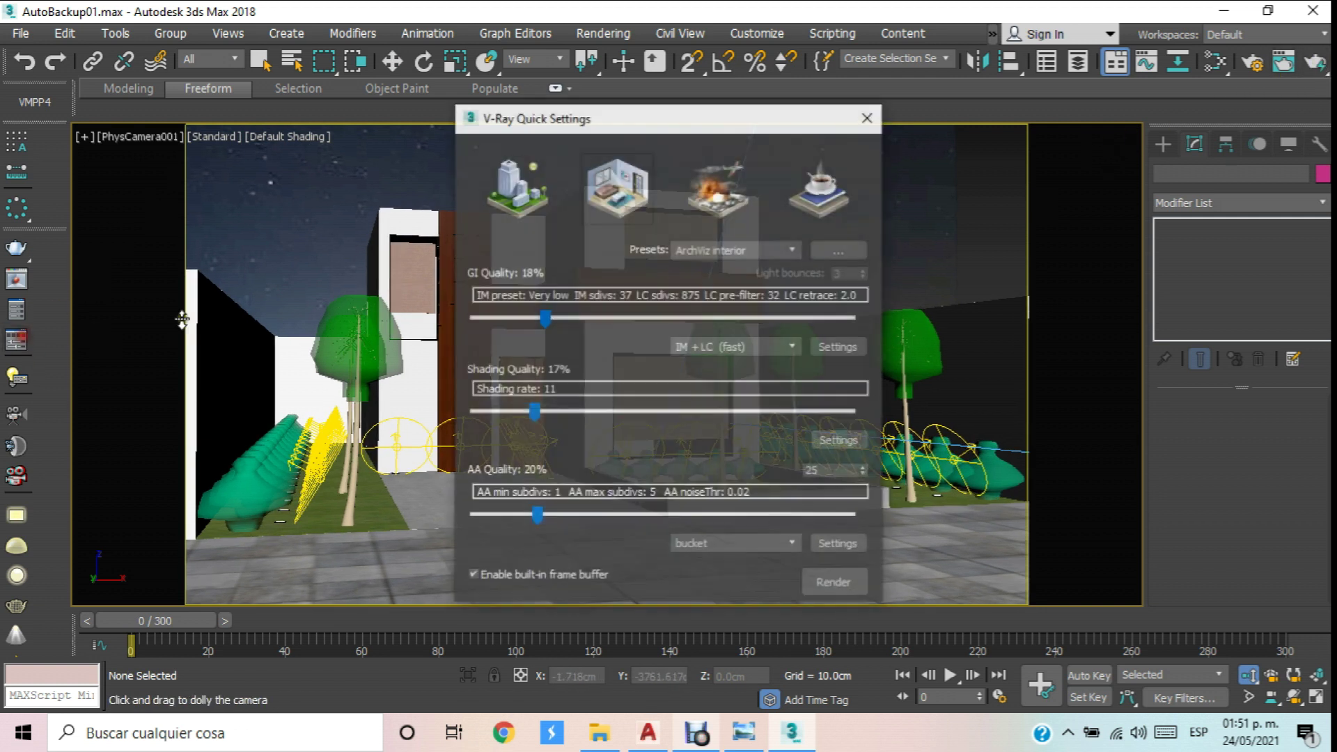
pyautogui.click(836, 583)
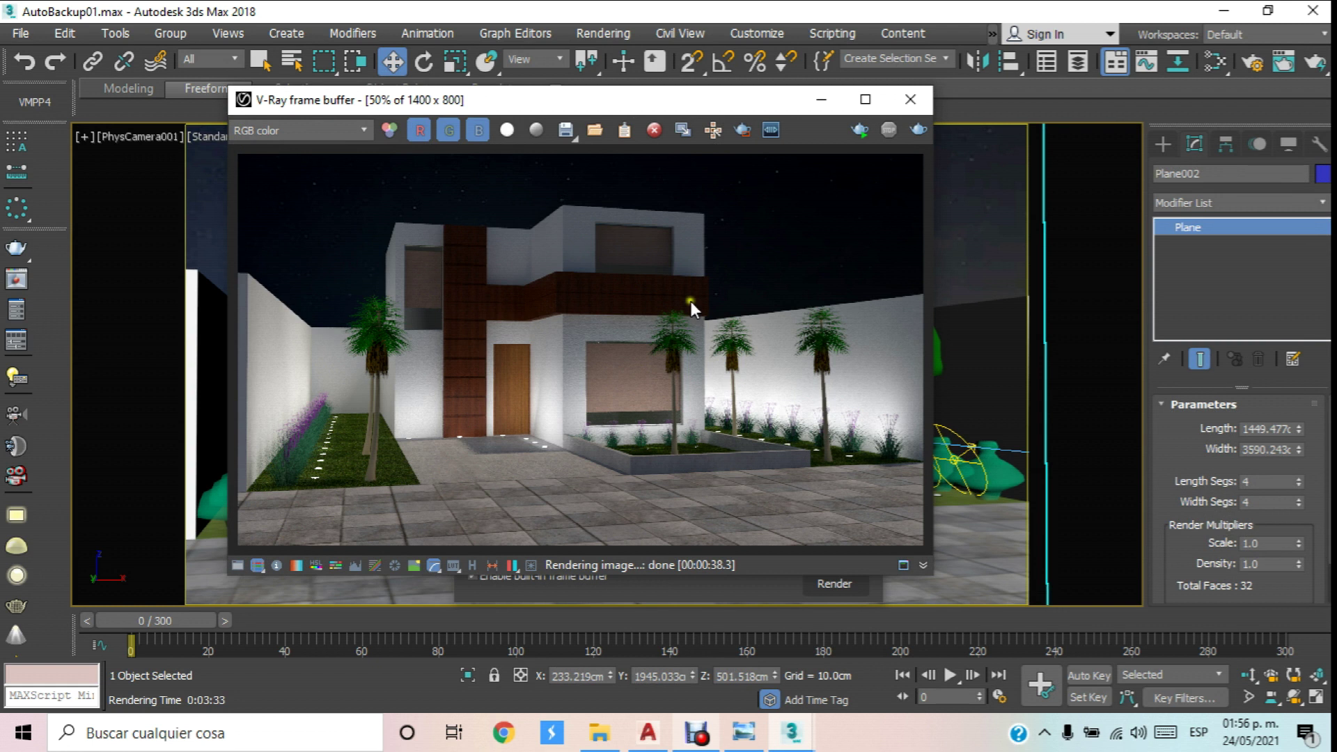
# Save the render as the JPEG file Prueba 4.jpg in the Duplex CAD 1 folder, with quality 100.
pyautogui.click(566, 130)
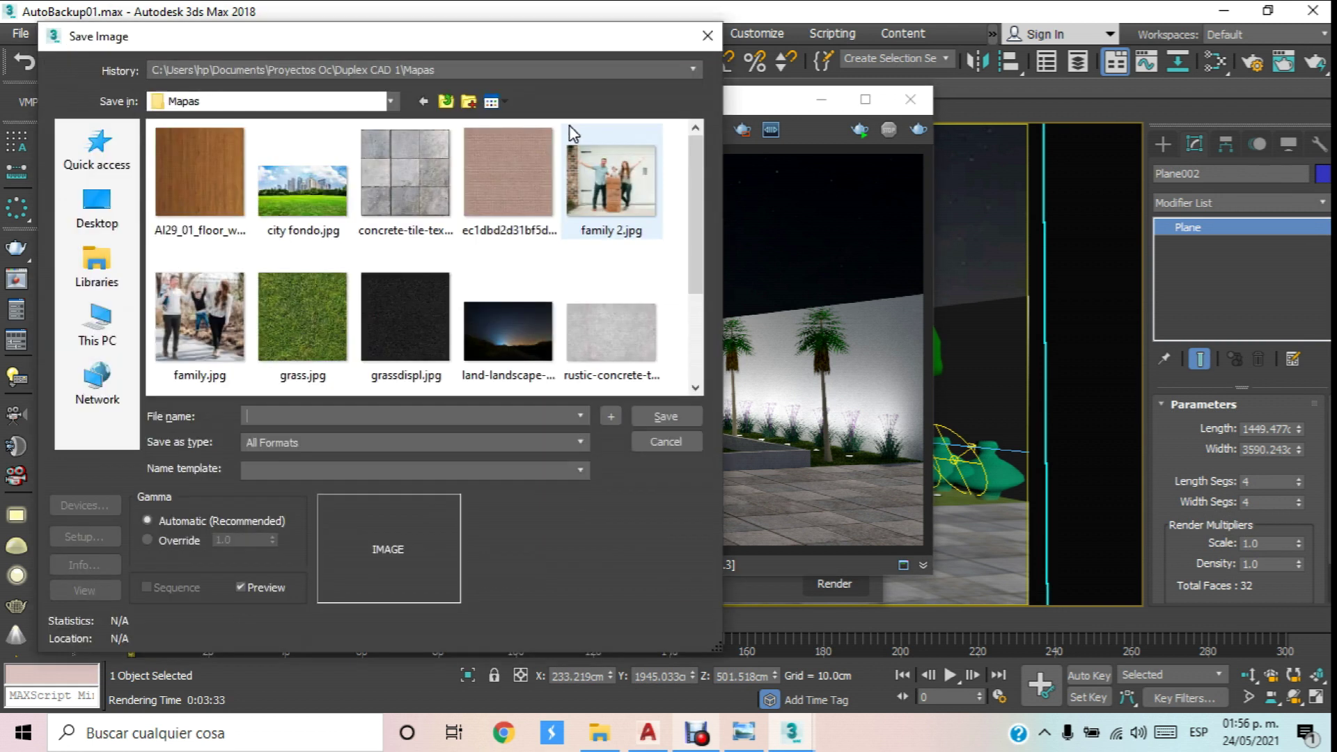
pyautogui.moveTo(694, 174); pyautogui.dragTo(695, 260)
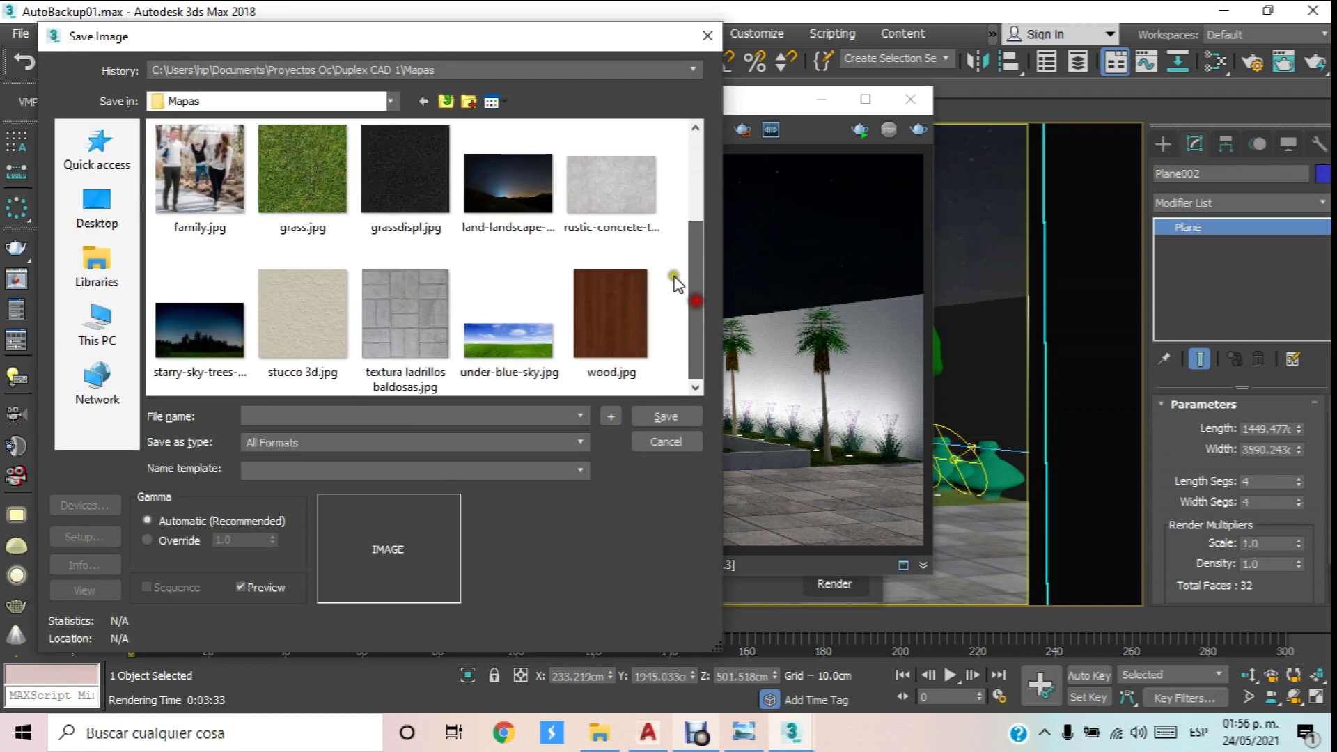
pyautogui.click(436, 98)
pyautogui.moveTo(704, 153); pyautogui.dragTo(681, 367)
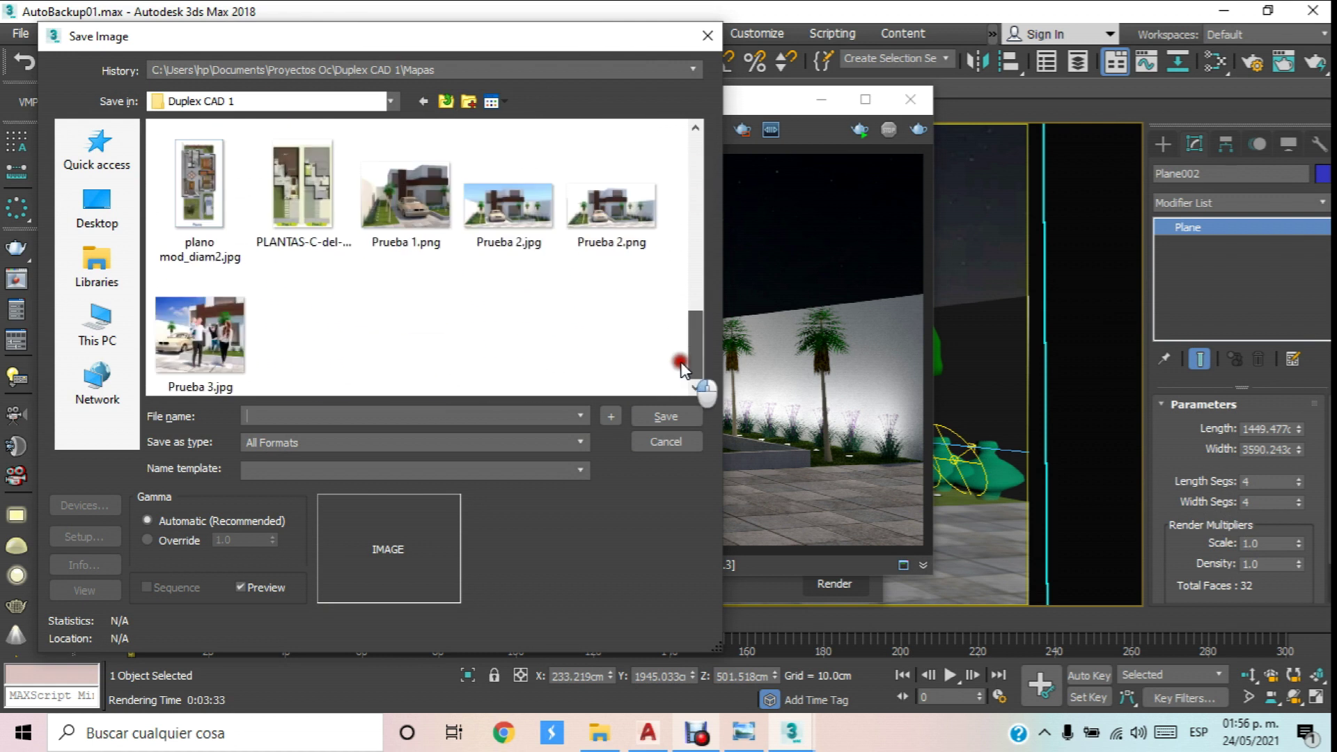
pyautogui.click(245, 363)
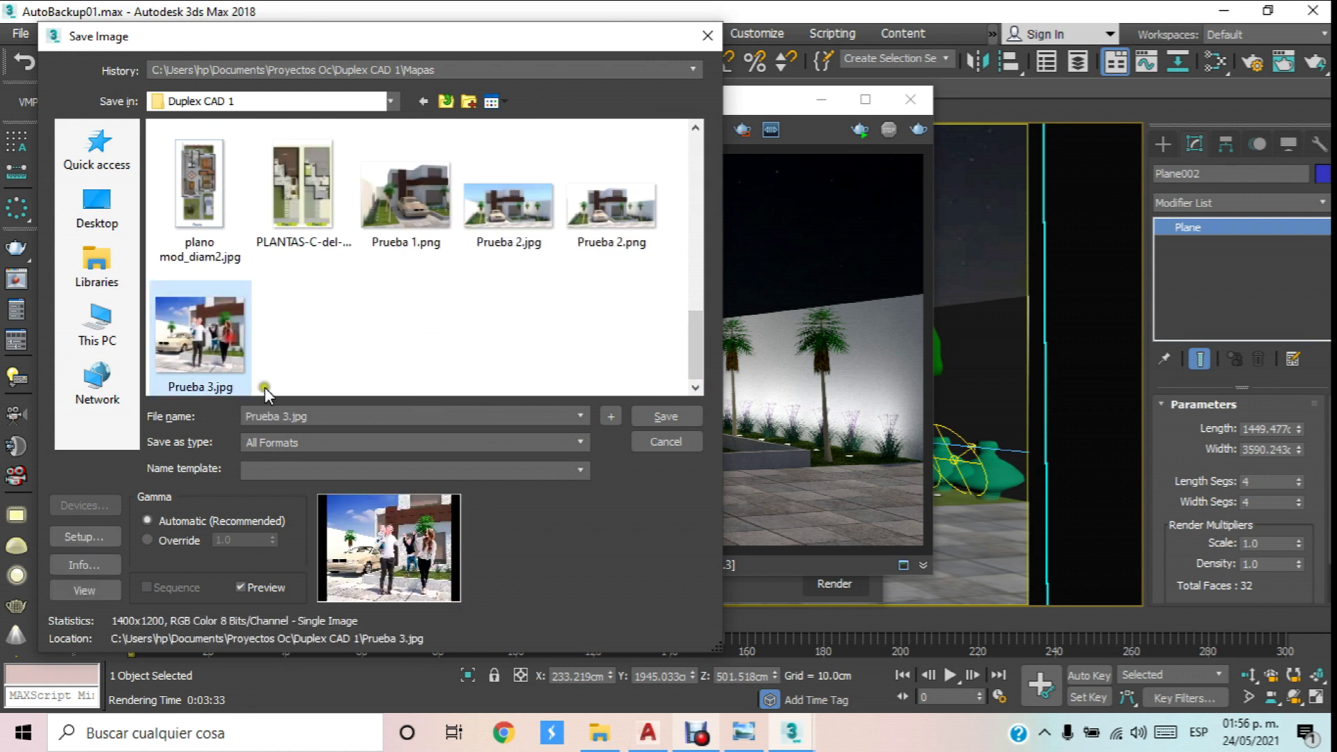
pyautogui.click(288, 416)
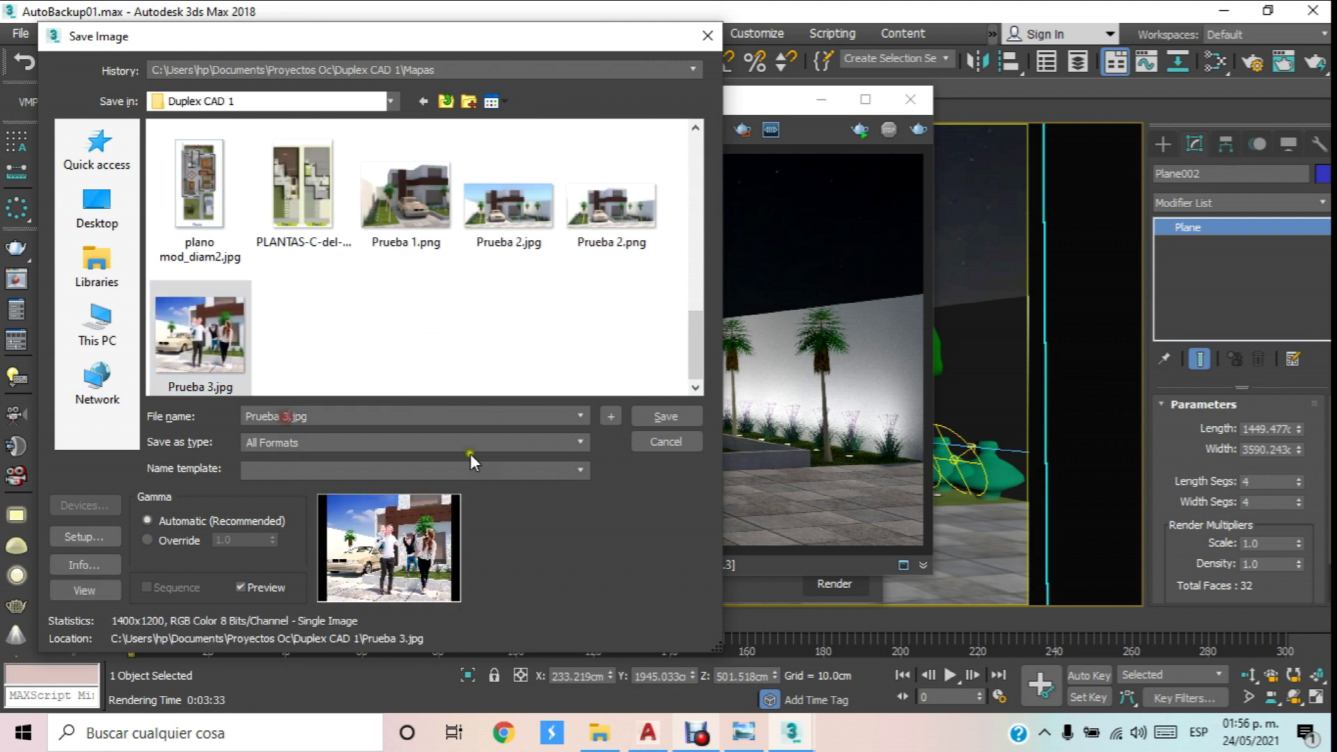
pyautogui.press('BackSpace')
pyautogui.write('4')
pyautogui.click(573, 445)
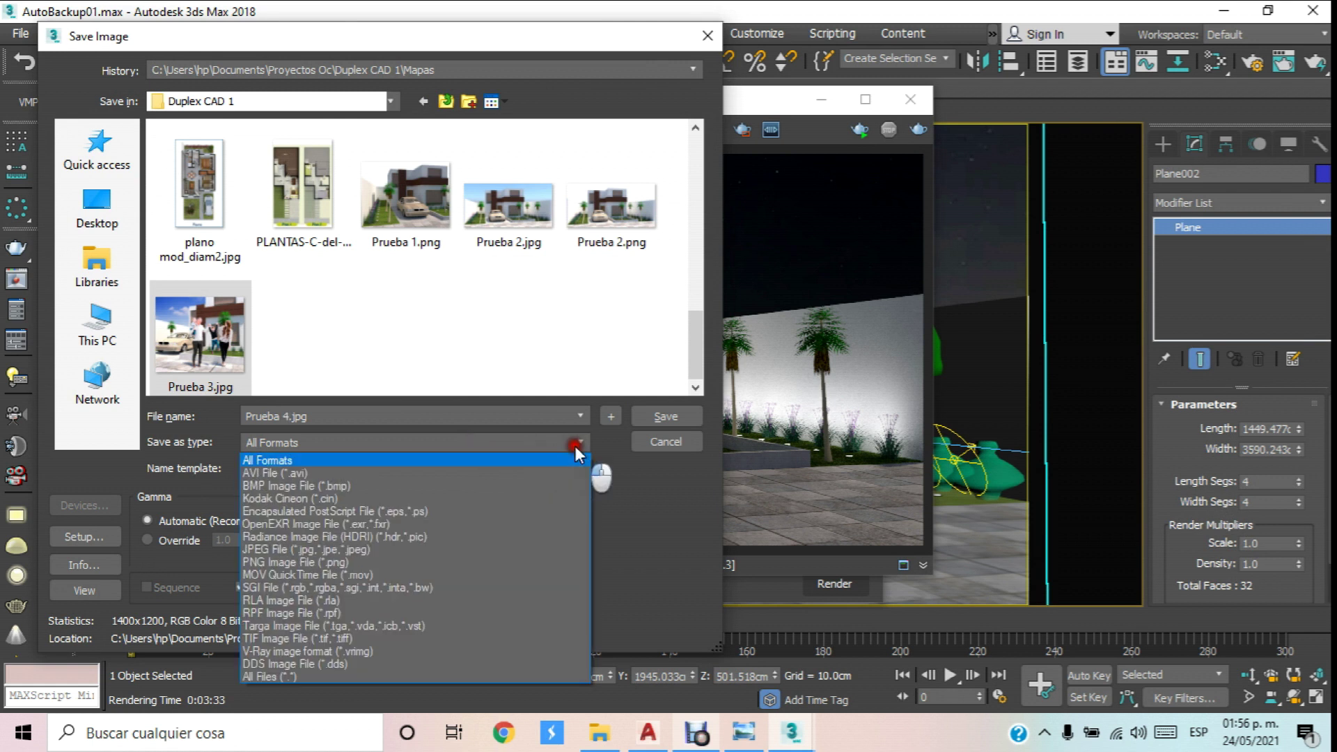
pyautogui.click(369, 550)
pyautogui.click(673, 410)
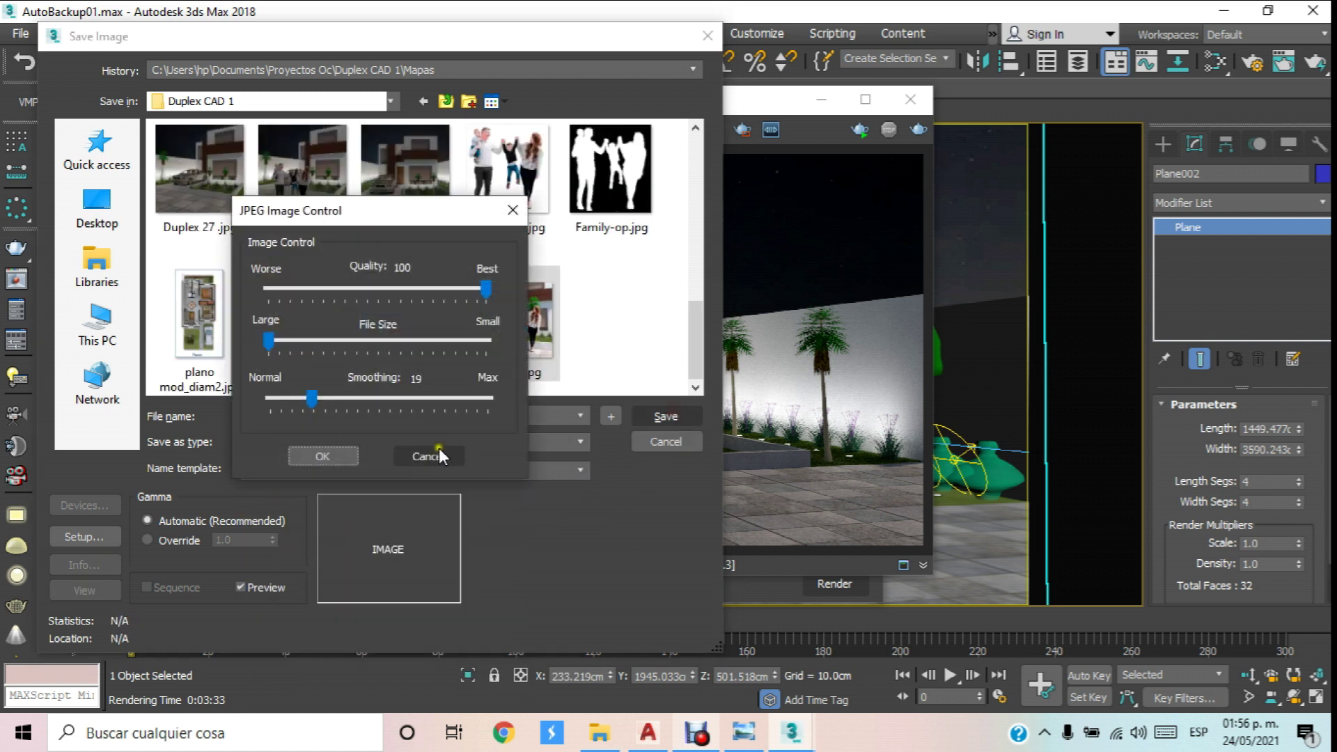
pyautogui.click(335, 452)
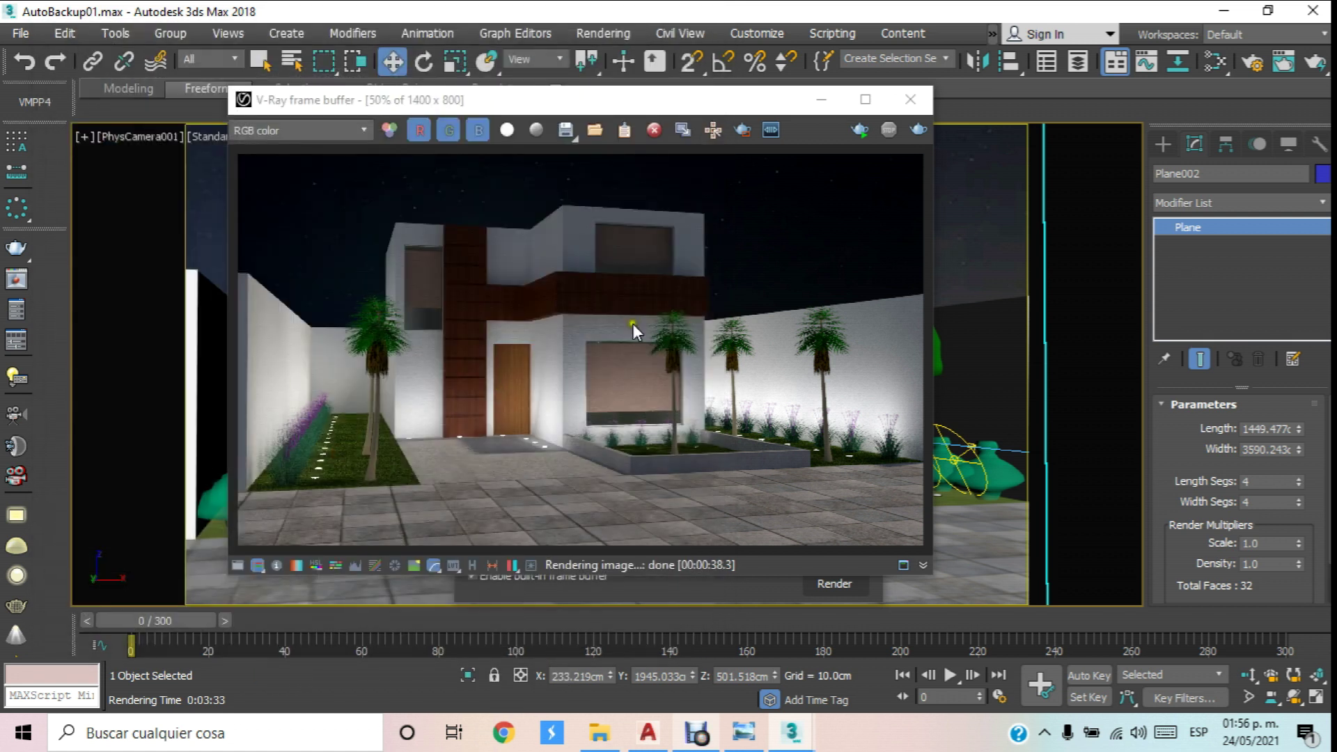
# Close the render windows, hide the starry sky background plane Plane002, and render the camera view again.
pyautogui.click(921, 105)
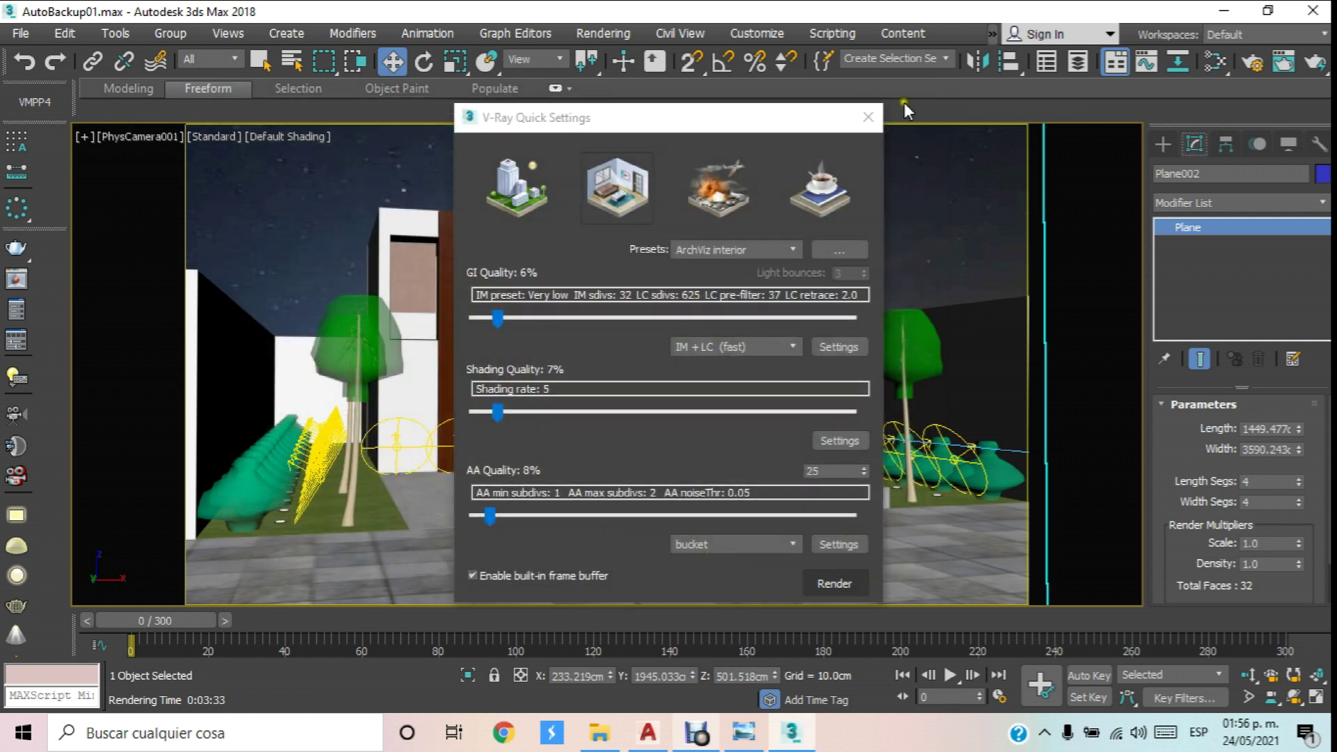
pyautogui.click(869, 114)
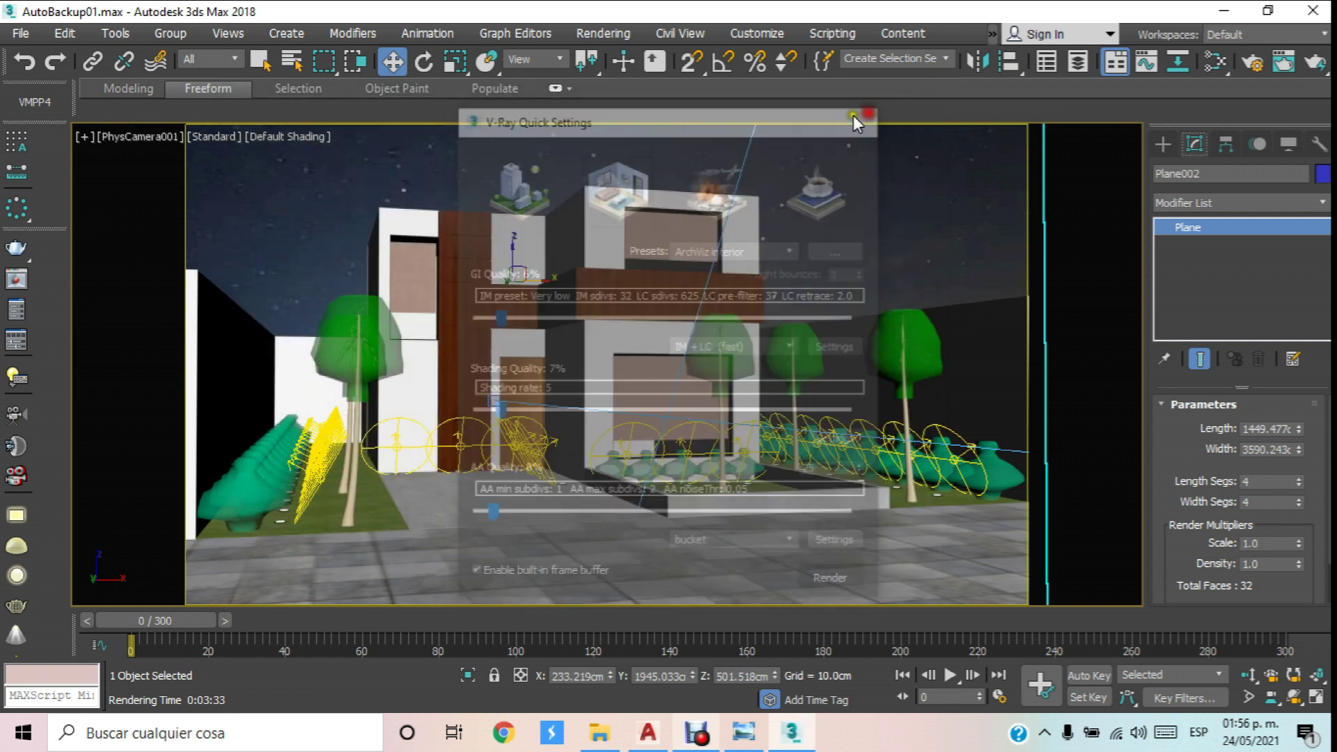
pyautogui.click(1288, 144)
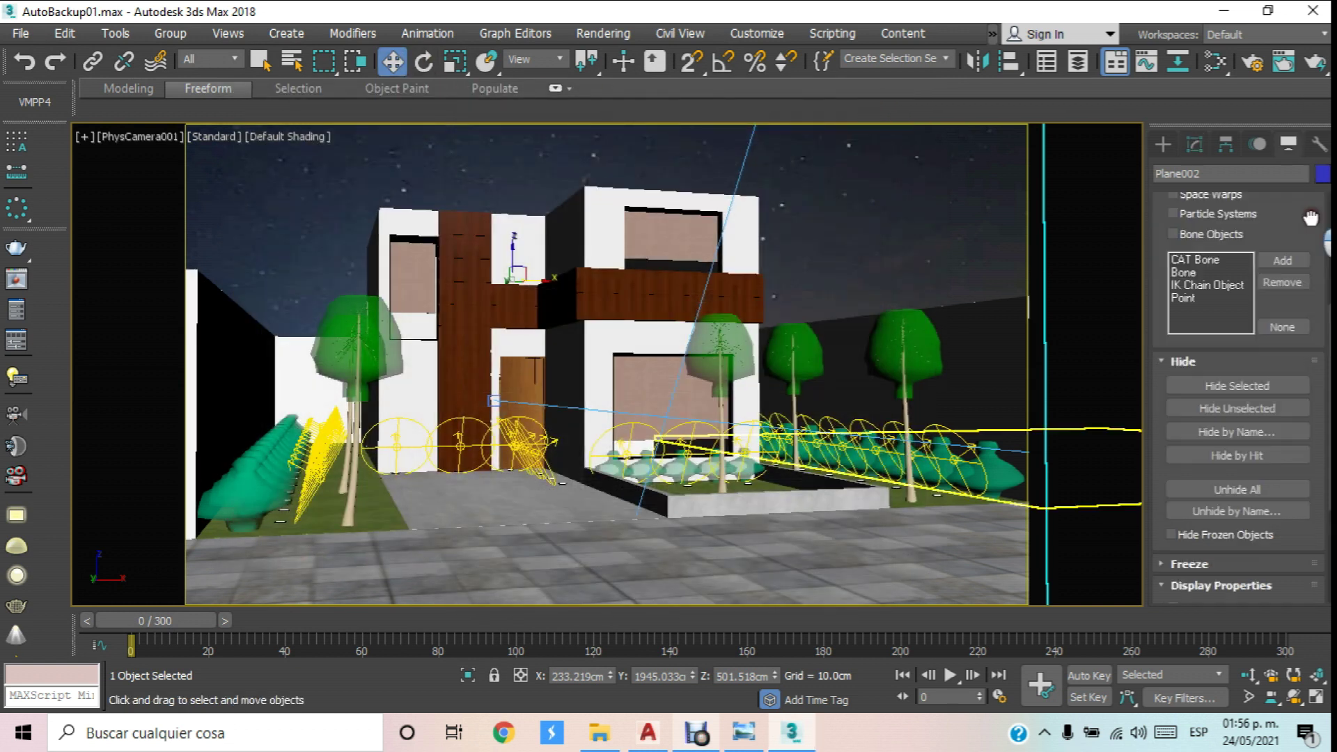
pyautogui.click(1243, 383)
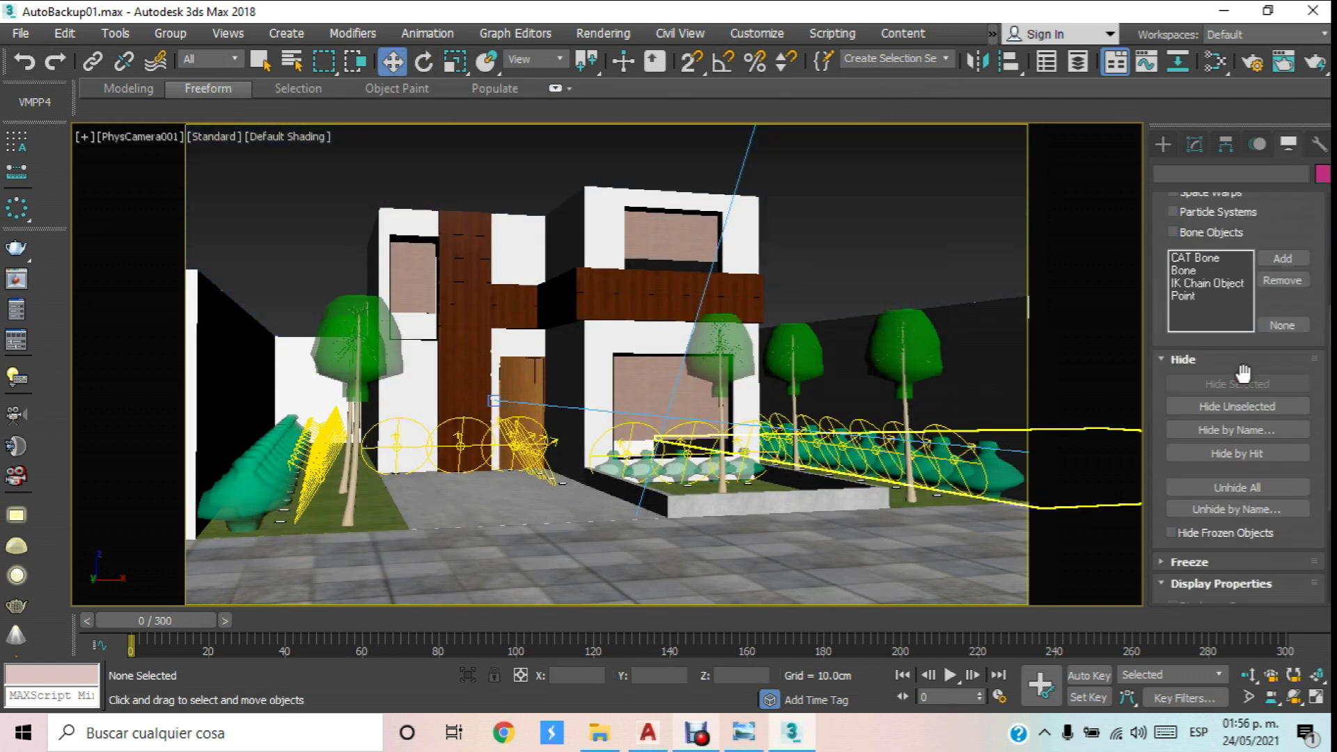
pyautogui.click(1308, 65)
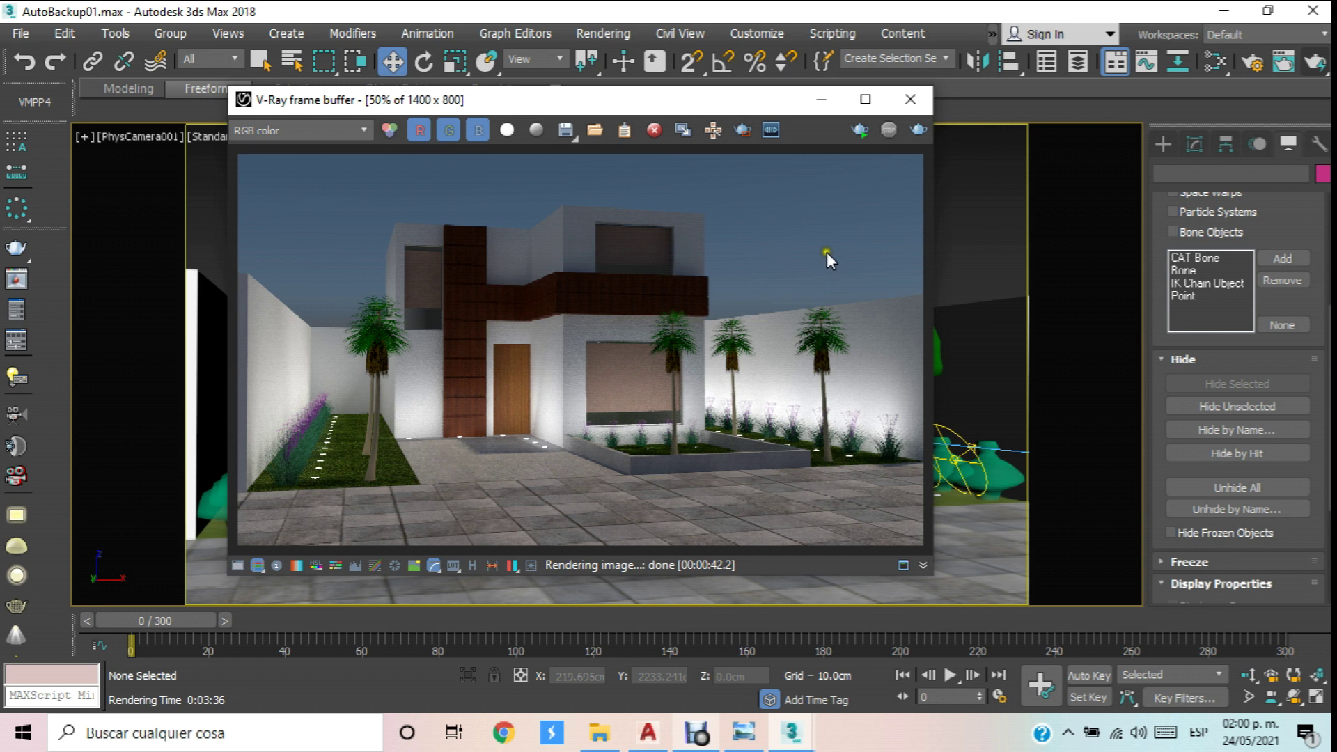
# Save the render without the sky plane as the JPEG file Prueba 5.jpg in the Duplex CAD 1 folder.
pyautogui.click(564, 131)
pyautogui.click(693, 210)
pyautogui.moveTo(693, 217); pyautogui.dragTo(686, 348)
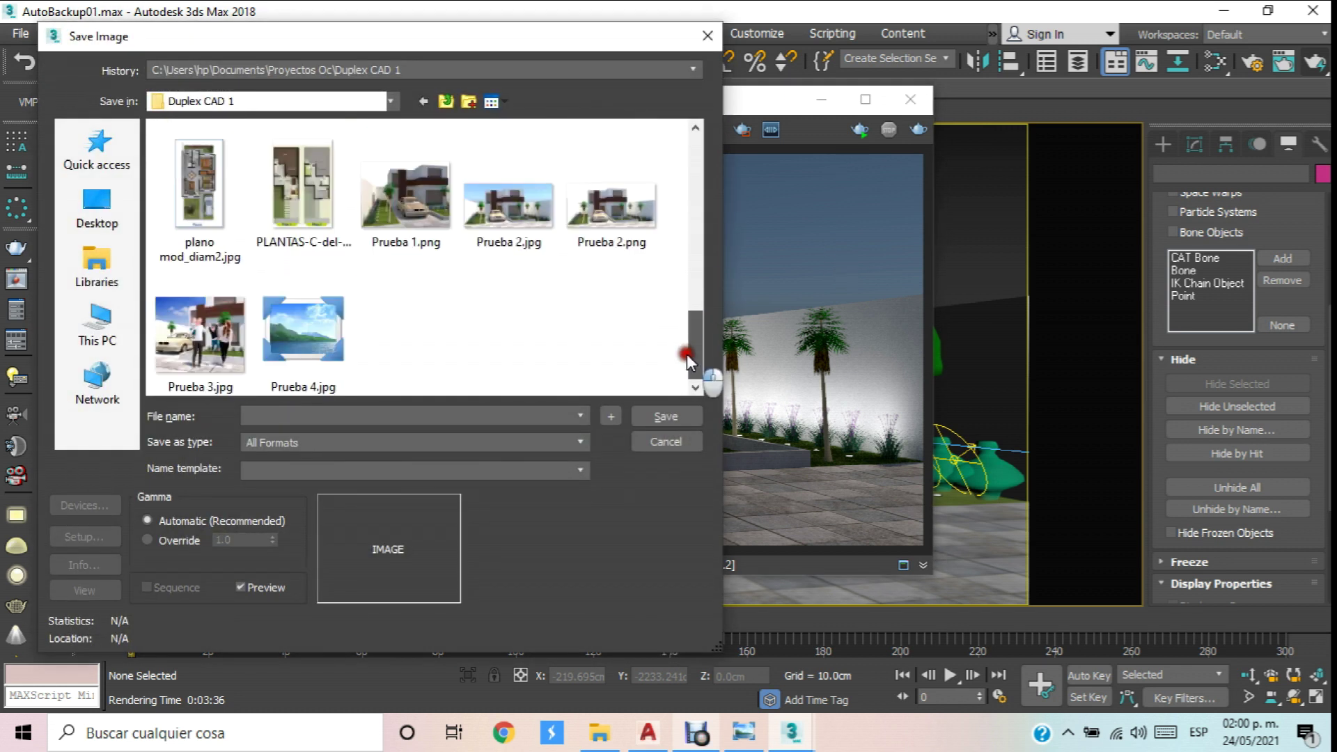
pyautogui.click(314, 341)
pyautogui.click(296, 418)
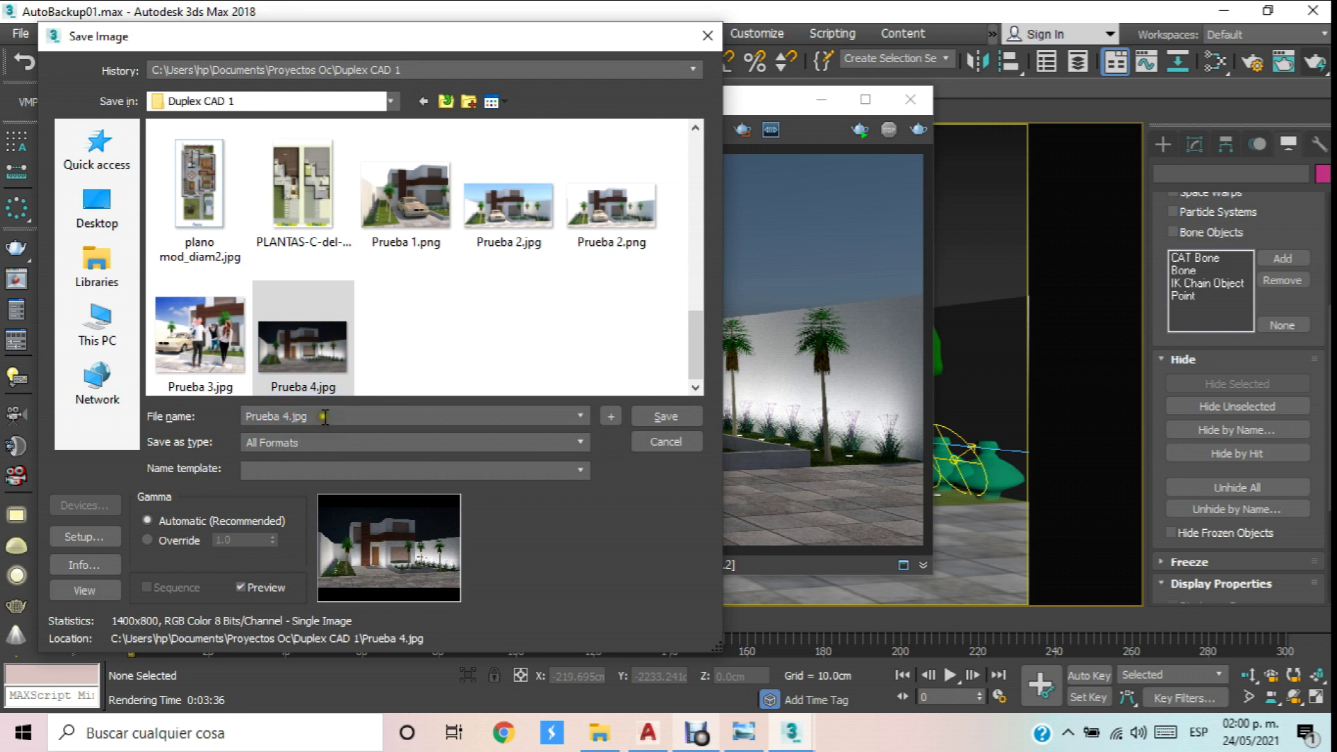
pyautogui.click(581, 439)
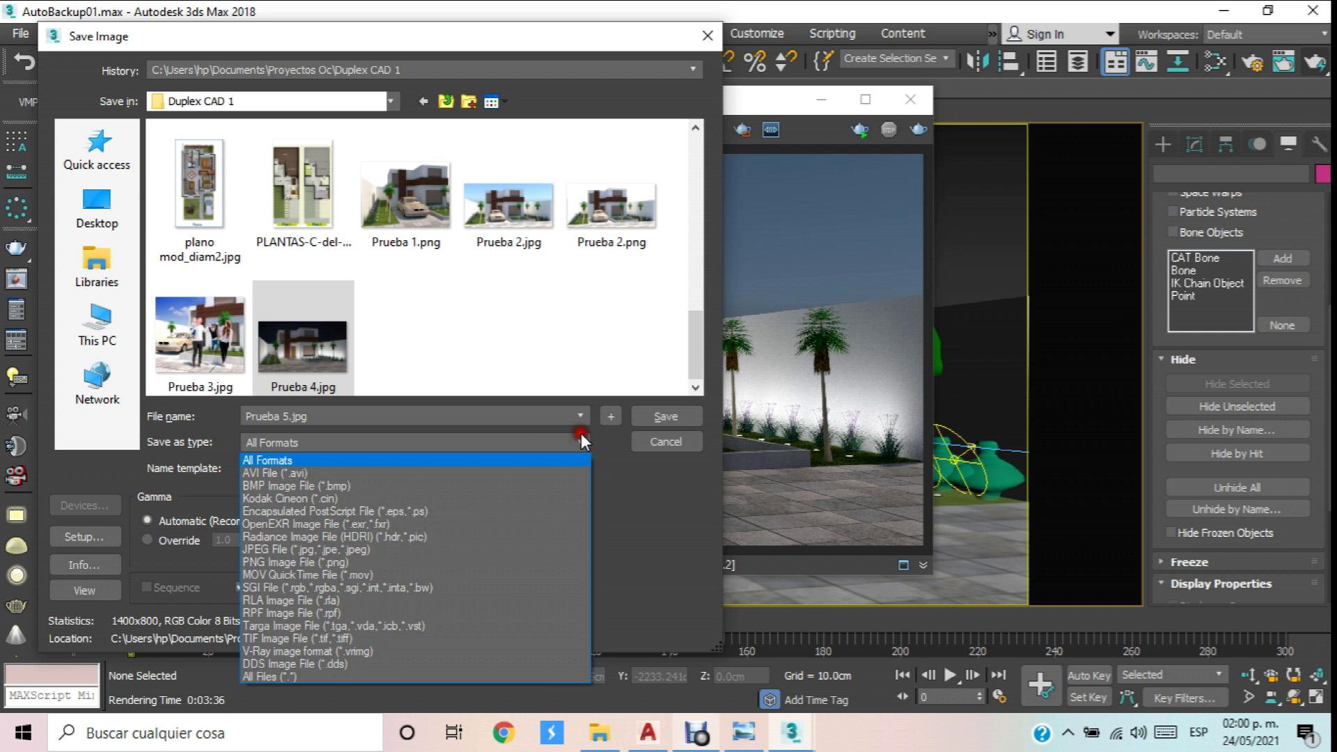
pyautogui.click(304, 550)
pyautogui.click(679, 415)
pyautogui.click(321, 456)
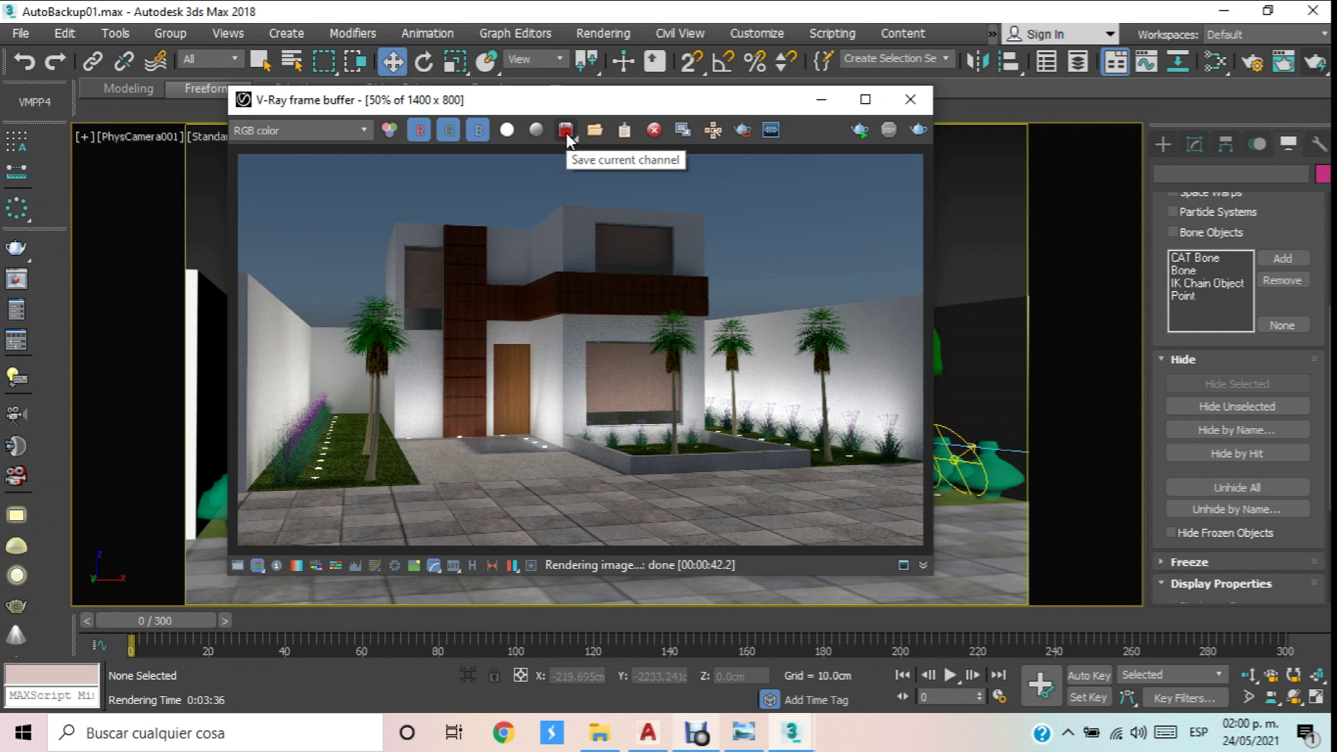
# Save the same render also as the PNG file Prueba 3.png in the Duplex CAD 1 folder.
pyautogui.click(568, 128)
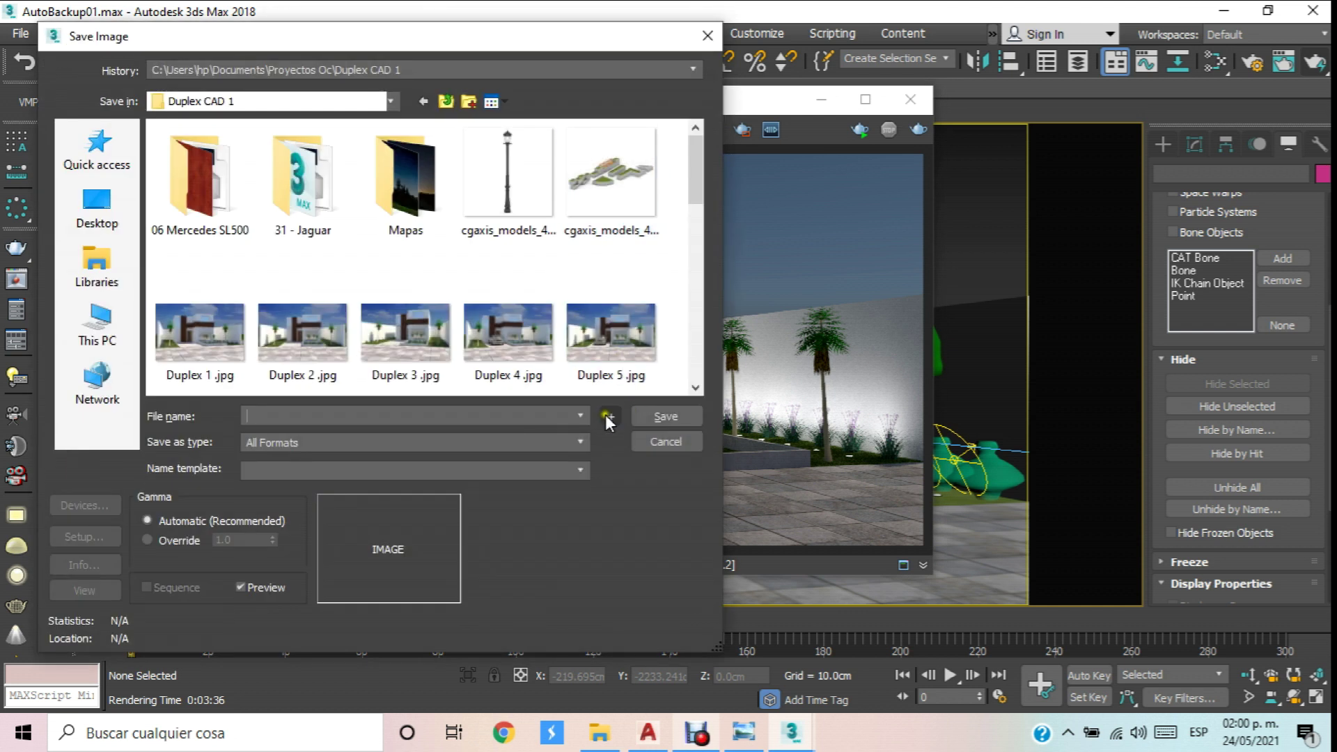
pyautogui.click(569, 440)
pyautogui.click(318, 558)
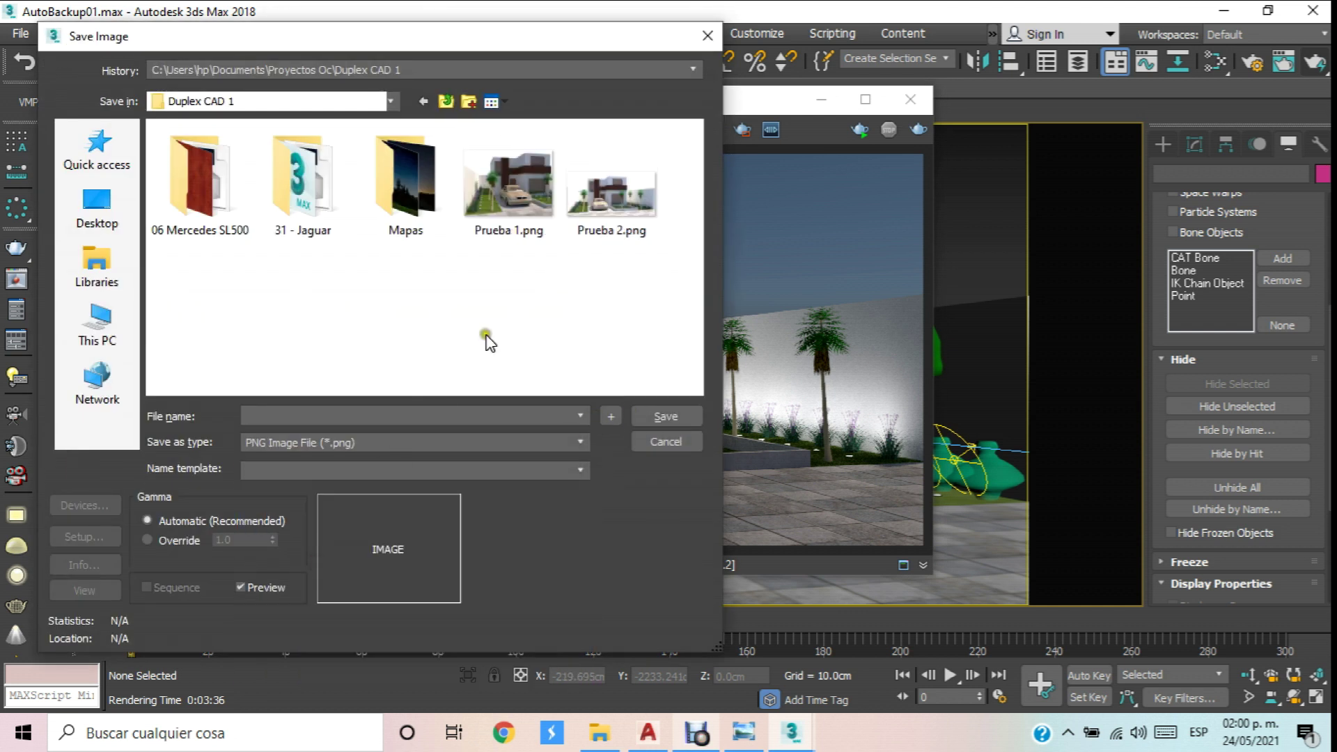
pyautogui.click(611, 192)
pyautogui.click(285, 416)
pyautogui.press('BackSpace')
pyautogui.write('3')
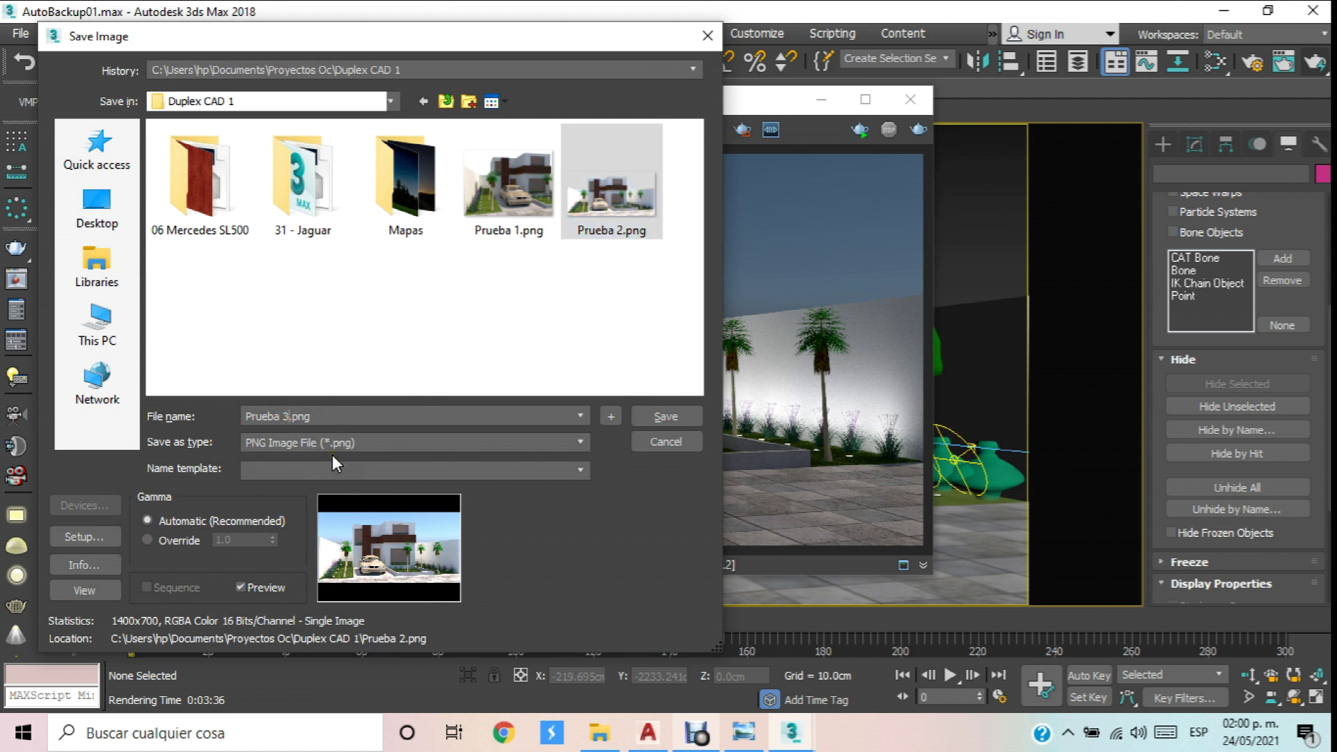
pyautogui.click(673, 416)
pyautogui.click(164, 245)
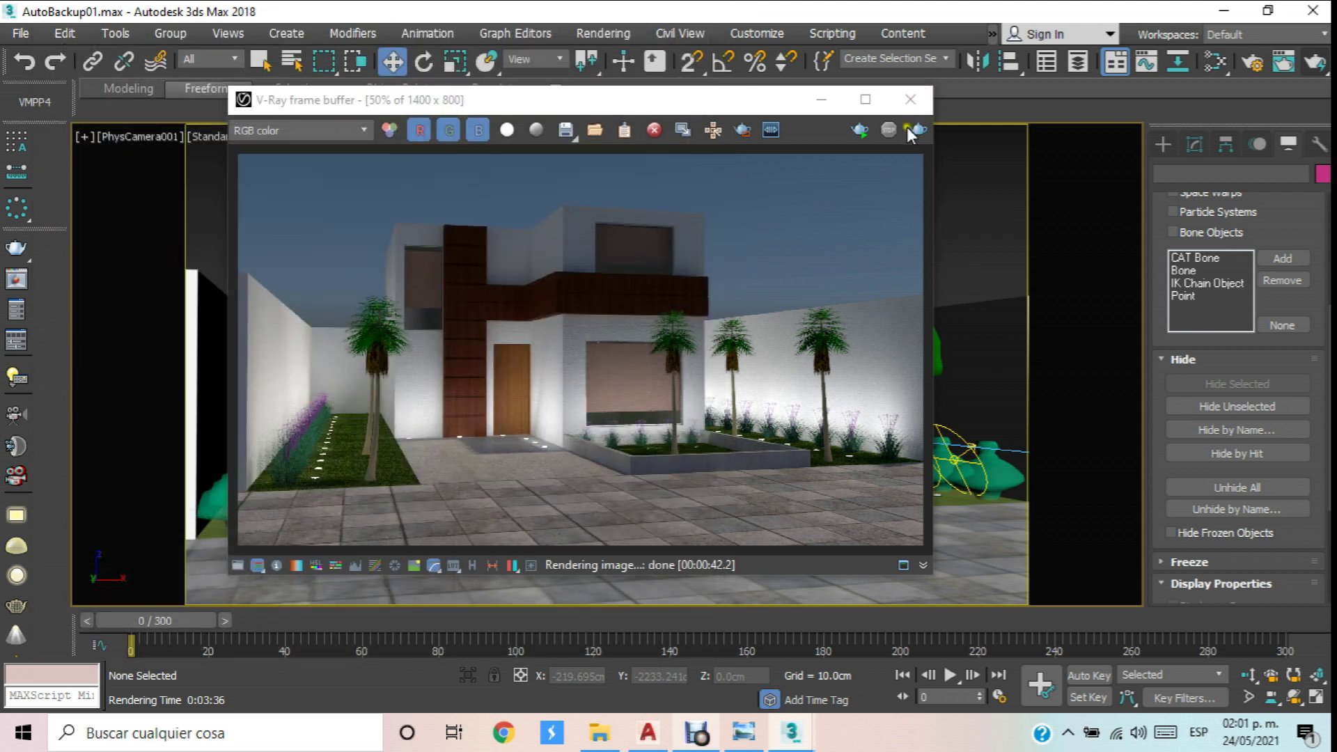
# Close the frame buffer, display the camera view as Bounding Box, and save the scene.
pyautogui.click(910, 99)
pyautogui.click(311, 136)
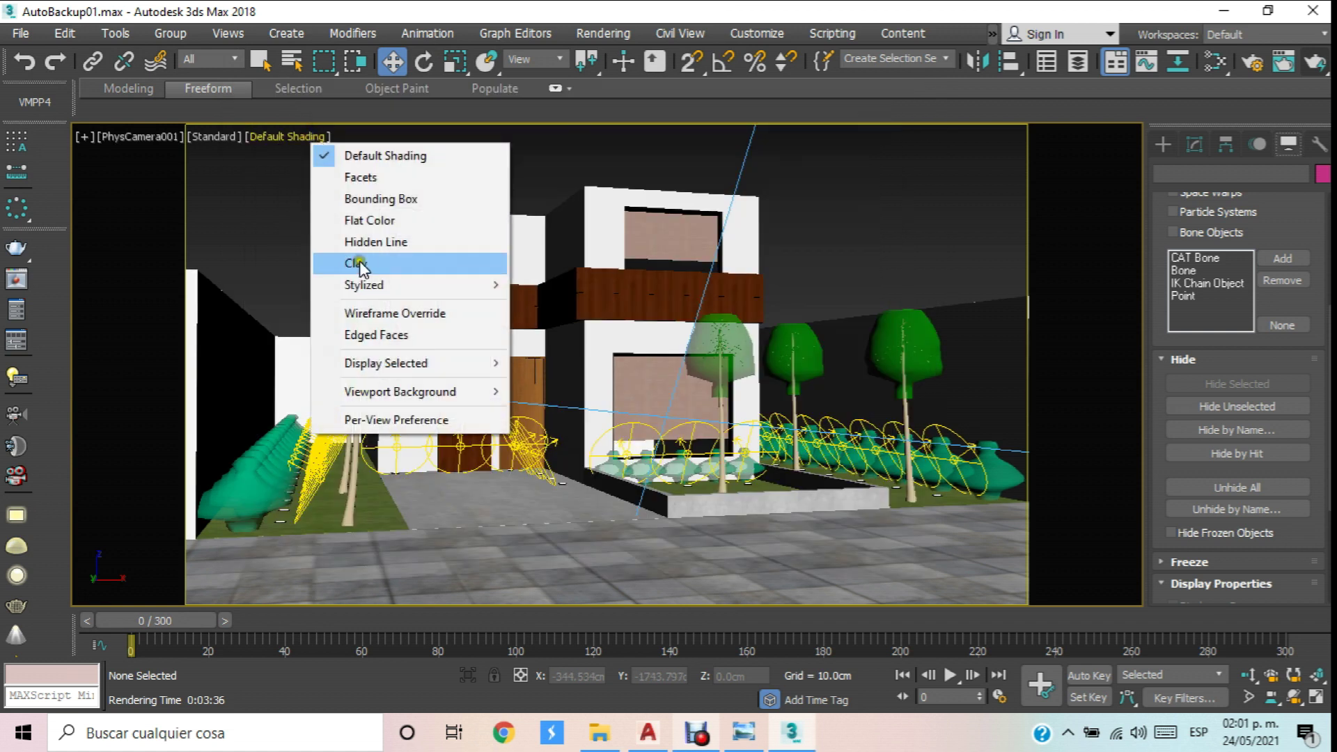
pyautogui.click(401, 199)
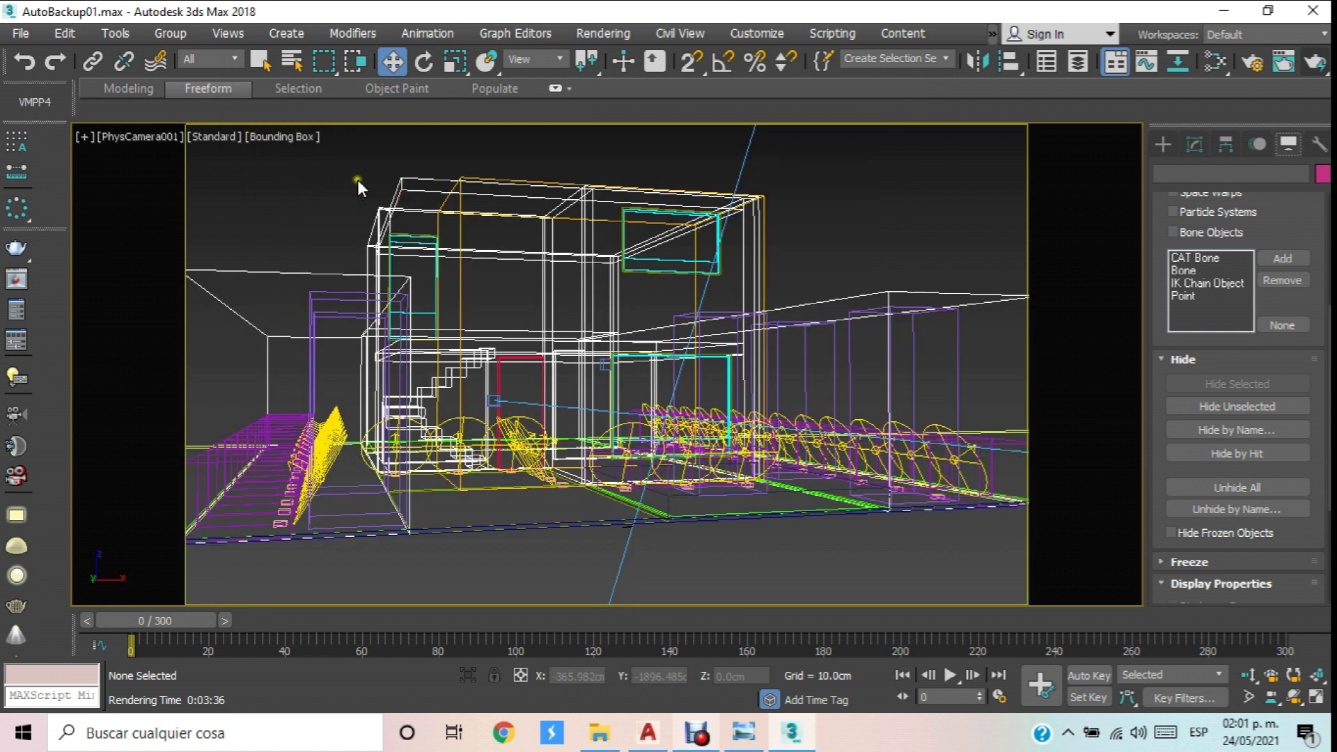
pyautogui.moveTo(256, 172); pyautogui.dragTo(959, 554)
pyautogui.click(866, 242)
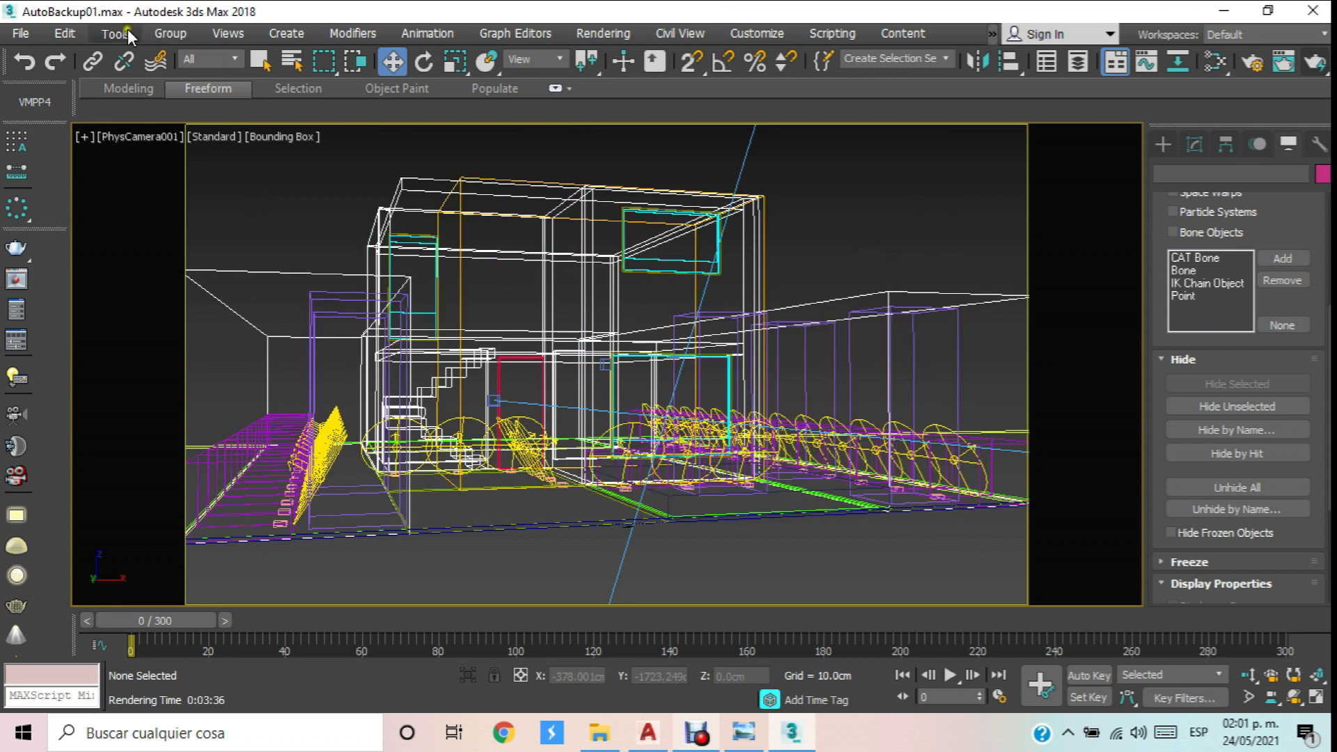
pyautogui.click(20, 32)
pyautogui.click(41, 187)
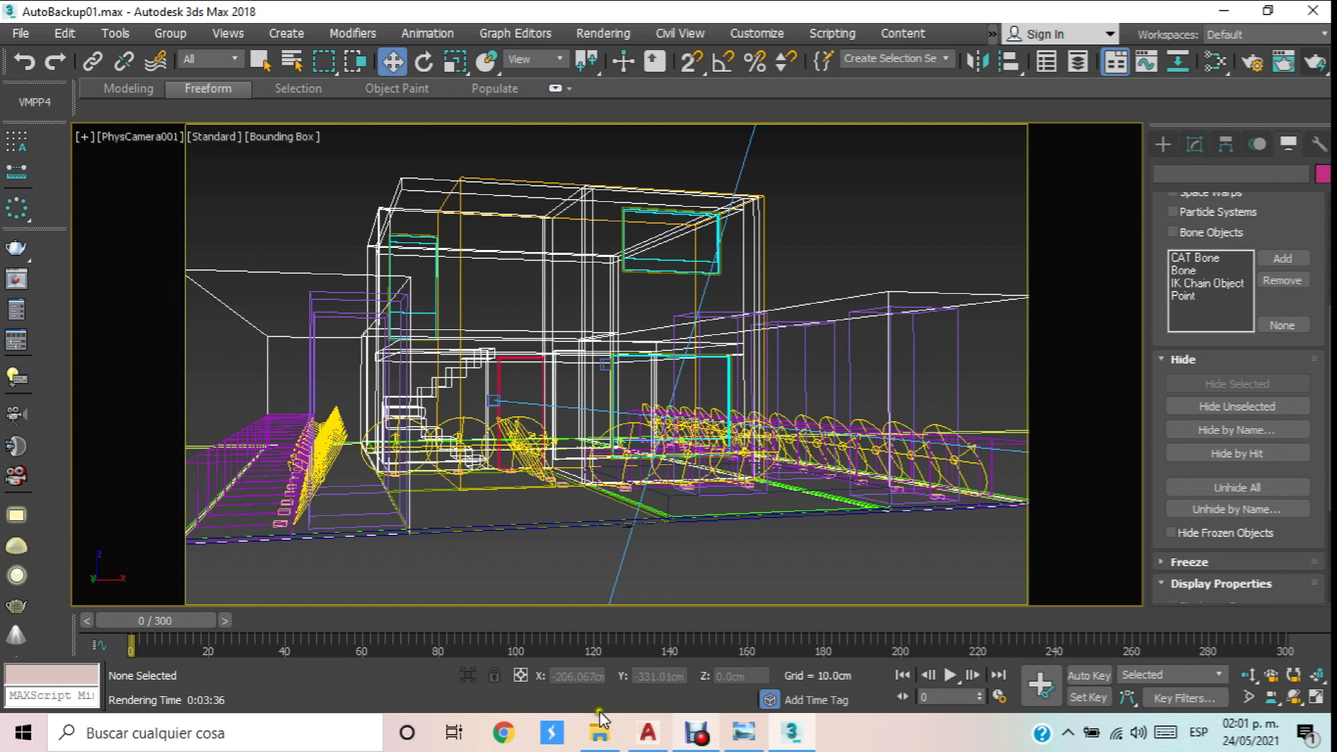
# Switch to File Explorer and look through the Duplex CAD 1 folder for the saved Prueba renders.
pyautogui.click(599, 732)
pyautogui.scroll(-5, 661, 480)
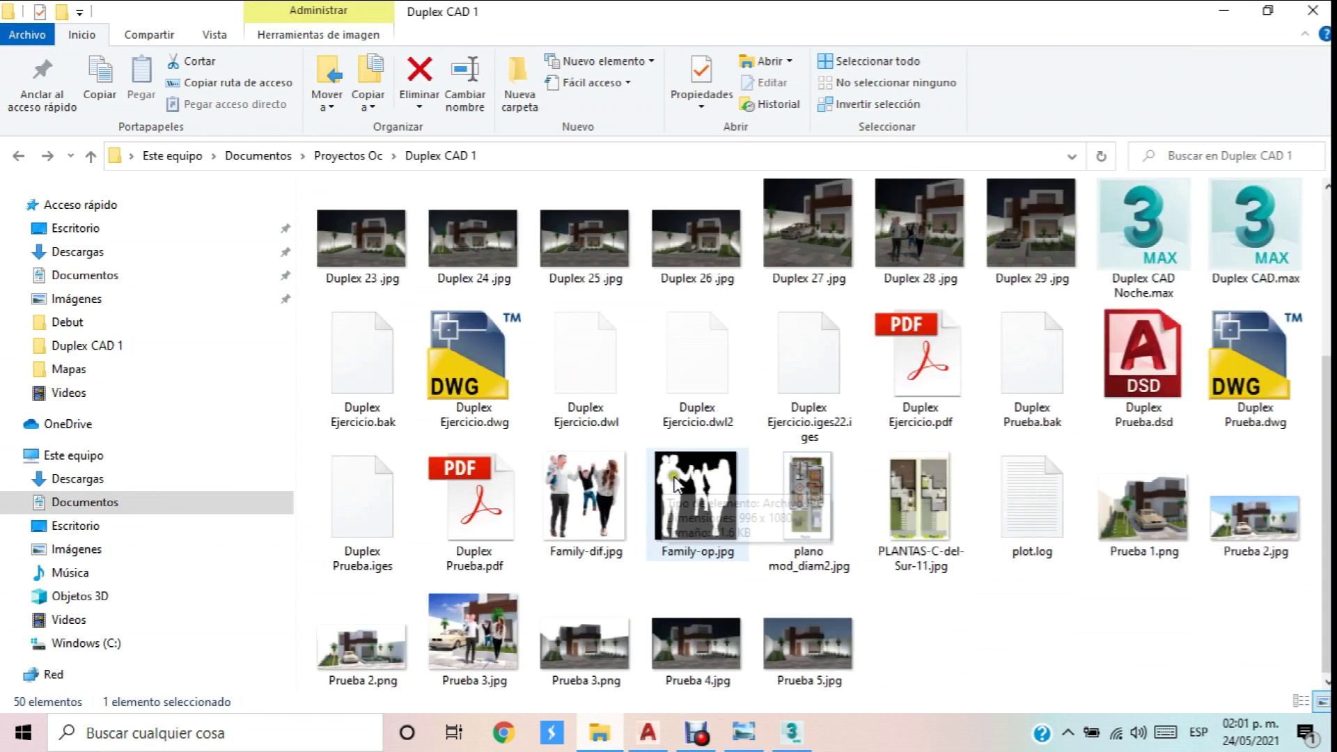
# Open Prueba 3.png from the Duplex CAD 1 folder with Adobe Photoshop CC 2017.
pyautogui.click(569, 654)
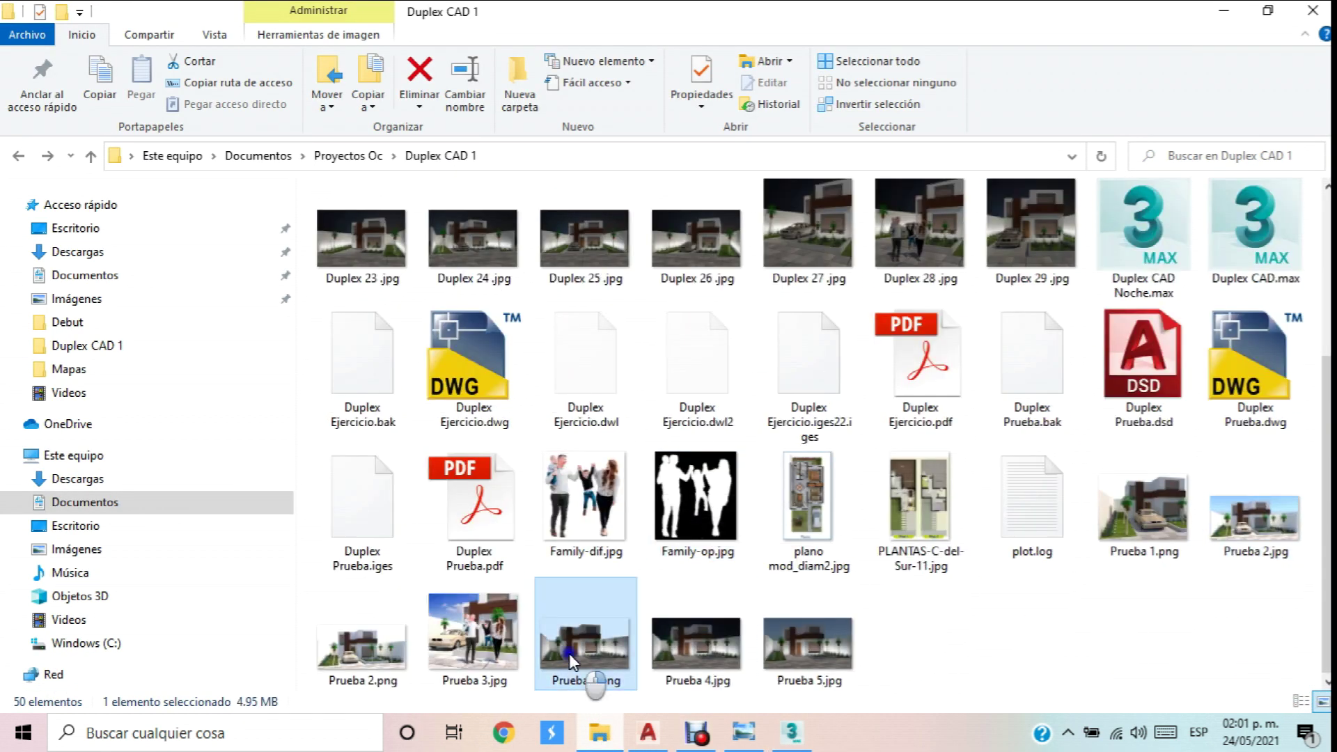
pyautogui.rightClick(570, 653)
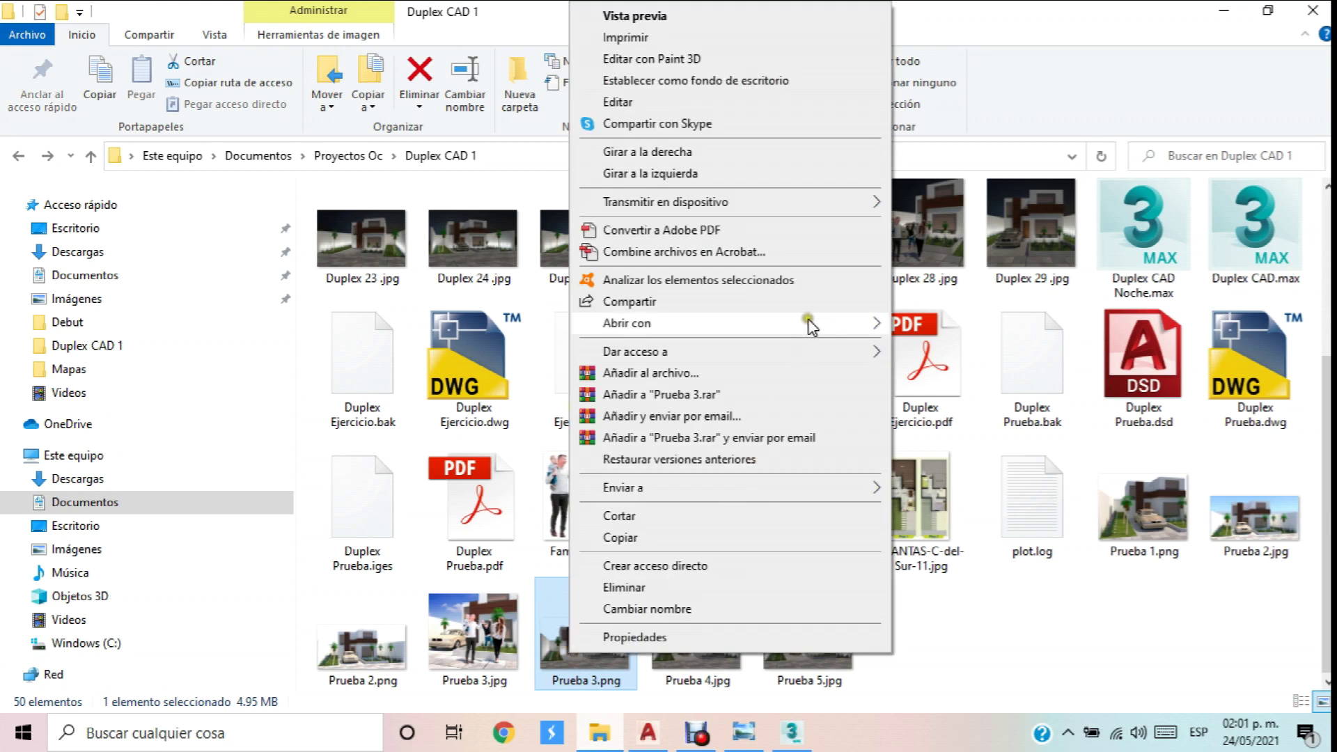
pyautogui.moveTo(811, 328)
pyautogui.click(961, 348)
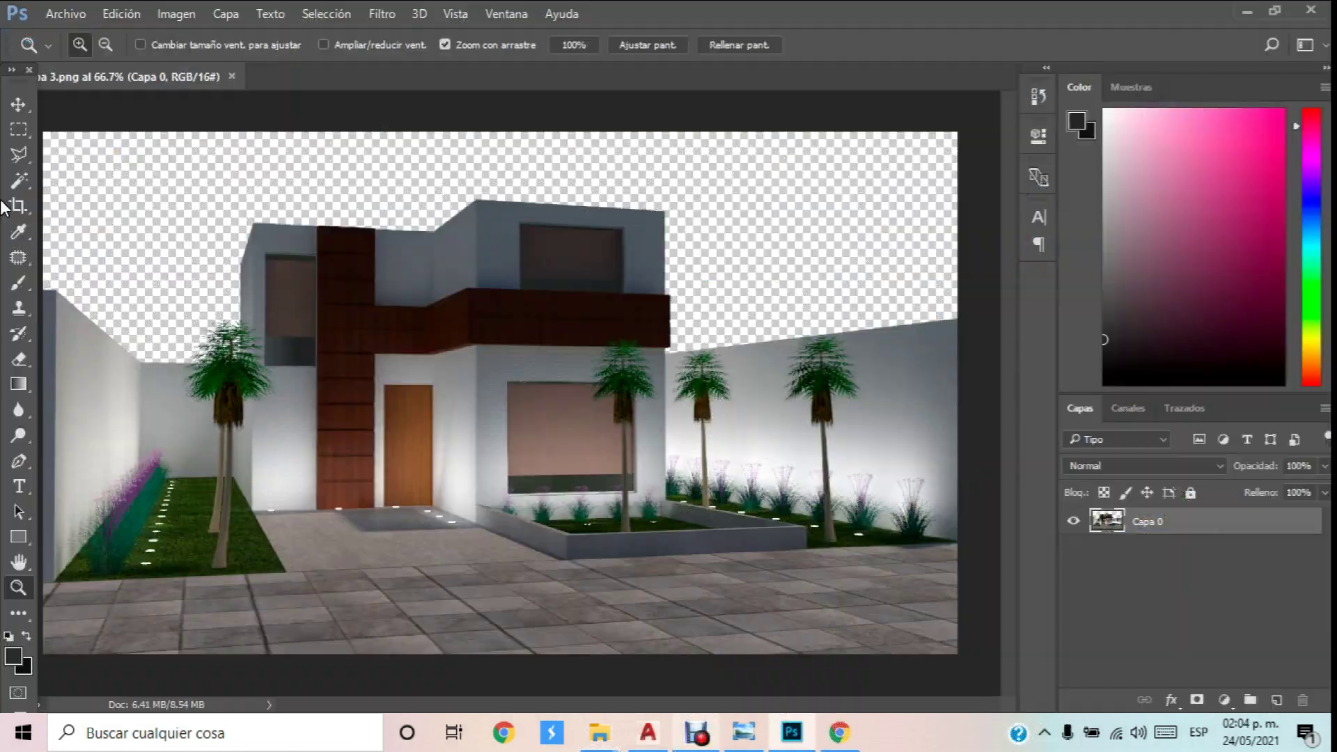
# Open night sky.jpg from the Mapas folder in Photoshop, leaving its missing color profile unmodified.
pyautogui.moveTo(599, 730)
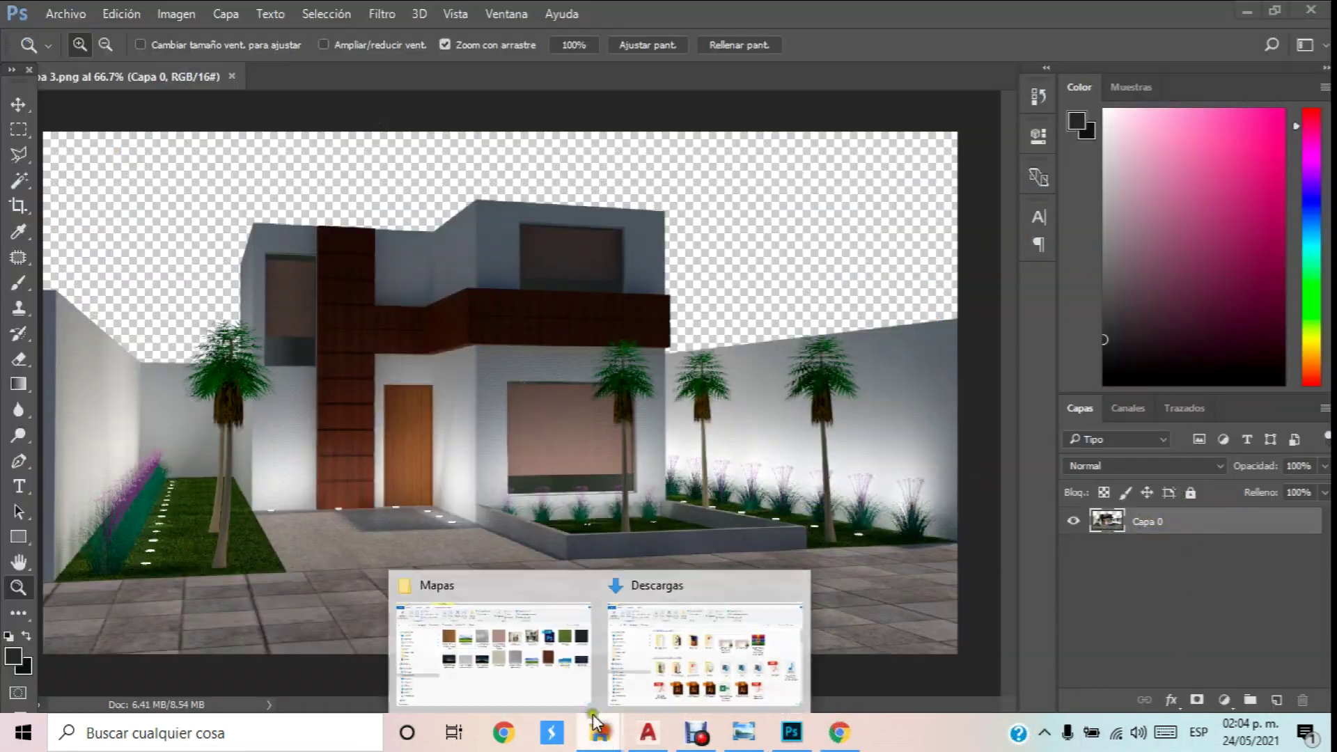
pyautogui.click(550, 647)
pyautogui.rightClick(1288, 414)
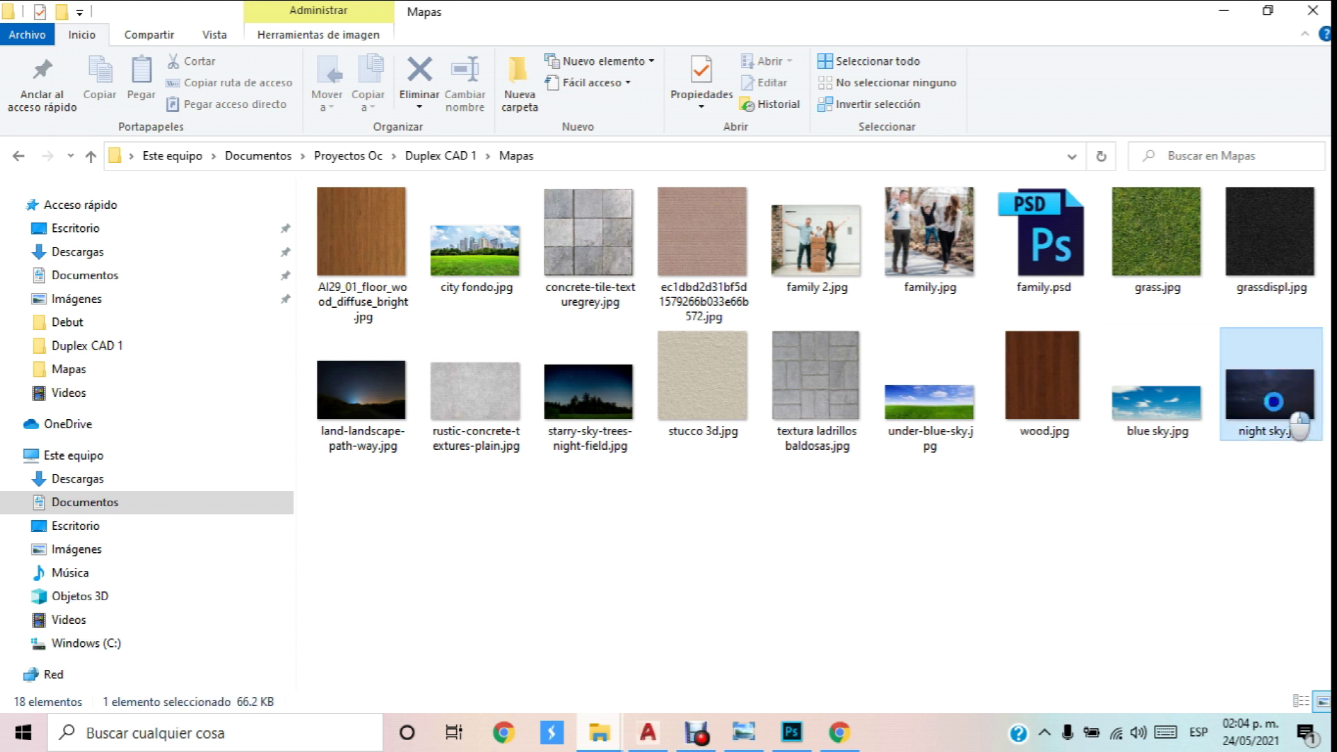
pyautogui.moveTo(1142, 387)
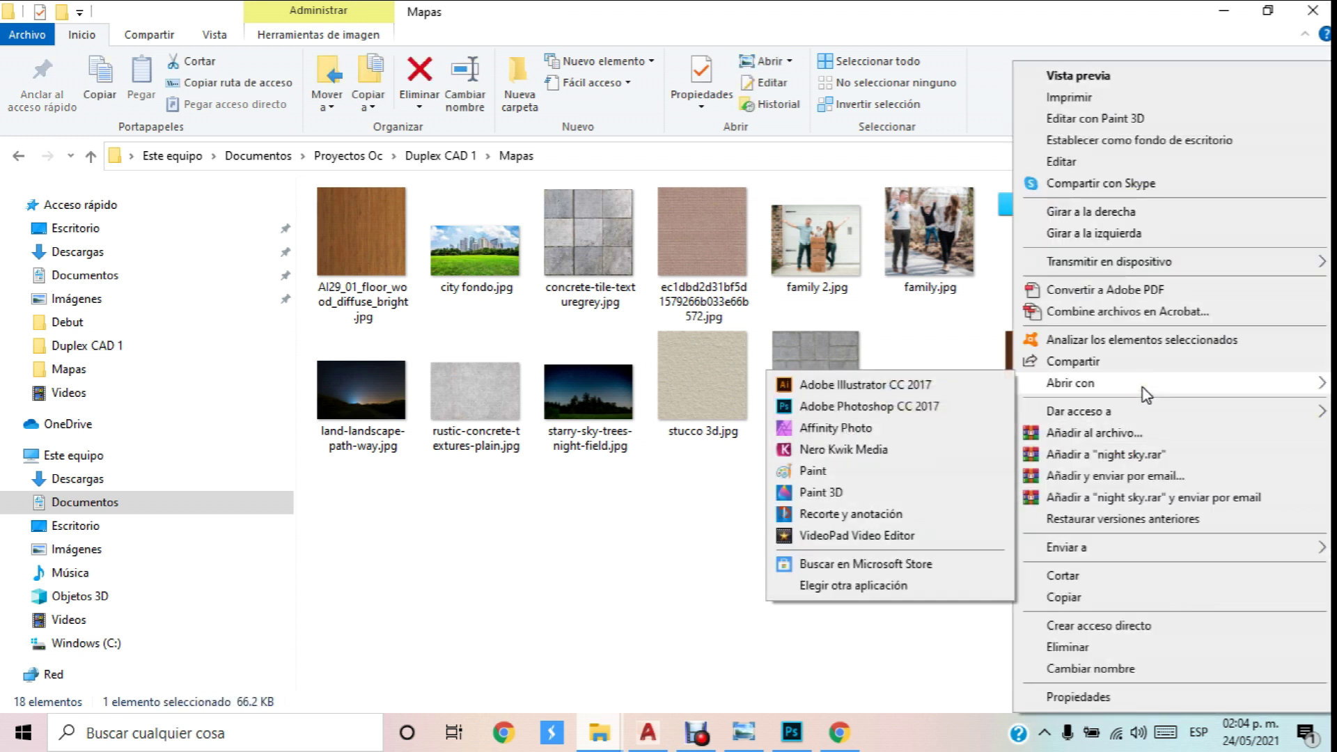
pyautogui.click(874, 405)
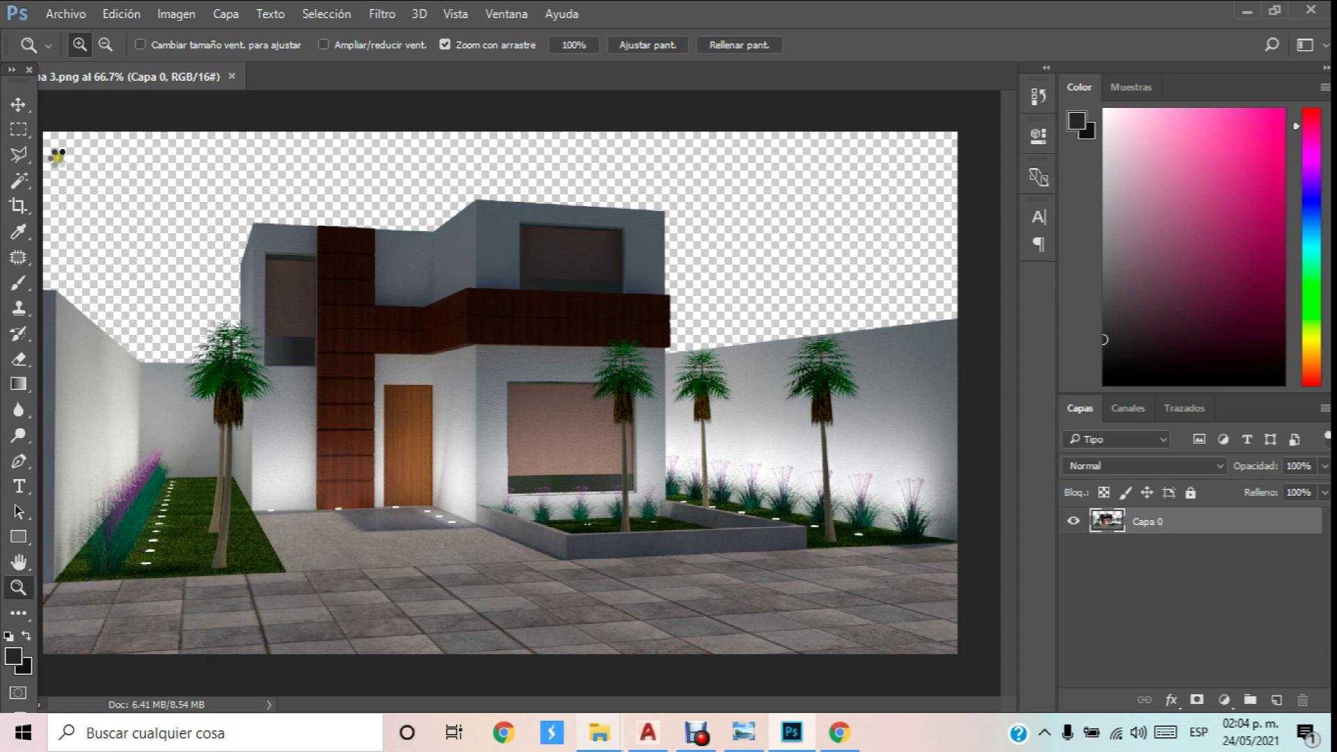
pyautogui.press('i')
pyautogui.click(765, 383)
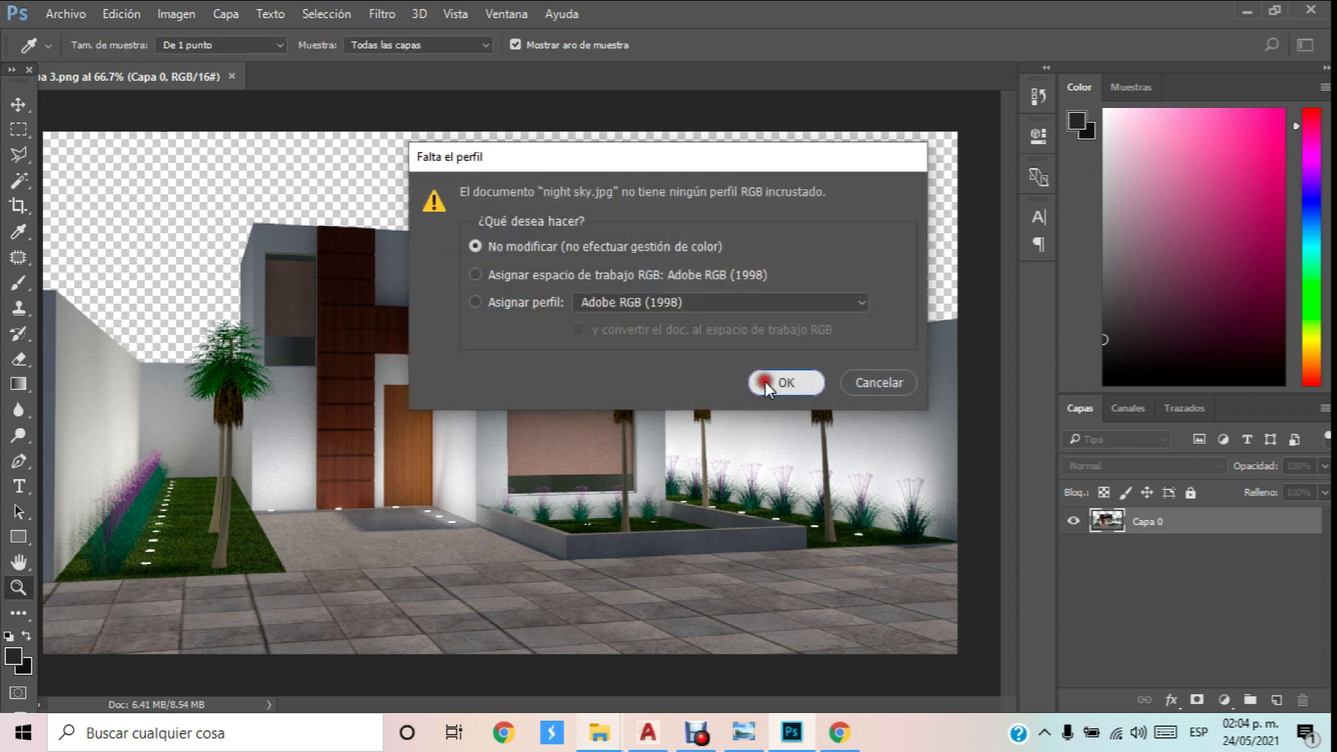
# Float the night sky document, copy its image into Prueba 3.png despite the differing bit depths, and close the sky document.
pyautogui.moveTo(282, 74); pyautogui.dragTo(463, 143)
pyautogui.moveTo(749, 150); pyautogui.dragTo(569, 395)
pyautogui.click(18, 105)
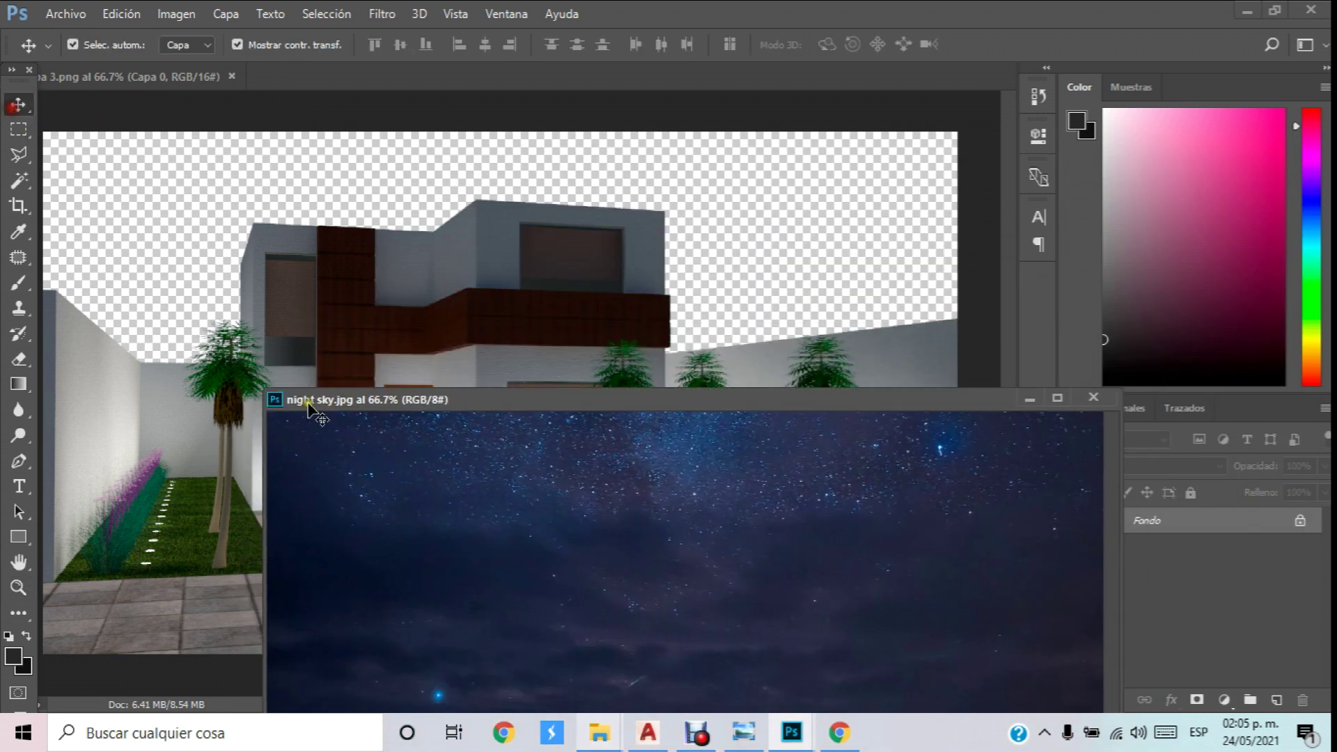
pyautogui.moveTo(388, 462); pyautogui.dragTo(370, 299)
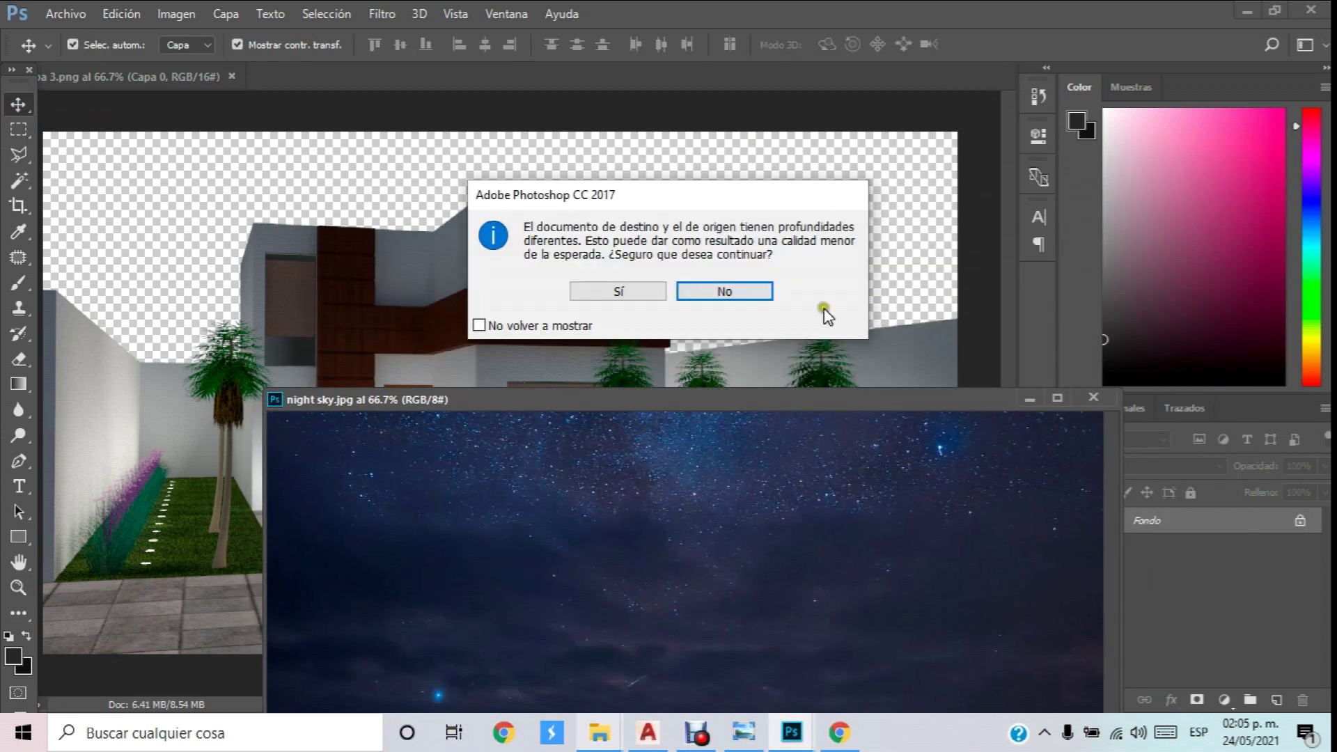
pyautogui.click(608, 292)
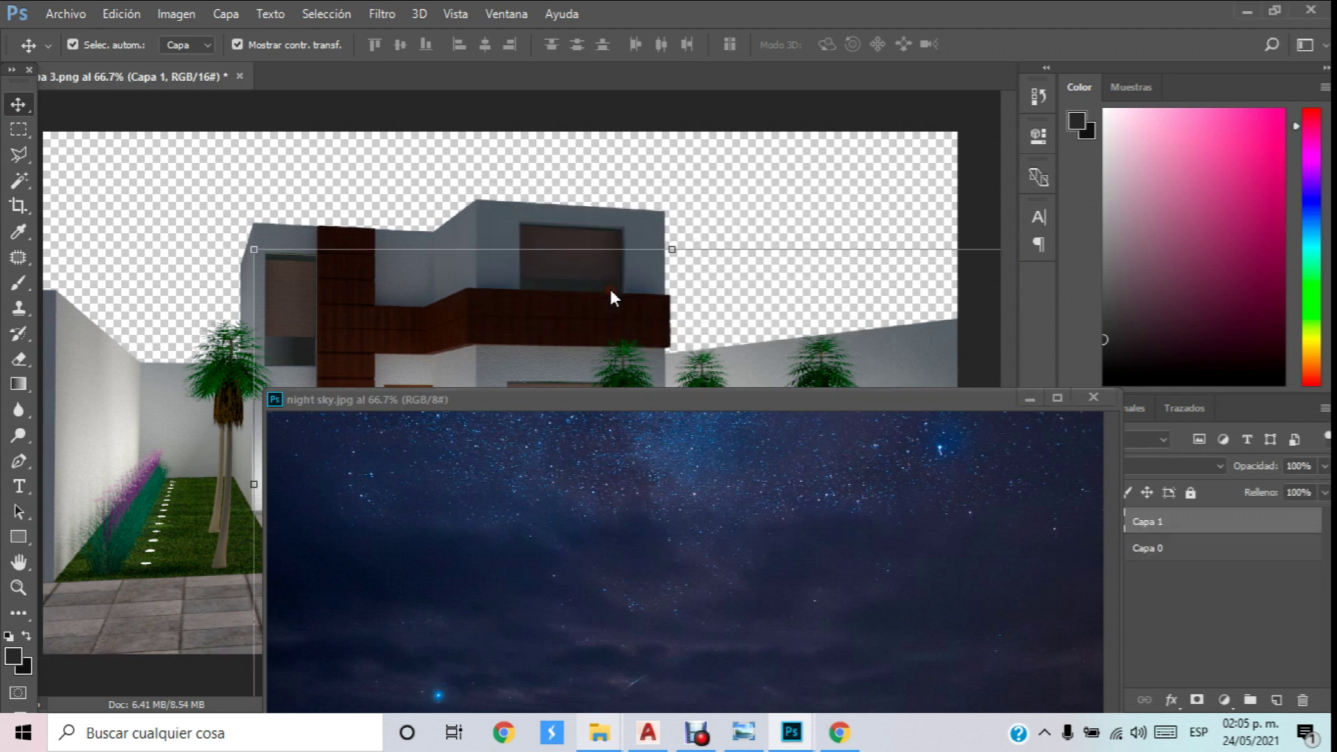
pyautogui.click(1093, 396)
# Place the sky layer behind the house layer, enlarge it to 124.45% by 132.22%, and position it to fill the background.
pyautogui.moveTo(1147, 520); pyautogui.dragTo(1150, 583)
pyautogui.moveTo(796, 319); pyautogui.dragTo(490, 262)
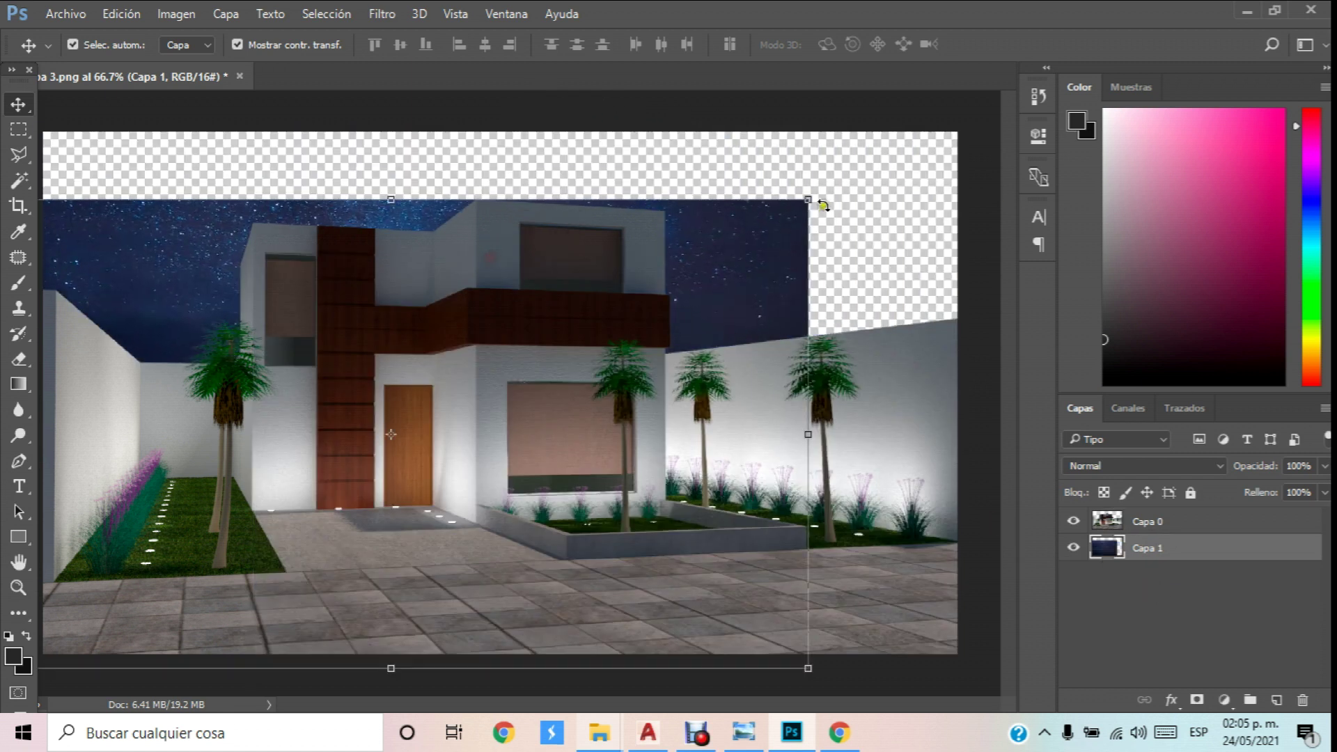
pyautogui.moveTo(809, 201); pyautogui.dragTo(1010, 50)
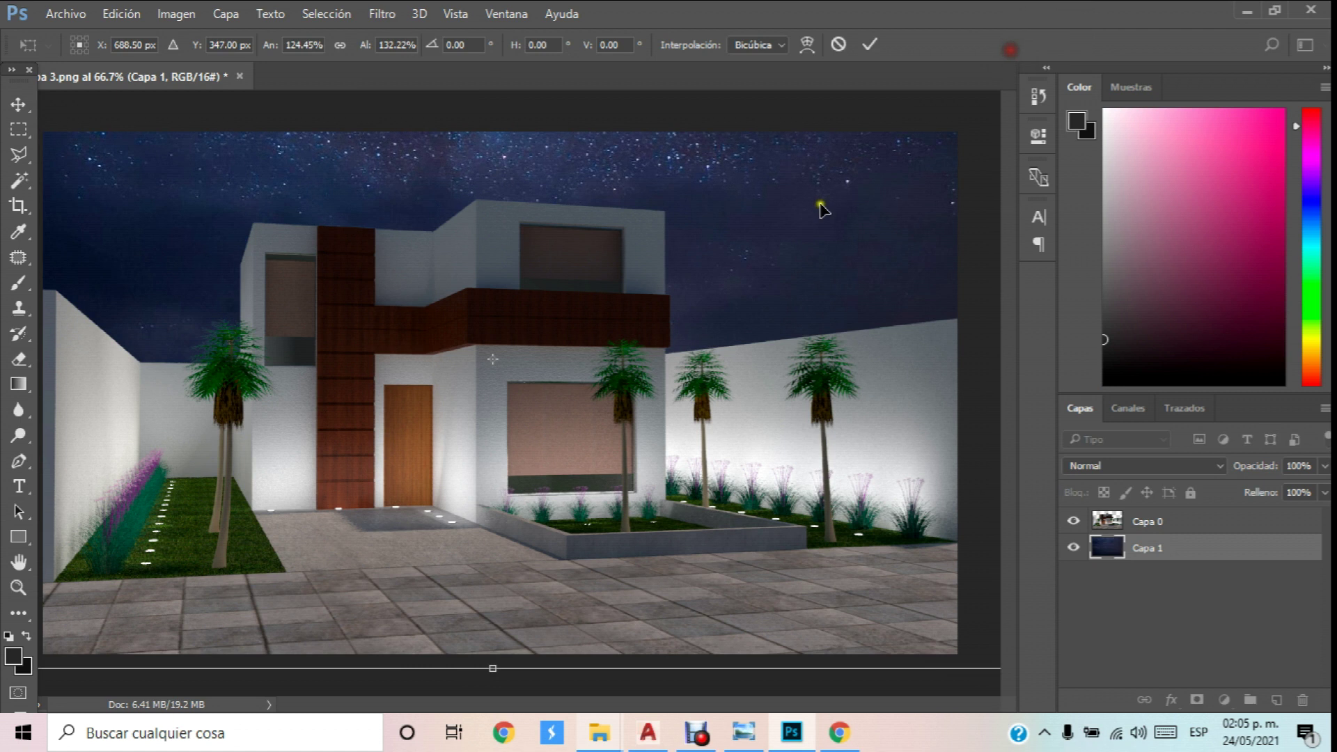
pyautogui.moveTo(815, 226); pyautogui.dragTo(789, 259)
pyautogui.click(19, 106)
pyautogui.click(559, 277)
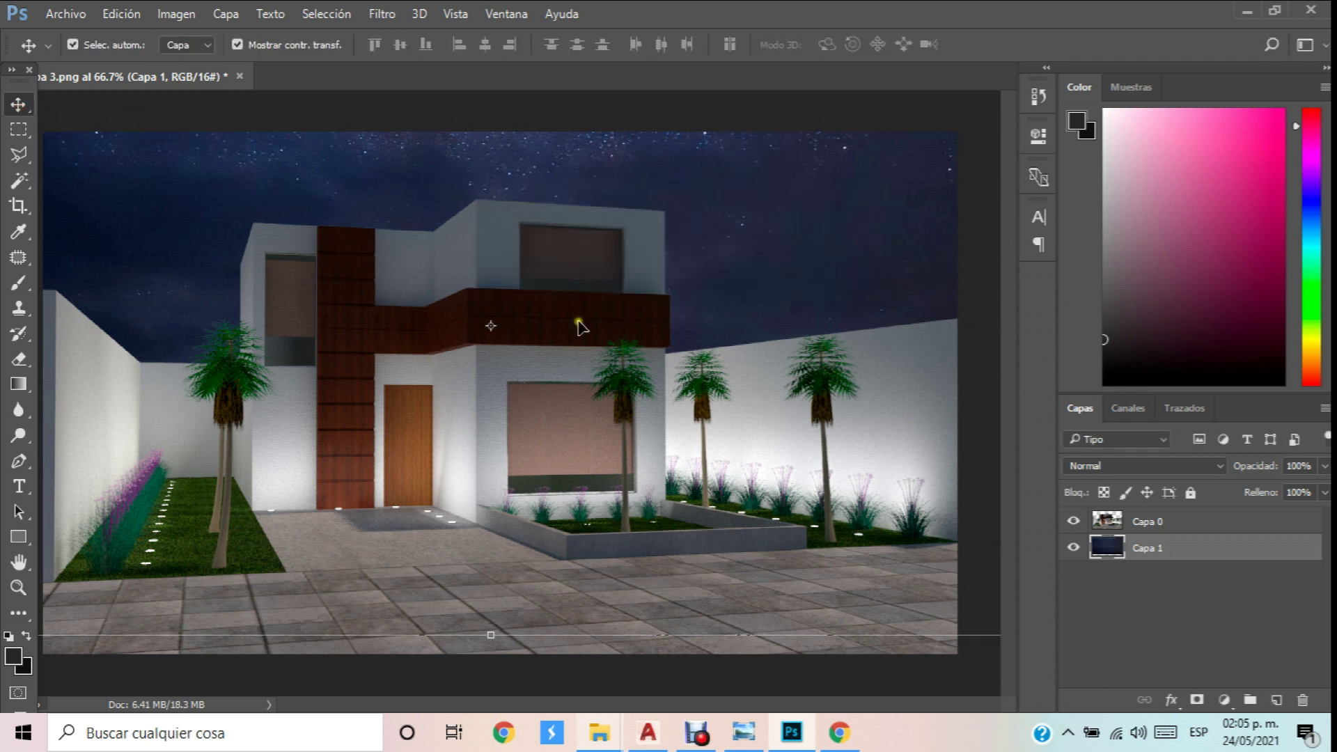
# Adjust the house layer's Exposure to -0.20, with offset -0.0119 and gamma correction 1.15.
pyautogui.click(1211, 527)
pyautogui.click(176, 13)
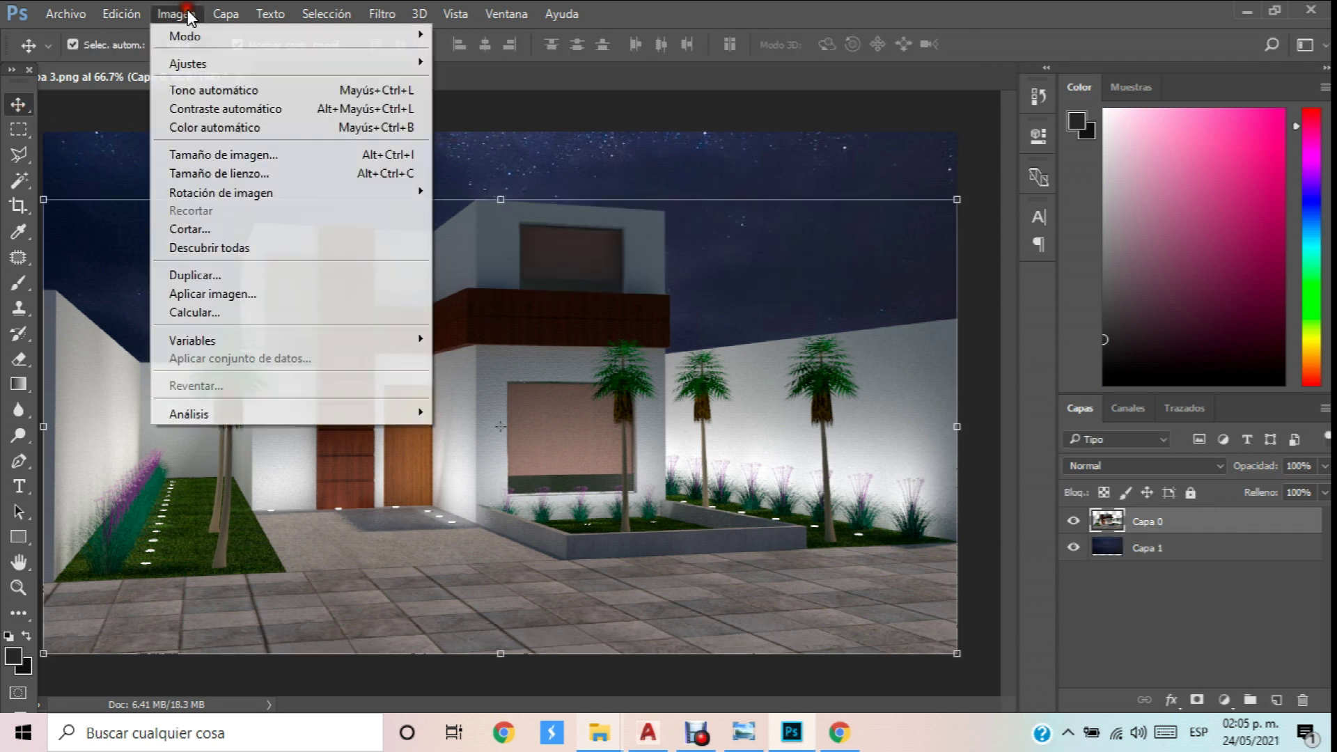
pyautogui.moveTo(237, 66)
pyautogui.click(467, 118)
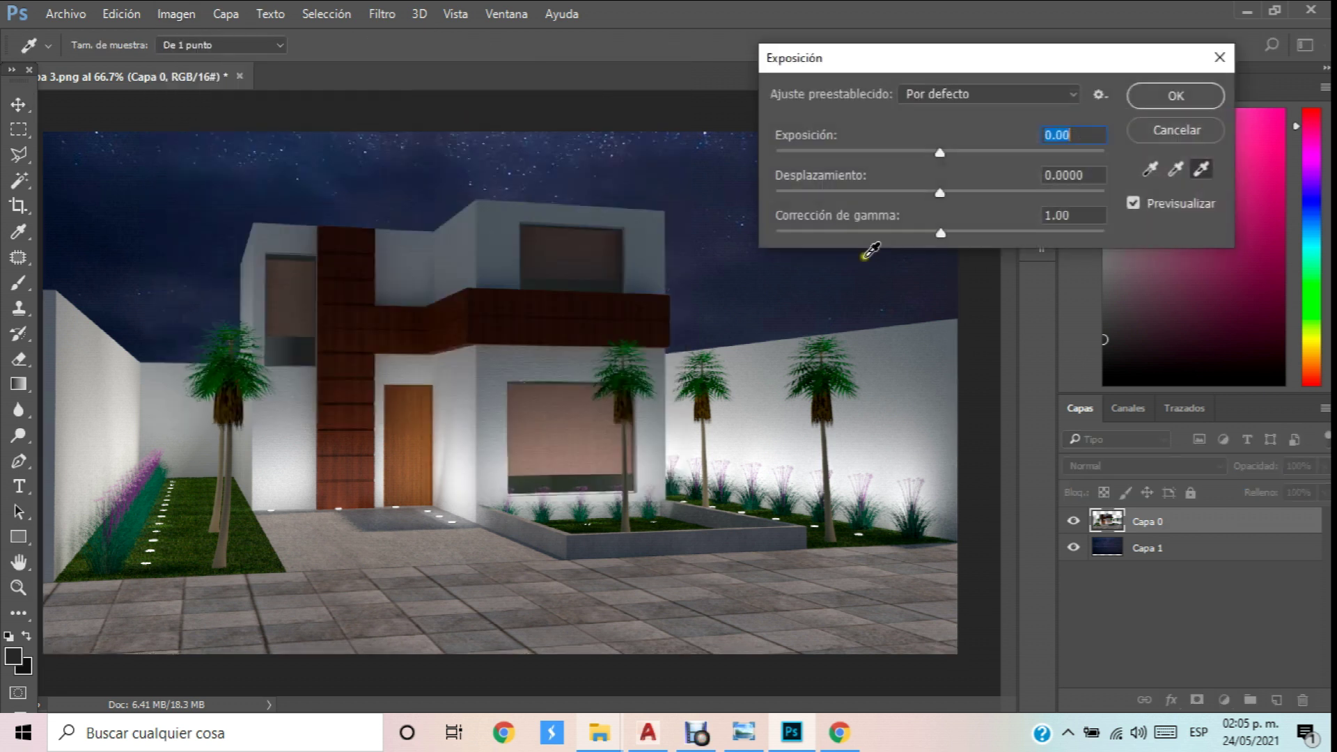
pyautogui.moveTo(940, 152)
pyautogui.mouseDown()
pyautogui.moveTo(967, 151)
pyautogui.moveTo(918, 160)
pyautogui.mouseUp()
pyautogui.moveTo(939, 236)
pyautogui.mouseDown()
pyautogui.moveTo(958, 235)
pyautogui.moveTo(943, 231)
pyautogui.mouseUp()
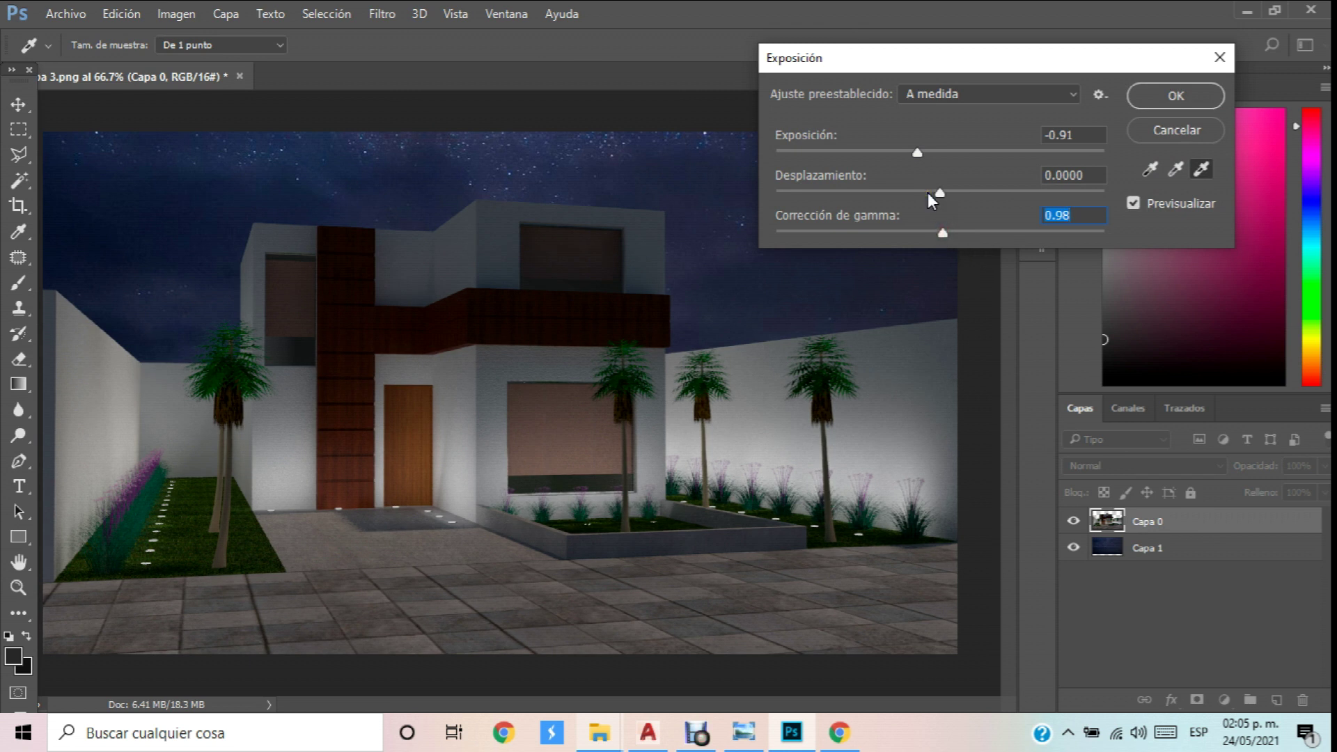
pyautogui.moveTo(917, 152); pyautogui.dragTo(934, 170)
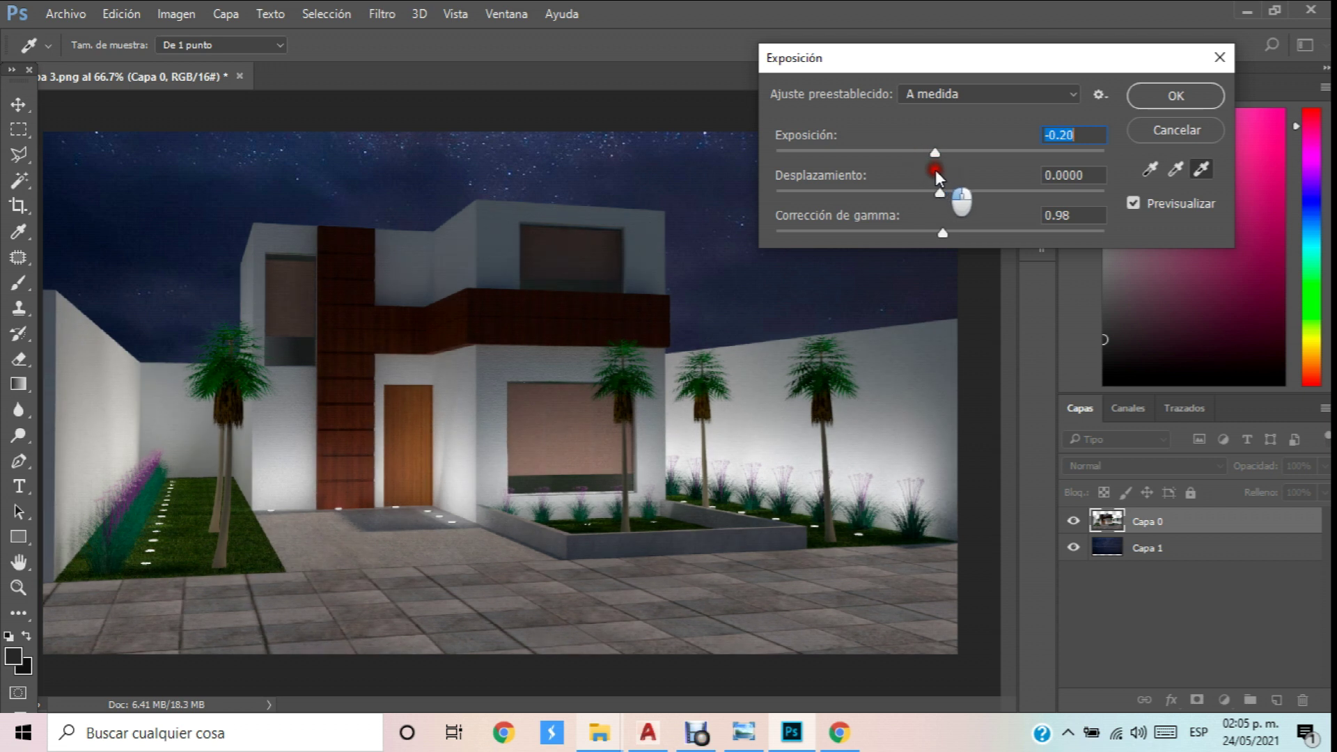
pyautogui.moveTo(942, 232)
pyautogui.mouseDown()
pyautogui.moveTo(916, 224)
pyautogui.moveTo(935, 190)
pyautogui.moveTo(924, 230)
pyautogui.mouseUp()
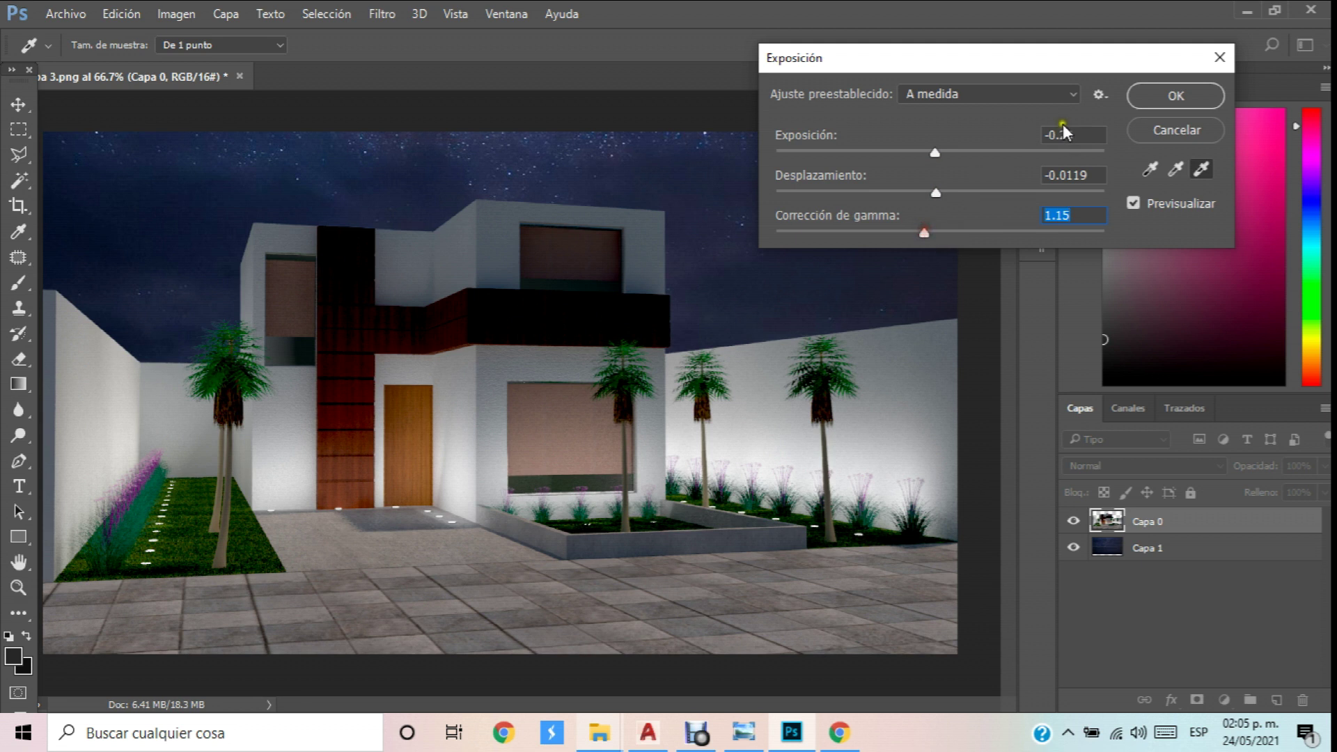
pyautogui.click(1191, 96)
# Export the composite for web using the maximum-quality JPEG version, quality 100, at 1400 by 800 px.
pyautogui.click(66, 13)
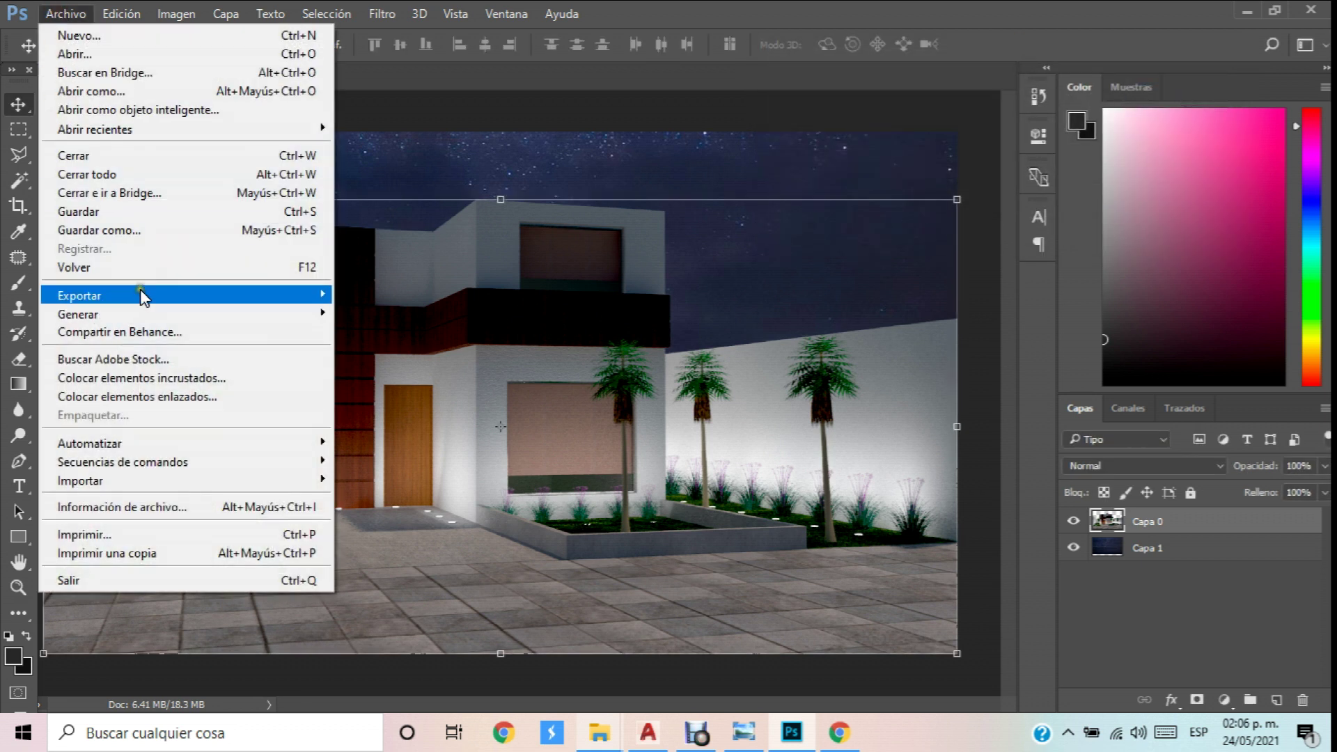
pyautogui.moveTo(139, 295)
pyautogui.click(491, 368)
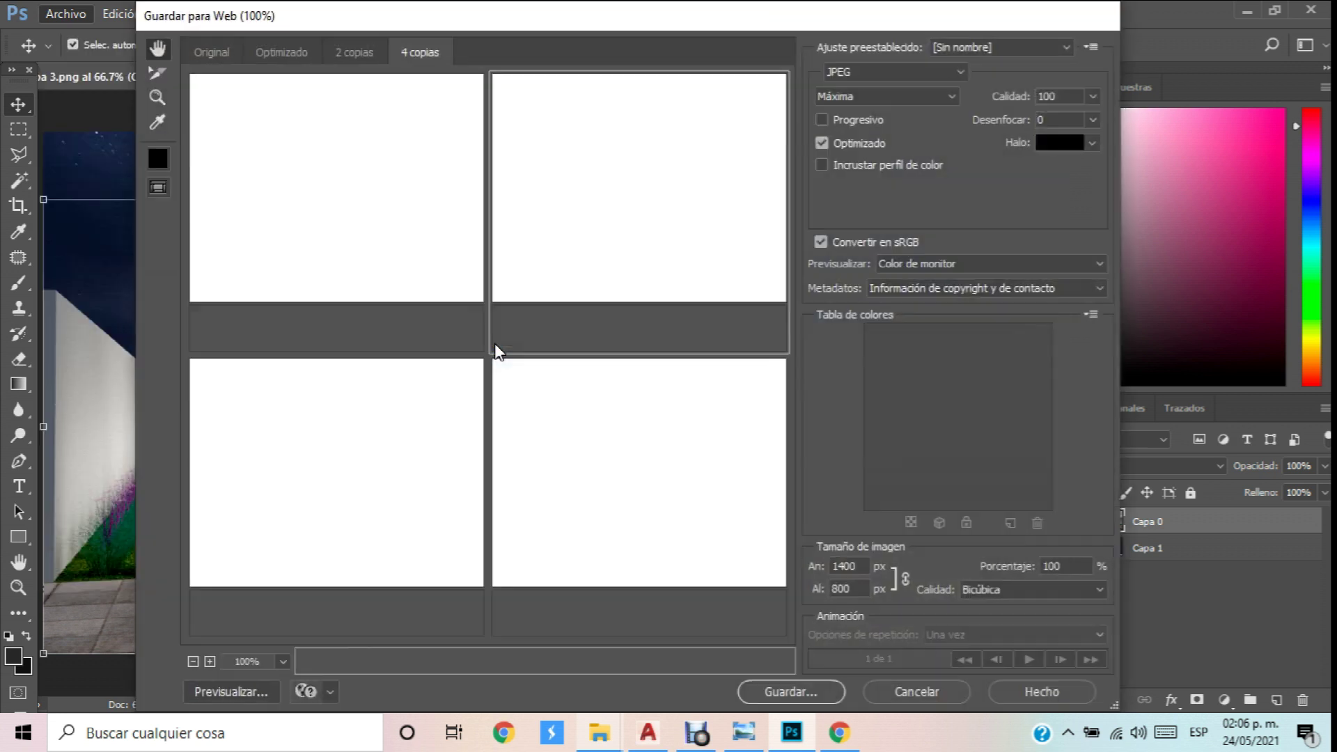
pyautogui.click(330, 247)
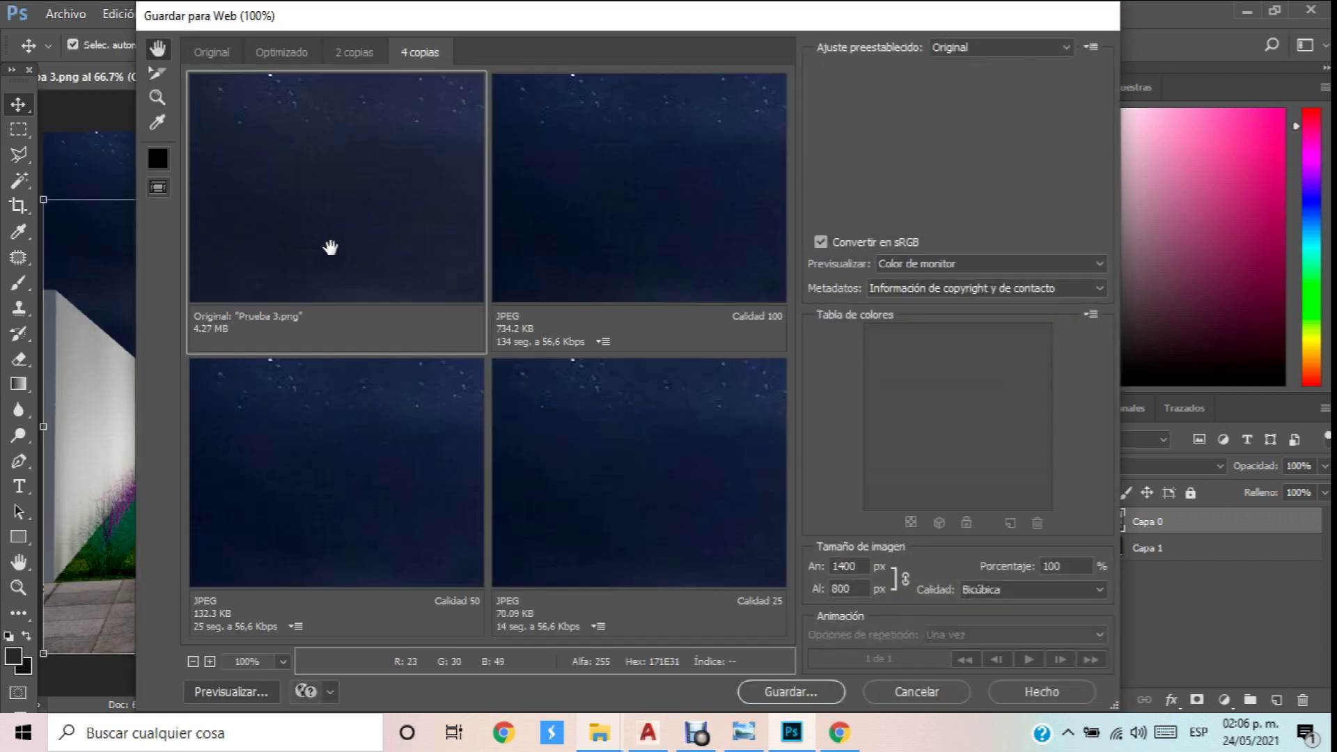
pyautogui.click(648, 204)
pyautogui.click(801, 691)
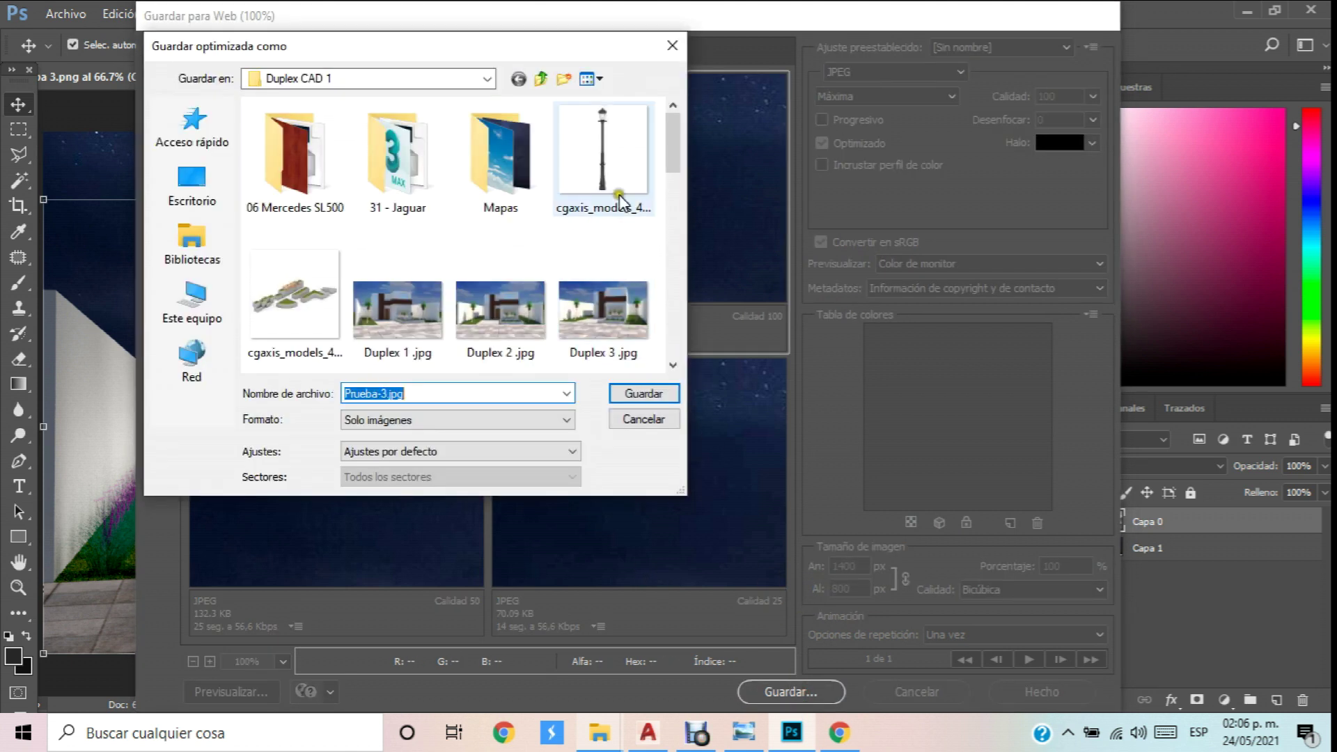
# Save the exported image as Prueba 6.jpg in the Duplex CAD 1 folder.
pyautogui.moveTo(673, 134); pyautogui.dragTo(673, 354)
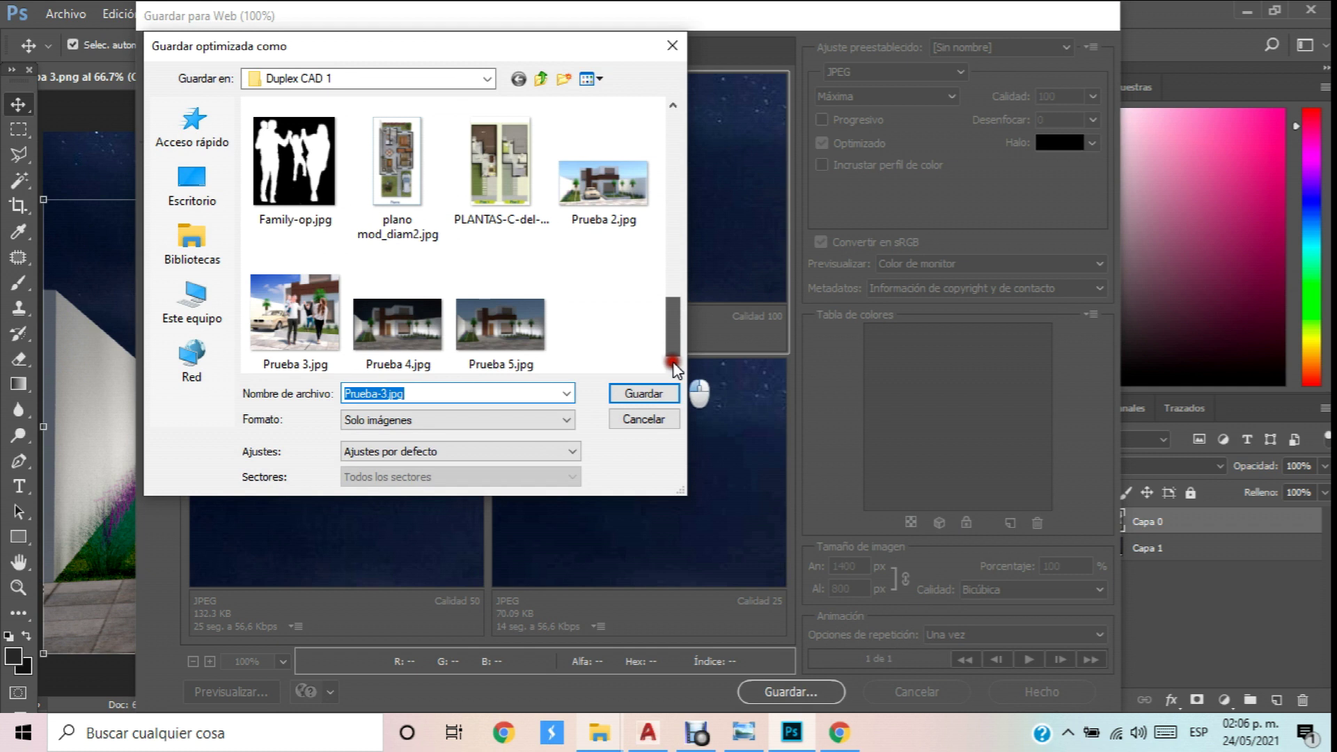
pyautogui.click(520, 320)
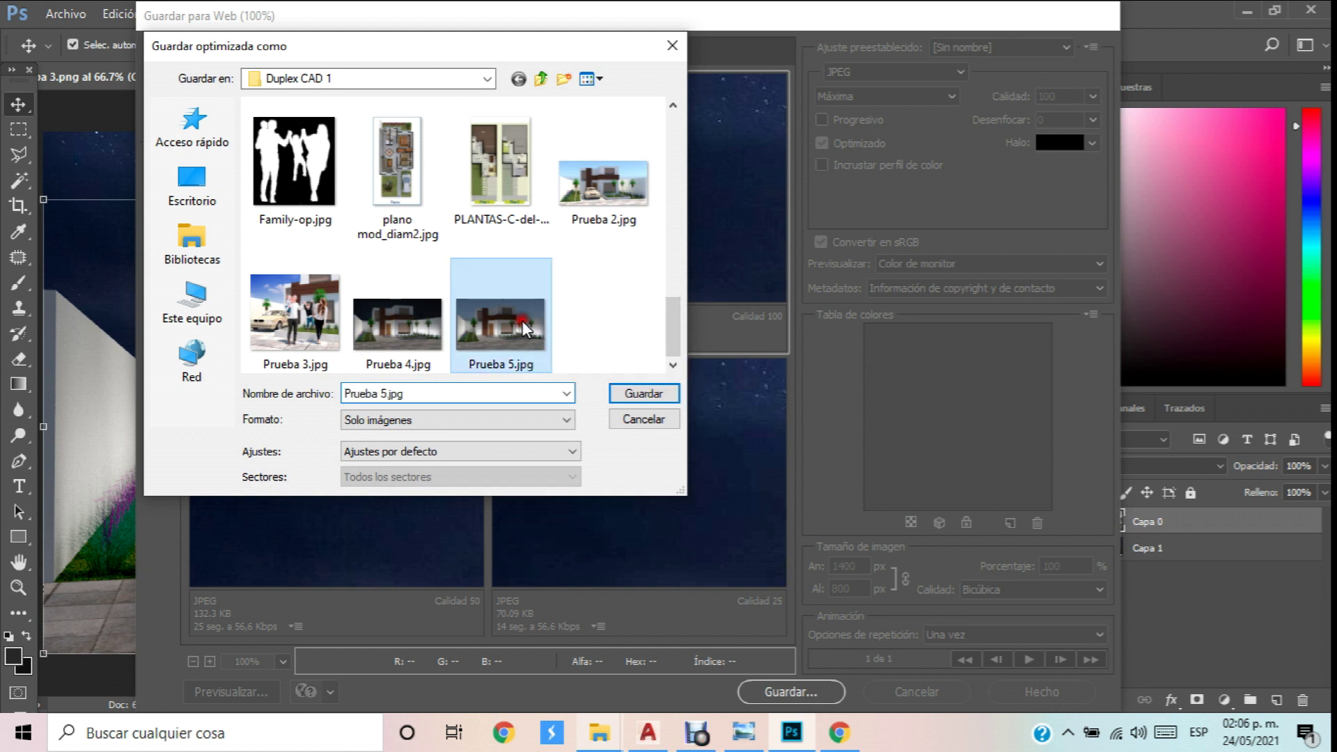
pyautogui.moveTo(405, 394); pyautogui.dragTo(385, 394)
pyautogui.click(383, 394)
pyautogui.press('BackSpace')
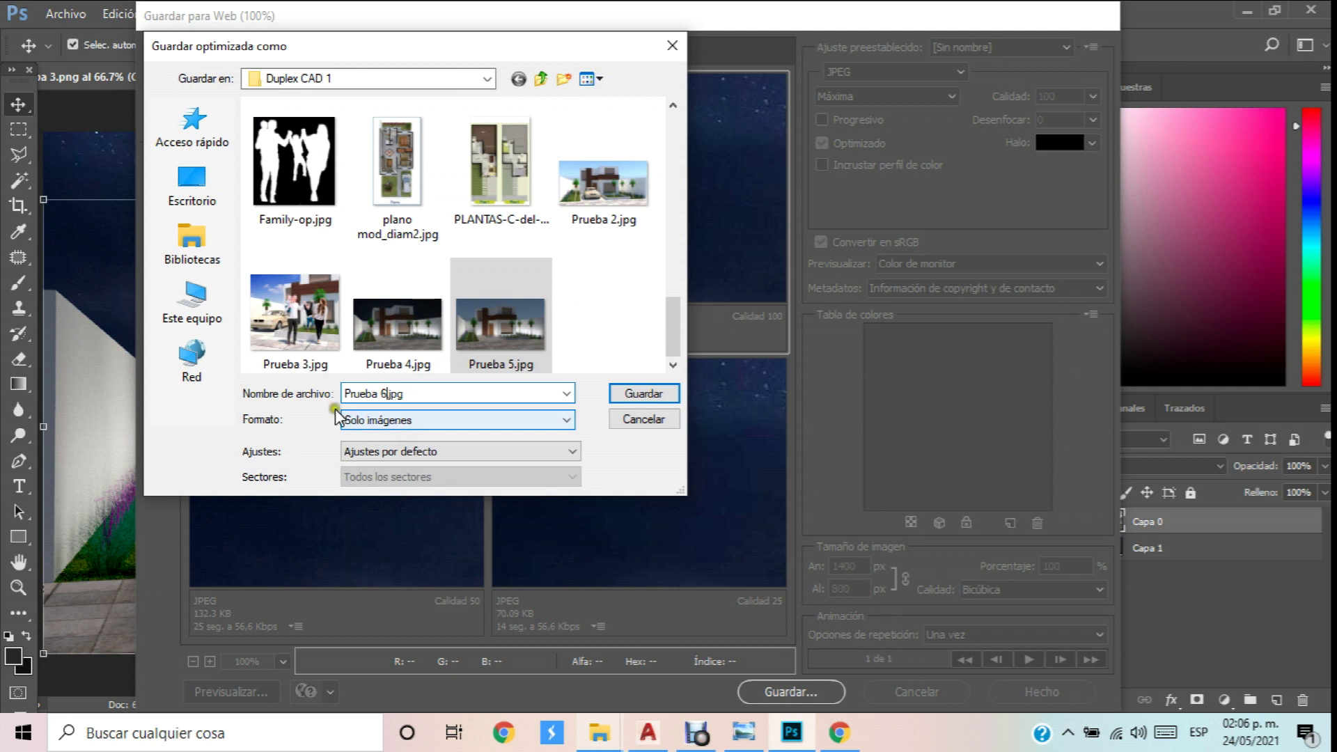
pyautogui.click(570, 423)
pyautogui.click(575, 429)
pyautogui.click(617, 392)
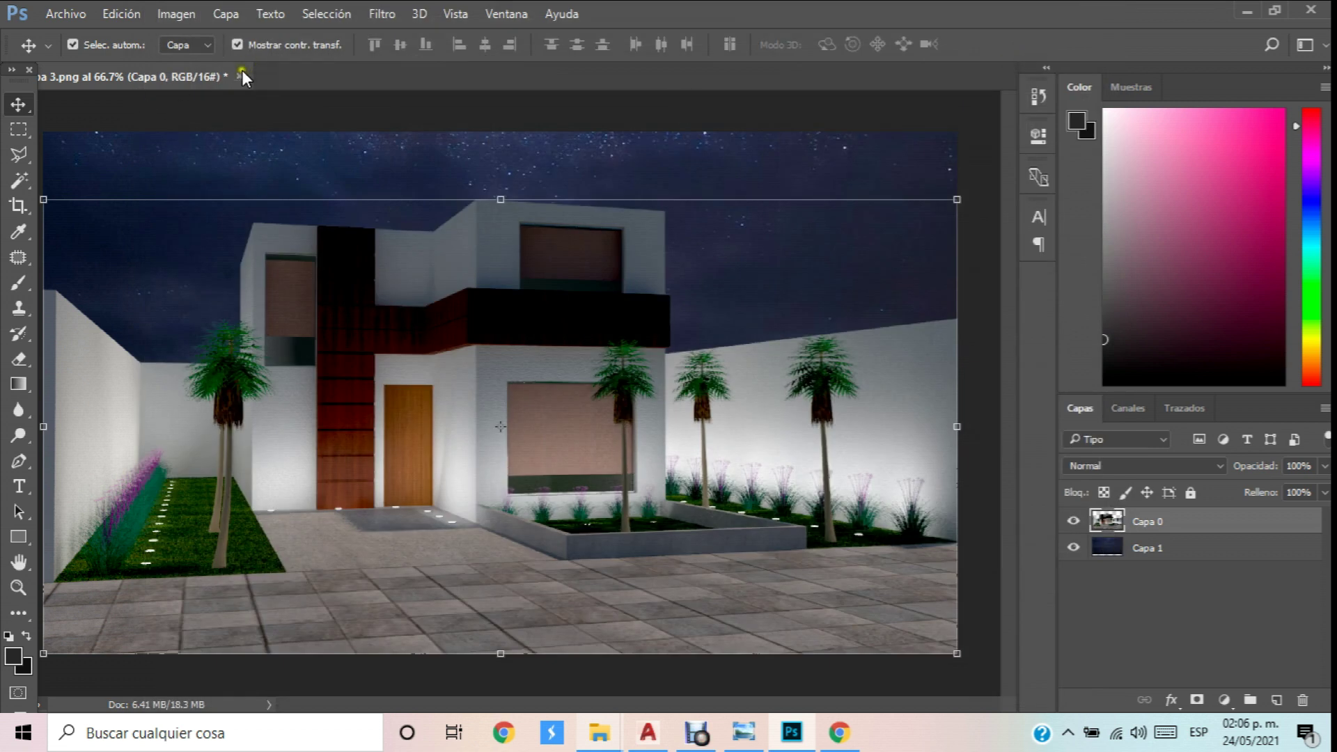
# Open Prueba 2.png from the Duplex CAD 1 folder in Photoshop, leaving its missing color profile unmodified.
pyautogui.moveTo(598, 731)
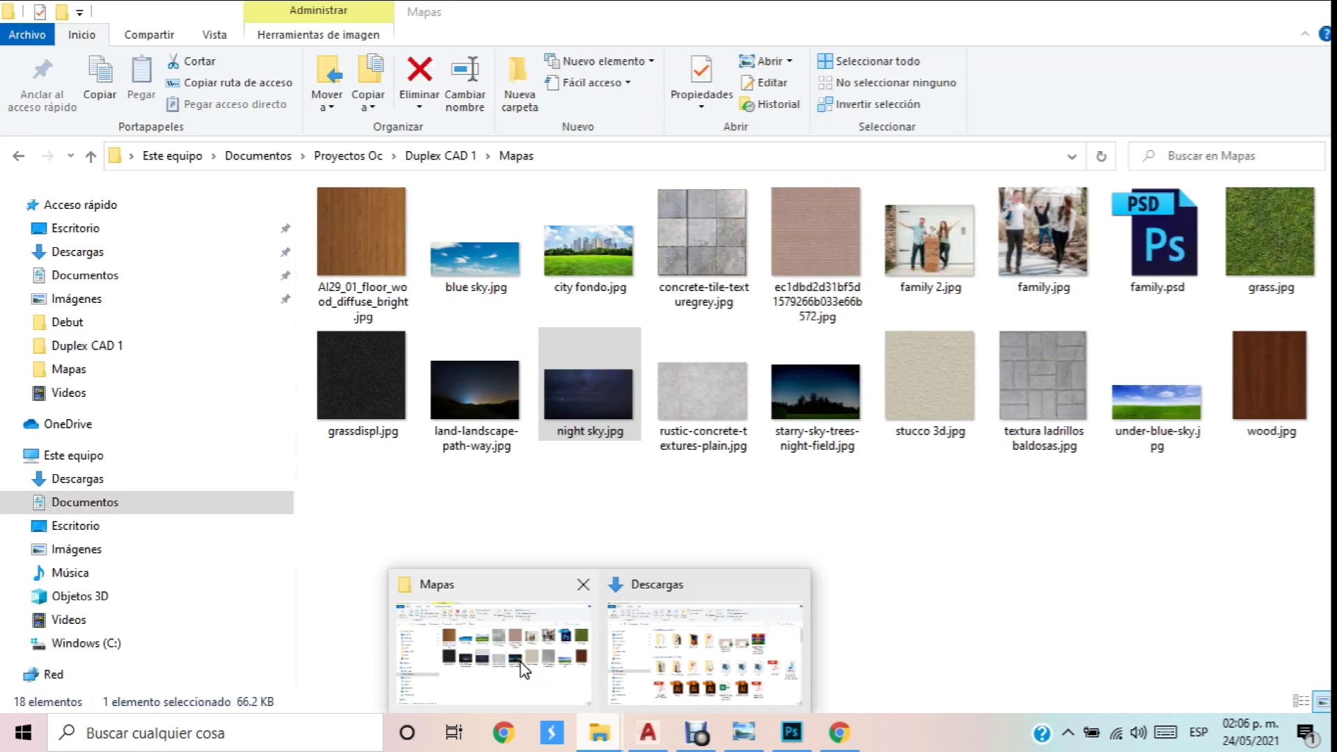
pyautogui.click(523, 665)
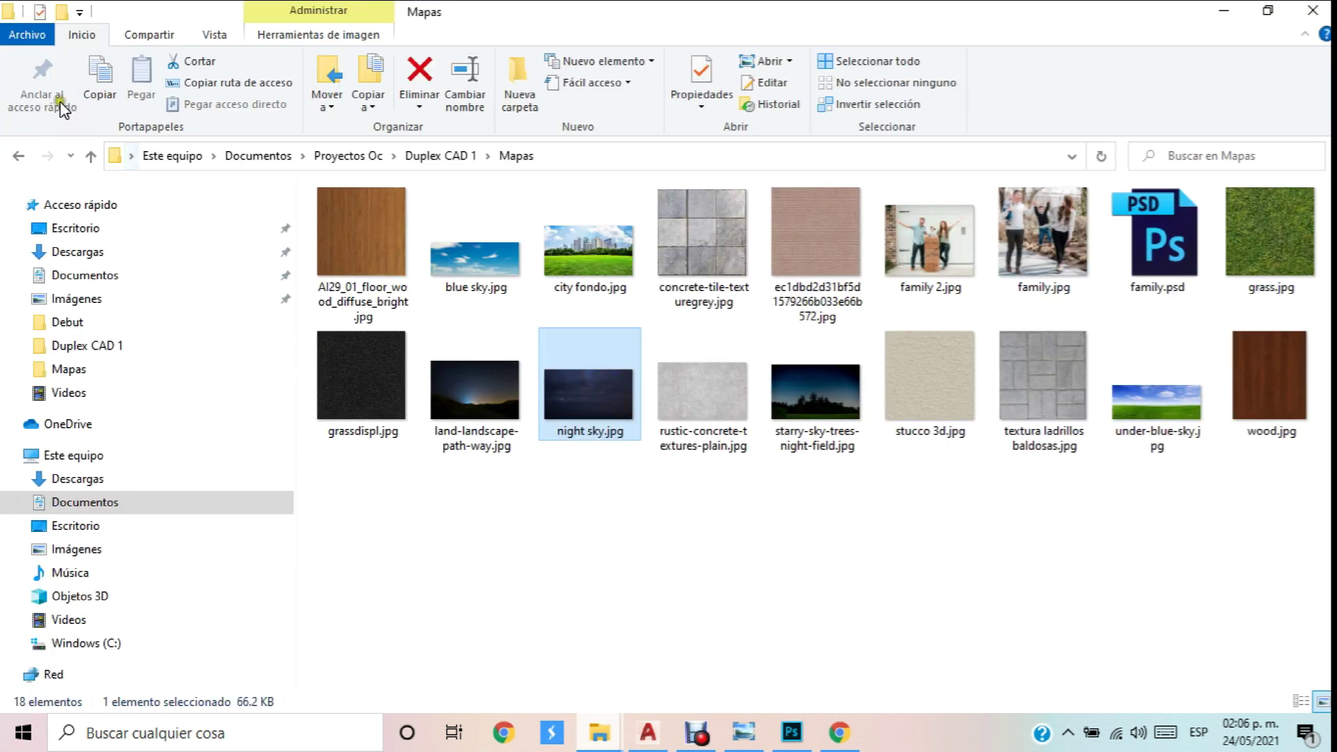
pyautogui.click(19, 156)
pyautogui.scroll(-3, 804, 425)
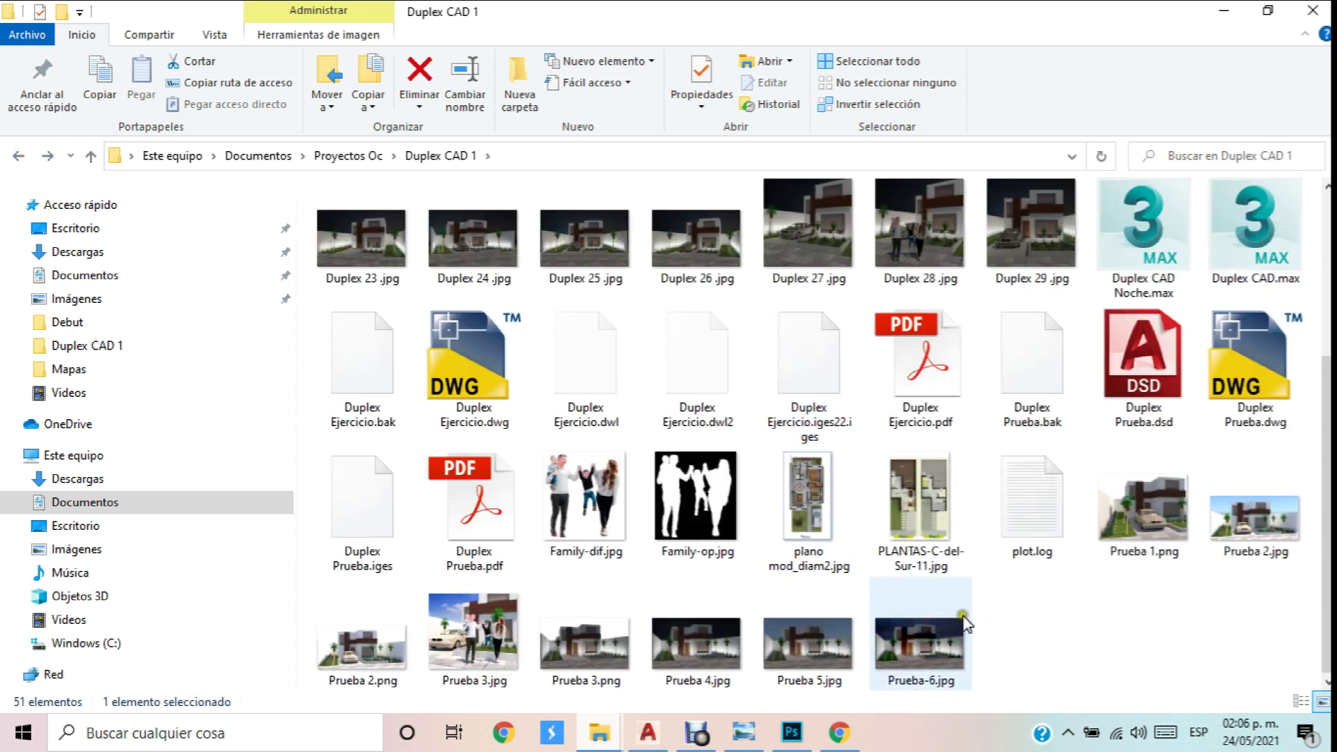
pyautogui.rightClick(359, 658)
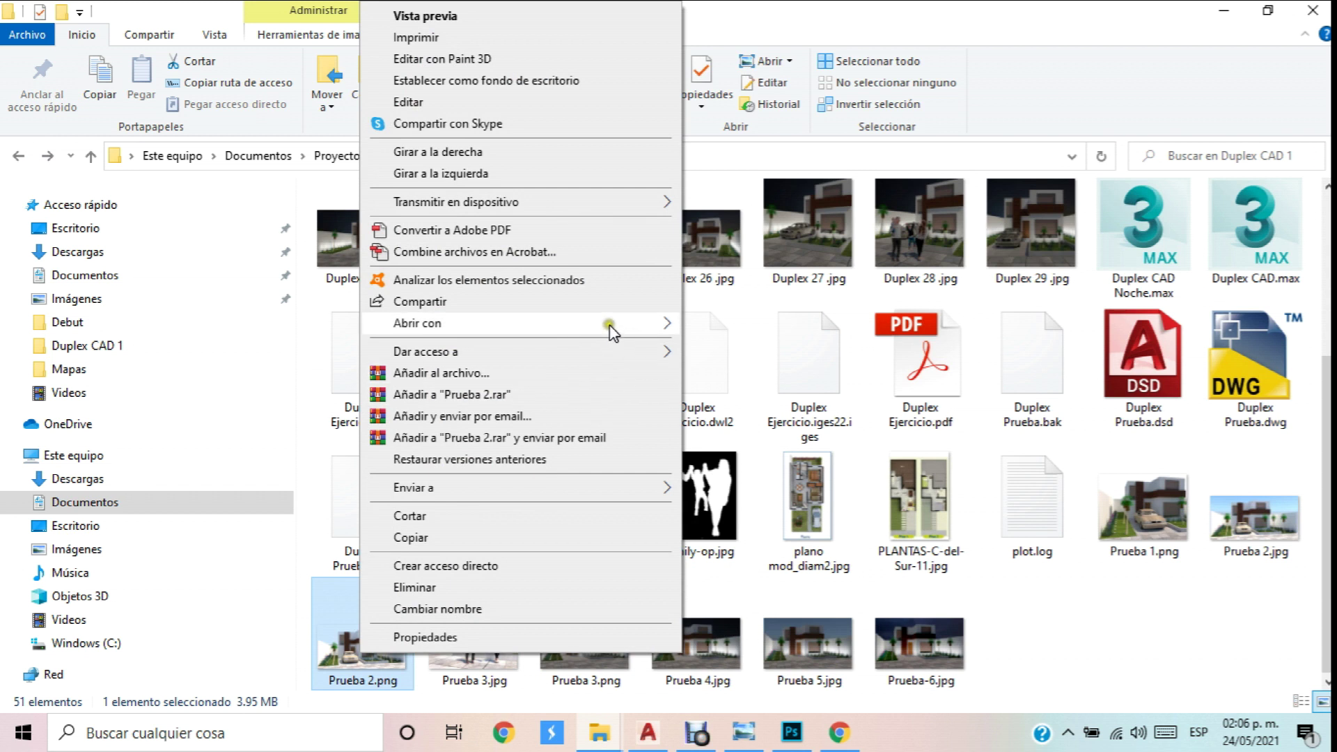
pyautogui.moveTo(612, 324)
pyautogui.click(720, 346)
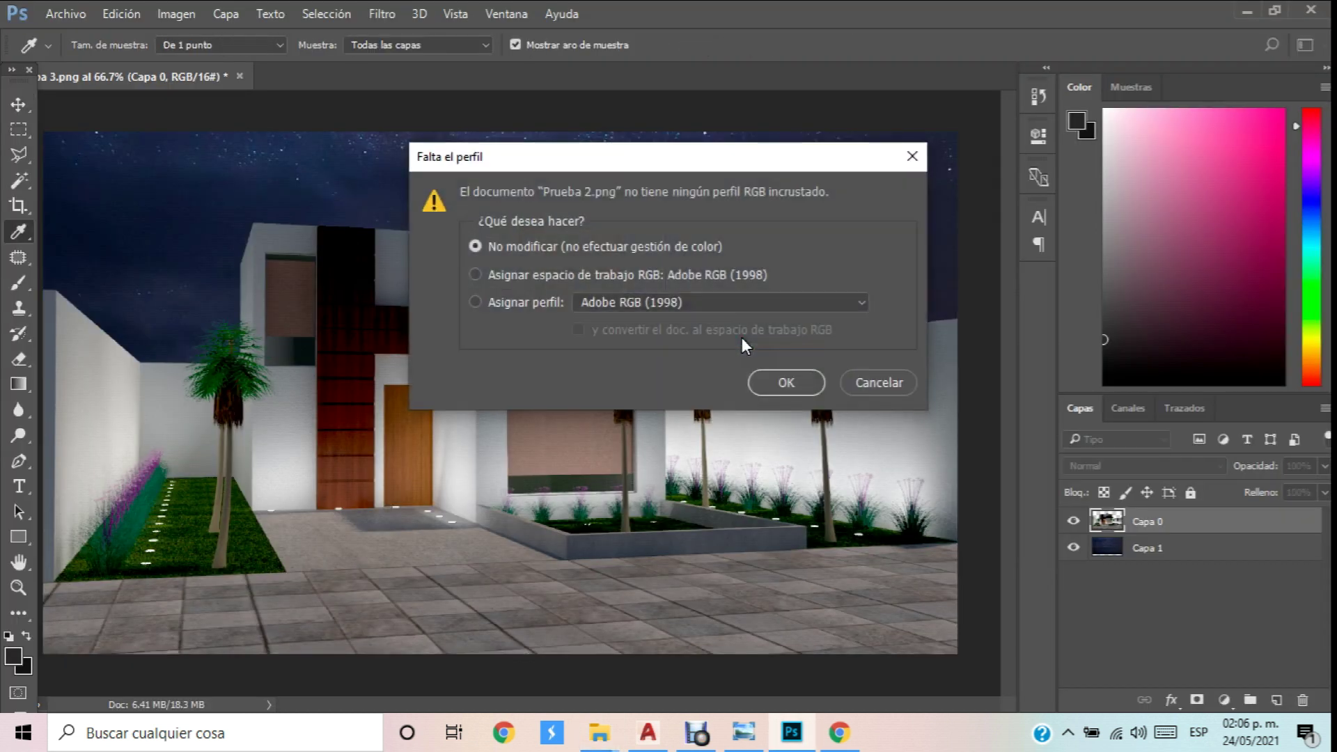
pyautogui.click(787, 379)
# Open blue sky.jpg from the Mapas folder in Photoshop, leaving its missing color profile unmodified.
pyautogui.moveTo(599, 732)
pyautogui.click(515, 686)
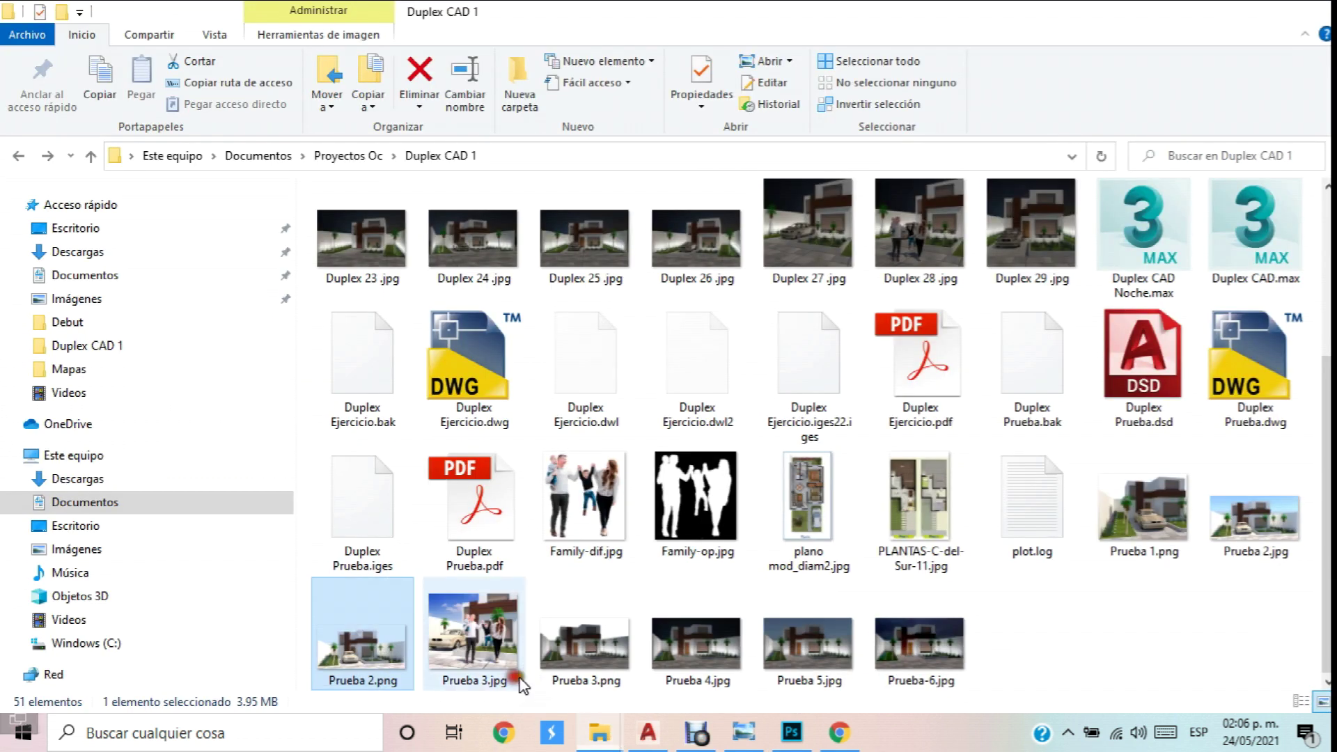
pyautogui.moveTo(607, 717)
pyautogui.click(795, 584)
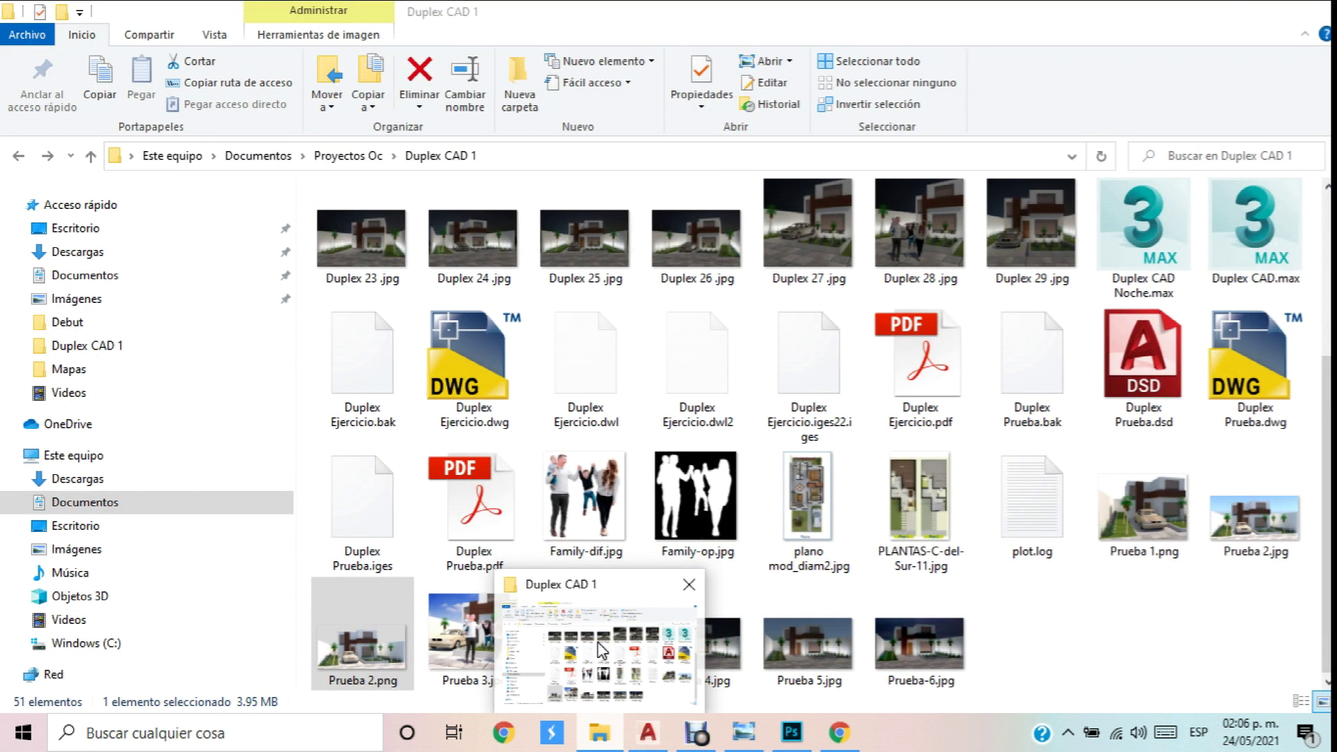
pyautogui.click(602, 651)
pyautogui.scroll(3, 467, 237)
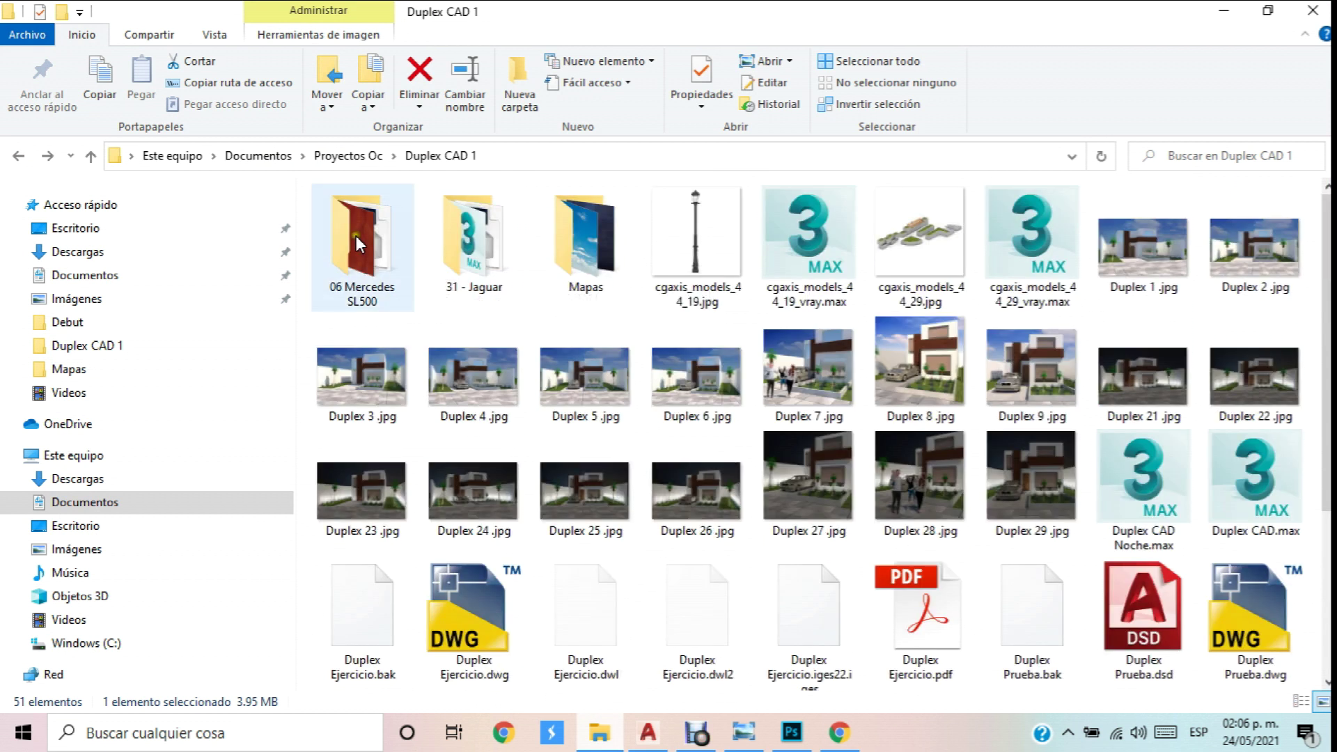
pyautogui.doubleClick(554, 240)
pyautogui.click(492, 252)
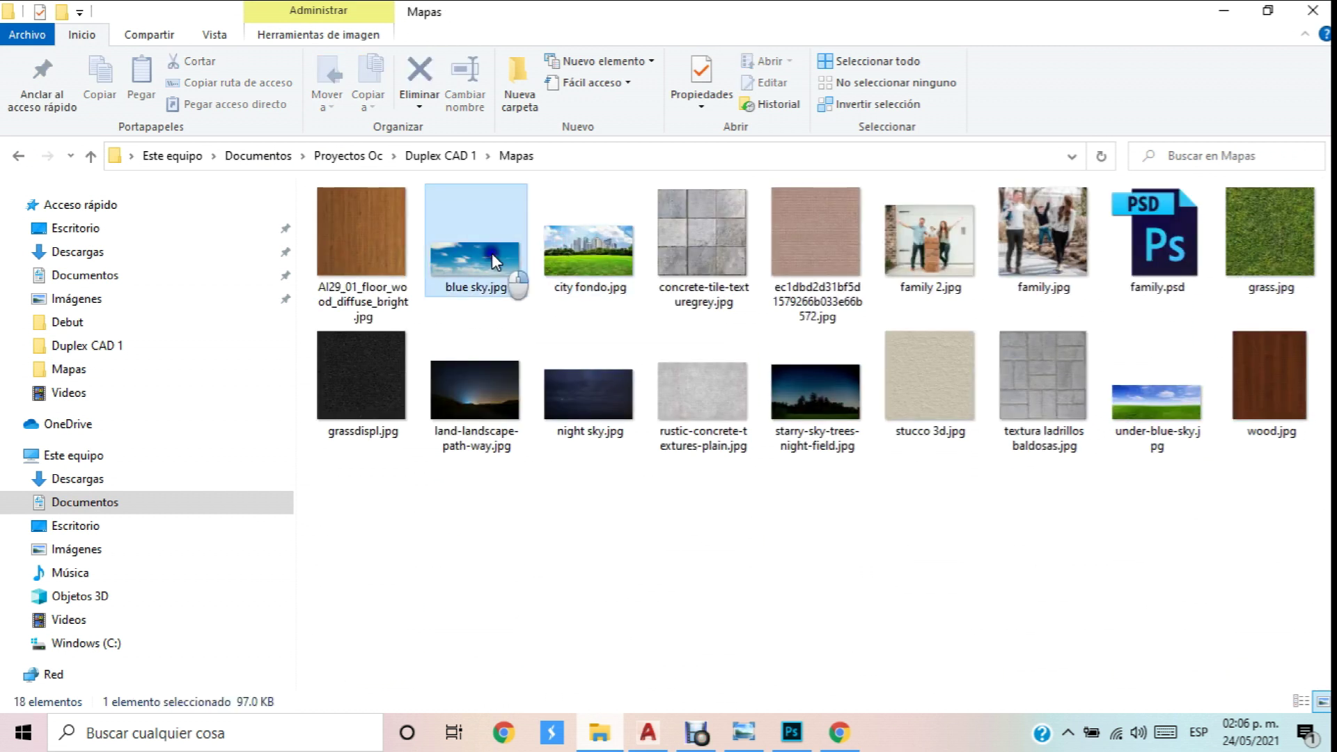
pyautogui.rightClick(492, 252)
pyautogui.moveTo(740, 385)
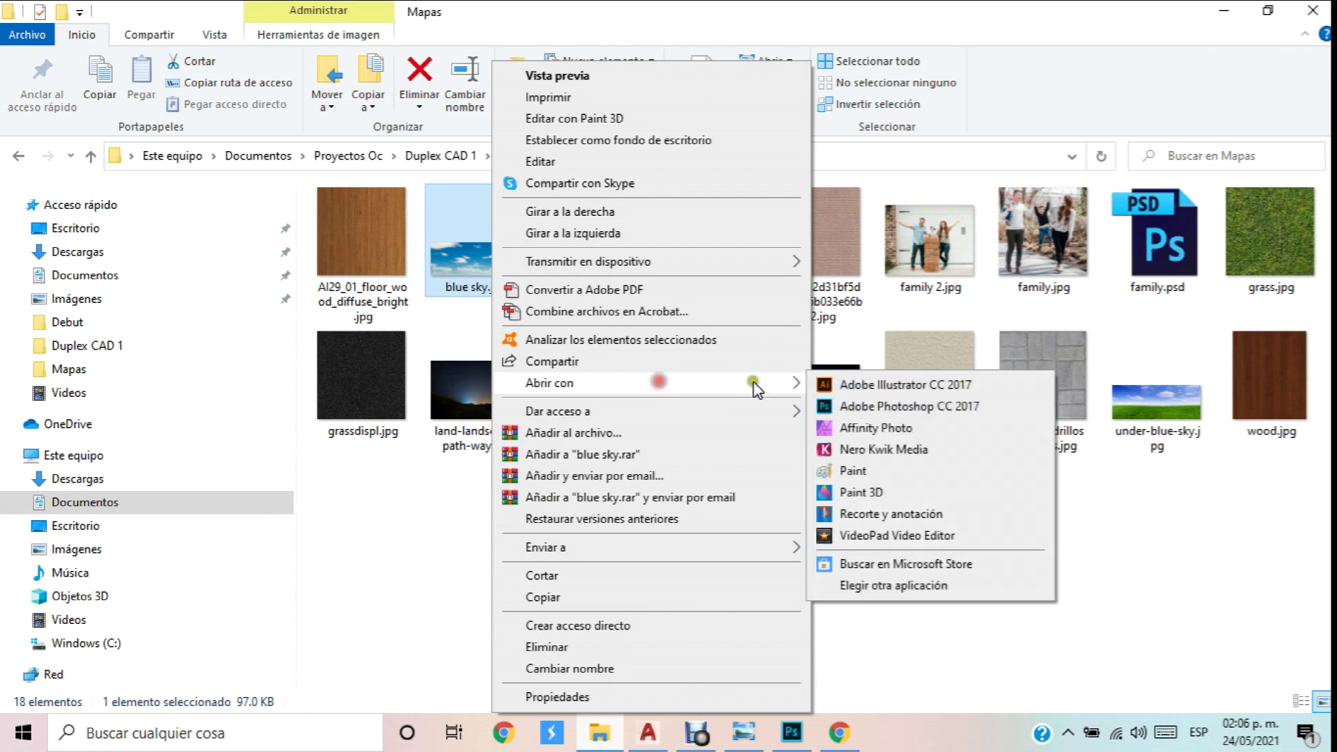
pyautogui.click(838, 401)
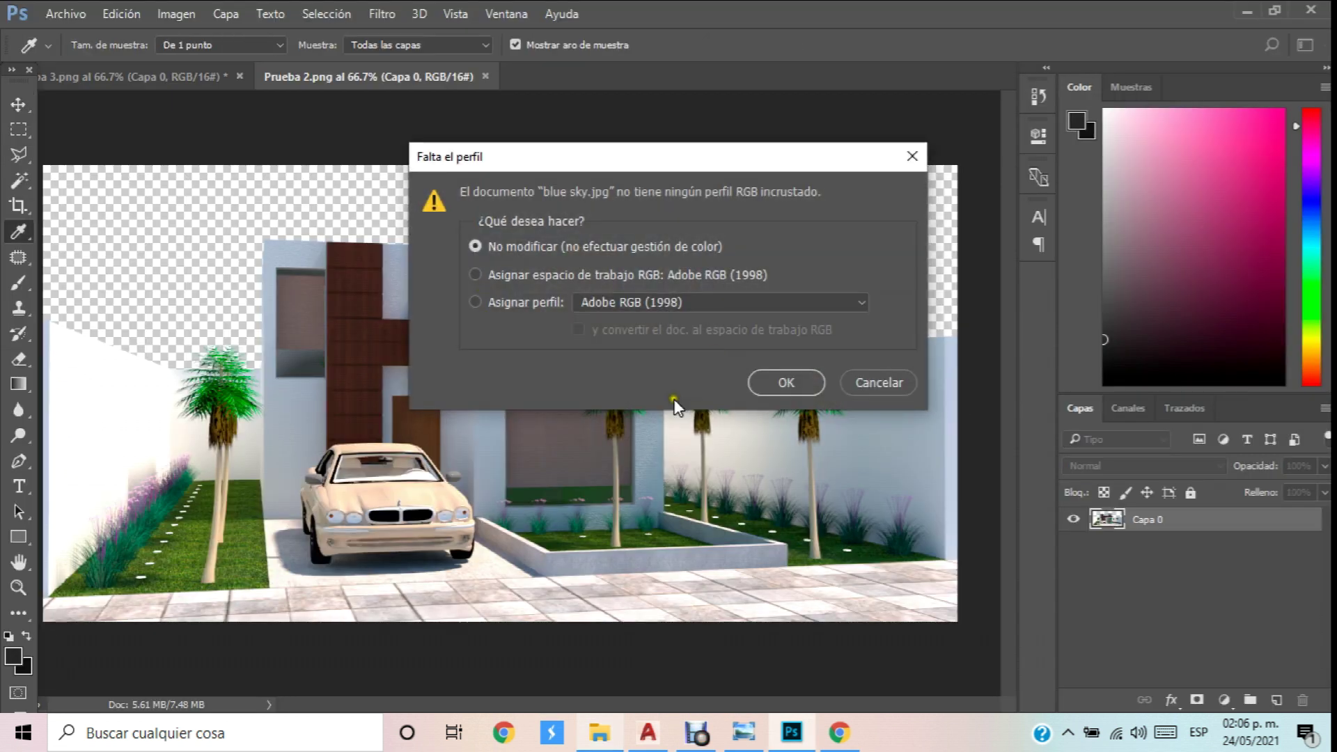
pyautogui.click(781, 383)
# Copy the blue sky image into the Prueba 2.png document as a new layer and close blue sky.jpg.
pyautogui.press('v')
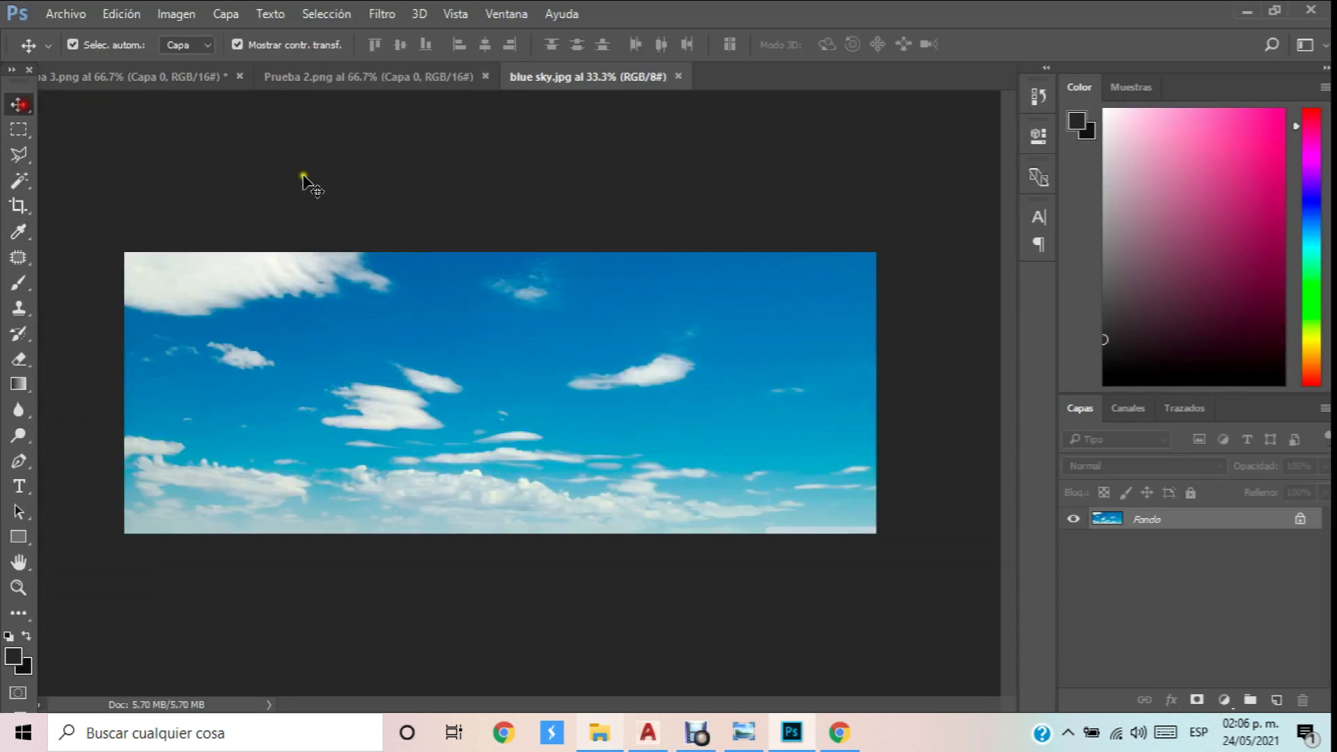
pyautogui.moveTo(545, 77); pyautogui.dragTo(611, 205)
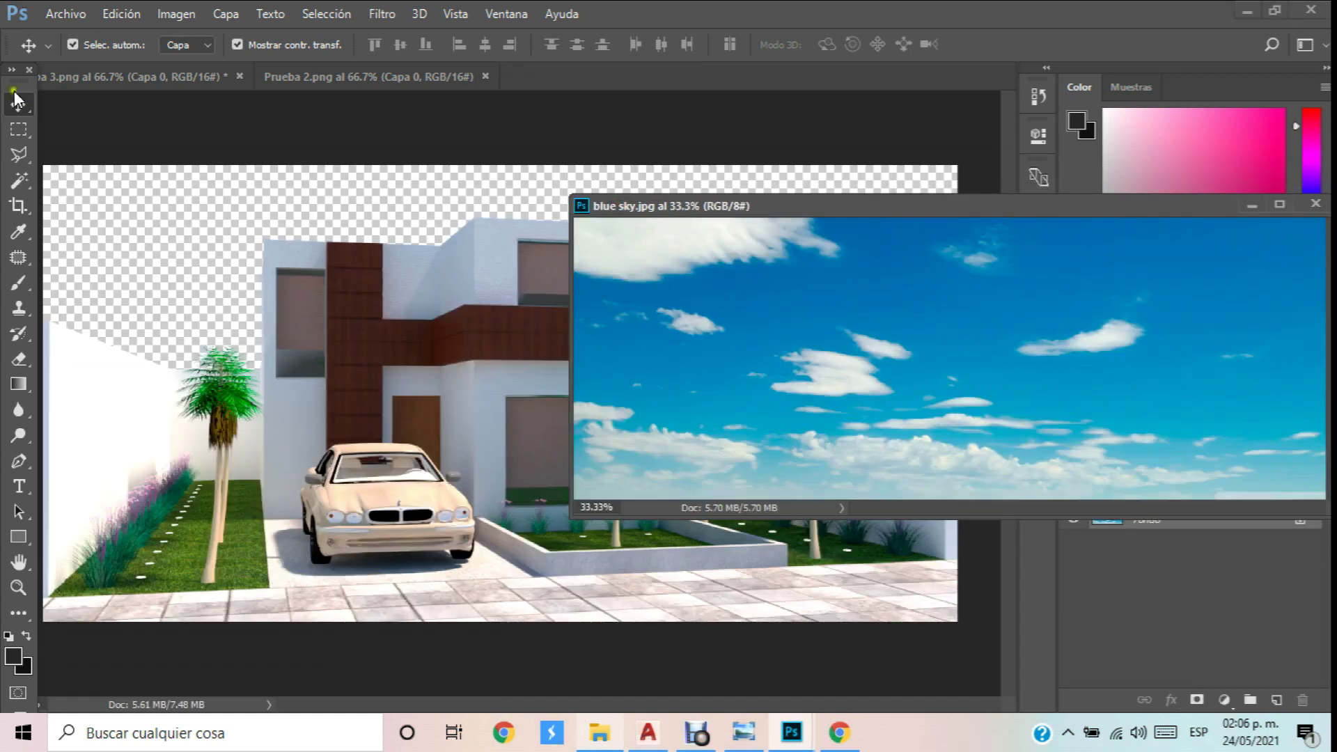
pyautogui.moveTo(755, 367); pyautogui.dragTo(441, 251)
pyautogui.click(642, 300)
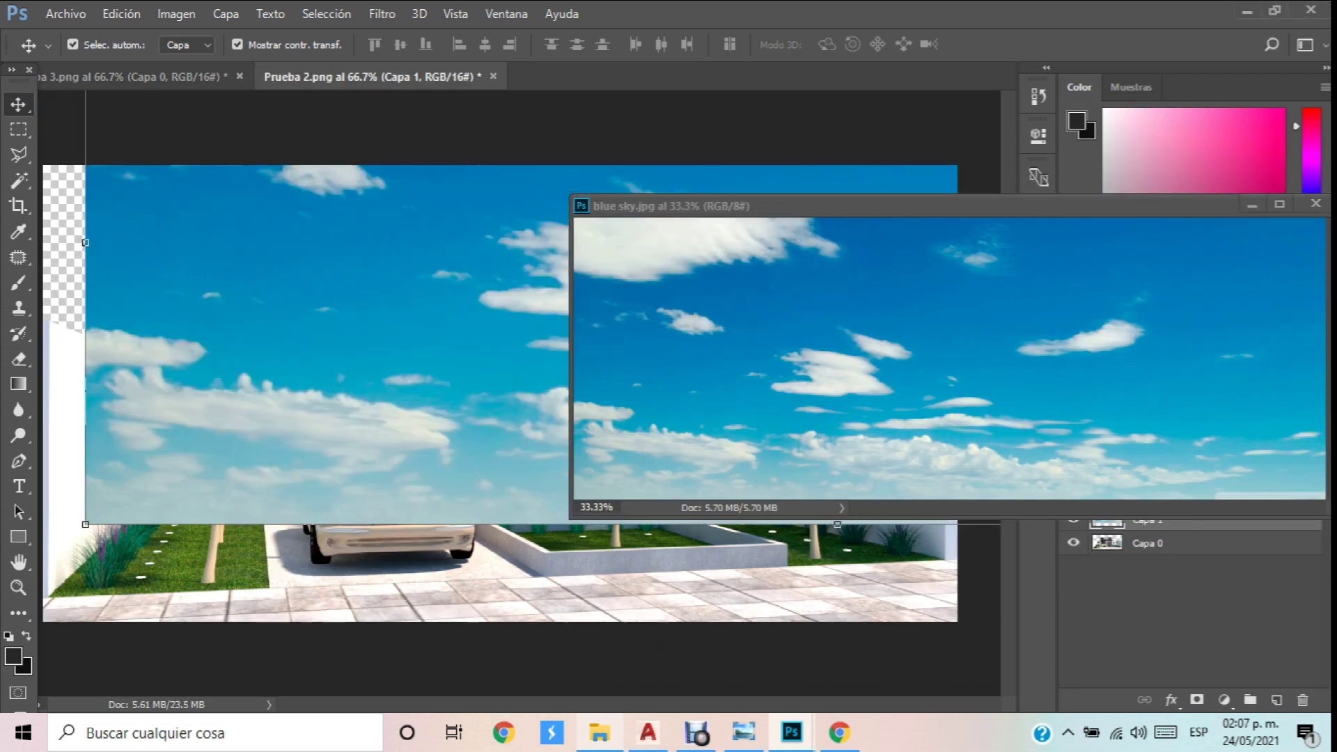
pyautogui.click(1315, 204)
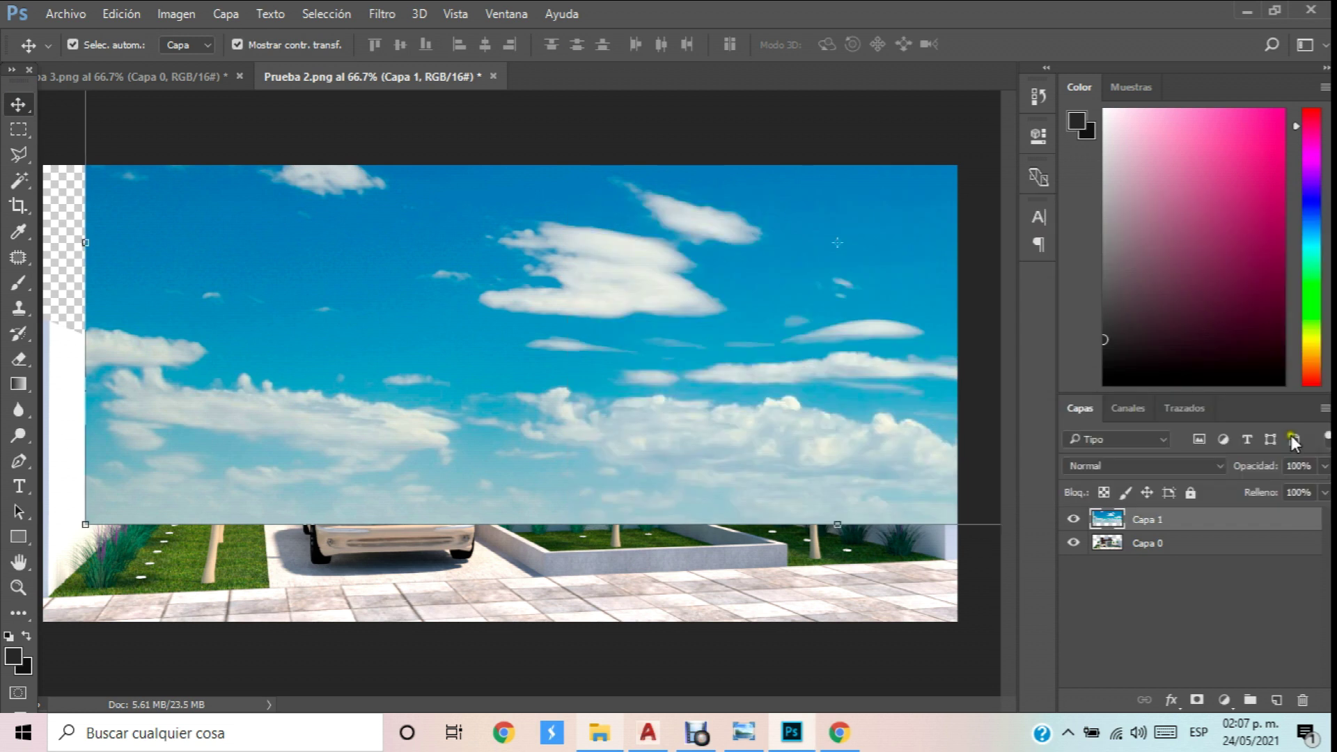
# Place the sky layer below the house layer and reposition it to fill the whole transparent background.
pyautogui.moveTo(1196, 520); pyautogui.dragTo(1203, 539)
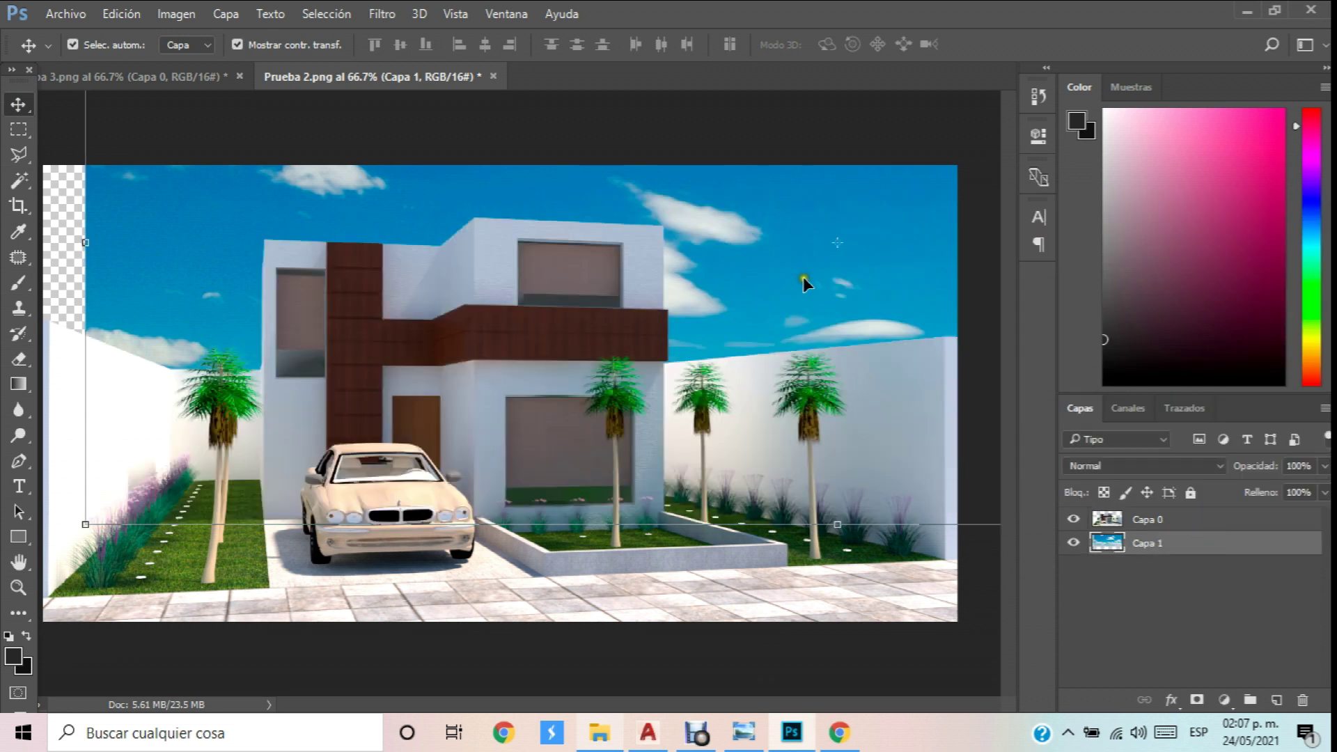
pyautogui.moveTo(745, 273); pyautogui.dragTo(650, 167)
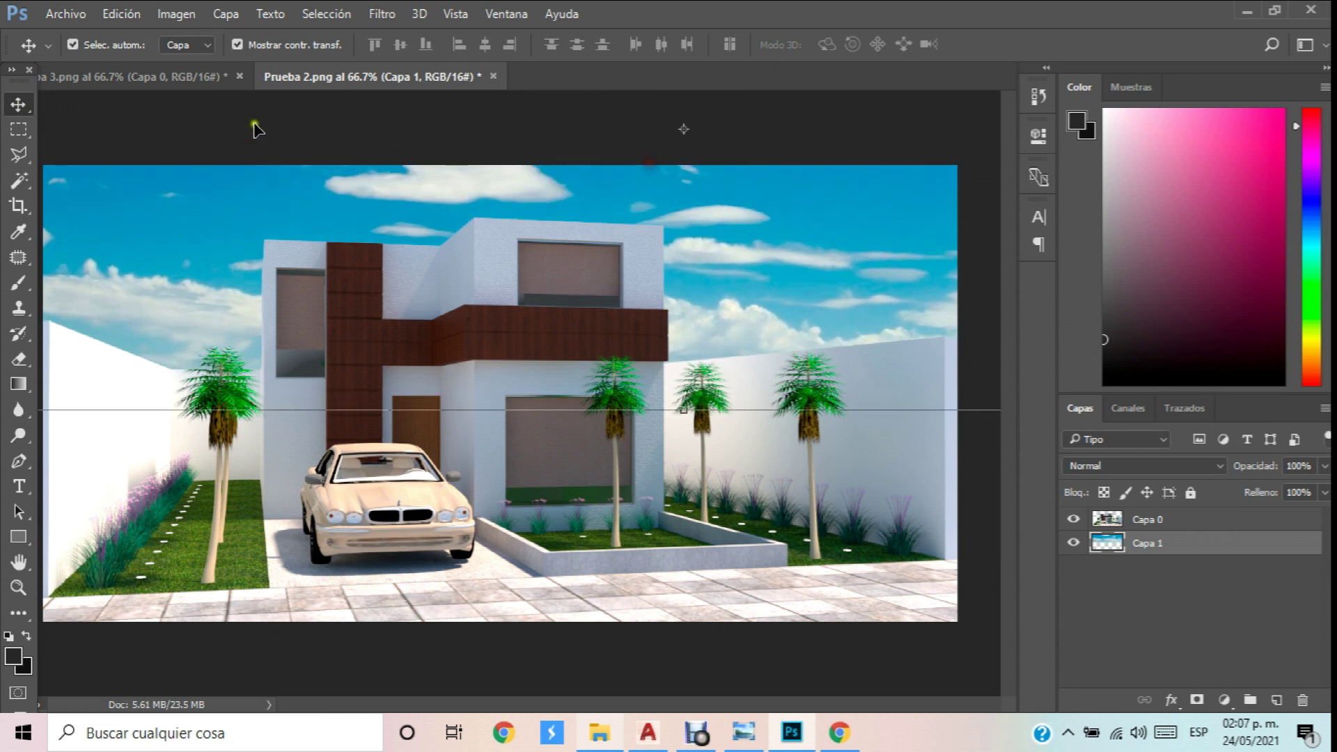
# Adjust the house layer's Exposure to -0.12, with offset -0.0060 and gamma correction 0.83.
pyautogui.click(1135, 520)
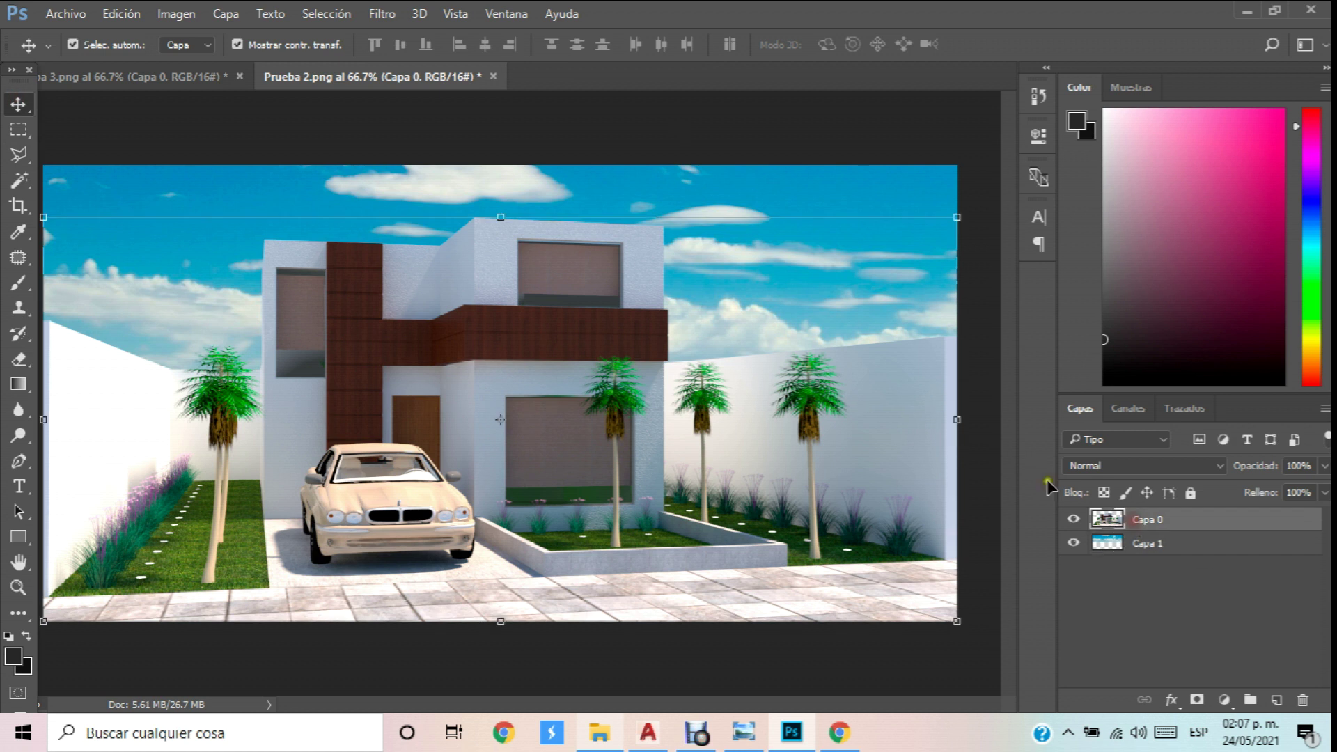
pyautogui.click(176, 14)
pyautogui.moveTo(218, 63)
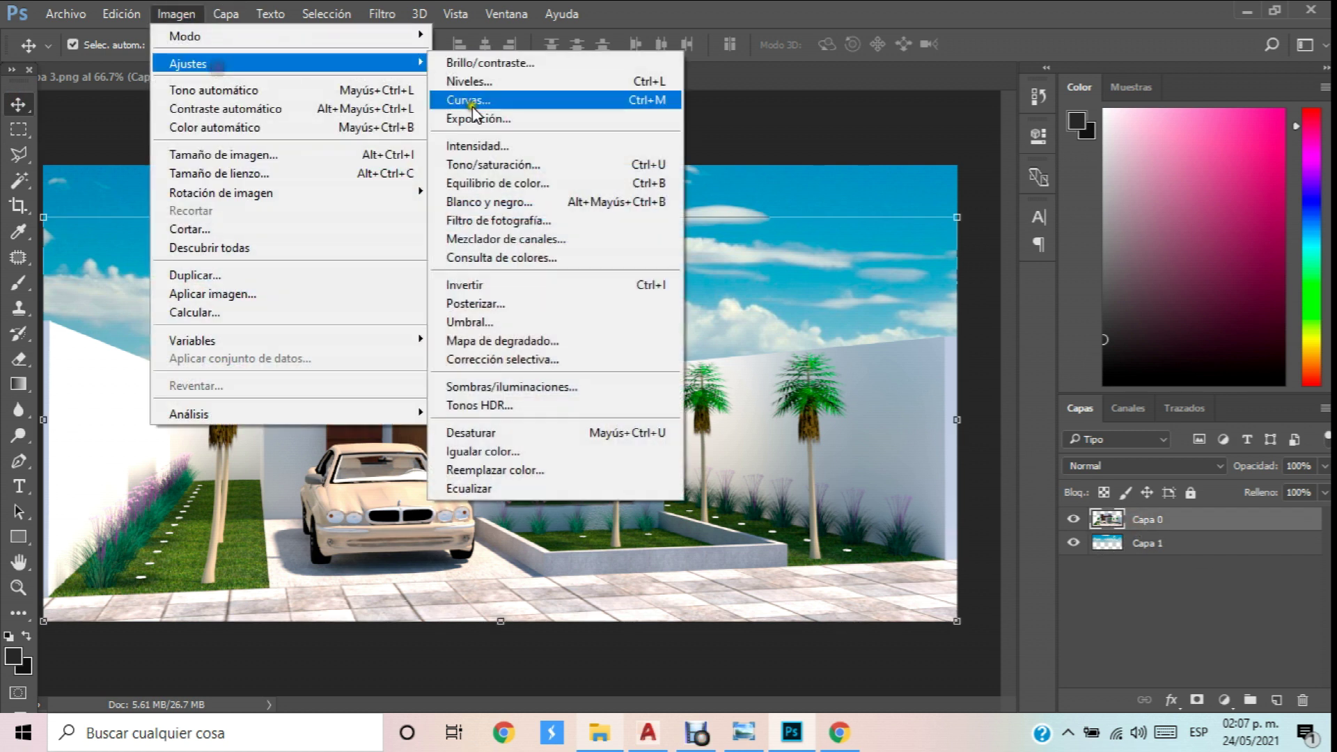
pyautogui.click(490, 119)
pyautogui.moveTo(937, 233); pyautogui.dragTo(962, 235)
pyautogui.moveTo(937, 156); pyautogui.dragTo(937, 199)
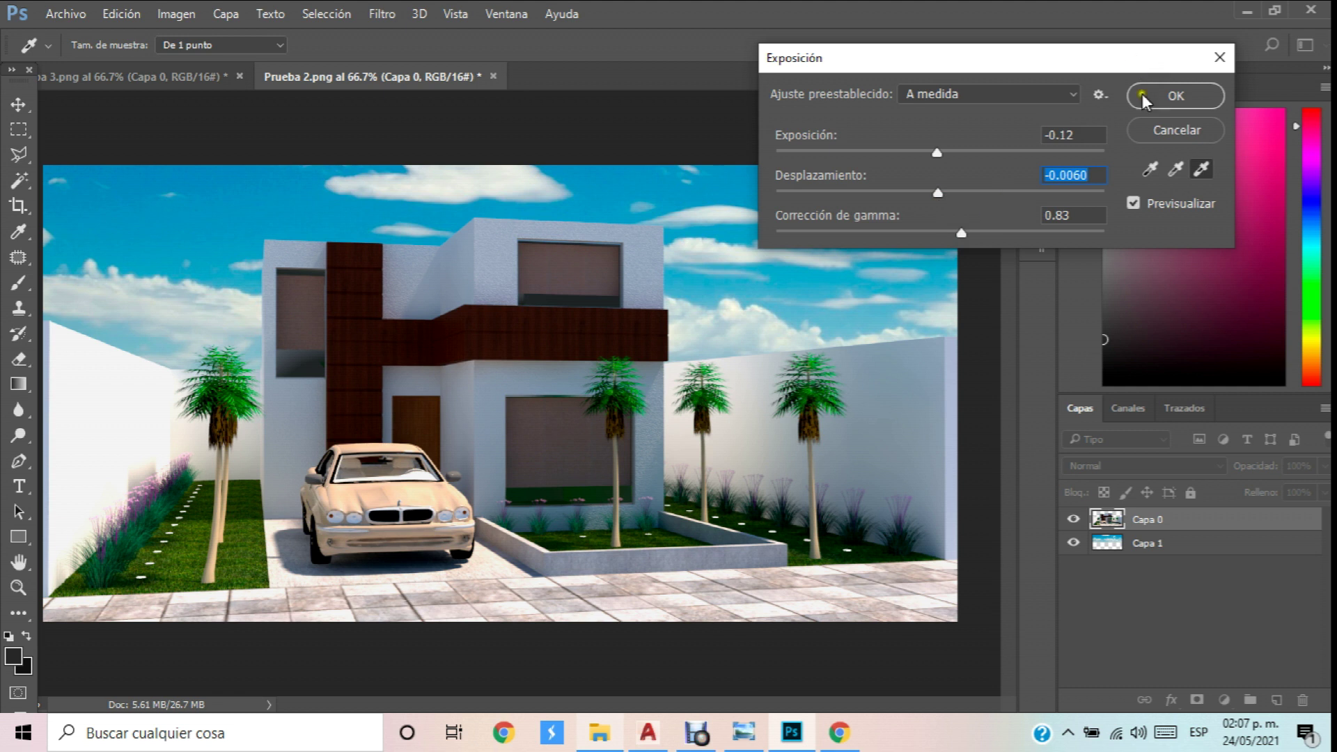
pyautogui.click(1175, 95)
pyautogui.press('v')
# Export the composite for web as a maximum-quality JPEG, quality 100, at 1400 by 700 px, saved as Prueba-7.jpg in the Duplex CAD 1 folder.
pyautogui.click(66, 14)
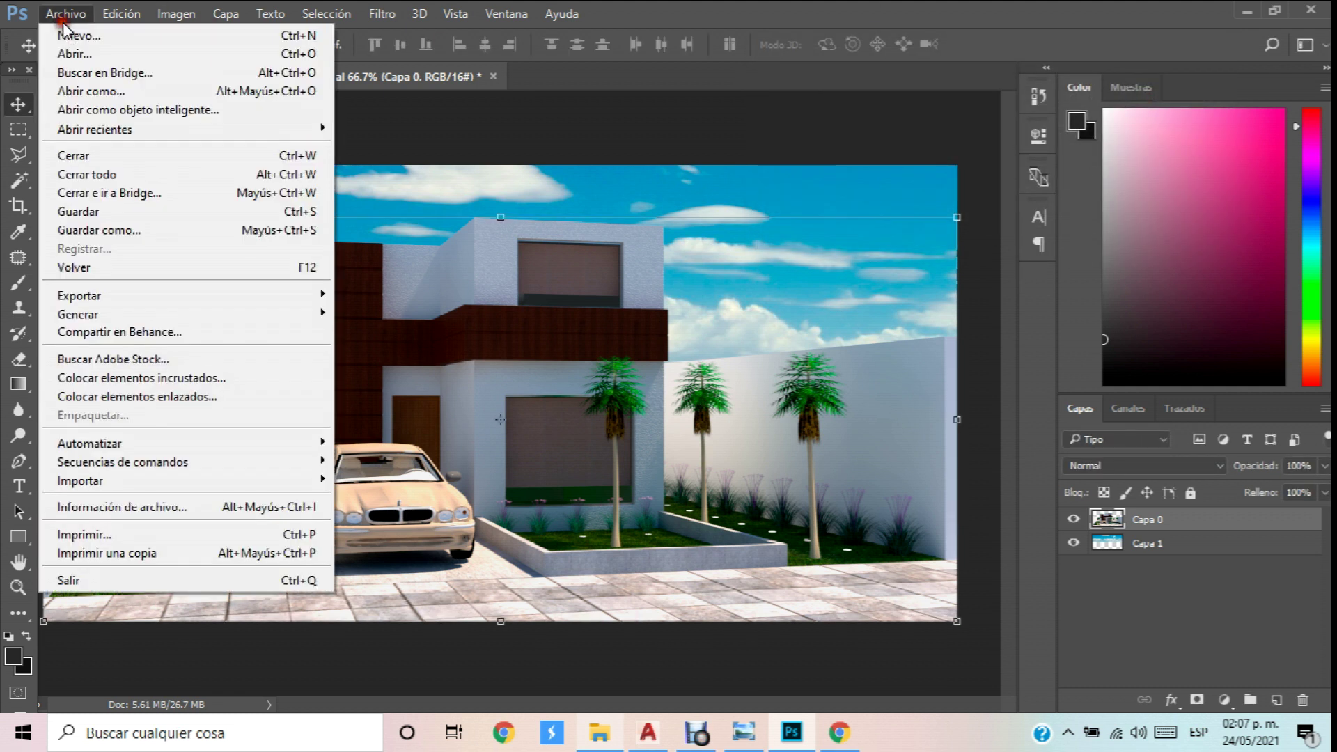
pyautogui.moveTo(160, 295)
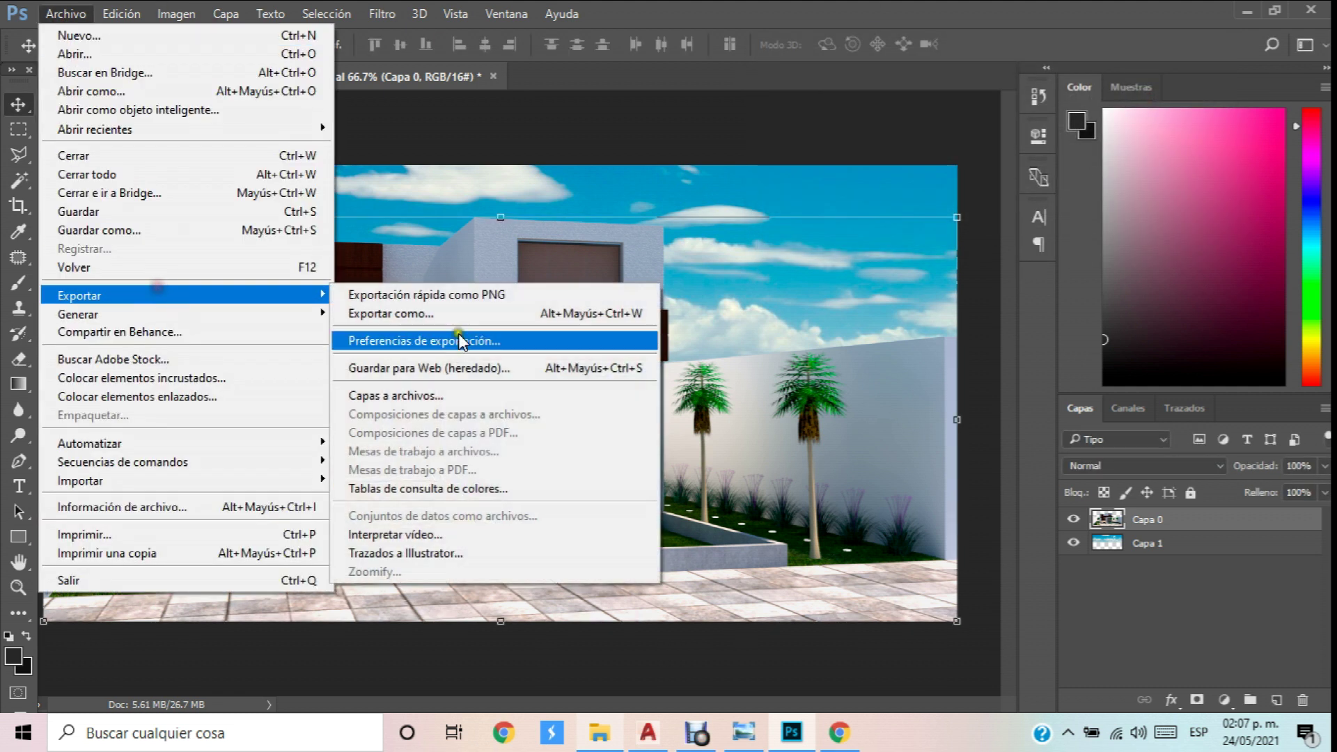
pyautogui.click(459, 364)
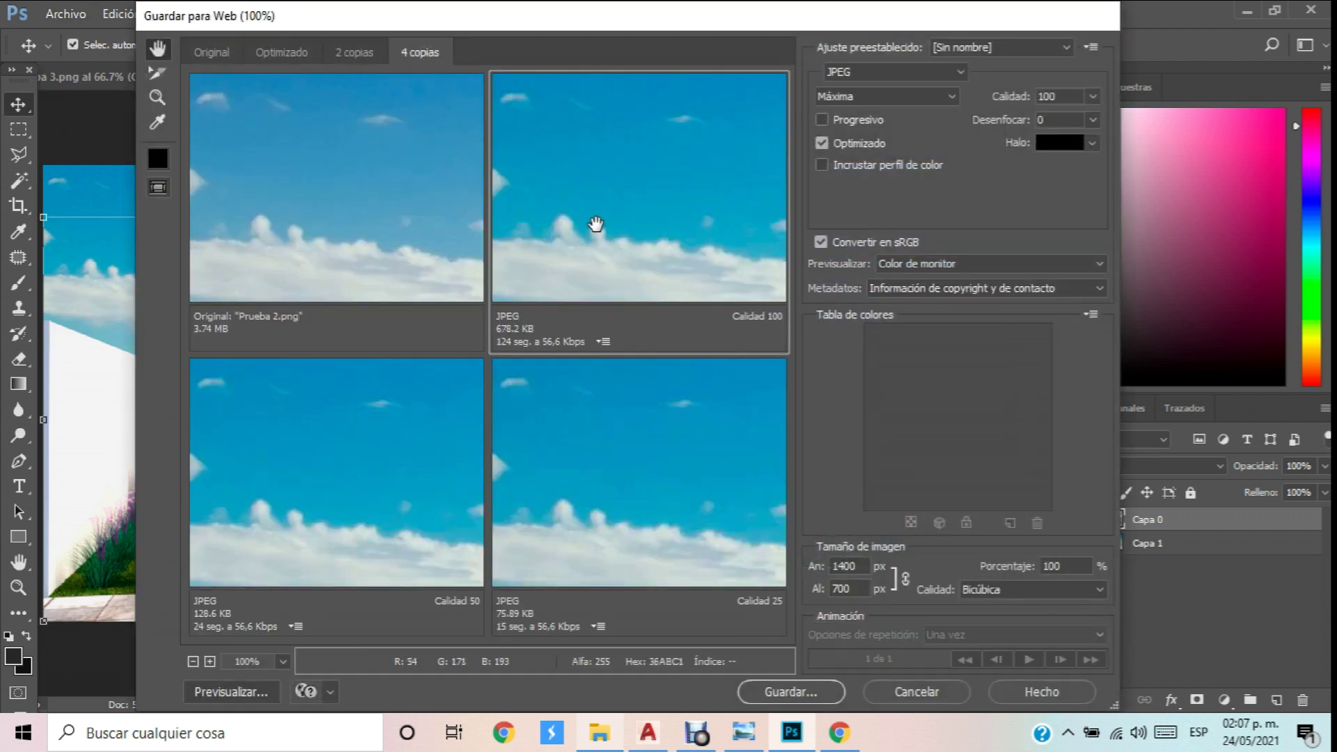
pyautogui.click(783, 703)
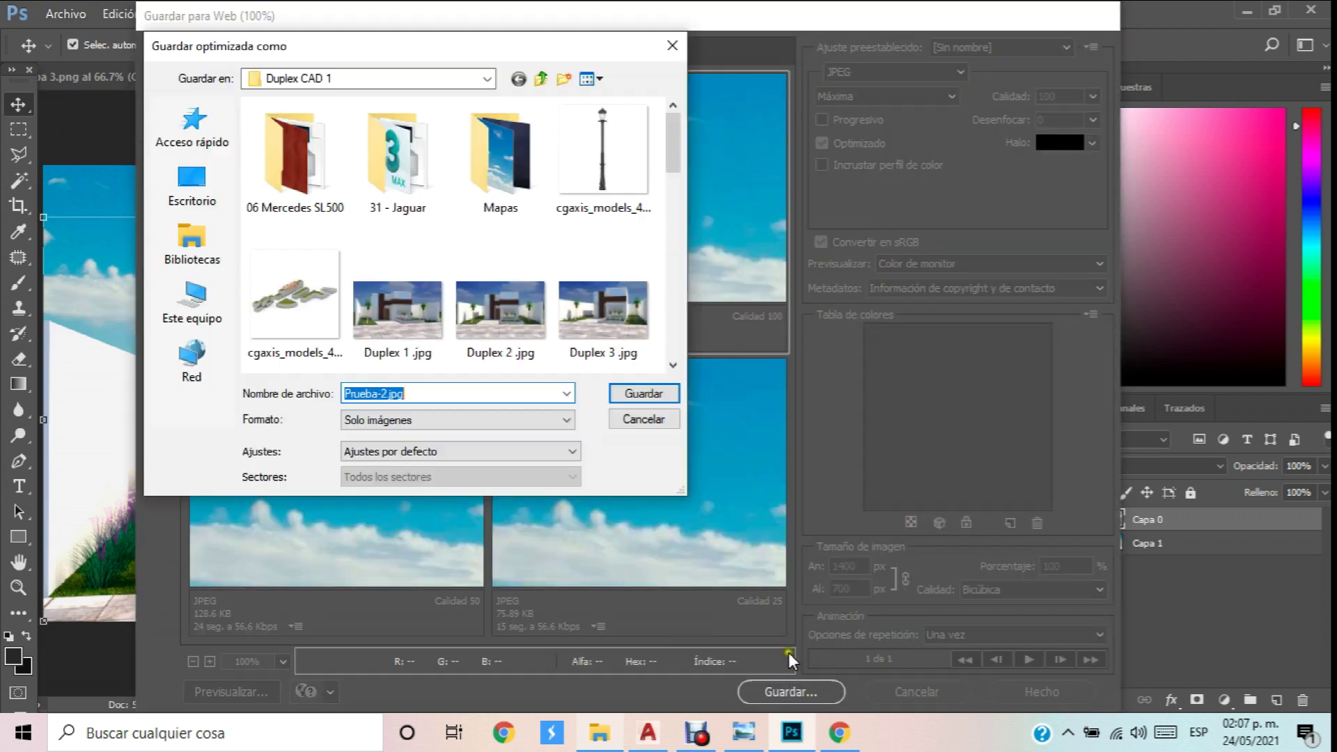
pyautogui.moveTo(669, 145); pyautogui.dragTo(672, 350)
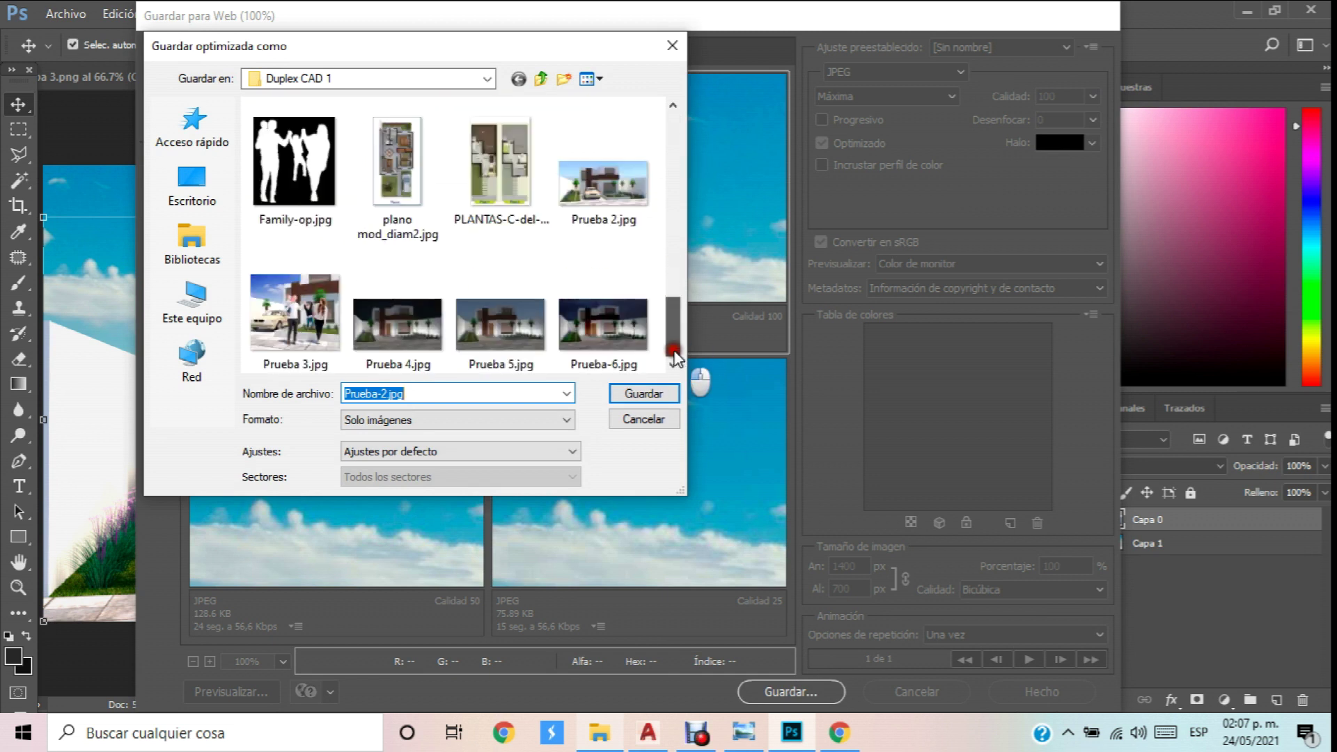
pyautogui.click(618, 338)
pyautogui.click(388, 393)
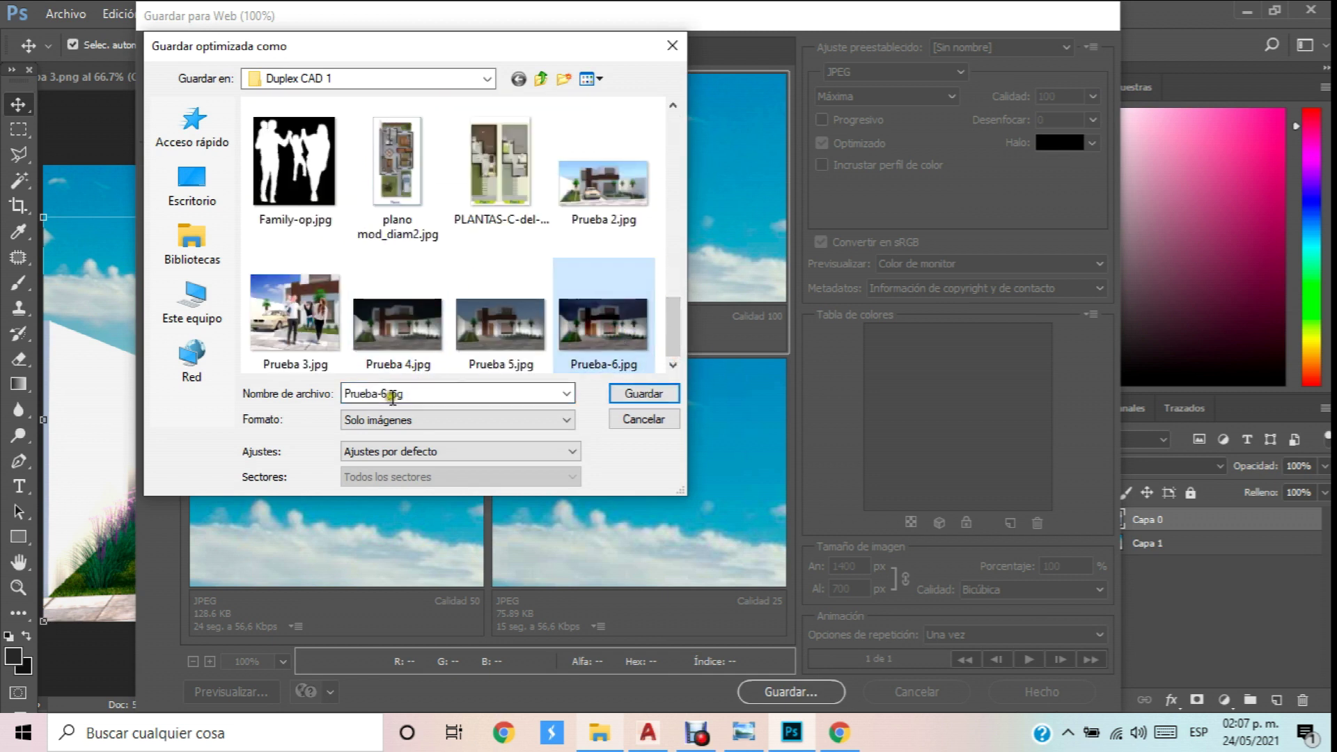
pyautogui.click(386, 393)
pyautogui.press('BackSpace')
pyautogui.write('7')
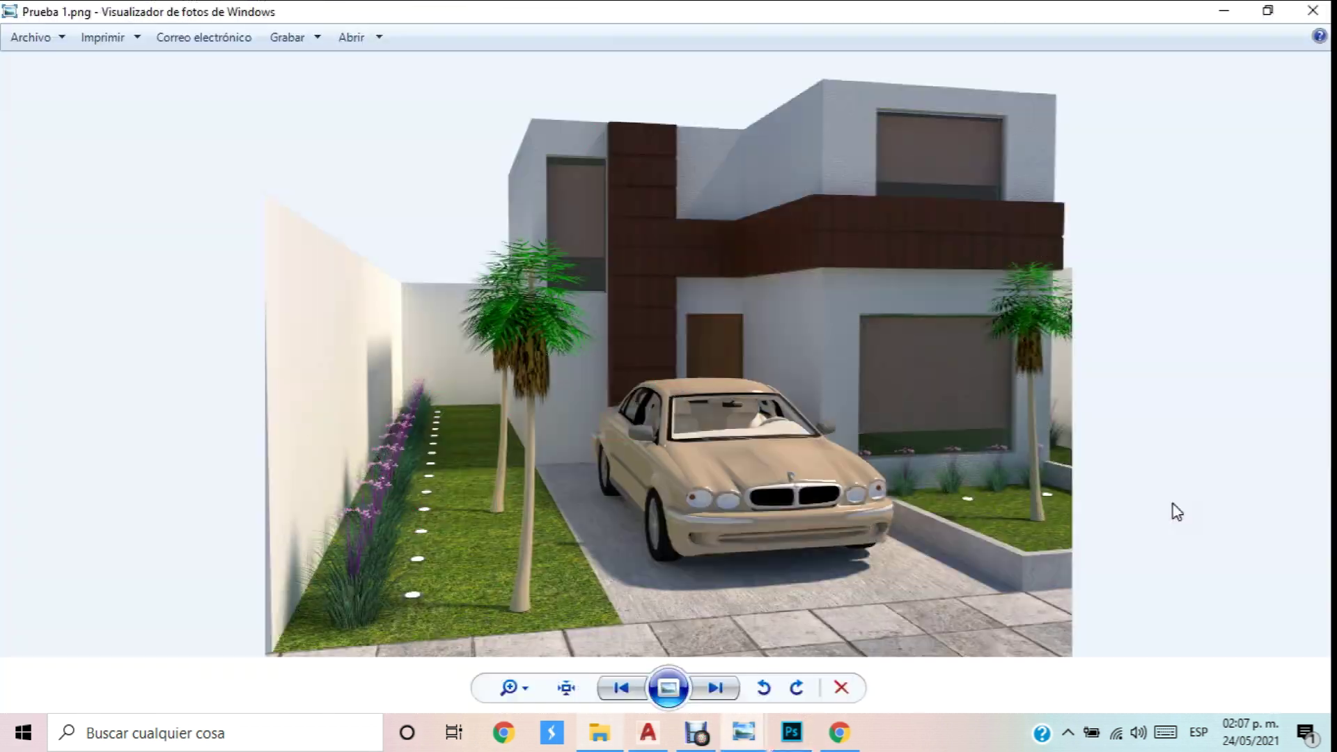
# Review the test images from Prueba 1.png through Prueba-7.jpg in the Windows photo viewer and close it.
pyautogui.press('Right')
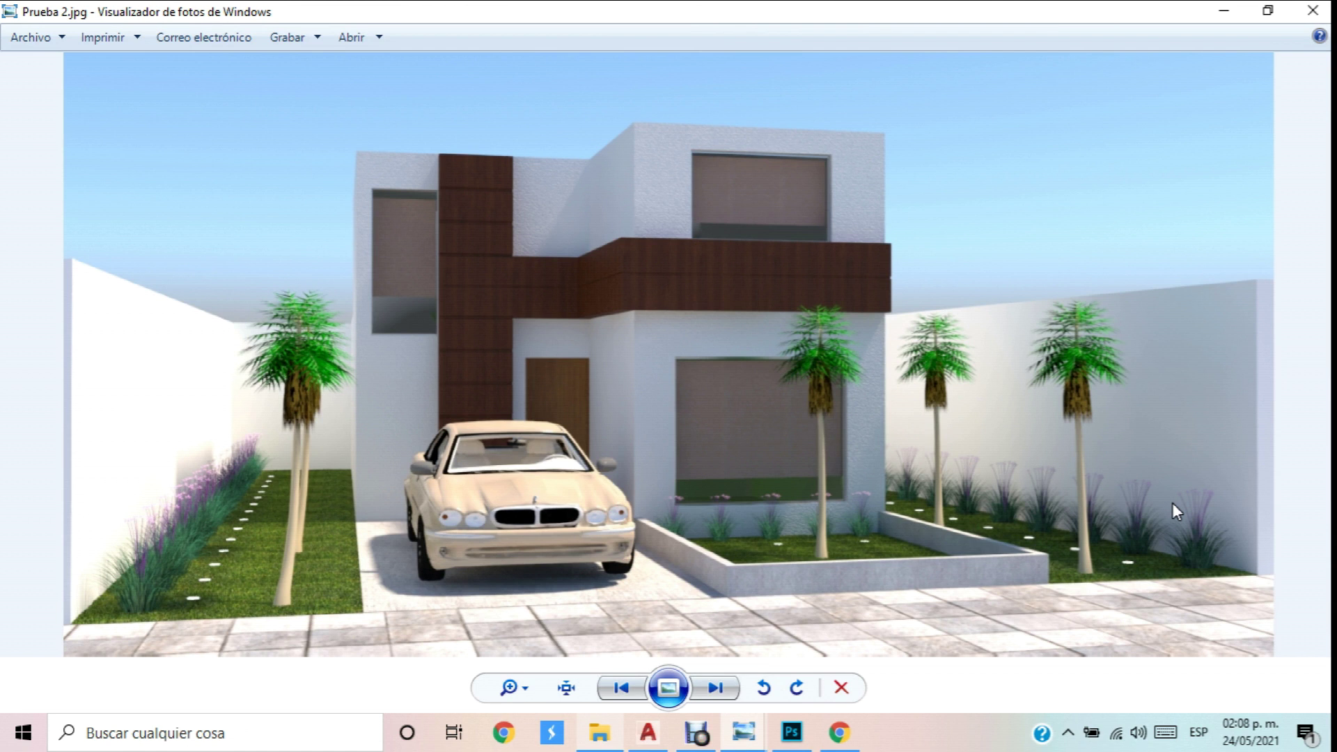
pyautogui.press('Right')
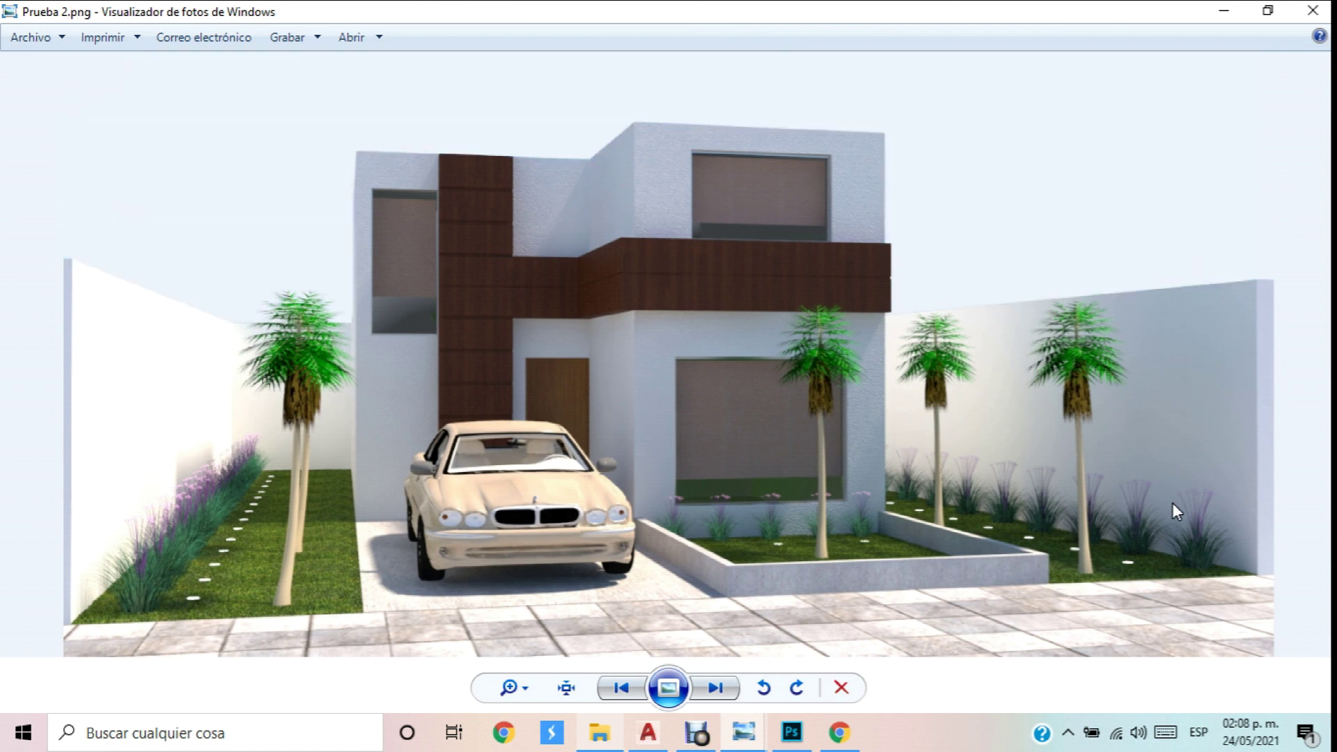
pyautogui.press('Right')
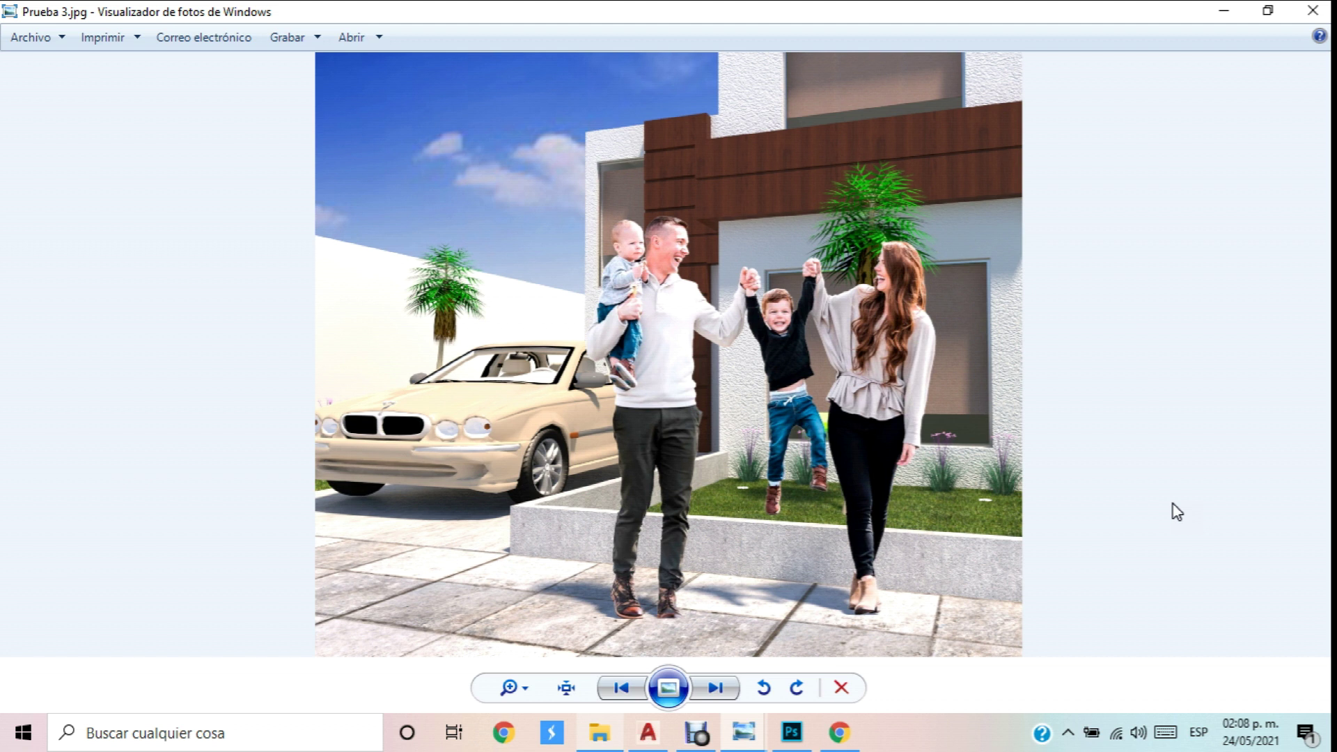
pyautogui.press('Right')
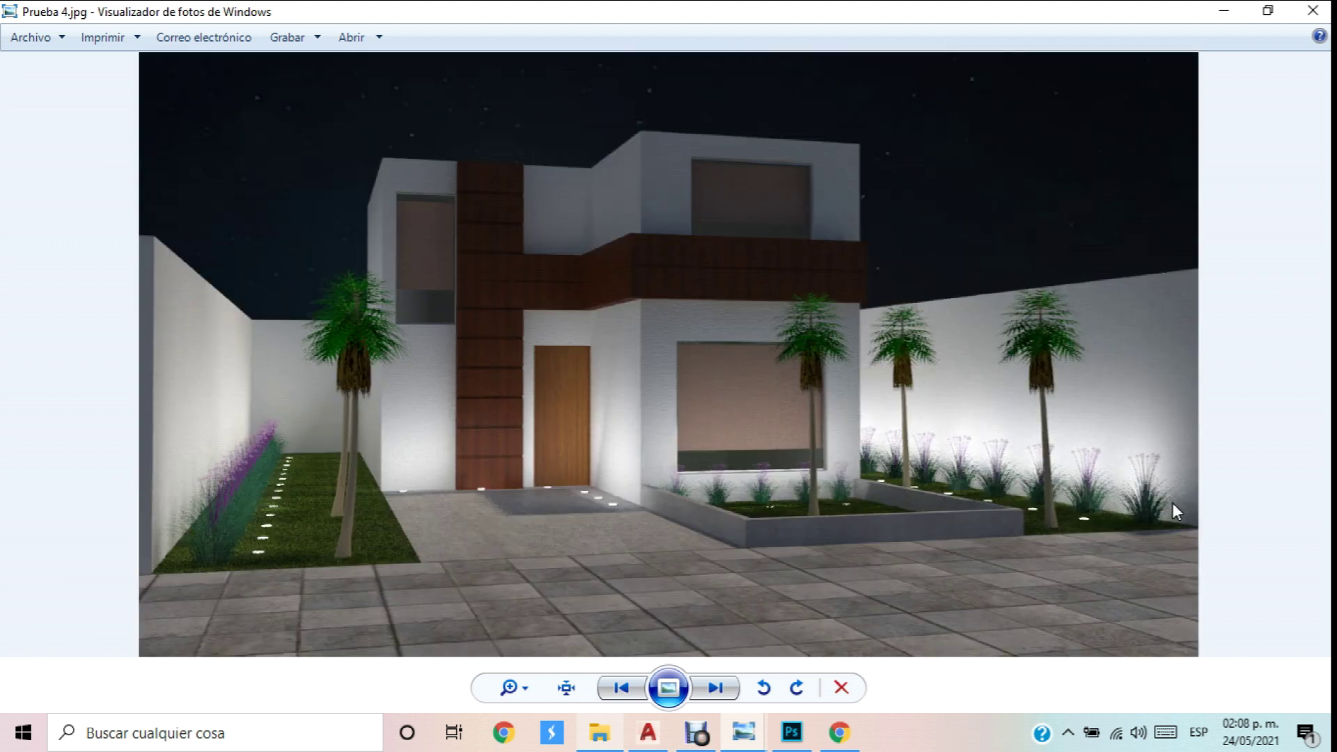
pyautogui.press('Right')
pyautogui.press('Right')
pyautogui.press('Right')
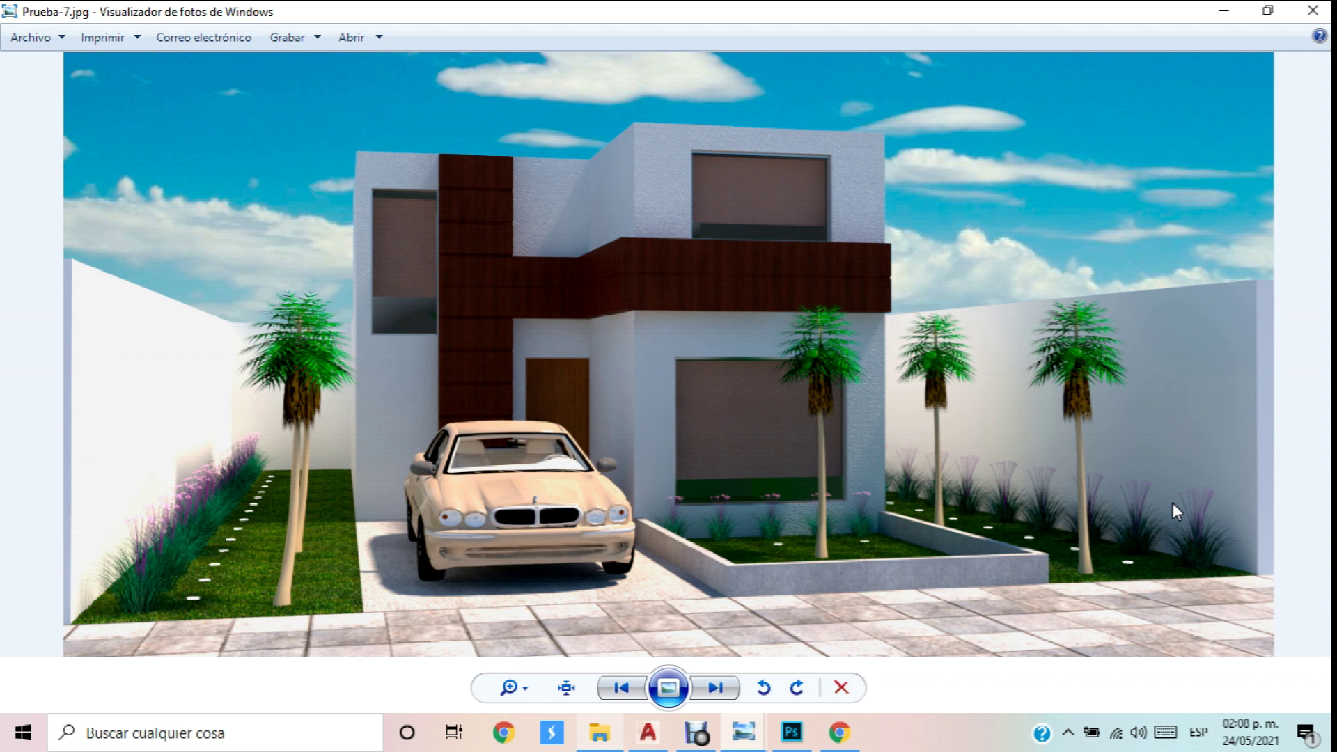
pyautogui.click(1312, 10)
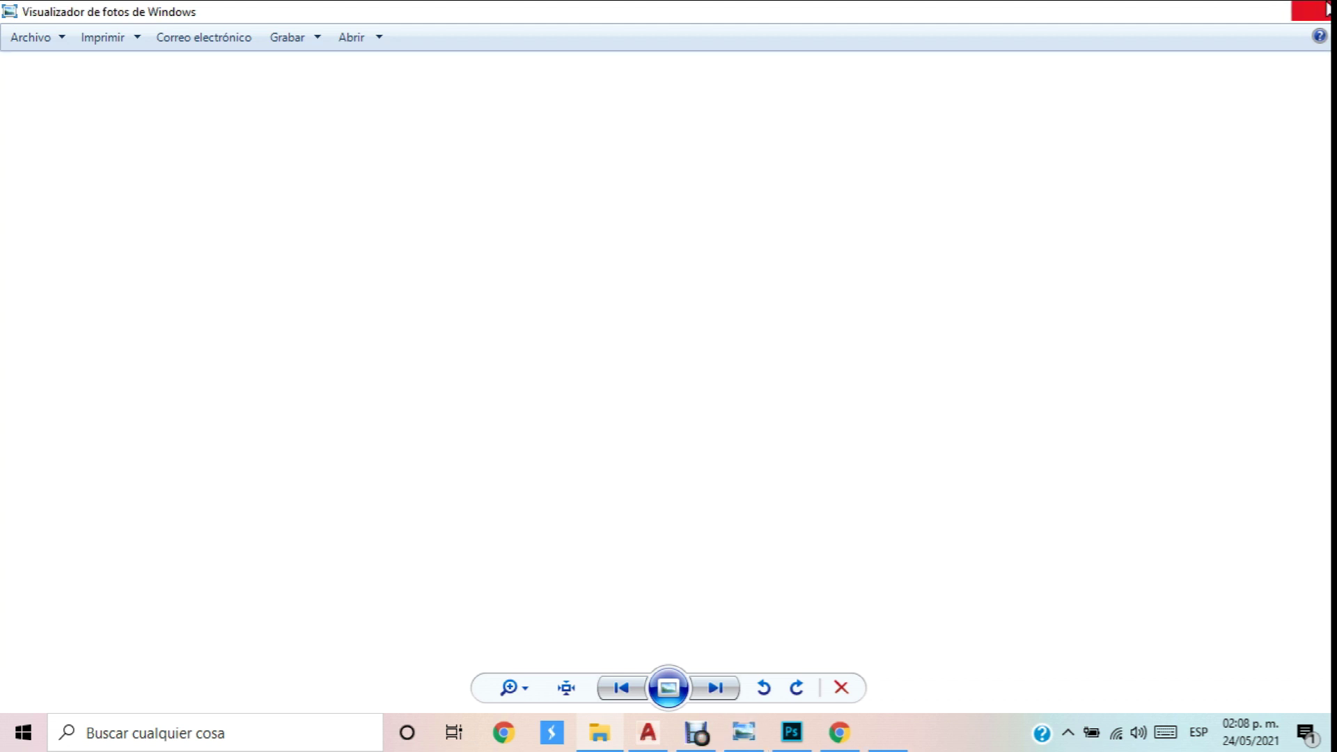
# Open Duplex 1.jpg in the photo viewer and examine the day and night renders through Duplex 22.jpg.
pyautogui.doubleClick(1133, 224)
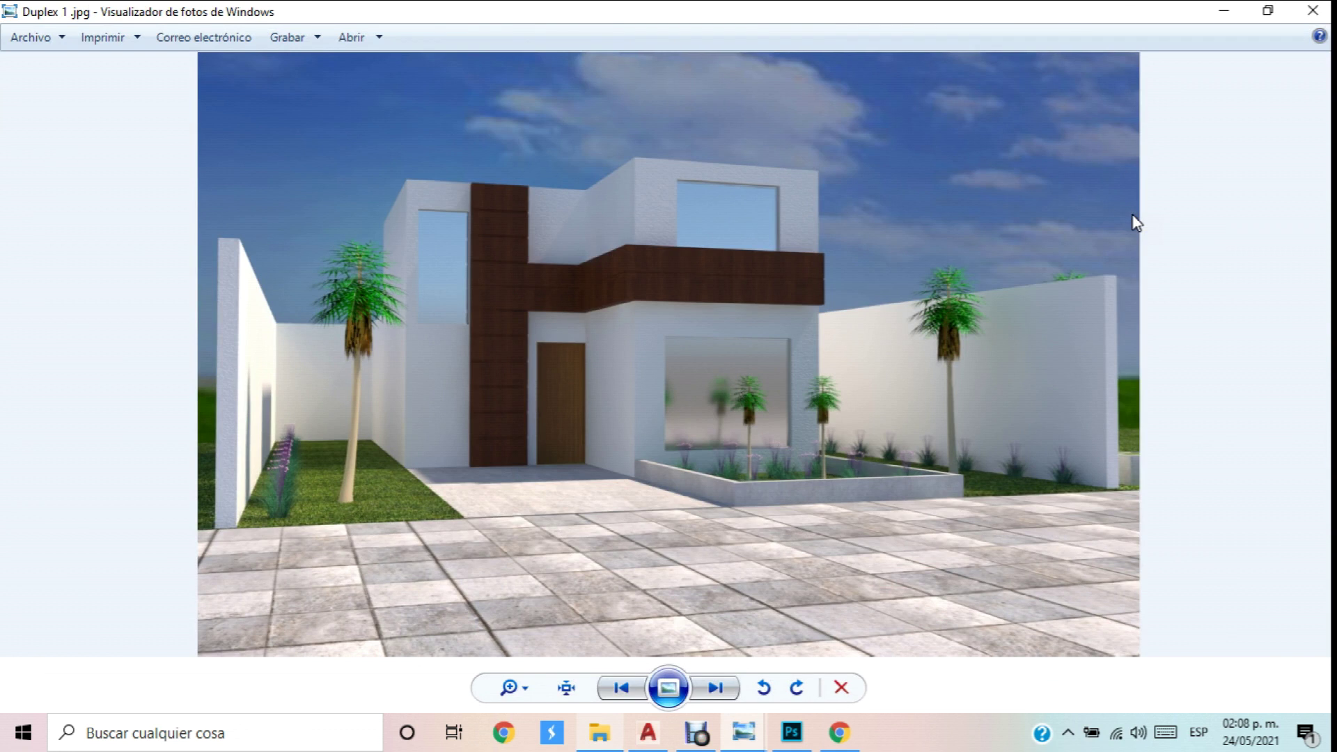
pyautogui.press('Right')
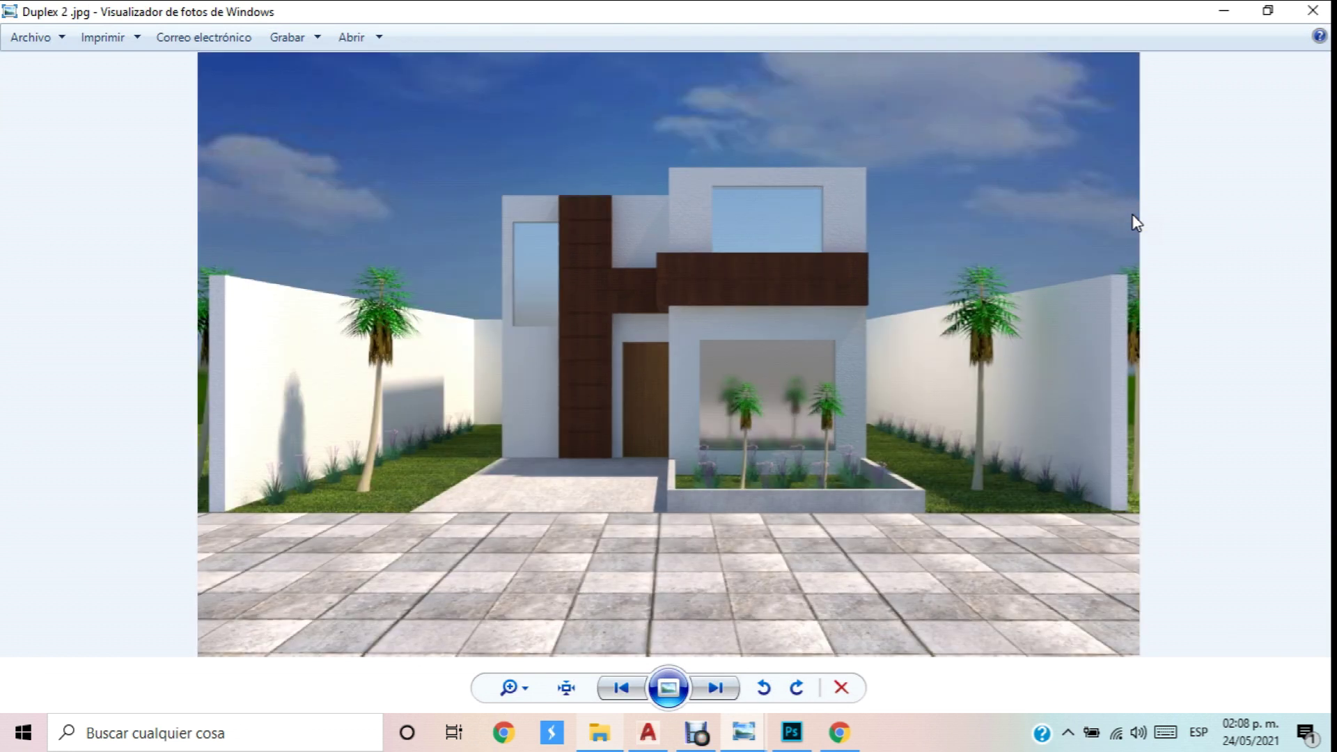
pyautogui.press('Right')
pyautogui.press('Right')
pyautogui.press('Right')
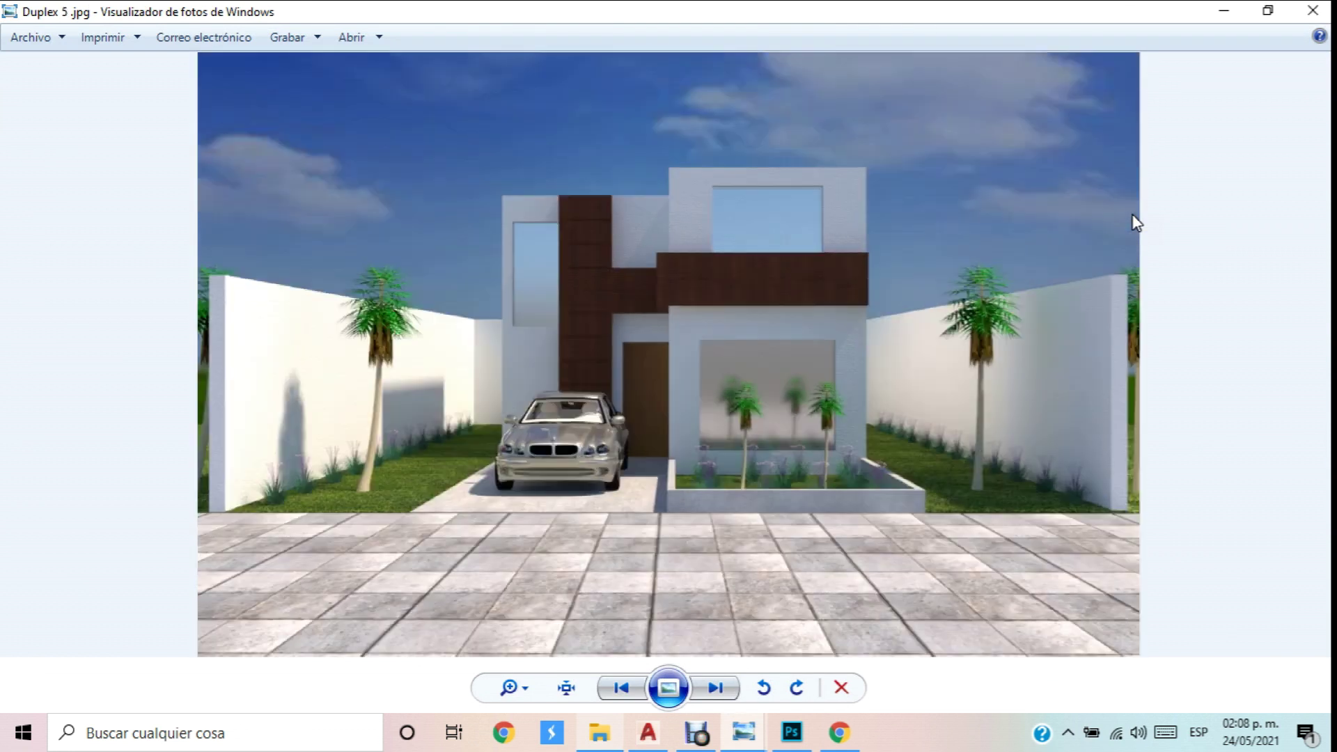
pyautogui.press('Right')
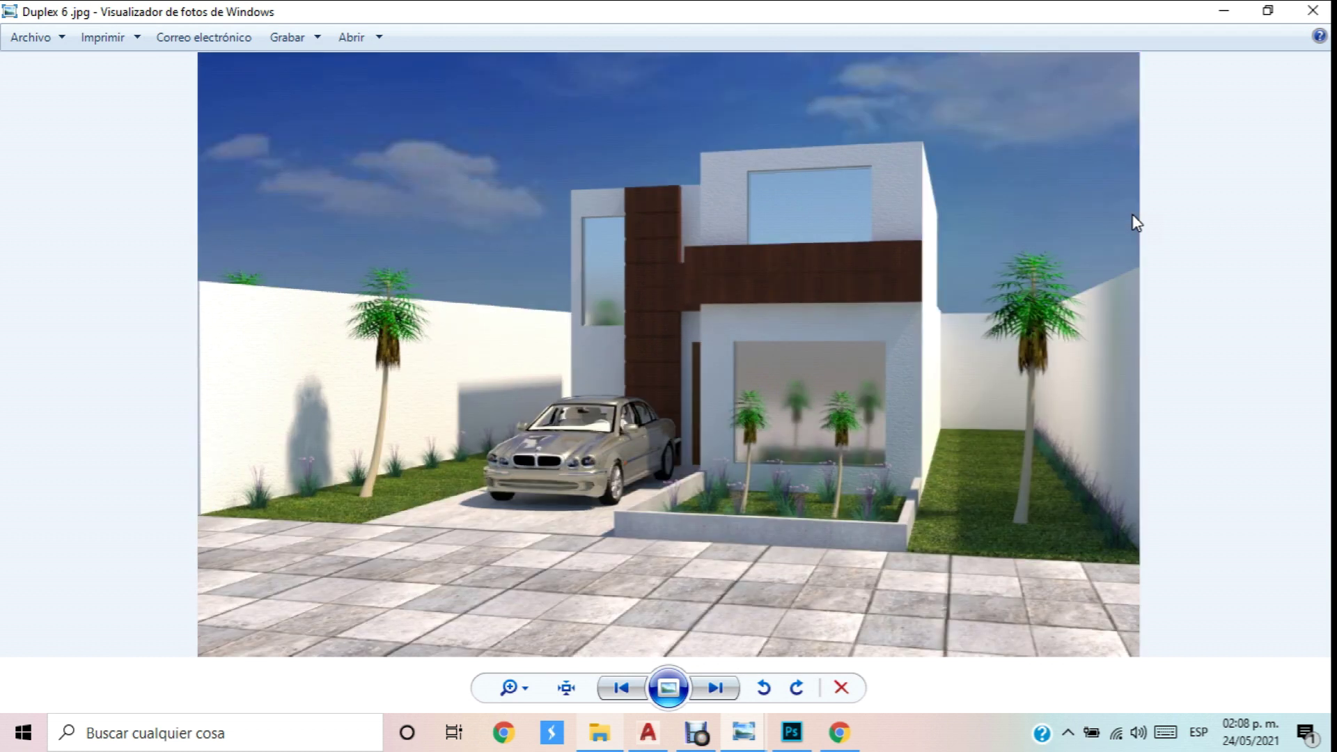
pyautogui.press('Right')
pyautogui.press('Right')
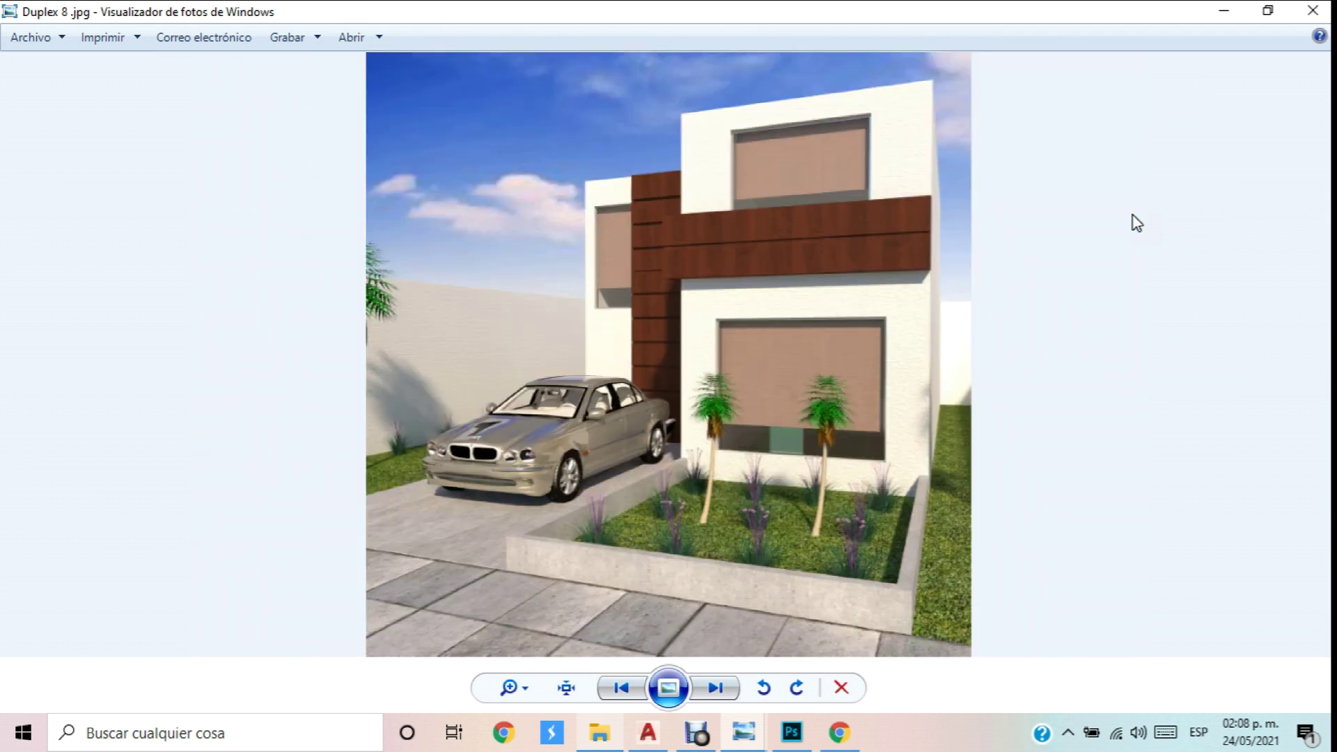
pyautogui.press('Right')
pyautogui.press('Right')
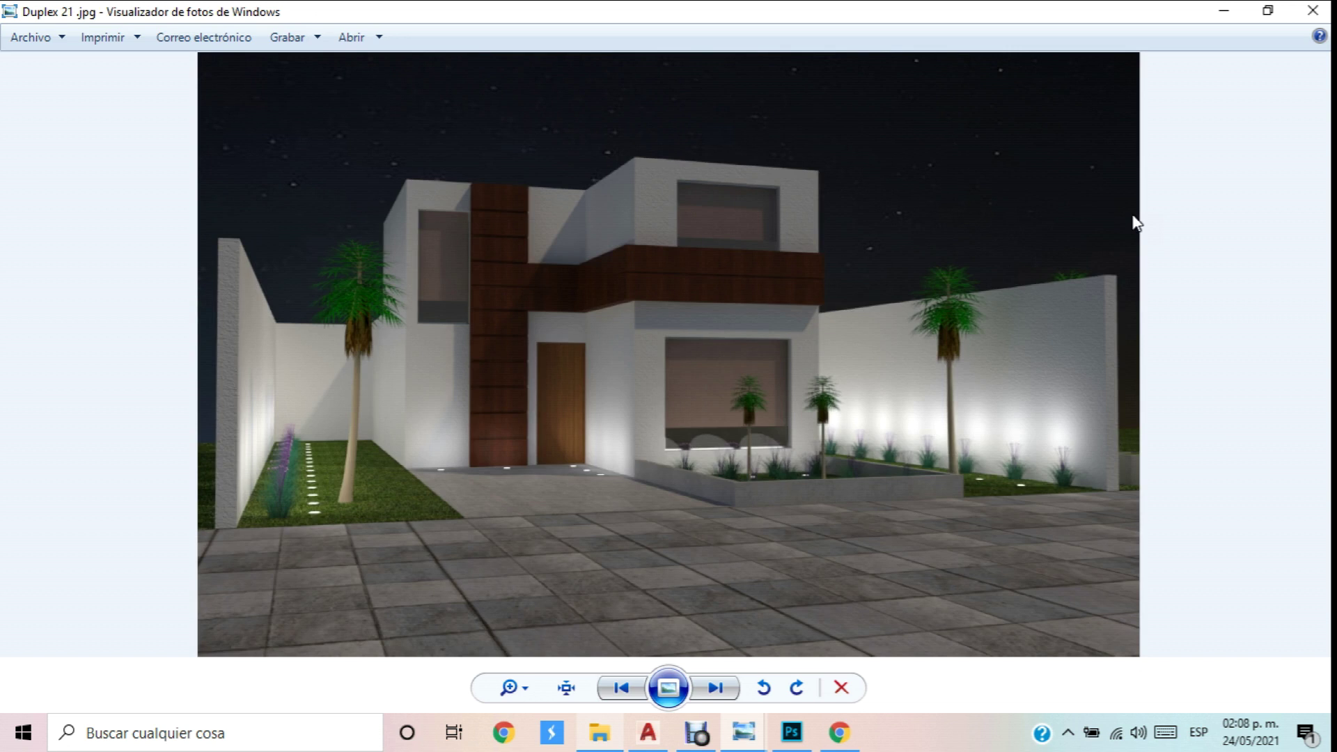
pyautogui.press('Right')
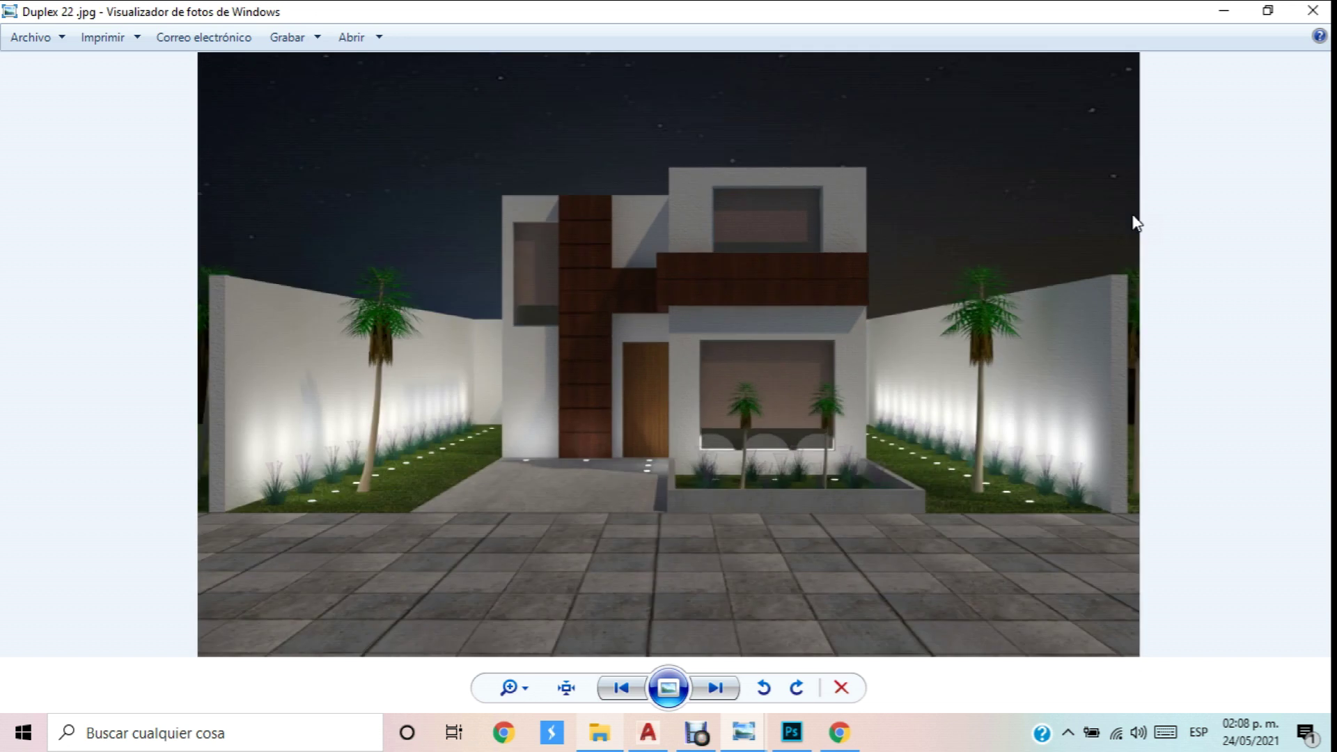